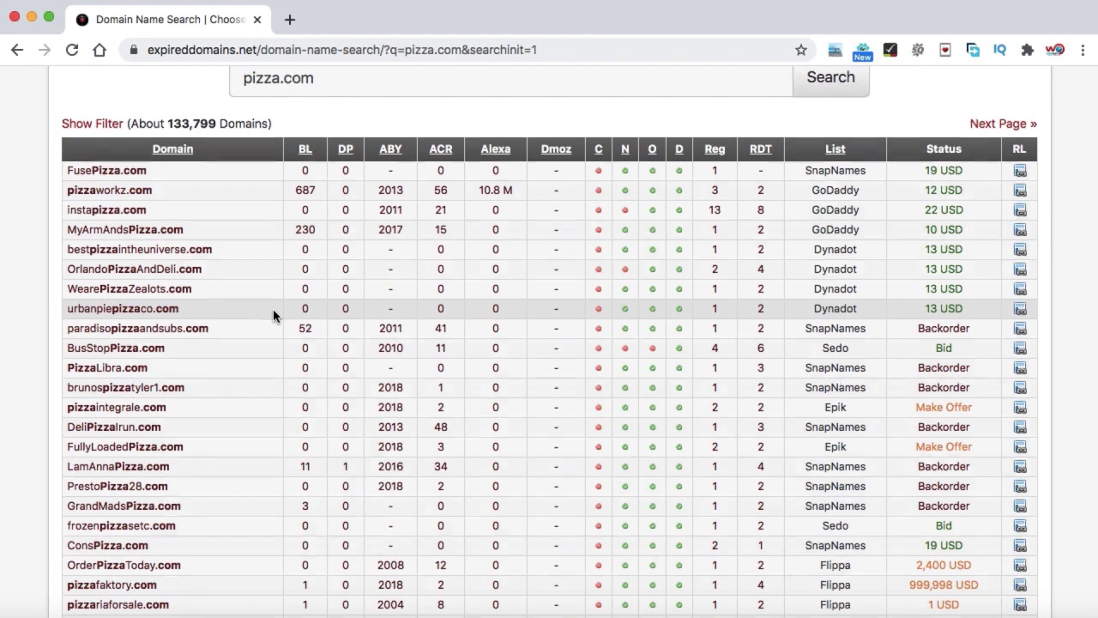
Sort the pizza.com expired-domain results by the BL (backlinks) column, highest first
{"action": "scroll", "coordinate": [272, 309], "scroll_direction": "up", "scroll_amount": 4}
{"action": "scroll", "coordinate": [273, 309], "scroll_direction": "up", "scroll_amount": 2}
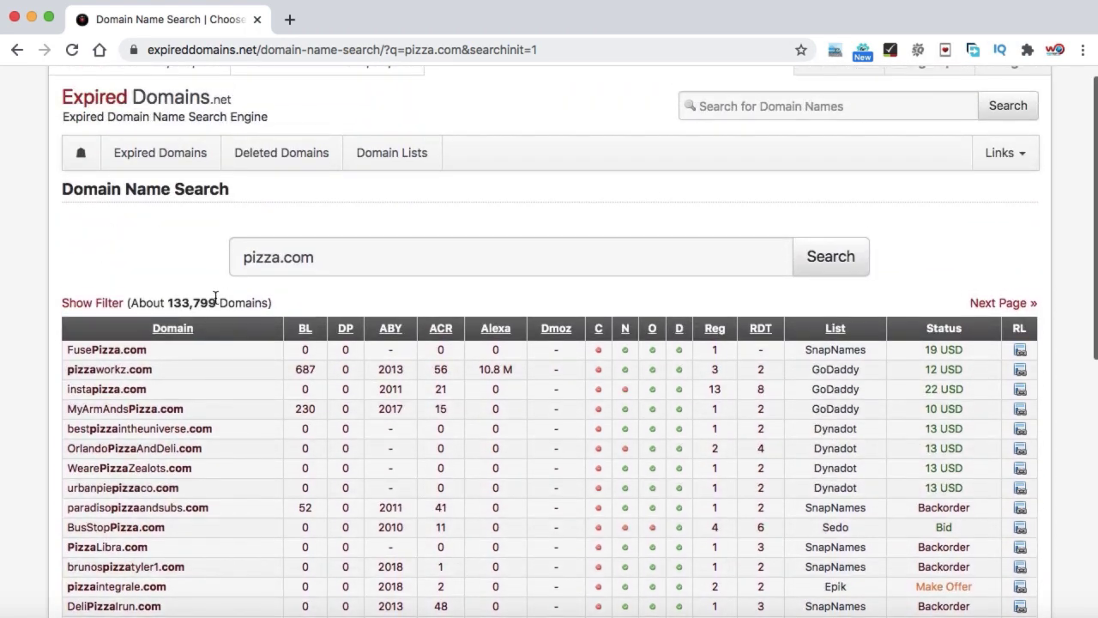
{"action": "scroll", "coordinate": [290, 311], "scroll_direction": "down", "scroll_amount": 2}
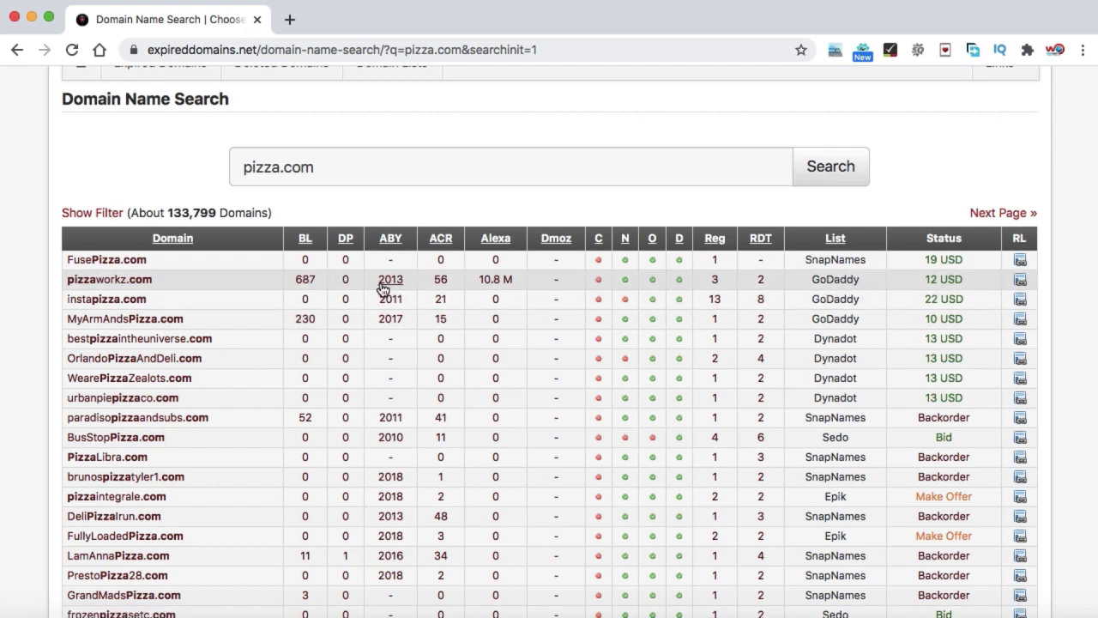
{"action": "mouse_move", "coordinate": [388, 289]}
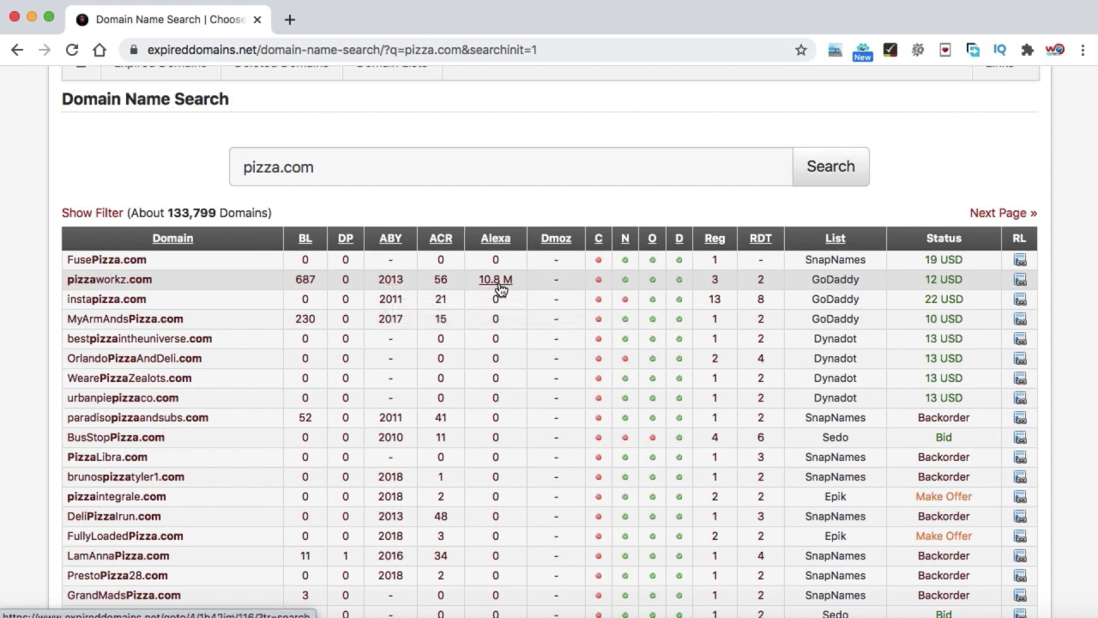
{"action": "mouse_move", "coordinate": [486, 290]}
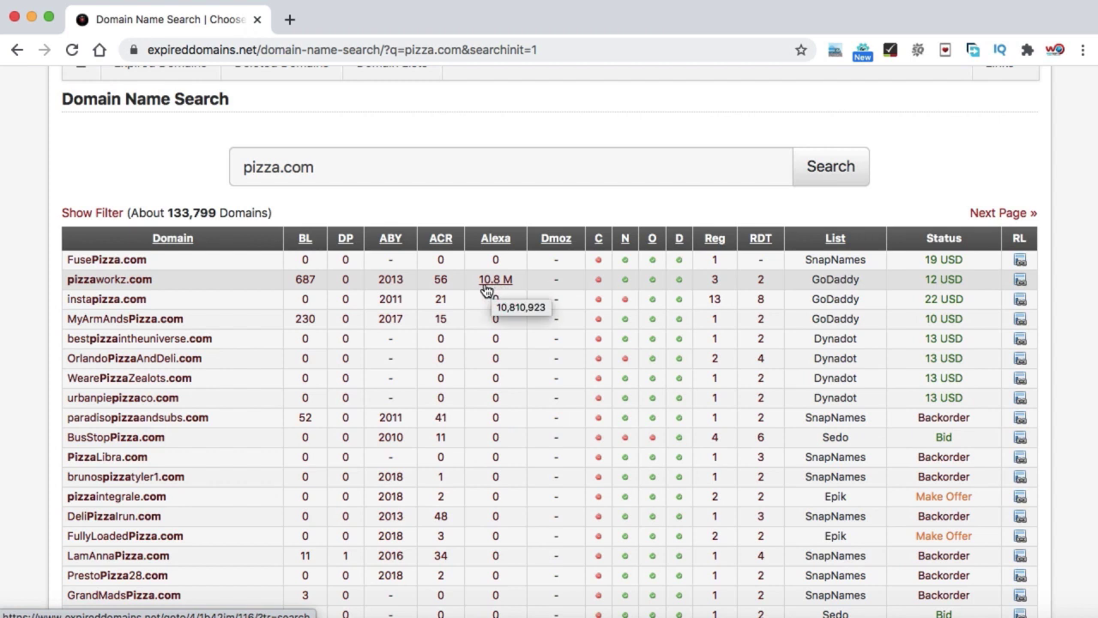
{"action": "scroll", "coordinate": [500, 309], "scroll_direction": "down", "scroll_amount": 5}
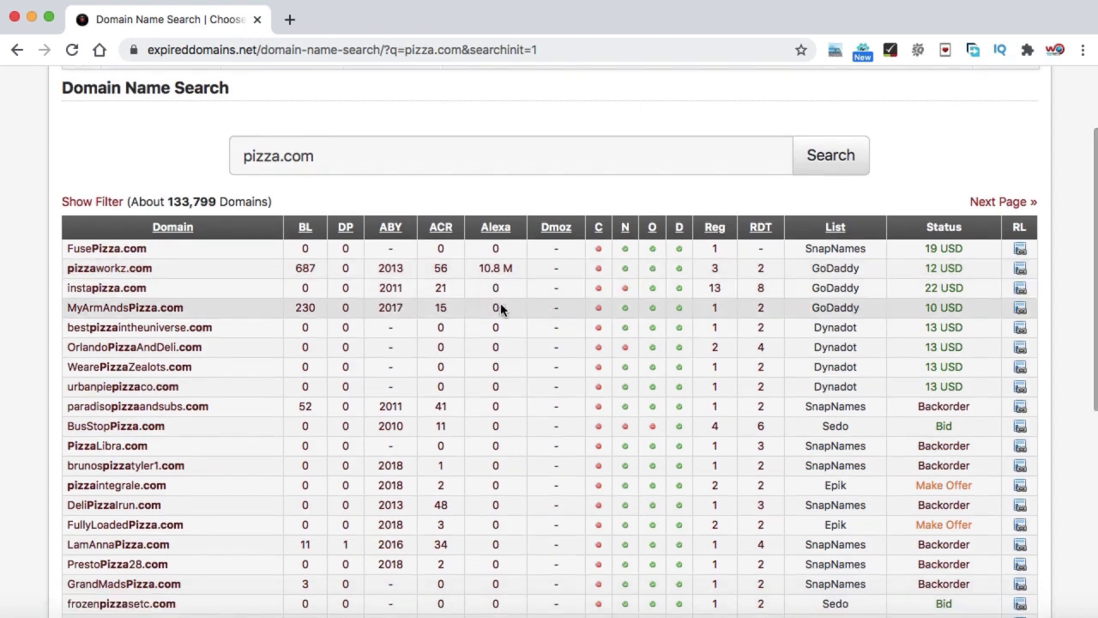
{"action": "scroll", "coordinate": [500, 309], "scroll_direction": "down", "scroll_amount": 1}
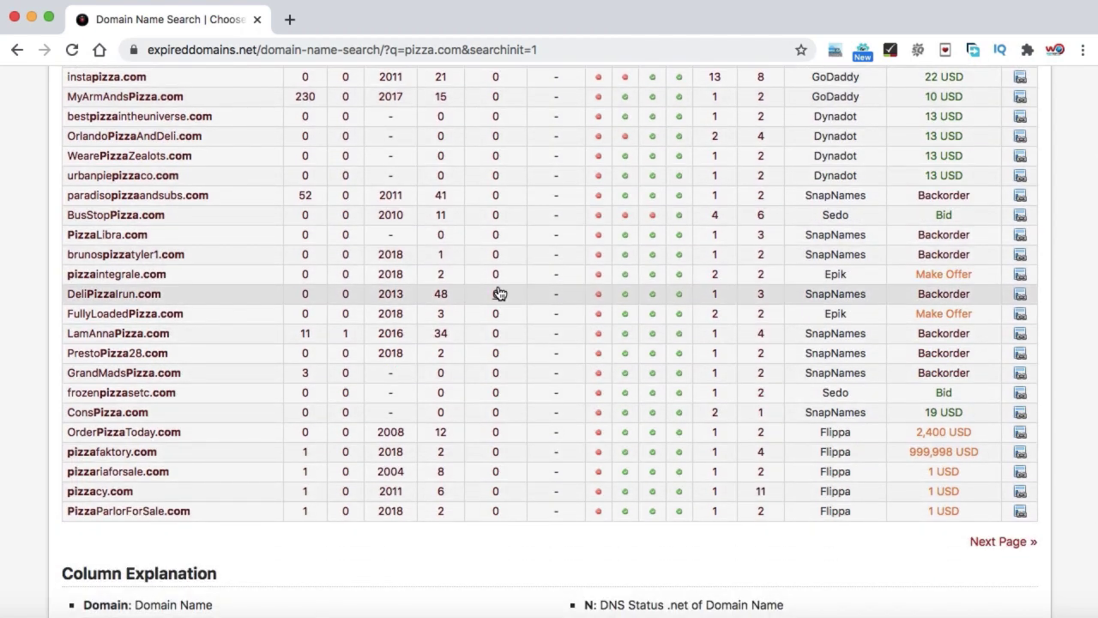
{"action": "scroll", "coordinate": [500, 293], "scroll_direction": "up", "scroll_amount": 6}
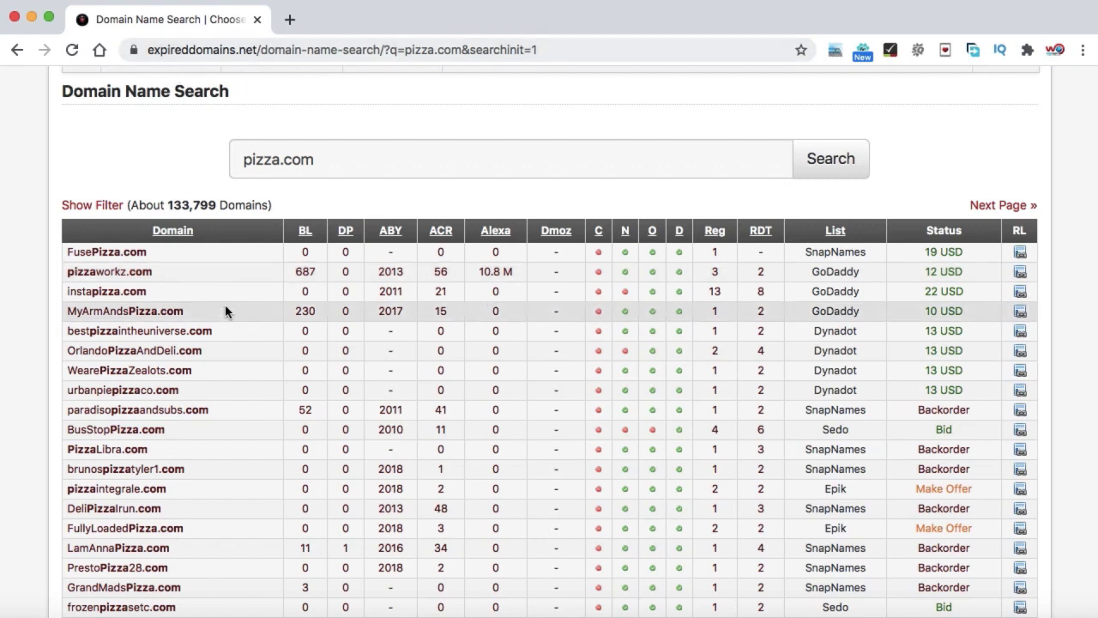
{"action": "scroll", "coordinate": [225, 309], "scroll_direction": "down", "scroll_amount": 3}
{"action": "scroll", "coordinate": [224, 306], "scroll_direction": "down", "scroll_amount": 1}
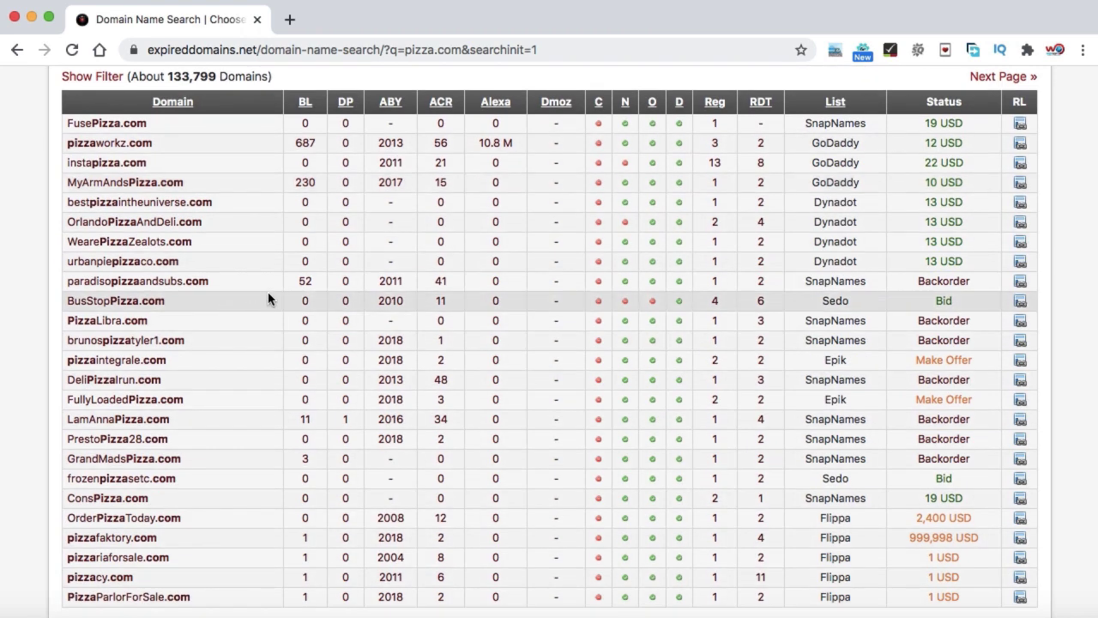
{"action": "left_click", "coordinate": [305, 101]}
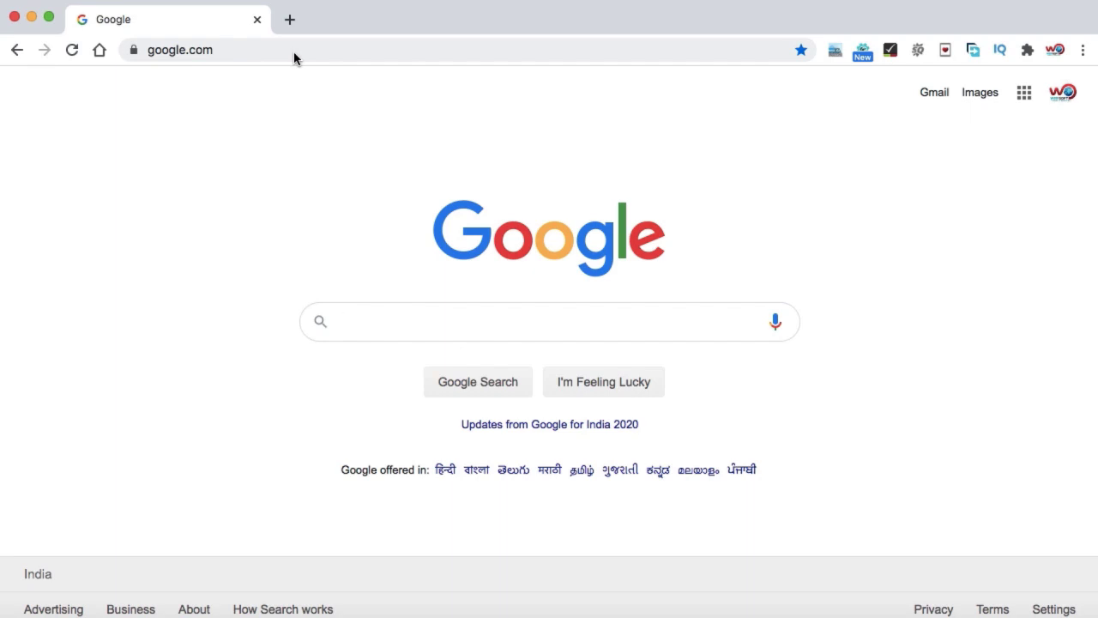
Load hostgator.com in place of Google and scroll through its home page offers
{"action": "left_click", "coordinate": [294, 51]}
{"action": "type", "text": "hostgator.com"}
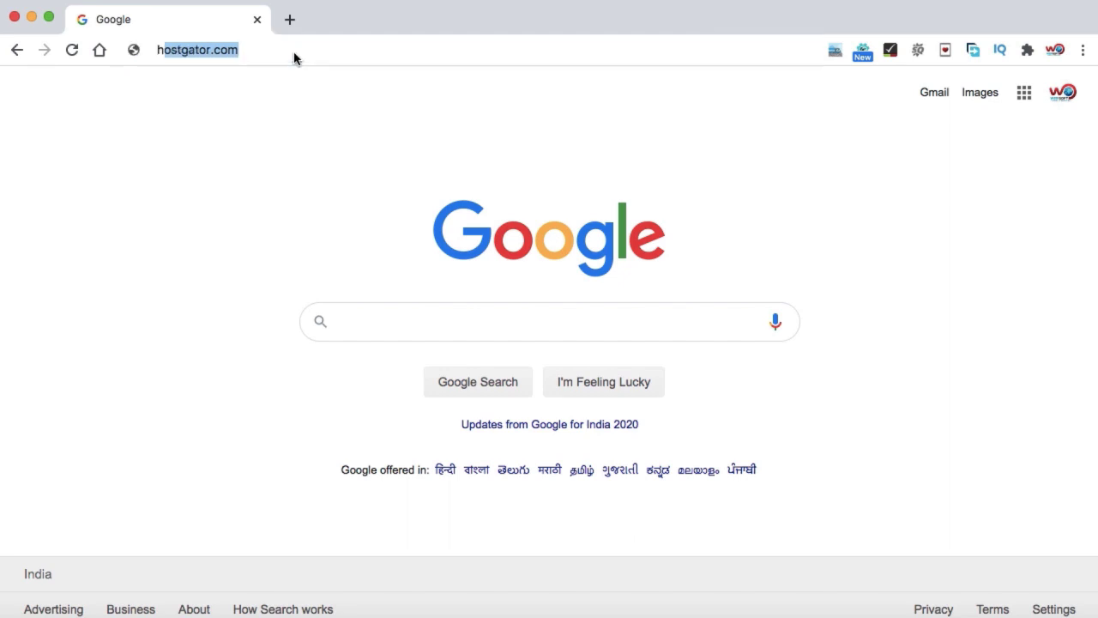
{"action": "key", "text": "Return"}
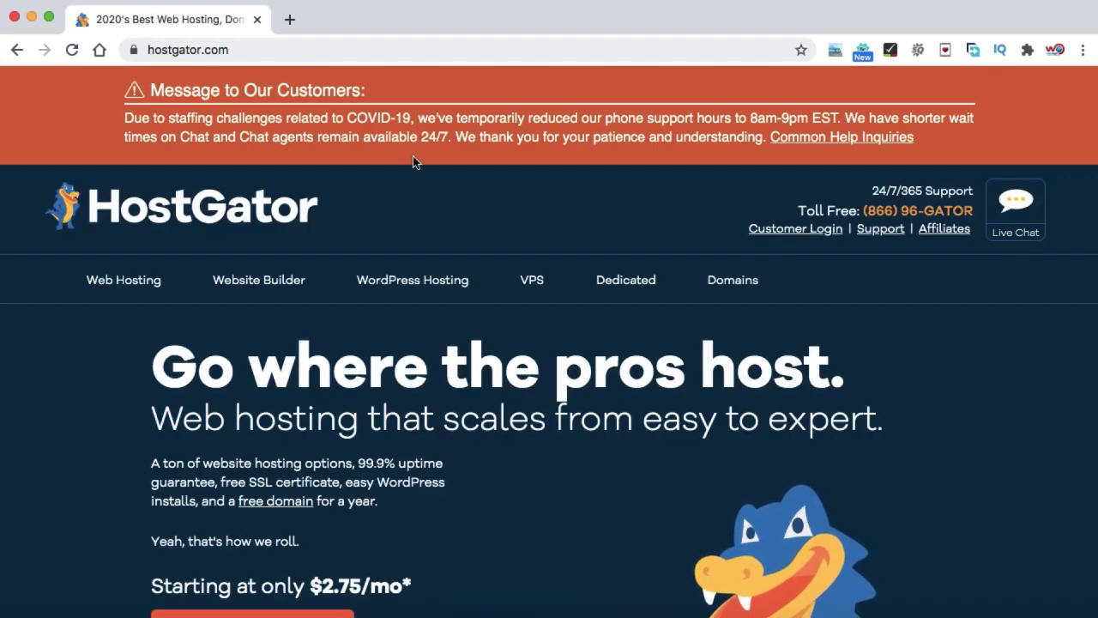
{"action": "scroll", "coordinate": [413, 157], "scroll_direction": "down", "scroll_amount": 2}
{"action": "scroll", "coordinate": [413, 162], "scroll_direction": "down", "scroll_amount": 5}
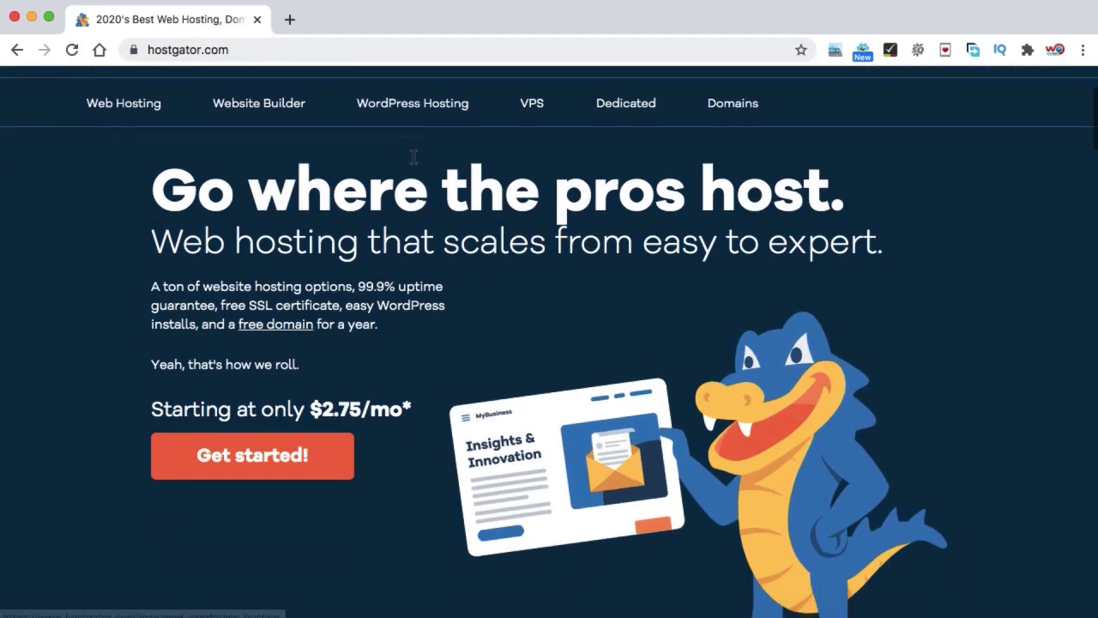
{"action": "scroll", "coordinate": [415, 159], "scroll_direction": "up", "scroll_amount": 3}
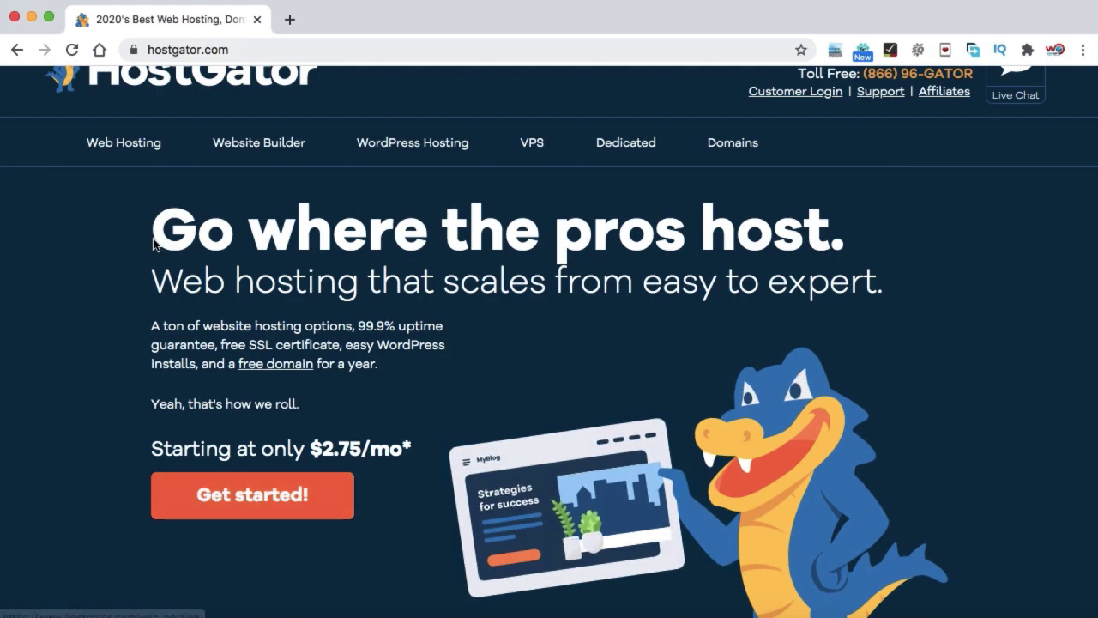
Compare the Hatchling and Baby Web Hosting plans, then buy the Hatchling plan
{"action": "left_click", "coordinate": [123, 153]}
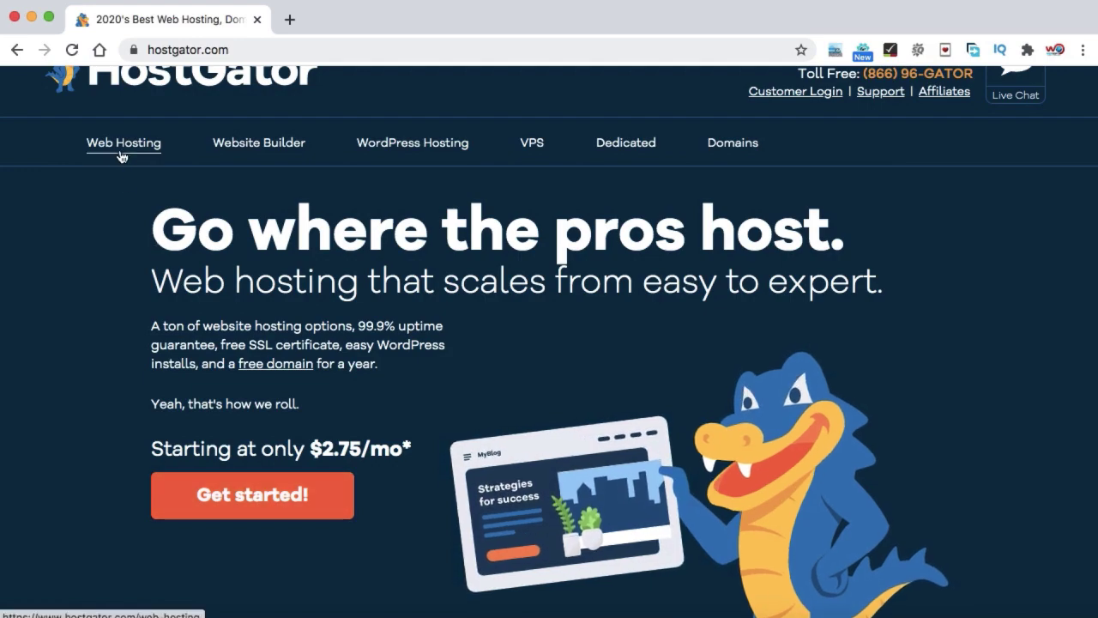
{"action": "scroll", "coordinate": [125, 348], "scroll_direction": "down", "scroll_amount": 5}
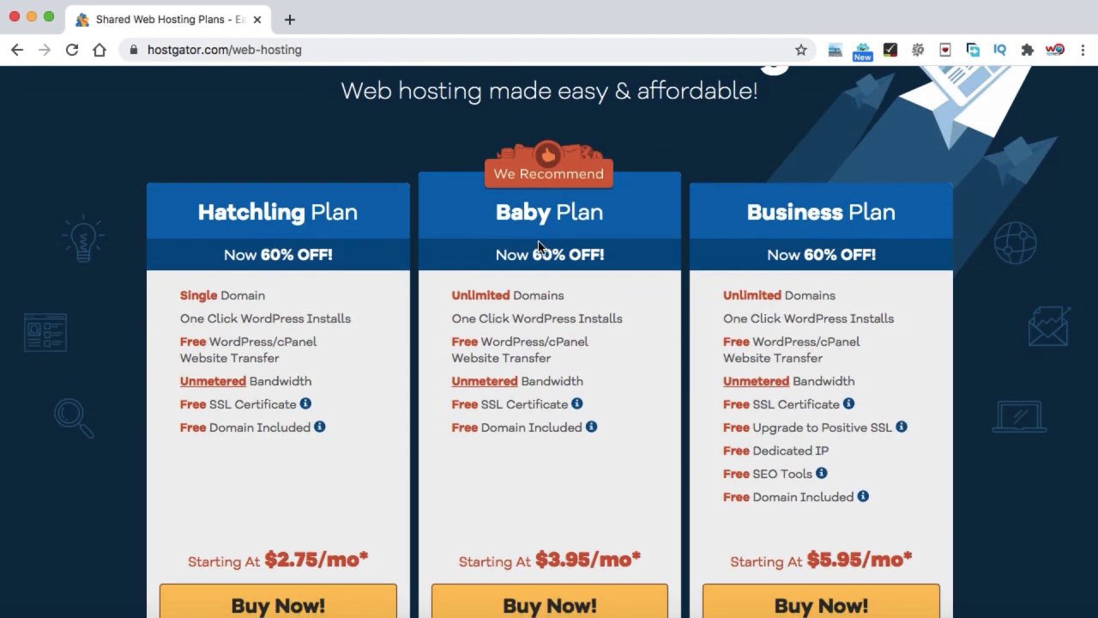
{"action": "scroll", "coordinate": [632, 343], "scroll_direction": "down", "scroll_amount": 1}
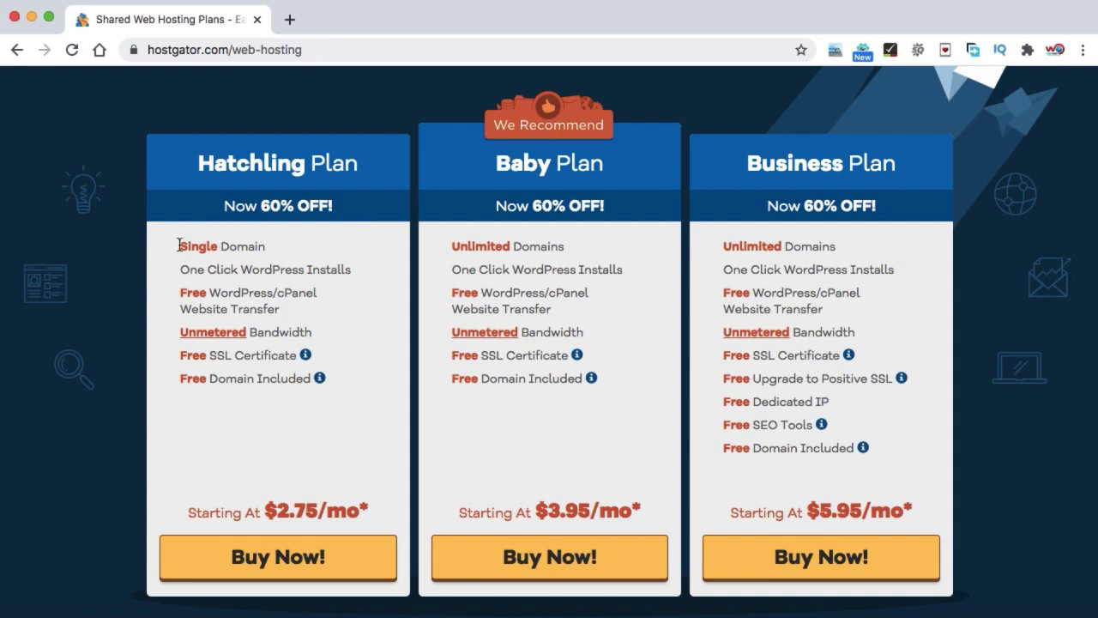
{"action": "left_click_drag", "start_coordinate": [193, 245], "coordinate": [264, 247]}
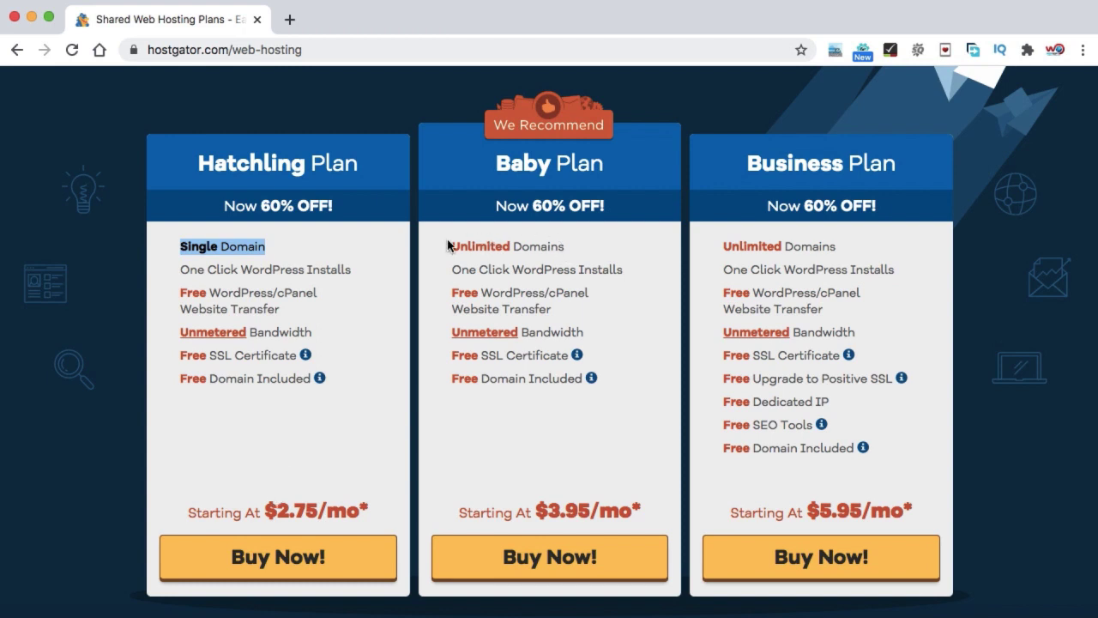
{"action": "left_click_drag", "start_coordinate": [450, 244], "coordinate": [567, 247]}
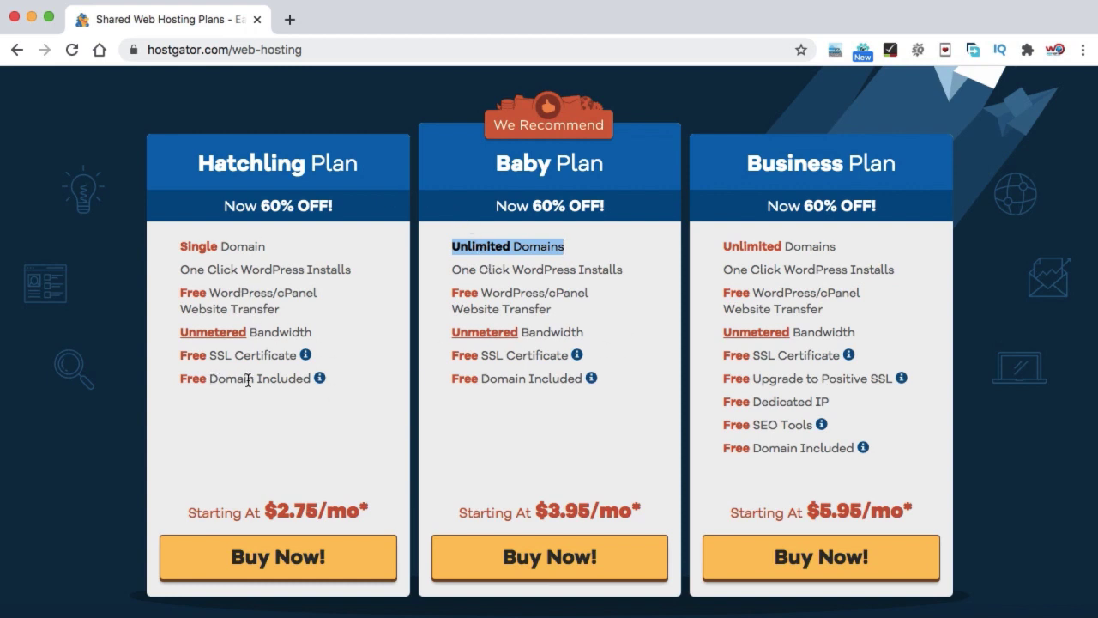
{"action": "scroll", "coordinate": [283, 382], "scroll_direction": "up", "scroll_amount": 5}
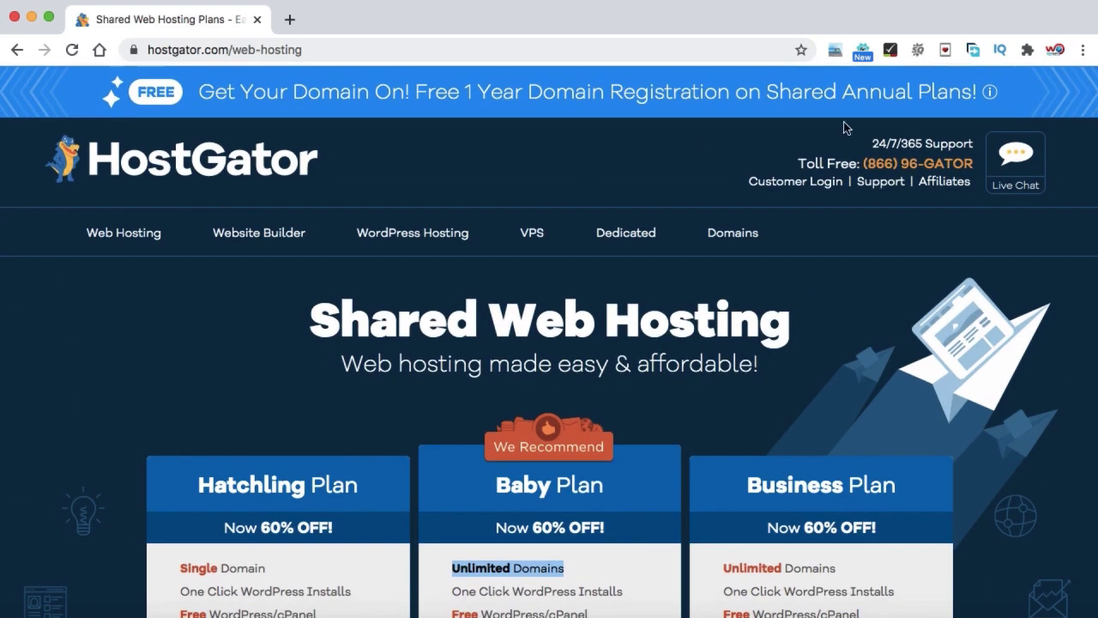
{"action": "scroll", "coordinate": [289, 368], "scroll_direction": "down", "scroll_amount": 5}
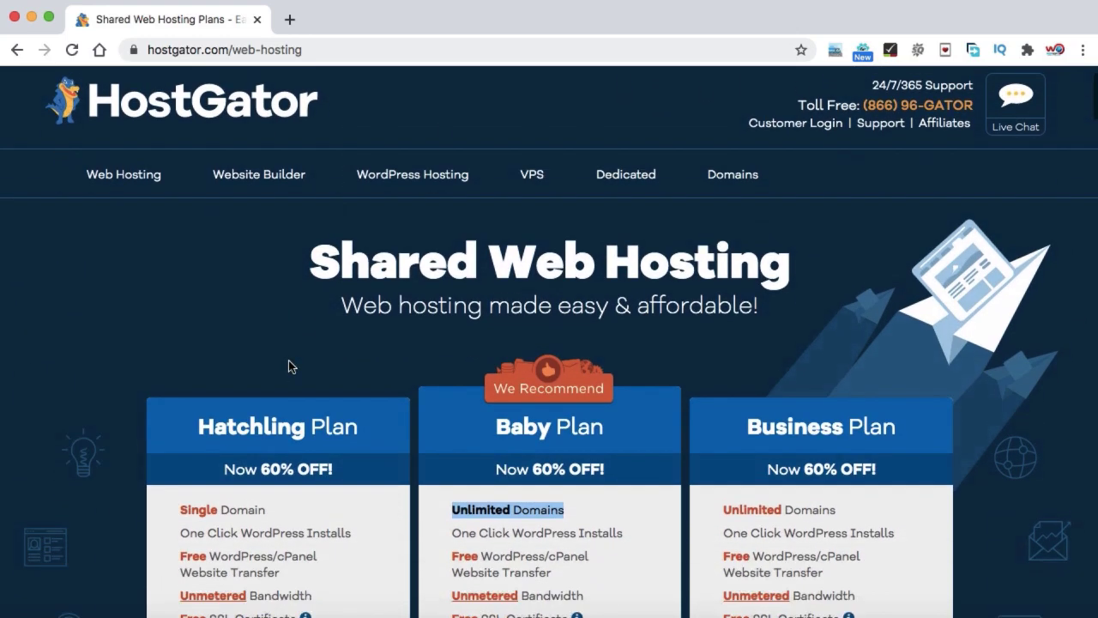
{"action": "left_click", "coordinate": [284, 562]}
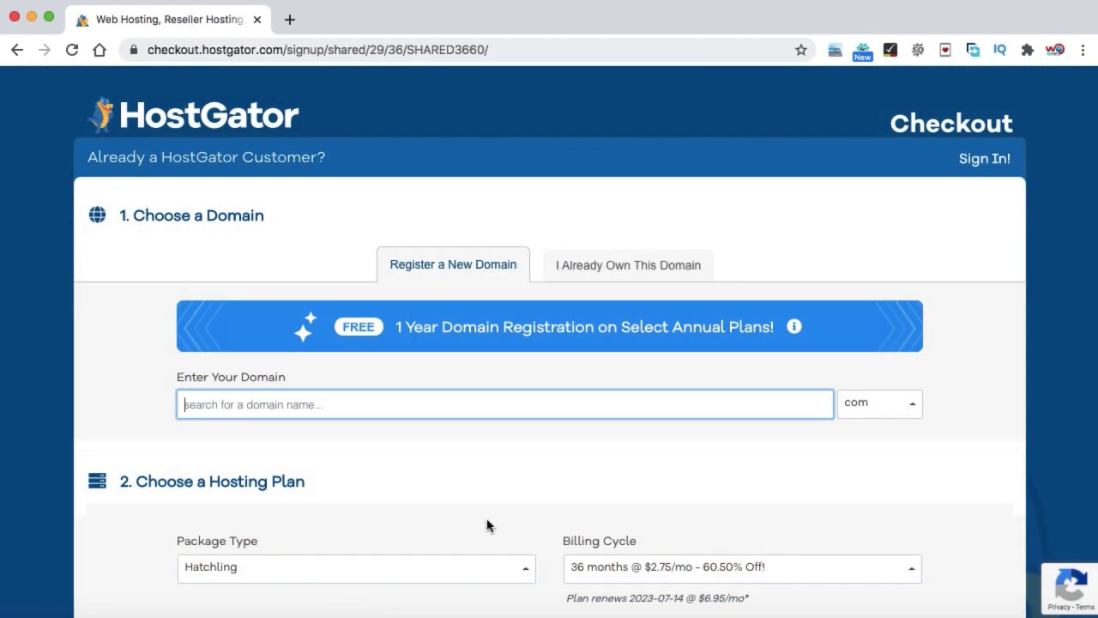
Search the domain 'mineapizza' so mineapizza.com is set as the free primary domain
{"action": "scroll", "coordinate": [487, 525], "scroll_direction": "down", "scroll_amount": 2}
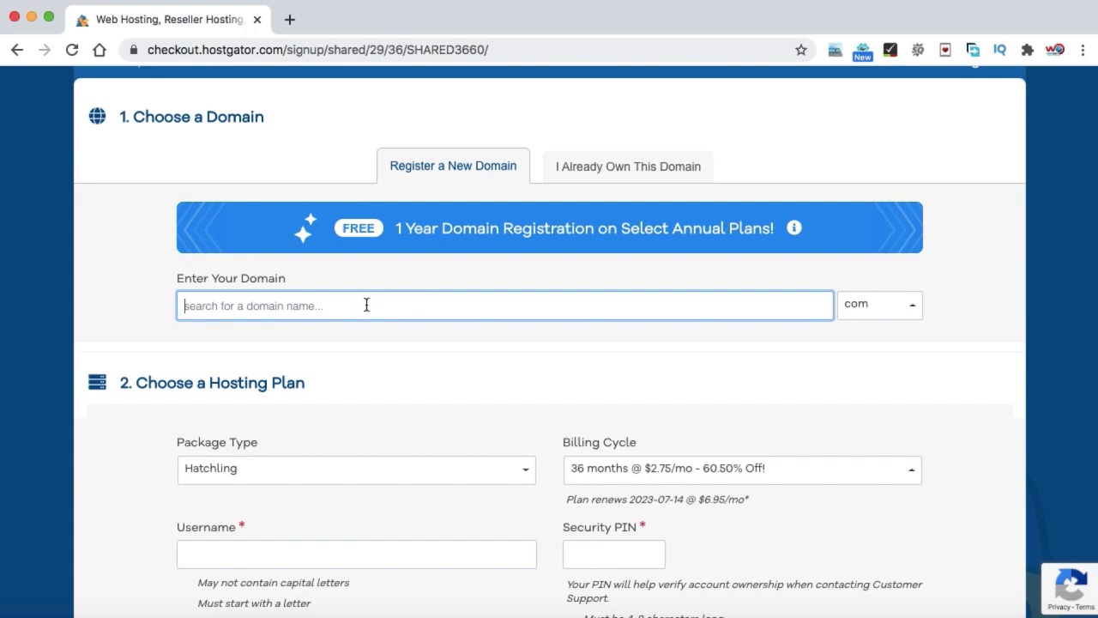
{"action": "type", "text": "mi"}
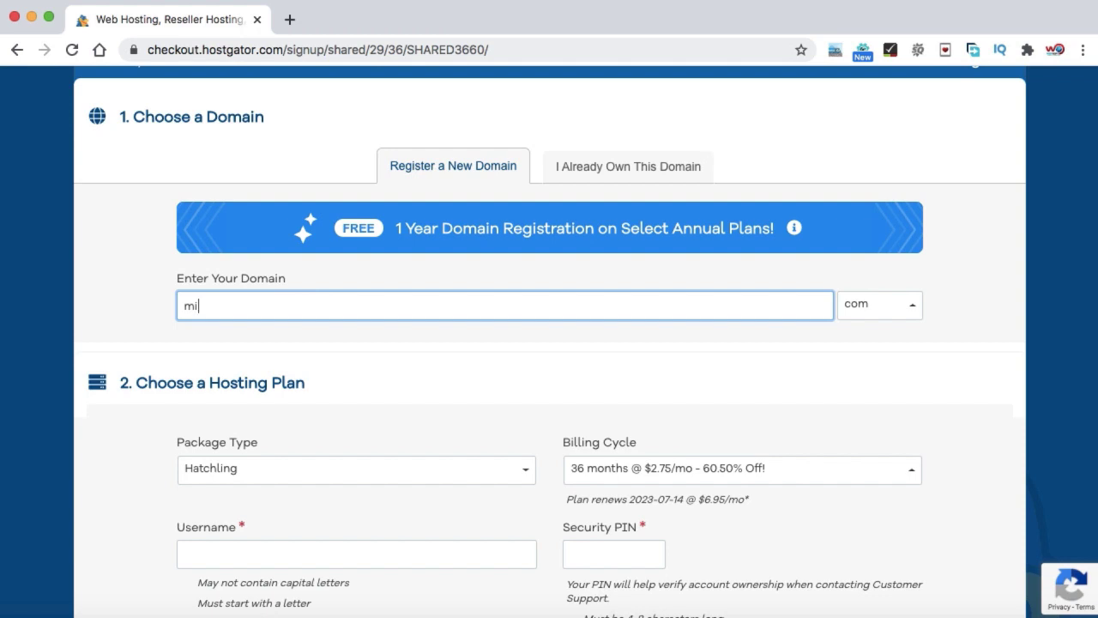
{"action": "type", "text": "neapizza"}
{"action": "key", "text": "Tab"}
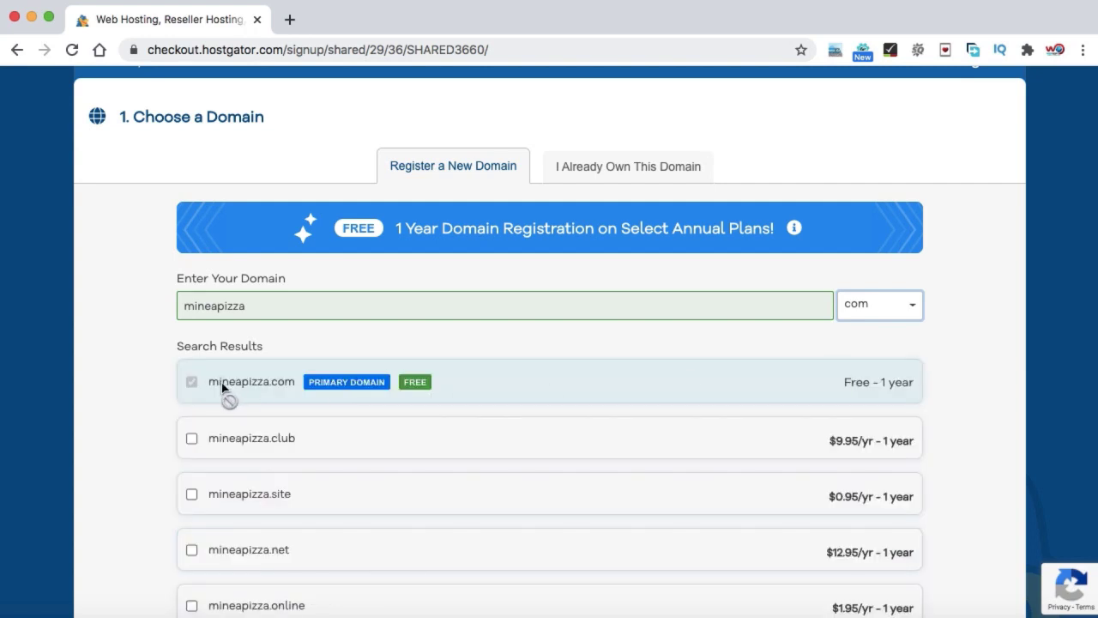
{"action": "mouse_move", "coordinate": [343, 392]}
{"action": "scroll", "coordinate": [417, 397], "scroll_direction": "down", "scroll_amount": 5}
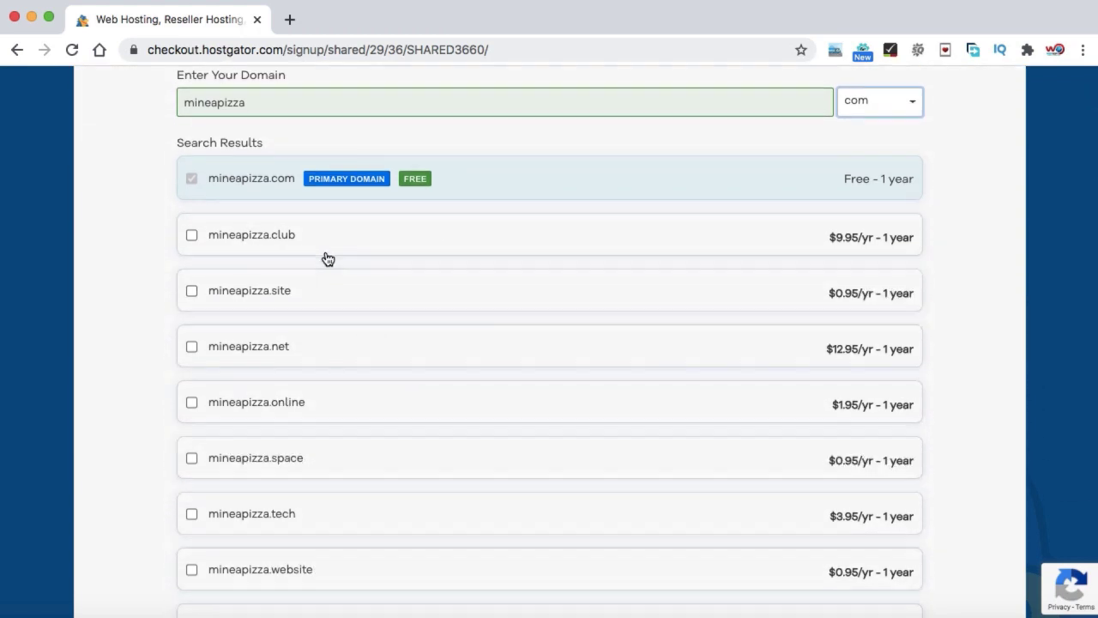
{"action": "scroll", "coordinate": [317, 256], "scroll_direction": "down", "scroll_amount": 1}
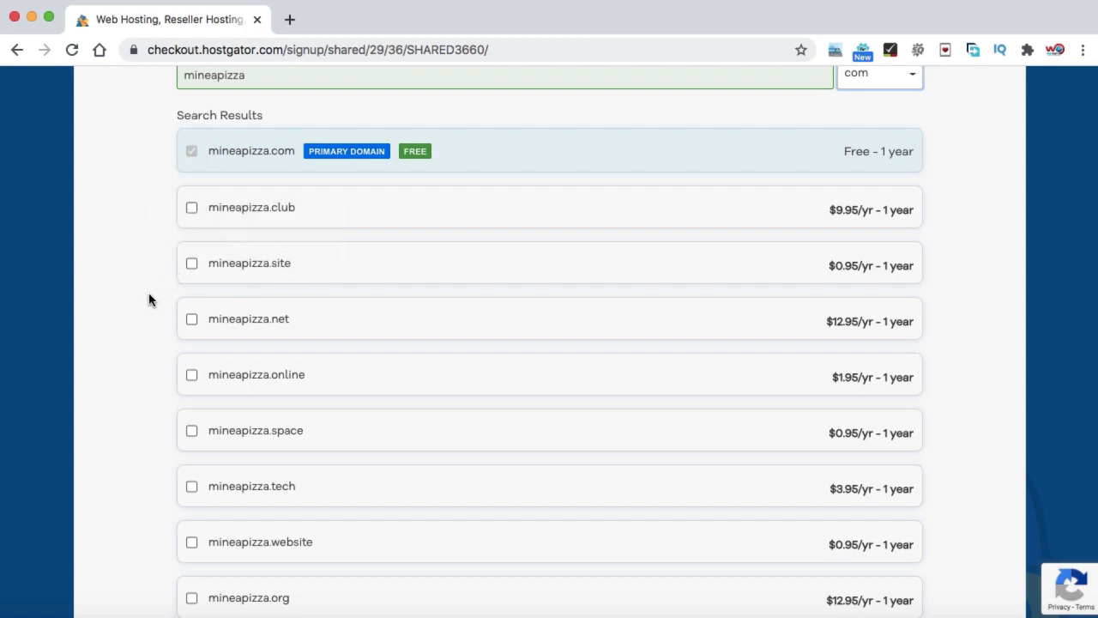
{"action": "scroll", "coordinate": [148, 299], "scroll_direction": "down", "scroll_amount": 5}
{"action": "scroll", "coordinate": [149, 298], "scroll_direction": "down", "scroll_amount": 5}
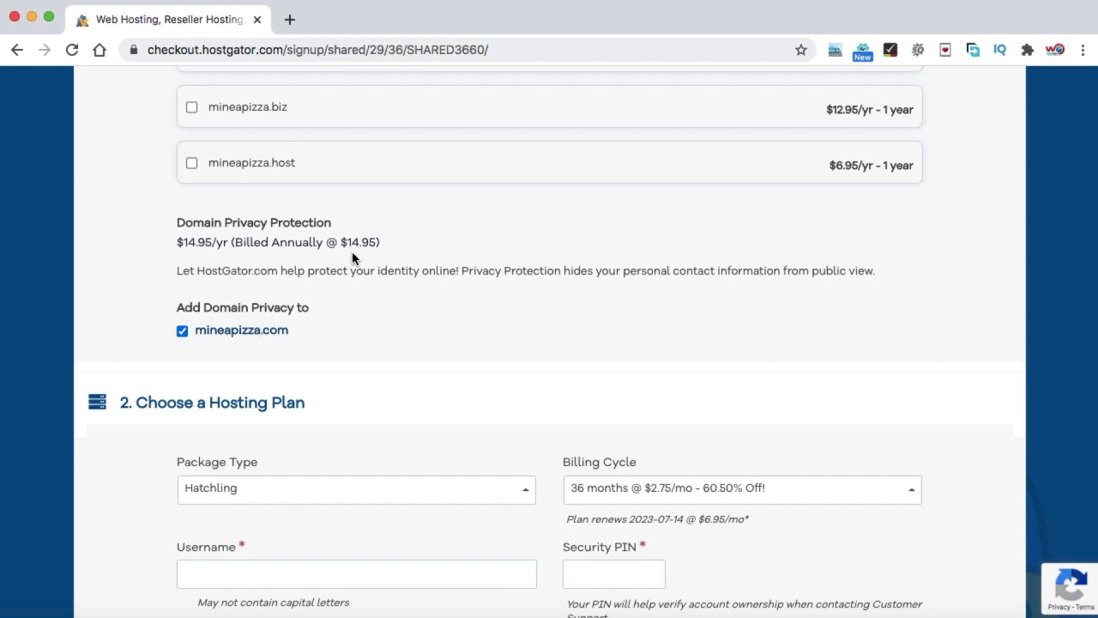
Remove domain privacy, keep the Hatchling package and choose 12 months @ $3.95/mo billing
{"action": "left_click", "coordinate": [183, 332]}
{"action": "scroll", "coordinate": [249, 335], "scroll_direction": "down", "scroll_amount": 5}
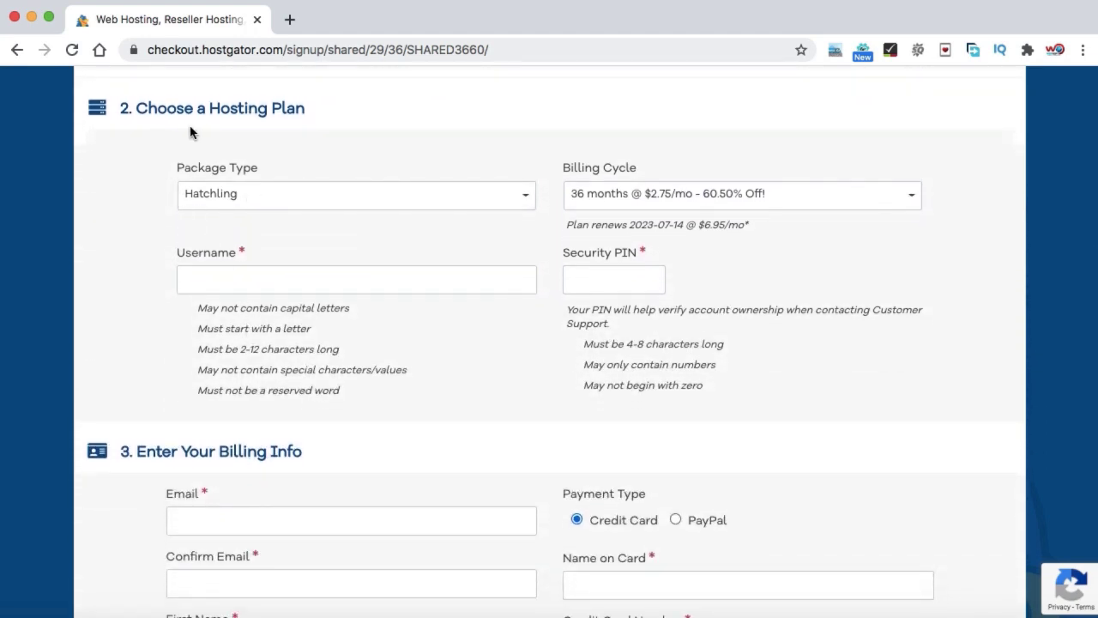
{"action": "left_click", "coordinate": [259, 209]}
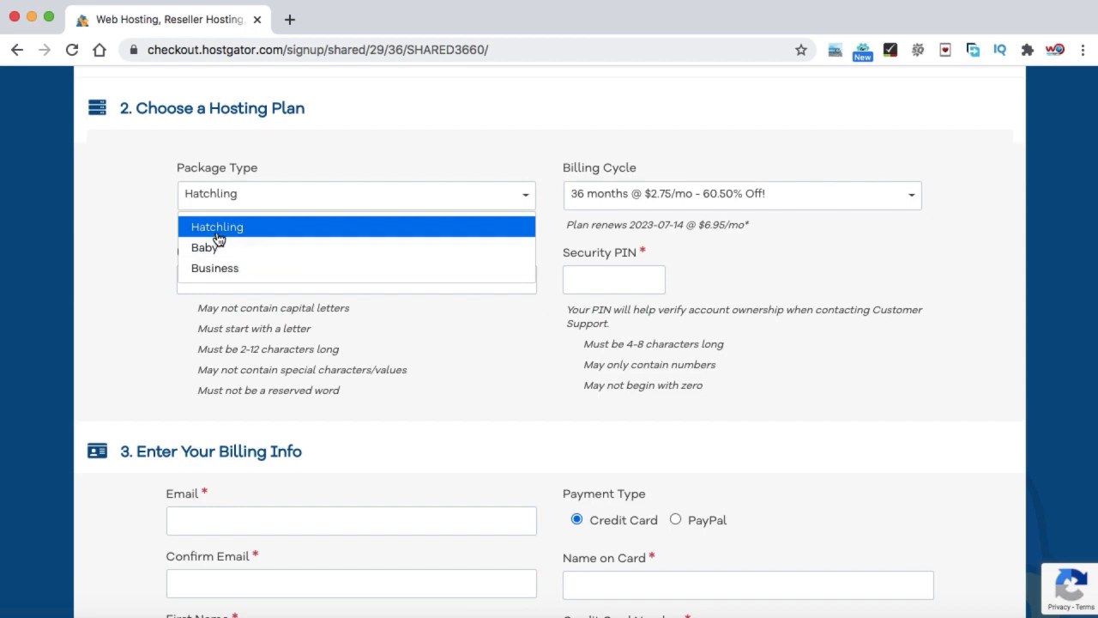
{"action": "left_click", "coordinate": [237, 228]}
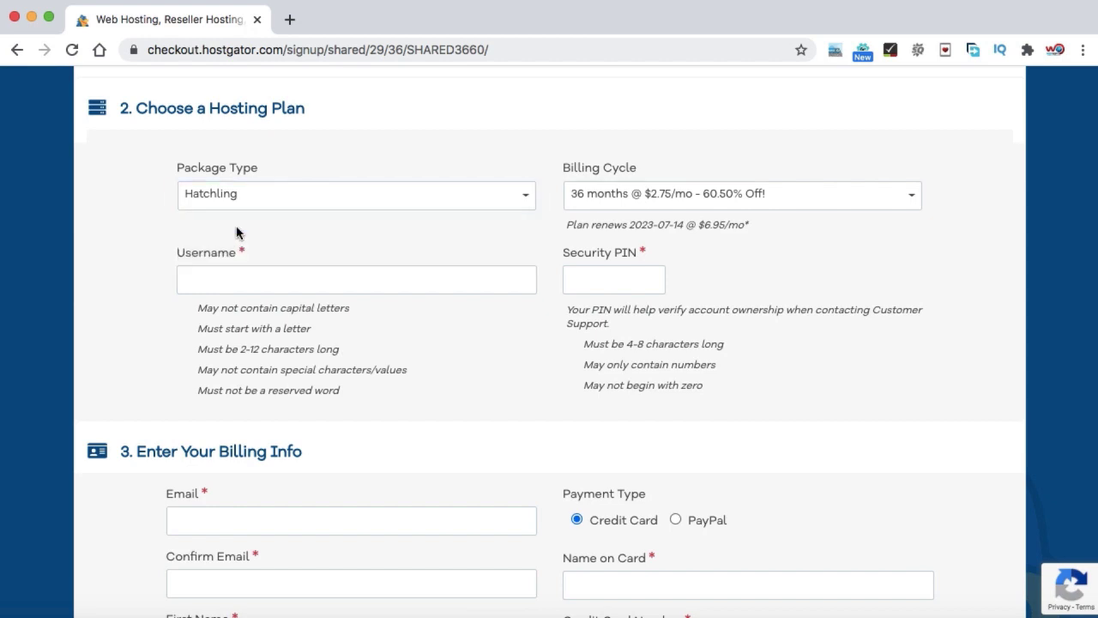
{"action": "left_click", "coordinate": [622, 203]}
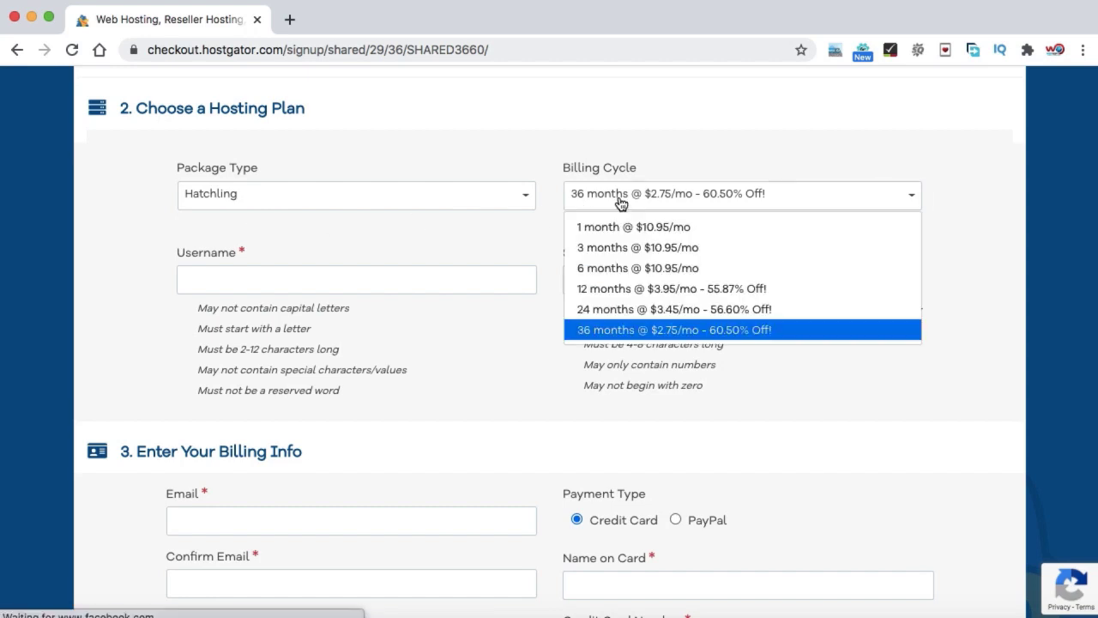
{"action": "left_click", "coordinate": [618, 289]}
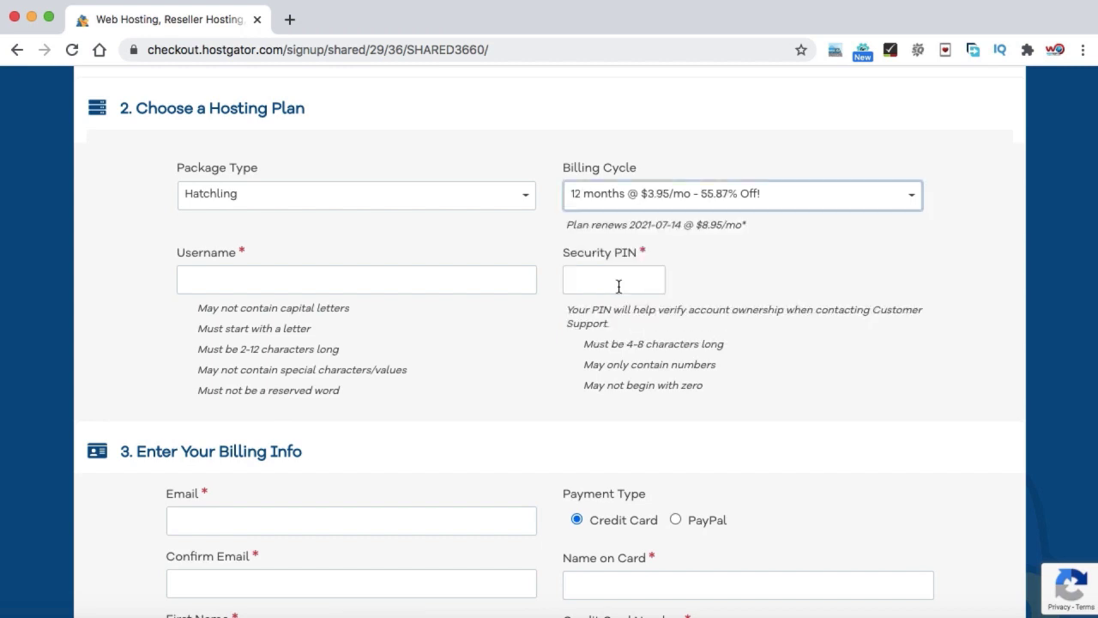
{"action": "left_click", "coordinate": [546, 251]}
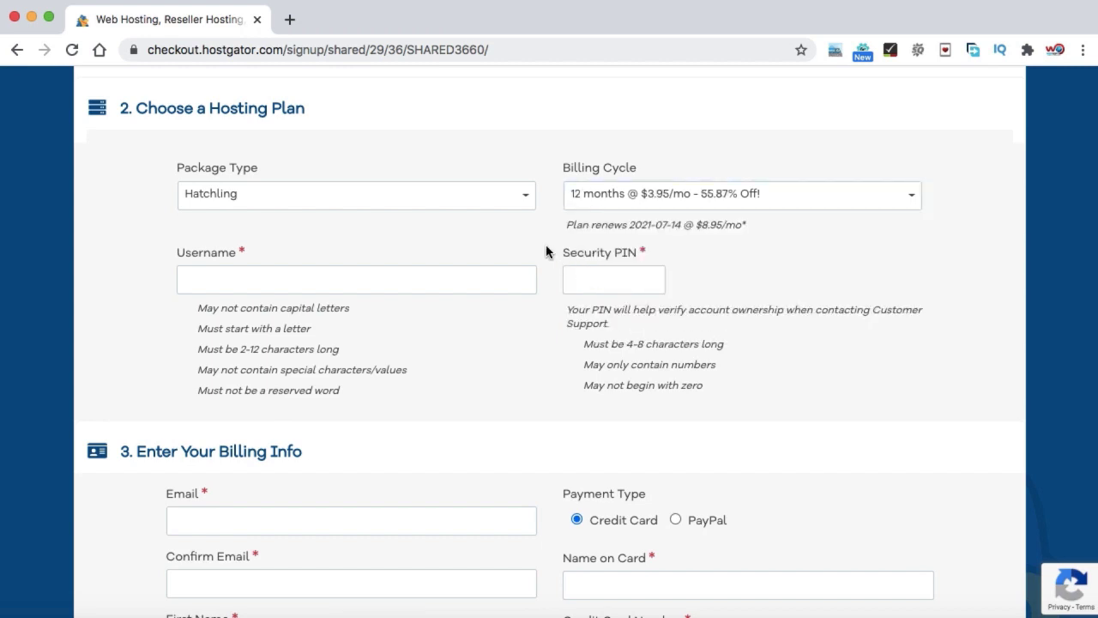
Enter a hosting account username and a numeric security PIN
{"action": "left_click", "coordinate": [429, 276]}
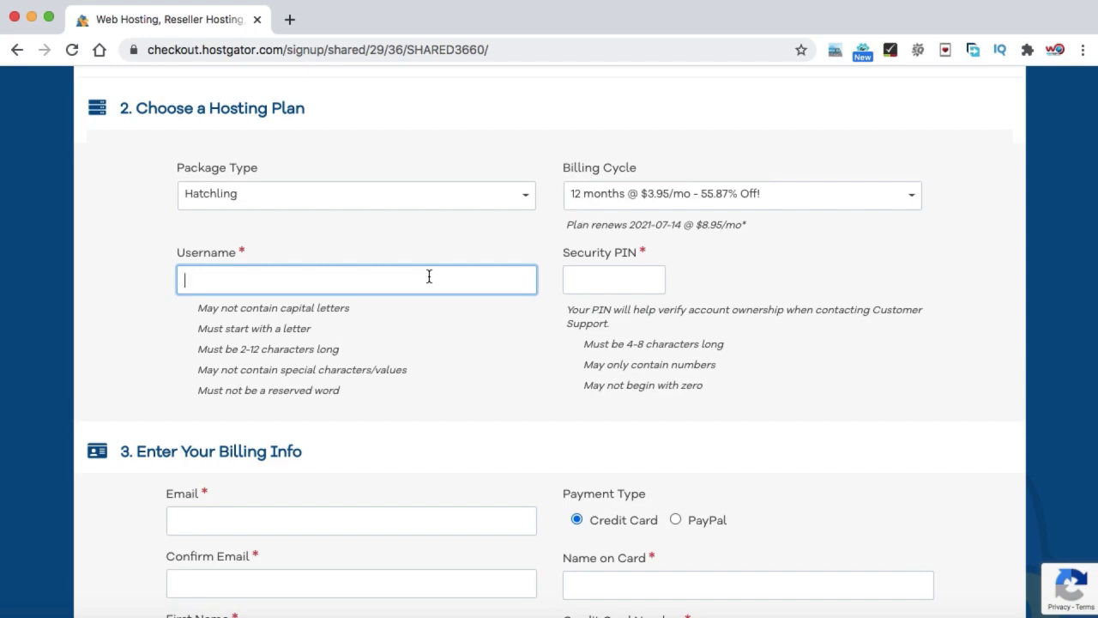
{"action": "type", "text": "saddam890"}
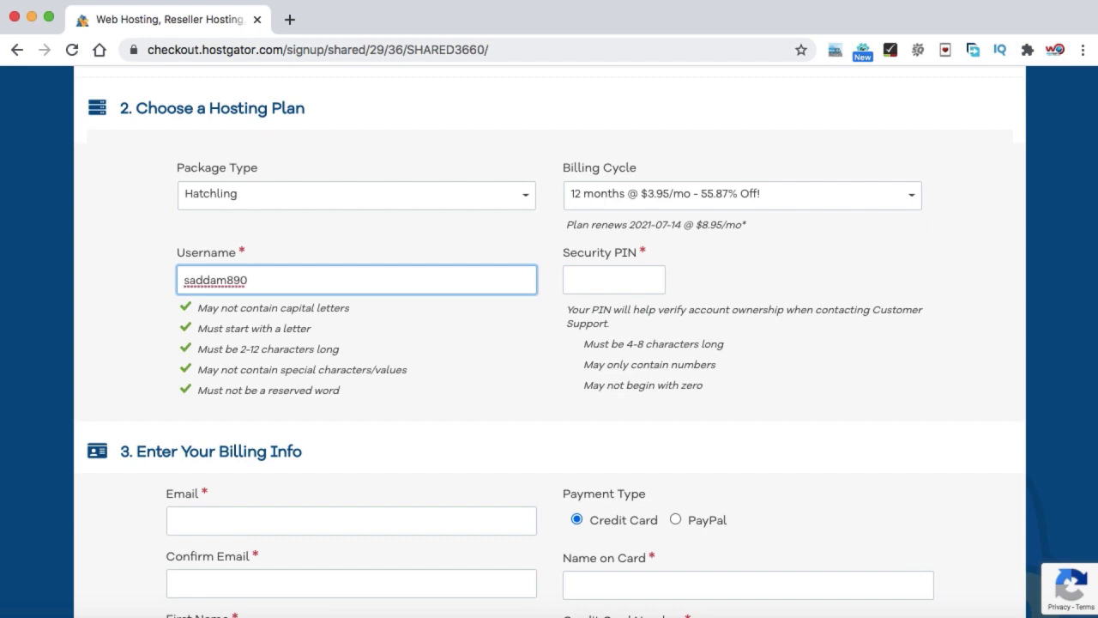
{"action": "left_click", "coordinate": [620, 282]}
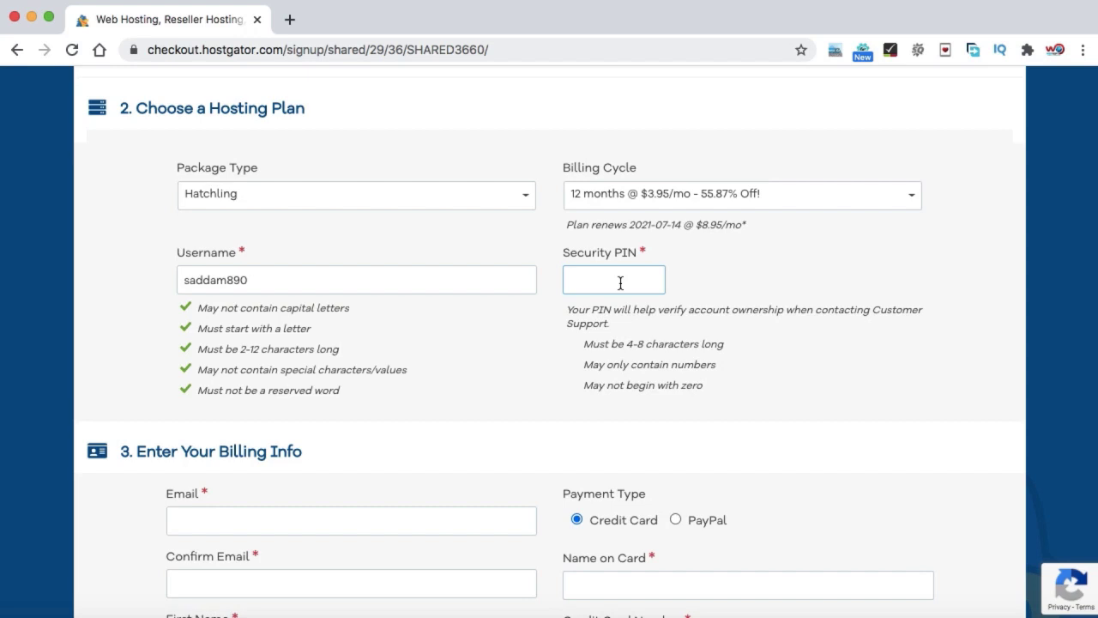
{"action": "scroll", "coordinate": [549, 343], "scroll_direction": "down", "scroll_amount": 10}
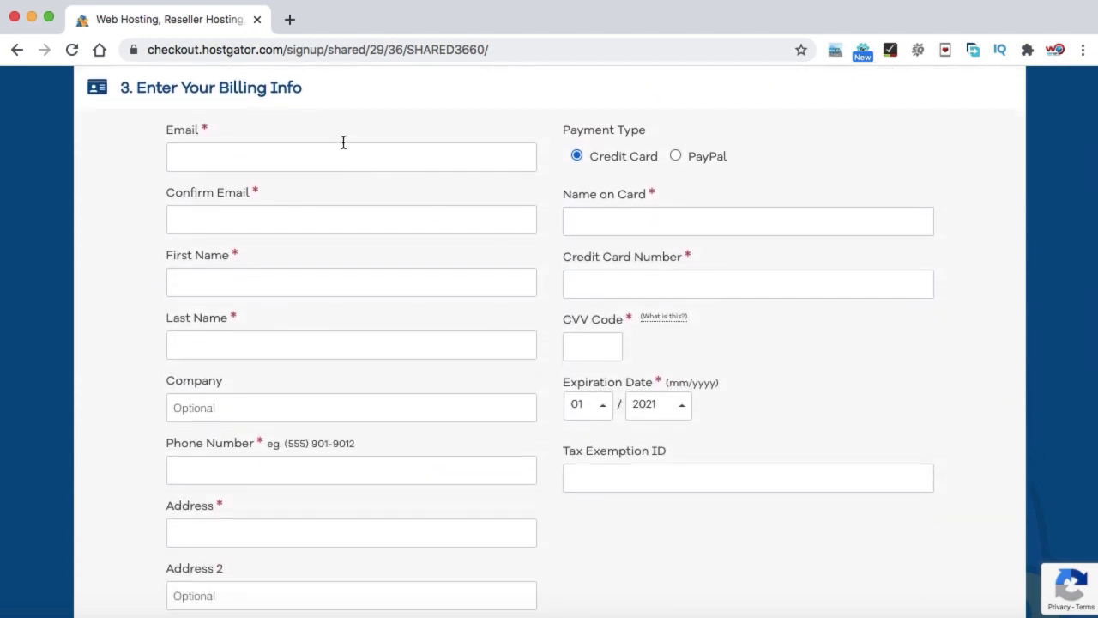
Set the checkout payment type to PayPal instead of credit card
{"action": "left_click", "coordinate": [329, 149]}
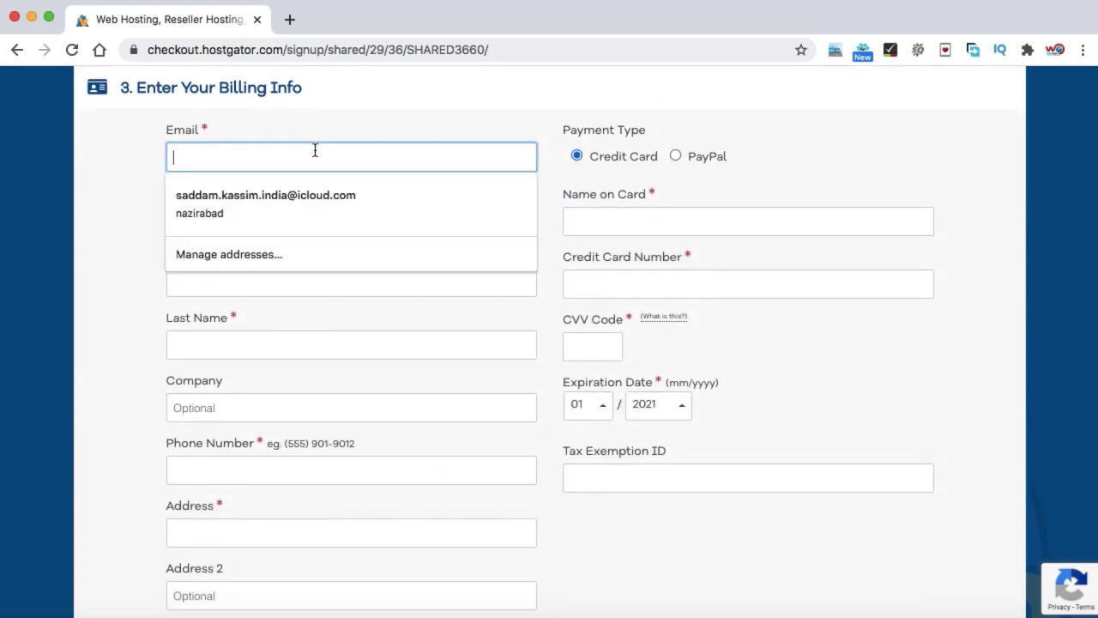
{"action": "left_click", "coordinate": [142, 172]}
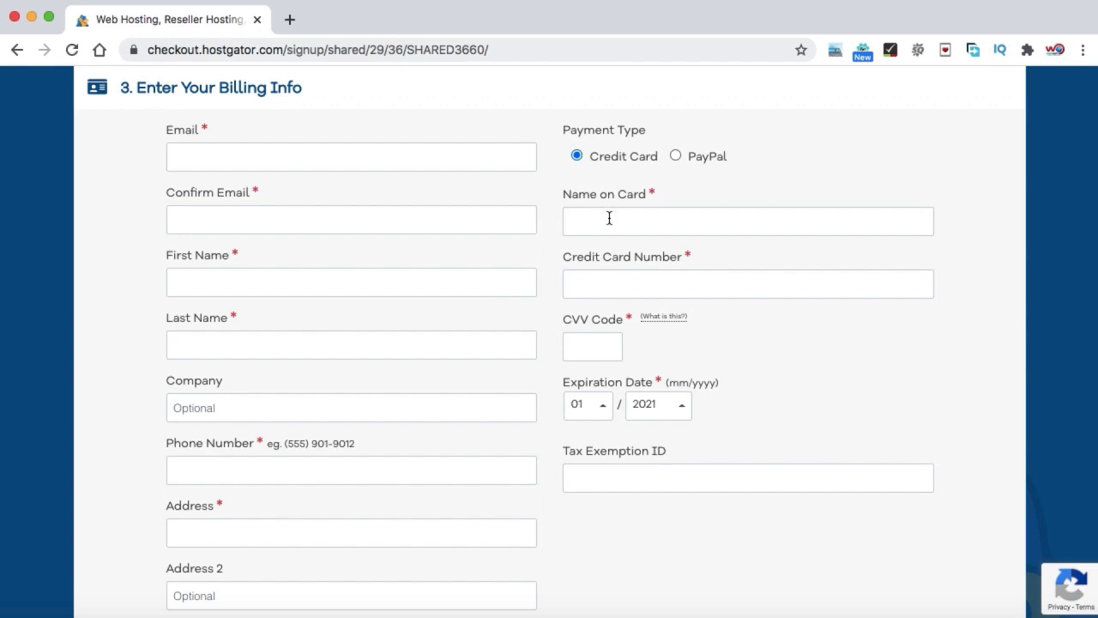
{"action": "left_click", "coordinate": [676, 157]}
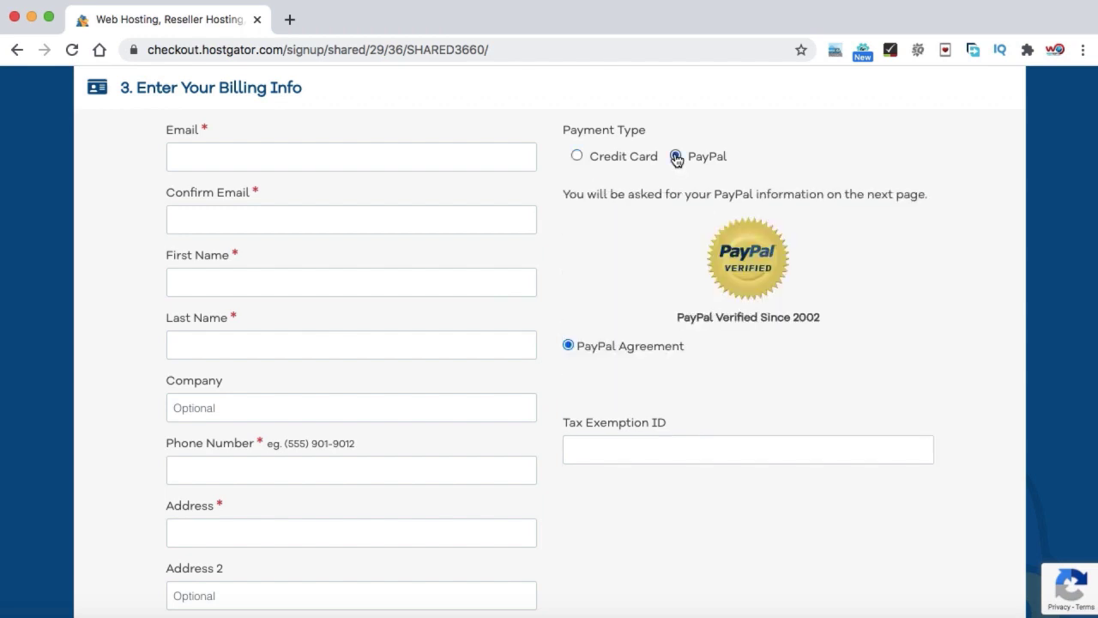
Uncheck the SiteLock Essentials and Site Backup add-ons under Additional Services
{"action": "scroll", "coordinate": [676, 159], "scroll_direction": "down", "scroll_amount": 4}
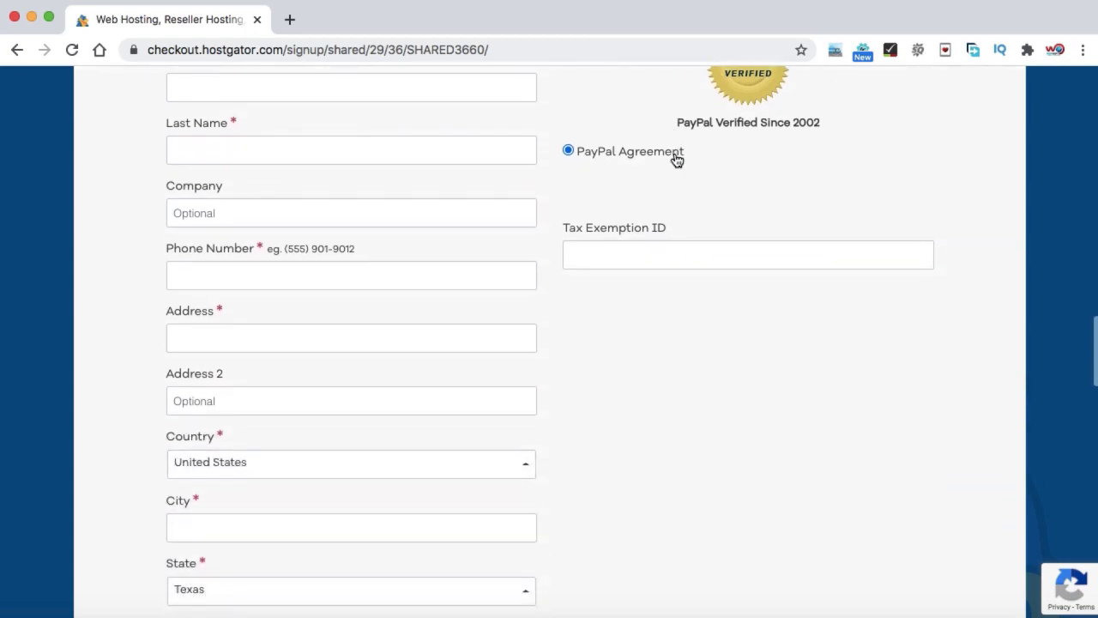
{"action": "scroll", "coordinate": [675, 153], "scroll_direction": "down", "scroll_amount": 6}
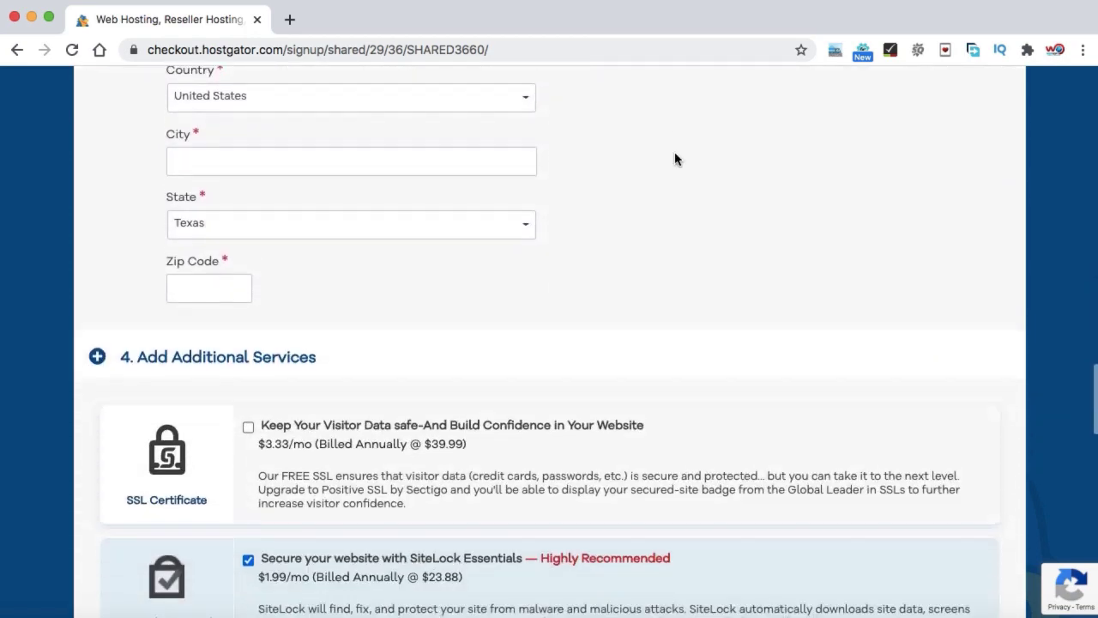
{"action": "scroll", "coordinate": [675, 155], "scroll_direction": "down", "scroll_amount": 1}
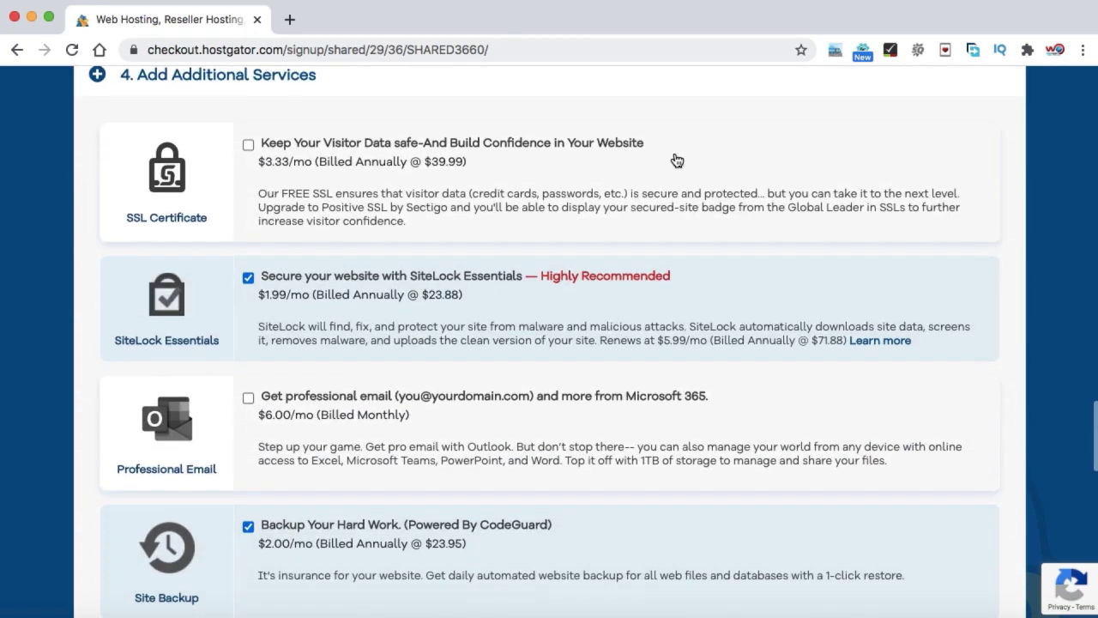
{"action": "left_click", "coordinate": [248, 279]}
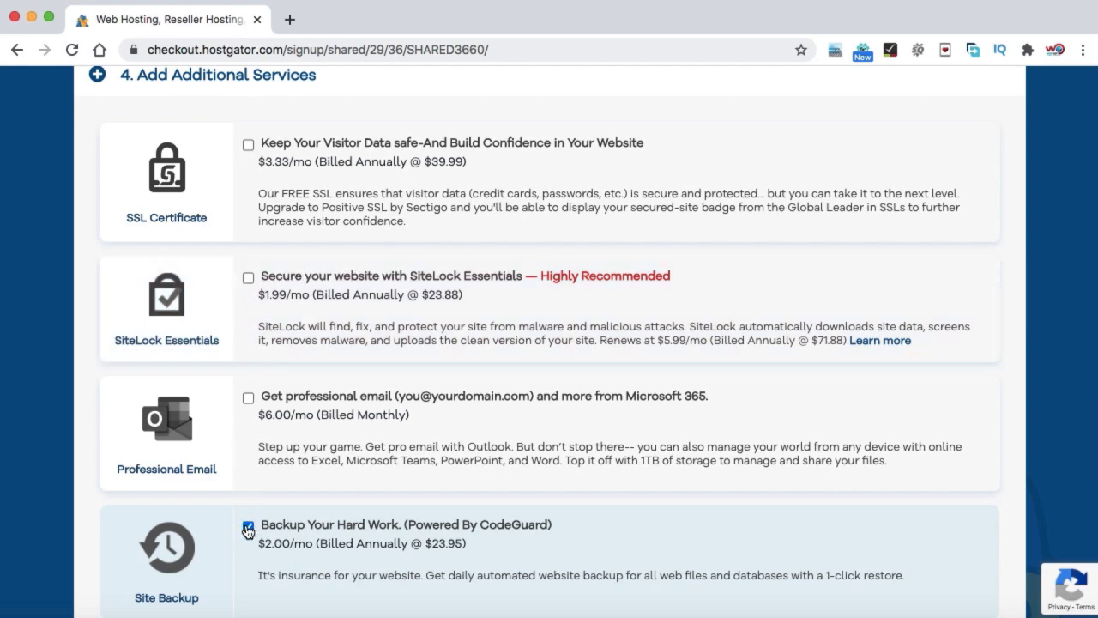
{"action": "left_click", "coordinate": [248, 527]}
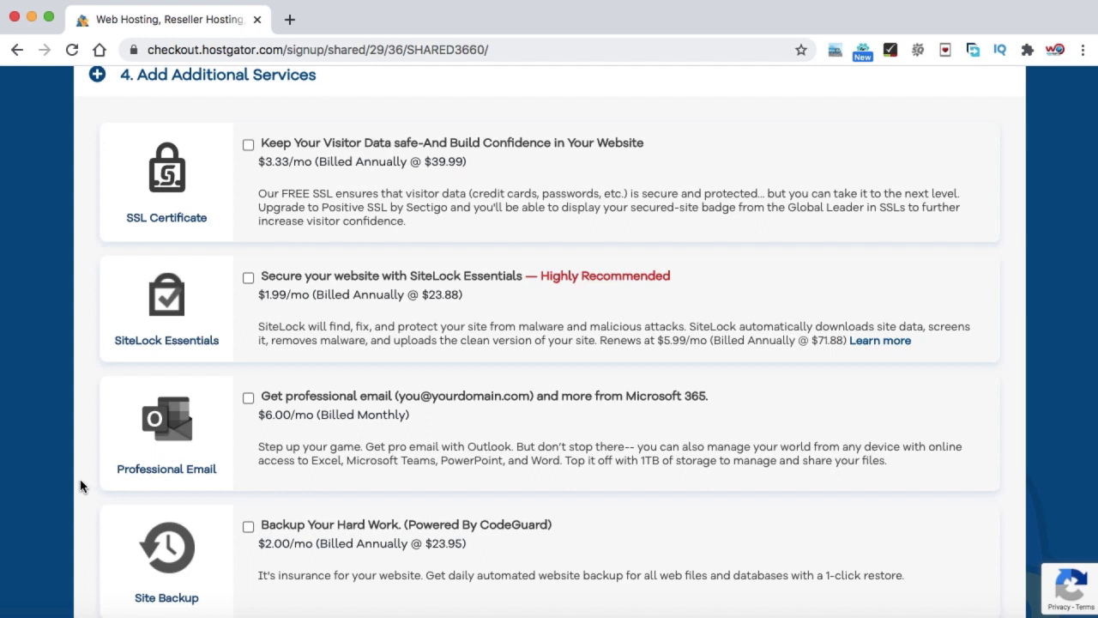
{"action": "scroll", "coordinate": [80, 486], "scroll_direction": "down", "scroll_amount": 3}
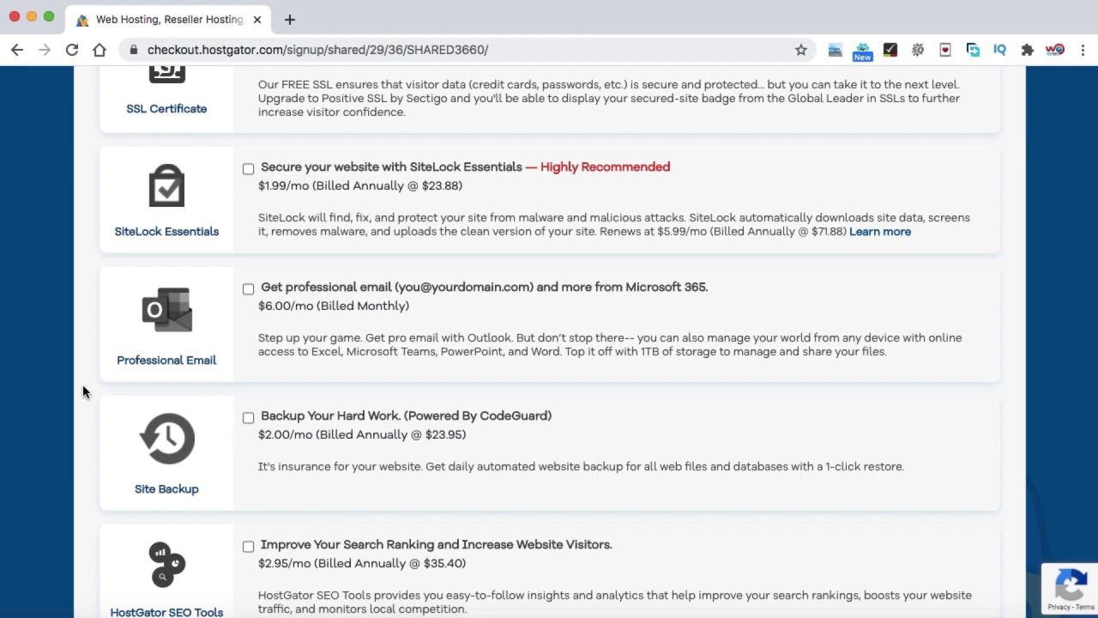
{"action": "scroll", "coordinate": [83, 390], "scroll_direction": "down", "scroll_amount": 10}
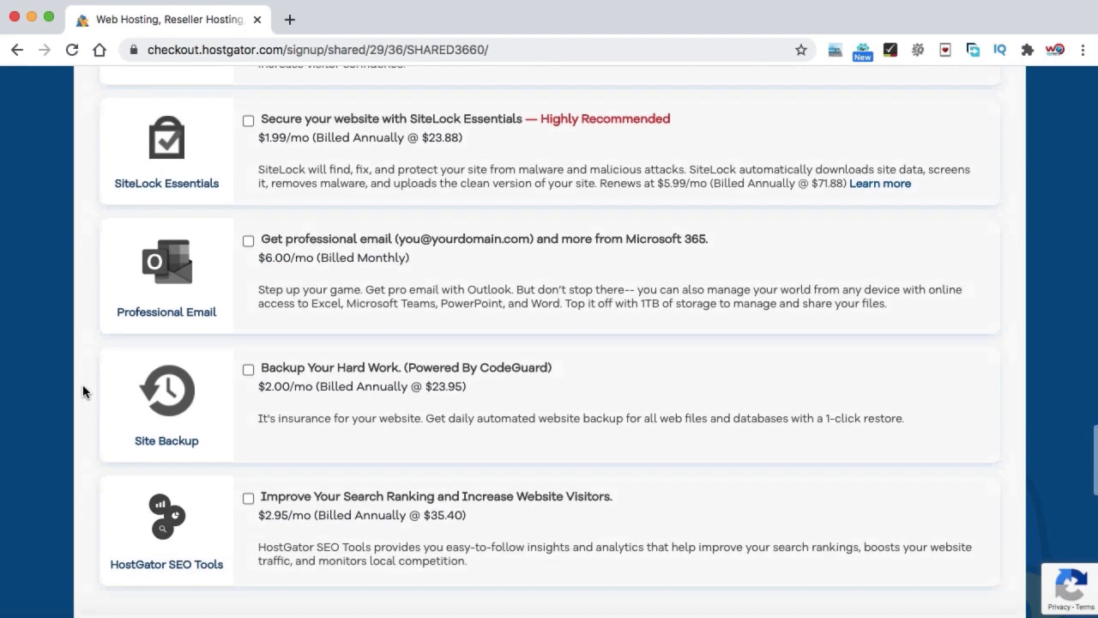
Overwrite coupon SHARED3660 with WEB27AM and validate it, reducing the total to $50.53
{"action": "scroll", "coordinate": [84, 391], "scroll_direction": "down", "scroll_amount": 2}
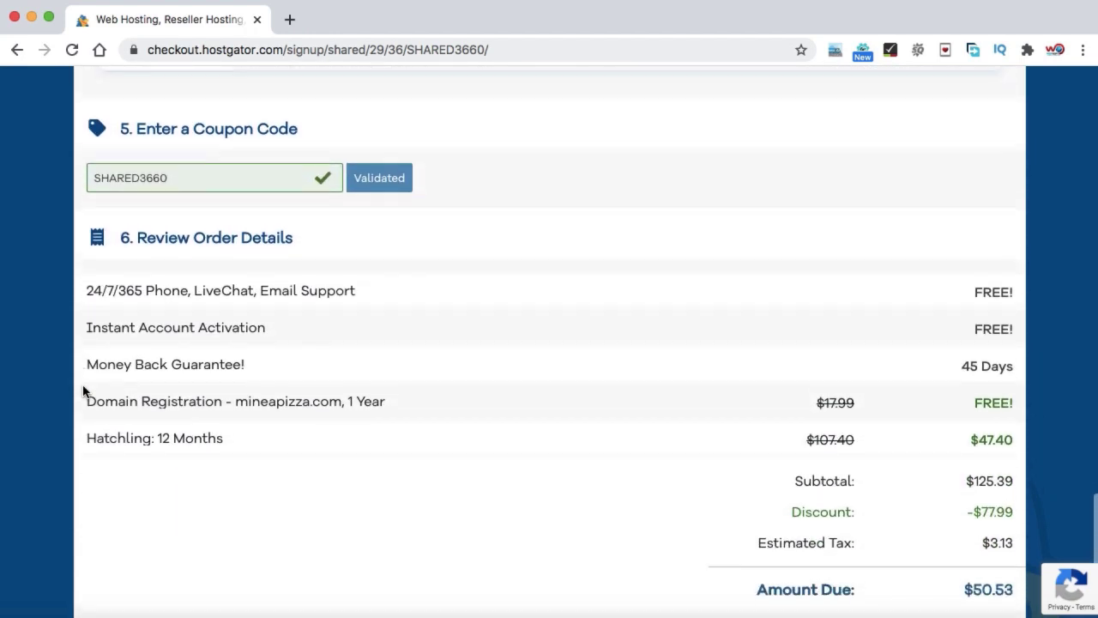
{"action": "left_click_drag", "start_coordinate": [171, 146], "coordinate": [90, 147]}
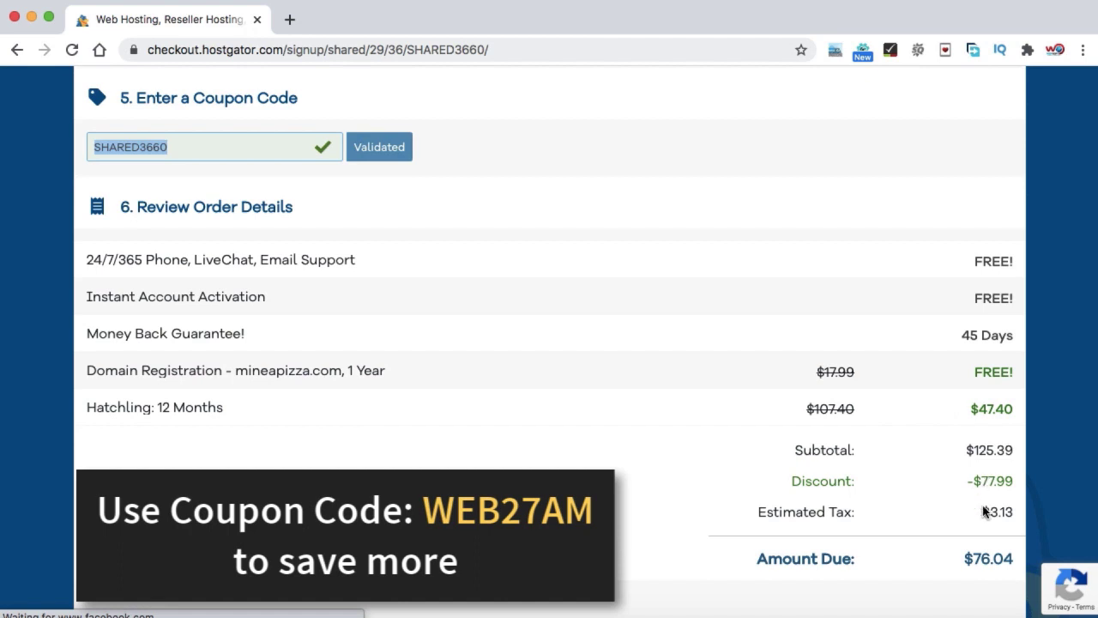
{"action": "left_click_drag", "start_coordinate": [966, 558], "coordinate": [989, 557]}
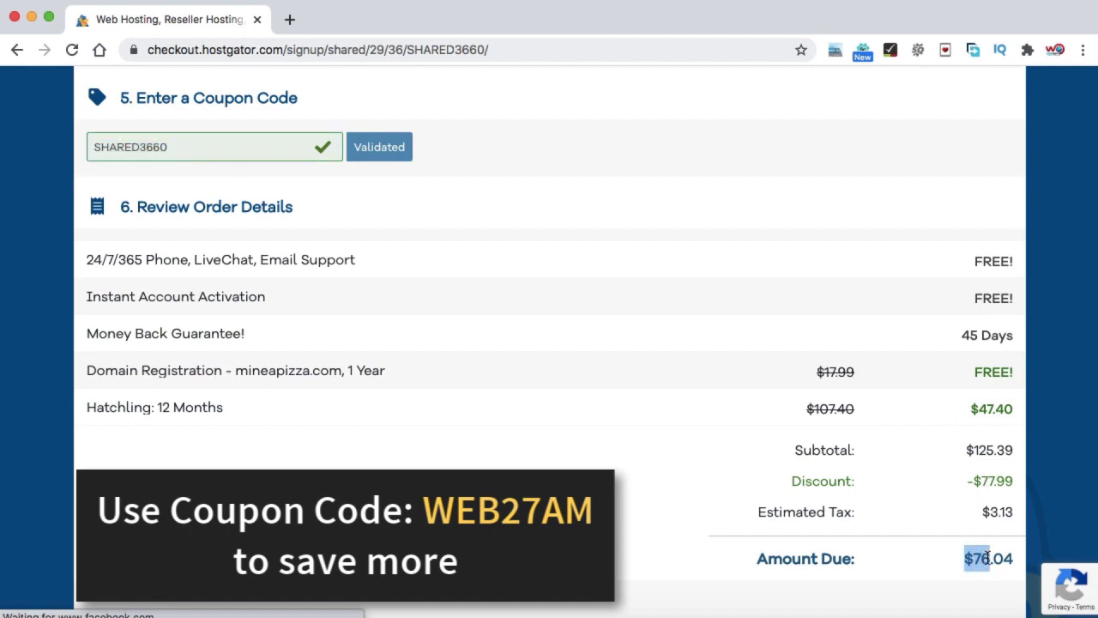
{"action": "left_click", "coordinate": [298, 151]}
{"action": "key", "text": "super+a"}
{"action": "type", "text": "WE"}
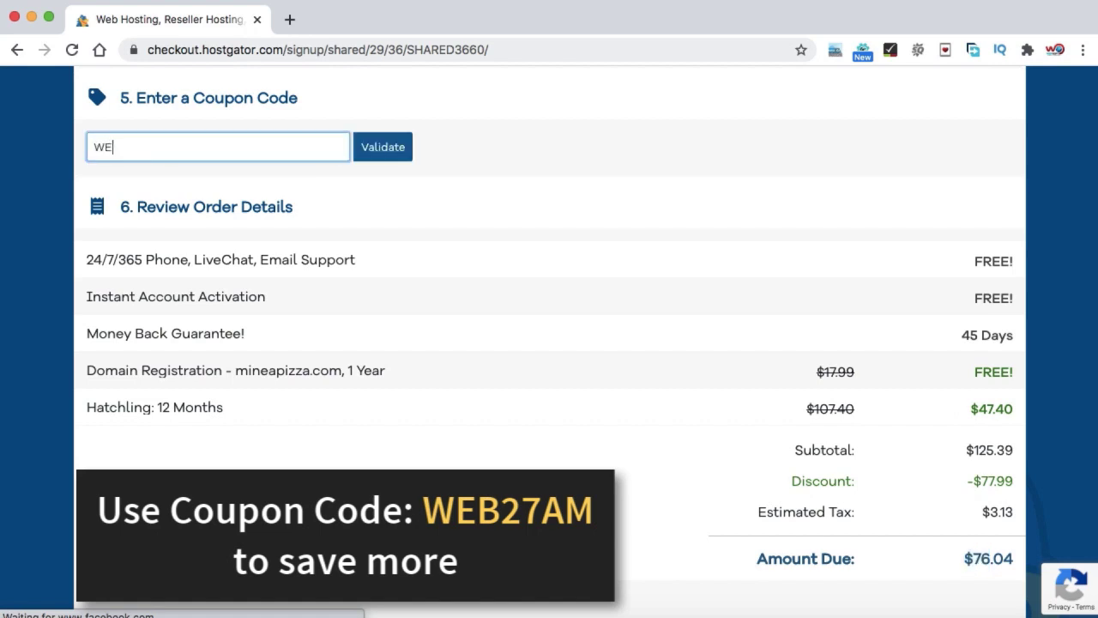
{"action": "type", "text": "B27AM"}
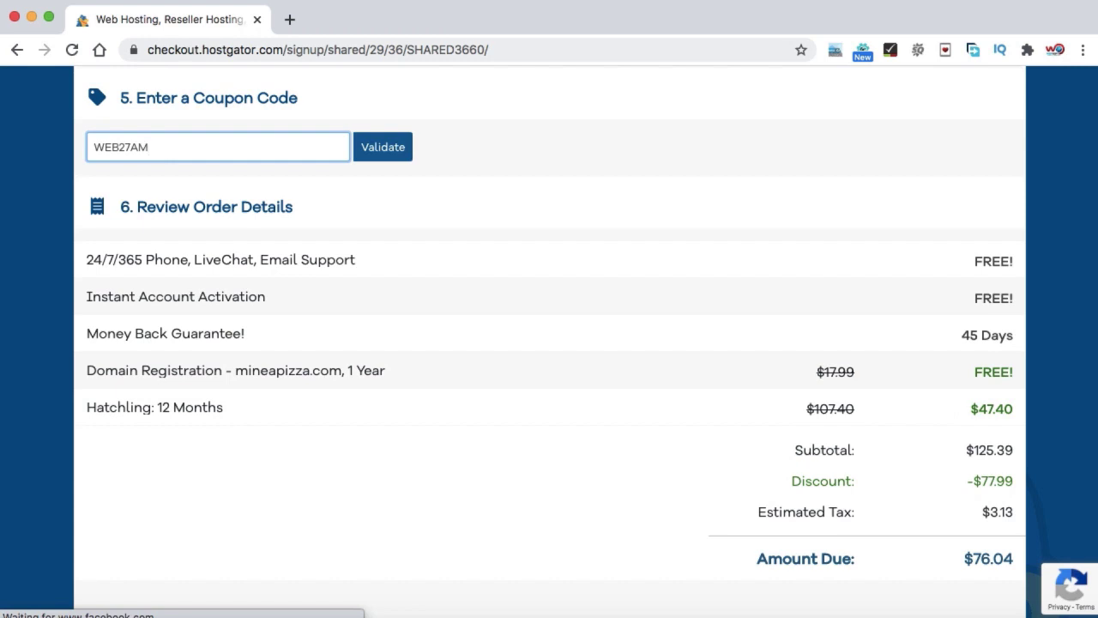
{"action": "left_click", "coordinate": [385, 151]}
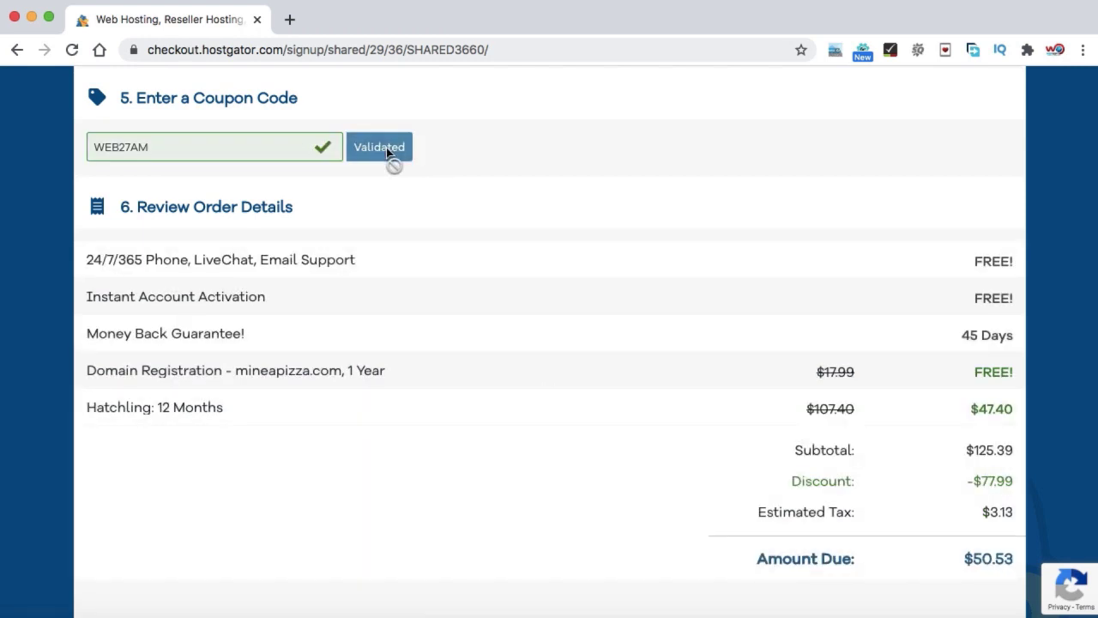
{"action": "left_click_drag", "start_coordinate": [971, 558], "coordinate": [991, 558]}
Tick the agreement checkbox for Terms of Service, Cancellation Policy and Privacy Policy
{"action": "scroll", "coordinate": [498, 315], "scroll_direction": "down", "scroll_amount": 8}
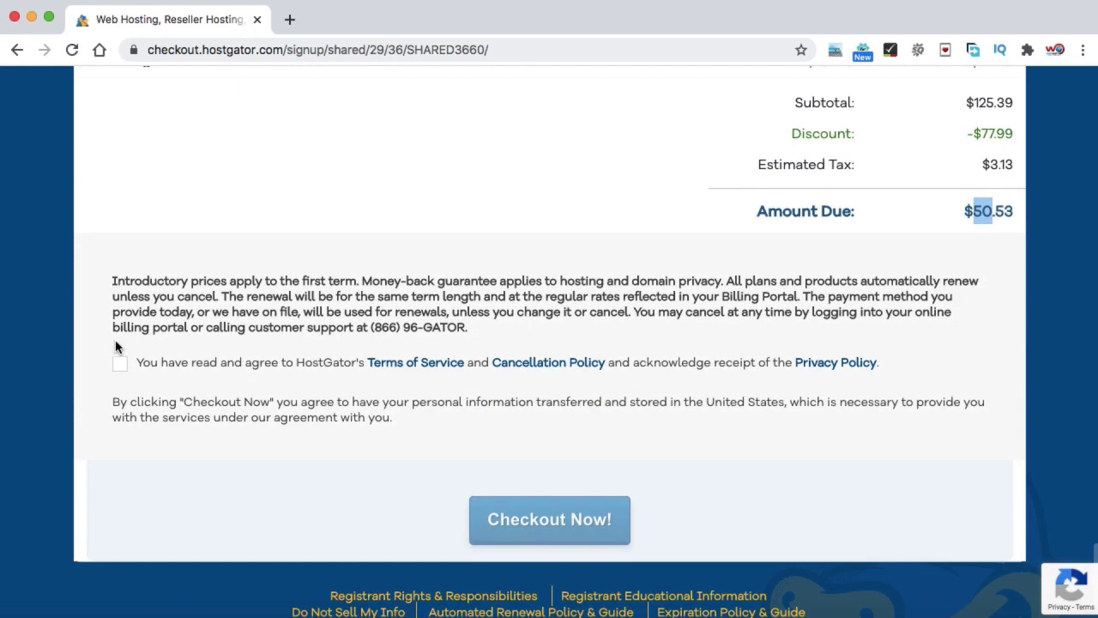
{"action": "left_click", "coordinate": [120, 365]}
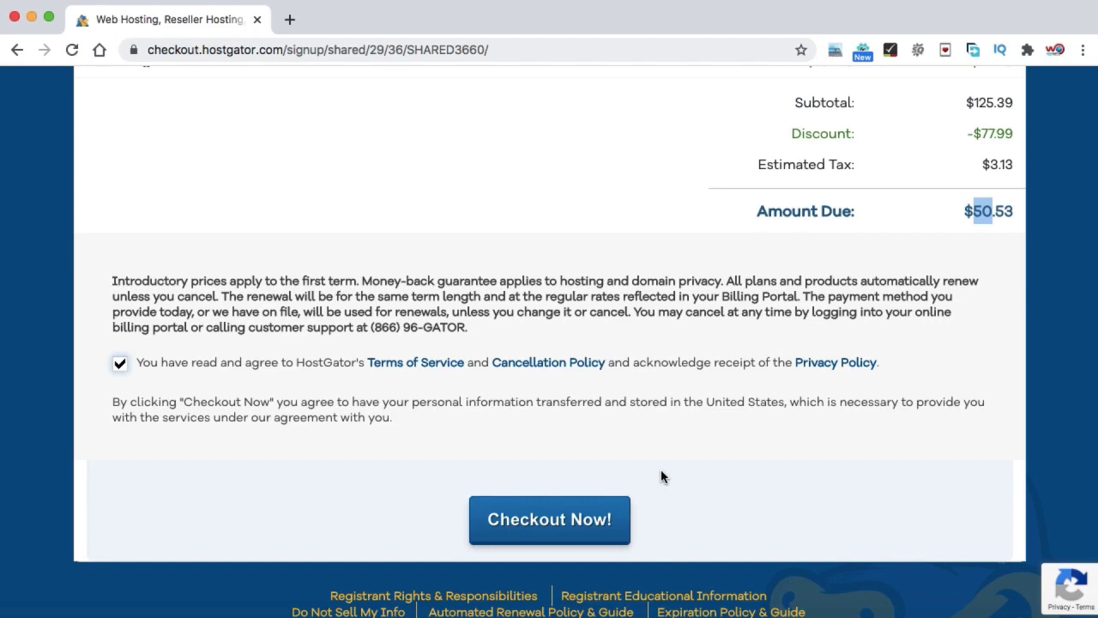
{"action": "scroll", "coordinate": [661, 471], "scroll_direction": "up", "scroll_amount": 1}
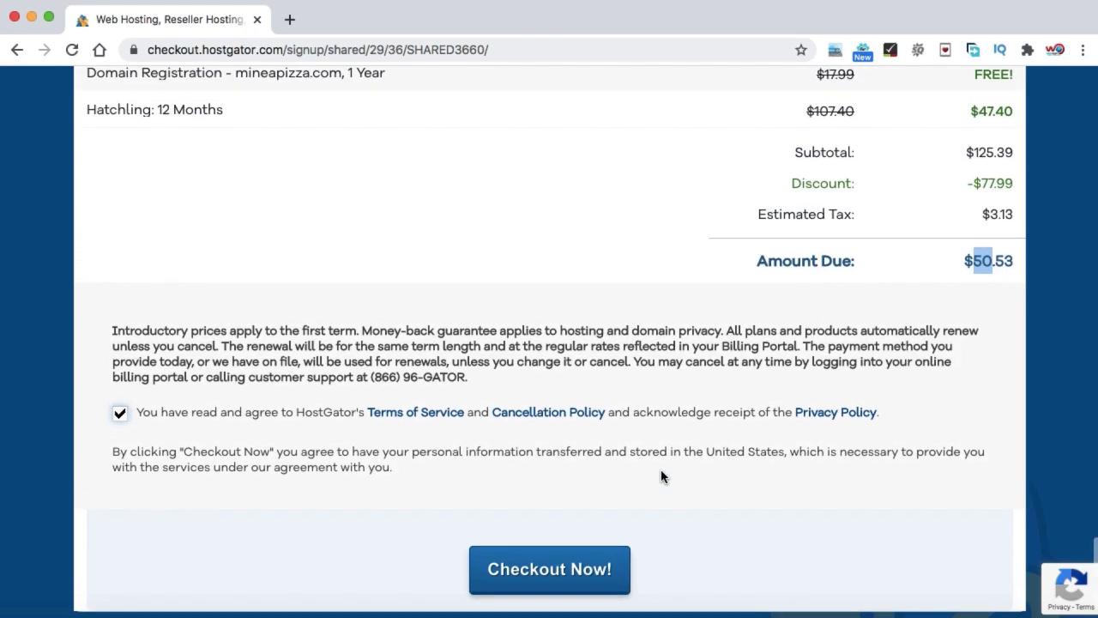
{"action": "scroll", "coordinate": [661, 476], "scroll_direction": "up", "scroll_amount": 1}
{"action": "scroll", "coordinate": [660, 470], "scroll_direction": "up", "scroll_amount": 5}
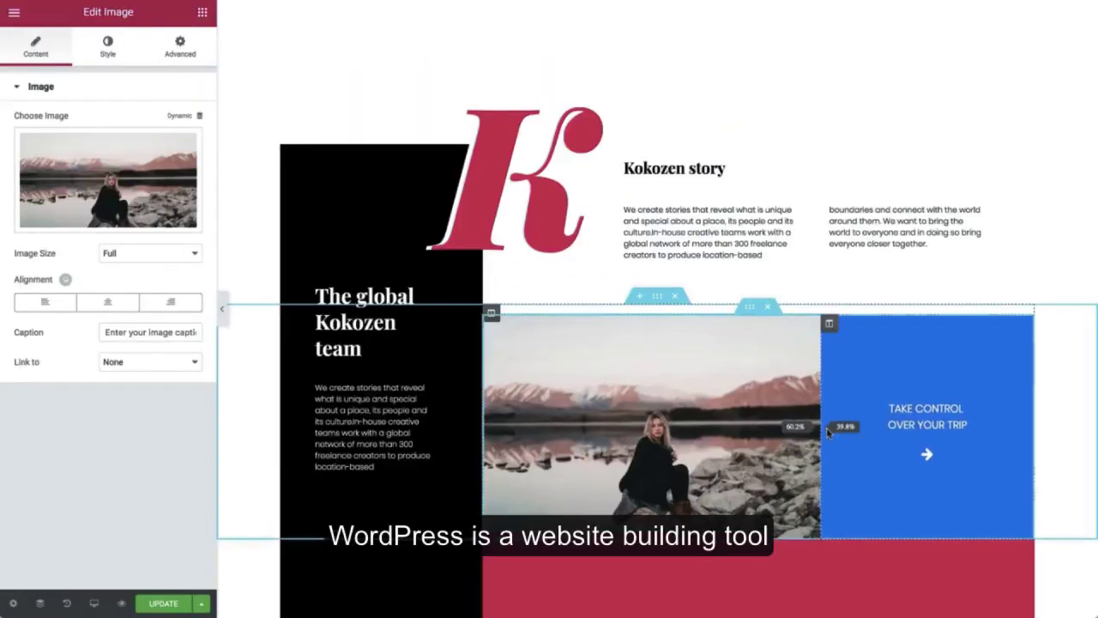
Widen the image column, retitle the heading 'donut worry' and enlarge its typography size
{"action": "left_click_drag", "start_coordinate": [828, 433], "coordinate": [852, 445]}
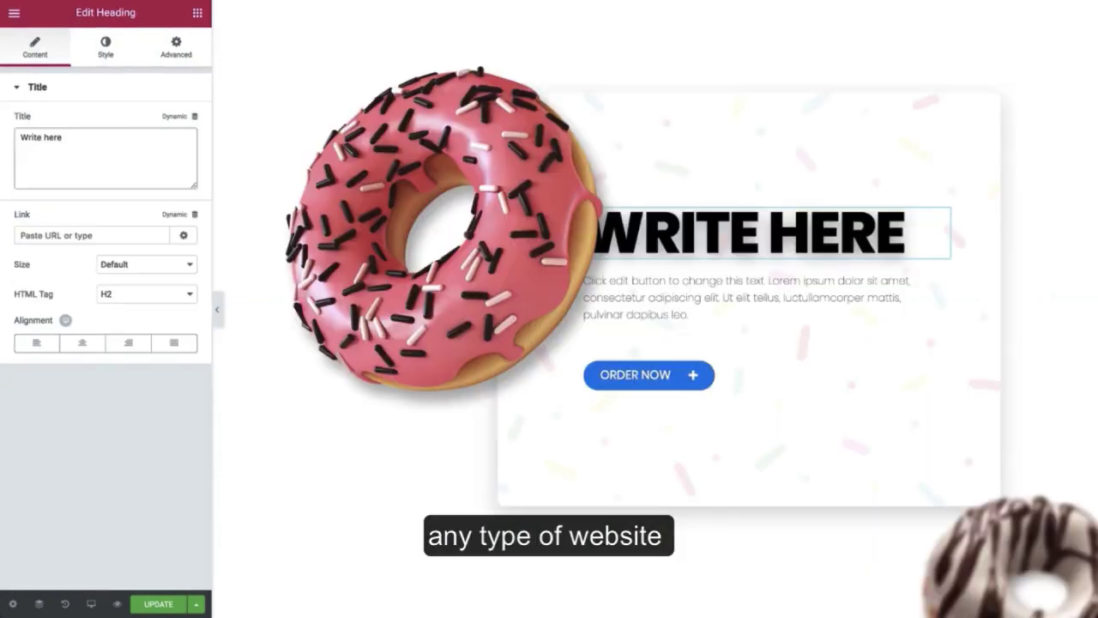
{"action": "key", "text": "BackSpace"}
{"action": "key", "text": "BackSpace"}
{"action": "key", "text": "BackSpace"}
{"action": "key", "text": "BackSpace"}
{"action": "key", "text": "BackSpace"}
{"action": "key", "text": "BackSpace"}
{"action": "key", "text": "BackSpace"}
{"action": "key", "text": "BackSpace"}
{"action": "key", "text": "BackSpace"}
{"action": "key", "text": "BackSpace"}
{"action": "type", "text": "donut worry"}
{"action": "left_click", "coordinate": [101, 48]}
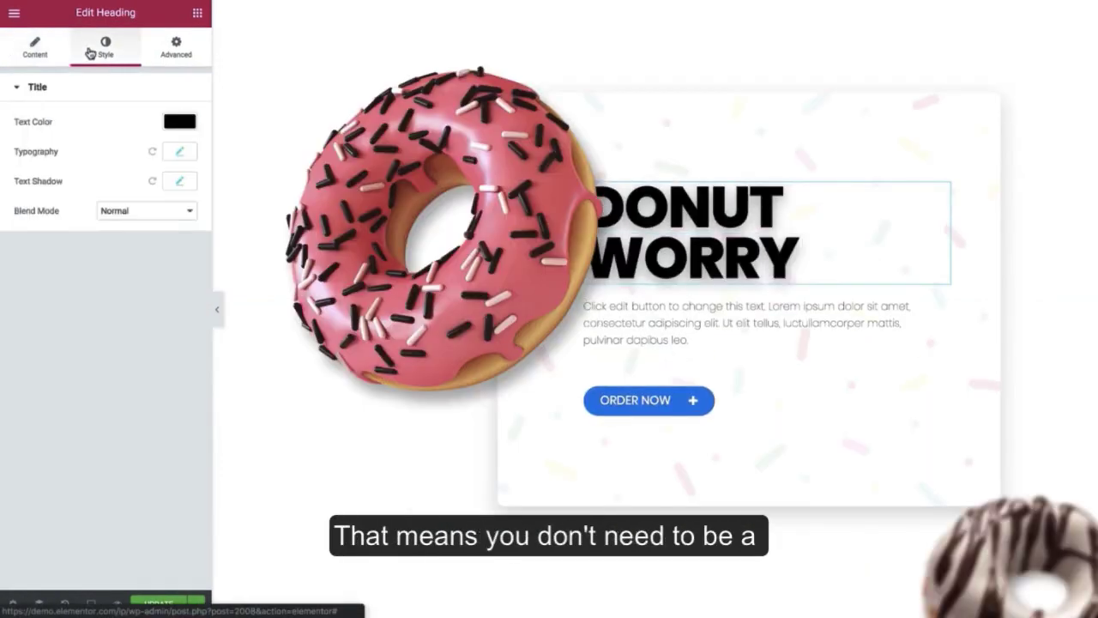
{"action": "left_click", "coordinate": [179, 153]}
{"action": "left_click_drag", "start_coordinate": [73, 238], "coordinate": [89, 238]}
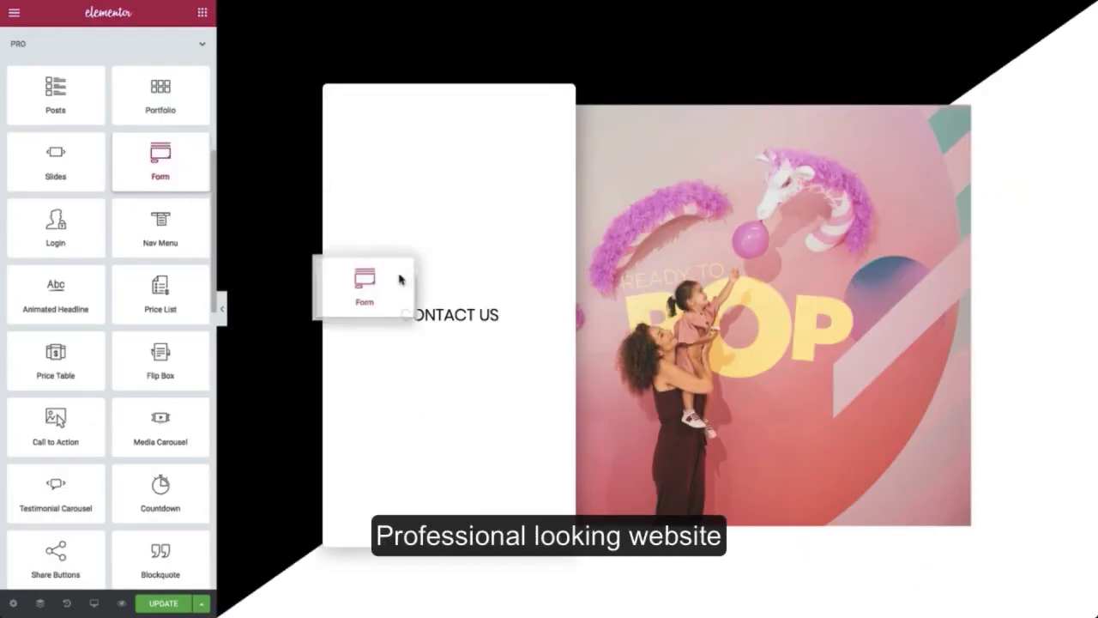
Add a Form widget under CONTACT US with a full-width (justified) submit button
{"action": "left_click_drag", "start_coordinate": [393, 275], "coordinate": [463, 332]}
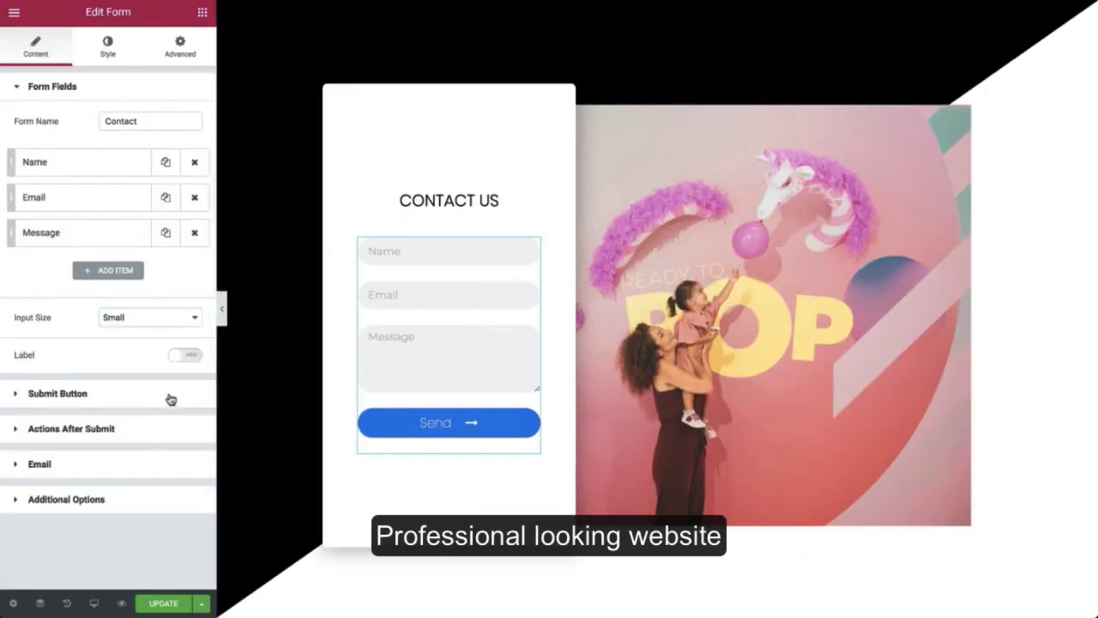
{"action": "left_click", "coordinate": [169, 397]}
{"action": "left_click", "coordinate": [38, 264]}
{"action": "left_click", "coordinate": [95, 269]}
{"action": "left_click", "coordinate": [178, 264]}
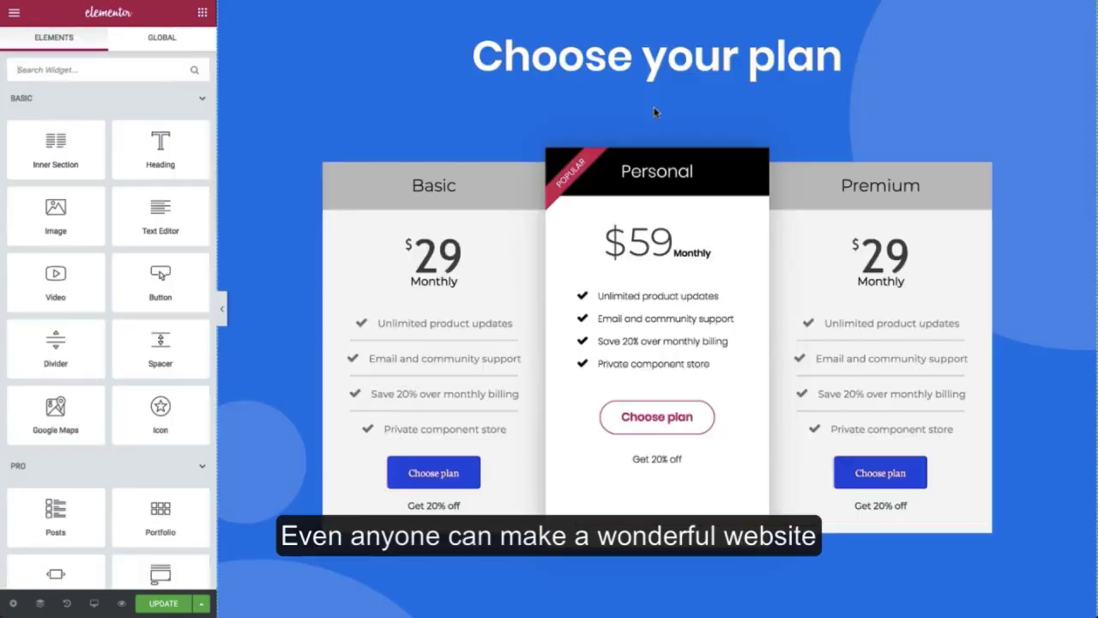
Copy the Personal plan's style and paste it onto the Basic plan's feature list
{"action": "right_click", "coordinate": [682, 184]}
{"action": "left_click", "coordinate": [586, 279]}
{"action": "right_click", "coordinate": [474, 320]}
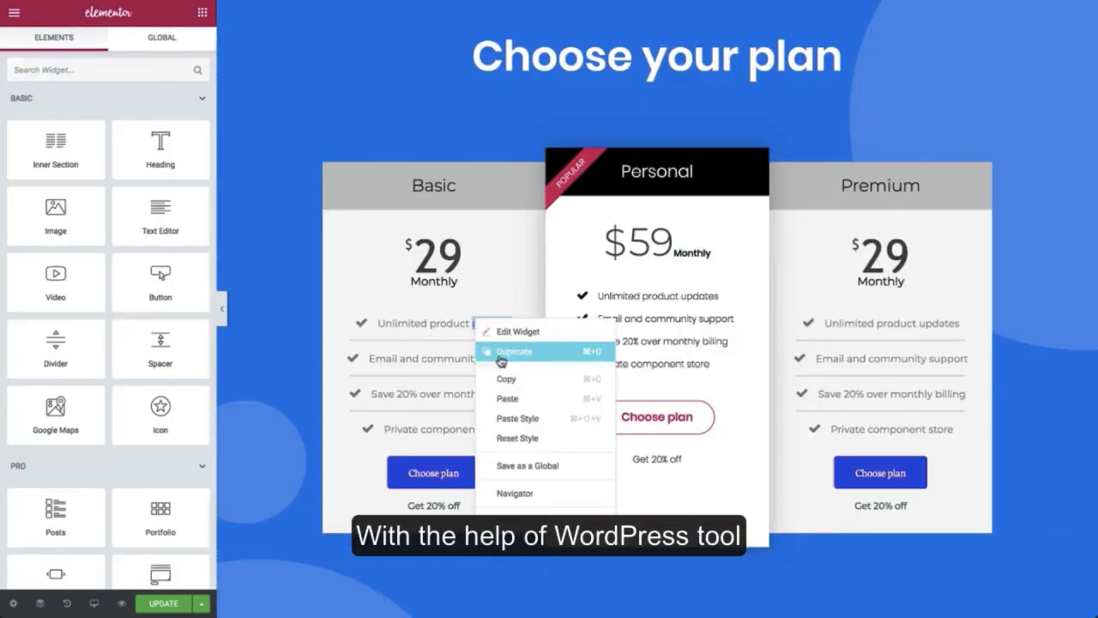
{"action": "left_click", "coordinate": [576, 420]}
{"action": "right_click", "coordinate": [856, 367]}
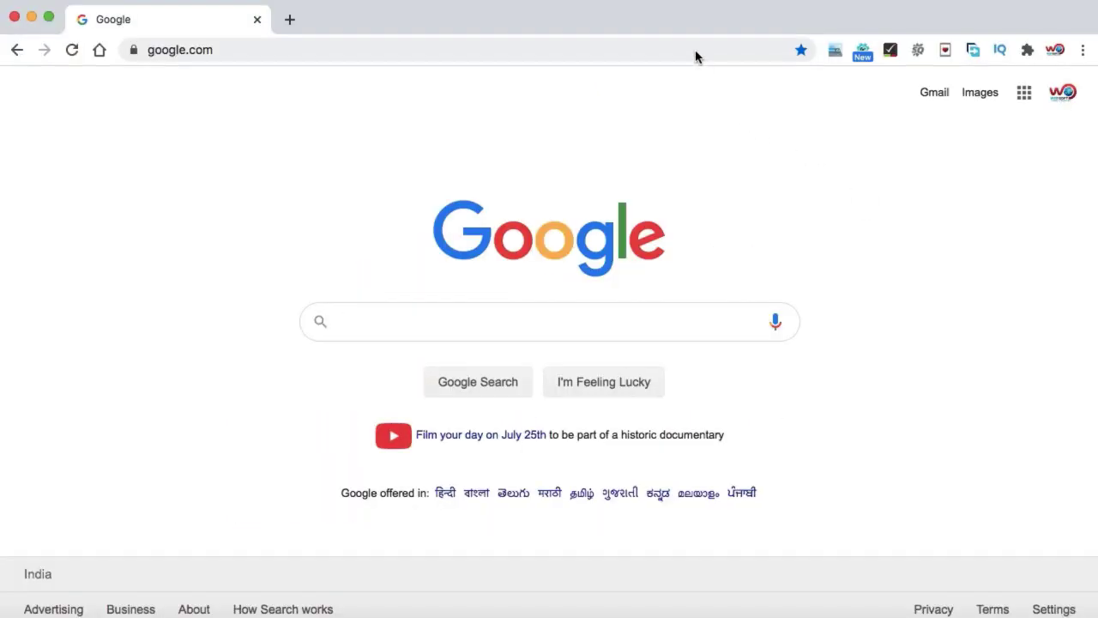
Visit carbonclaps.com, which shows only an empty Index of / listing
{"action": "left_click", "coordinate": [696, 51]}
{"action": "type", "text": "carbo"}
{"action": "key", "text": "Return"}
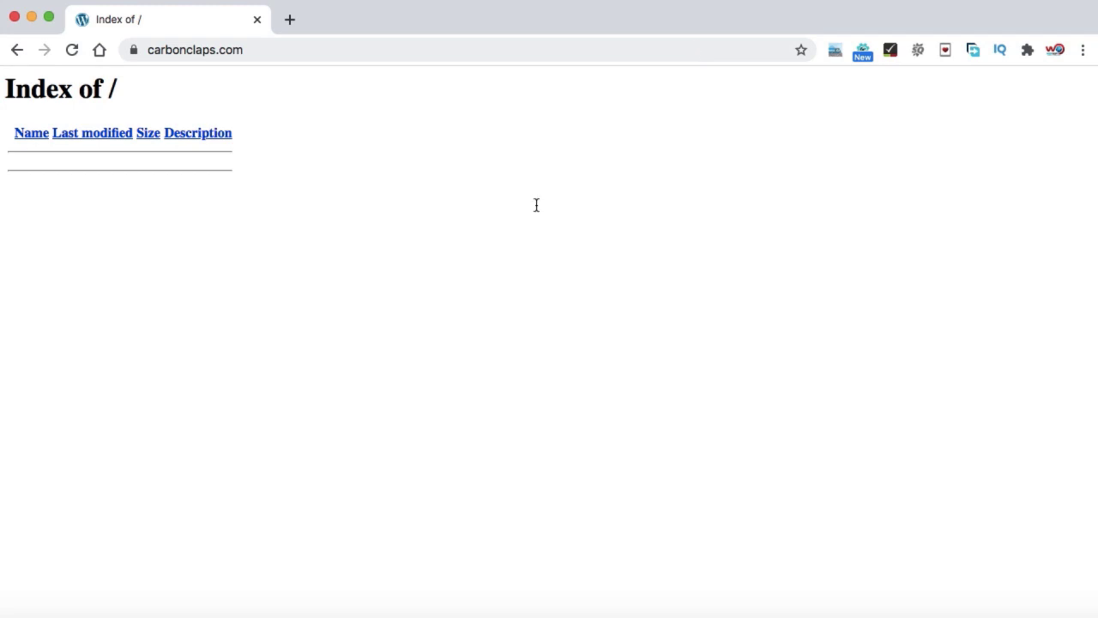
Go to hostgator.com in the address bar
{"action": "left_click", "coordinate": [402, 54]}
{"action": "type", "text": "host"}
{"action": "key", "text": "Return"}
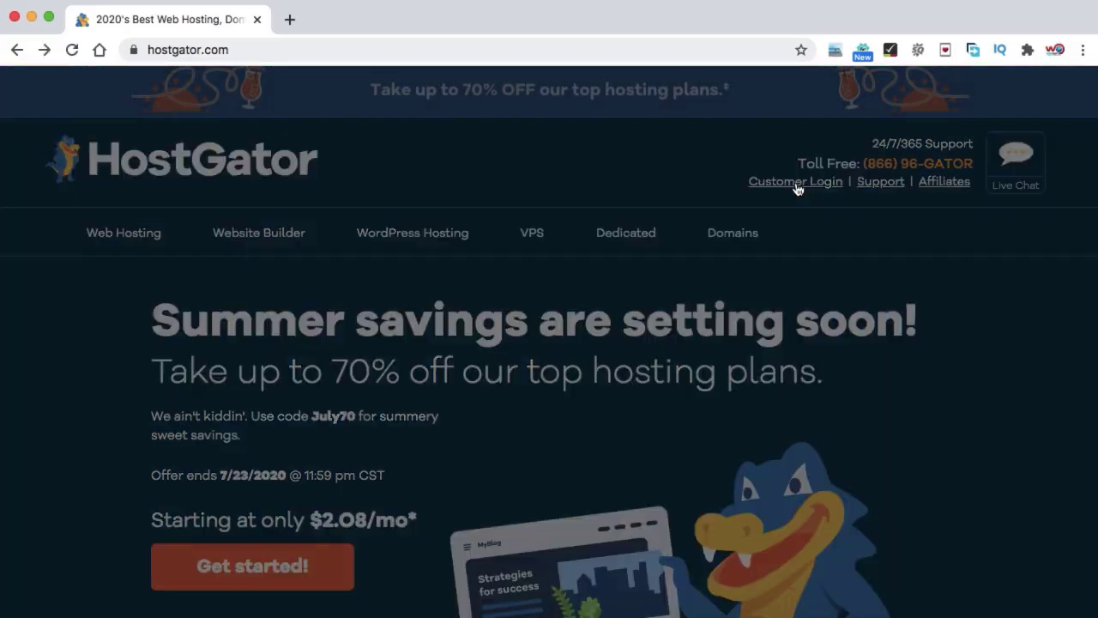
Log in to the HostGator customer portal, open the Cloud Hosting order, and launch its cPanel
{"action": "left_click", "coordinate": [797, 183]}
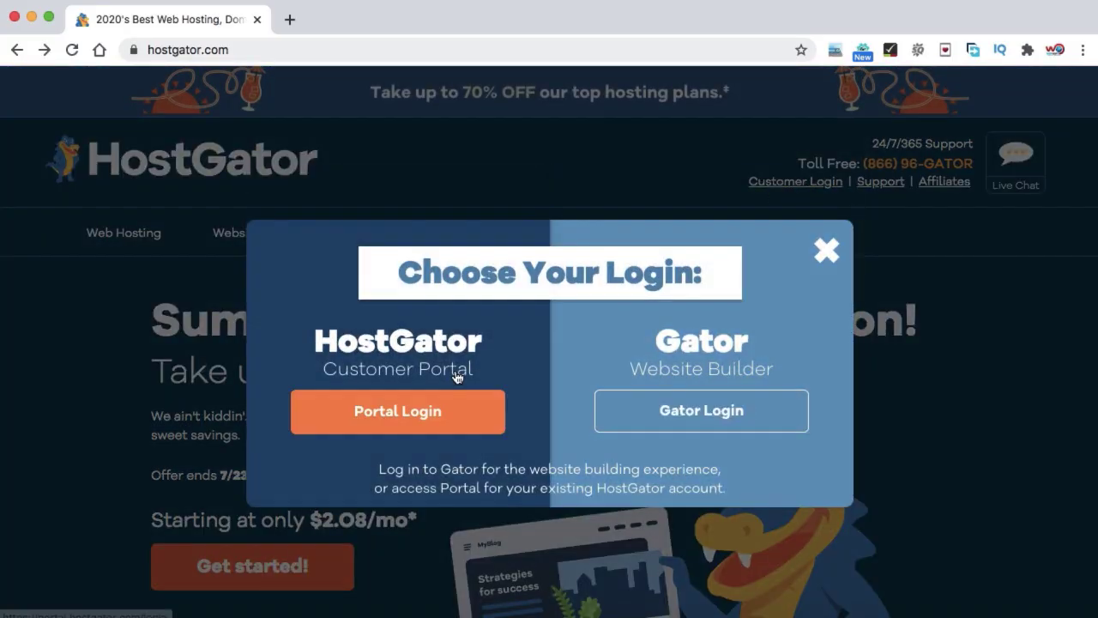
{"action": "left_click", "coordinate": [391, 418]}
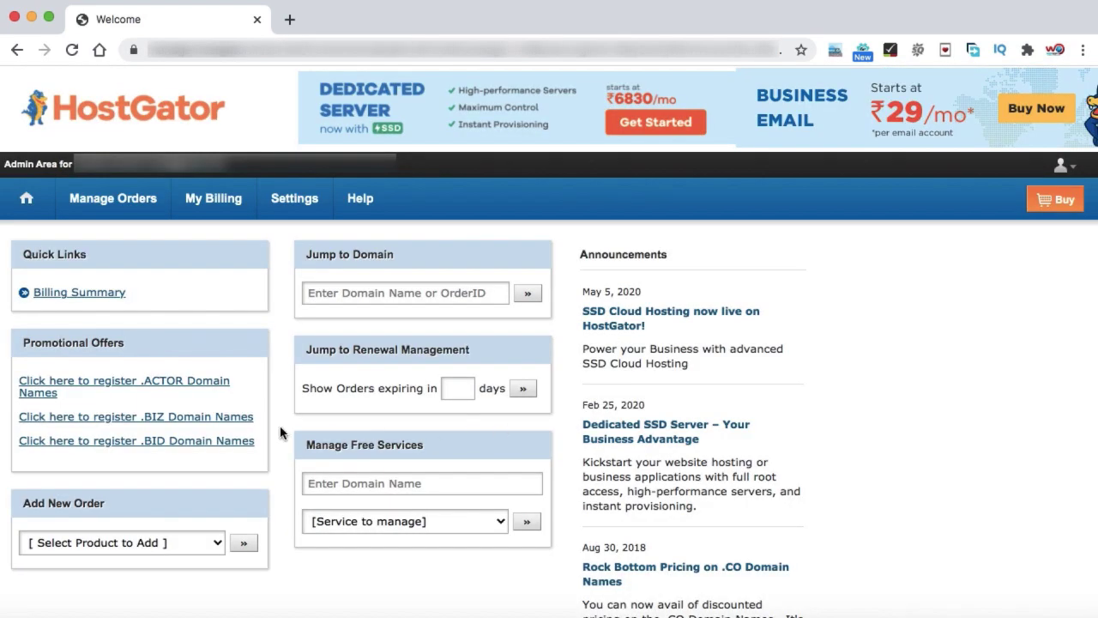
{"action": "mouse_move", "coordinate": [94, 208]}
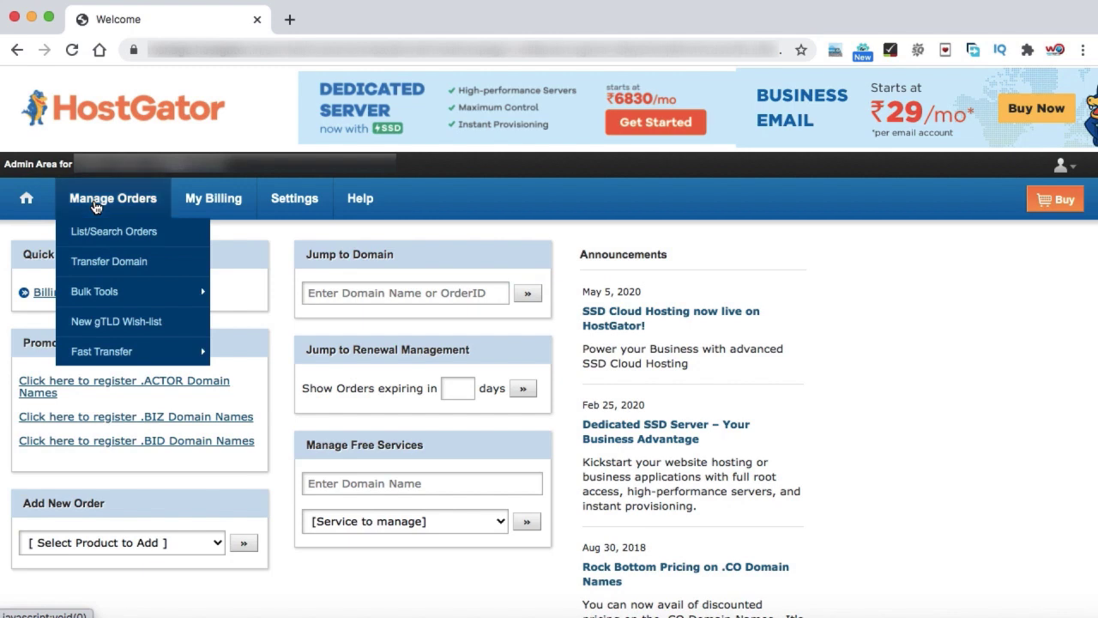
{"action": "left_click", "coordinate": [107, 237]}
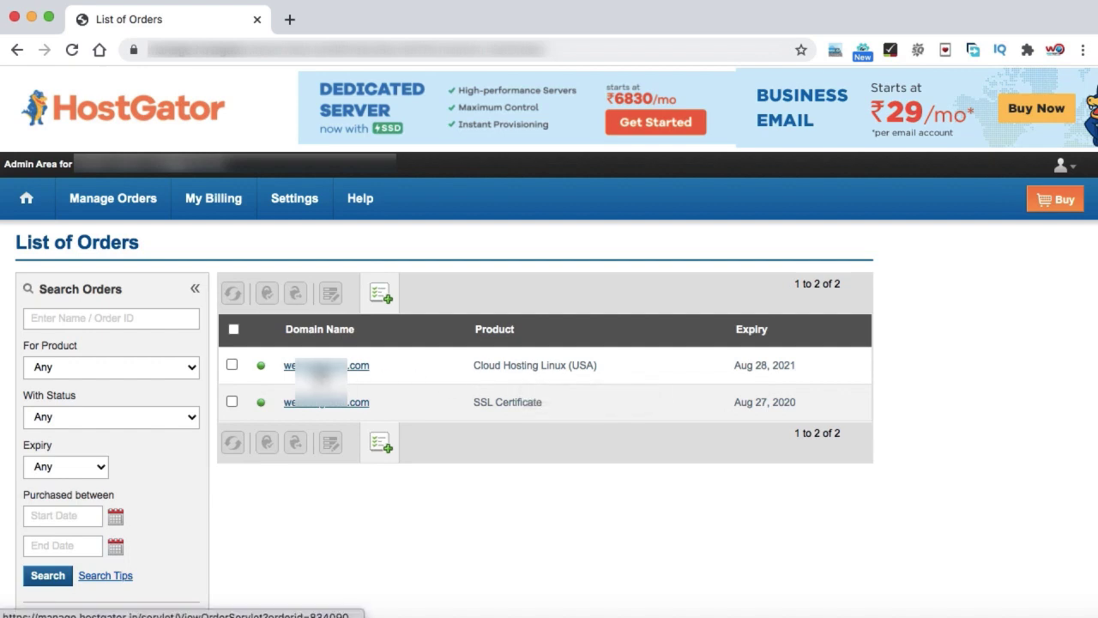
{"action": "left_click", "coordinate": [316, 365]}
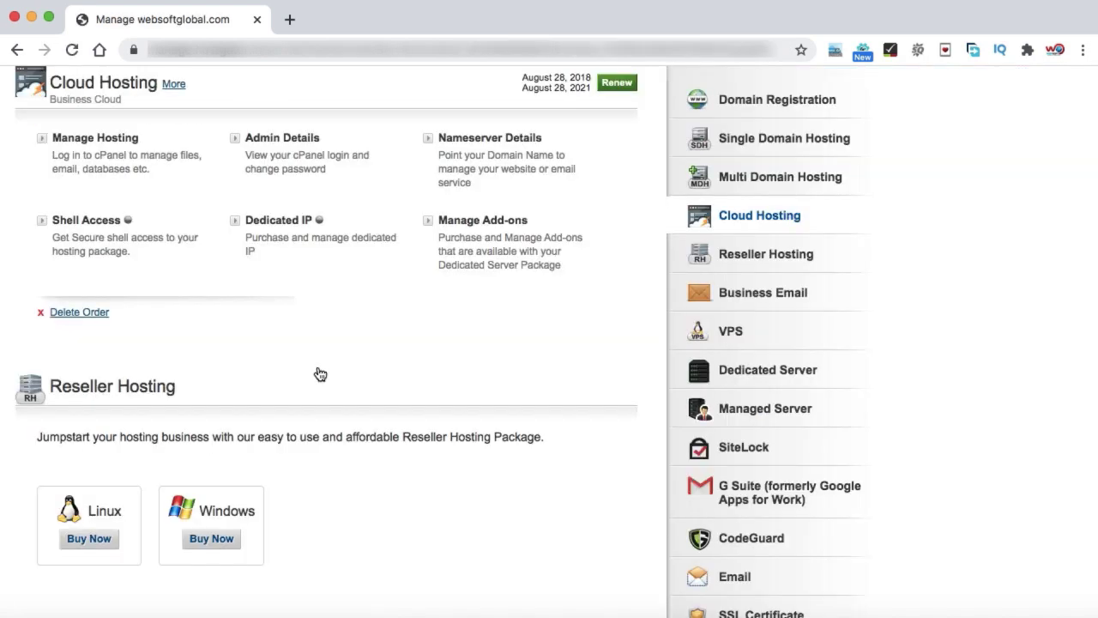
{"action": "left_click", "coordinate": [99, 147]}
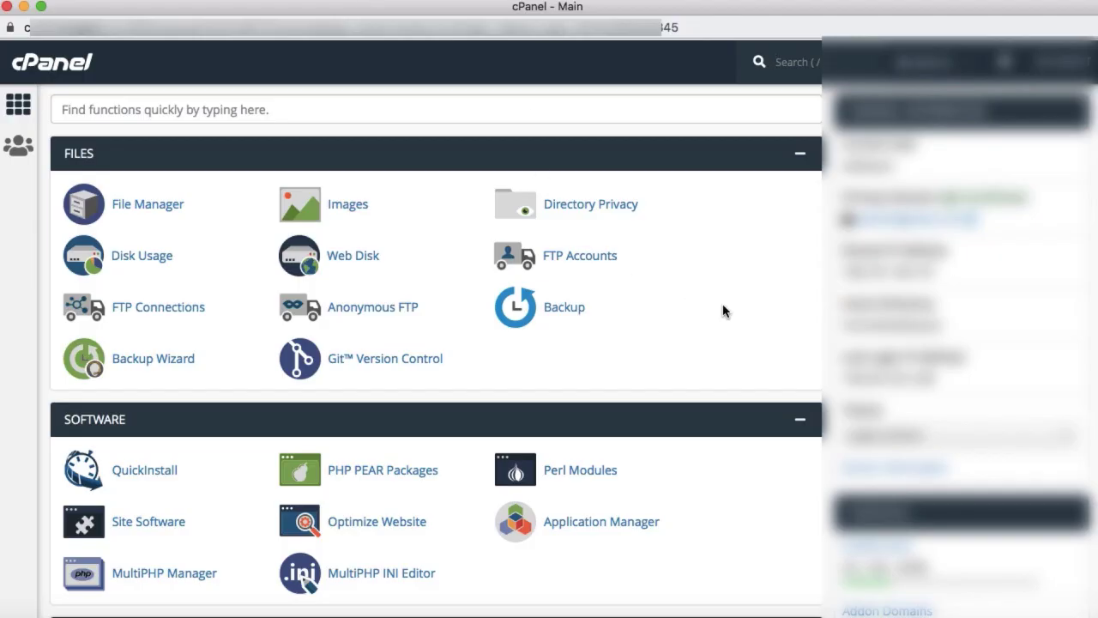
Scroll the cPanel home page to the Software section with Site Software
{"action": "scroll", "coordinate": [723, 309], "scroll_direction": "down", "scroll_amount": 2}
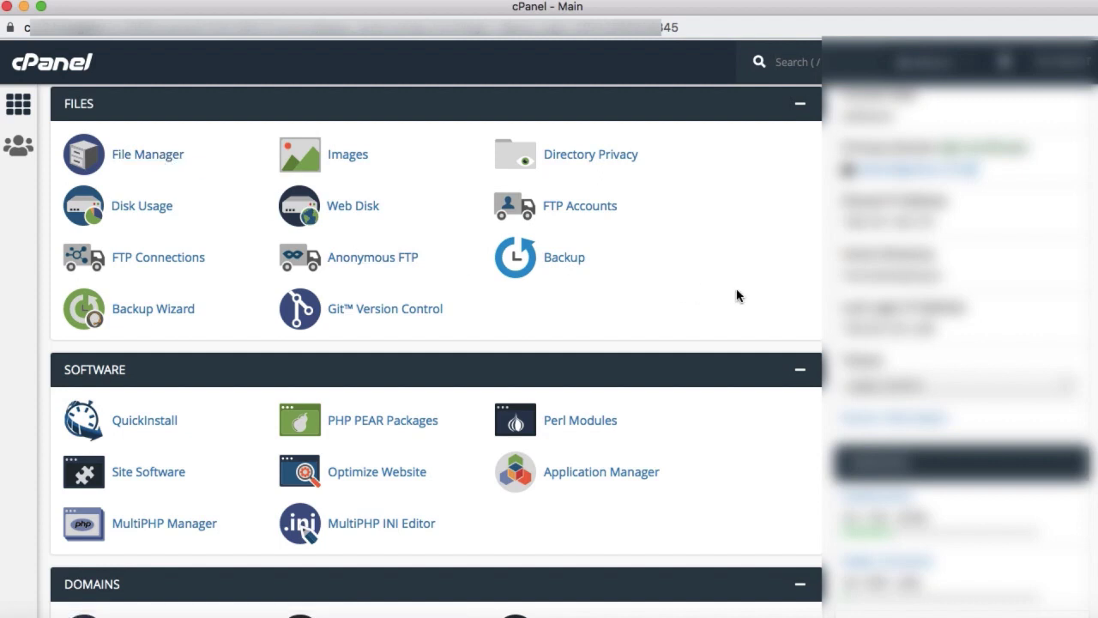
{"action": "scroll", "coordinate": [738, 295], "scroll_direction": "down", "scroll_amount": 5}
{"action": "scroll", "coordinate": [738, 296], "scroll_direction": "down", "scroll_amount": 3}
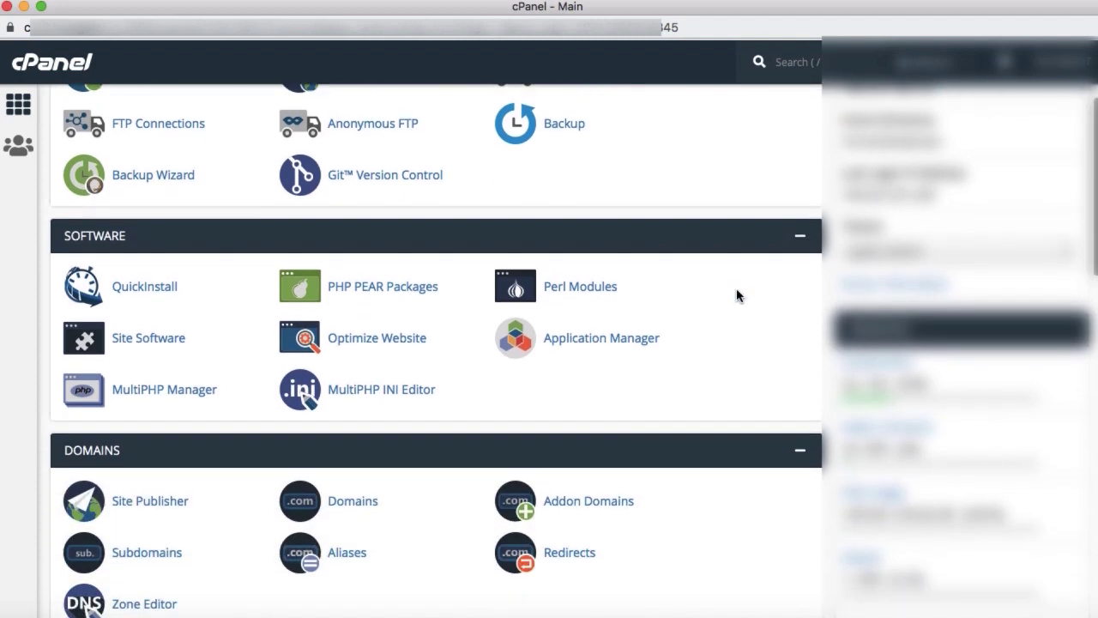
{"action": "key", "text": "slash"}
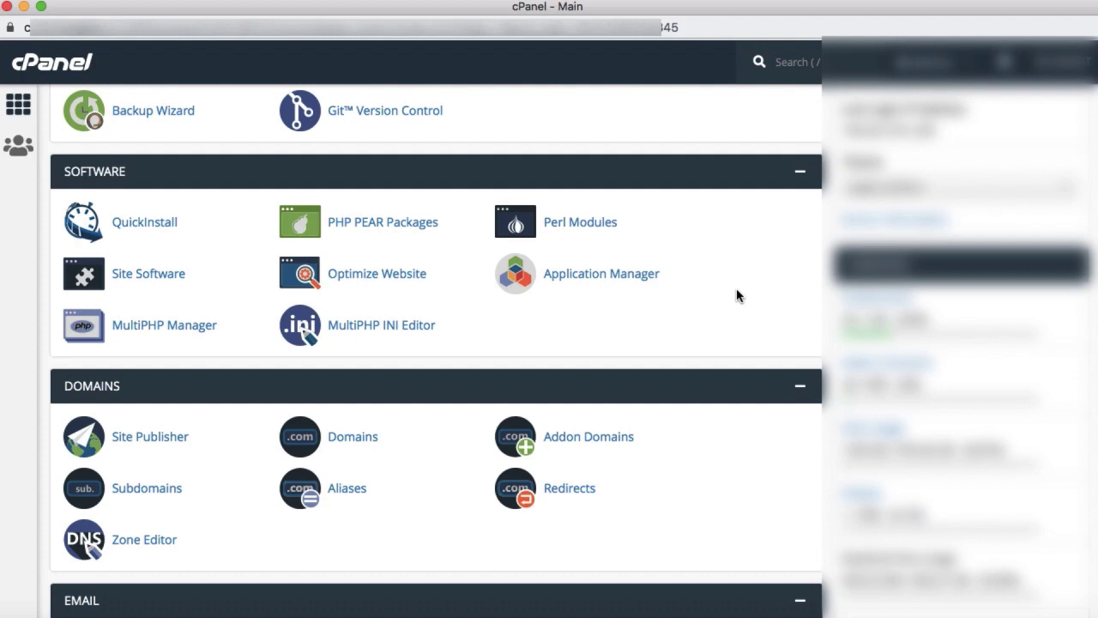
{"action": "scroll", "coordinate": [737, 296], "scroll_direction": "down", "scroll_amount": 2}
{"action": "scroll", "coordinate": [738, 291], "scroll_direction": "down", "scroll_amount": 4}
{"action": "scroll", "coordinate": [738, 291], "scroll_direction": "down", "scroll_amount": 3}
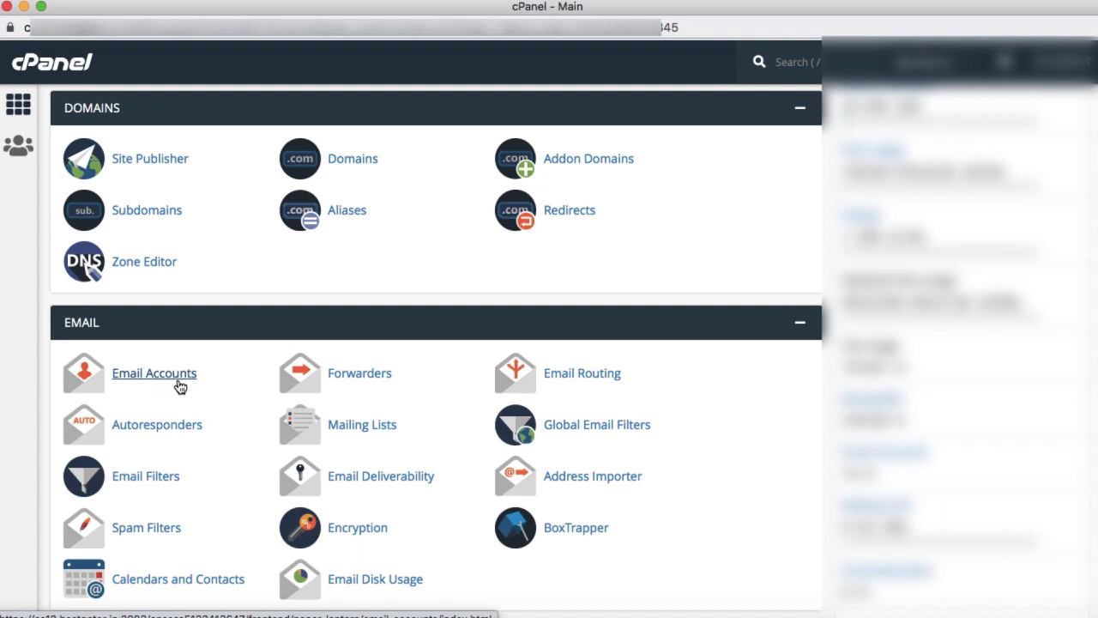
{"action": "scroll", "coordinate": [238, 384], "scroll_direction": "up", "scroll_amount": 5}
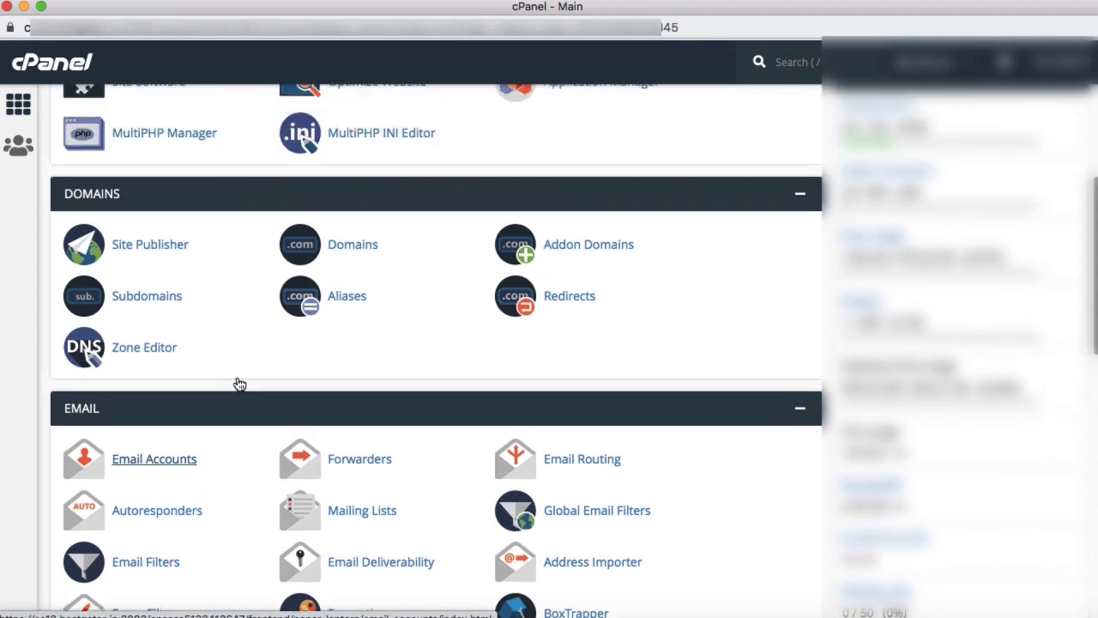
{"action": "scroll", "coordinate": [240, 384], "scroll_direction": "up", "scroll_amount": 4}
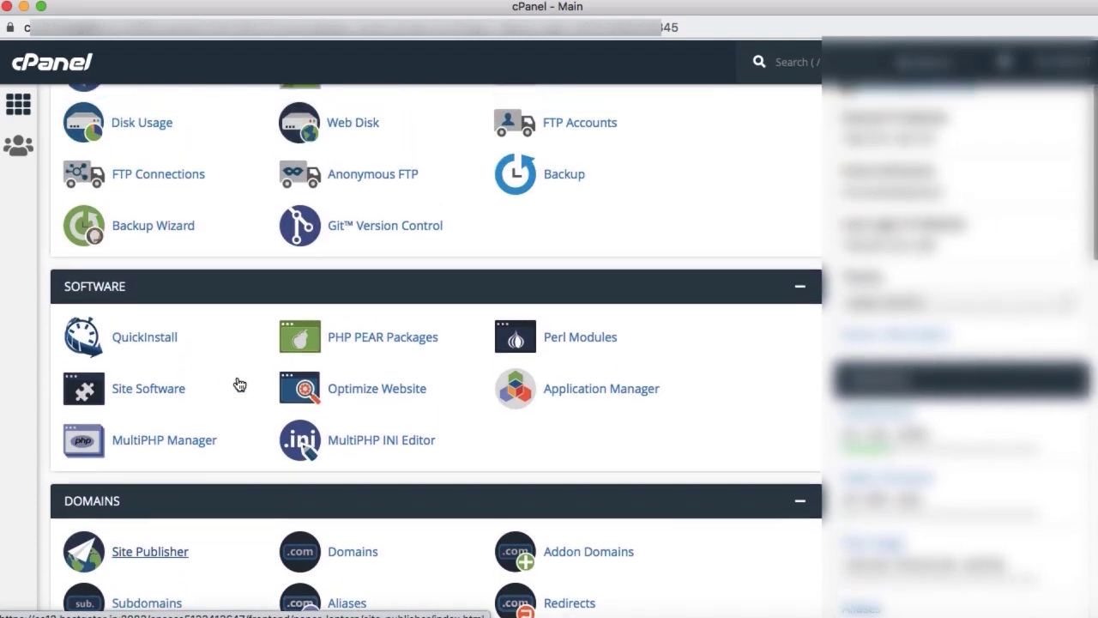
{"action": "scroll", "coordinate": [237, 383], "scroll_direction": "up", "scroll_amount": 1}
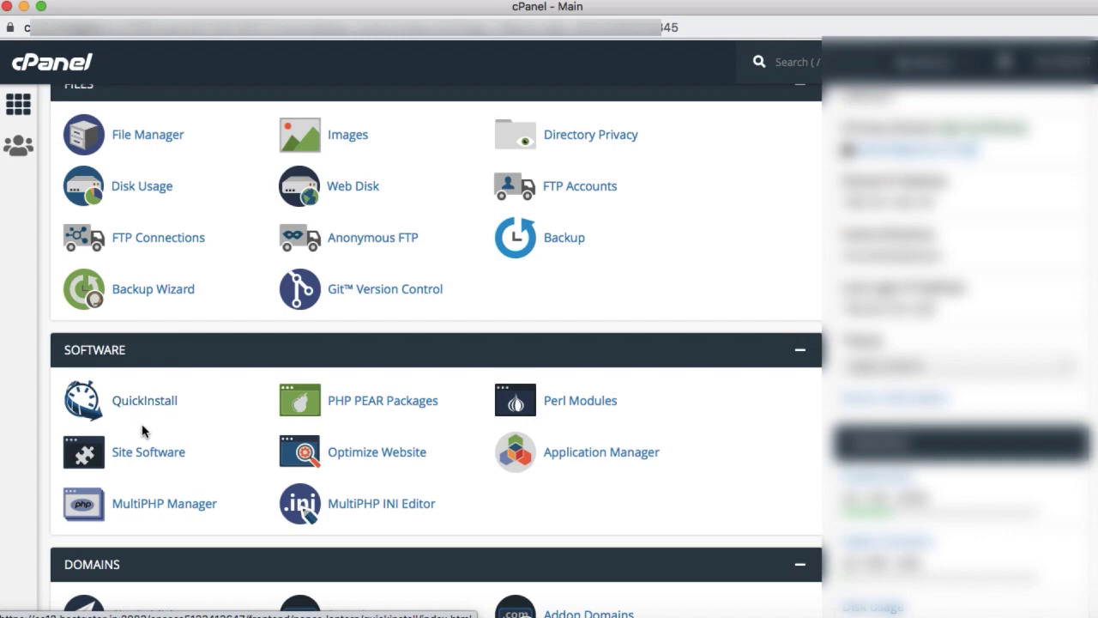
Open Site Software and start a new WordPress installation with advanced options shown
{"action": "left_click", "coordinate": [150, 459]}
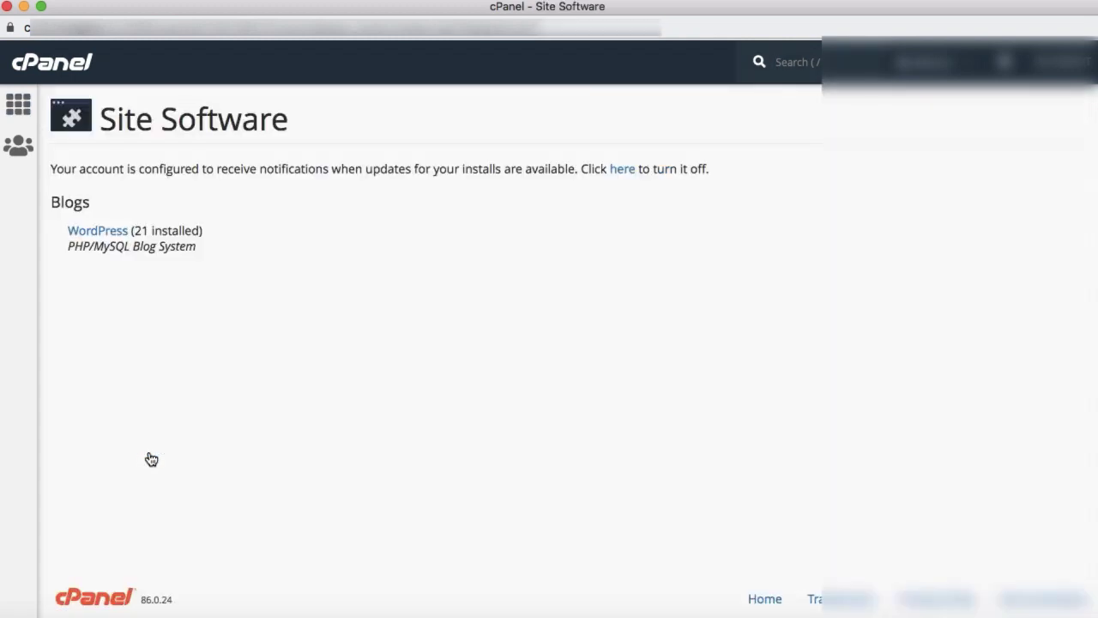
{"action": "left_click_drag", "start_coordinate": [136, 233], "coordinate": [145, 234]}
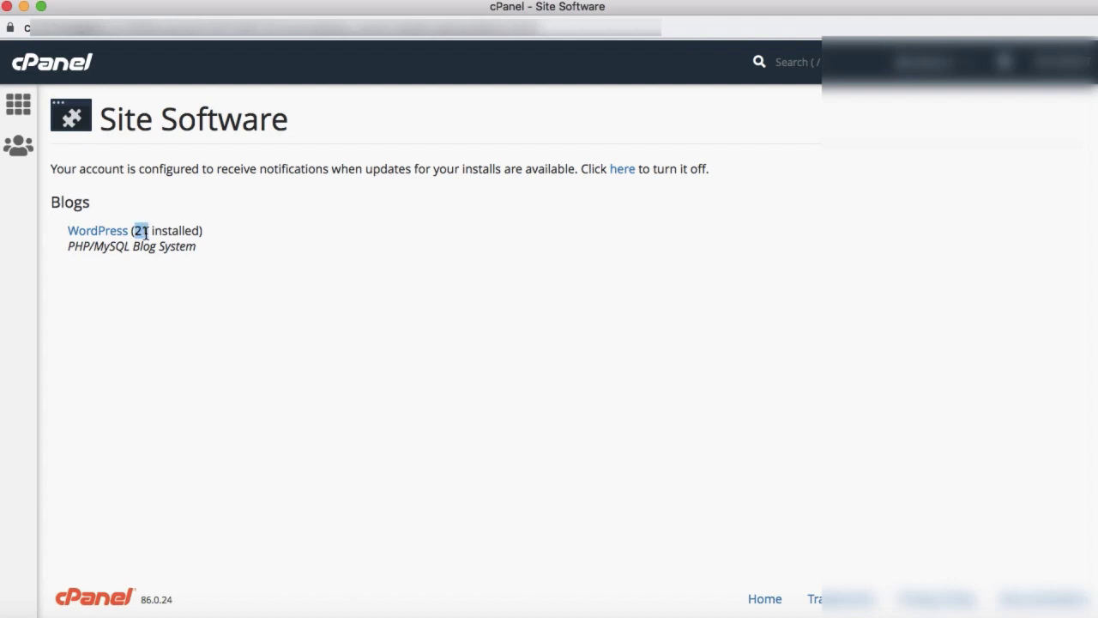
{"action": "left_click", "coordinate": [134, 230]}
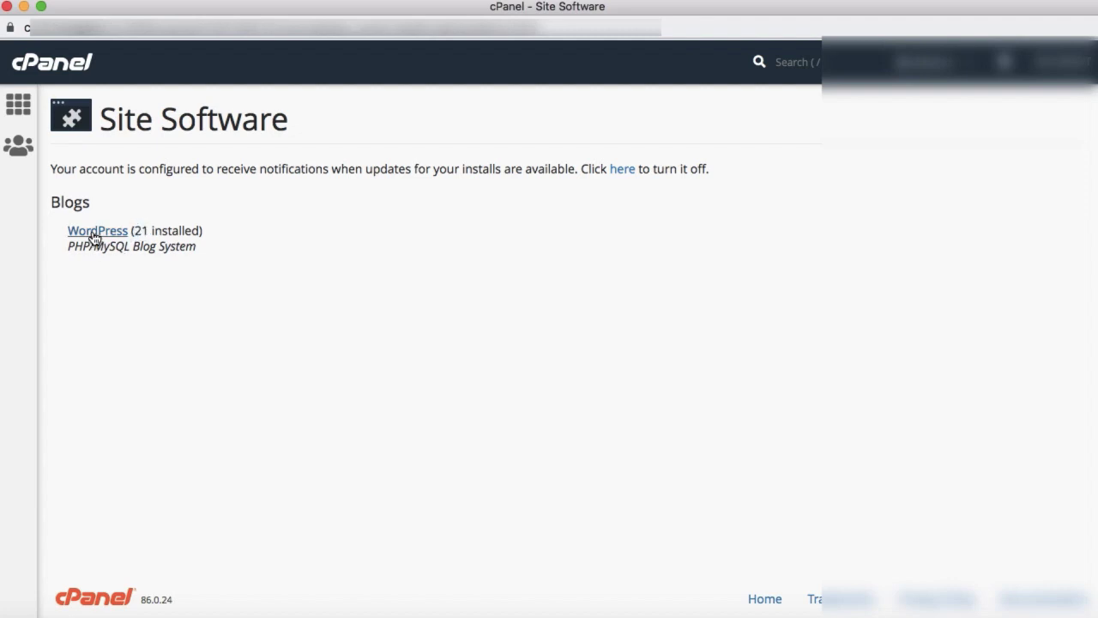
{"action": "left_click", "coordinate": [95, 233]}
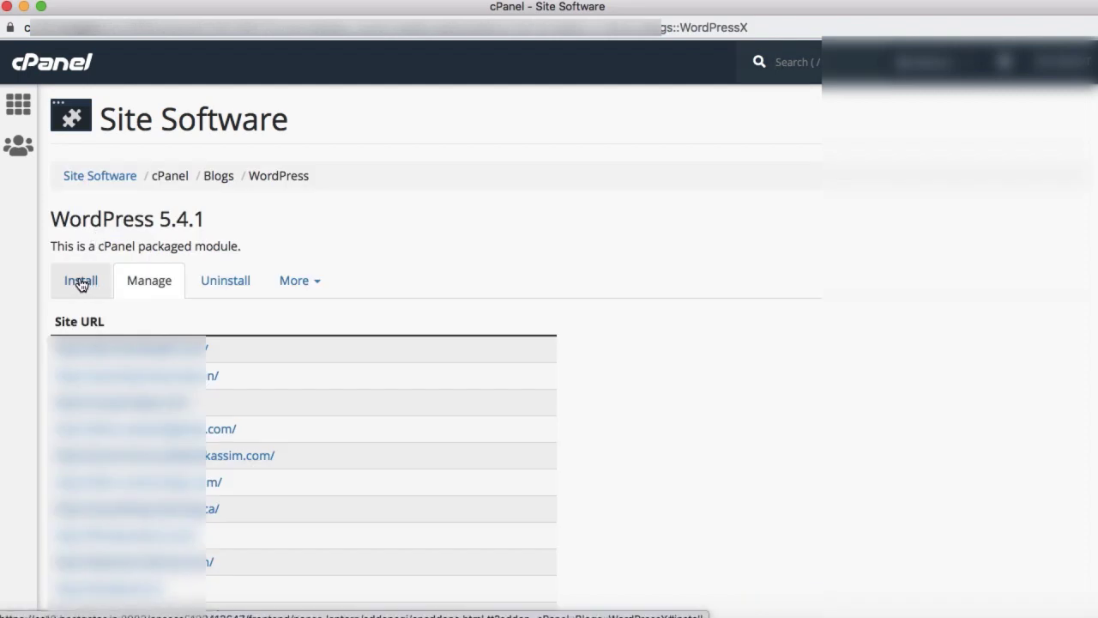
{"action": "left_click", "coordinate": [82, 284]}
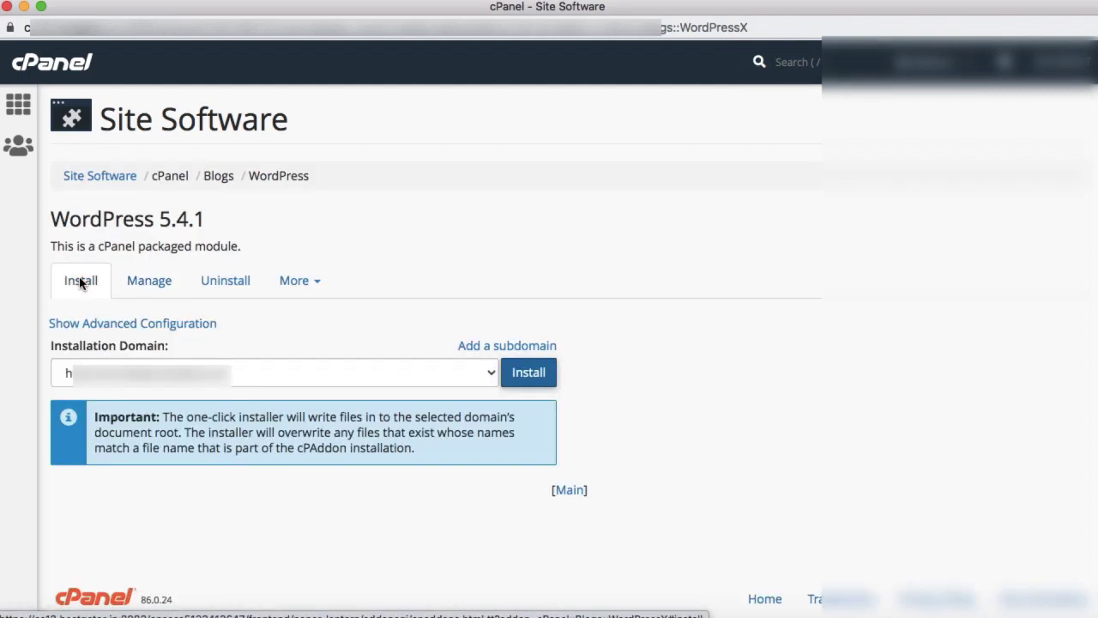
{"action": "left_click", "coordinate": [121, 326]}
Clear the install path to use the domain root and enter the admin username and password
{"action": "scroll", "coordinate": [256, 275], "scroll_direction": "down", "scroll_amount": 5}
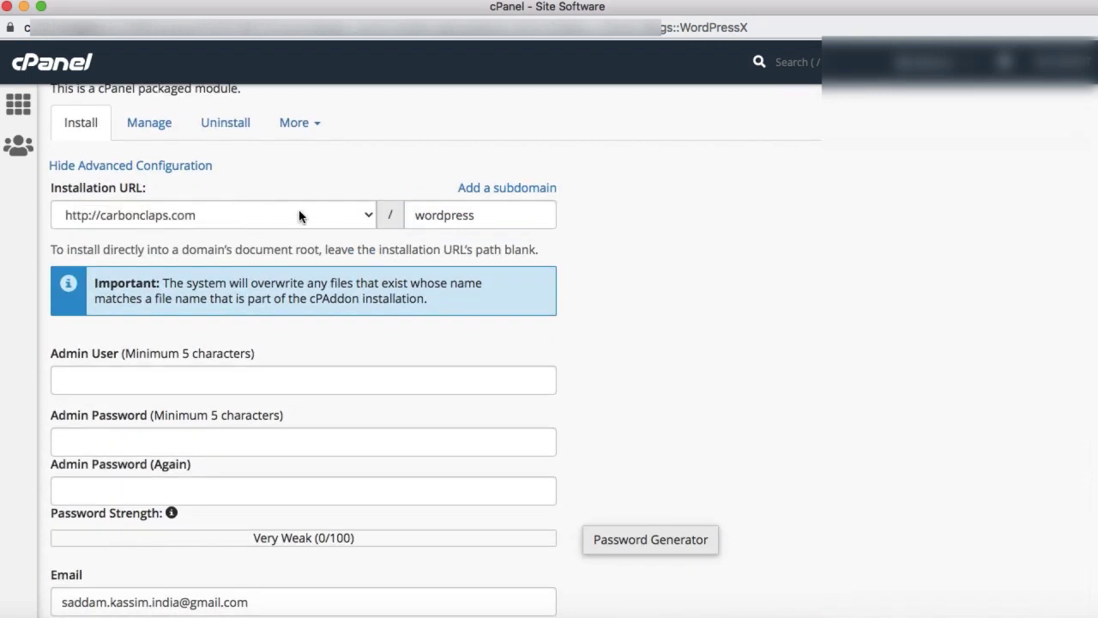
{"action": "left_click_drag", "start_coordinate": [477, 215], "coordinate": [412, 215]}
{"action": "key", "text": "BackSpace"}
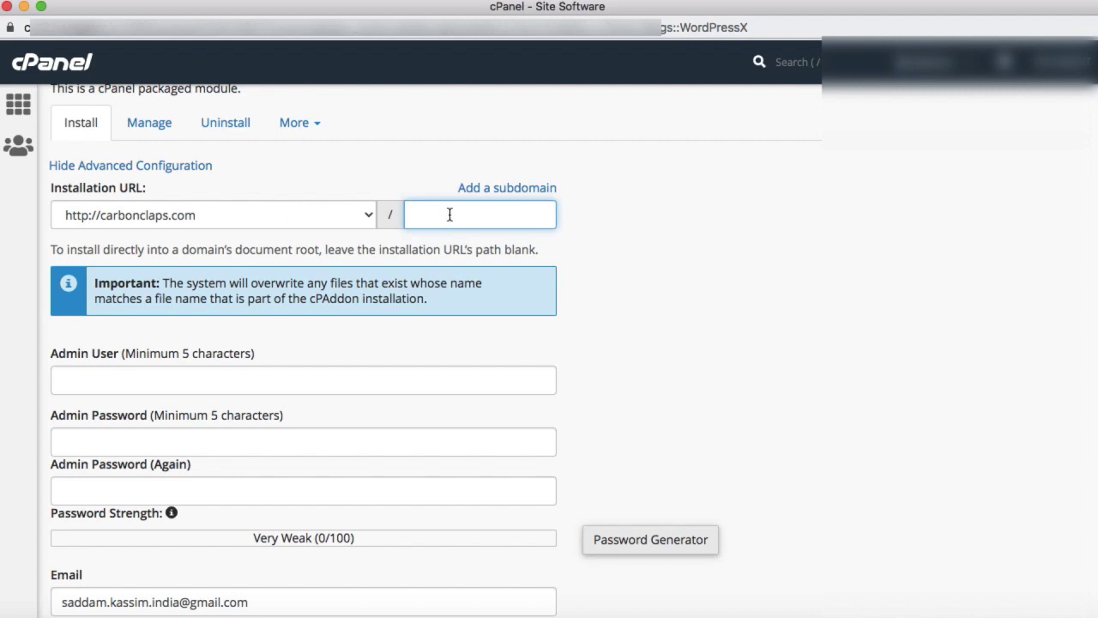
{"action": "scroll", "coordinate": [369, 343], "scroll_direction": "down", "scroll_amount": 3}
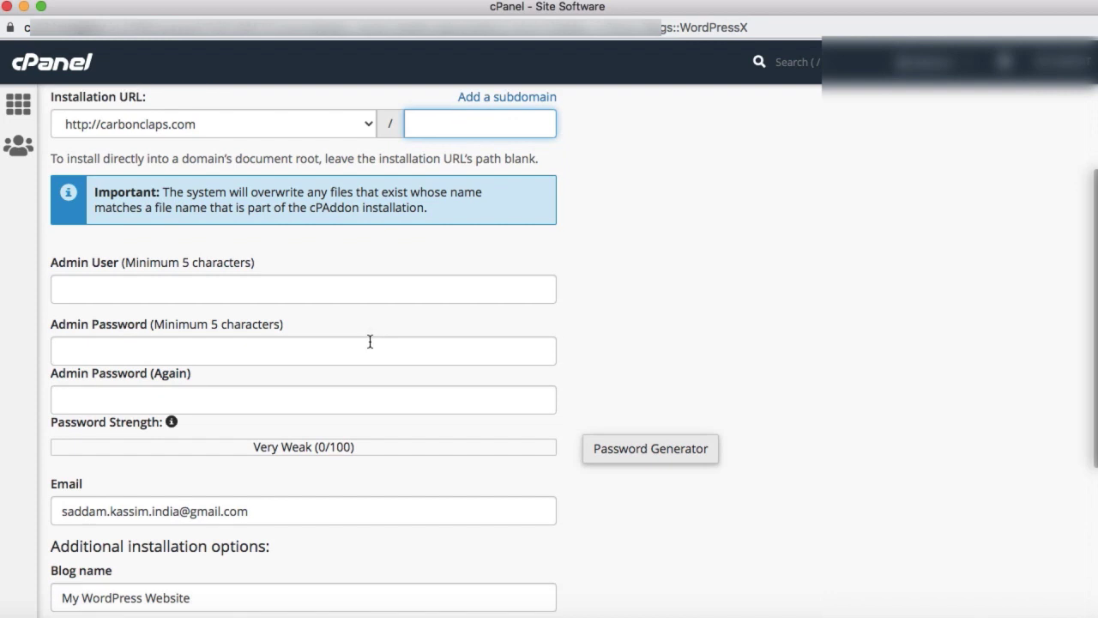
{"action": "left_click", "coordinate": [199, 289]}
{"action": "type", "text": "saddam789"}
{"action": "left_click", "coordinate": [194, 350]}
{"action": "type", "text": "••"}
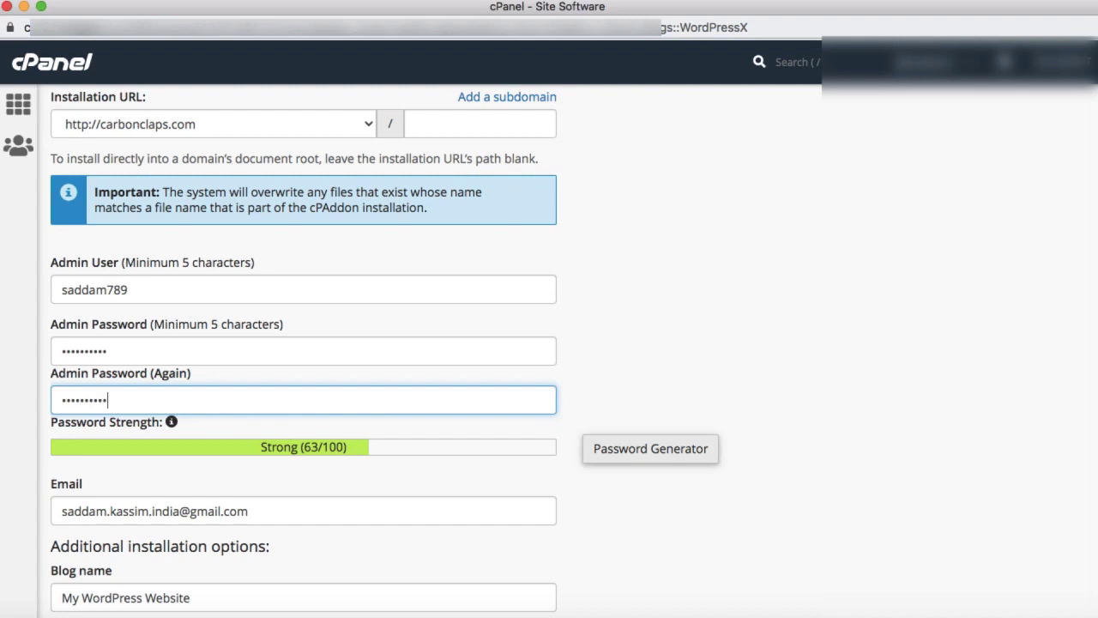
Name the blog 'Carbon Claps' with description 'Pizza delivery website' and install
{"action": "scroll", "coordinate": [131, 313], "scroll_direction": "down", "scroll_amount": 5}
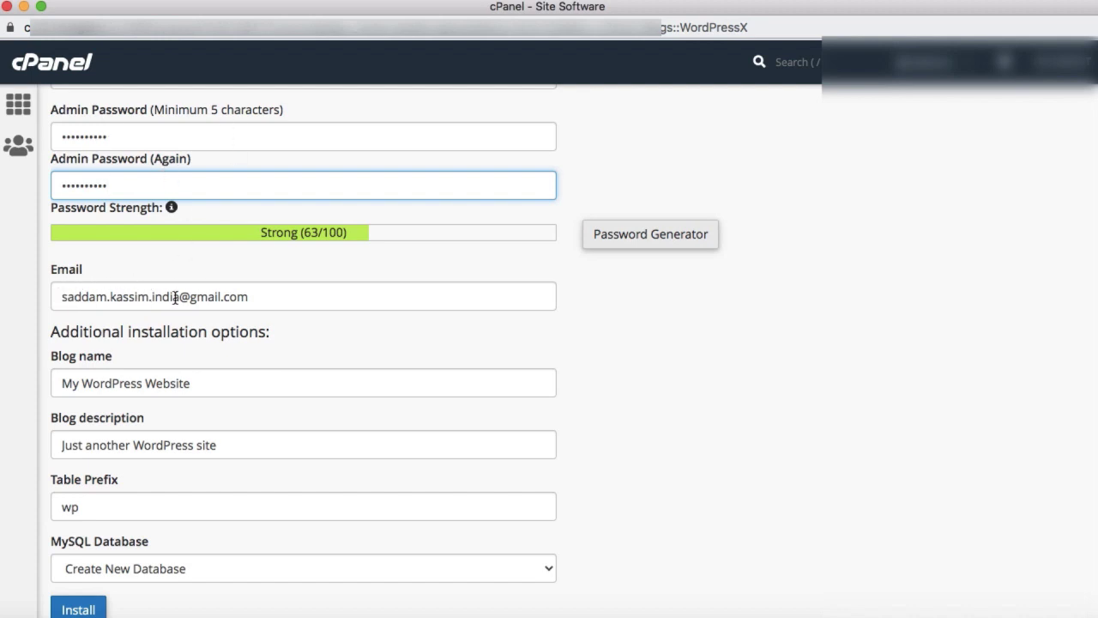
{"action": "scroll", "coordinate": [214, 298], "scroll_direction": "down", "scroll_amount": 2}
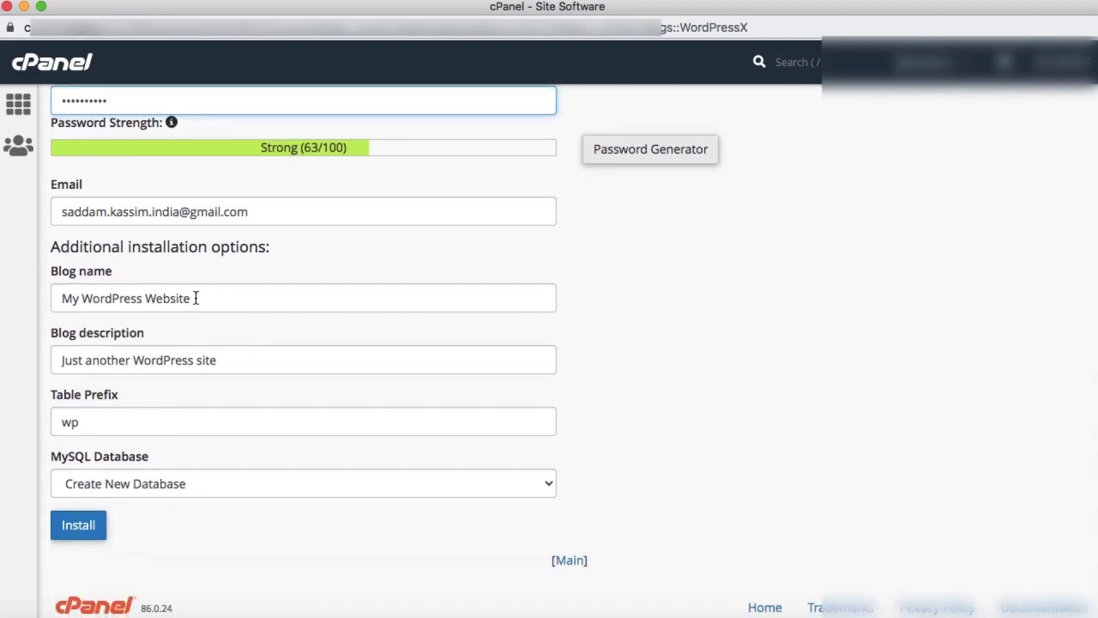
{"action": "left_click_drag", "start_coordinate": [196, 297], "coordinate": [46, 306]}
{"action": "type", "text": "Carbon Claps"}
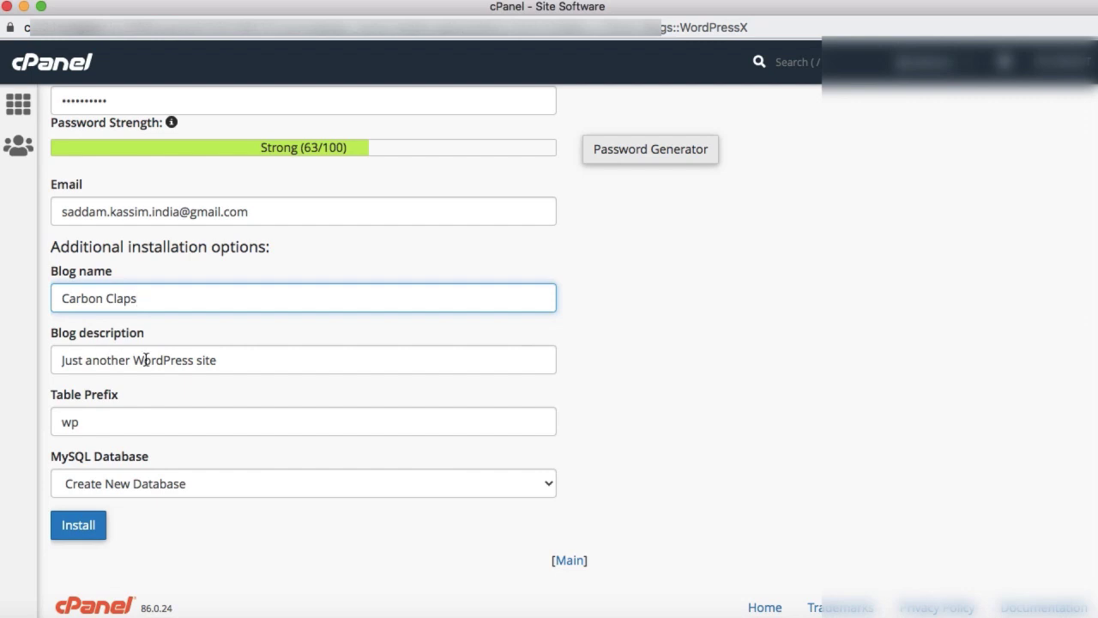
{"action": "left_click_drag", "start_coordinate": [239, 361], "coordinate": [56, 360]}
{"action": "type", "text": "Pizza delivery website"}
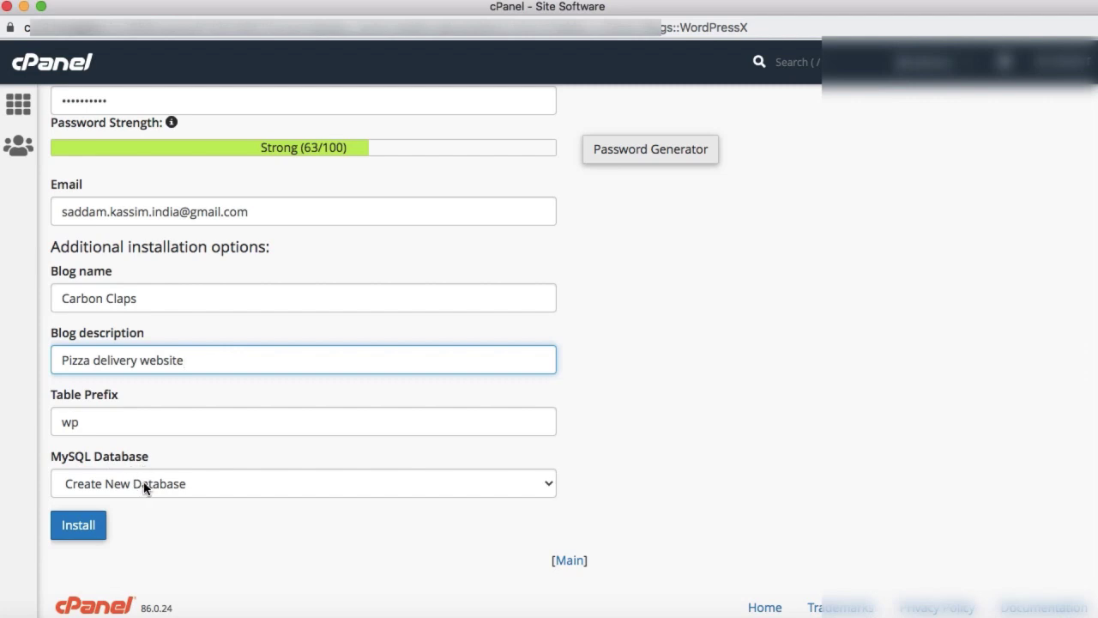
{"action": "left_click", "coordinate": [78, 526]}
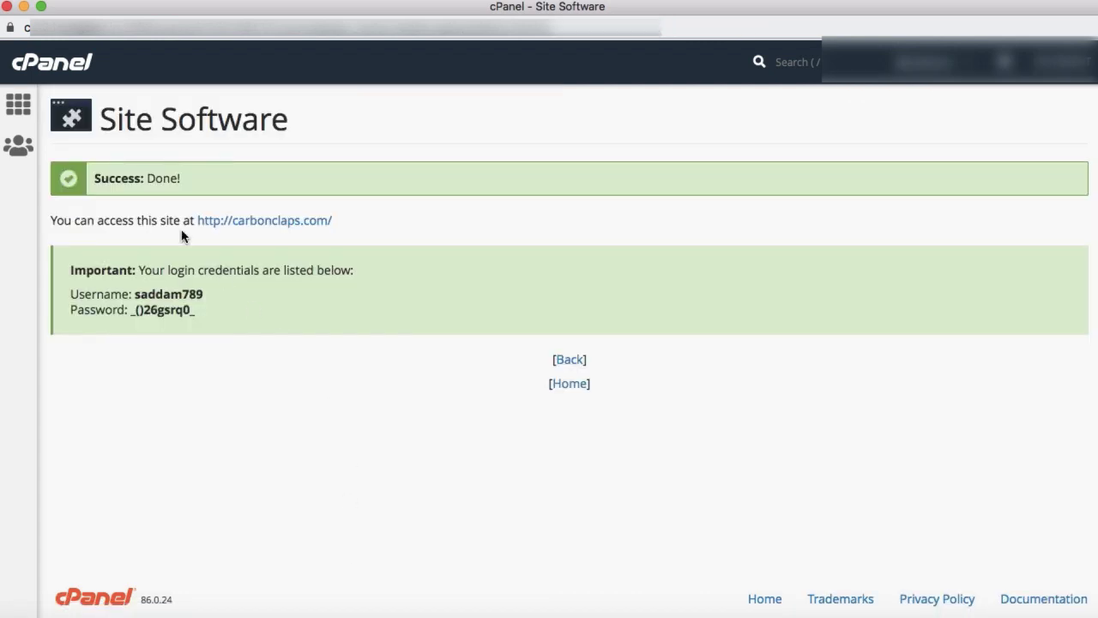
Highlight the success message confirming WordPress installed at carbonclaps.com
{"action": "left_click_drag", "start_coordinate": [93, 179], "coordinate": [179, 179]}
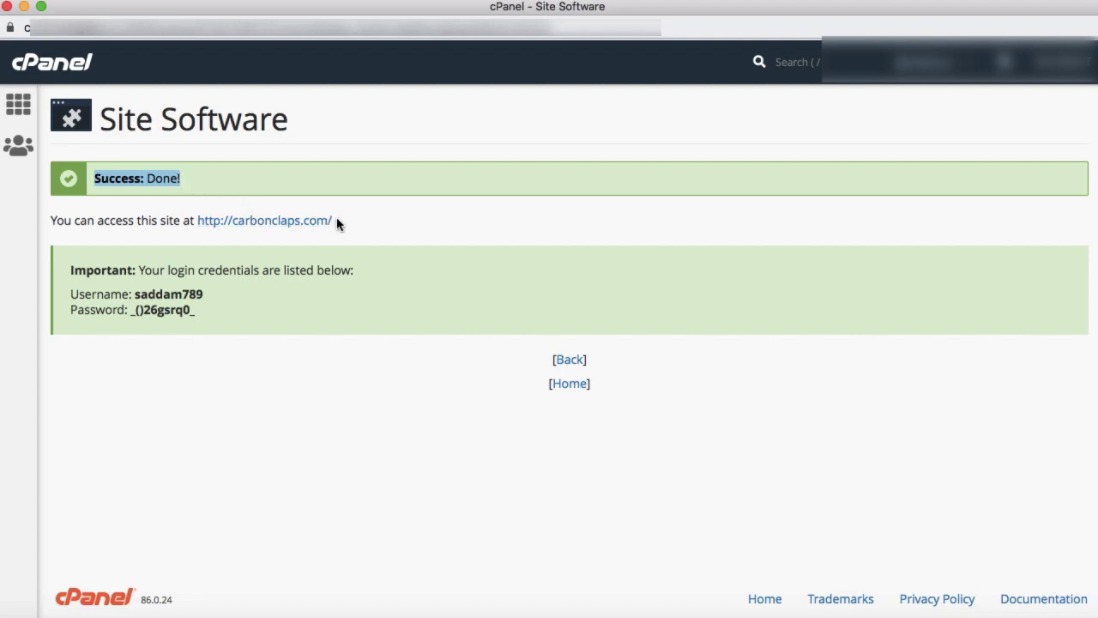
Load carbonclaps.com and scroll through its Hello world! home page
{"action": "left_click", "coordinate": [284, 49]}
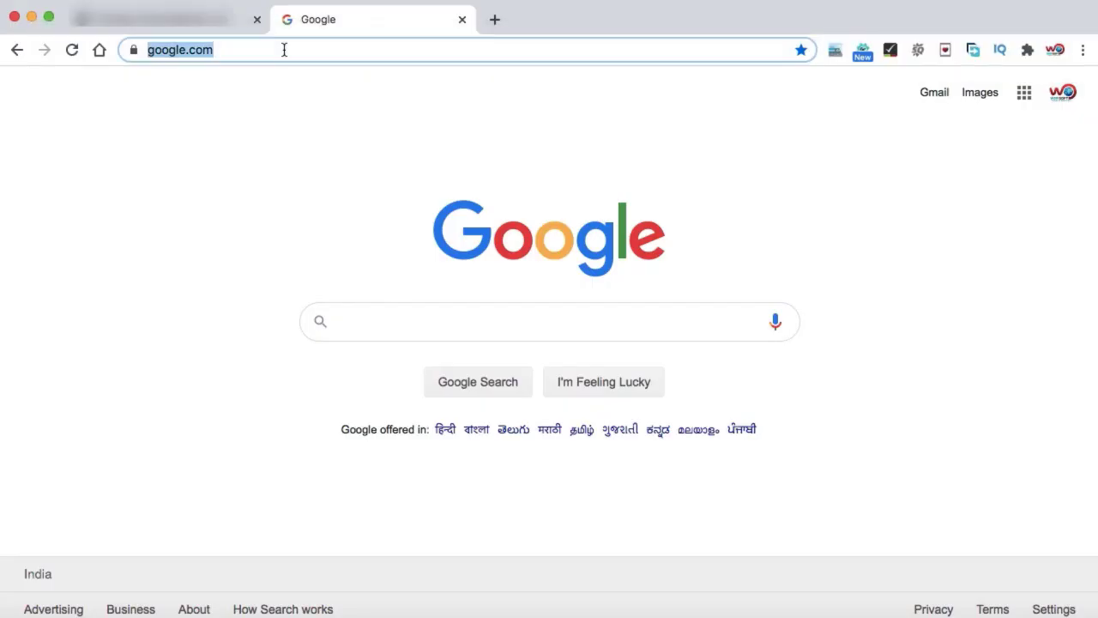
{"action": "type", "text": "carb"}
{"action": "key", "text": "Return"}
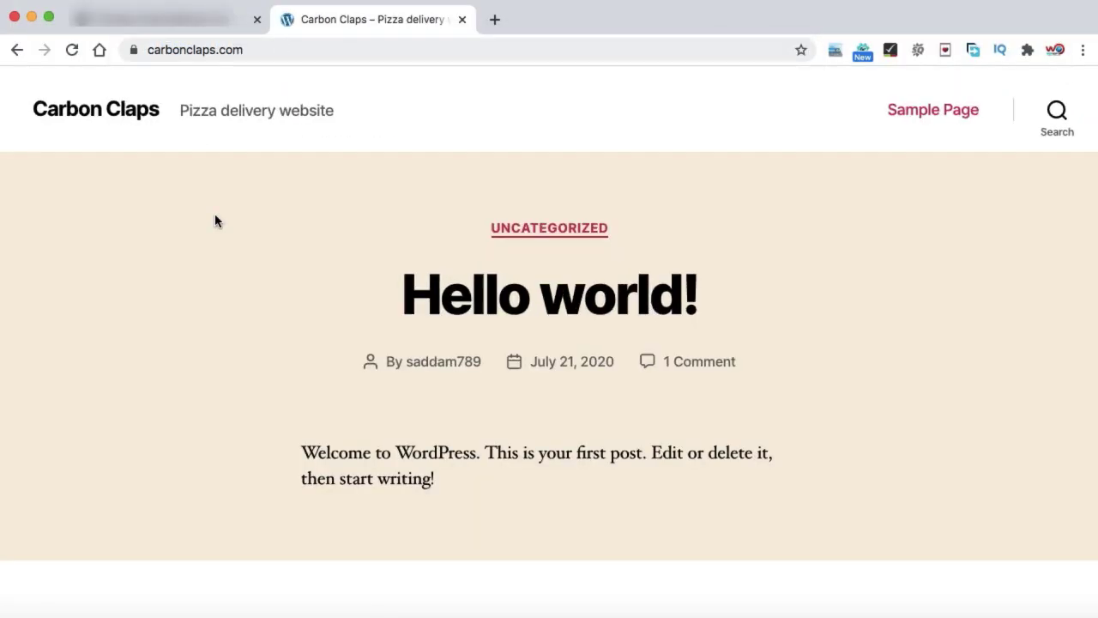
{"action": "scroll", "coordinate": [214, 221], "scroll_direction": "down", "scroll_amount": 3}
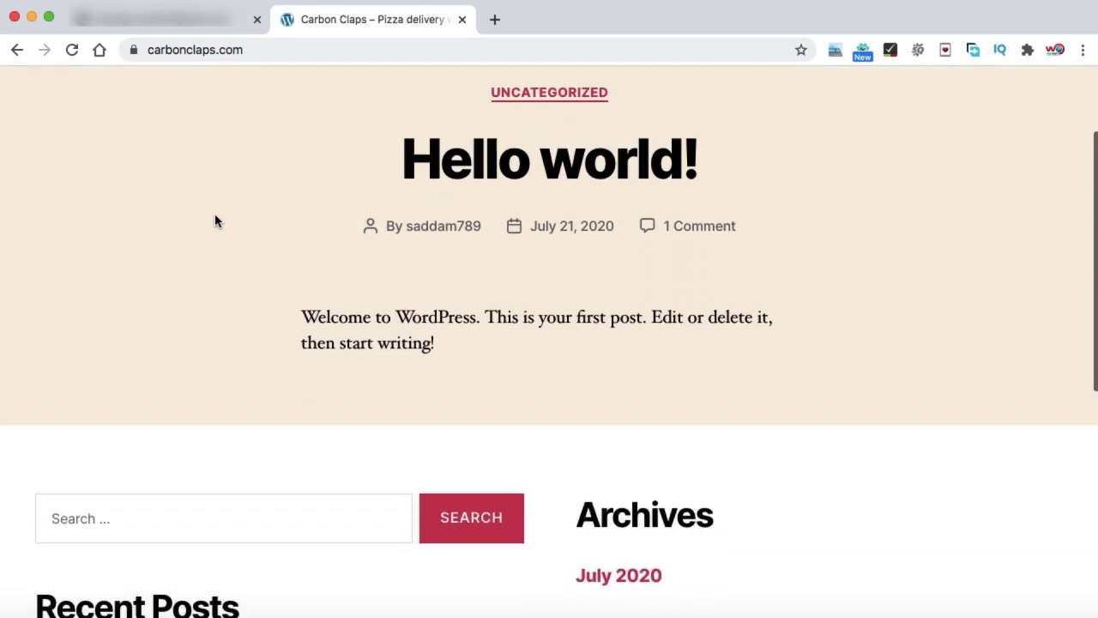
{"action": "scroll", "coordinate": [228, 257], "scroll_direction": "down", "scroll_amount": 5}
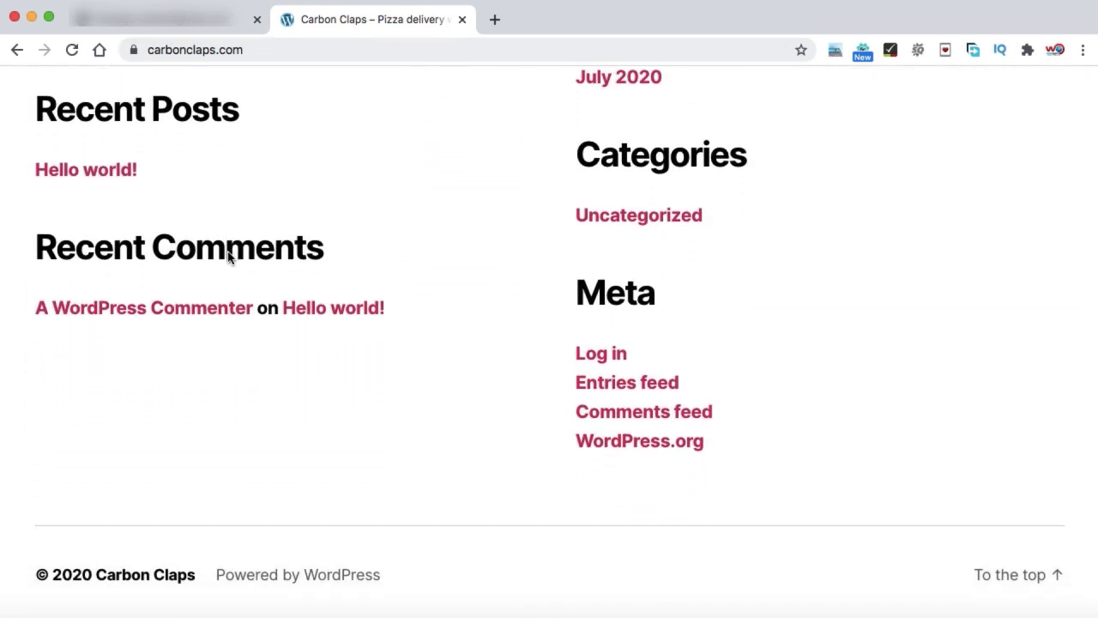
{"action": "scroll", "coordinate": [228, 258], "scroll_direction": "up", "scroll_amount": 15}
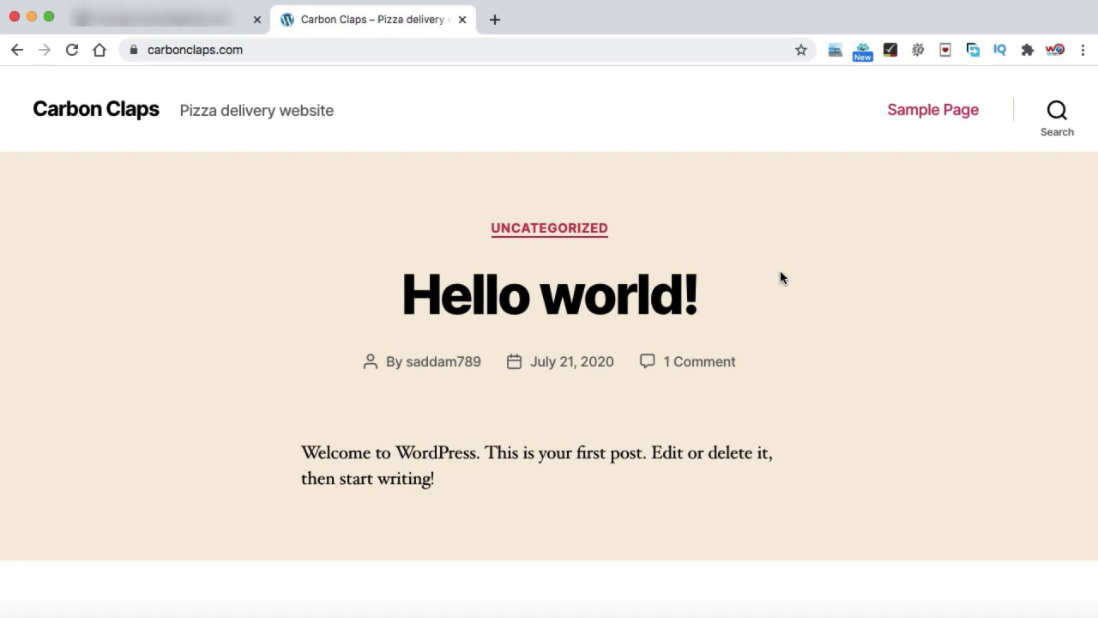
{"action": "scroll", "coordinate": [781, 278], "scroll_direction": "down", "scroll_amount": 1}
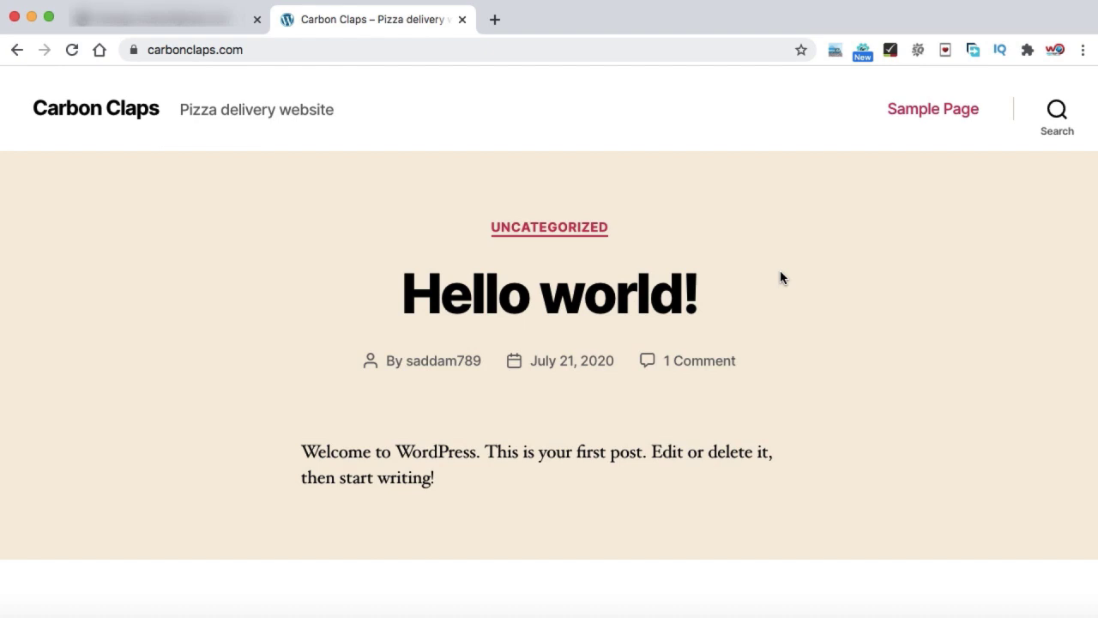
{"action": "scroll", "coordinate": [781, 277], "scroll_direction": "down", "scroll_amount": 5}
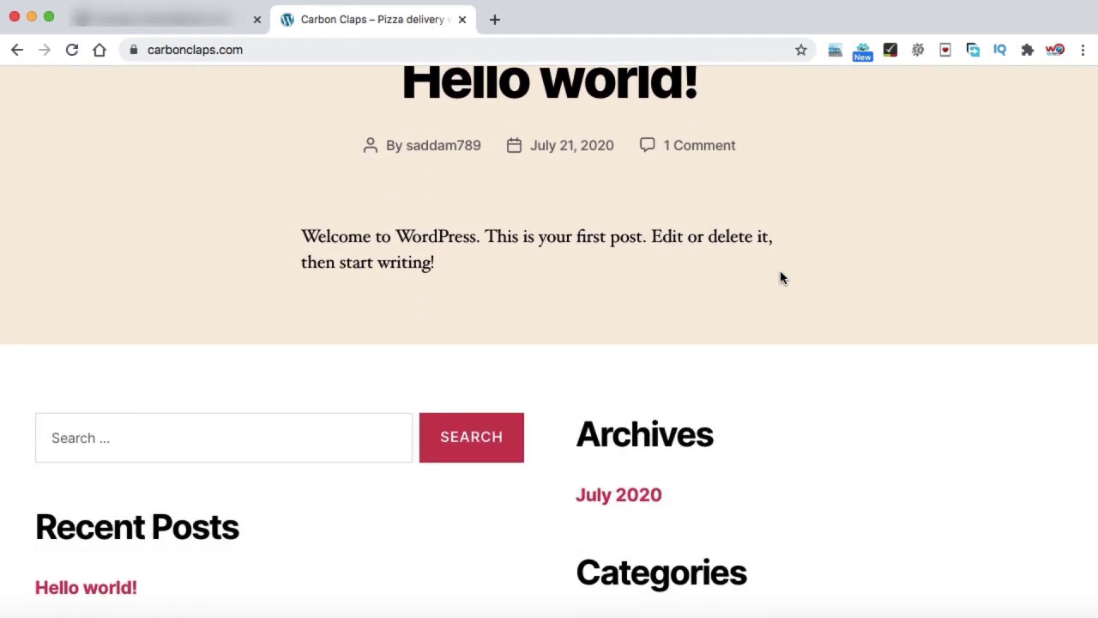
{"action": "scroll", "coordinate": [781, 277], "scroll_direction": "down", "scroll_amount": 2}
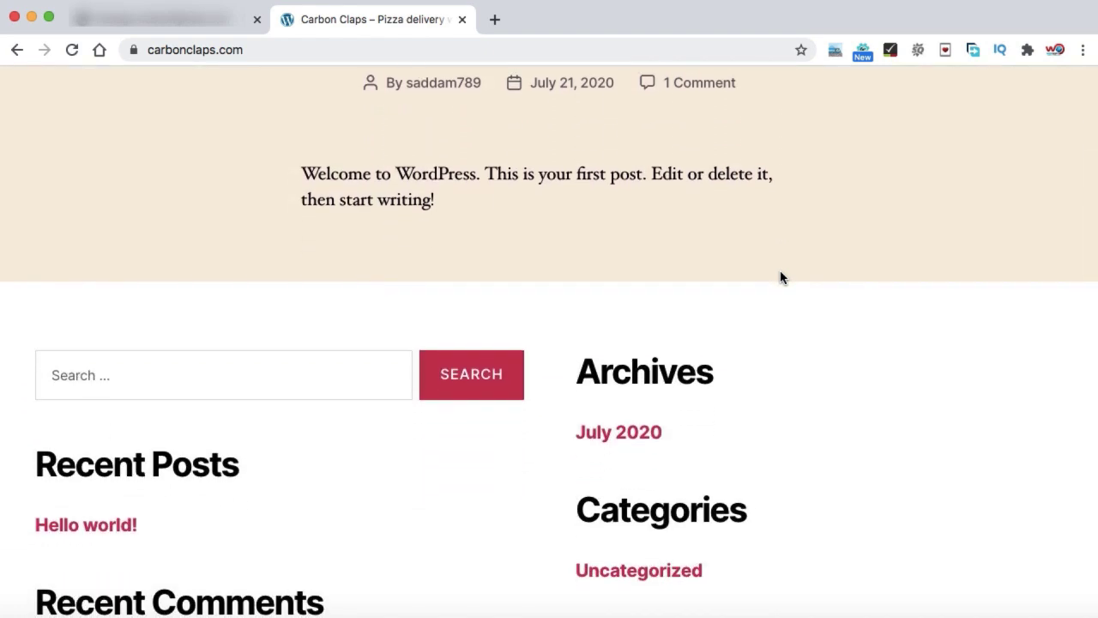
{"action": "scroll", "coordinate": [781, 277], "scroll_direction": "down", "scroll_amount": 6}
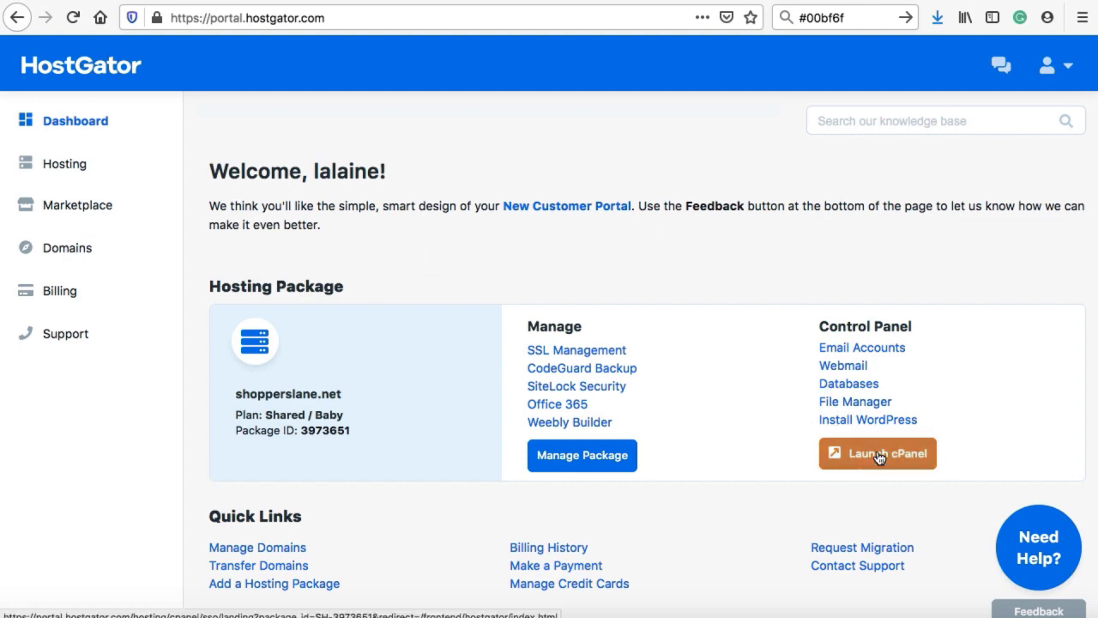
Open the shopperslane.net control panel from the Hosting list and launch the WordPress Installer
{"action": "left_click", "coordinate": [80, 169]}
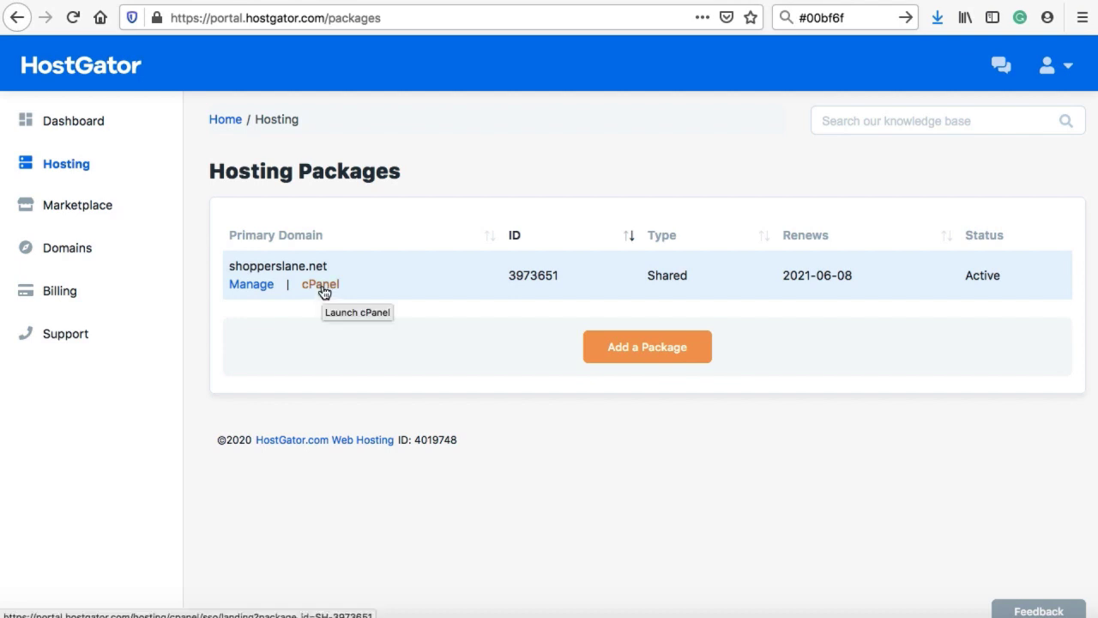
{"action": "left_click", "coordinate": [323, 287]}
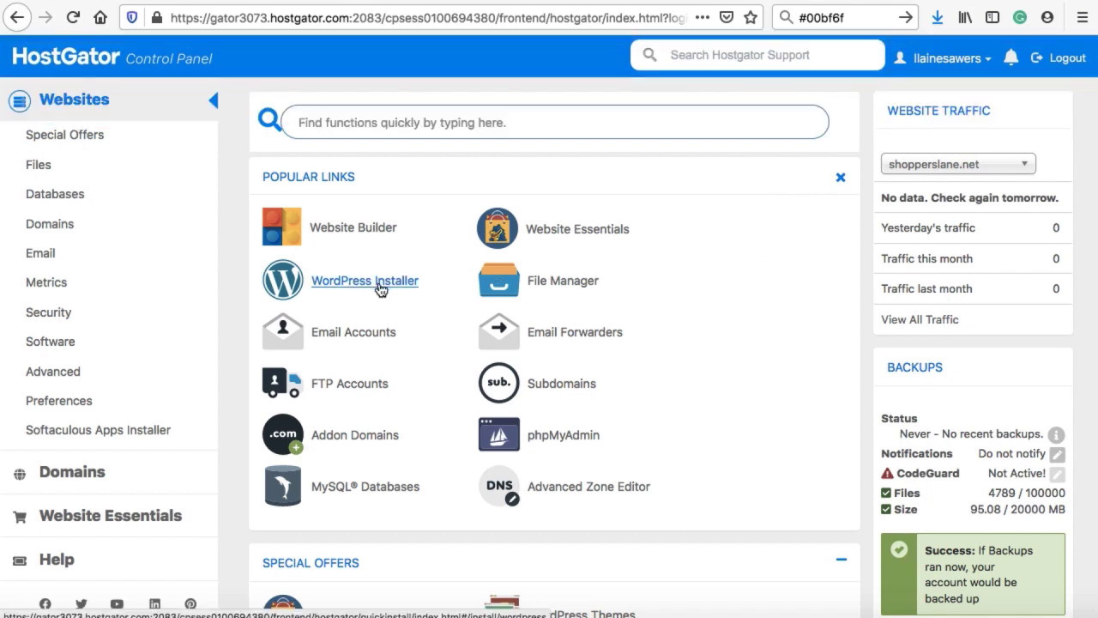
{"action": "left_click", "coordinate": [351, 287]}
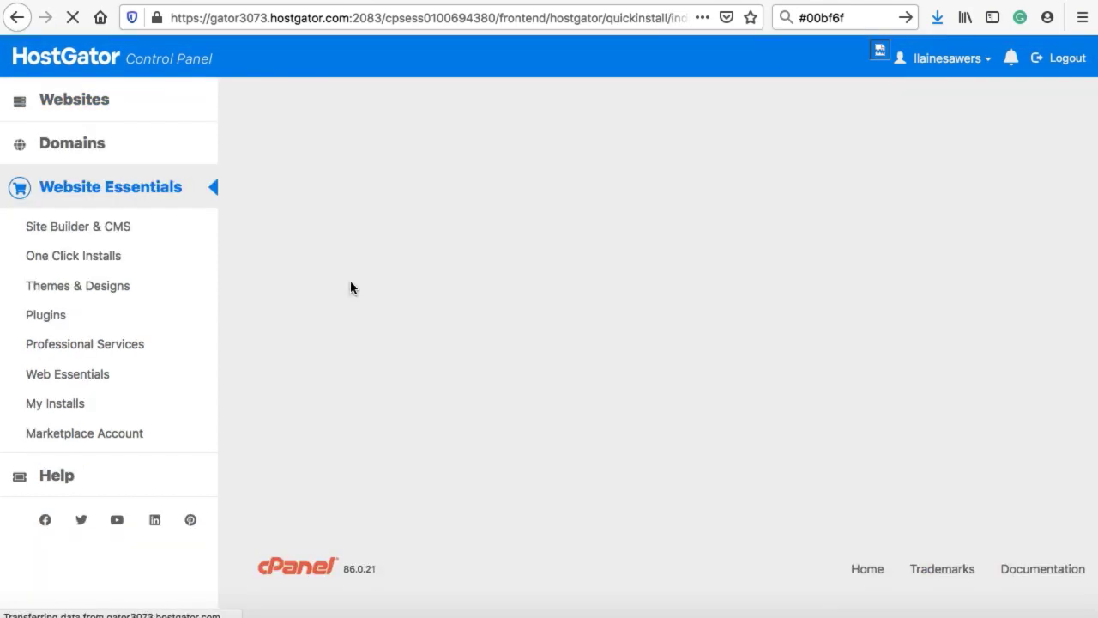
{"action": "scroll", "coordinate": [350, 287], "scroll_direction": "down", "scroll_amount": 4}
Choose shopperslane.net as the install domain and continue to the settings
{"action": "scroll", "coordinate": [566, 229], "scroll_direction": "up", "scroll_amount": 3}
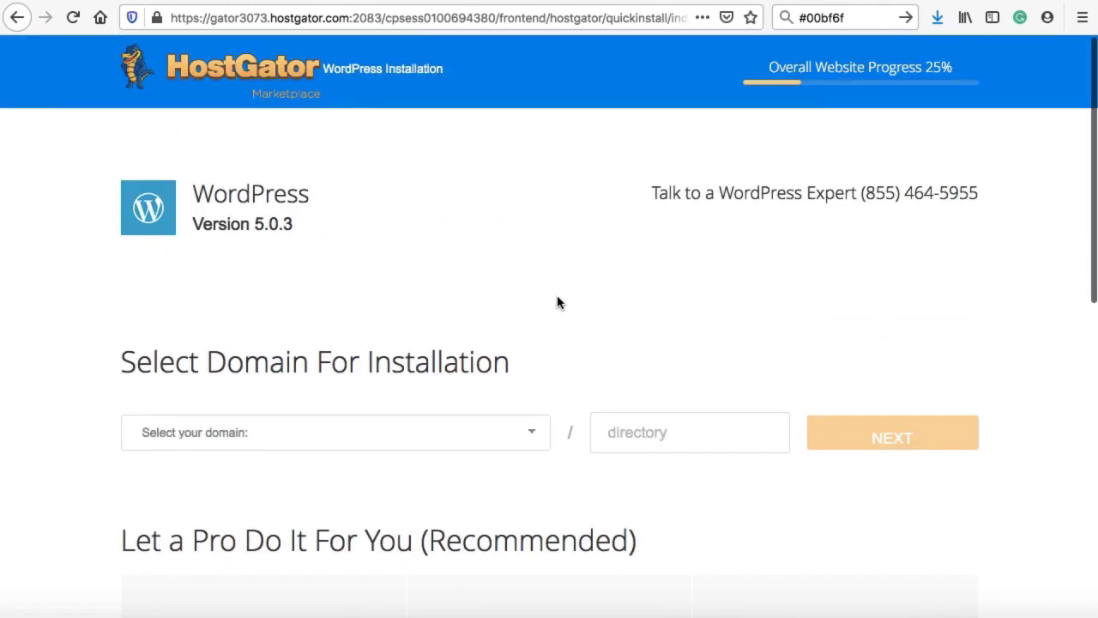
{"action": "left_click", "coordinate": [426, 447]}
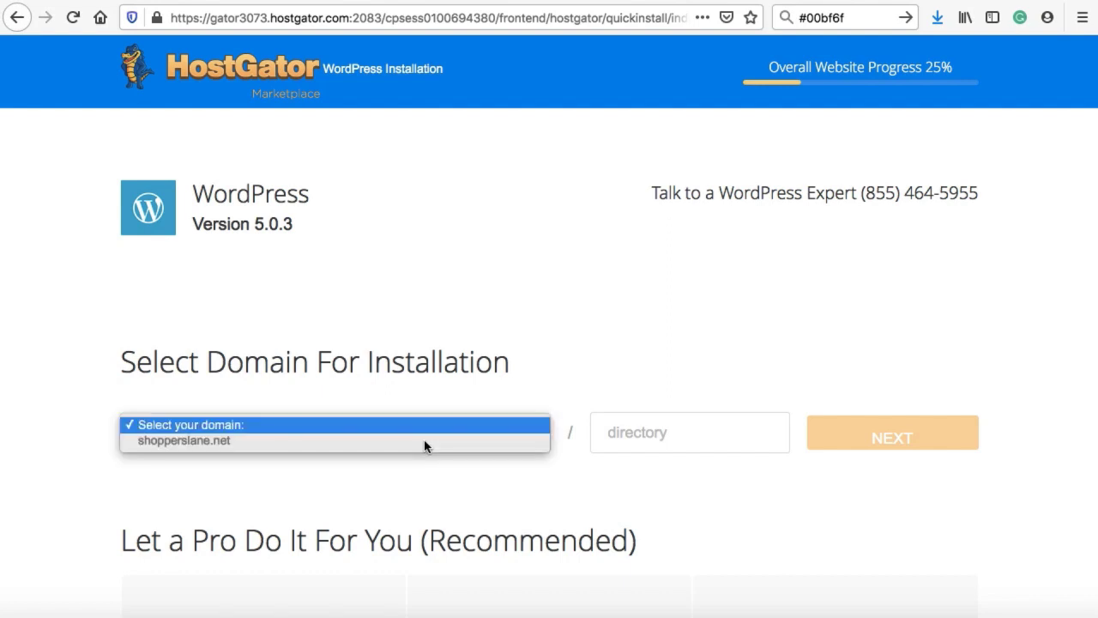
{"action": "left_click", "coordinate": [372, 441]}
{"action": "left_click", "coordinate": [447, 492]}
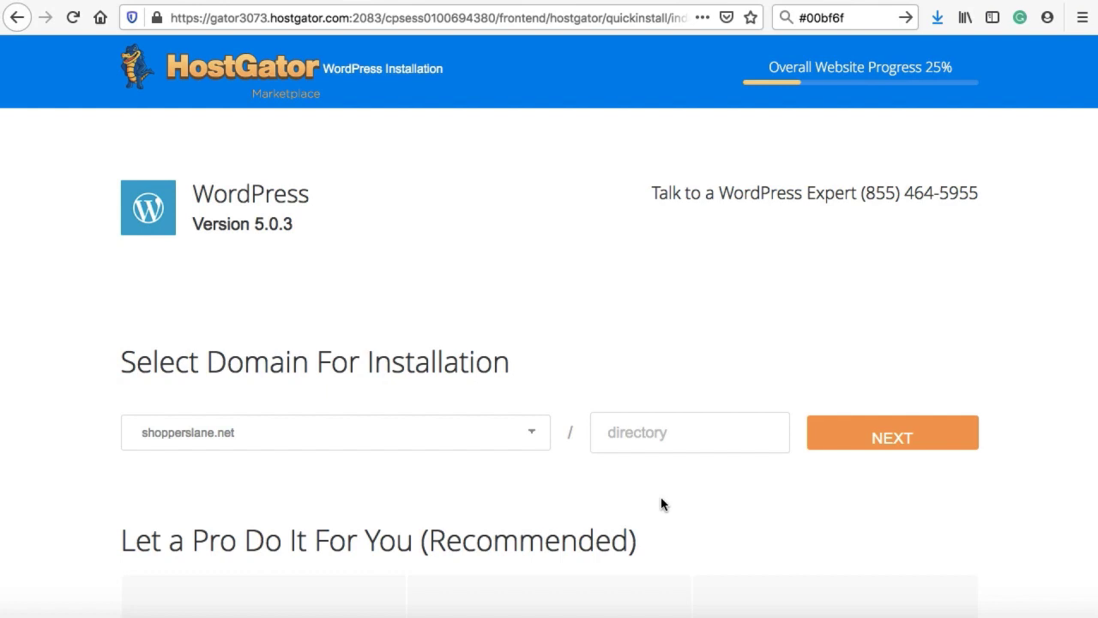
{"action": "left_click", "coordinate": [873, 439]}
Title the blog 'Shoppers Lane' and enter the admin username
{"action": "left_click", "coordinate": [262, 424]}
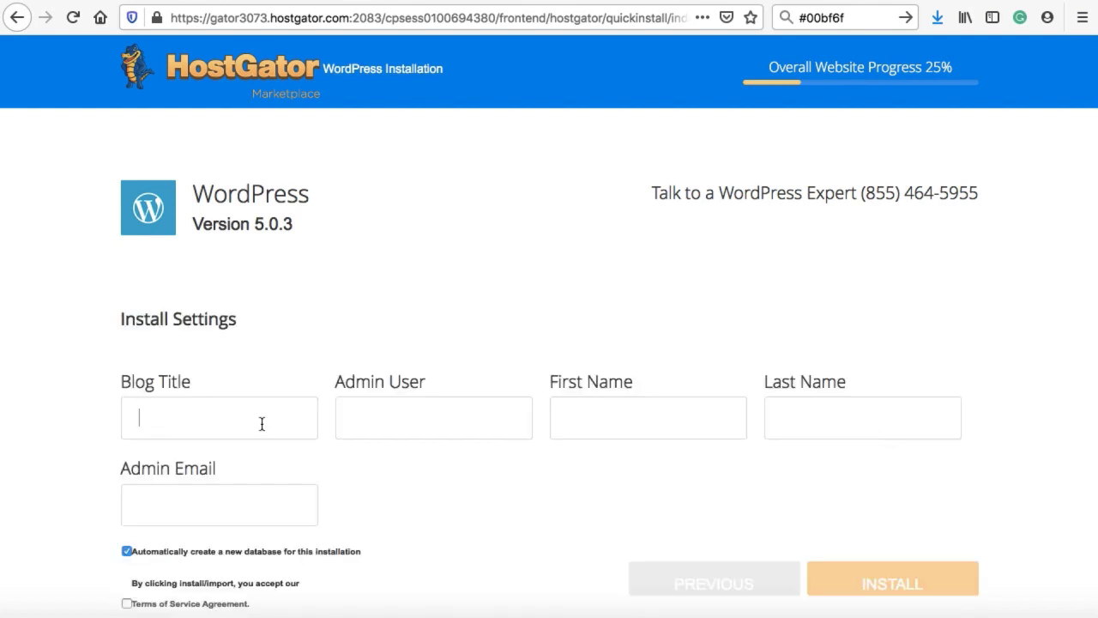
{"action": "type", "text": "Shoppers Lane"}
{"action": "key", "text": "Tab"}
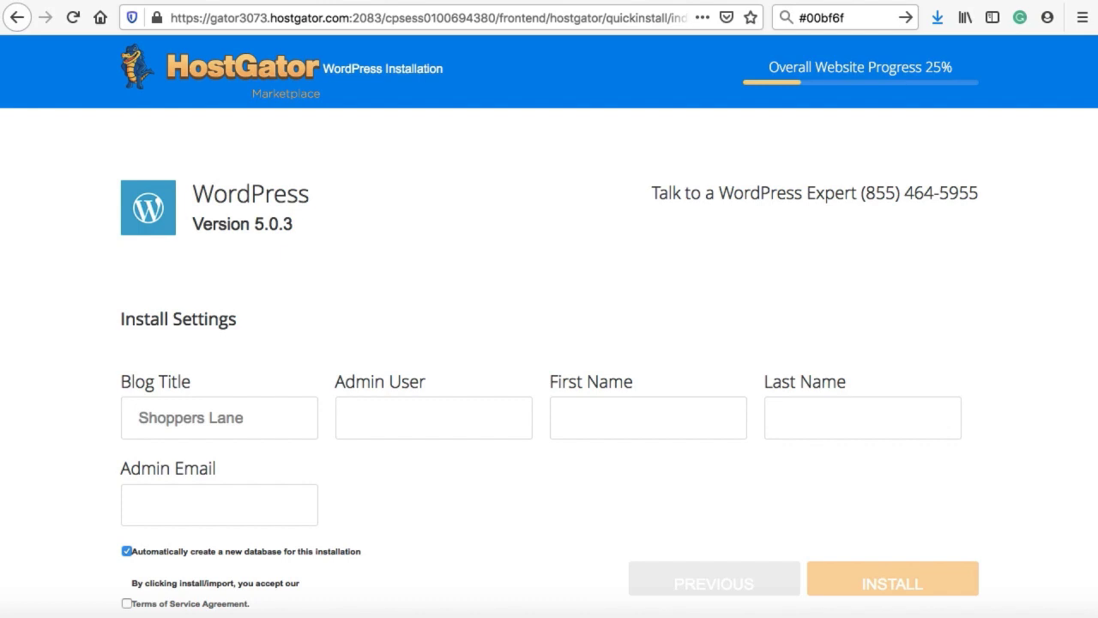
{"action": "type", "text": "laine"}
{"action": "key", "text": "BackSpace"}
{"action": "key", "text": "BackSpace"}
{"action": "key", "text": "BackSpace"}
{"action": "key", "text": "BackSpace"}
{"action": "key", "text": "BackSpace"}
{"action": "type", "text": "admin"}
{"action": "key", "text": "Tab"}
{"action": "type", "text": "L"}
{"action": "key", "text": "BackSpace"}
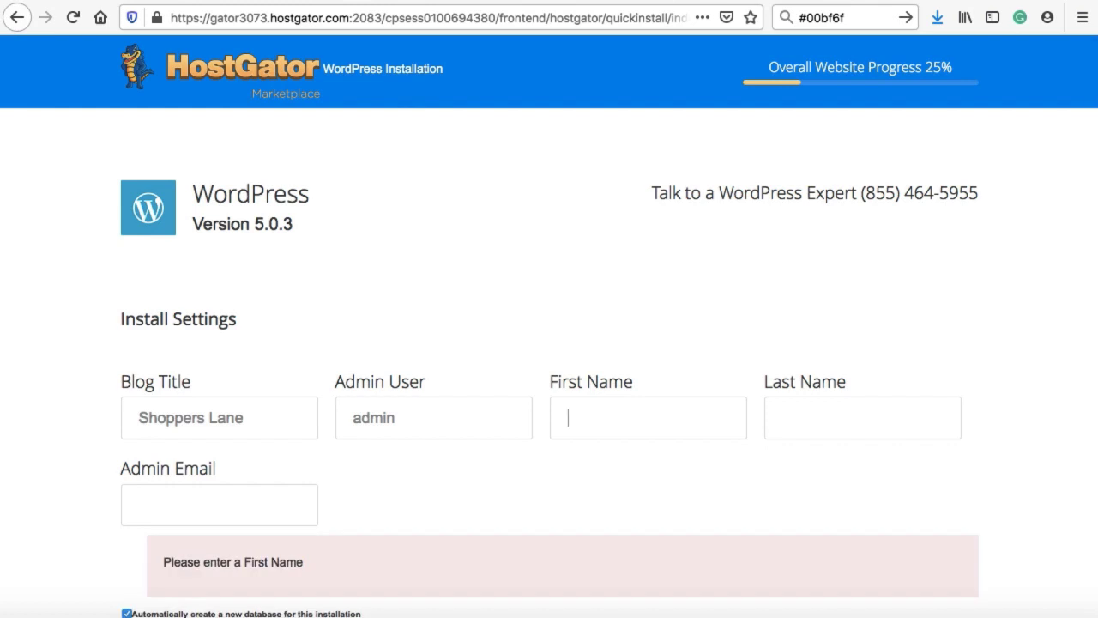
Fill in the admin's first and last name and pick the suggested e-mail address
{"action": "type", "text": "Saddam"}
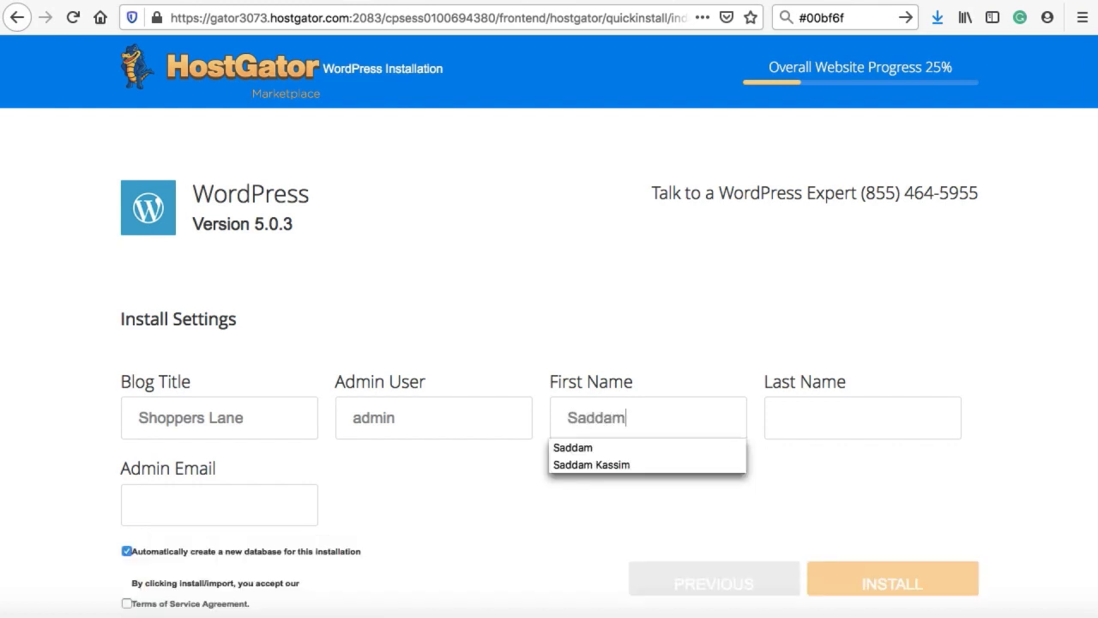
{"action": "key", "text": "Tab"}
{"action": "type", "text": "K"}
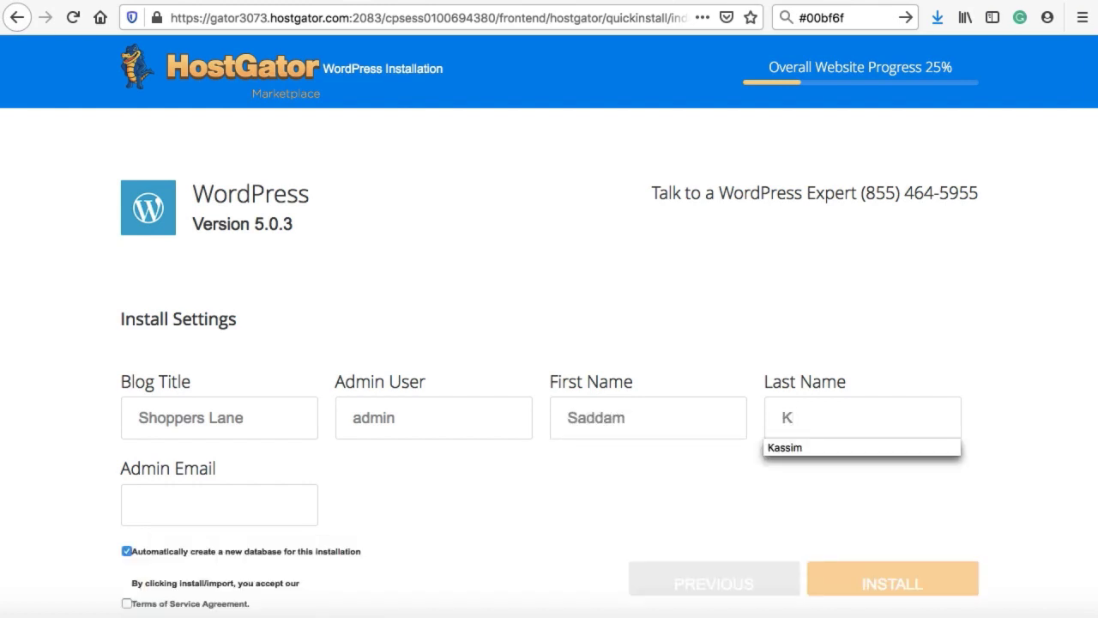
{"action": "type", "text": "assim"}
{"action": "key", "text": "Tab"}
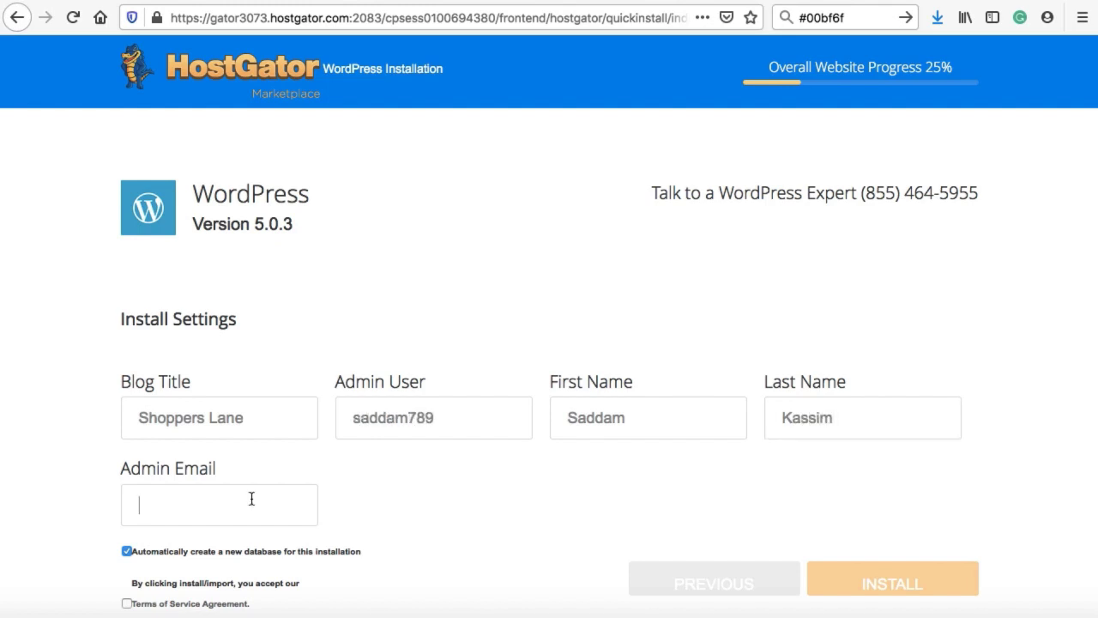
{"action": "type", "text": "sa"}
{"action": "key", "text": "Down"}
{"action": "key", "text": "Return"}
Accept the Terms of Service and start the WordPress installation
{"action": "scroll", "coordinate": [372, 519], "scroll_direction": "down", "scroll_amount": 3}
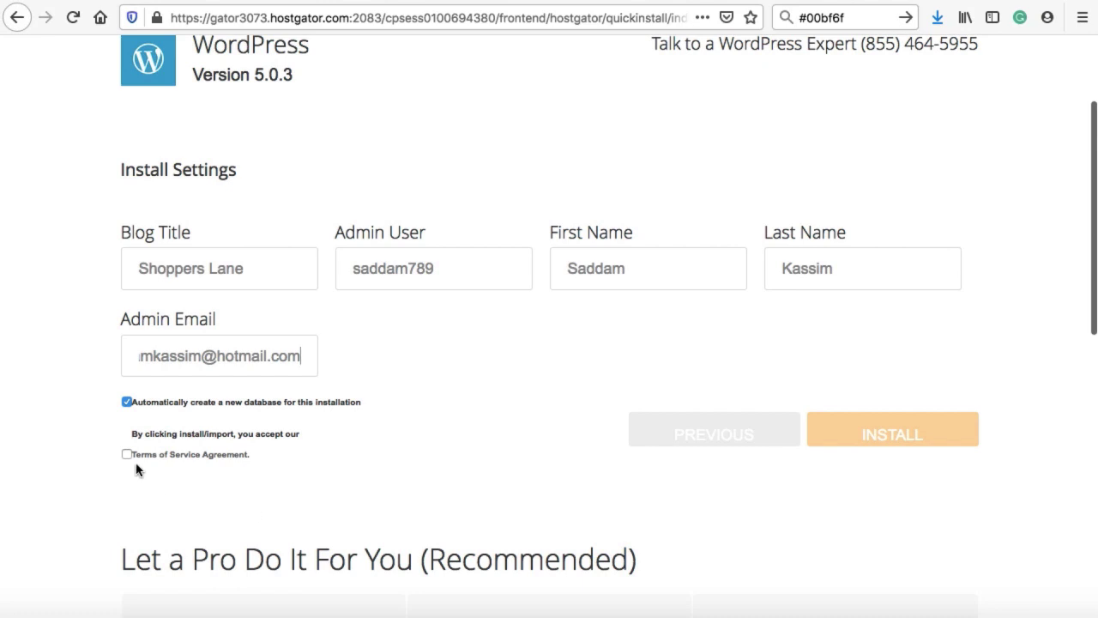
{"action": "left_click", "coordinate": [126, 456]}
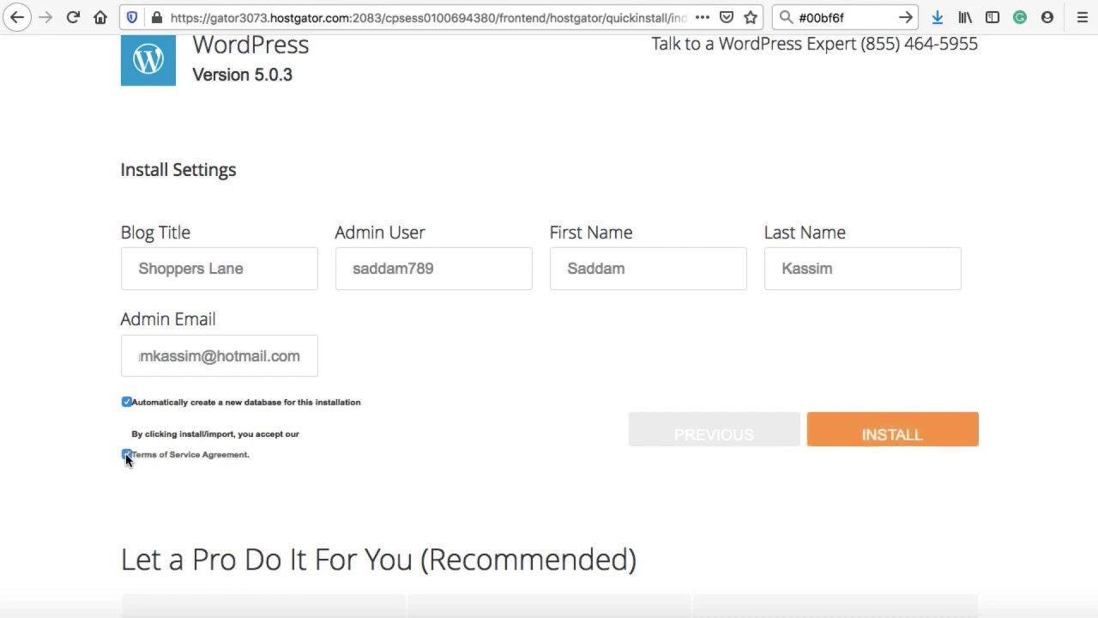
{"action": "scroll", "coordinate": [103, 480], "scroll_direction": "down", "scroll_amount": 6}
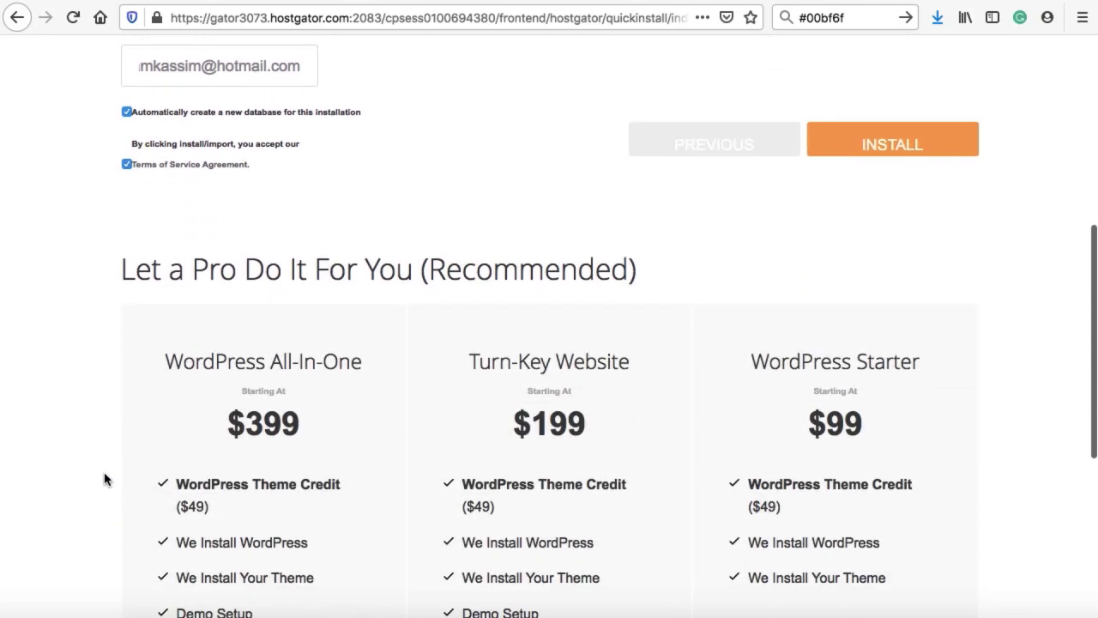
{"action": "scroll", "coordinate": [104, 479], "scroll_direction": "down", "scroll_amount": 2}
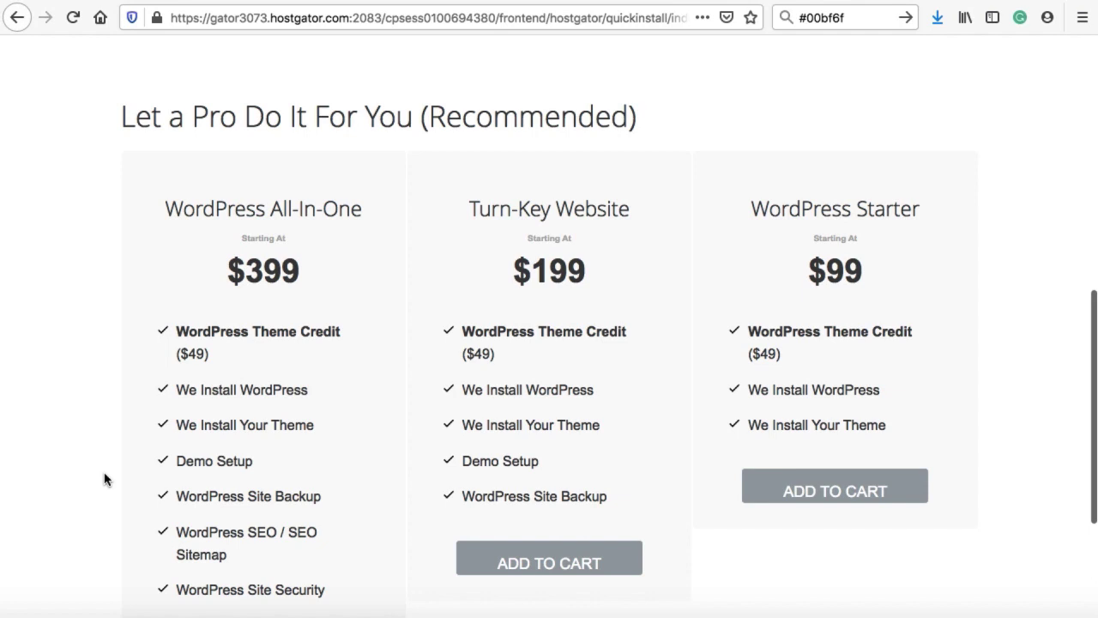
{"action": "scroll", "coordinate": [104, 479], "scroll_direction": "up", "scroll_amount": 10}
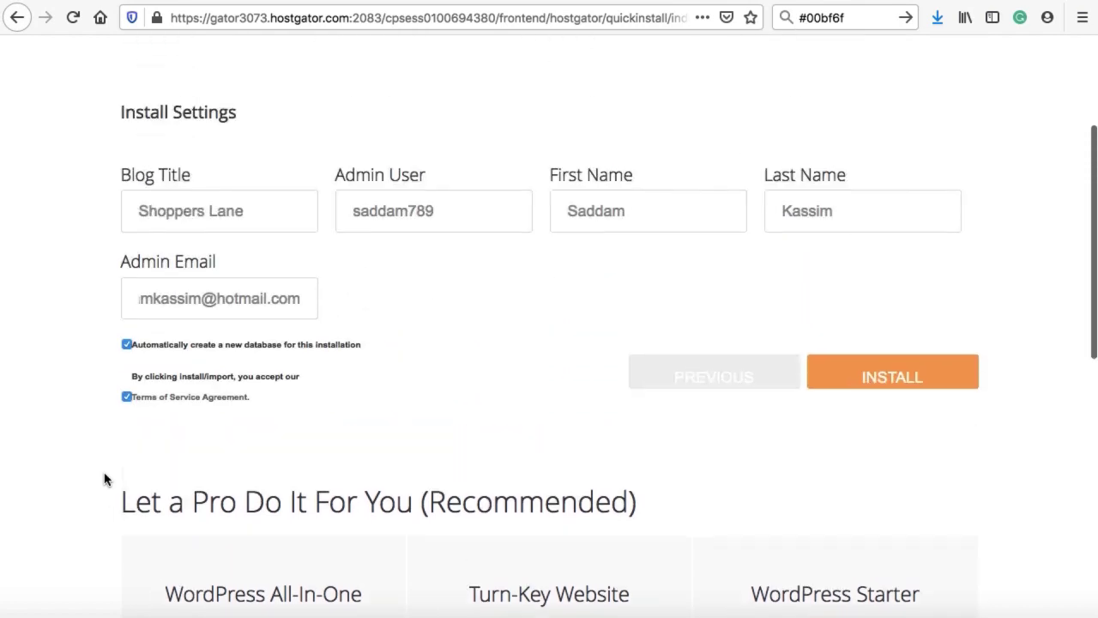
{"action": "left_click", "coordinate": [907, 551]}
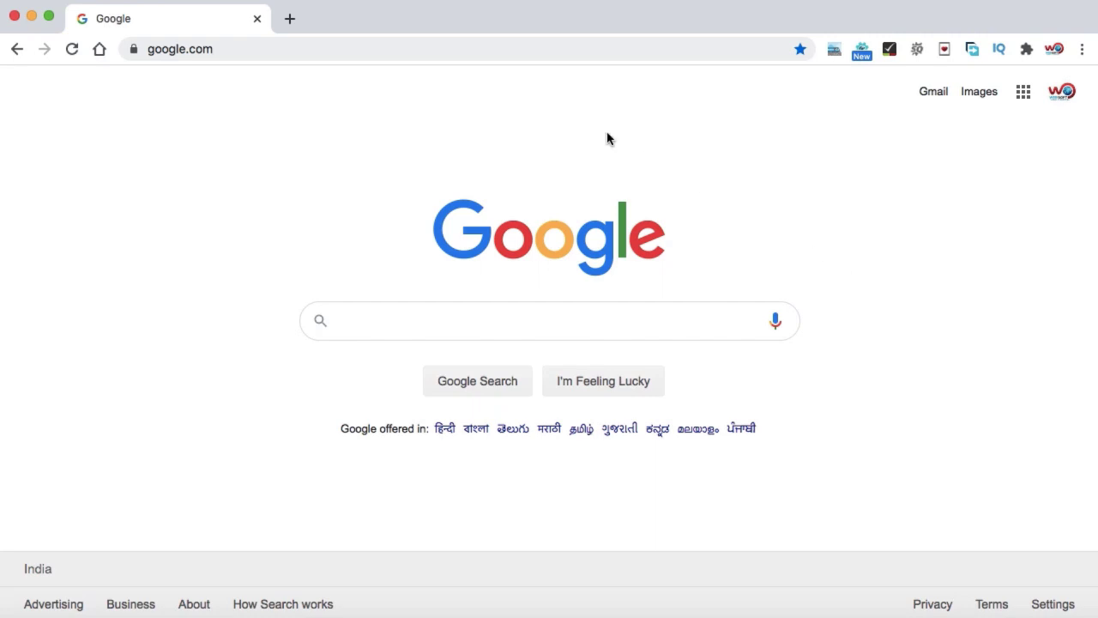
Go to carbonclaps.com/wp-admin and log in with the admin password
{"action": "left_click", "coordinate": [528, 53]}
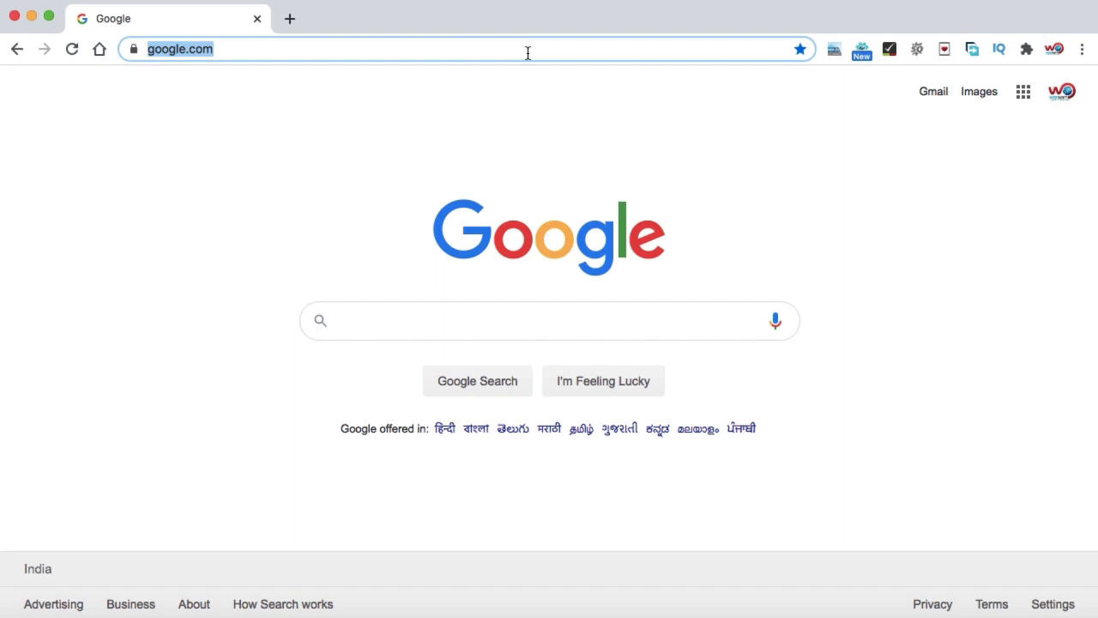
{"action": "type", "text": "car"}
{"action": "key", "text": "Right"}
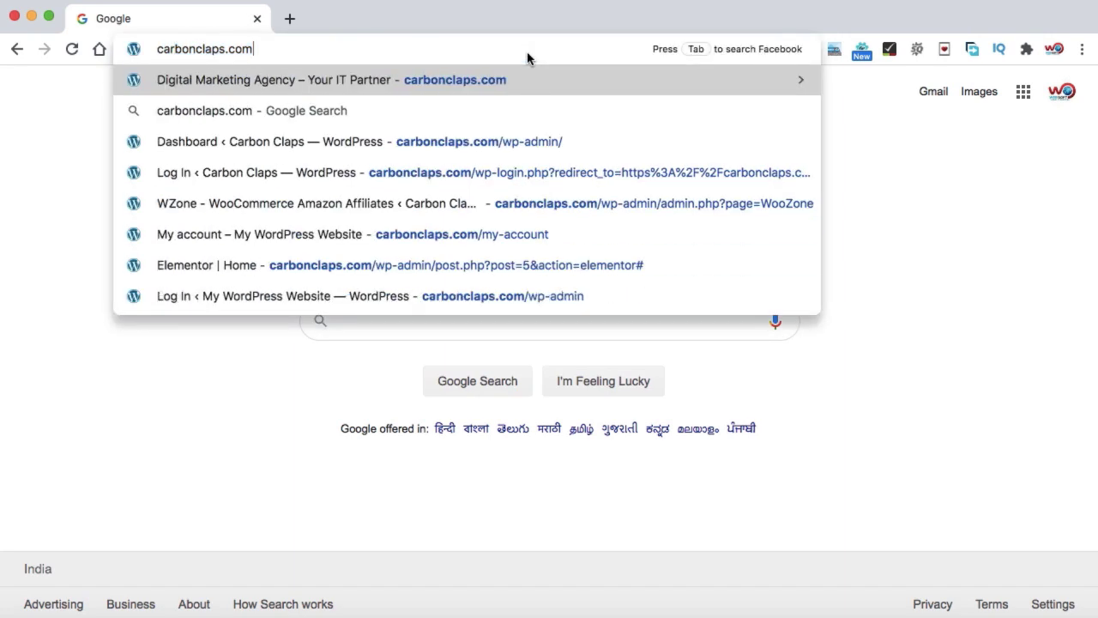
{"action": "type", "text": "/"}
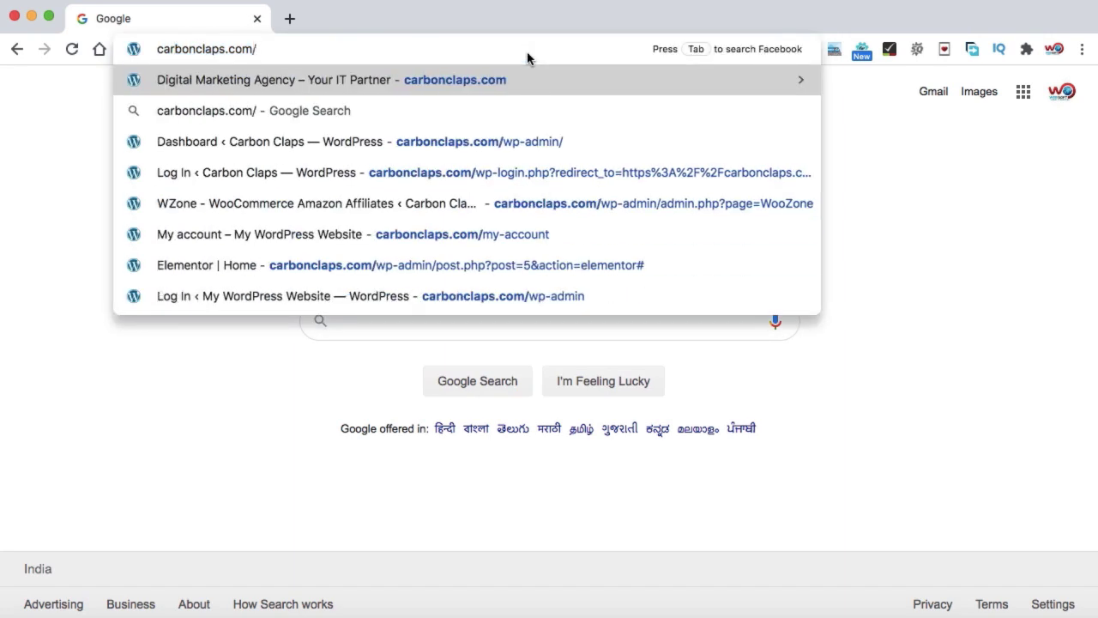
{"action": "type", "text": "wp-admin"}
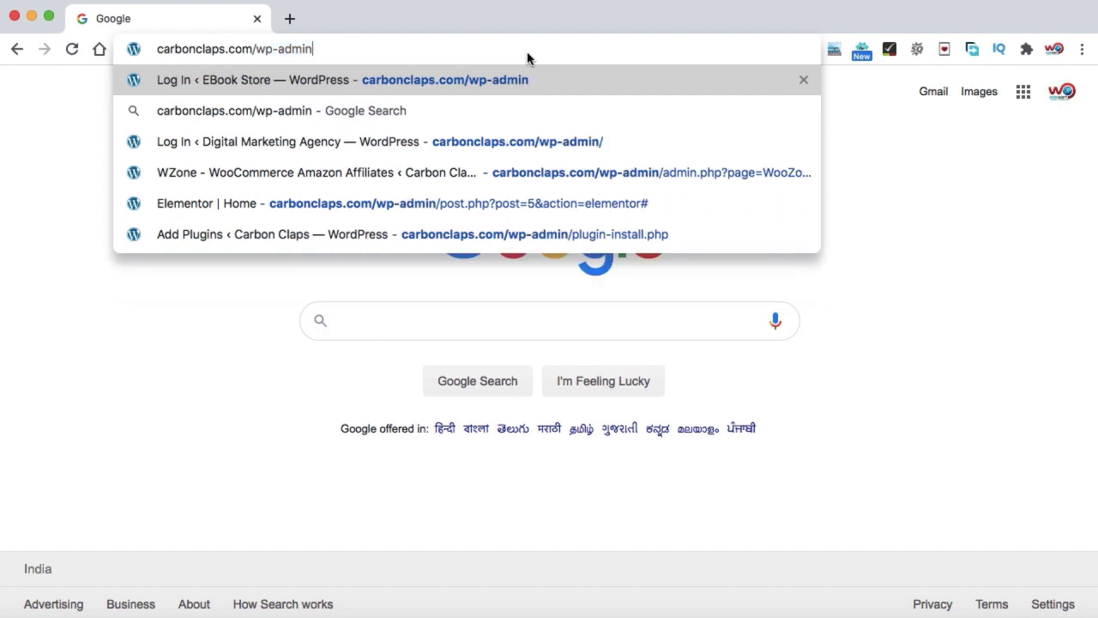
{"action": "key", "text": "Return"}
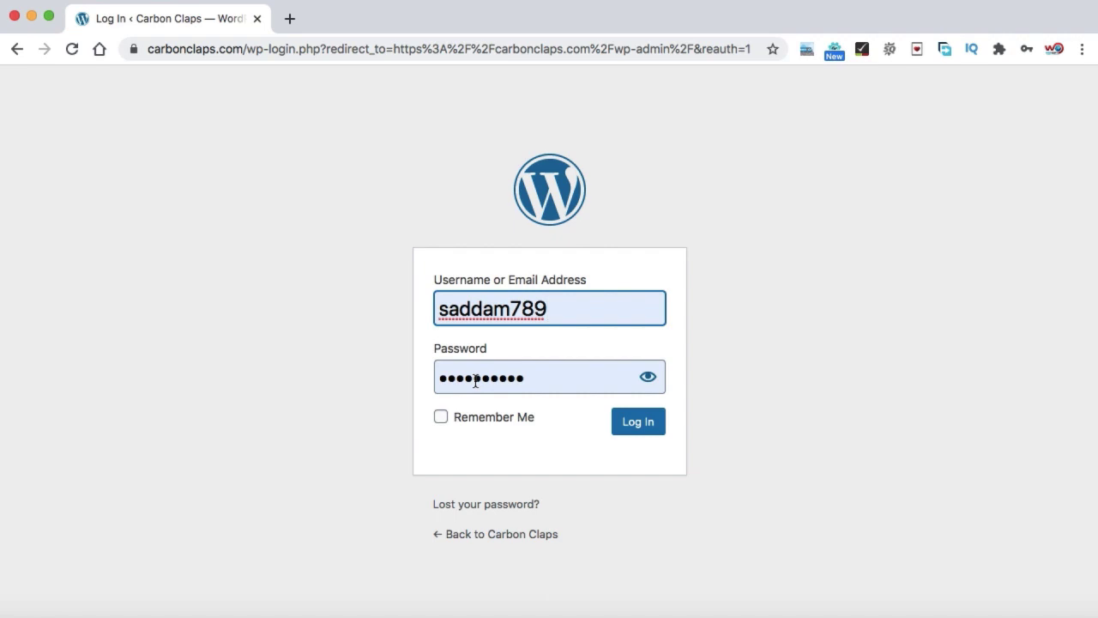
{"action": "left_click", "coordinate": [532, 381]}
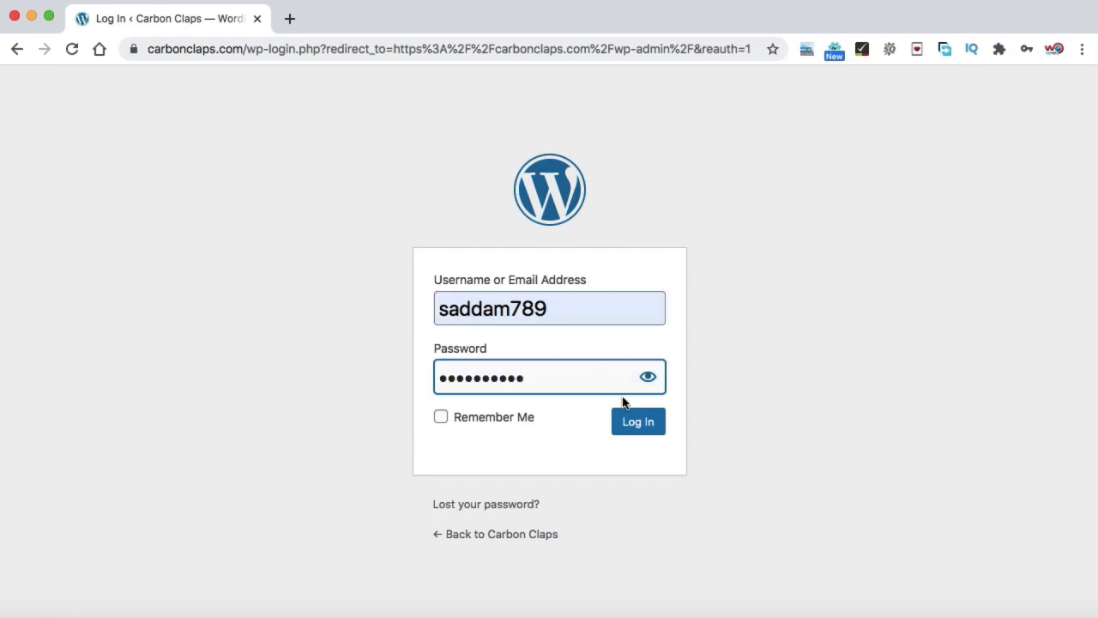
{"action": "left_click", "coordinate": [637, 424]}
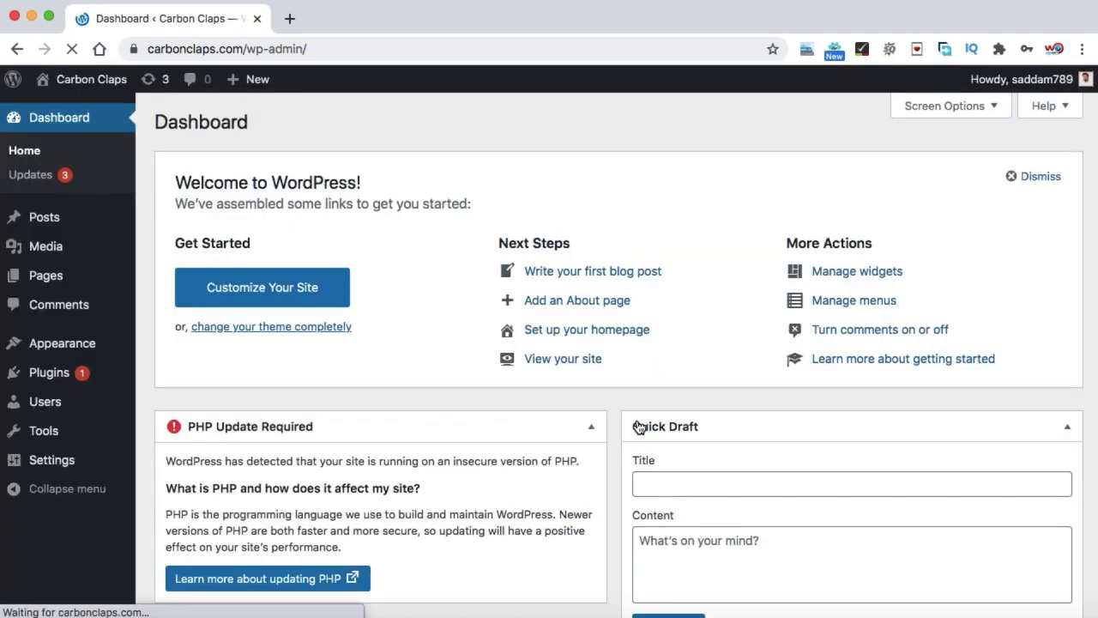
Let Chrome save the updated password, then show the Posts list with Hello world!
{"action": "left_click", "coordinate": [993, 327]}
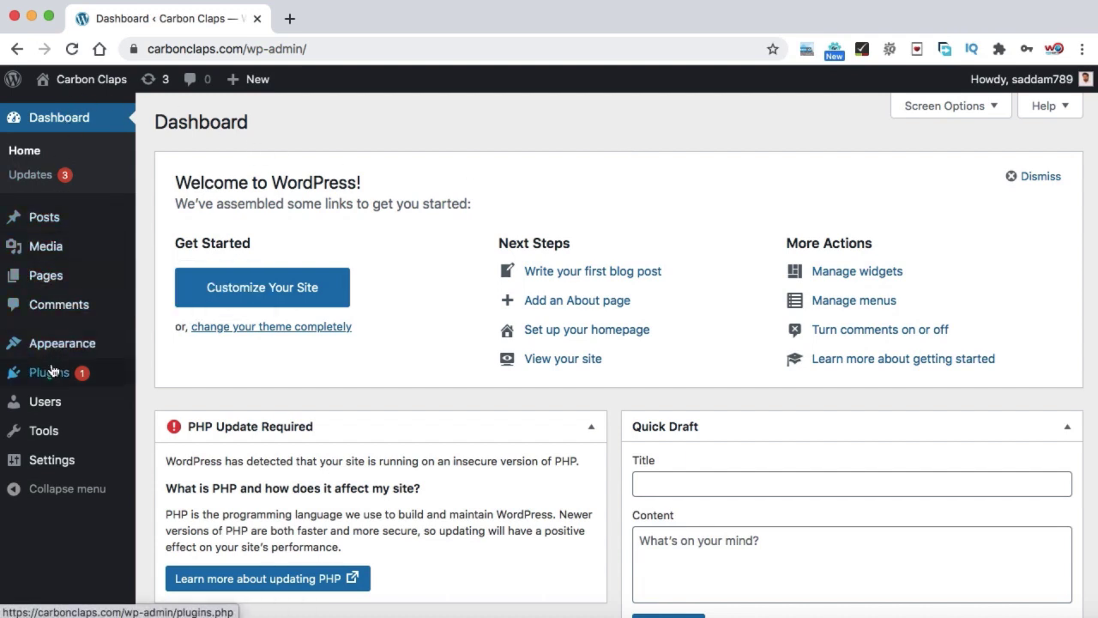
{"action": "mouse_move", "coordinate": [53, 378]}
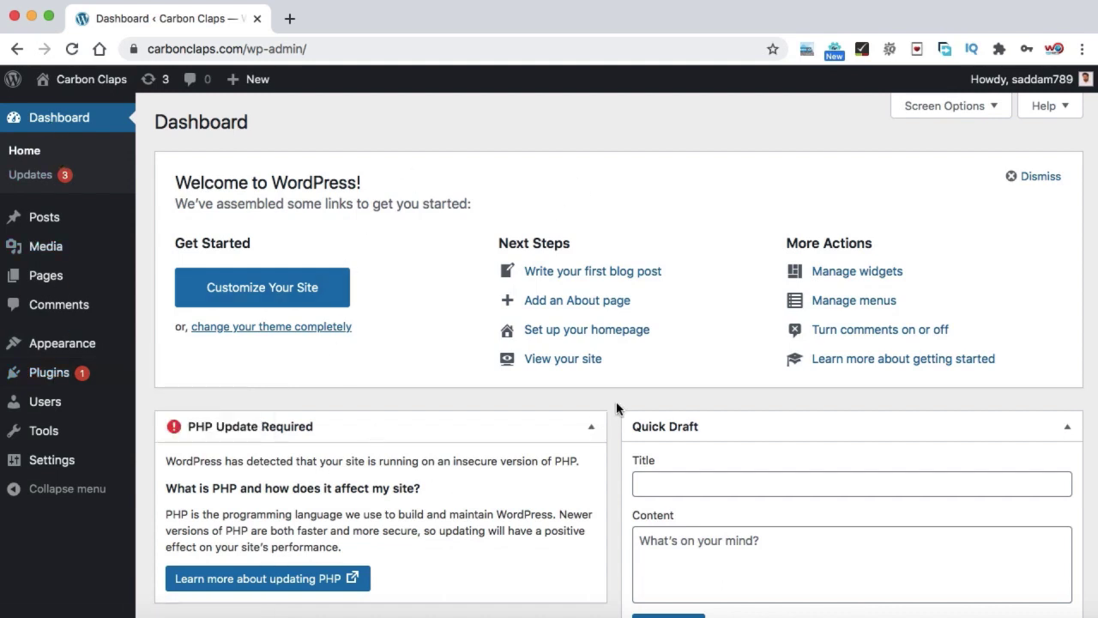
{"action": "scroll", "coordinate": [616, 409], "scroll_direction": "down", "scroll_amount": 3}
{"action": "scroll", "coordinate": [616, 409], "scroll_direction": "up", "scroll_amount": 3}
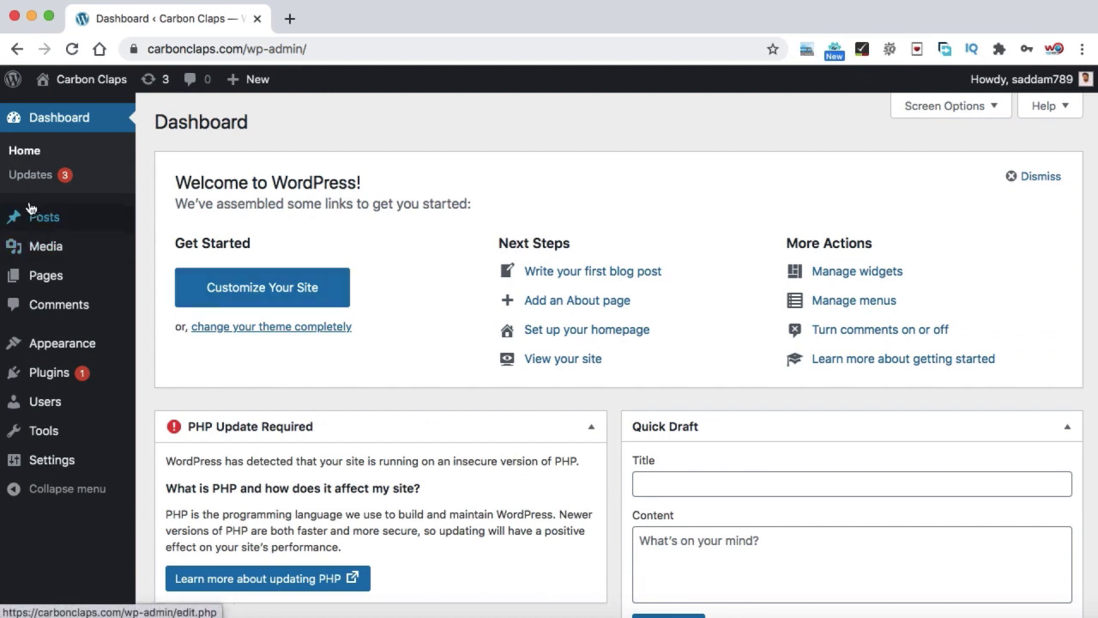
{"action": "left_click", "coordinate": [53, 218]}
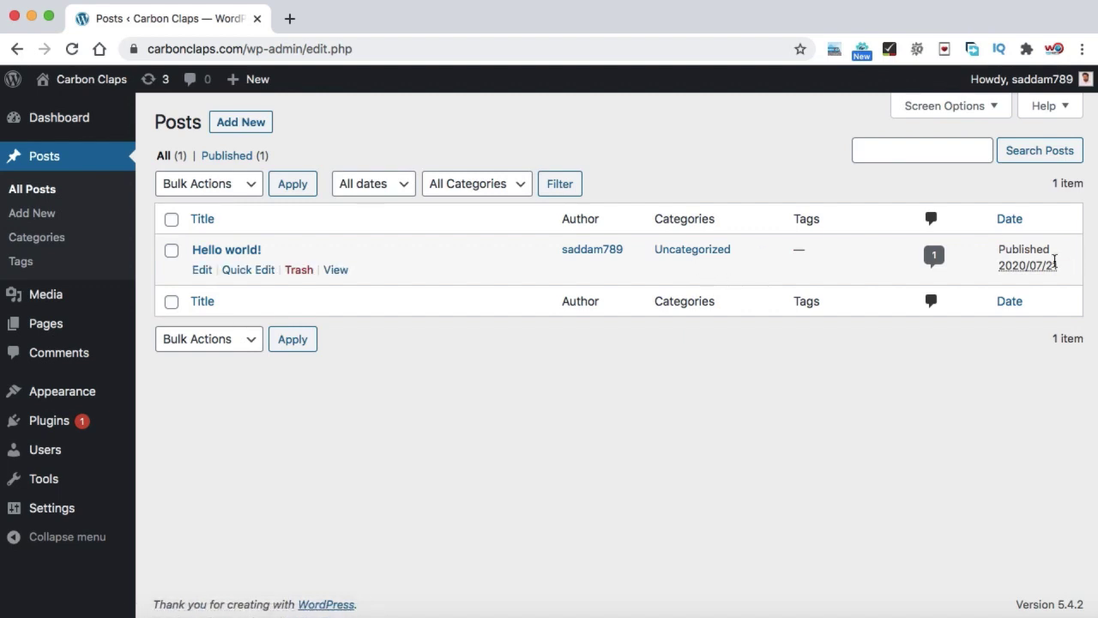
{"action": "mouse_move", "coordinate": [1054, 261]}
{"action": "mouse_move", "coordinate": [17, 303]}
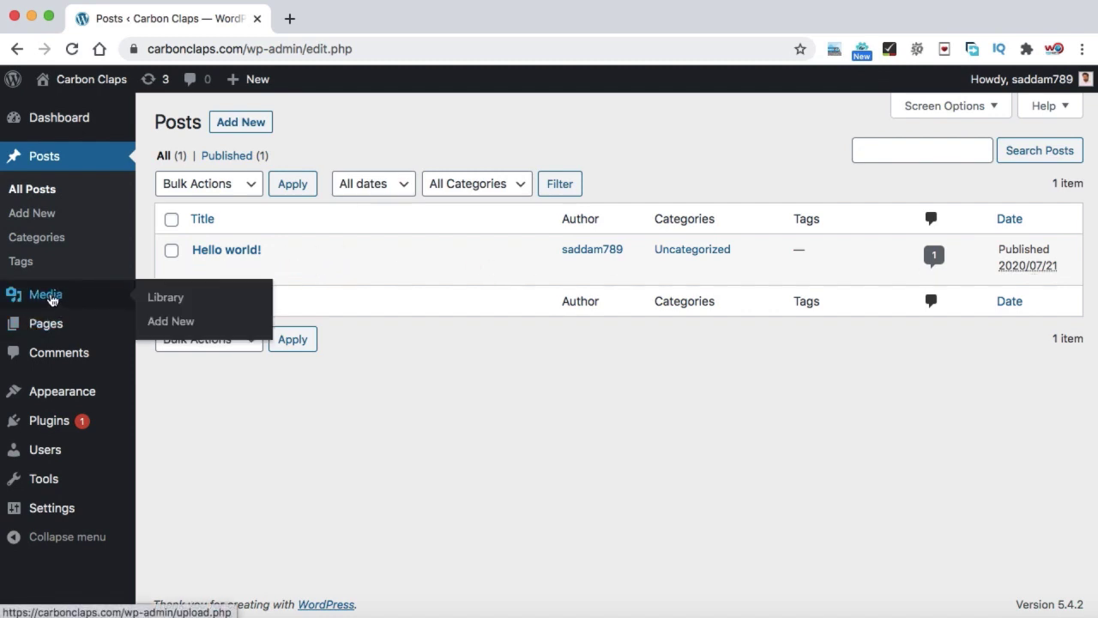
Check the empty Media Library, then list the Pages including the draft Privacy Policy
{"action": "left_click", "coordinate": [59, 298]}
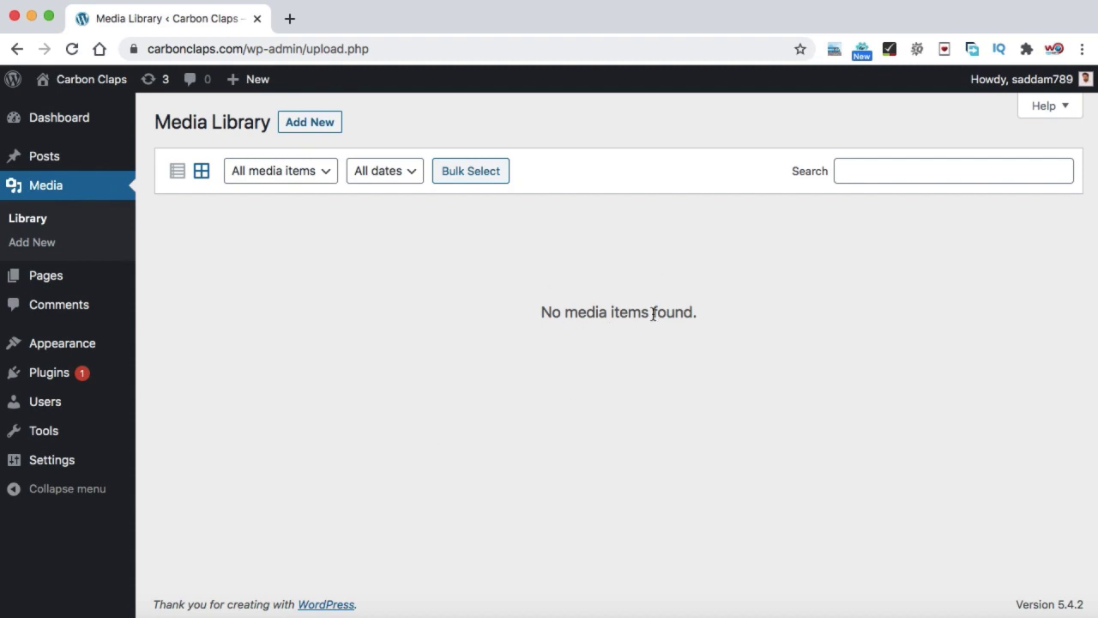
{"action": "left_click", "coordinate": [57, 281]}
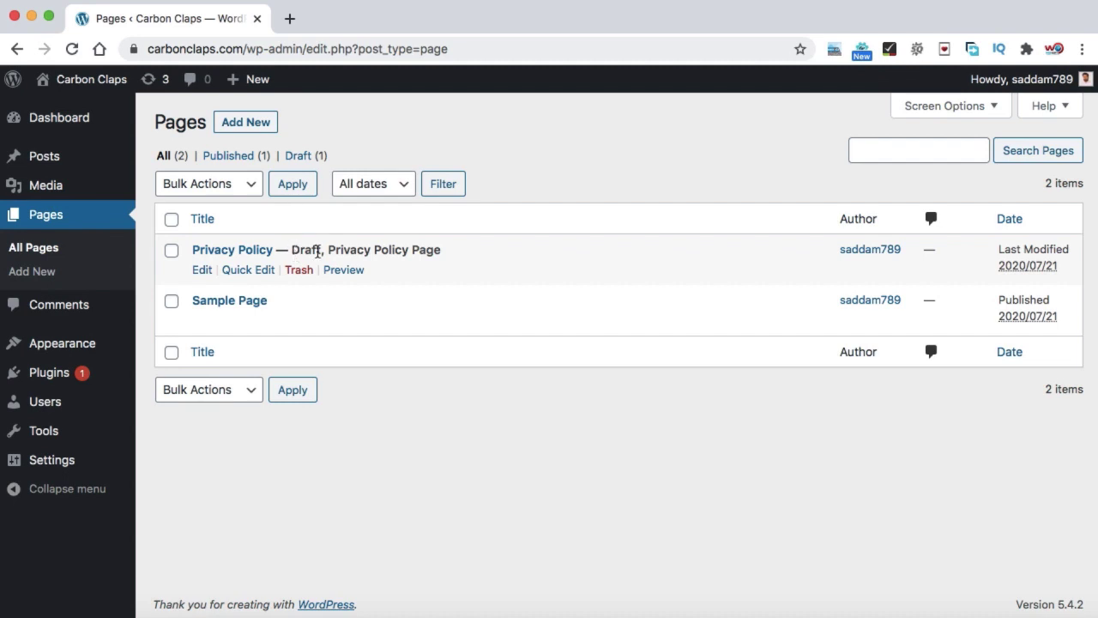
Change the Privacy Policy page's status from Draft to Published using Quick Edit
{"action": "left_click_drag", "start_coordinate": [291, 250], "coordinate": [320, 251]}
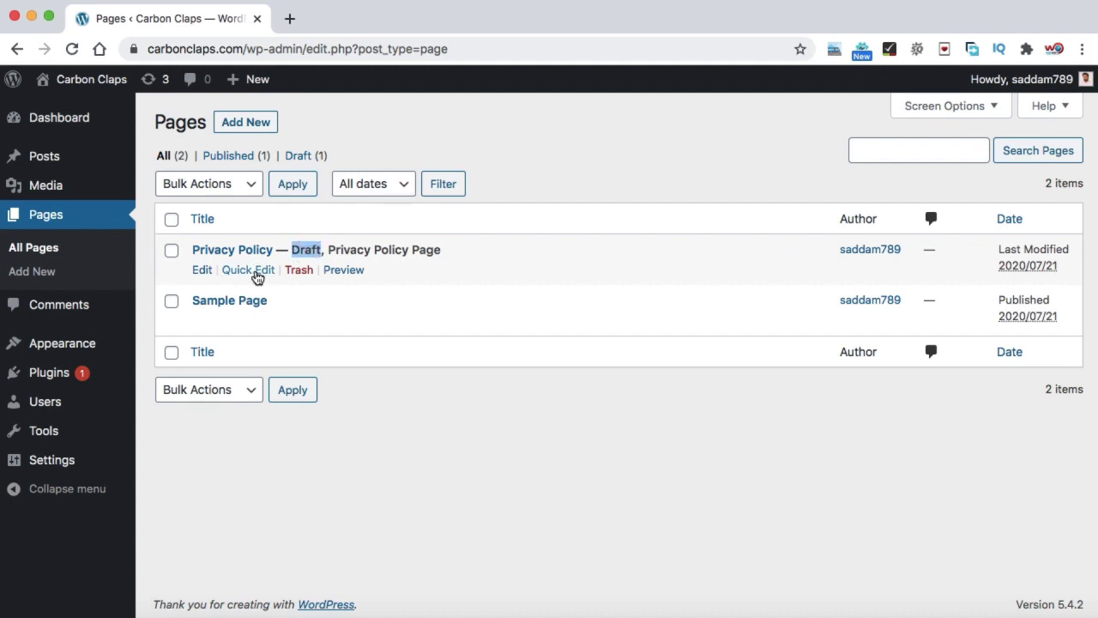
{"action": "left_click", "coordinate": [256, 271]}
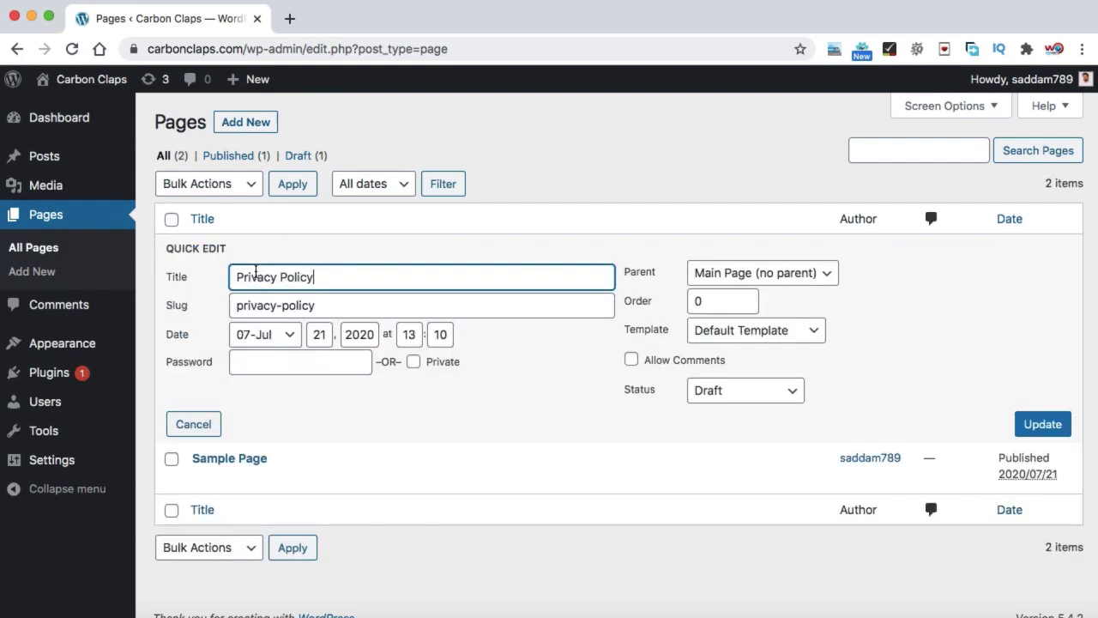
{"action": "left_click", "coordinate": [728, 391]}
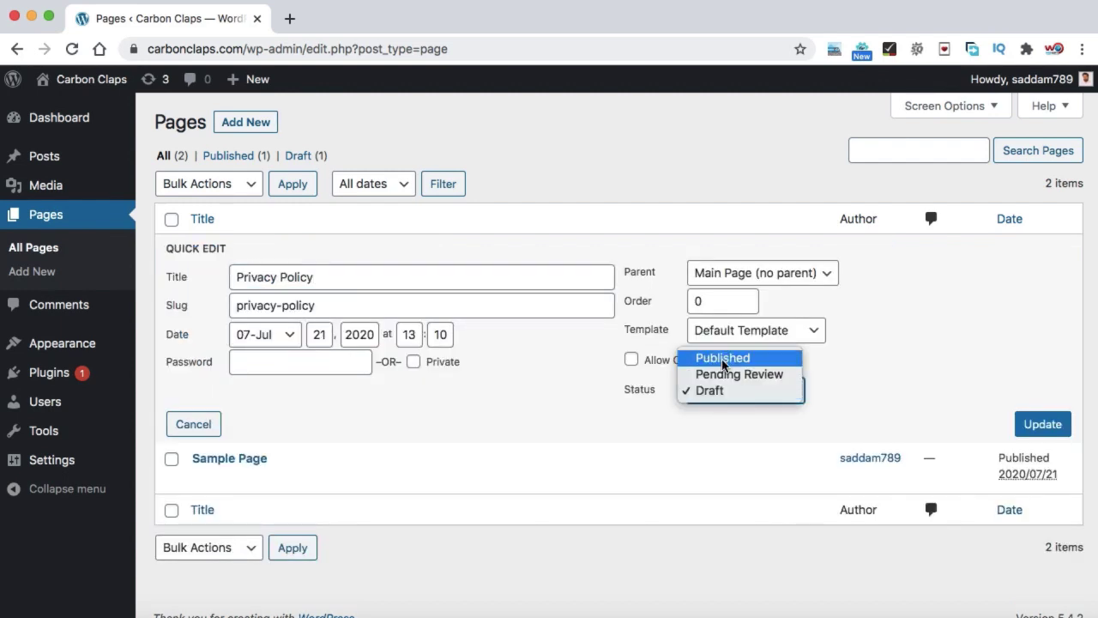
{"action": "key", "text": "Return"}
{"action": "left_click", "coordinate": [1043, 423]}
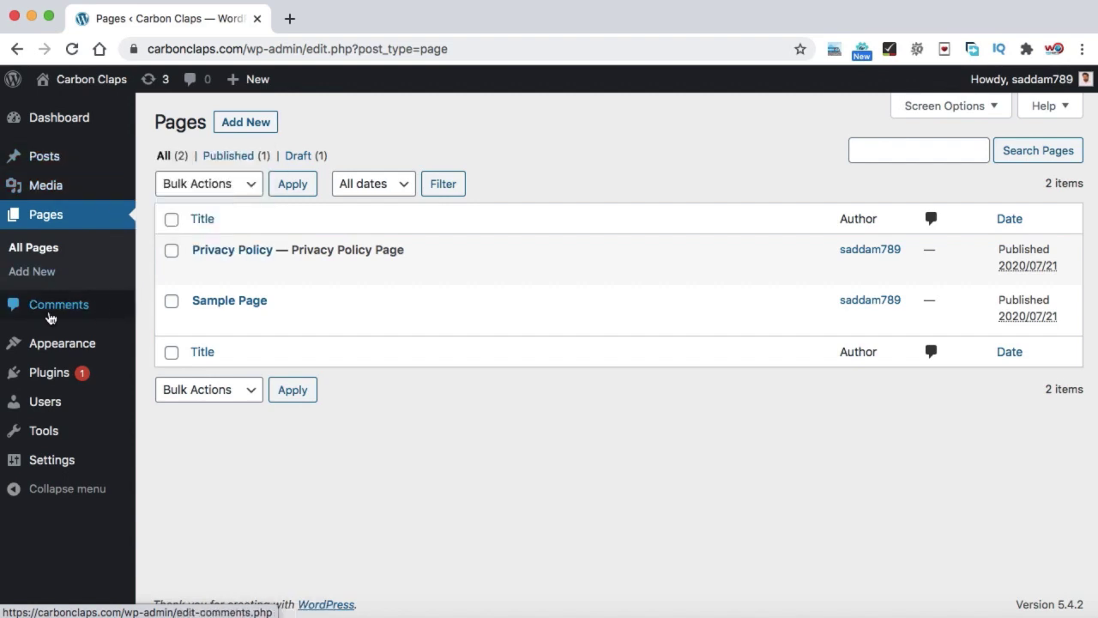
{"action": "left_click", "coordinate": [60, 313]}
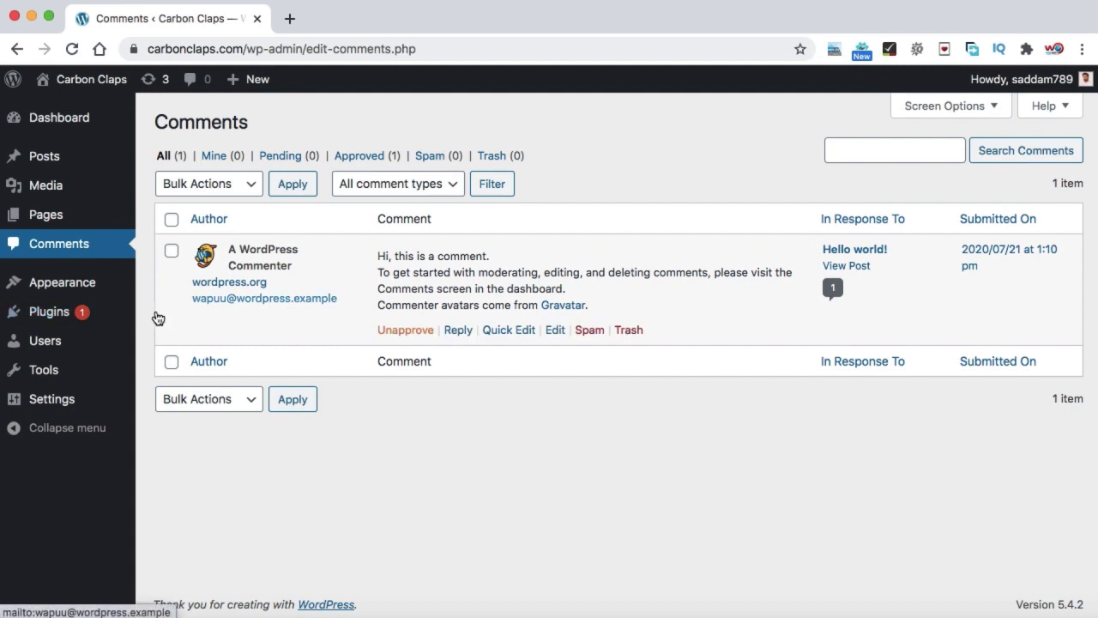
Review the Comments list with its one Hello world! sample comment, then view Themes
{"action": "mouse_move", "coordinate": [52, 283]}
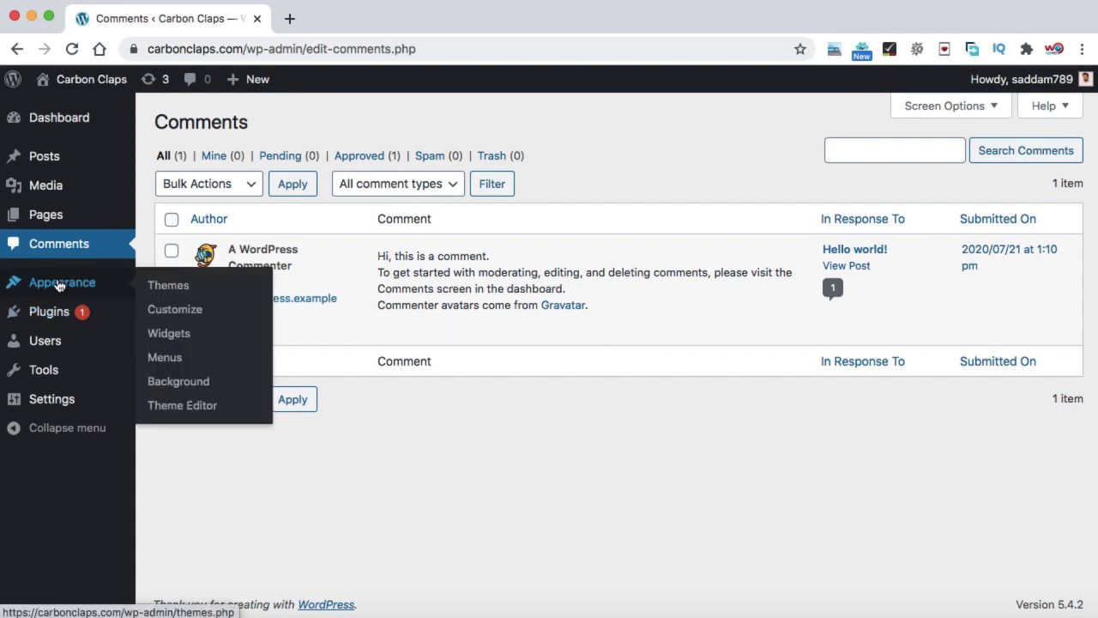
{"action": "left_click", "coordinate": [172, 287]}
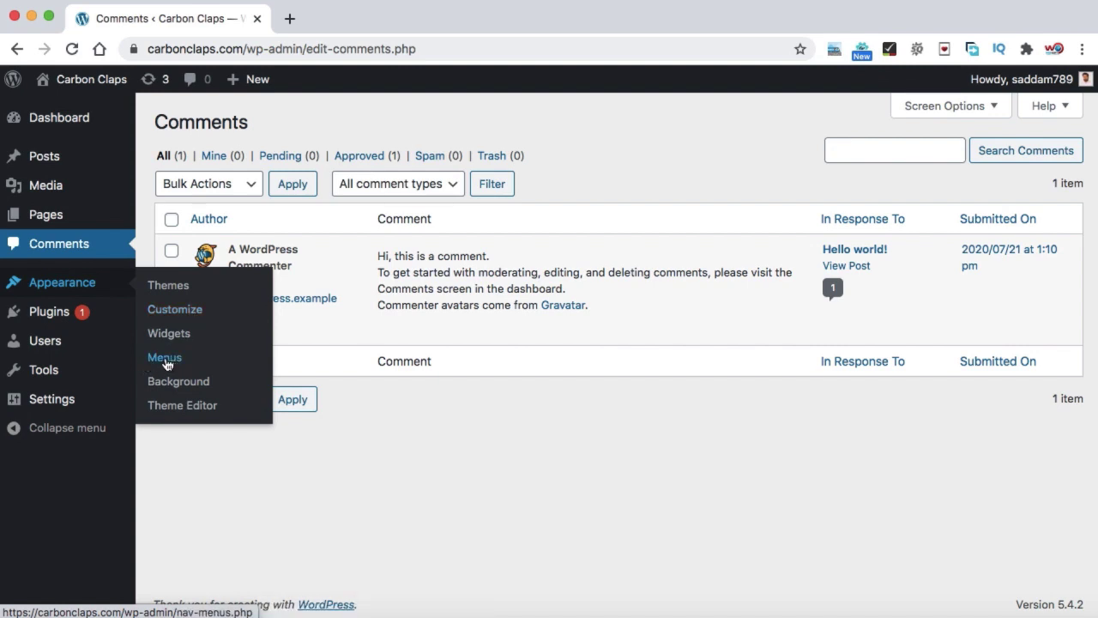
{"action": "mouse_move", "coordinate": [62, 316]}
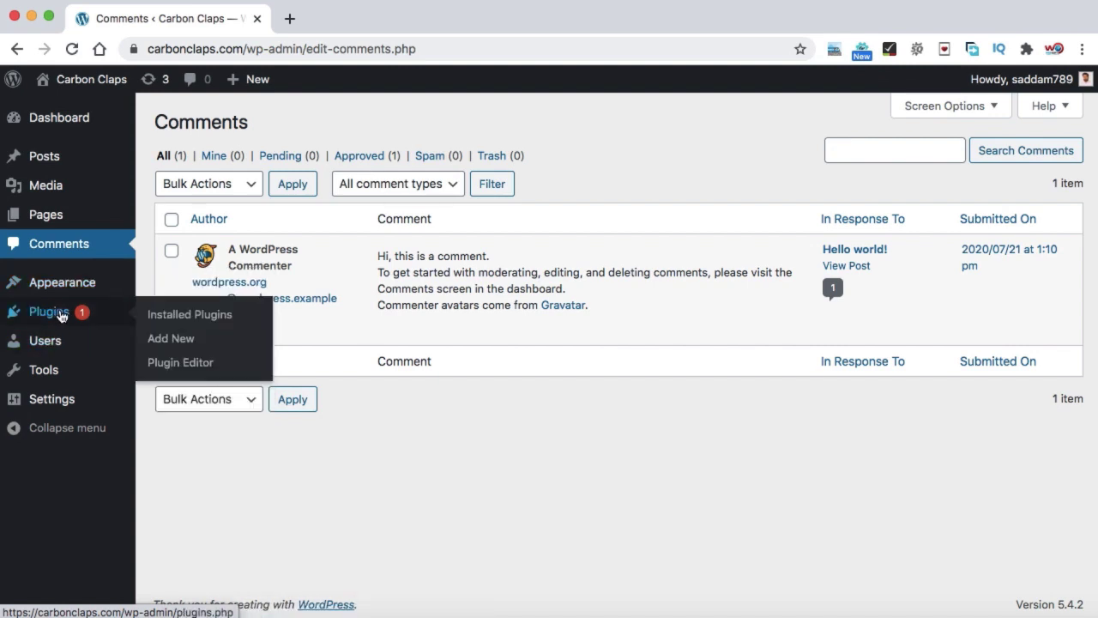
Open Installed Plugins, listing inactive Akismet Anti-Spam 4.1.5 and Hello Dolly 1.7.2
{"action": "left_click", "coordinate": [62, 316]}
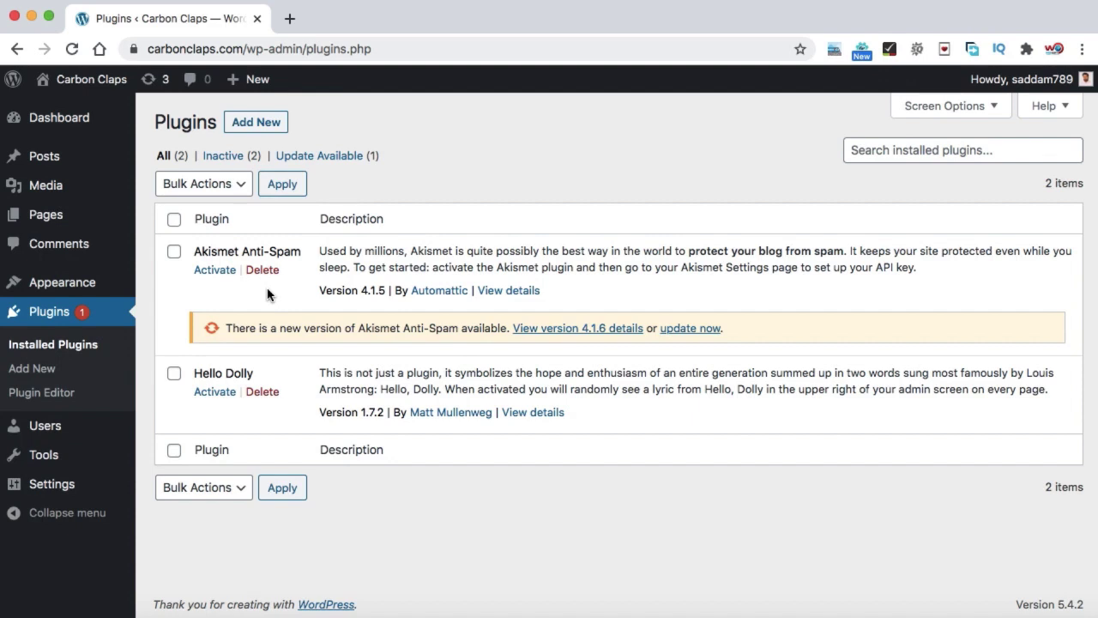
Deactivate the Akismet Anti-Spam plugin so both plugins are inactive
{"action": "left_click", "coordinate": [227, 268]}
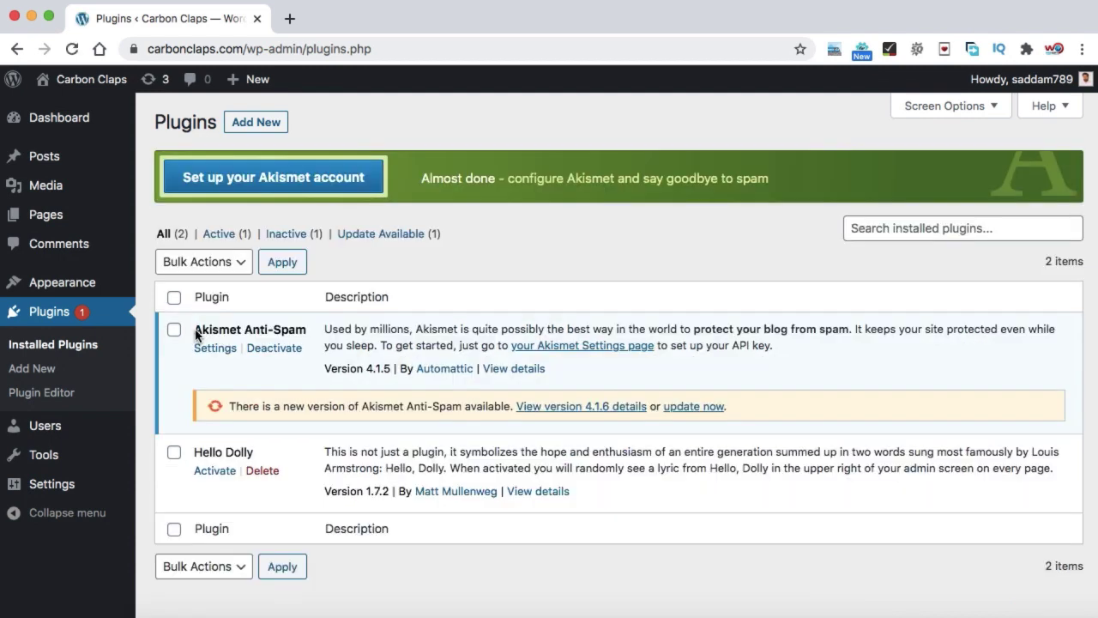
{"action": "left_click_drag", "start_coordinate": [285, 329], "coordinate": [302, 327]}
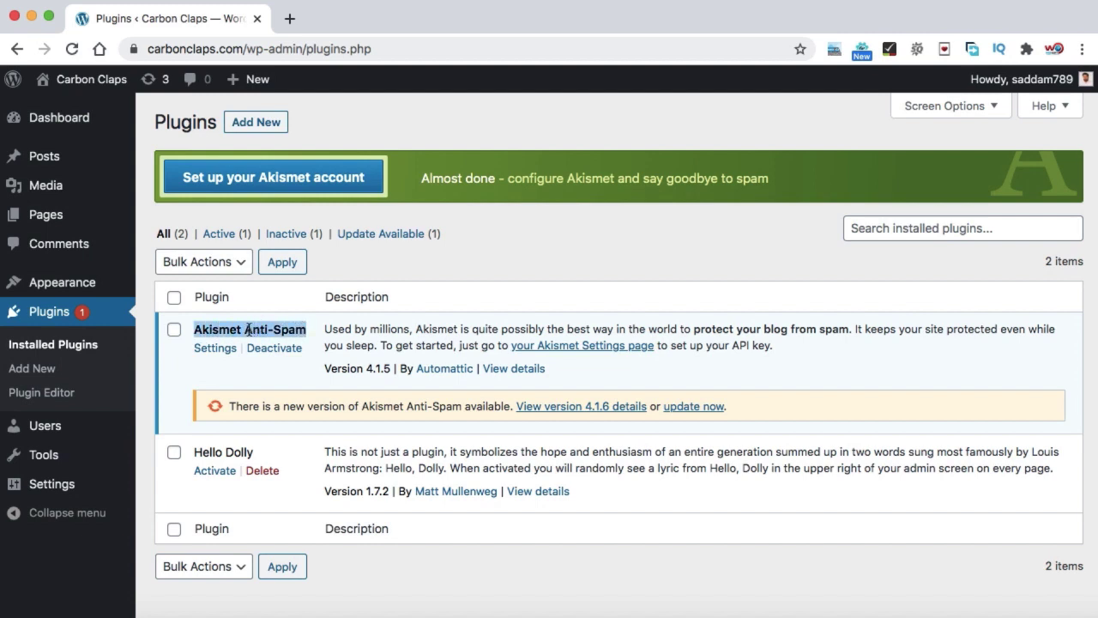
{"action": "left_click_drag", "start_coordinate": [194, 452], "coordinate": [253, 452]}
{"action": "left_click", "coordinate": [269, 491]}
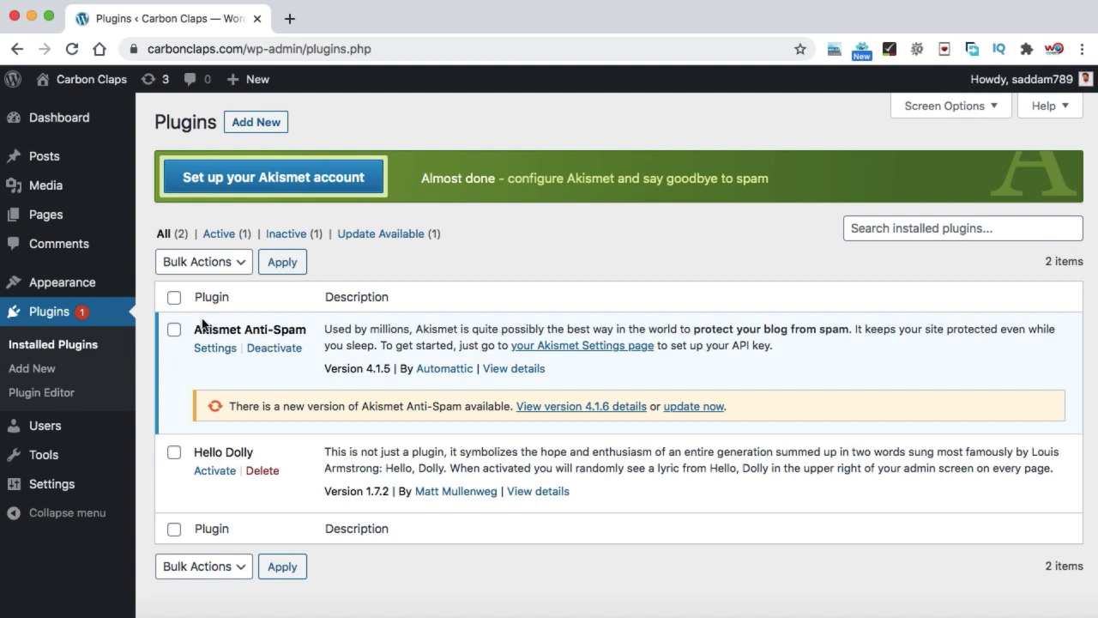
{"action": "left_click", "coordinate": [263, 349]}
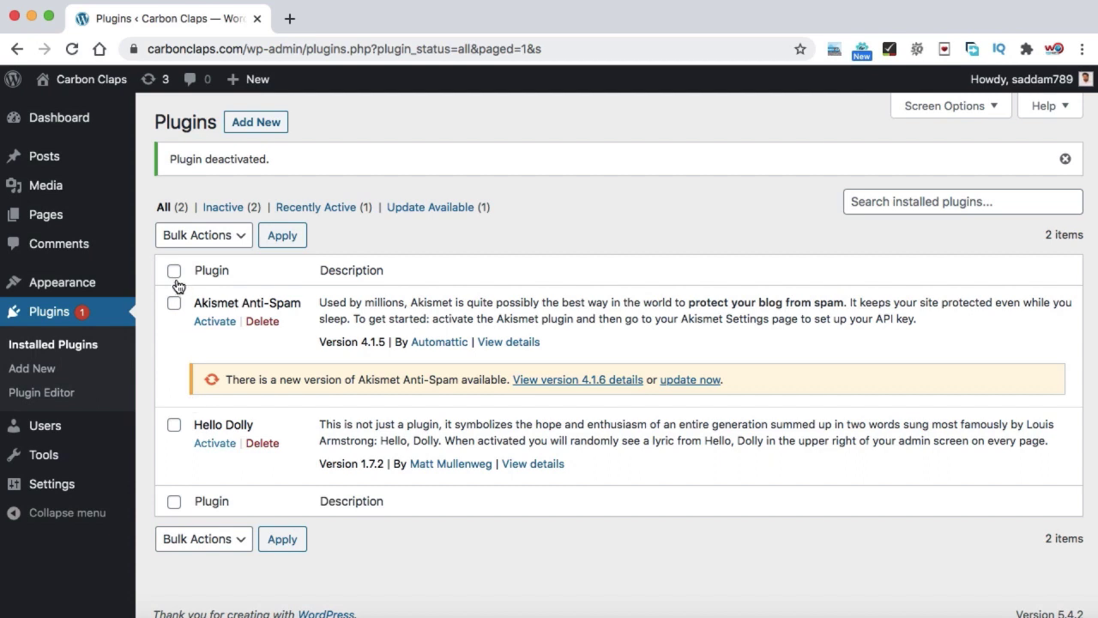
Select both plugins and bulk-delete Akismet Anti-Spam and Hello Dolly
{"action": "left_click", "coordinate": [174, 272]}
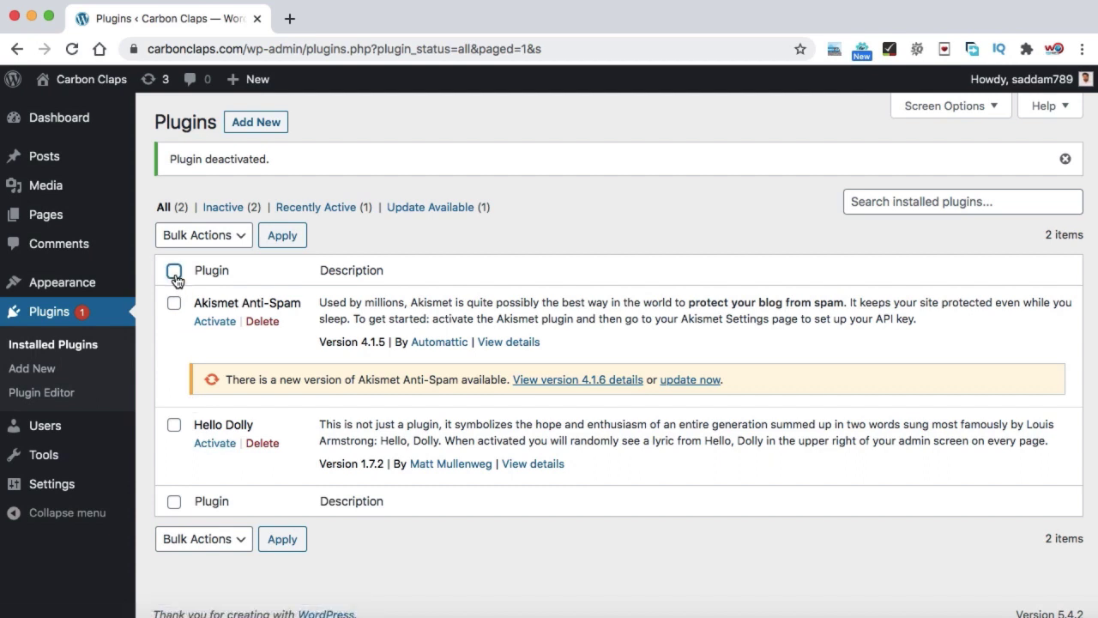
{"action": "left_click", "coordinate": [228, 247]}
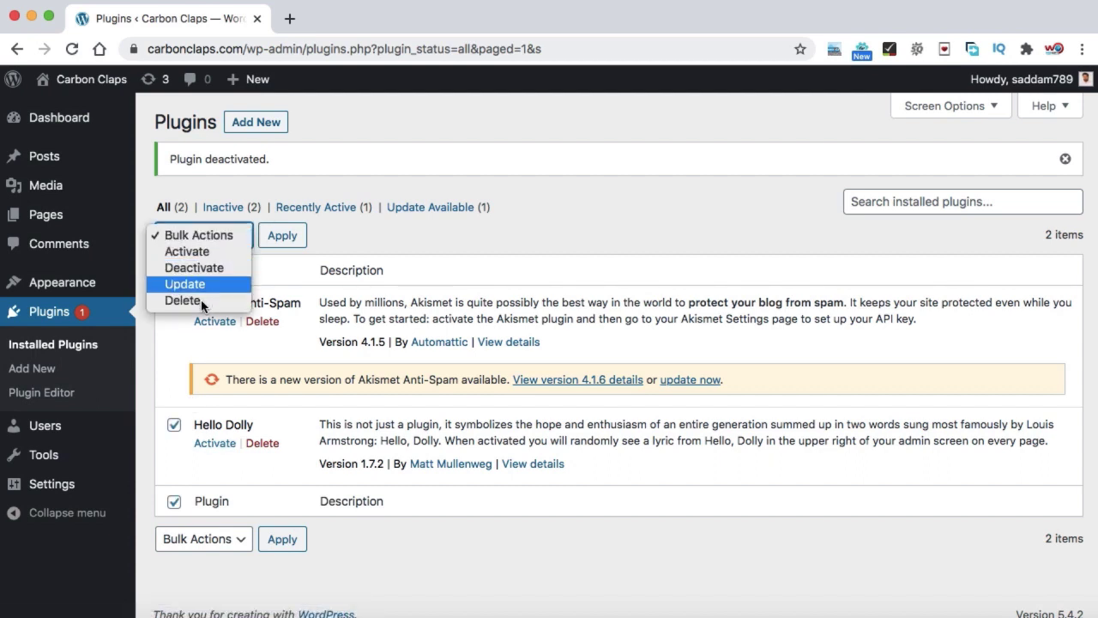
{"action": "key", "text": "Return"}
{"action": "left_click", "coordinate": [283, 235]}
{"action": "left_click", "coordinate": [692, 171]}
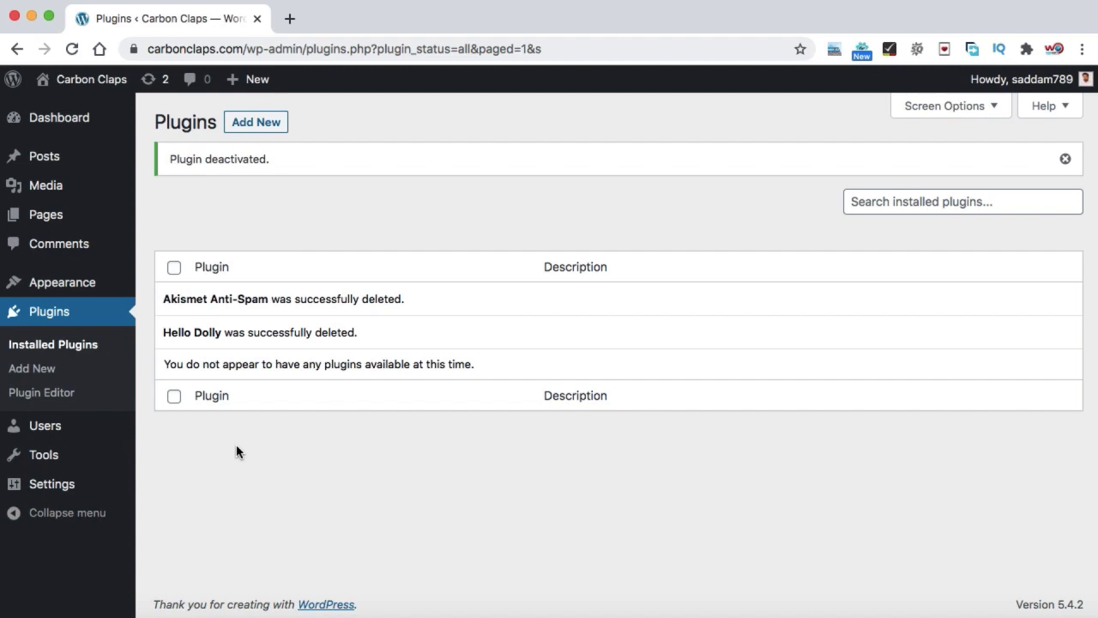
Open All Users, which lists the single Administrator account with one post
{"action": "left_click", "coordinate": [53, 429]}
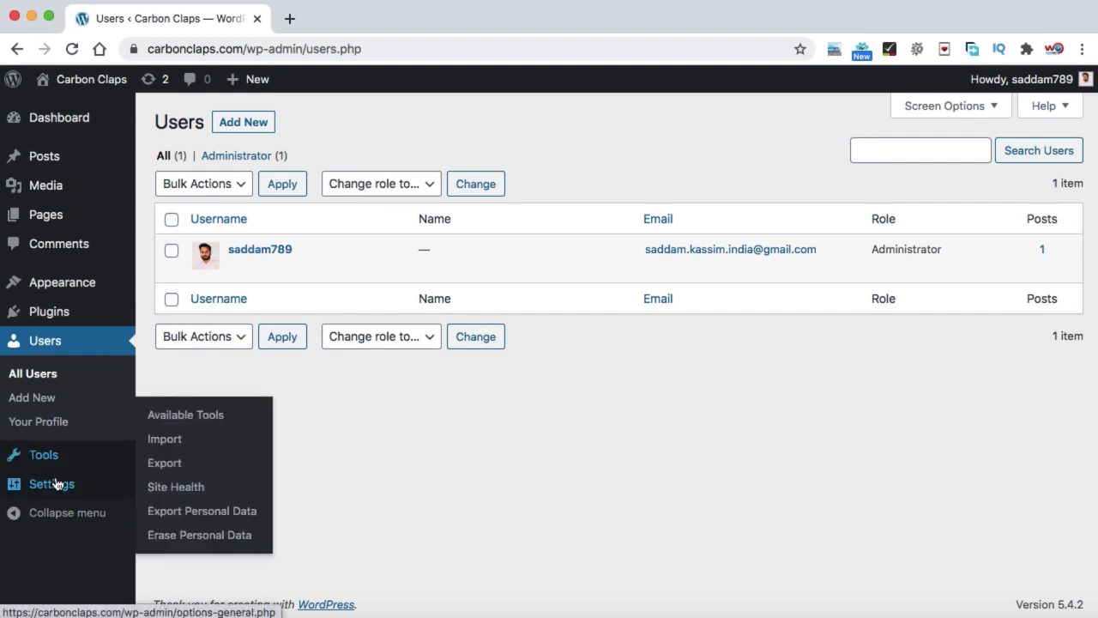
{"action": "mouse_move", "coordinate": [55, 484]}
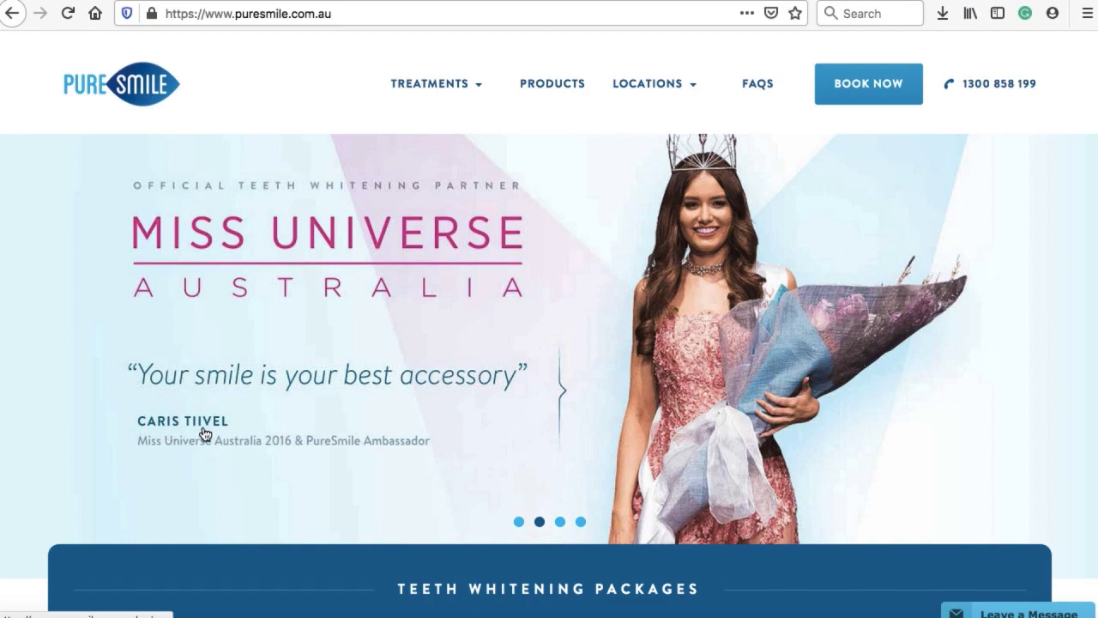
Scroll through the PureSmile example store's homepage
{"action": "scroll", "coordinate": [591, 425], "scroll_direction": "down", "scroll_amount": 4}
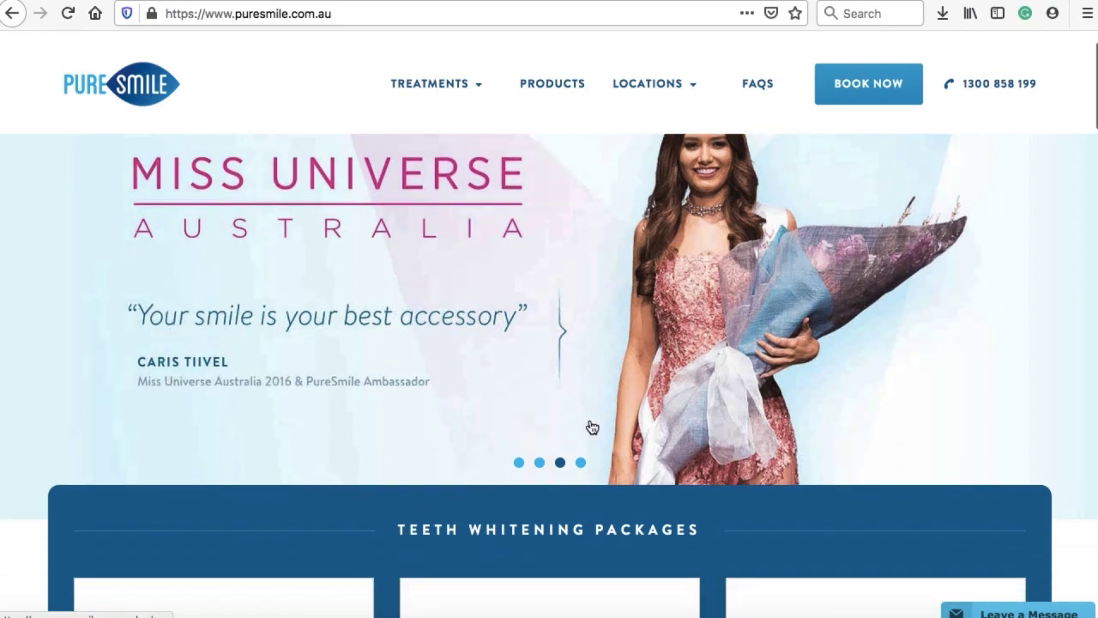
{"action": "scroll", "coordinate": [590, 425], "scroll_direction": "down", "scroll_amount": 10}
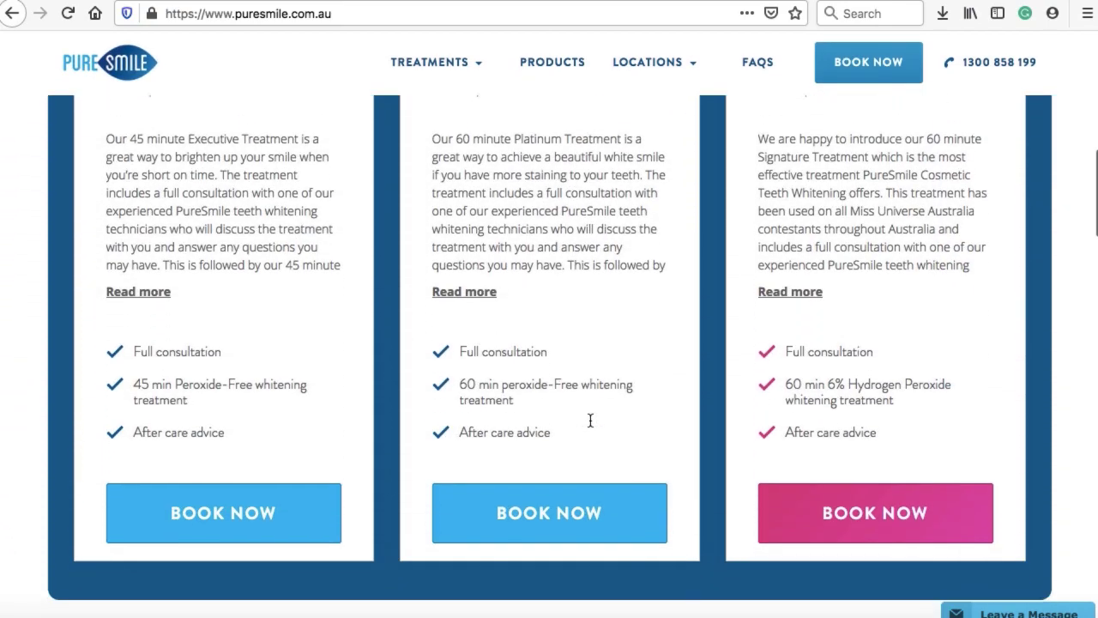
{"action": "scroll", "coordinate": [591, 421], "scroll_direction": "down", "scroll_amount": 4}
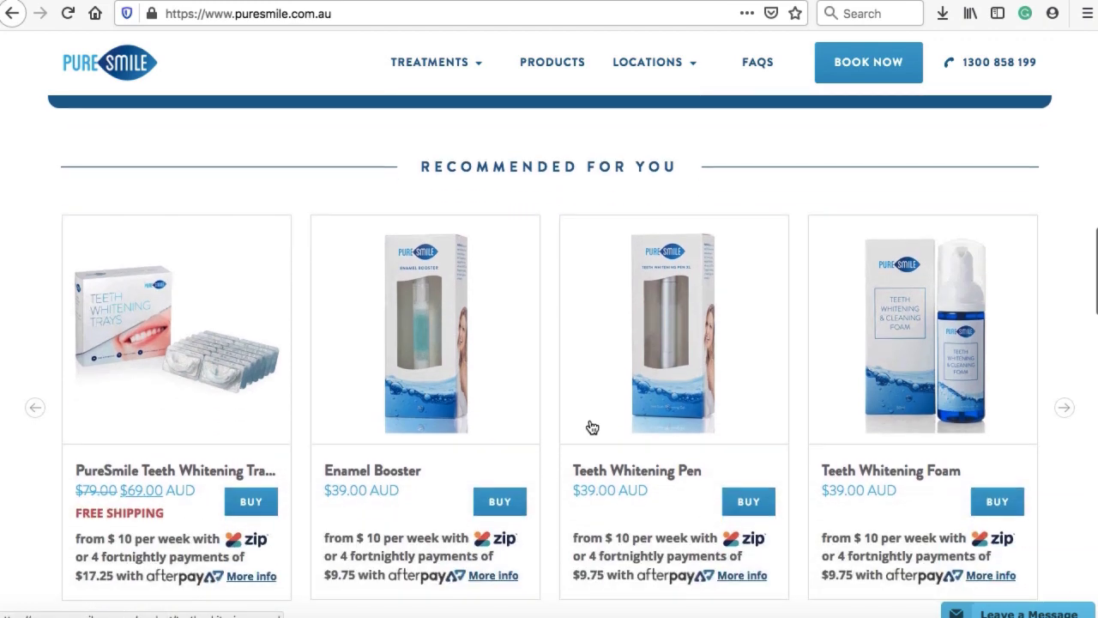
{"action": "scroll", "coordinate": [592, 426], "scroll_direction": "down", "scroll_amount": 1}
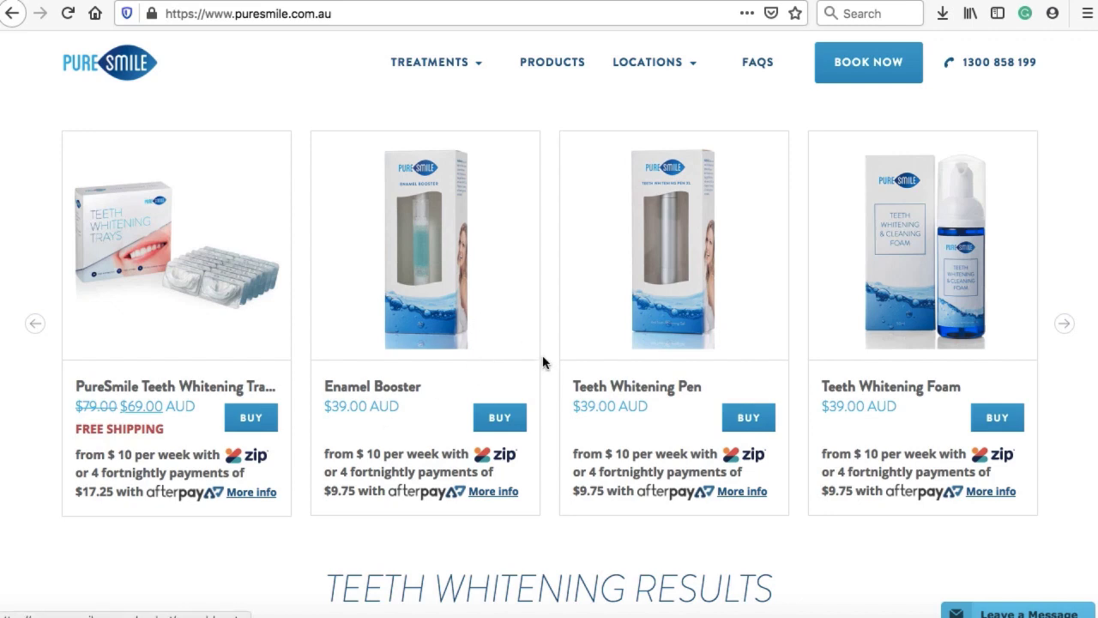
{"action": "scroll", "coordinate": [551, 366], "scroll_direction": "down", "scroll_amount": 1}
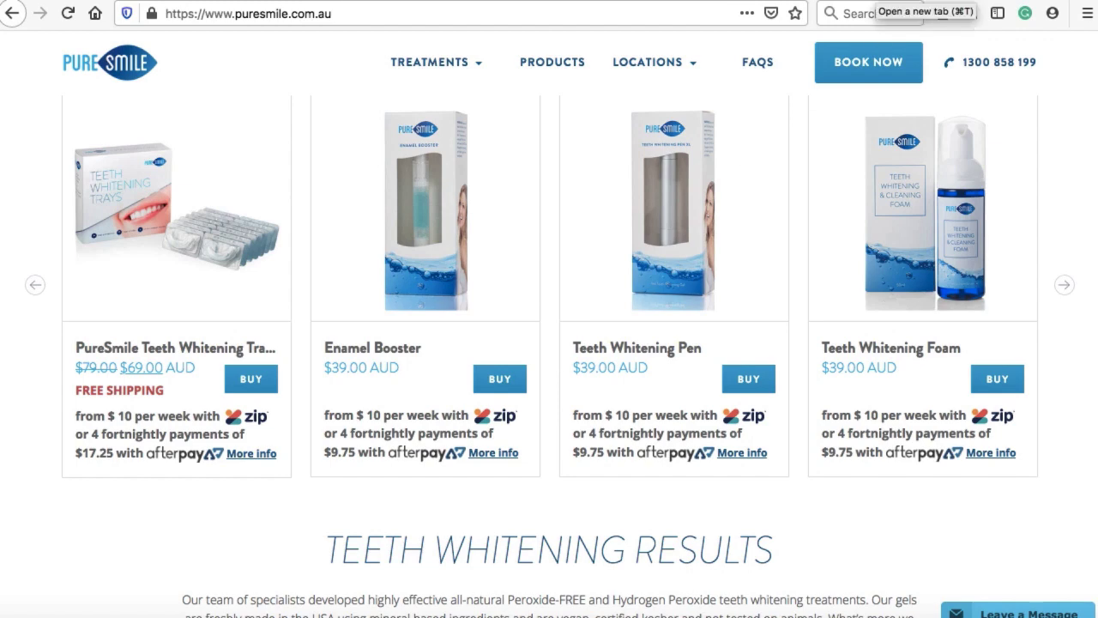
Browse the Discount Directionals barrier store and the Urban Kingdom T-shirt site
{"action": "left_click", "coordinate": [772, 1]}
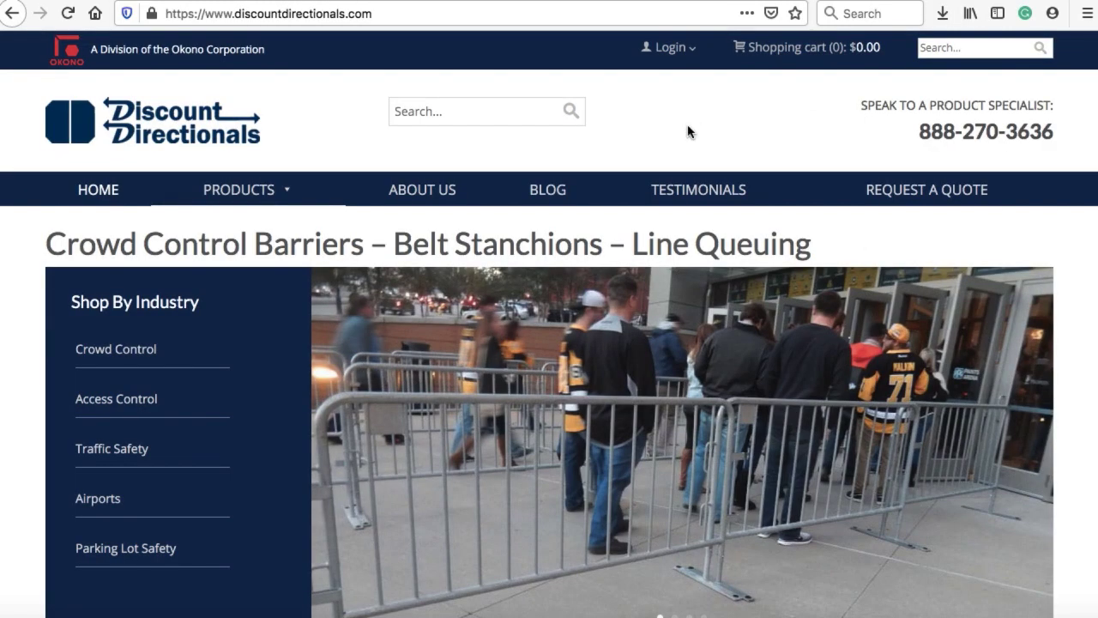
{"action": "scroll", "coordinate": [812, 268], "scroll_direction": "down", "scroll_amount": 5}
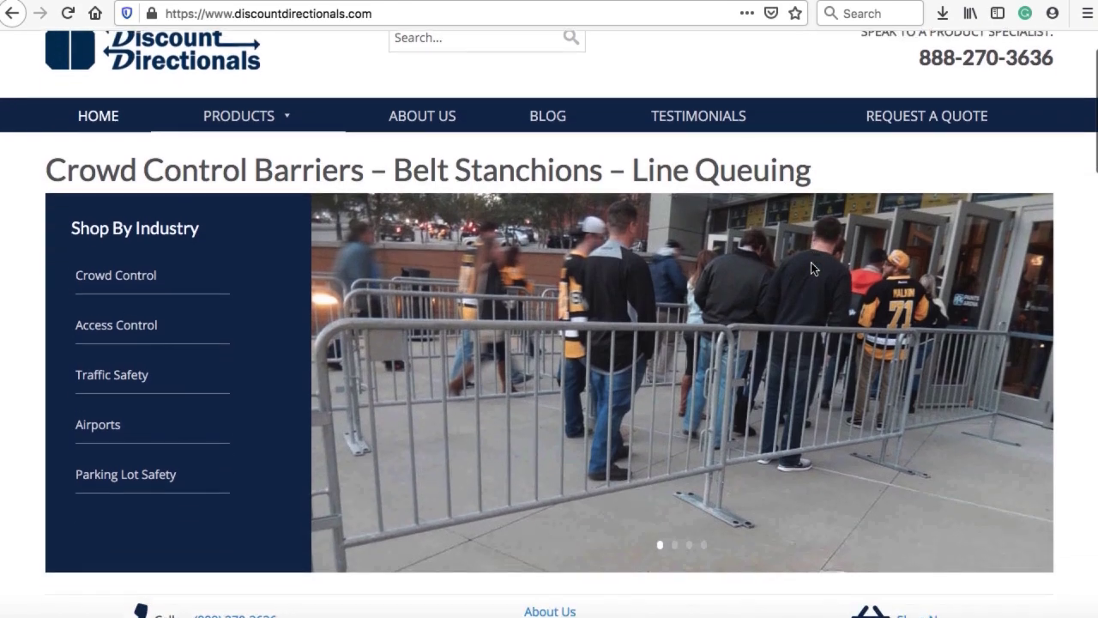
{"action": "scroll", "coordinate": [813, 269], "scroll_direction": "down", "scroll_amount": 5}
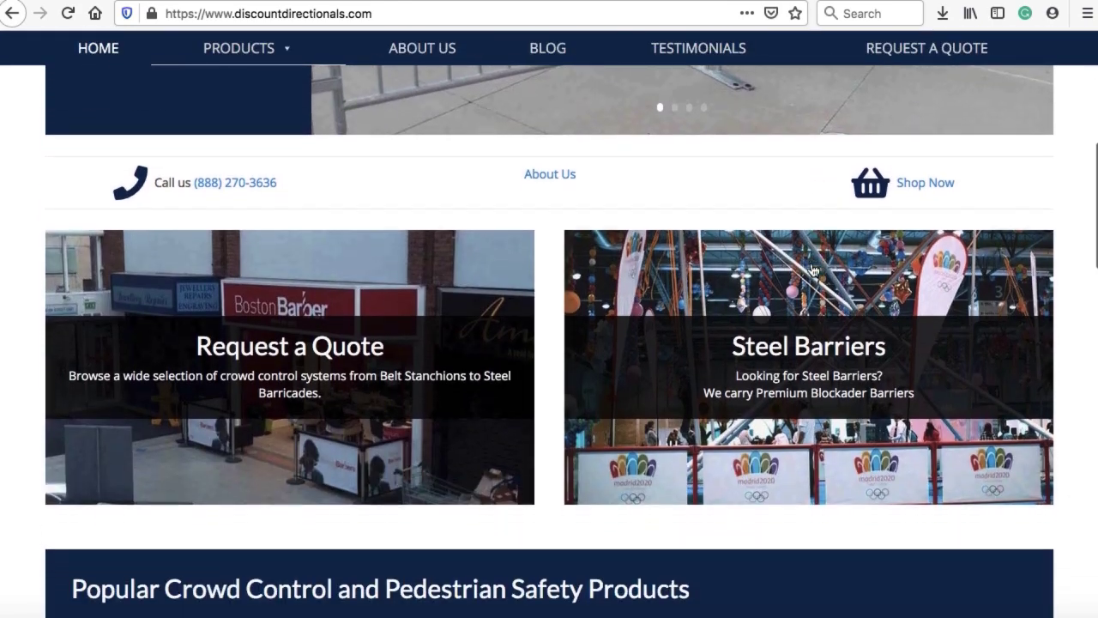
{"action": "scroll", "coordinate": [812, 269], "scroll_direction": "down", "scroll_amount": 3}
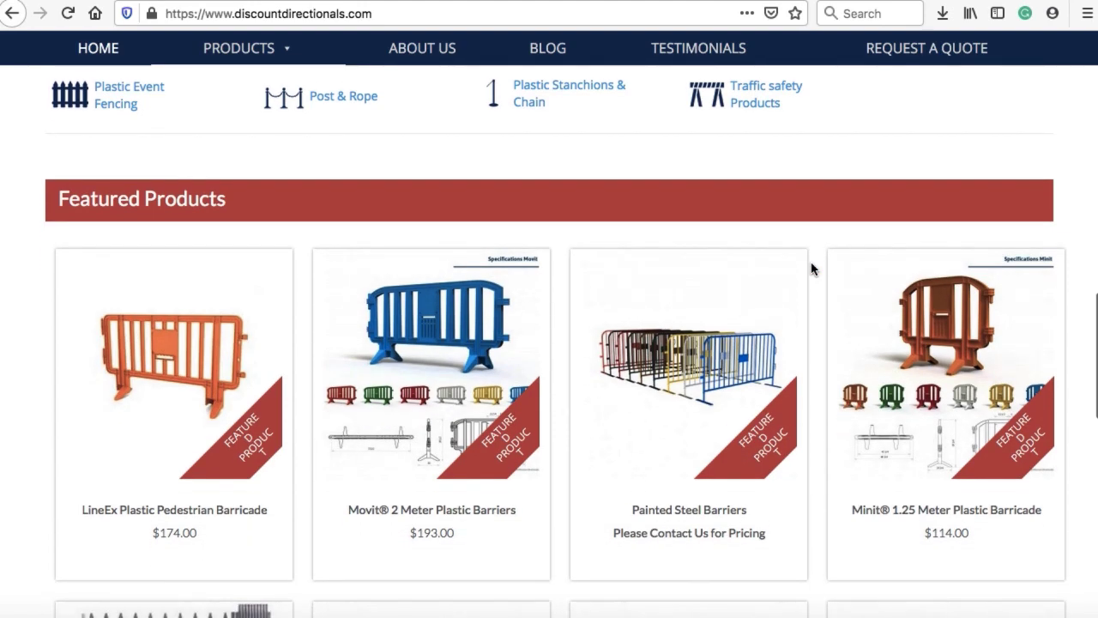
{"action": "scroll", "coordinate": [812, 268], "scroll_direction": "down", "scroll_amount": 2}
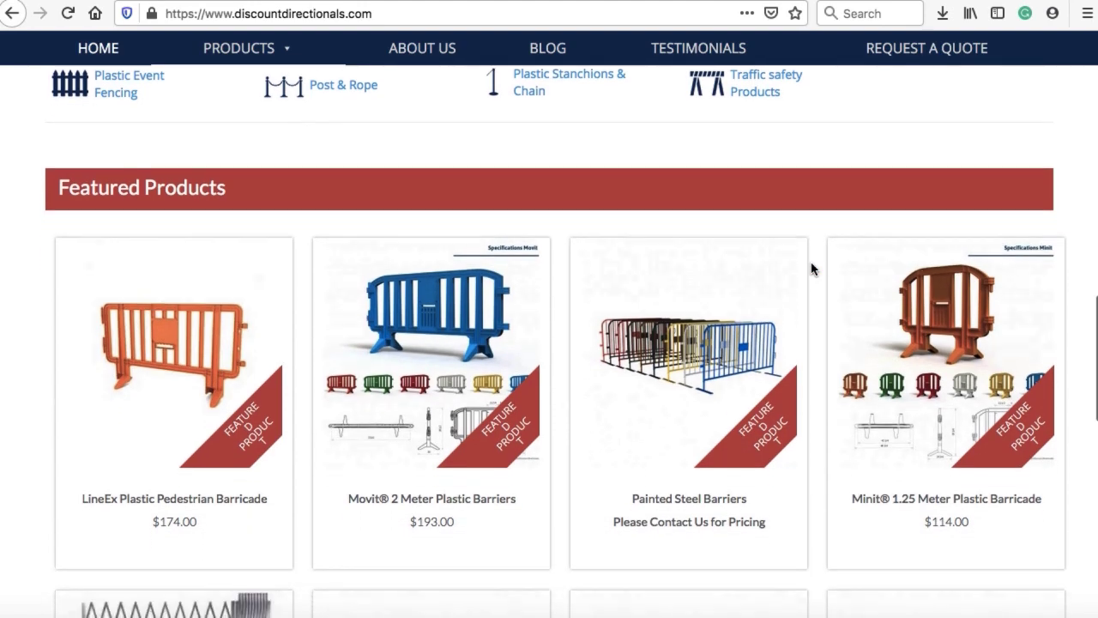
{"action": "scroll", "coordinate": [813, 268], "scroll_direction": "down", "scroll_amount": 1}
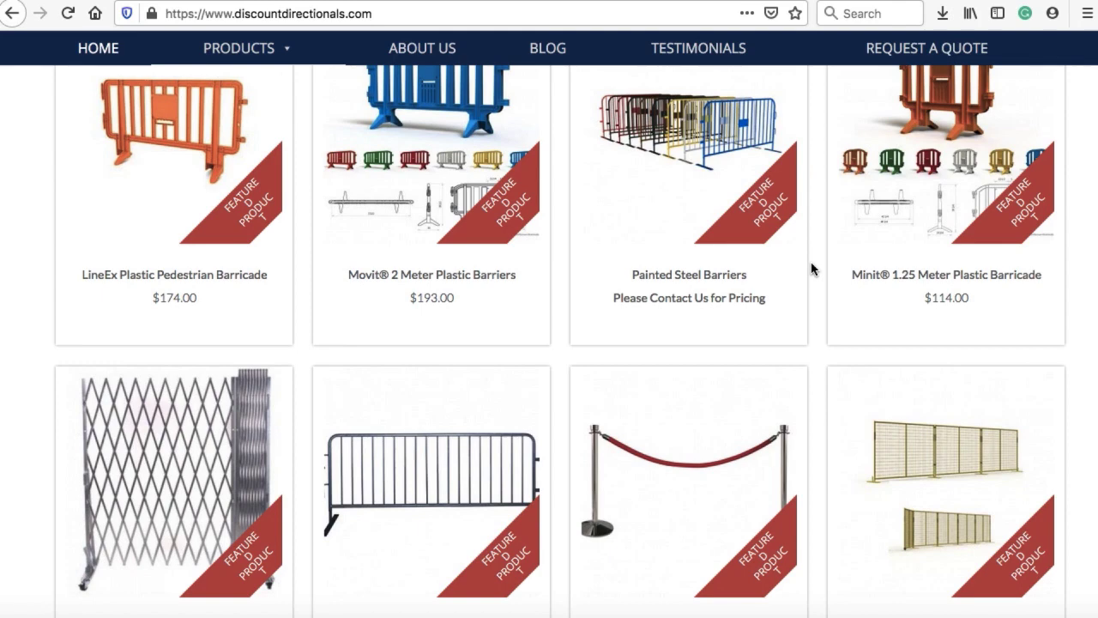
{"action": "scroll", "coordinate": [813, 268], "scroll_direction": "down", "scroll_amount": 1}
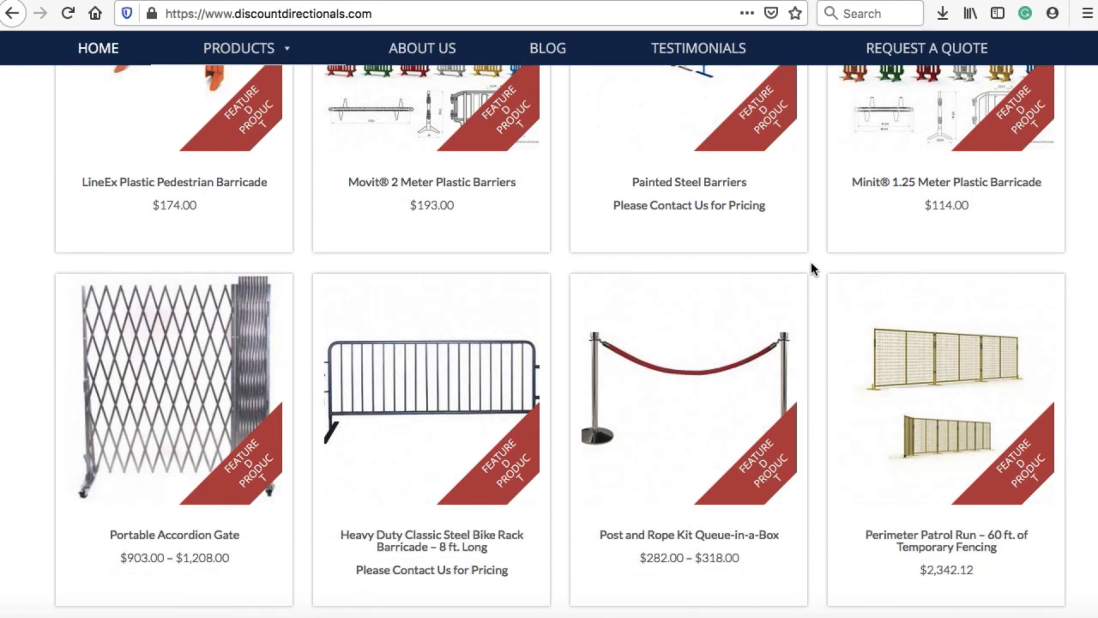
{"action": "scroll", "coordinate": [812, 269], "scroll_direction": "down", "scroll_amount": 2}
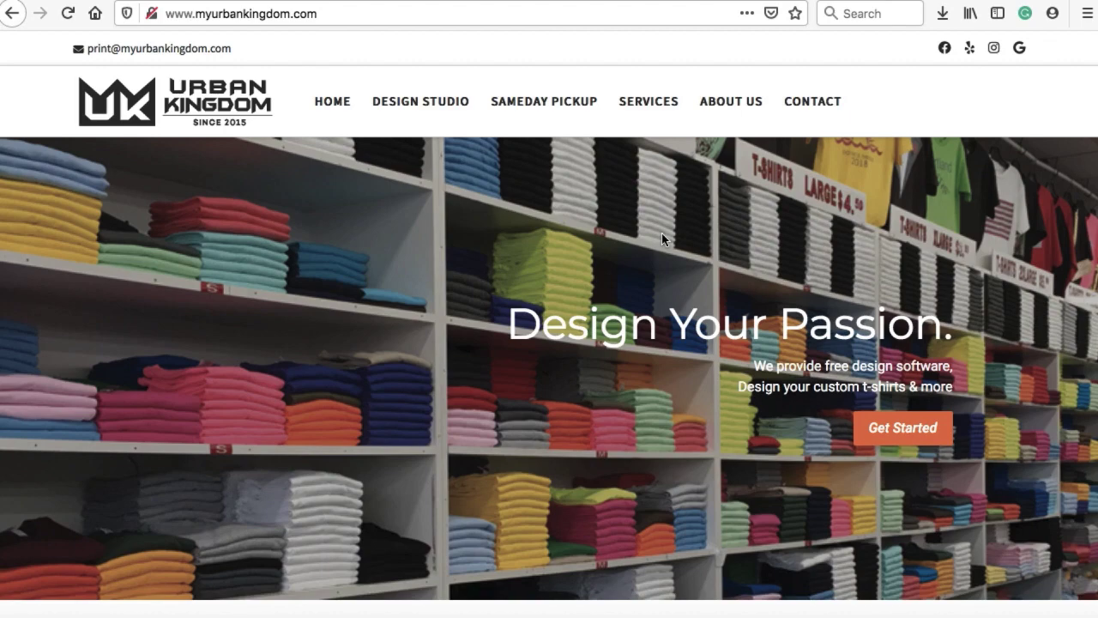
{"action": "scroll", "coordinate": [662, 232], "scroll_direction": "down", "scroll_amount": 3}
{"action": "scroll", "coordinate": [662, 239], "scroll_direction": "down", "scroll_amount": 5}
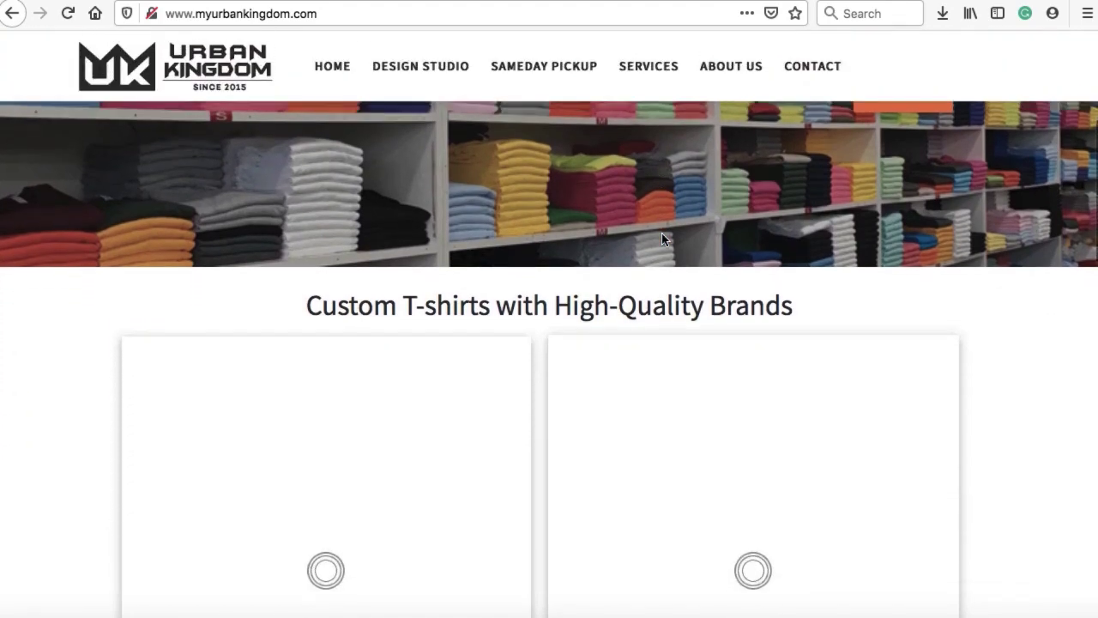
{"action": "scroll", "coordinate": [661, 240], "scroll_direction": "down", "scroll_amount": 1}
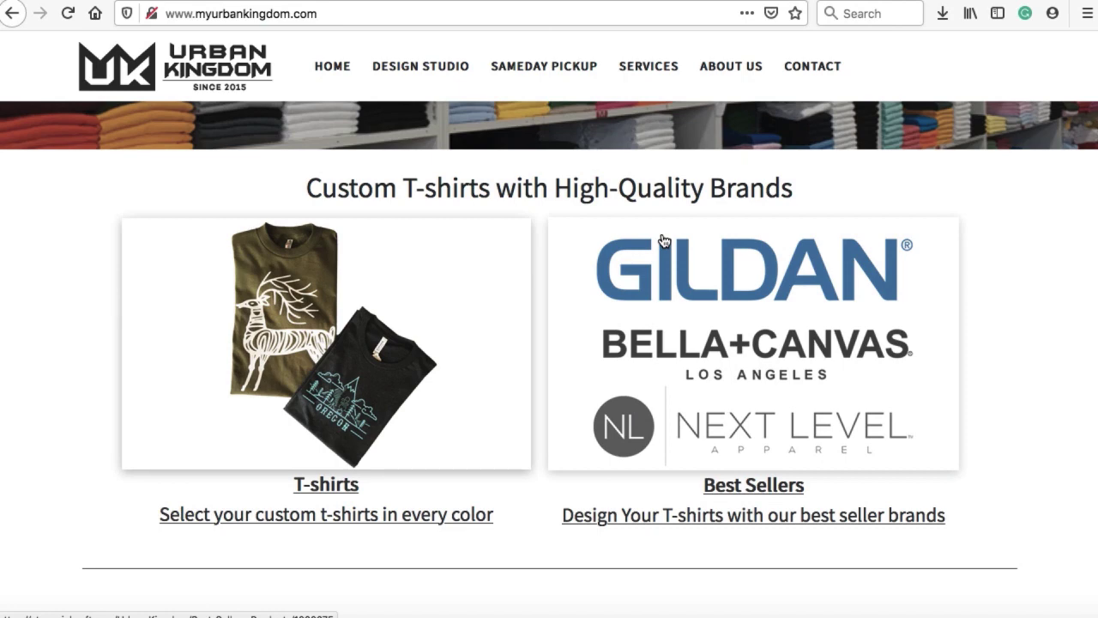
{"action": "scroll", "coordinate": [661, 239], "scroll_direction": "down", "scroll_amount": 1}
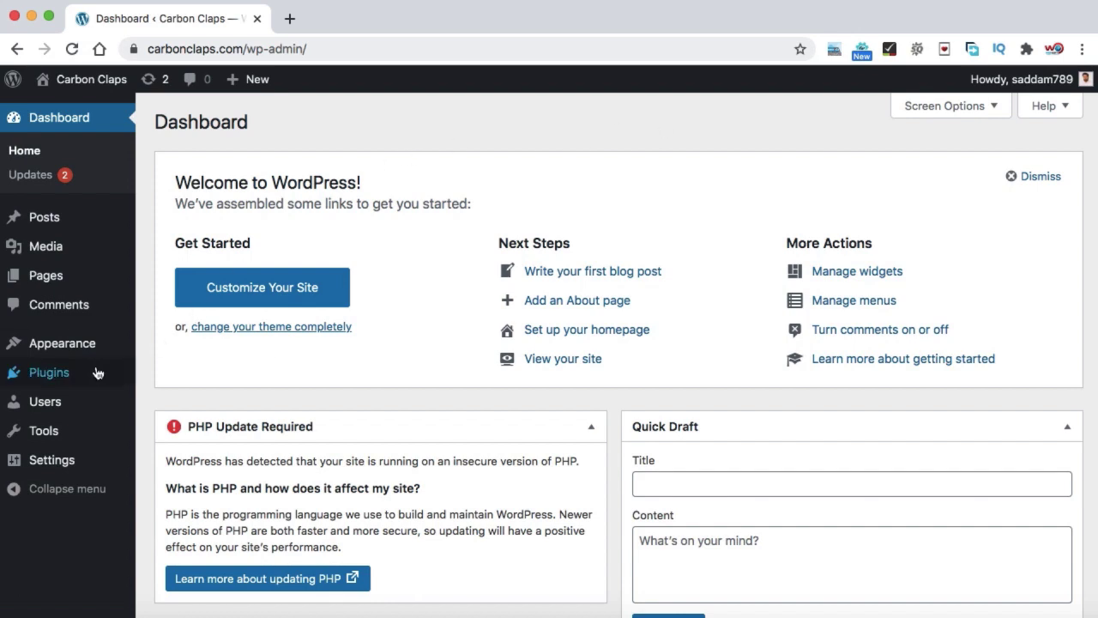
Search the plugin directory for 'woocommerce' and check its WordPress compatibility
{"action": "mouse_move", "coordinate": [91, 370]}
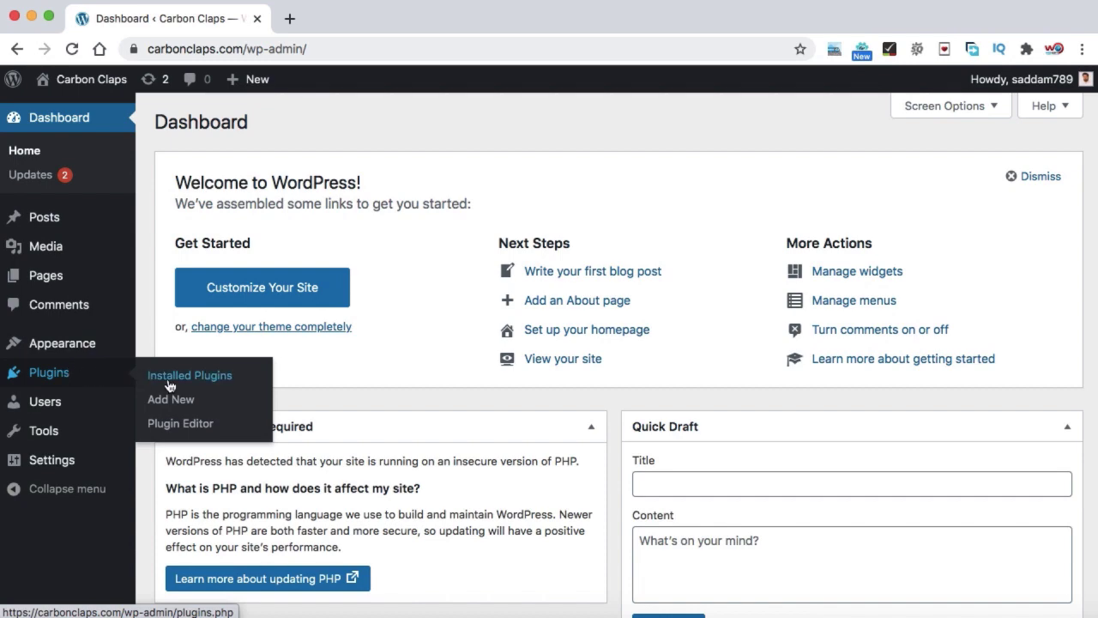
{"action": "left_click", "coordinate": [186, 406]}
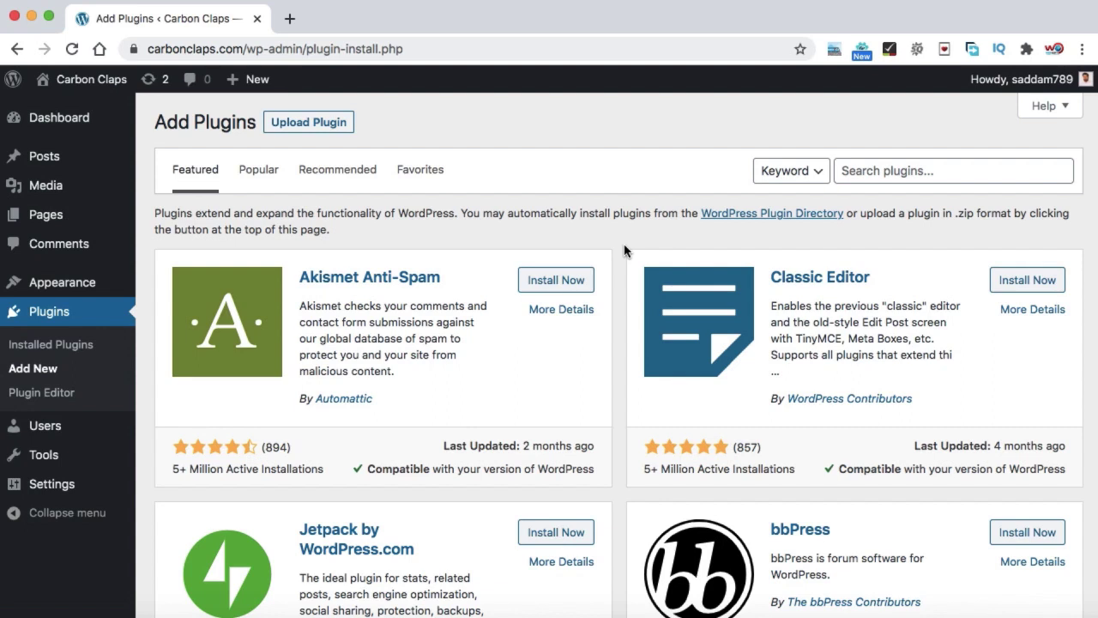
{"action": "left_click", "coordinate": [909, 169]}
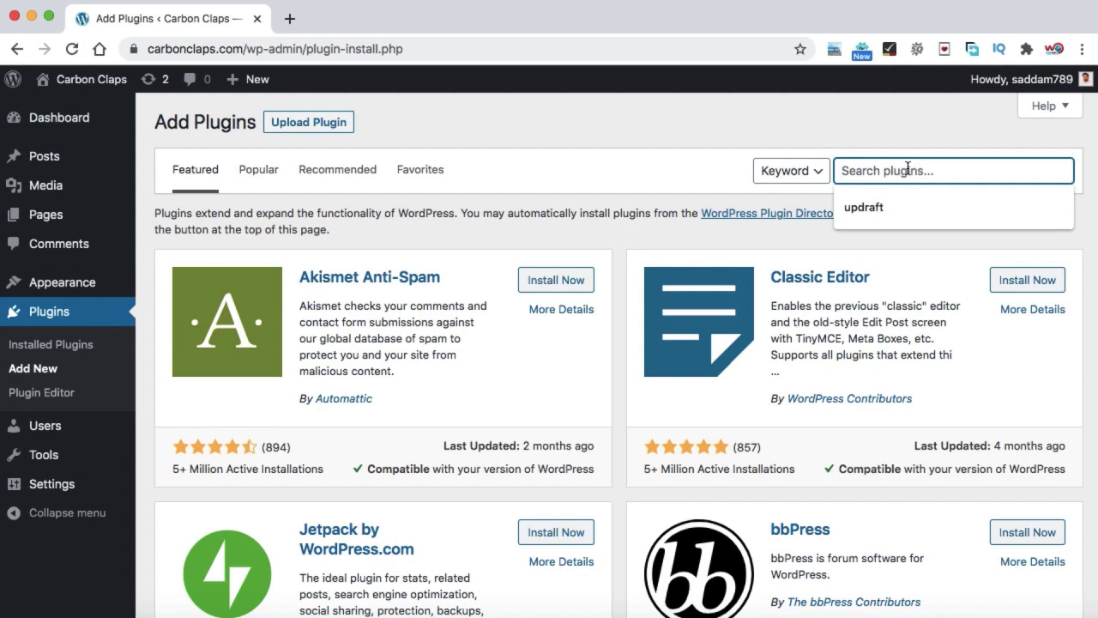
{"action": "type", "text": "woocommerce"}
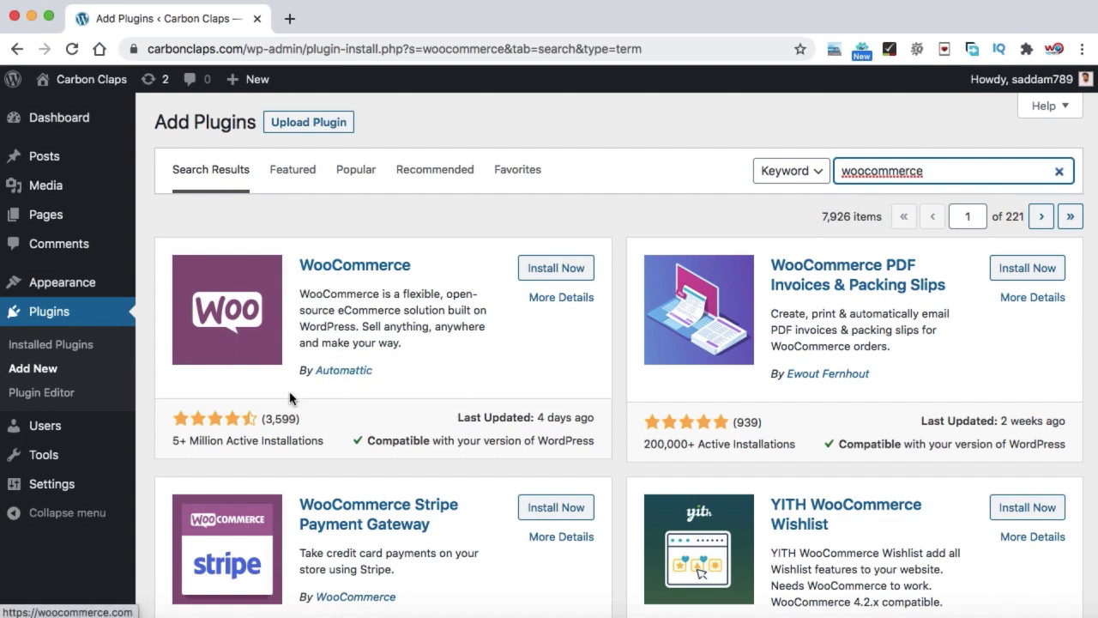
{"action": "left_click", "coordinate": [171, 440]}
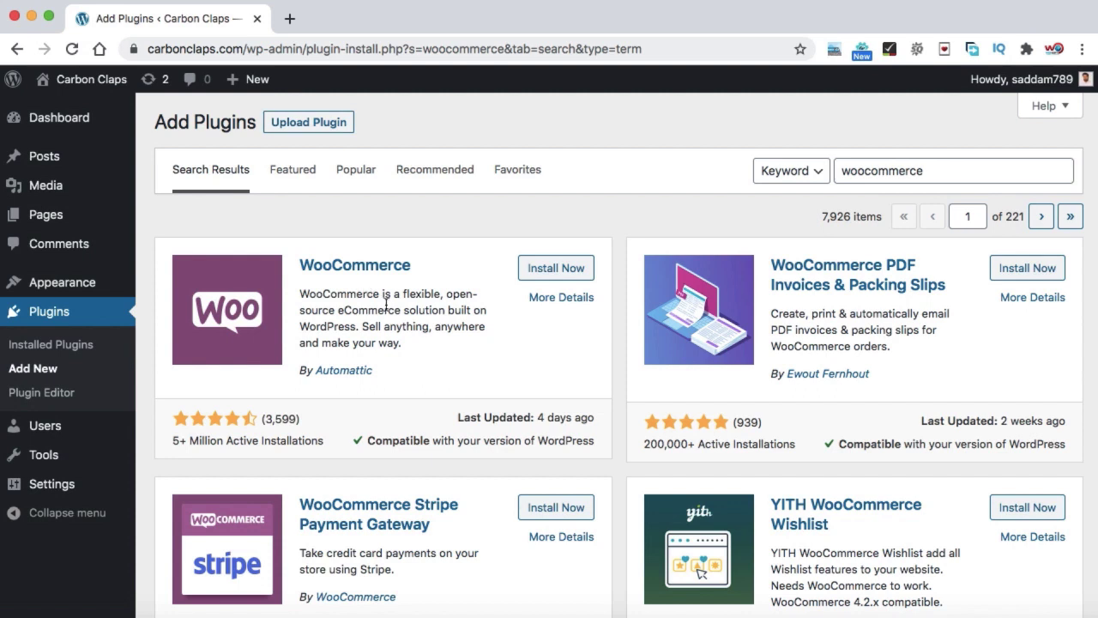
{"action": "left_click_drag", "start_coordinate": [369, 440], "coordinate": [592, 441]}
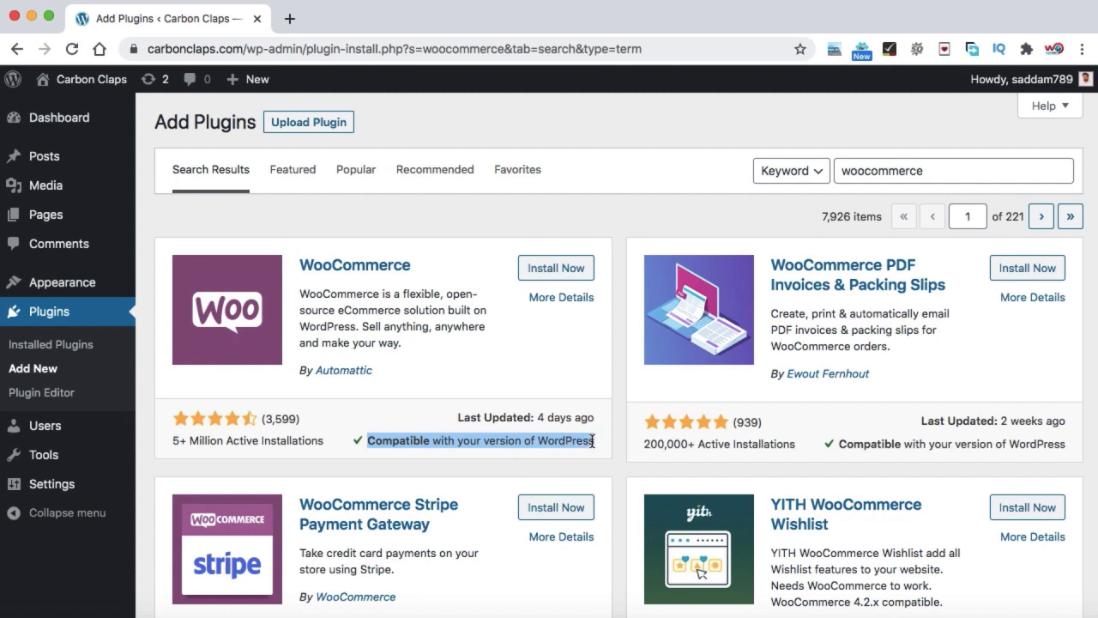
Install and activate WooCommerce, then accept the guided store setup
{"action": "left_click", "coordinate": [559, 270]}
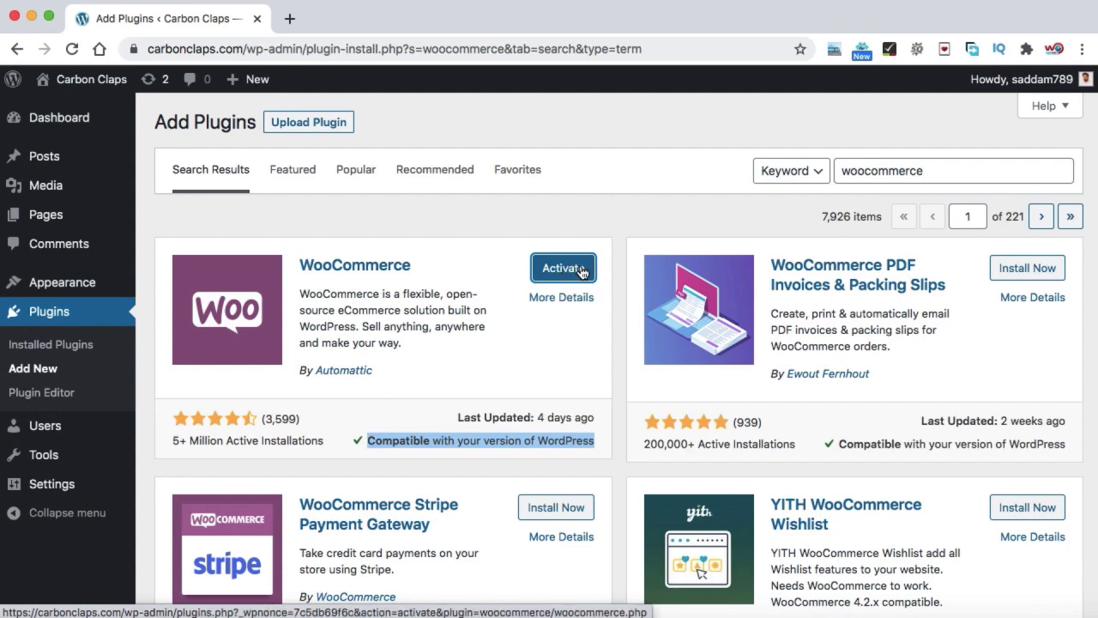
{"action": "left_click", "coordinate": [564, 271]}
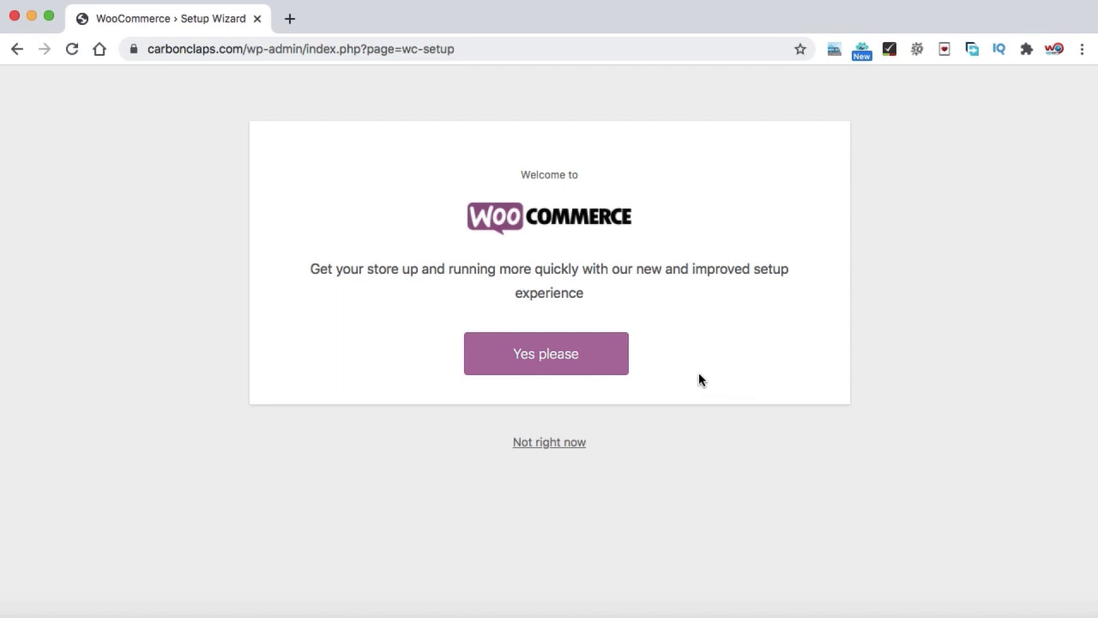
{"action": "left_click", "coordinate": [546, 359]}
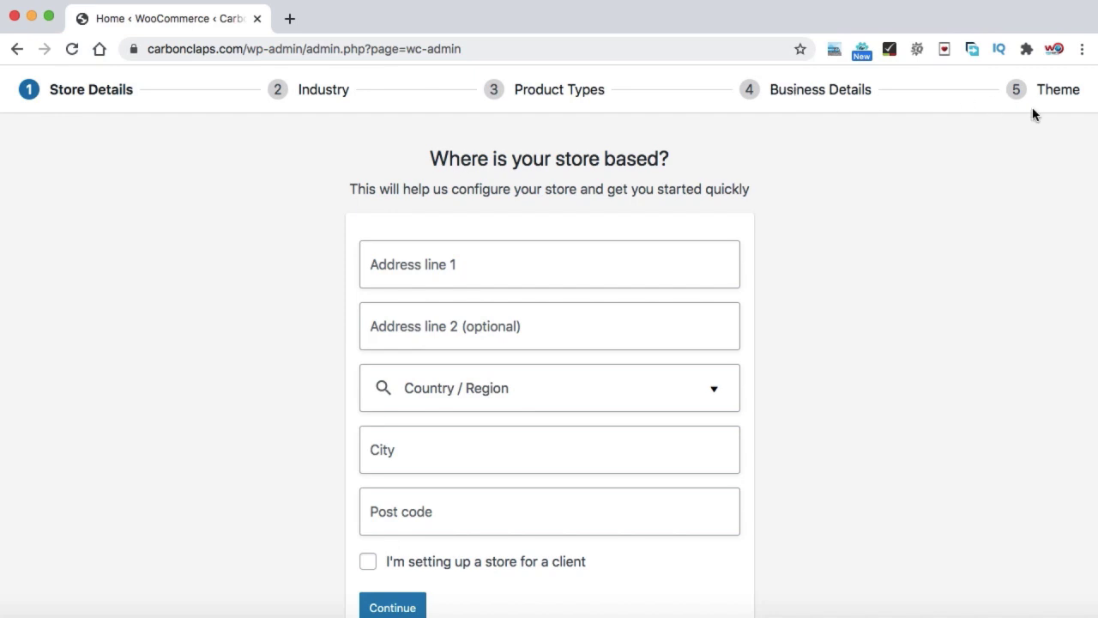
Autofill the store address, set Country / Region to India — Delhi, and decline usage tracking
{"action": "left_click", "coordinate": [494, 262]}
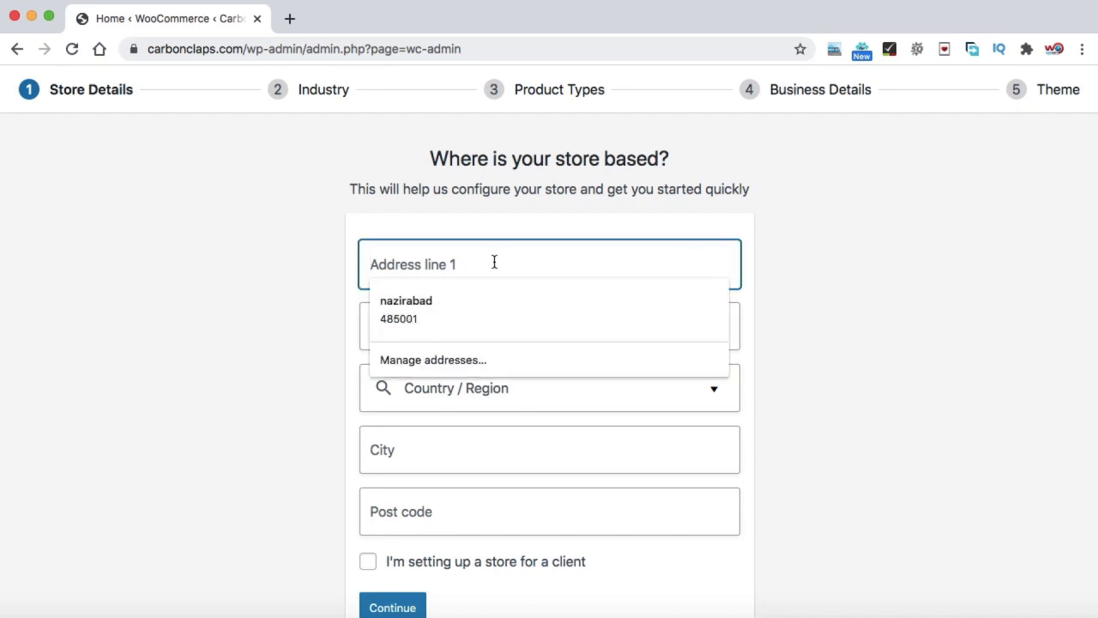
{"action": "left_click", "coordinate": [437, 301]}
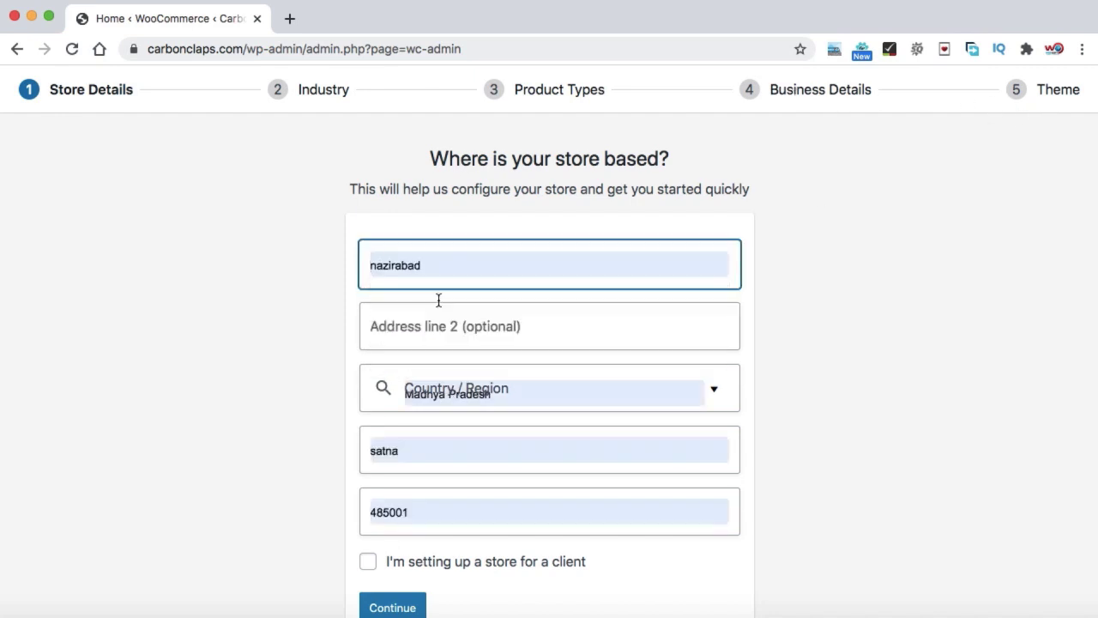
{"action": "left_click", "coordinate": [807, 330]}
{"action": "scroll", "coordinate": [809, 329], "scroll_direction": "down", "scroll_amount": 1}
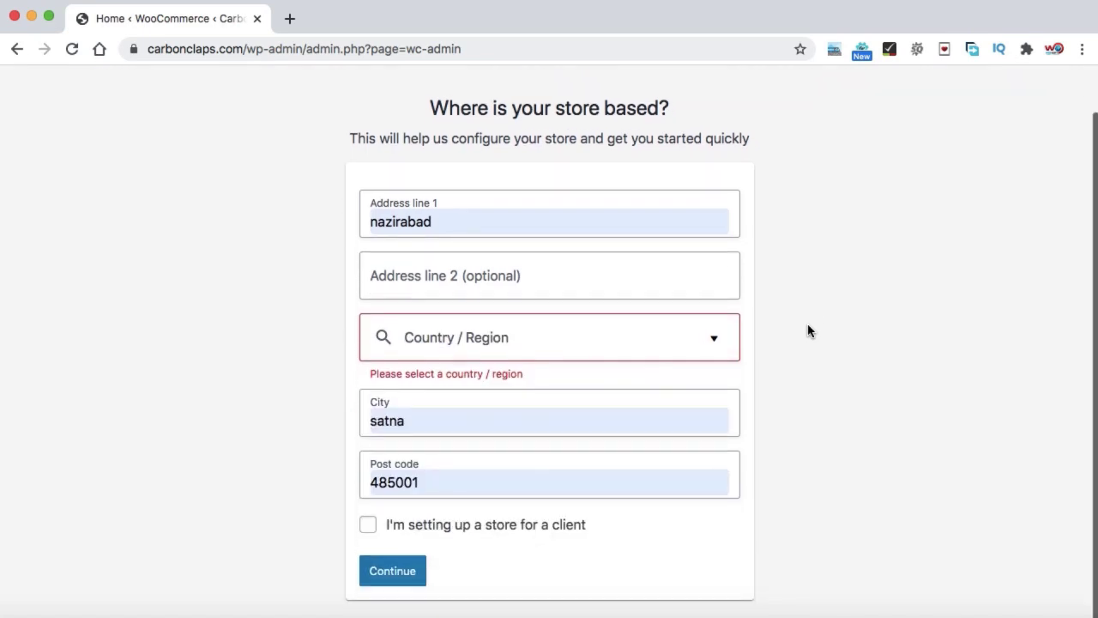
{"action": "left_click", "coordinate": [702, 332]}
{"action": "type", "text": "indi"}
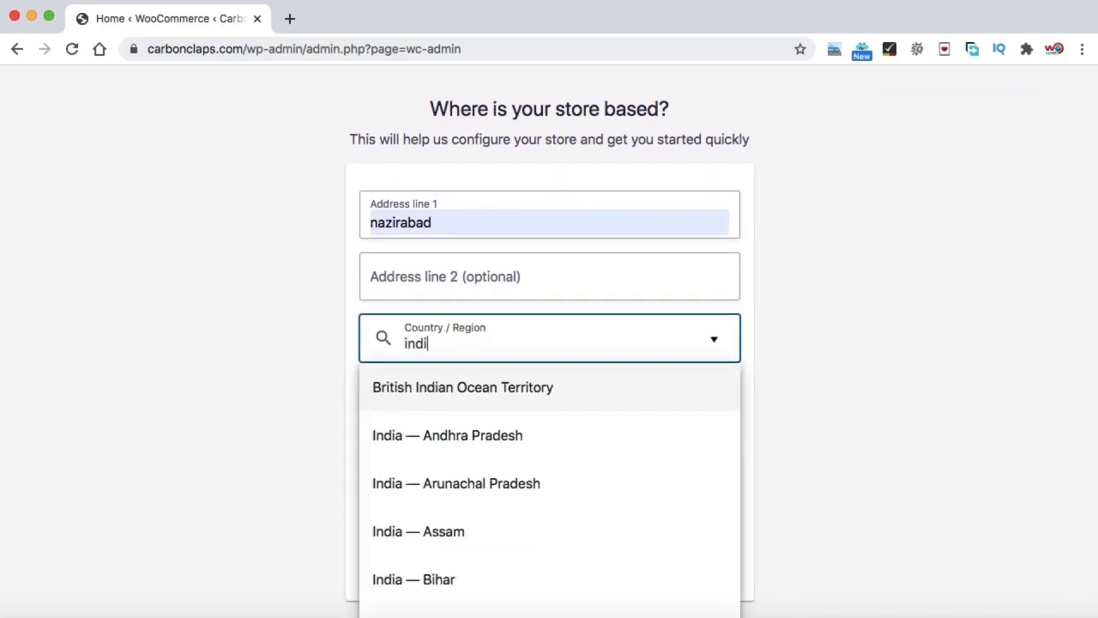
{"action": "scroll", "coordinate": [601, 532], "scroll_direction": "down", "scroll_amount": 5}
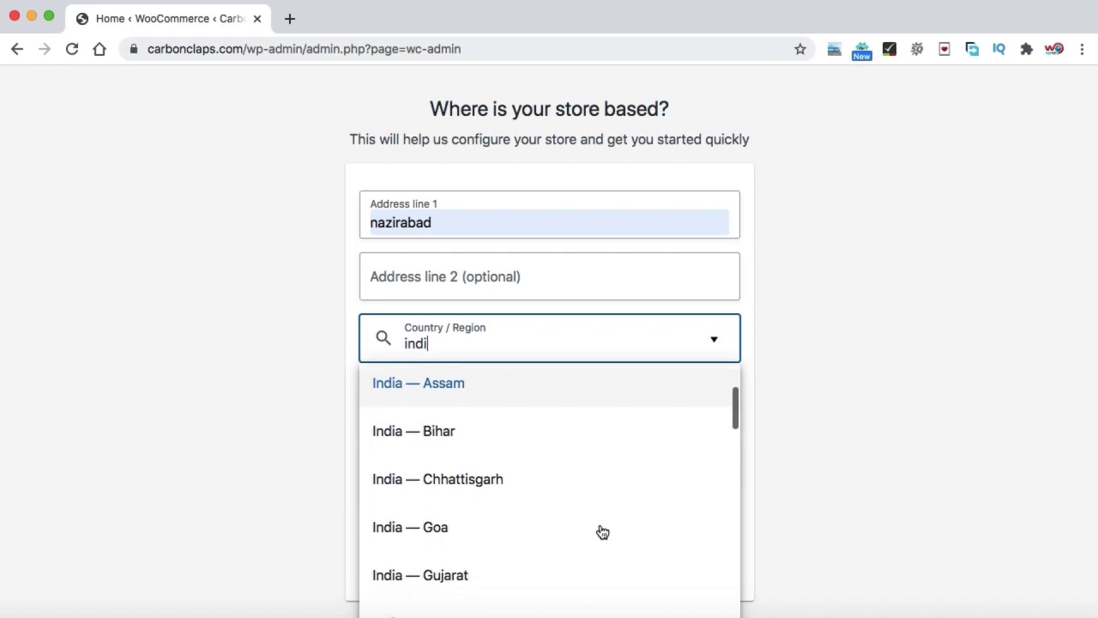
{"action": "scroll", "coordinate": [601, 532], "scroll_direction": "down", "scroll_amount": 10}
{"action": "left_click", "coordinate": [598, 530]}
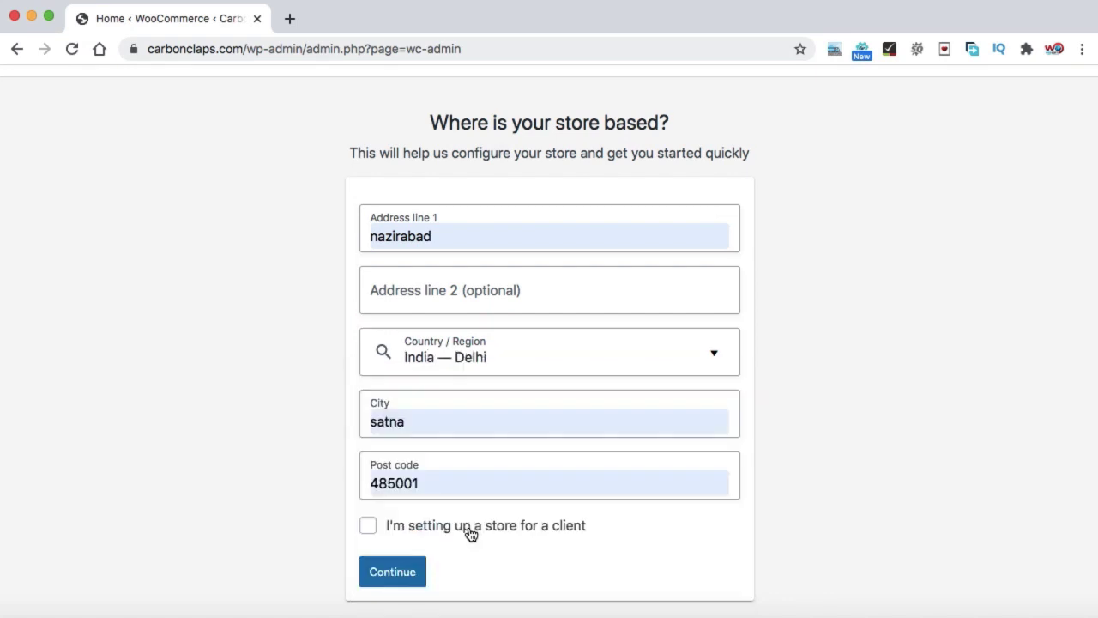
{"action": "left_click", "coordinate": [395, 573]}
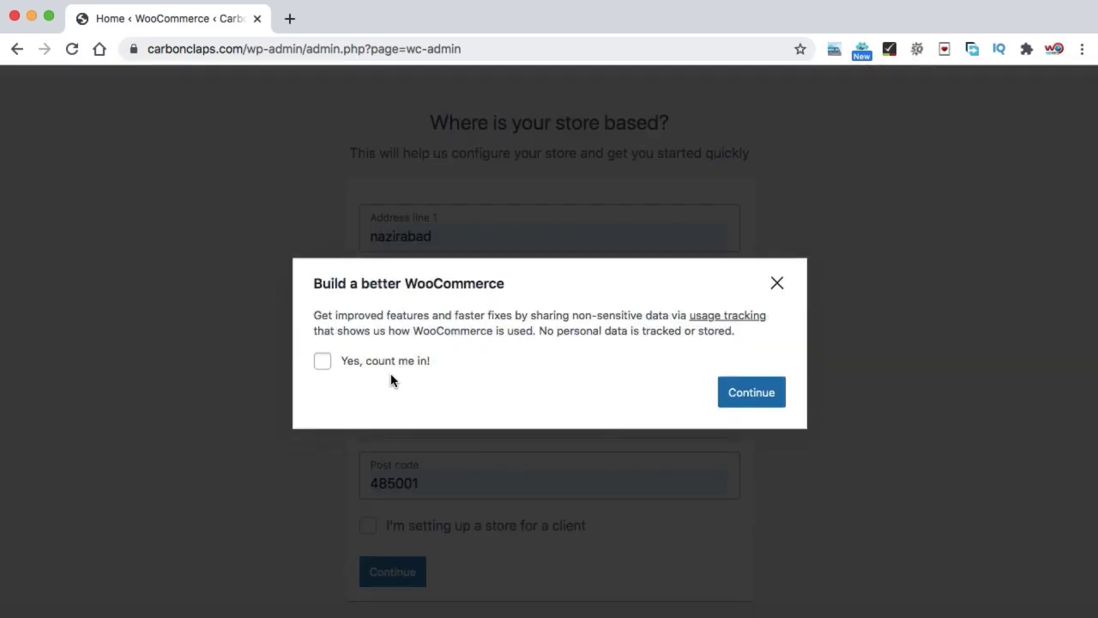
{"action": "left_click", "coordinate": [750, 394]}
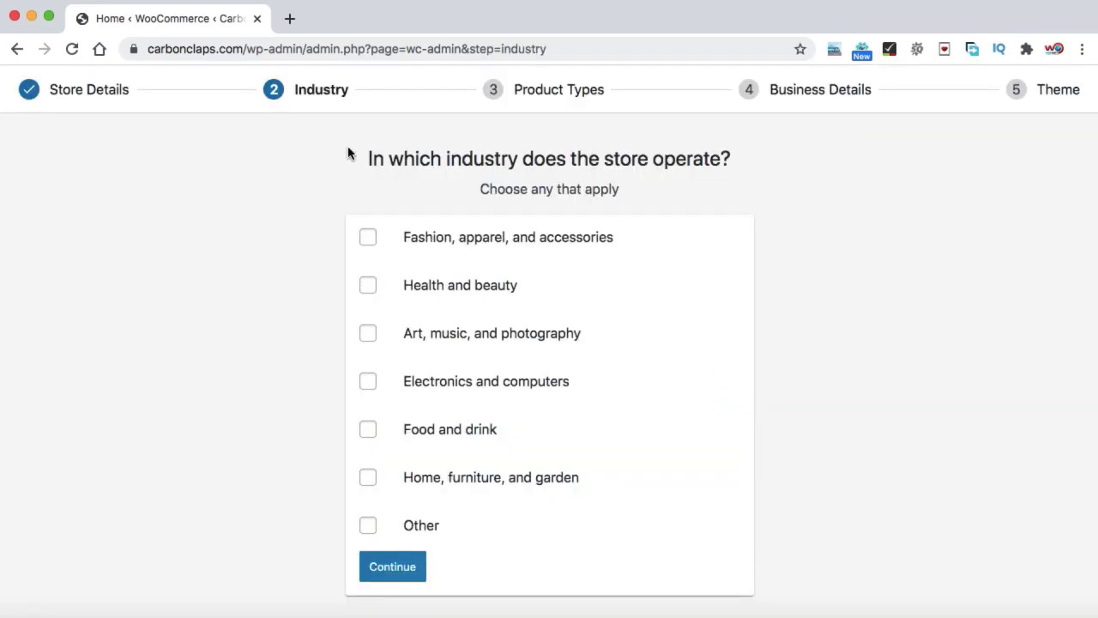
Choose Food and drink as the industry and Physical products as the product type
{"action": "left_click", "coordinate": [364, 433]}
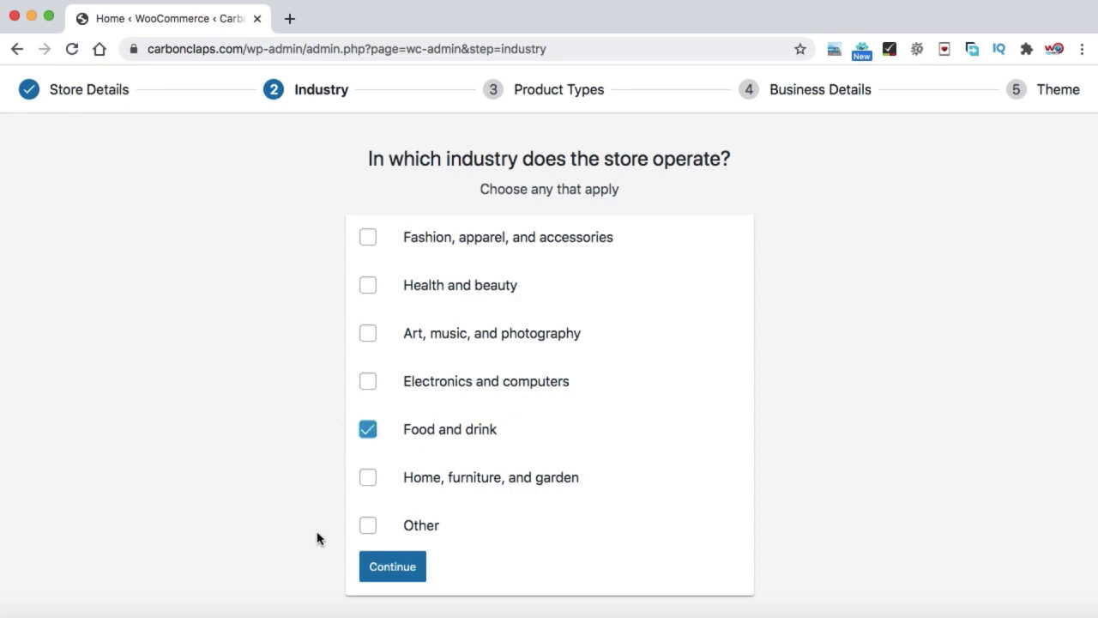
{"action": "left_click", "coordinate": [386, 576]}
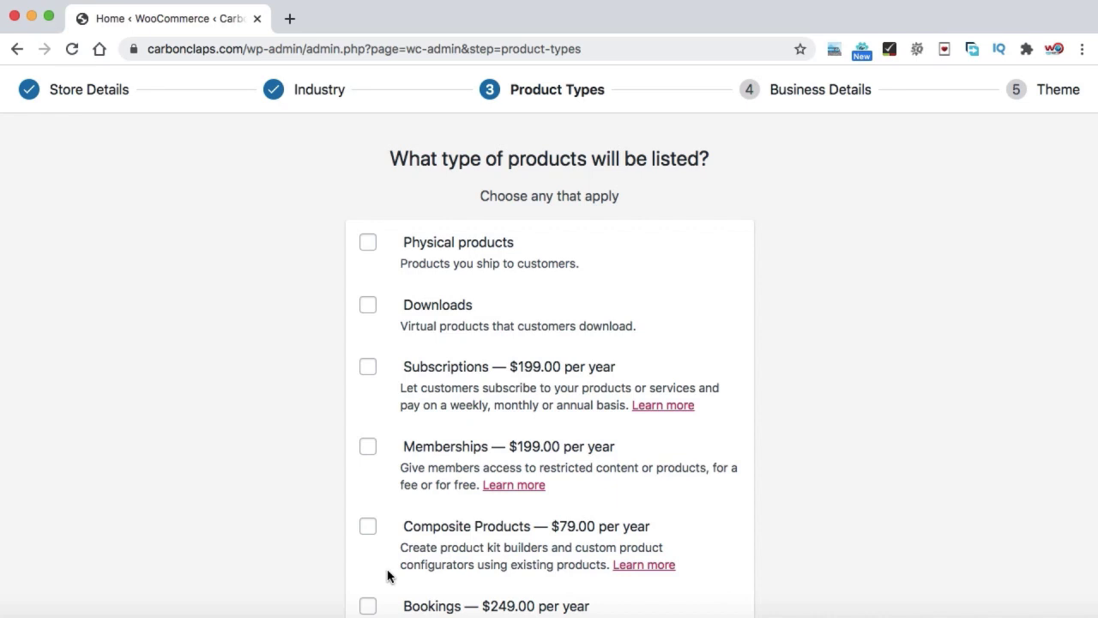
{"action": "left_click", "coordinate": [367, 246]}
{"action": "scroll", "coordinate": [368, 249], "scroll_direction": "down", "scroll_amount": 3}
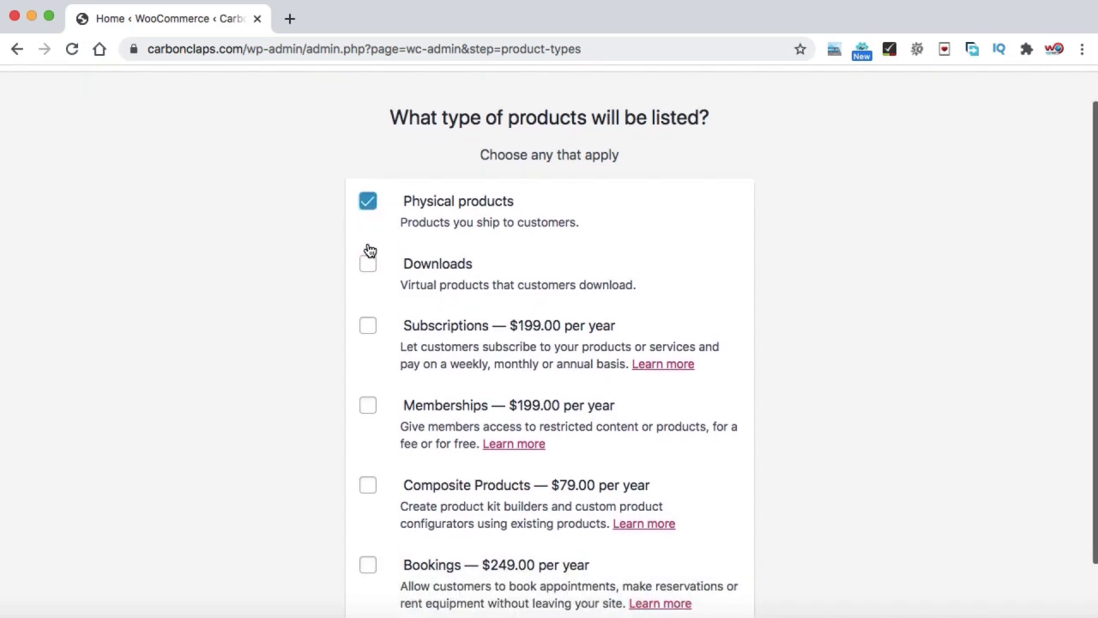
{"action": "left_click", "coordinate": [380, 580]}
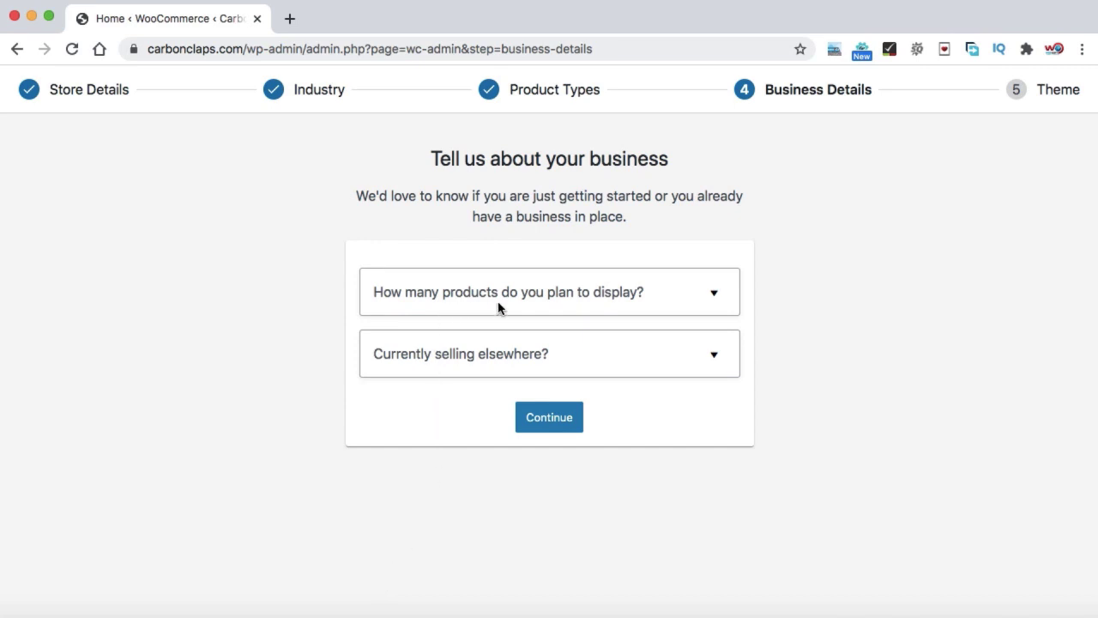
Set 11 - 100 products, not selling elsewhere, with Facebook, Mailchimp and Google Ads add-ons off
{"action": "left_click", "coordinate": [571, 313]}
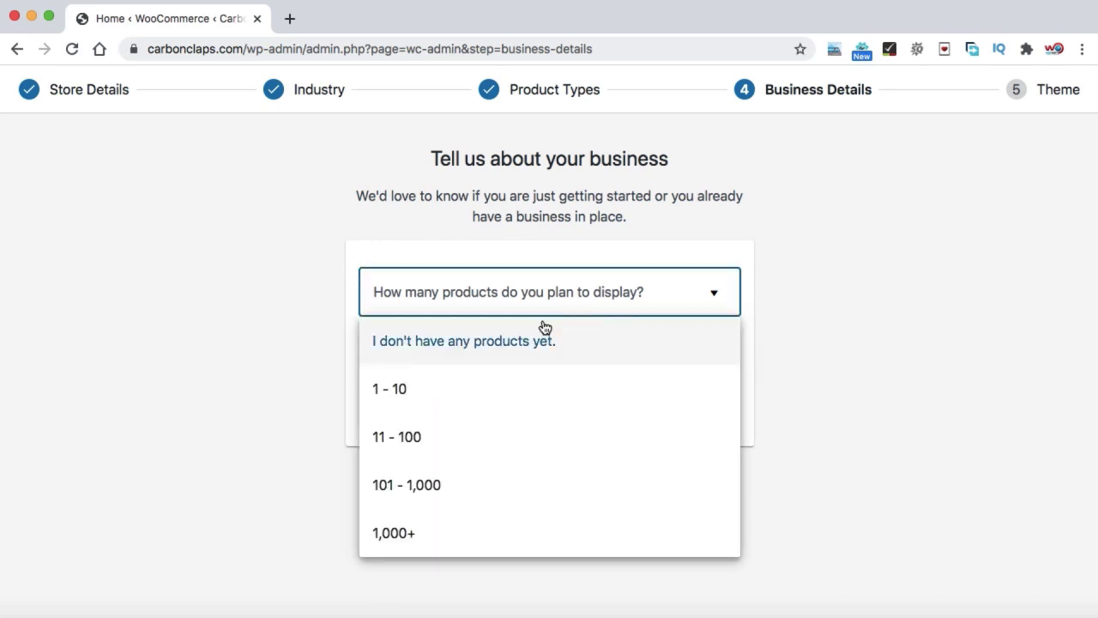
{"action": "left_click", "coordinate": [415, 437]}
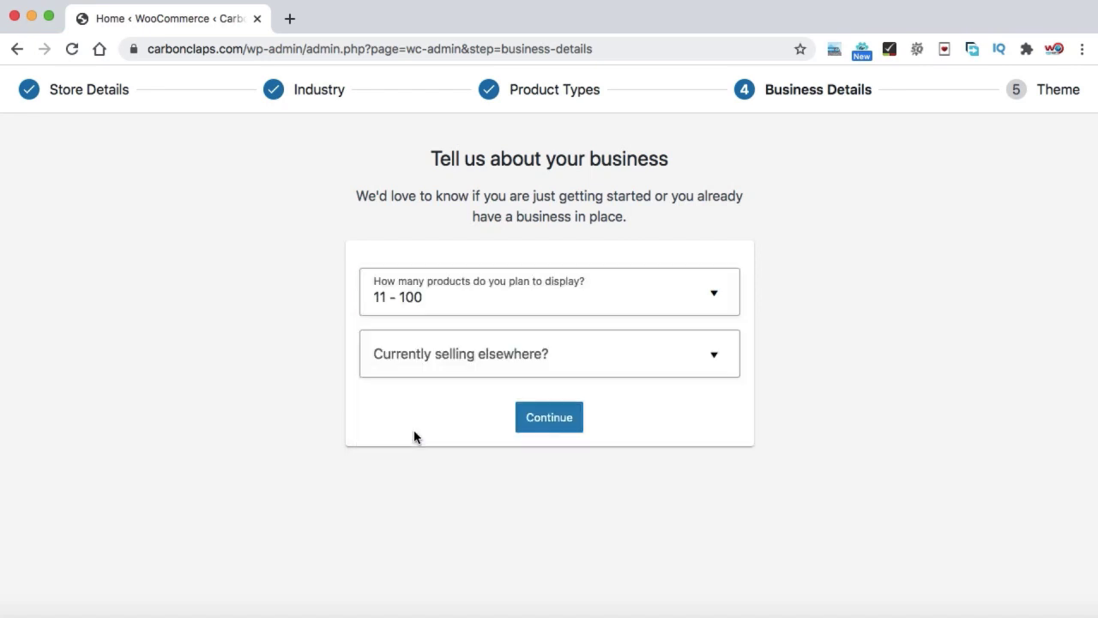
{"action": "left_click", "coordinate": [444, 368]}
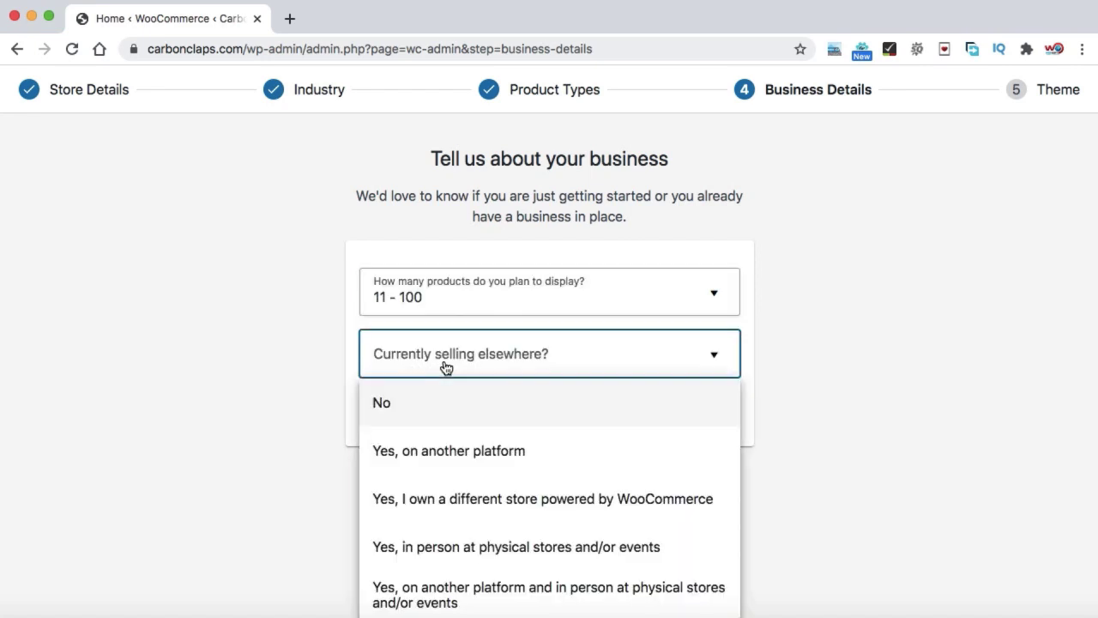
{"action": "left_click", "coordinate": [413, 403]}
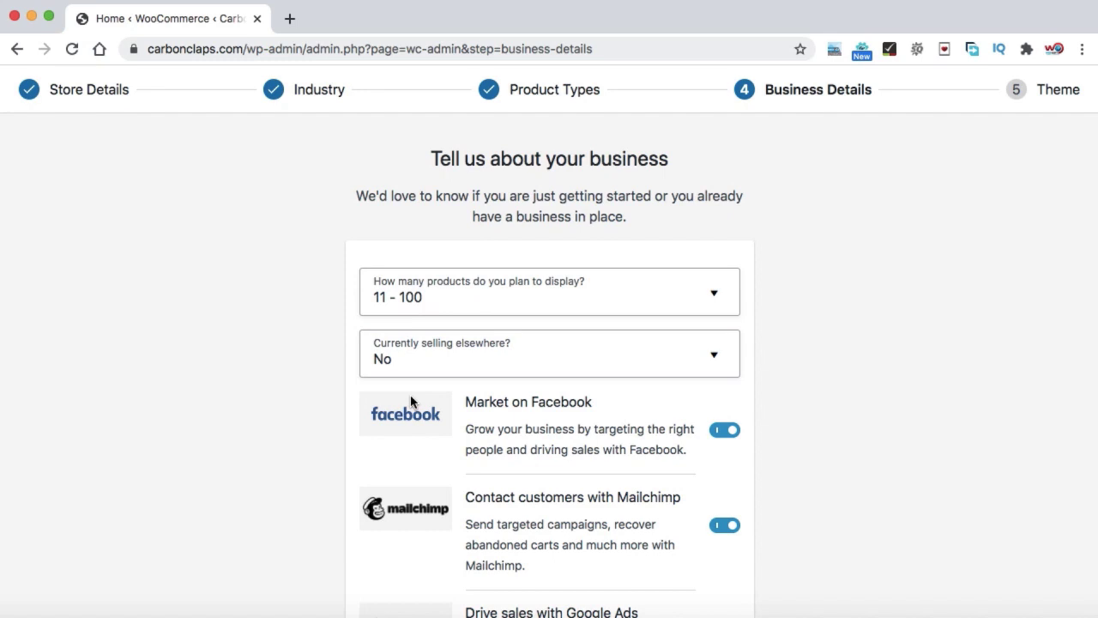
{"action": "scroll", "coordinate": [410, 400], "scroll_direction": "down", "scroll_amount": 4}
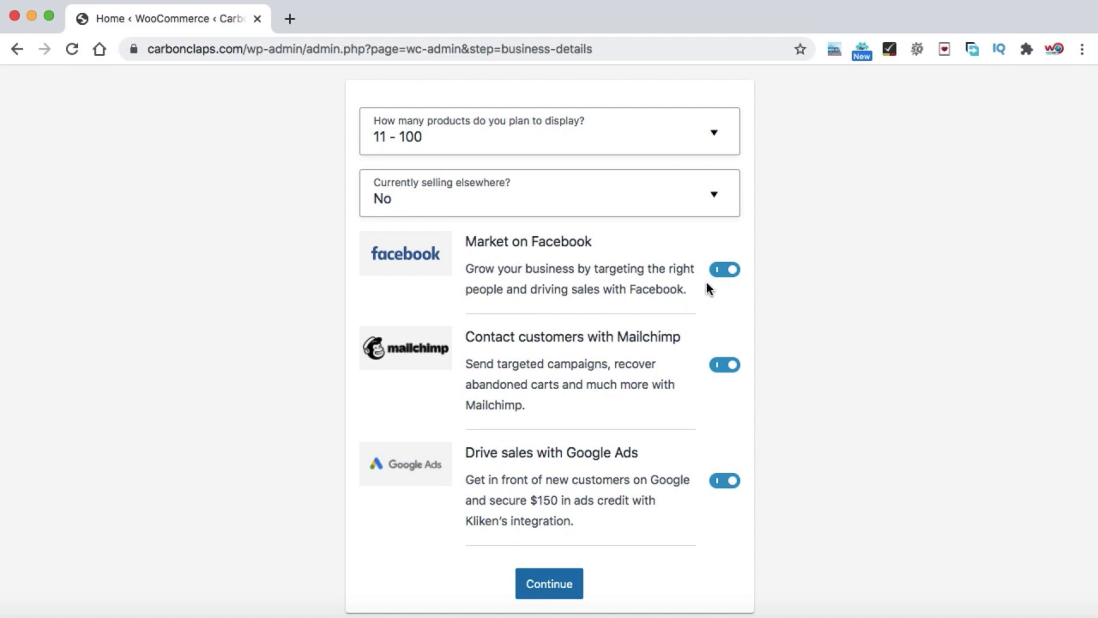
{"action": "left_click", "coordinate": [717, 273]}
{"action": "left_click", "coordinate": [721, 369]}
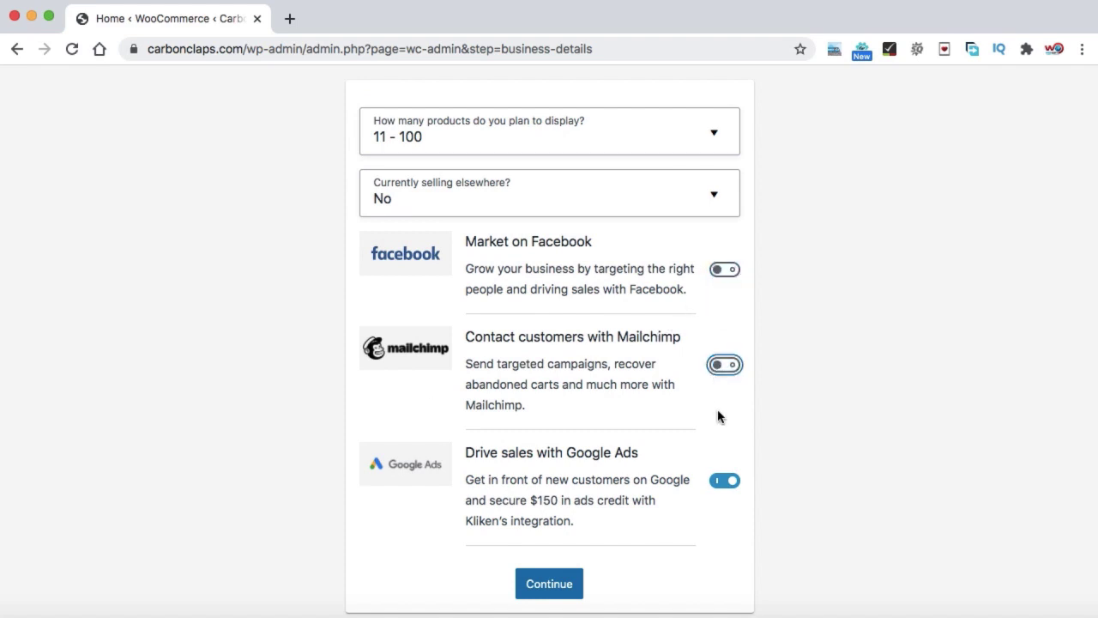
{"action": "left_click", "coordinate": [720, 486]}
{"action": "left_click", "coordinate": [545, 590]}
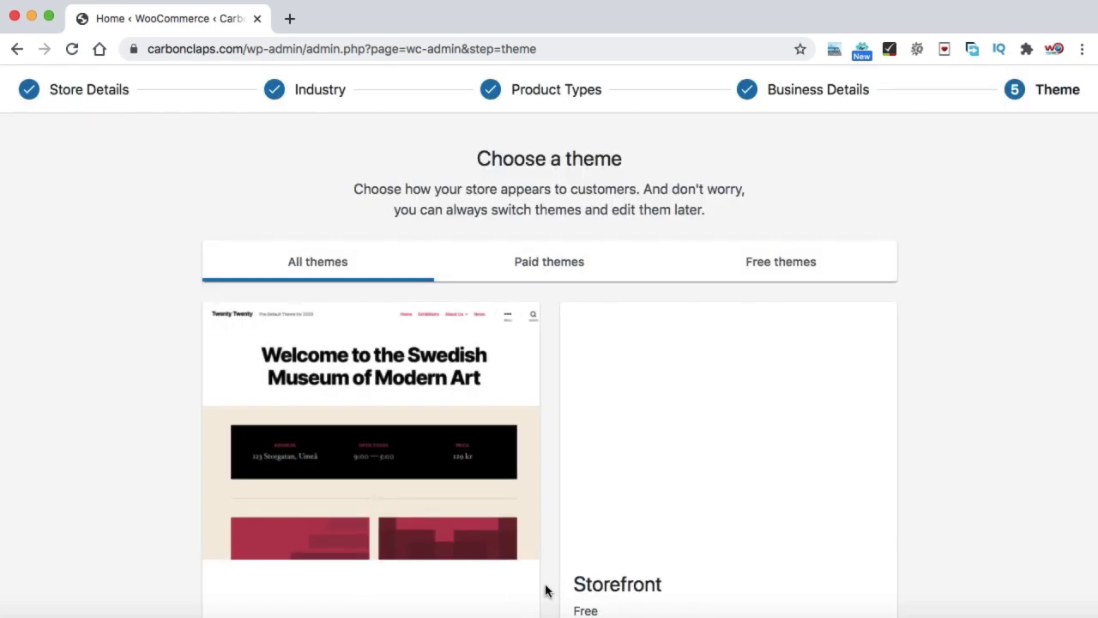
Keep the active Twenty Twenty theme and decline Jetpack and WooCommerce Services
{"action": "scroll", "coordinate": [546, 590], "scroll_direction": "down", "scroll_amount": 3}
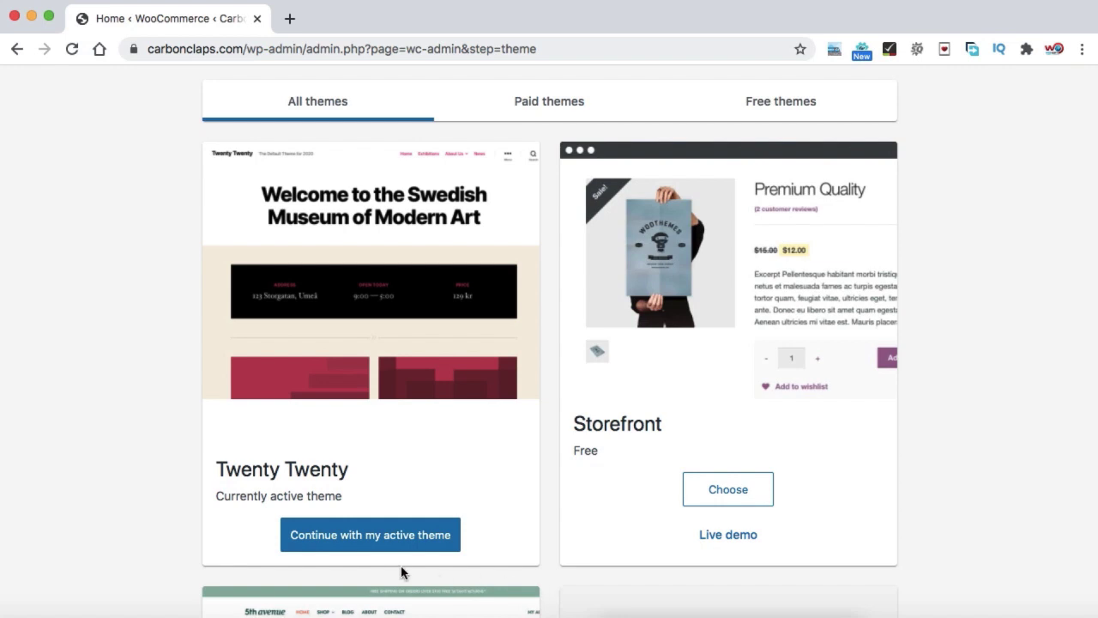
{"action": "left_click", "coordinate": [367, 539]}
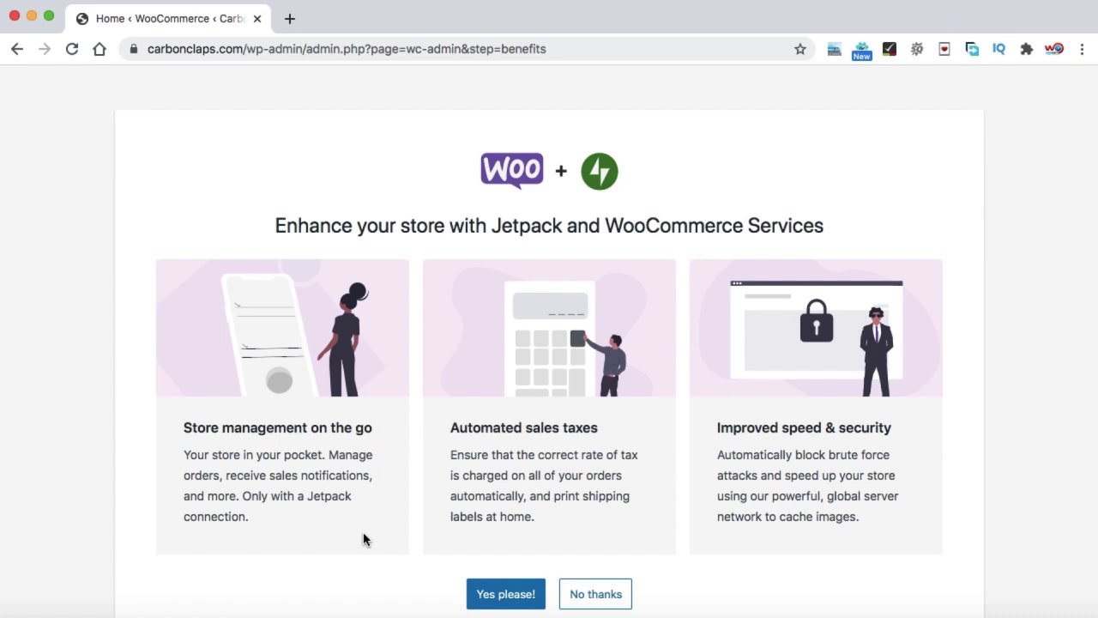
{"action": "scroll", "coordinate": [364, 539], "scroll_direction": "down", "scroll_amount": 2}
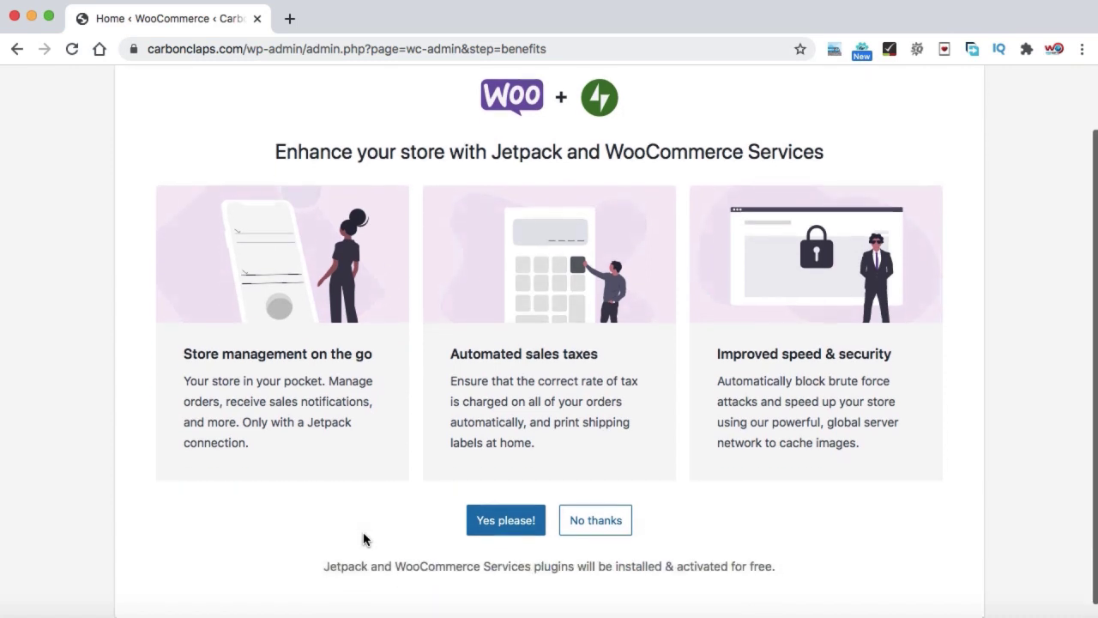
{"action": "left_click", "coordinate": [589, 525]}
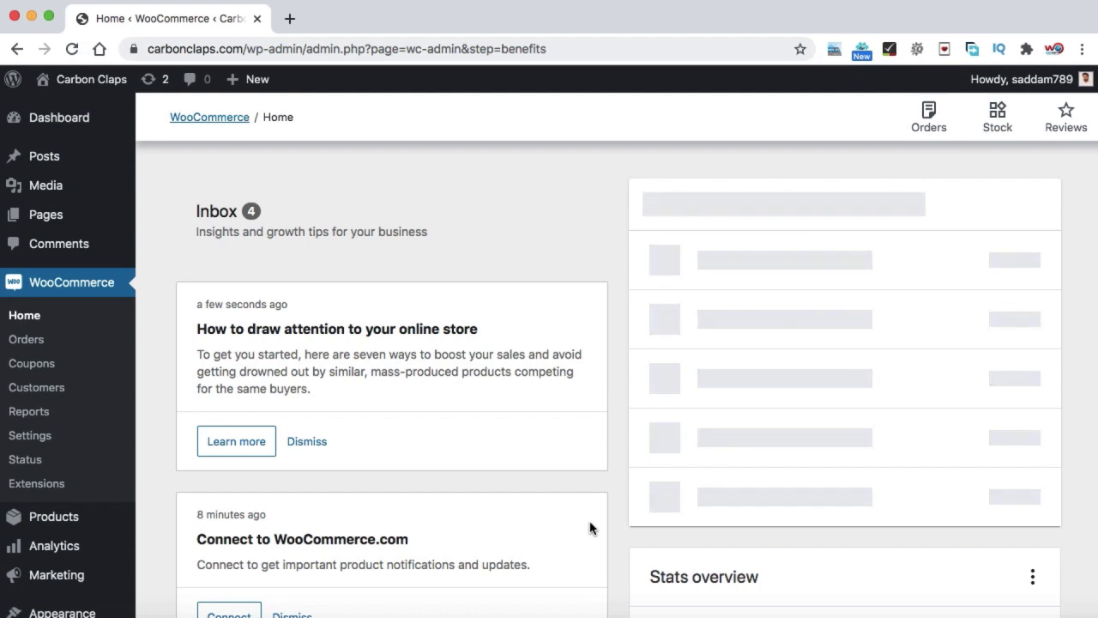
Close the 'Woo hoo' setup message and open WooCommerce Settings on the General page
{"action": "scroll", "coordinate": [220, 466], "scroll_direction": "down", "scroll_amount": 2}
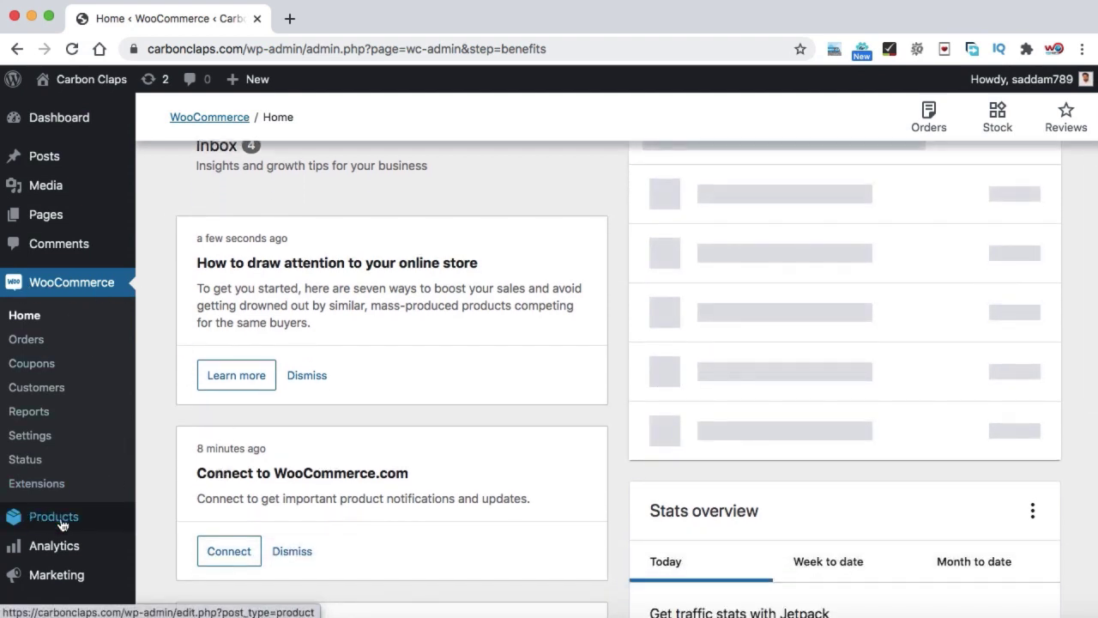
{"action": "mouse_move", "coordinate": [43, 549]}
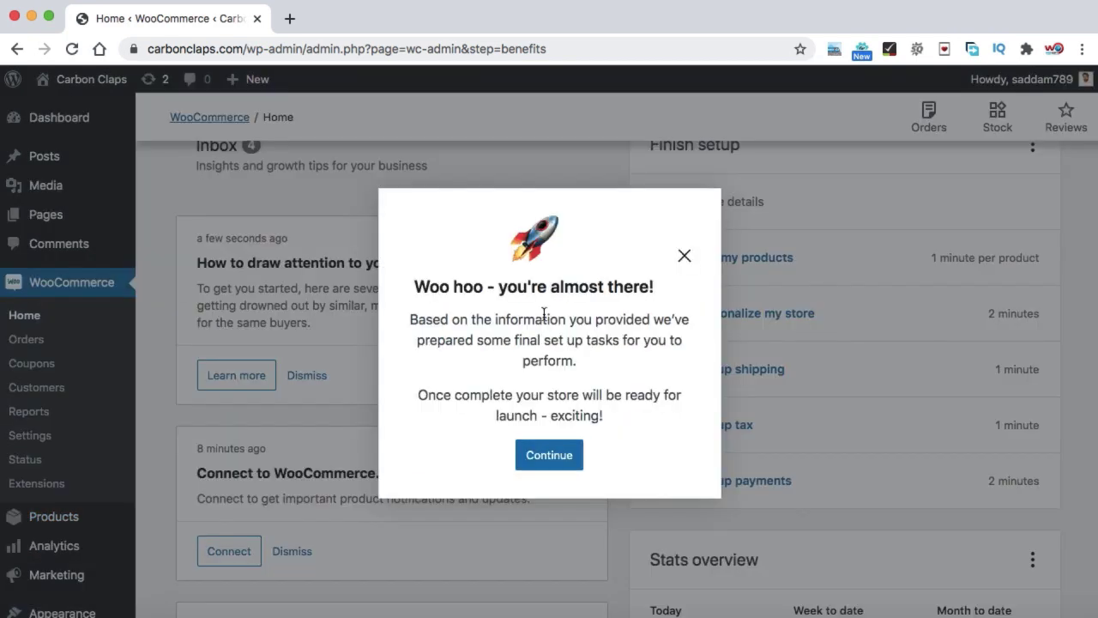
{"action": "left_click", "coordinate": [684, 255]}
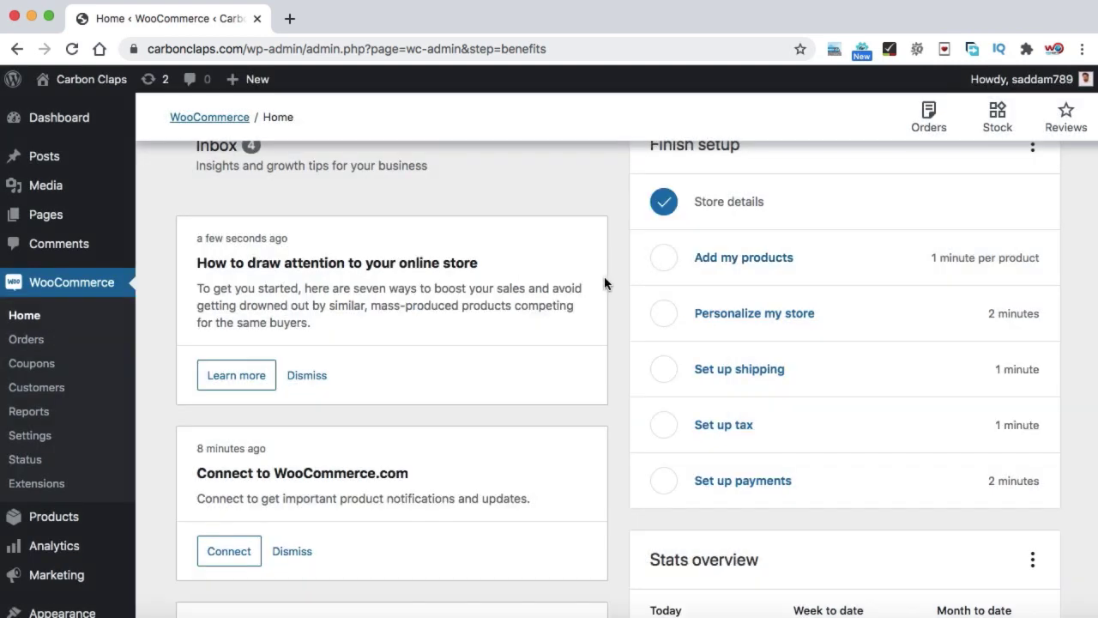
{"action": "scroll", "coordinate": [612, 281], "scroll_direction": "up", "scroll_amount": 2}
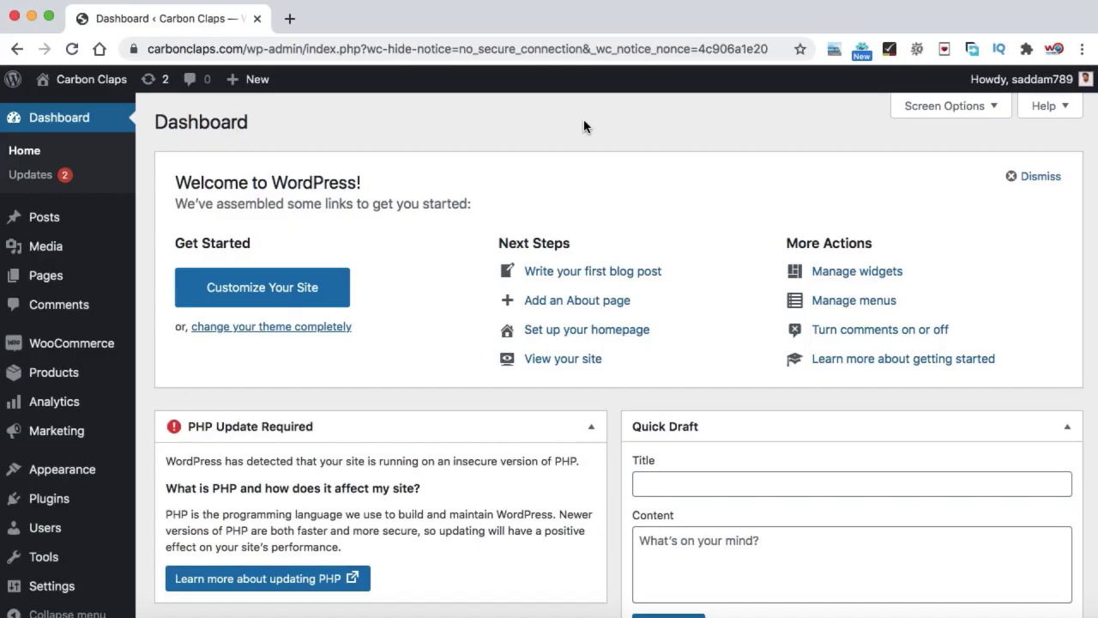
{"action": "mouse_move", "coordinate": [100, 345]}
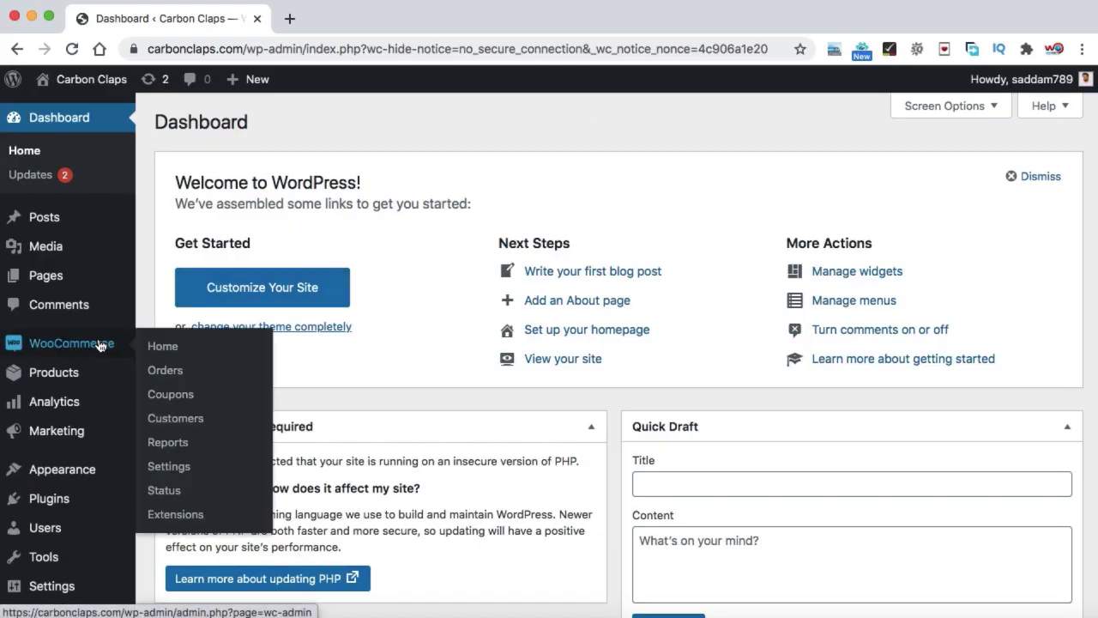
{"action": "left_click", "coordinate": [169, 467]}
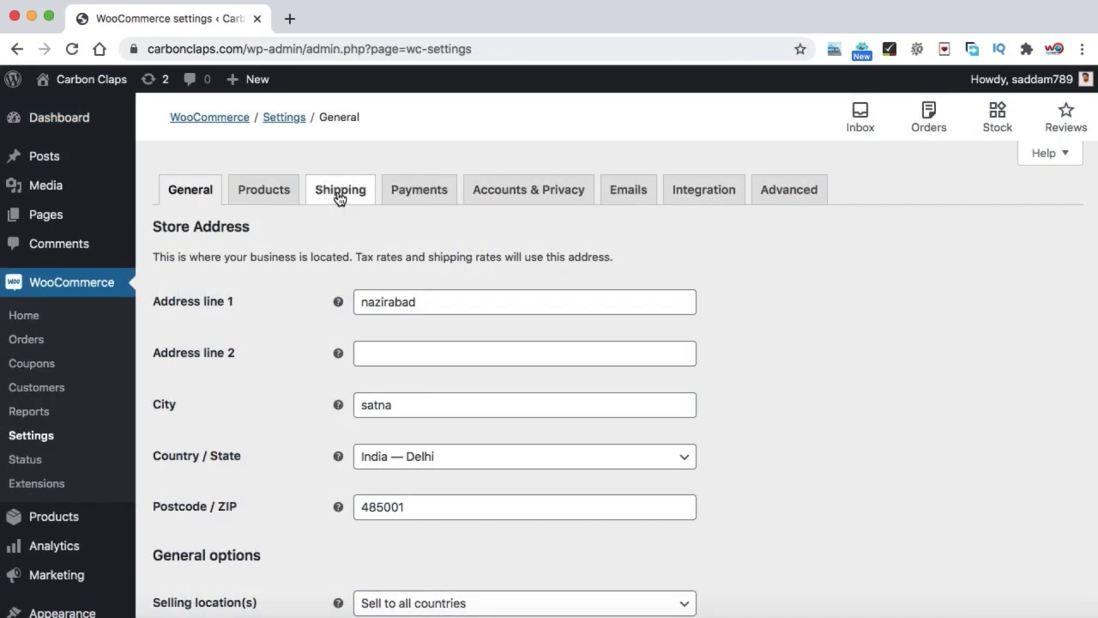
Create a shipping zone named 'United States' covering the region United States (US)
{"action": "left_click", "coordinate": [338, 194]}
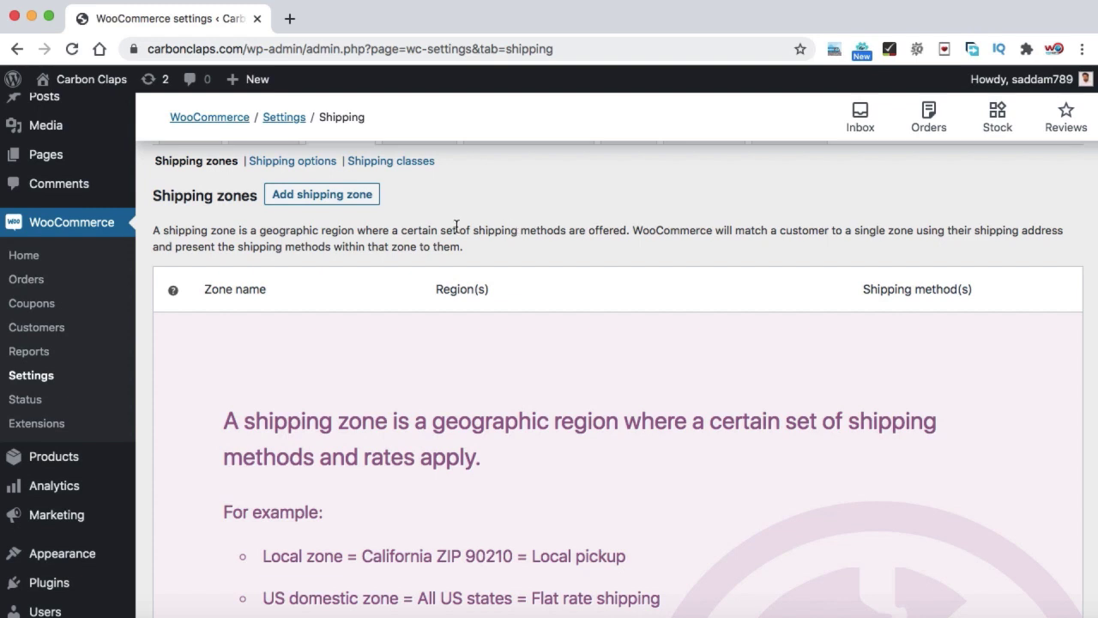
{"action": "scroll", "coordinate": [454, 197], "scroll_direction": "up", "scroll_amount": 1}
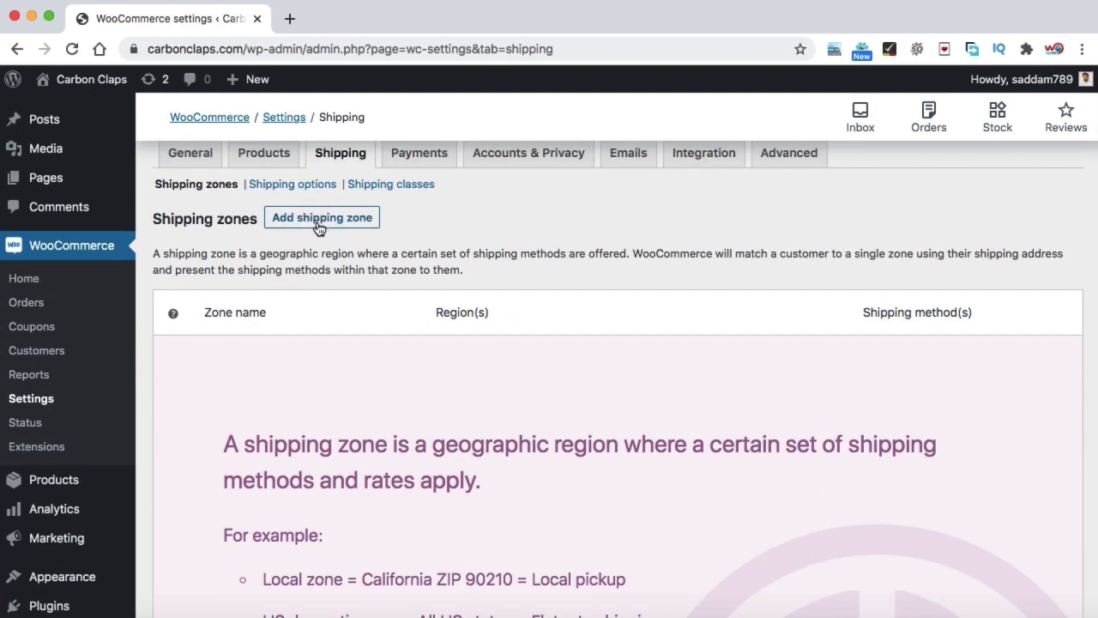
{"action": "scroll", "coordinate": [460, 286], "scroll_direction": "down", "scroll_amount": 5}
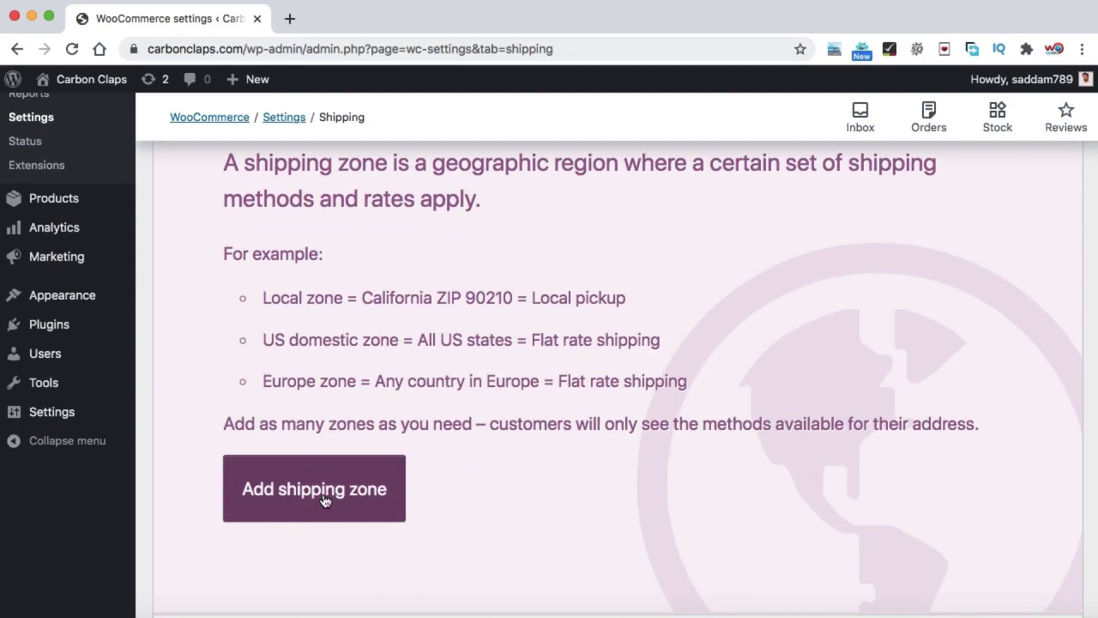
{"action": "left_click", "coordinate": [322, 498]}
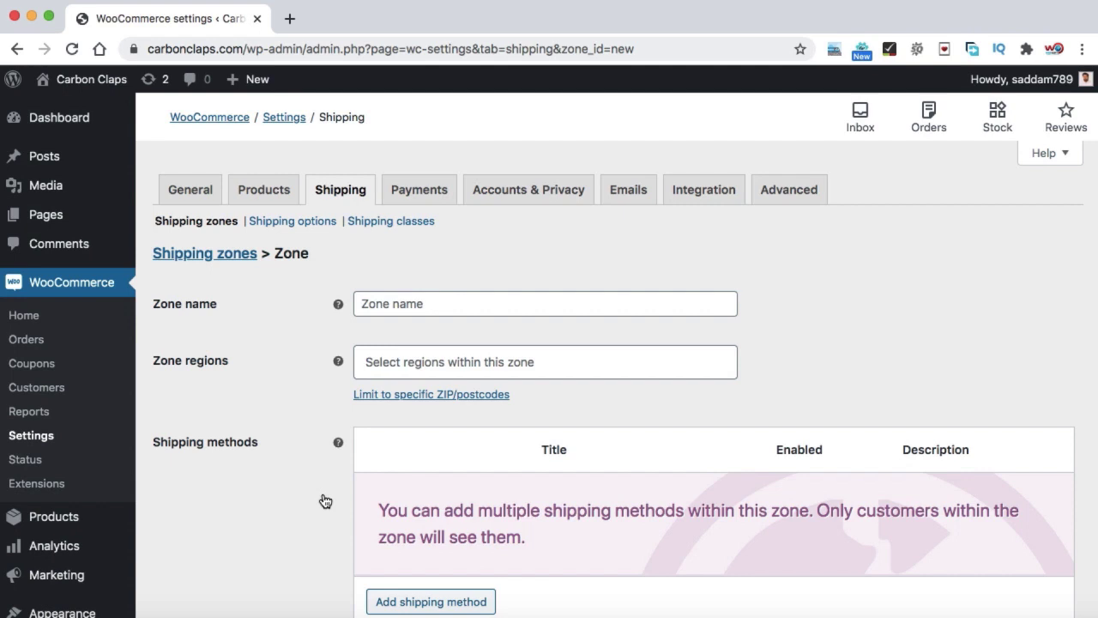
{"action": "left_click", "coordinate": [394, 302]}
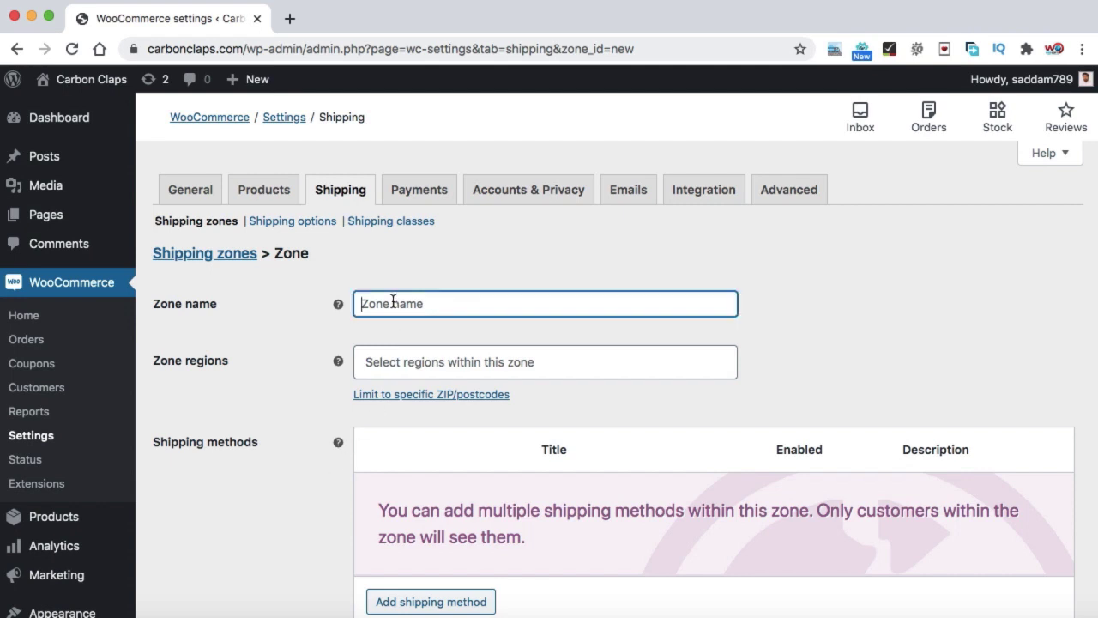
{"action": "type", "text": "United S"}
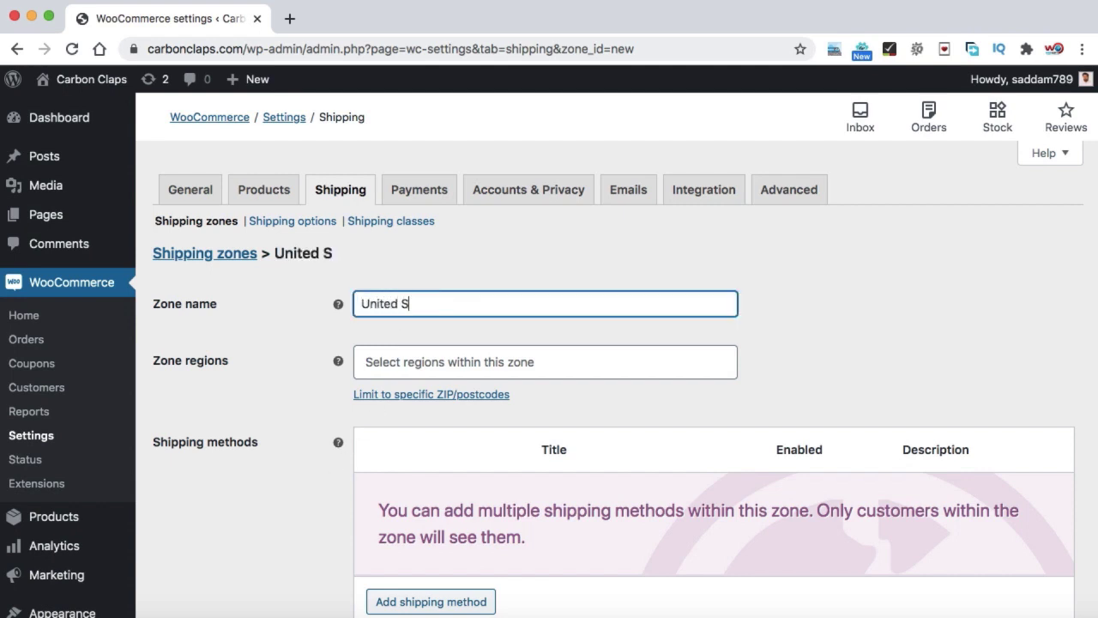
{"action": "type", "text": "tates"}
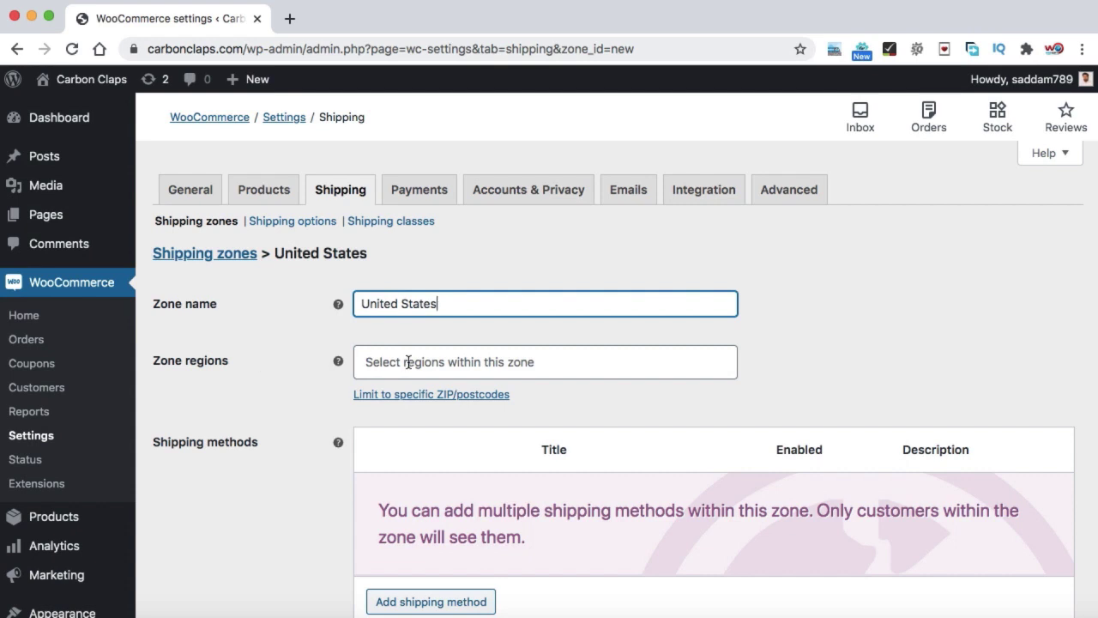
{"action": "left_click", "coordinate": [408, 361]}
{"action": "type", "text": "unite"}
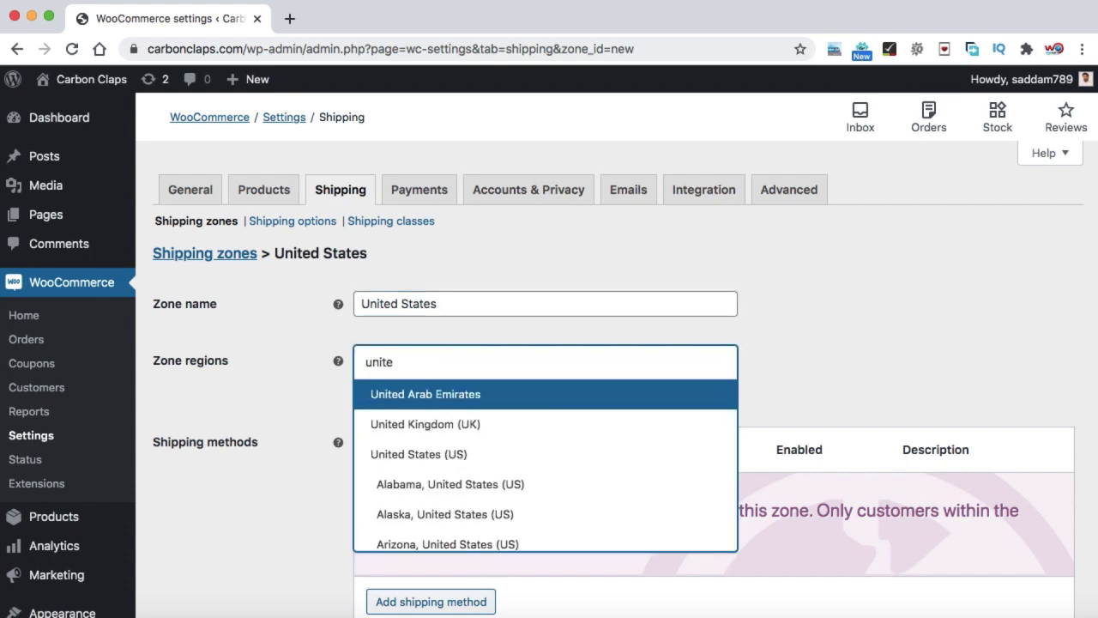
{"action": "type", "text": "d states"}
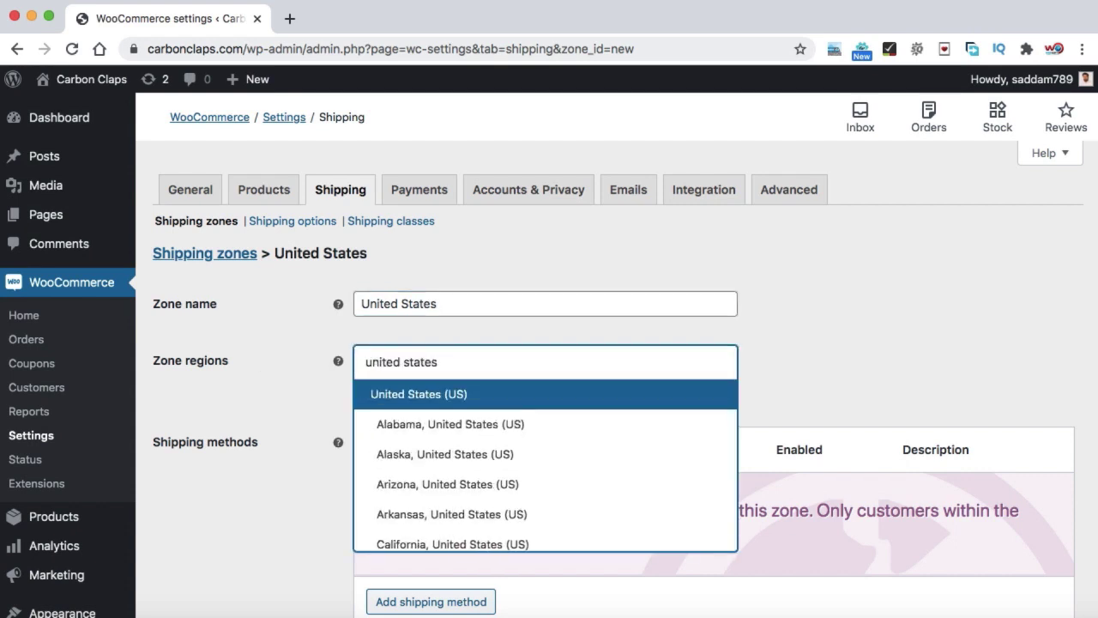
{"action": "left_click", "coordinate": [467, 396]}
Add a Flat rate shipping method to the United States zone
{"action": "scroll", "coordinate": [514, 399], "scroll_direction": "down", "scroll_amount": 2}
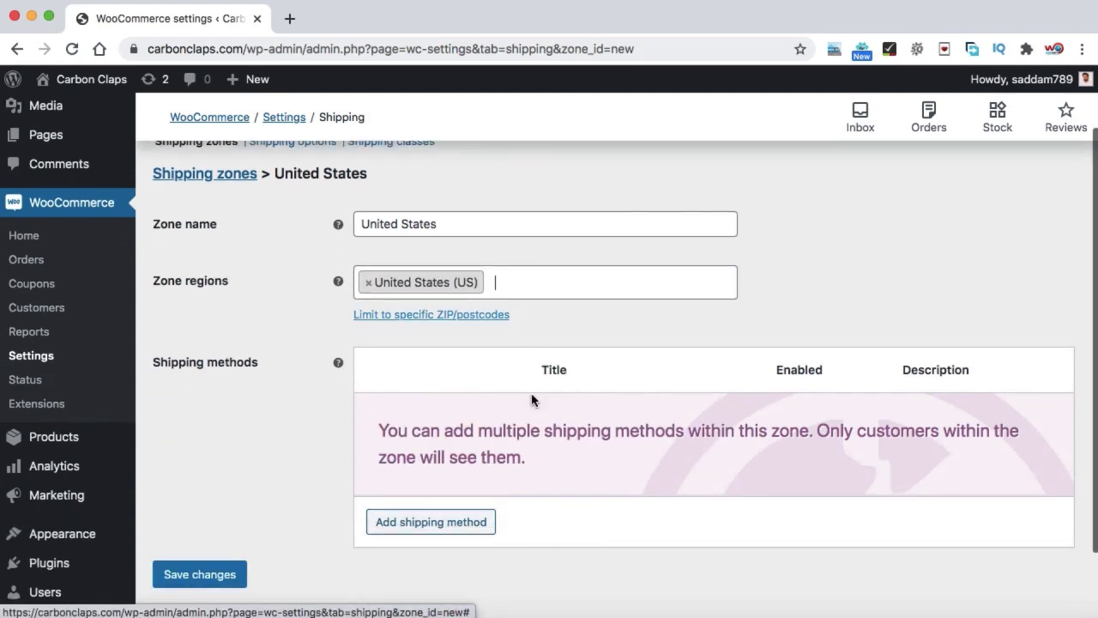
{"action": "left_click", "coordinate": [427, 524]}
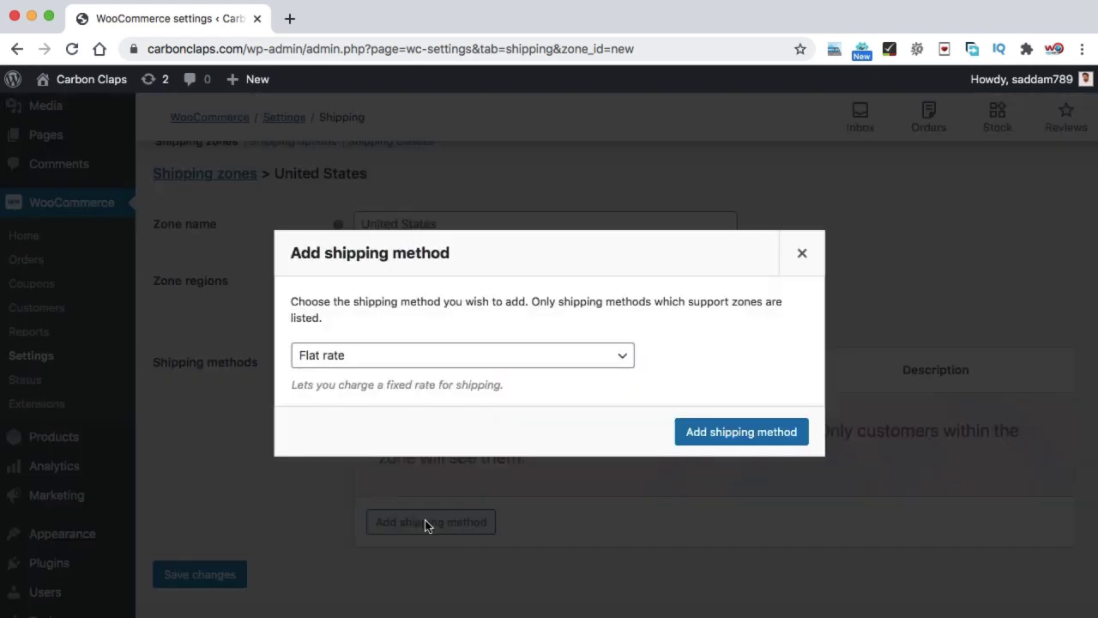
{"action": "left_click", "coordinate": [342, 364]}
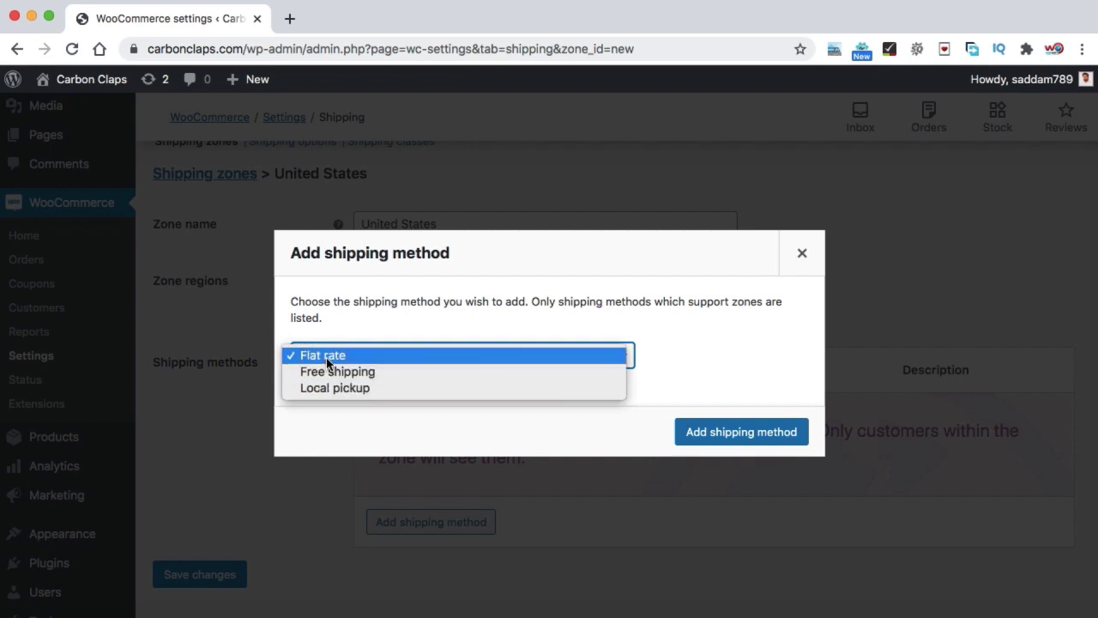
{"action": "left_click", "coordinate": [353, 373]}
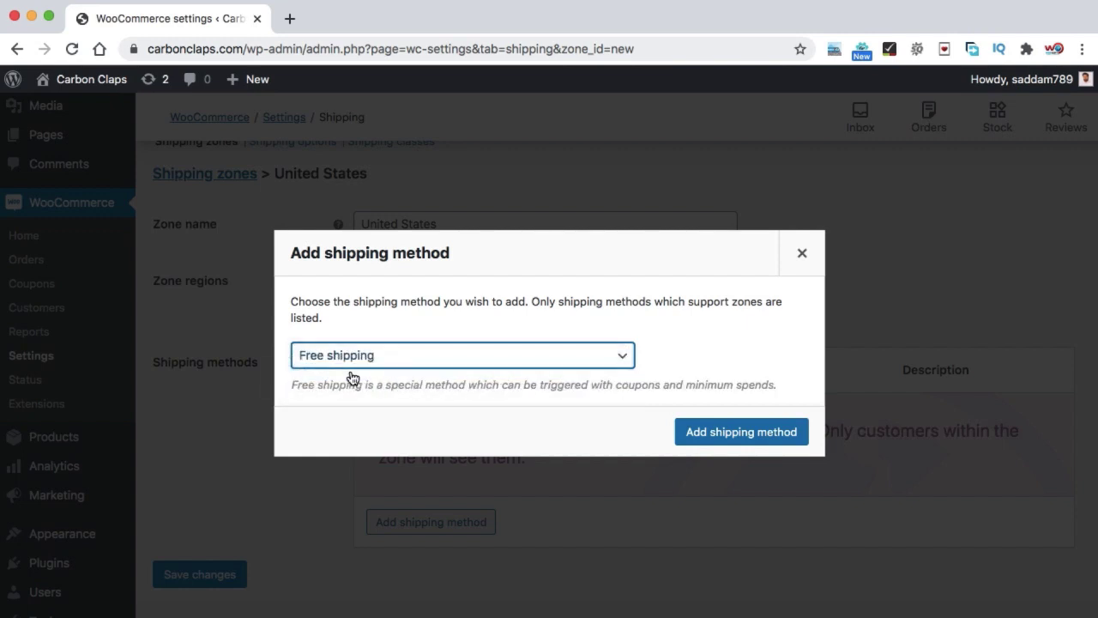
{"action": "left_click", "coordinate": [375, 355]}
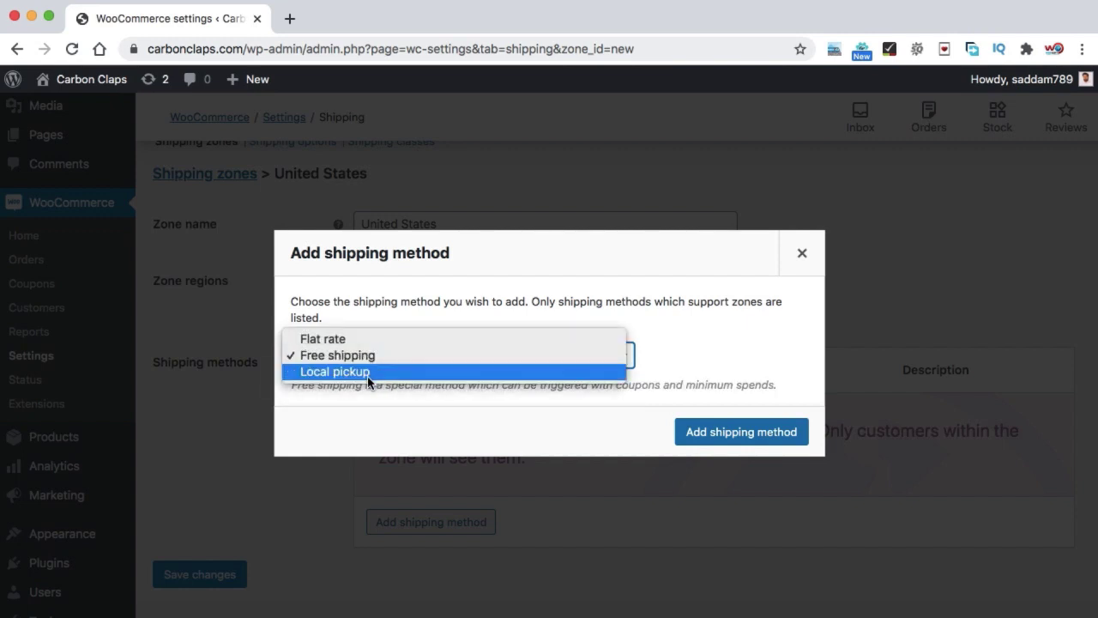
{"action": "left_click", "coordinate": [368, 372]}
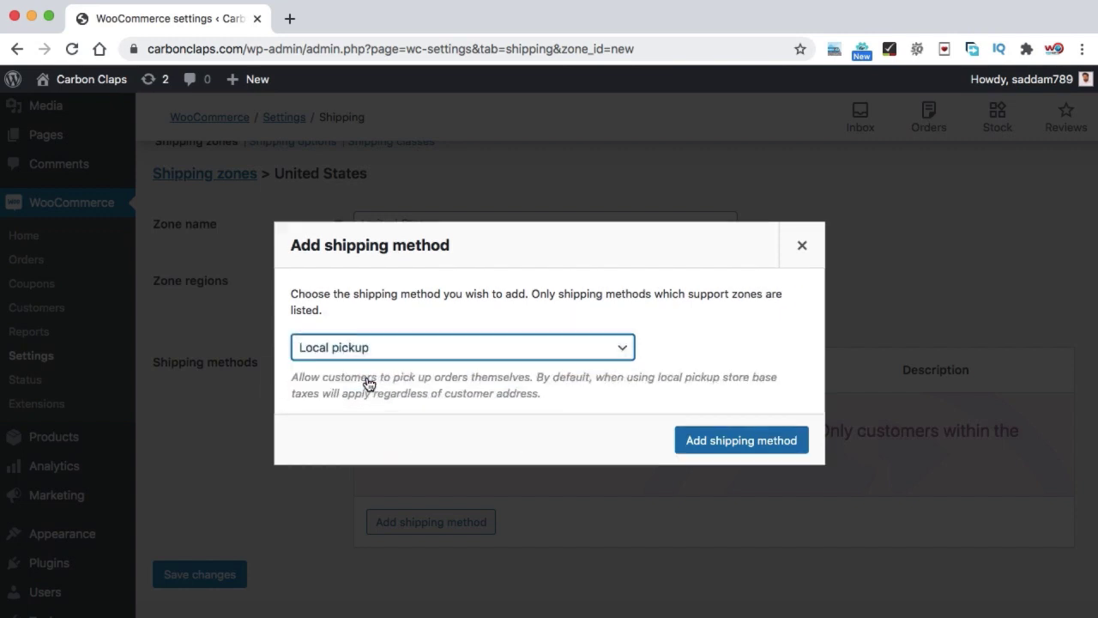
{"action": "left_click", "coordinate": [430, 347]}
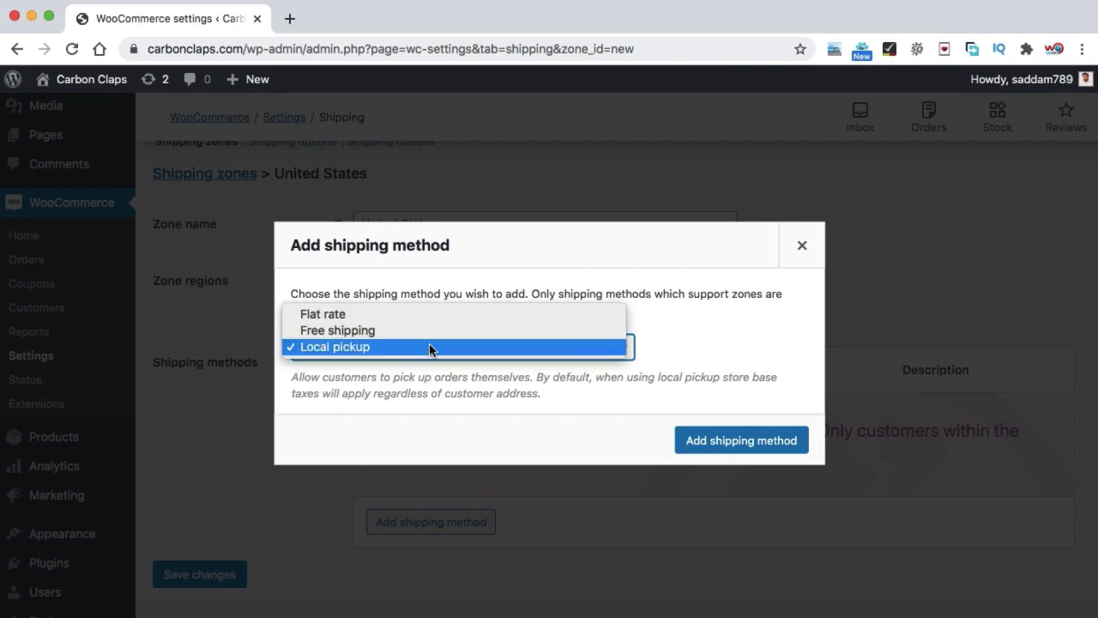
{"action": "left_click", "coordinate": [351, 323]}
{"action": "left_click", "coordinate": [743, 433]}
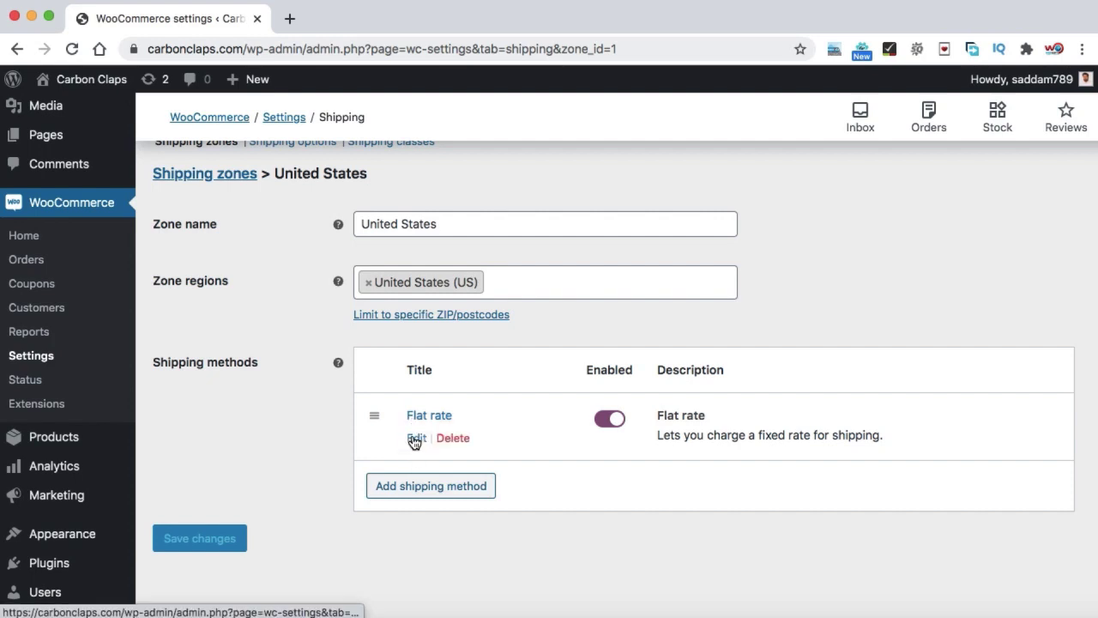
{"action": "left_click", "coordinate": [413, 440]}
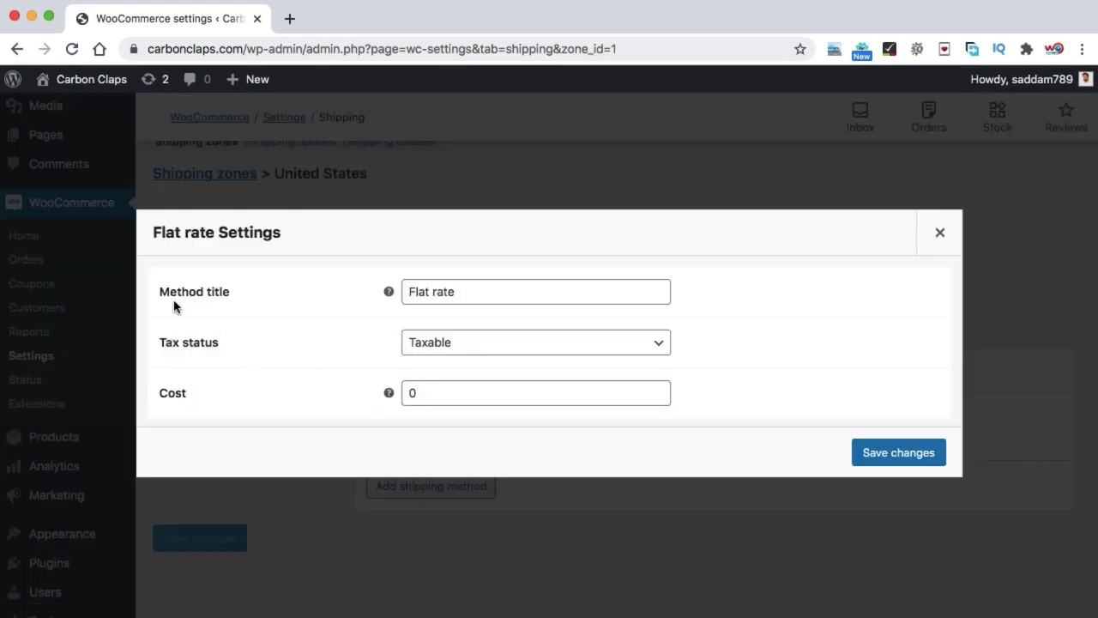
Title the method 'Flat rate shipping', set tax status None and cost 3, then save
{"action": "triple_click", "coordinate": [471, 291]}
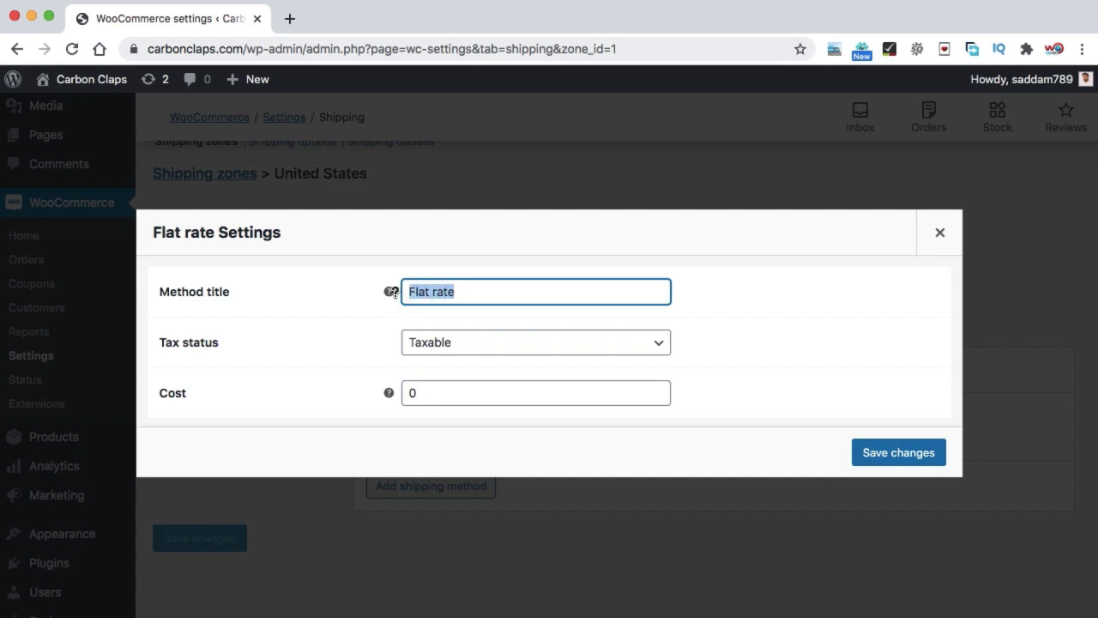
{"action": "mouse_move", "coordinate": [388, 292]}
{"action": "type", "text": "Flat rate shipping"}
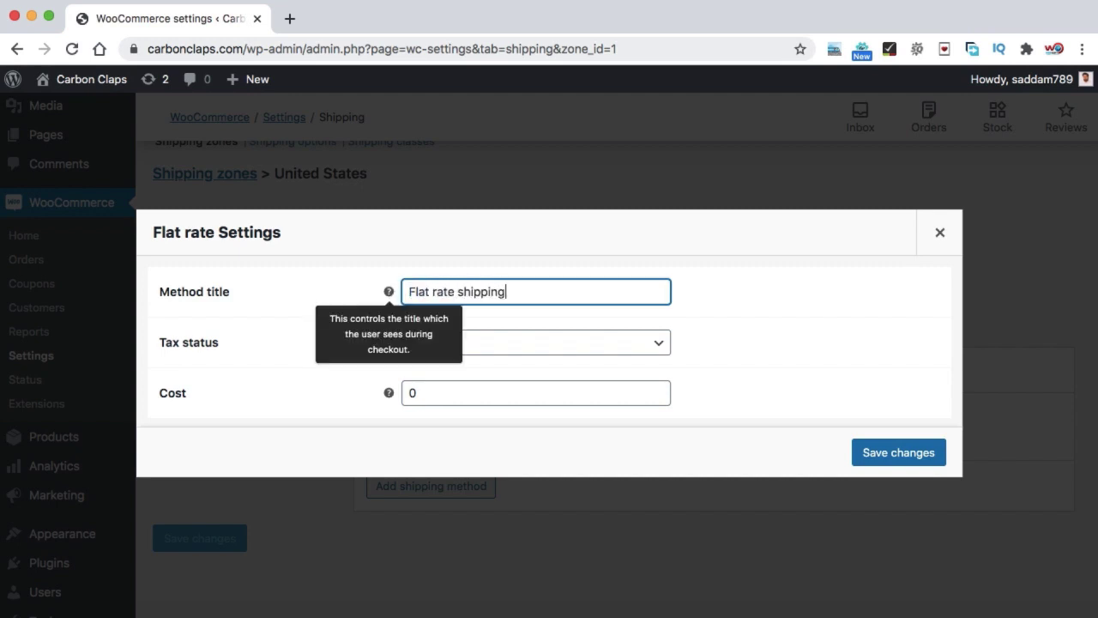
{"action": "left_click", "coordinate": [311, 360]}
{"action": "left_click", "coordinate": [476, 343]}
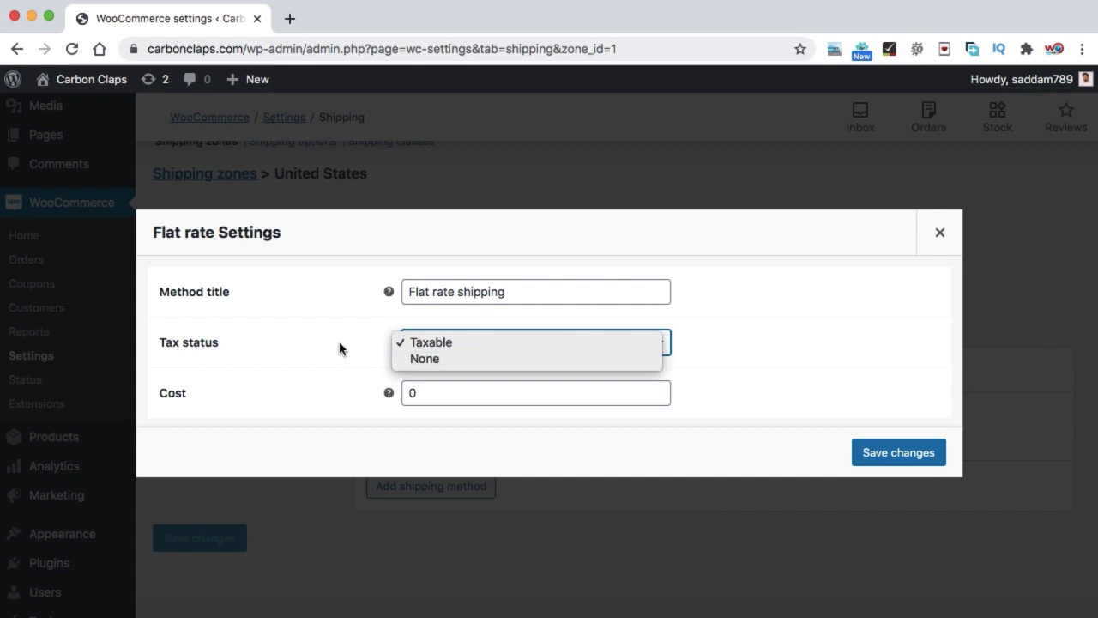
{"action": "left_click", "coordinate": [441, 361]}
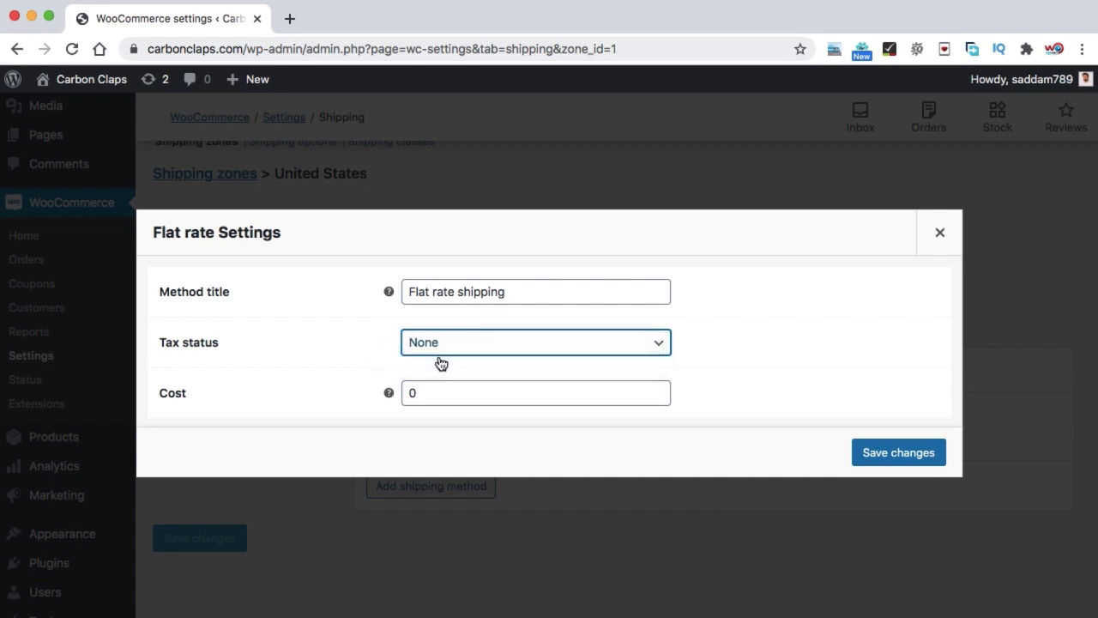
{"action": "left_click", "coordinate": [452, 363]}
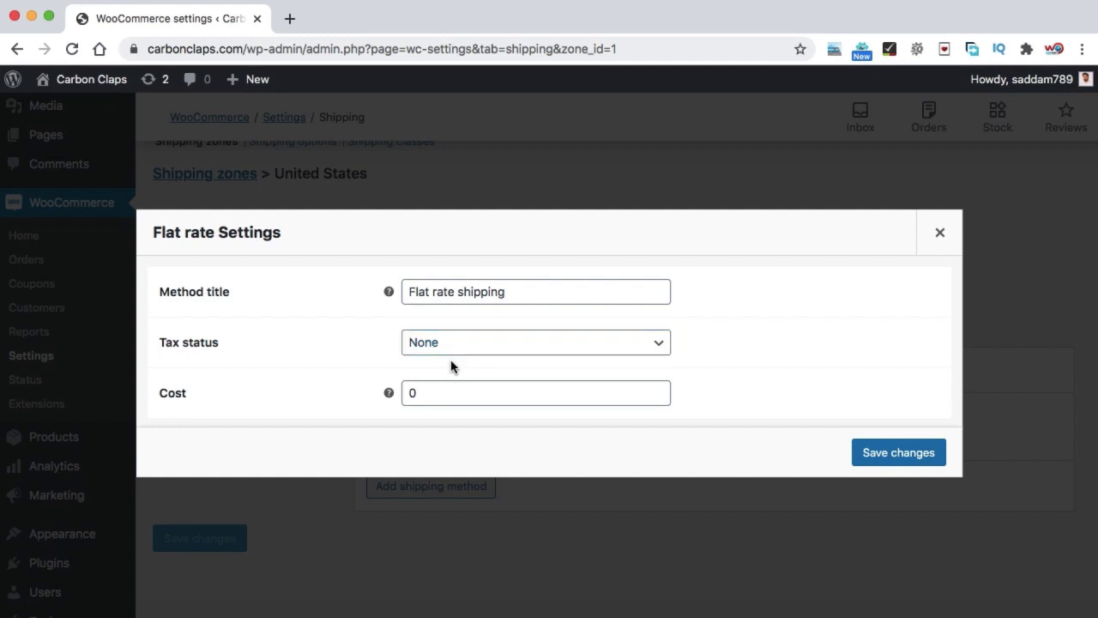
{"action": "left_click_drag", "start_coordinate": [424, 399], "coordinate": [403, 397]}
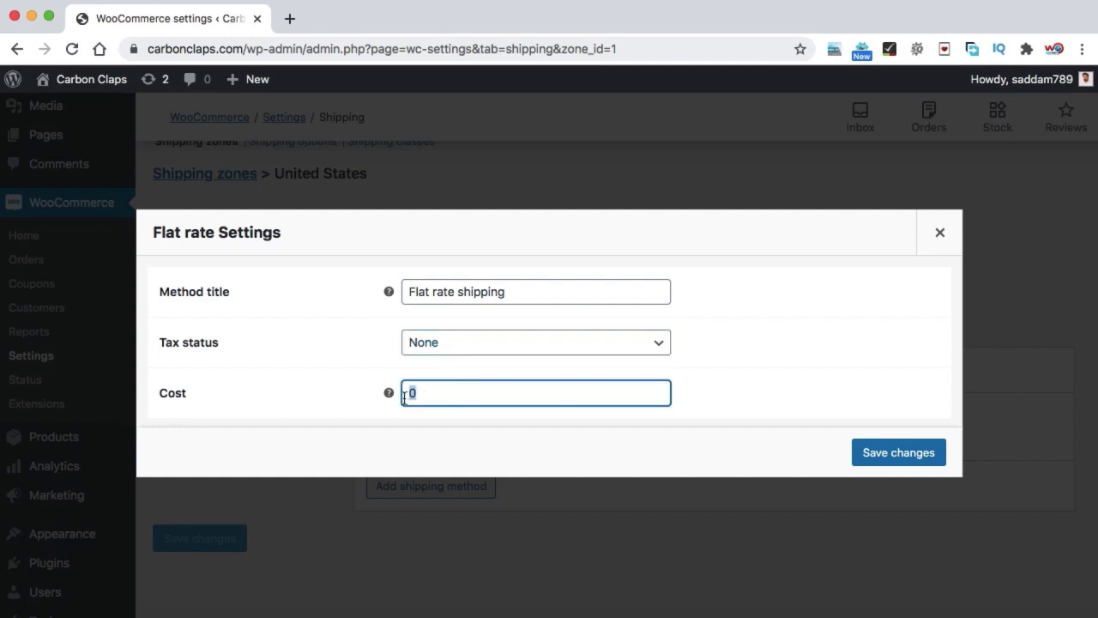
{"action": "type", "text": "3"}
{"action": "left_click", "coordinate": [883, 452]}
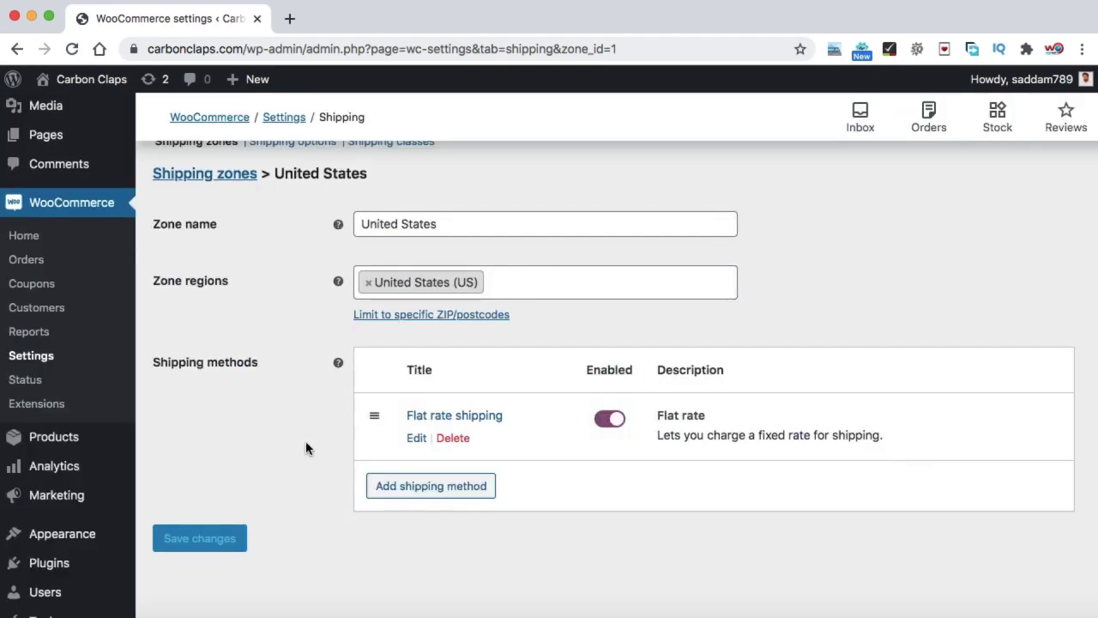
{"action": "scroll", "coordinate": [343, 448], "scroll_direction": "up", "scroll_amount": 2}
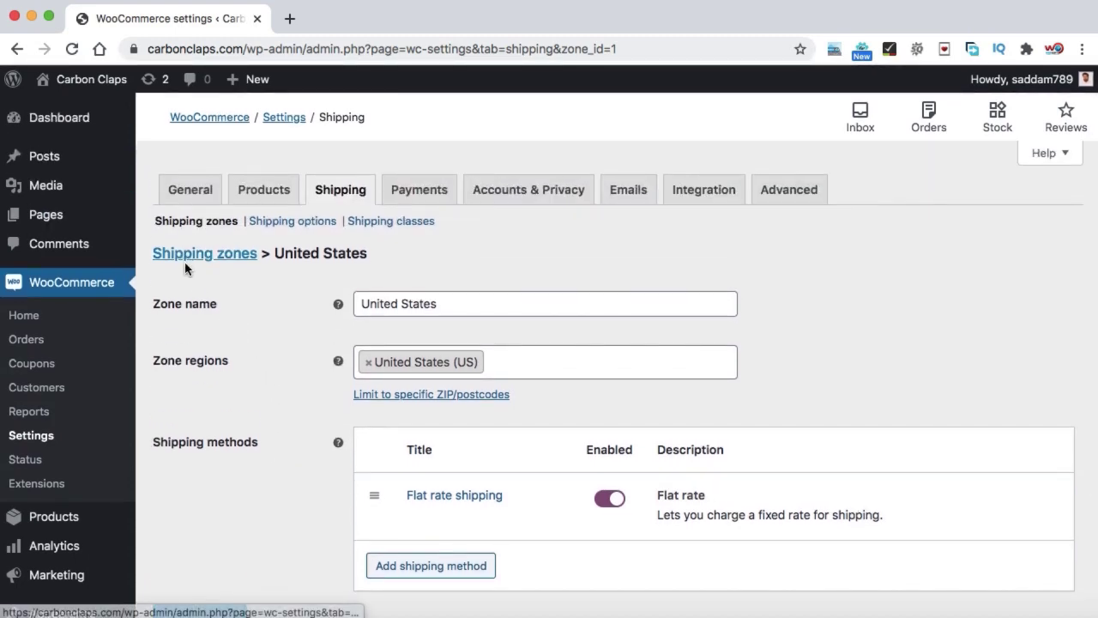
Add a Flat rate method to the 'Locations not covered by your other zones' zone
{"action": "left_click", "coordinate": [188, 260]}
{"action": "mouse_move", "coordinate": [290, 394]}
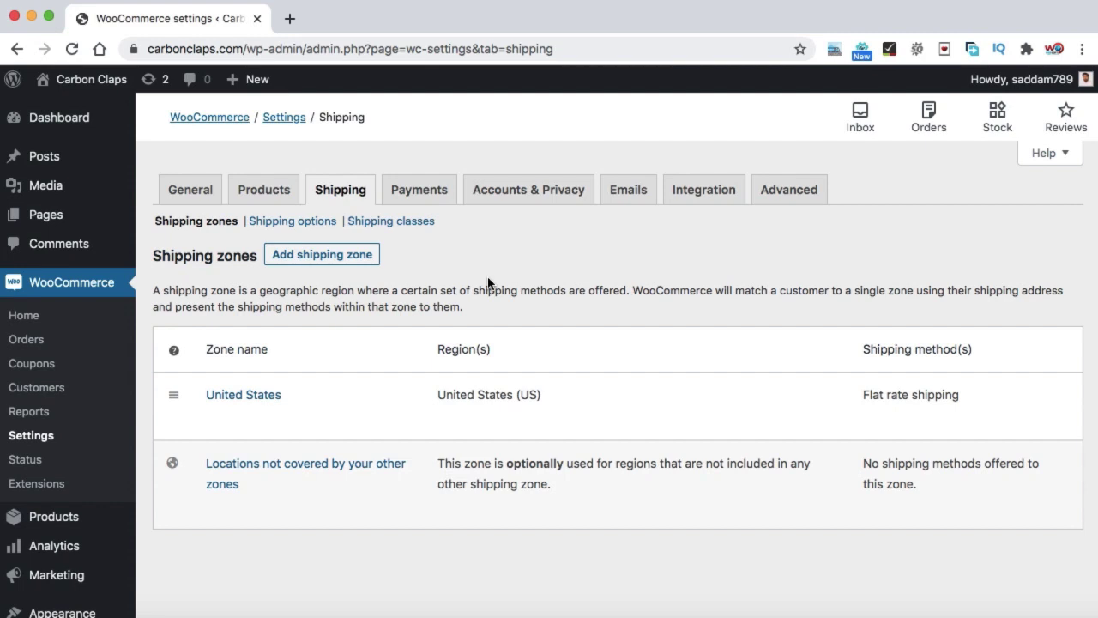
{"action": "mouse_move", "coordinate": [216, 477]}
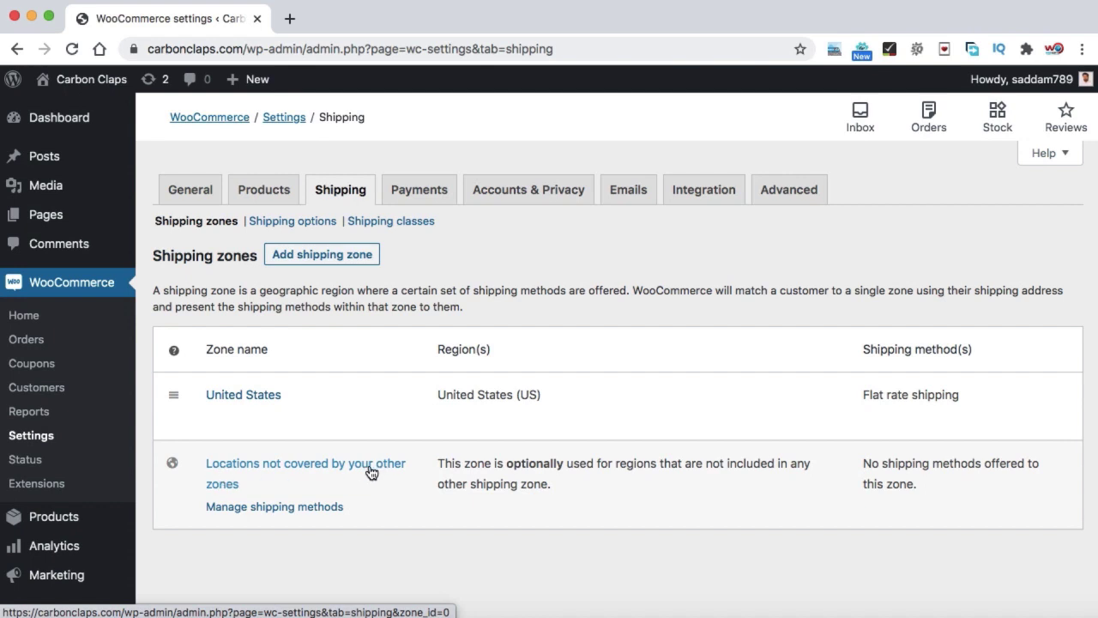
{"action": "left_click", "coordinate": [276, 508]}
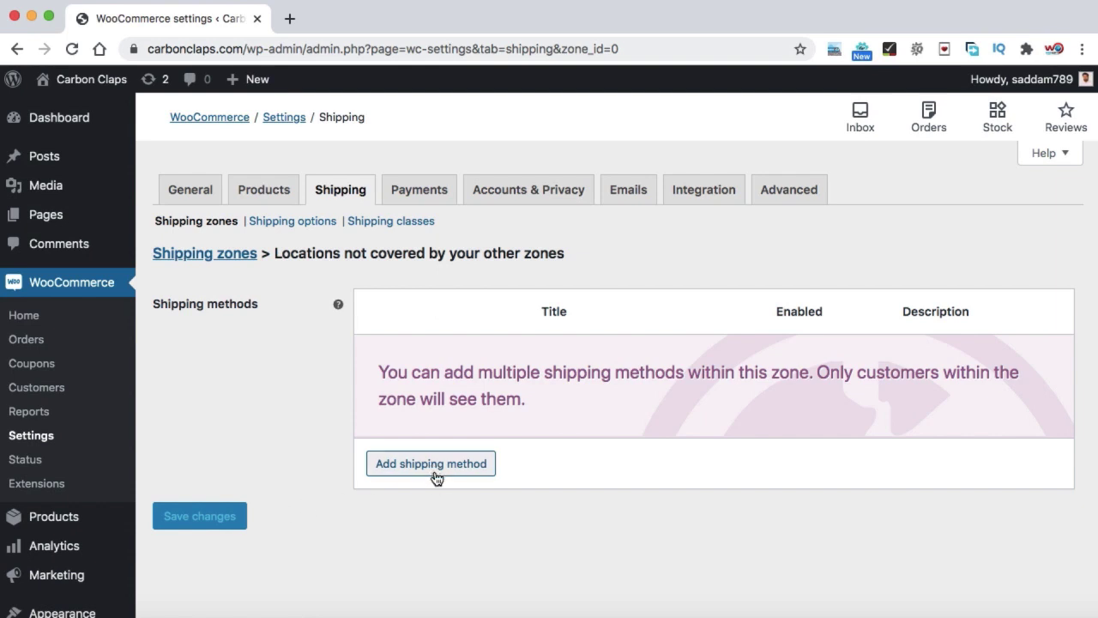
{"action": "left_click", "coordinate": [435, 475]}
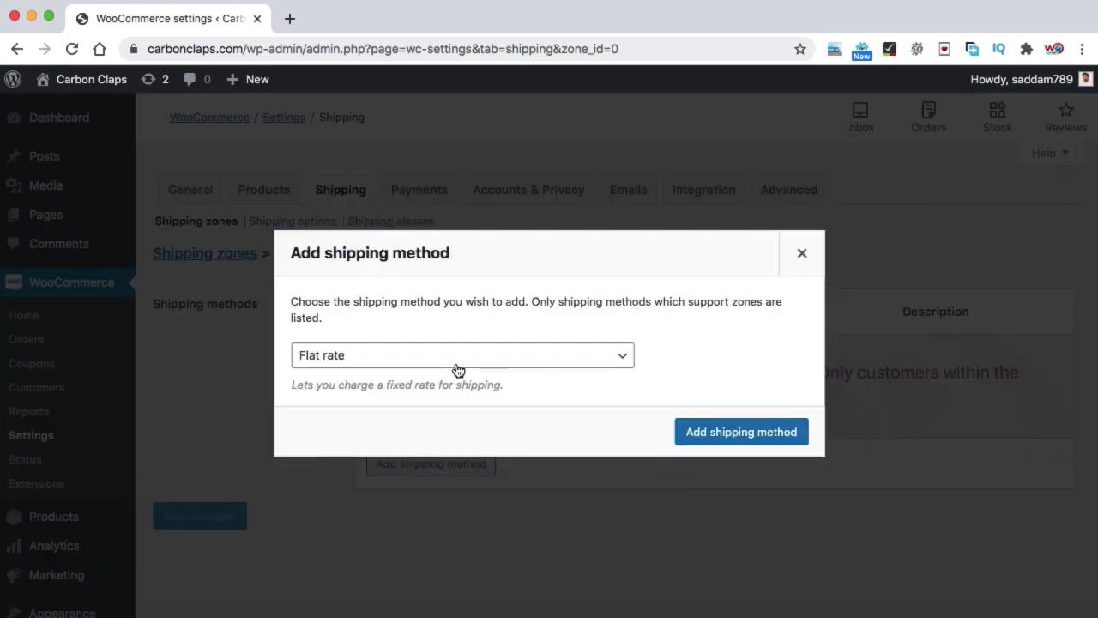
{"action": "left_click", "coordinate": [730, 432]}
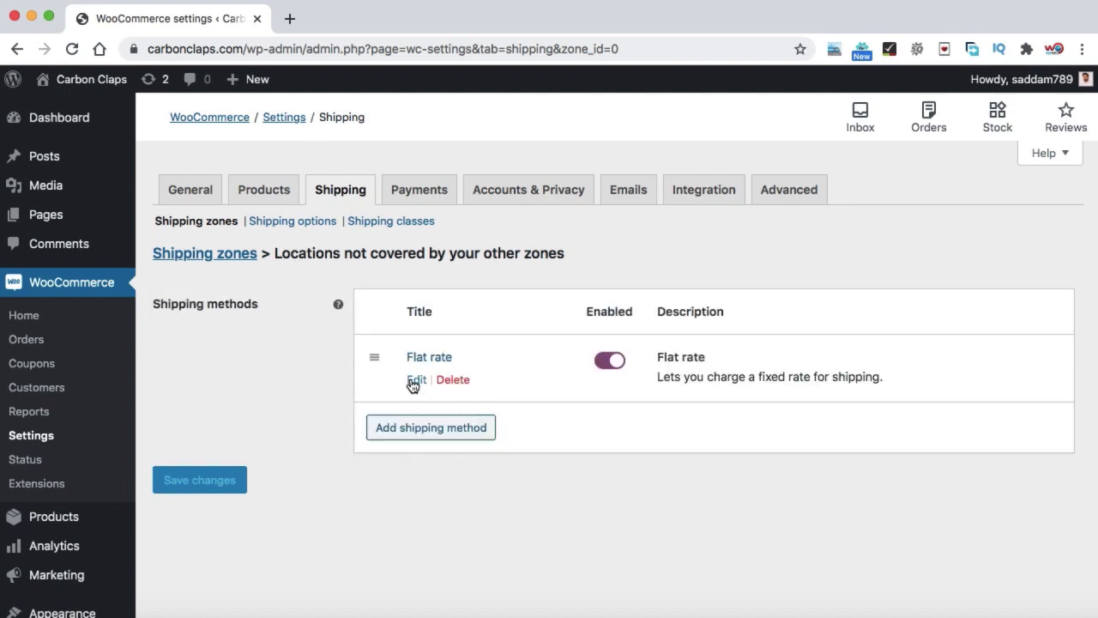
Set the rest-of-world Flat rate cost to 100 and save it
{"action": "left_click", "coordinate": [412, 384]}
{"action": "left_click_drag", "start_coordinate": [429, 390], "coordinate": [407, 392]}
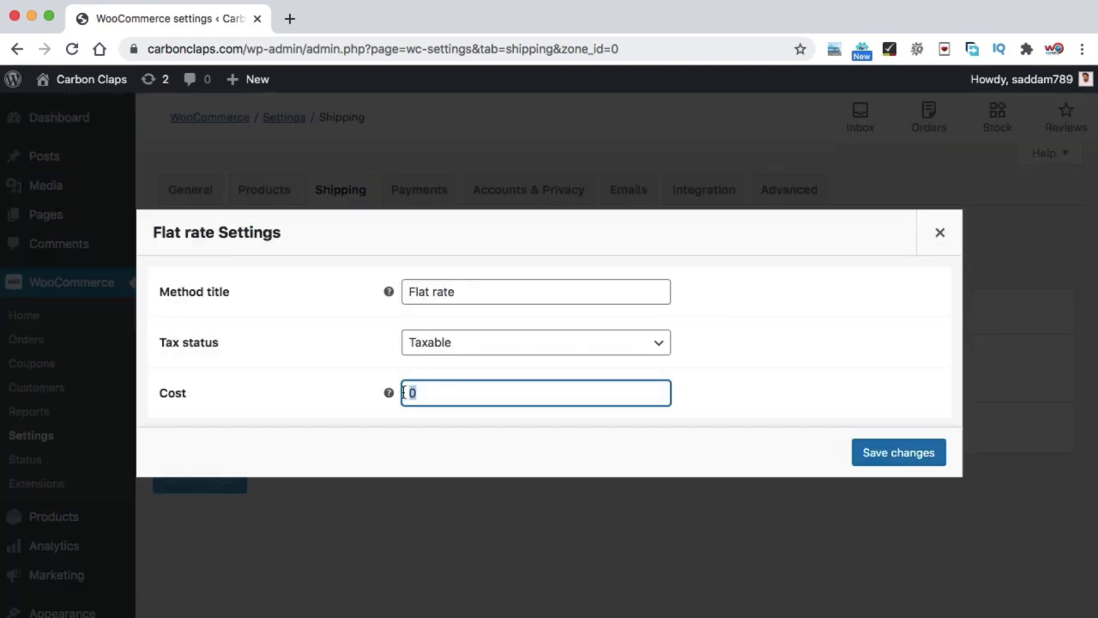
{"action": "type", "text": "100"}
{"action": "left_click", "coordinate": [807, 319]}
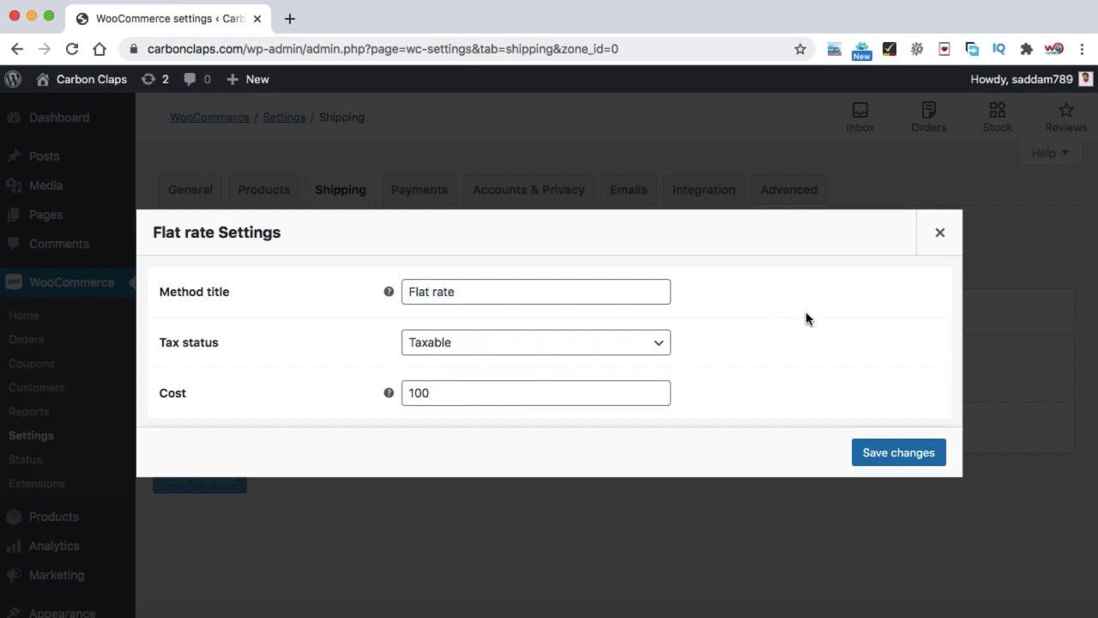
{"action": "left_click", "coordinate": [892, 459]}
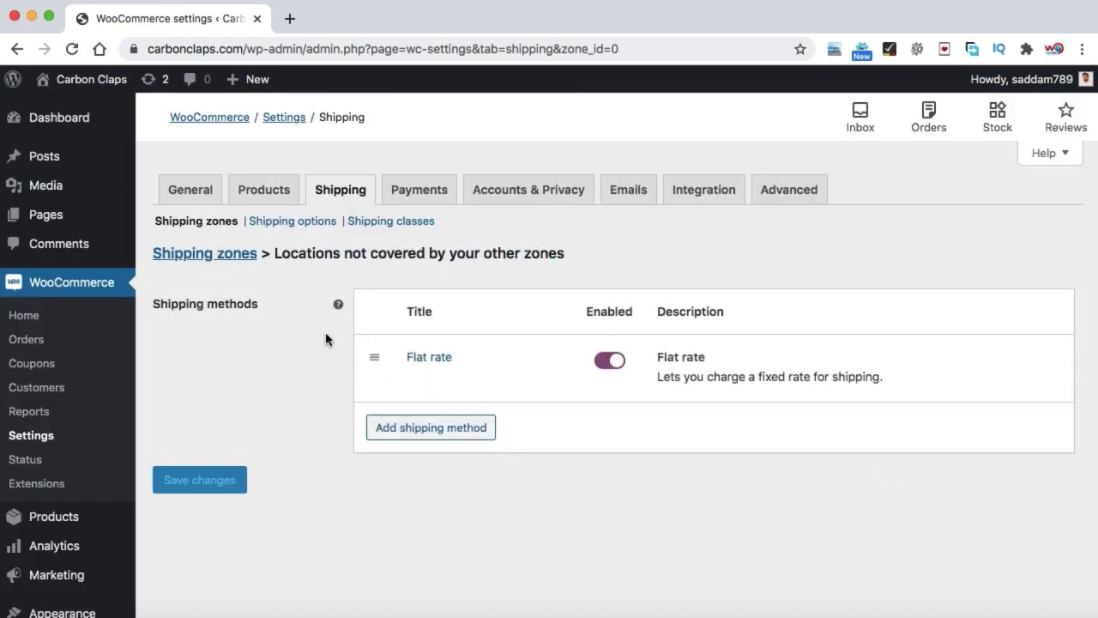
{"action": "left_click", "coordinate": [214, 255]}
{"action": "scroll", "coordinate": [417, 329], "scroll_direction": "down", "scroll_amount": 1}
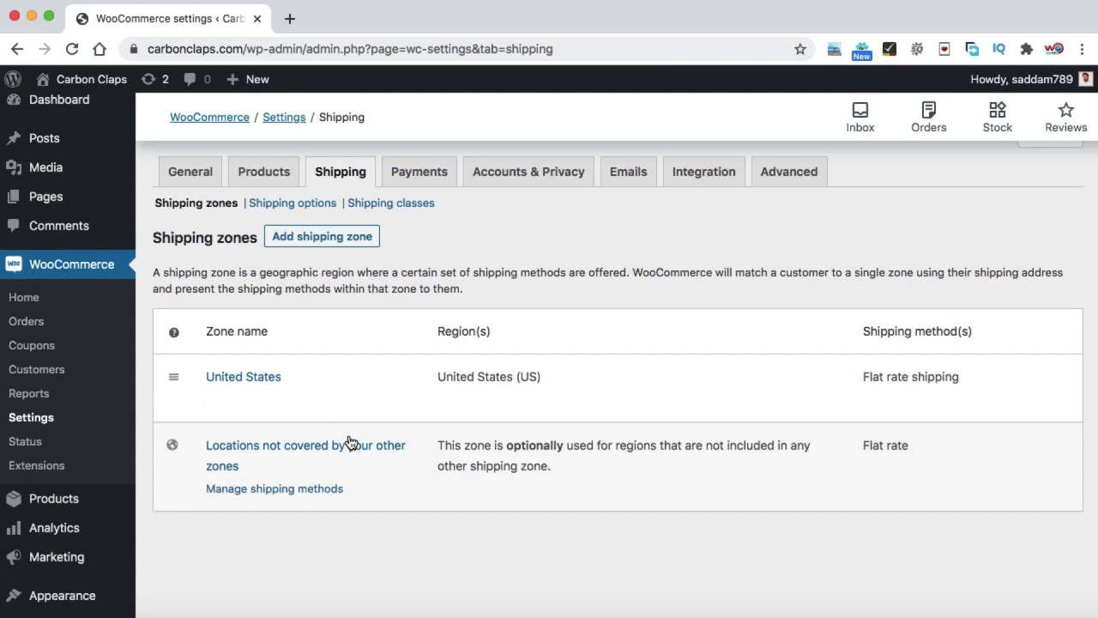
{"action": "scroll", "coordinate": [355, 466], "scroll_direction": "up", "scroll_amount": 1}
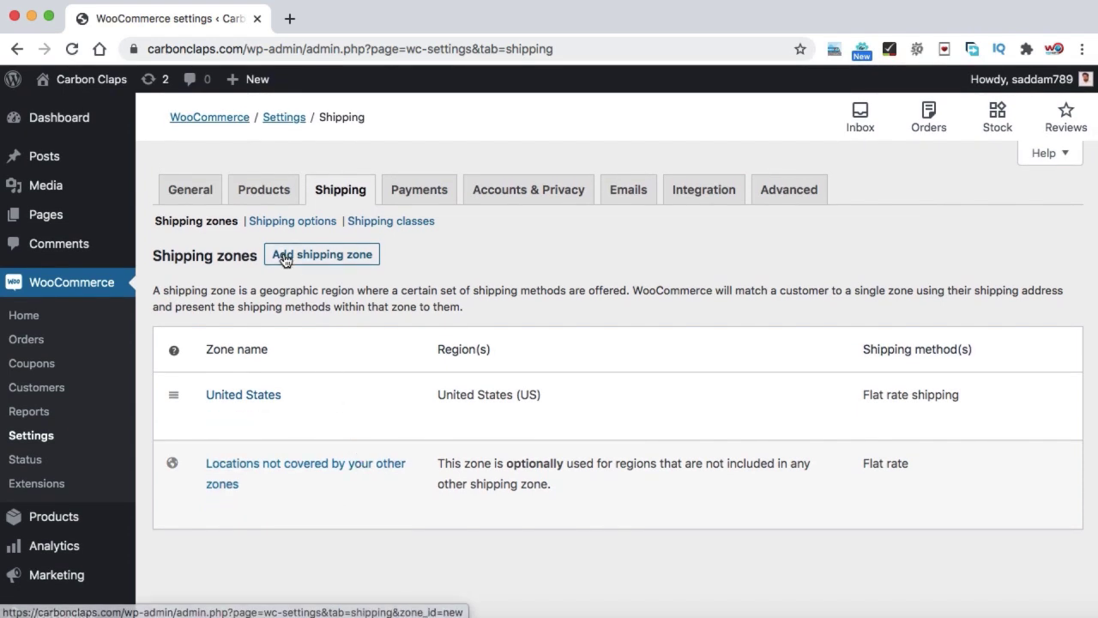
{"action": "left_click", "coordinate": [283, 226]}
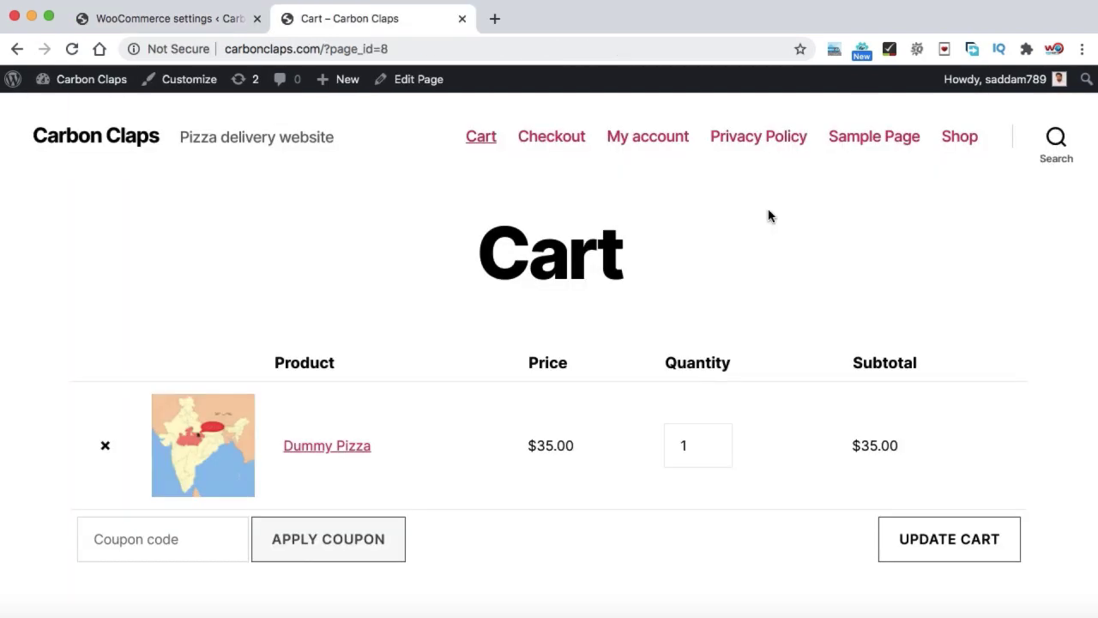
Scroll down the Shipping options page to the cart shipping calculator setting
{"action": "scroll", "coordinate": [767, 215], "scroll_direction": "down", "scroll_amount": 2}
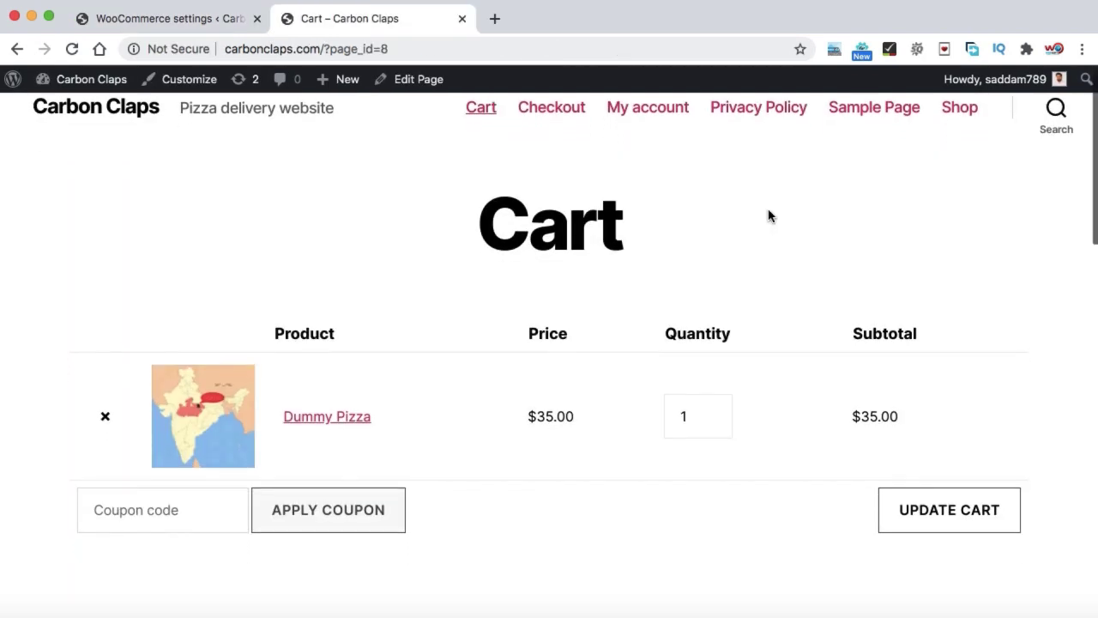
Review the cart totals and the US flat rate shipping line
{"action": "scroll", "coordinate": [769, 215], "scroll_direction": "down", "scroll_amount": 3}
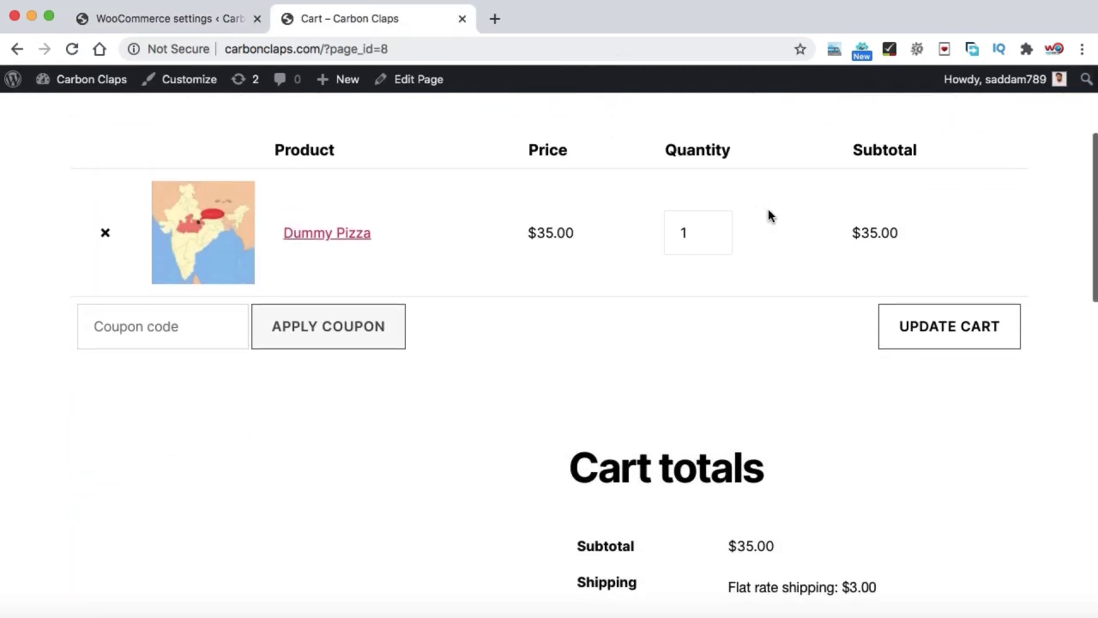
{"action": "scroll", "coordinate": [769, 216], "scroll_direction": "down", "scroll_amount": 1}
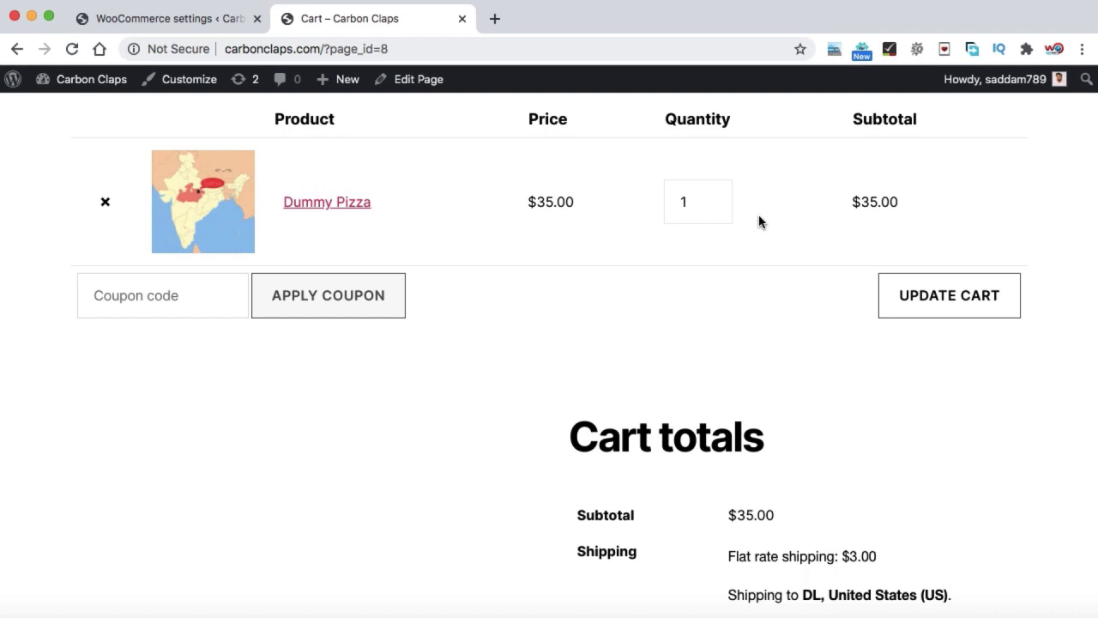
{"action": "scroll", "coordinate": [764, 336], "scroll_direction": "down", "scroll_amount": 3}
{"action": "scroll", "coordinate": [764, 336], "scroll_direction": "down", "scroll_amount": 4}
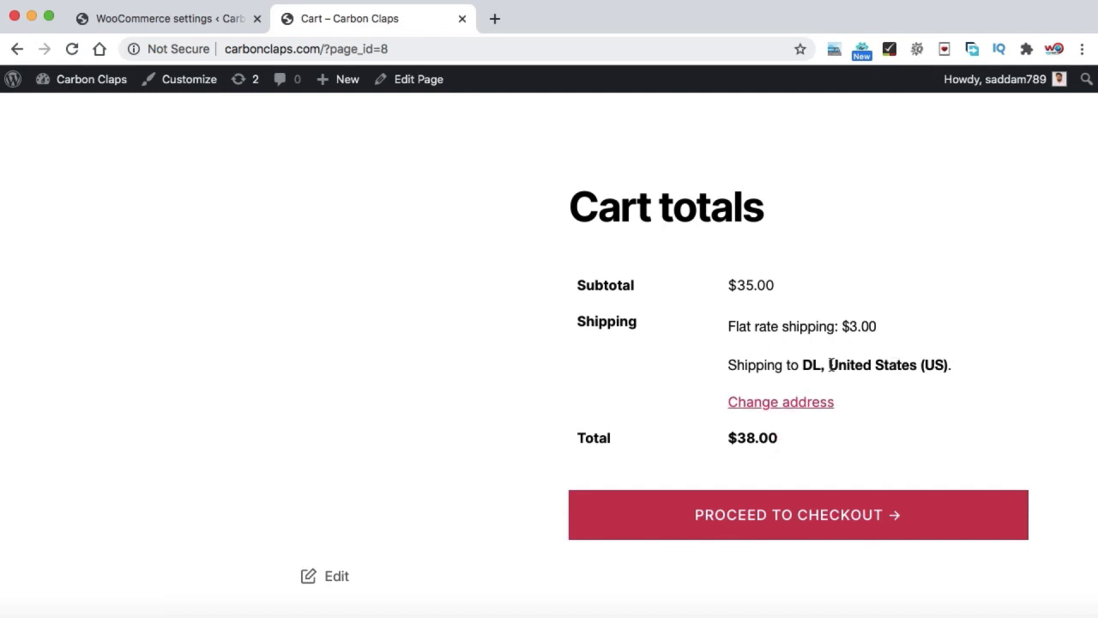
{"action": "left_click_drag", "start_coordinate": [729, 329], "coordinate": [869, 334]}
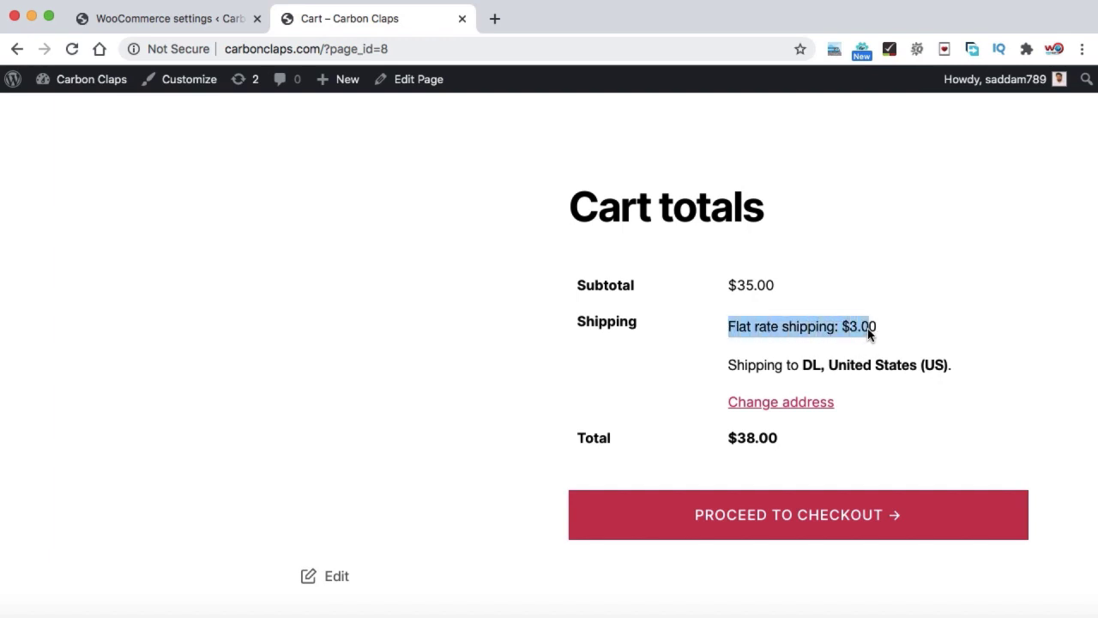
Recalculate cart shipping for India, giving Flat rate $100.00 and a $135.00 total
{"action": "left_click", "coordinate": [783, 408]}
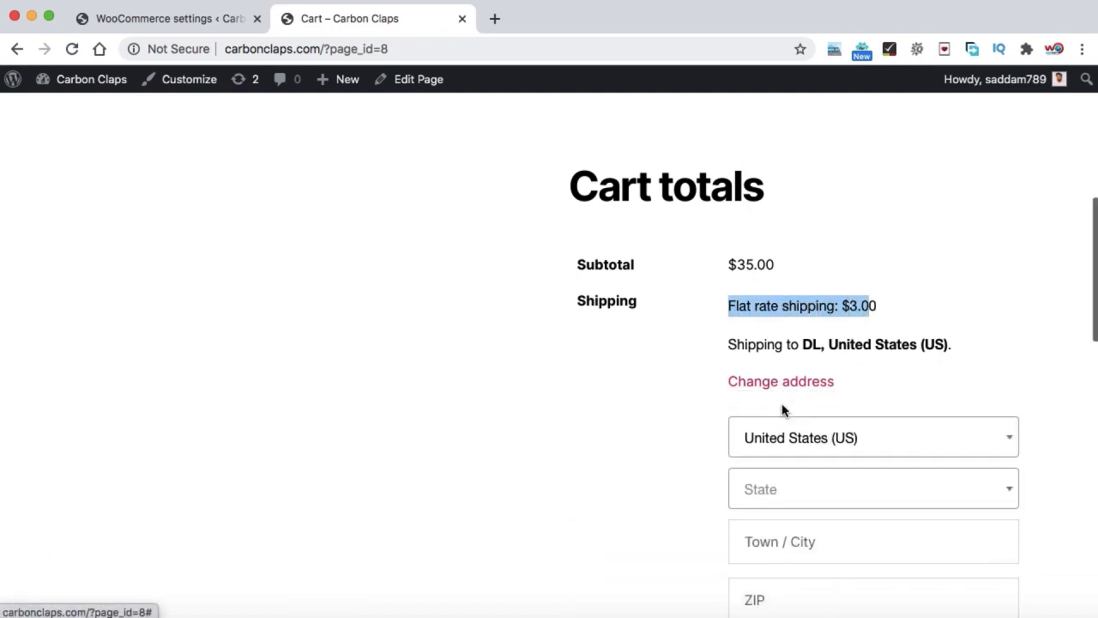
{"action": "scroll", "coordinate": [768, 409], "scroll_direction": "down", "scroll_amount": 1}
{"action": "left_click", "coordinate": [753, 407]}
{"action": "type", "text": "ind"}
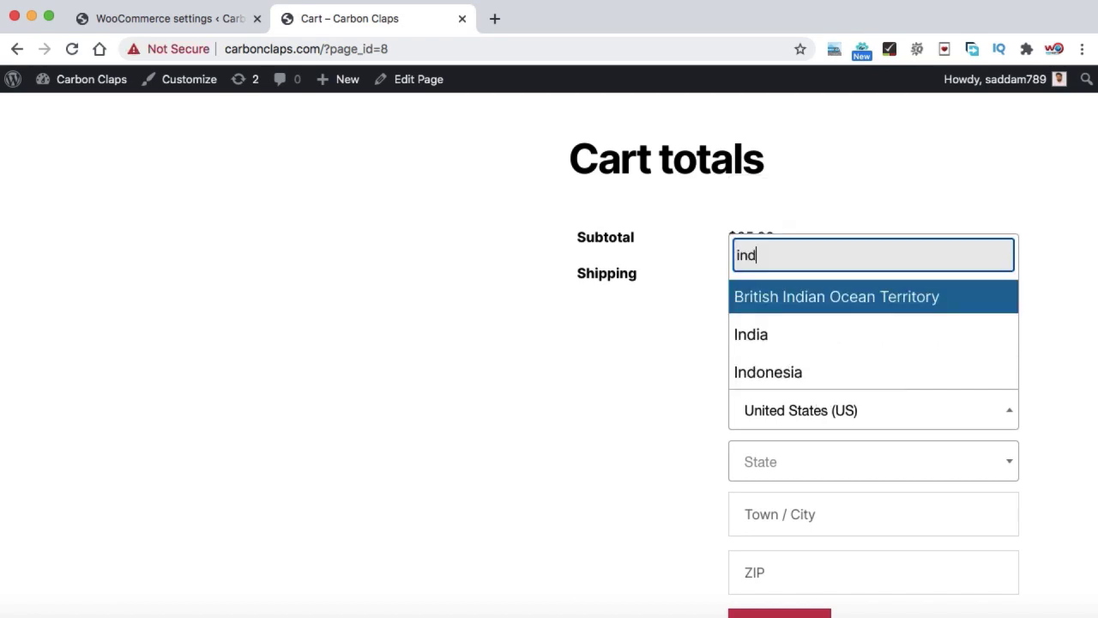
{"action": "type", "text": "i"}
{"action": "left_click", "coordinate": [778, 378]}
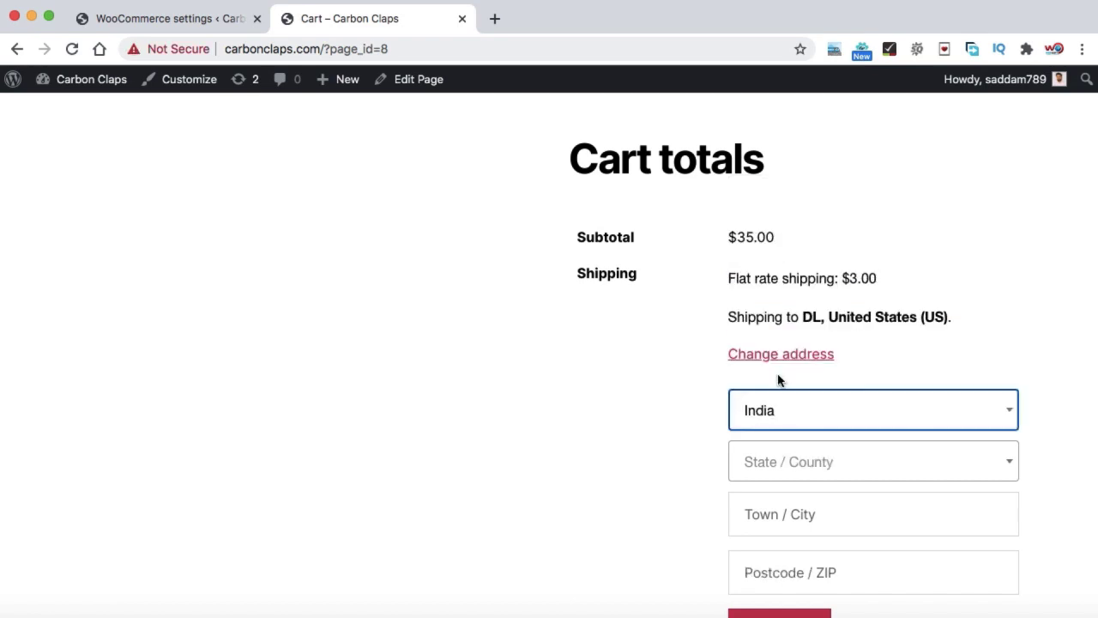
{"action": "scroll", "coordinate": [858, 455], "scroll_direction": "down", "scroll_amount": 1}
{"action": "left_click", "coordinate": [779, 598]}
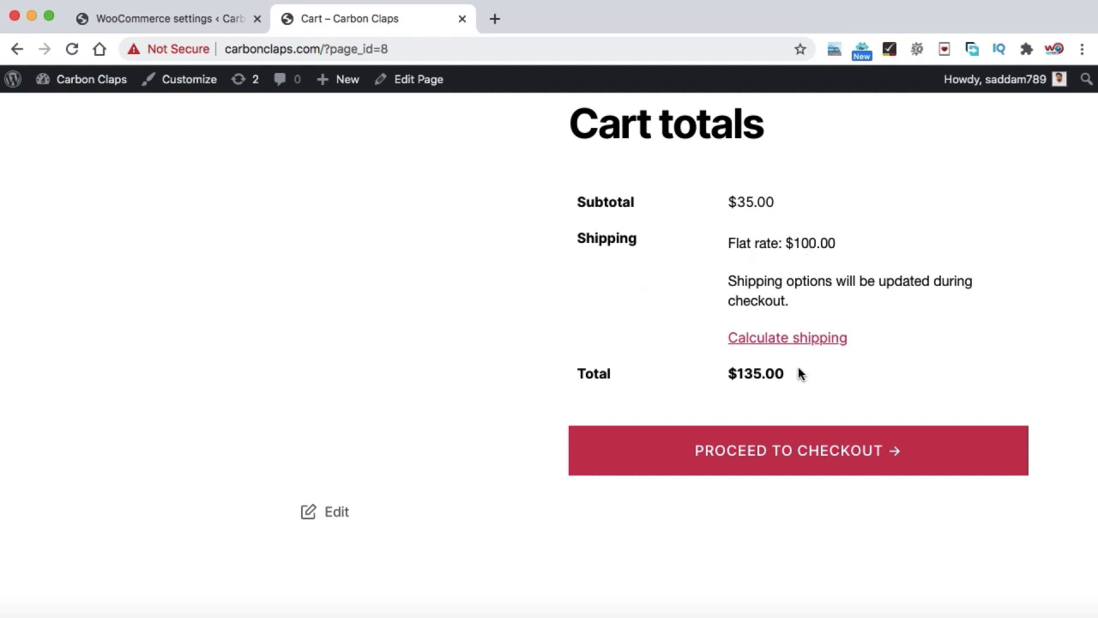
{"action": "left_click", "coordinate": [175, 18]}
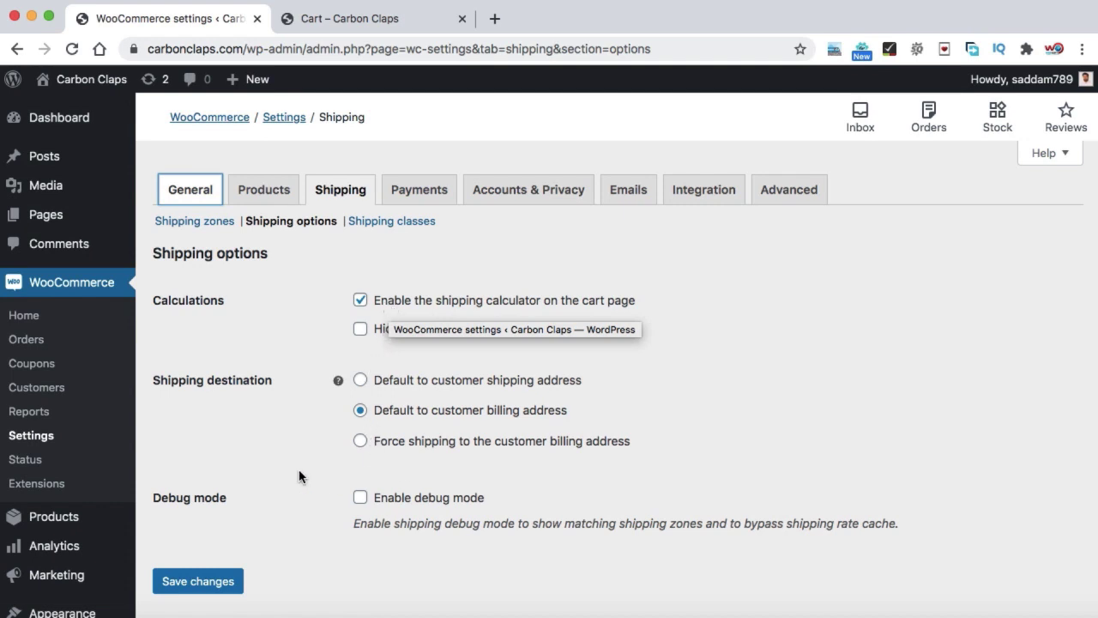
Save the shipping options with the cart calculator enabled and go back to Shipping zones
{"action": "left_click", "coordinate": [218, 587]}
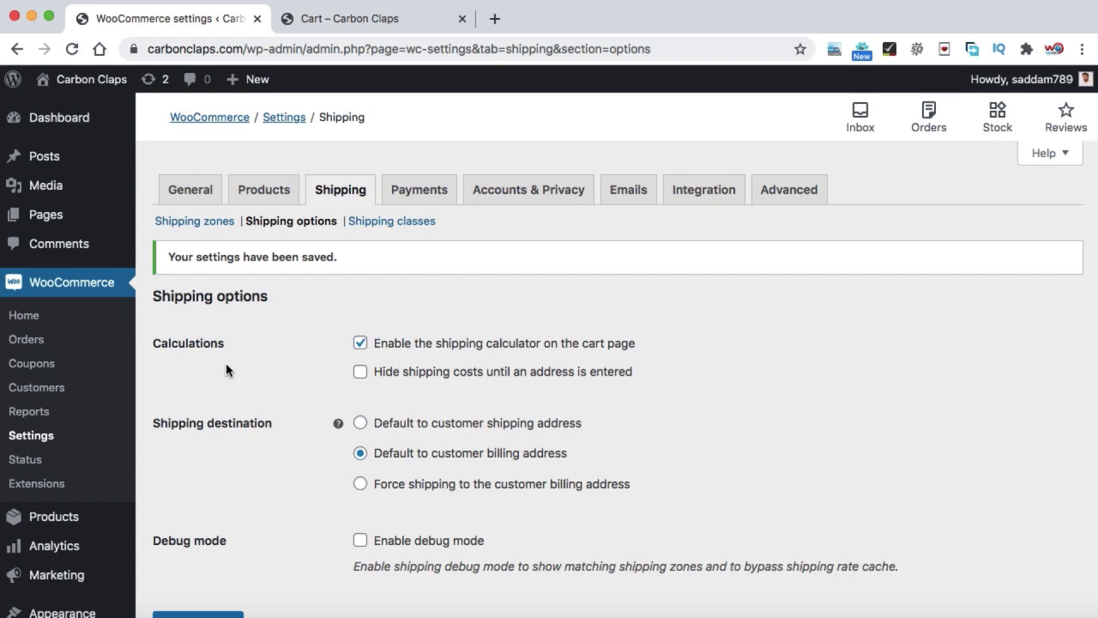
{"action": "left_click", "coordinate": [184, 229]}
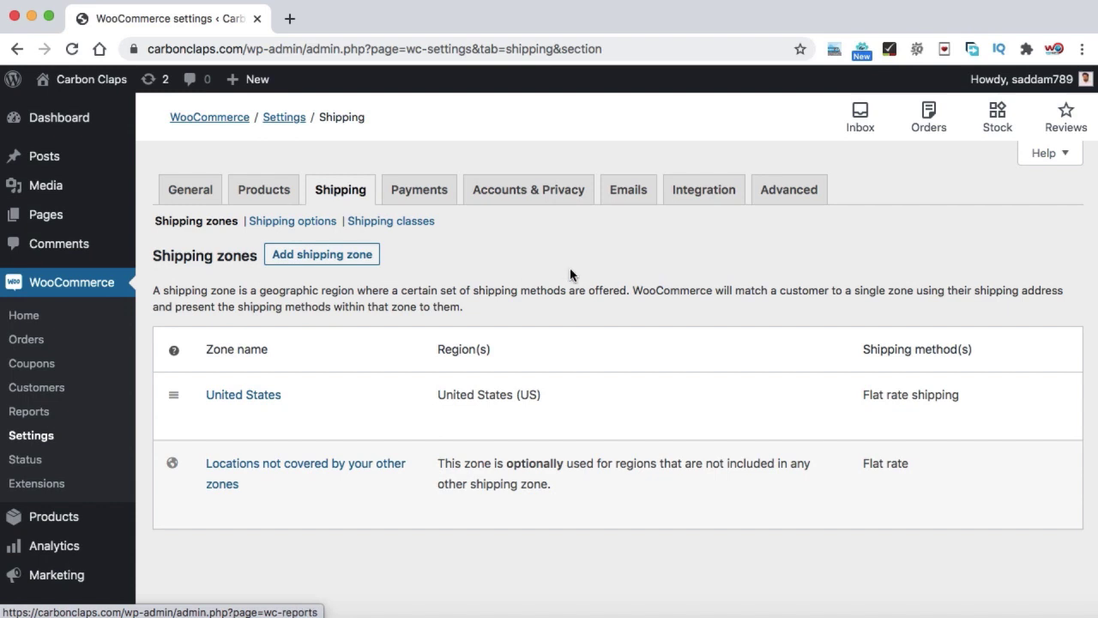
Under Accounts & Privacy, tick 'Allow customers to log into an existing account during checkout'
{"action": "left_click", "coordinate": [532, 193]}
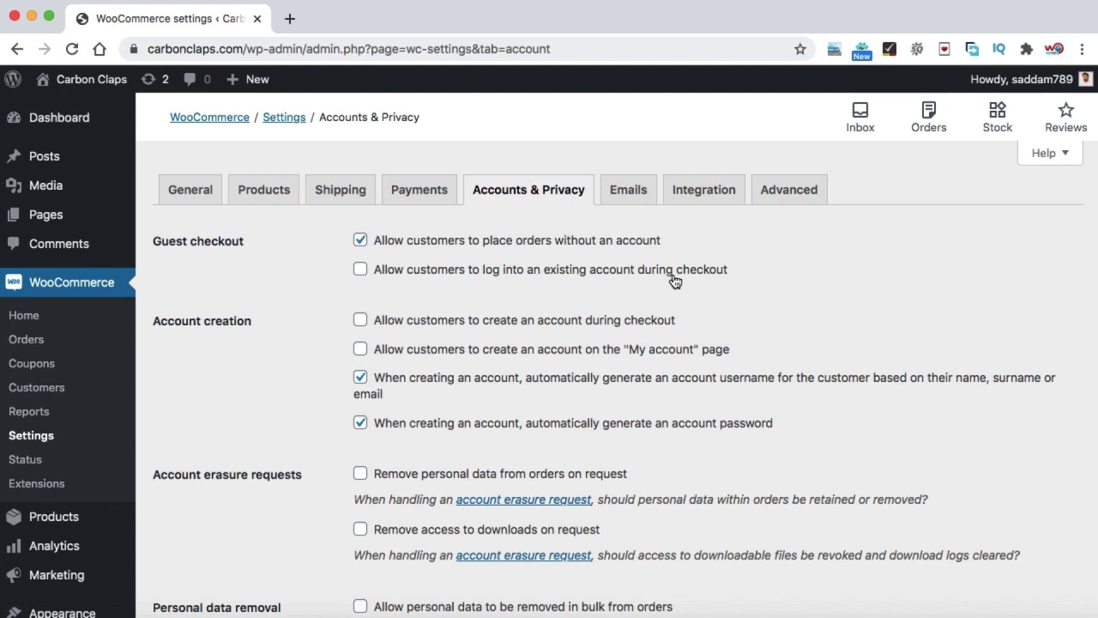
{"action": "left_click", "coordinate": [361, 273]}
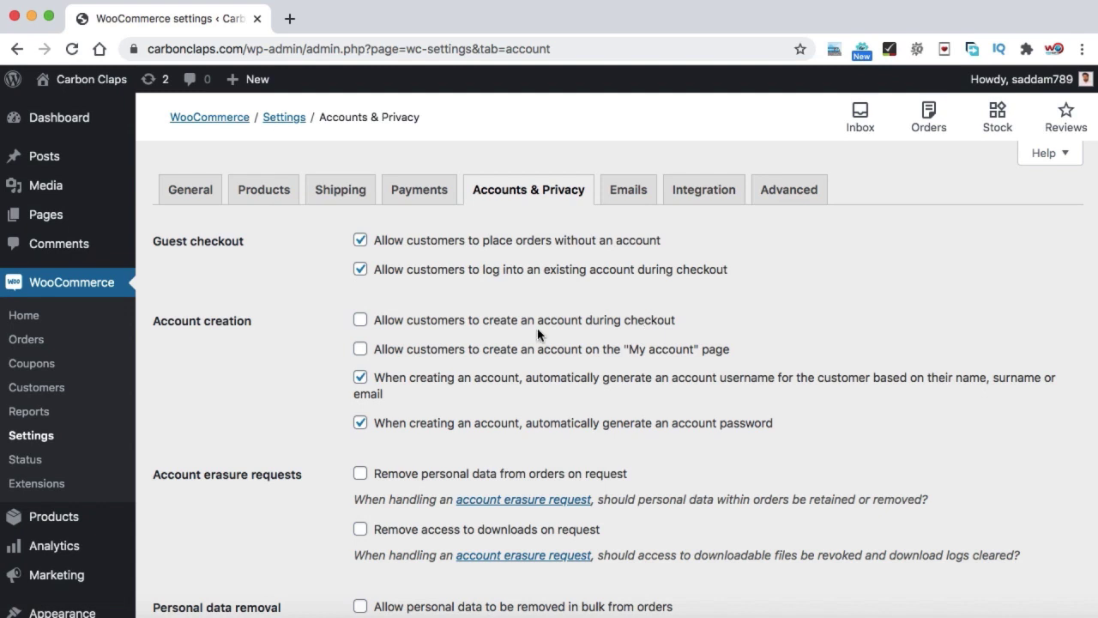
Allow account creation at checkout and on the My account page, and save the settings
{"action": "left_click", "coordinate": [360, 321]}
{"action": "left_click", "coordinate": [360, 351]}
{"action": "scroll", "coordinate": [330, 346], "scroll_direction": "down", "scroll_amount": 10}
{"action": "scroll", "coordinate": [334, 351], "scroll_direction": "down", "scroll_amount": 4}
{"action": "left_click", "coordinate": [207, 537]}
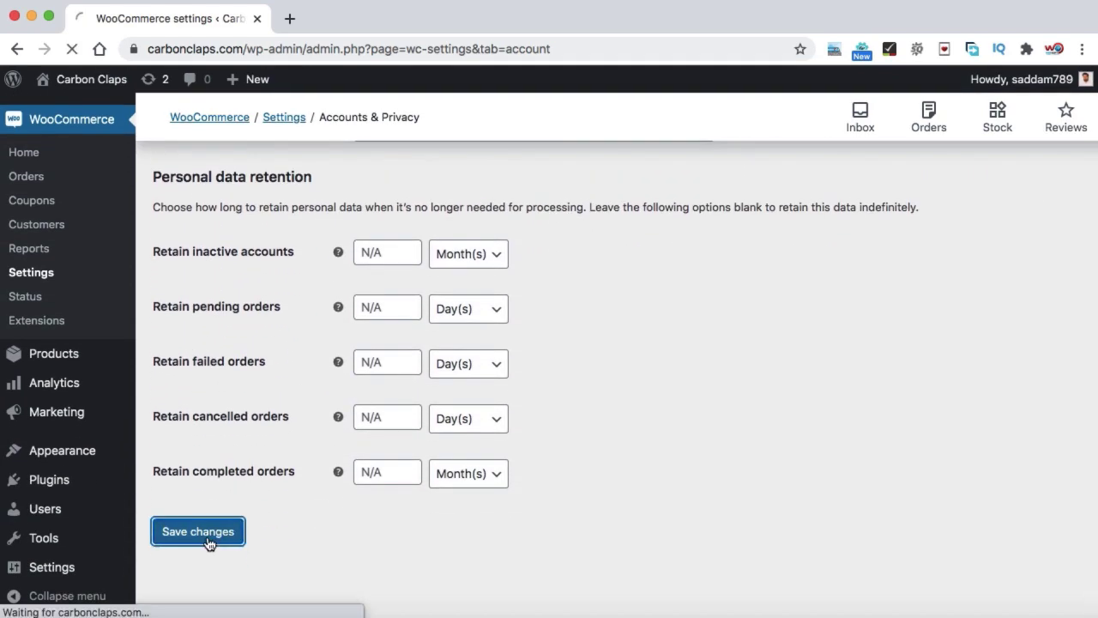
Confirm Privacy Policy is the selected privacy page, then move to the Emails settings
{"action": "scroll", "coordinate": [312, 394], "scroll_direction": "up", "scroll_amount": 5}
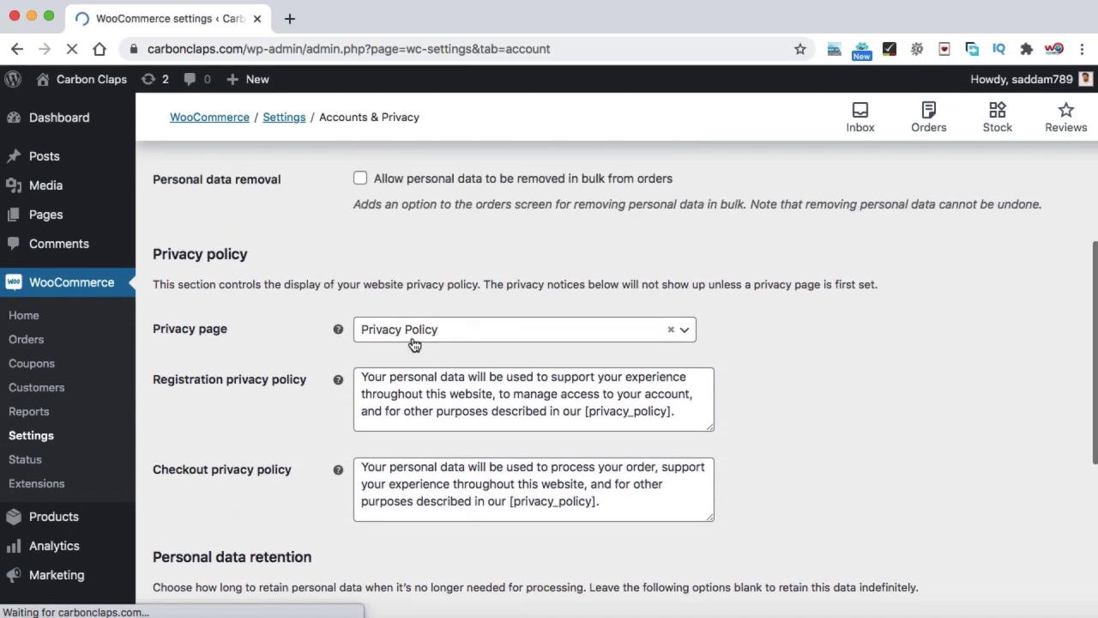
{"action": "scroll", "coordinate": [420, 340], "scroll_direction": "down", "scroll_amount": 10}
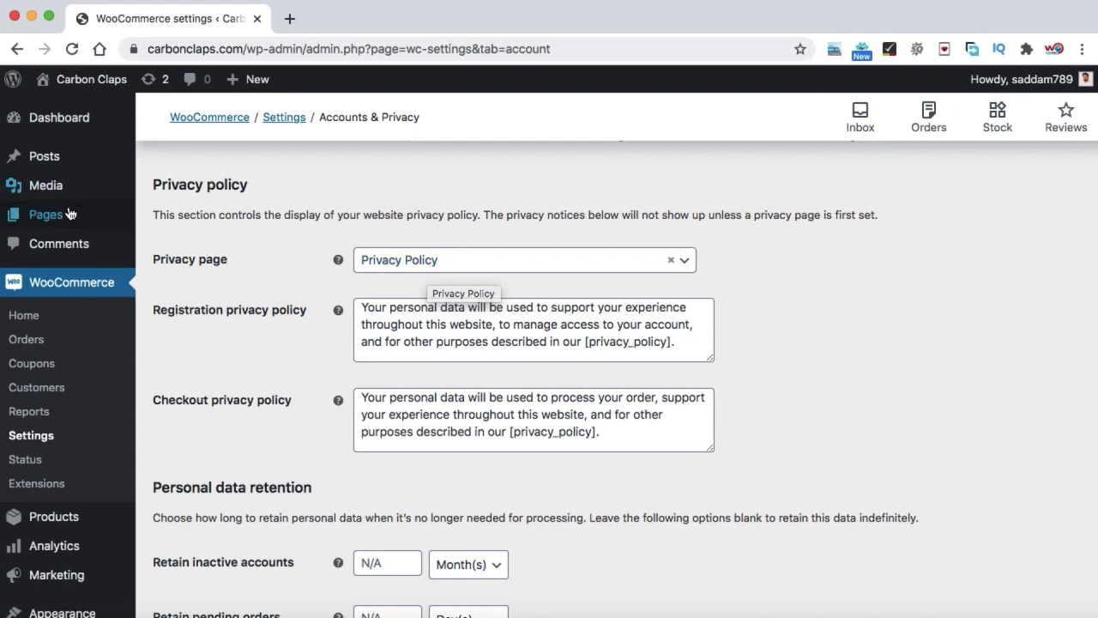
{"action": "left_click", "coordinate": [412, 267]}
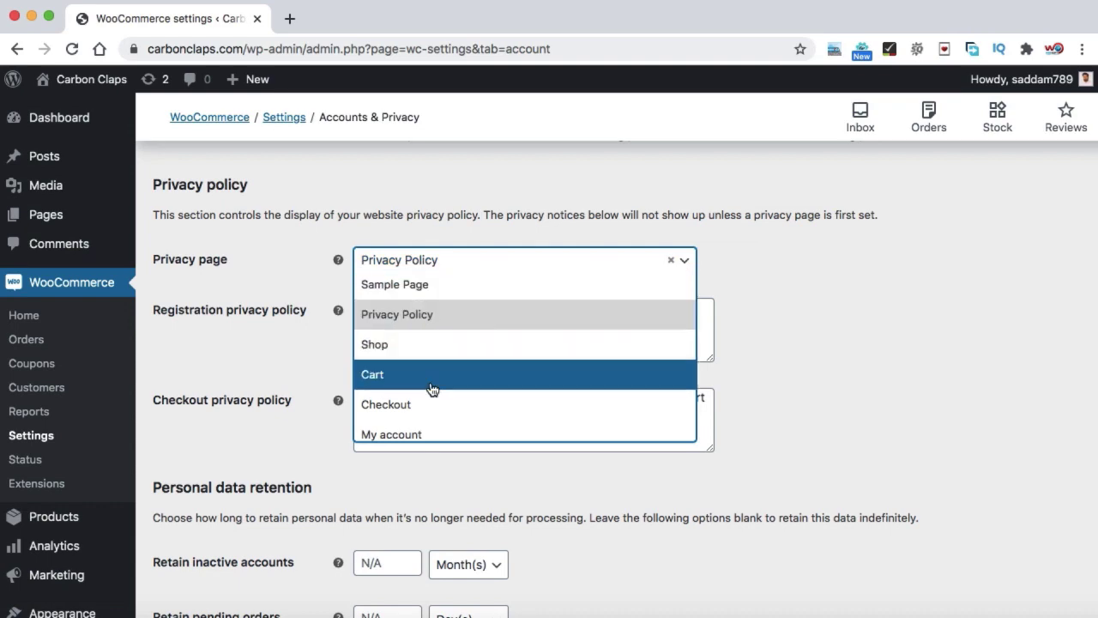
{"action": "scroll", "coordinate": [317, 347], "scroll_direction": "up", "scroll_amount": 10}
{"action": "scroll", "coordinate": [303, 344], "scroll_direction": "up", "scroll_amount": 2}
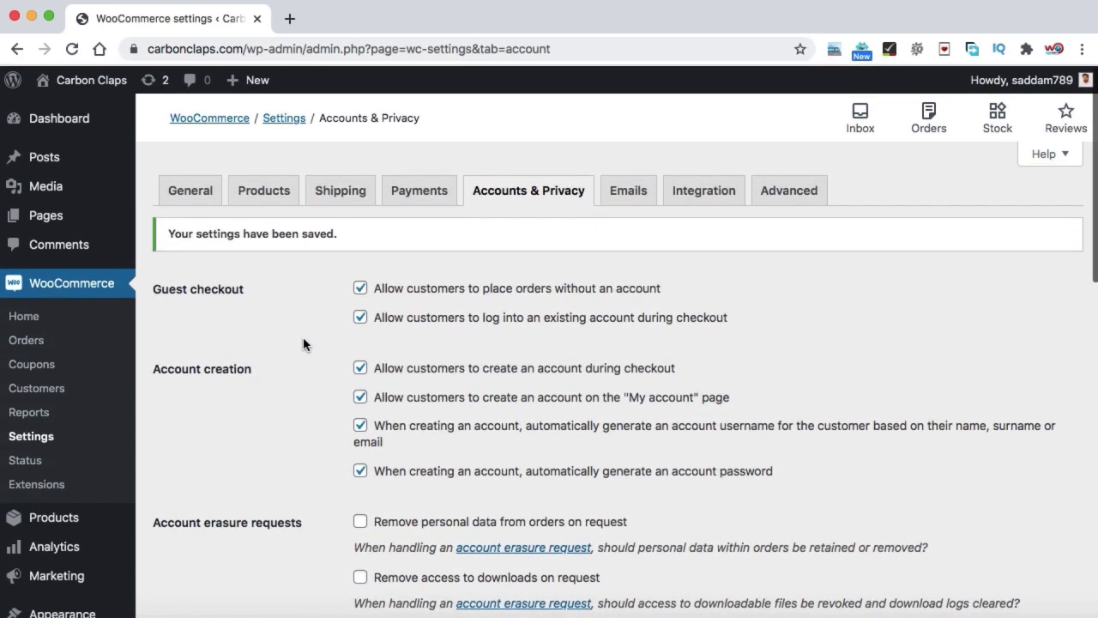
{"action": "left_click", "coordinate": [626, 189]}
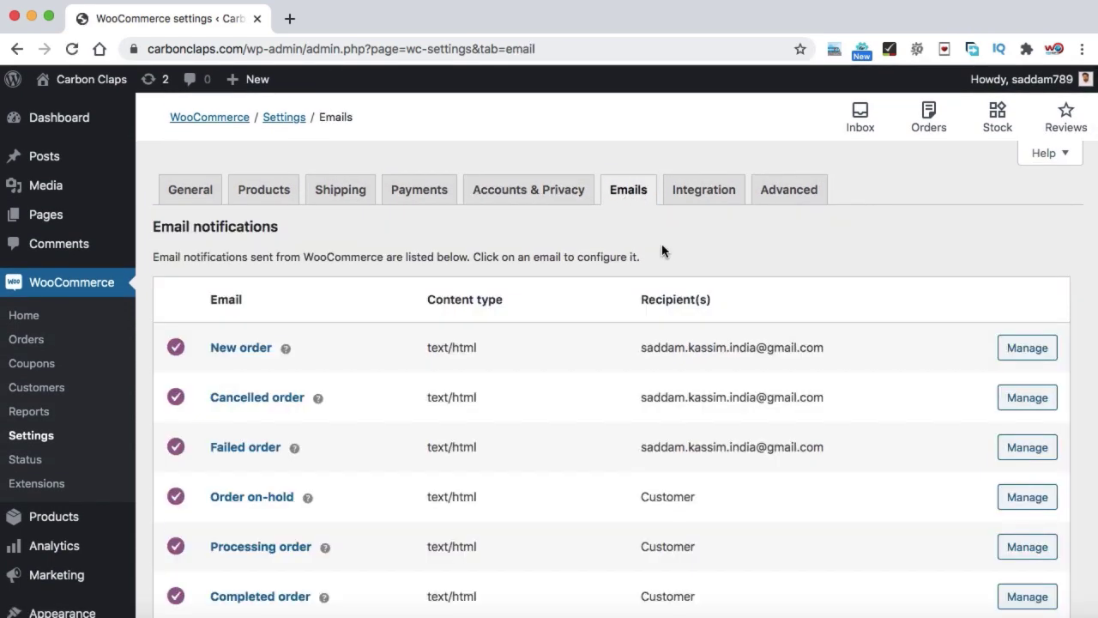
{"action": "scroll", "coordinate": [661, 246], "scroll_direction": "down", "scroll_amount": 3}
{"action": "scroll", "coordinate": [665, 253], "scroll_direction": "down", "scroll_amount": 1}
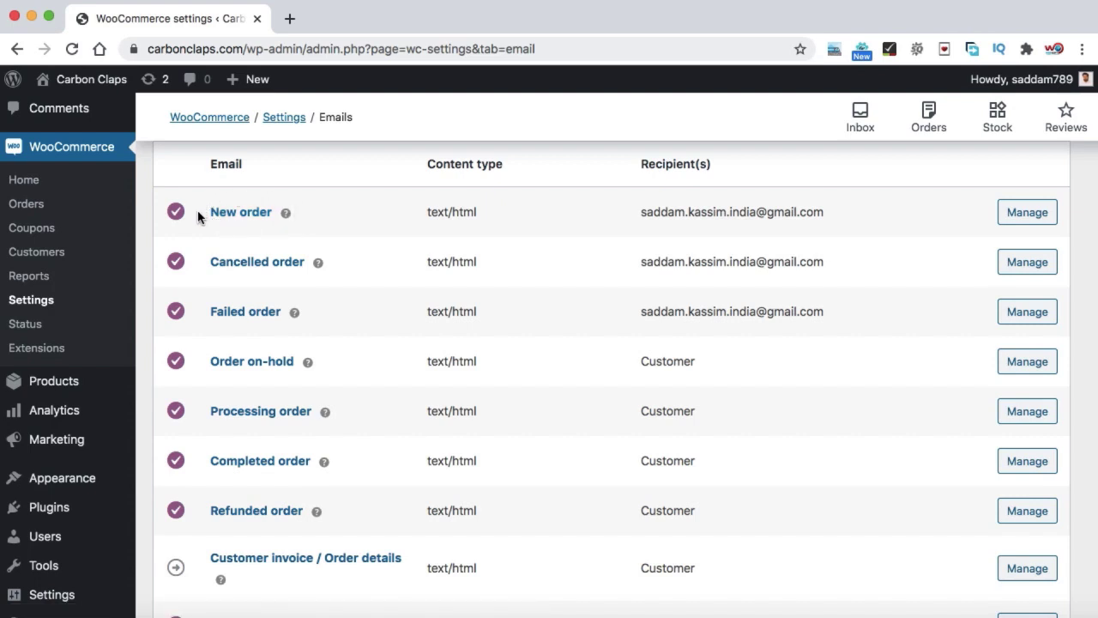
{"action": "left_click_drag", "start_coordinate": [641, 215], "coordinate": [816, 214]}
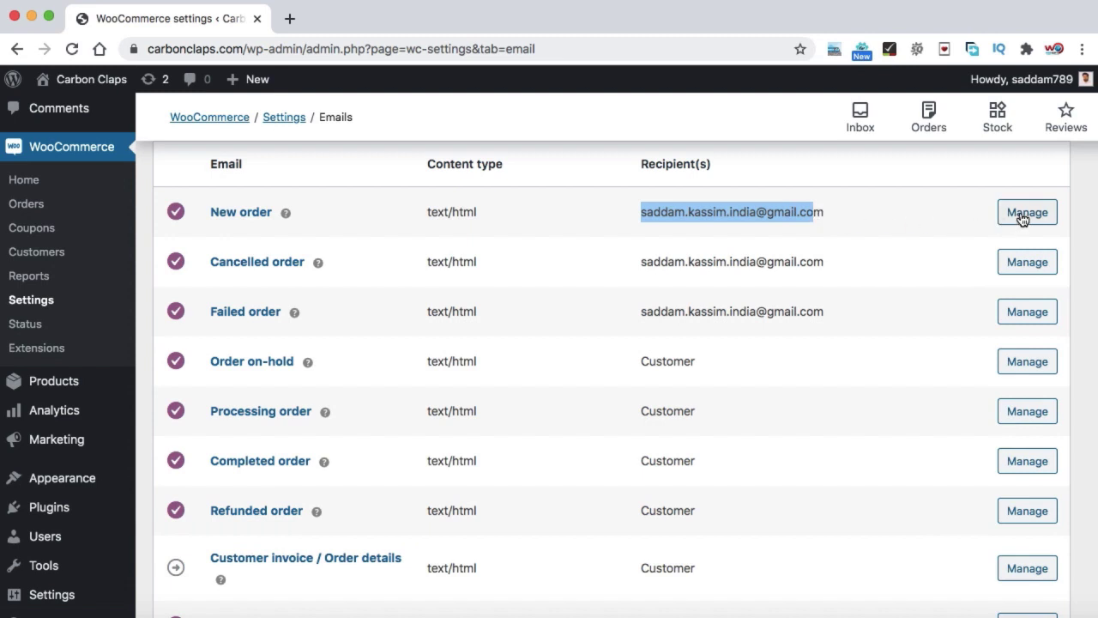
{"action": "left_click", "coordinate": [777, 218]}
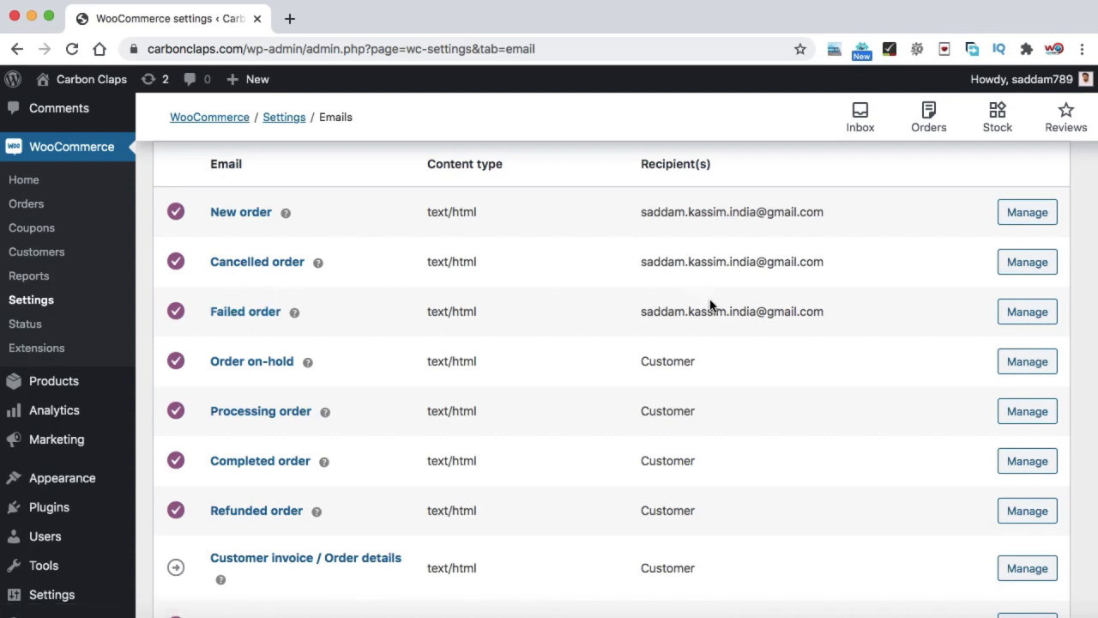
{"action": "scroll", "coordinate": [710, 305], "scroll_direction": "down", "scroll_amount": 10}
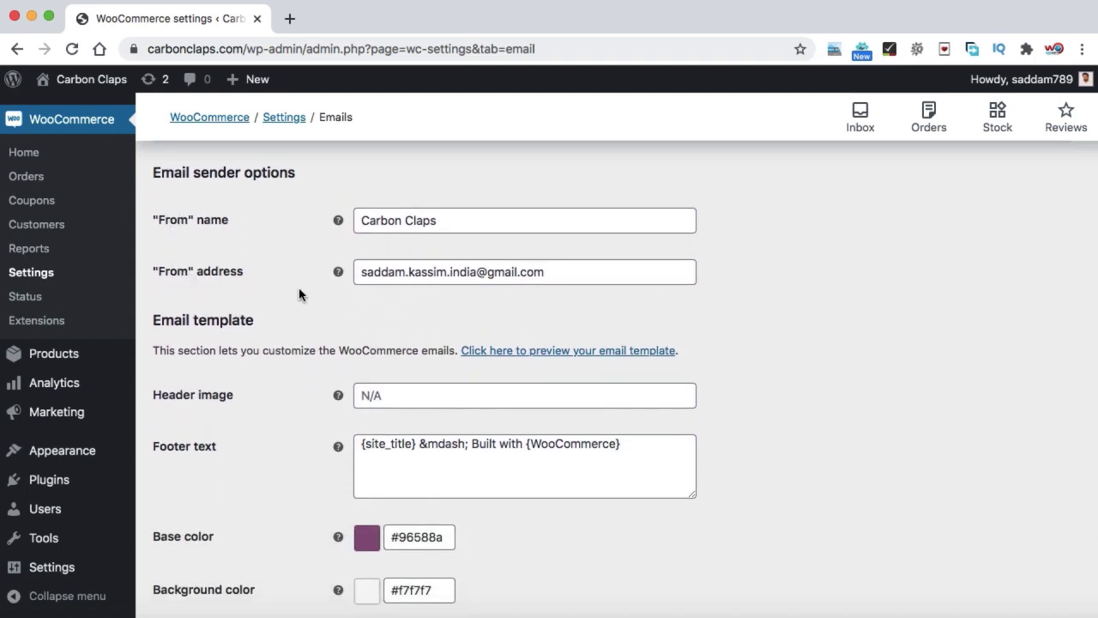
Review the From name, From address and Header image fields without changing them
{"action": "left_click_drag", "start_coordinate": [437, 220], "coordinate": [349, 223]}
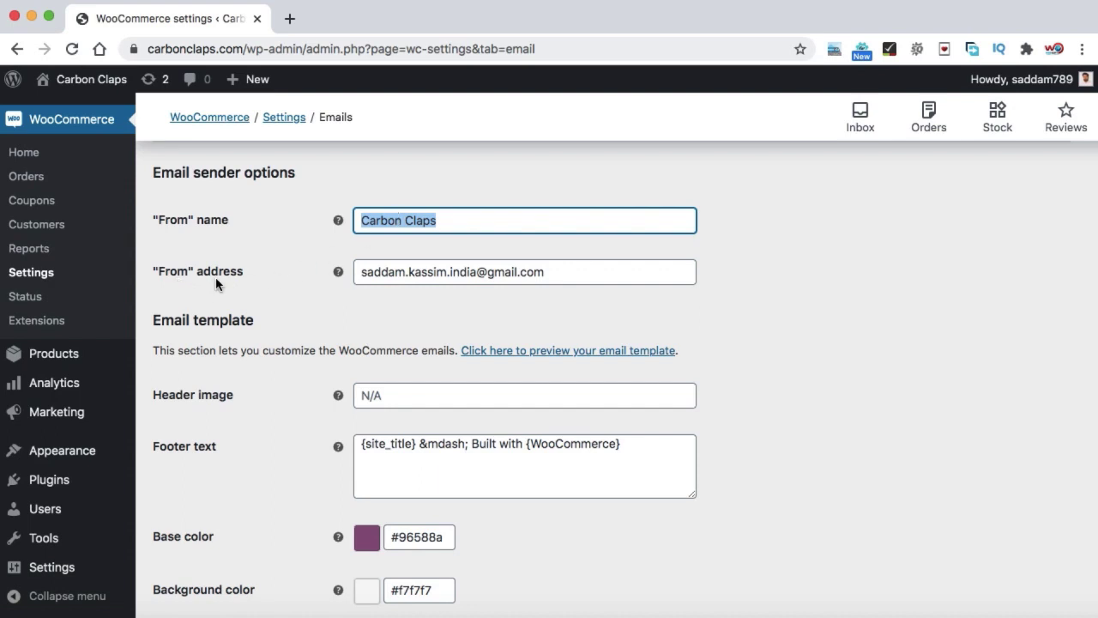
{"action": "left_click_drag", "start_coordinate": [547, 272], "coordinate": [359, 272]}
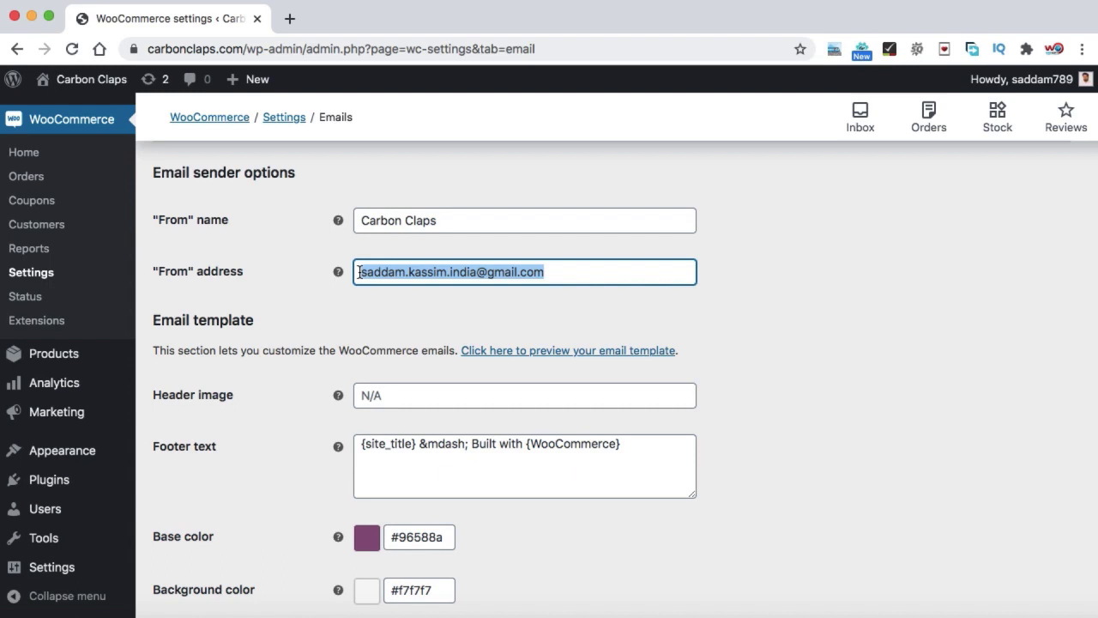
{"action": "scroll", "coordinate": [311, 414], "scroll_direction": "down", "scroll_amount": 3}
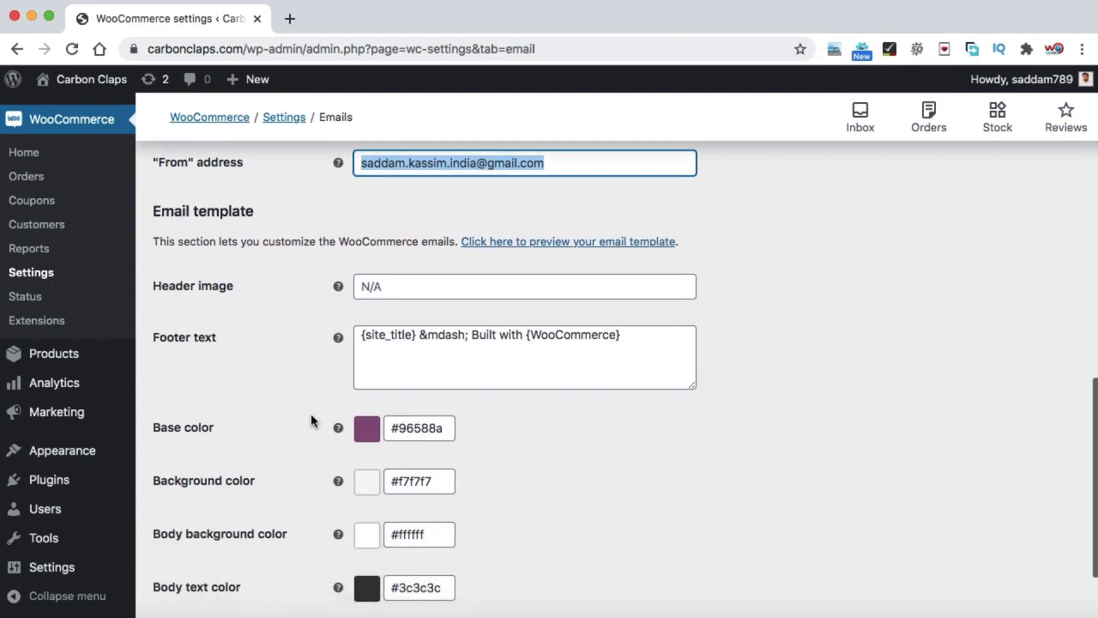
{"action": "left_click", "coordinate": [388, 285]}
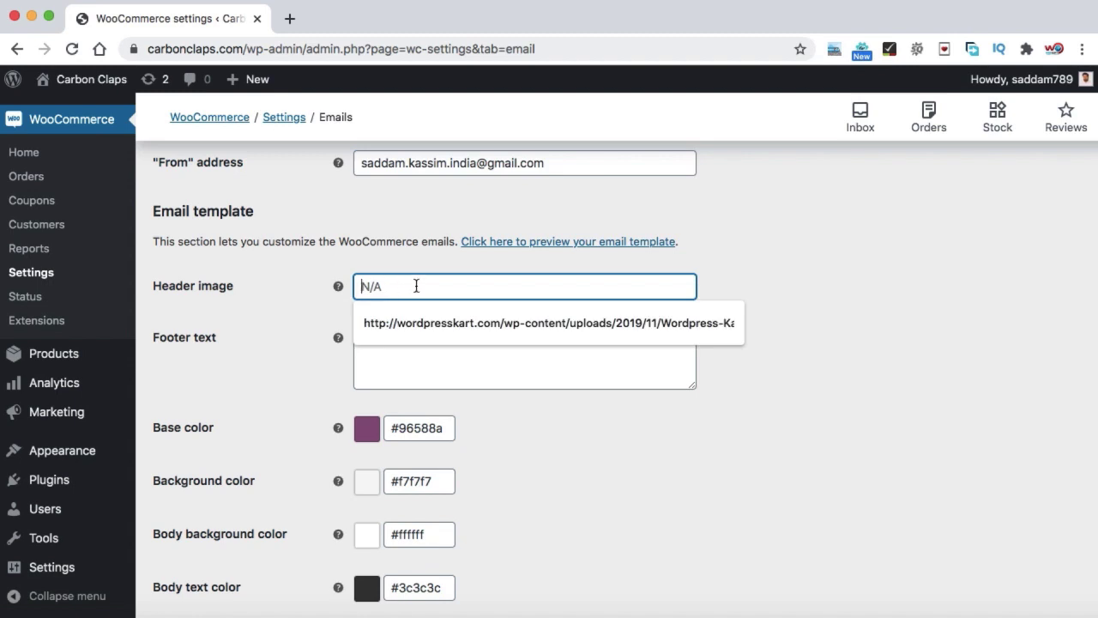
{"action": "left_click", "coordinate": [295, 264]}
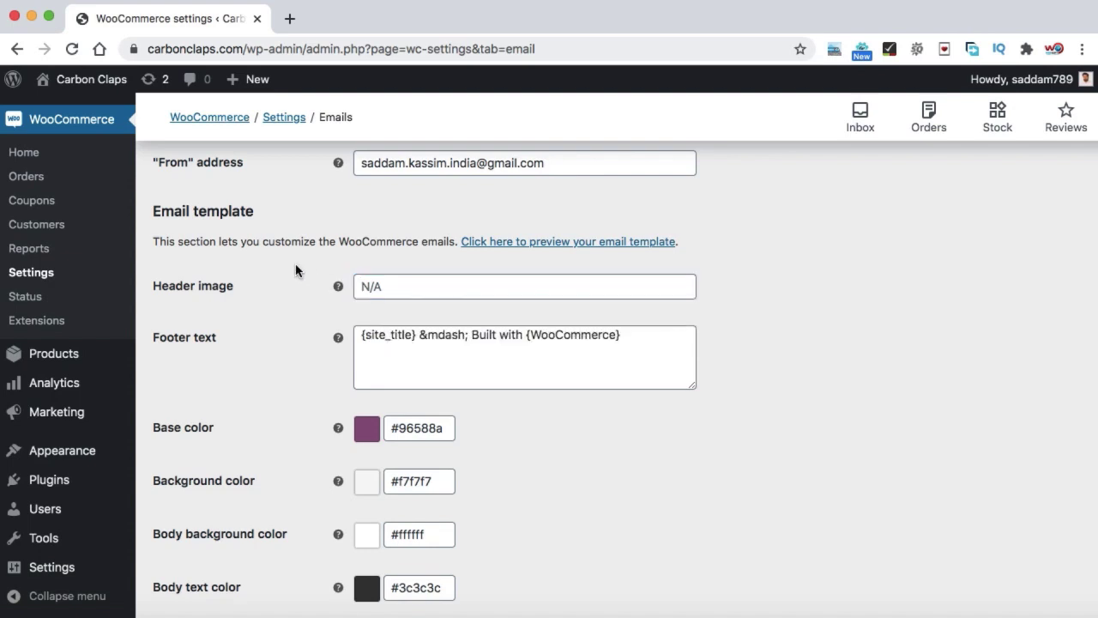
{"action": "scroll", "coordinate": [296, 266], "scroll_direction": "down", "scroll_amount": 1}
Cut the footer text down to {site_title} and save the email settings
{"action": "left_click_drag", "start_coordinate": [419, 300], "coordinate": [634, 302]}
{"action": "key", "text": "BackSpace"}
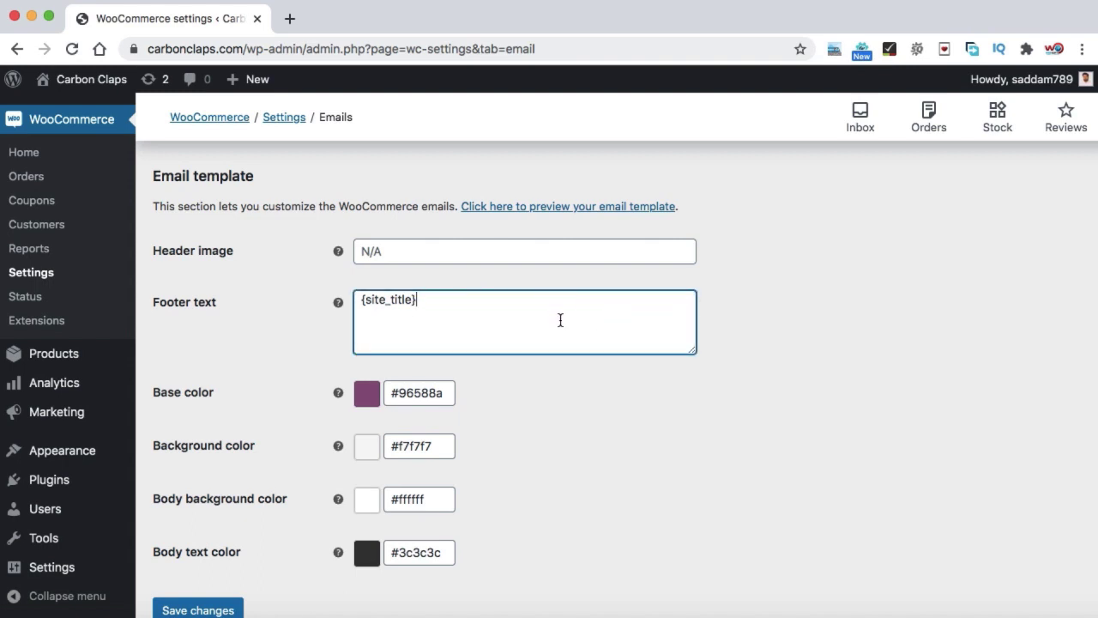
{"action": "scroll", "coordinate": [426, 304], "scroll_direction": "up", "scroll_amount": 2}
{"action": "scroll", "coordinate": [425, 303], "scroll_direction": "up", "scroll_amount": 1}
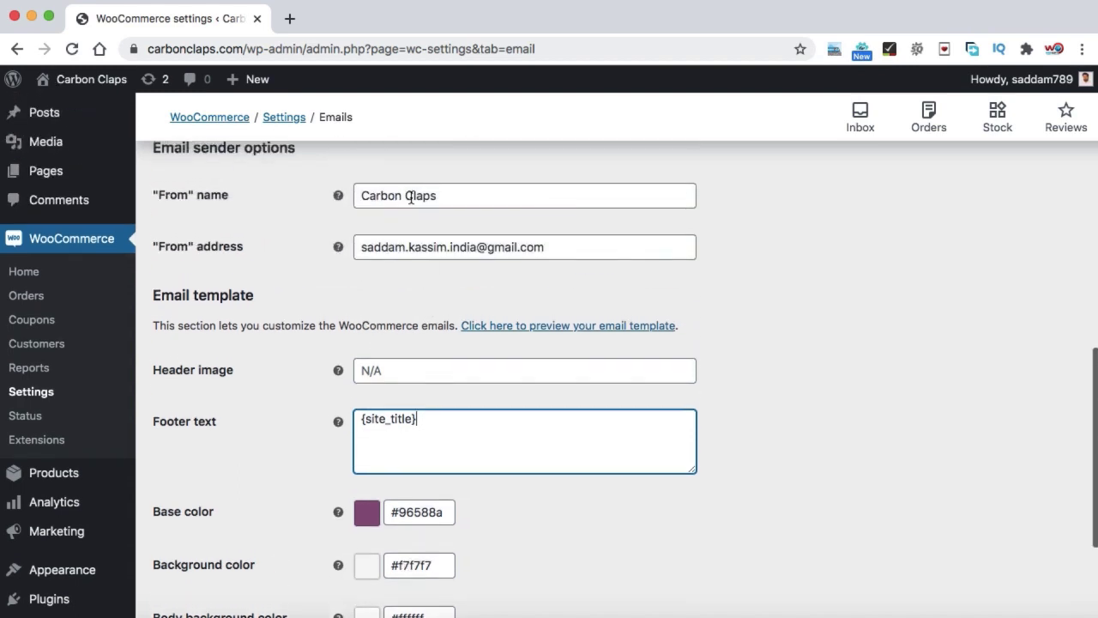
{"action": "scroll", "coordinate": [427, 420], "scroll_direction": "down", "scroll_amount": 1}
{"action": "scroll", "coordinate": [427, 421], "scroll_direction": "down", "scroll_amount": 3}
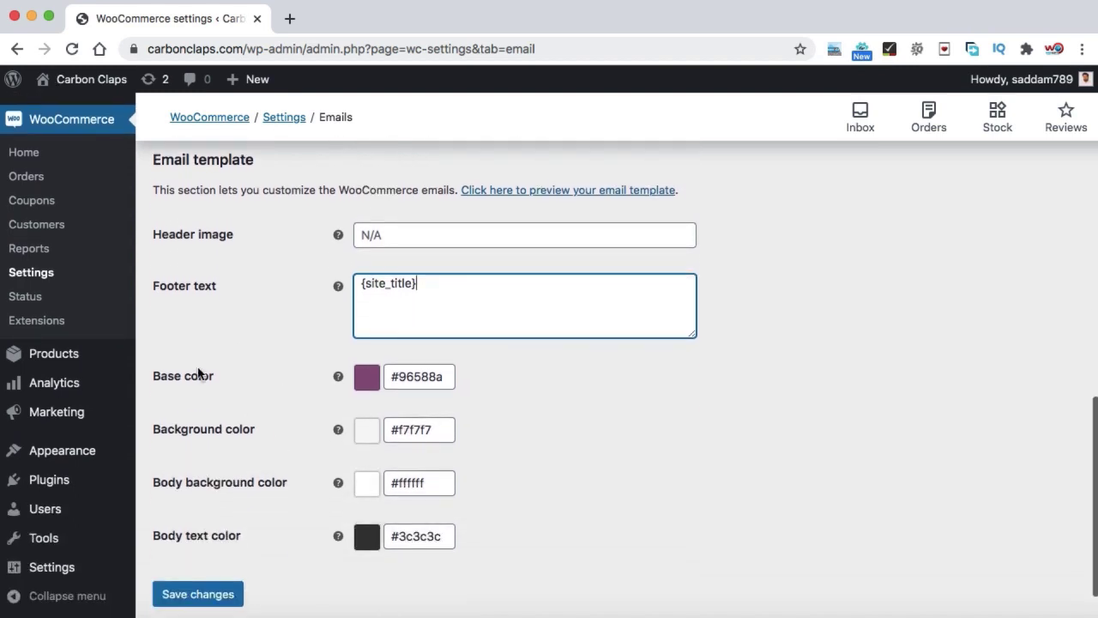
{"action": "left_click", "coordinate": [404, 382]}
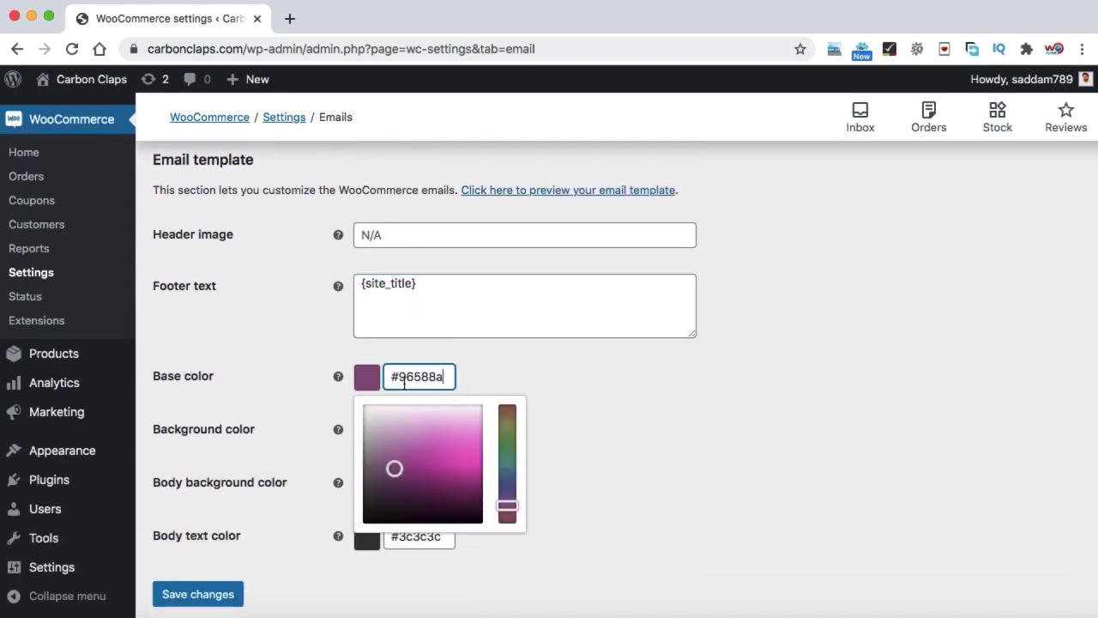
{"action": "left_click", "coordinate": [486, 375]}
{"action": "scroll", "coordinate": [563, 400], "scroll_direction": "down", "scroll_amount": 2}
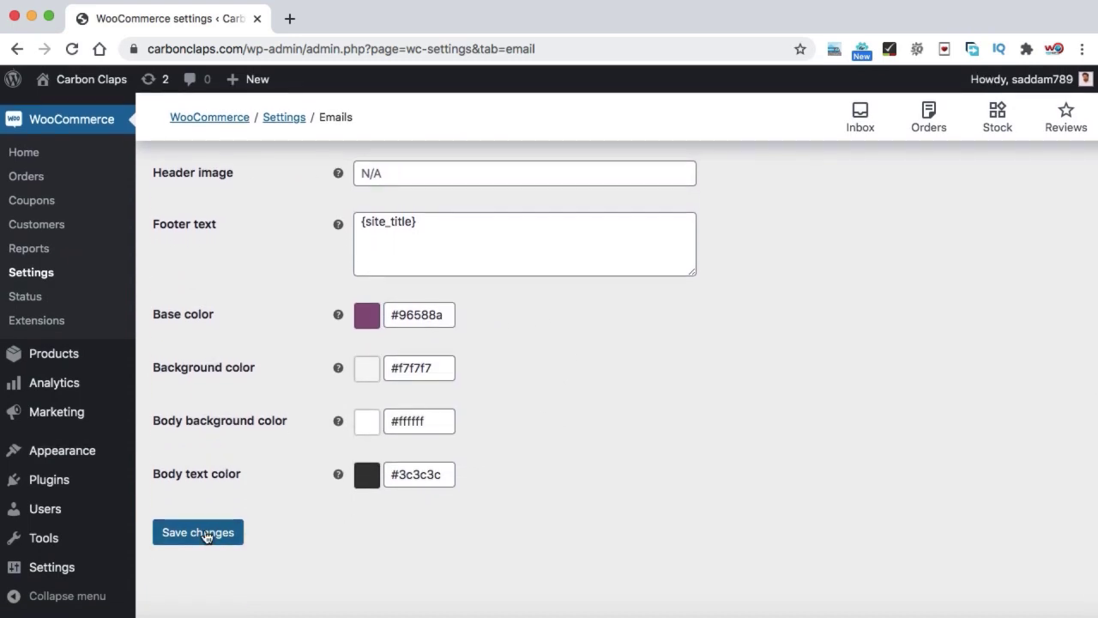
{"action": "left_click", "coordinate": [199, 532]}
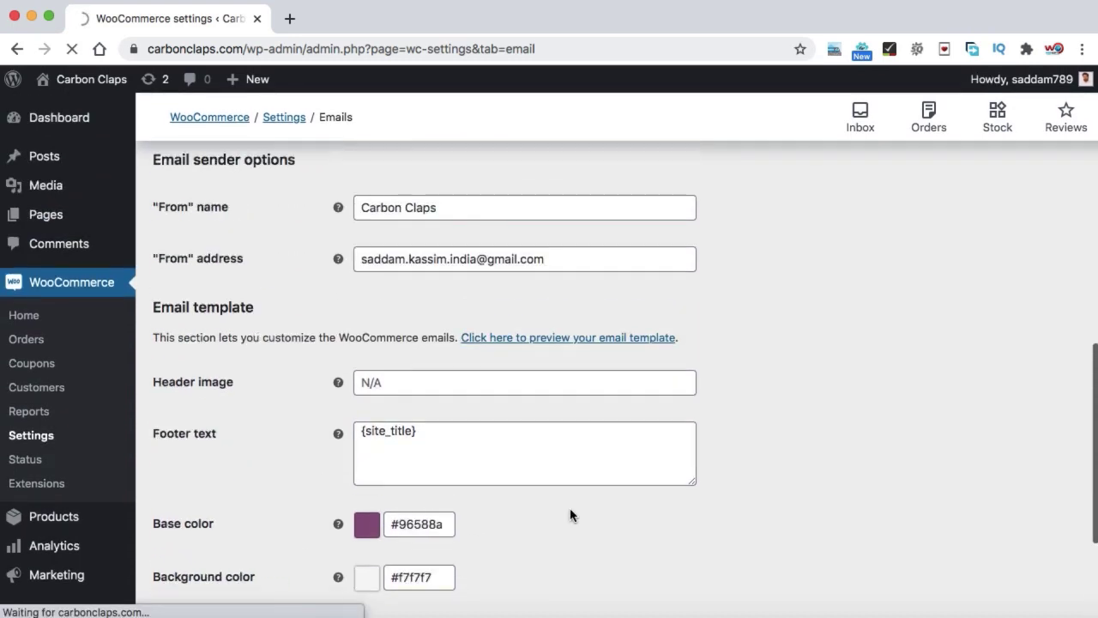
{"action": "scroll", "coordinate": [570, 513], "scroll_direction": "up", "scroll_amount": 3}
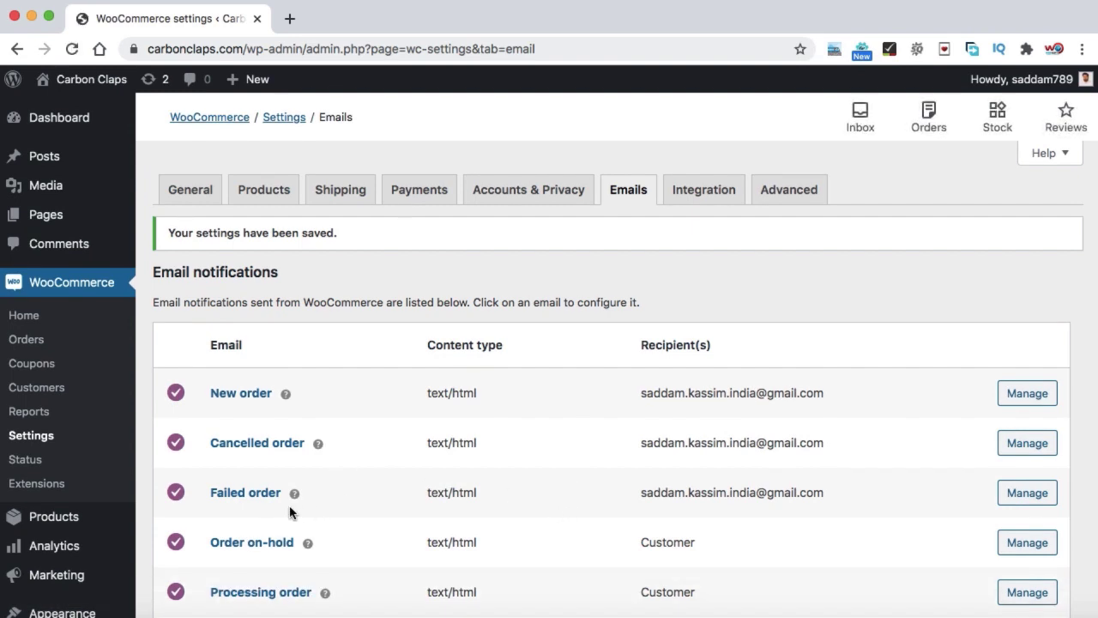
{"action": "scroll", "coordinate": [386, 513], "scroll_direction": "down", "scroll_amount": 2}
Review the Fabpictura GST tax settings and choose prices entered inclusive of tax
{"action": "scroll", "coordinate": [386, 513], "scroll_direction": "down", "scroll_amount": 2}
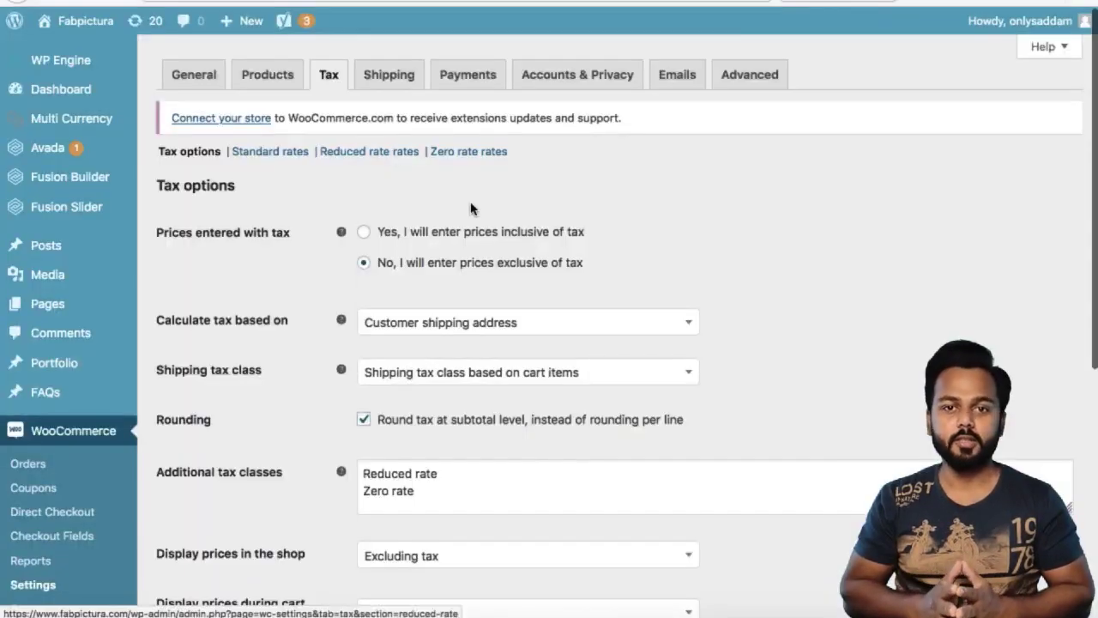
{"action": "scroll", "coordinate": [471, 209], "scroll_direction": "down", "scroll_amount": 4}
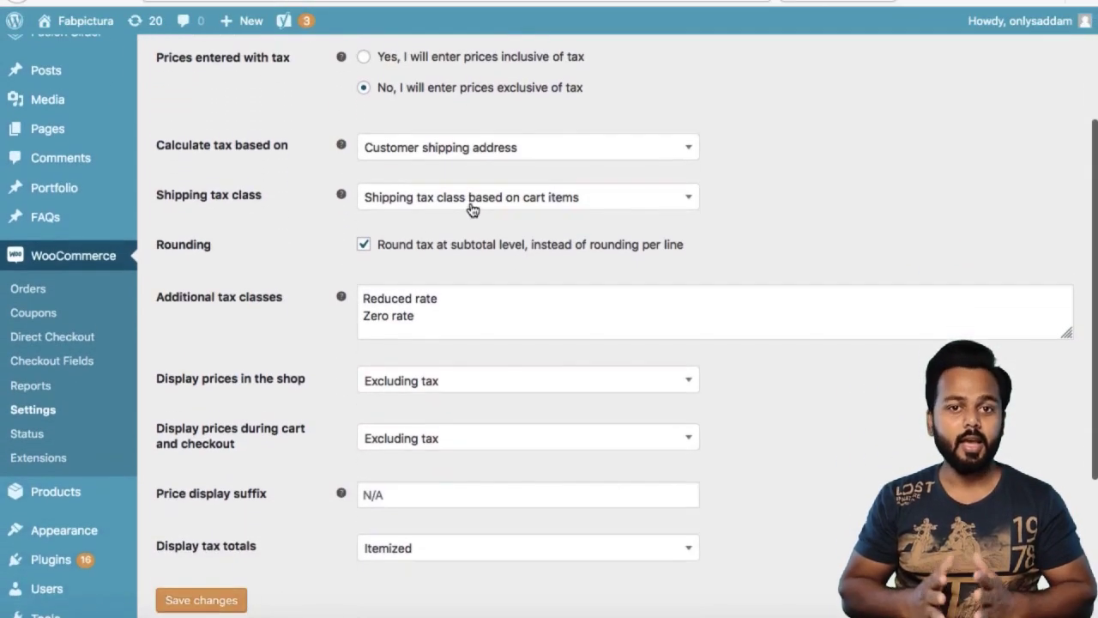
{"action": "scroll", "coordinate": [471, 209], "scroll_direction": "up", "scroll_amount": 4}
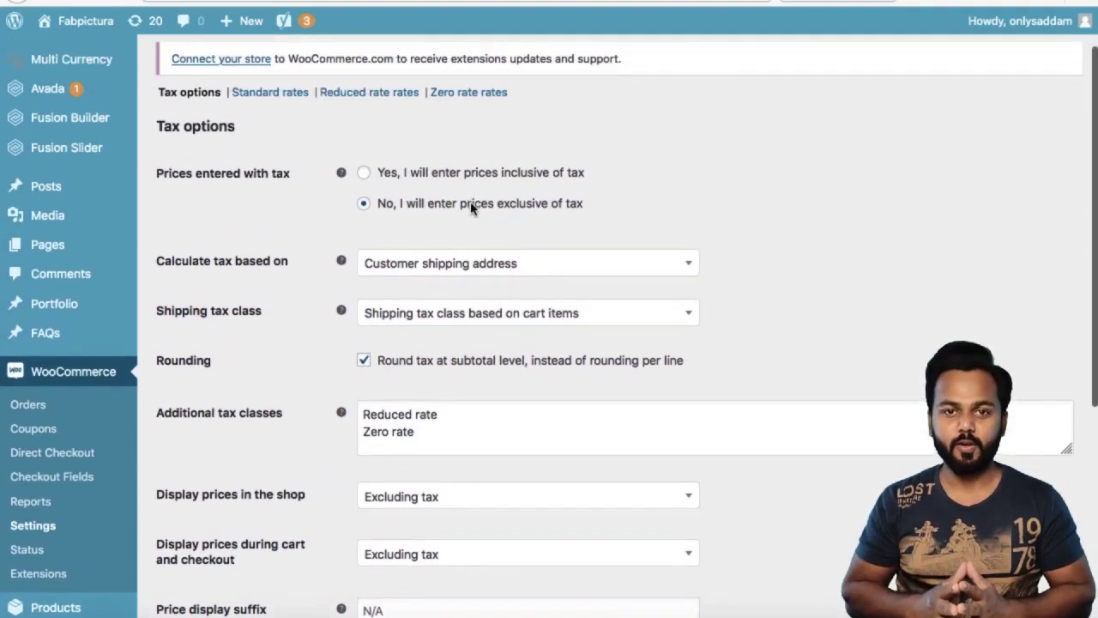
{"action": "scroll", "coordinate": [471, 210], "scroll_direction": "up", "scroll_amount": 1}
{"action": "left_click", "coordinate": [364, 198]}
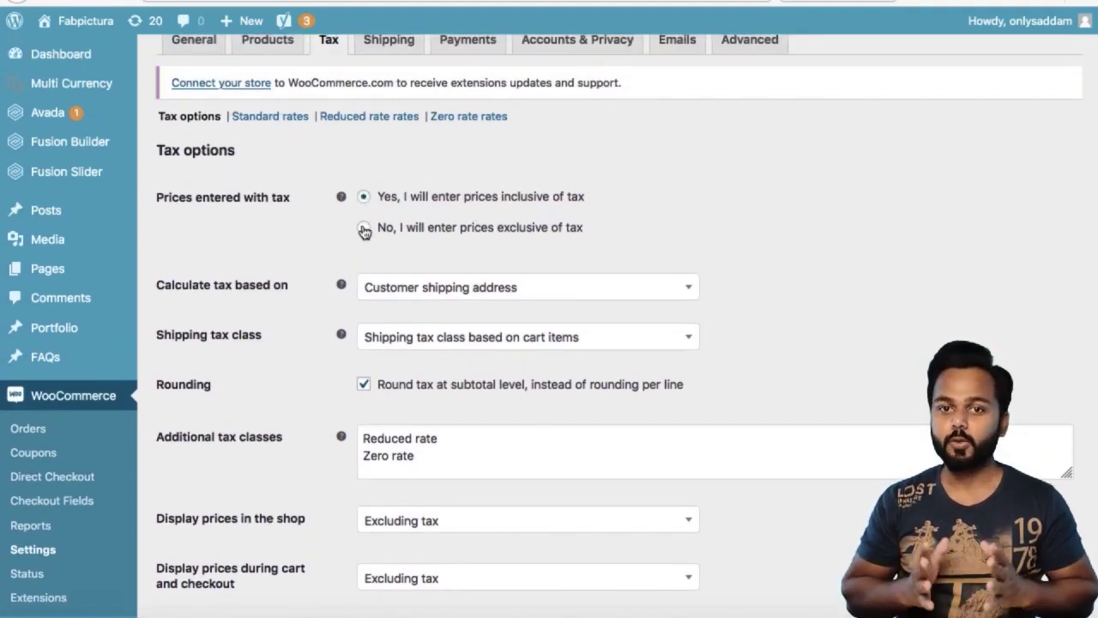
Look through the Standard tax rates table, then switch to My WordPress Website's Dashboard
{"action": "left_click", "coordinate": [273, 116]}
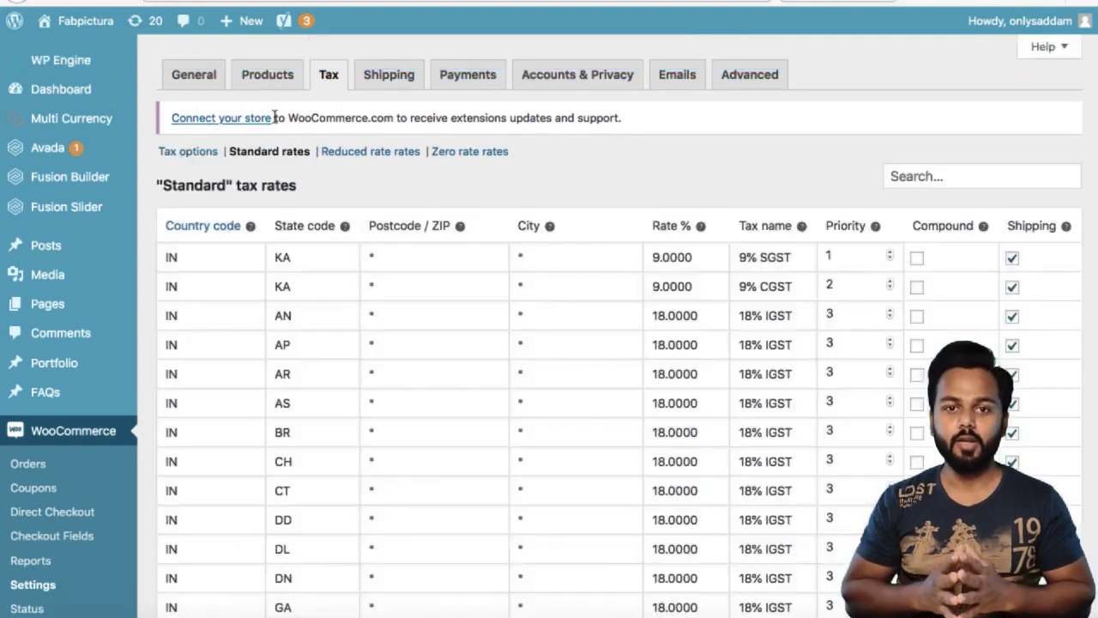
{"action": "scroll", "coordinate": [600, 246], "scroll_direction": "down", "scroll_amount": 3}
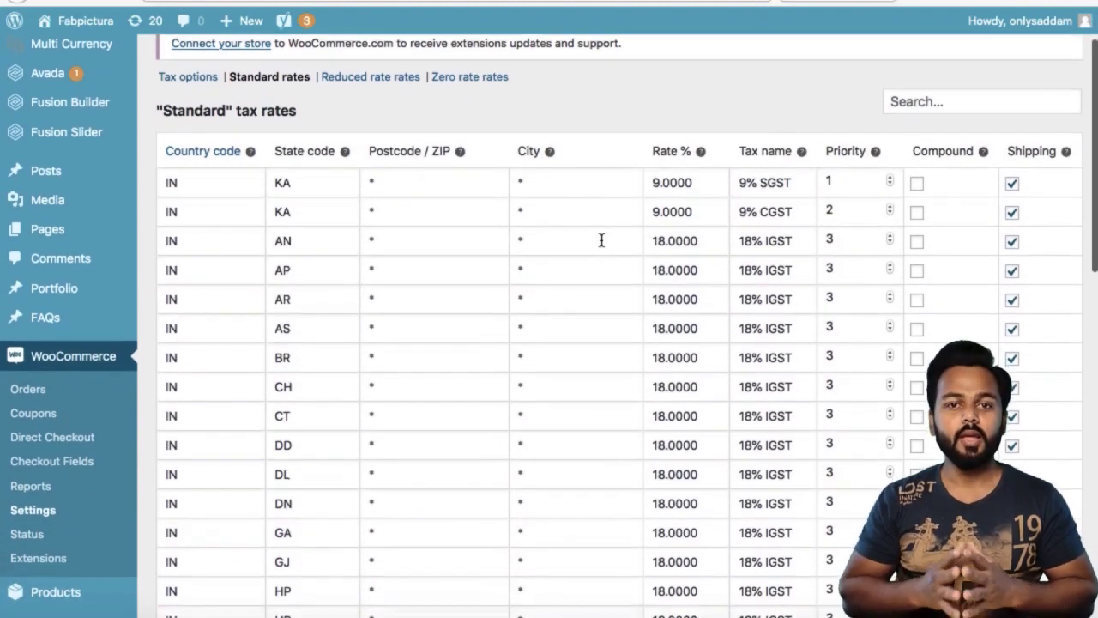
{"action": "scroll", "coordinate": [601, 240], "scroll_direction": "down", "scroll_amount": 3}
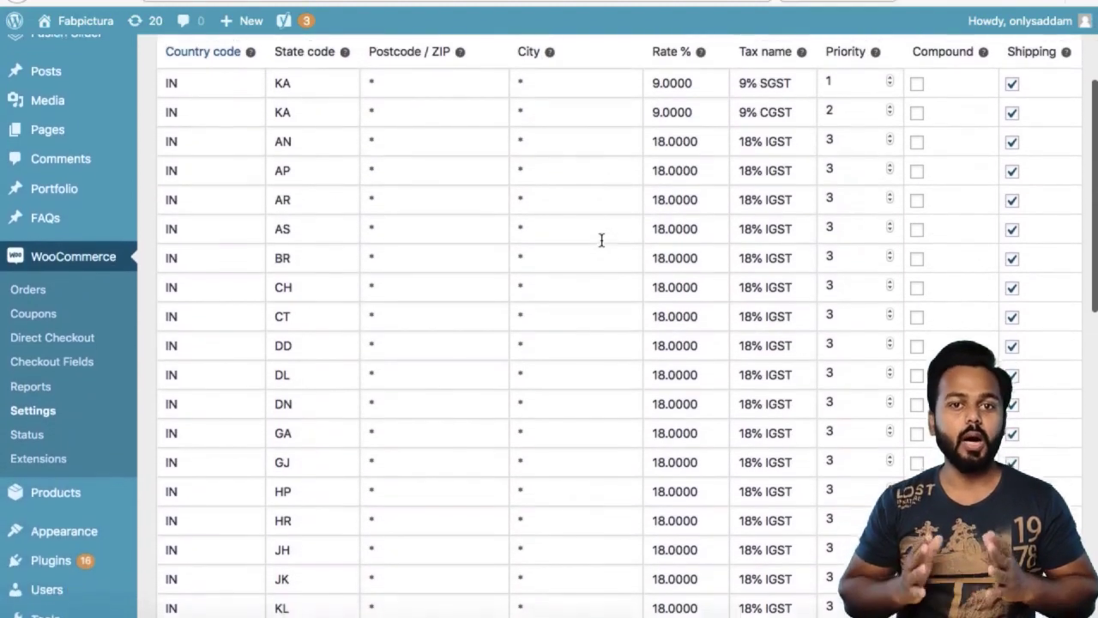
{"action": "scroll", "coordinate": [602, 240], "scroll_direction": "down", "scroll_amount": 14}
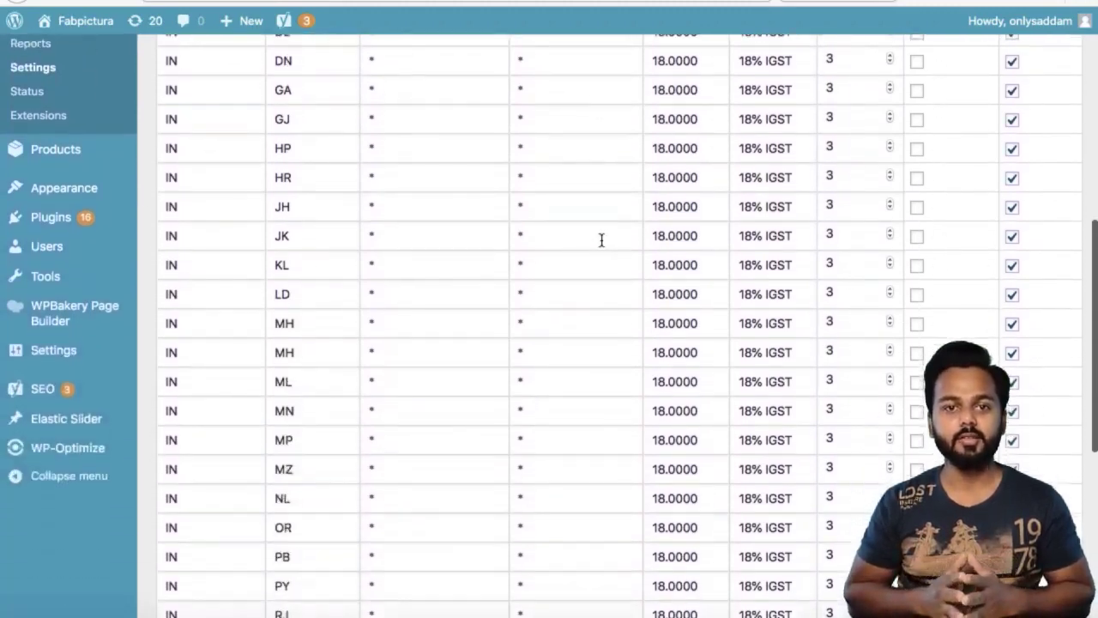
{"action": "scroll", "coordinate": [601, 240], "scroll_direction": "down", "scroll_amount": 6}
{"action": "scroll", "coordinate": [601, 240], "scroll_direction": "up", "scroll_amount": 20}
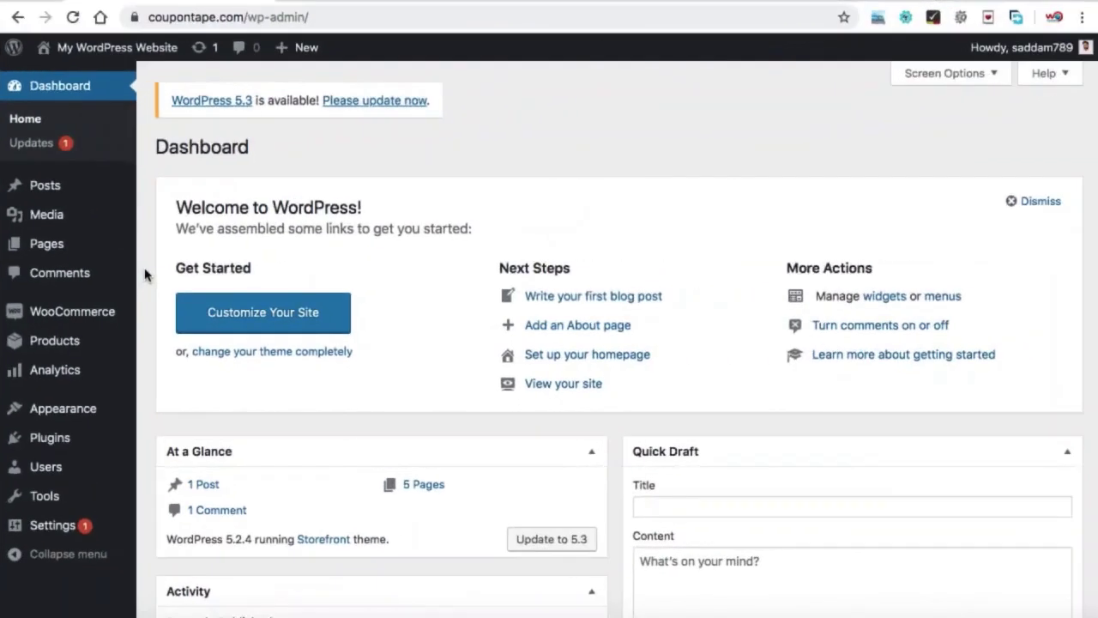
{"action": "mouse_move", "coordinate": [115, 314]}
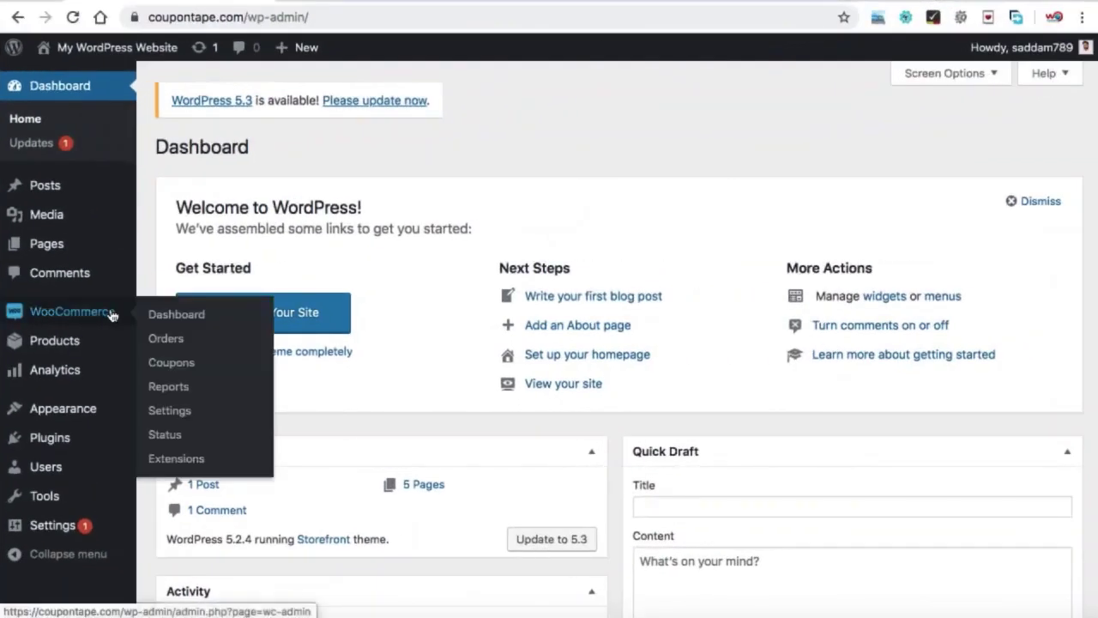
Go to WooCommerce Settings > Tax and look through the Tax options
{"action": "left_click", "coordinate": [175, 415]}
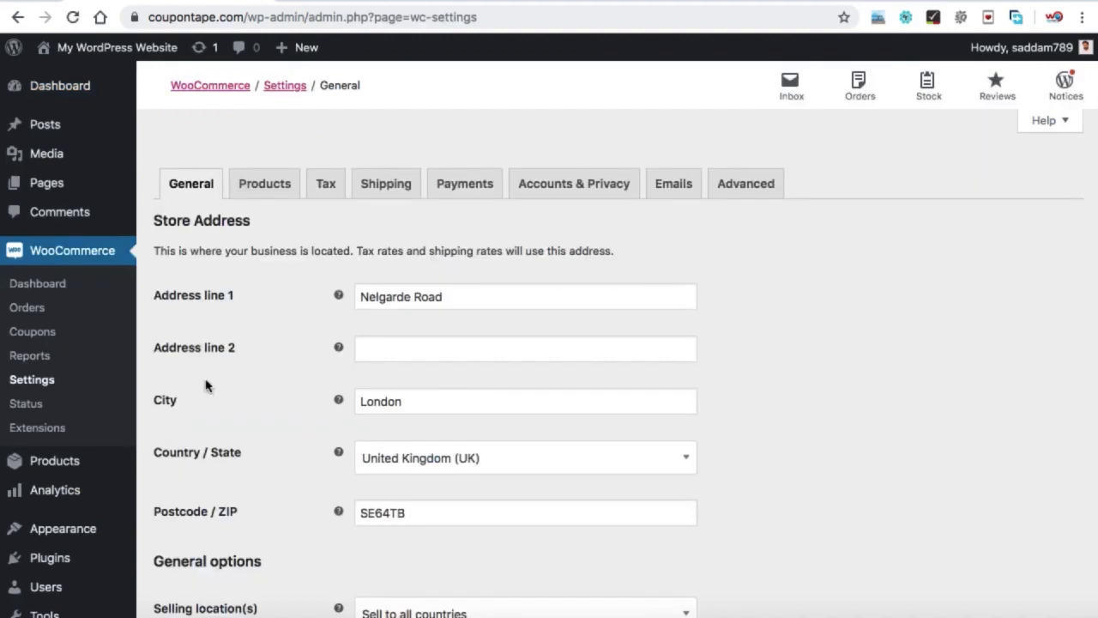
{"action": "left_click", "coordinate": [326, 185]}
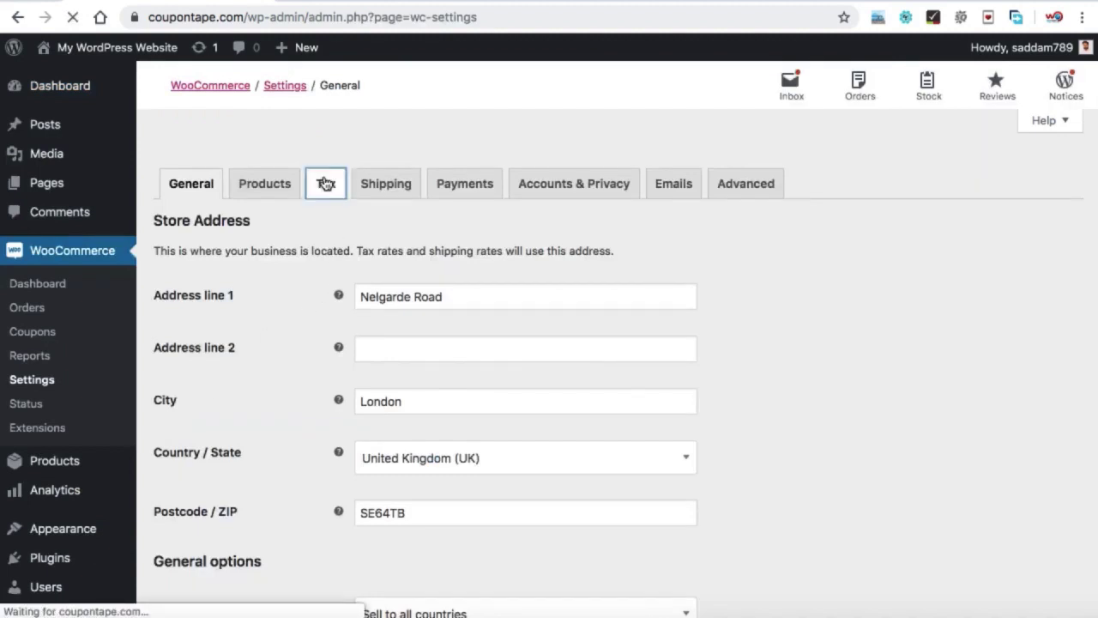
{"action": "scroll", "coordinate": [321, 263], "scroll_direction": "down", "scroll_amount": 1}
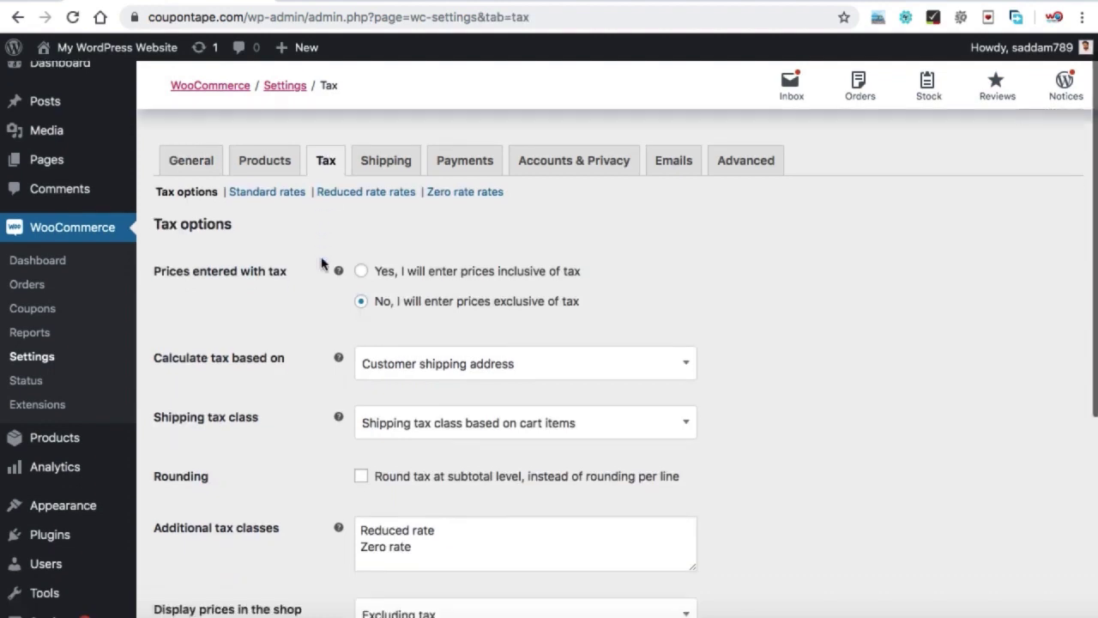
{"action": "scroll", "coordinate": [321, 263], "scroll_direction": "down", "scroll_amount": 1}
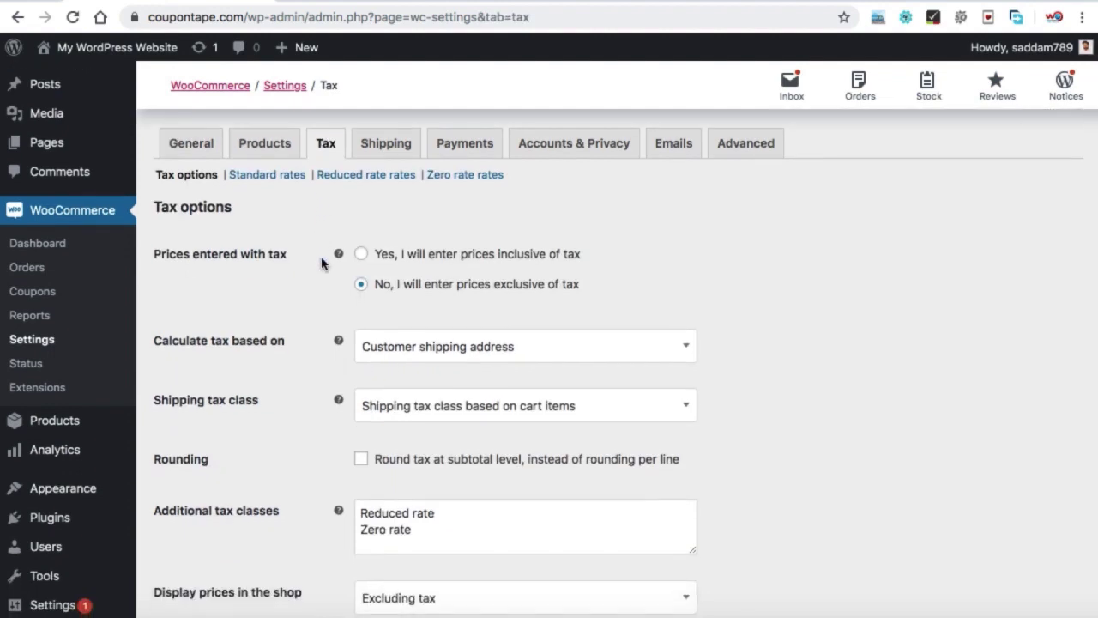
{"action": "scroll", "coordinate": [321, 263], "scroll_direction": "down", "scroll_amount": 3}
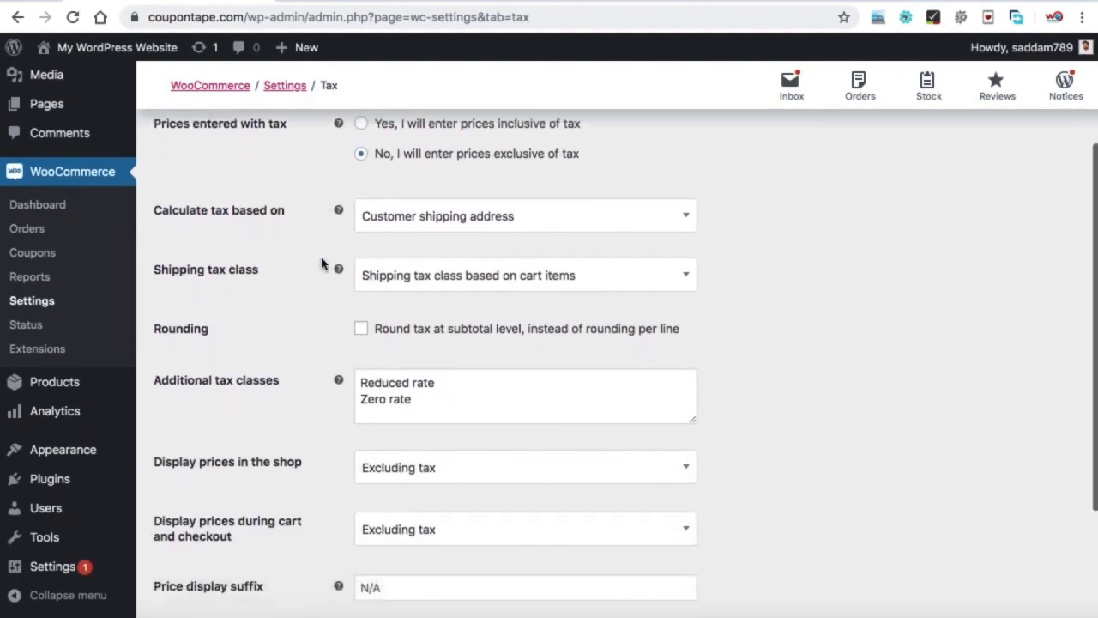
{"action": "scroll", "coordinate": [321, 263], "scroll_direction": "up", "scroll_amount": 3}
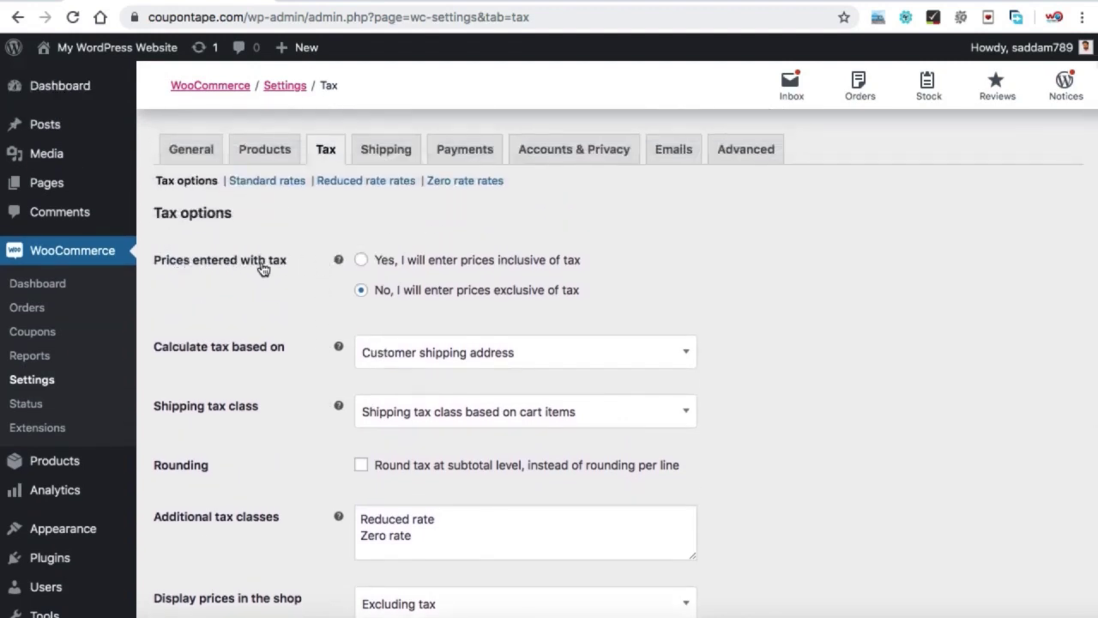
Leave prices entered exclusive of tax and tax based on customer shipping address
{"action": "left_click", "coordinate": [361, 261]}
{"action": "left_click", "coordinate": [361, 290]}
{"action": "scroll", "coordinate": [618, 290], "scroll_direction": "up", "scroll_amount": 1}
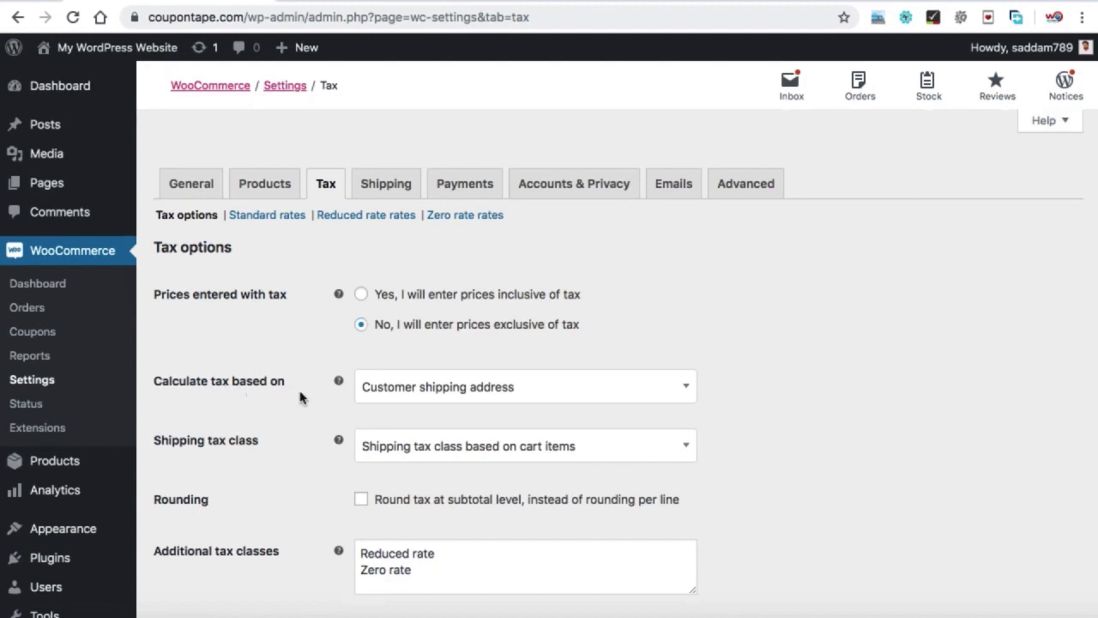
{"action": "left_click", "coordinate": [404, 391]}
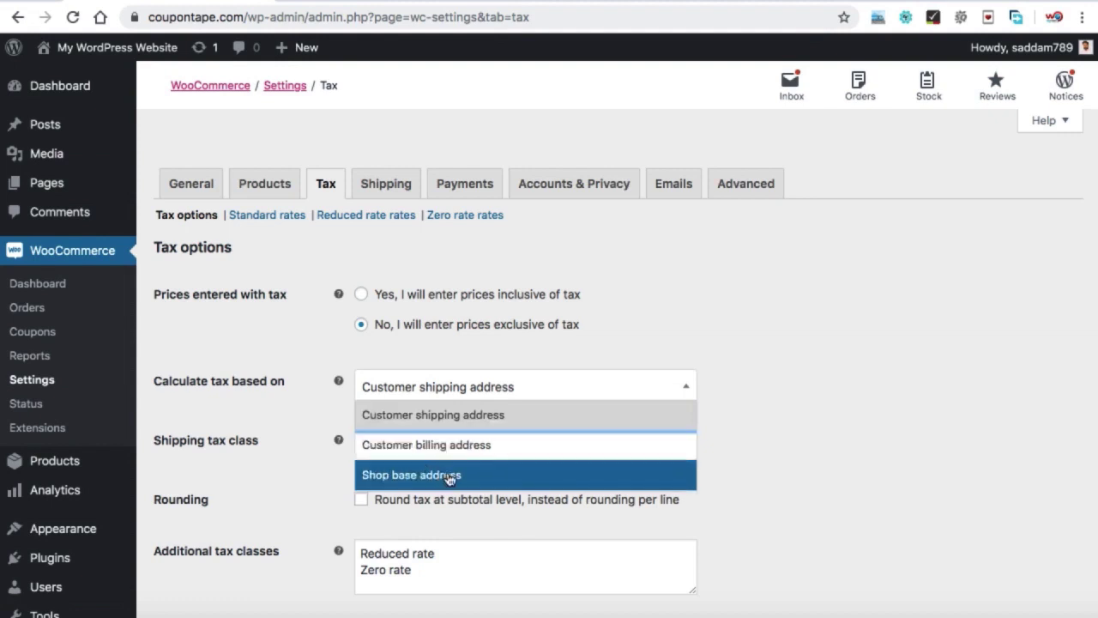
{"action": "left_click", "coordinate": [317, 420]}
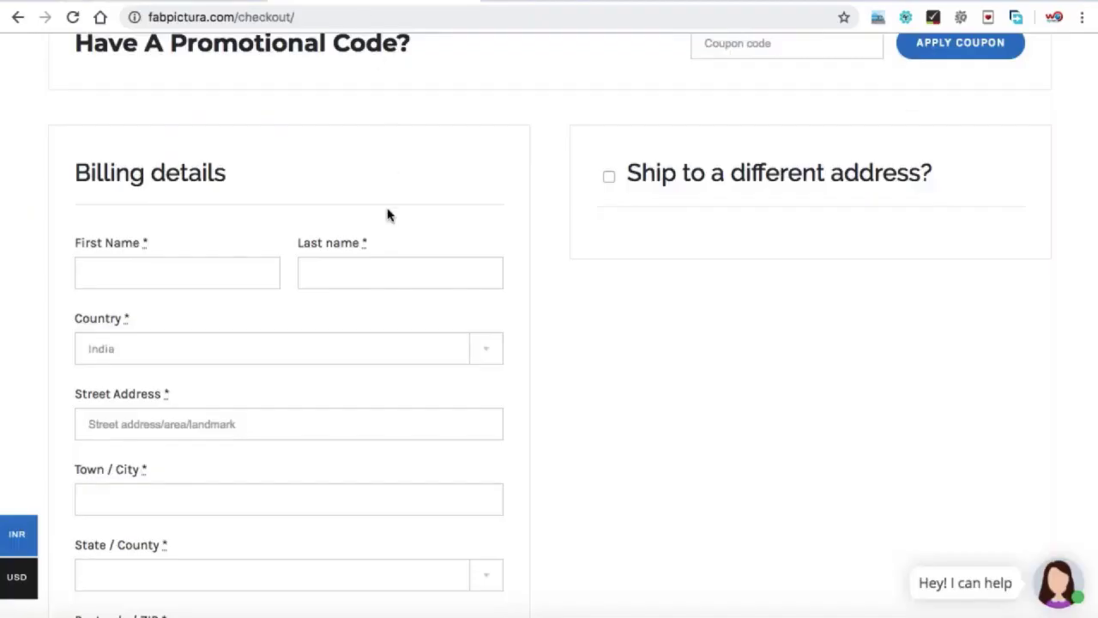
Tick 'Ship to a different address?' on the Fabpictura checkout to show shipping fields
{"action": "scroll", "coordinate": [387, 215], "scroll_direction": "down", "scroll_amount": 2}
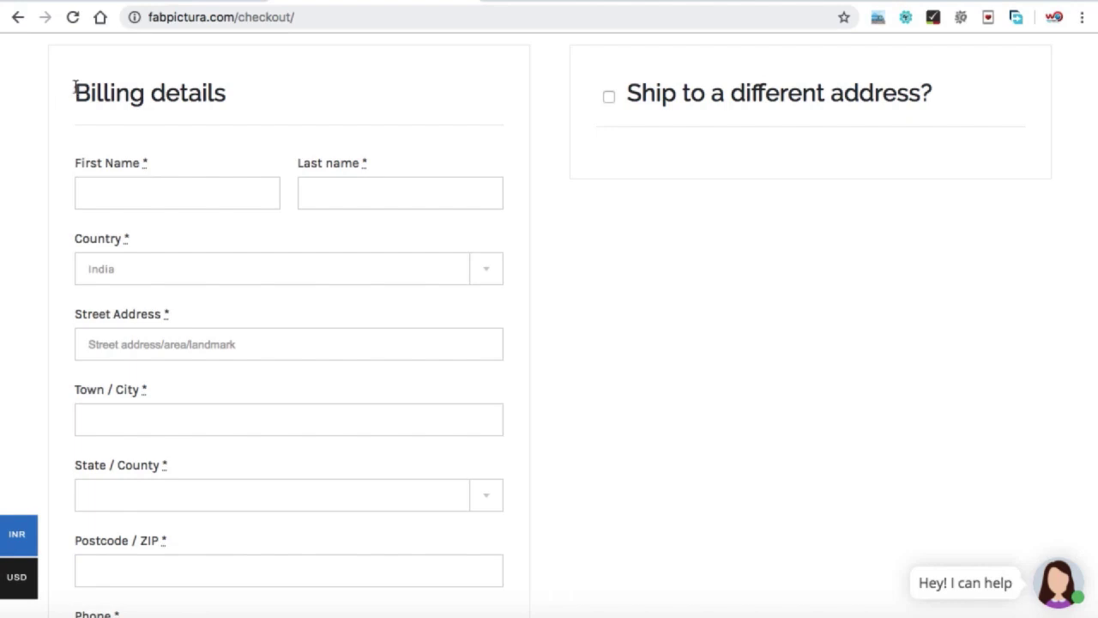
{"action": "scroll", "coordinate": [263, 271], "scroll_direction": "down", "scroll_amount": 3}
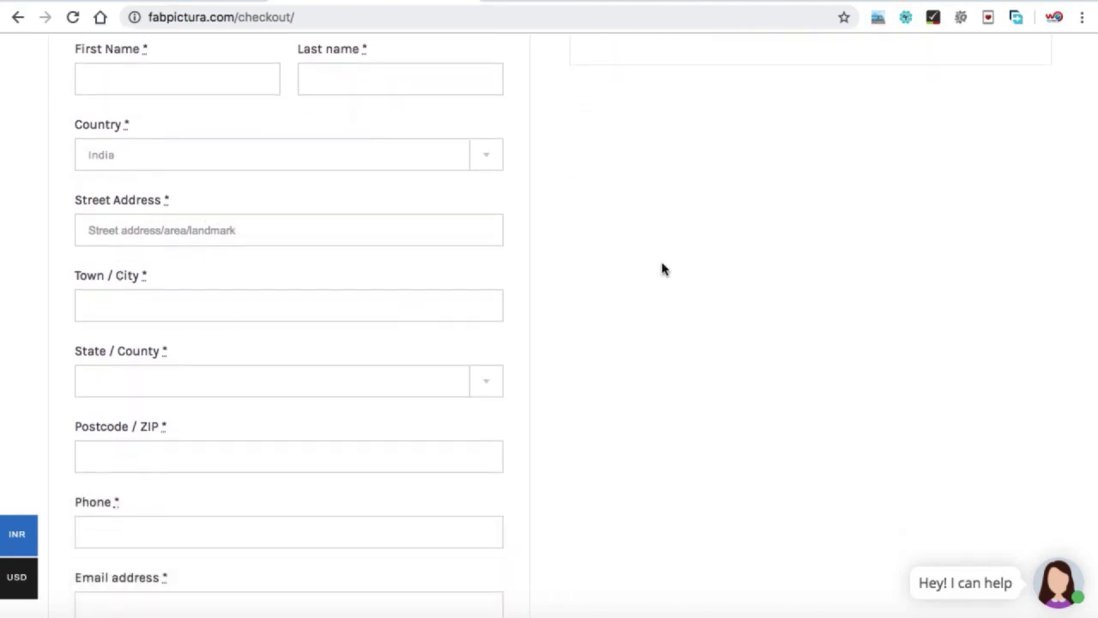
{"action": "scroll", "coordinate": [661, 267], "scroll_direction": "up", "scroll_amount": 3}
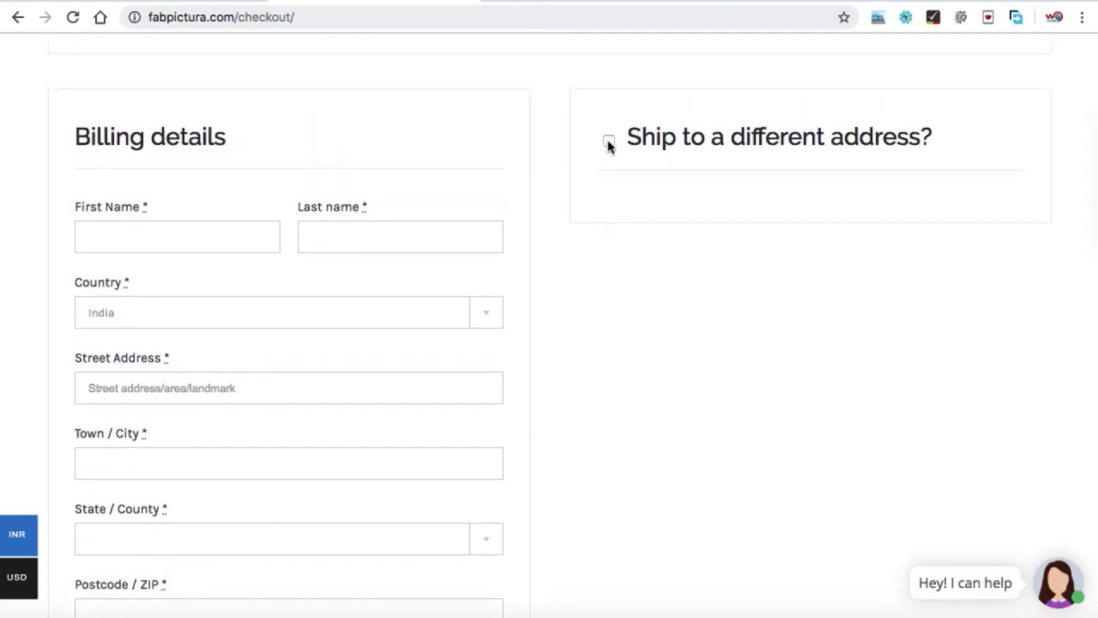
{"action": "left_click", "coordinate": [609, 142]}
{"action": "scroll", "coordinate": [678, 198], "scroll_direction": "down", "scroll_amount": 1}
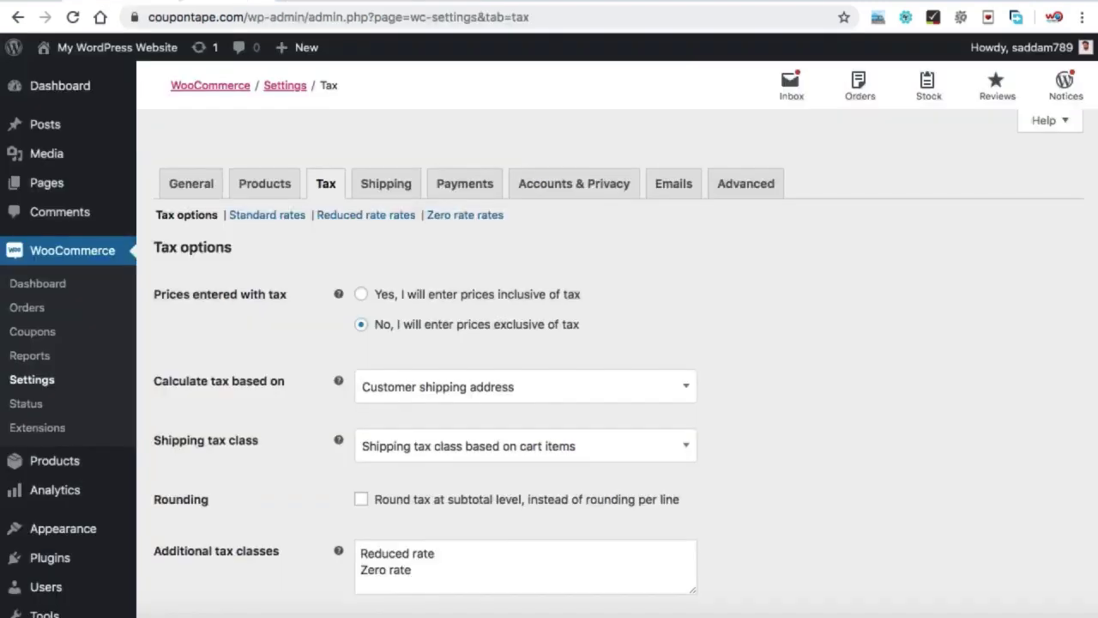
{"action": "left_click", "coordinate": [409, 391]}
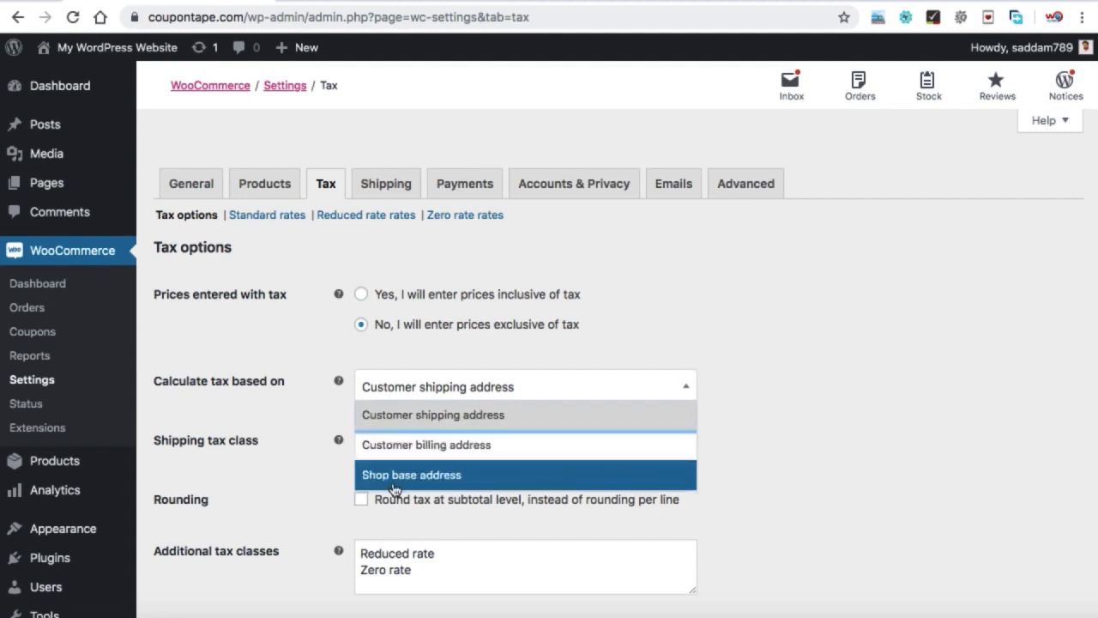
{"action": "key", "text": "Escape"}
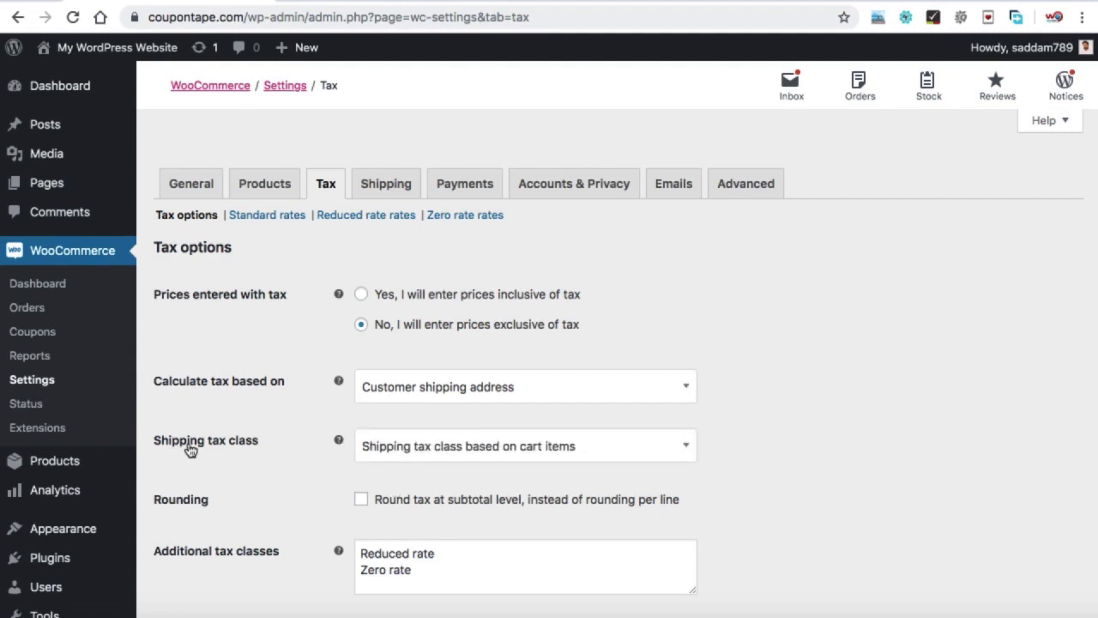
{"action": "left_click", "coordinate": [439, 452]}
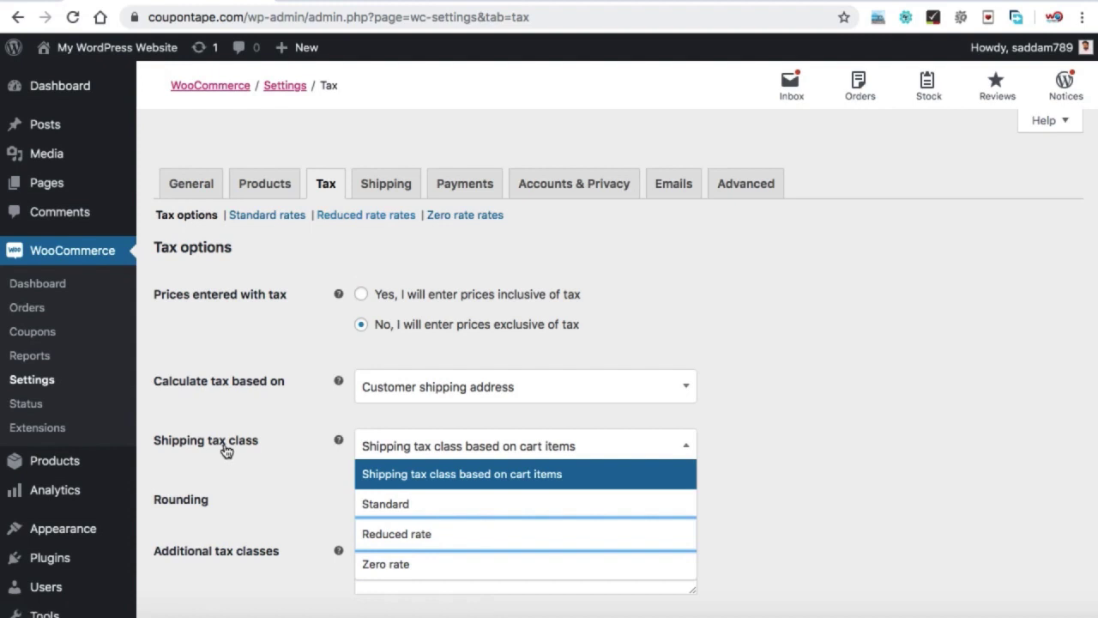
{"action": "left_click", "coordinate": [425, 509]}
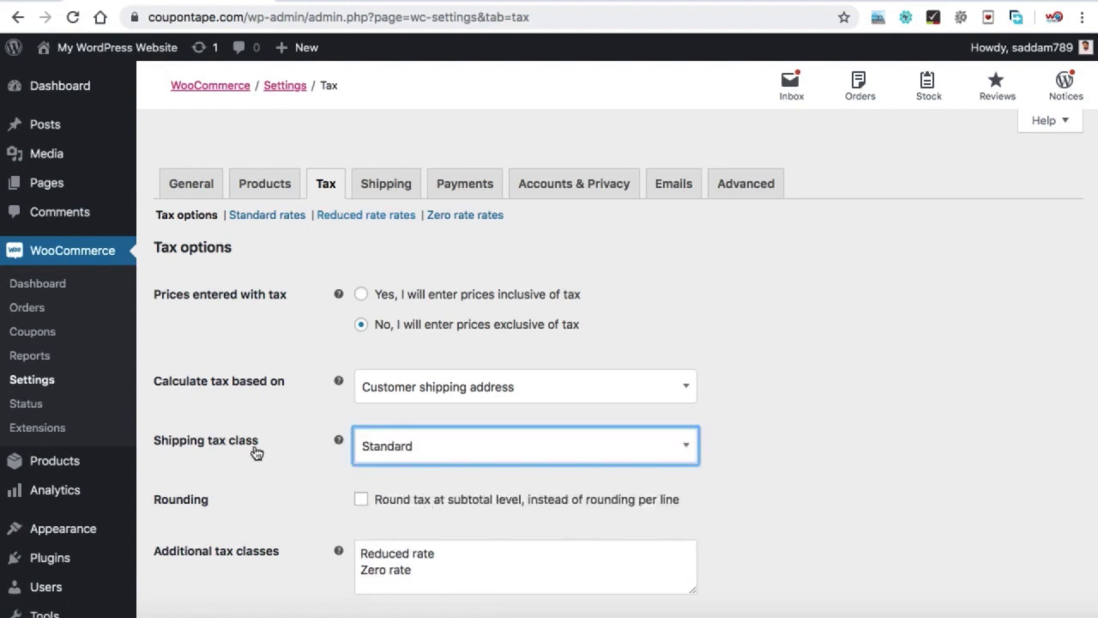
{"action": "left_click", "coordinate": [395, 449]}
{"action": "left_click", "coordinate": [404, 532]}
{"action": "left_click", "coordinate": [220, 461]}
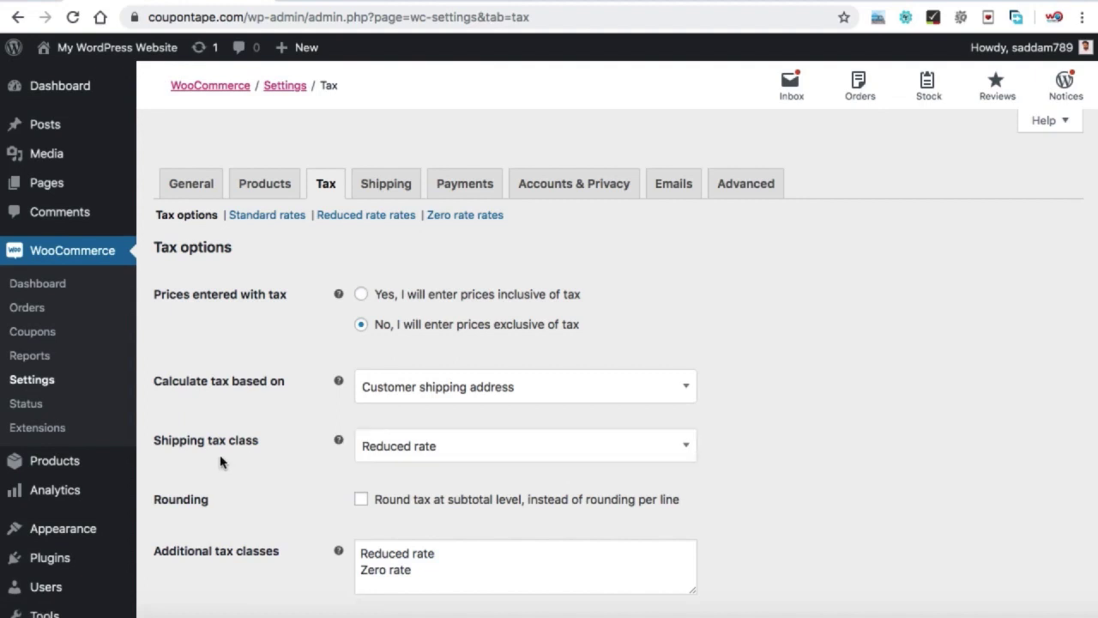
{"action": "left_click", "coordinate": [369, 455]}
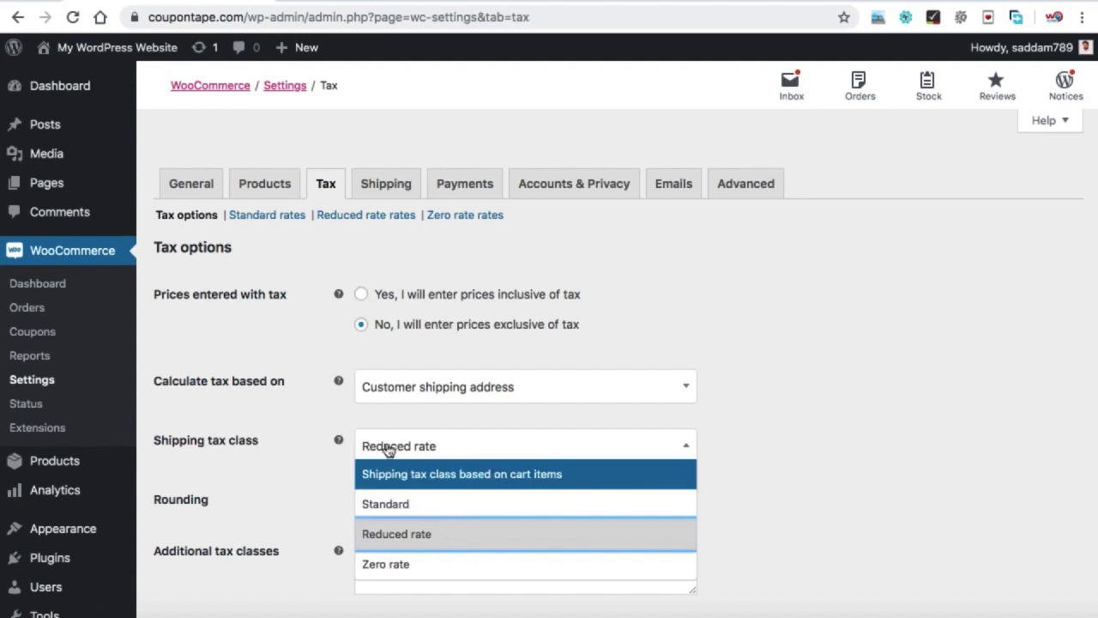
{"action": "left_click", "coordinate": [293, 470]}
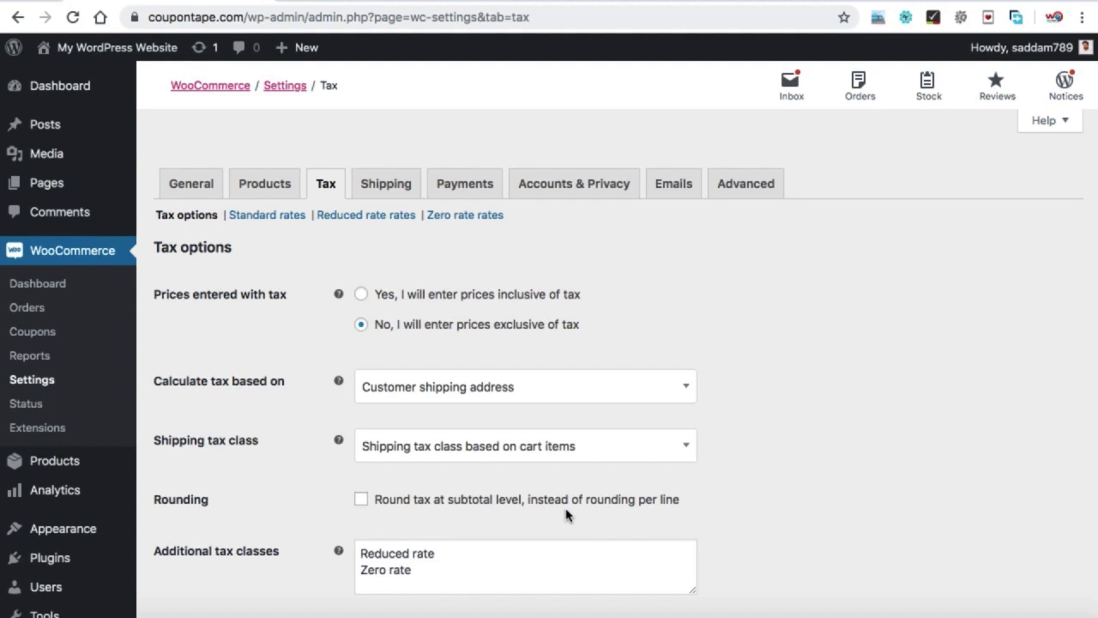
{"action": "scroll", "coordinate": [566, 515], "scroll_direction": "down", "scroll_amount": 1}
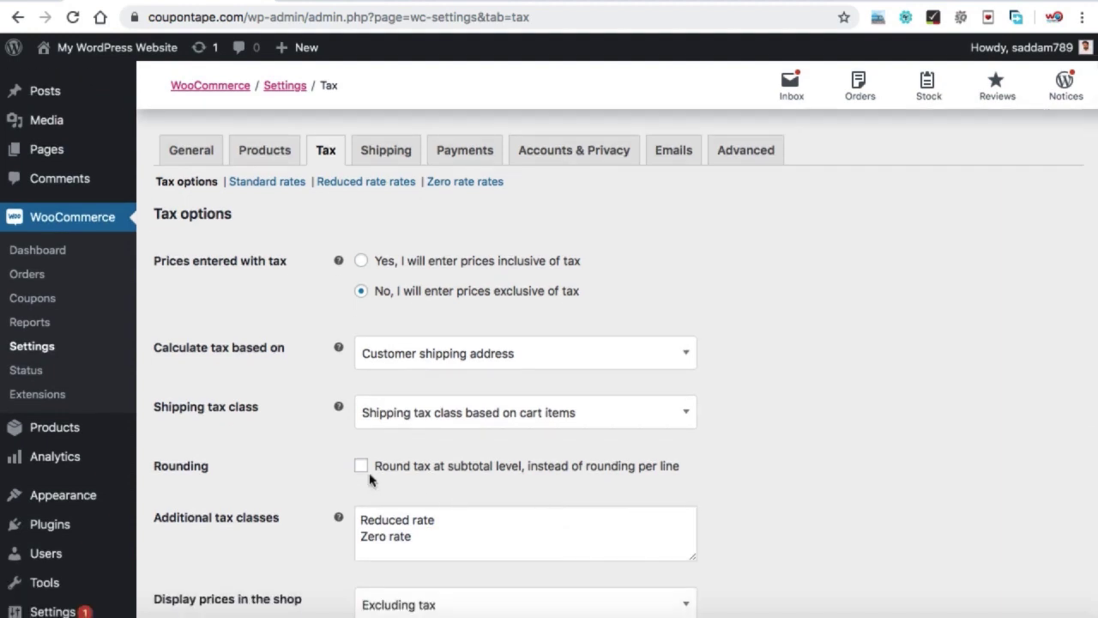
{"action": "scroll", "coordinate": [239, 547], "scroll_direction": "down", "scroll_amount": 3}
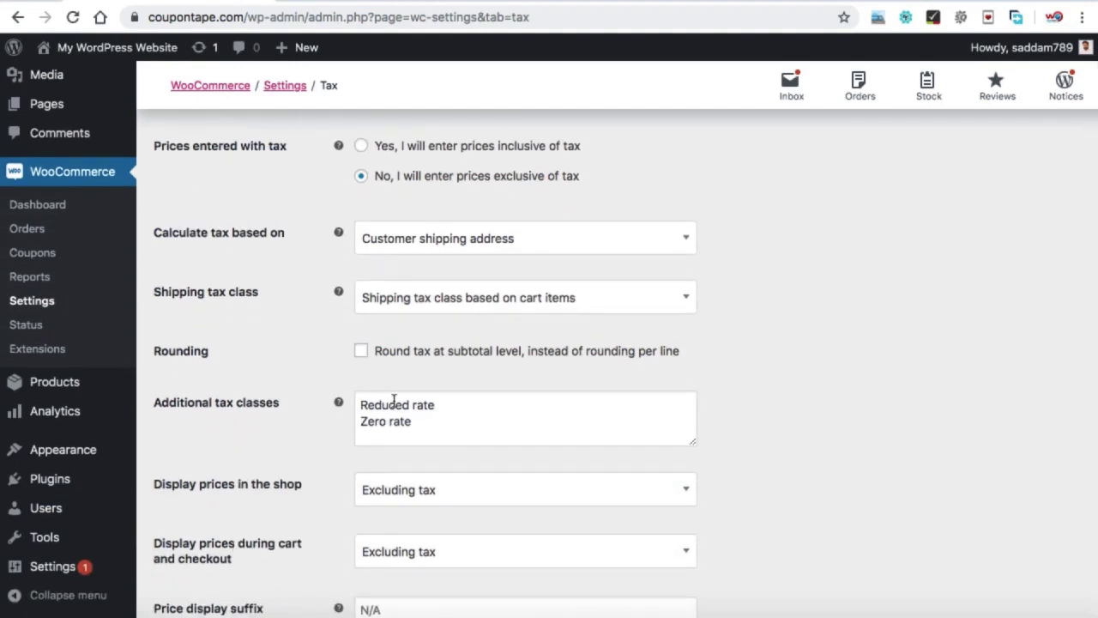
{"action": "left_click_drag", "start_coordinate": [431, 421], "coordinate": [360, 407]}
{"action": "left_click", "coordinate": [360, 406]}
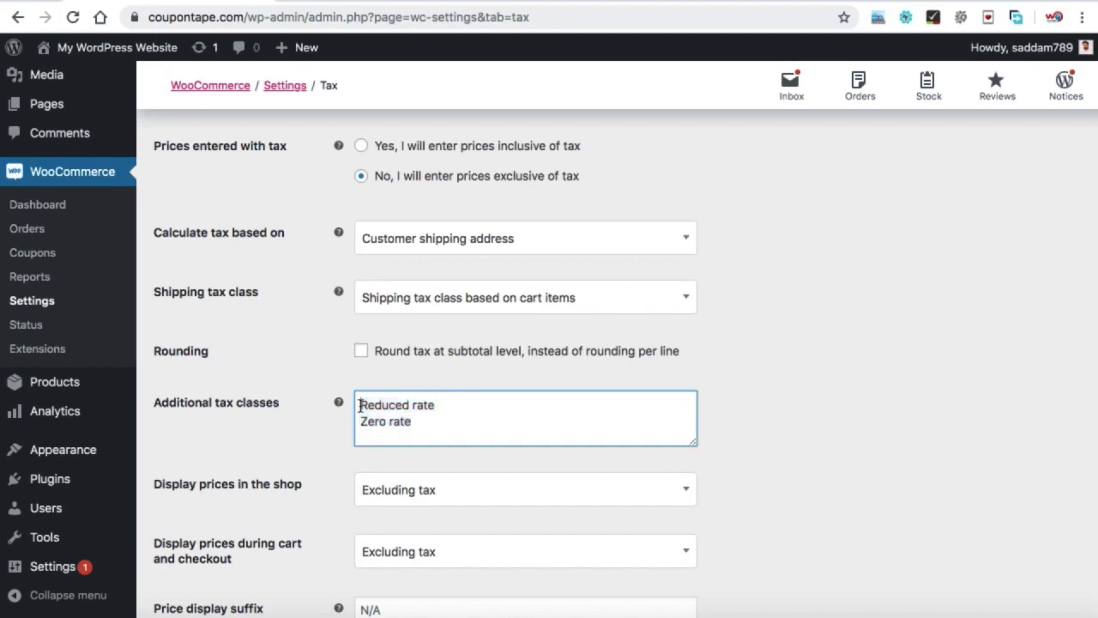
{"action": "scroll", "coordinate": [347, 378], "scroll_direction": "up", "scroll_amount": 4}
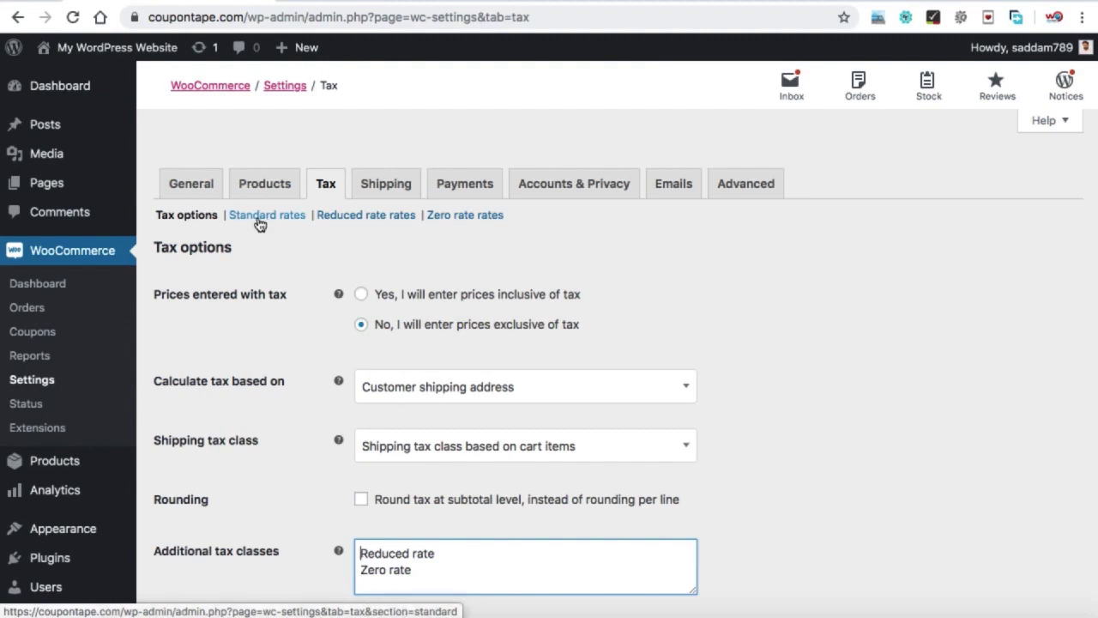
{"action": "scroll", "coordinate": [191, 343], "scroll_direction": "down", "scroll_amount": 4}
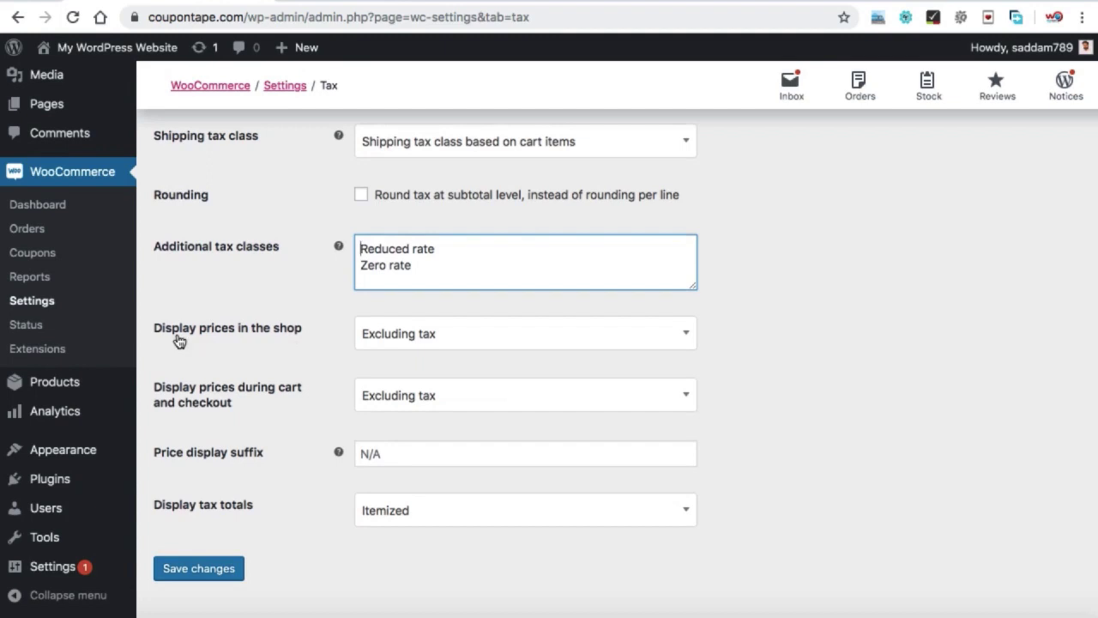
{"action": "left_click", "coordinate": [437, 335]}
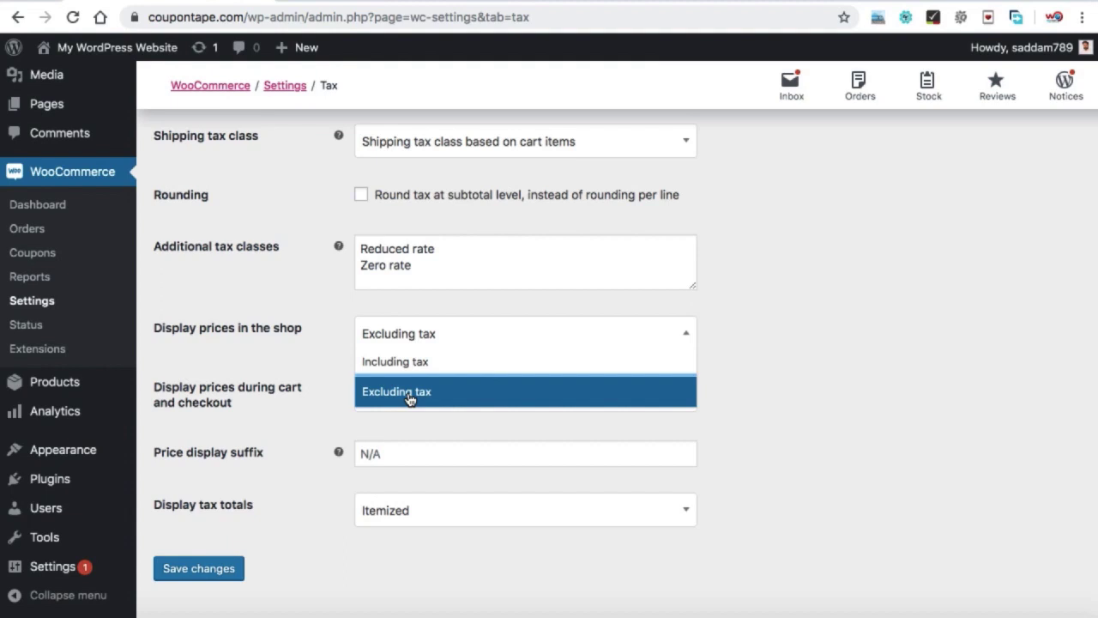
{"action": "left_click", "coordinate": [340, 369]}
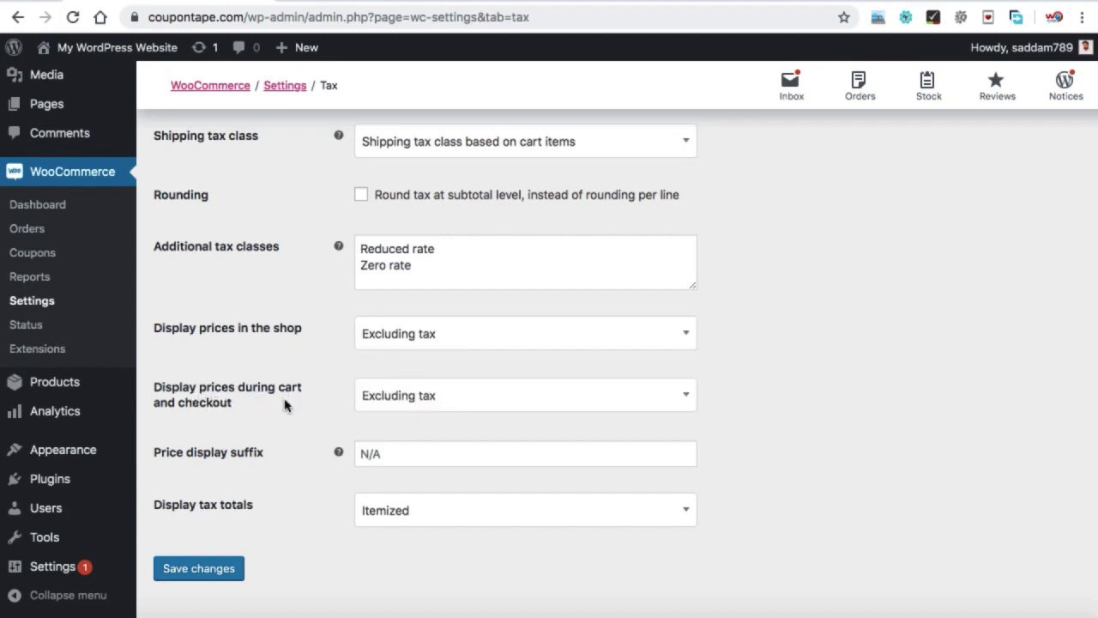
{"action": "left_click", "coordinate": [422, 397]}
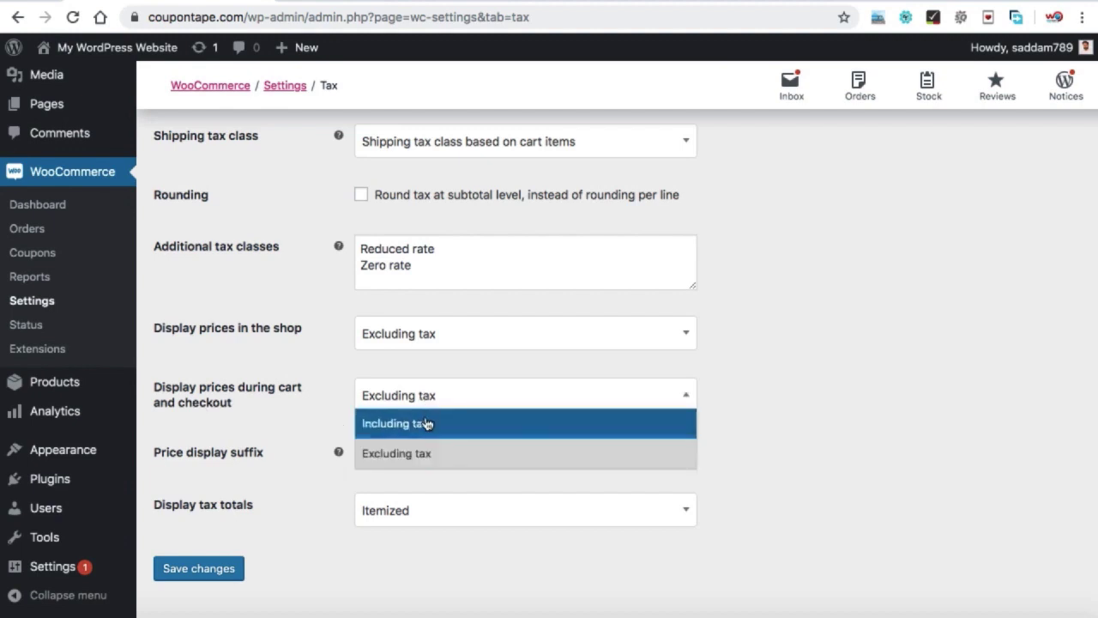
{"action": "left_click", "coordinate": [324, 418]}
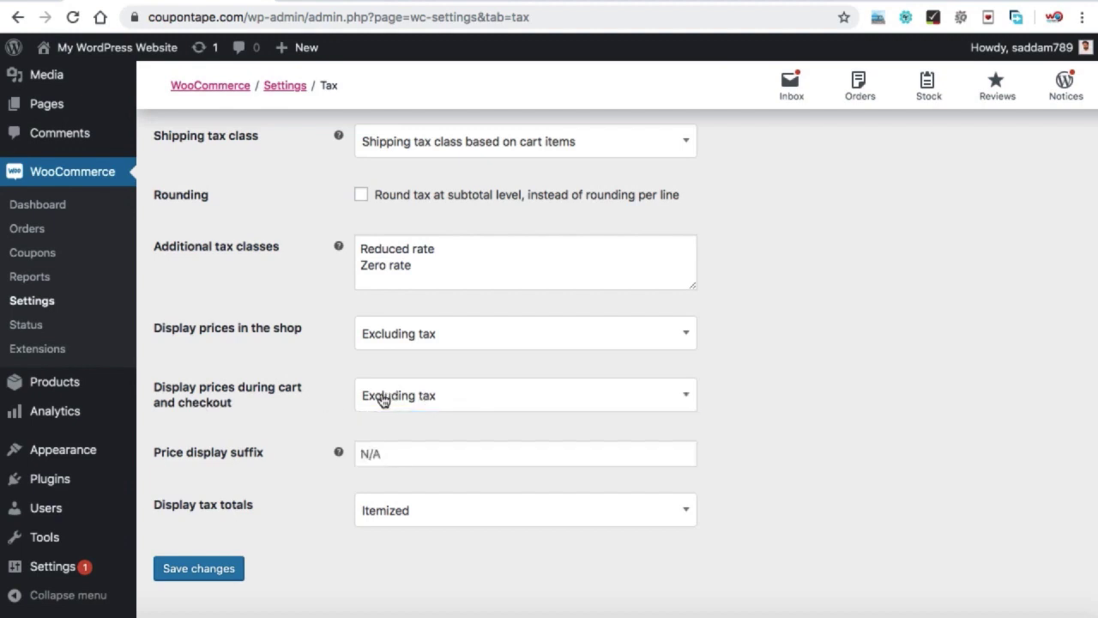
{"action": "left_click", "coordinate": [362, 452]}
{"action": "type", "text": "includ"}
{"action": "key", "text": "BackSpace"}
{"action": "key", "text": "BackSpace"}
{"action": "type", "text": "of Taxes"}
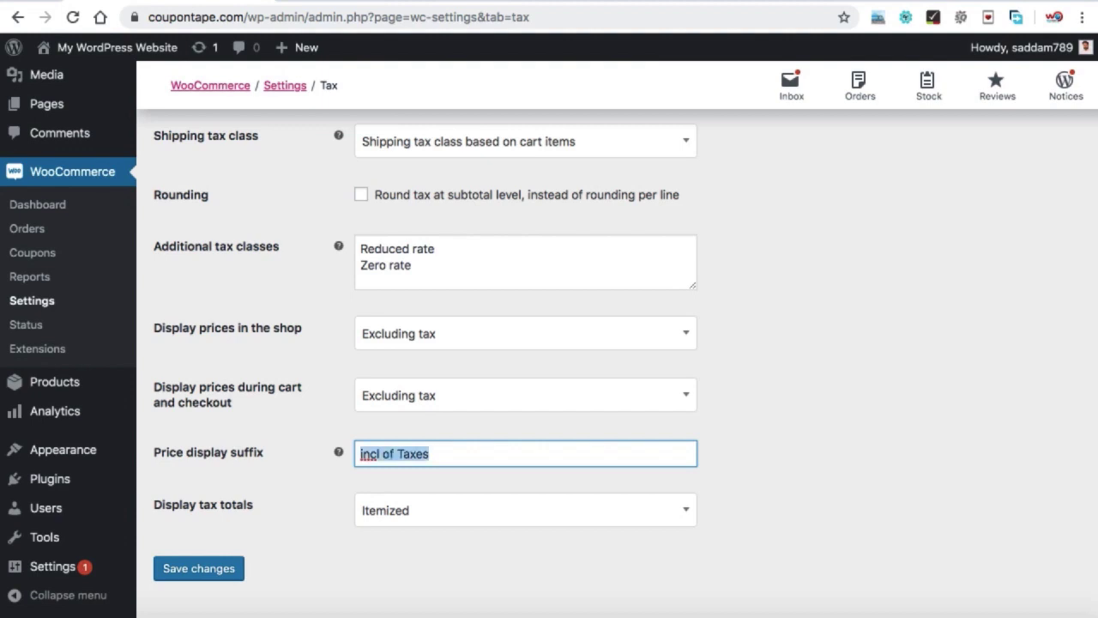
{"action": "key", "text": "BackSpace"}
{"action": "left_click", "coordinate": [288, 481]}
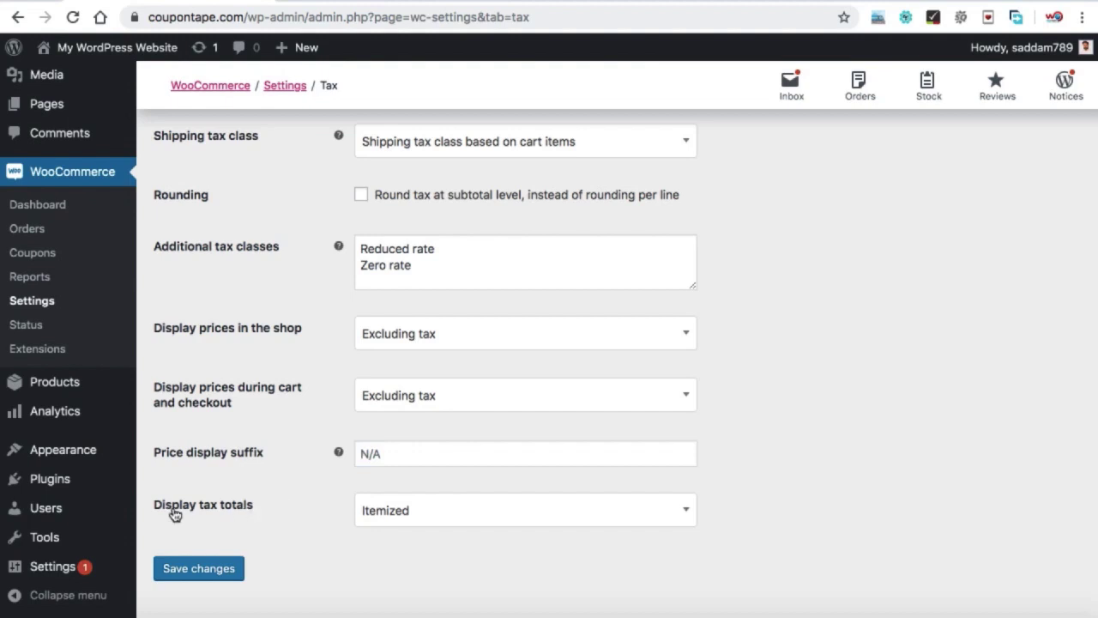
Set 'Display tax totals' to 'As a single total', save, and open Standard rates
{"action": "left_click", "coordinate": [412, 512]}
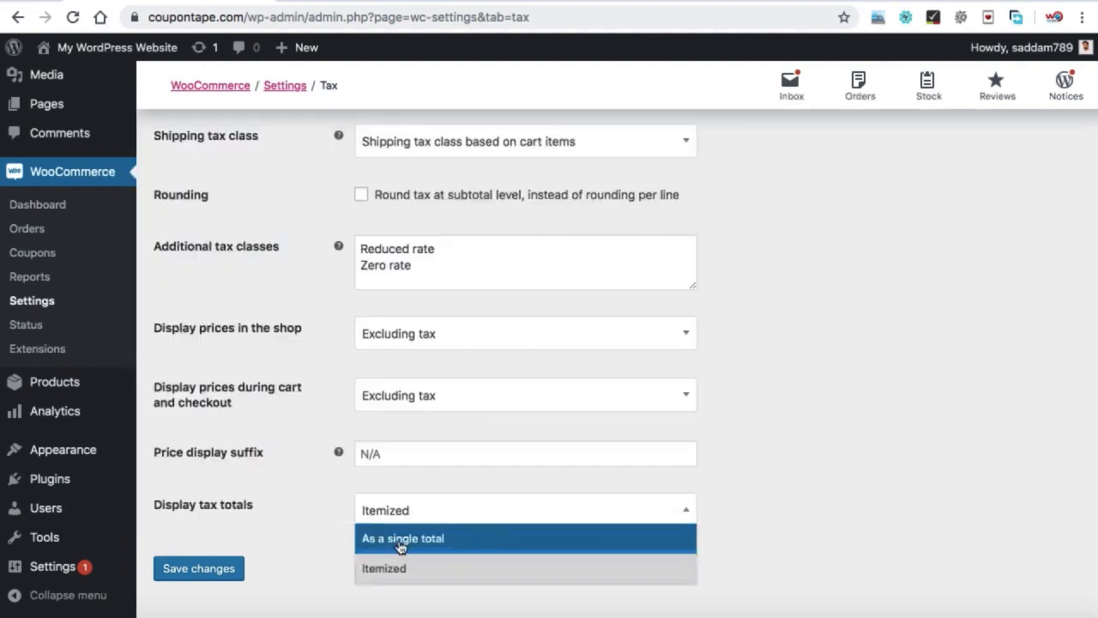
{"action": "left_click", "coordinate": [400, 539]}
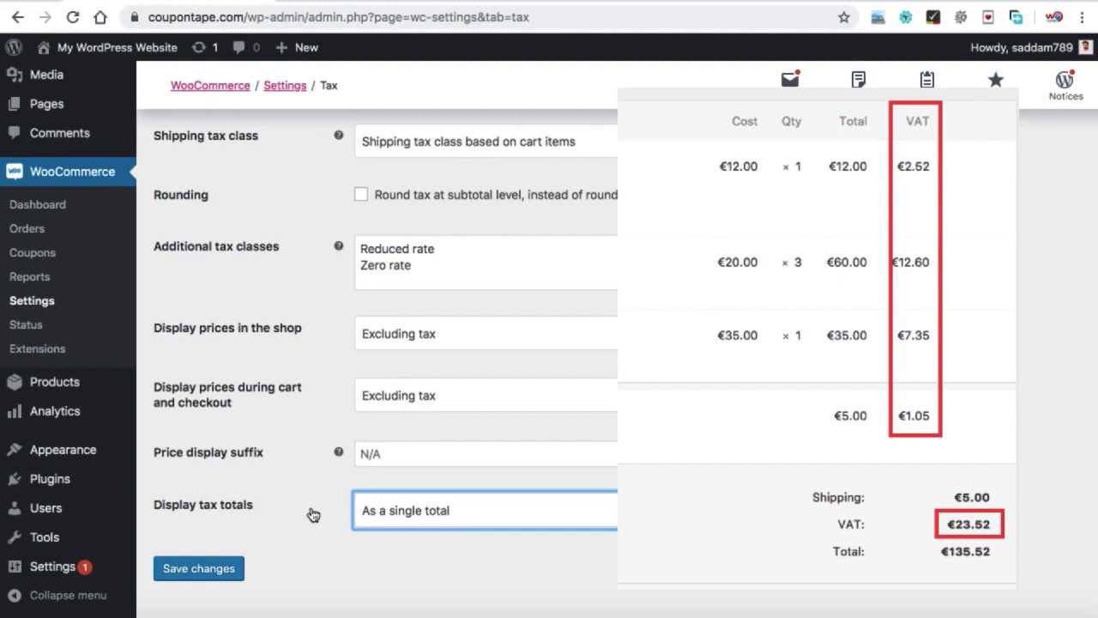
{"action": "left_click", "coordinate": [307, 485]}
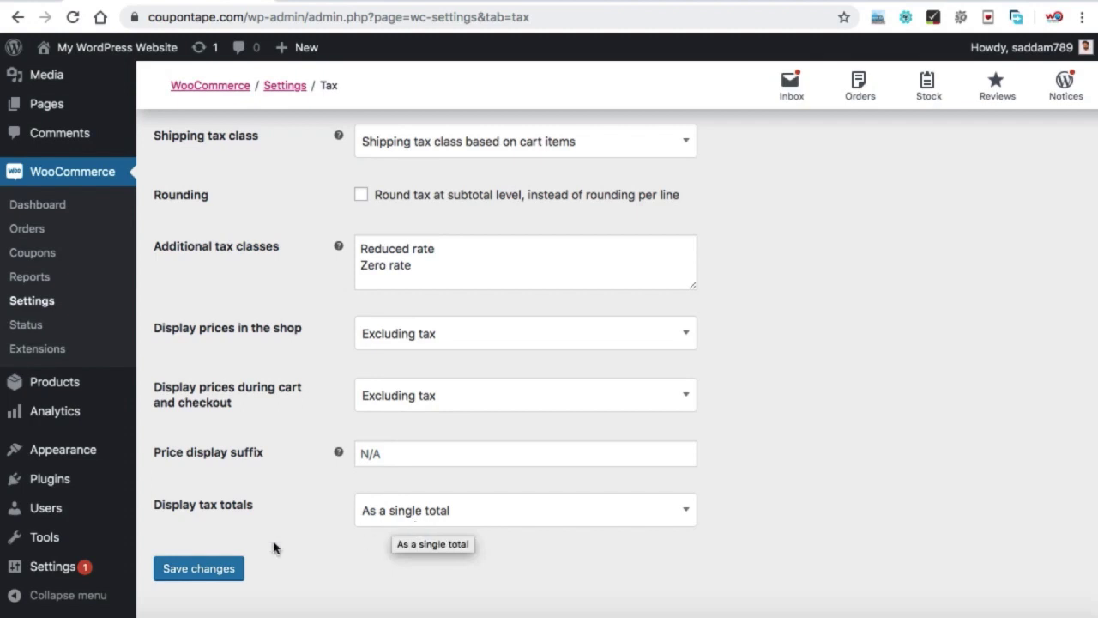
{"action": "left_click", "coordinate": [193, 571]}
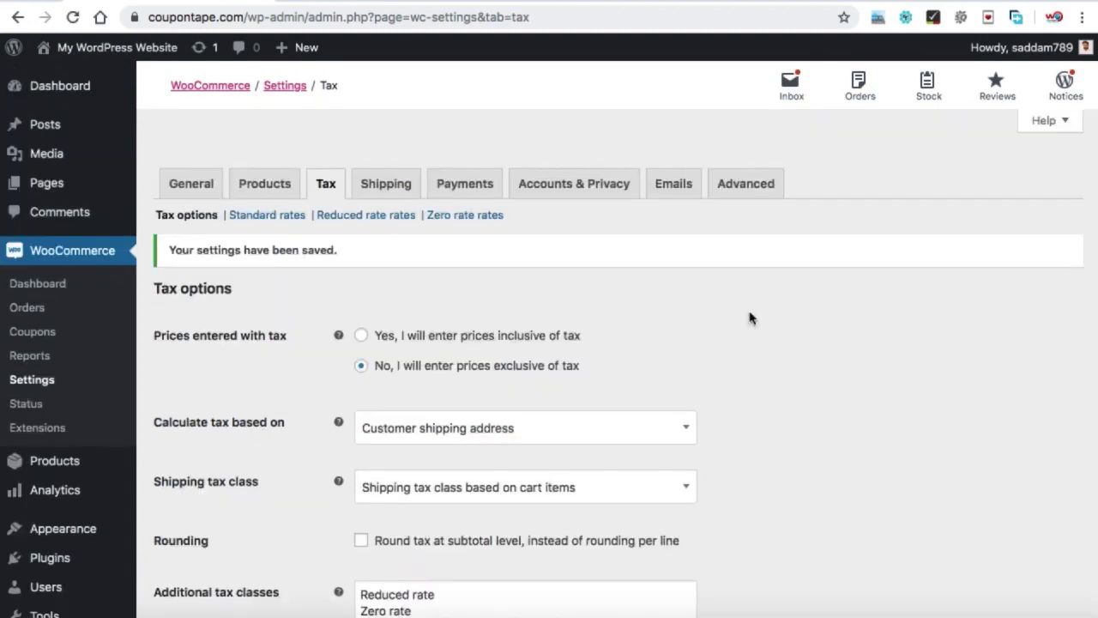
{"action": "scroll", "coordinate": [442, 305], "scroll_direction": "down", "scroll_amount": 2}
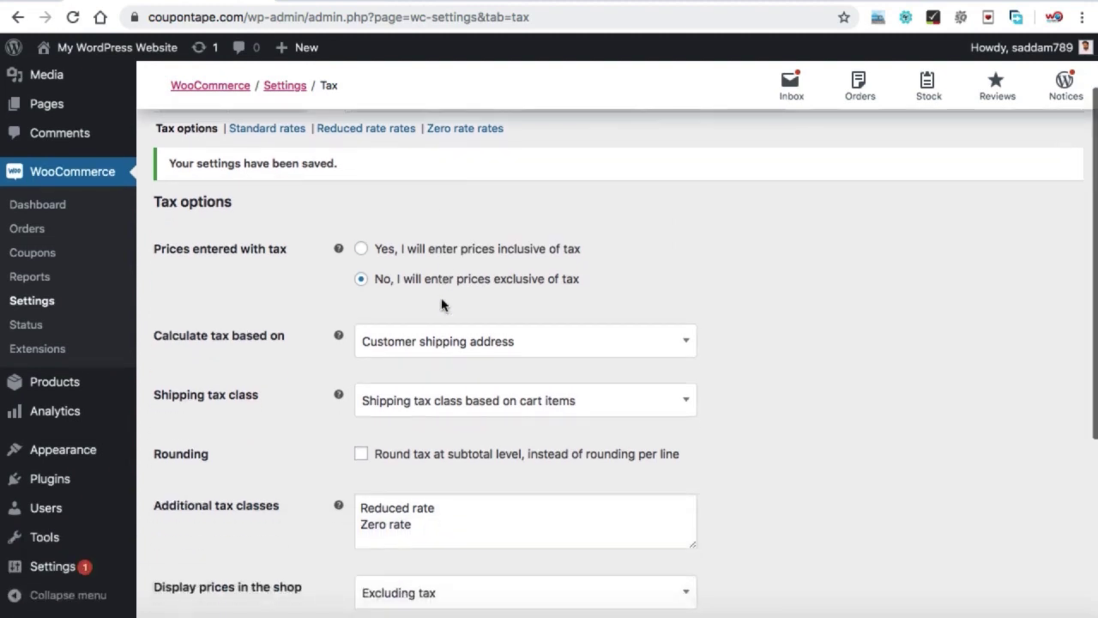
{"action": "scroll", "coordinate": [442, 305], "scroll_direction": "up", "scroll_amount": 2}
{"action": "scroll", "coordinate": [442, 305], "scroll_direction": "up", "scroll_amount": 1}
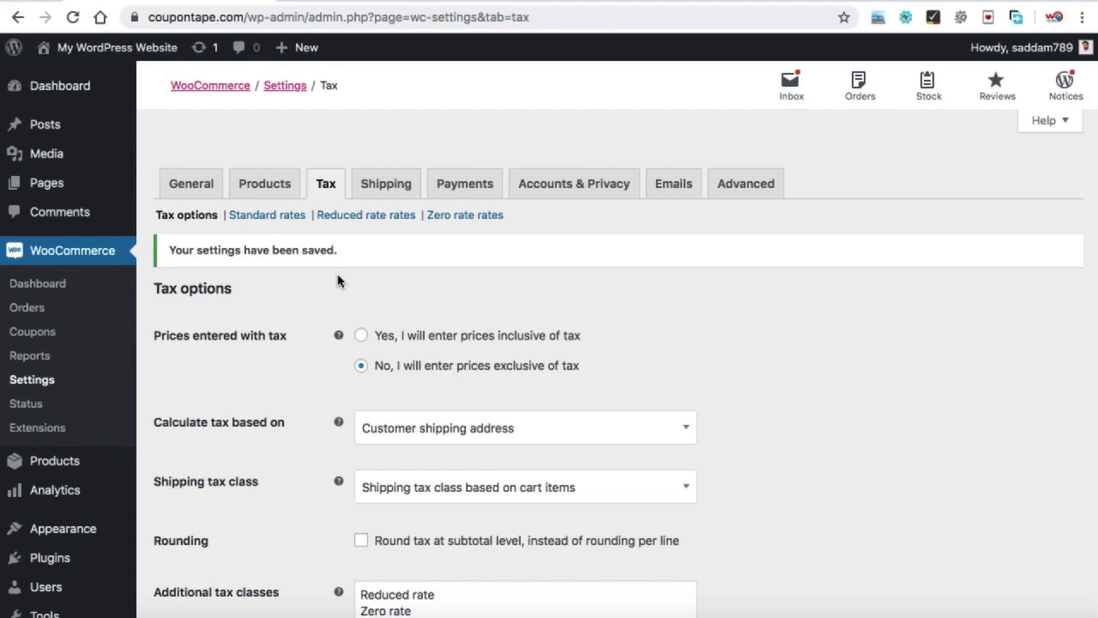
{"action": "left_click", "coordinate": [263, 215]}
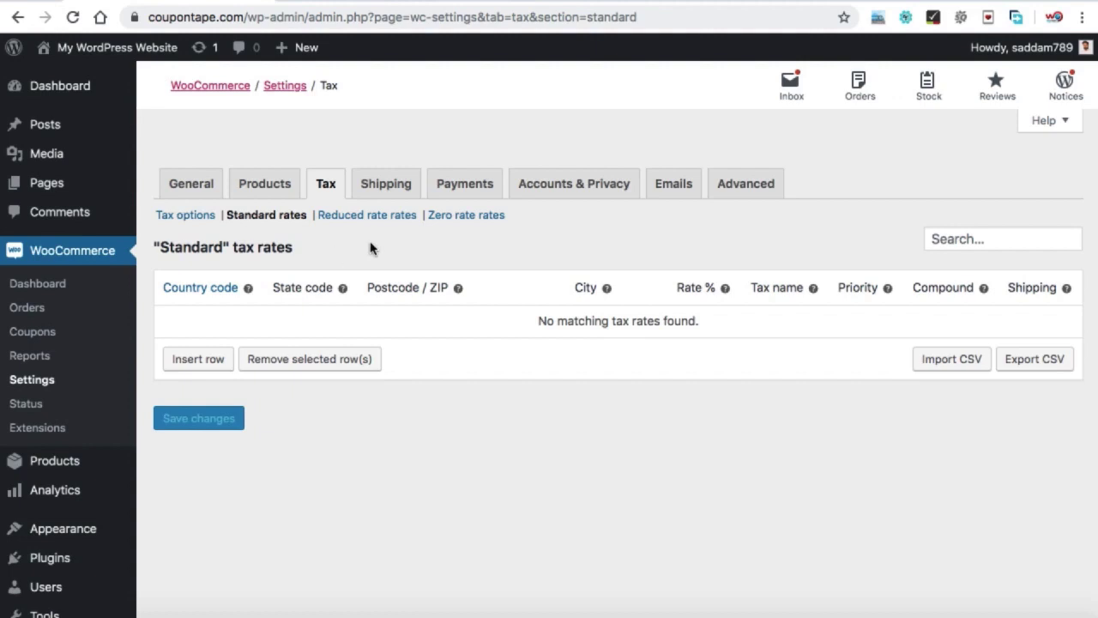
Insert a new standard tax rate row with country code US (United States)
{"action": "scroll", "coordinate": [371, 248], "scroll_direction": "down", "scroll_amount": 1}
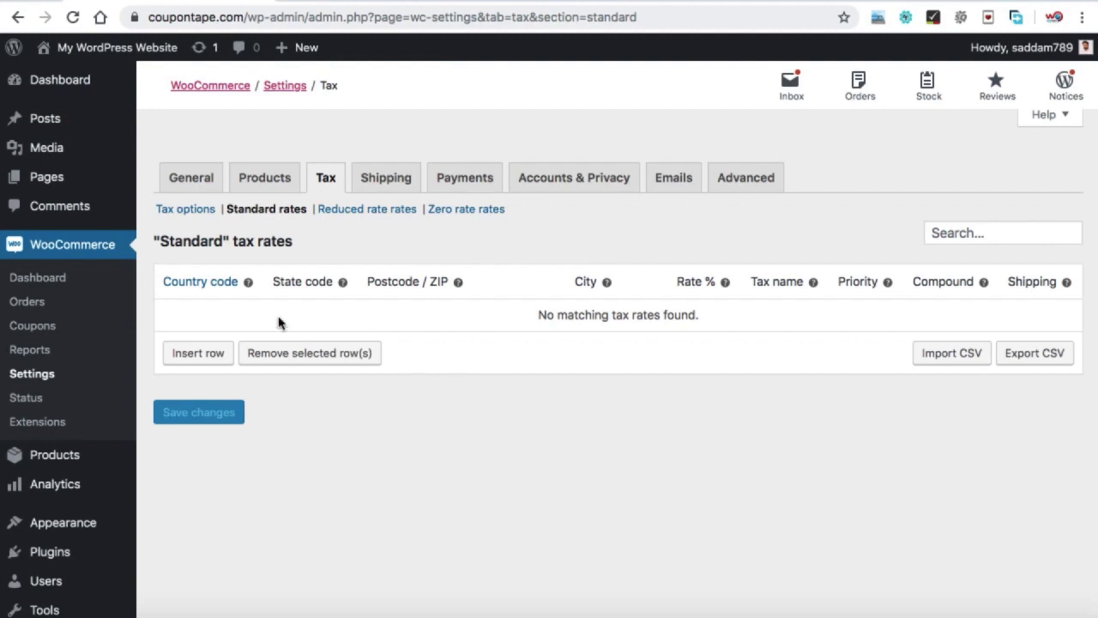
{"action": "left_click", "coordinate": [197, 356]}
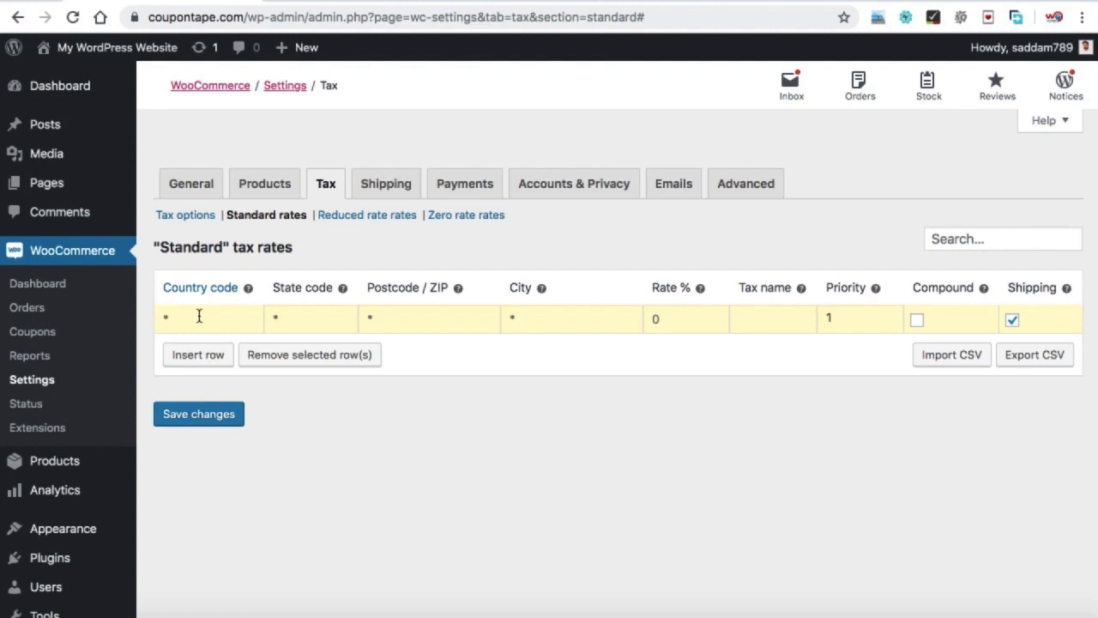
{"action": "type", "text": "US"}
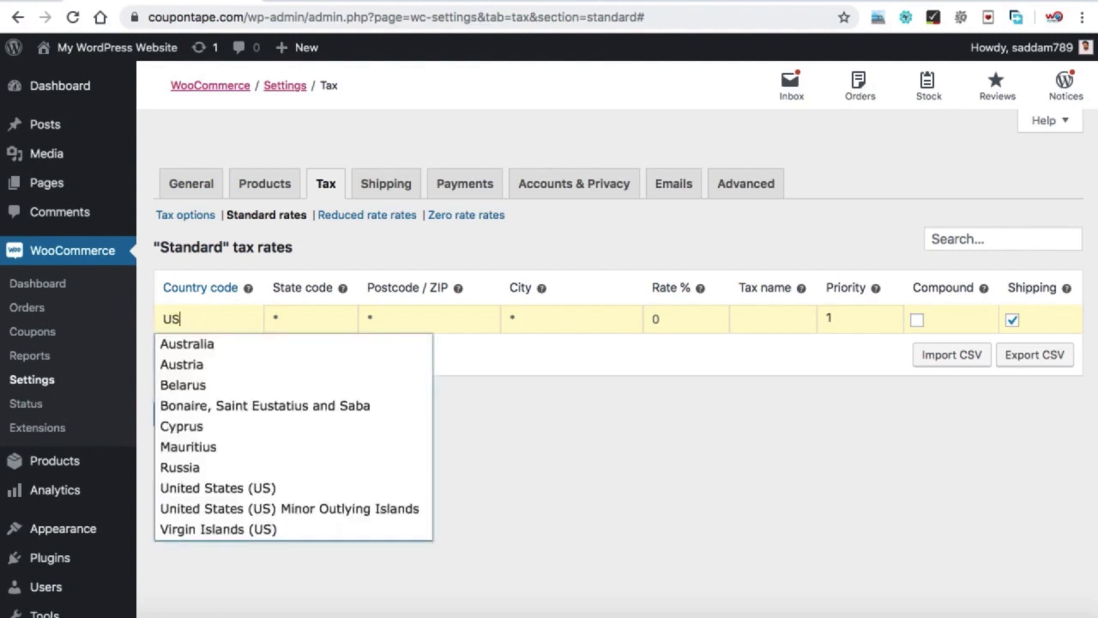
{"action": "left_click", "coordinate": [227, 492]}
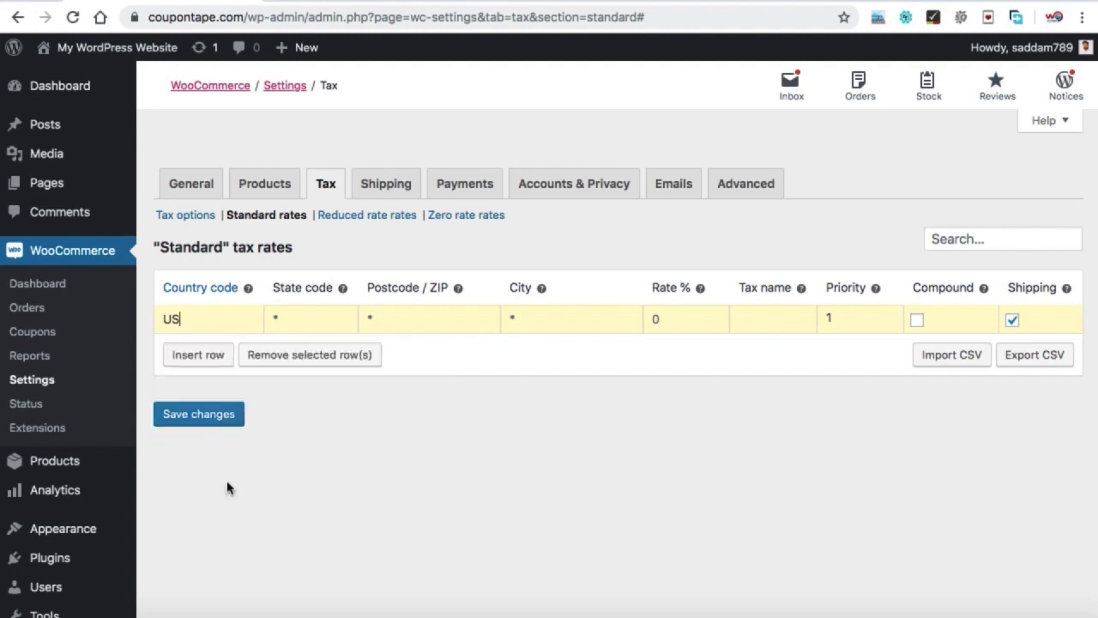
{"action": "left_click", "coordinate": [200, 292]}
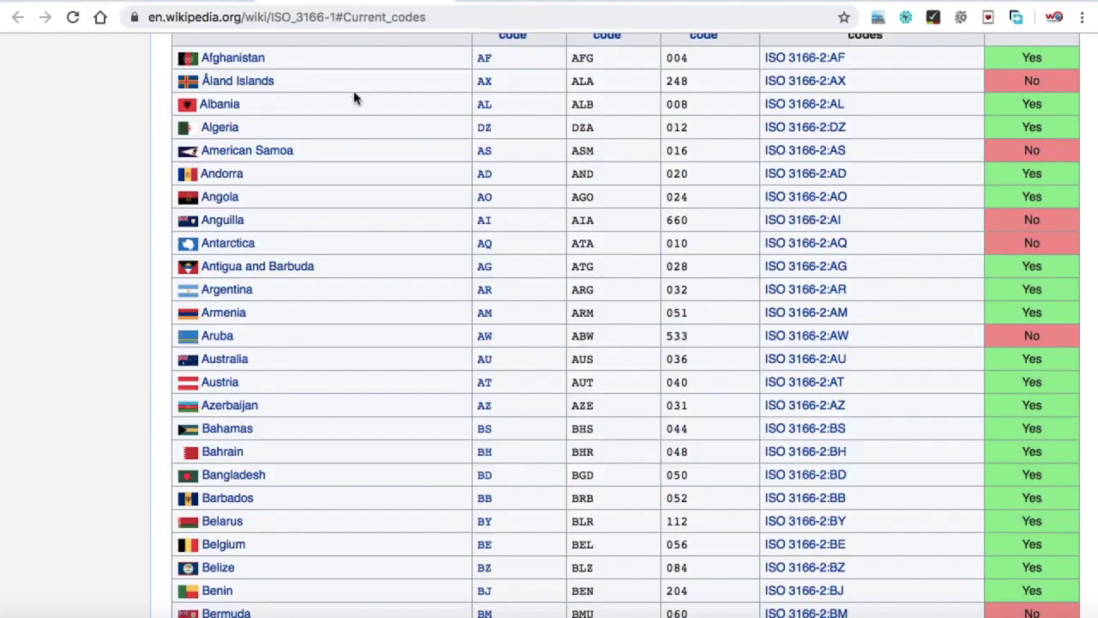
{"action": "scroll", "coordinate": [355, 110], "scroll_direction": "up", "scroll_amount": 3}
{"action": "scroll", "coordinate": [355, 110], "scroll_direction": "down", "scroll_amount": 3}
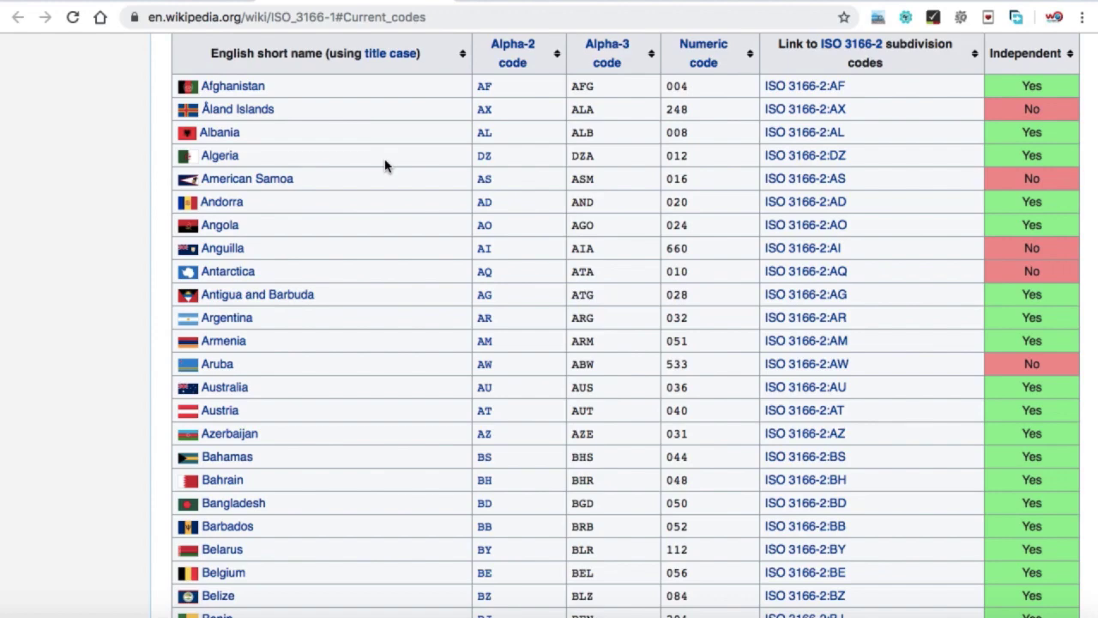
{"action": "scroll", "coordinate": [384, 166], "scroll_direction": "down", "scroll_amount": 1}
{"action": "mouse_move", "coordinate": [244, 85]}
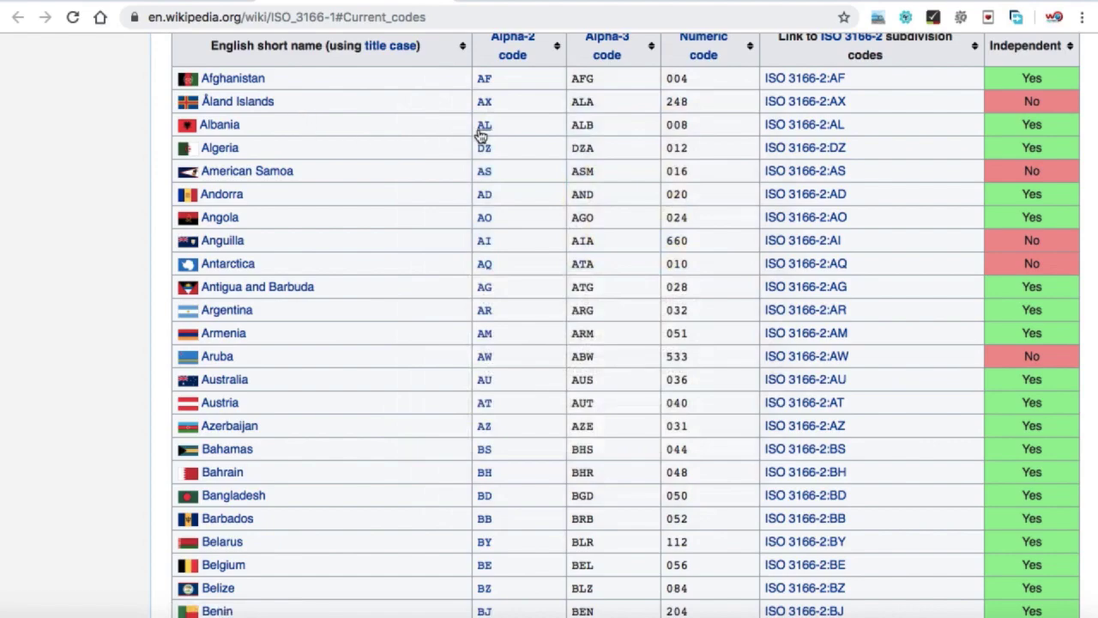
{"action": "scroll", "coordinate": [502, 360], "scroll_direction": "down", "scroll_amount": 8}
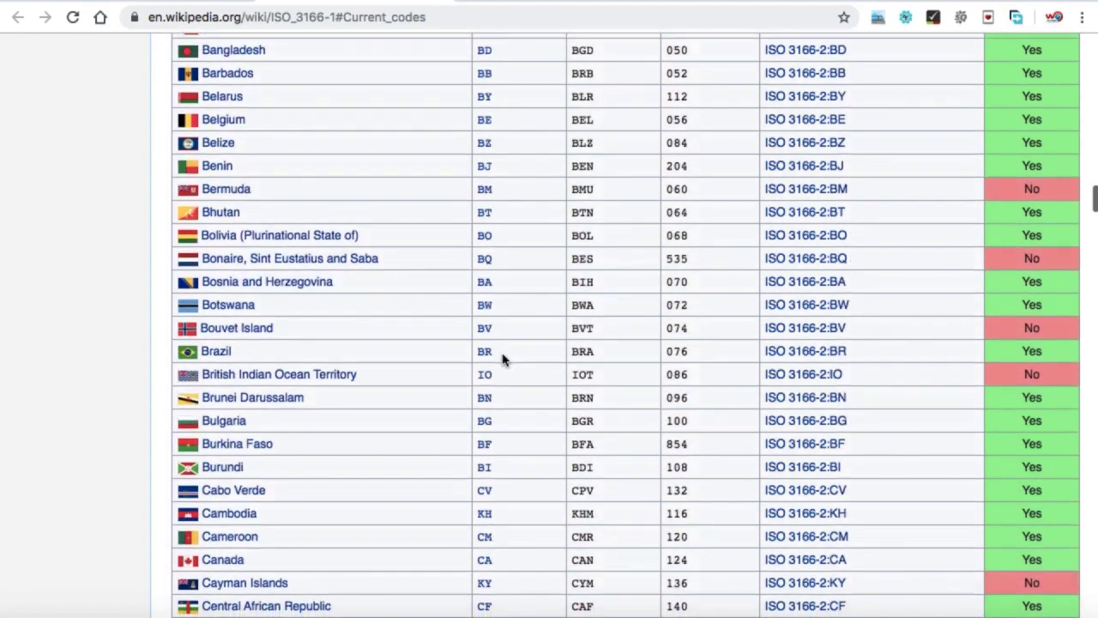
{"action": "scroll", "coordinate": [503, 361], "scroll_direction": "down", "scroll_amount": 2}
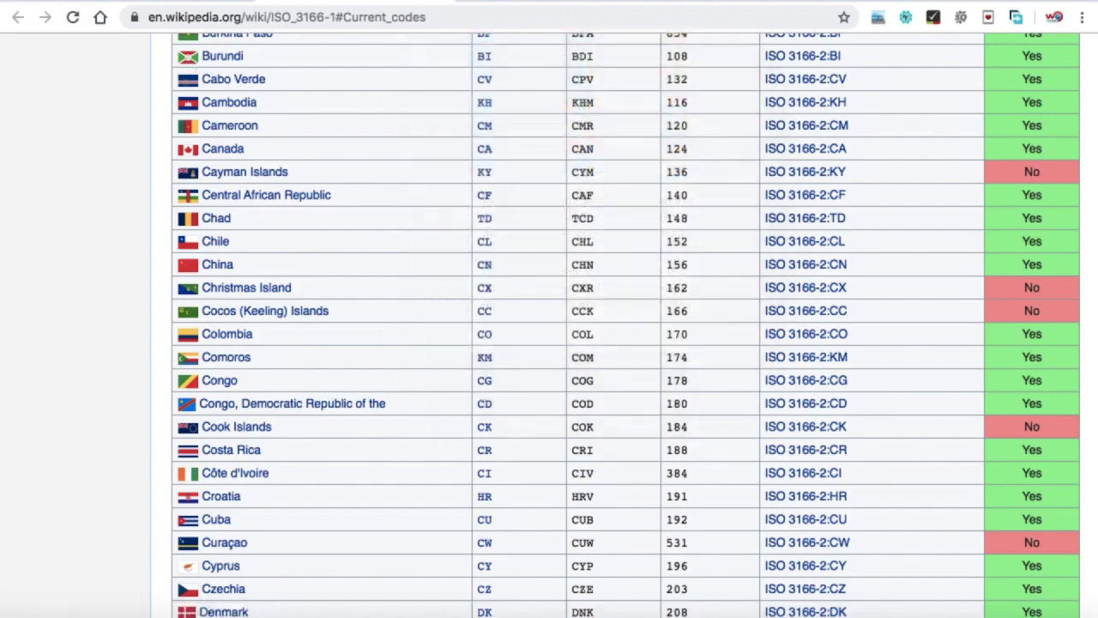
{"action": "key", "text": "ctrl+Tab"}
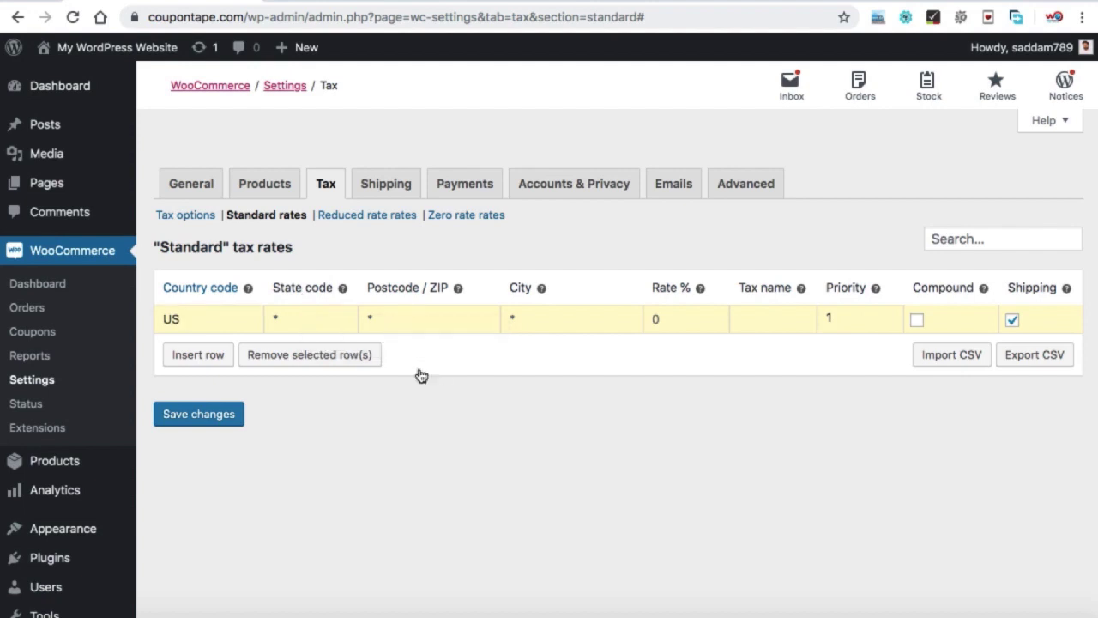
Fill the US row with state CA, rate 5% and name 'Tax Applied', then save
{"action": "left_click", "coordinate": [306, 322]}
{"action": "type", "text": "CA"}
{"action": "left_click", "coordinate": [368, 318]}
{"action": "left_click", "coordinate": [666, 317]}
{"action": "type", "text": "5"}
{"action": "left_click", "coordinate": [759, 316]}
{"action": "type", "text": "Tax Applied"}
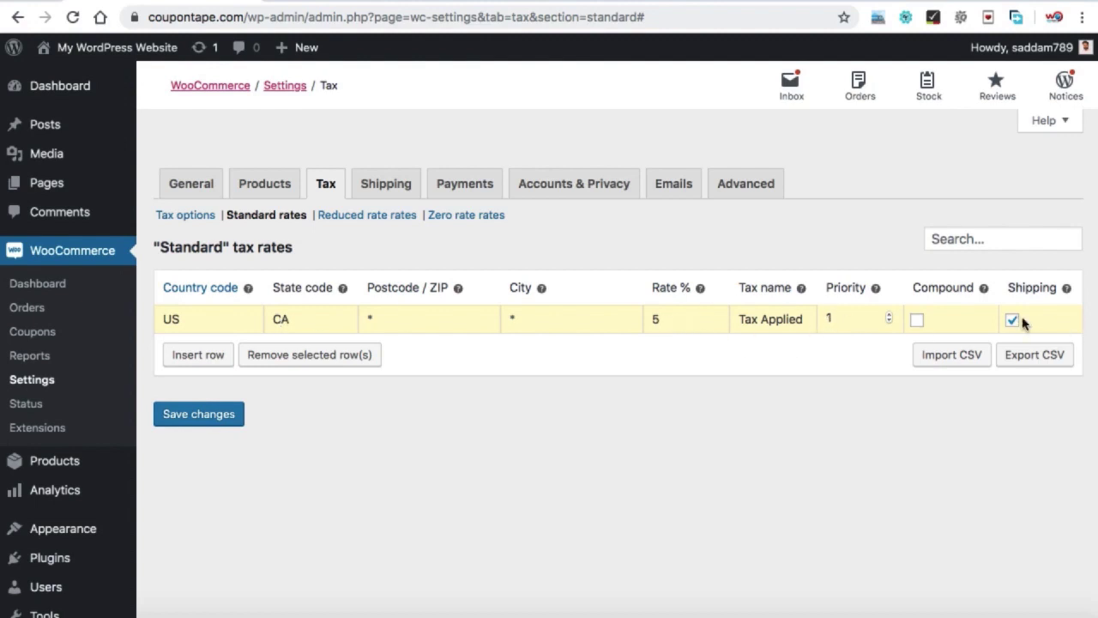
{"action": "left_click", "coordinate": [195, 419]}
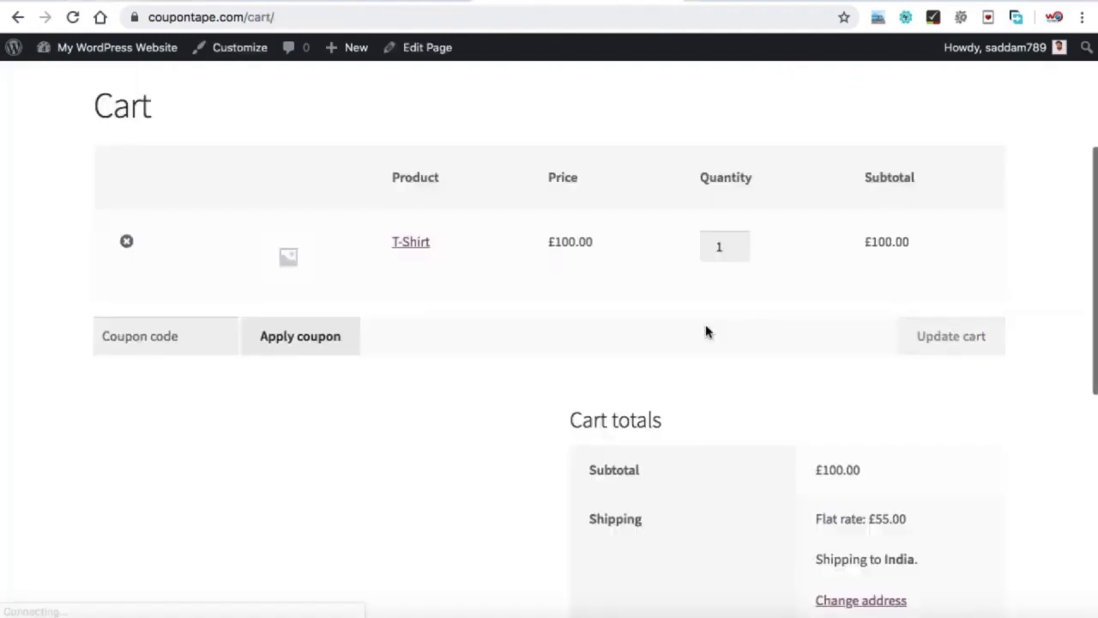
Enter United States (US) and California in the cart shipping calculator and update totals
{"action": "scroll", "coordinate": [706, 331], "scroll_direction": "down", "scroll_amount": 5}
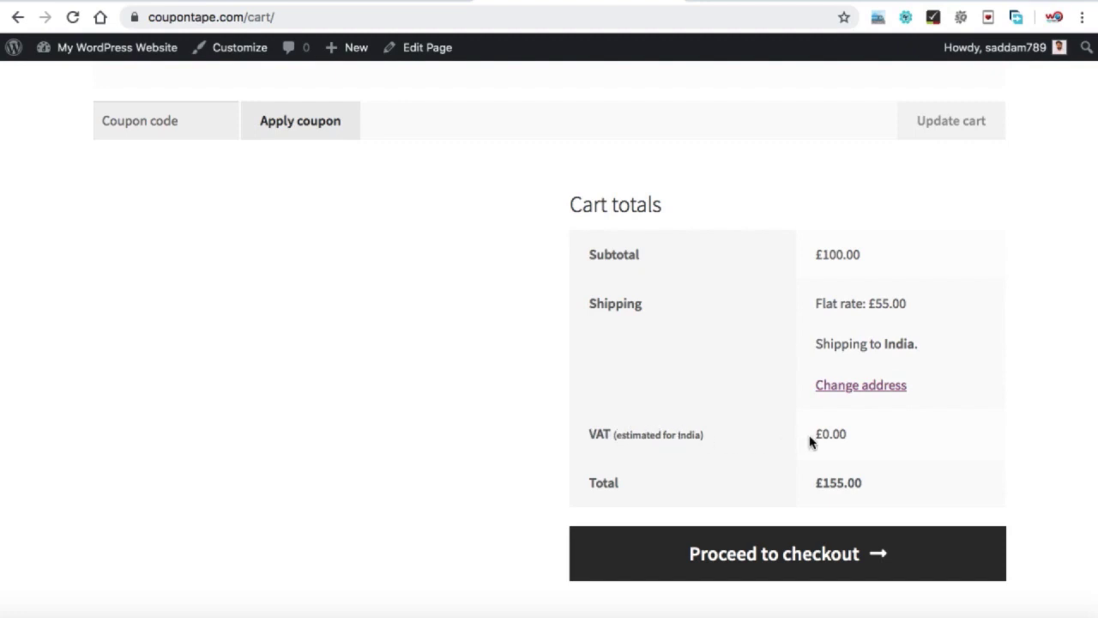
{"action": "left_click", "coordinate": [864, 387]}
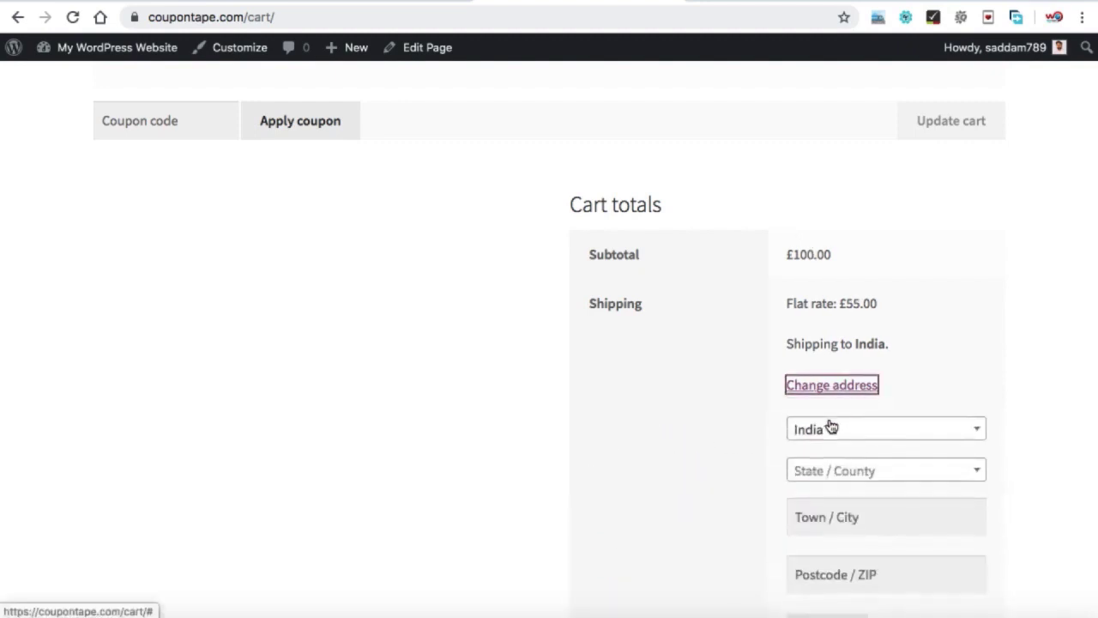
{"action": "left_click", "coordinate": [823, 431]}
{"action": "type", "text": "un"}
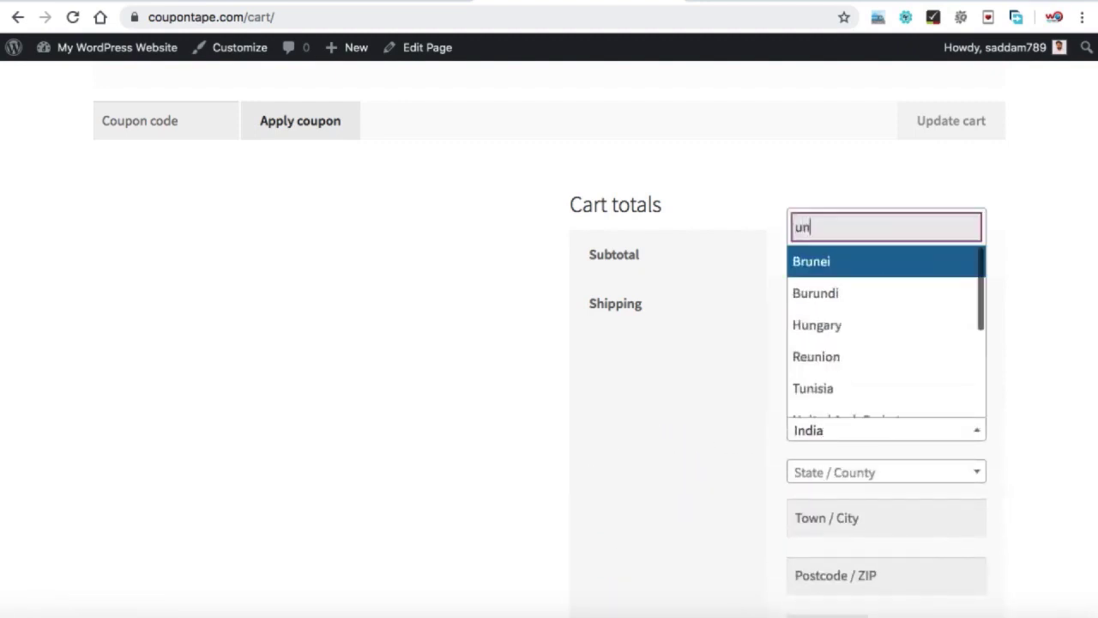
{"action": "type", "text": "ited"}
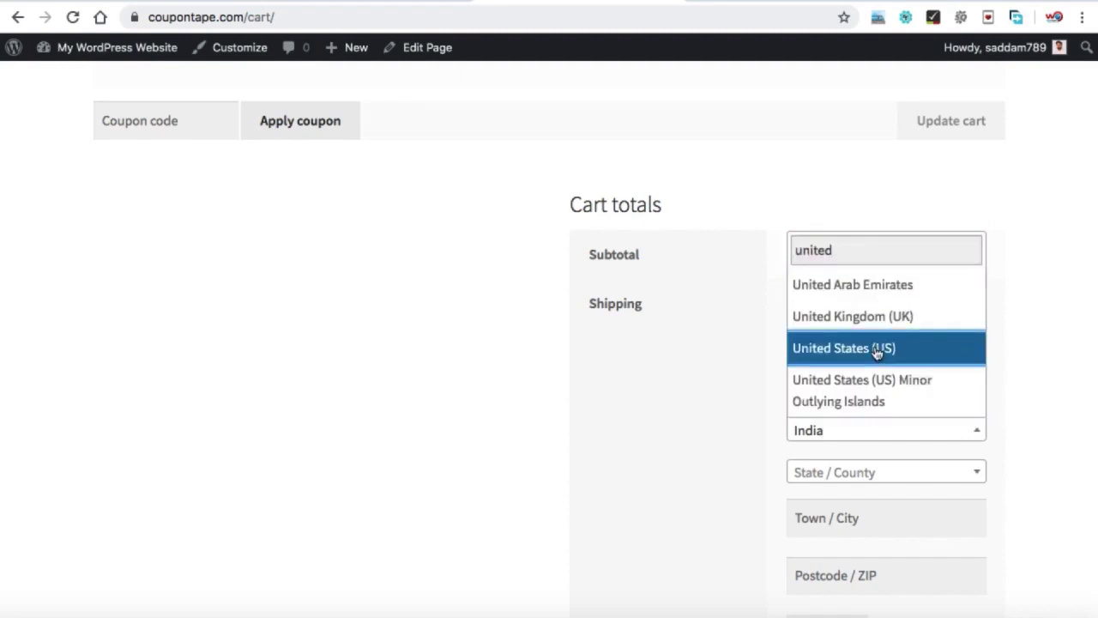
{"action": "left_click", "coordinate": [877, 350]}
{"action": "left_click", "coordinate": [850, 474]}
{"action": "type", "text": "cali"}
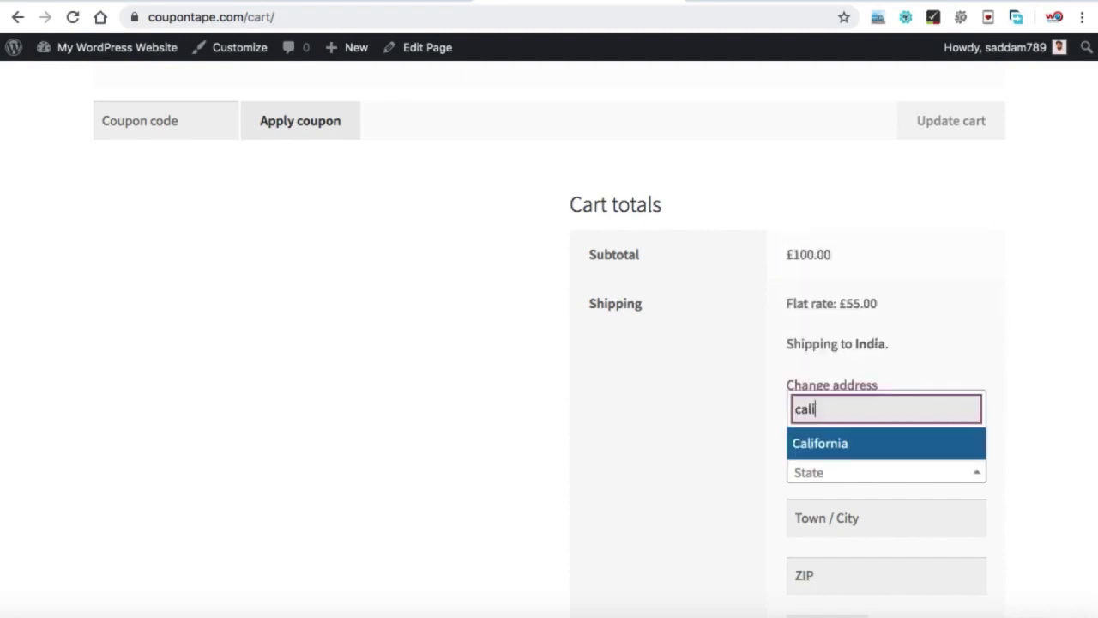
{"action": "left_click", "coordinate": [841, 441]}
{"action": "scroll", "coordinate": [758, 449], "scroll_direction": "down", "scroll_amount": 2}
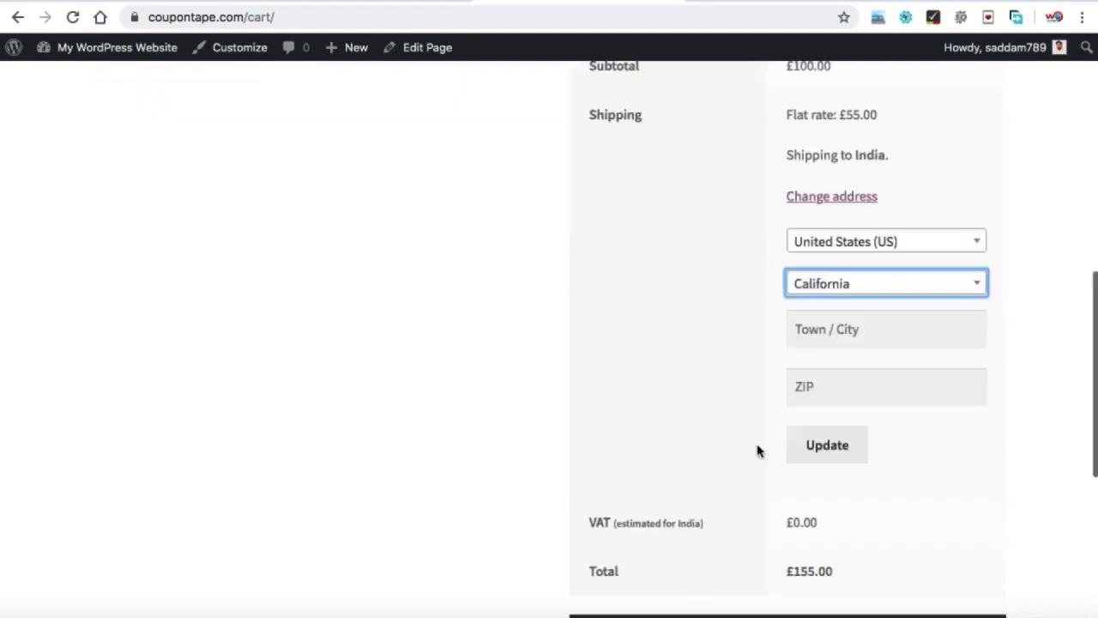
{"action": "left_click", "coordinate": [824, 446]}
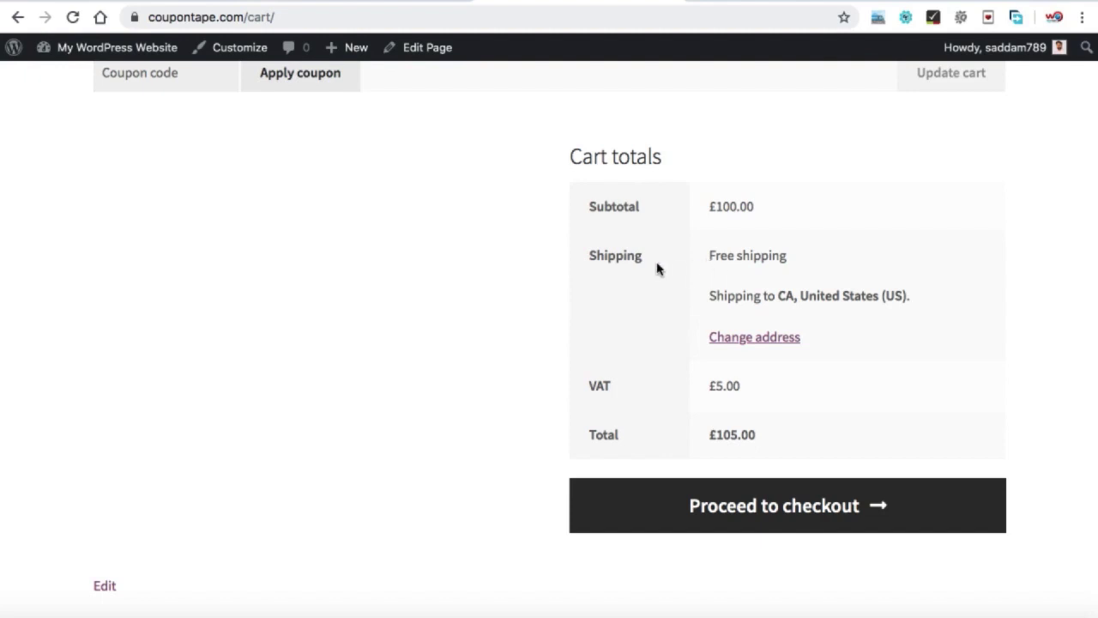
Add a US-wide 4% standard tax rate named 'Tax Applied' below the California 5% rate
{"action": "left_click", "coordinate": [185, 3]}
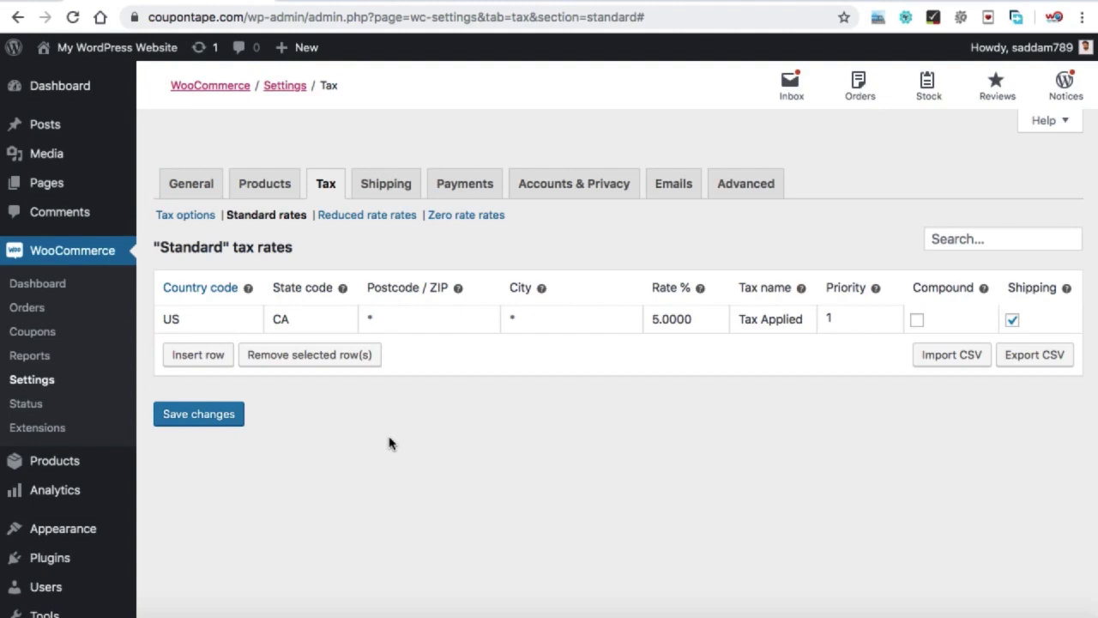
{"action": "left_click", "coordinate": [197, 355]}
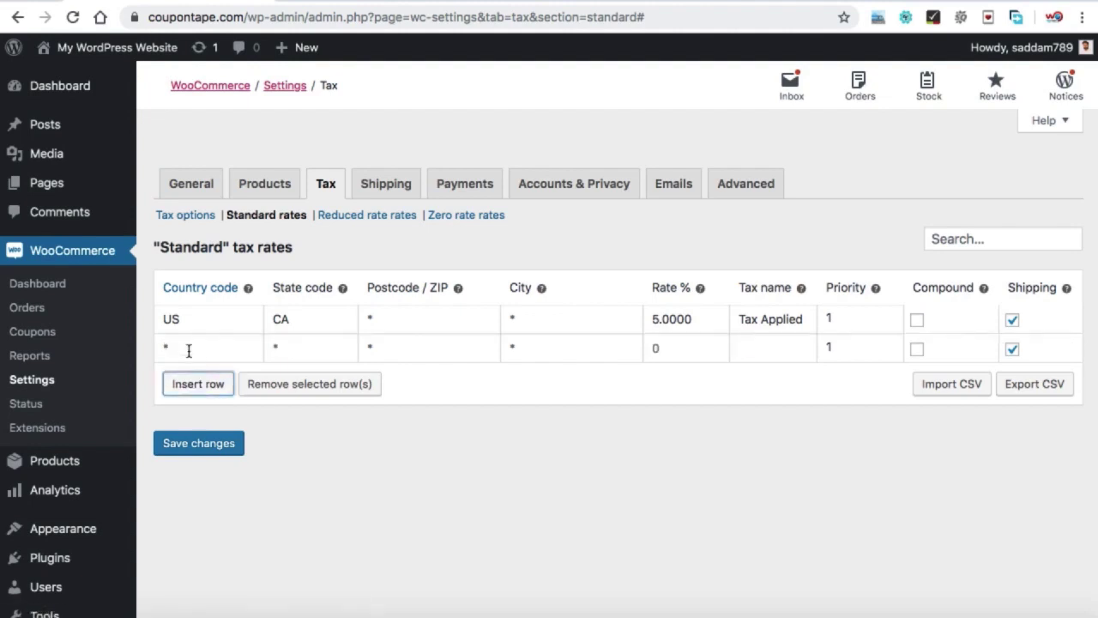
{"action": "left_click", "coordinate": [186, 347]}
{"action": "type", "text": "US"}
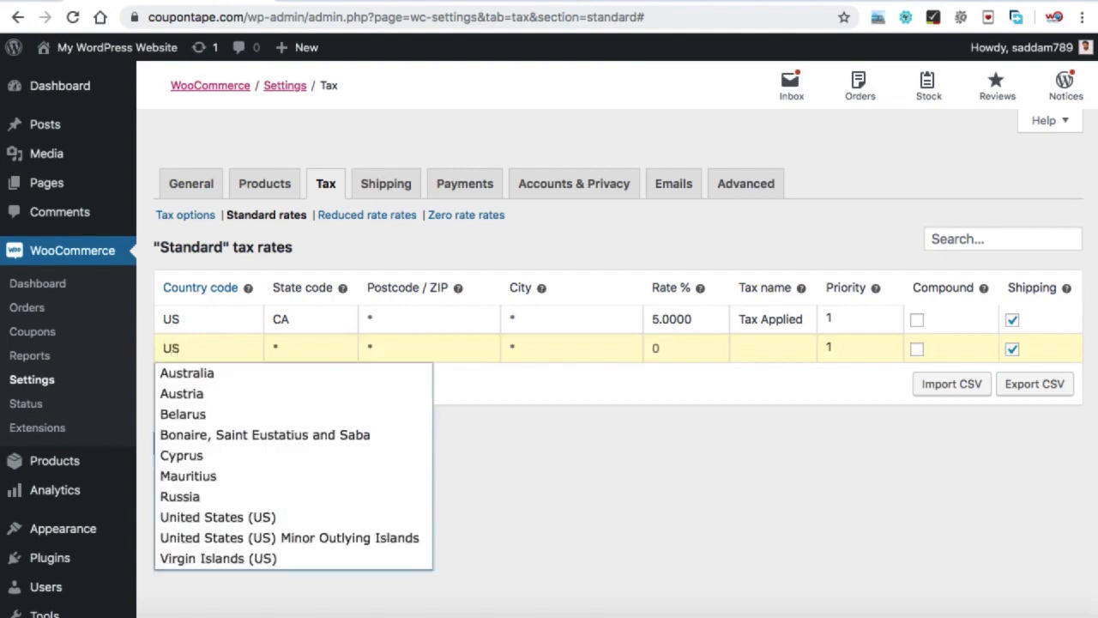
{"action": "left_click", "coordinate": [196, 517]}
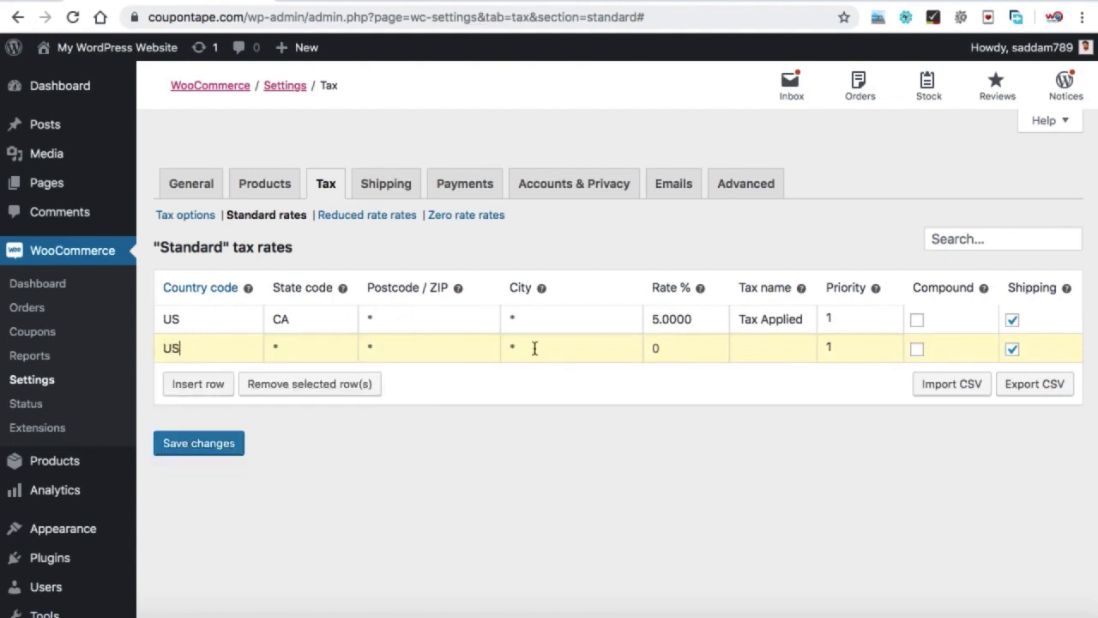
{"action": "type", "text": "4"}
{"action": "type", "text": "T"}
{"action": "type", "text": "ax Applie"}
{"action": "type", "text": "d"}
{"action": "key", "text": "Return"}
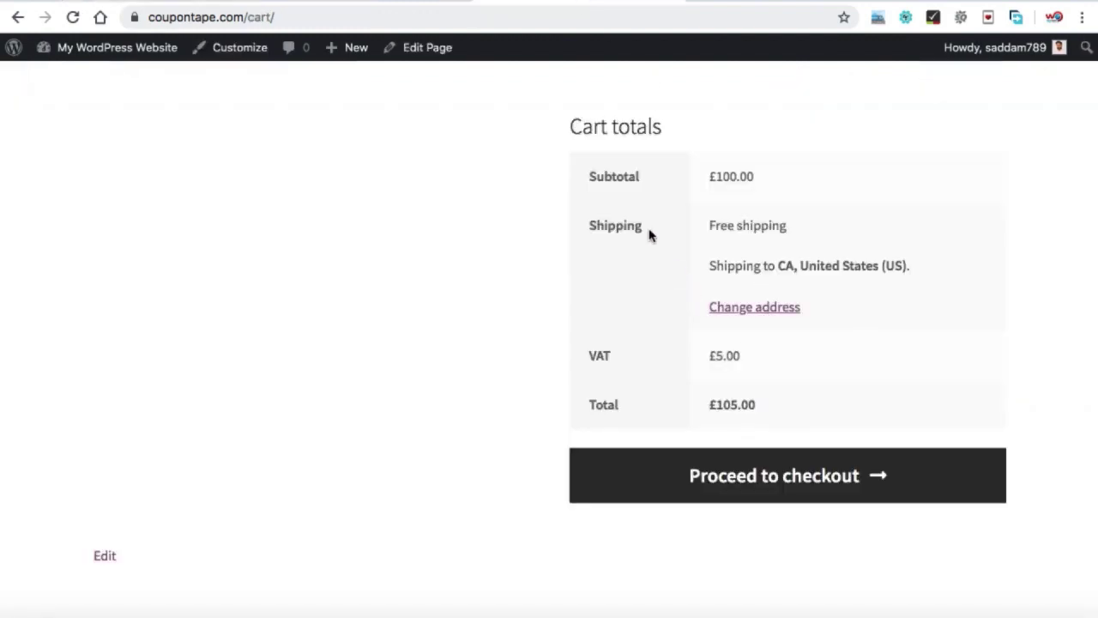
Expand the cart's shipping address form and scroll down through it
{"action": "left_click", "coordinate": [747, 313]}
{"action": "scroll", "coordinate": [843, 331], "scroll_direction": "down", "scroll_amount": 1}
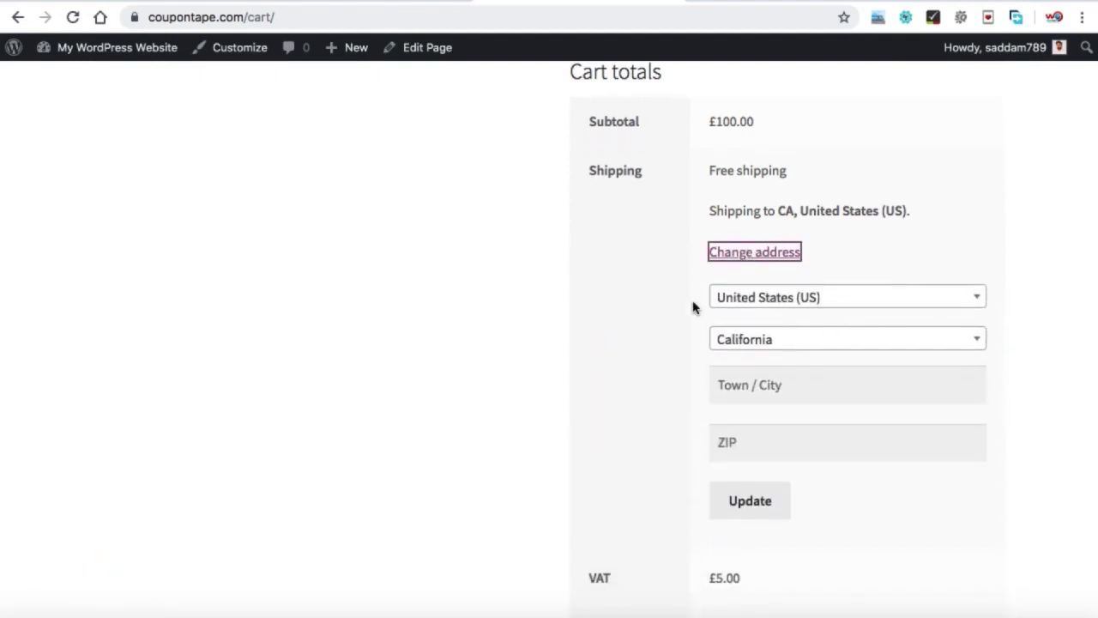
{"action": "scroll", "coordinate": [694, 307], "scroll_direction": "down", "scroll_amount": 1}
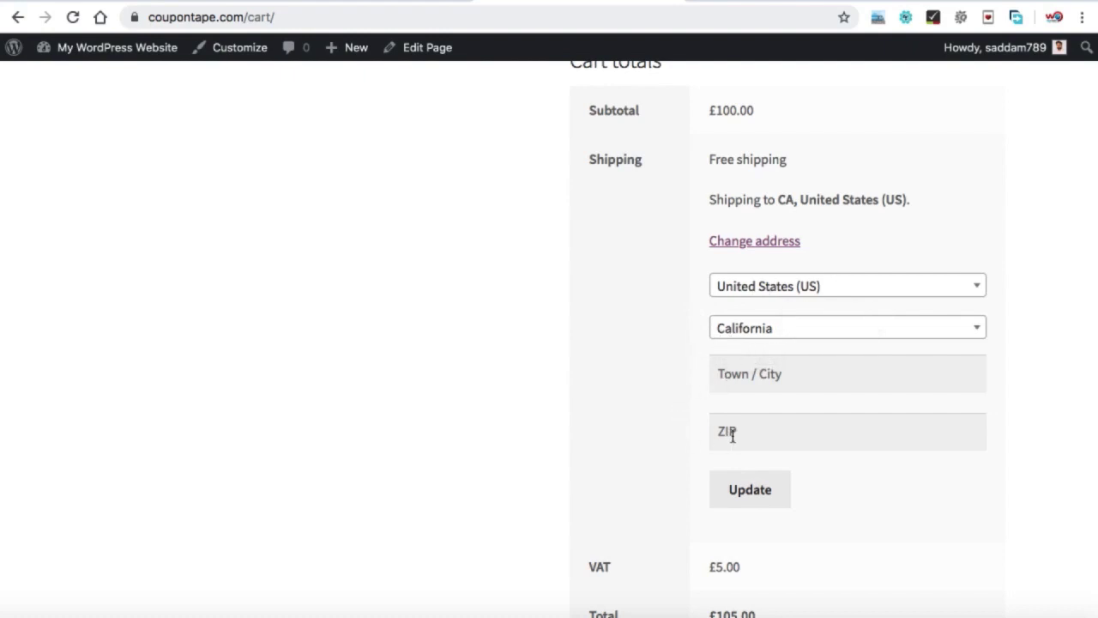
Return to the standard tax rates page and highlight the £5.00 VAT amount
{"action": "left_click", "coordinate": [196, 3]}
{"action": "scroll", "coordinate": [738, 331], "scroll_direction": "down", "scroll_amount": 2}
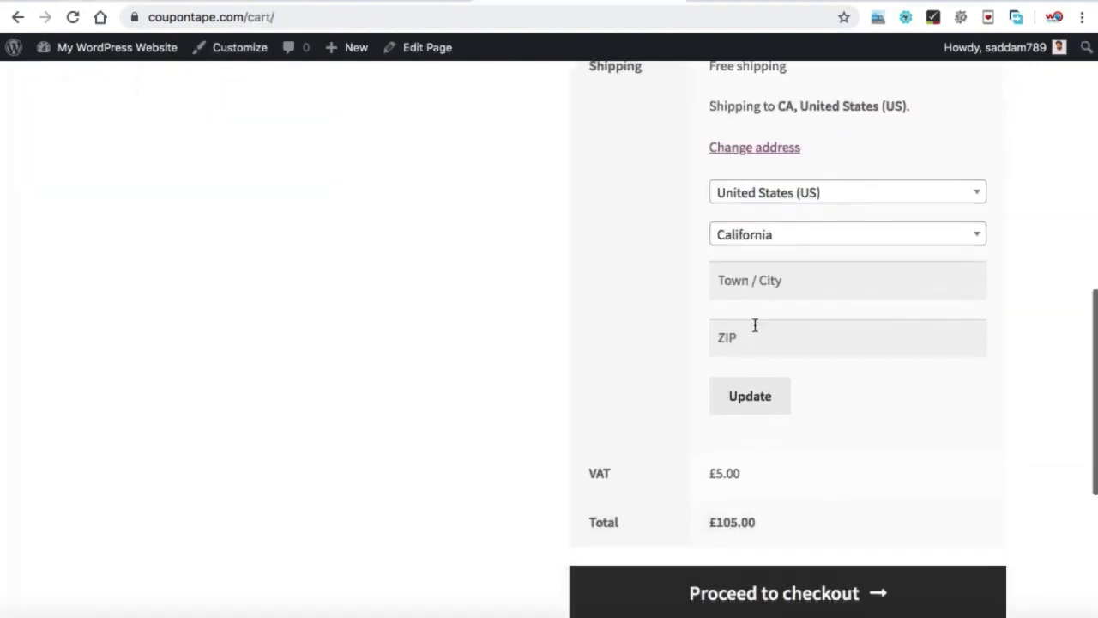
{"action": "left_click_drag", "start_coordinate": [710, 472], "coordinate": [737, 470]}
Review the standard rates, highlighting the 4% US rate and the California rate's priority
{"action": "left_click", "coordinate": [343, 2]}
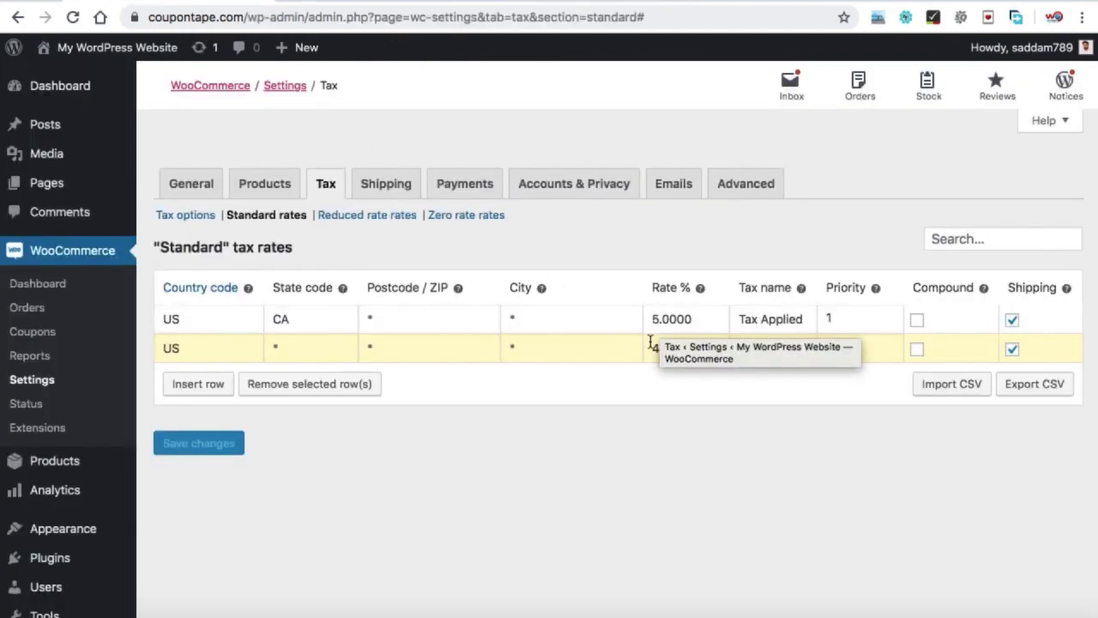
{"action": "left_click_drag", "start_coordinate": [654, 351], "coordinate": [677, 352]}
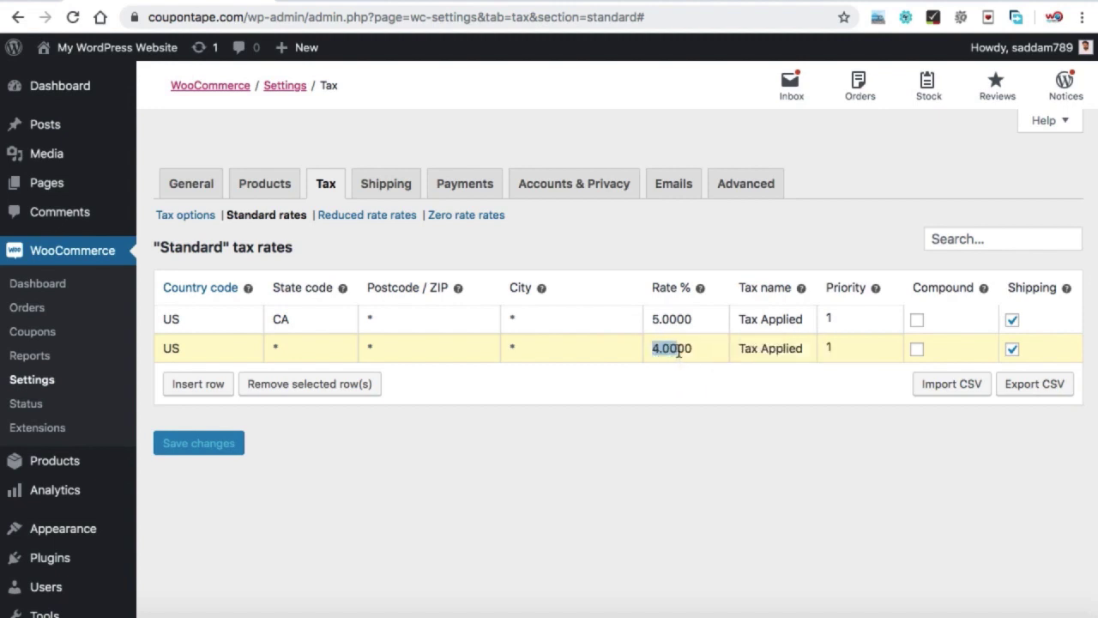
{"action": "left_click", "coordinate": [839, 320]}
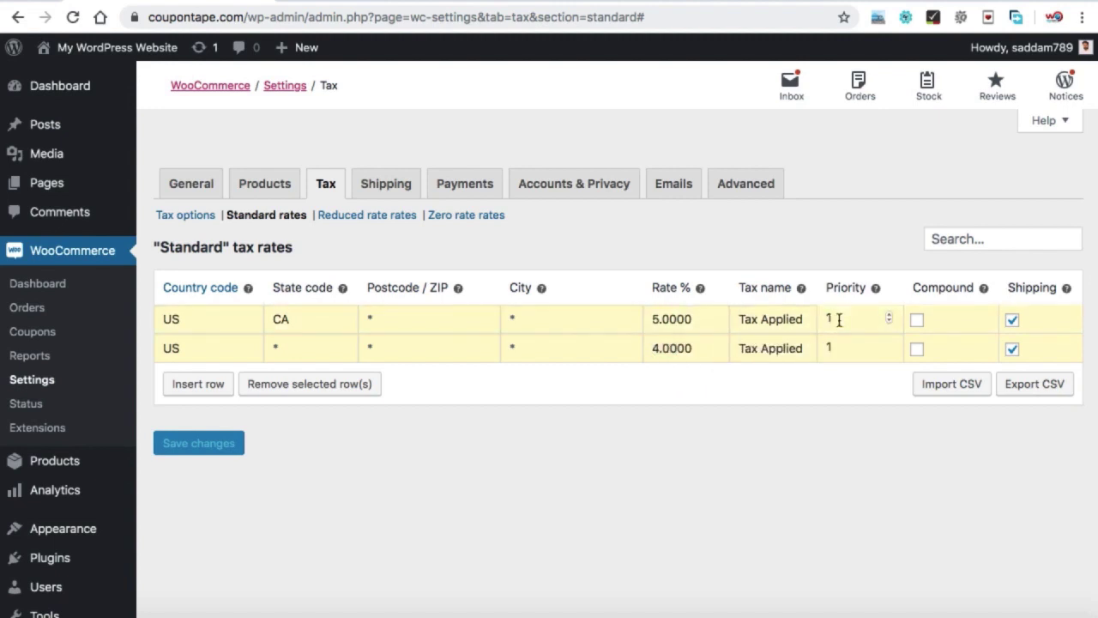
{"action": "left_click", "coordinate": [721, 223]}
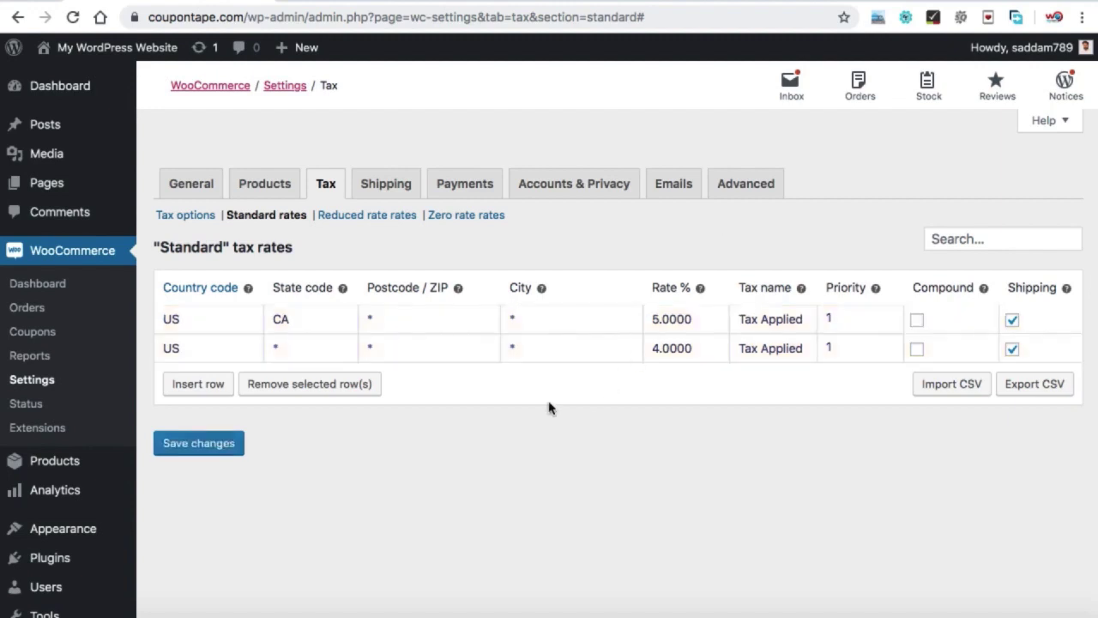
Add and save a 10% 'International Tax' rate applying to all countries
{"action": "left_click", "coordinate": [200, 387]}
{"action": "left_click", "coordinate": [186, 378]}
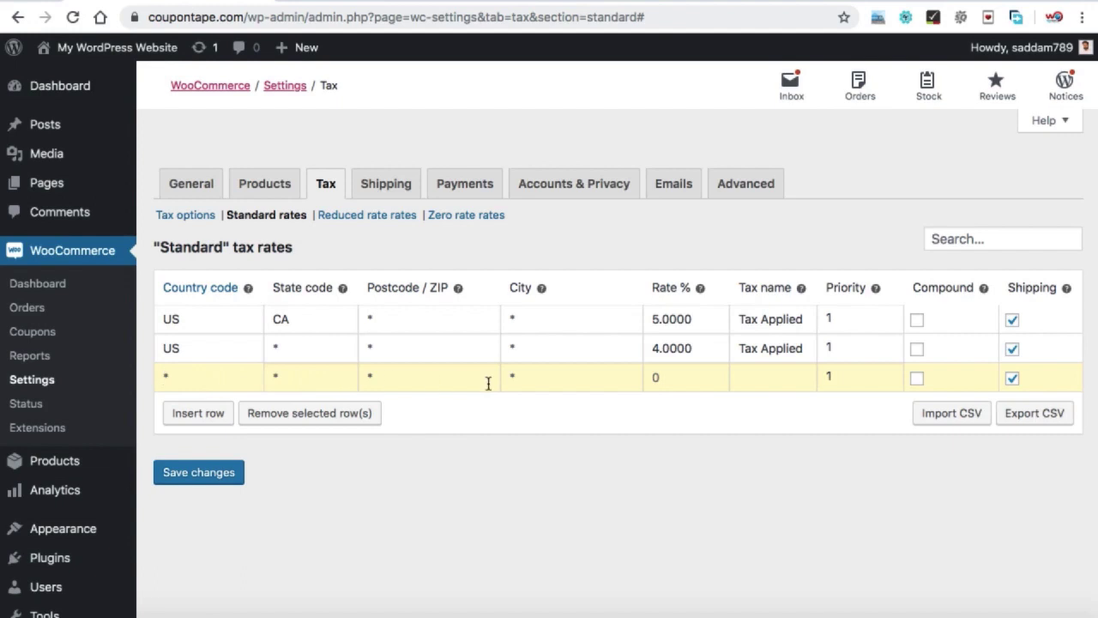
{"action": "left_click", "coordinate": [676, 382]}
{"action": "type", "text": "10"}
{"action": "type", "text": "Internation"}
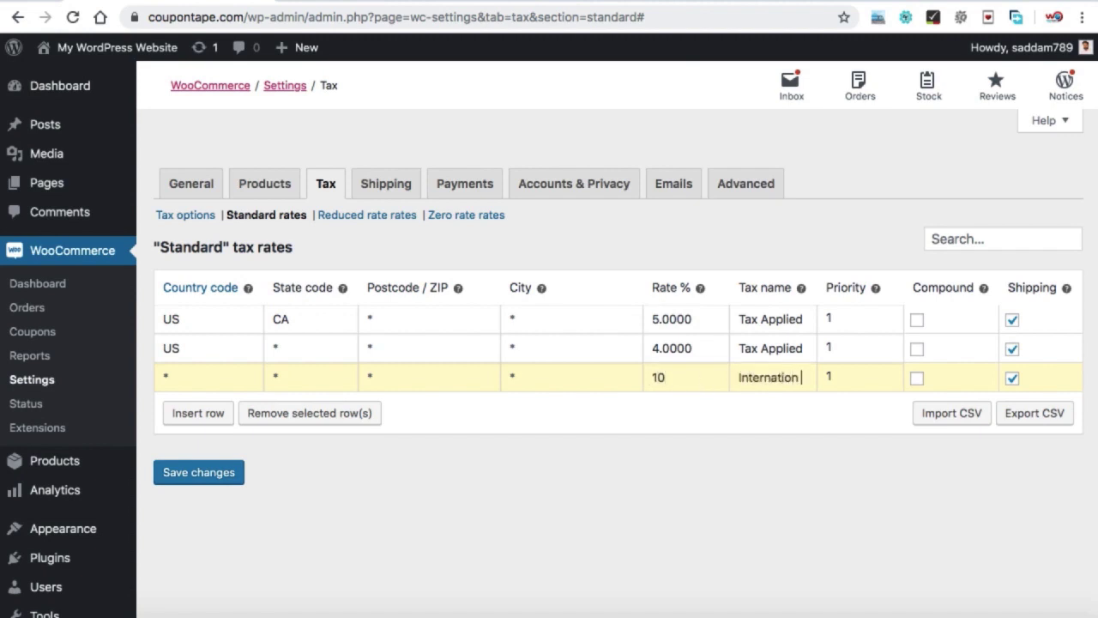
{"action": "type", "text": "al Tax"}
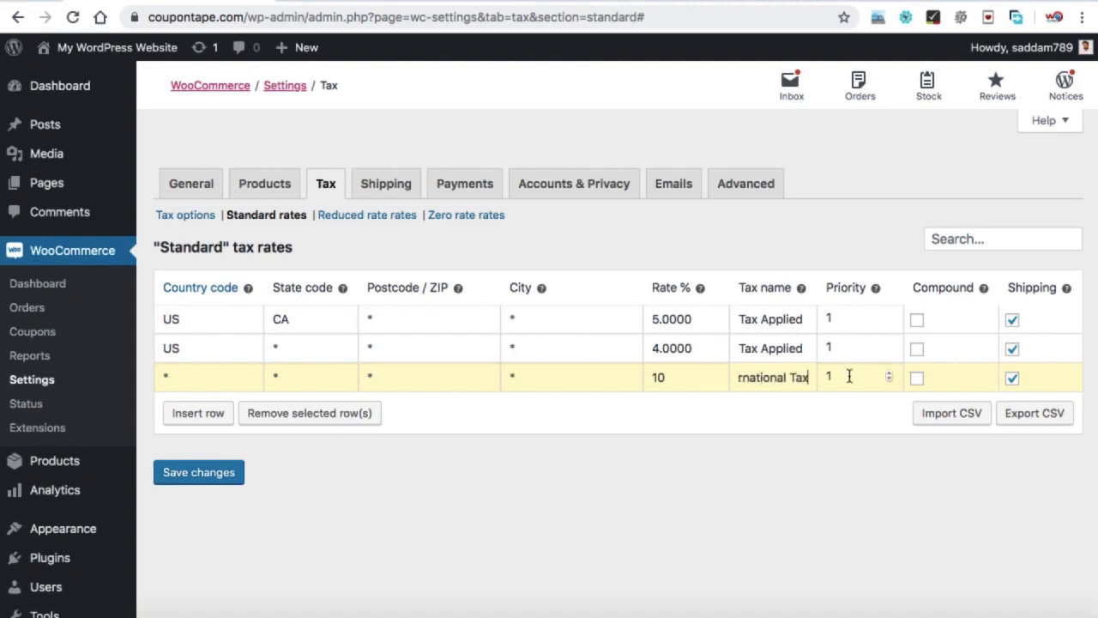
{"action": "left_click", "coordinate": [218, 475]}
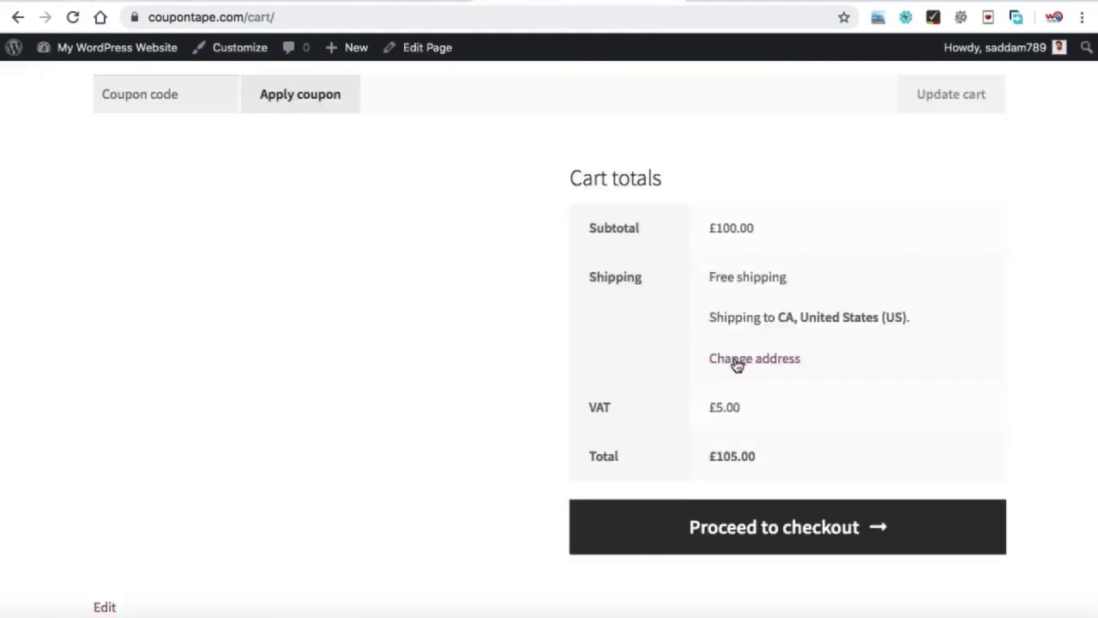
{"action": "left_click", "coordinate": [740, 368]}
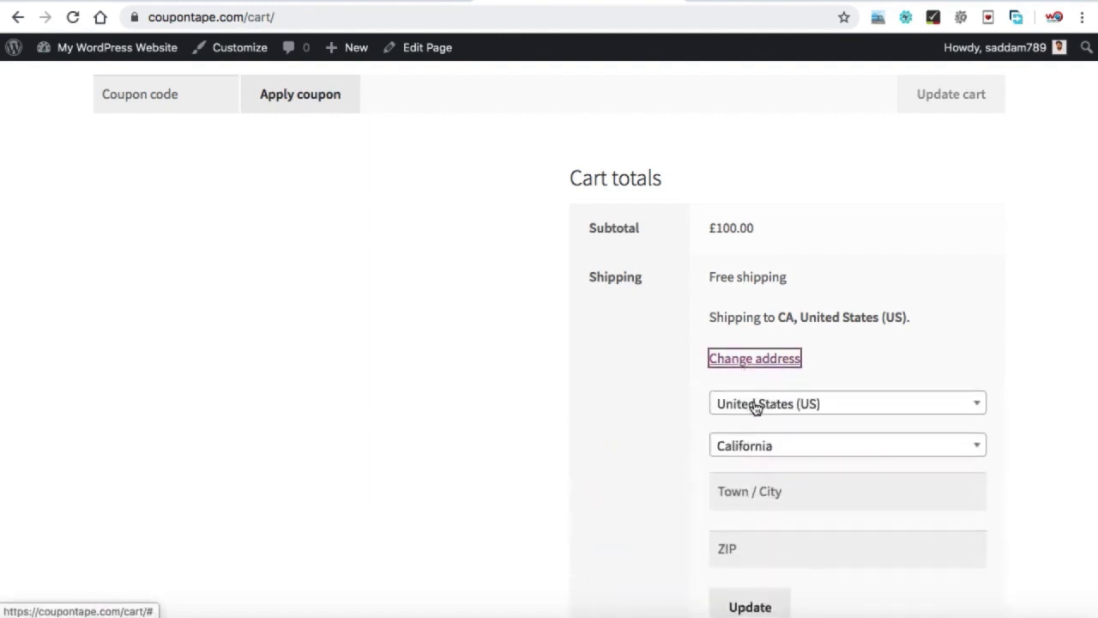
{"action": "left_click", "coordinate": [754, 405]}
{"action": "type", "text": "india"}
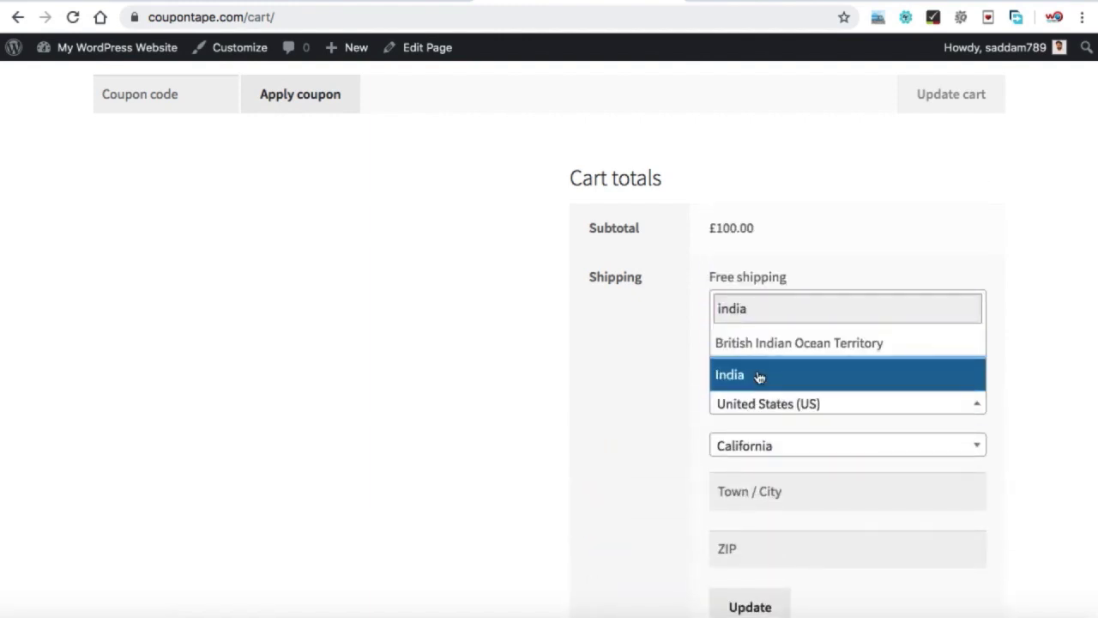
{"action": "left_click", "coordinate": [760, 375]}
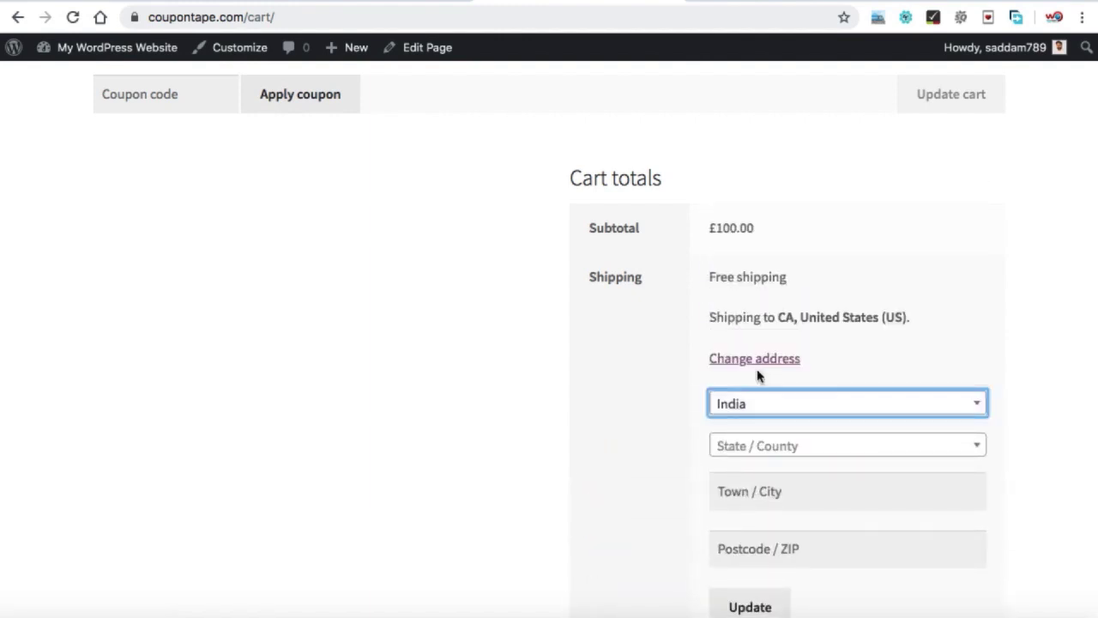
{"action": "scroll", "coordinate": [649, 458], "scroll_direction": "down", "scroll_amount": 3}
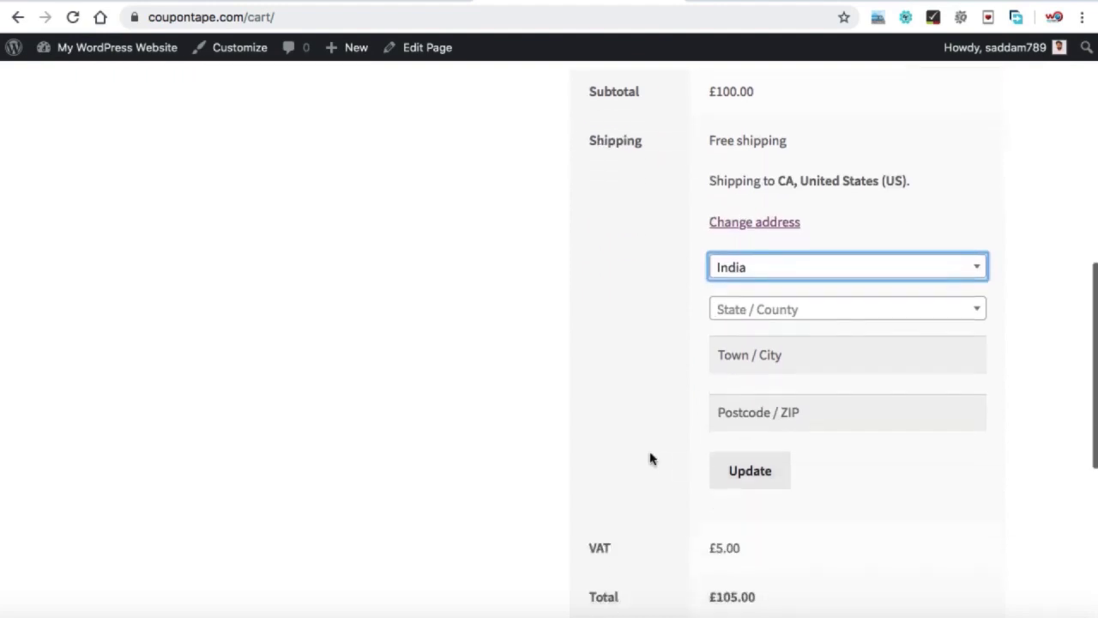
{"action": "left_click", "coordinate": [747, 445]}
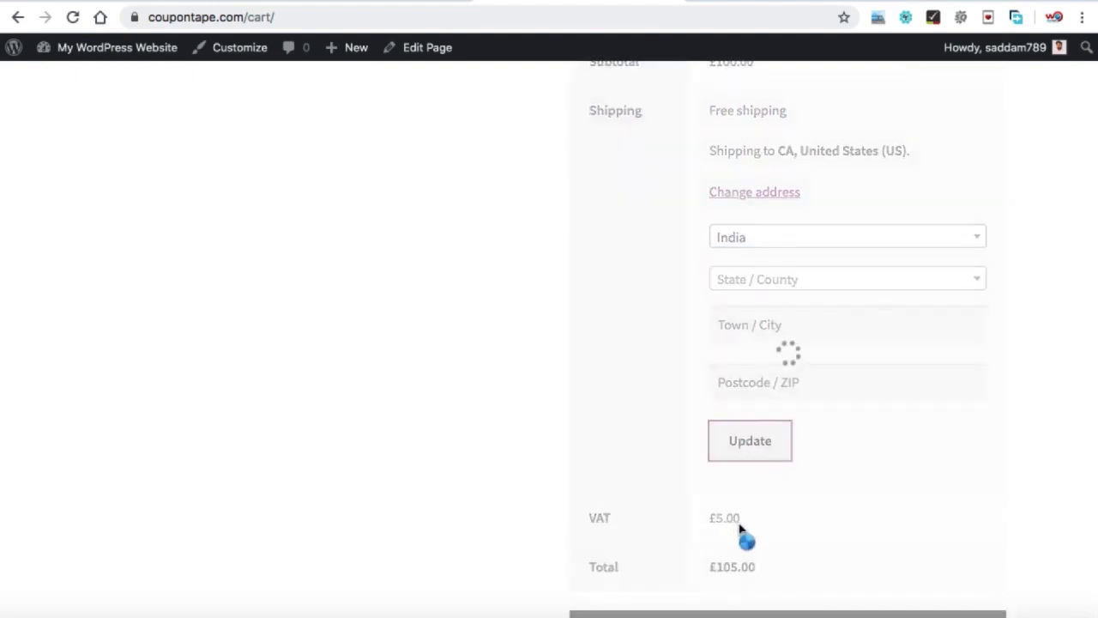
{"action": "scroll", "coordinate": [774, 263], "scroll_direction": "up", "scroll_amount": 1}
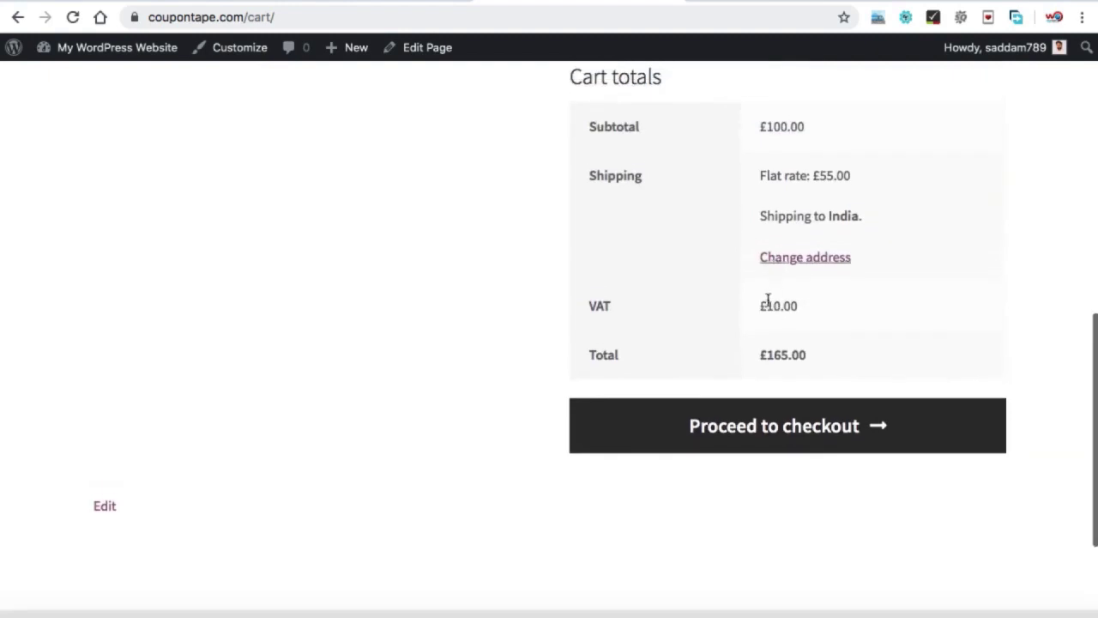
{"action": "left_click_drag", "start_coordinate": [767, 306], "coordinate": [780, 302]}
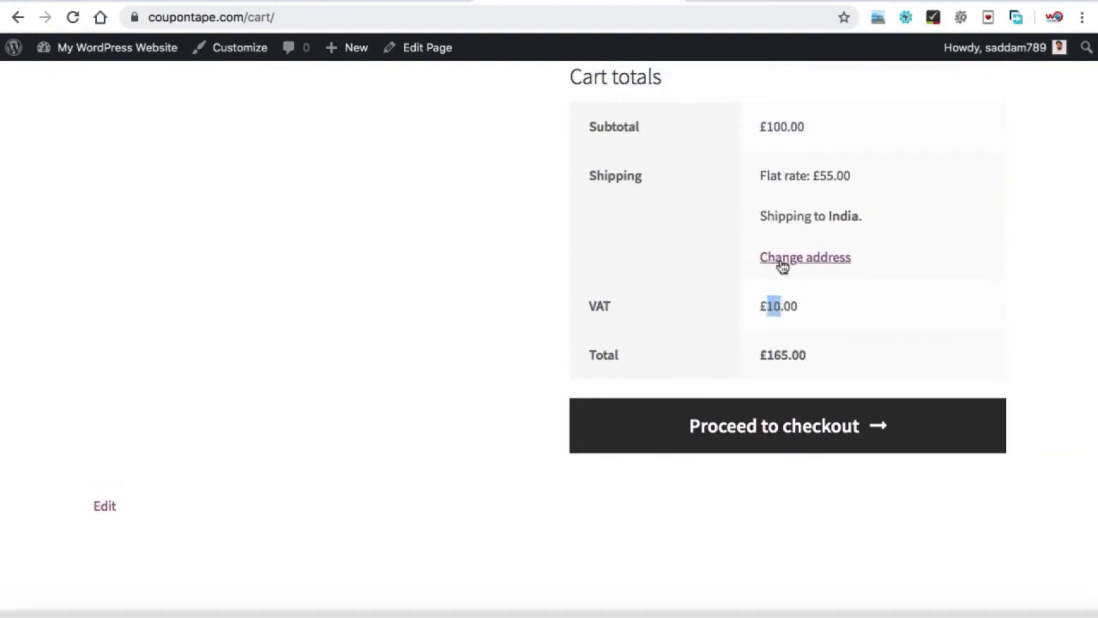
{"action": "left_click_drag", "start_coordinate": [768, 126], "coordinate": [785, 126]}
{"action": "left_click", "coordinate": [785, 126]}
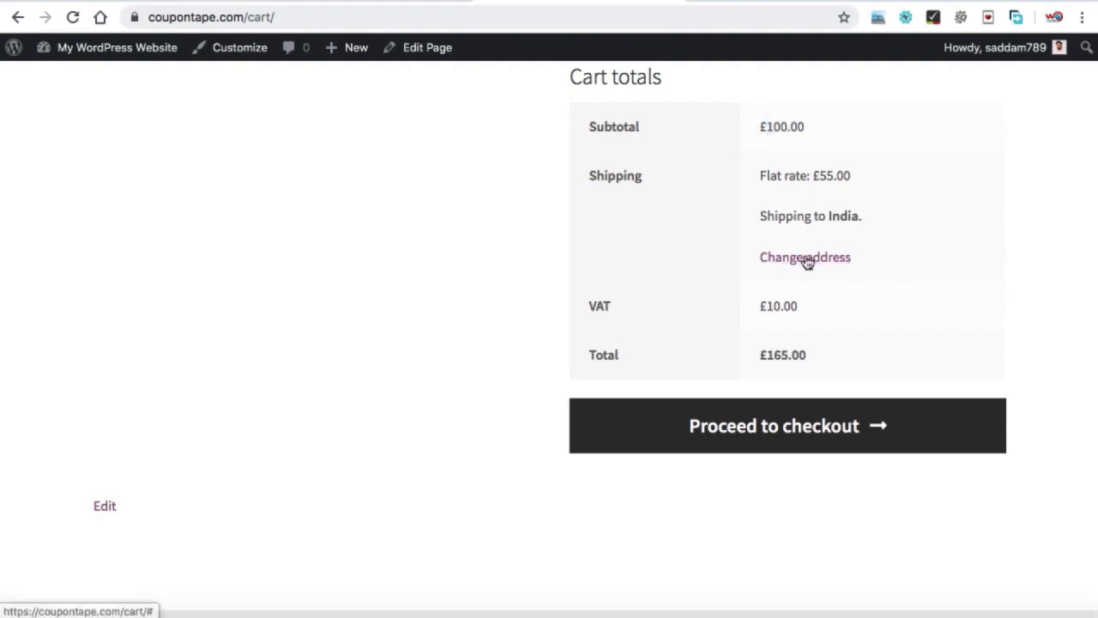
{"action": "left_click", "coordinate": [804, 258]}
{"action": "left_click", "coordinate": [795, 301]}
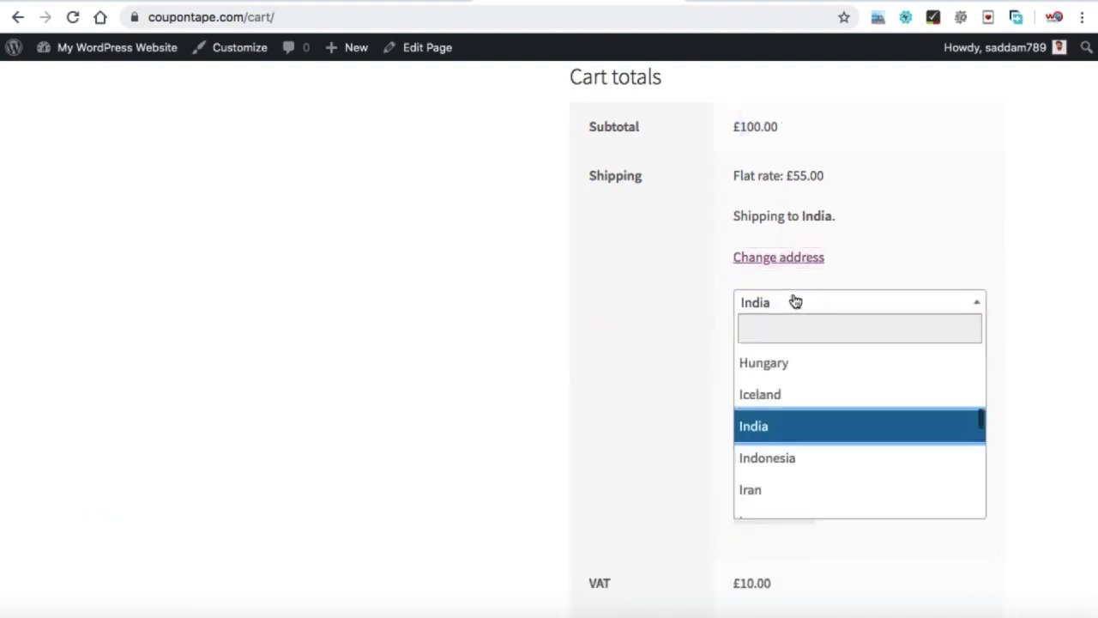
{"action": "type", "text": "china"}
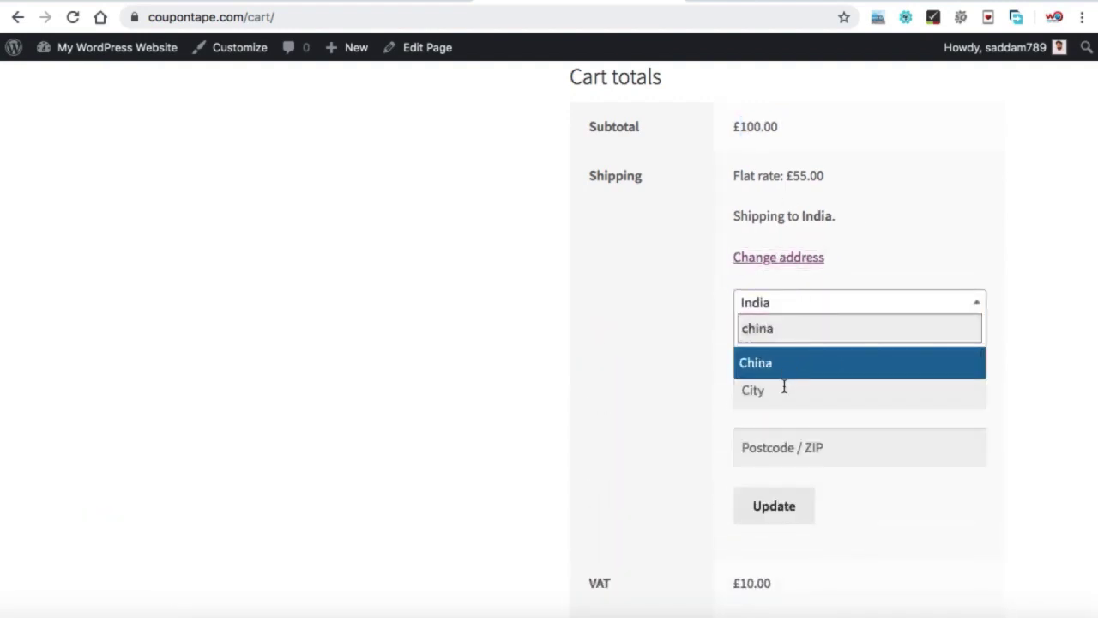
{"action": "left_click", "coordinate": [781, 371]}
{"action": "scroll", "coordinate": [777, 429], "scroll_direction": "down", "scroll_amount": 1}
{"action": "left_click", "coordinate": [778, 452]}
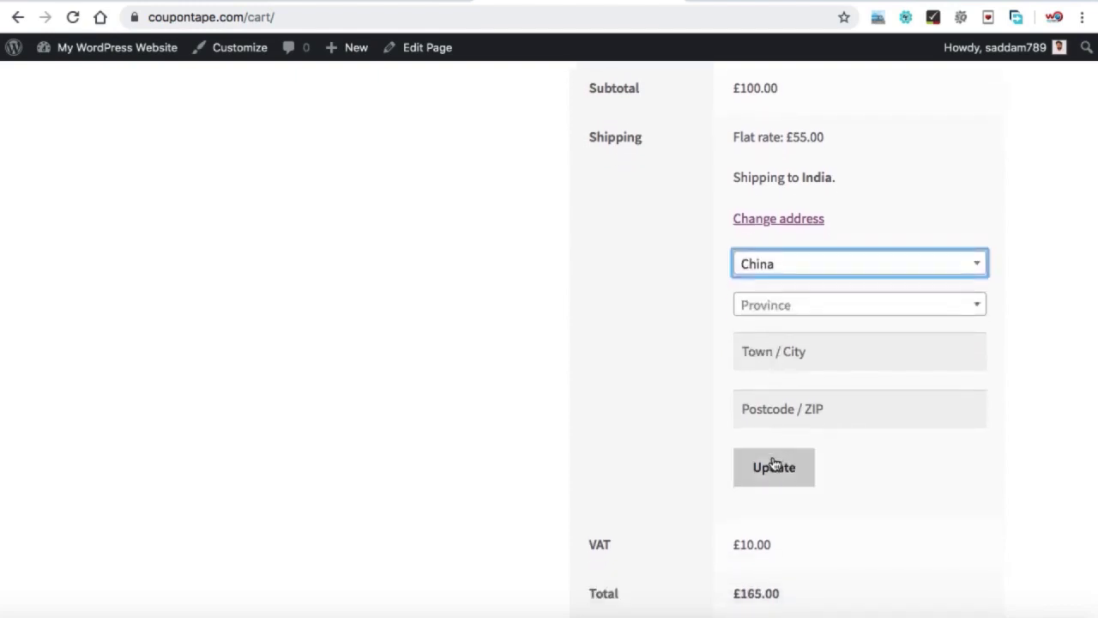
{"action": "scroll", "coordinate": [687, 510], "scroll_direction": "down", "scroll_amount": 2}
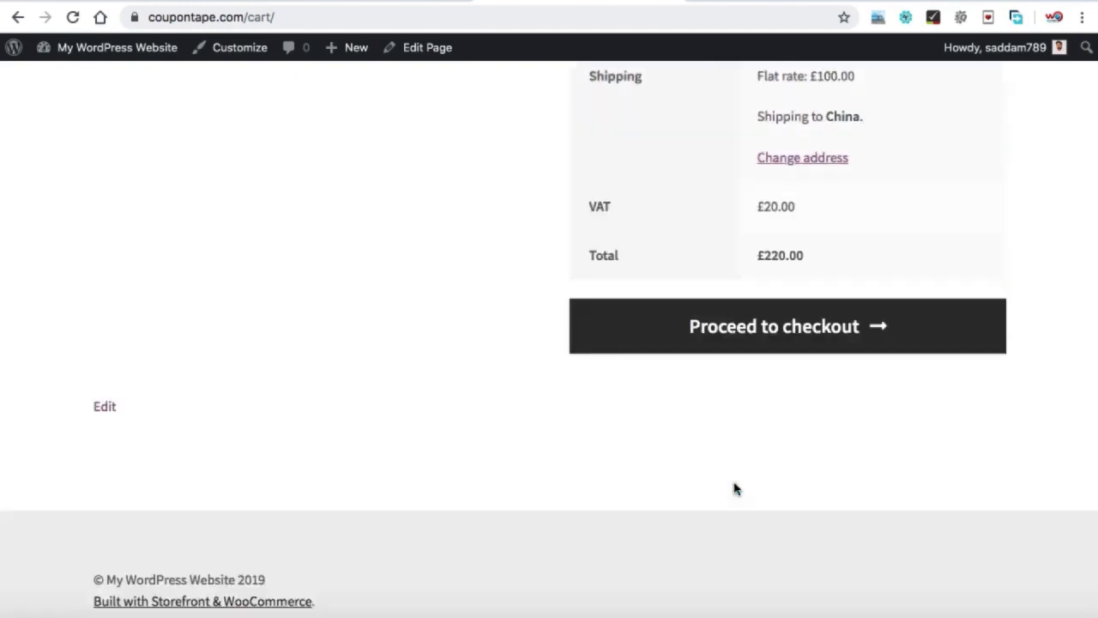
{"action": "scroll", "coordinate": [816, 221], "scroll_direction": "up", "scroll_amount": 3}
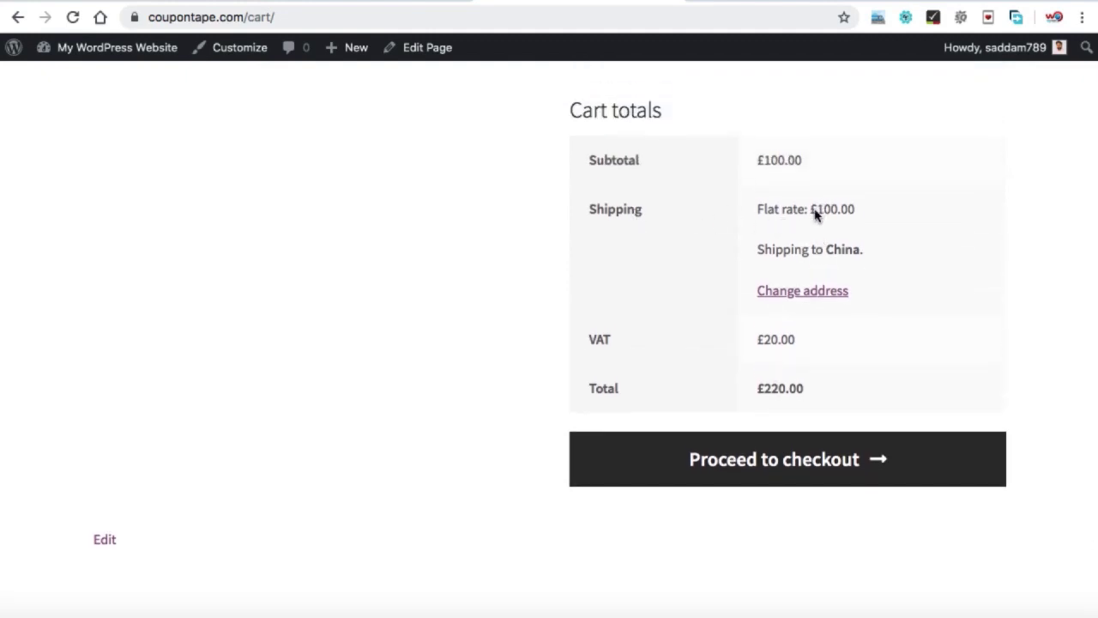
{"action": "left_click_drag", "start_coordinate": [816, 214], "coordinate": [836, 215]}
{"action": "left_click_drag", "start_coordinate": [763, 159], "coordinate": [780, 162]}
{"action": "left_click_drag", "start_coordinate": [762, 337], "coordinate": [774, 337]}
{"action": "left_click", "coordinate": [824, 225]}
{"action": "left_click_drag", "start_coordinate": [817, 209], "coordinate": [837, 214]}
{"action": "left_click_drag", "start_coordinate": [764, 339], "coordinate": [778, 339]}
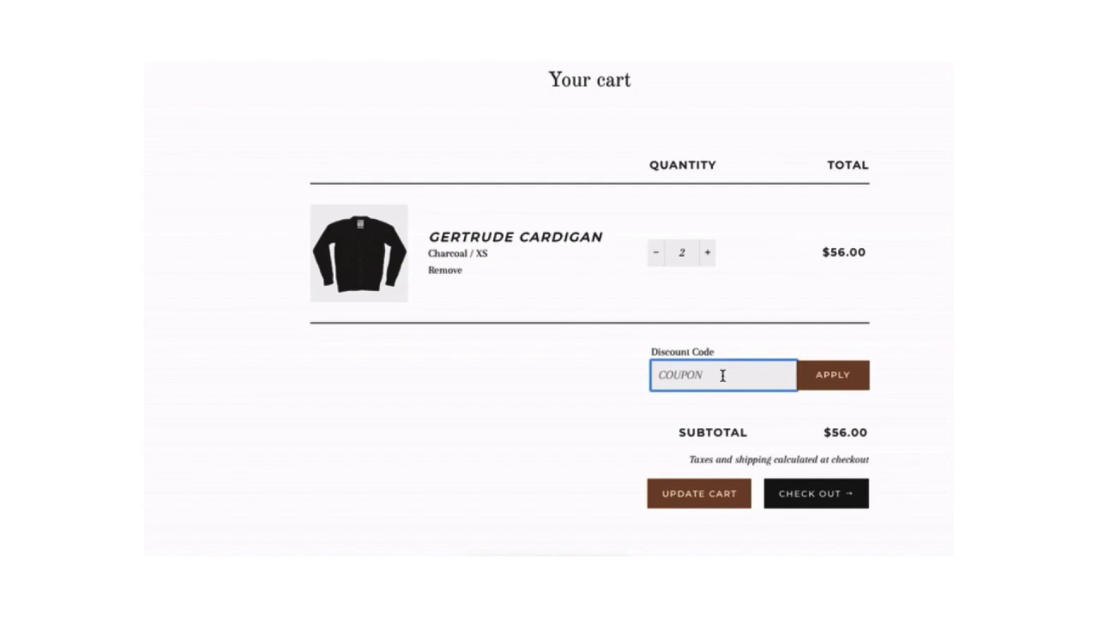
Apply the SALE discount code to the demo cart
{"action": "type", "text": "SALE40"}
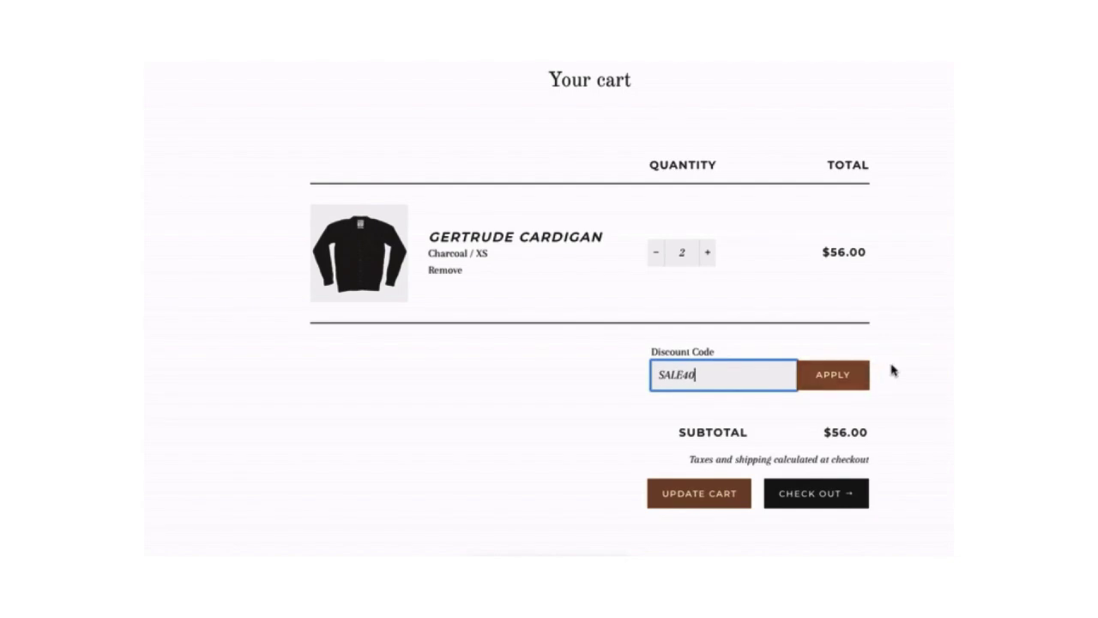
{"action": "left_click", "coordinate": [839, 377]}
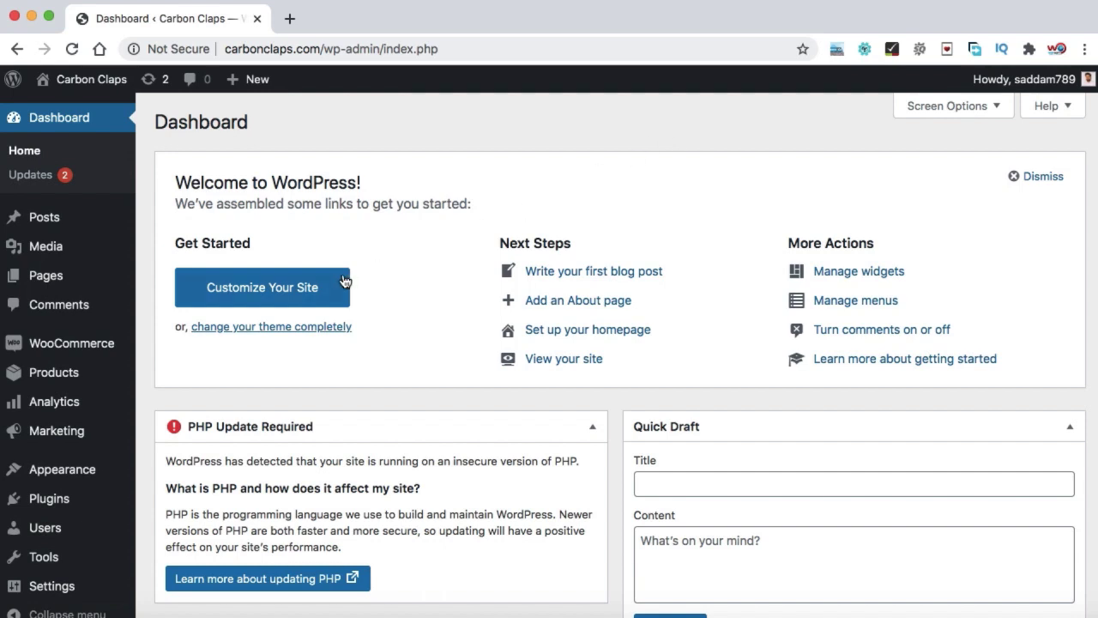
Tick 'Enable the use of coupon codes' in WooCommerce General settings, save, and reach Coupons
{"action": "mouse_move", "coordinate": [103, 347]}
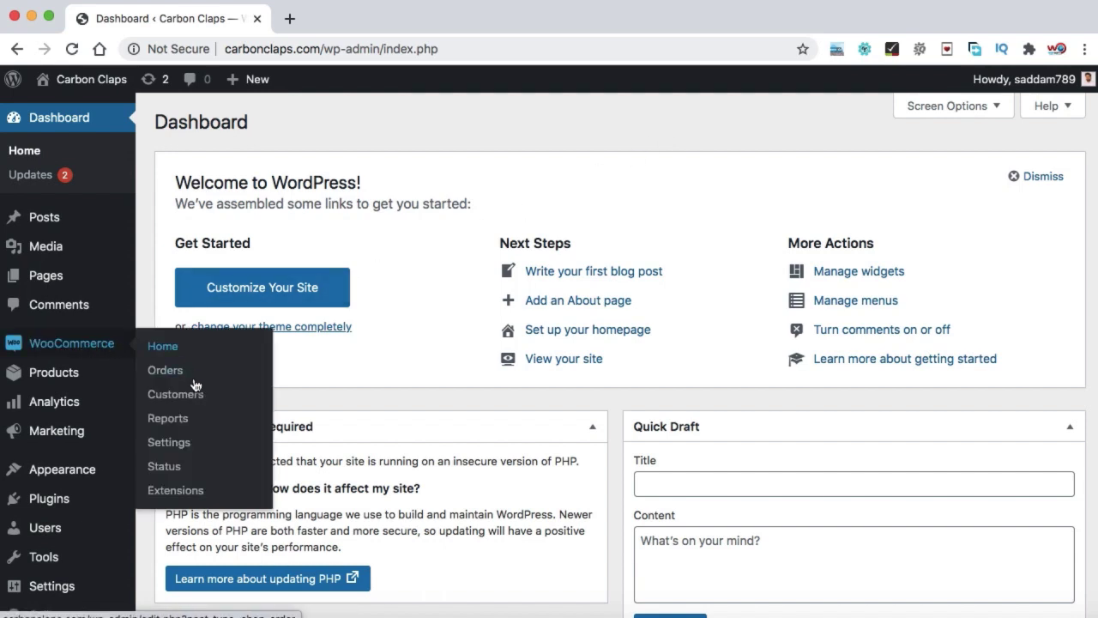
{"action": "left_click", "coordinate": [168, 442]}
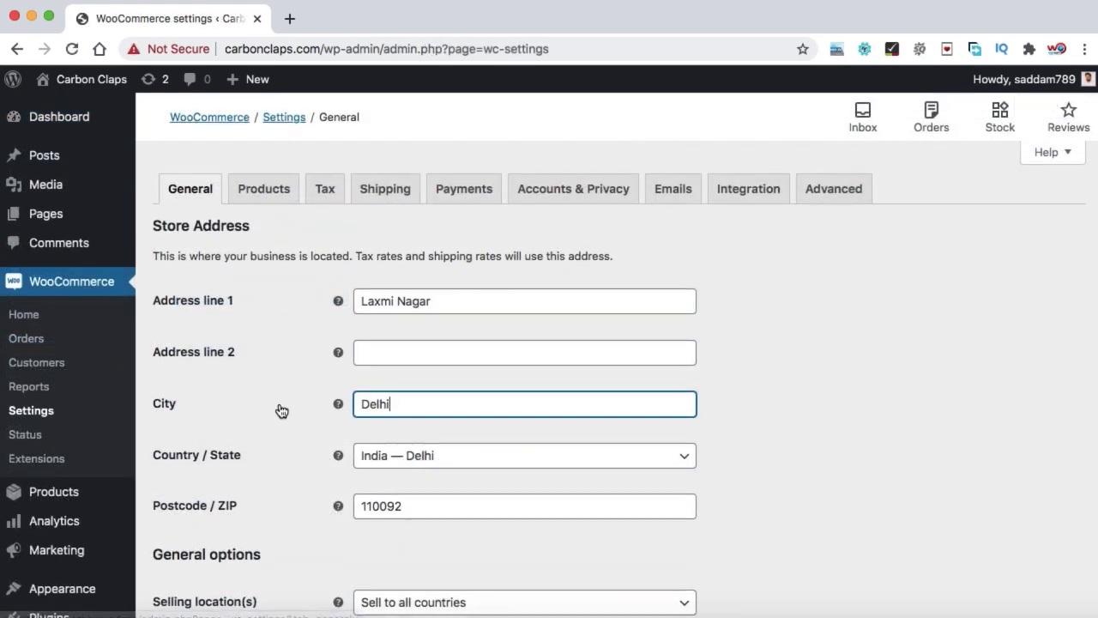
{"action": "scroll", "coordinate": [279, 409], "scroll_direction": "down", "scroll_amount": 10}
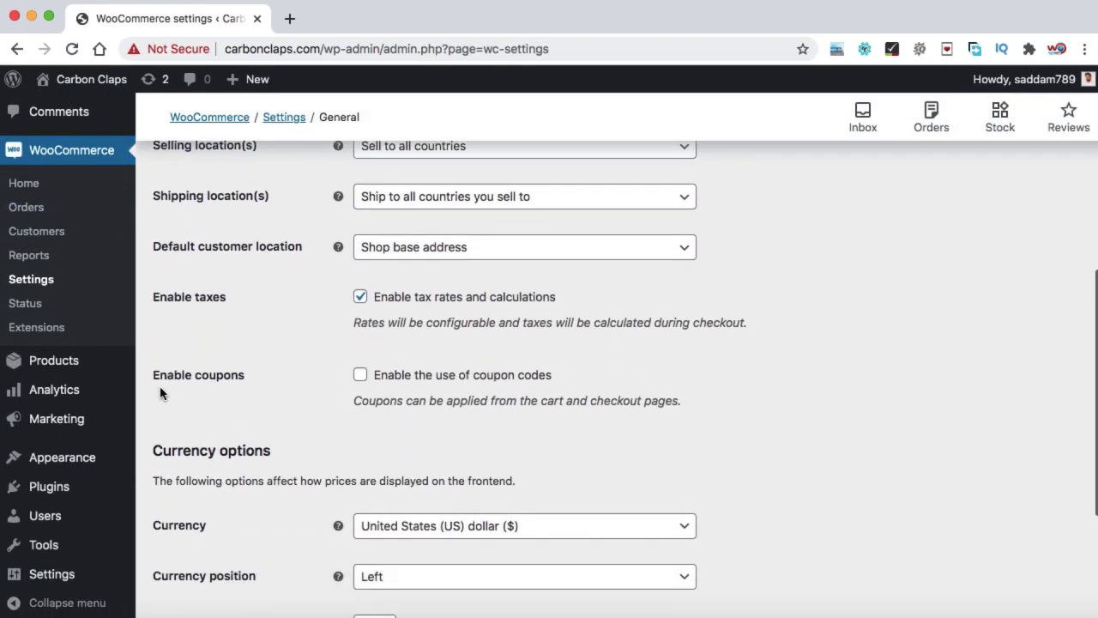
{"action": "left_click", "coordinate": [359, 376]}
{"action": "scroll", "coordinate": [314, 429], "scroll_direction": "down", "scroll_amount": 7}
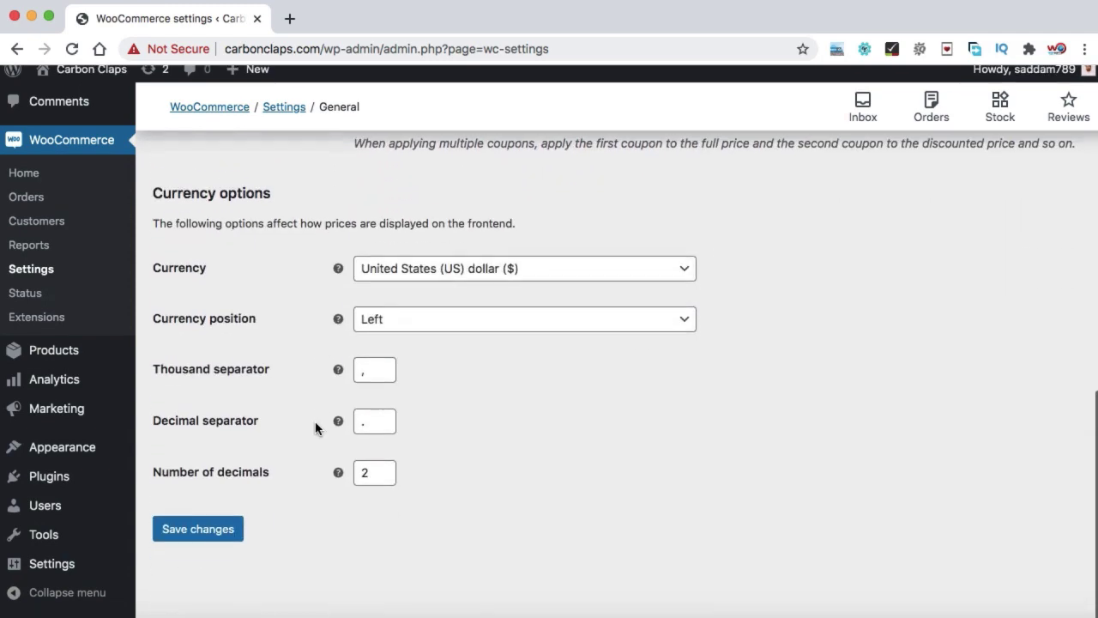
{"action": "left_click", "coordinate": [215, 541]}
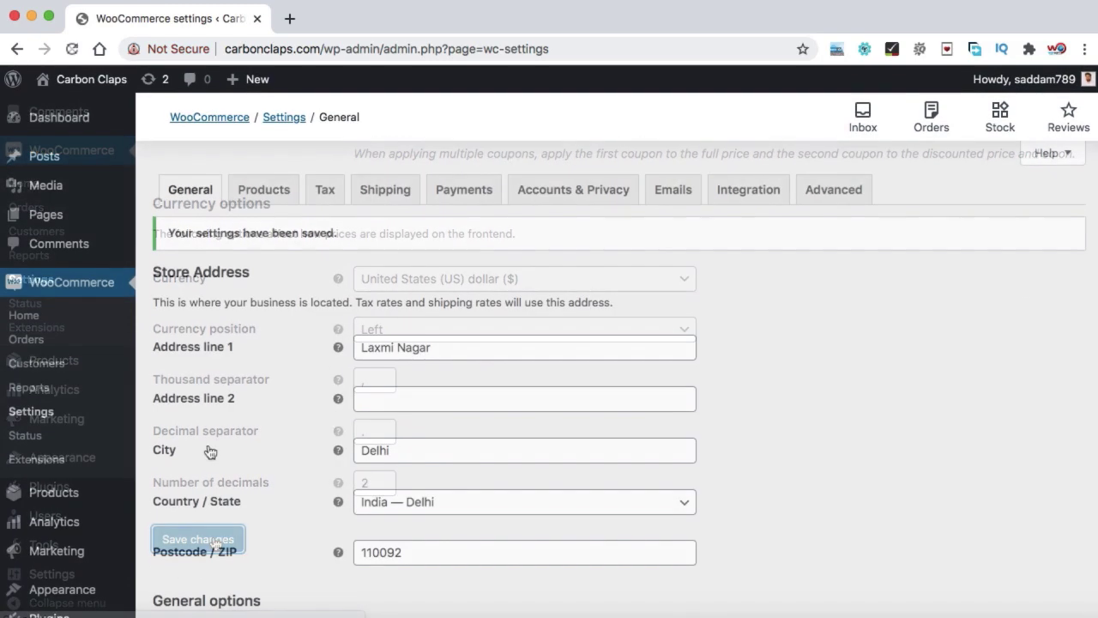
{"action": "left_click", "coordinate": [71, 52]}
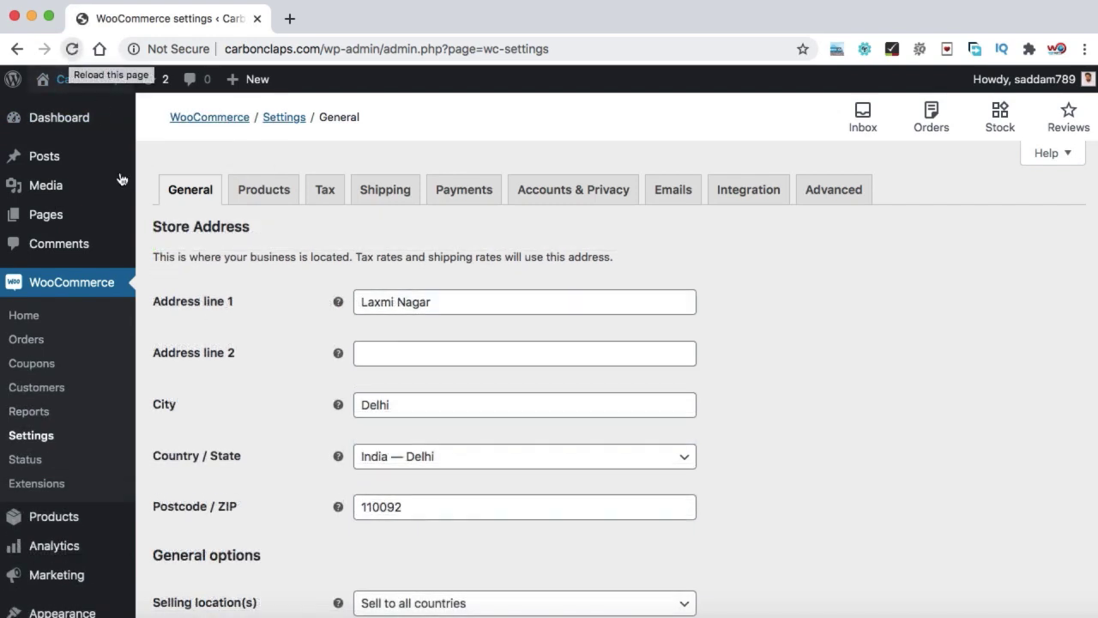
{"action": "left_click", "coordinate": [46, 370]}
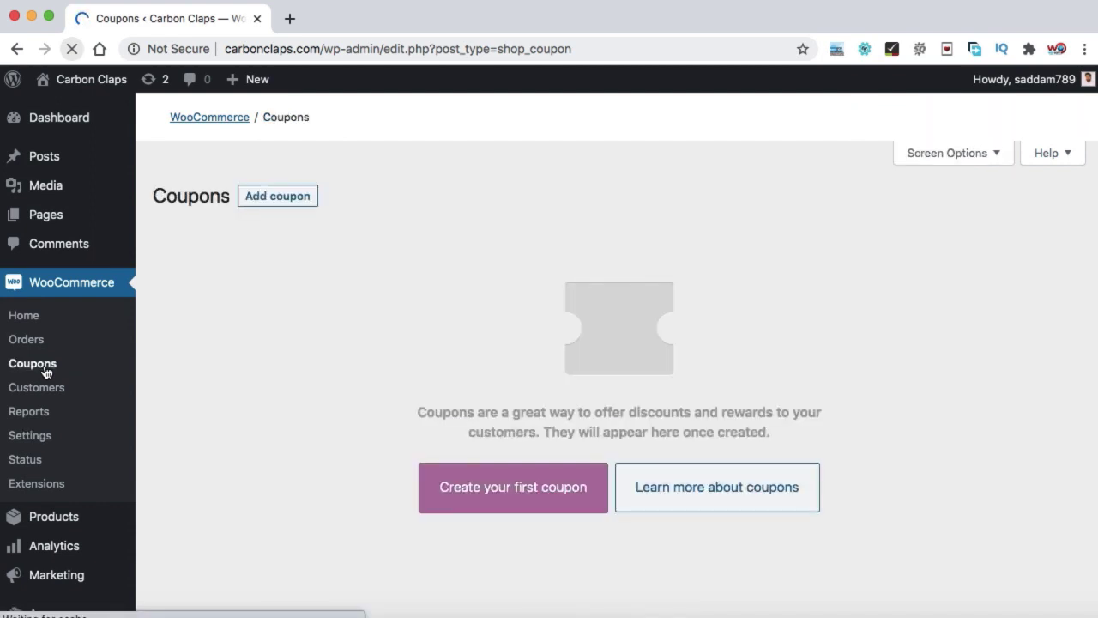
Create the store's first coupon with the code SAVE50
{"action": "left_click", "coordinate": [510, 464]}
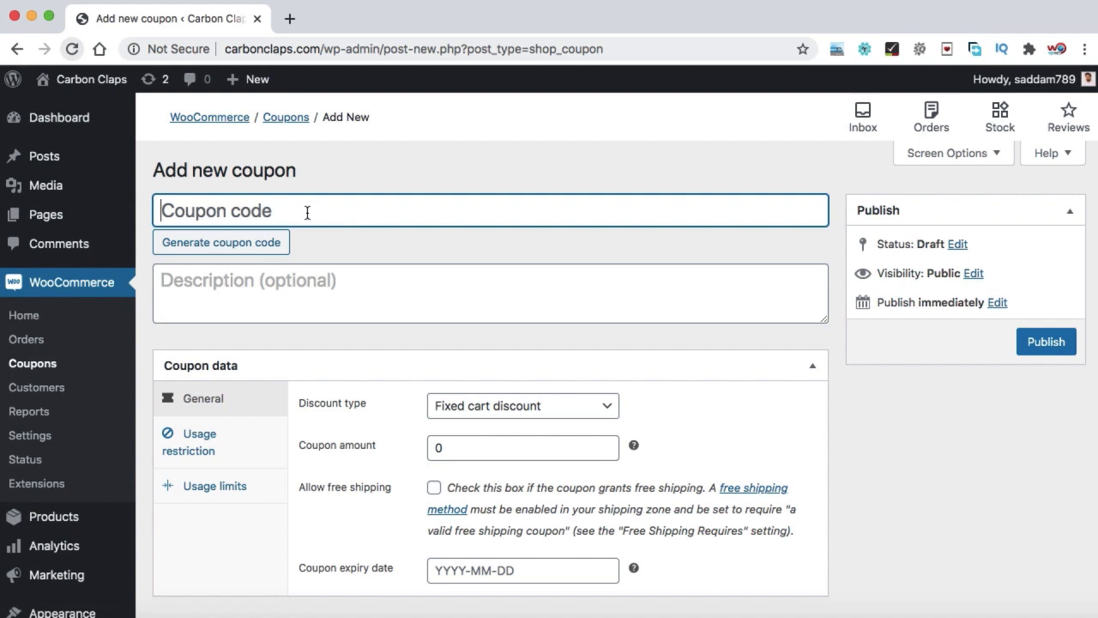
{"action": "type", "text": "SAVE50"}
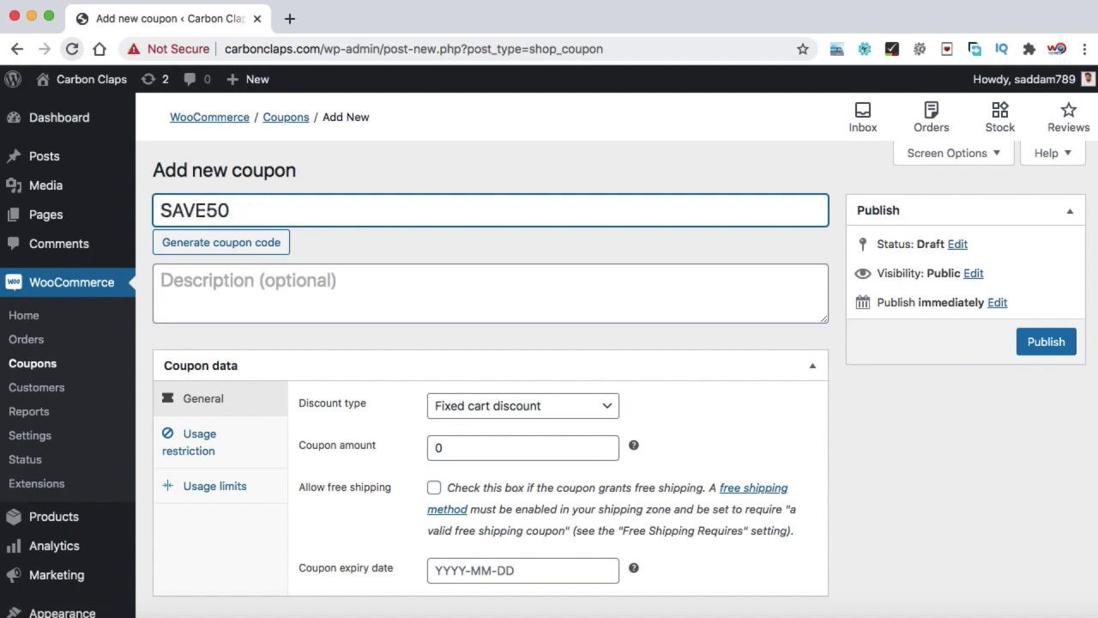
{"action": "key", "text": "Tab"}
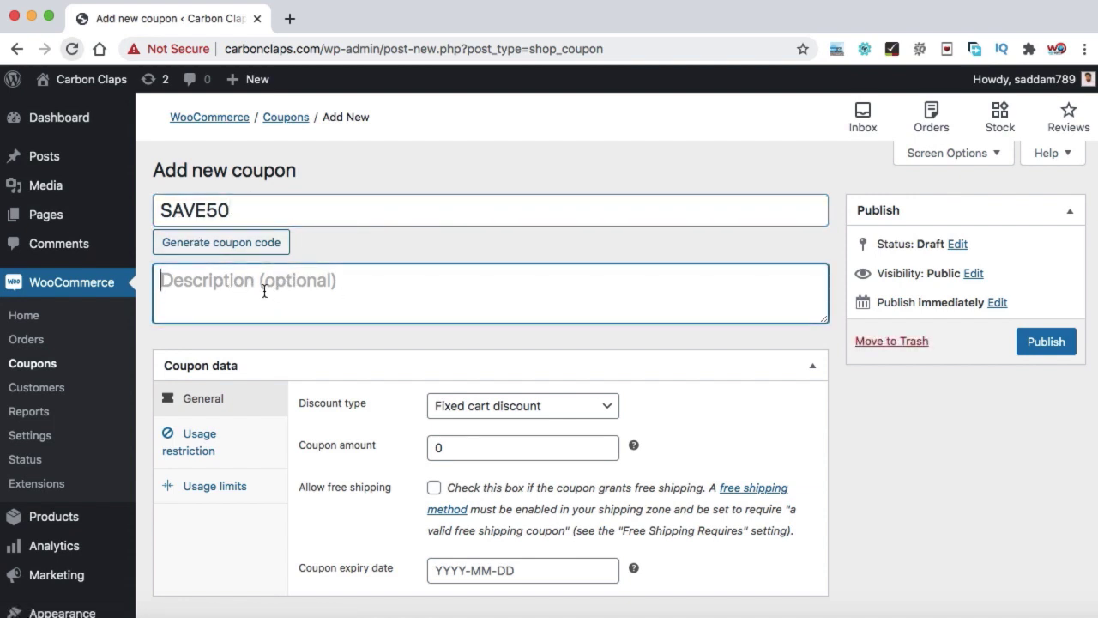
Make SAVE50 a percentage discount with a coupon amount of 50
{"action": "scroll", "coordinate": [307, 347], "scroll_direction": "down", "scroll_amount": 3}
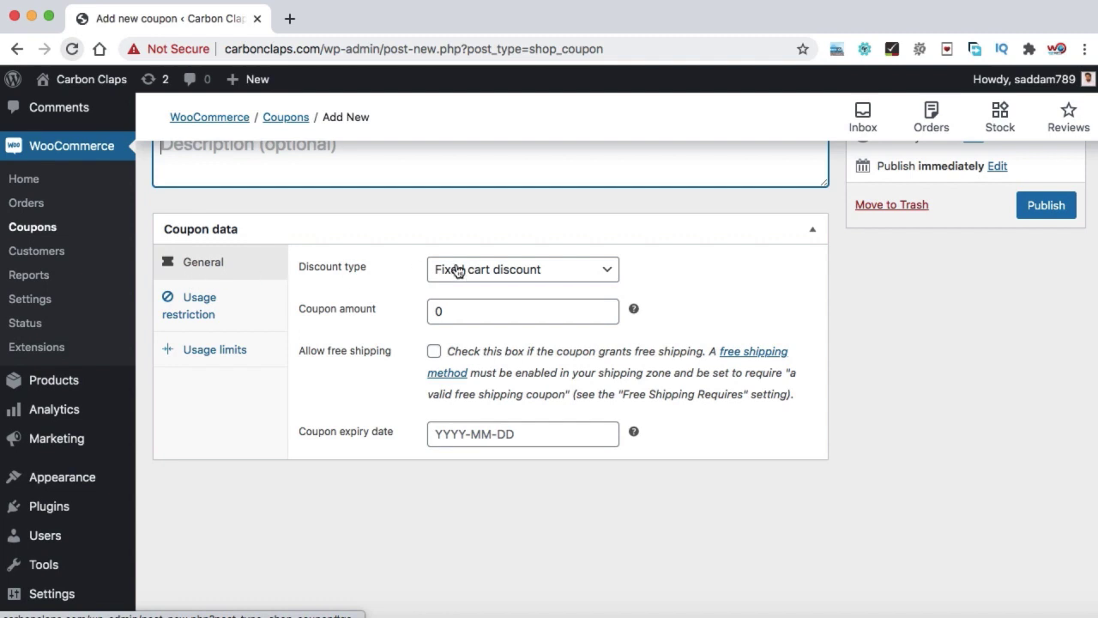
{"action": "left_click", "coordinate": [588, 274]}
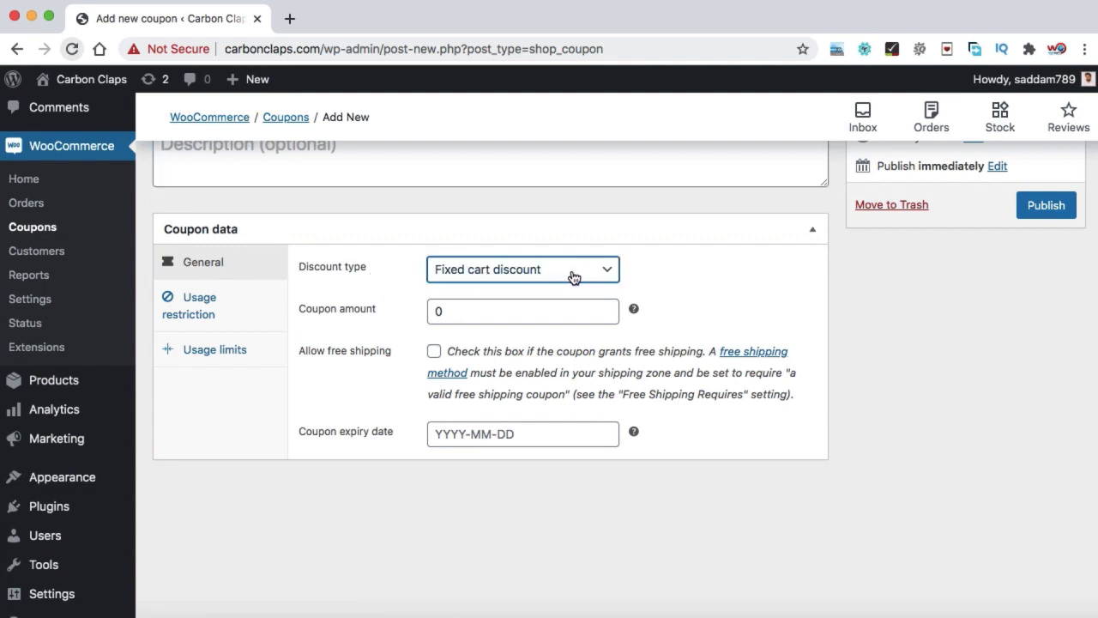
{"action": "left_click", "coordinate": [573, 276]}
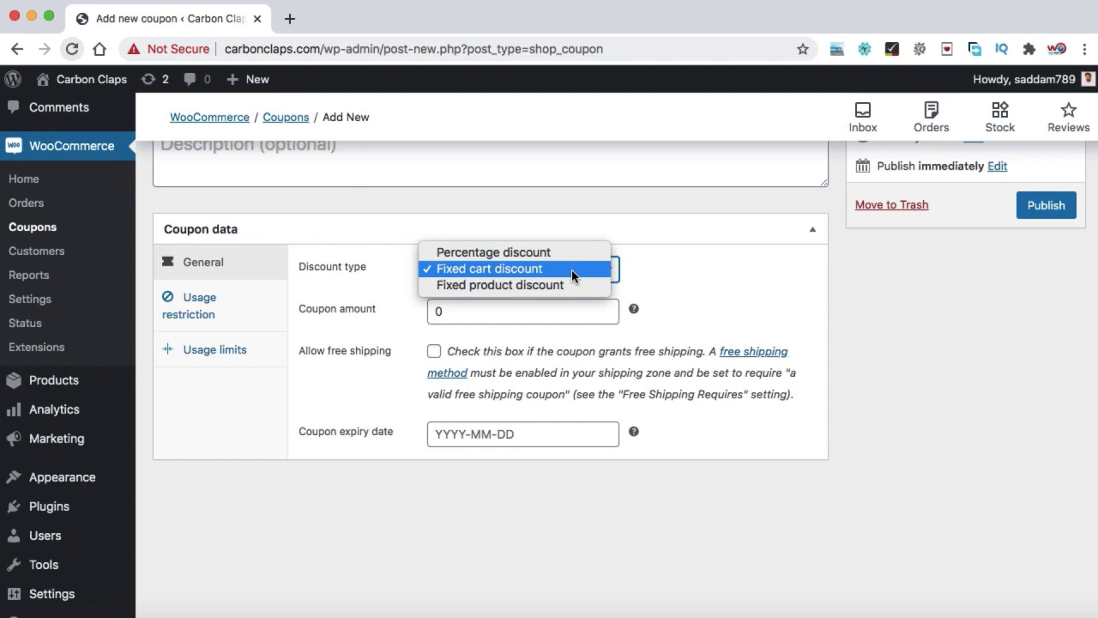
{"action": "left_click", "coordinate": [483, 252]}
{"action": "left_click", "coordinate": [436, 311]}
{"action": "type", "text": "50"}
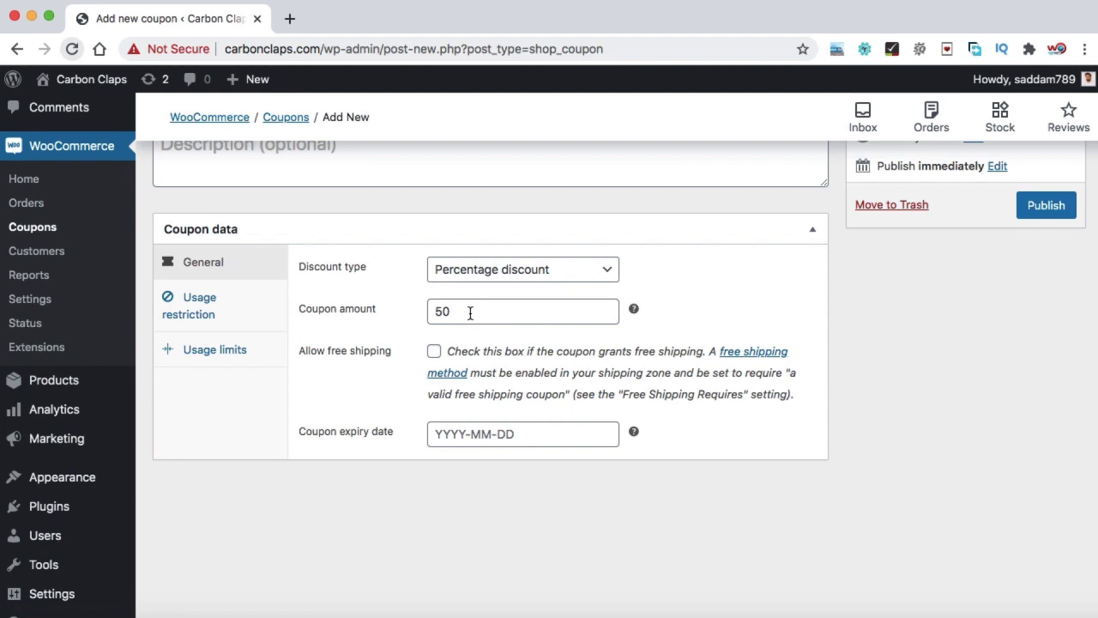
Set the coupon's expiry date to 2020-08-20 and show its usage restriction settings
{"action": "scroll", "coordinate": [470, 312], "scroll_direction": "up", "scroll_amount": 3}
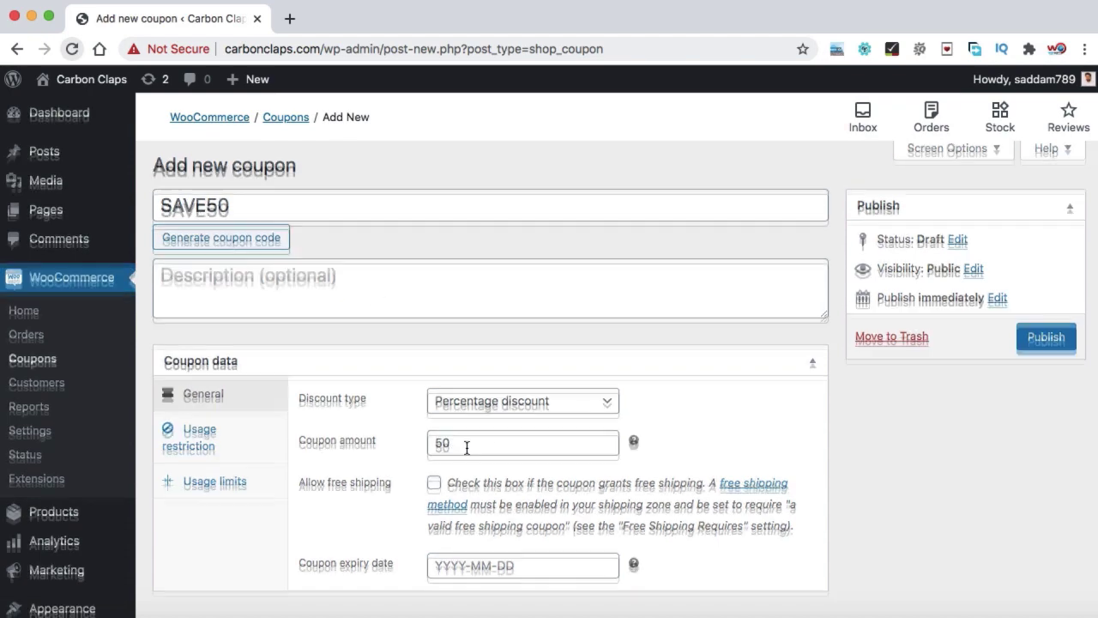
{"action": "scroll", "coordinate": [467, 447], "scroll_direction": "down", "scroll_amount": 3}
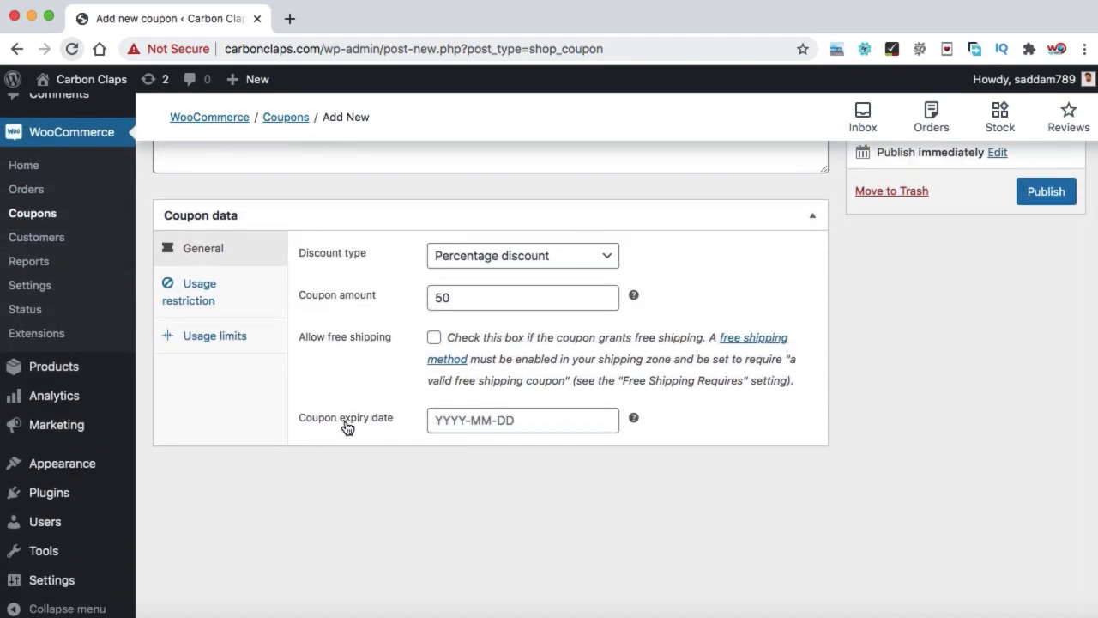
{"action": "left_click", "coordinate": [525, 419]}
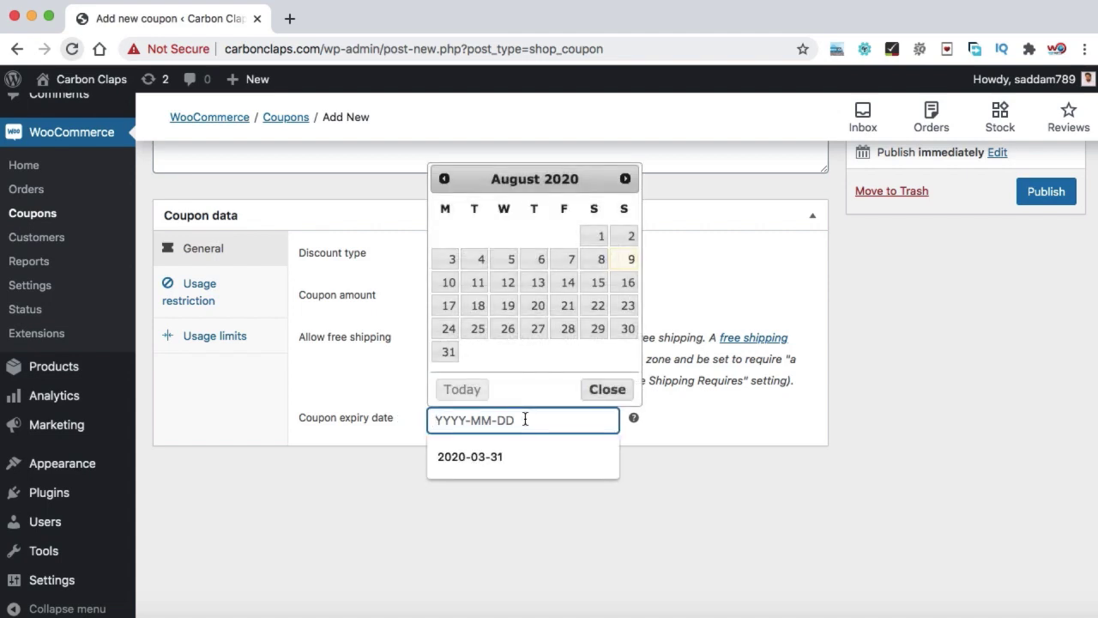
{"action": "left_click", "coordinate": [538, 307]}
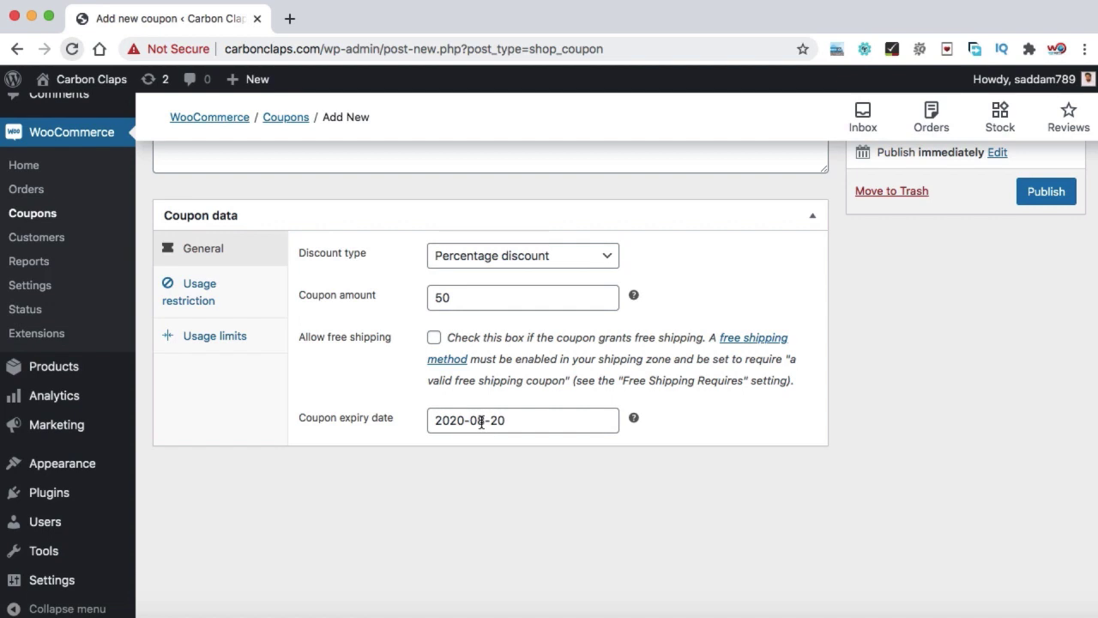
{"action": "left_click", "coordinate": [205, 293]}
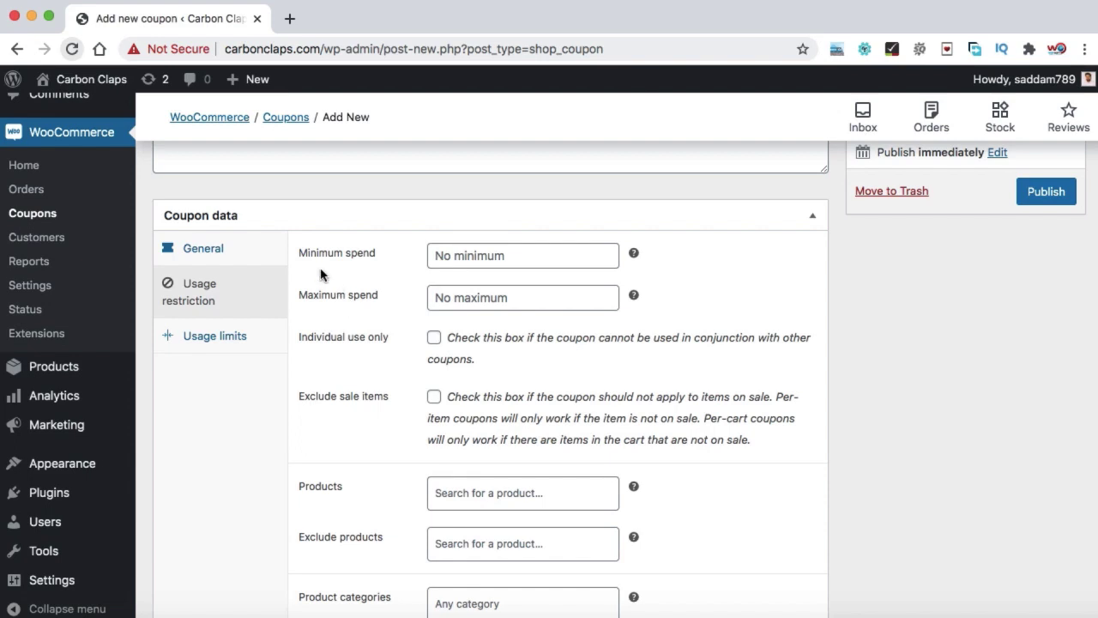
Set a minimum spend of 10 and exclude sale items from SAVE50
{"action": "left_click", "coordinate": [438, 255]}
{"action": "type", "text": "10"}
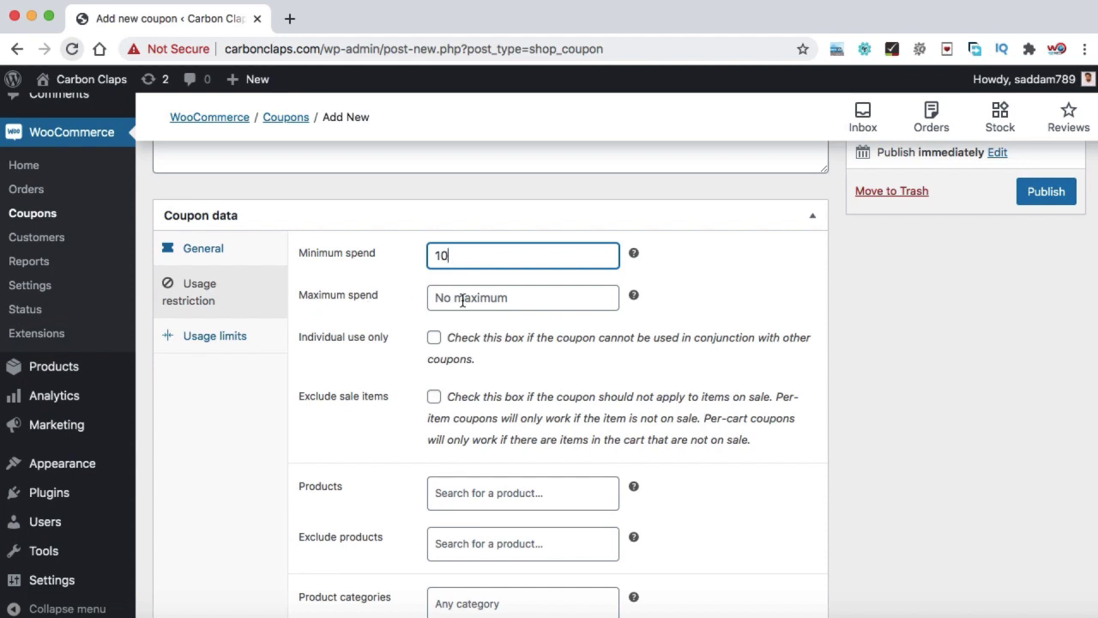
{"action": "scroll", "coordinate": [421, 403], "scroll_direction": "down", "scroll_amount": 2}
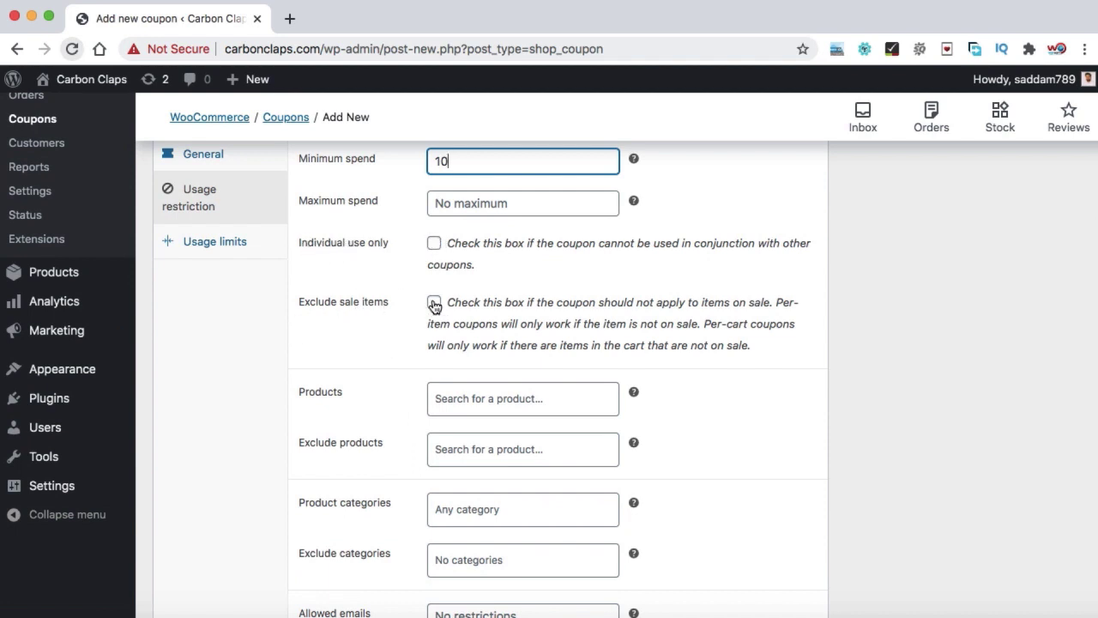
{"action": "left_click", "coordinate": [434, 304]}
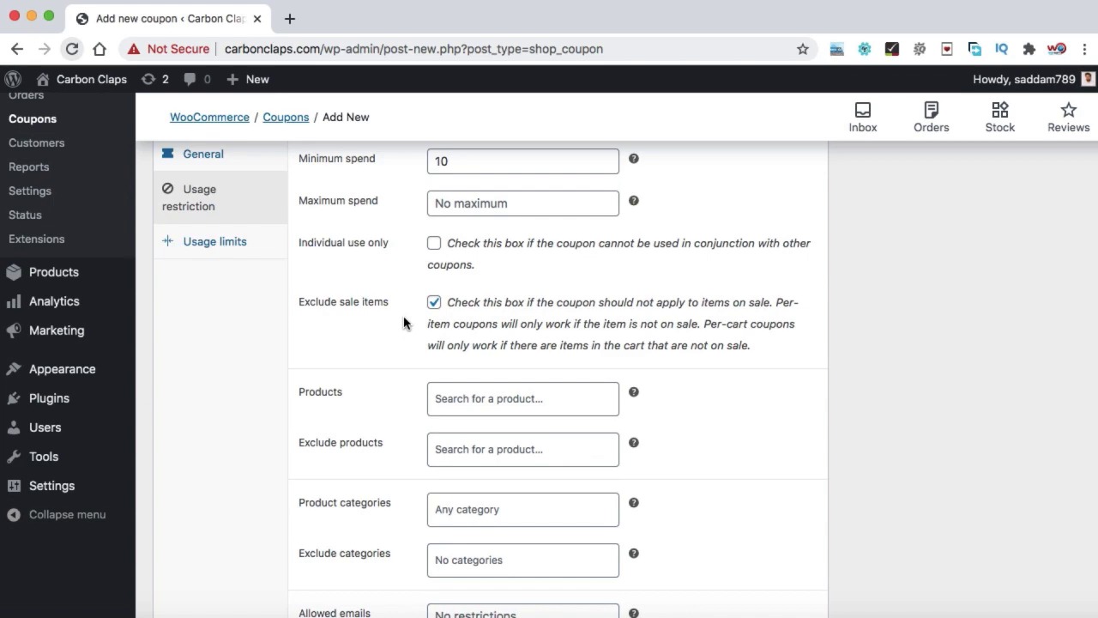
Check product restrictions and usage limits, then publish the SAVE50 coupon
{"action": "scroll", "coordinate": [403, 324], "scroll_direction": "up", "scroll_amount": 3}
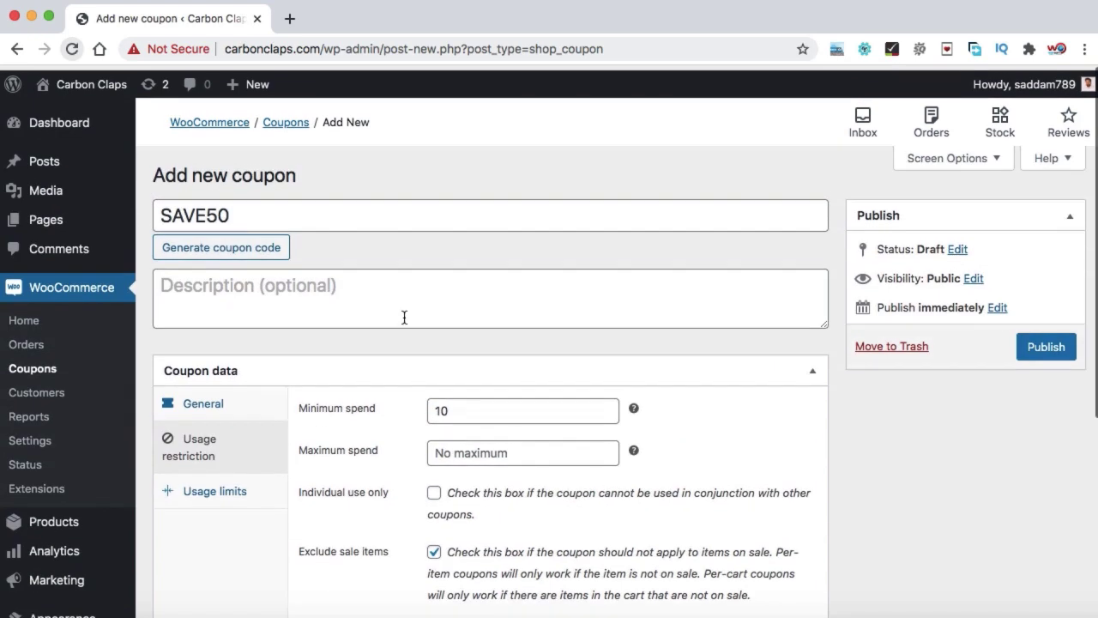
{"action": "scroll", "coordinate": [358, 234], "scroll_direction": "down", "scroll_amount": 4}
{"action": "scroll", "coordinate": [358, 233], "scroll_direction": "down", "scroll_amount": 1}
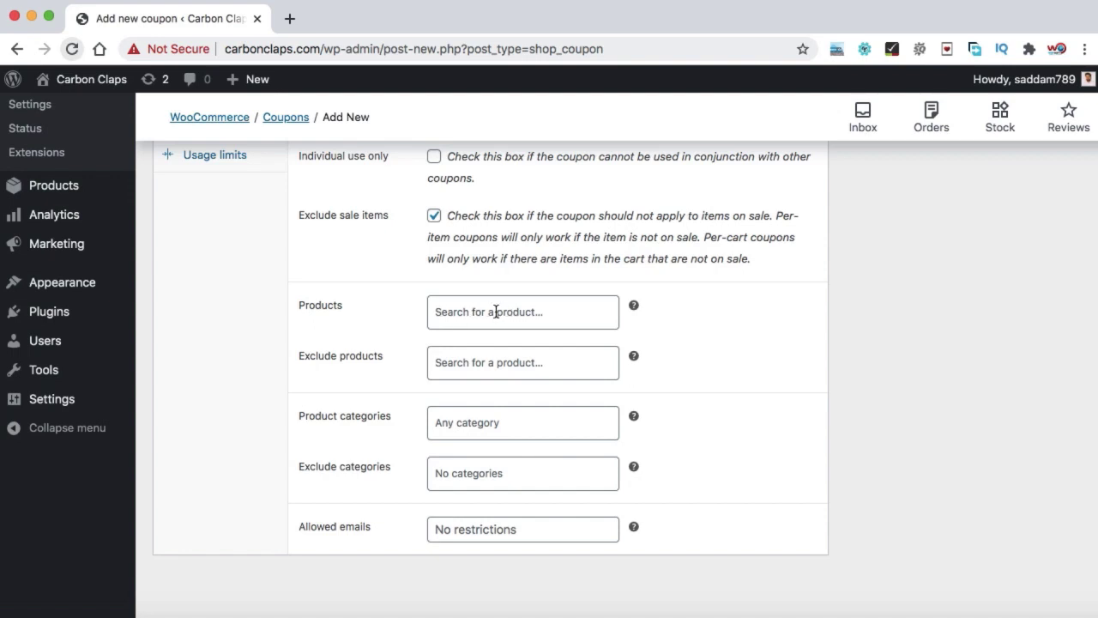
{"action": "left_click", "coordinate": [496, 312]}
{"action": "left_click", "coordinate": [375, 319]}
{"action": "scroll", "coordinate": [422, 504], "scroll_direction": "up", "scroll_amount": 5}
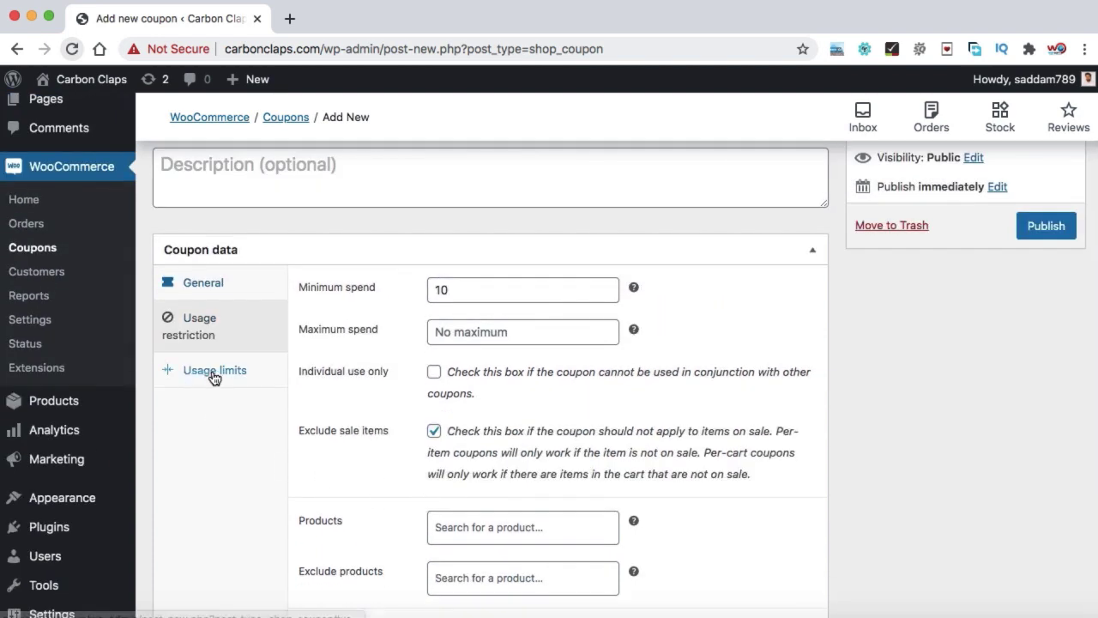
{"action": "left_click", "coordinate": [215, 372]}
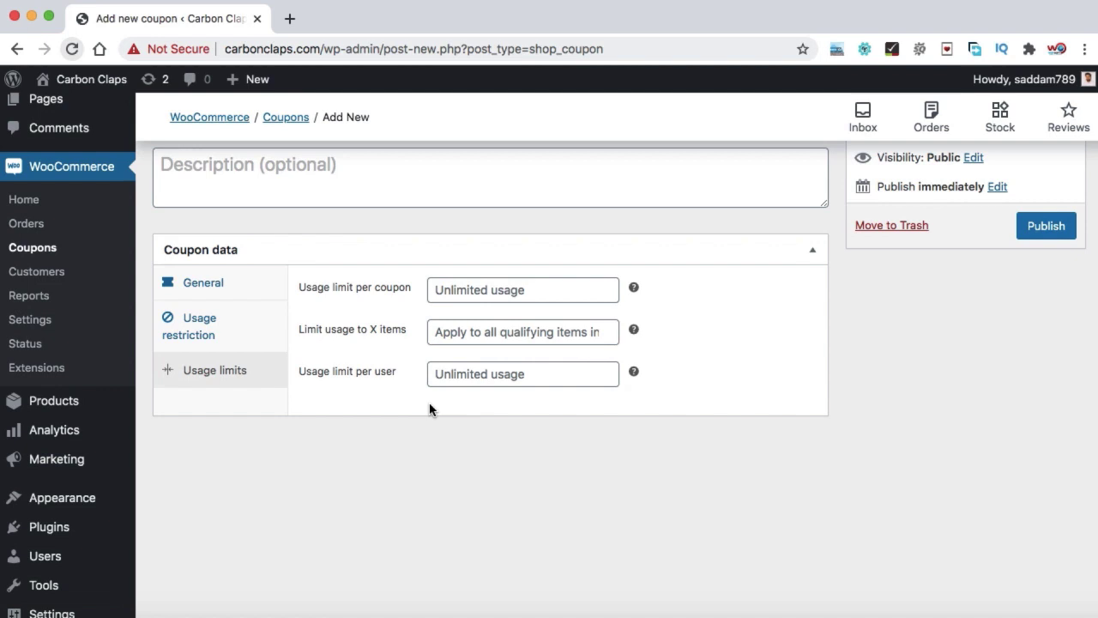
{"action": "scroll", "coordinate": [863, 340], "scroll_direction": "up", "scroll_amount": 2}
{"action": "left_click", "coordinate": [1045, 289]}
{"action": "scroll", "coordinate": [923, 384], "scroll_direction": "up", "scroll_amount": 1}
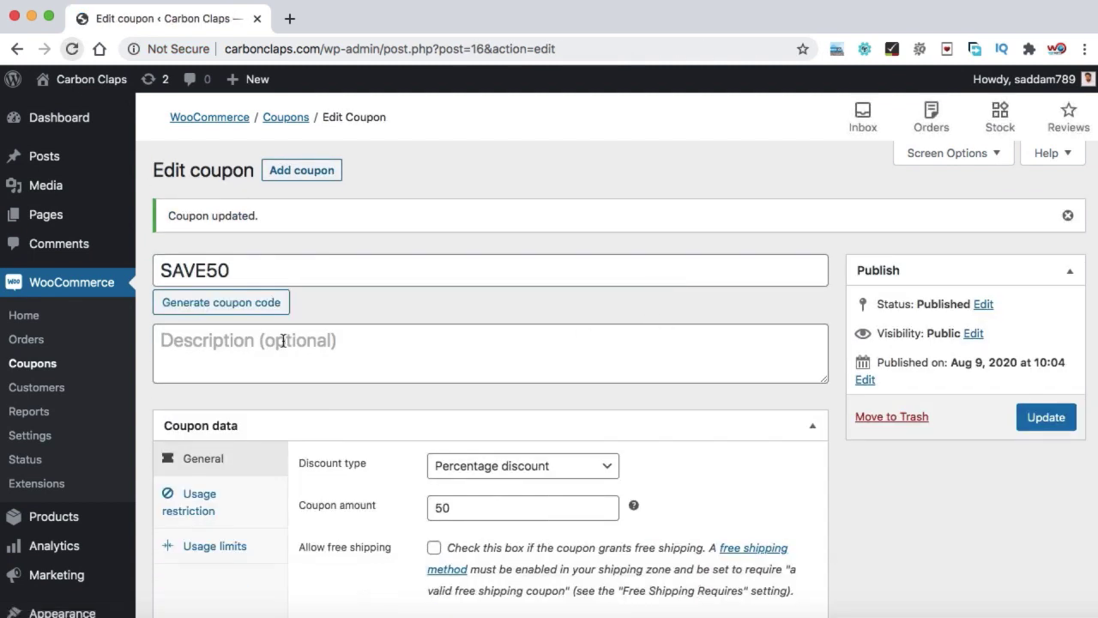
View the Laptop product on the live store from the Products list
{"action": "scroll", "coordinate": [168, 375], "scroll_direction": "down", "scroll_amount": 1}
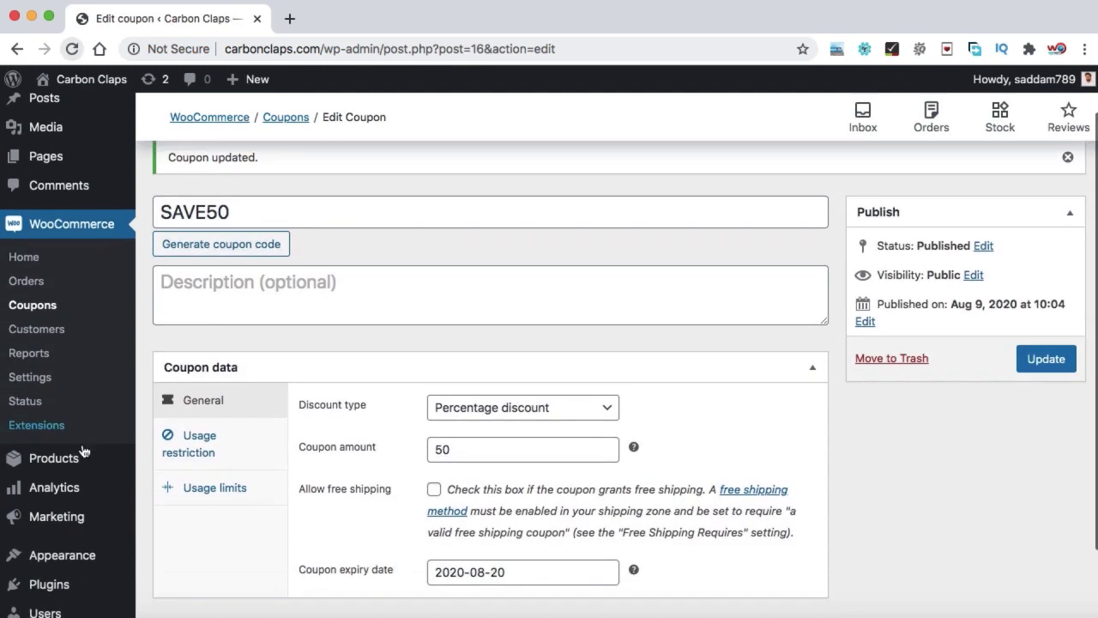
{"action": "left_click", "coordinate": [51, 459]}
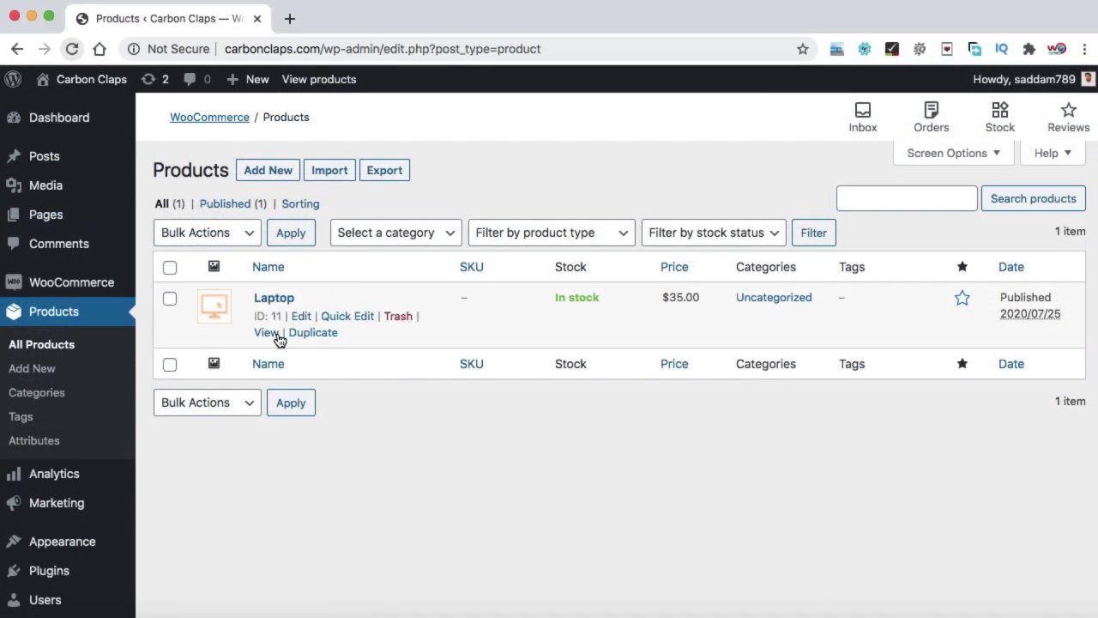
{"action": "left_click", "coordinate": [266, 333]}
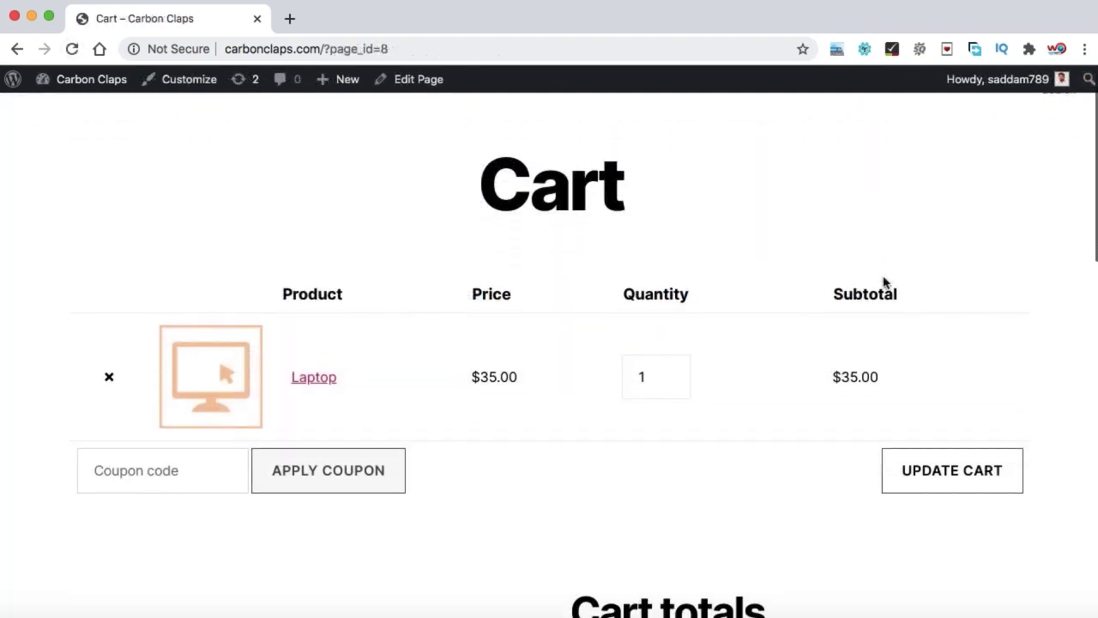
{"action": "scroll", "coordinate": [884, 283], "scroll_direction": "down", "scroll_amount": 1}
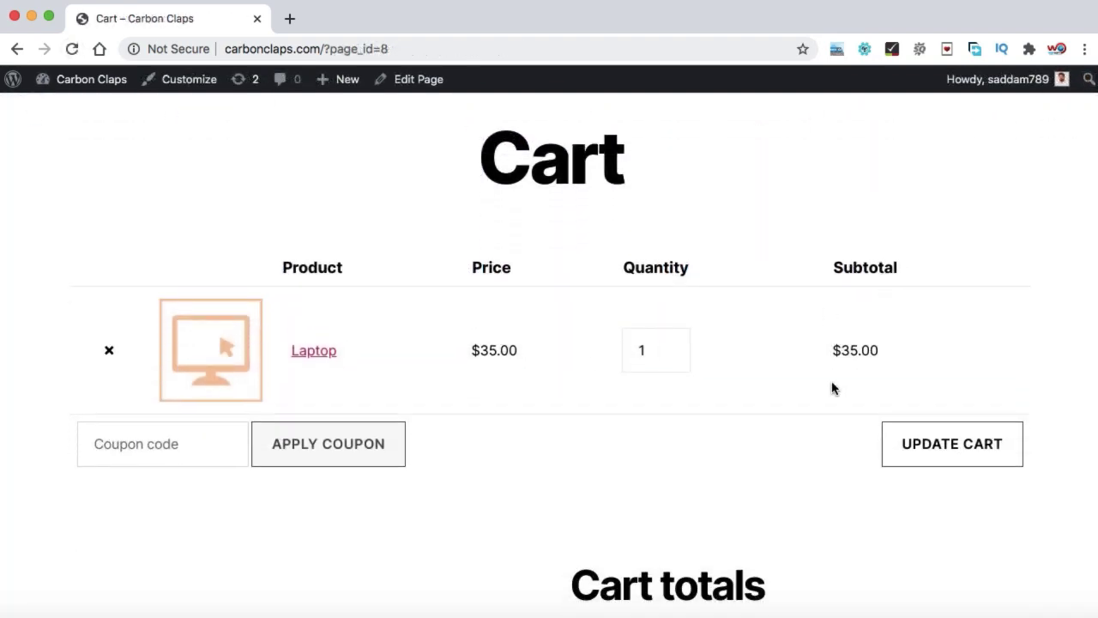
{"action": "left_click_drag", "start_coordinate": [839, 348], "coordinate": [853, 347]}
Apply coupon save50 in the cart and highlight the resulting -$17.50 discount
{"action": "left_click", "coordinate": [141, 445]}
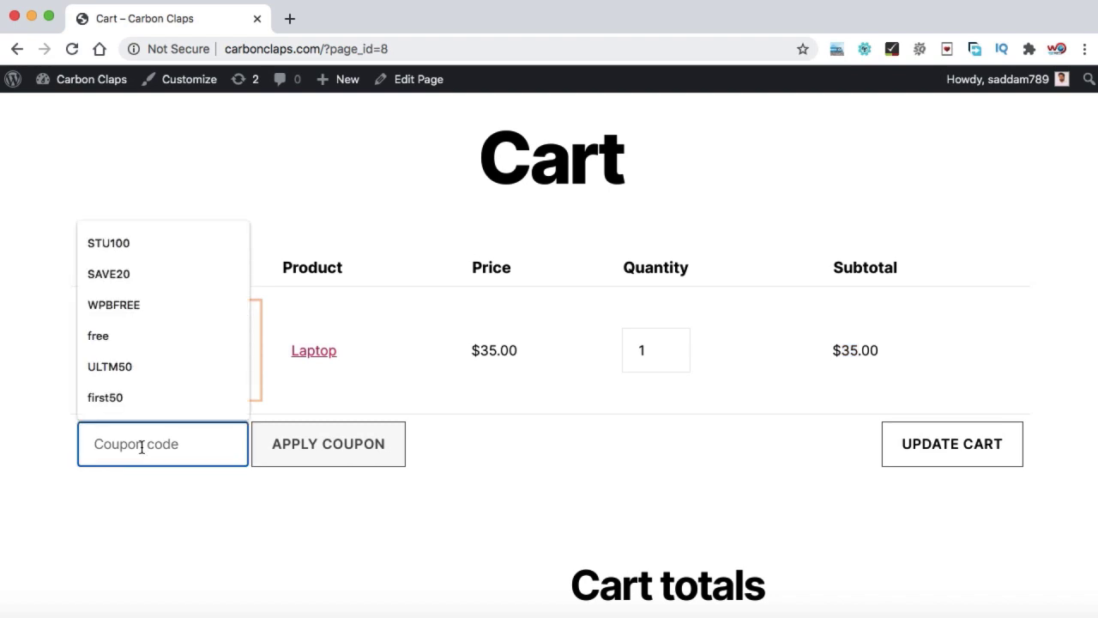
{"action": "type", "text": "save50"}
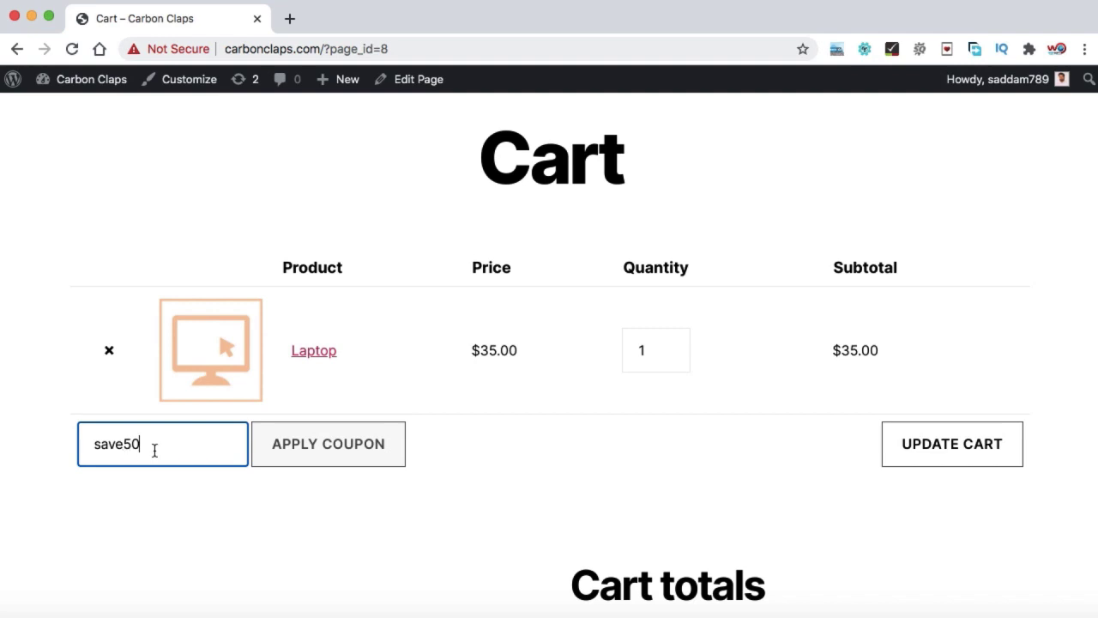
{"action": "left_click", "coordinate": [329, 449]}
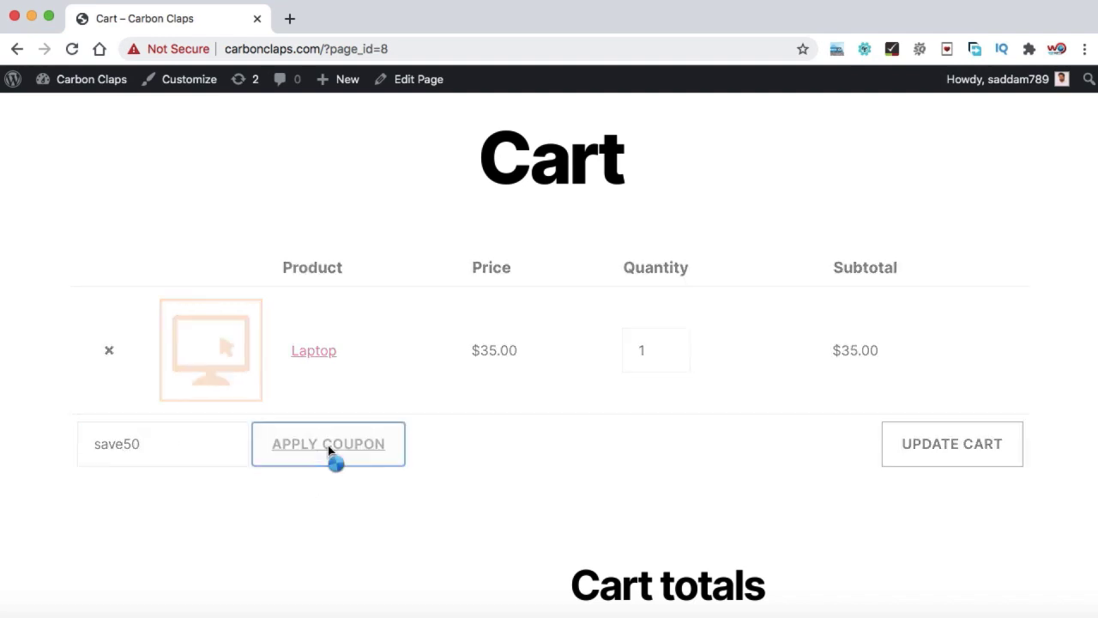
{"action": "scroll", "coordinate": [331, 449], "scroll_direction": "down", "scroll_amount": 5}
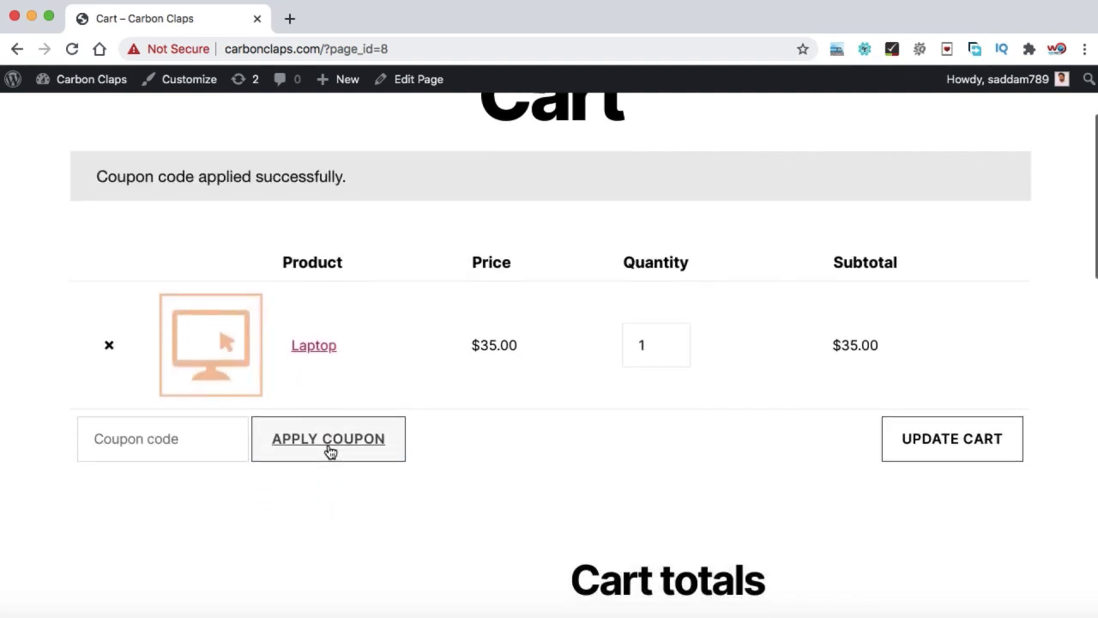
{"action": "scroll", "coordinate": [331, 453], "scroll_direction": "down", "scroll_amount": 5}
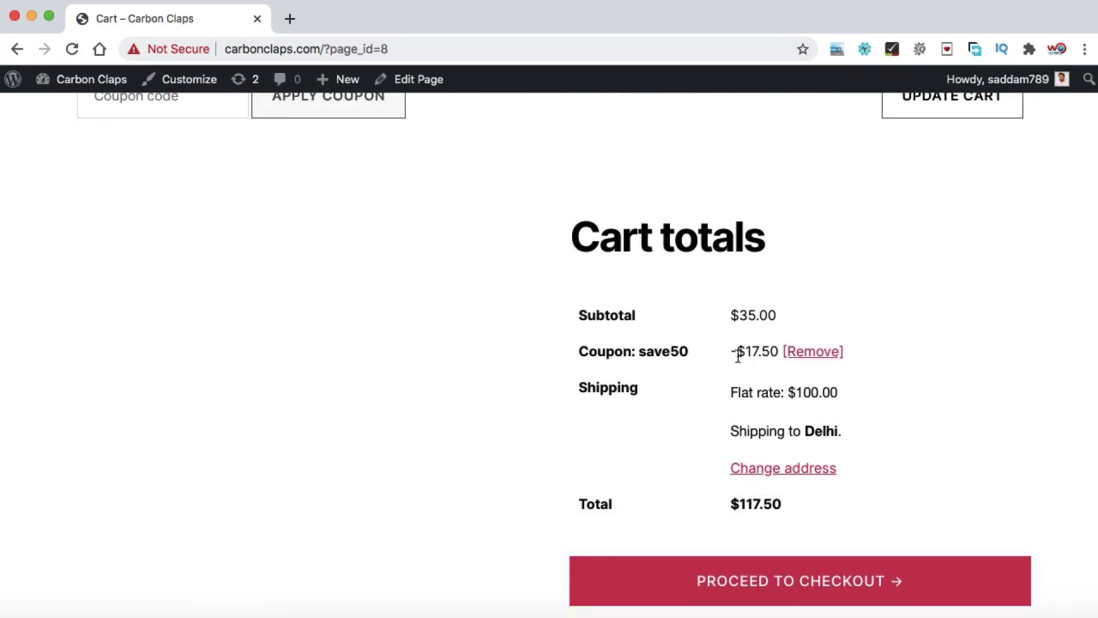
{"action": "left_click_drag", "start_coordinate": [729, 356], "coordinate": [778, 351]}
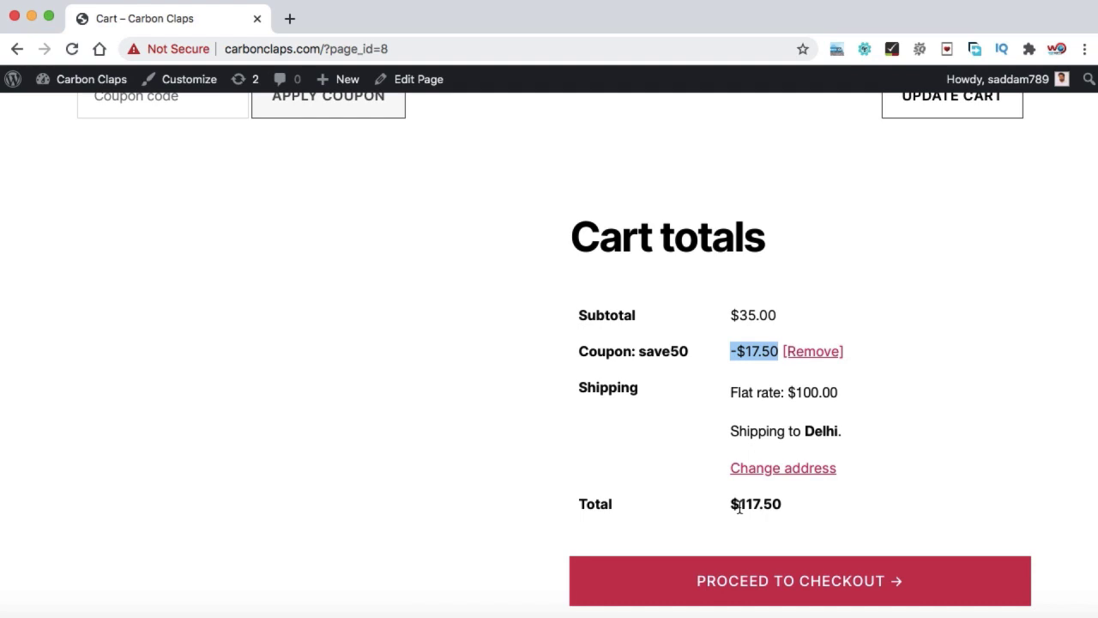
{"action": "left_click", "coordinate": [689, 464]}
{"action": "scroll", "coordinate": [690, 466], "scroll_direction": "up", "scroll_amount": 3}
{"action": "scroll", "coordinate": [691, 468], "scroll_direction": "up", "scroll_amount": 2}
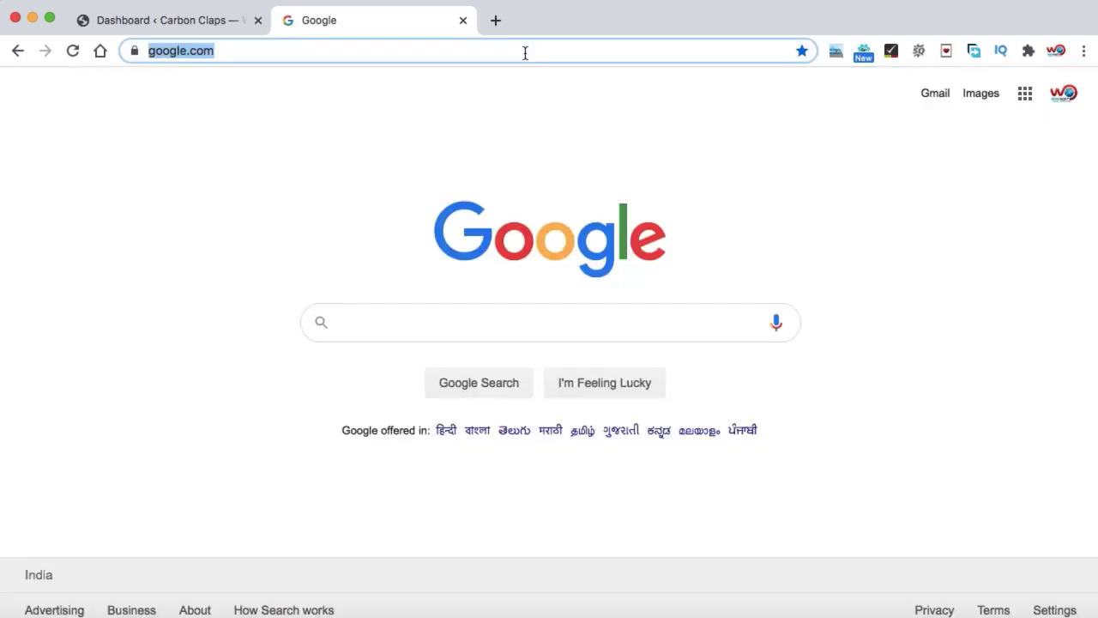
Load paypal.com and start signing up for a PayPal account
{"action": "type", "text": "paypal.com"}
{"action": "key", "text": "Return"}
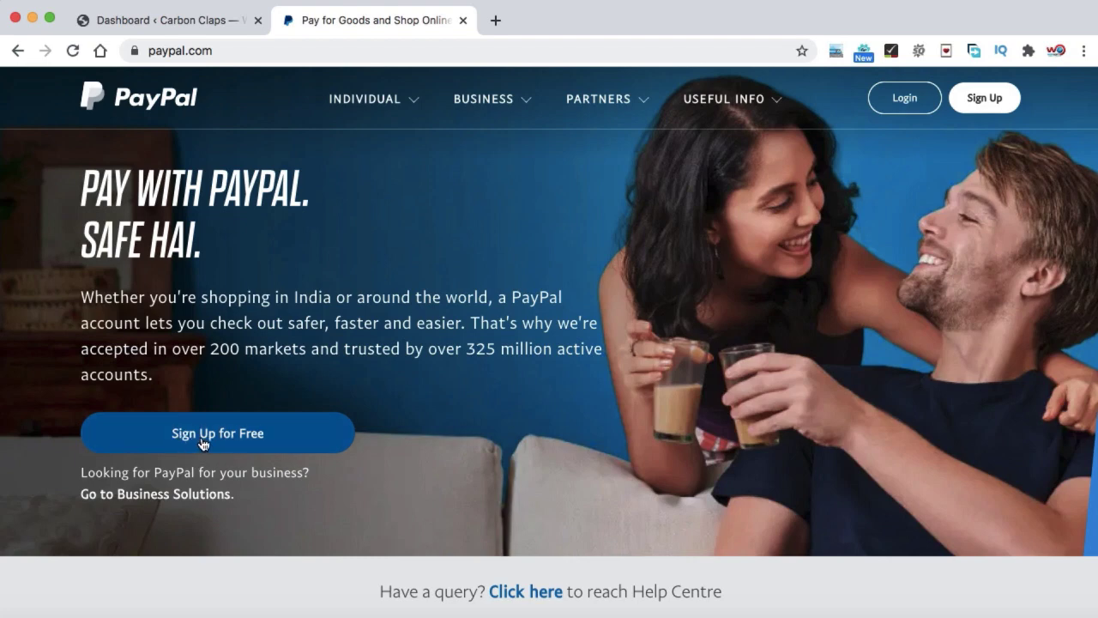
{"action": "left_click", "coordinate": [986, 103]}
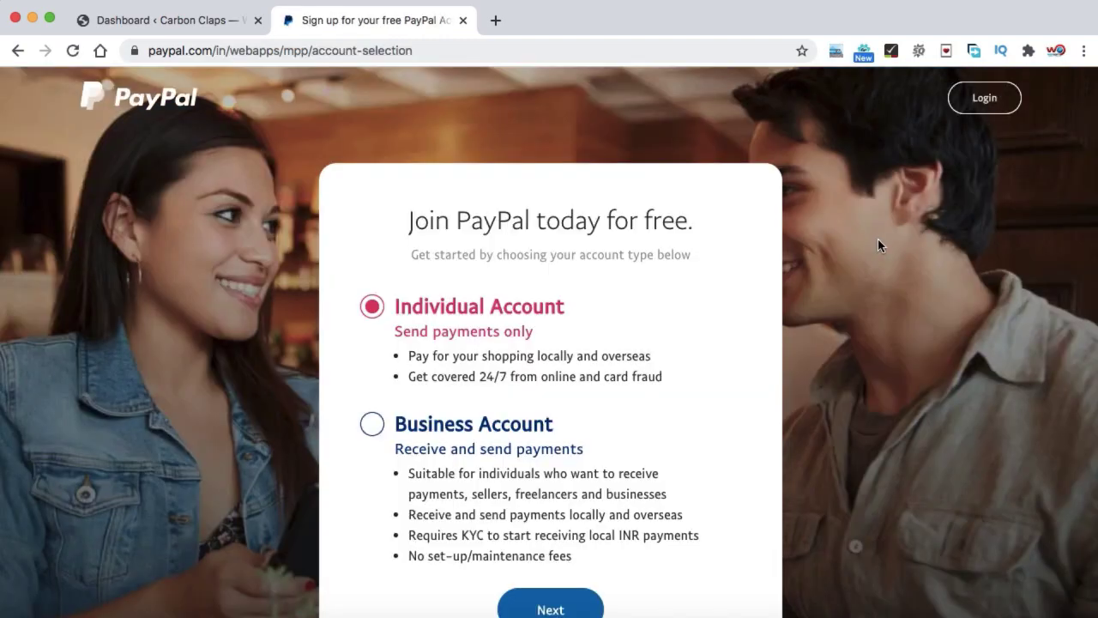
Choose a Business account type in PayPal and continue
{"action": "scroll", "coordinate": [877, 245], "scroll_direction": "down", "scroll_amount": 1}
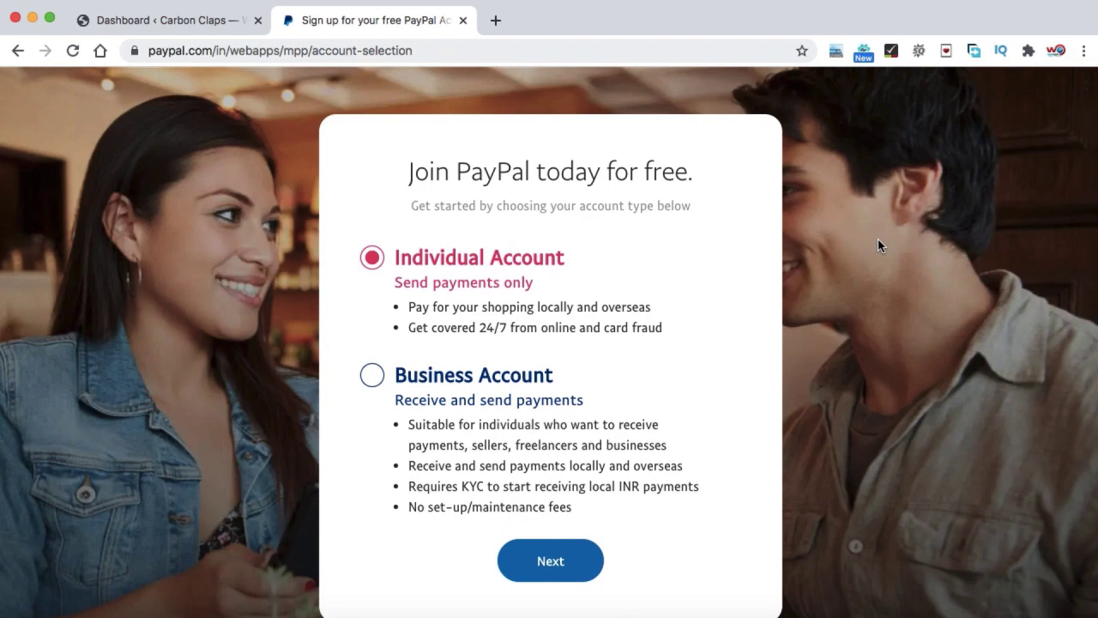
{"action": "scroll", "coordinate": [878, 245], "scroll_direction": "down", "scroll_amount": 1}
{"action": "left_click", "coordinate": [371, 335]}
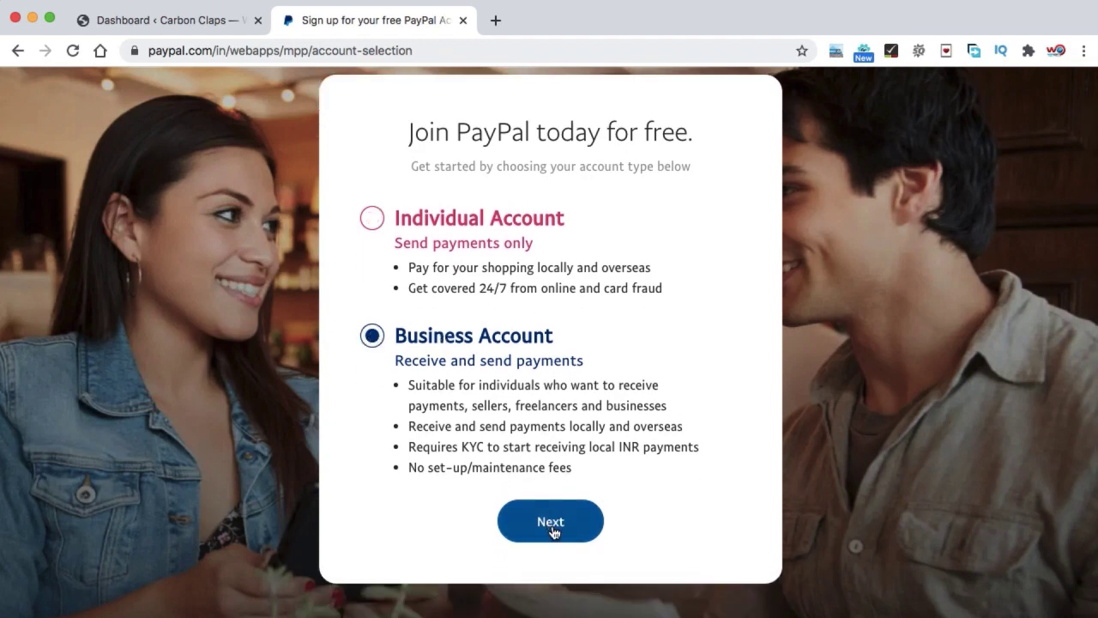
{"action": "left_click", "coordinate": [555, 527]}
Answer website selling, less than INR 5 Lacs a month and Local INR only, then continue
{"action": "left_click", "coordinate": [689, 301]}
{"action": "left_click", "coordinate": [669, 285]}
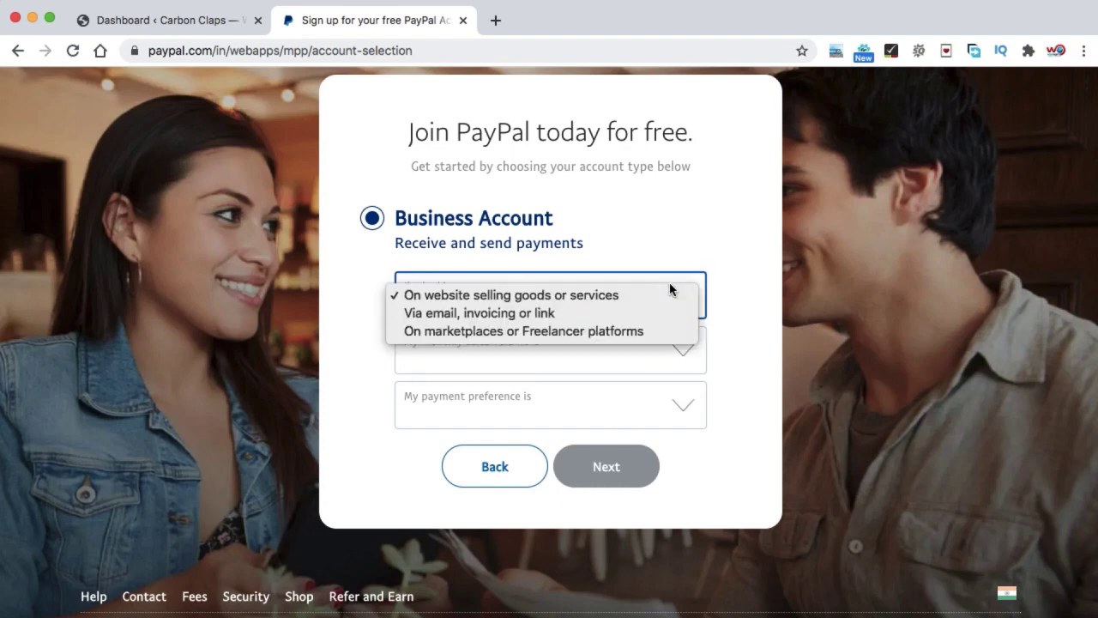
{"action": "left_click", "coordinate": [592, 297]}
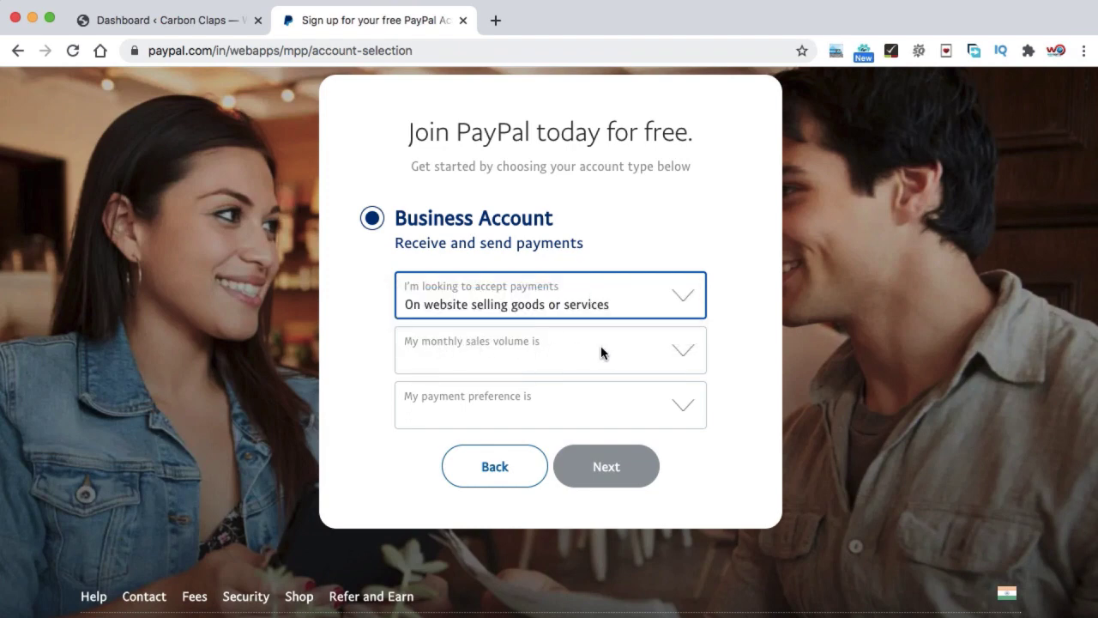
{"action": "left_click", "coordinate": [630, 348]}
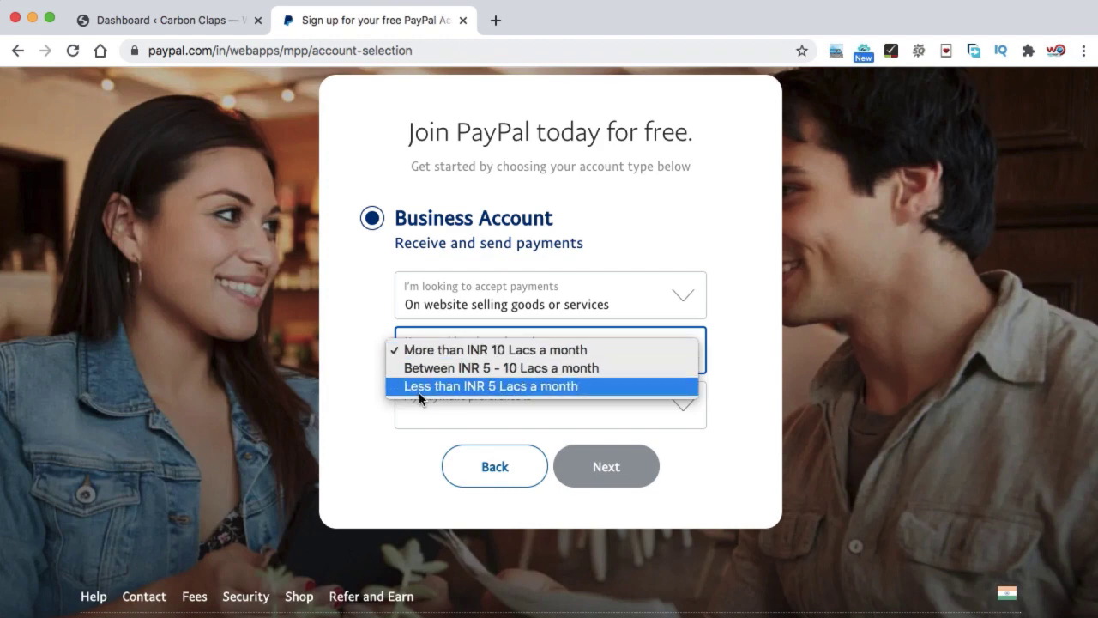
{"action": "left_click", "coordinate": [477, 386]}
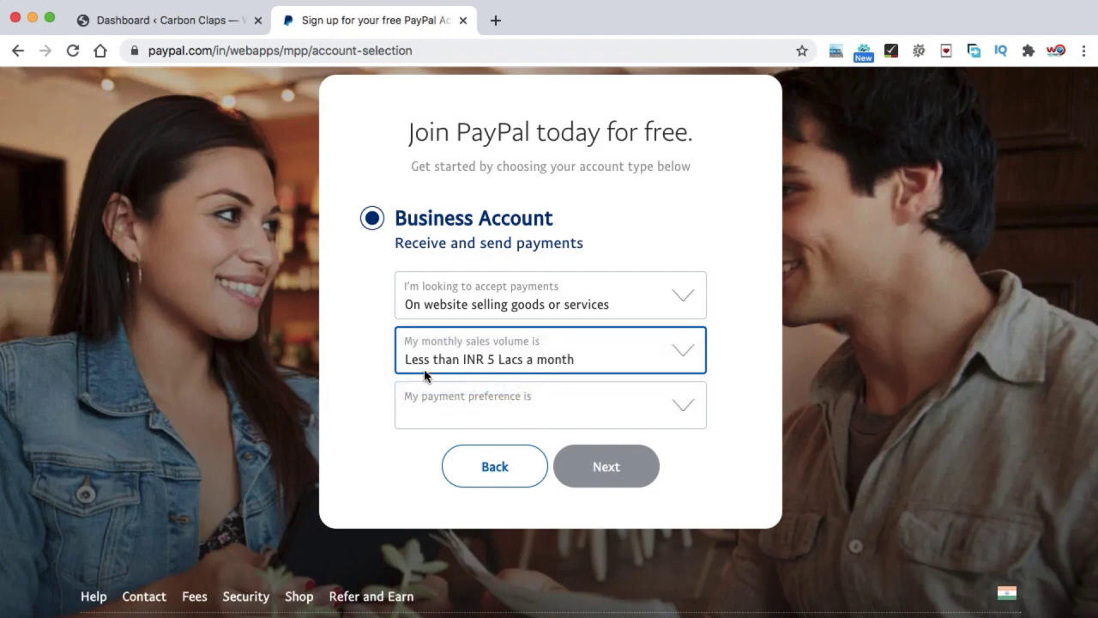
{"action": "left_click", "coordinate": [369, 347]}
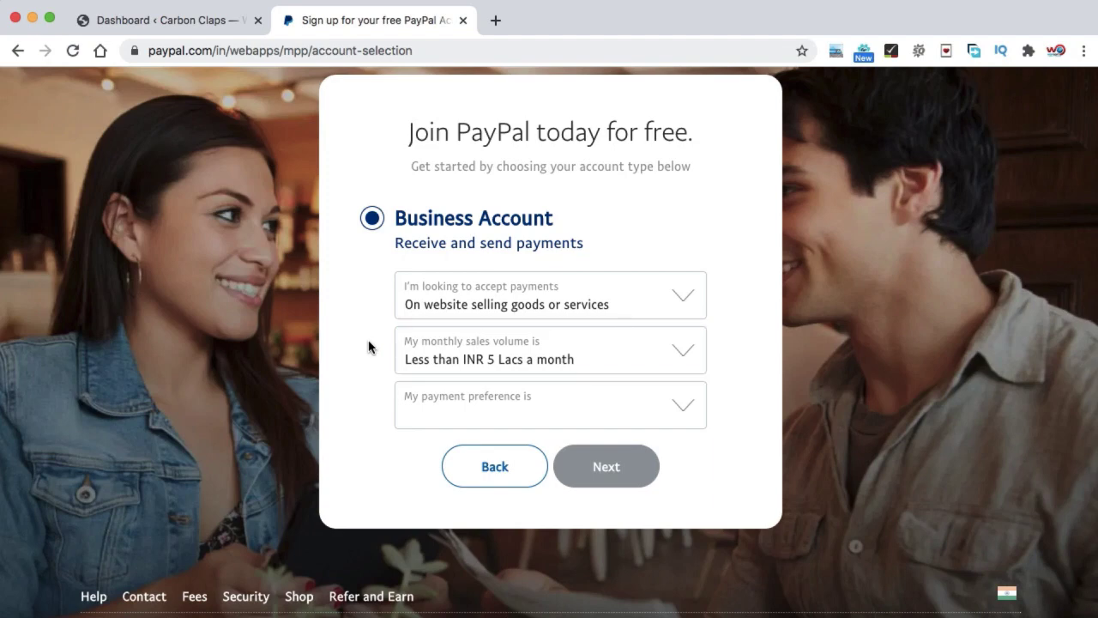
{"action": "left_click", "coordinate": [503, 418]}
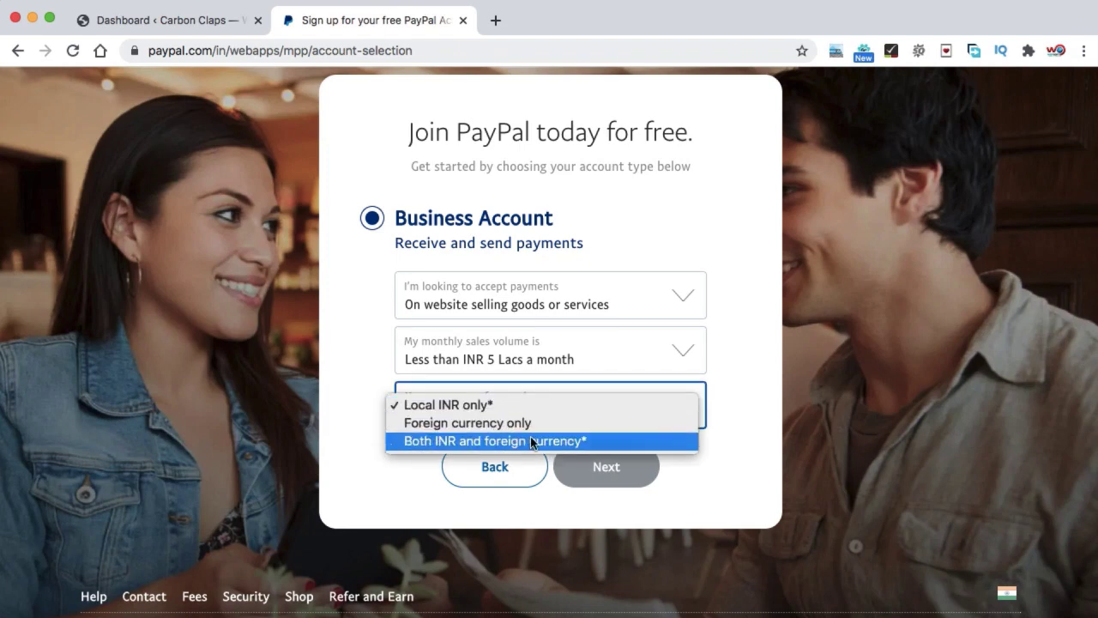
{"action": "left_click", "coordinate": [472, 410]}
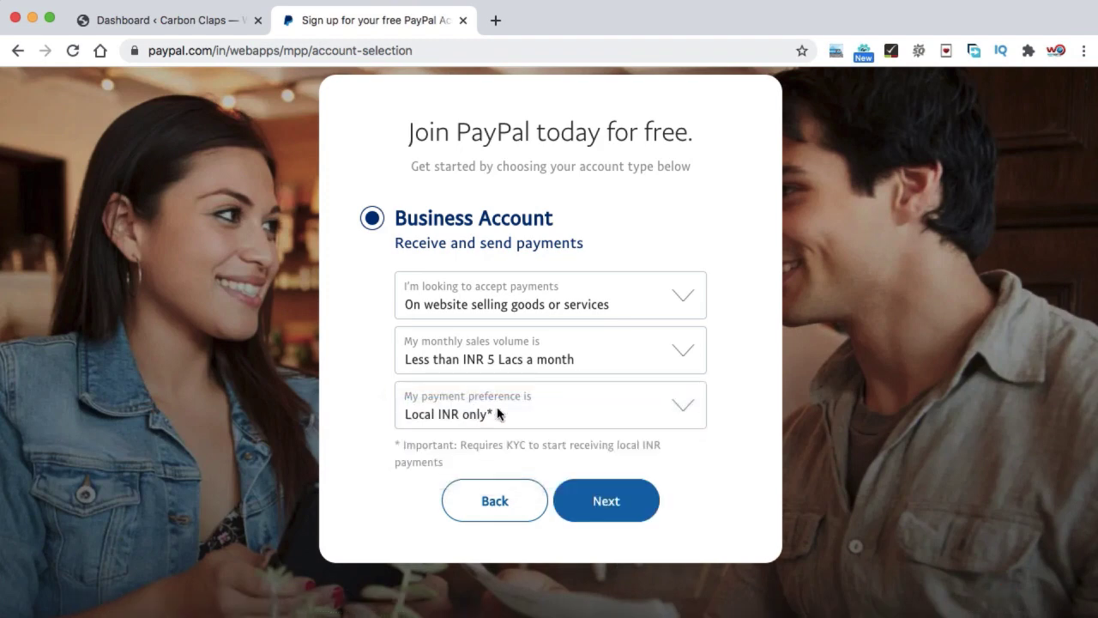
{"action": "left_click", "coordinate": [604, 503]}
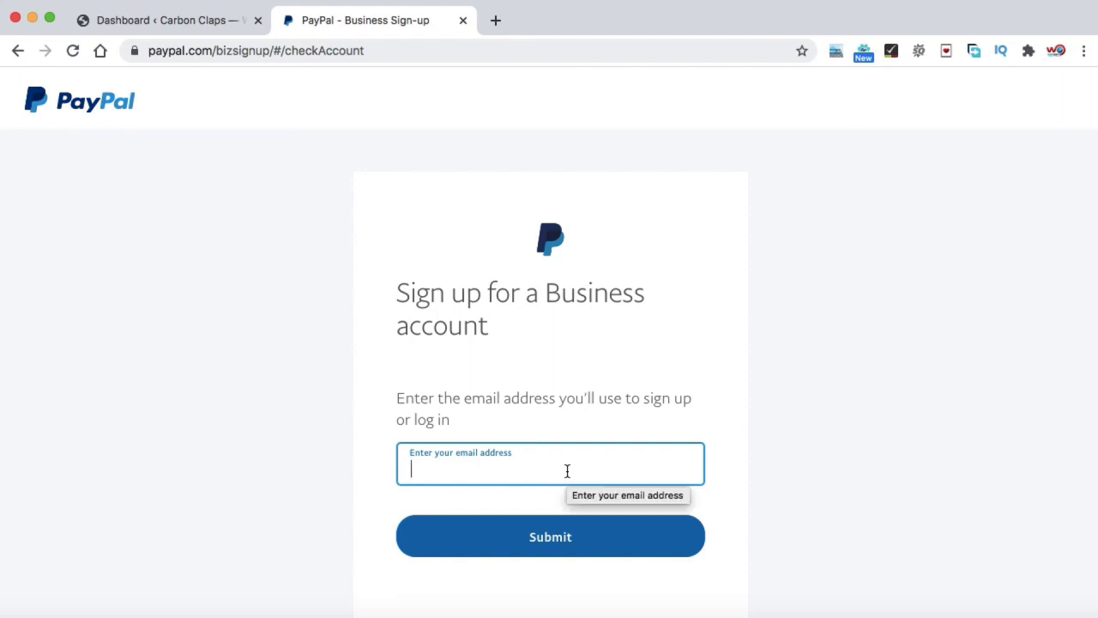
Fill in the saved sign-up e-mail address, then enter and submit an account password
{"action": "left_click", "coordinate": [566, 470]}
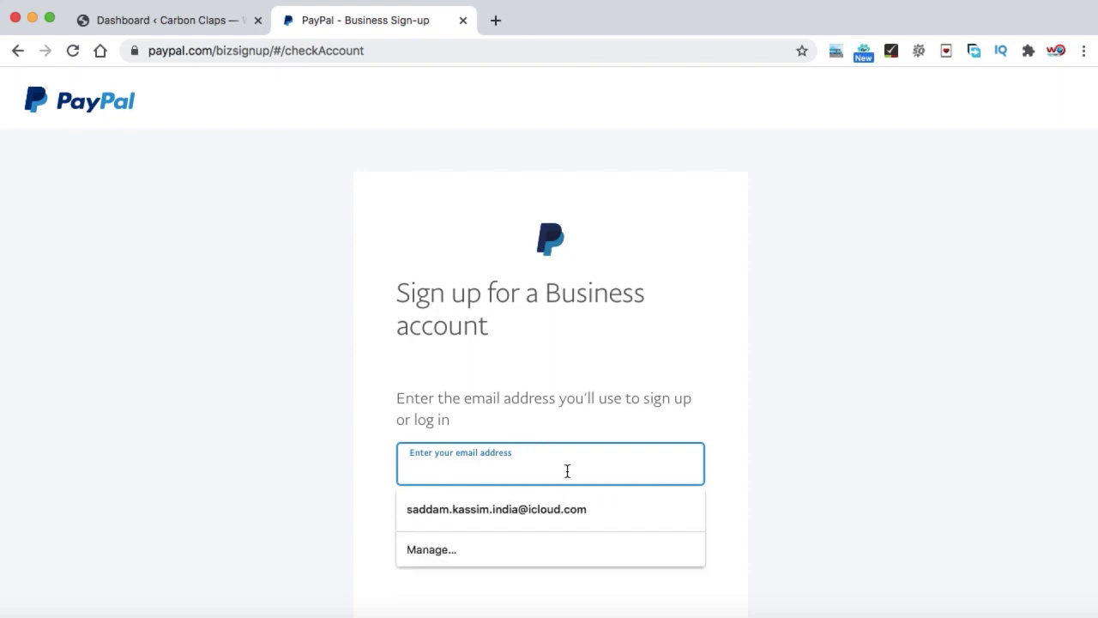
{"action": "left_click", "coordinate": [578, 426]}
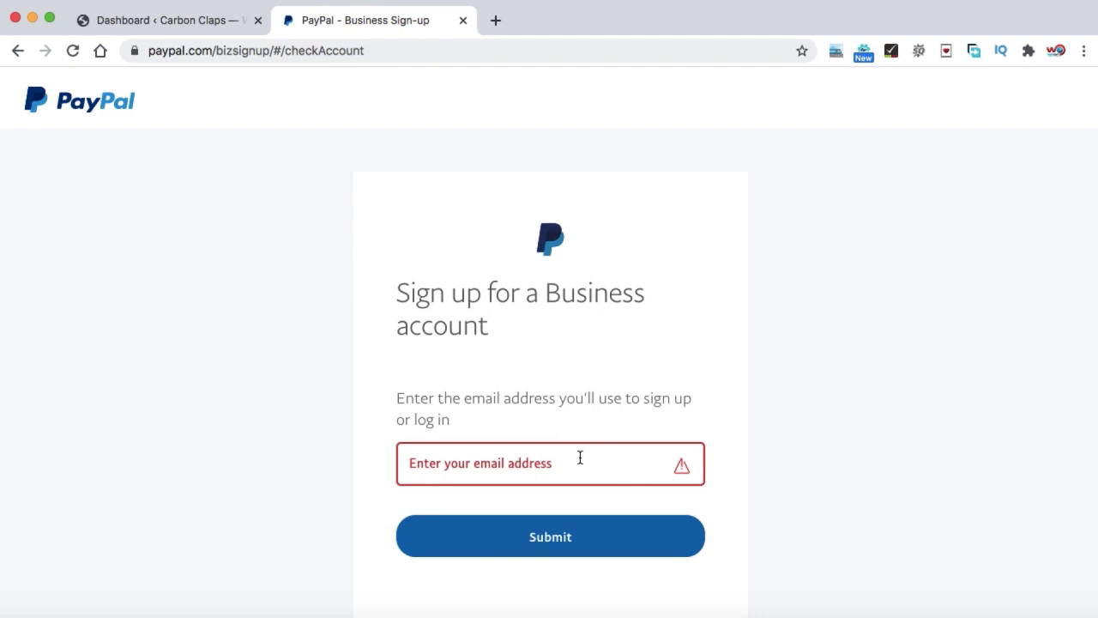
{"action": "left_click", "coordinate": [580, 461]}
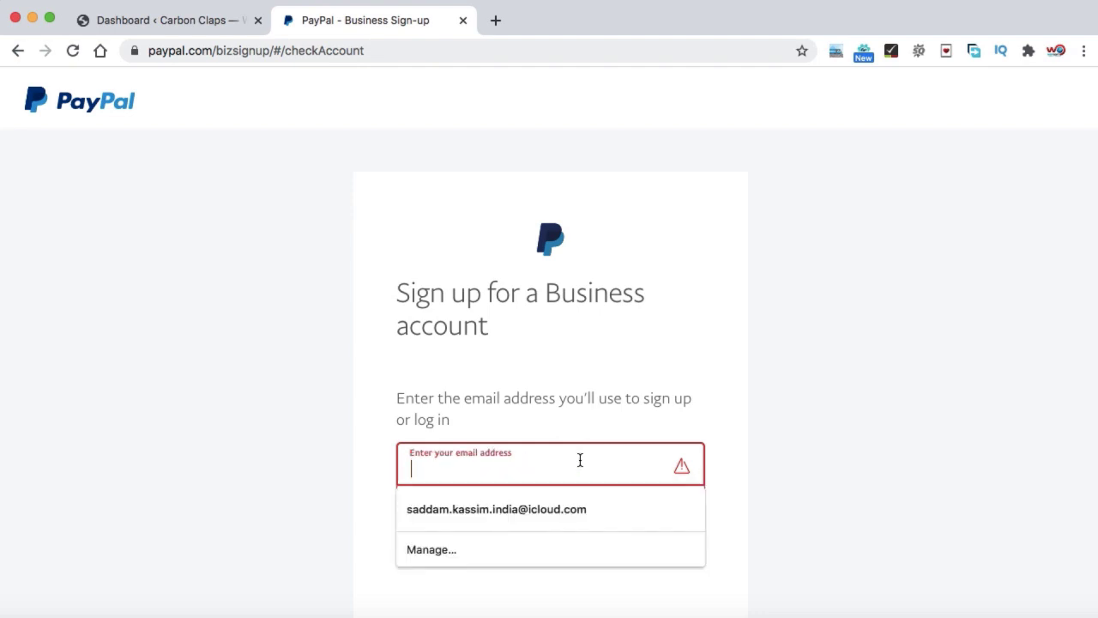
{"action": "left_click", "coordinate": [504, 508]}
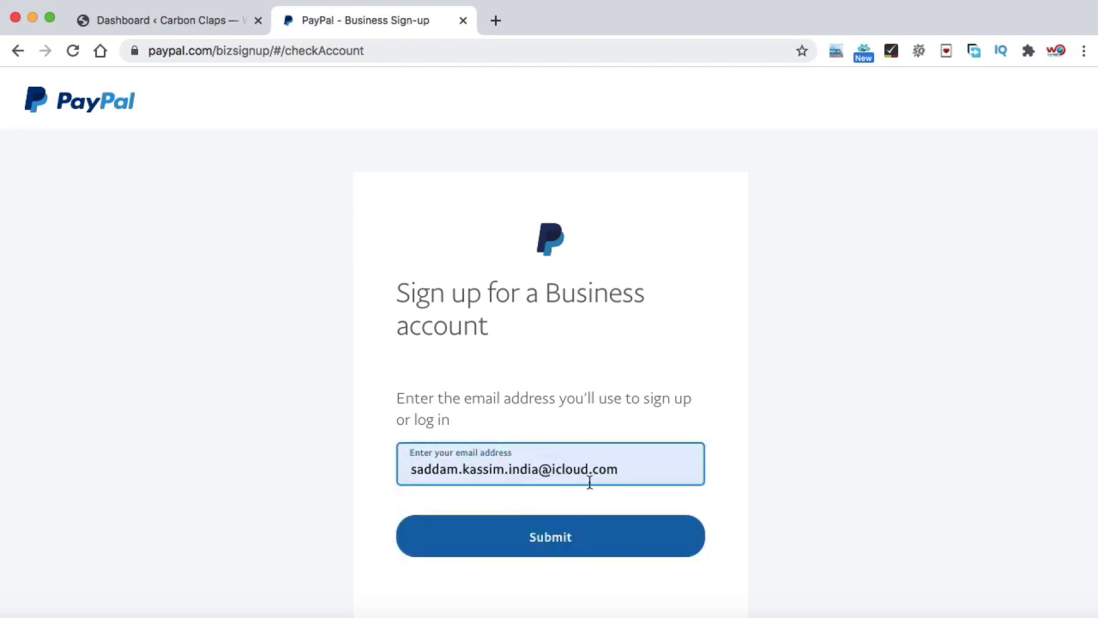
{"action": "left_click", "coordinate": [553, 543]}
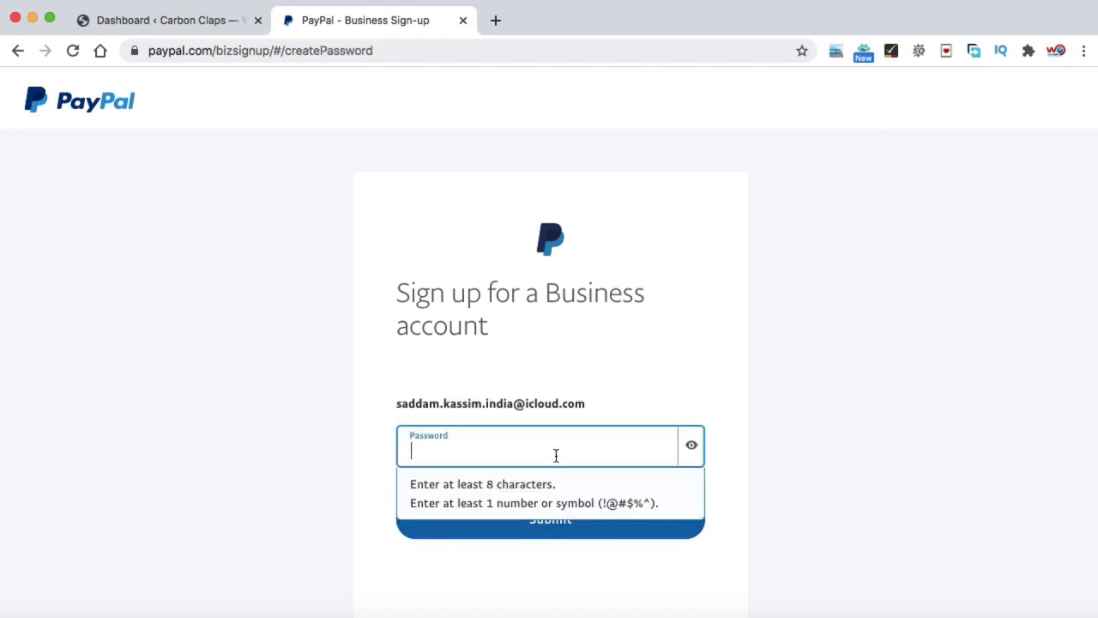
{"action": "type", "text": "••••••"}
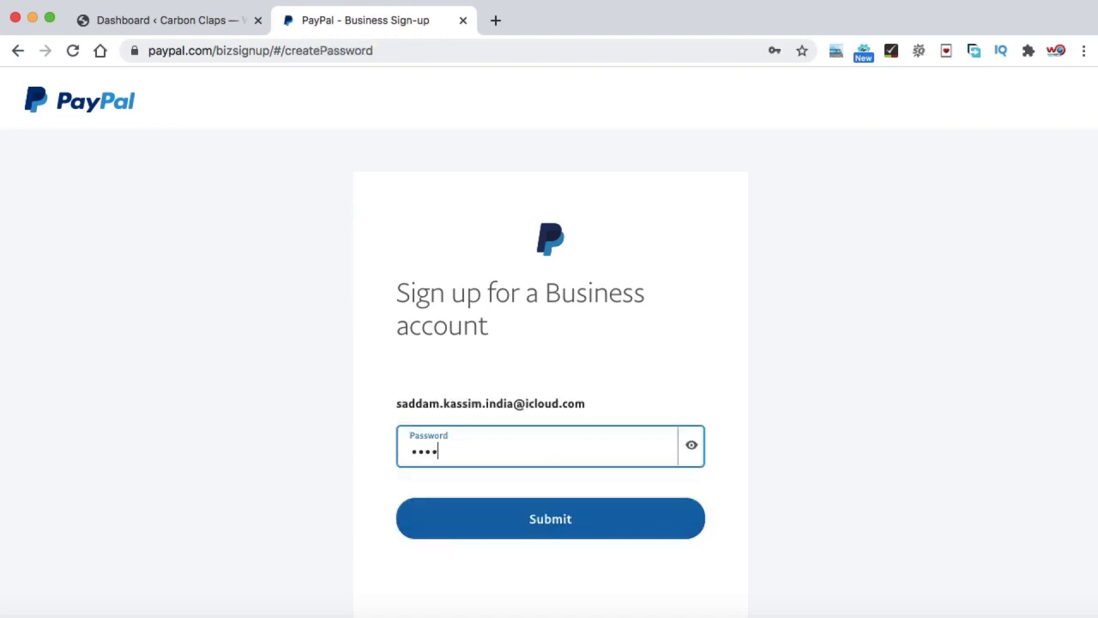
{"action": "type", "text": "••••"}
{"action": "left_click", "coordinate": [561, 520]}
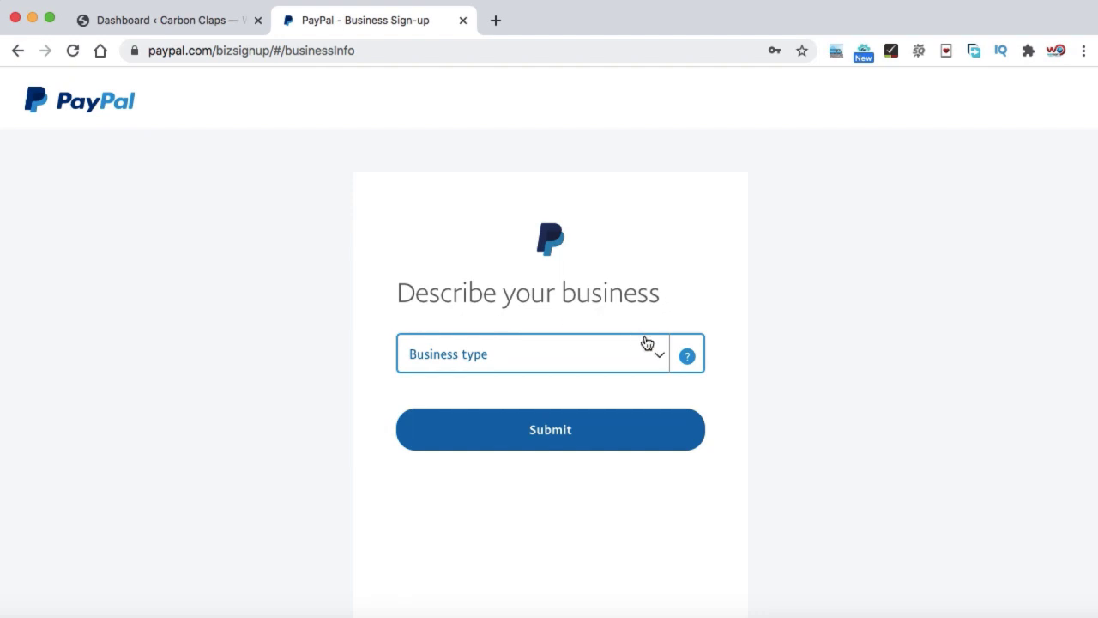
Set business type to Individual and purpose code to P1020 wholesale and retailing trade
{"action": "left_click", "coordinate": [657, 353]}
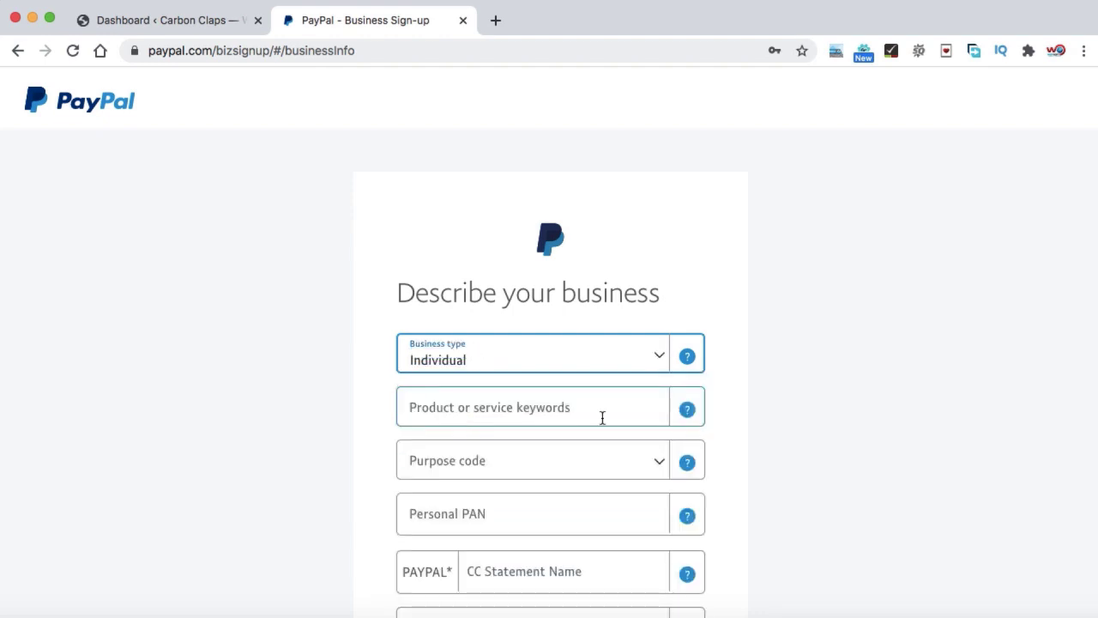
{"action": "scroll", "coordinate": [600, 417], "scroll_direction": "down", "scroll_amount": 4}
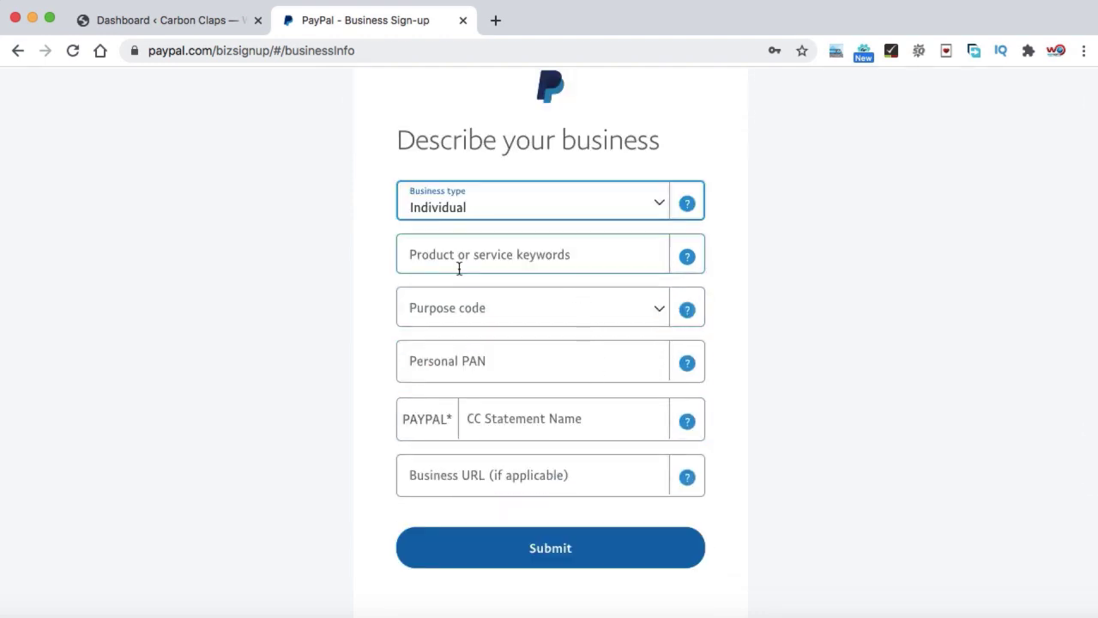
{"action": "left_click", "coordinate": [590, 315]}
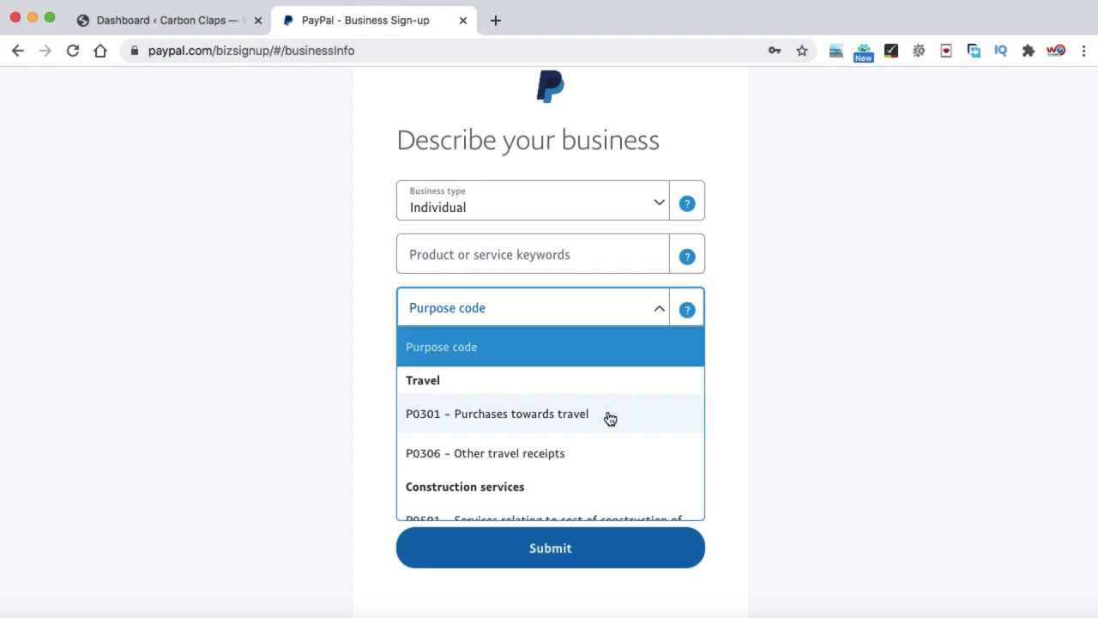
{"action": "scroll", "coordinate": [610, 418], "scroll_direction": "down", "scroll_amount": 1}
{"action": "scroll", "coordinate": [610, 418], "scroll_direction": "down", "scroll_amount": 5}
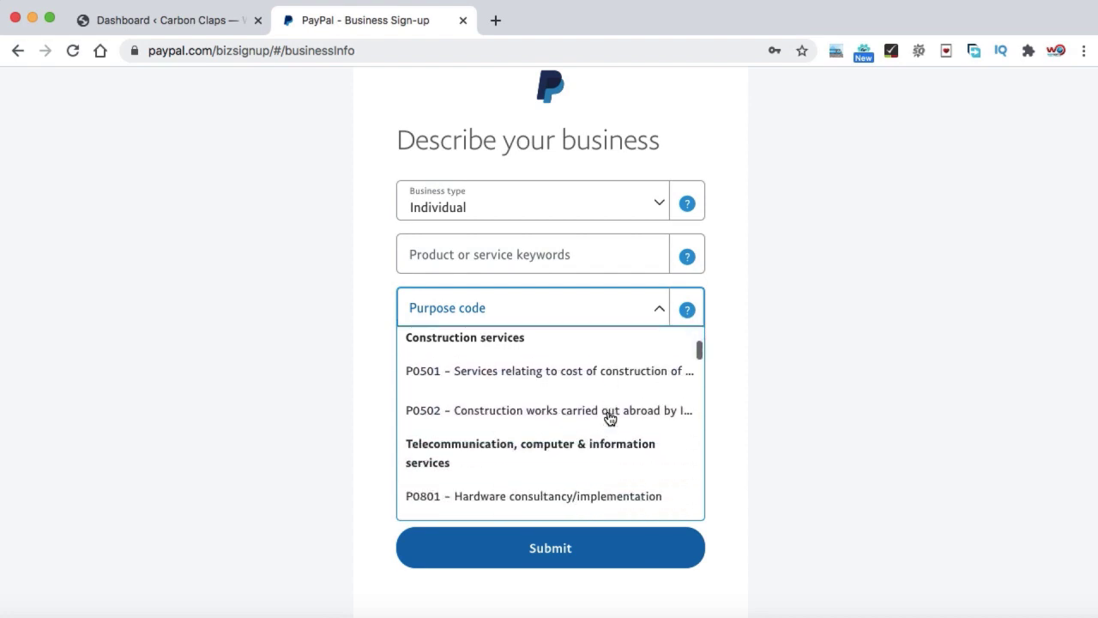
{"action": "scroll", "coordinate": [610, 417], "scroll_direction": "down", "scroll_amount": 5}
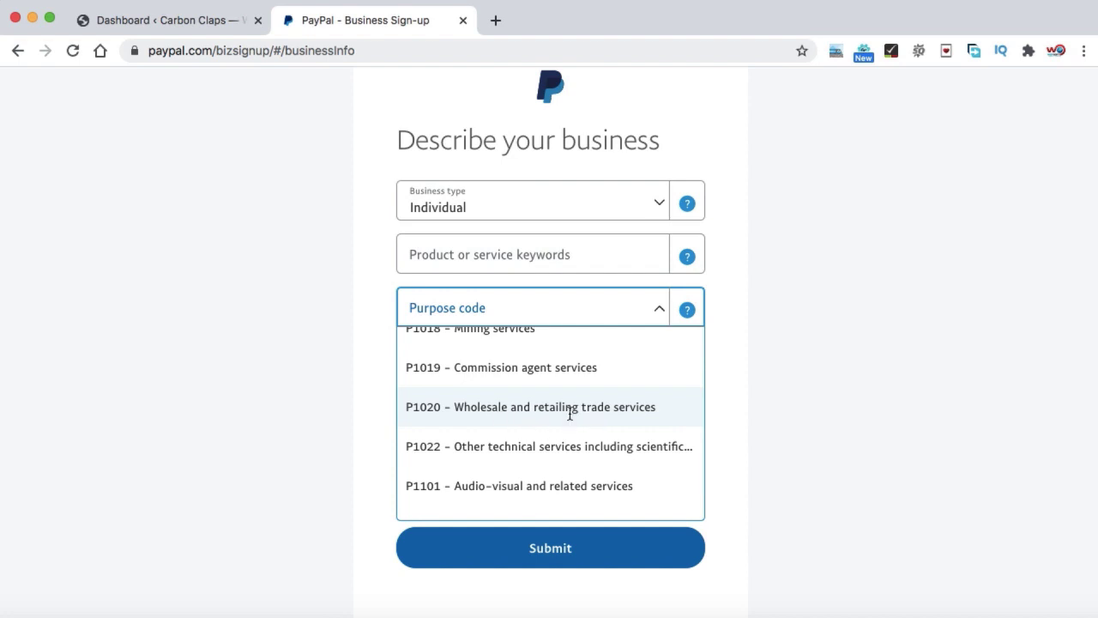
{"action": "left_click", "coordinate": [571, 411]}
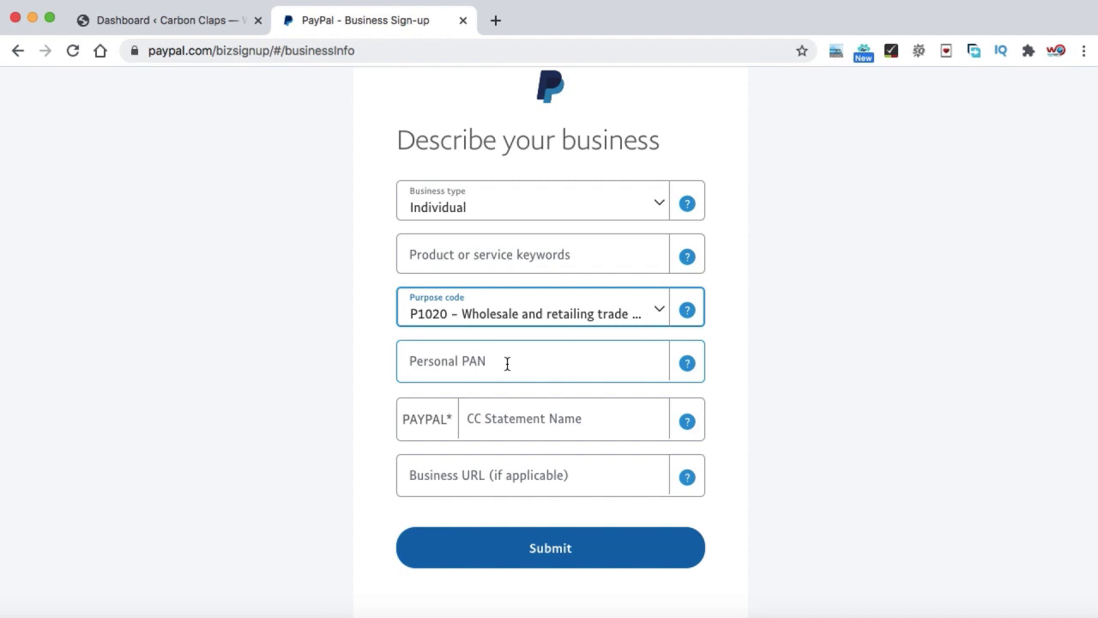
Enter CARBON as the card statement name and move to the Business URL field
{"action": "left_click", "coordinate": [513, 421]}
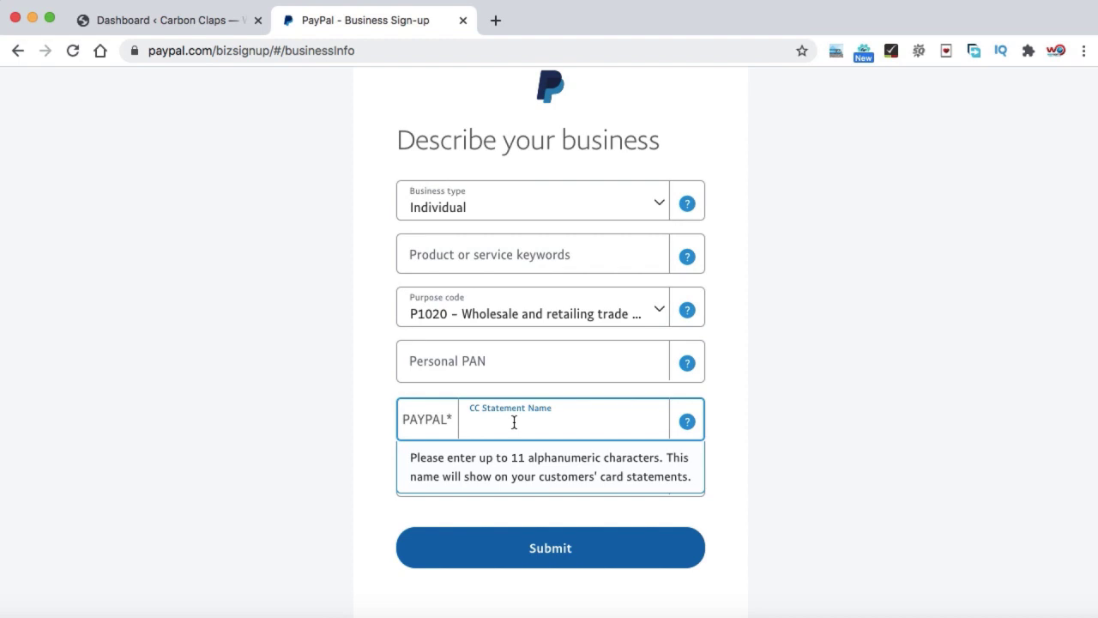
{"action": "type", "text": "CARBON"}
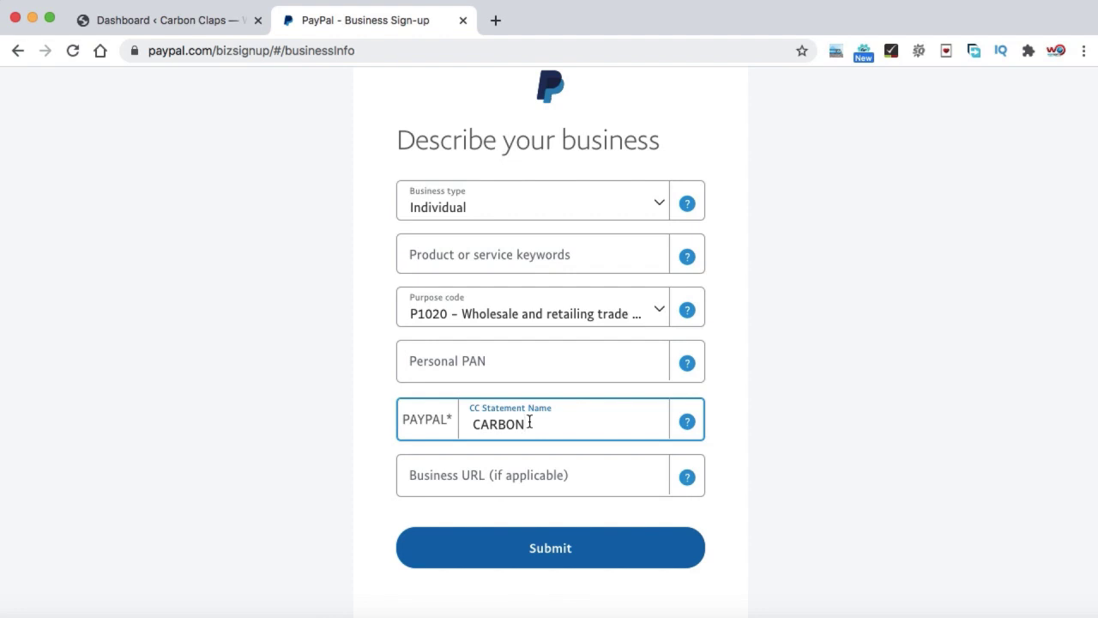
{"action": "left_click", "coordinate": [498, 473]}
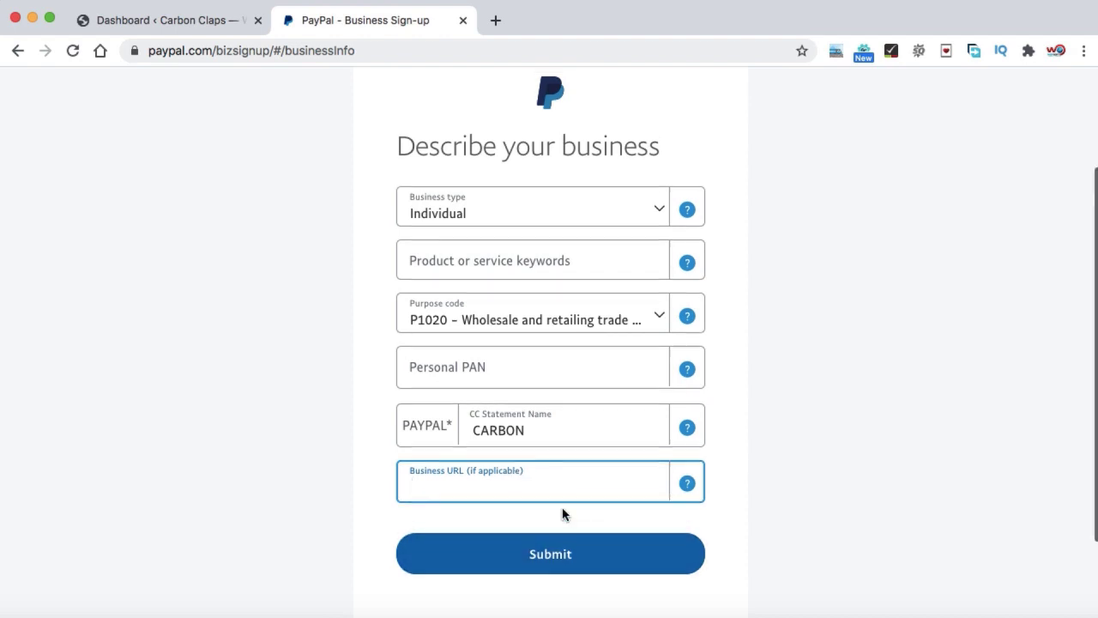
{"action": "scroll", "coordinate": [563, 514], "scroll_direction": "up", "scroll_amount": 1}
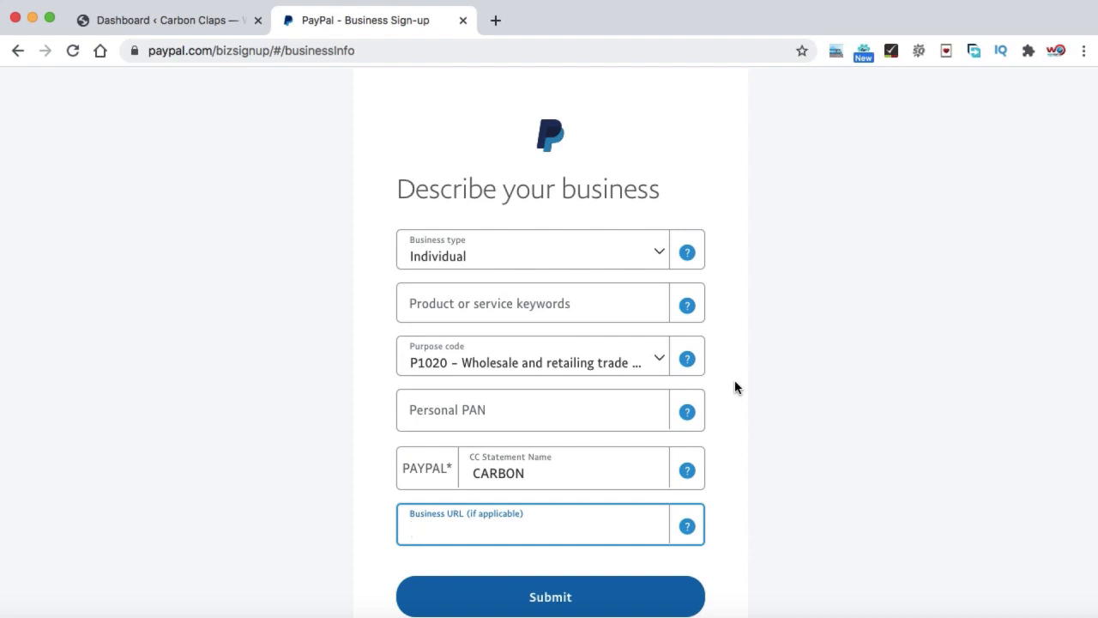
{"action": "scroll", "coordinate": [735, 387], "scroll_direction": "up", "scroll_amount": 3}
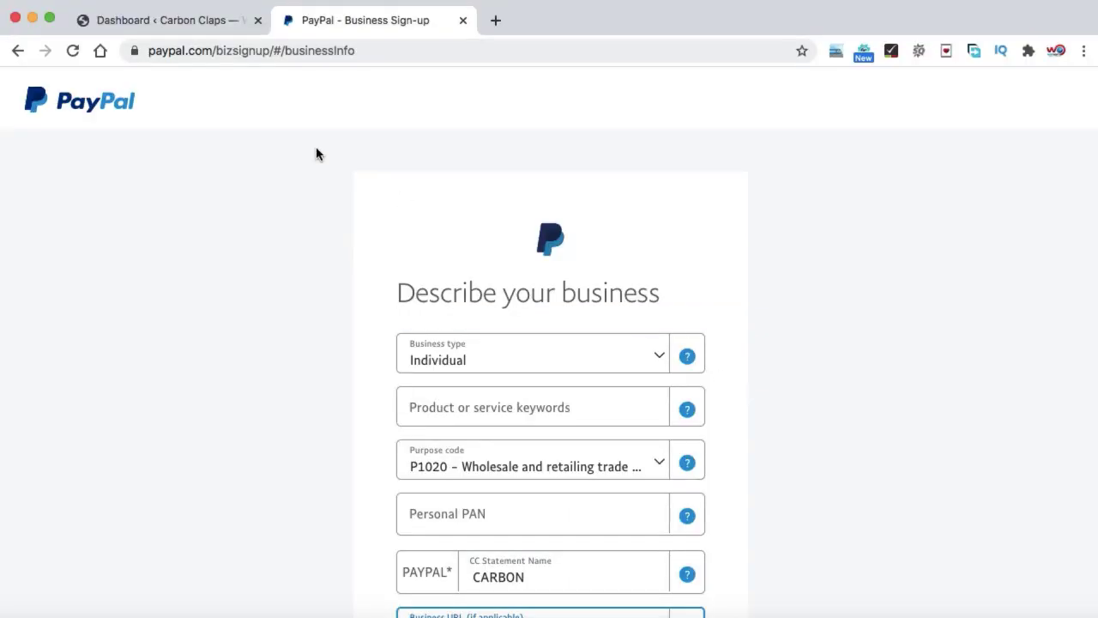
Go to WooCommerce Settings > Payments in the dashboard and open PayPal's setup
{"action": "left_click", "coordinate": [176, 22]}
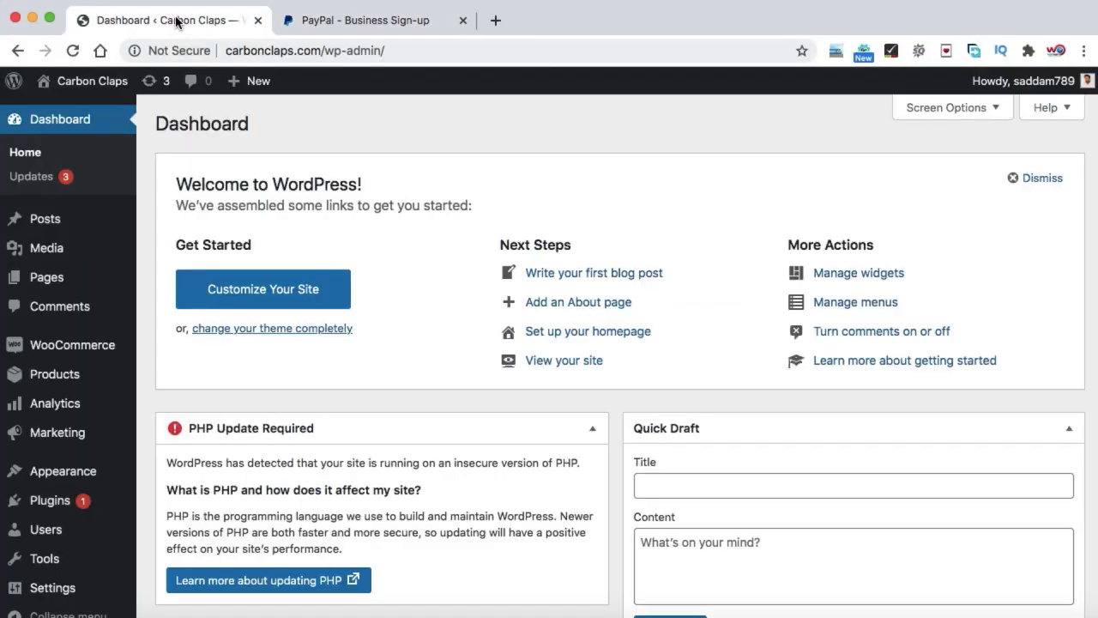
{"action": "mouse_move", "coordinate": [109, 346]}
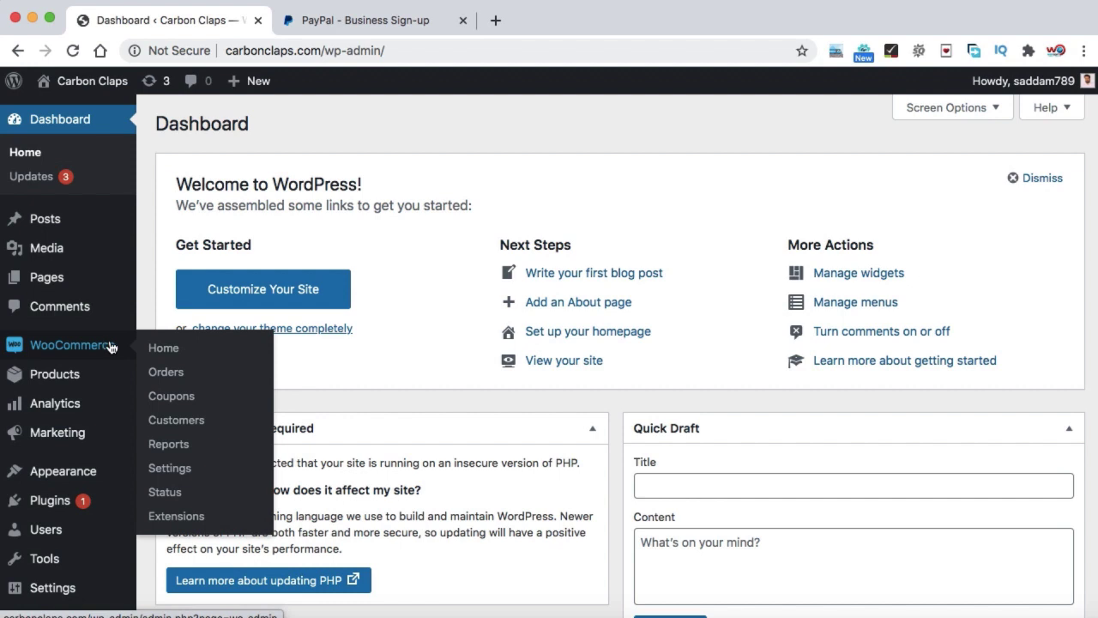
{"action": "left_click", "coordinate": [190, 476]}
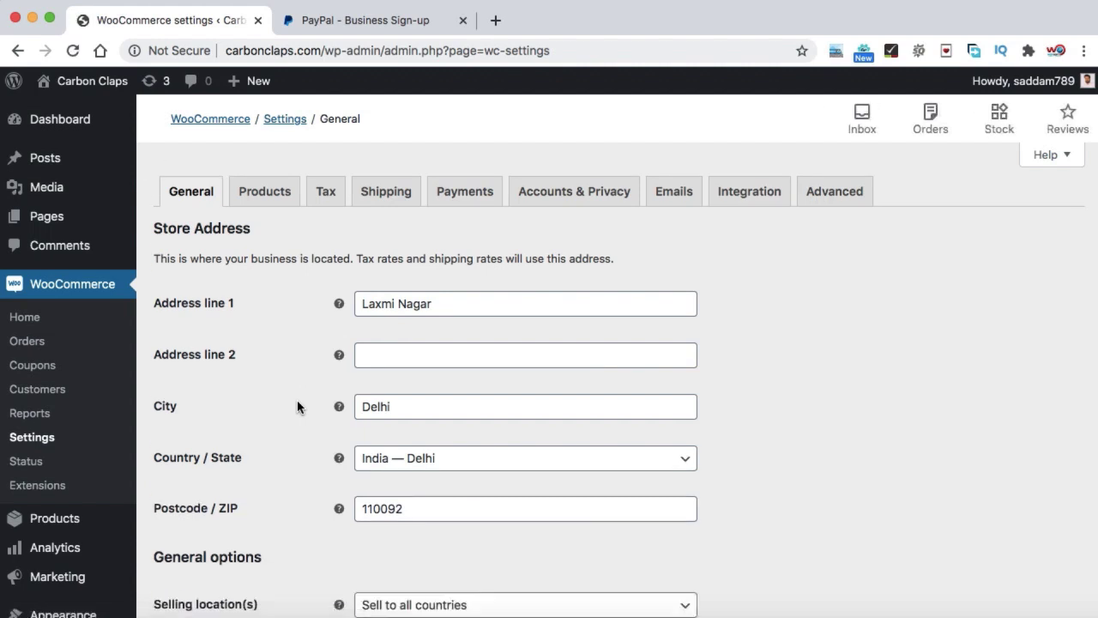
{"action": "left_click", "coordinate": [469, 195]}
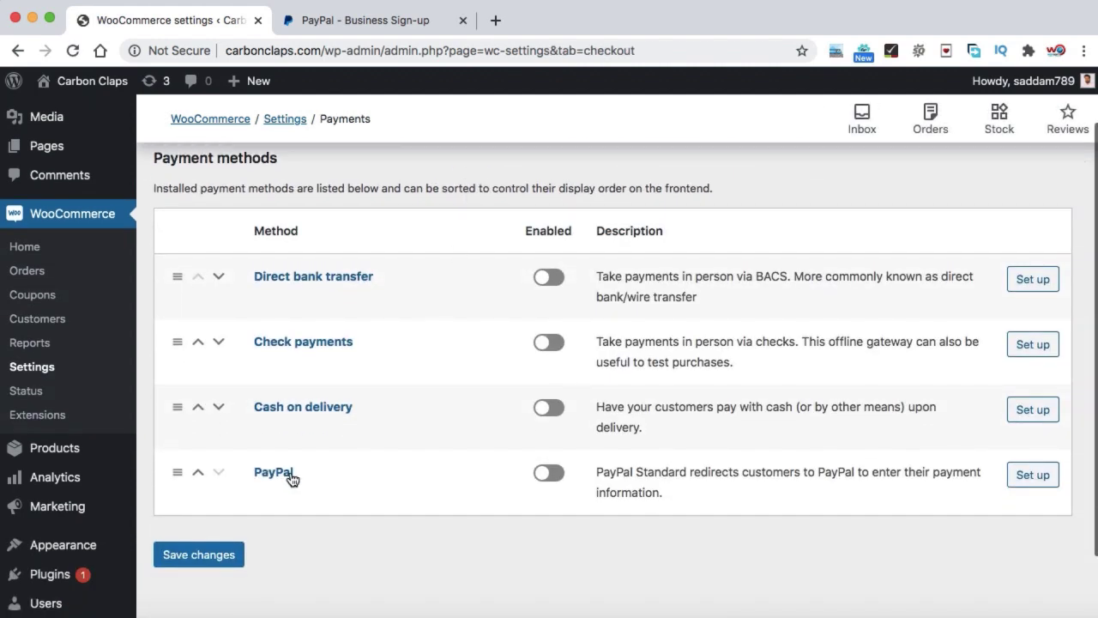
{"action": "left_click", "coordinate": [1026, 478]}
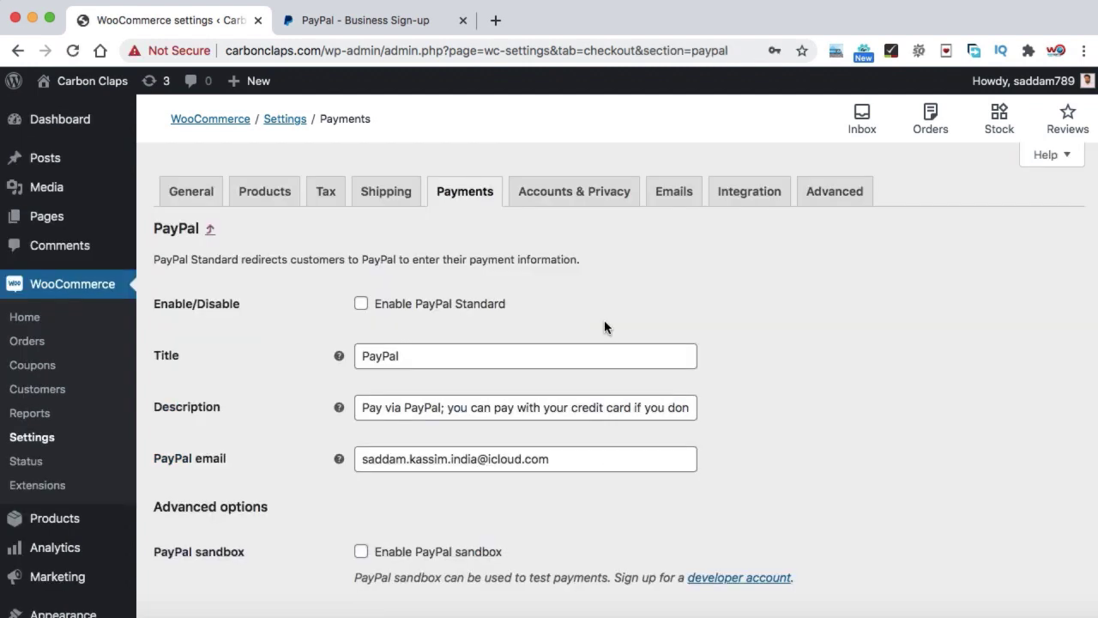
Enable PayPal Standard, check the receiver email, and review the advanced options below
{"action": "left_click", "coordinate": [361, 306]}
{"action": "scroll", "coordinate": [412, 402], "scroll_direction": "down", "scroll_amount": 3}
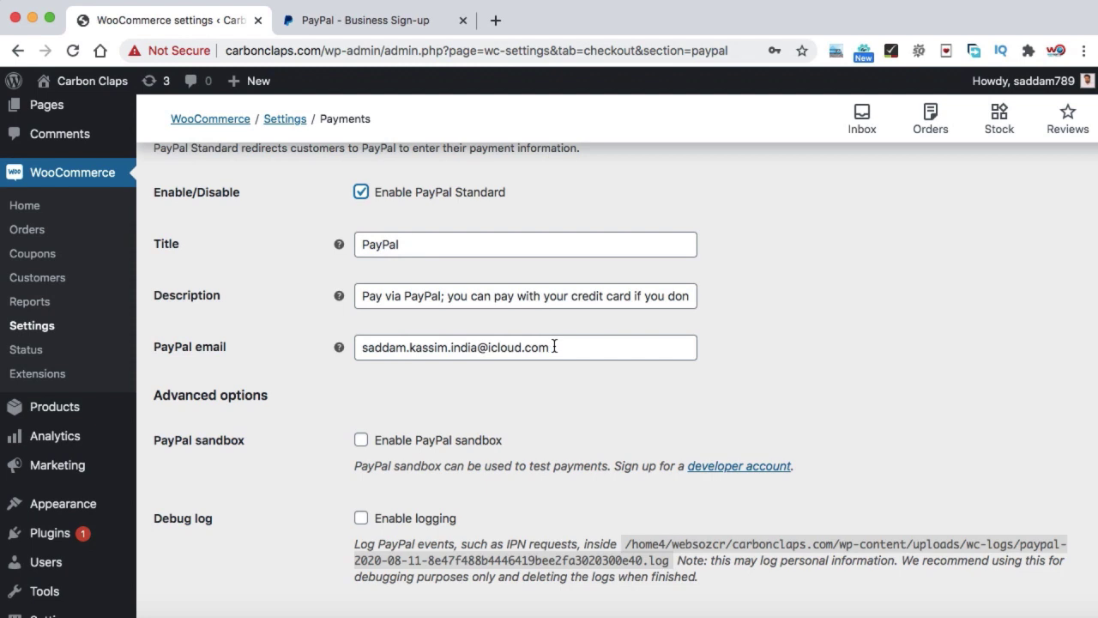
{"action": "left_click_drag", "start_coordinate": [555, 346], "coordinate": [361, 343]}
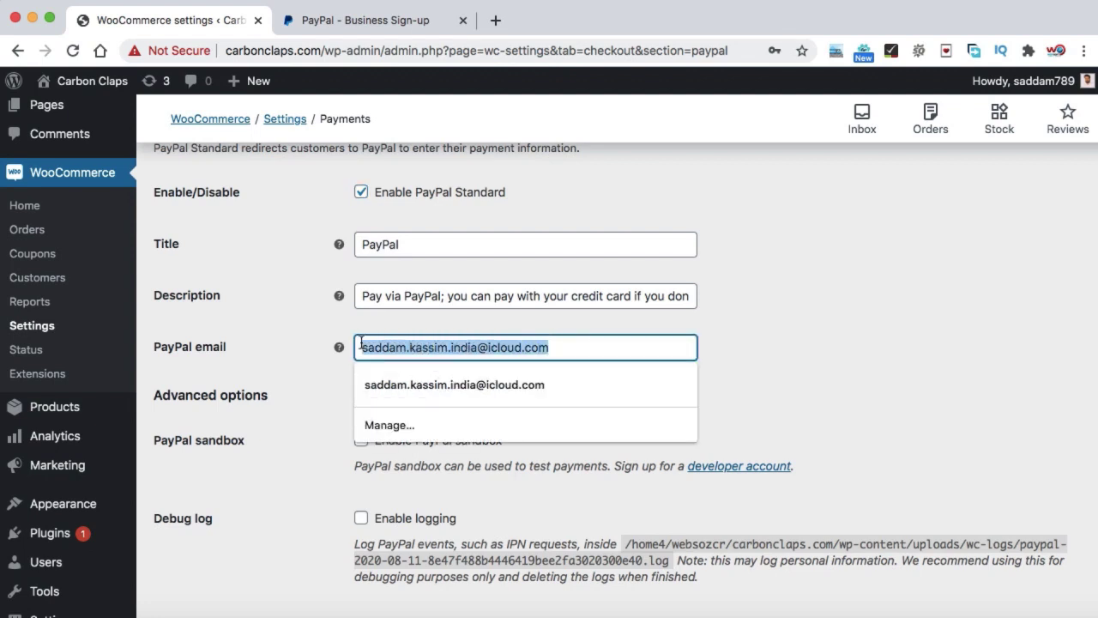
{"action": "left_click", "coordinate": [299, 368]}
{"action": "scroll", "coordinate": [299, 369], "scroll_direction": "down", "scroll_amount": 4}
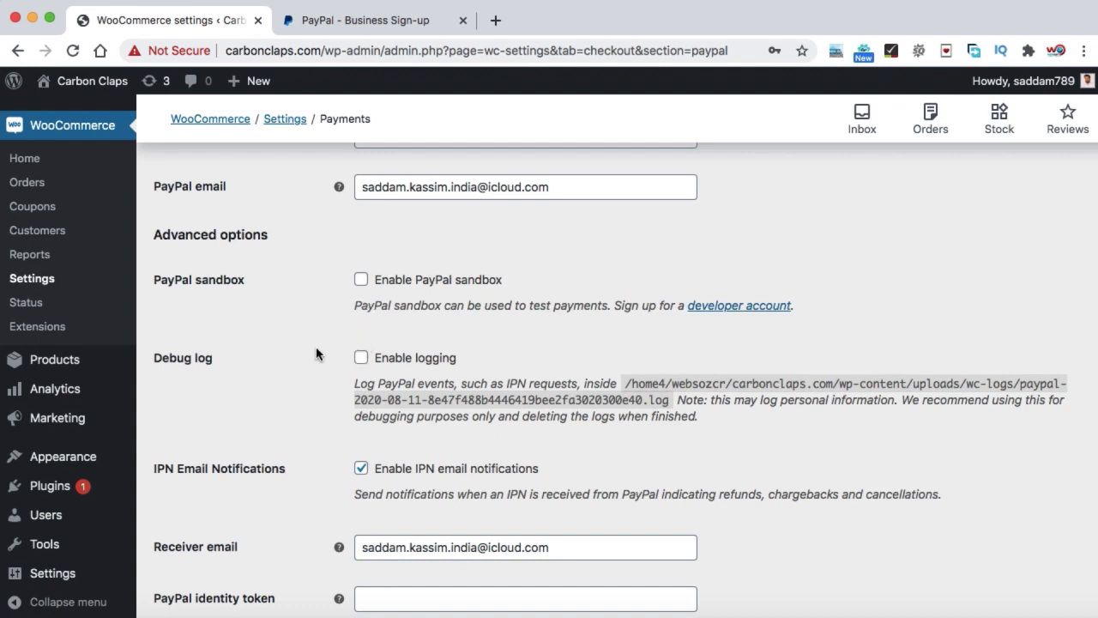
{"action": "scroll", "coordinate": [316, 354], "scroll_direction": "down", "scroll_amount": 3}
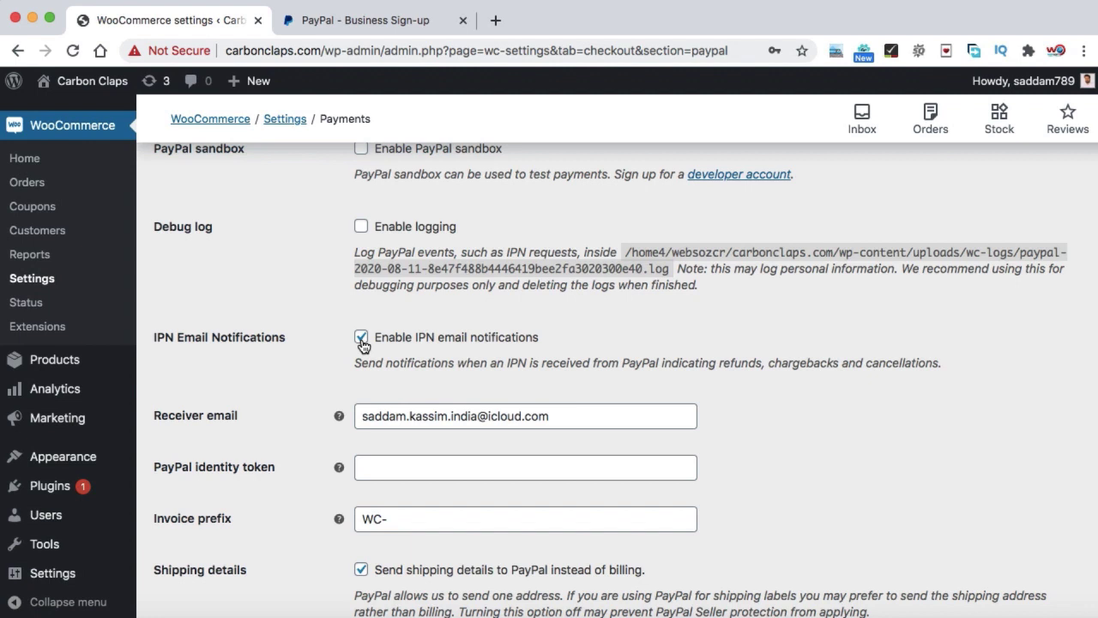
{"action": "scroll", "coordinate": [362, 343], "scroll_direction": "down", "scroll_amount": 2}
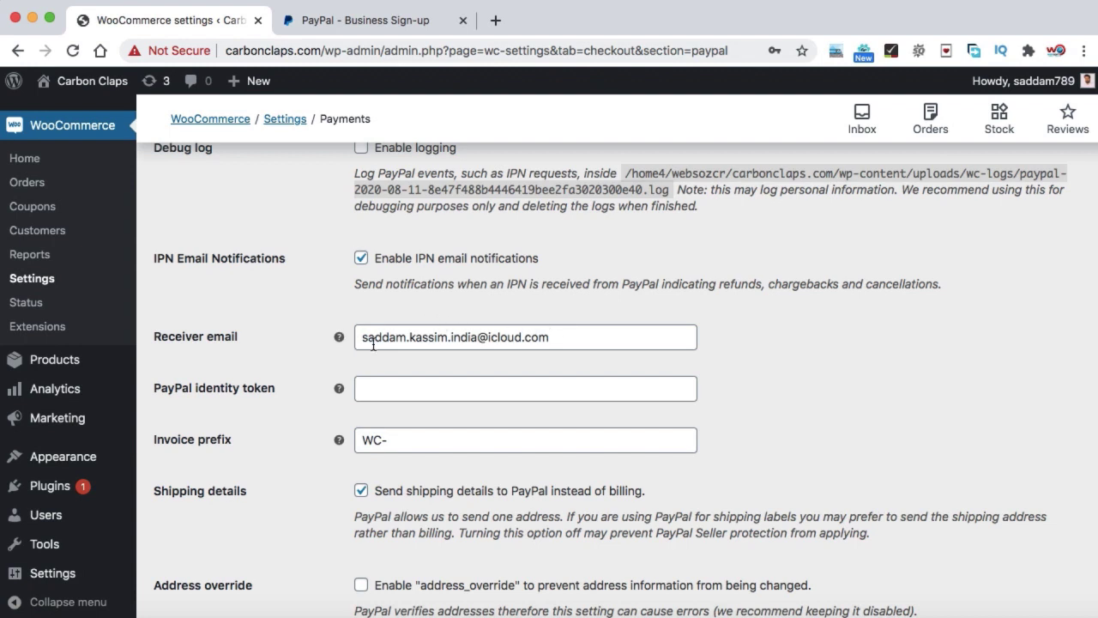
{"action": "scroll", "coordinate": [374, 345], "scroll_direction": "down", "scroll_amount": 1}
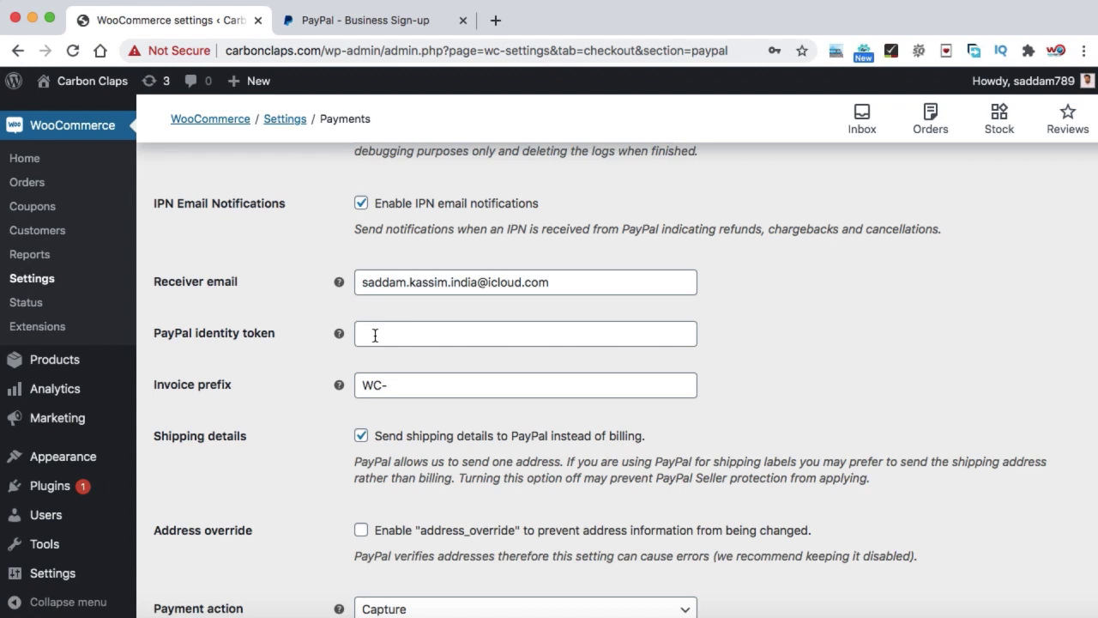
Paste the PayPal identity token into its field and check it
{"action": "left_click", "coordinate": [375, 335]}
{"action": "key", "text": "super+v"}
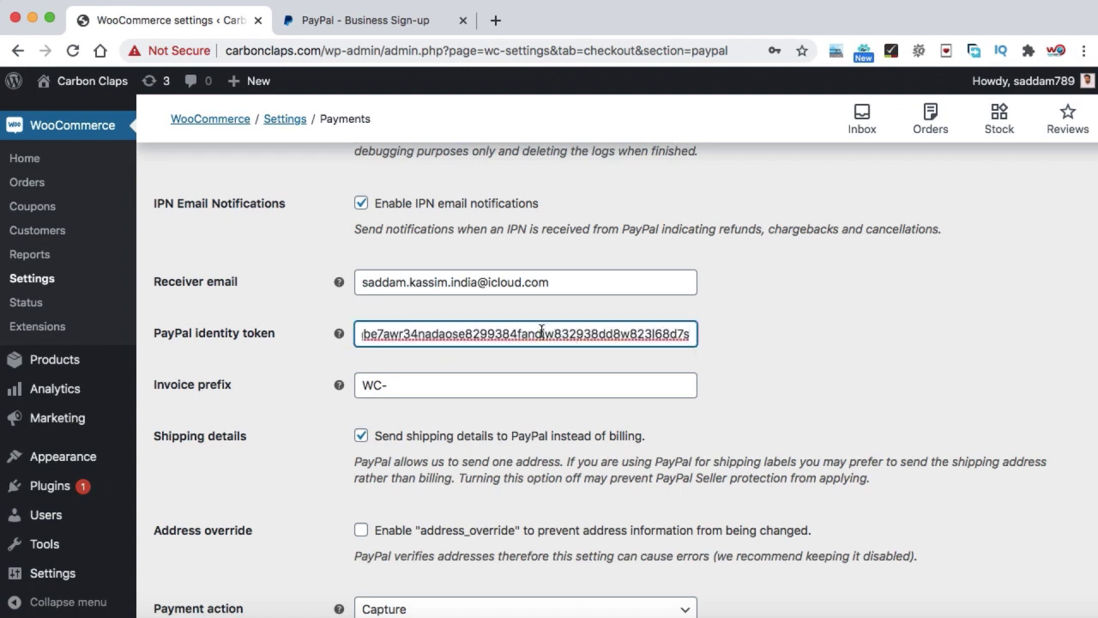
{"action": "key", "text": "super+Left"}
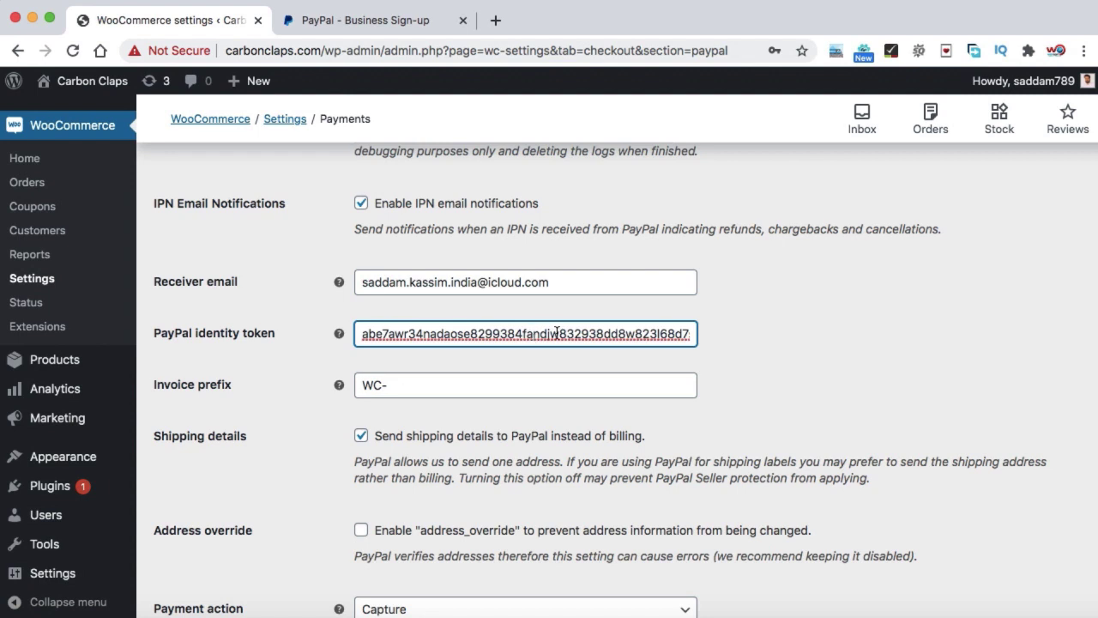
{"action": "key", "text": "super+Right"}
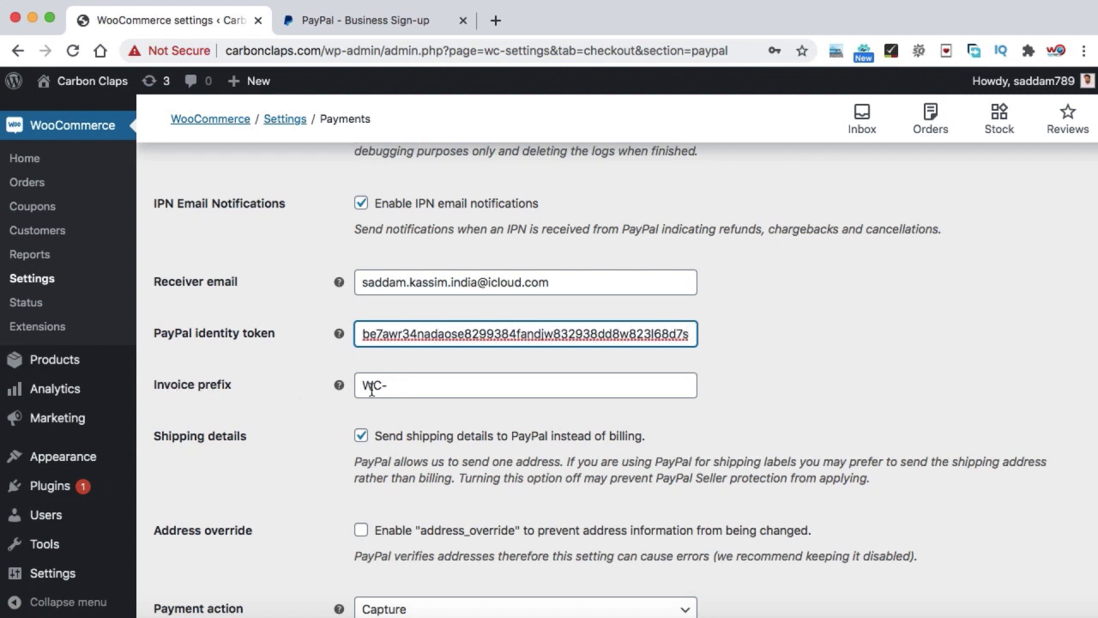
Change the invoice prefix to CARC- and save the PayPal settings
{"action": "left_click_drag", "start_coordinate": [379, 385], "coordinate": [357, 385]}
{"action": "type", "text": "CARC-"}
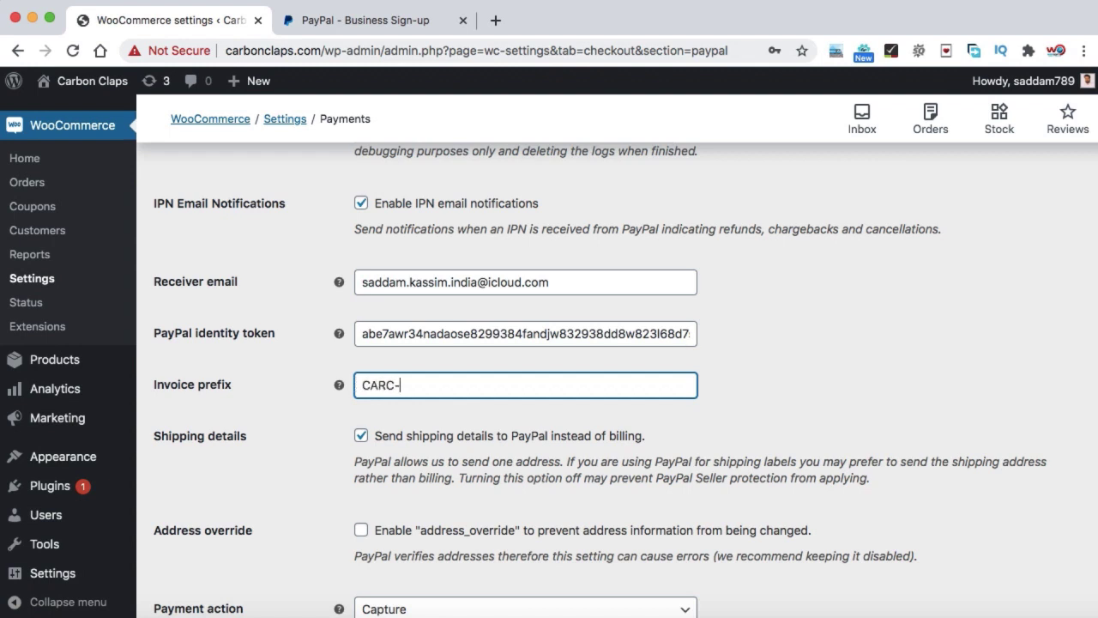
{"action": "scroll", "coordinate": [229, 421], "scroll_direction": "down", "scroll_amount": 2}
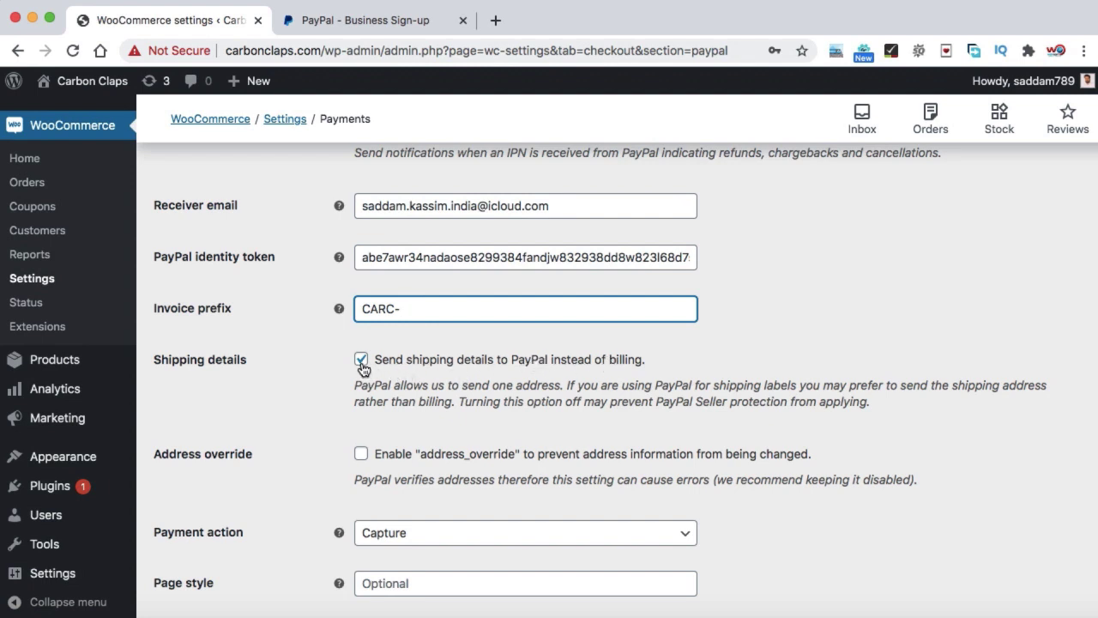
{"action": "scroll", "coordinate": [305, 420], "scroll_direction": "down", "scroll_amount": 5}
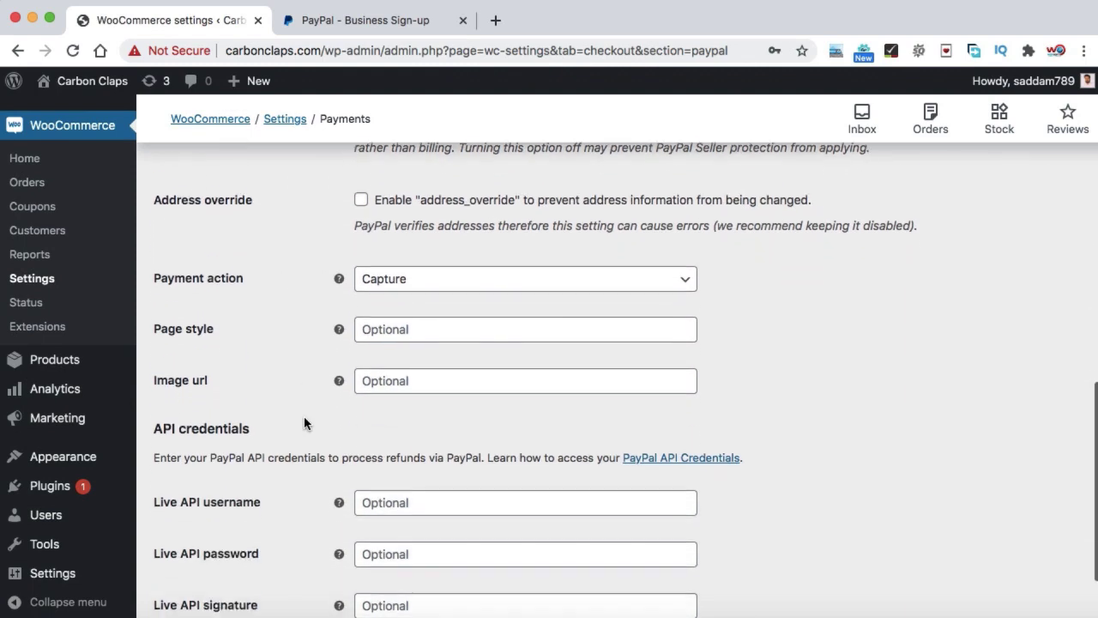
{"action": "scroll", "coordinate": [303, 422], "scroll_direction": "down", "scroll_amount": 1}
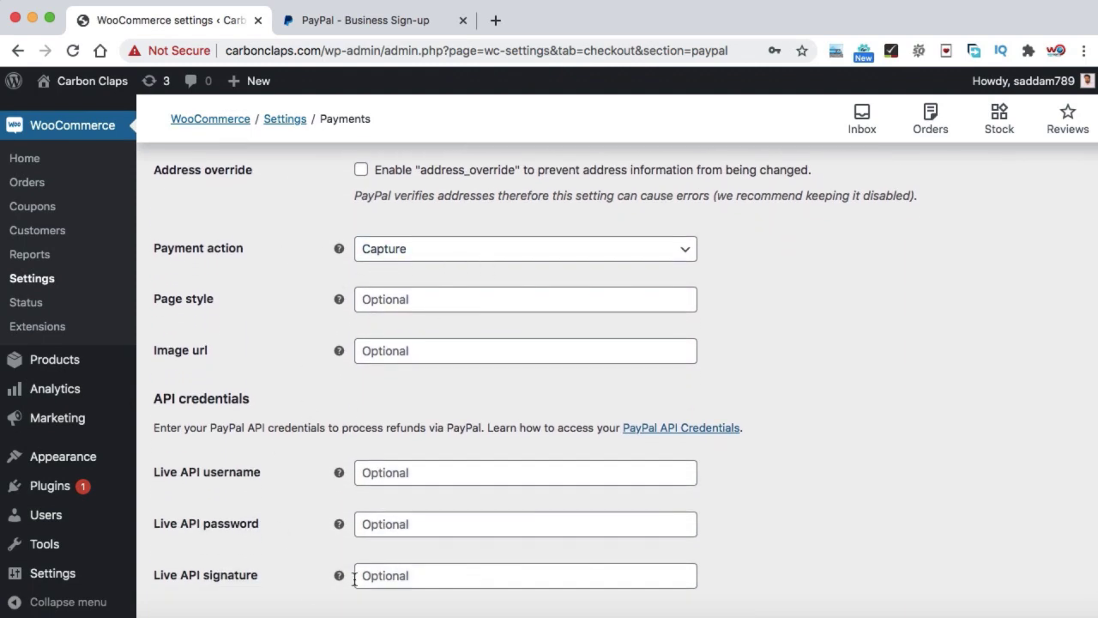
{"action": "scroll", "coordinate": [307, 537], "scroll_direction": "down", "scroll_amount": 1}
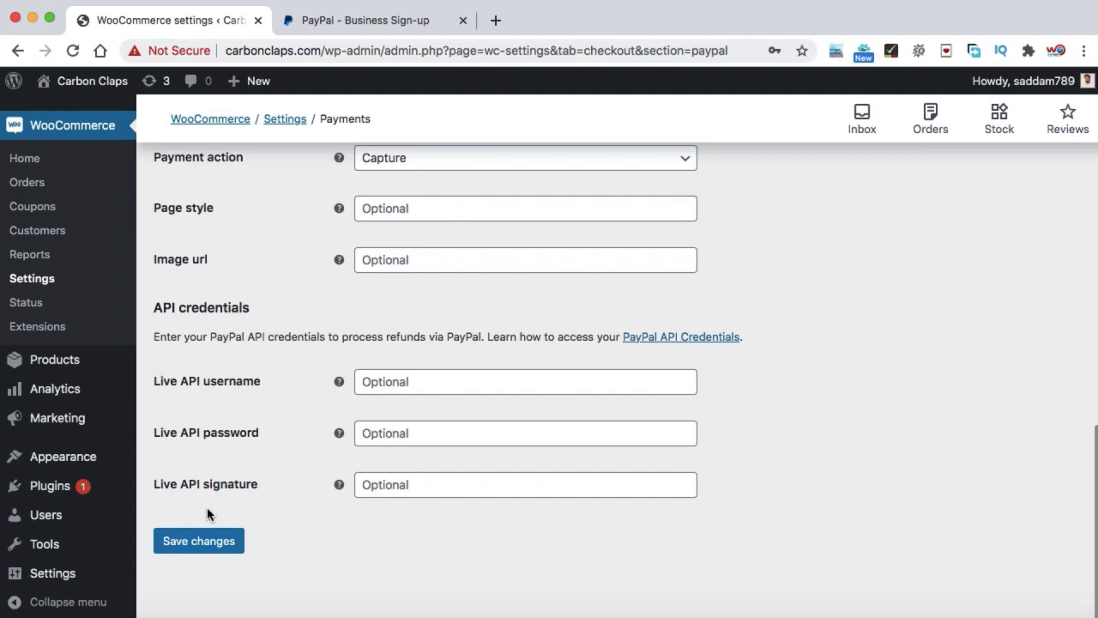
{"action": "left_click", "coordinate": [197, 543]}
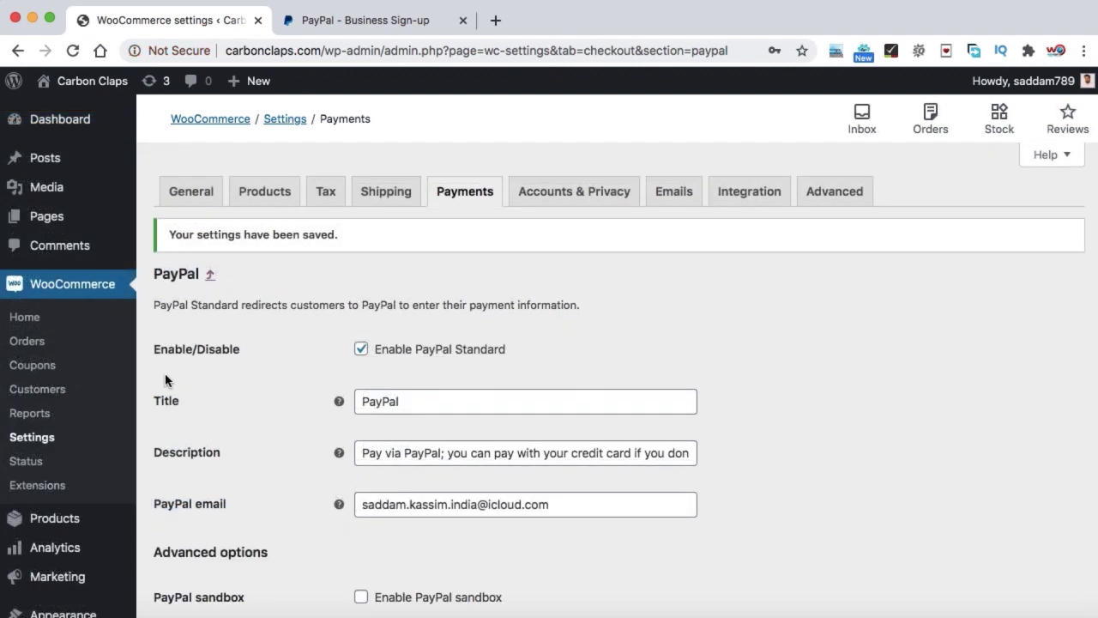
{"action": "scroll", "coordinate": [166, 380], "scroll_direction": "down", "scroll_amount": 3}
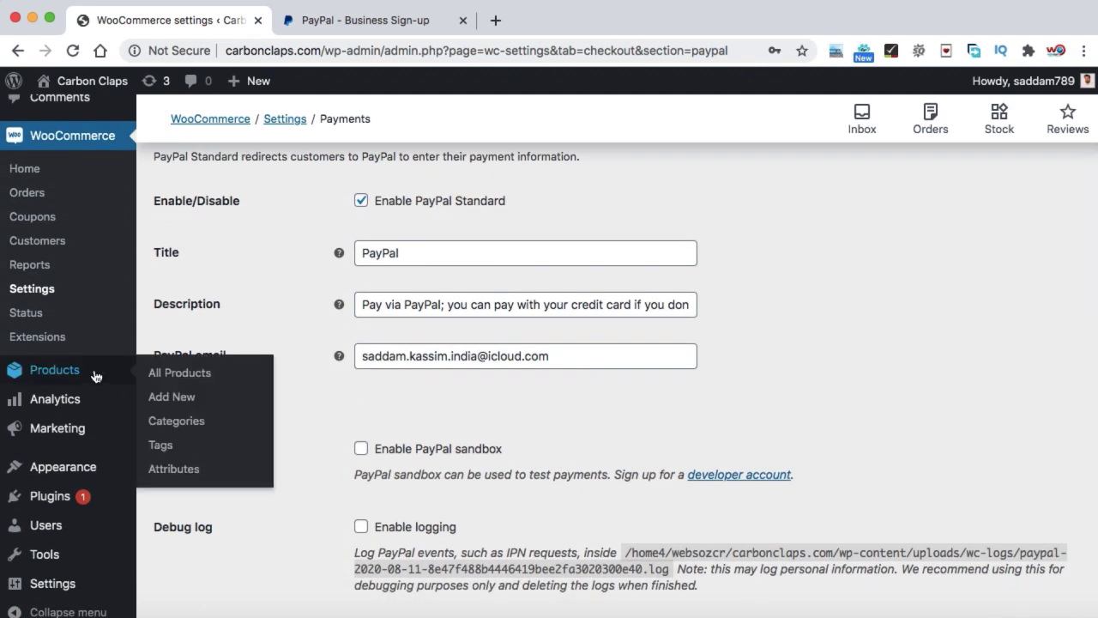
Add the Laptop product to the cart and proceed to checkout to see the PayPal option
{"action": "left_click", "coordinate": [96, 376]}
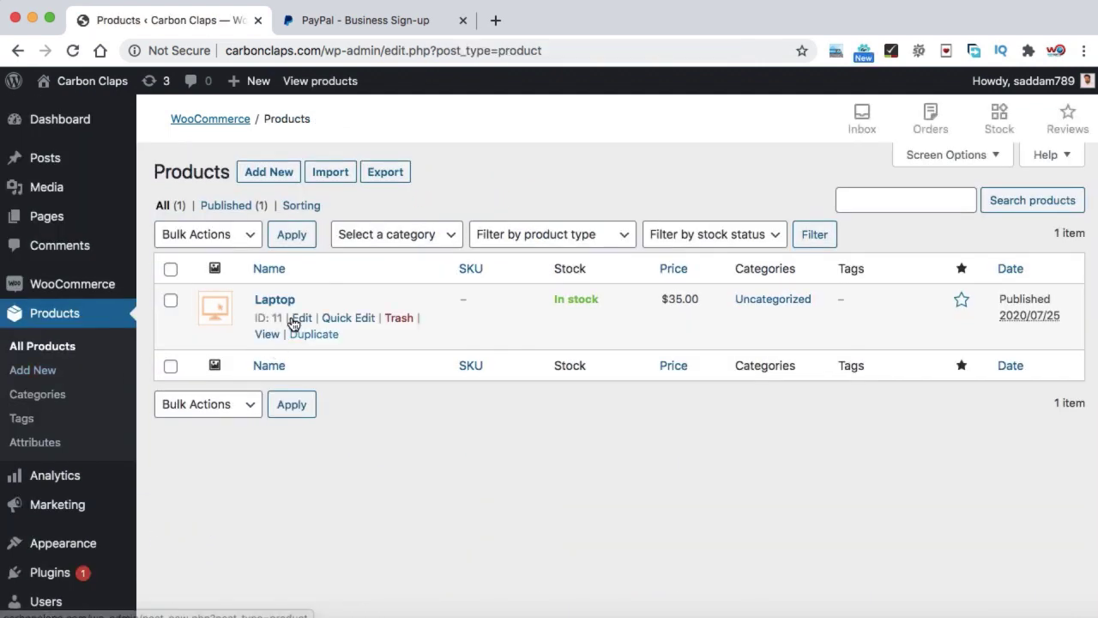
{"action": "left_click", "coordinate": [267, 334]}
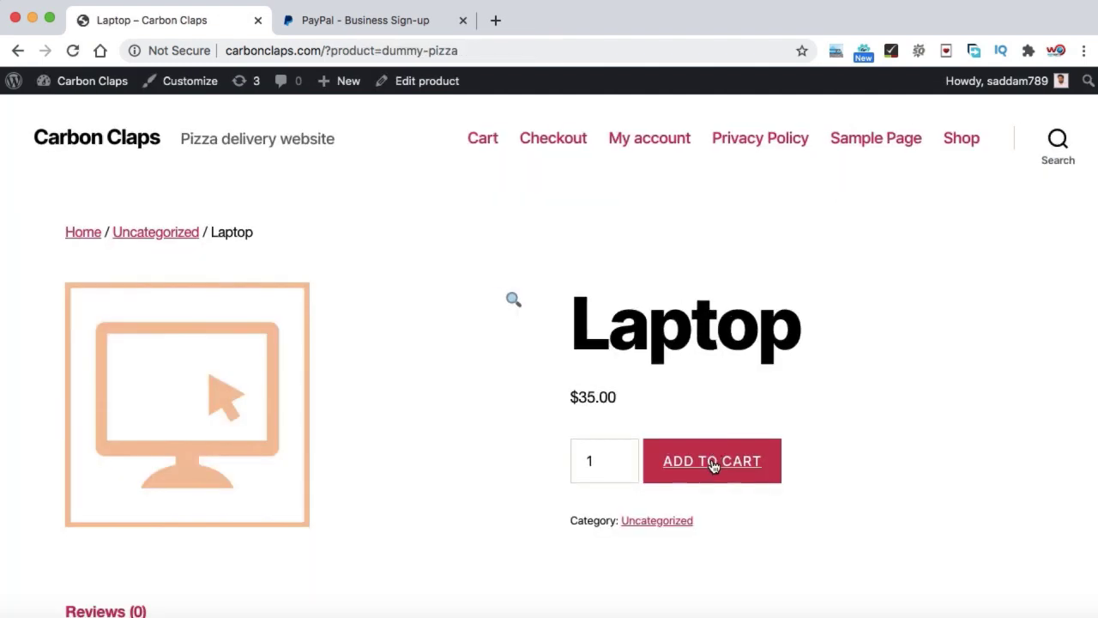
{"action": "left_click", "coordinate": [712, 465]}
{"action": "left_click", "coordinate": [946, 200]}
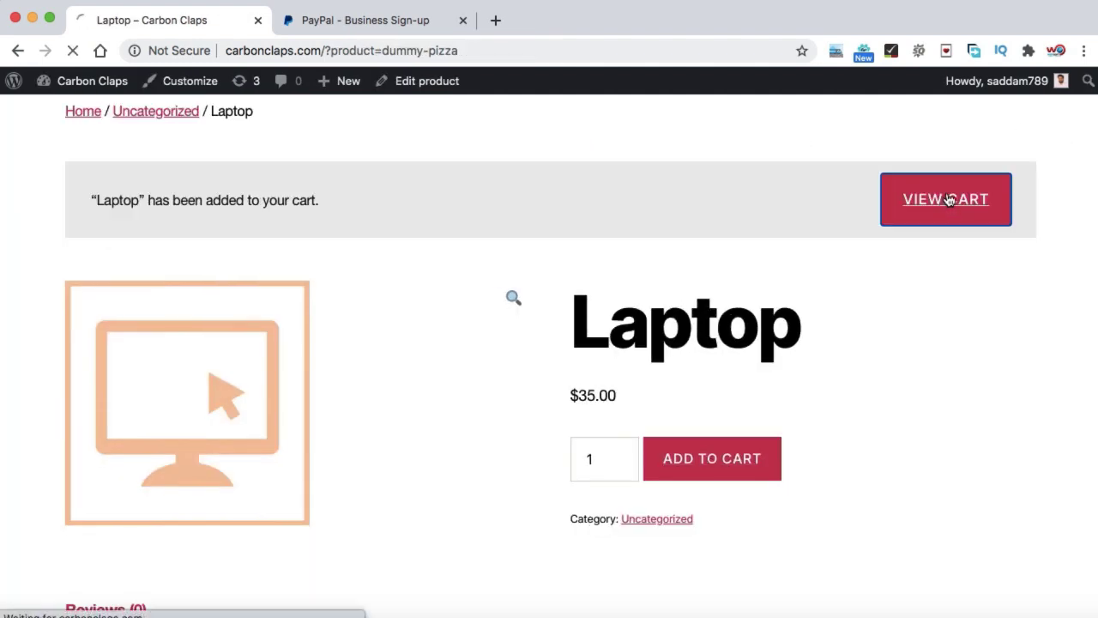
{"action": "scroll", "coordinate": [846, 549], "scroll_direction": "down", "scroll_amount": 4}
{"action": "left_click", "coordinate": [797, 546]}
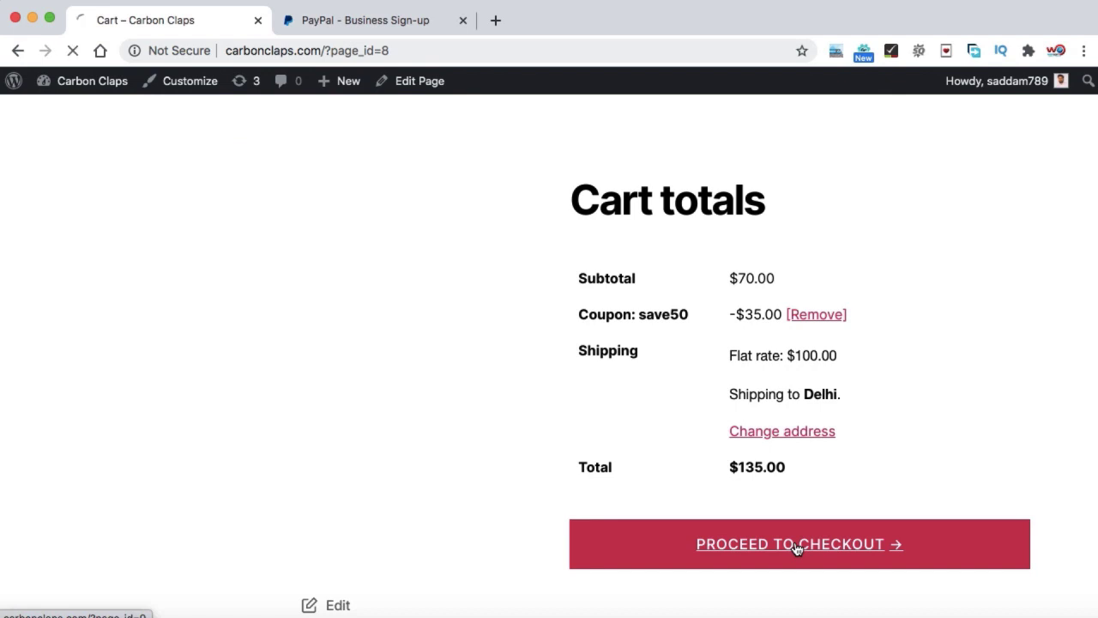
{"action": "scroll", "coordinate": [797, 549], "scroll_direction": "down", "scroll_amount": 10}
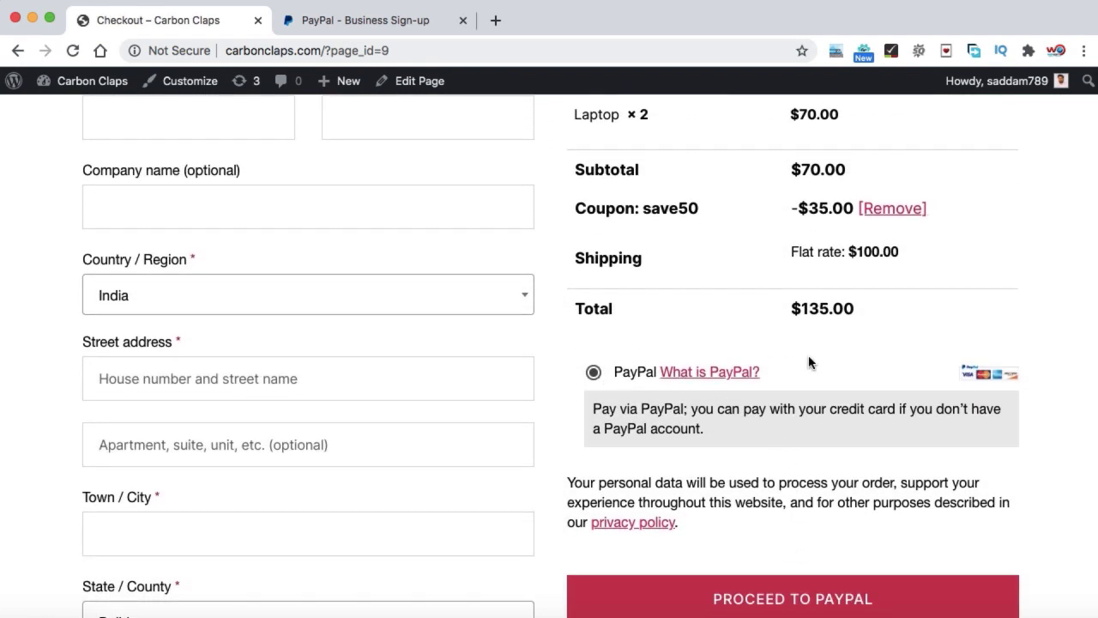
{"action": "scroll", "coordinate": [883, 371], "scroll_direction": "down", "scroll_amount": 1}
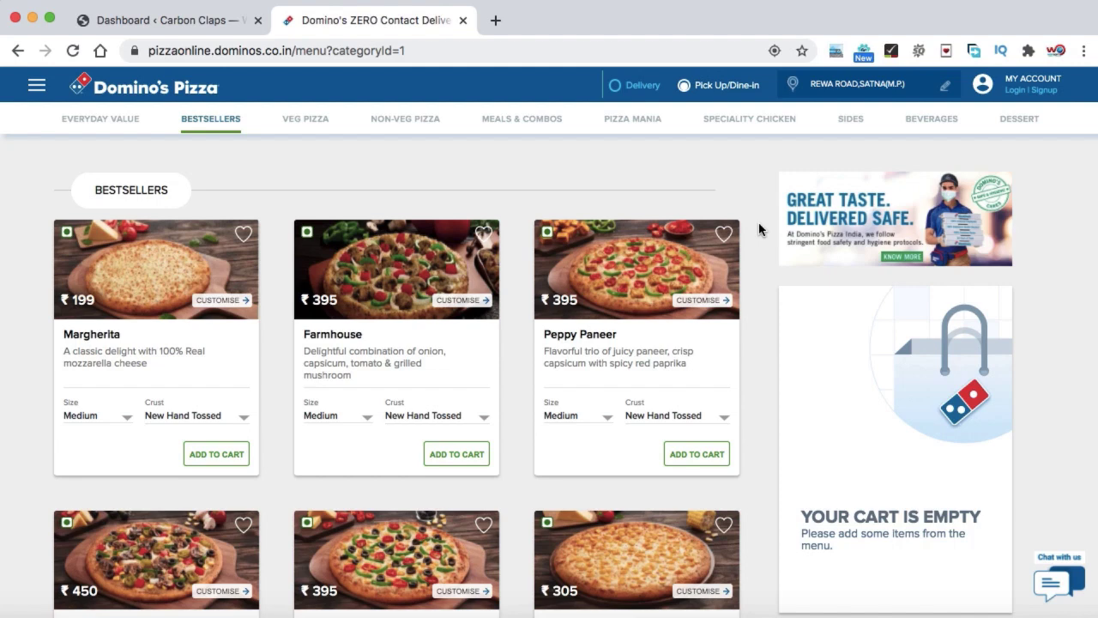
Browse Domino's Bestsellers and VEG PIZZA menu sections
{"action": "scroll", "coordinate": [758, 229], "scroll_direction": "down", "scroll_amount": 4}
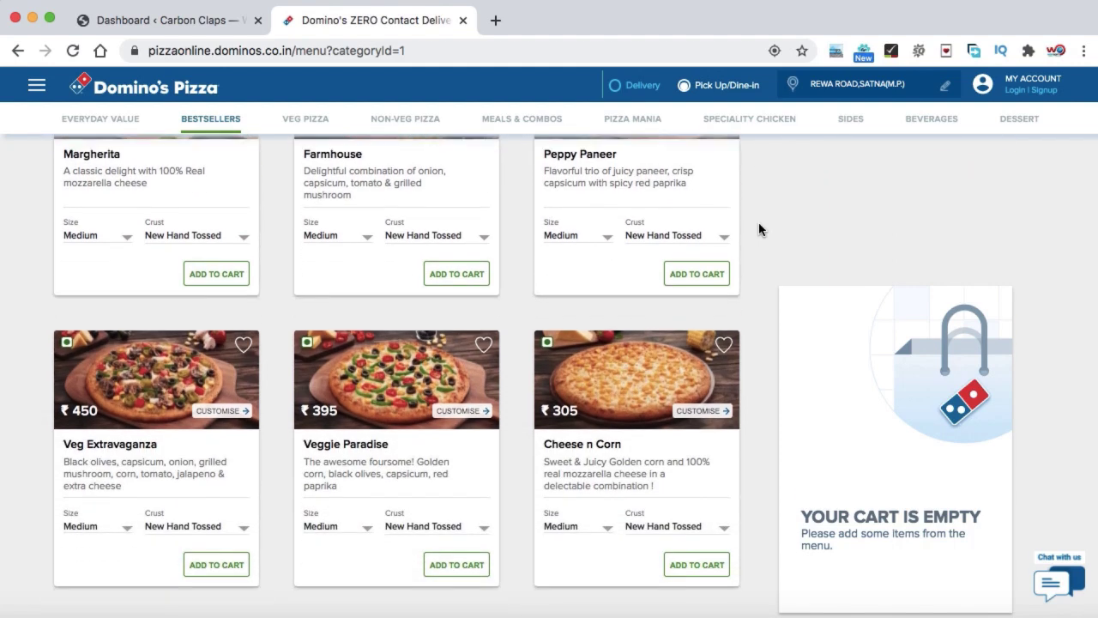
{"action": "scroll", "coordinate": [759, 229], "scroll_direction": "down", "scroll_amount": 4}
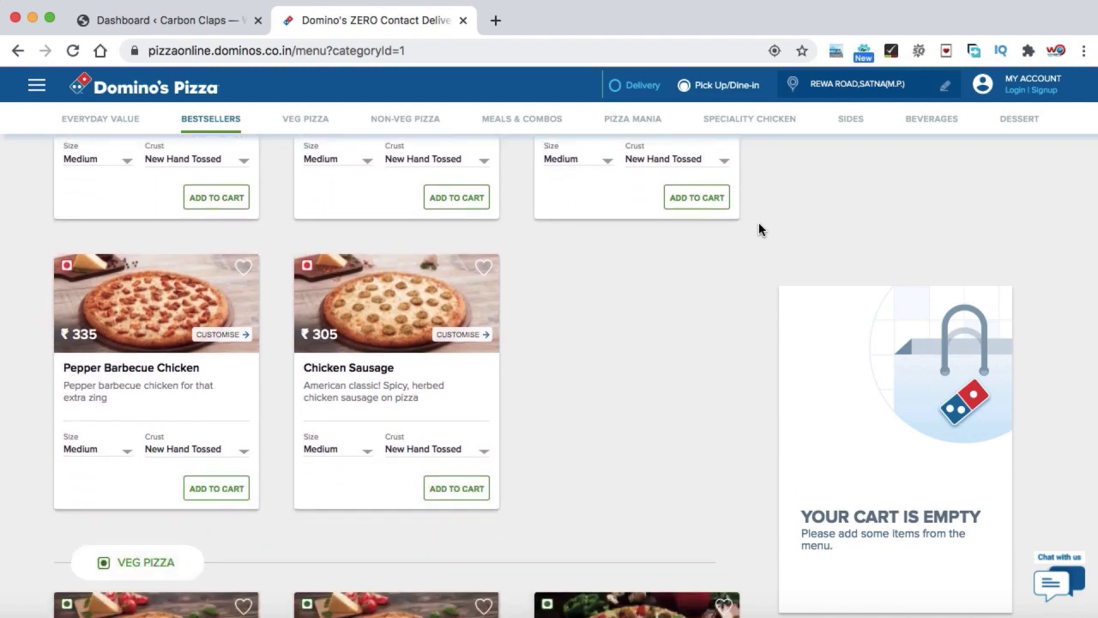
{"action": "scroll", "coordinate": [758, 229], "scroll_direction": "up", "scroll_amount": 8}
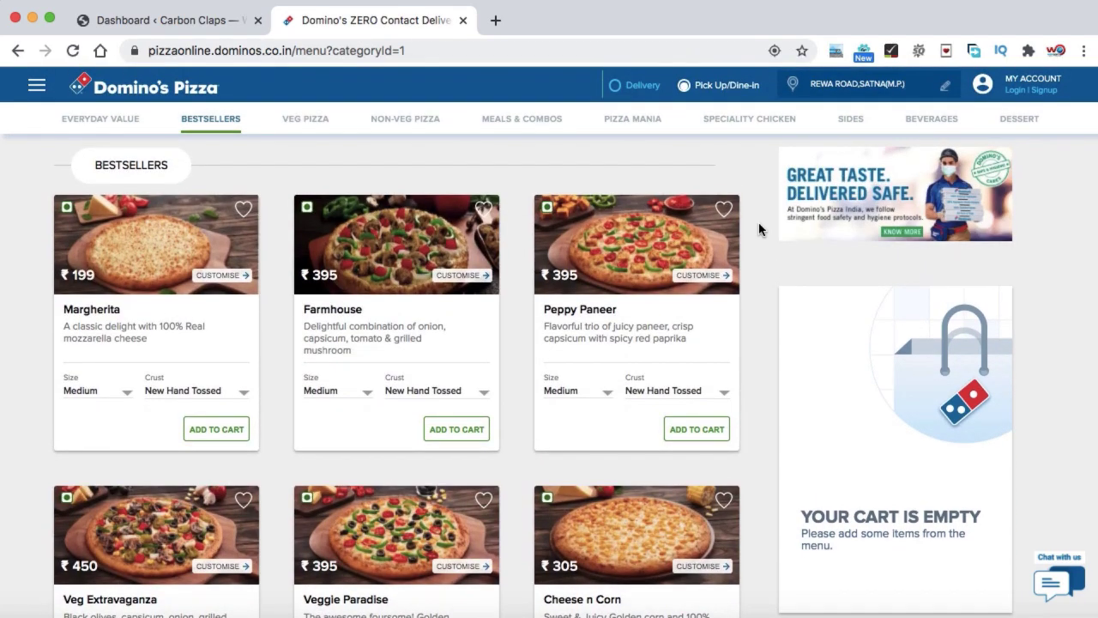
{"action": "scroll", "coordinate": [759, 230], "scroll_direction": "up", "scroll_amount": 1}
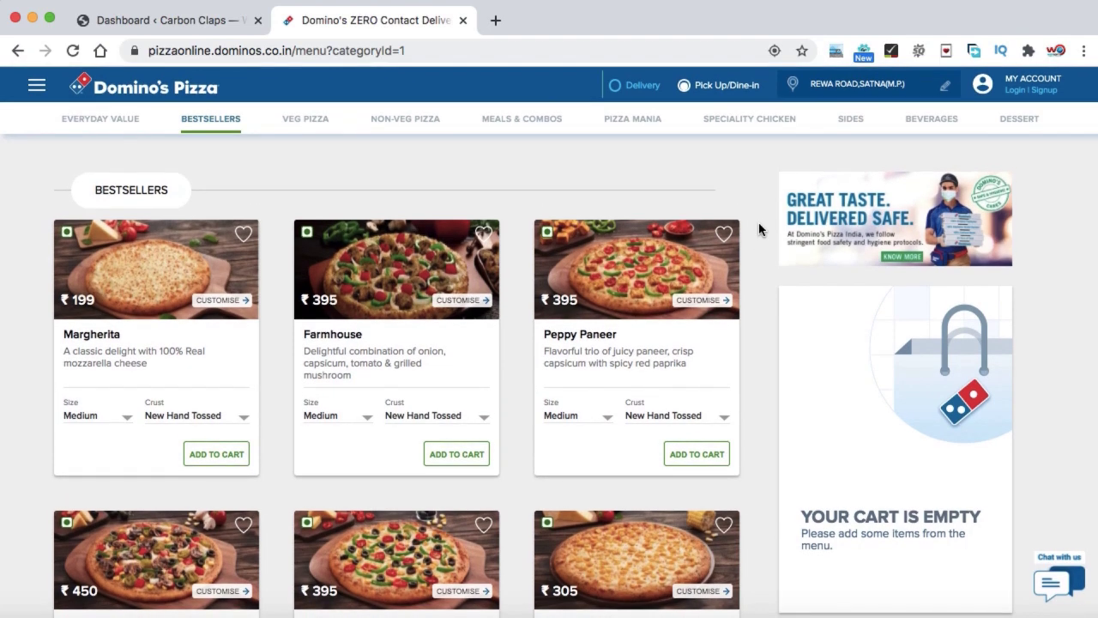
{"action": "scroll", "coordinate": [759, 229], "scroll_direction": "down", "scroll_amount": 5}
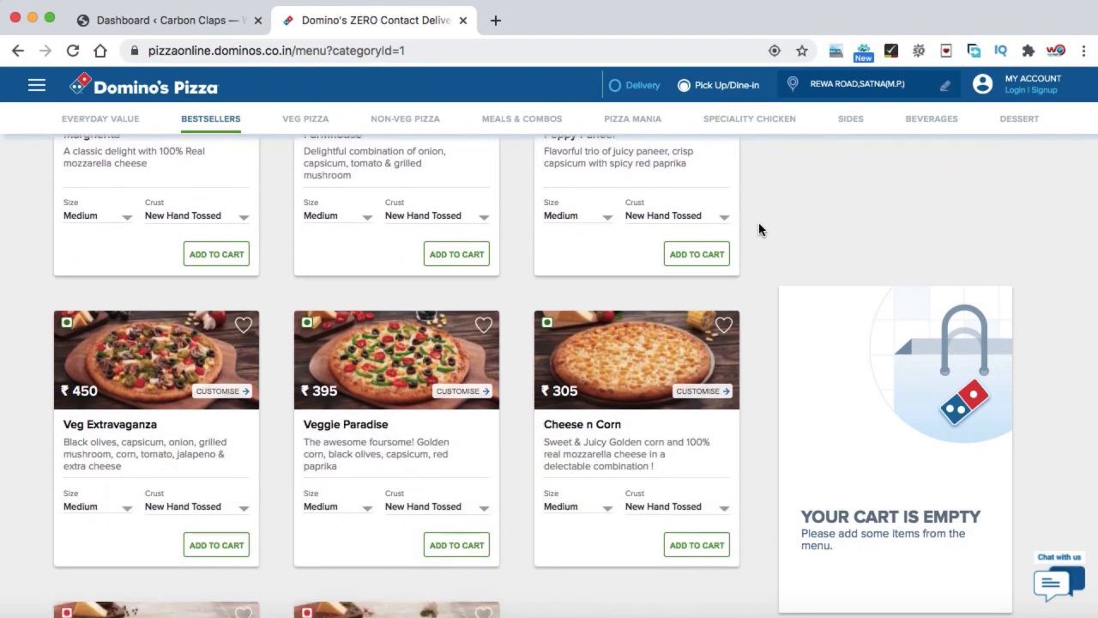
{"action": "scroll", "coordinate": [758, 229], "scroll_direction": "down", "scroll_amount": 1}
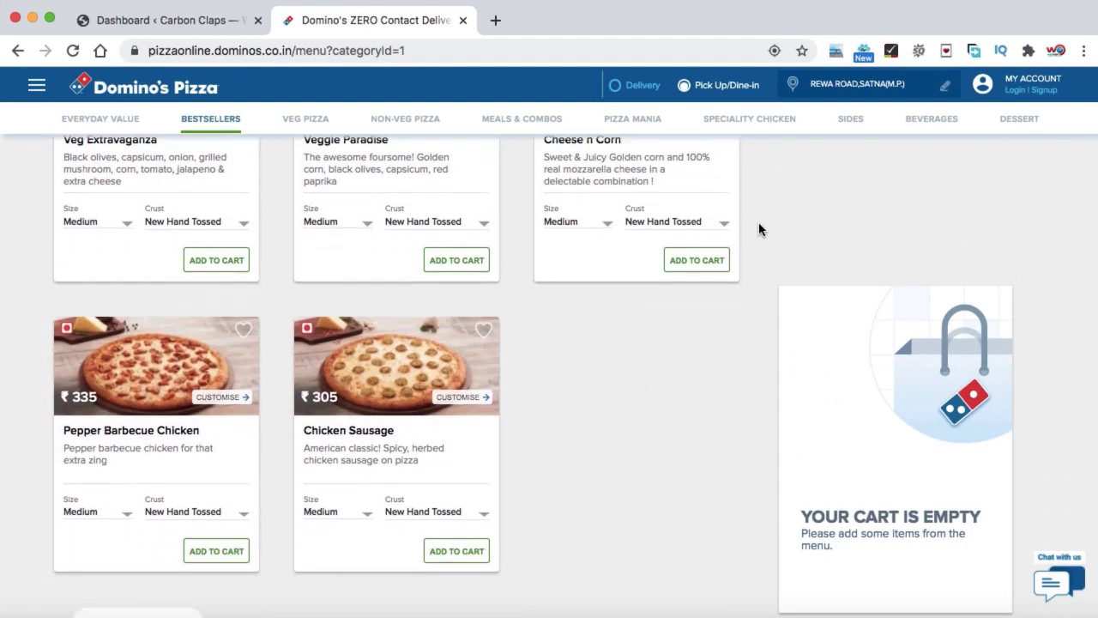
{"action": "left_click", "coordinate": [305, 121]}
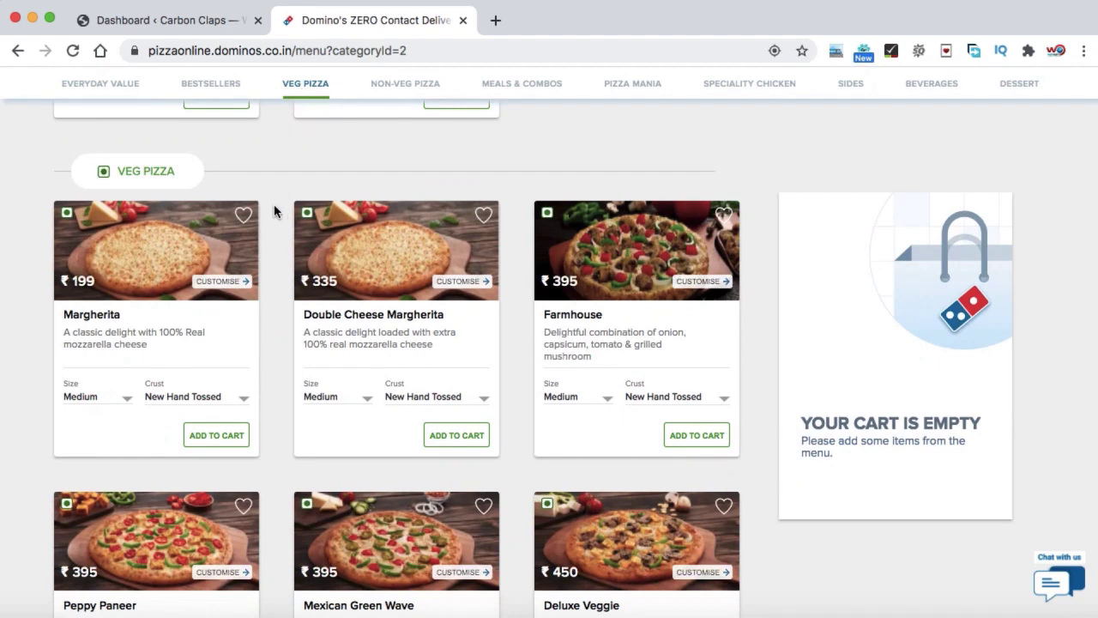
{"action": "scroll", "coordinate": [274, 210], "scroll_direction": "down", "scroll_amount": 4}
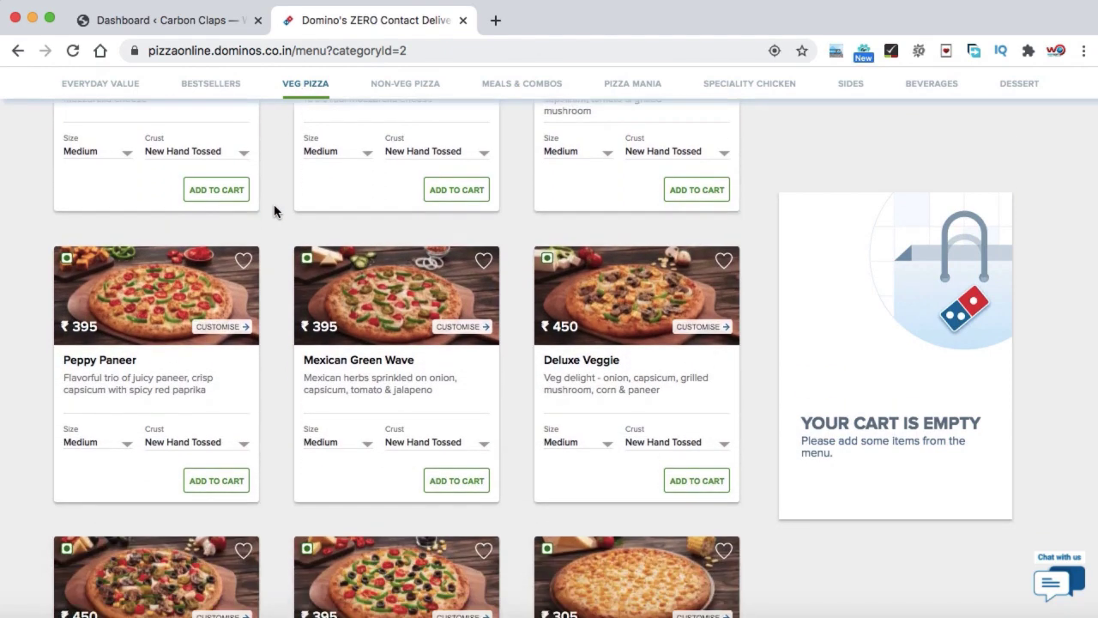
{"action": "scroll", "coordinate": [274, 210], "scroll_direction": "down", "scroll_amount": 3}
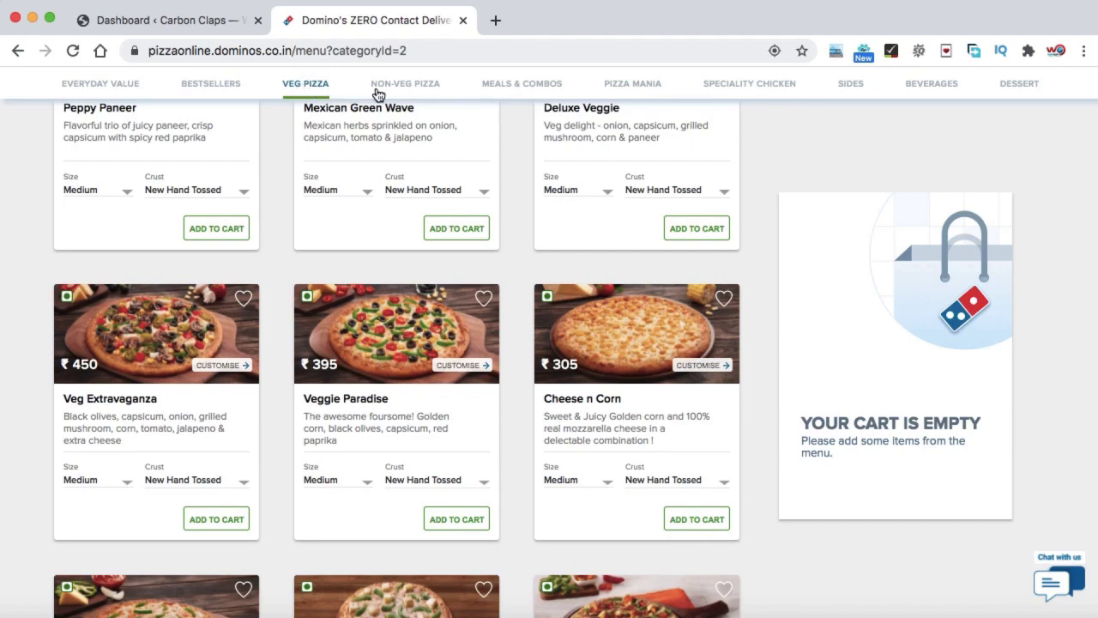
View the NON-VEG PIZZA, MEALS & COMBOS and SIDES sections, then return to WordPress
{"action": "left_click", "coordinate": [413, 93]}
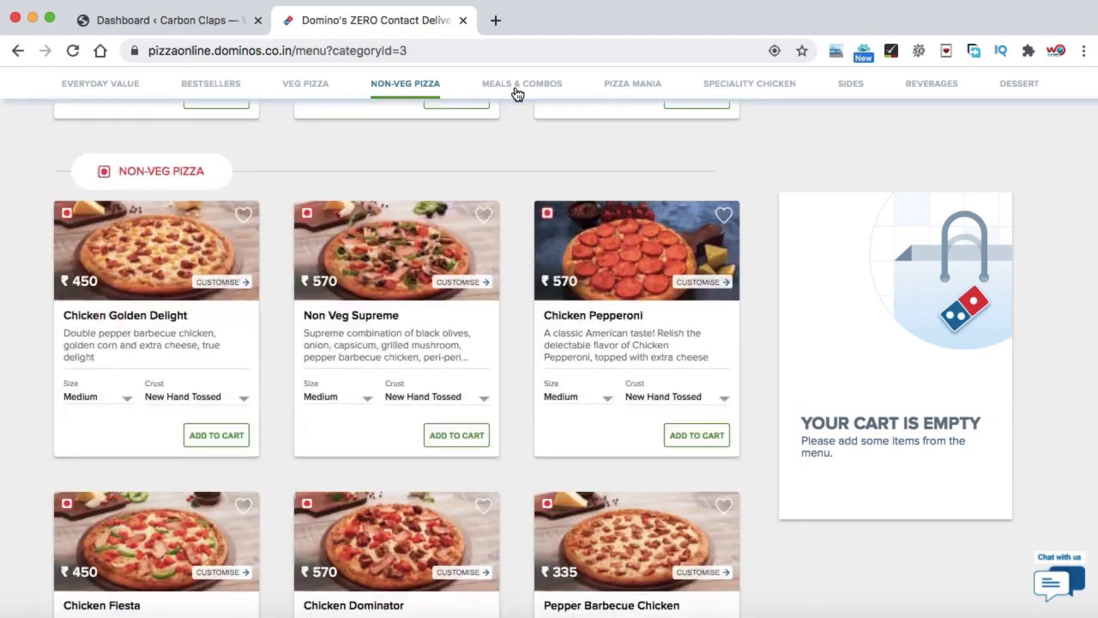
{"action": "left_click", "coordinate": [518, 93]}
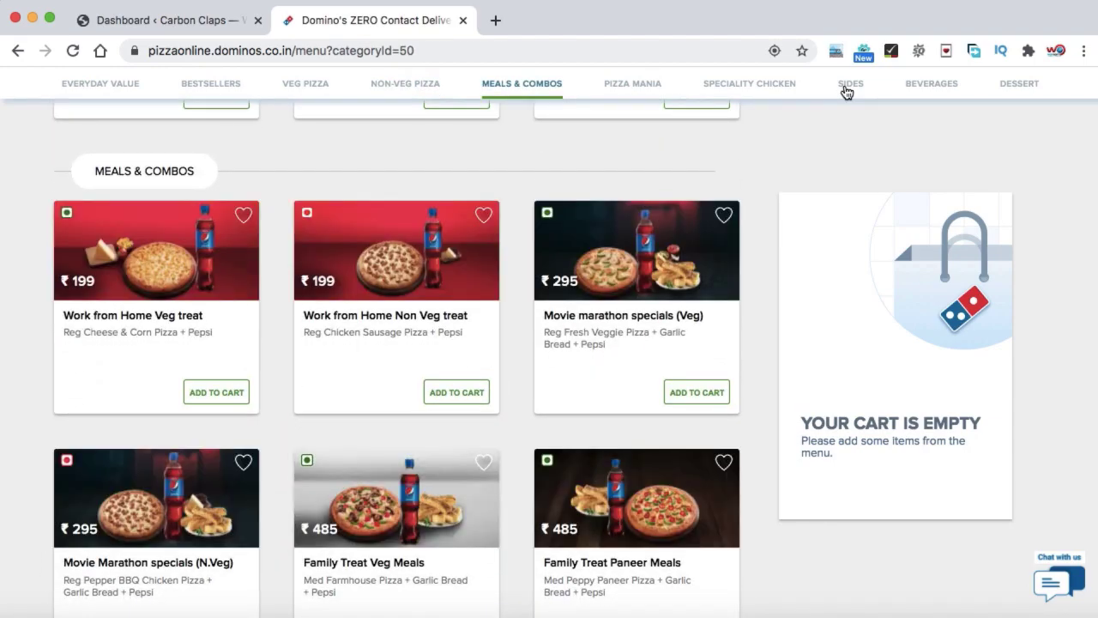
{"action": "left_click", "coordinate": [846, 90]}
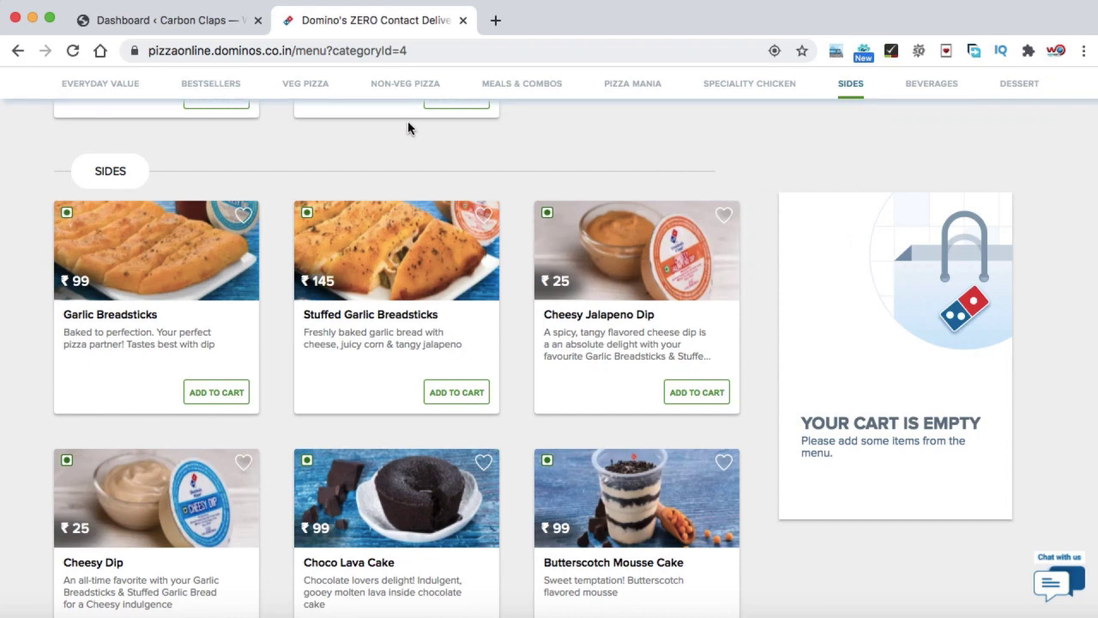
{"action": "left_click", "coordinate": [212, 26]}
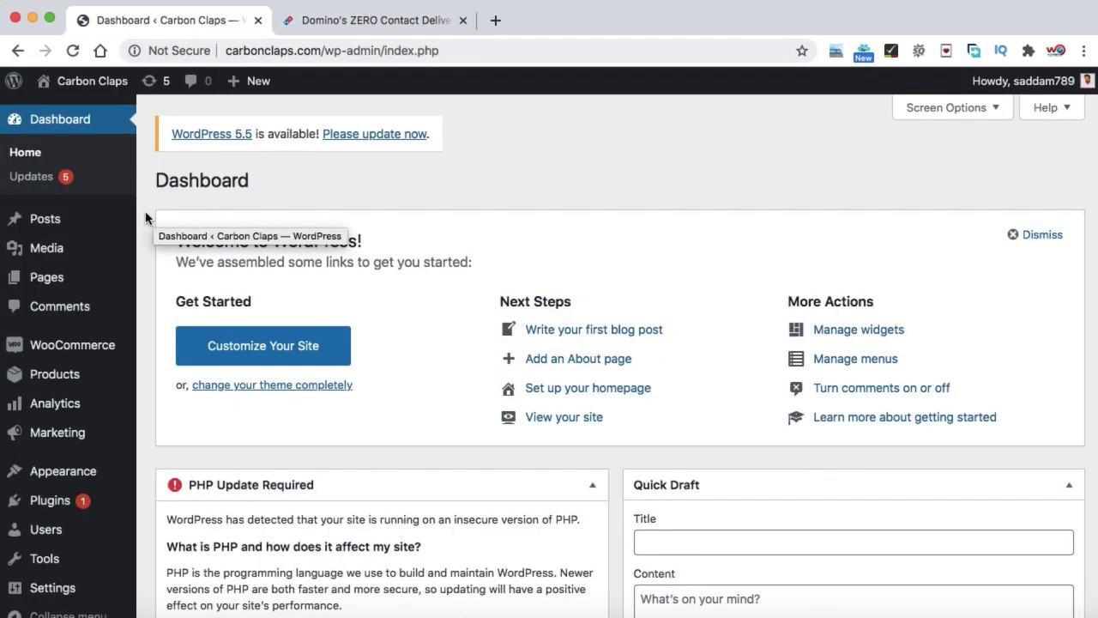
Open Products > Categories from the WordPress admin sidebar
{"action": "mouse_move", "coordinate": [83, 380]}
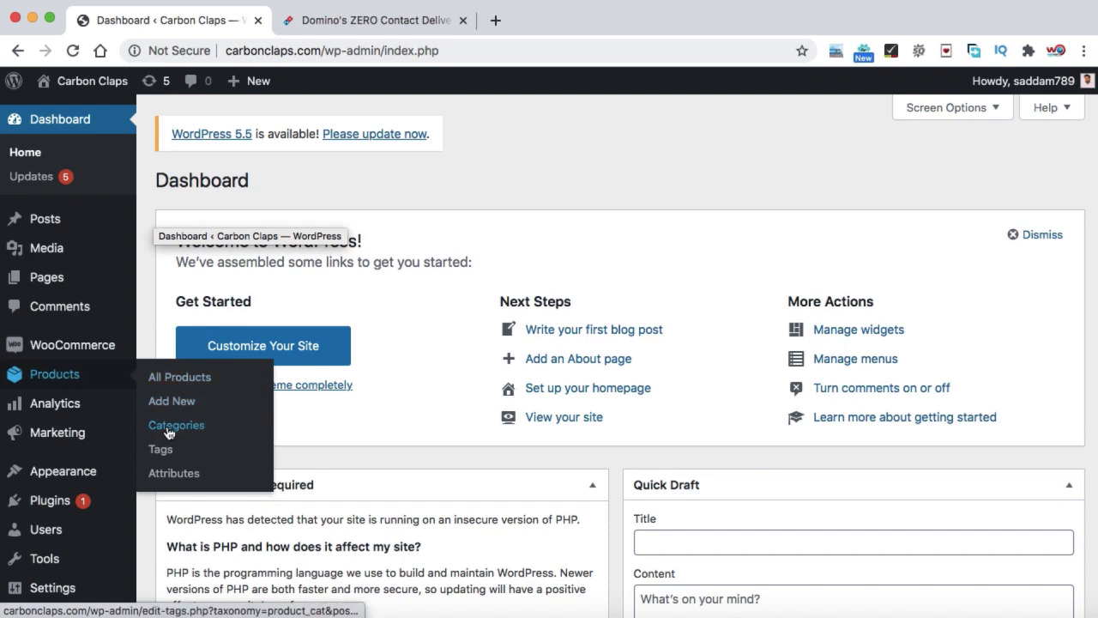
{"action": "left_click", "coordinate": [194, 432]}
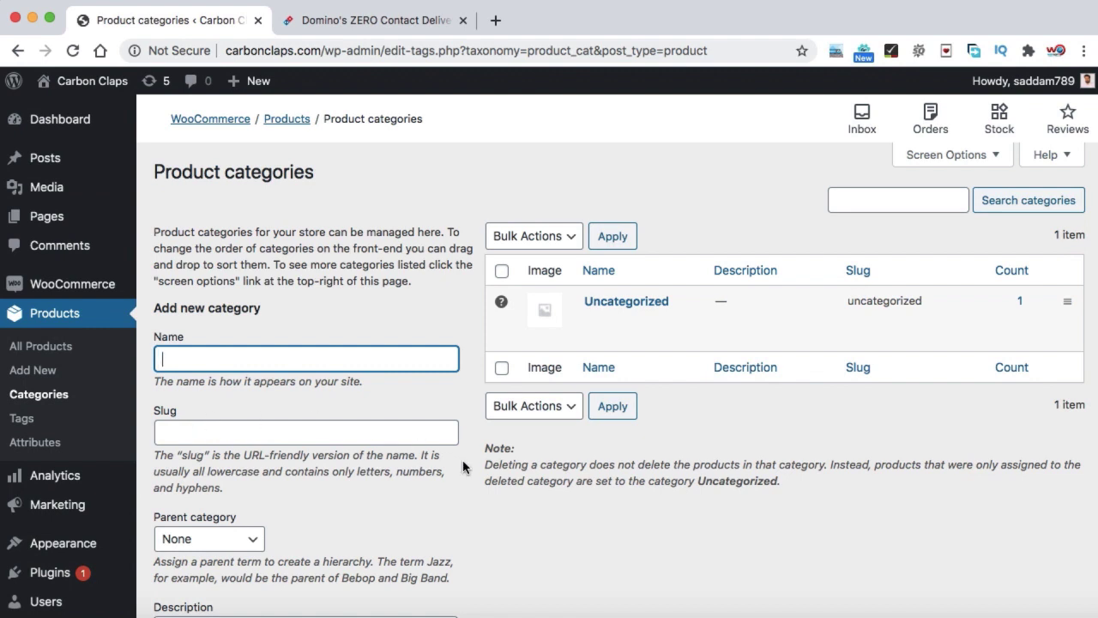
{"action": "mouse_move", "coordinate": [659, 343]}
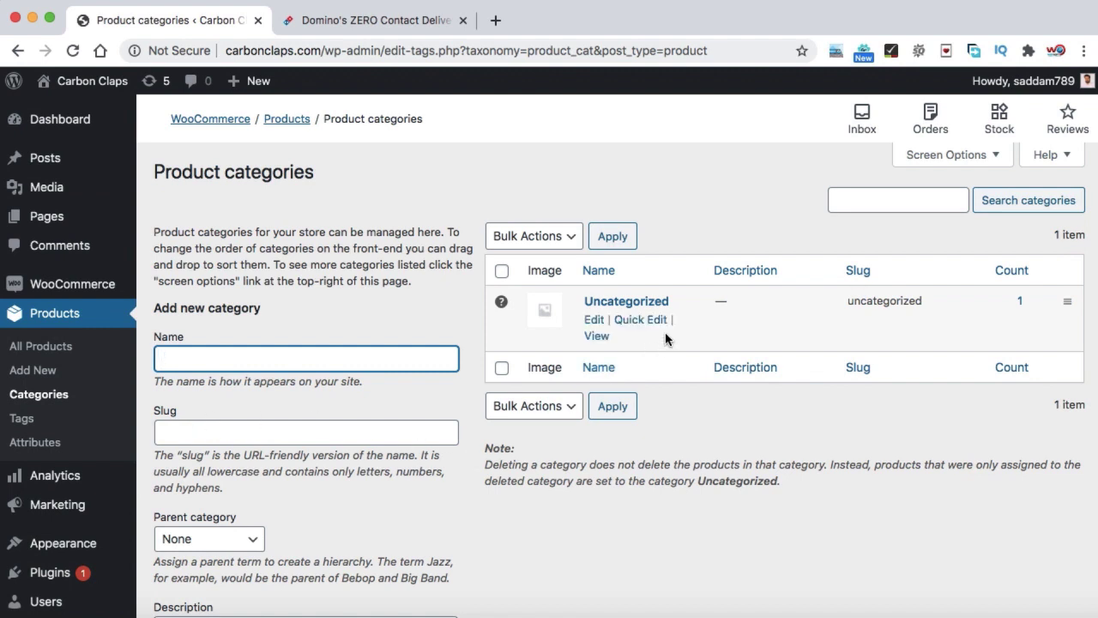
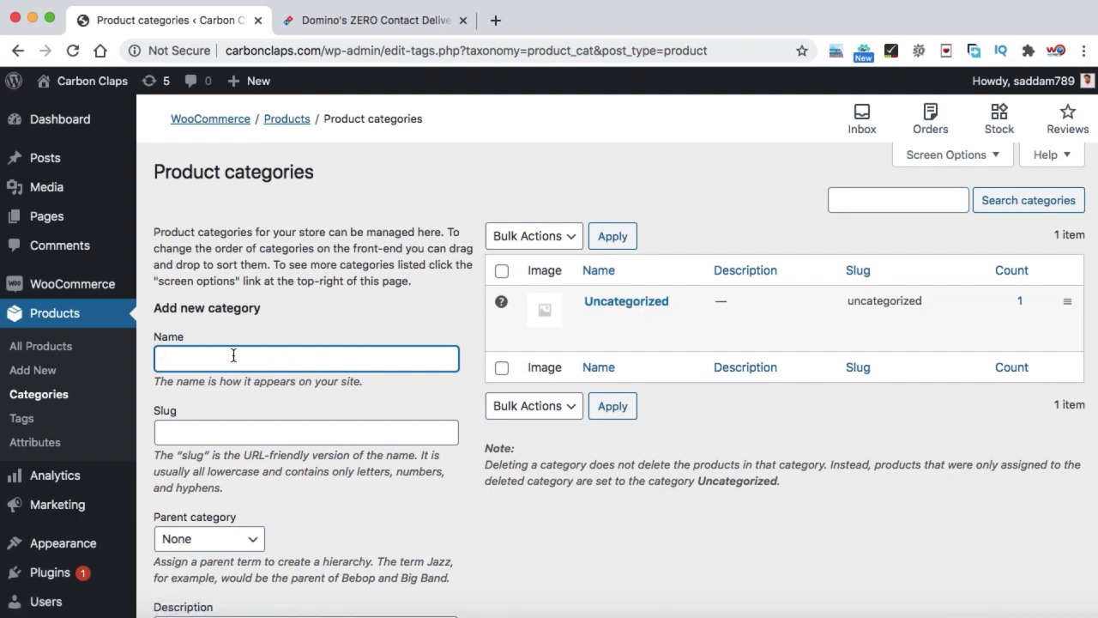
Create the product category 'Pizza' with Parent category left at None
{"action": "type", "text": "Pizza"}
{"action": "scroll", "coordinate": [200, 360], "scroll_direction": "down", "scroll_amount": 3}
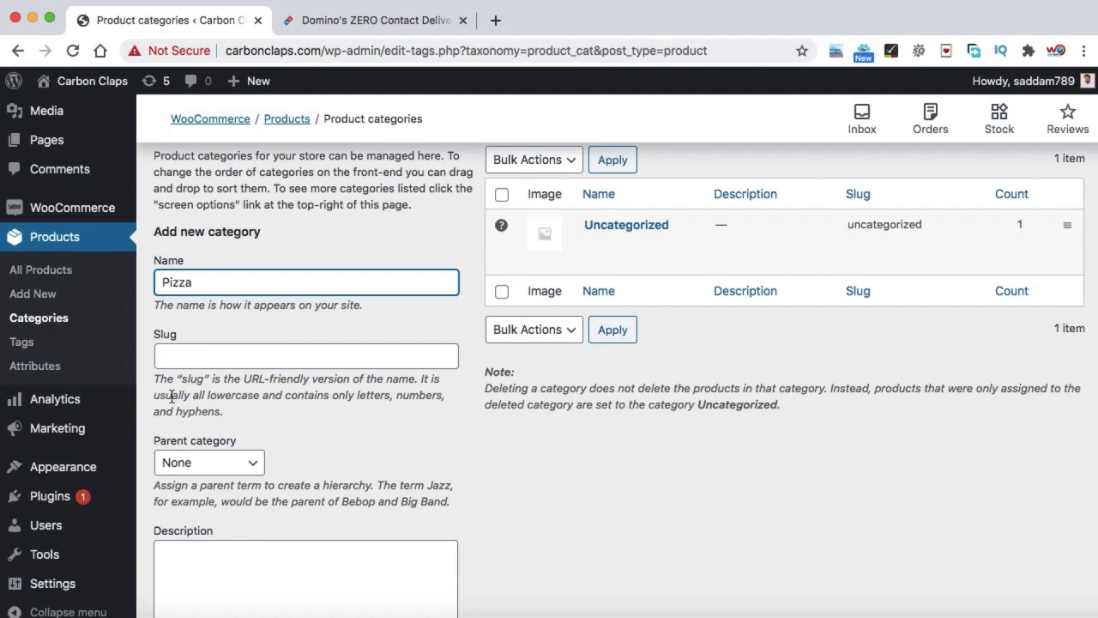
{"action": "left_click", "coordinate": [254, 468]}
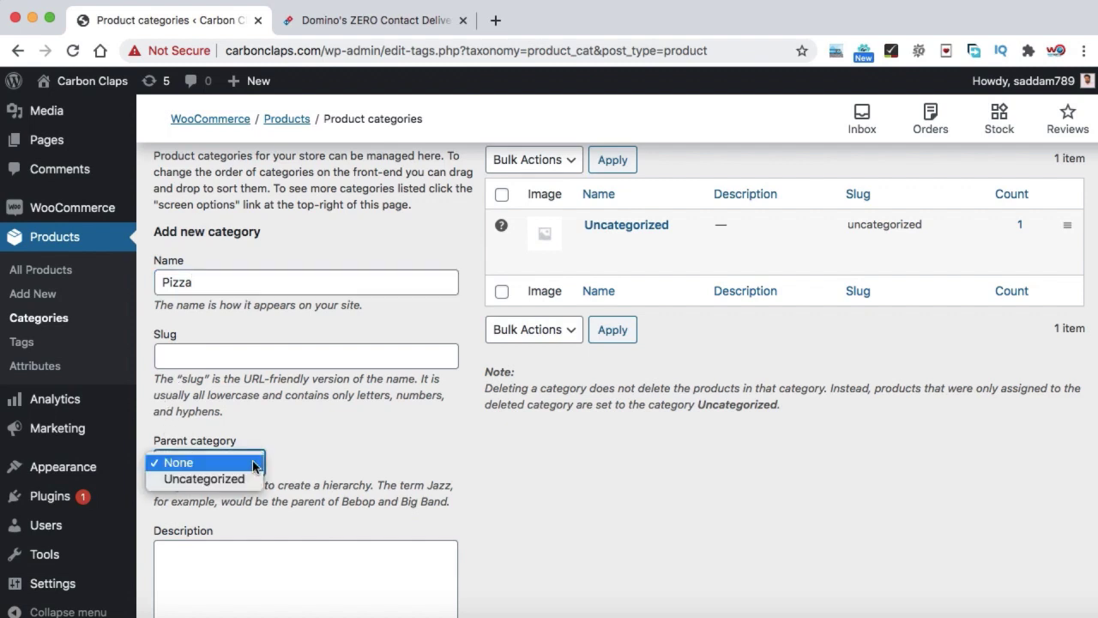
{"action": "left_click", "coordinate": [208, 481]}
{"action": "mouse_move", "coordinate": [662, 248]}
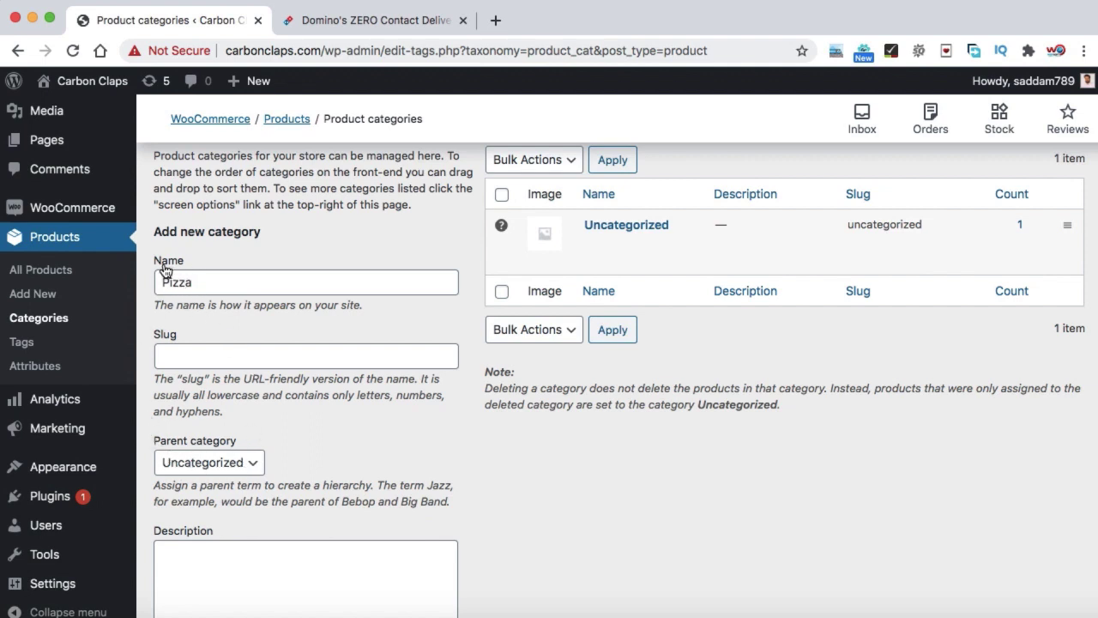
{"action": "left_click", "coordinate": [252, 470]}
{"action": "left_click", "coordinate": [202, 448]}
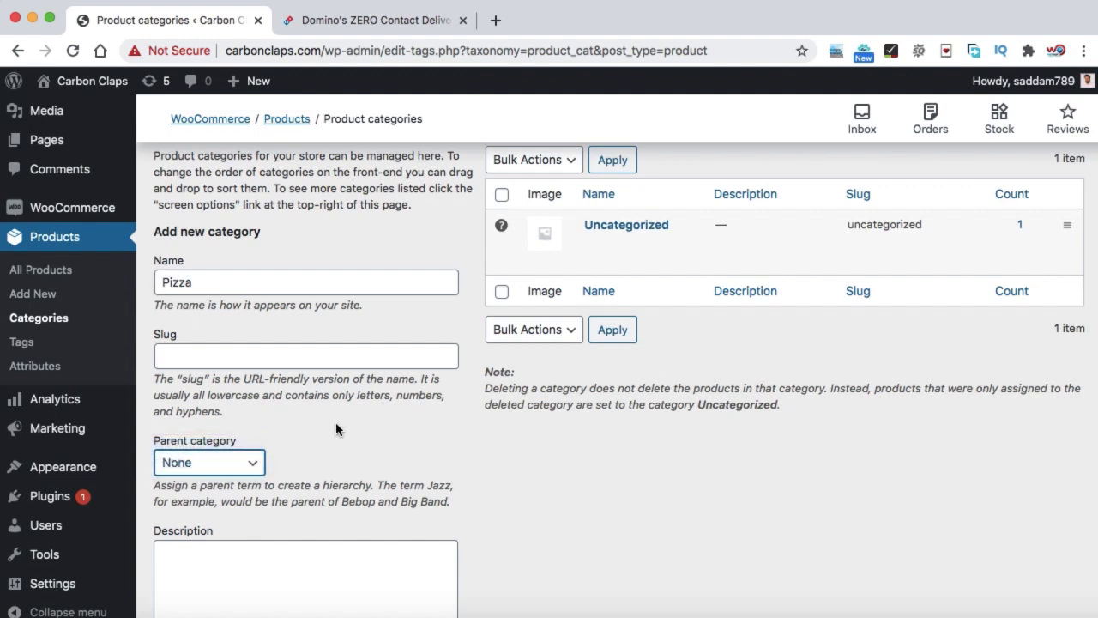
{"action": "scroll", "coordinate": [335, 425], "scroll_direction": "down", "scroll_amount": 5}
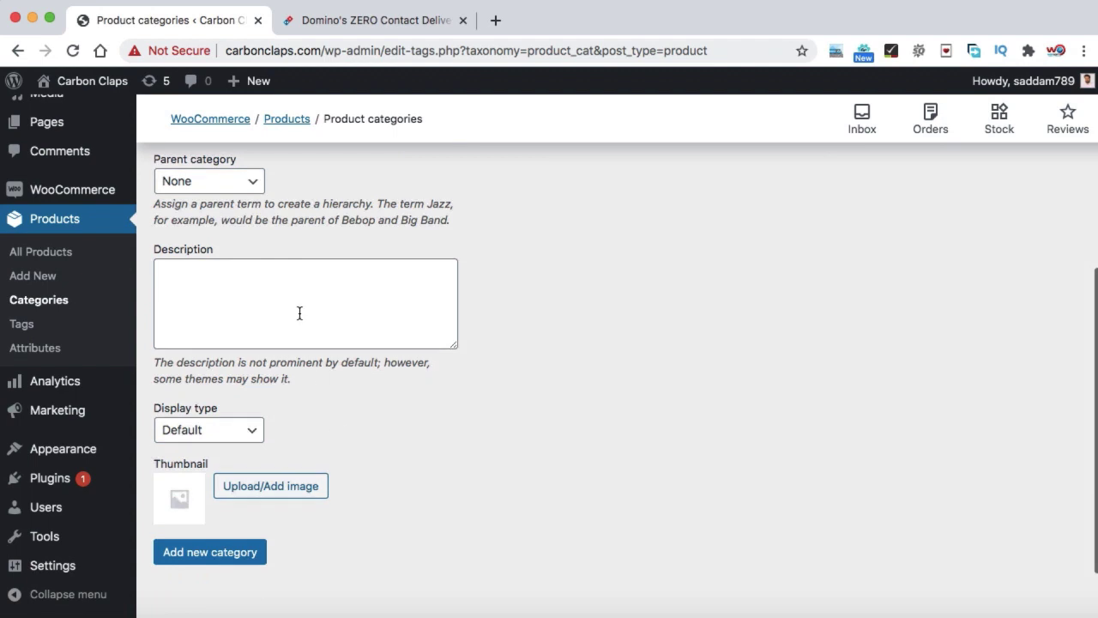
{"action": "left_click", "coordinate": [293, 302]}
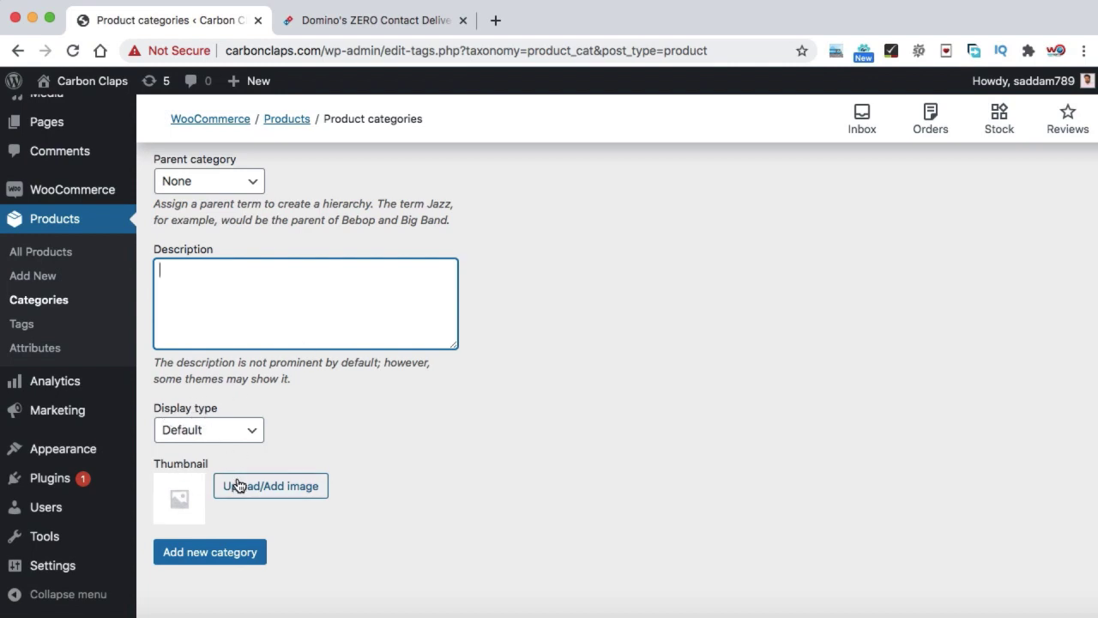
{"action": "left_click", "coordinate": [209, 552]}
{"action": "scroll", "coordinate": [209, 558], "scroll_direction": "up", "scroll_amount": 5}
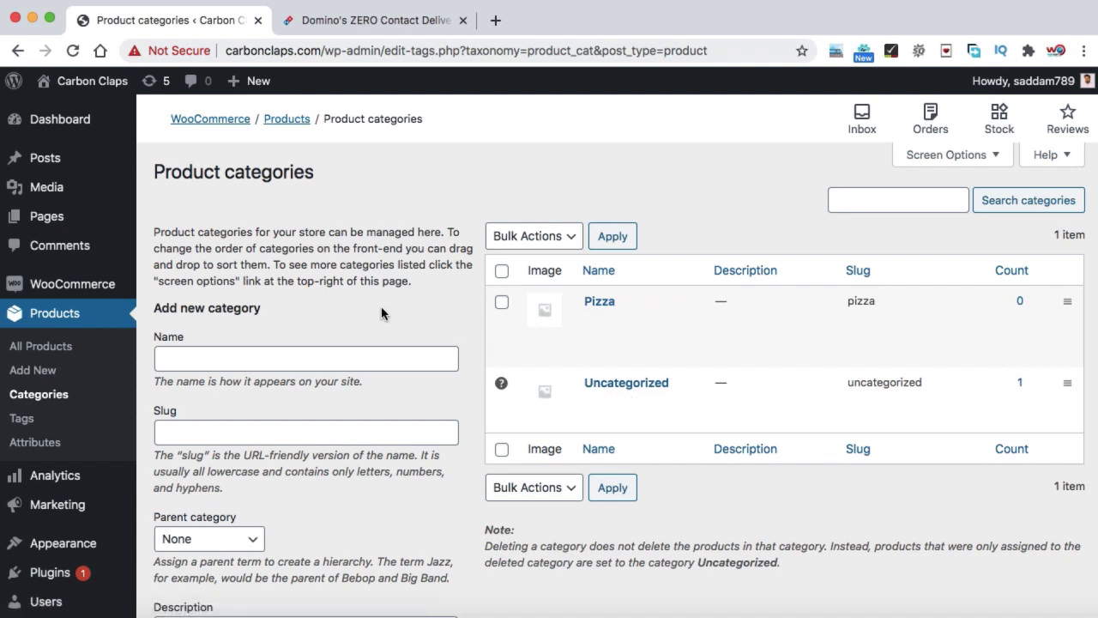
Add a 'Veg Pizza' category with Pizza as its parent
{"action": "left_click", "coordinate": [276, 353]}
{"action": "type", "text": "Veg Pizza"}
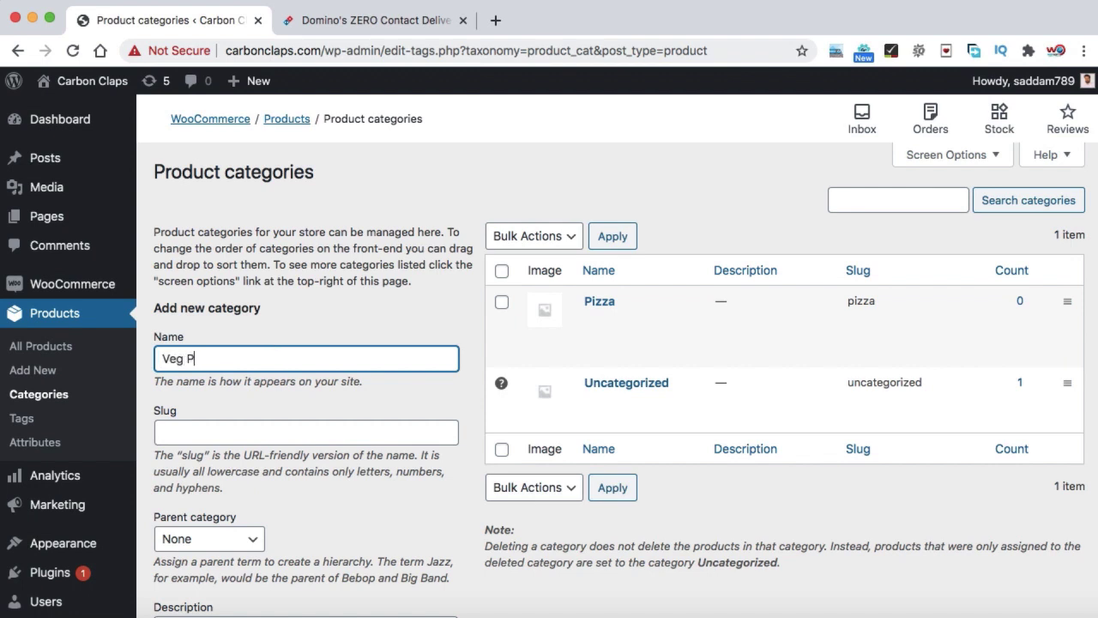
{"action": "left_click", "coordinate": [213, 542]}
{"action": "left_click", "coordinate": [206, 555]}
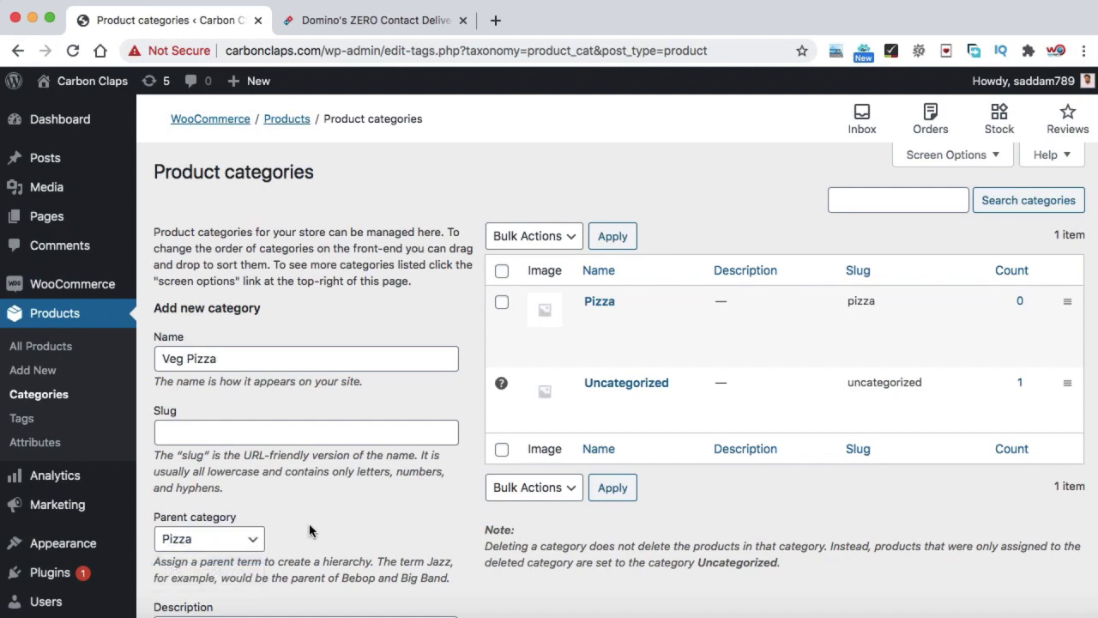
{"action": "scroll", "coordinate": [309, 529], "scroll_direction": "down", "scroll_amount": 5}
{"action": "left_click", "coordinate": [203, 482]}
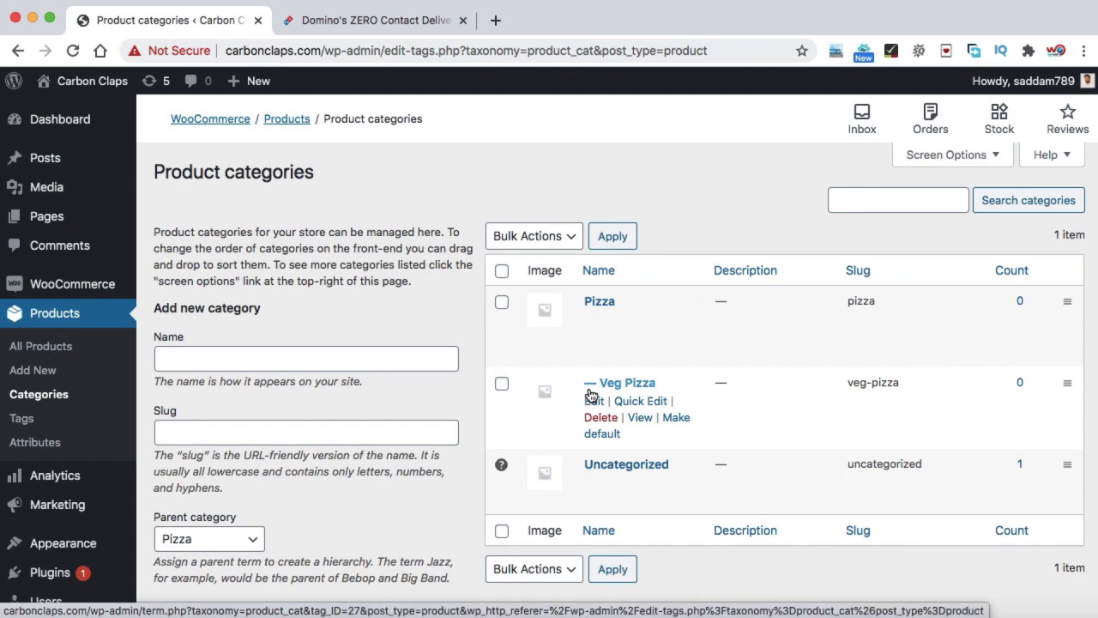
Add a 'Non-Veg Pizza' category, then enter 'Burgers' as the next category name
{"action": "left_click", "coordinate": [400, 354]}
{"action": "type", "text": "N"}
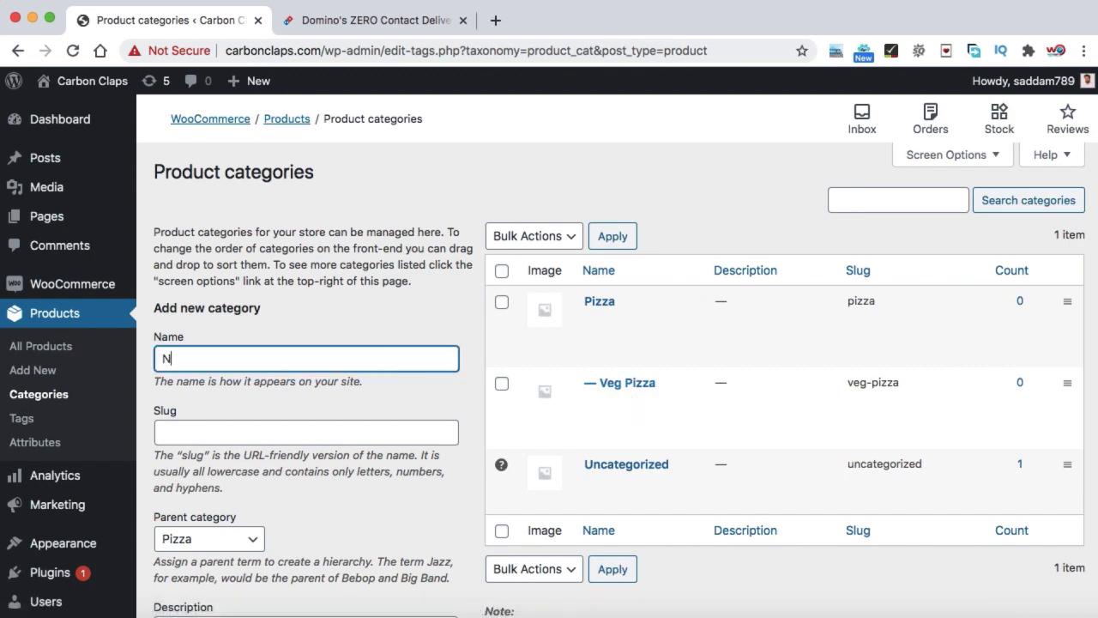
{"action": "type", "text": "on-Veg Pizza"}
{"action": "scroll", "coordinate": [188, 343], "scroll_direction": "down", "scroll_amount": 3}
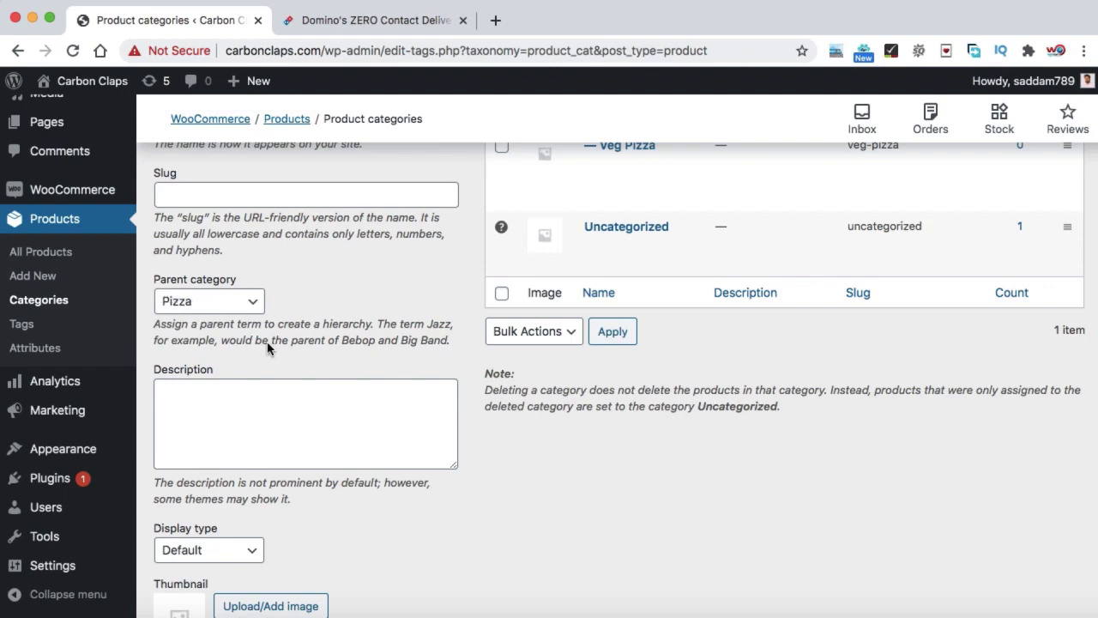
{"action": "scroll", "coordinate": [248, 323], "scroll_direction": "down", "scroll_amount": 3}
{"action": "left_click", "coordinate": [225, 470]}
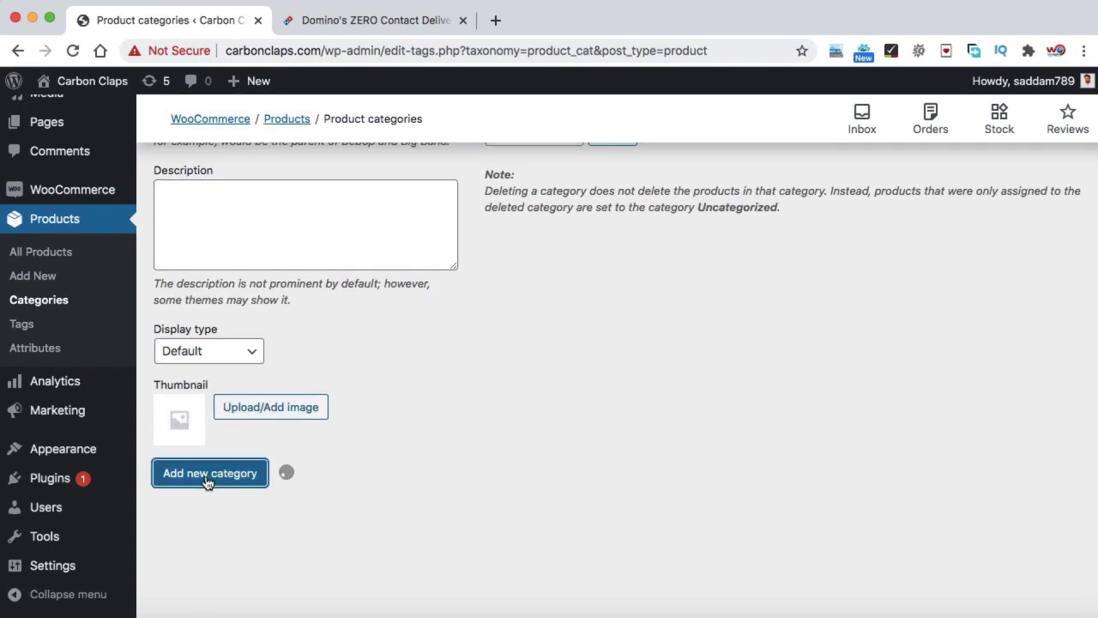
{"action": "scroll", "coordinate": [601, 472], "scroll_direction": "up", "scroll_amount": 5}
{"action": "left_click", "coordinate": [255, 360]}
{"action": "type", "text": "Burgers"}
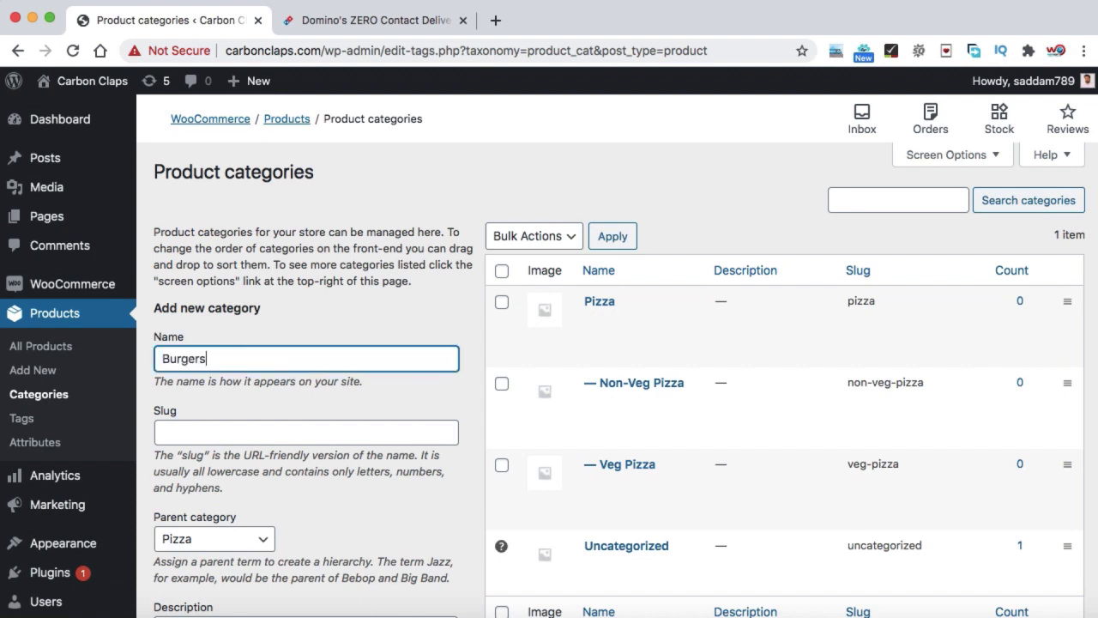
Create 'Burgers' as a top-level category with Parent category None
{"action": "scroll", "coordinate": [224, 455], "scroll_direction": "down", "scroll_amount": 3}
{"action": "left_click", "coordinate": [206, 440]}
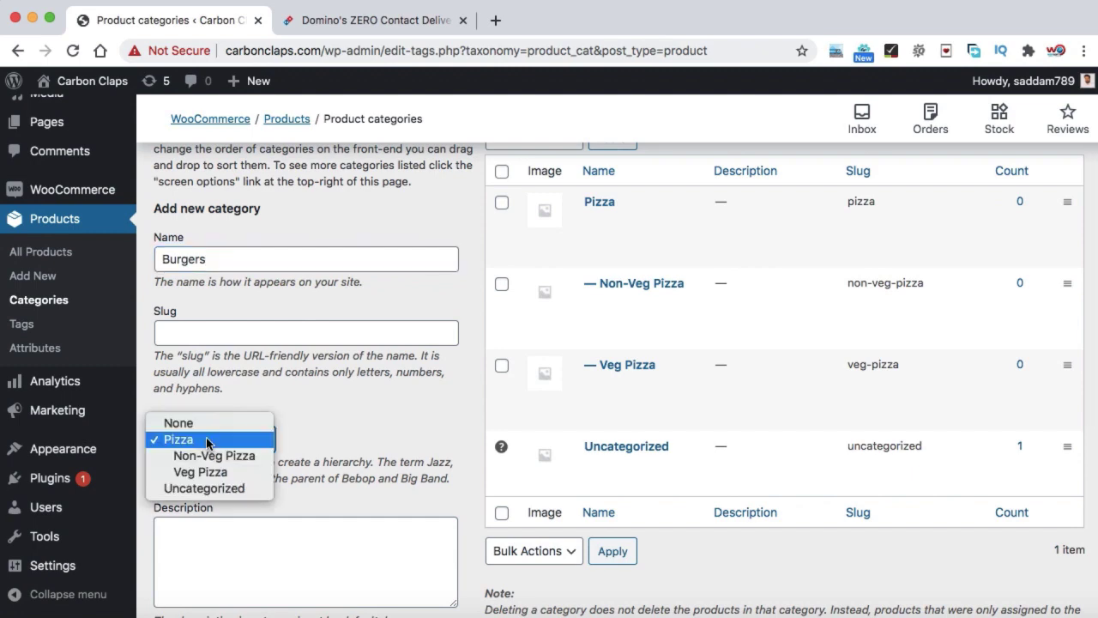
{"action": "left_click", "coordinate": [182, 422]}
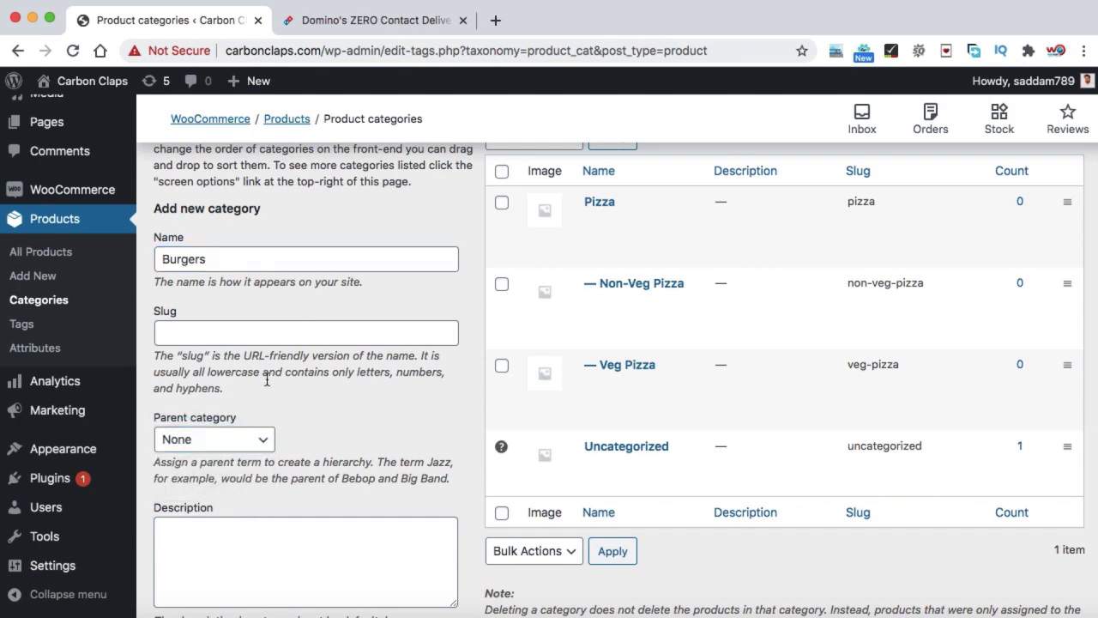
{"action": "scroll", "coordinate": [222, 308], "scroll_direction": "down", "scroll_amount": 10}
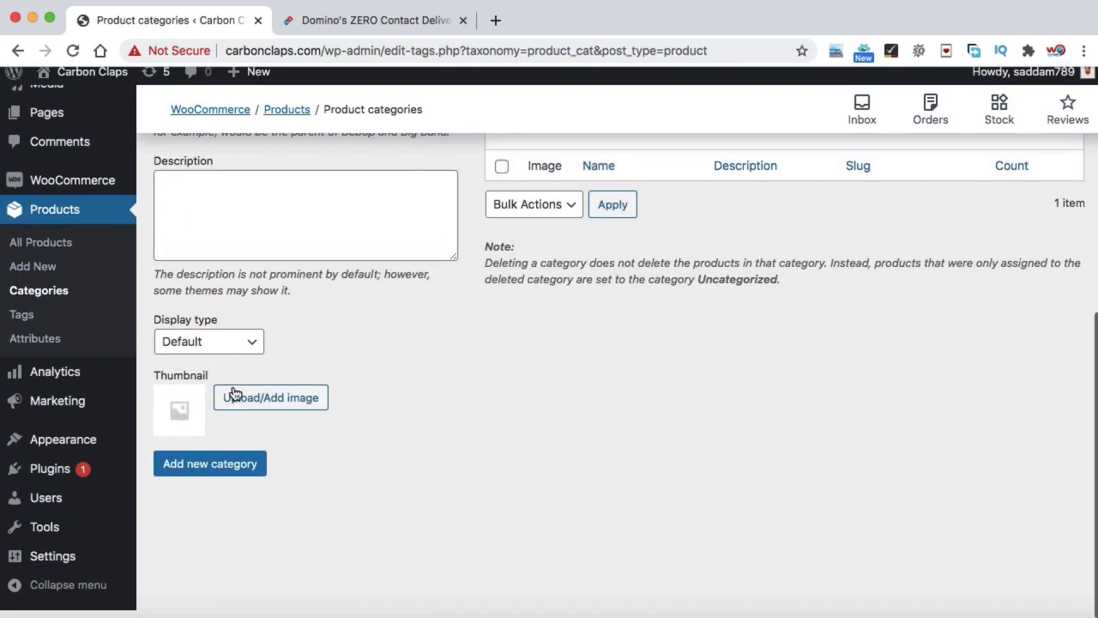
{"action": "left_click", "coordinate": [215, 472]}
Add a 'Veg Burgers' category with Burgers as its parent
{"action": "left_click", "coordinate": [211, 359]}
{"action": "type", "text": "Veg Burgers"}
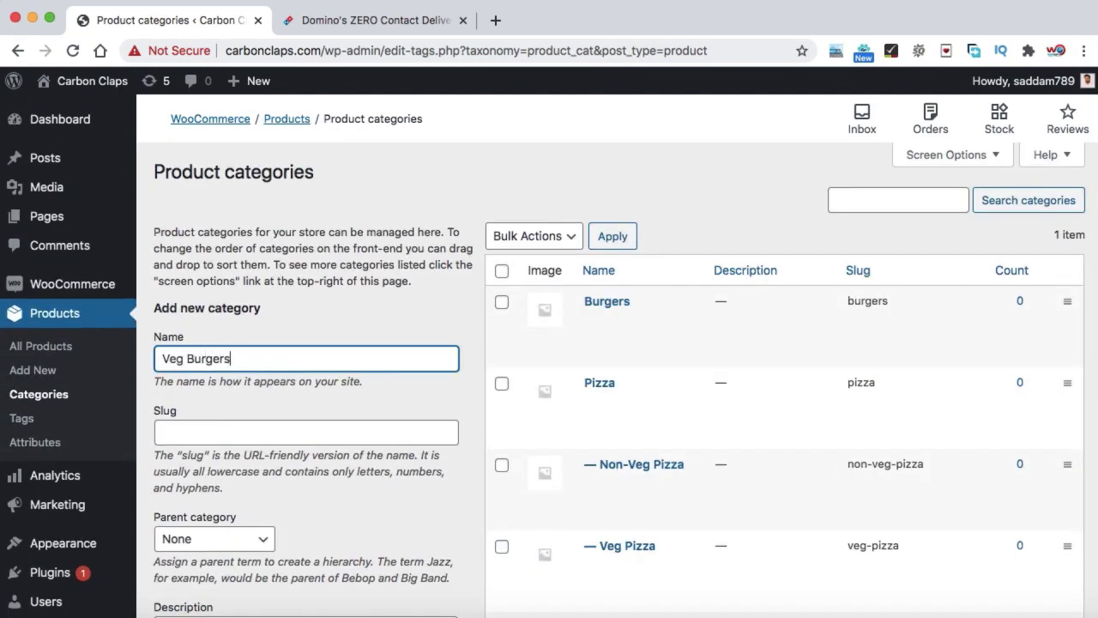
{"action": "scroll", "coordinate": [618, 361], "scroll_direction": "down", "scroll_amount": 6}
{"action": "scroll", "coordinate": [197, 275], "scroll_direction": "down", "scroll_amount": 2}
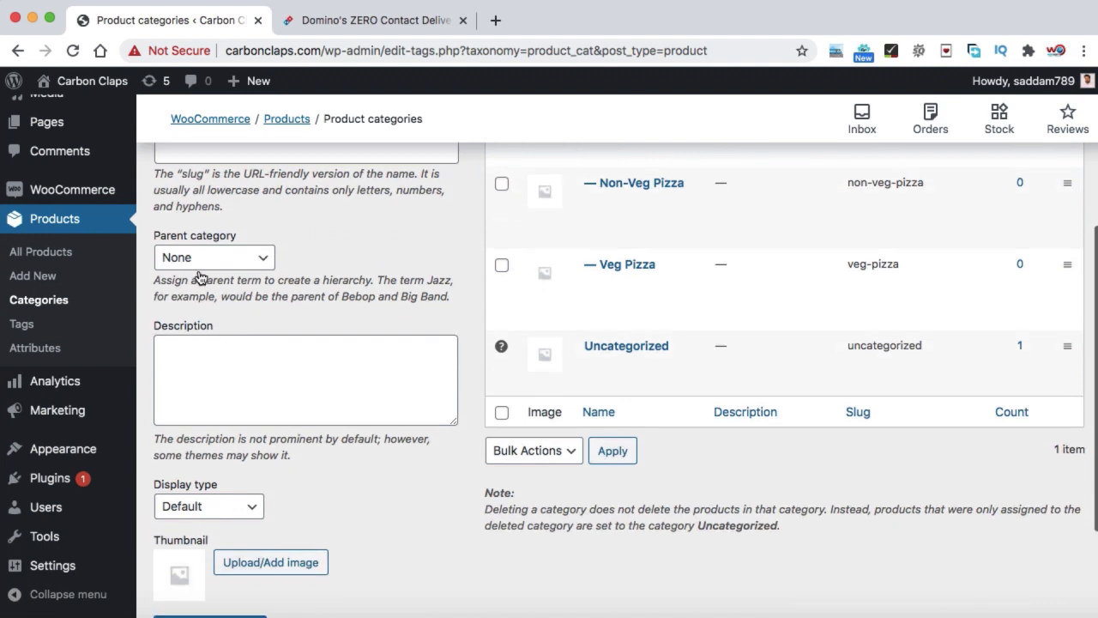
{"action": "left_click", "coordinate": [185, 260]}
{"action": "left_click", "coordinate": [197, 275]}
{"action": "scroll", "coordinate": [324, 231], "scroll_direction": "down", "scroll_amount": 4}
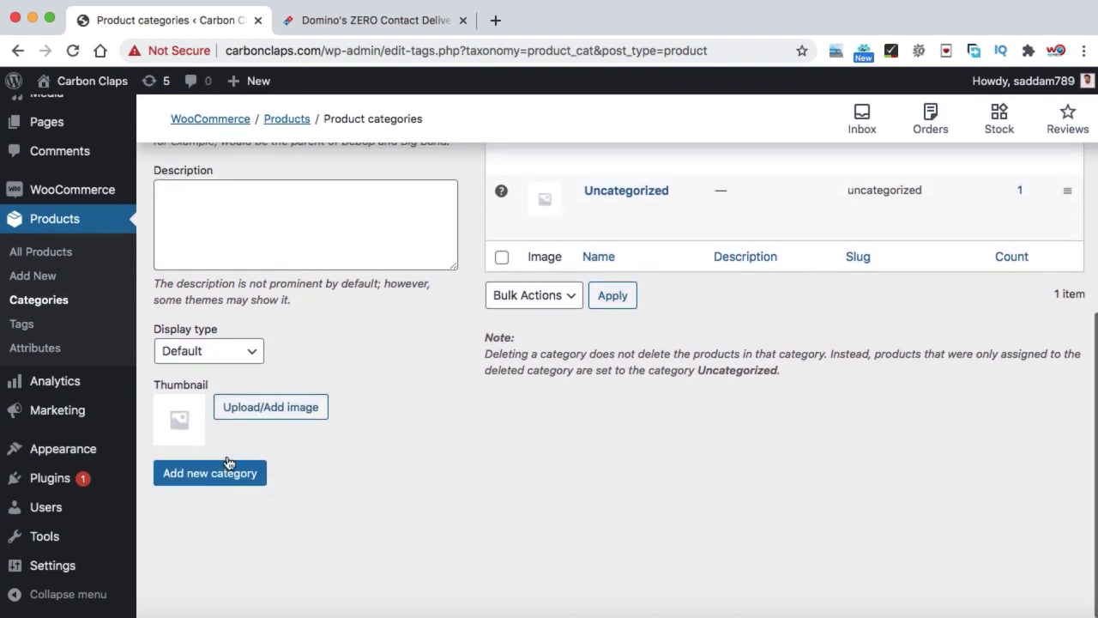
{"action": "left_click", "coordinate": [220, 479]}
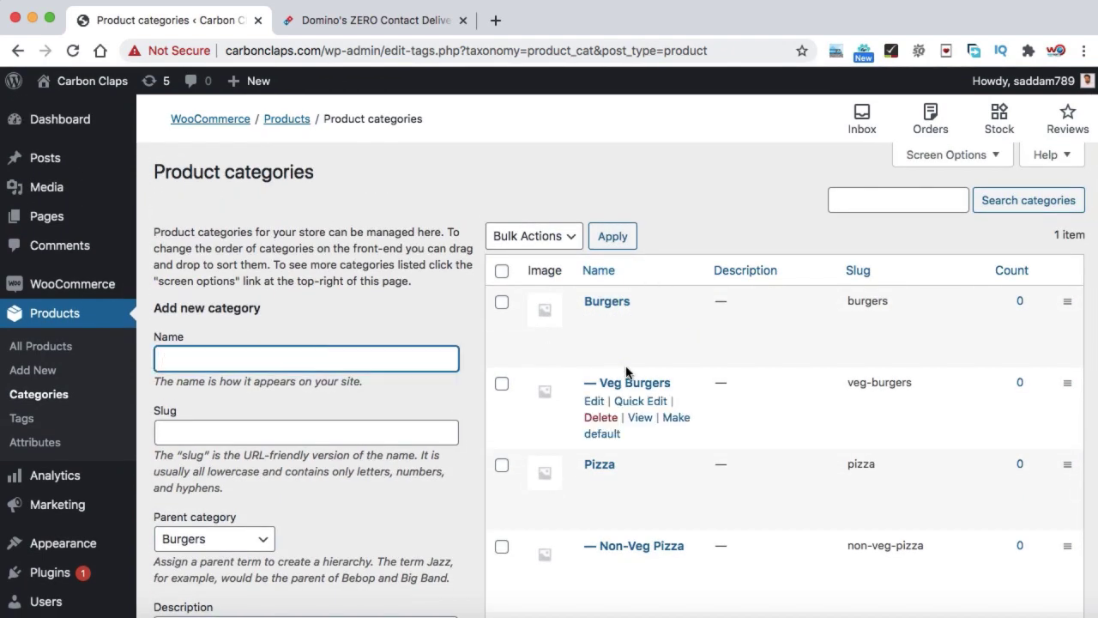
Add a 'Non-Veg Burgers' category beneath Burgers
{"action": "type", "text": "No"}
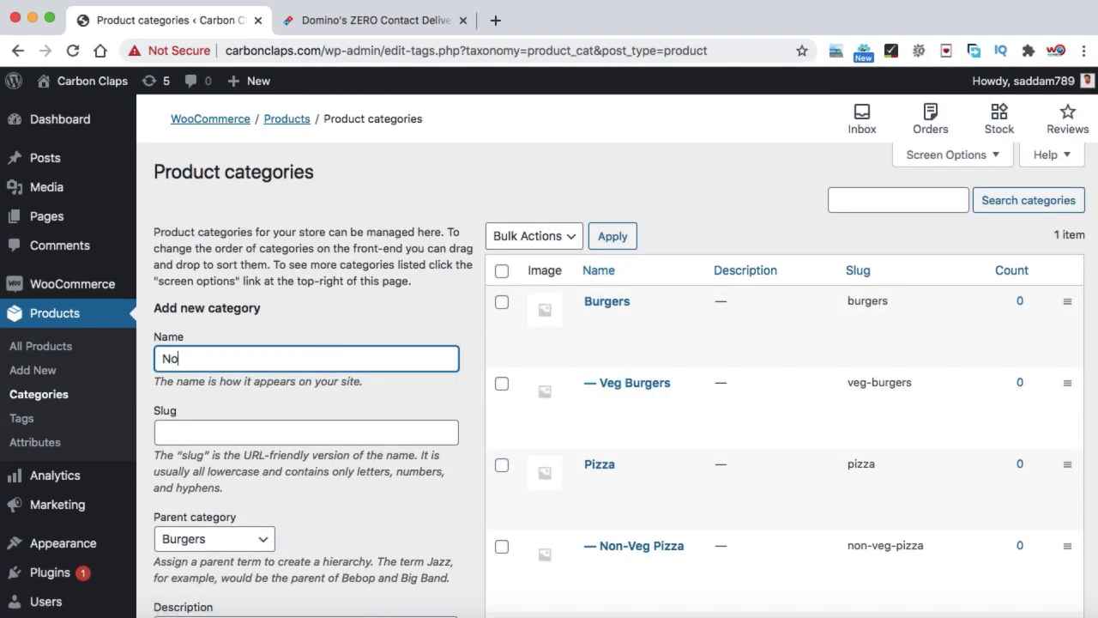
{"action": "type", "text": "n-Veg Burgers"}
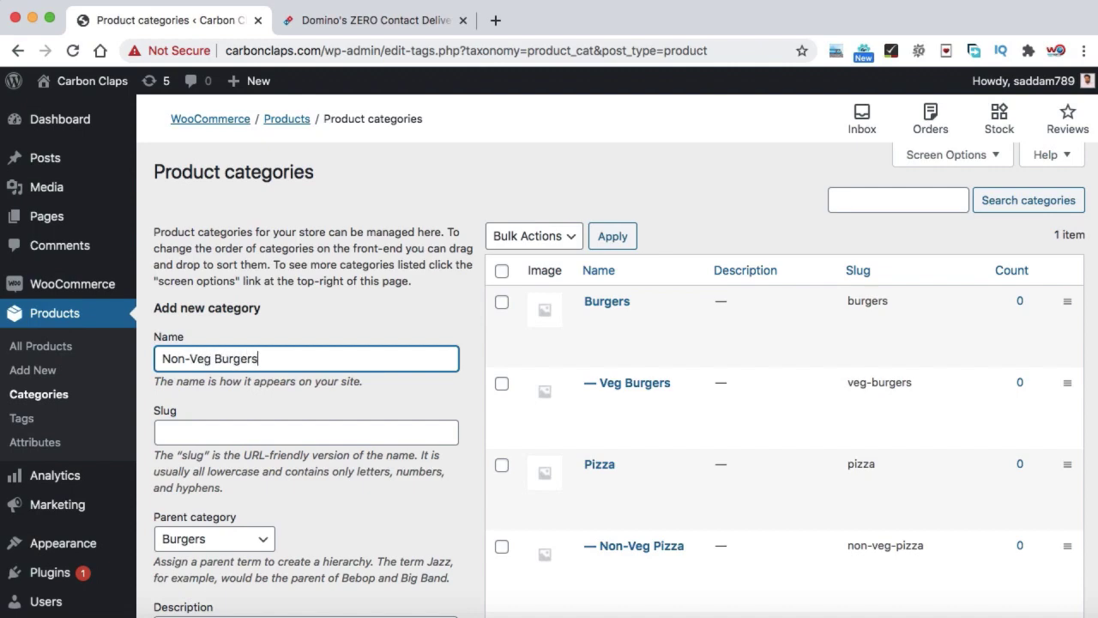
{"action": "scroll", "coordinate": [215, 263], "scroll_direction": "down", "scroll_amount": 4}
{"action": "scroll", "coordinate": [230, 276], "scroll_direction": "down", "scroll_amount": 4}
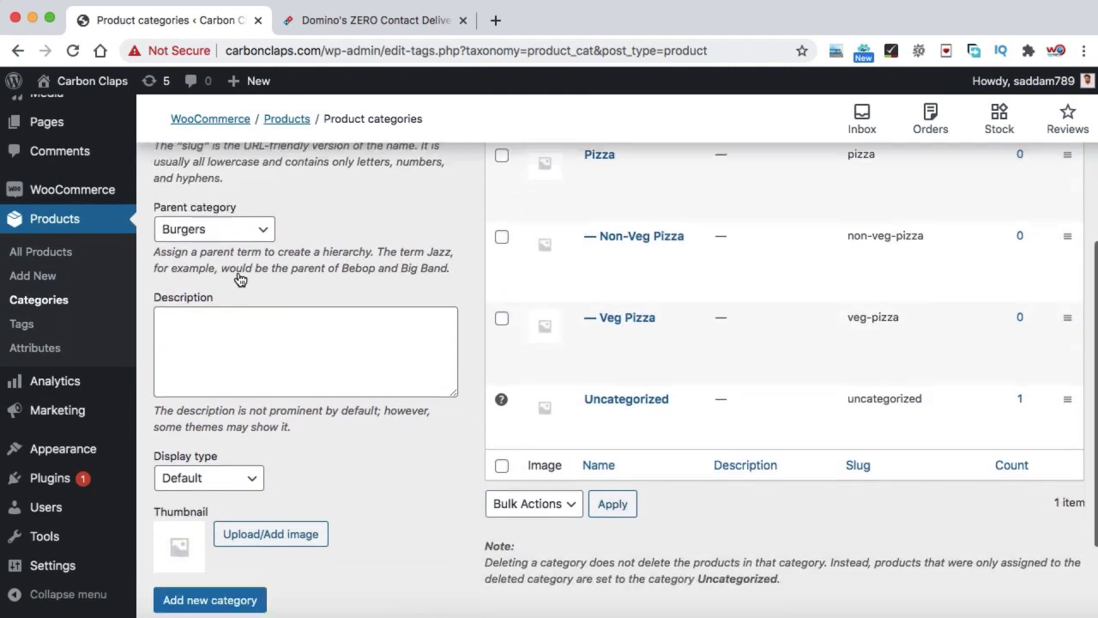
{"action": "left_click", "coordinate": [212, 477]}
{"action": "scroll", "coordinate": [419, 436], "scroll_direction": "up", "scroll_amount": 6}
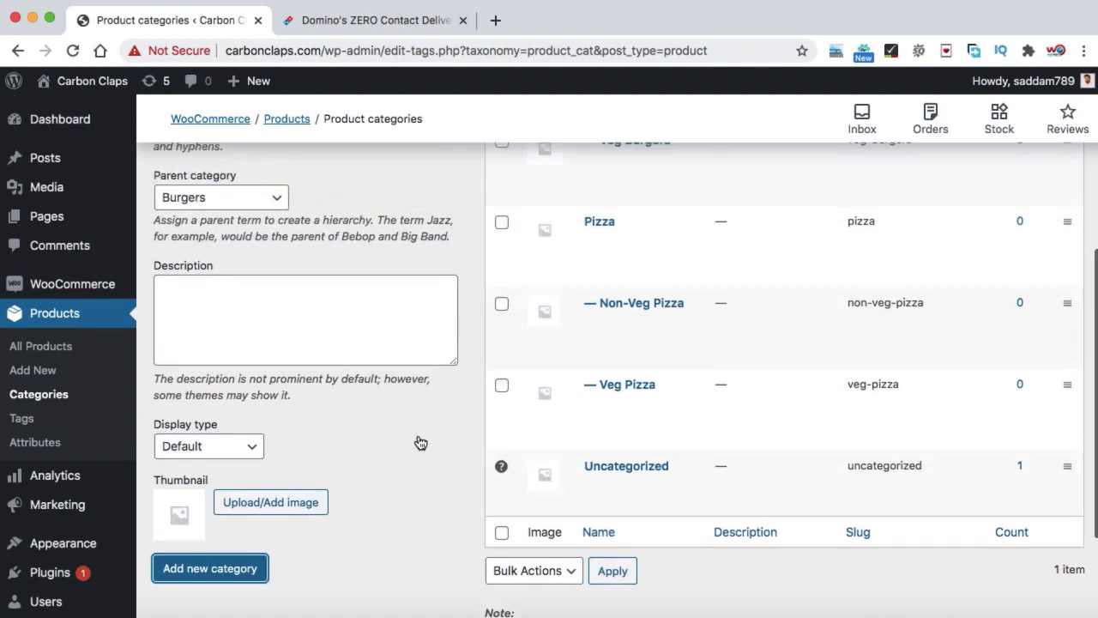
{"action": "scroll", "coordinate": [419, 436], "scroll_direction": "up", "scroll_amount": 1}
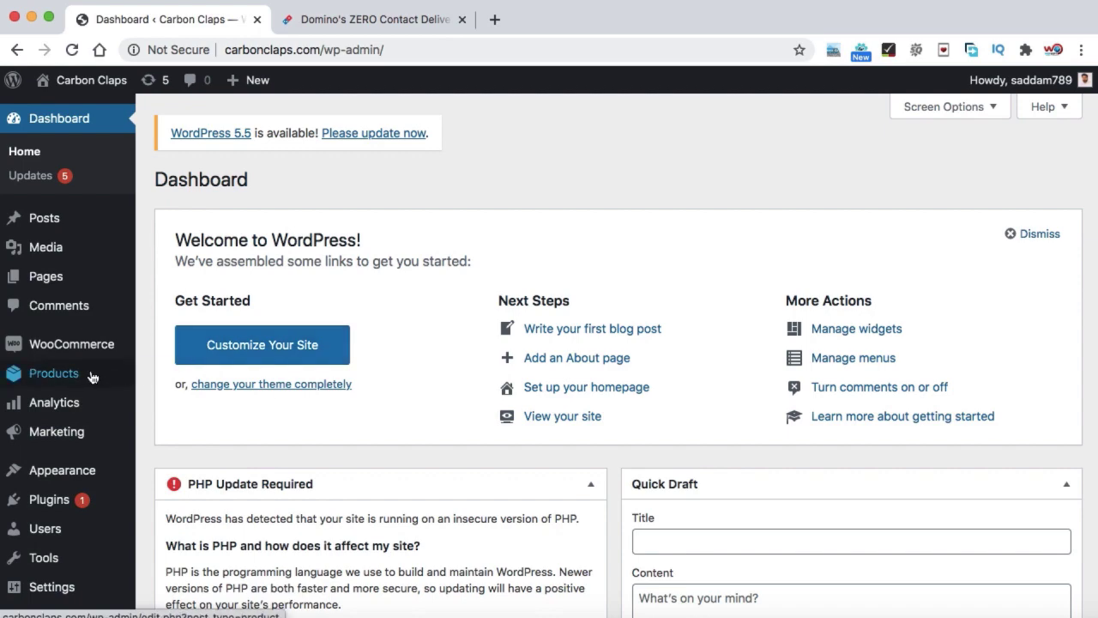
Start a new product and copy the name 'Peppy Paneer' from the Domino's menu page
{"action": "mouse_move", "coordinate": [91, 375]}
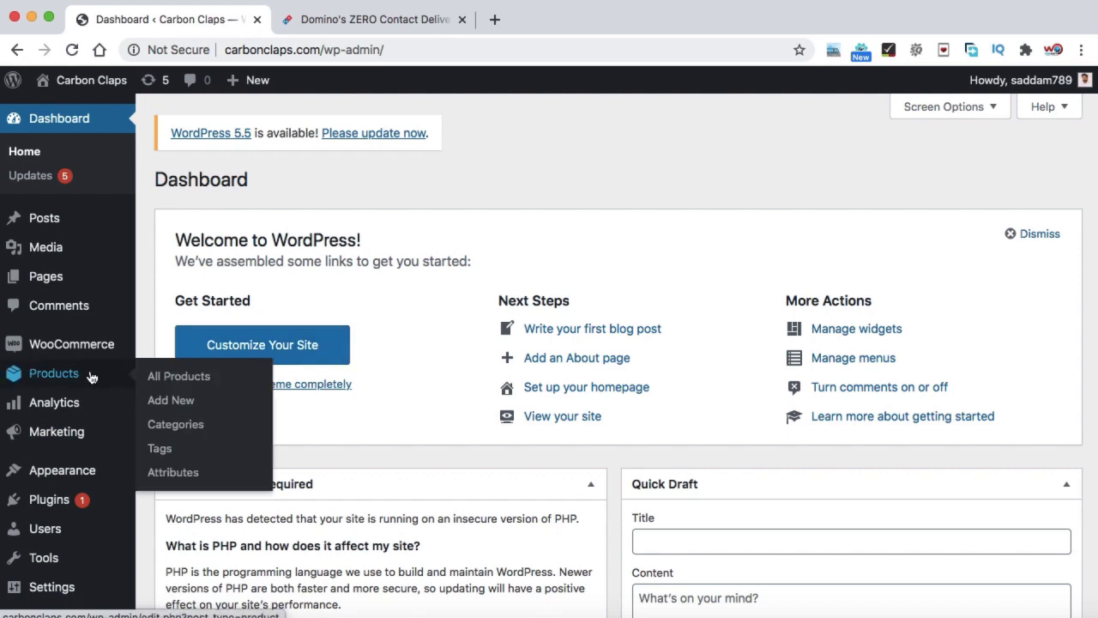
{"action": "left_click", "coordinate": [178, 403]}
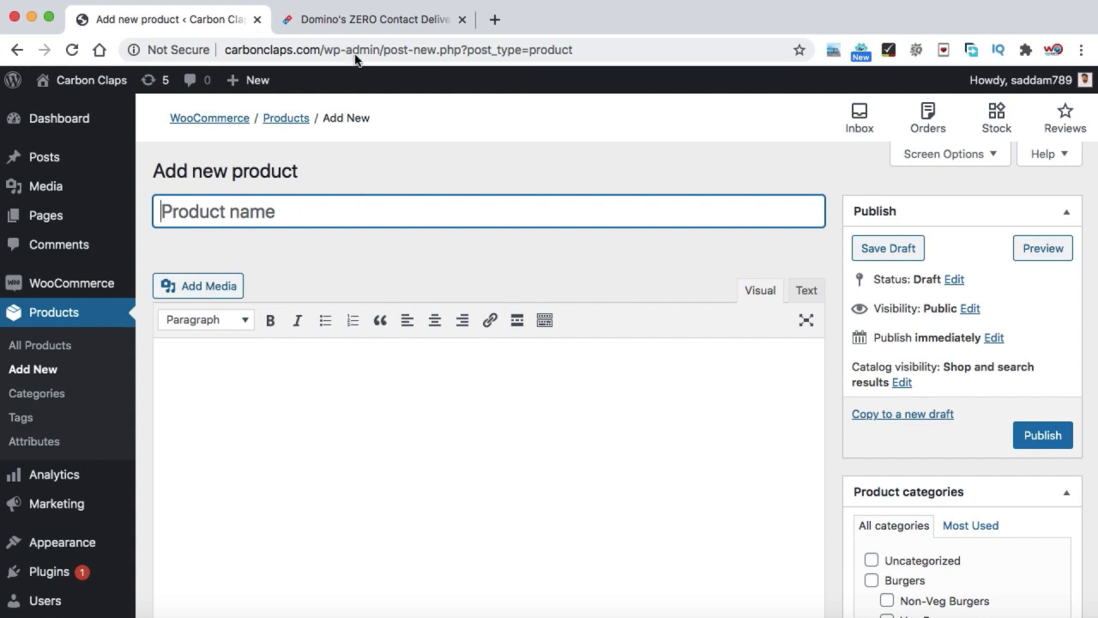
{"action": "left_click", "coordinate": [361, 23]}
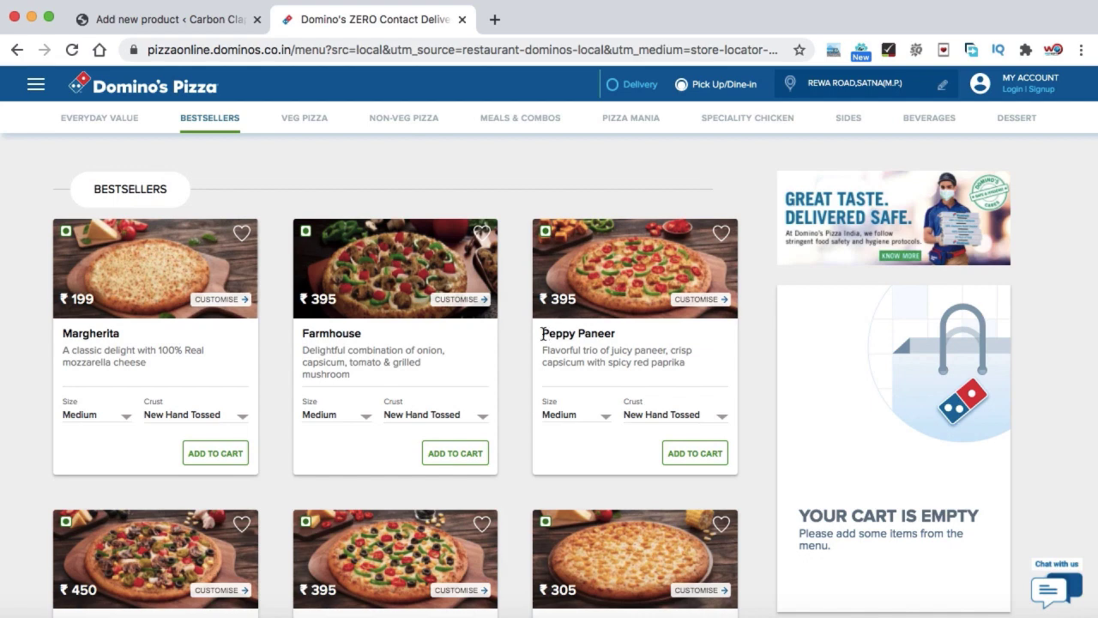
{"action": "left_click_drag", "start_coordinate": [541, 334], "coordinate": [615, 331]}
{"action": "key", "text": "super+c"}
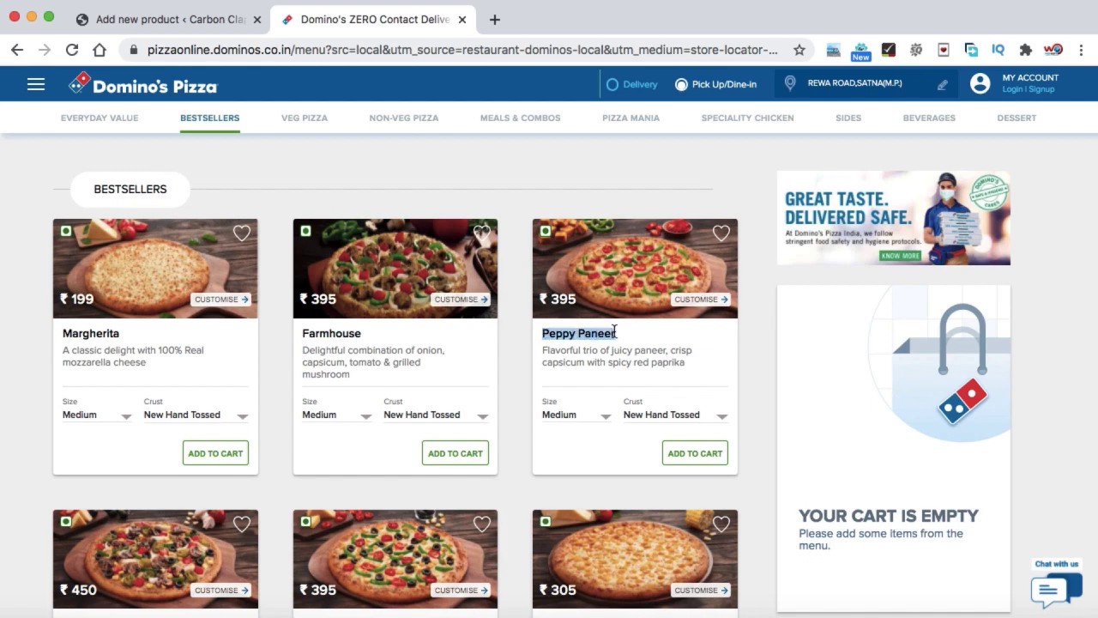
{"action": "left_click", "coordinate": [170, 25]}
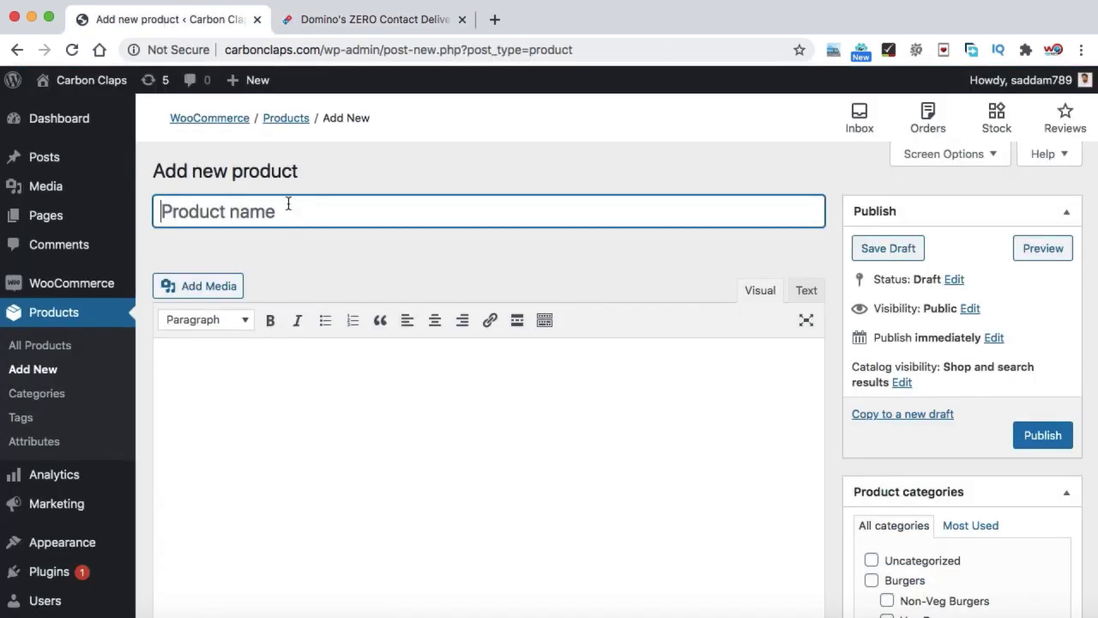
Paste 'Peppy Paneer' as the product name and the pizza ingredients list as its description
{"action": "key", "text": "super+v"}
{"action": "left_click", "coordinate": [315, 257]}
{"action": "scroll", "coordinate": [316, 257], "scroll_direction": "down", "scroll_amount": 3}
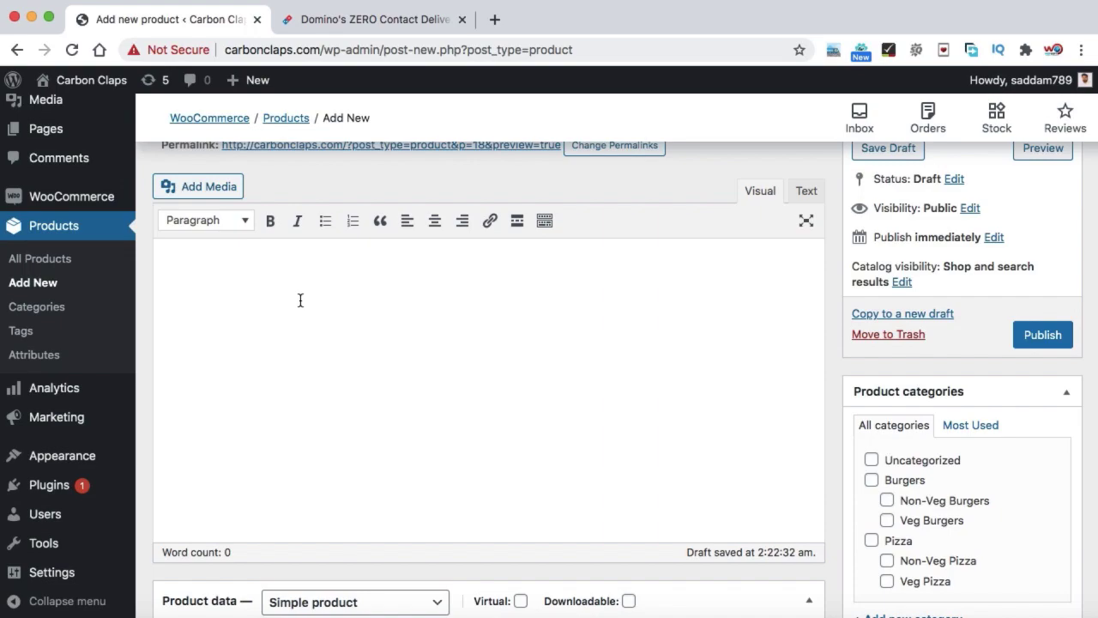
{"action": "key", "text": "super+v"}
{"action": "scroll", "coordinate": [387, 294], "scroll_direction": "up", "scroll_amount": 15}
{"action": "scroll", "coordinate": [388, 296], "scroll_direction": "up", "scroll_amount": 20}
{"action": "scroll", "coordinate": [389, 296], "scroll_direction": "up", "scroll_amount": 20}
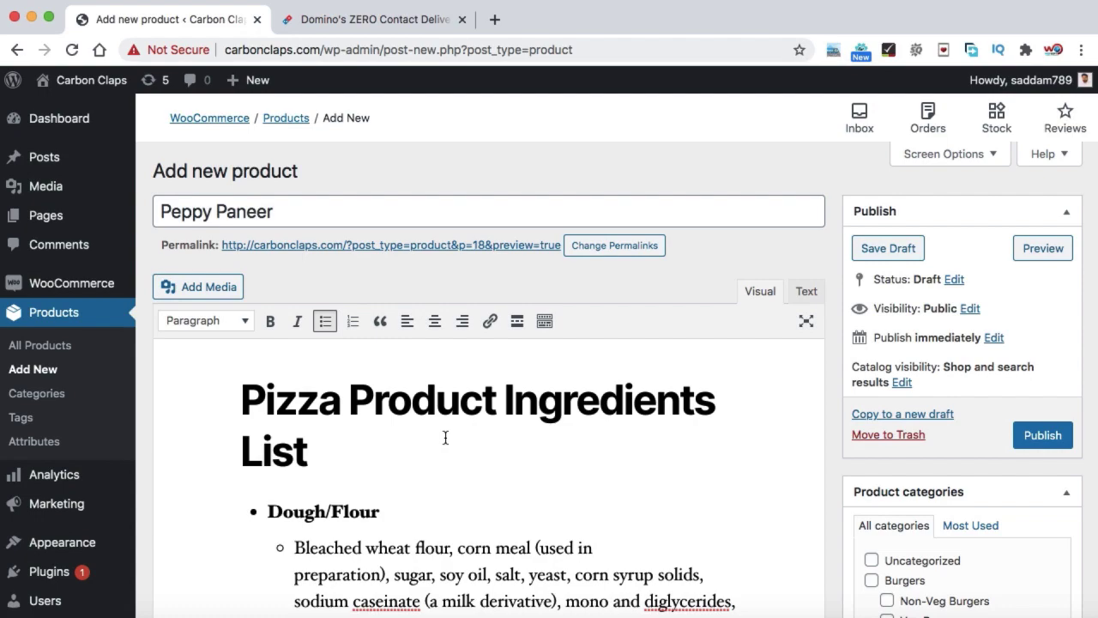
{"action": "scroll", "coordinate": [445, 438], "scroll_direction": "down", "scroll_amount": 20}
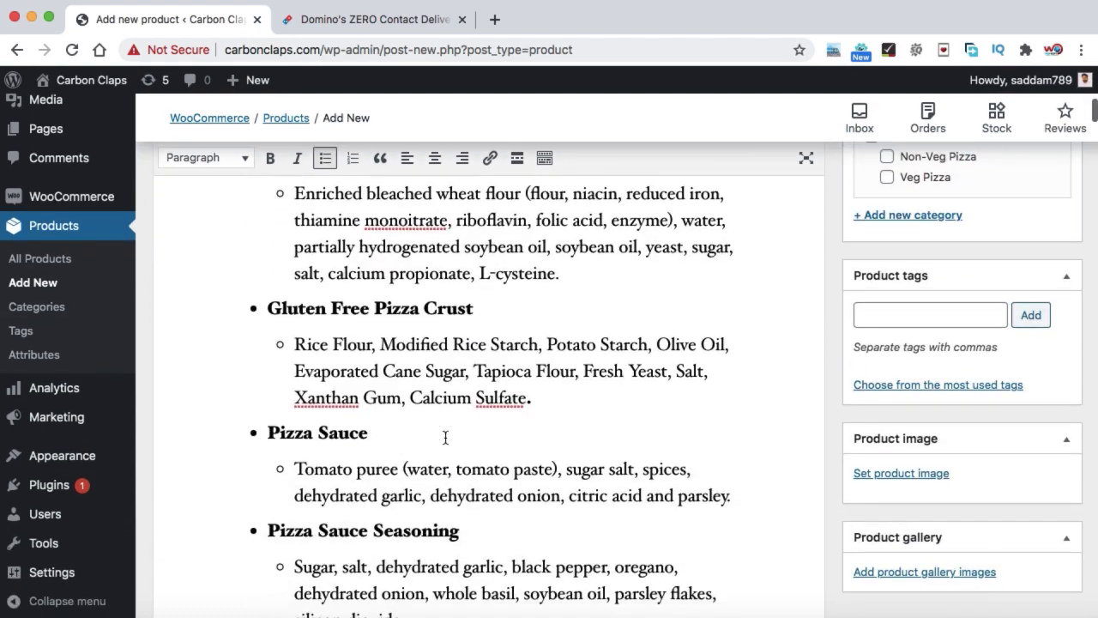
{"action": "scroll", "coordinate": [445, 437], "scroll_direction": "down", "scroll_amount": 20}
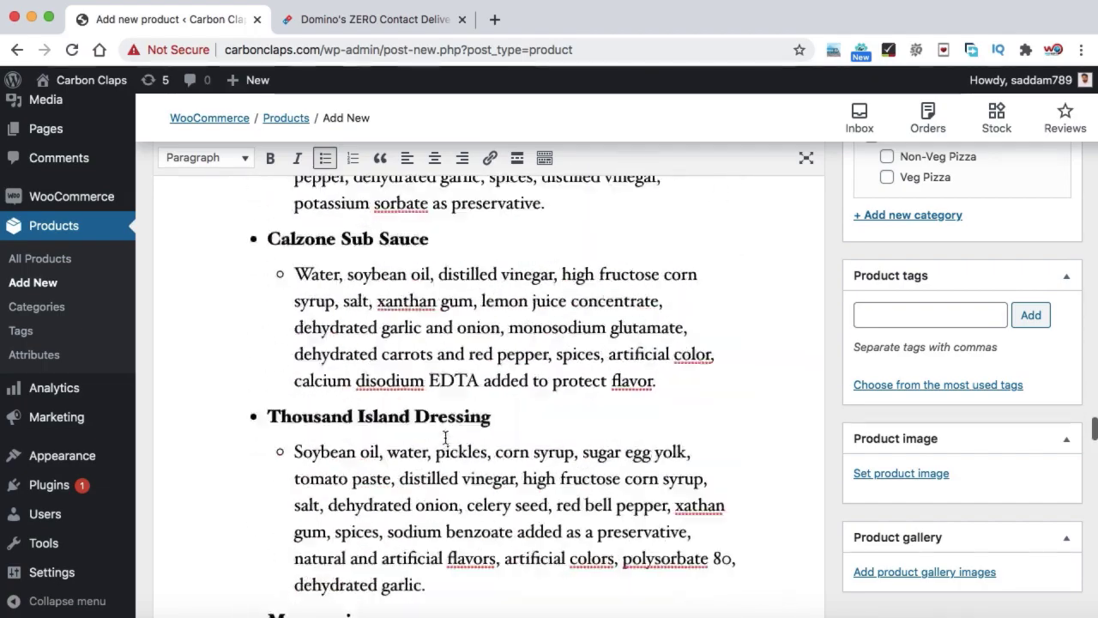
{"action": "scroll", "coordinate": [446, 442], "scroll_direction": "up", "scroll_amount": 3}
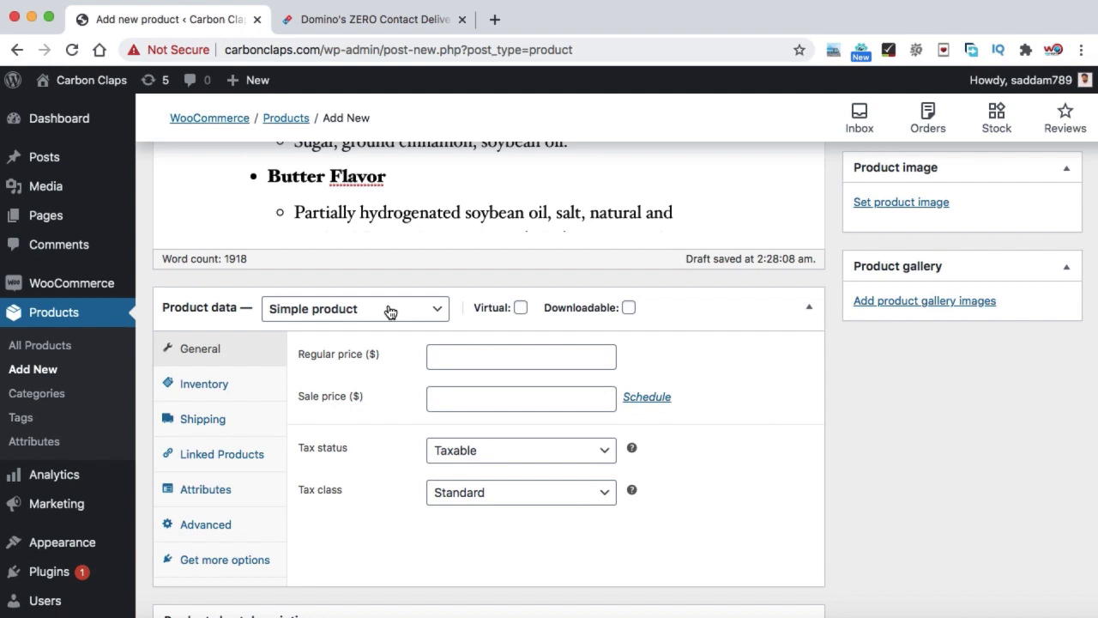
Keep the Simple product type and enter regular price 30 and sale price 25
{"action": "left_click", "coordinate": [389, 311]}
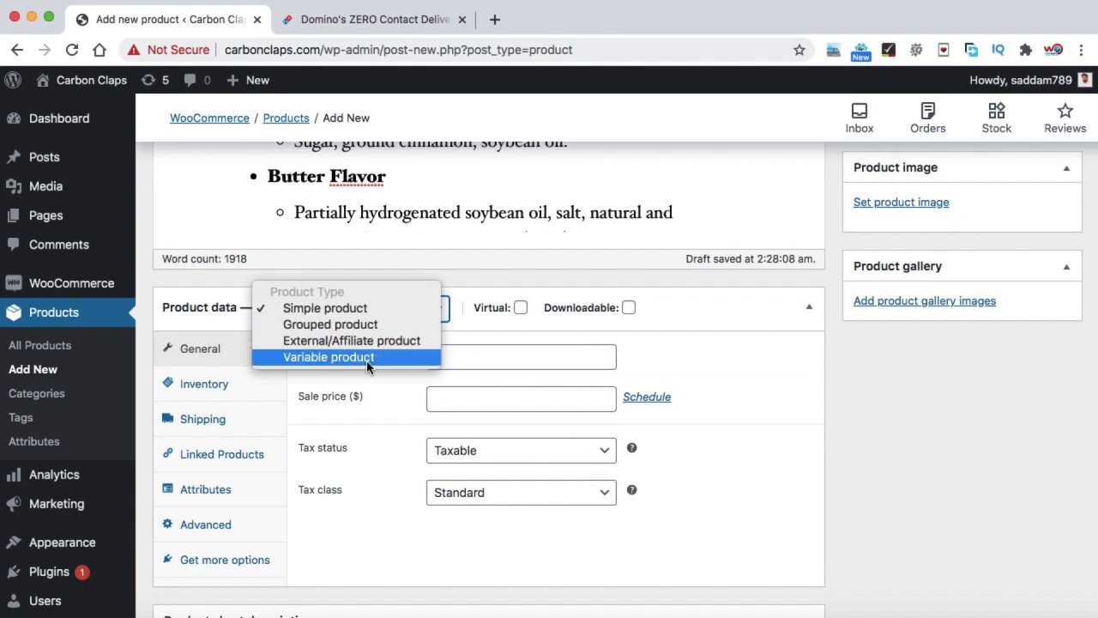
{"action": "left_click", "coordinate": [381, 386]}
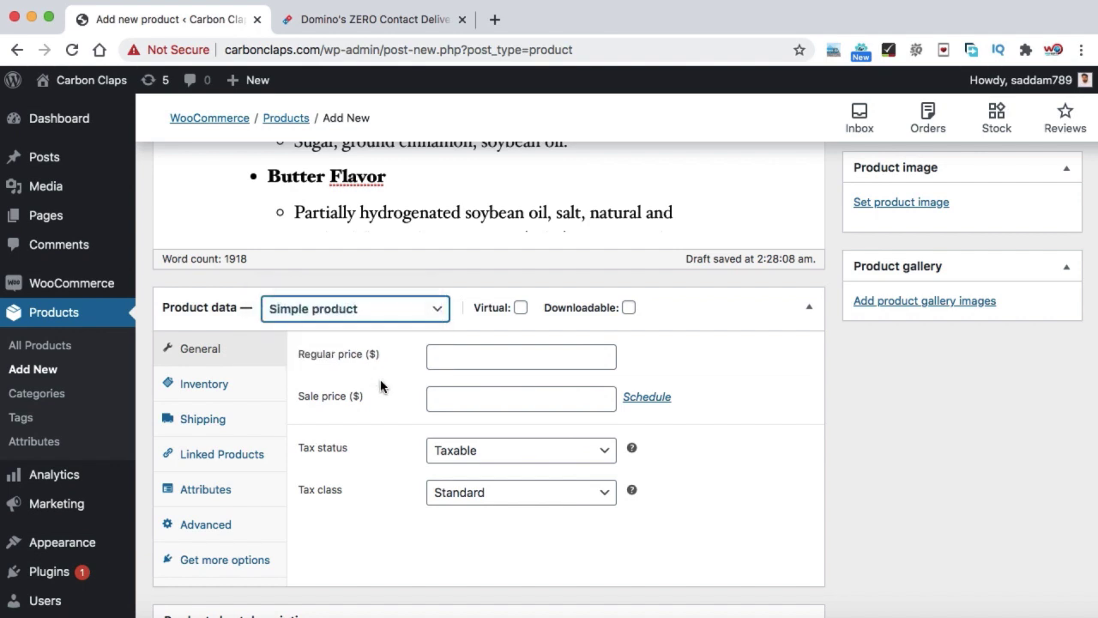
{"action": "left_click", "coordinate": [381, 386]}
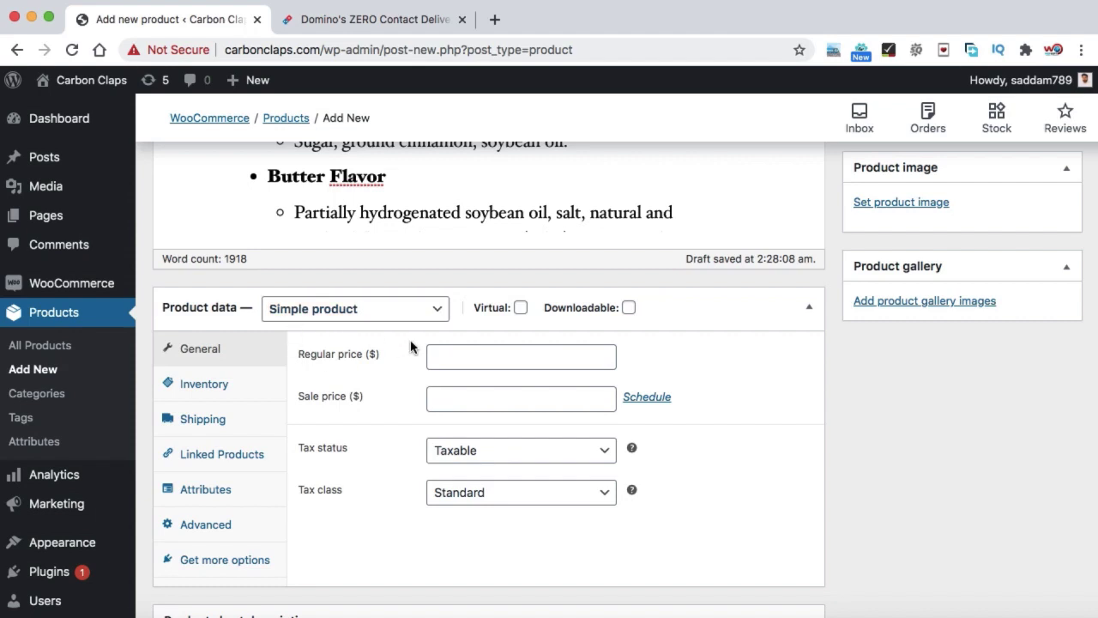
{"action": "left_click", "coordinate": [453, 353]}
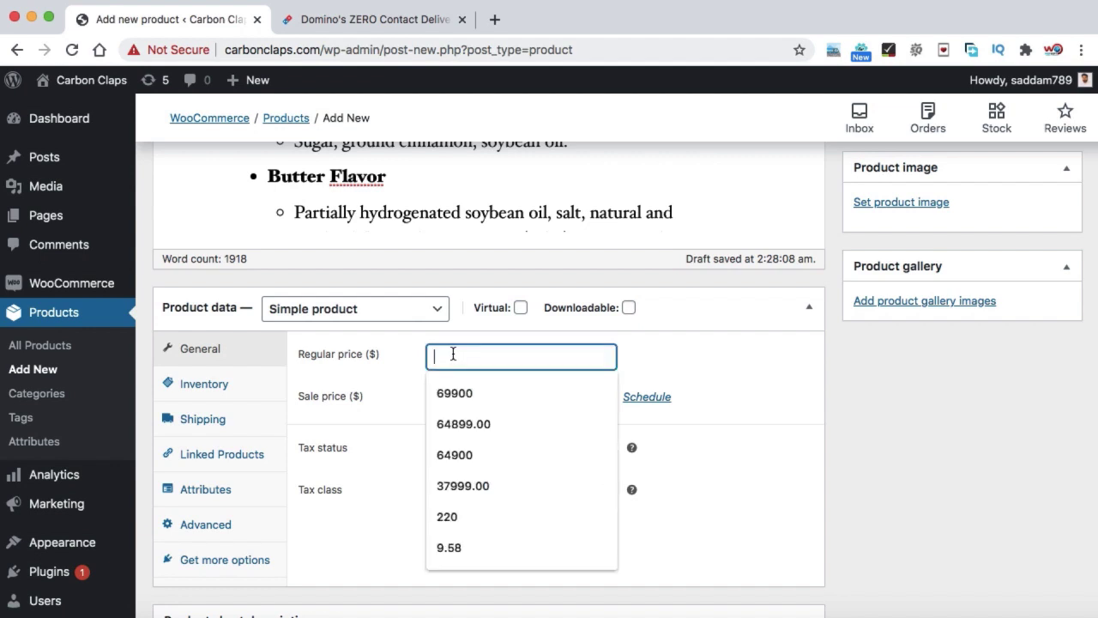
{"action": "type", "text": "30"}
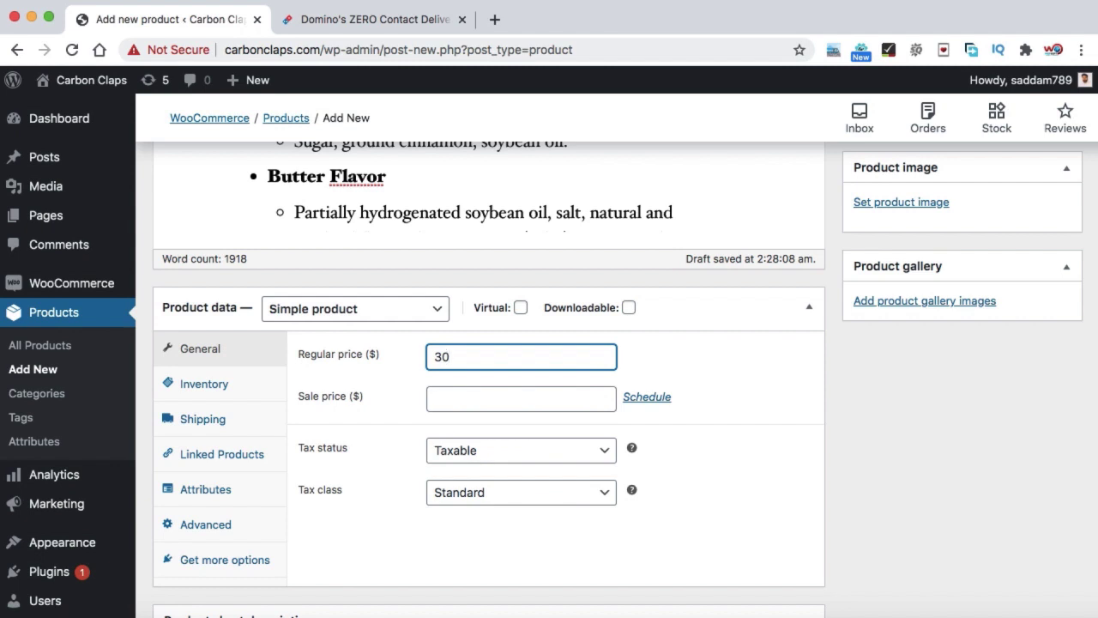
{"action": "key", "text": "Tab"}
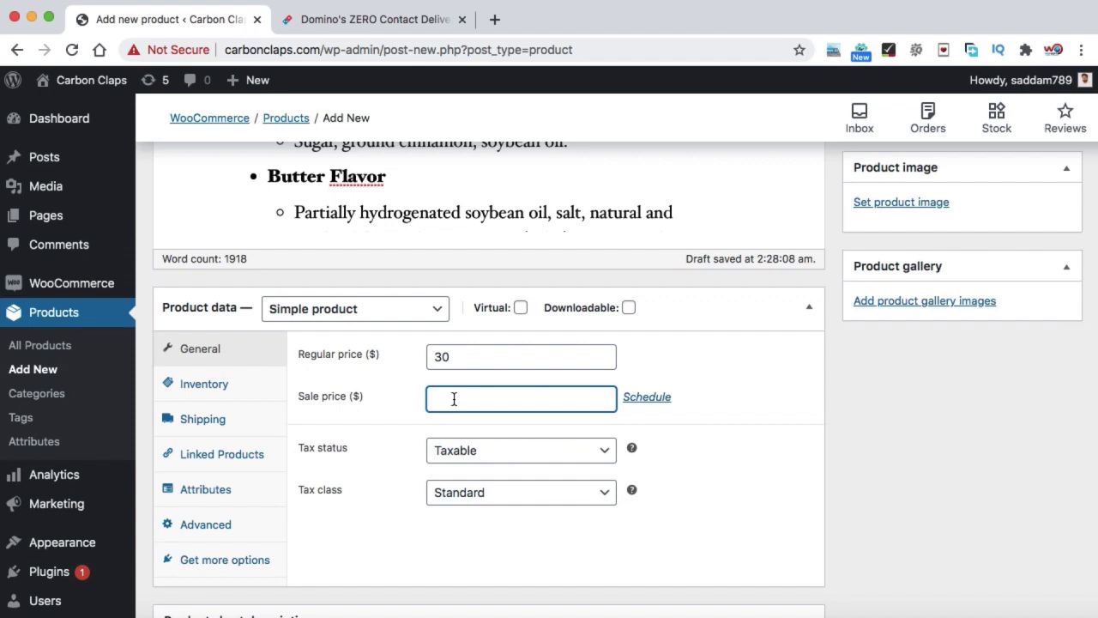
{"action": "type", "text": "25"}
Enter SKU PIZZA01 under Inventory, leaving Manage stock off, then view Shipping and Linked Products
{"action": "left_click", "coordinate": [220, 391]}
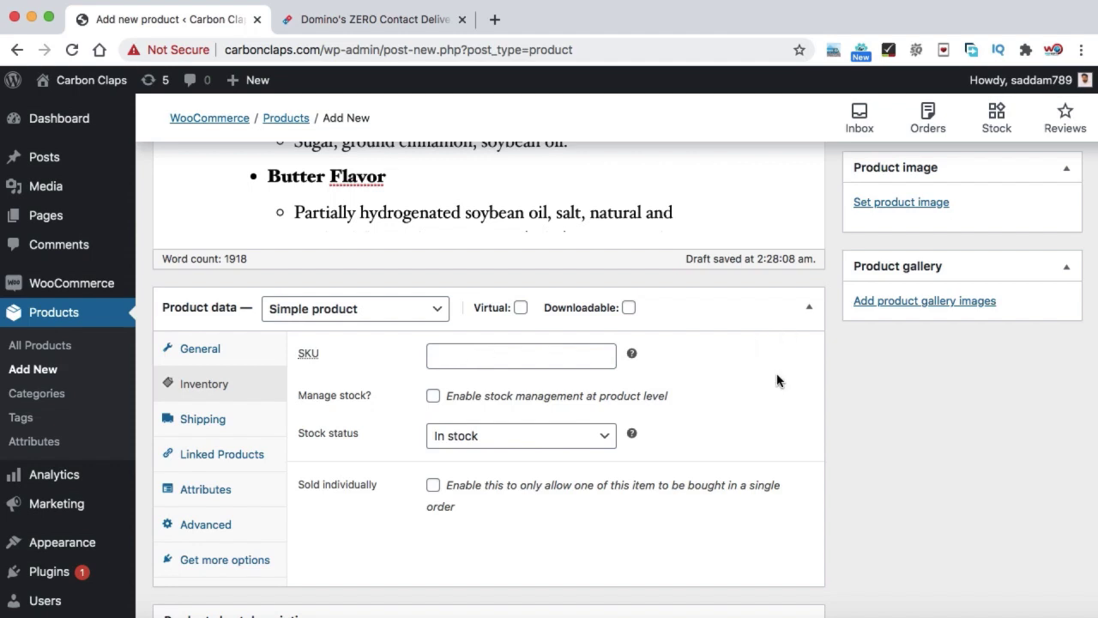
{"action": "left_click", "coordinate": [456, 357]}
{"action": "type", "text": "PIZZA01"}
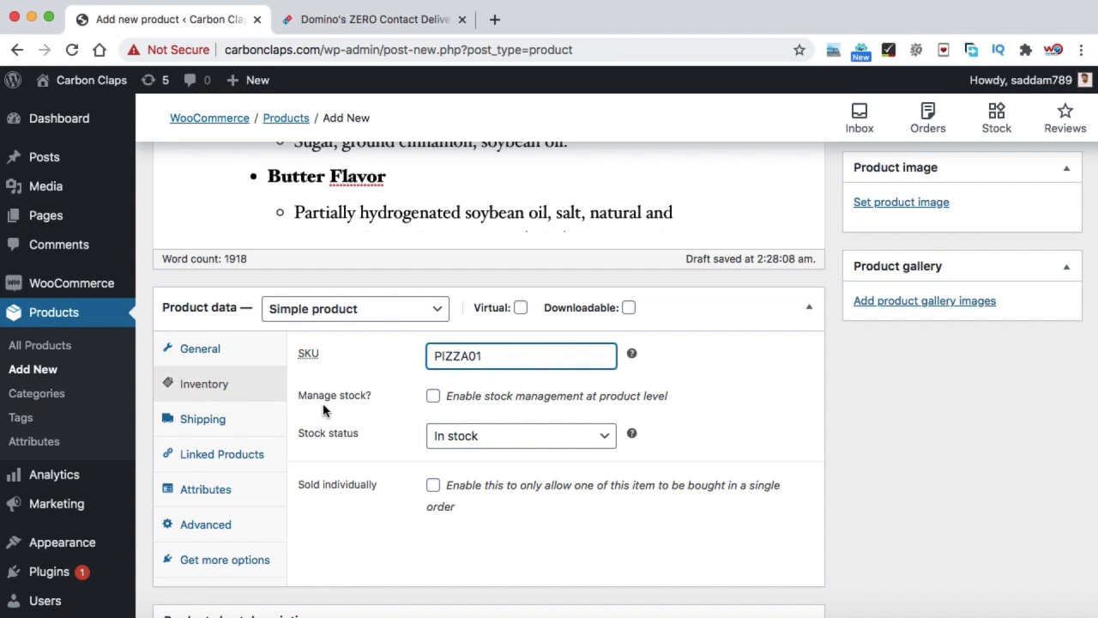
{"action": "left_click", "coordinate": [431, 399]}
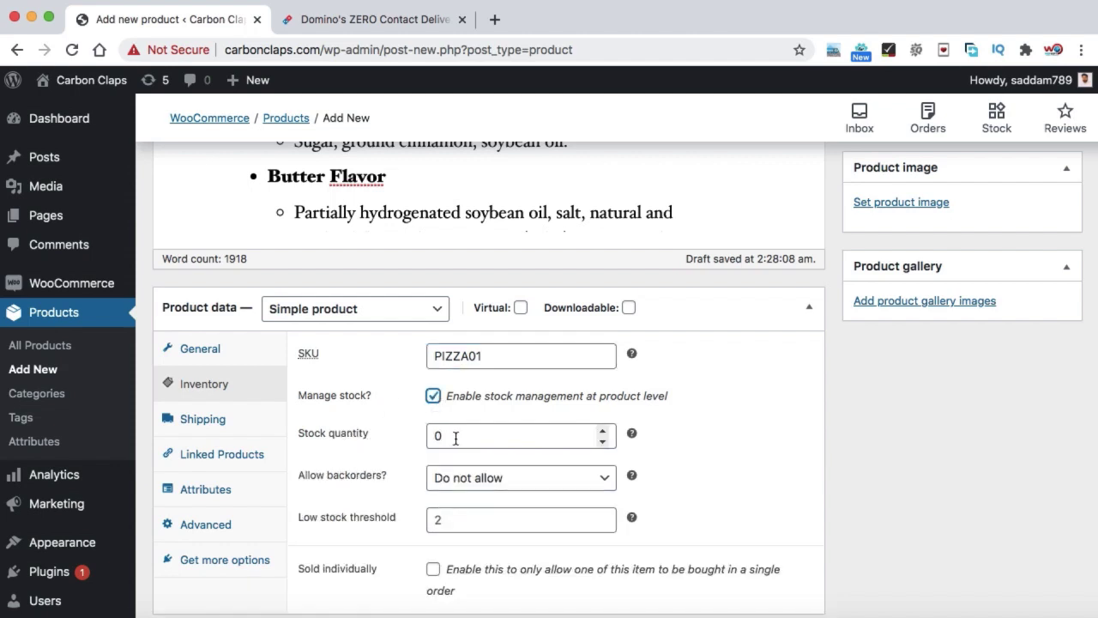
{"action": "left_click", "coordinate": [434, 435]}
{"action": "type", "text": "2"}
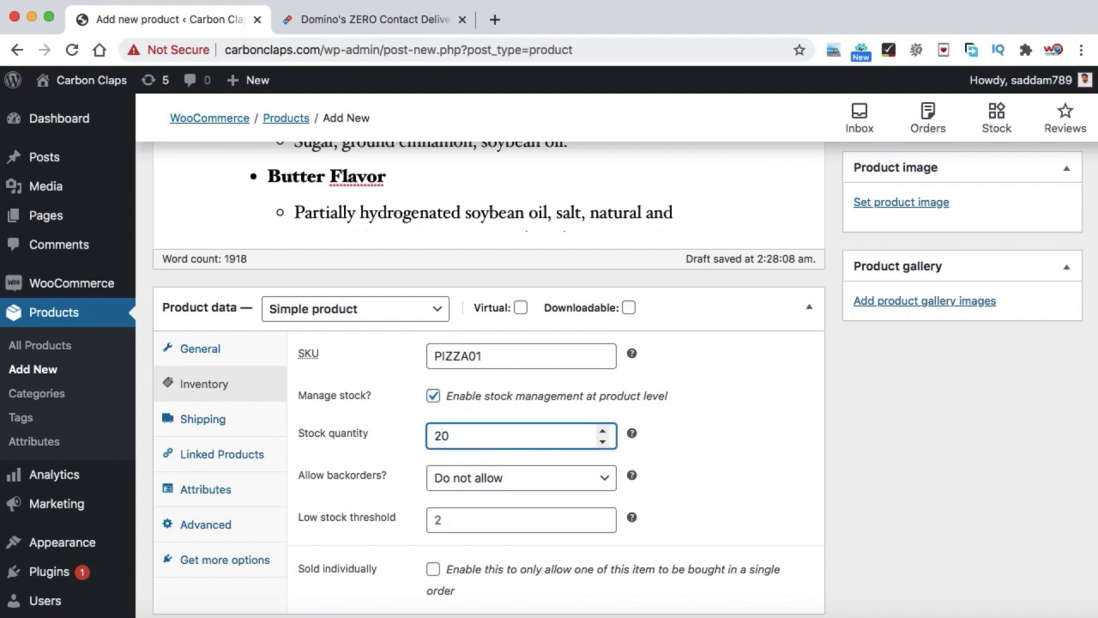
{"action": "left_click", "coordinate": [519, 413]}
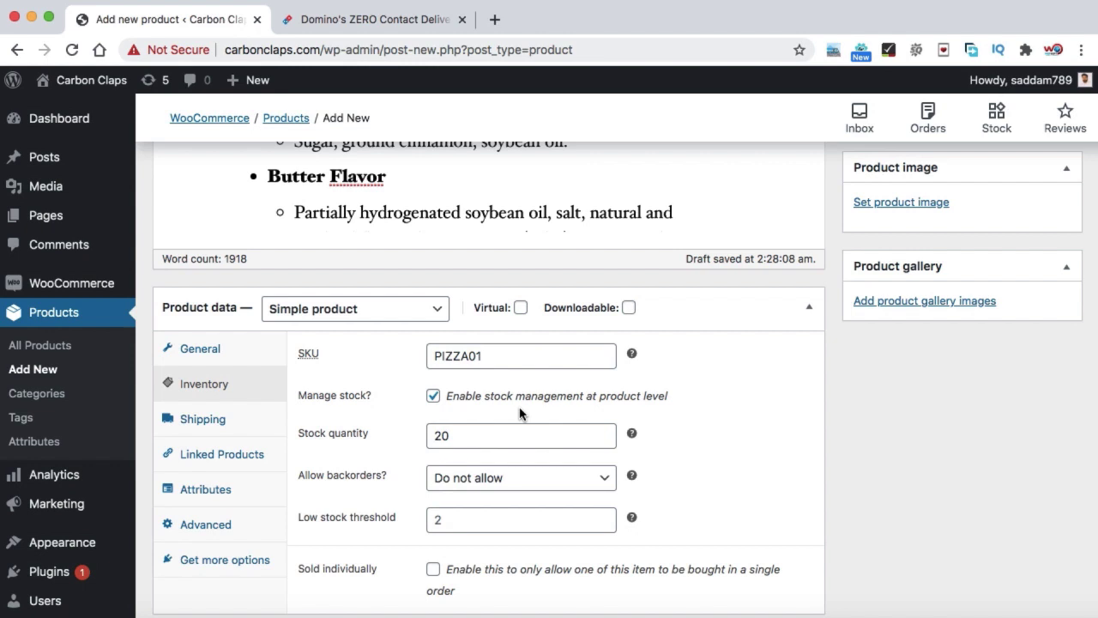
{"action": "left_click", "coordinate": [434, 398]}
{"action": "left_click", "coordinate": [223, 424]}
{"action": "left_click", "coordinate": [221, 461]}
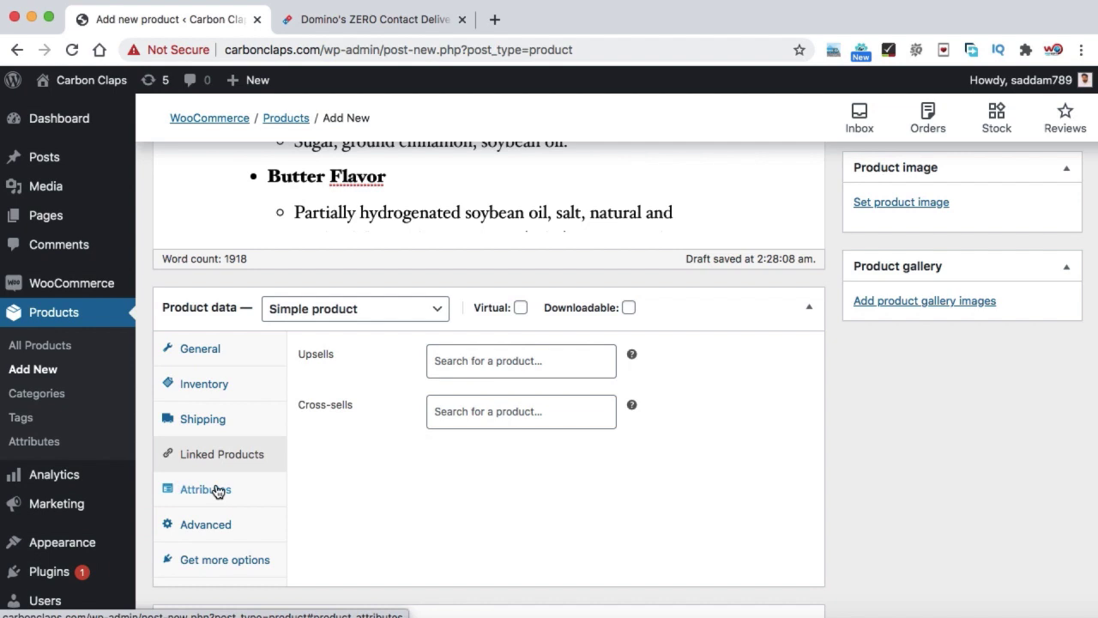
{"action": "scroll", "coordinate": [400, 477], "scroll_direction": "down", "scroll_amount": 8}
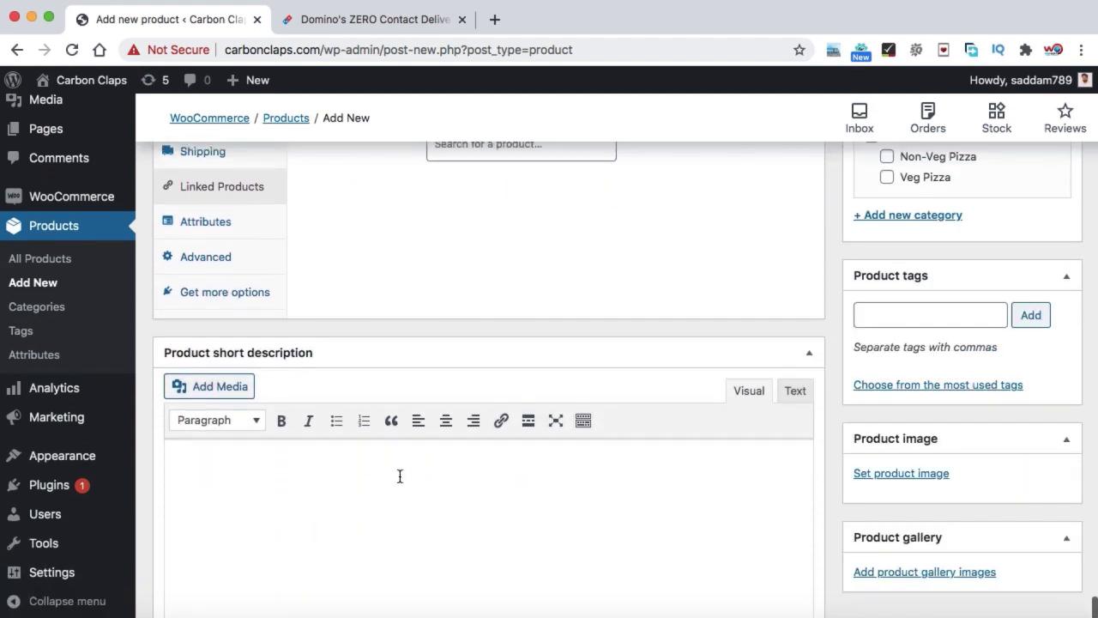
Copy the Peppy Paneer description from Domino's into the product short description
{"action": "left_click", "coordinate": [354, 408]}
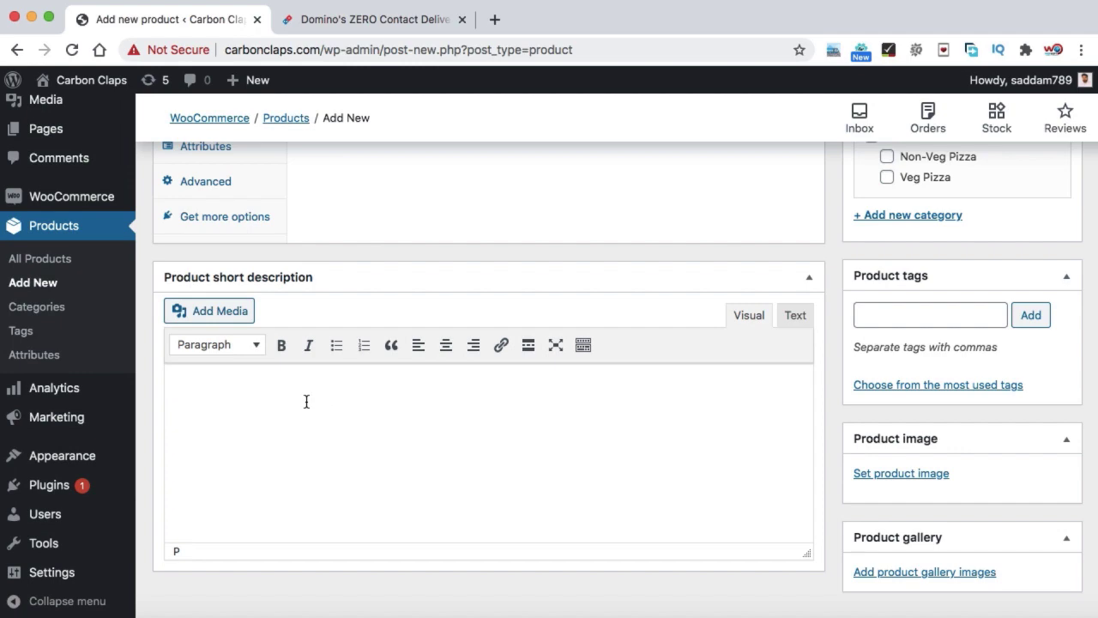
{"action": "left_click", "coordinate": [364, 24]}
{"action": "left_click_drag", "start_coordinate": [544, 348], "coordinate": [684, 364]}
{"action": "key", "text": "super+c"}
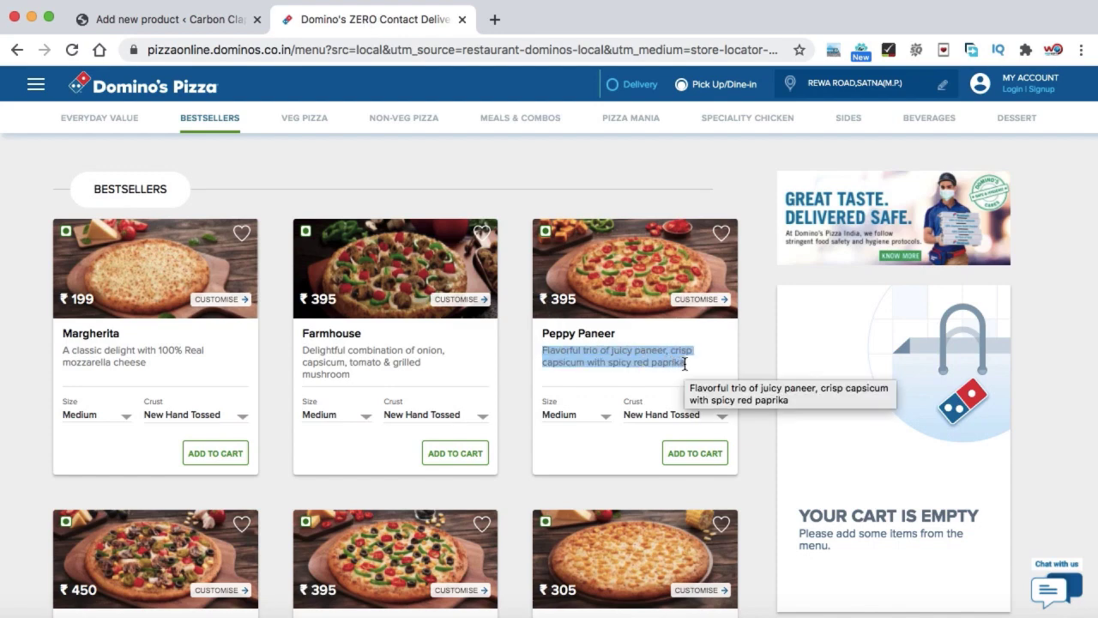
{"action": "left_click", "coordinate": [168, 19]}
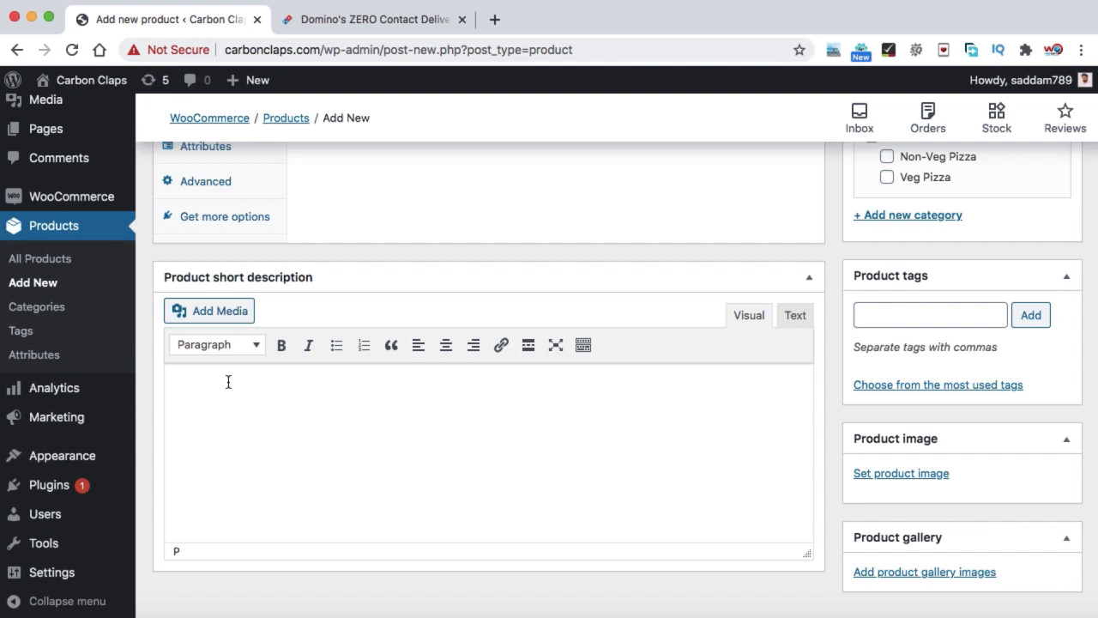
{"action": "key", "text": "super+v"}
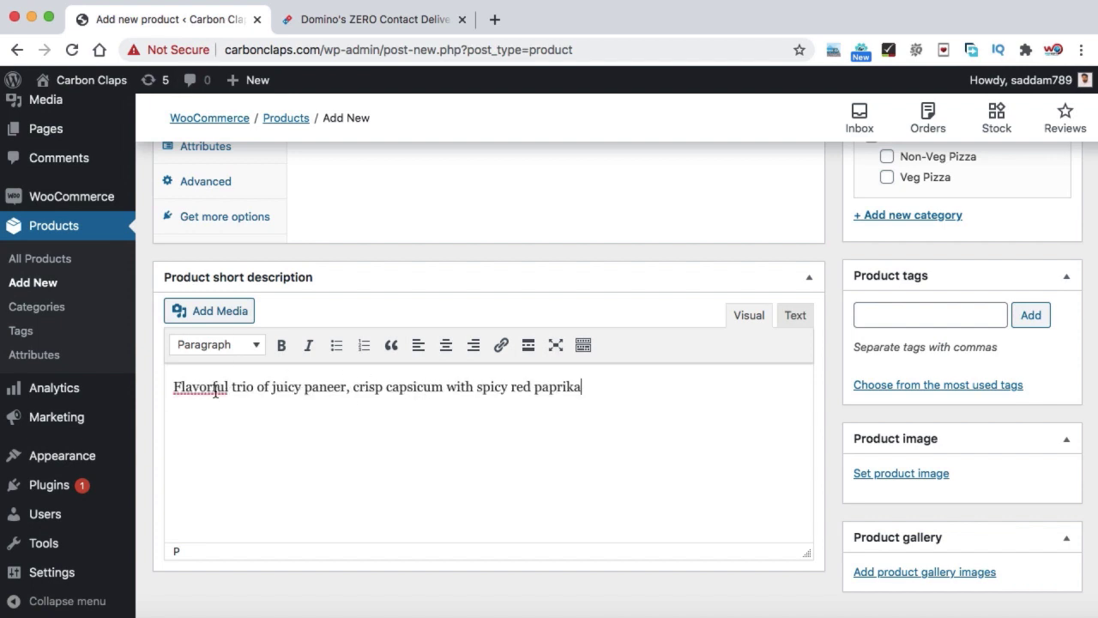
Format the short description as two bullets, splitting it before 'crisp'
{"action": "left_click", "coordinate": [174, 386]}
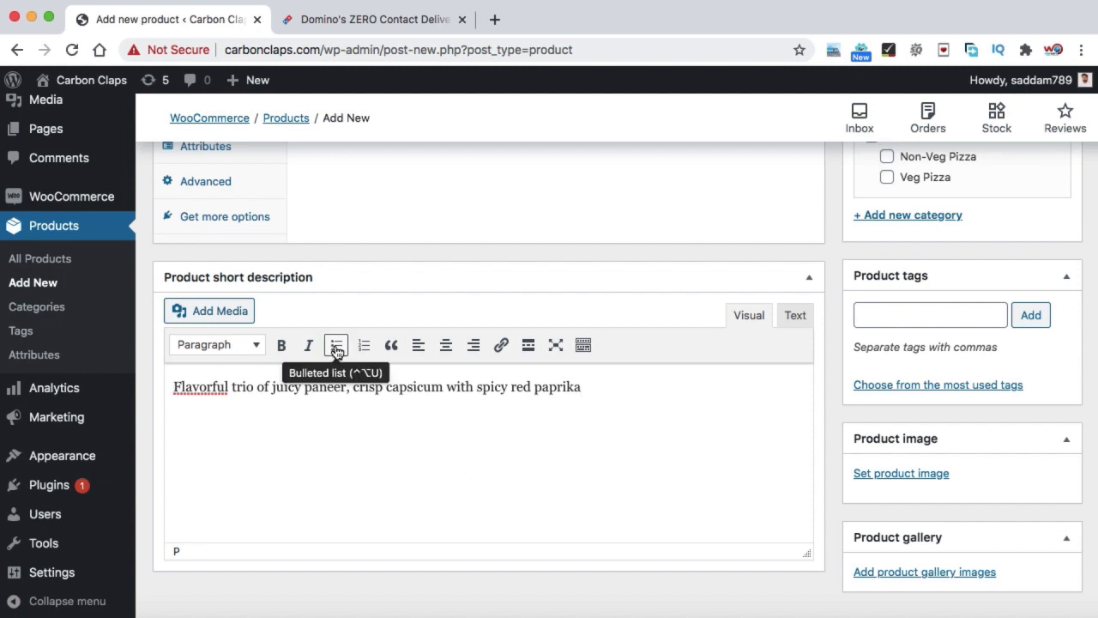
{"action": "left_click", "coordinate": [336, 345]}
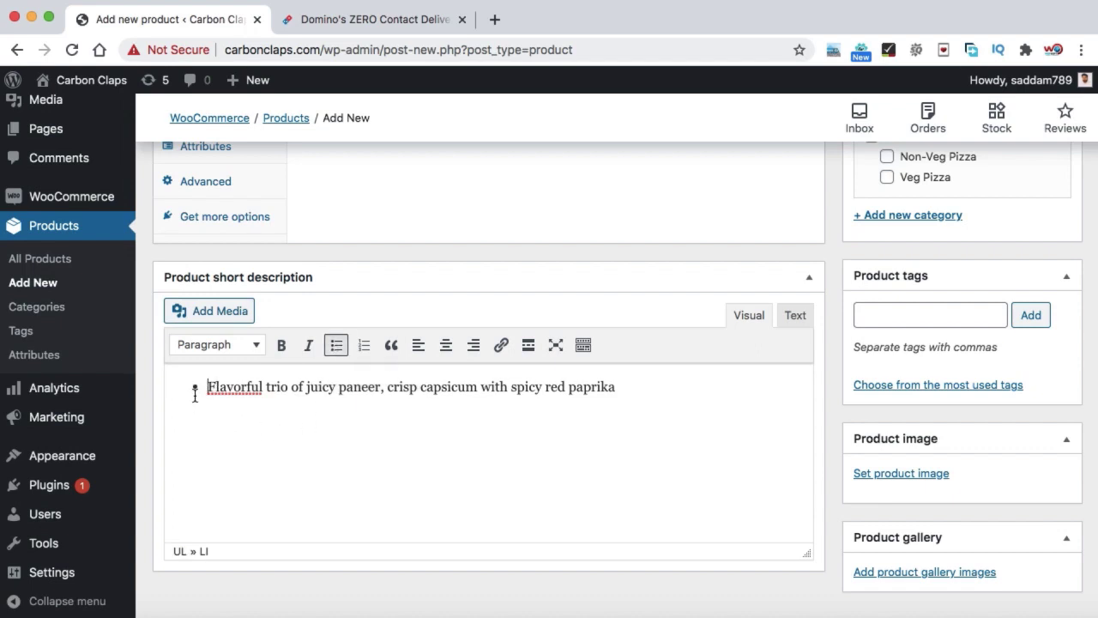
{"action": "left_click", "coordinate": [385, 386]}
{"action": "key", "text": "Return"}
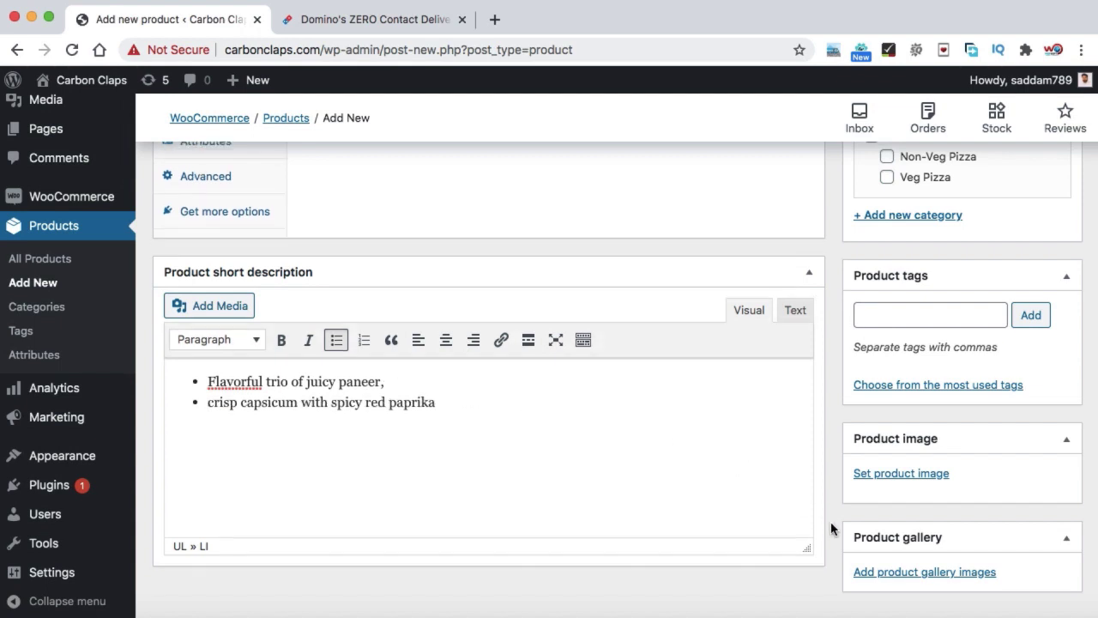
{"action": "scroll", "coordinate": [833, 522], "scroll_direction": "down", "scroll_amount": 1}
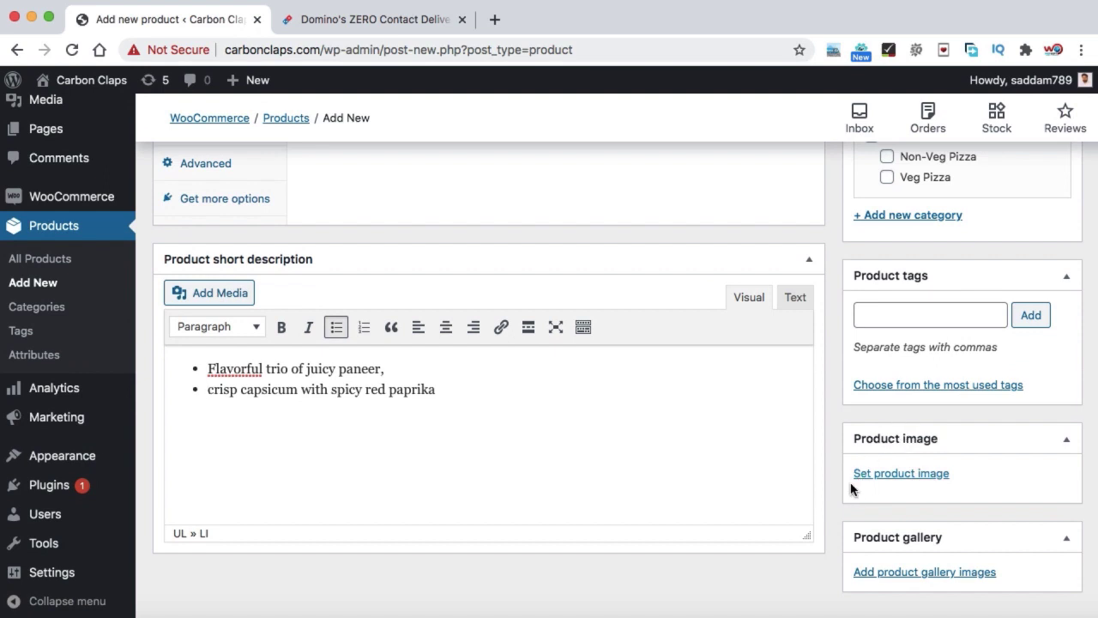
Upload the pizza bolognese photo from the Desktop for the product image
{"action": "left_click", "coordinate": [899, 478]}
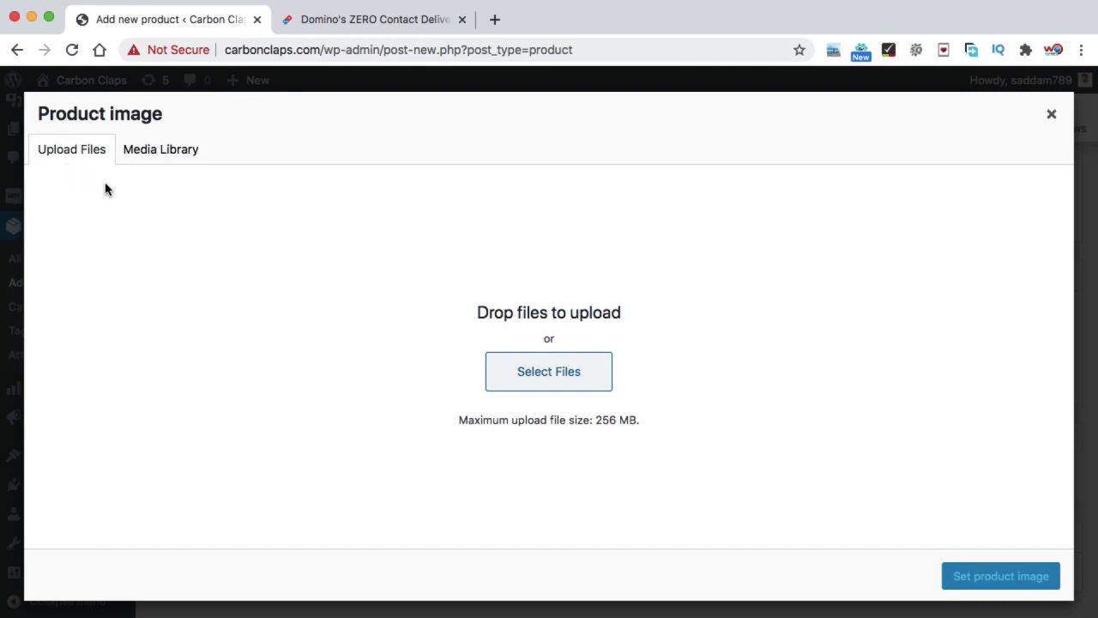
{"action": "left_click", "coordinate": [174, 156]}
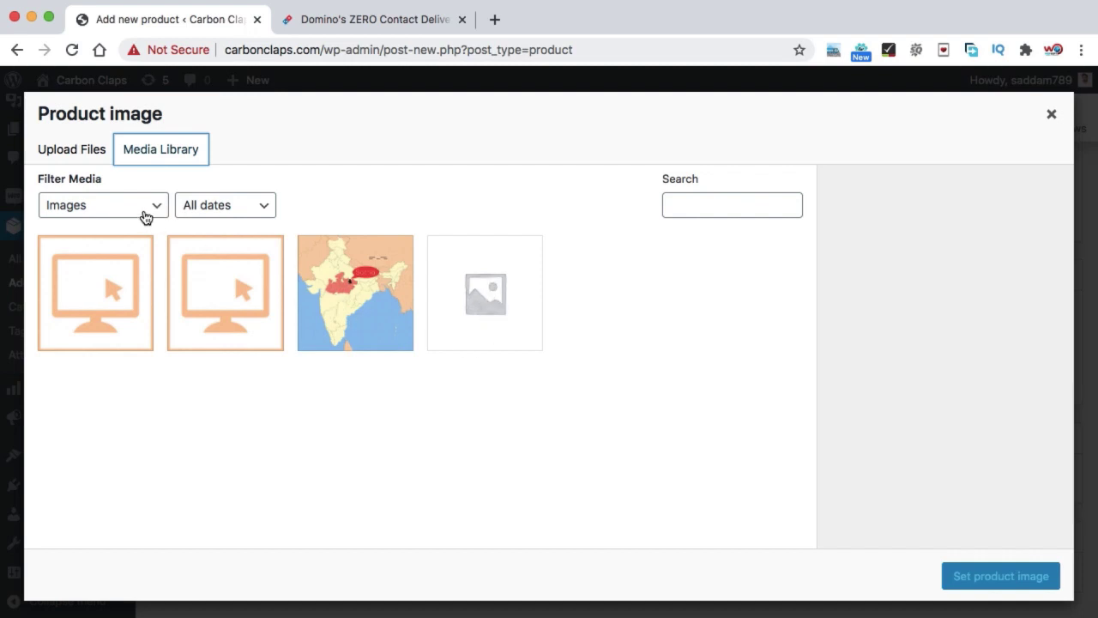
{"action": "left_click", "coordinate": [70, 154]}
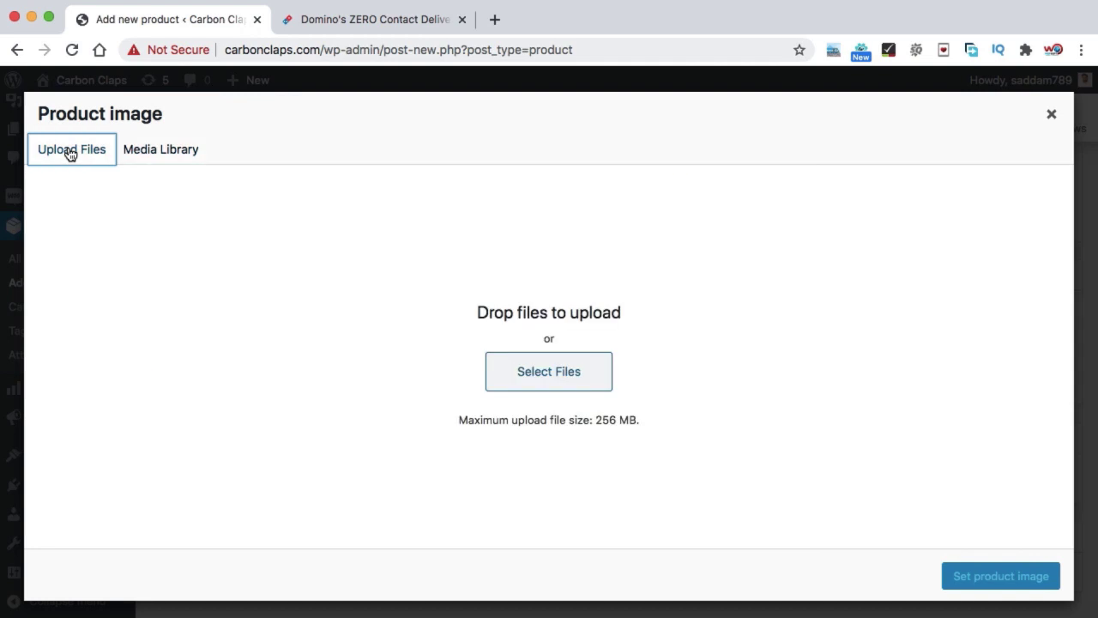
{"action": "left_click", "coordinate": [543, 374]}
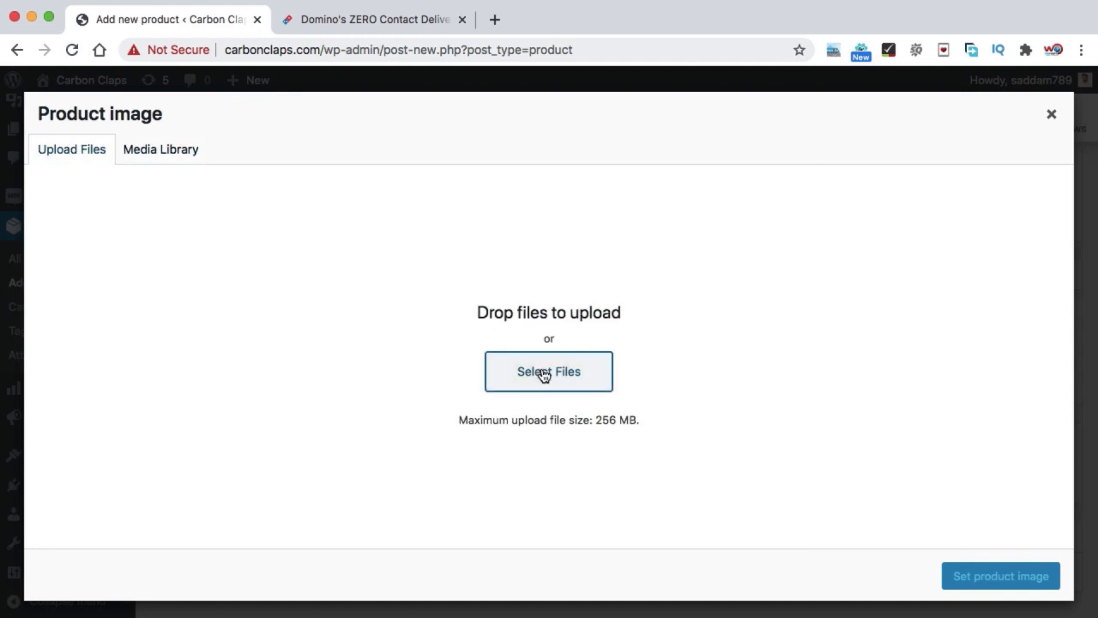
{"action": "left_click", "coordinate": [72, 246]}
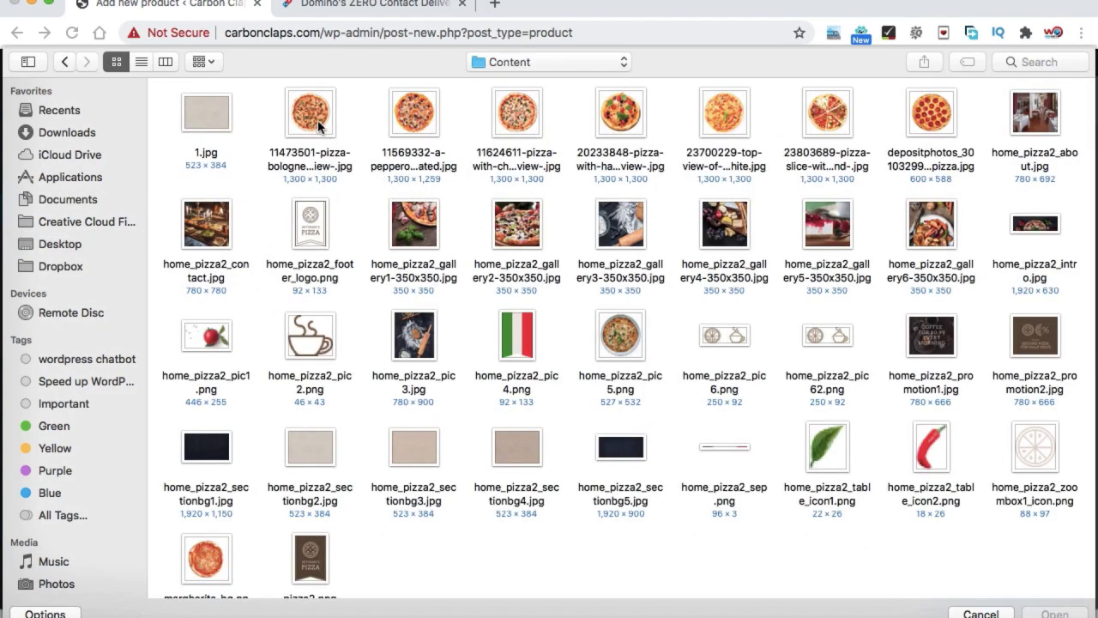
{"action": "left_click", "coordinate": [317, 127]}
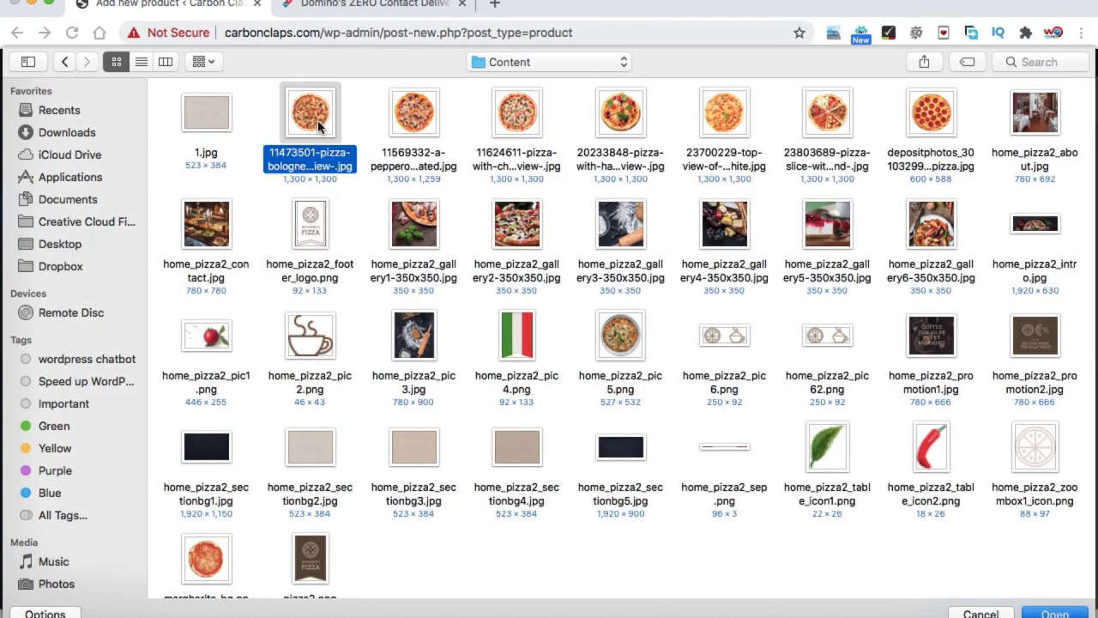
{"action": "left_click", "coordinate": [1054, 612]}
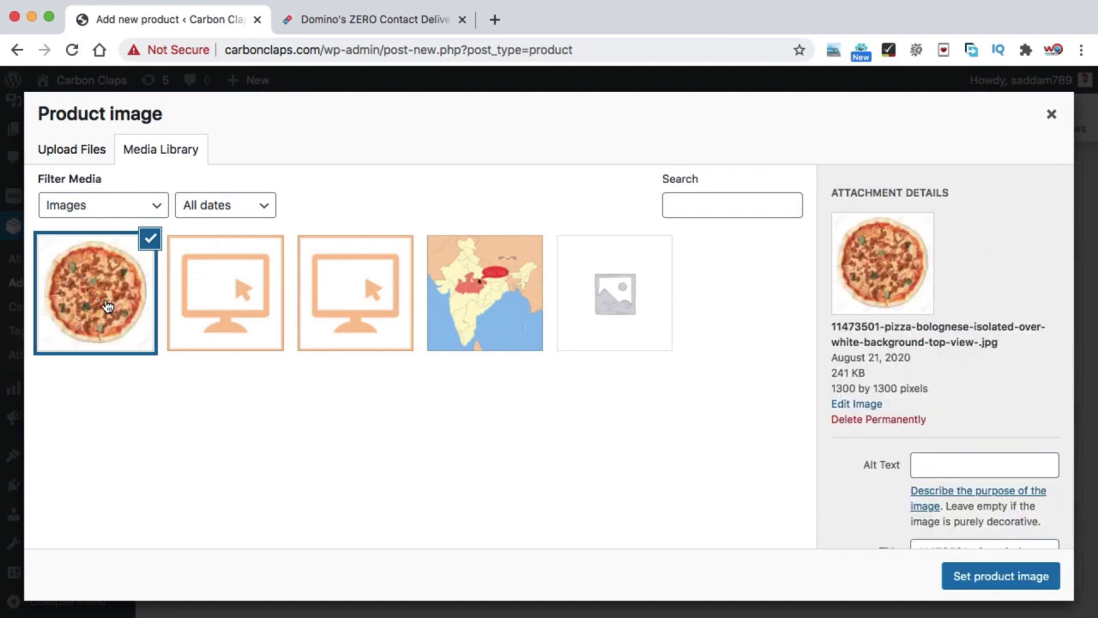
{"action": "scroll", "coordinate": [973, 399], "scroll_direction": "down", "scroll_amount": 3}
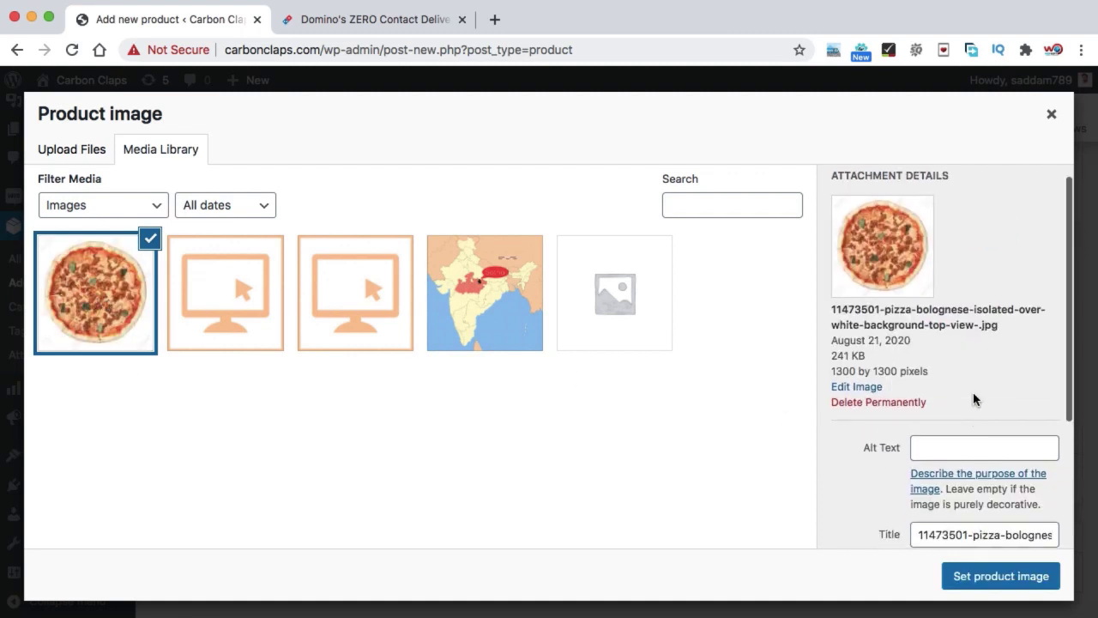
{"action": "scroll", "coordinate": [973, 399], "scroll_direction": "down", "scroll_amount": 2}
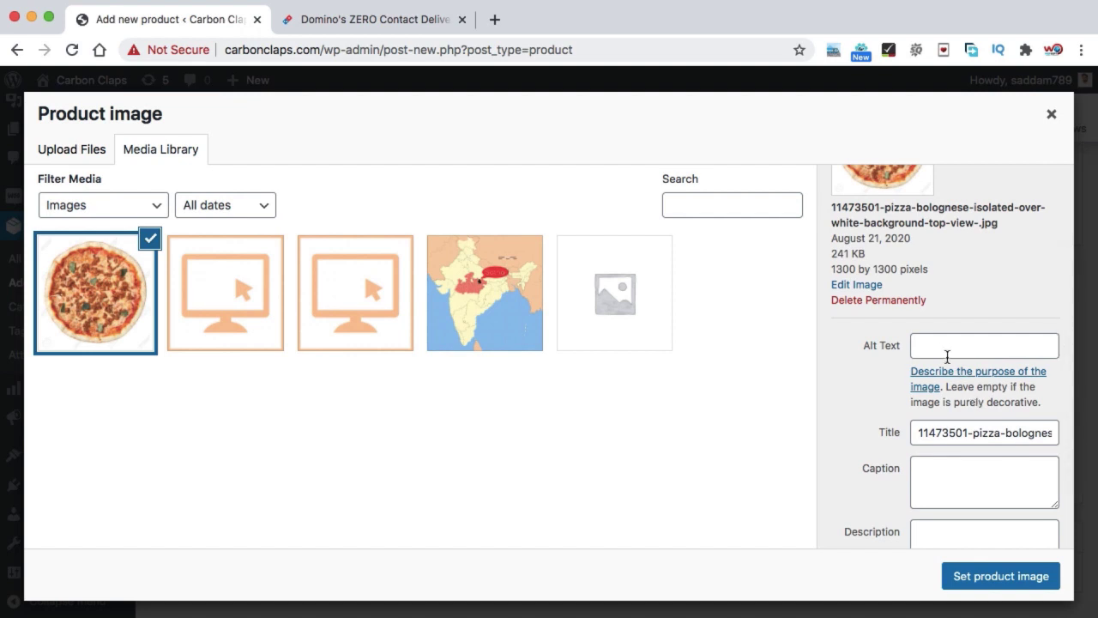
Set the photo's alt text and title to 'Peppy Paneer' and use it as the product image
{"action": "left_click", "coordinate": [941, 346]}
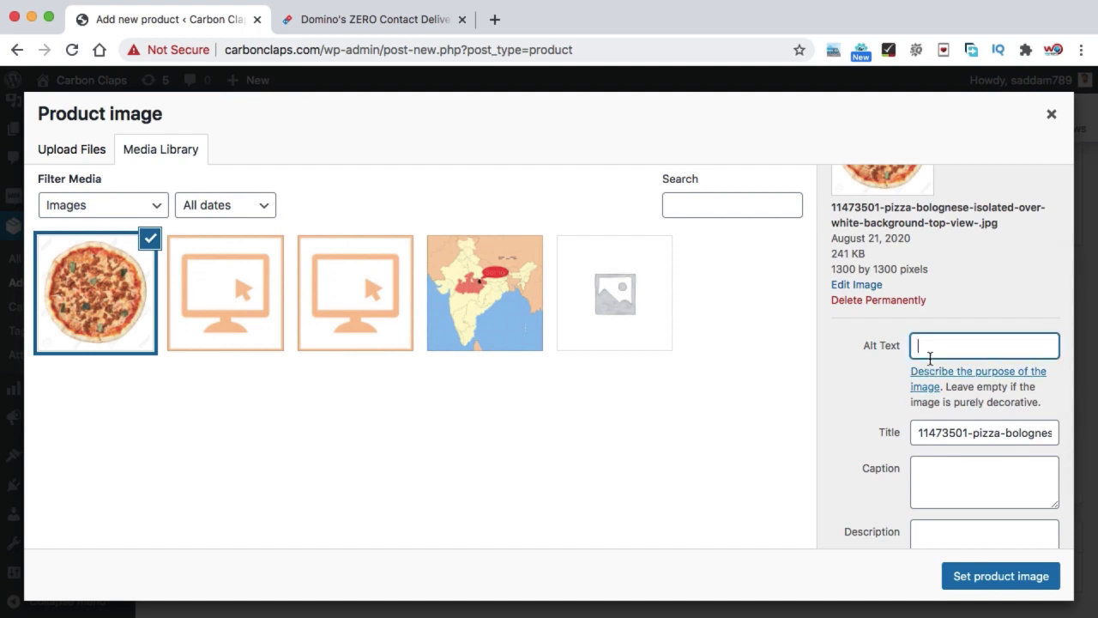
{"action": "type", "text": "Pap"}
{"action": "key", "text": "BackSpace"}
{"action": "key", "text": "BackSpace"}
{"action": "type", "text": "eppy "}
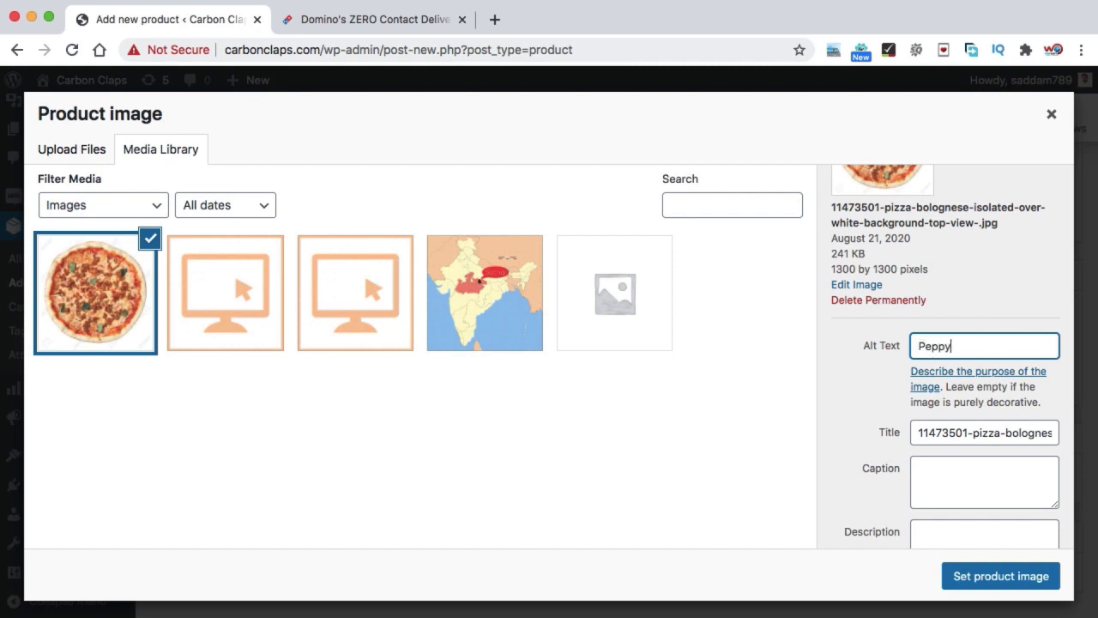
{"action": "type", "text": "Paneer"}
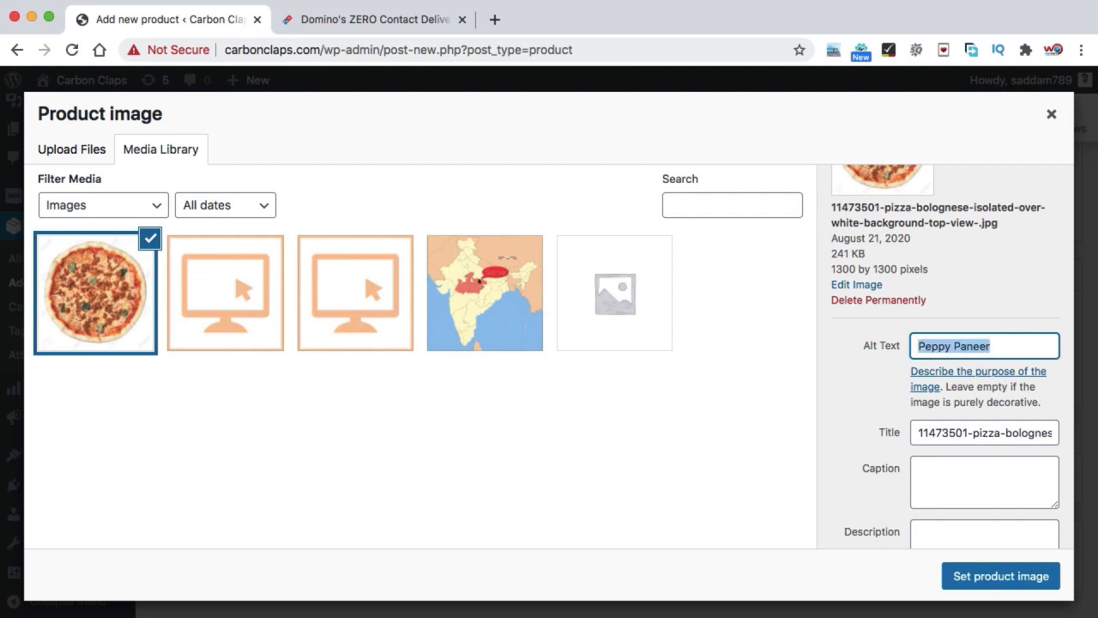
{"action": "left_click", "coordinate": [972, 429]}
{"action": "key", "text": "super+a"}
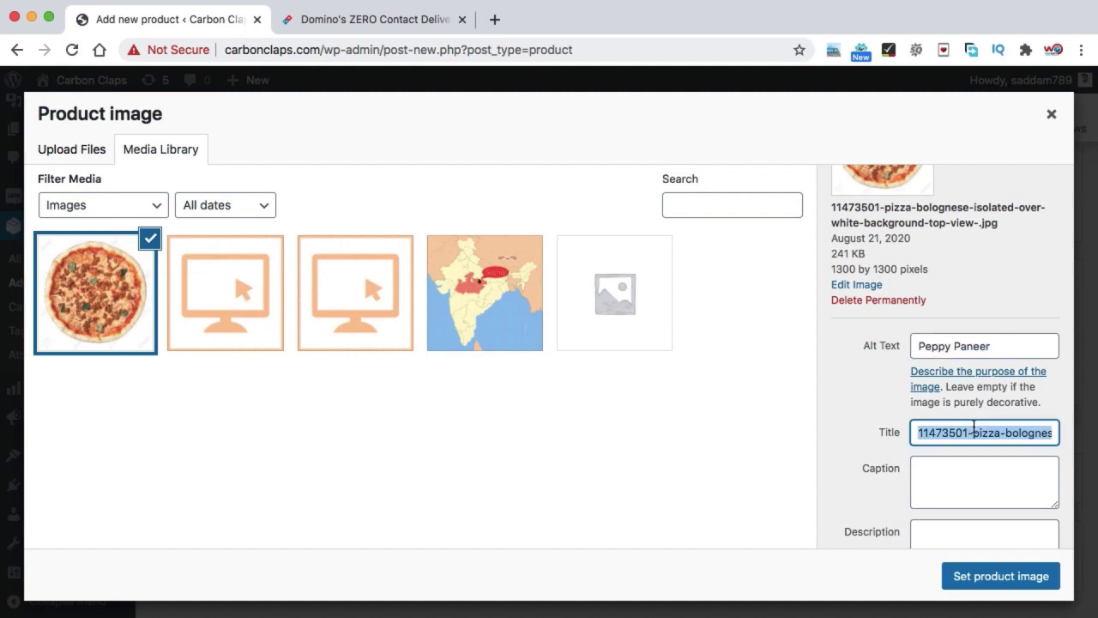
{"action": "type", "text": "Peppy Paneer"}
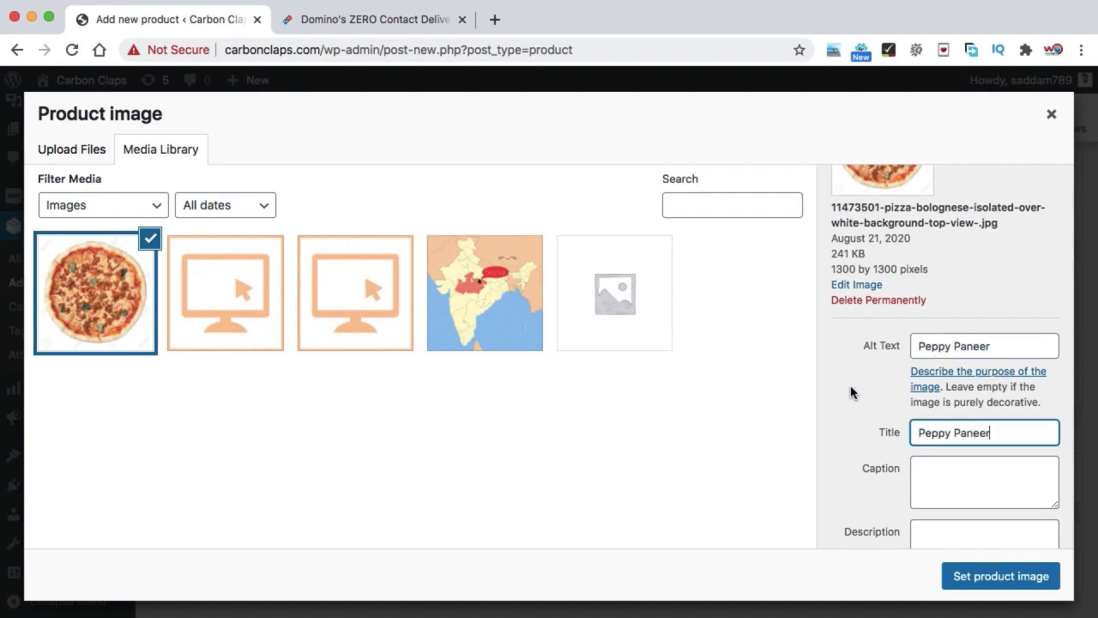
{"action": "left_click", "coordinate": [851, 392]}
{"action": "scroll", "coordinate": [853, 378], "scroll_direction": "up", "scroll_amount": 3}
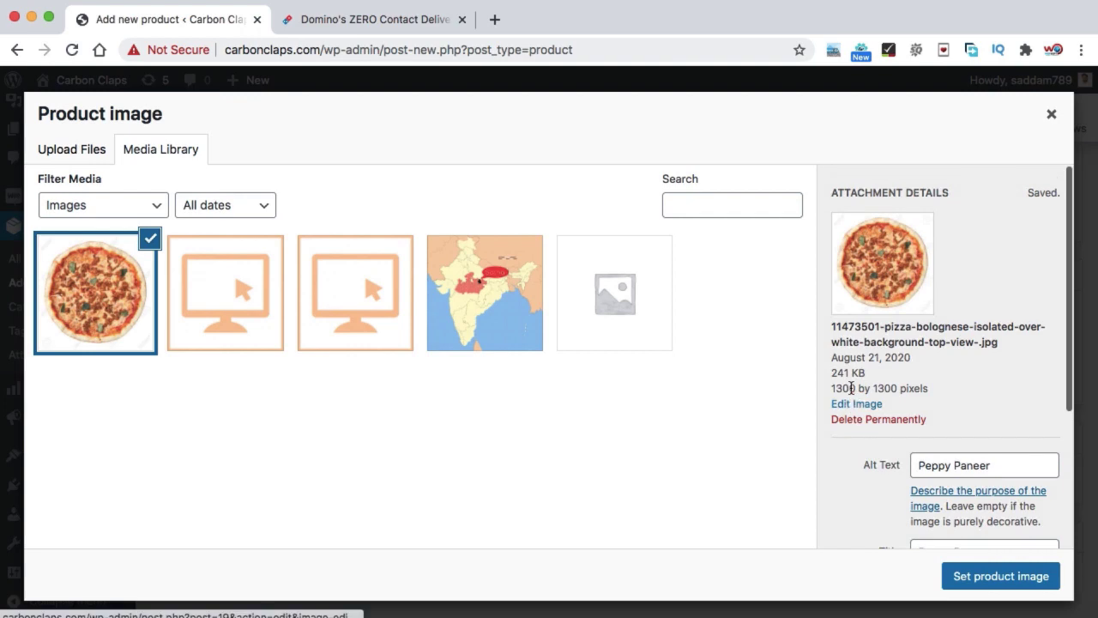
{"action": "scroll", "coordinate": [970, 417], "scroll_direction": "down", "scroll_amount": 5}
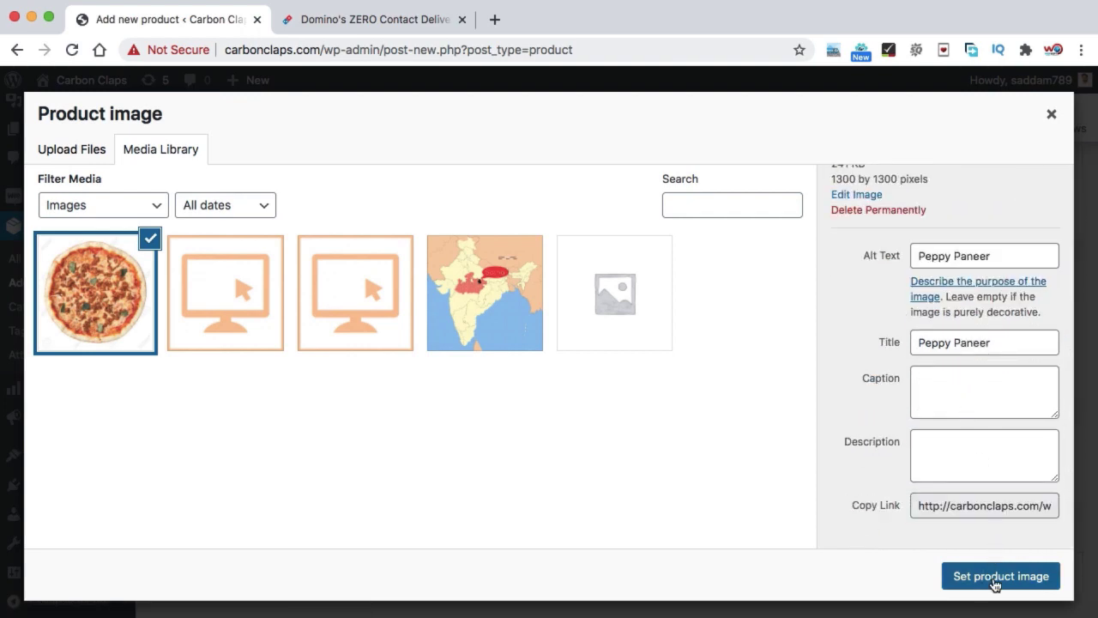
{"action": "left_click", "coordinate": [995, 576]}
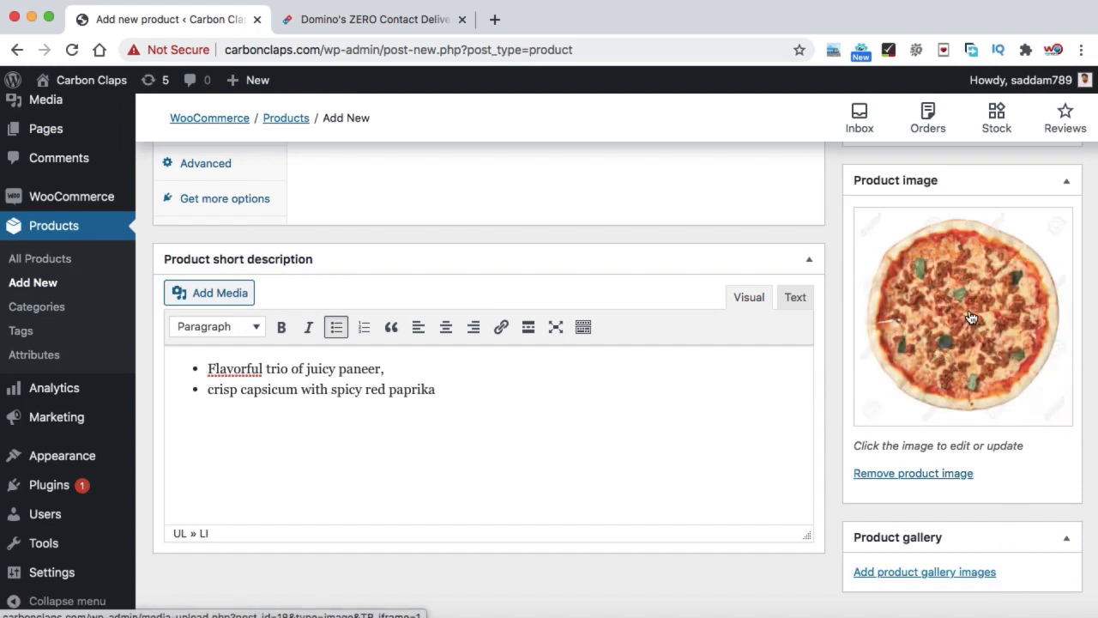
Upload five pizza photos, including the pepperoni pizza, for the product gallery
{"action": "scroll", "coordinate": [826, 307], "scroll_direction": "up", "scroll_amount": 3}
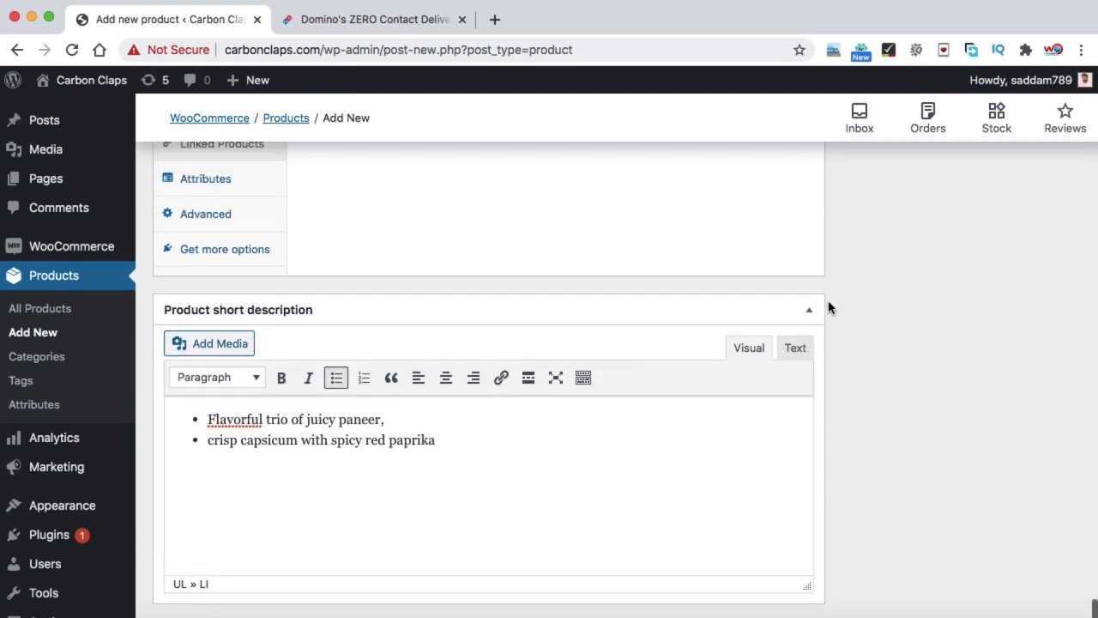
{"action": "scroll", "coordinate": [828, 306], "scroll_direction": "up", "scroll_amount": 3}
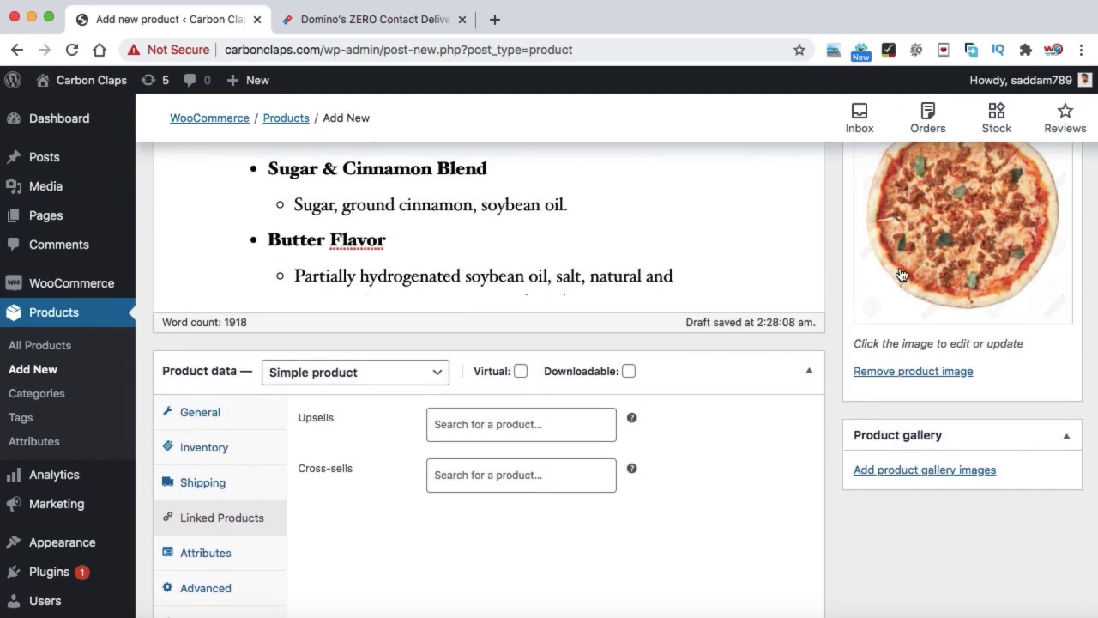
{"action": "left_click", "coordinate": [915, 474]}
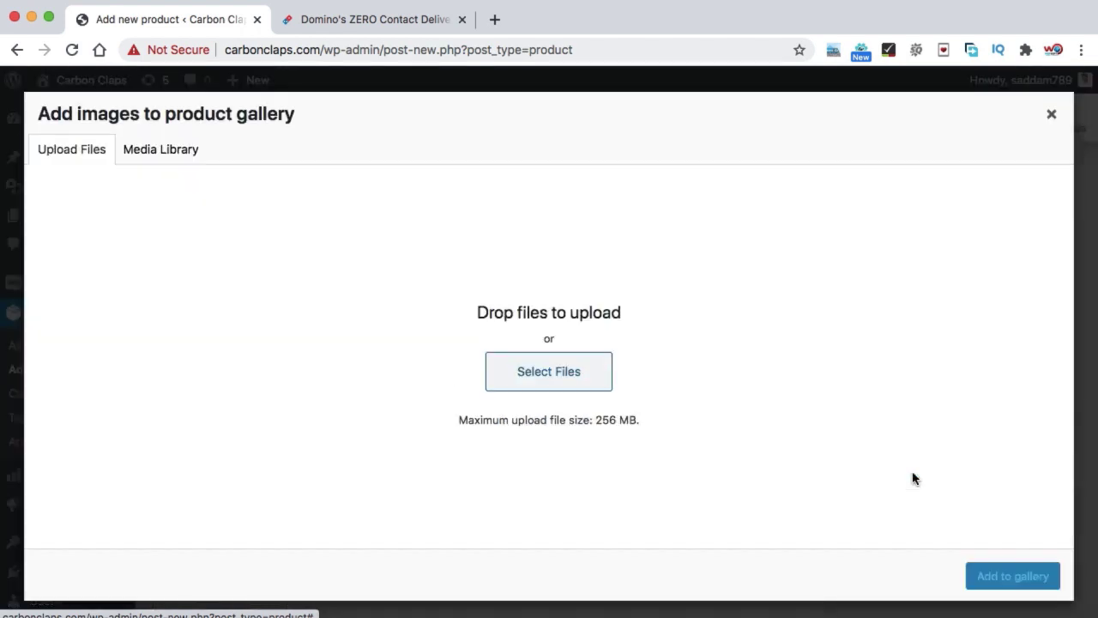
{"action": "left_click", "coordinate": [583, 375]}
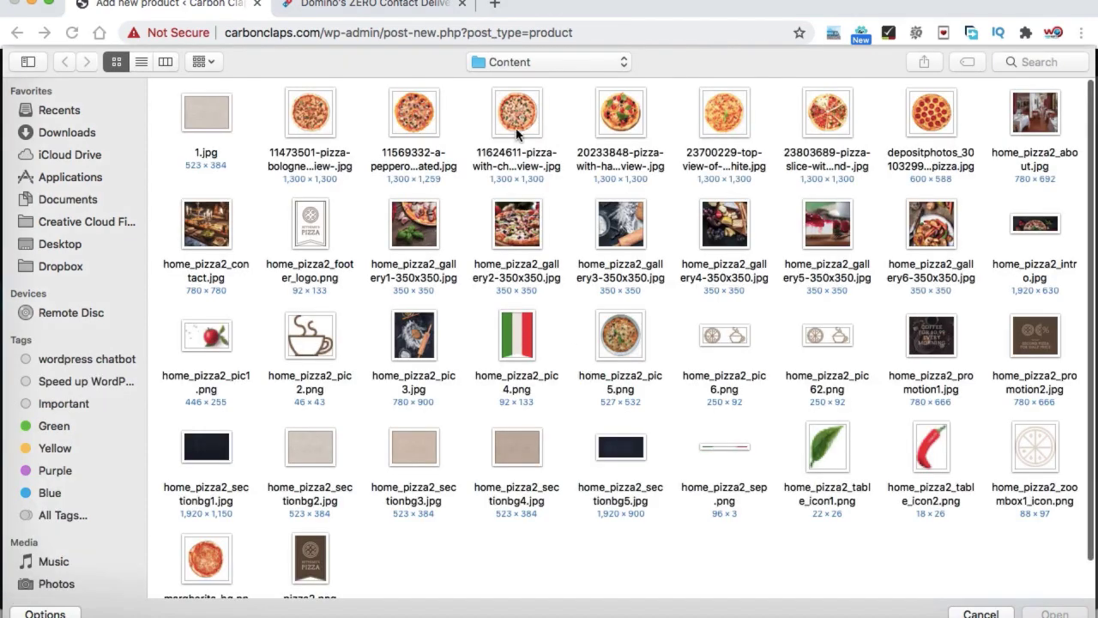
{"action": "left_click", "coordinate": [517, 127]}
{"action": "left_click", "coordinate": [605, 125], "text": "super"}
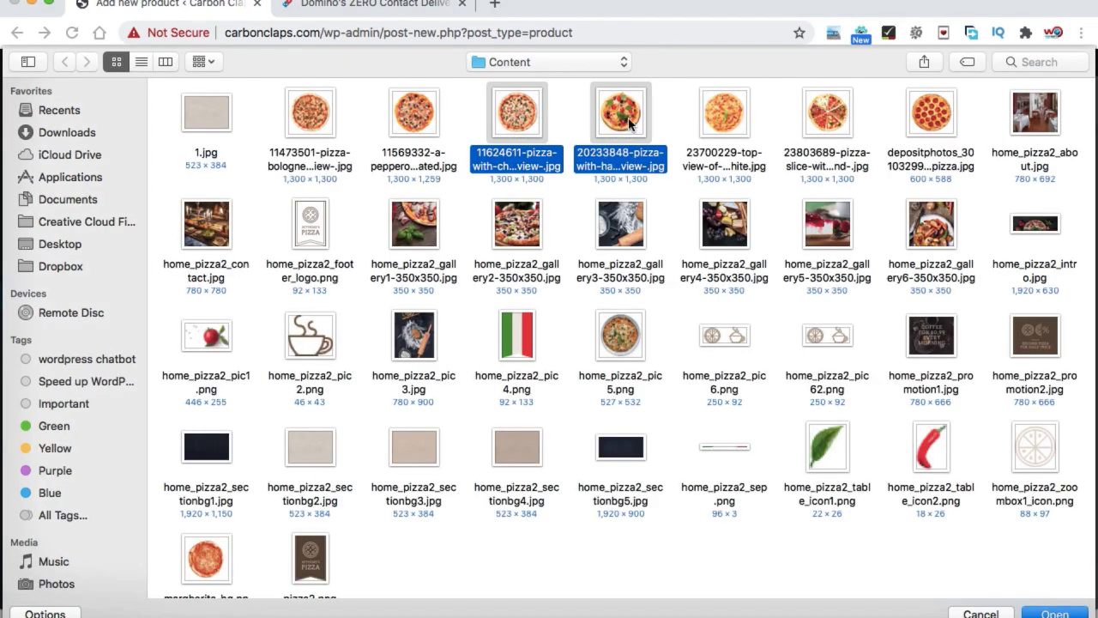
{"action": "left_click", "coordinate": [700, 128], "text": "super"}
{"action": "left_click", "coordinate": [817, 124], "text": "super"}
{"action": "left_click", "coordinate": [931, 112], "text": "super"}
{"action": "left_click", "coordinate": [1049, 613]}
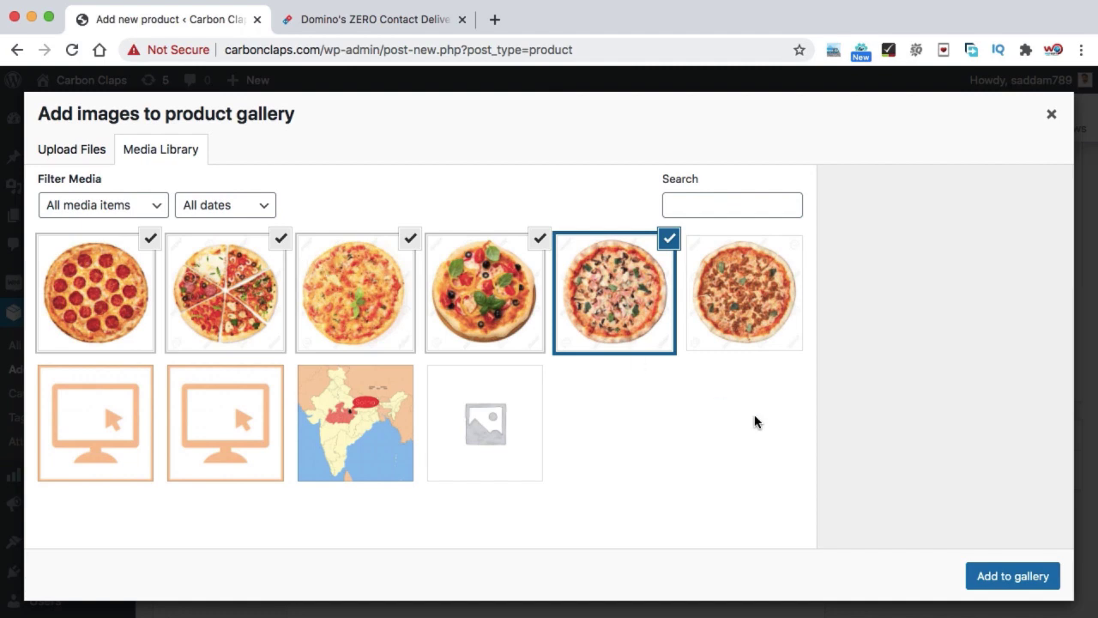
Add the photos to the gallery and move the pepperoni pizza to the first slot
{"action": "left_click", "coordinate": [1010, 580]}
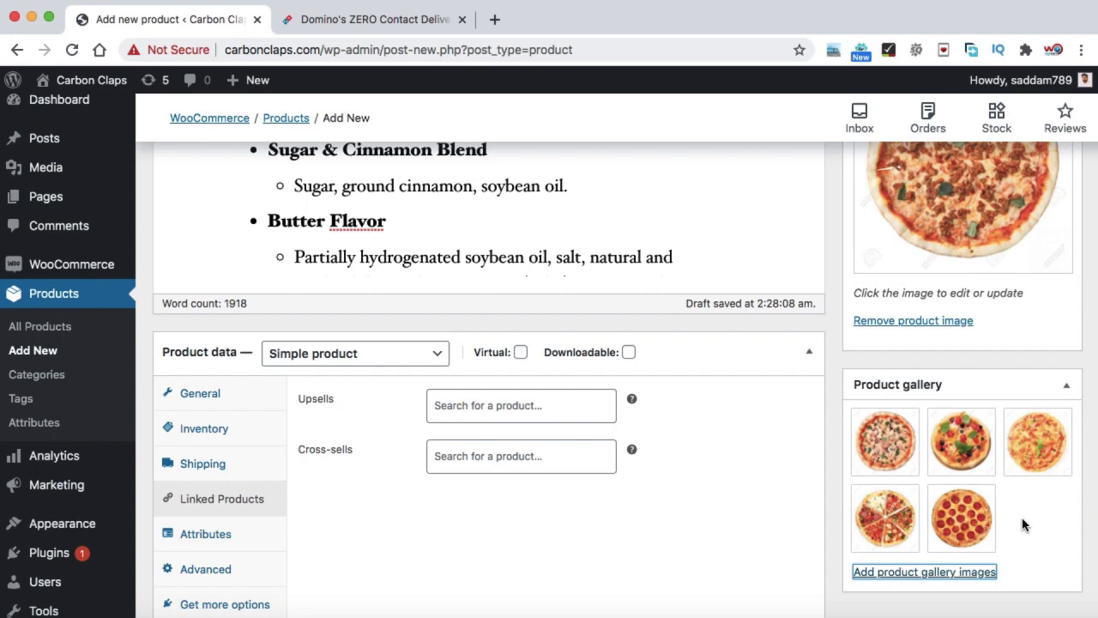
{"action": "left_click_drag", "start_coordinate": [957, 515], "coordinate": [883, 444]}
{"action": "scroll", "coordinate": [832, 388], "scroll_direction": "up", "scroll_amount": 15}
Add the product tags 'peppy paneer pizza' and 'pizza'
{"action": "scroll", "coordinate": [831, 389], "scroll_direction": "up", "scroll_amount": 2}
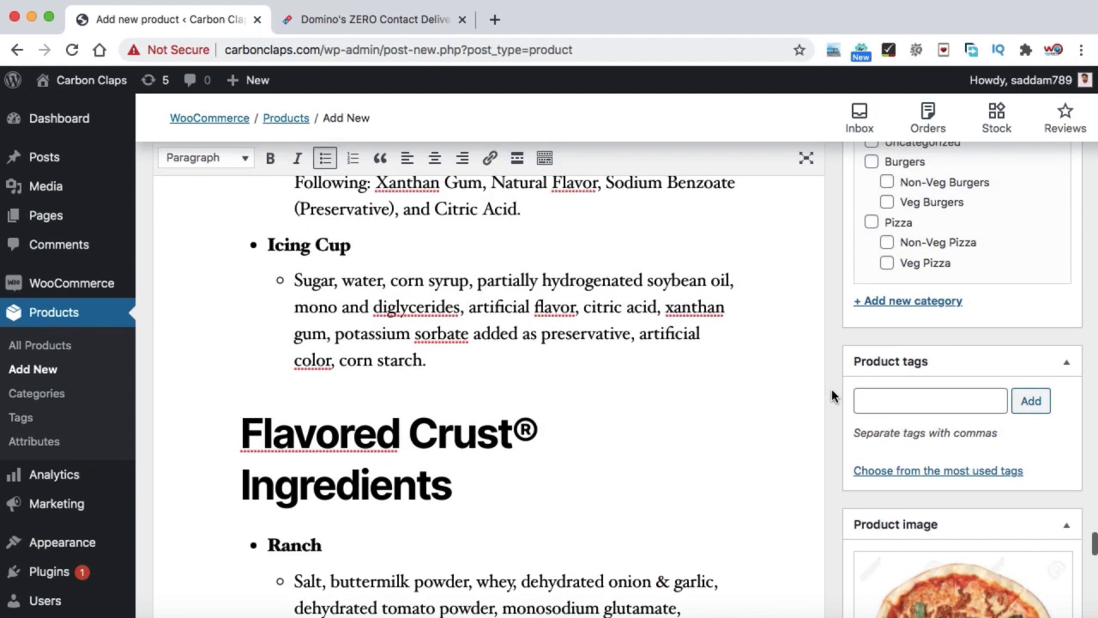
{"action": "left_click", "coordinate": [927, 402]}
{"action": "type", "text": "peppy panee"}
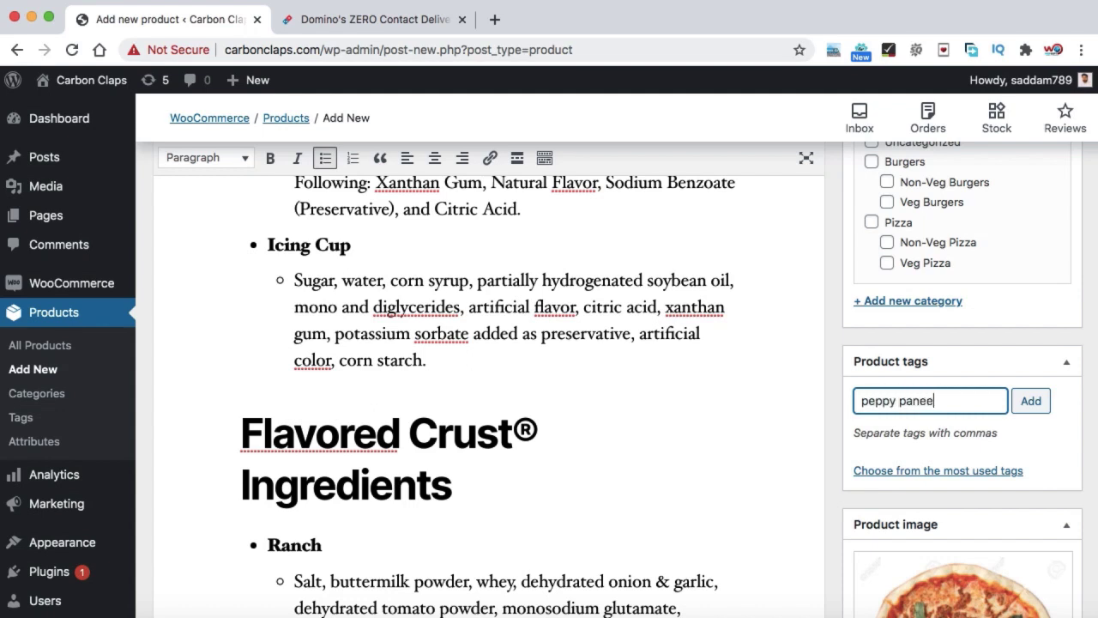
{"action": "type", "text": "r pizza"}
{"action": "key", "text": "Return"}
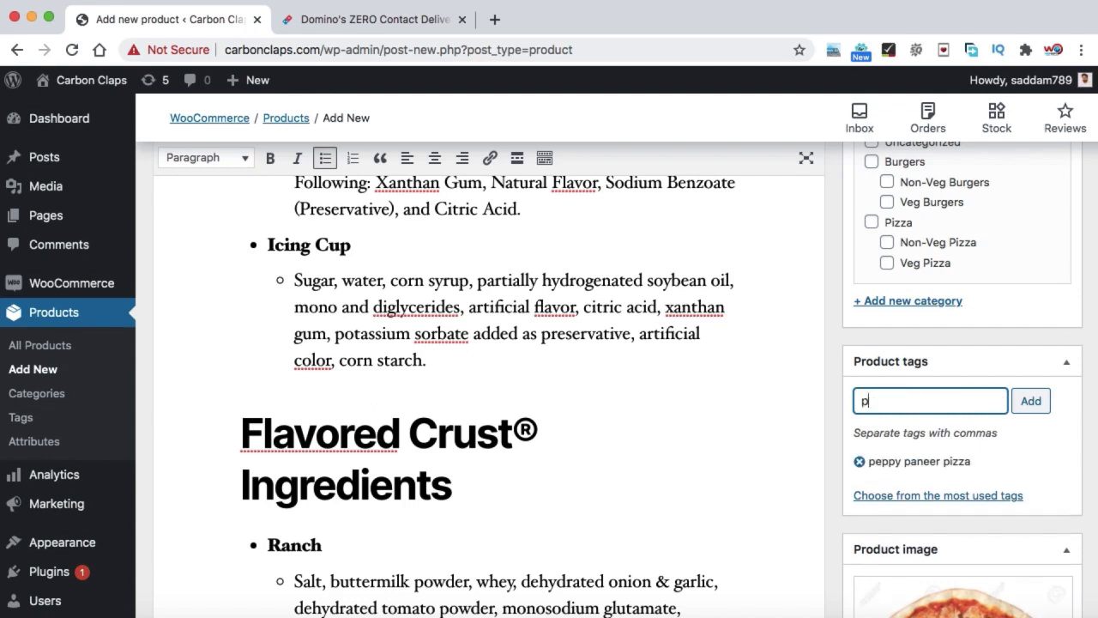
{"action": "key", "text": "Return"}
Tick the Pizza and Veg Pizza product categories
{"action": "scroll", "coordinate": [844, 353], "scroll_direction": "up", "scroll_amount": 3}
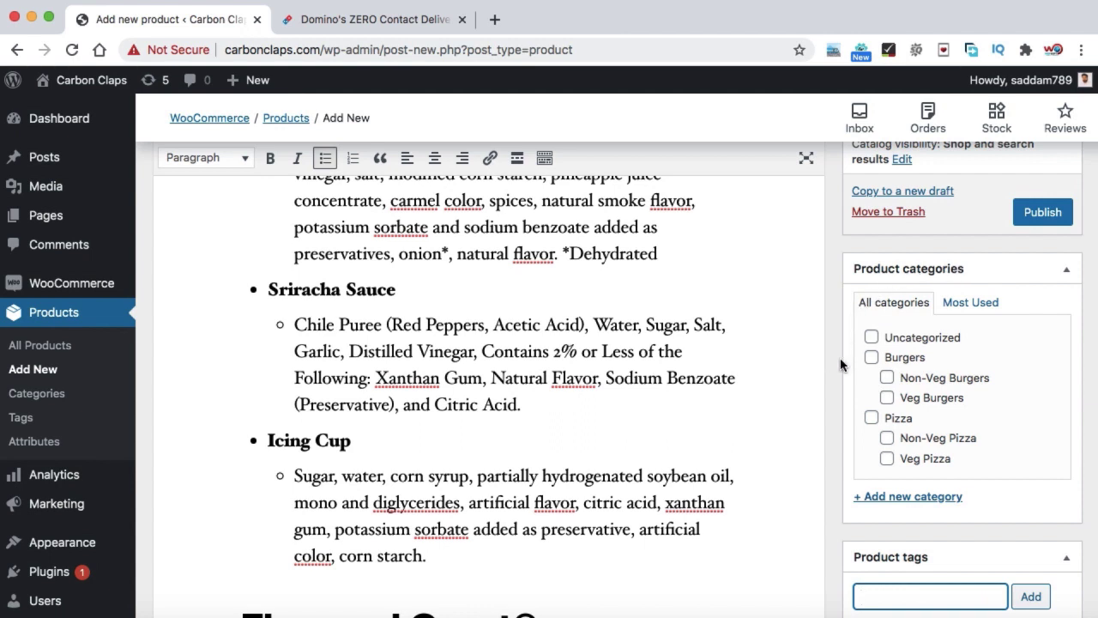
{"action": "scroll", "coordinate": [931, 397], "scroll_direction": "down", "scroll_amount": 2}
{"action": "scroll", "coordinate": [930, 402], "scroll_direction": "up", "scroll_amount": 1}
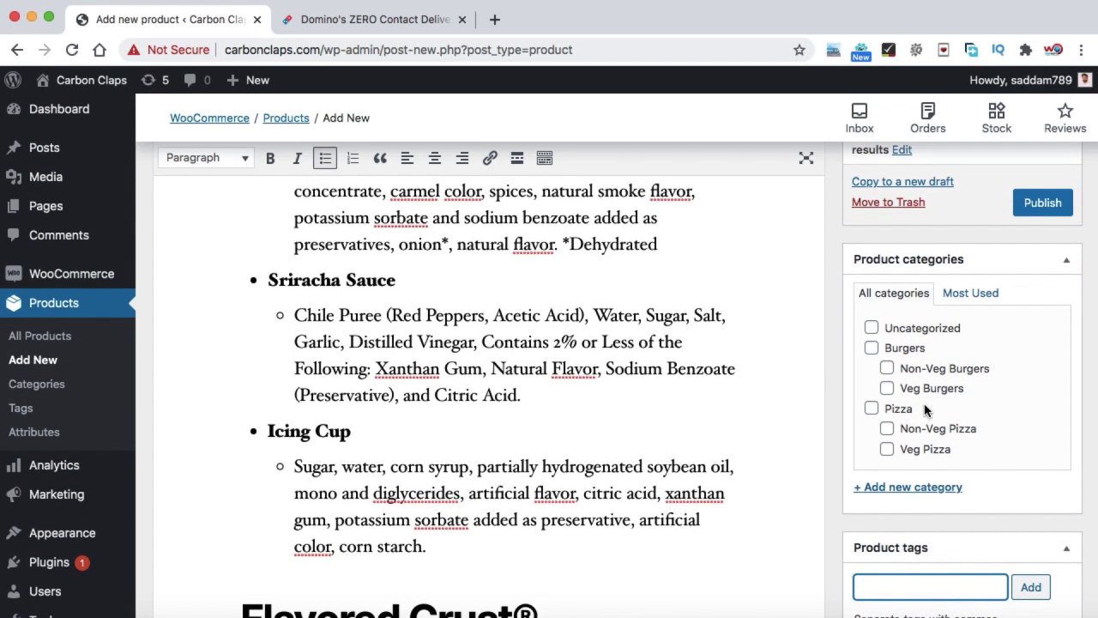
{"action": "left_click", "coordinate": [872, 409]}
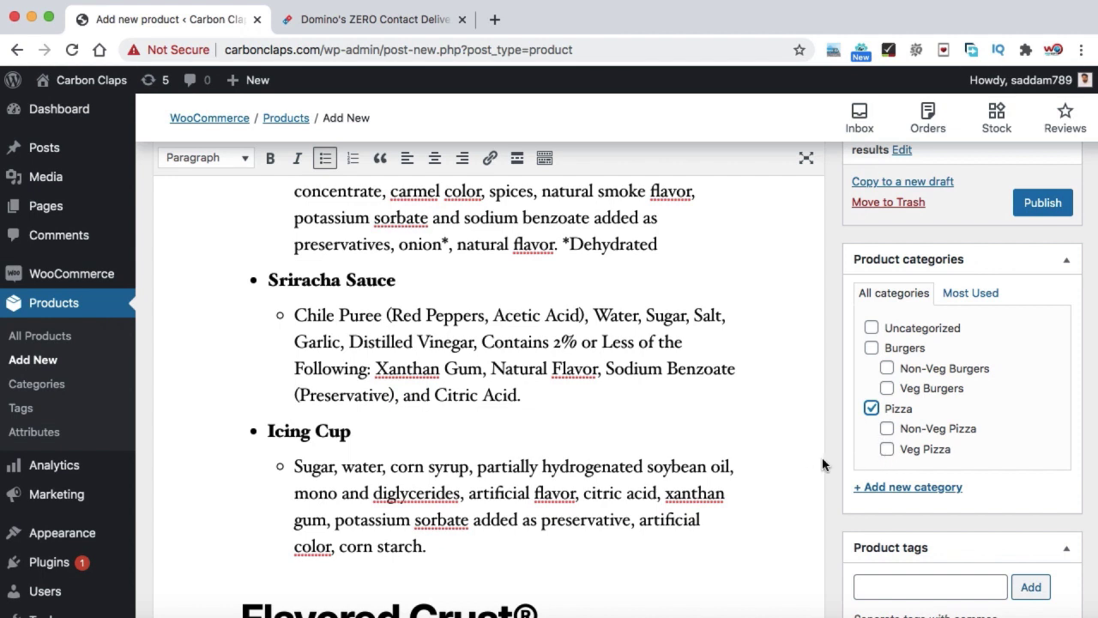
{"action": "left_click", "coordinate": [887, 451]}
{"action": "scroll", "coordinate": [846, 388], "scroll_direction": "up", "scroll_amount": 6}
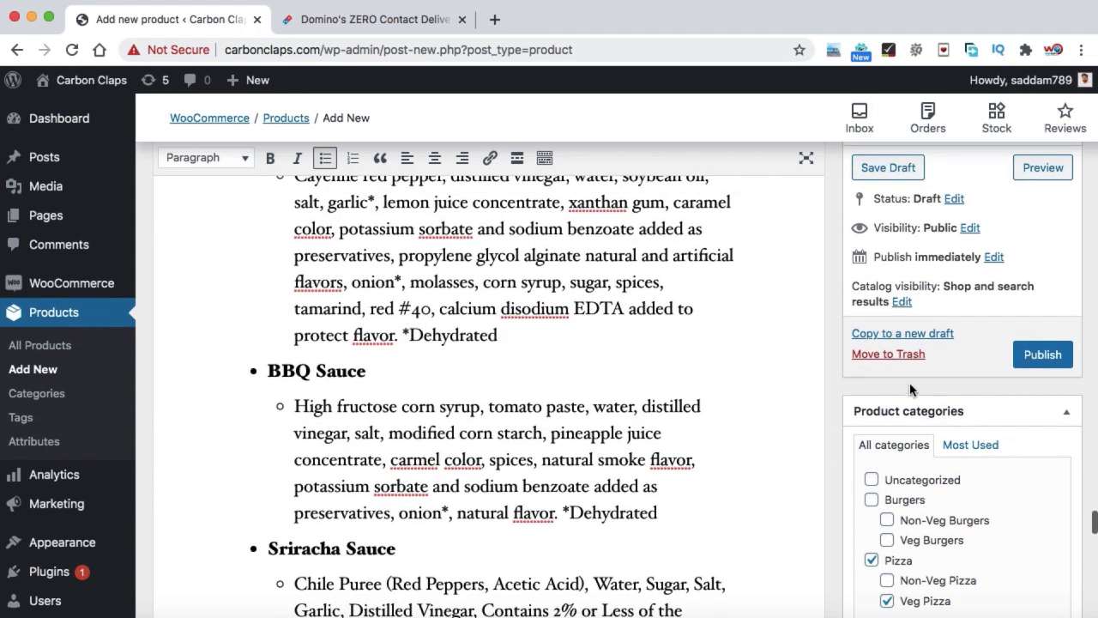
Publish Peppy Paneer and view its live product page
{"action": "left_click", "coordinate": [1043, 354]}
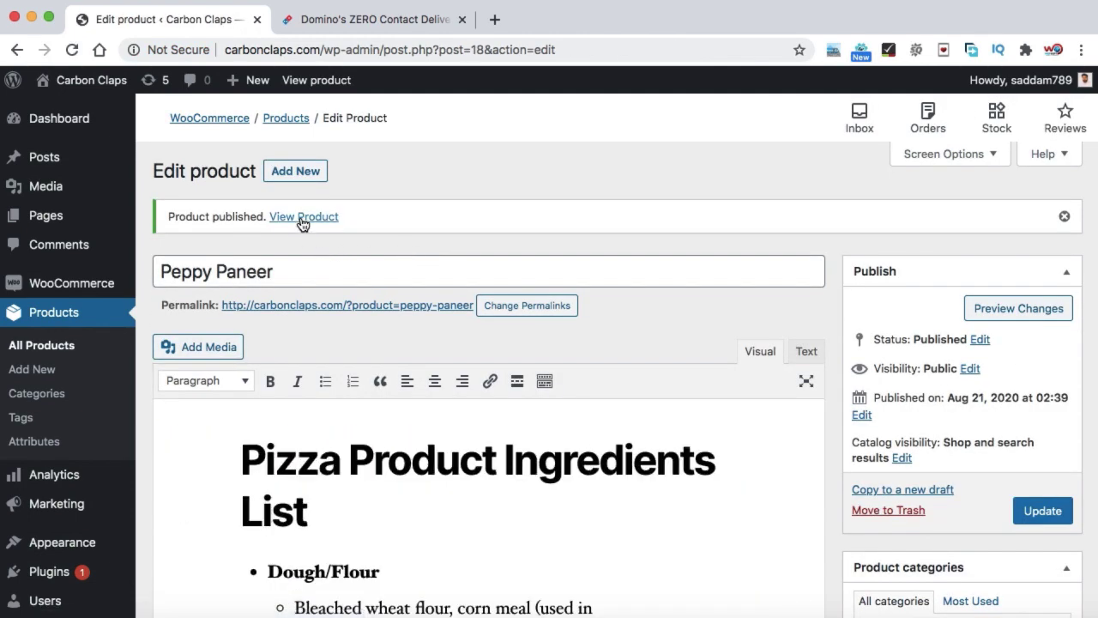
{"action": "left_click", "coordinate": [302, 220]}
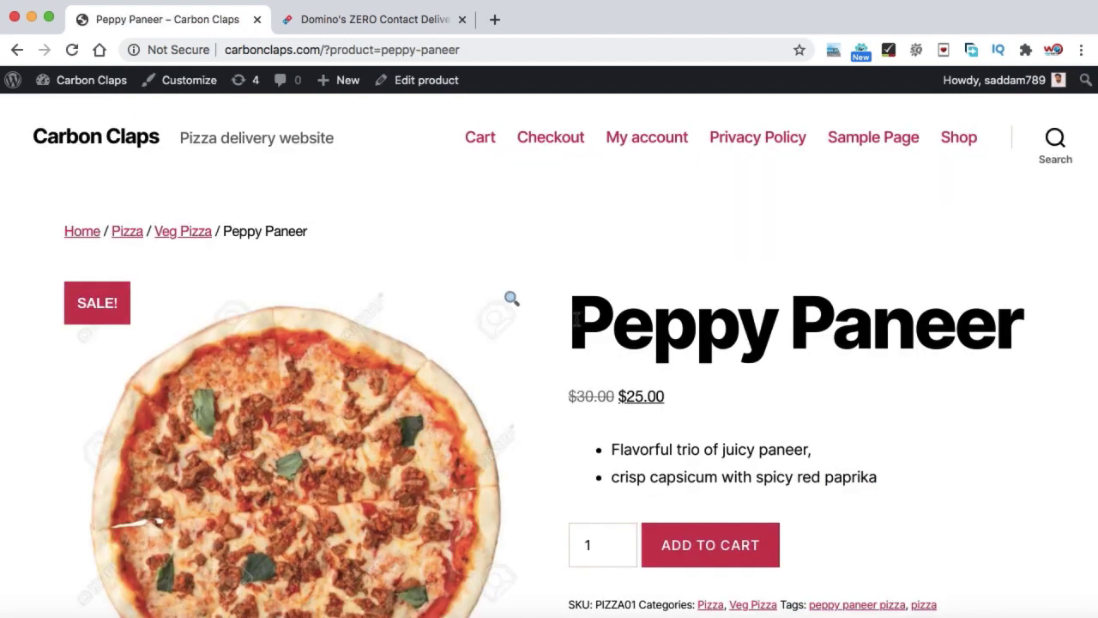
{"action": "left_click_drag", "start_coordinate": [578, 318], "coordinate": [1017, 332]}
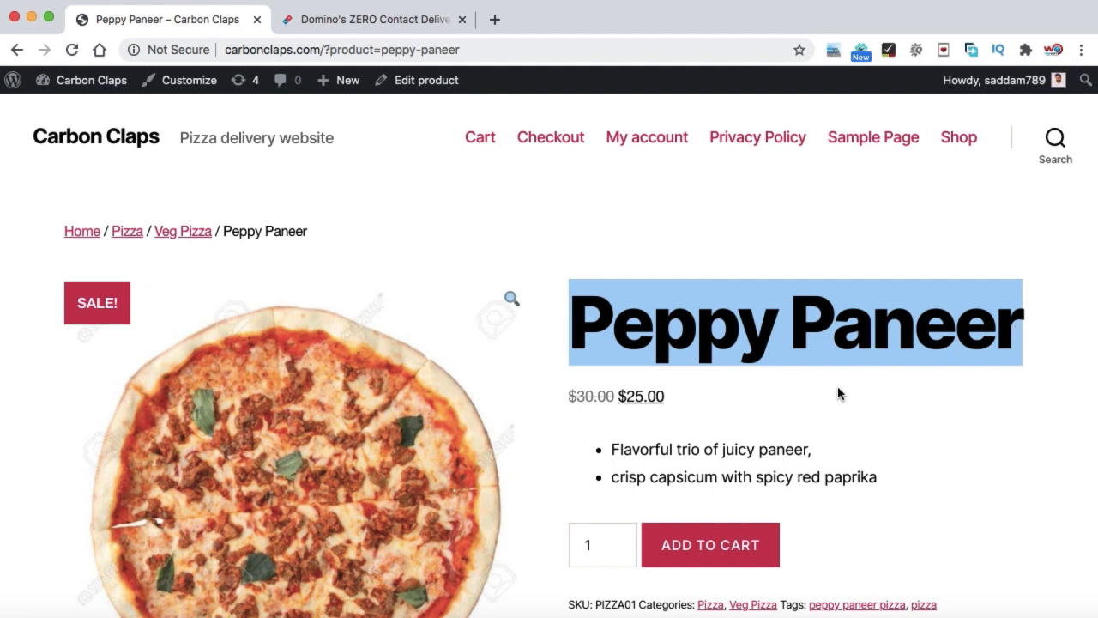
{"action": "left_click", "coordinate": [693, 397]}
{"action": "scroll", "coordinate": [695, 399], "scroll_direction": "down", "scroll_amount": 2}
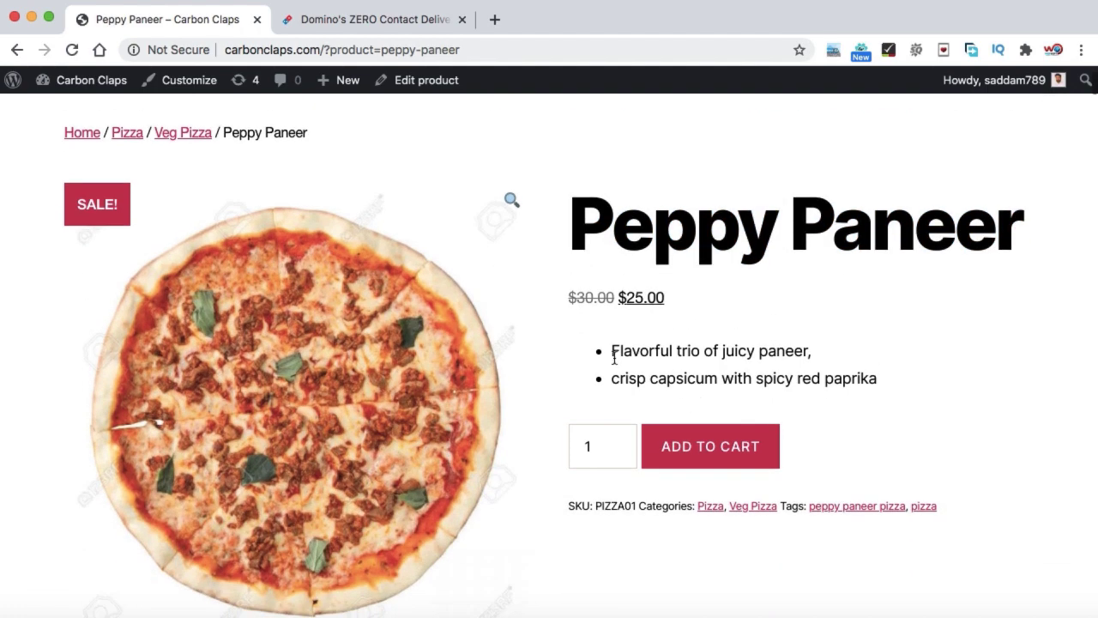
{"action": "scroll", "coordinate": [773, 369], "scroll_direction": "down", "scroll_amount": 1}
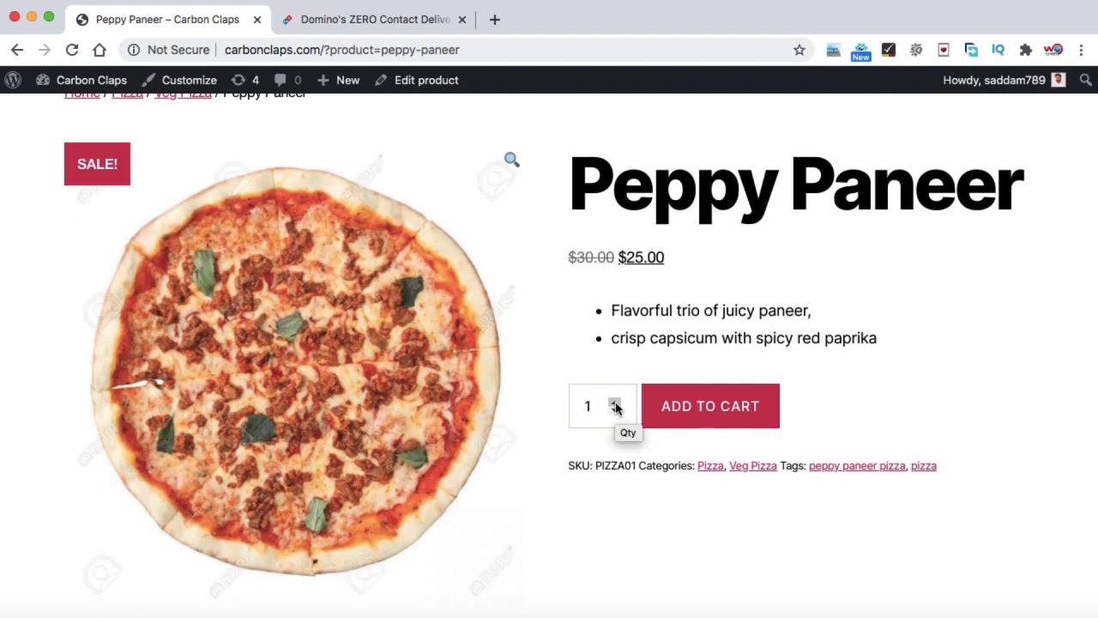
Try the quantity control and switch between the pepperoni and first gallery images
{"action": "left_click", "coordinate": [614, 402]}
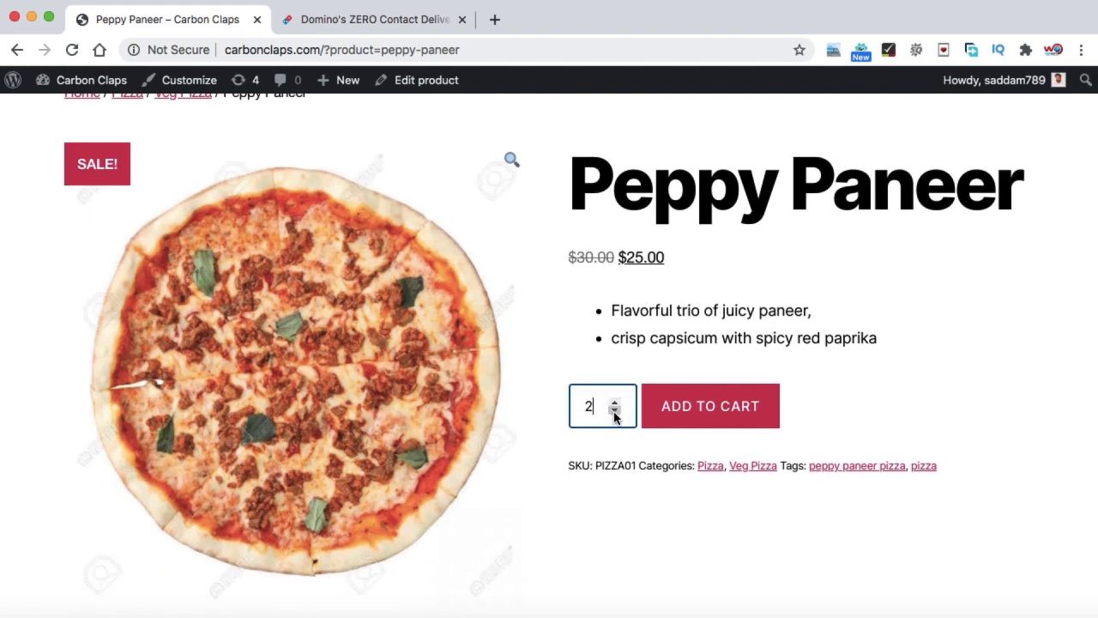
{"action": "left_click", "coordinate": [615, 411]}
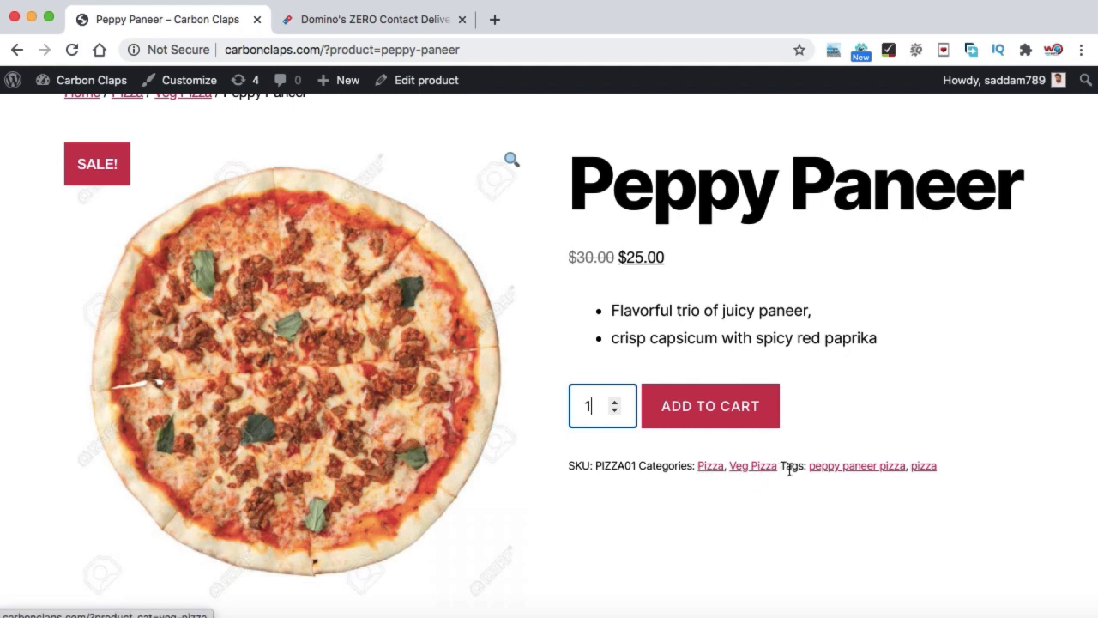
{"action": "scroll", "coordinate": [698, 515], "scroll_direction": "down", "scroll_amount": 1}
{"action": "scroll", "coordinate": [696, 516], "scroll_direction": "down", "scroll_amount": 3}
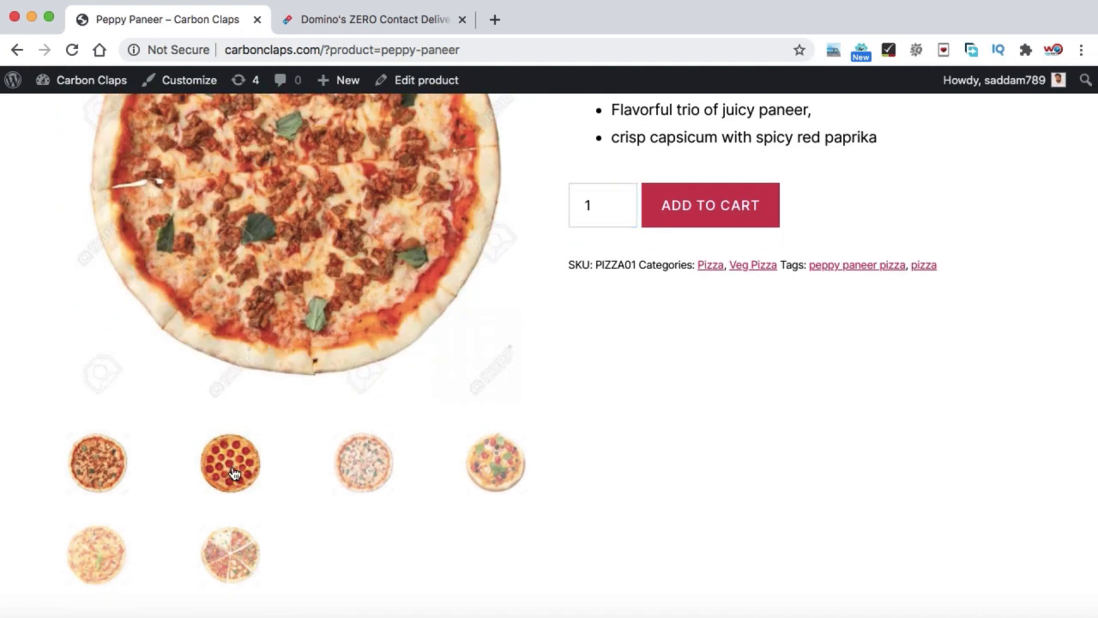
{"action": "left_click", "coordinate": [232, 472]}
{"action": "scroll", "coordinate": [295, 475], "scroll_direction": "up", "scroll_amount": 2}
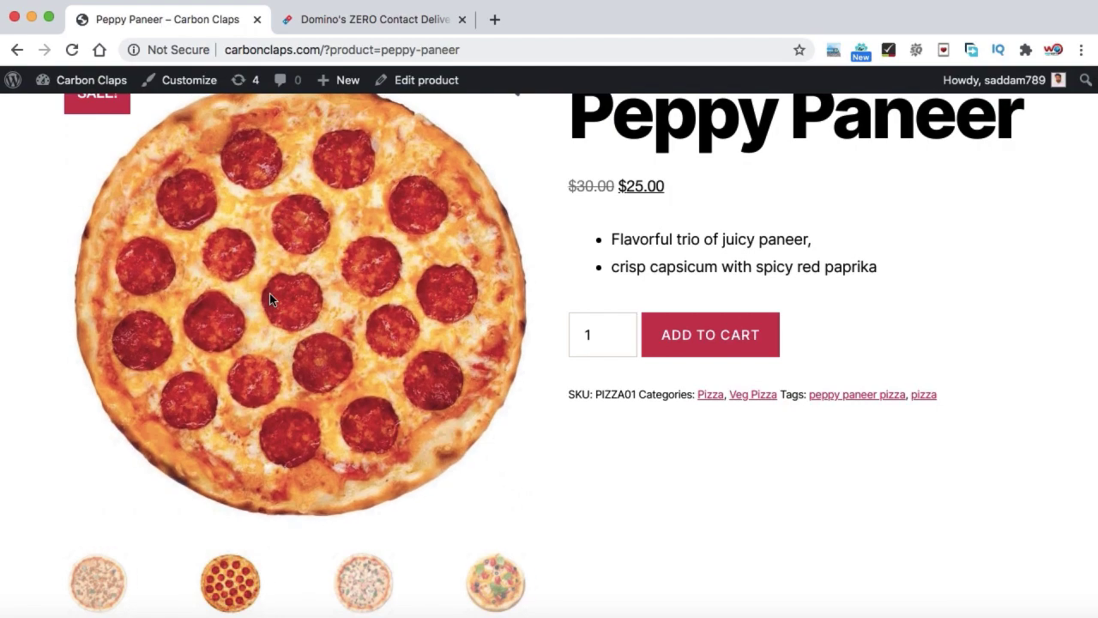
{"action": "left_click", "coordinate": [90, 584]}
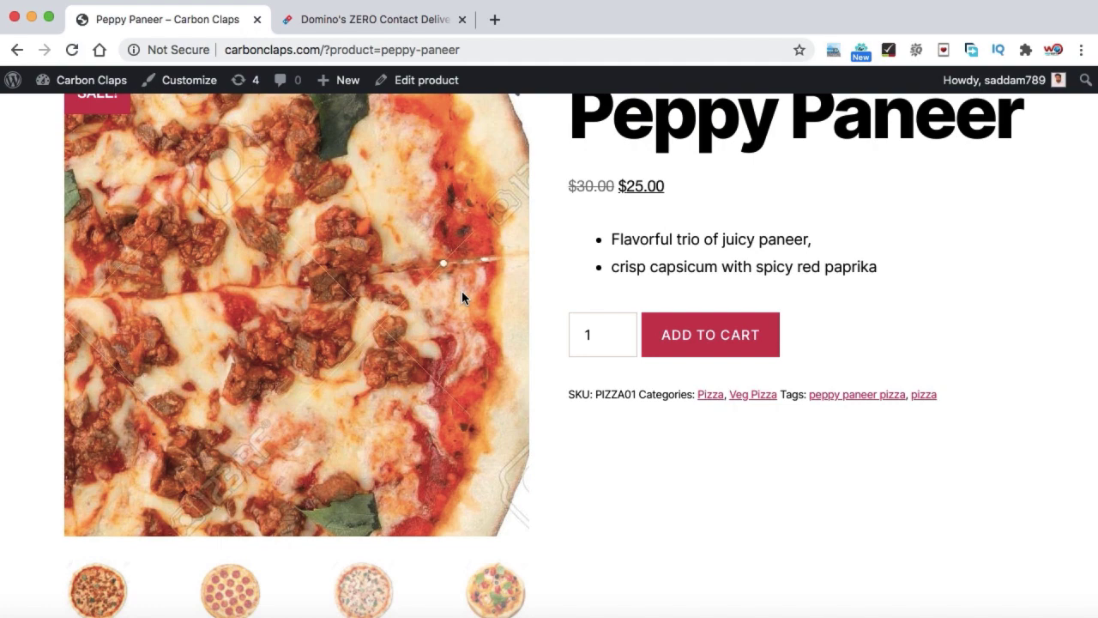
Scroll through the rest of the product page, then return to the Domino's menu
{"action": "scroll", "coordinate": [668, 447], "scroll_direction": "up", "scroll_amount": 4}
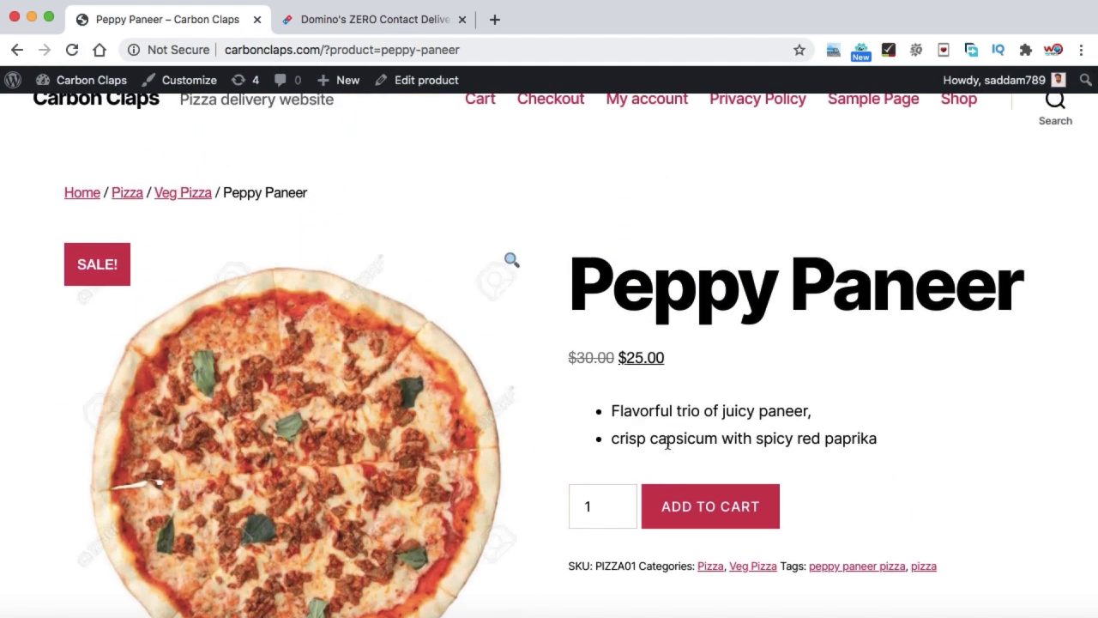
{"action": "scroll", "coordinate": [667, 444], "scroll_direction": "down", "scroll_amount": 20}
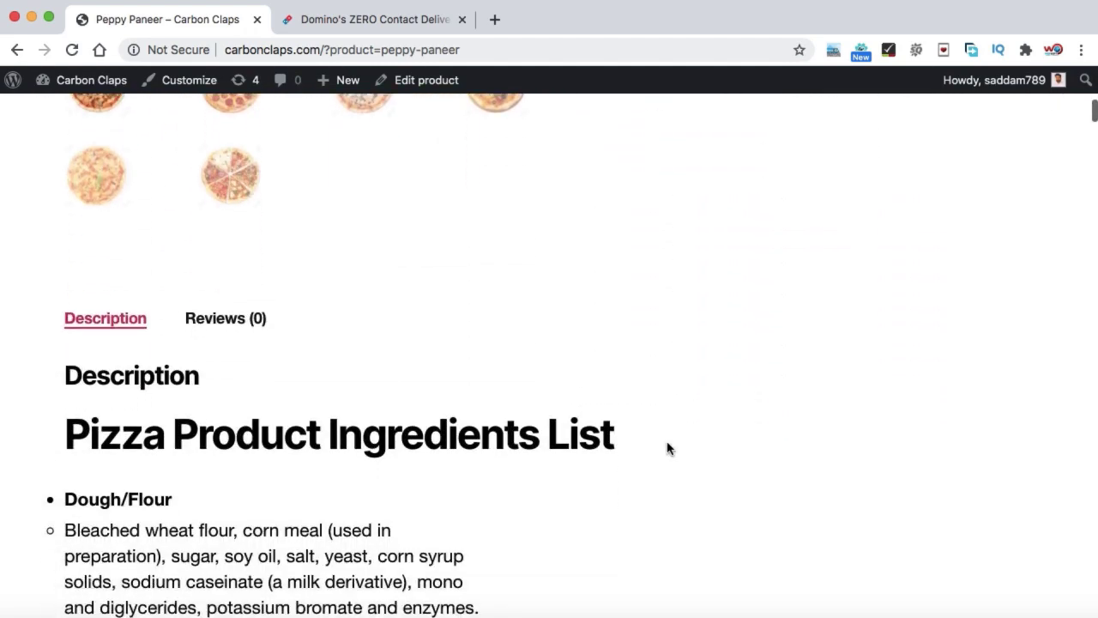
{"action": "scroll", "coordinate": [667, 448], "scroll_direction": "down", "scroll_amount": 1}
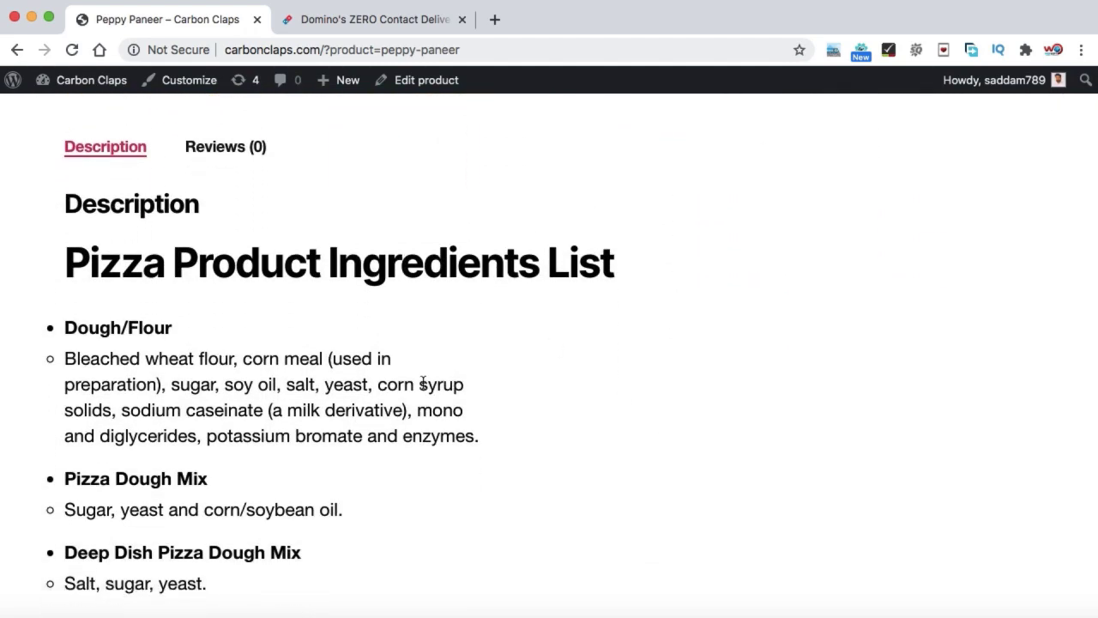
{"action": "scroll", "coordinate": [423, 383], "scroll_direction": "down", "scroll_amount": 5}
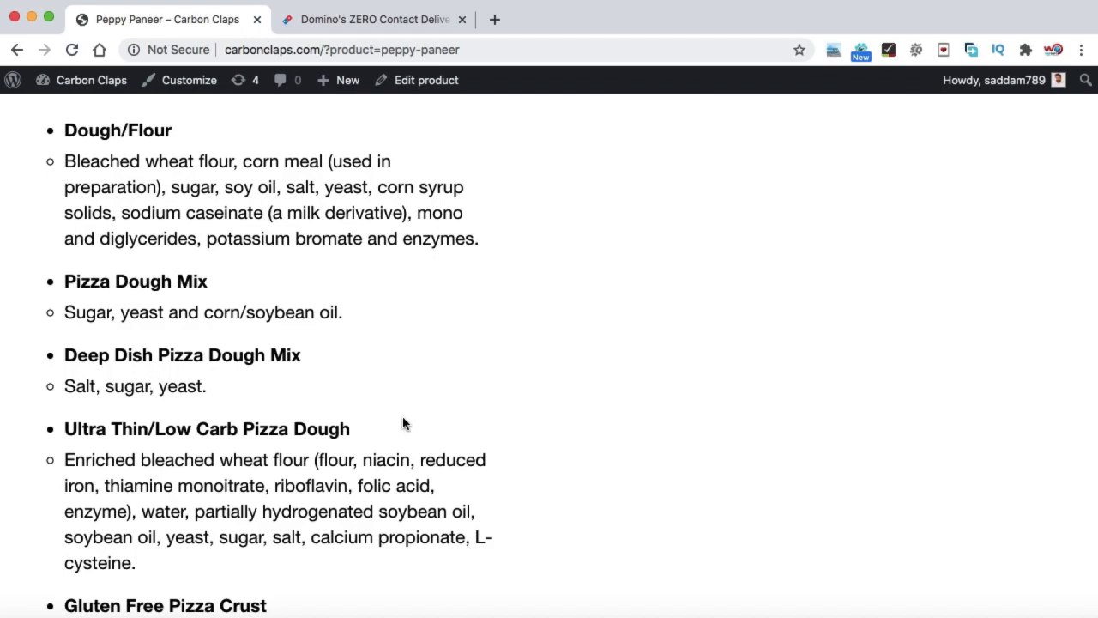
{"action": "scroll", "coordinate": [402, 422], "scroll_direction": "down", "scroll_amount": 2}
{"action": "scroll", "coordinate": [403, 422], "scroll_direction": "down", "scroll_amount": 12}
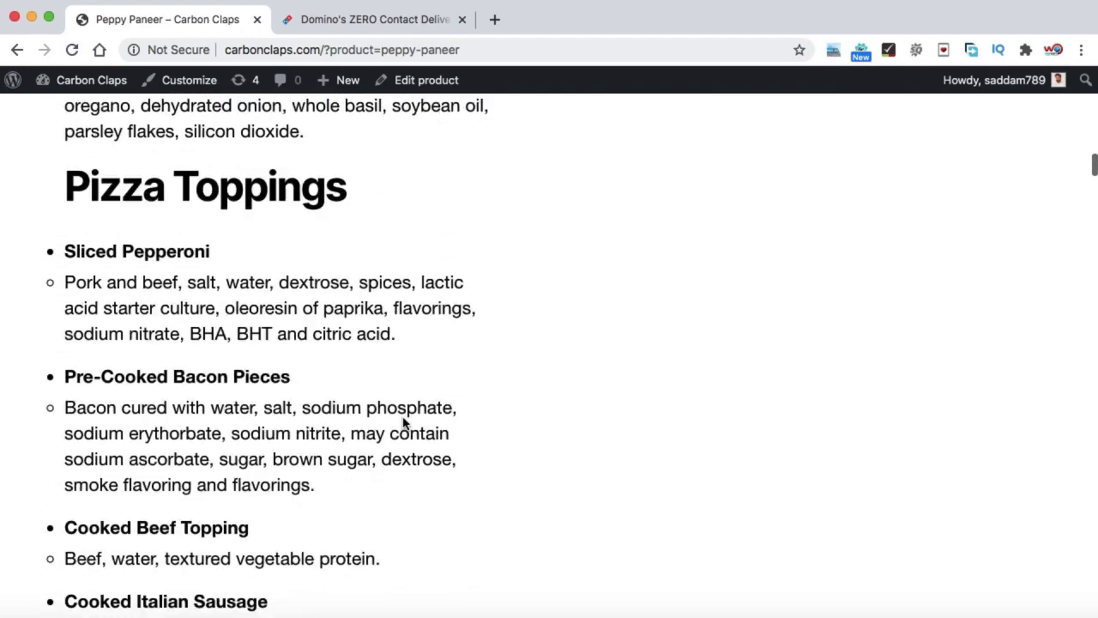
{"action": "scroll", "coordinate": [402, 422], "scroll_direction": "up", "scroll_amount": 20}
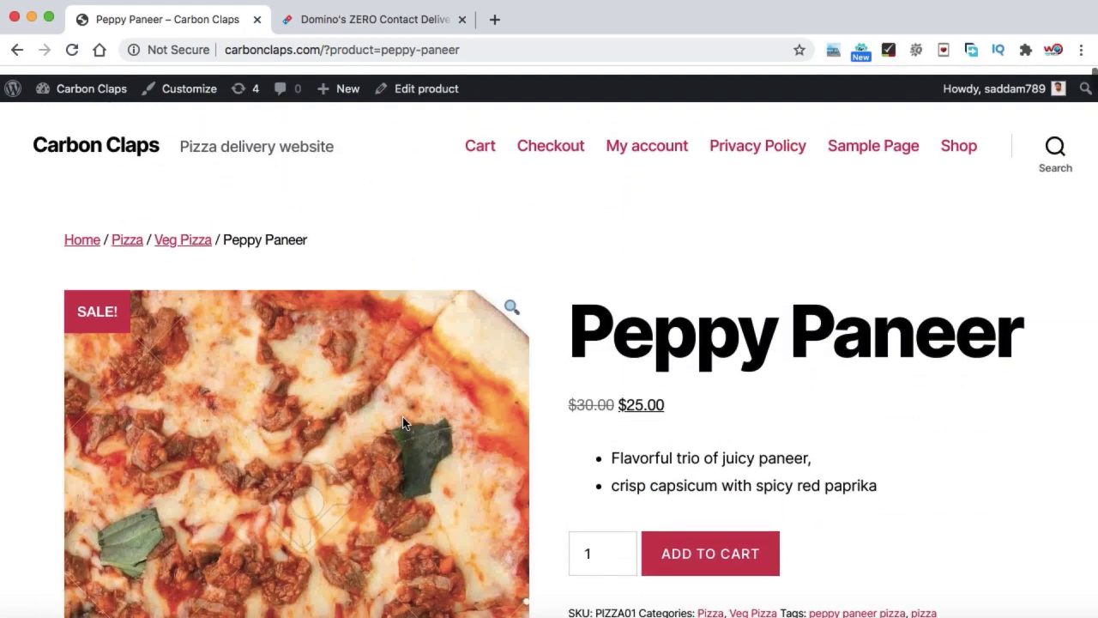
{"action": "scroll", "coordinate": [731, 418], "scroll_direction": "down", "scroll_amount": 3}
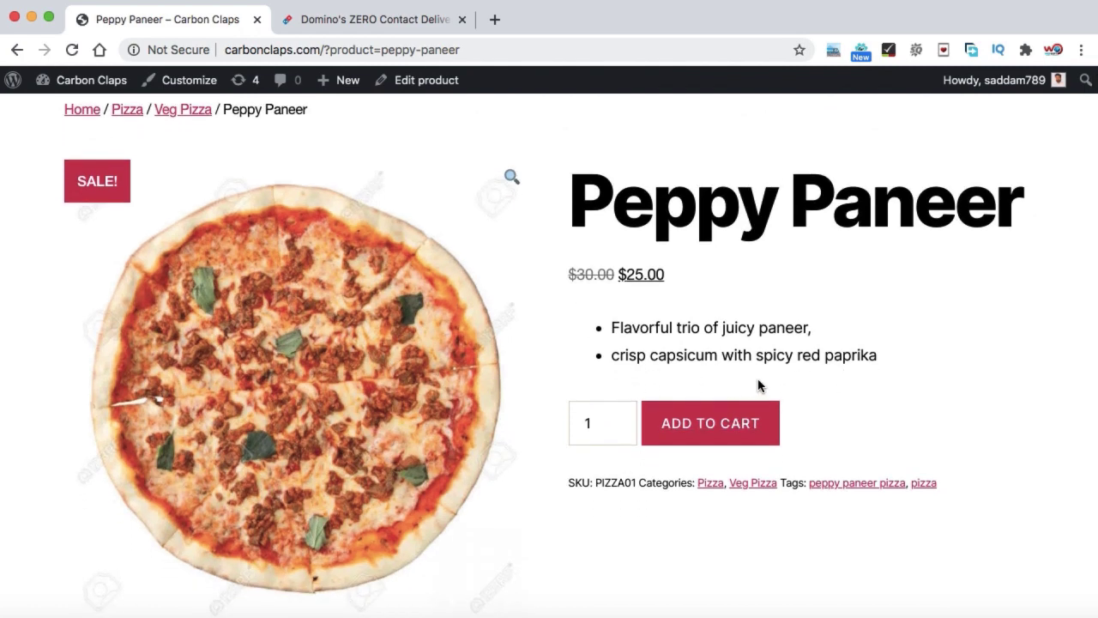
{"action": "left_click", "coordinate": [417, 22]}
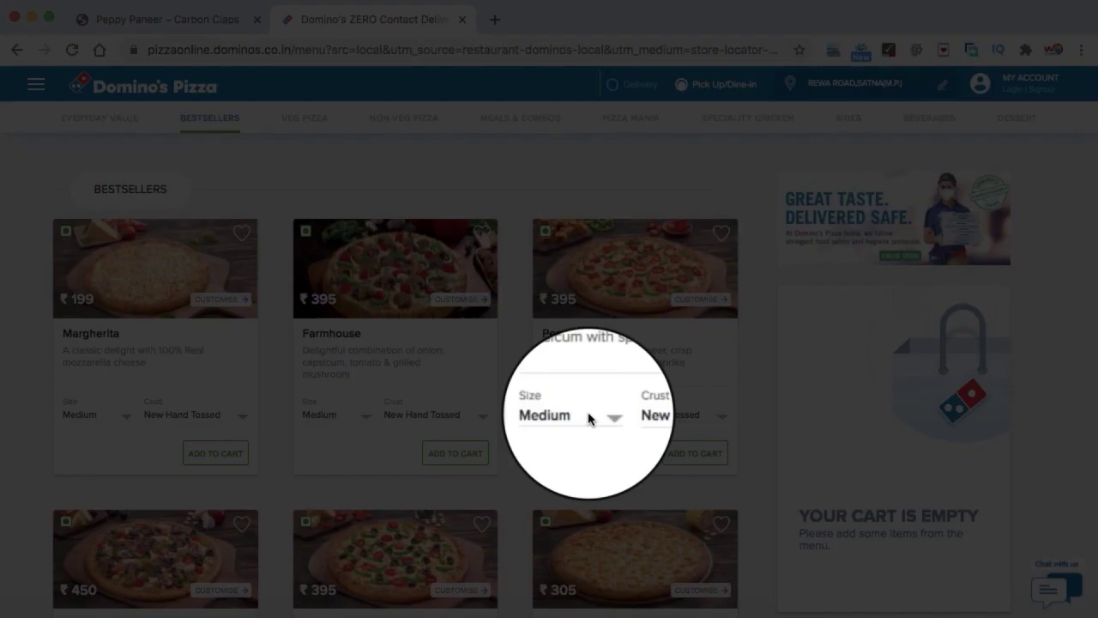
Show the Size dropdown options on a Domino's bestseller pizza card
{"action": "left_click", "coordinate": [589, 418]}
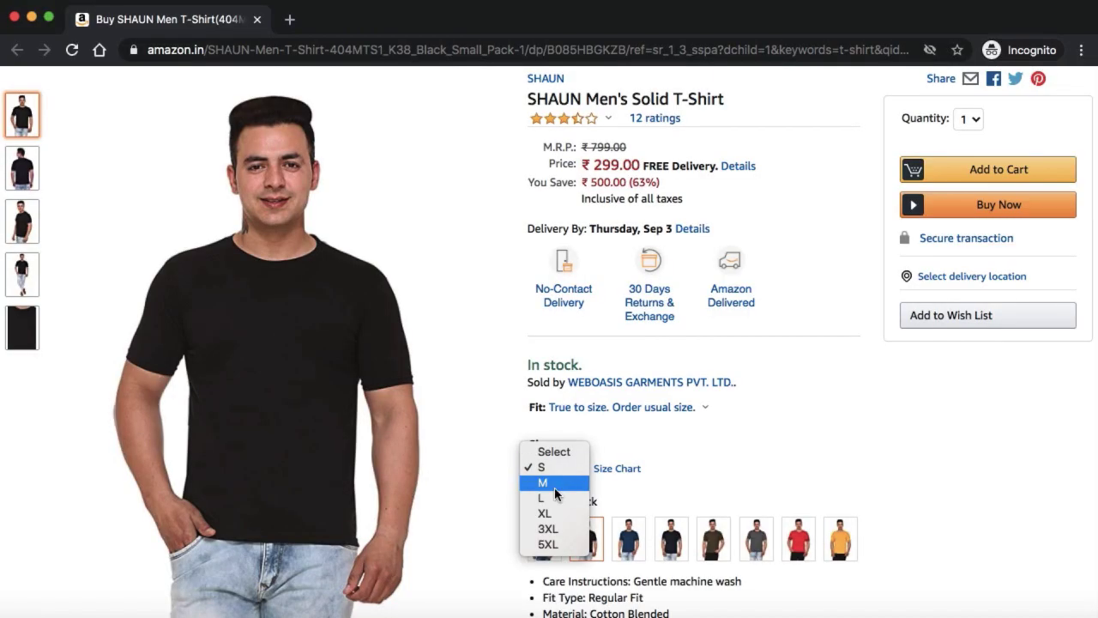
Try the Domino's size choices M, XL and 5XL
{"action": "left_click", "coordinate": [555, 485]}
{"action": "left_click", "coordinate": [573, 472]}
{"action": "left_click", "coordinate": [568, 491]}
{"action": "left_click", "coordinate": [566, 469]}
{"action": "left_click", "coordinate": [565, 500]}
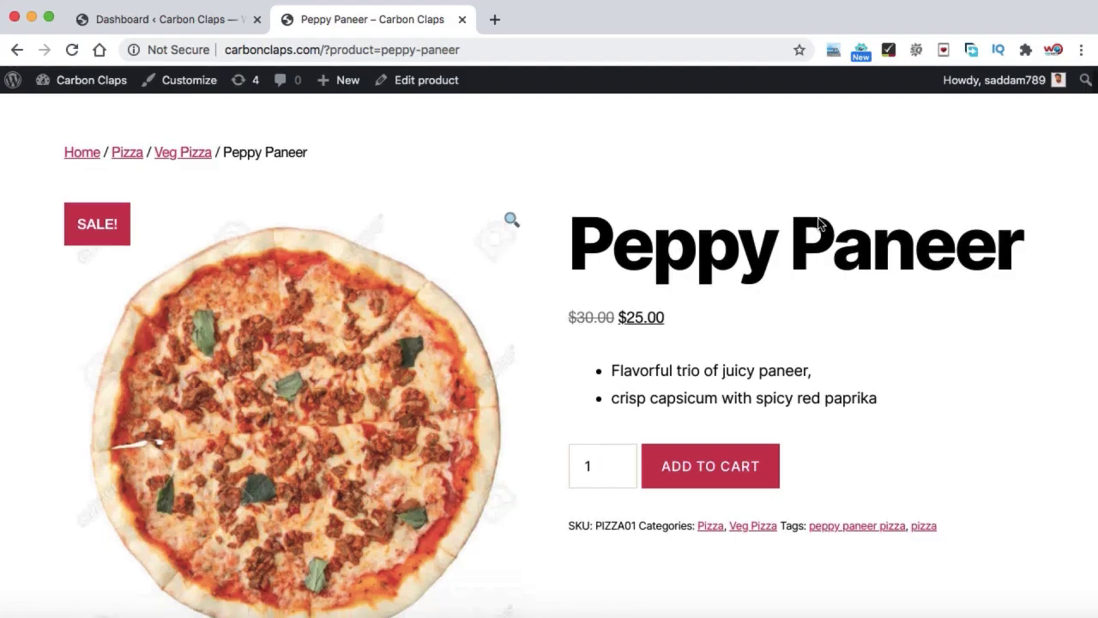
On the Peppy Paneer page, select Large, then Small, ending on Medium at $15.00
{"action": "scroll", "coordinate": [817, 224], "scroll_direction": "down", "scroll_amount": 1}
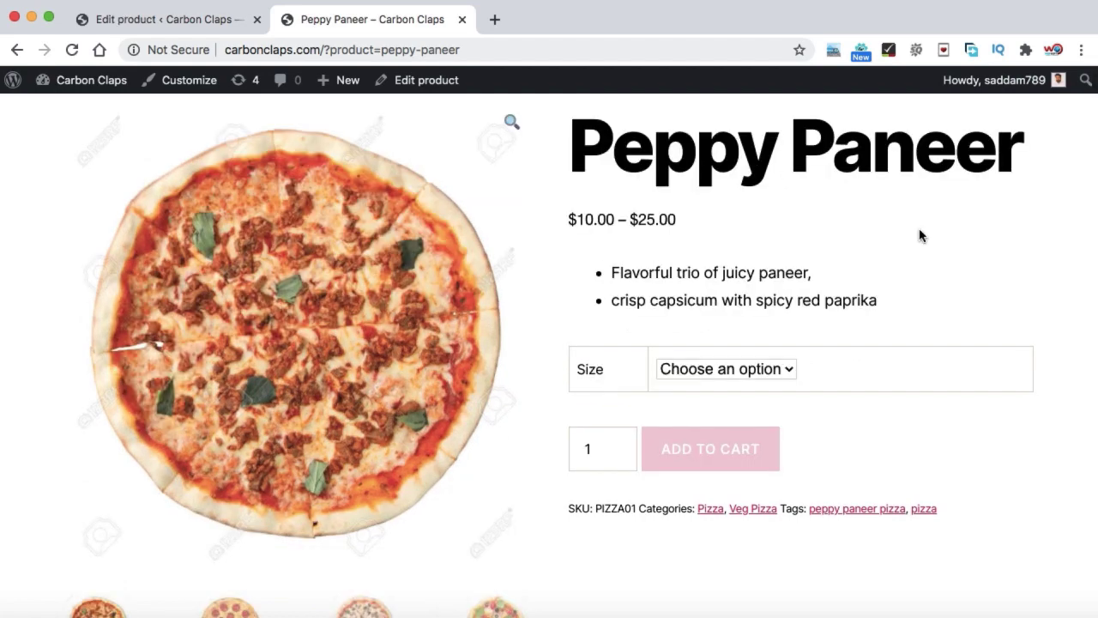
{"action": "left_click", "coordinate": [784, 372]}
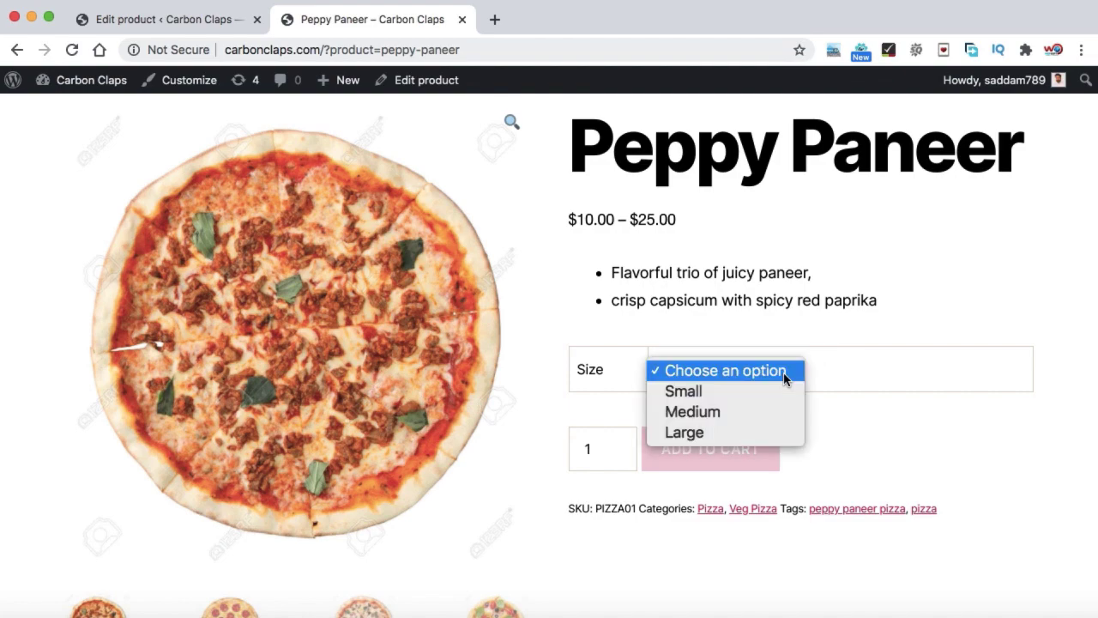
{"action": "left_click", "coordinate": [791, 434]}
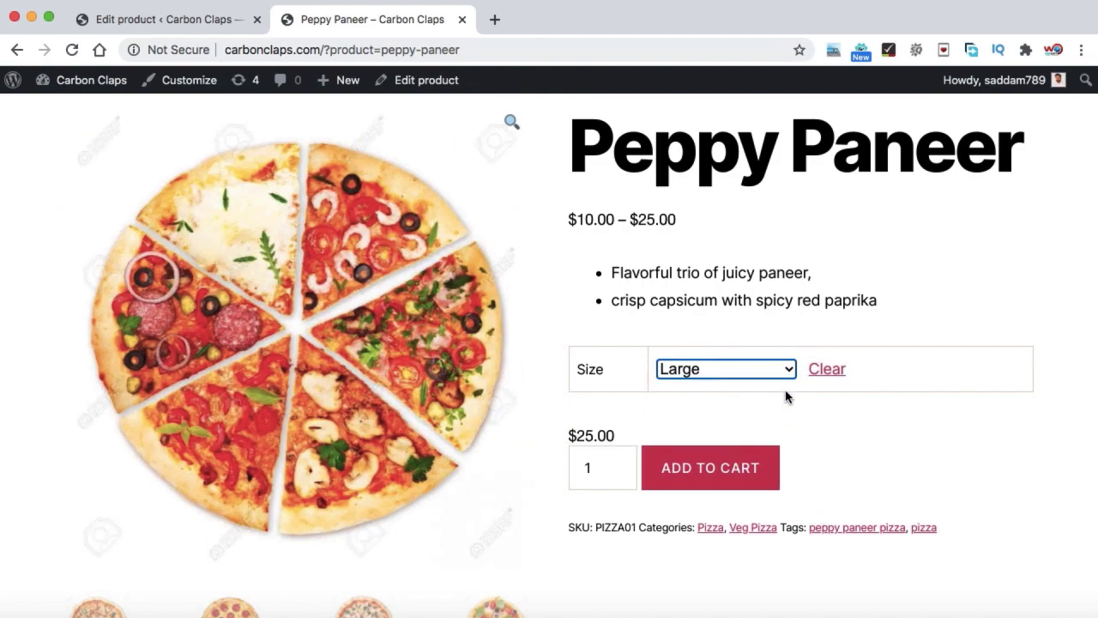
{"action": "left_click", "coordinate": [784, 369]}
{"action": "left_click", "coordinate": [720, 336]}
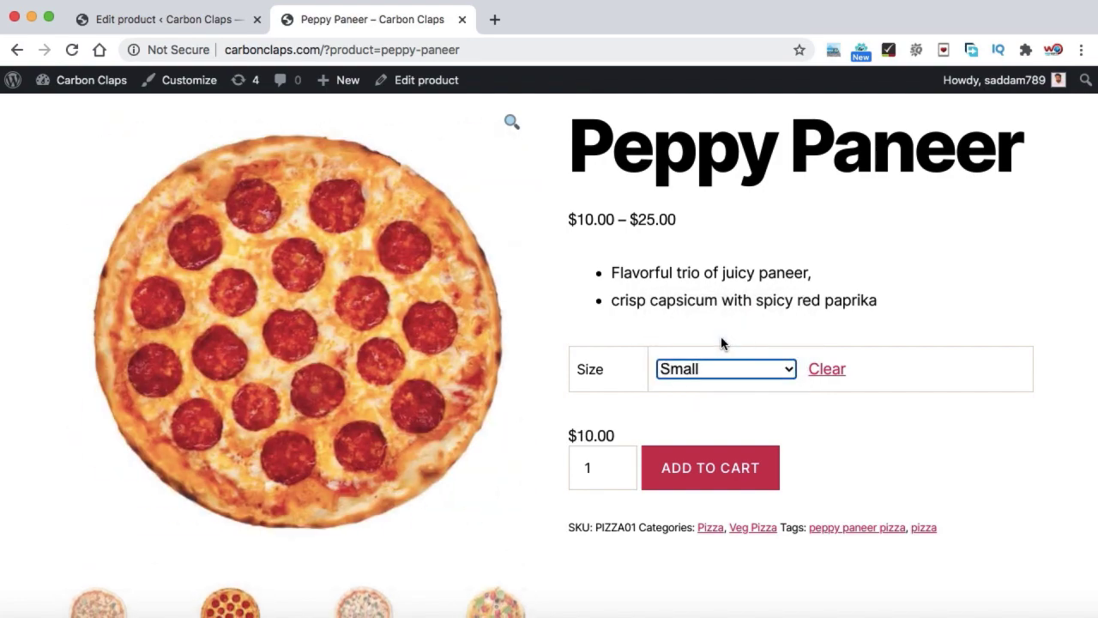
{"action": "left_click", "coordinate": [726, 368]}
{"action": "left_click", "coordinate": [723, 389]}
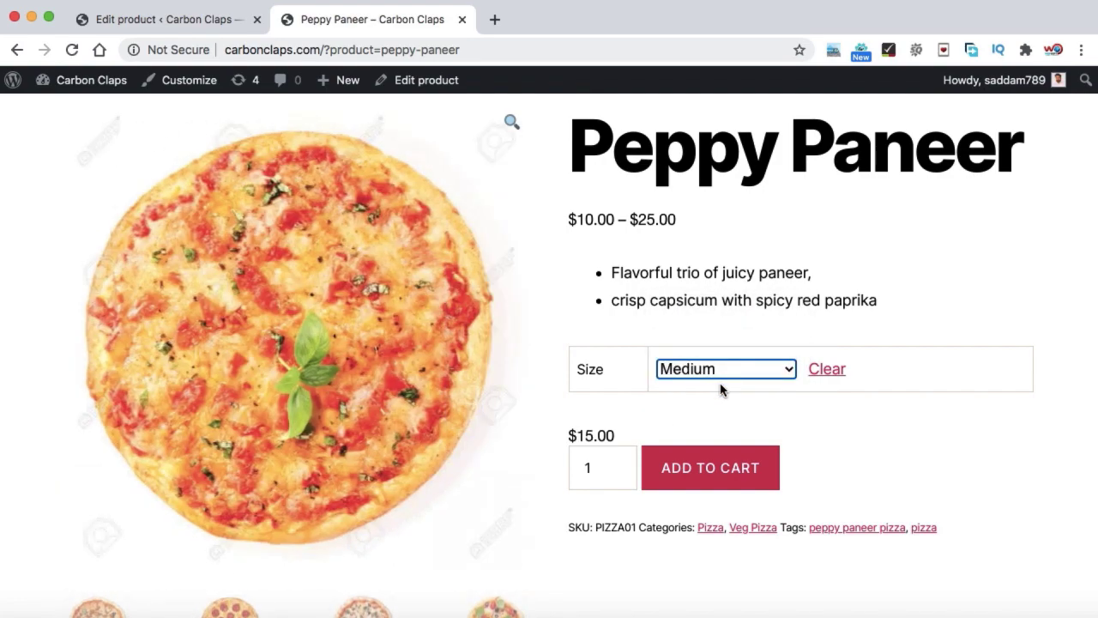
From the Dashboard, add a Size product attribute with custom ordering under Products > Attributes
{"action": "left_click", "coordinate": [159, 19]}
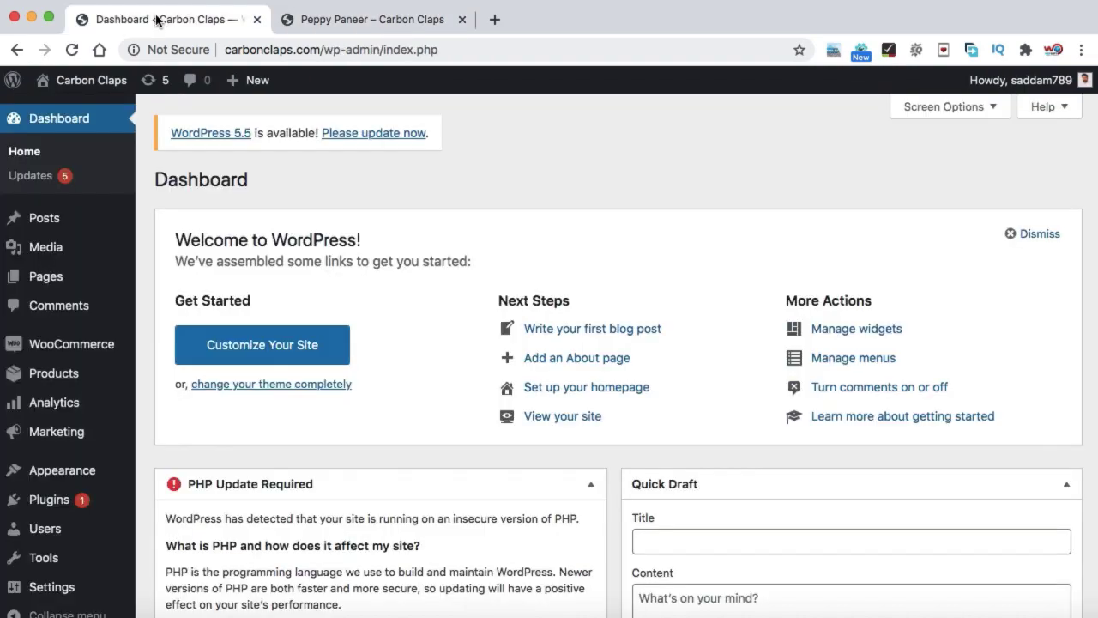
{"action": "mouse_move", "coordinate": [47, 386]}
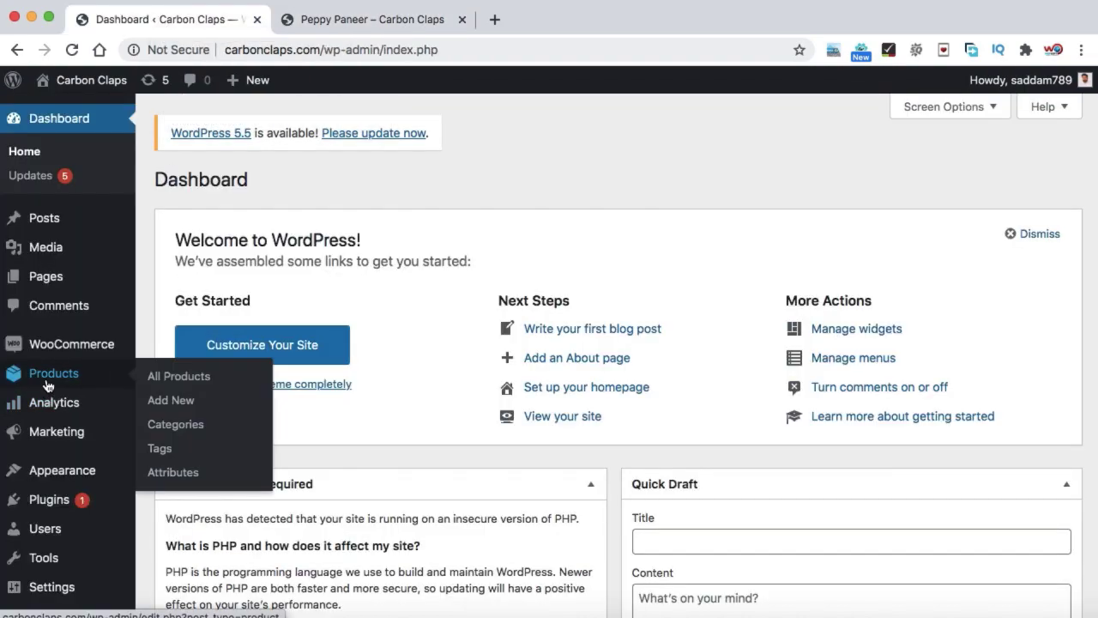
{"action": "left_click", "coordinate": [173, 473]}
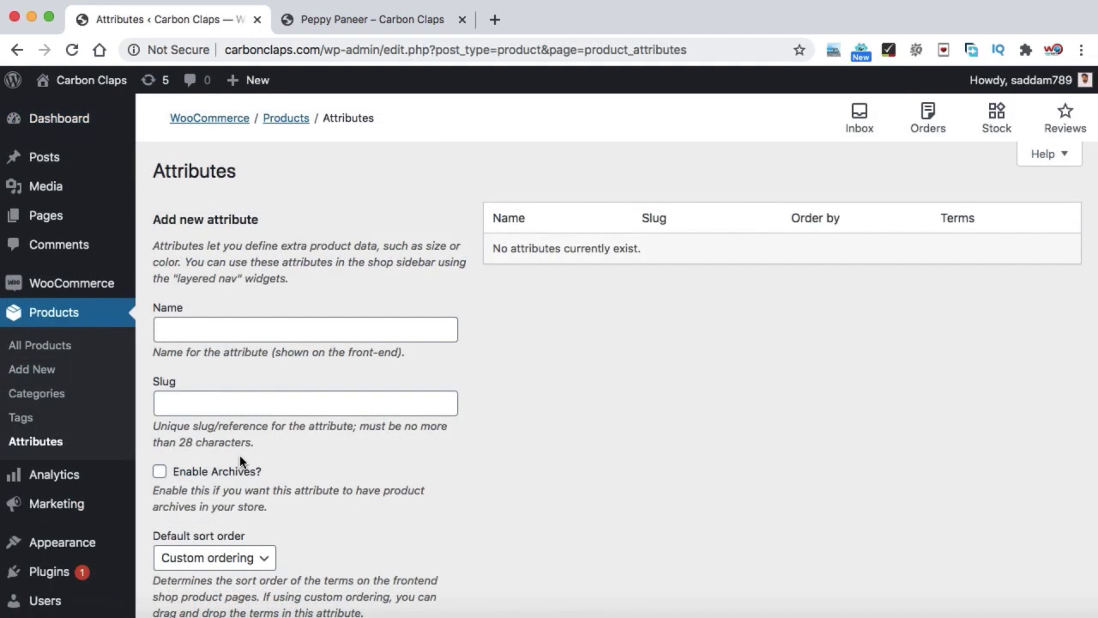
{"action": "left_click", "coordinate": [213, 328]}
{"action": "type", "text": "Size"}
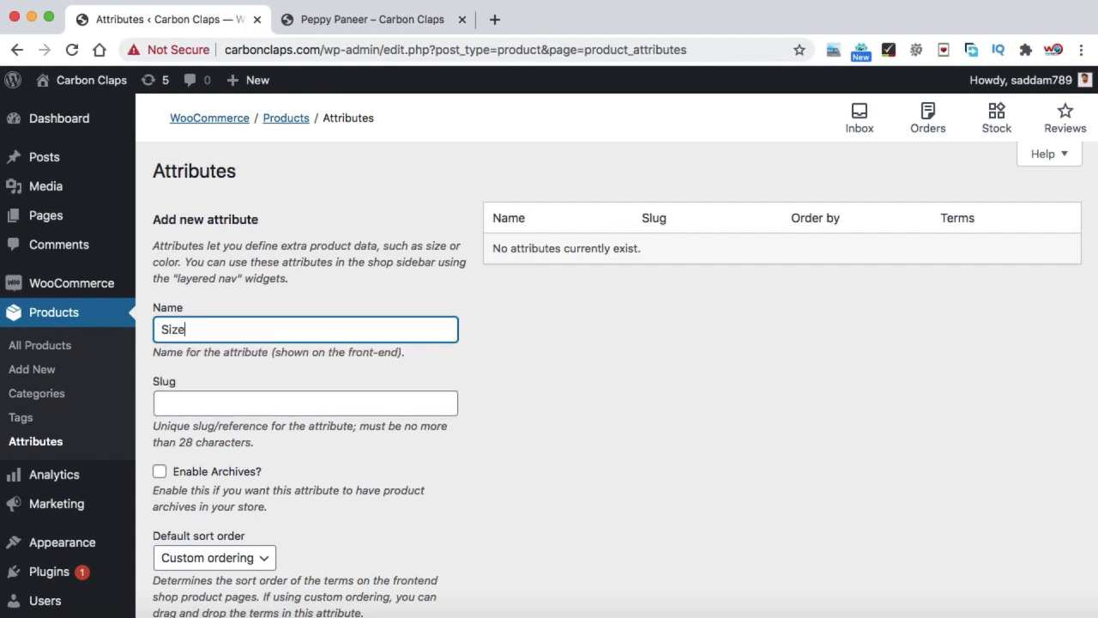
{"action": "left_click", "coordinate": [245, 369]}
{"action": "scroll", "coordinate": [245, 369], "scroll_direction": "down", "scroll_amount": 3}
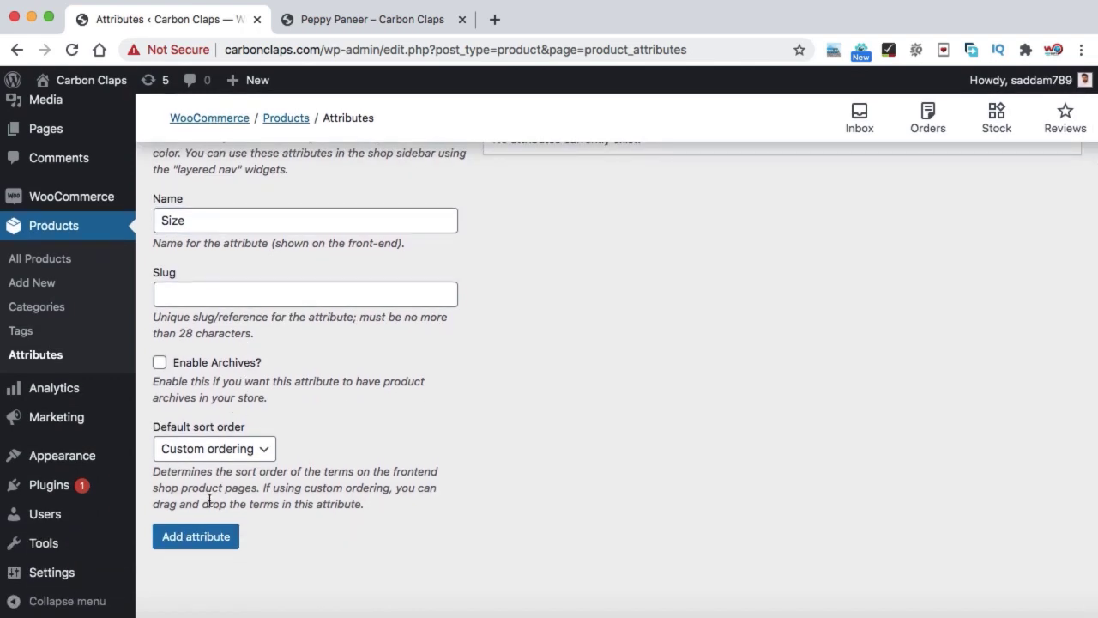
{"action": "left_click", "coordinate": [194, 545]}
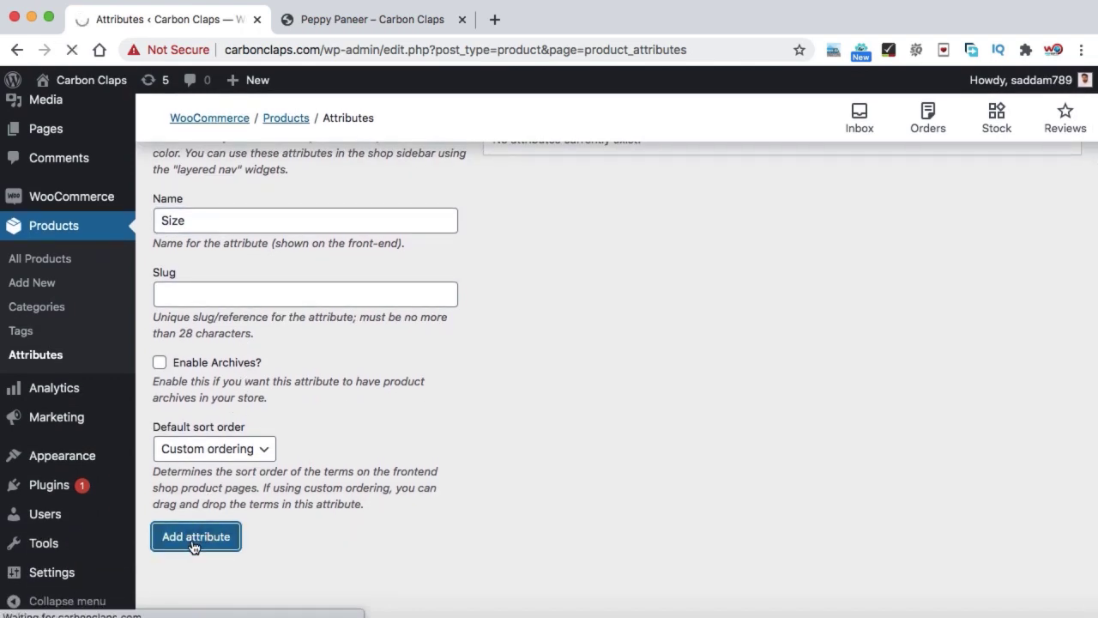
{"action": "mouse_move", "coordinate": [520, 278]}
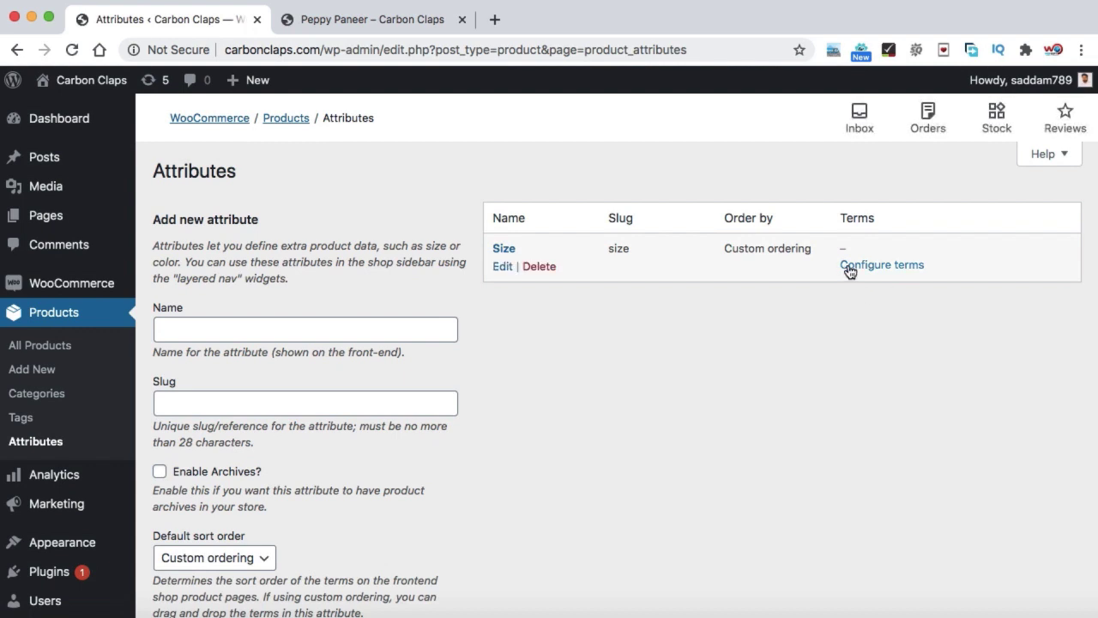
Open the Size attribute's terms and add Small and Medium
{"action": "left_click", "coordinate": [882, 266]}
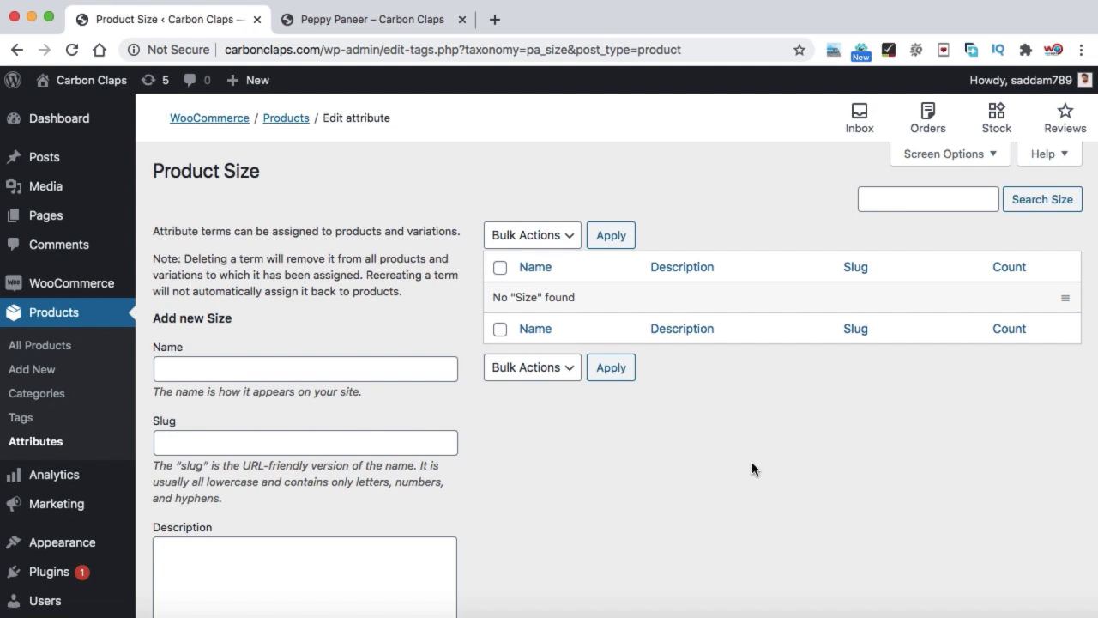
{"action": "left_click", "coordinate": [391, 370]}
{"action": "type", "text": "Small"}
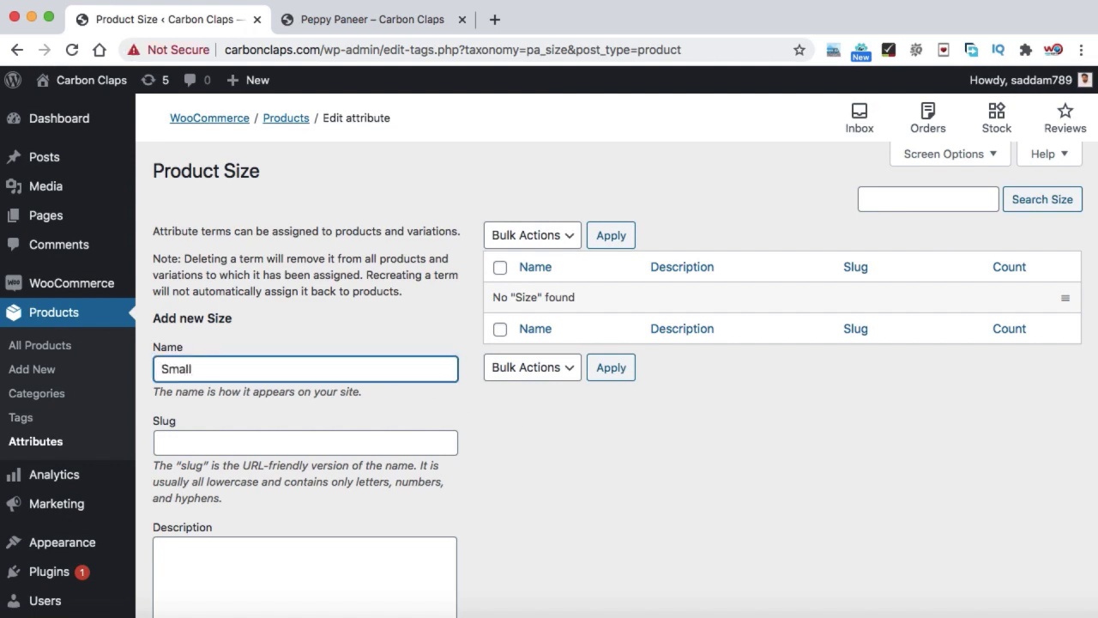
{"action": "scroll", "coordinate": [389, 369], "scroll_direction": "down", "scroll_amount": 5}
{"action": "left_click", "coordinate": [215, 481]}
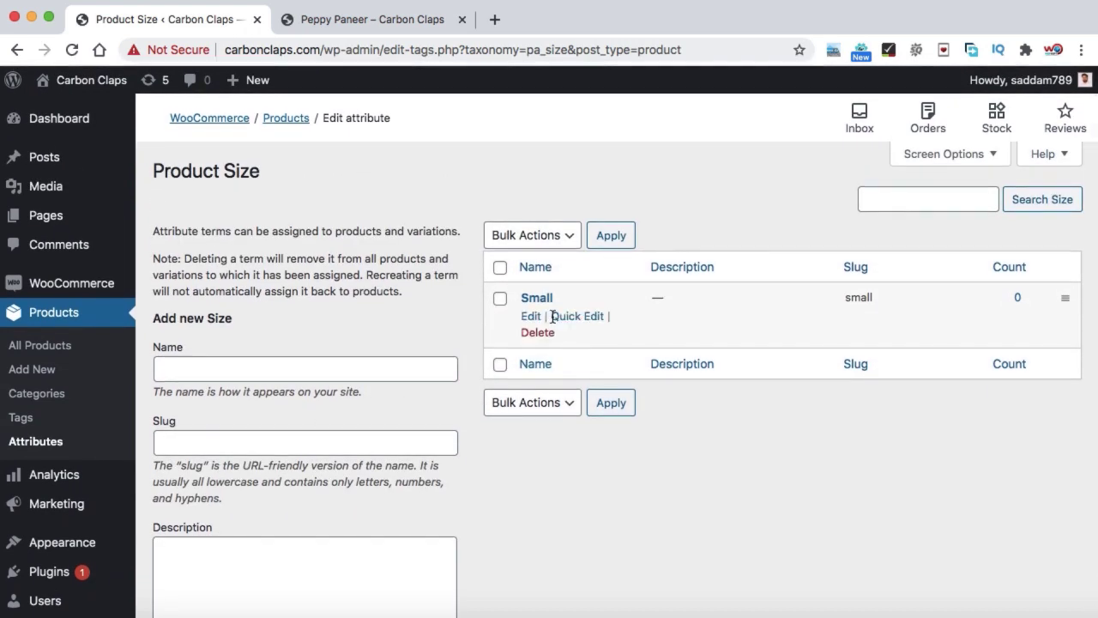
{"action": "left_click", "coordinate": [296, 370]}
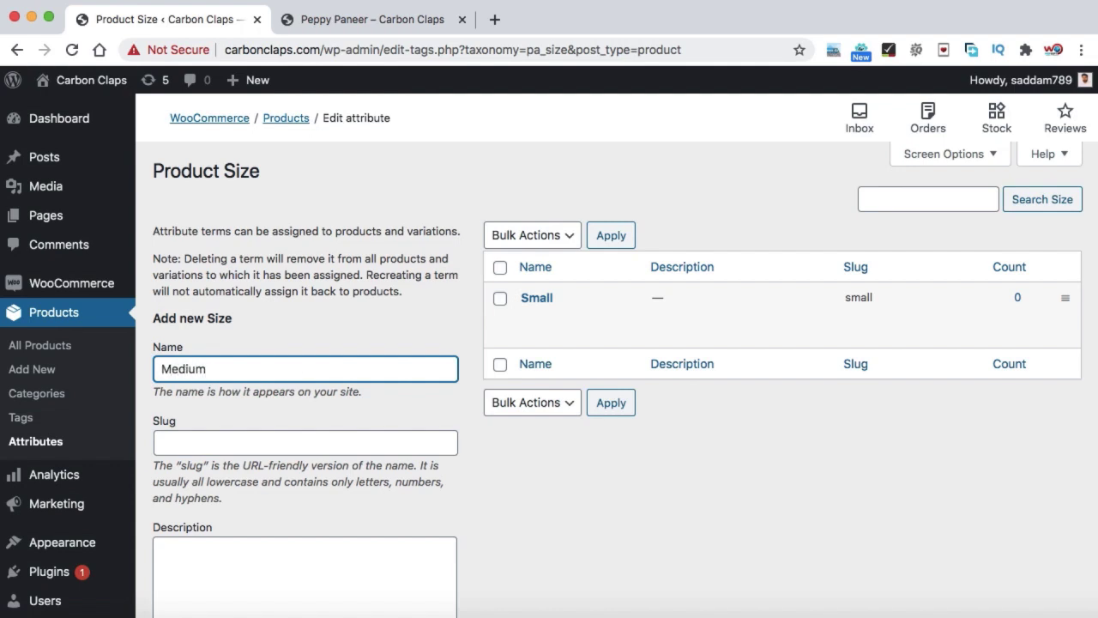
{"action": "type", "text": "Medium"}
{"action": "scroll", "coordinate": [297, 372], "scroll_direction": "down", "scroll_amount": 5}
{"action": "left_click", "coordinate": [213, 483]}
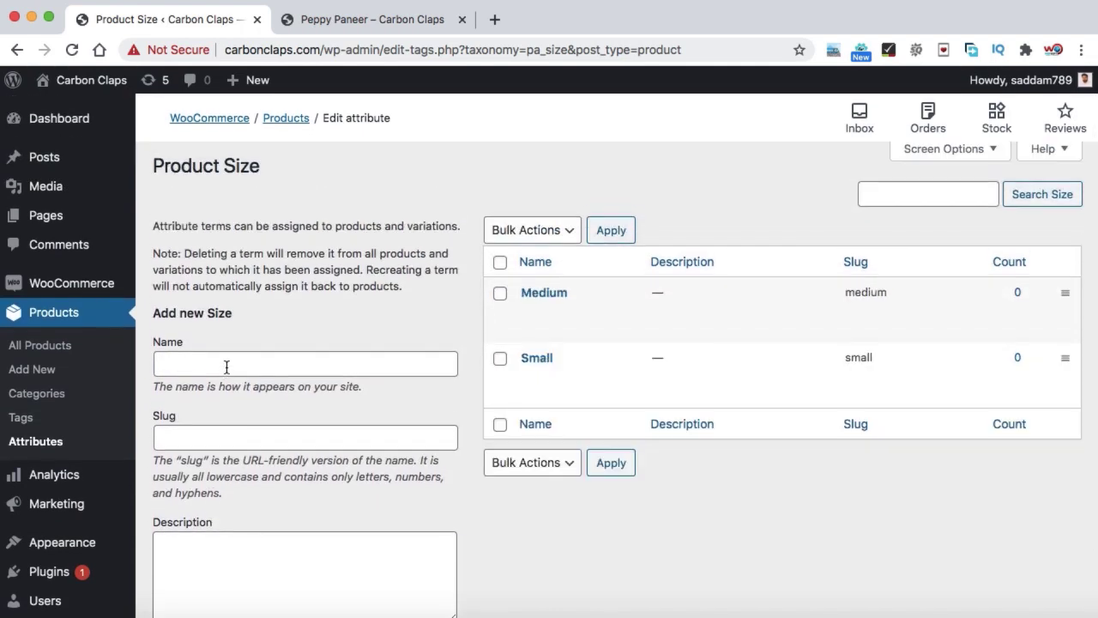
Add the Large term and drag the terms into Small, Medium, Large order
{"action": "left_click", "coordinate": [227, 368]}
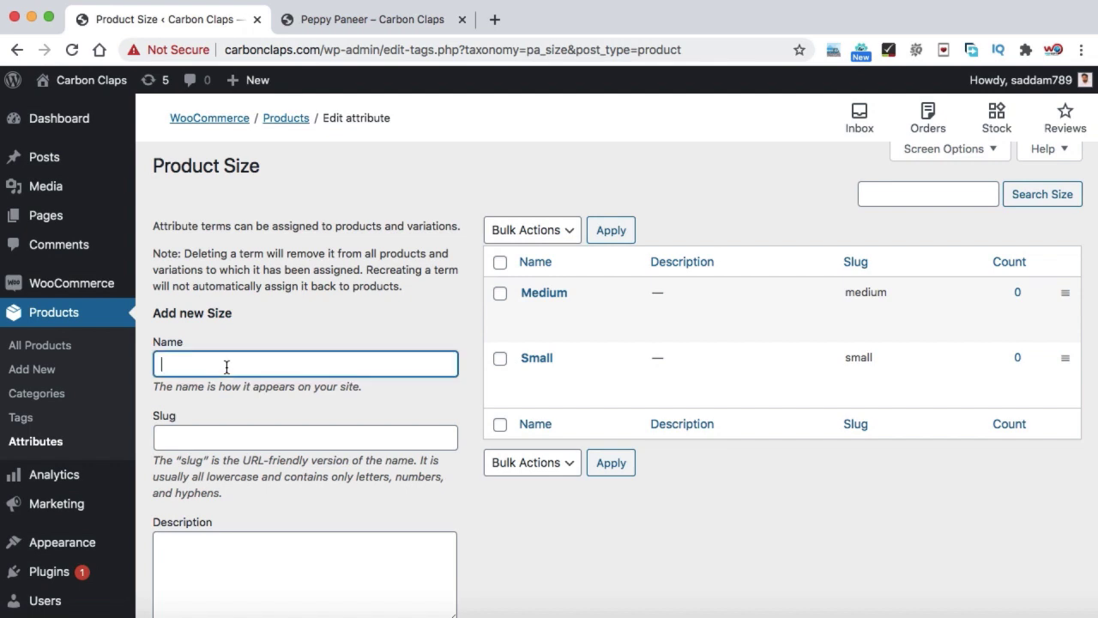
{"action": "type", "text": "Large"}
{"action": "scroll", "coordinate": [203, 462], "scroll_direction": "down", "scroll_amount": 2}
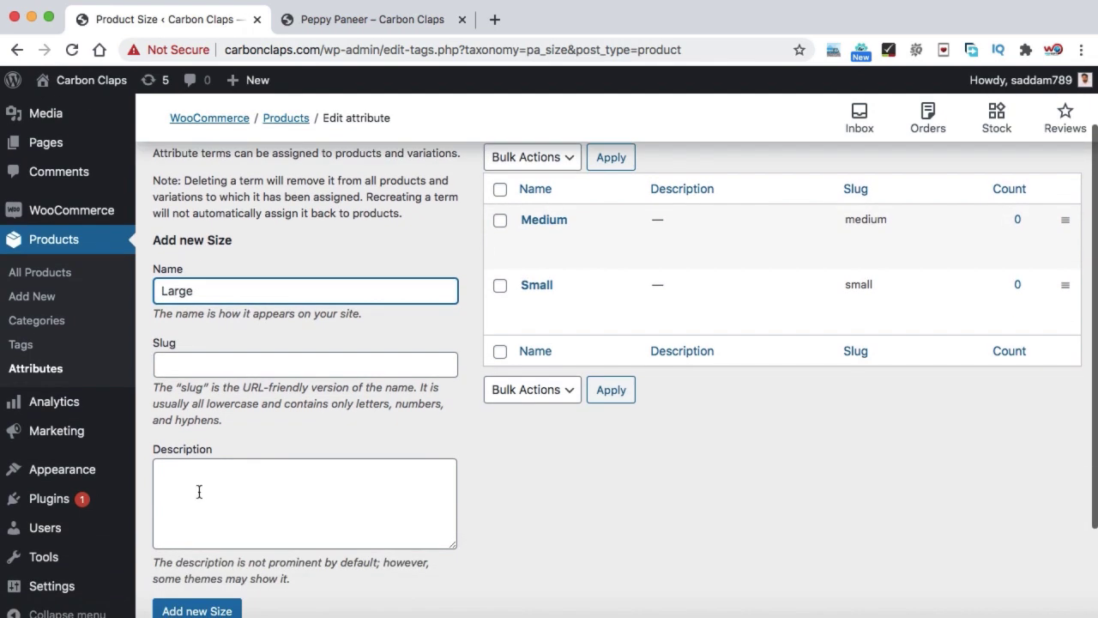
{"action": "left_click", "coordinate": [190, 608]}
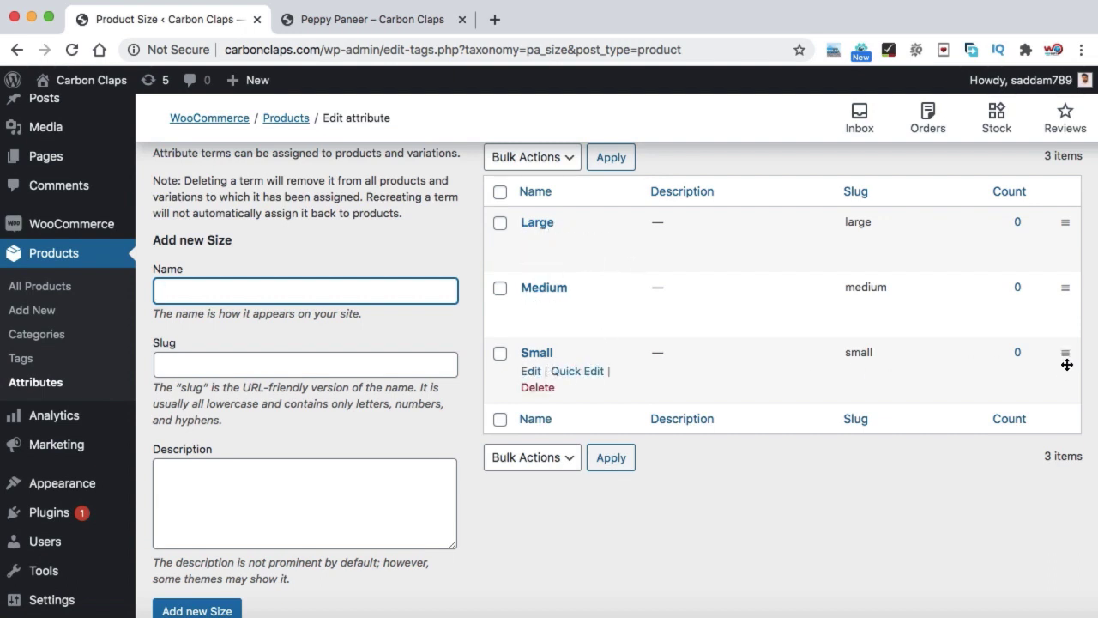
{"action": "left_click_drag", "start_coordinate": [1064, 338], "coordinate": [1066, 222]}
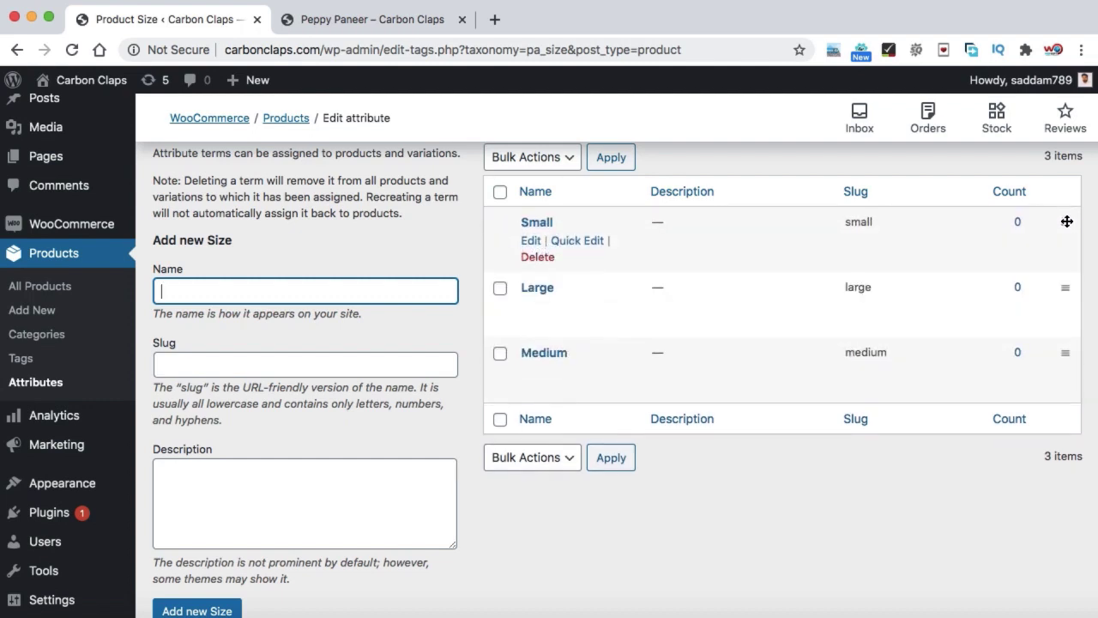
{"action": "left_click_drag", "start_coordinate": [1063, 352], "coordinate": [1060, 282]}
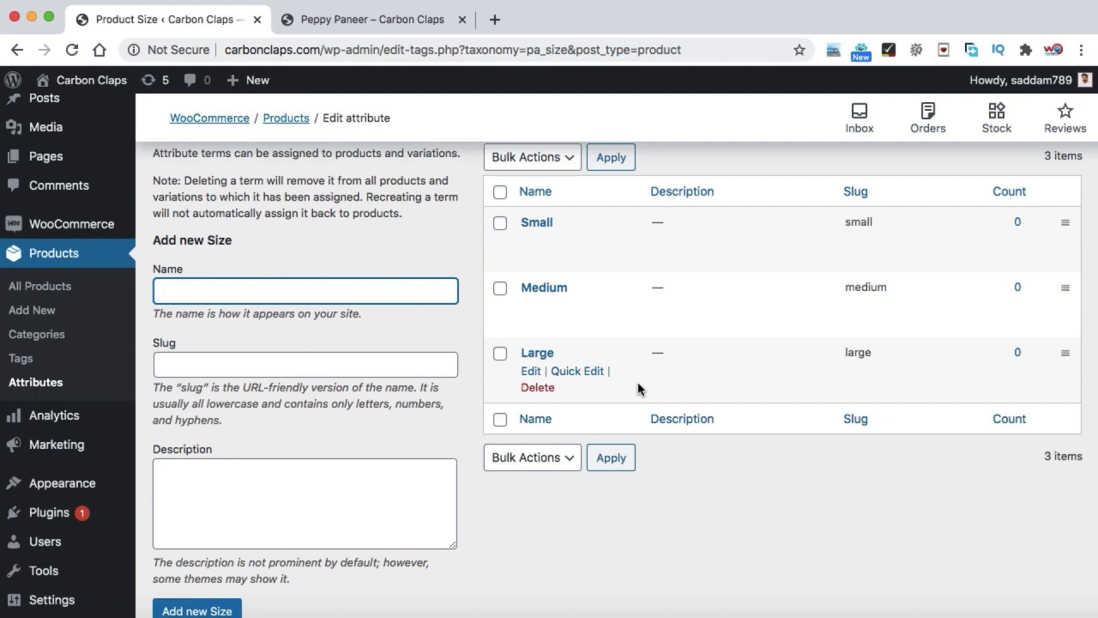
Edit Peppy Paneer and change its product type to Variable product
{"action": "left_click", "coordinate": [38, 290]}
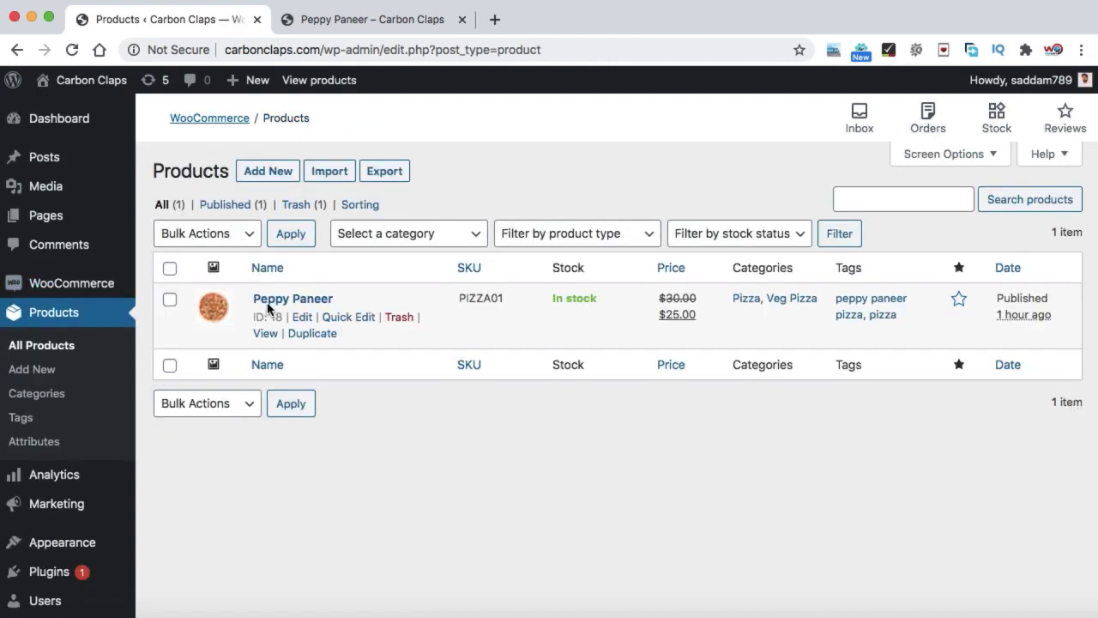
{"action": "left_click", "coordinate": [302, 318]}
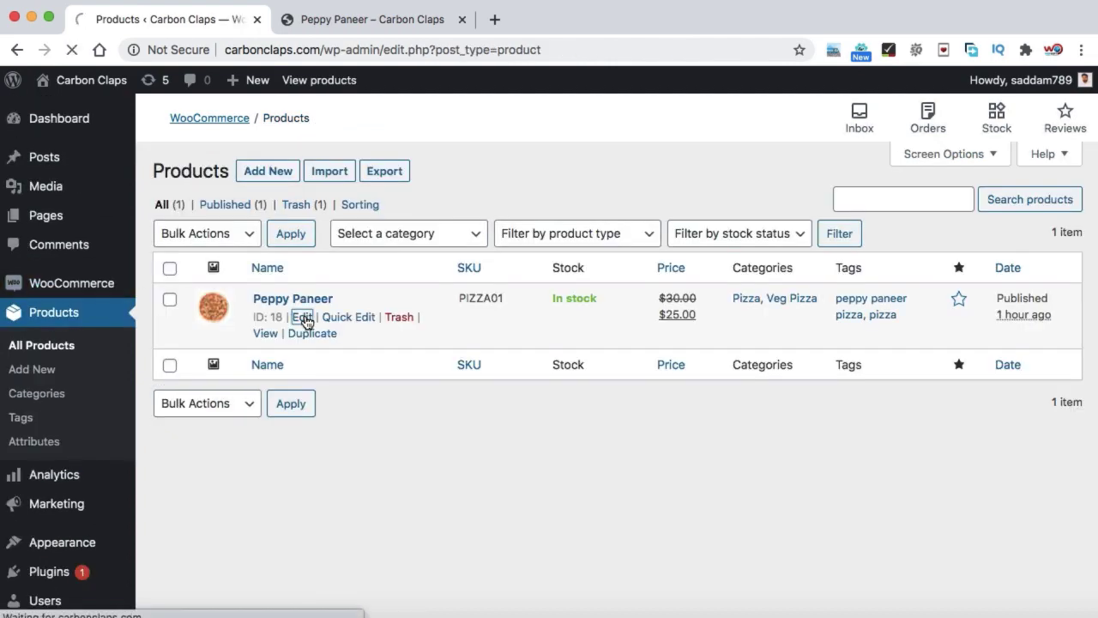
{"action": "scroll", "coordinate": [304, 321], "scroll_direction": "down", "scroll_amount": 20}
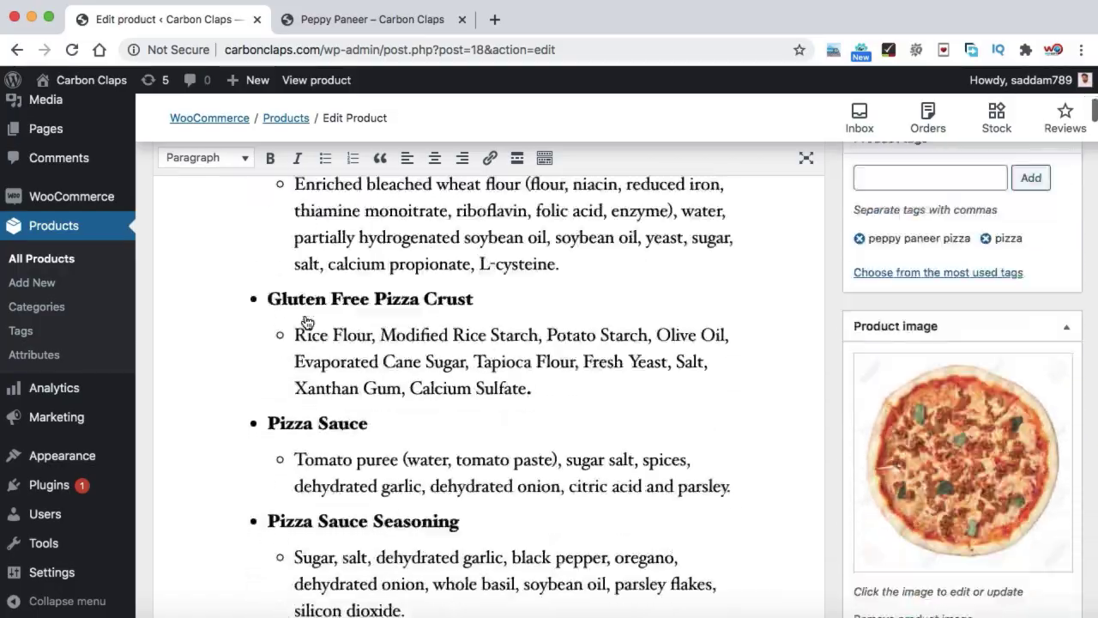
{"action": "scroll", "coordinate": [305, 322], "scroll_direction": "down", "scroll_amount": 20}
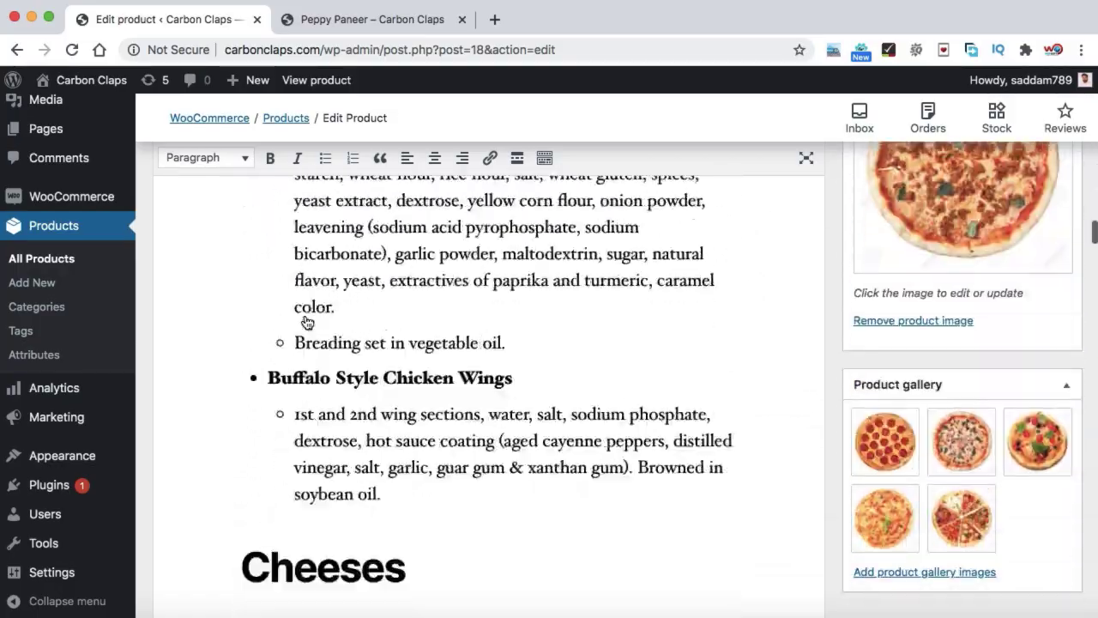
{"action": "scroll", "coordinate": [305, 294], "scroll_direction": "down", "scroll_amount": 20}
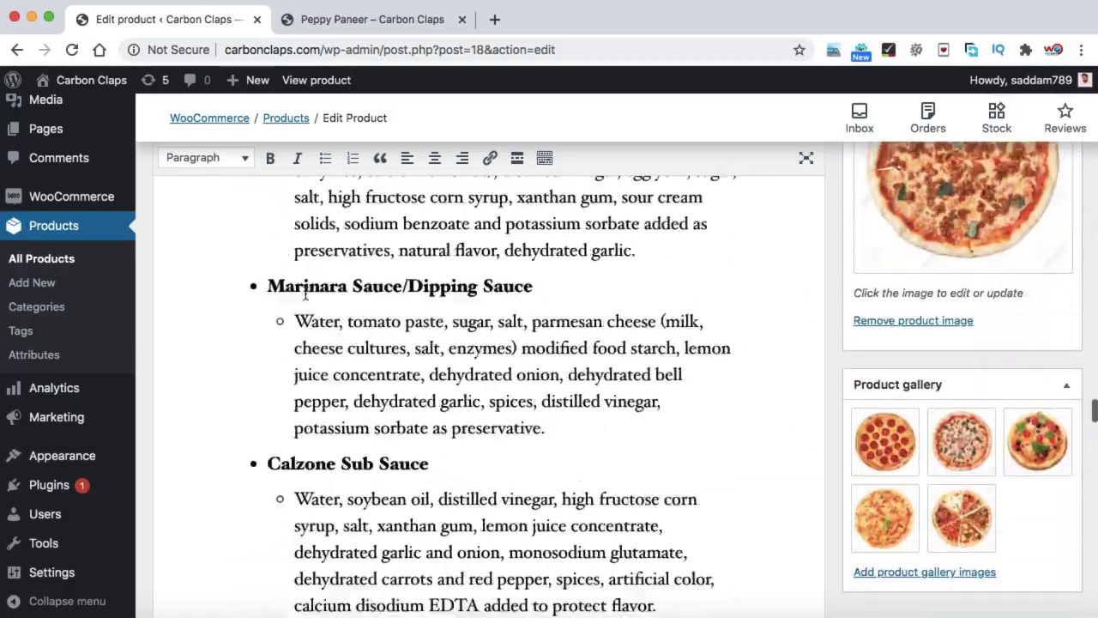
{"action": "scroll", "coordinate": [306, 296], "scroll_direction": "down", "scroll_amount": 5}
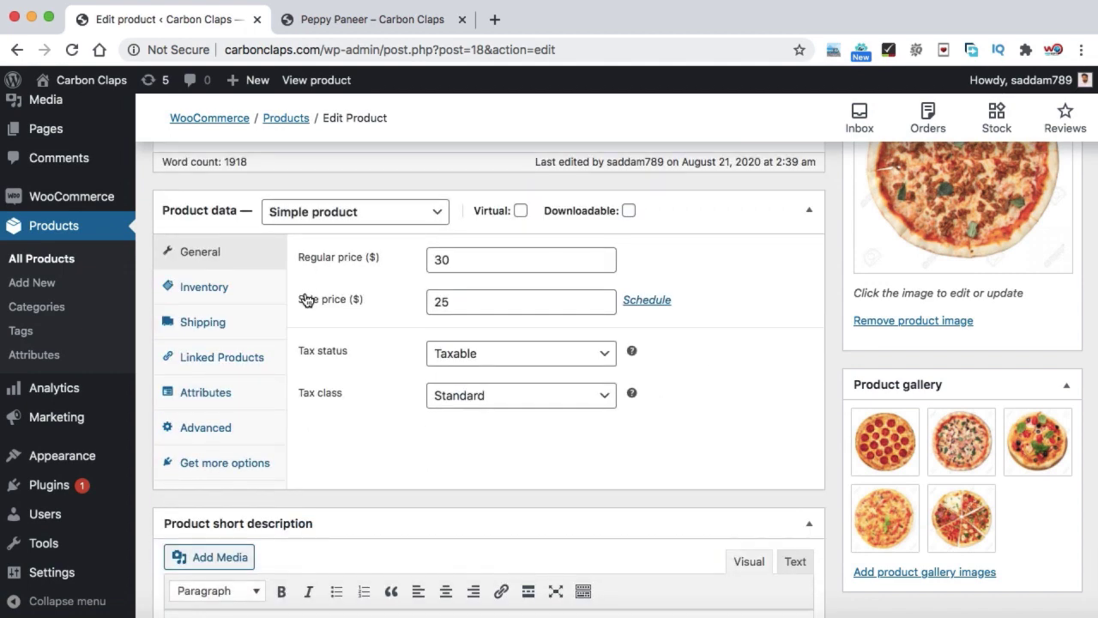
{"action": "left_click", "coordinate": [364, 220]}
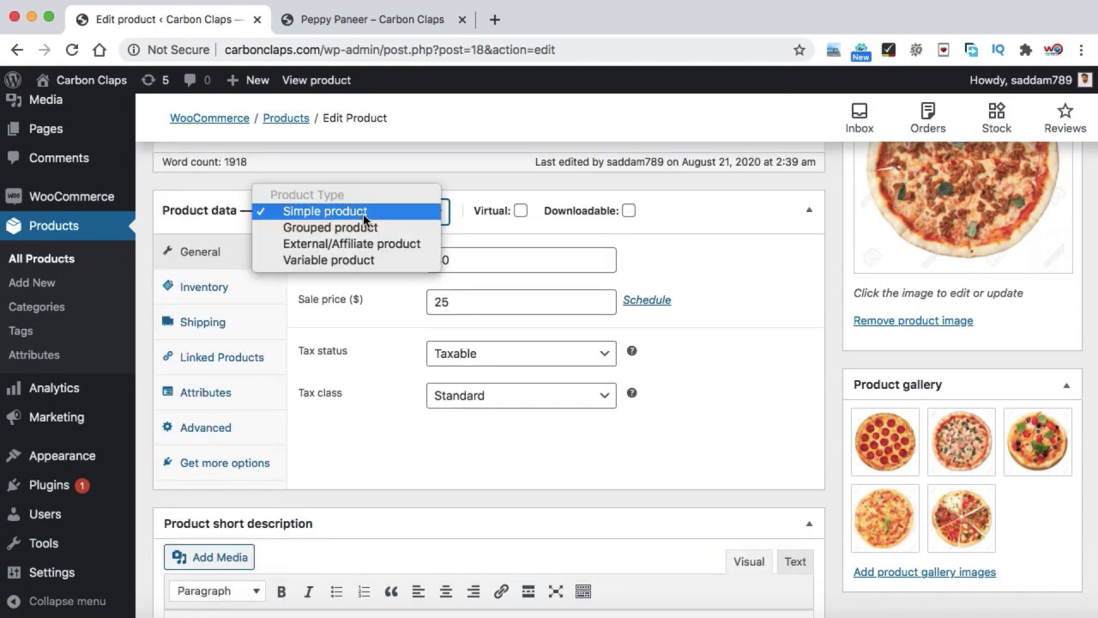
{"action": "left_click", "coordinate": [355, 261]}
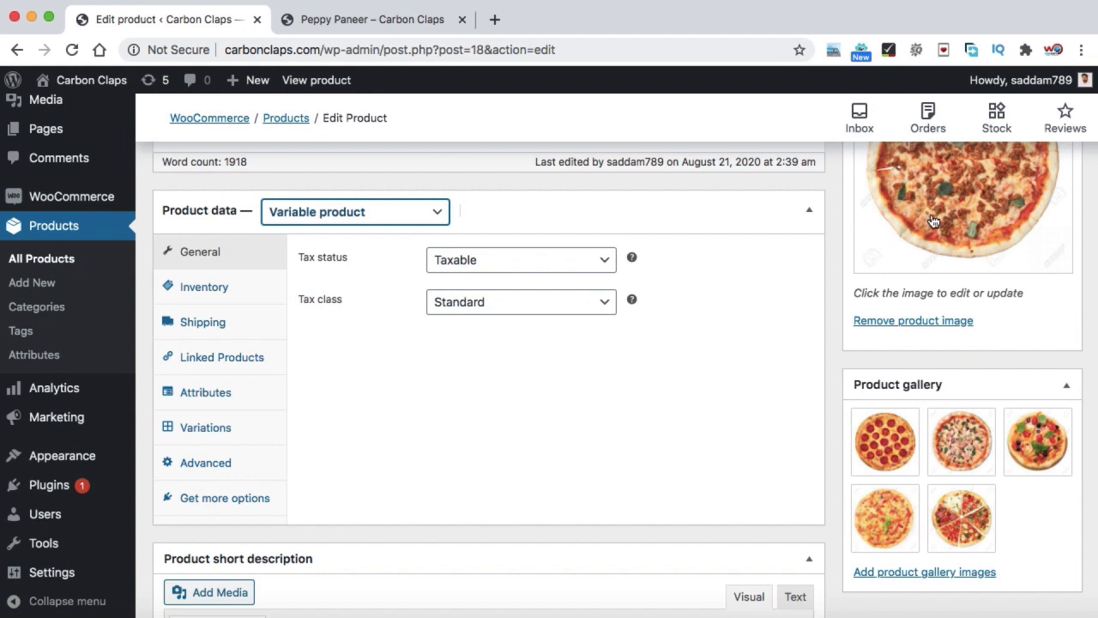
Add the Size attribute with all three values, used for variations, and save attributes
{"action": "left_click", "coordinate": [199, 397]}
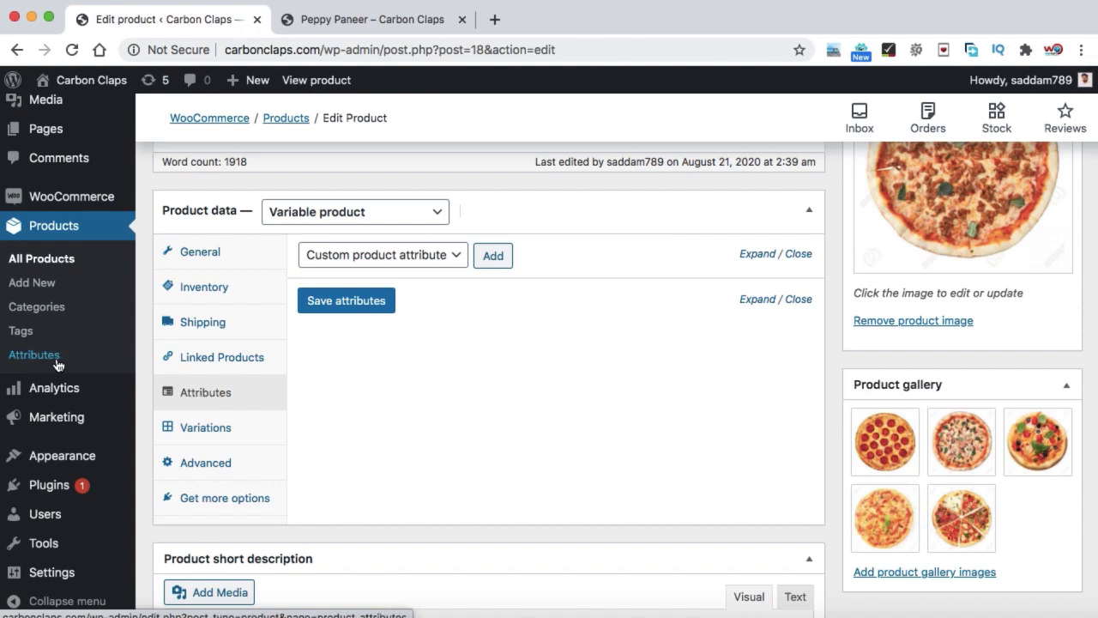
{"action": "left_click", "coordinate": [456, 257]}
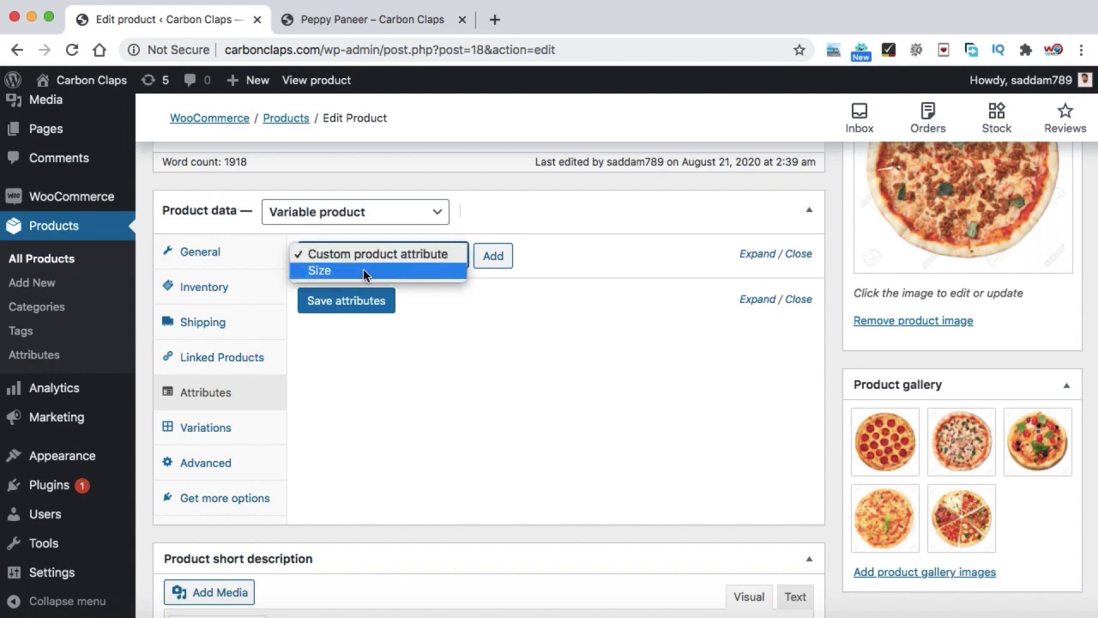
{"action": "left_click", "coordinate": [364, 272]}
{"action": "left_click", "coordinate": [493, 258]}
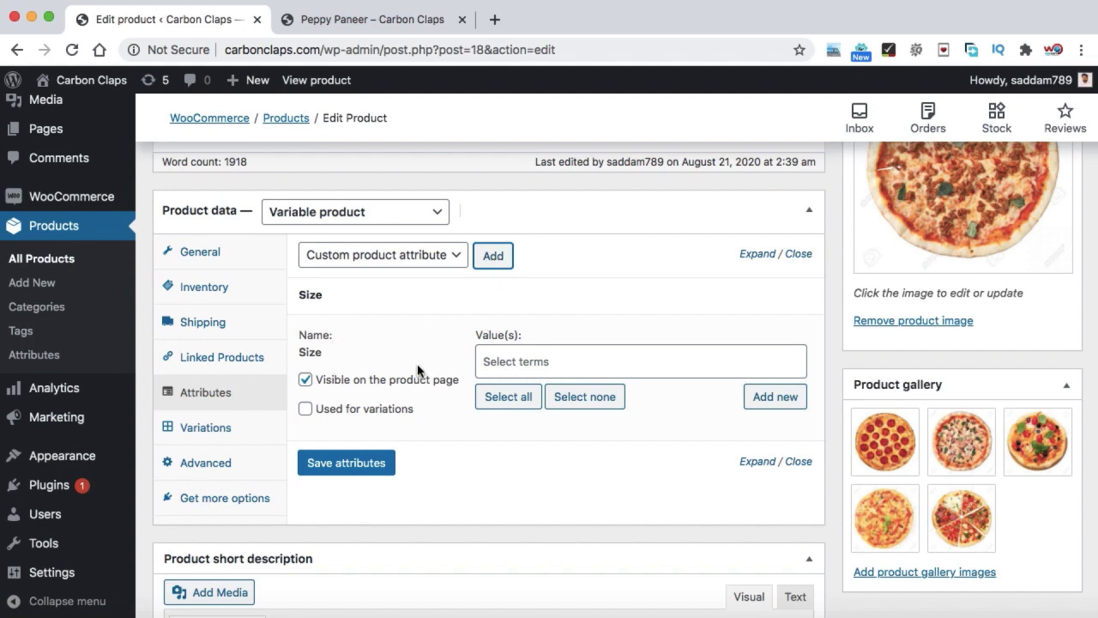
{"action": "left_click", "coordinate": [507, 400]}
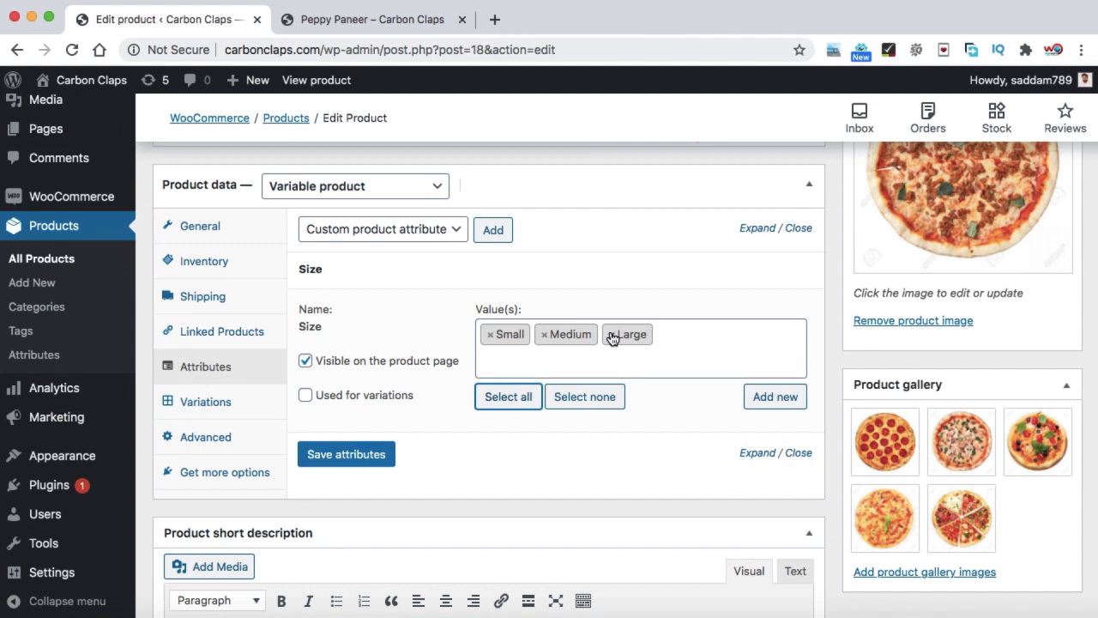
{"action": "left_click", "coordinate": [307, 398]}
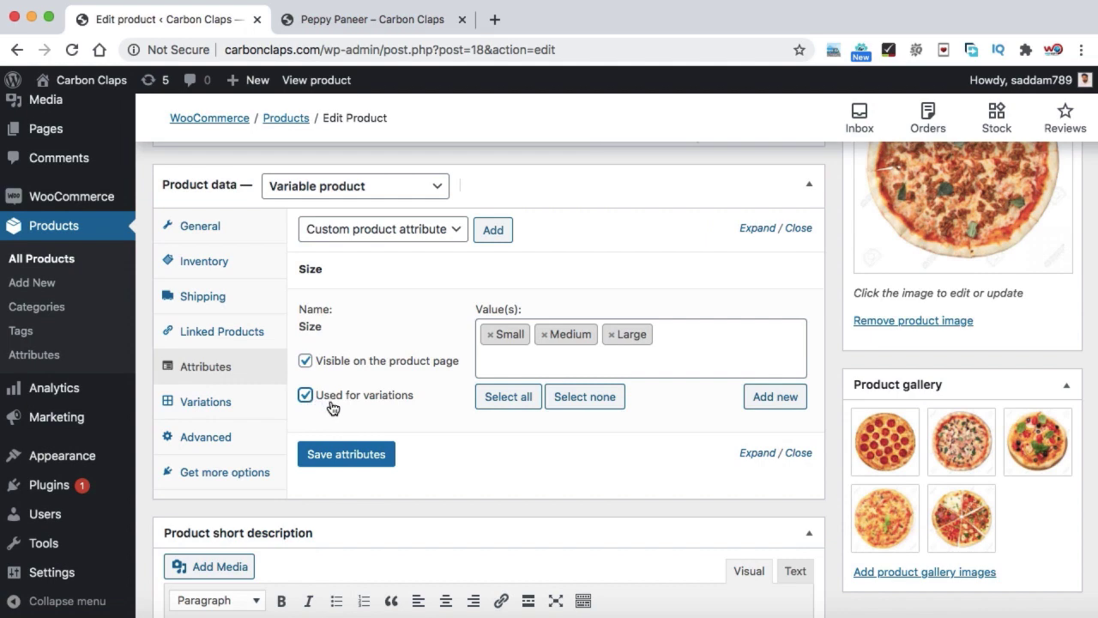
{"action": "left_click", "coordinate": [346, 455]}
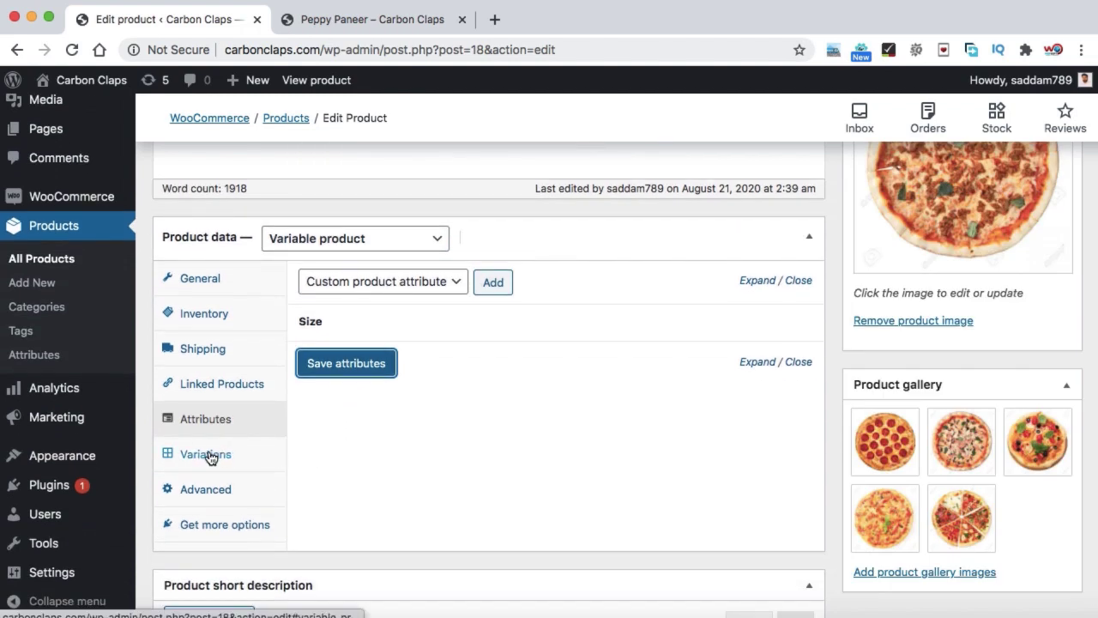
Create variations from all attributes, producing #25 Small, #26 Medium and #27 Large
{"action": "left_click", "coordinate": [210, 458]}
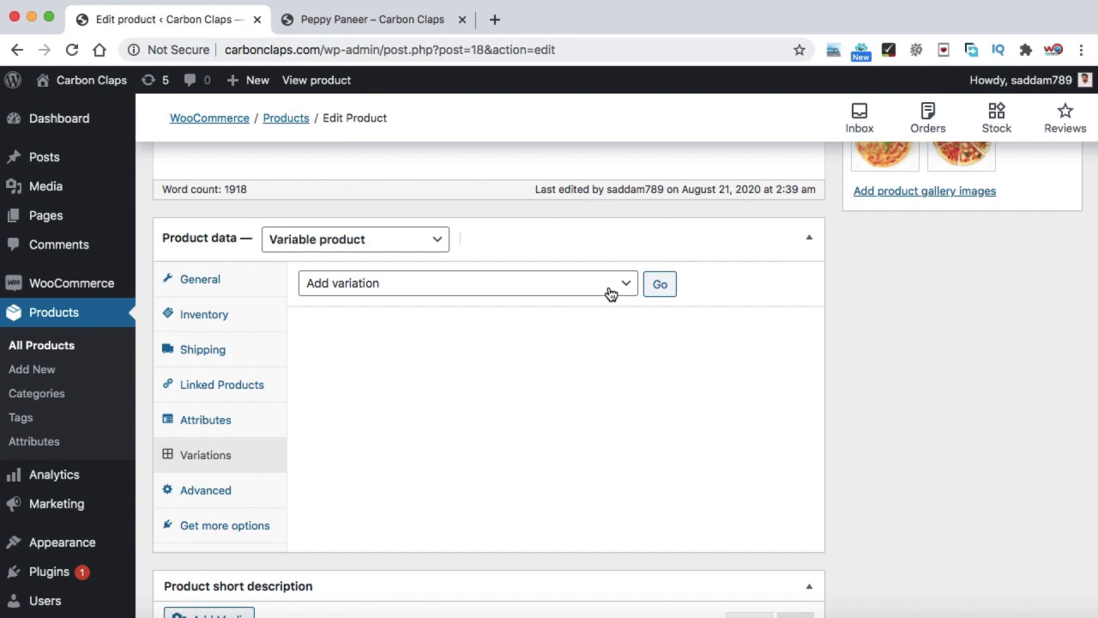
{"action": "left_click", "coordinate": [626, 286]}
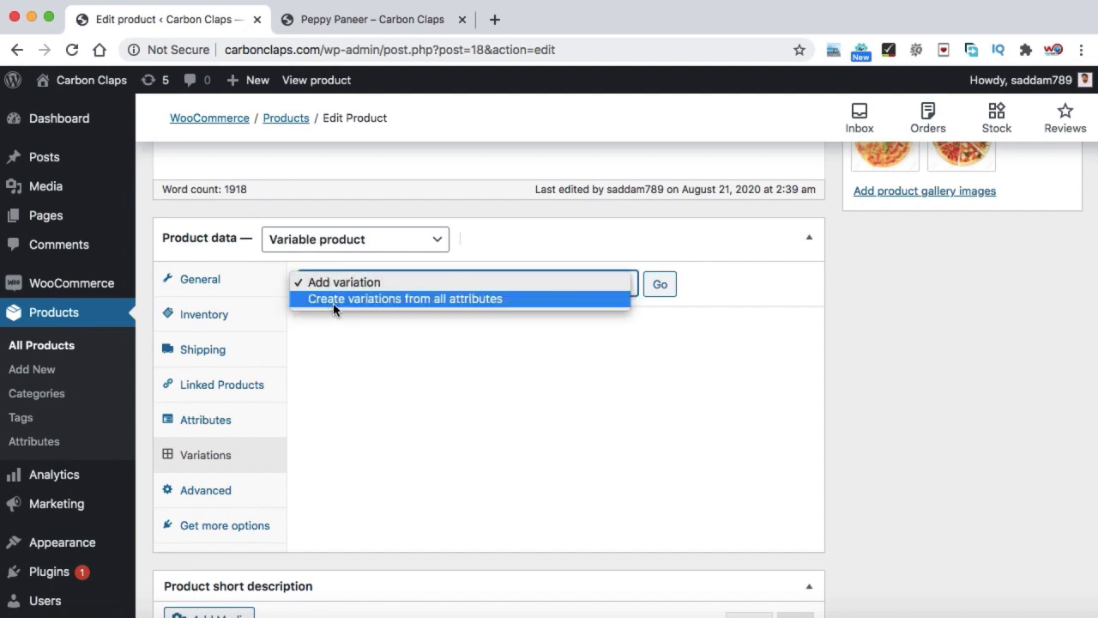
{"action": "left_click", "coordinate": [370, 298]}
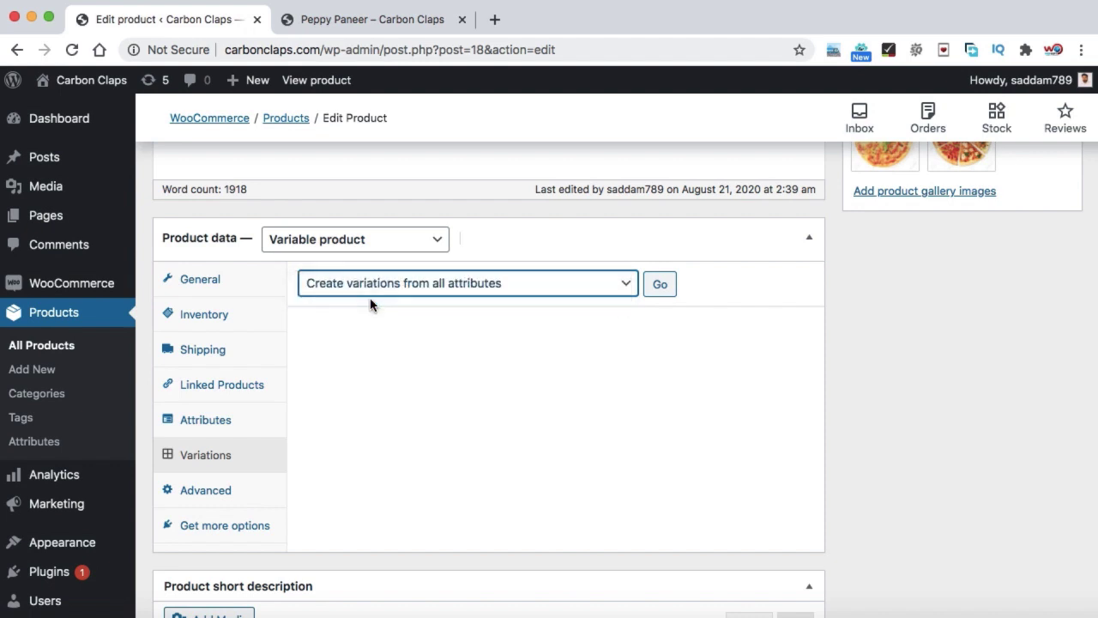
{"action": "left_click", "coordinate": [660, 284]}
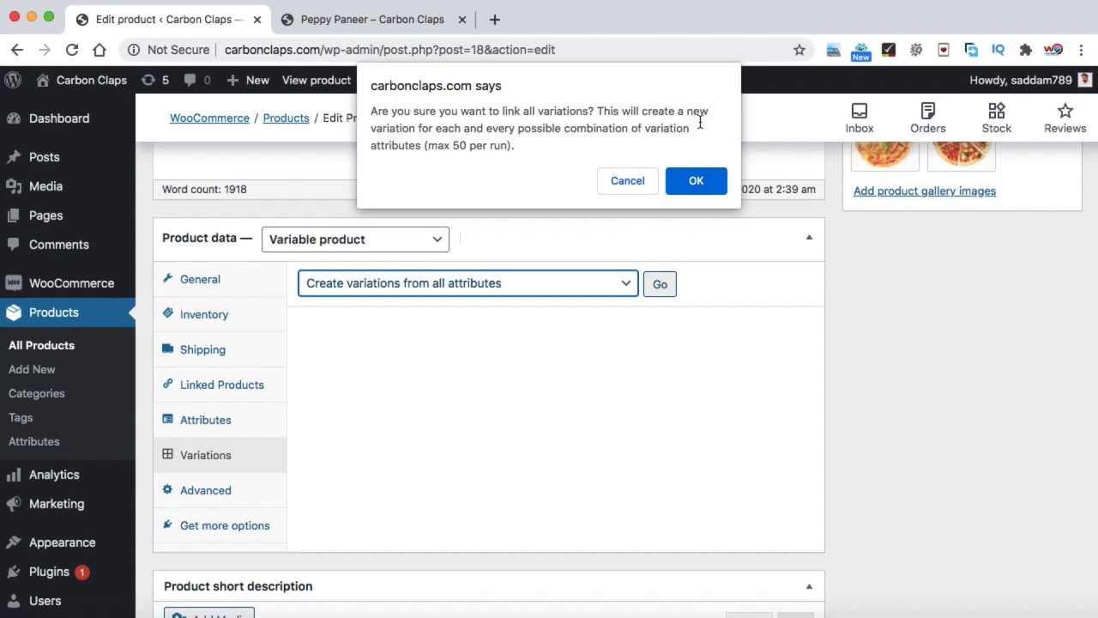
{"action": "left_click", "coordinate": [696, 181]}
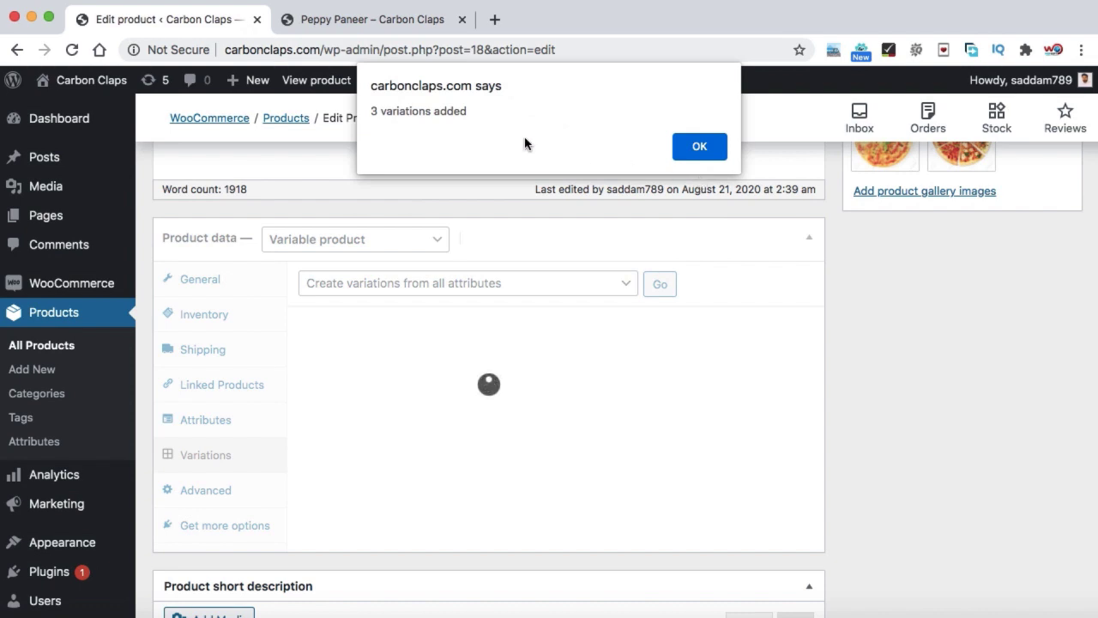
{"action": "left_click", "coordinate": [699, 148]}
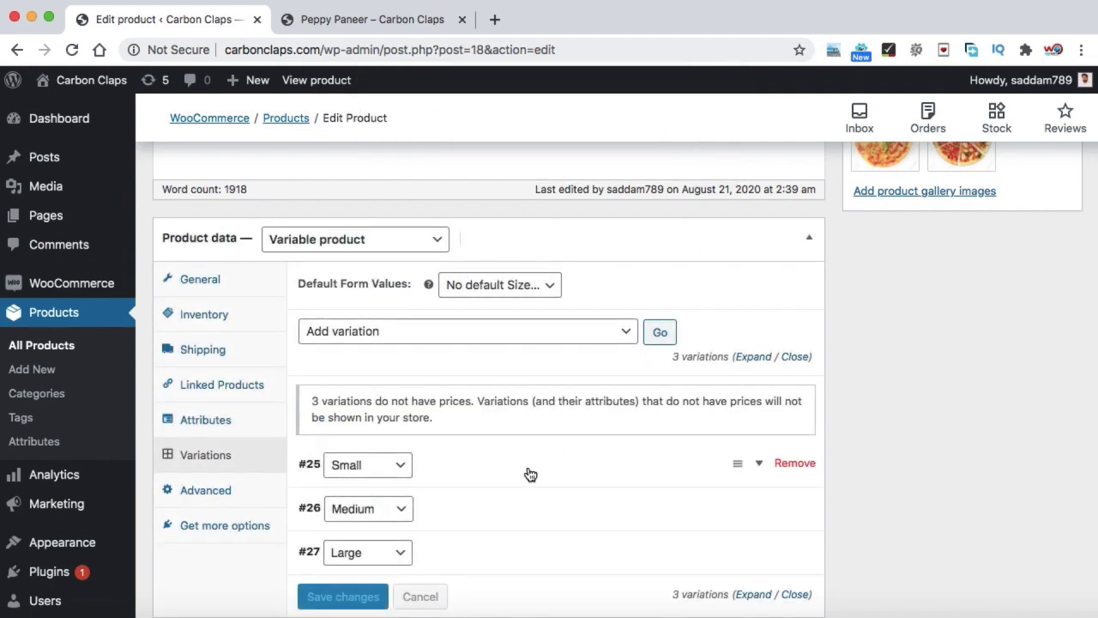
{"action": "scroll", "coordinate": [527, 473], "scroll_direction": "down", "scroll_amount": 4}
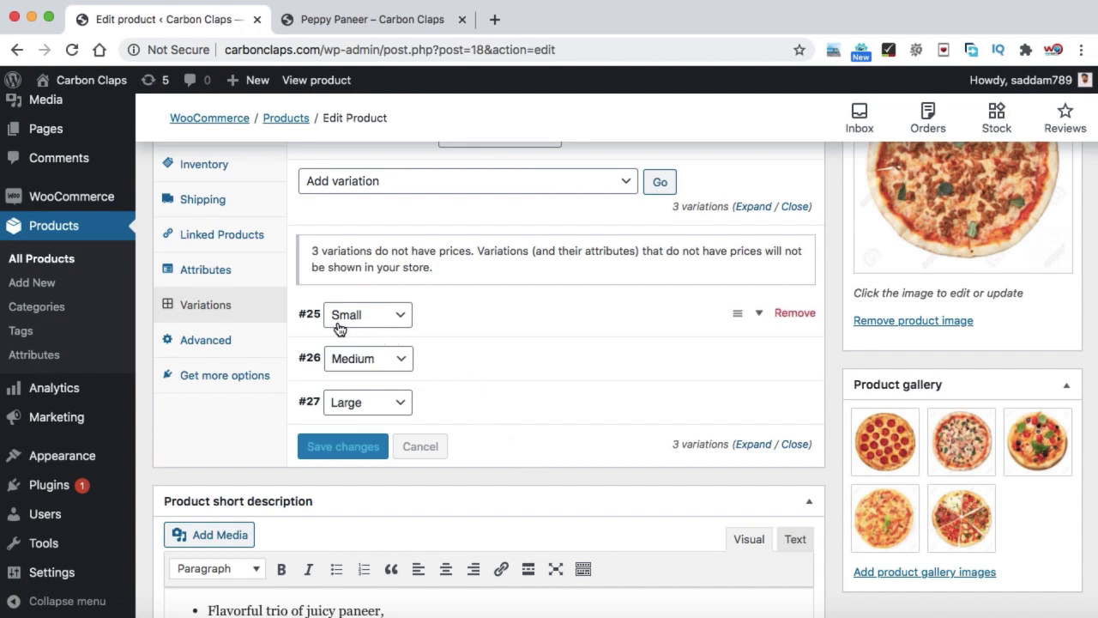
Set the pepperoni pizza image from the media library as the Small variation's image
{"action": "left_click", "coordinate": [760, 320]}
{"action": "scroll", "coordinate": [478, 387], "scroll_direction": "down", "scroll_amount": 1}
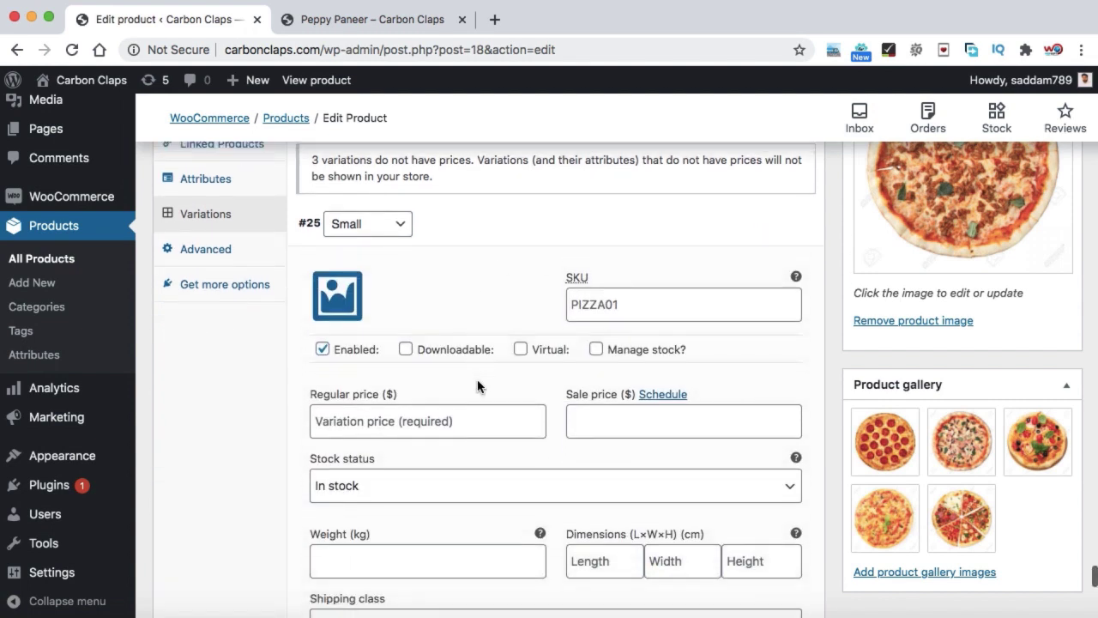
{"action": "scroll", "coordinate": [478, 387], "scroll_direction": "down", "scroll_amount": 1}
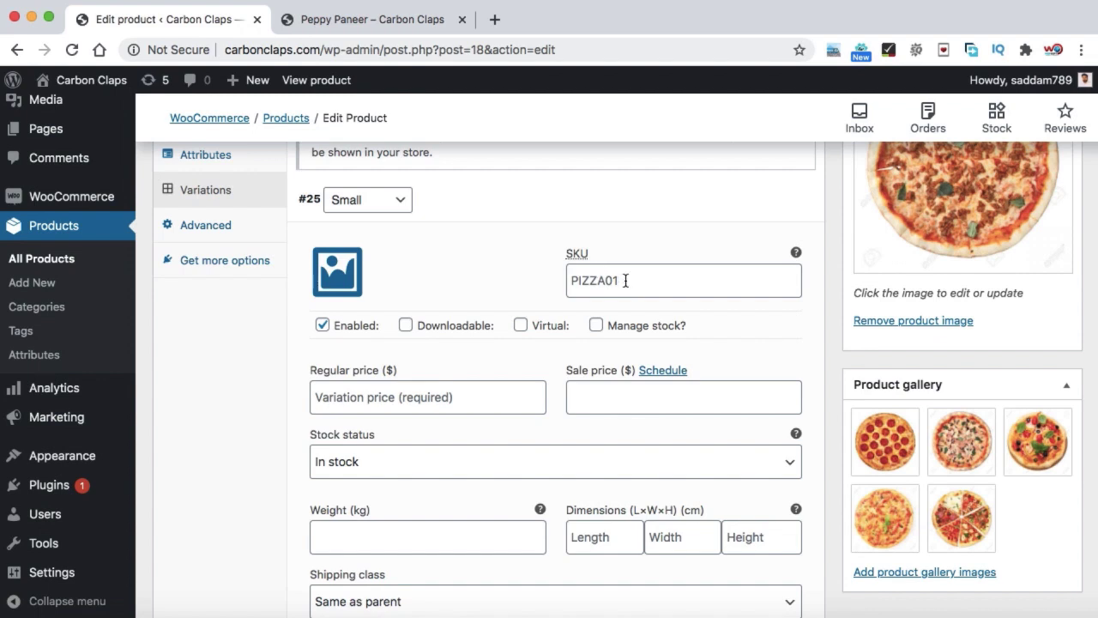
{"action": "left_click", "coordinate": [626, 280]}
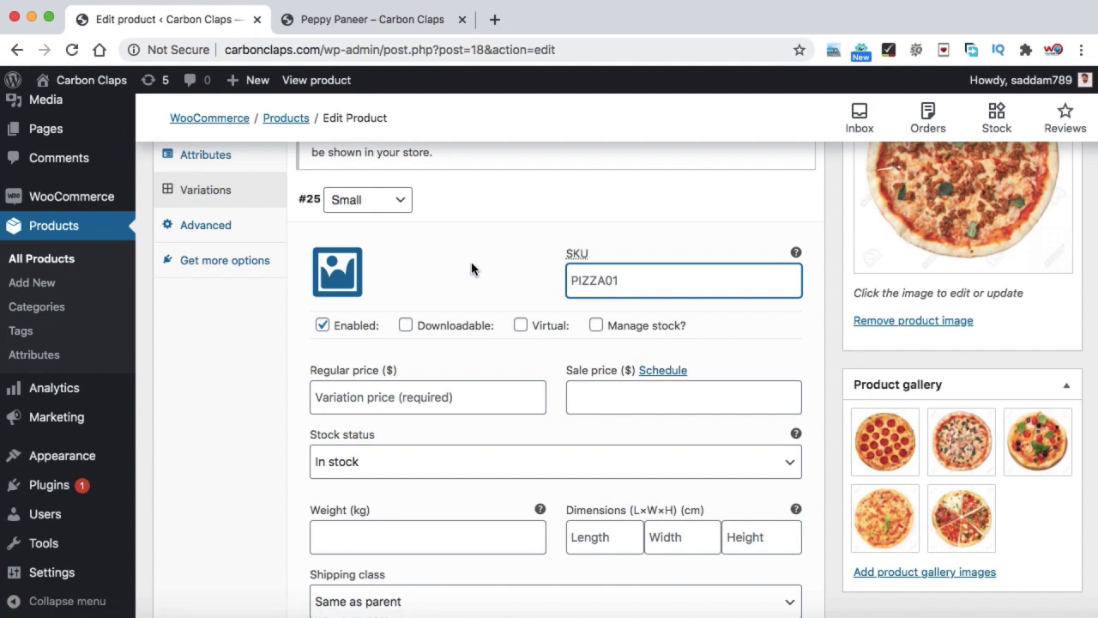
{"action": "left_click", "coordinate": [336, 287]}
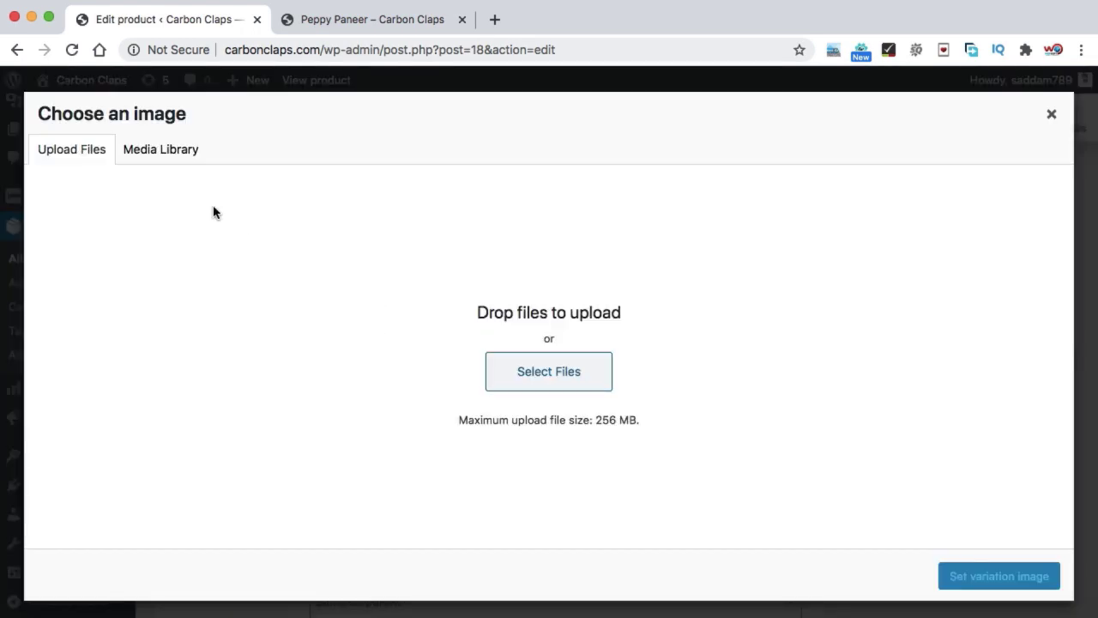
{"action": "left_click", "coordinate": [162, 154]}
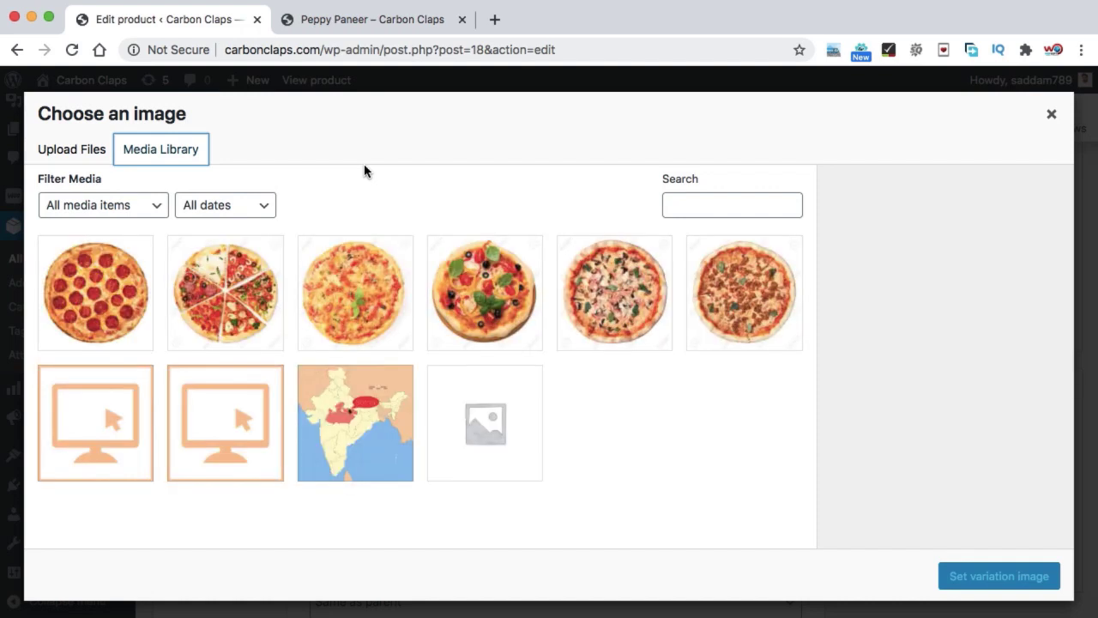
{"action": "left_click", "coordinate": [95, 296]}
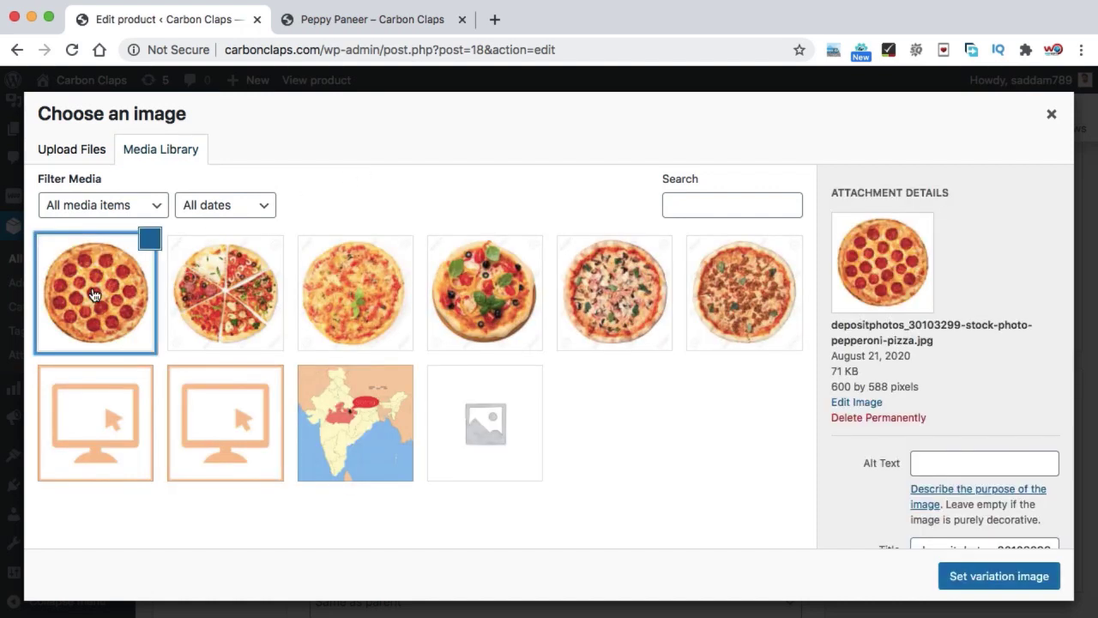
{"action": "left_click", "coordinate": [983, 577]}
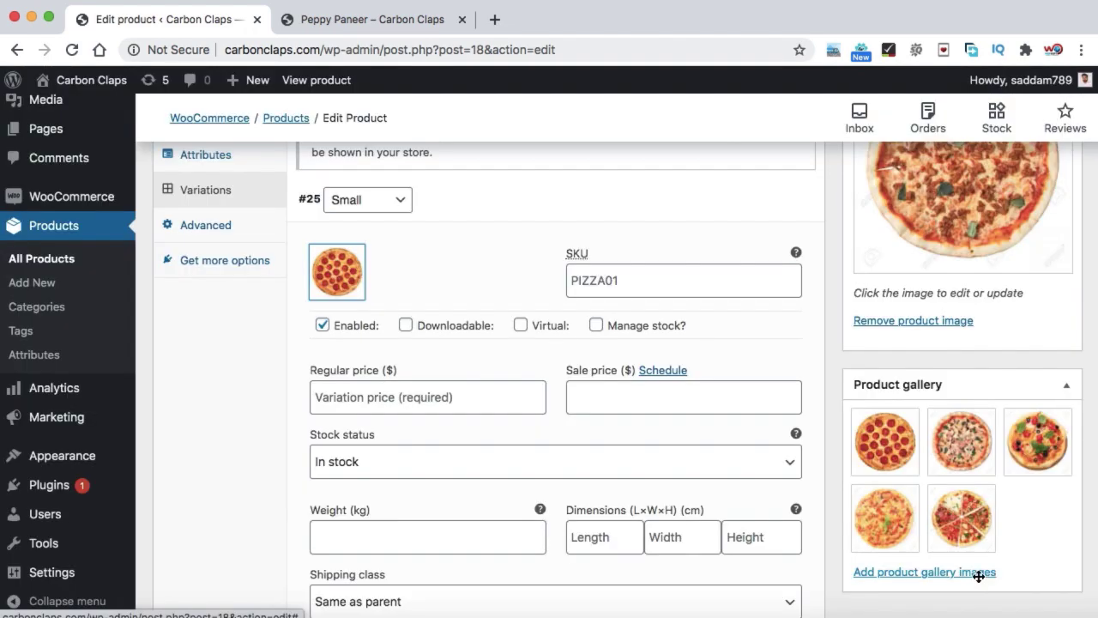
Enter a regular price of 10 for the Small variation and collapse it
{"action": "left_click", "coordinate": [452, 398]}
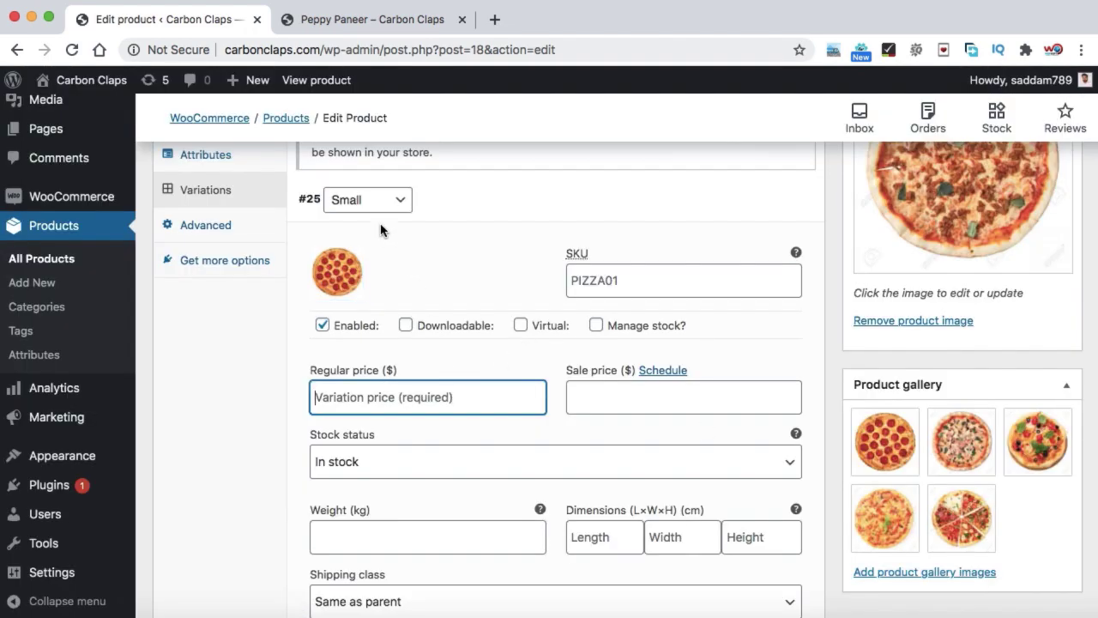
{"action": "type", "text": "10"}
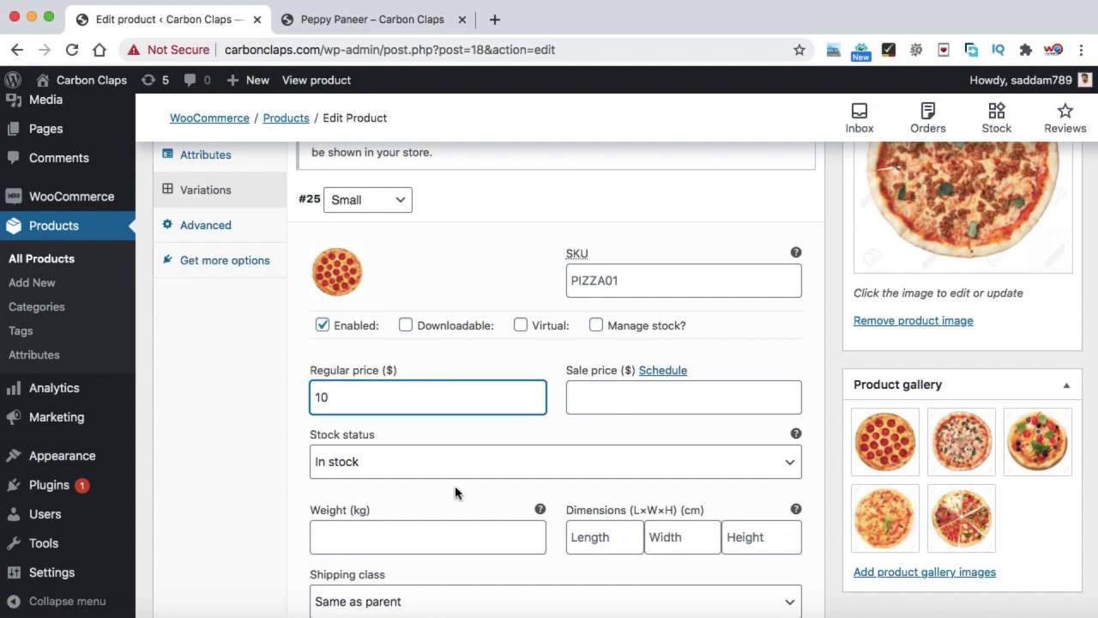
{"action": "scroll", "coordinate": [489, 495], "scroll_direction": "down", "scroll_amount": 1}
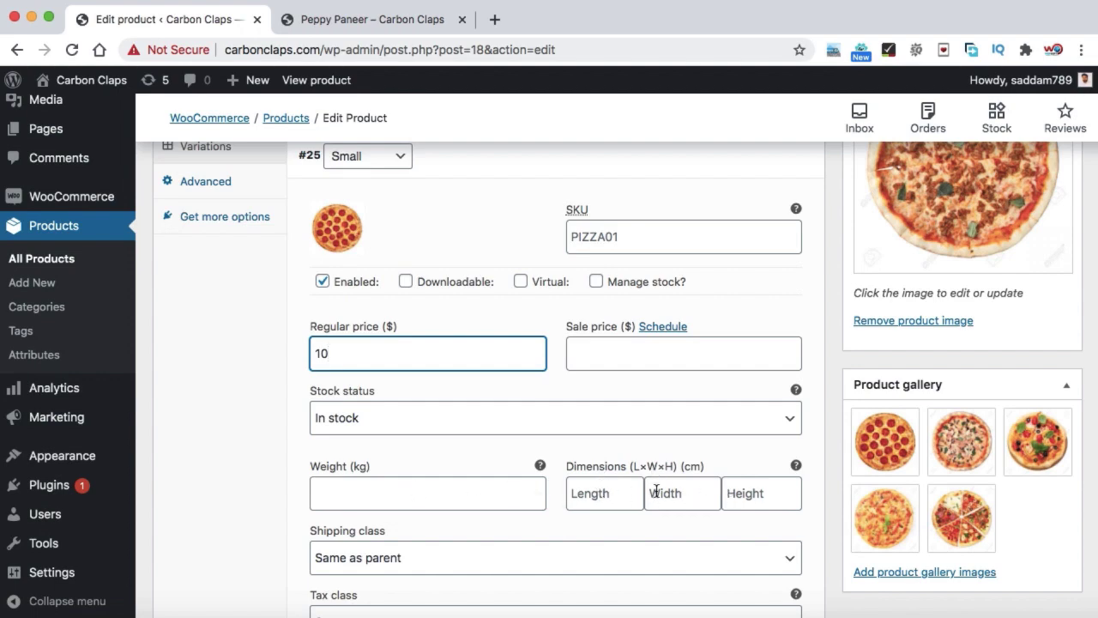
{"action": "scroll", "coordinate": [587, 463], "scroll_direction": "up", "scroll_amount": 1}
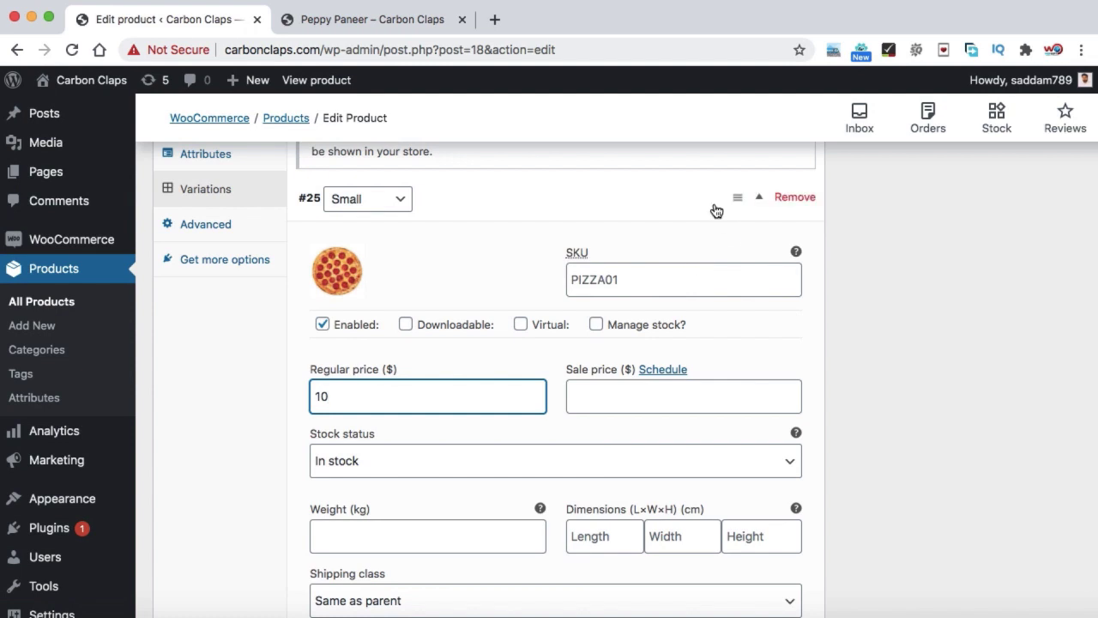
{"action": "left_click", "coordinate": [760, 201]}
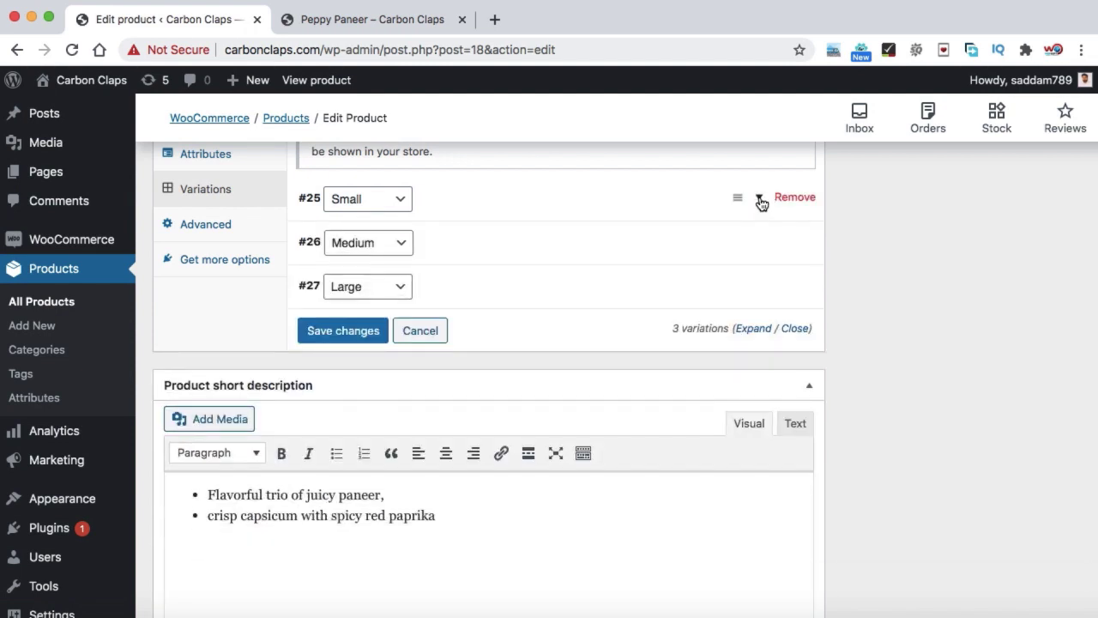
Give the Medium variation a regular price of 15 and the margherita pizza image
{"action": "left_click", "coordinate": [761, 244]}
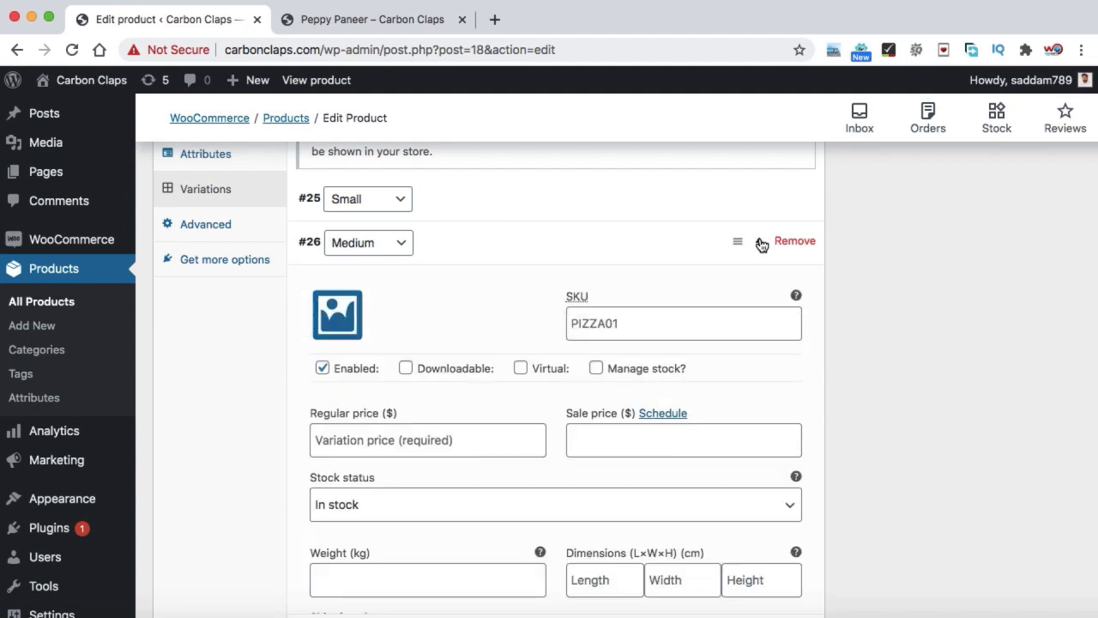
{"action": "left_click", "coordinate": [393, 437]}
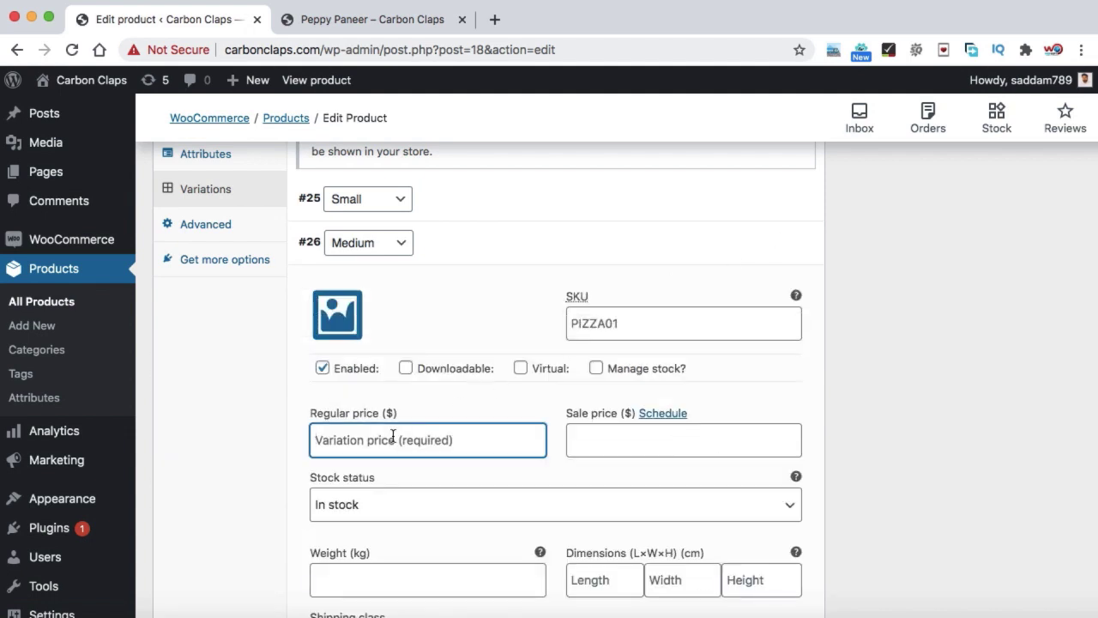
{"action": "type", "text": "15"}
{"action": "left_click", "coordinate": [337, 314]}
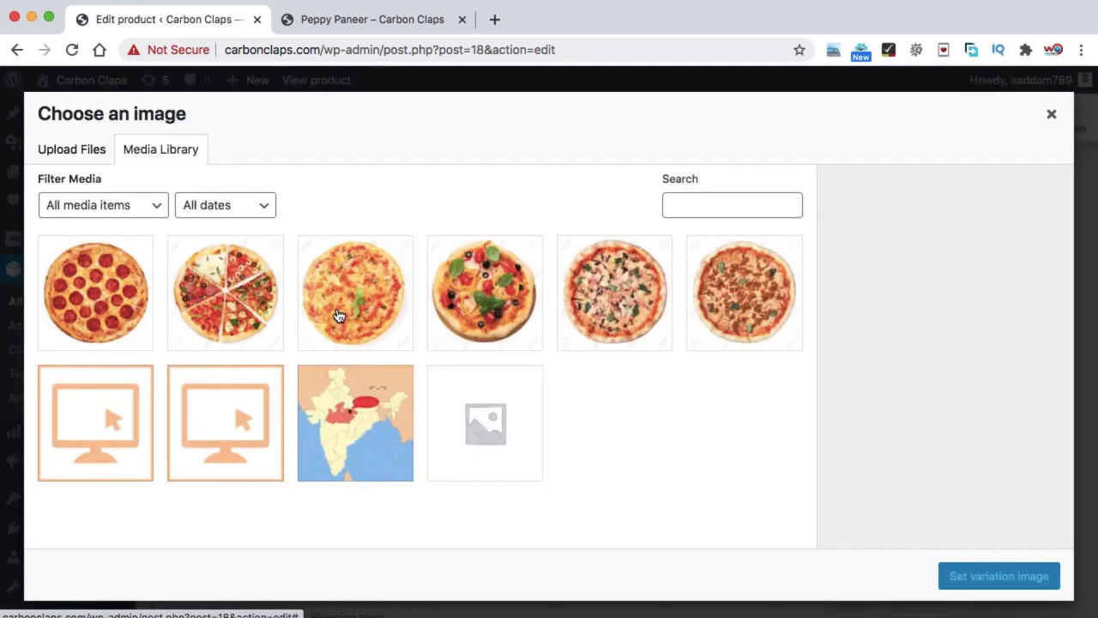
{"action": "left_click", "coordinate": [338, 315]}
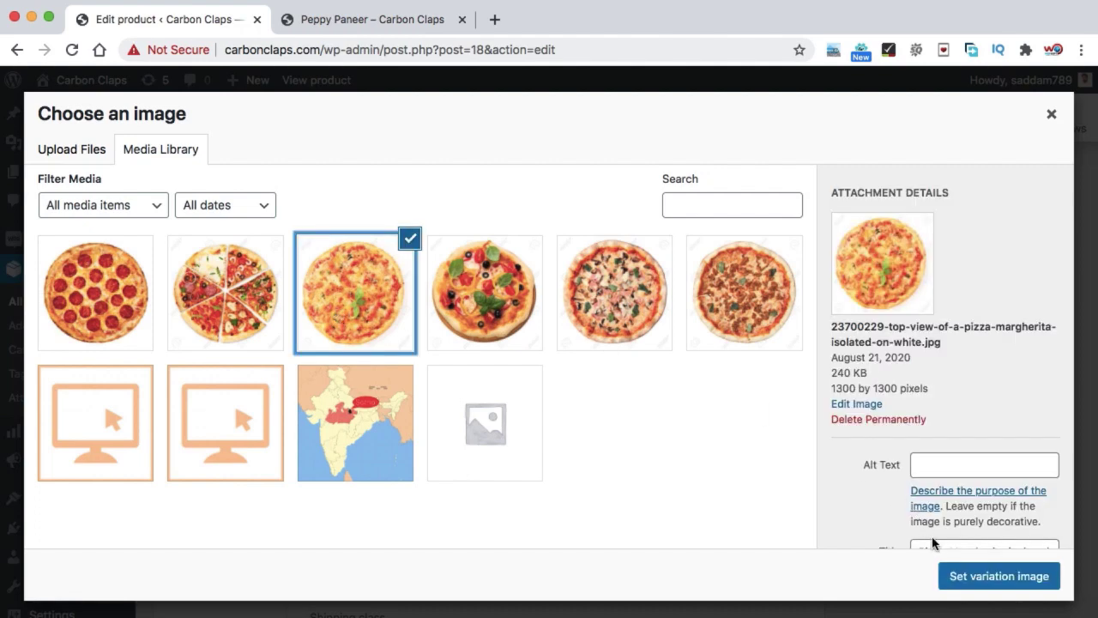
{"action": "left_click", "coordinate": [956, 577]}
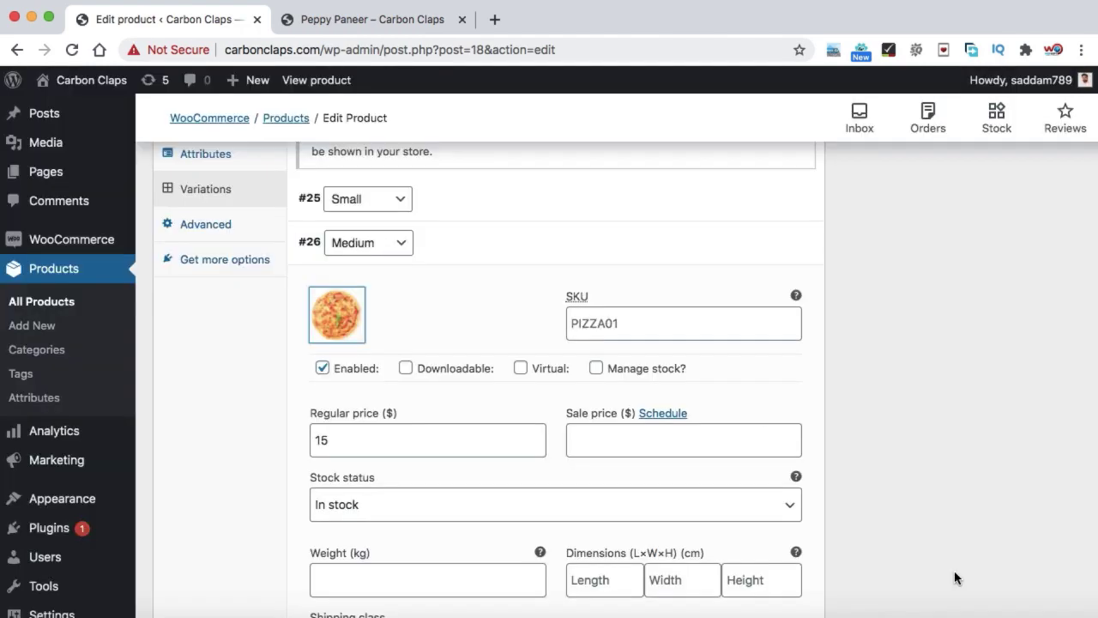
{"action": "left_click", "coordinate": [760, 243]}
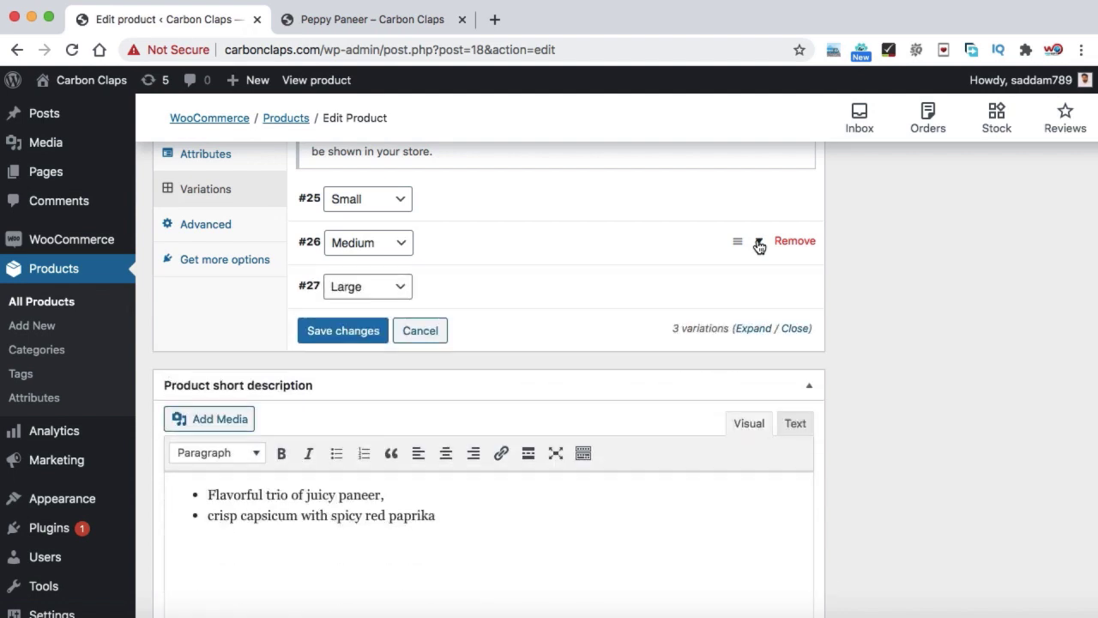
Give the Large variation the sliced pizza image and a regular price of 25
{"action": "left_click", "coordinate": [759, 287]}
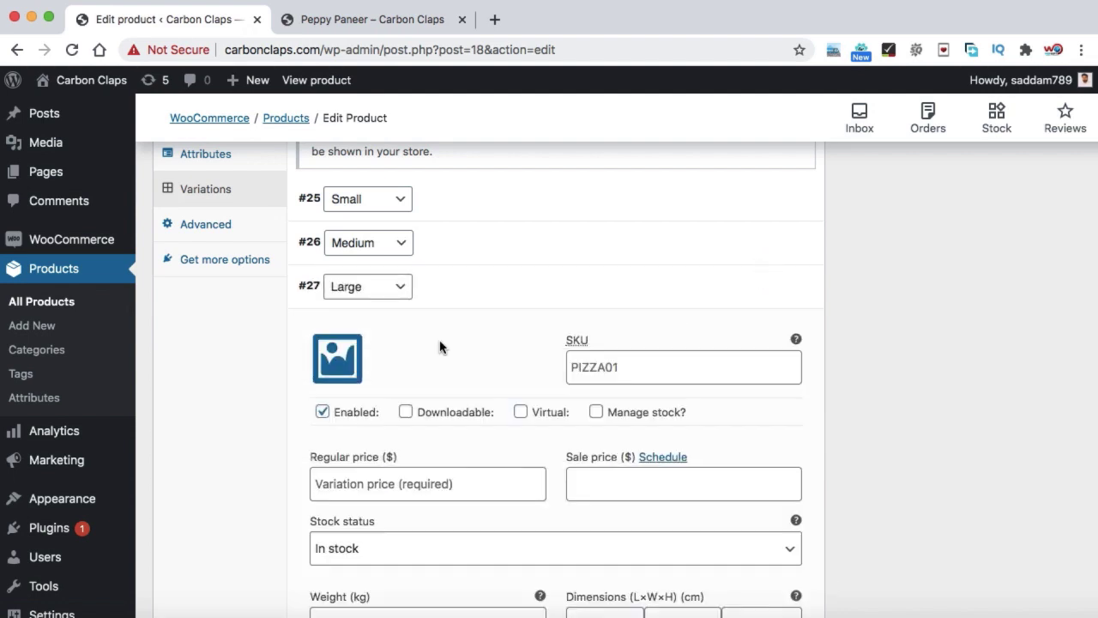
{"action": "left_click", "coordinate": [337, 359]}
{"action": "left_click", "coordinate": [237, 282]}
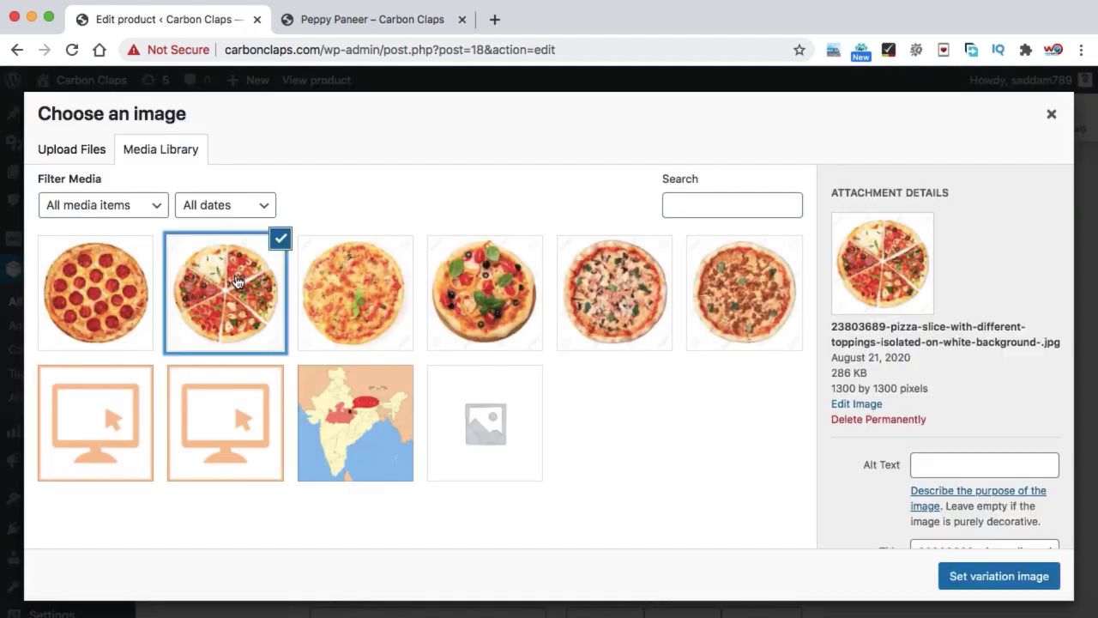
{"action": "left_click", "coordinate": [1012, 579]}
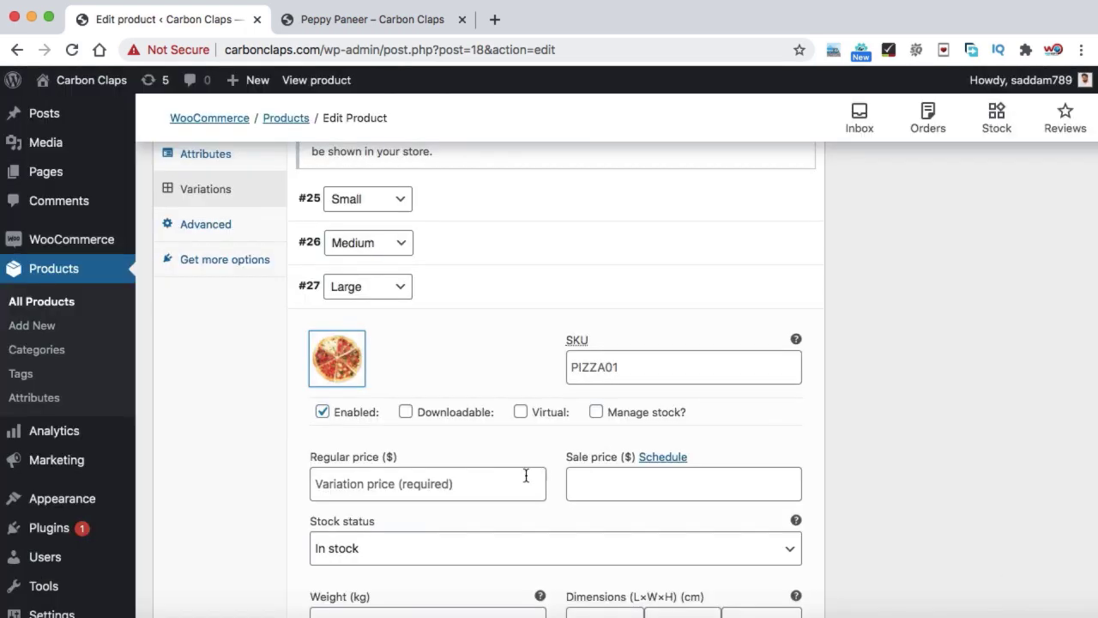
{"action": "left_click", "coordinate": [479, 478]}
{"action": "type", "text": "25"}
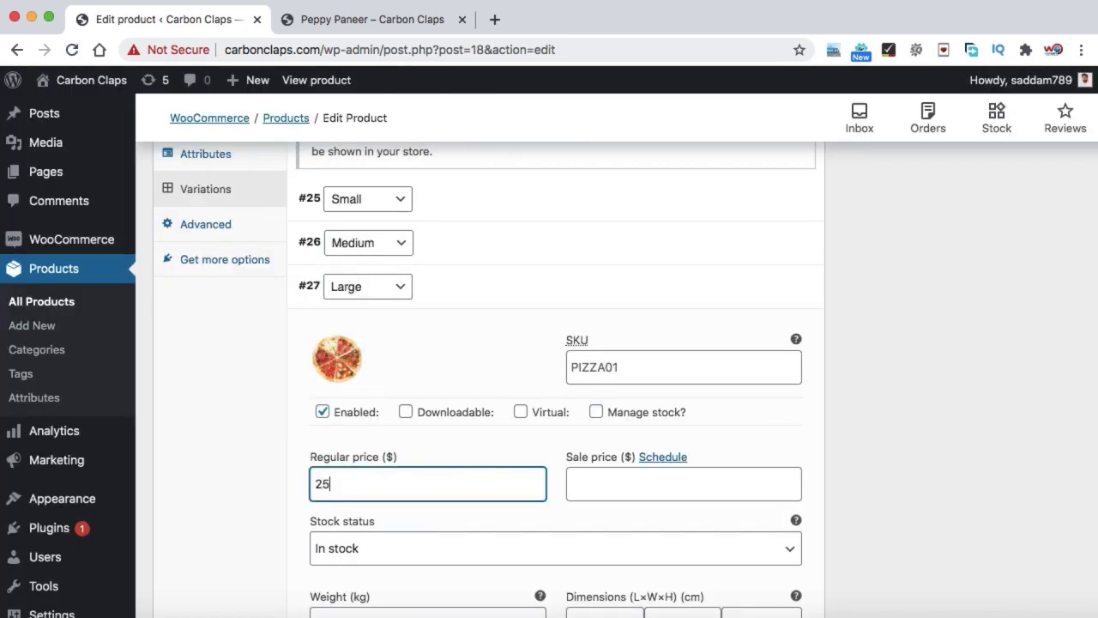
{"action": "left_click", "coordinate": [759, 287]}
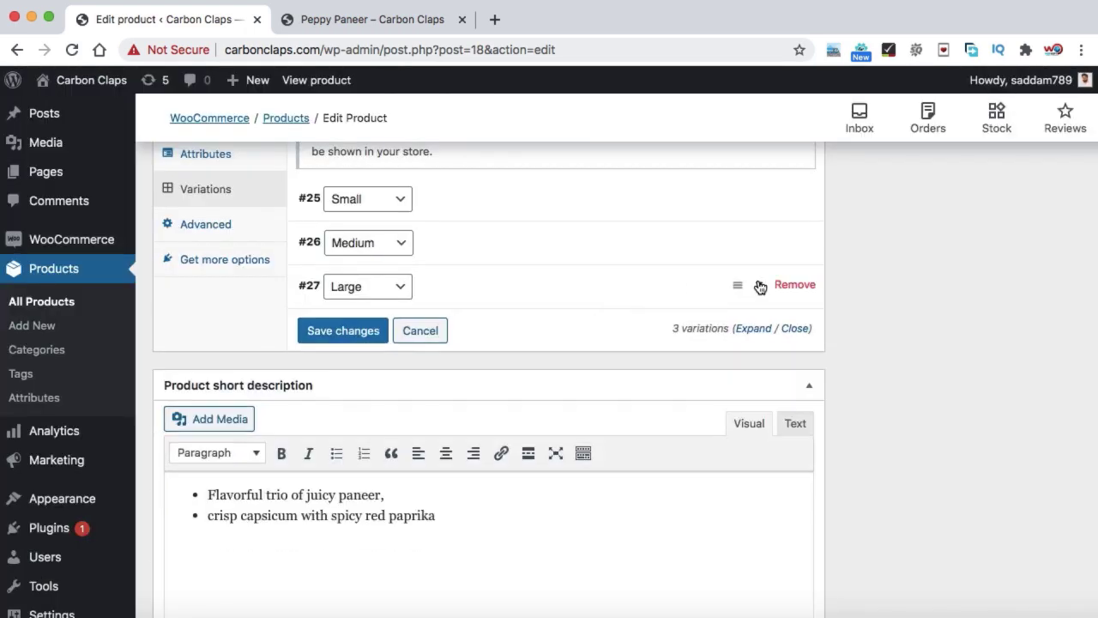
Save the variation changes, update Peppy Paneer, and return to its live product page
{"action": "left_click", "coordinate": [344, 331]}
{"action": "scroll", "coordinate": [348, 322], "scroll_direction": "up", "scroll_amount": 3}
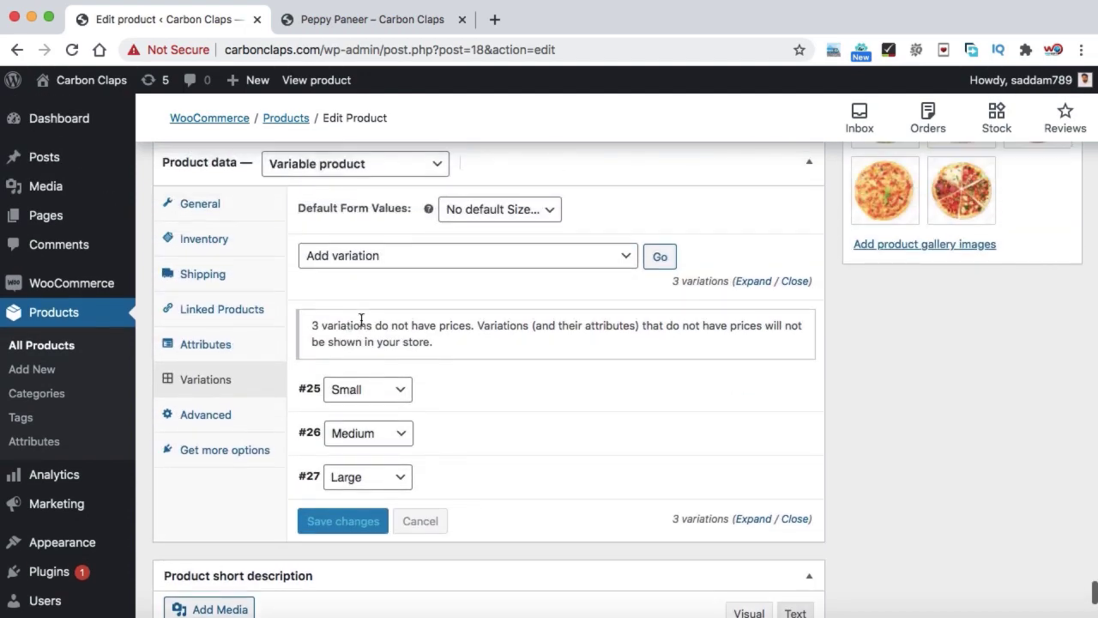
{"action": "scroll", "coordinate": [454, 311], "scroll_direction": "up", "scroll_amount": 15}
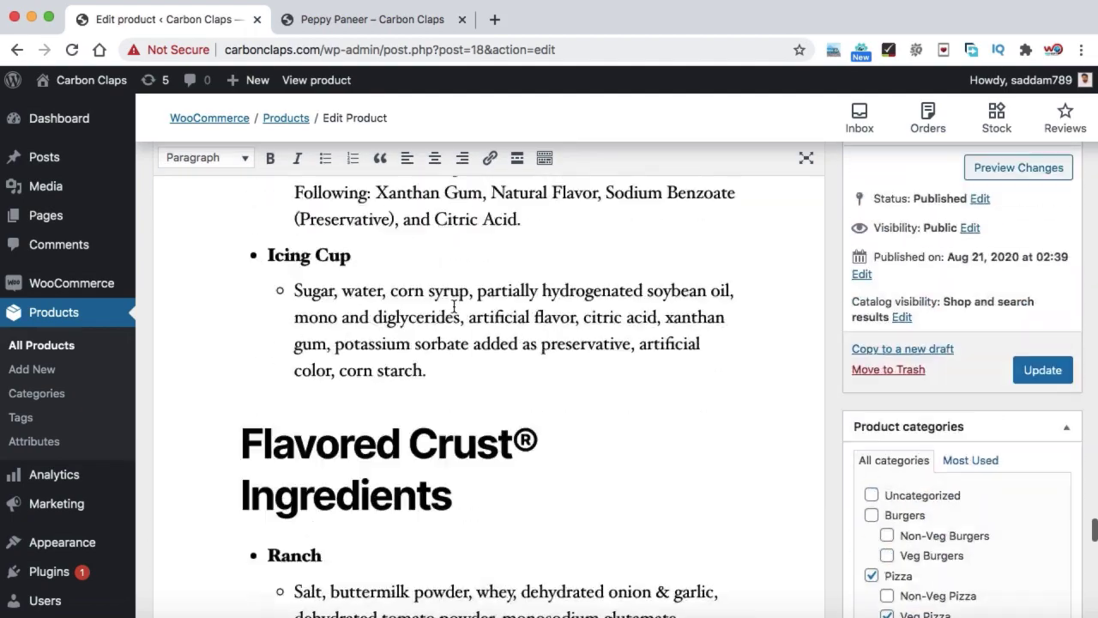
{"action": "left_click", "coordinate": [1044, 368]}
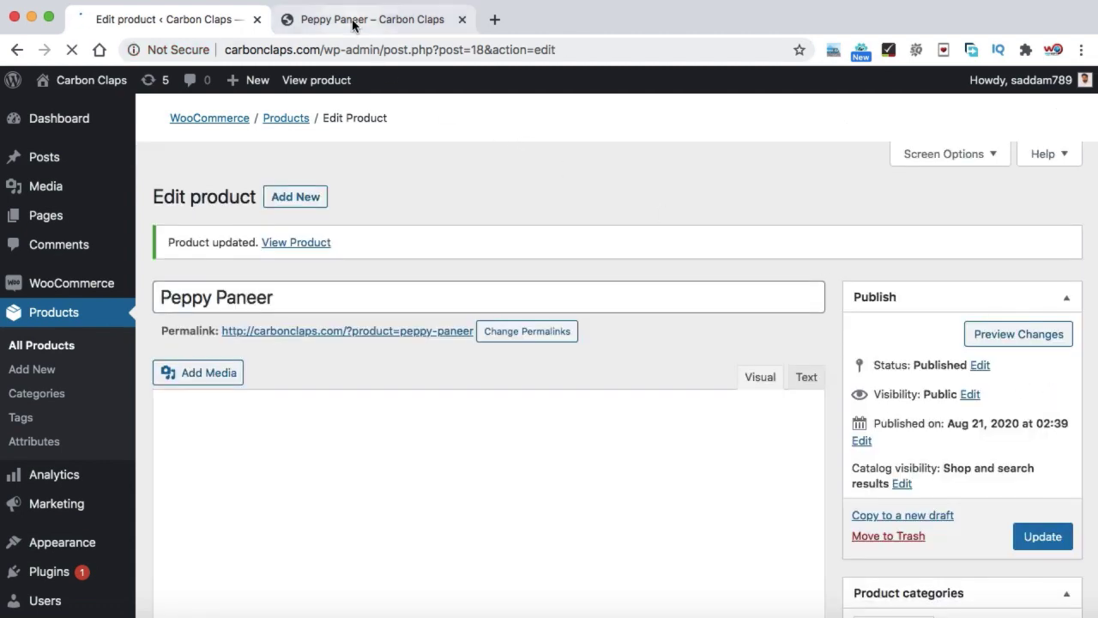
{"action": "left_click", "coordinate": [359, 20]}
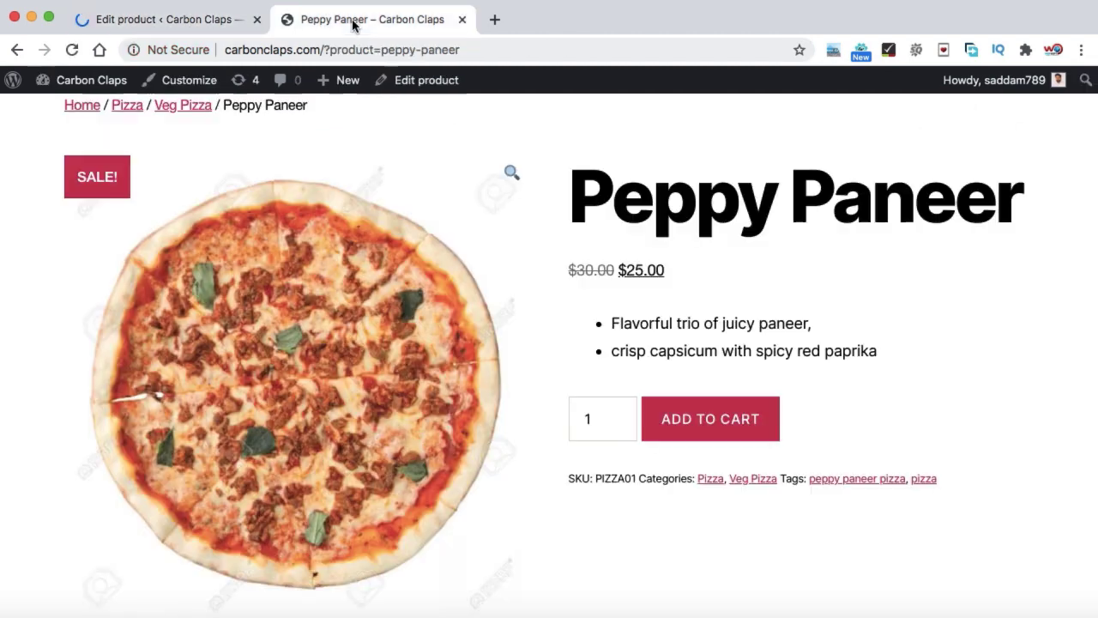
Reload the Peppy Paneer page and try adding it to the cart without a size, dismissing the warning
{"action": "left_click", "coordinate": [72, 49]}
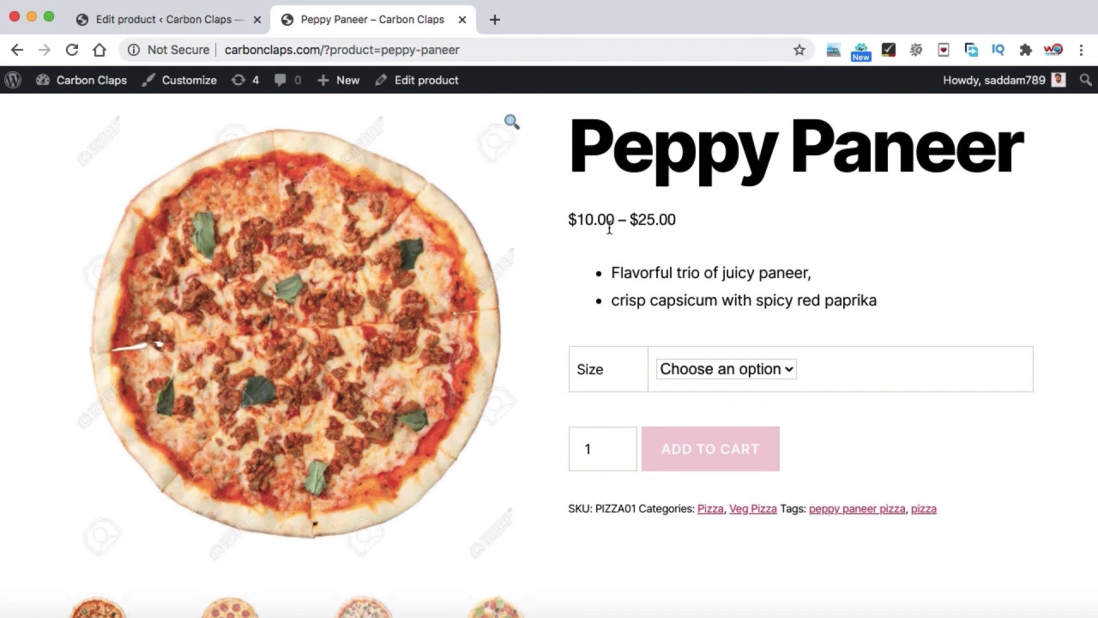
{"action": "left_click_drag", "start_coordinate": [577, 219], "coordinate": [592, 220]}
{"action": "left_click", "coordinate": [642, 221]}
{"action": "left_click", "coordinate": [753, 370]}
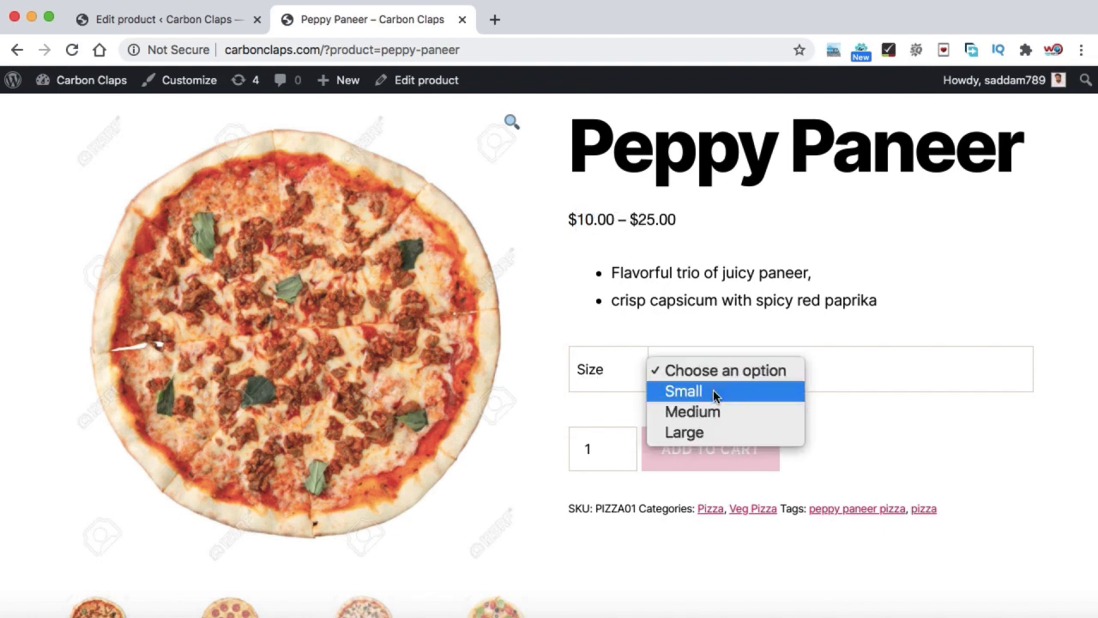
{"action": "left_click", "coordinate": [853, 418]}
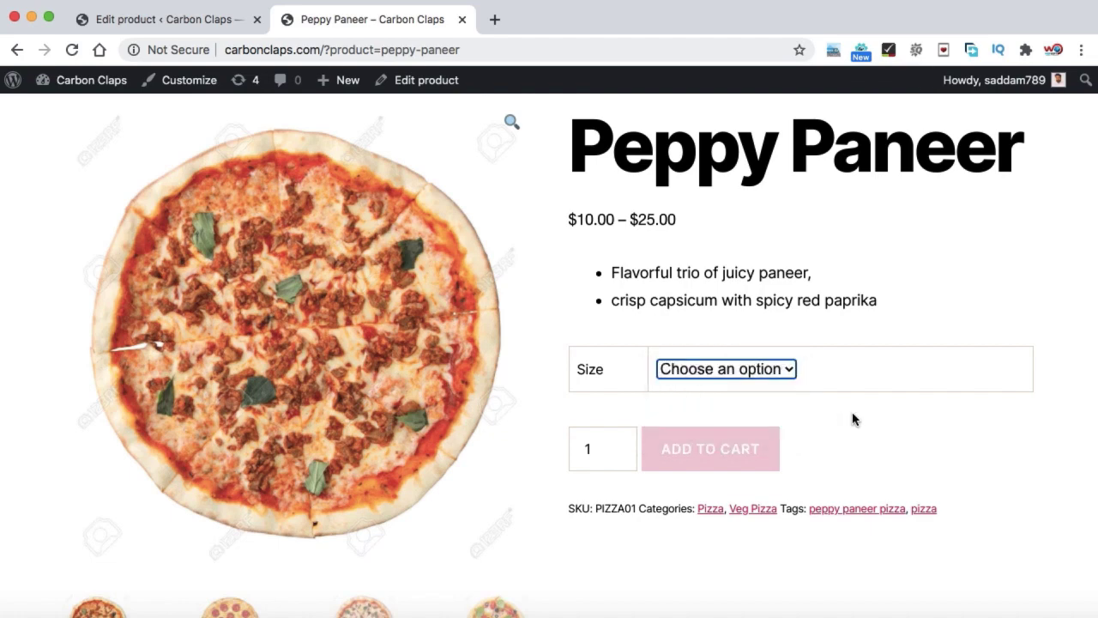
{"action": "left_click", "coordinate": [702, 453]}
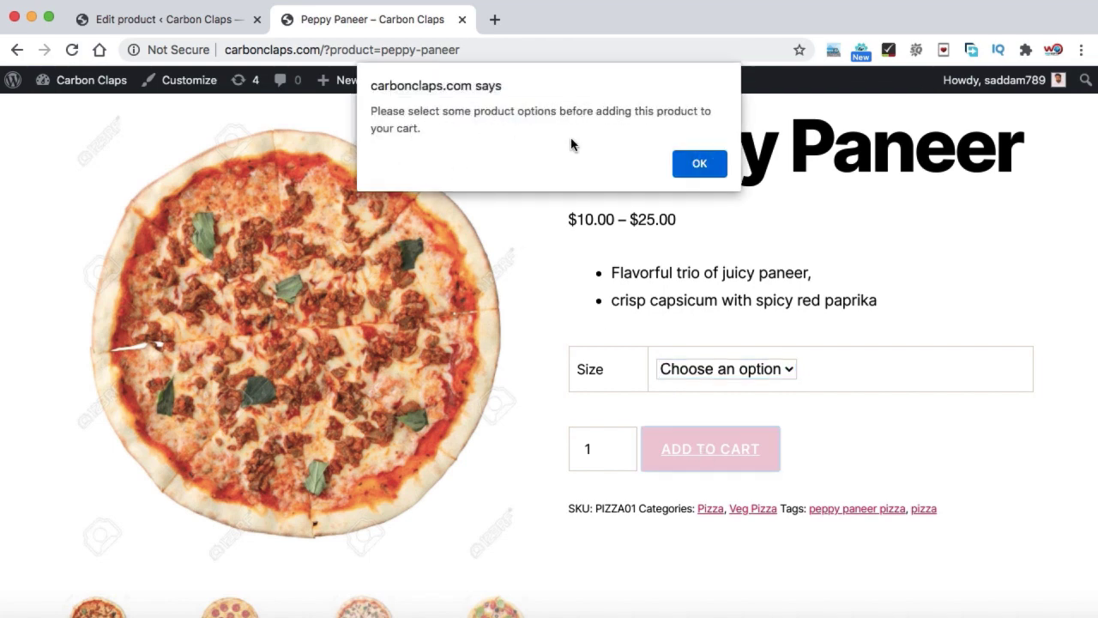
{"action": "left_click", "coordinate": [698, 163]}
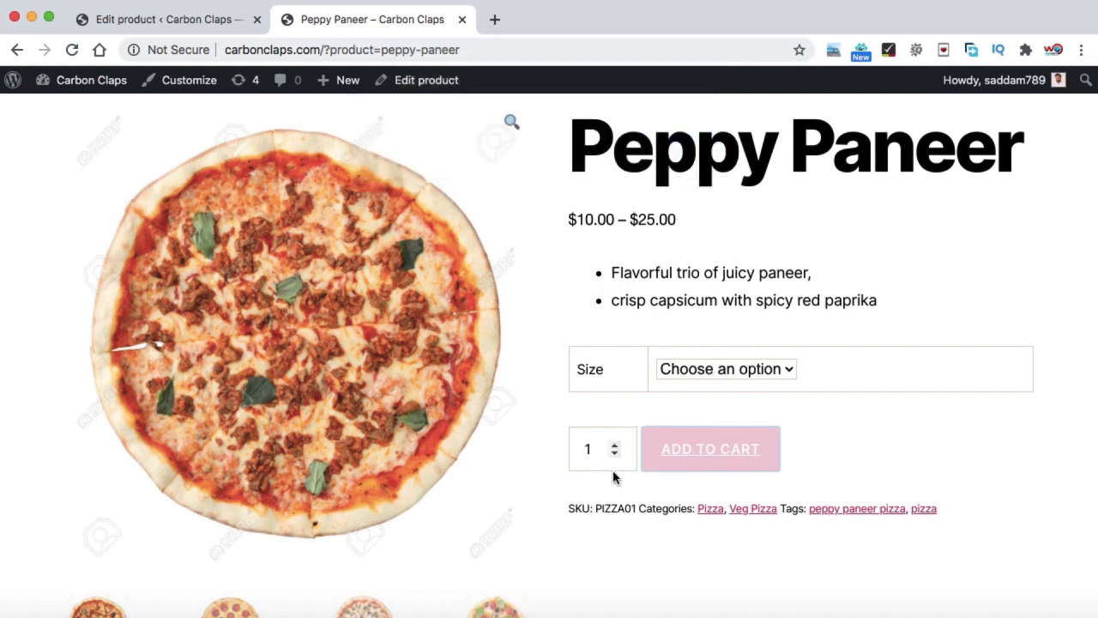
Choose Small ($10.00) in the Size dropdown, then switch to Large ($25.00)
{"action": "left_click", "coordinate": [783, 369]}
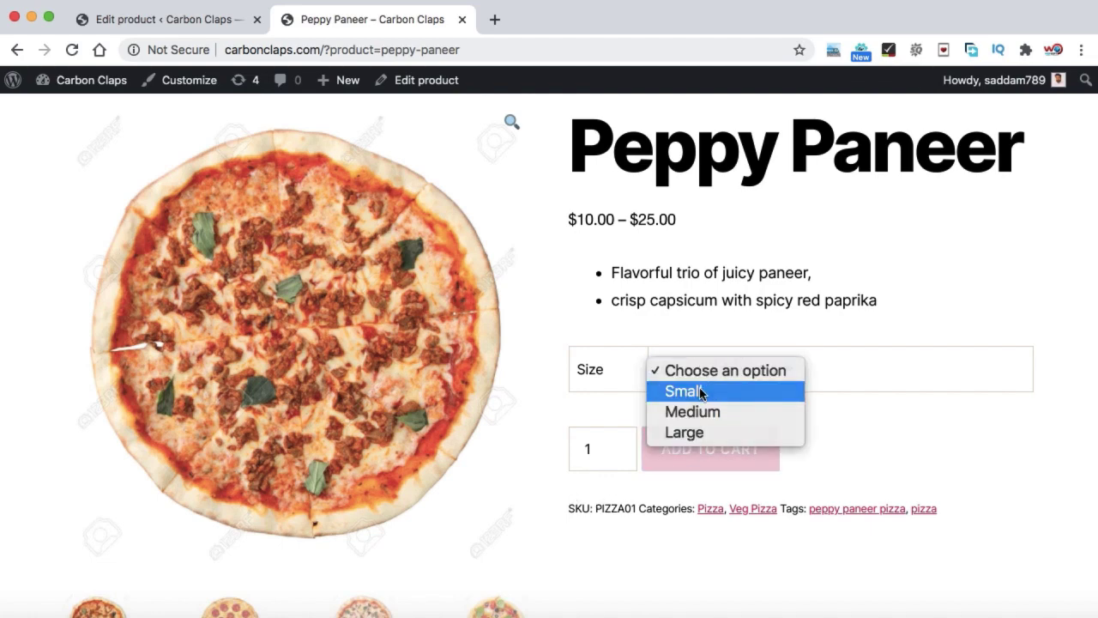
{"action": "left_click", "coordinate": [701, 392]}
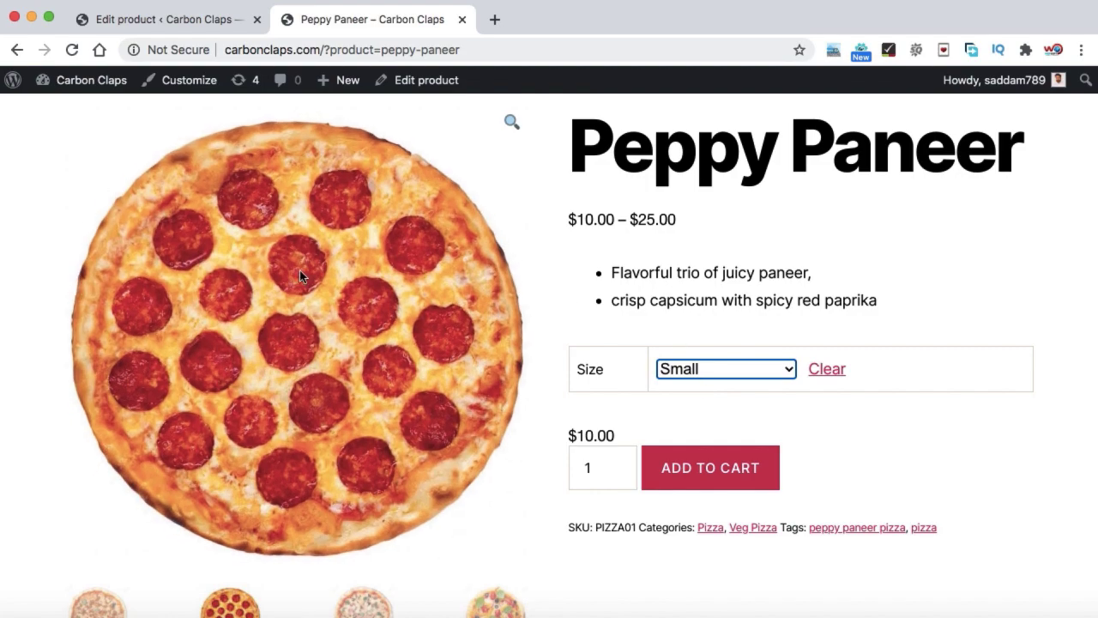
{"action": "left_click_drag", "start_coordinate": [576, 436], "coordinate": [594, 437]}
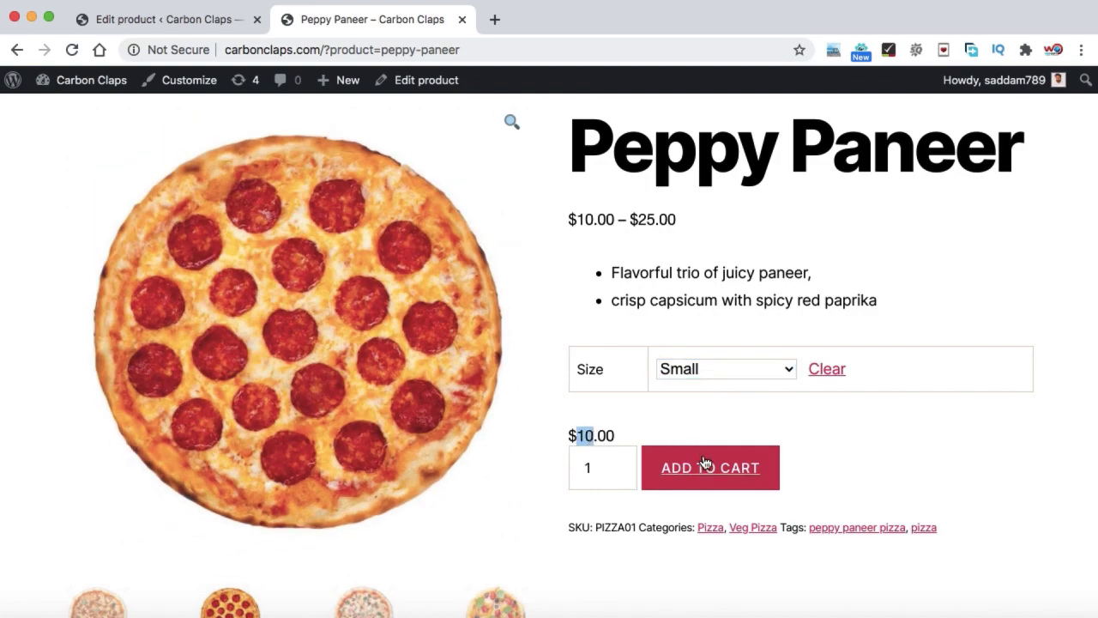
{"action": "left_click", "coordinate": [759, 369]}
{"action": "left_click", "coordinate": [709, 413]}
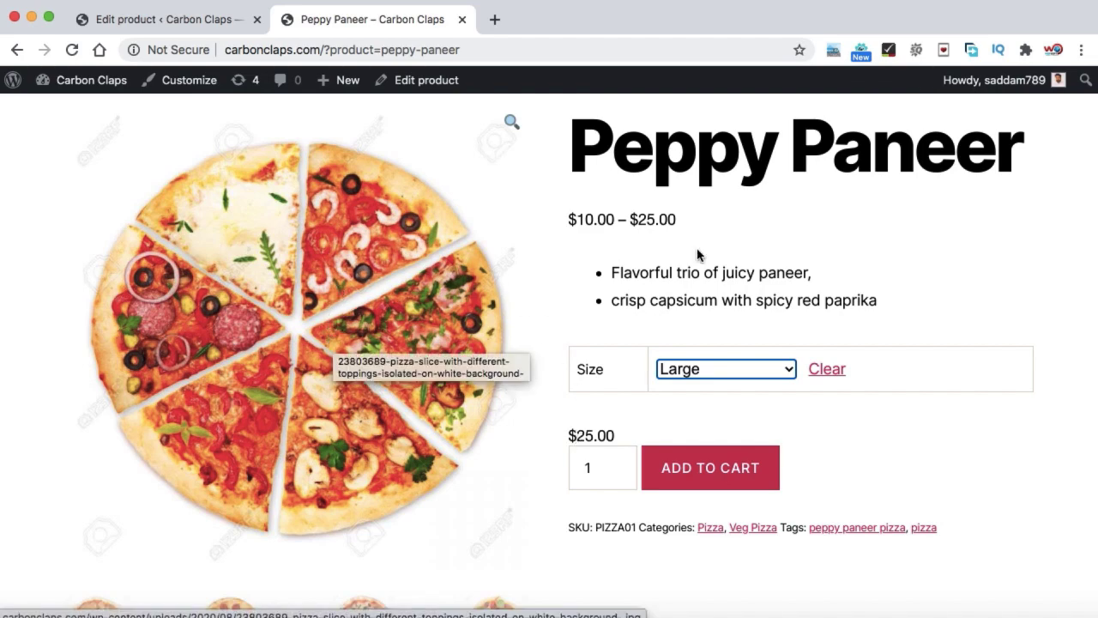
{"action": "left_click", "coordinate": [753, 245]}
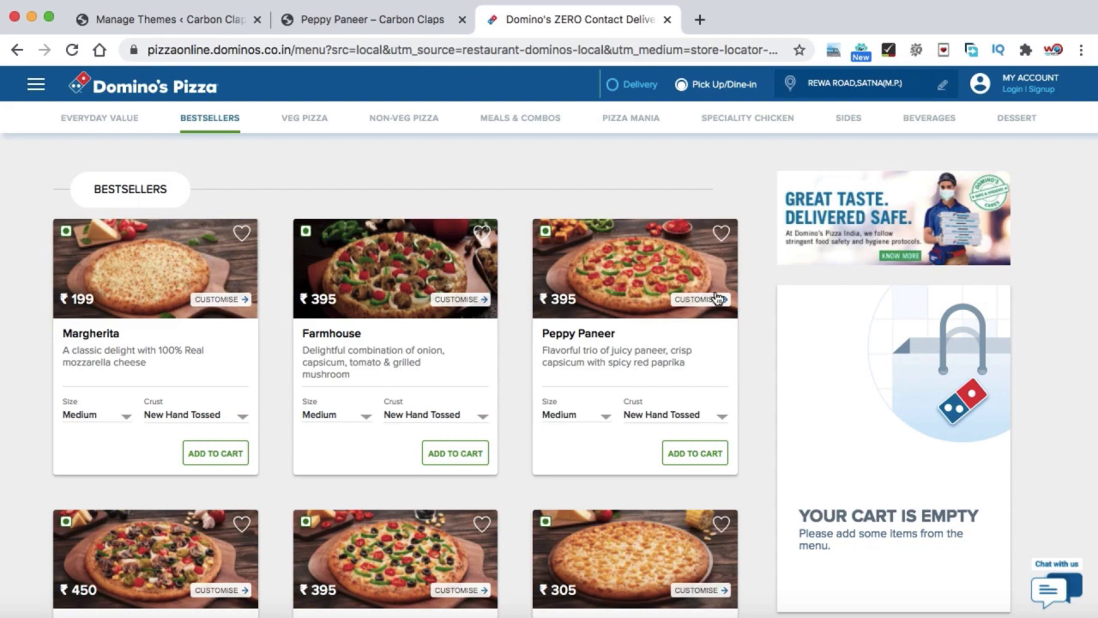
Open Customise on Domino's Peppy Paneer and browse its size, crust, cheese and topping options
{"action": "left_click", "coordinate": [703, 301]}
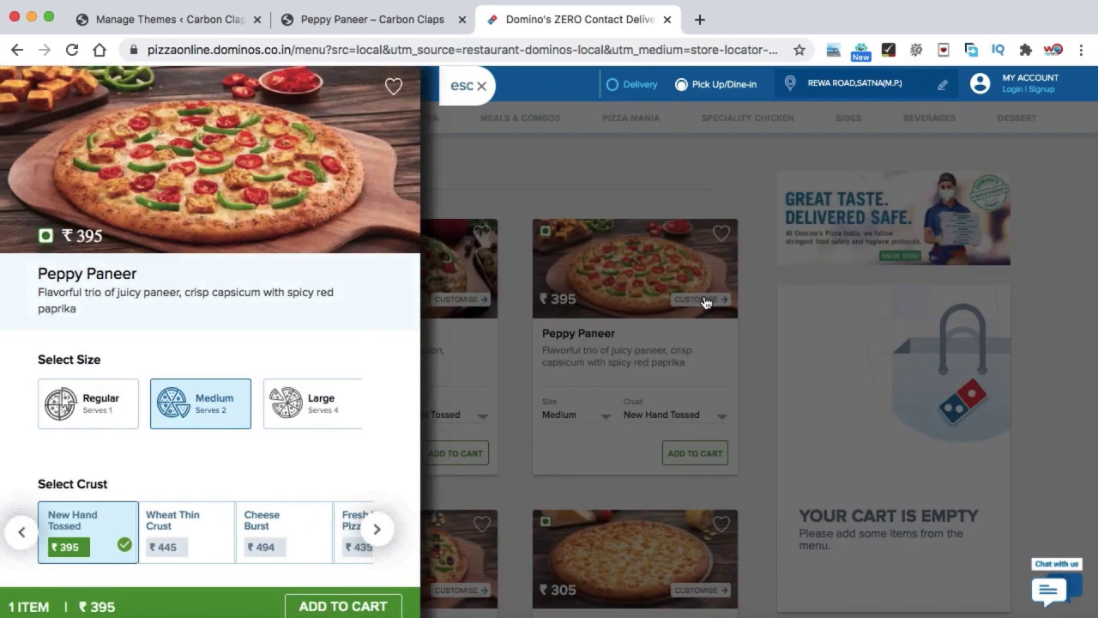
{"action": "scroll", "coordinate": [244, 461], "scroll_direction": "down", "scroll_amount": 5}
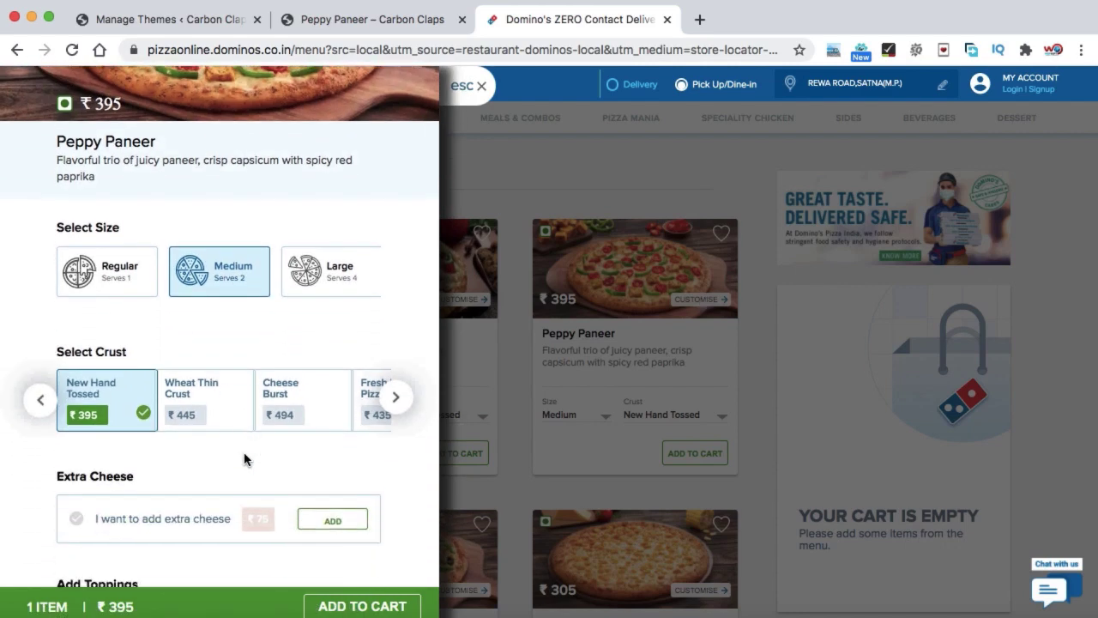
{"action": "scroll", "coordinate": [244, 461], "scroll_direction": "down", "scroll_amount": 5}
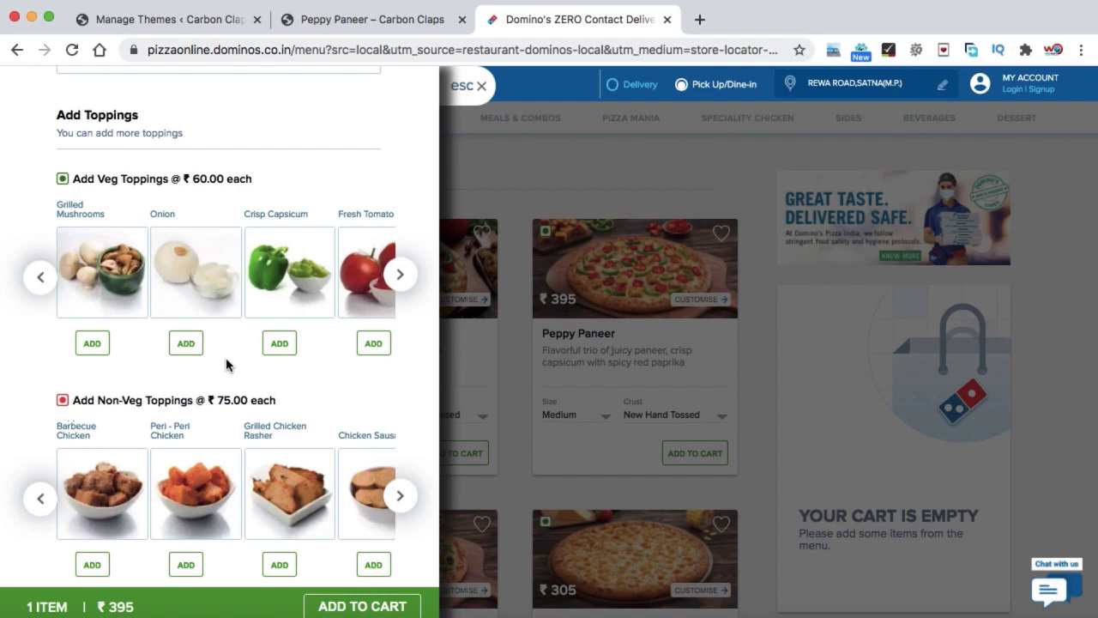
{"action": "scroll", "coordinate": [226, 364], "scroll_direction": "up", "scroll_amount": 1}
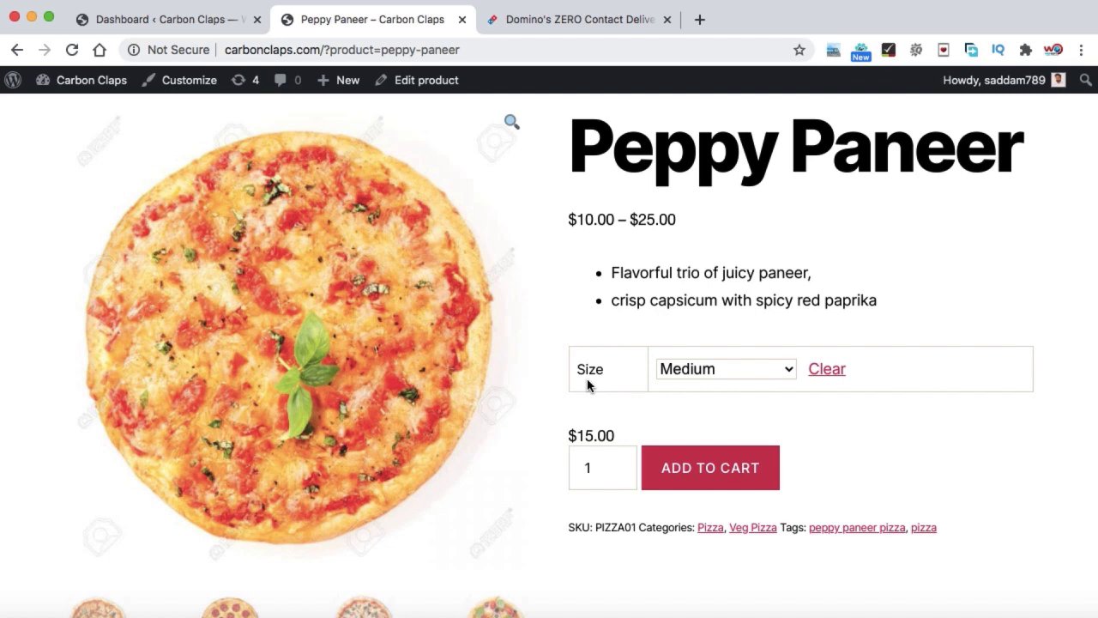
{"action": "left_click", "coordinate": [716, 370]}
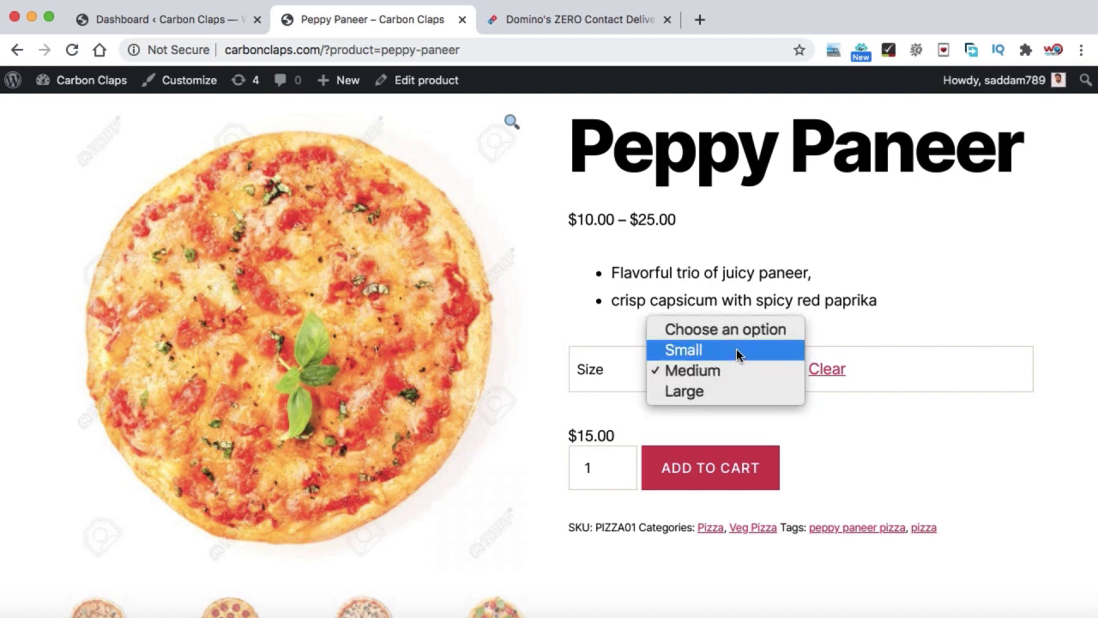
{"action": "left_click", "coordinate": [818, 426]}
{"action": "scroll", "coordinate": [818, 425], "scroll_direction": "down", "scroll_amount": 3}
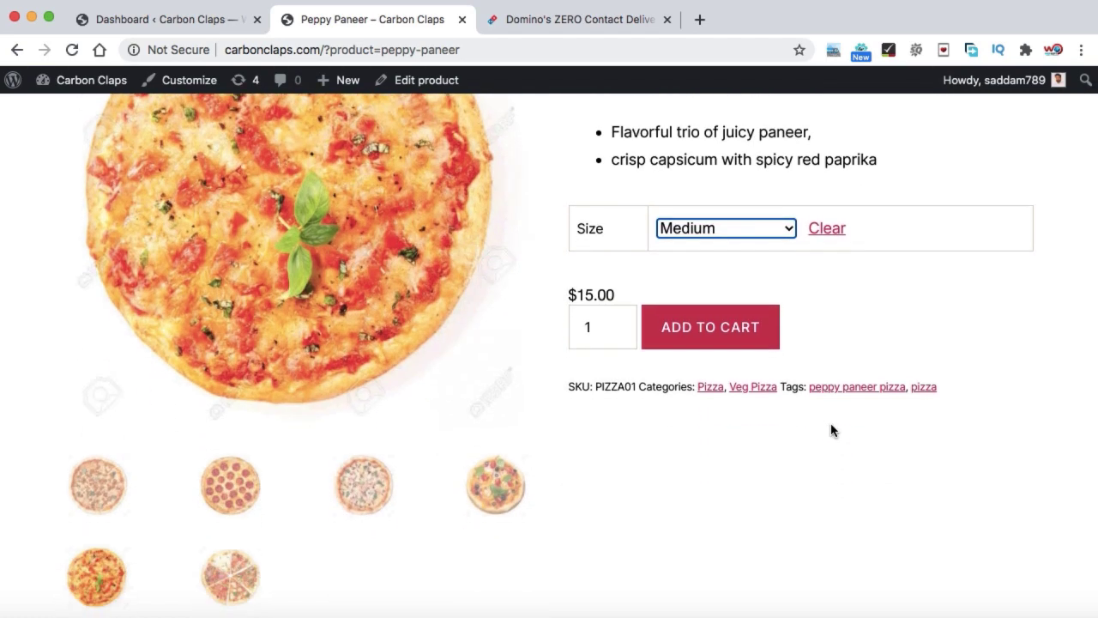
{"action": "left_click", "coordinate": [770, 278]}
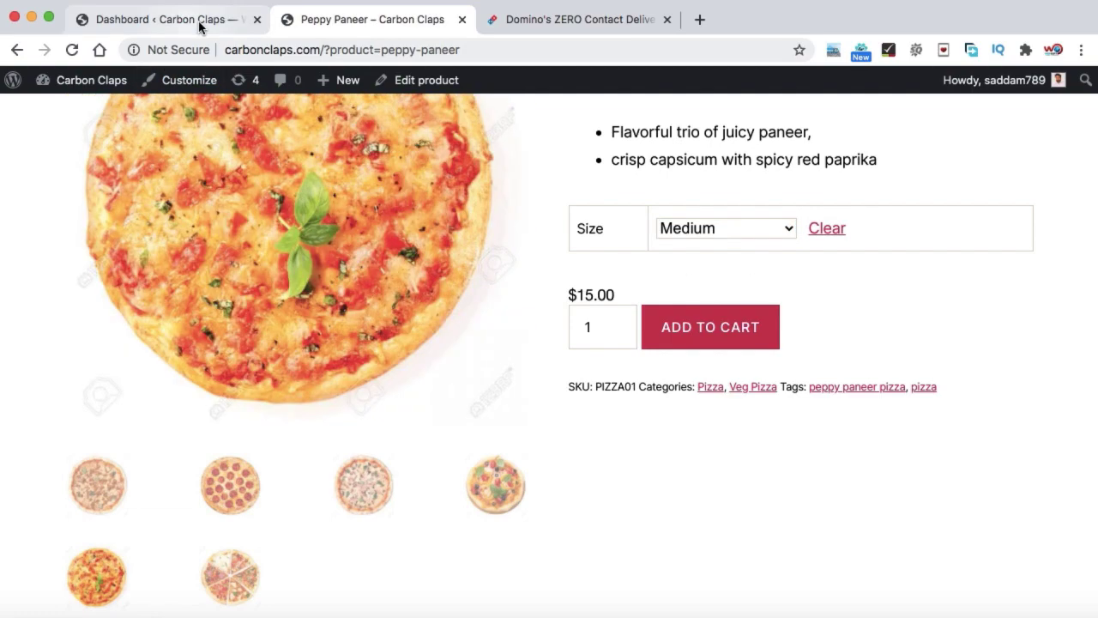
On wpscratch.com, search 'extra product option' and open the WooCommerce Extra Product Options page
{"action": "left_click", "coordinate": [700, 19]}
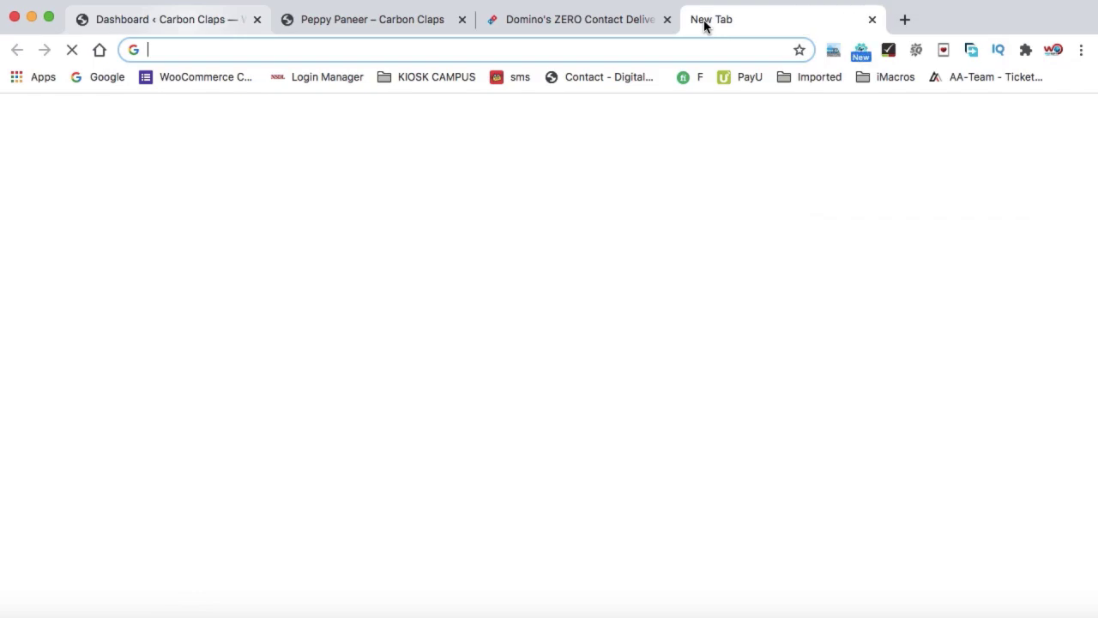
{"action": "type", "text": "wps"}
{"action": "key", "text": "Return"}
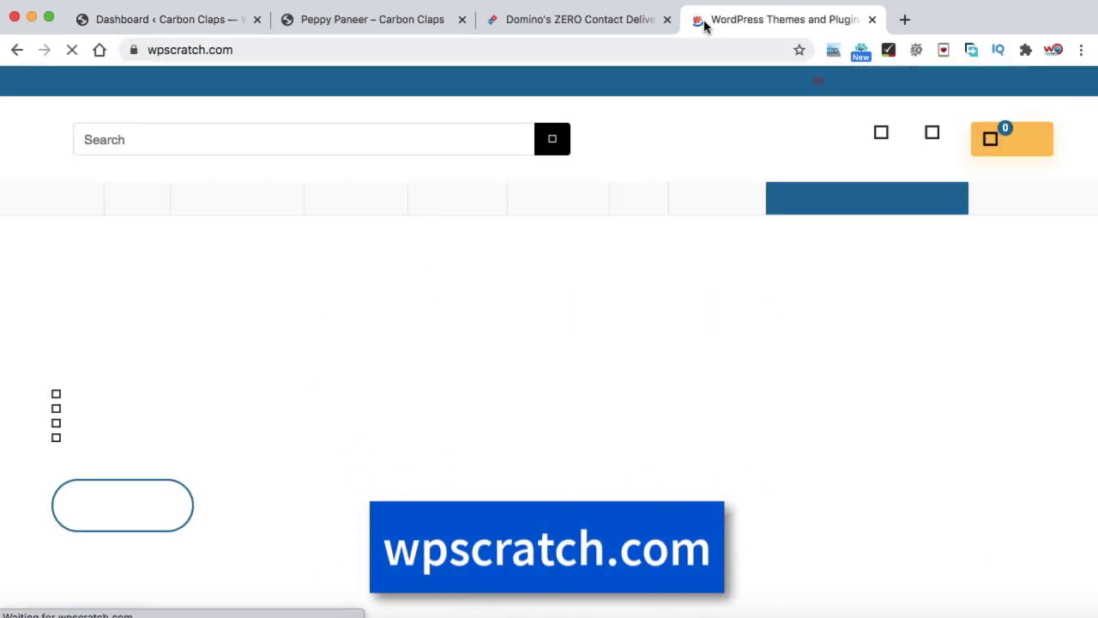
{"action": "left_click", "coordinate": [387, 143]}
{"action": "type", "text": "extra product option"}
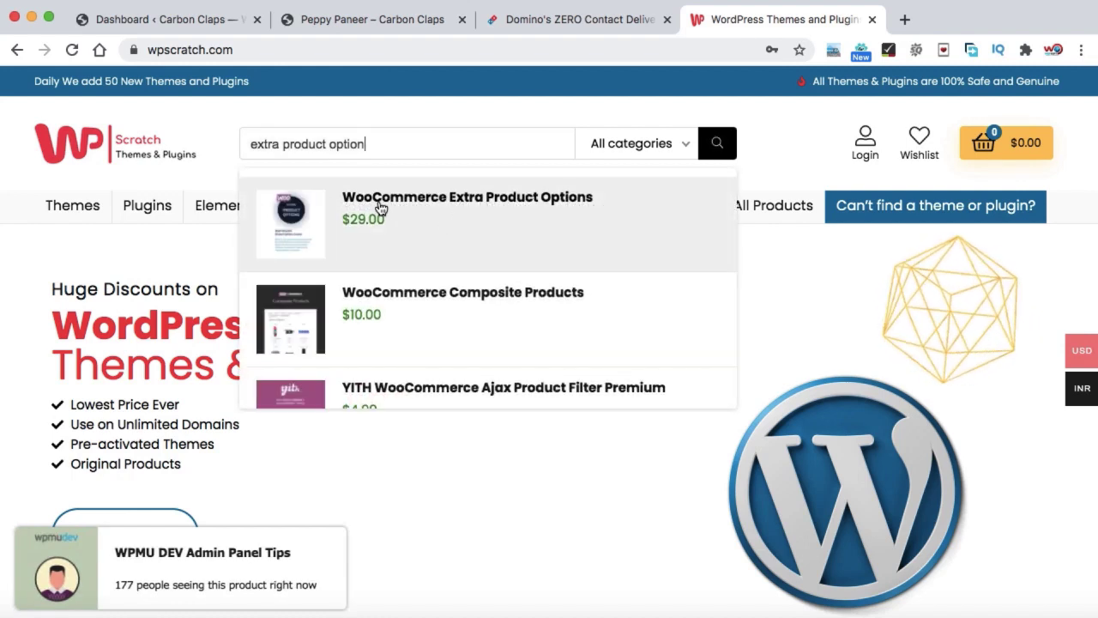
{"action": "left_click", "coordinate": [437, 200]}
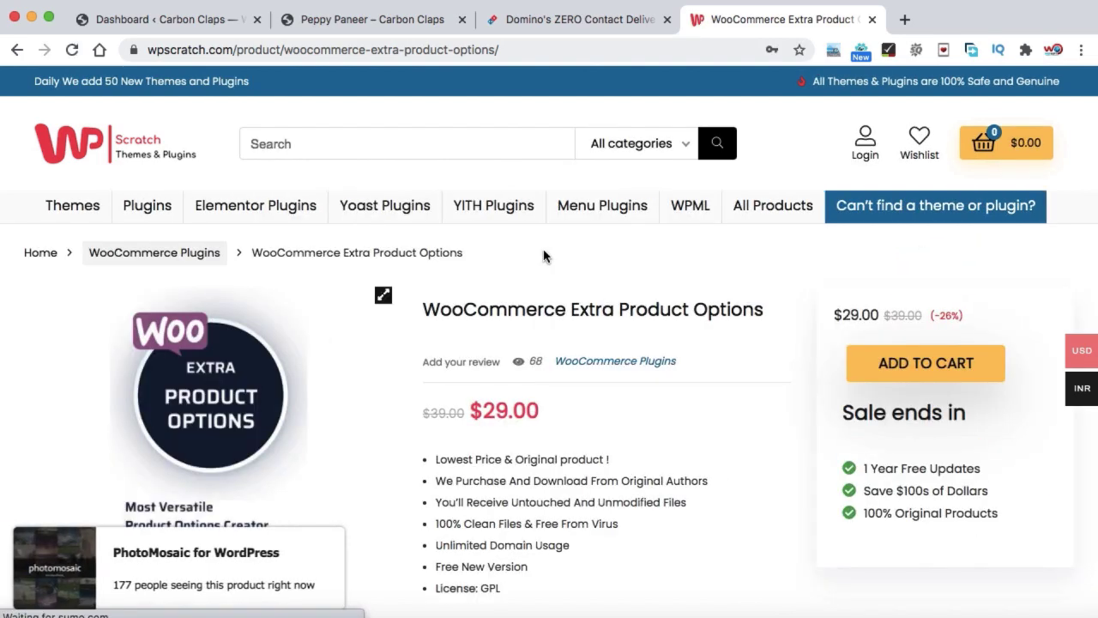
Check the plugin's $29.00 price against the original $39.00, then return to the WordPress dashboard
{"action": "scroll", "coordinate": [543, 254], "scroll_direction": "down", "scroll_amount": 3}
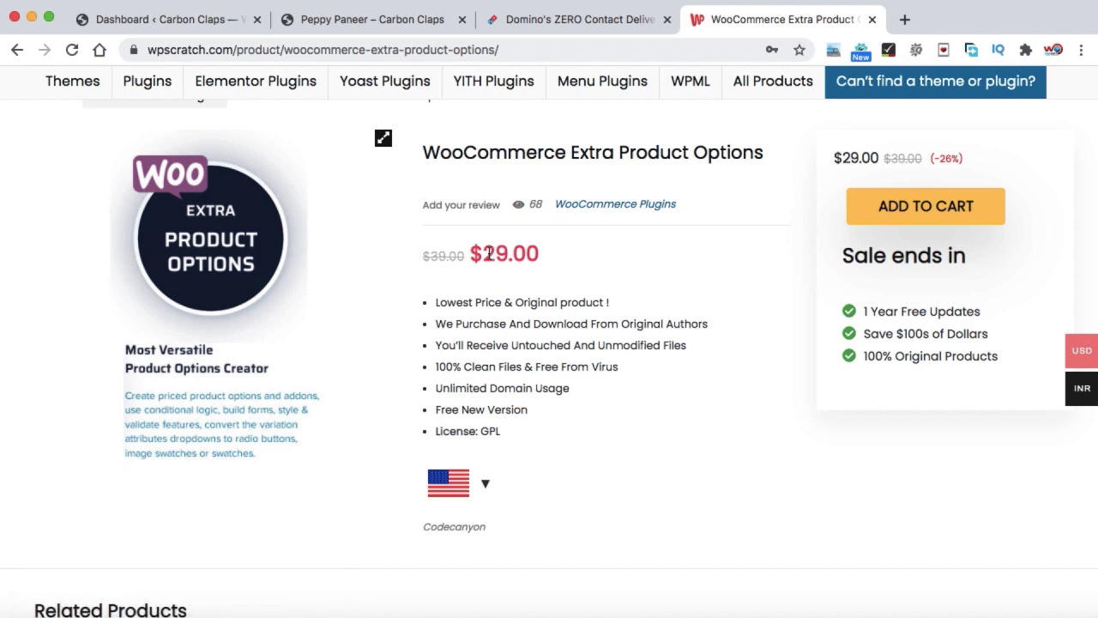
{"action": "left_click_drag", "start_coordinate": [427, 257], "coordinate": [443, 256]}
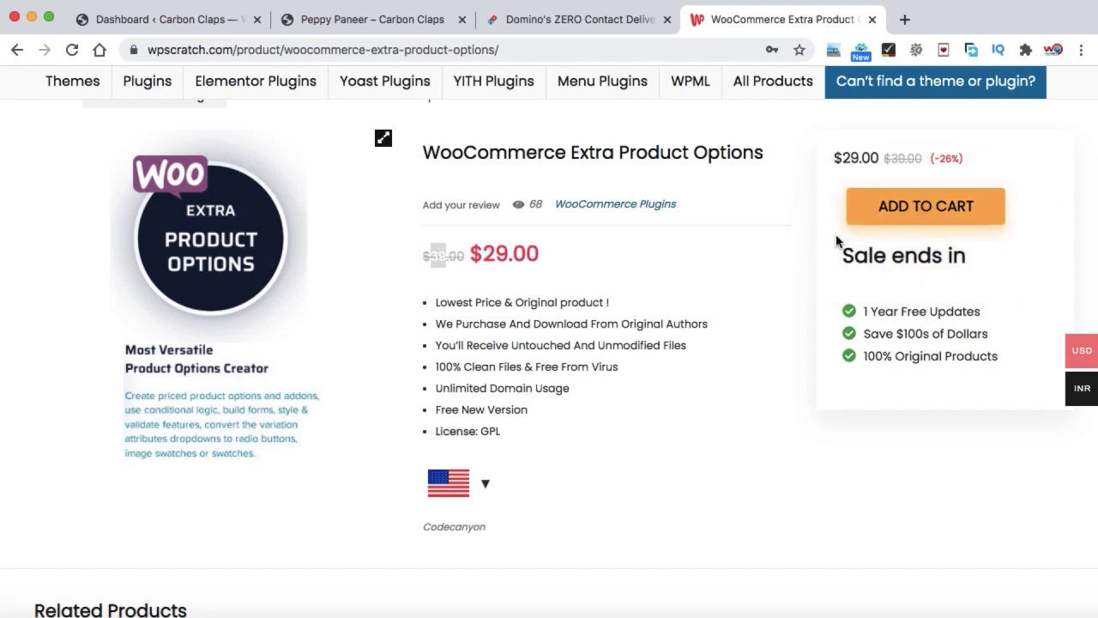
{"action": "left_click", "coordinate": [790, 249]}
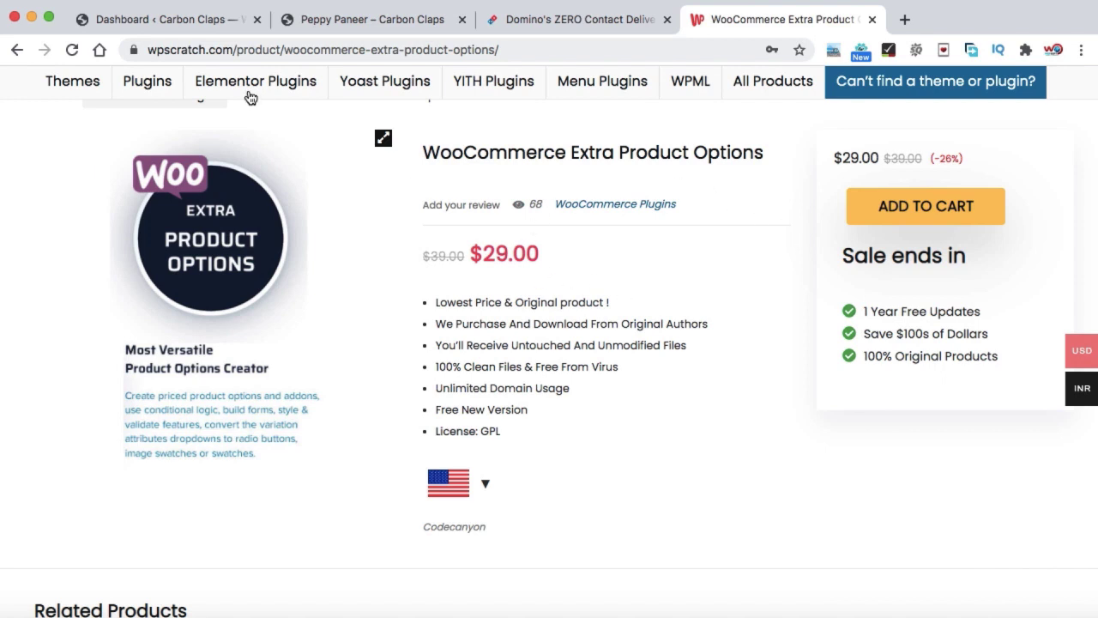
{"action": "left_click", "coordinate": [153, 23]}
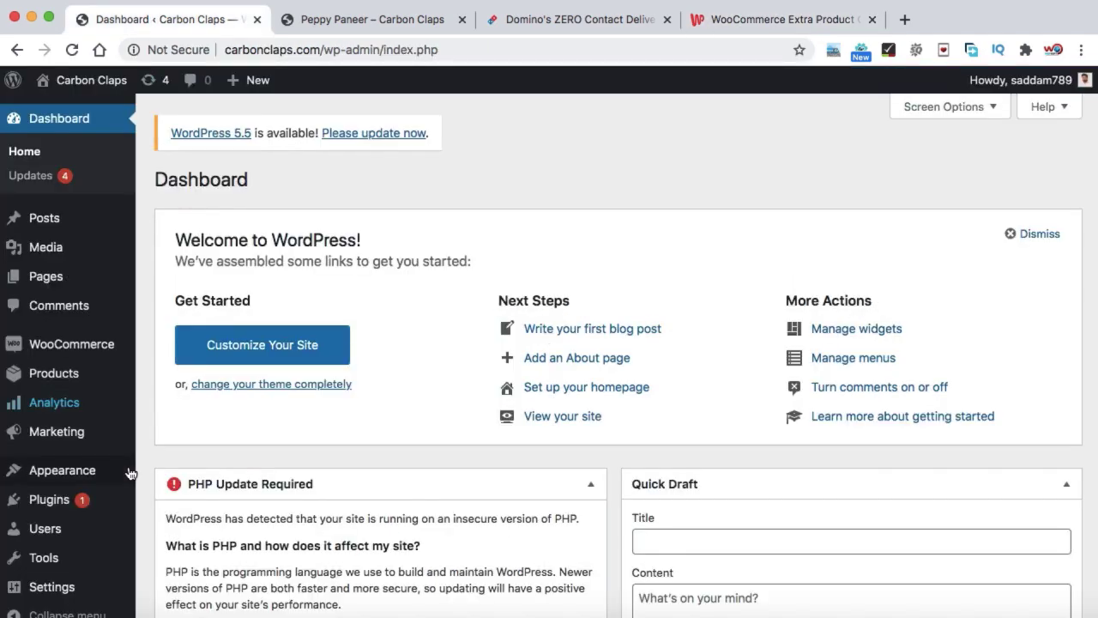
Upload extra product options.zip as a new plugin, install it and activate it
{"action": "scroll", "coordinate": [128, 473], "scroll_direction": "down", "scroll_amount": 2}
{"action": "mouse_move", "coordinate": [75, 492]}
{"action": "left_click", "coordinate": [170, 515]}
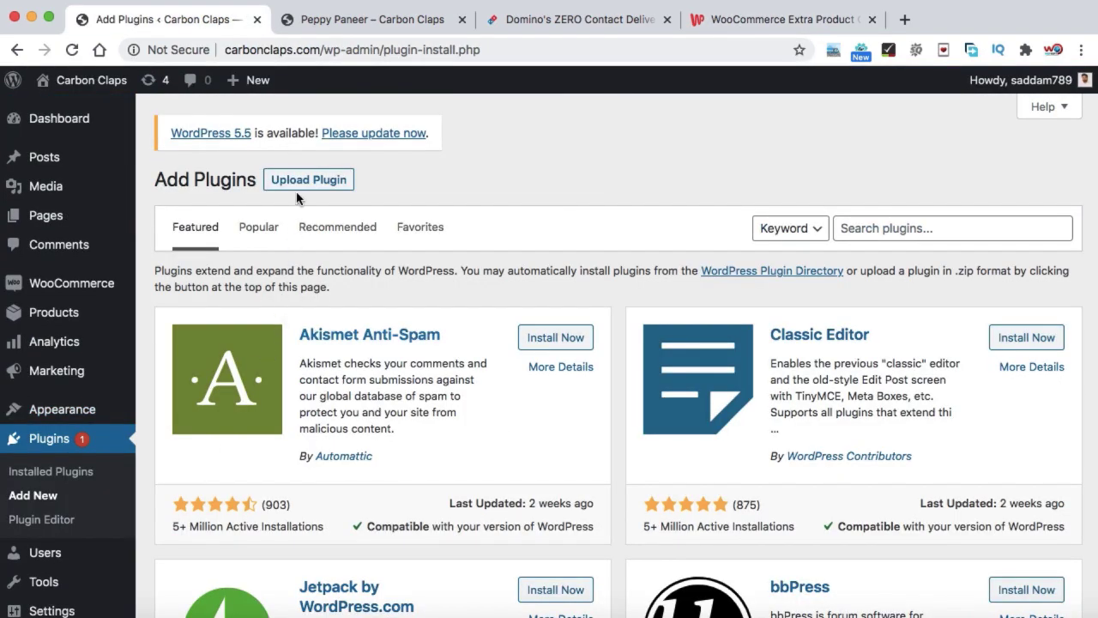
{"action": "left_click", "coordinate": [301, 183]}
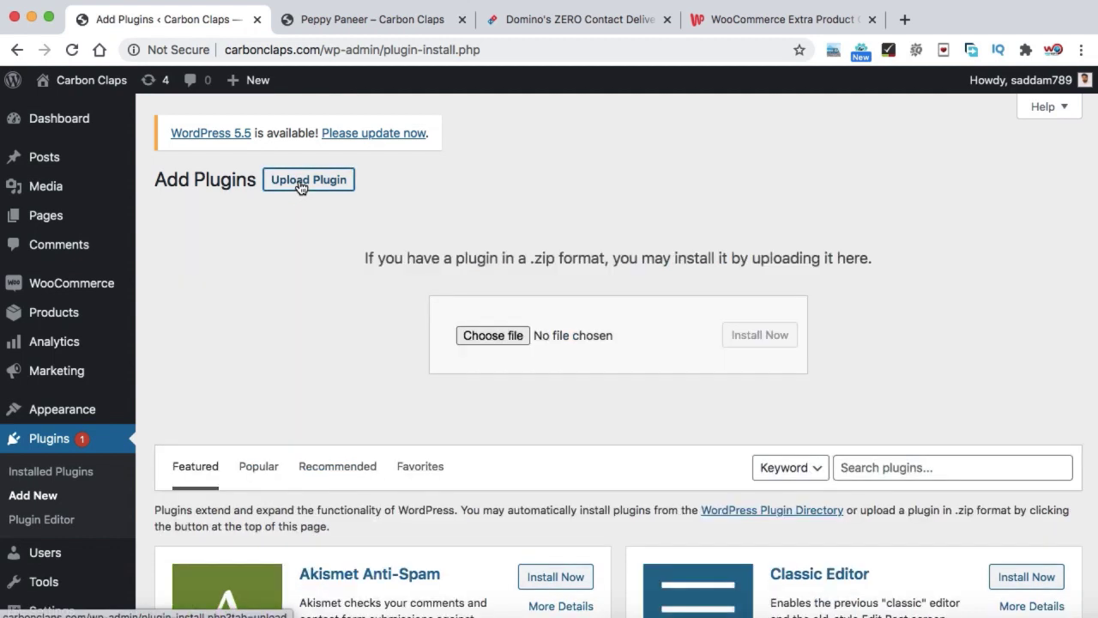
{"action": "left_click", "coordinate": [492, 336]}
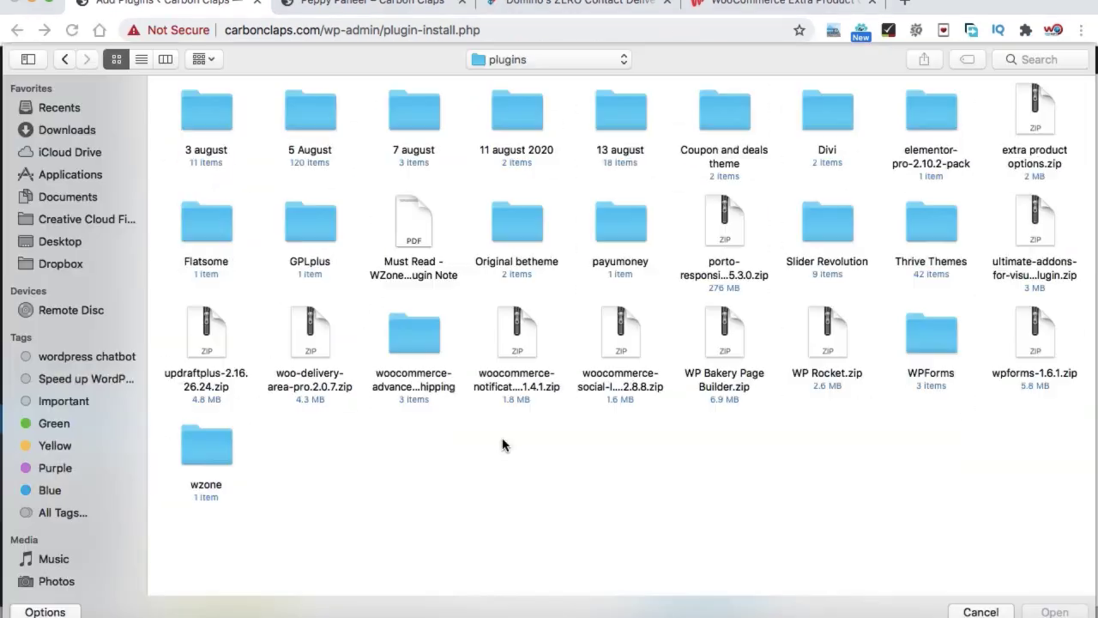
{"action": "left_click", "coordinate": [1034, 112]}
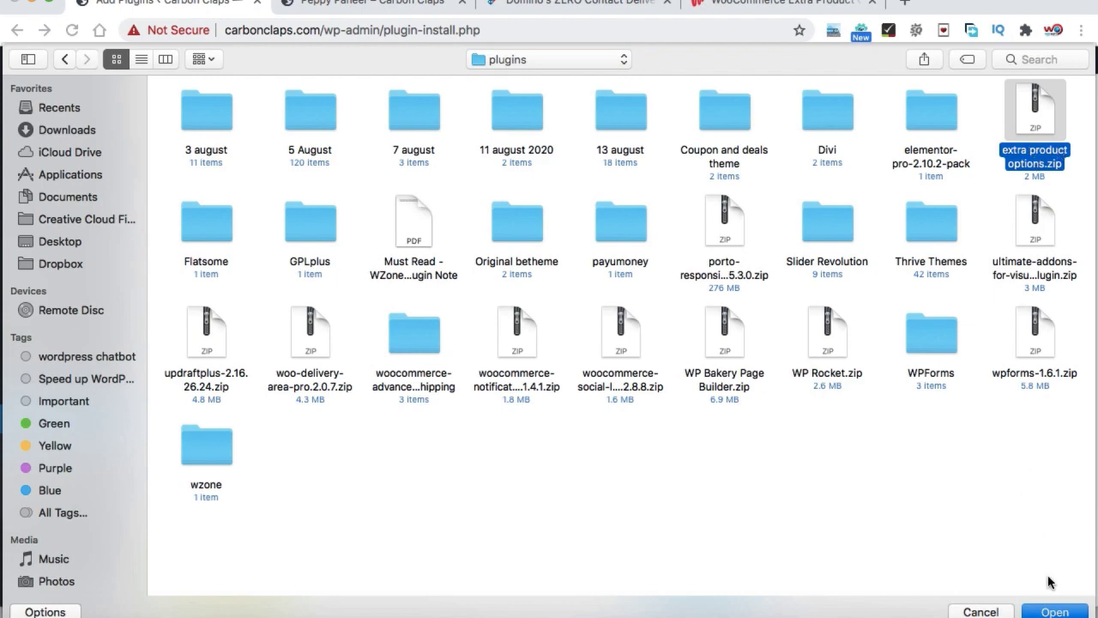
{"action": "left_click", "coordinate": [1054, 612]}
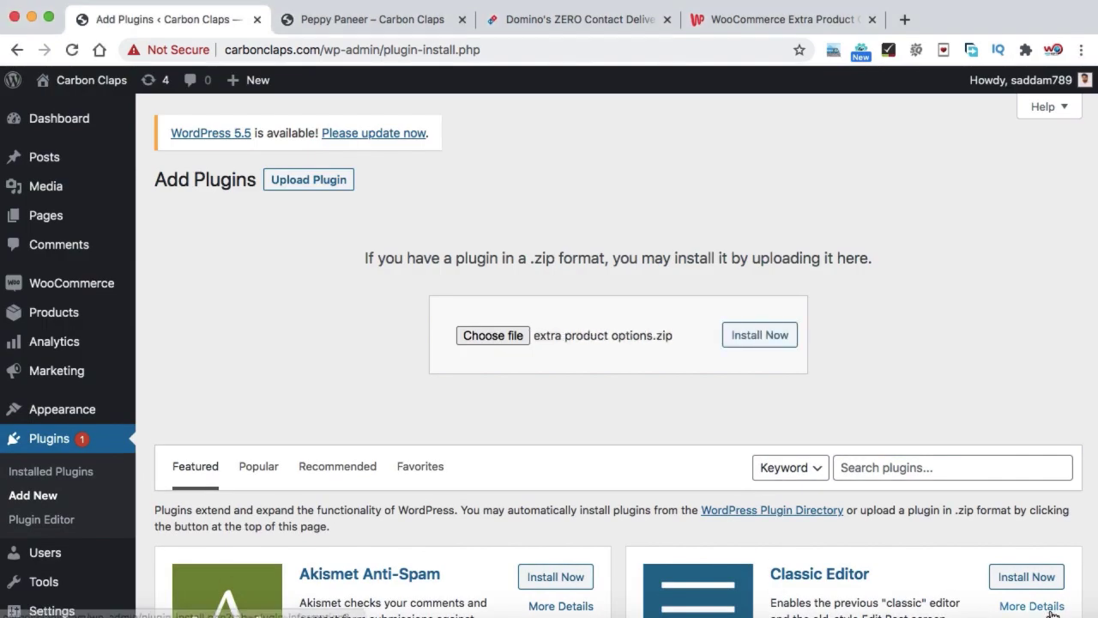
{"action": "left_click", "coordinate": [760, 335]}
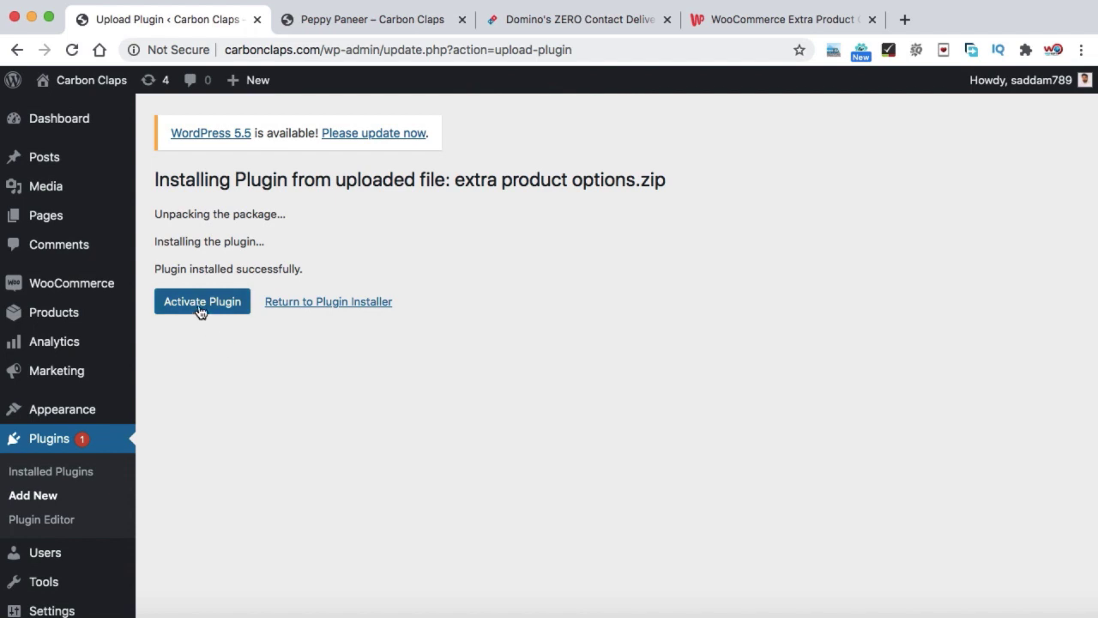
{"action": "left_click", "coordinate": [201, 302]}
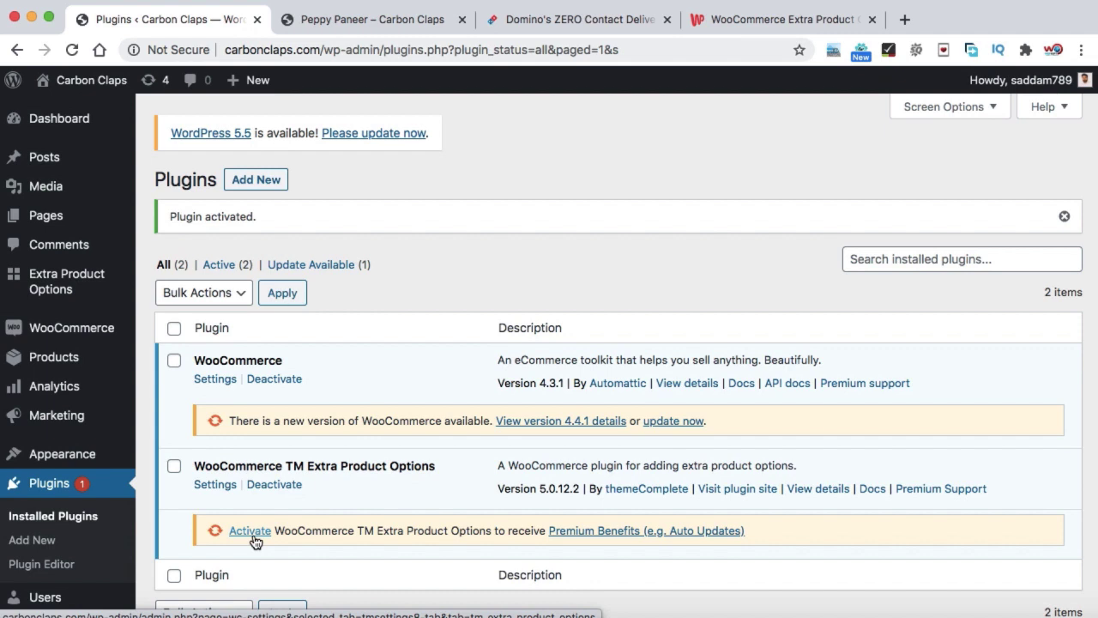
Glance at the plugin's sales page, then go to the store's Products list
{"action": "left_click", "coordinate": [780, 21]}
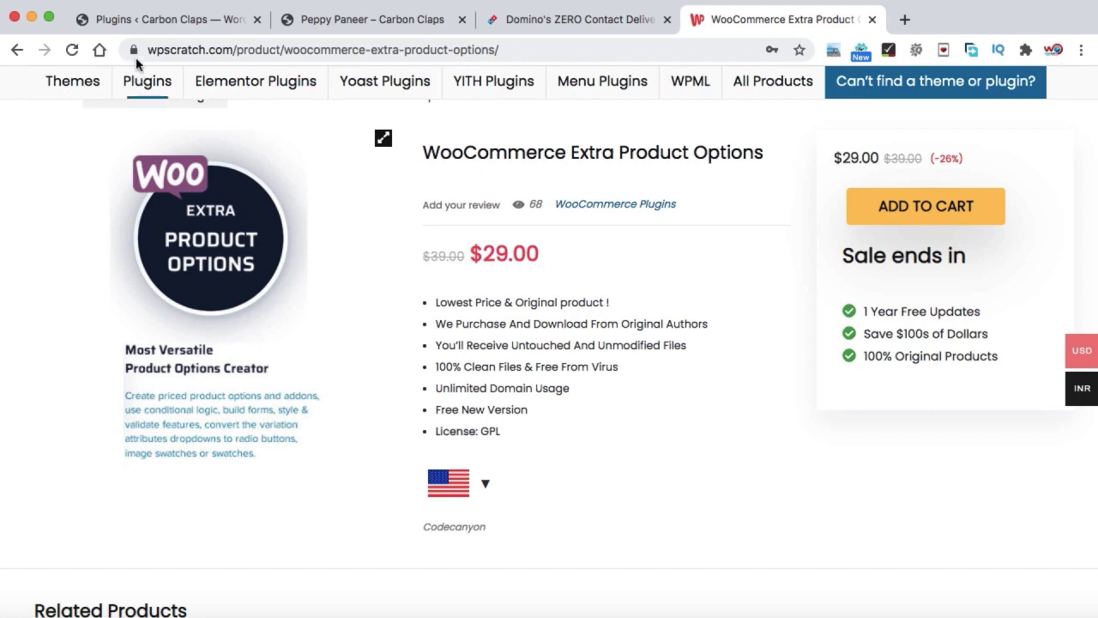
{"action": "left_click", "coordinate": [146, 21]}
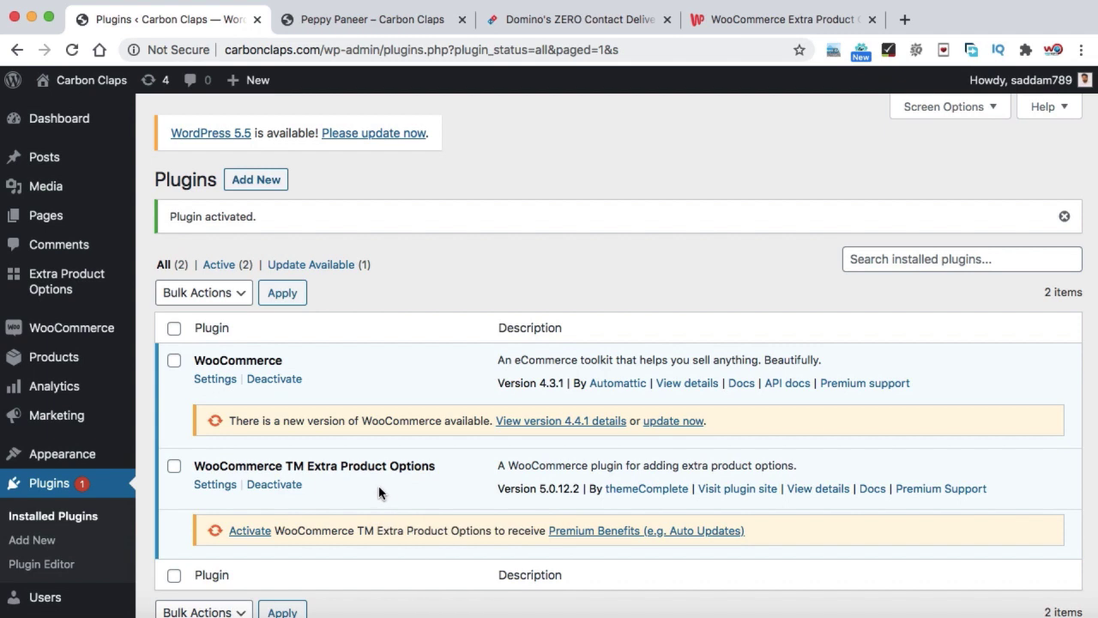
{"action": "left_click", "coordinate": [89, 360]}
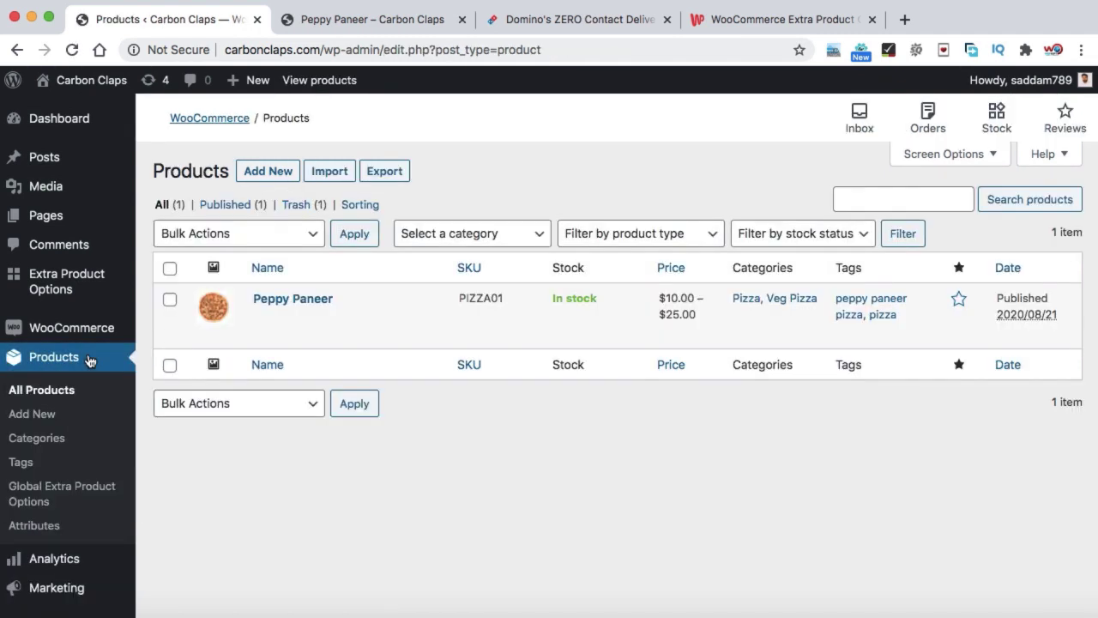
Edit Peppy Paneer and show the Extra Product Options builder in Product data
{"action": "mouse_move", "coordinate": [244, 321]}
{"action": "left_click", "coordinate": [302, 318]}
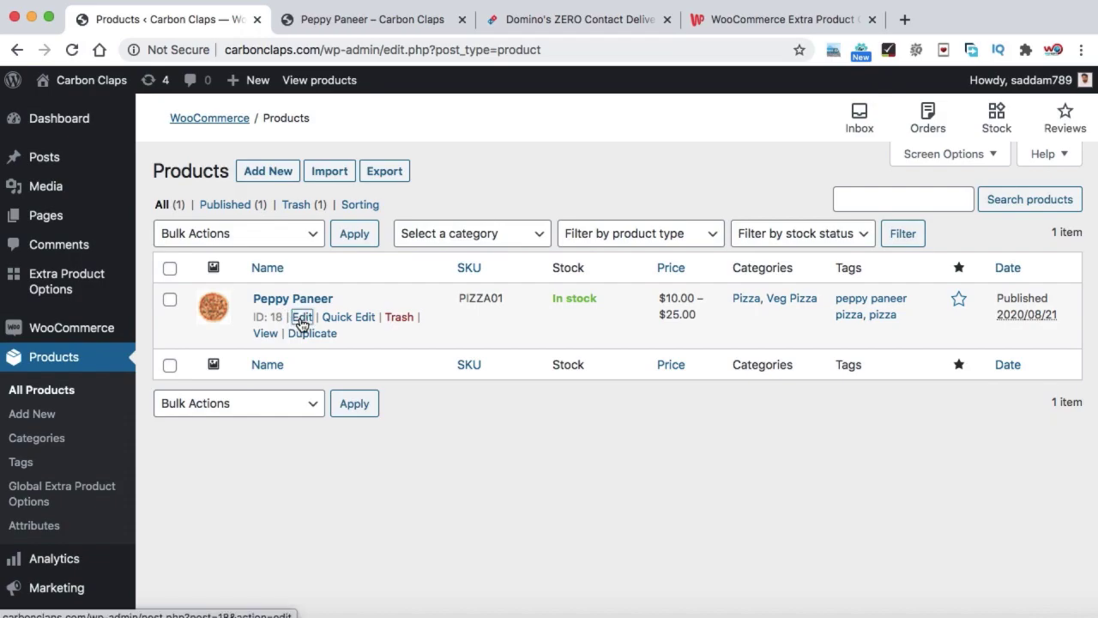
{"action": "scroll", "coordinate": [302, 324], "scroll_direction": "down", "scroll_amount": 8}
{"action": "scroll", "coordinate": [302, 324], "scroll_direction": "down", "scroll_amount": 20}
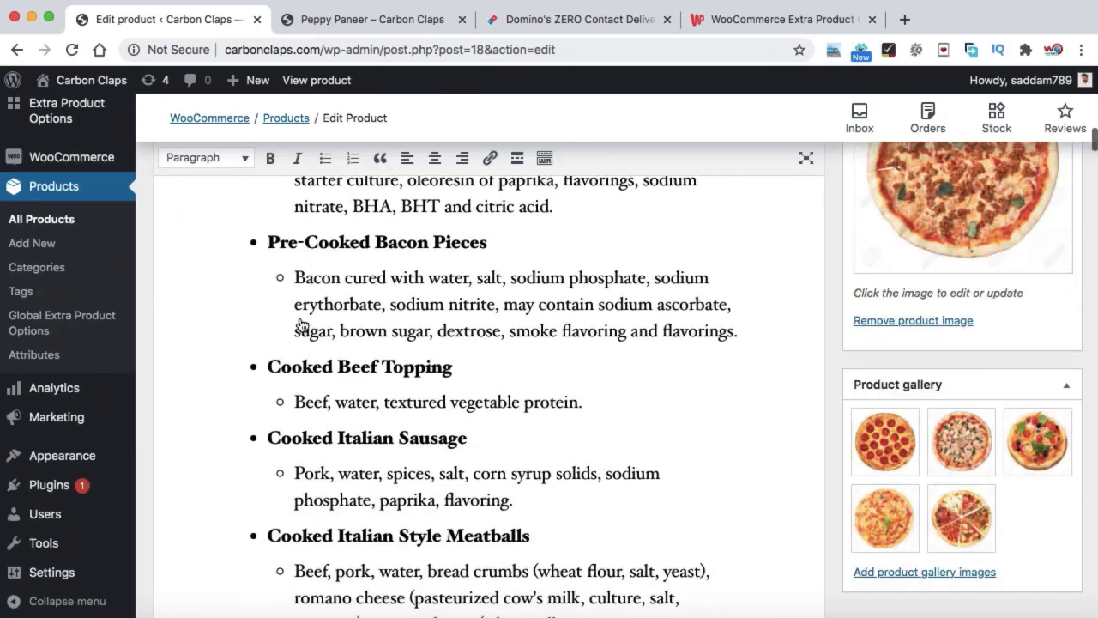
{"action": "scroll", "coordinate": [302, 324], "scroll_direction": "down", "scroll_amount": 20}
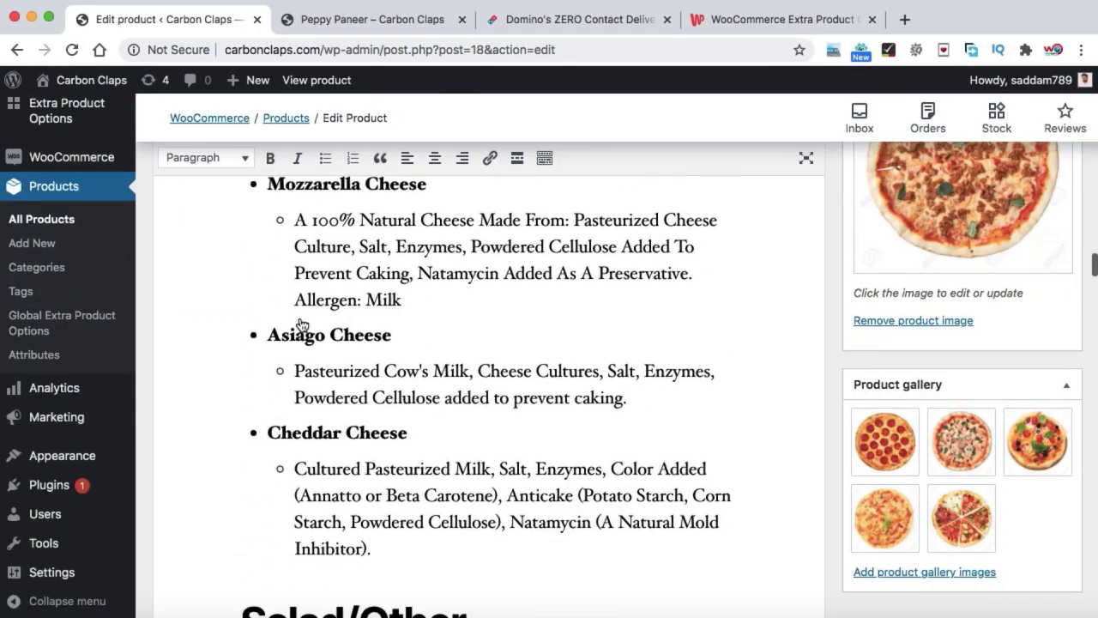
{"action": "scroll", "coordinate": [302, 324], "scroll_direction": "down", "scroll_amount": 20}
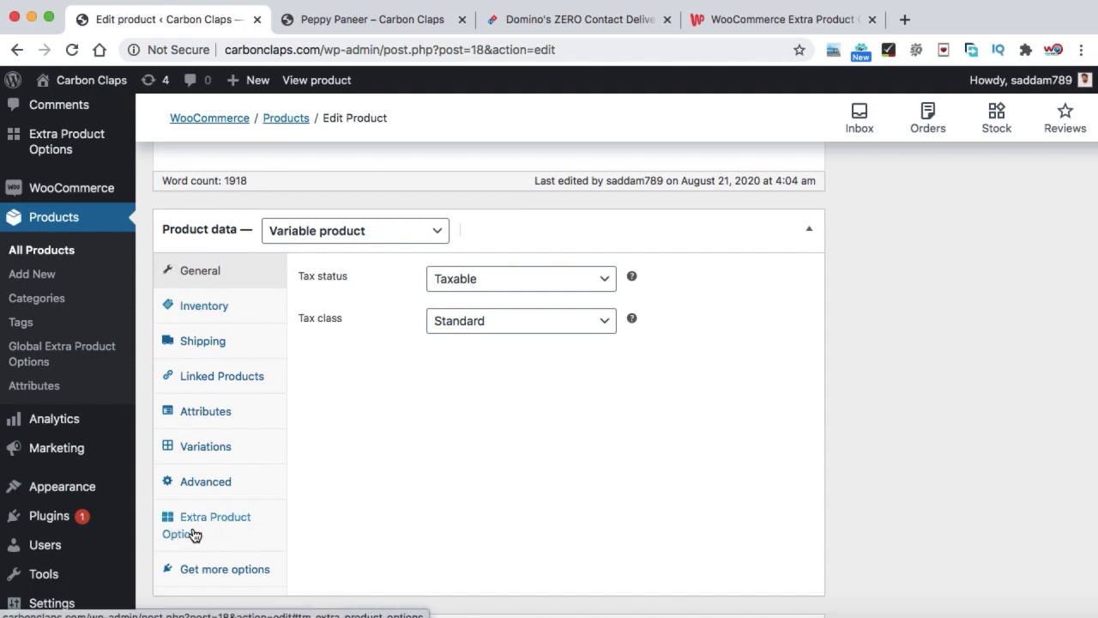
{"action": "left_click", "coordinate": [196, 527]}
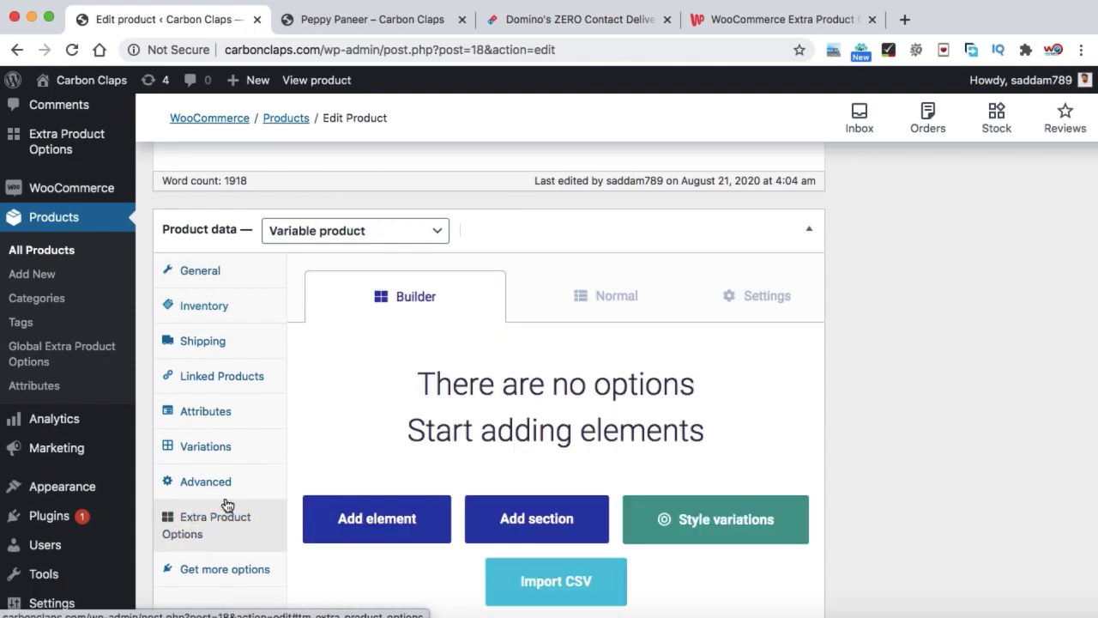
{"action": "scroll", "coordinate": [639, 413], "scroll_direction": "down", "scroll_amount": 2}
{"action": "scroll", "coordinate": [639, 413], "scroll_direction": "down", "scroll_amount": 1}
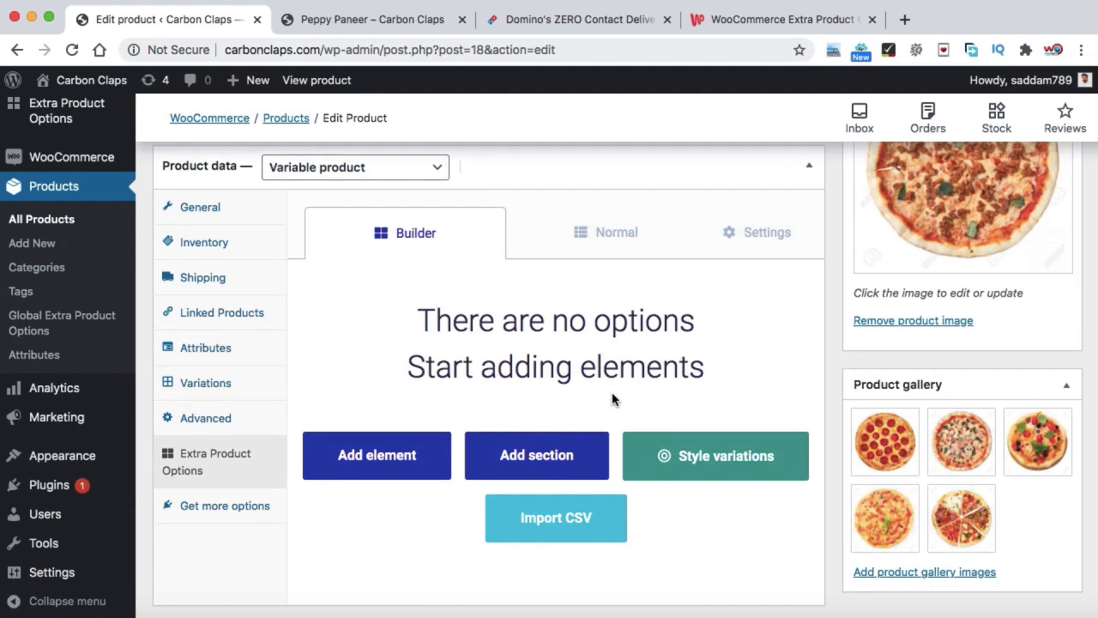
Add a Checkboxes element to the options after checking Domino's toppings for reference
{"action": "left_click", "coordinate": [378, 460]}
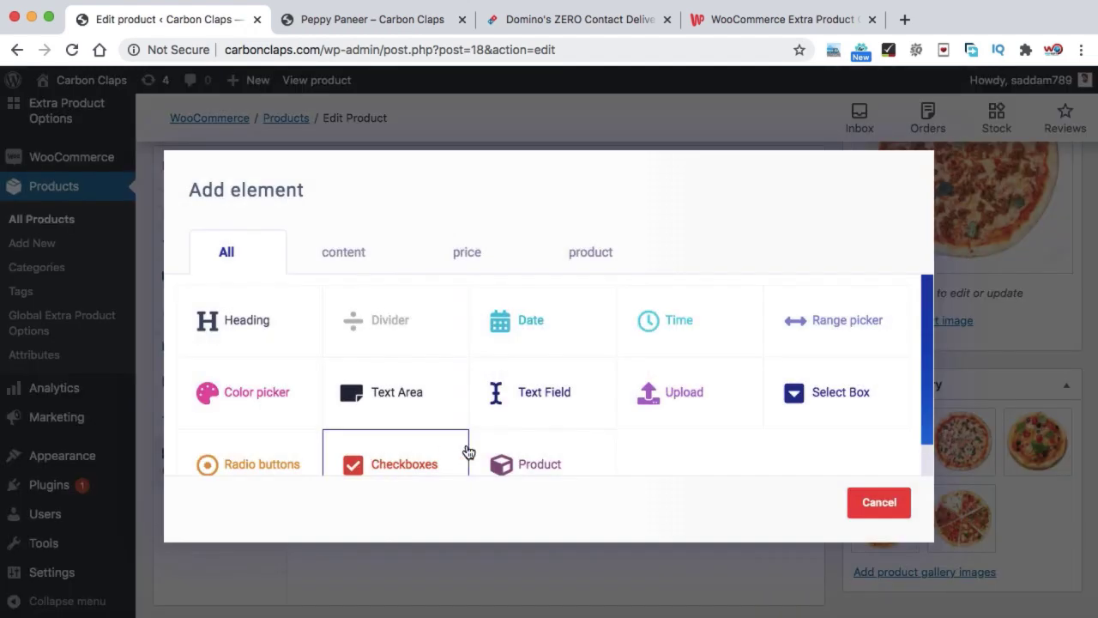
{"action": "scroll", "coordinate": [562, 442], "scroll_direction": "down", "scroll_amount": 1}
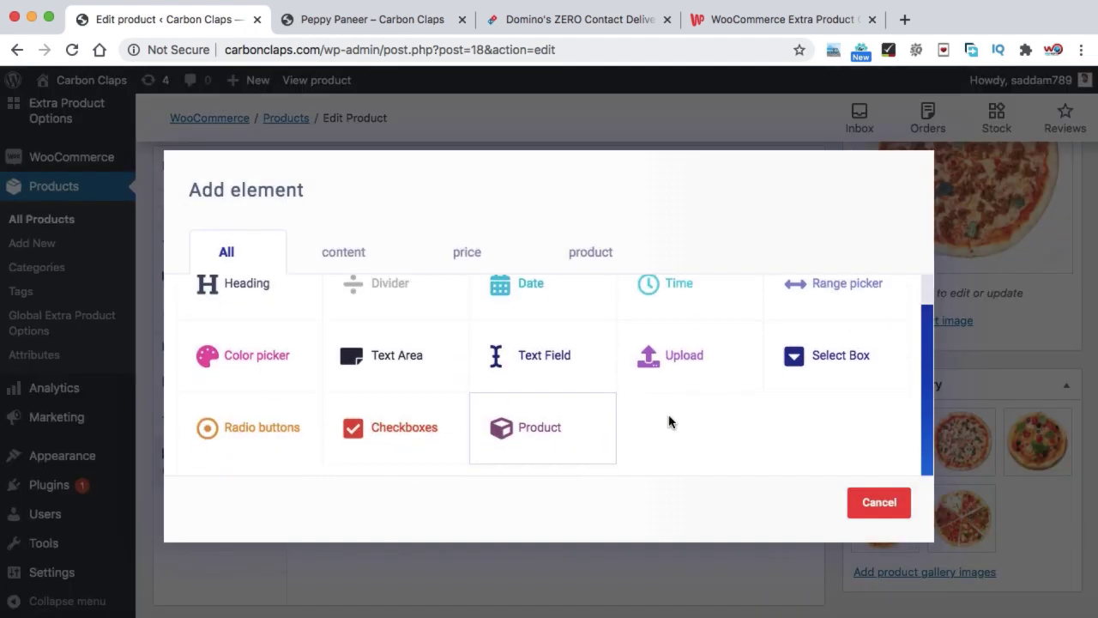
{"action": "scroll", "coordinate": [670, 421], "scroll_direction": "up", "scroll_amount": 1}
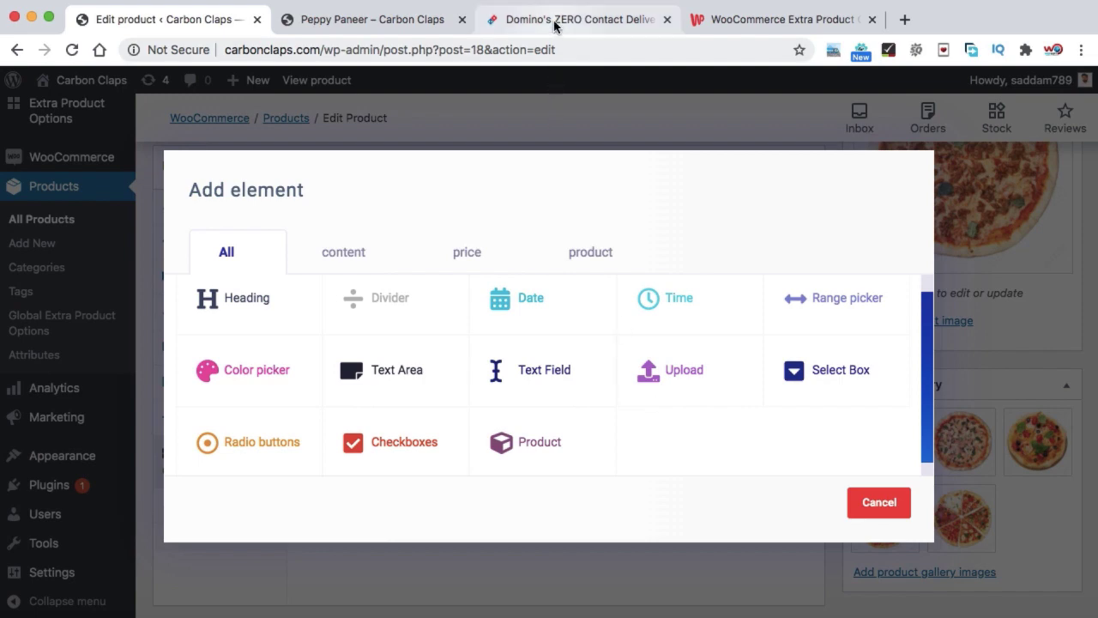
{"action": "key", "text": "super+3"}
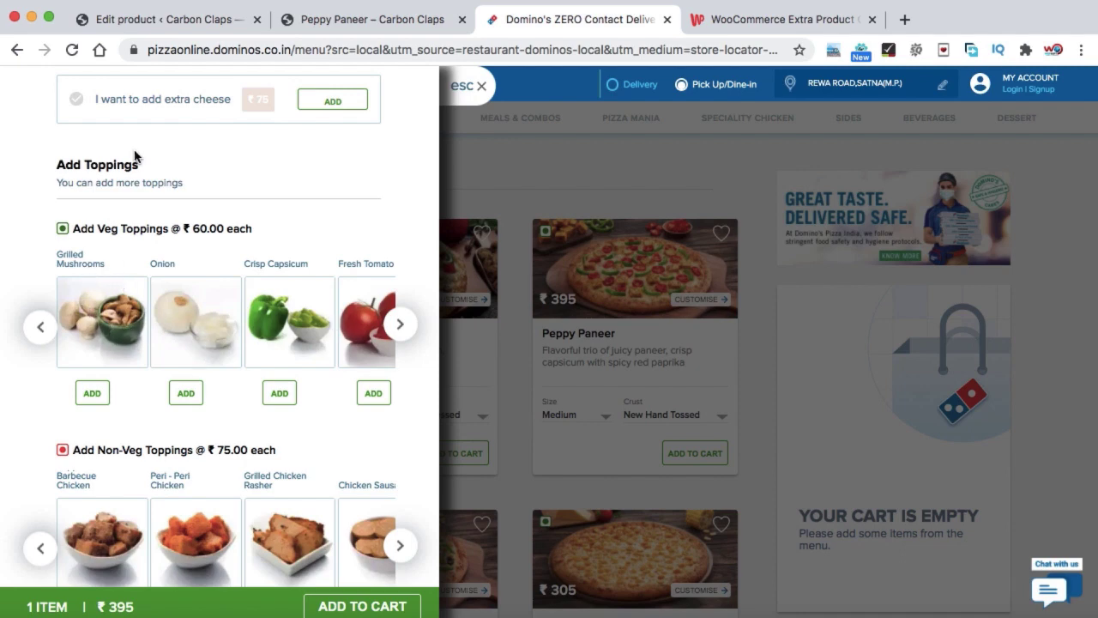
{"action": "left_click", "coordinate": [151, 21]}
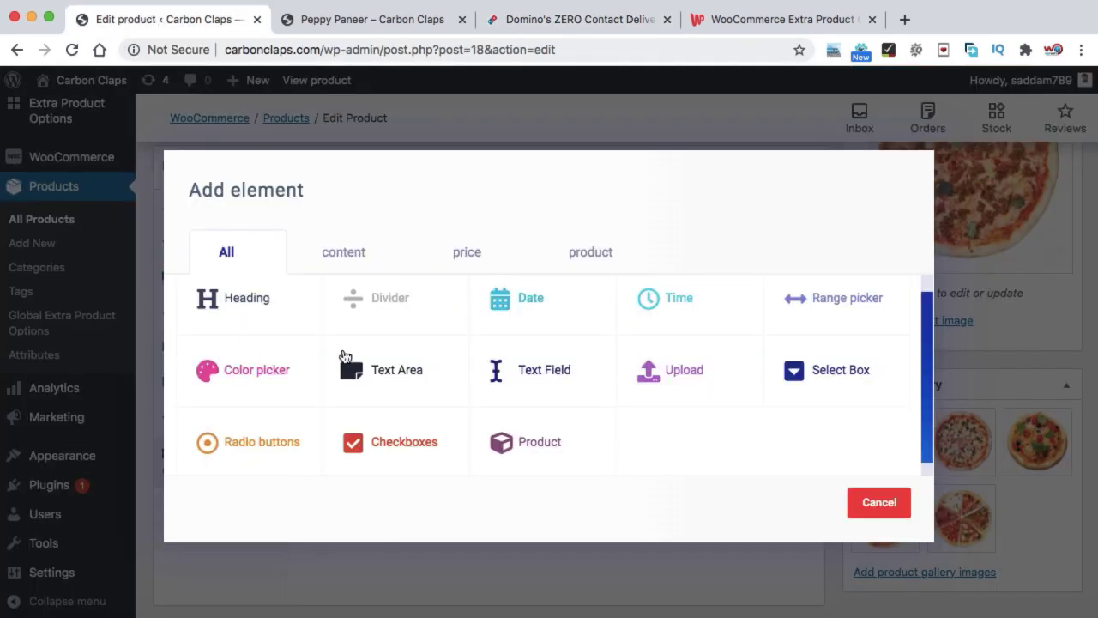
{"action": "left_click", "coordinate": [389, 444]}
{"action": "scroll", "coordinate": [392, 443], "scroll_direction": "down", "scroll_amount": 2}
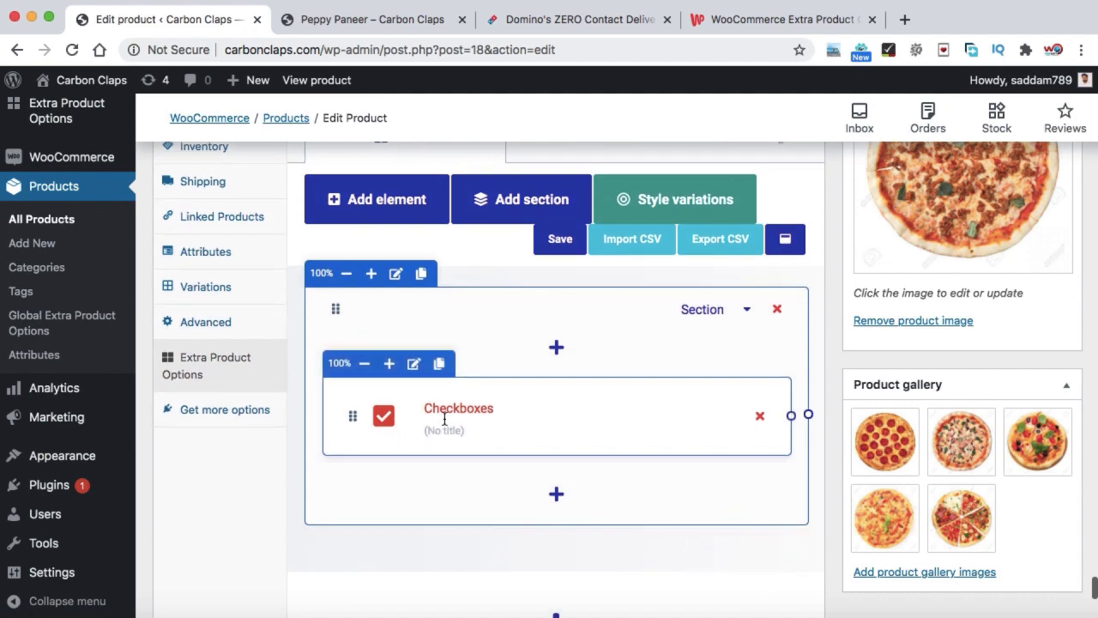
Give the Checkboxes element the label 'Add ons'
{"action": "left_click", "coordinate": [414, 366]}
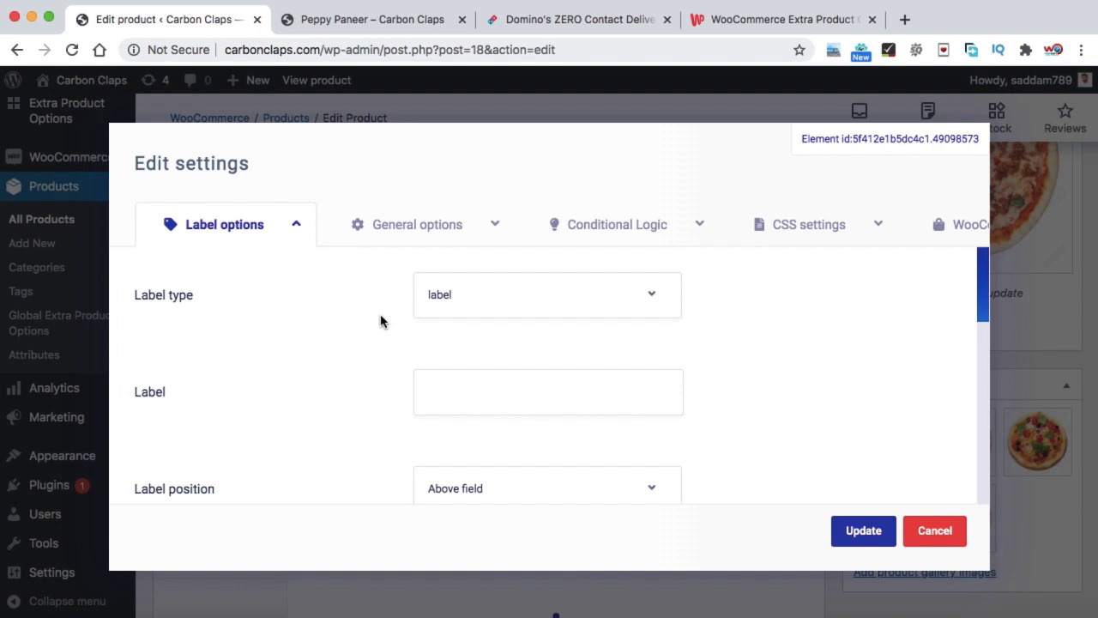
{"action": "scroll", "coordinate": [381, 321], "scroll_direction": "down", "scroll_amount": 1}
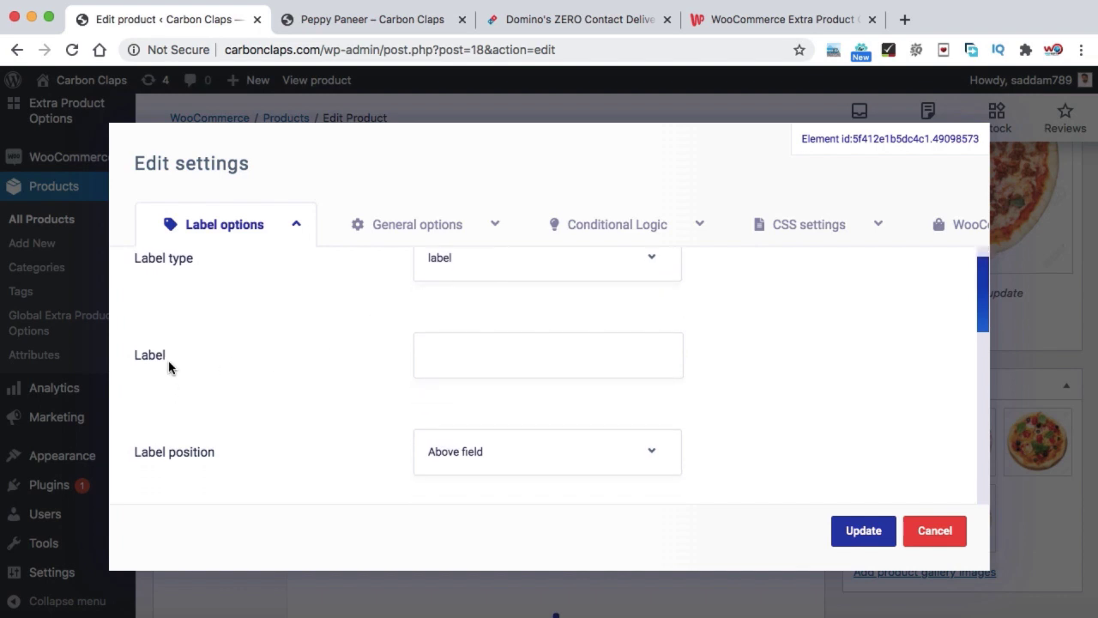
{"action": "left_click", "coordinate": [470, 361]}
{"action": "type", "text": "Add ons"}
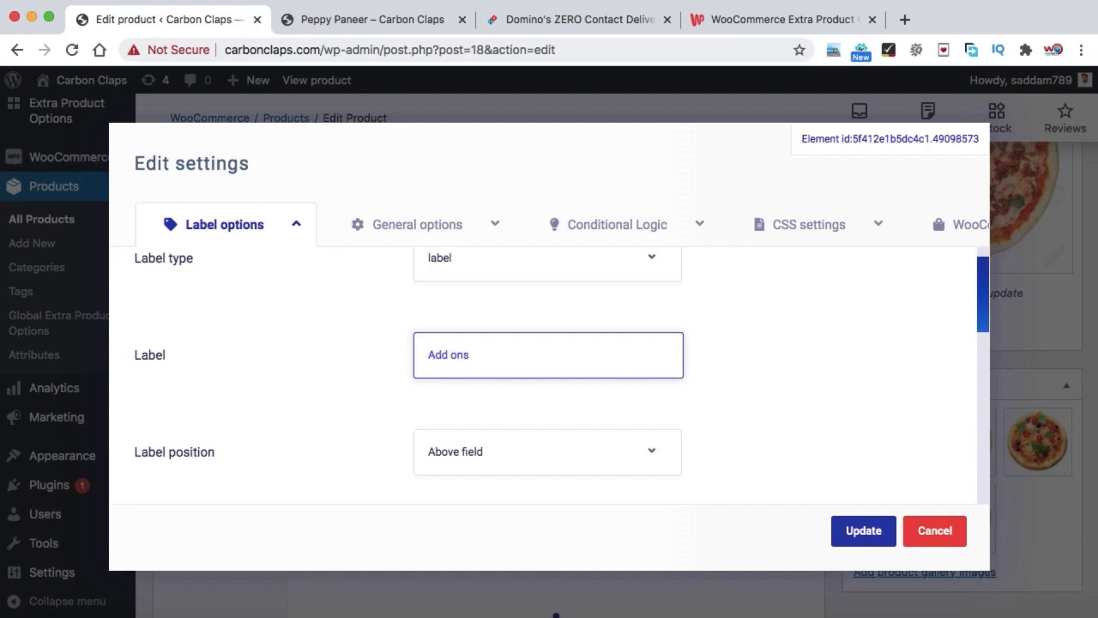
{"action": "scroll", "coordinate": [297, 402], "scroll_direction": "down", "scroll_amount": 2}
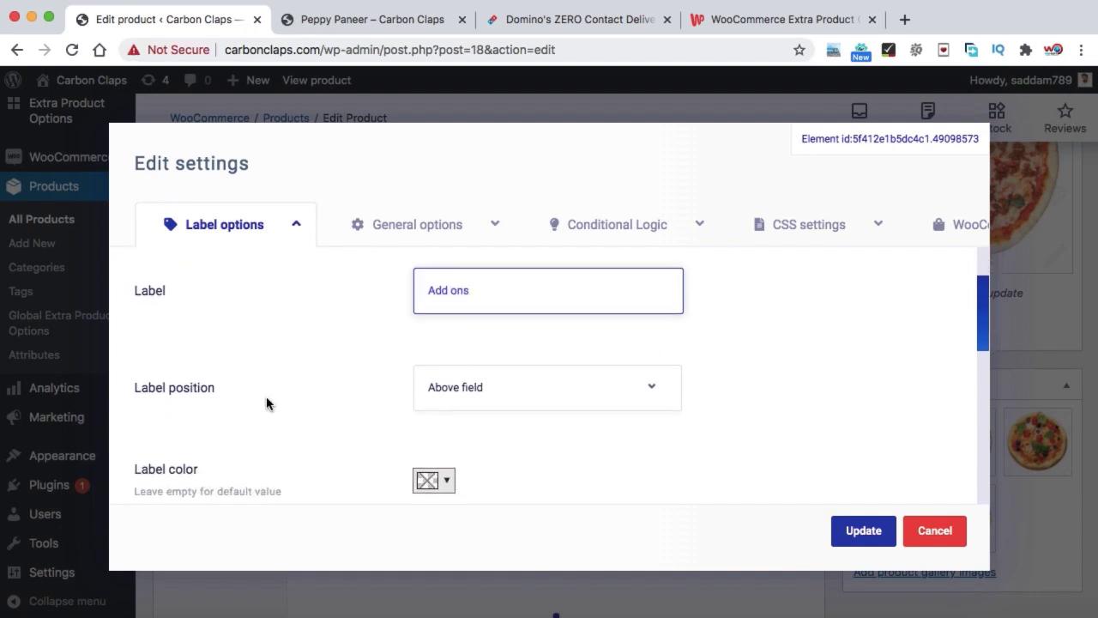
Leave the label position and colour unchanged, then show the element's General options
{"action": "left_click", "coordinate": [457, 400]}
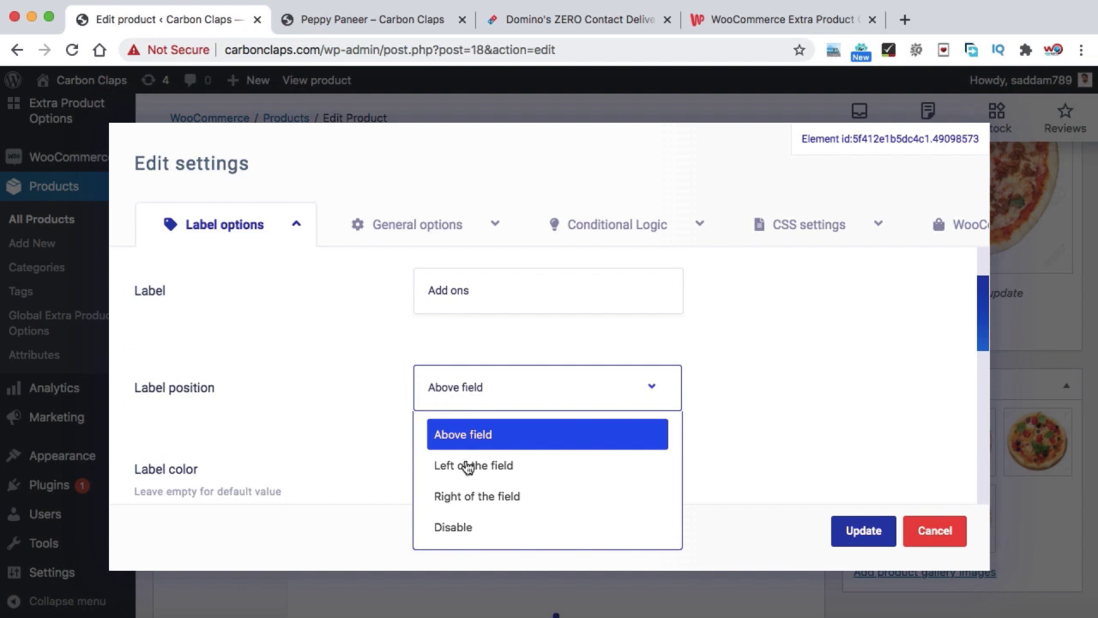
{"action": "left_click", "coordinate": [358, 453]}
{"action": "scroll", "coordinate": [357, 453], "scroll_direction": "down", "scroll_amount": 3}
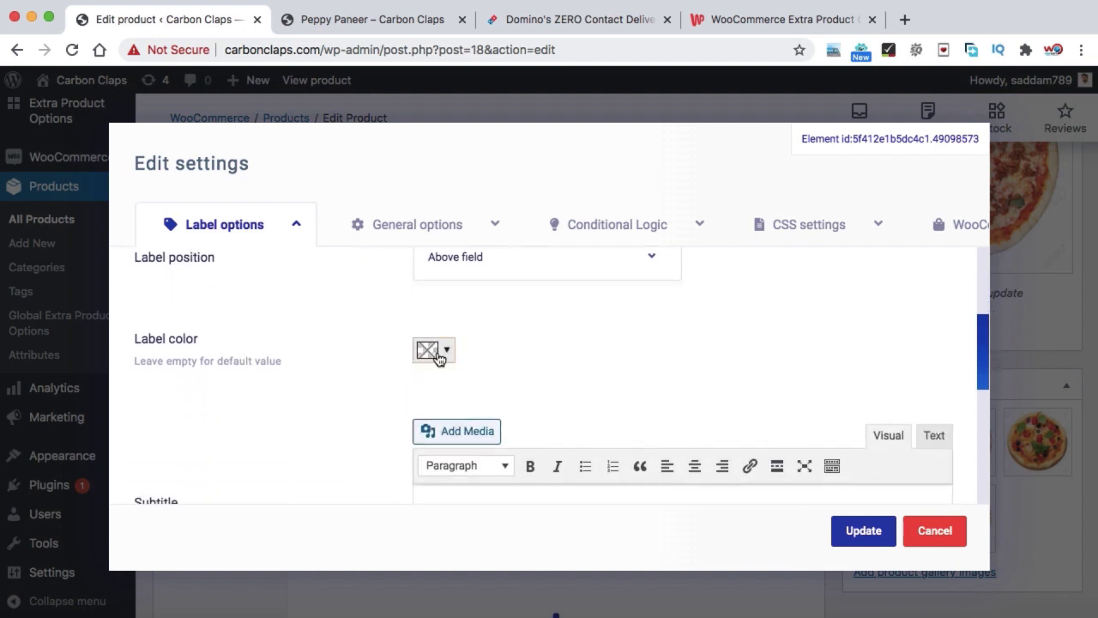
{"action": "left_click", "coordinate": [434, 352]}
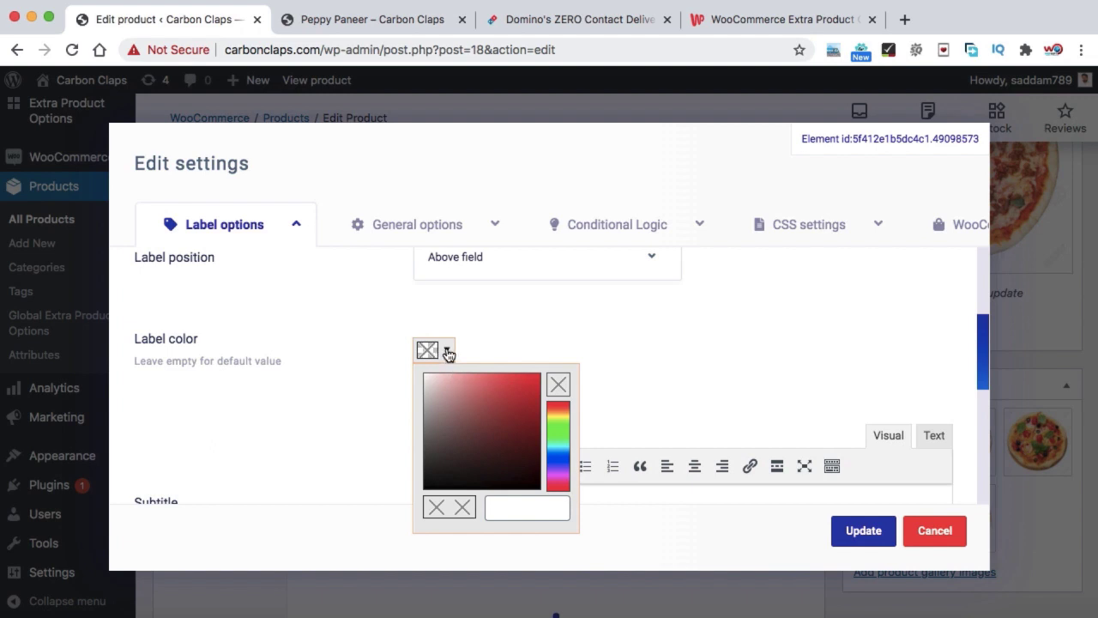
{"action": "left_click", "coordinate": [448, 354]}
{"action": "scroll", "coordinate": [326, 419], "scroll_direction": "down", "scroll_amount": 5}
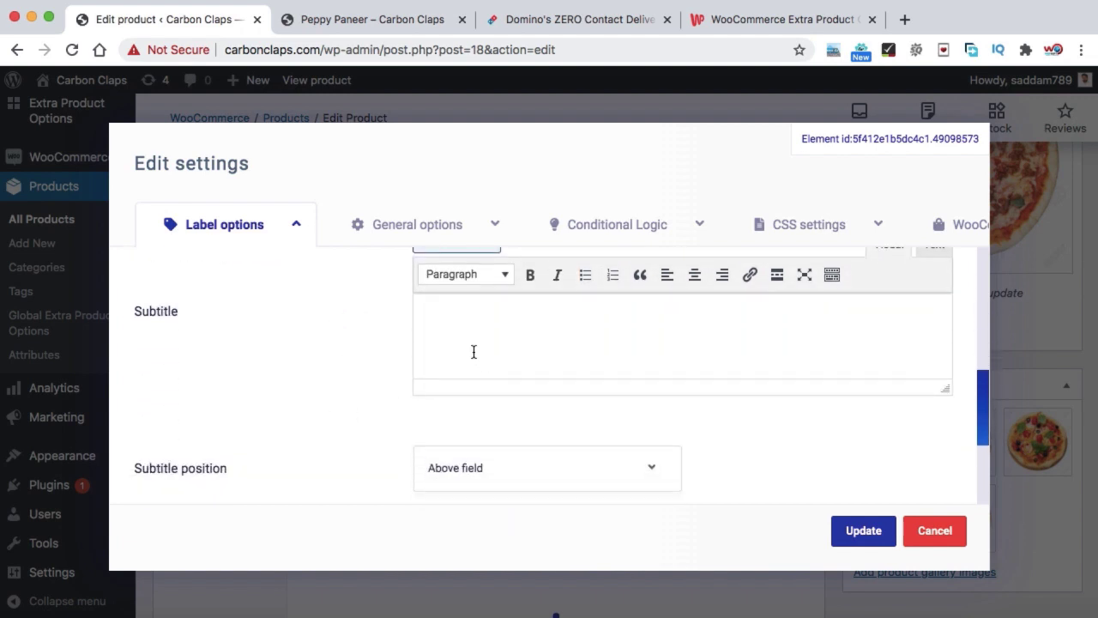
{"action": "left_click", "coordinate": [424, 237]}
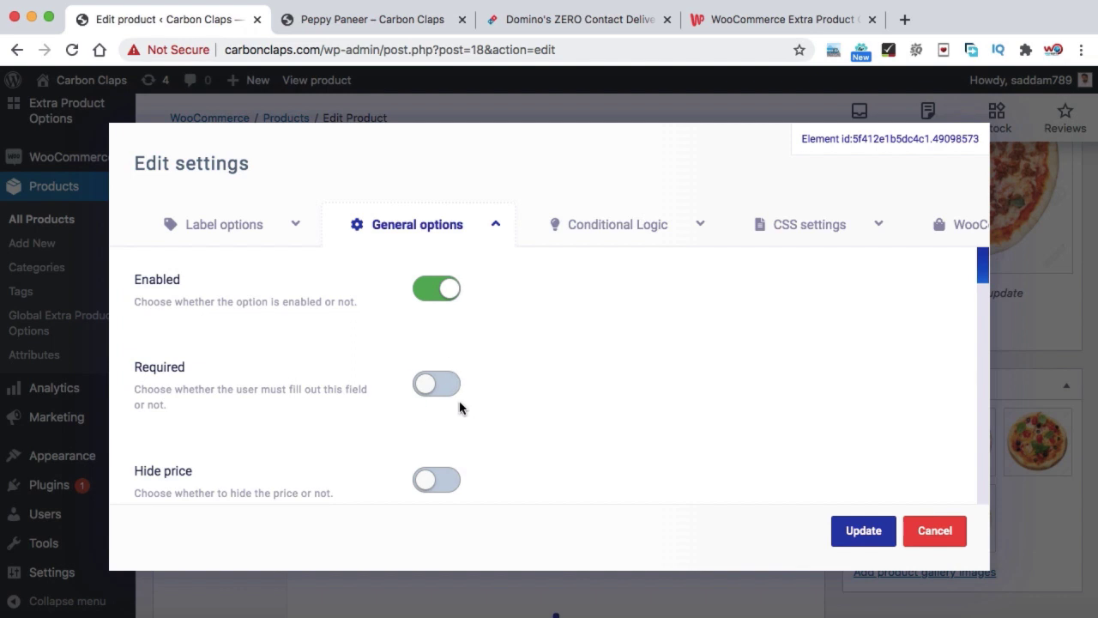
Look over the Checkboxes element's General options
{"action": "scroll", "coordinate": [459, 407], "scroll_direction": "down", "scroll_amount": 3}
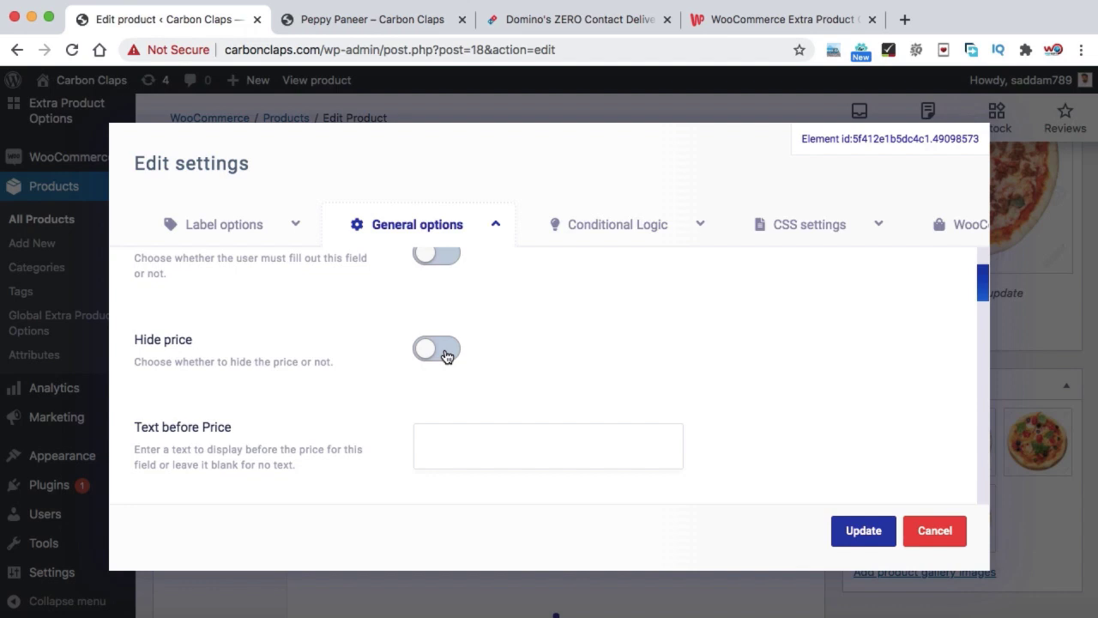
{"action": "scroll", "coordinate": [375, 434], "scroll_direction": "down", "scroll_amount": 2}
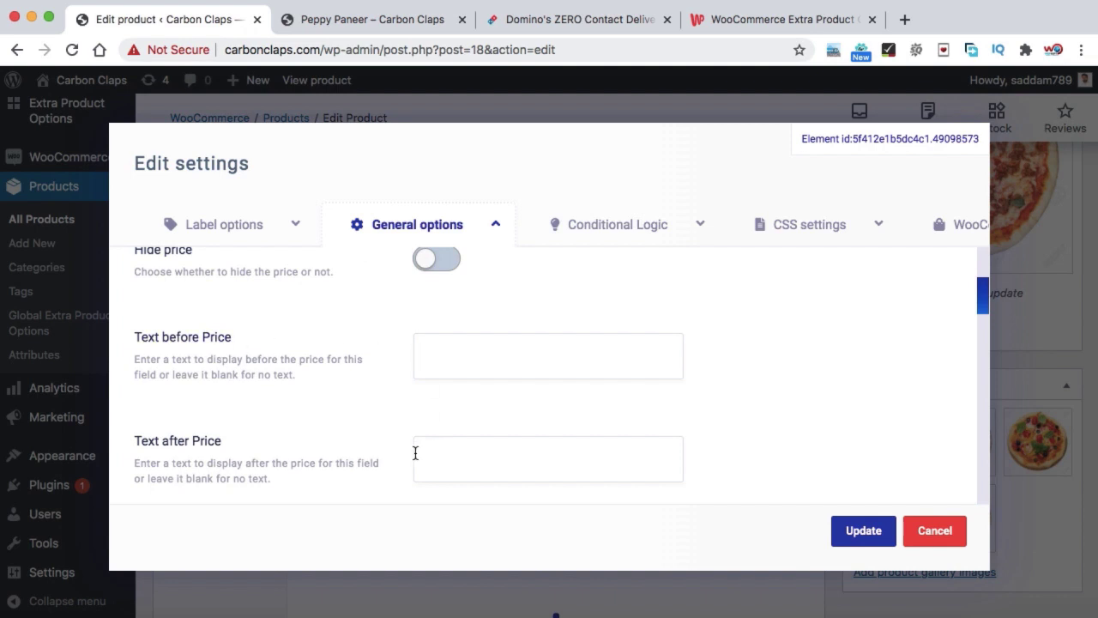
{"action": "scroll", "coordinate": [392, 449], "scroll_direction": "down", "scroll_amount": 2}
{"action": "scroll", "coordinate": [391, 450], "scroll_direction": "down", "scroll_amount": 2}
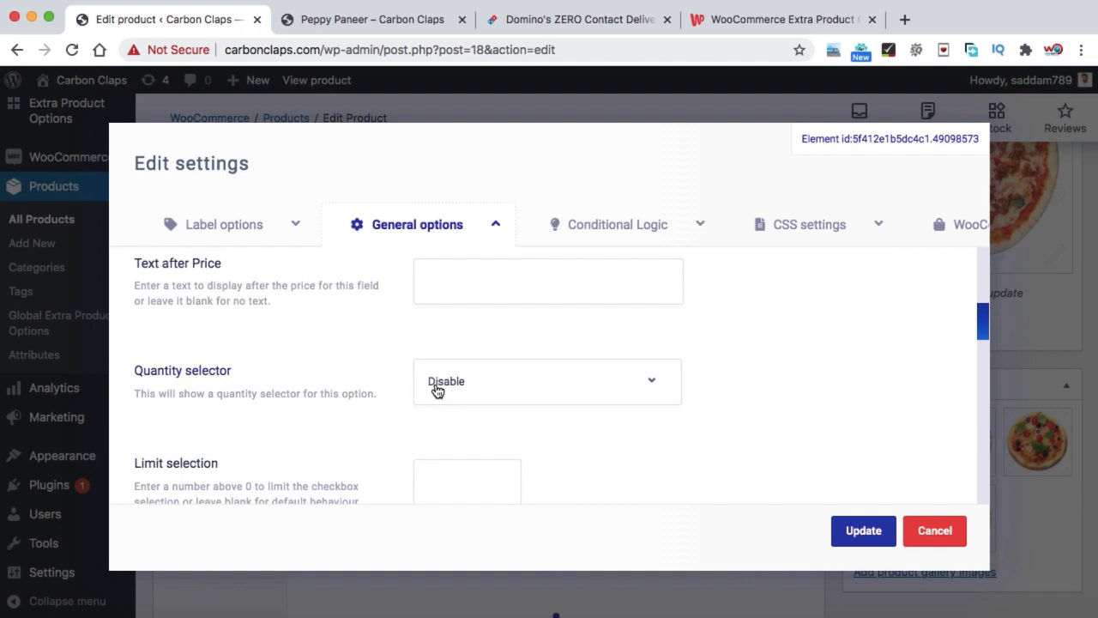
{"action": "scroll", "coordinate": [369, 438], "scroll_direction": "down", "scroll_amount": 2}
{"action": "scroll", "coordinate": [368, 439], "scroll_direction": "down", "scroll_amount": 3}
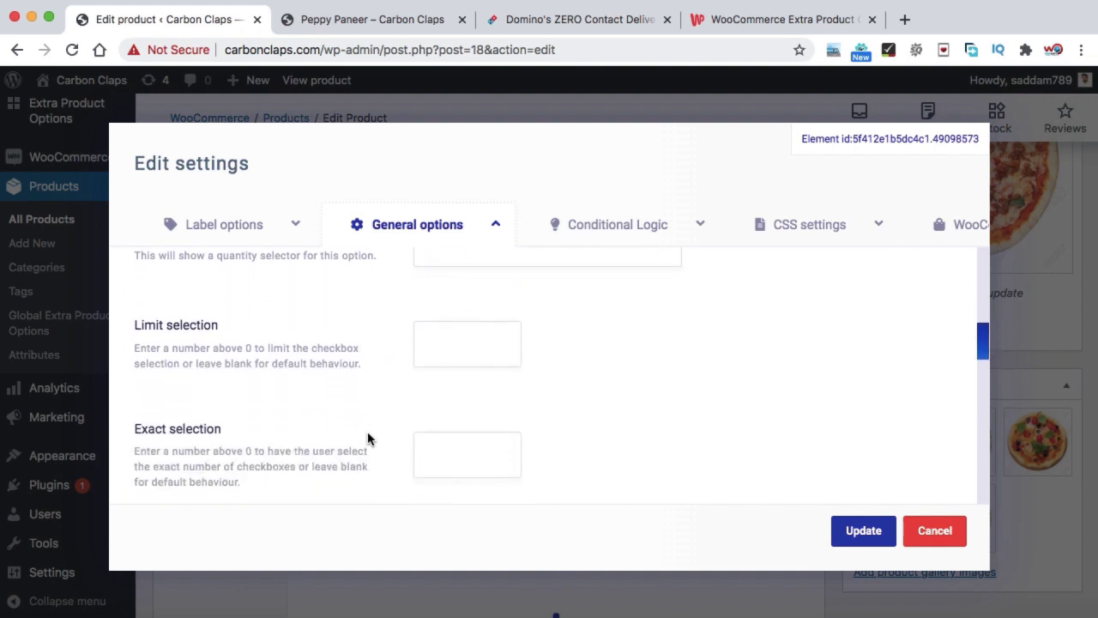
{"action": "scroll", "coordinate": [344, 436], "scroll_direction": "down", "scroll_amount": 3}
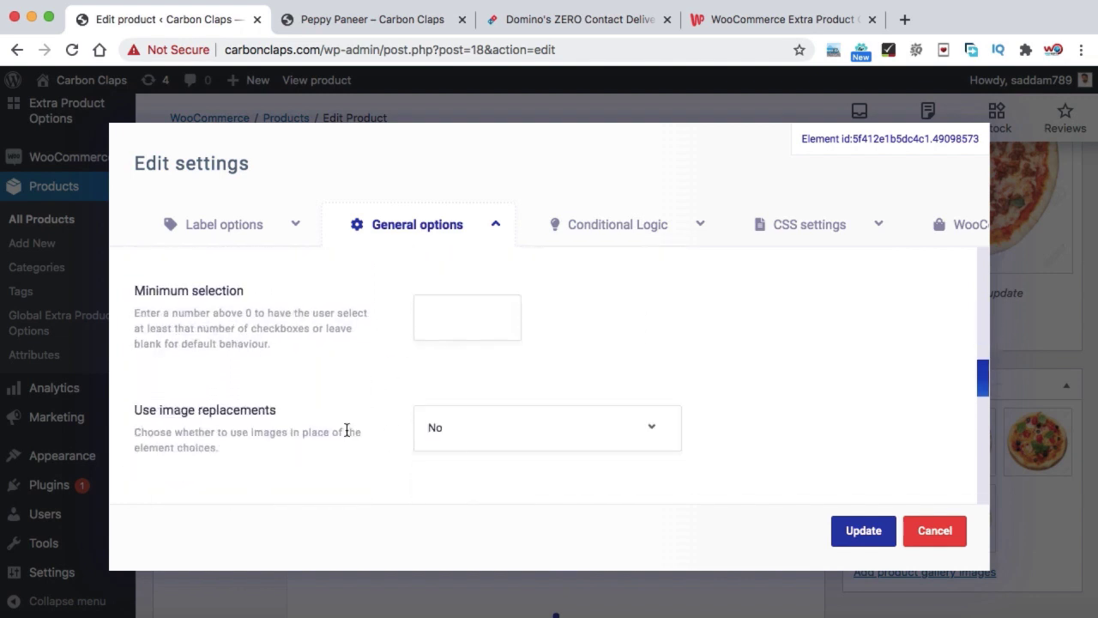
{"action": "scroll", "coordinate": [360, 422], "scroll_direction": "down", "scroll_amount": 1}
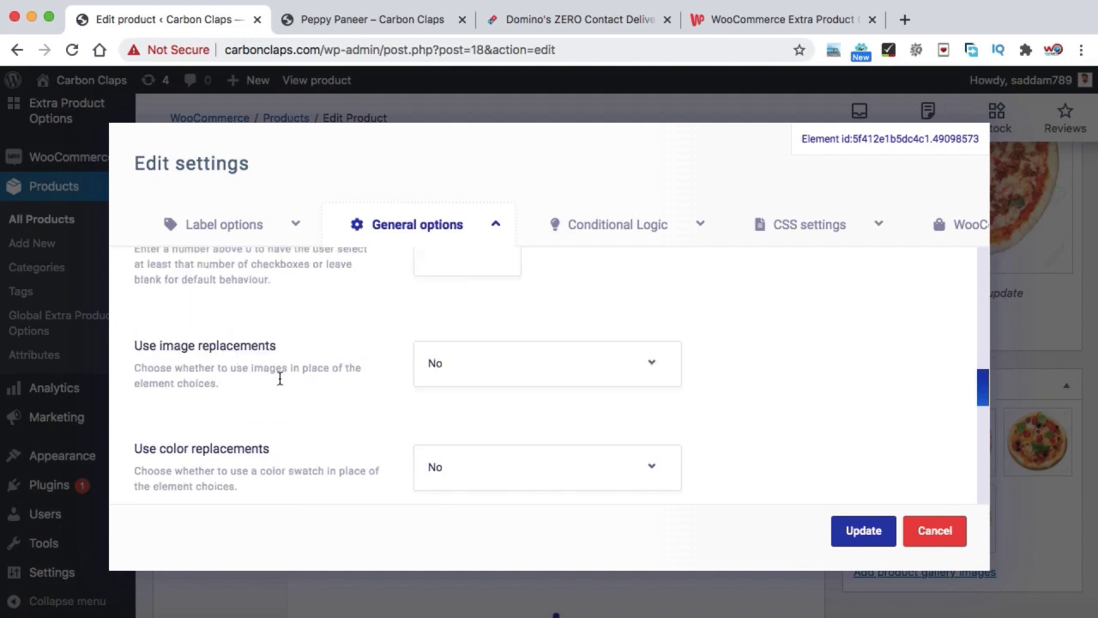
{"action": "scroll", "coordinate": [343, 358], "scroll_direction": "down", "scroll_amount": 1}
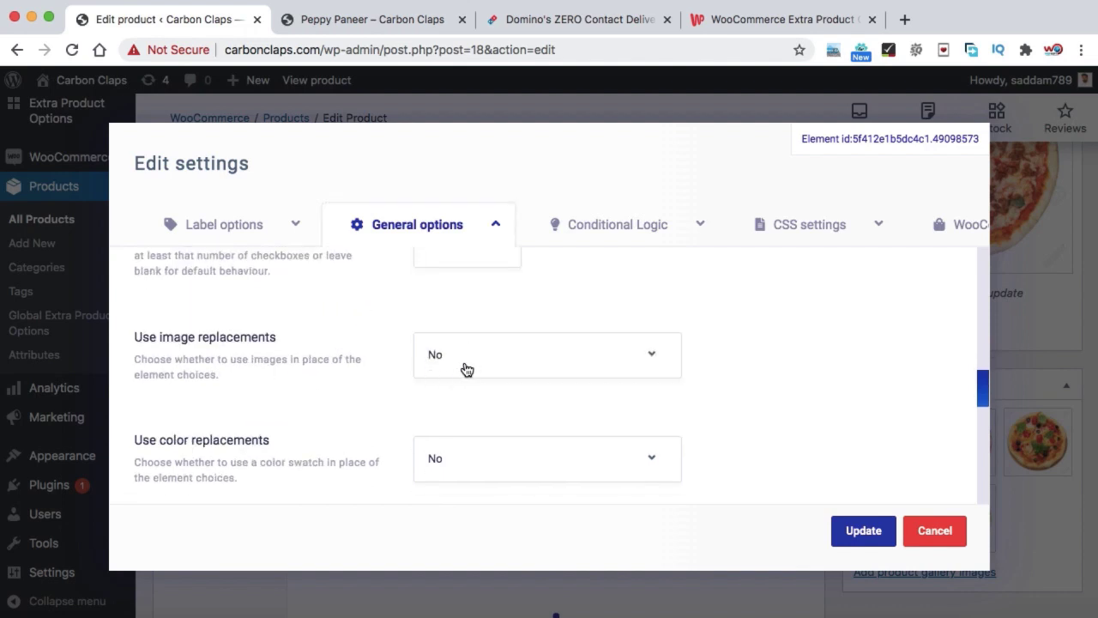
{"action": "scroll", "coordinate": [364, 402], "scroll_direction": "down", "scroll_amount": 3}
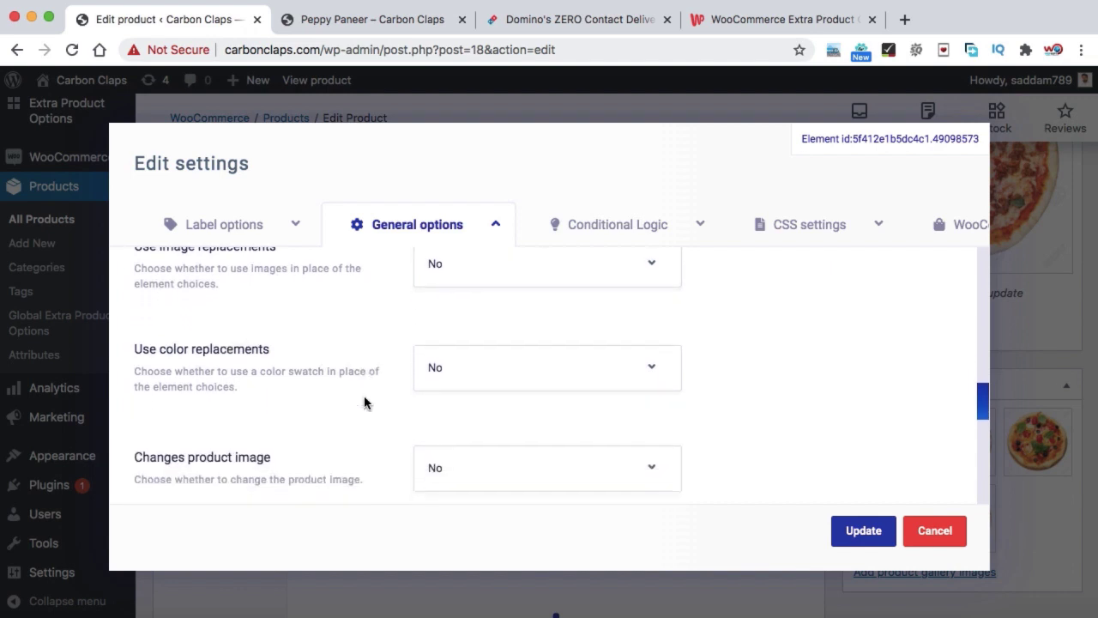
{"action": "scroll", "coordinate": [364, 402], "scroll_direction": "down", "scroll_amount": 1}
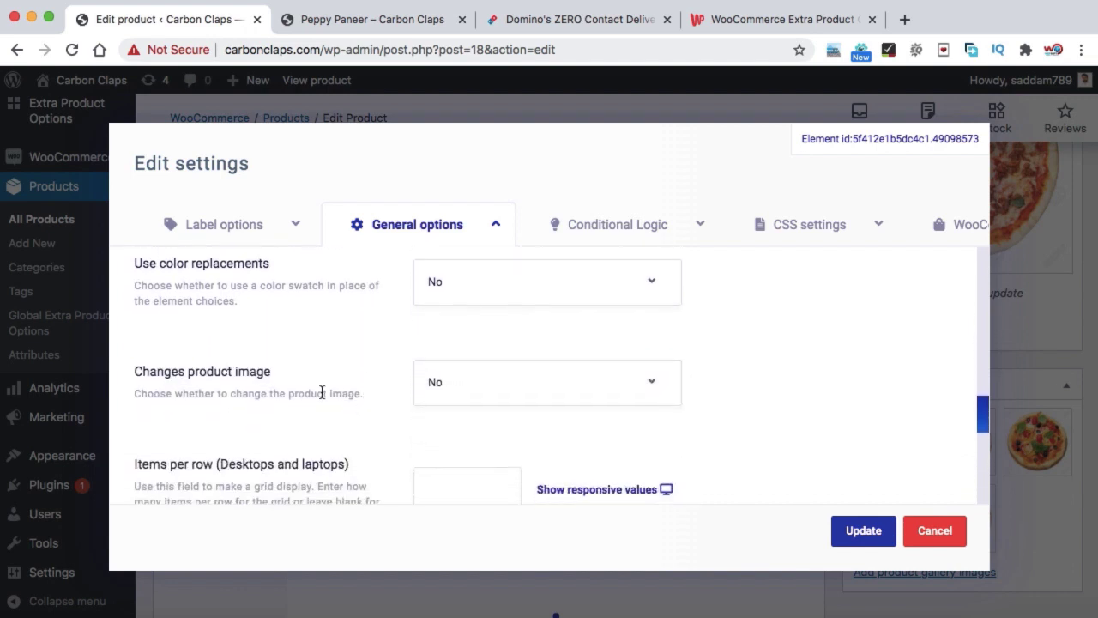
Keep Changes product image at No, then view the Domino's toppings page for reference
{"action": "left_click", "coordinate": [469, 381]}
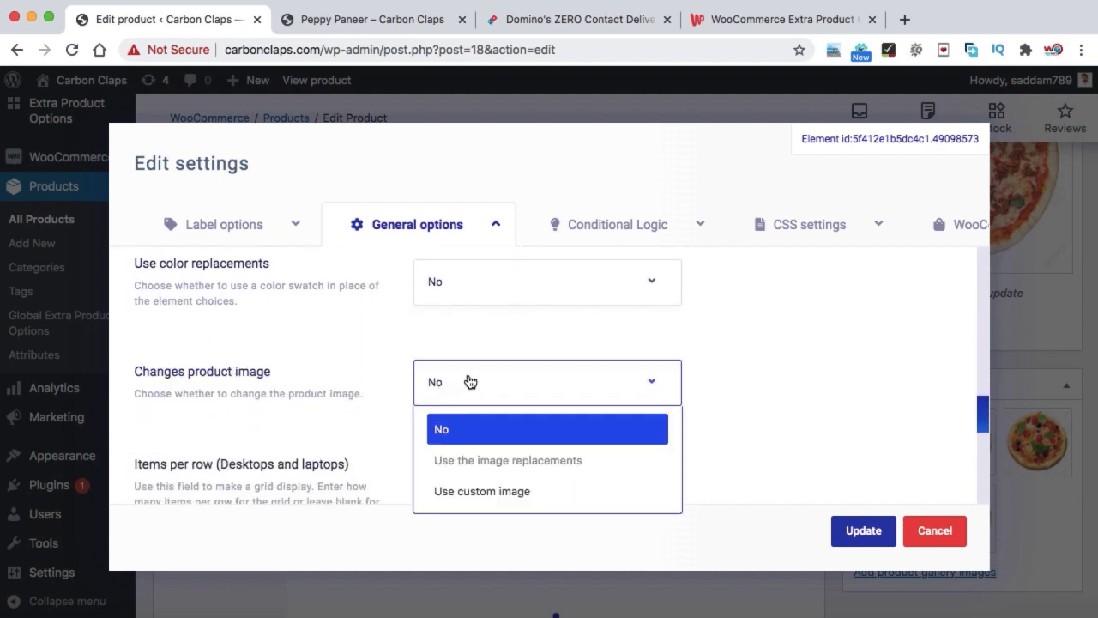
{"action": "left_click", "coordinate": [377, 397]}
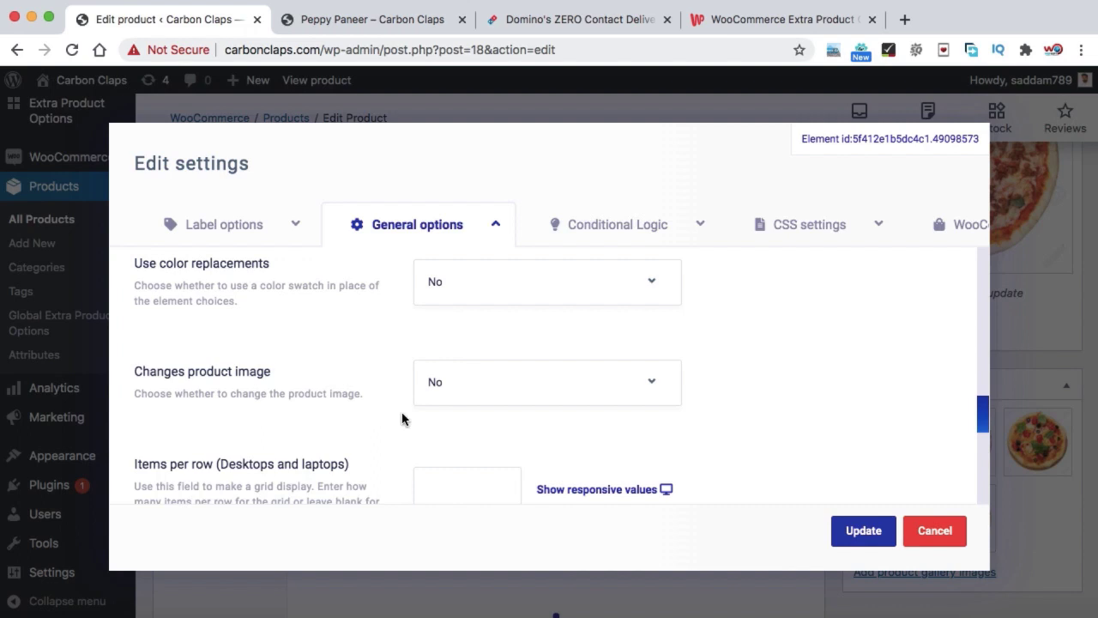
{"action": "scroll", "coordinate": [404, 416], "scroll_direction": "down", "scroll_amount": 2}
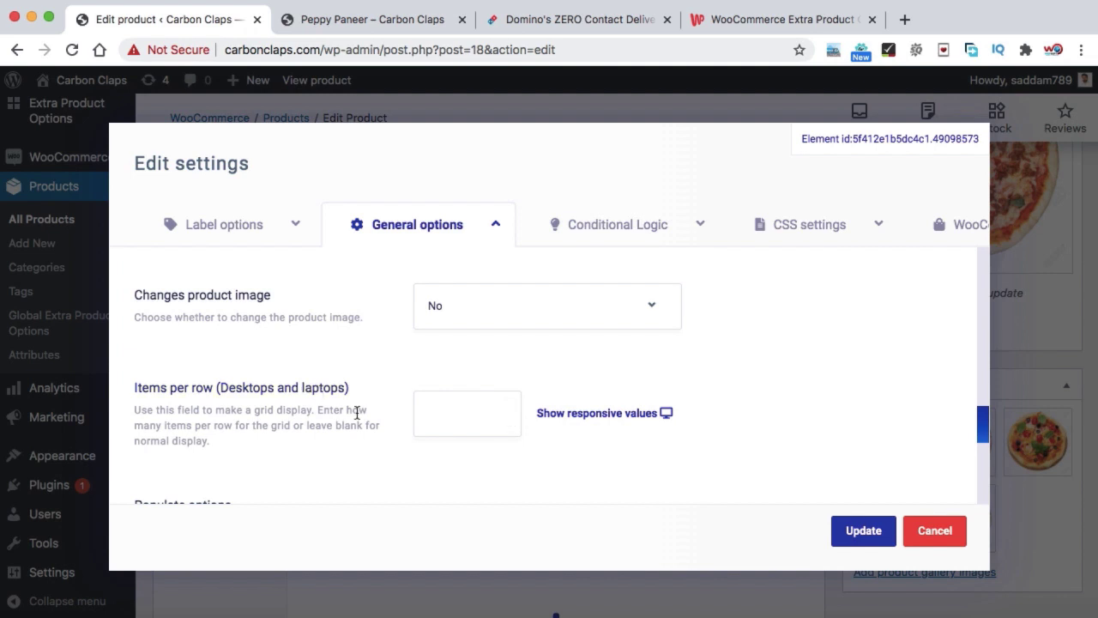
{"action": "left_click", "coordinate": [568, 19]}
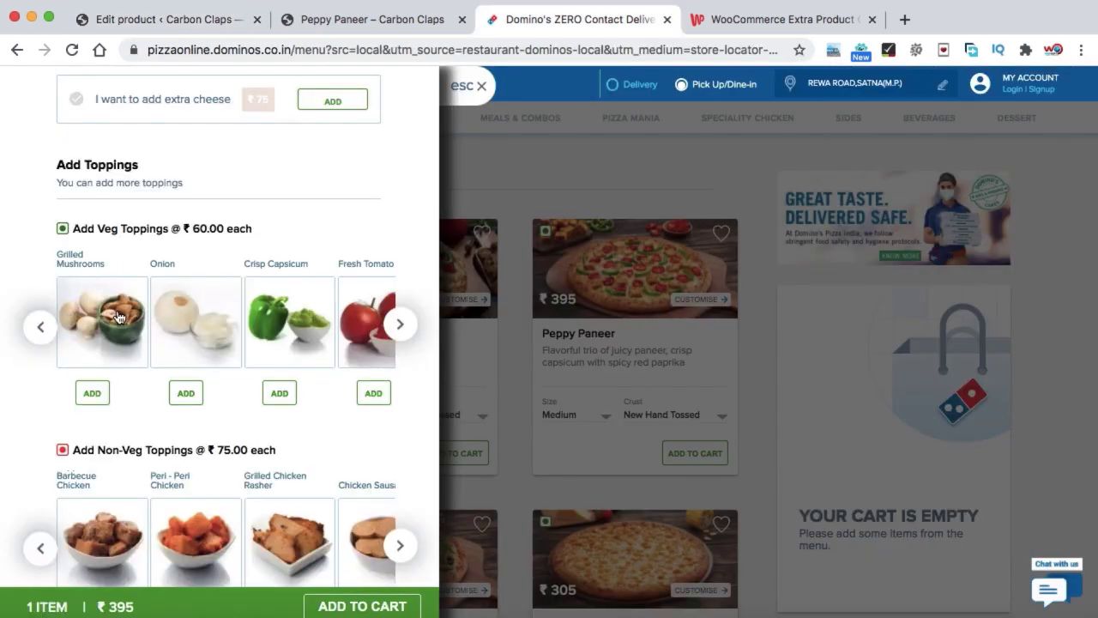
Browse Domino's veg toppings, then set the add-on element's items per row to 3
{"action": "left_click", "coordinate": [399, 324]}
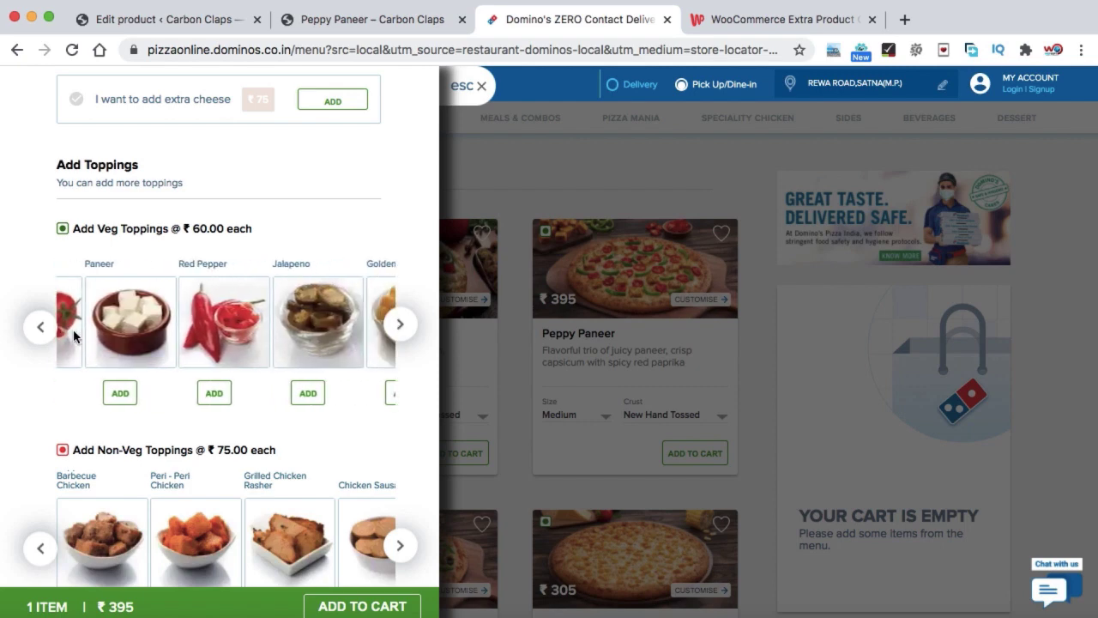
{"action": "left_click", "coordinate": [39, 326]}
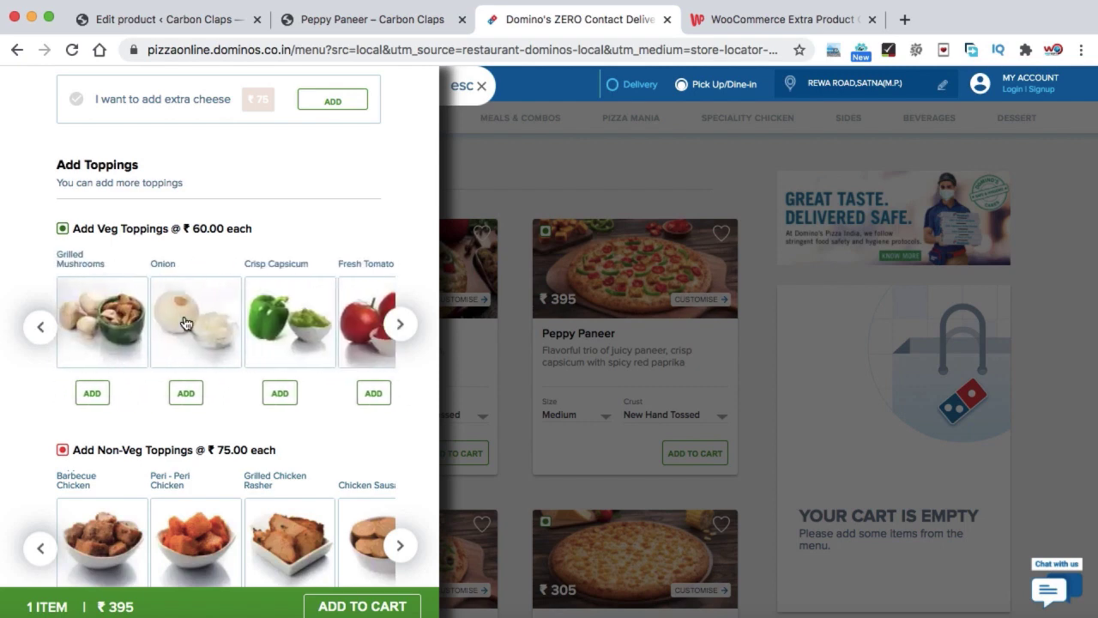
{"action": "left_click", "coordinate": [131, 19]}
{"action": "left_click", "coordinate": [447, 404]}
{"action": "type", "text": "3"}
{"action": "scroll", "coordinate": [367, 424], "scroll_direction": "down", "scroll_amount": 2}
{"action": "scroll", "coordinate": [367, 424], "scroll_direction": "down", "scroll_amount": 2}
{"action": "scroll", "coordinate": [415, 387], "scroll_direction": "down", "scroll_amount": 3}
Name the first add-on option 'Grilled Mushroom'
{"action": "scroll", "coordinate": [413, 390], "scroll_direction": "down", "scroll_amount": 1}
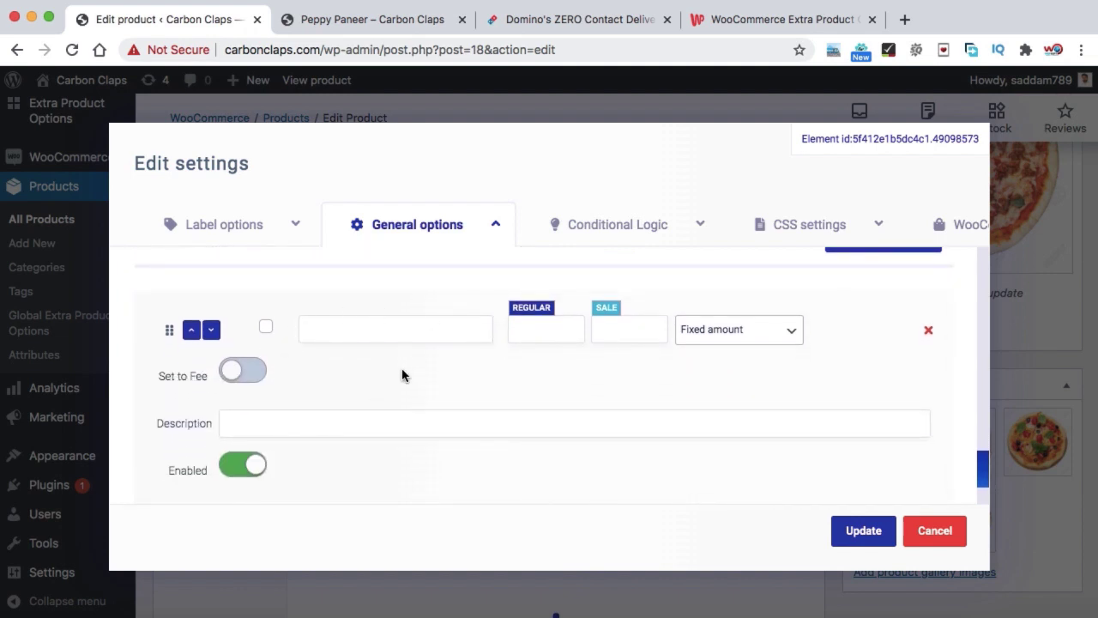
{"action": "left_click", "coordinate": [364, 327]}
{"action": "type", "text": "ushroom"}
{"action": "left_click", "coordinate": [527, 333]}
{"action": "scroll", "coordinate": [541, 296], "scroll_direction": "down", "scroll_amount": 3}
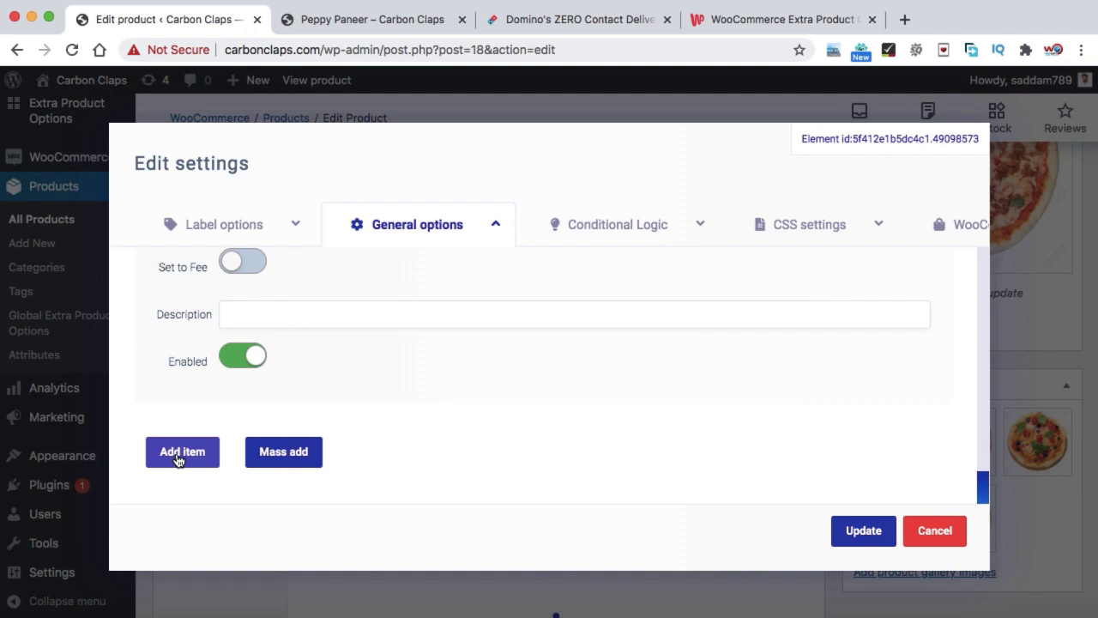
Add a second option 'Extra Cheese' with a regular price of 3
{"action": "left_click", "coordinate": [177, 459]}
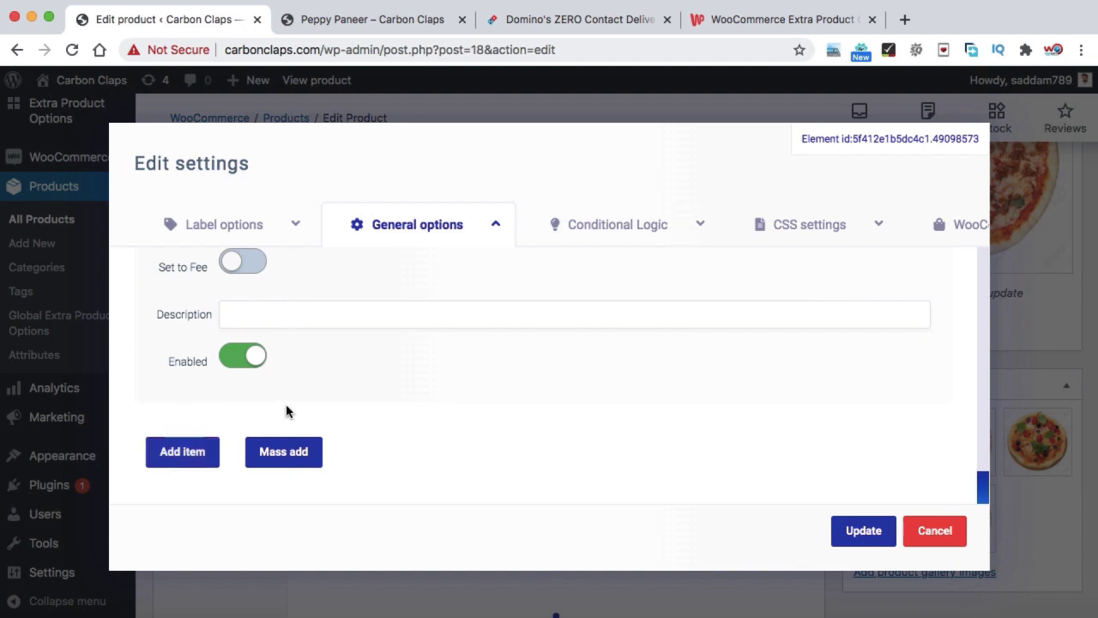
{"action": "scroll", "coordinate": [287, 412], "scroll_direction": "up", "scroll_amount": 5}
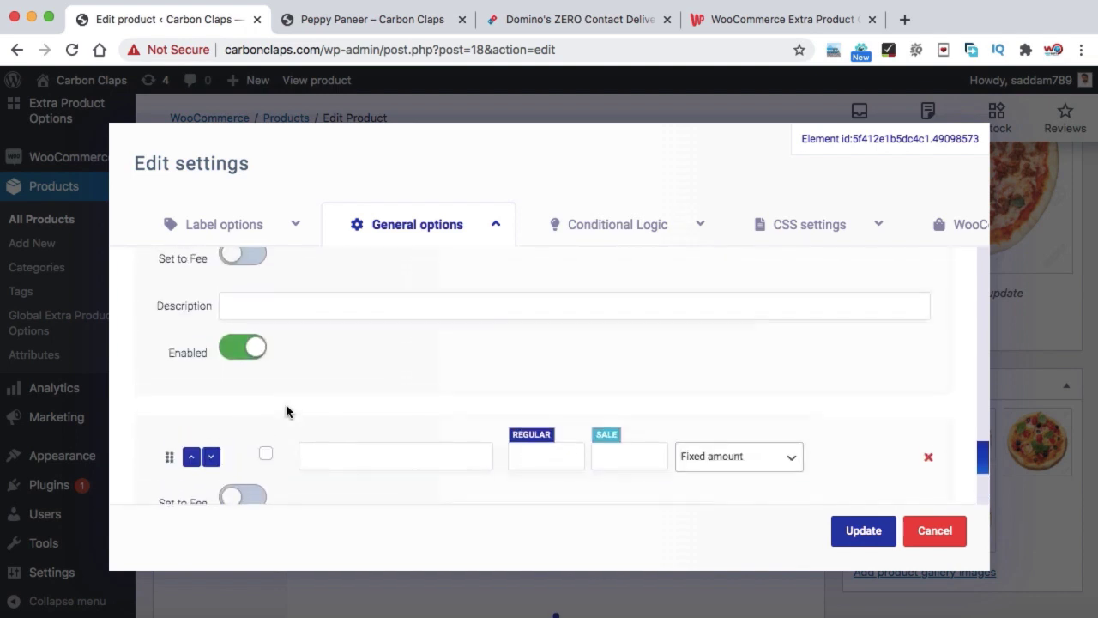
{"action": "scroll", "coordinate": [287, 412], "scroll_direction": "down", "scroll_amount": 2}
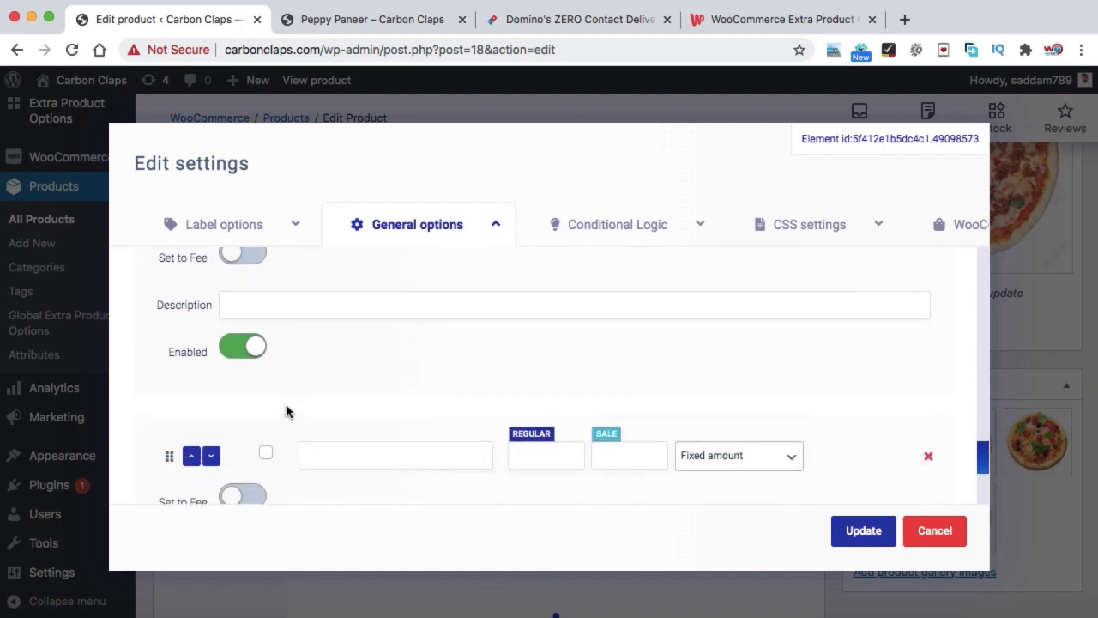
{"action": "left_click", "coordinate": [330, 455]}
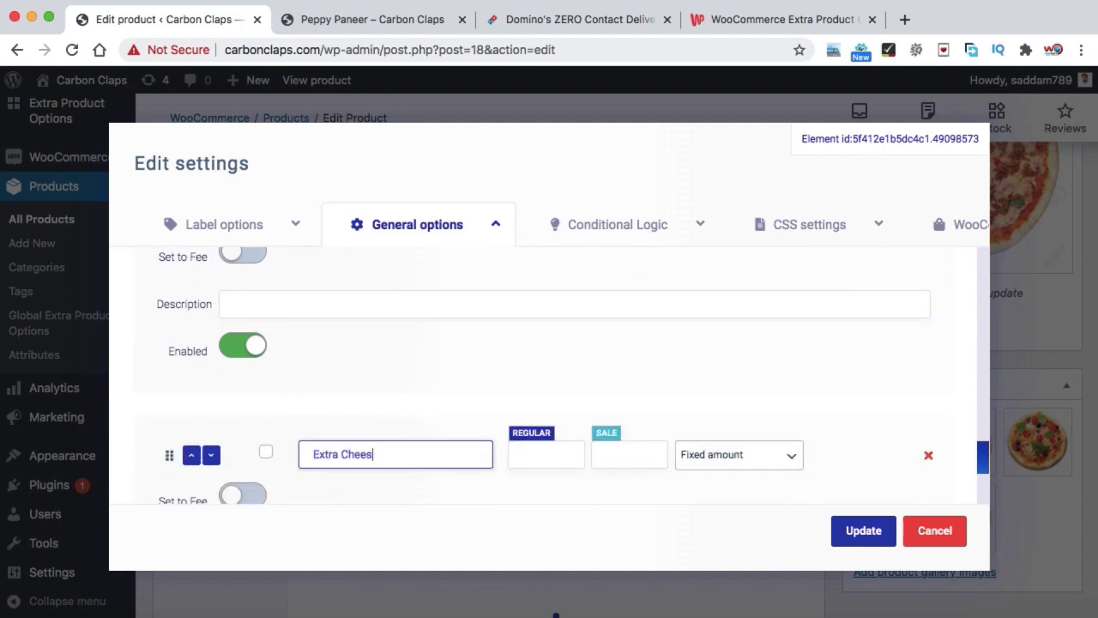
{"action": "left_click", "coordinate": [536, 457]}
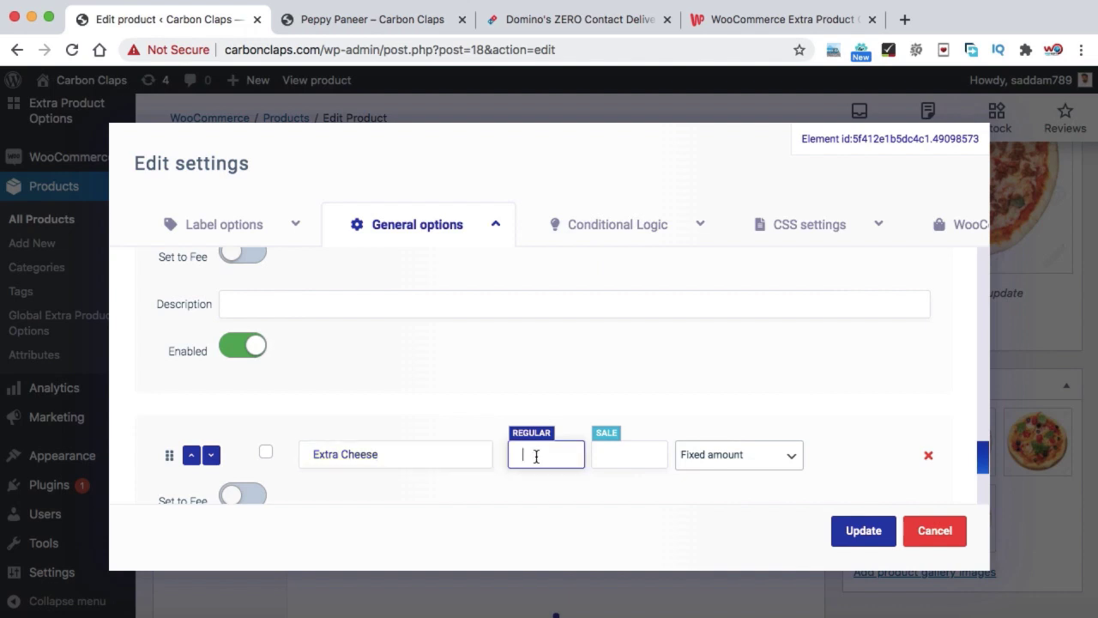
{"action": "type", "text": "3"}
{"action": "scroll", "coordinate": [549, 485], "scroll_direction": "down", "scroll_amount": 5}
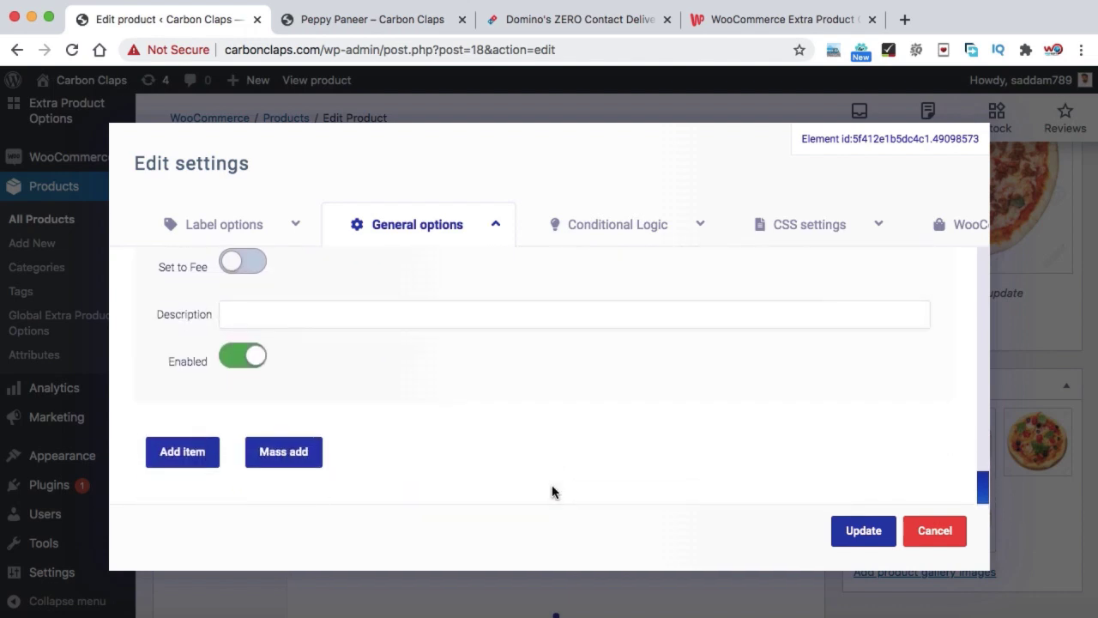
Add a third option 'Extra Onion' with a regular price of 1
{"action": "left_click", "coordinate": [185, 452]}
{"action": "left_click", "coordinate": [354, 353]}
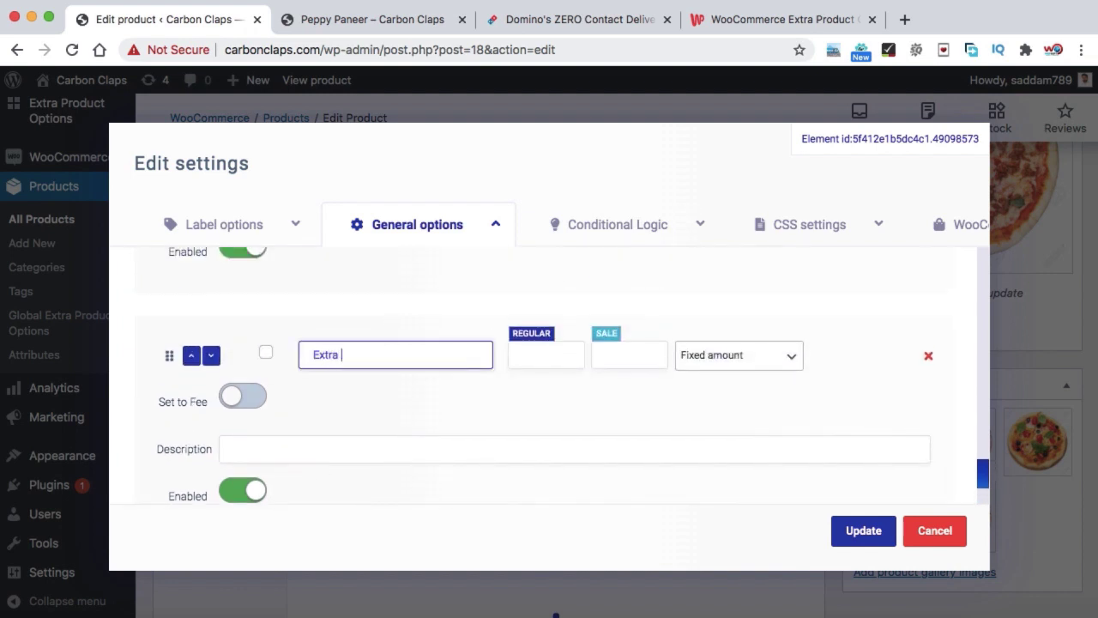
{"action": "left_click", "coordinate": [522, 355]}
{"action": "type", "text": "1"}
{"action": "scroll", "coordinate": [533, 404], "scroll_direction": "down", "scroll_amount": 3}
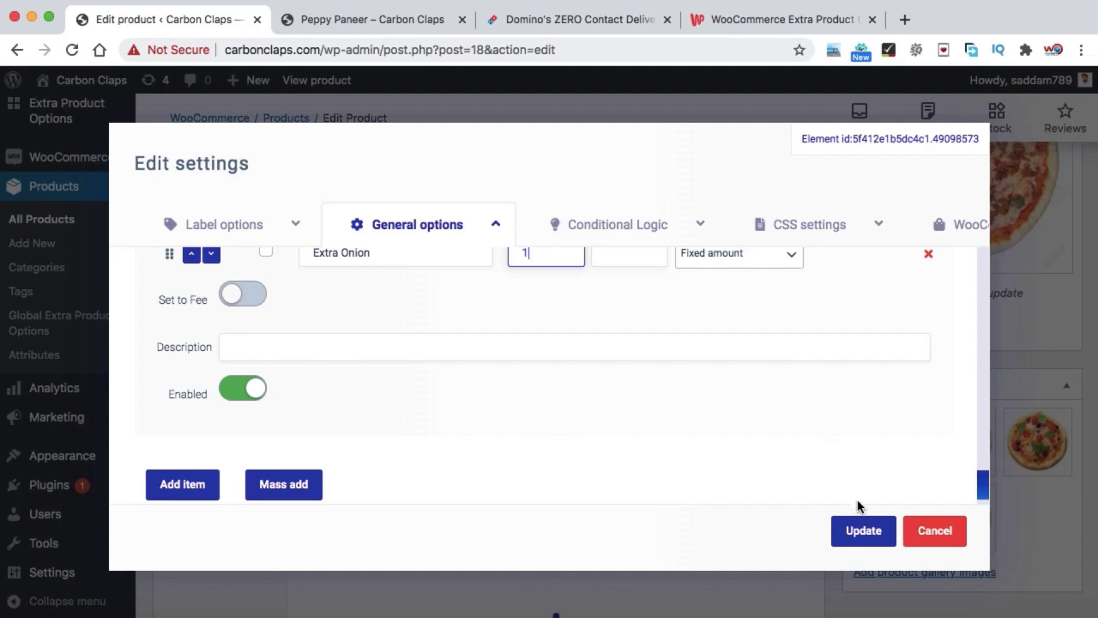
Save the Checkboxes element settings and update the product
{"action": "left_click", "coordinate": [863, 529]}
{"action": "scroll", "coordinate": [815, 427], "scroll_direction": "up", "scroll_amount": 10}
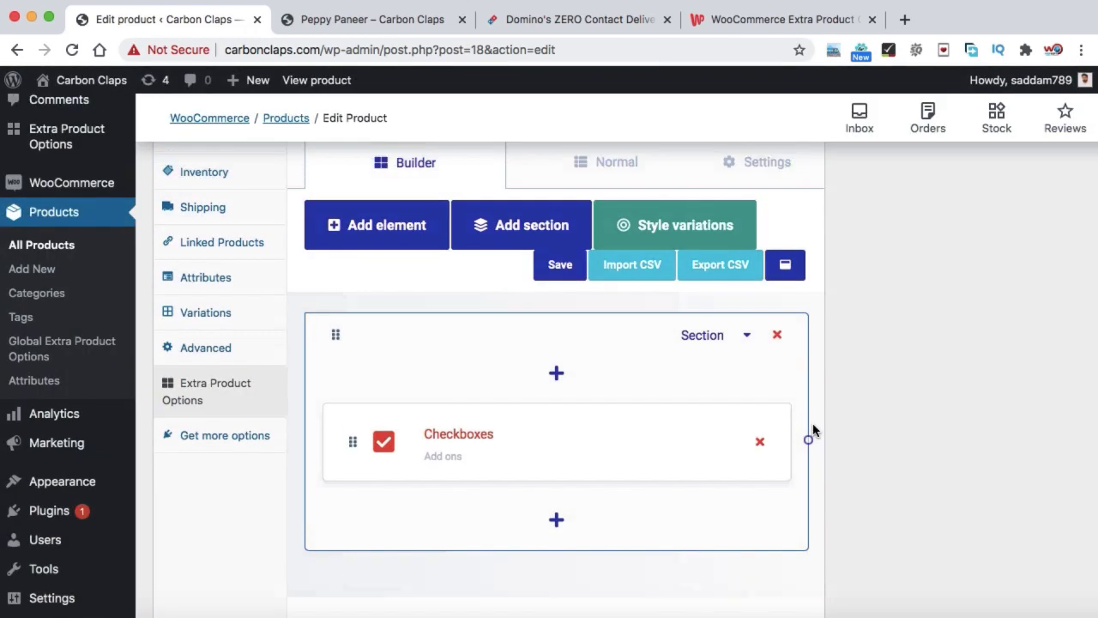
{"action": "scroll", "coordinate": [814, 425], "scroll_direction": "up", "scroll_amount": 10}
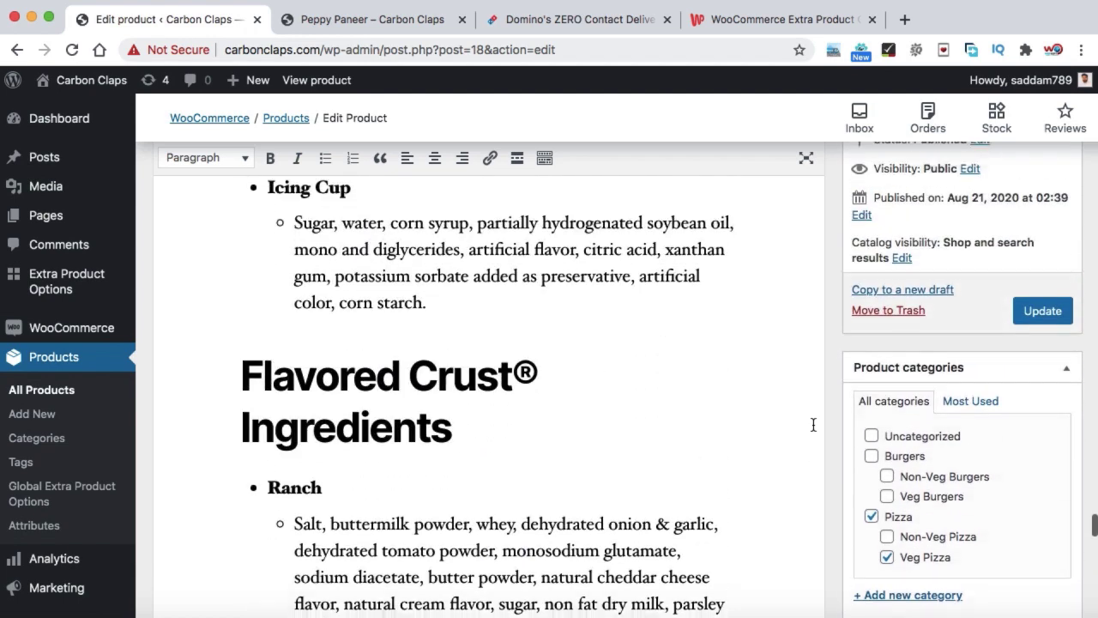
{"action": "left_click", "coordinate": [1042, 370]}
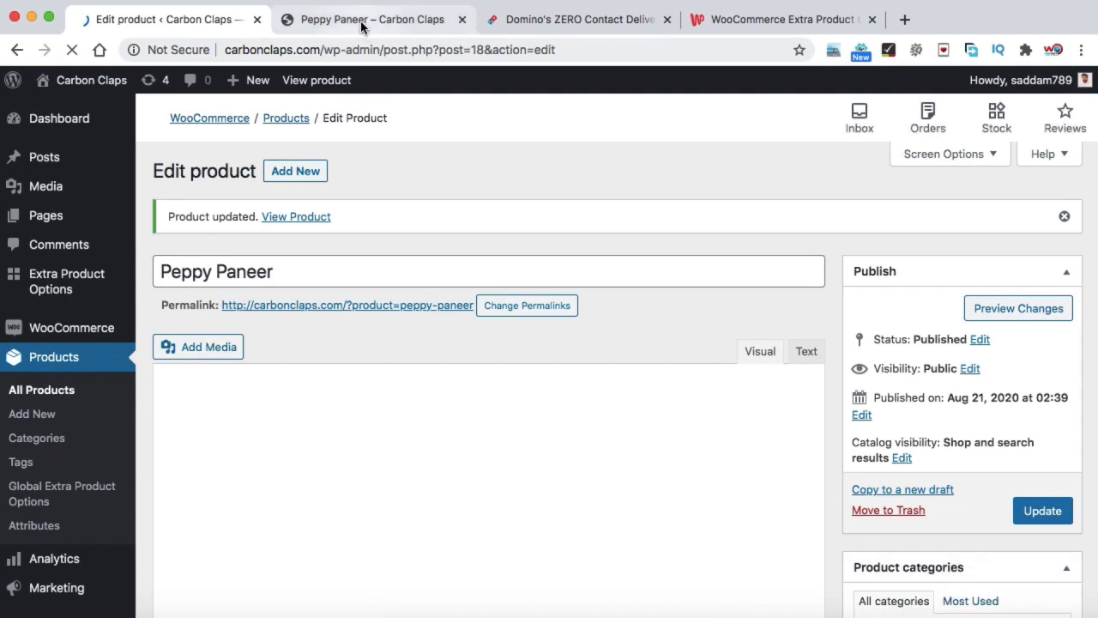
Reload the Peppy Paneer storefront page and choose the Small size
{"action": "left_click", "coordinate": [361, 26]}
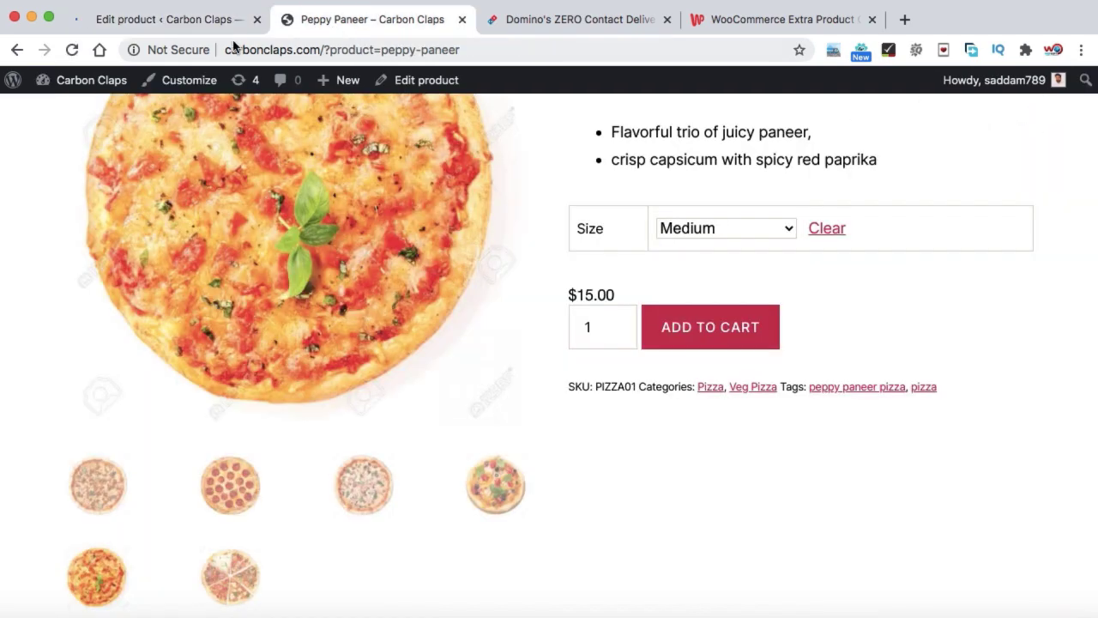
{"action": "left_click", "coordinate": [72, 49]}
{"action": "scroll", "coordinate": [652, 283], "scroll_direction": "down", "scroll_amount": 5}
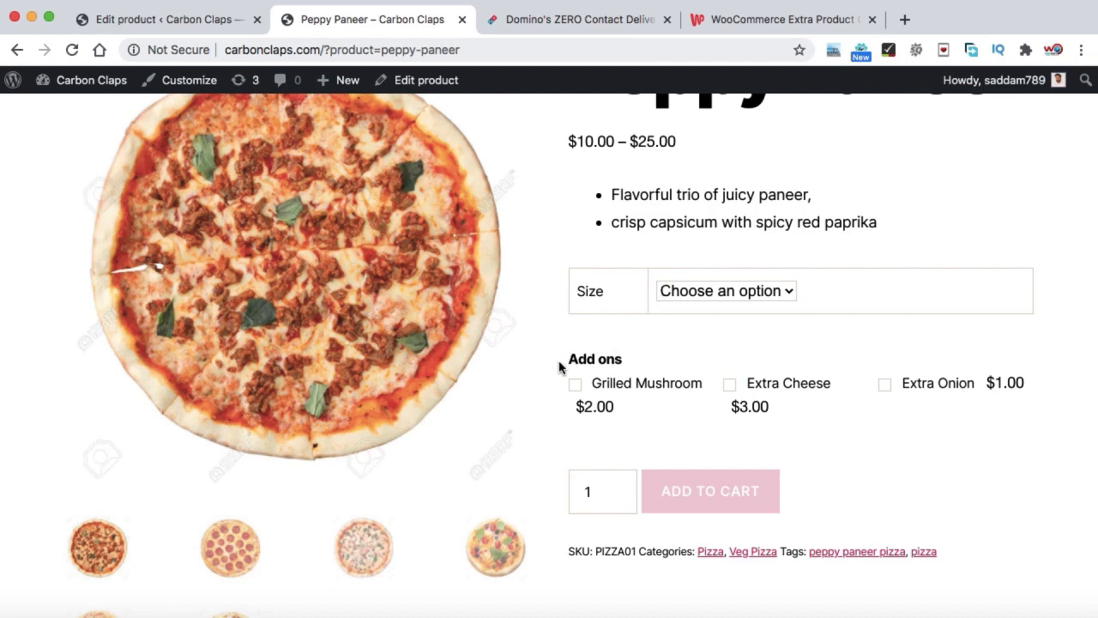
{"action": "left_click", "coordinate": [743, 292]}
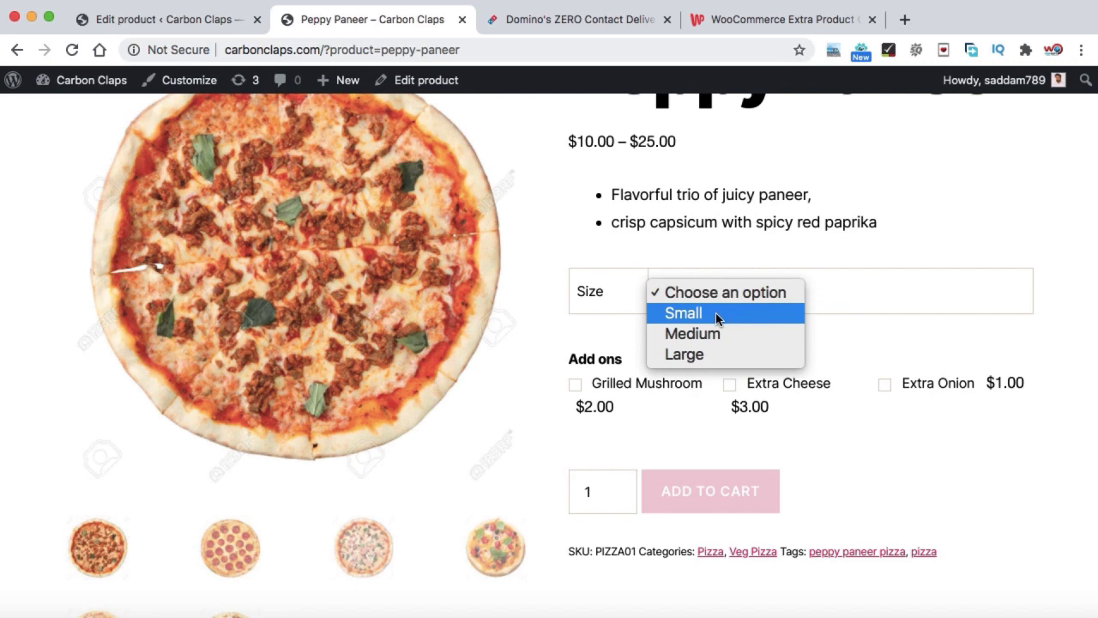
{"action": "left_click", "coordinate": [716, 314]}
{"action": "scroll", "coordinate": [699, 386], "scroll_direction": "down", "scroll_amount": 1}
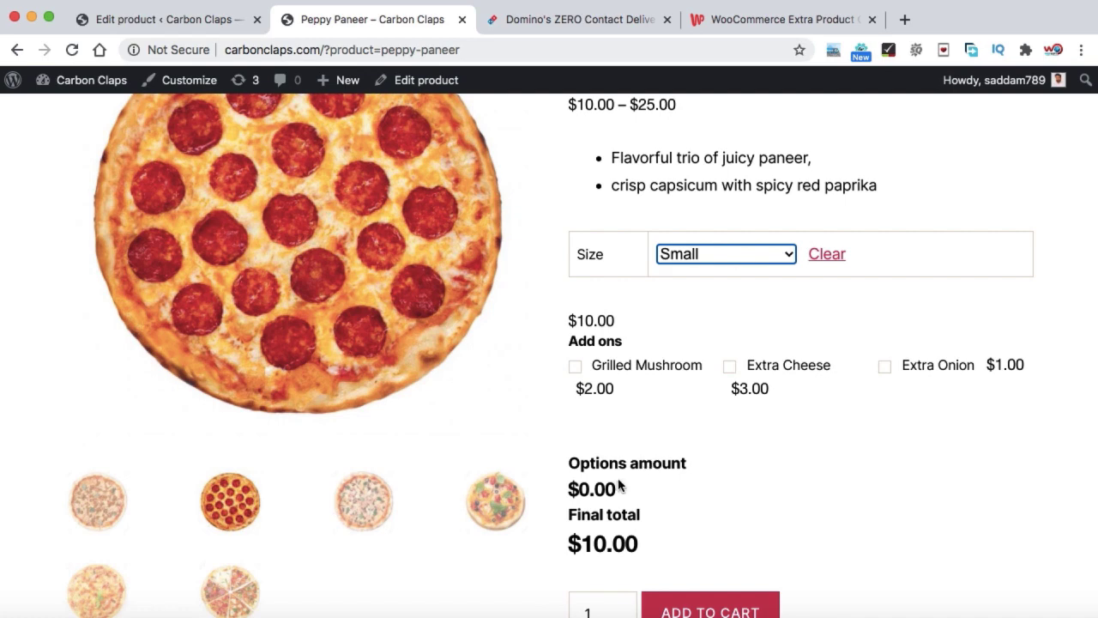
Tick Extra Cheese, Extra Onion and Grilled Mushroom, reaching a $16.00 total
{"action": "left_click", "coordinate": [730, 368]}
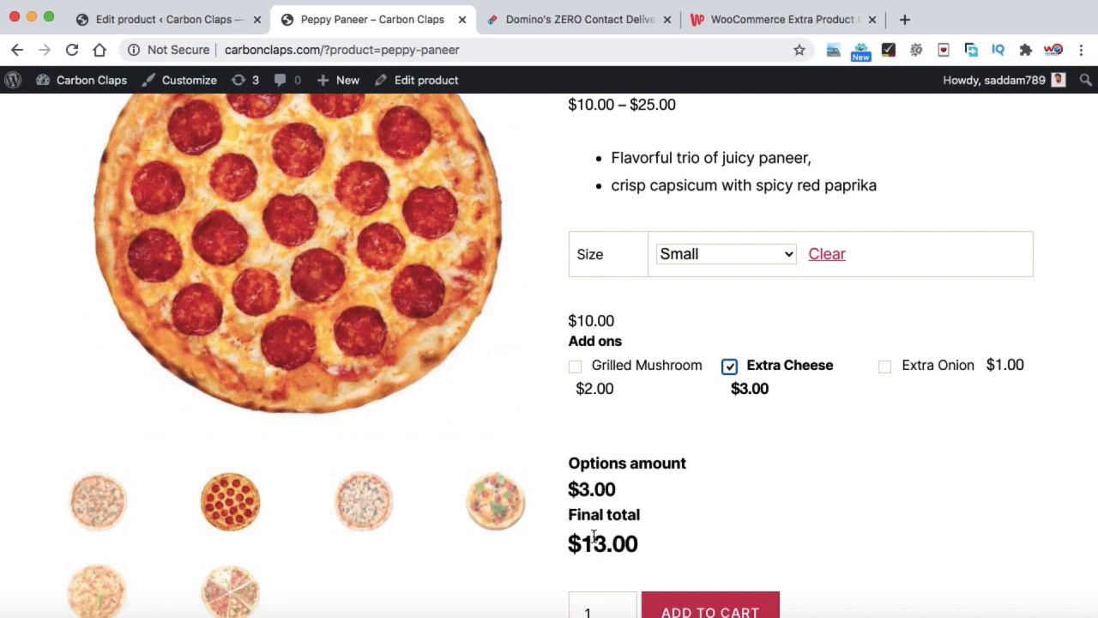
{"action": "left_click", "coordinate": [887, 369]}
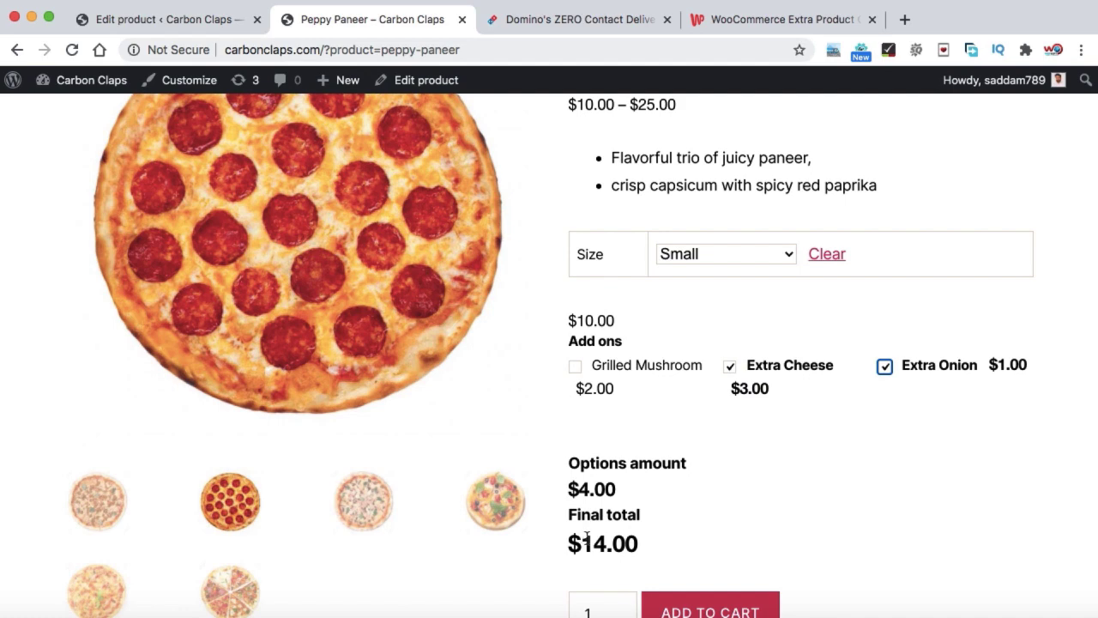
{"action": "left_click", "coordinate": [577, 370]}
{"action": "scroll", "coordinate": [726, 475], "scroll_direction": "up", "scroll_amount": 1}
{"action": "scroll", "coordinate": [726, 474], "scroll_direction": "down", "scroll_amount": 2}
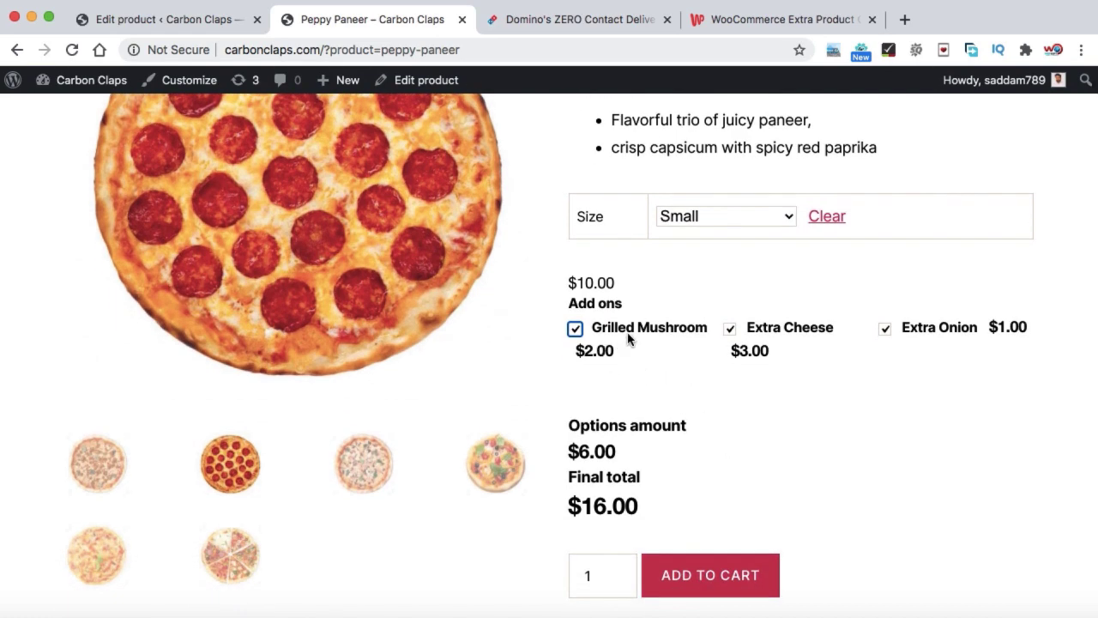
Set Use image replacements to Yes on the Checkboxes add-on element
{"action": "left_click", "coordinate": [134, 18]}
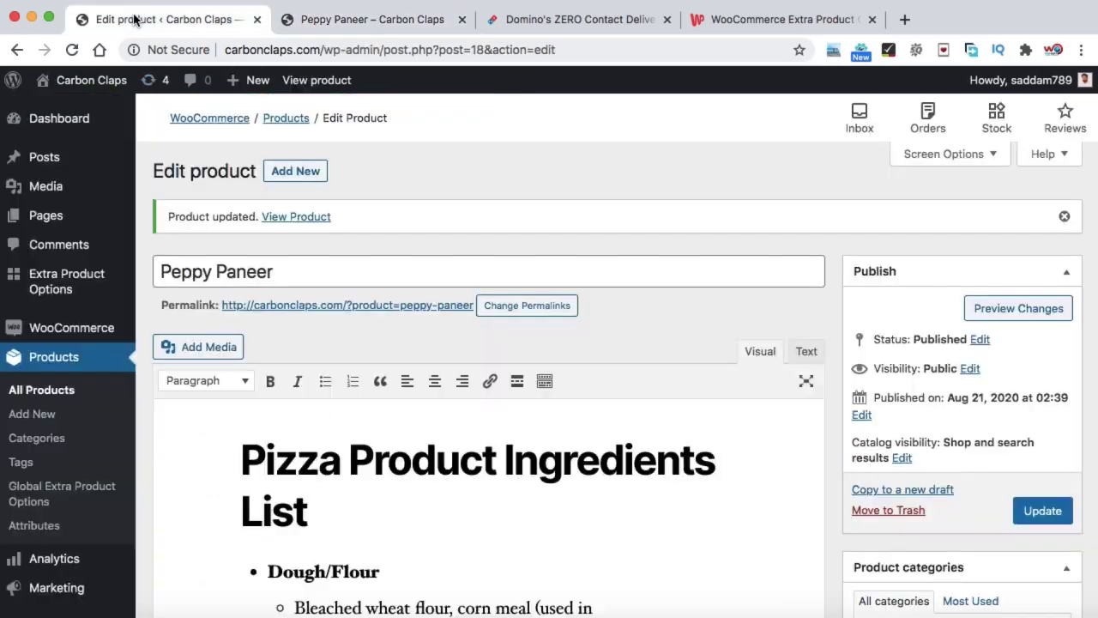
{"action": "scroll", "coordinate": [643, 363], "scroll_direction": "down", "scroll_amount": 15}
{"action": "scroll", "coordinate": [642, 363], "scroll_direction": "down", "scroll_amount": 20}
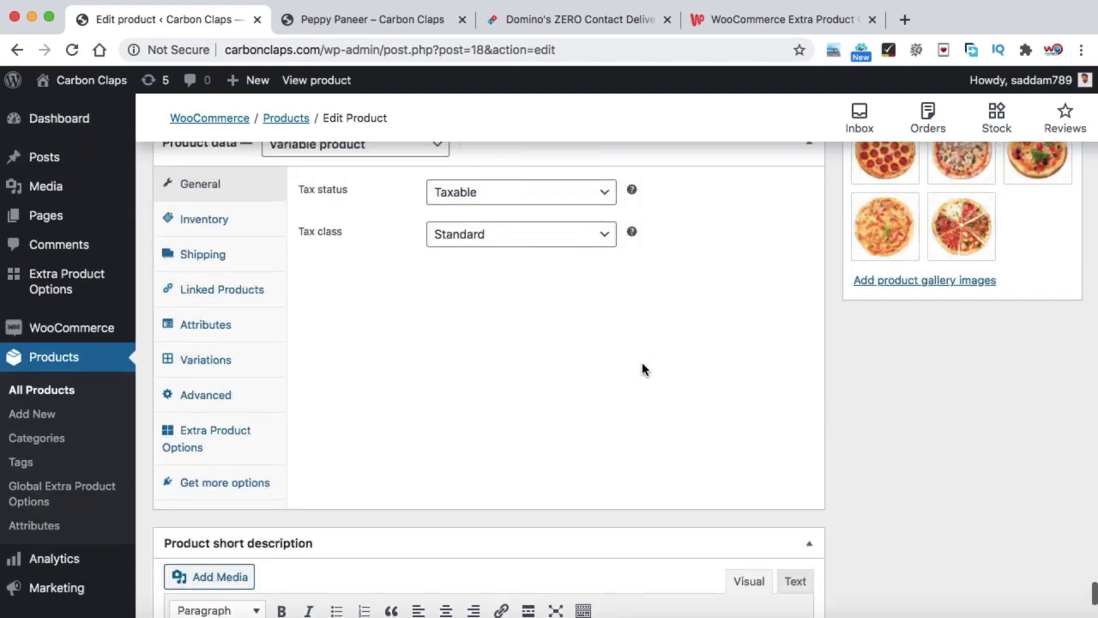
{"action": "scroll", "coordinate": [642, 369], "scroll_direction": "up", "scroll_amount": 2}
{"action": "left_click", "coordinate": [214, 509]}
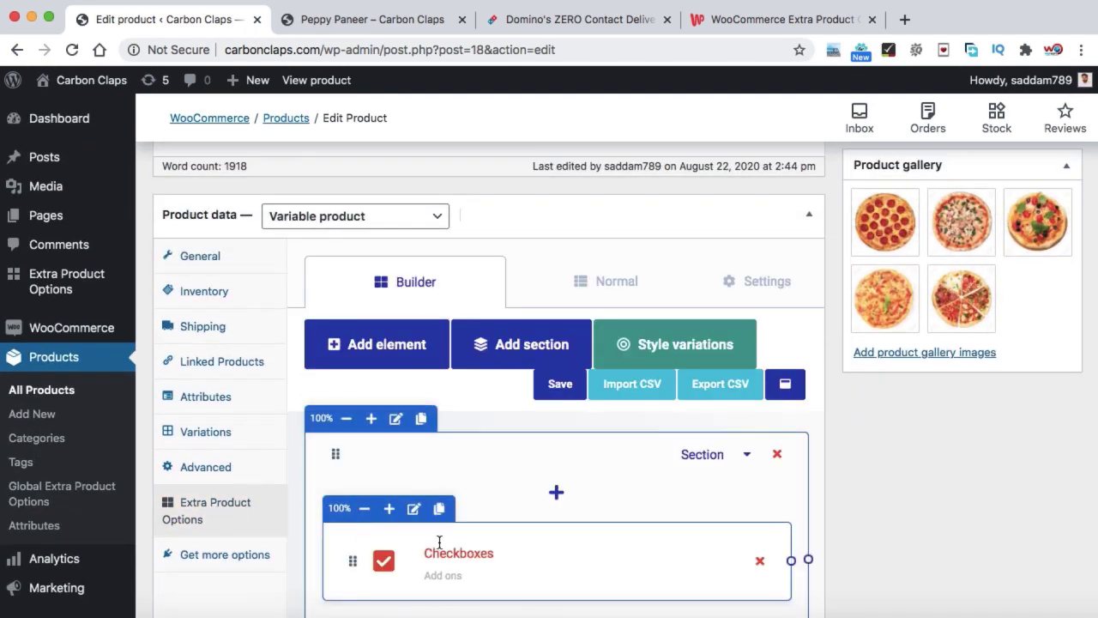
{"action": "left_click", "coordinate": [414, 510]}
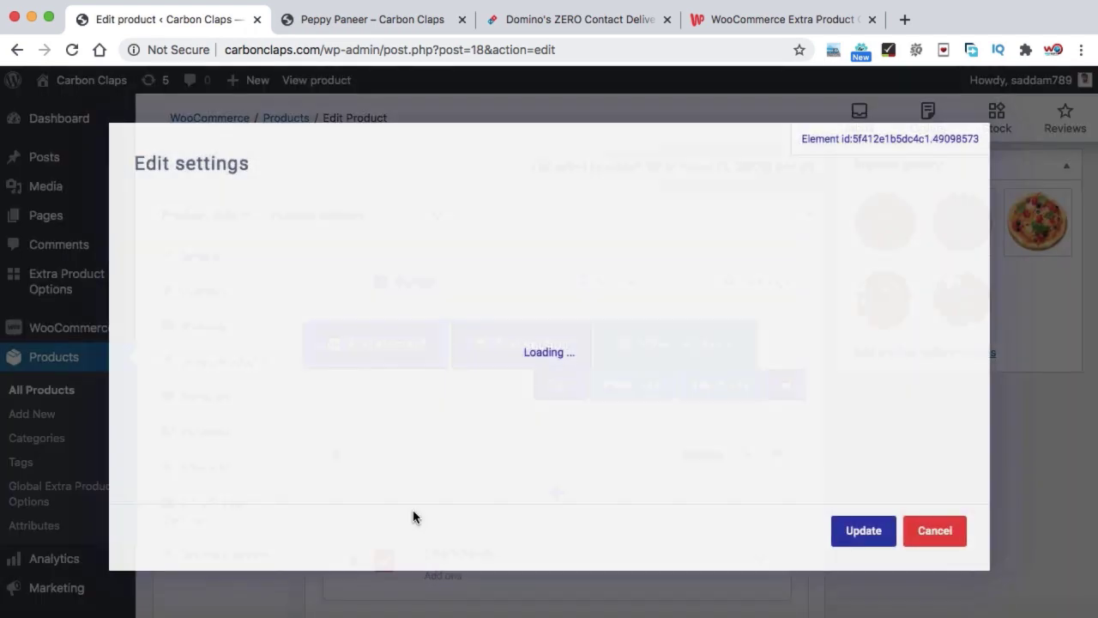
{"action": "scroll", "coordinate": [498, 361], "scroll_direction": "down", "scroll_amount": 5}
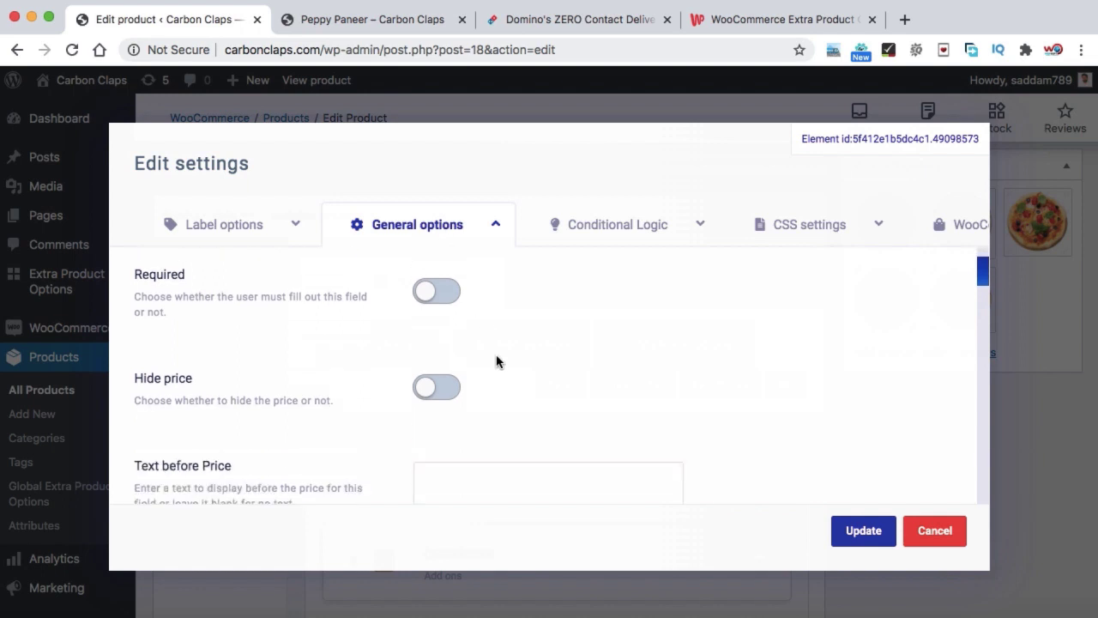
{"action": "scroll", "coordinate": [495, 361], "scroll_direction": "down", "scroll_amount": 10}
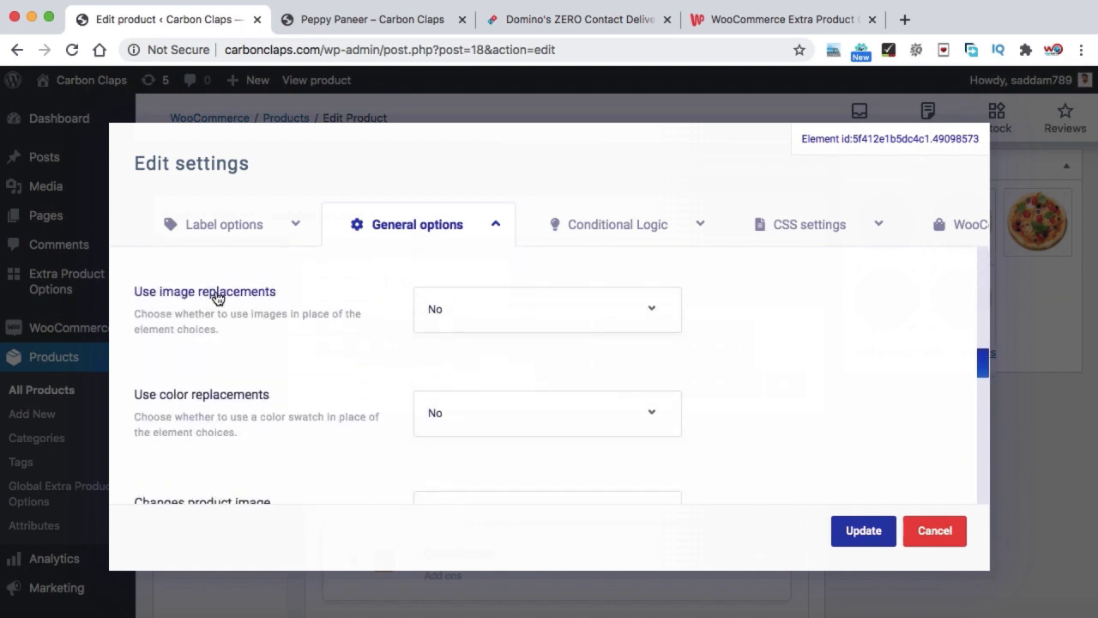
{"action": "left_click", "coordinate": [451, 315]}
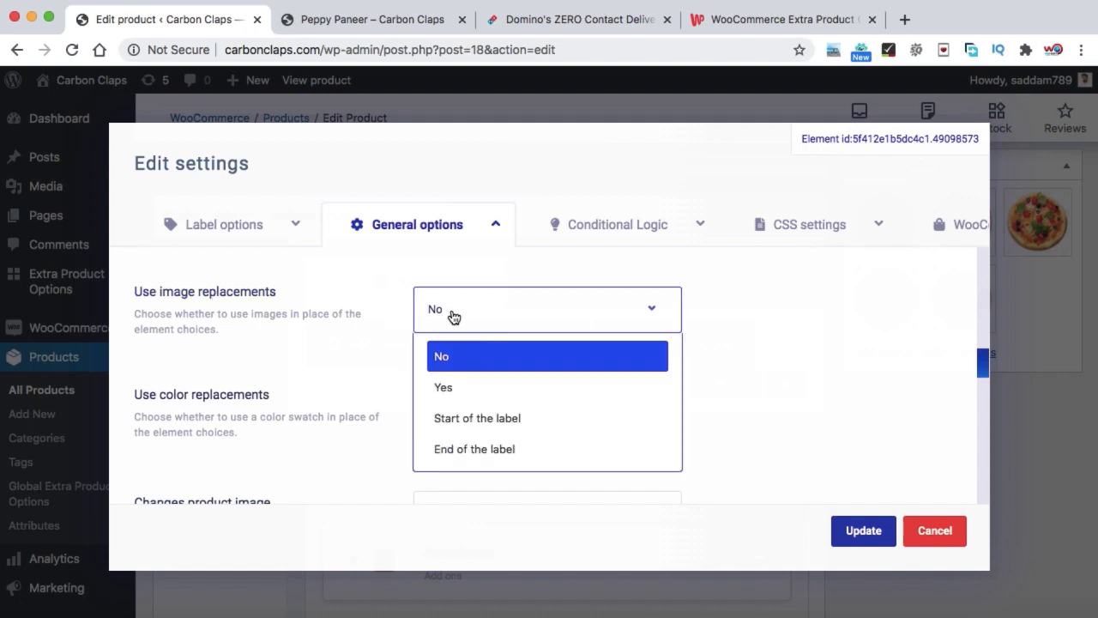
{"action": "left_click", "coordinate": [451, 387]}
{"action": "scroll", "coordinate": [385, 385], "scroll_direction": "down", "scroll_amount": 10}
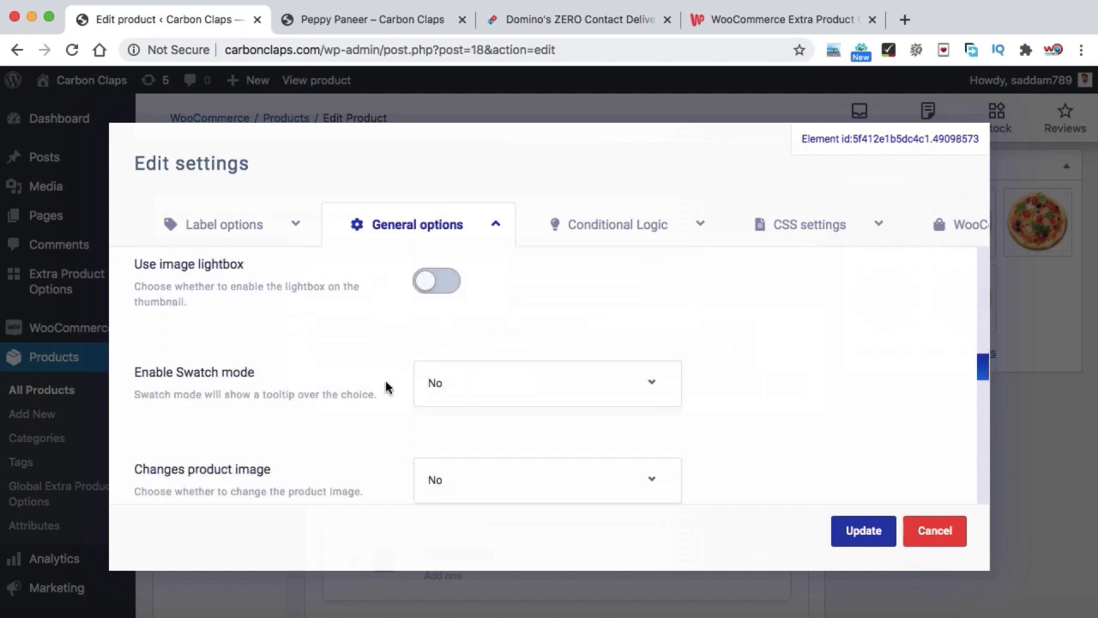
{"action": "scroll", "coordinate": [385, 381], "scroll_direction": "down", "scroll_amount": 5}
{"action": "scroll", "coordinate": [385, 380], "scroll_direction": "up", "scroll_amount": 1}
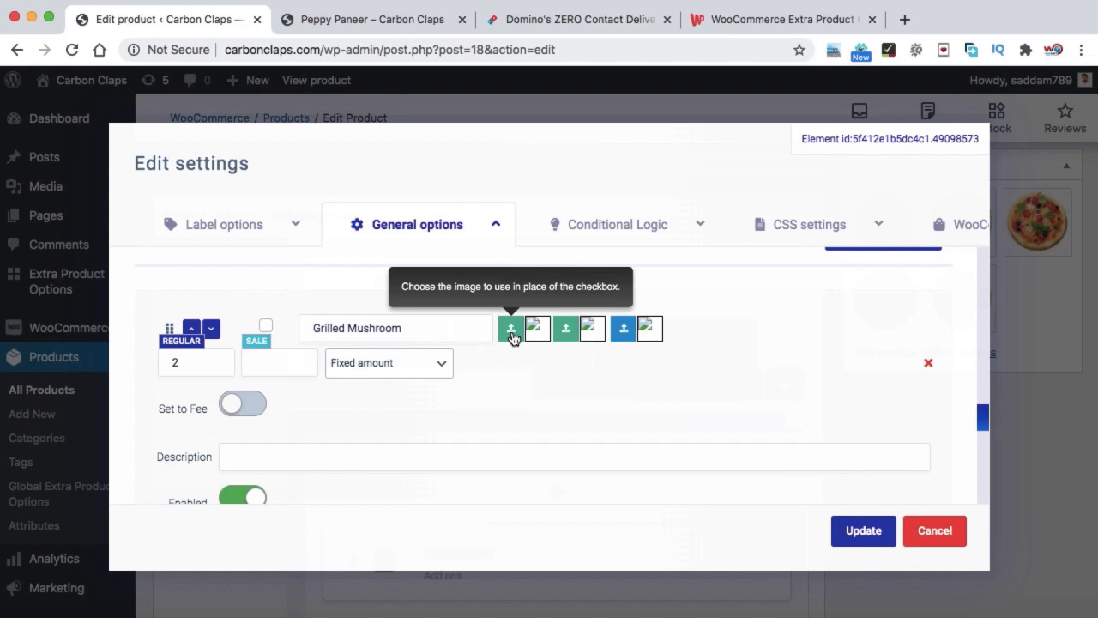
Upload mushrooms.png as the Grilled Mushroom image and clear the broken image slots
{"action": "left_click", "coordinate": [396, 22]}
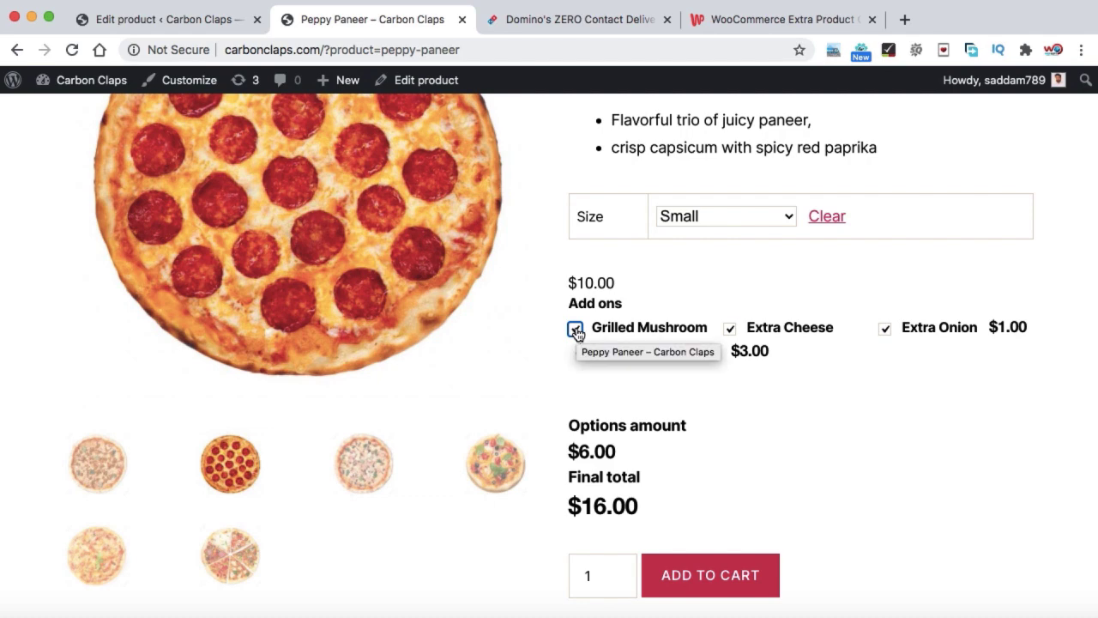
{"action": "left_click", "coordinate": [166, 18]}
{"action": "left_click", "coordinate": [511, 331]}
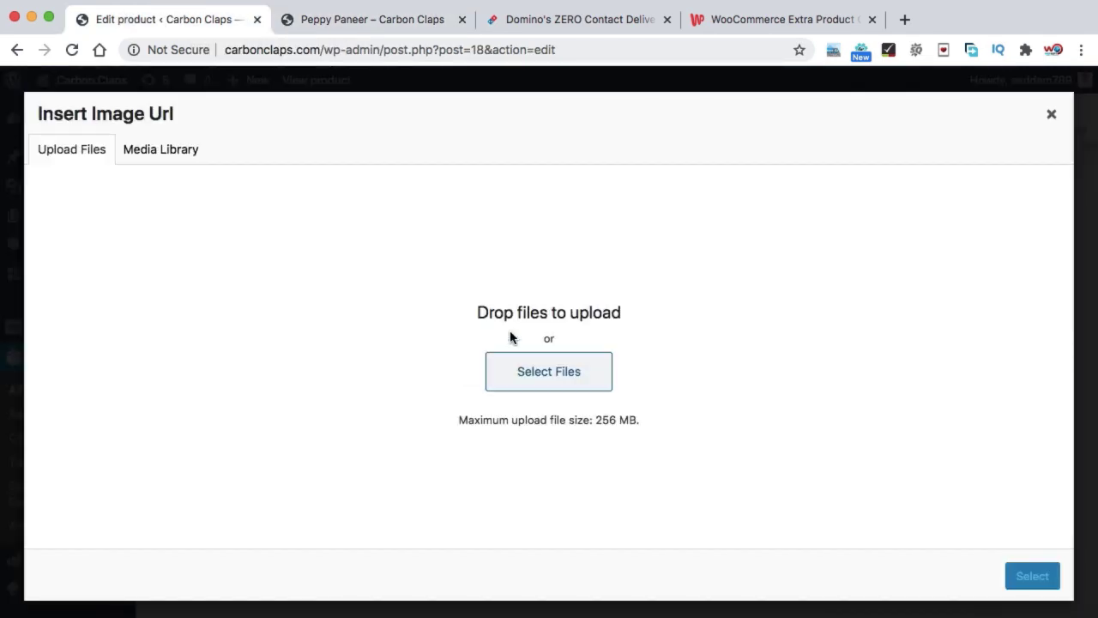
{"action": "left_click", "coordinate": [537, 380]}
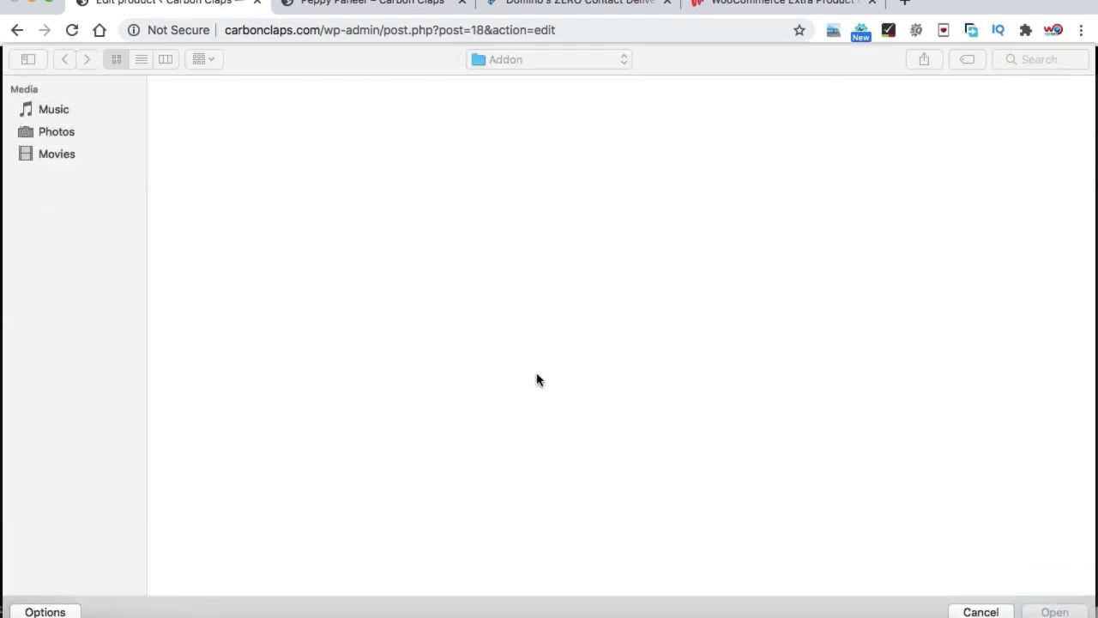
{"action": "double_click", "coordinate": [299, 120]}
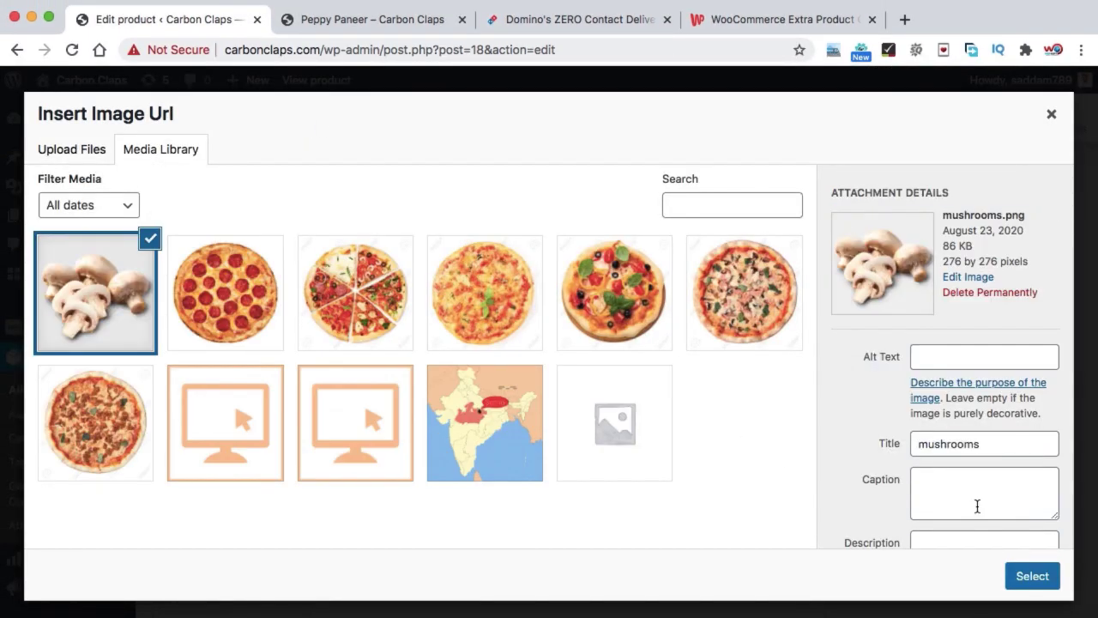
{"action": "left_click", "coordinate": [1035, 583]}
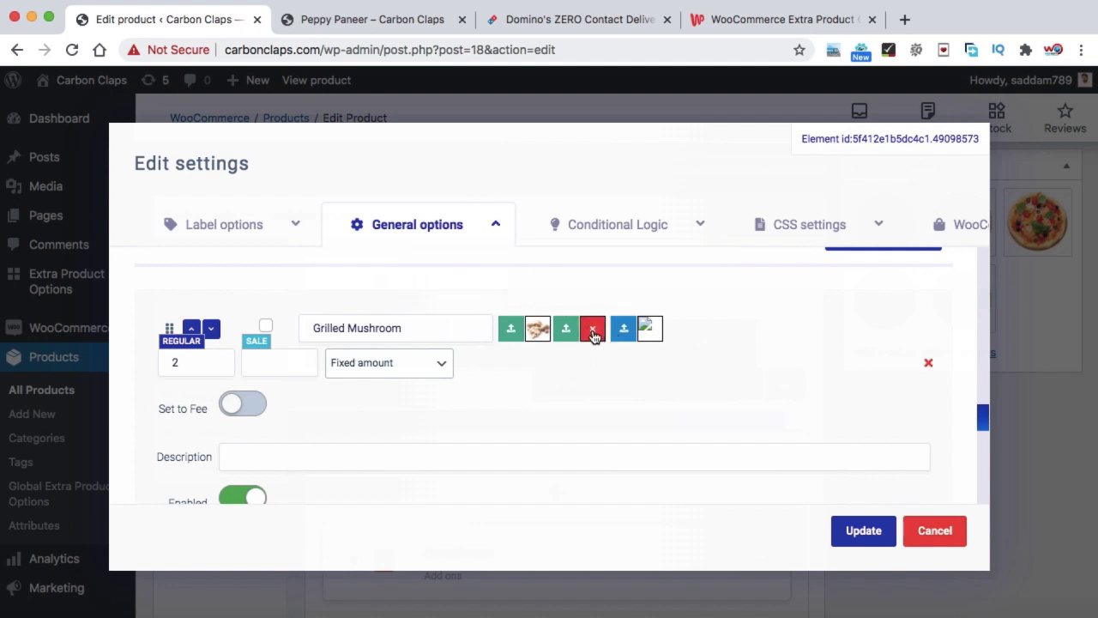
{"action": "left_click", "coordinate": [594, 335]}
{"action": "left_click", "coordinate": [646, 334]}
{"action": "scroll", "coordinate": [638, 368], "scroll_direction": "down", "scroll_amount": 5}
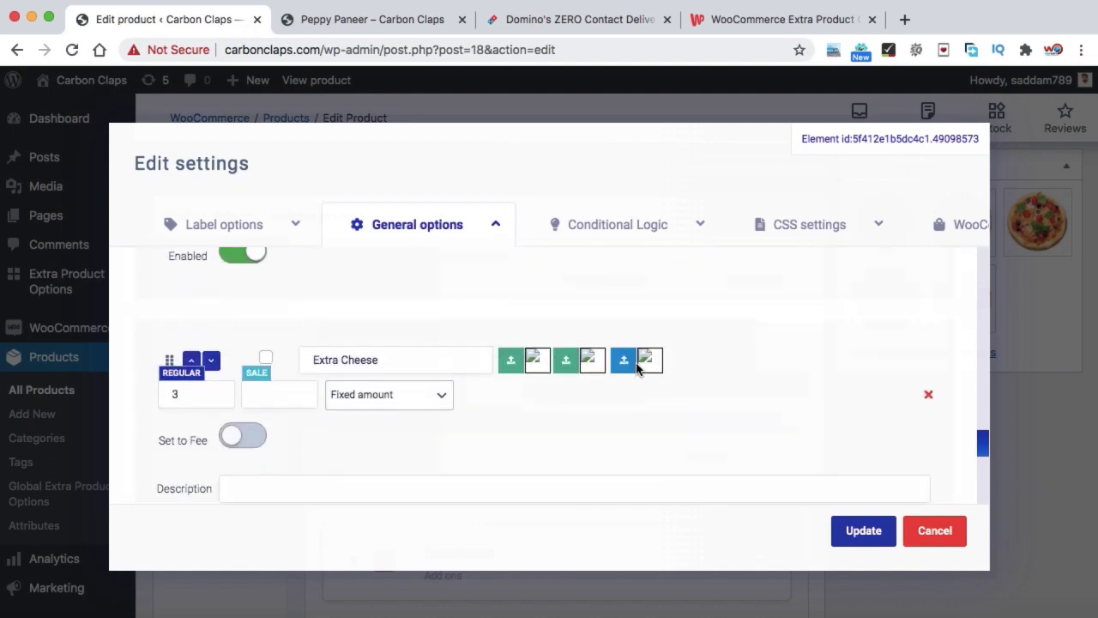
Use Extra-cheese.jpg for Extra Cheese and onions.jpg for Extra Onion
{"action": "left_click", "coordinate": [512, 353]}
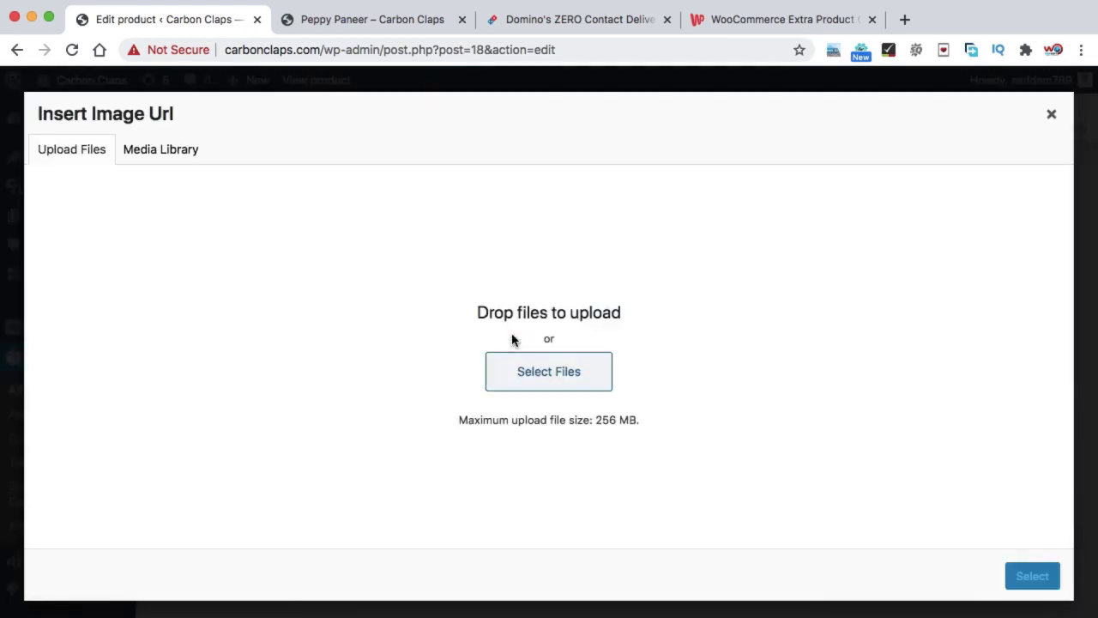
{"action": "left_click", "coordinate": [525, 371]}
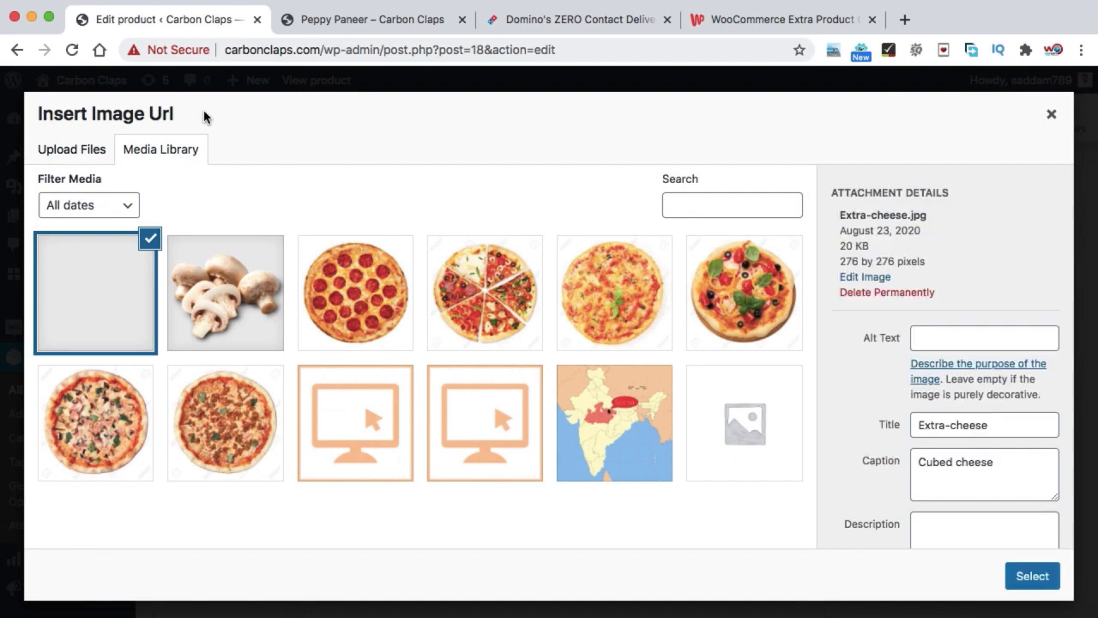
{"action": "left_click", "coordinate": [1033, 576]}
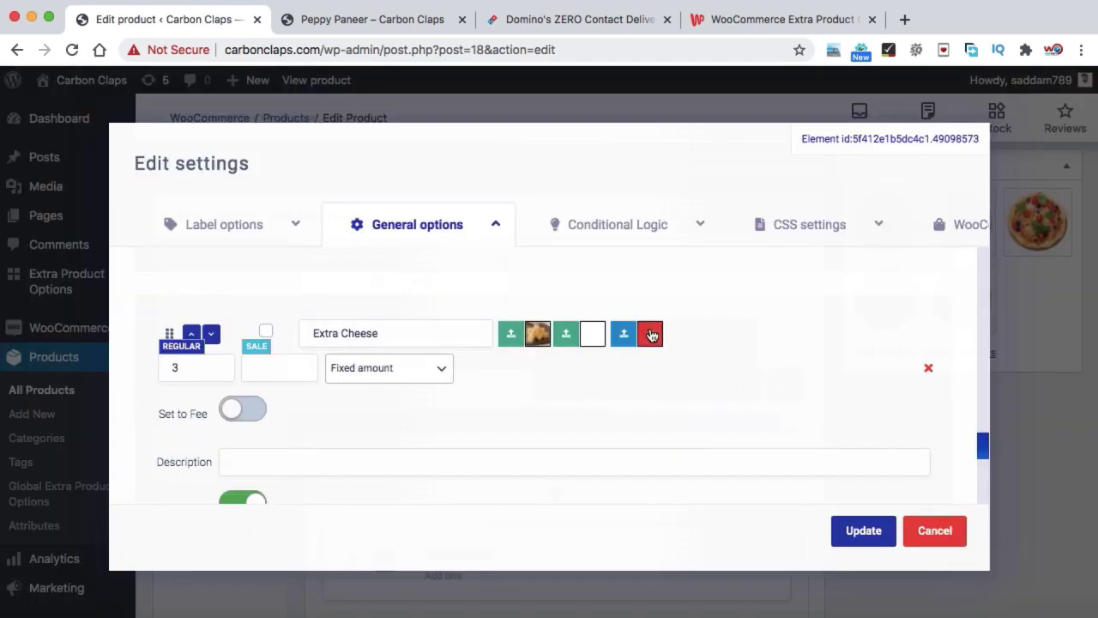
{"action": "scroll", "coordinate": [642, 367], "scroll_direction": "down", "scroll_amount": 5}
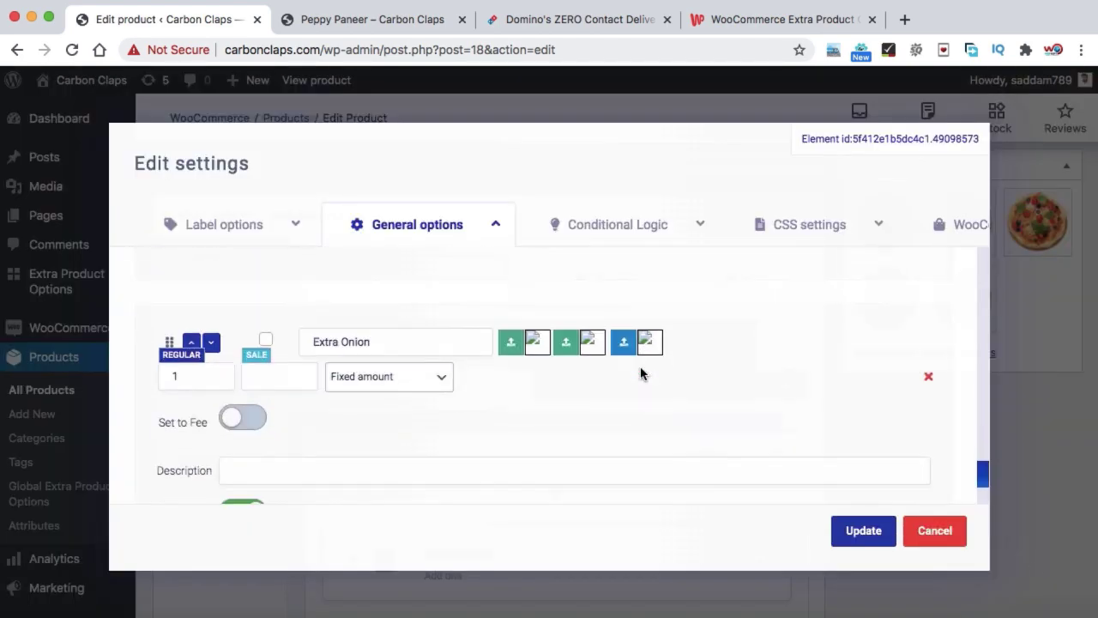
{"action": "left_click", "coordinate": [511, 343]}
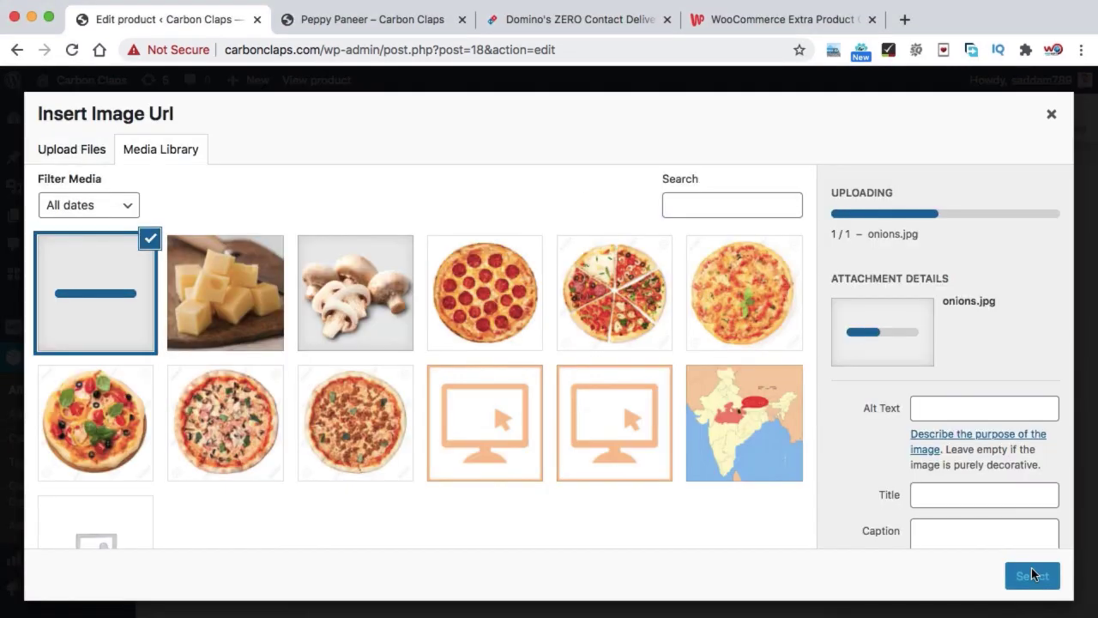
{"action": "left_click", "coordinate": [1033, 575]}
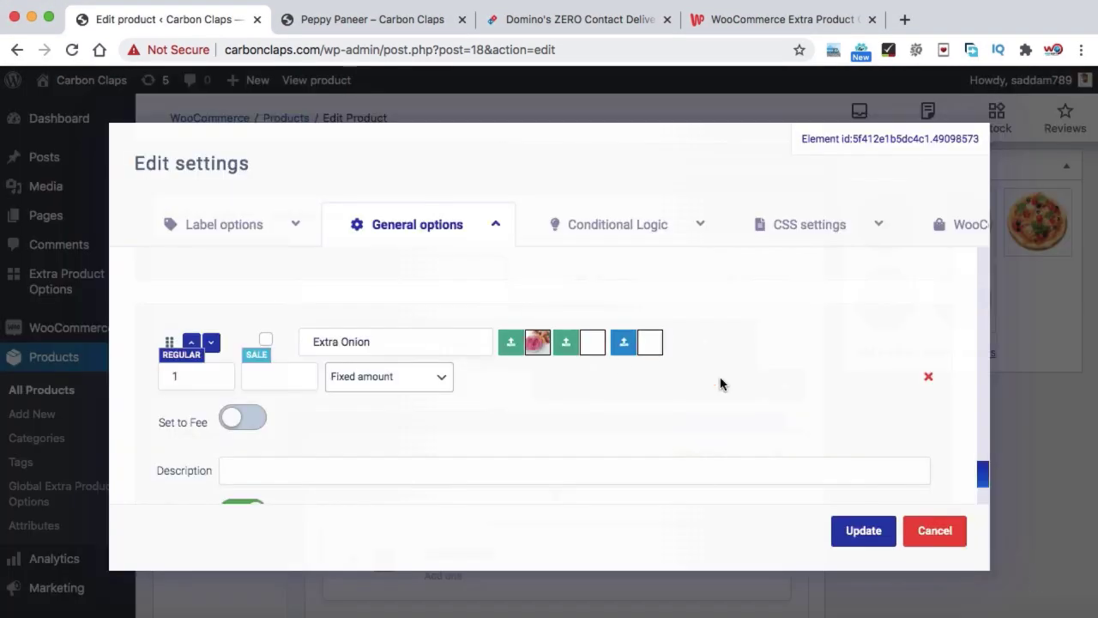
Apply the element settings and update the product
{"action": "left_click", "coordinate": [866, 529]}
{"action": "scroll", "coordinate": [858, 515], "scroll_direction": "up", "scroll_amount": 10}
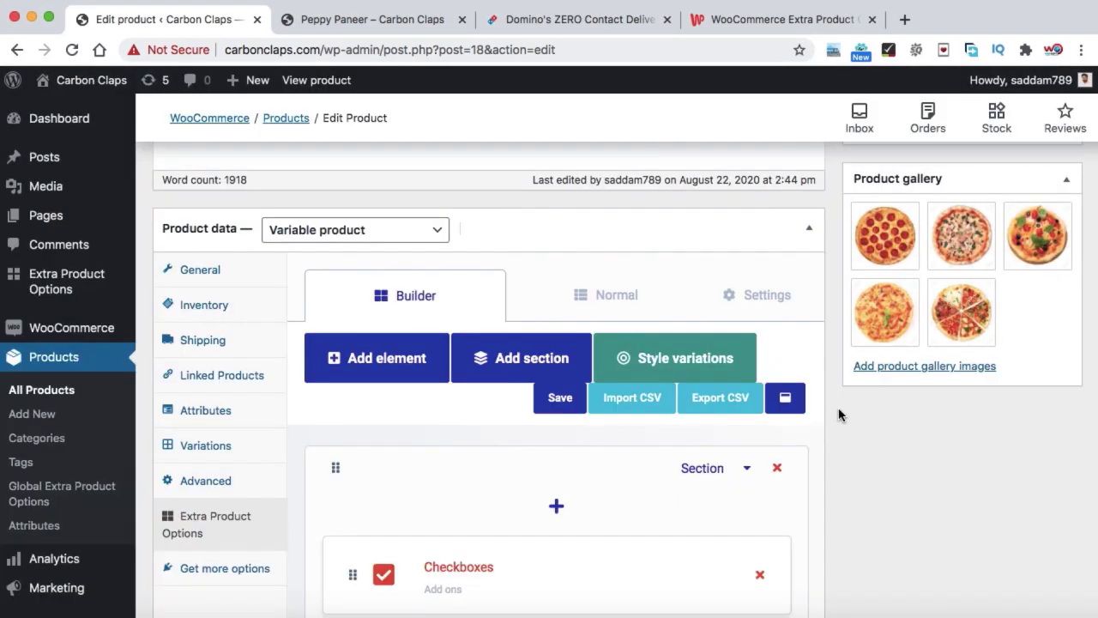
{"action": "scroll", "coordinate": [840, 415], "scroll_direction": "up", "scroll_amount": 3}
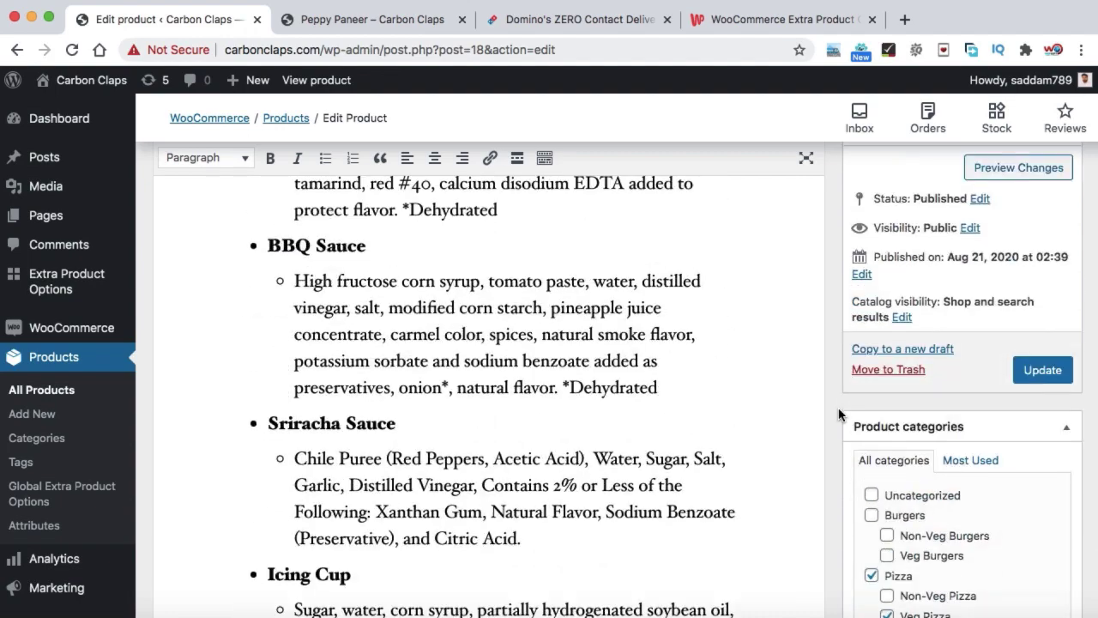
{"action": "left_click", "coordinate": [1044, 370]}
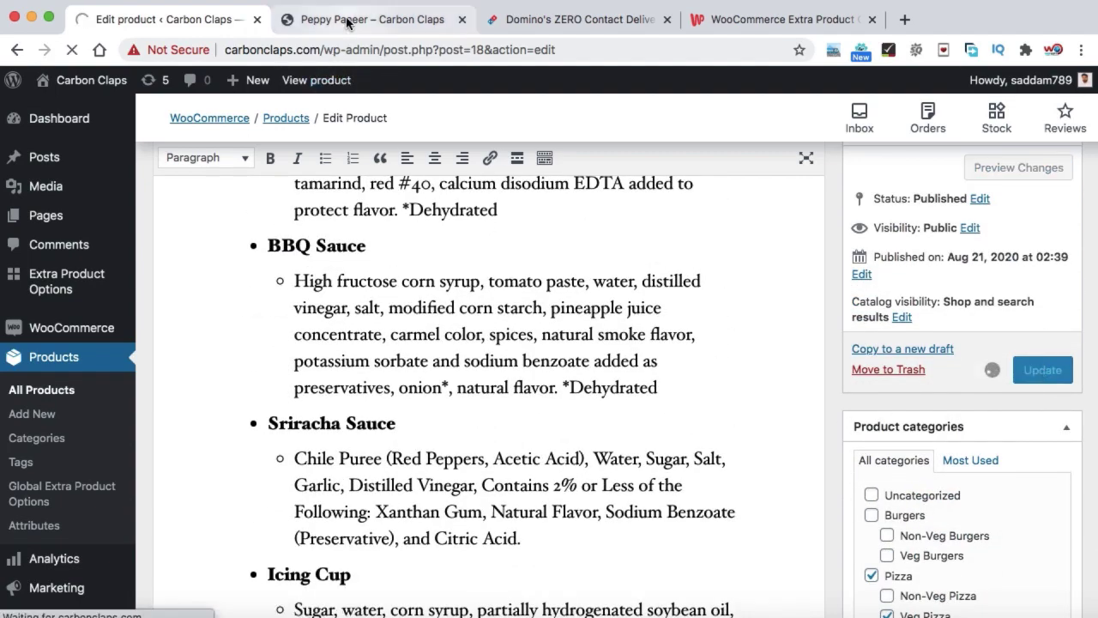
Reload the Peppy Paneer product page and compare its add-ons with Domino's toppings
{"action": "left_click", "coordinate": [347, 21]}
{"action": "left_click", "coordinate": [73, 50]}
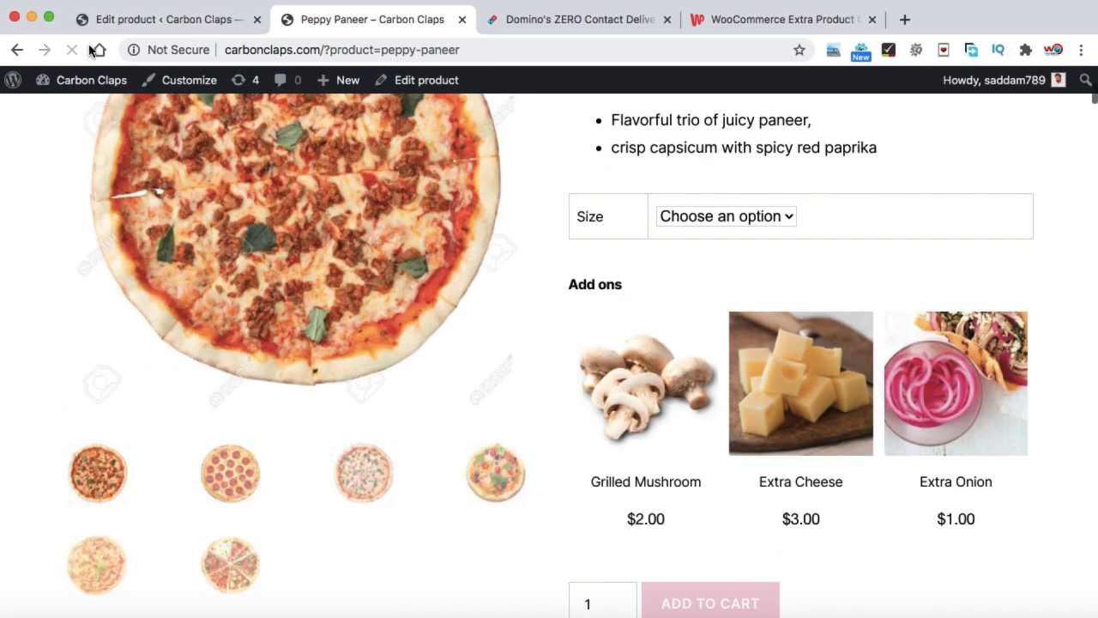
{"action": "scroll", "coordinate": [711, 283], "scroll_direction": "down", "scroll_amount": 1}
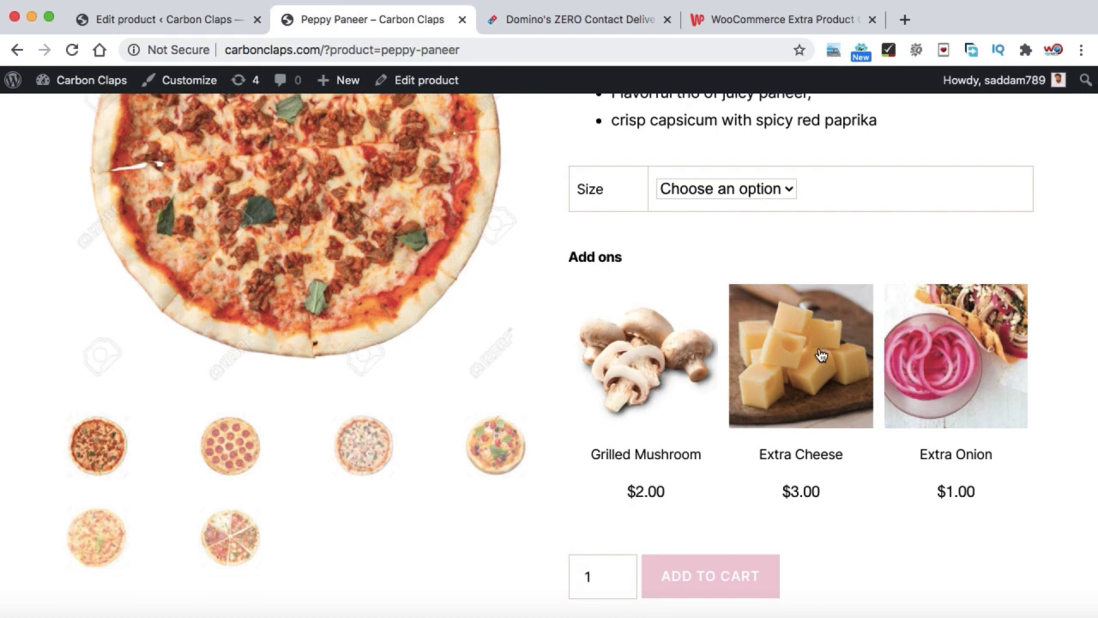
{"action": "left_click", "coordinate": [562, 20]}
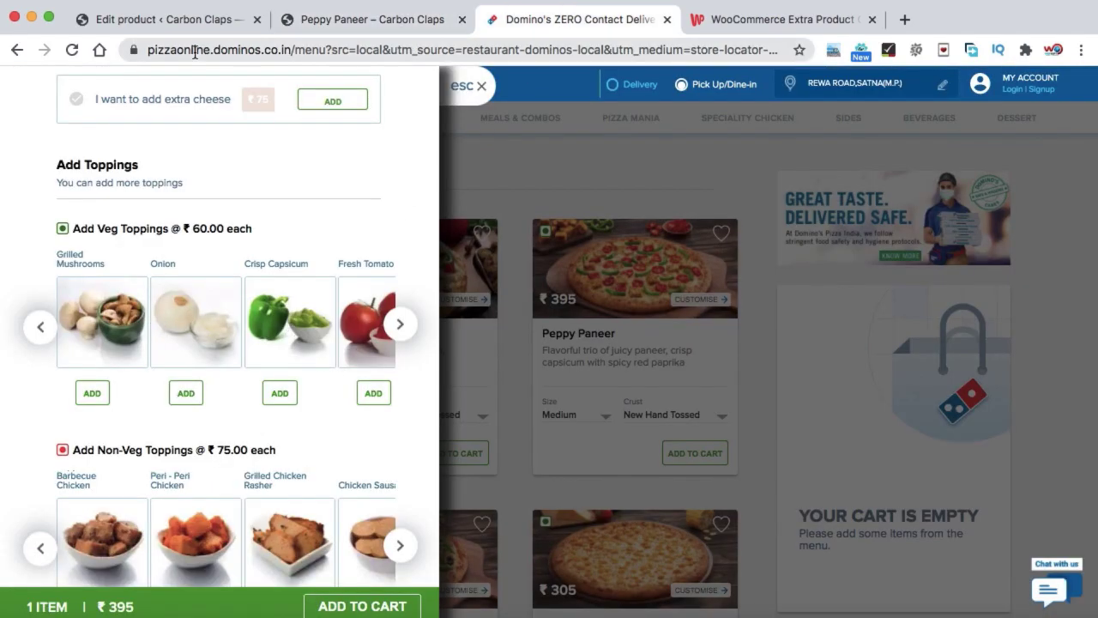
{"action": "left_click", "coordinate": [331, 21]}
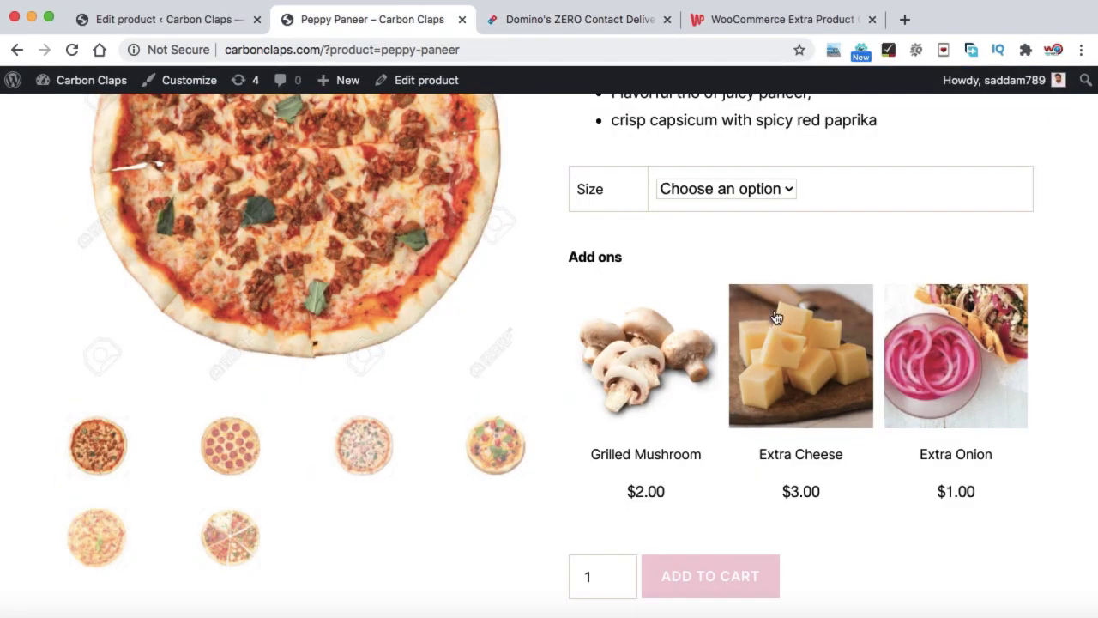
{"action": "scroll", "coordinate": [824, 267], "scroll_direction": "down", "scroll_amount": 1}
{"action": "scroll", "coordinate": [823, 267], "scroll_direction": "down", "scroll_amount": 1}
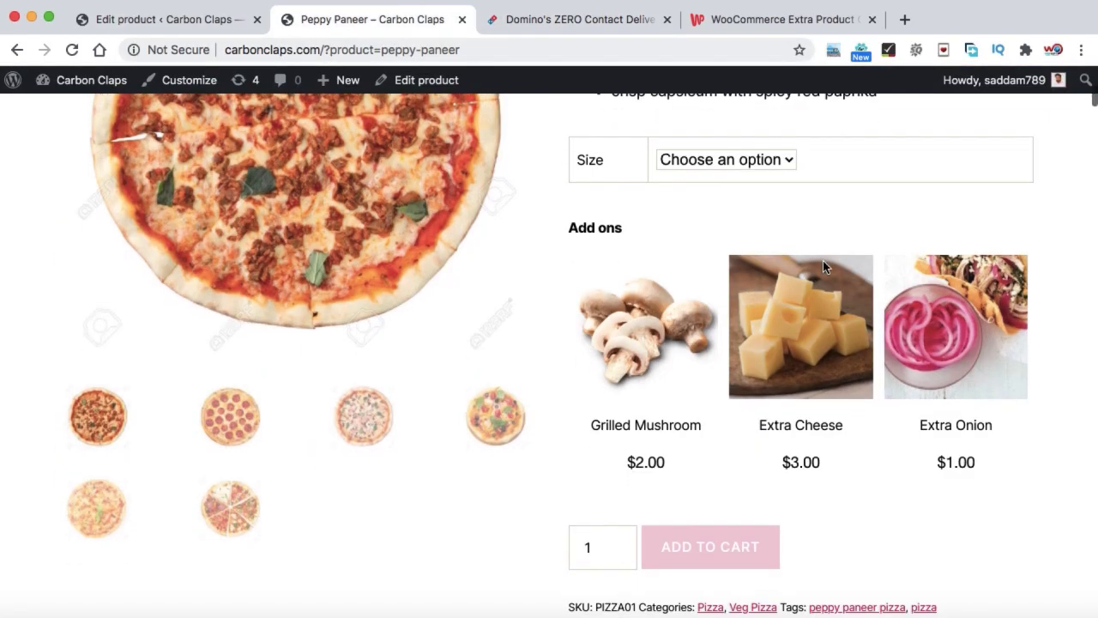
Choose Medium with Extra Cheese, Extra Onion and Grilled Mushroom for a $21.00 total
{"action": "left_click", "coordinate": [798, 341]}
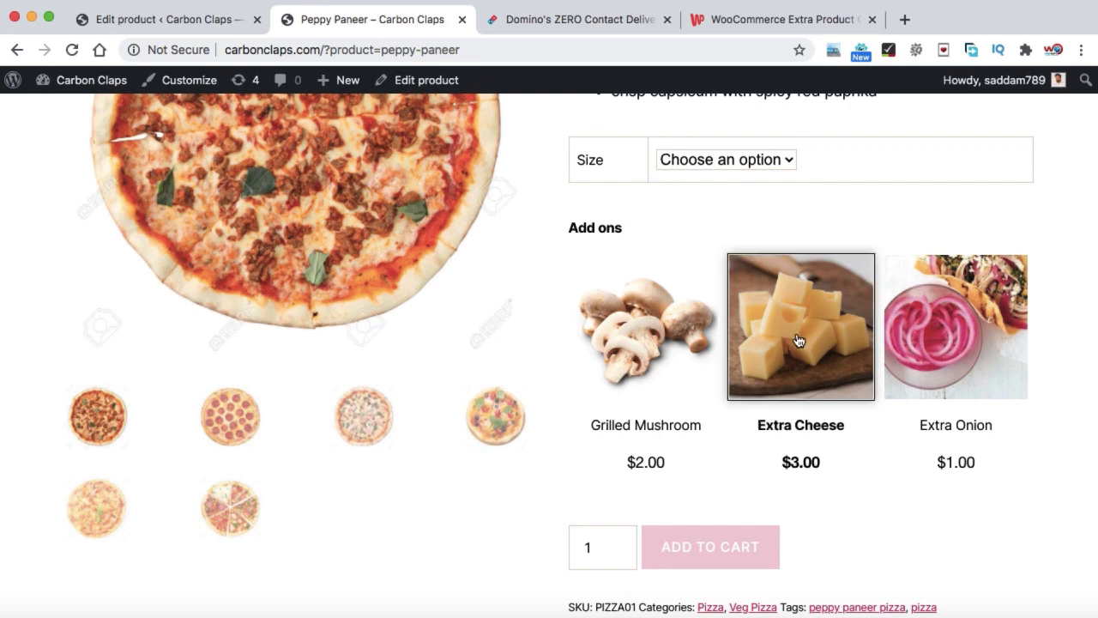
{"action": "left_click", "coordinate": [774, 163]}
{"action": "left_click", "coordinate": [727, 199]}
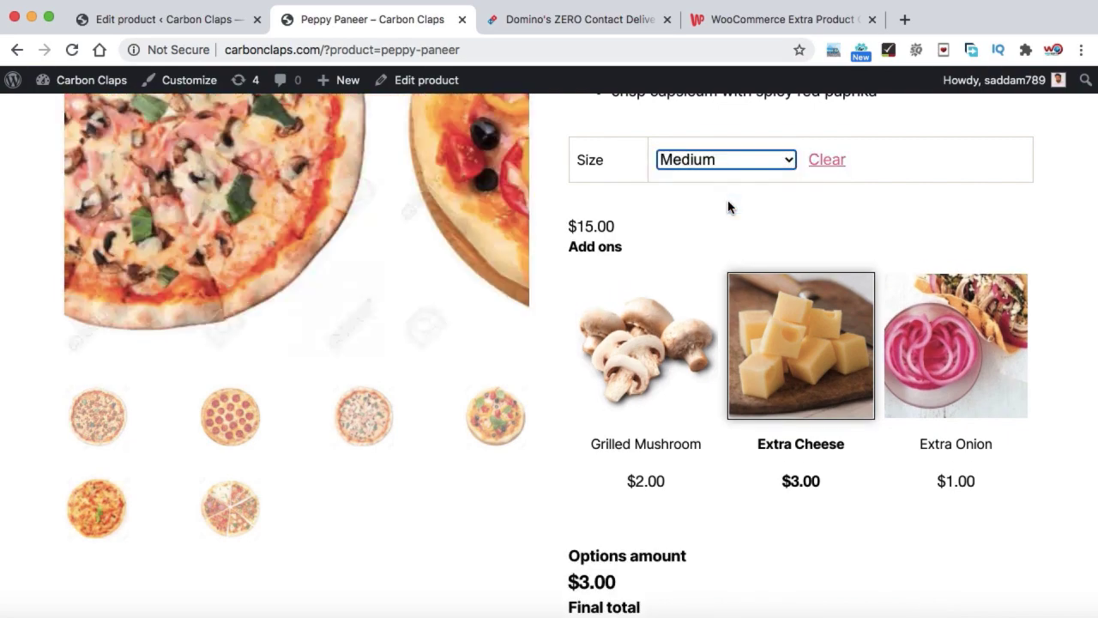
{"action": "scroll", "coordinate": [720, 254], "scroll_direction": "down", "scroll_amount": 2}
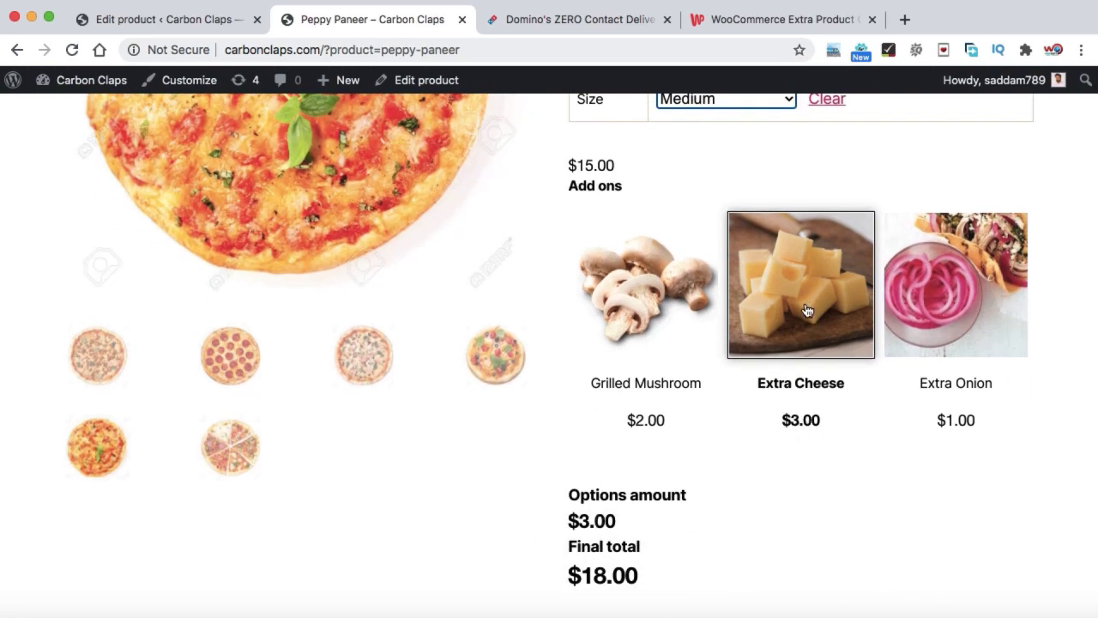
{"action": "left_click", "coordinate": [952, 286]}
{"action": "left_click", "coordinate": [628, 304]}
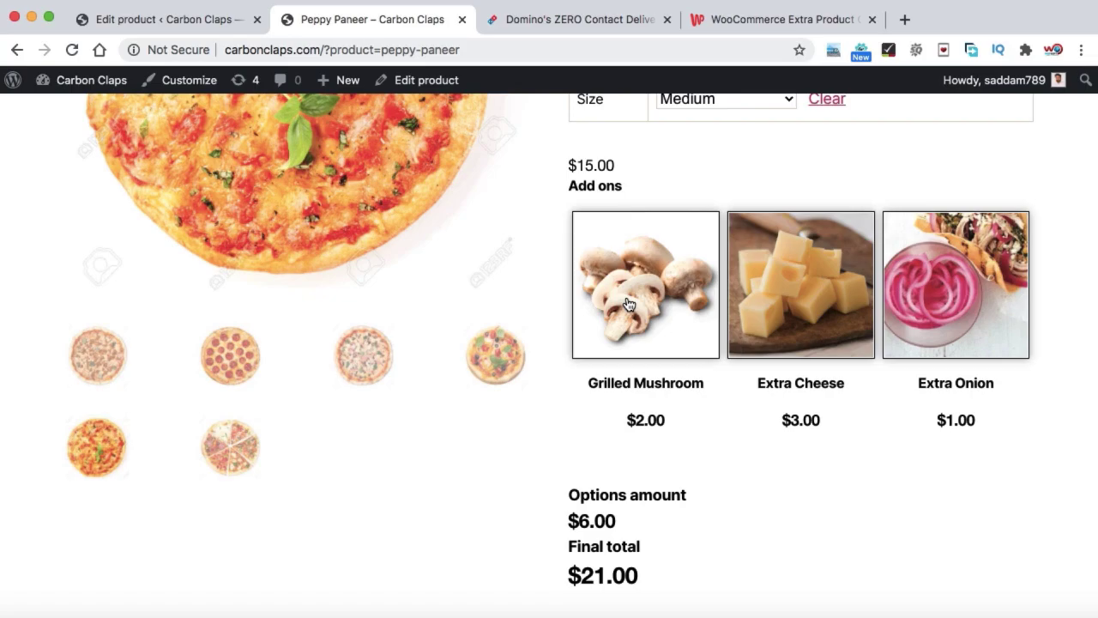
{"action": "key", "text": "ctrl+shift+Tab"}
{"action": "scroll", "coordinate": [829, 428], "scroll_direction": "down", "scroll_amount": 20}
{"action": "scroll", "coordinate": [829, 428], "scroll_direction": "down", "scroll_amount": 15}
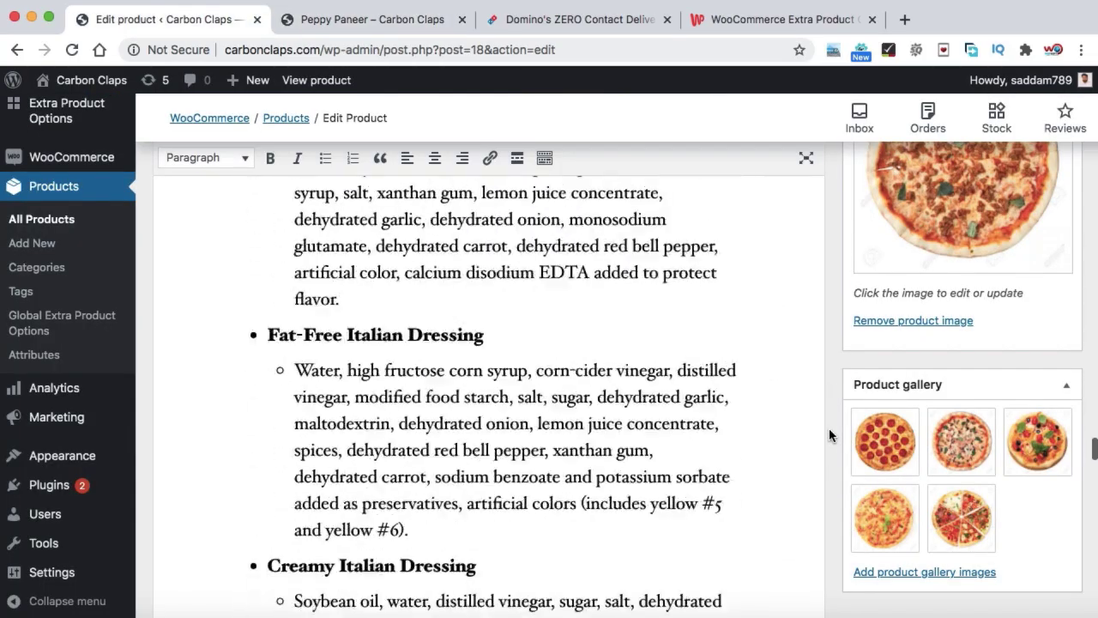
Clone the Checkboxes add-on element in Extra Product Options
{"action": "left_click", "coordinate": [216, 485]}
{"action": "scroll", "coordinate": [514, 430], "scroll_direction": "down", "scroll_amount": 4}
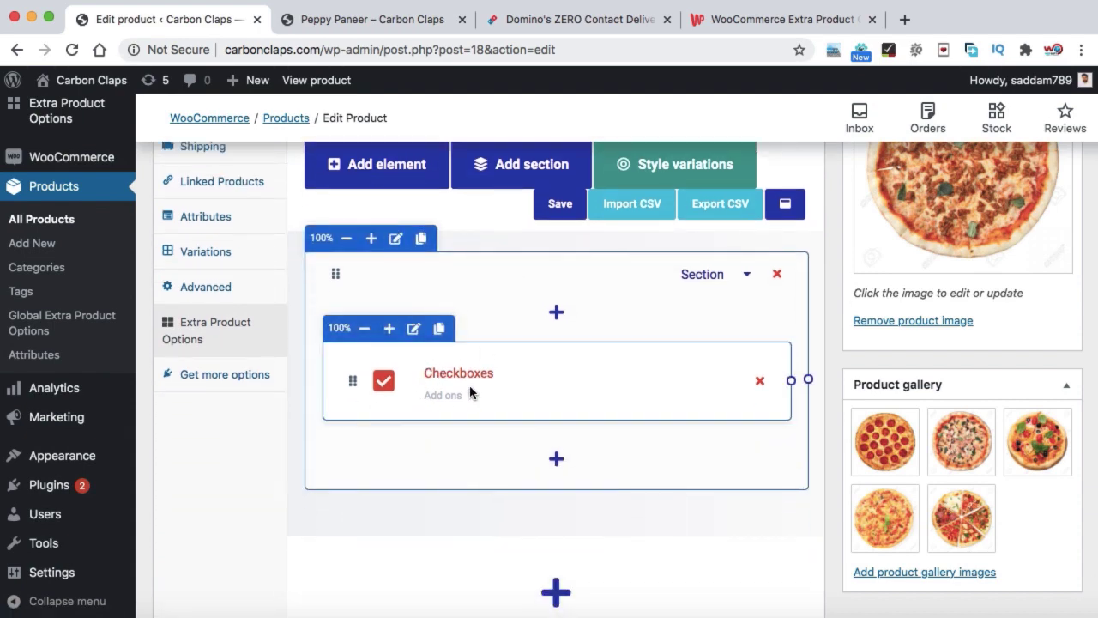
{"action": "left_click", "coordinate": [439, 330]}
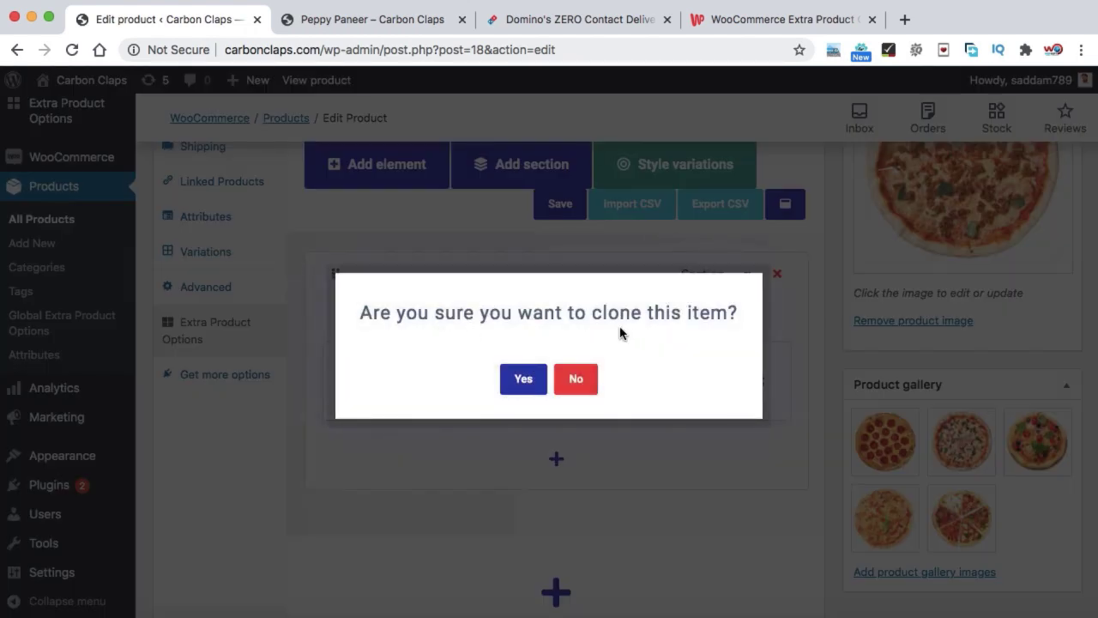
{"action": "left_click", "coordinate": [523, 378]}
{"action": "mouse_move", "coordinate": [466, 454]}
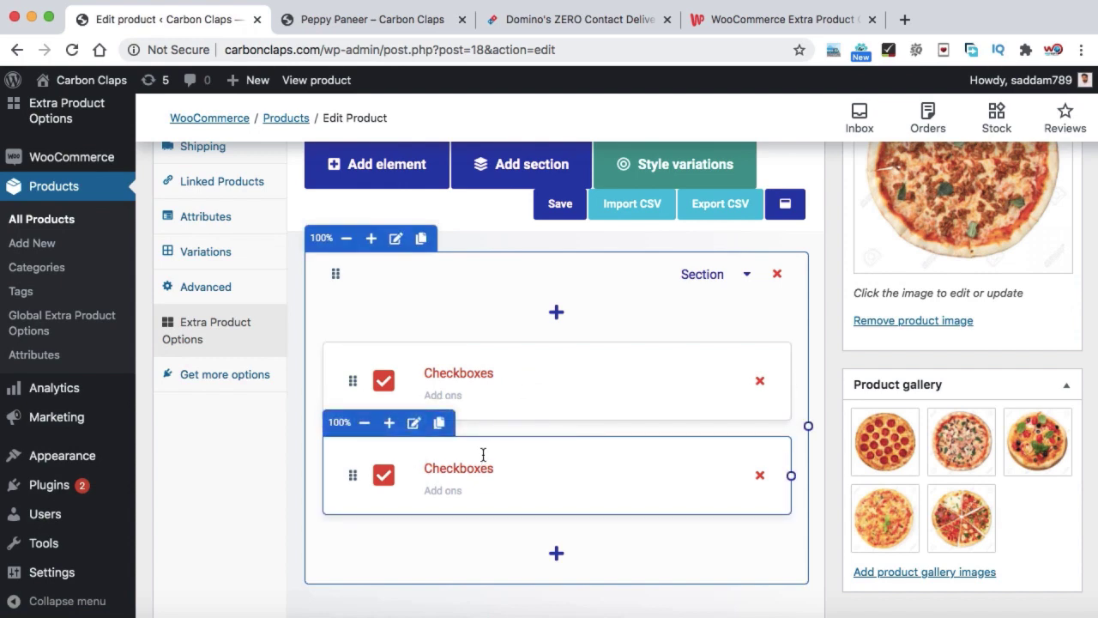
Rename the elements 'Veg Toppings' and 'Non-Veg Toppings', then open Non-Veg Toppings' settings
{"action": "left_click", "coordinate": [465, 375]}
{"action": "double_click", "coordinate": [488, 375]}
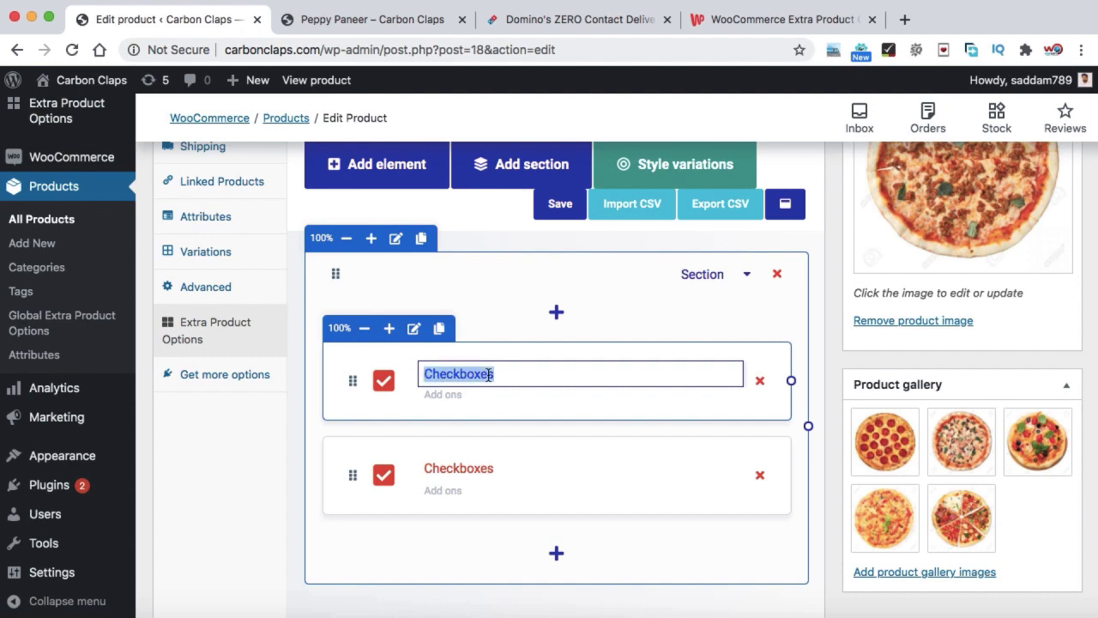
{"action": "type", "text": "Veg "}
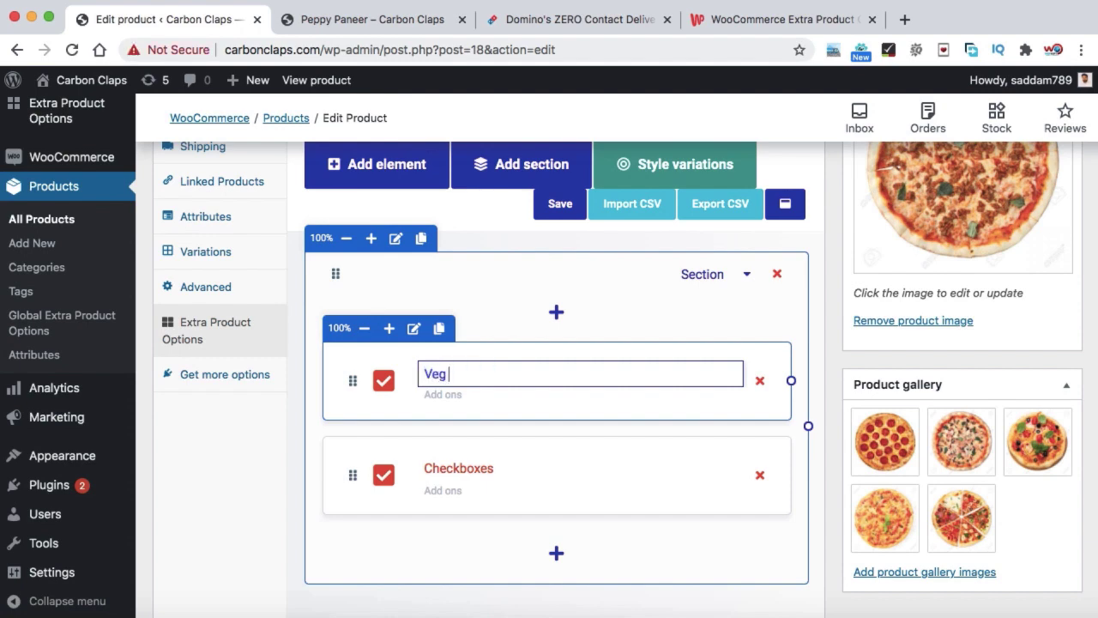
{"action": "type", "text": "Toppings"}
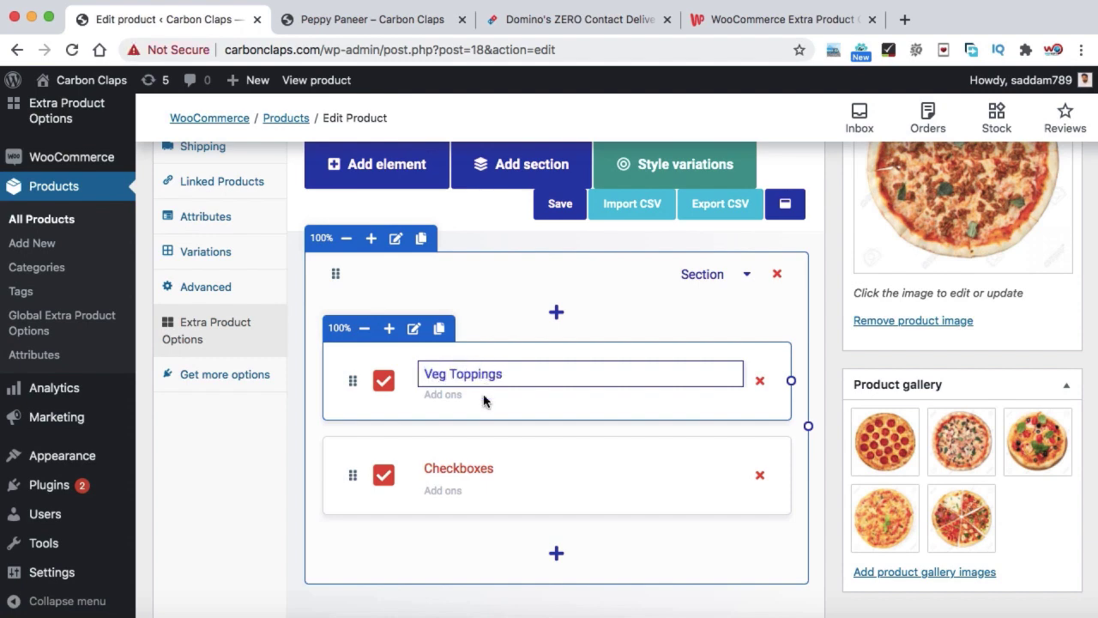
{"action": "left_click", "coordinate": [465, 468]}
{"action": "double_click", "coordinate": [464, 468]}
{"action": "type", "text": "Non-Veg T"}
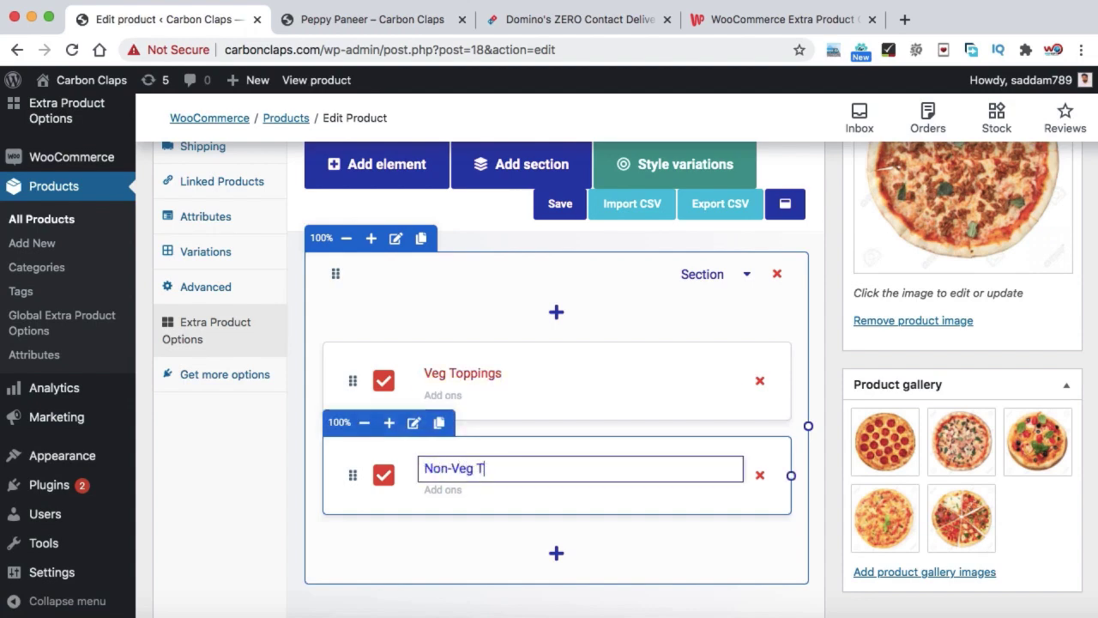
{"action": "type", "text": "oppings"}
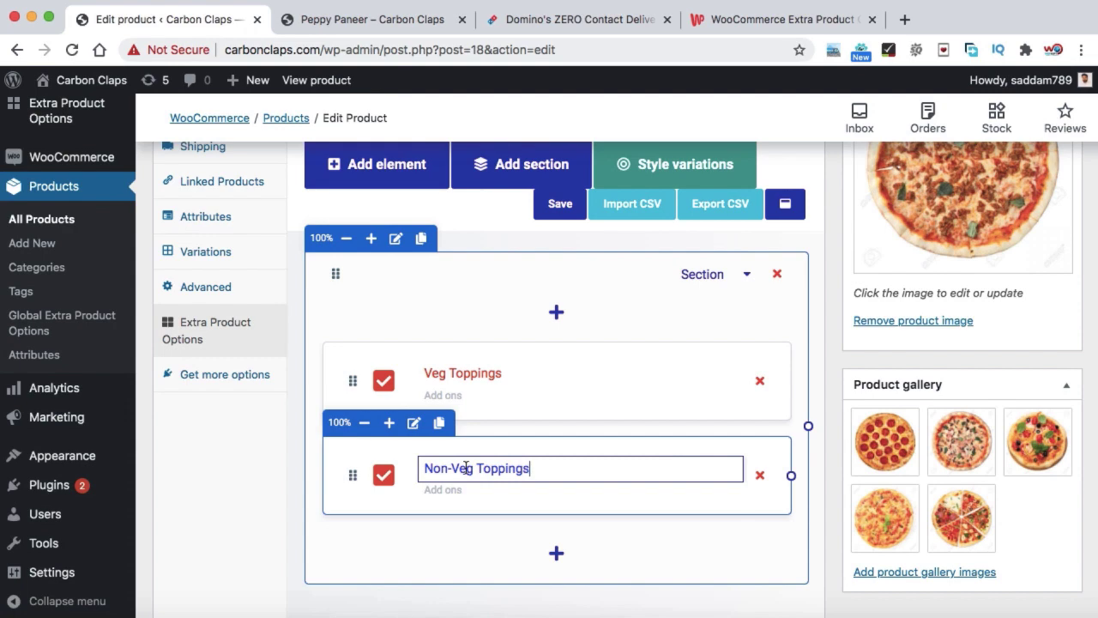
{"action": "left_click", "coordinate": [484, 503]}
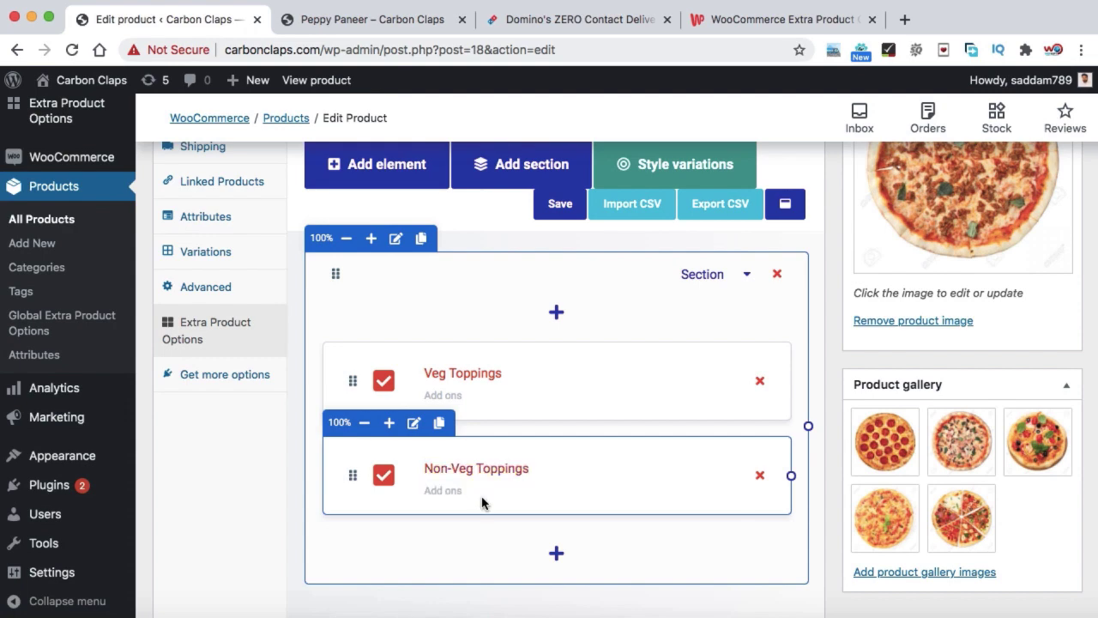
{"action": "left_click", "coordinate": [413, 424]}
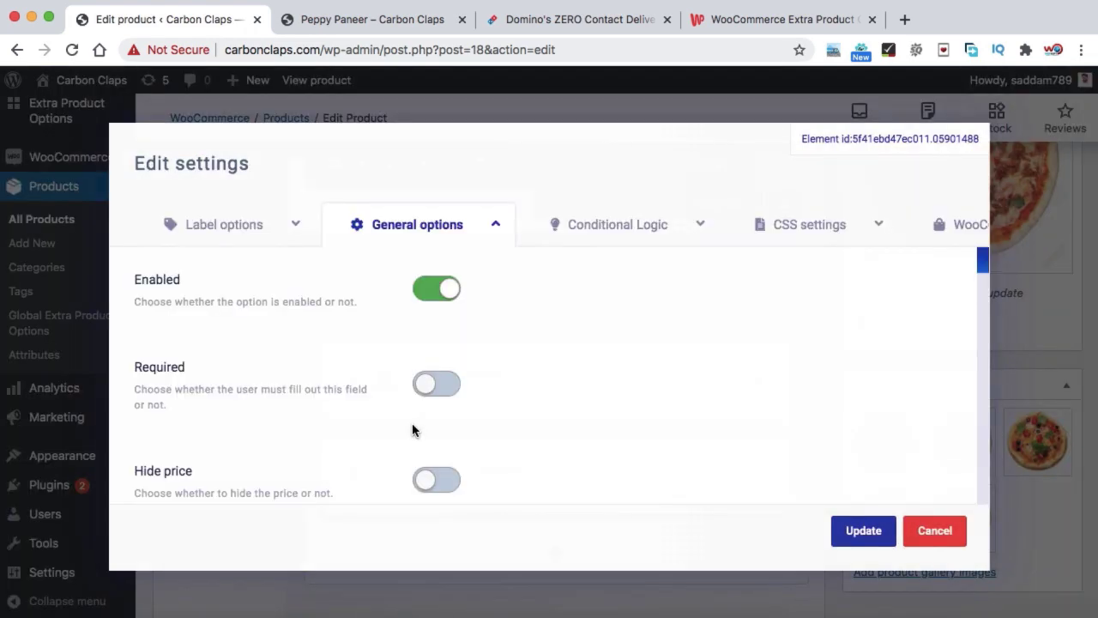
Change the element's label from Add ons to Non-Veg Toppings
{"action": "left_click", "coordinate": [228, 227]}
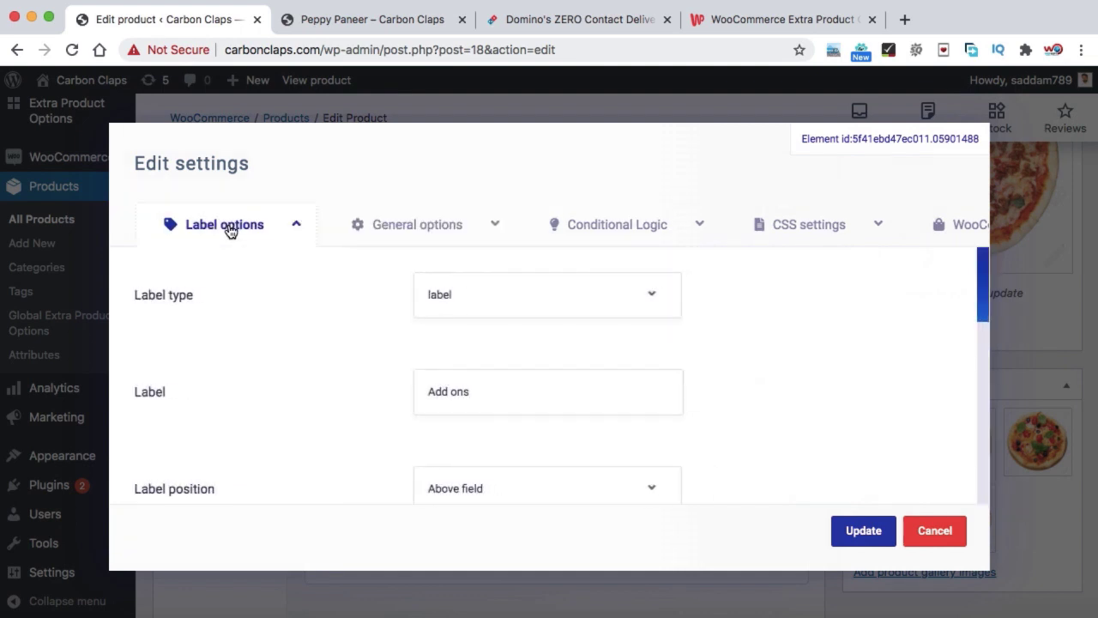
{"action": "left_click_drag", "start_coordinate": [485, 386], "coordinate": [432, 388]}
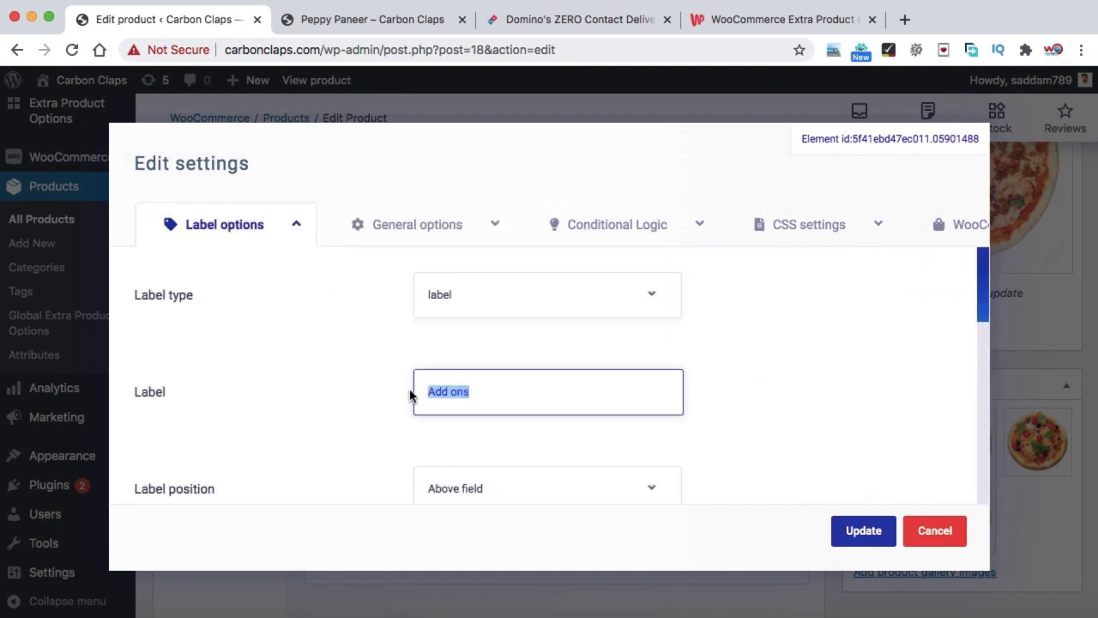
{"action": "type", "text": "Non-Veg Toppings"}
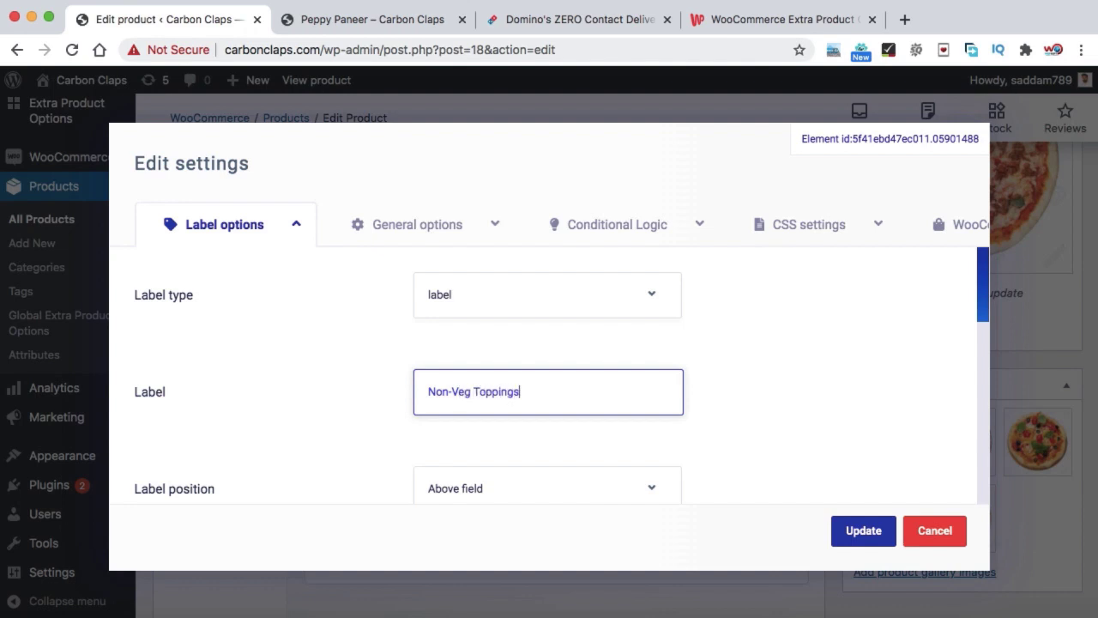
Replace Grilled Mushroom with a barbeque chicken choice, its uploaded picture and a 2.5 regular price
{"action": "left_click", "coordinate": [382, 225]}
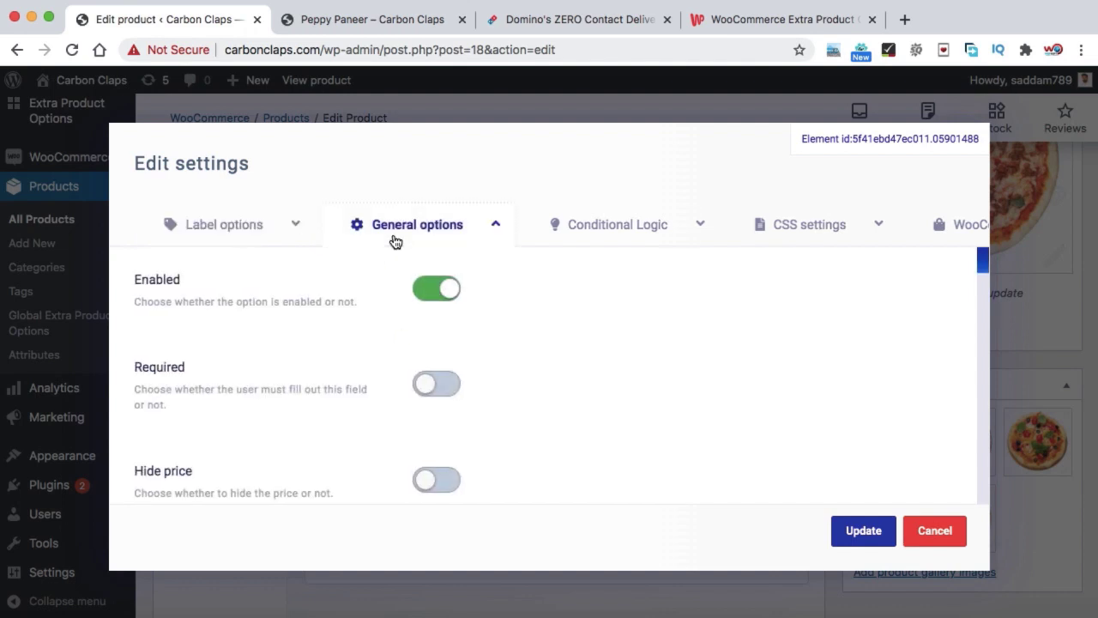
{"action": "scroll", "coordinate": [535, 405], "scroll_direction": "down", "scroll_amount": 15}
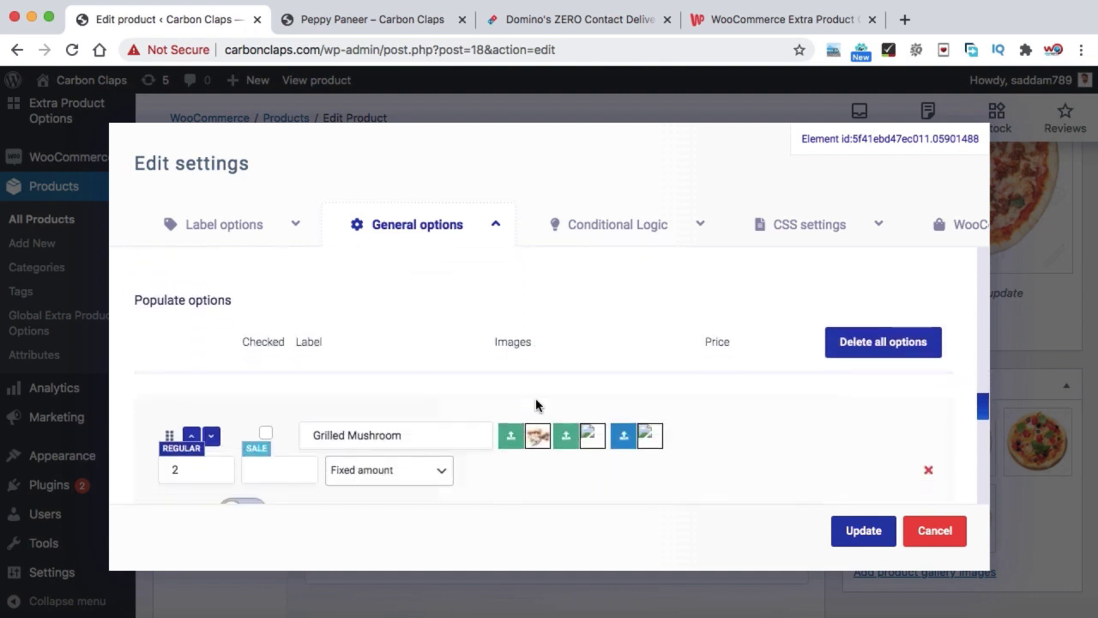
{"action": "scroll", "coordinate": [542, 360], "scroll_direction": "down", "scroll_amount": 5}
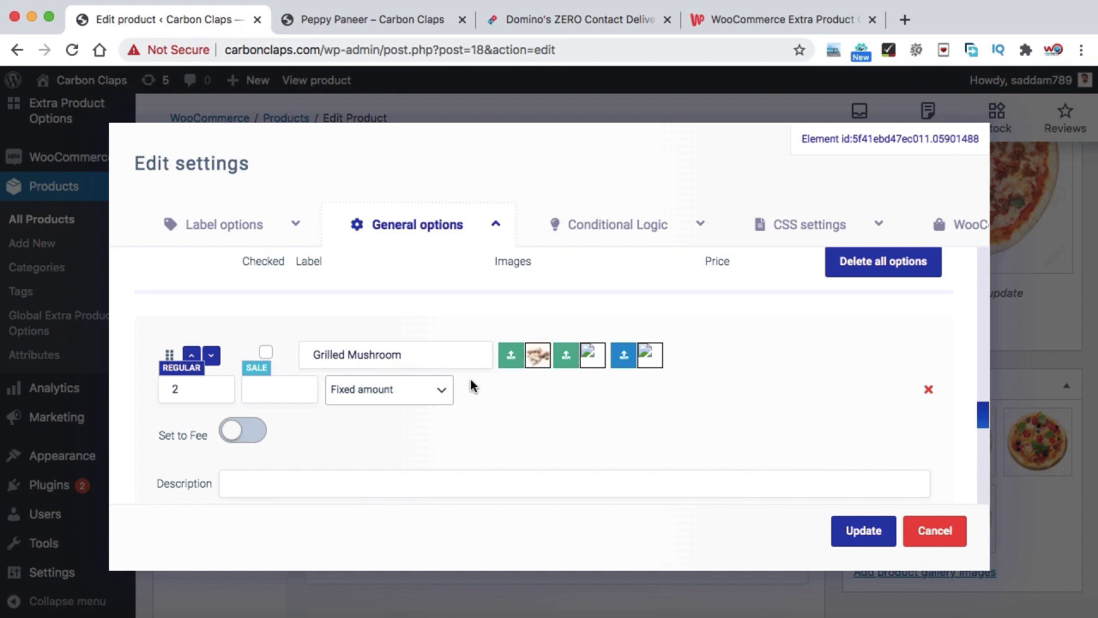
{"action": "triple_click", "coordinate": [423, 354]}
{"action": "type", "text": "Barbeque Chicken"}
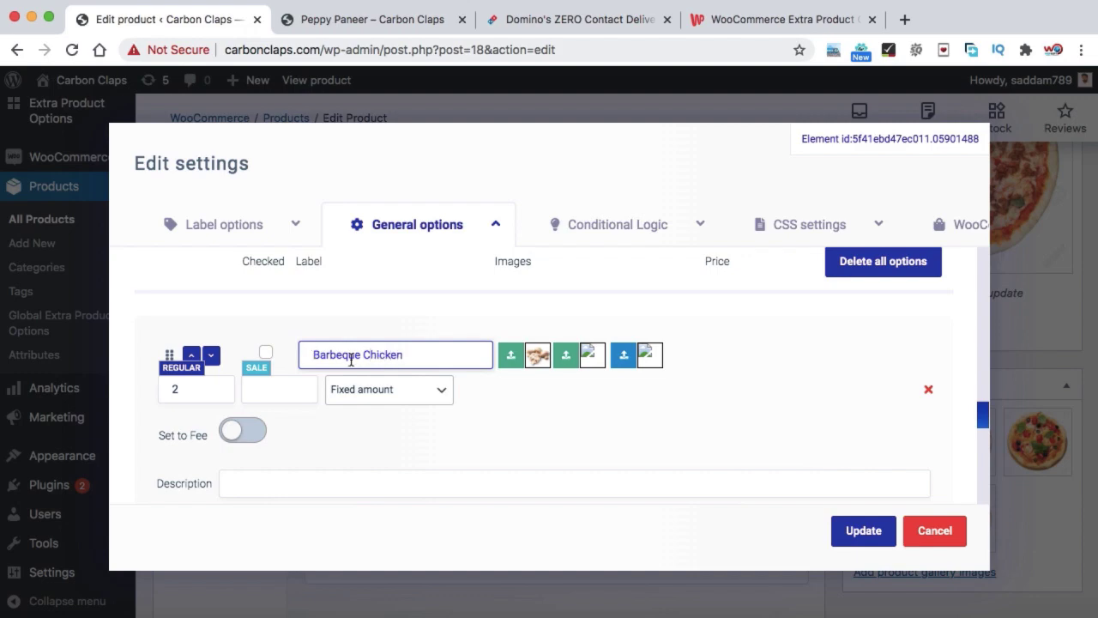
{"action": "left_click", "coordinate": [510, 355]}
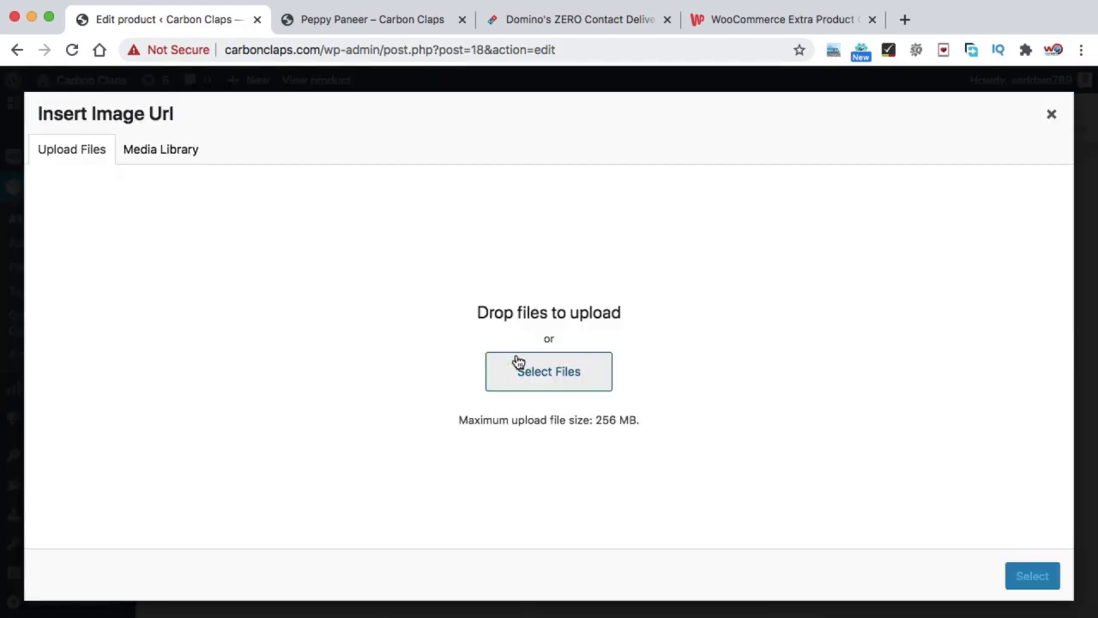
{"action": "left_click", "coordinate": [518, 361]}
{"action": "double_click", "coordinate": [187, 118]}
{"action": "left_click", "coordinate": [1031, 574]}
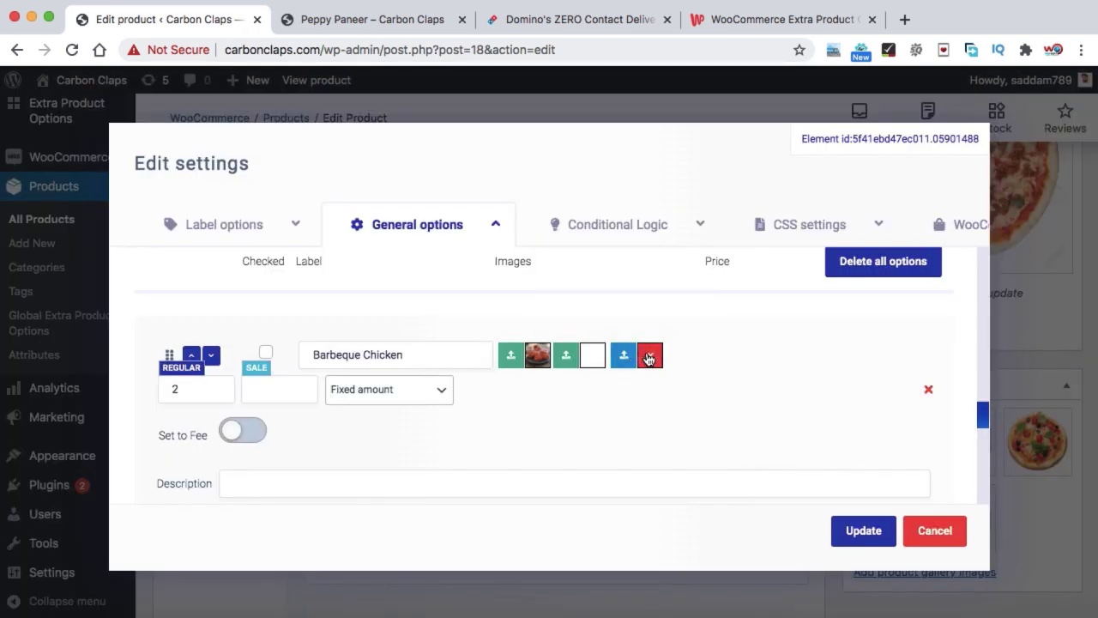
{"action": "left_click_drag", "start_coordinate": [195, 389], "coordinate": [165, 389]}
{"action": "type", "text": "2.5"}
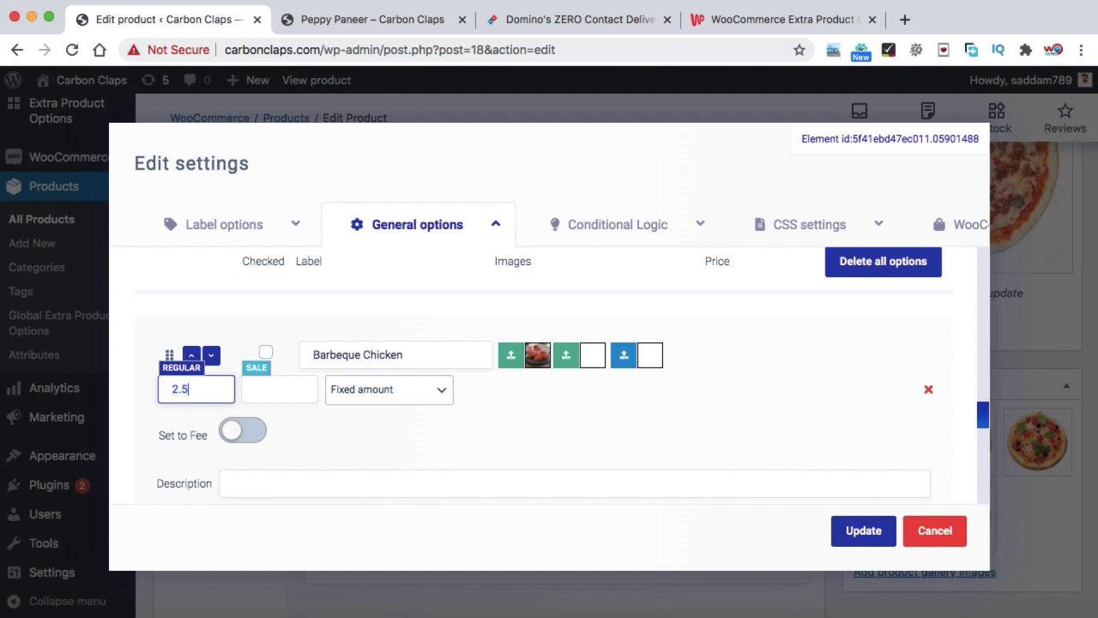
{"action": "left_click", "coordinate": [301, 431]}
Rename Extra Cheese to Chicken Sausages and upload chicken sausage.jpg as its picture
{"action": "scroll", "coordinate": [303, 431], "scroll_direction": "down", "scroll_amount": 1}
{"action": "scroll", "coordinate": [303, 431], "scroll_direction": "down", "scroll_amount": 4}
{"action": "left_click_drag", "start_coordinate": [401, 399], "coordinate": [310, 396]}
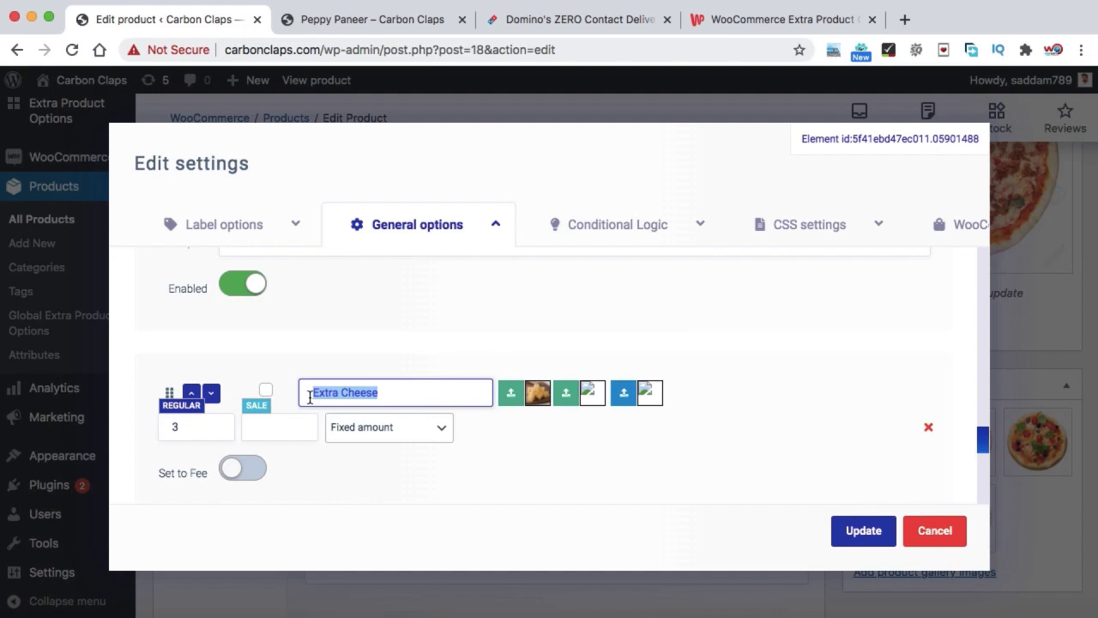
{"action": "type", "text": "Chicken Sausages"}
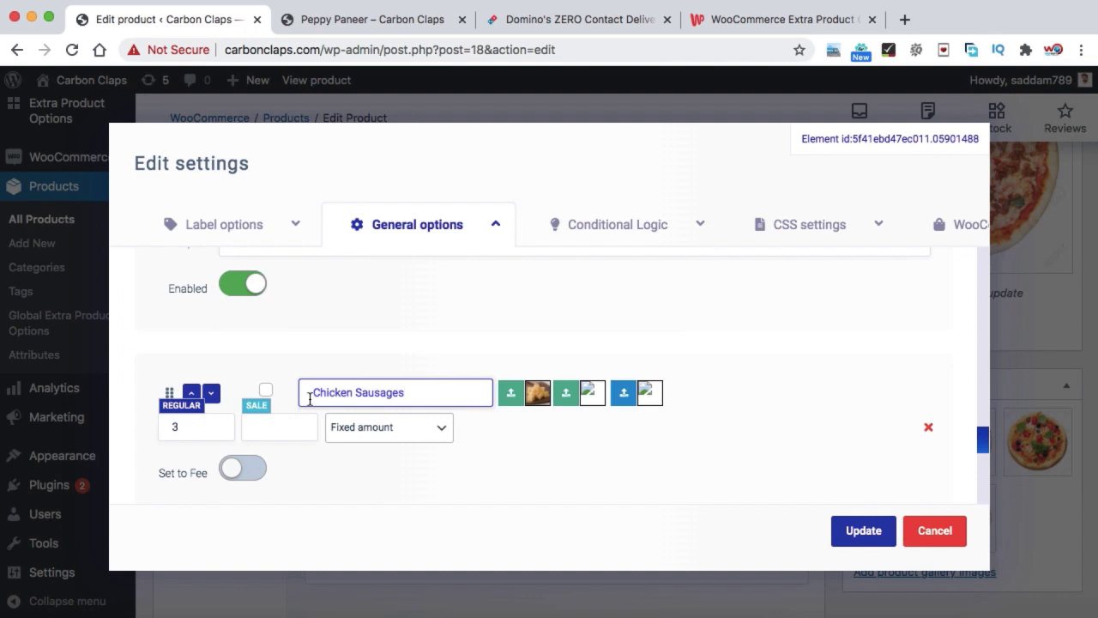
{"action": "left_click", "coordinate": [511, 395]}
{"action": "left_click", "coordinate": [544, 377]}
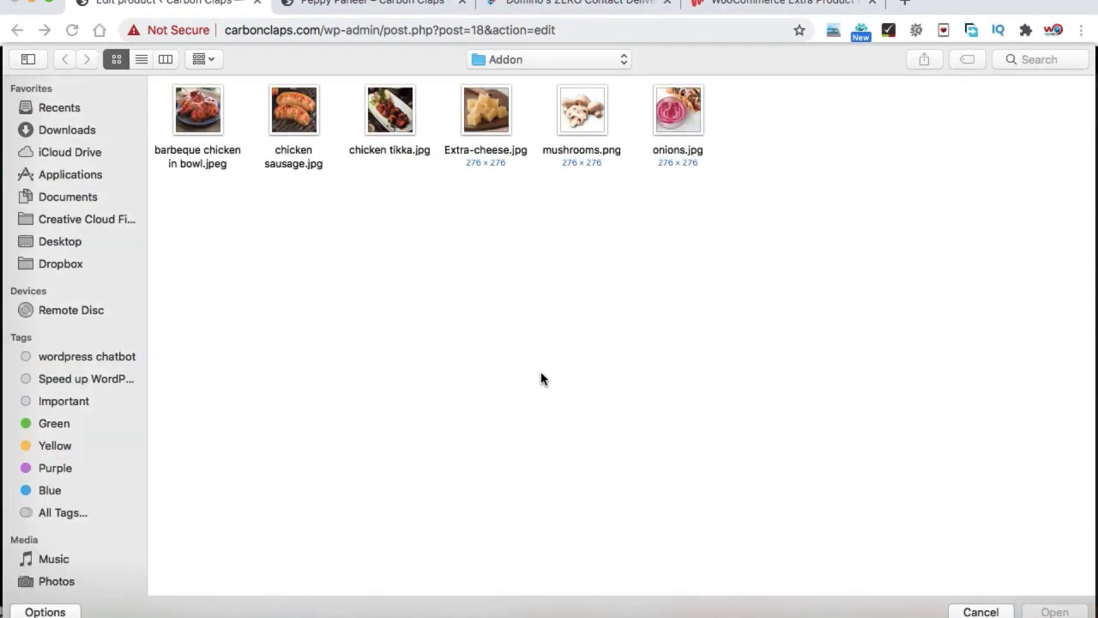
{"action": "double_click", "coordinate": [293, 117]}
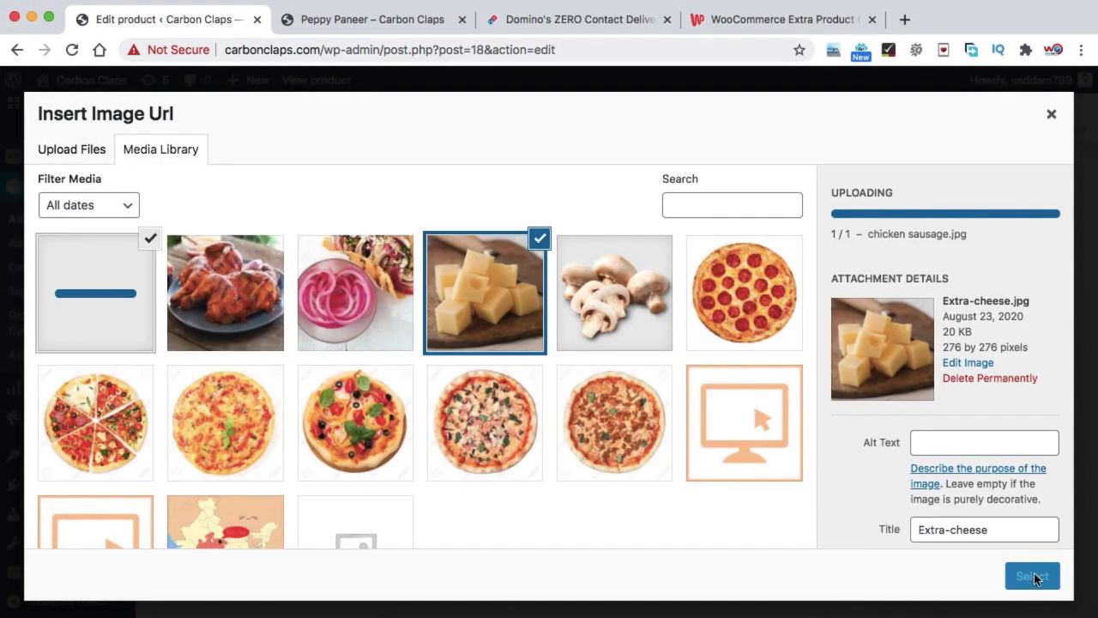
{"action": "left_click", "coordinate": [1033, 575]}
{"action": "left_click", "coordinate": [594, 396]}
{"action": "scroll", "coordinate": [650, 390], "scroll_direction": "down", "scroll_amount": 5}
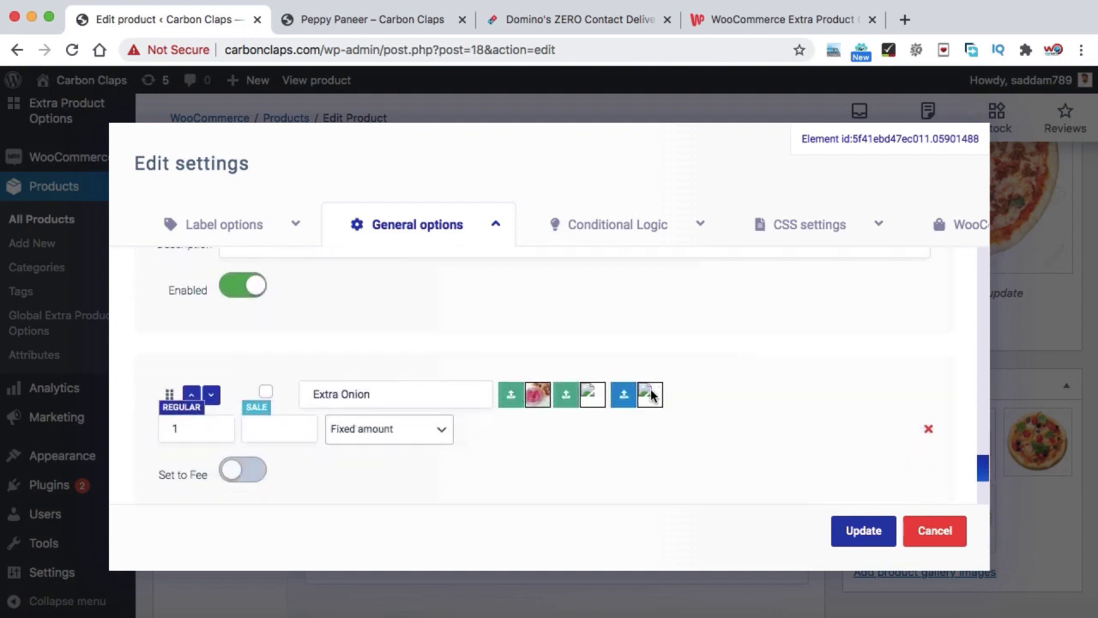
Rename Extra Onion to Chicken Tikka and save the Non-Veg Toppings element
{"action": "left_click_drag", "start_coordinate": [391, 391], "coordinate": [309, 392]}
{"action": "type", "text": "Chicken Tikka"}
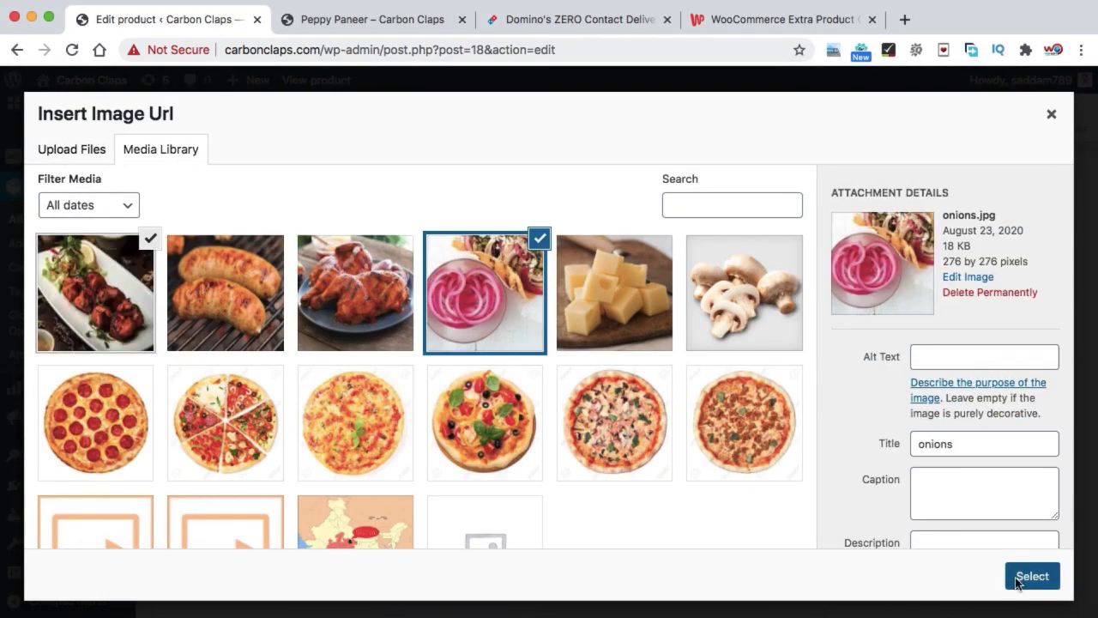
{"action": "left_click", "coordinate": [1018, 582]}
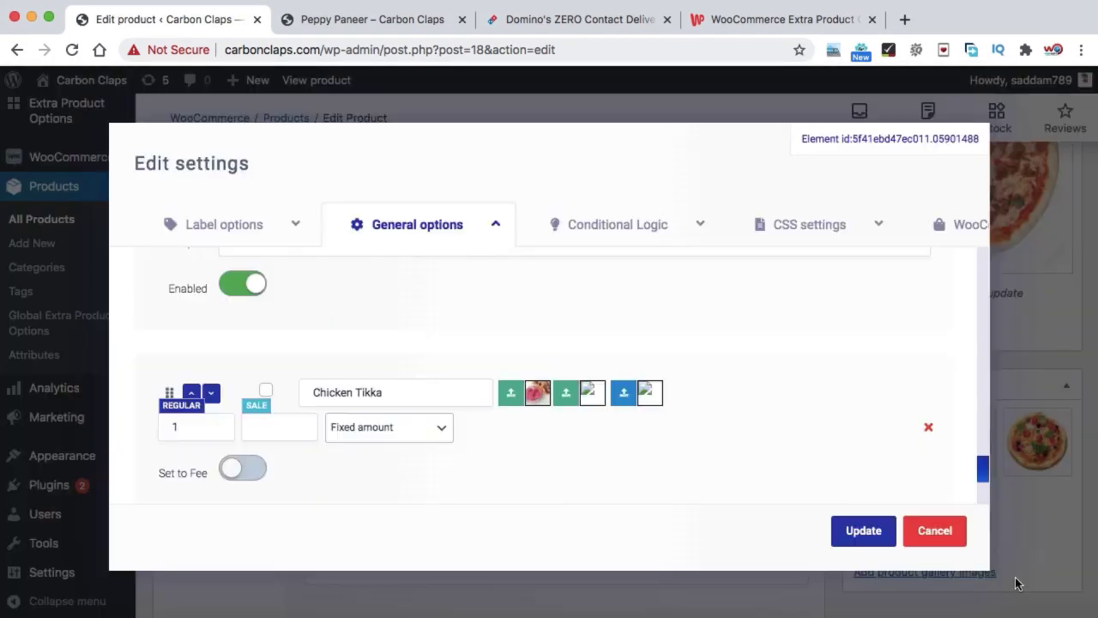
{"action": "left_click", "coordinate": [858, 532]}
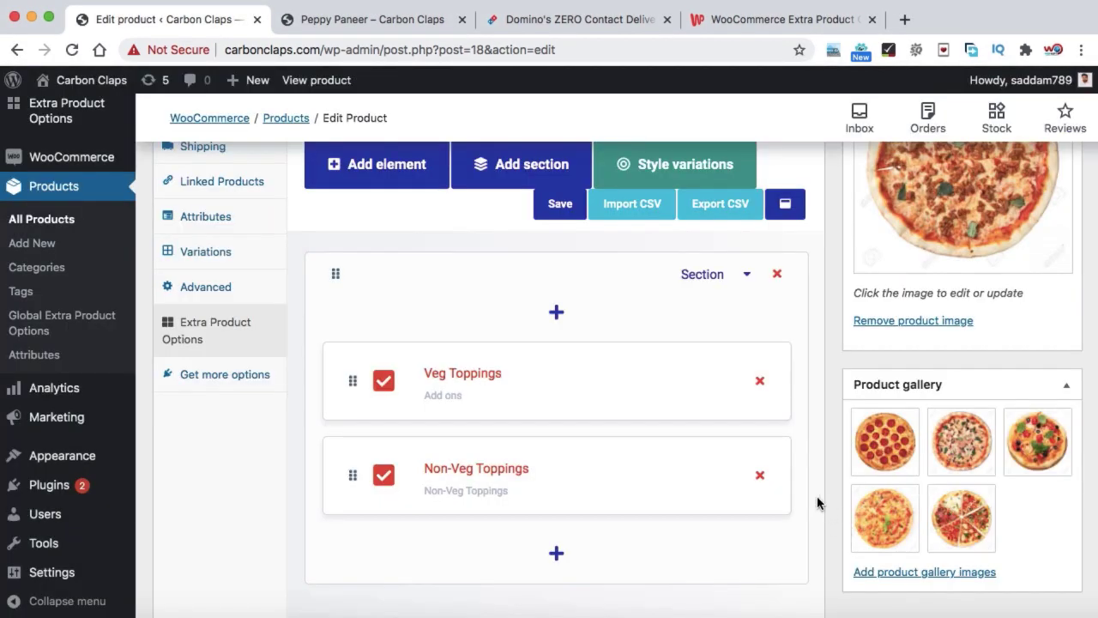
Check the crust choices on Domino's menu while the Add element picker is open
{"action": "scroll", "coordinate": [813, 453], "scroll_direction": "down", "scroll_amount": 3}
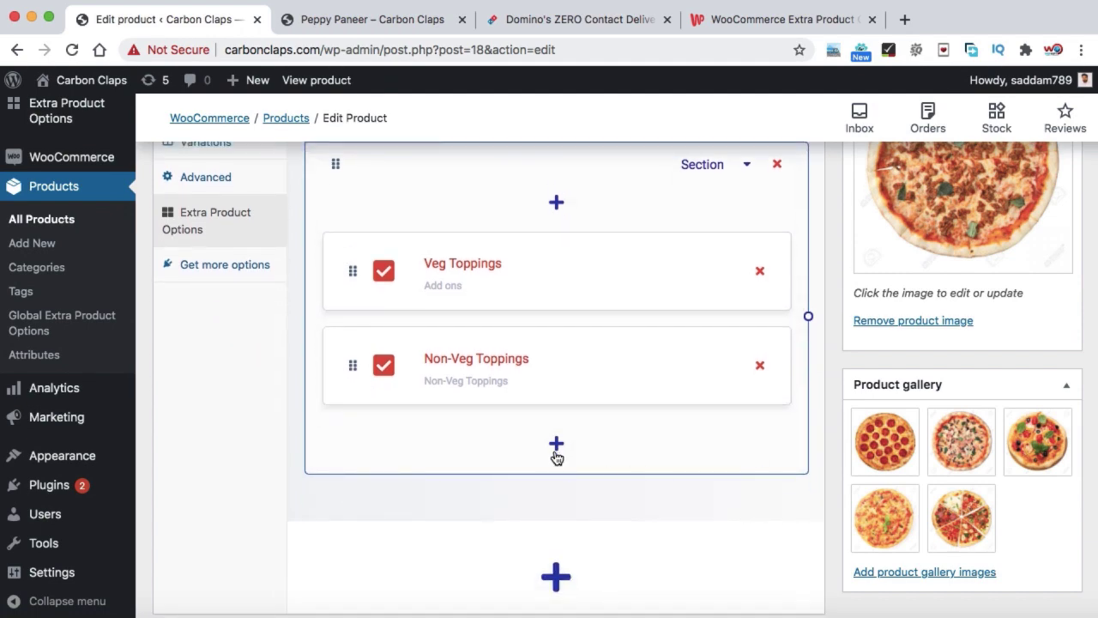
{"action": "left_click", "coordinate": [557, 447]}
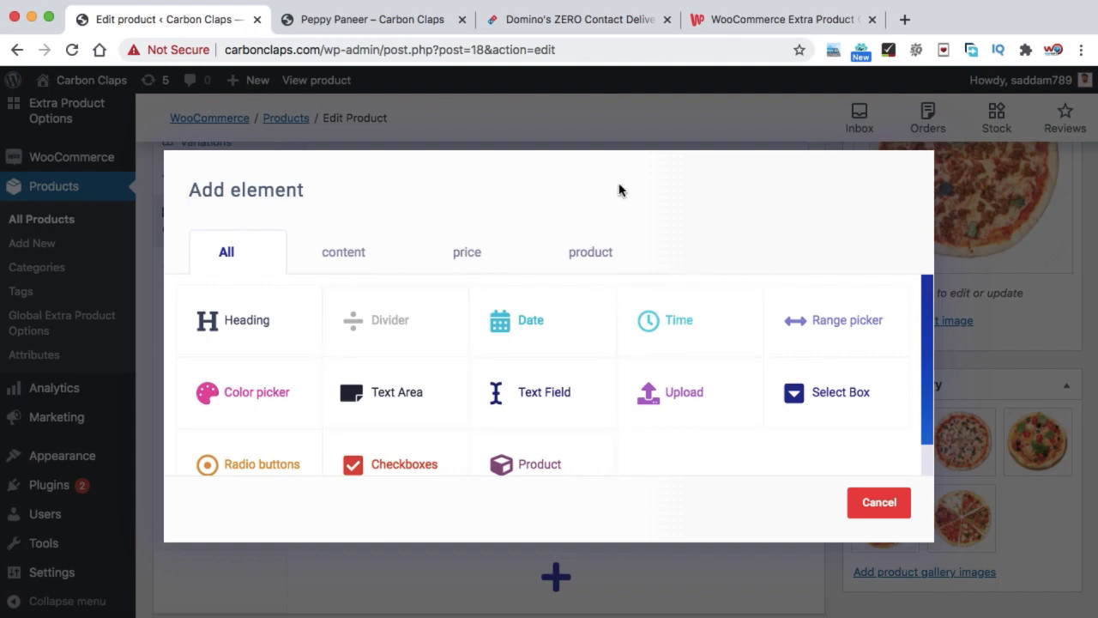
{"action": "left_click", "coordinate": [573, 20]}
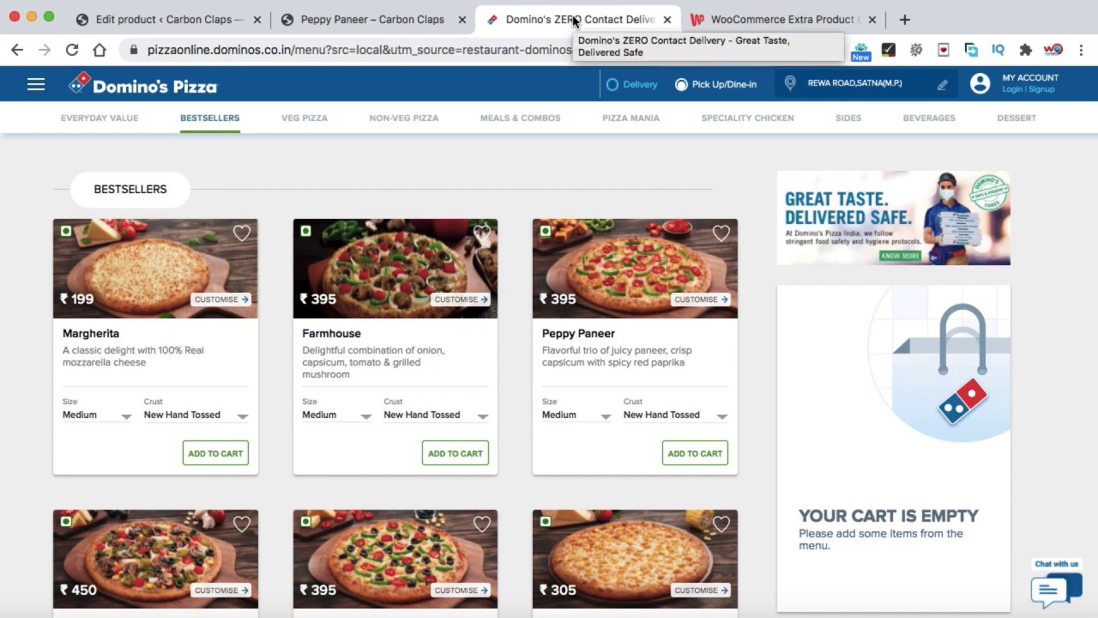
{"action": "left_click", "coordinate": [722, 416]}
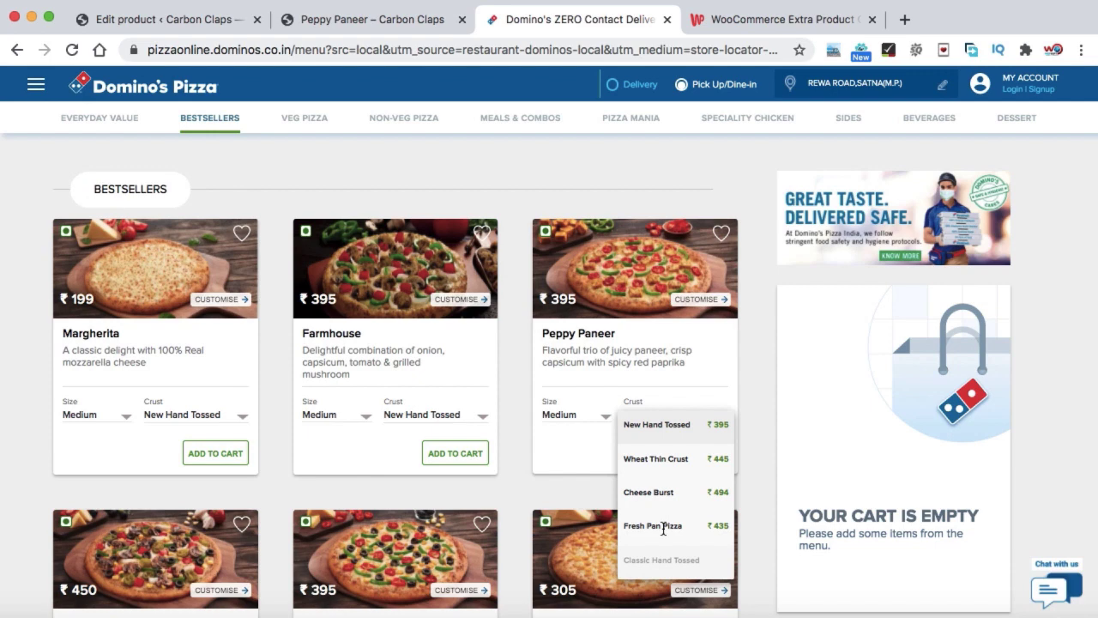
{"action": "left_click", "coordinate": [181, 19]}
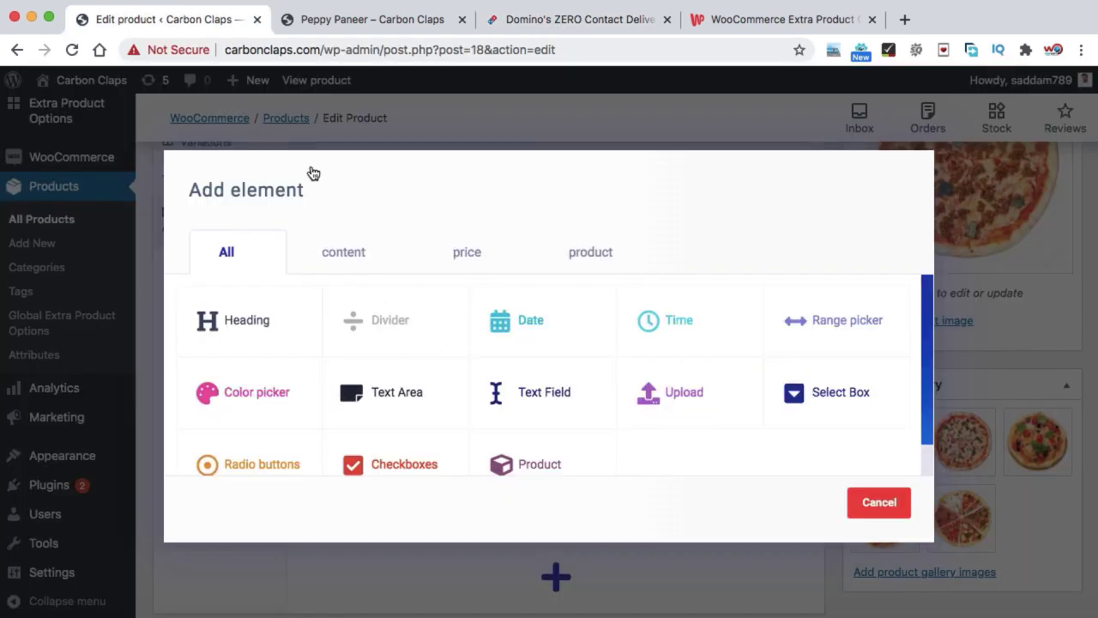
Add a Radio buttons element and title it Crust
{"action": "left_click", "coordinate": [256, 464]}
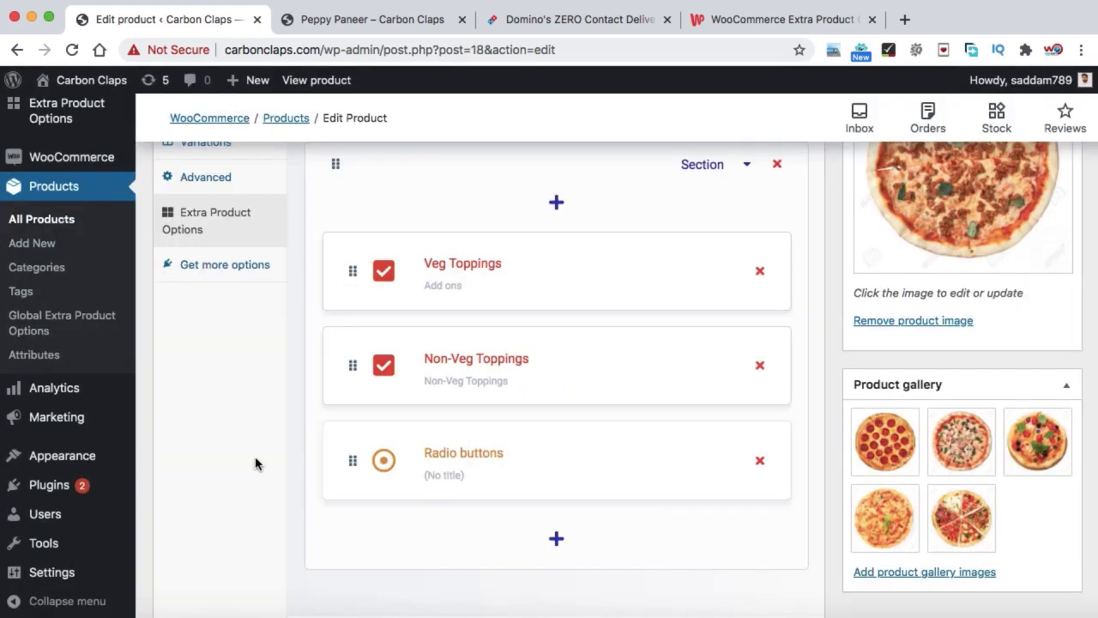
{"action": "left_click", "coordinate": [455, 454]}
{"action": "triple_click", "coordinate": [455, 455]}
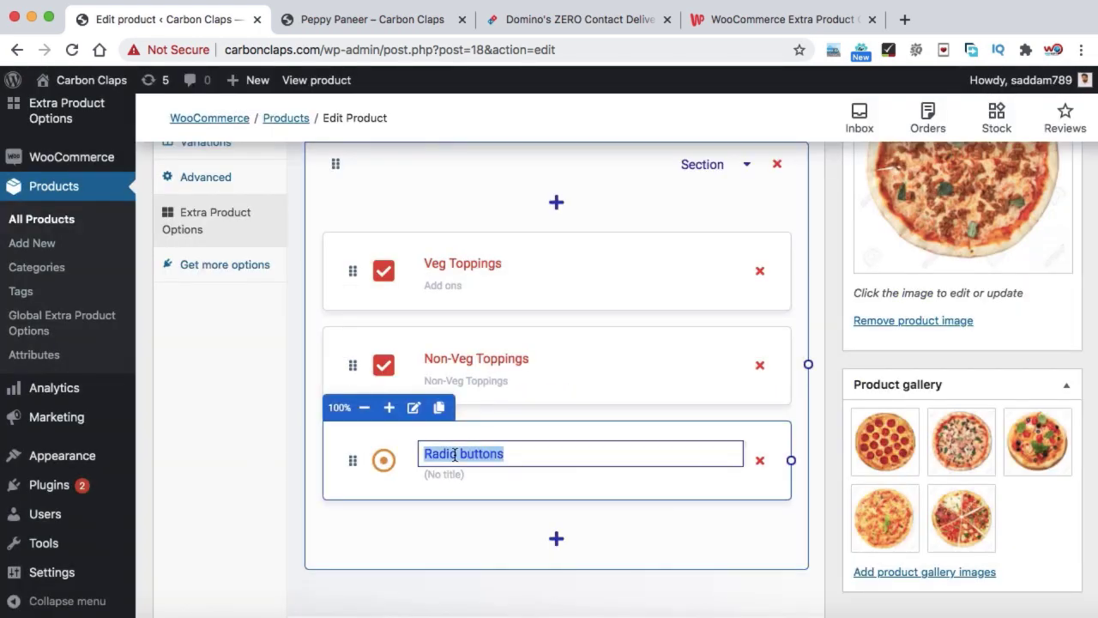
{"action": "type", "text": "Crust"}
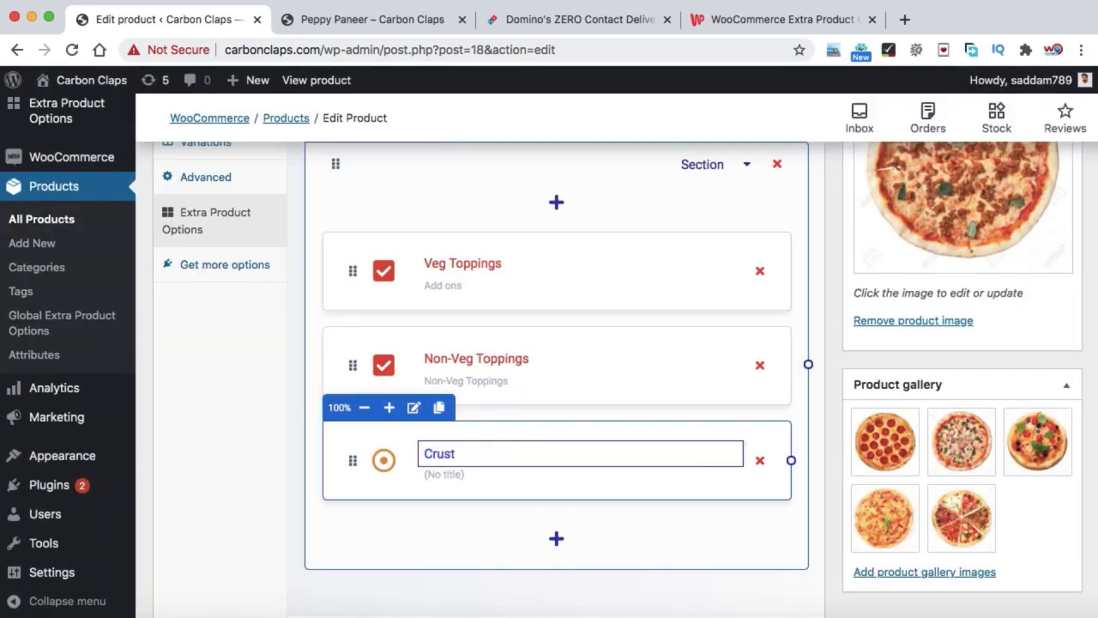
Set the Crust element's label and the number of choices shown per row
{"action": "left_click", "coordinate": [413, 409]}
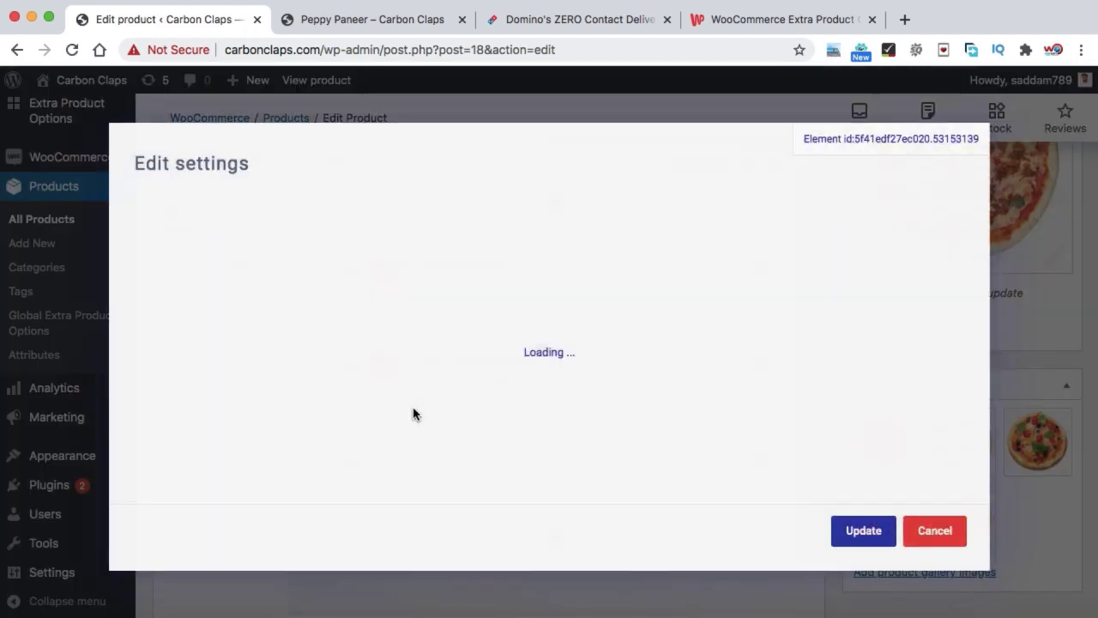
{"action": "left_click", "coordinate": [244, 230]}
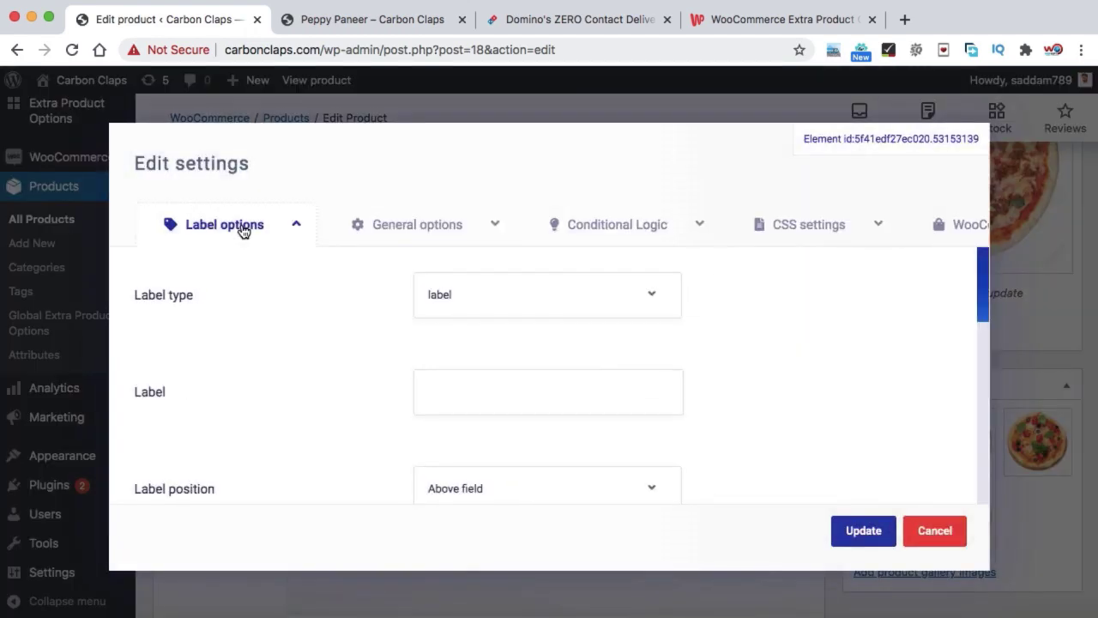
{"action": "left_click", "coordinate": [443, 388]}
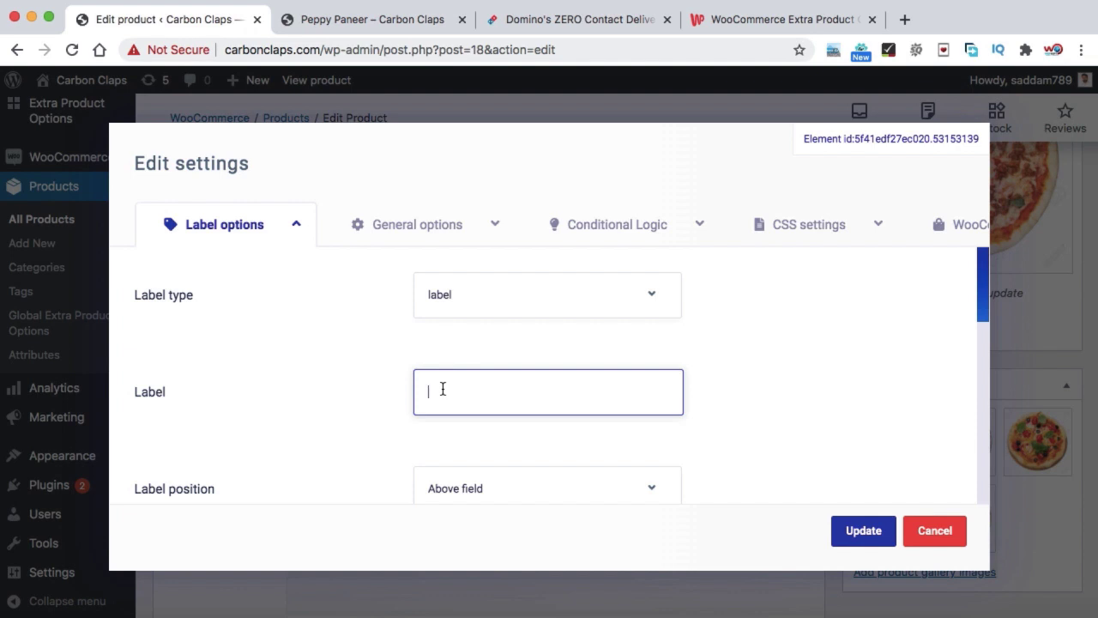
{"action": "type", "text": "Crust"}
{"action": "left_click", "coordinate": [422, 228]}
{"action": "scroll", "coordinate": [400, 360], "scroll_direction": "down", "scroll_amount": 5}
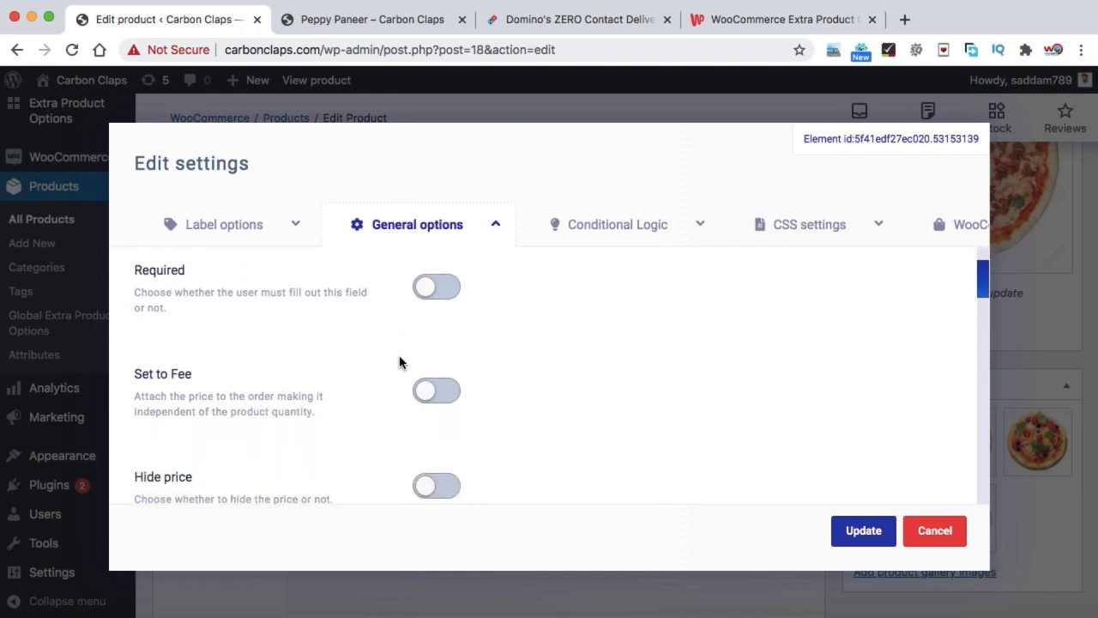
{"action": "scroll", "coordinate": [400, 362], "scroll_direction": "down", "scroll_amount": 10}
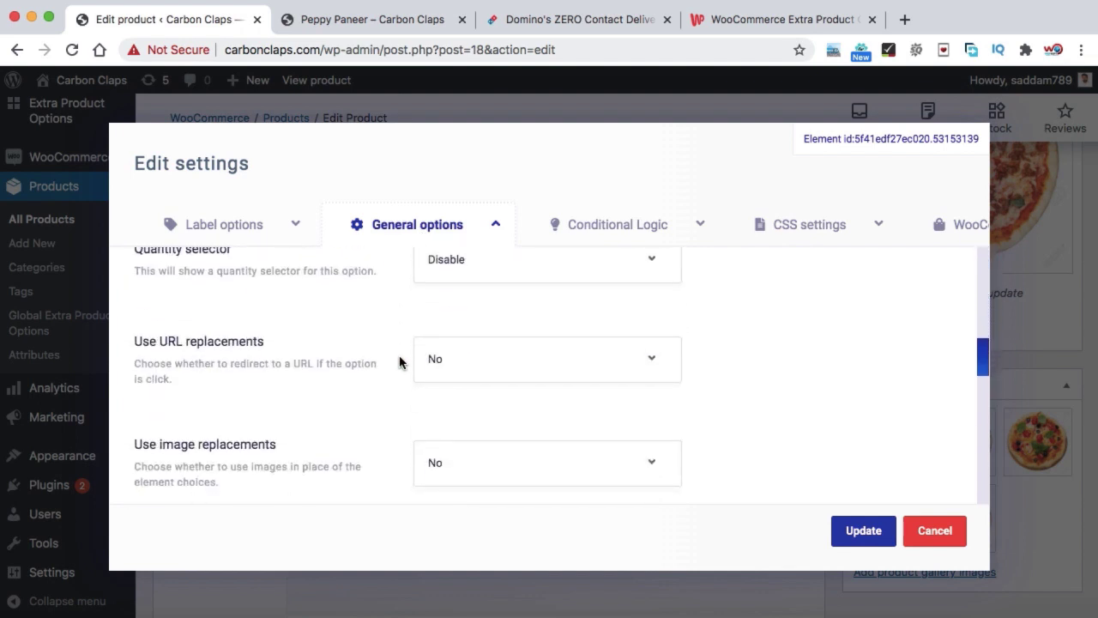
{"action": "scroll", "coordinate": [400, 362], "scroll_direction": "down", "scroll_amount": 8}
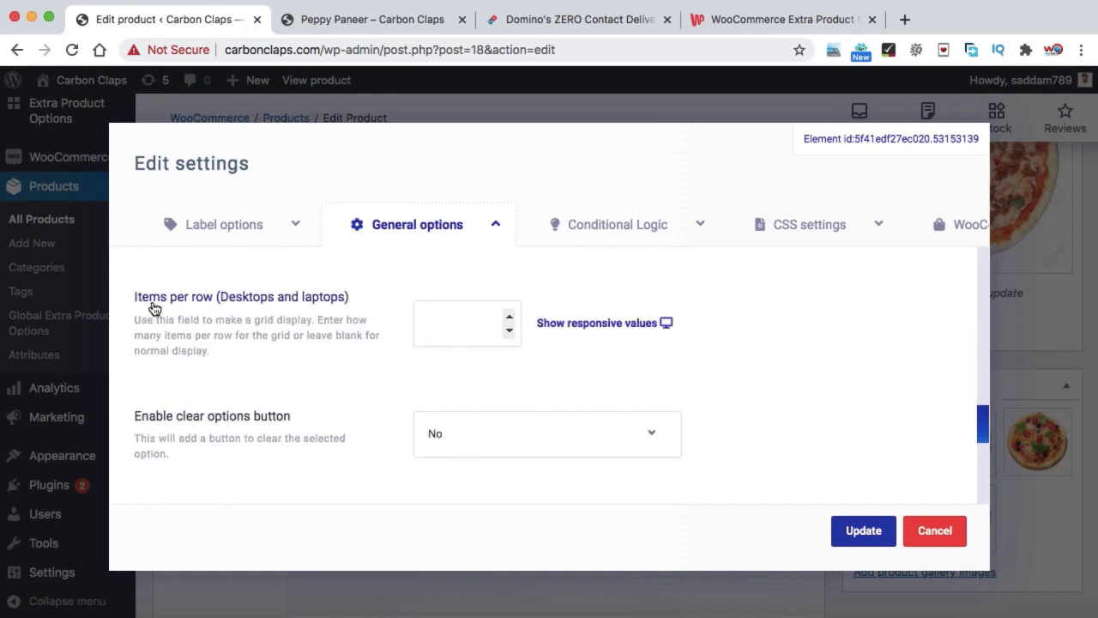
{"action": "left_click", "coordinate": [443, 327]}
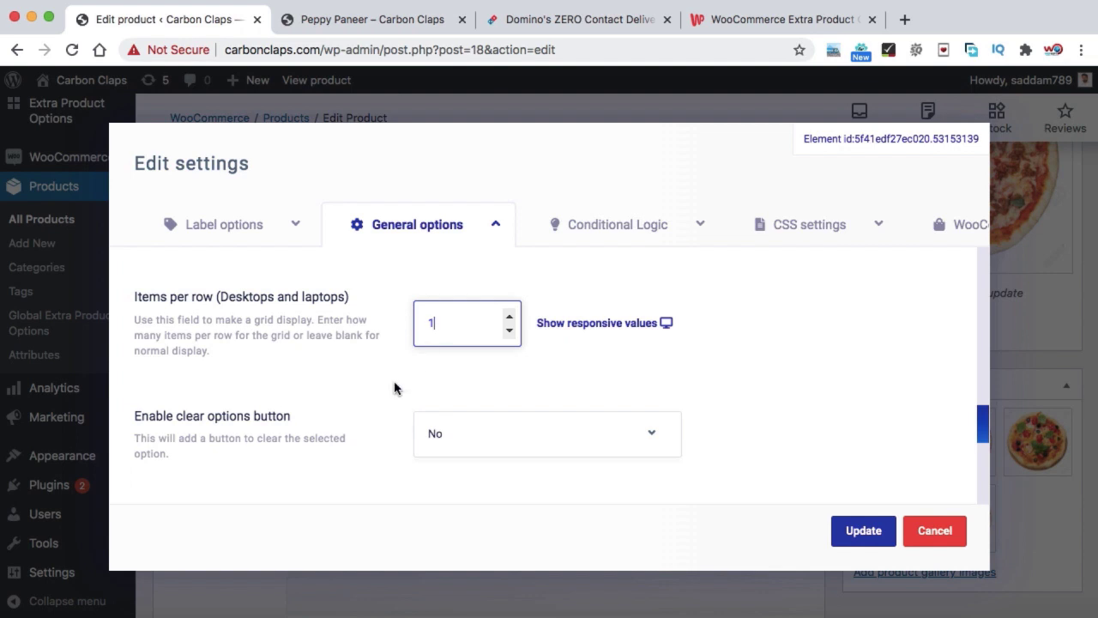
{"action": "scroll", "coordinate": [386, 399], "scroll_direction": "down", "scroll_amount": 5}
{"action": "scroll", "coordinate": [384, 403], "scroll_direction": "down", "scroll_amount": 3}
Add crust choices Cheese Burst at 3 and Fresh Pan Pizza at 1
{"action": "left_click", "coordinate": [344, 315]}
{"action": "type", "text": "Cheez"}
{"action": "key", "text": "BackSpace"}
{"action": "type", "text": "se Burst"}
{"action": "left_click", "coordinate": [537, 312]}
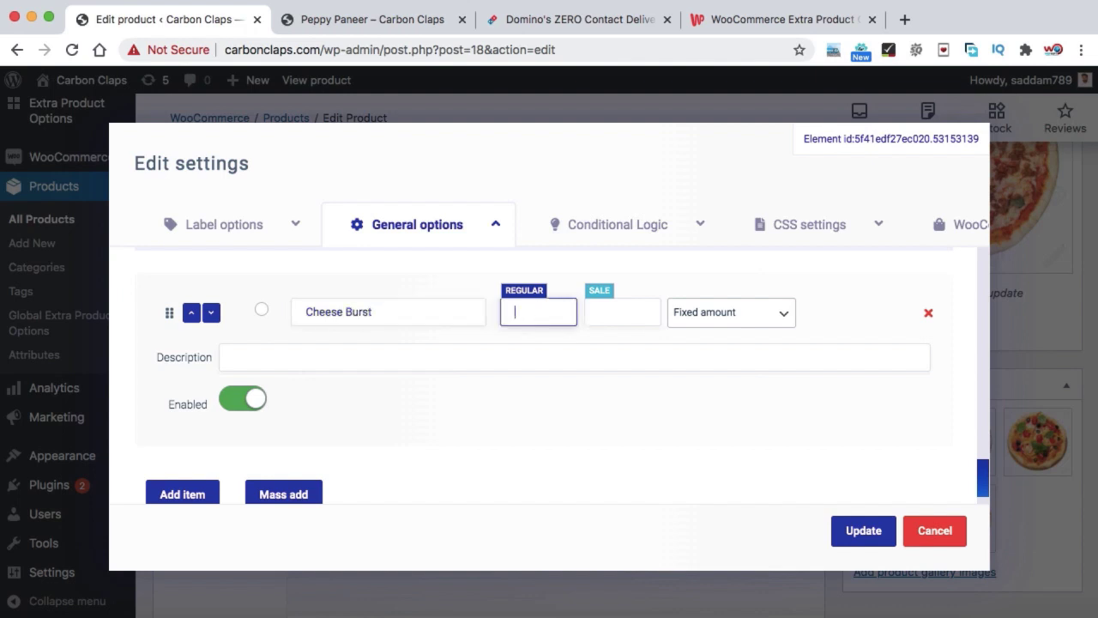
{"action": "type", "text": "3"}
{"action": "scroll", "coordinate": [412, 417], "scroll_direction": "down", "scroll_amount": 1}
{"action": "left_click", "coordinate": [176, 451]}
{"action": "left_click", "coordinate": [352, 268]}
{"action": "type", "text": "Fresh Pan Pizza"}
{"action": "left_click", "coordinate": [524, 273]}
{"action": "type", "text": "1"}
Add crust choices Wheat Thin Crust at 1 and Hand Tossed Pizza at 3
{"action": "left_click", "coordinate": [186, 460]}
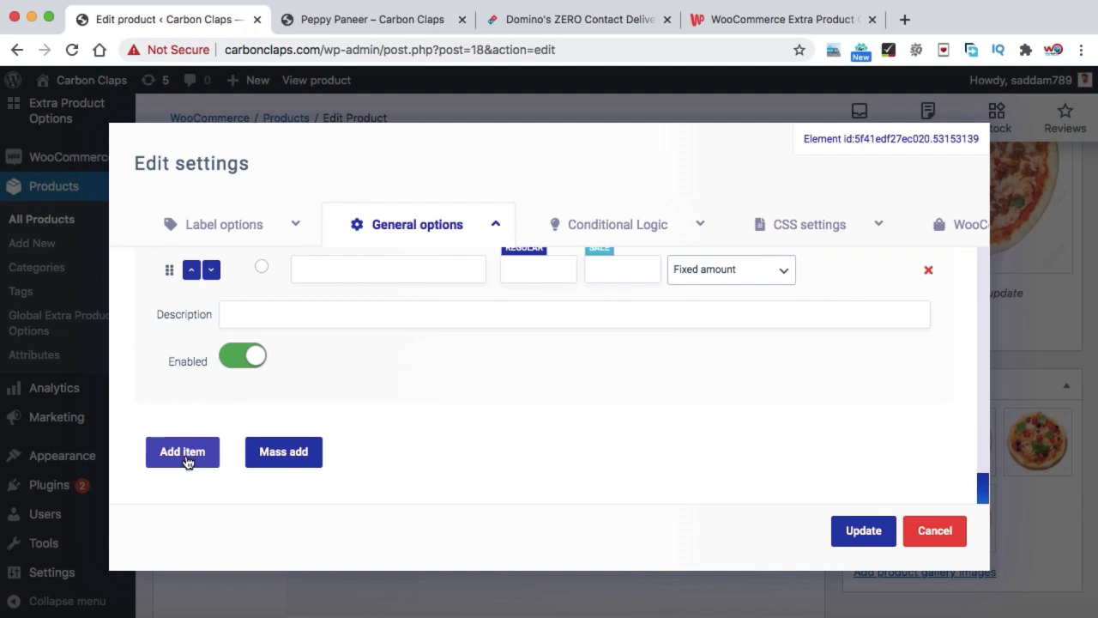
{"action": "left_click", "coordinate": [343, 269]}
{"action": "type", "text": "WHeat Thin Crust"}
{"action": "left_click", "coordinate": [532, 272]}
{"action": "type", "text": "1"}
{"action": "left_click", "coordinate": [182, 451]}
{"action": "left_click", "coordinate": [314, 272]}
{"action": "type", "text": "Hand Tossed Pizza"}
{"action": "left_click", "coordinate": [522, 268]}
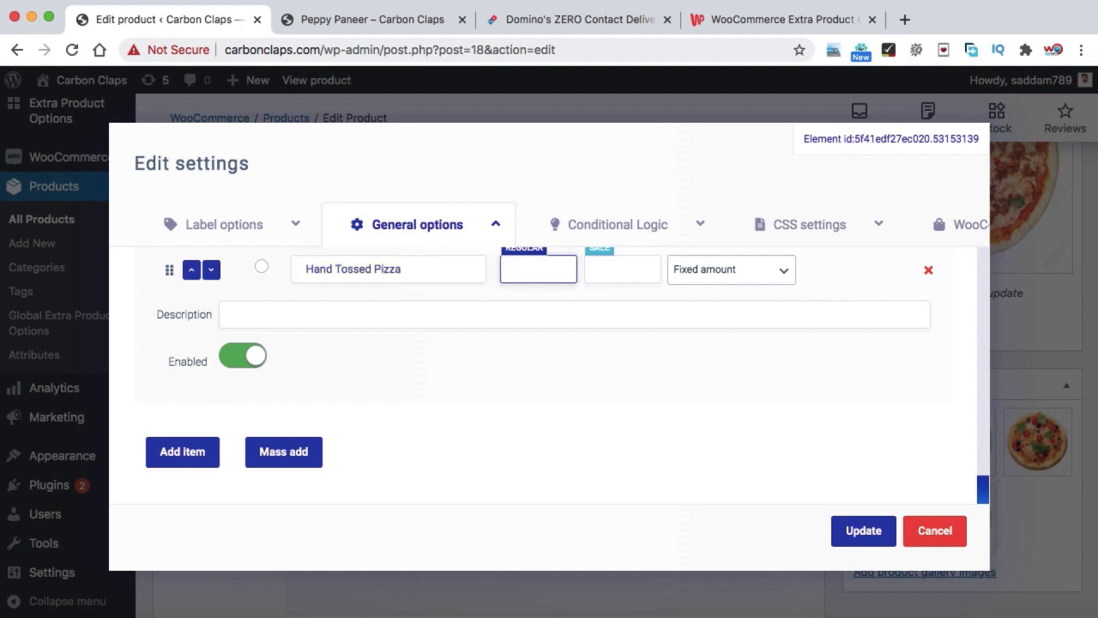
Save the Crust element and update the product
{"action": "left_click", "coordinate": [863, 531]}
{"action": "scroll", "coordinate": [832, 390], "scroll_direction": "up", "scroll_amount": 10}
{"action": "left_click", "coordinate": [1045, 369]}
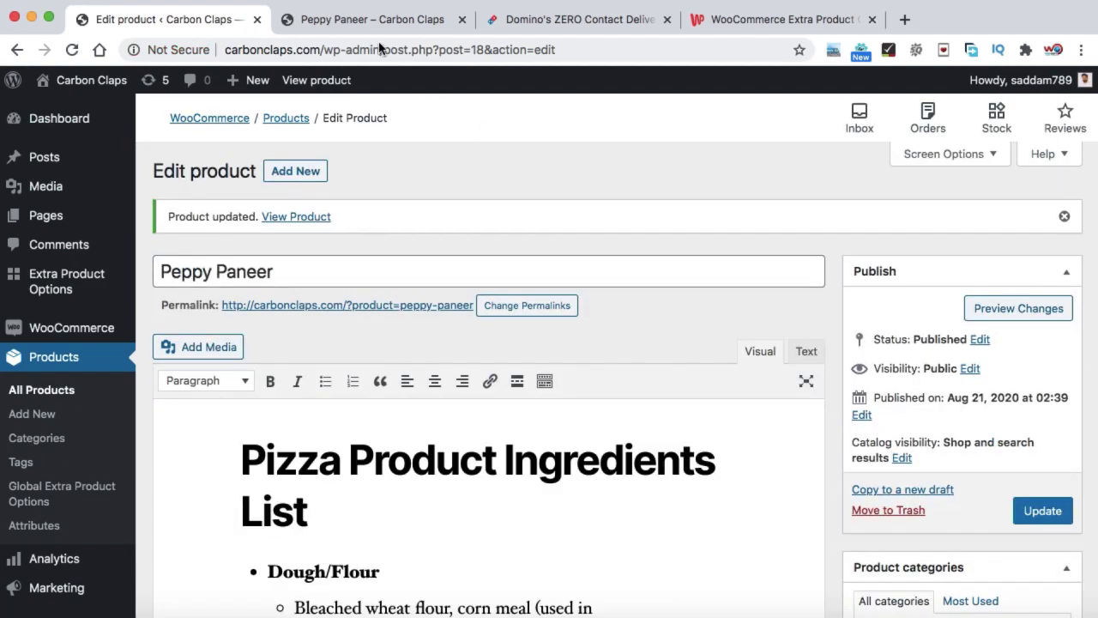
Reload the live Peppy Paneer page and pick the Small pizza size
{"action": "left_click", "coordinate": [363, 26]}
{"action": "left_click", "coordinate": [72, 51]}
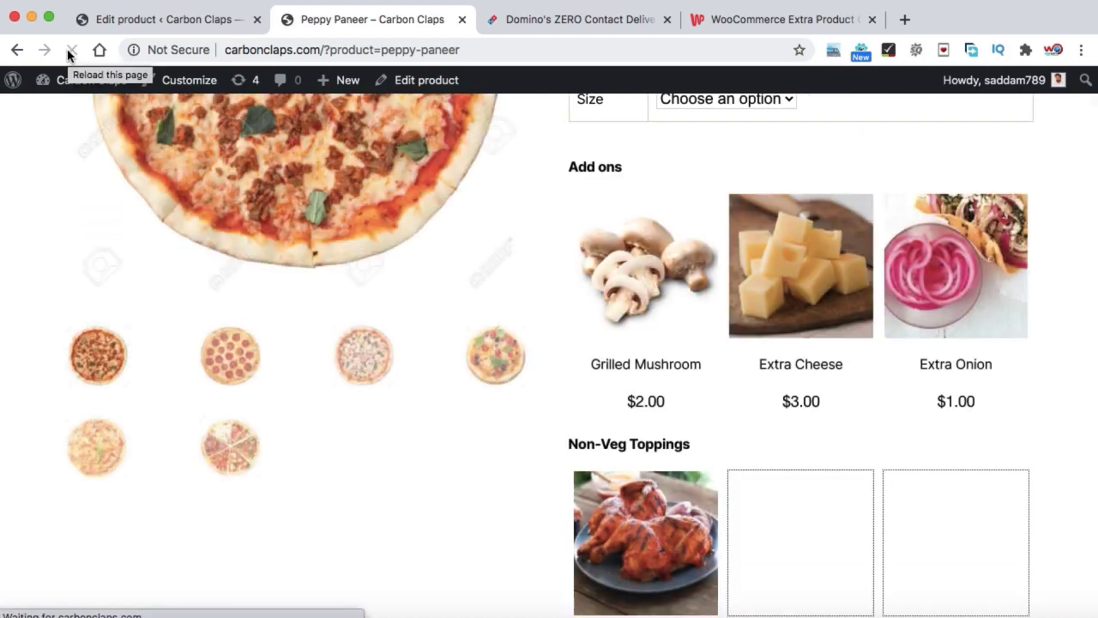
{"action": "scroll", "coordinate": [580, 257], "scroll_direction": "up", "scroll_amount": 3}
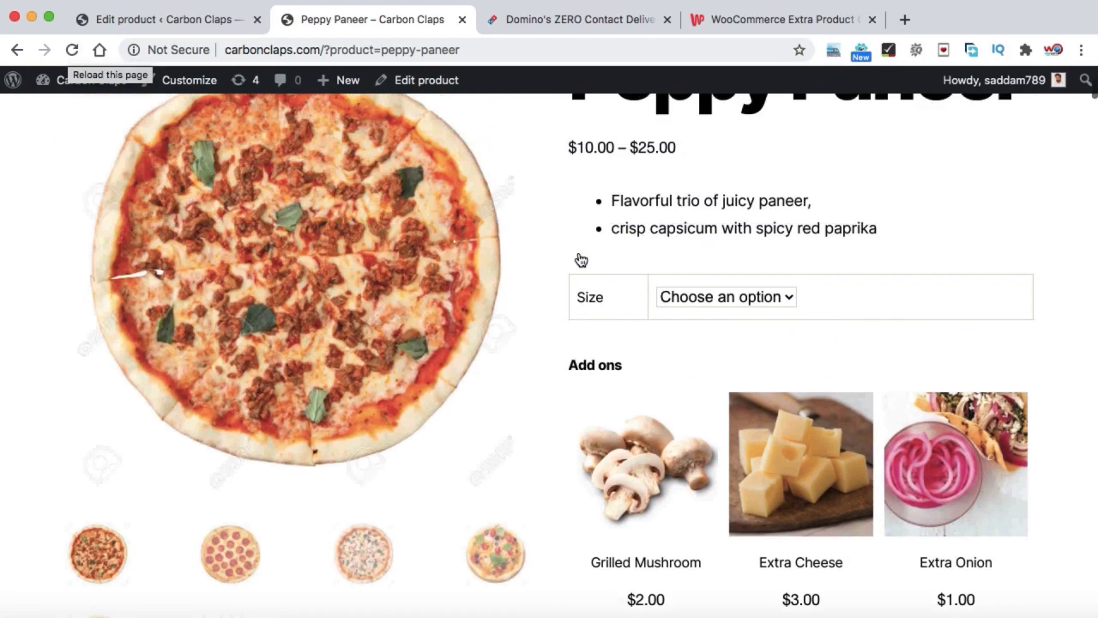
{"action": "left_click", "coordinate": [699, 326]}
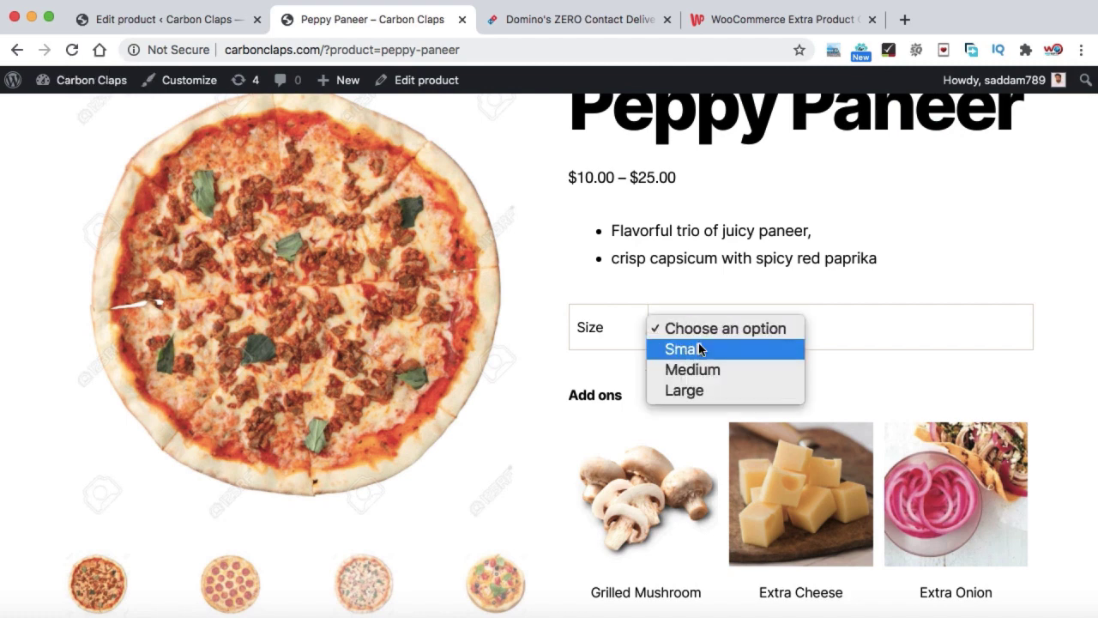
{"action": "left_click", "coordinate": [698, 348]}
{"action": "scroll", "coordinate": [712, 389], "scroll_direction": "down", "scroll_amount": 3}
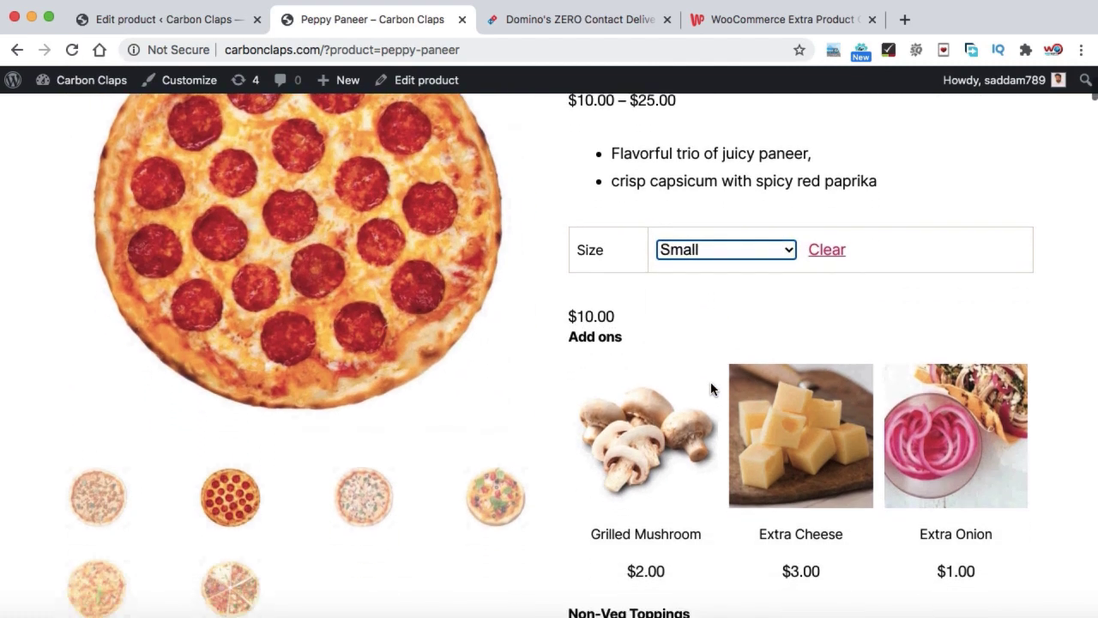
{"action": "scroll", "coordinate": [729, 501], "scroll_direction": "down", "scroll_amount": 1}
{"action": "scroll", "coordinate": [733, 503], "scroll_direction": "down", "scroll_amount": 5}
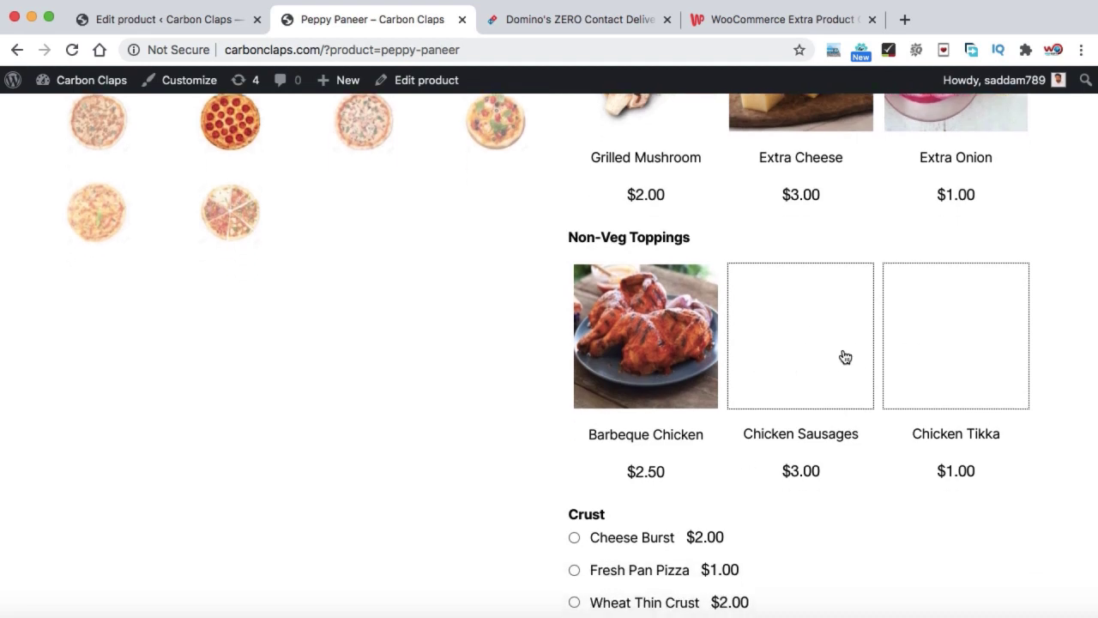
{"action": "scroll", "coordinate": [844, 357], "scroll_direction": "down", "scroll_amount": 3}
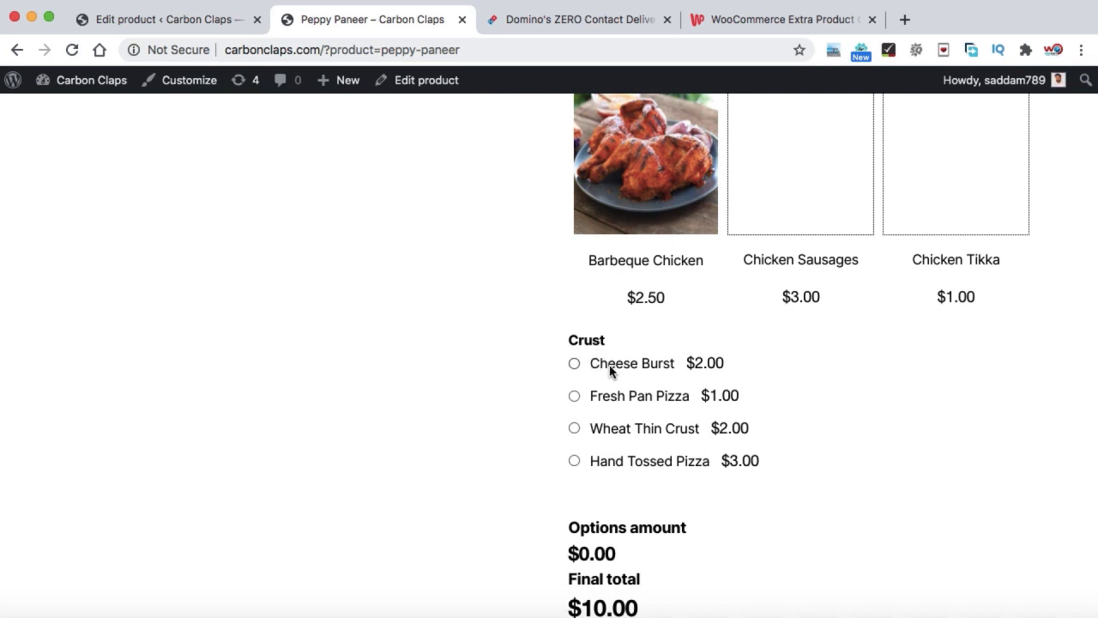
Try Wheat Thin Crust, then Cheese Burst for a $12.00 total, and return to the editor
{"action": "left_click", "coordinate": [574, 429]}
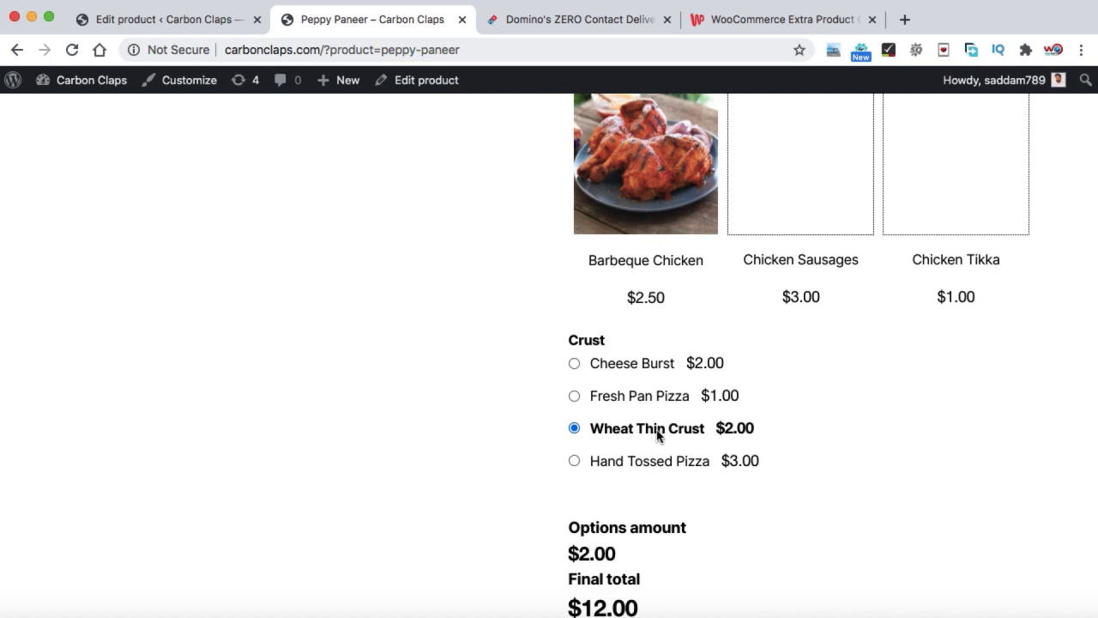
{"action": "left_click", "coordinate": [574, 364]}
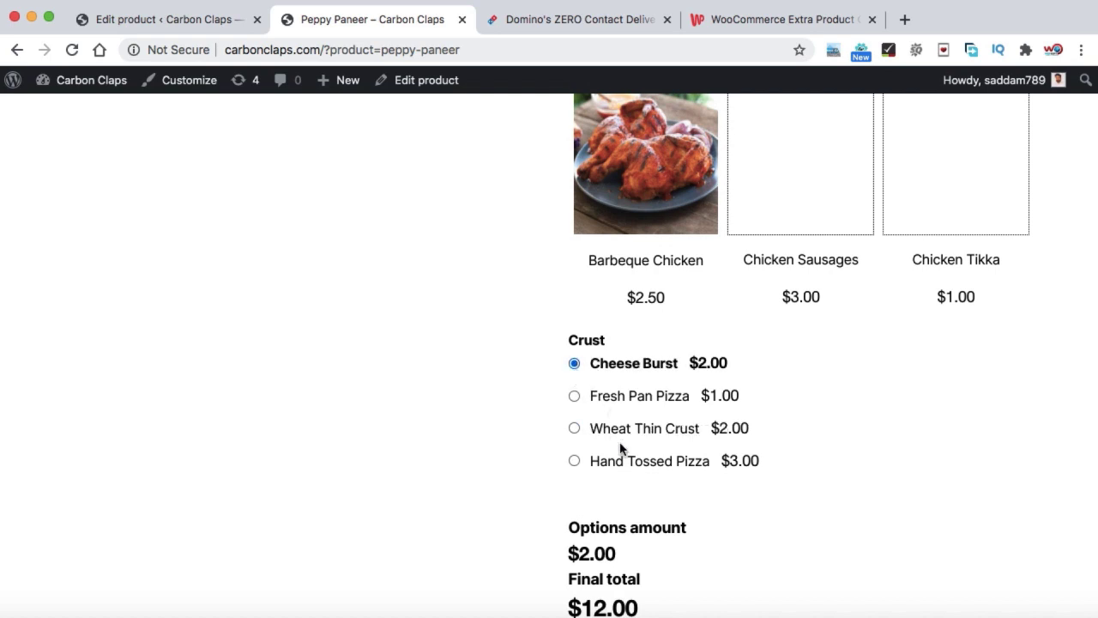
{"action": "scroll", "coordinate": [637, 438], "scroll_direction": "down", "scroll_amount": 1}
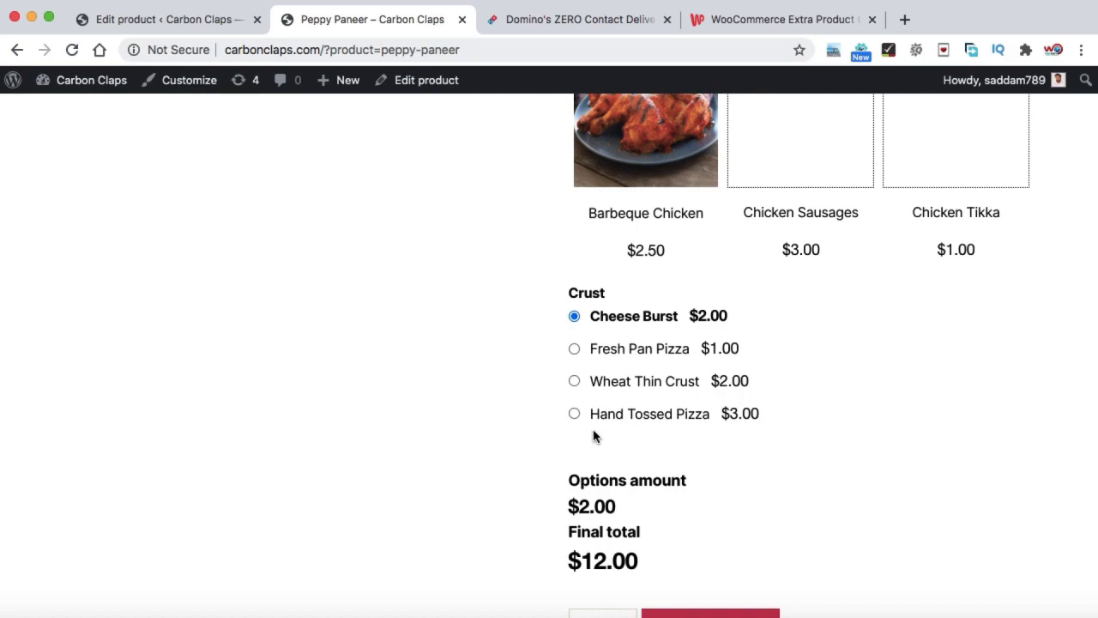
{"action": "scroll", "coordinate": [593, 437], "scroll_direction": "up", "scroll_amount": 2}
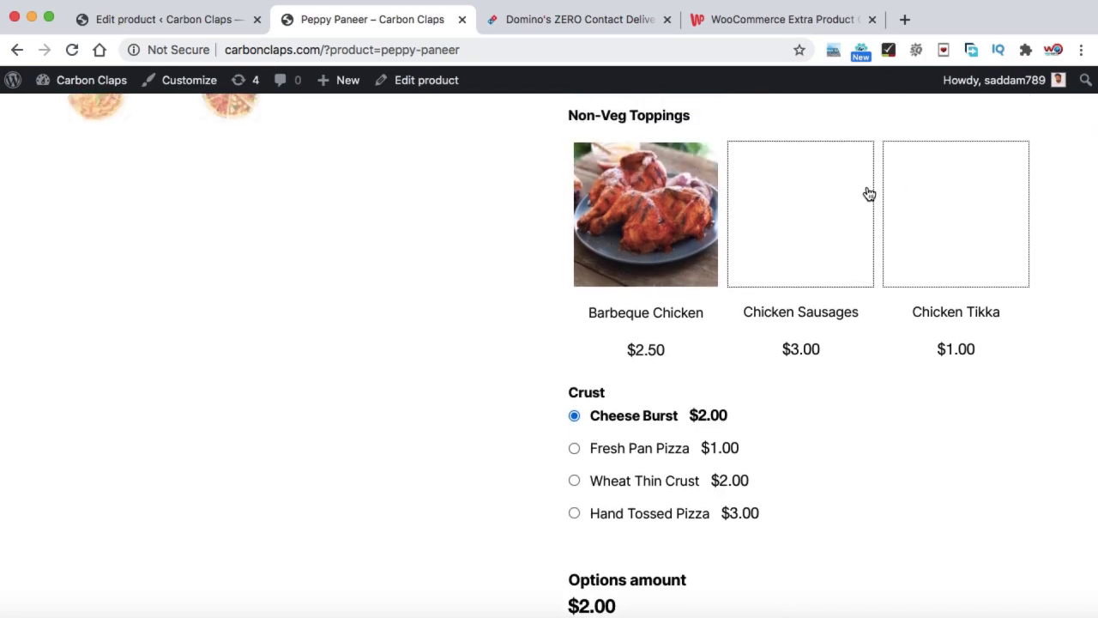
{"action": "left_click", "coordinate": [214, 17]}
{"action": "scroll", "coordinate": [514, 386], "scroll_direction": "down", "scroll_amount": 10}
{"action": "scroll", "coordinate": [514, 386], "scroll_direction": "down", "scroll_amount": 15}
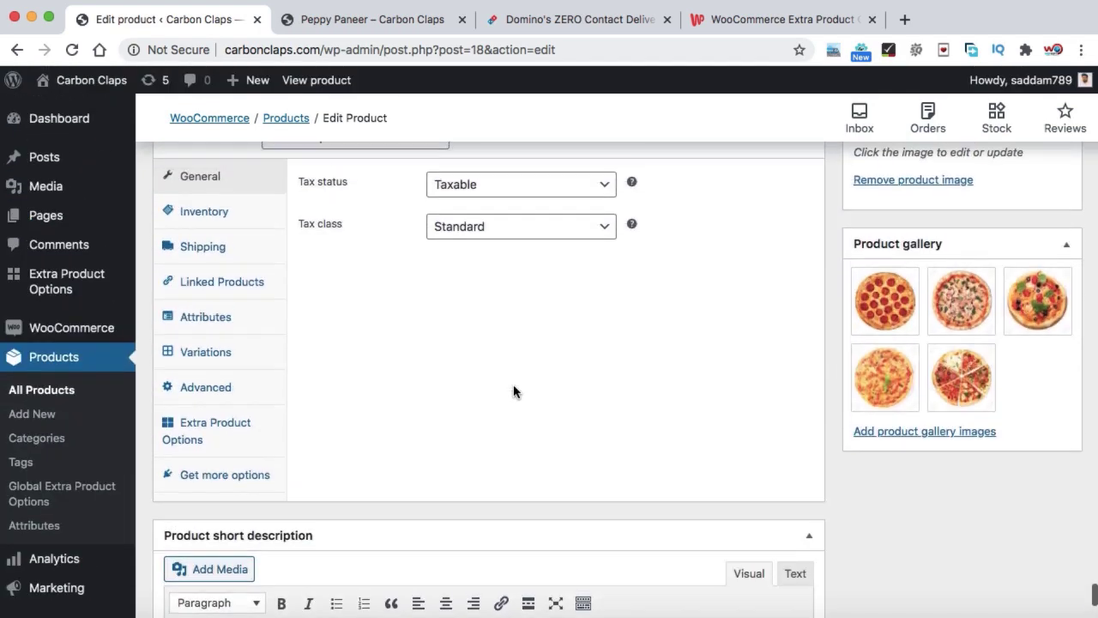
Give Chicken Sausages the chicken sausage image from the Media Library
{"action": "left_click", "coordinate": [193, 429]}
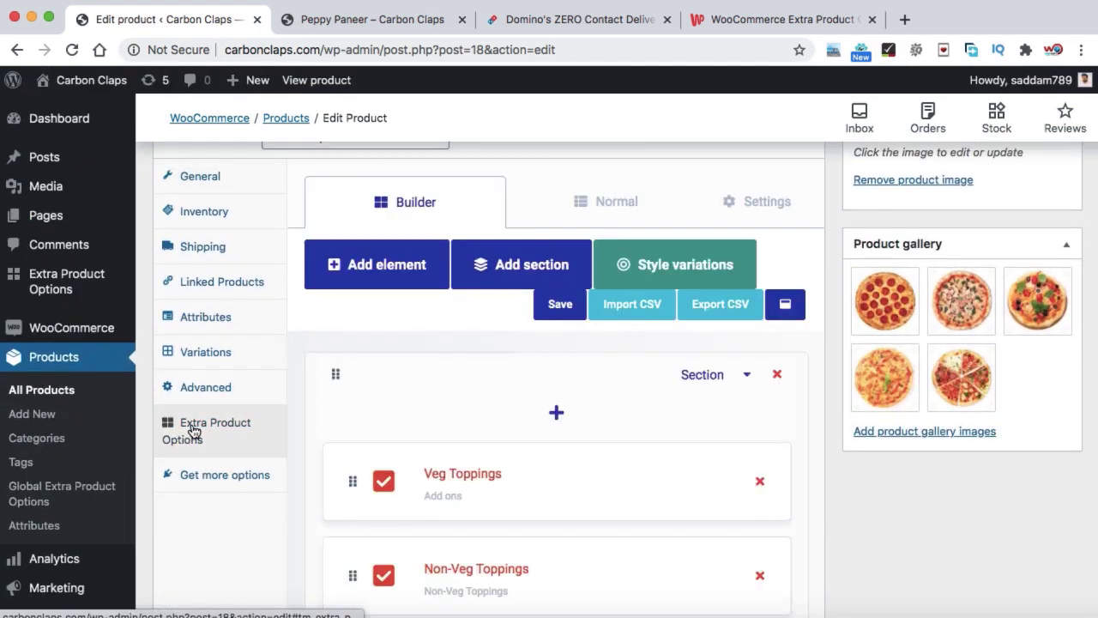
{"action": "scroll", "coordinate": [360, 438], "scroll_direction": "down", "scroll_amount": 3}
{"action": "left_click", "coordinate": [412, 373]}
{"action": "scroll", "coordinate": [416, 375], "scroll_direction": "down", "scroll_amount": 5}
{"action": "scroll", "coordinate": [416, 376], "scroll_direction": "down", "scroll_amount": 2}
{"action": "scroll", "coordinate": [417, 381], "scroll_direction": "up", "scroll_amount": 5}
{"action": "scroll", "coordinate": [417, 380], "scroll_direction": "down", "scroll_amount": 4}
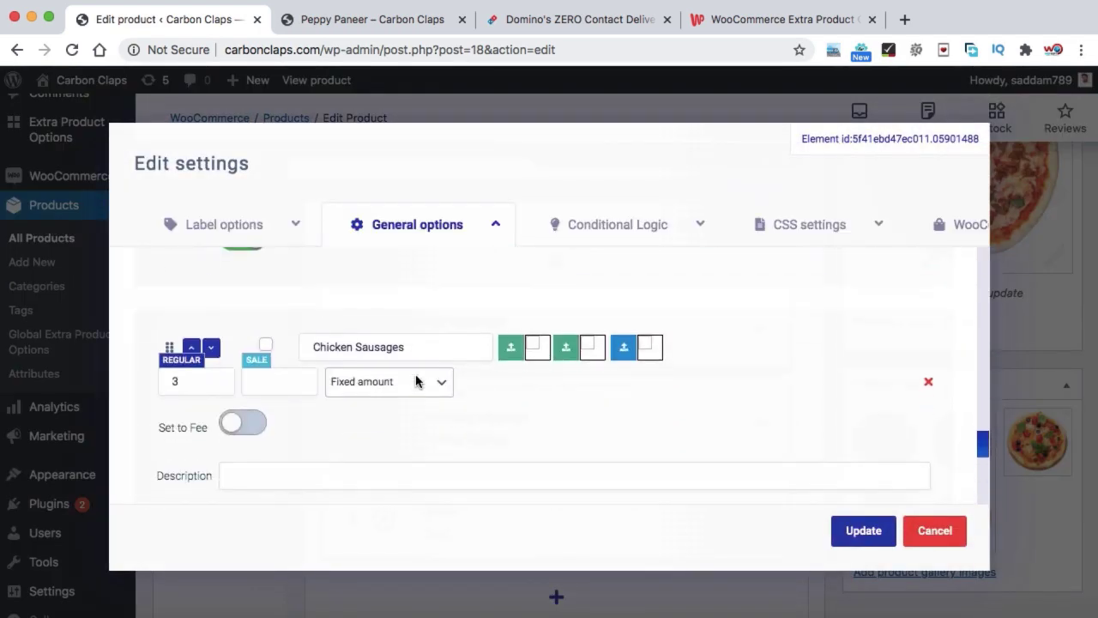
{"action": "left_click", "coordinate": [512, 349]}
{"action": "left_click", "coordinate": [160, 149]}
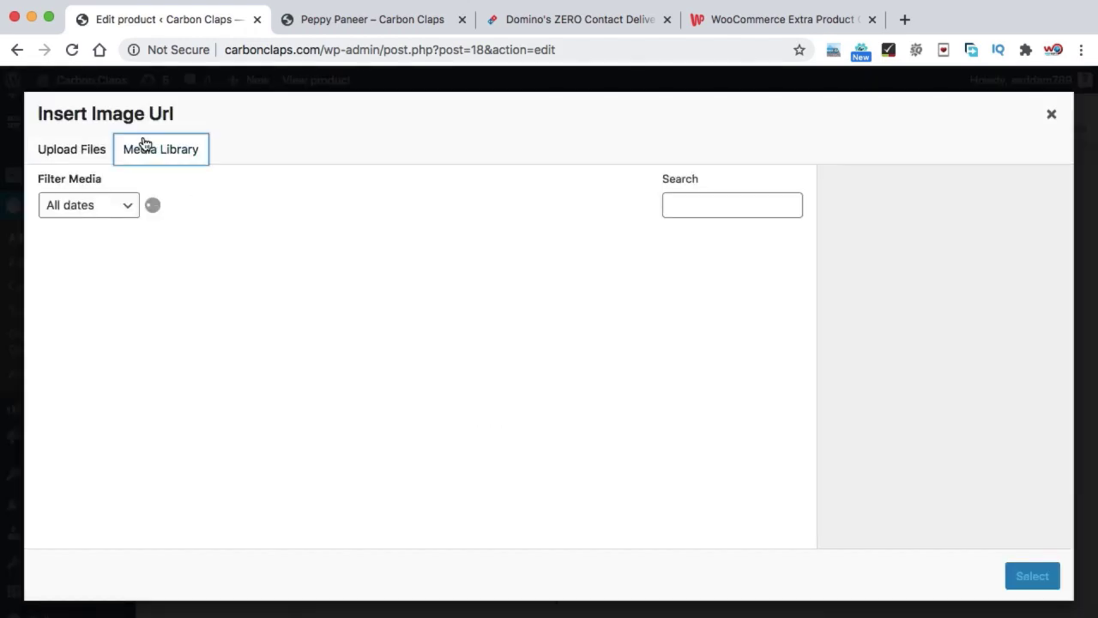
{"action": "left_click", "coordinate": [218, 245]}
{"action": "left_click", "coordinate": [1032, 576]}
Give Chicken Tikka the chicken-tikka image and save the Non-Veg Toppings element
{"action": "scroll", "coordinate": [606, 360], "scroll_direction": "down", "scroll_amount": 5}
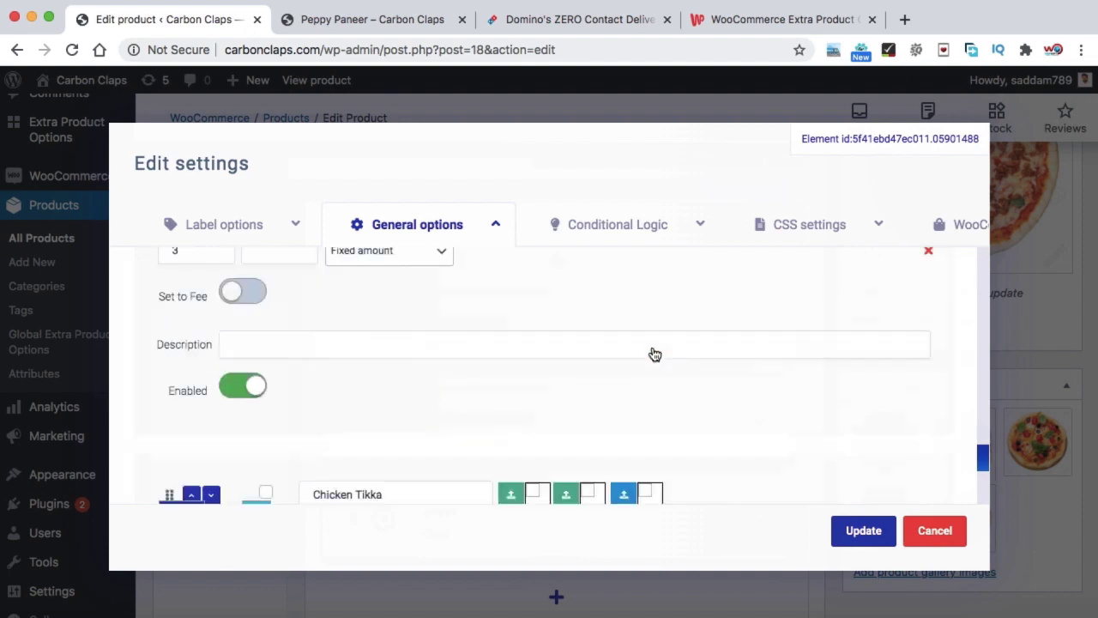
{"action": "left_click", "coordinate": [540, 373]}
{"action": "left_click", "coordinate": [161, 150]}
{"action": "left_click", "coordinate": [94, 292]}
{"action": "left_click", "coordinate": [1014, 570]}
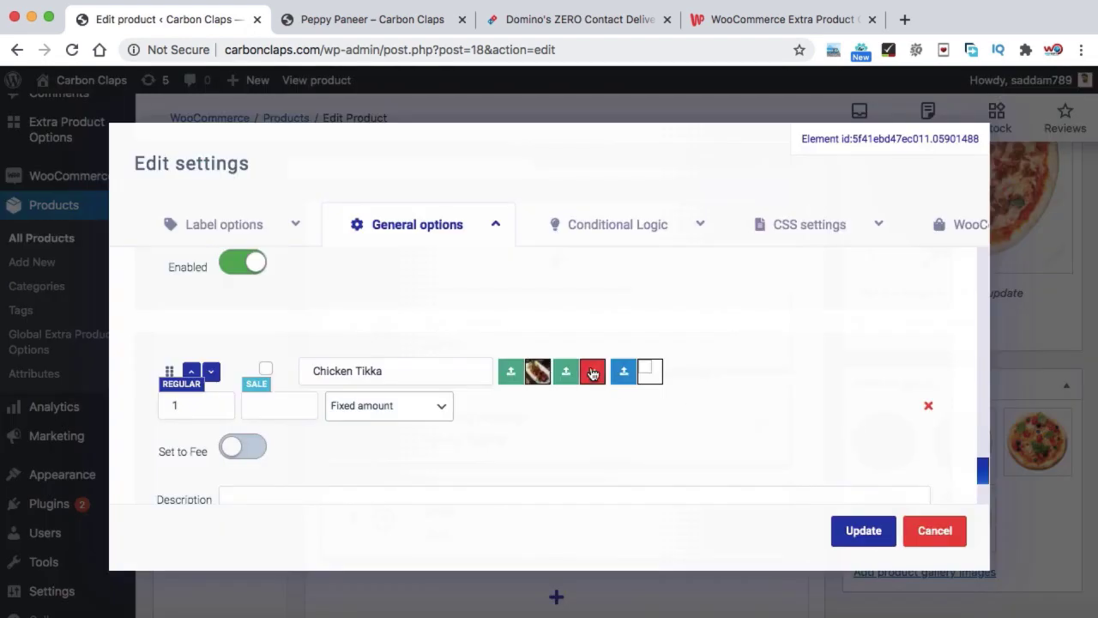
{"action": "left_click", "coordinate": [860, 528]}
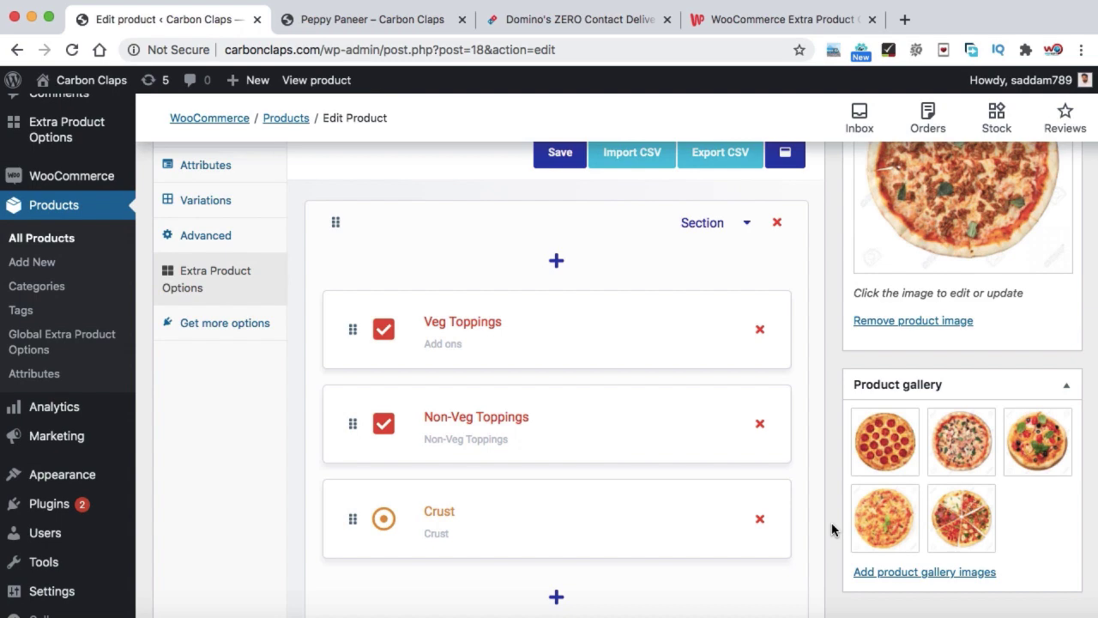
Add a Date element below Crust
{"action": "scroll", "coordinate": [831, 529], "scroll_direction": "down", "scroll_amount": 4}
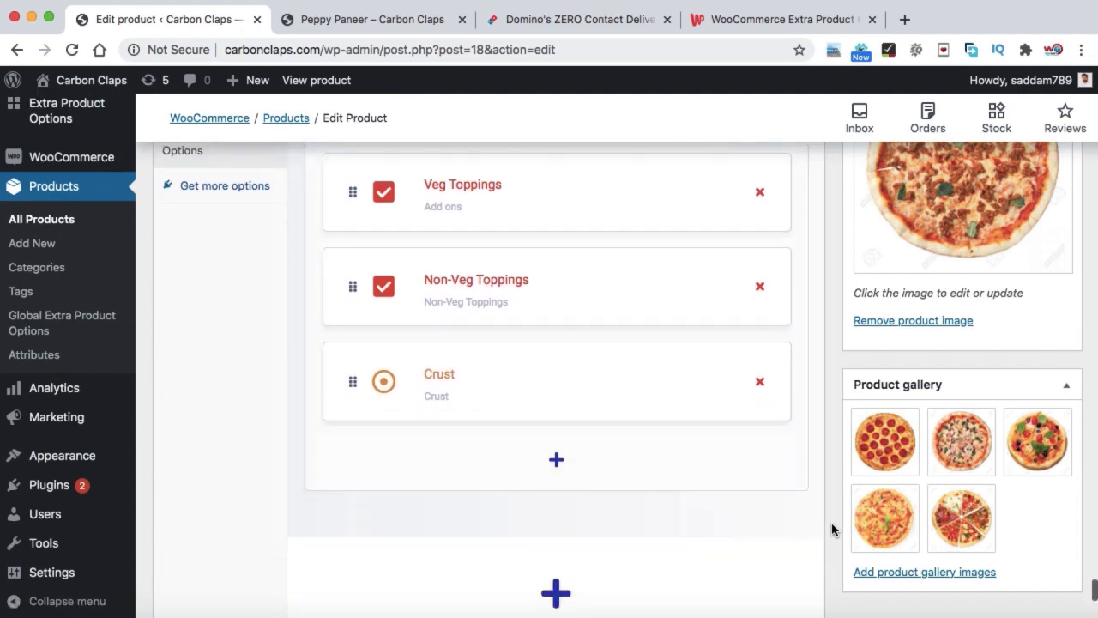
{"action": "left_click", "coordinate": [557, 449]}
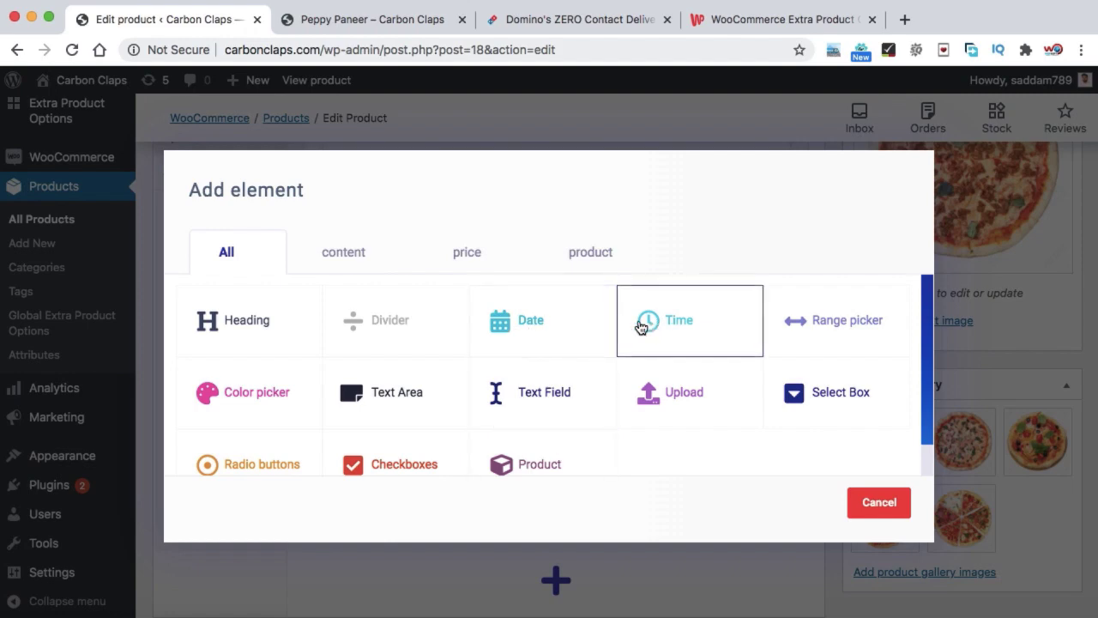
{"action": "left_click", "coordinate": [534, 330]}
Label the Date field Delivery Date
{"action": "mouse_move", "coordinate": [466, 448]}
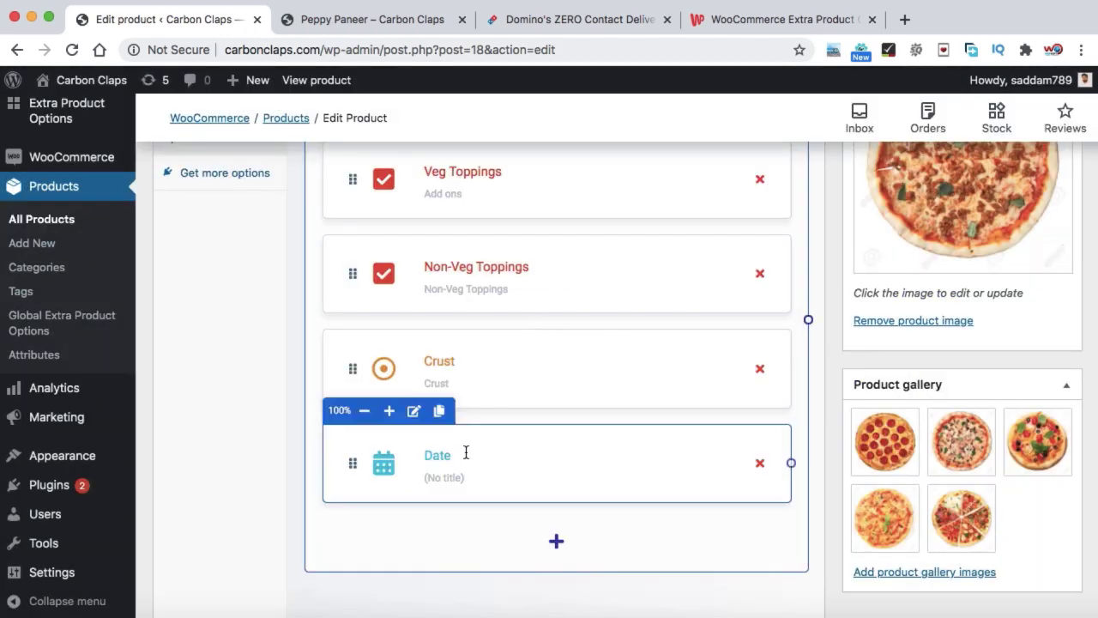
{"action": "left_click", "coordinate": [412, 413]}
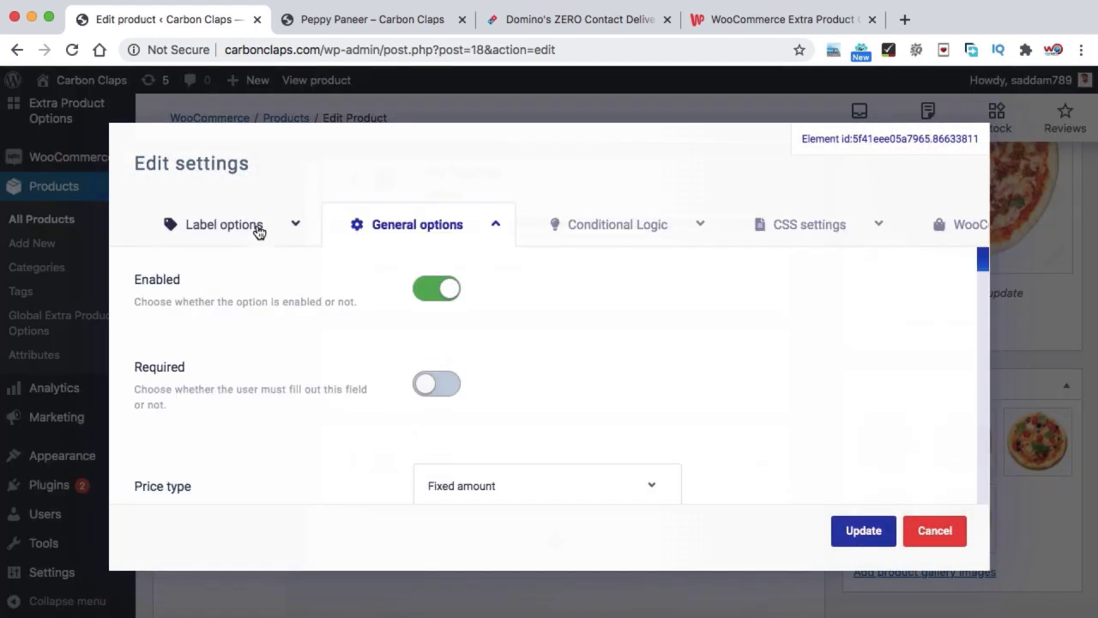
{"action": "left_click", "coordinate": [258, 229]}
{"action": "left_click", "coordinate": [458, 382]}
{"action": "type", "text": "Delivery Date"}
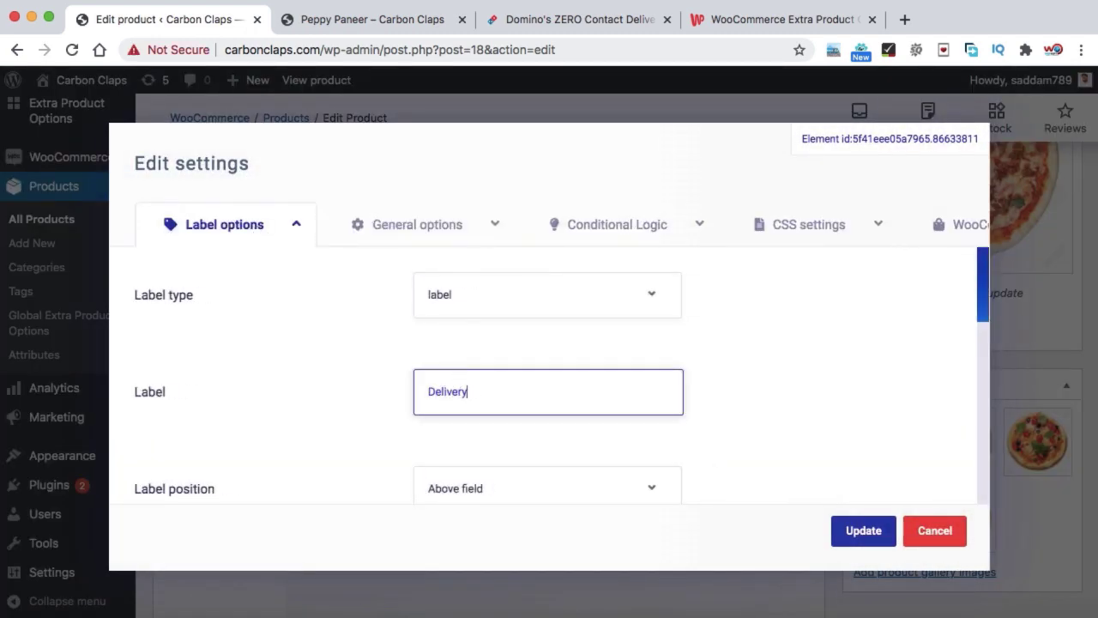
Turn on Hide price for the Date field, save it, and bring up the element picker
{"action": "left_click", "coordinate": [417, 224]}
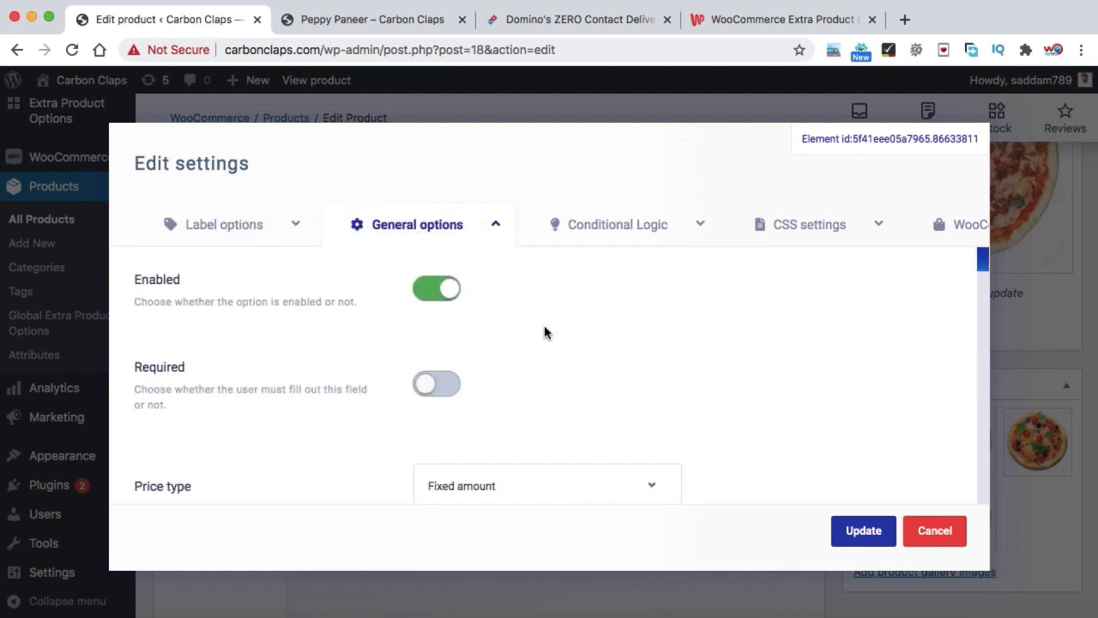
{"action": "scroll", "coordinate": [545, 332], "scroll_direction": "down", "scroll_amount": 4}
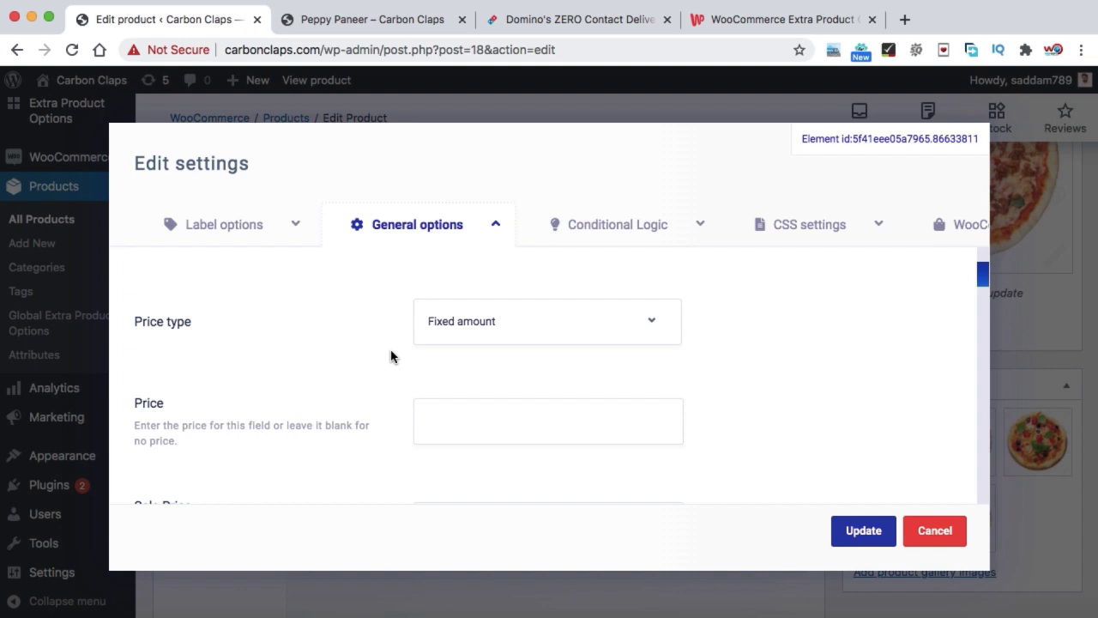
{"action": "scroll", "coordinate": [390, 357], "scroll_direction": "down", "scroll_amount": 9}
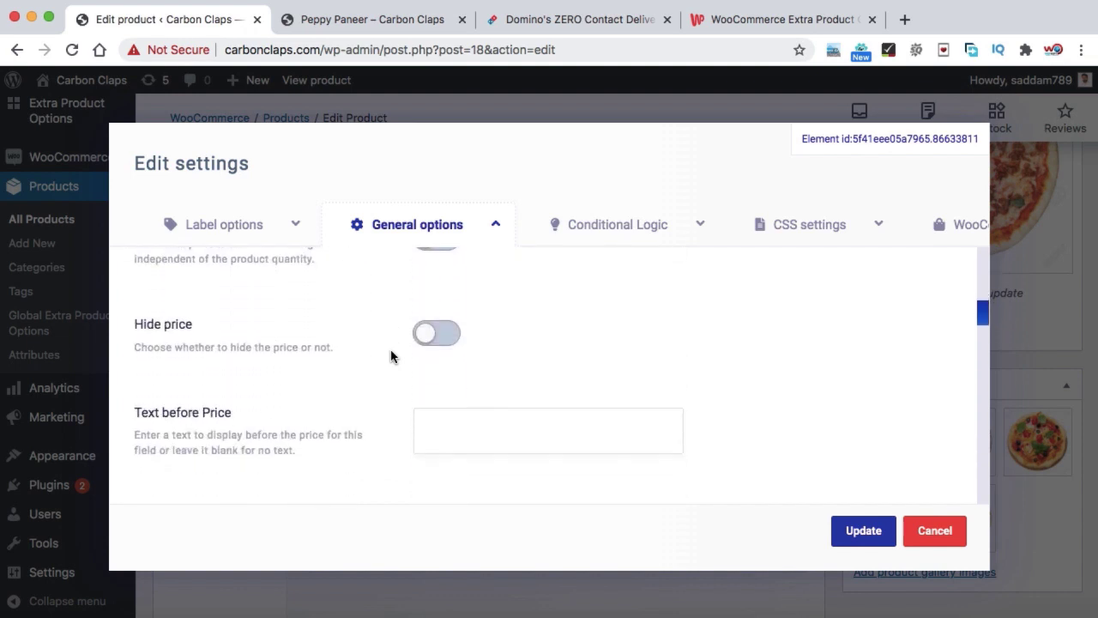
{"action": "left_click", "coordinate": [448, 341]}
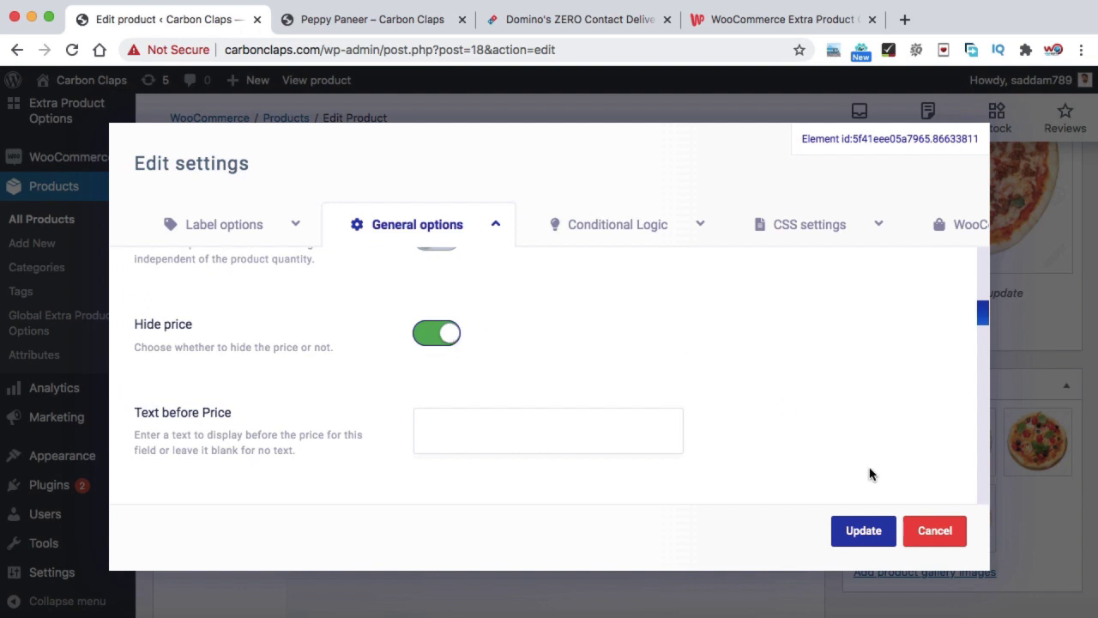
{"action": "left_click", "coordinate": [865, 531]}
{"action": "scroll", "coordinate": [549, 455], "scroll_direction": "down", "scroll_amount": 2}
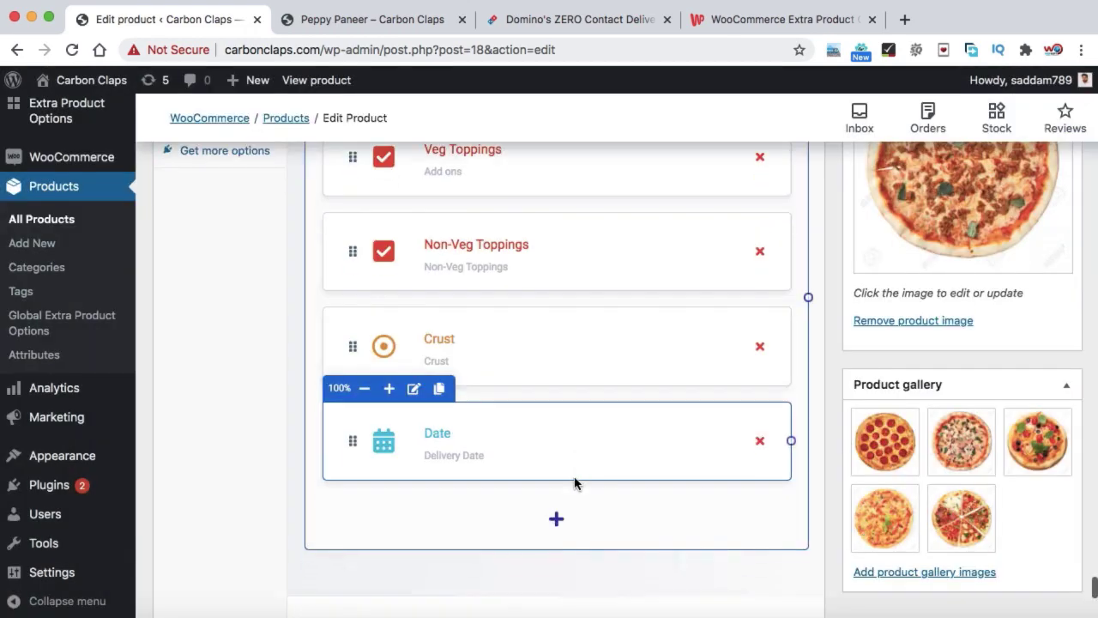
{"action": "left_click", "coordinate": [557, 488]}
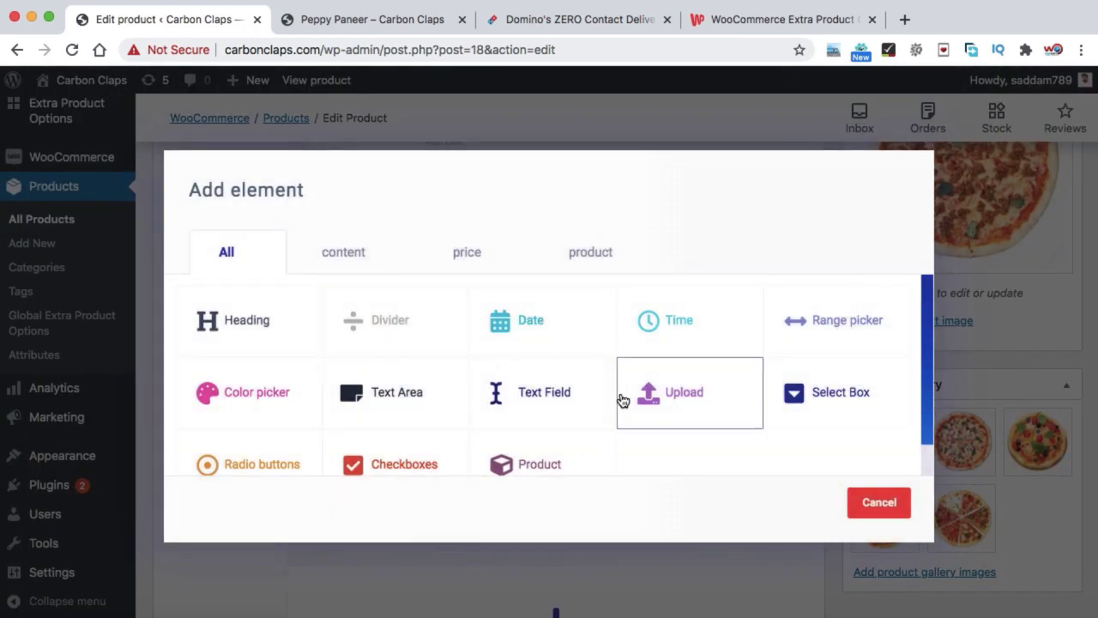
Add a Time field with its price hidden, then update the Peppy Paneer product
{"action": "left_click", "coordinate": [672, 325]}
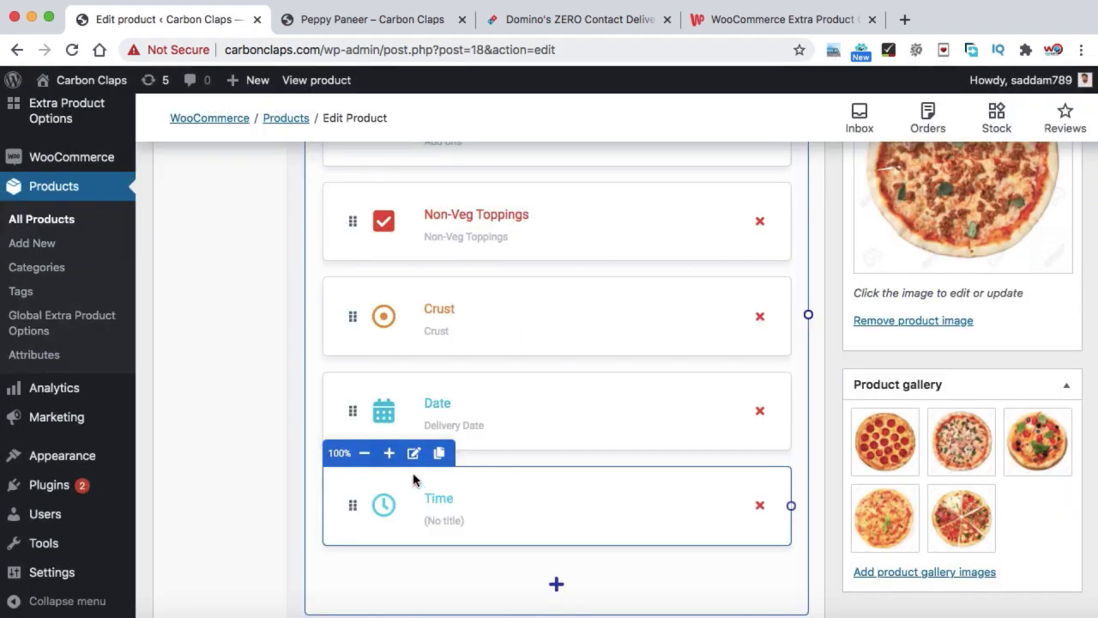
{"action": "left_click", "coordinate": [410, 455]}
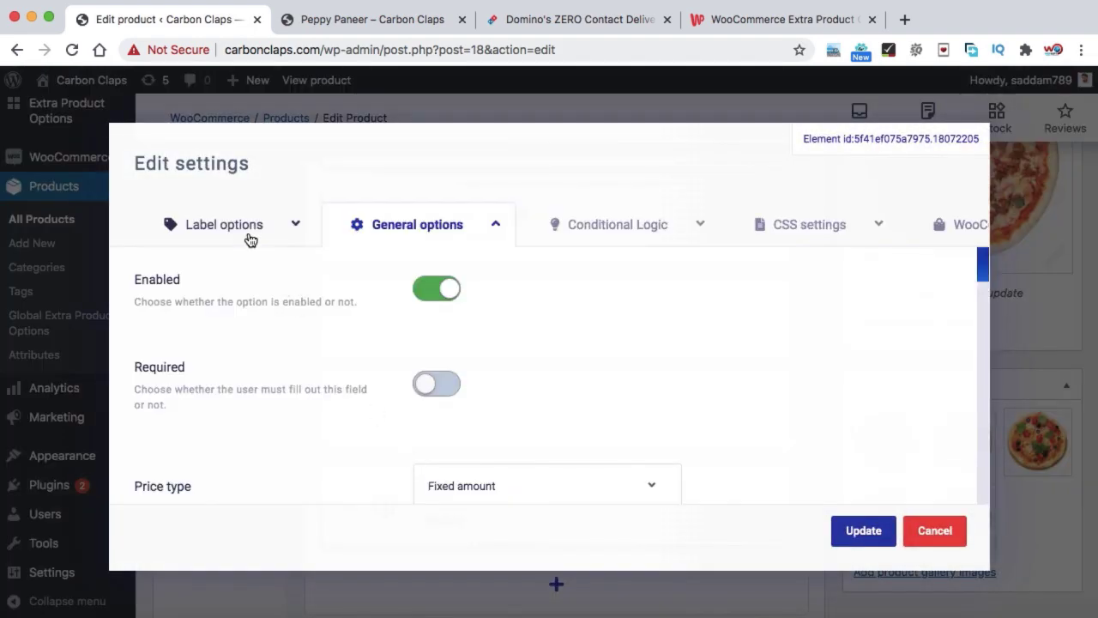
{"action": "left_click", "coordinate": [248, 235]}
{"action": "left_click", "coordinate": [448, 397]}
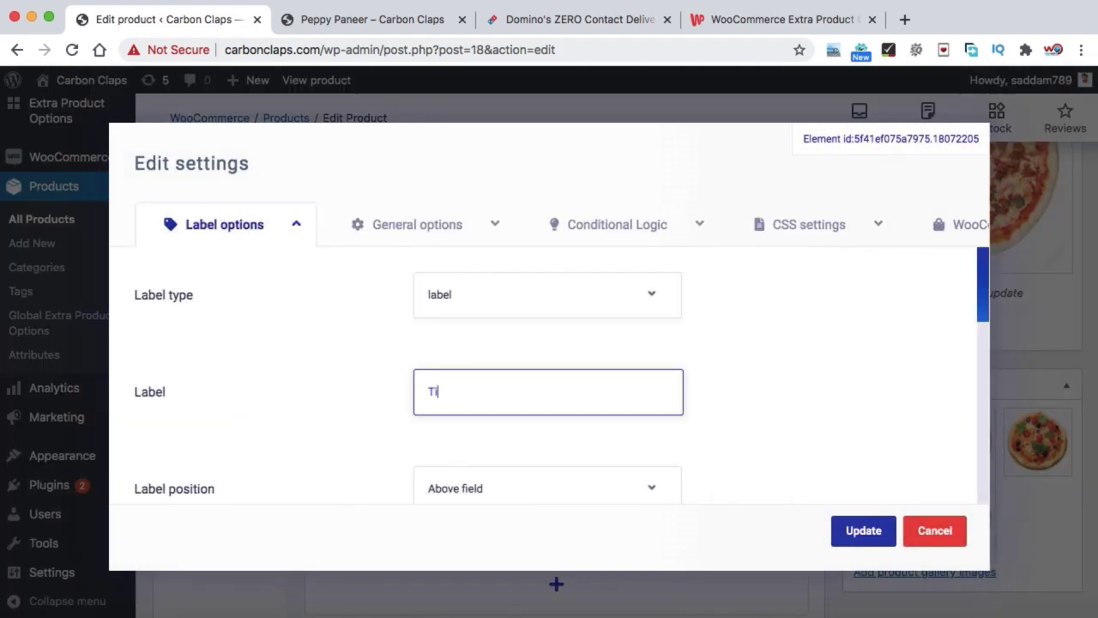
{"action": "left_click", "coordinate": [402, 225]}
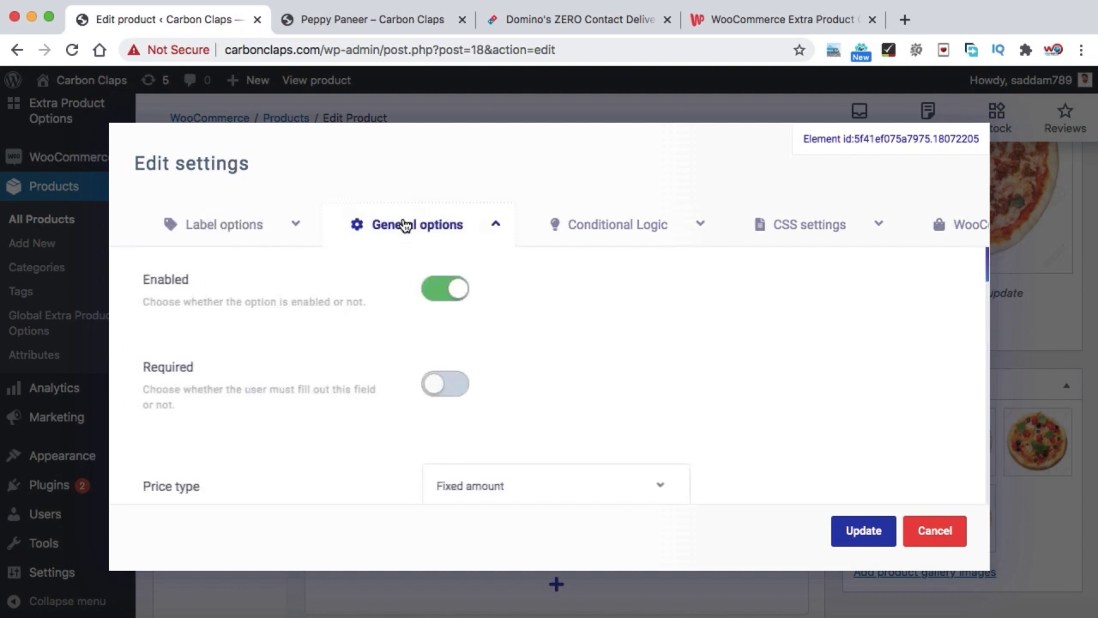
{"action": "scroll", "coordinate": [391, 354], "scroll_direction": "down", "scroll_amount": 10}
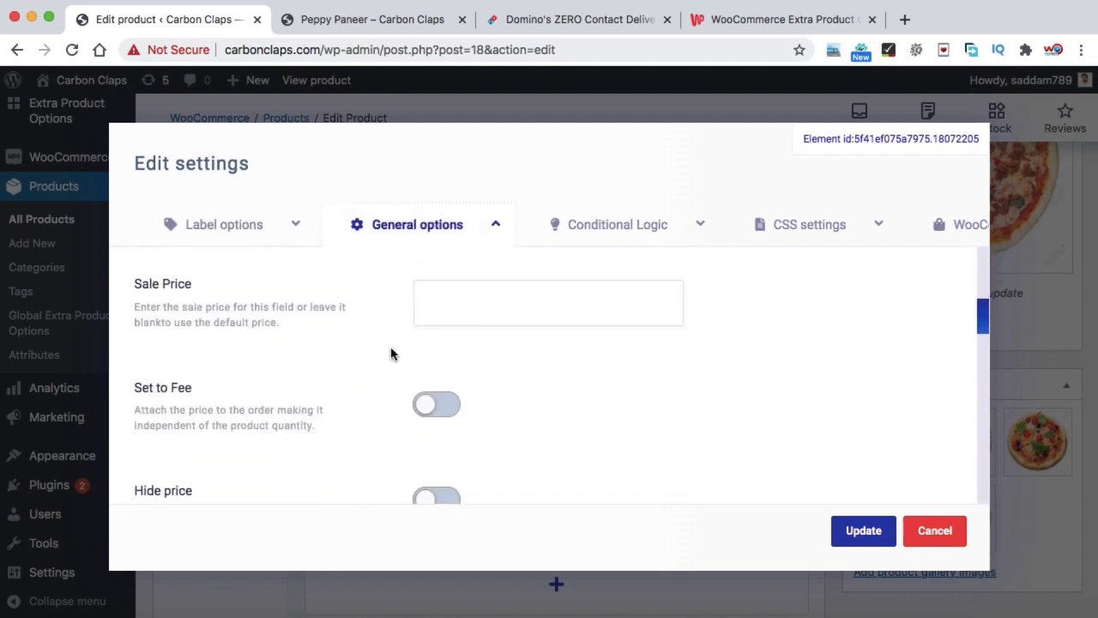
{"action": "left_click", "coordinate": [435, 449]}
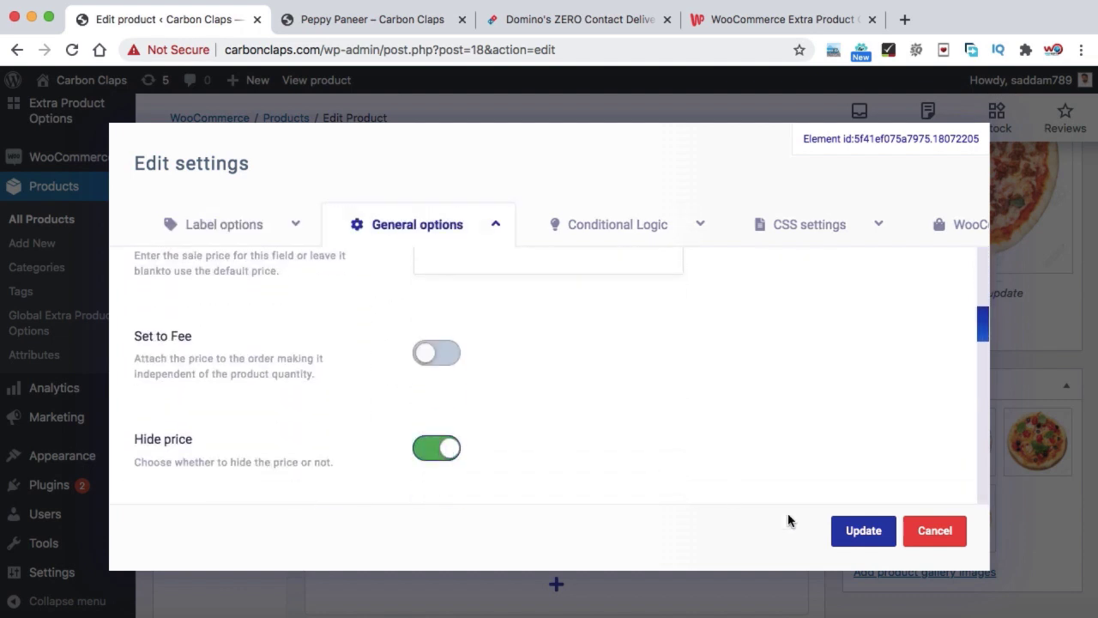
{"action": "left_click", "coordinate": [858, 529]}
{"action": "scroll", "coordinate": [841, 436], "scroll_direction": "up", "scroll_amount": 10}
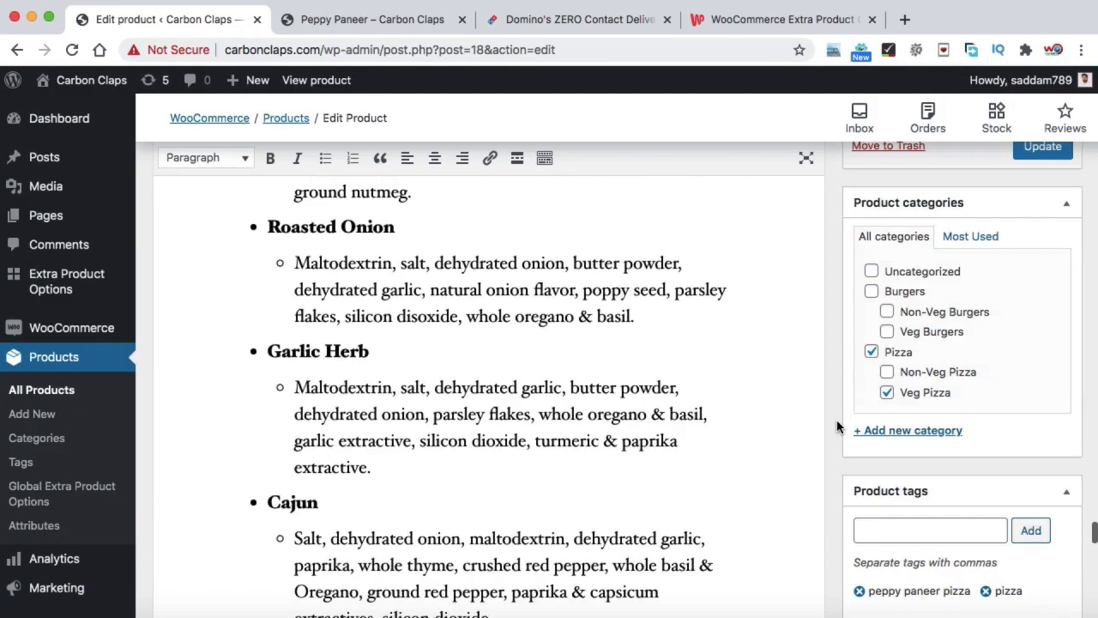
{"action": "left_click", "coordinate": [1046, 375]}
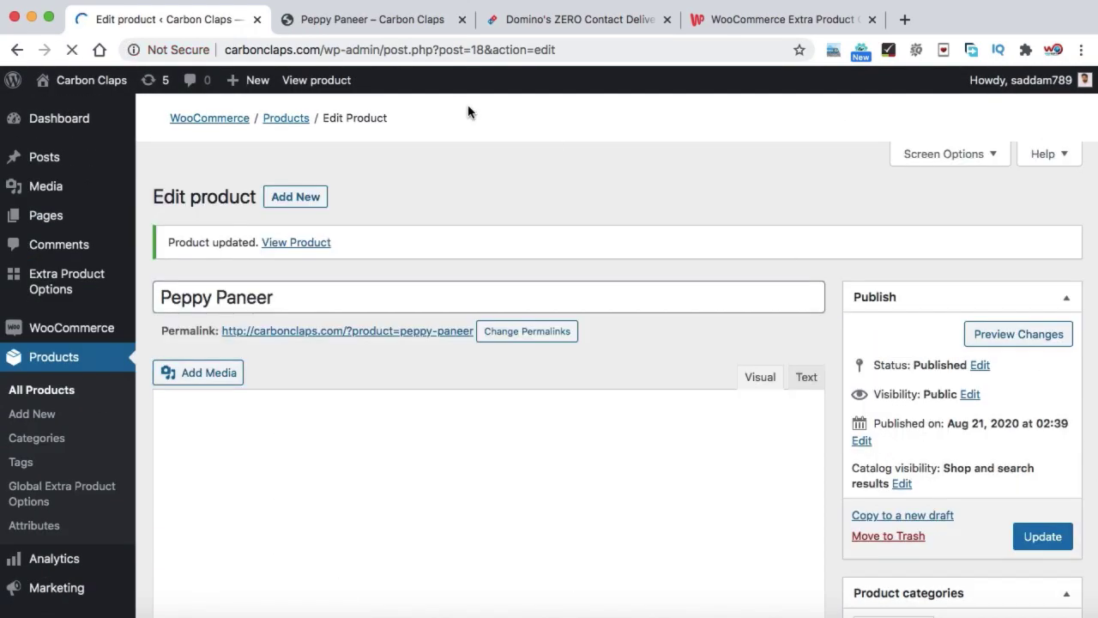
Reload the live Peppy Paneer product page and scroll to its delivery fields
{"action": "left_click", "coordinate": [372, 23]}
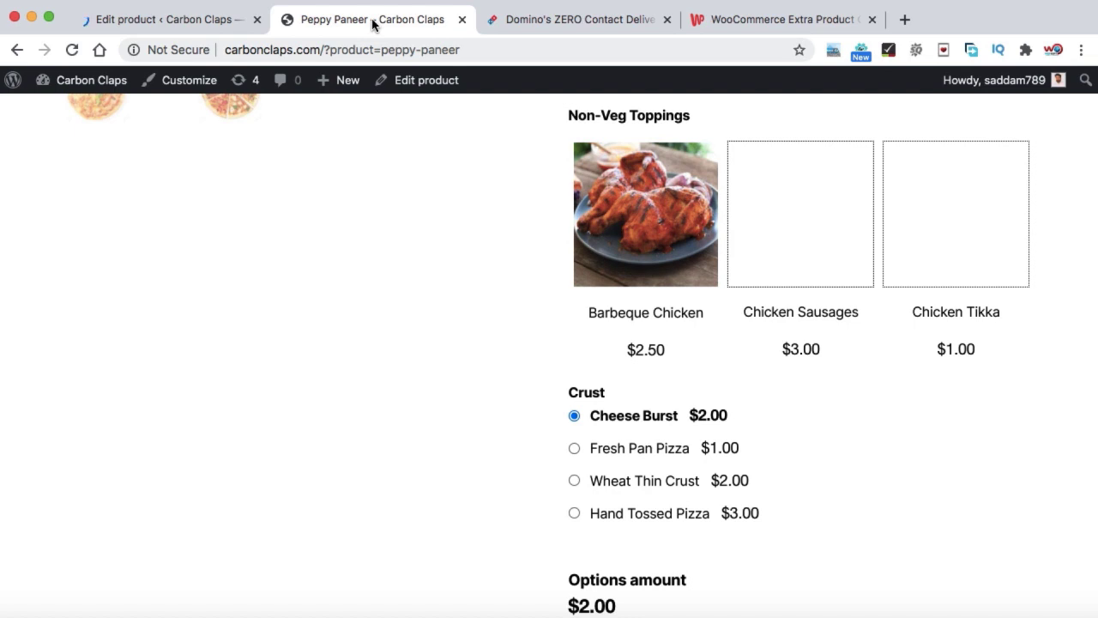
{"action": "left_click", "coordinate": [72, 50]}
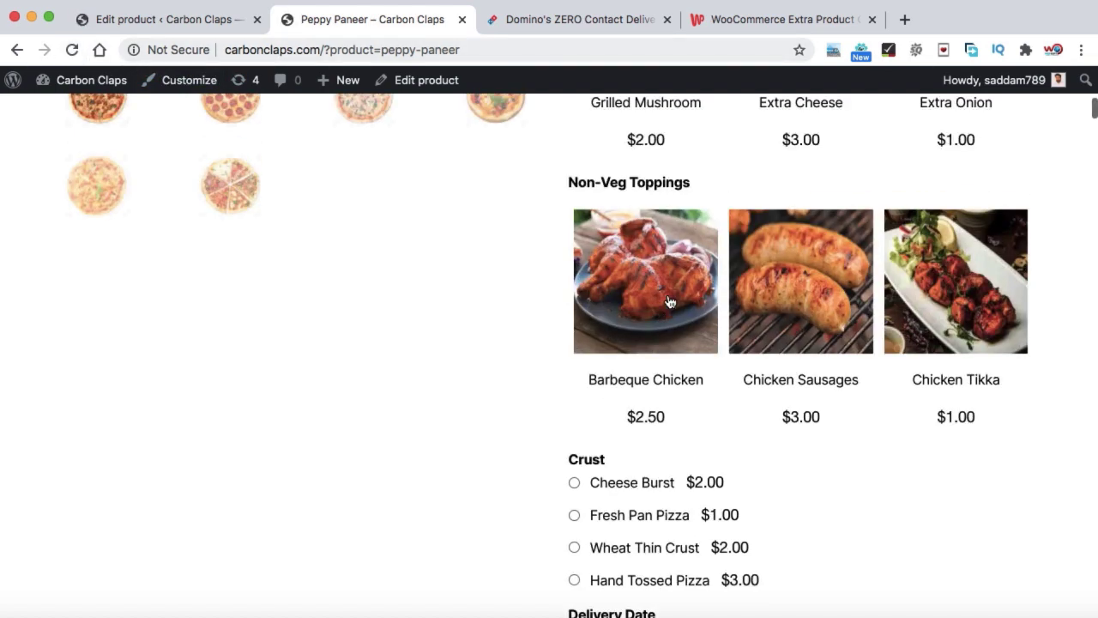
{"action": "scroll", "coordinate": [670, 301], "scroll_direction": "up", "scroll_amount": 3}
{"action": "scroll", "coordinate": [670, 301], "scroll_direction": "down", "scroll_amount": 4}
{"action": "scroll", "coordinate": [669, 300], "scroll_direction": "down", "scroll_amount": 3}
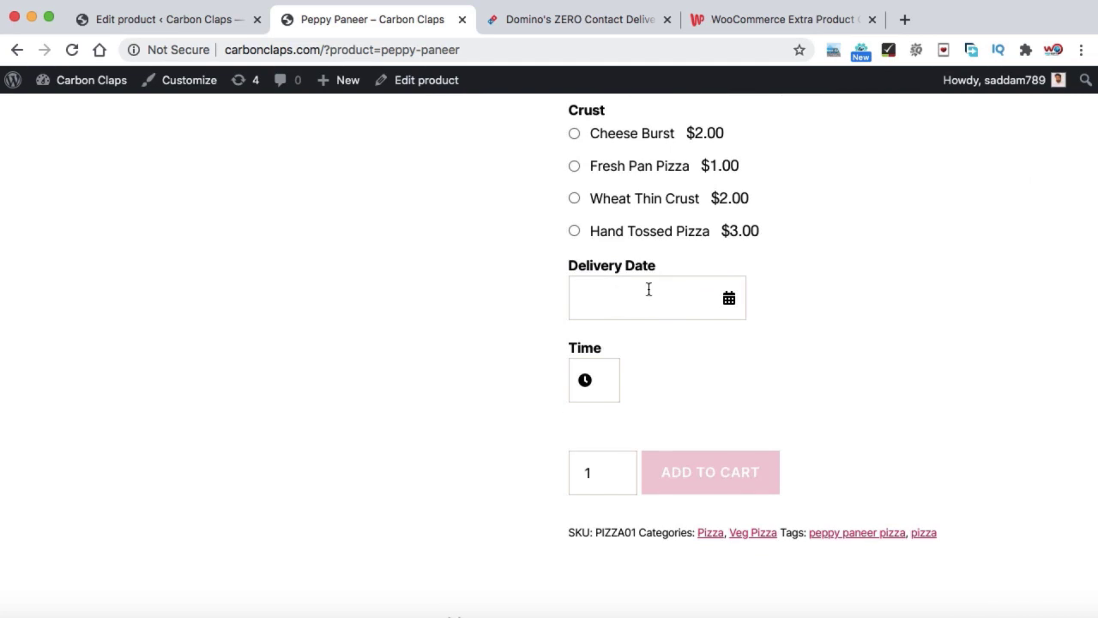
Pick 06/08/2020 as the delivery date and drag the Time sliders to 10:07
{"action": "left_click", "coordinate": [652, 292]}
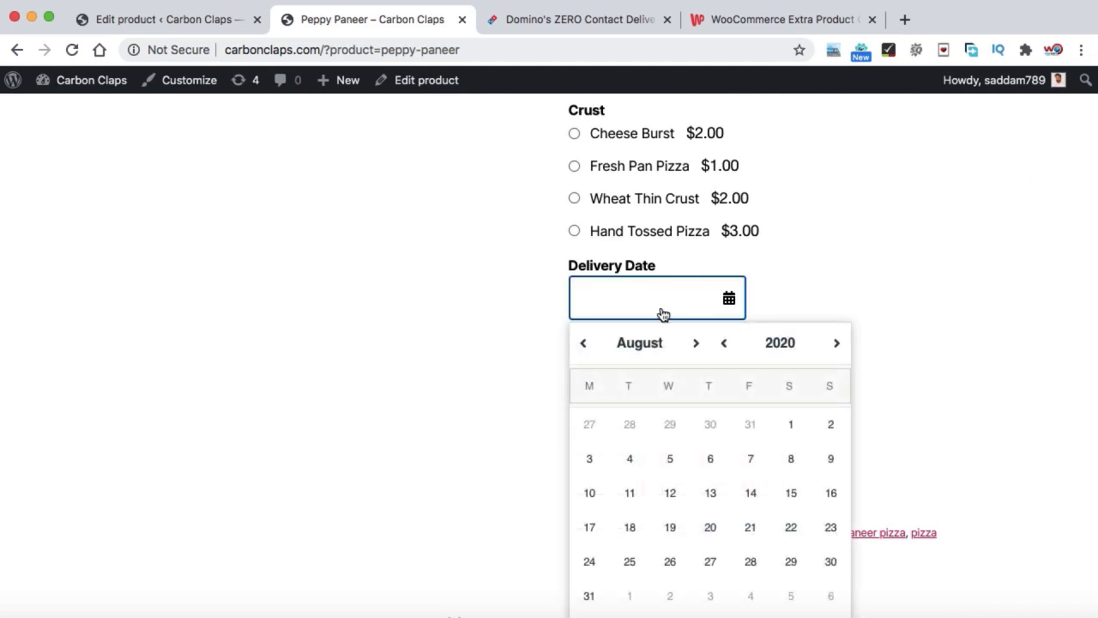
{"action": "left_click", "coordinate": [707, 462]}
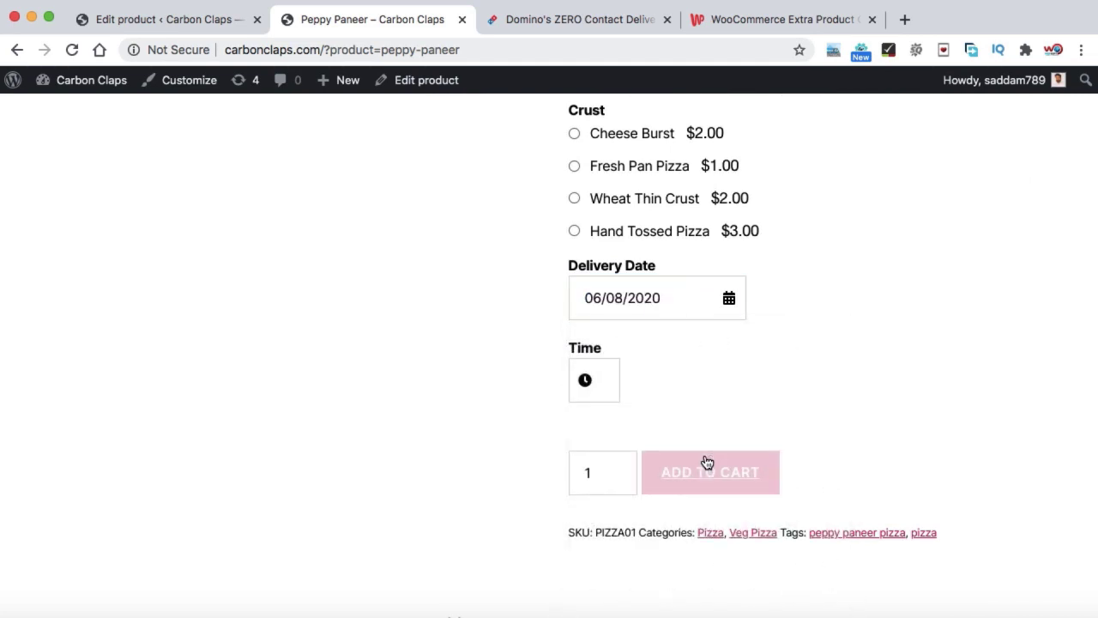
{"action": "left_click", "coordinate": [606, 387]}
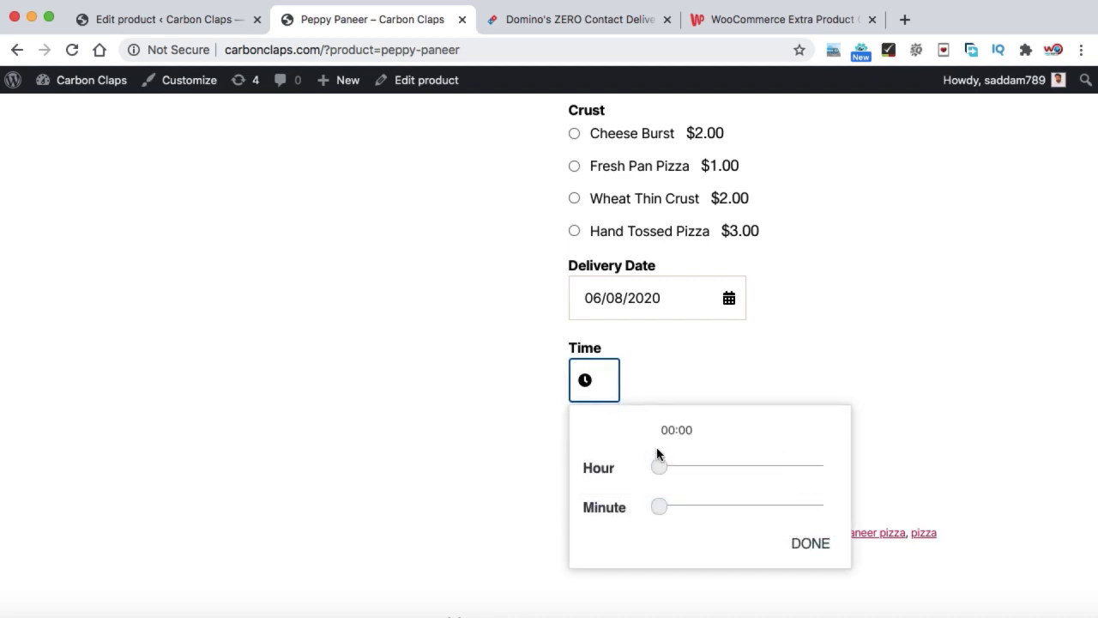
{"action": "left_click_drag", "start_coordinate": [659, 467], "coordinate": [730, 467]}
{"action": "left_click_drag", "start_coordinate": [659, 507], "coordinate": [712, 512]}
{"action": "left_click", "coordinate": [892, 375]}
{"action": "scroll", "coordinate": [892, 375], "scroll_direction": "up", "scroll_amount": 3}
{"action": "scroll", "coordinate": [892, 375], "scroll_direction": "down", "scroll_amount": 4}
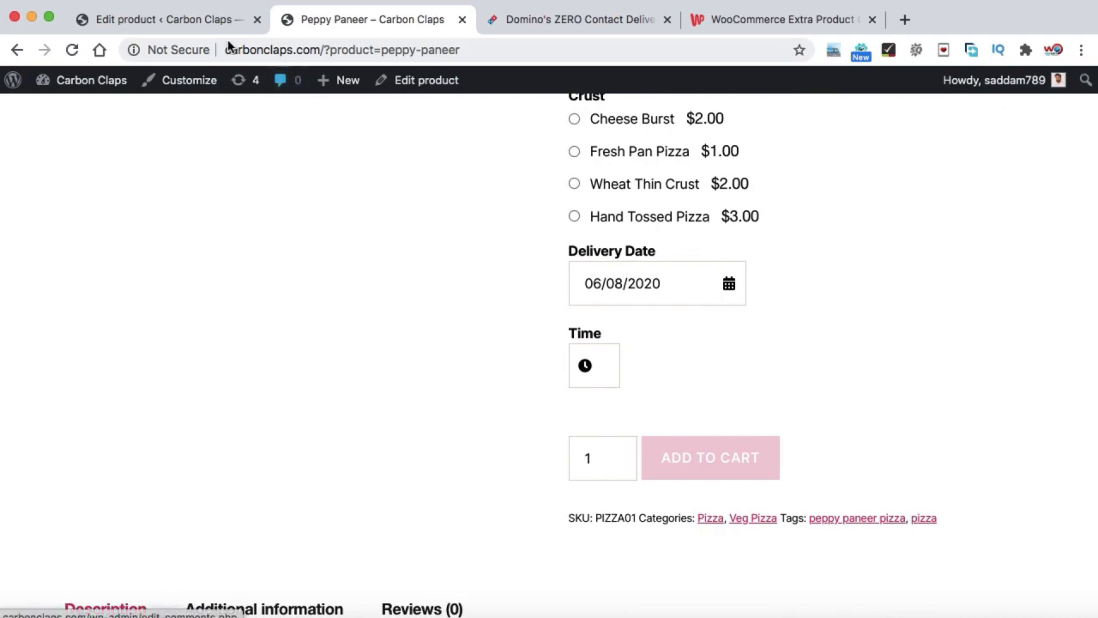
Browse the Extra Product Options Builder's add-element types, then cancel without adding one
{"action": "left_click", "coordinate": [201, 22]}
{"action": "scroll", "coordinate": [478, 277], "scroll_direction": "down", "scroll_amount": 8}
{"action": "scroll", "coordinate": [504, 305], "scroll_direction": "down", "scroll_amount": 20}
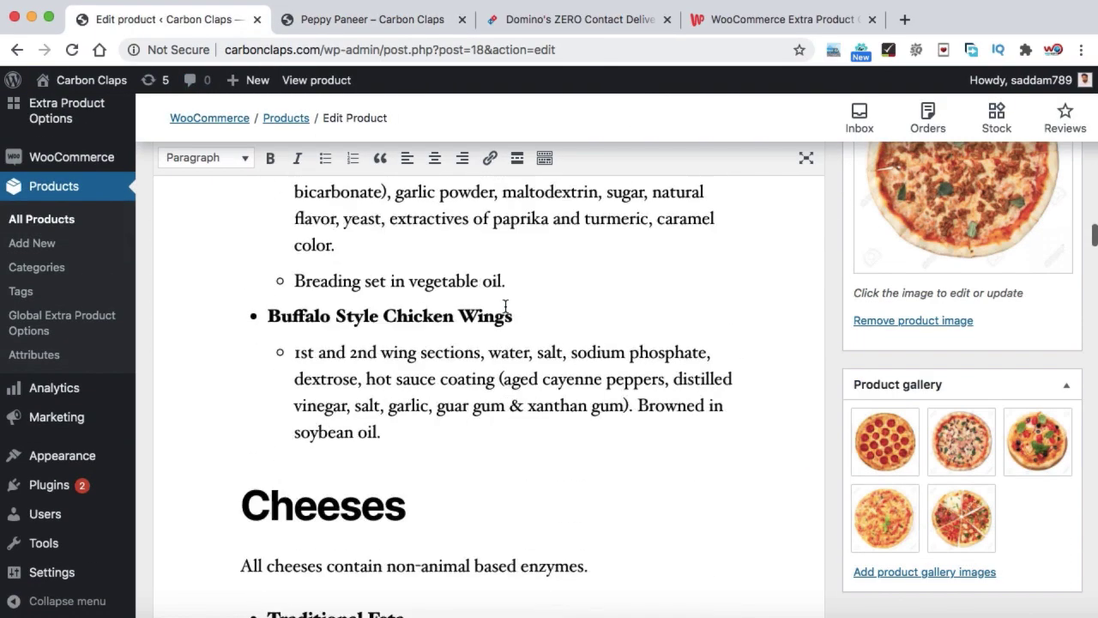
{"action": "scroll", "coordinate": [505, 312], "scroll_direction": "up", "scroll_amount": 1}
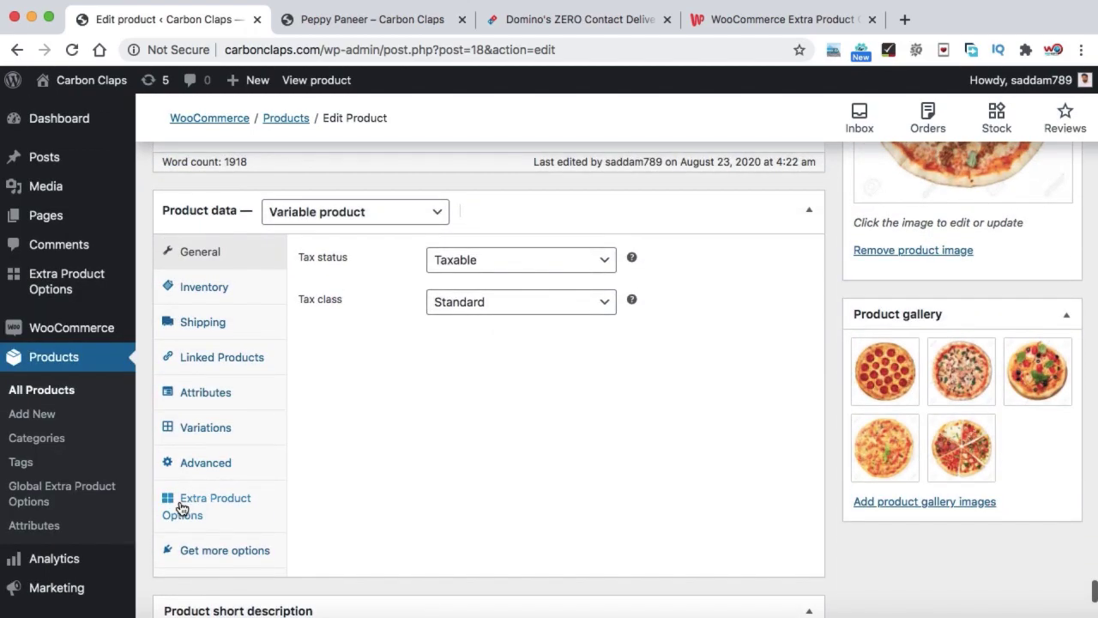
{"action": "left_click", "coordinate": [181, 506]}
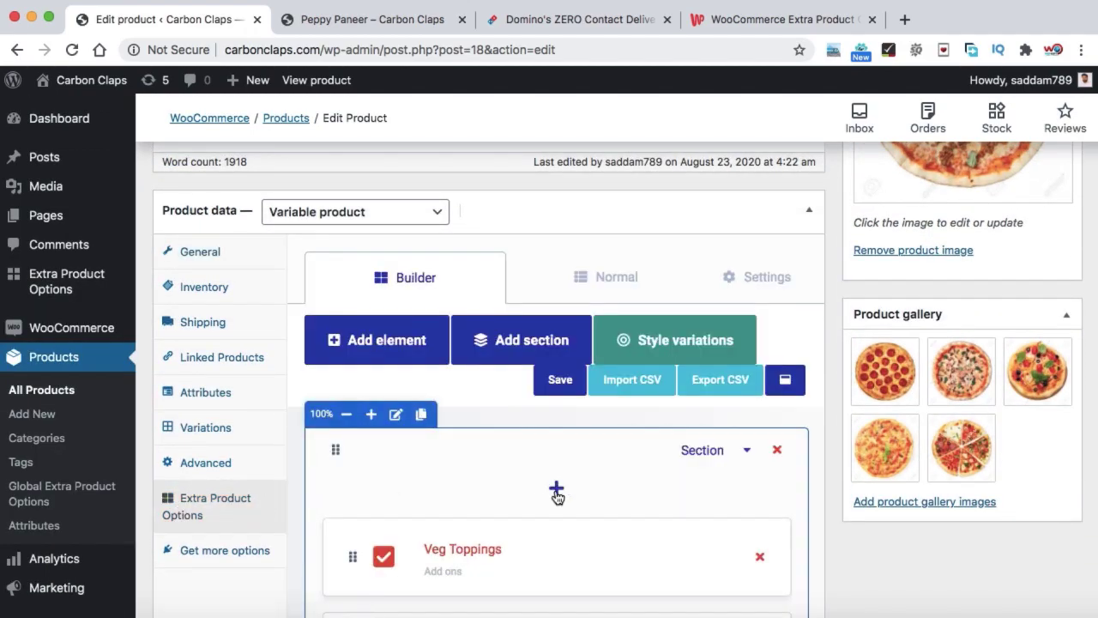
{"action": "left_click", "coordinate": [556, 488]}
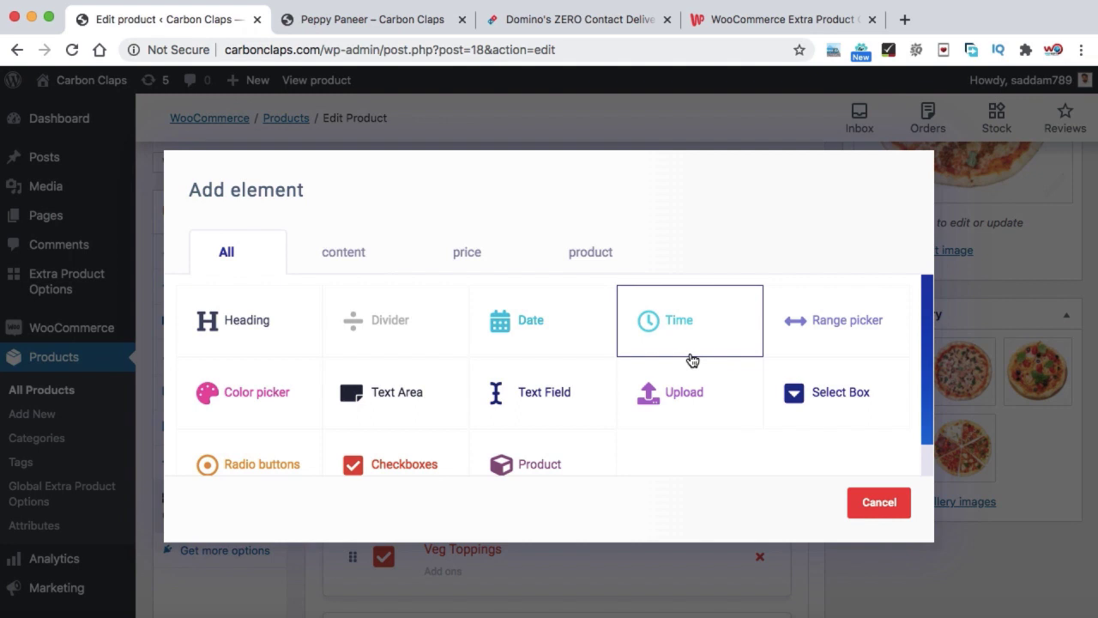
{"action": "scroll", "coordinate": [693, 361], "scroll_direction": "down", "scroll_amount": 1}
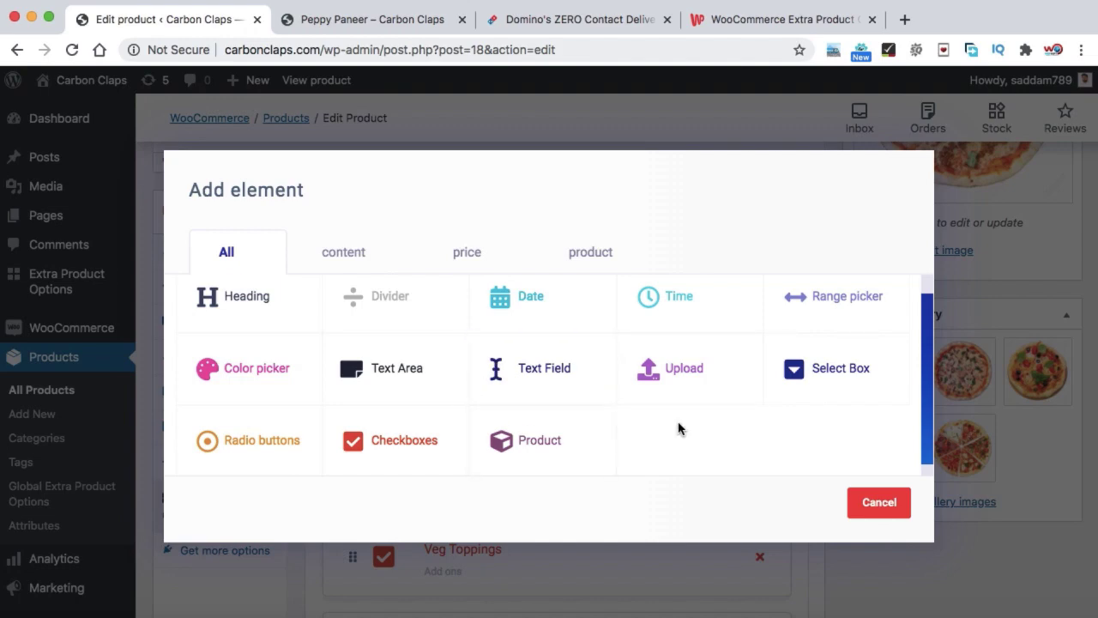
{"action": "left_click", "coordinate": [879, 503]}
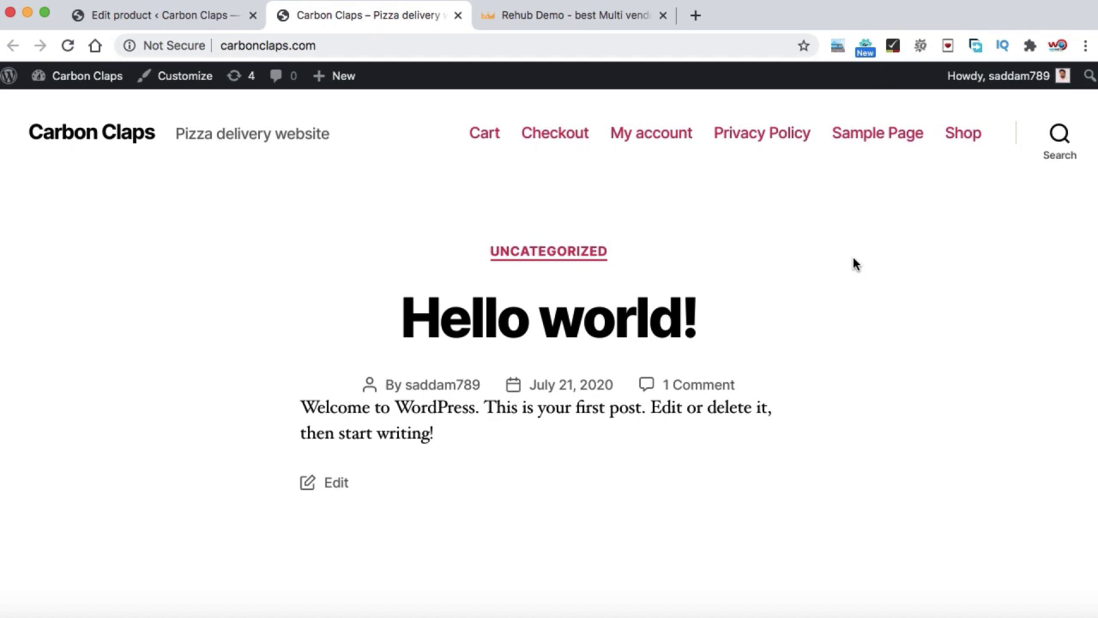
{"action": "scroll", "coordinate": [860, 403], "scroll_direction": "down", "scroll_amount": 1}
{"action": "scroll", "coordinate": [861, 403], "scroll_direction": "up", "scroll_amount": 1}
{"action": "scroll", "coordinate": [862, 403], "scroll_direction": "down", "scroll_amount": 3}
{"action": "scroll", "coordinate": [862, 403], "scroll_direction": "down", "scroll_amount": 2}
{"action": "scroll", "coordinate": [861, 403], "scroll_direction": "up", "scroll_amount": 2}
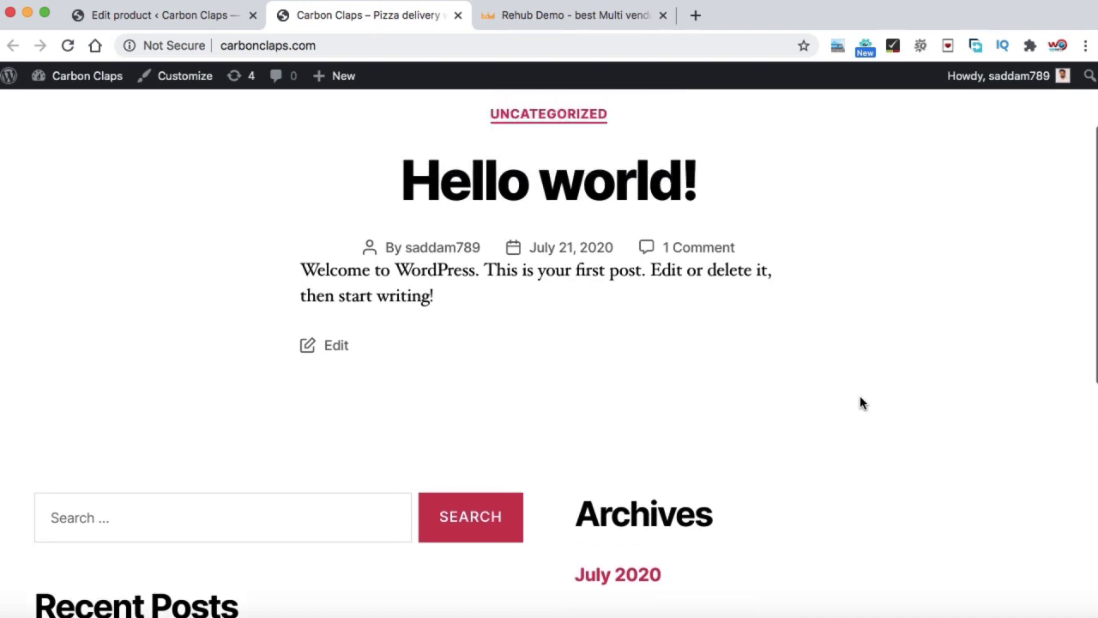
{"action": "scroll", "coordinate": [861, 404], "scroll_direction": "down", "scroll_amount": 5}
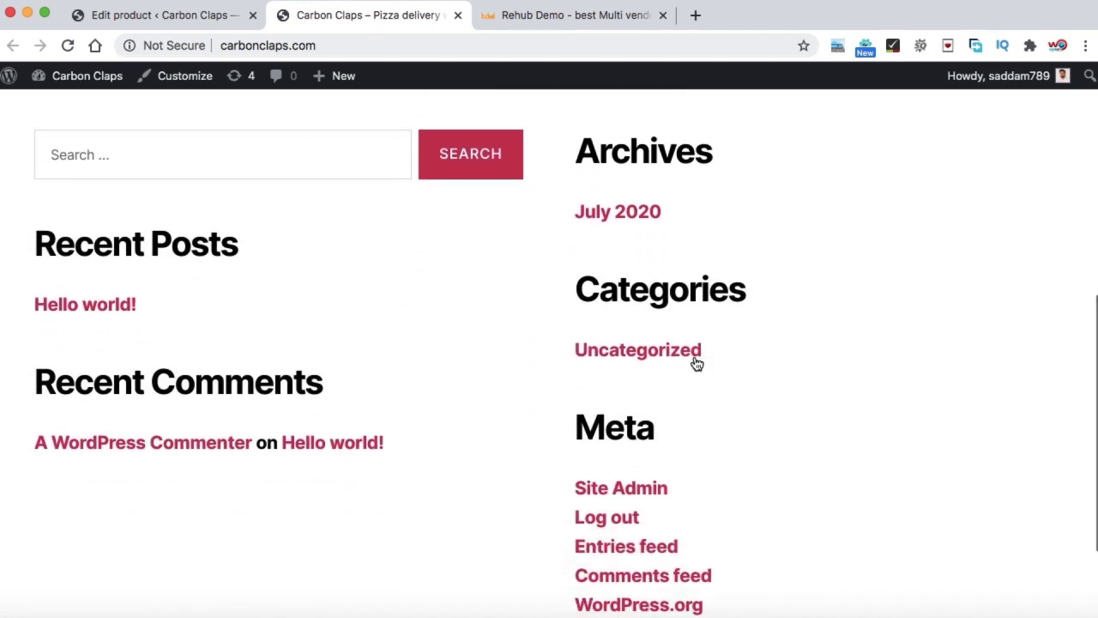
{"action": "scroll", "coordinate": [743, 458], "scroll_direction": "down", "scroll_amount": 2}
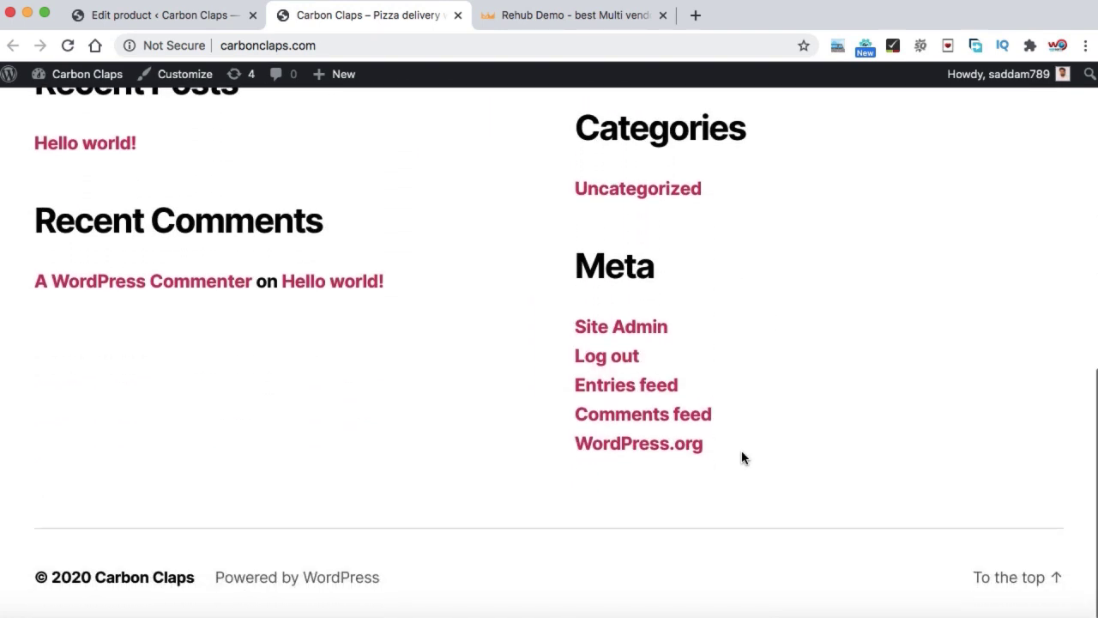
{"action": "scroll", "coordinate": [743, 457], "scroll_direction": "up", "scroll_amount": 4}
{"action": "scroll", "coordinate": [743, 457], "scroll_direction": "up", "scroll_amount": 5}
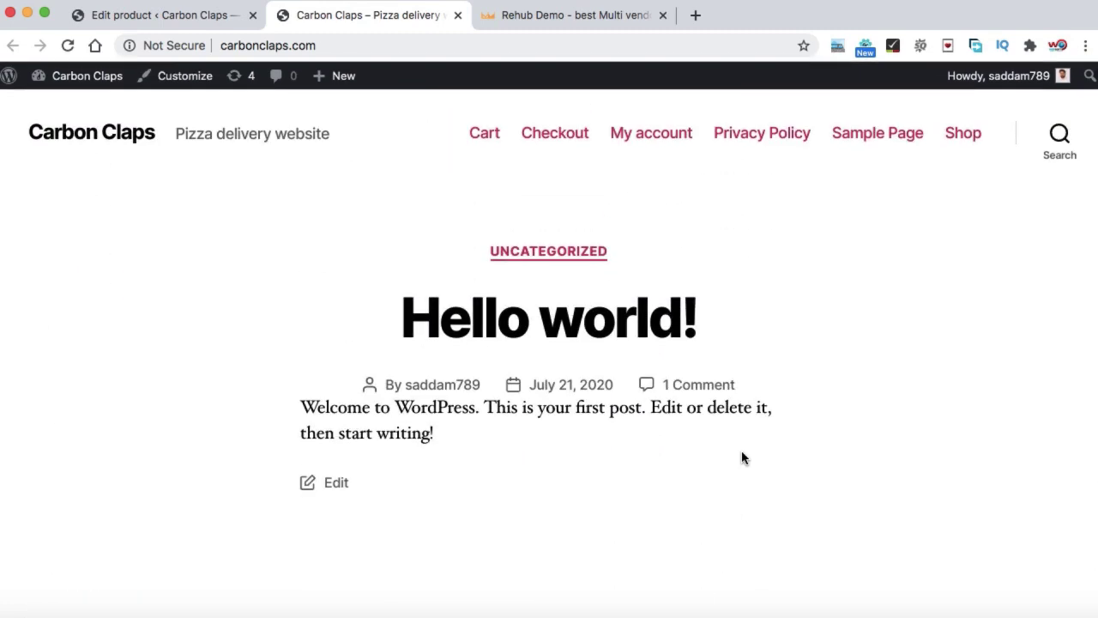
Show the Rehub demo's Choose demo site list with Revendor, Recart and Remag
{"action": "left_click", "coordinate": [562, 15]}
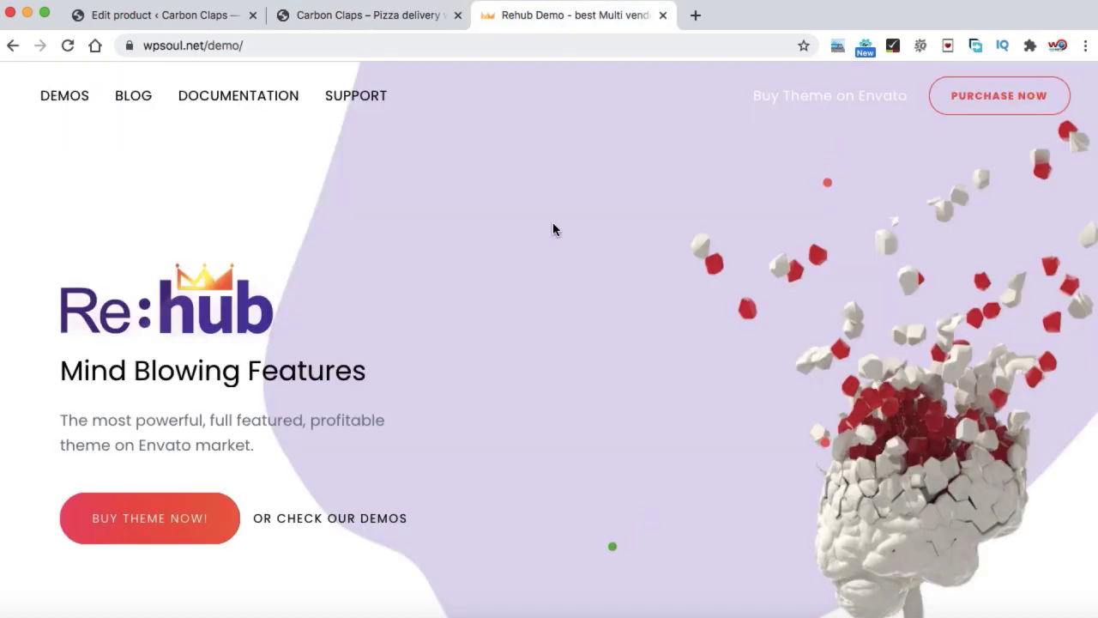
{"action": "scroll", "coordinate": [553, 229], "scroll_direction": "down", "scroll_amount": 1}
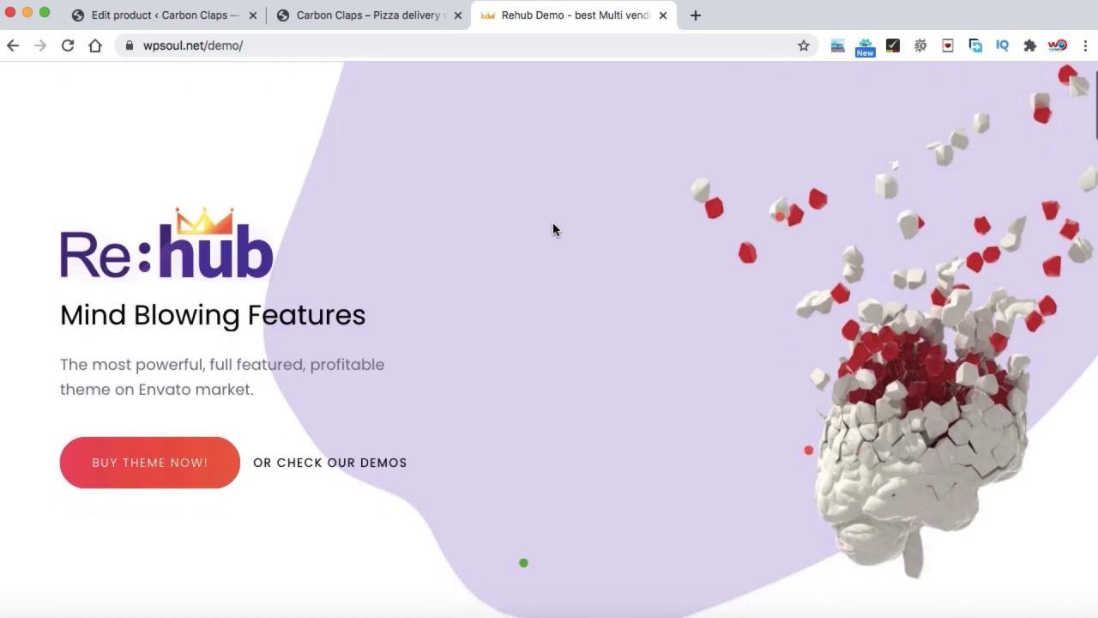
{"action": "scroll", "coordinate": [552, 229], "scroll_direction": "down", "scroll_amount": 3}
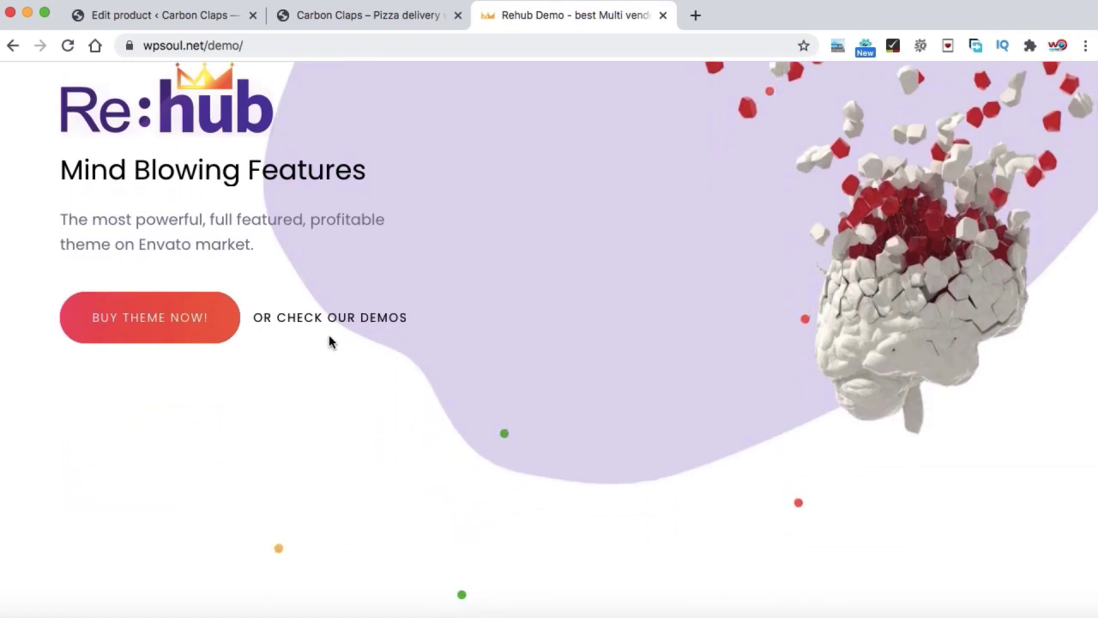
{"action": "left_click", "coordinate": [343, 321]}
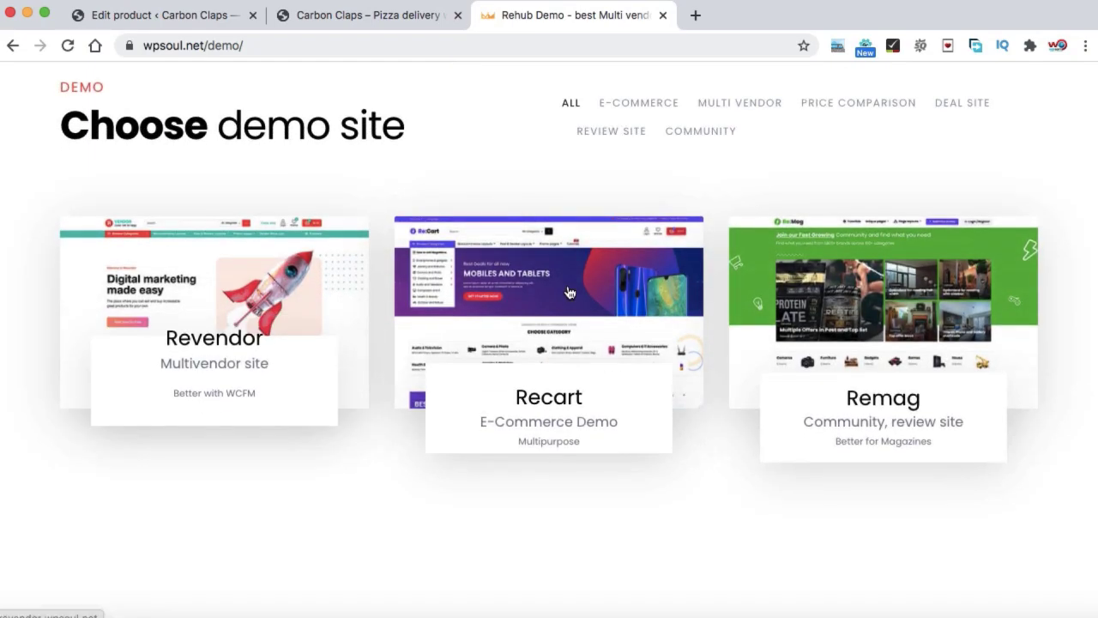
Open the Recart demo, view and close its login form, and check the empty cart
{"action": "left_click", "coordinate": [552, 318]}
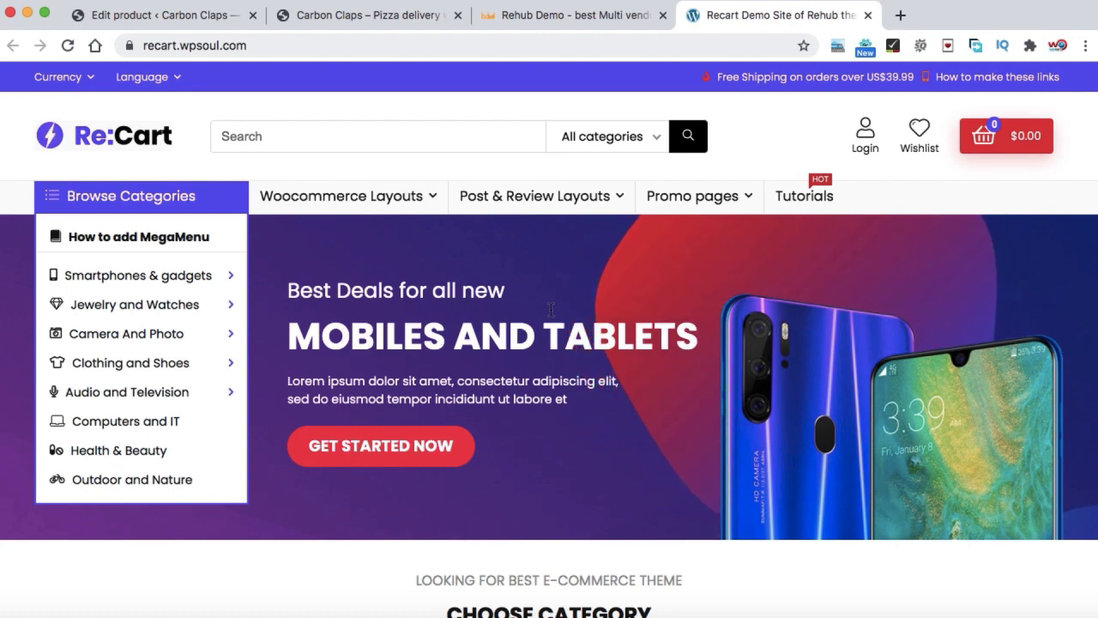
{"action": "left_click", "coordinate": [867, 137]}
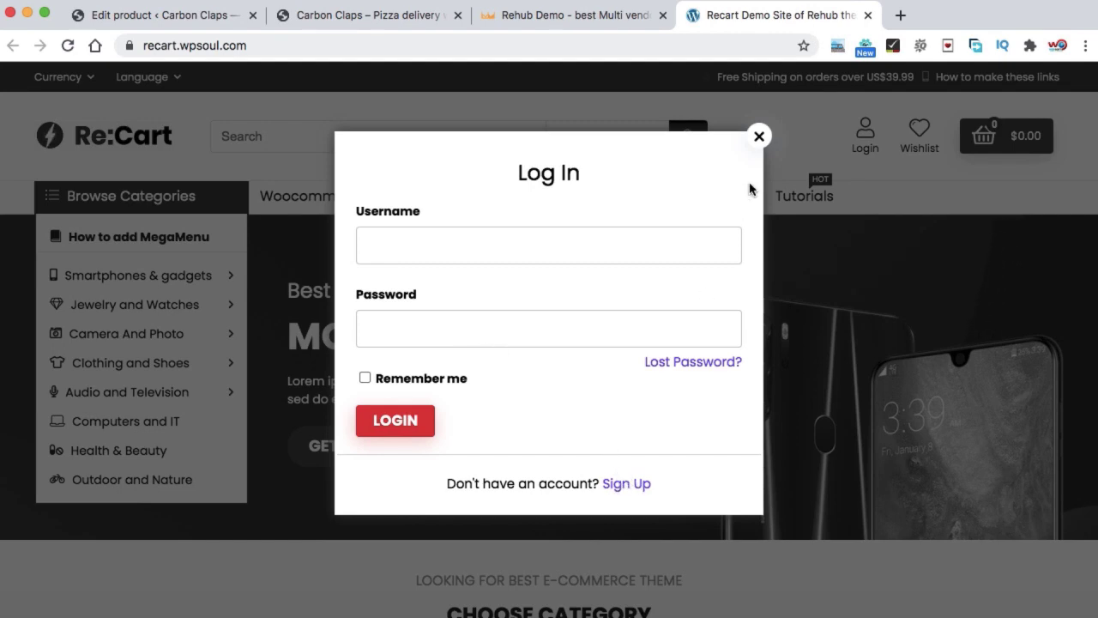
{"action": "left_click", "coordinate": [758, 137]}
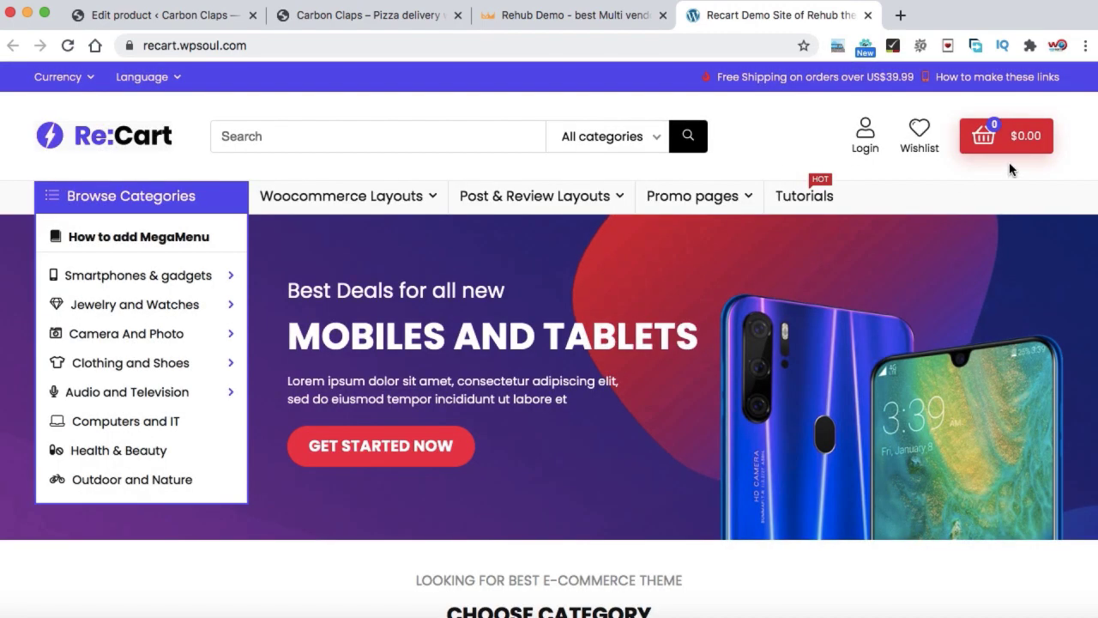
{"action": "mouse_move", "coordinate": [1018, 142]}
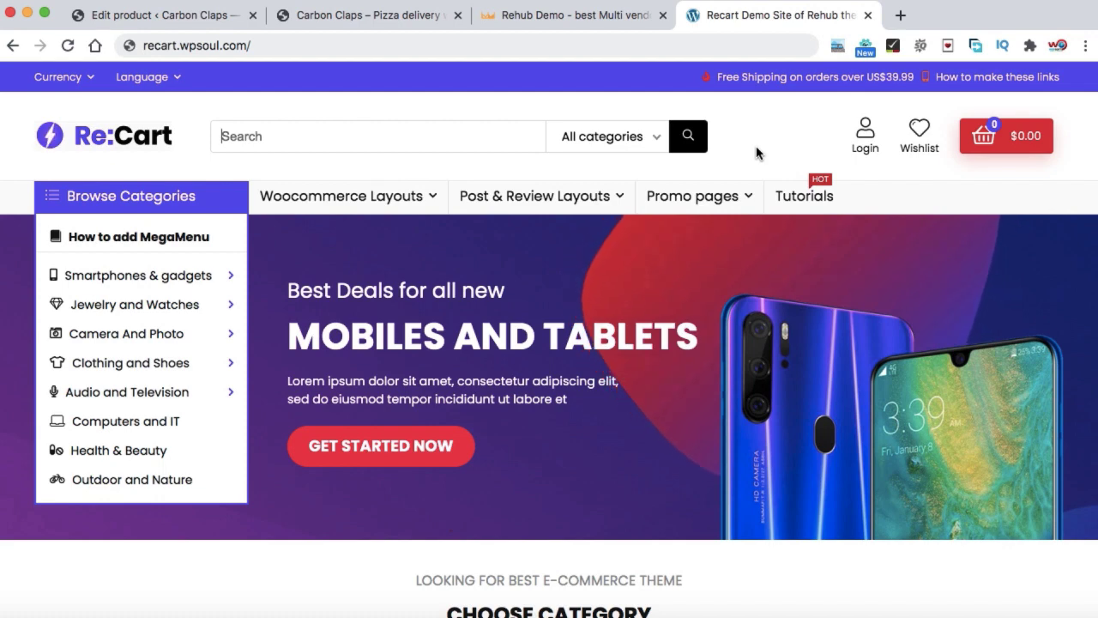
{"action": "left_click", "coordinate": [569, 19]}
Open the ReHub theme's purchase page, then load the wpscratch.com site
{"action": "scroll", "coordinate": [479, 259], "scroll_direction": "up", "scroll_amount": 10}
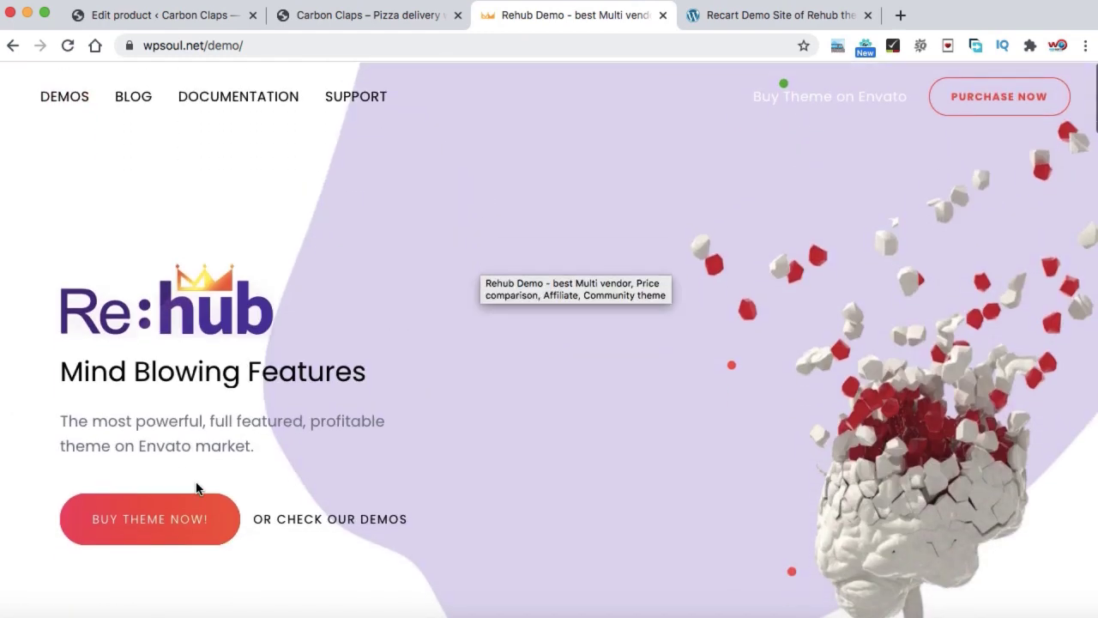
{"action": "left_click", "coordinate": [157, 521]}
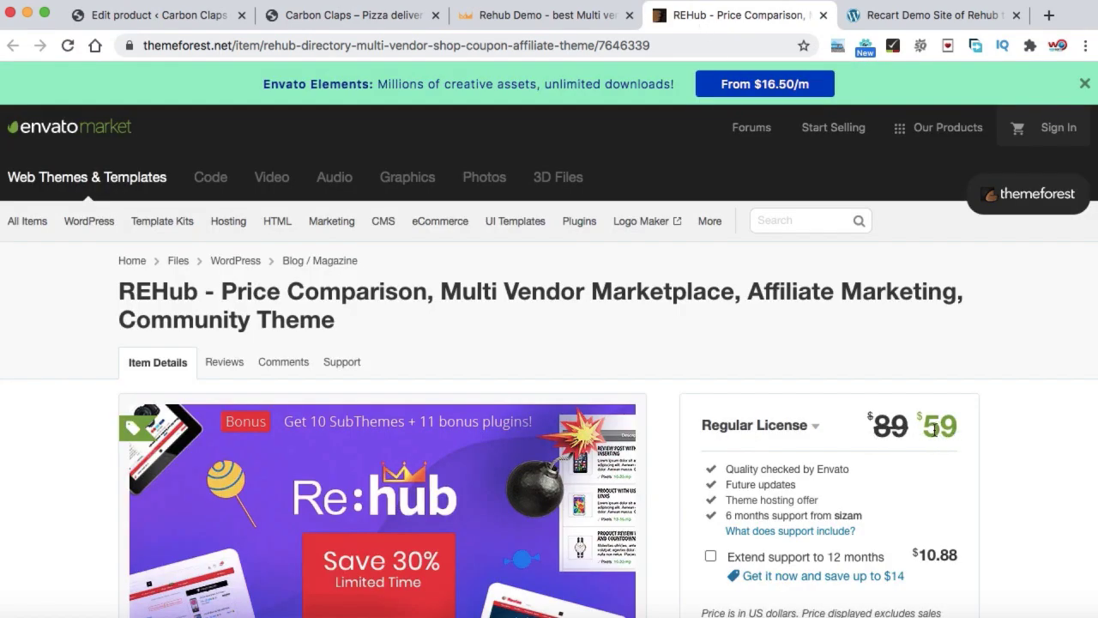
{"action": "left_click", "coordinate": [558, 47]}
{"action": "type", "text": "wps"}
{"action": "key", "text": "Return"}
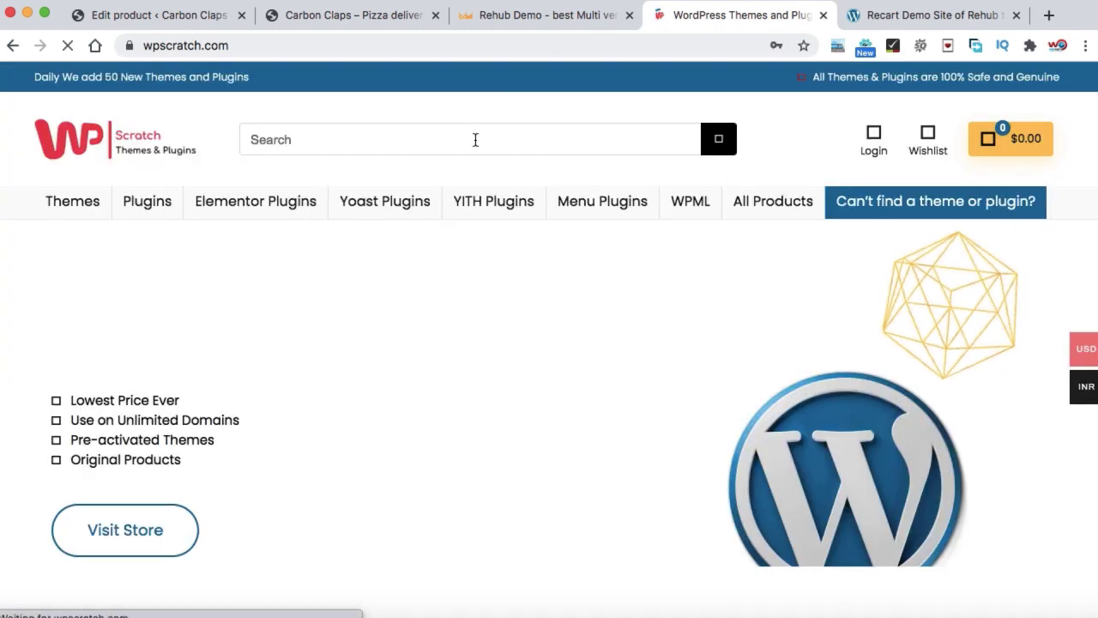
Search the store for 'rehub' and open the ReHub theme product page
{"action": "left_click", "coordinate": [472, 139]}
{"action": "type", "text": "rehub"}
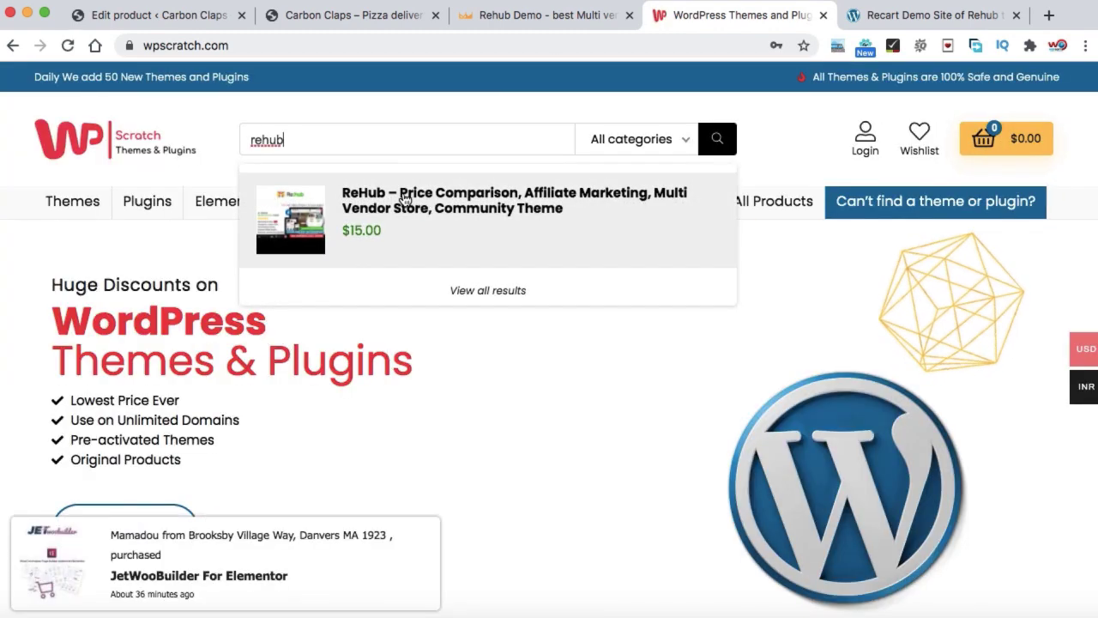
{"action": "left_click", "coordinate": [414, 196]}
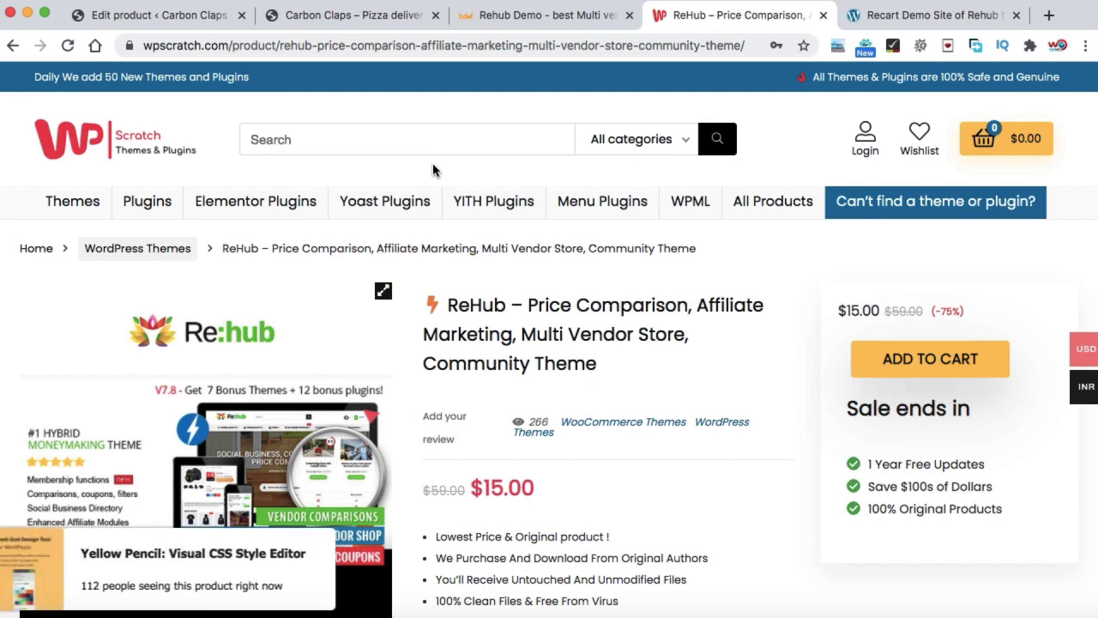
{"action": "scroll", "coordinate": [433, 170], "scroll_direction": "down", "scroll_amount": 1}
{"action": "scroll", "coordinate": [432, 169], "scroll_direction": "down", "scroll_amount": 2}
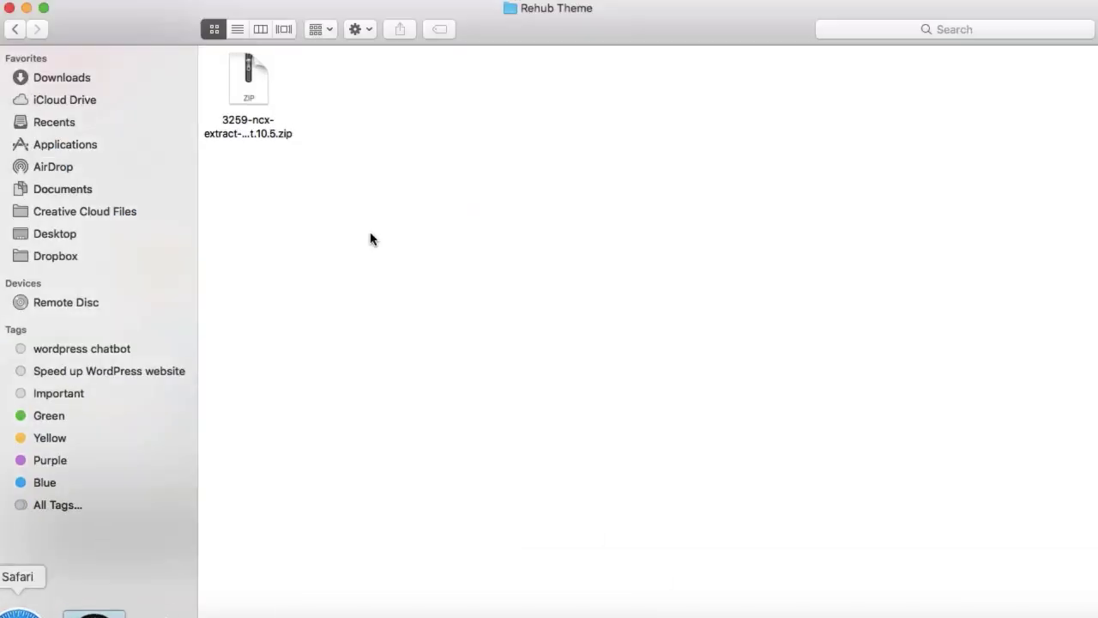
Extract the 3259 ReHub zip, open the extracted folder, and select the rehub theme zip
{"action": "left_click", "coordinate": [248, 83]}
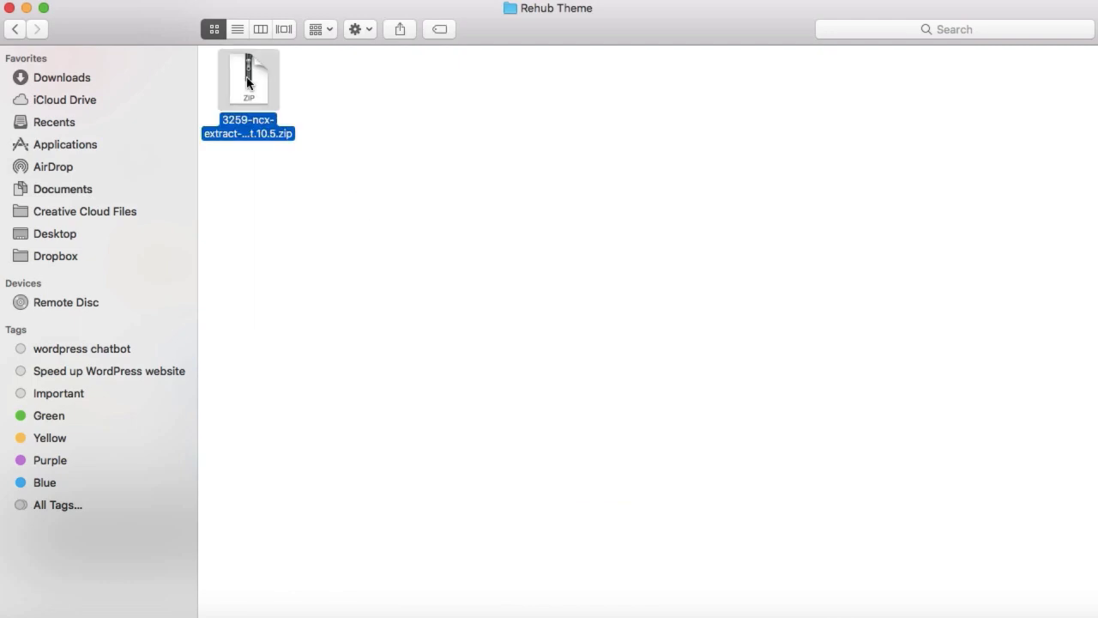
{"action": "right_click", "coordinate": [248, 82]}
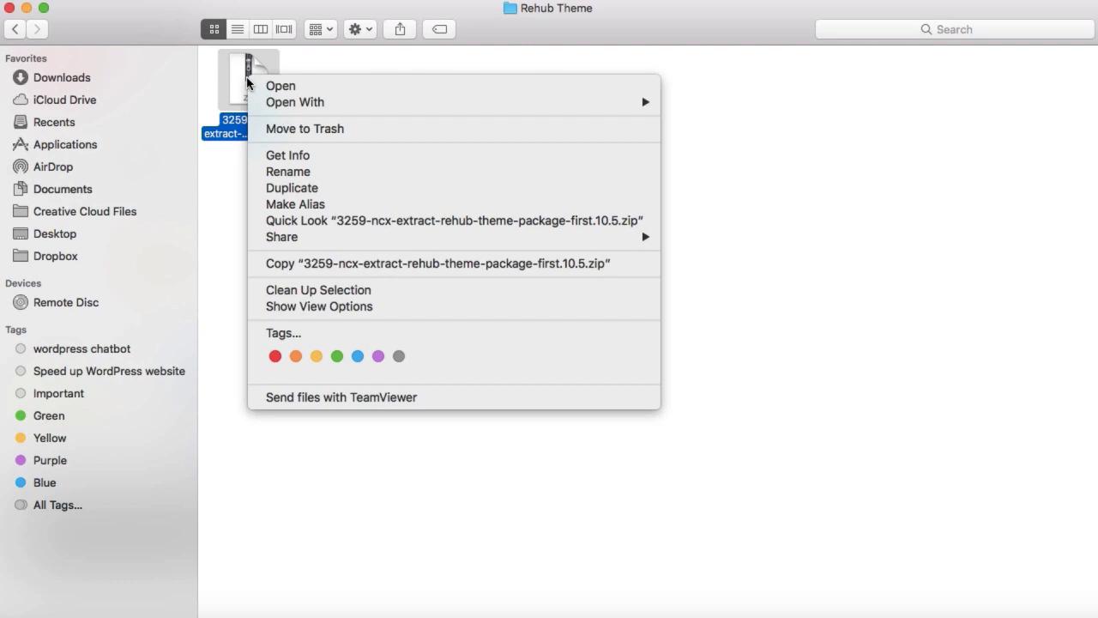
{"action": "left_click", "coordinate": [259, 85]}
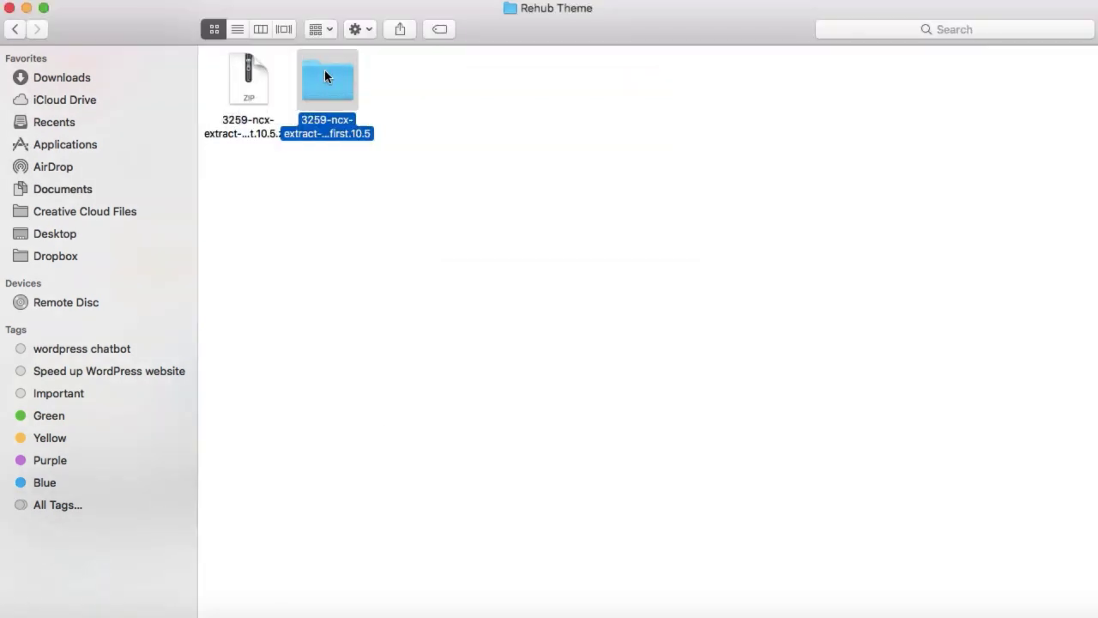
{"action": "double_click", "coordinate": [324, 75]}
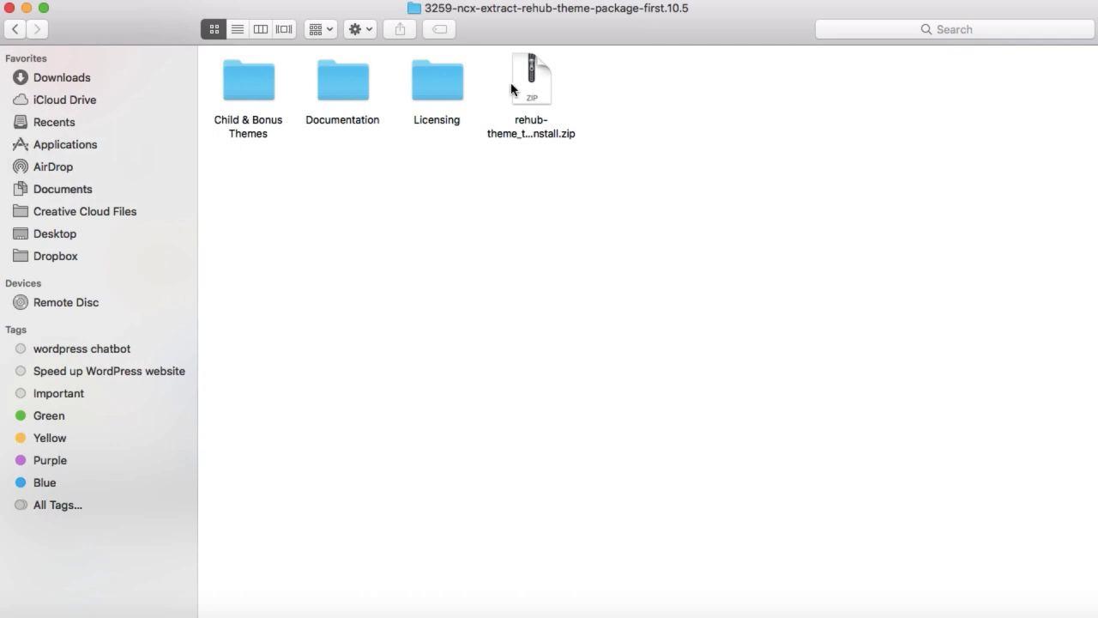
{"action": "left_click", "coordinate": [533, 121]}
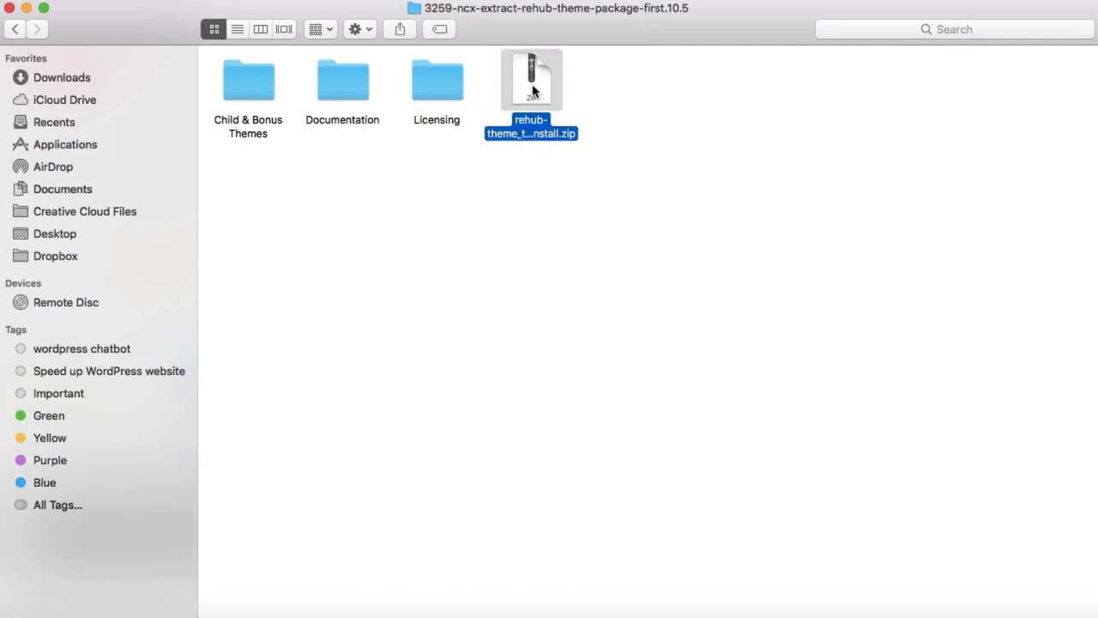
Open the Upload Theme form under Appearance > Themes > Add New on Carbon Claps
{"action": "left_click", "coordinate": [577, 602]}
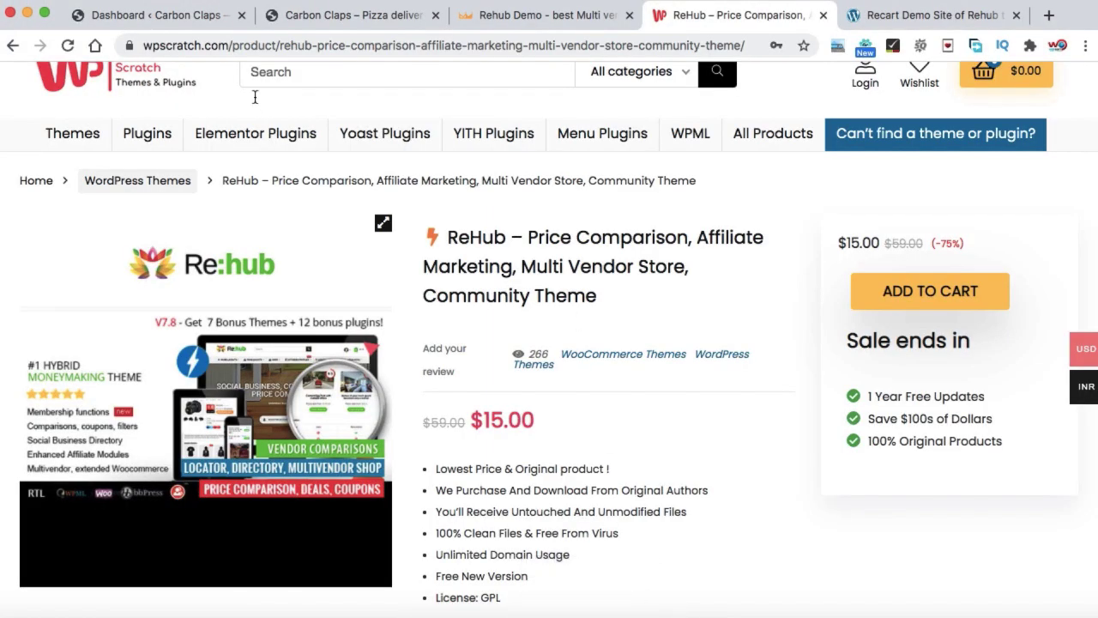
{"action": "left_click", "coordinate": [155, 14]}
{"action": "mouse_move", "coordinate": [86, 512]}
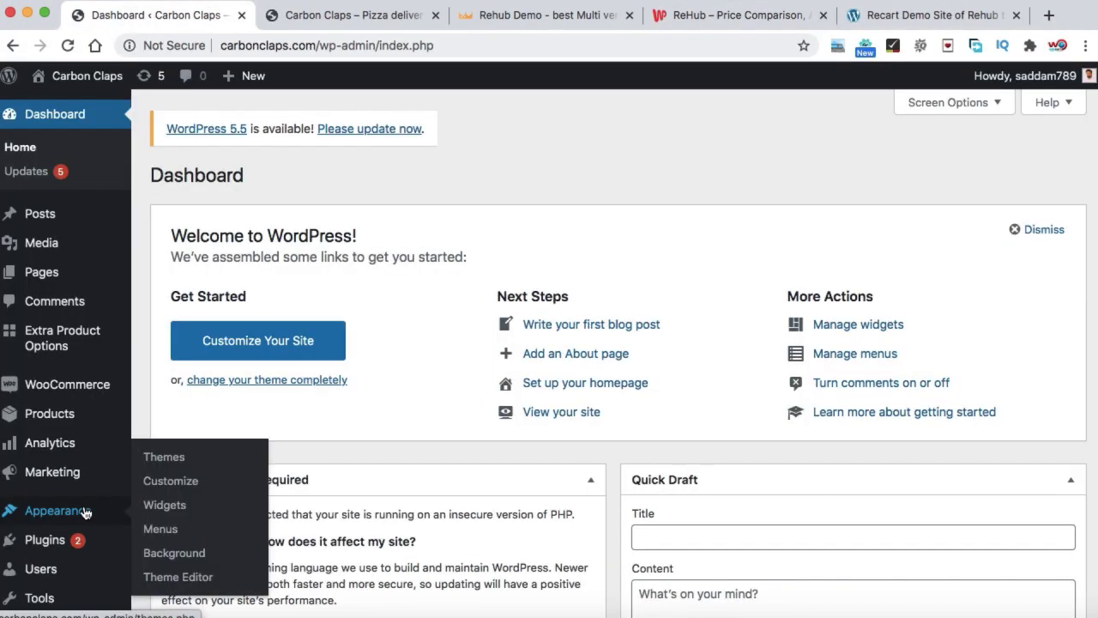
{"action": "left_click", "coordinate": [174, 459]}
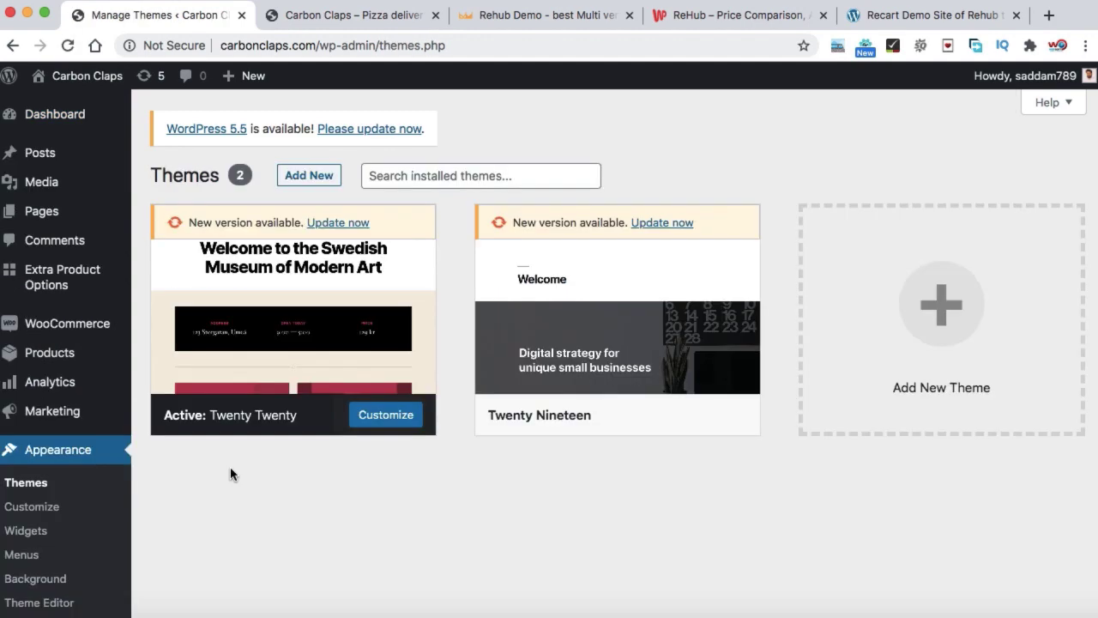
{"action": "left_click", "coordinate": [310, 183]}
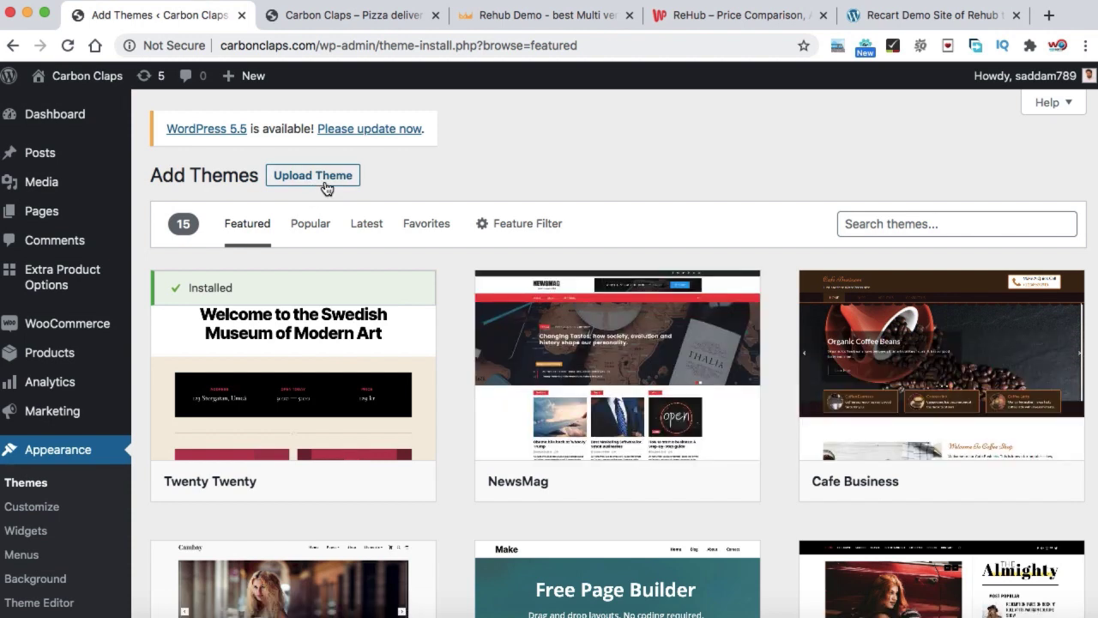
{"action": "left_click", "coordinate": [310, 183]}
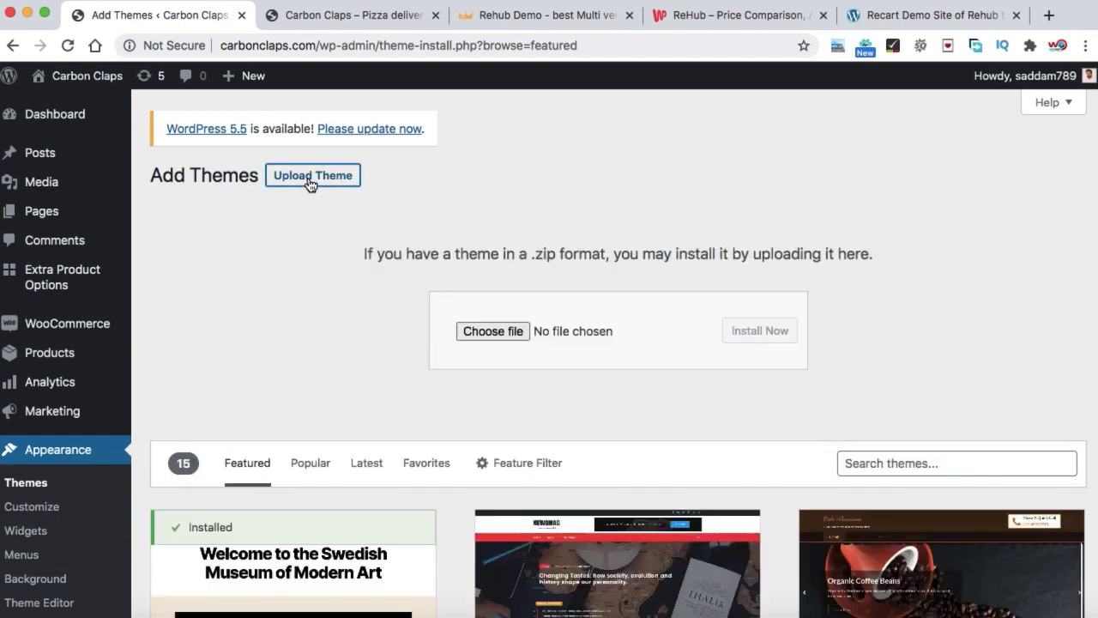
Choose rehub-theme_to_install.zip from the extracted Rehub Theme folder
{"action": "left_click", "coordinate": [494, 330]}
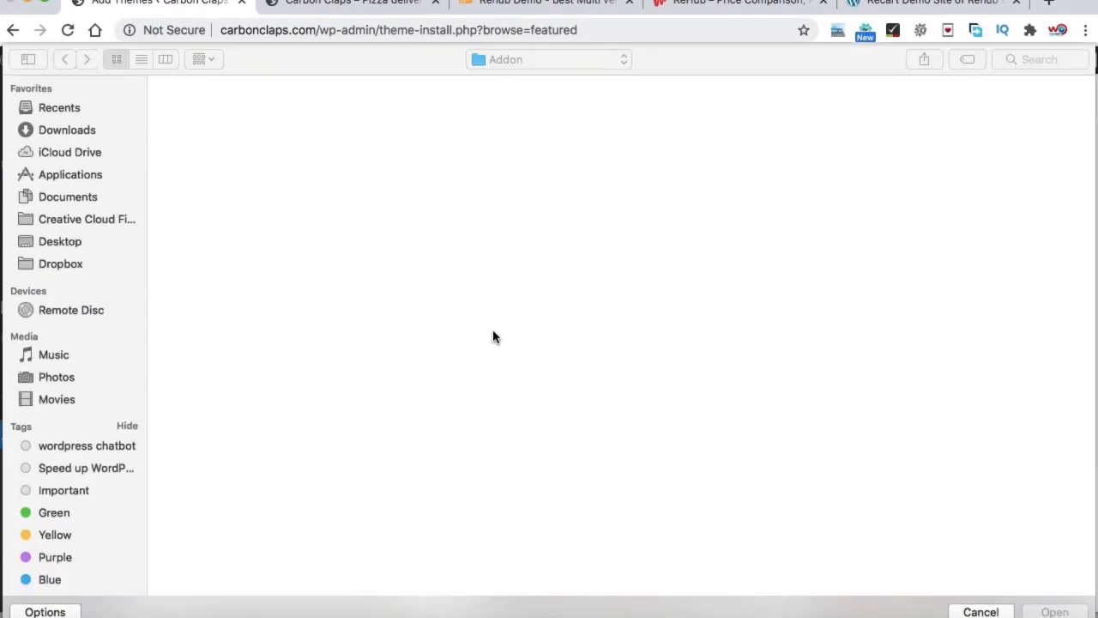
{"action": "left_click", "coordinate": [60, 242]}
{"action": "double_click", "coordinate": [204, 225]}
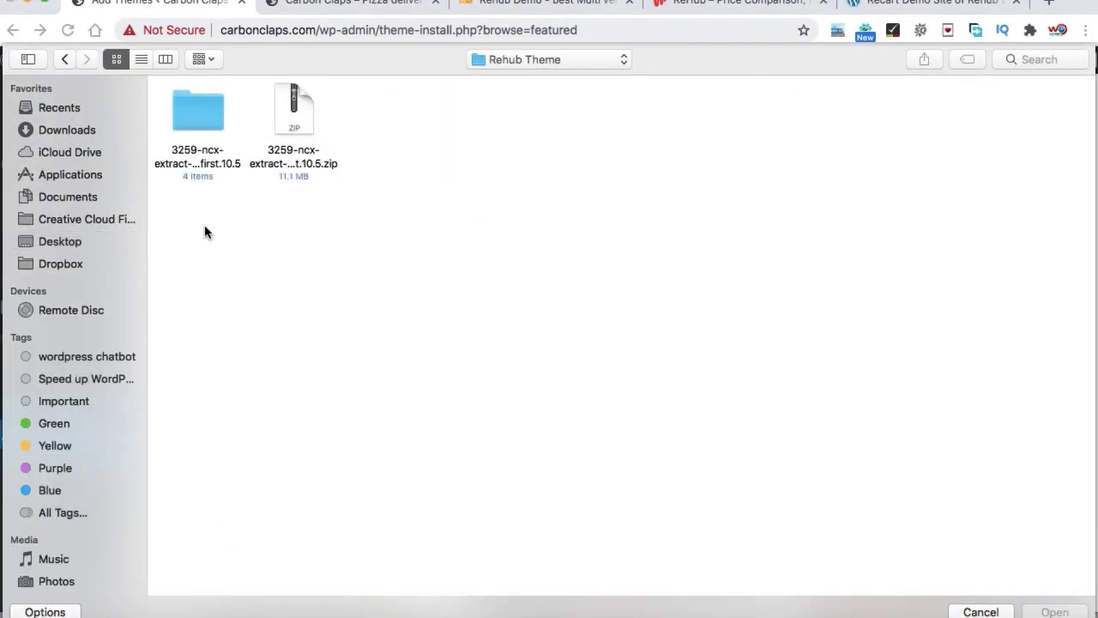
{"action": "double_click", "coordinate": [201, 110]}
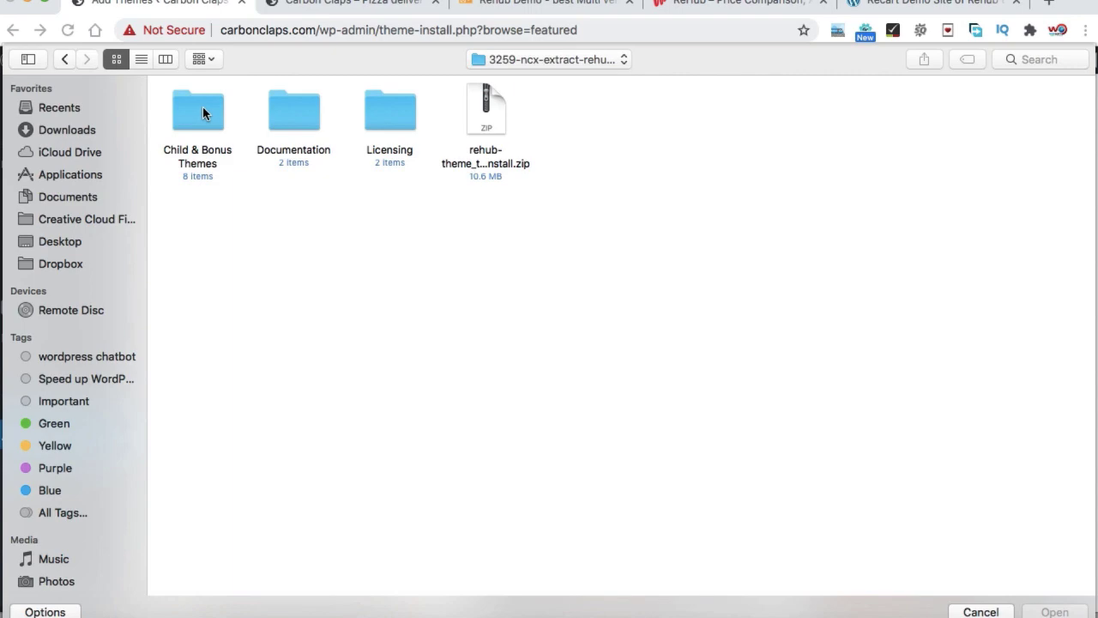
{"action": "double_click", "coordinate": [486, 112]}
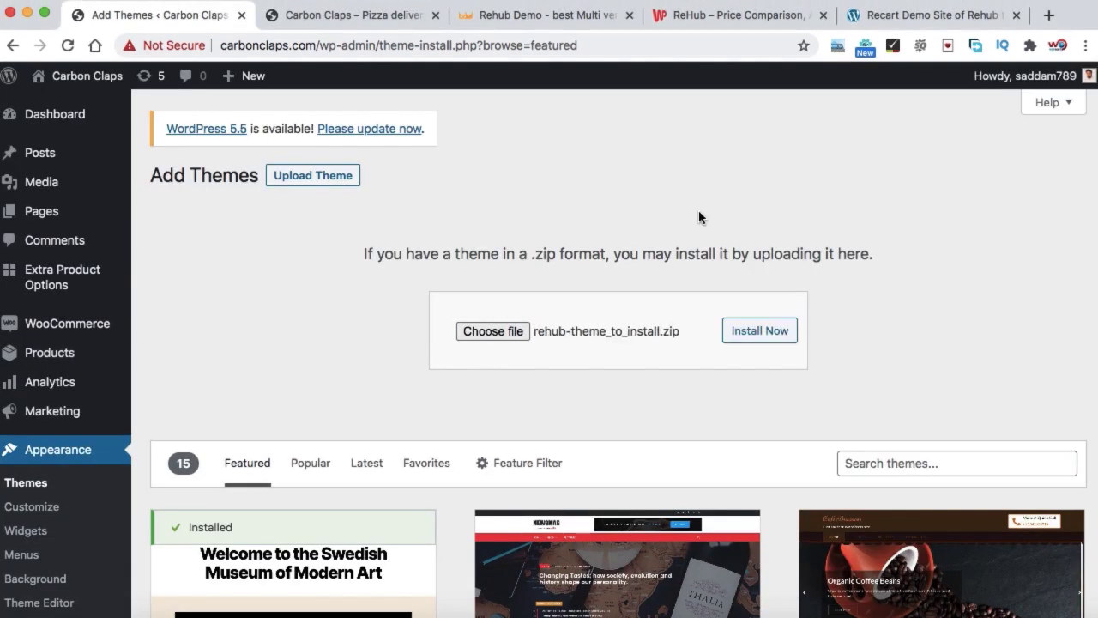
Install and activate the ReHub theme, then reload the front page to view it
{"action": "left_click", "coordinate": [760, 334]}
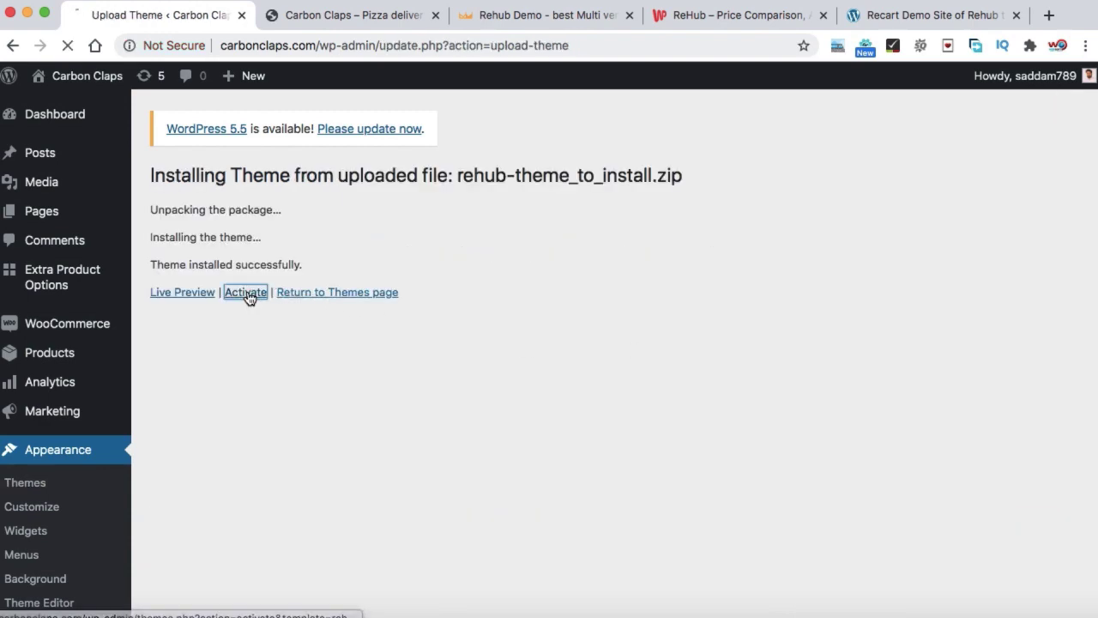
{"action": "left_click", "coordinate": [246, 293]}
{"action": "left_click", "coordinate": [351, 24]}
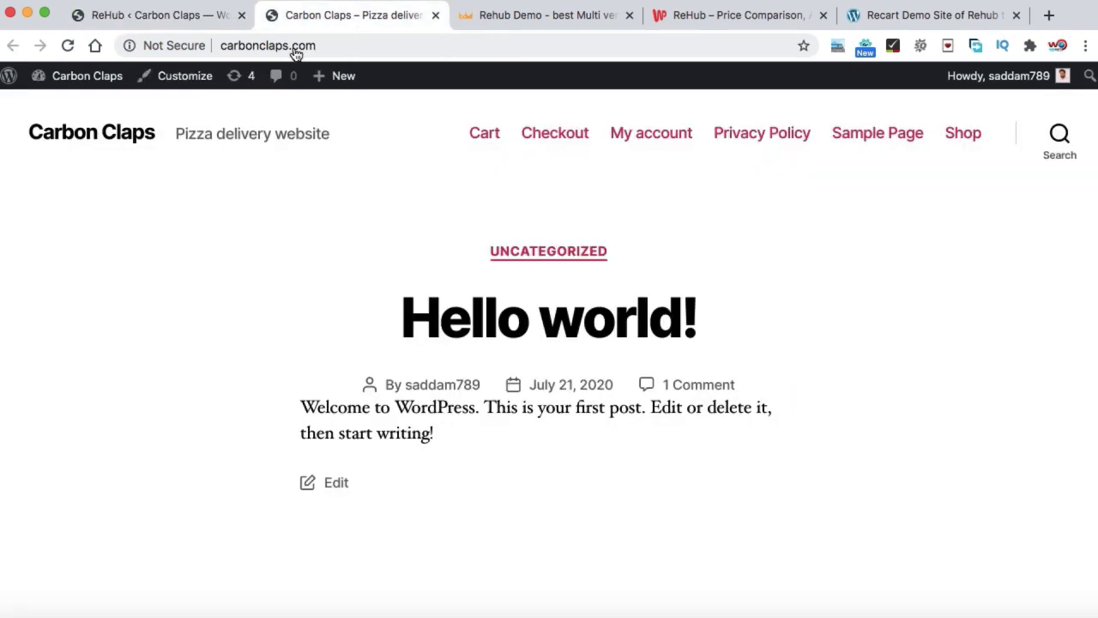
{"action": "left_click", "coordinate": [67, 47]}
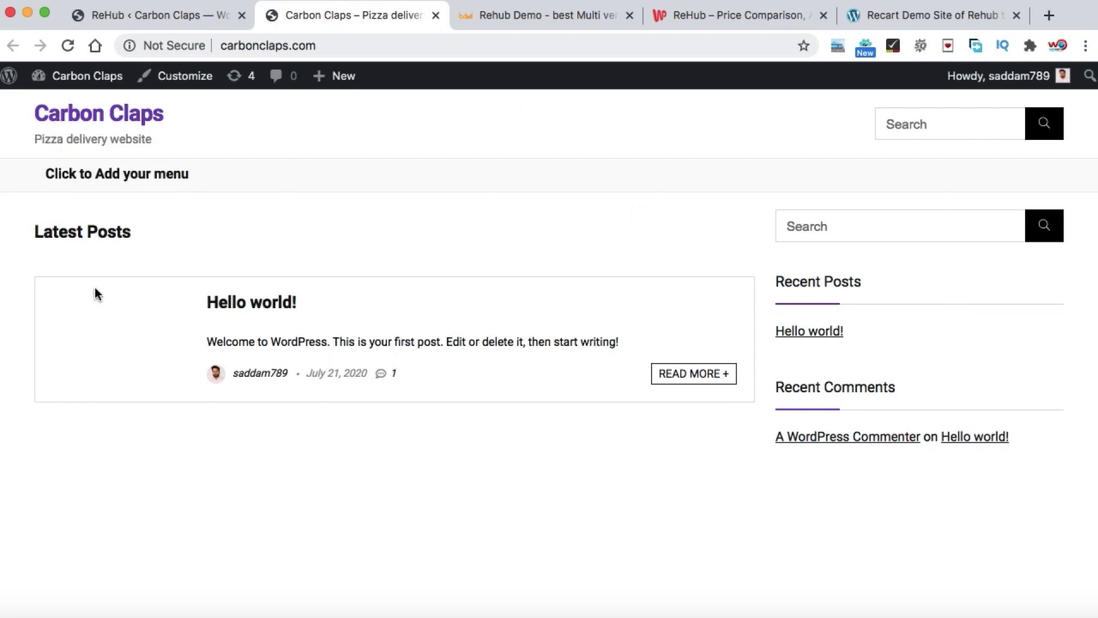
{"action": "scroll", "coordinate": [515, 407], "scroll_direction": "down", "scroll_amount": 2}
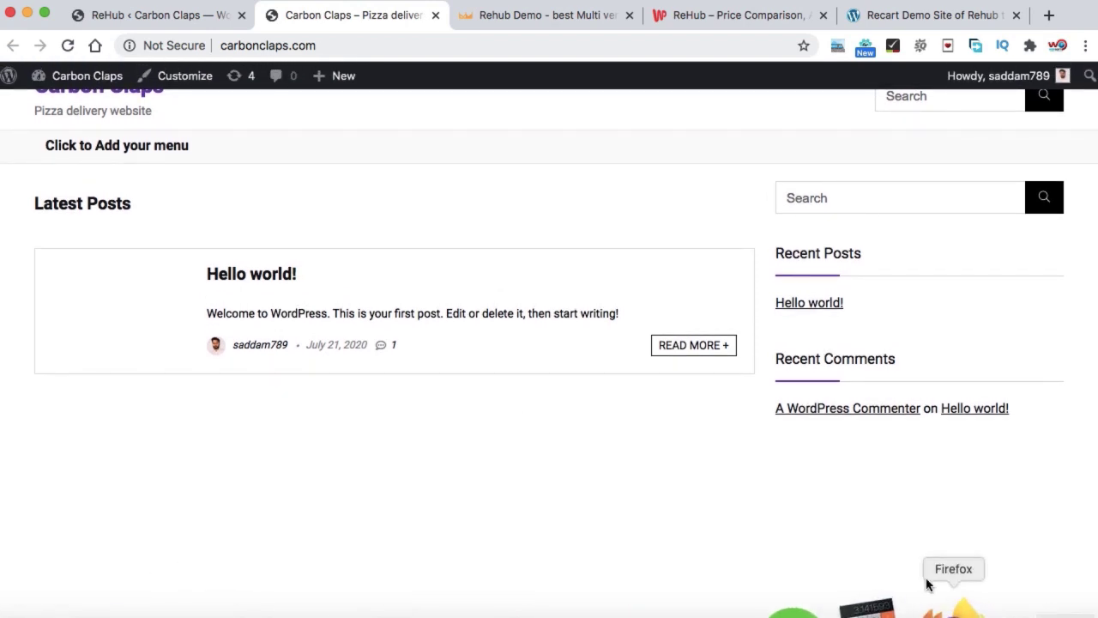
{"action": "scroll", "coordinate": [901, 569], "scroll_direction": "up", "scroll_amount": 2}
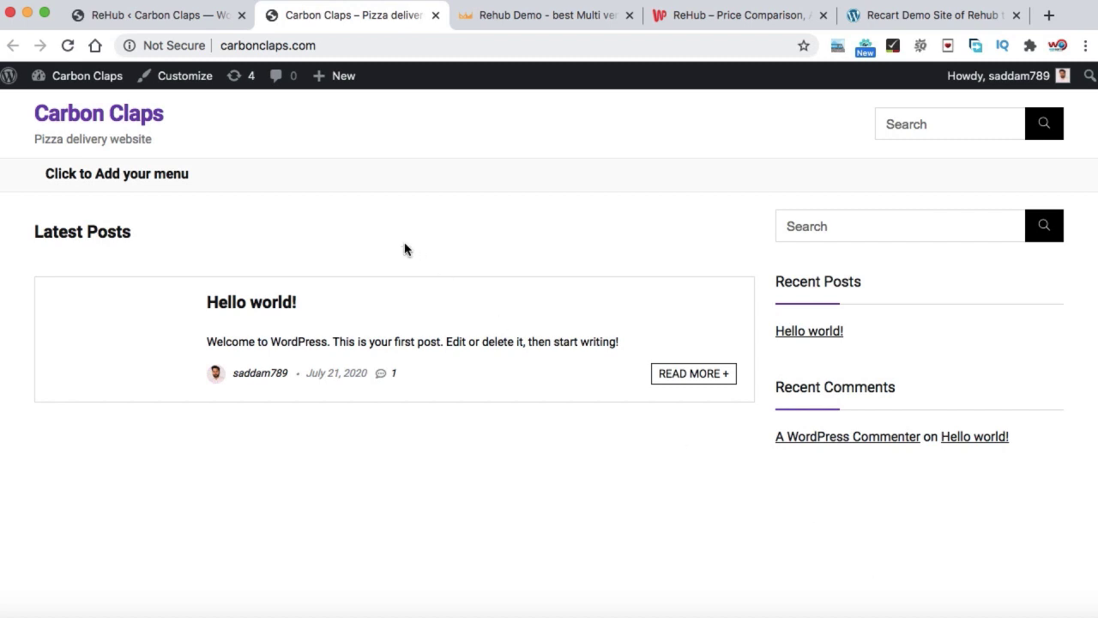
{"action": "left_click", "coordinate": [152, 19]}
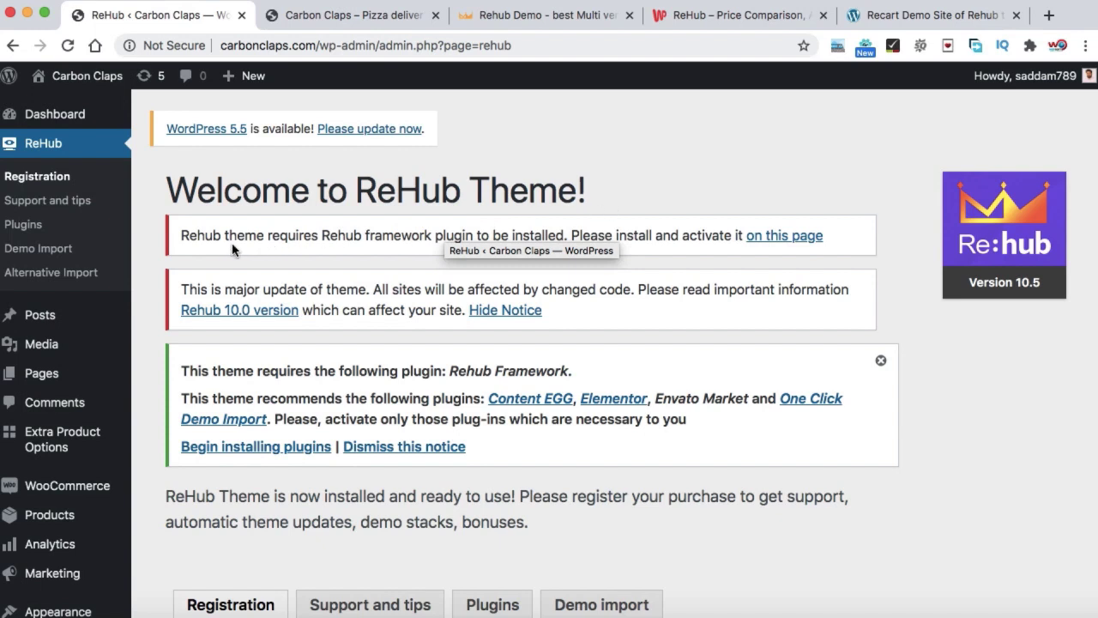
Submit the ReHub purchase registration, confirming support until 2025-08-23
{"action": "left_click_drag", "start_coordinate": [321, 235], "coordinate": [474, 235]}
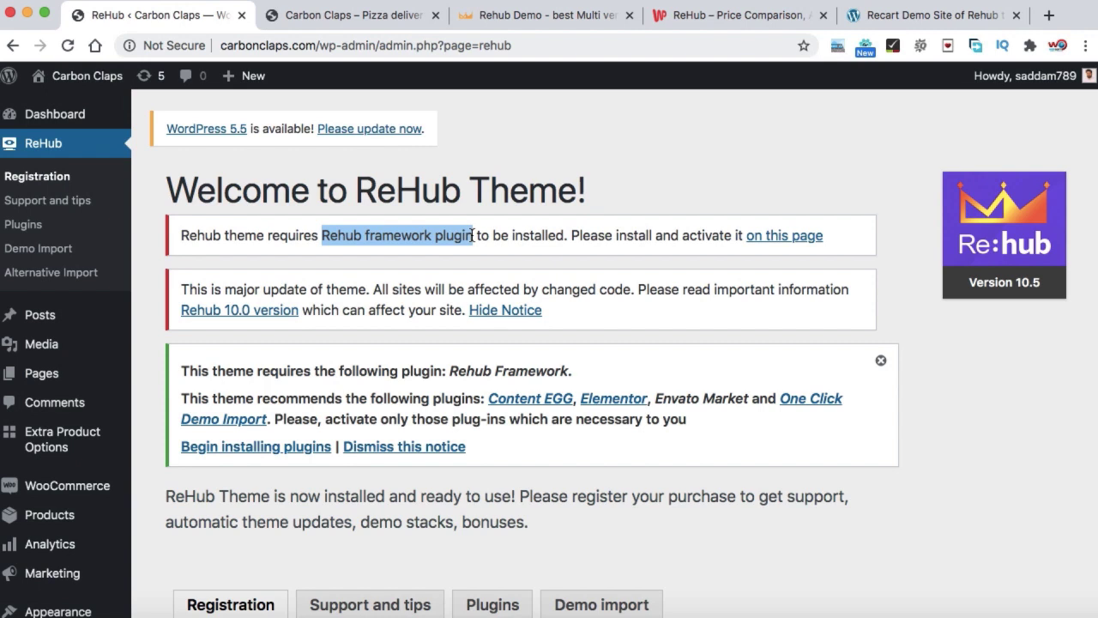
{"action": "left_click", "coordinate": [473, 236]}
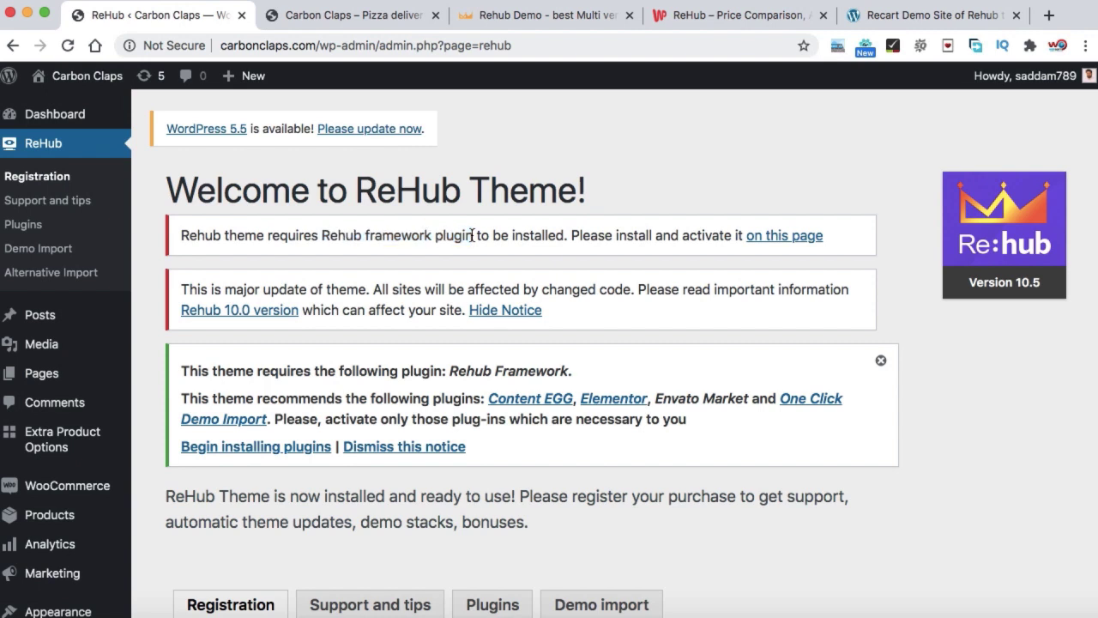
{"action": "scroll", "coordinate": [473, 236], "scroll_direction": "down", "scroll_amount": 3}
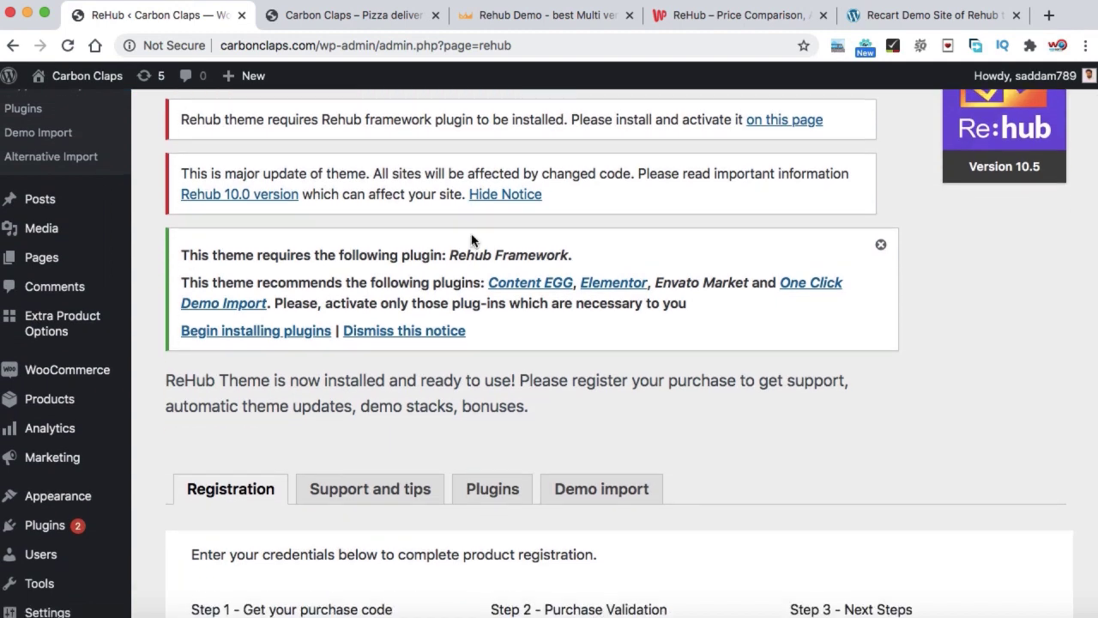
{"action": "scroll", "coordinate": [472, 241], "scroll_direction": "up", "scroll_amount": 3}
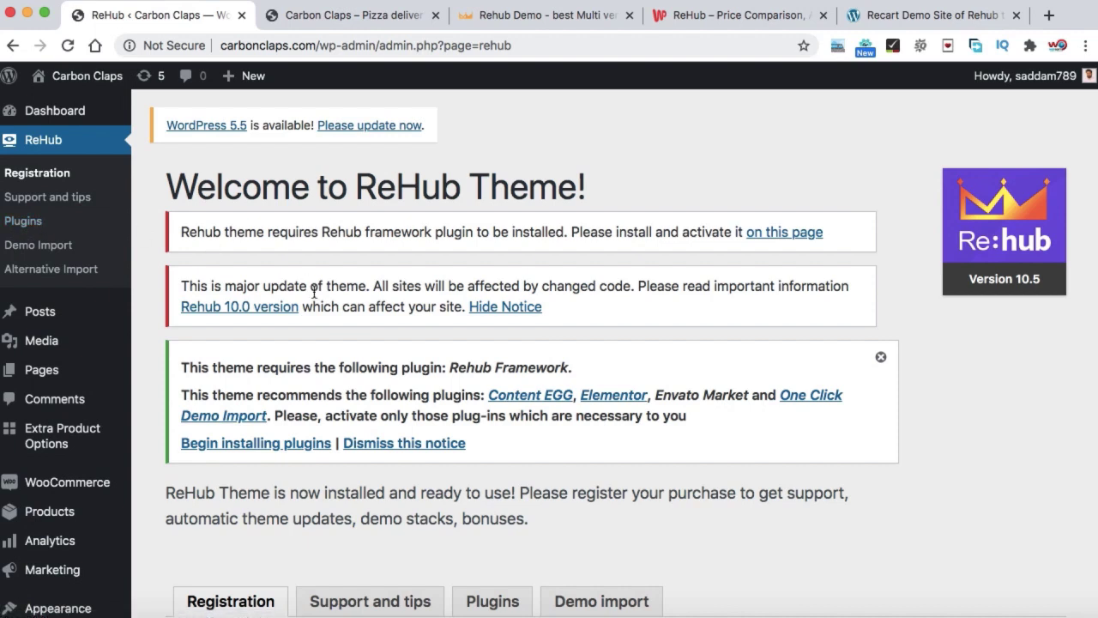
{"action": "scroll", "coordinate": [314, 293], "scroll_direction": "down", "scroll_amount": 1}
{"action": "scroll", "coordinate": [357, 375], "scroll_direction": "down", "scroll_amount": 5}
{"action": "scroll", "coordinate": [358, 375], "scroll_direction": "down", "scroll_amount": 2}
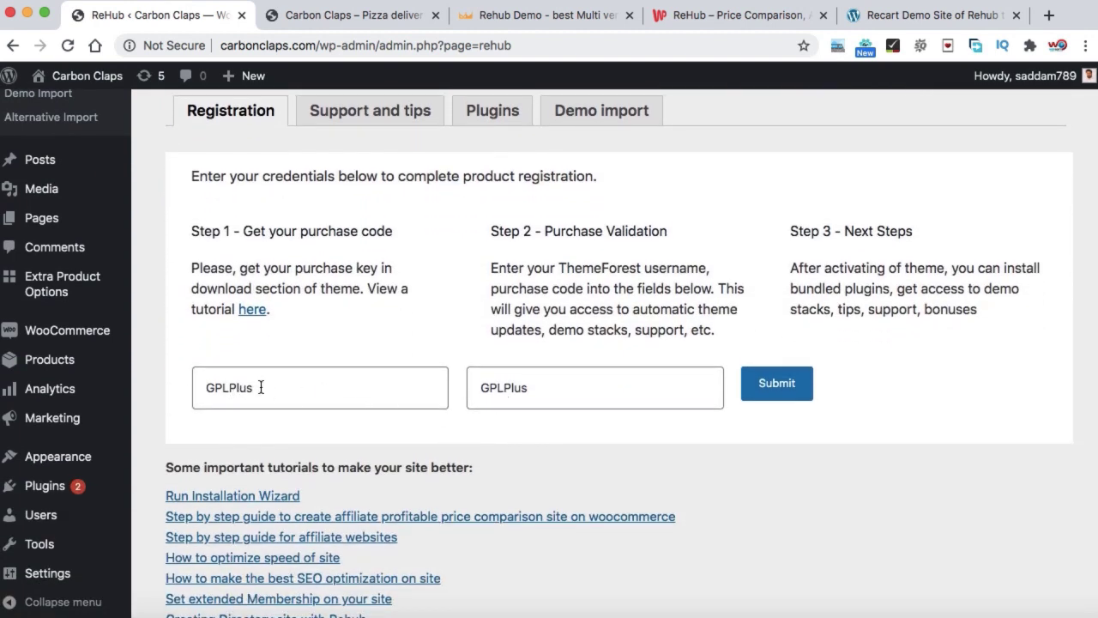
{"action": "left_click", "coordinate": [777, 386]}
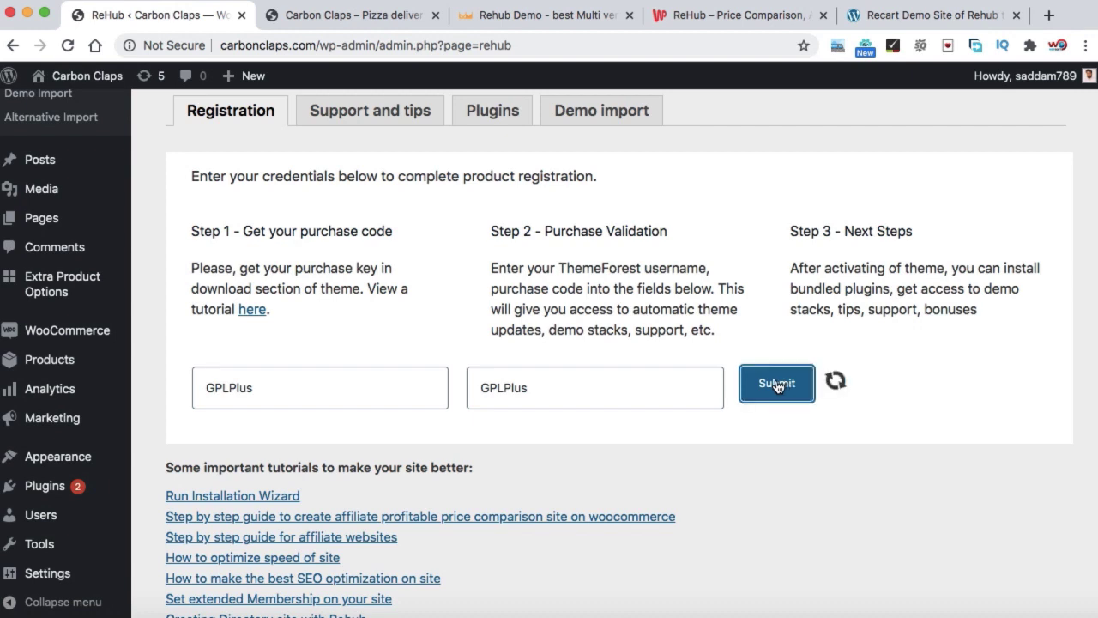
{"action": "left_click_drag", "start_coordinate": [190, 274], "coordinate": [431, 274]}
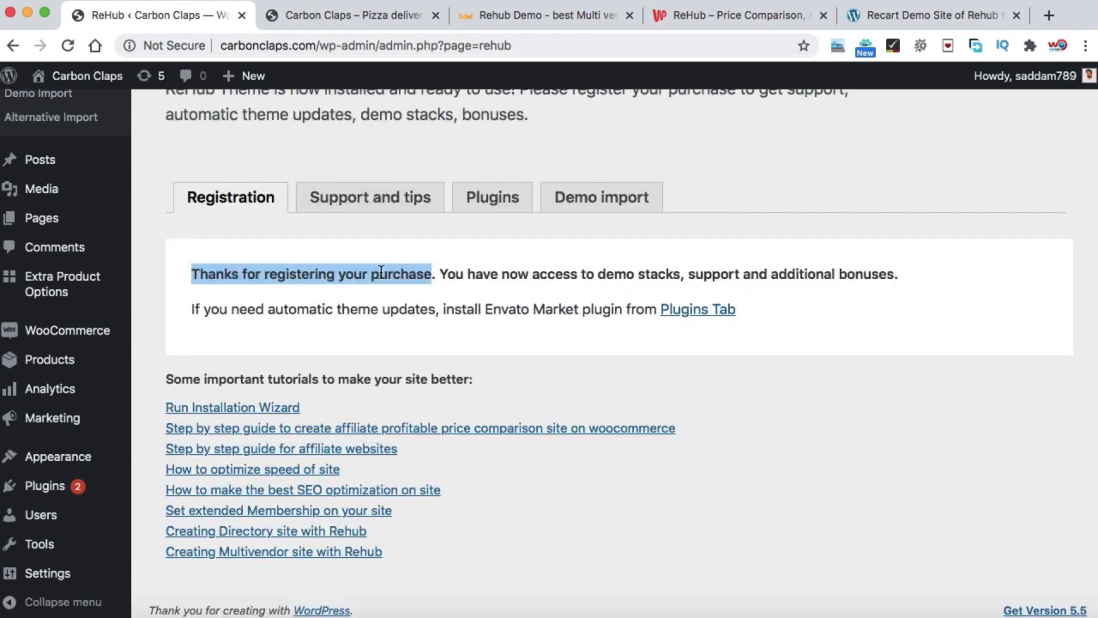
{"action": "left_click", "coordinate": [493, 197]}
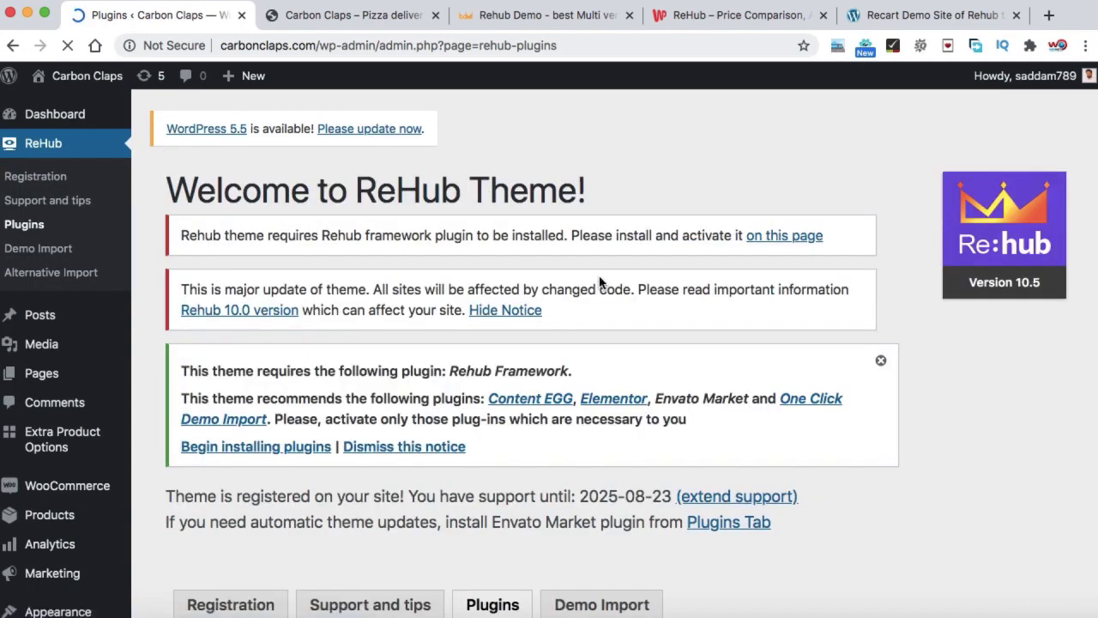
Install the required Rehub Framework plugin from the ReHub Plugins page
{"action": "scroll", "coordinate": [697, 388], "scroll_direction": "down", "scroll_amount": 5}
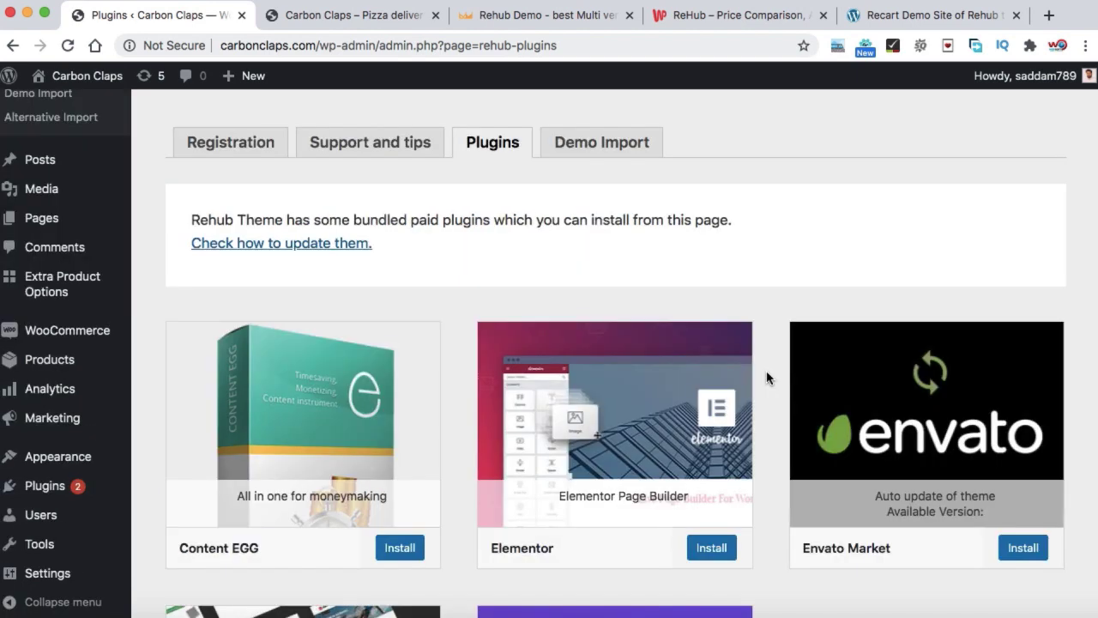
{"action": "scroll", "coordinate": [768, 378], "scroll_direction": "down", "scroll_amount": 2}
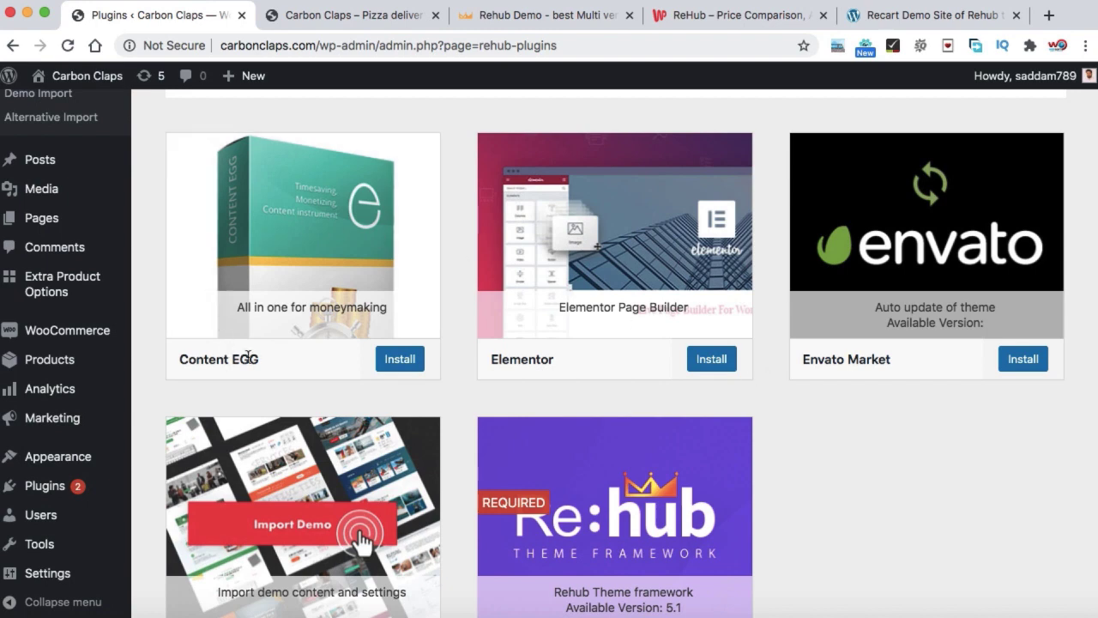
{"action": "double_click", "coordinate": [514, 356]}
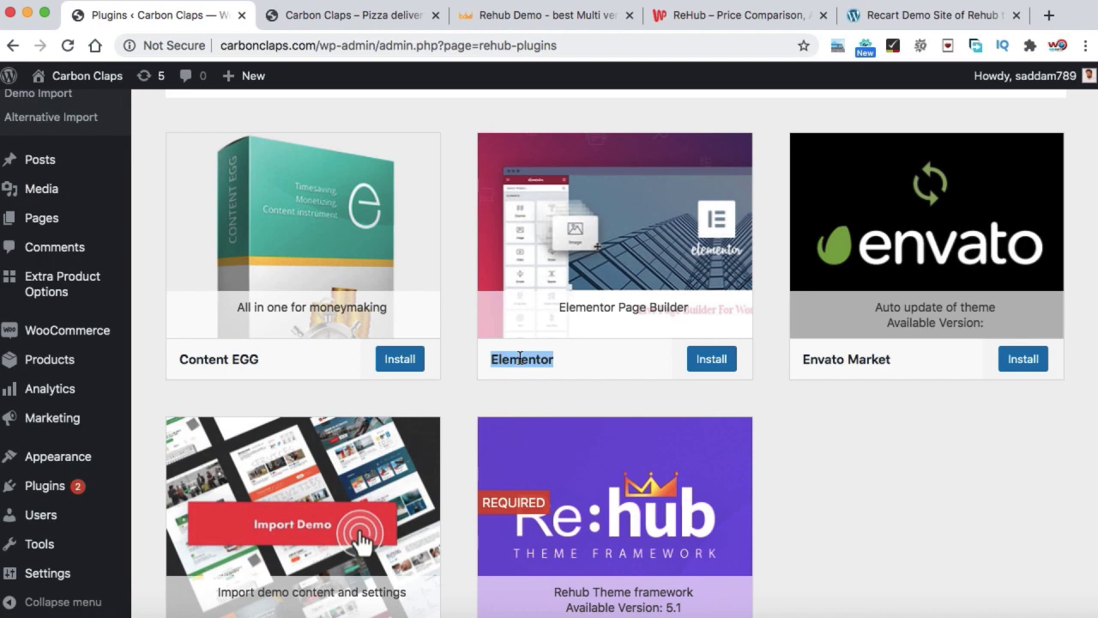
{"action": "scroll", "coordinate": [520, 359], "scroll_direction": "down", "scroll_amount": 4}
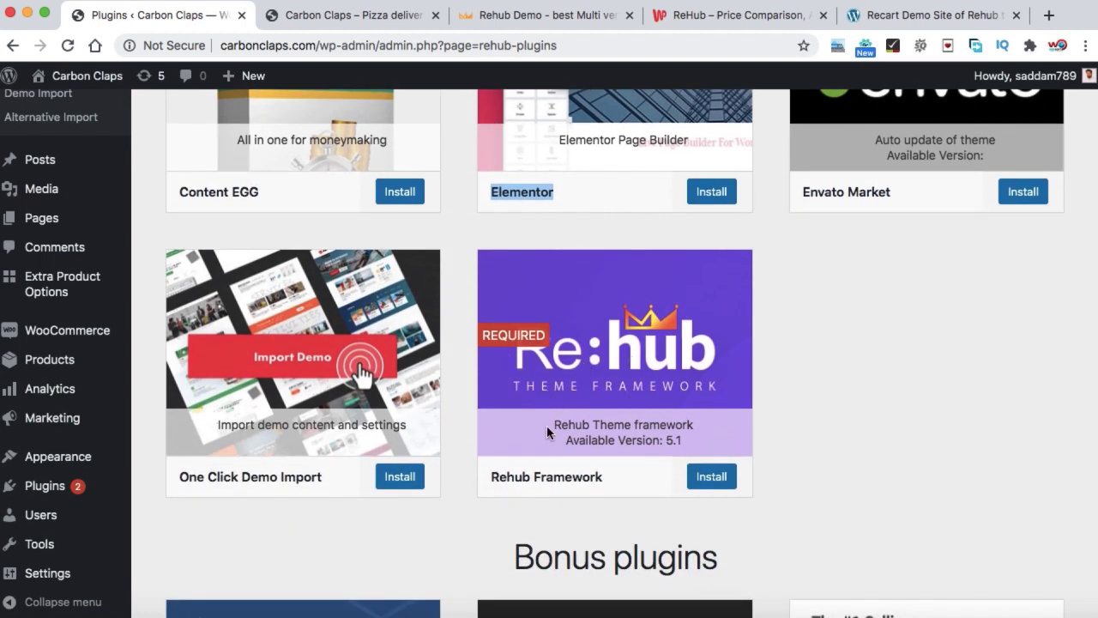
{"action": "left_click", "coordinate": [713, 479]}
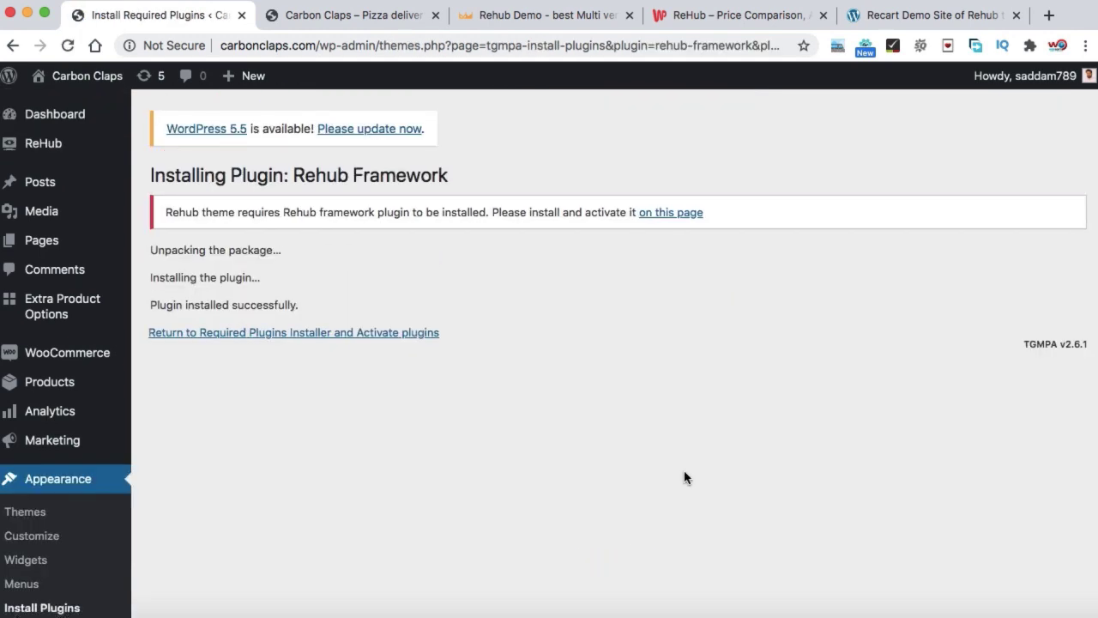
Activate Rehub Framework and start installing the Elementor plugin
{"action": "left_click", "coordinate": [246, 334]}
{"action": "scroll", "coordinate": [255, 355], "scroll_direction": "down", "scroll_amount": 1}
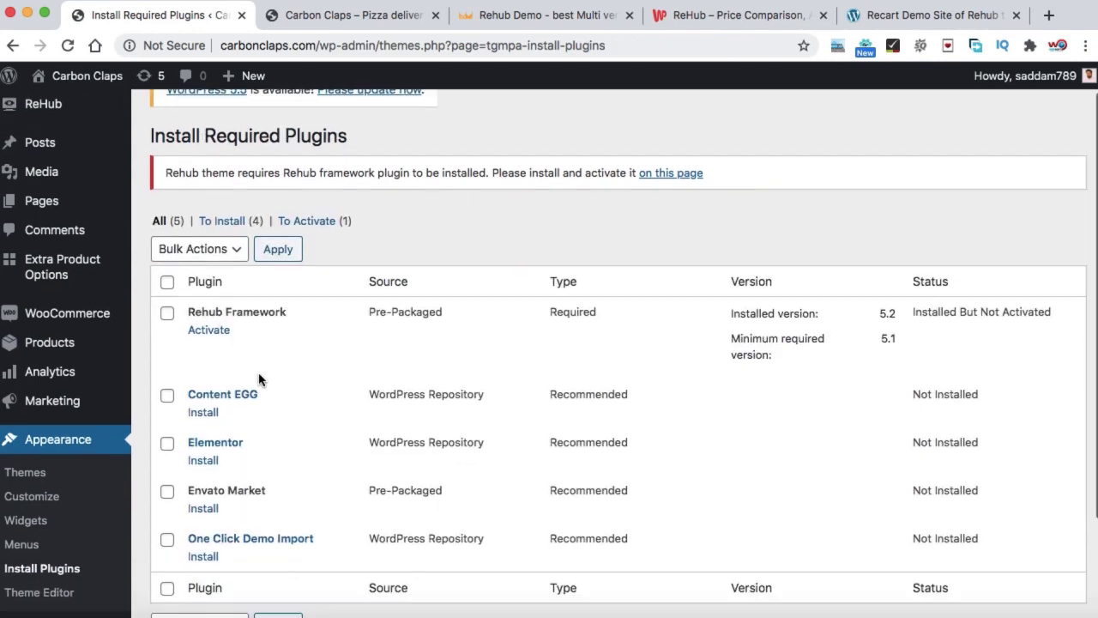
{"action": "left_click", "coordinate": [207, 332]}
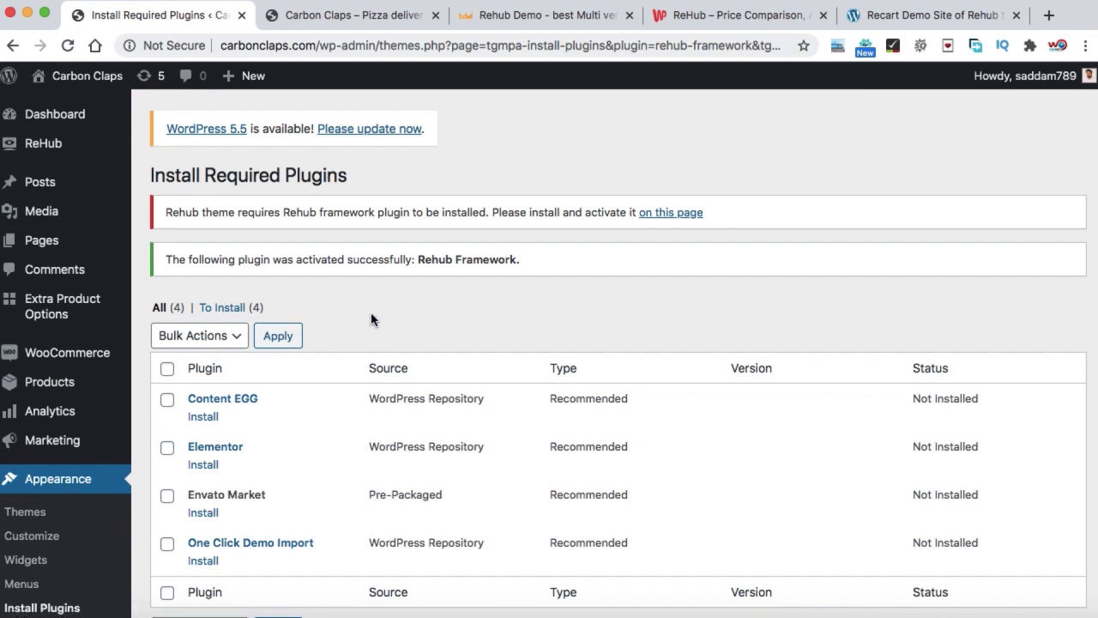
{"action": "scroll", "coordinate": [385, 319], "scroll_direction": "down", "scroll_amount": 3}
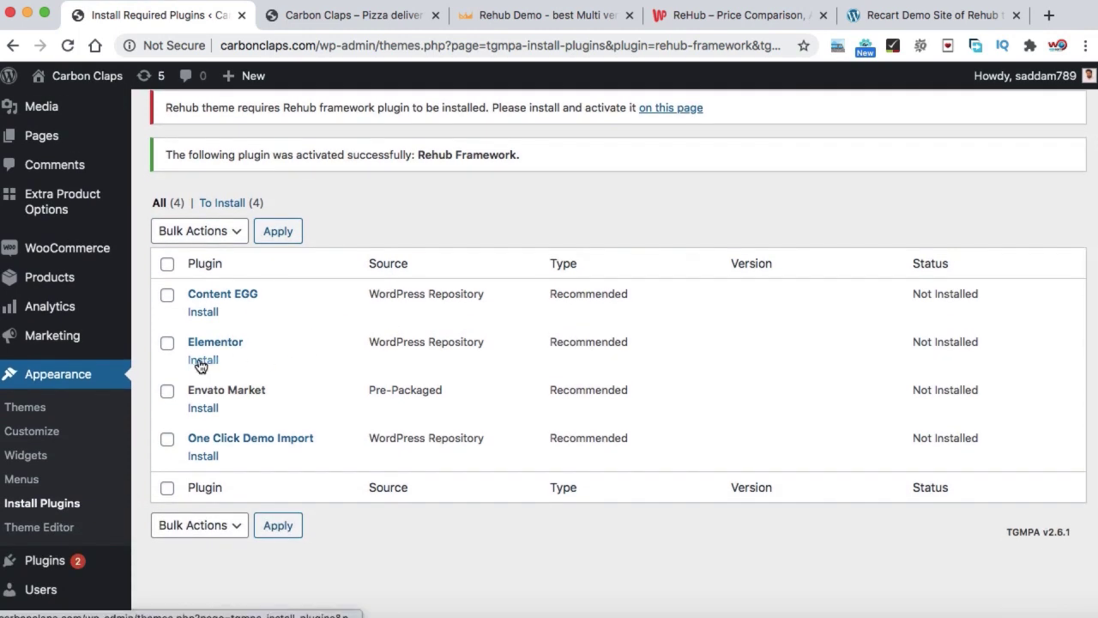
{"action": "left_click", "coordinate": [203, 364]}
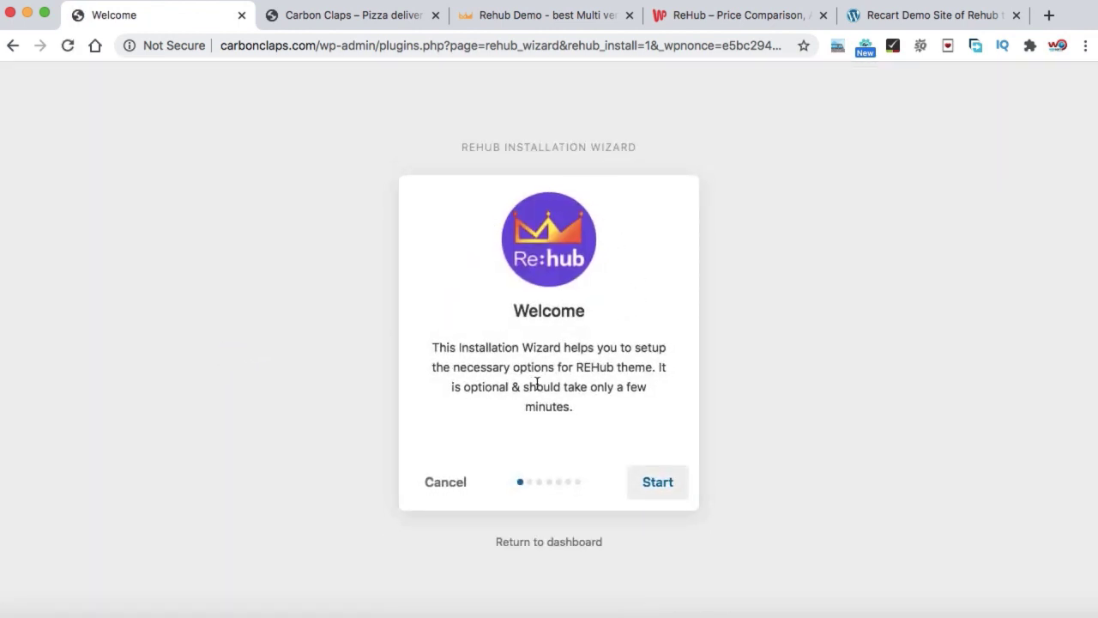
Start the ReHub wizard, check the Import Theme options demo list, then switch to the Rehub Demo tab
{"action": "left_click", "coordinate": [658, 484]}
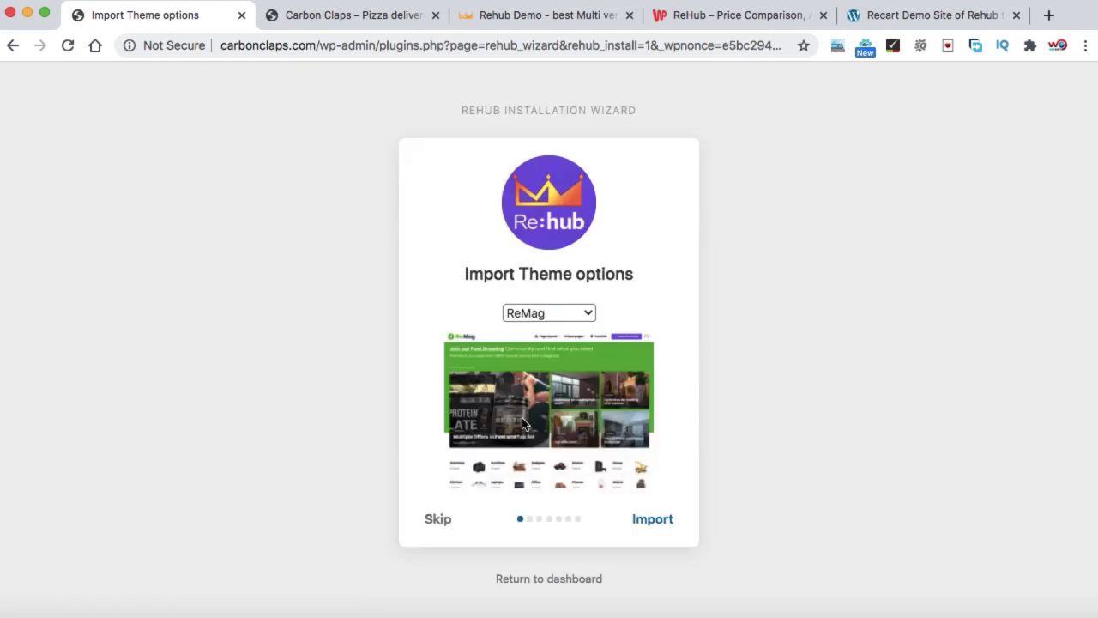
{"action": "left_click", "coordinate": [586, 314]}
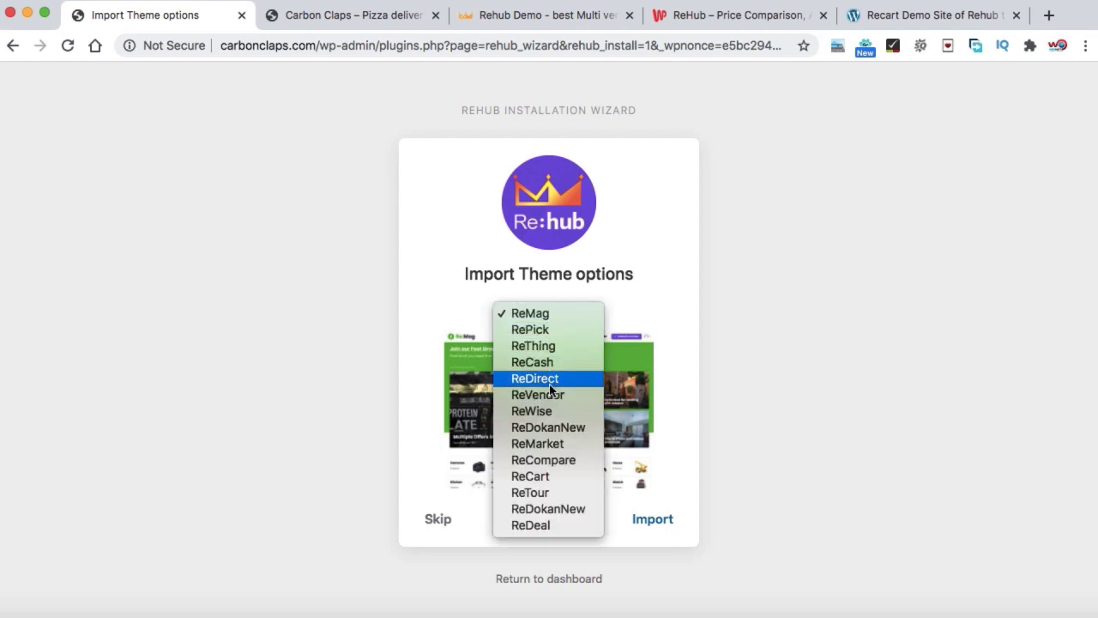
{"action": "left_click", "coordinate": [534, 19]}
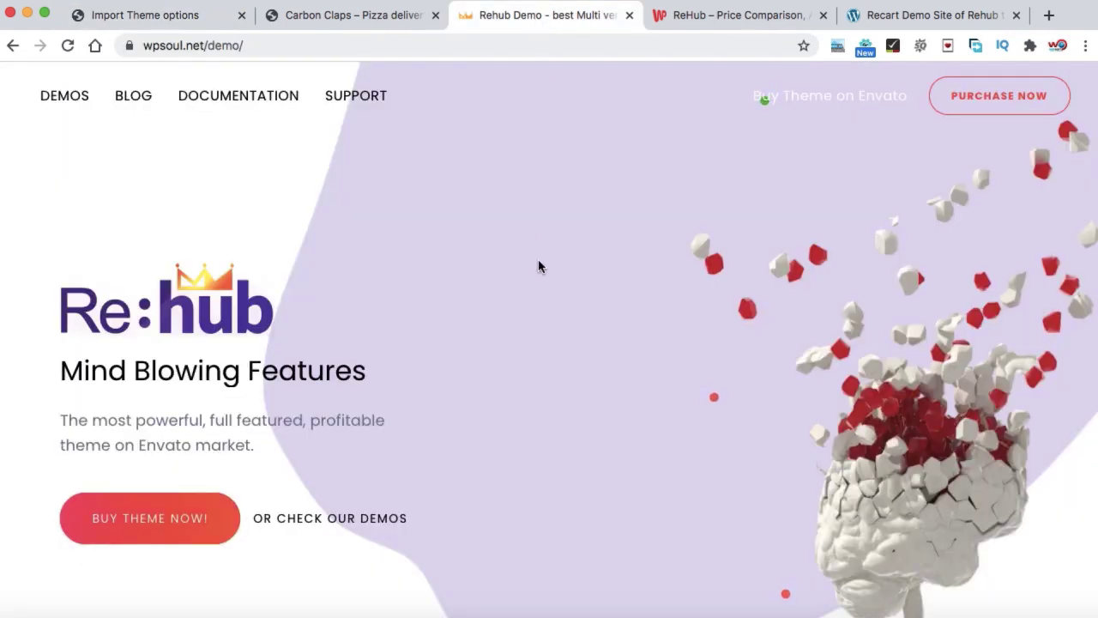
Browse the Rehub Demo site's Choose demo site section, then return to the wizard's Import Theme options
{"action": "scroll", "coordinate": [540, 262], "scroll_direction": "down", "scroll_amount": 1}
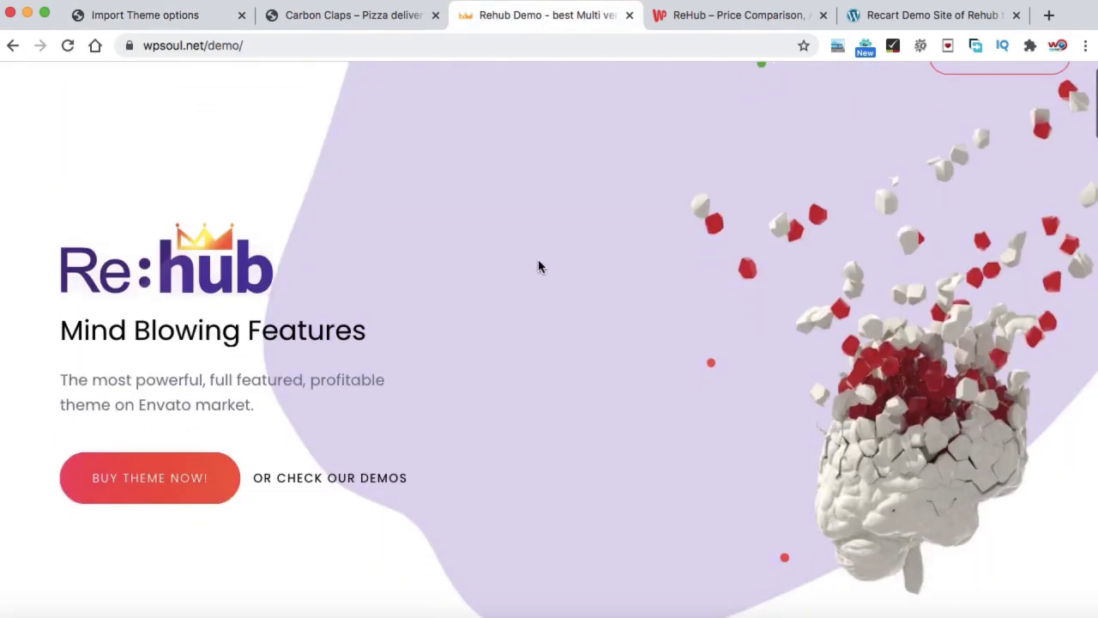
{"action": "left_click", "coordinate": [344, 481]}
{"action": "scroll", "coordinate": [343, 483], "scroll_direction": "down", "scroll_amount": 1}
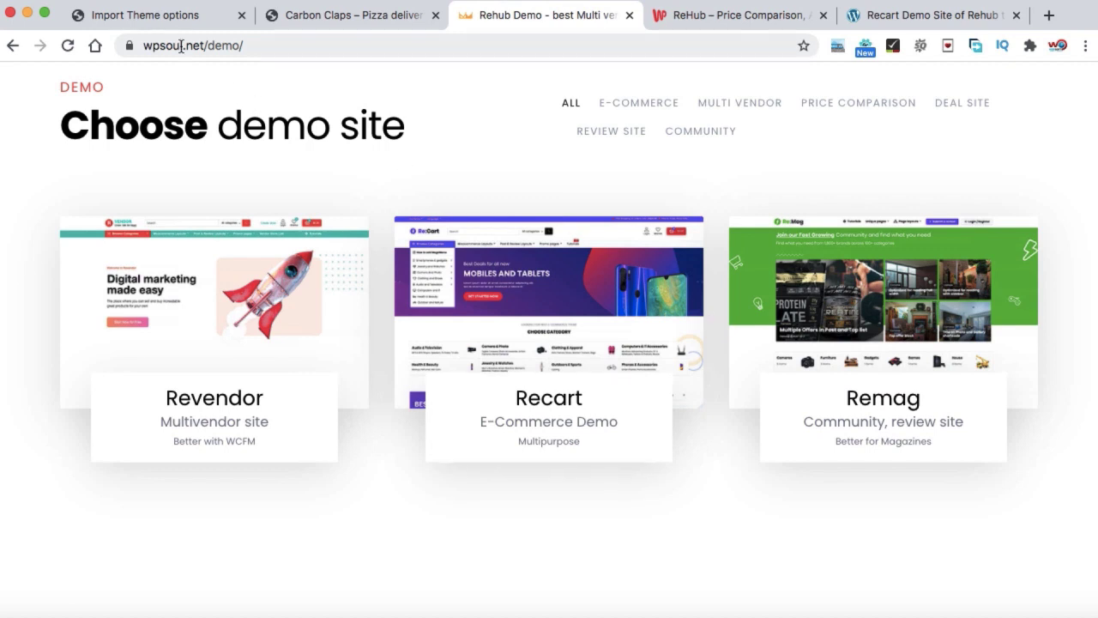
{"action": "left_click", "coordinate": [169, 24]}
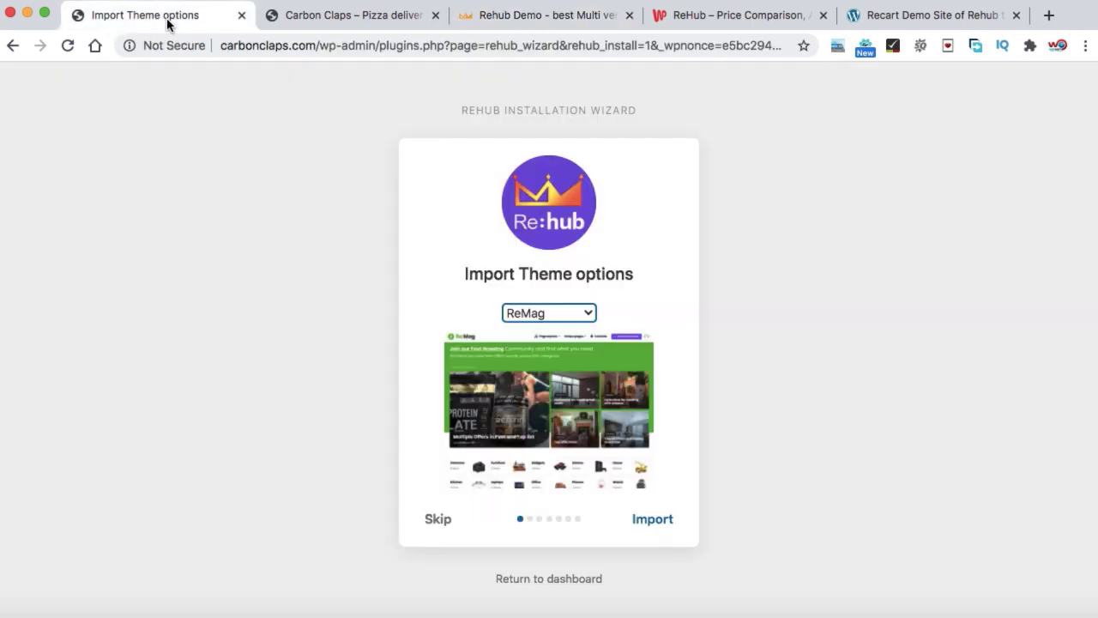
Keep ReMag selected and skip importing the theme options
{"action": "left_click", "coordinate": [568, 316]}
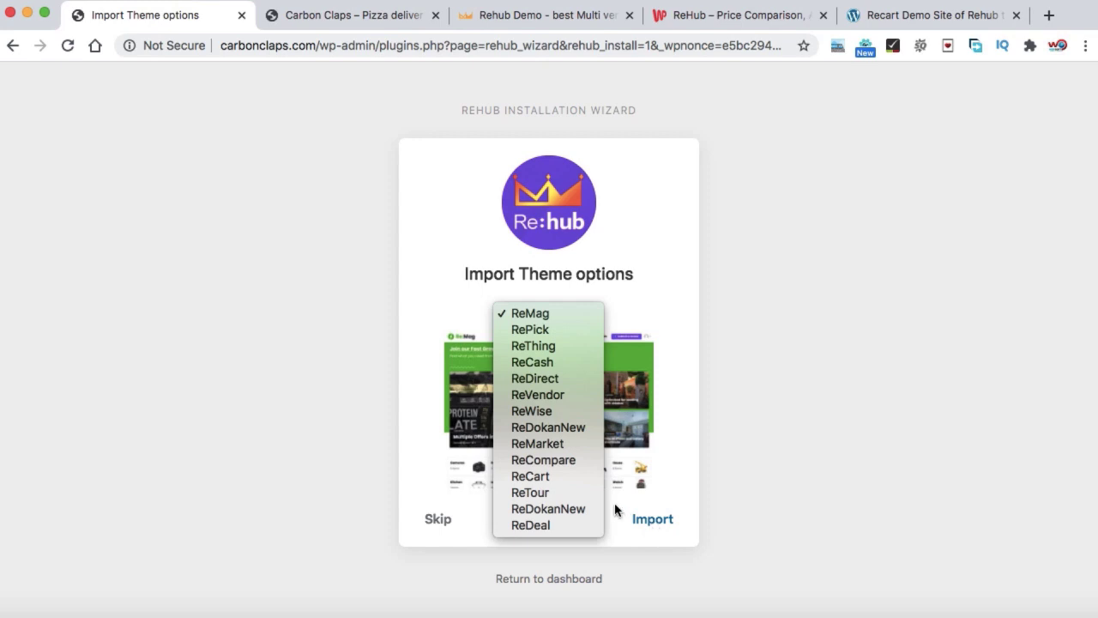
{"action": "left_click", "coordinate": [614, 509]}
{"action": "left_click", "coordinate": [437, 521]}
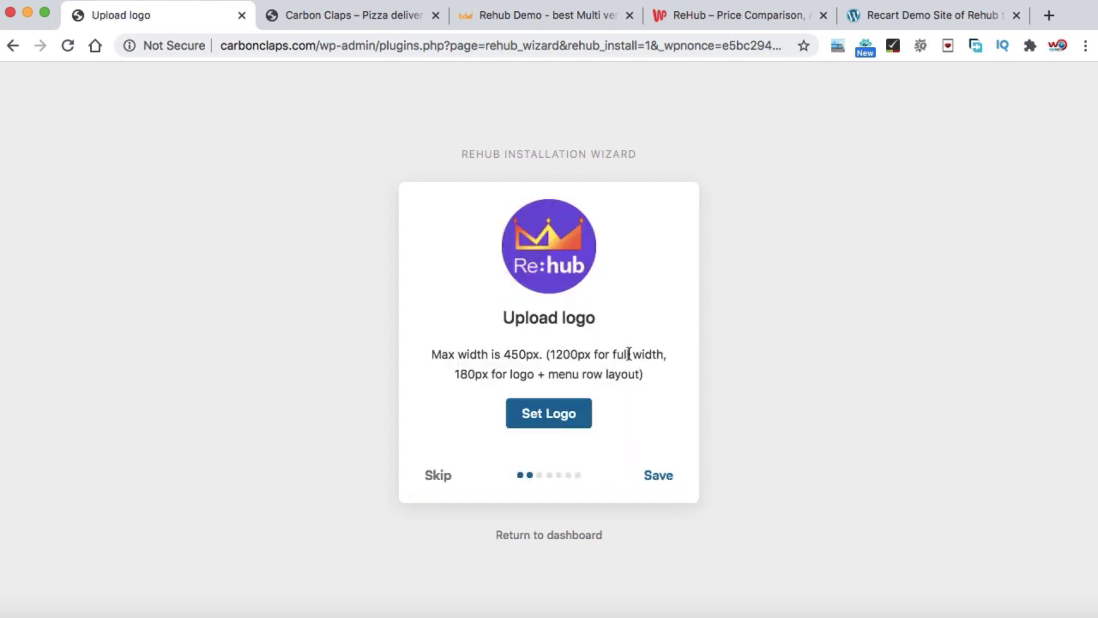
Pass the logo, mobile logo and sliding panel logo steps without choosing any image
{"action": "left_click", "coordinate": [550, 413]}
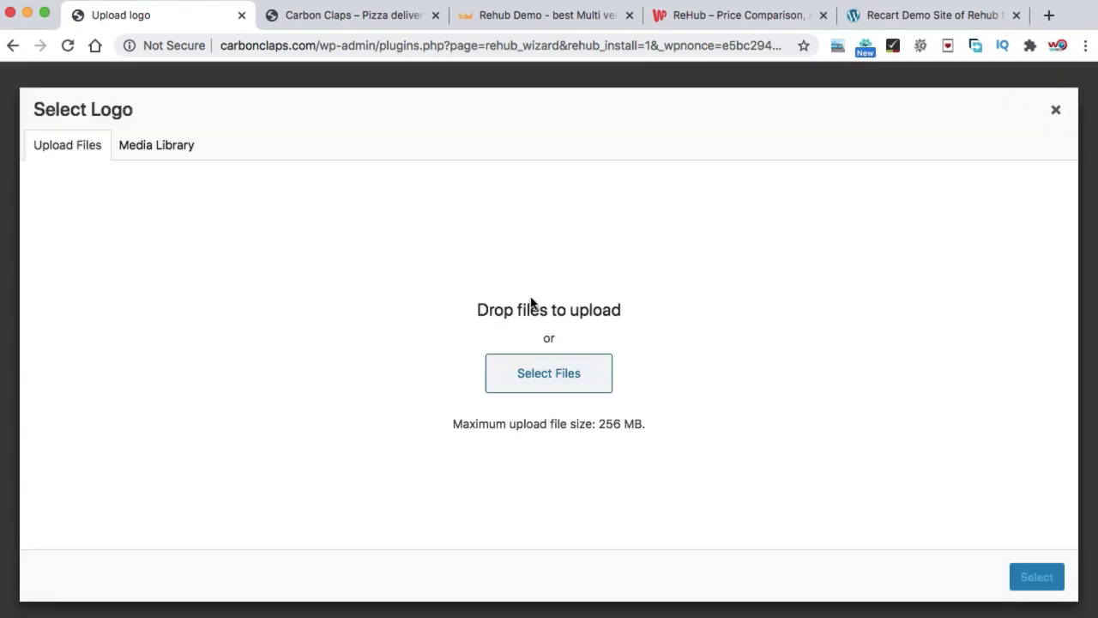
{"action": "left_click", "coordinate": [1056, 112]}
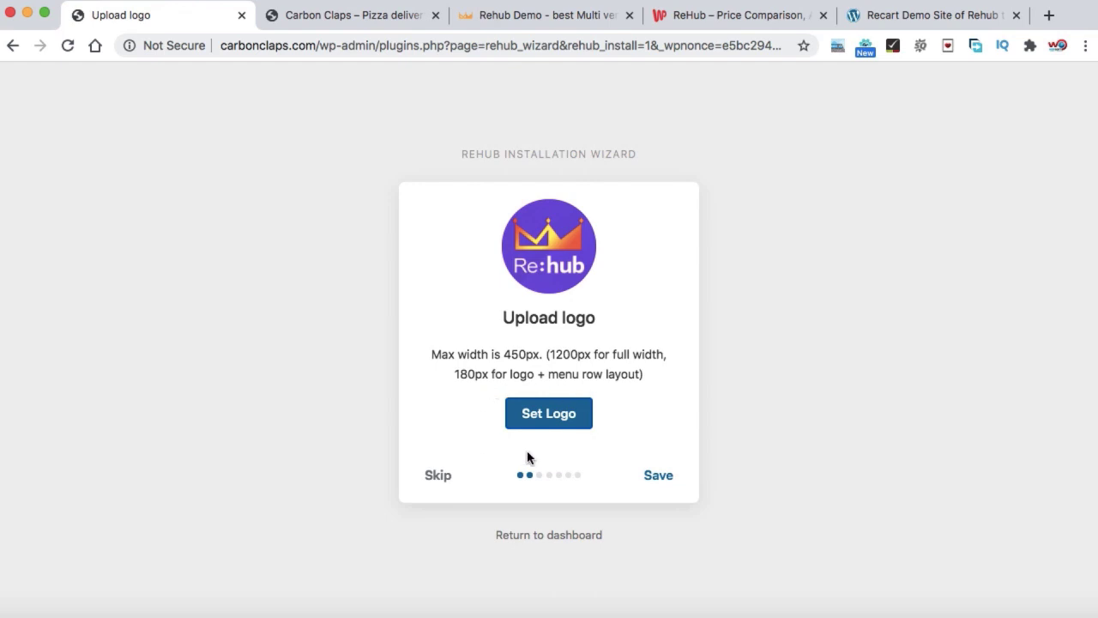
{"action": "left_click", "coordinate": [659, 470]}
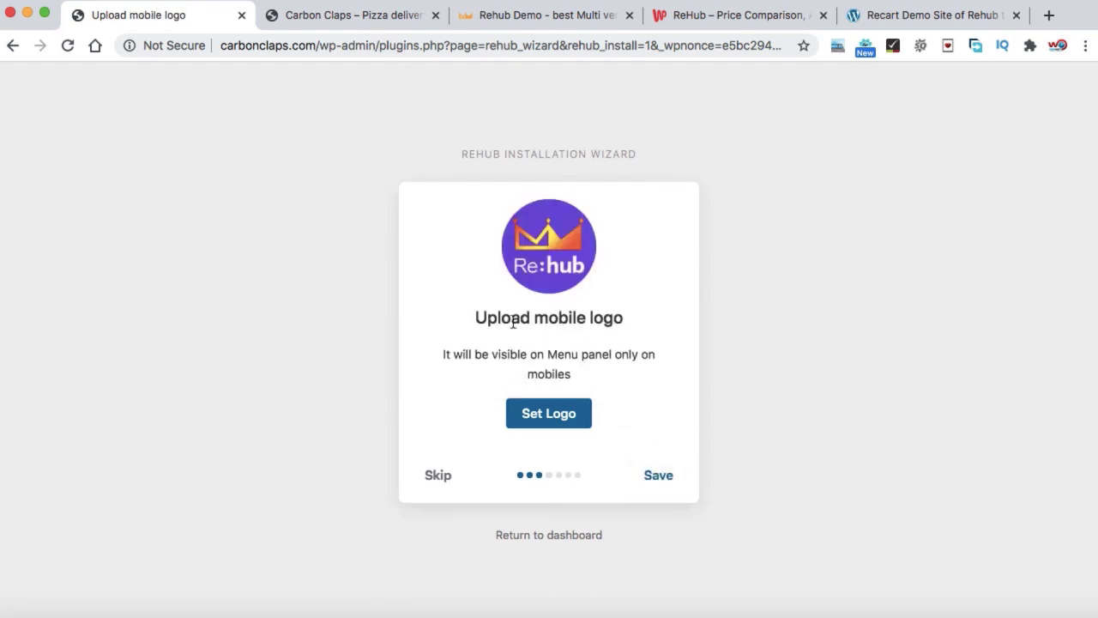
{"action": "left_click", "coordinate": [659, 475]}
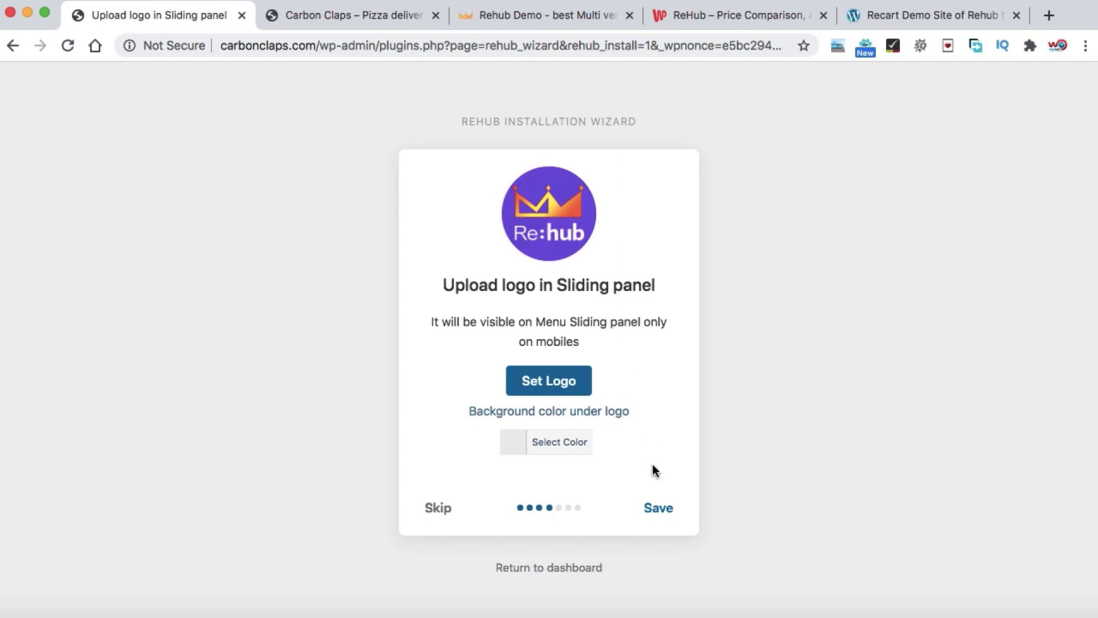
{"action": "left_click", "coordinate": [657, 509]}
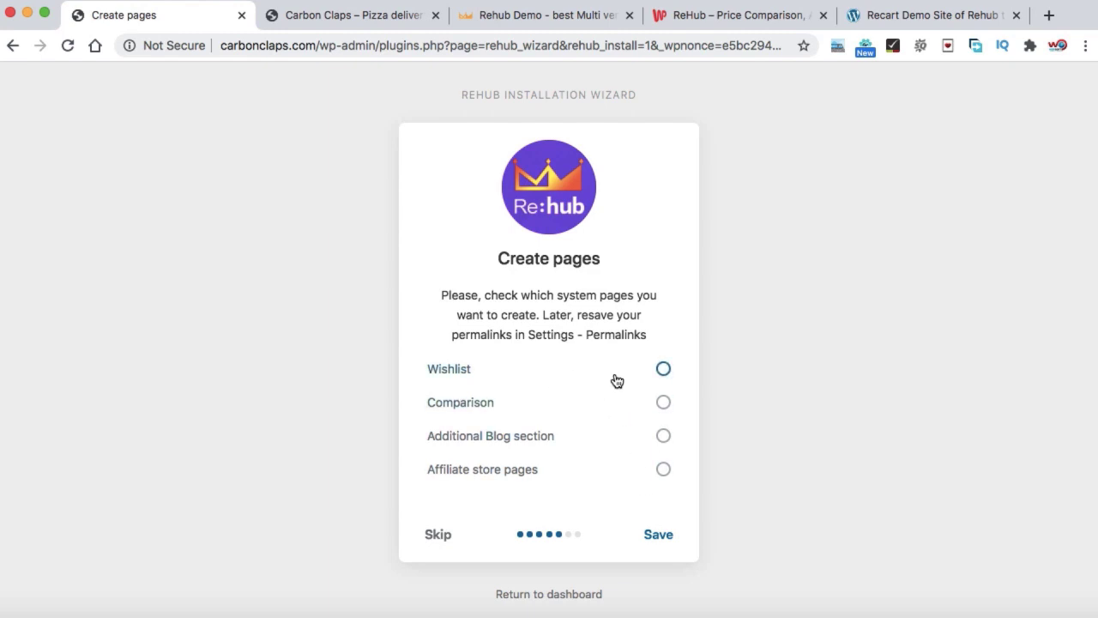
Create the Wishlist and Additional Blog section pages in the wizard
{"action": "left_click", "coordinate": [663, 369]}
{"action": "left_click", "coordinate": [663, 436]}
{"action": "left_click", "coordinate": [655, 537]}
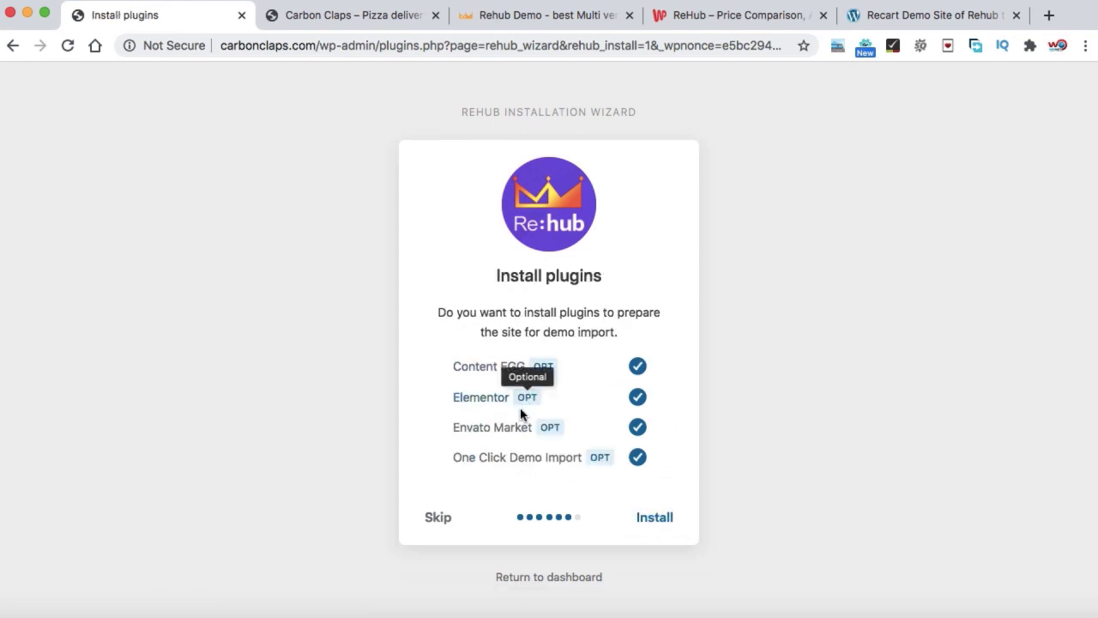
Install only Elementor, excluding Content EGG, Envato Market and One Click Demo Import, then return to the dashboard
{"action": "left_click", "coordinate": [638, 367]}
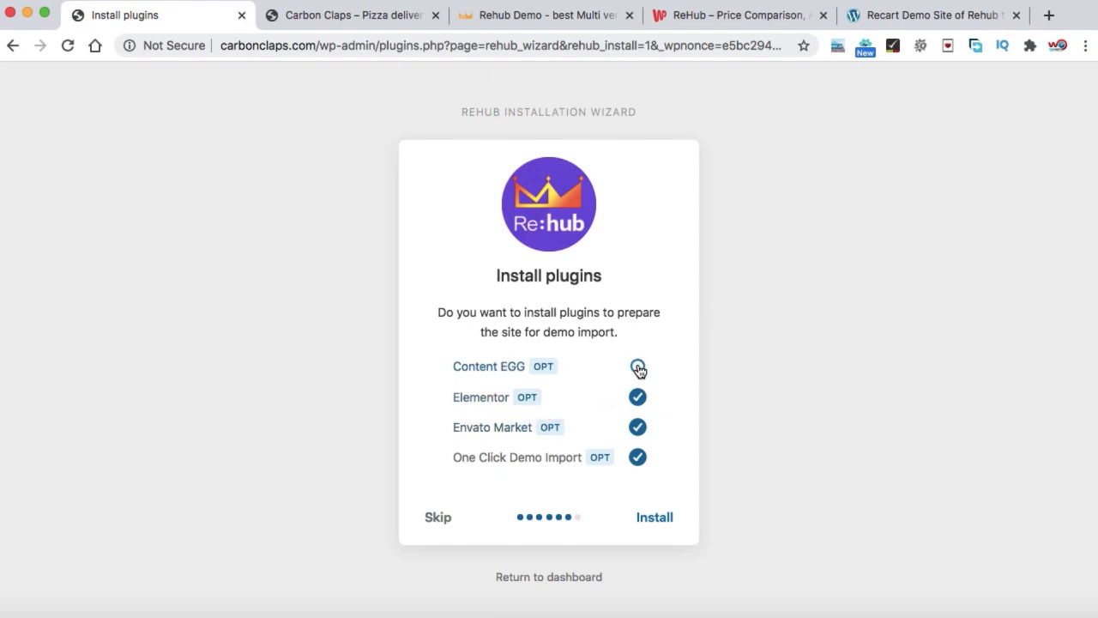
{"action": "left_click", "coordinate": [641, 426]}
{"action": "left_click", "coordinate": [638, 458]}
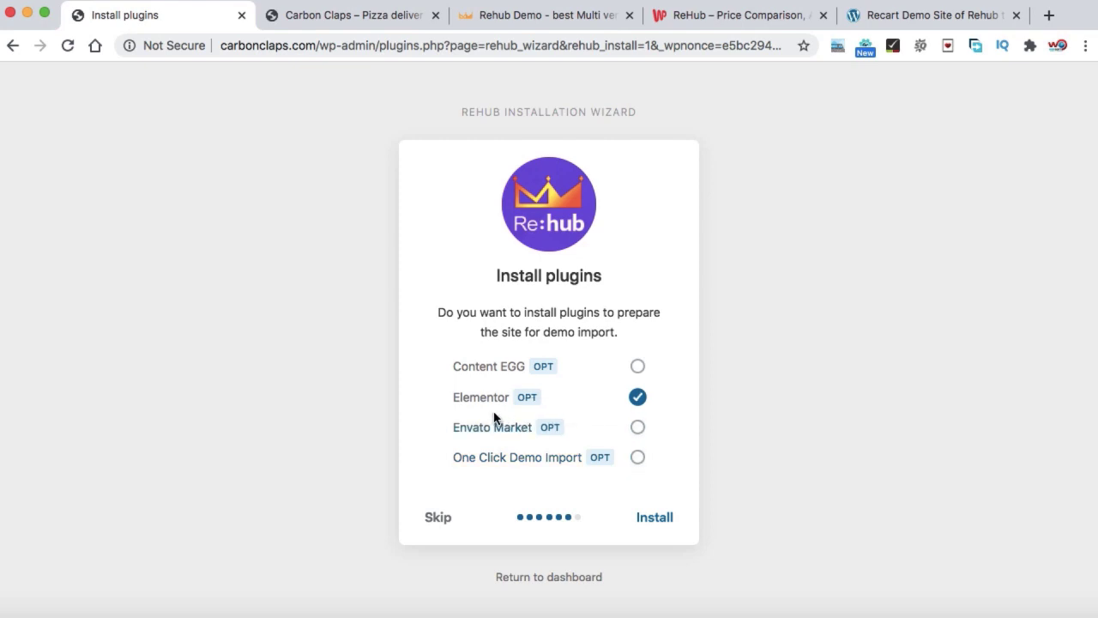
{"action": "left_click", "coordinate": [656, 520]}
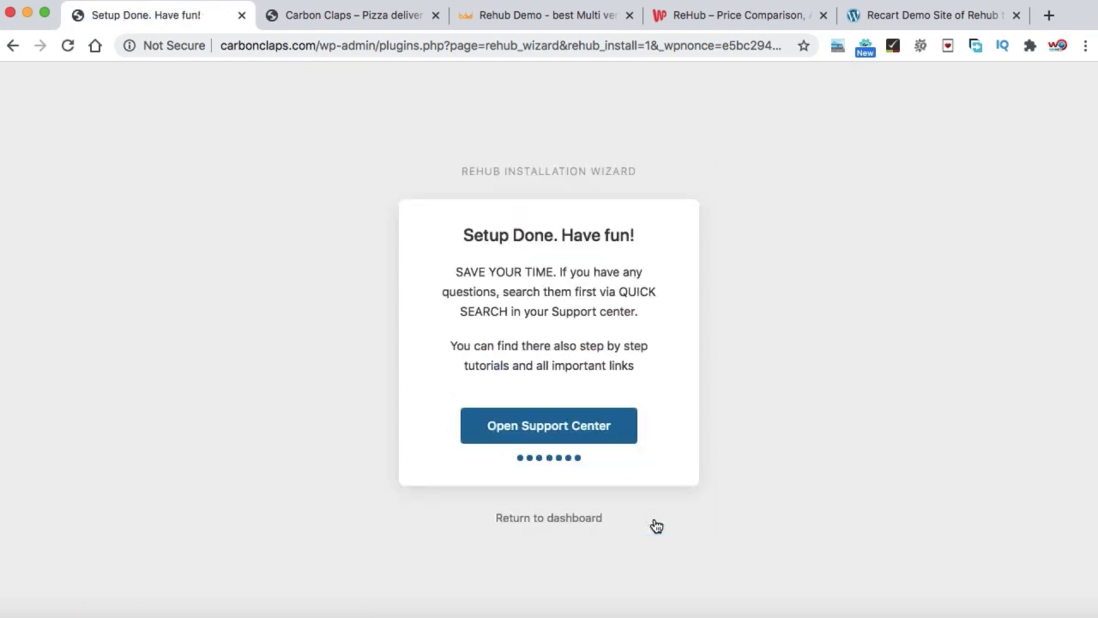
{"action": "left_click", "coordinate": [544, 521]}
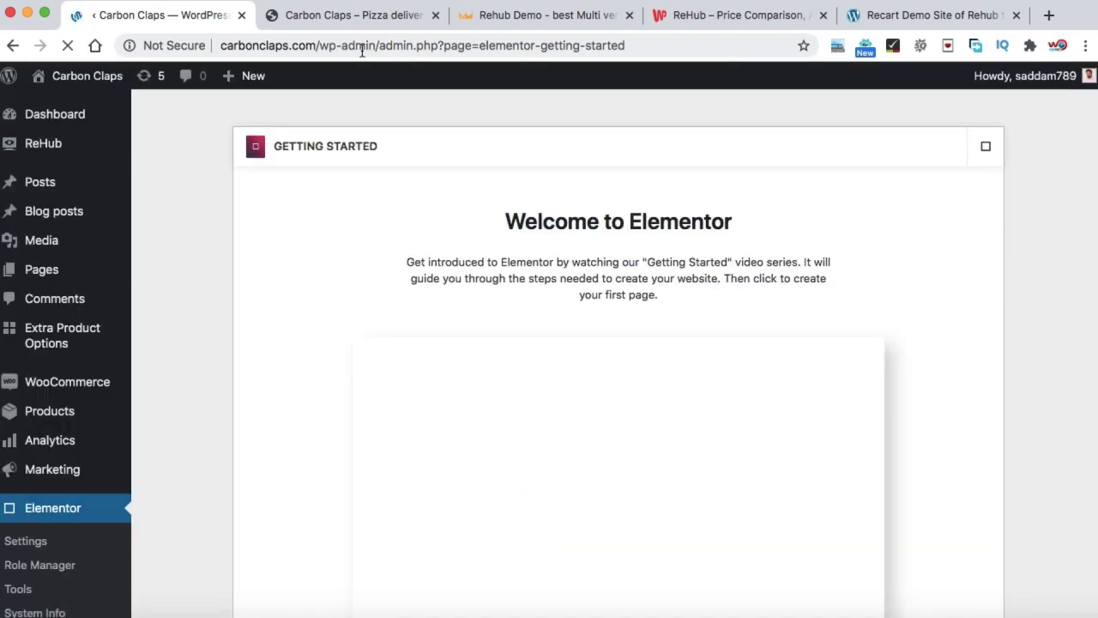
Reload the site's front page to see the new ReHub theme
{"action": "left_click", "coordinate": [351, 20]}
{"action": "left_click", "coordinate": [68, 46]}
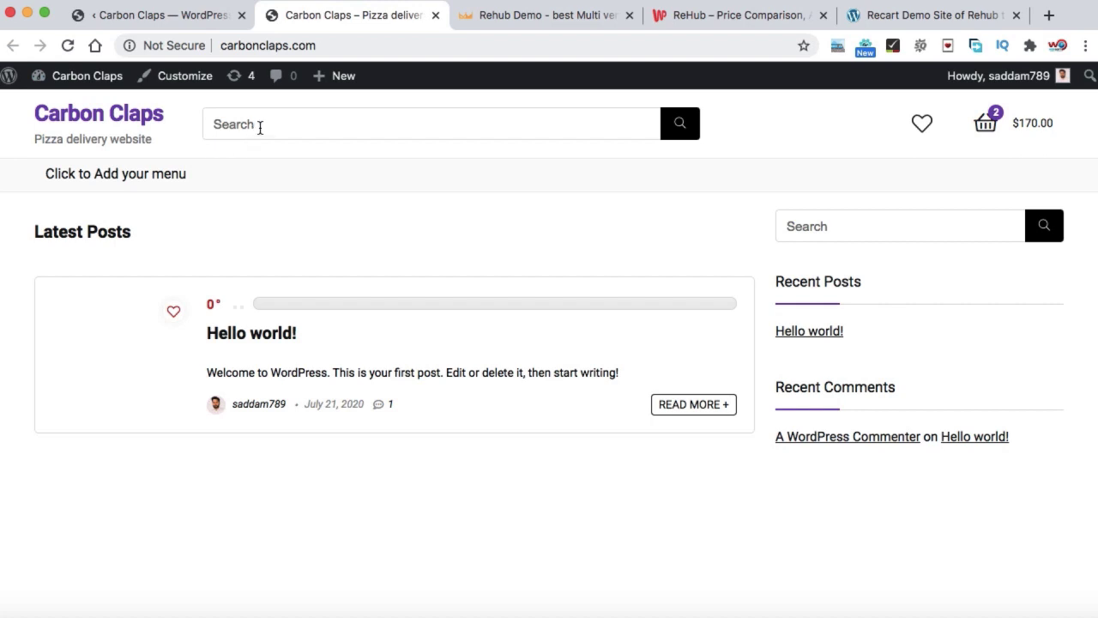
{"action": "mouse_move", "coordinate": [995, 138]}
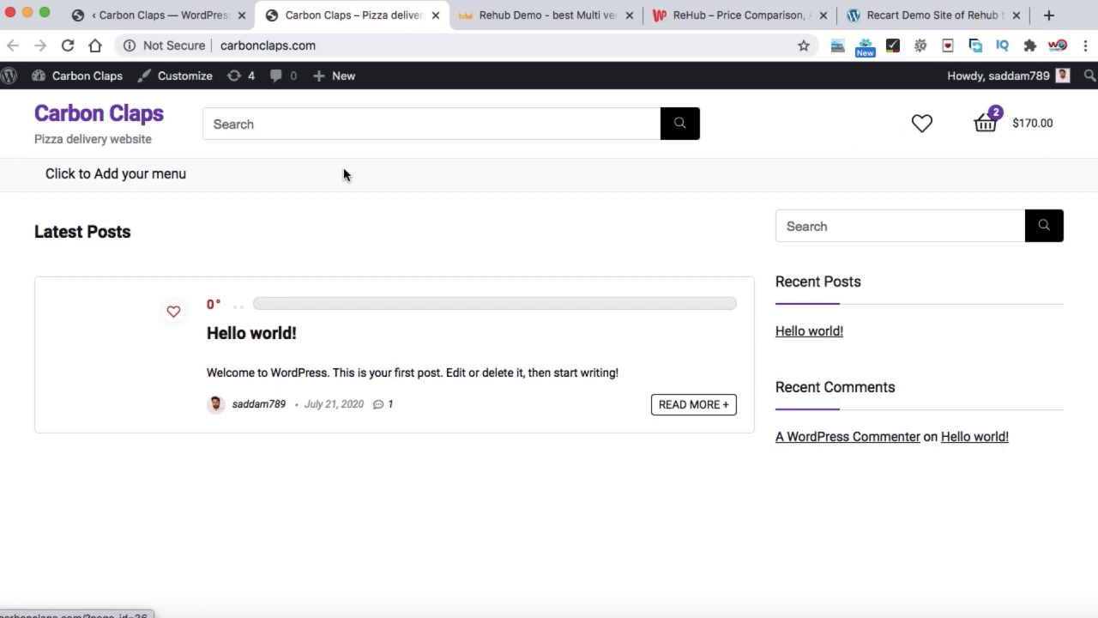
Back in the Carbon Claps admin, look over Elementor's Getting Started page and open Theme Options
{"action": "left_click", "coordinate": [148, 15]}
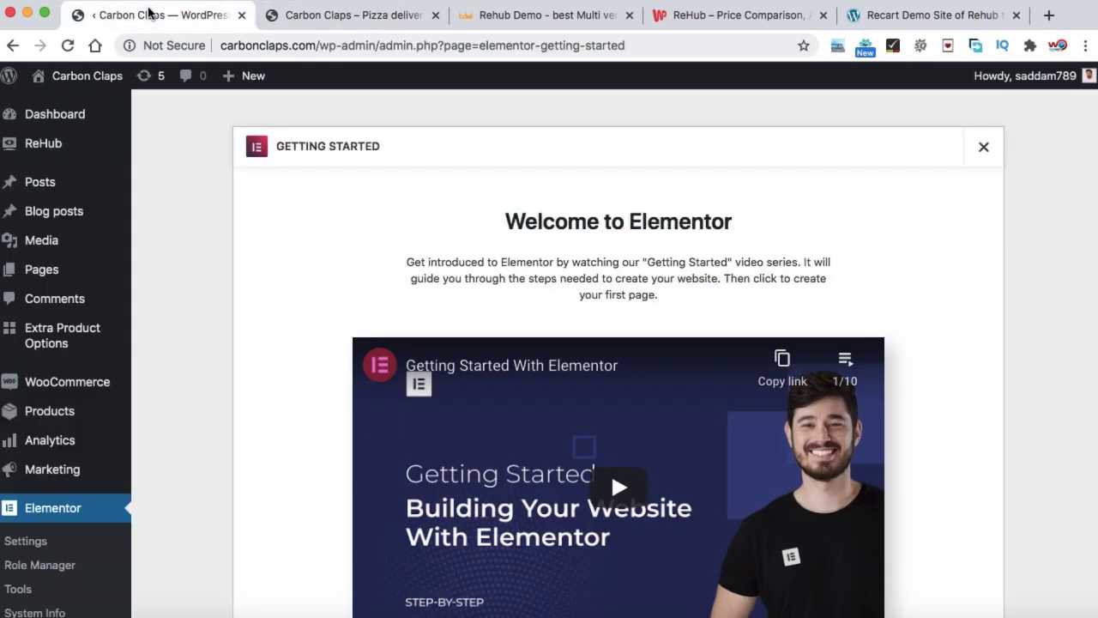
{"action": "scroll", "coordinate": [191, 378], "scroll_direction": "down", "scroll_amount": 1}
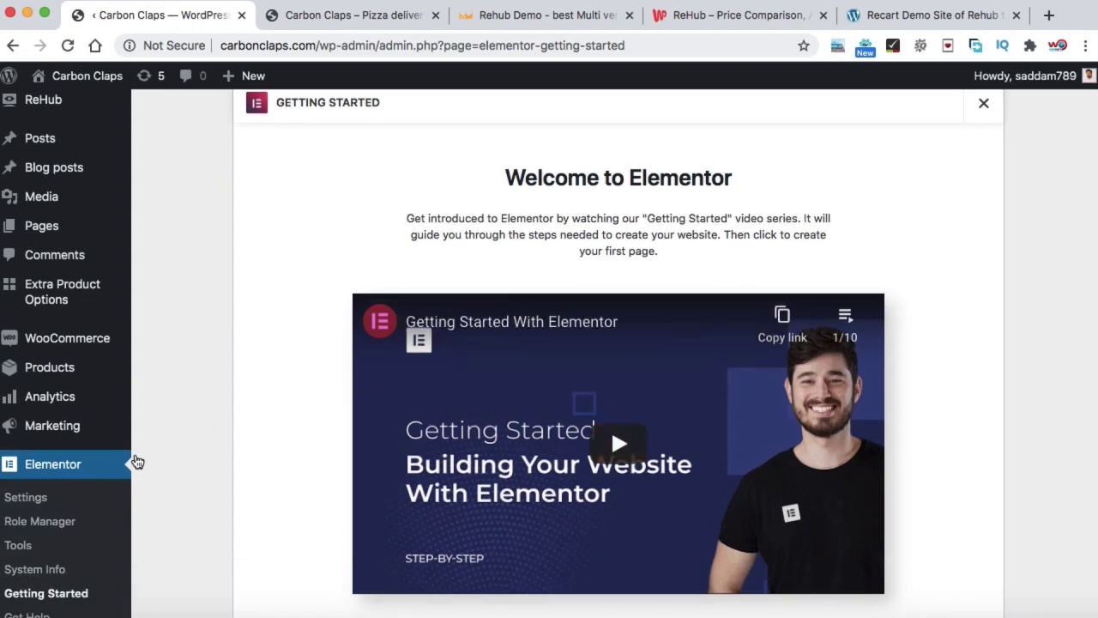
{"action": "scroll", "coordinate": [425, 298], "scroll_direction": "up", "scroll_amount": 1}
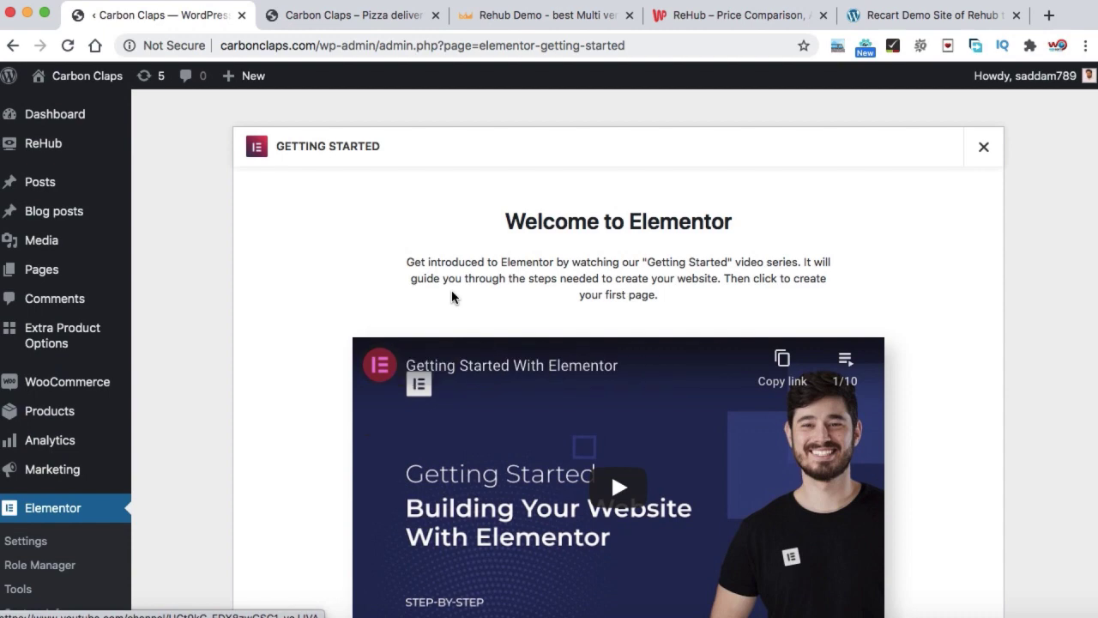
{"action": "scroll", "coordinate": [463, 302], "scroll_direction": "down", "scroll_amount": 5}
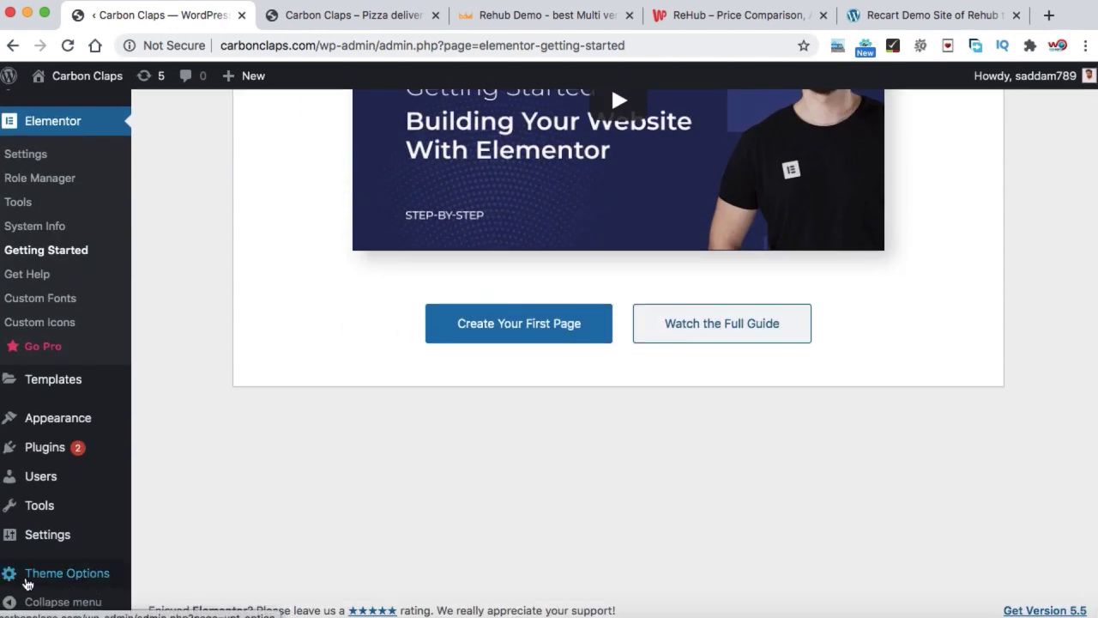
{"action": "left_click", "coordinate": [61, 578]}
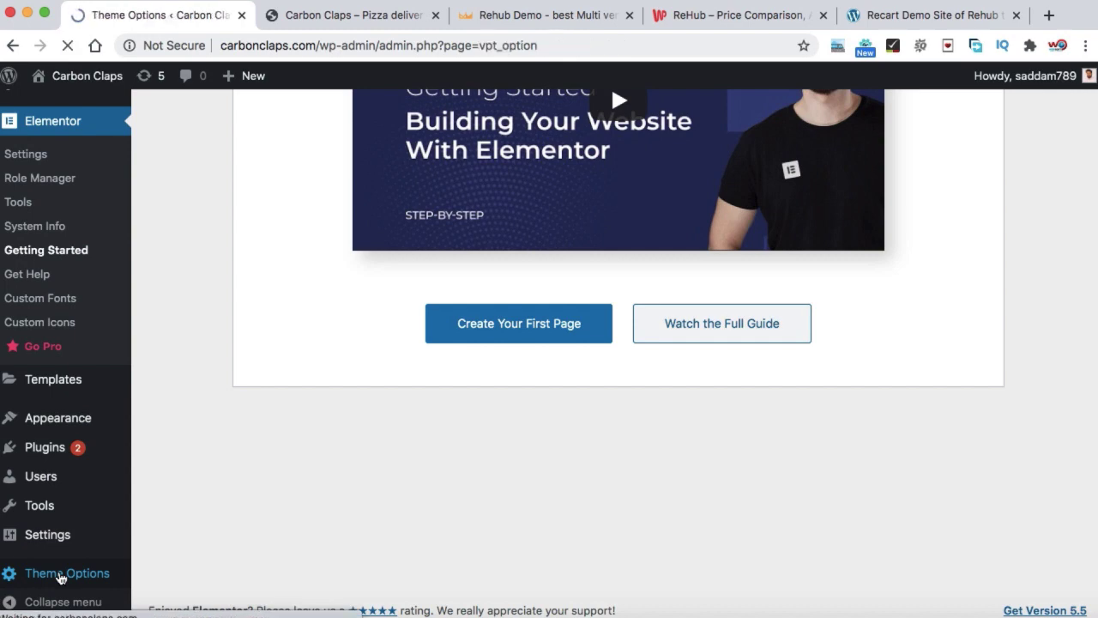
Review the General, Appearance/Color, Logo & favicon, Header and Menu, and Footer Options settings
{"action": "scroll", "coordinate": [550, 405], "scroll_direction": "down", "scroll_amount": 5}
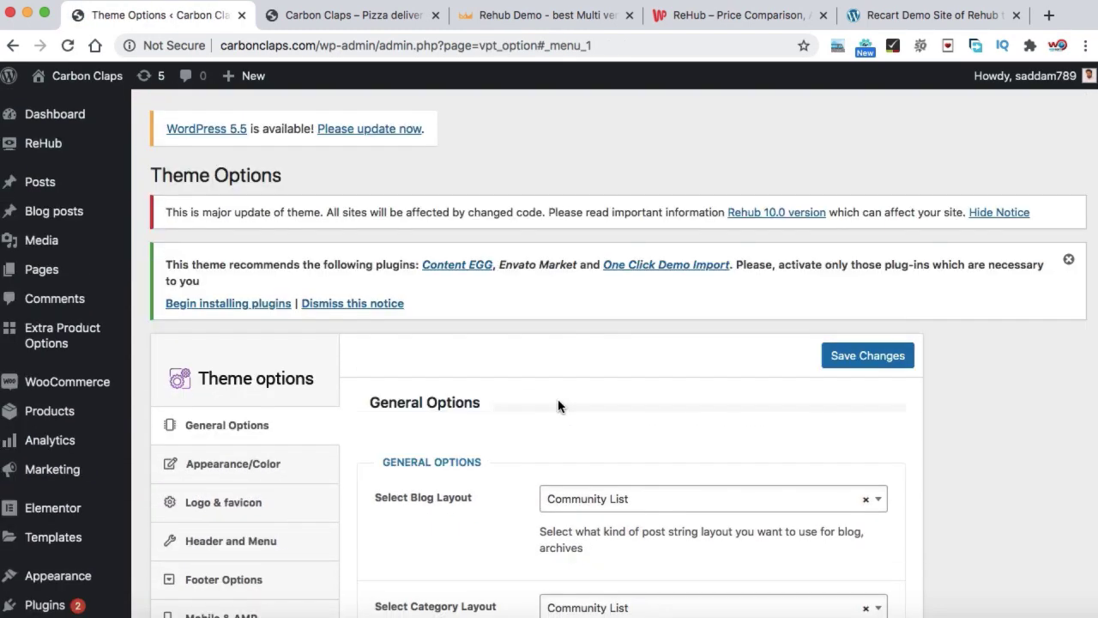
{"action": "scroll", "coordinate": [558, 405], "scroll_direction": "down", "scroll_amount": 2}
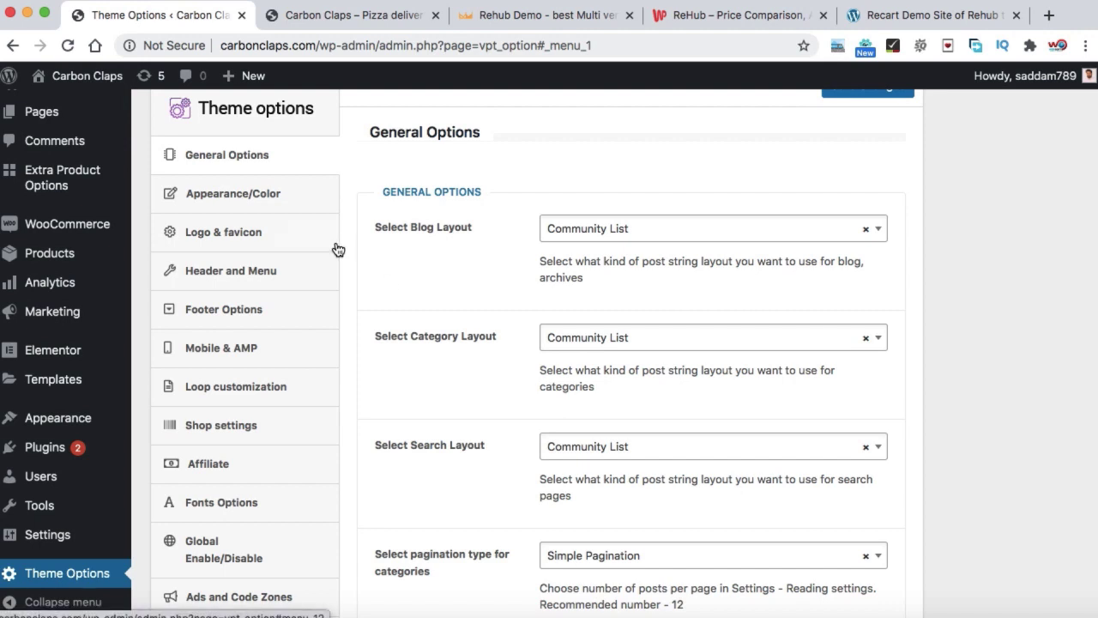
{"action": "left_click", "coordinate": [216, 201]}
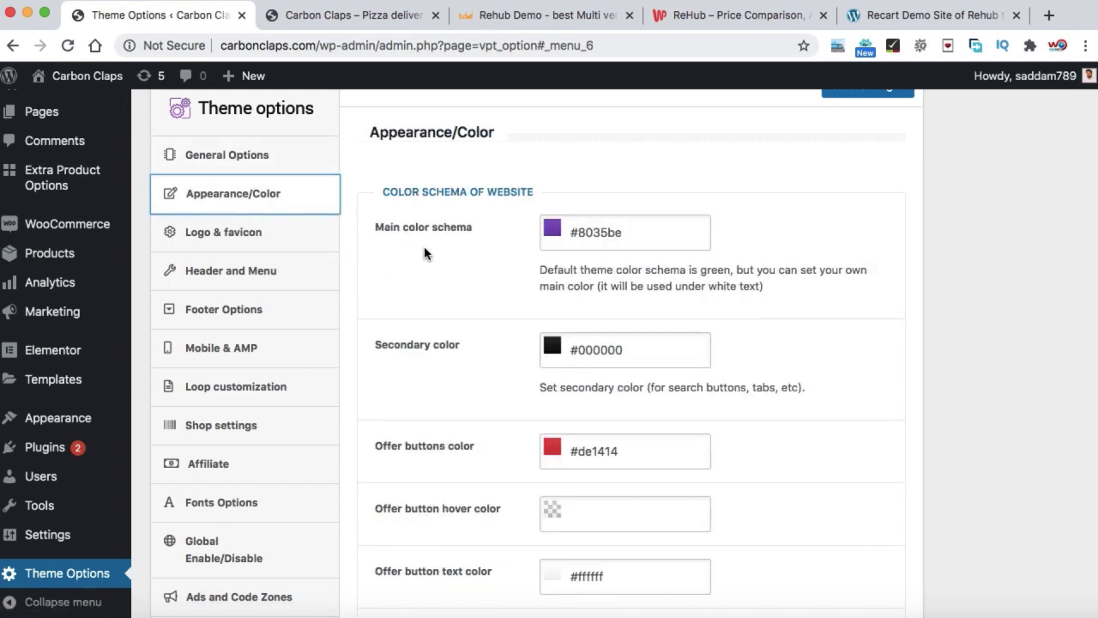
{"action": "left_click", "coordinate": [211, 241]}
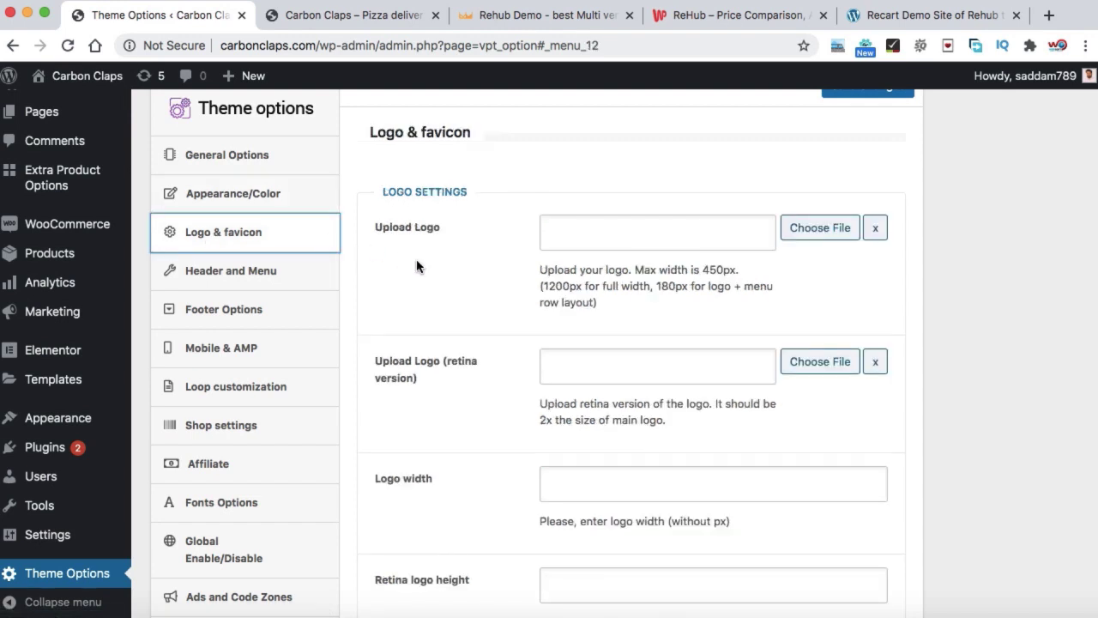
{"action": "left_click", "coordinate": [219, 276]}
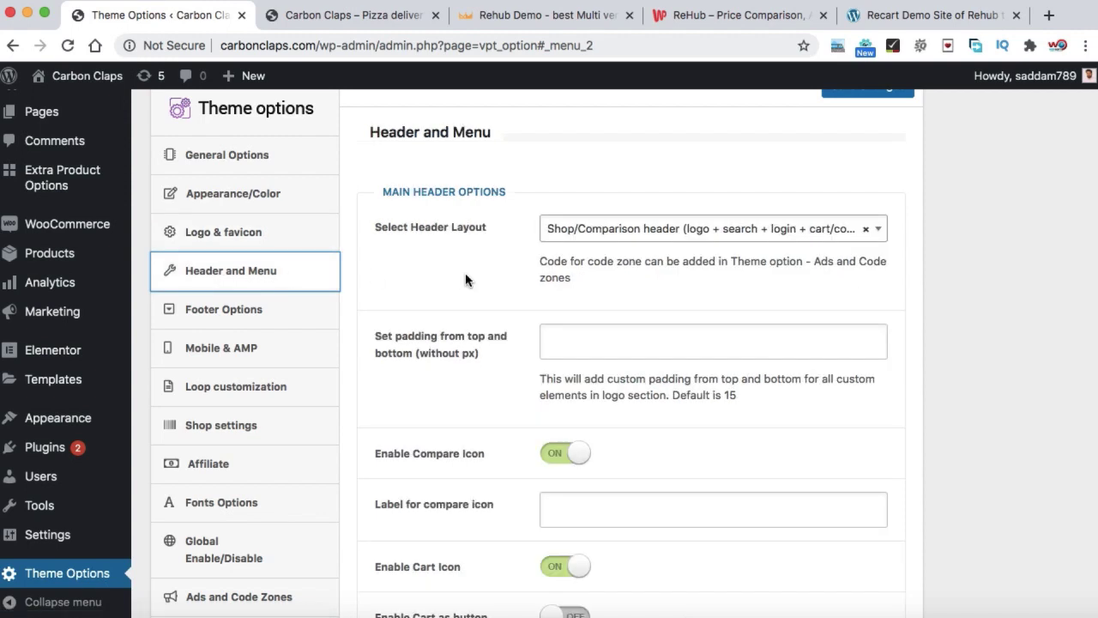
{"action": "left_click", "coordinate": [213, 324]}
{"action": "scroll", "coordinate": [342, 396], "scroll_direction": "down", "scroll_amount": 5}
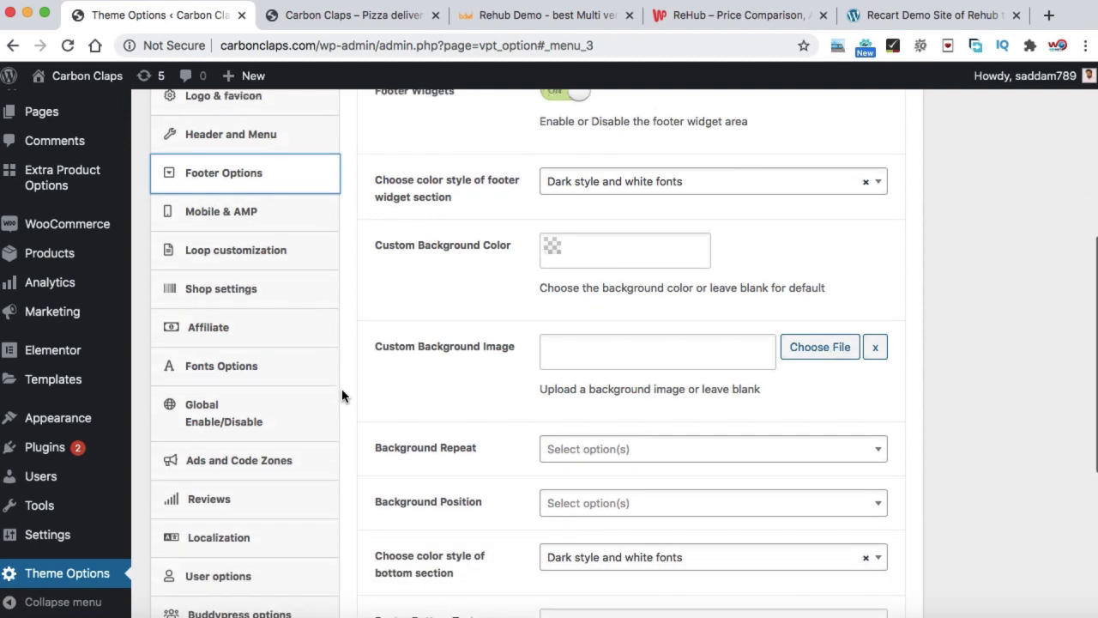
{"action": "scroll", "coordinate": [342, 396], "scroll_direction": "down", "scroll_amount": 2}
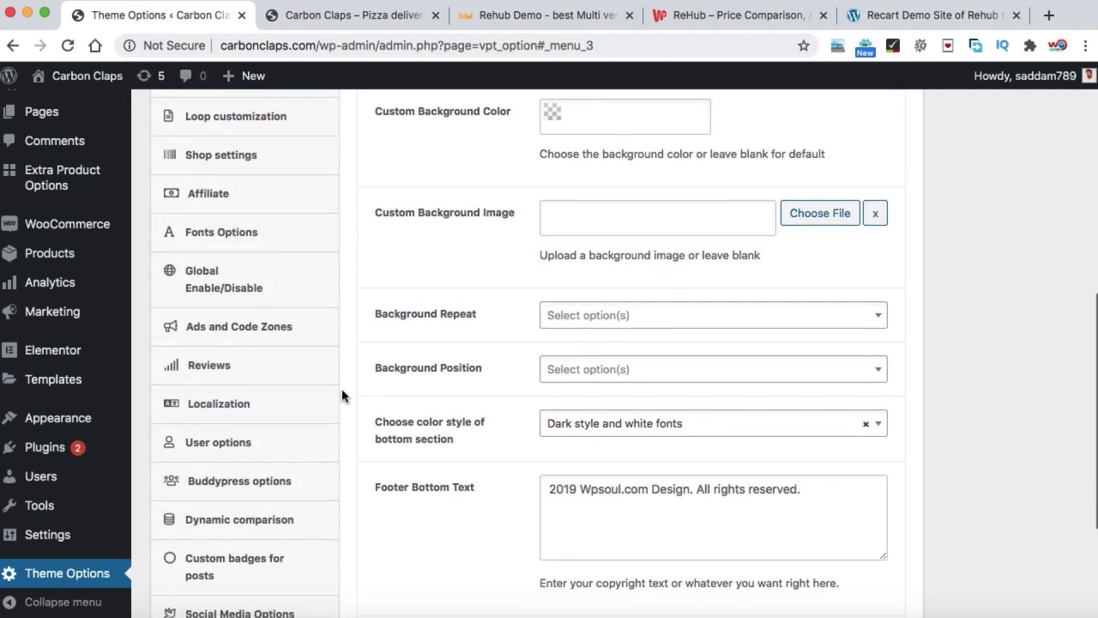
{"action": "scroll", "coordinate": [342, 395], "scroll_direction": "down", "scroll_amount": 2}
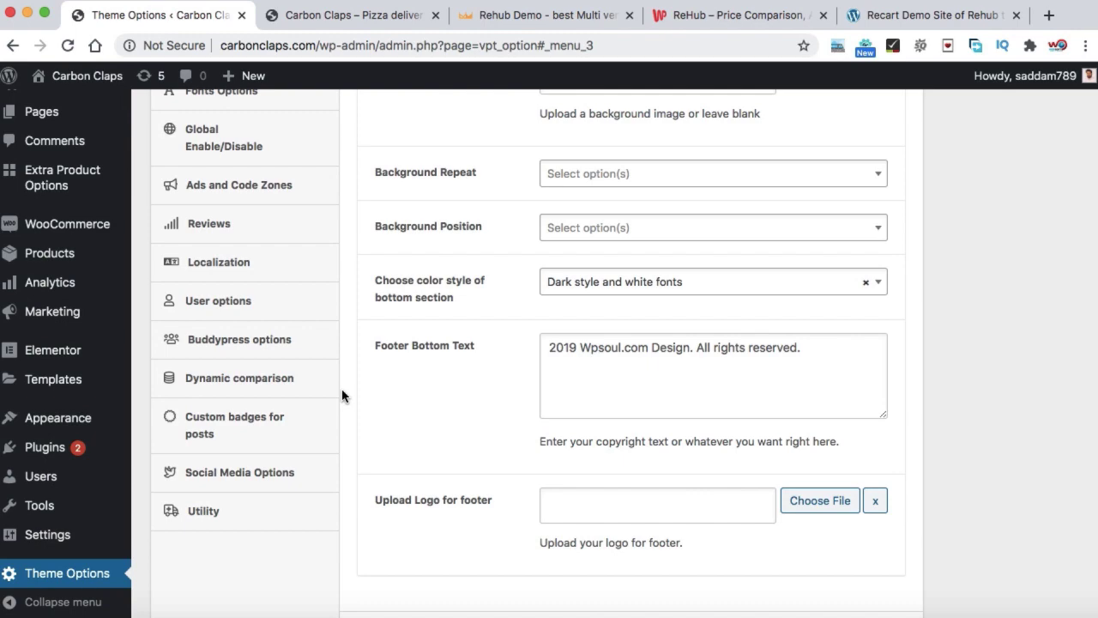
{"action": "scroll", "coordinate": [341, 396], "scroll_direction": "up", "scroll_amount": 15}
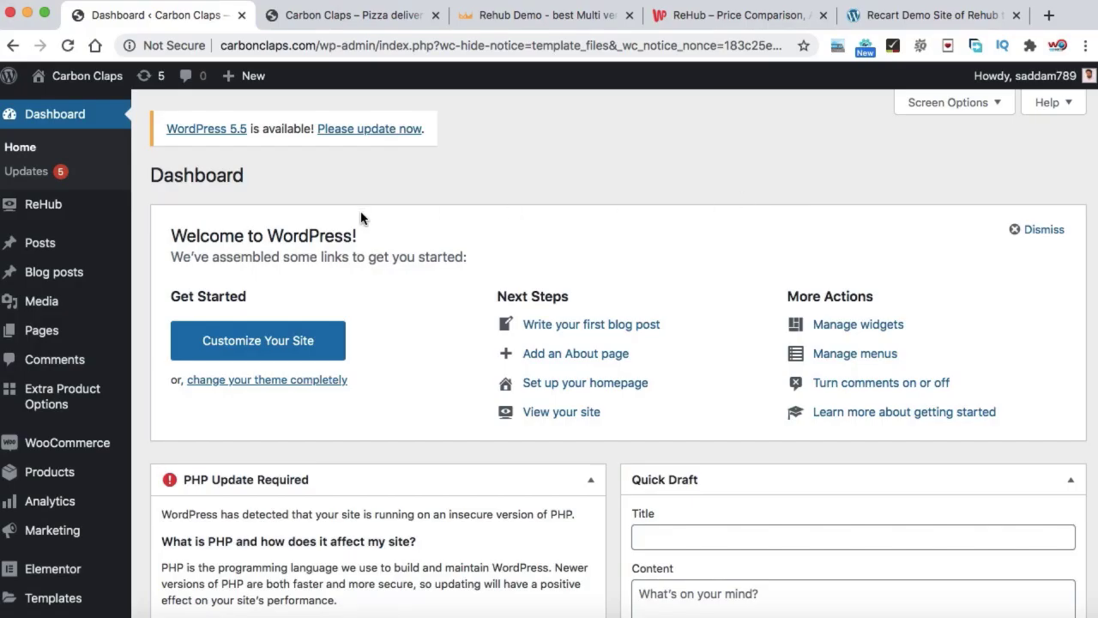
Open All Pages and look over the seven pages, including Cart, Checkout, Shop and Wishlist
{"action": "mouse_move", "coordinate": [41, 342]}
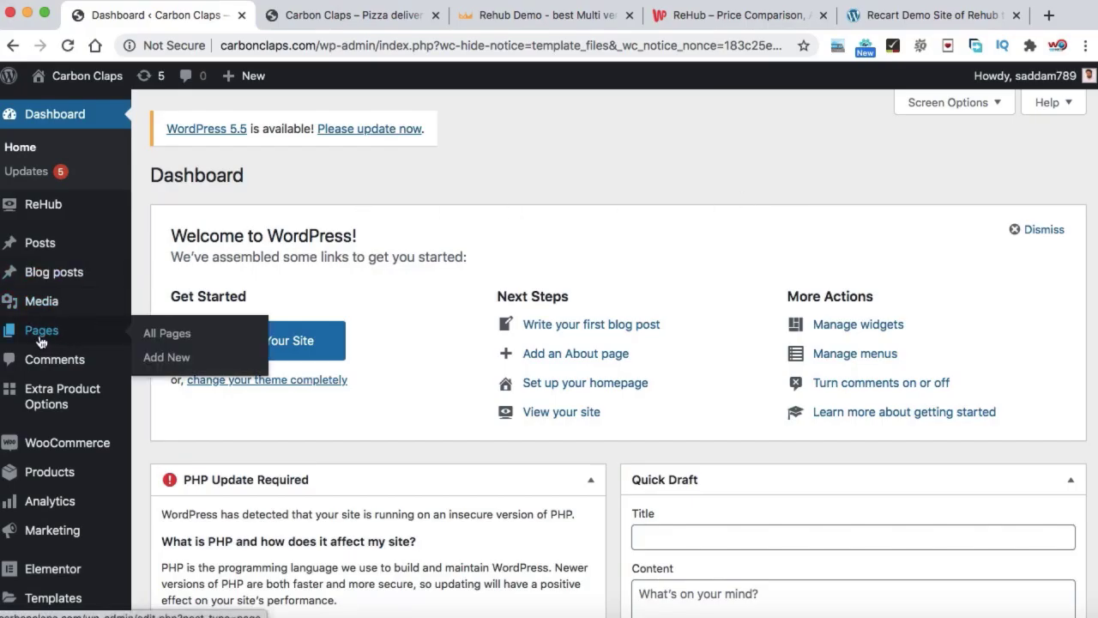
{"action": "left_click", "coordinate": [41, 341]}
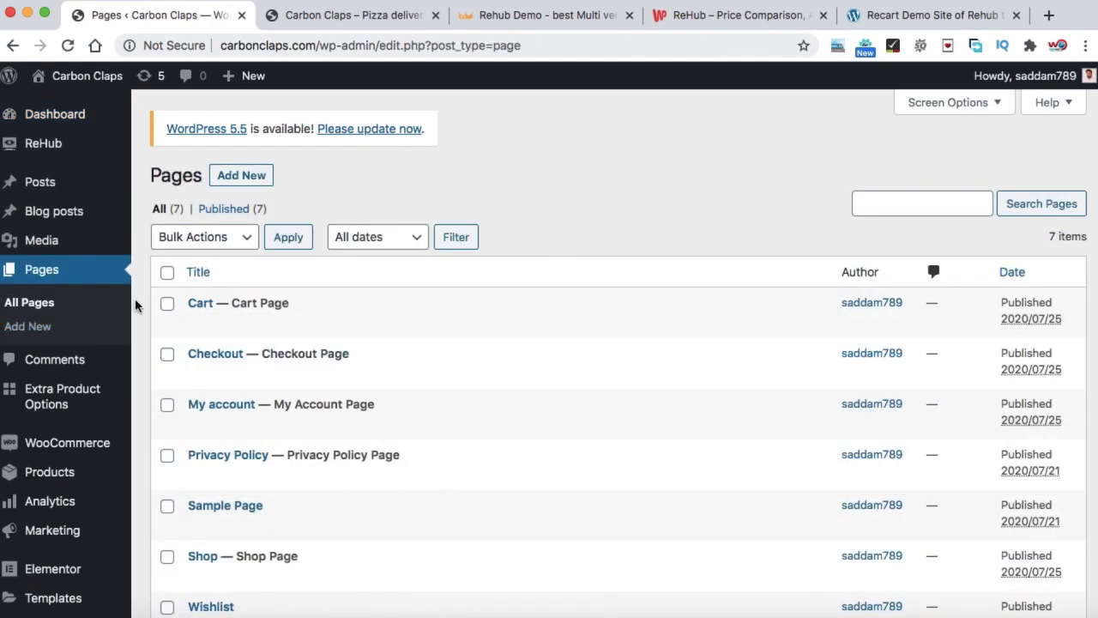
{"action": "scroll", "coordinate": [134, 304], "scroll_direction": "down", "scroll_amount": 3}
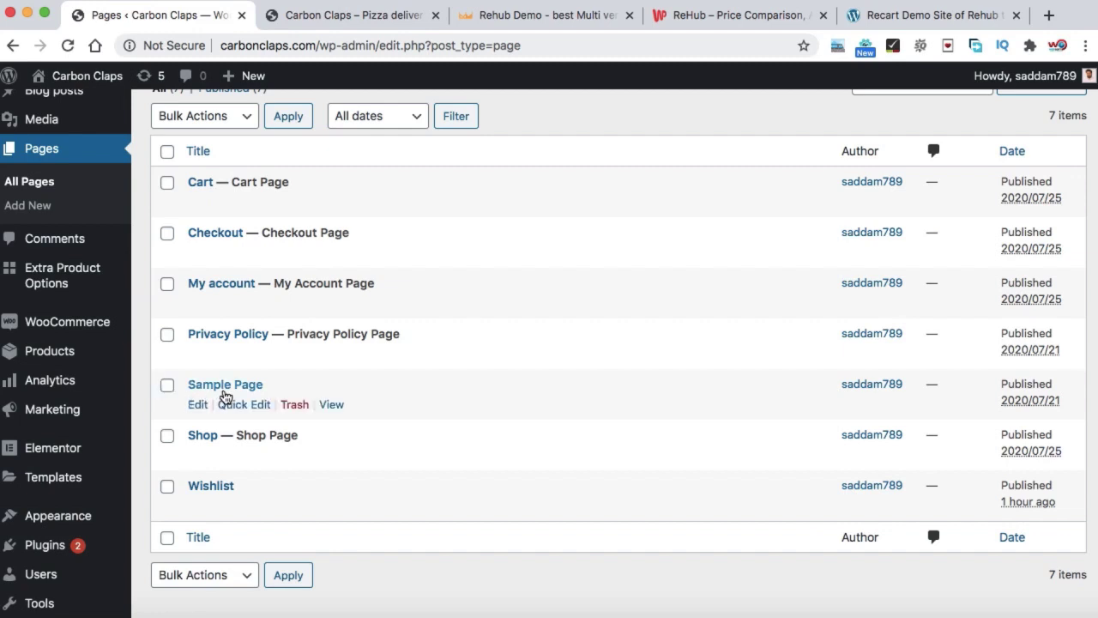
{"action": "mouse_move", "coordinate": [205, 347]}
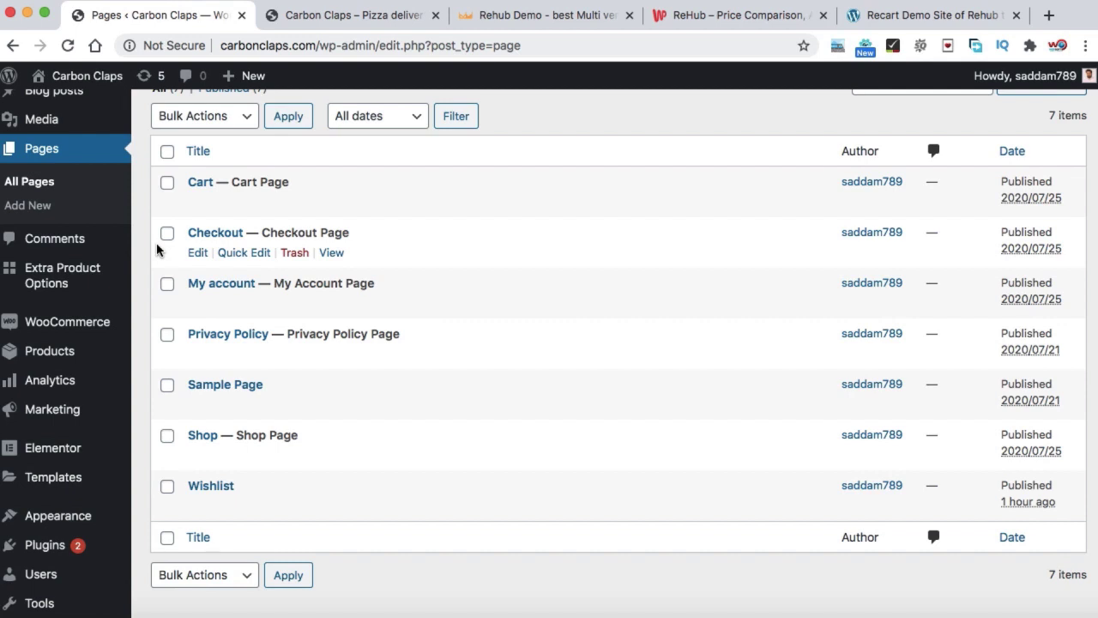
{"action": "scroll", "coordinate": [157, 249], "scroll_direction": "up", "scroll_amount": 3}
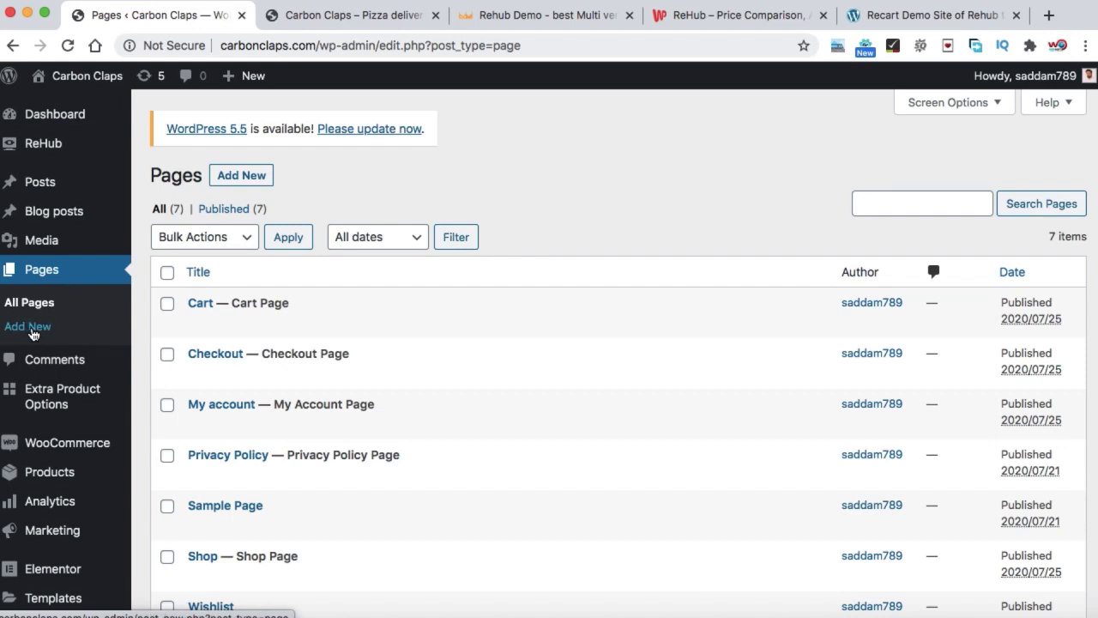
Add a new page titled 'Home'
{"action": "left_click", "coordinate": [242, 176]}
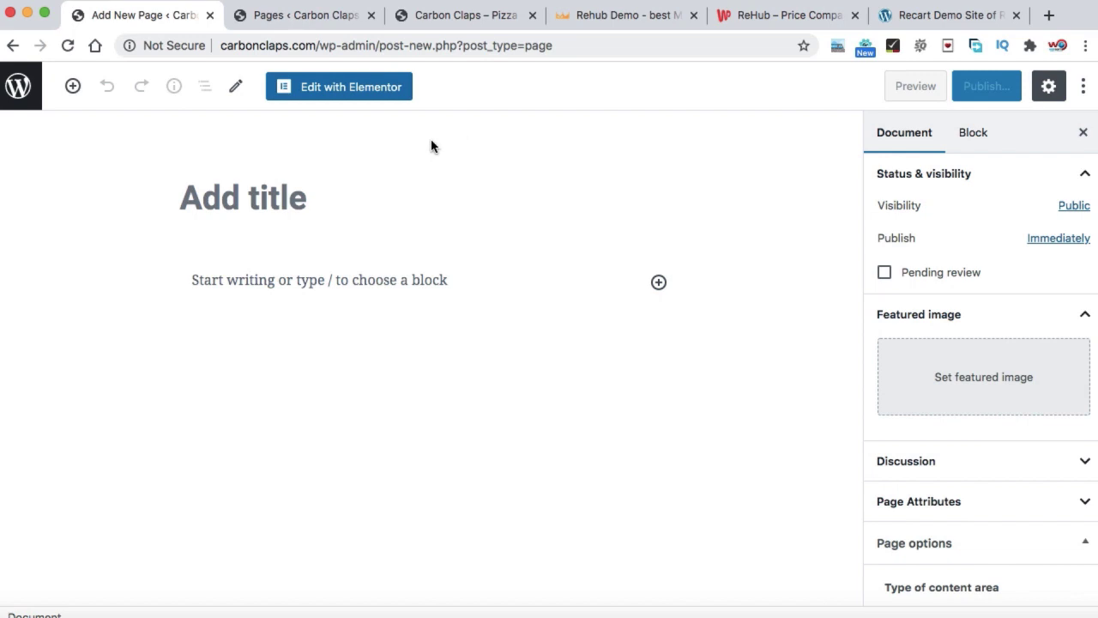
{"action": "left_click", "coordinate": [239, 196]}
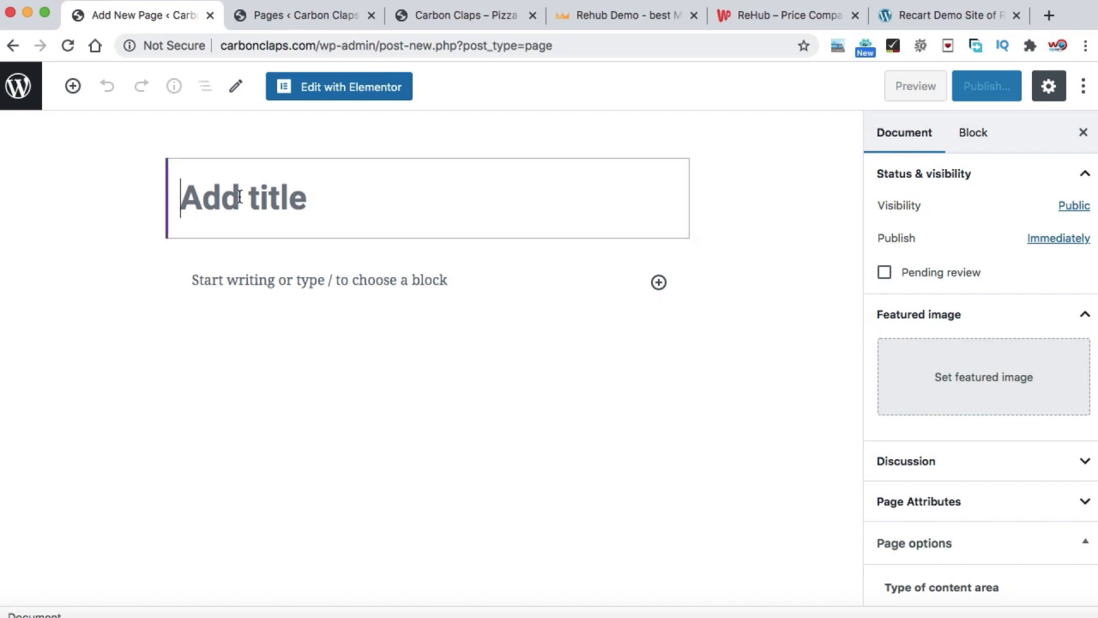
{"action": "type", "text": "Home"}
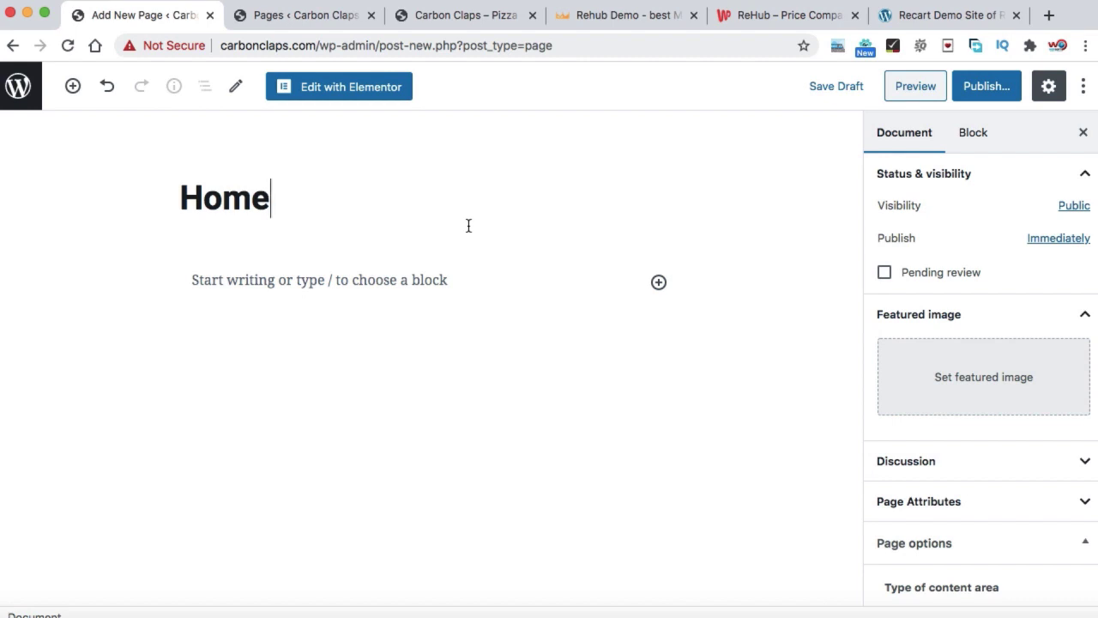
{"action": "scroll", "coordinate": [1012, 315], "scroll_direction": "down", "scroll_amount": 3}
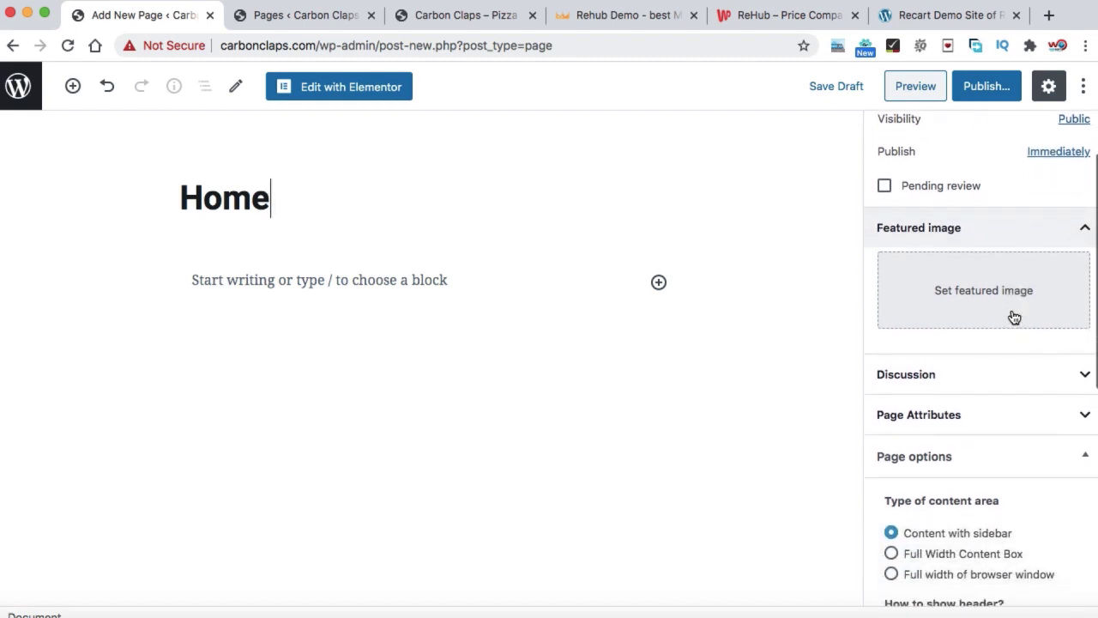
{"action": "scroll", "coordinate": [1014, 317], "scroll_direction": "down", "scroll_amount": 3}
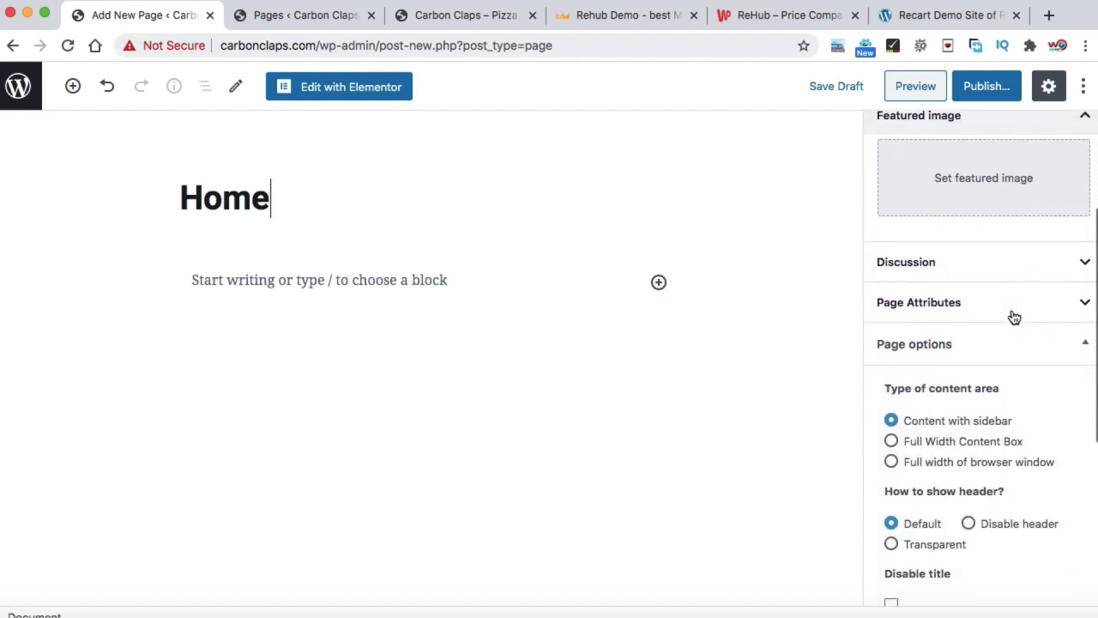
{"action": "scroll", "coordinate": [1014, 317], "scroll_direction": "down", "scroll_amount": 3}
{"action": "scroll", "coordinate": [1014, 318], "scroll_direction": "down", "scroll_amount": 2}
{"action": "scroll", "coordinate": [1014, 318], "scroll_direction": "up", "scroll_amount": 6}
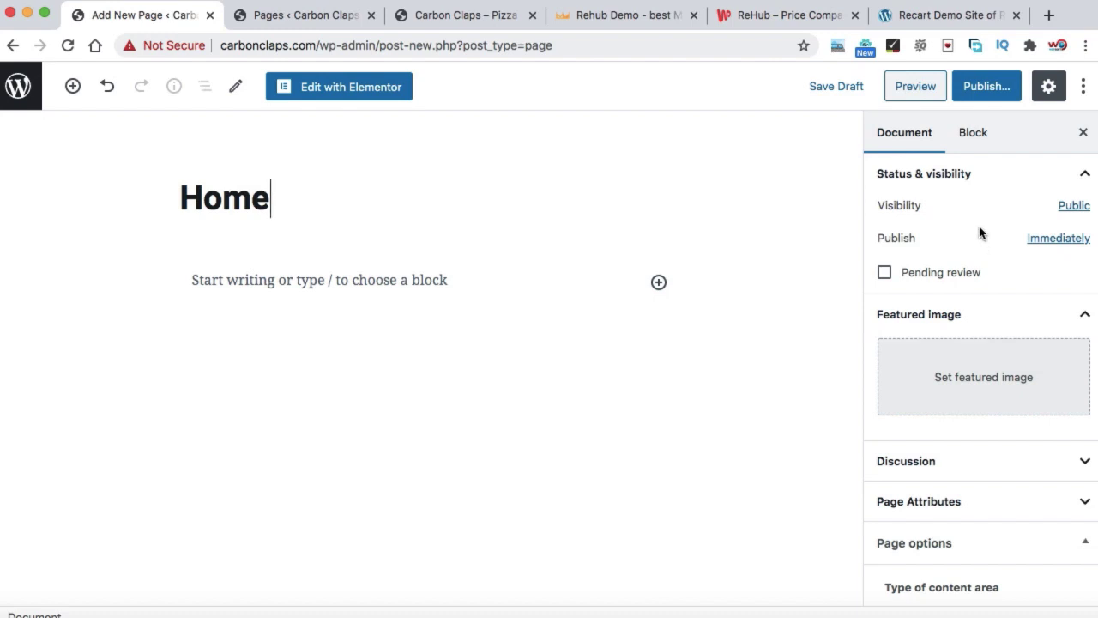
Publish the Home page and view it live on the site
{"action": "left_click", "coordinate": [986, 86]}
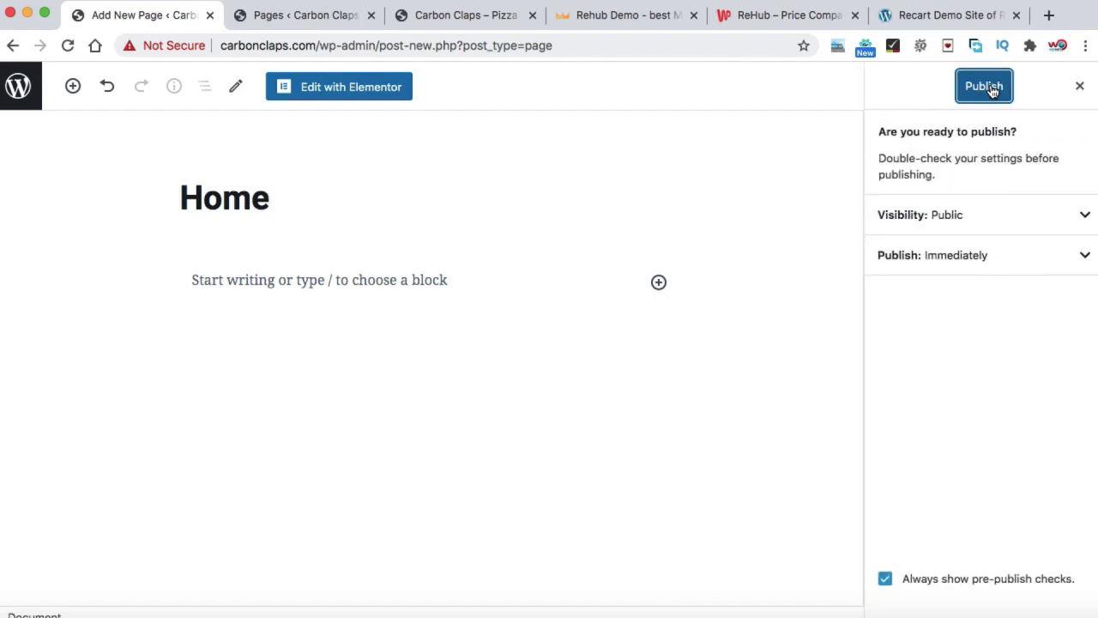
{"action": "left_click", "coordinate": [984, 87]}
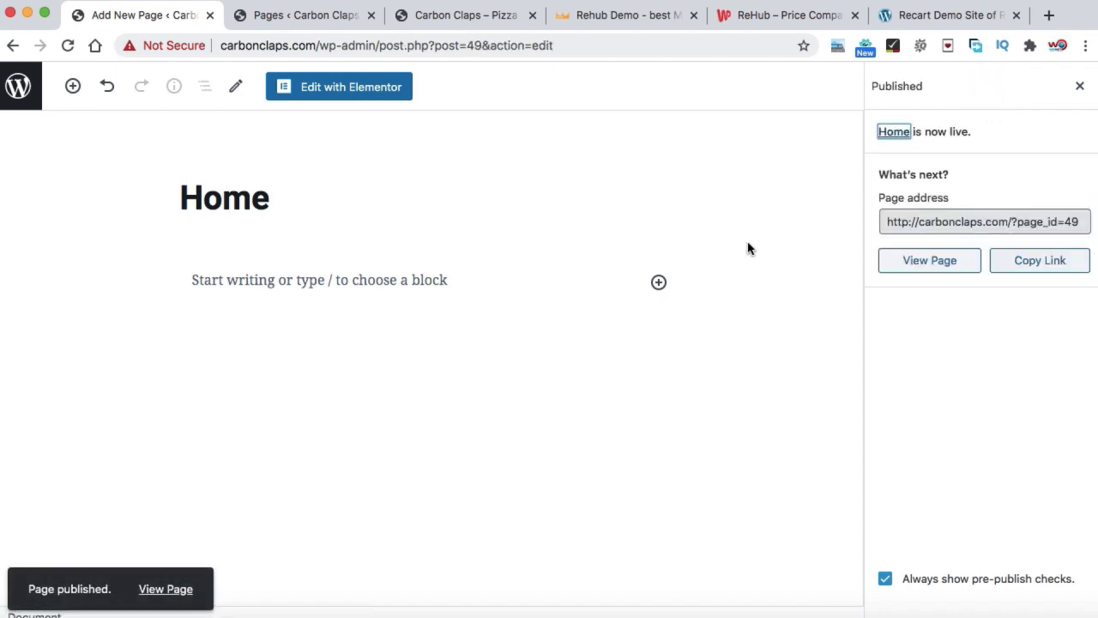
{"action": "left_click", "coordinate": [163, 591]}
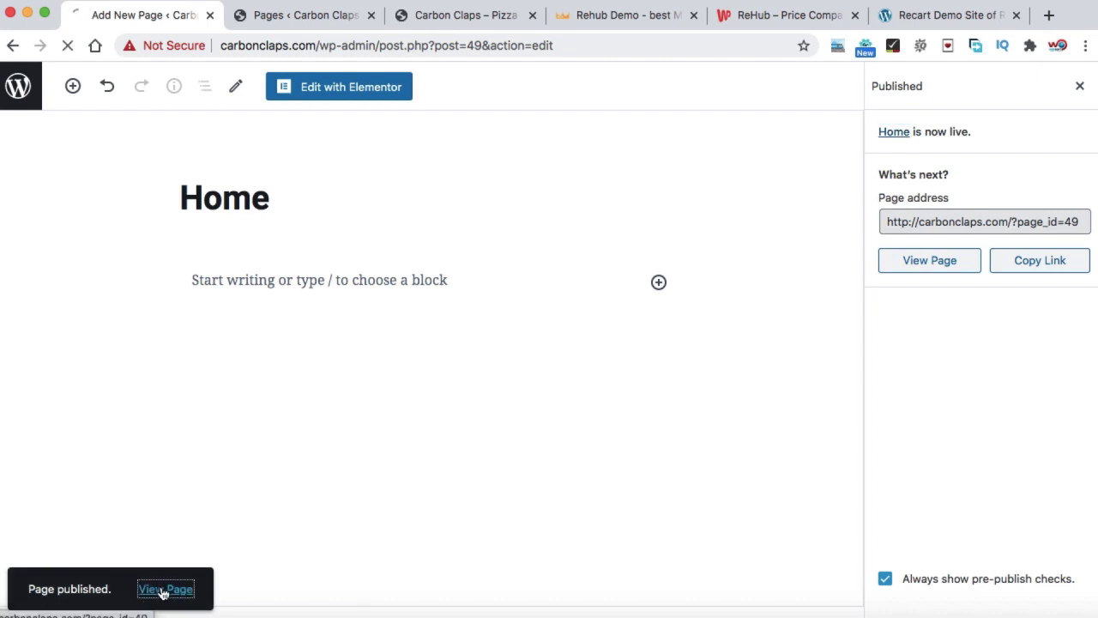
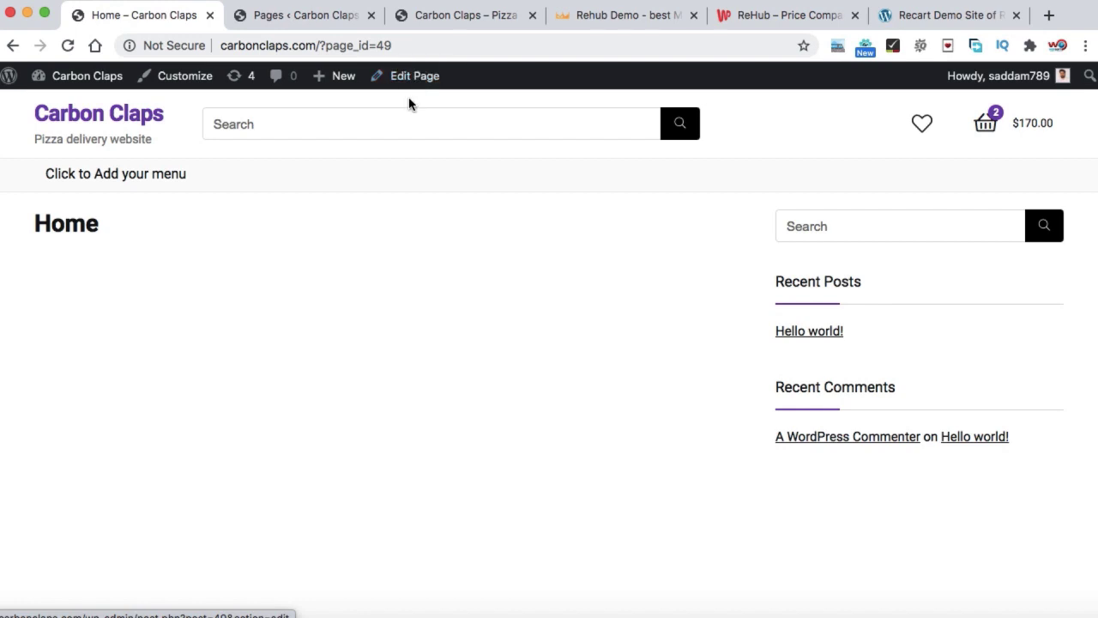
Give the Home page the 'Full Width Content Box' layout and update it
{"action": "left_click", "coordinate": [408, 79]}
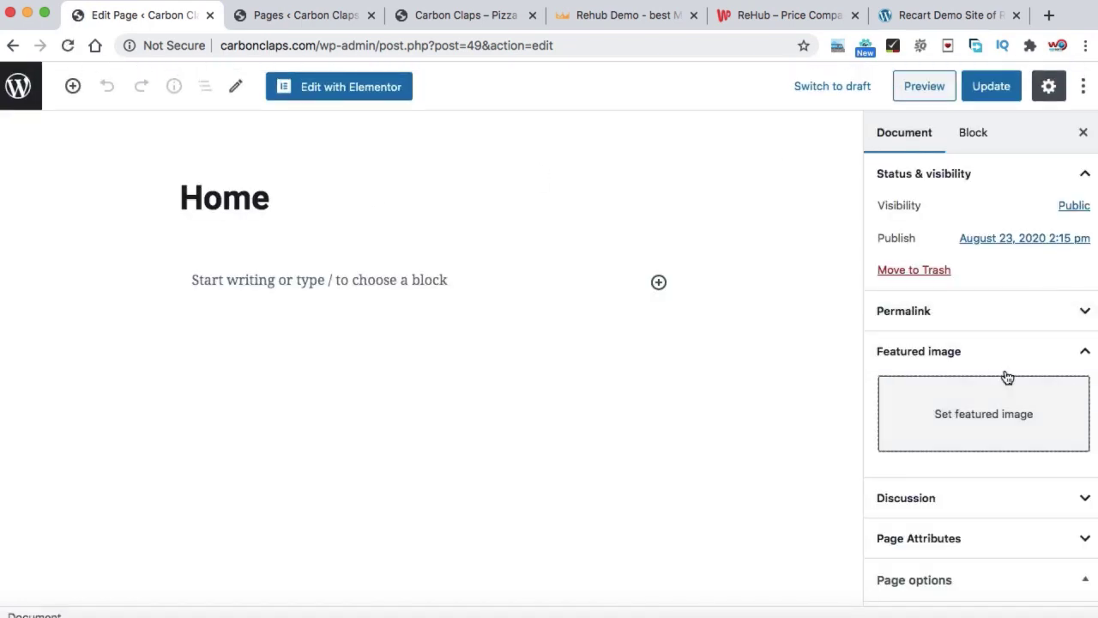
{"action": "scroll", "coordinate": [976, 277], "scroll_direction": "down", "scroll_amount": 10}
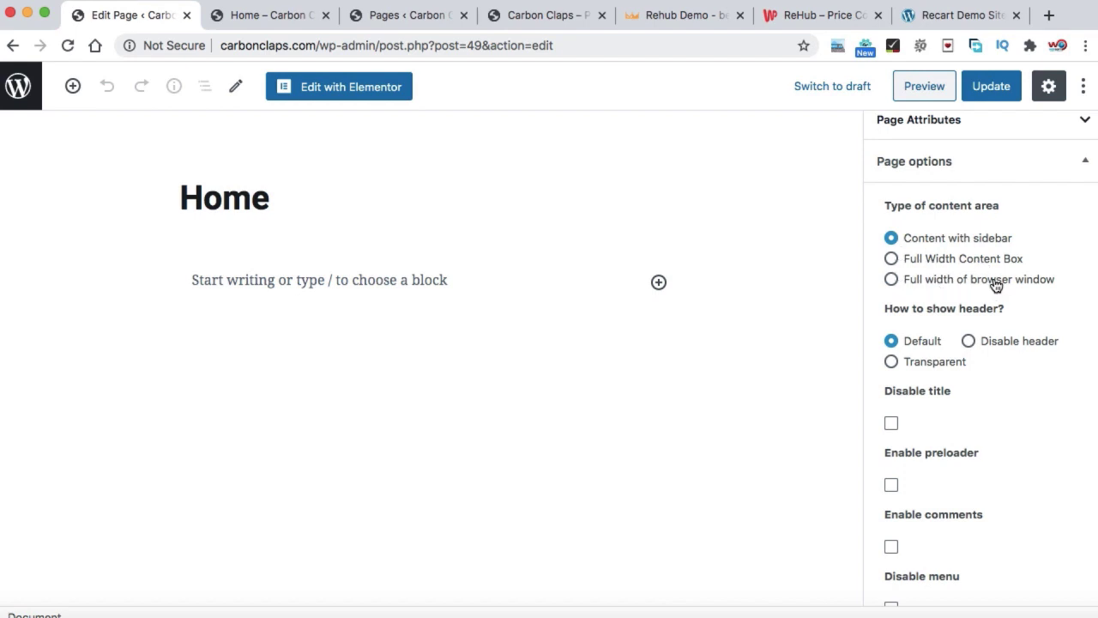
{"action": "left_click", "coordinate": [893, 261]}
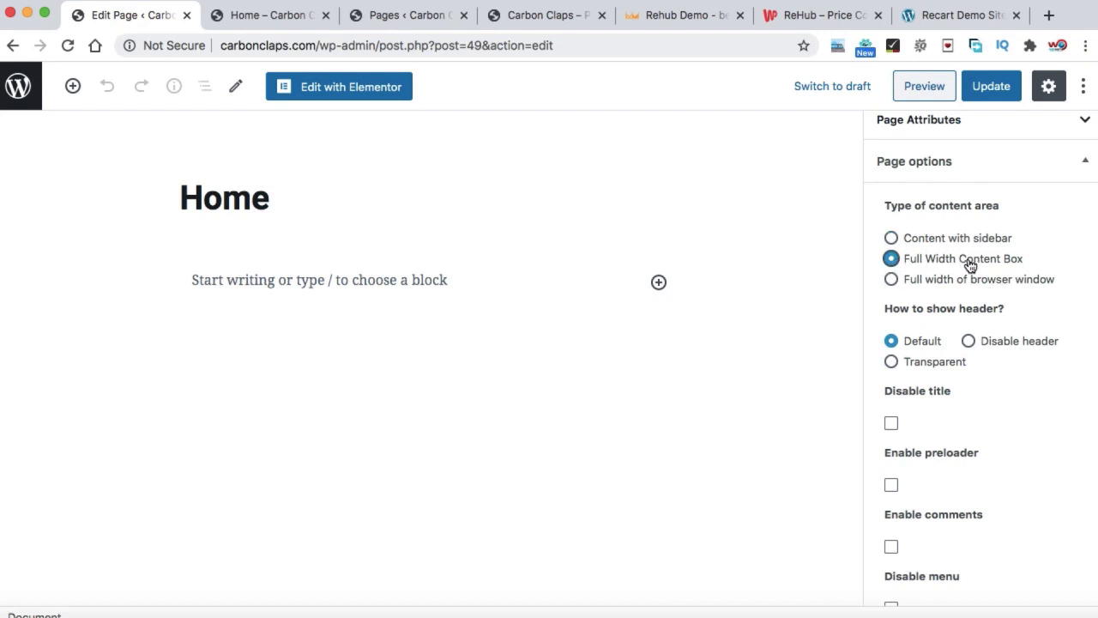
{"action": "left_click", "coordinate": [992, 87]}
Open the live Home page from its permalink in a new tab, then return to the editor
{"action": "scroll", "coordinate": [1024, 232], "scroll_direction": "up", "scroll_amount": 3}
{"action": "scroll", "coordinate": [1025, 232], "scroll_direction": "up", "scroll_amount": 5}
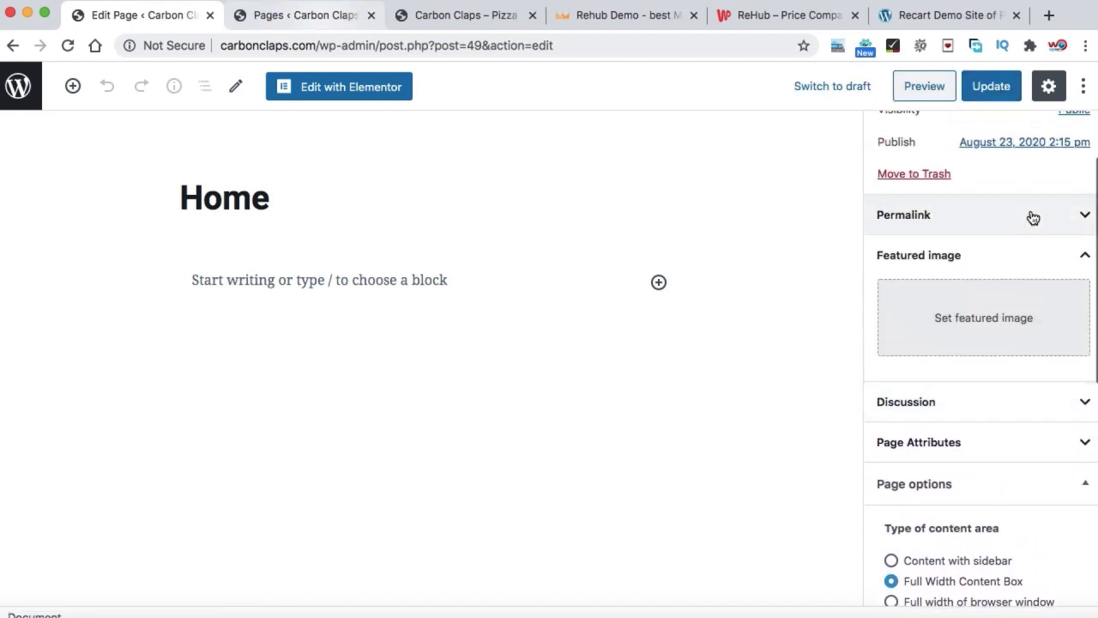
{"action": "left_click", "coordinate": [979, 221]}
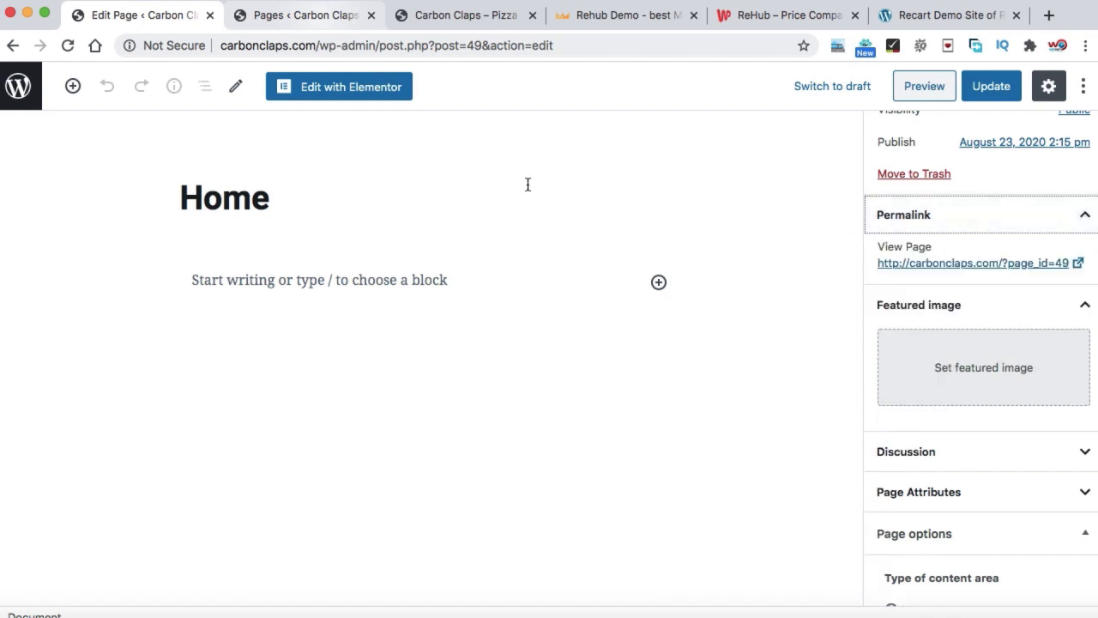
{"action": "left_click", "coordinate": [970, 263]}
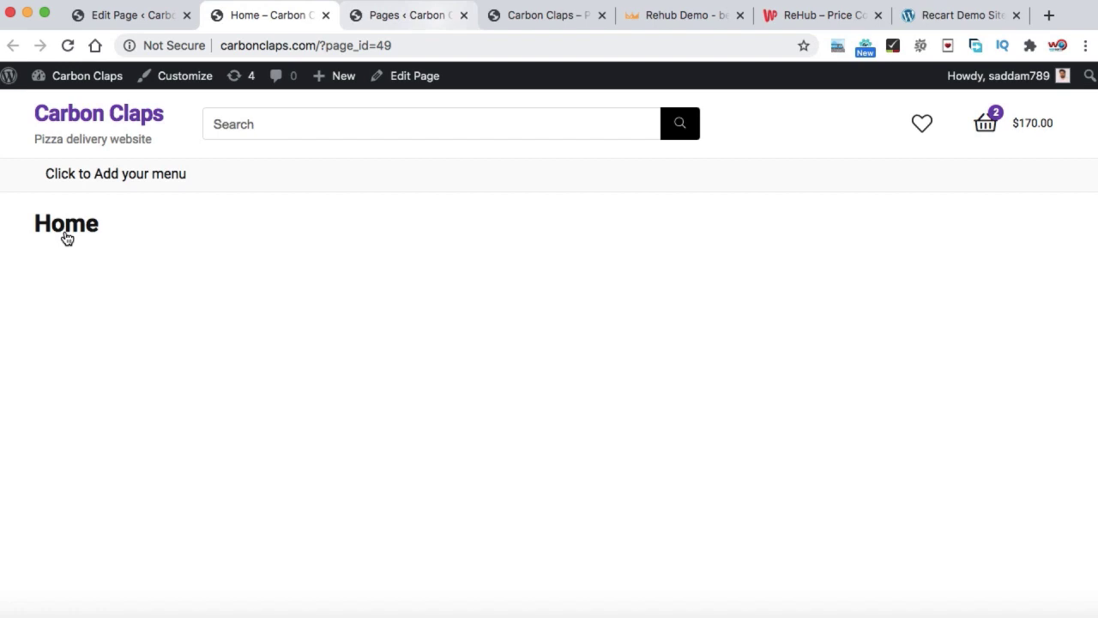
{"action": "left_click", "coordinate": [129, 16]}
Check 'Disable title' for the Home page and update it
{"action": "scroll", "coordinate": [931, 429], "scroll_direction": "down", "scroll_amount": 10}
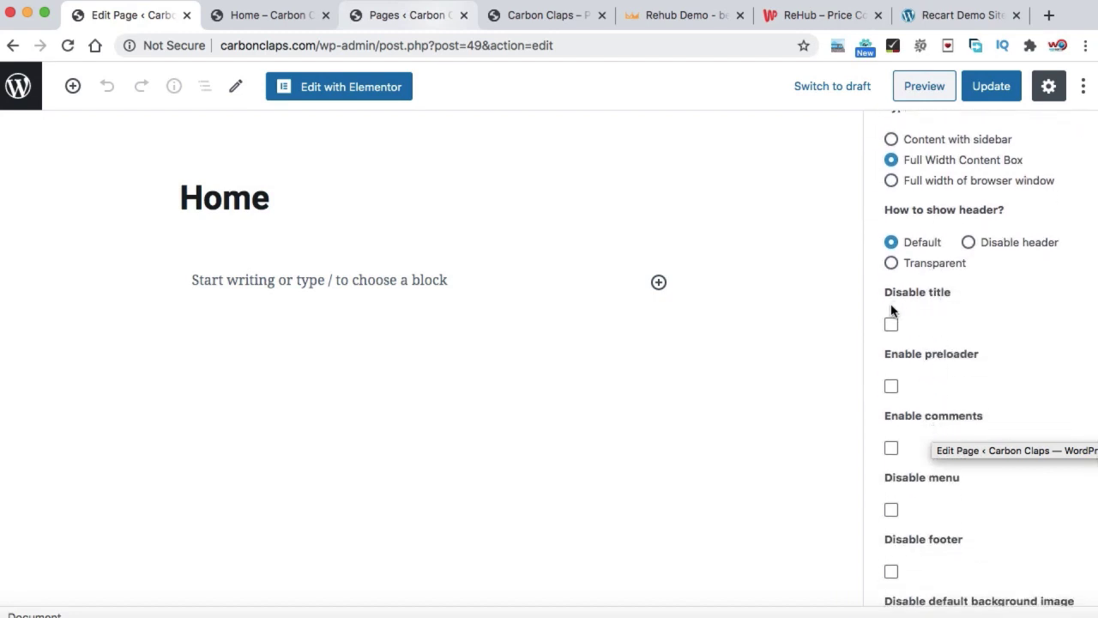
{"action": "left_click", "coordinate": [892, 324]}
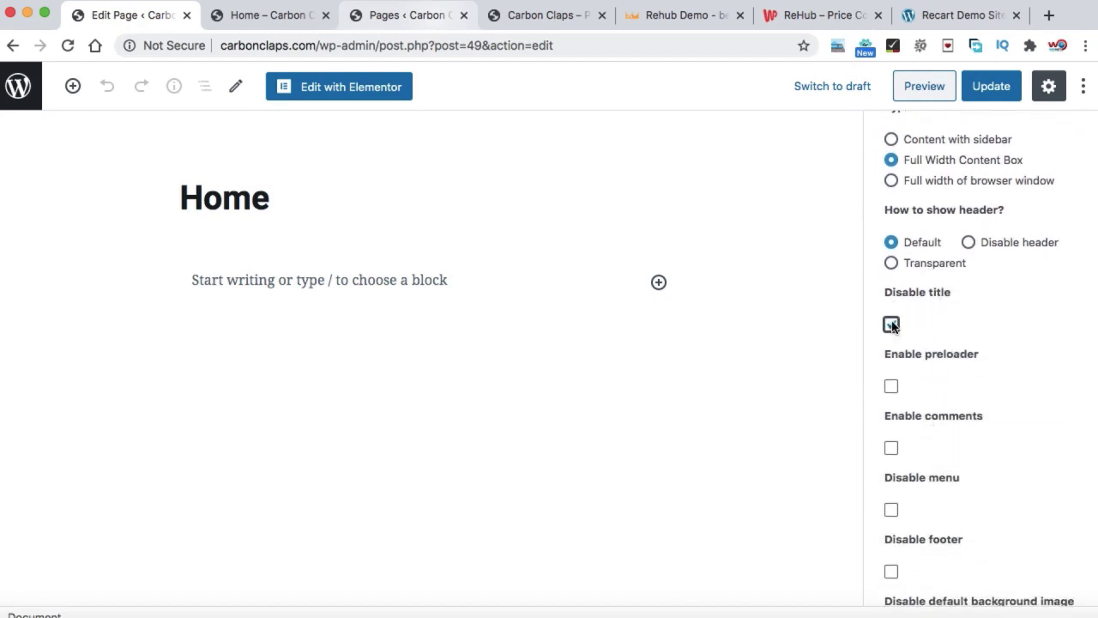
{"action": "left_click", "coordinate": [993, 87]}
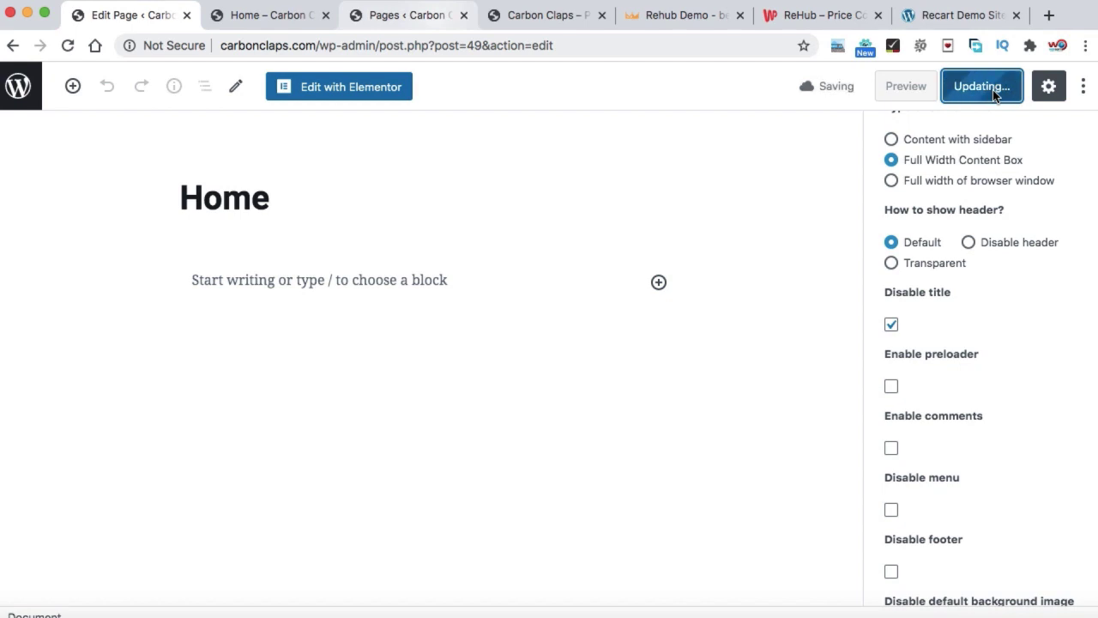
Reload the live Home page to confirm the title is hidden, then go to the Pages list
{"action": "left_click", "coordinate": [255, 15]}
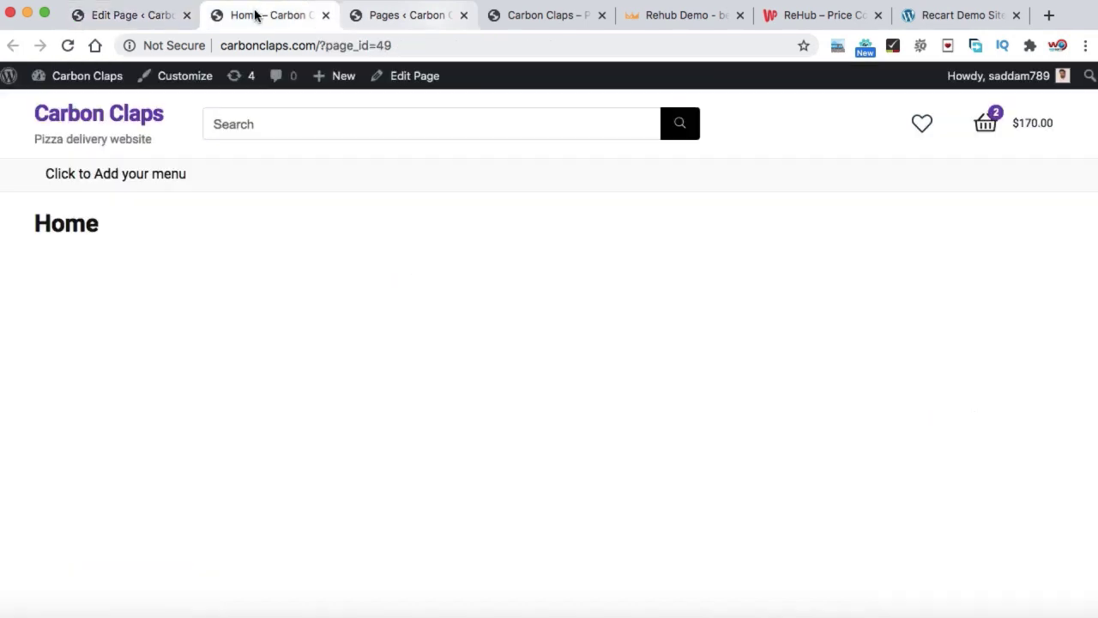
{"action": "left_click", "coordinate": [69, 46]}
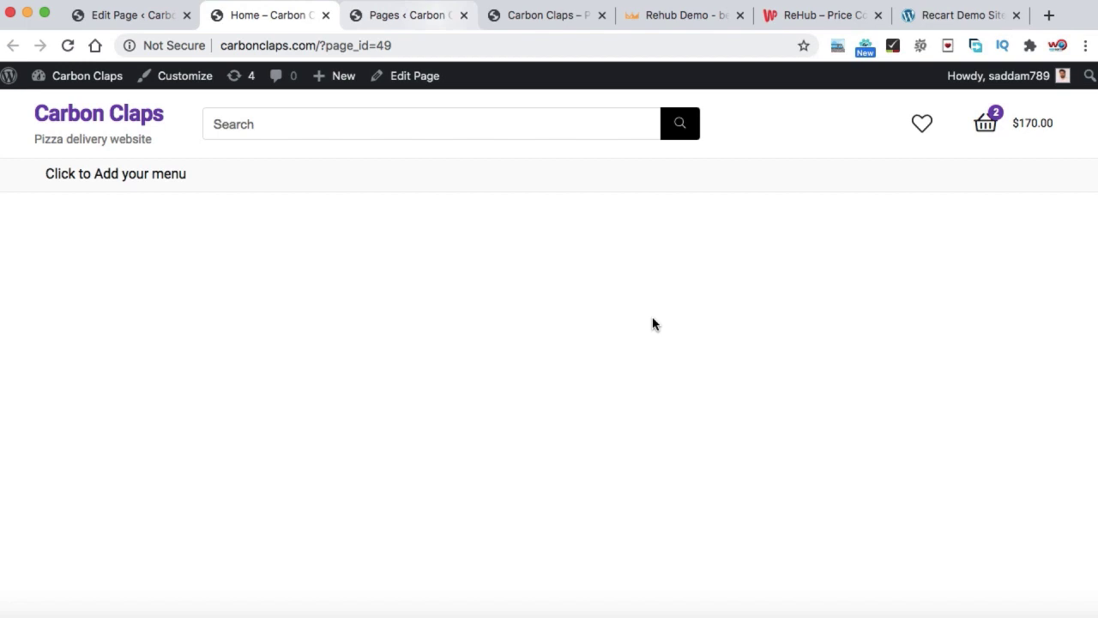
{"action": "left_click", "coordinate": [112, 17]}
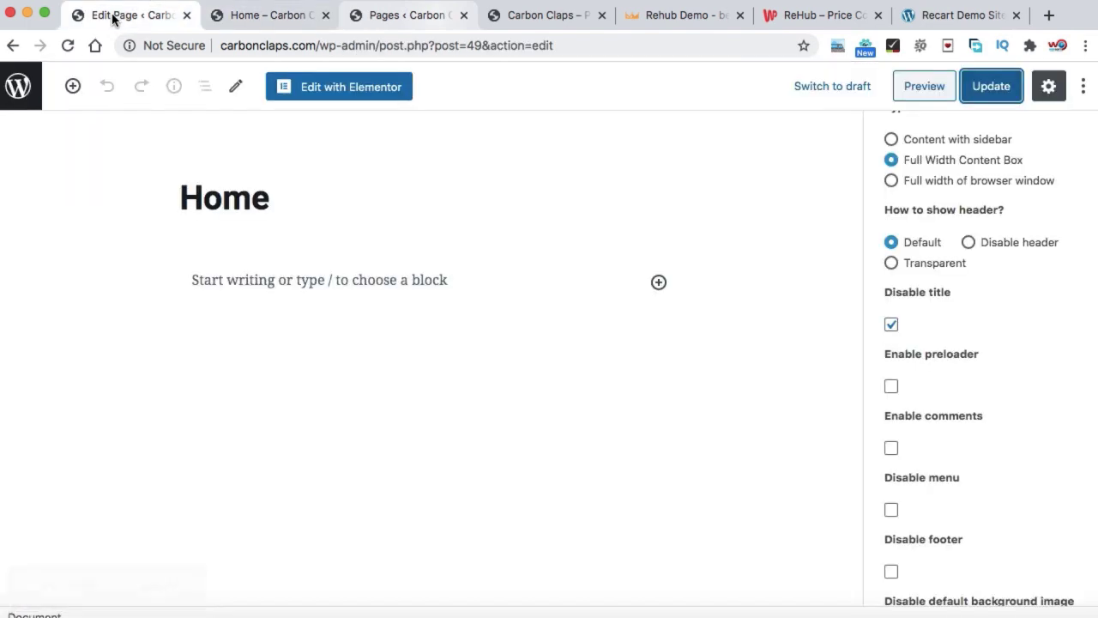
{"action": "left_click", "coordinate": [17, 86]}
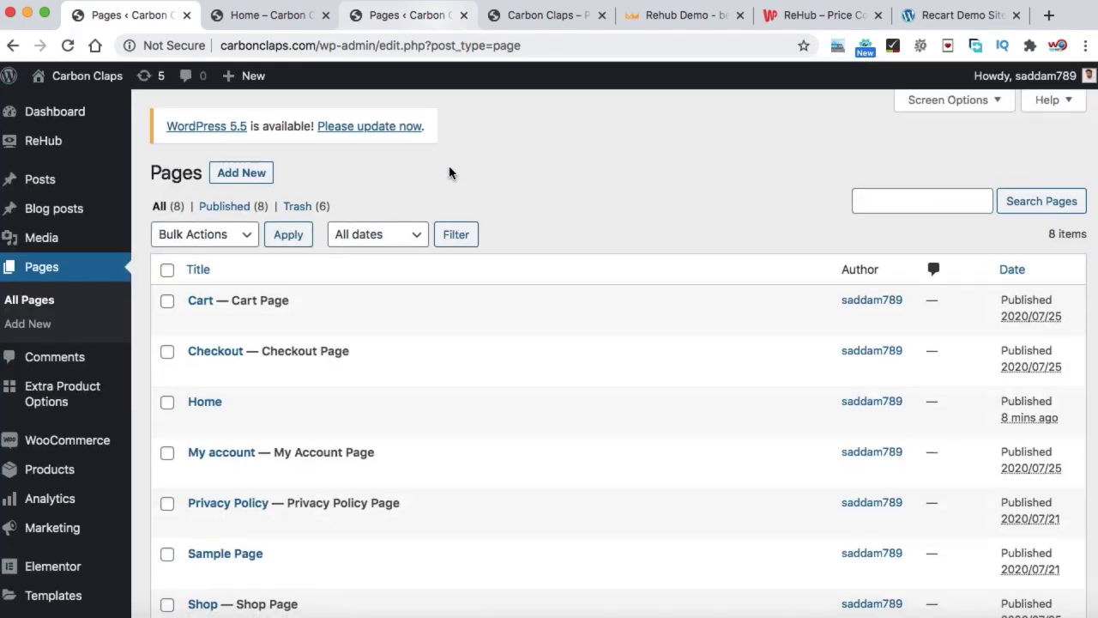
{"action": "scroll", "coordinate": [449, 173], "scroll_direction": "down", "scroll_amount": 1}
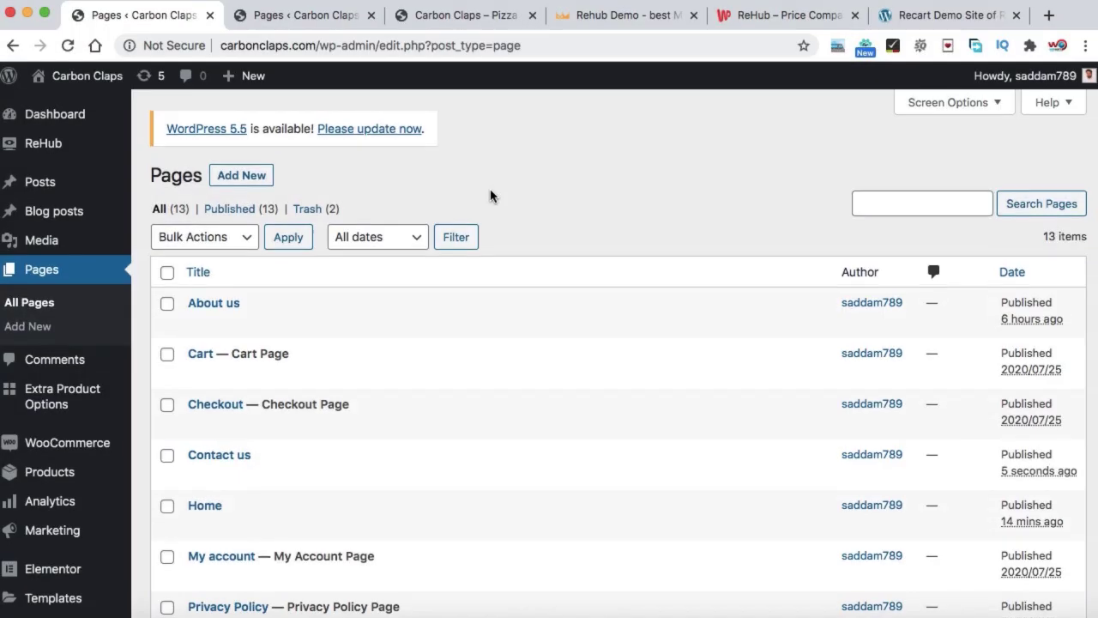
{"action": "scroll", "coordinate": [489, 195], "scroll_direction": "down", "scroll_amount": 2}
{"action": "scroll", "coordinate": [490, 195], "scroll_direction": "down", "scroll_amount": 1}
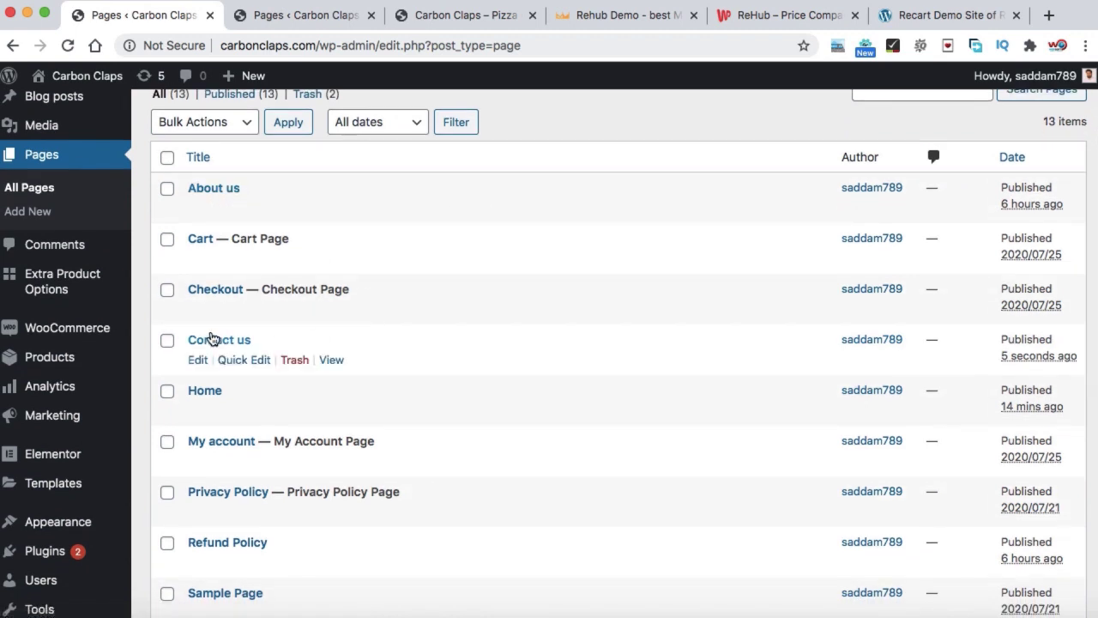
{"action": "scroll", "coordinate": [261, 339], "scroll_direction": "down", "scroll_amount": 4}
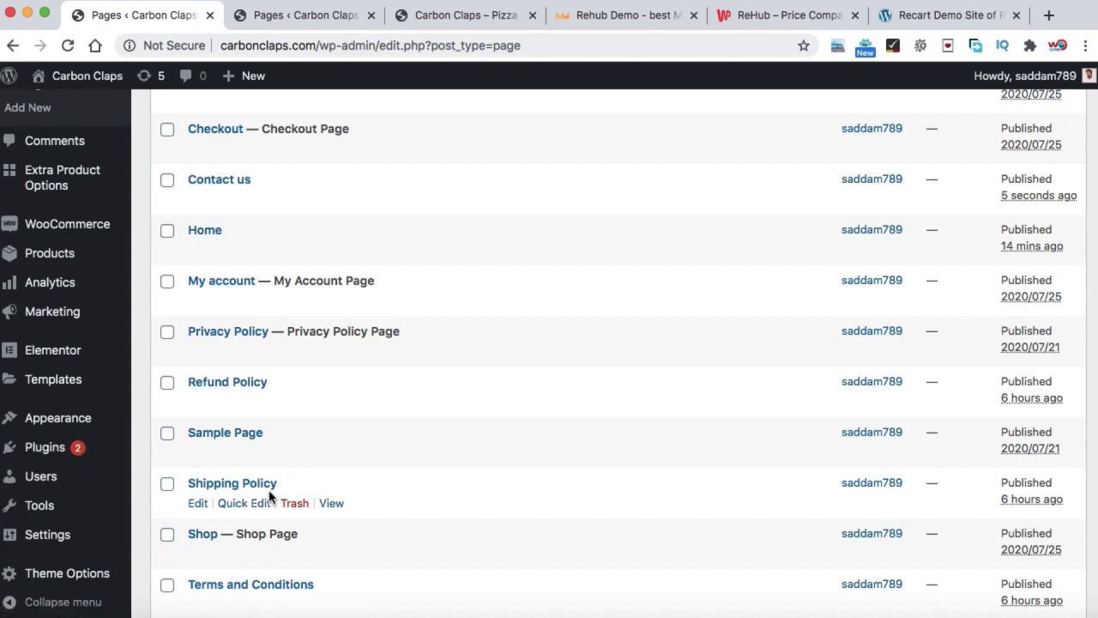
{"action": "left_click", "coordinate": [454, 19]}
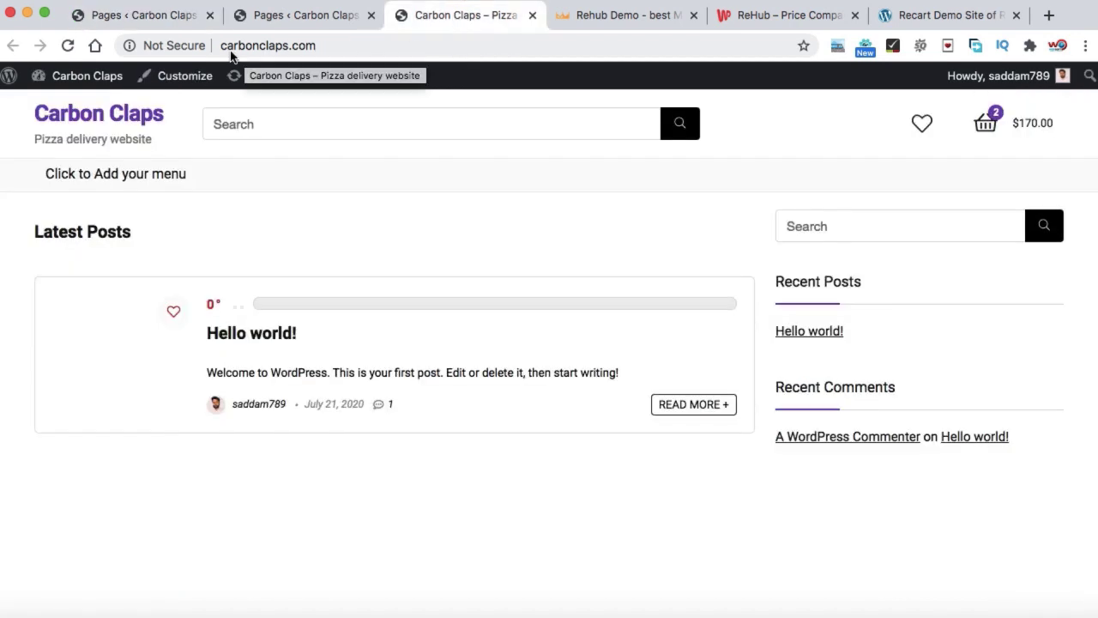
{"action": "left_click", "coordinate": [328, 44]}
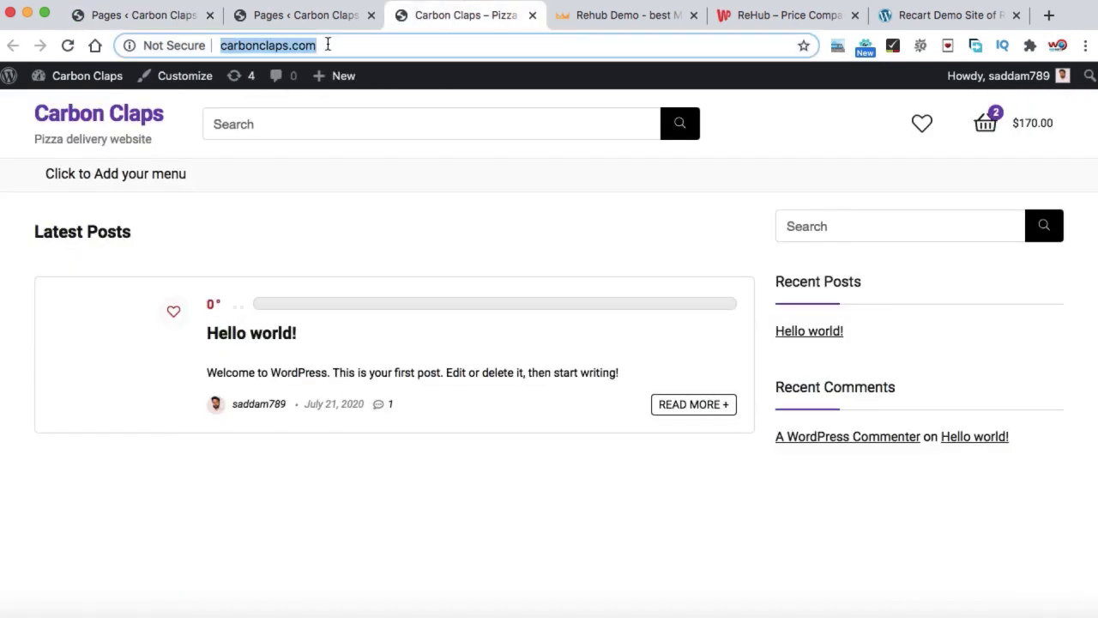
{"action": "key", "text": "Return"}
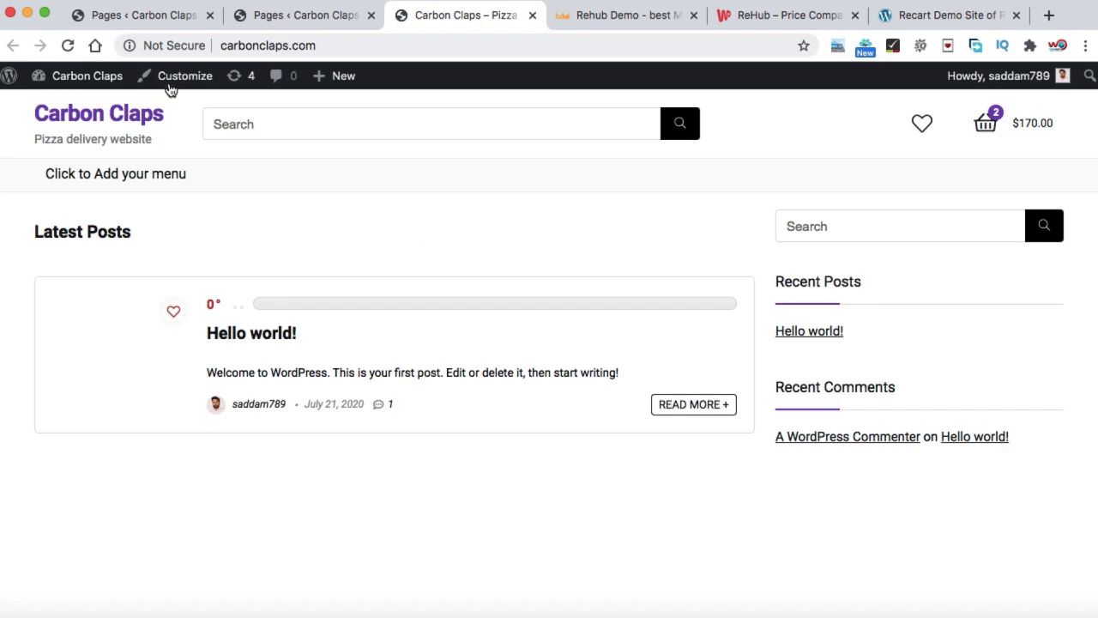
{"action": "left_click", "coordinate": [140, 15]}
{"action": "scroll", "coordinate": [432, 259], "scroll_direction": "up", "scroll_amount": 1}
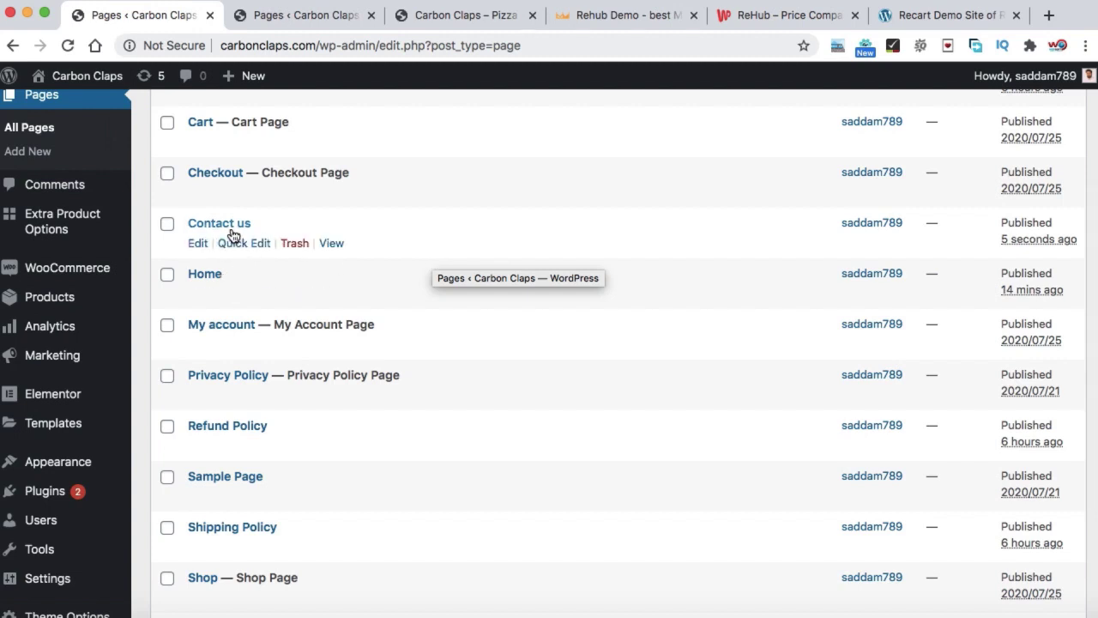
{"action": "scroll", "coordinate": [274, 229], "scroll_direction": "up", "scroll_amount": 2}
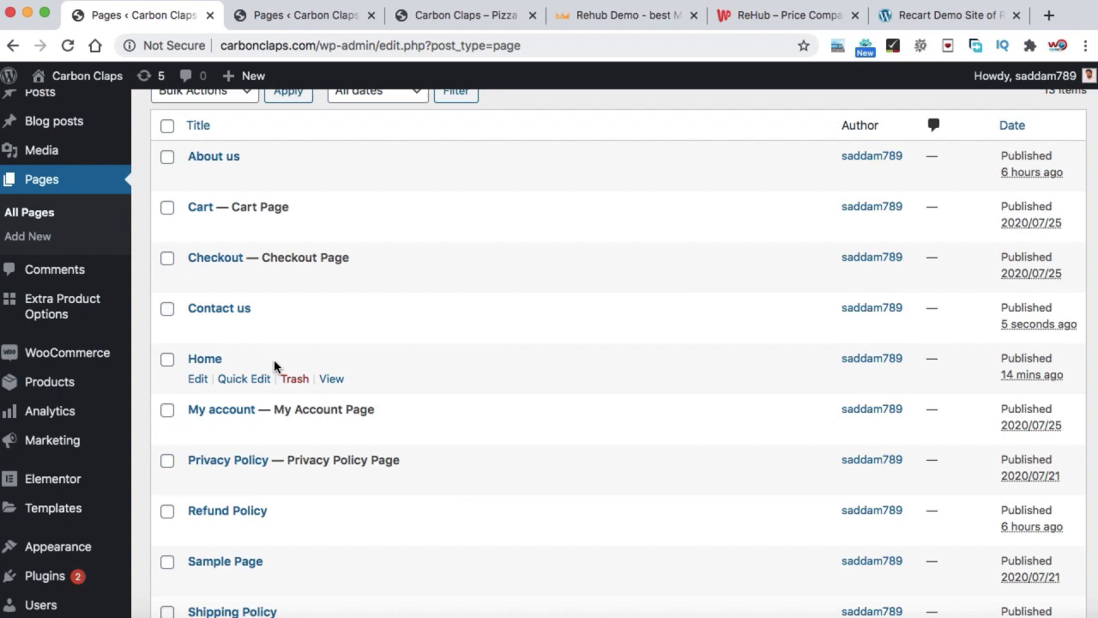
{"action": "scroll", "coordinate": [275, 367], "scroll_direction": "down", "scroll_amount": 5}
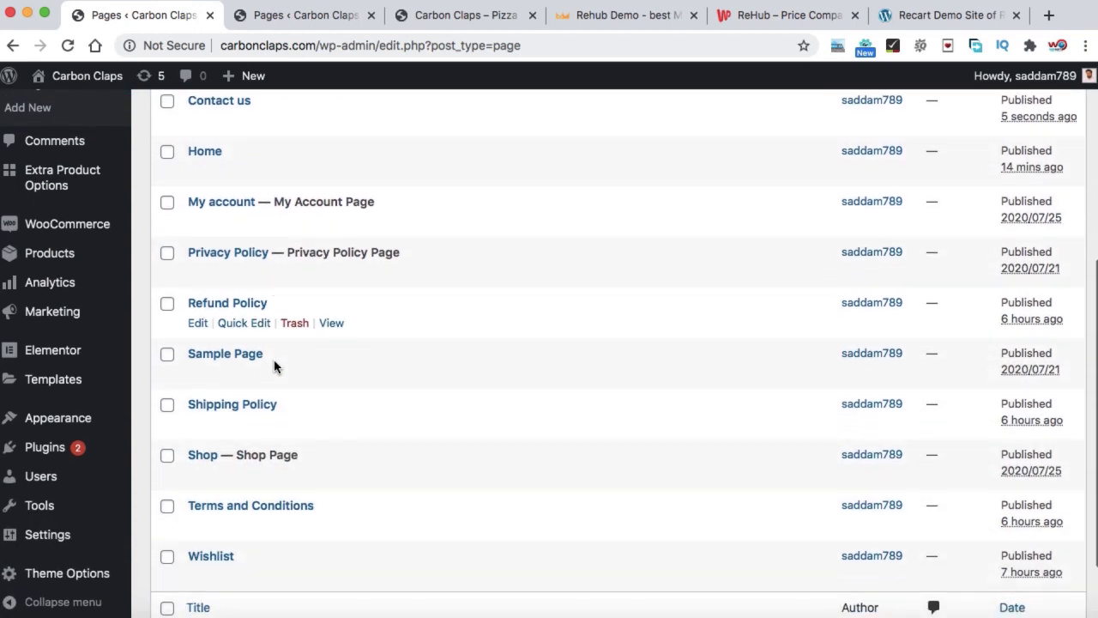
{"action": "mouse_move", "coordinate": [73, 535]}
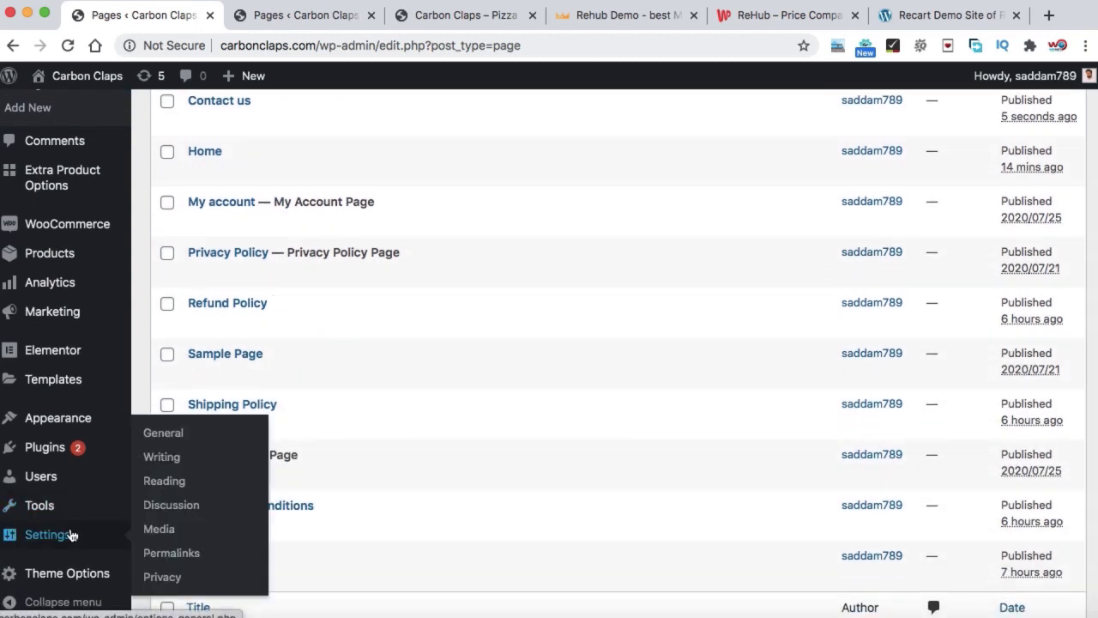
Open the Reading settings and compare them with the site's current front page
{"action": "left_click", "coordinate": [173, 482]}
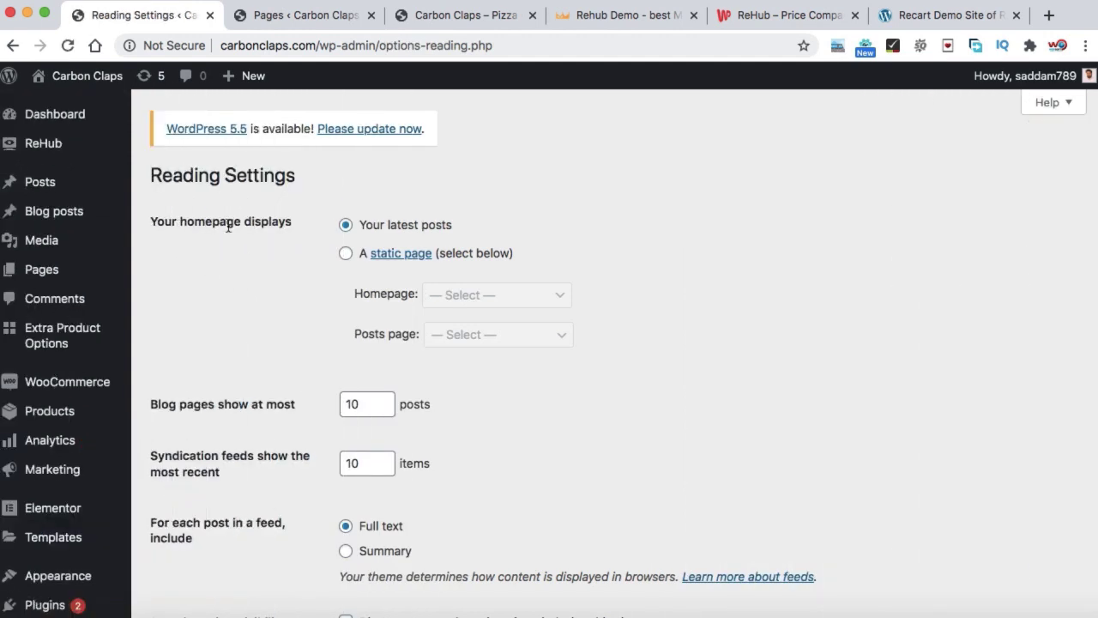
{"action": "left_click", "coordinate": [446, 19]}
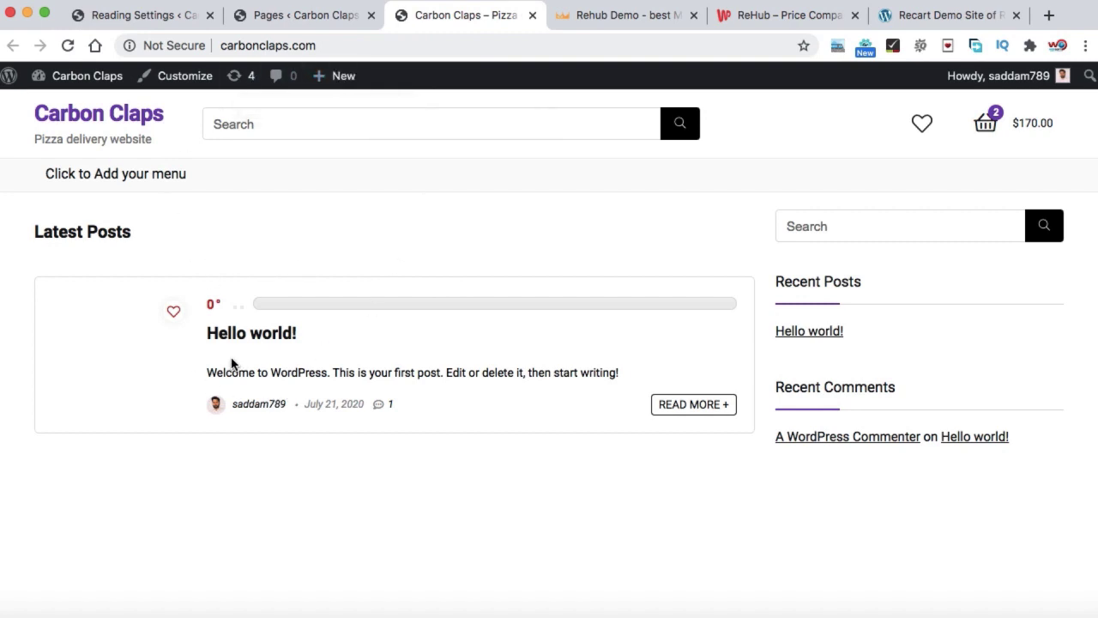
{"action": "left_click", "coordinate": [142, 15]}
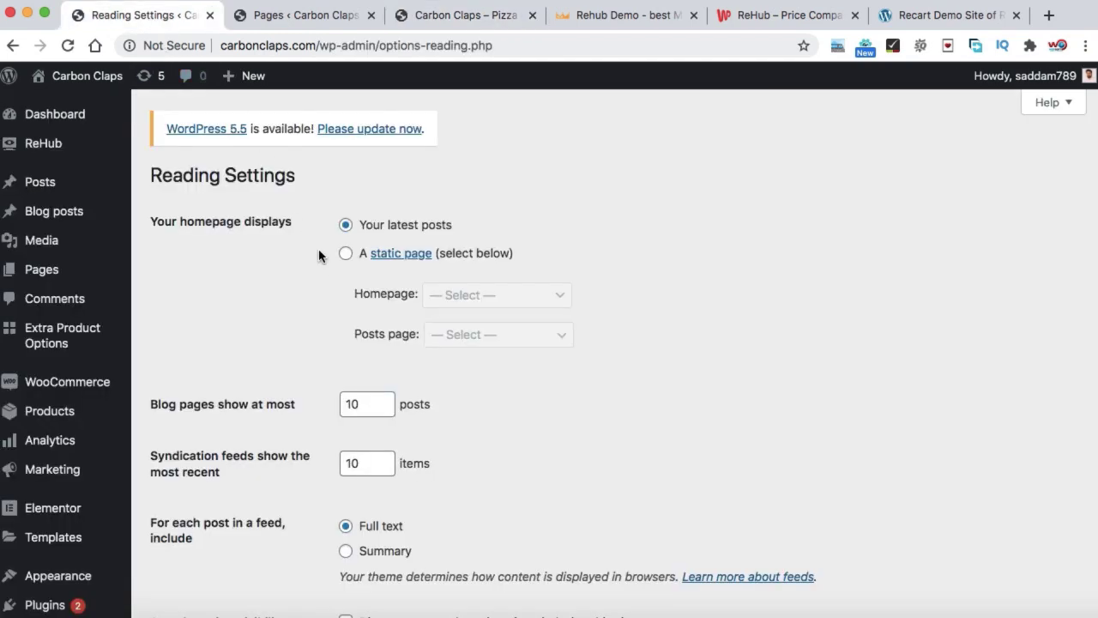
Set the homepage to the static page 'Home', save, and reload the live front page
{"action": "left_click", "coordinate": [346, 254]}
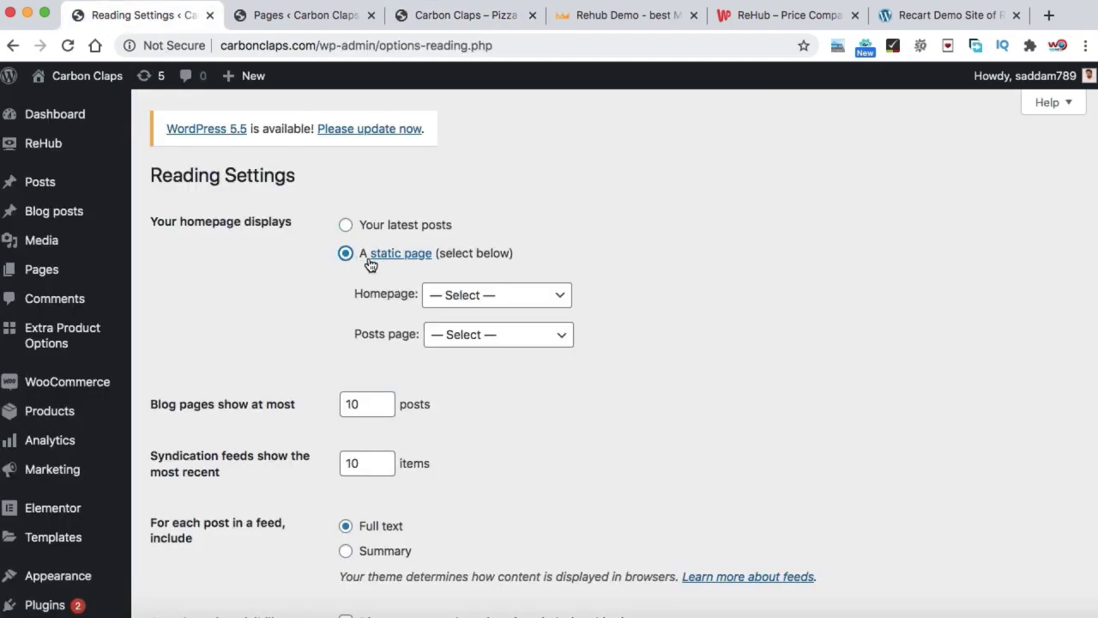
{"action": "left_click", "coordinate": [467, 295]}
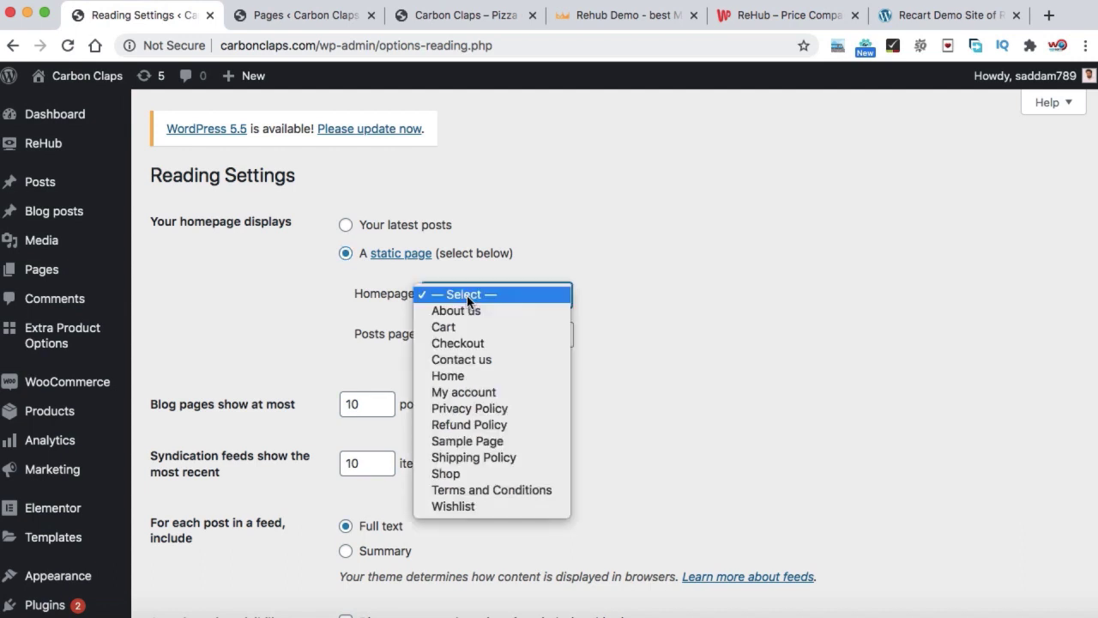
{"action": "left_click", "coordinate": [472, 378]}
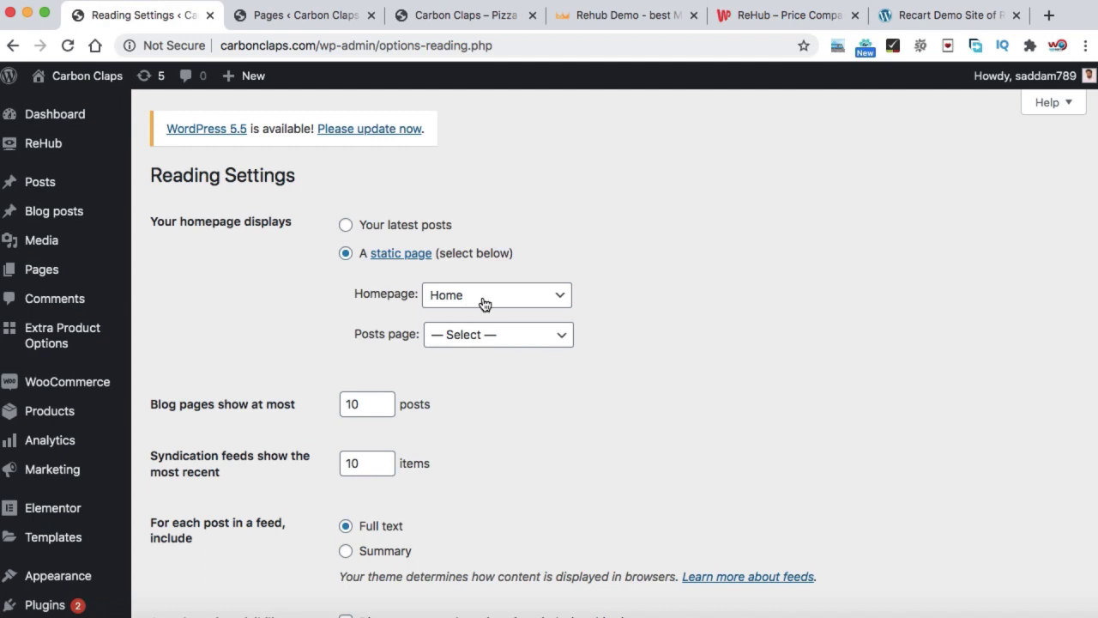
{"action": "scroll", "coordinate": [277, 332], "scroll_direction": "down", "scroll_amount": 5}
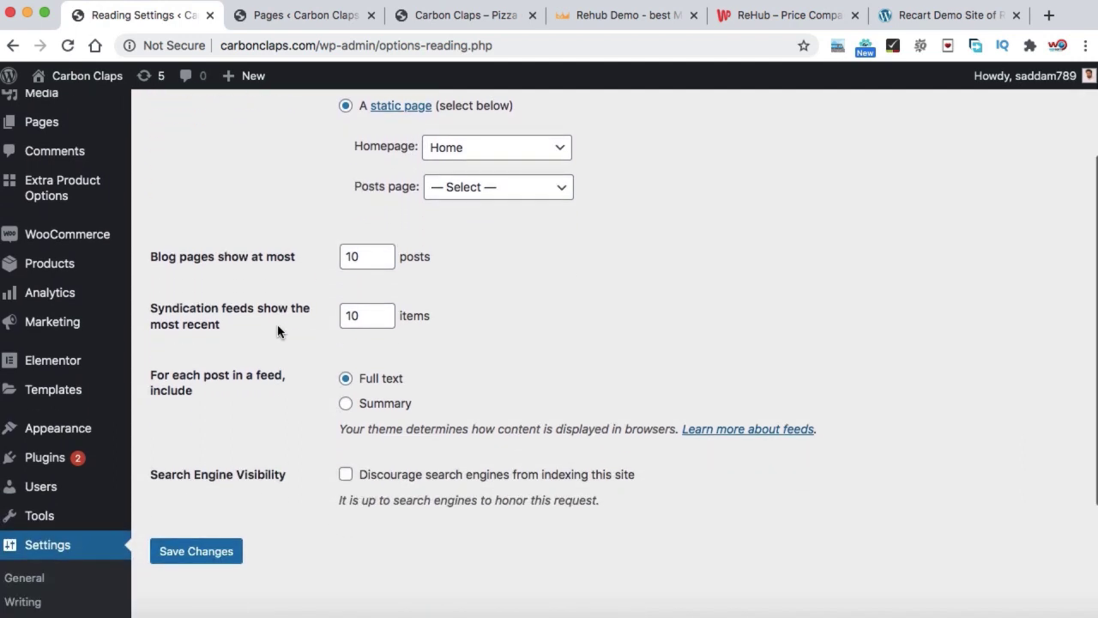
{"action": "left_click", "coordinate": [196, 458]}
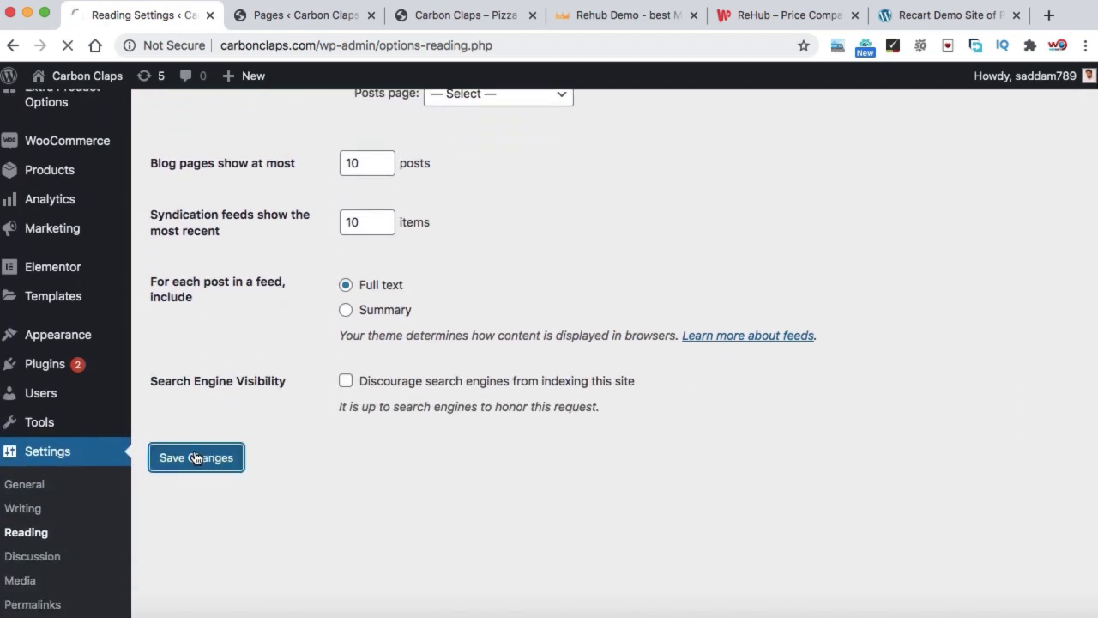
{"action": "left_click", "coordinate": [433, 22]}
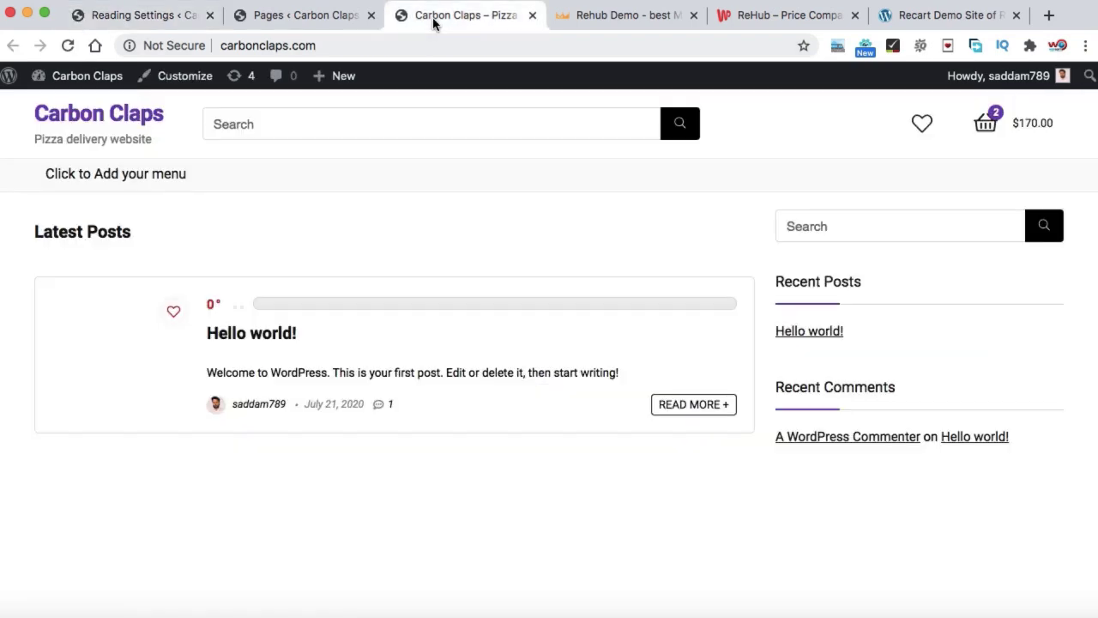
{"action": "left_click", "coordinate": [67, 48]}
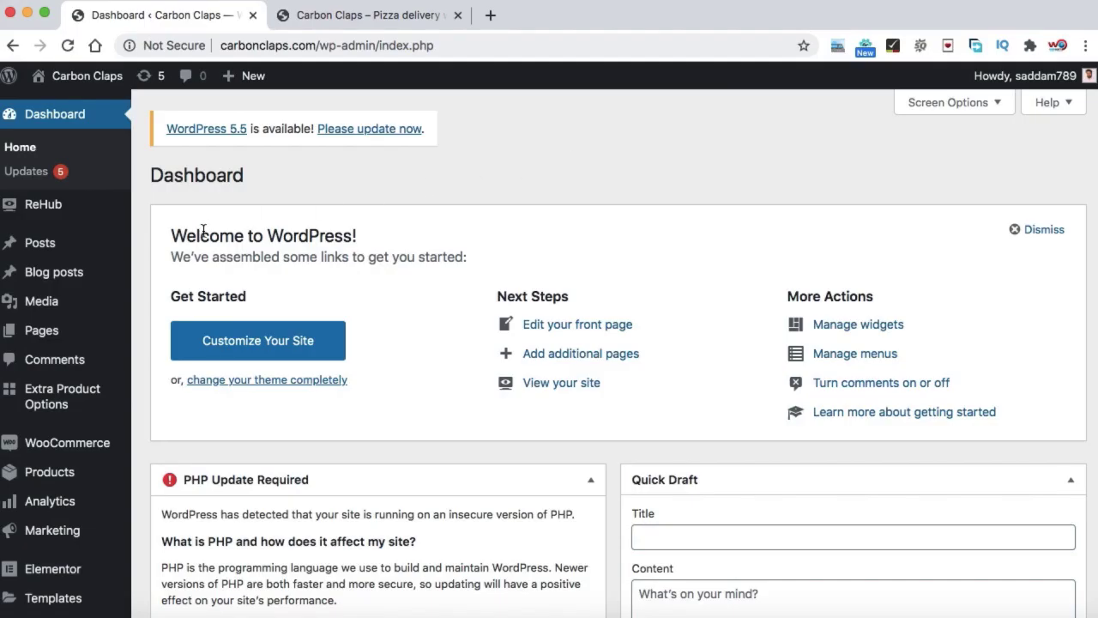
Open the About us, Contact us and Refund Policy pages in new tabs
{"action": "left_click", "coordinate": [61, 336]}
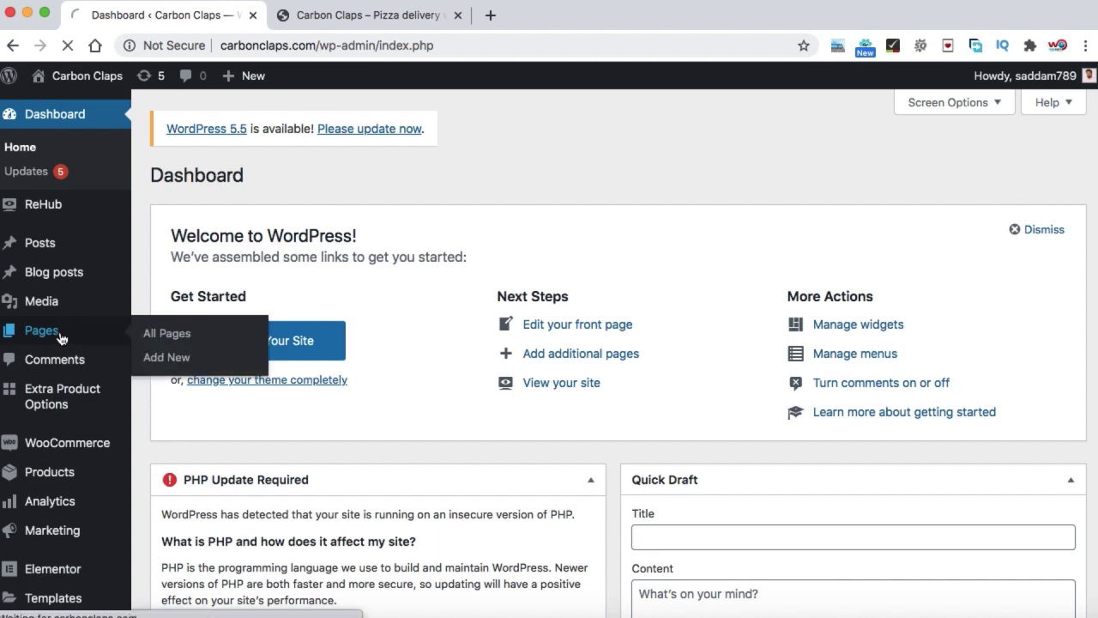
{"action": "scroll", "coordinate": [415, 311], "scroll_direction": "down", "scroll_amount": 1}
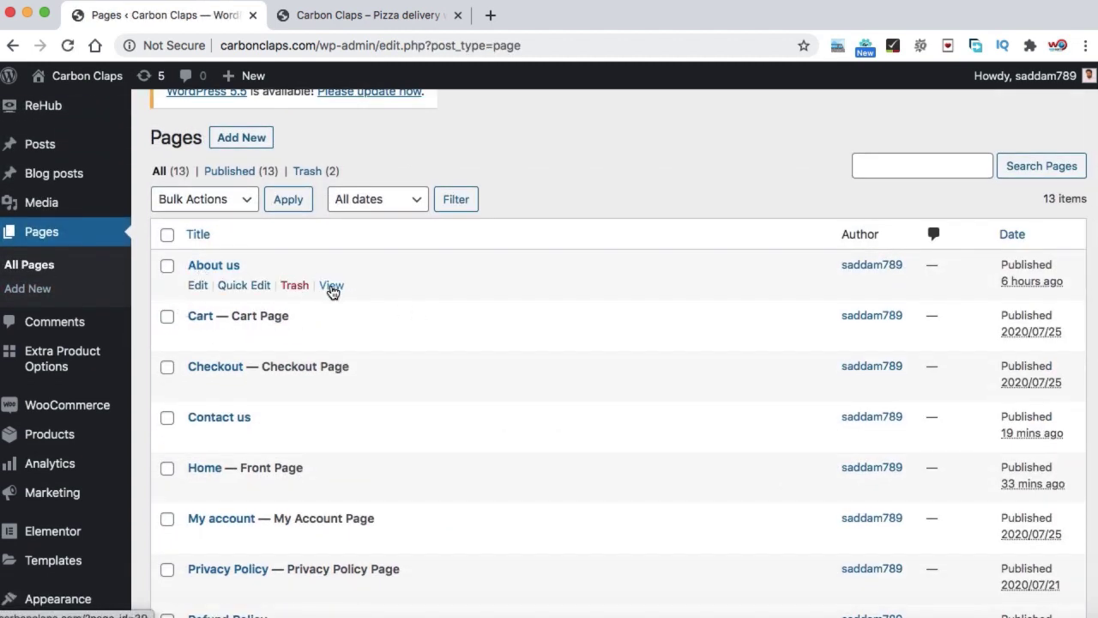
{"action": "right_click", "coordinate": [332, 292]}
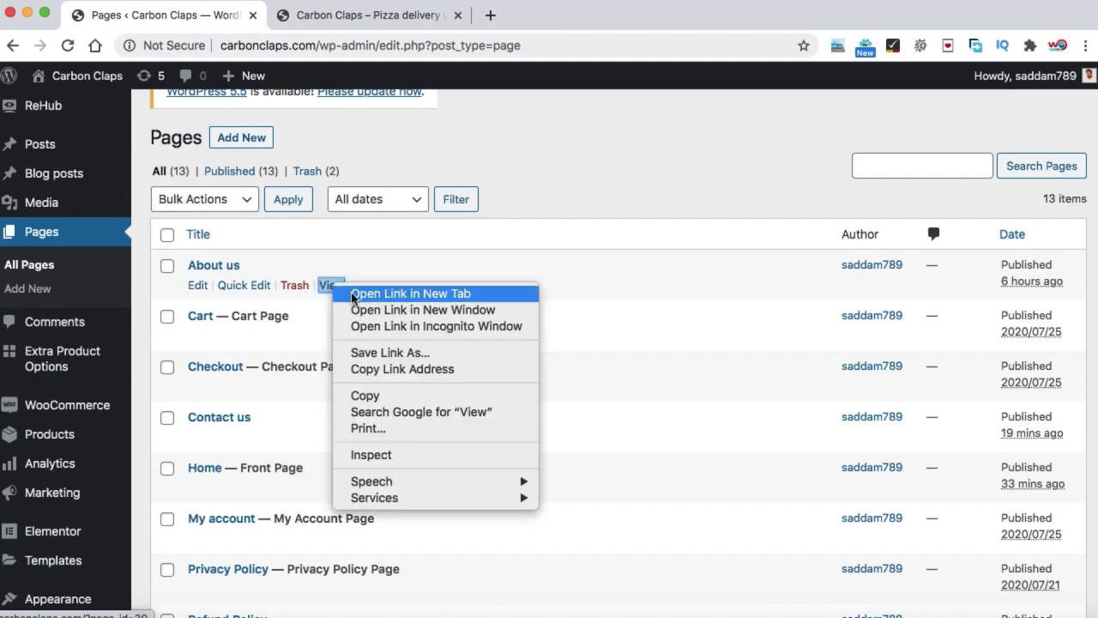
{"action": "left_click", "coordinate": [352, 294]}
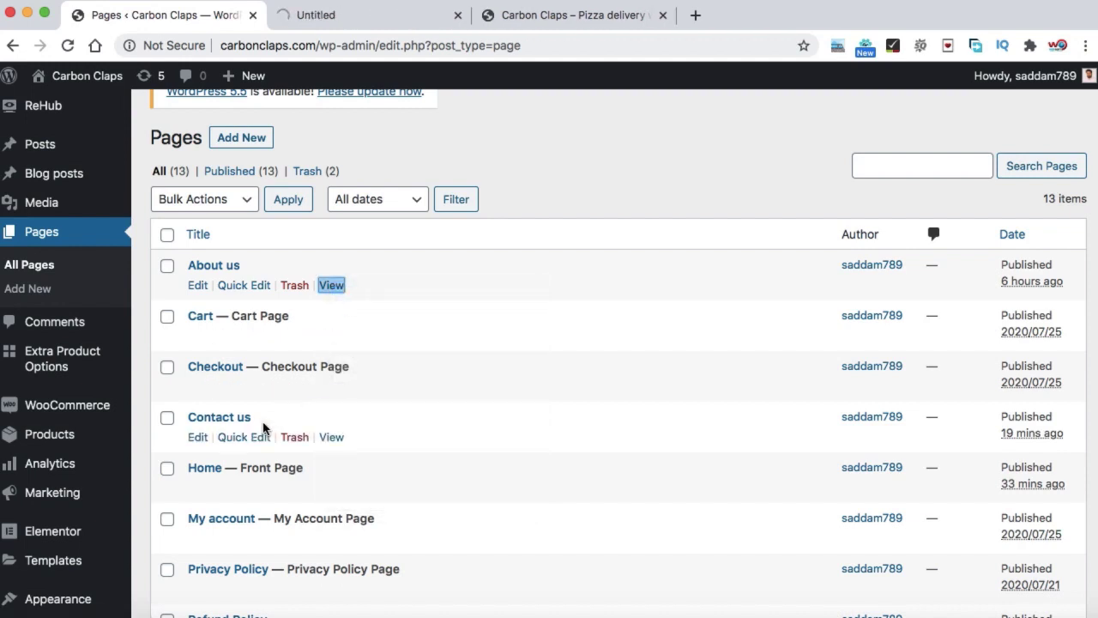
{"action": "right_click", "coordinate": [332, 437]}
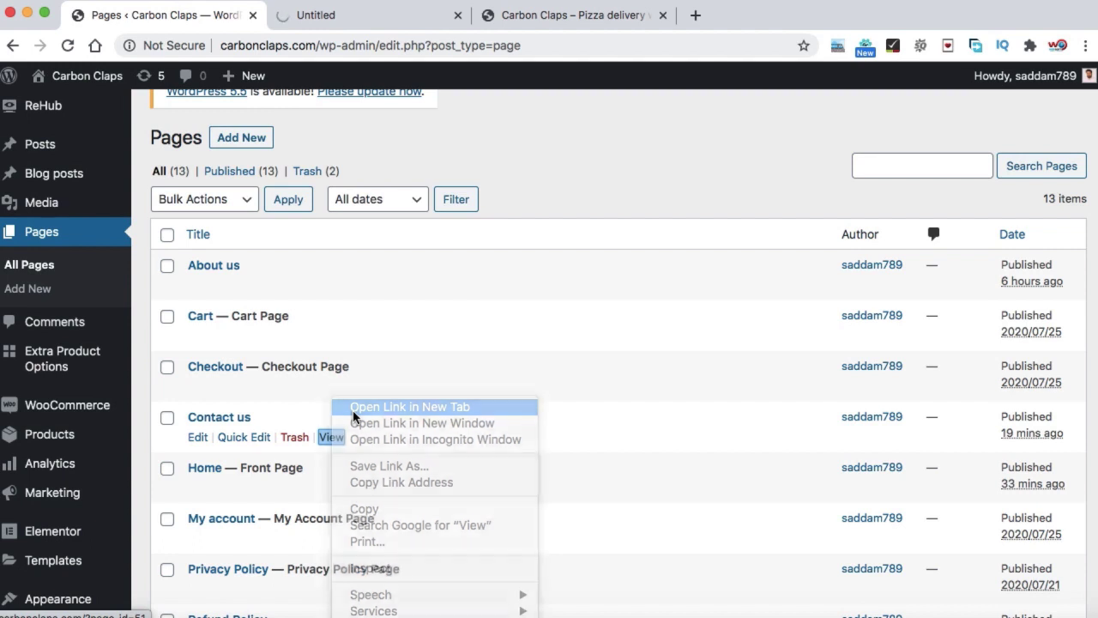
{"action": "left_click", "coordinate": [354, 406]}
{"action": "scroll", "coordinate": [355, 417], "scroll_direction": "down", "scroll_amount": 3}
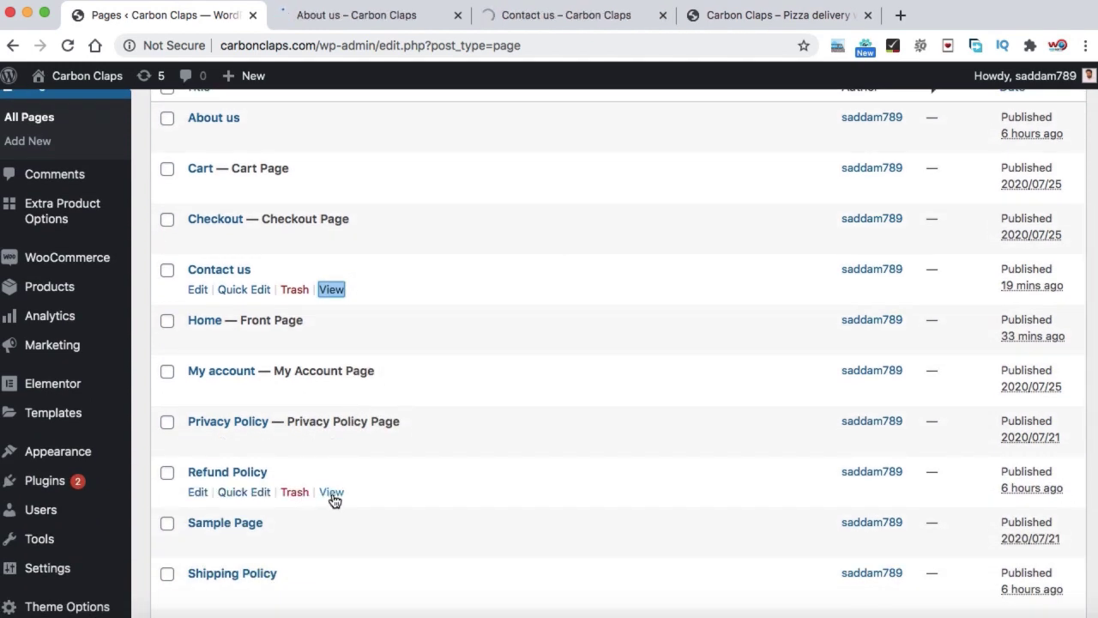
{"action": "right_click", "coordinate": [332, 494]}
{"action": "left_click", "coordinate": [361, 409]}
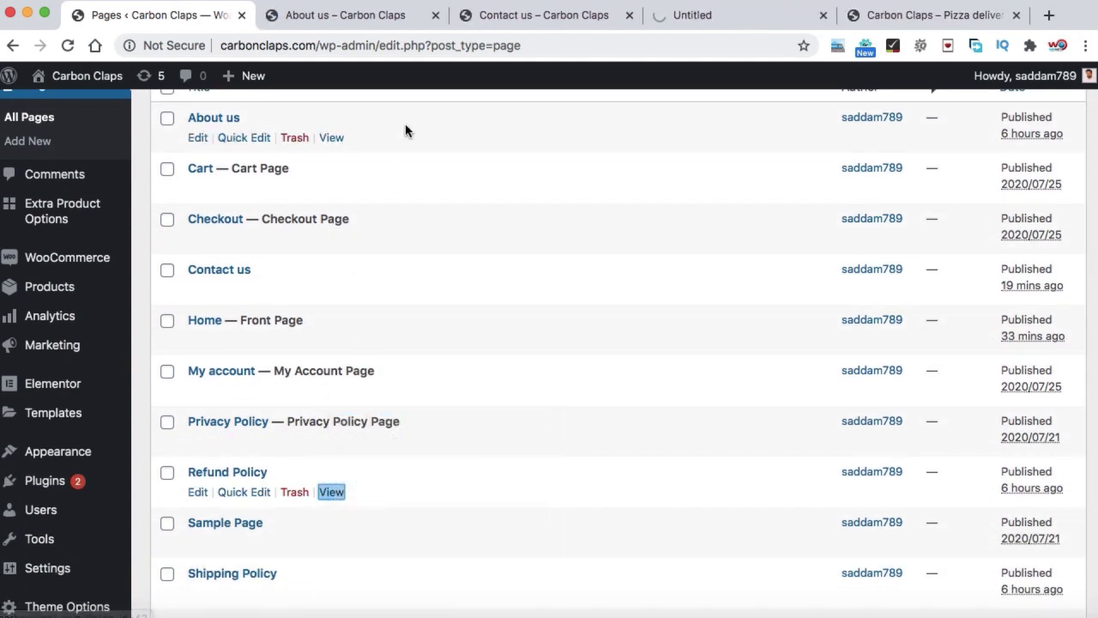
Inspect each page's address, highlighting Refund Policy's page_id=42, then return to Pages
{"action": "left_click", "coordinate": [343, 15]}
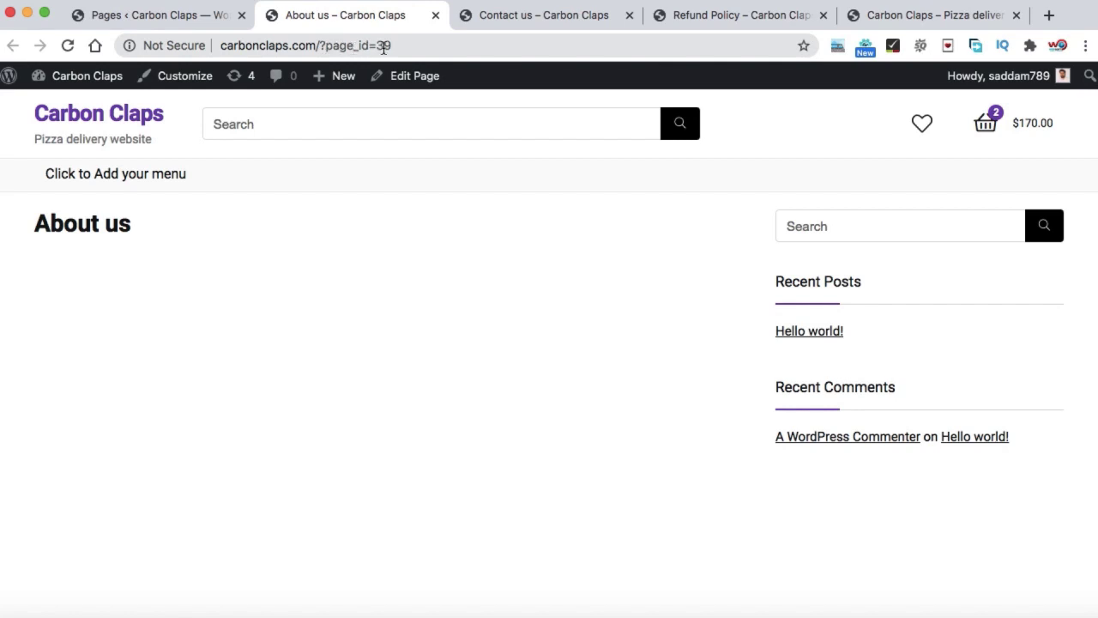
{"action": "left_click", "coordinate": [500, 17]}
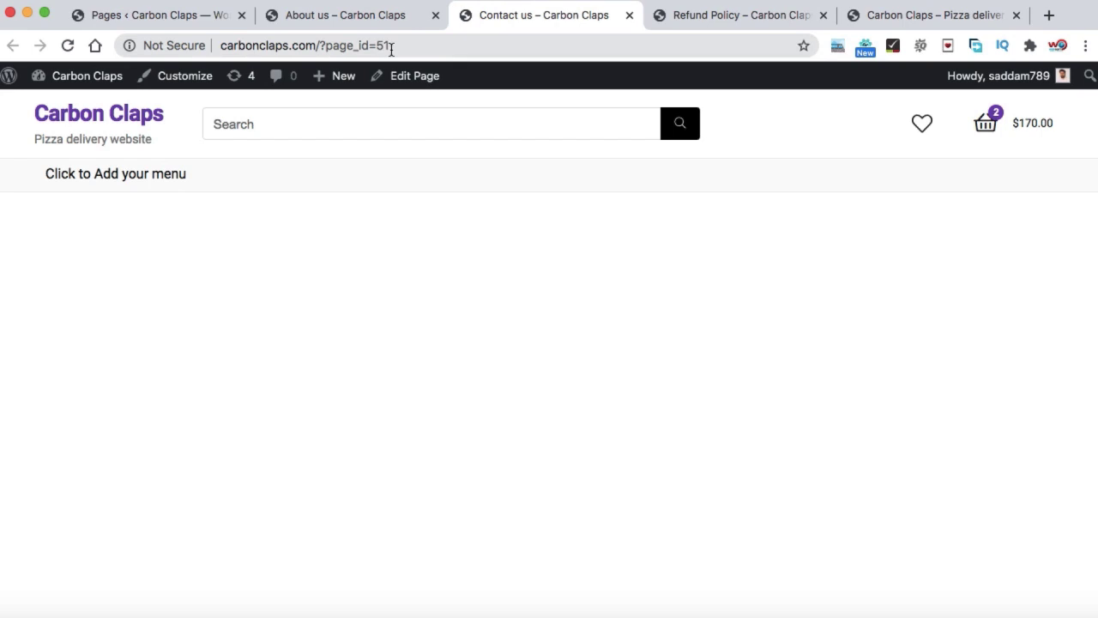
{"action": "left_click", "coordinate": [652, 15]}
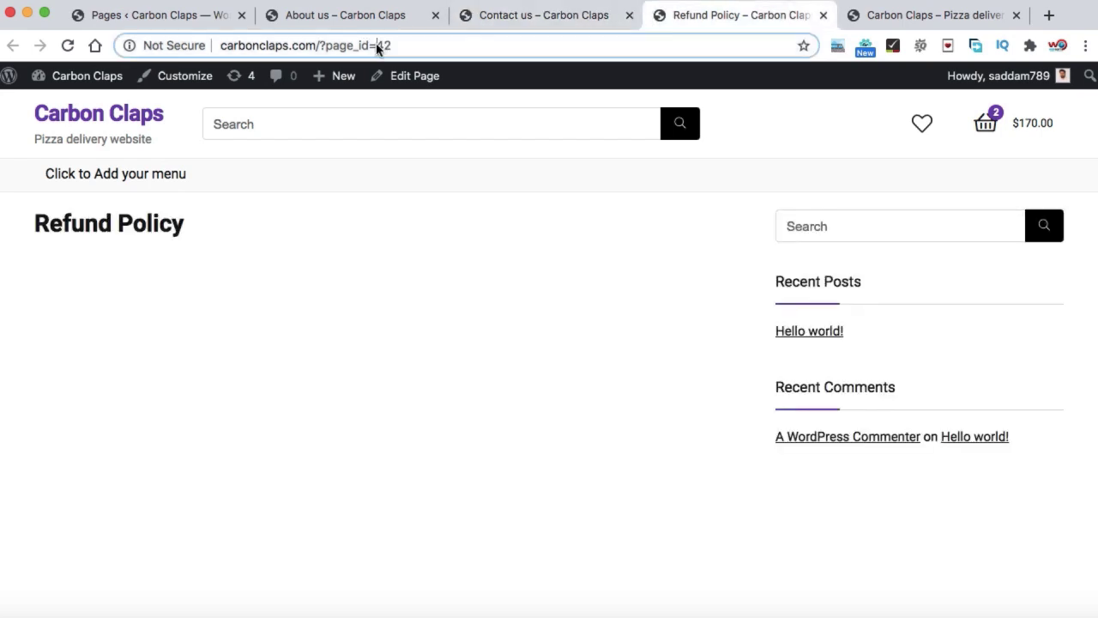
{"action": "left_click_drag", "start_coordinate": [377, 46], "coordinate": [392, 46]}
{"action": "left_click", "coordinate": [391, 46]}
{"action": "left_click_drag", "start_coordinate": [393, 45], "coordinate": [322, 45]}
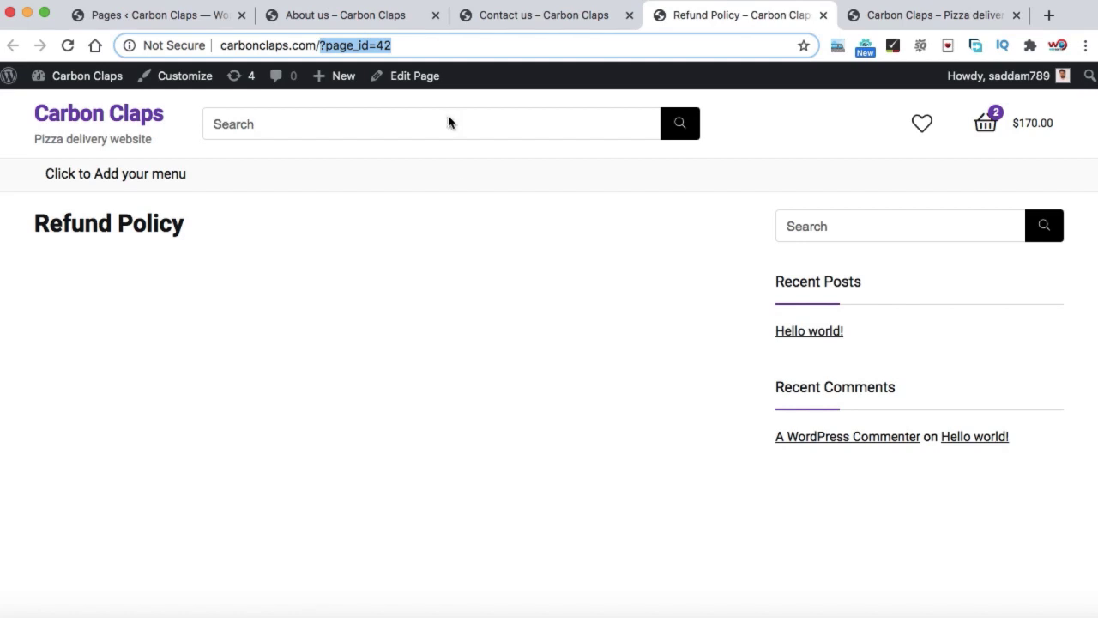
{"action": "left_click", "coordinate": [417, 45]}
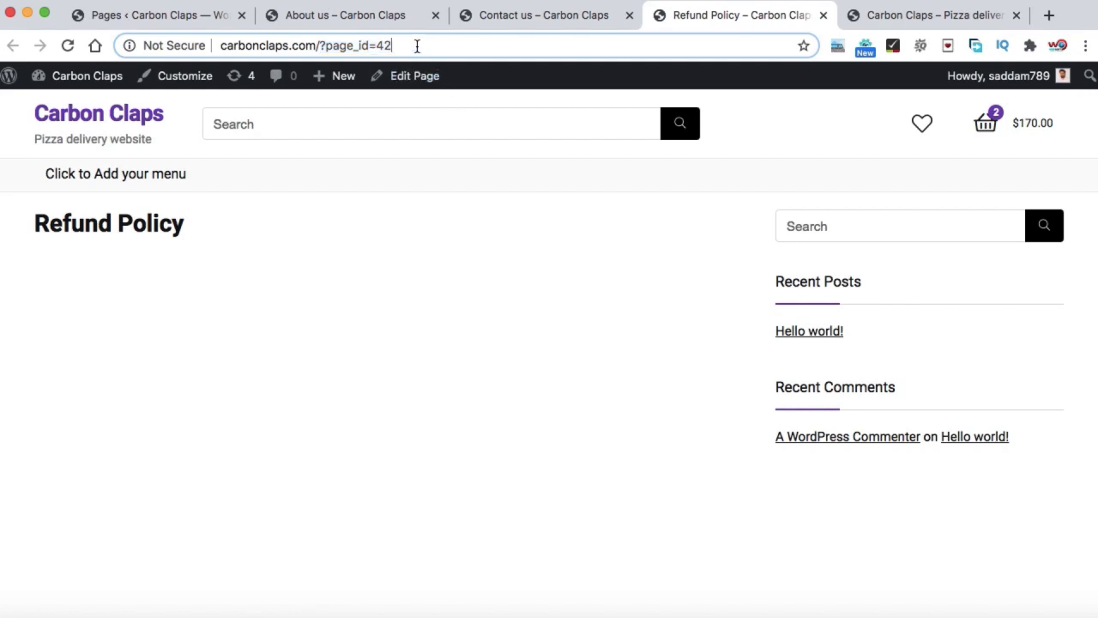
{"action": "left_click_drag", "start_coordinate": [409, 44], "coordinate": [328, 43]}
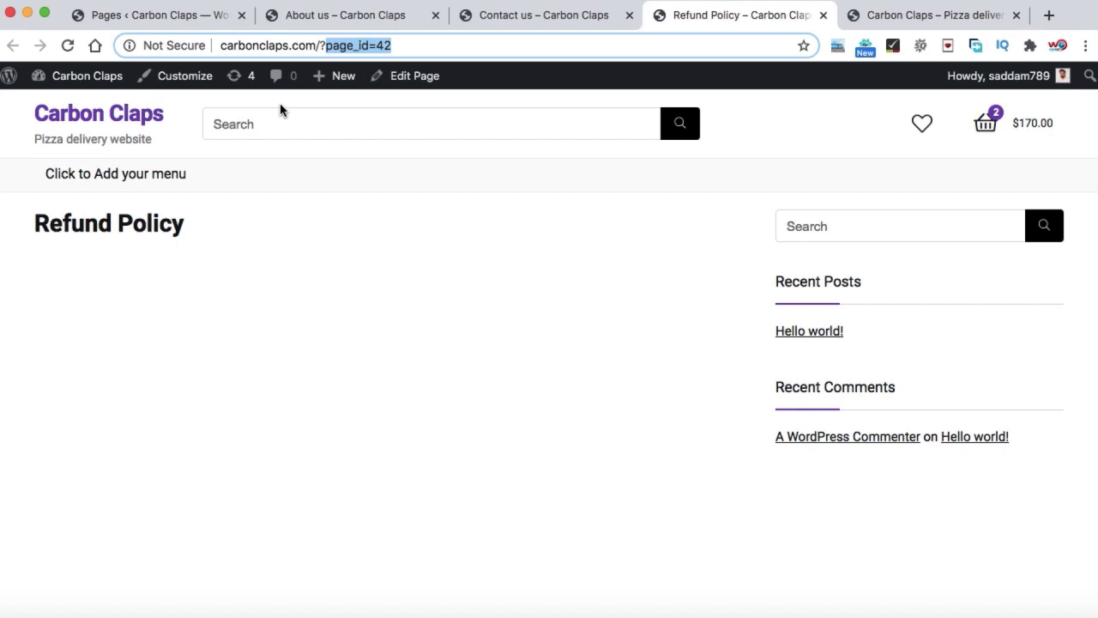
{"action": "left_click", "coordinate": [142, 18]}
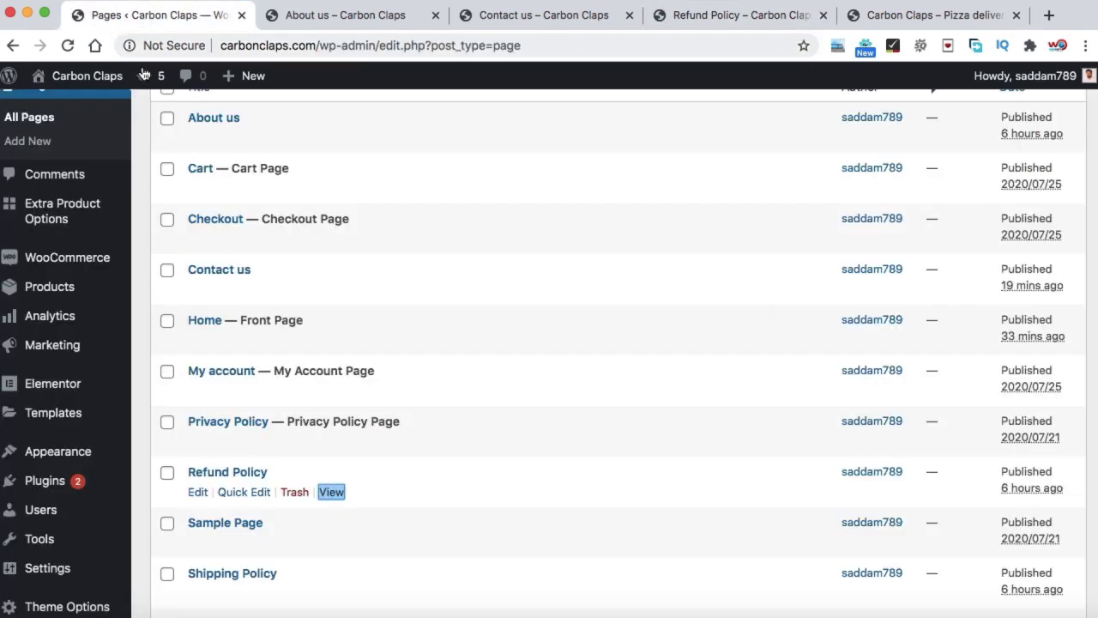
Switch the permalink structure to Post name and save the change
{"action": "scroll", "coordinate": [135, 282], "scroll_direction": "down", "scroll_amount": 3}
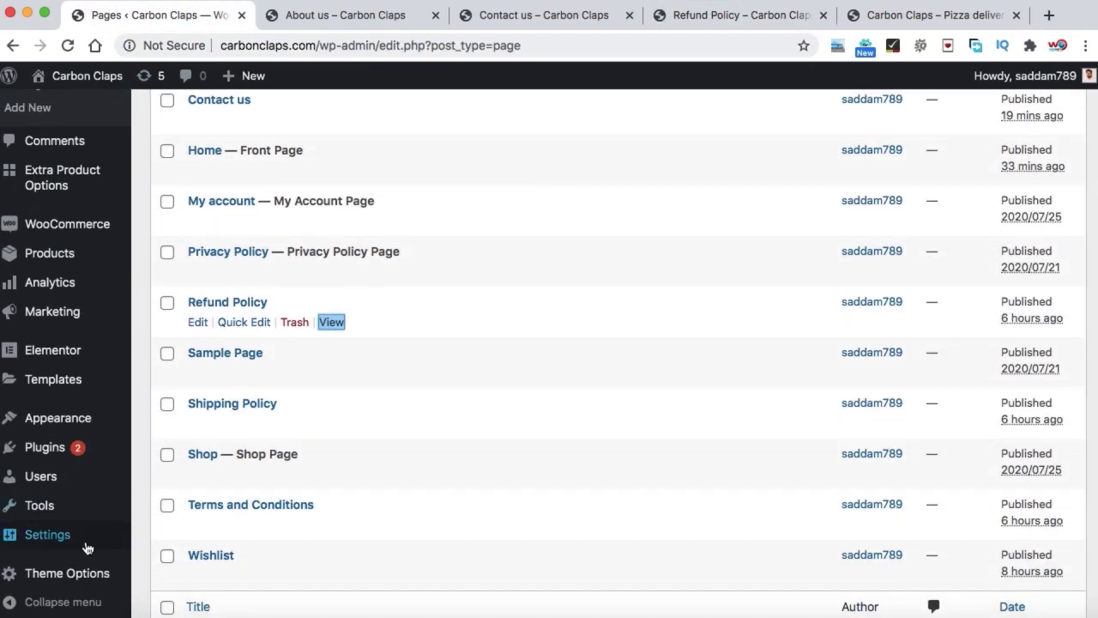
{"action": "mouse_move", "coordinate": [73, 540]}
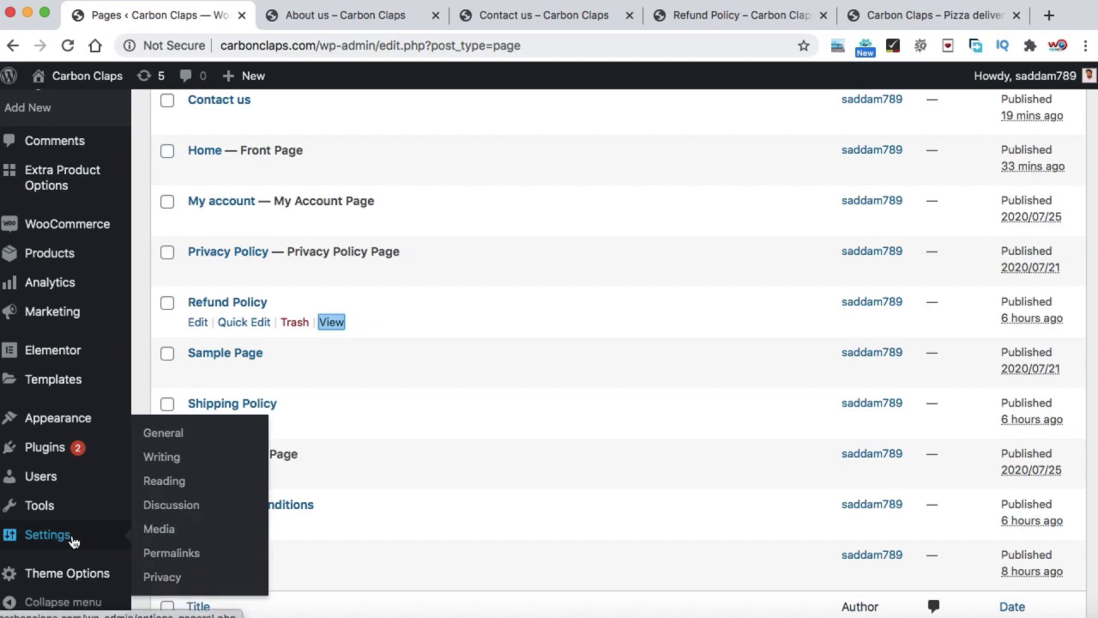
{"action": "left_click", "coordinate": [170, 555]}
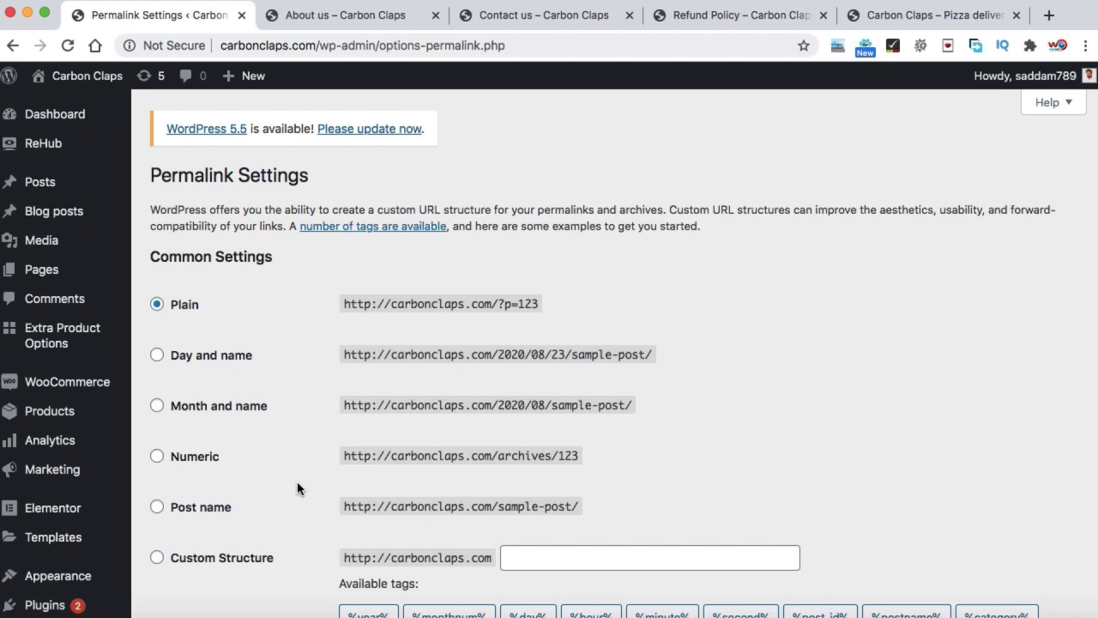
{"action": "scroll", "coordinate": [297, 487], "scroll_direction": "down", "scroll_amount": 3}
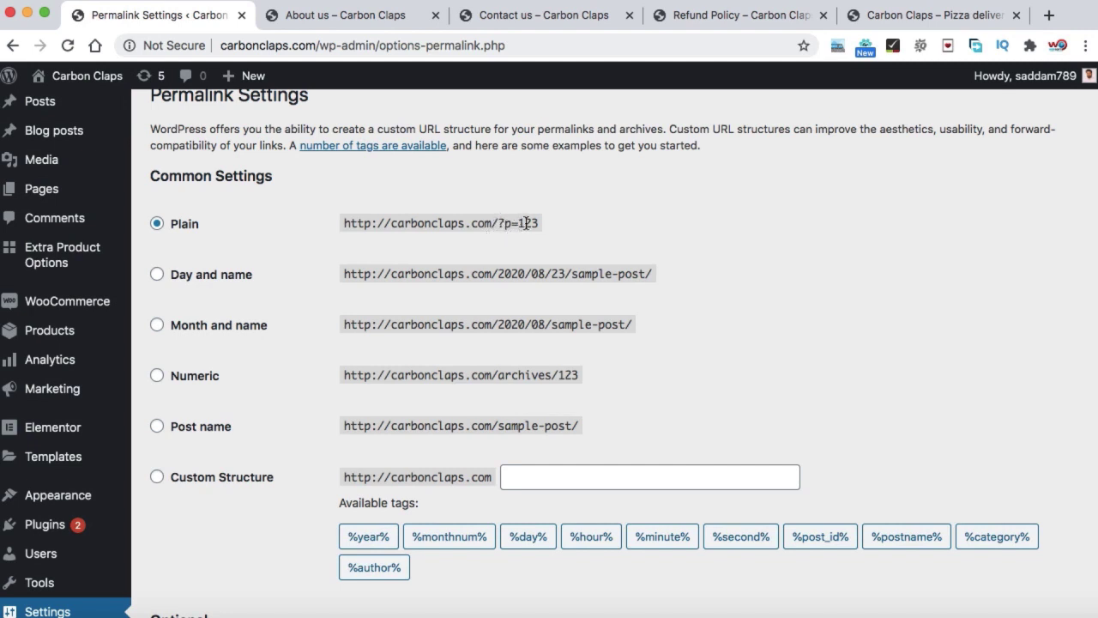
{"action": "left_click", "coordinate": [157, 427]}
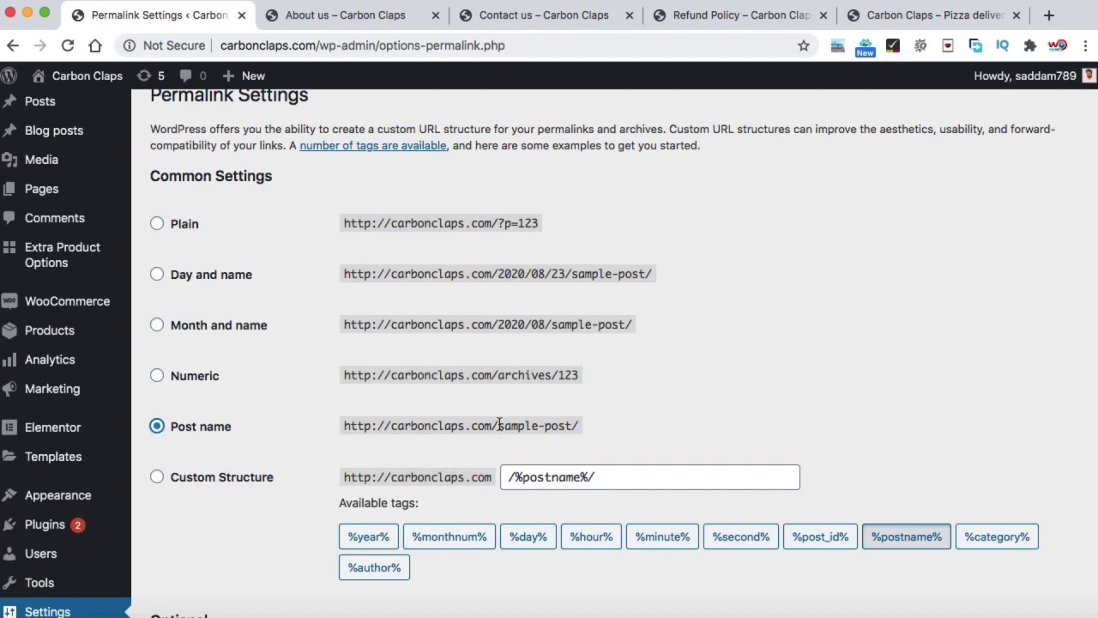
{"action": "left_click_drag", "start_coordinate": [498, 424], "coordinate": [577, 422]}
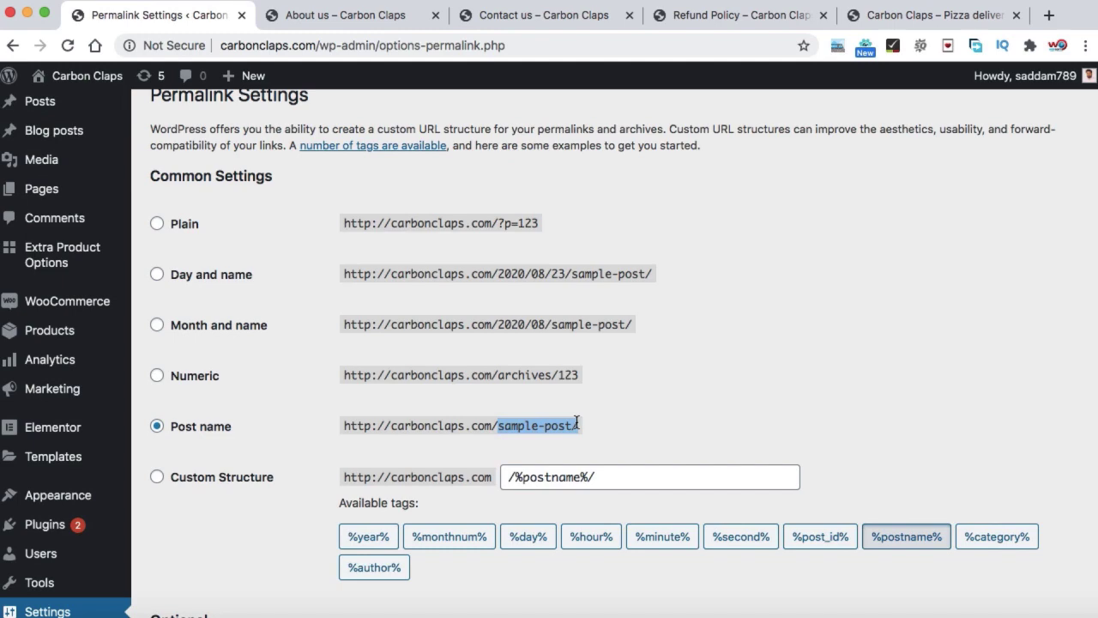
{"action": "scroll", "coordinate": [577, 422], "scroll_direction": "down", "scroll_amount": 10}
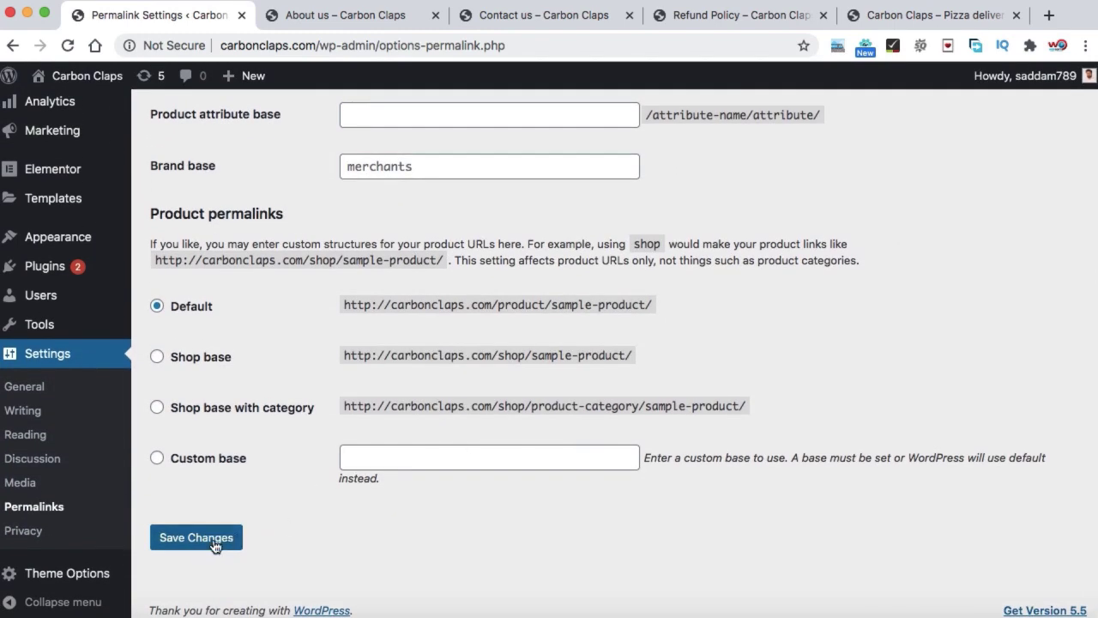
{"action": "left_click", "coordinate": [218, 544]}
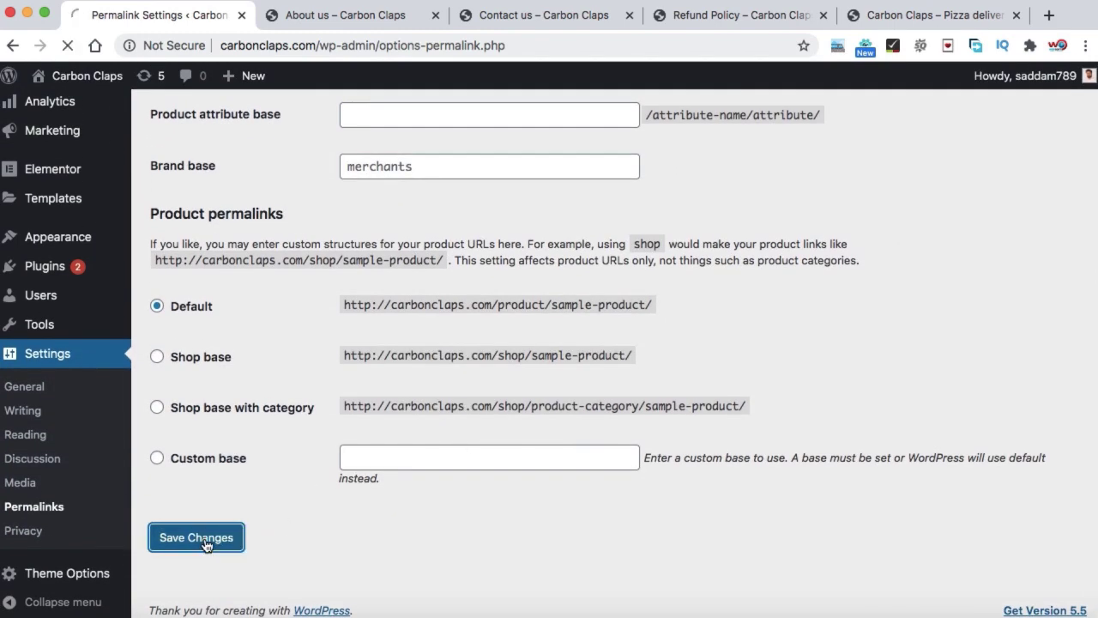
Close the About us, Contact us and Refund Policy tabs and reopen the Pages list
{"action": "left_click", "coordinate": [435, 16]}
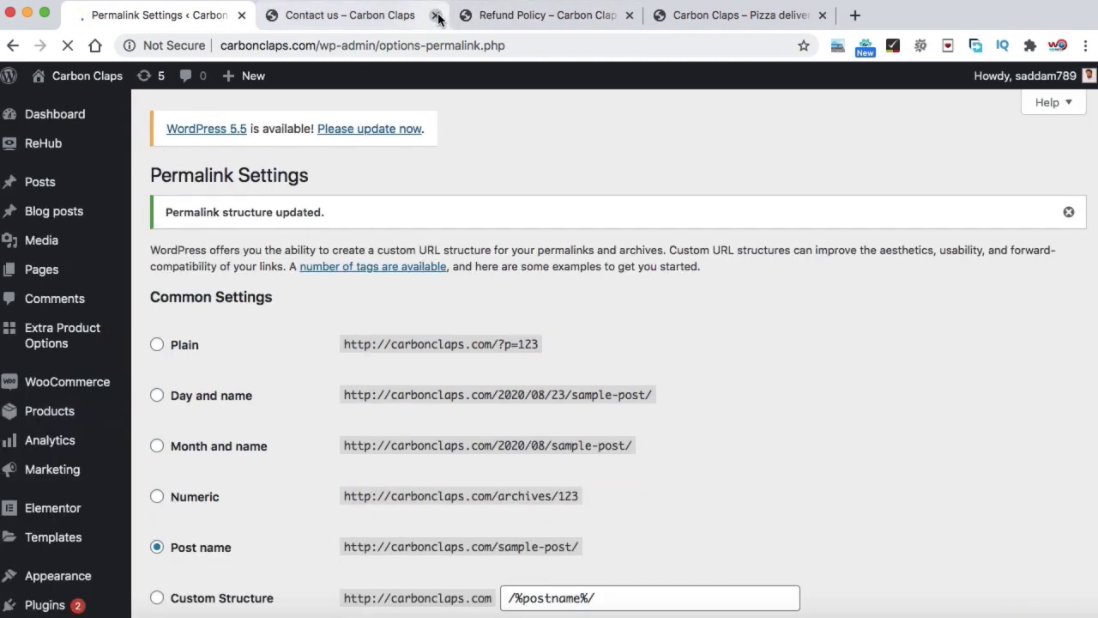
{"action": "left_click", "coordinate": [435, 15]}
{"action": "left_click", "coordinate": [435, 16]}
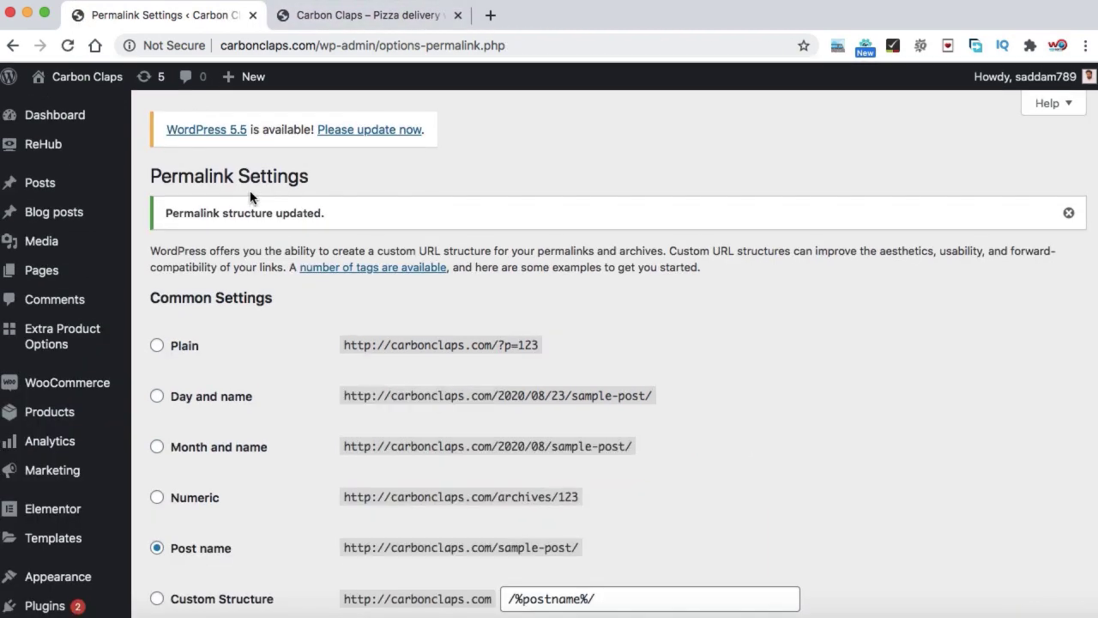
{"action": "left_click", "coordinate": [45, 269]}
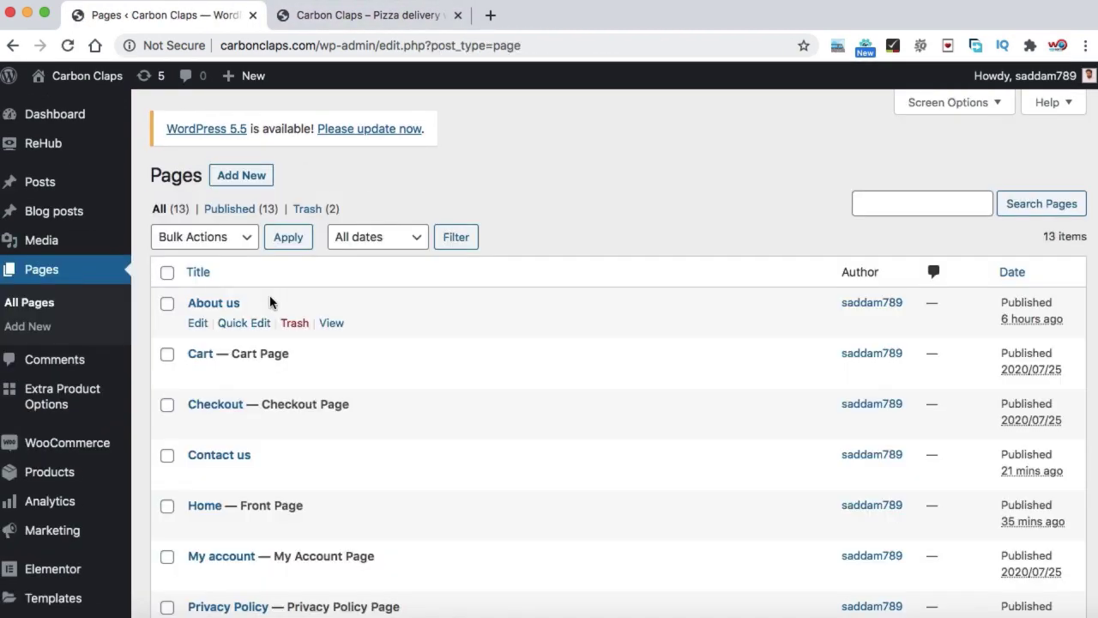
Open the About us and Contact us pages in new tabs
{"action": "right_click", "coordinate": [333, 324]}
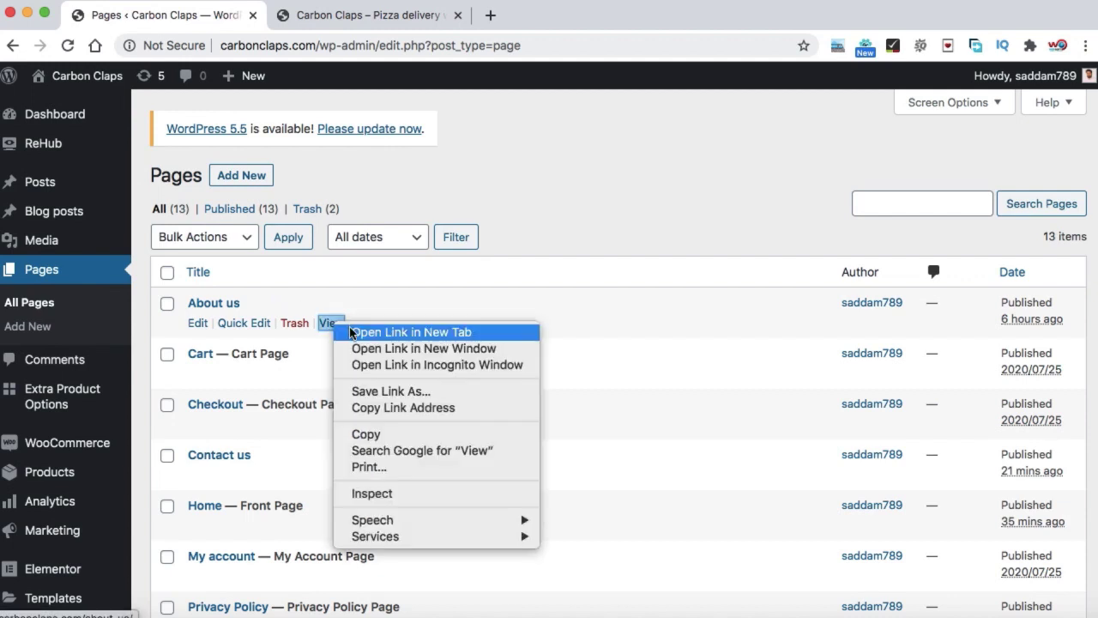
{"action": "left_click", "coordinate": [350, 332]}
{"action": "right_click", "coordinate": [332, 477]}
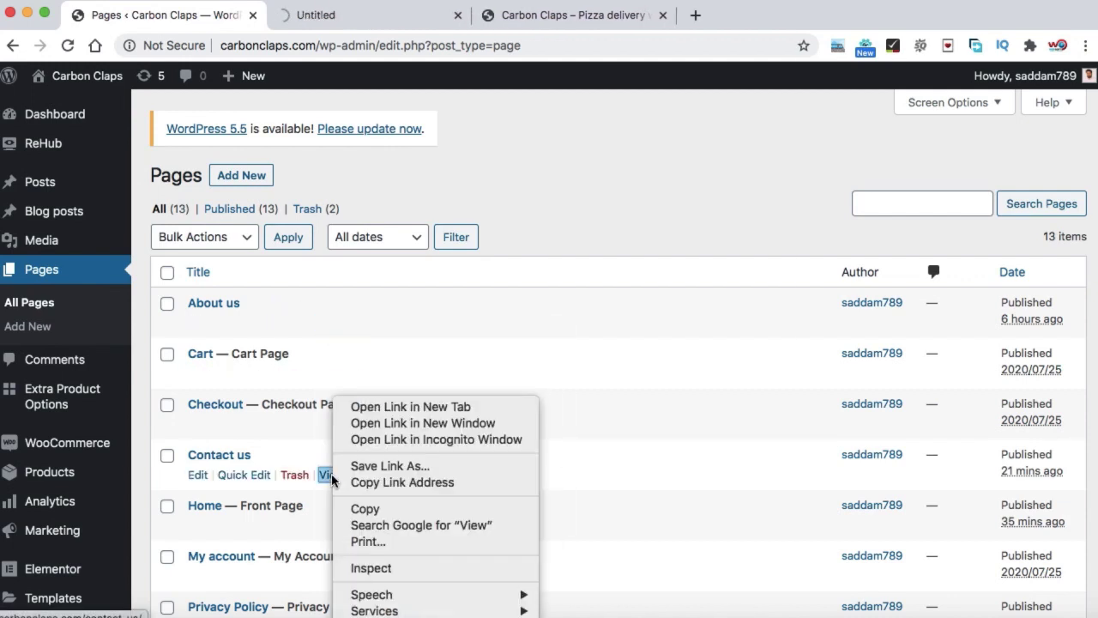
{"action": "left_click", "coordinate": [375, 408]}
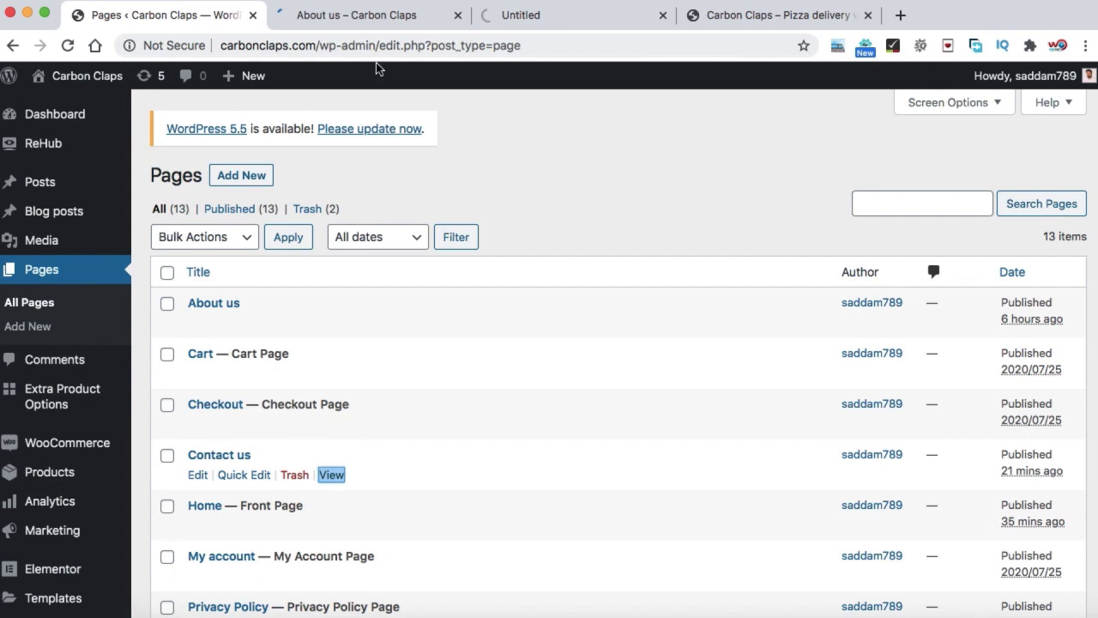
Check the new addresses ending in about-us/ and contact-us on each page
{"action": "left_click", "coordinate": [363, 21]}
{"action": "left_click_drag", "start_coordinate": [319, 45], "coordinate": [375, 46]}
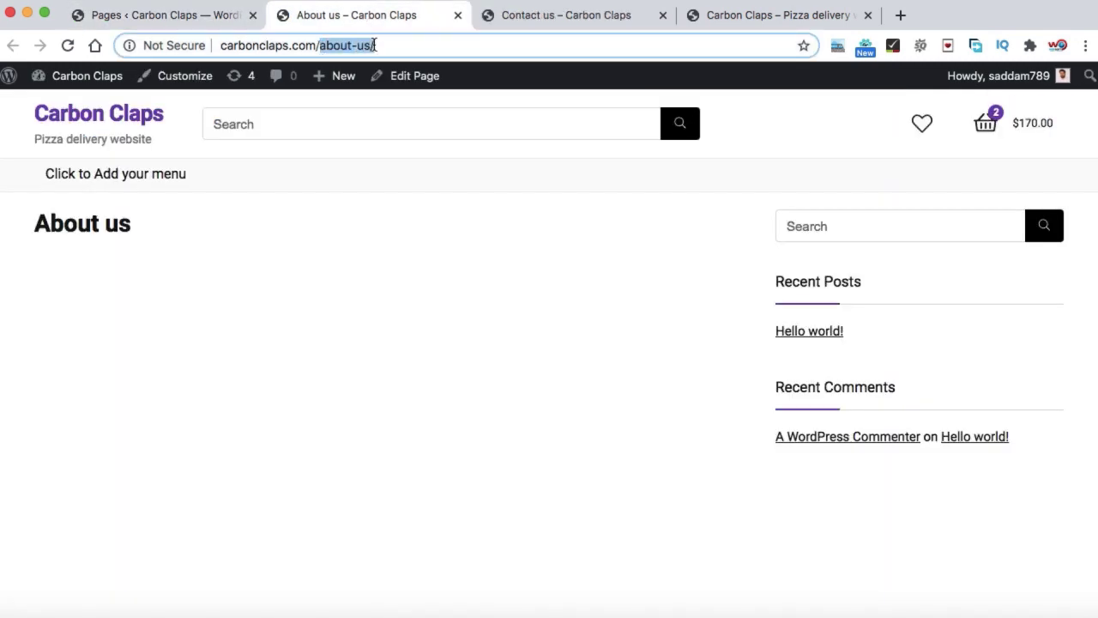
{"action": "left_click", "coordinate": [375, 45]}
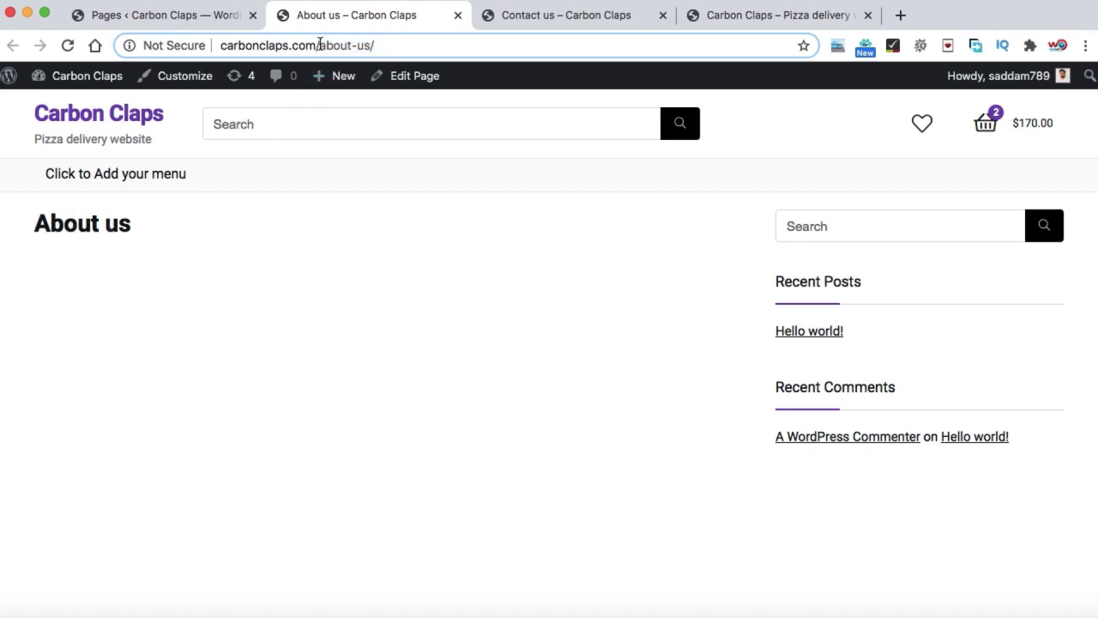
{"action": "left_click", "coordinate": [524, 14]}
{"action": "left_click_drag", "start_coordinate": [320, 45], "coordinate": [389, 48]}
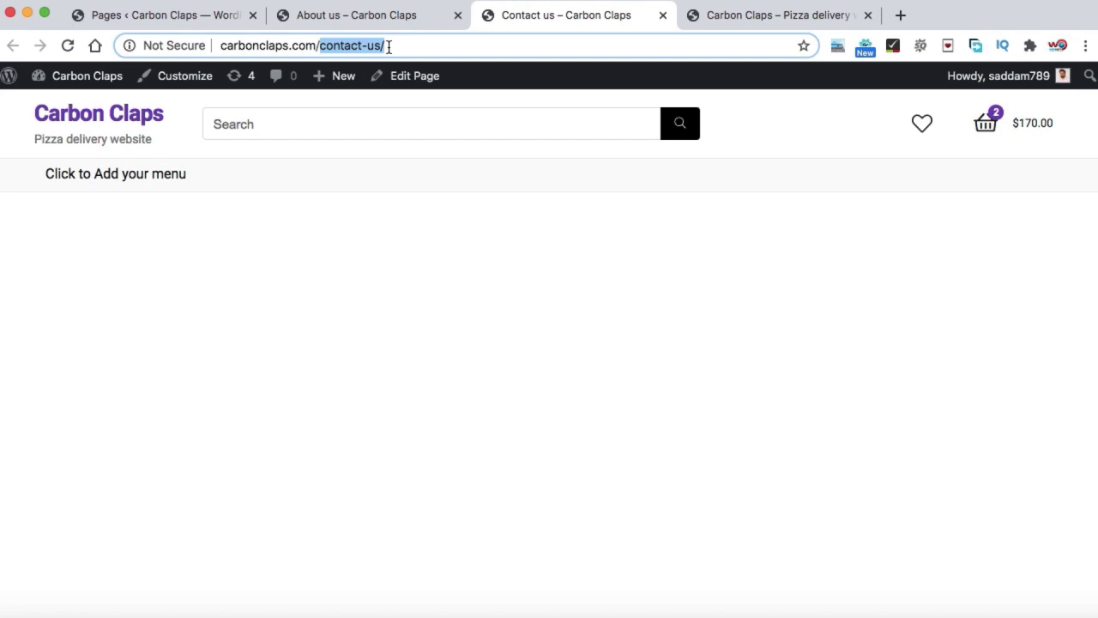
{"action": "left_click", "coordinate": [389, 47]}
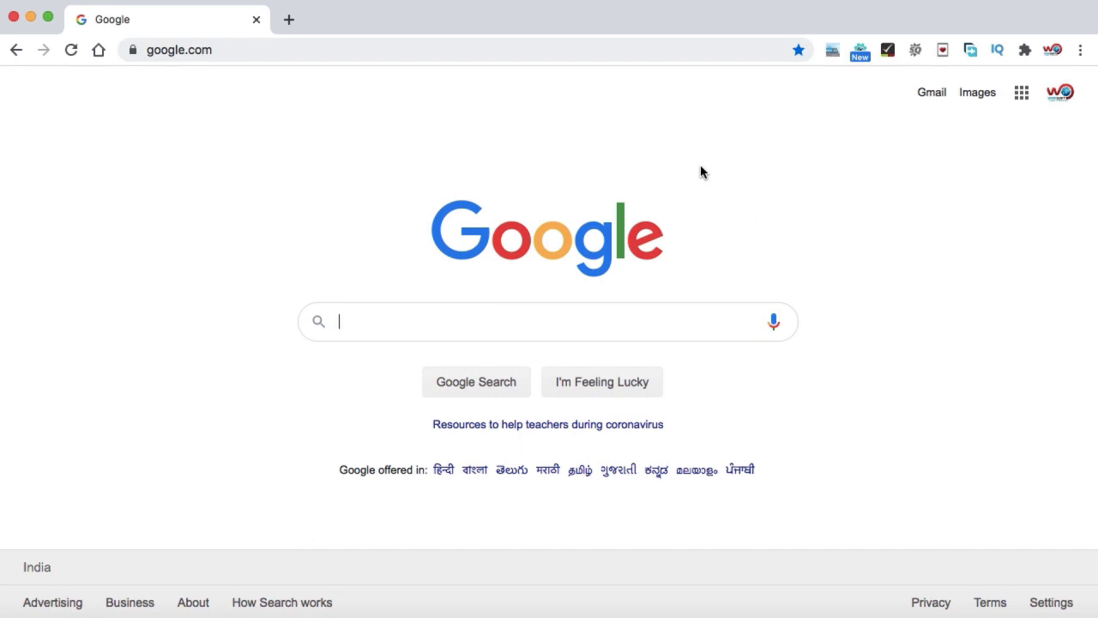
Load canva.com, sign in with a Google account and dismiss the welcome message
{"action": "left_click", "coordinate": [601, 56]}
{"action": "type", "text": "ca"}
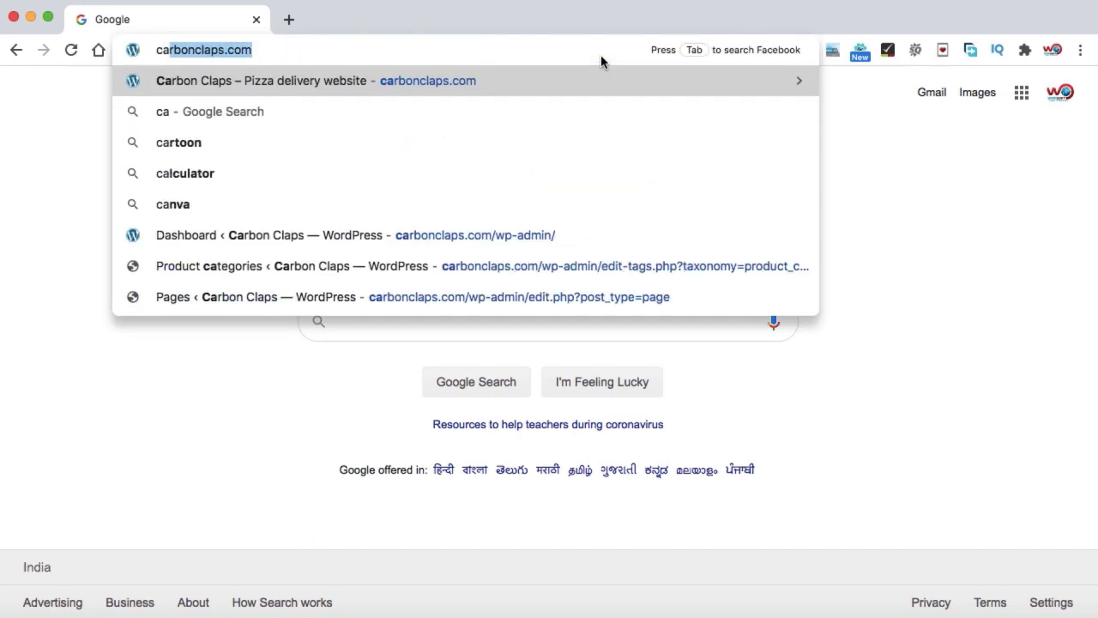
{"action": "type", "text": "nva.com"}
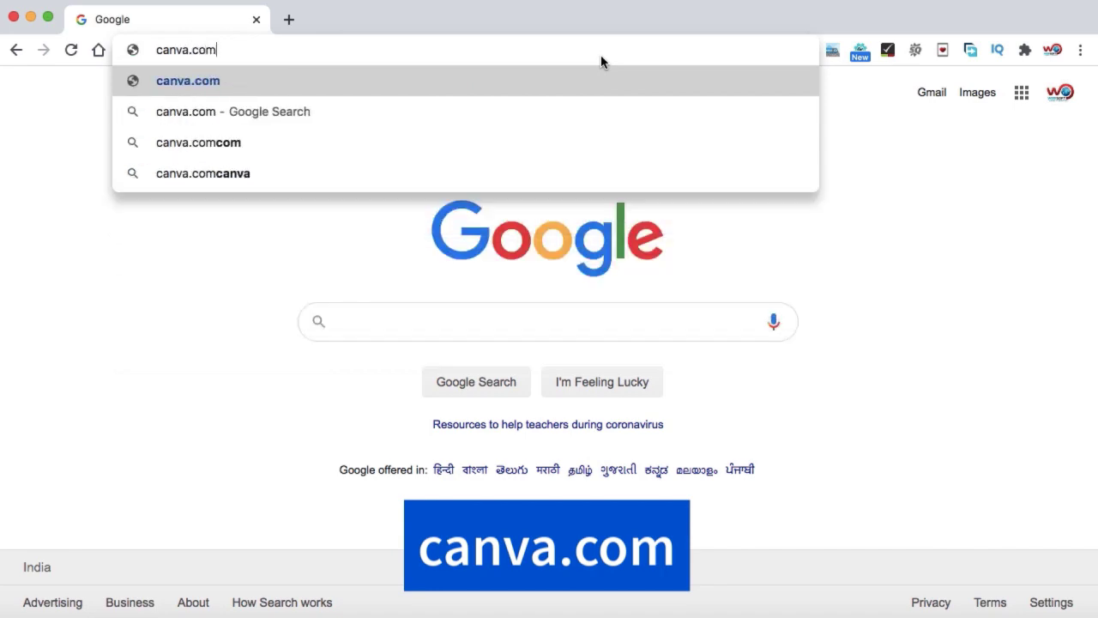
{"action": "key", "text": "Return"}
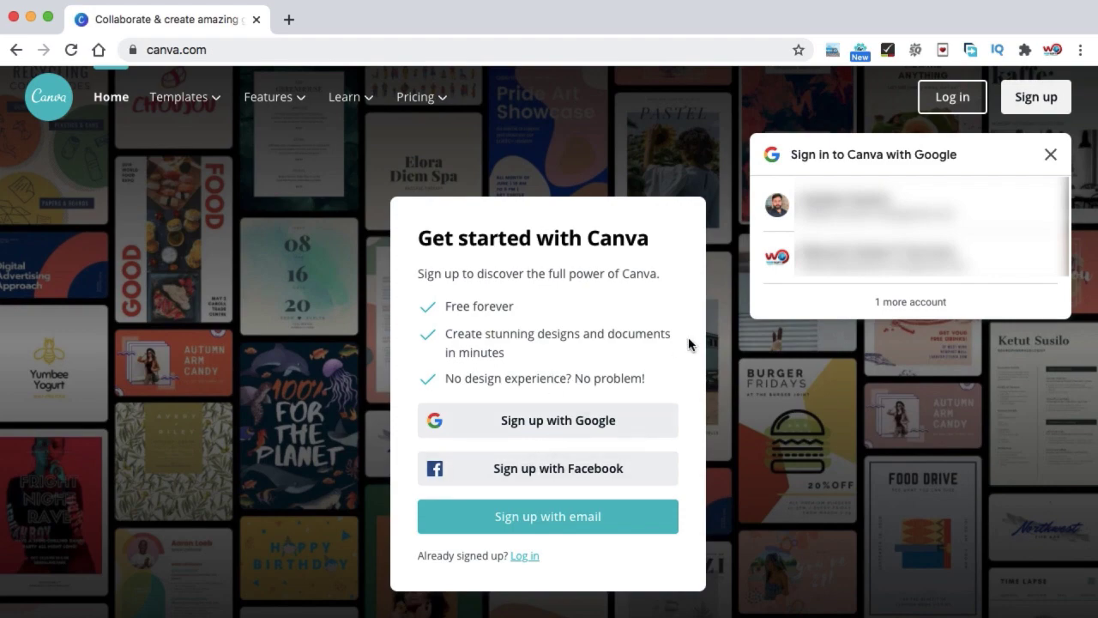
{"action": "left_click", "coordinate": [858, 204]}
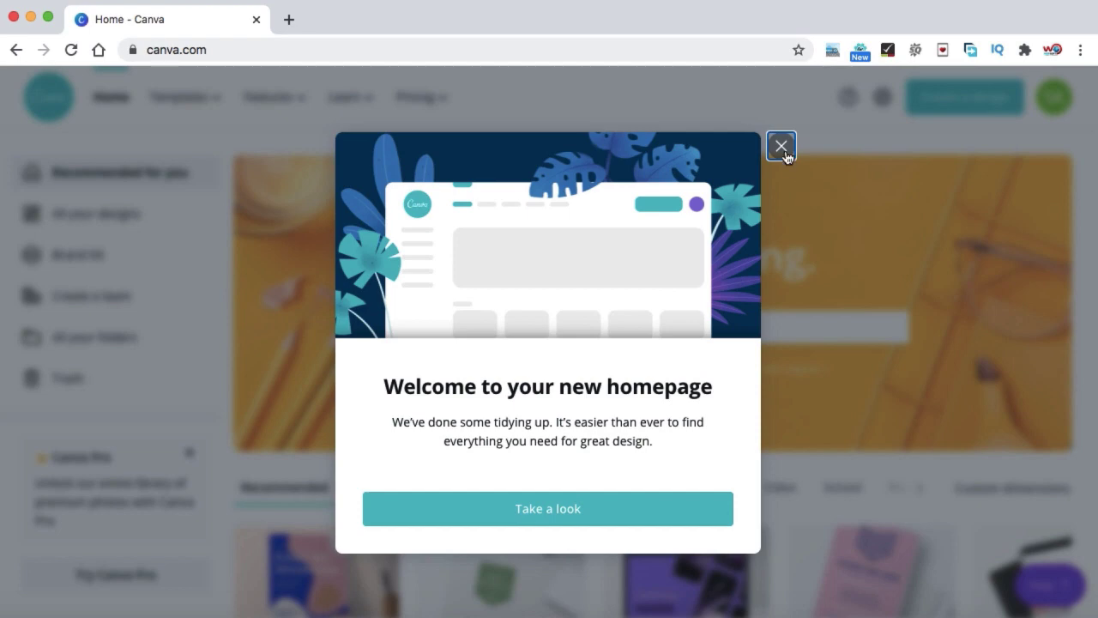
{"action": "left_click", "coordinate": [787, 157]}
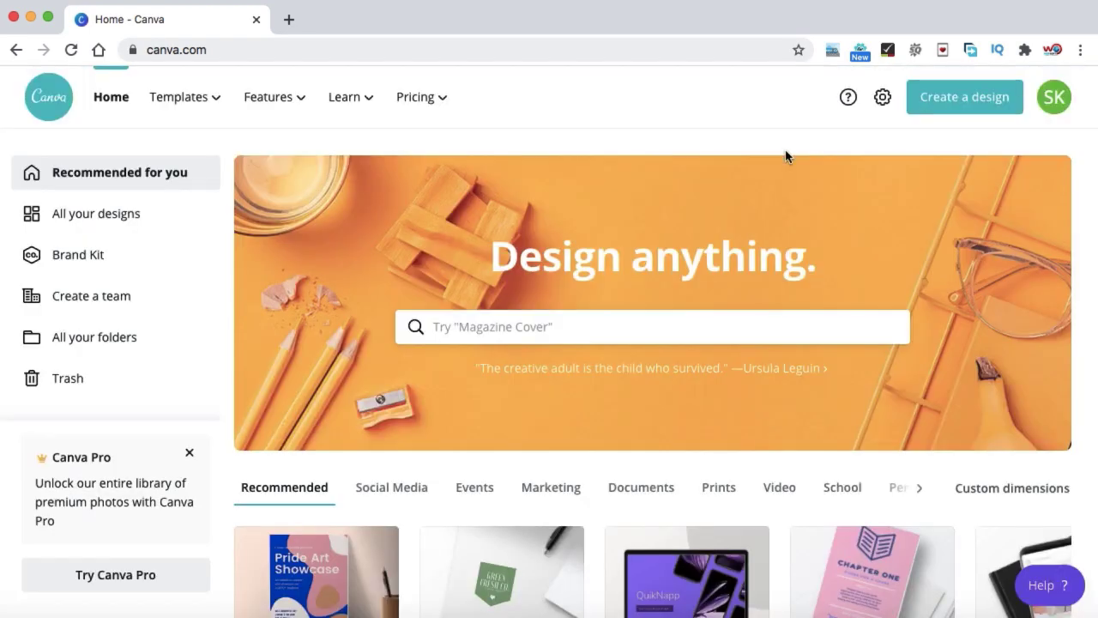
Create a custom-size 220 × 90 px design and close the old Canva home tab
{"action": "left_click", "coordinate": [965, 109]}
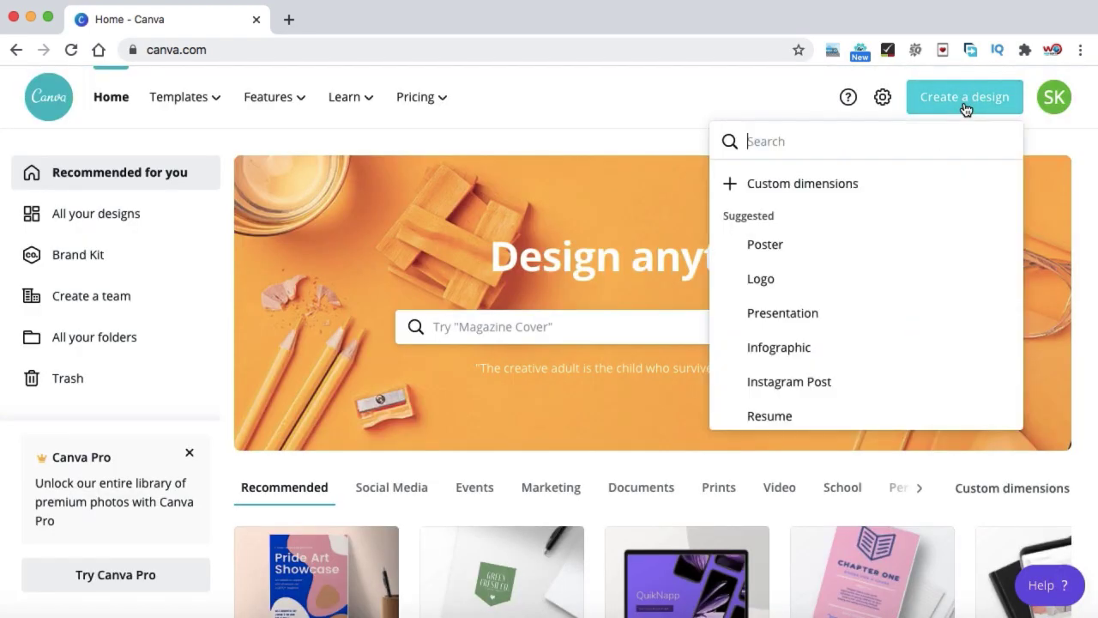
{"action": "left_click", "coordinate": [791, 185]}
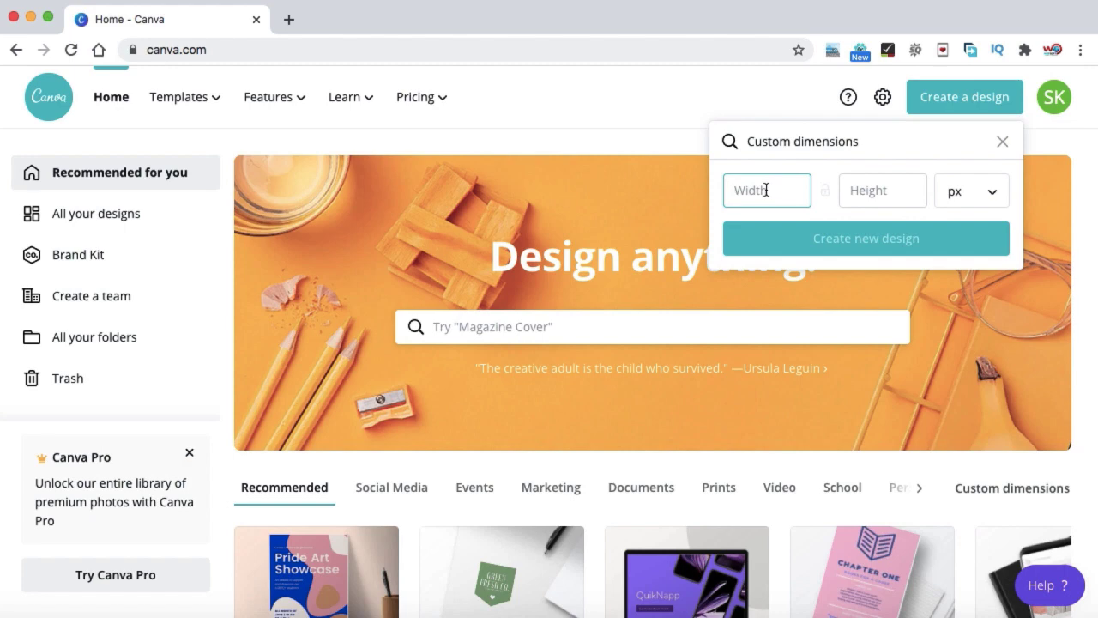
{"action": "type", "text": "220"}
{"action": "left_click", "coordinate": [888, 190]}
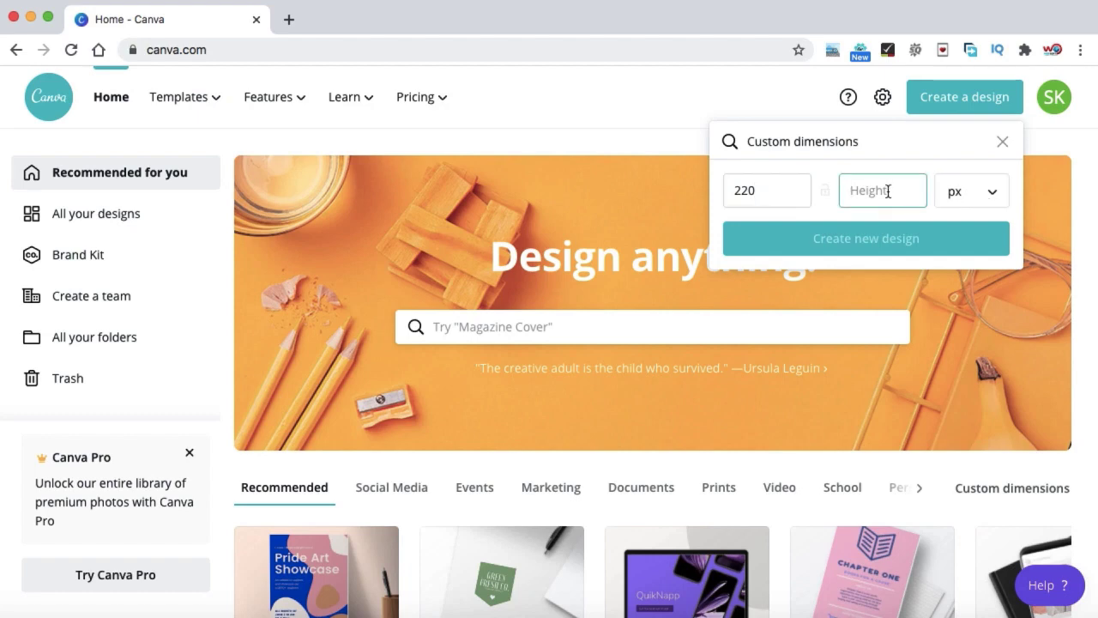
{"action": "type", "text": "90"}
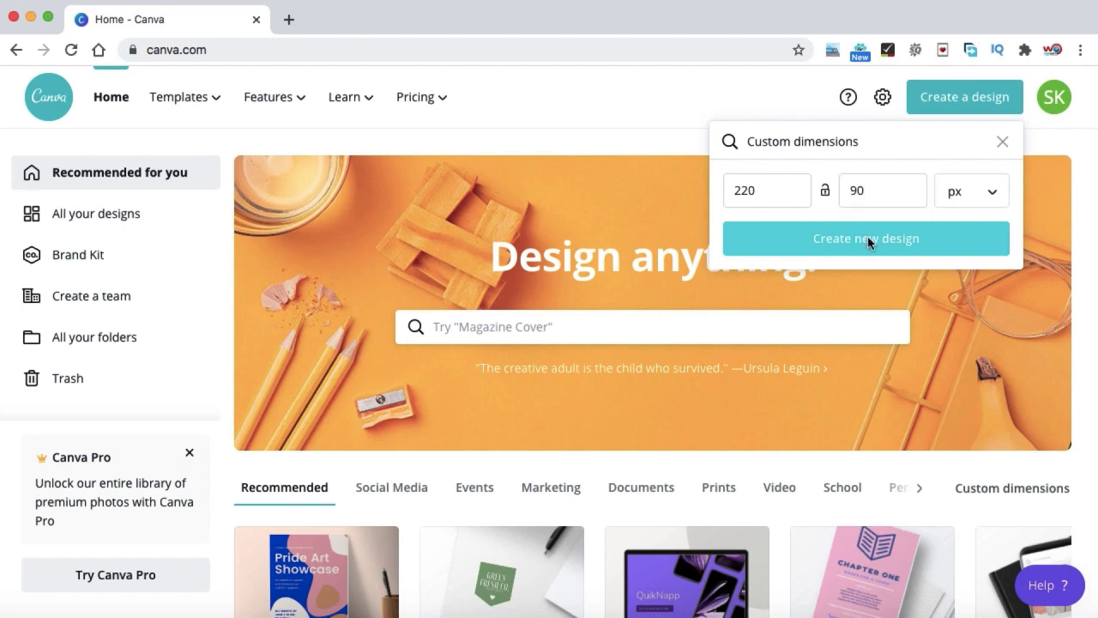
{"action": "left_click", "coordinate": [867, 239]}
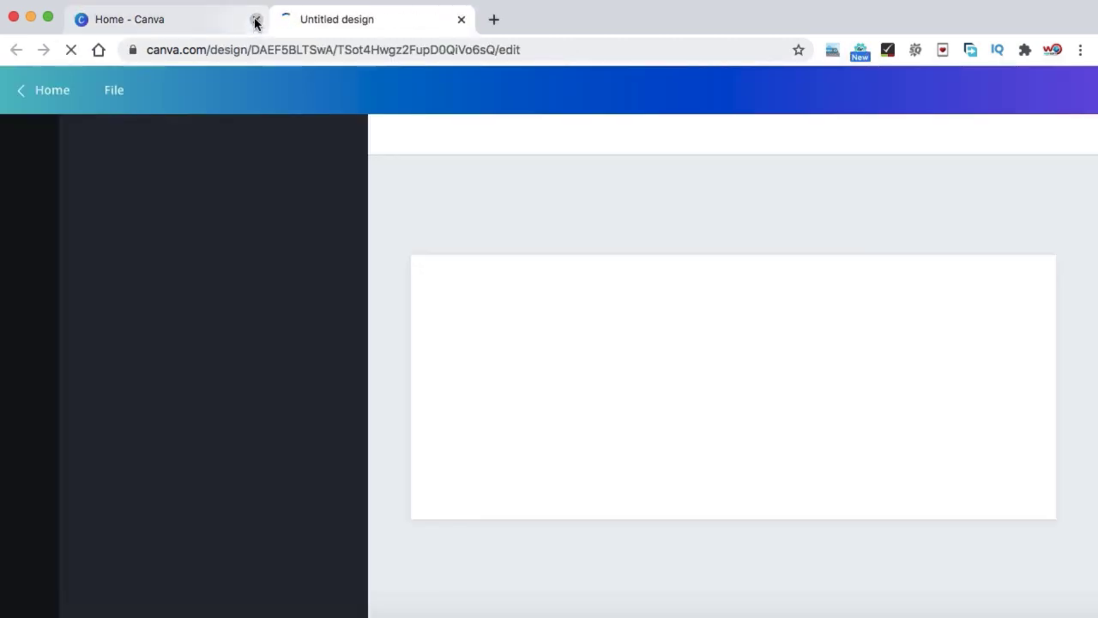
{"action": "left_click", "coordinate": [255, 20]}
{"action": "left_click", "coordinate": [619, 151]}
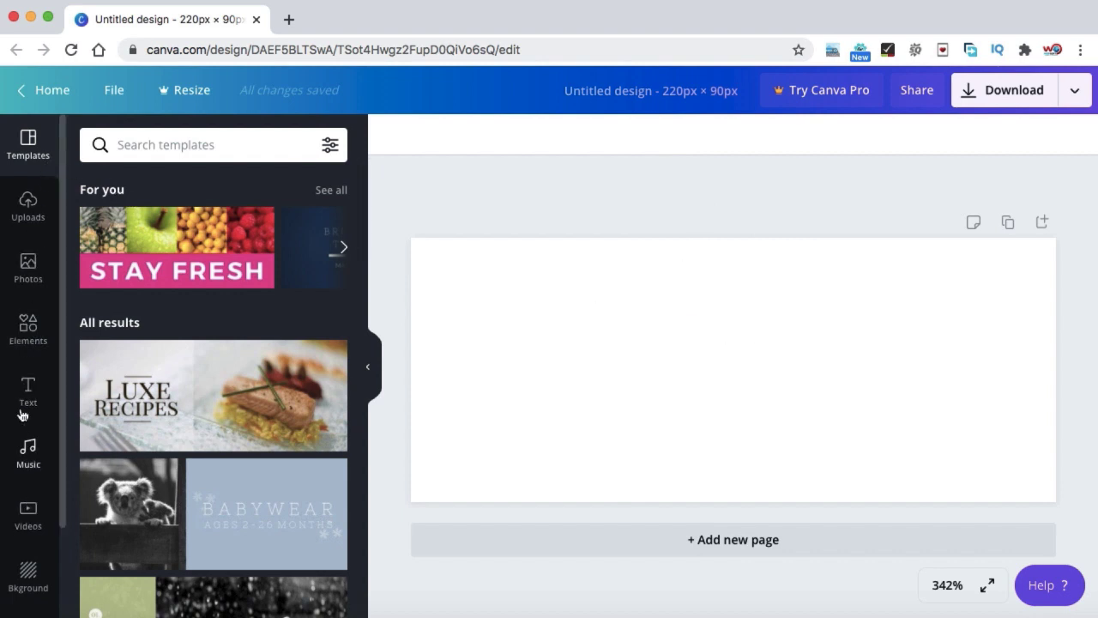
Search elements for 'restaurant' and add the teal plate-and-cutlery graphic
{"action": "left_click", "coordinate": [26, 334]}
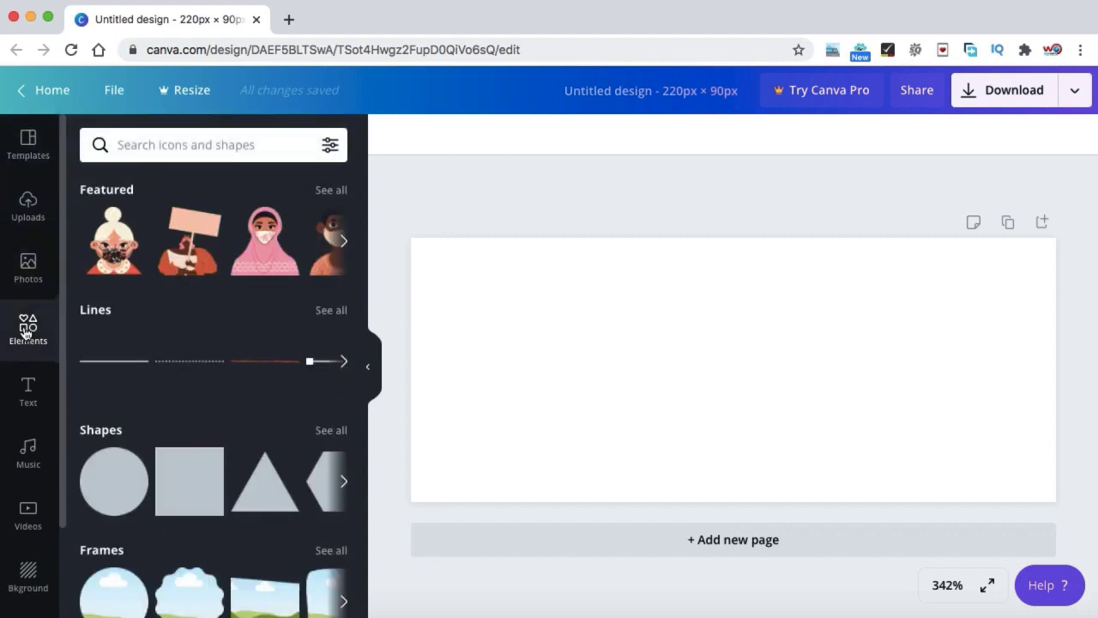
{"action": "left_click", "coordinate": [181, 148]}
{"action": "type", "text": "restaurant"}
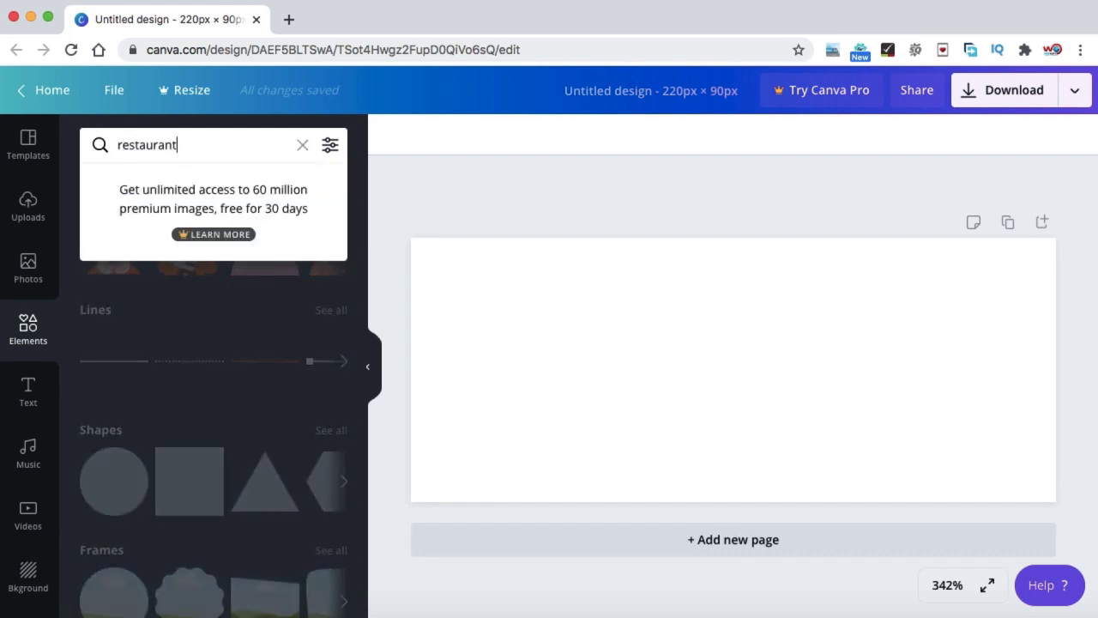
{"action": "key", "text": "Return"}
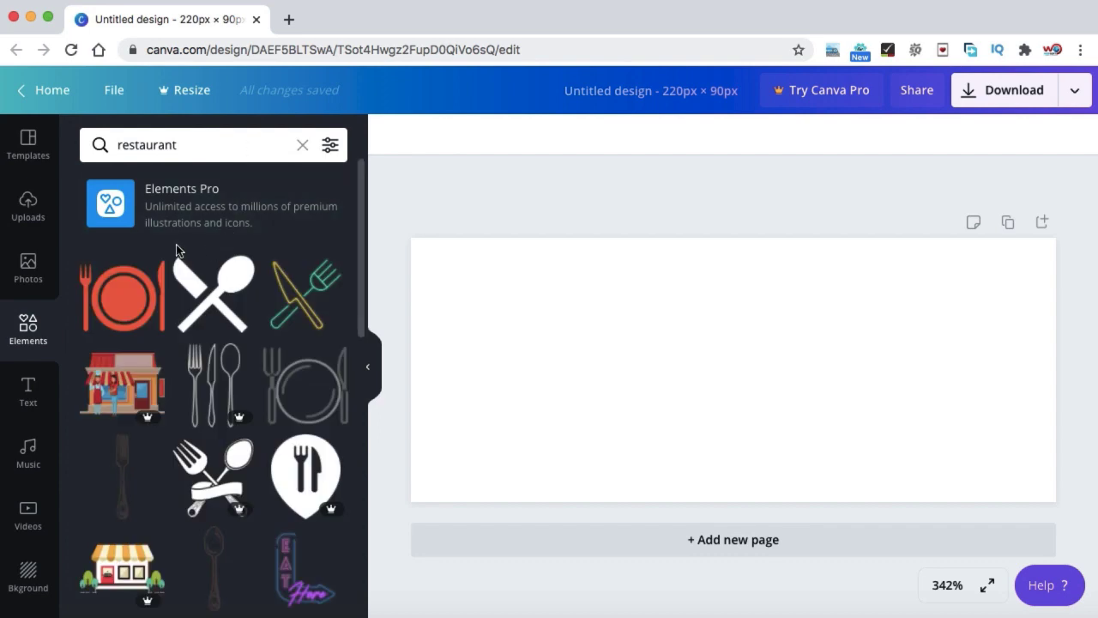
{"action": "scroll", "coordinate": [164, 435], "scroll_direction": "down", "scroll_amount": 3}
{"action": "scroll", "coordinate": [162, 436], "scroll_direction": "up", "scroll_amount": 4}
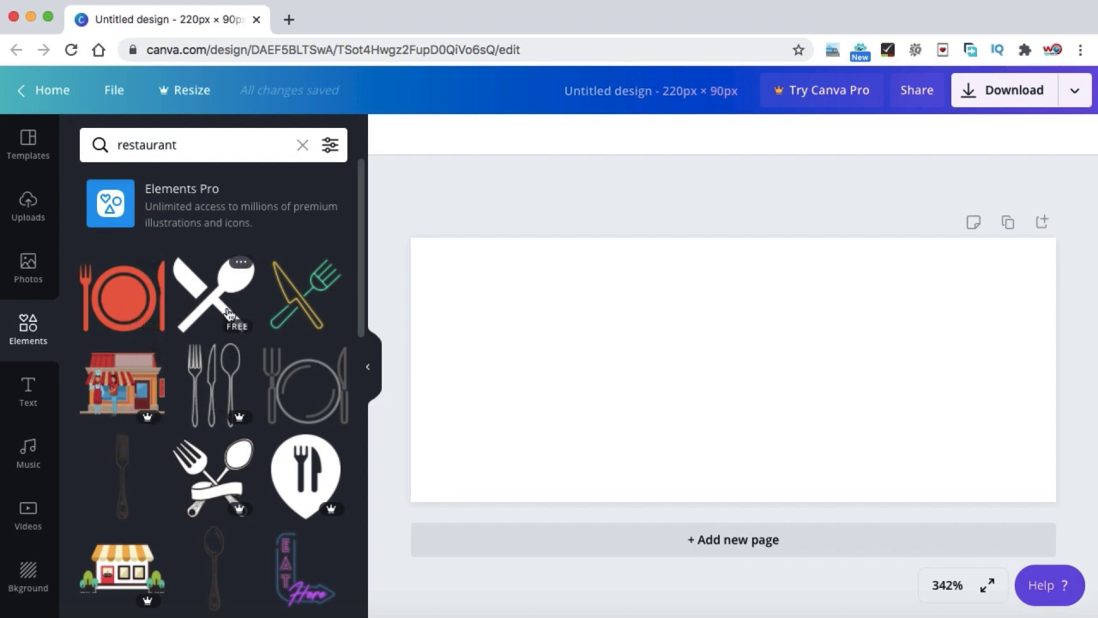
{"action": "scroll", "coordinate": [184, 343], "scroll_direction": "down", "scroll_amount": 5}
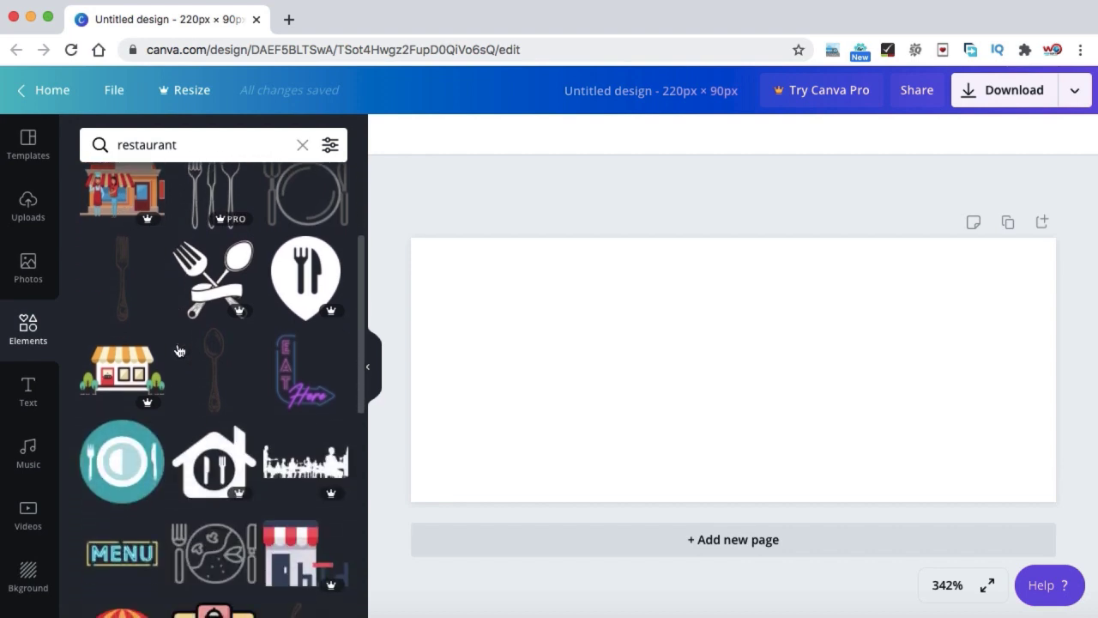
{"action": "left_click", "coordinate": [123, 463]}
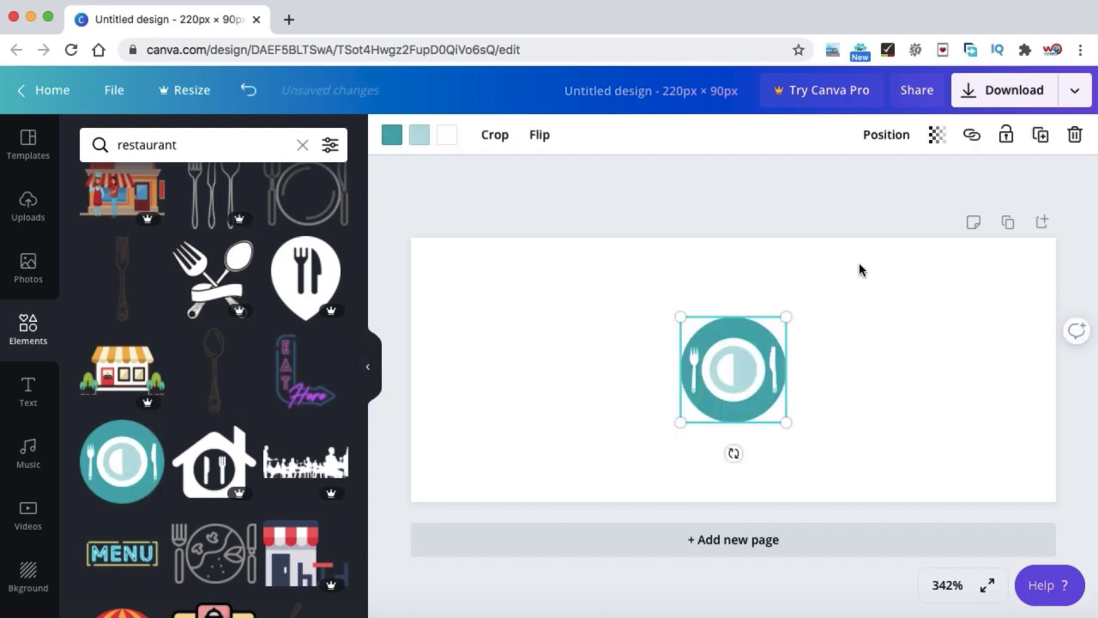
Move the plate graphic to the left edge, enlarge it to full height and centre it vertically
{"action": "left_click_drag", "start_coordinate": [743, 371], "coordinate": [490, 307]}
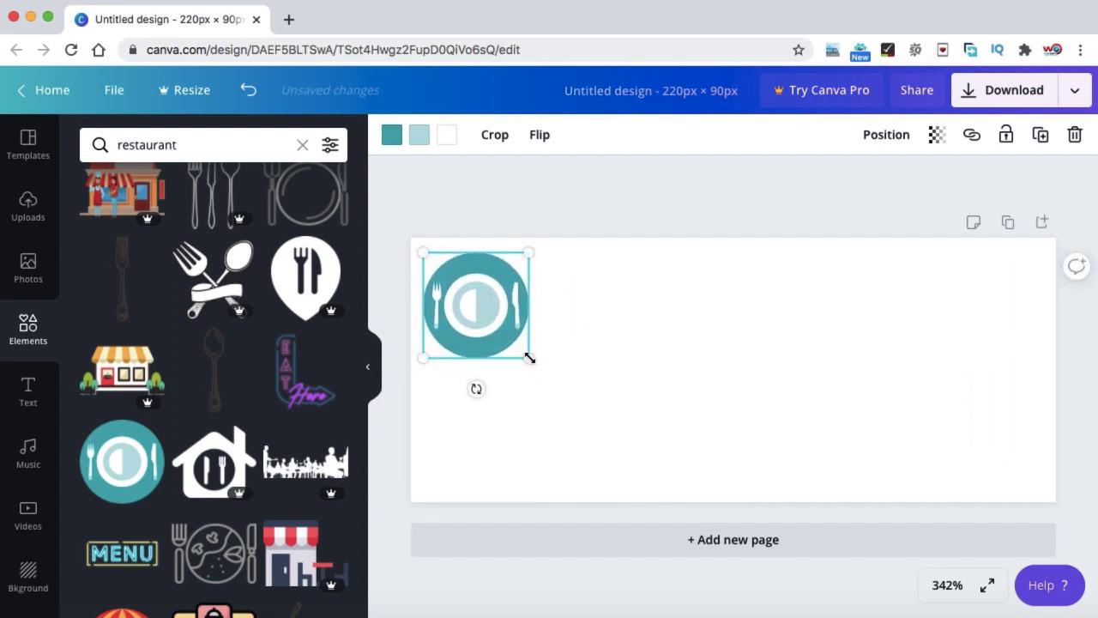
{"action": "left_click_drag", "start_coordinate": [530, 358], "coordinate": [658, 469]}
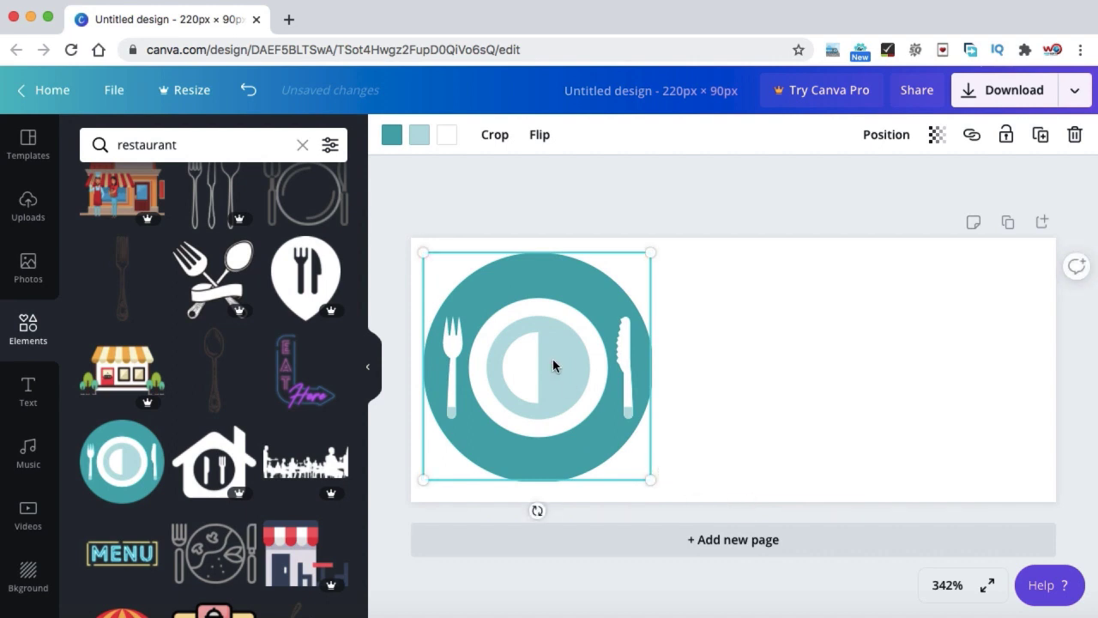
{"action": "left_click_drag", "start_coordinate": [554, 360], "coordinate": [553, 364]}
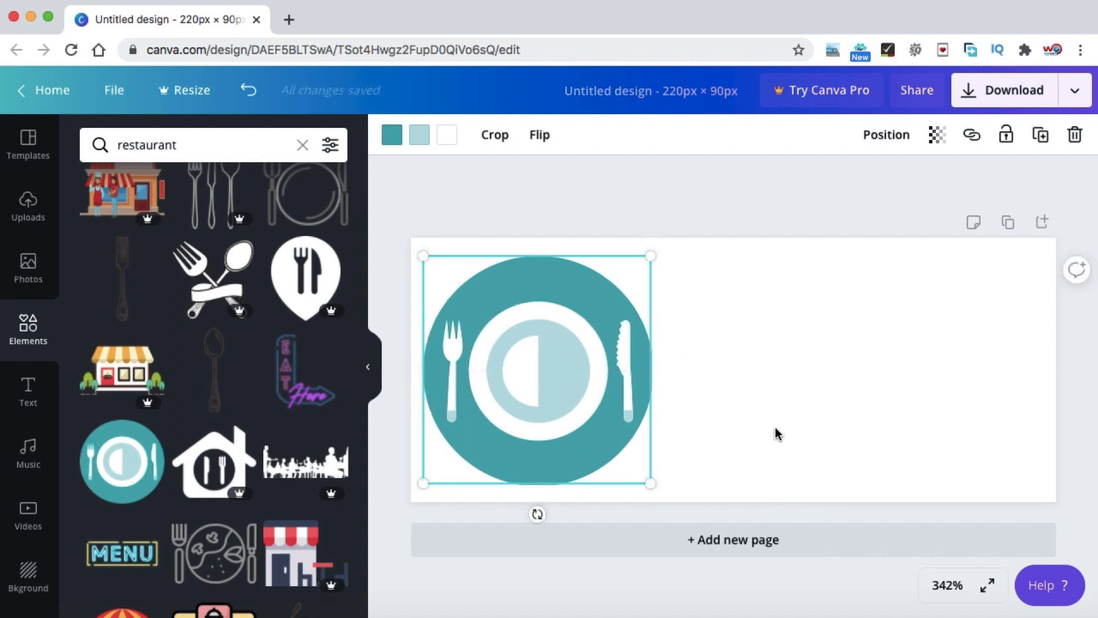
Add the HUGE SALE text template and place it right of the plate logo
{"action": "left_click", "coordinate": [28, 391]}
{"action": "scroll", "coordinate": [243, 400], "scroll_direction": "down", "scroll_amount": 2}
{"action": "scroll", "coordinate": [243, 400], "scroll_direction": "down", "scroll_amount": 5}
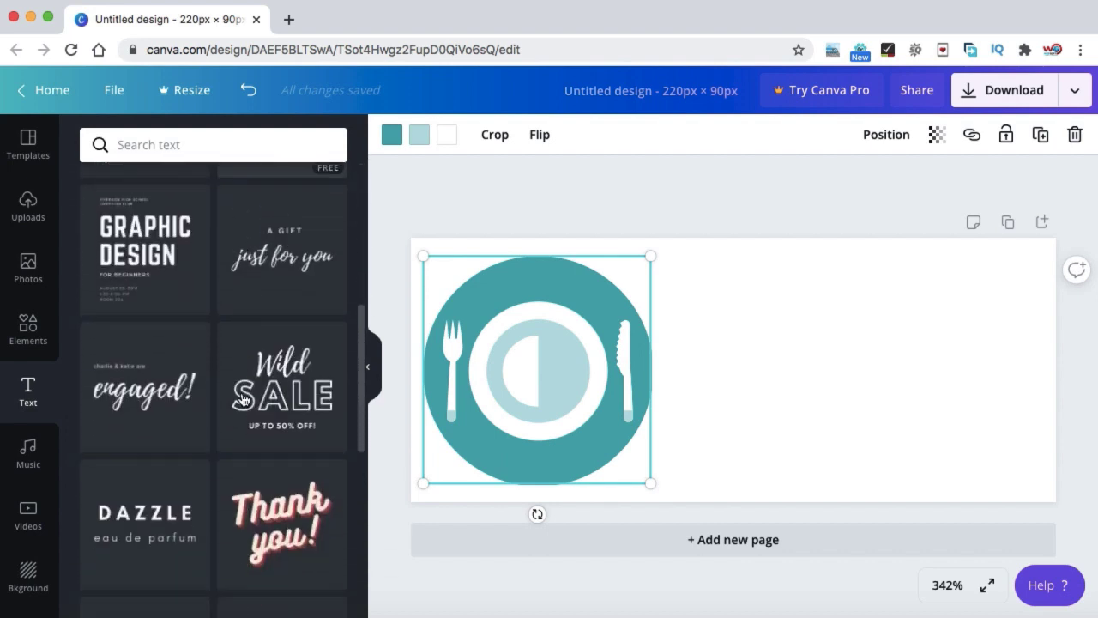
{"action": "scroll", "coordinate": [243, 399], "scroll_direction": "down", "scroll_amount": 2}
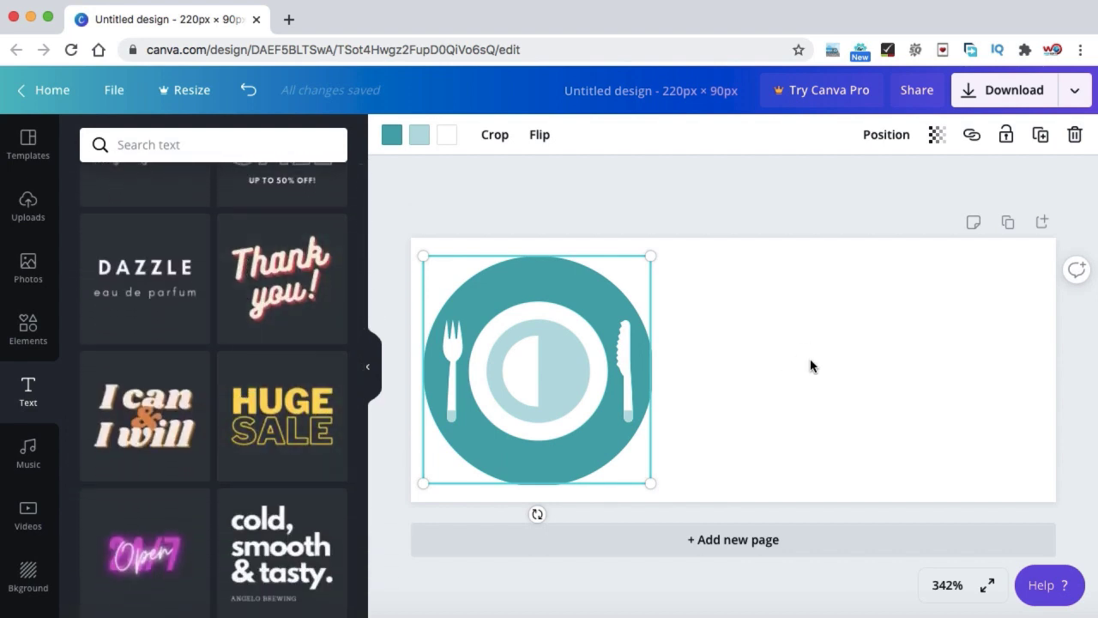
{"action": "left_click", "coordinate": [279, 405]}
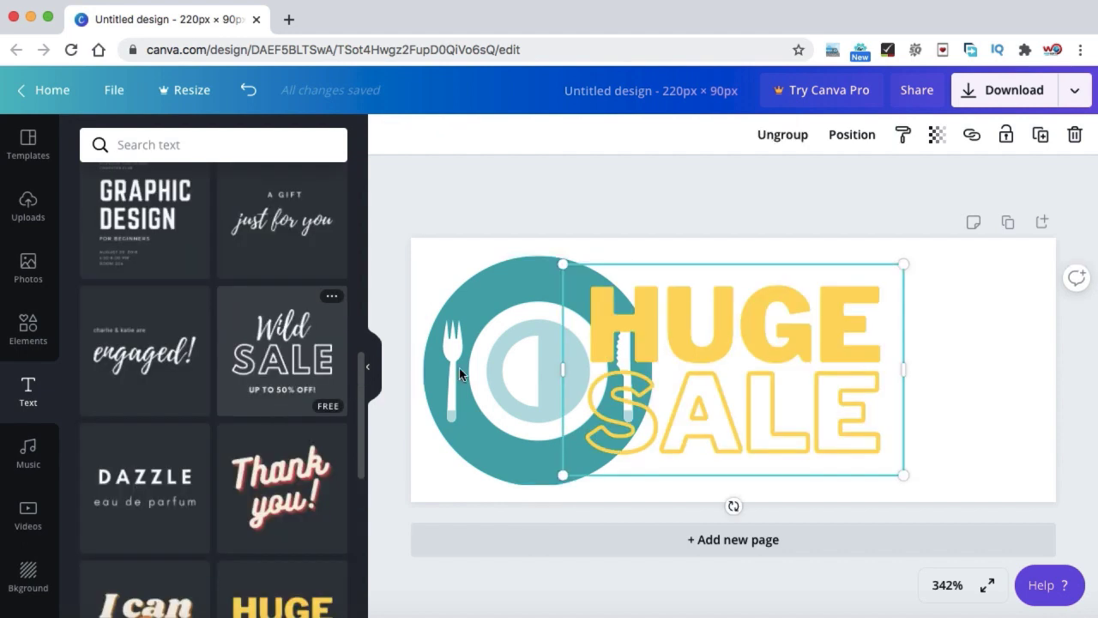
{"action": "left_click_drag", "start_coordinate": [711, 356], "coordinate": [801, 347]}
Replace the template words HUGE and SALE with DELHI and FOOD
{"action": "double_click", "coordinate": [808, 297]}
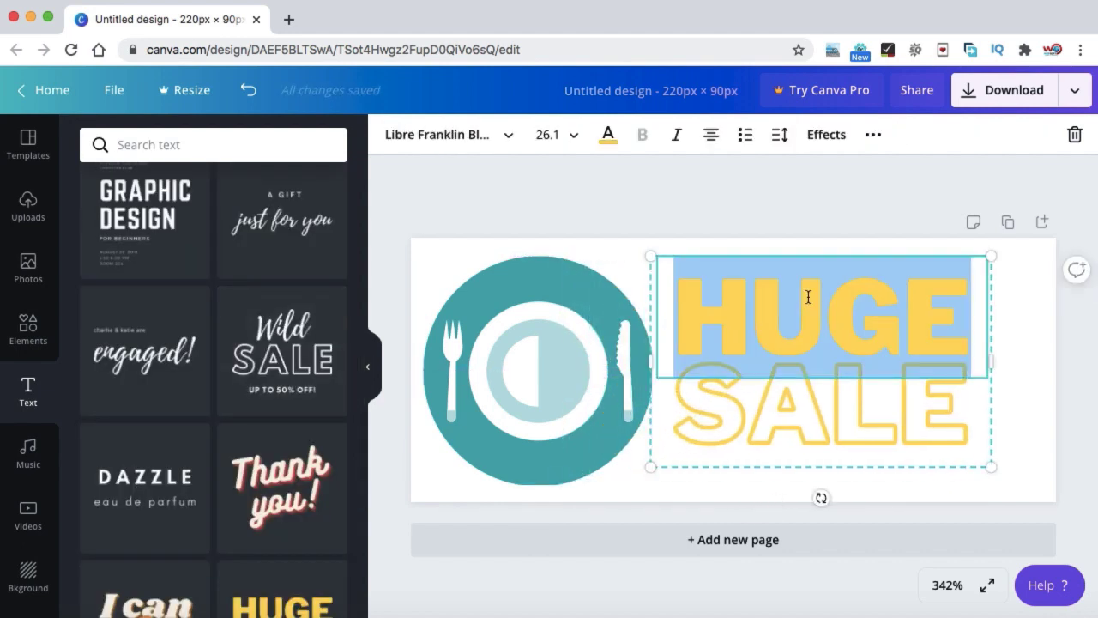
{"action": "type", "text": "DELHI"}
{"action": "left_click", "coordinate": [804, 408]}
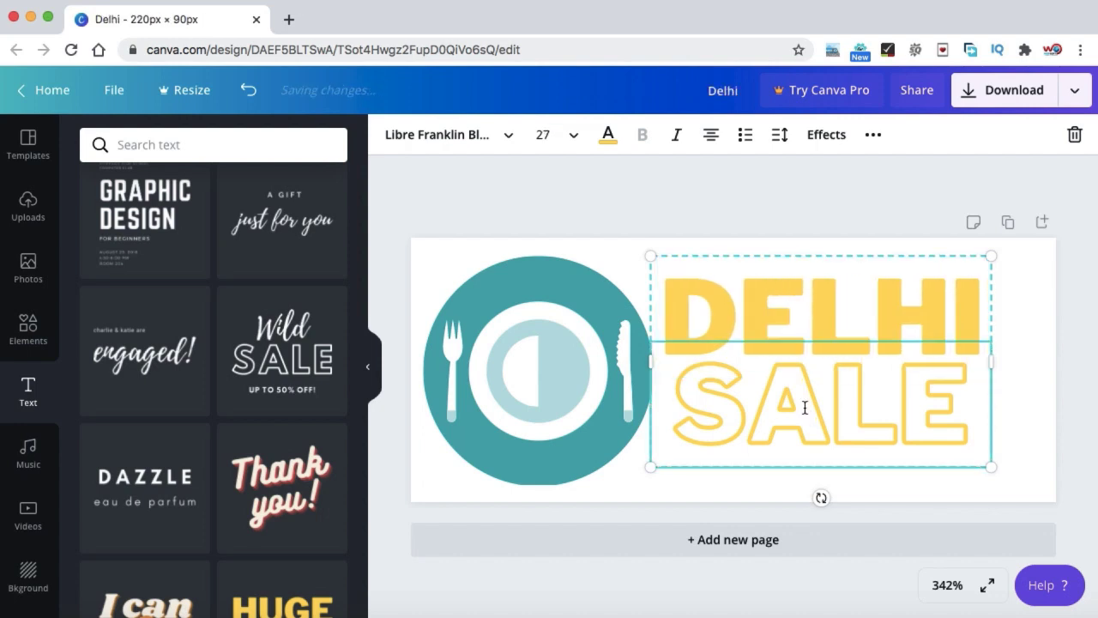
{"action": "double_click", "coordinate": [805, 407]}
{"action": "type", "text": "FOOD"}
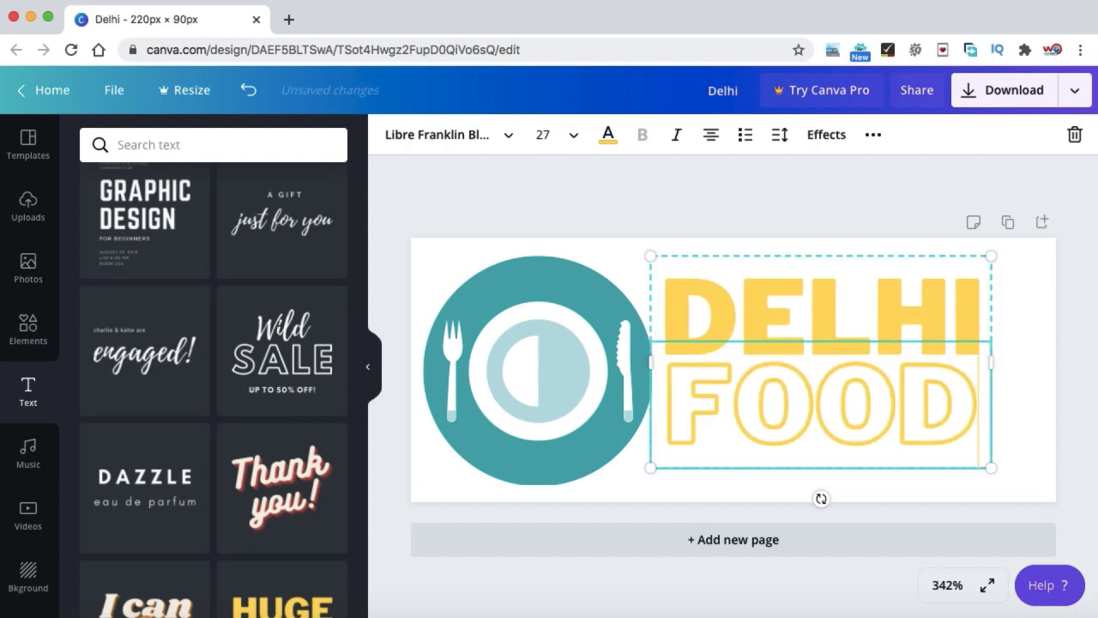
{"action": "left_click", "coordinate": [713, 220]}
Shift and enlarge the DELHI FOOD group, then nudge it slightly higher and deselect
{"action": "left_click", "coordinate": [763, 333]}
{"action": "left_click_drag", "start_coordinate": [763, 333], "coordinate": [777, 337]}
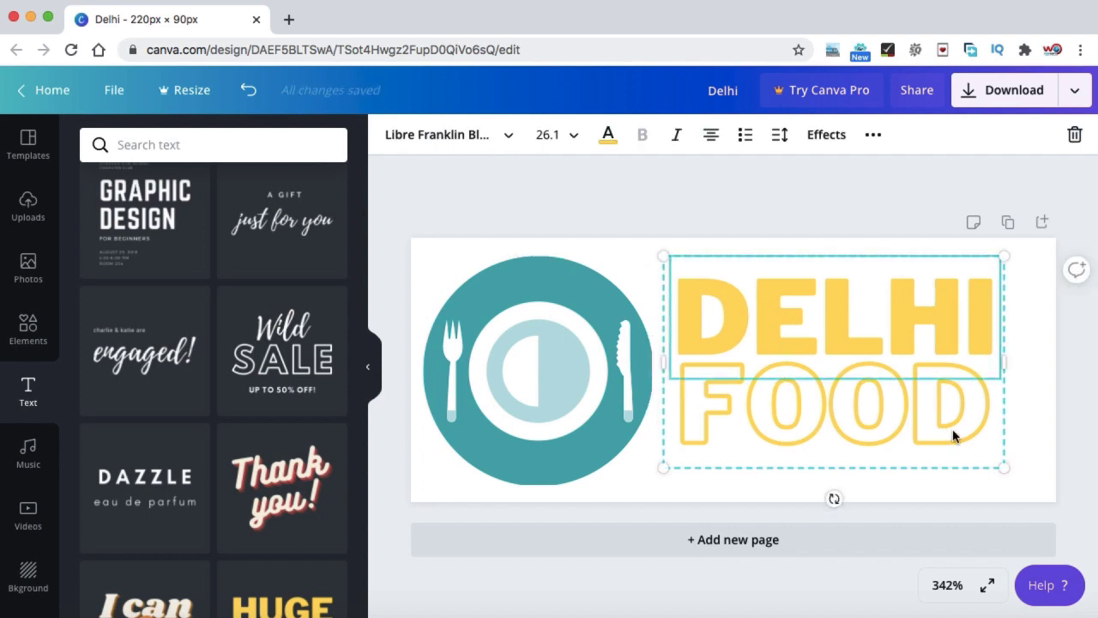
{"action": "left_click_drag", "start_coordinate": [1007, 466], "coordinate": [1057, 497]}
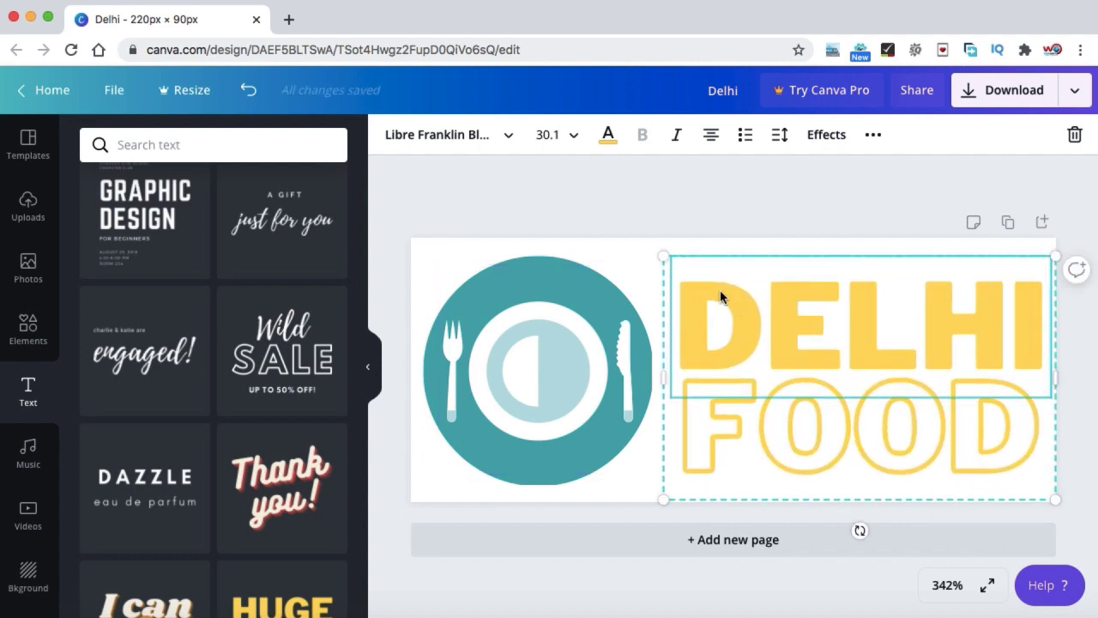
{"action": "left_click", "coordinate": [610, 169]}
{"action": "left_click", "coordinate": [729, 370]}
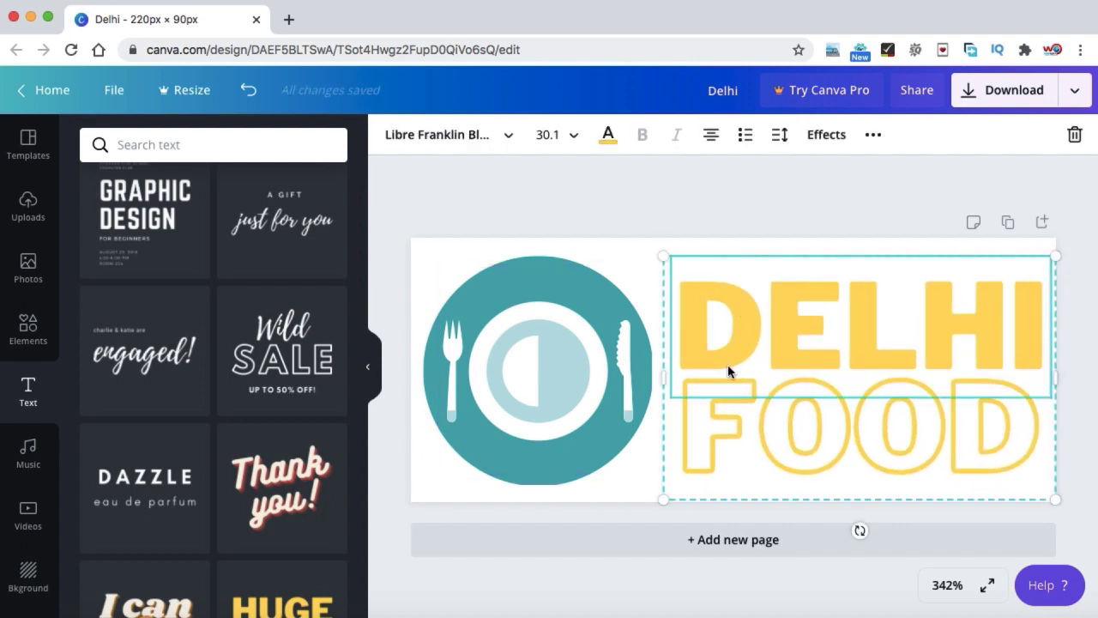
{"action": "left_click_drag", "start_coordinate": [729, 370], "coordinate": [728, 356]}
{"action": "left_click", "coordinate": [640, 202]}
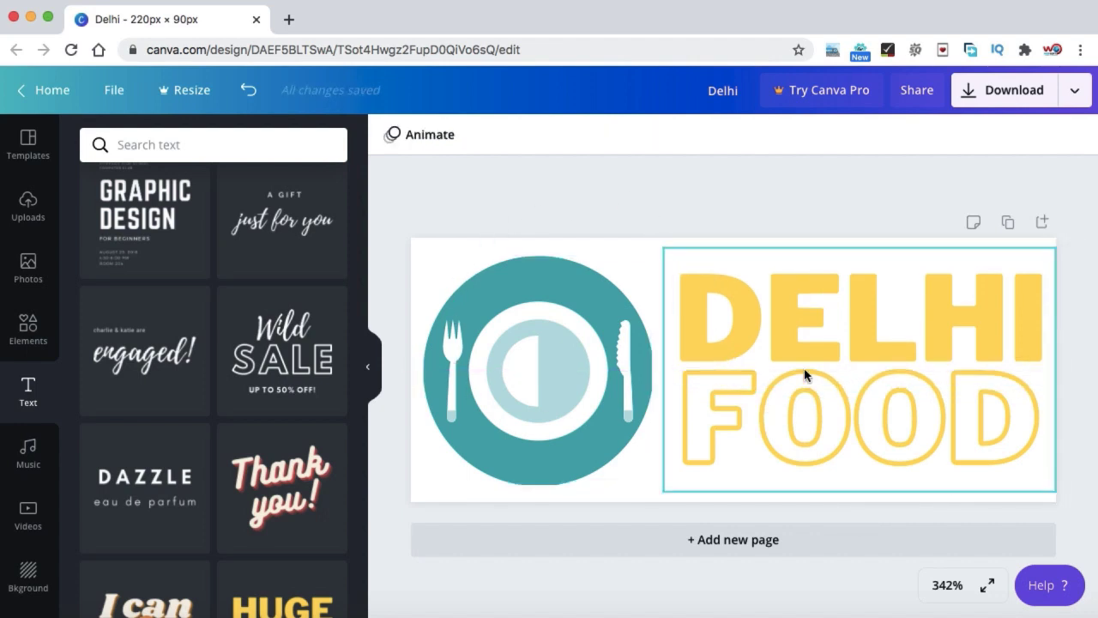
Download the logo design as a PNG named Logo.png and open it to check
{"action": "left_click", "coordinate": [1006, 96]}
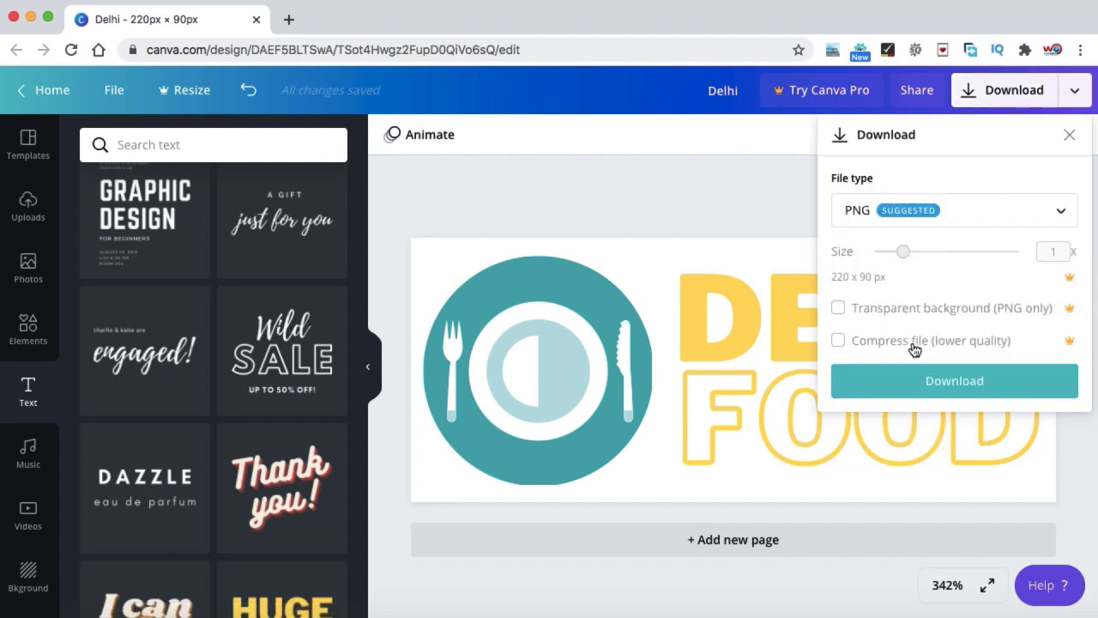
{"action": "left_click", "coordinate": [943, 388]}
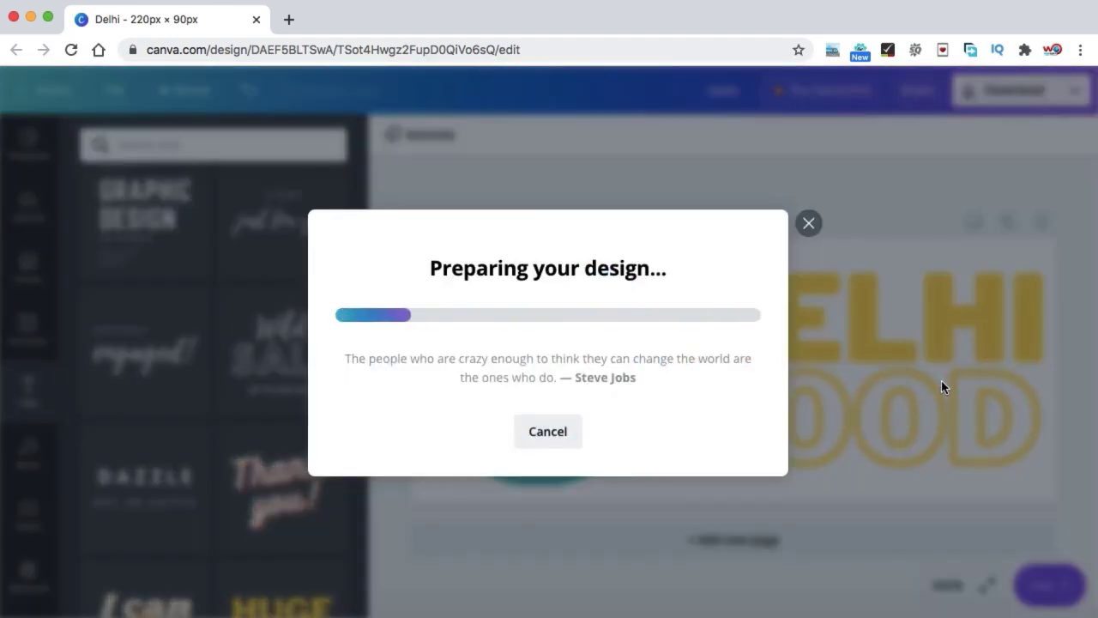
{"action": "key", "text": "Return"}
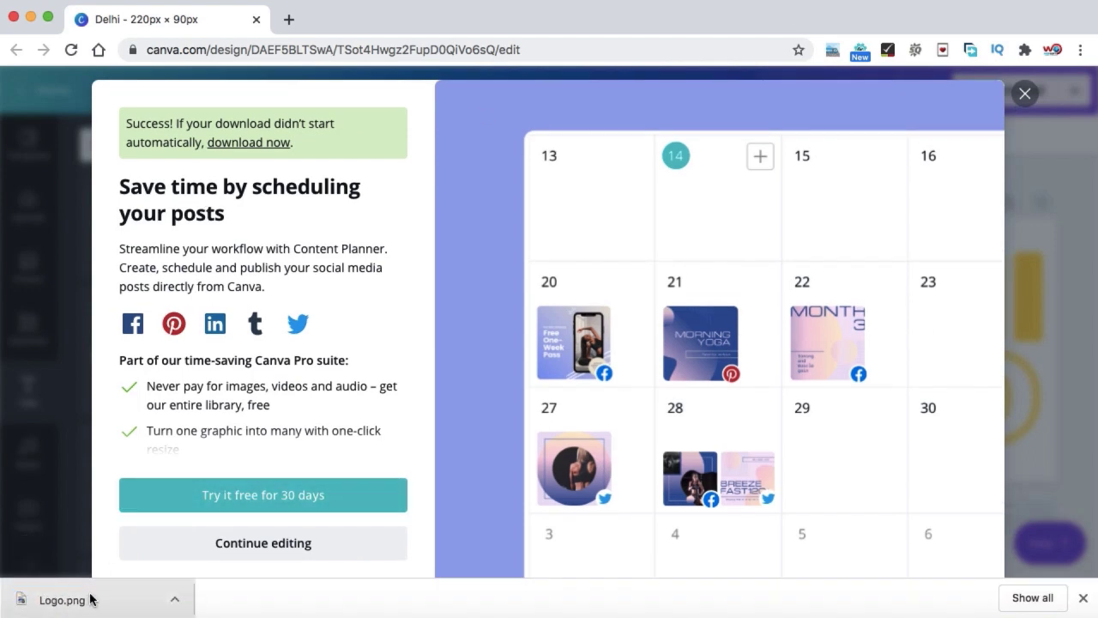
{"action": "left_click", "coordinate": [62, 599]}
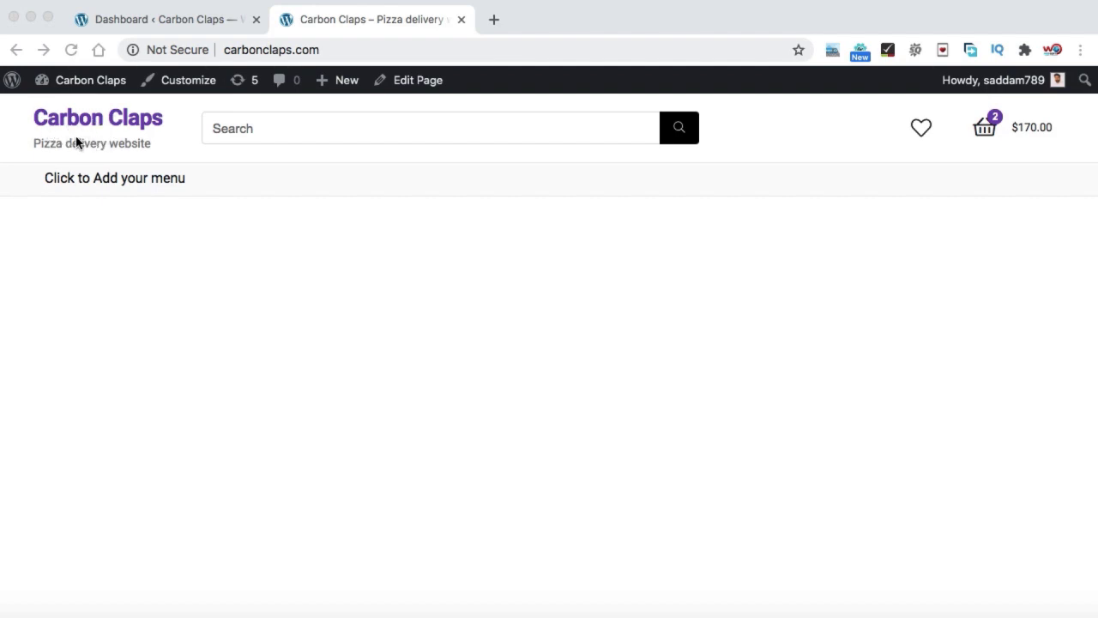
From the WordPress dashboard, open ReHub Theme Options on the Logo & favicon section
{"action": "left_click", "coordinate": [13, 137]}
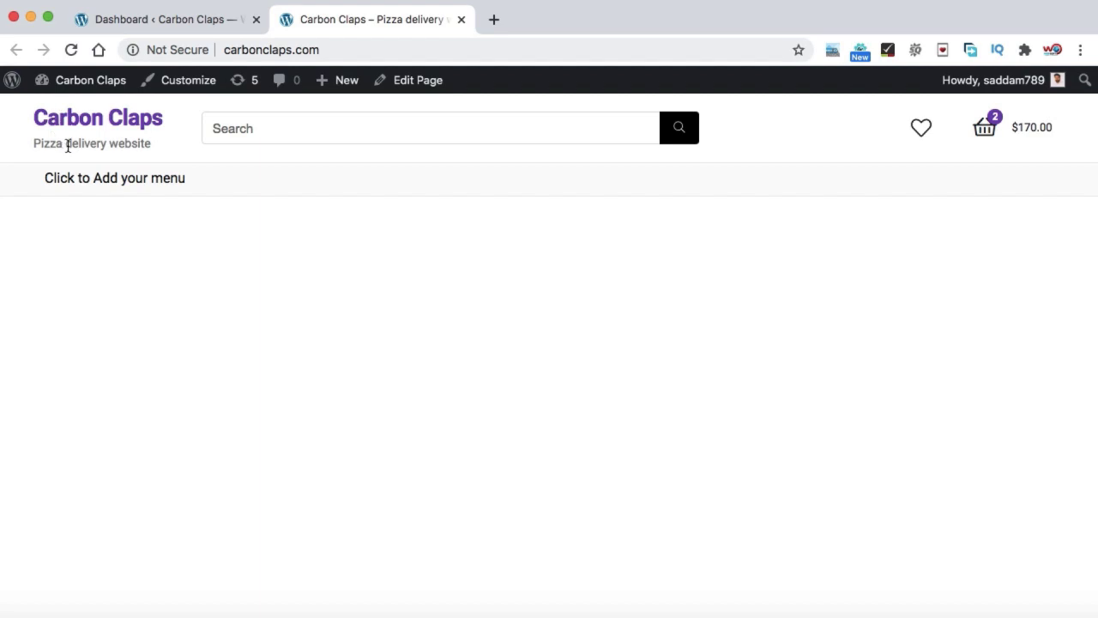
{"action": "left_click", "coordinate": [156, 22]}
{"action": "scroll", "coordinate": [146, 303], "scroll_direction": "down", "scroll_amount": 5}
{"action": "scroll", "coordinate": [148, 298], "scroll_direction": "down", "scroll_amount": 1}
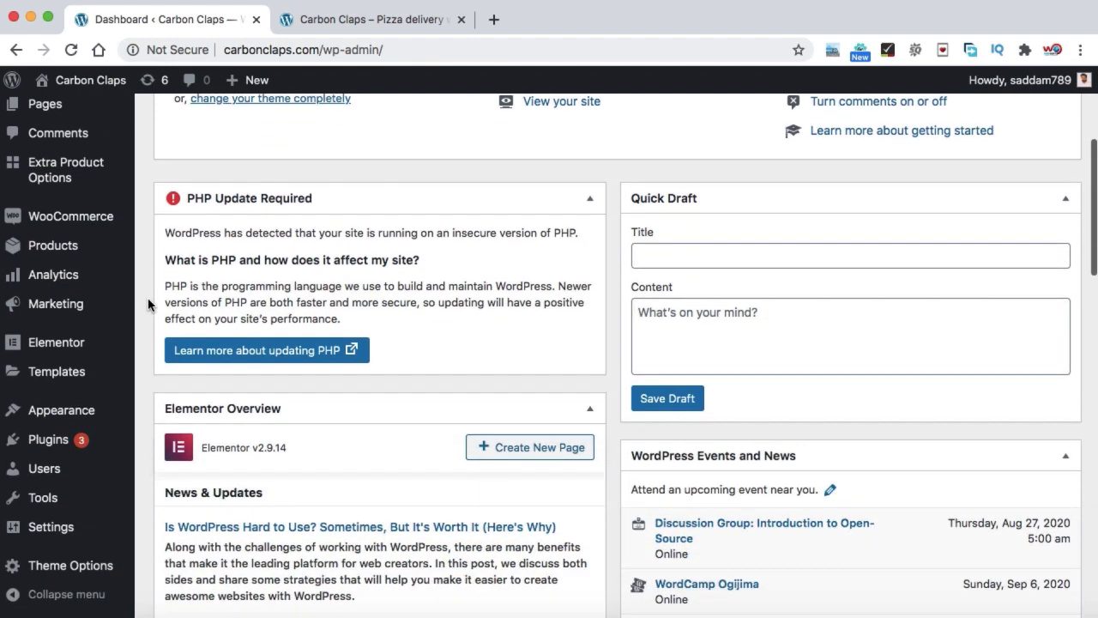
{"action": "left_click", "coordinate": [70, 564]}
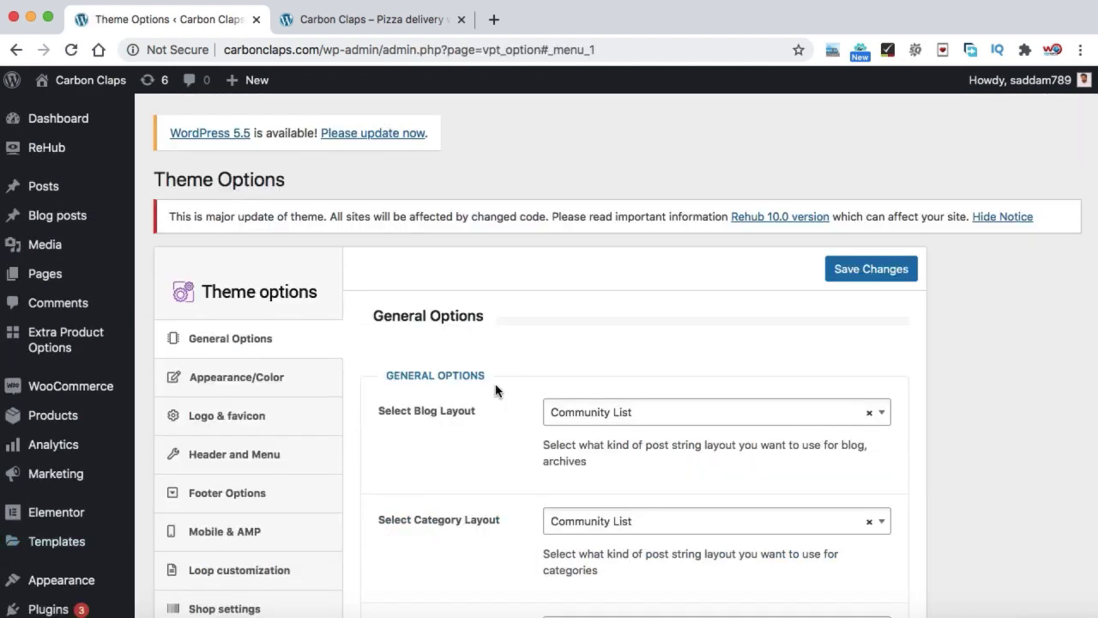
{"action": "scroll", "coordinate": [466, 392], "scroll_direction": "down", "scroll_amount": 3}
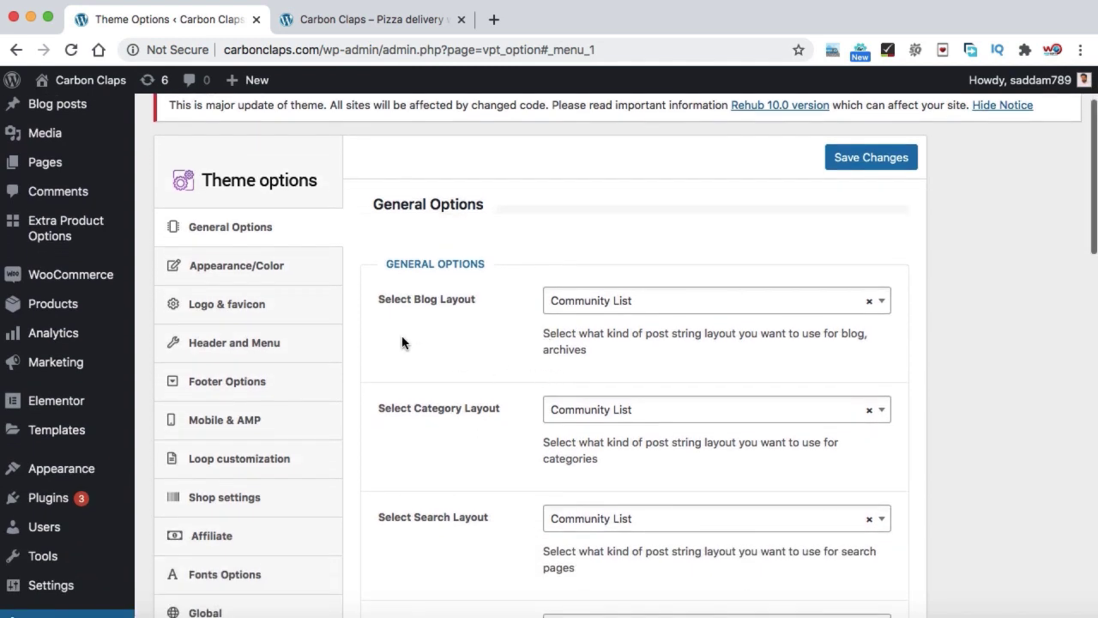
{"action": "left_click", "coordinate": [207, 312]}
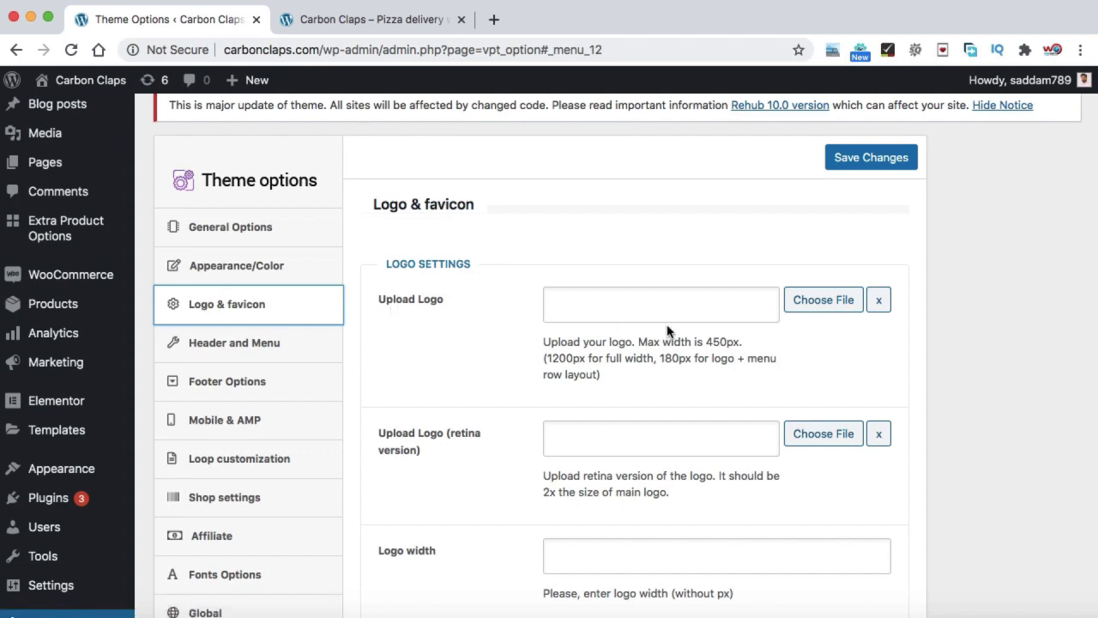
Upload Logo.png from the computer and insert it as the site logo
{"action": "left_click", "coordinate": [828, 302]}
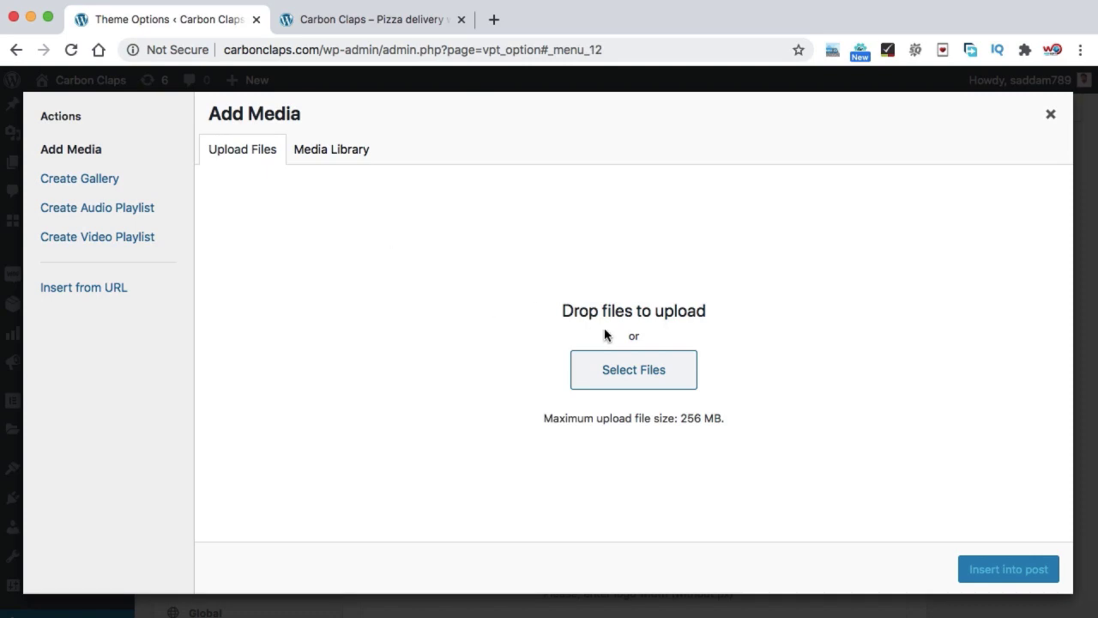
{"action": "left_click", "coordinate": [648, 378]}
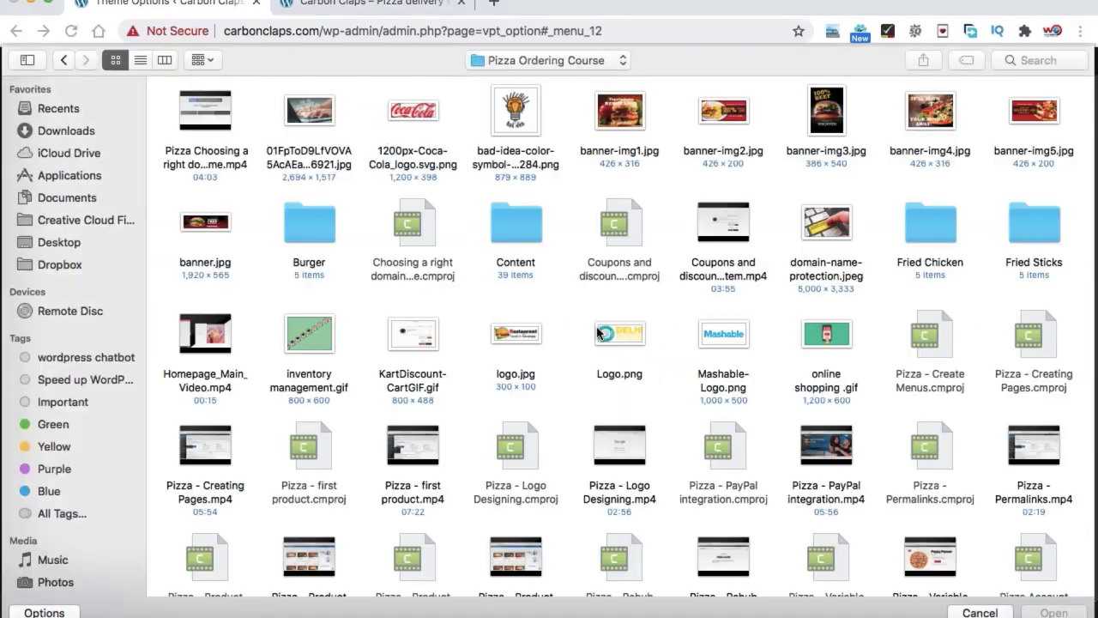
{"action": "left_click", "coordinate": [605, 339]}
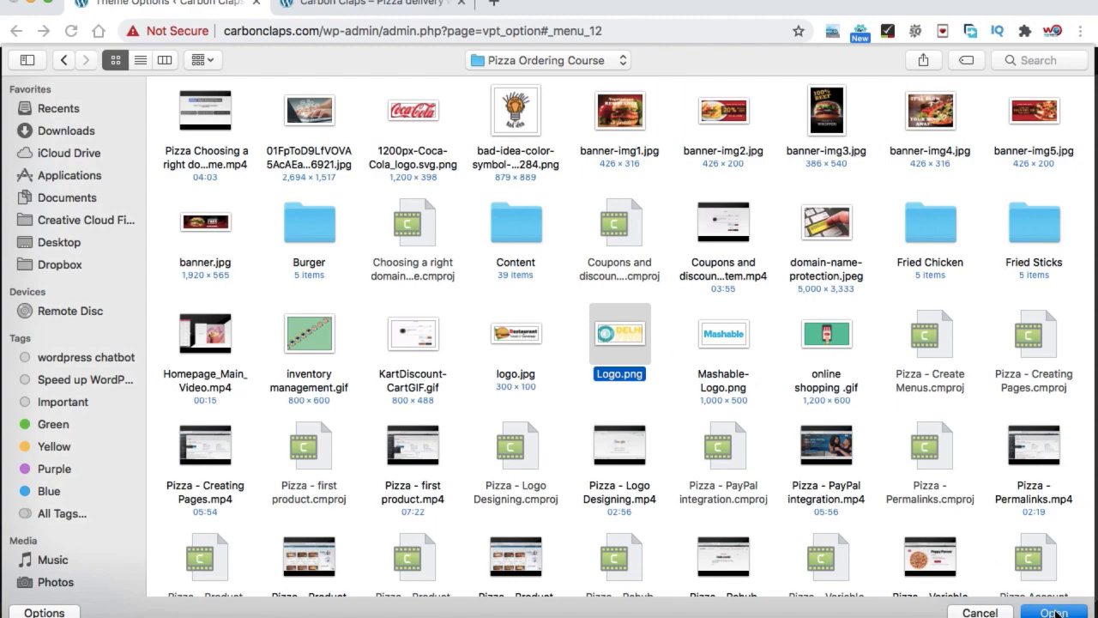
{"action": "left_click", "coordinate": [1055, 611]}
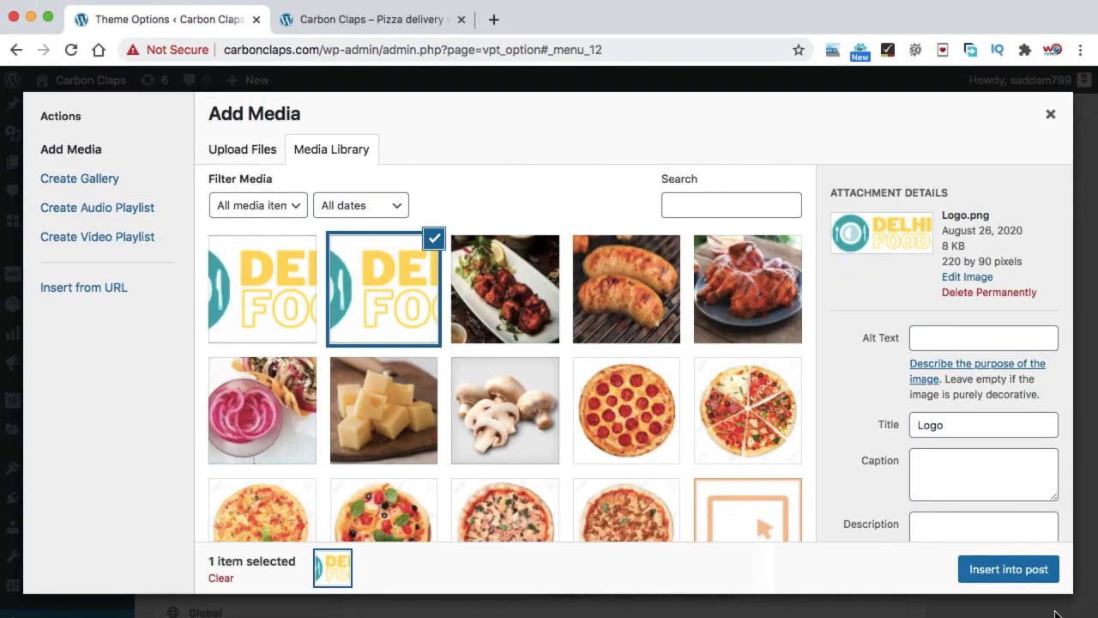
{"action": "left_click", "coordinate": [1015, 571]}
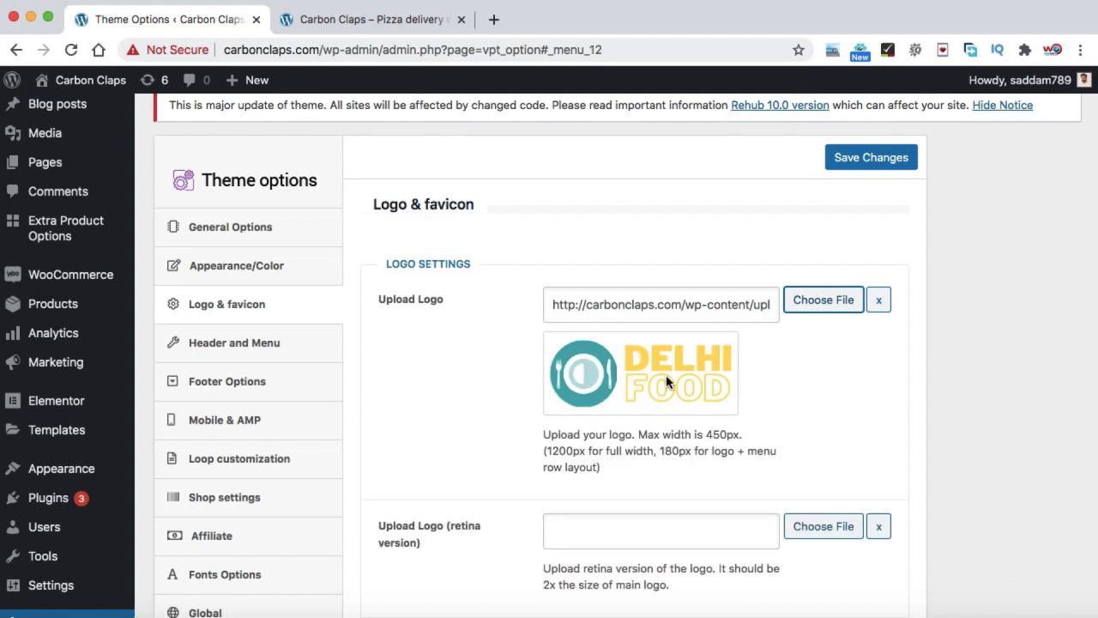
Save the theme option changes and reload the site's front page
{"action": "scroll", "coordinate": [667, 382], "scroll_direction": "down", "scroll_amount": 5}
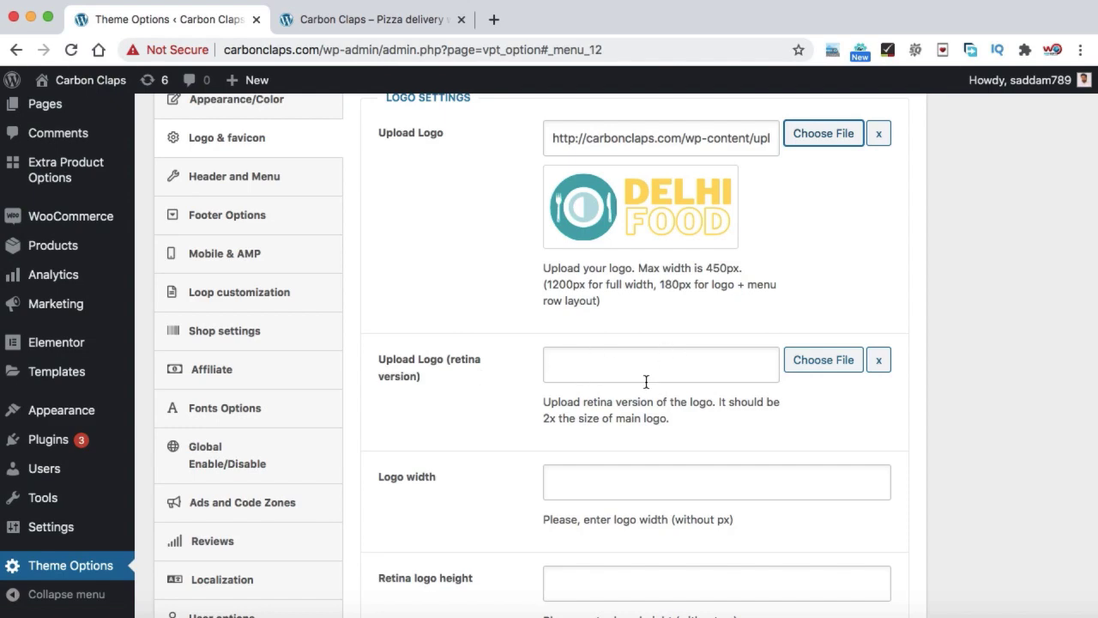
{"action": "scroll", "coordinate": [646, 381], "scroll_direction": "up", "scroll_amount": 5}
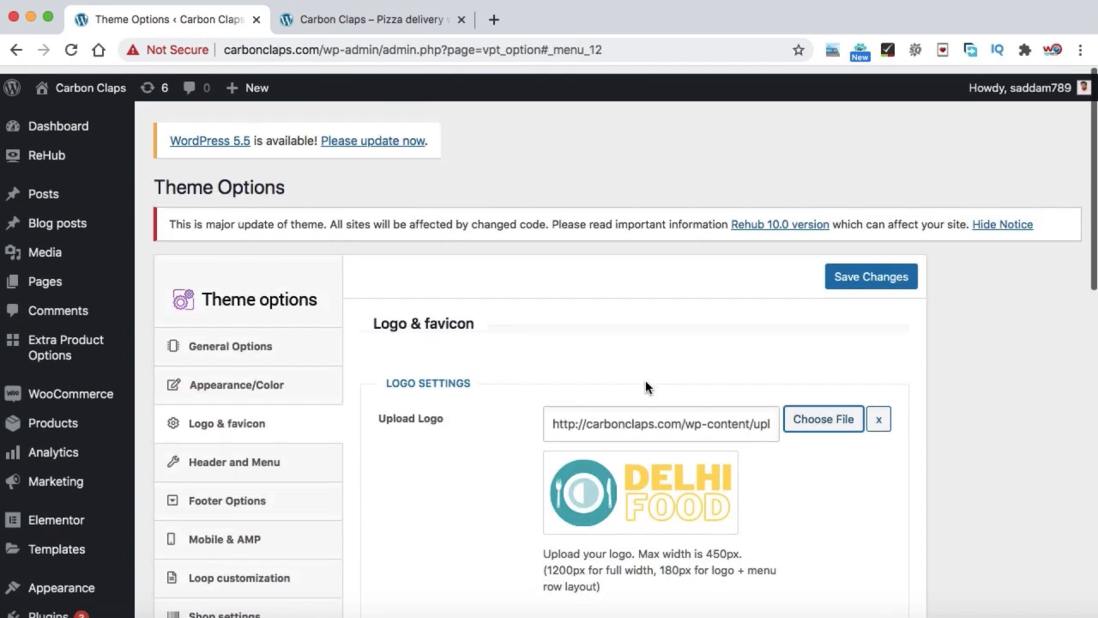
{"action": "left_click", "coordinate": [867, 272]}
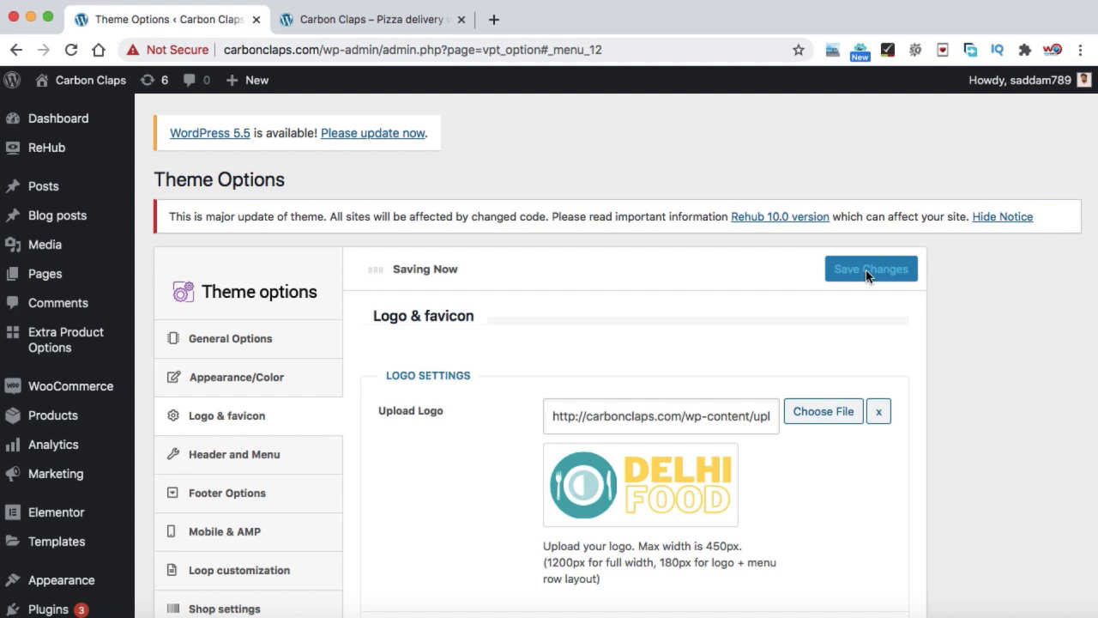
{"action": "left_click", "coordinate": [365, 20]}
{"action": "left_click", "coordinate": [72, 50]}
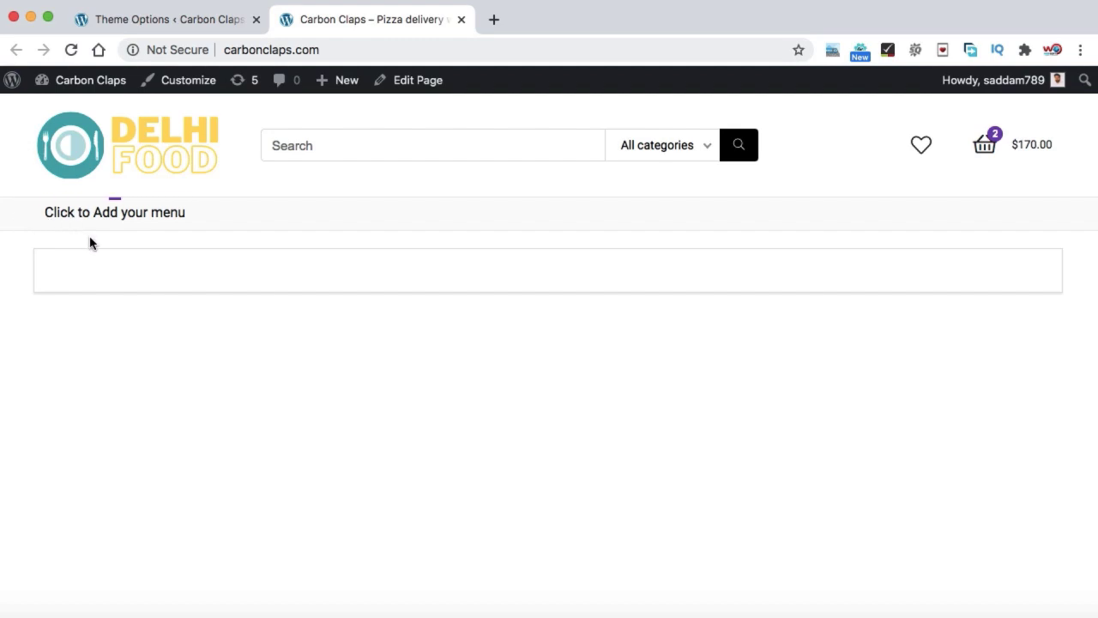
Return from the live site to the Theme Options tab in the WordPress admin
{"action": "left_click", "coordinate": [179, 20]}
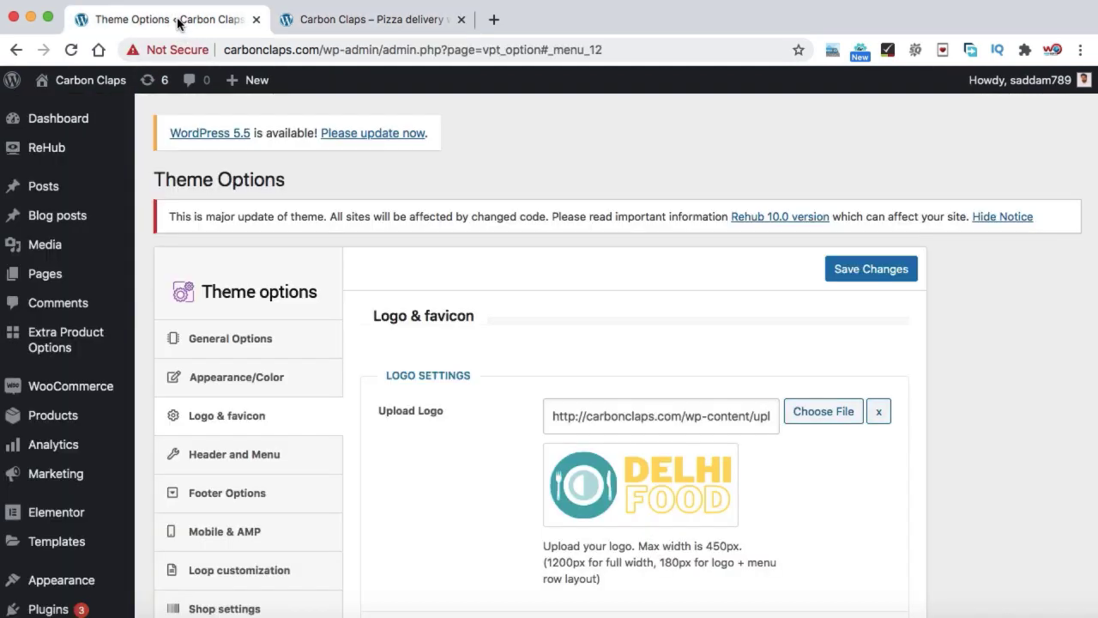
{"action": "scroll", "coordinate": [157, 369], "scroll_direction": "down", "scroll_amount": 1}
{"action": "mouse_move", "coordinate": [86, 439]}
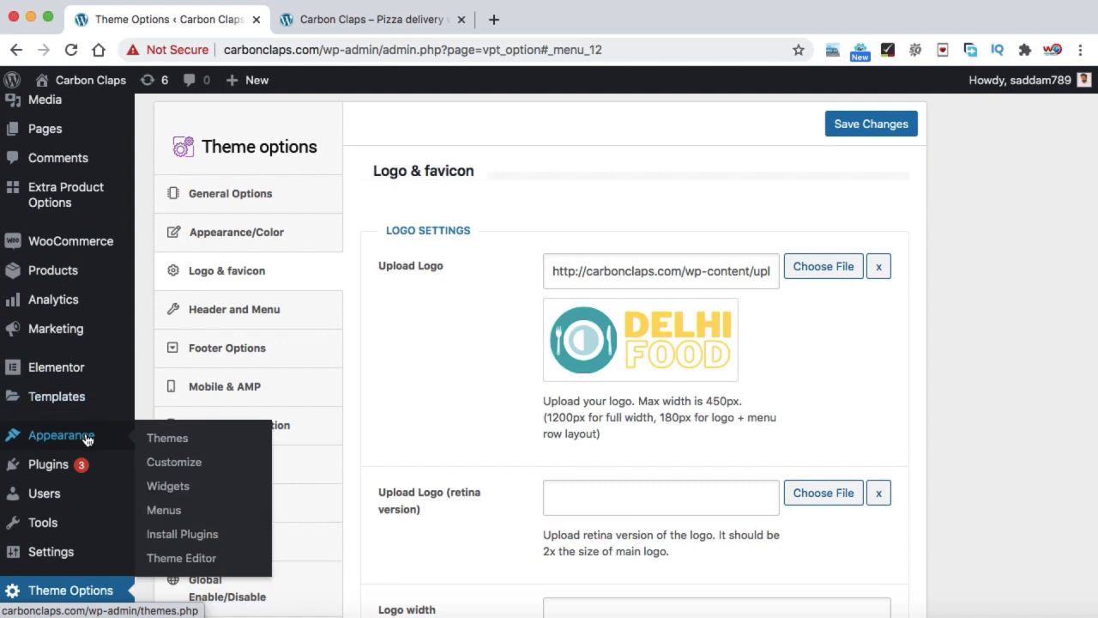
Create a new menu named 'main menu' in the navigation menus editor
{"action": "left_click", "coordinate": [174, 514]}
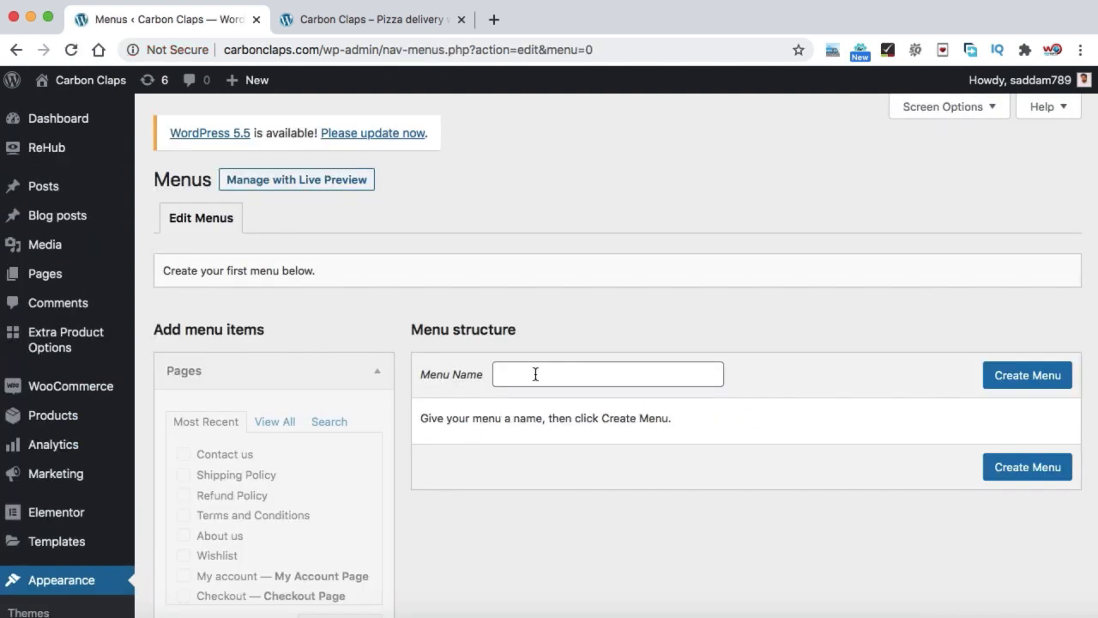
{"action": "left_click", "coordinate": [536, 374]}
{"action": "type", "text": "main menu"}
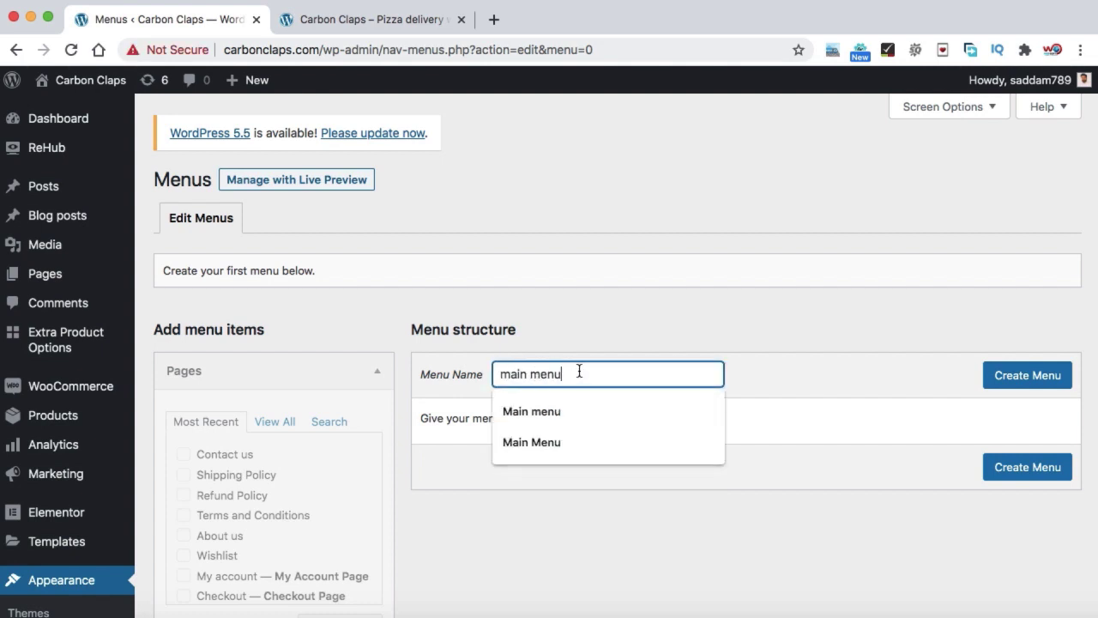
{"action": "left_click", "coordinate": [601, 331]}
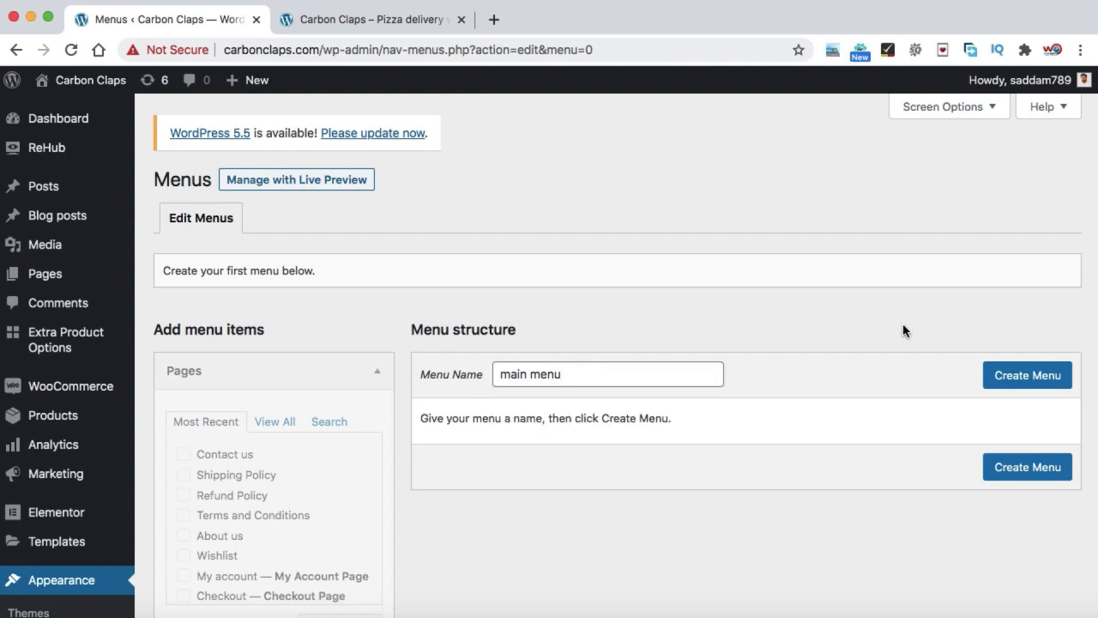
{"action": "left_click", "coordinate": [1040, 375]}
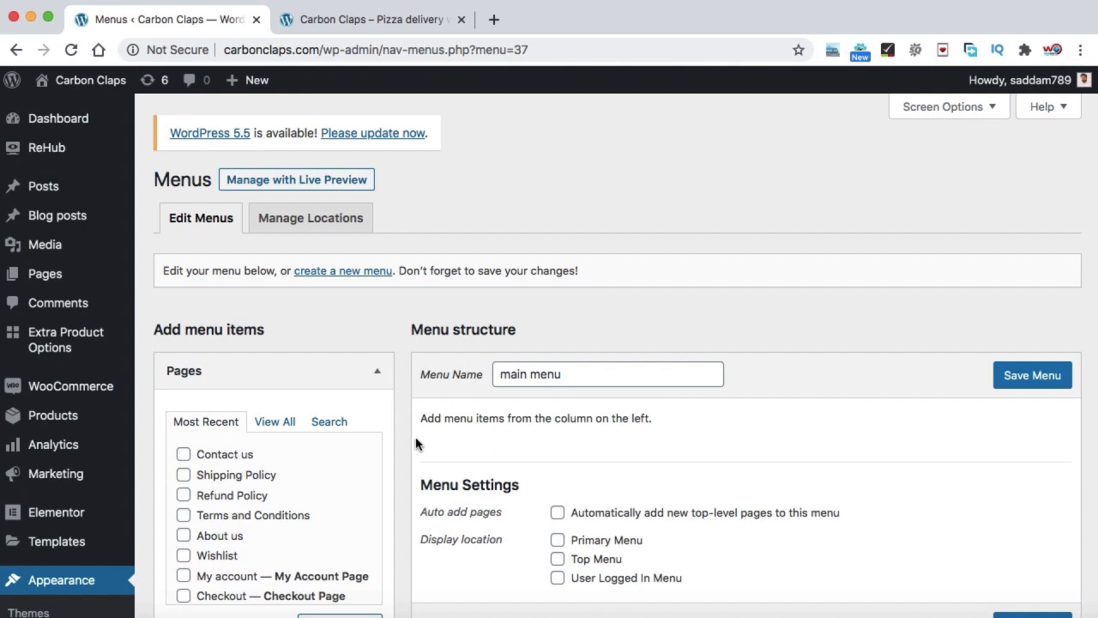
Check About us, Contact us and Shop alongside Home and add them to main menu
{"action": "scroll", "coordinate": [402, 433], "scroll_direction": "down", "scroll_amount": 3}
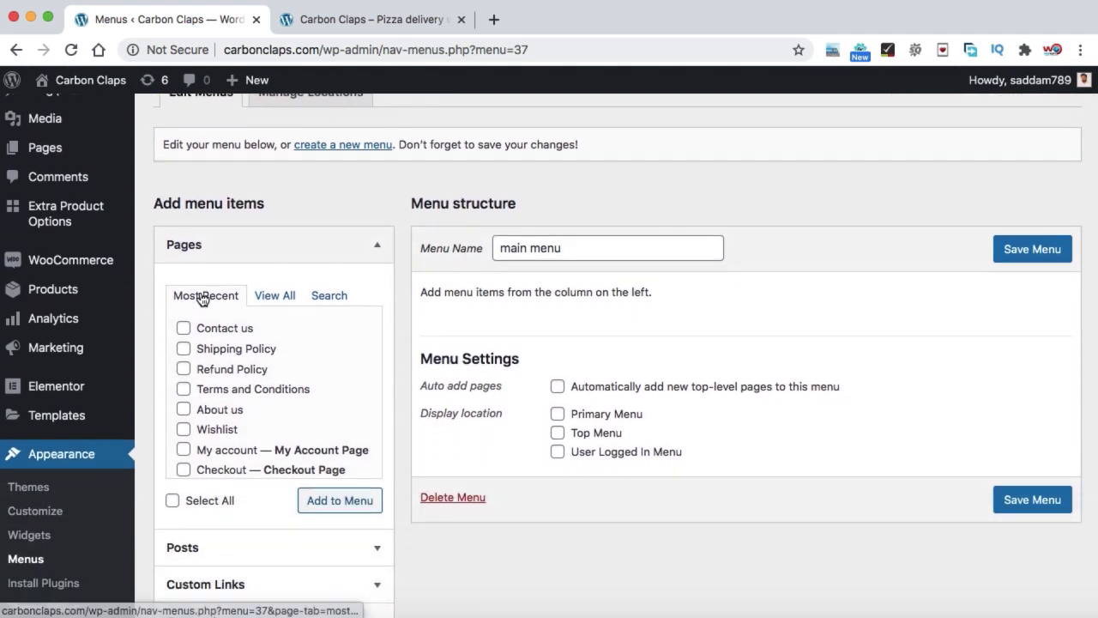
{"action": "left_click", "coordinate": [273, 296]}
{"action": "left_click", "coordinate": [273, 266]}
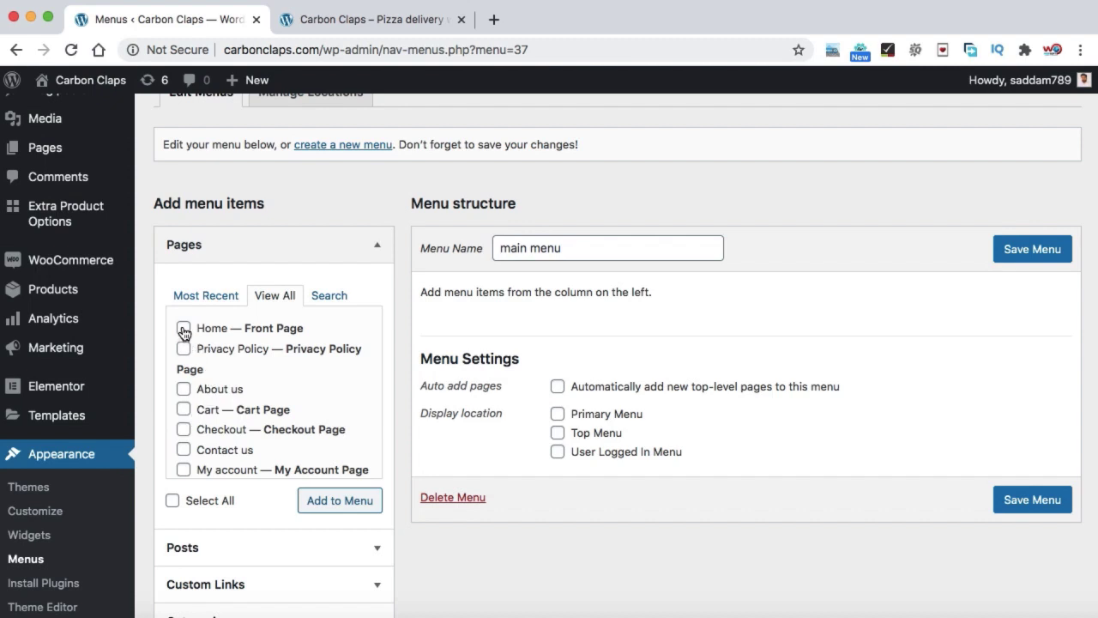
{"action": "left_click", "coordinate": [183, 389]}
{"action": "scroll", "coordinate": [221, 411], "scroll_direction": "down", "scroll_amount": 2}
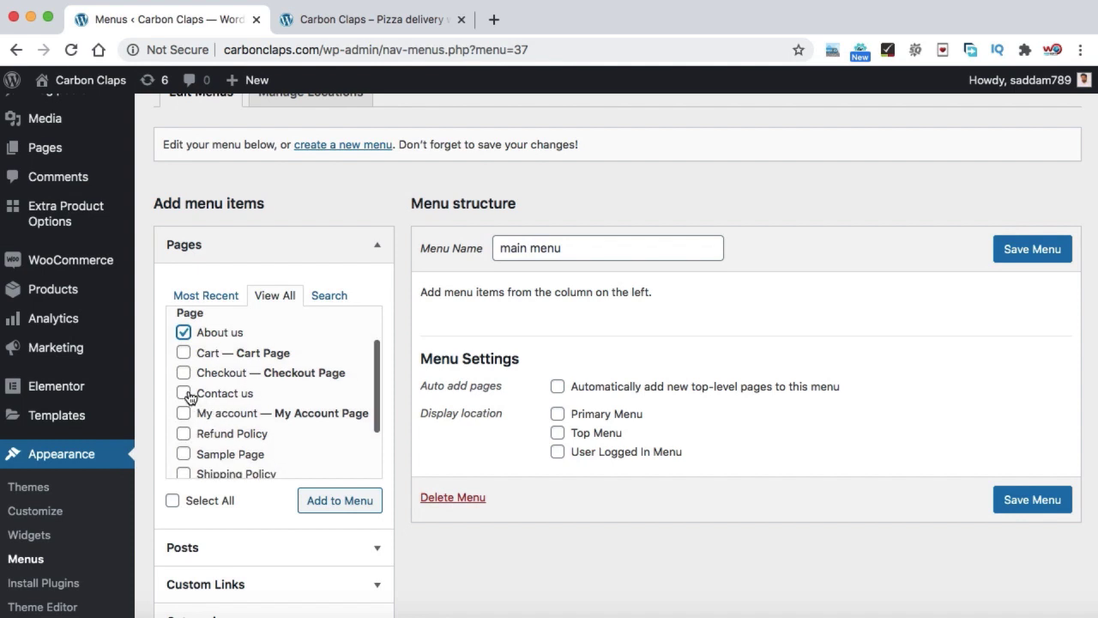
{"action": "left_click", "coordinate": [184, 393]}
{"action": "scroll", "coordinate": [226, 403], "scroll_direction": "down", "scroll_amount": 3}
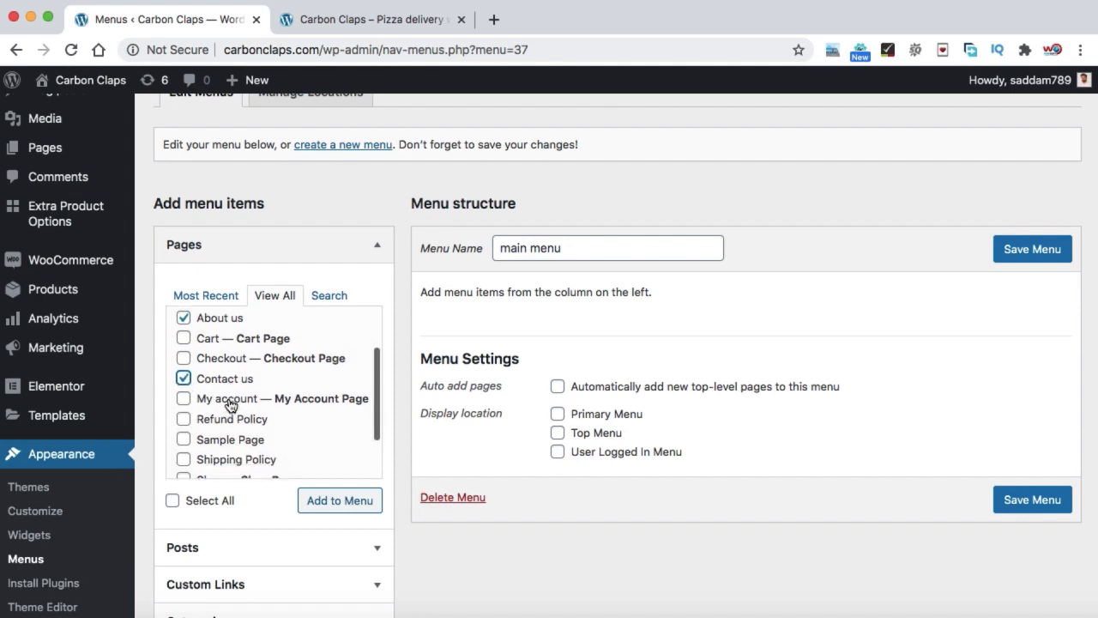
{"action": "left_click", "coordinate": [184, 417]}
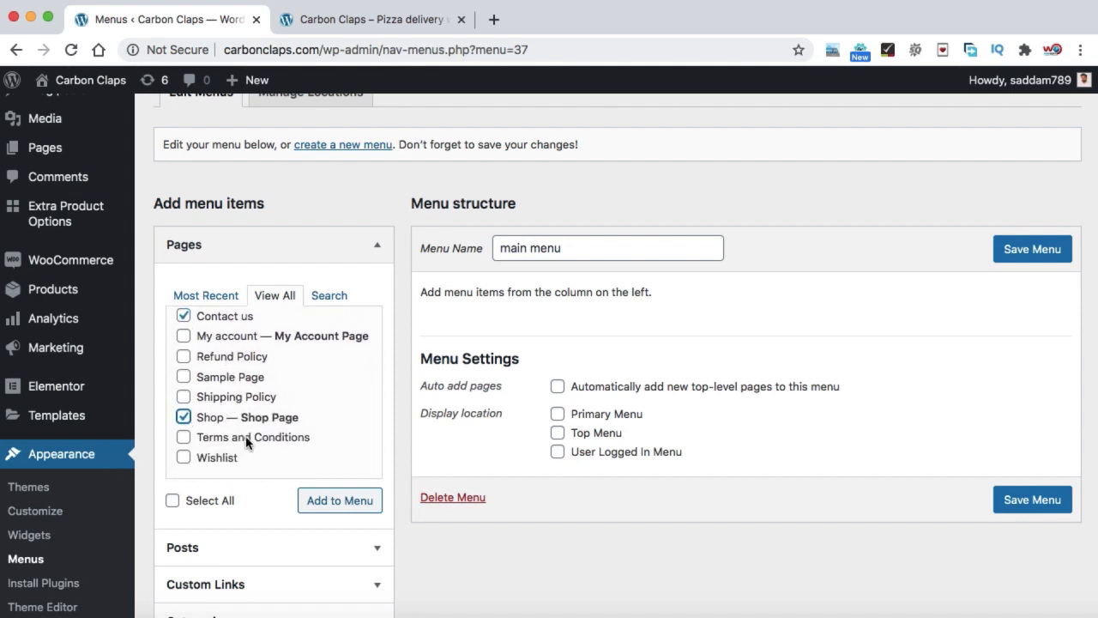
{"action": "left_click", "coordinate": [329, 499]}
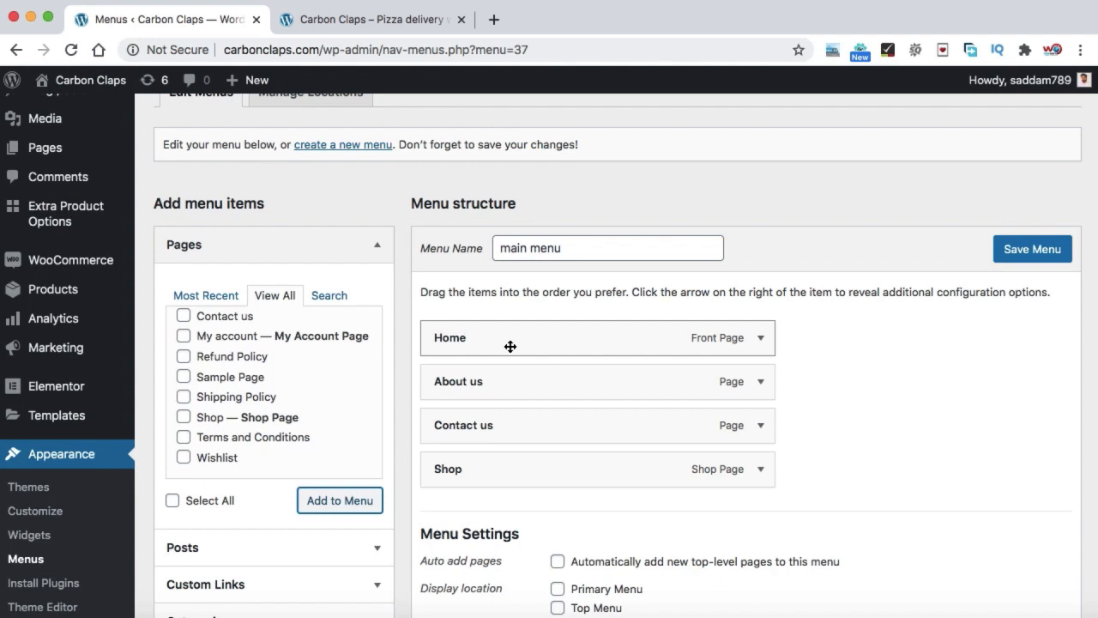
{"action": "scroll", "coordinate": [361, 372], "scroll_direction": "down", "scroll_amount": 5}
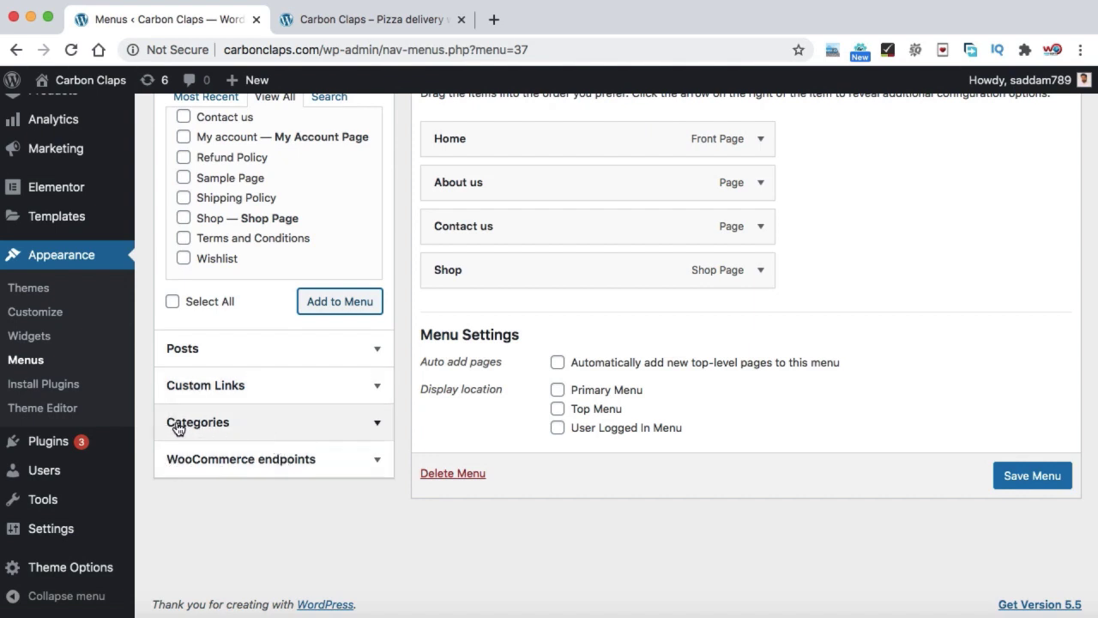
{"action": "scroll", "coordinate": [269, 426], "scroll_direction": "up", "scroll_amount": 5}
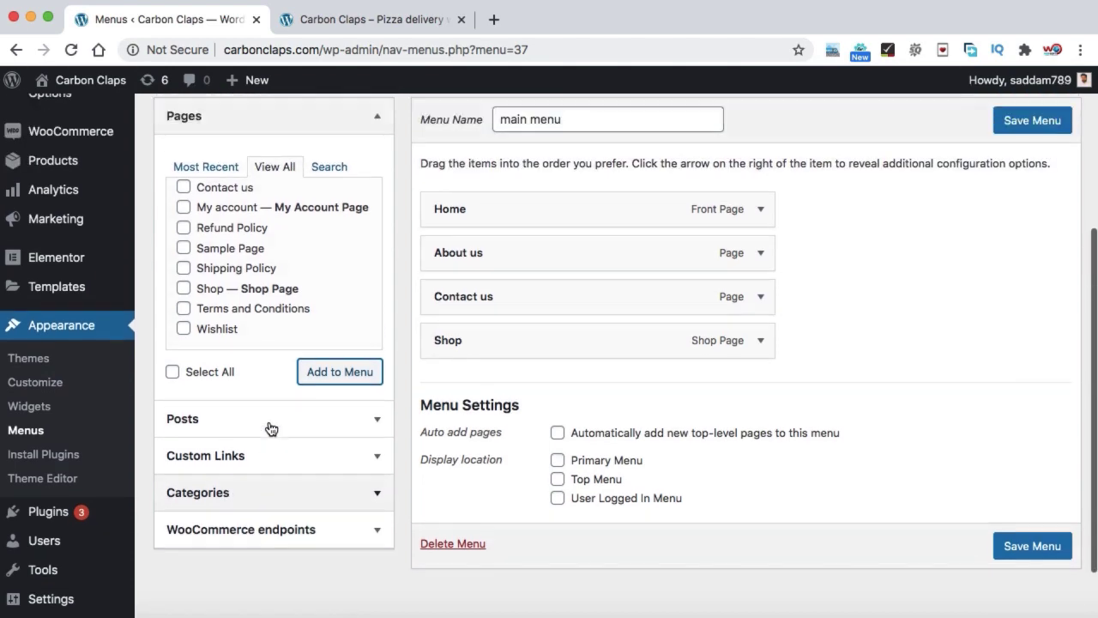
{"action": "mouse_move", "coordinate": [111, 237]}
{"action": "mouse_move", "coordinate": [77, 196]}
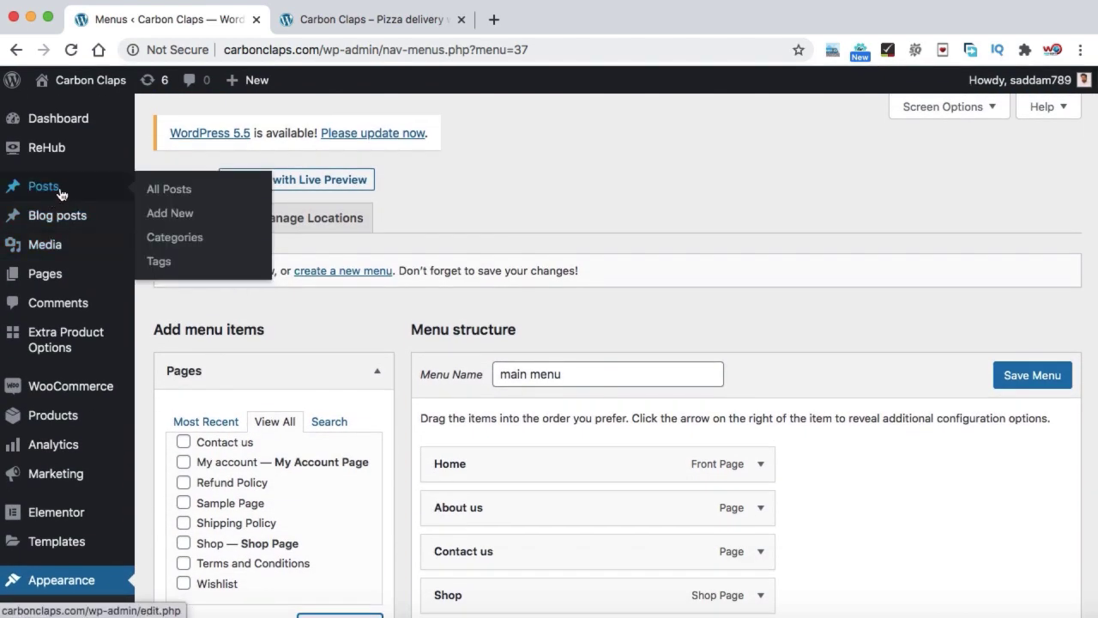
{"action": "scroll", "coordinate": [275, 403], "scroll_direction": "down", "scroll_amount": 5}
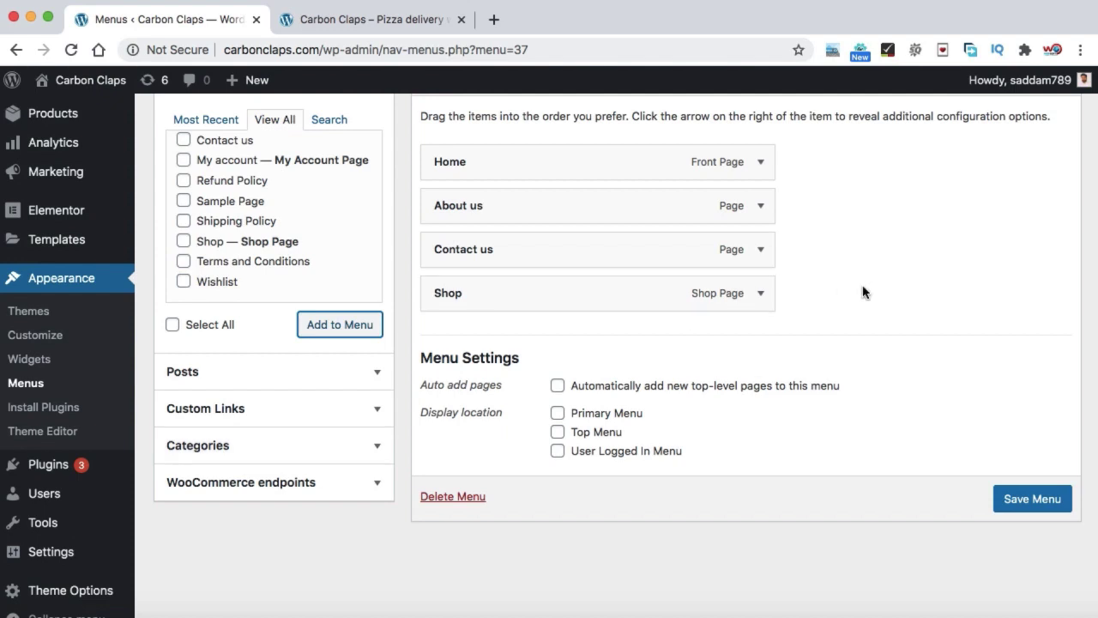
{"action": "scroll", "coordinate": [863, 290], "scroll_direction": "up", "scroll_amount": 5}
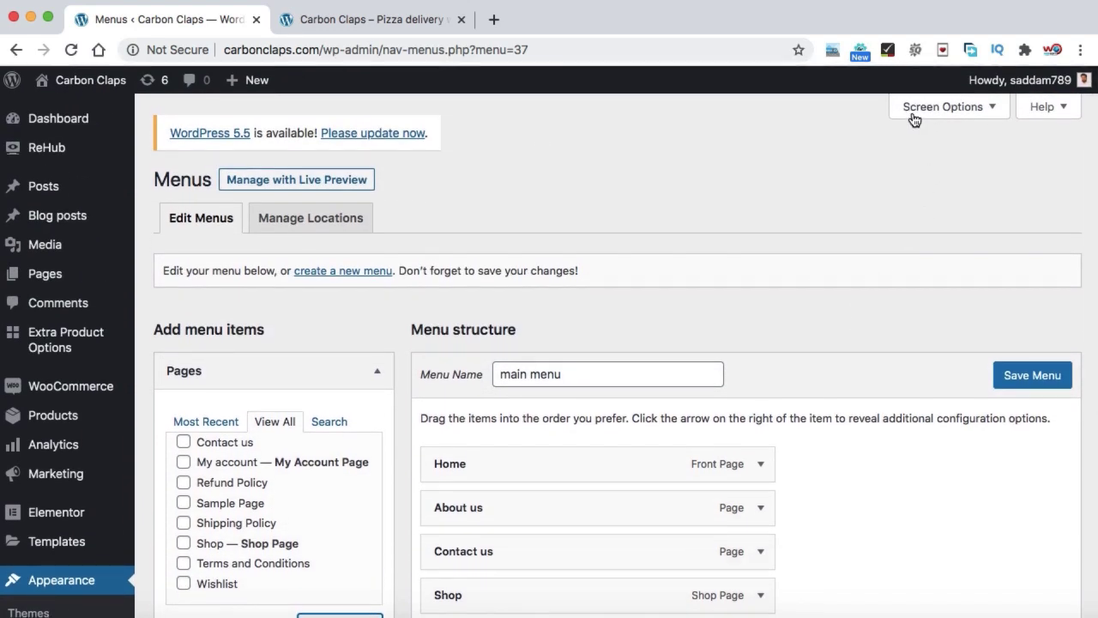
In Screen Options, hide the Categories box while keeping Product categories available
{"action": "left_click", "coordinate": [991, 111]}
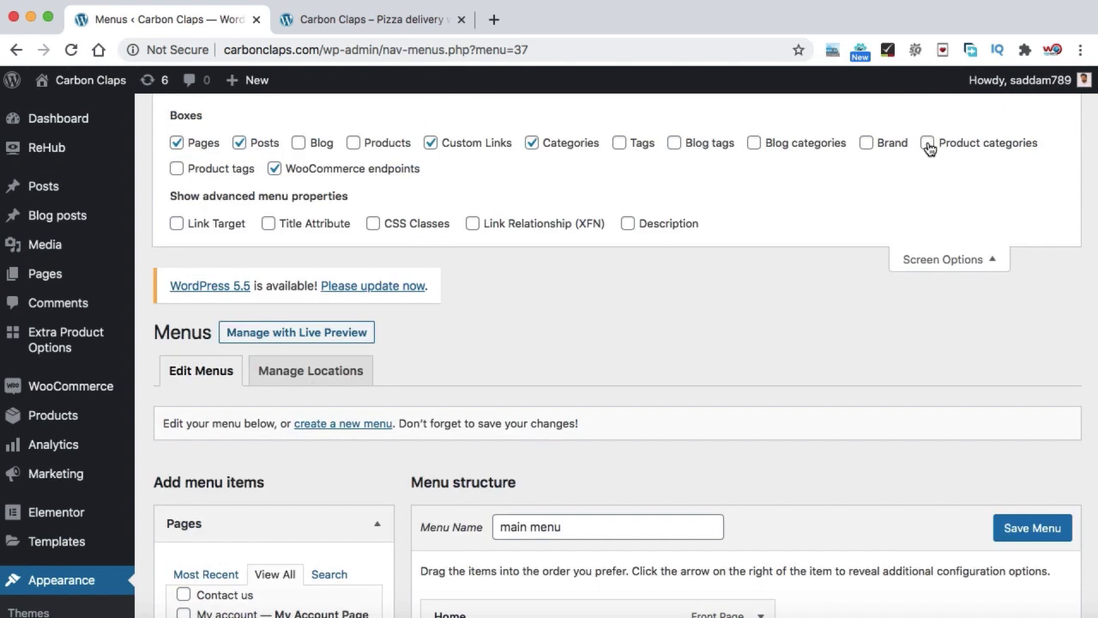
{"action": "scroll", "coordinate": [610, 286], "scroll_direction": "down", "scroll_amount": 5}
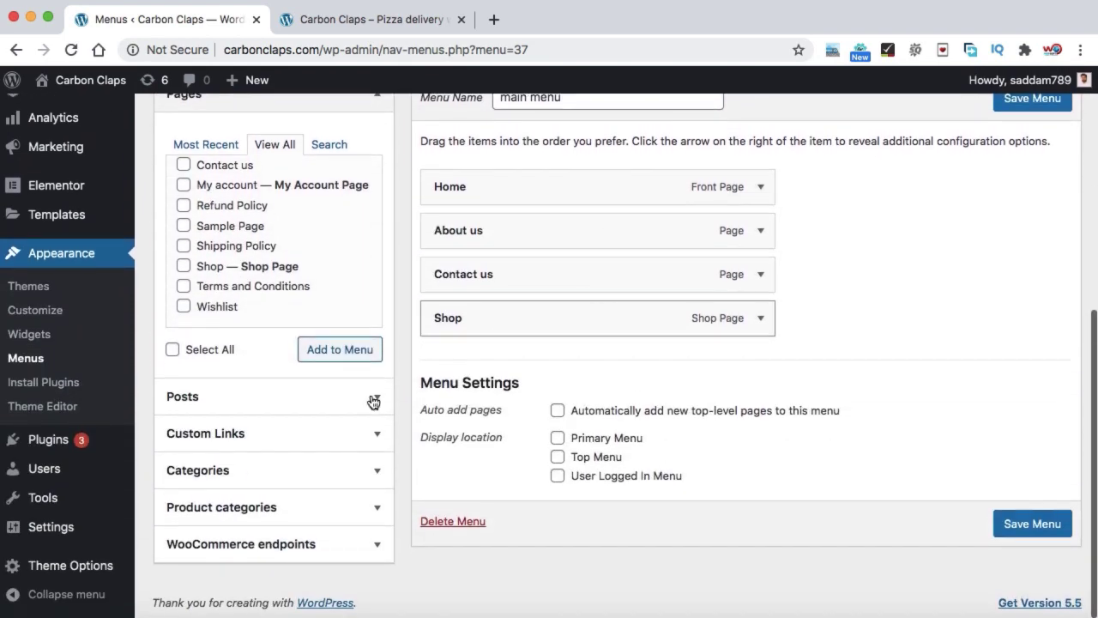
{"action": "scroll", "coordinate": [793, 296], "scroll_direction": "up", "scroll_amount": 5}
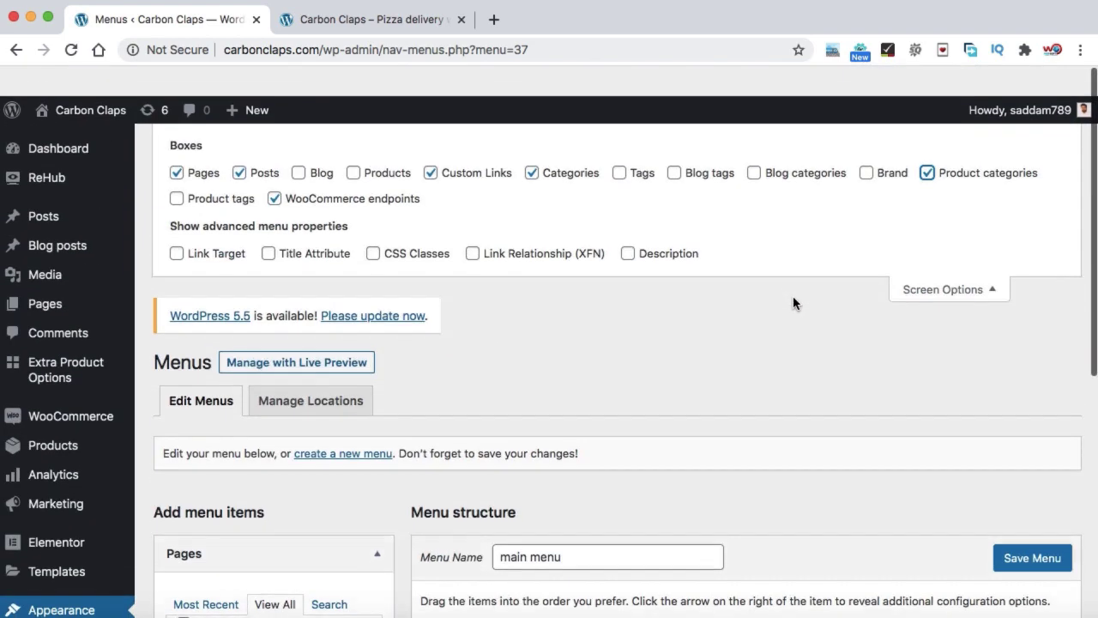
{"action": "scroll", "coordinate": [557, 216], "scroll_direction": "down", "scroll_amount": 1}
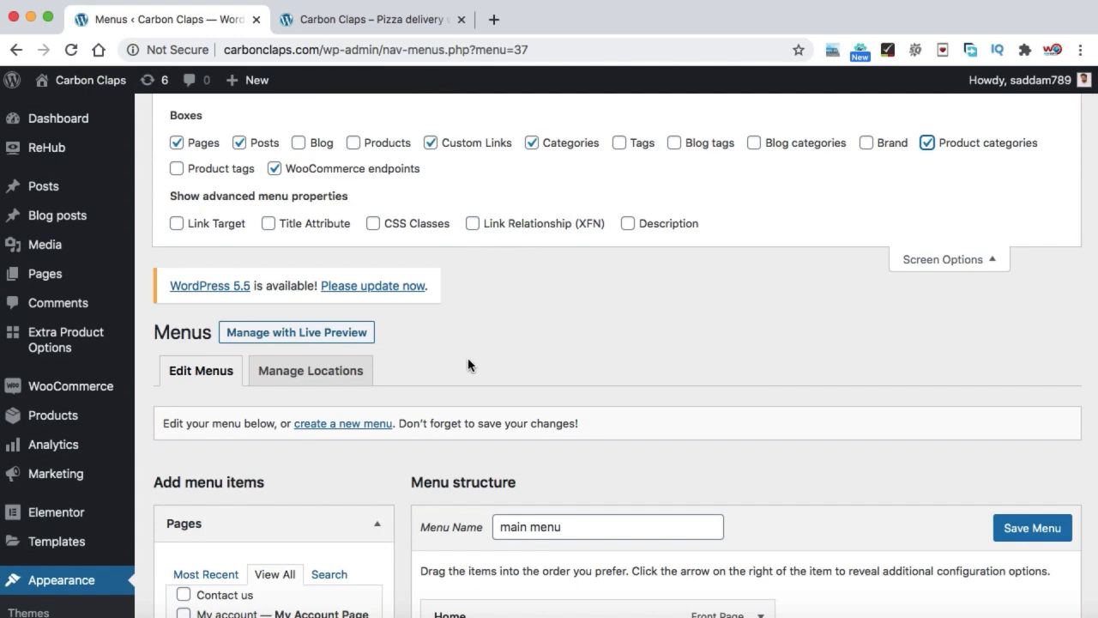
{"action": "scroll", "coordinate": [468, 359], "scroll_direction": "down", "scroll_amount": 4}
{"action": "scroll", "coordinate": [468, 358], "scroll_direction": "down", "scroll_amount": 2}
{"action": "scroll", "coordinate": [429, 436], "scroll_direction": "up", "scroll_amount": 5}
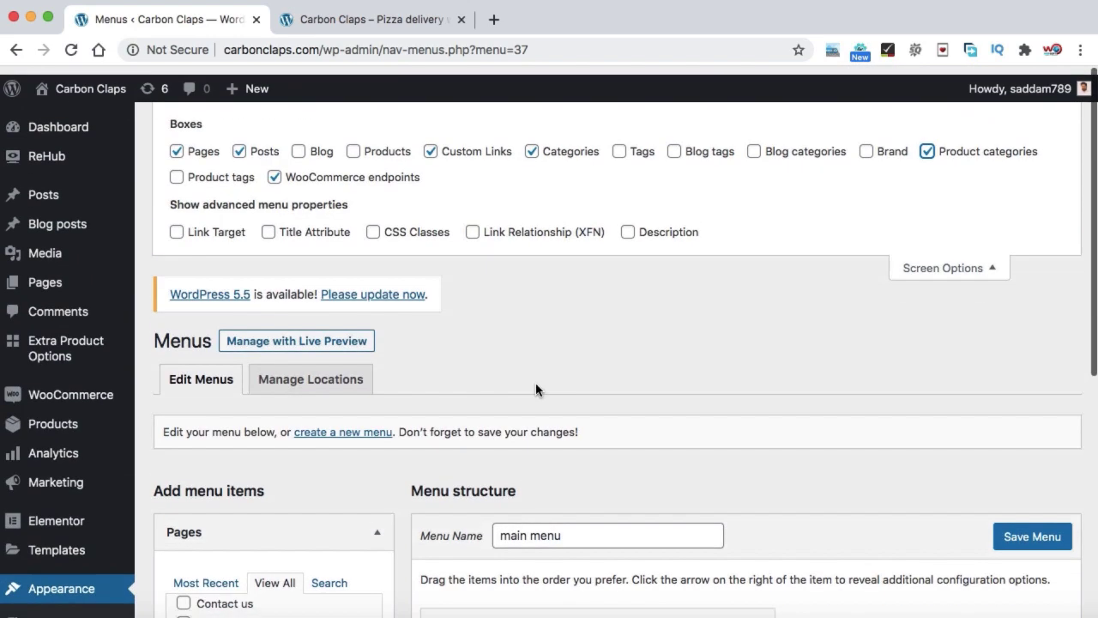
{"action": "scroll", "coordinate": [553, 172], "scroll_direction": "down", "scroll_amount": 1}
{"action": "left_click", "coordinate": [532, 143]}
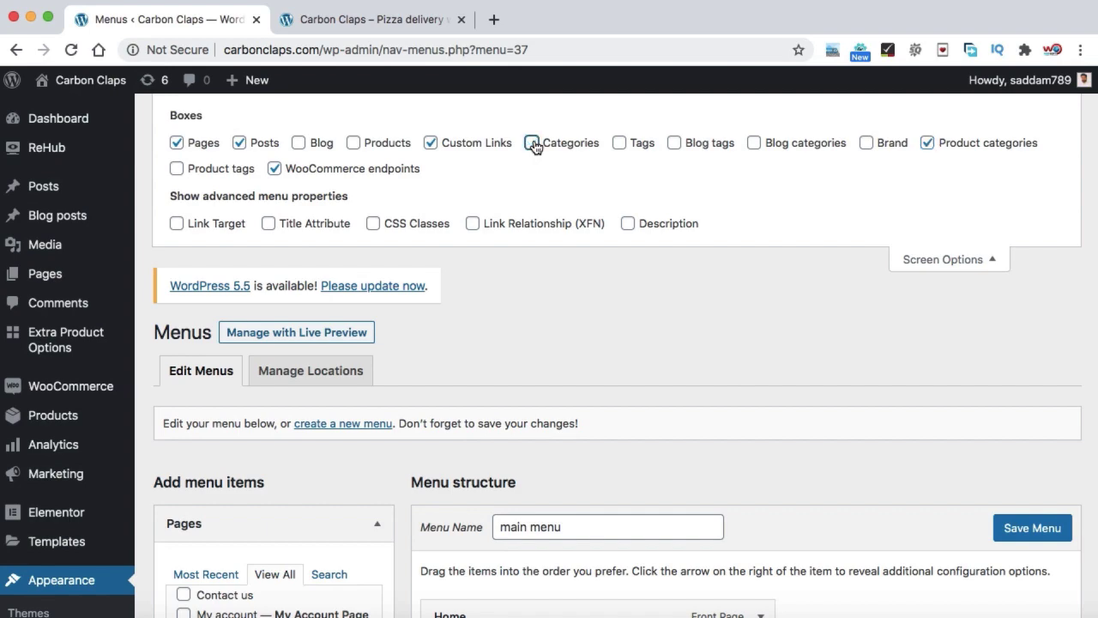
{"action": "left_click", "coordinate": [975, 259]}
{"action": "scroll", "coordinate": [709, 346], "scroll_direction": "down", "scroll_amount": 5}
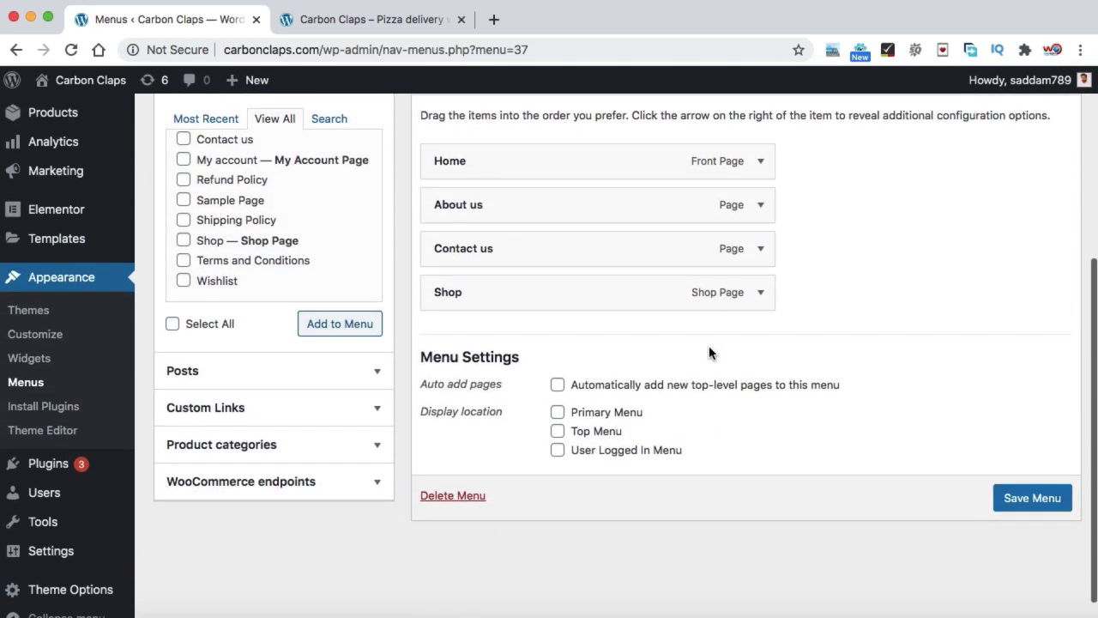
Show all product categories and tick Burgers, Pizza and their Veg and Non-Veg subcategories
{"action": "left_click", "coordinate": [371, 446]}
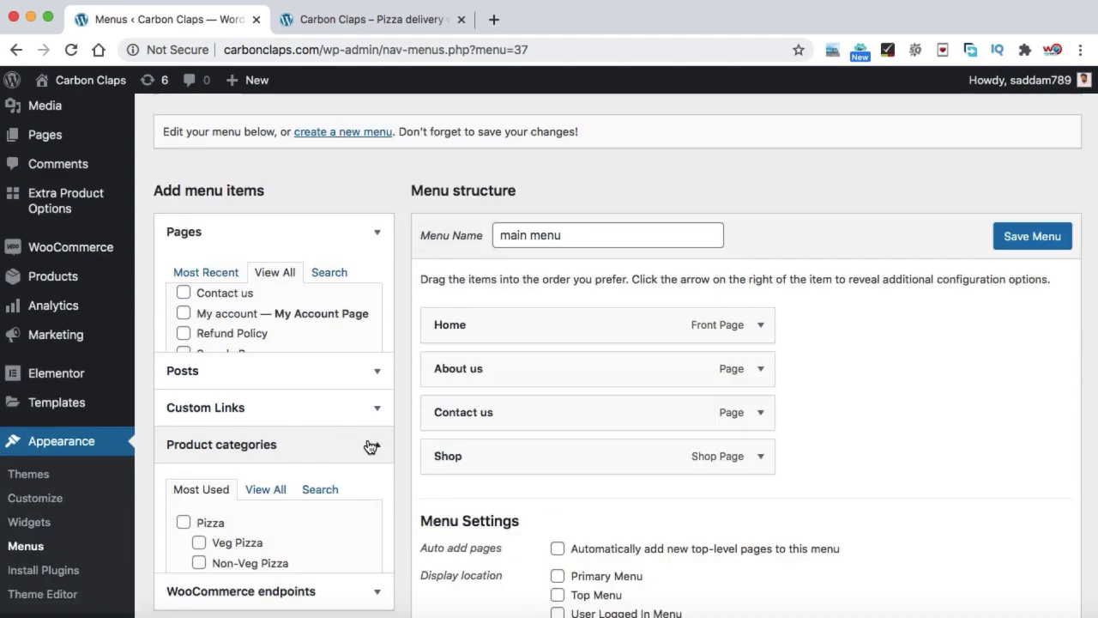
{"action": "scroll", "coordinate": [368, 446], "scroll_direction": "down", "scroll_amount": 3}
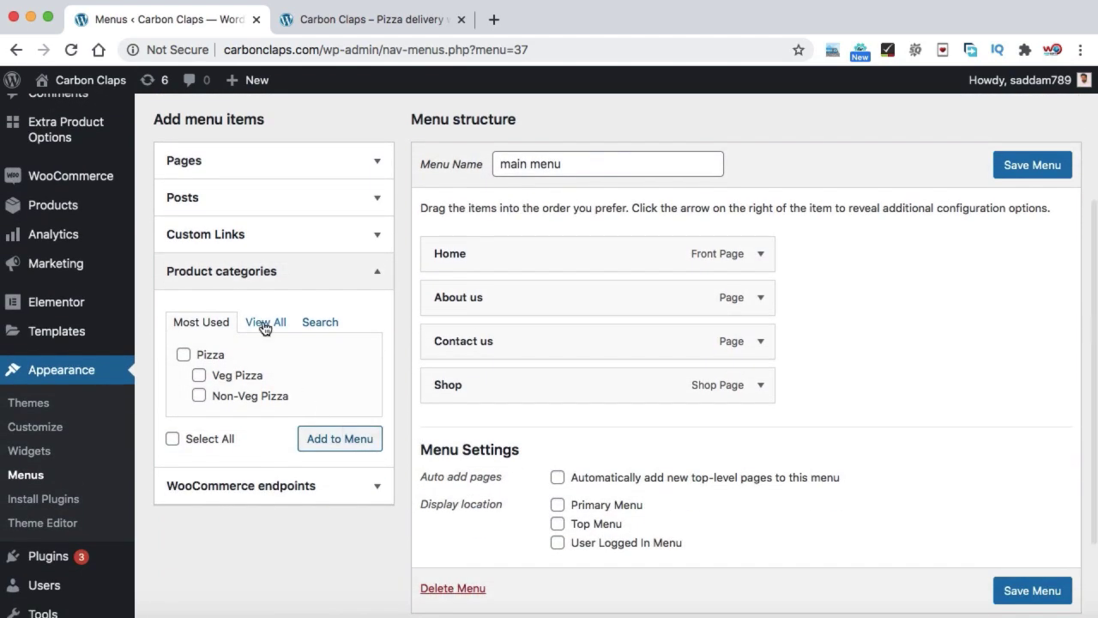
{"action": "left_click", "coordinate": [265, 322]}
{"action": "scroll", "coordinate": [138, 451], "scroll_direction": "down", "scroll_amount": 1}
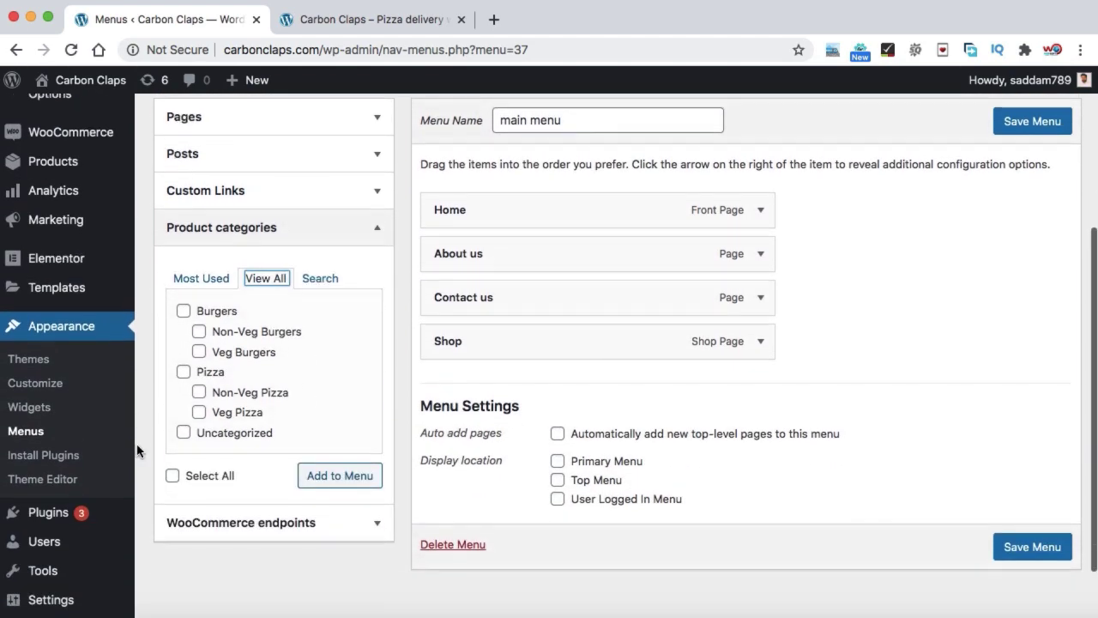
{"action": "scroll", "coordinate": [137, 446], "scroll_direction": "up", "scroll_amount": 2}
{"action": "mouse_move", "coordinate": [86, 220]}
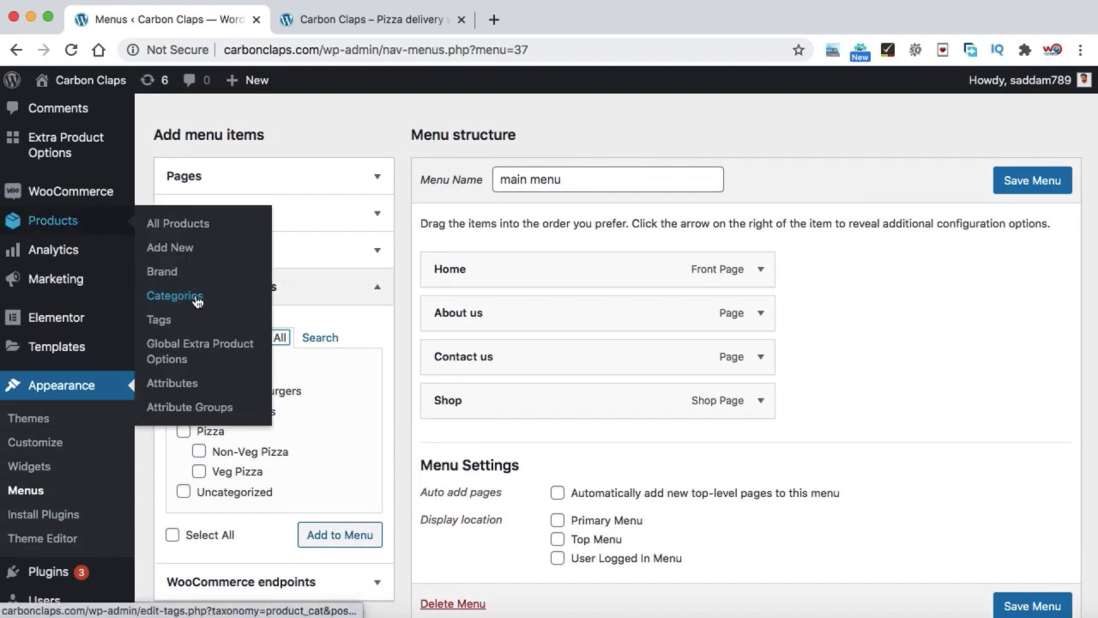
{"action": "scroll", "coordinate": [397, 318], "scroll_direction": "down", "scroll_amount": 1}
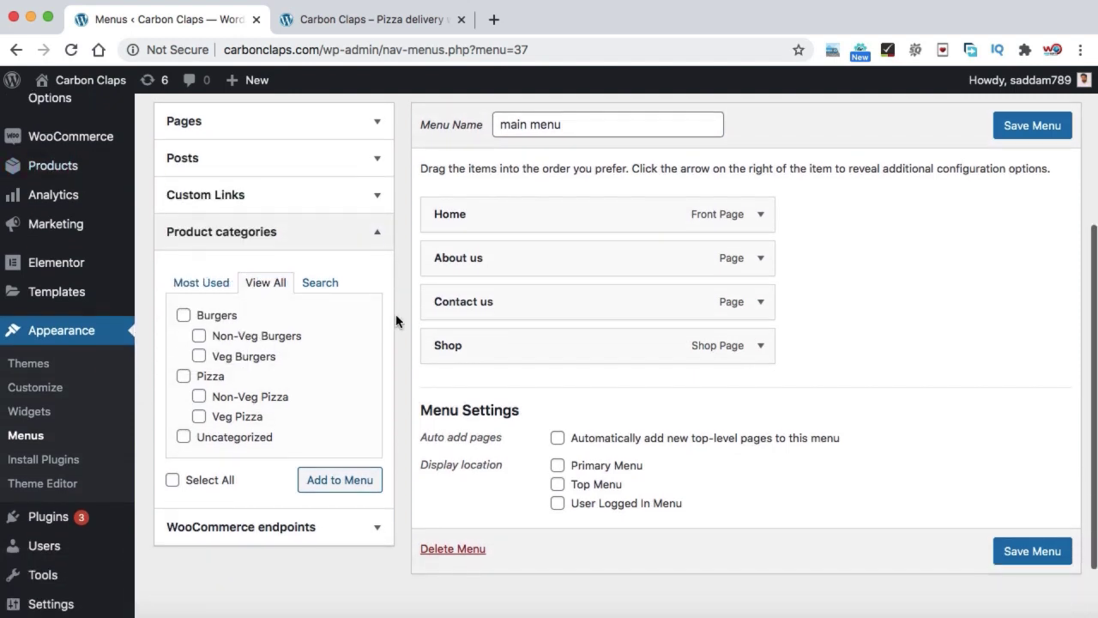
{"action": "left_click", "coordinate": [185, 318]}
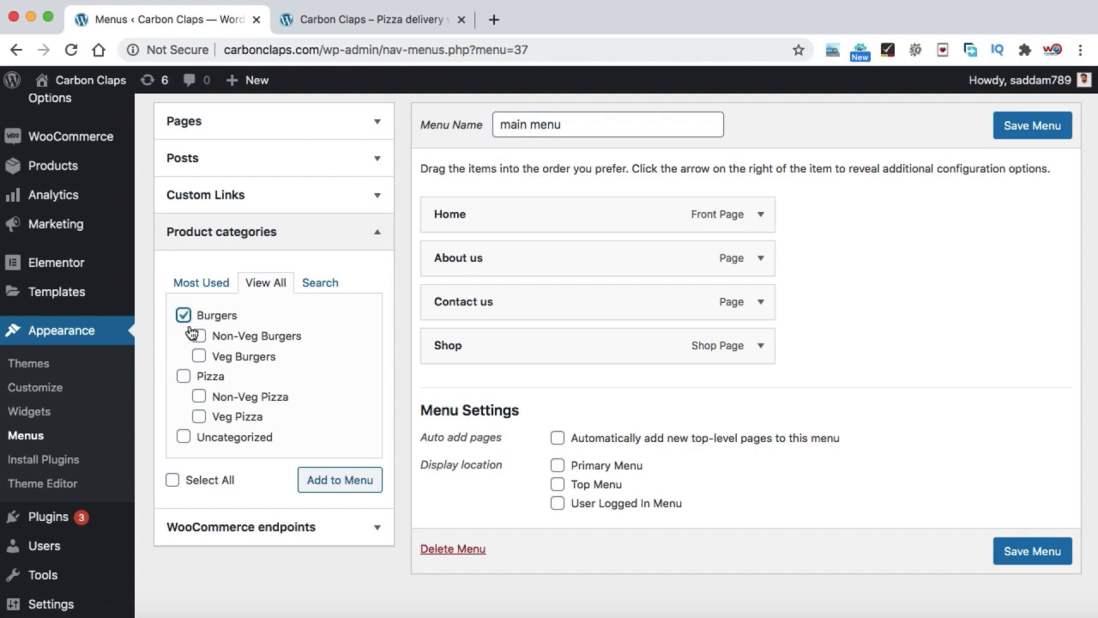
{"action": "left_click", "coordinate": [198, 335]}
{"action": "left_click", "coordinate": [198, 355]}
{"action": "left_click", "coordinate": [183, 375]}
{"action": "left_click", "coordinate": [198, 395]}
{"action": "left_click", "coordinate": [198, 416]}
Add the six checked categories to the main menu and save it
{"action": "left_click", "coordinate": [336, 482]}
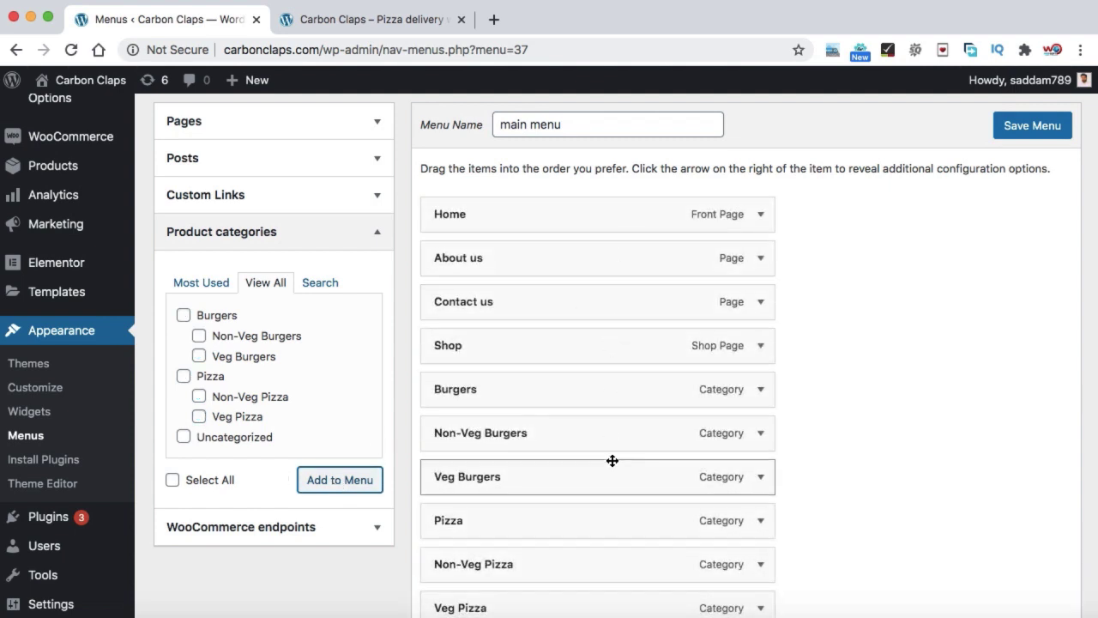
{"action": "scroll", "coordinate": [613, 458], "scroll_direction": "down", "scroll_amount": 1}
{"action": "scroll", "coordinate": [613, 458], "scroll_direction": "up", "scroll_amount": 1}
{"action": "left_click", "coordinate": [1031, 122]}
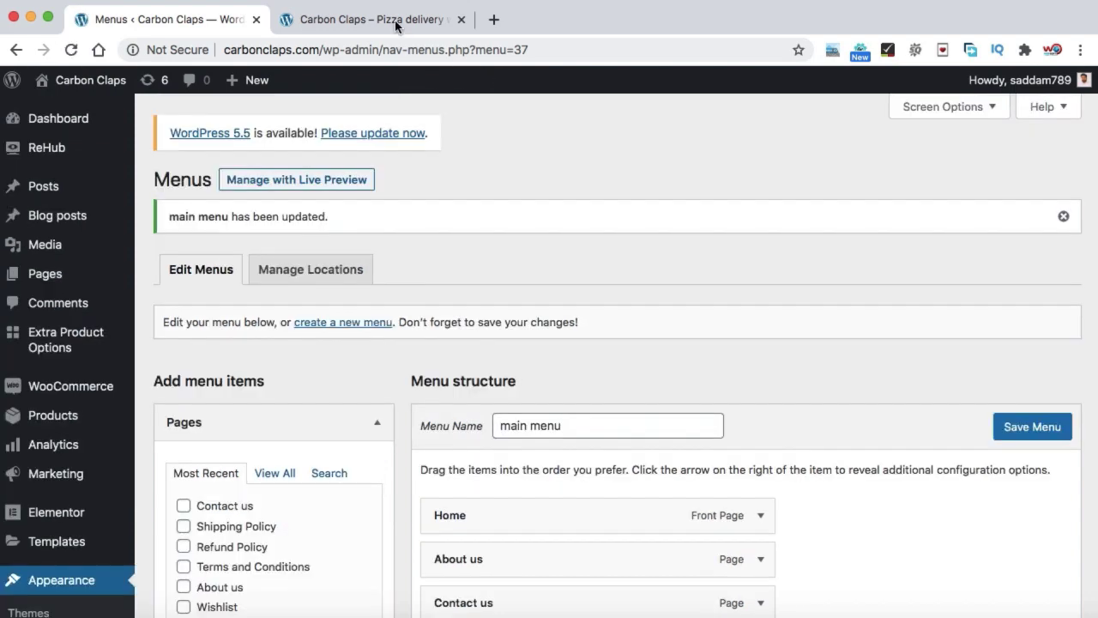
Reload the storefront to check for a menu, then scroll the menu editor to Menu Settings
{"action": "left_click", "coordinate": [319, 31]}
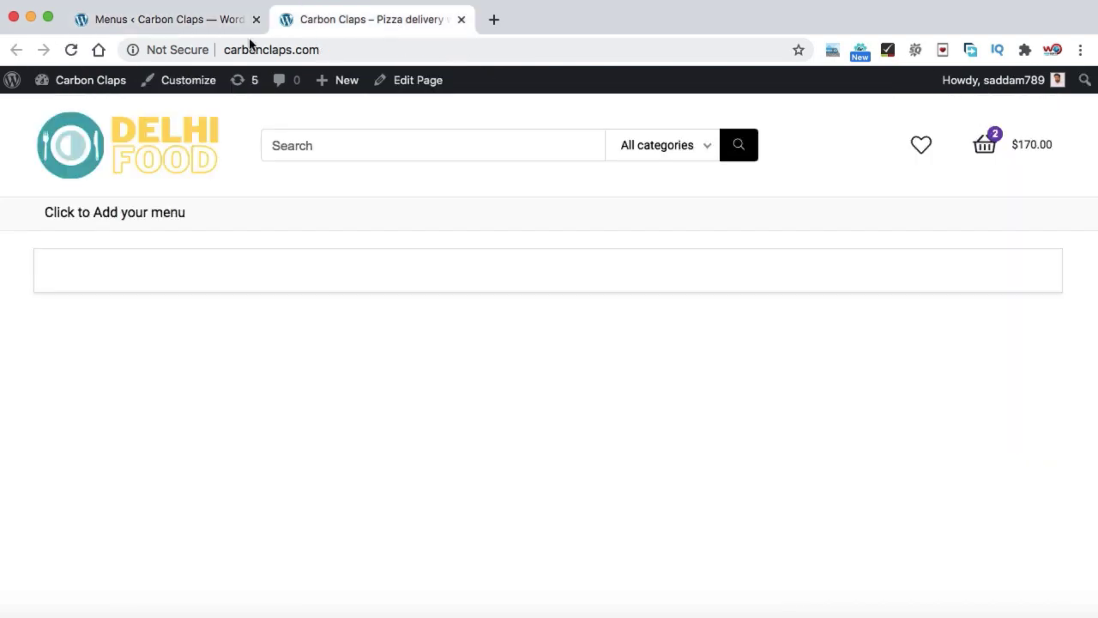
{"action": "left_click", "coordinate": [71, 50]}
{"action": "left_click", "coordinate": [192, 21]}
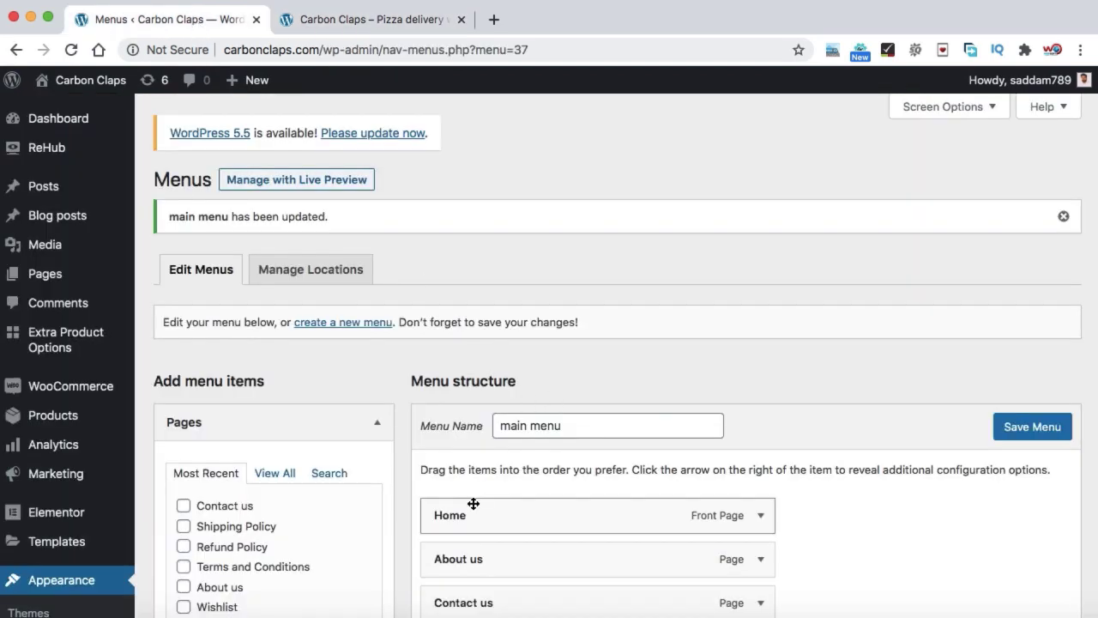
{"action": "left_click", "coordinate": [369, 28]}
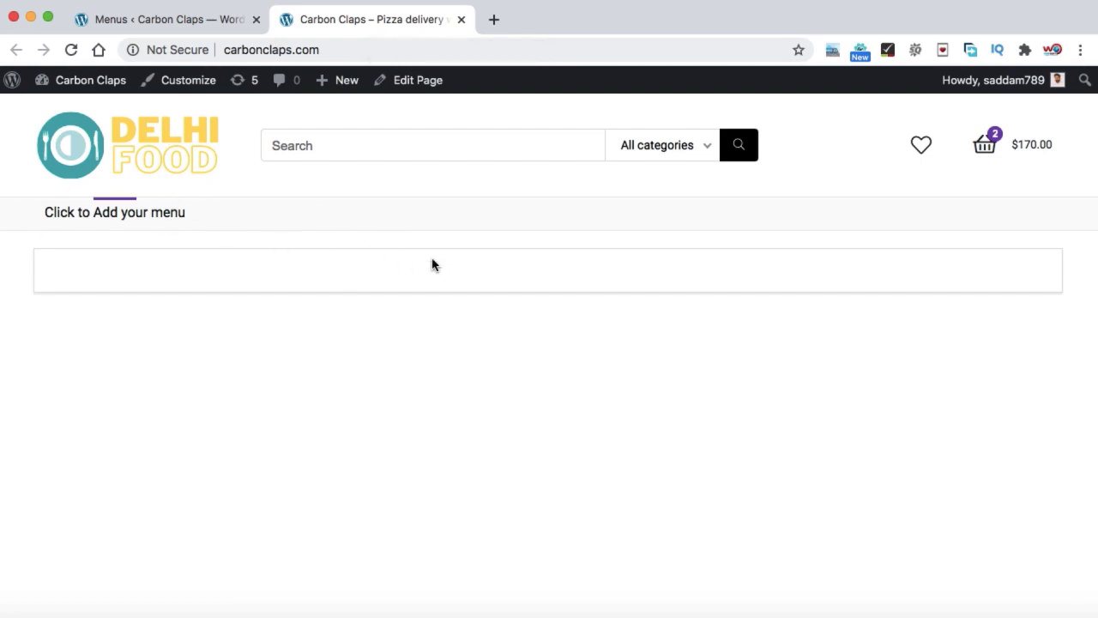
{"action": "scroll", "coordinate": [431, 262], "scroll_direction": "down", "scroll_amount": 5}
{"action": "scroll", "coordinate": [311, 570], "scroll_direction": "up", "scroll_amount": 10}
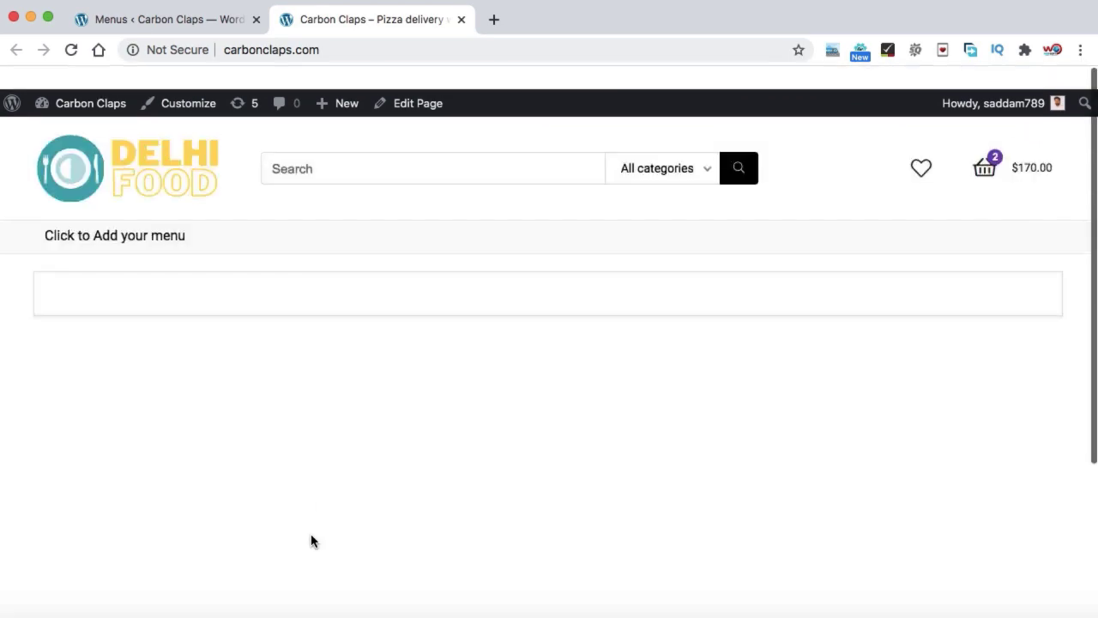
{"action": "left_click", "coordinate": [166, 20]}
{"action": "scroll", "coordinate": [629, 348], "scroll_direction": "down", "scroll_amount": 10}
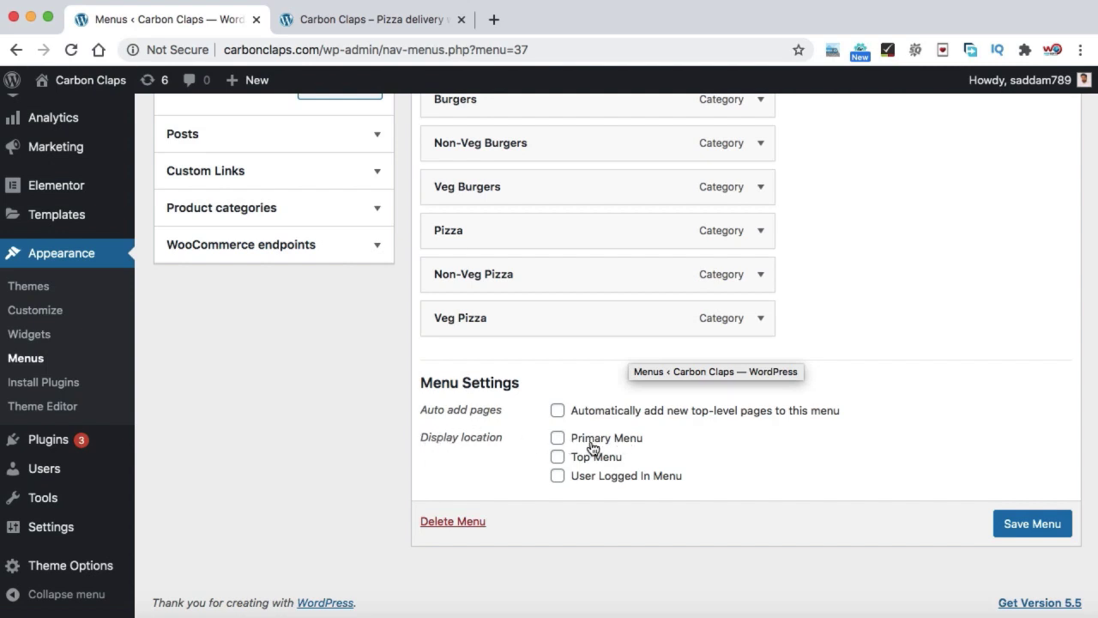
Assign main menu to the Primary Menu location, save it, and reload the storefront to verify
{"action": "left_click", "coordinate": [558, 439]}
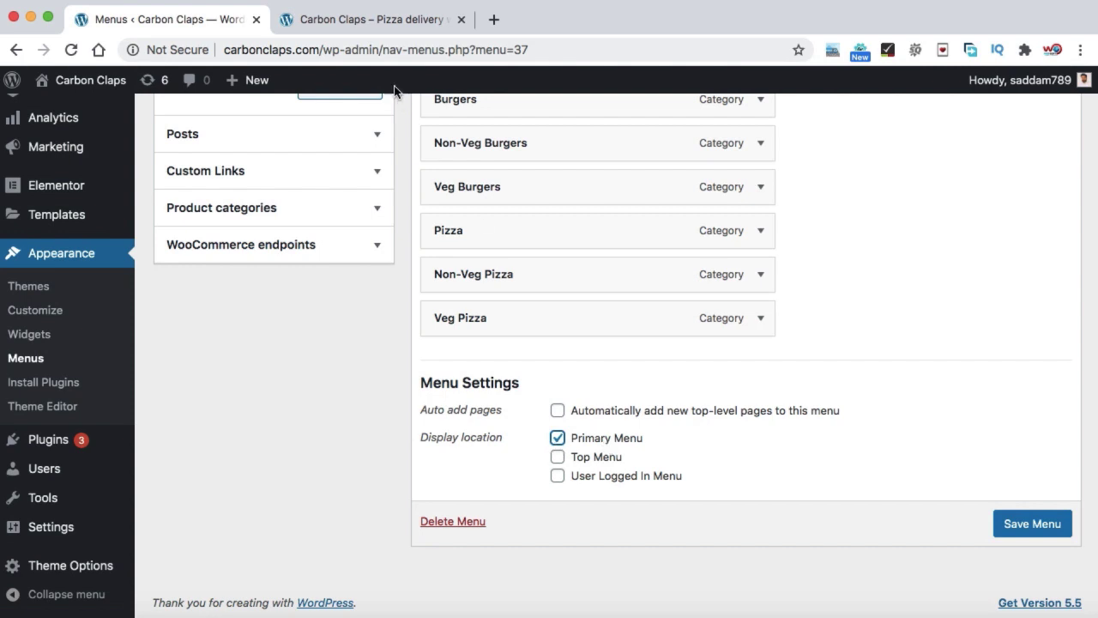
{"action": "left_click", "coordinate": [362, 25]}
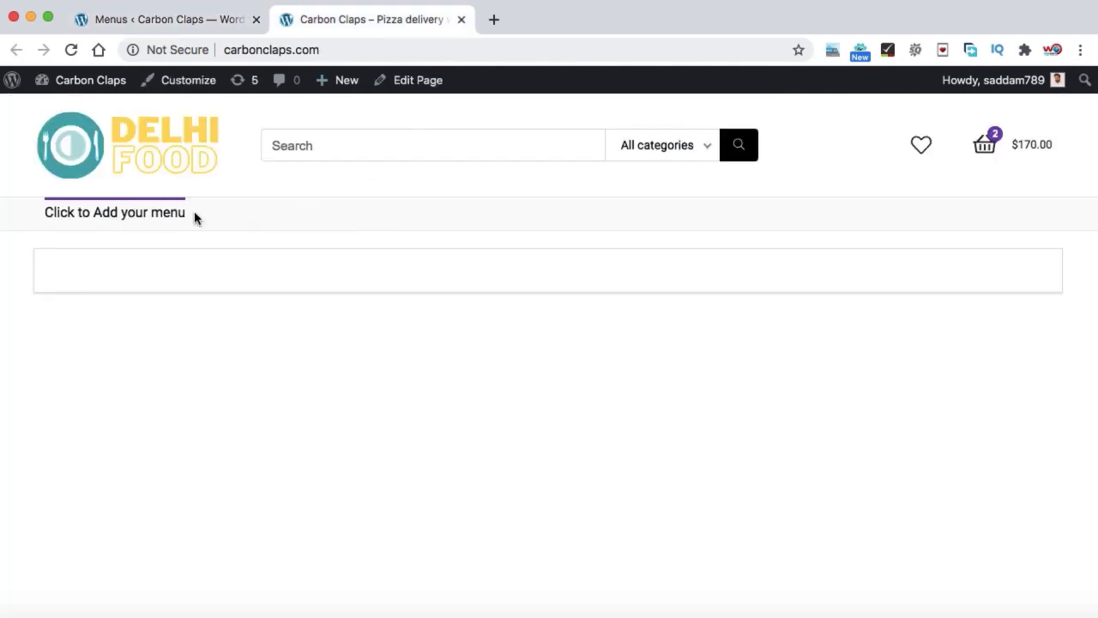
{"action": "left_click", "coordinate": [142, 17]}
{"action": "left_click", "coordinate": [1032, 525]}
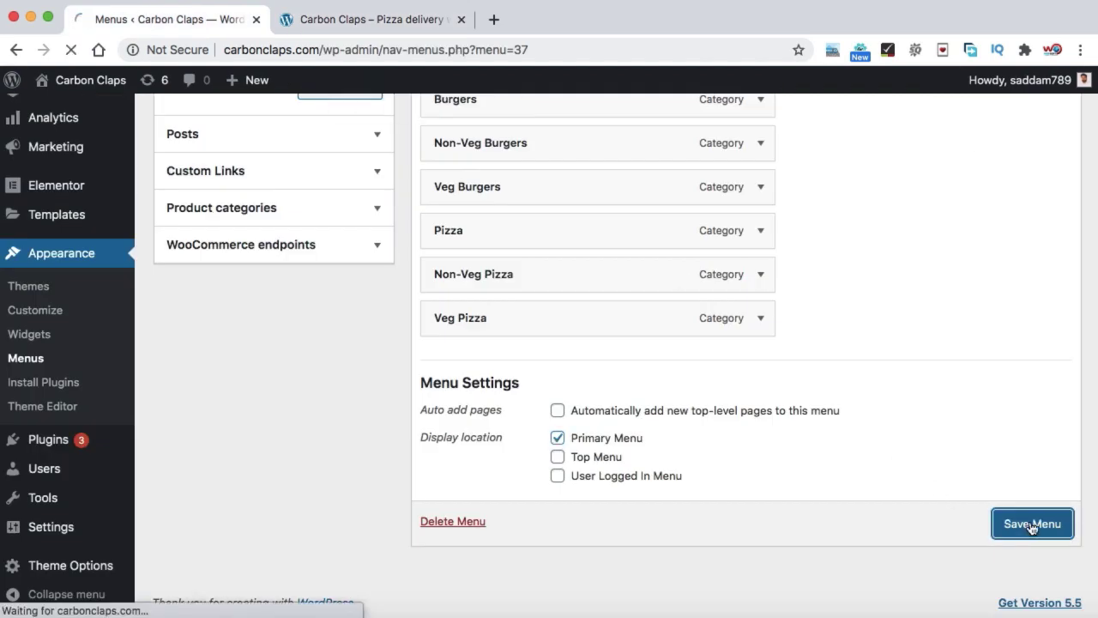
{"action": "left_click", "coordinate": [378, 18]}
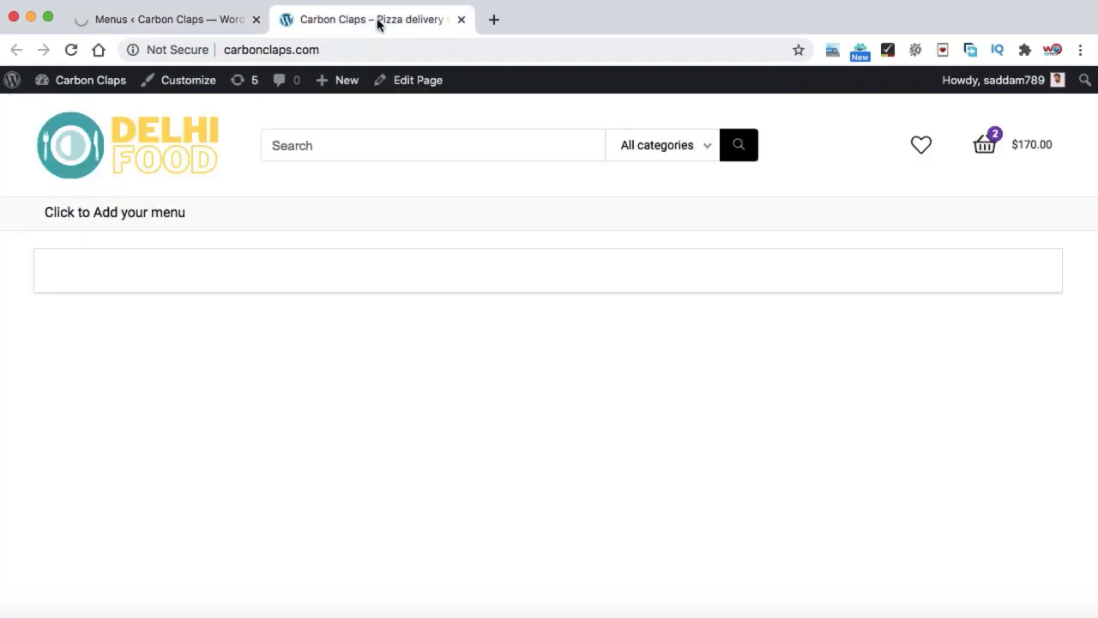
{"action": "left_click", "coordinate": [70, 51]}
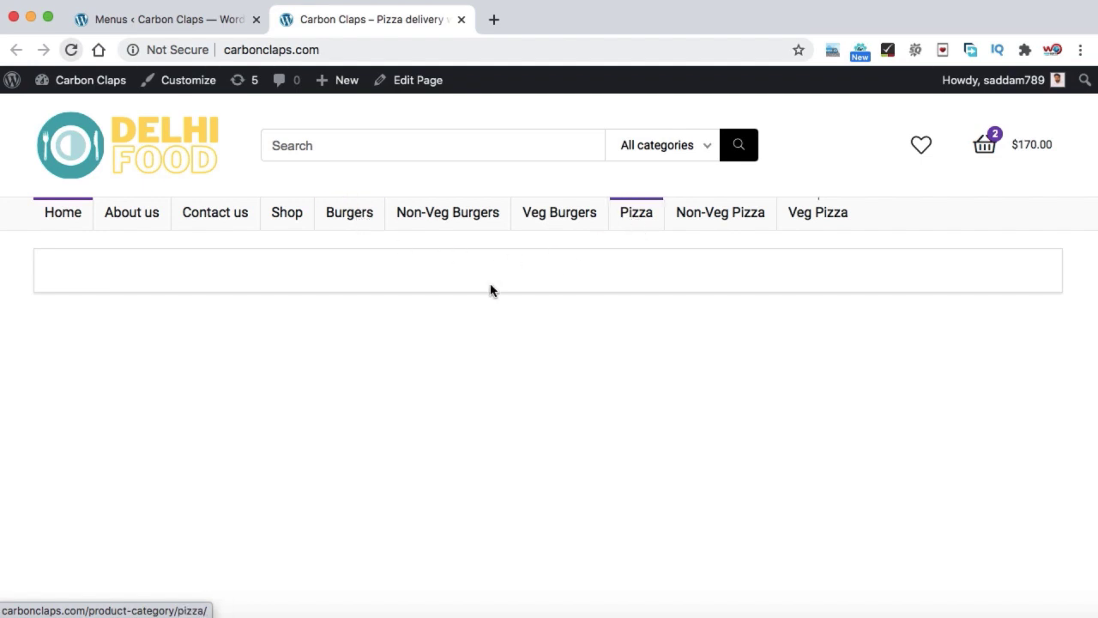
{"action": "left_click", "coordinate": [169, 24]}
Nest Burgers and Pizza under Shop, with their Veg and Non-Veg items beneath them
{"action": "scroll", "coordinate": [632, 352], "scroll_direction": "down", "scroll_amount": 5}
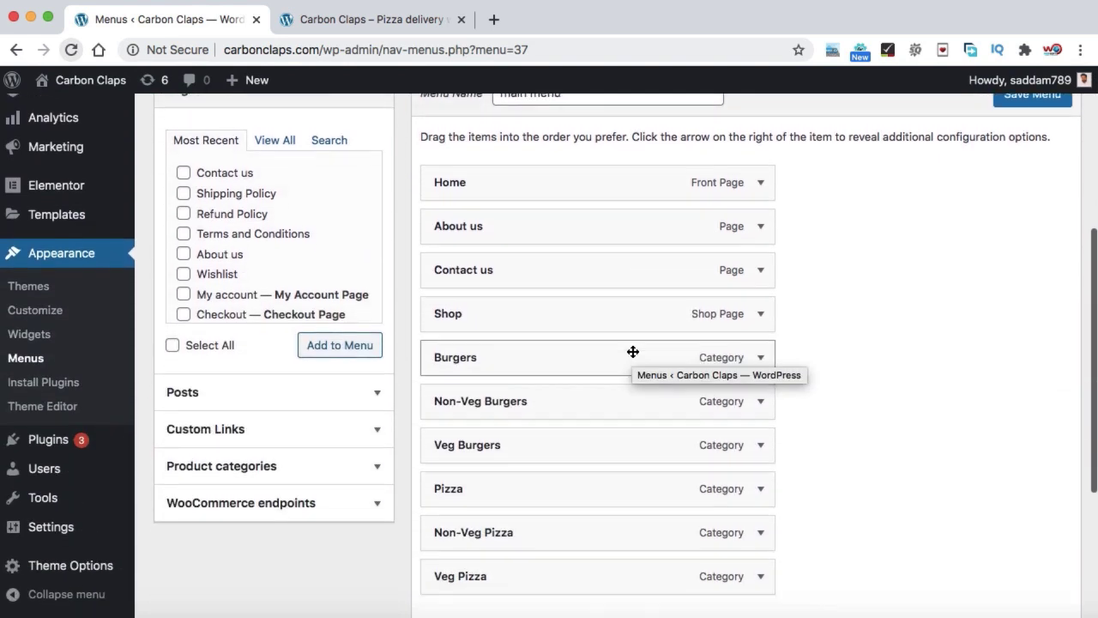
{"action": "scroll", "coordinate": [632, 352], "scroll_direction": "down", "scroll_amount": 1}
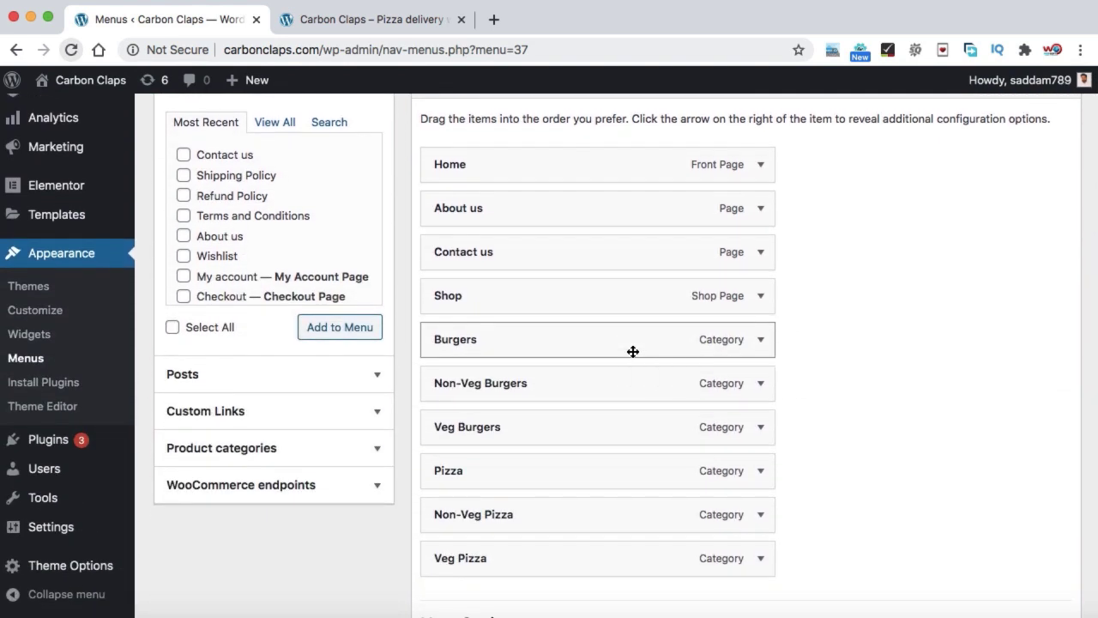
{"action": "left_click_drag", "start_coordinate": [548, 340], "coordinate": [575, 339]}
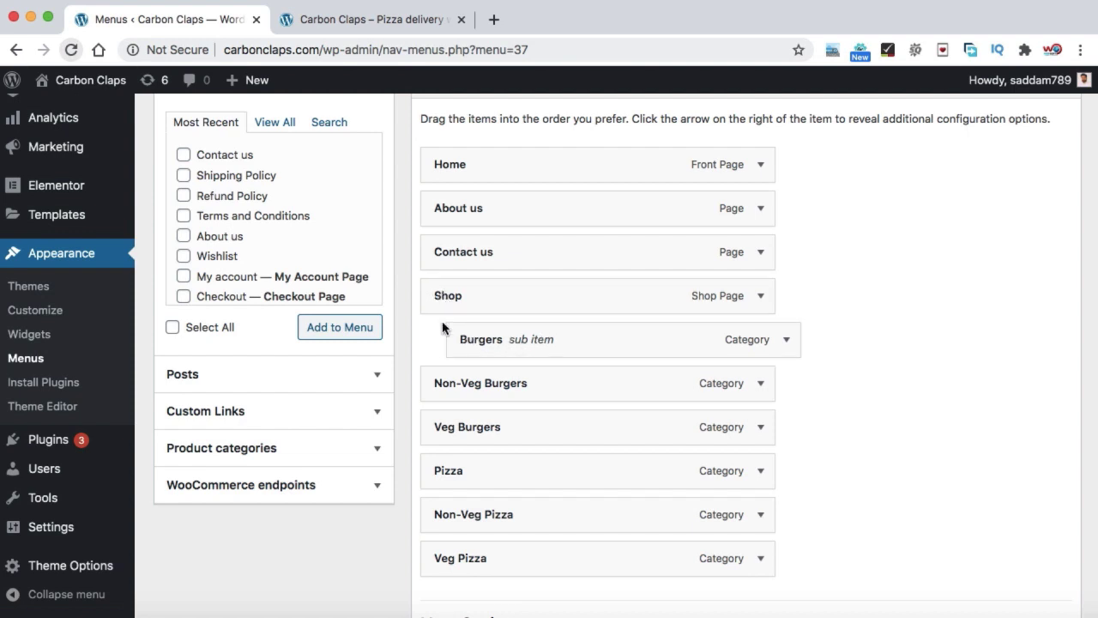
{"action": "left_click_drag", "start_coordinate": [451, 386], "coordinate": [506, 386]}
{"action": "left_click_drag", "start_coordinate": [466, 429], "coordinate": [518, 429]}
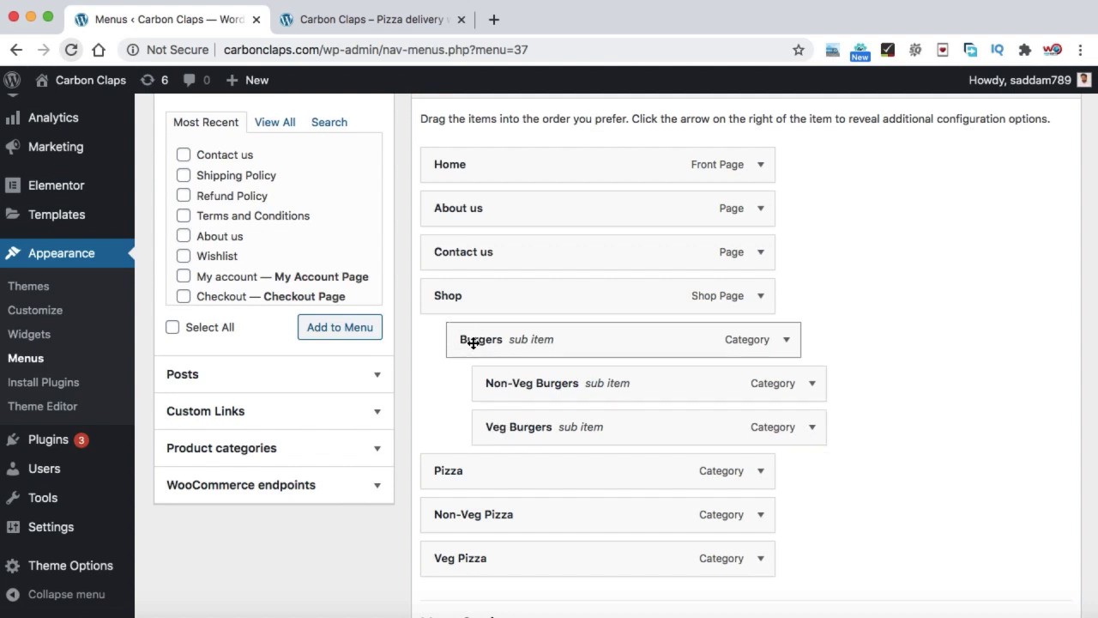
{"action": "scroll", "coordinate": [434, 417], "scroll_direction": "down", "scroll_amount": 1}
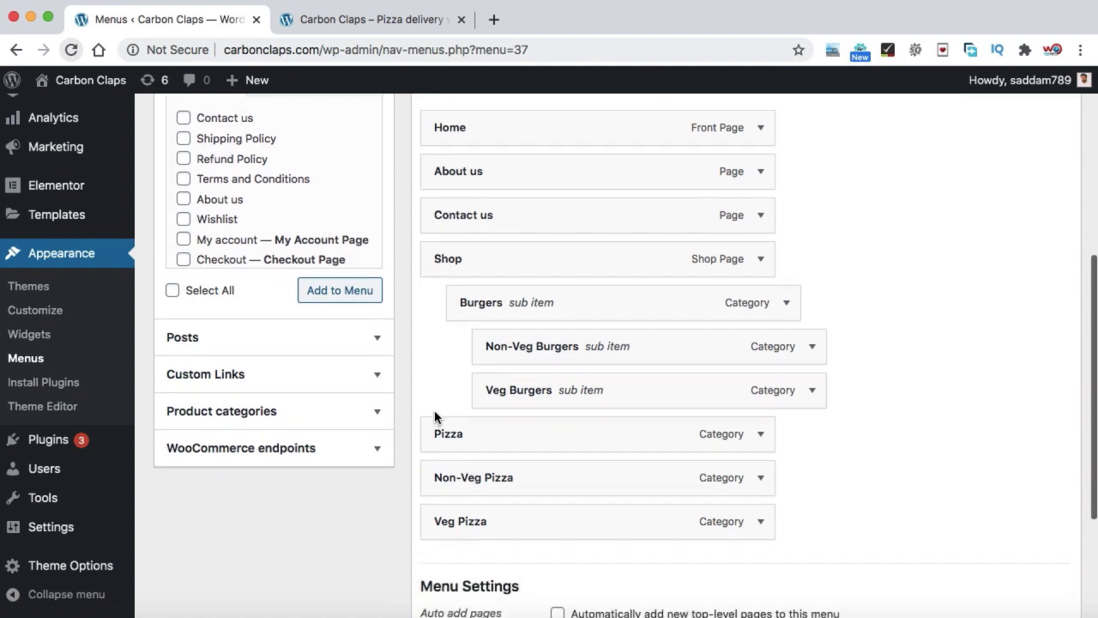
{"action": "left_click_drag", "start_coordinate": [457, 438], "coordinate": [473, 408]}
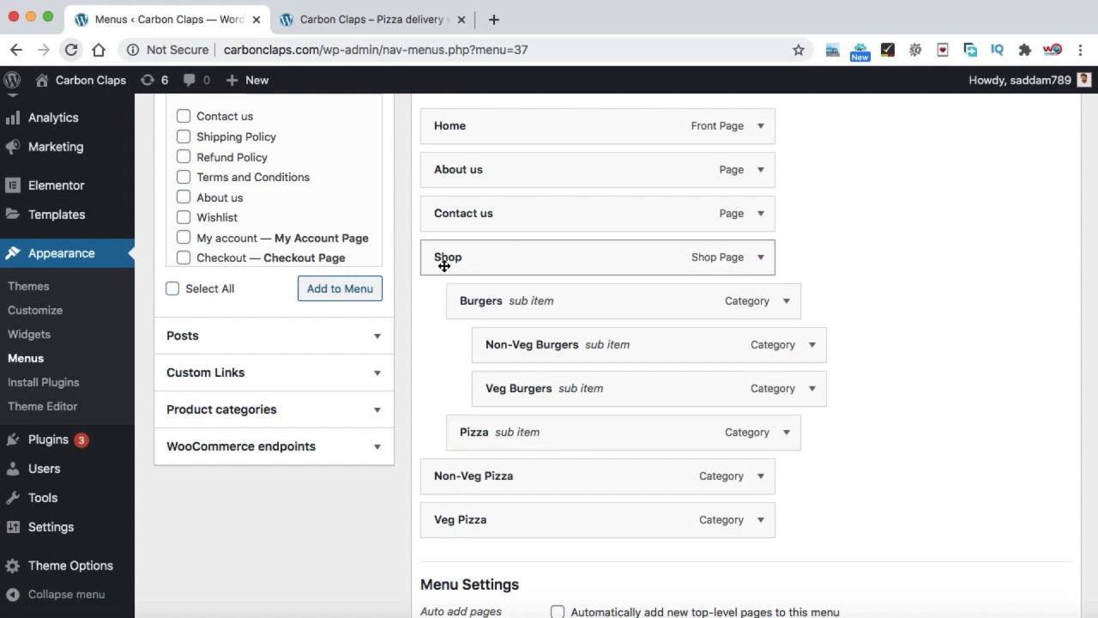
{"action": "left_click_drag", "start_coordinate": [458, 478], "coordinate": [560, 519]}
Save the main menu and reload the storefront to check the Shop dropdown
{"action": "scroll", "coordinate": [560, 518], "scroll_direction": "down", "scroll_amount": 5}
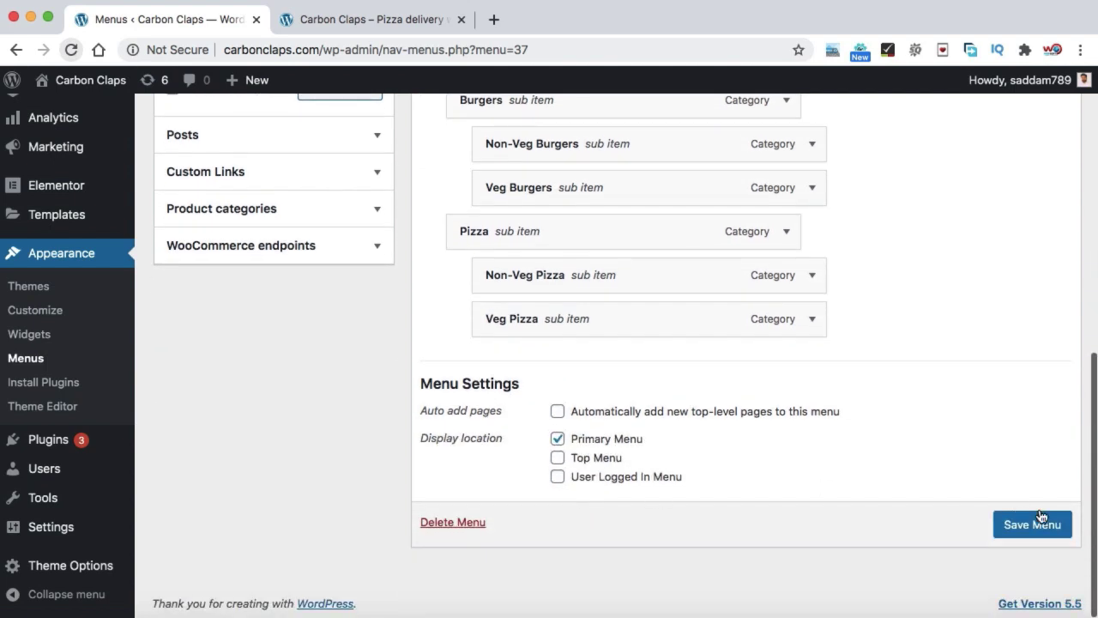
{"action": "left_click", "coordinate": [1040, 523]}
{"action": "left_click", "coordinate": [374, 18]}
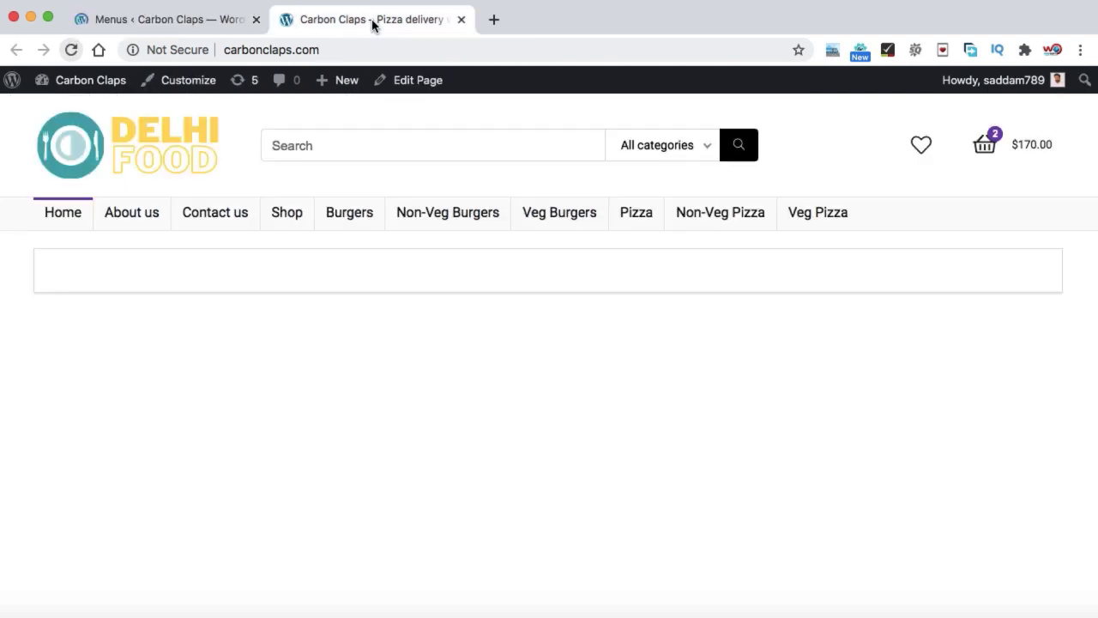
{"action": "left_click", "coordinate": [70, 49]}
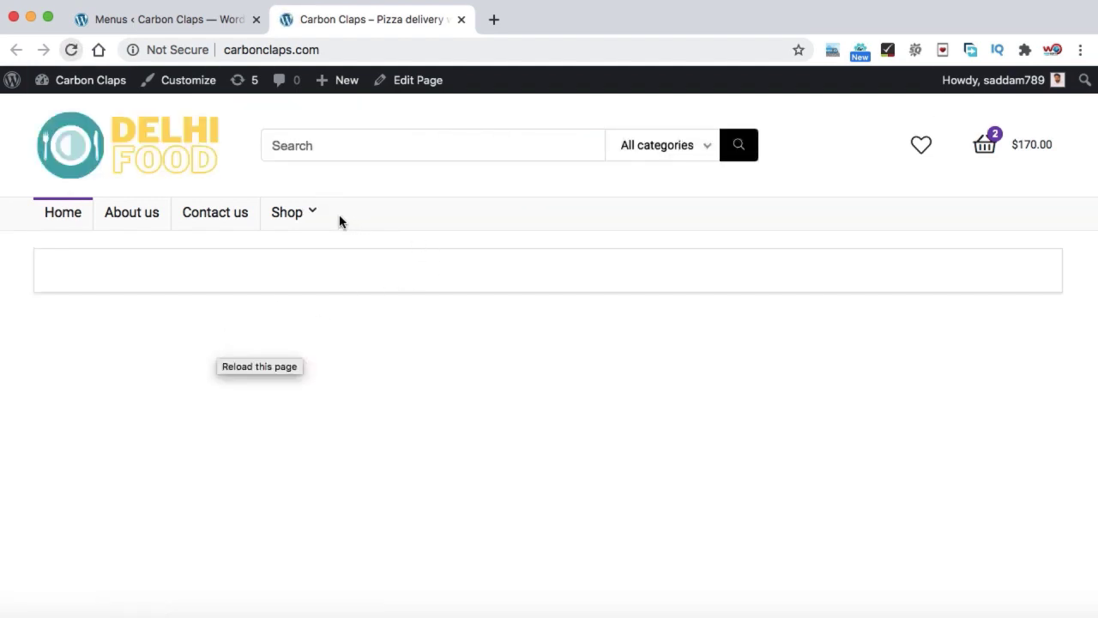
{"action": "mouse_move", "coordinate": [321, 218]}
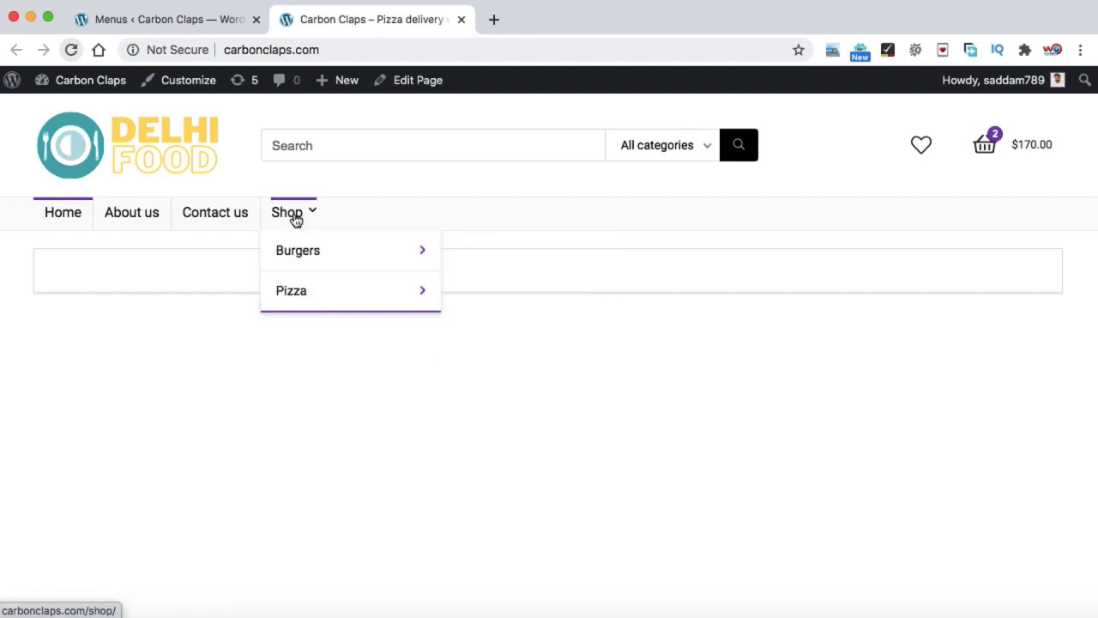
{"action": "mouse_move", "coordinate": [314, 248]}
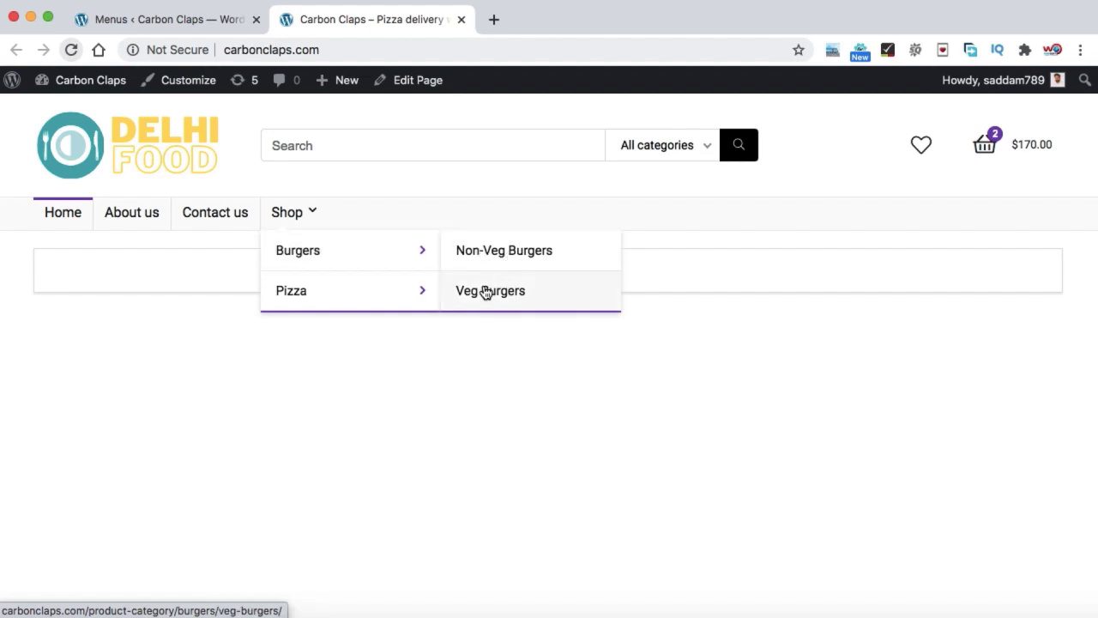
{"action": "mouse_move", "coordinate": [375, 295]}
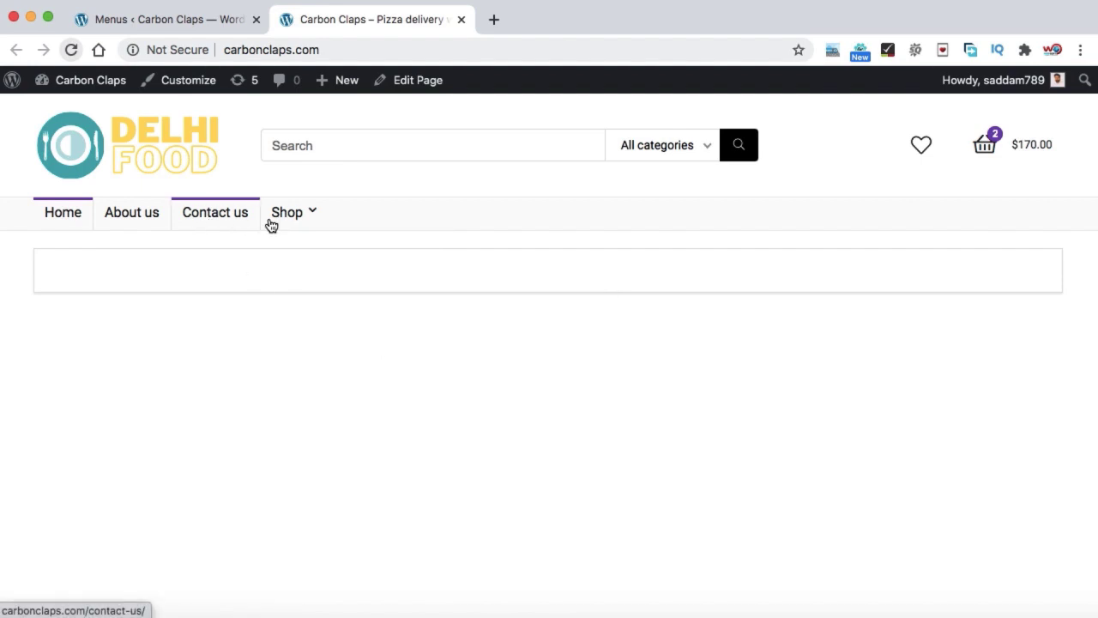
Move Contact us to the top level after Shop, save the menu, and reload the storefront
{"action": "left_click", "coordinate": [179, 19]}
{"action": "scroll", "coordinate": [514, 343], "scroll_direction": "down", "scroll_amount": 5}
{"action": "left_click_drag", "start_coordinate": [500, 360], "coordinate": [501, 323]}
{"action": "left_click", "coordinate": [1040, 524]}
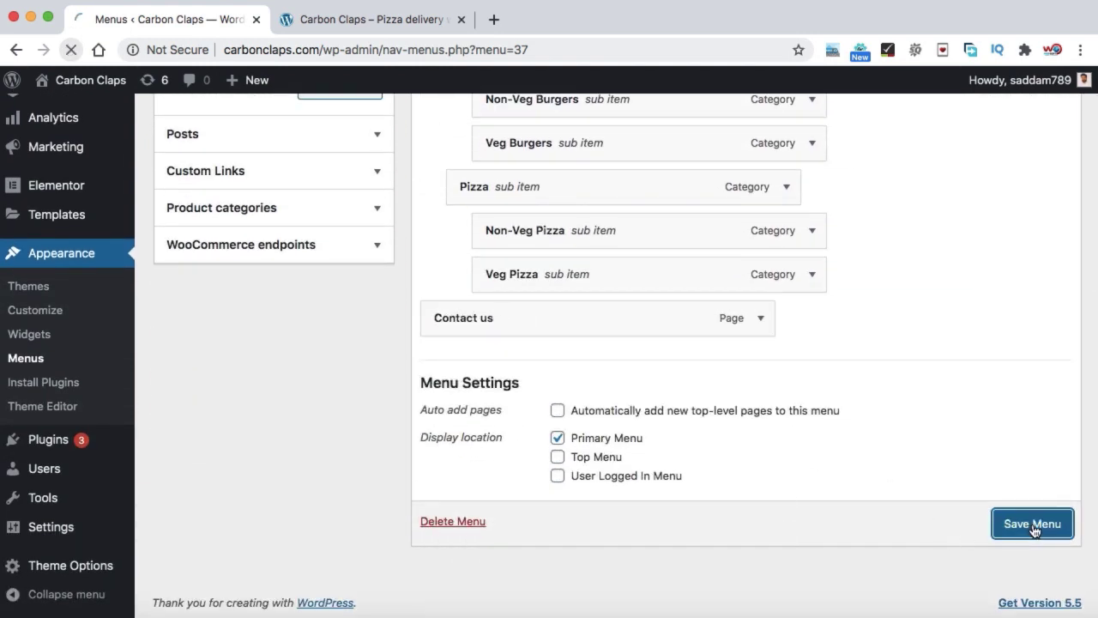
{"action": "left_click", "coordinate": [372, 19]}
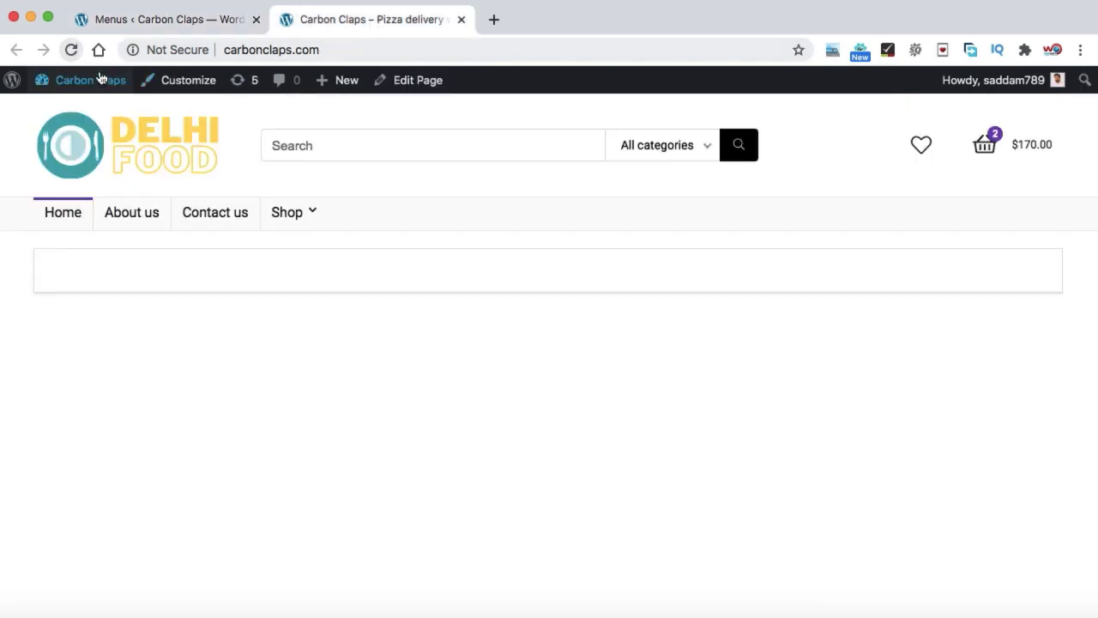
{"action": "left_click", "coordinate": [71, 49]}
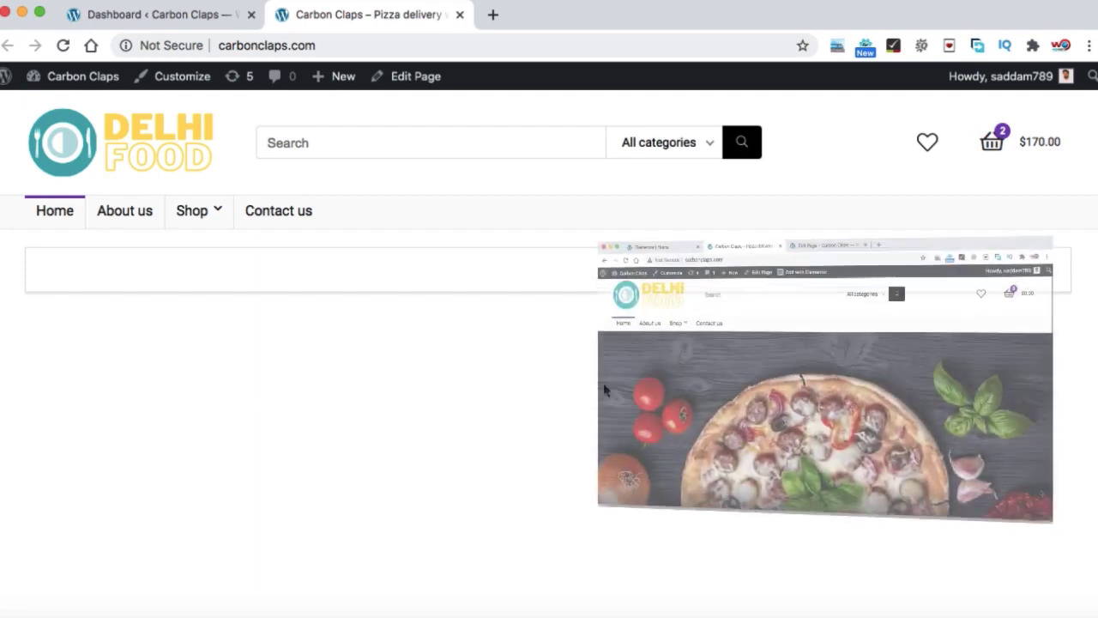
{"action": "scroll", "coordinate": [1083, 560], "scroll_direction": "down", "scroll_amount": 5}
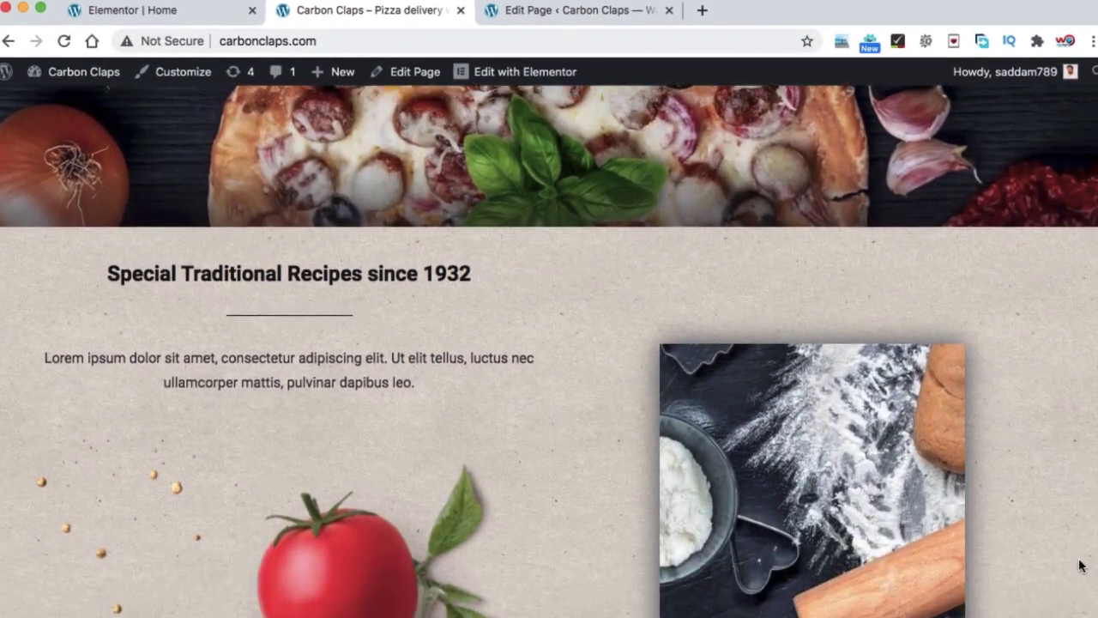
{"action": "scroll", "coordinate": [1083, 566], "scroll_direction": "down", "scroll_amount": 3}
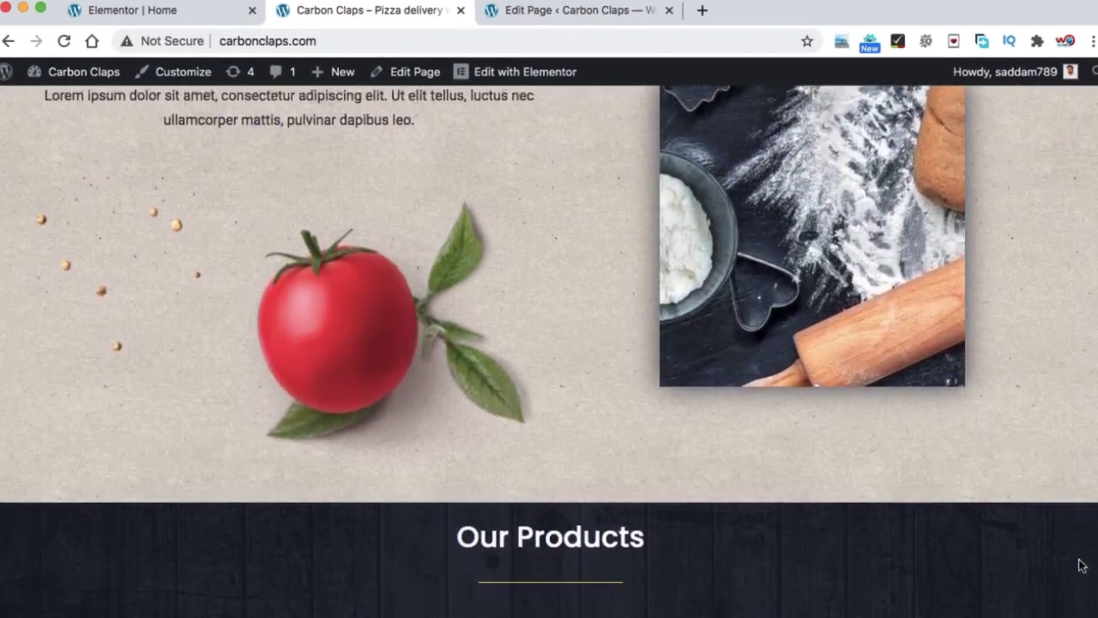
{"action": "scroll", "coordinate": [1083, 567], "scroll_direction": "down", "scroll_amount": 3}
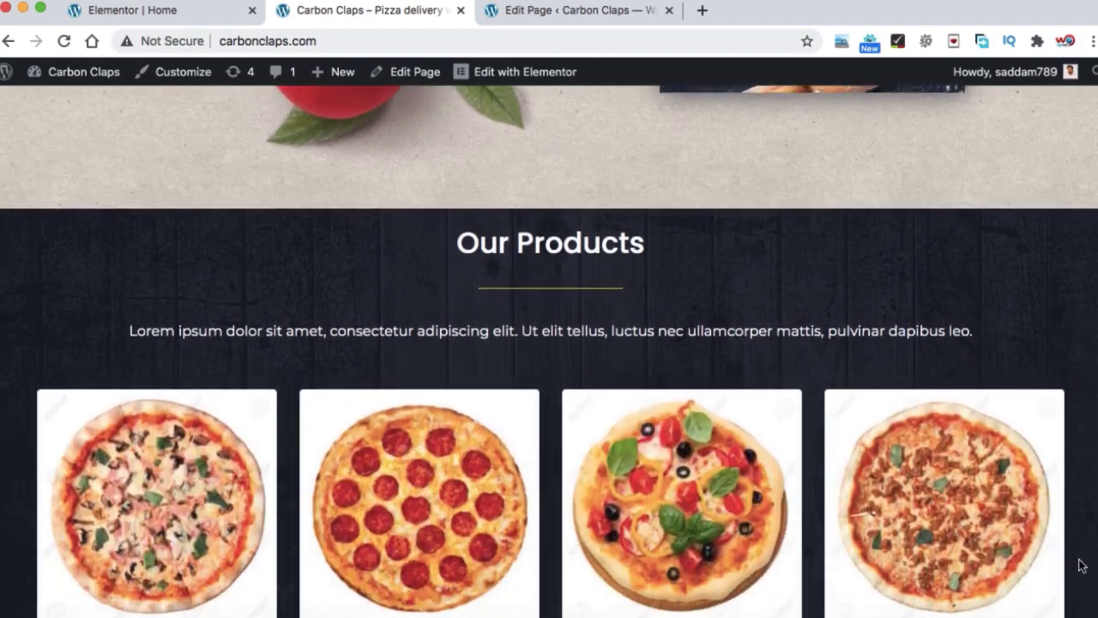
{"action": "scroll", "coordinate": [1083, 566], "scroll_direction": "down", "scroll_amount": 3}
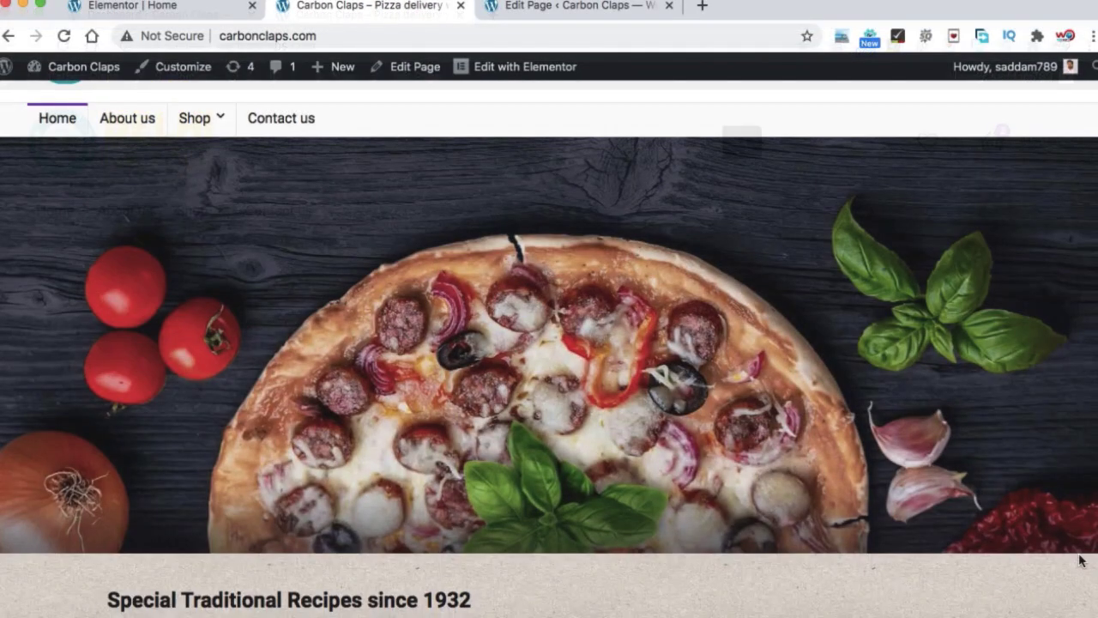
{"action": "scroll", "coordinate": [1081, 561], "scroll_direction": "down", "scroll_amount": 1}
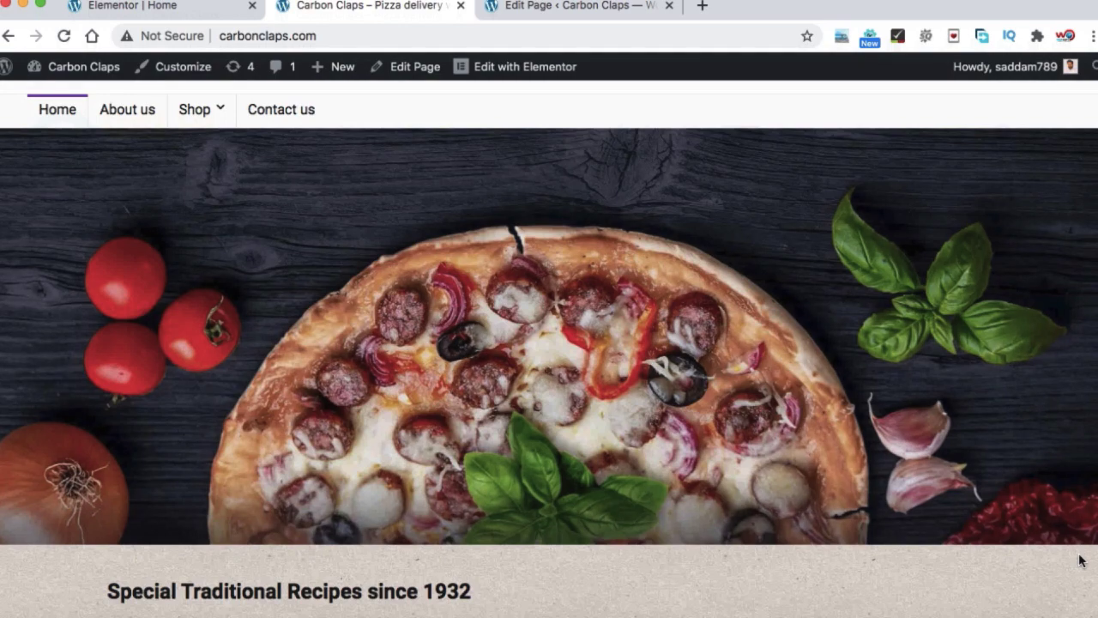
{"action": "scroll", "coordinate": [1080, 561], "scroll_direction": "down", "scroll_amount": 1}
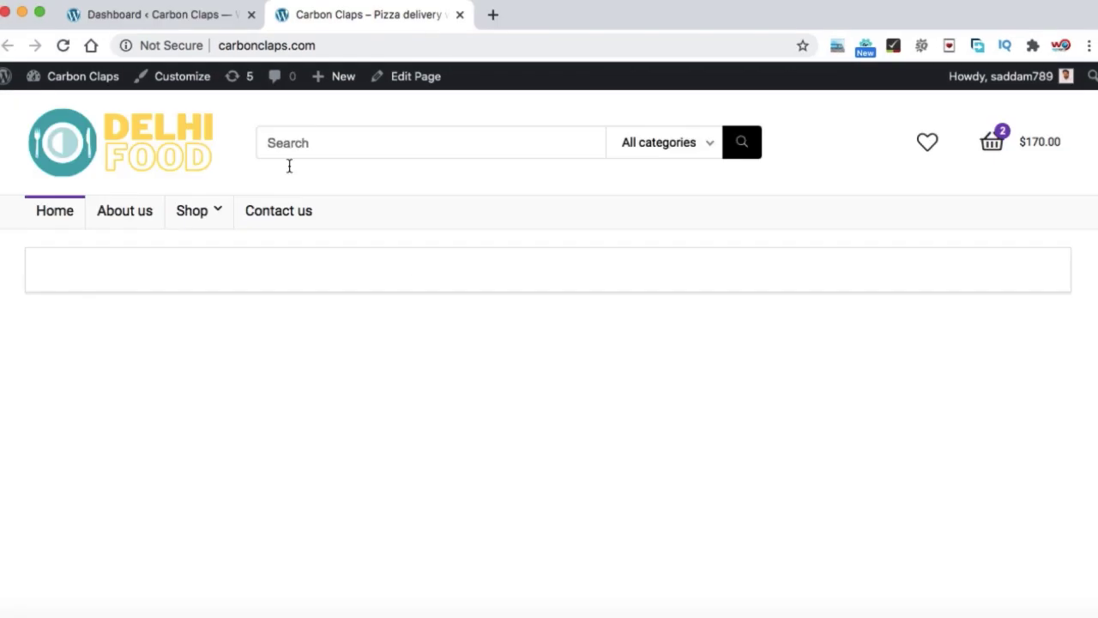
Find the Home page under Pages > All Pages and launch Edit with Elementor
{"action": "left_click", "coordinate": [155, 17]}
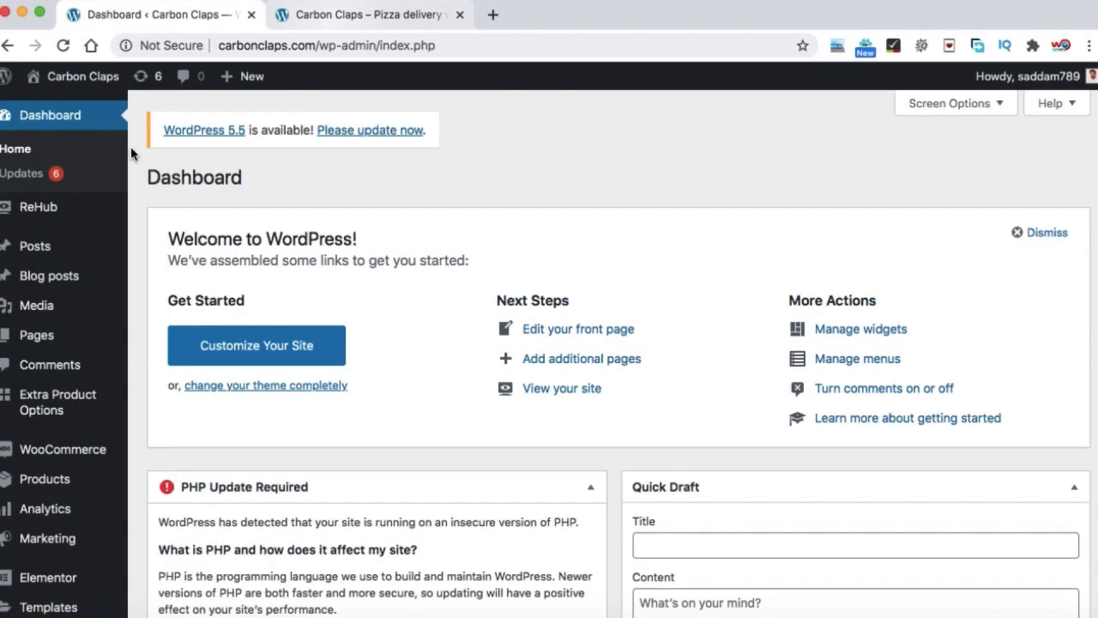
{"action": "left_click", "coordinate": [50, 335]}
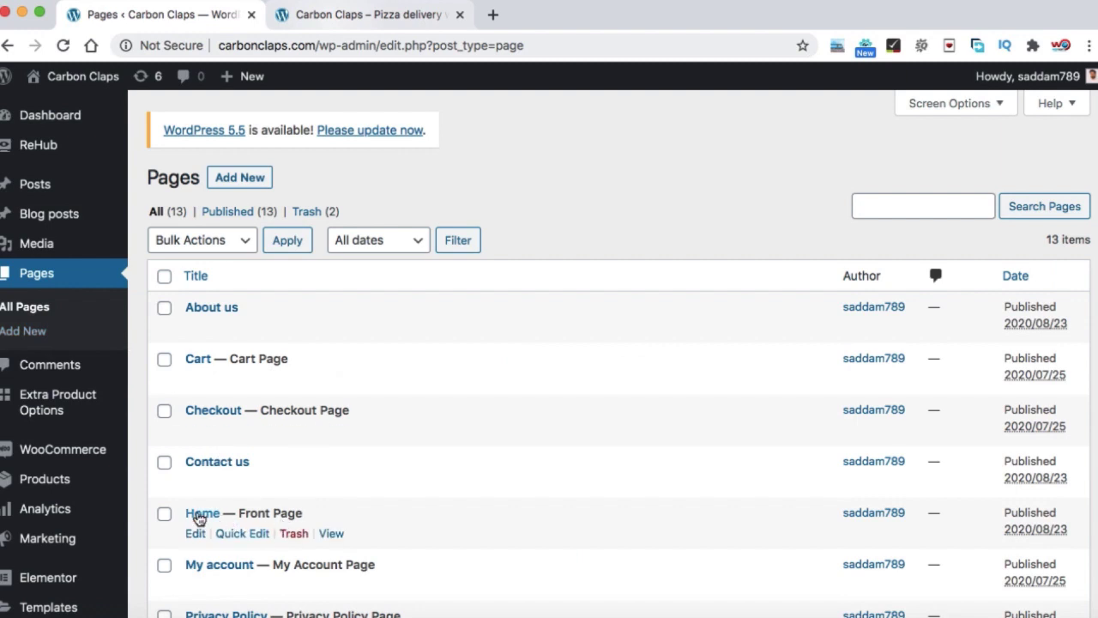
{"action": "left_click", "coordinate": [197, 535]}
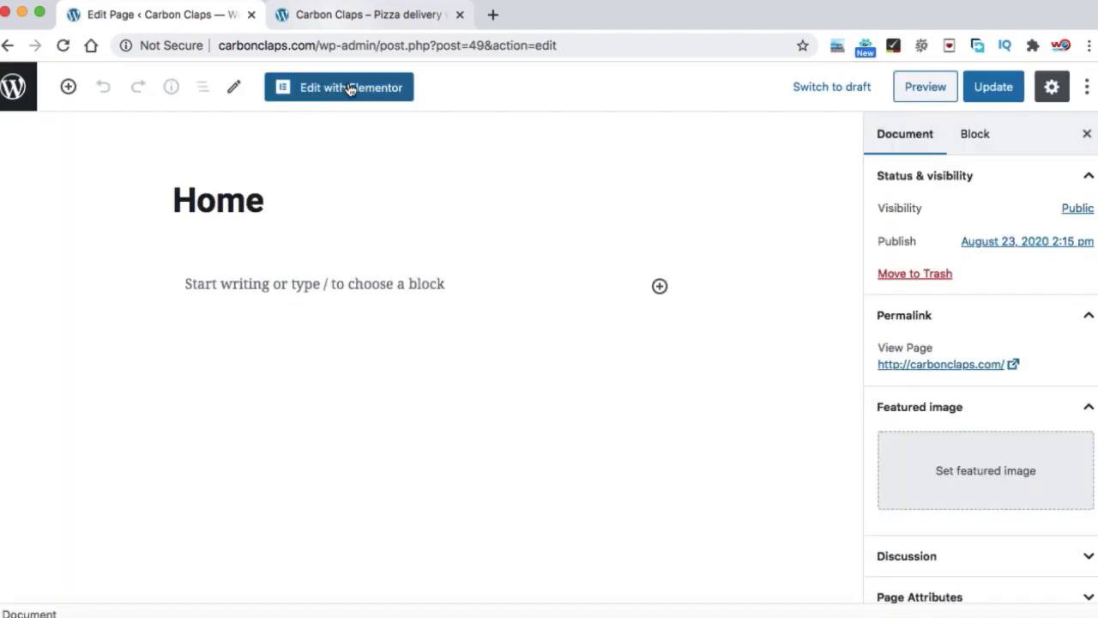
{"action": "left_click", "coordinate": [353, 87]}
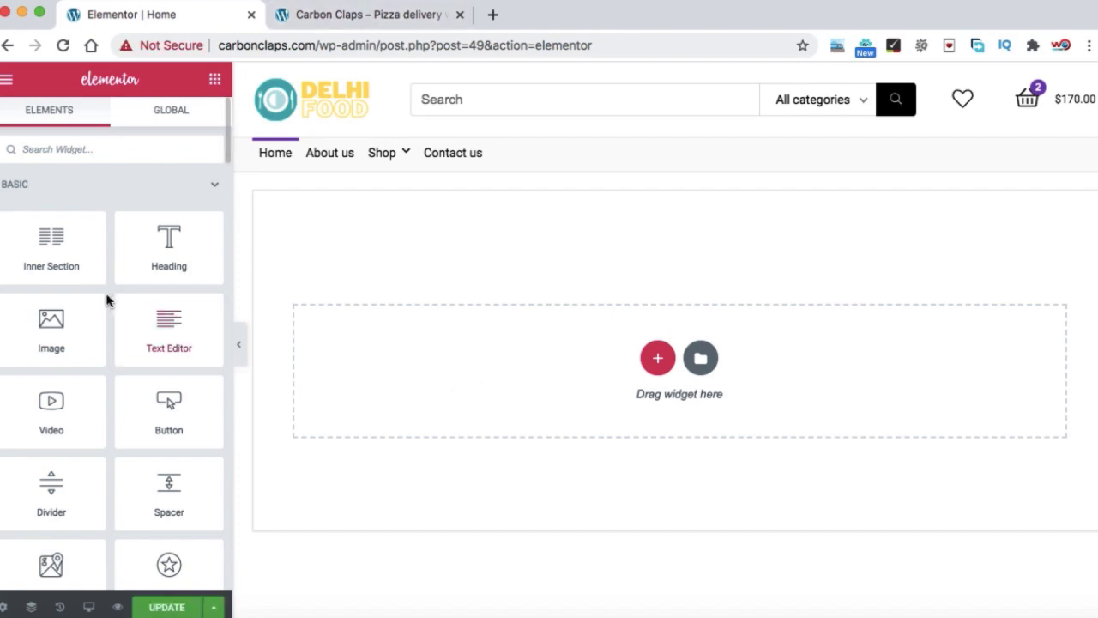
{"action": "scroll", "coordinate": [107, 300], "scroll_direction": "down", "scroll_amount": 2}
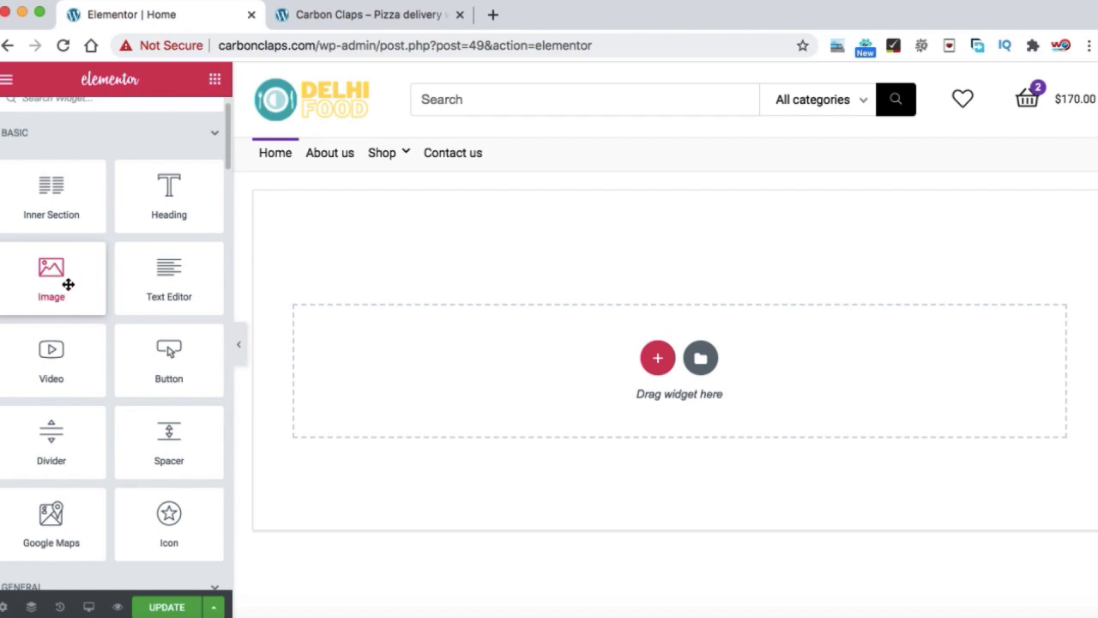
{"action": "scroll", "coordinate": [191, 377], "scroll_direction": "down", "scroll_amount": 3}
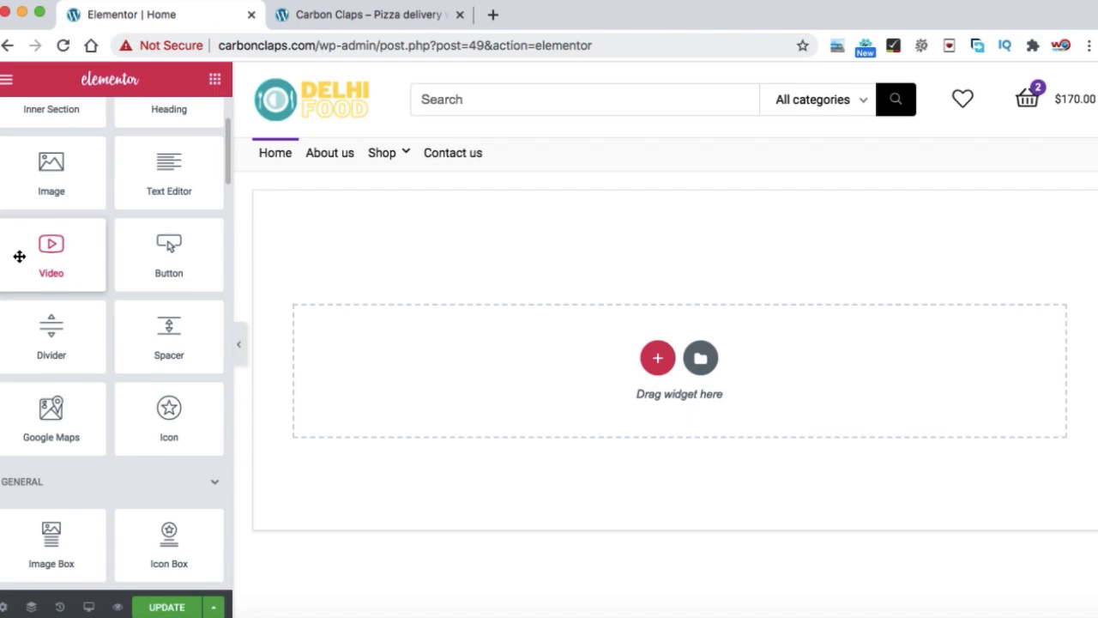
{"action": "scroll", "coordinate": [112, 321], "scroll_direction": "down", "scroll_amount": 2}
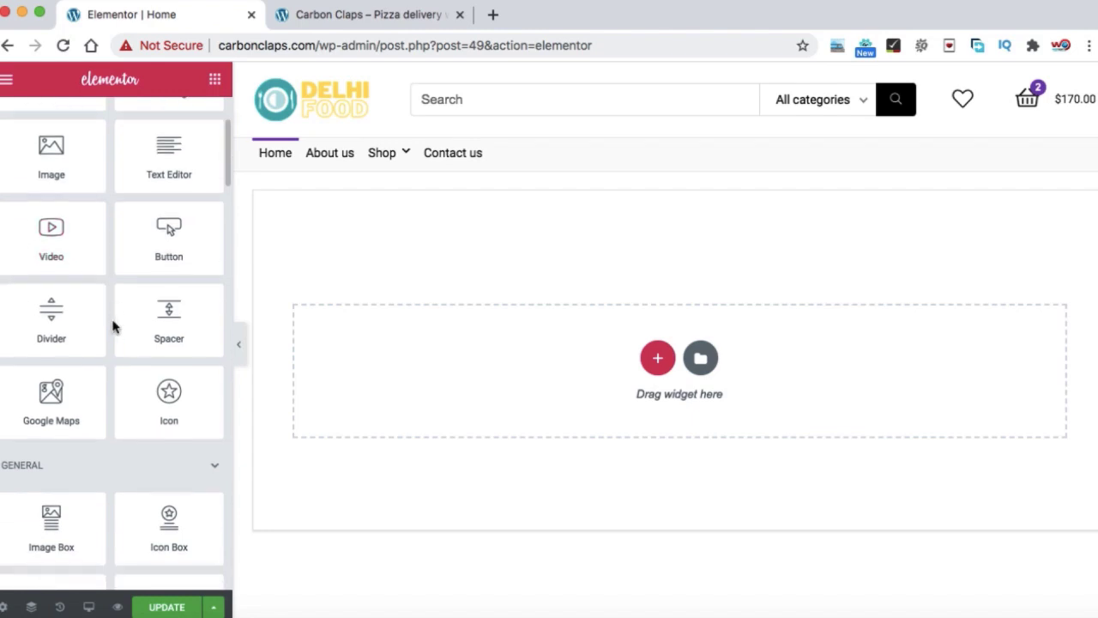
{"action": "scroll", "coordinate": [103, 384], "scroll_direction": "down", "scroll_amount": 5}
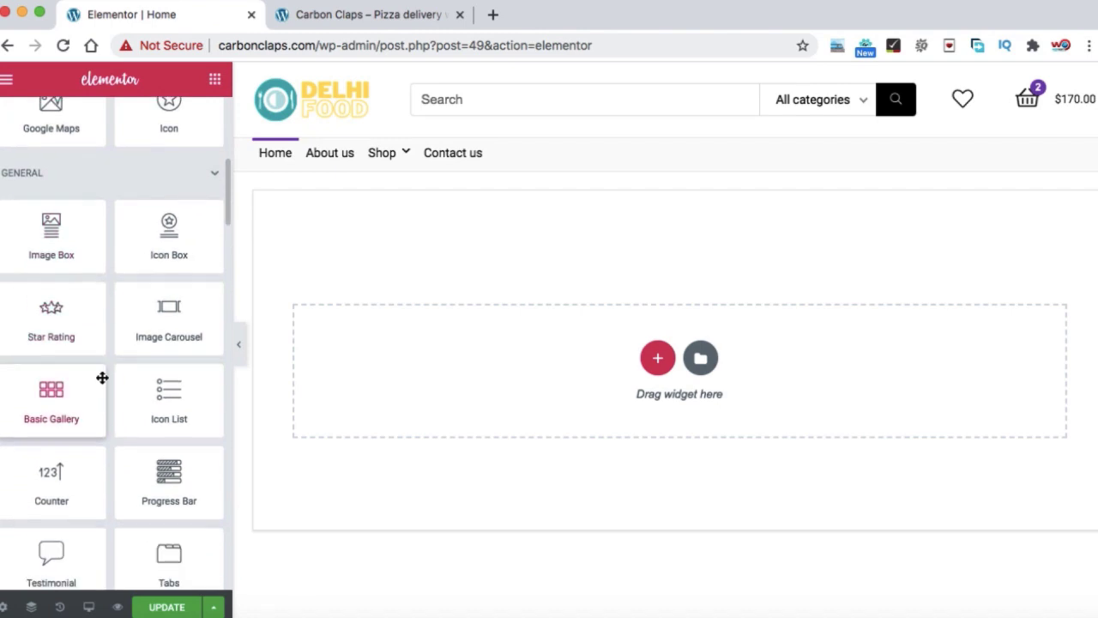
{"action": "scroll", "coordinate": [107, 374], "scroll_direction": "down", "scroll_amount": 2}
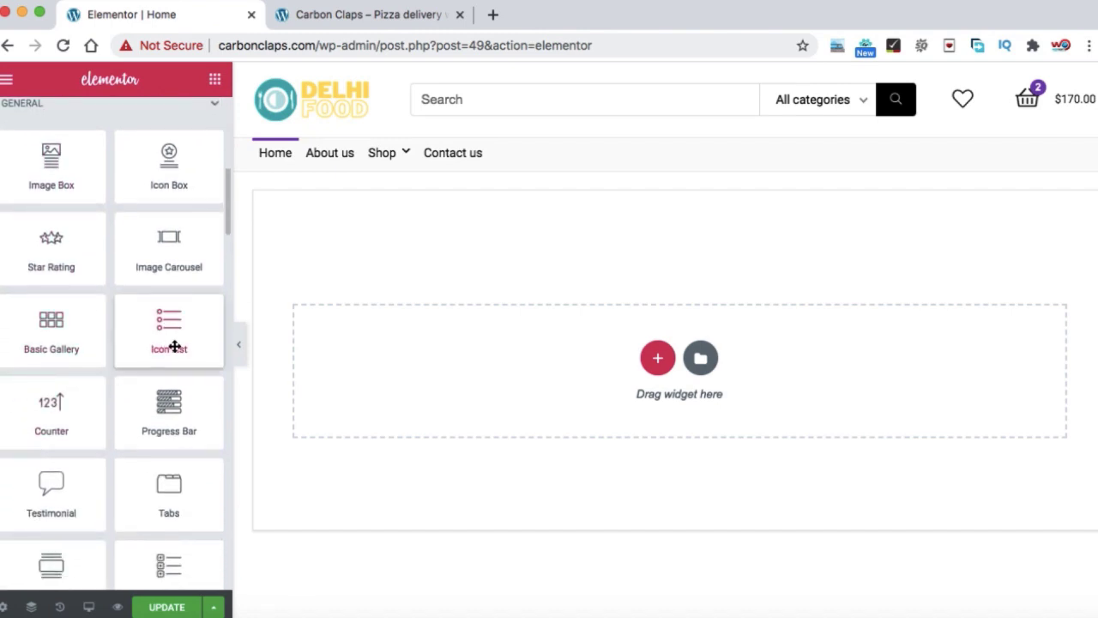
{"action": "scroll", "coordinate": [173, 345], "scroll_direction": "down", "scroll_amount": 1}
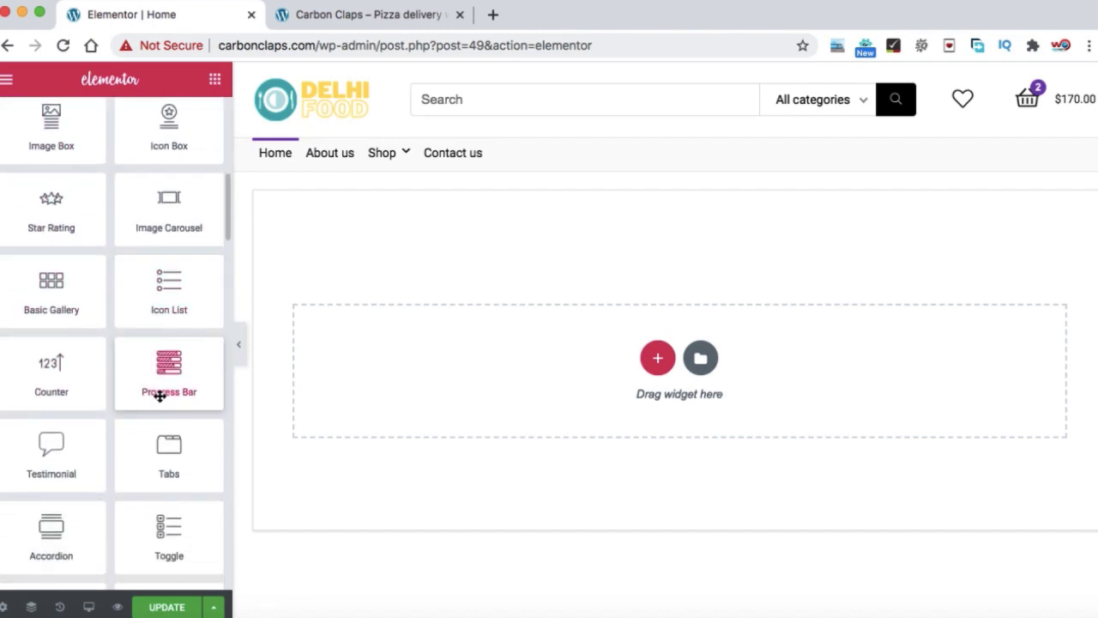
{"action": "scroll", "coordinate": [159, 396], "scroll_direction": "up", "scroll_amount": 7}
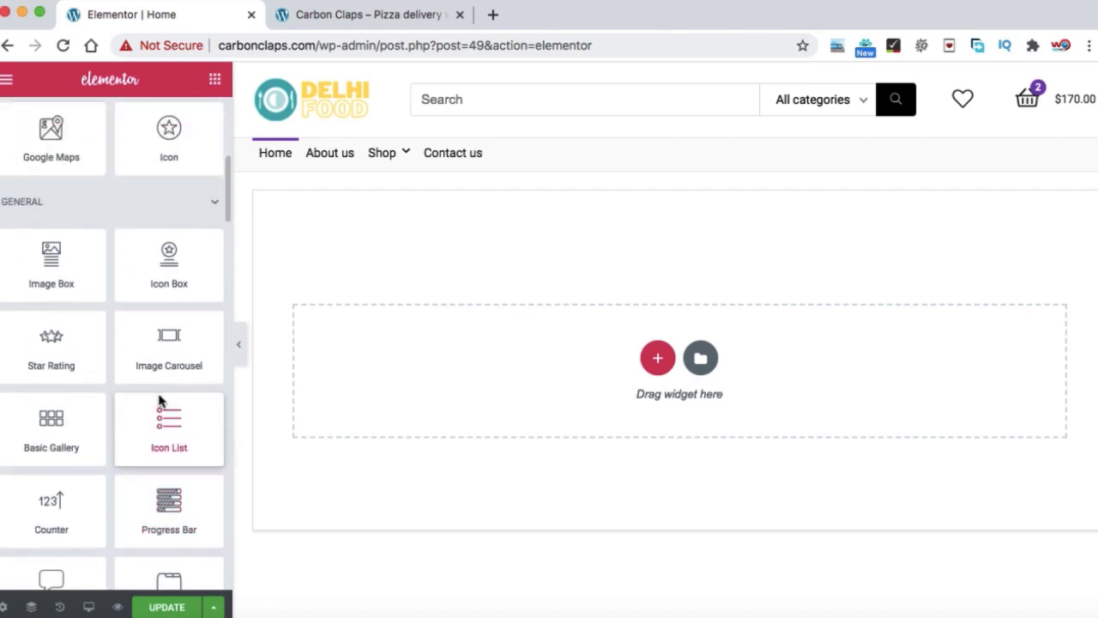
{"action": "scroll", "coordinate": [160, 400], "scroll_direction": "up", "scroll_amount": 6}
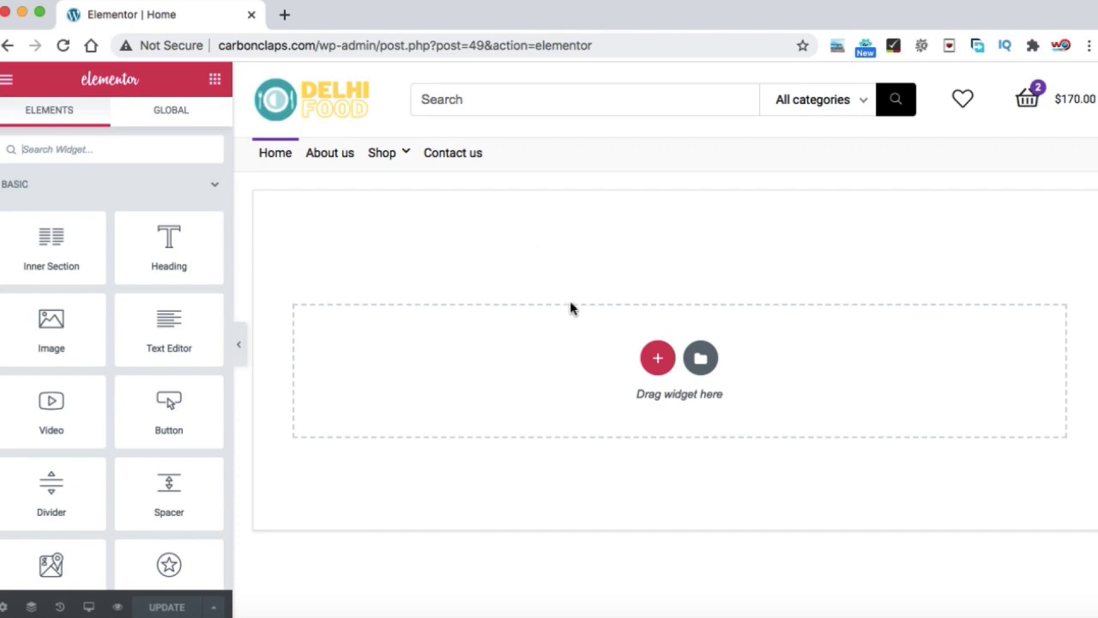
Add a one-column section from the red + drop zone, then return to the Elements panel
{"action": "left_click", "coordinate": [658, 361]}
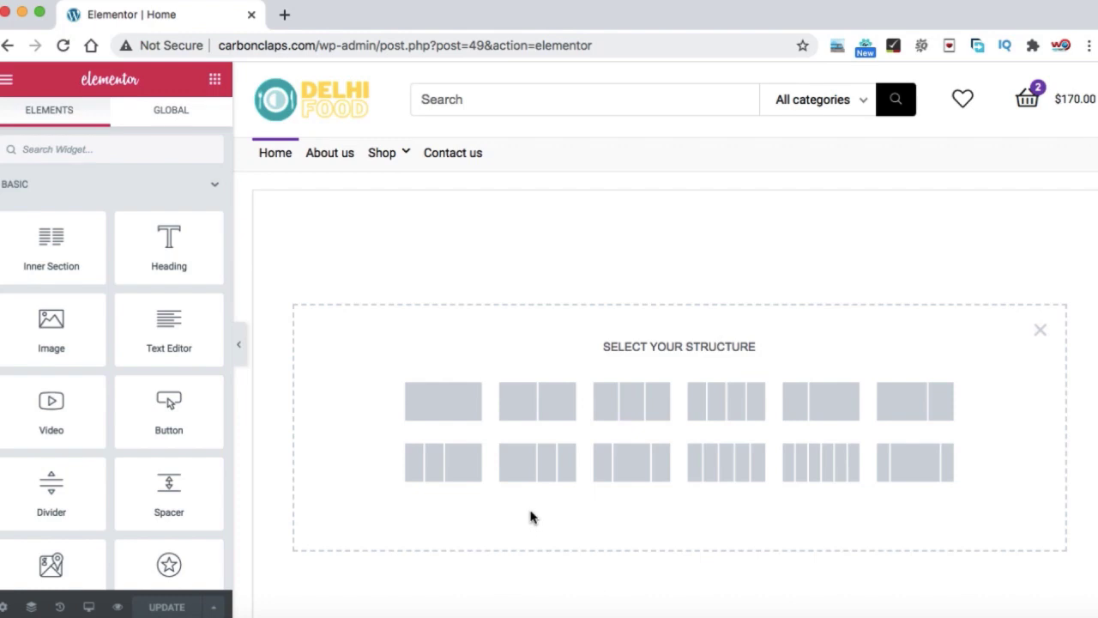
{"action": "left_click", "coordinate": [442, 400]}
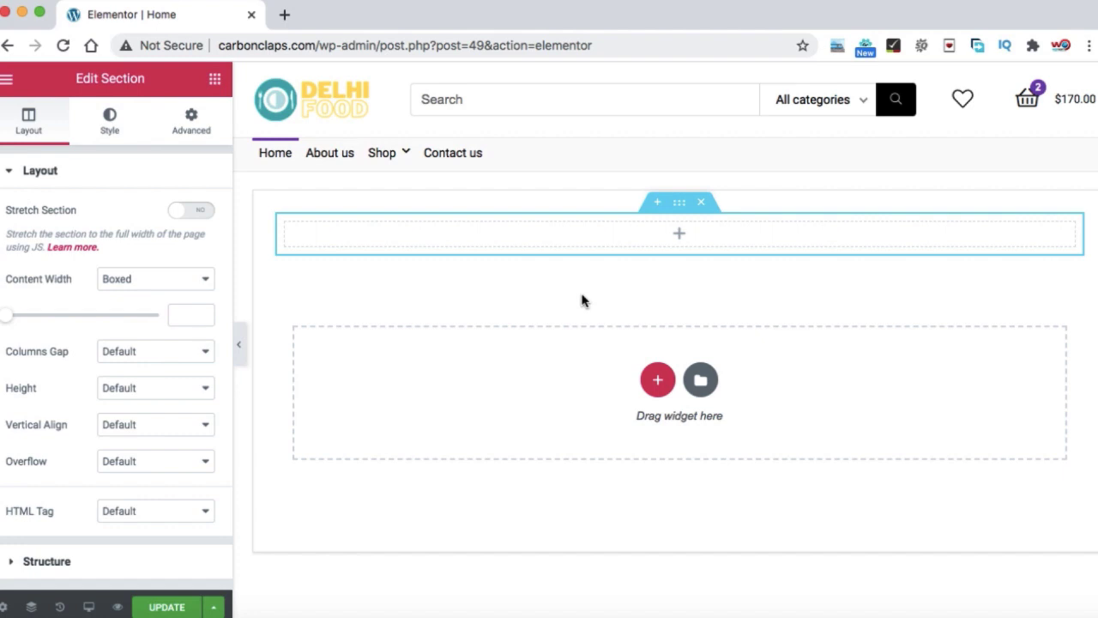
{"action": "left_click", "coordinate": [680, 236]}
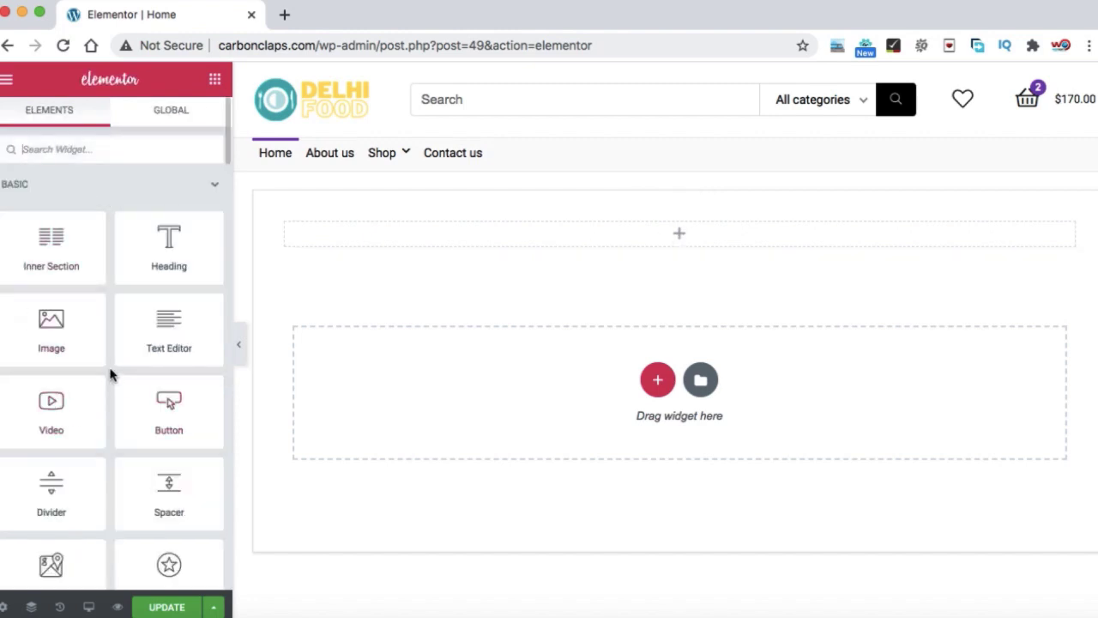
{"action": "left_click_drag", "start_coordinate": [160, 254], "coordinate": [463, 234]}
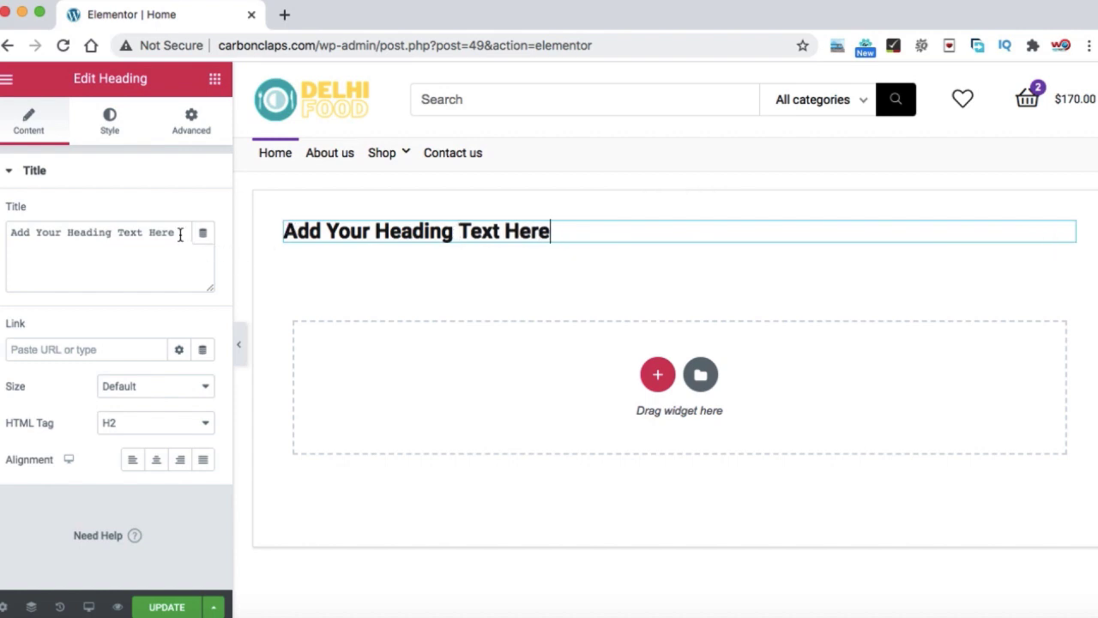
{"action": "left_click_drag", "start_coordinate": [177, 233], "coordinate": [7, 225]}
{"action": "type", "text": "jaosdifaweinawe"}
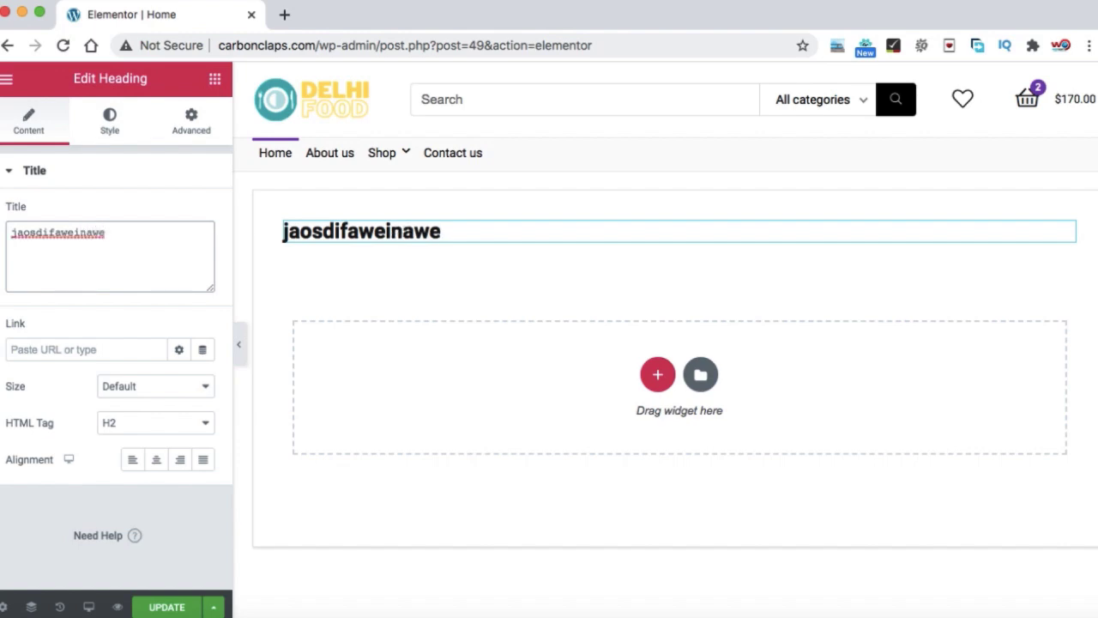
{"action": "left_click", "coordinate": [455, 232]}
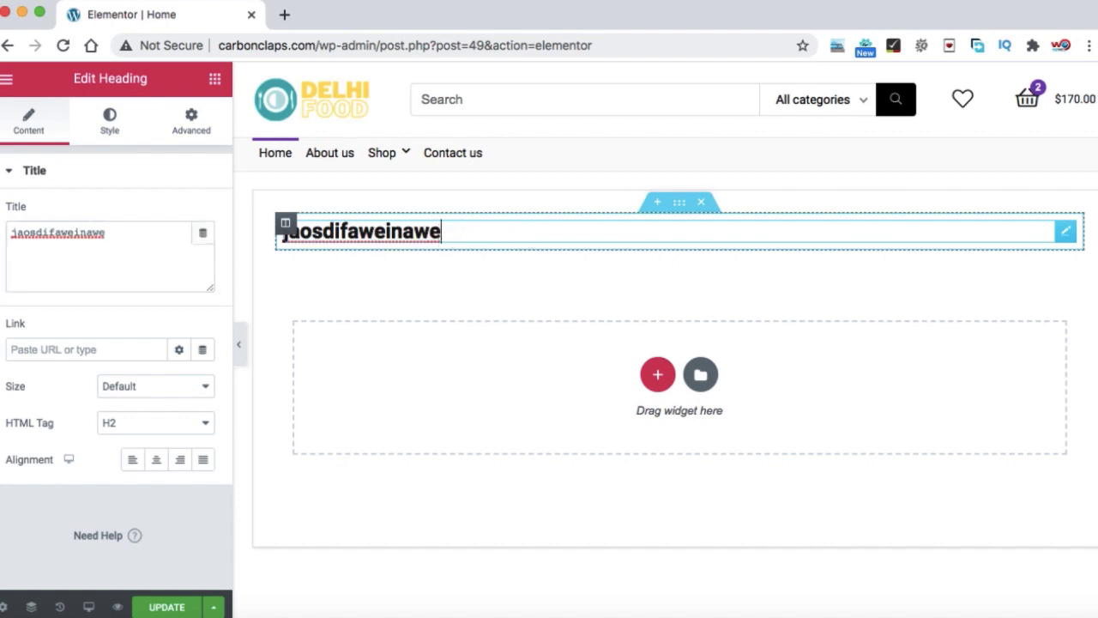
{"action": "type", "text": "aksodifapwefnav"}
{"action": "key", "text": "Return"}
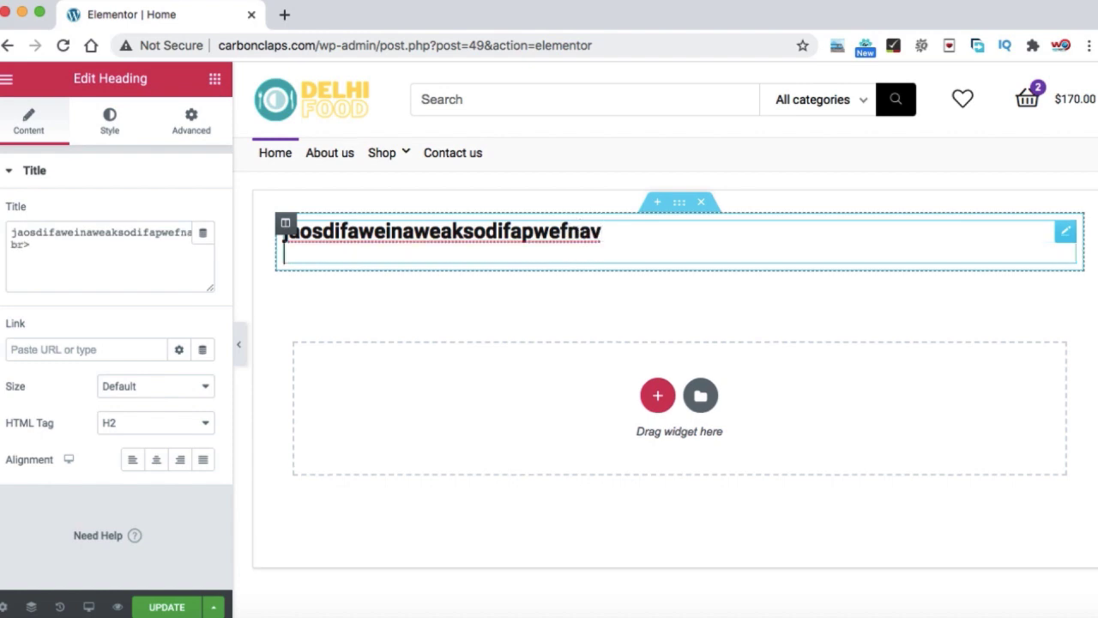
{"action": "type", "text": "asndoifainmsdf"}
{"action": "key", "text": "Return"}
{"action": "type", "text": "sdfsd"}
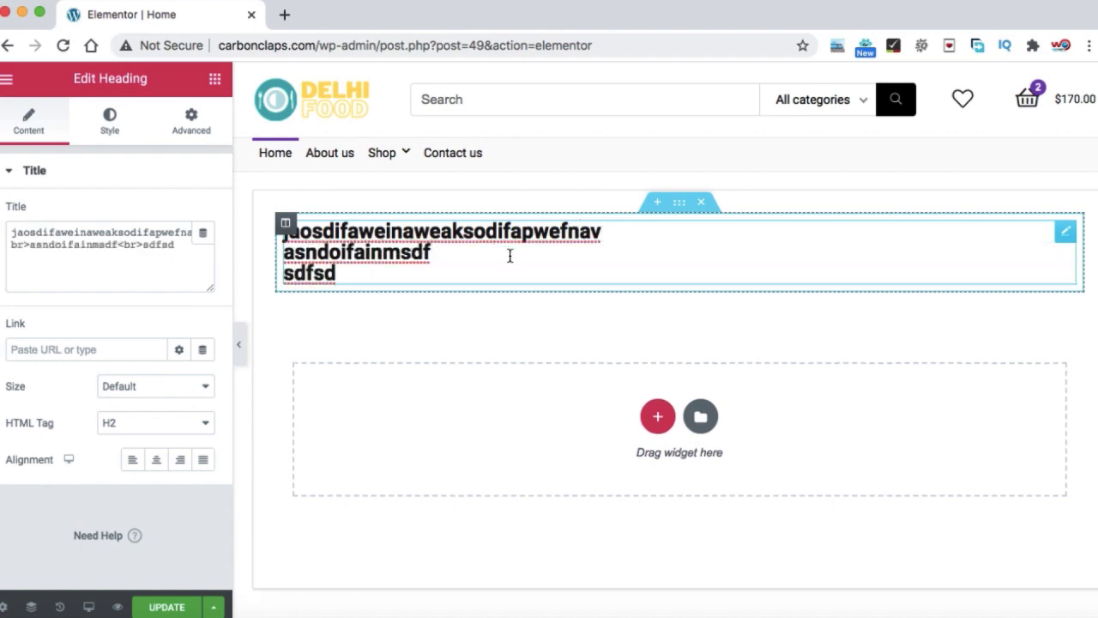
{"action": "right_click", "coordinate": [455, 237]}
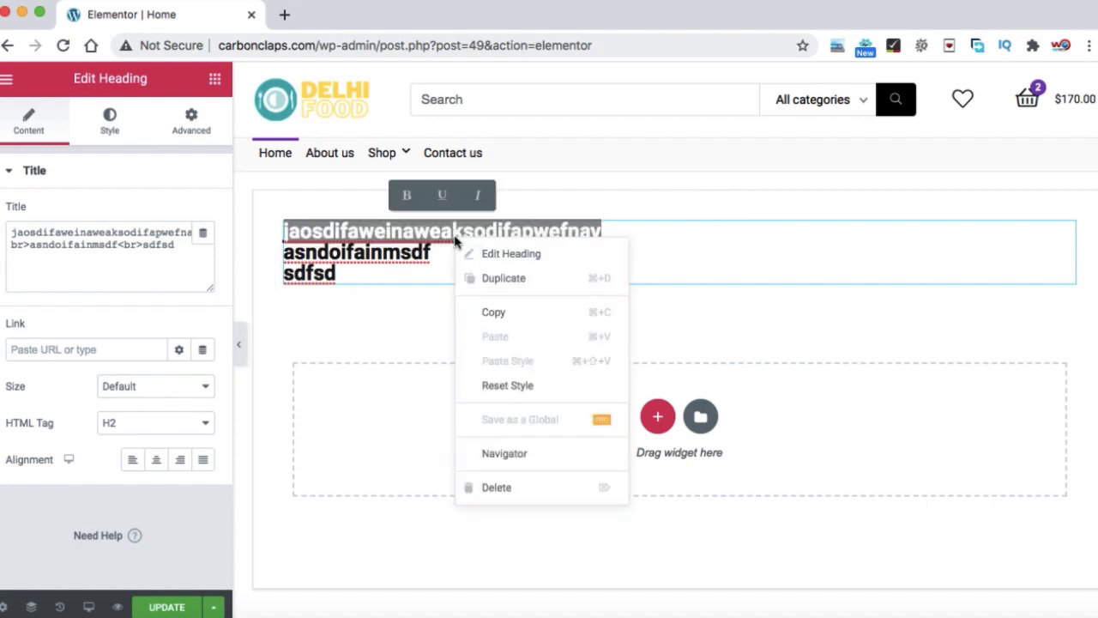
{"action": "left_click", "coordinate": [498, 489]}
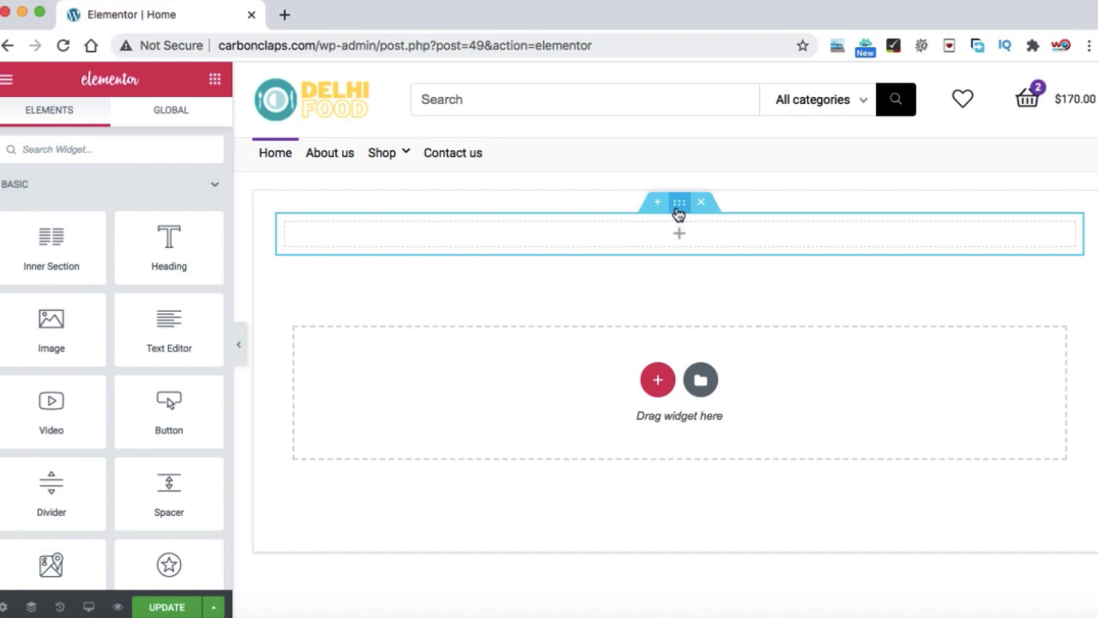
Open Edit Section for the top section and try Stretch Section, leaving it off
{"action": "right_click", "coordinate": [679, 210]}
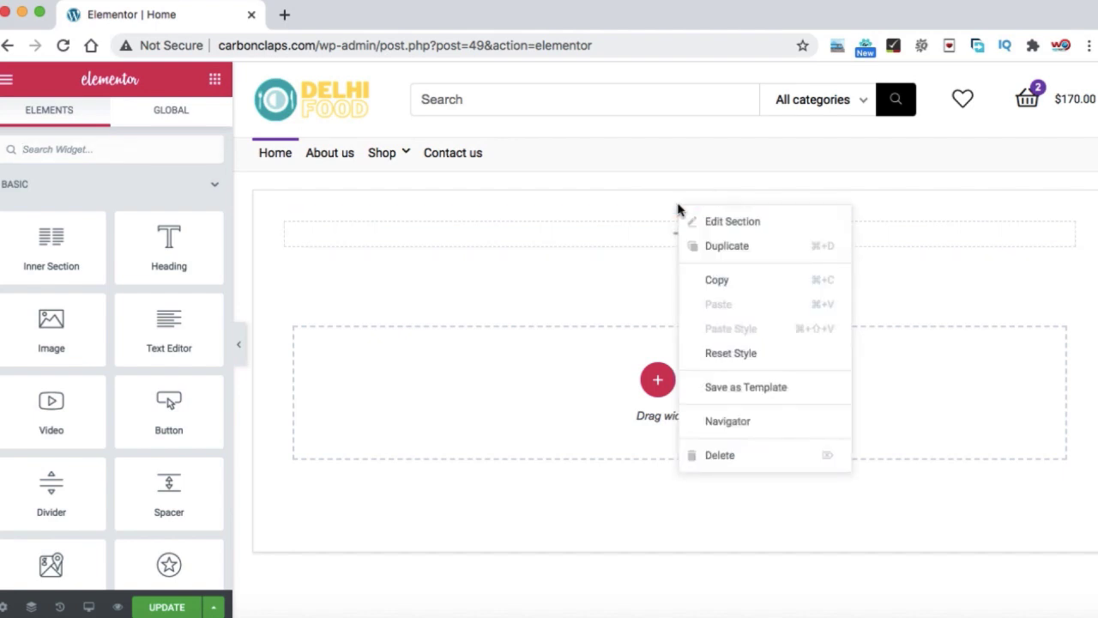
{"action": "left_click", "coordinate": [738, 223]}
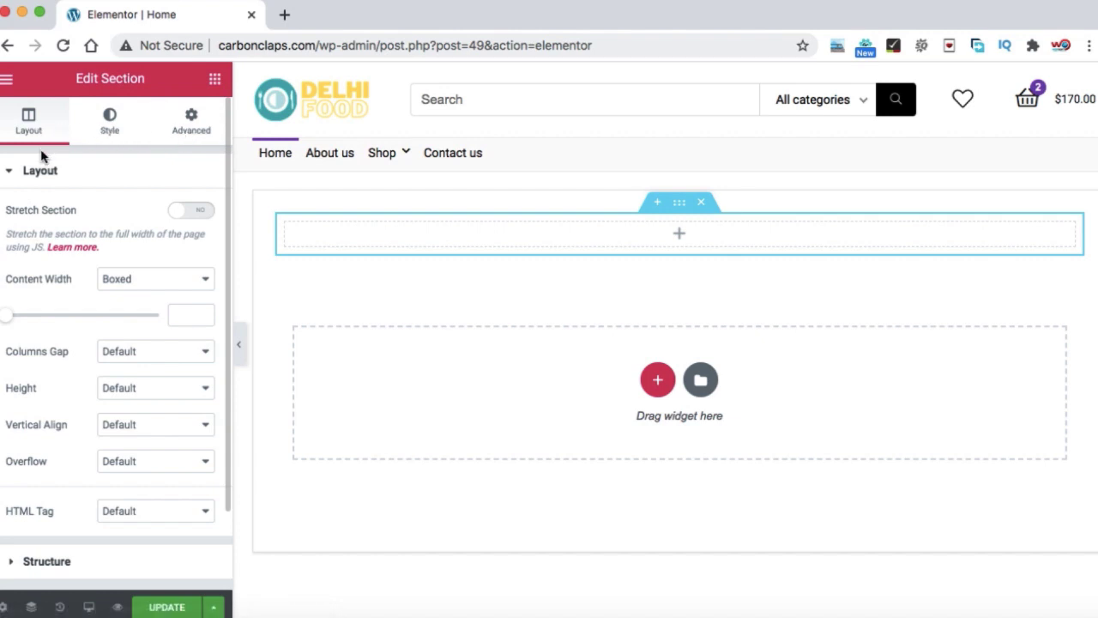
{"action": "scroll", "coordinate": [90, 260], "scroll_direction": "down", "scroll_amount": 1}
{"action": "scroll", "coordinate": [91, 260], "scroll_direction": "down", "scroll_amount": 3}
{"action": "scroll", "coordinate": [90, 260], "scroll_direction": "up", "scroll_amount": 3}
{"action": "left_click", "coordinate": [207, 216]}
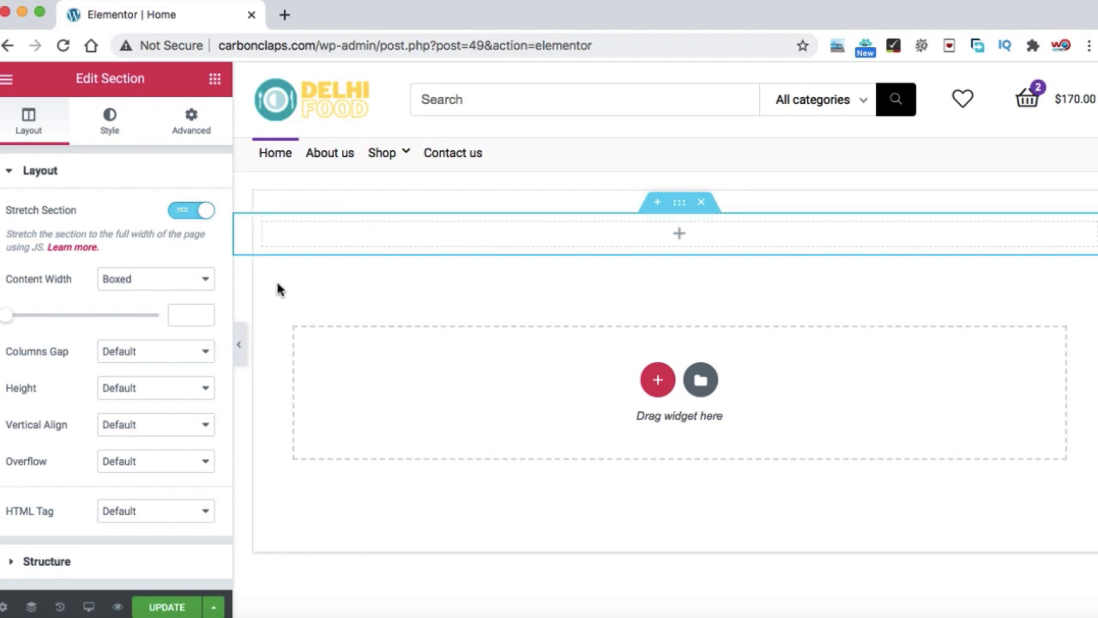
{"action": "left_click", "coordinate": [185, 213]}
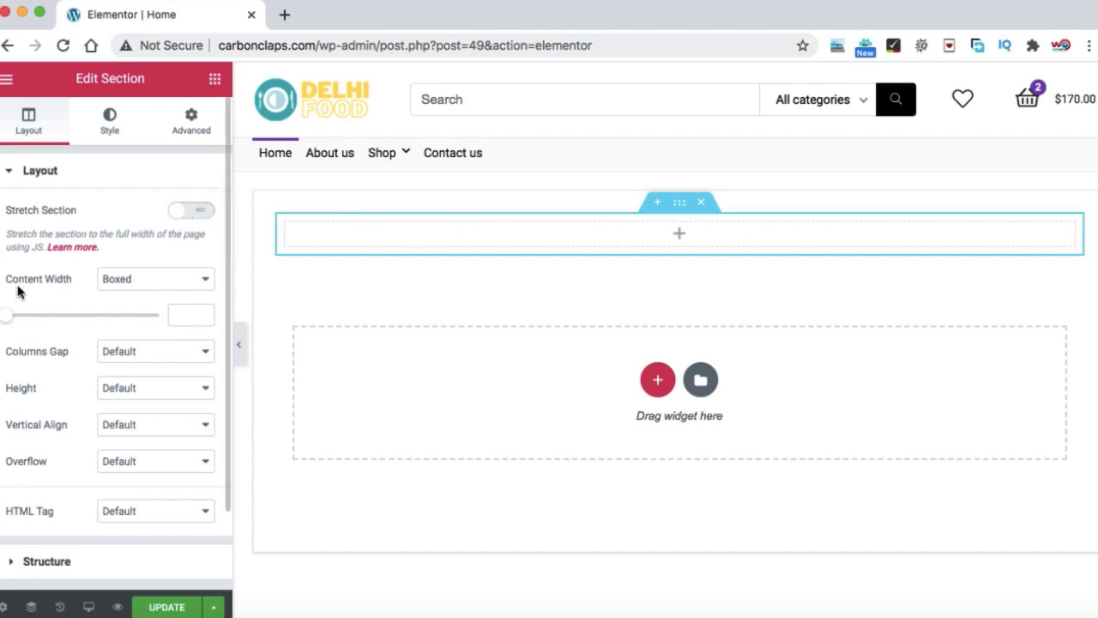
Try Full Width content width, then set Content Width back to Boxed
{"action": "left_click", "coordinate": [148, 283]}
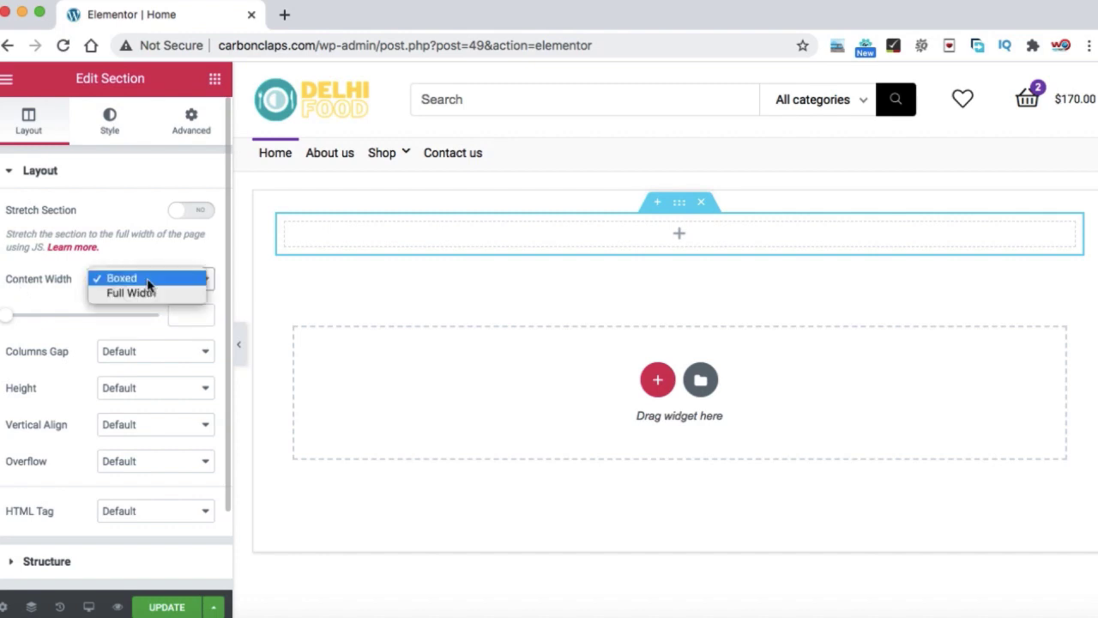
{"action": "left_click", "coordinate": [148, 257]}
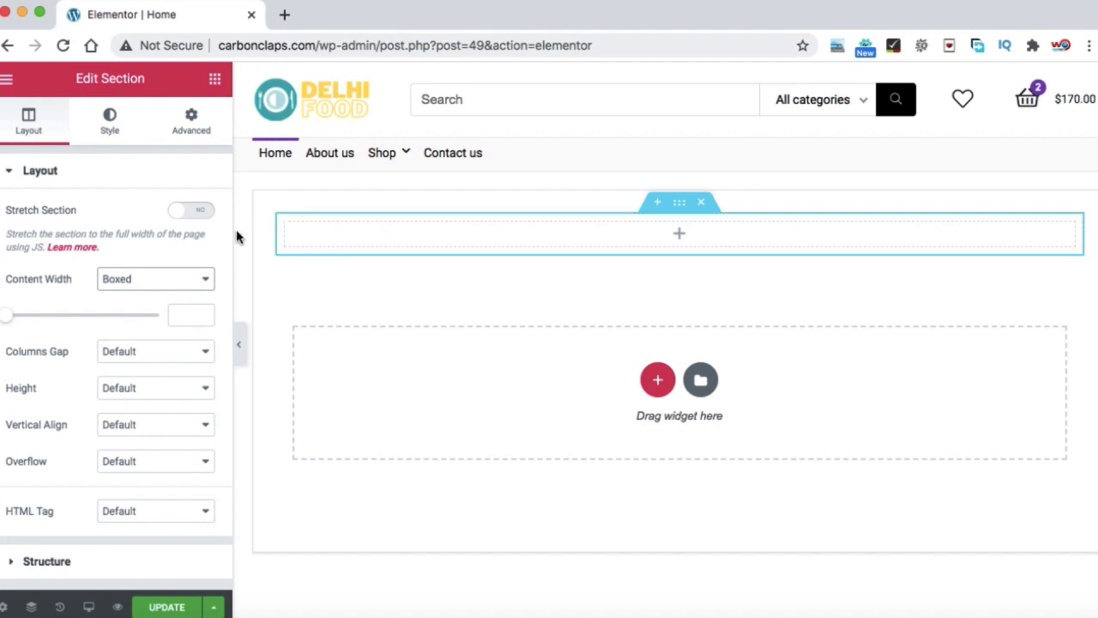
{"action": "left_click", "coordinate": [192, 276]}
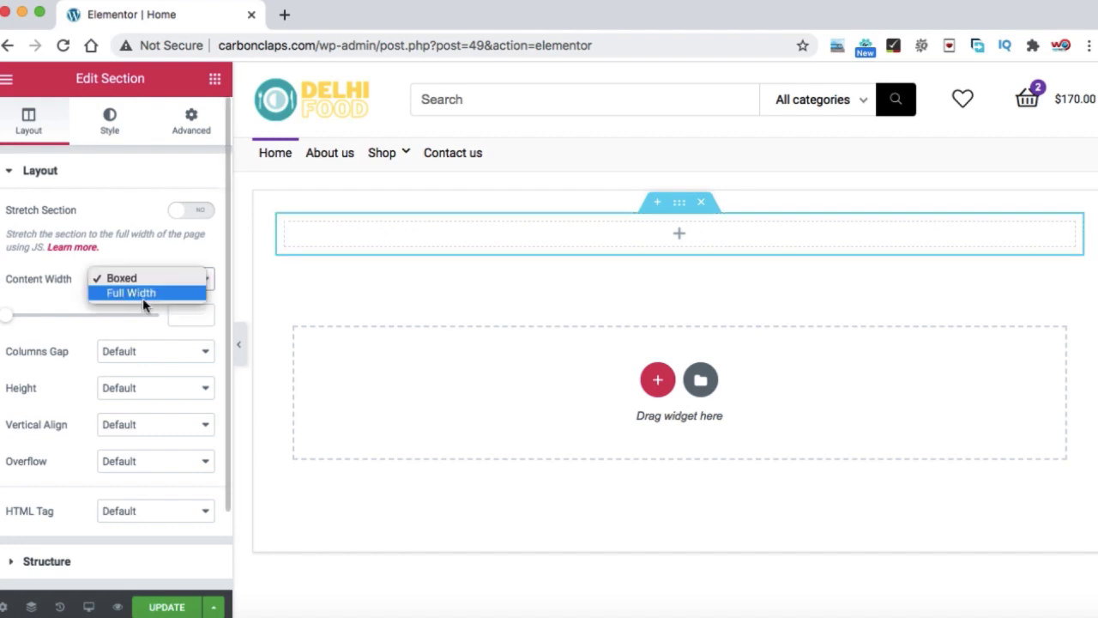
{"action": "left_click", "coordinate": [146, 293]}
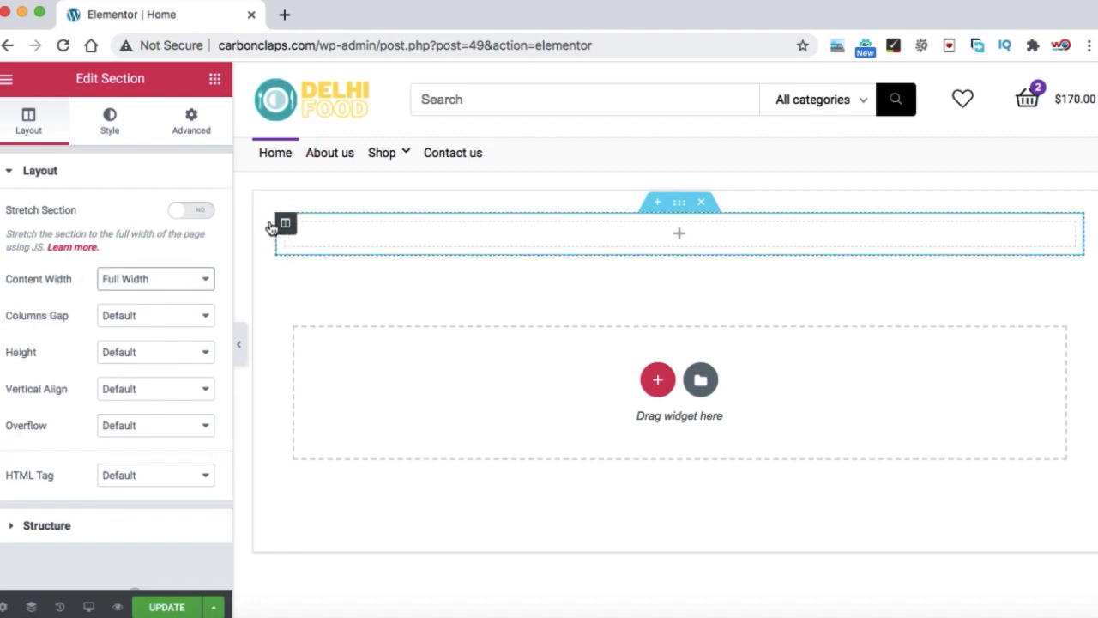
{"action": "left_click", "coordinate": [194, 285]}
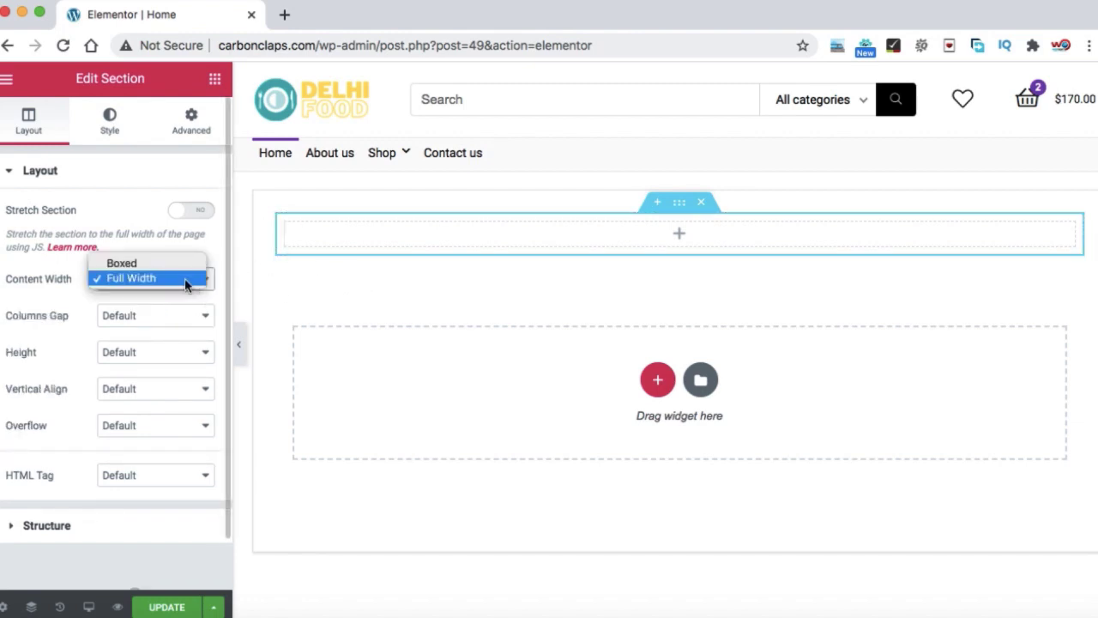
{"action": "left_click", "coordinate": [139, 263]}
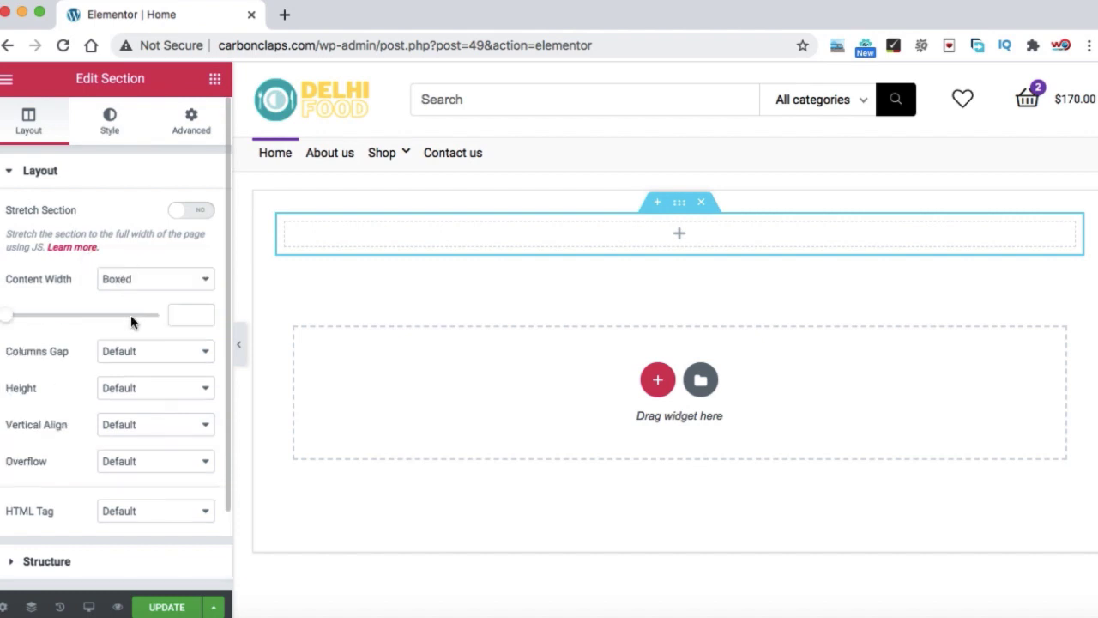
{"action": "scroll", "coordinate": [83, 386], "scroll_direction": "down", "scroll_amount": 1}
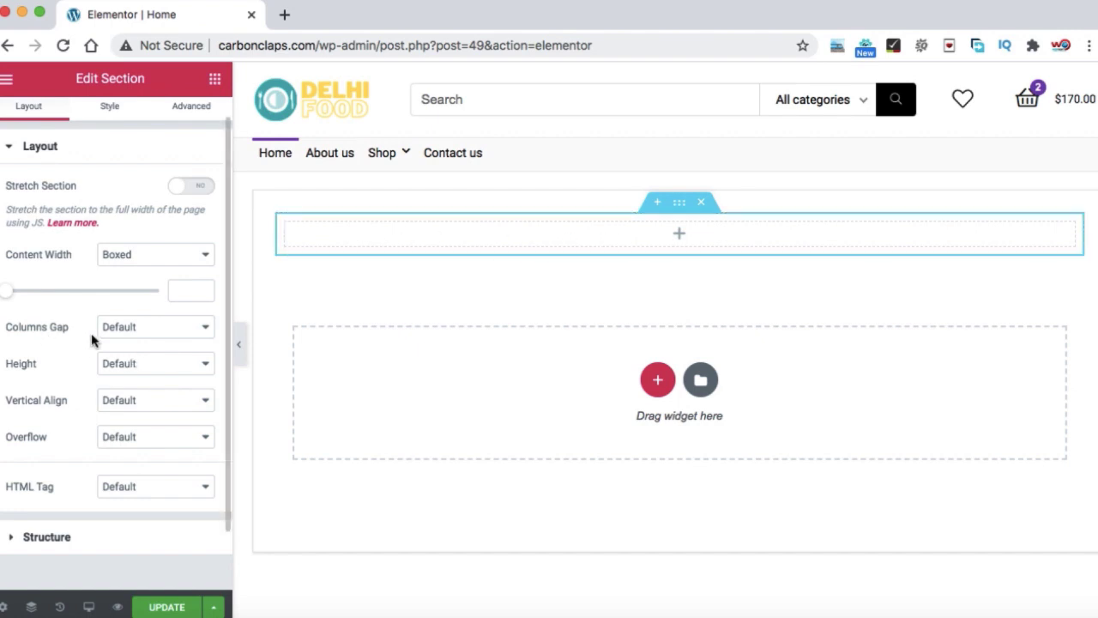
Try a screen-filling height for the top section
{"action": "left_click", "coordinate": [126, 367]}
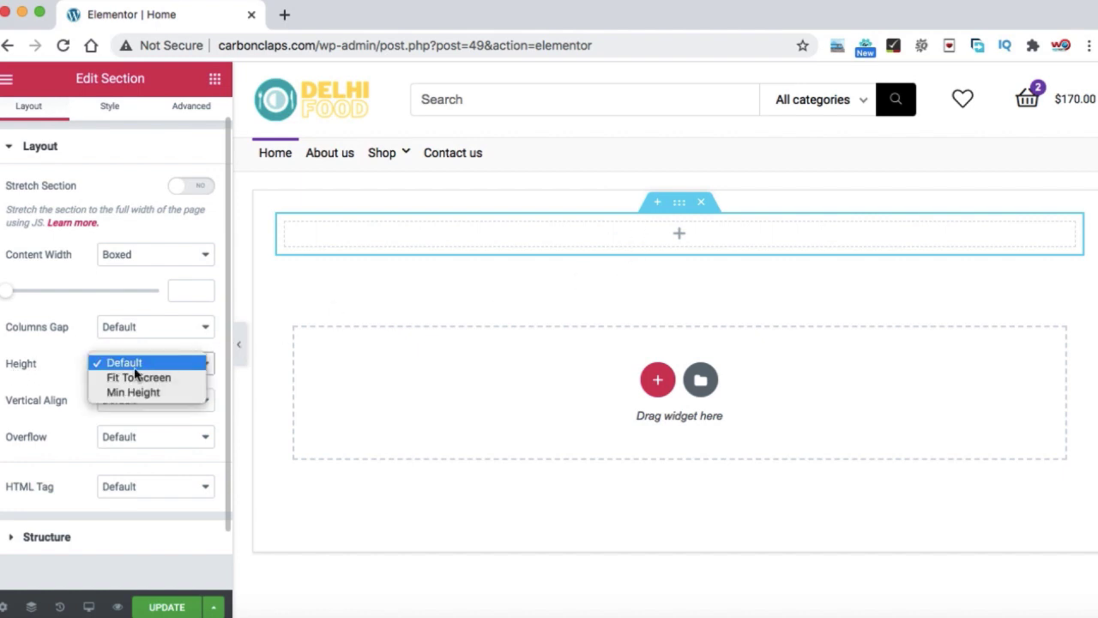
{"action": "left_click", "coordinate": [132, 378]}
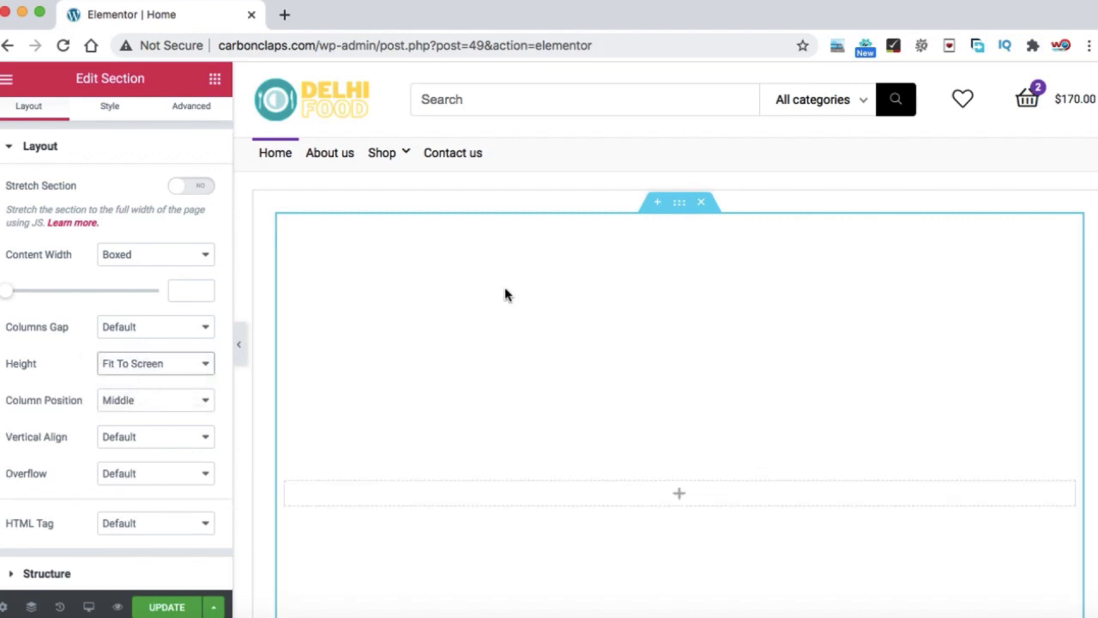
{"action": "scroll", "coordinate": [504, 294], "scroll_direction": "down", "scroll_amount": 2}
{"action": "scroll", "coordinate": [505, 294], "scroll_direction": "down", "scroll_amount": 1}
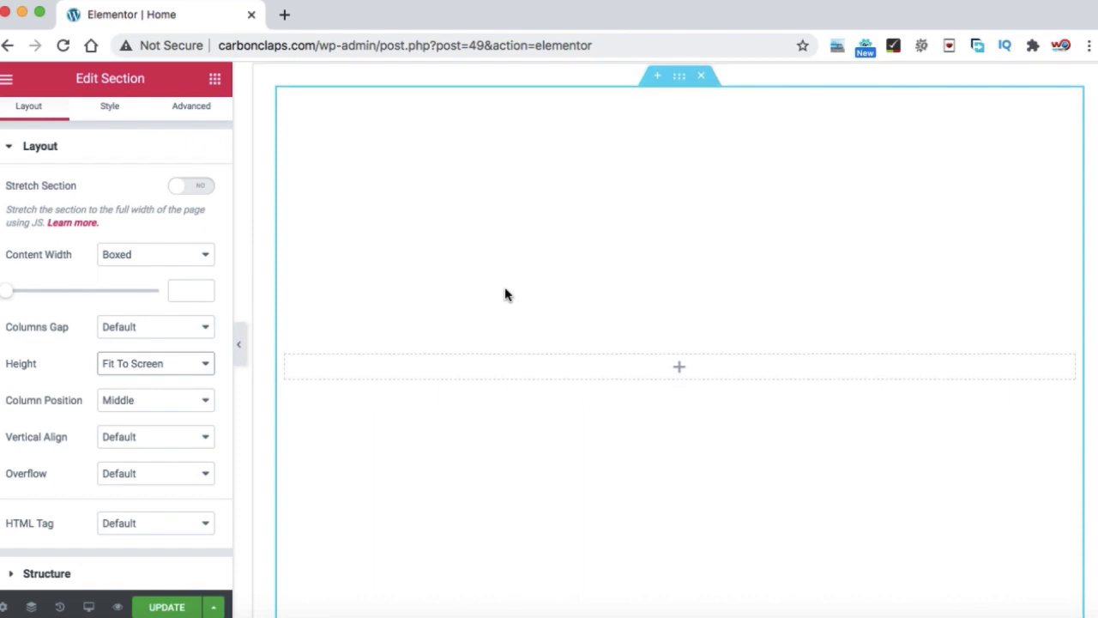
{"action": "scroll", "coordinate": [505, 294], "scroll_direction": "down", "scroll_amount": 1}
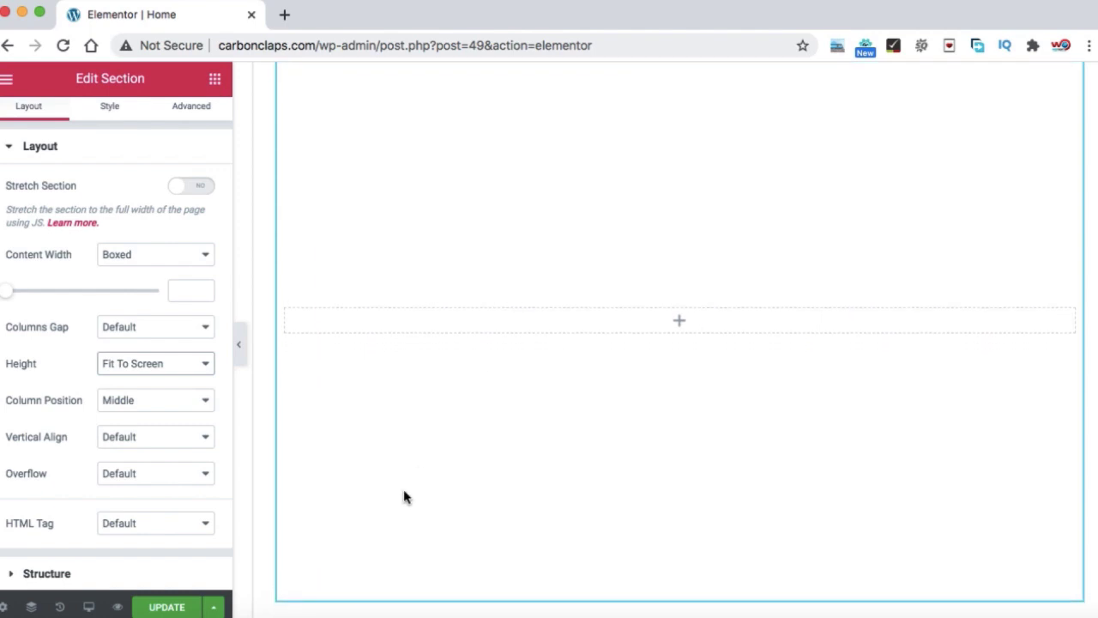
{"action": "scroll", "coordinate": [621, 561], "scroll_direction": "up", "scroll_amount": 1}
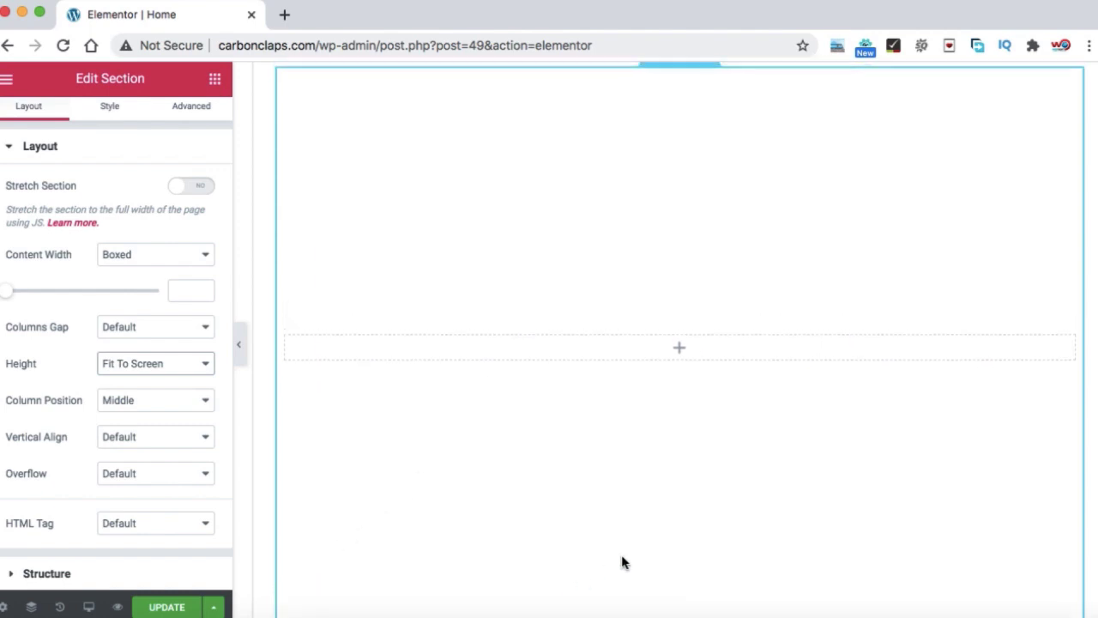
Try a Min Height of about 477, then reset the section height to Default
{"action": "left_click", "coordinate": [184, 369]}
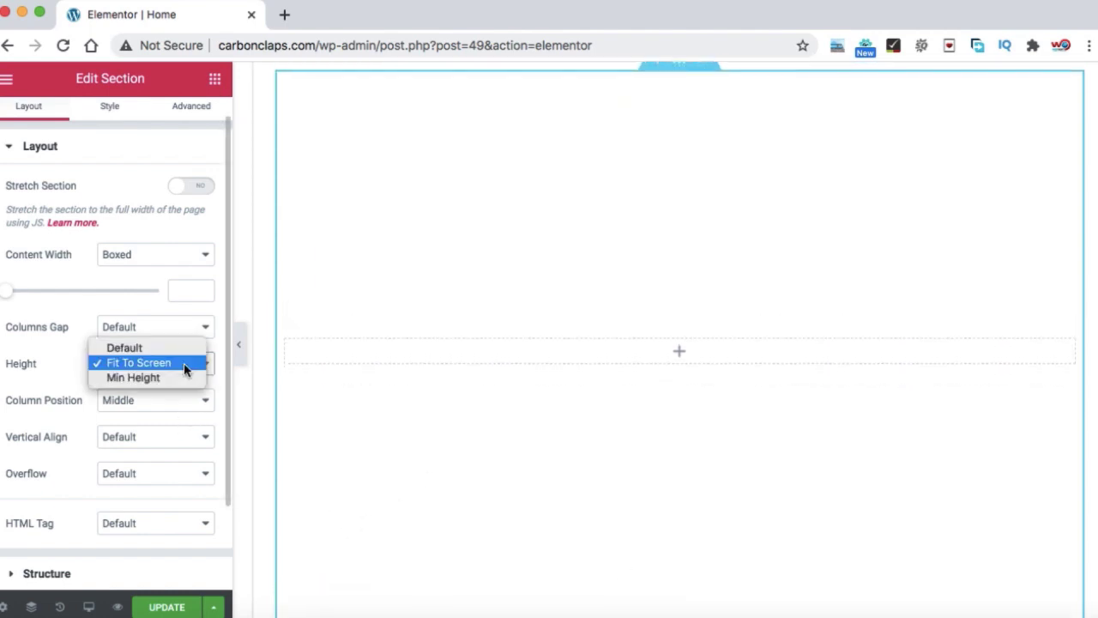
{"action": "left_click", "coordinate": [141, 379]}
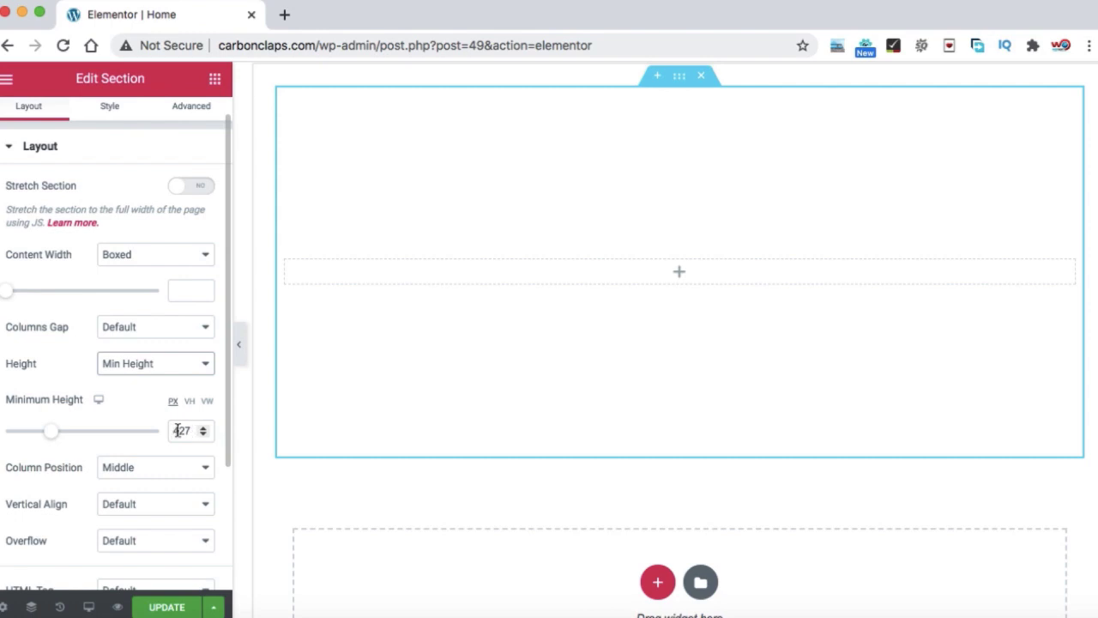
{"action": "left_click", "coordinate": [203, 428]}
{"action": "left_click_drag", "start_coordinate": [204, 433], "coordinate": [204, 433]}
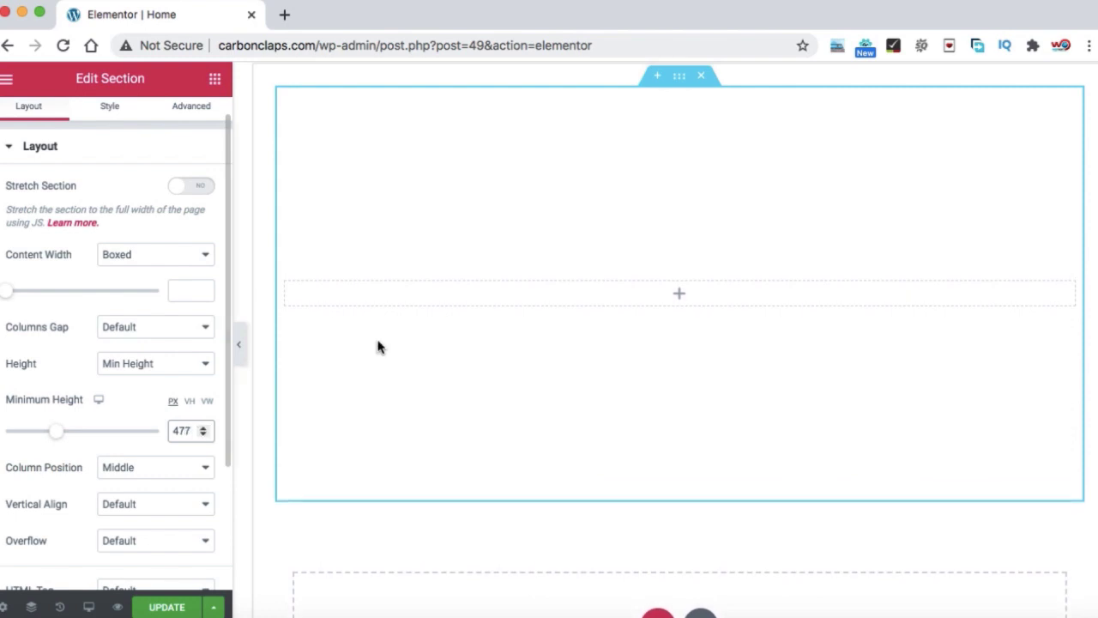
{"action": "scroll", "coordinate": [486, 297], "scroll_direction": "up", "scroll_amount": 1}
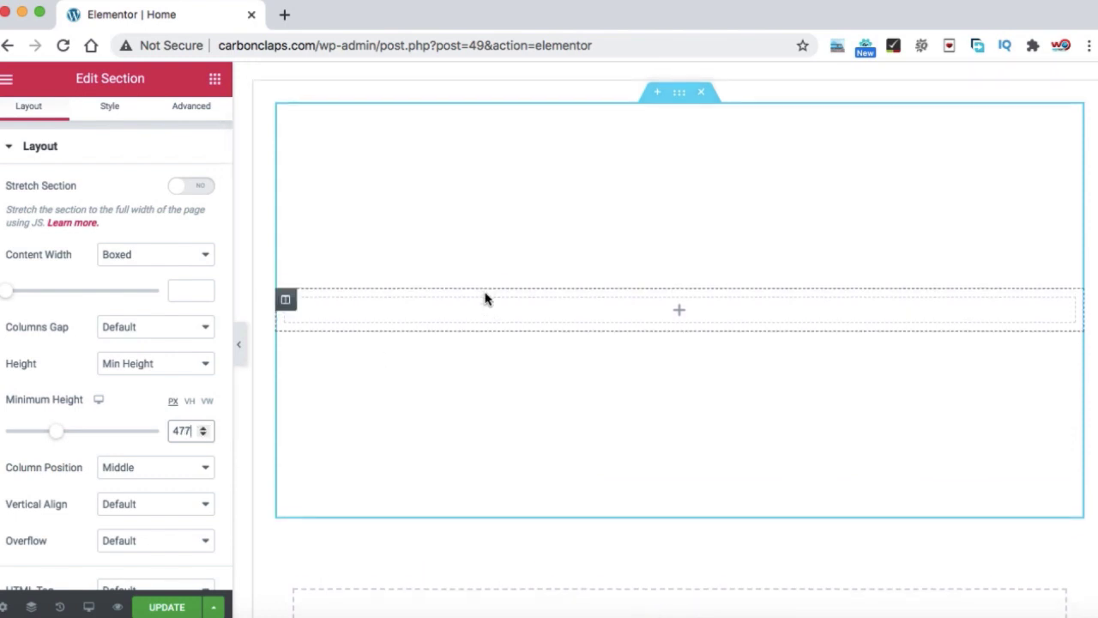
{"action": "left_click", "coordinate": [163, 367]}
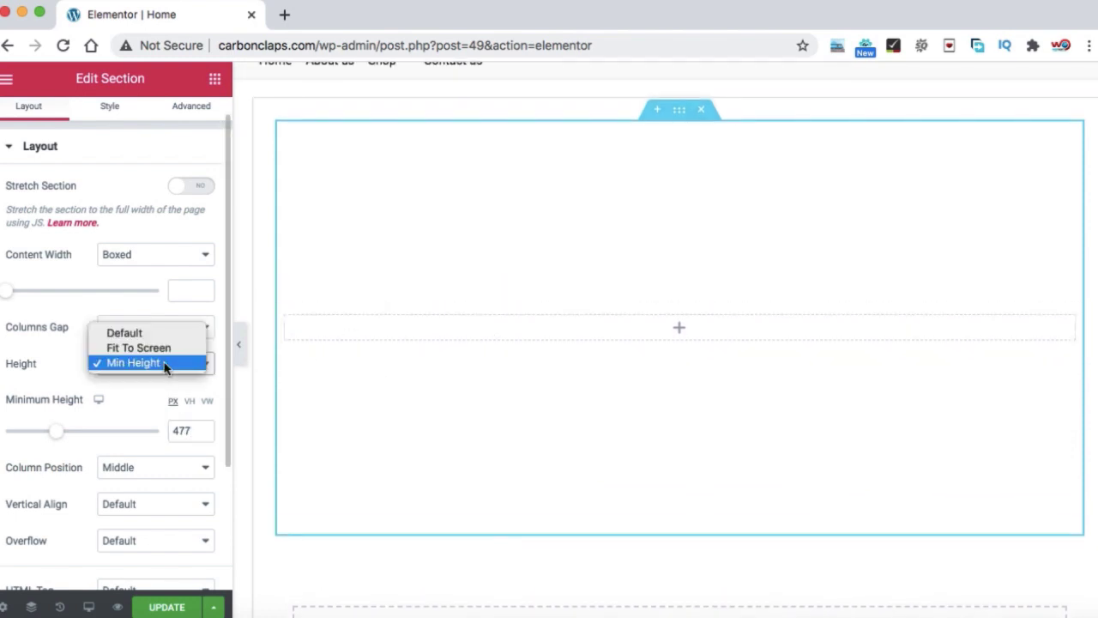
{"action": "left_click", "coordinate": [127, 333]}
{"action": "scroll", "coordinate": [523, 218], "scroll_direction": "up", "scroll_amount": 3}
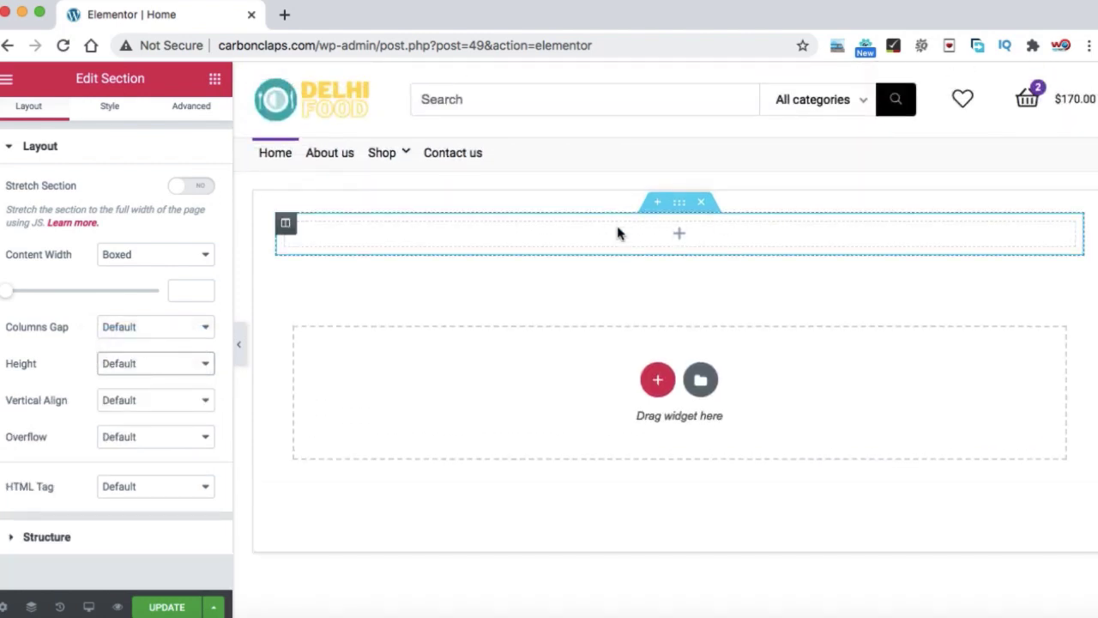
{"action": "left_click", "coordinate": [679, 238]}
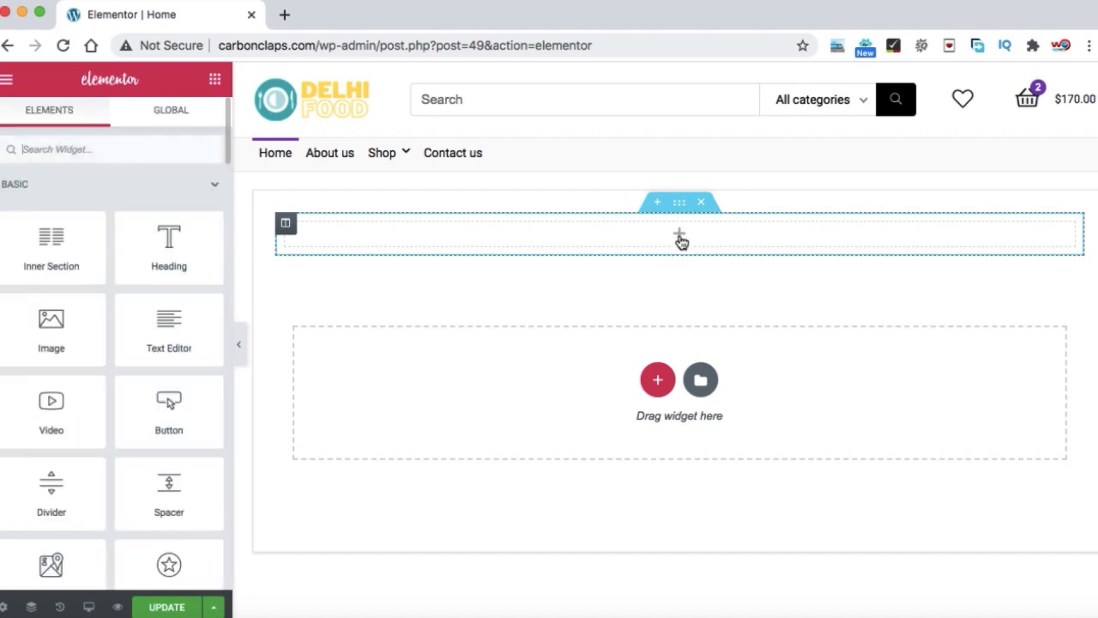
{"action": "left_click_drag", "start_coordinate": [169, 237], "coordinate": [338, 228]}
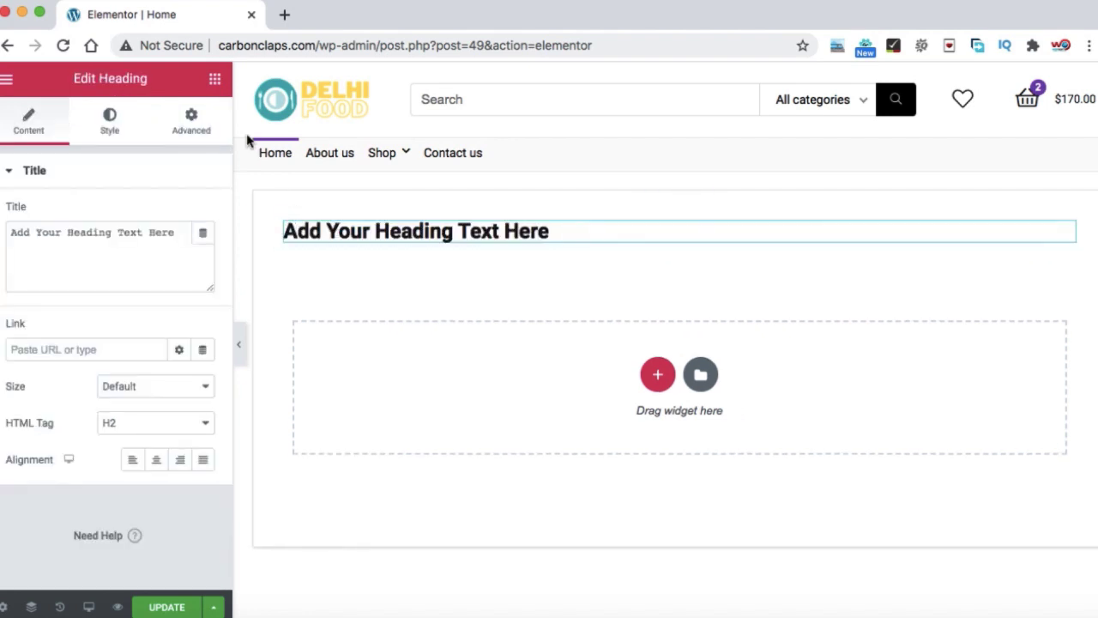
{"action": "left_click", "coordinate": [214, 80]}
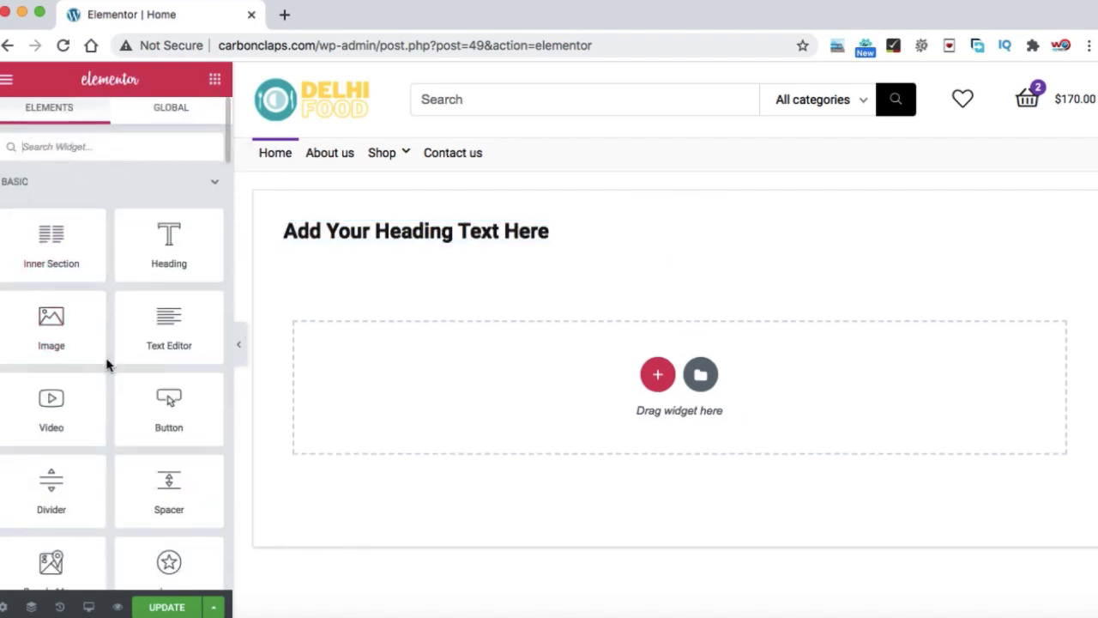
{"action": "scroll", "coordinate": [107, 364], "scroll_direction": "down", "scroll_amount": 2}
{"action": "left_click_drag", "start_coordinate": [72, 342], "coordinate": [360, 237]}
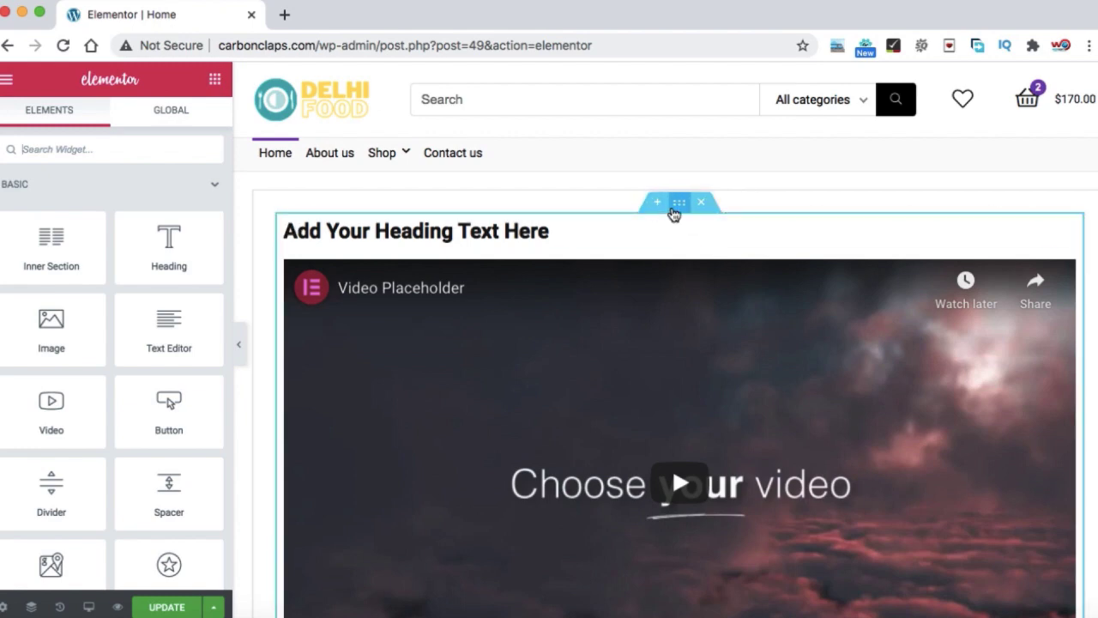
{"action": "scroll", "coordinate": [1056, 259], "scroll_direction": "down", "scroll_amount": 1}
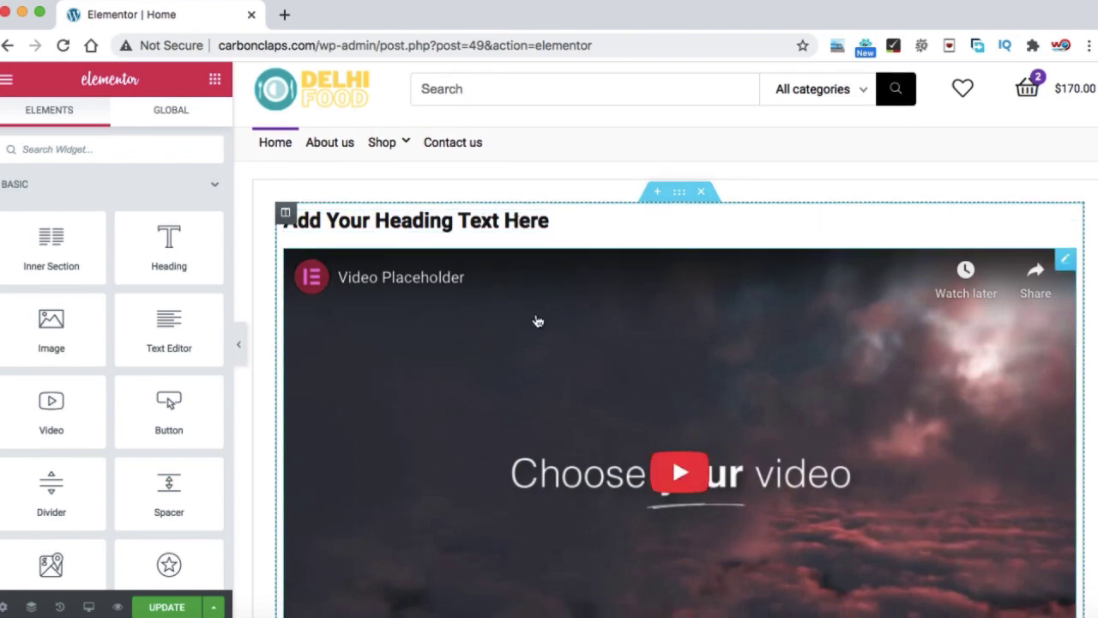
{"action": "scroll", "coordinate": [538, 321], "scroll_direction": "down", "scroll_amount": 3}
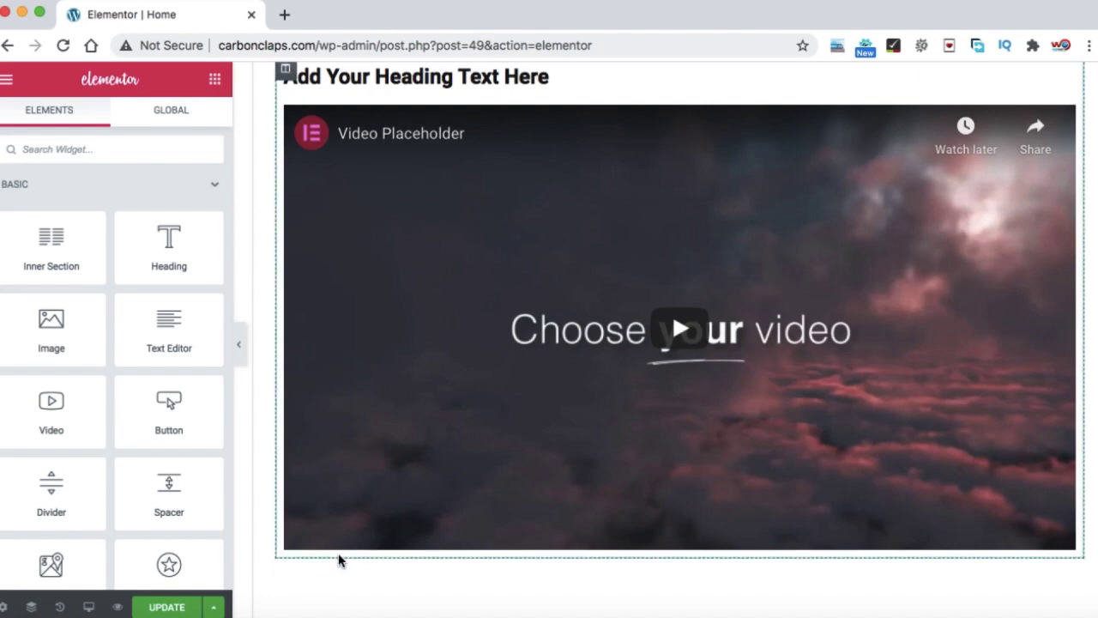
{"action": "scroll", "coordinate": [518, 338], "scroll_direction": "up", "scroll_amount": 1}
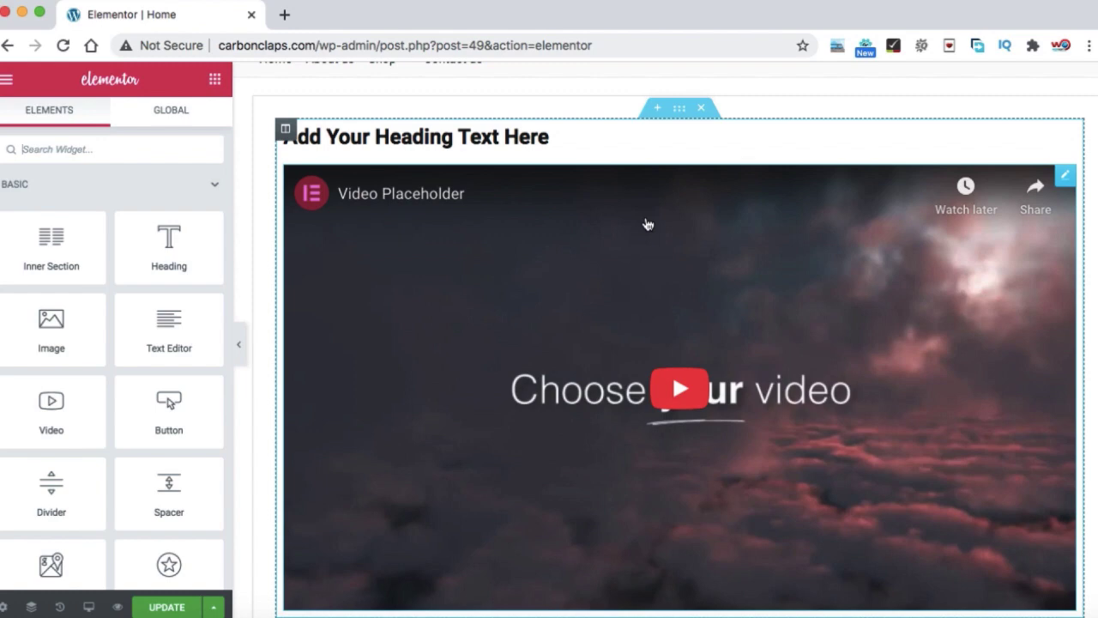
{"action": "right_click", "coordinate": [477, 138]}
{"action": "scroll", "coordinate": [508, 374], "scroll_direction": "down", "scroll_amount": 1}
{"action": "right_click", "coordinate": [479, 193]}
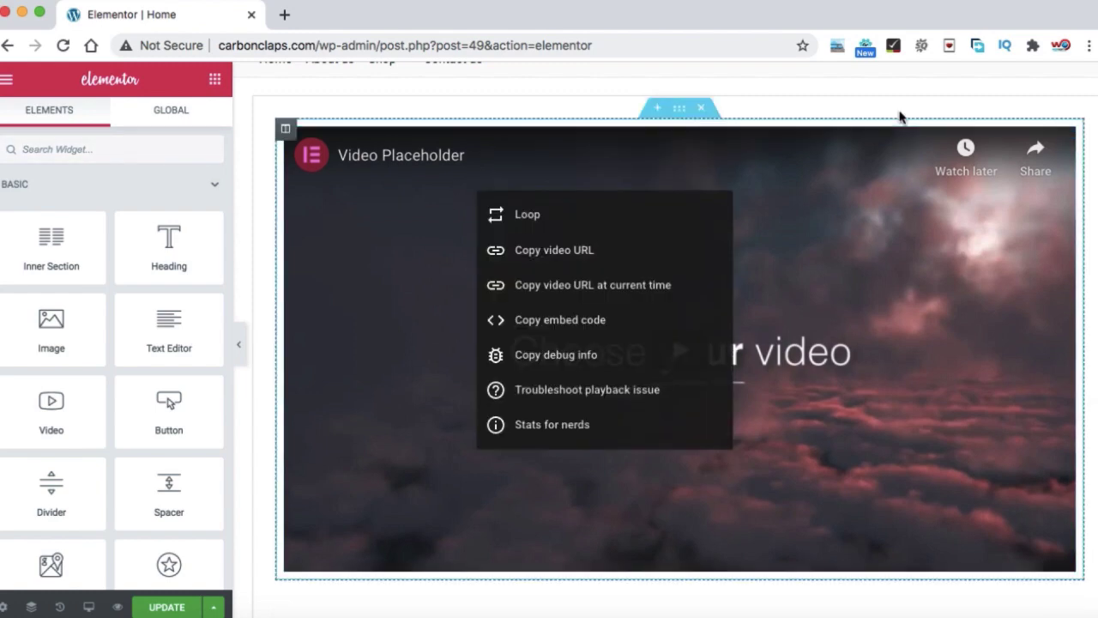
{"action": "left_click", "coordinate": [860, 152]}
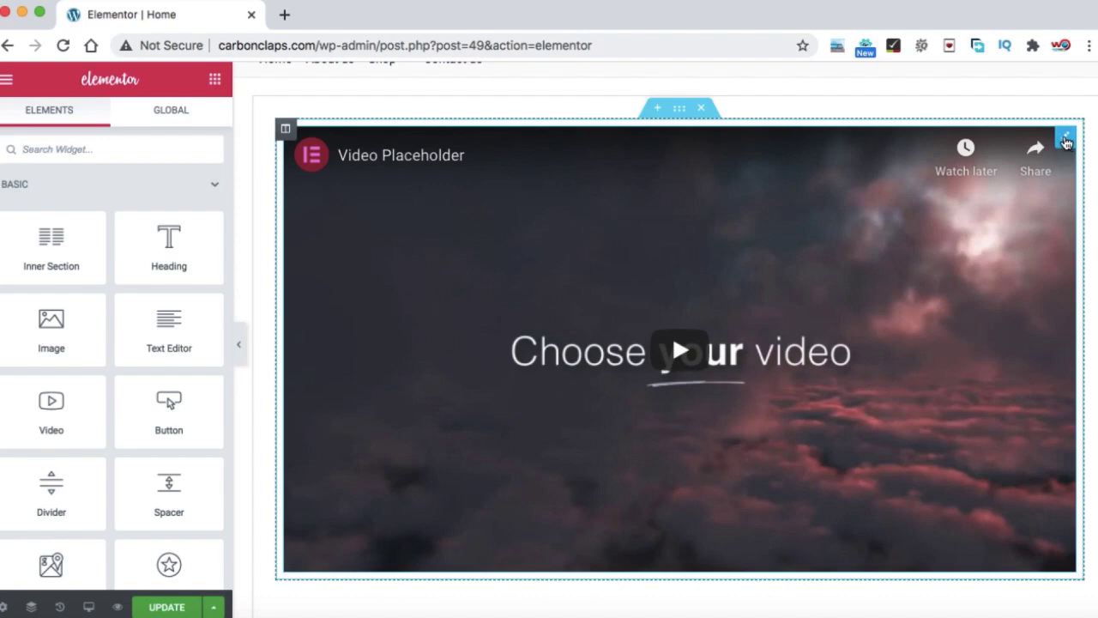
{"action": "right_click", "coordinate": [1064, 141]}
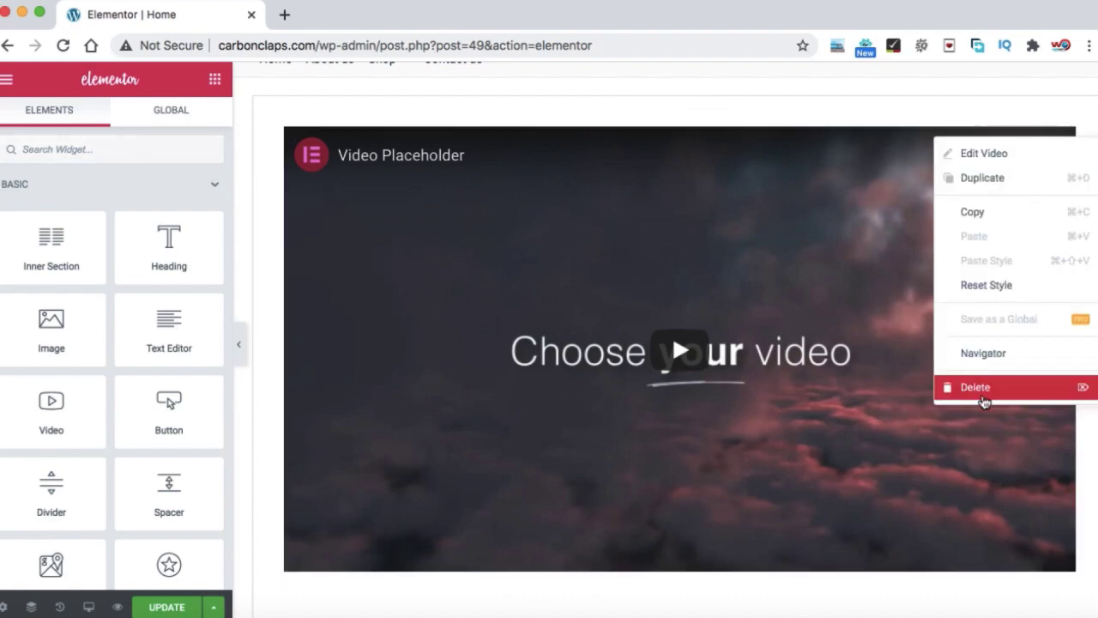
{"action": "left_click", "coordinate": [983, 391]}
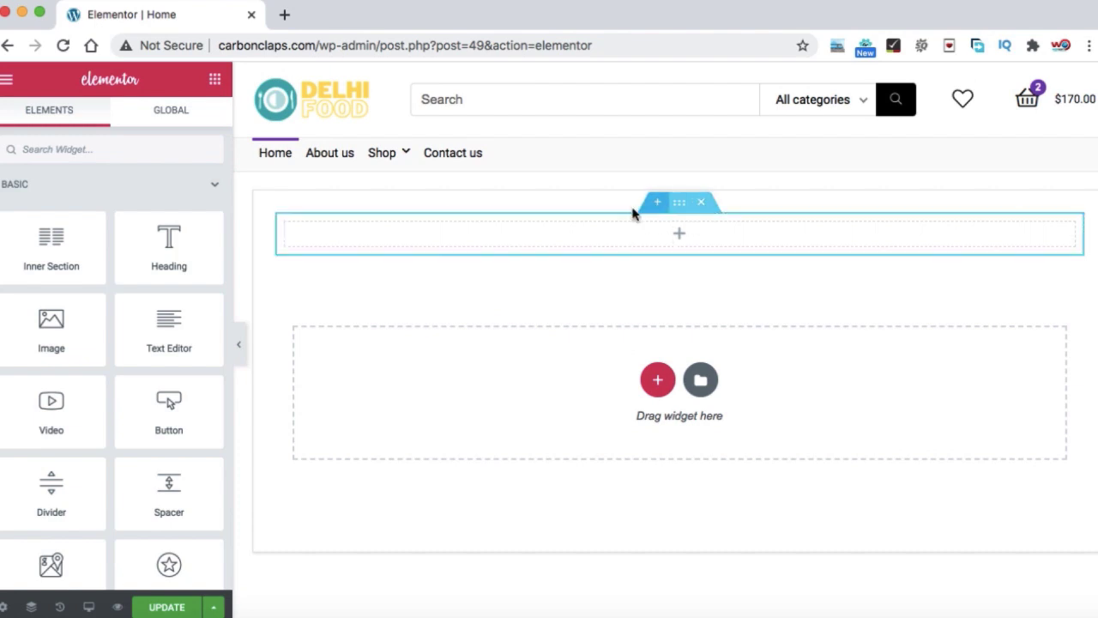
Open the top section's Style settings and choose a Classic background
{"action": "right_click", "coordinate": [680, 204]}
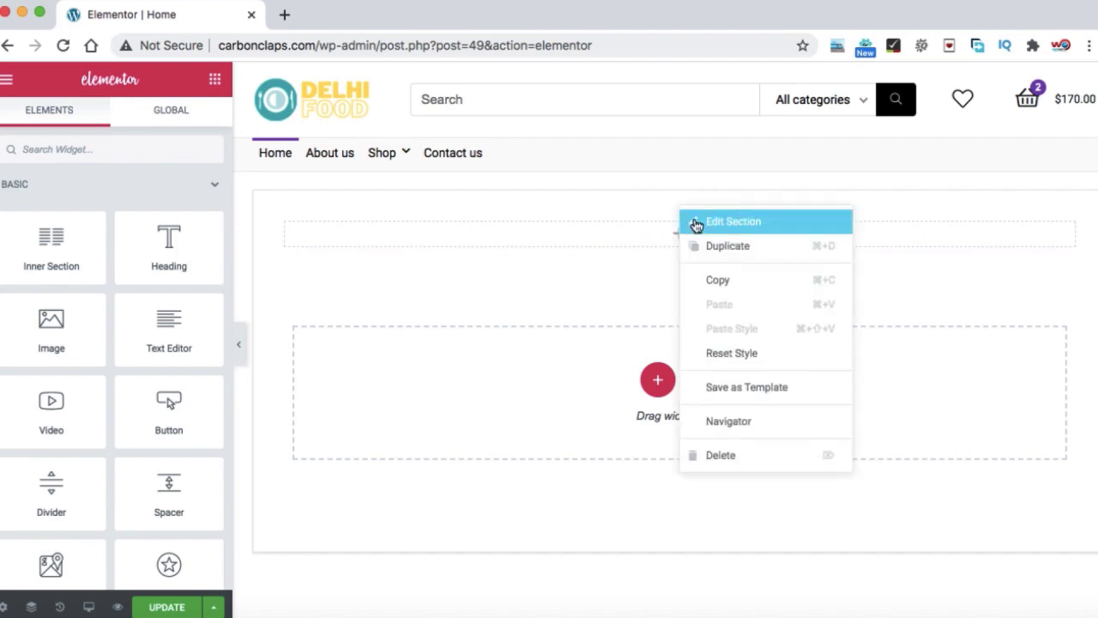
{"action": "left_click", "coordinate": [696, 225]}
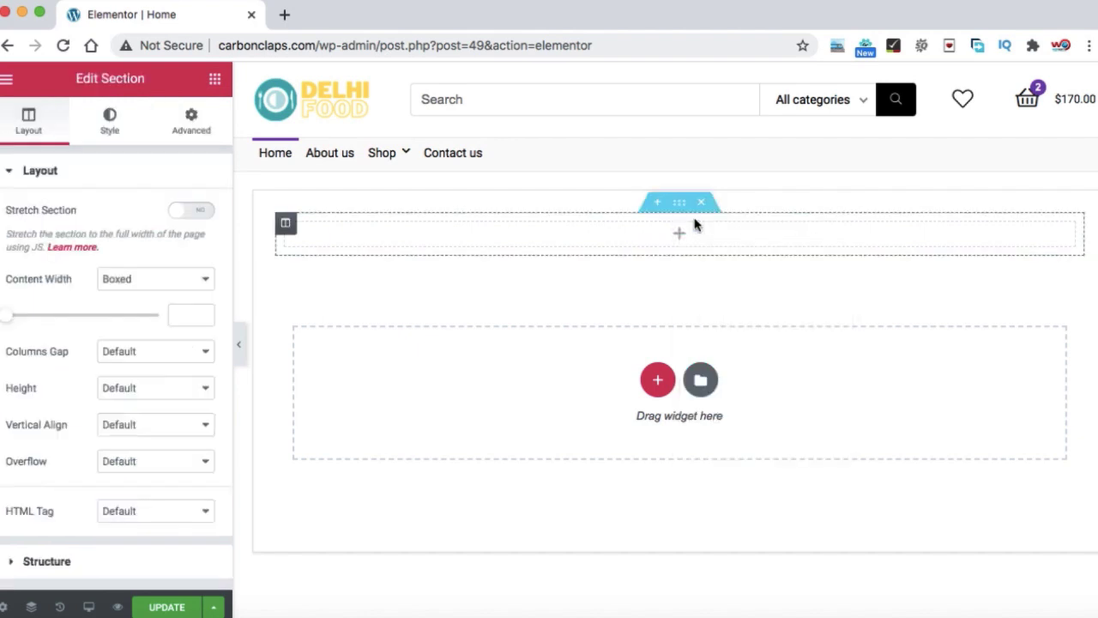
{"action": "left_click", "coordinate": [110, 125]}
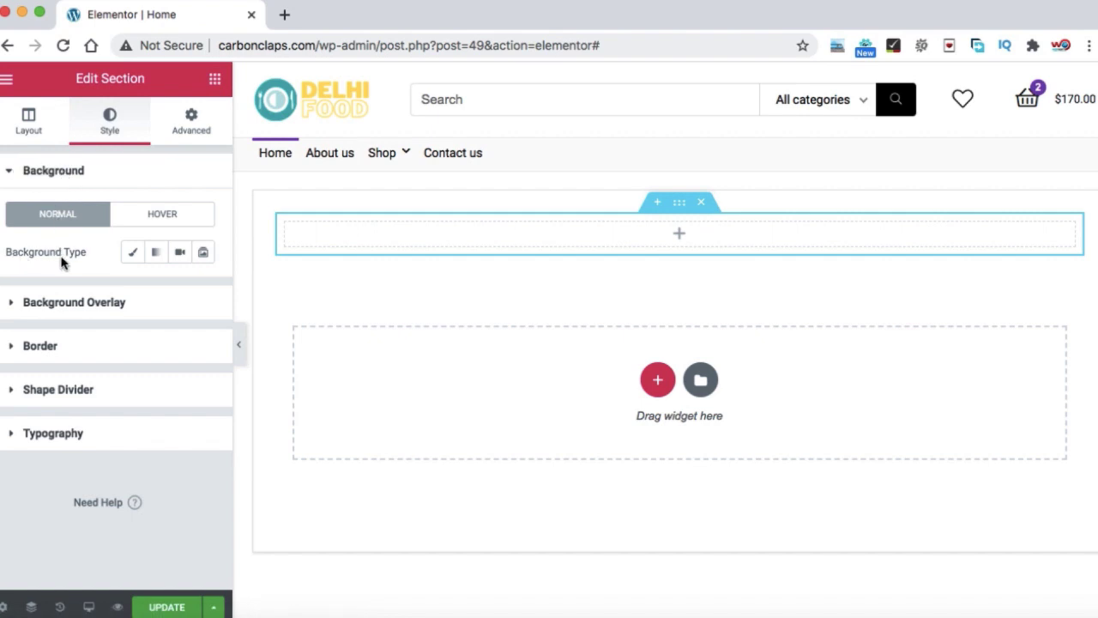
{"action": "left_click", "coordinate": [133, 256]}
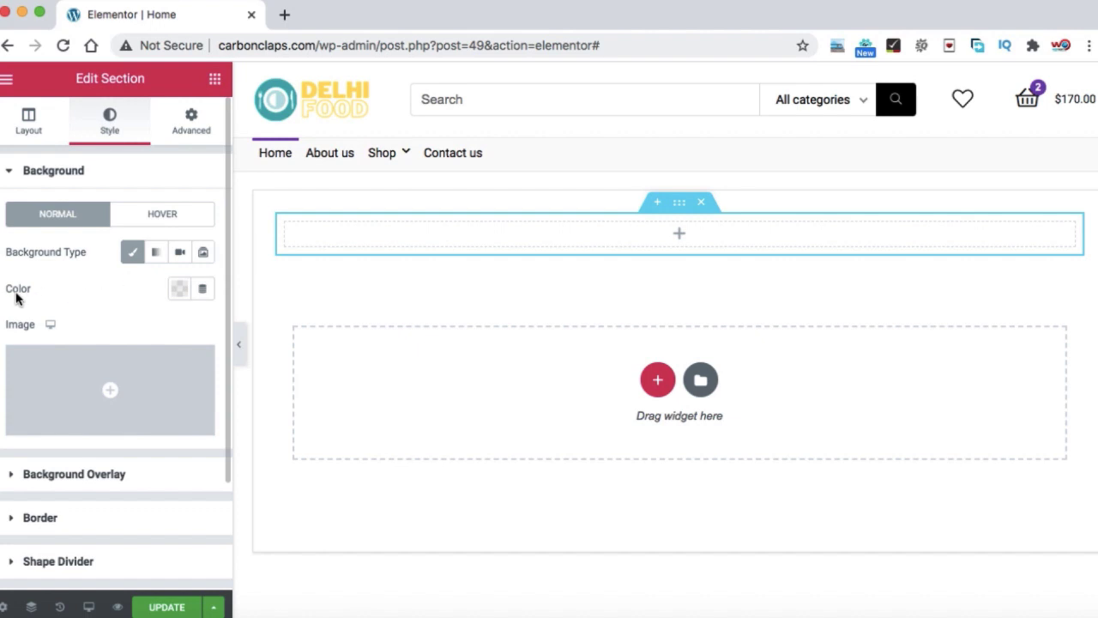
Try red and green background colours, clear the colour, and open Choose Image
{"action": "left_click", "coordinate": [178, 290]}
{"action": "left_click_drag", "start_coordinate": [166, 392], "coordinate": [230, 368]}
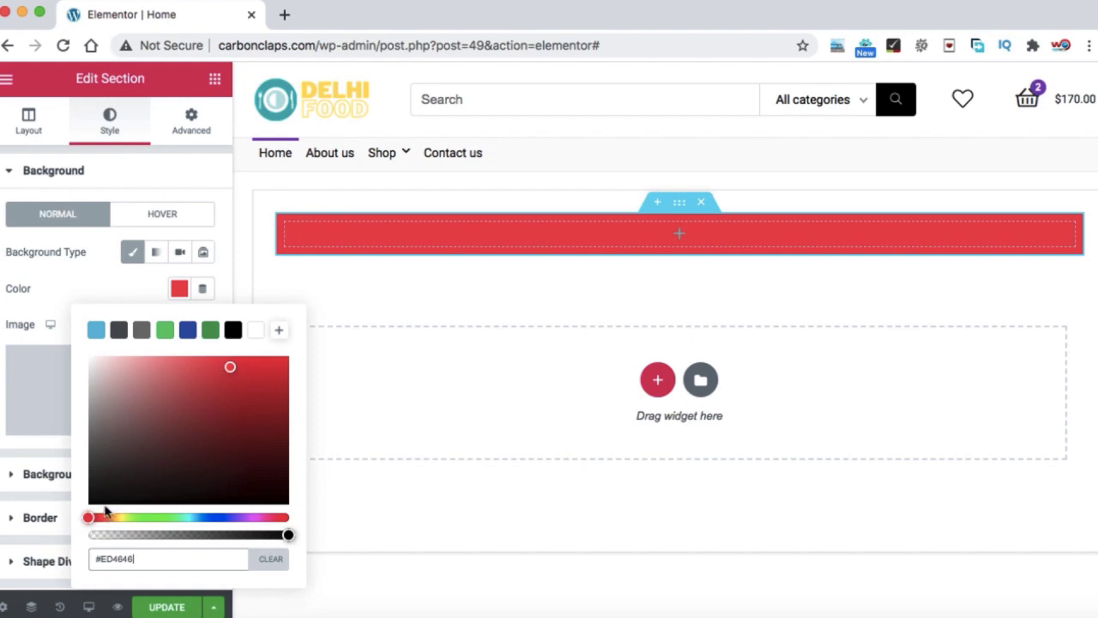
{"action": "left_click_drag", "start_coordinate": [88, 517], "coordinate": [165, 514]}
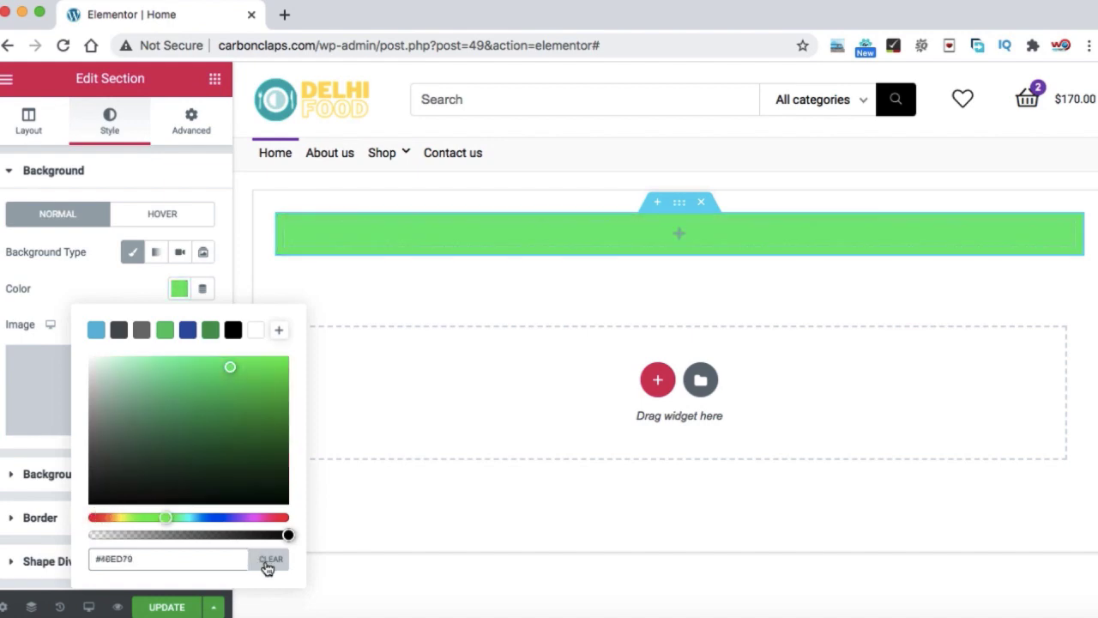
{"action": "left_click", "coordinate": [262, 560]}
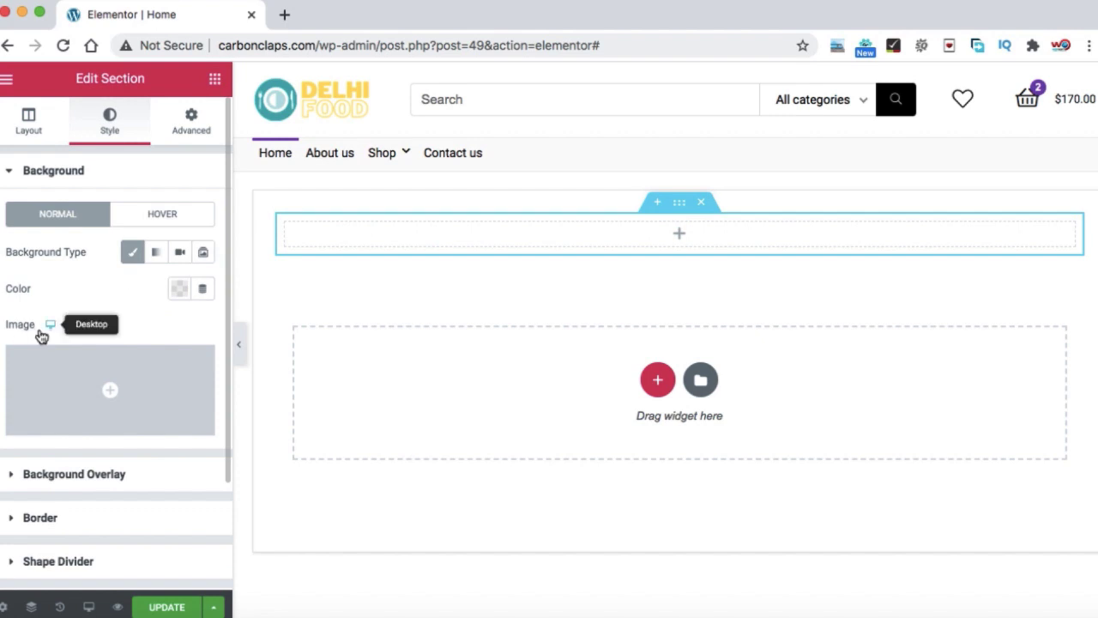
{"action": "mouse_move", "coordinate": [59, 410]}
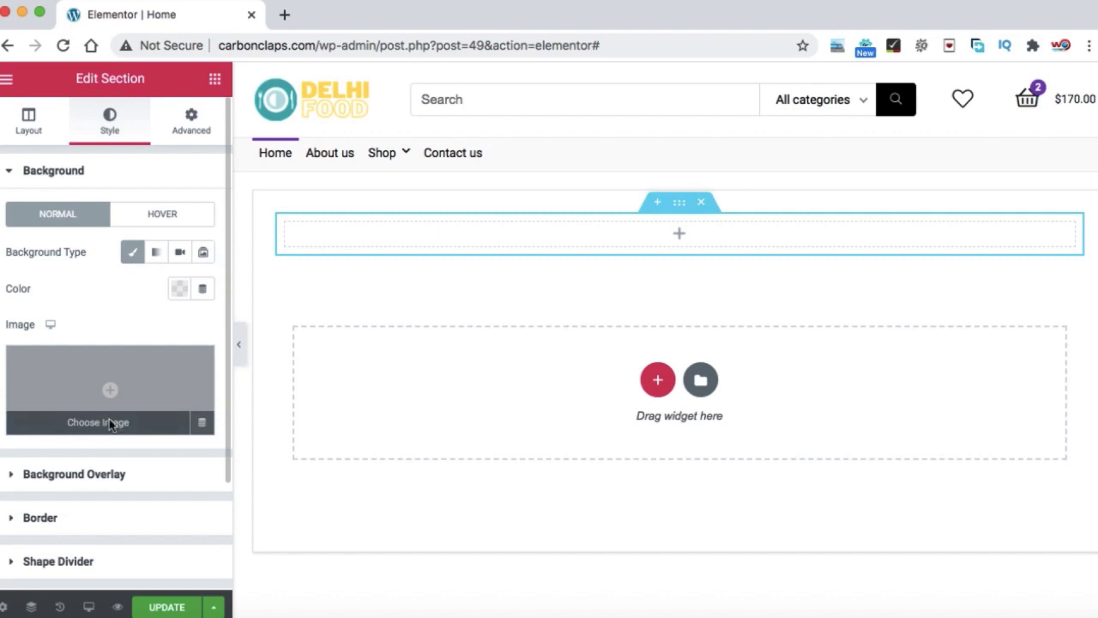
{"action": "left_click", "coordinate": [110, 427]}
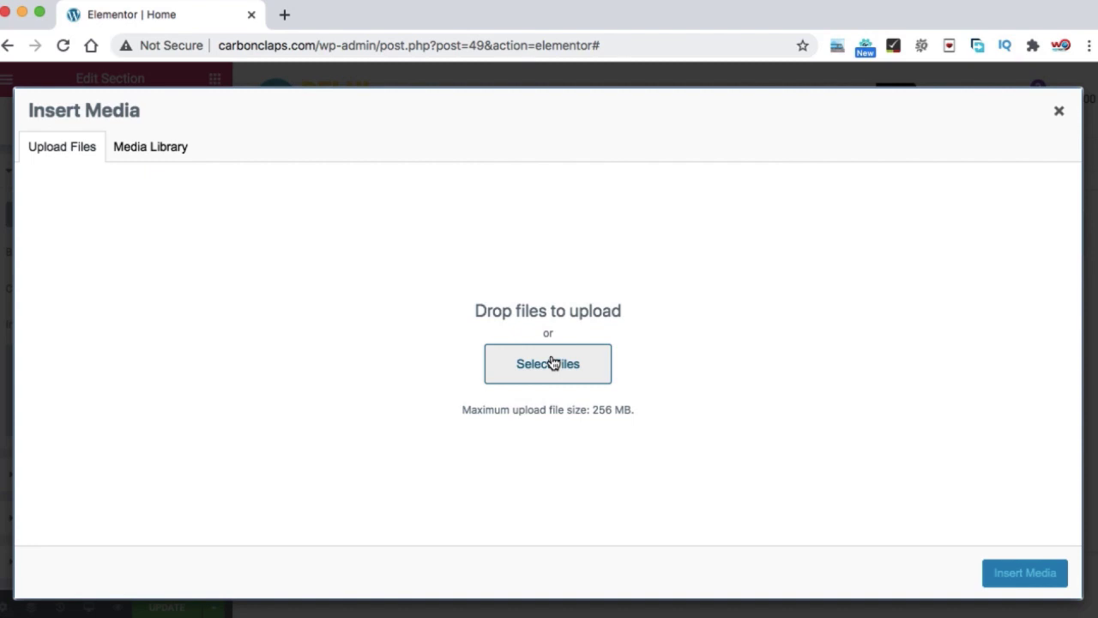
Select home_pizza2_intro from the Media Library and insert it as the section background
{"action": "left_click", "coordinate": [149, 153]}
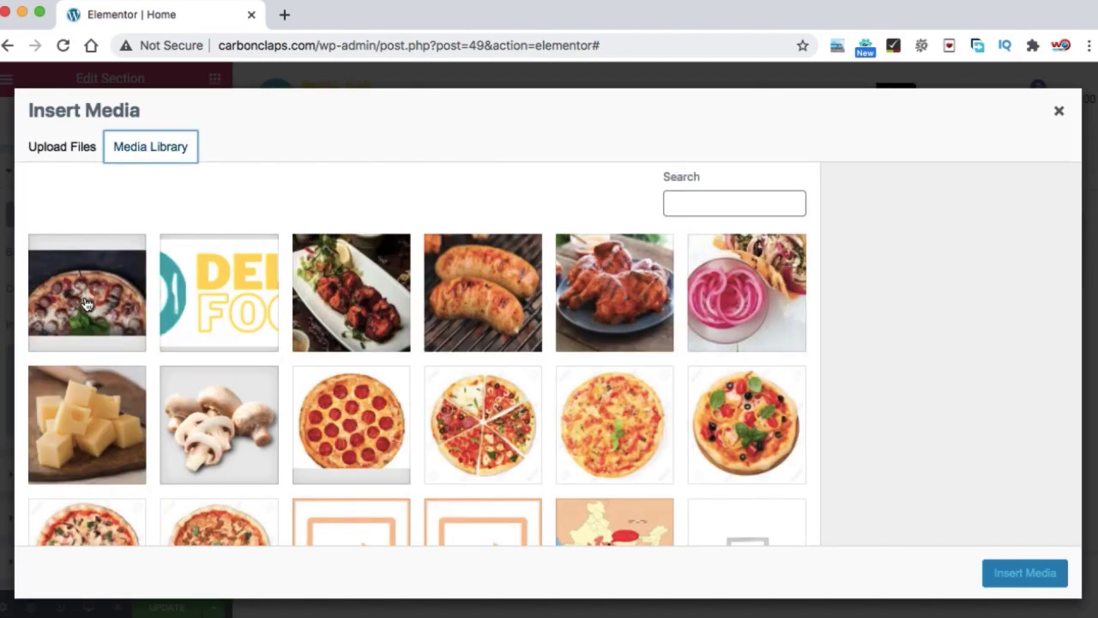
{"action": "left_click", "coordinate": [85, 304]}
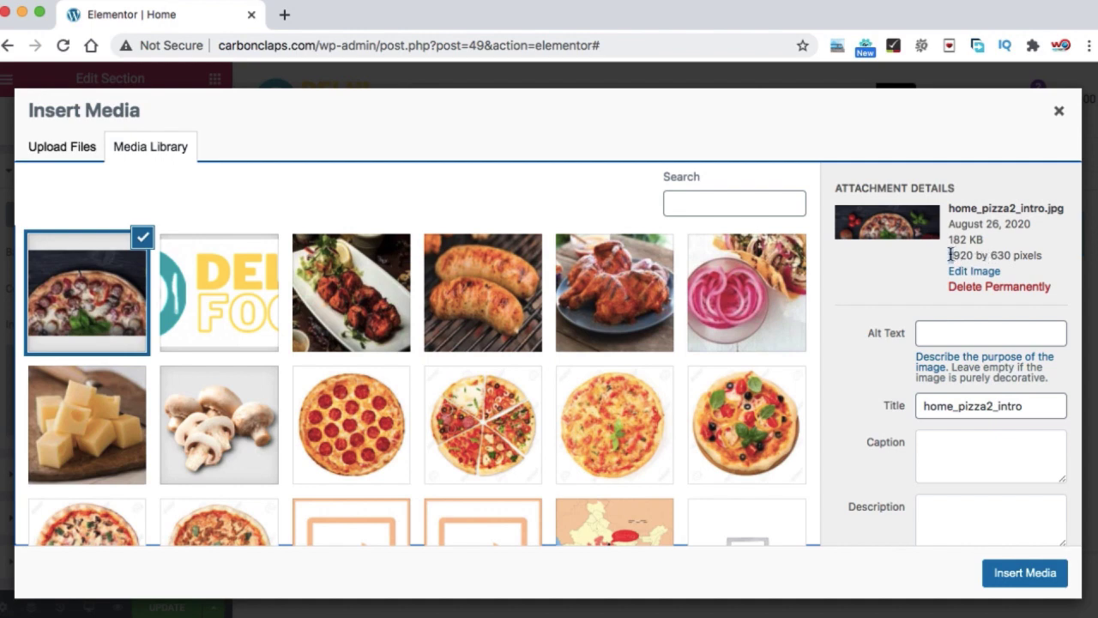
{"action": "left_click", "coordinate": [1022, 575]}
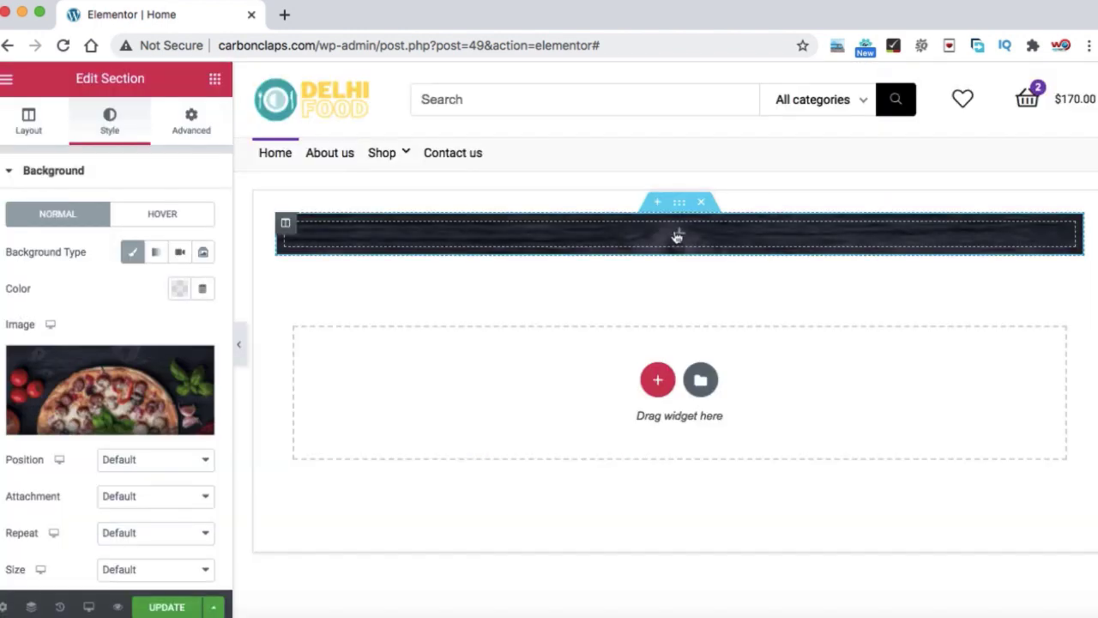
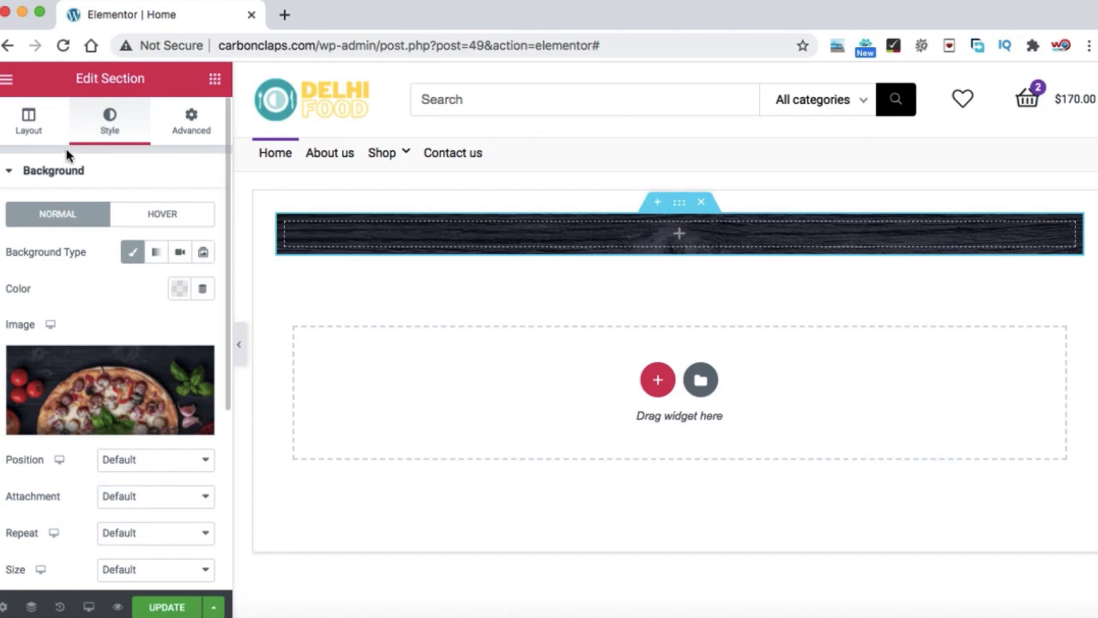
Set the banner section's Height to Min Height, keeping Minimum Height at 477 px
{"action": "left_click", "coordinate": [23, 124]}
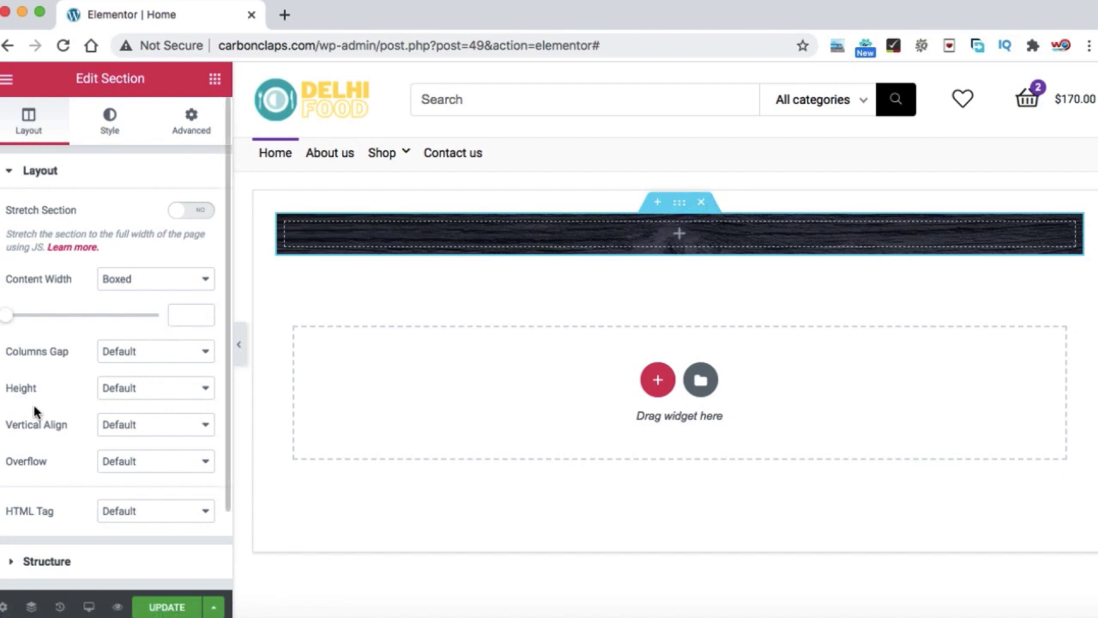
{"action": "left_click", "coordinate": [139, 390]}
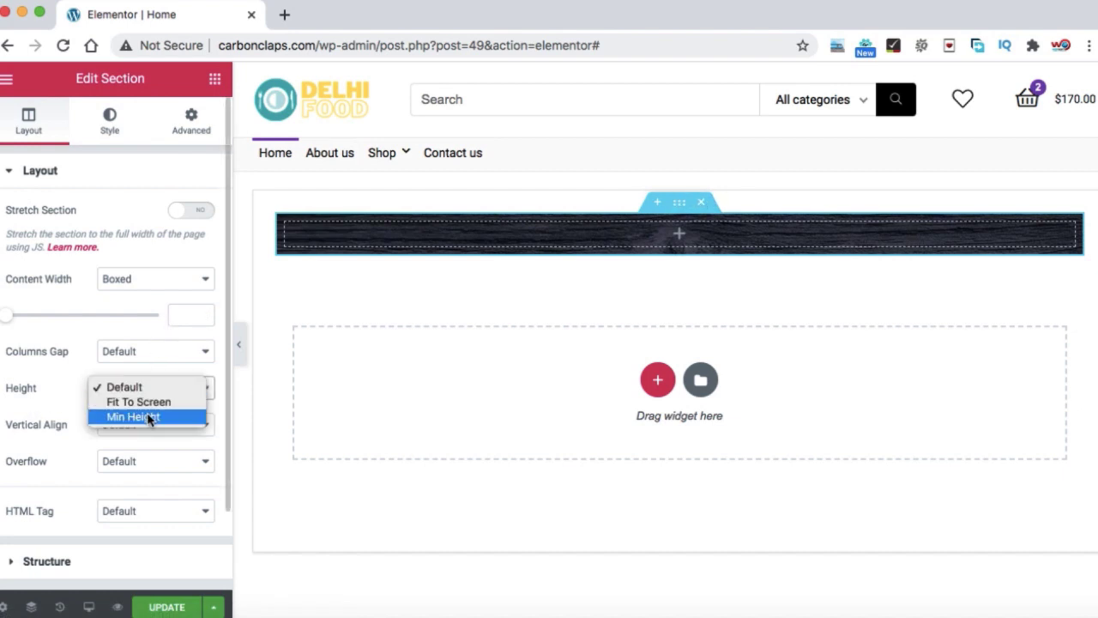
{"action": "left_click", "coordinate": [147, 415]}
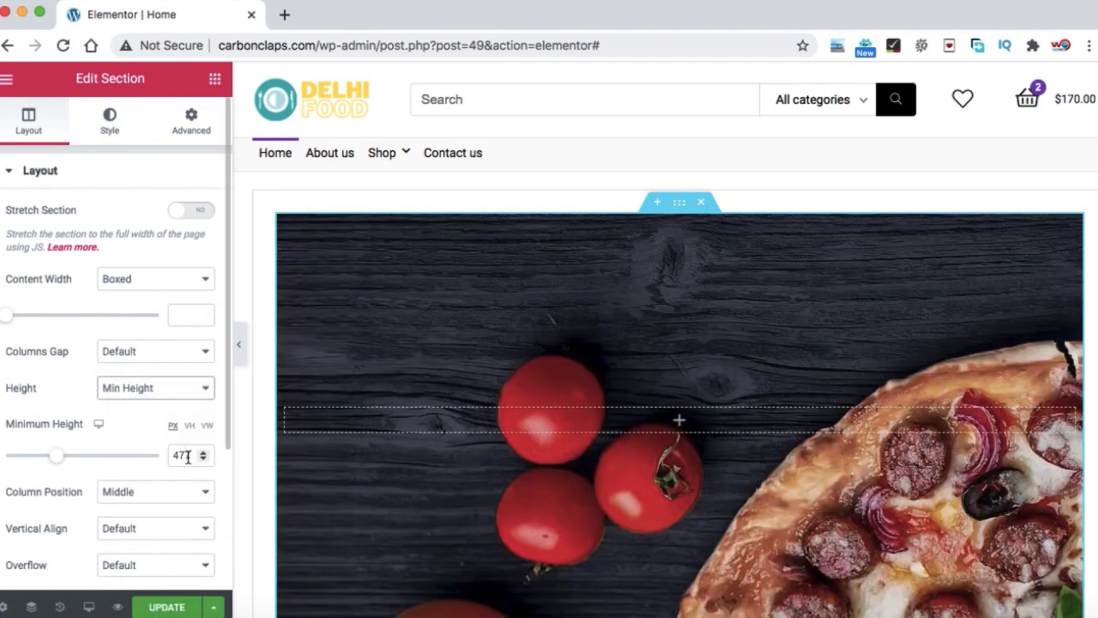
{"action": "scroll", "coordinate": [589, 380], "scroll_direction": "down", "scroll_amount": 3}
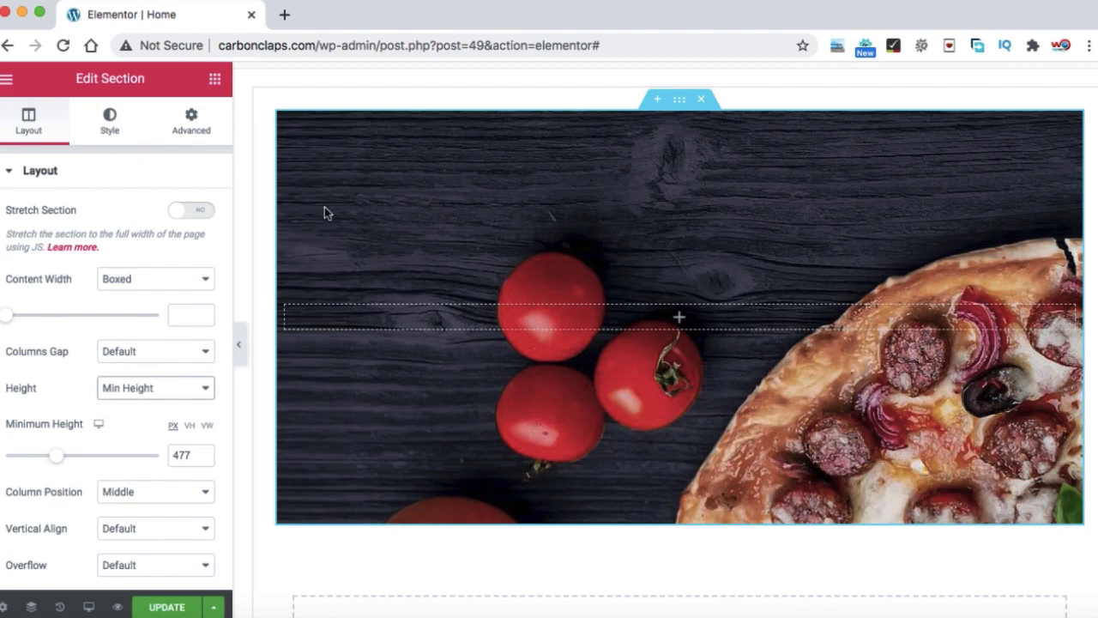
Set the section's background image Size to Cover and preview the banner
{"action": "left_click", "coordinate": [109, 128]}
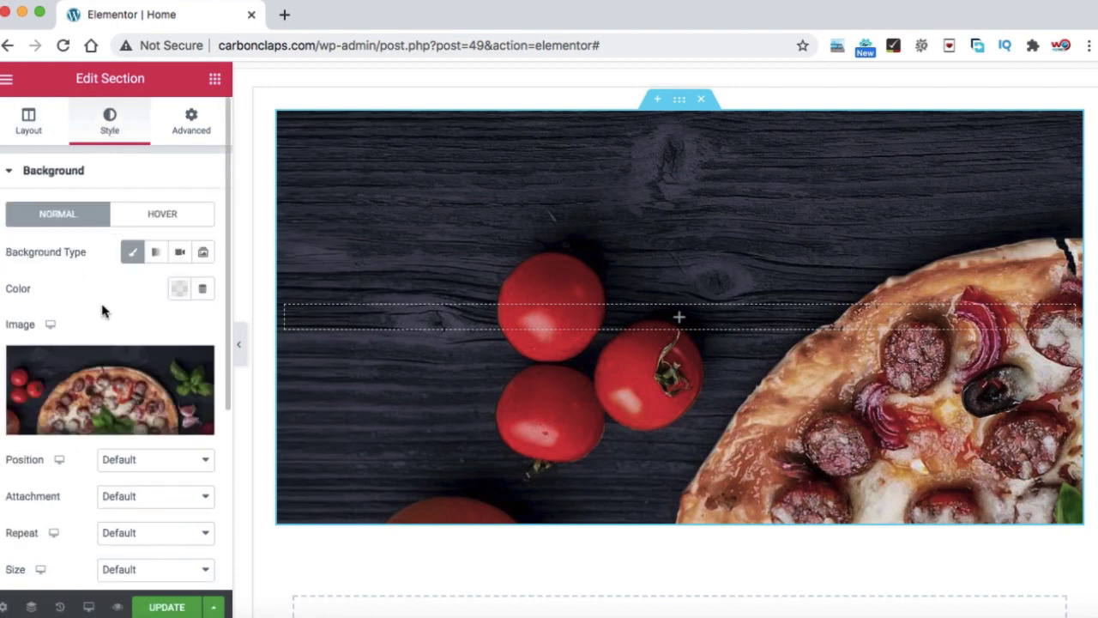
{"action": "scroll", "coordinate": [102, 309], "scroll_direction": "down", "scroll_amount": 3}
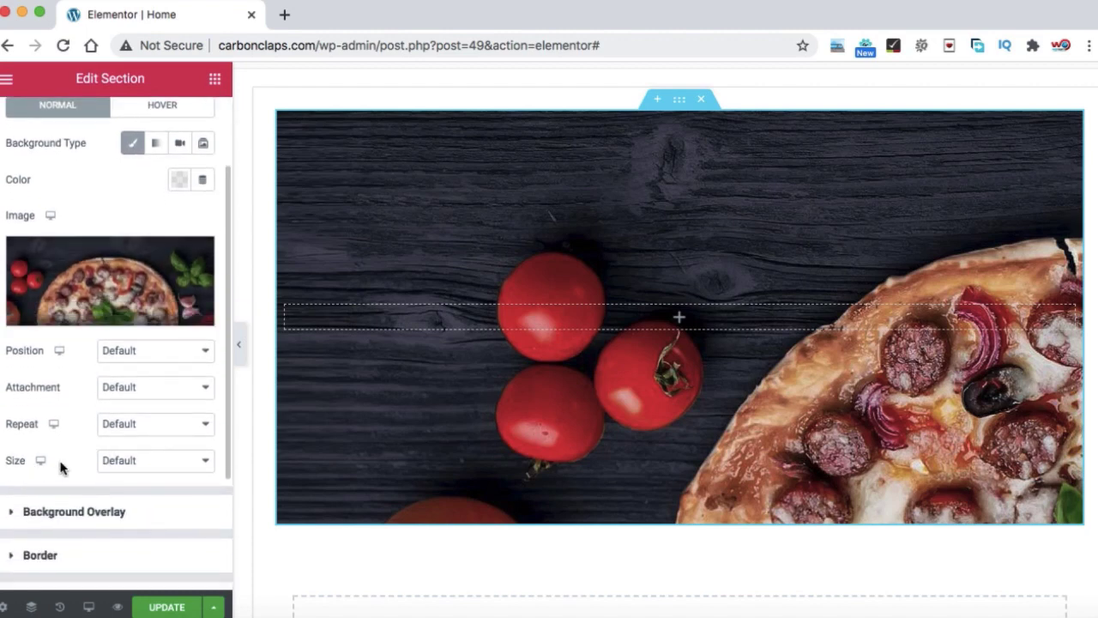
{"action": "left_click", "coordinate": [126, 461]}
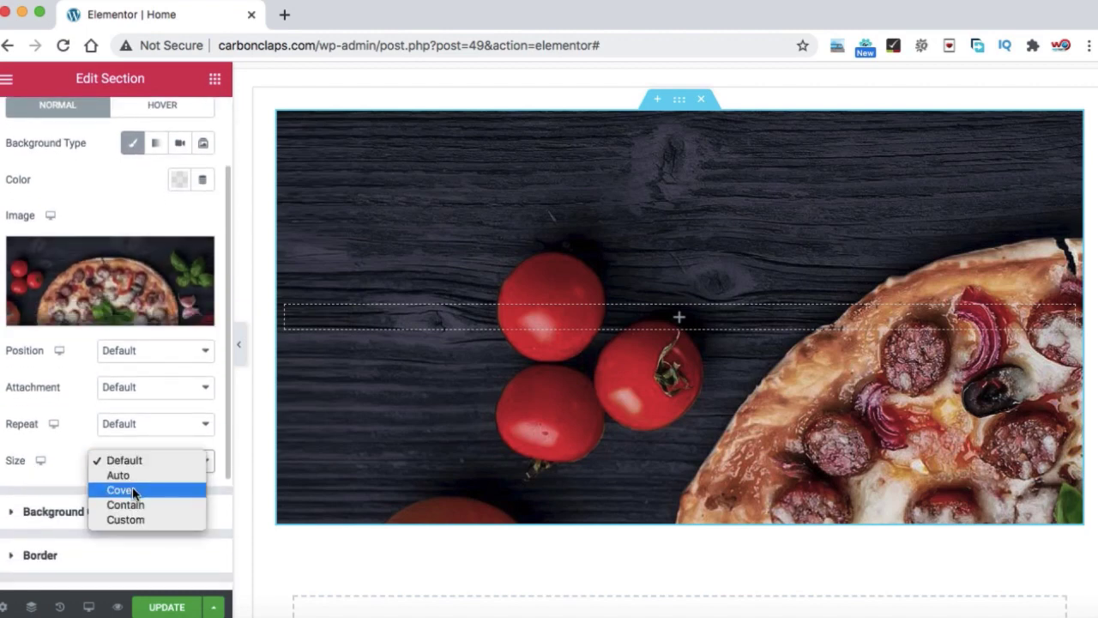
{"action": "left_click", "coordinate": [130, 489]}
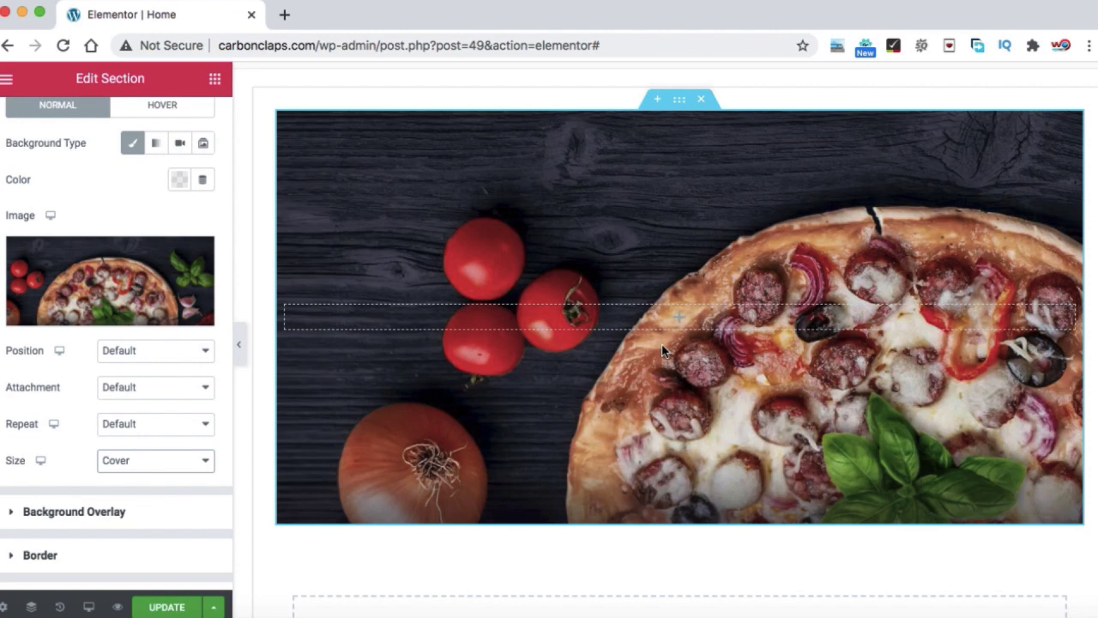
{"action": "mouse_move", "coordinate": [109, 274]}
{"action": "left_click", "coordinate": [239, 350]}
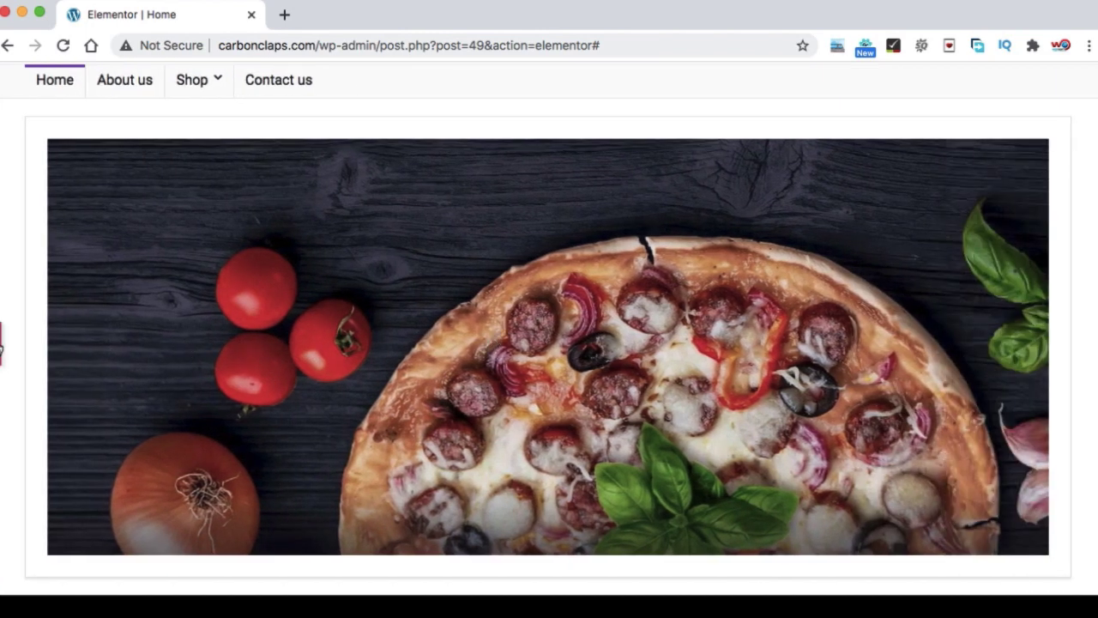
{"action": "left_click", "coordinate": [3, 344]}
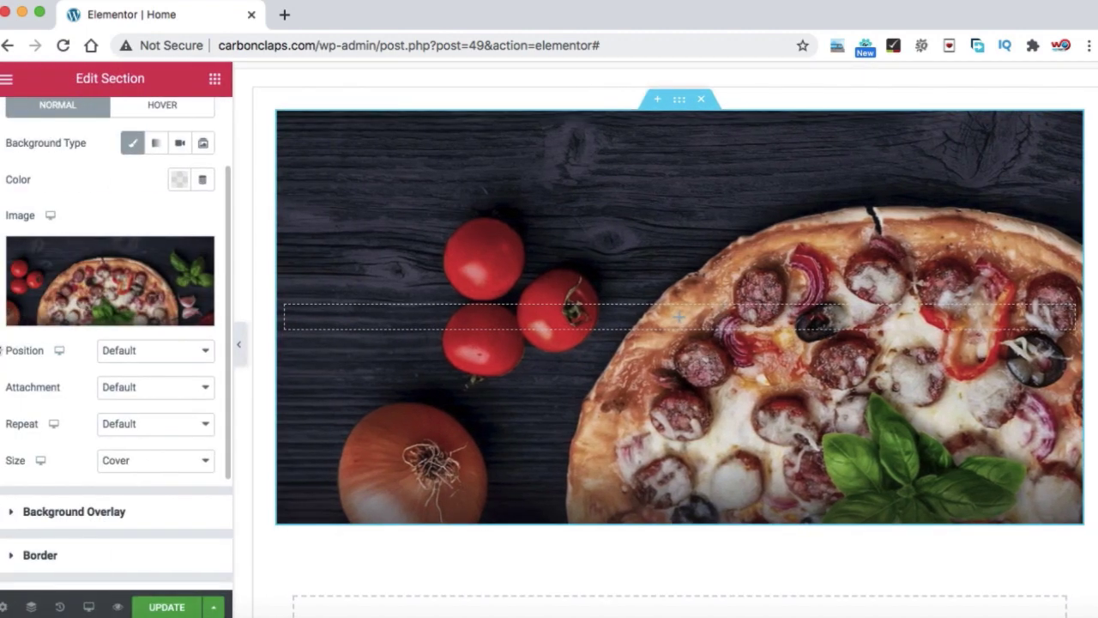
Set background Repeat to No-repeat and Position to Center Center, preview, then UPDATE the page
{"action": "left_click", "coordinate": [129, 419]}
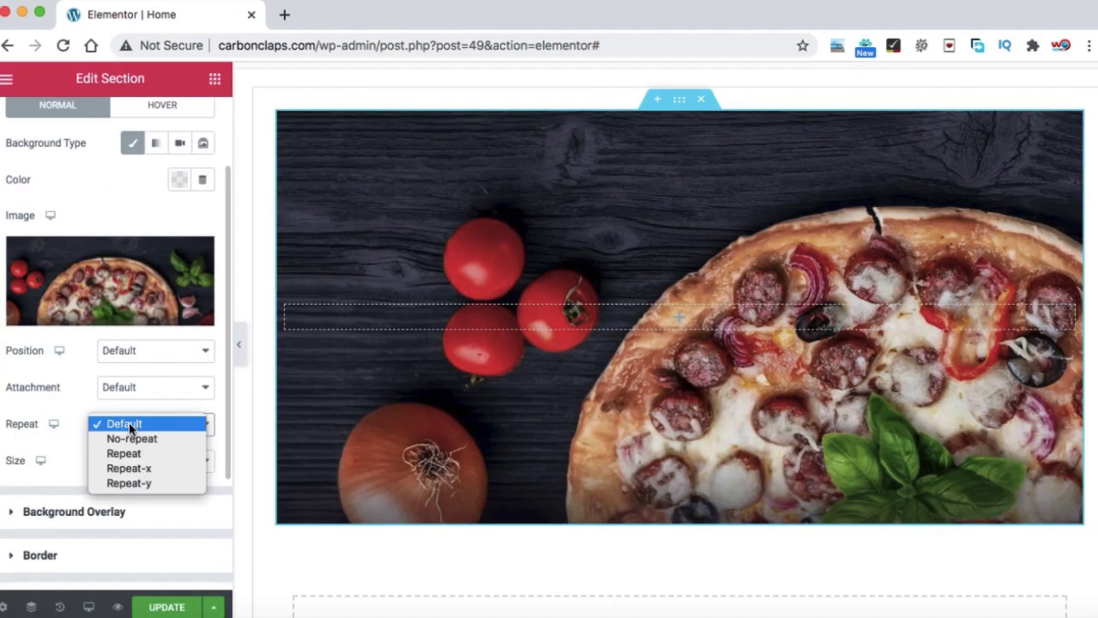
{"action": "left_click", "coordinate": [133, 442]}
{"action": "left_click", "coordinate": [142, 354]}
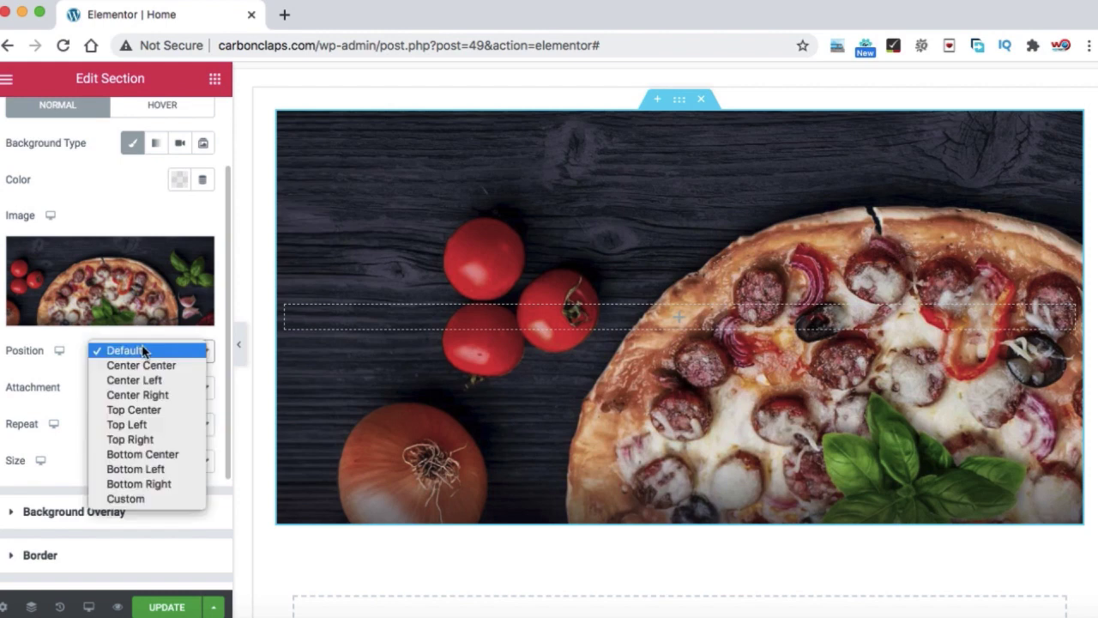
{"action": "left_click", "coordinate": [144, 365]}
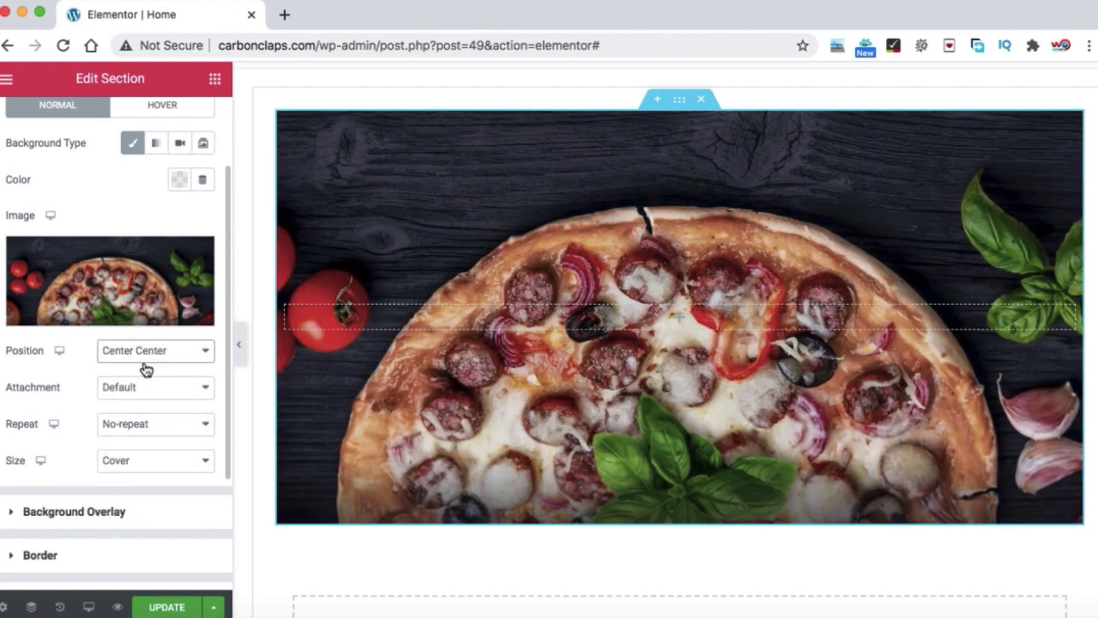
{"action": "left_click", "coordinate": [239, 343]}
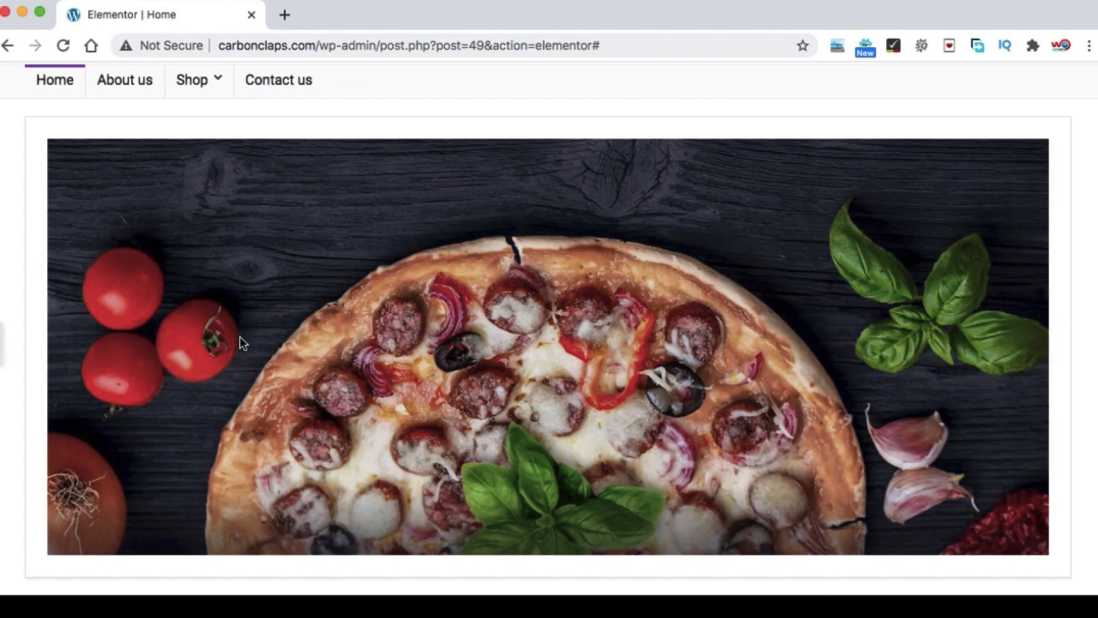
{"action": "left_click", "coordinate": [4, 344]}
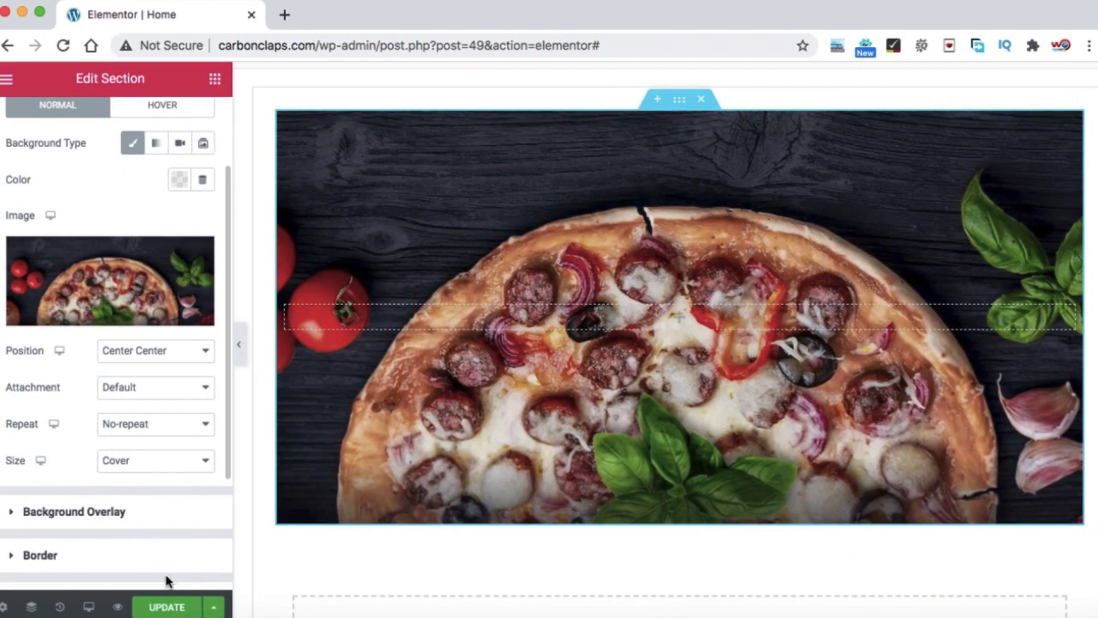
{"action": "left_click", "coordinate": [169, 606]}
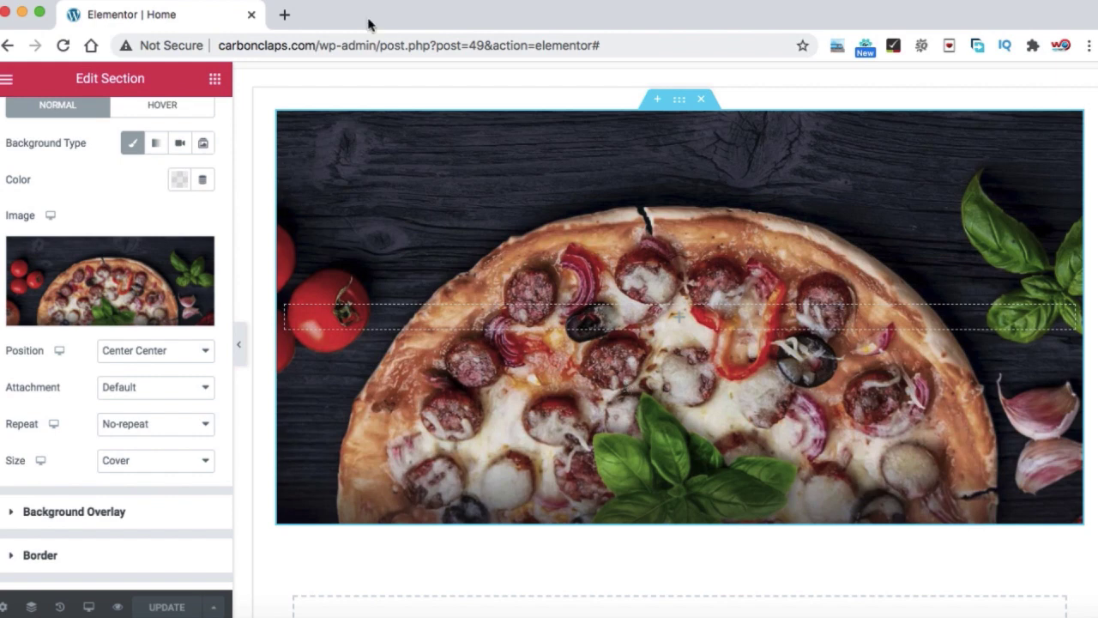
Open the live page in a new browser tab via View Page in the editor menu
{"action": "left_click", "coordinate": [5, 82]}
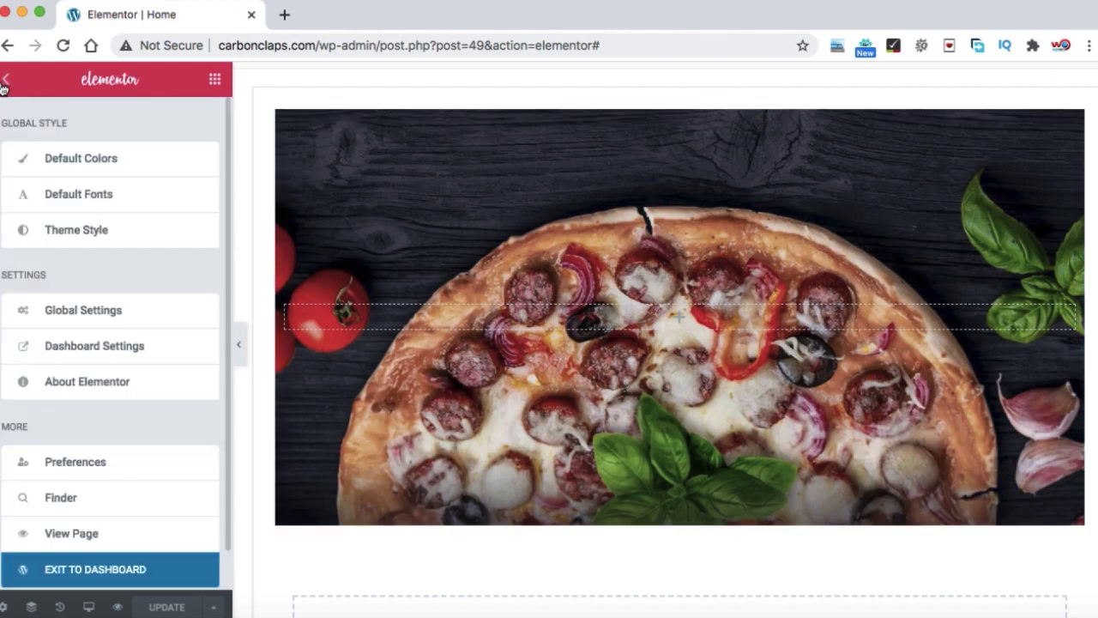
{"action": "left_click", "coordinate": [7, 86]}
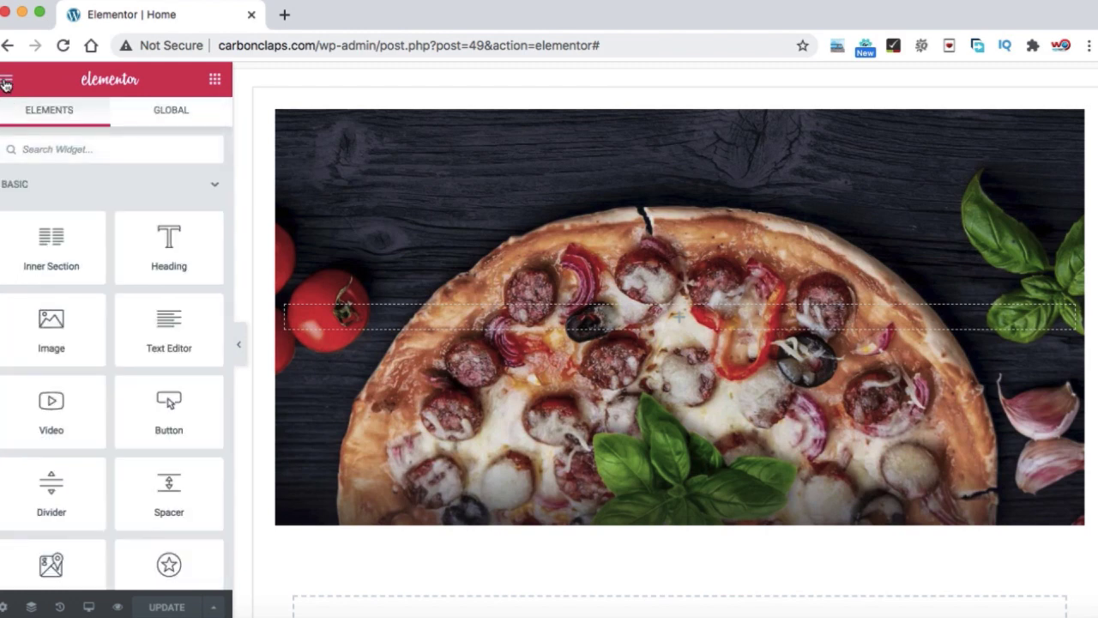
{"action": "left_click", "coordinate": [6, 83]}
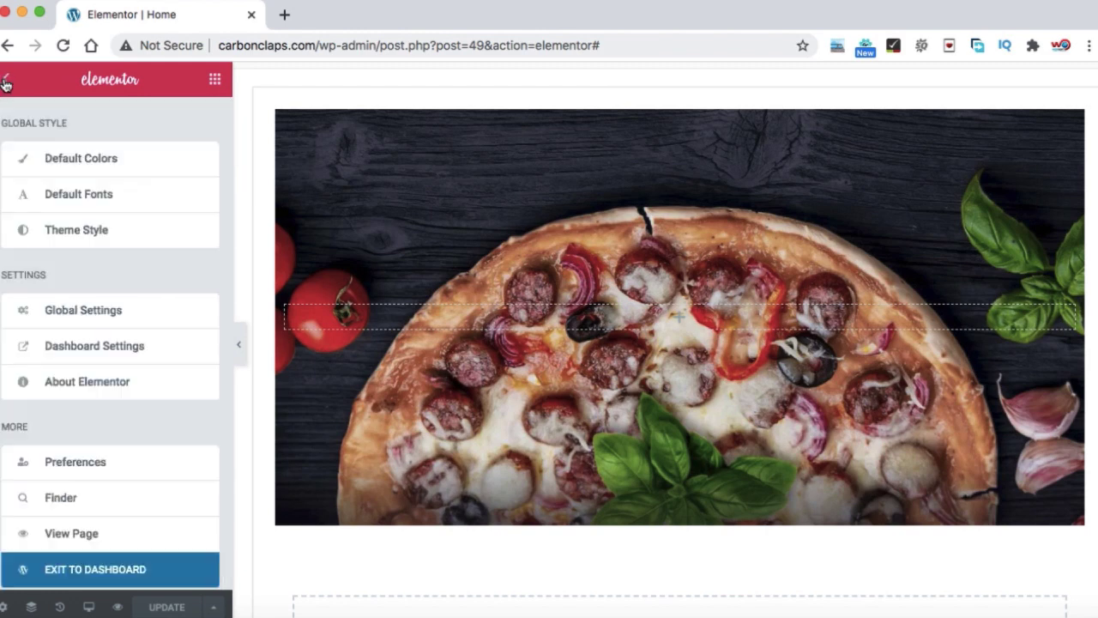
{"action": "right_click", "coordinate": [79, 537]}
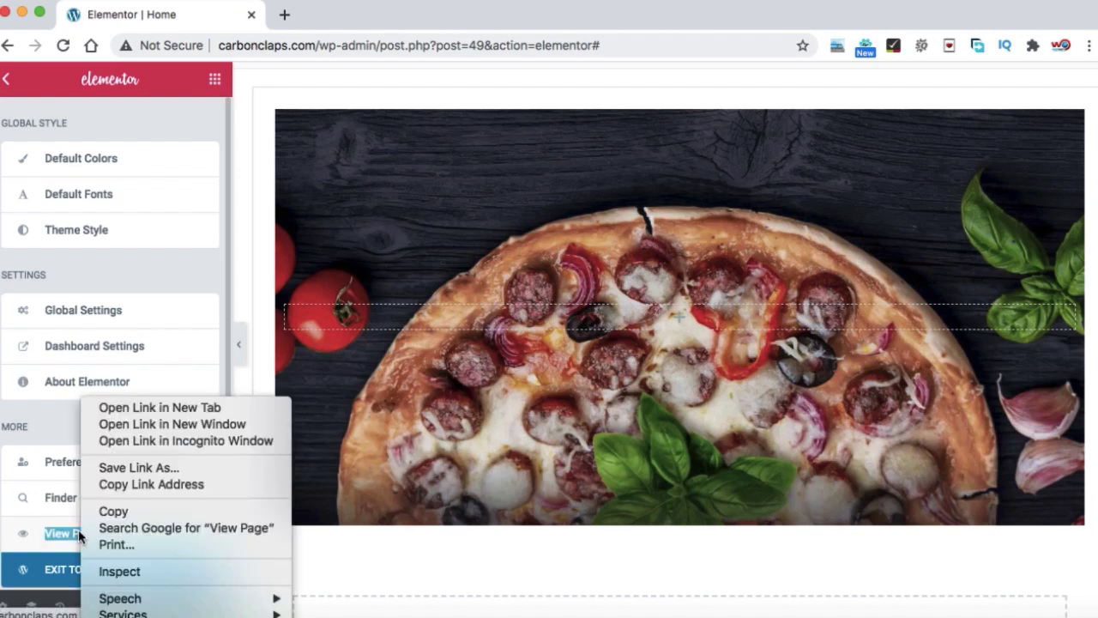
{"action": "left_click", "coordinate": [147, 408]}
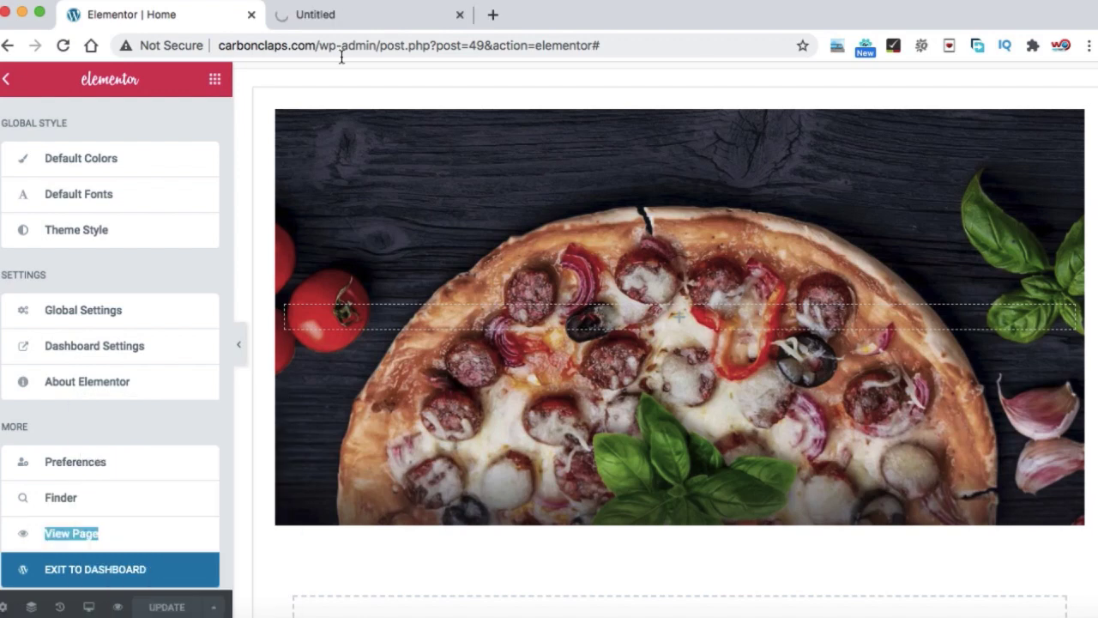
{"action": "left_click", "coordinate": [7, 78]}
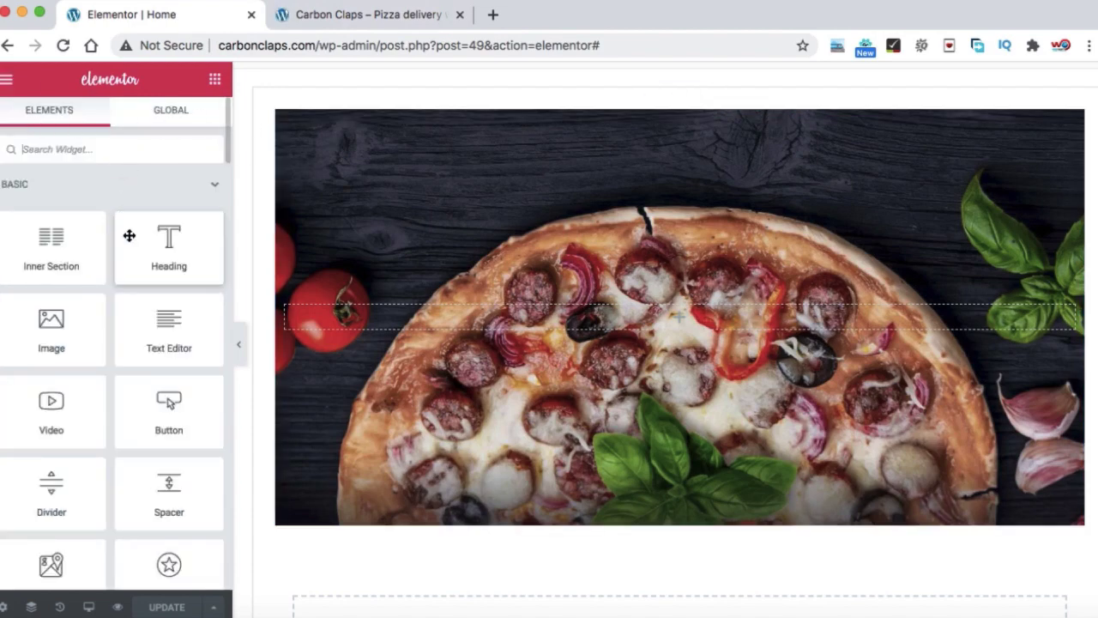
Check the pizza banner on the live Carbon Claps page, then return to the Elementor tab
{"action": "left_click", "coordinate": [361, 15]}
{"action": "scroll", "coordinate": [532, 232], "scroll_direction": "down", "scroll_amount": 3}
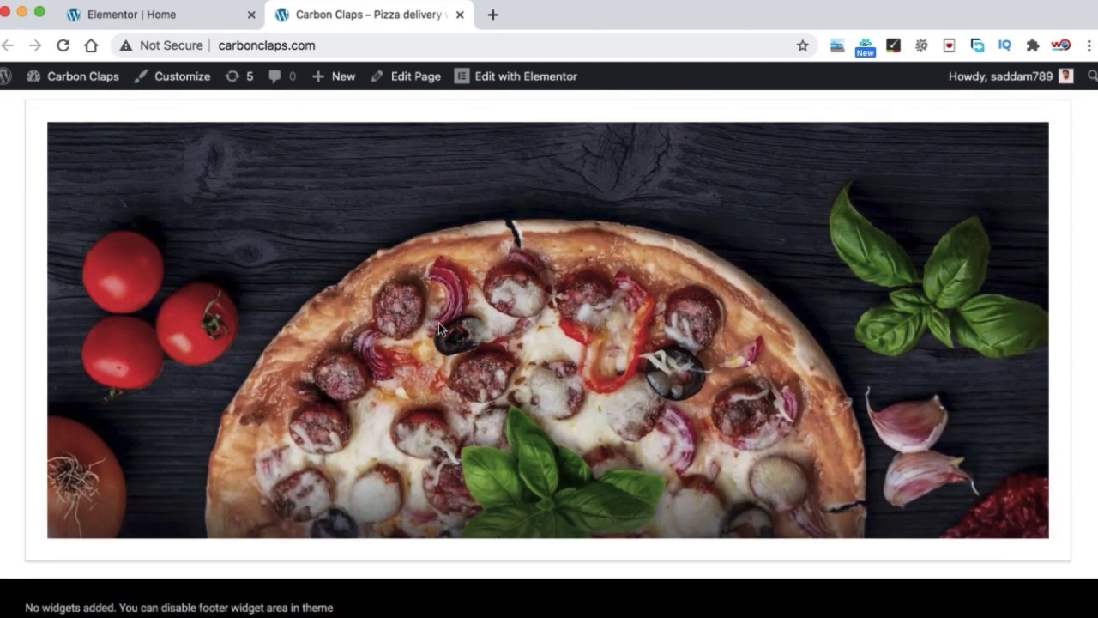
{"action": "scroll", "coordinate": [438, 323], "scroll_direction": "up", "scroll_amount": 1}
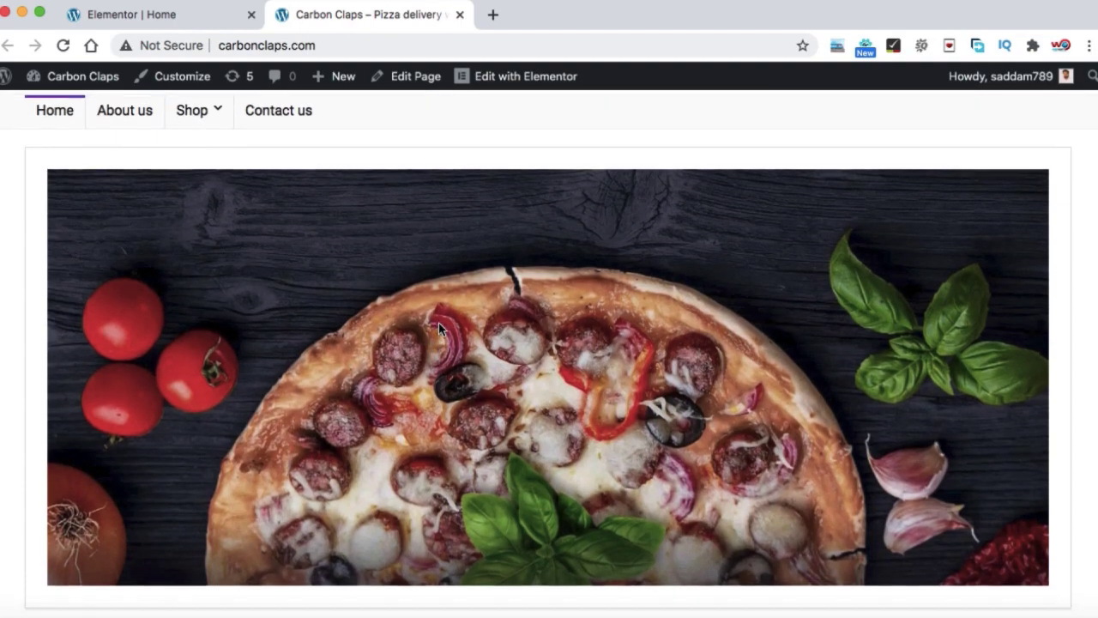
{"action": "left_click", "coordinate": [142, 14]}
{"action": "scroll", "coordinate": [553, 343], "scroll_direction": "down", "scroll_amount": 5}
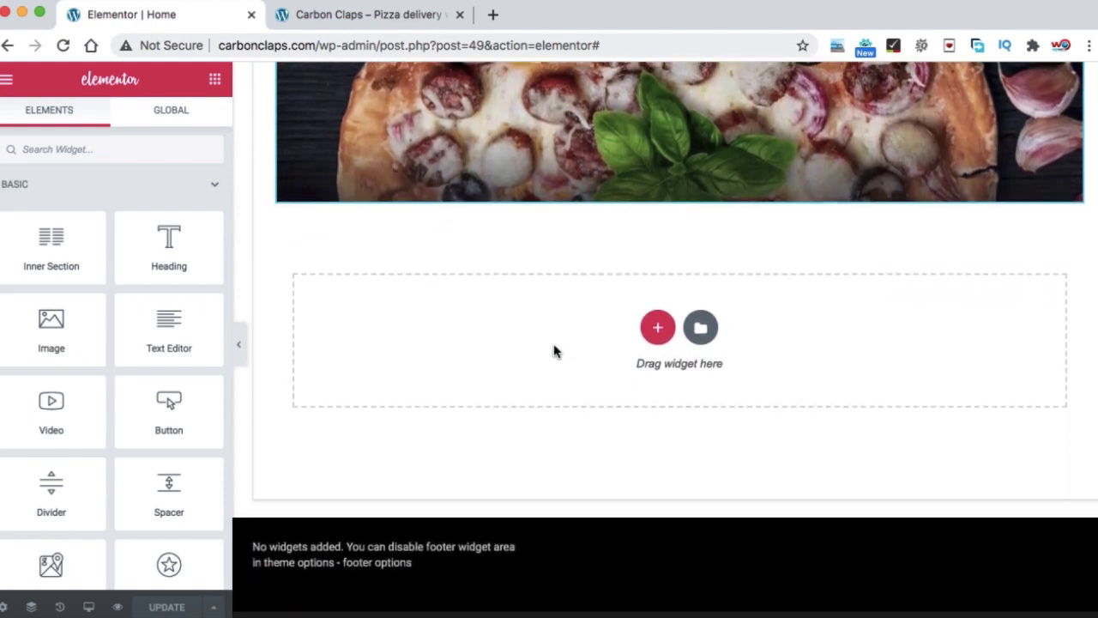
Insert a two-column structure in the empty area beneath the pizza banner
{"action": "left_click", "coordinate": [658, 320]}
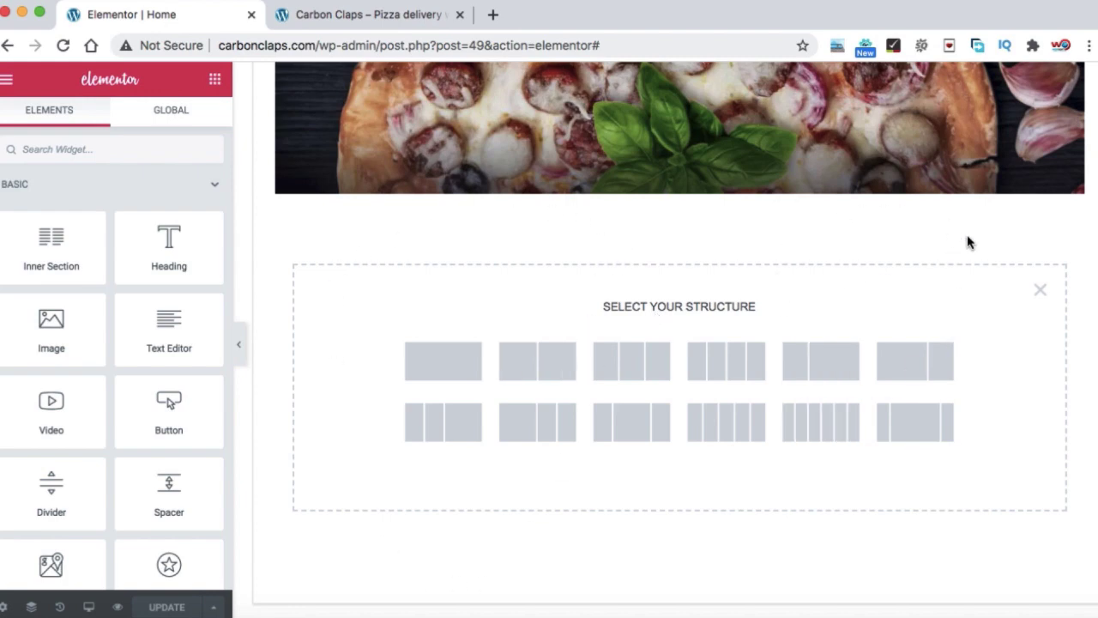
{"action": "scroll", "coordinate": [967, 241], "scroll_direction": "up", "scroll_amount": 1}
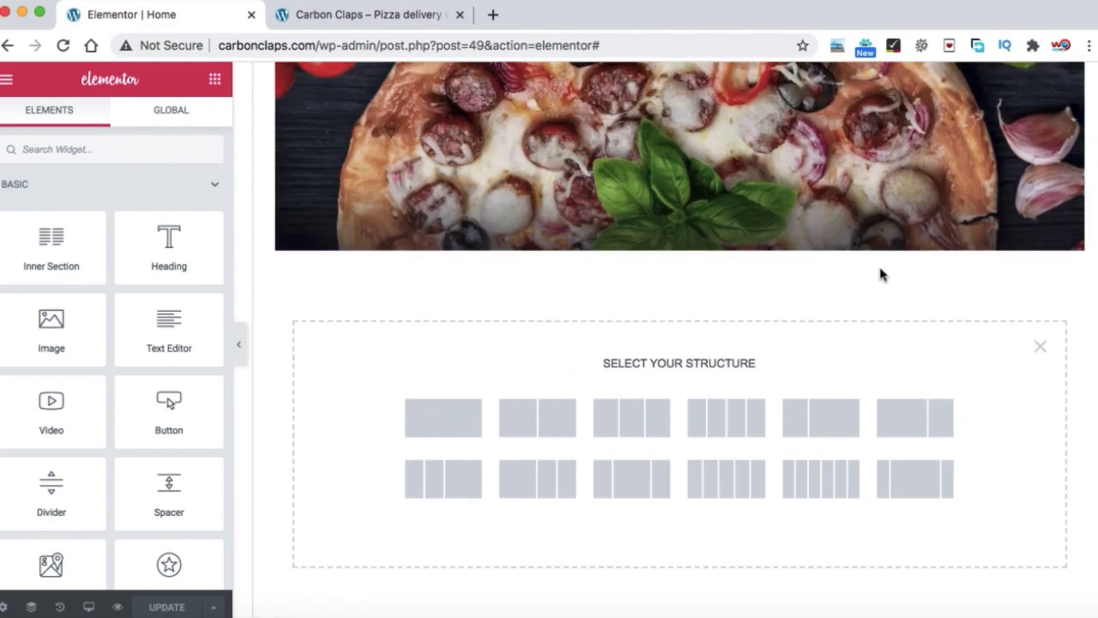
{"action": "left_click", "coordinate": [540, 423]}
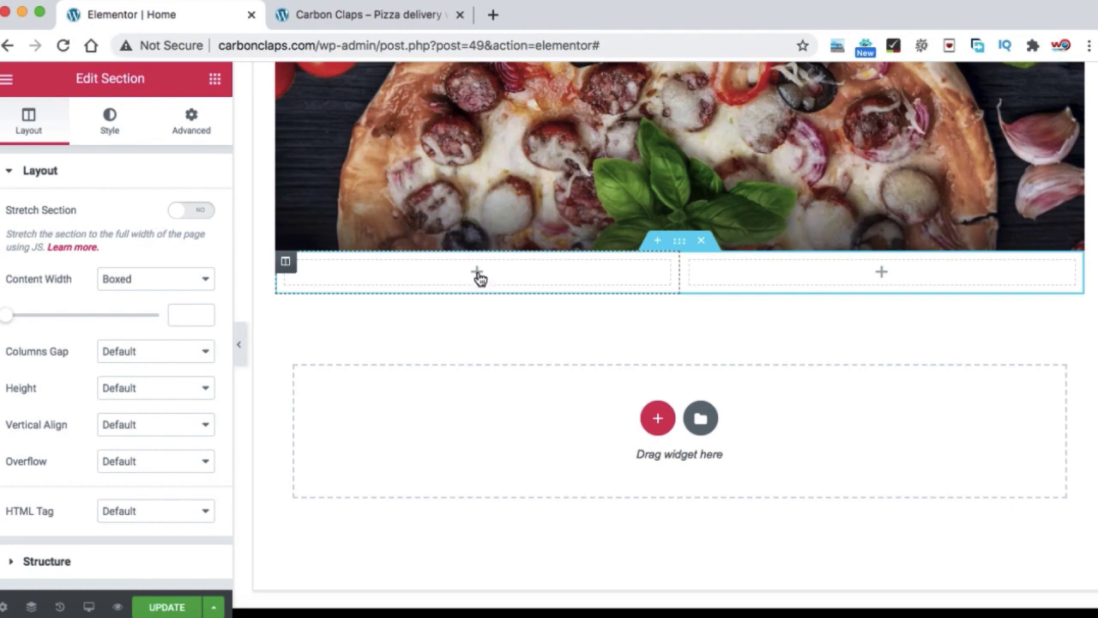
{"action": "left_click", "coordinate": [477, 274]}
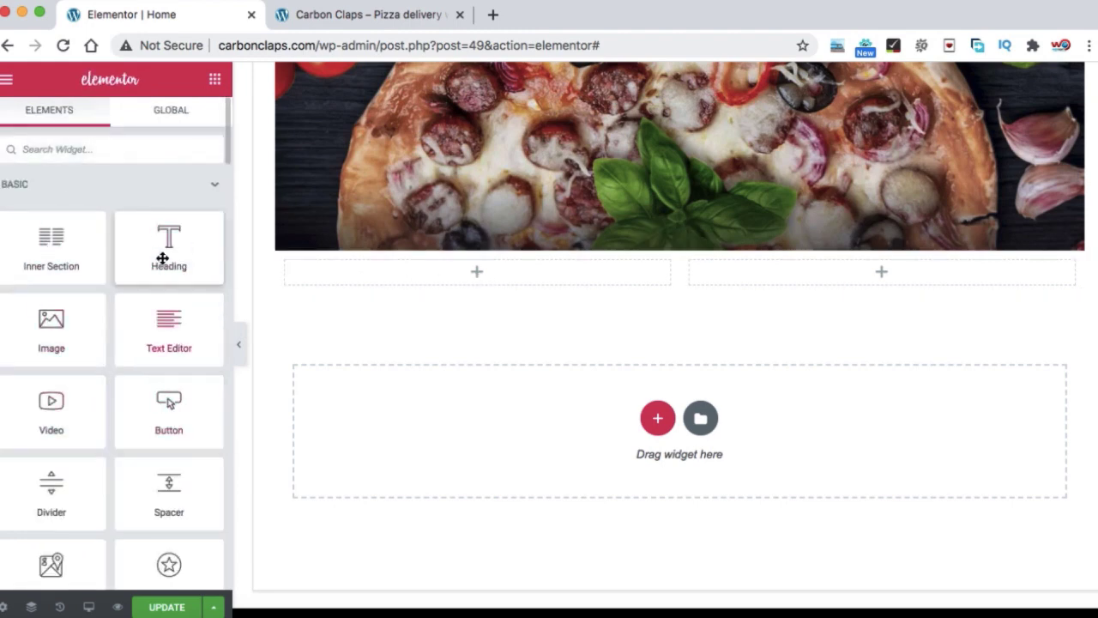
Add a centre-aligned heading 'Special Traditional Recipes since 1932' to the left column
{"action": "left_click_drag", "start_coordinate": [161, 242], "coordinate": [399, 268]}
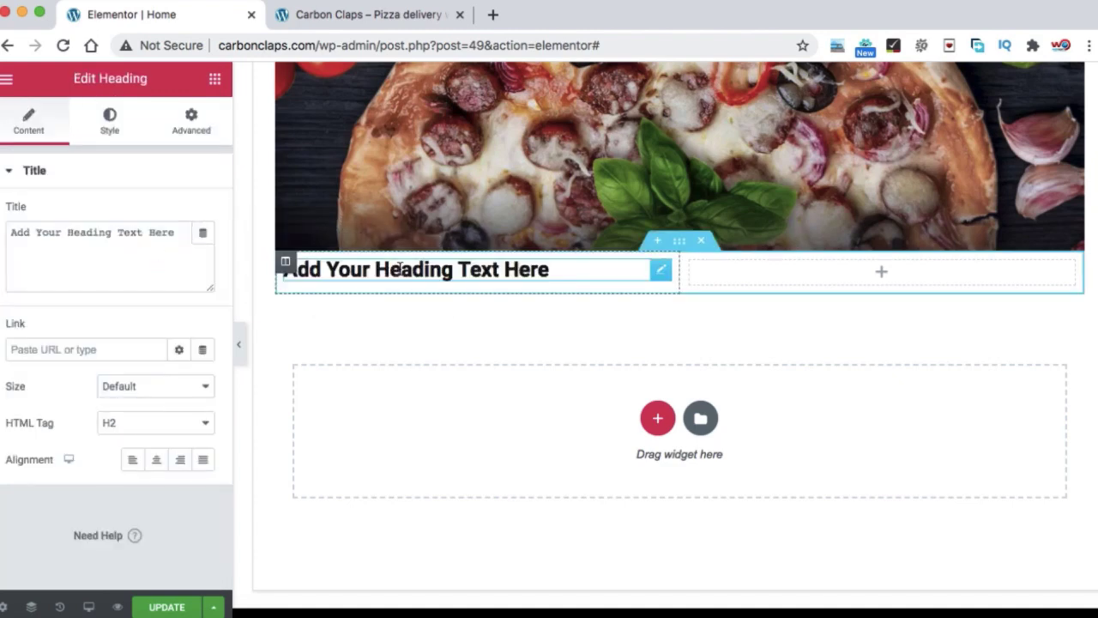
{"action": "key", "text": "BackSpace"}
{"action": "key", "text": "BackSpace"}
{"action": "key", "text": "BackSpace"}
{"action": "key", "text": "BackSpace"}
{"action": "key", "text": "BackSpace"}
{"action": "key", "text": "BackSpace"}
{"action": "key", "text": "BackSpace"}
{"action": "key", "text": "BackSpace"}
{"action": "key", "text": "BackSpace"}
{"action": "key", "text": "BackSpace"}
{"action": "key", "text": "BackSpace"}
{"action": "key", "text": "BackSpace"}
{"action": "key", "text": "BackSpace"}
{"action": "key", "text": "BackSpace"}
{"action": "key", "text": "BackSpace"}
{"action": "key", "text": "BackSpace"}
{"action": "key", "text": "BackSpace"}
{"action": "key", "text": "BackSpace"}
{"action": "key", "text": "BackSpace"}
{"action": "key", "text": "BackSpace"}
{"action": "key", "text": "BackSpace"}
{"action": "key", "text": "BackSpace"}
{"action": "key", "text": "BackSpace"}
{"action": "key", "text": "BackSpace"}
{"action": "key", "text": "BackSpace"}
{"action": "key", "text": "BackSpace"}
{"action": "type", "text": "Special Tradi"}
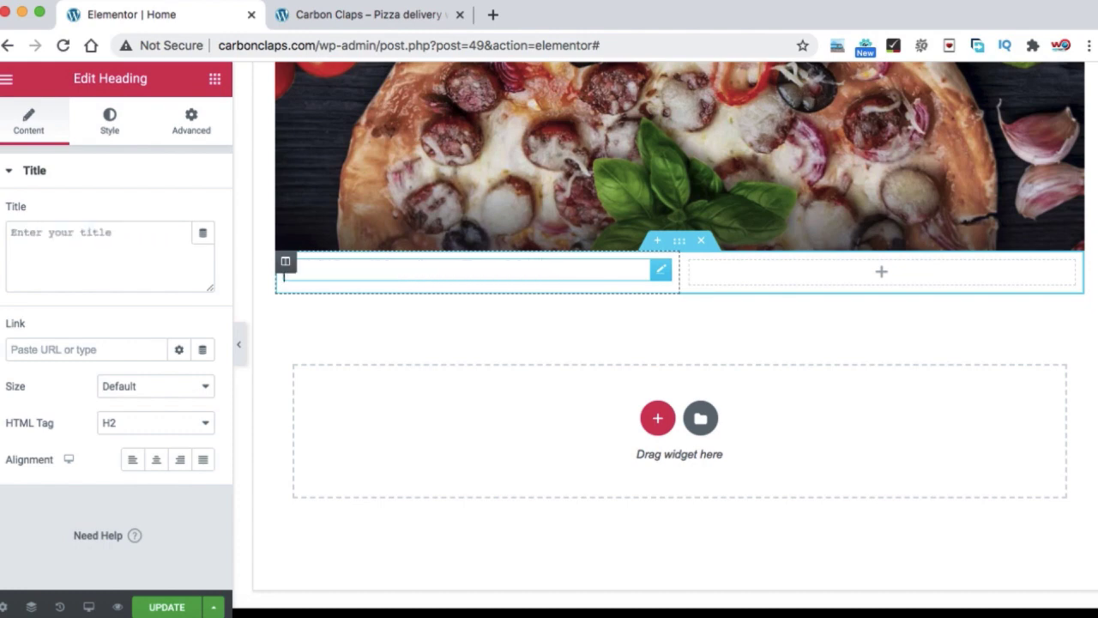
{"action": "type", "text": "tional "}
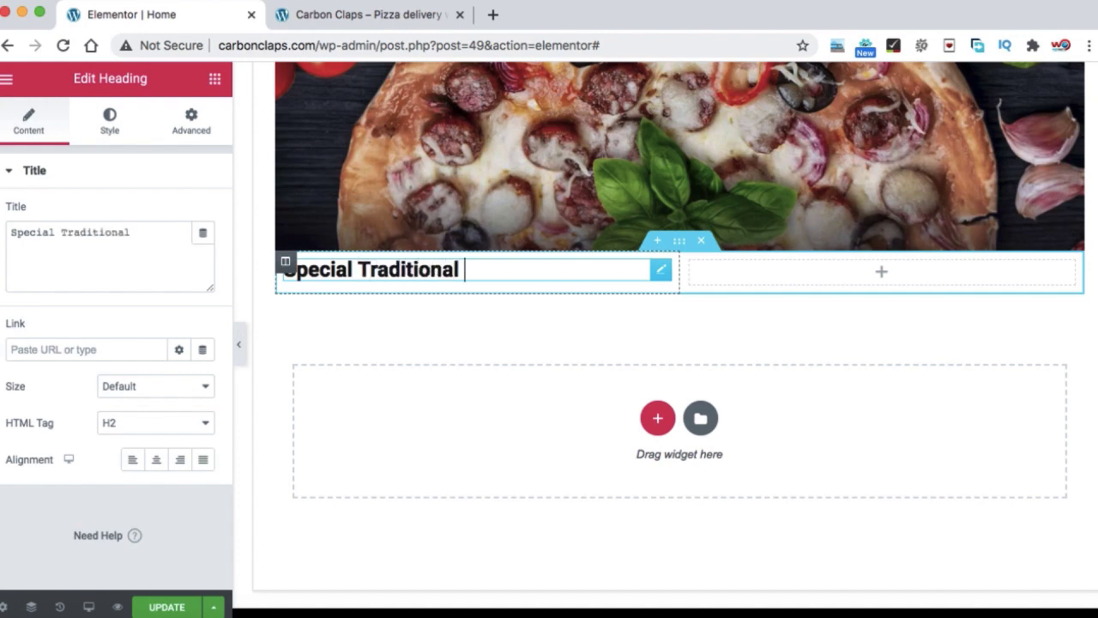
{"action": "type", "text": "Recipes since 1932"}
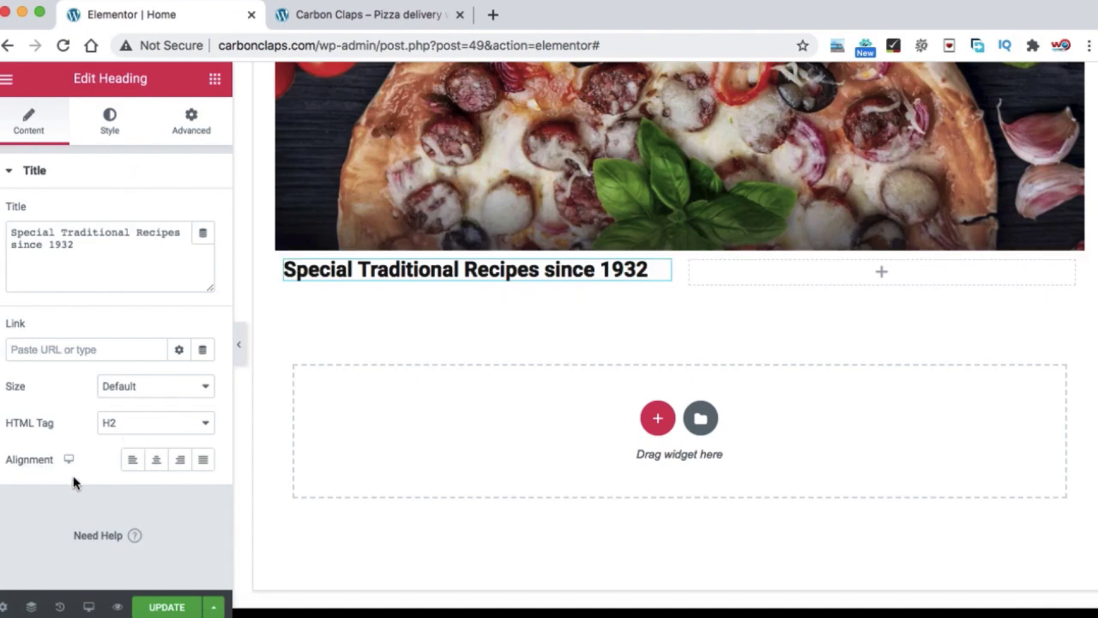
{"action": "left_click", "coordinate": [157, 465]}
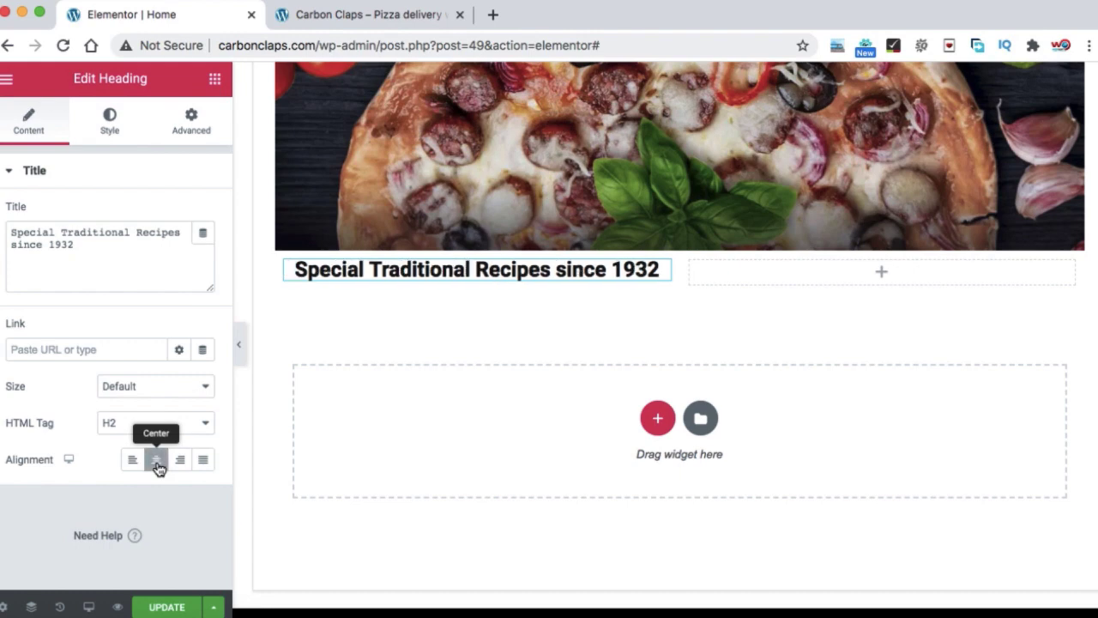
{"action": "left_click", "coordinate": [214, 80]}
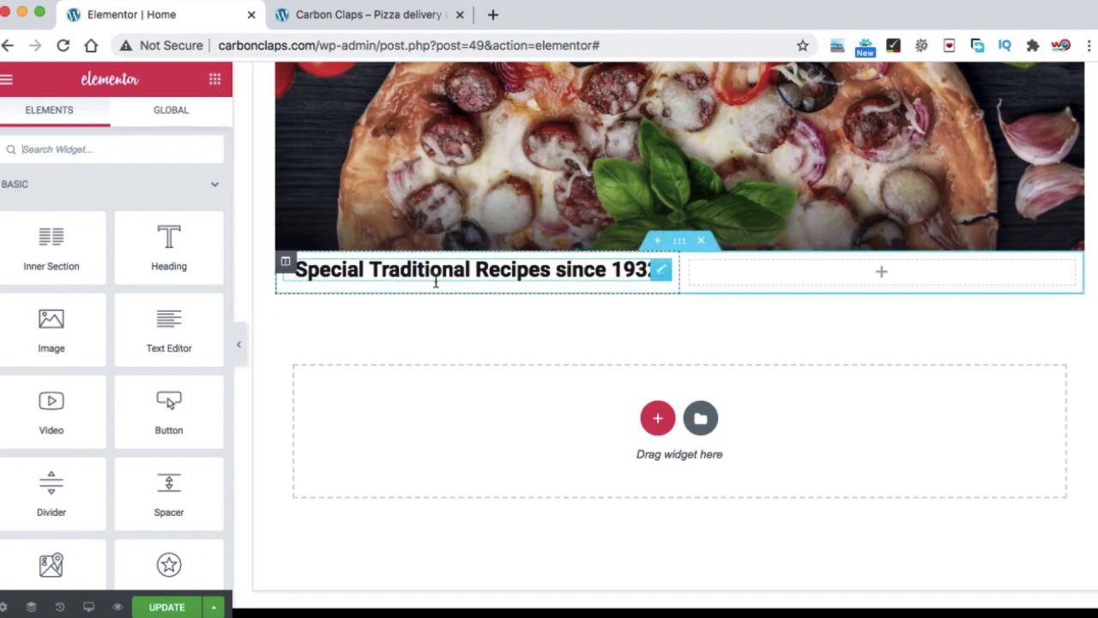
Add a Text Editor lorem ipsum paragraph under the heading and align all its text centre
{"action": "left_click_drag", "start_coordinate": [156, 336], "coordinate": [450, 277]}
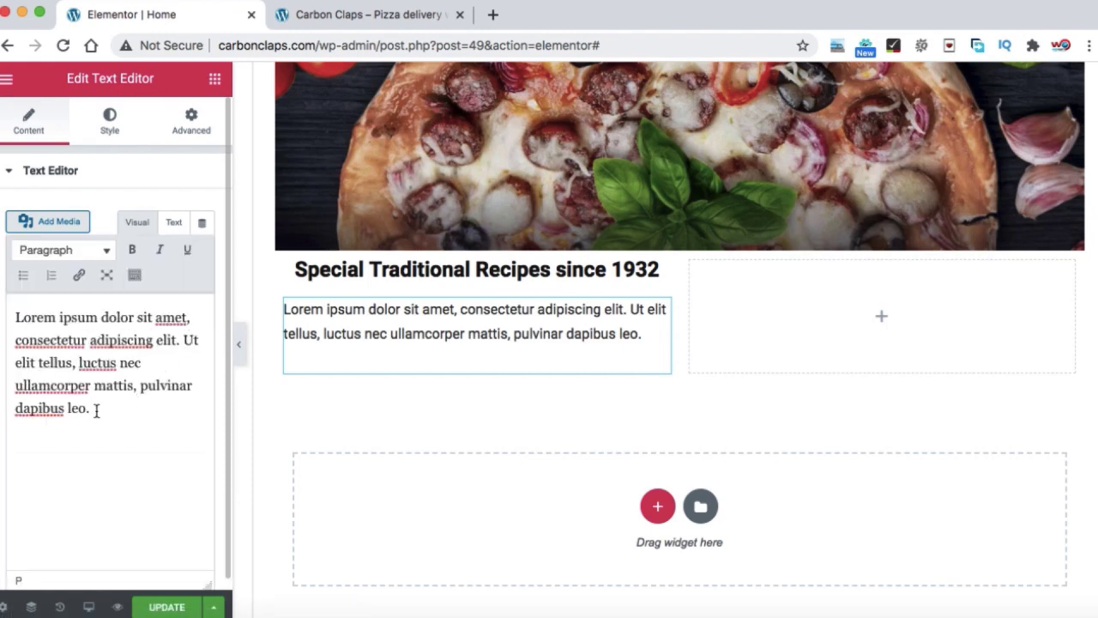
{"action": "left_click", "coordinate": [110, 409]}
{"action": "type", "text": "sdmfpasmdfa"}
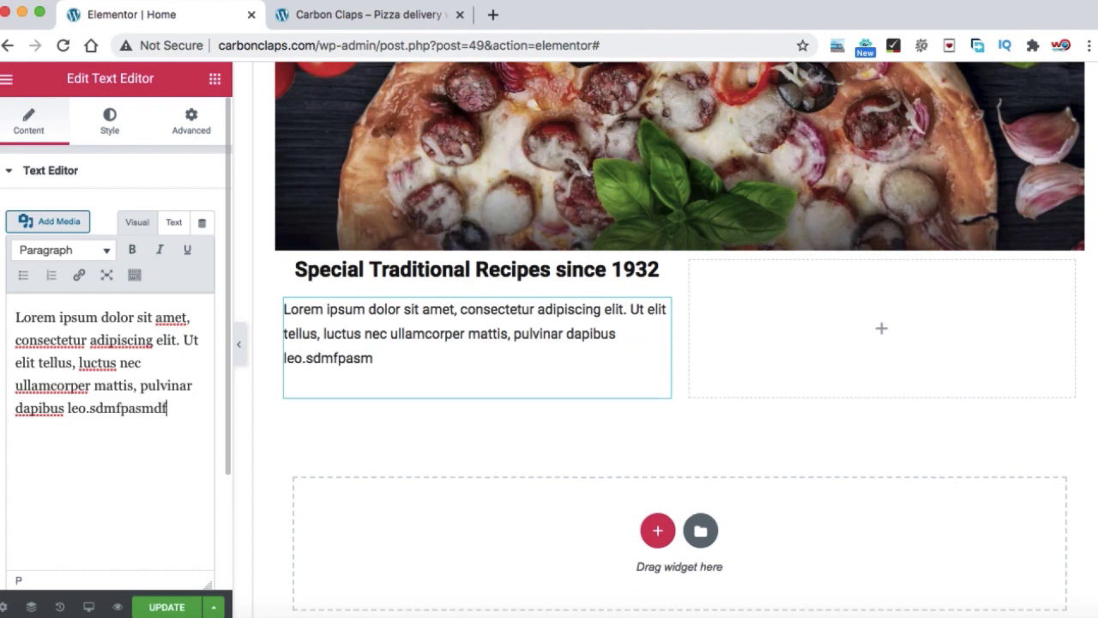
{"action": "key", "text": "BackSpace"}
{"action": "key", "text": "BackSpace"}
{"action": "key", "text": "BackSpace"}
{"action": "key", "text": "BackSpace"}
{"action": "key", "text": "BackSpace"}
{"action": "key", "text": "BackSpace"}
{"action": "key", "text": "BackSpace"}
{"action": "key", "text": "BackSpace"}
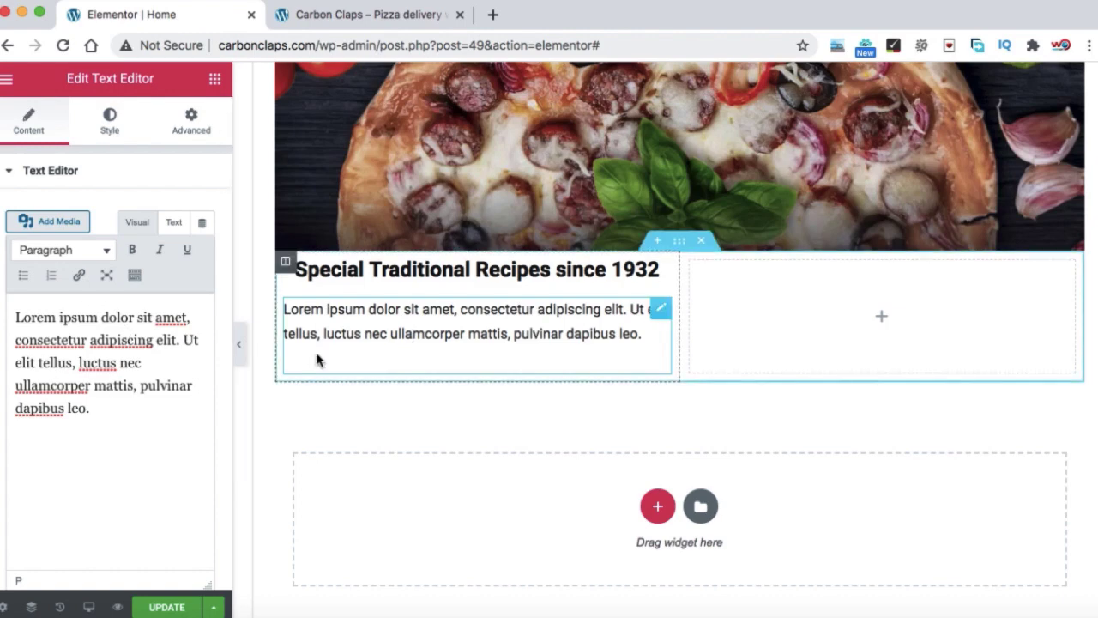
{"action": "key", "text": "super+a"}
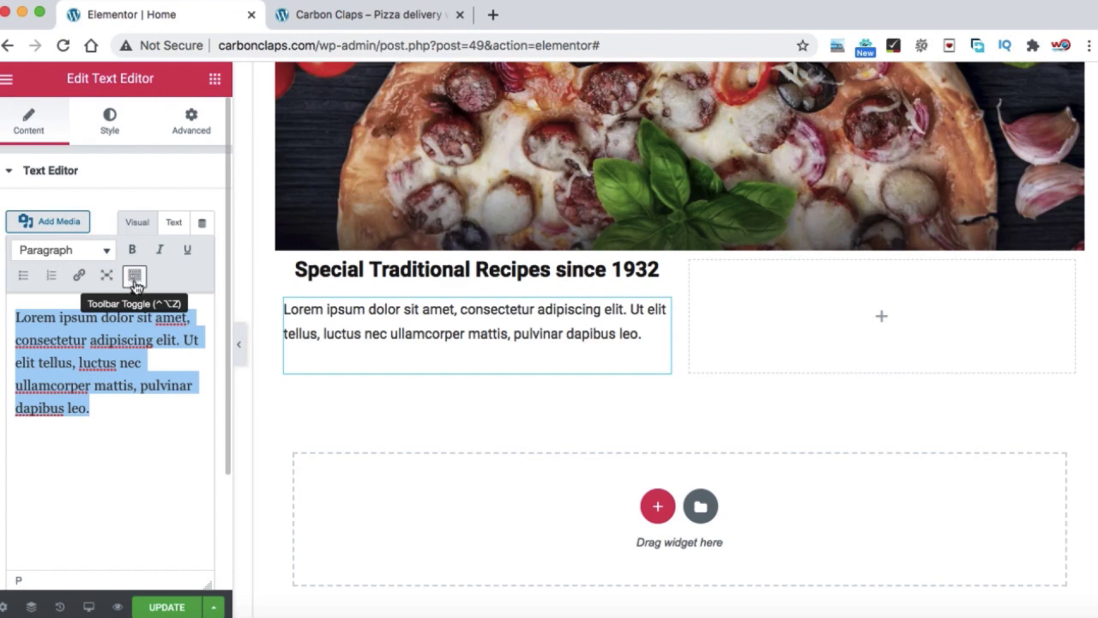
{"action": "left_click", "coordinate": [135, 276]}
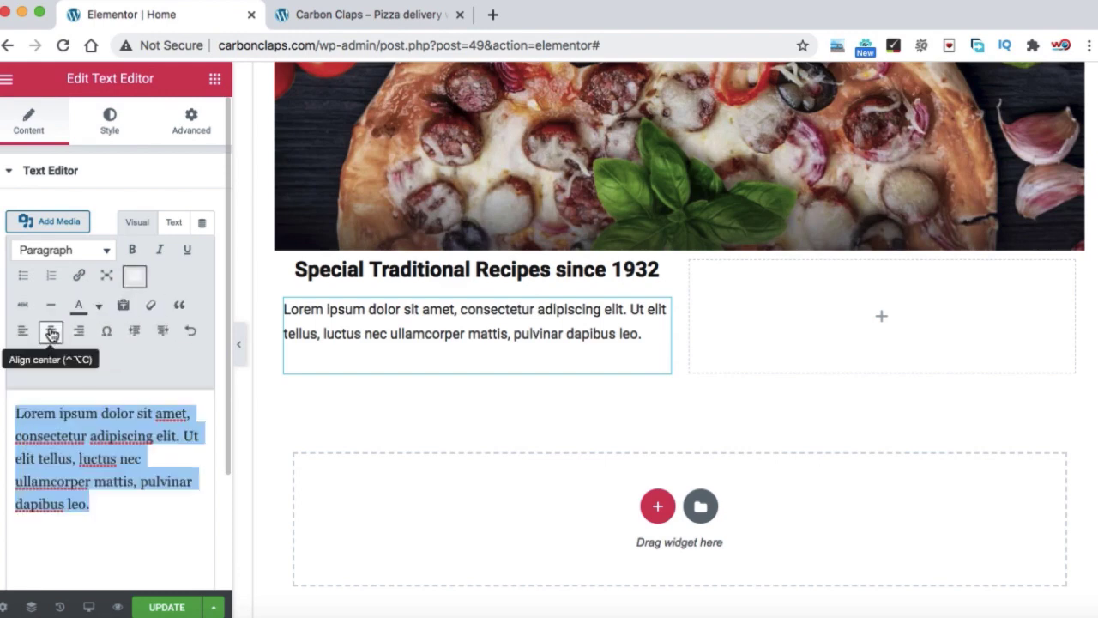
{"action": "left_click", "coordinate": [51, 334]}
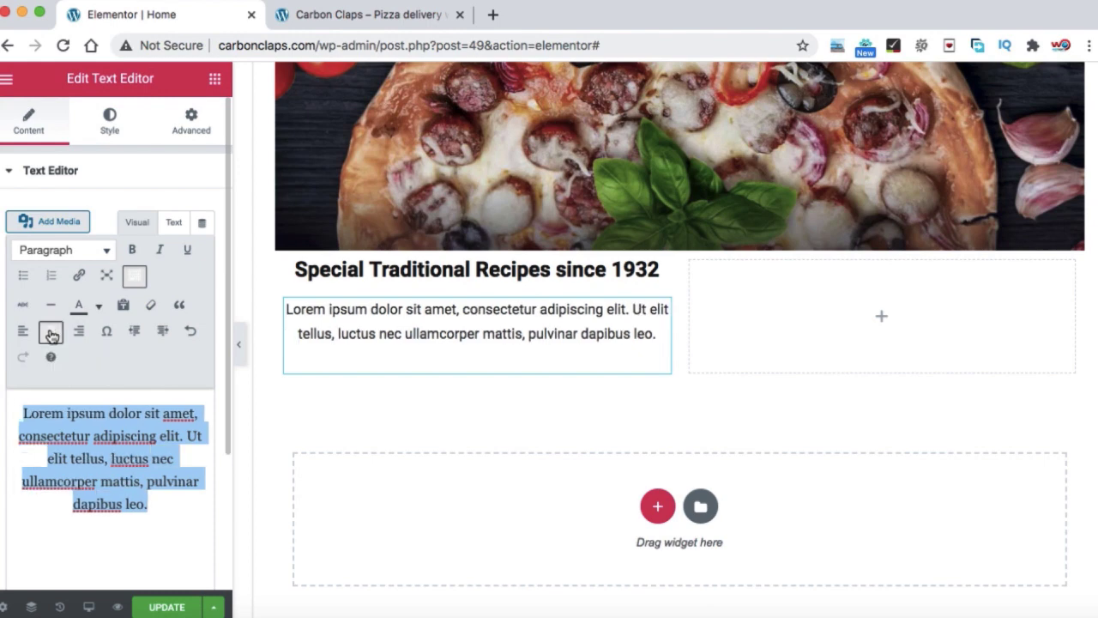
{"action": "left_click", "coordinate": [500, 331]}
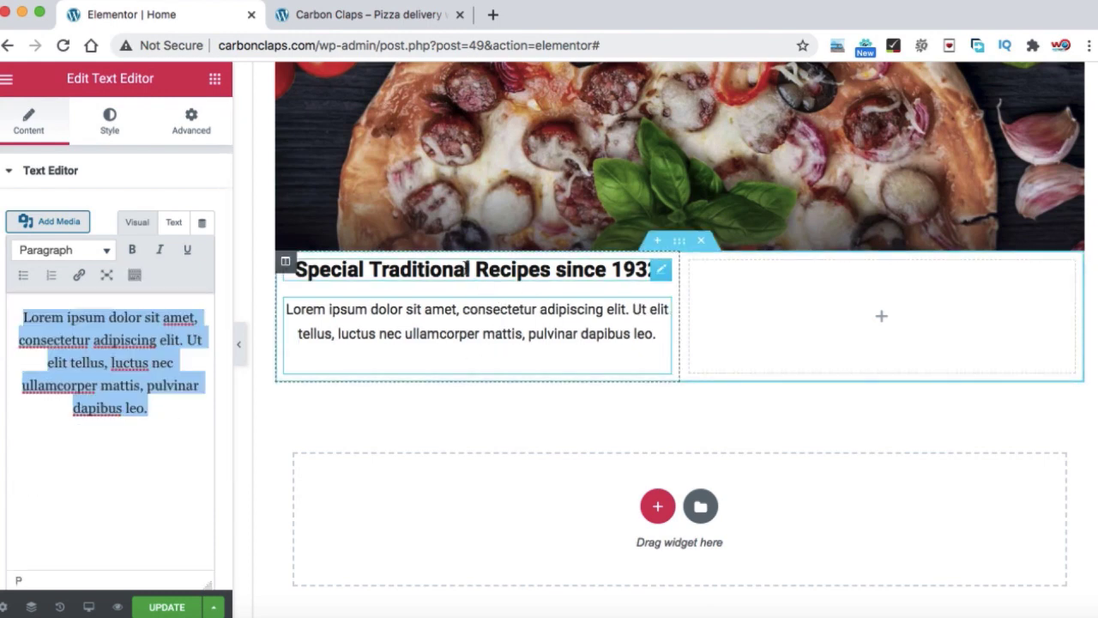
{"action": "left_click", "coordinate": [215, 83]}
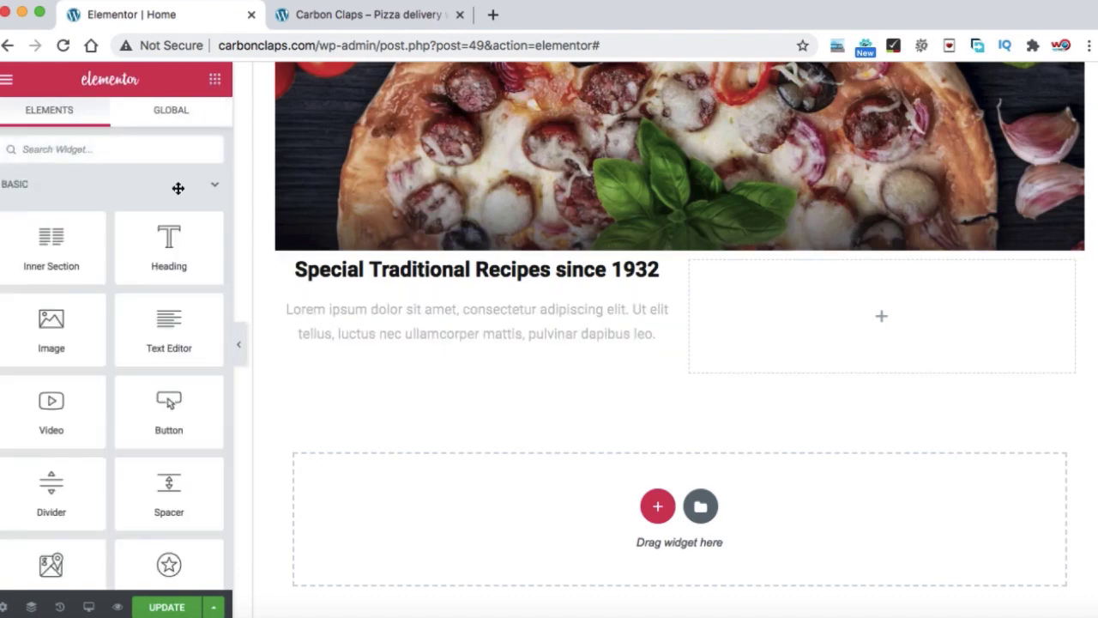
{"action": "scroll", "coordinate": [123, 387], "scroll_direction": "down", "scroll_amount": 2}
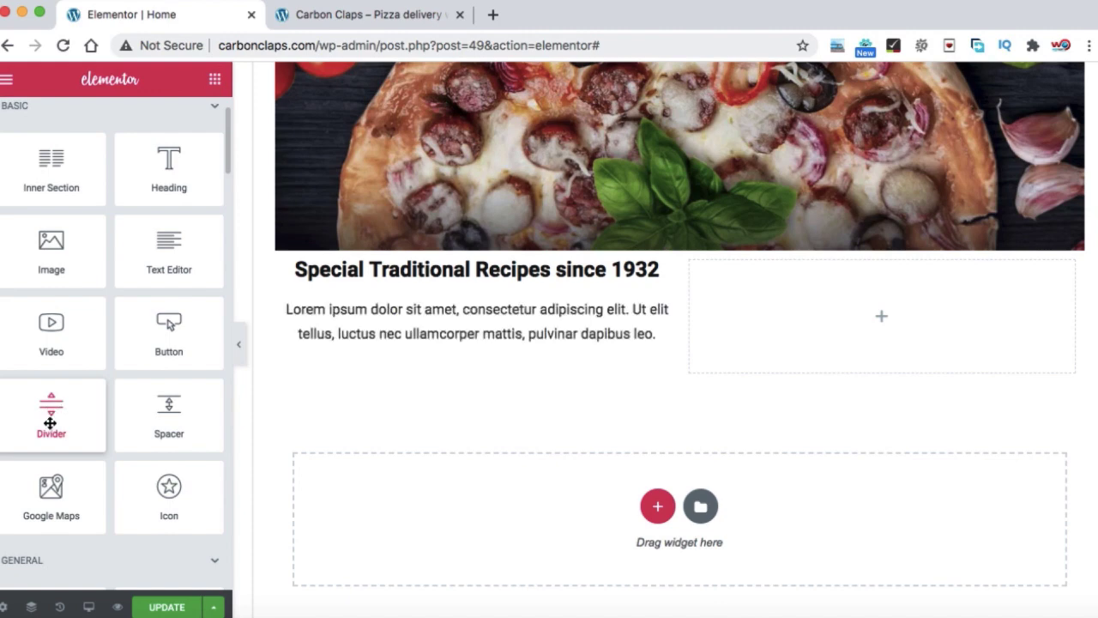
Insert a Divider below the heading with Width 25 and Center alignment
{"action": "left_click_drag", "start_coordinate": [48, 424], "coordinate": [419, 306]}
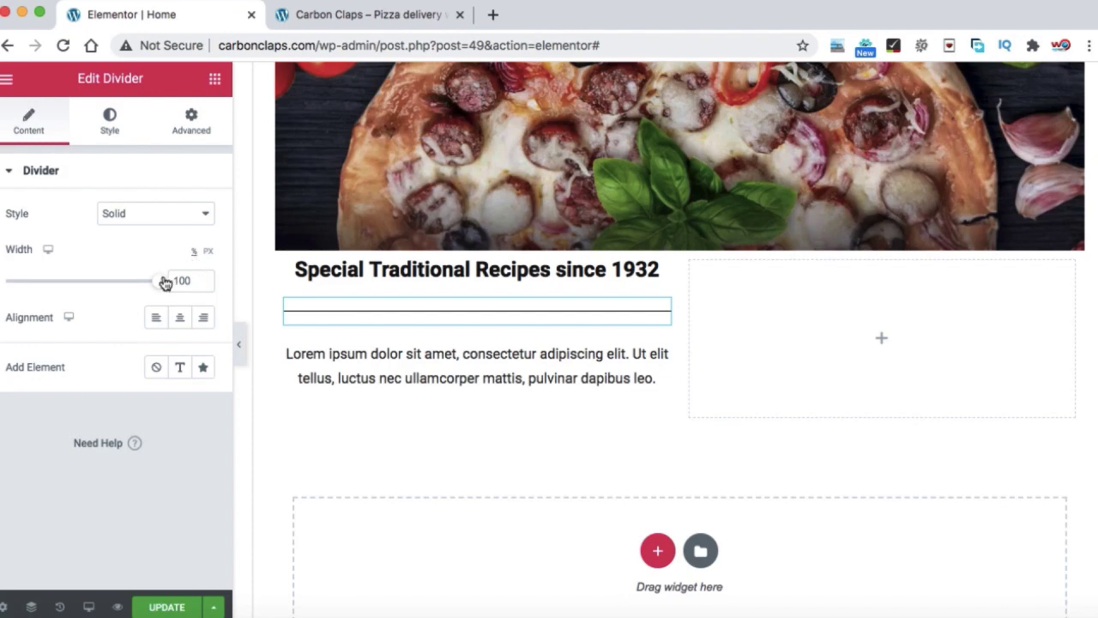
{"action": "left_click_drag", "start_coordinate": [161, 282], "coordinate": [45, 285]}
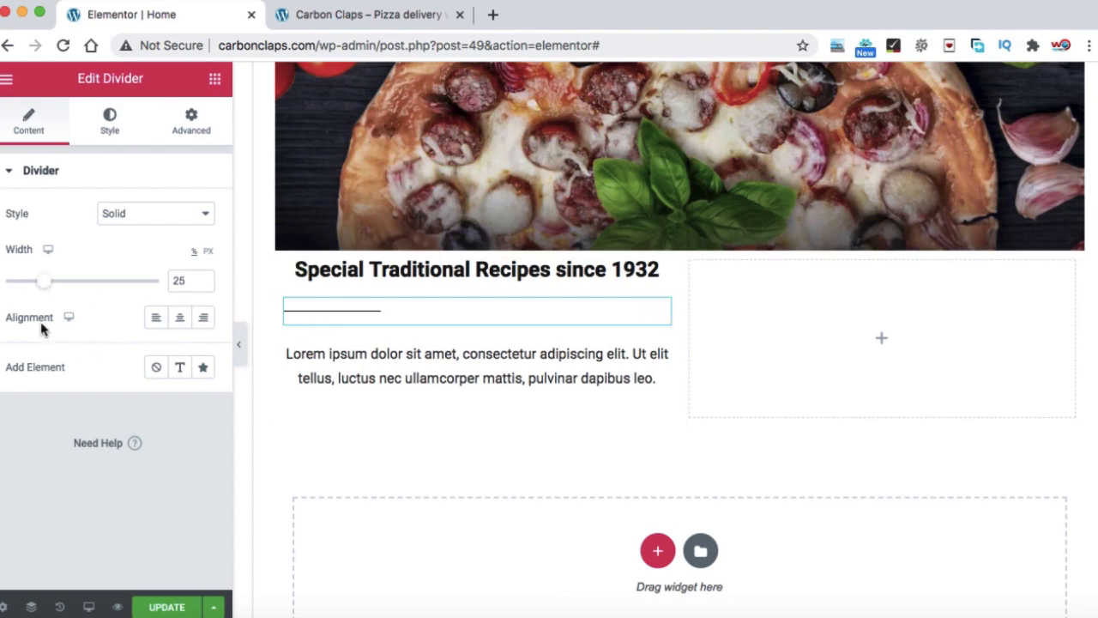
{"action": "left_click", "coordinate": [179, 318]}
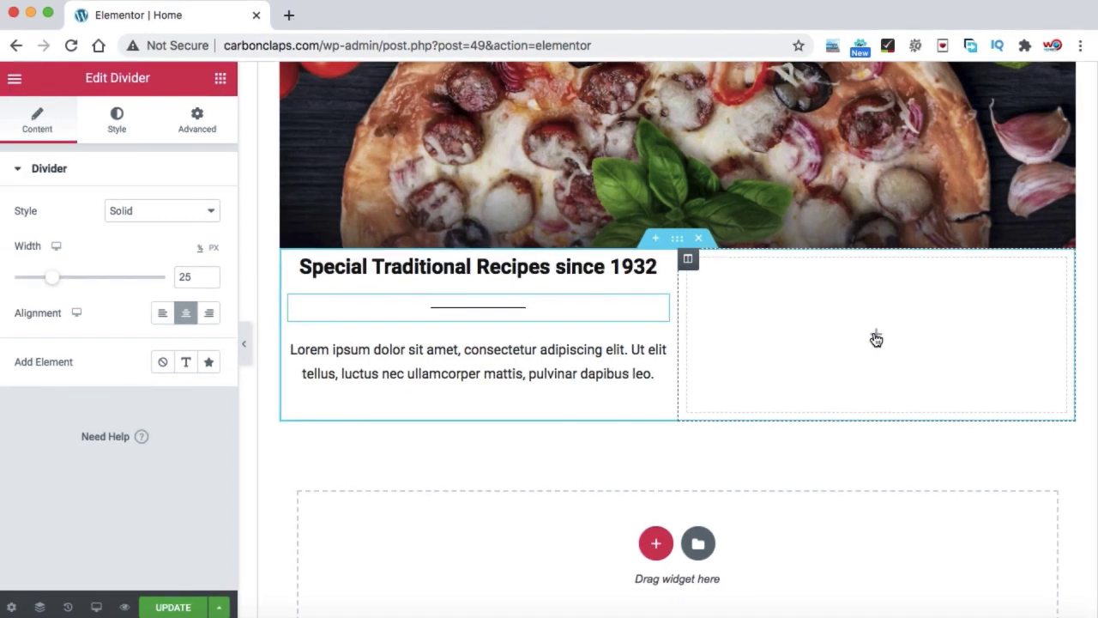
{"action": "left_click", "coordinate": [876, 339]}
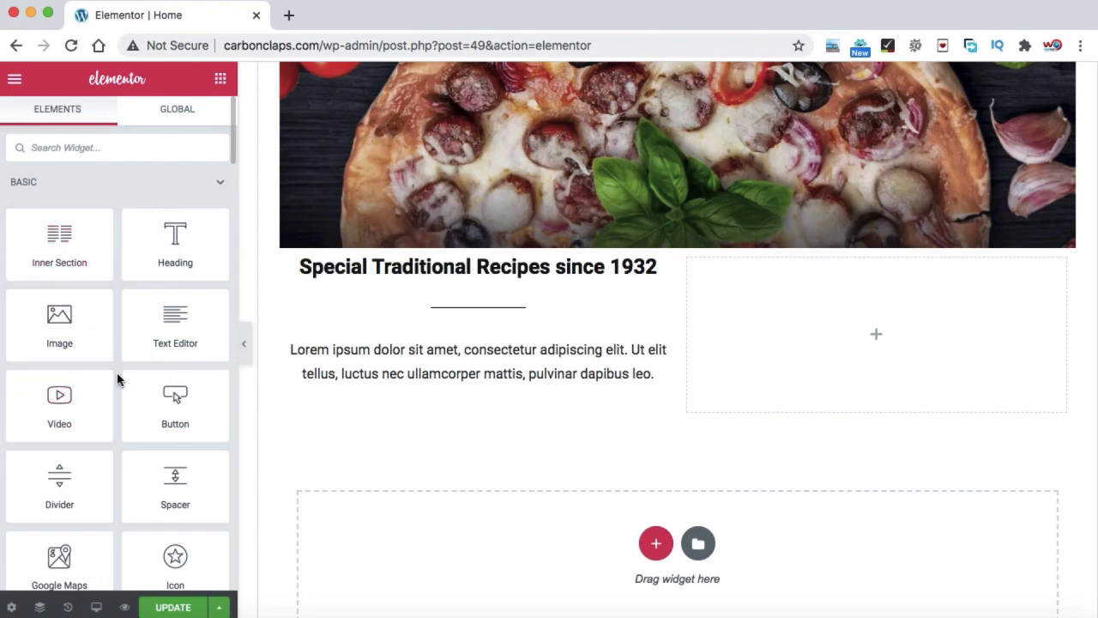
Place the flour-and-rolling-pin photo from the Media Library in the right column, Full size, centred
{"action": "left_click_drag", "start_coordinate": [58, 317], "coordinate": [890, 318]}
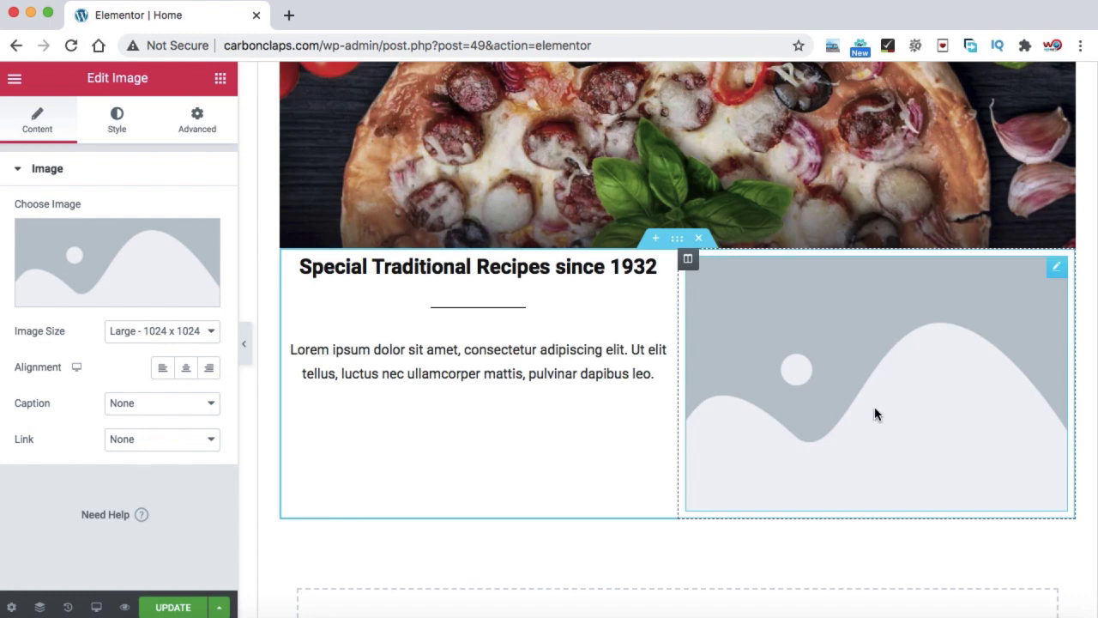
{"action": "mouse_move", "coordinate": [91, 252]}
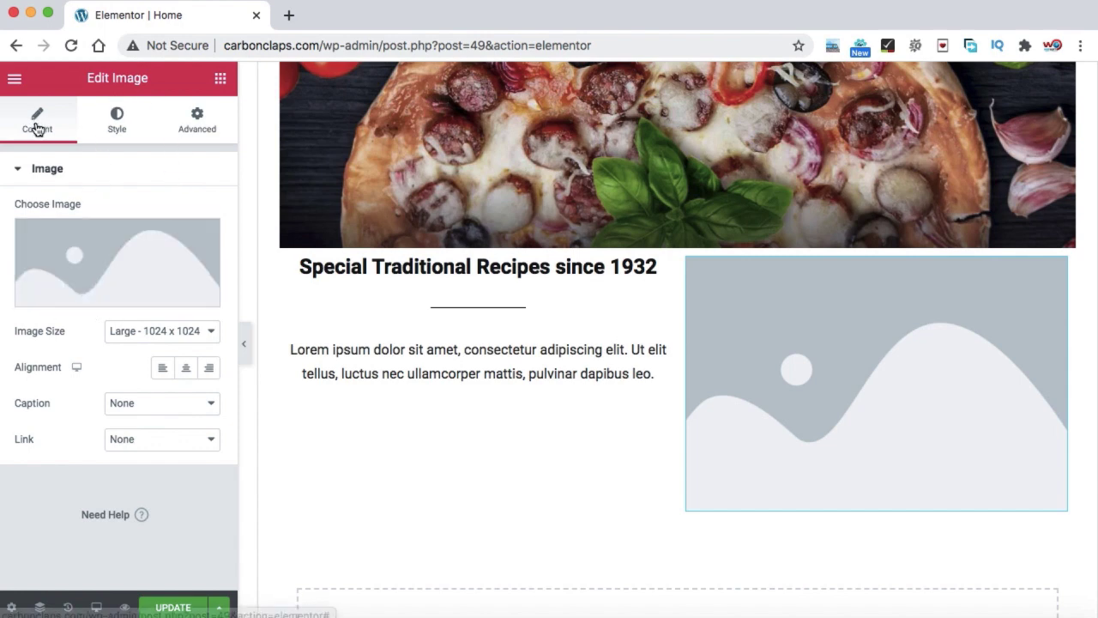
{"action": "left_click", "coordinate": [107, 296]}
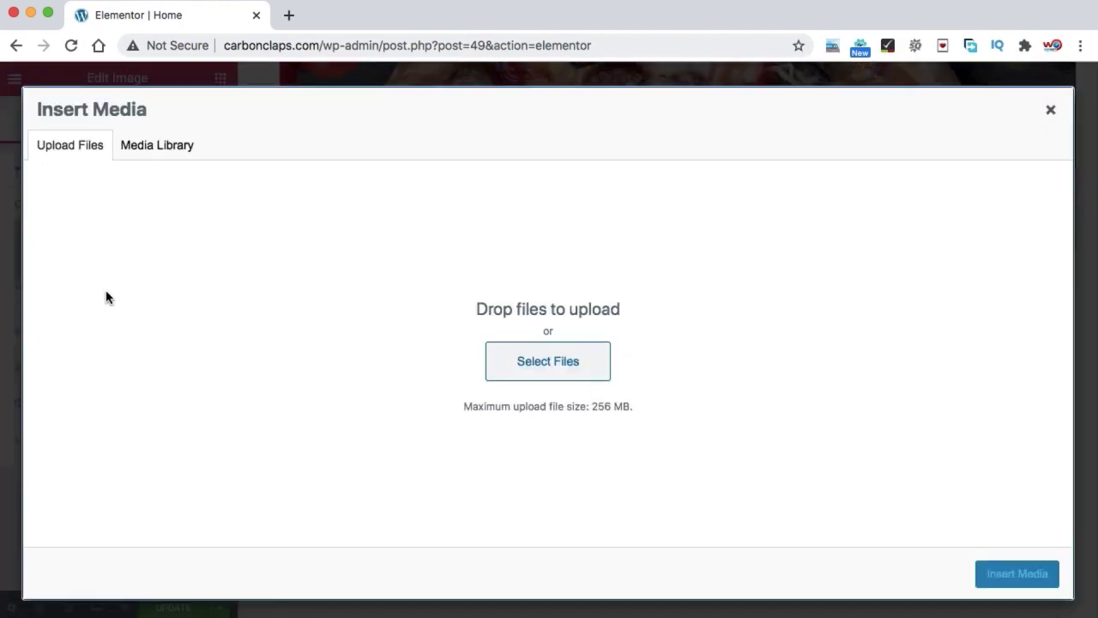
{"action": "left_click", "coordinate": [148, 148]}
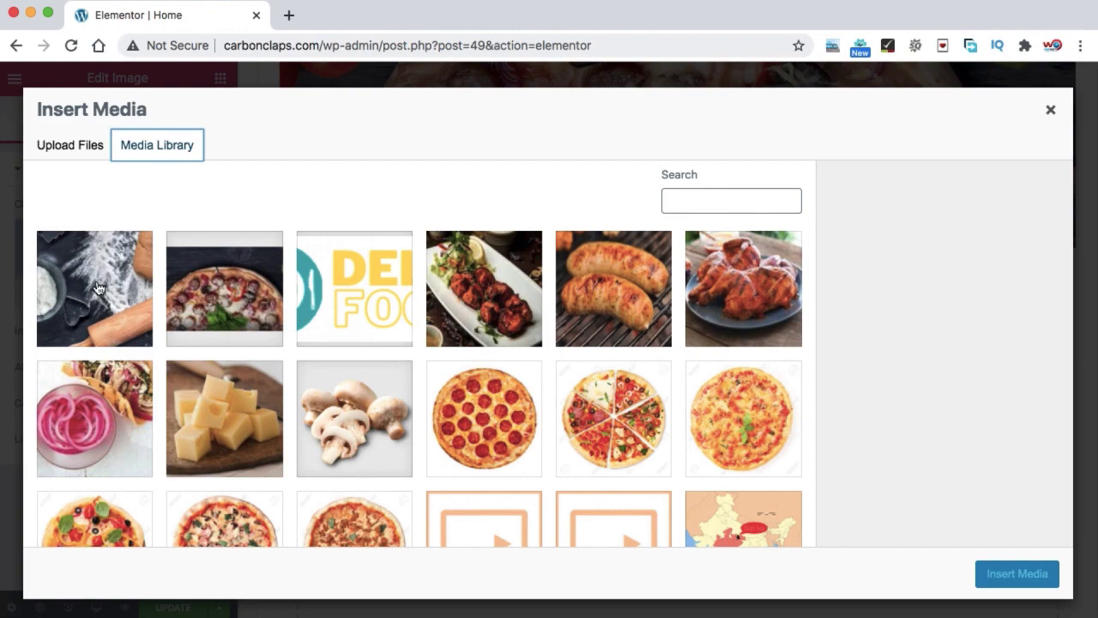
{"action": "left_click", "coordinate": [98, 288]}
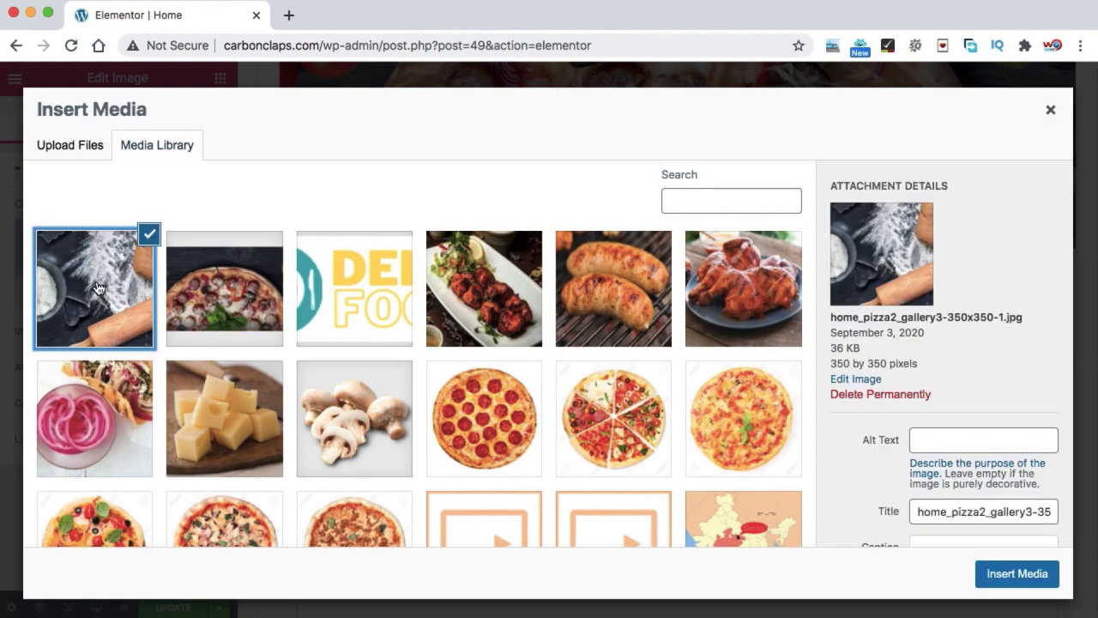
{"action": "left_click", "coordinate": [1020, 577]}
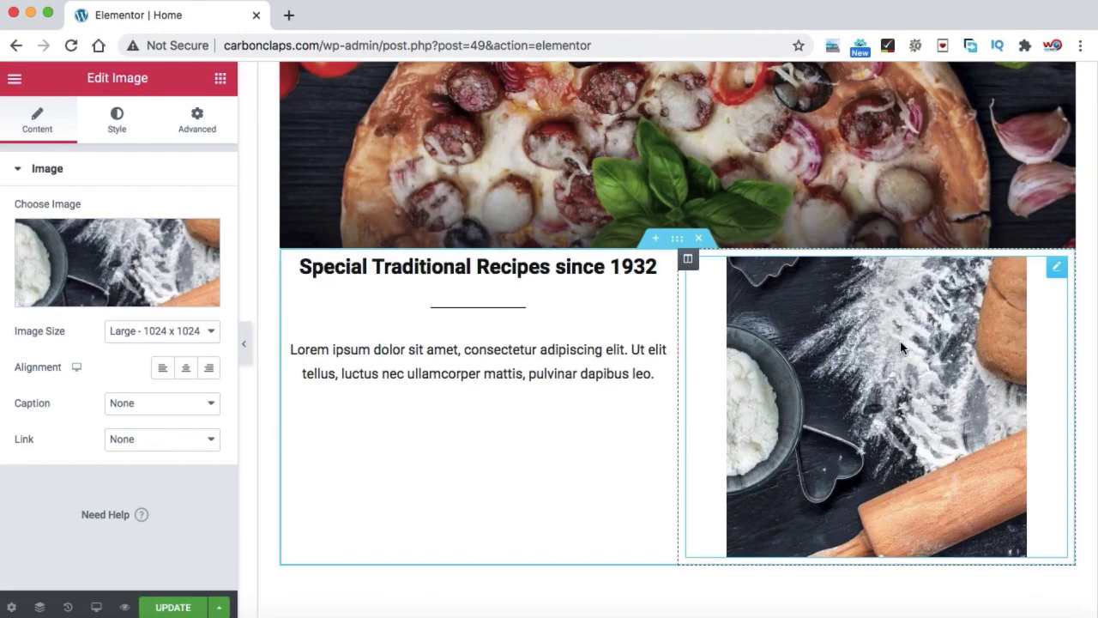
{"action": "left_click", "coordinate": [205, 339]}
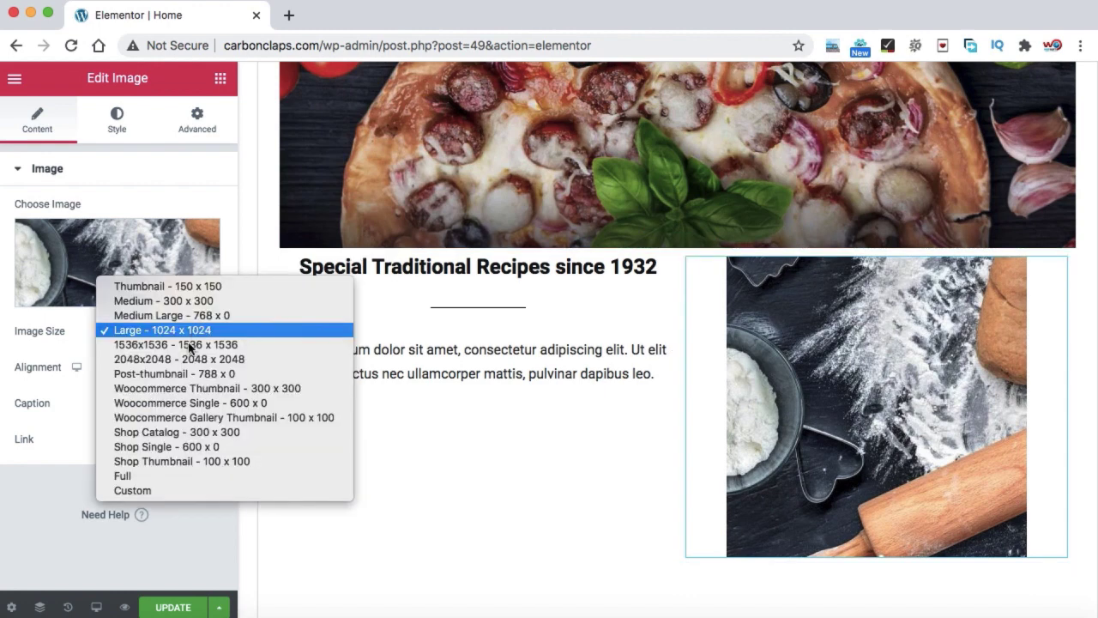
{"action": "left_click", "coordinate": [144, 479]}
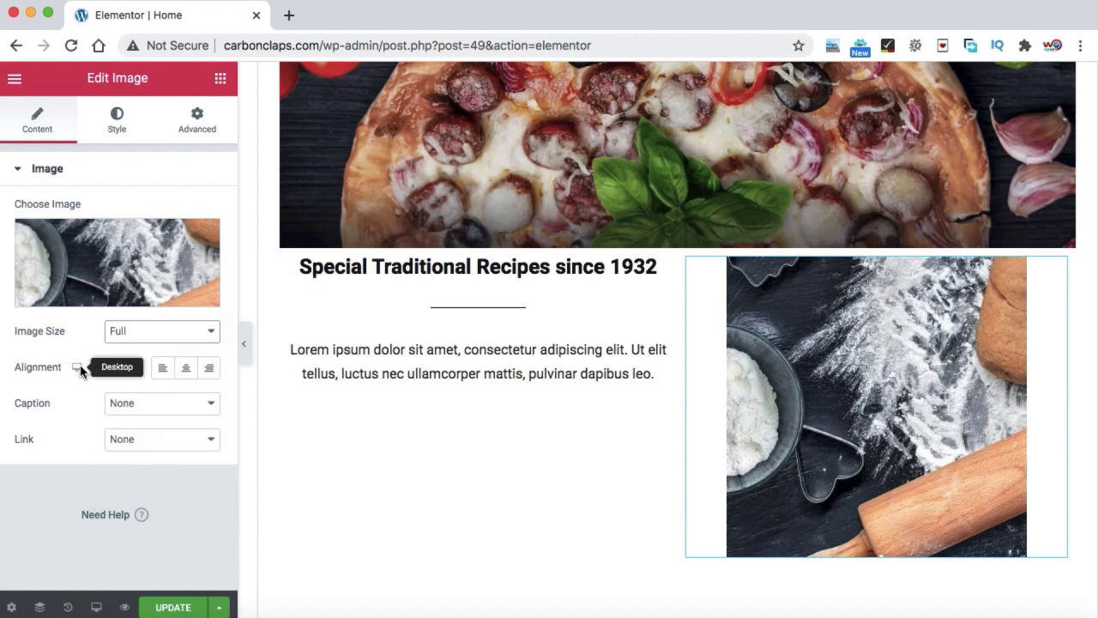
{"action": "left_click", "coordinate": [185, 371]}
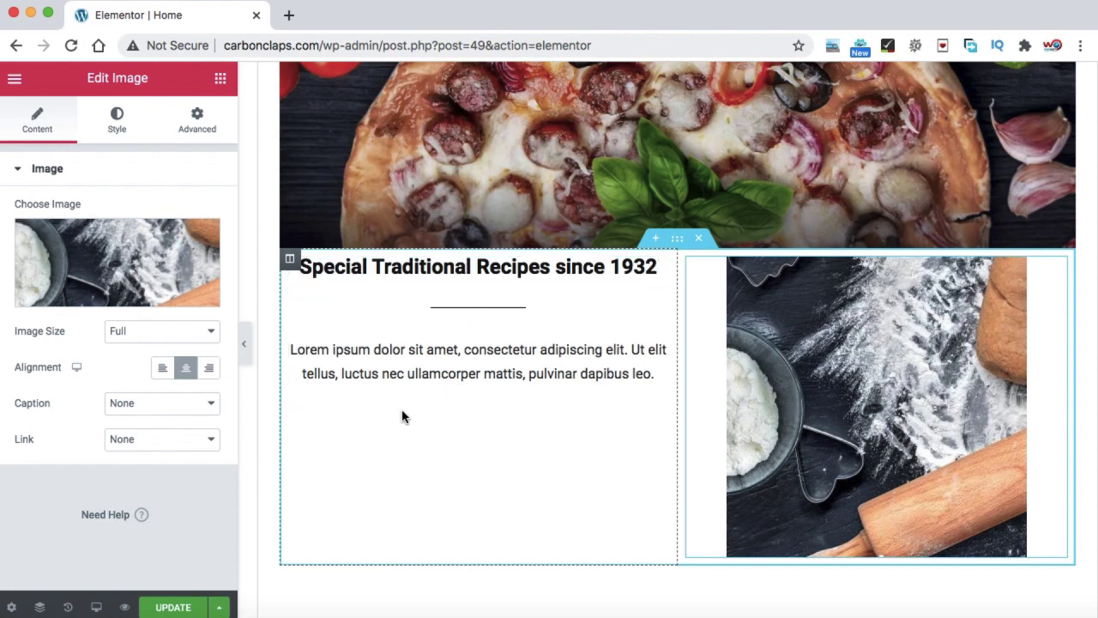
Set the left column's Vertical Align to Middle, then open the pastry image's settings
{"action": "right_click", "coordinate": [290, 266]}
{"action": "left_click", "coordinate": [316, 278]}
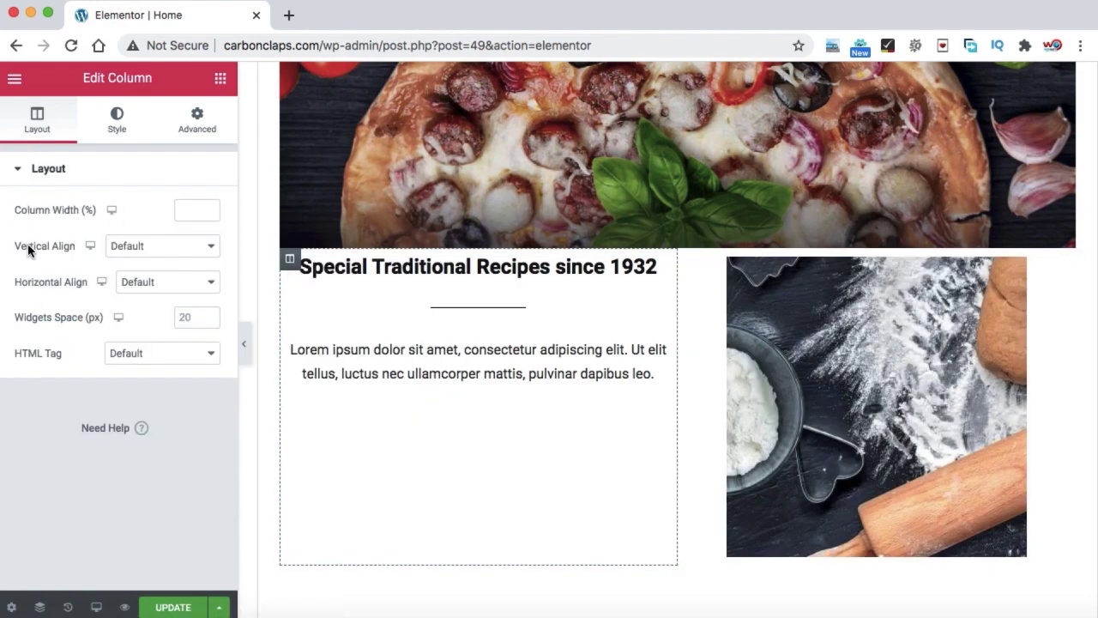
{"action": "left_click", "coordinate": [154, 250]}
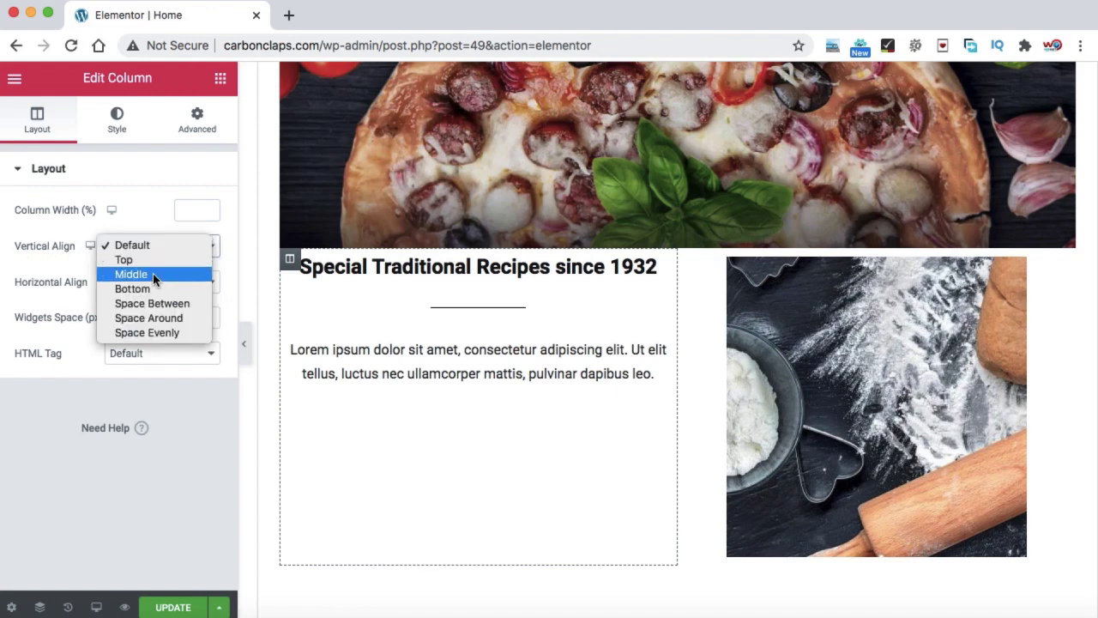
{"action": "left_click", "coordinate": [152, 274]}
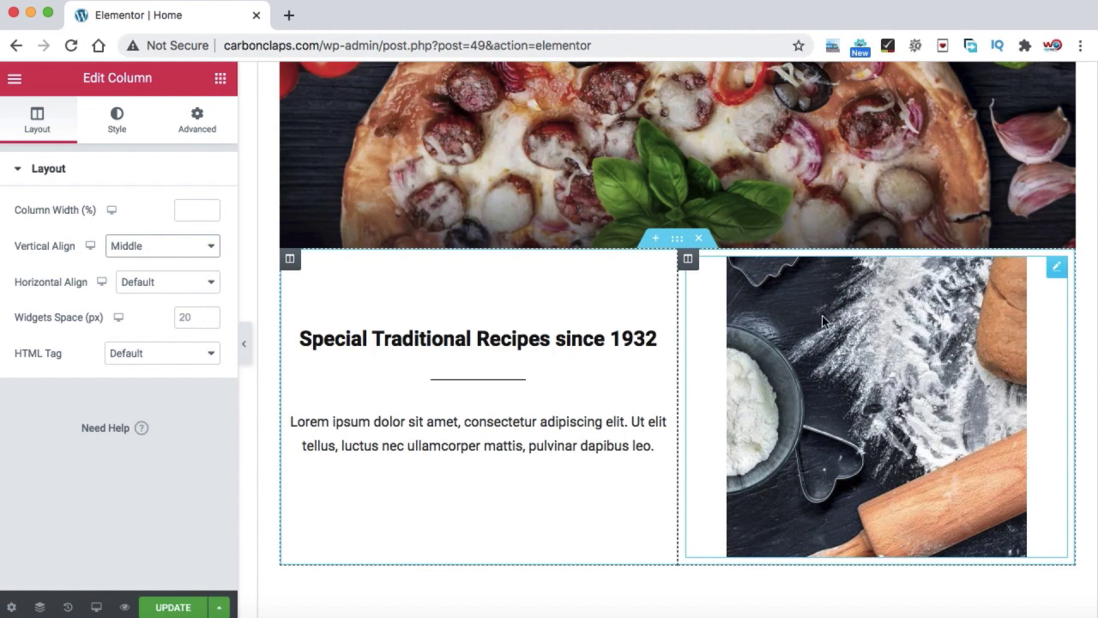
{"action": "right_click", "coordinate": [1057, 268]}
{"action": "left_click", "coordinate": [924, 277]}
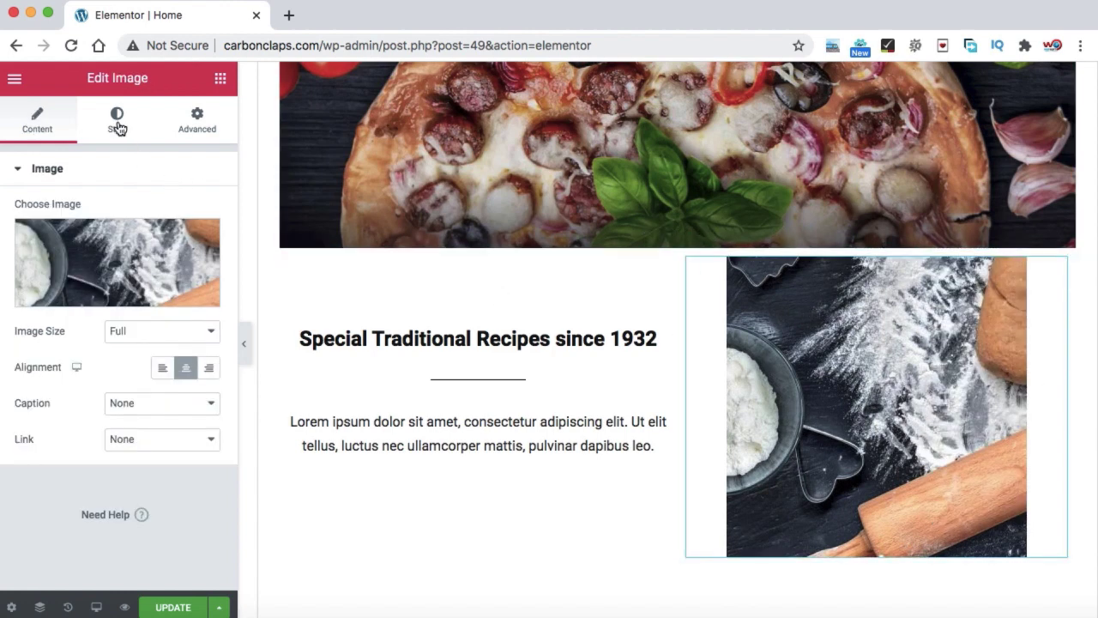
Give the flour image a dark grey Box Shadow with Blur 31 and UPDATE the page
{"action": "left_click", "coordinate": [119, 128]}
{"action": "scroll", "coordinate": [146, 364], "scroll_direction": "down", "scroll_amount": 3}
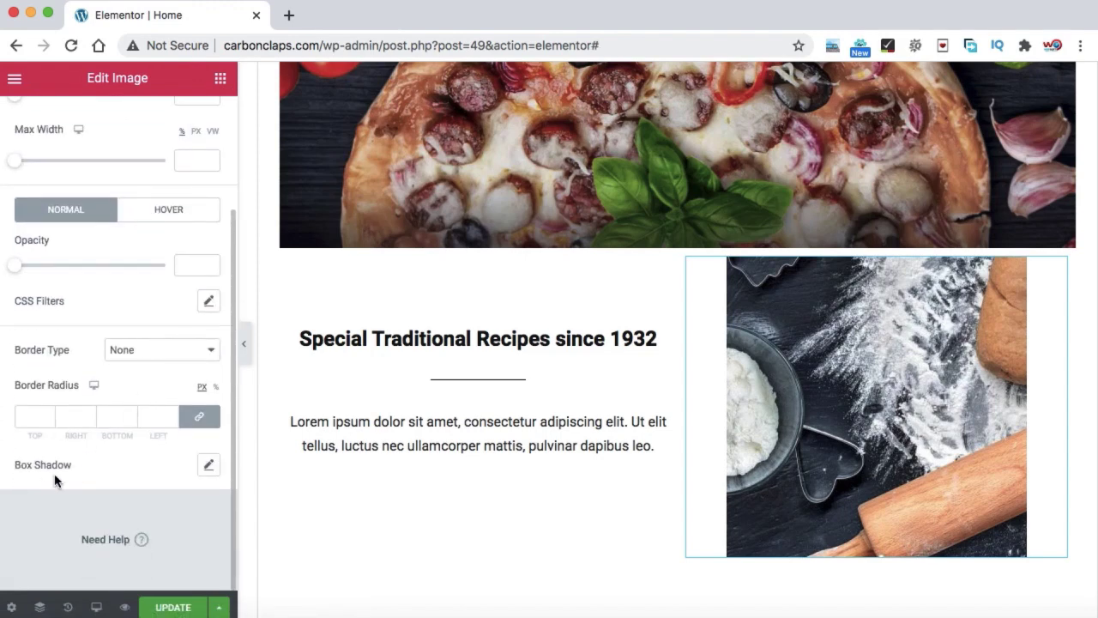
{"action": "left_click", "coordinate": [207, 468]}
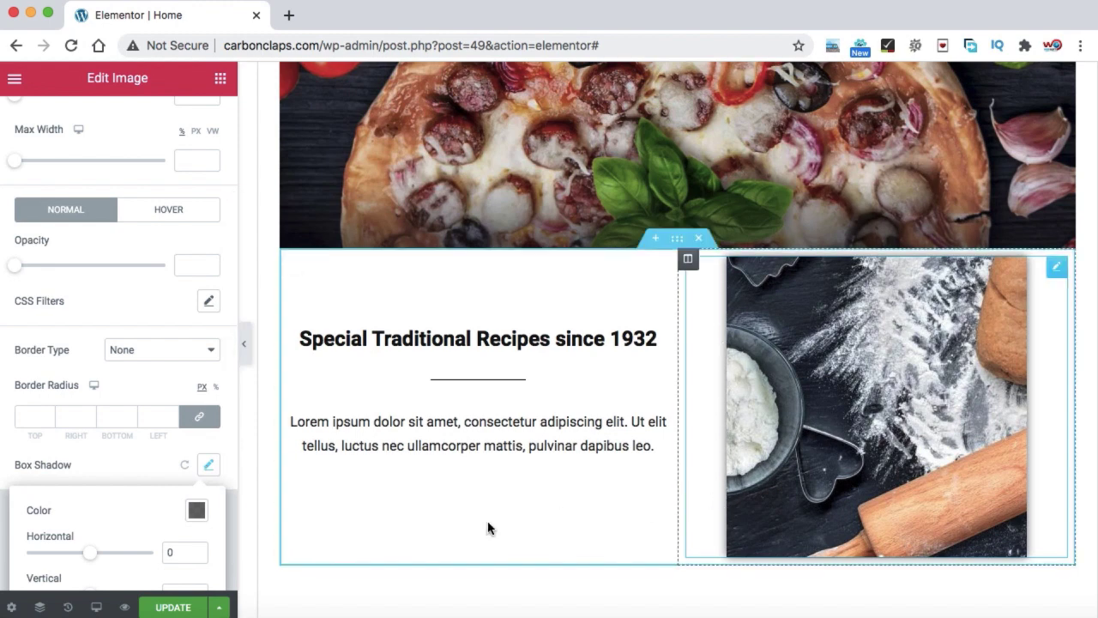
{"action": "scroll", "coordinate": [67, 502], "scroll_direction": "down", "scroll_amount": 3}
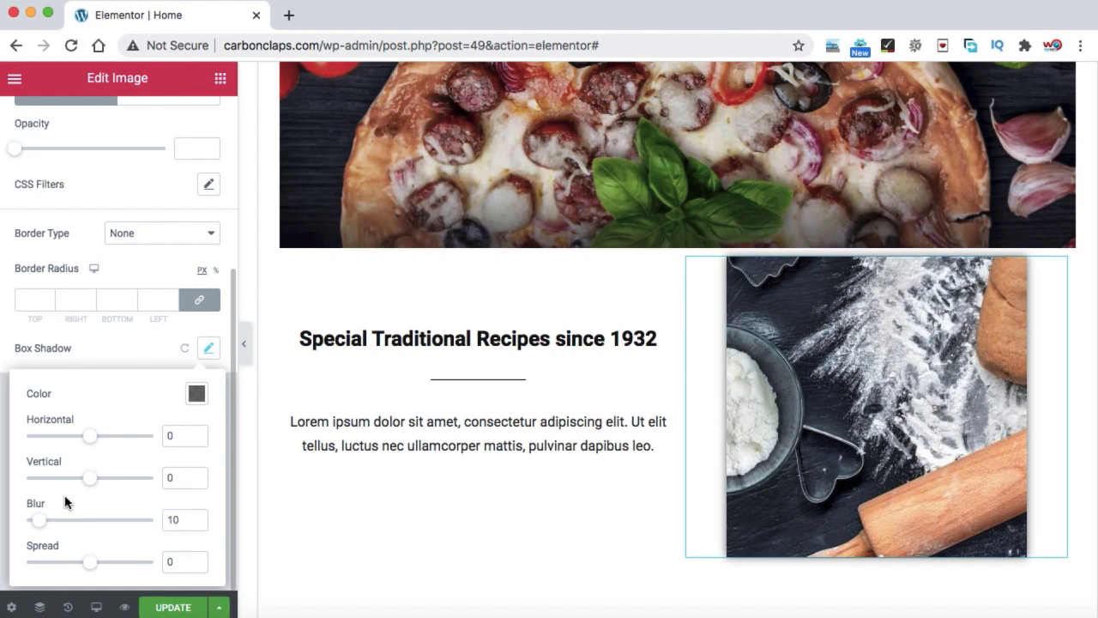
{"action": "left_click", "coordinate": [197, 394]}
{"action": "mouse_move", "coordinate": [153, 233]}
{"action": "left_mouse_down"}
{"action": "mouse_move", "coordinate": [233, 185]}
{"action": "mouse_move", "coordinate": [247, 193]}
{"action": "left_mouse_up"}
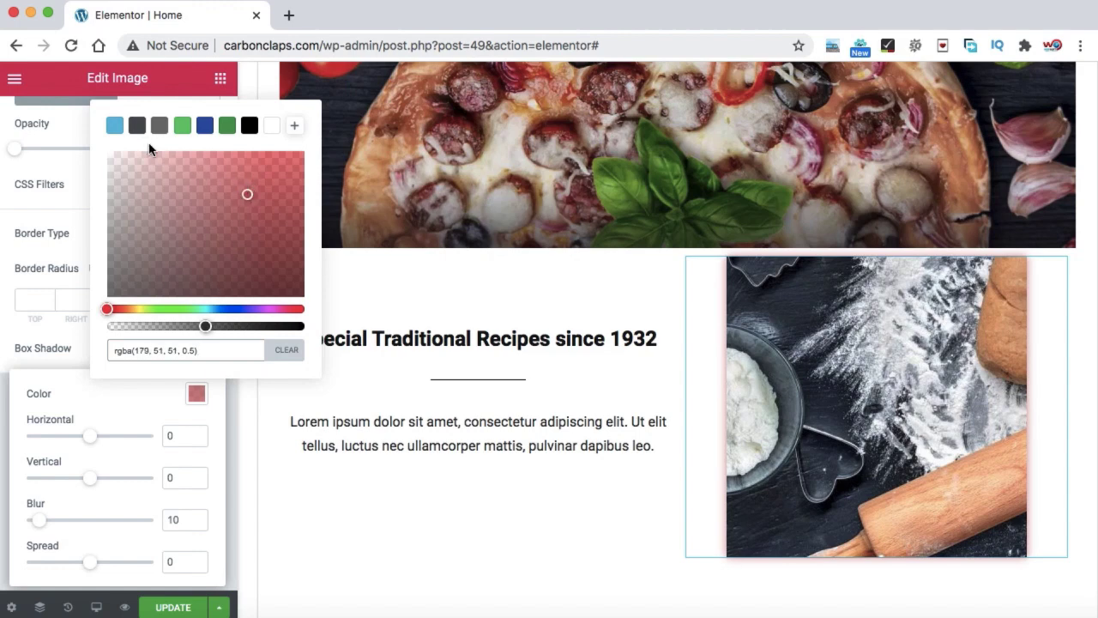
{"action": "left_click", "coordinate": [138, 127]}
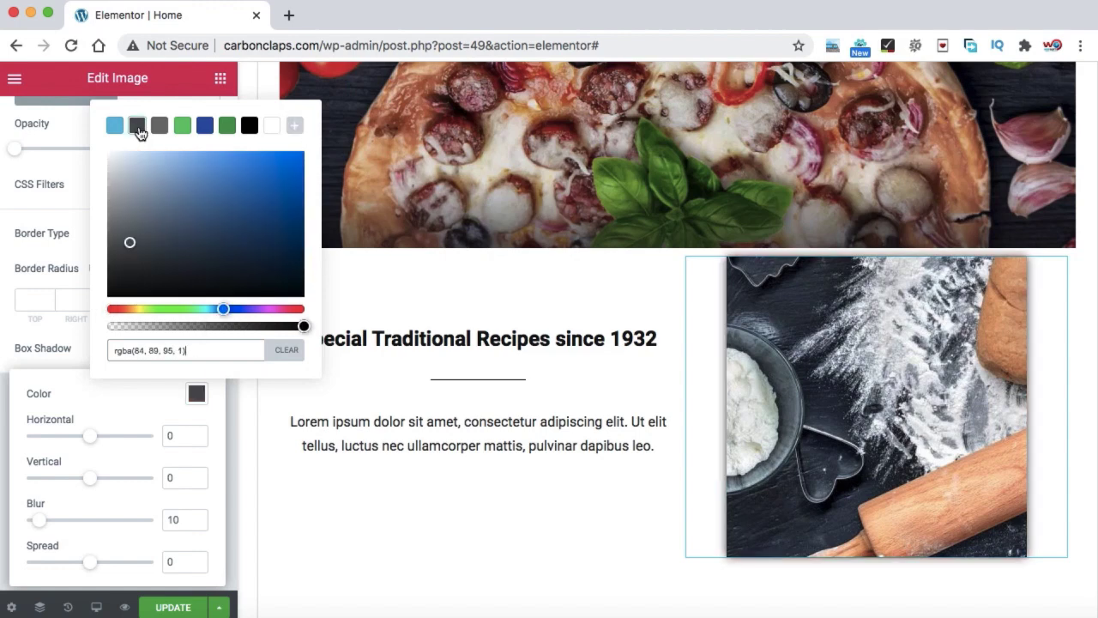
{"action": "left_click", "coordinate": [119, 483]}
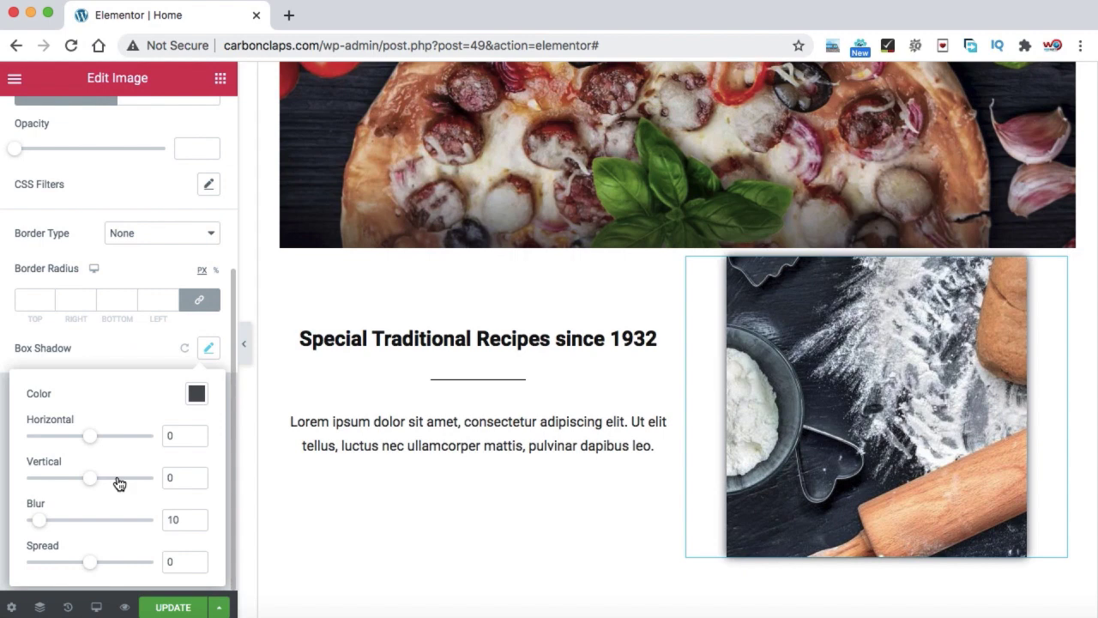
{"action": "left_click_drag", "start_coordinate": [42, 527], "coordinate": [70, 528]}
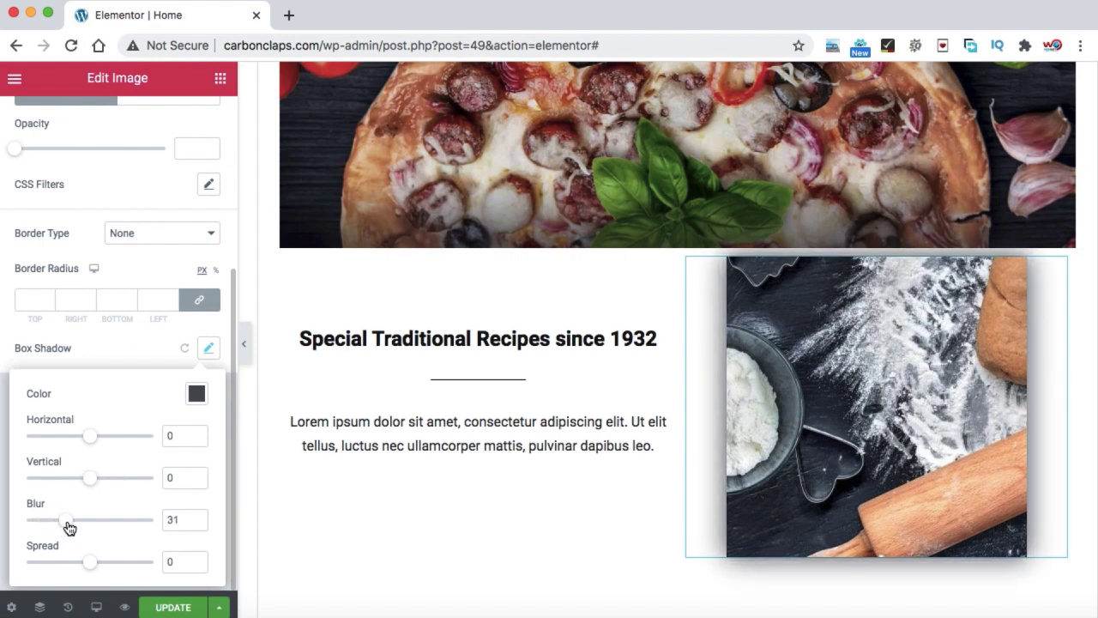
{"action": "left_click", "coordinate": [174, 607]}
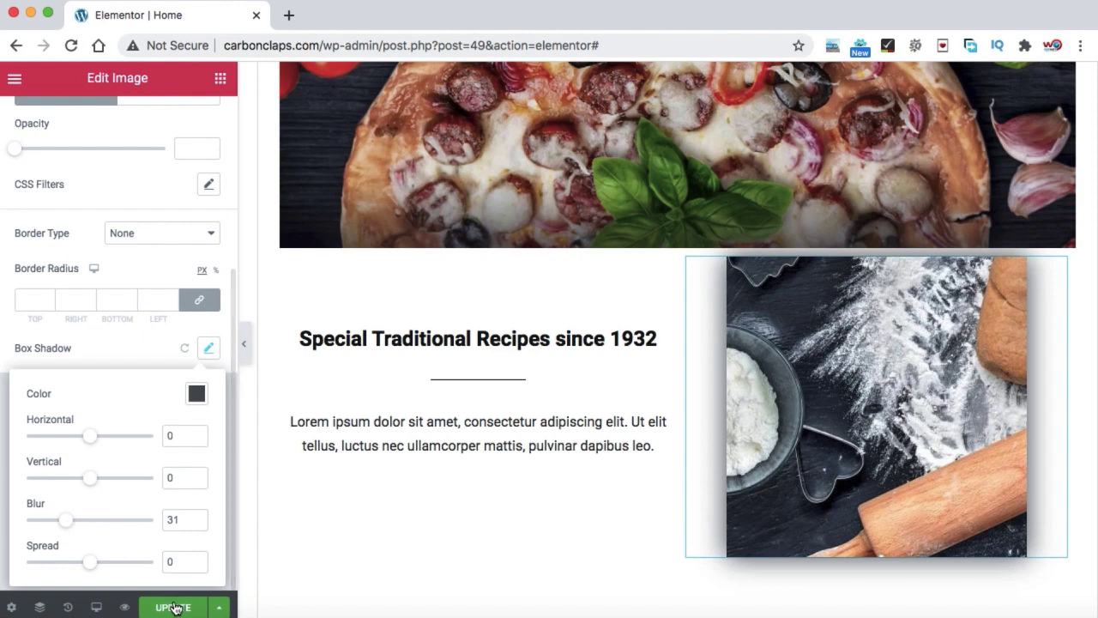
Open the live home page in a new tab, check the flour photo's soft shadow, and return to Elementor
{"action": "left_click", "coordinate": [15, 81]}
{"action": "right_click", "coordinate": [81, 525]}
{"action": "left_click", "coordinate": [124, 411]}
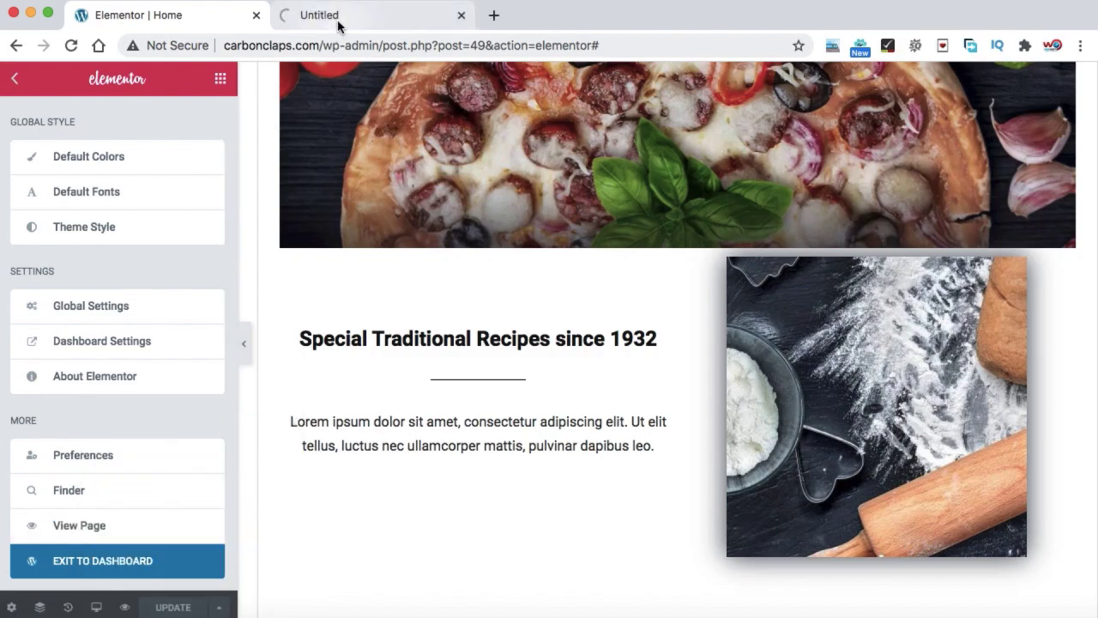
{"action": "left_click", "coordinate": [340, 12]}
{"action": "scroll", "coordinate": [502, 313], "scroll_direction": "down", "scroll_amount": 5}
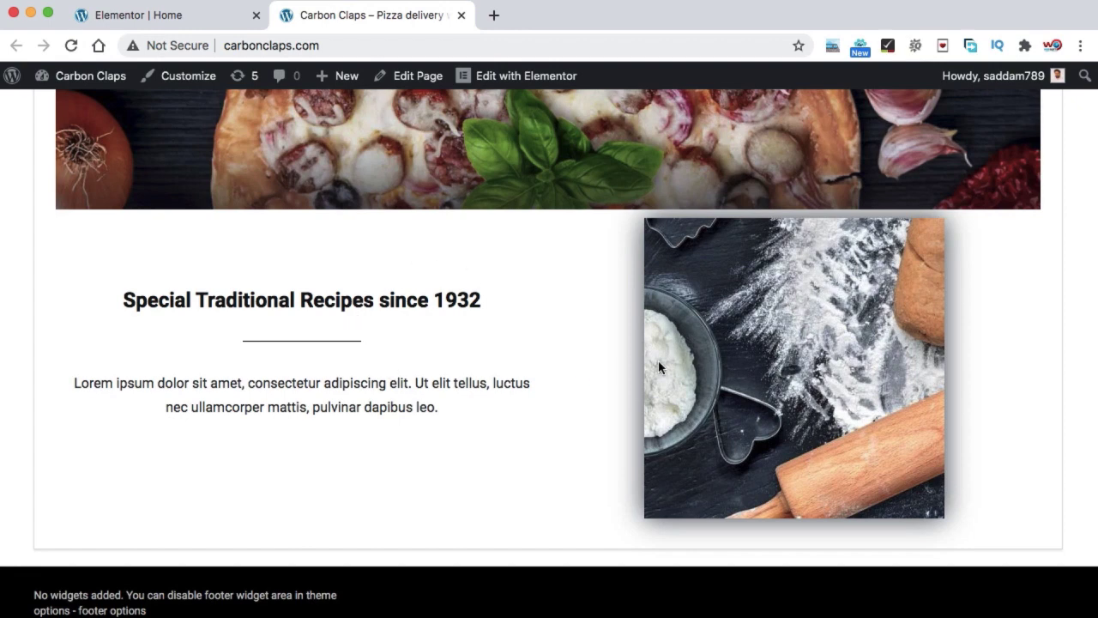
{"action": "scroll", "coordinate": [686, 360], "scroll_direction": "up", "scroll_amount": 1}
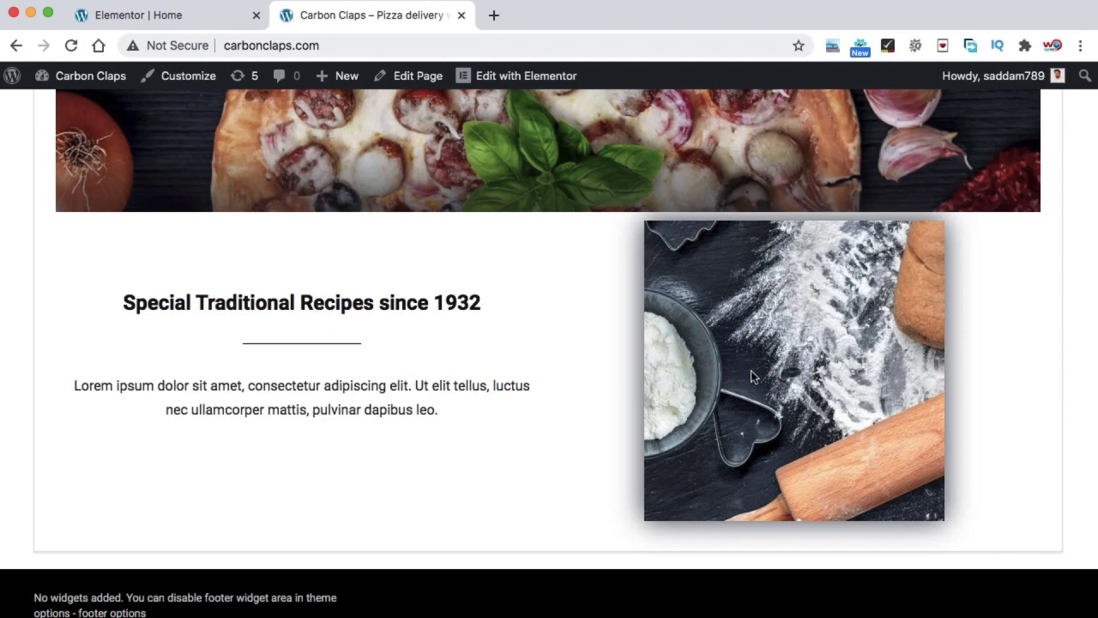
{"action": "scroll", "coordinate": [682, 400], "scroll_direction": "up", "scroll_amount": 3}
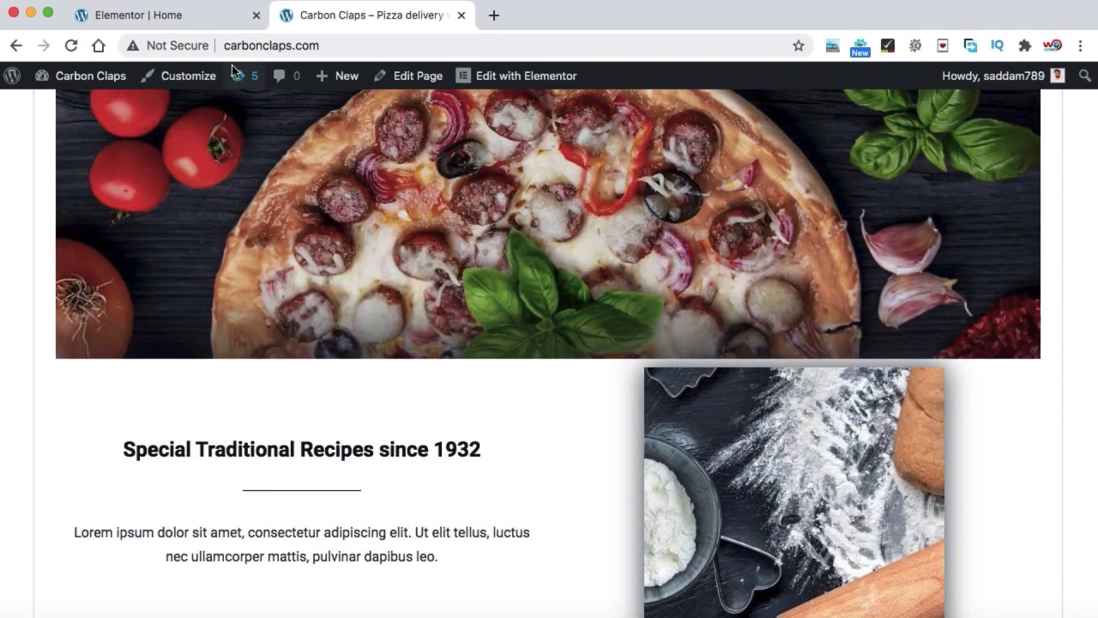
{"action": "left_click", "coordinate": [197, 26]}
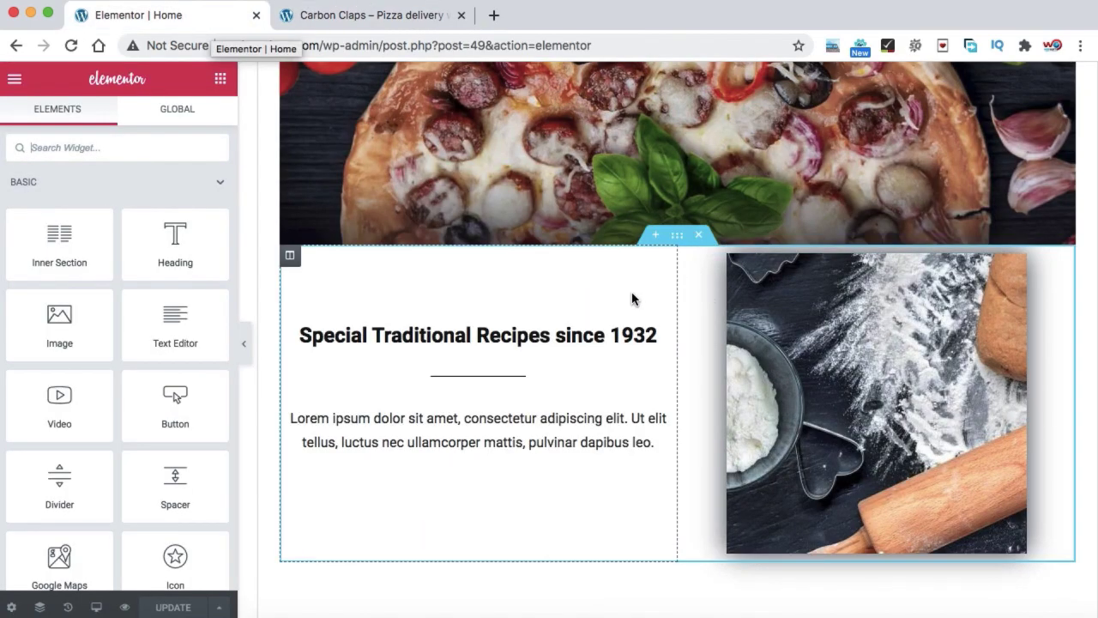
Set the recipes section's top and bottom margins to 23 px and save the page
{"action": "right_click", "coordinate": [678, 237]}
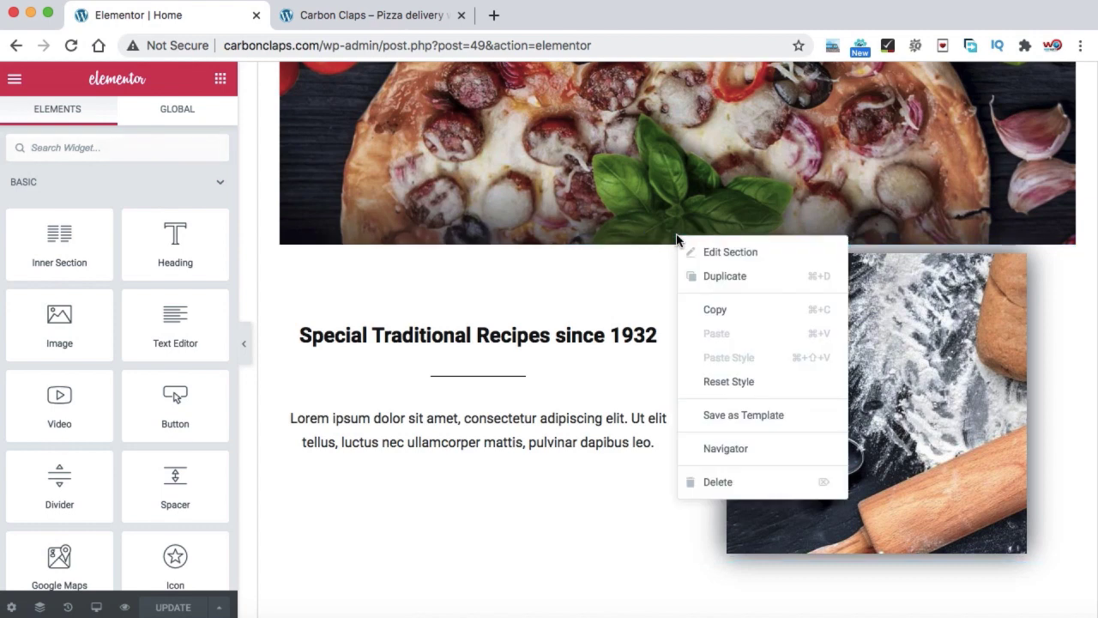
{"action": "left_click", "coordinate": [696, 252]}
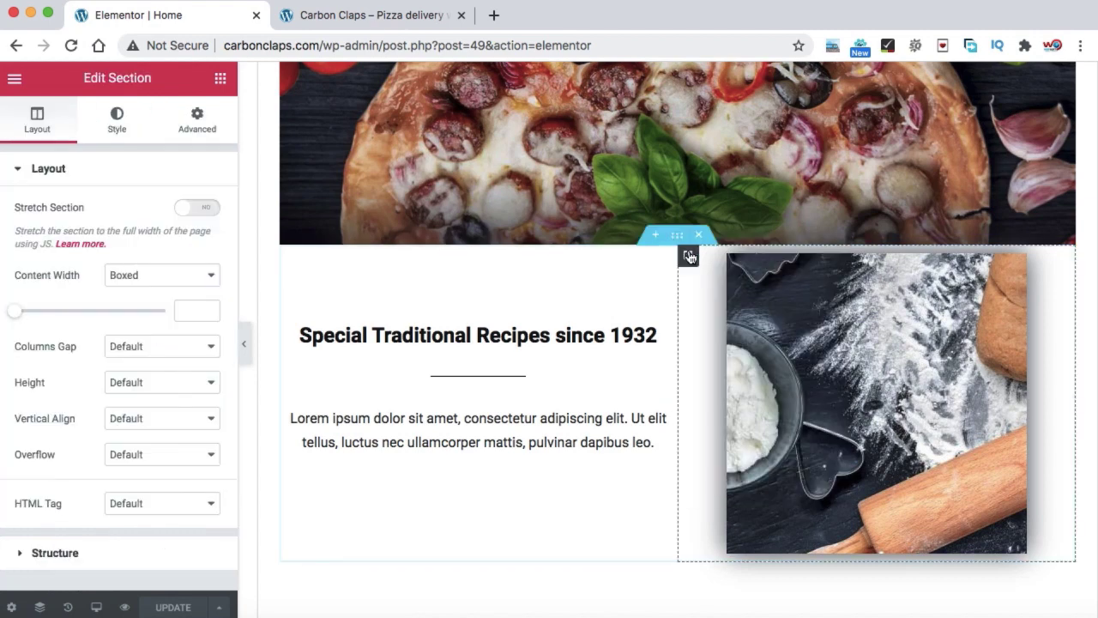
{"action": "left_click", "coordinate": [193, 120]}
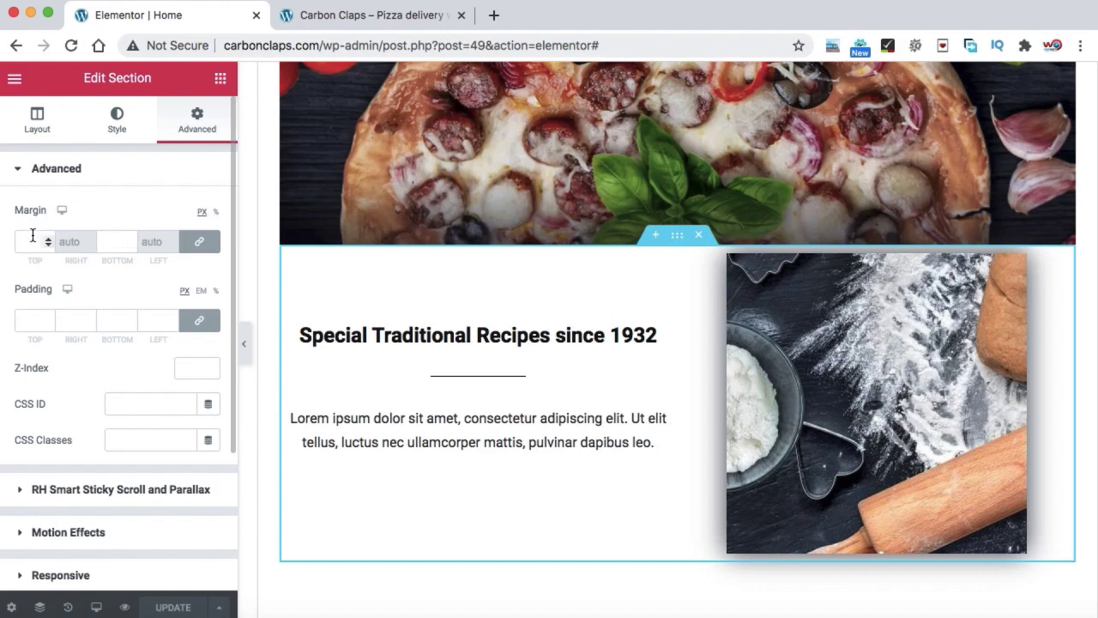
{"action": "left_click_drag", "start_coordinate": [46, 241], "coordinate": [47, 240]}
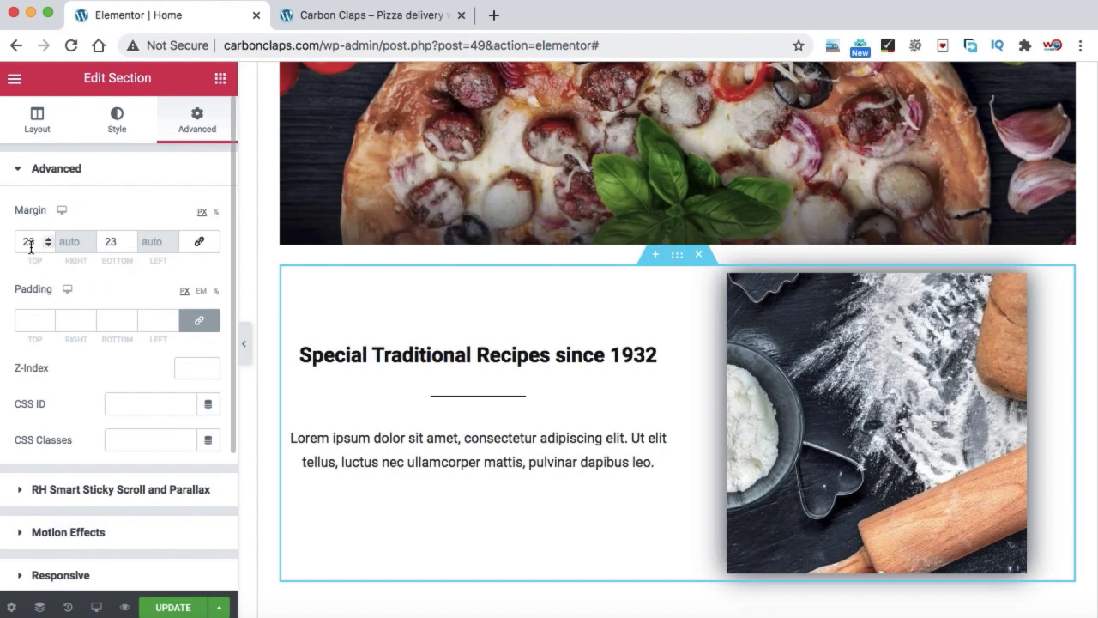
{"action": "left_click", "coordinate": [176, 607]}
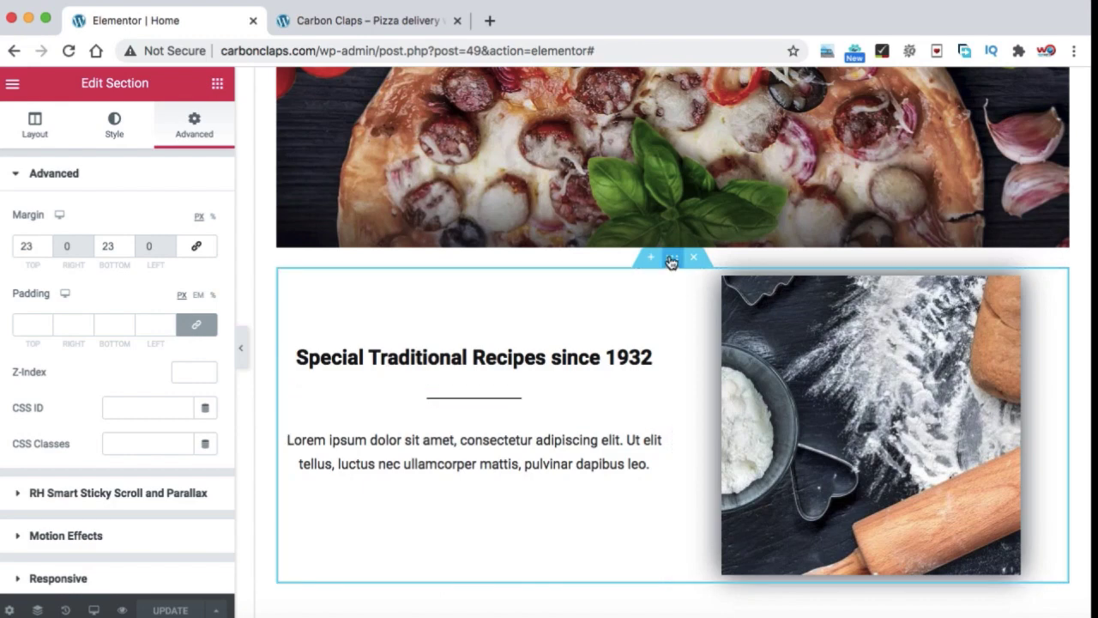
Upload 1.jpg as the recipes section's classic background image, set to Repeat
{"action": "left_click", "coordinate": [115, 124]}
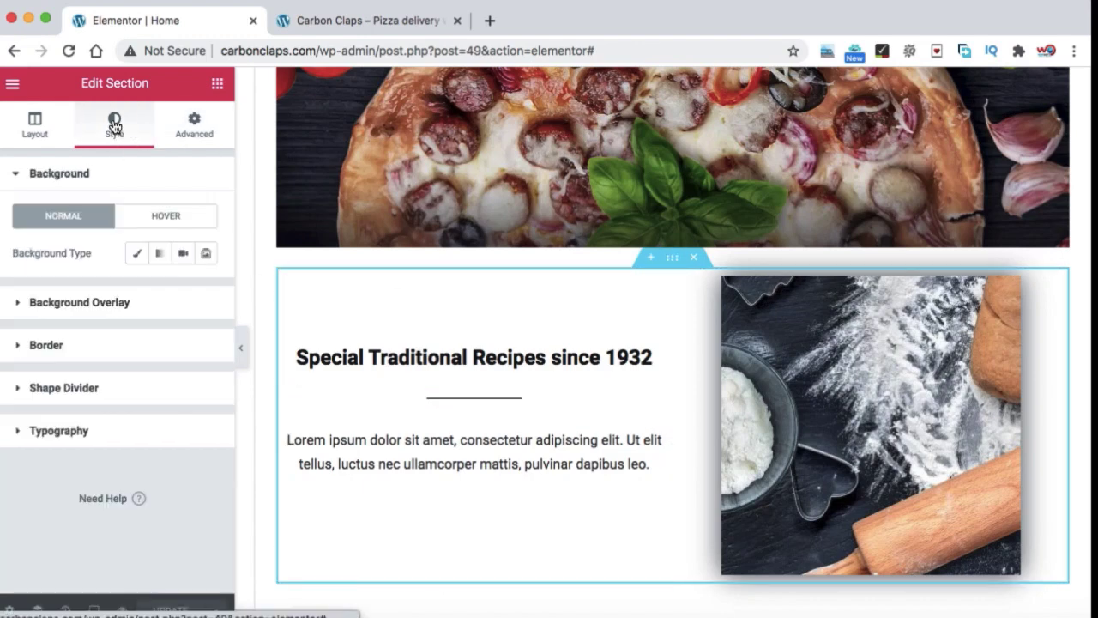
{"action": "left_click", "coordinate": [138, 255]}
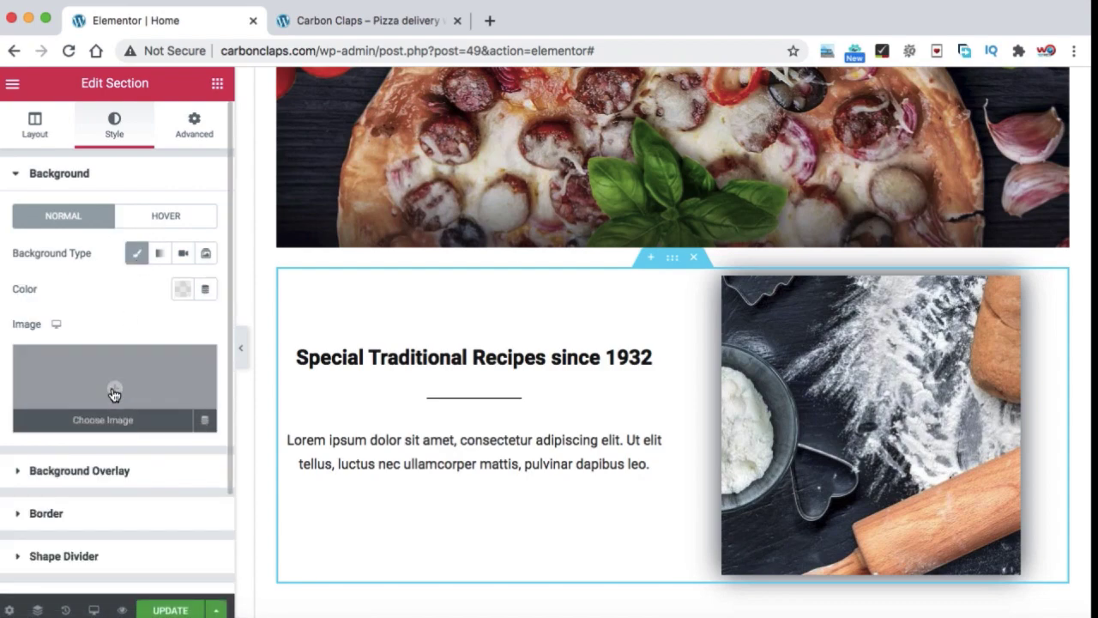
{"action": "left_click", "coordinate": [112, 386]}
{"action": "left_click", "coordinate": [521, 380]}
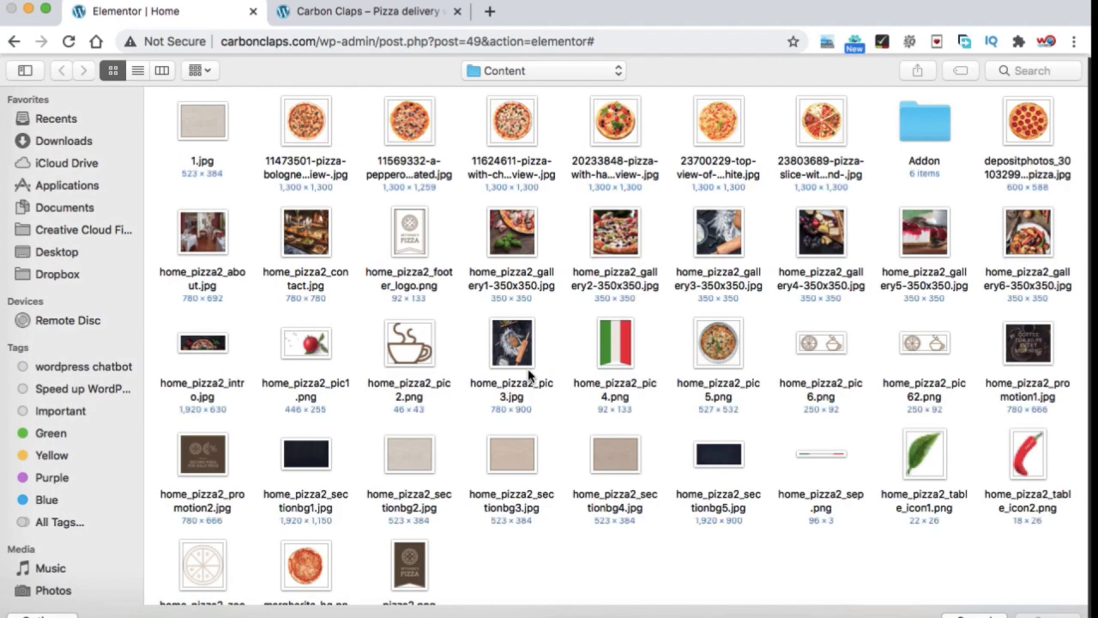
{"action": "double_click", "coordinate": [212, 137]}
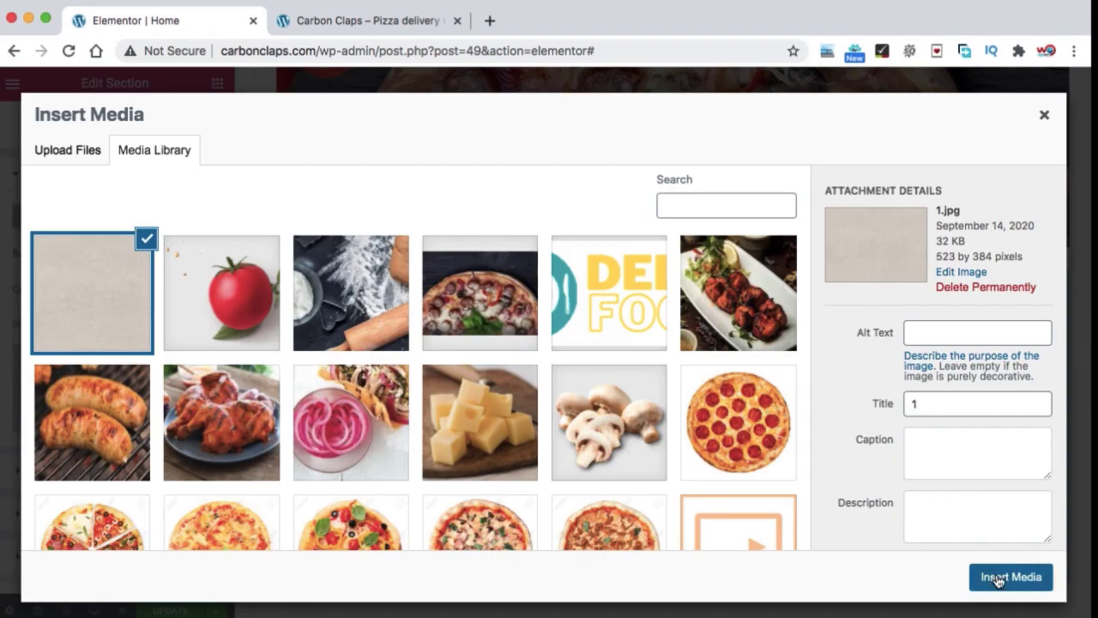
{"action": "left_click", "coordinate": [997, 580]}
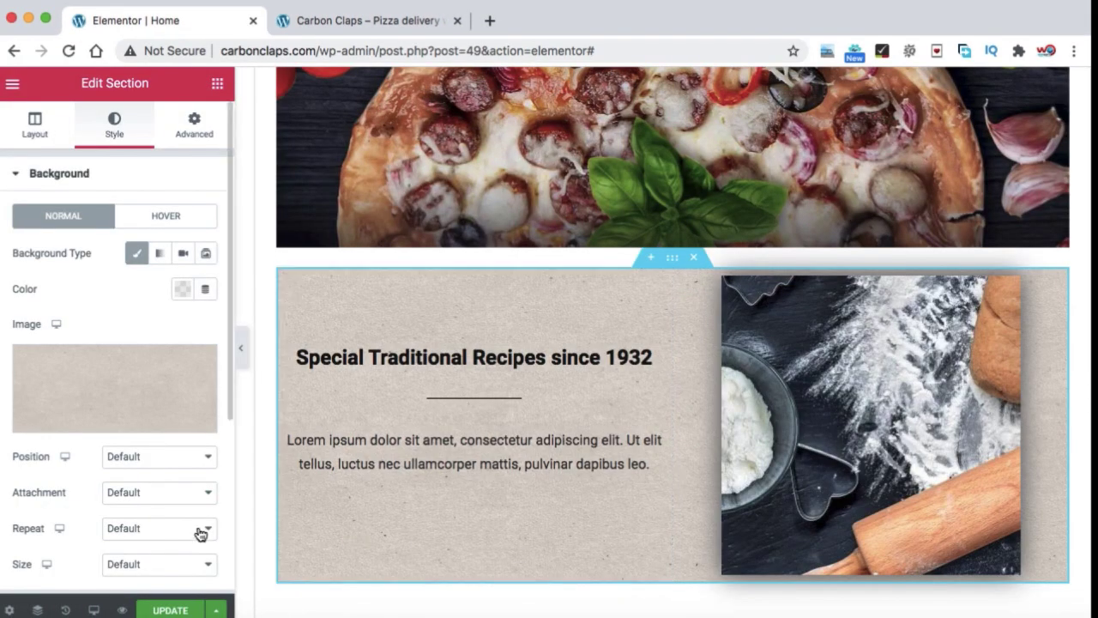
{"action": "left_click", "coordinate": [197, 527]}
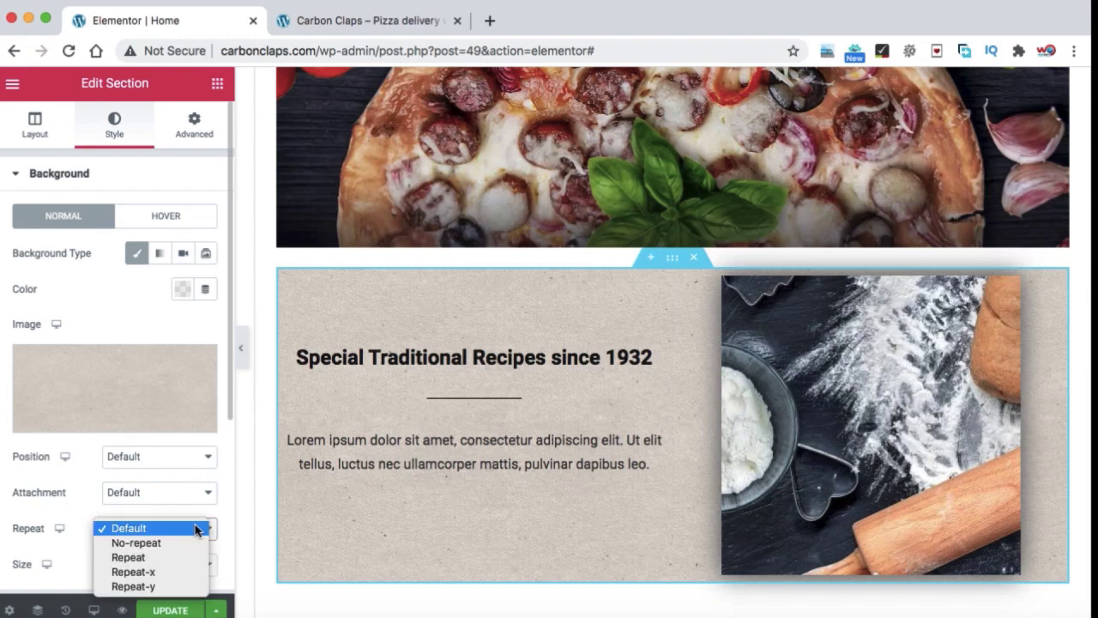
{"action": "left_click", "coordinate": [142, 558]}
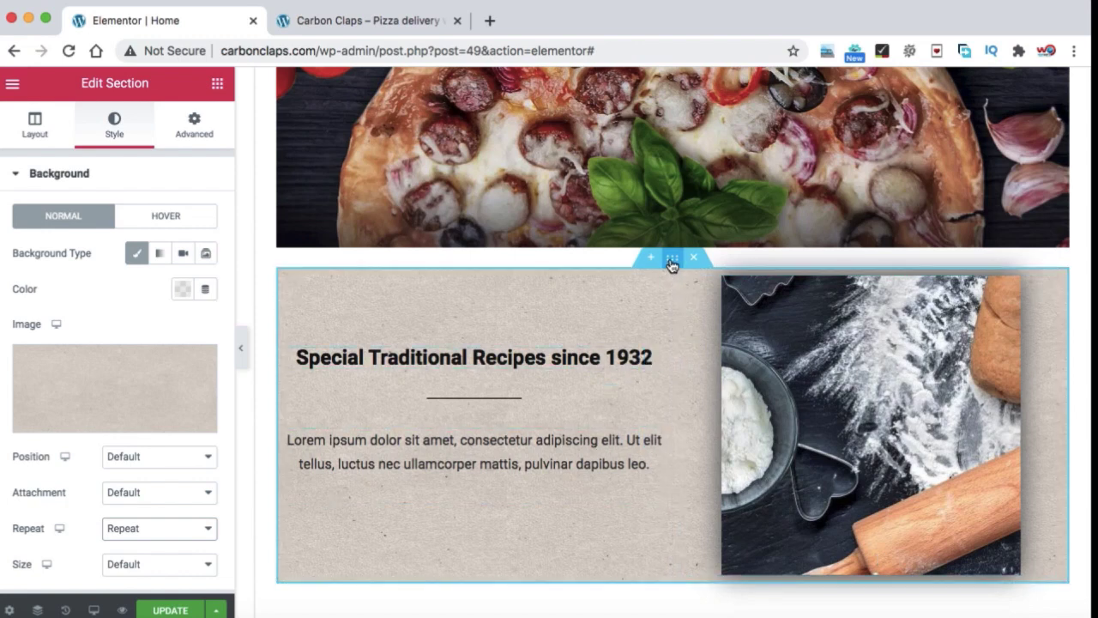
Unlink the recipes section's padding and set top and bottom padding to 32 px
{"action": "left_click", "coordinate": [197, 128]}
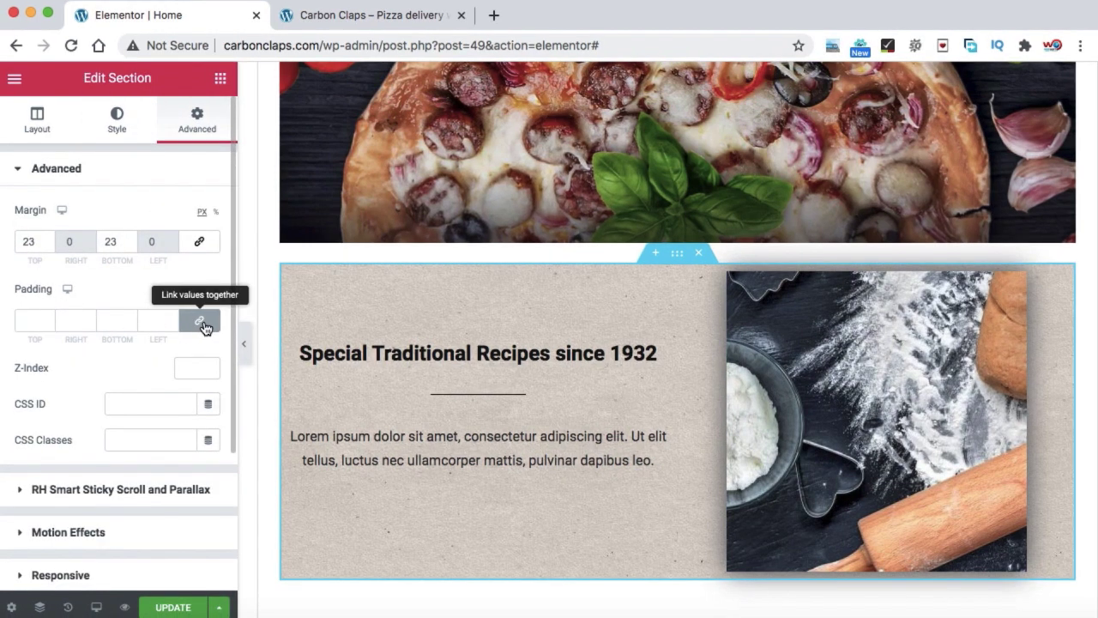
{"action": "left_click", "coordinate": [199, 325]}
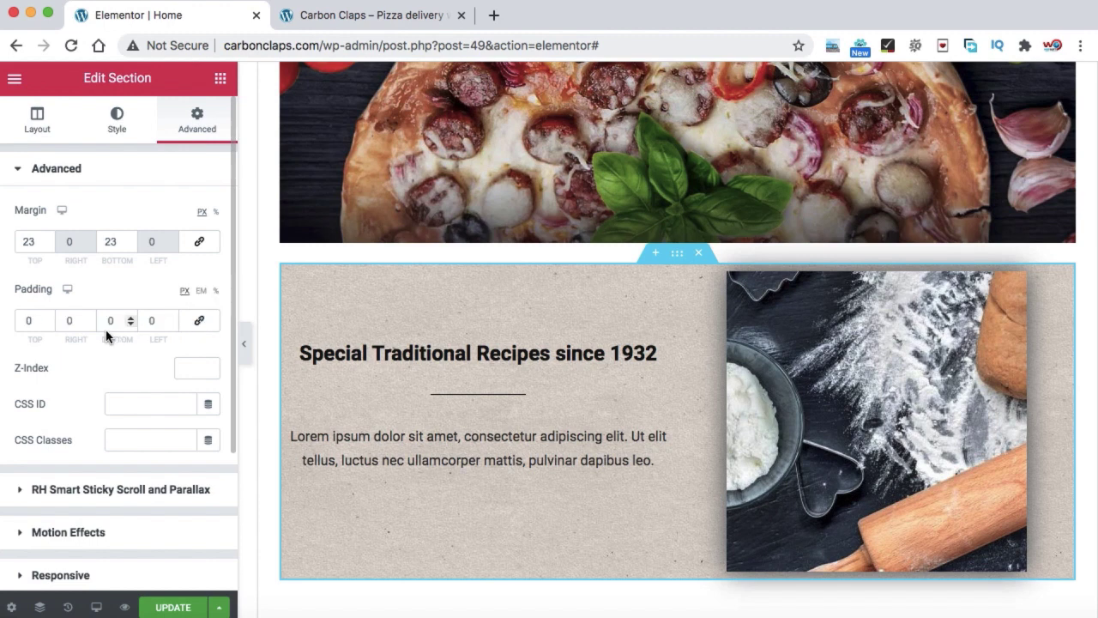
{"action": "left_click_drag", "start_coordinate": [49, 318], "coordinate": [48, 320]}
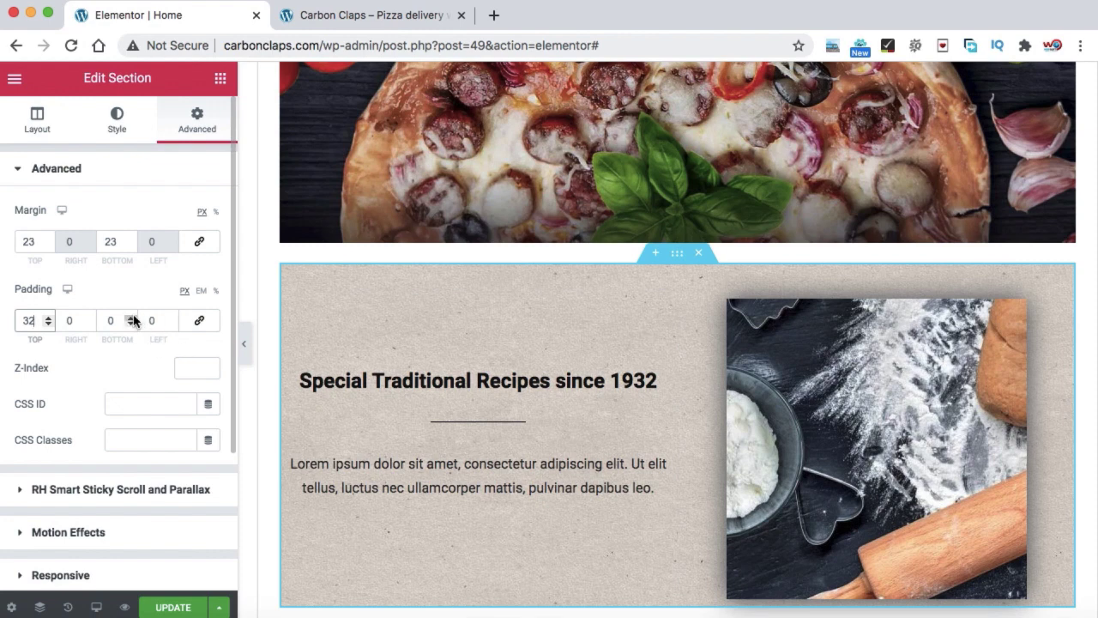
{"action": "left_click_drag", "start_coordinate": [129, 317], "coordinate": [130, 318]}
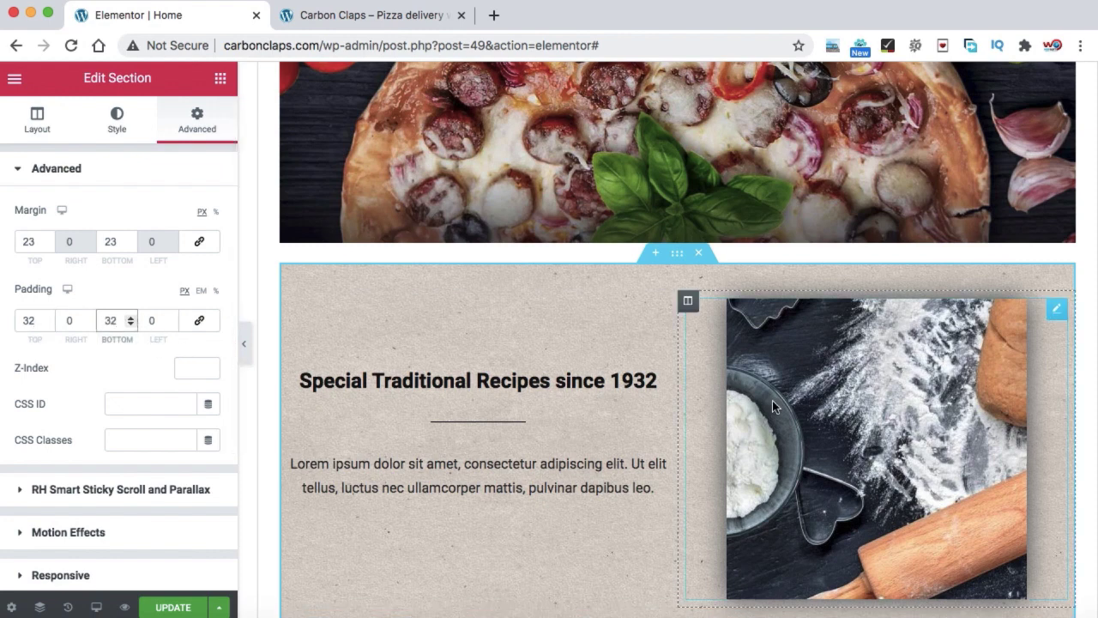
{"action": "scroll", "coordinate": [772, 404], "scroll_direction": "down", "scroll_amount": 2}
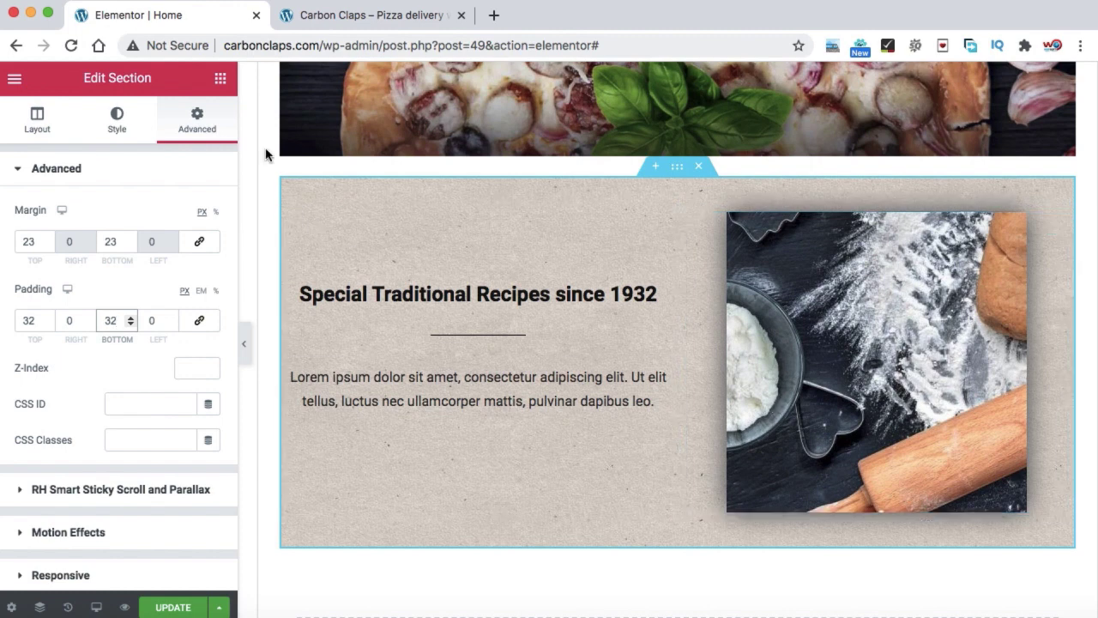
Add an Image widget under the recipe text showing the tomato picture from the Media Library
{"action": "left_click", "coordinate": [221, 80]}
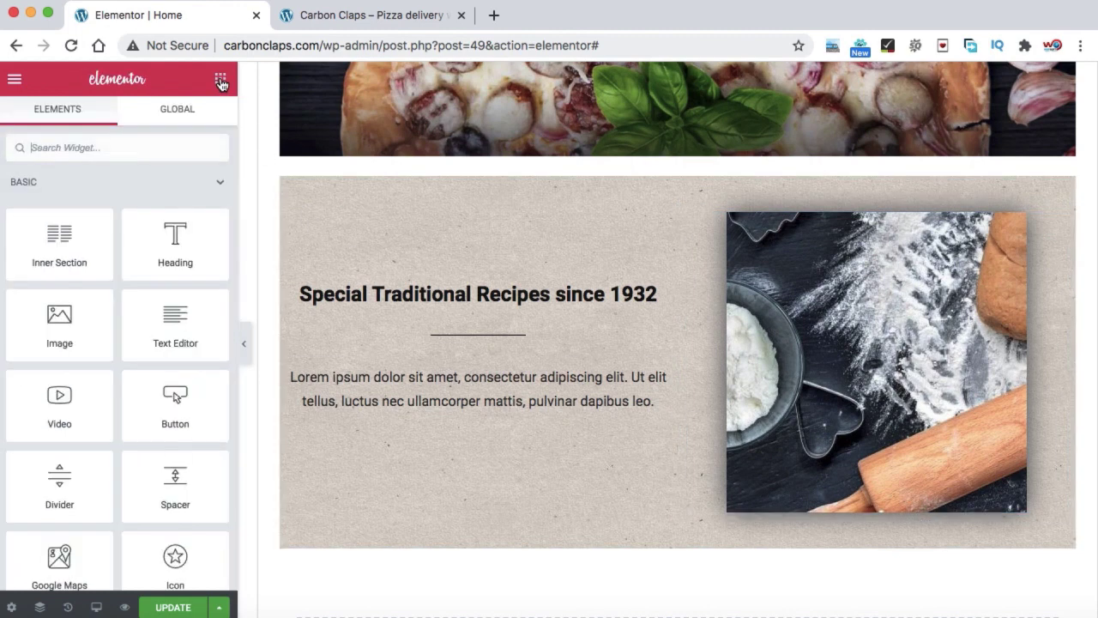
{"action": "left_click_drag", "start_coordinate": [57, 336], "coordinate": [493, 416]}
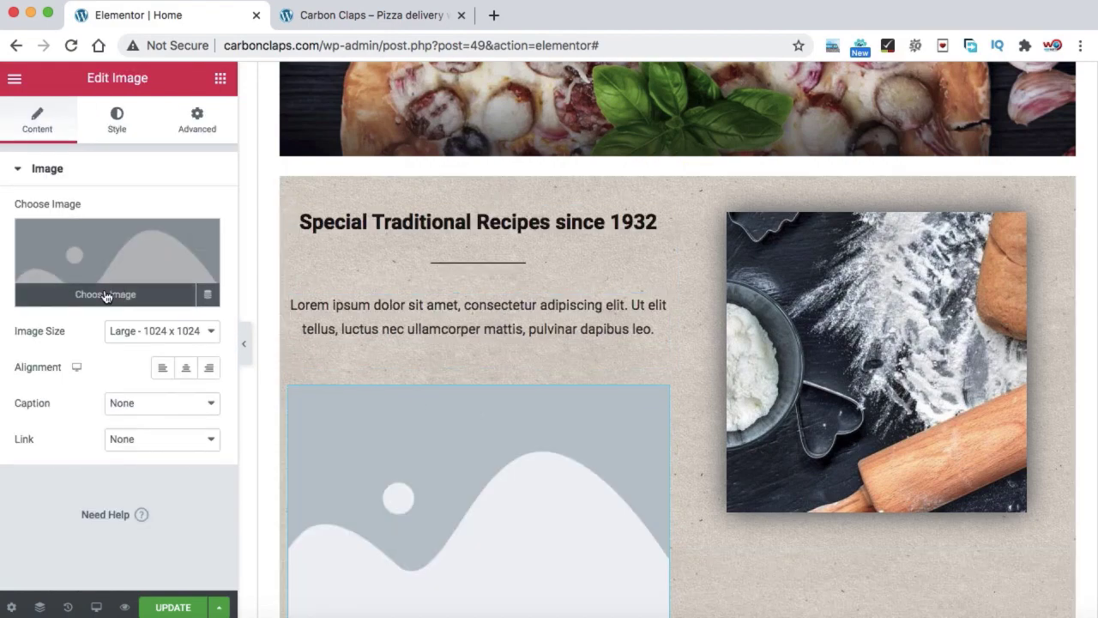
{"action": "left_click", "coordinate": [107, 294]}
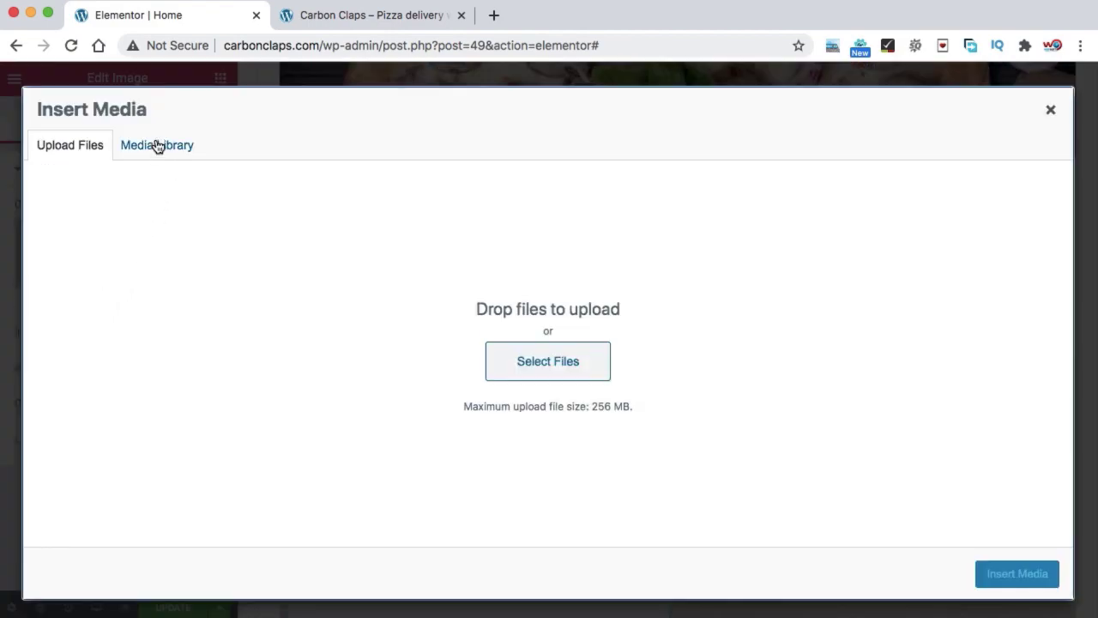
{"action": "left_click", "coordinate": [157, 145]}
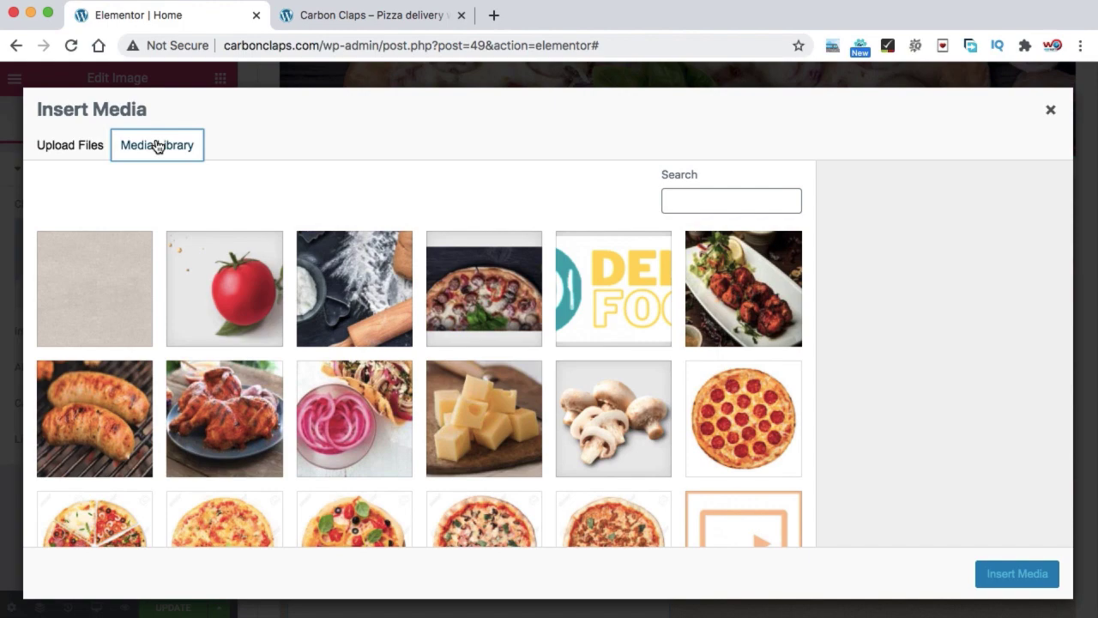
{"action": "left_click", "coordinate": [219, 275]}
{"action": "left_click", "coordinate": [1015, 575]}
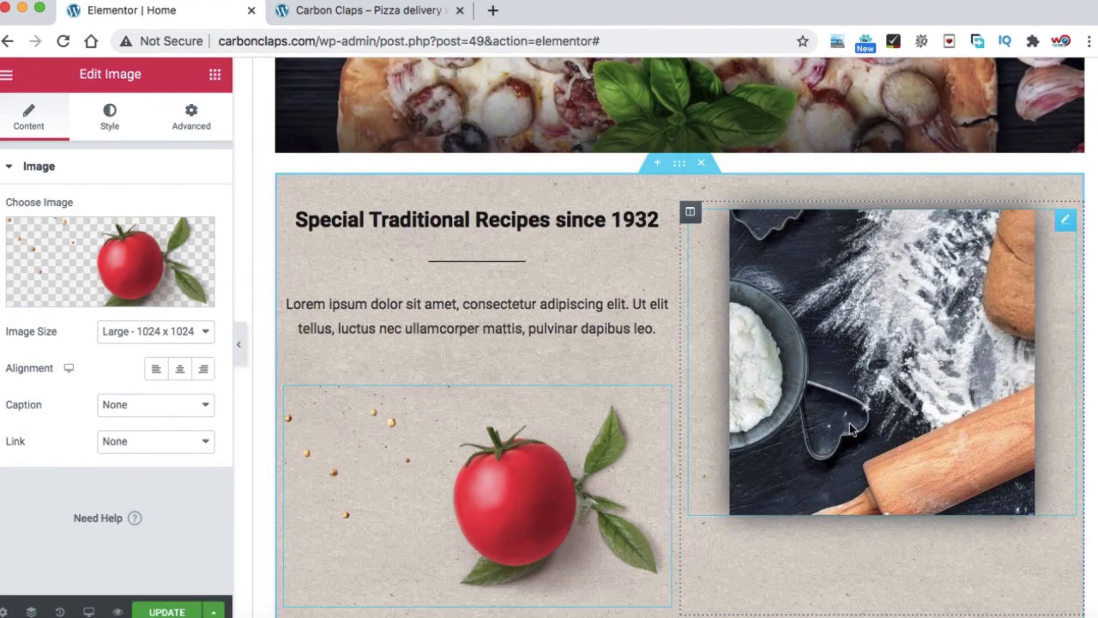
Set the rolling-pin photo column's Vertical Align to Middle and save the page
{"action": "scroll", "coordinate": [901, 429], "scroll_direction": "down", "scroll_amount": 1}
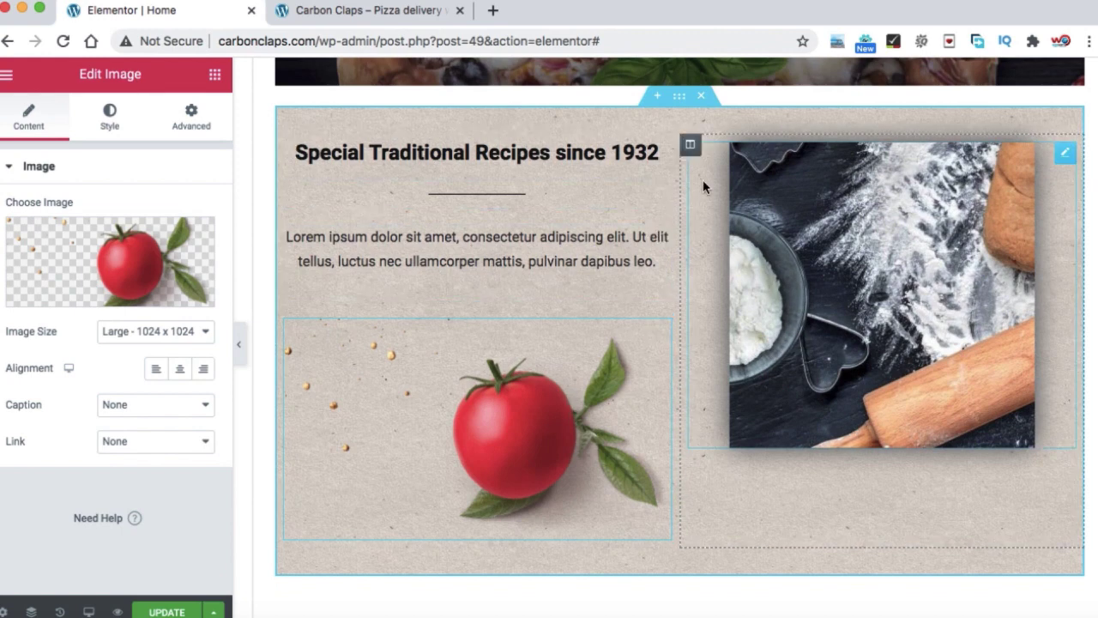
{"action": "left_click", "coordinate": [691, 148]}
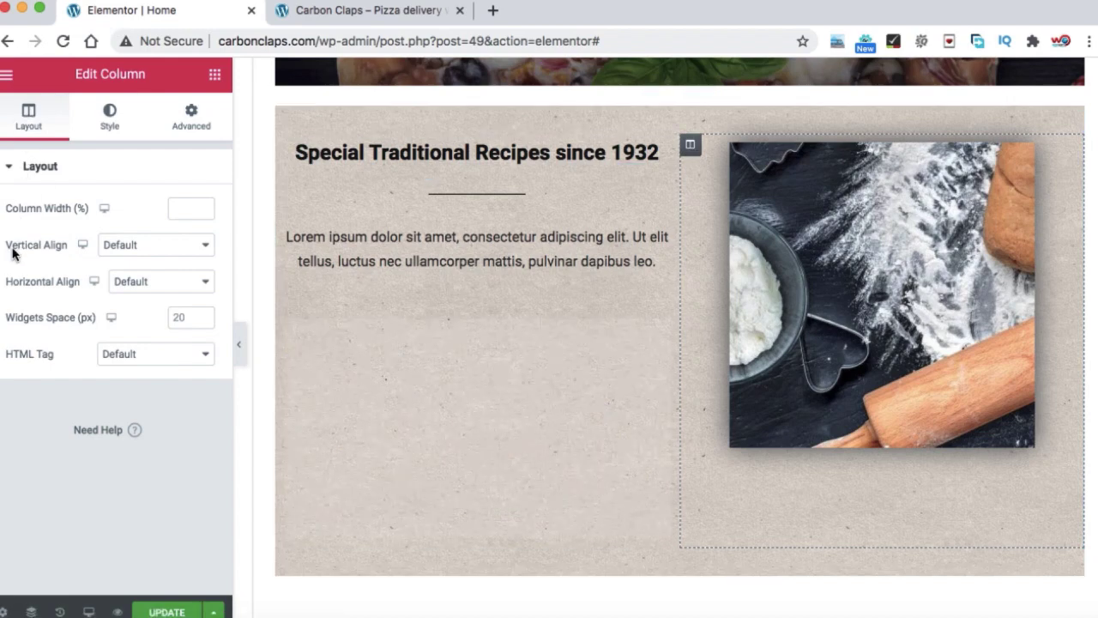
{"action": "left_click", "coordinate": [142, 250]}
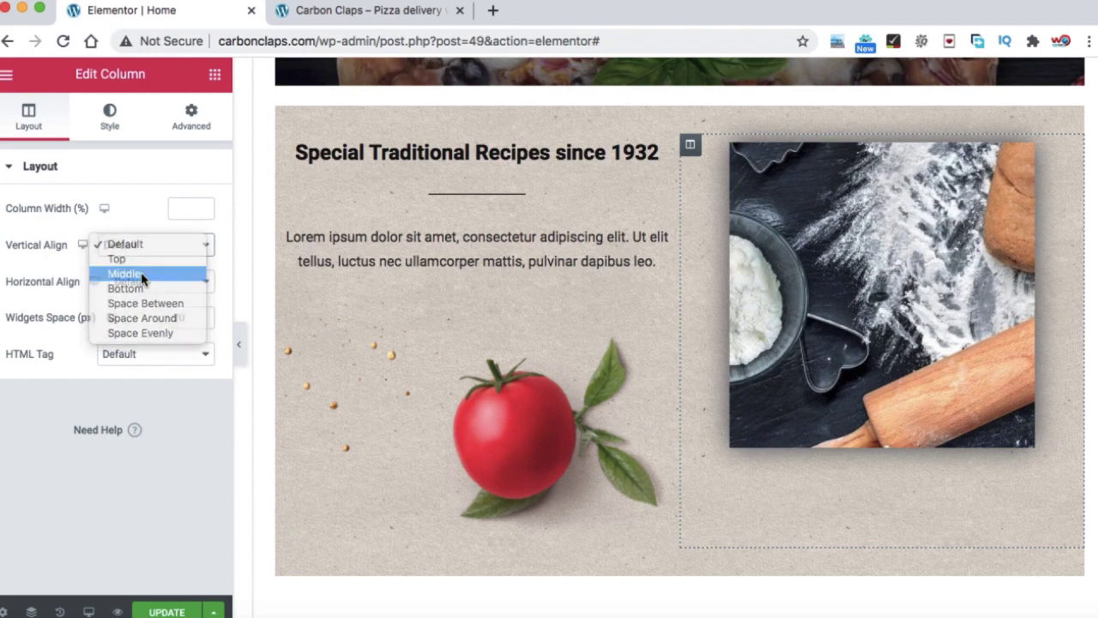
{"action": "left_click", "coordinate": [140, 273]}
{"action": "left_click", "coordinate": [166, 612]}
Reload the live Carbon Claps home page and scroll through the recipes section and the tomato picture
{"action": "left_click", "coordinate": [356, 11]}
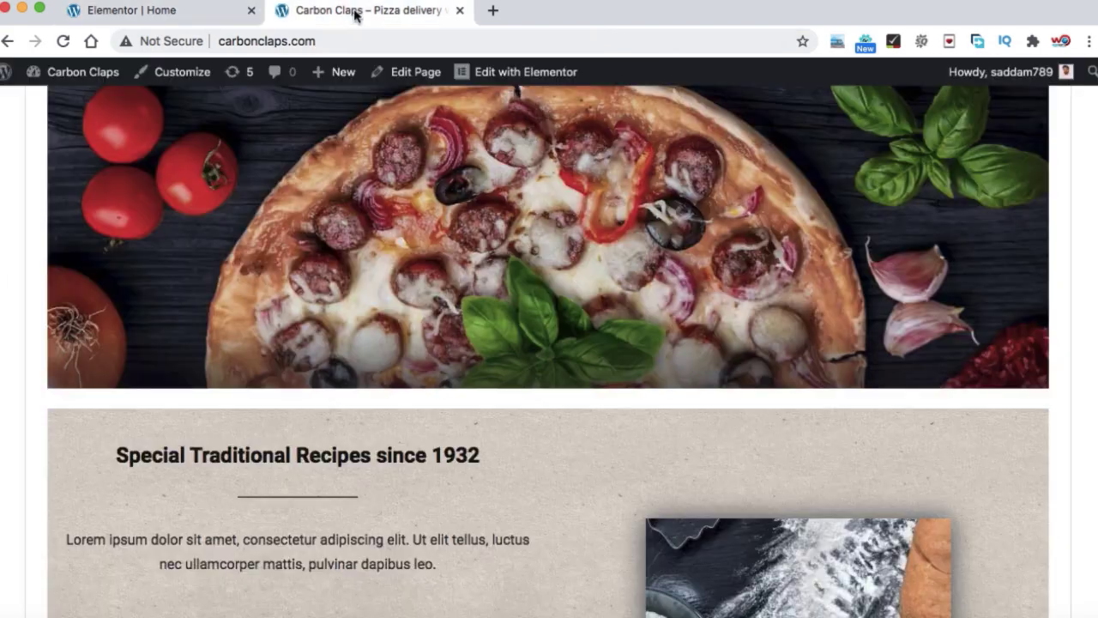
{"action": "left_click", "coordinate": [62, 42]}
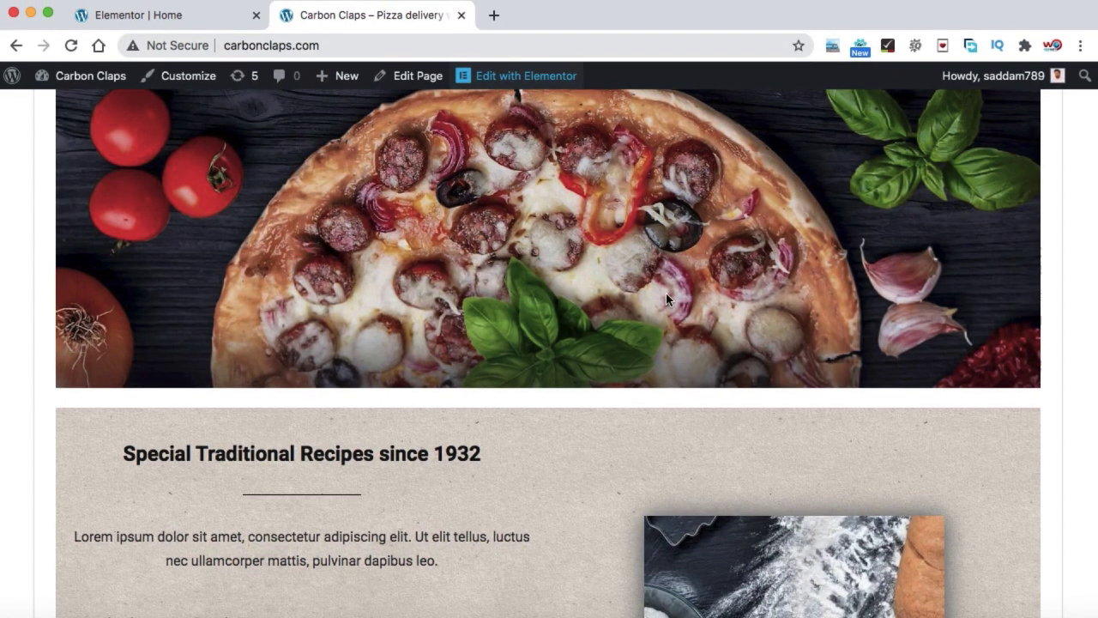
{"action": "scroll", "coordinate": [668, 296], "scroll_direction": "down", "scroll_amount": 3}
{"action": "scroll", "coordinate": [668, 299], "scroll_direction": "down", "scroll_amount": 5}
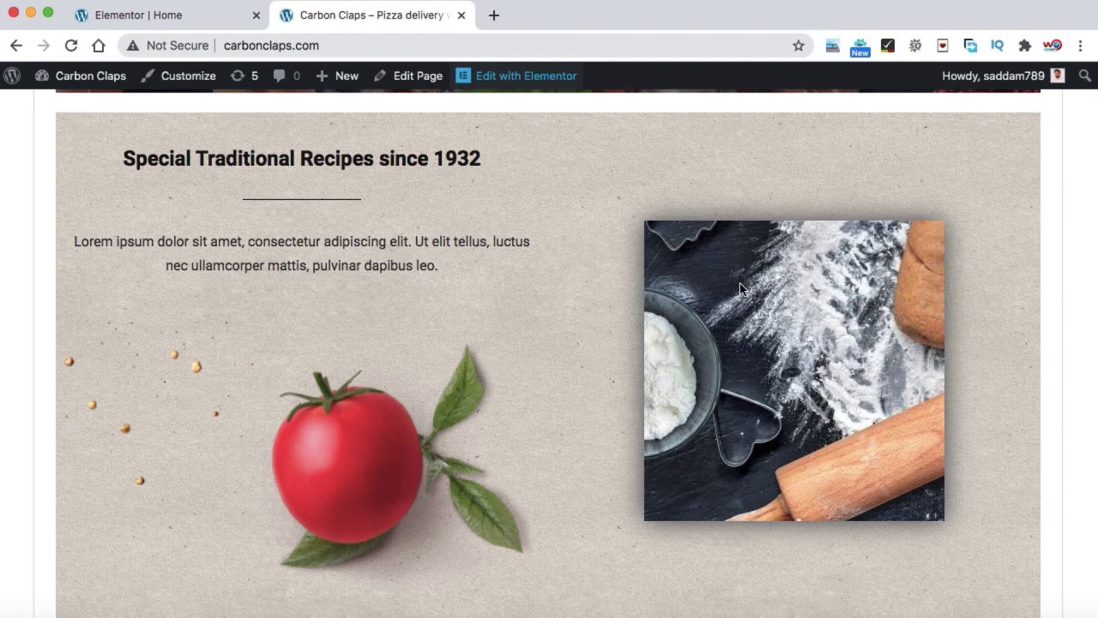
{"action": "scroll", "coordinate": [739, 285], "scroll_direction": "up", "scroll_amount": 2}
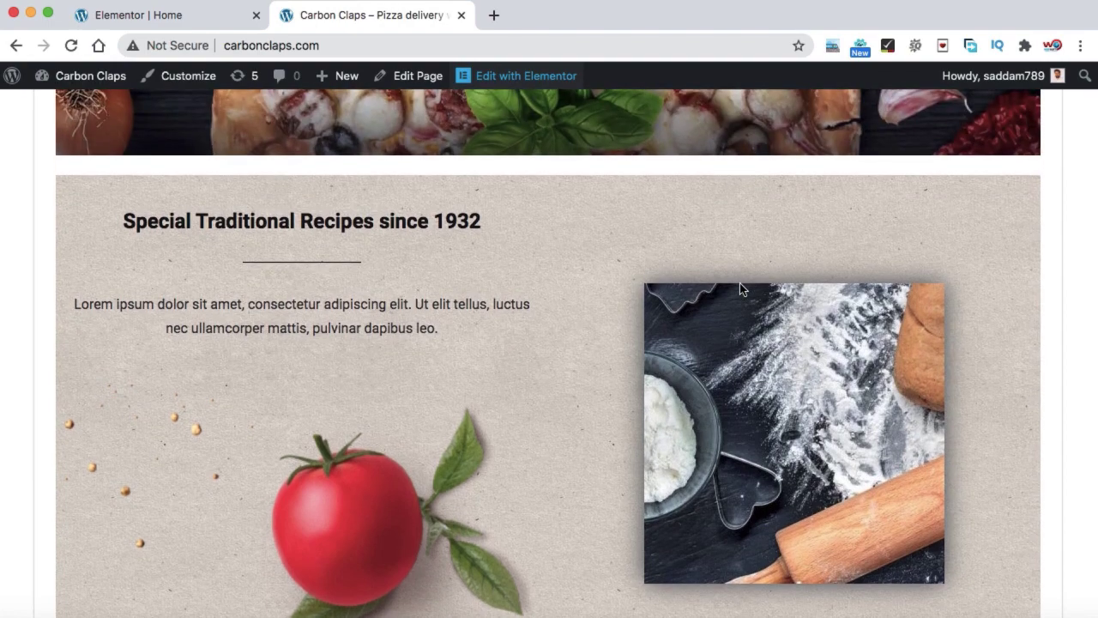
{"action": "scroll", "coordinate": [739, 288], "scroll_direction": "up", "scroll_amount": 5}
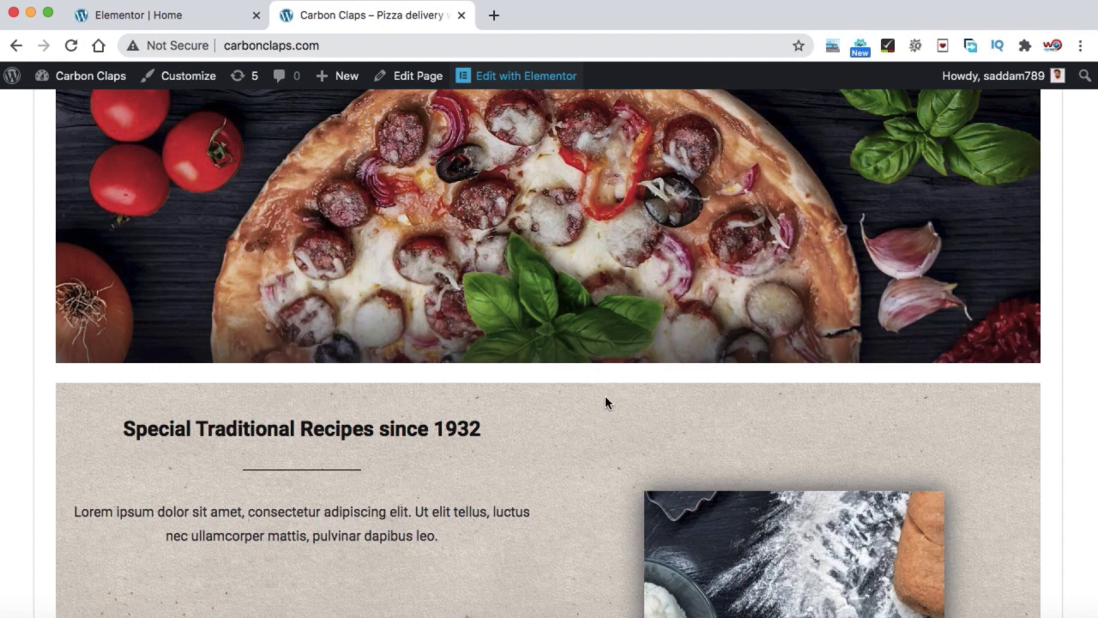
{"action": "scroll", "coordinate": [586, 380], "scroll_direction": "up", "scroll_amount": 5}
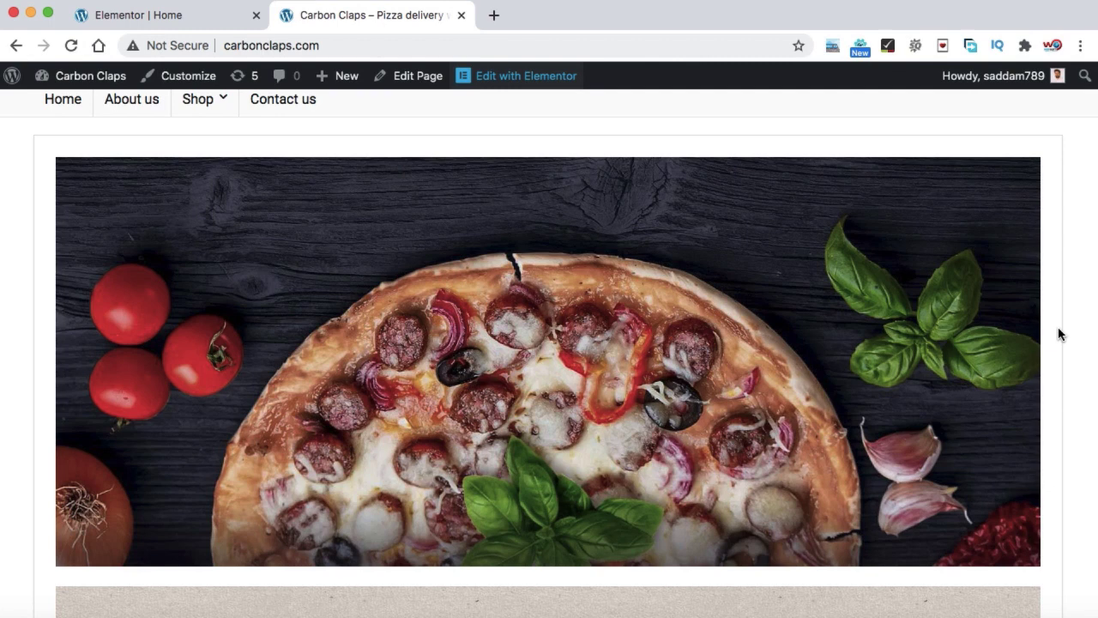
{"action": "scroll", "coordinate": [1059, 335], "scroll_direction": "up", "scroll_amount": 1}
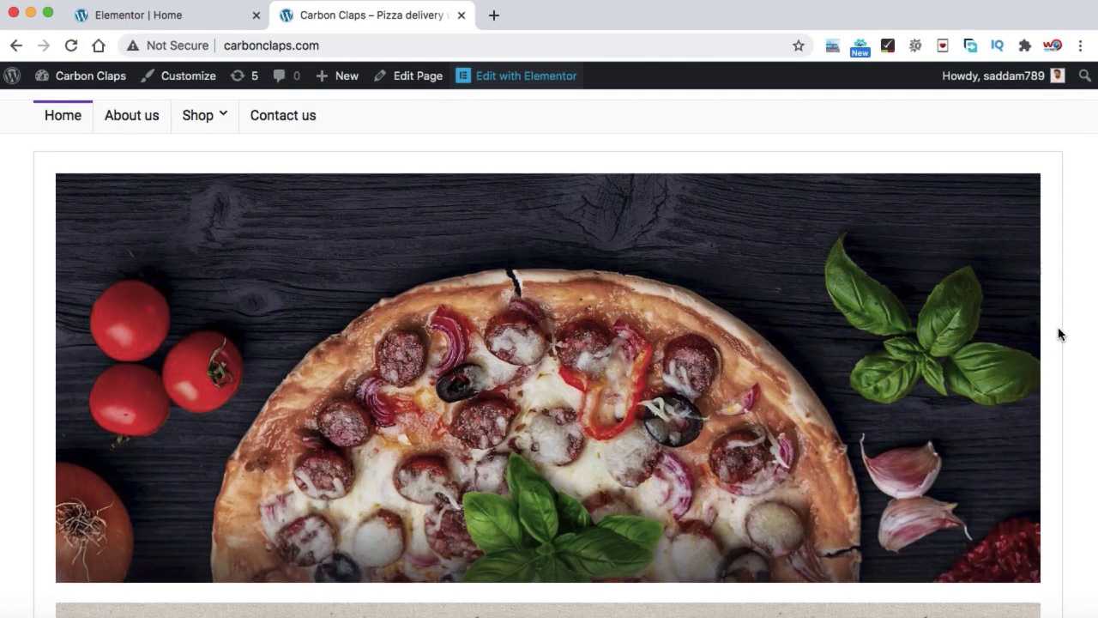
Open the WordPress admin dashboard in a new tab and edit the Home page
{"action": "left_click", "coordinate": [494, 15]}
{"action": "type", "text": "car"}
{"action": "key", "text": "Right"}
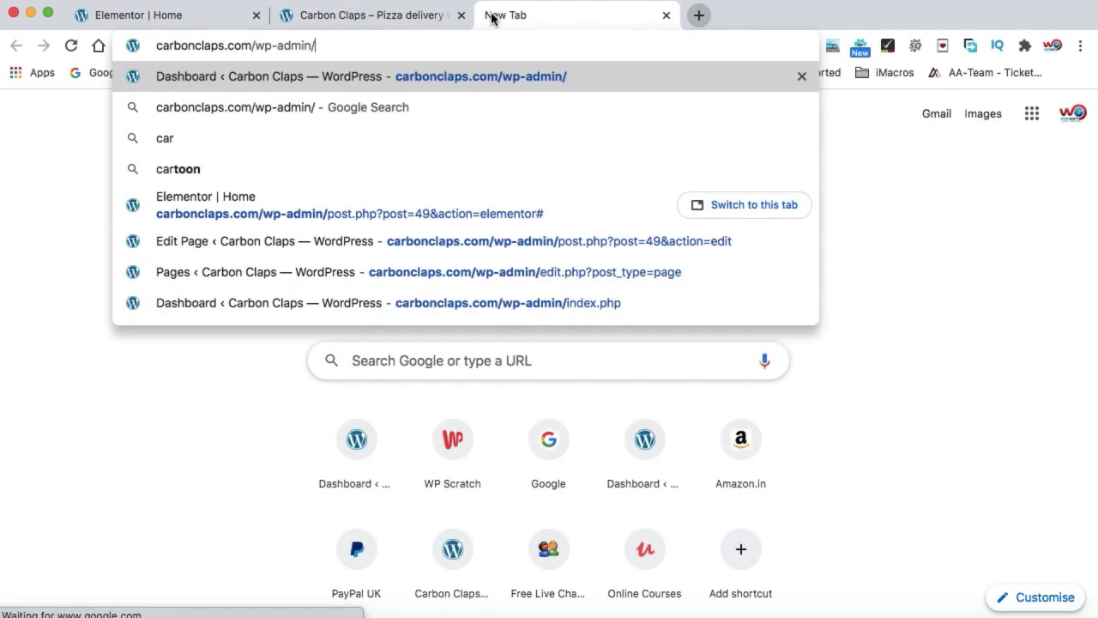
{"action": "key", "text": "Return"}
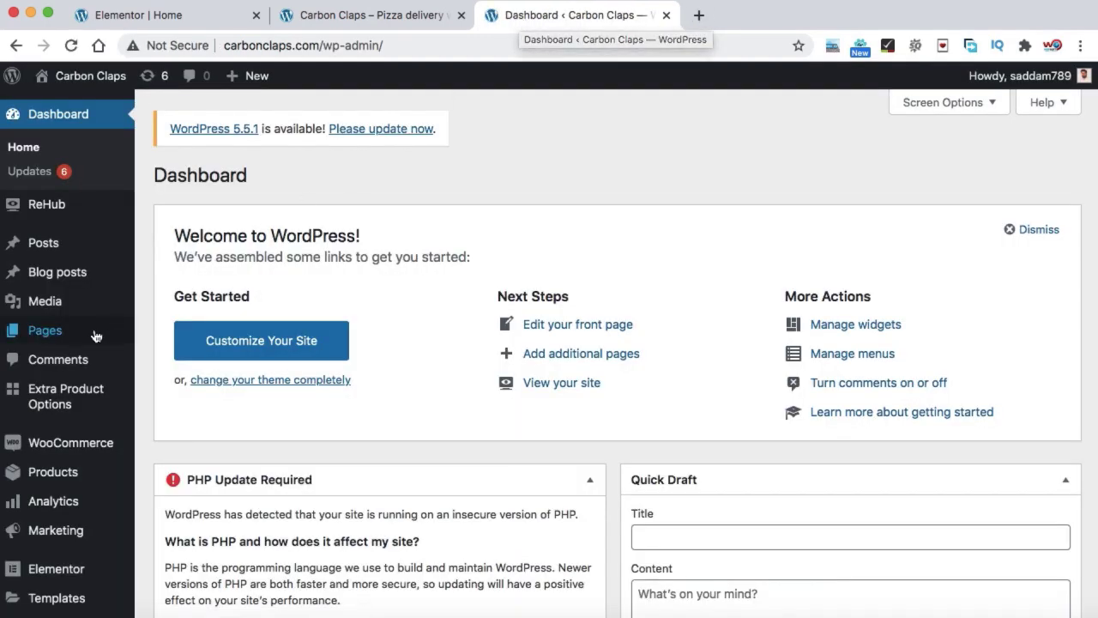
{"action": "left_click", "coordinate": [58, 337]}
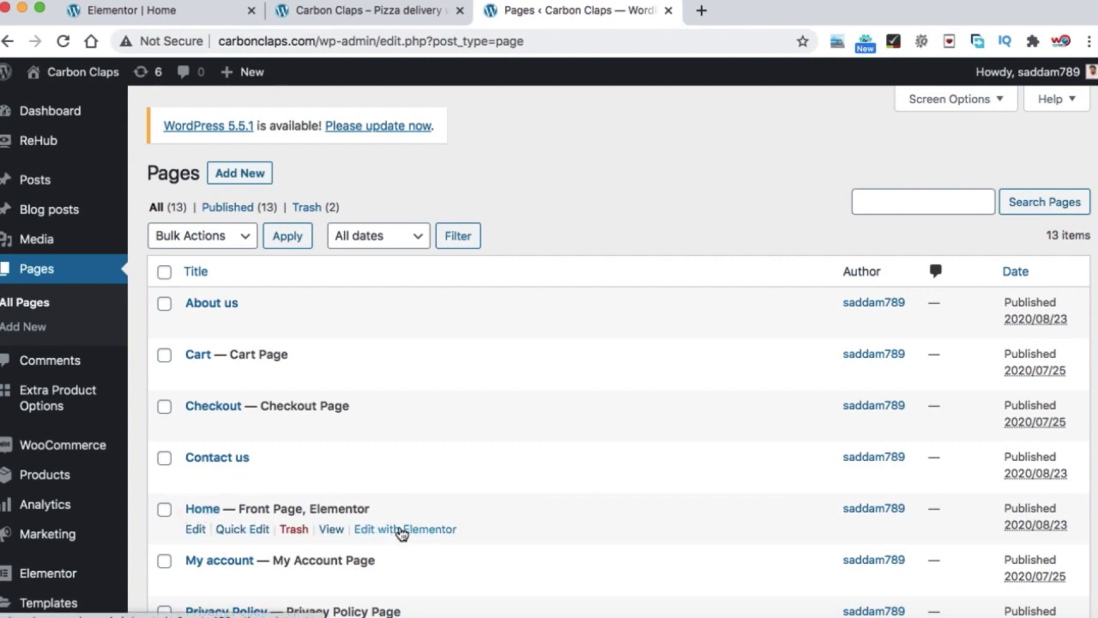
{"action": "left_click", "coordinate": [195, 531]}
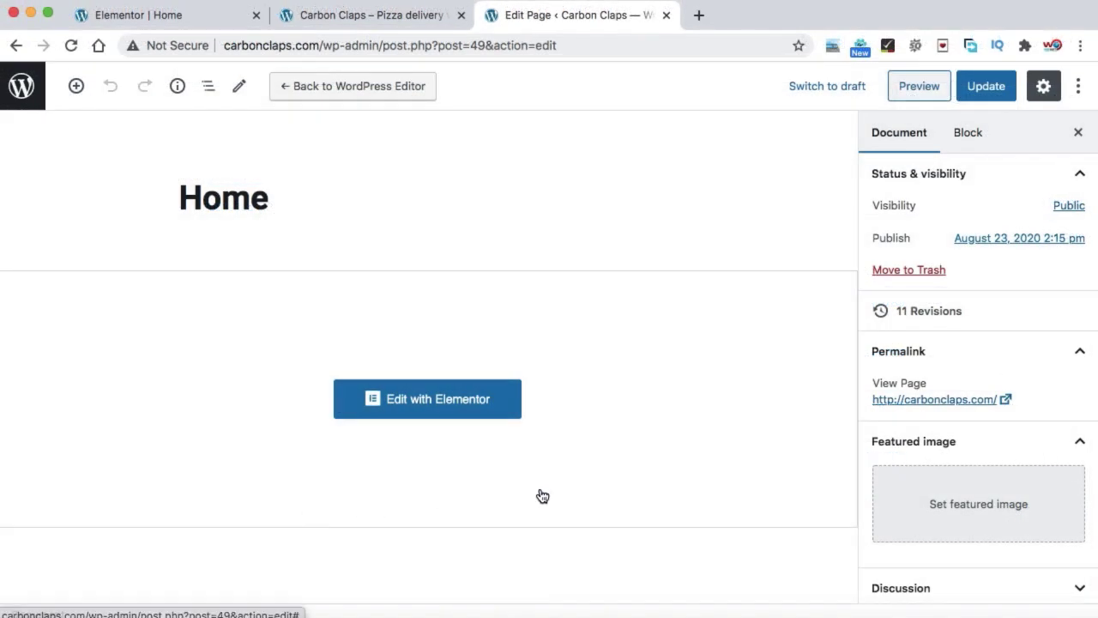
Set the Home page's content area to 'Full width of browser window', update it, and return to the live site
{"action": "scroll", "coordinate": [1049, 471], "scroll_direction": "down", "scroll_amount": 5}
{"action": "scroll", "coordinate": [1048, 468], "scroll_direction": "down", "scroll_amount": 2}
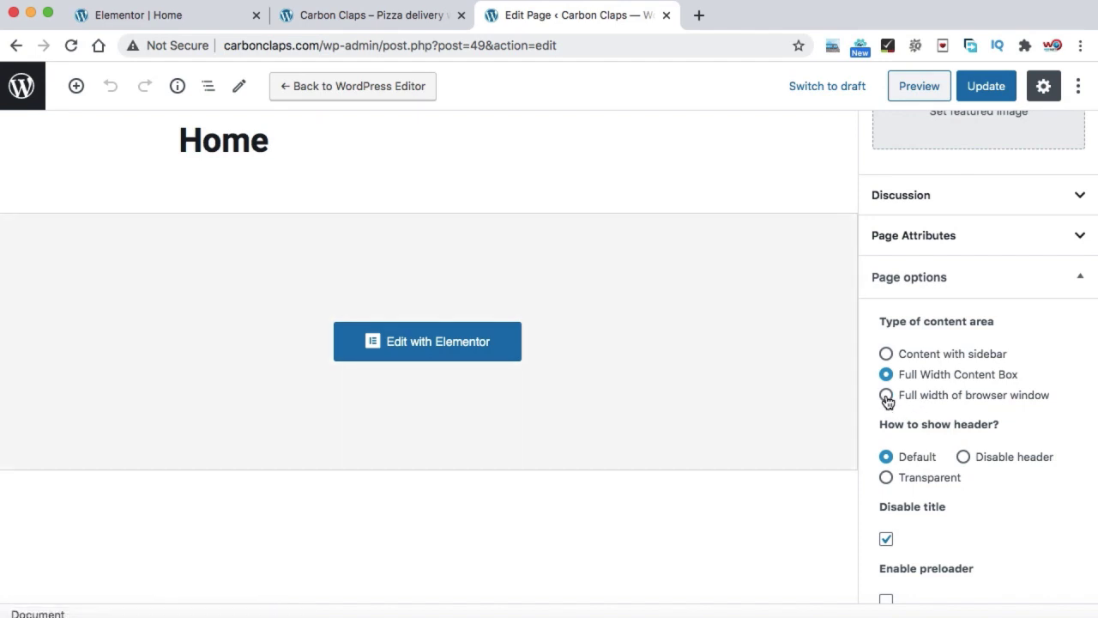
{"action": "left_click", "coordinate": [887, 399]}
{"action": "left_click", "coordinate": [993, 89]}
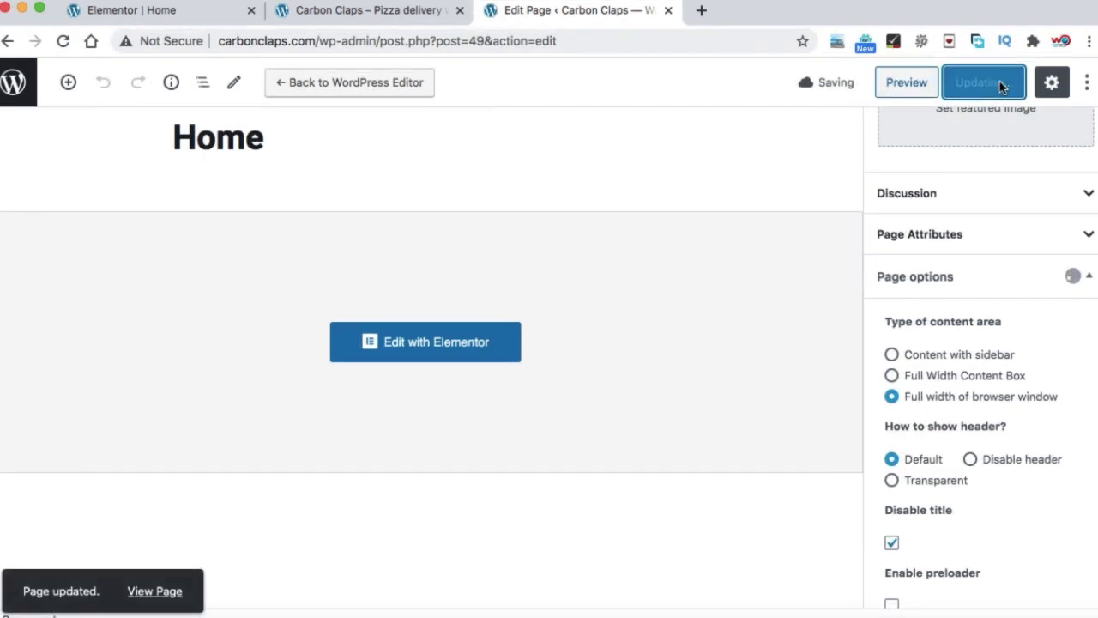
{"action": "left_click", "coordinate": [404, 11]}
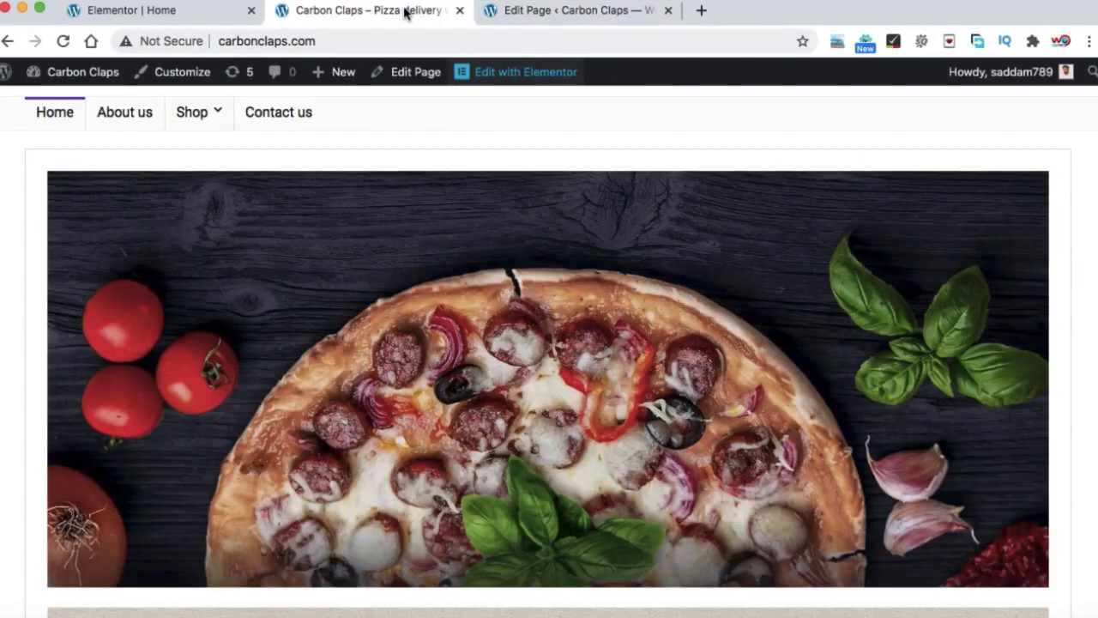
Reload the live home page, inspect the white gap under the pizza banner, and return to Elementor
{"action": "left_click", "coordinate": [63, 41]}
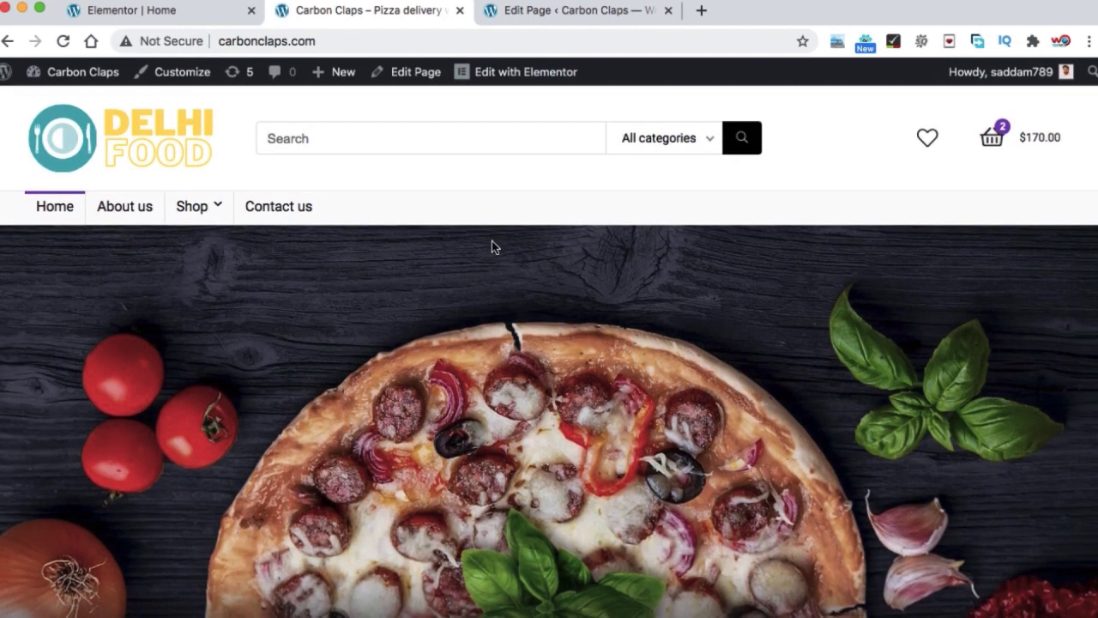
{"action": "scroll", "coordinate": [961, 358], "scroll_direction": "down", "scroll_amount": 5}
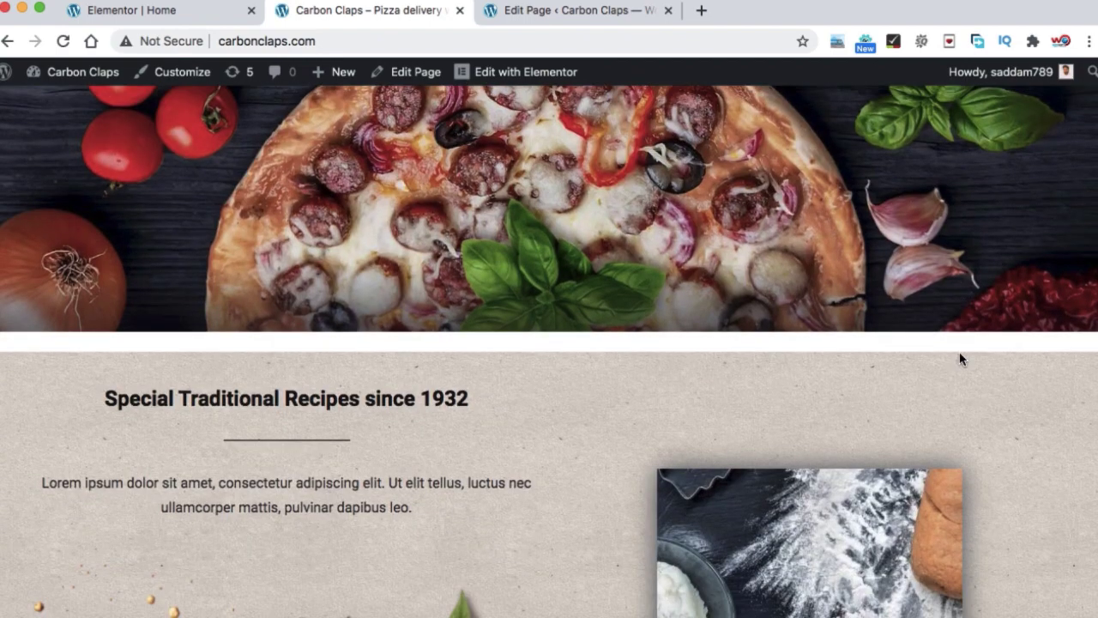
{"action": "scroll", "coordinate": [961, 359], "scroll_direction": "down", "scroll_amount": 1}
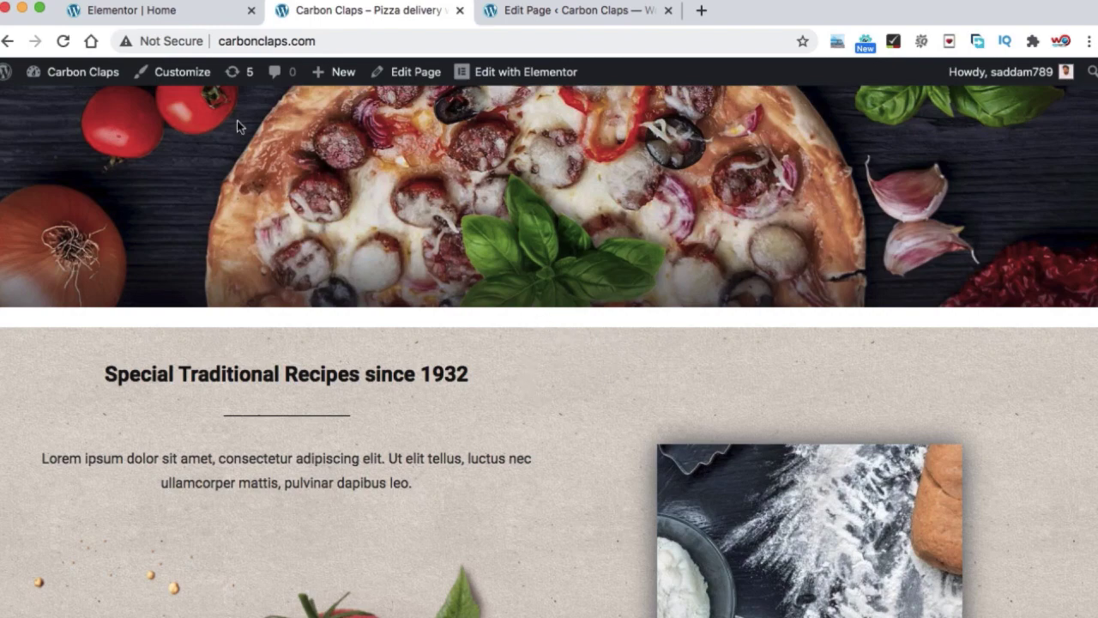
{"action": "left_click", "coordinate": [157, 15]}
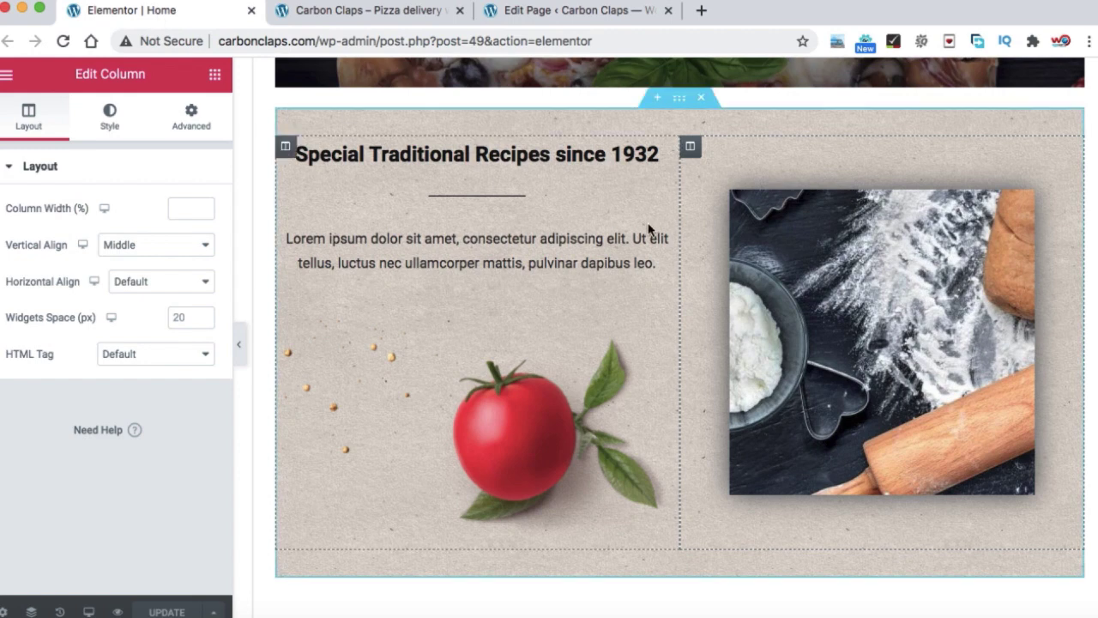
Set the Recipes section's top margin to 0 and save the page
{"action": "scroll", "coordinate": [657, 216], "scroll_direction": "up", "scroll_amount": 2}
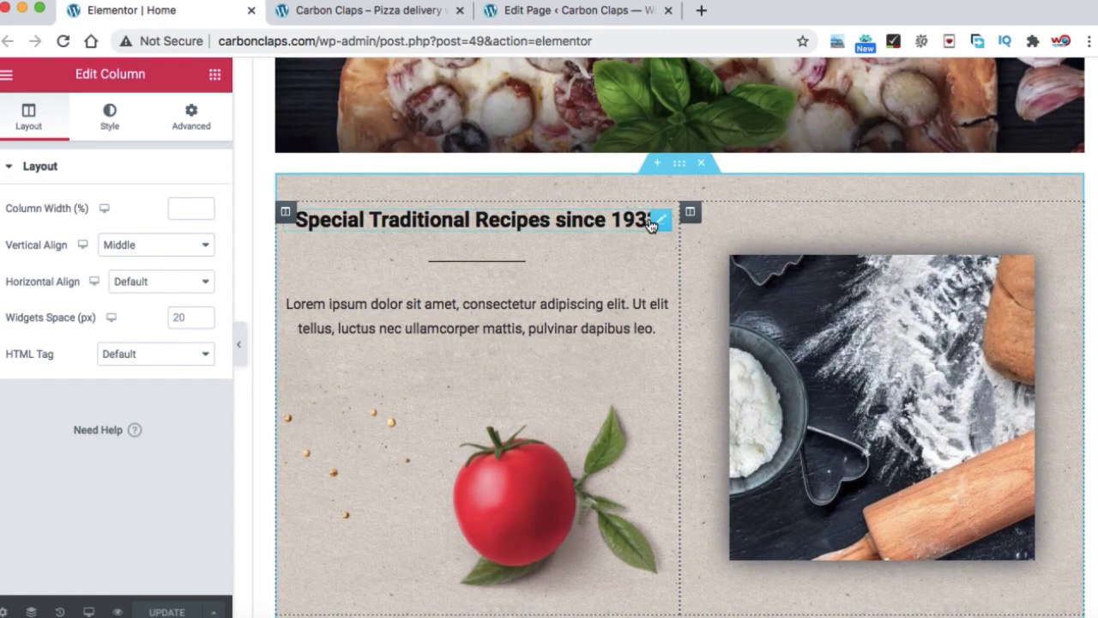
{"action": "right_click", "coordinate": [679, 164]}
{"action": "left_click", "coordinate": [695, 179]}
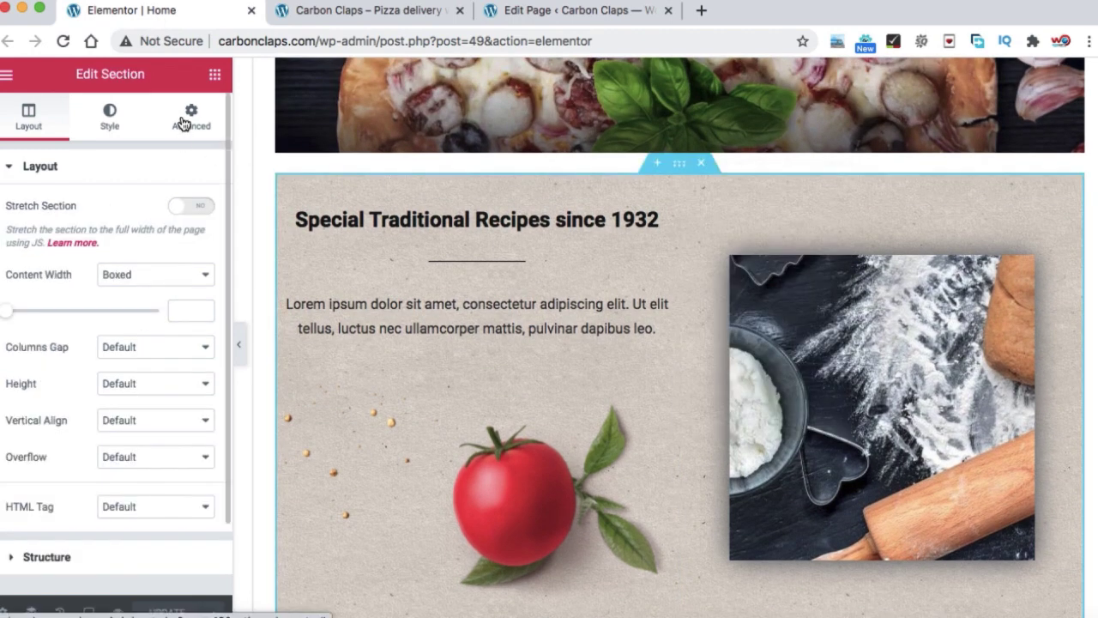
{"action": "left_click", "coordinate": [191, 118]}
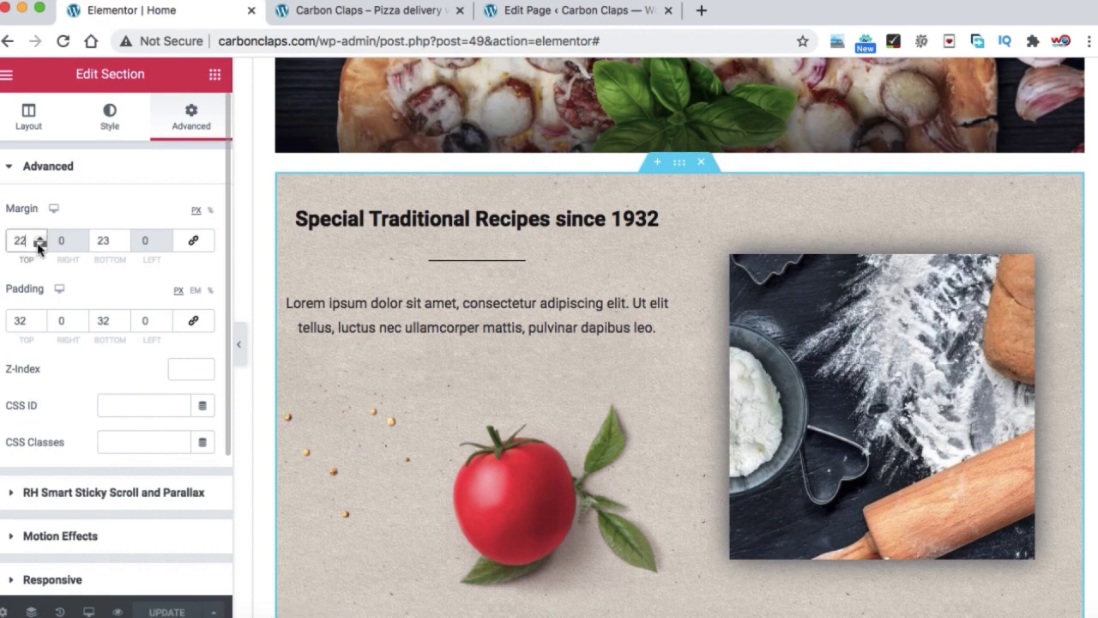
{"action": "left_click", "coordinate": [38, 245]}
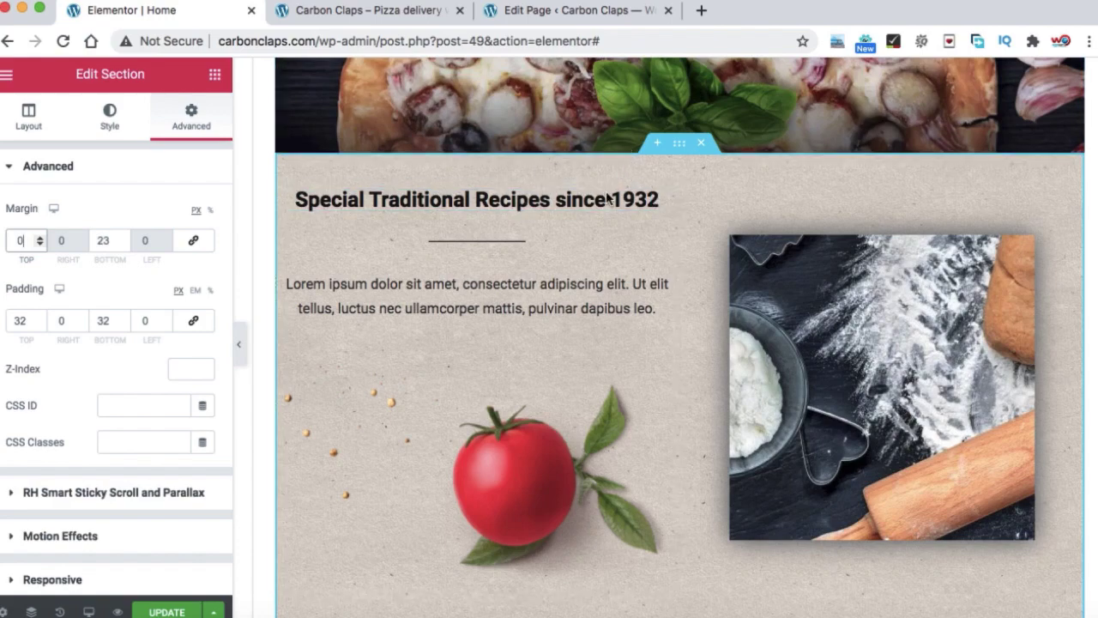
{"action": "left_click", "coordinate": [170, 611]}
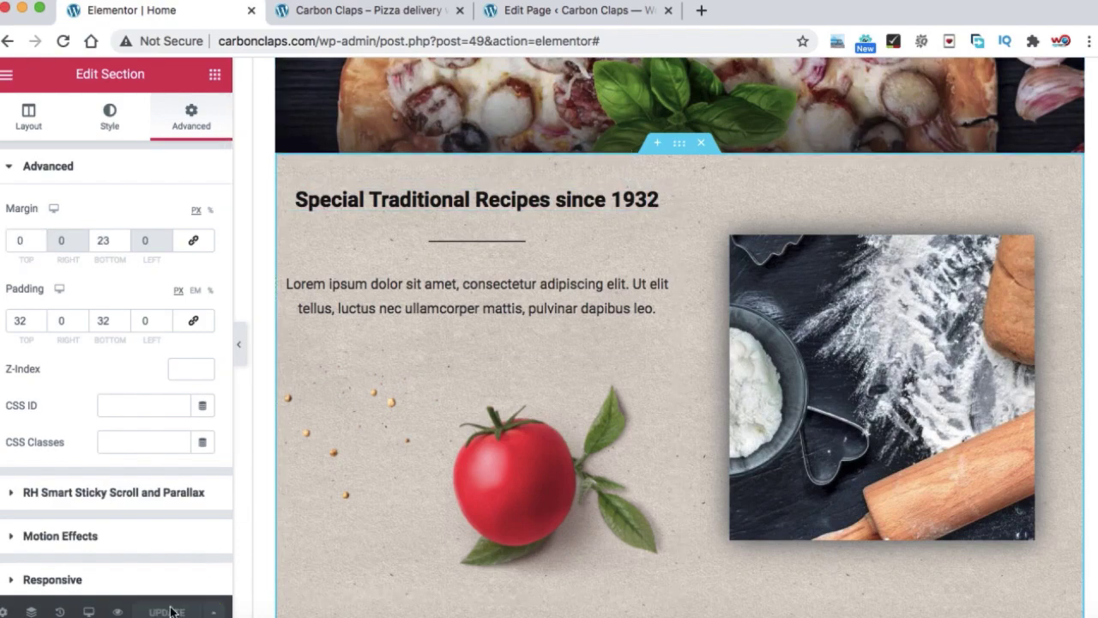
Reload the live home page to confirm the recipes section now sits directly under the banner
{"action": "left_click", "coordinate": [349, 14]}
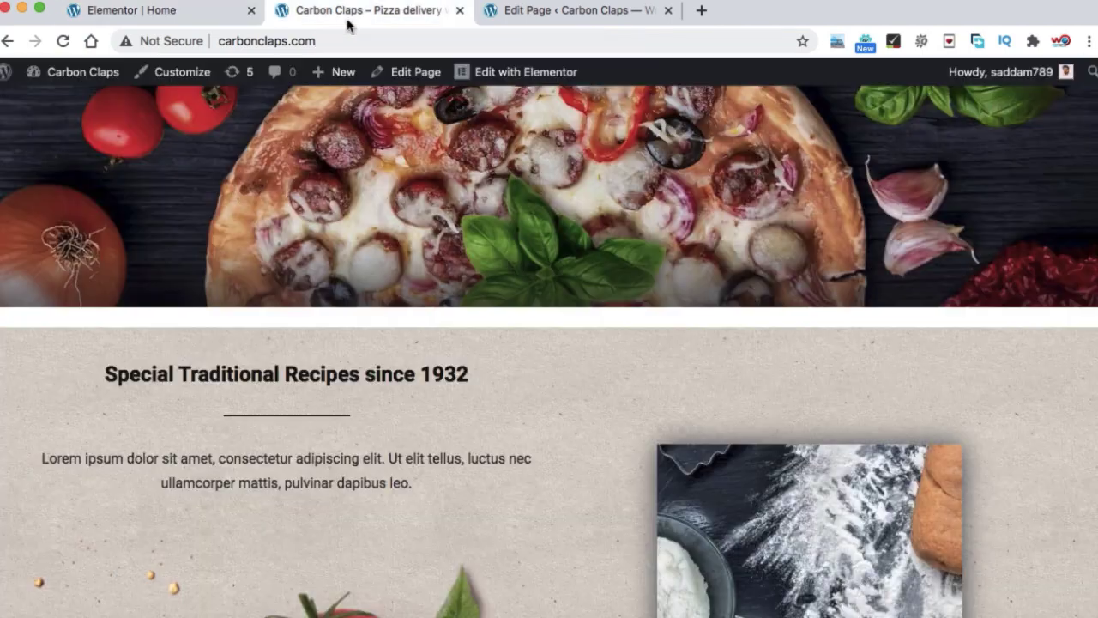
{"action": "left_click", "coordinate": [62, 41]}
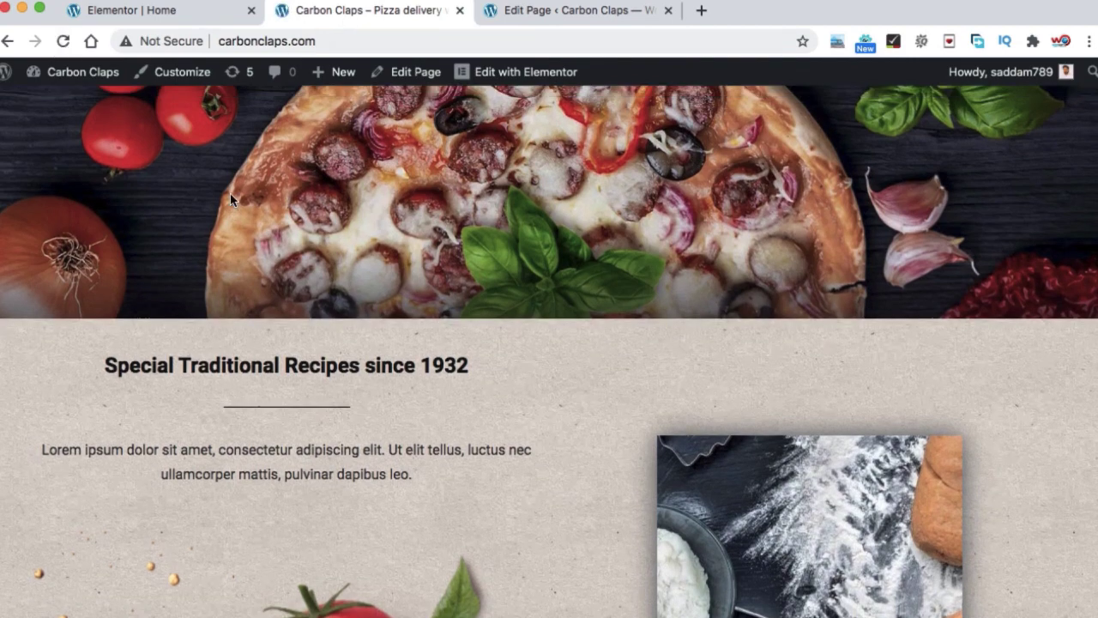
{"action": "scroll", "coordinate": [230, 194], "scroll_direction": "down", "scroll_amount": 3}
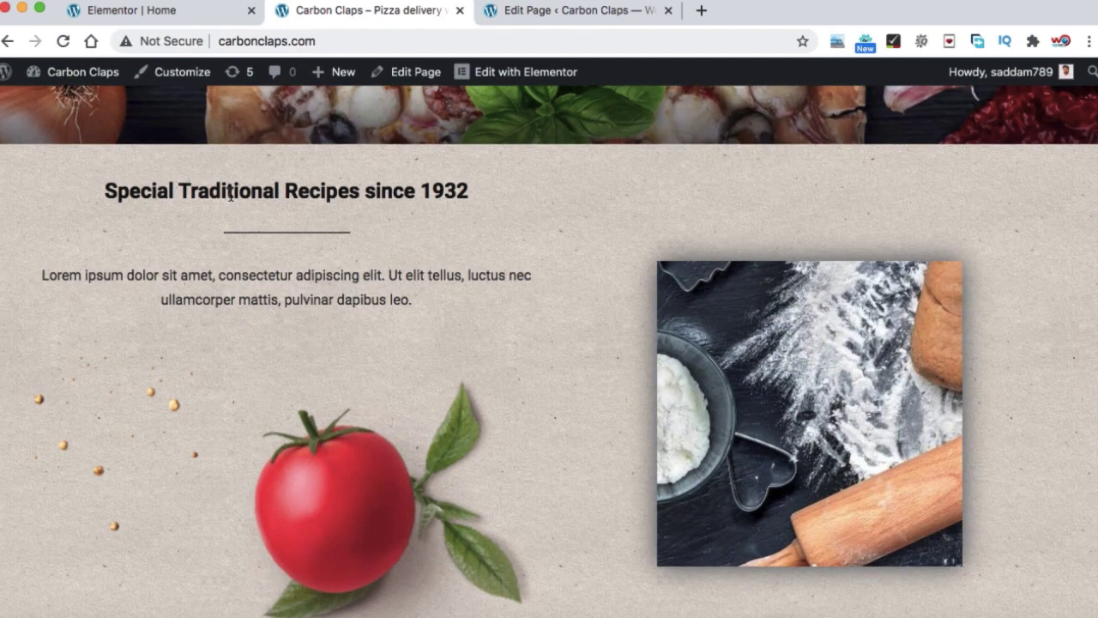
Scroll the live home page down to the footer and back, then return to the Elementor editor
{"action": "scroll", "coordinate": [230, 194], "scroll_direction": "down", "scroll_amount": 1}
{"action": "scroll", "coordinate": [230, 194], "scroll_direction": "up", "scroll_amount": 1}
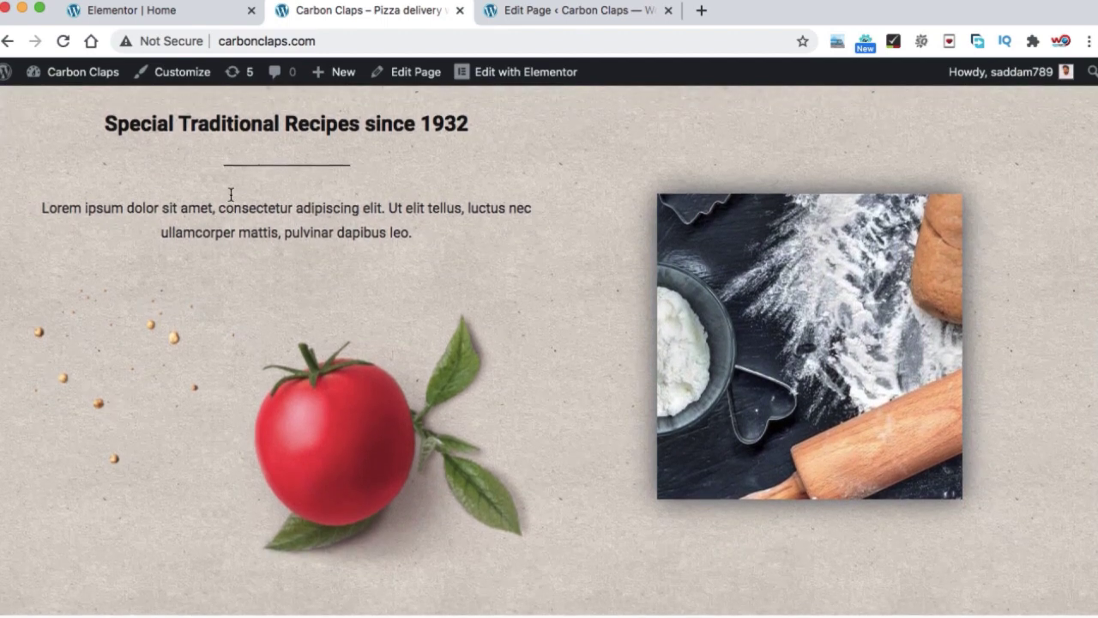
{"action": "scroll", "coordinate": [230, 194], "scroll_direction": "up", "scroll_amount": 2}
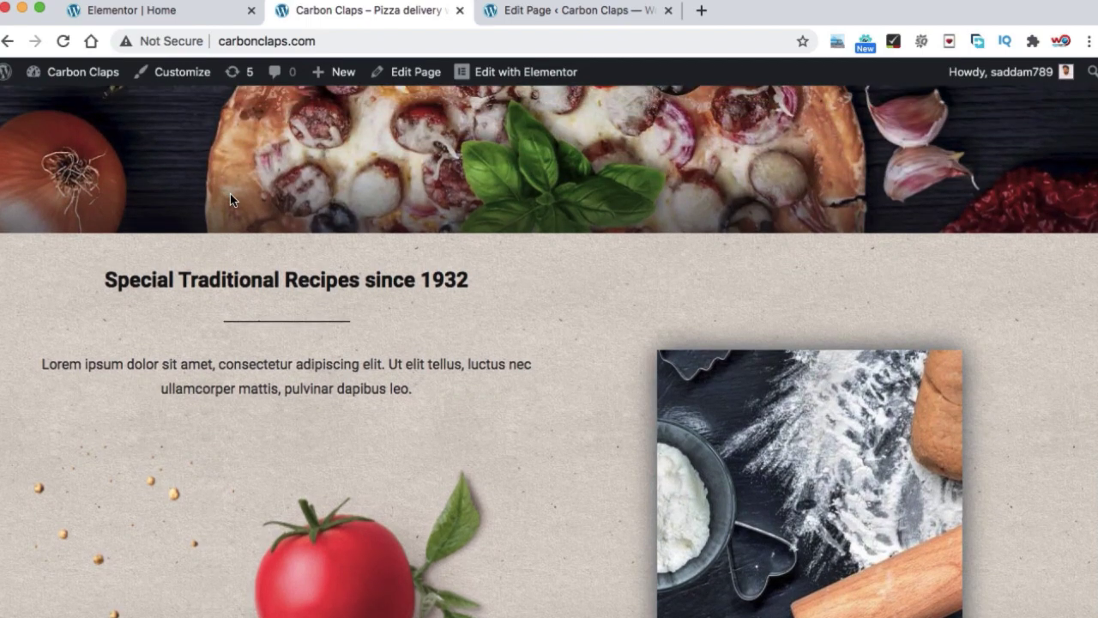
{"action": "scroll", "coordinate": [230, 194], "scroll_direction": "down", "scroll_amount": 4}
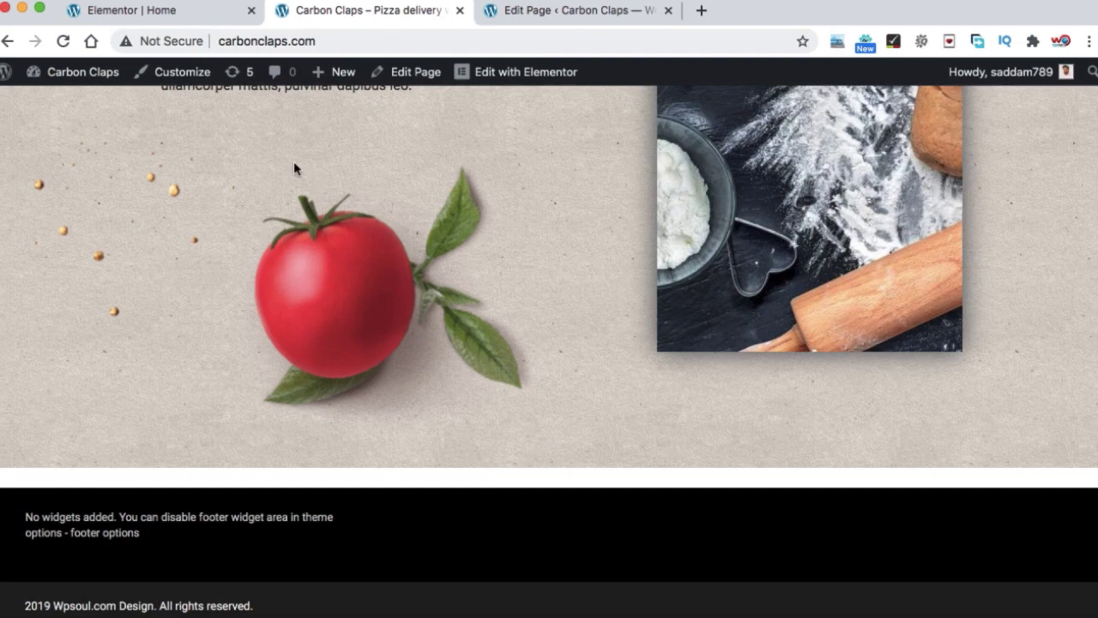
{"action": "left_click", "coordinate": [142, 12]}
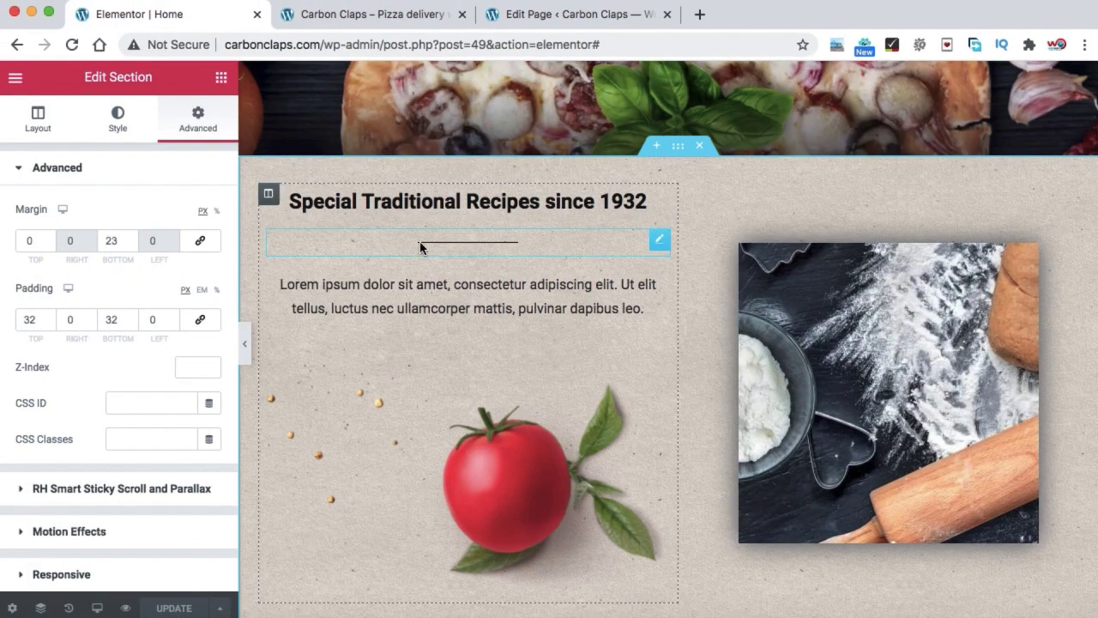
Add a one-column section at the page bottom, below the recipes section, and open its settings
{"action": "scroll", "coordinate": [420, 241], "scroll_direction": "down", "scroll_amount": 3}
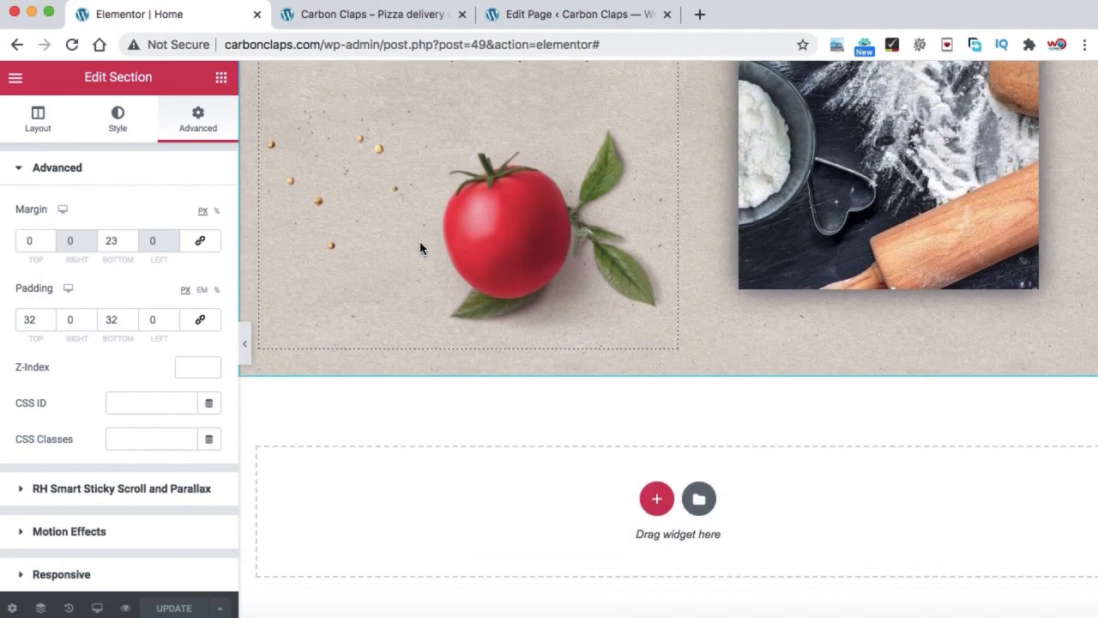
{"action": "left_click", "coordinate": [658, 500]}
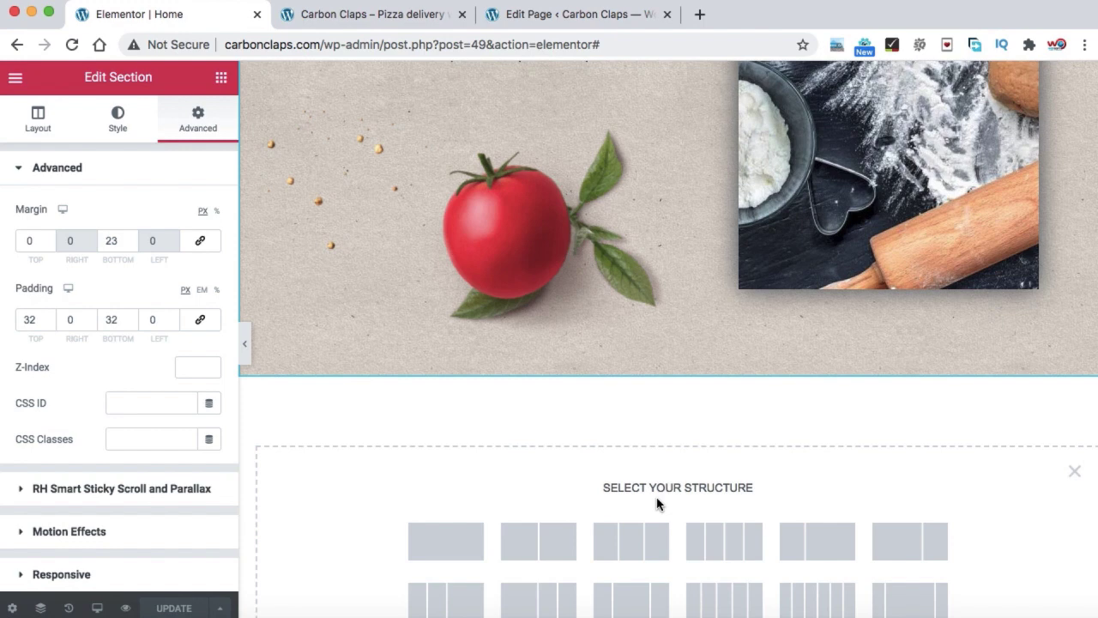
{"action": "left_click", "coordinate": [450, 544]}
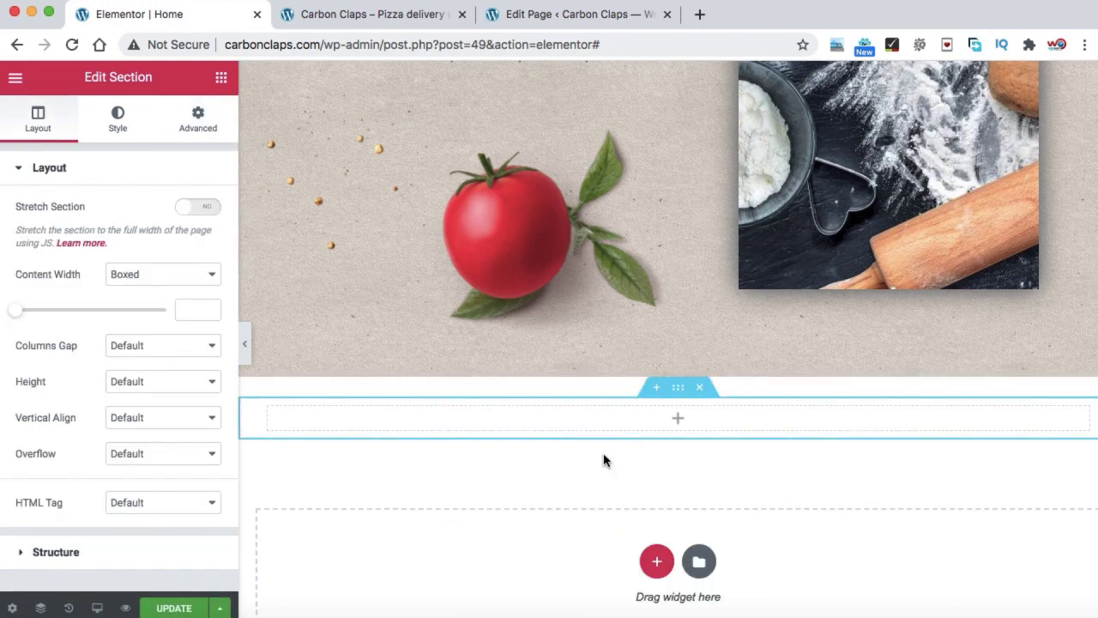
{"action": "right_click", "coordinate": [679, 394]}
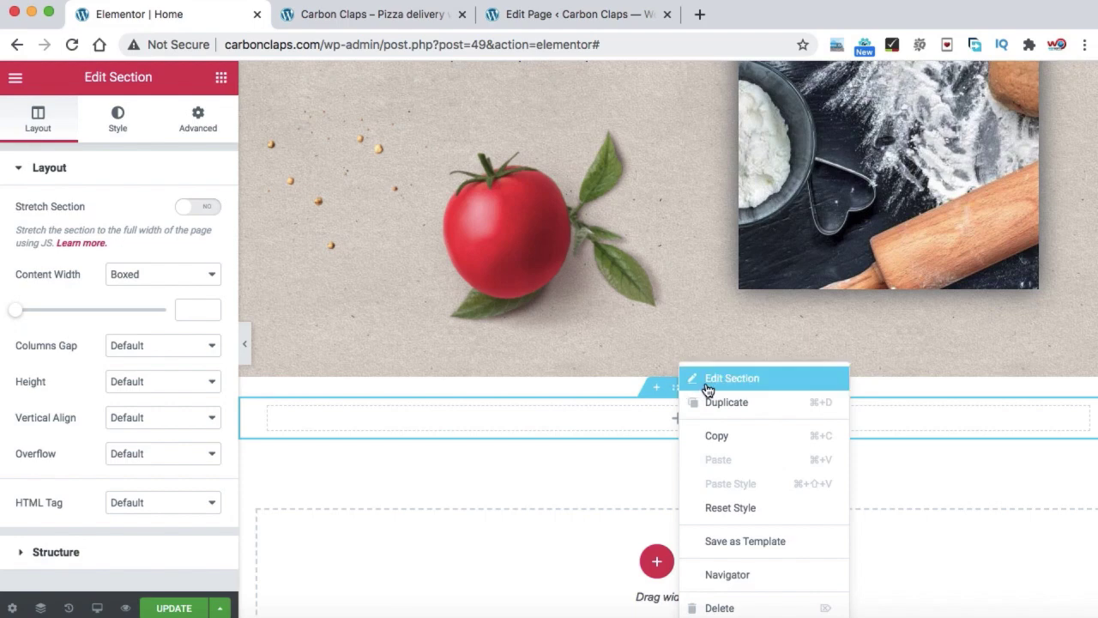
{"action": "left_click", "coordinate": [707, 384]}
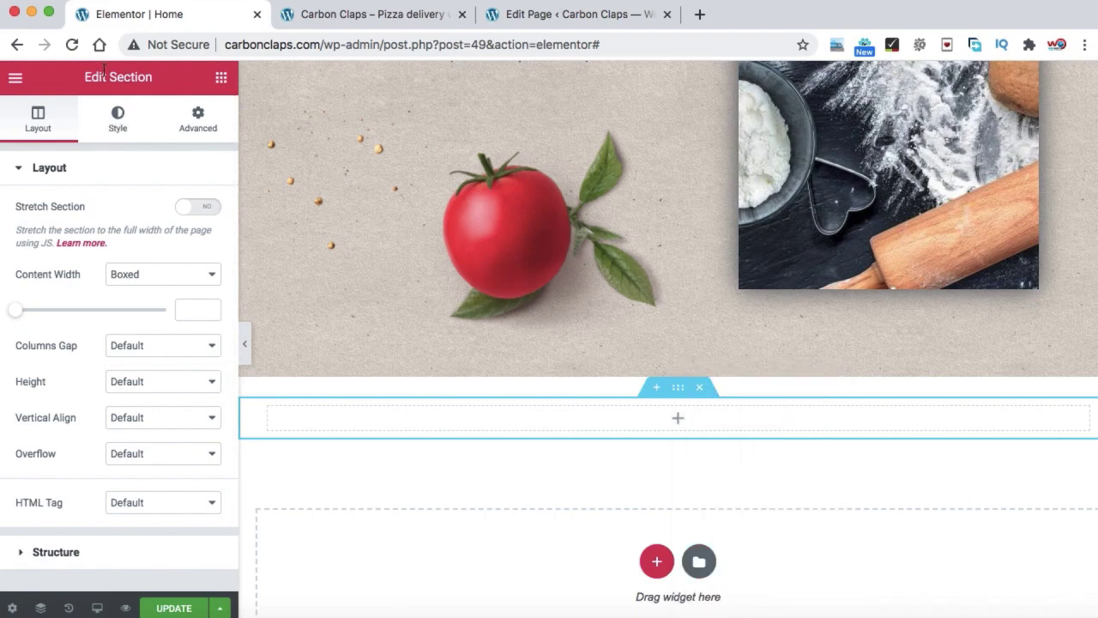
Upload home_pizza2_sectionbg1.jpg and set it as the section's Classic background image
{"action": "left_click", "coordinate": [121, 134]}
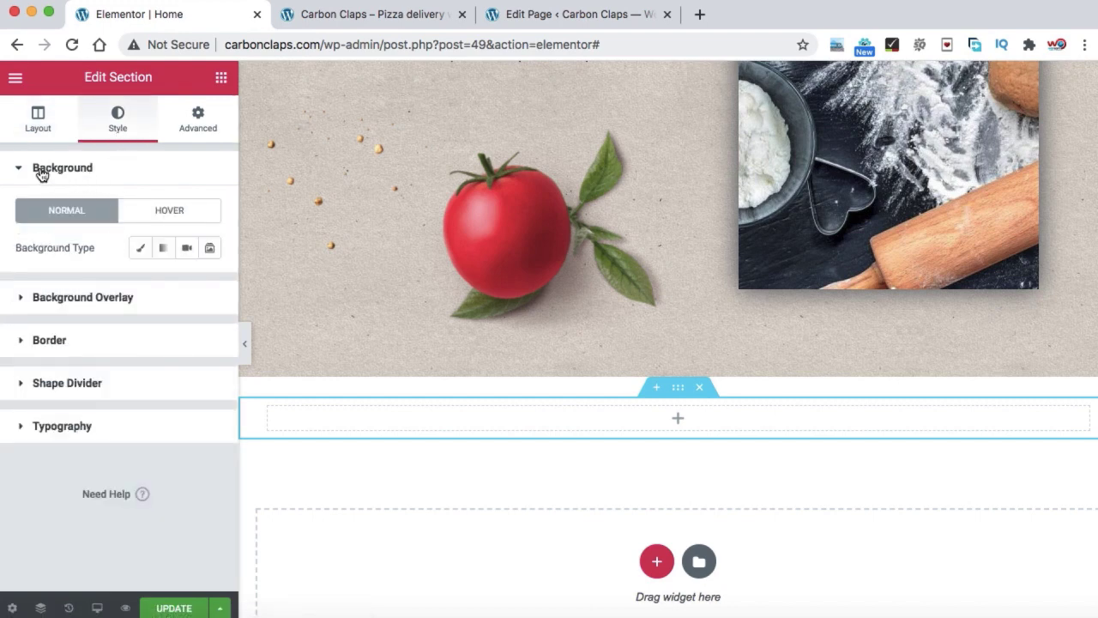
{"action": "left_click", "coordinate": [143, 249]}
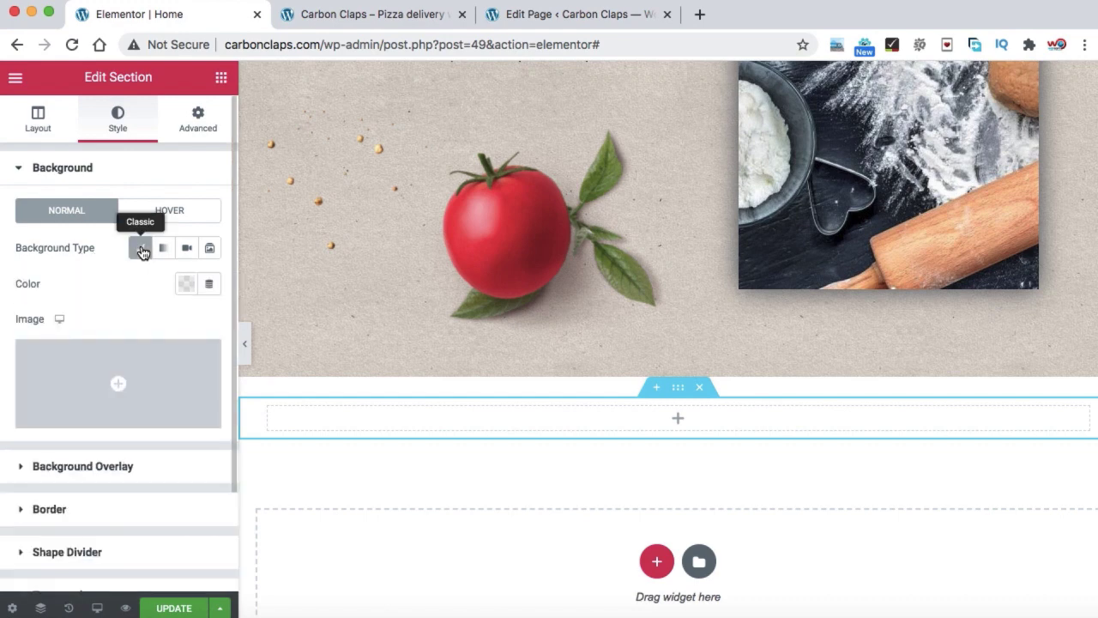
{"action": "left_click", "coordinate": [108, 416]}
{"action": "left_click", "coordinate": [529, 360]}
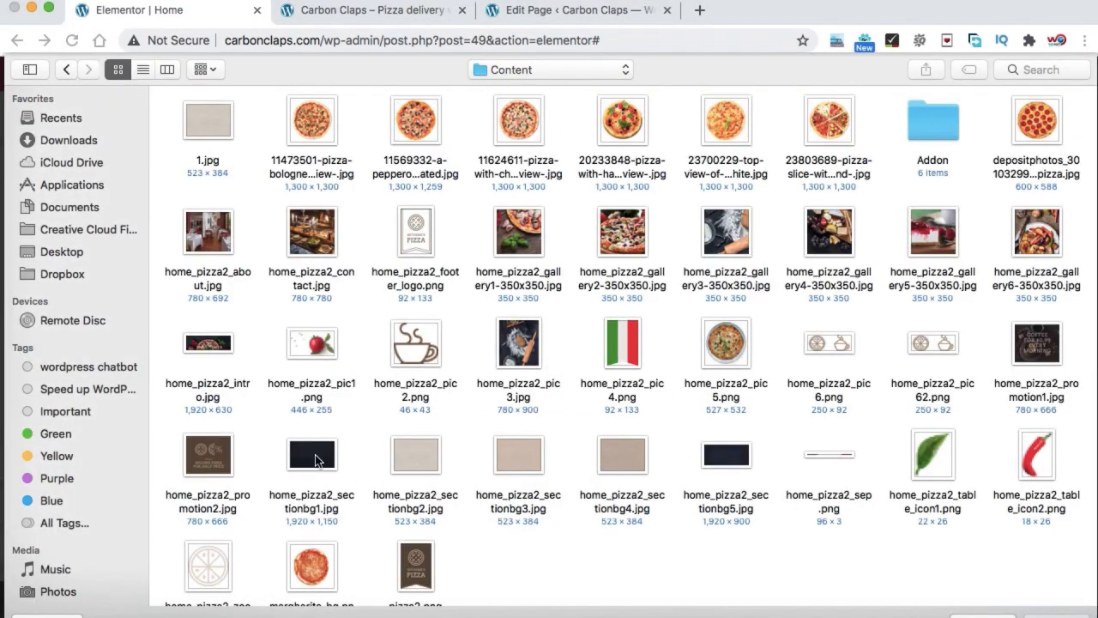
{"action": "left_click", "coordinate": [312, 455]}
{"action": "left_click", "coordinate": [1038, 614]}
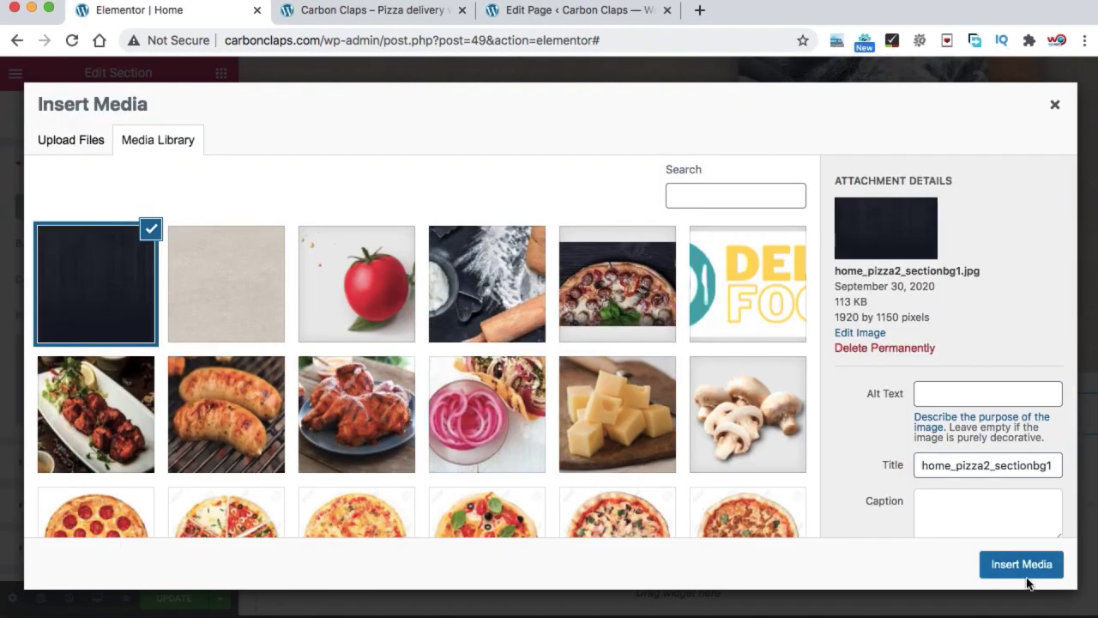
{"action": "left_click", "coordinate": [1021, 564]}
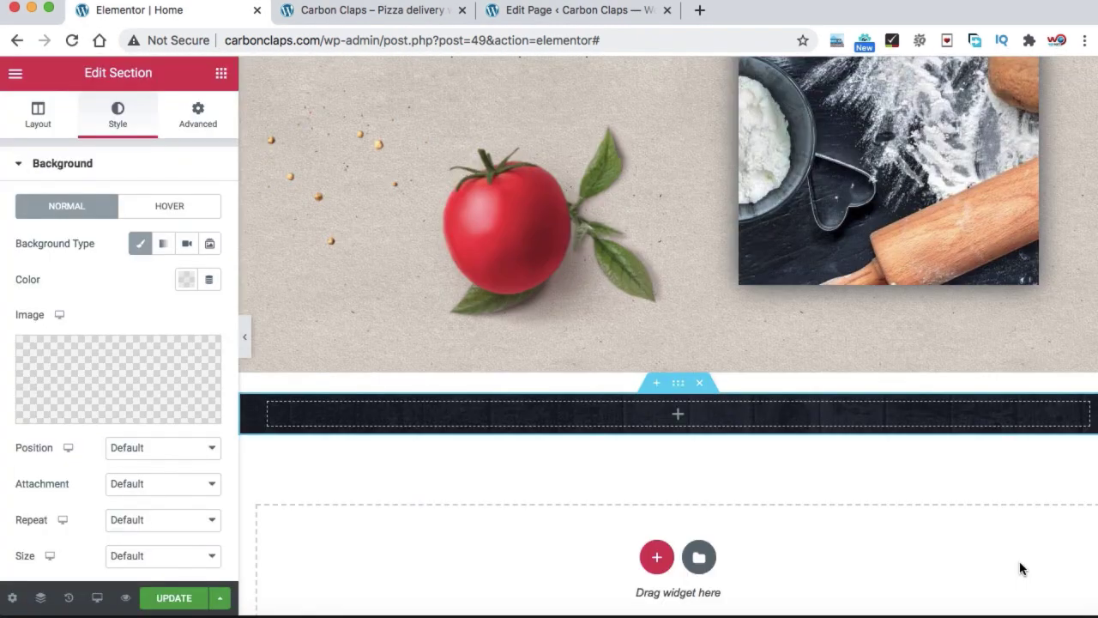
{"action": "left_click", "coordinate": [197, 115]}
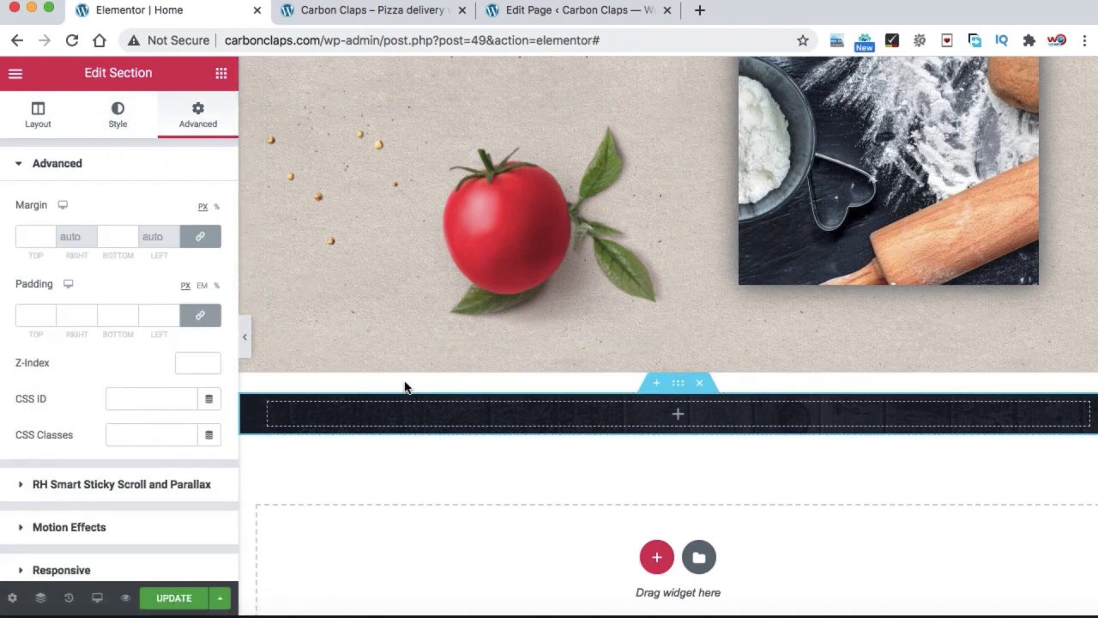
Set the new section's top margin to 0 and lower the recipes section's bottom margin from 23 to 0
{"action": "left_click", "coordinate": [34, 232]}
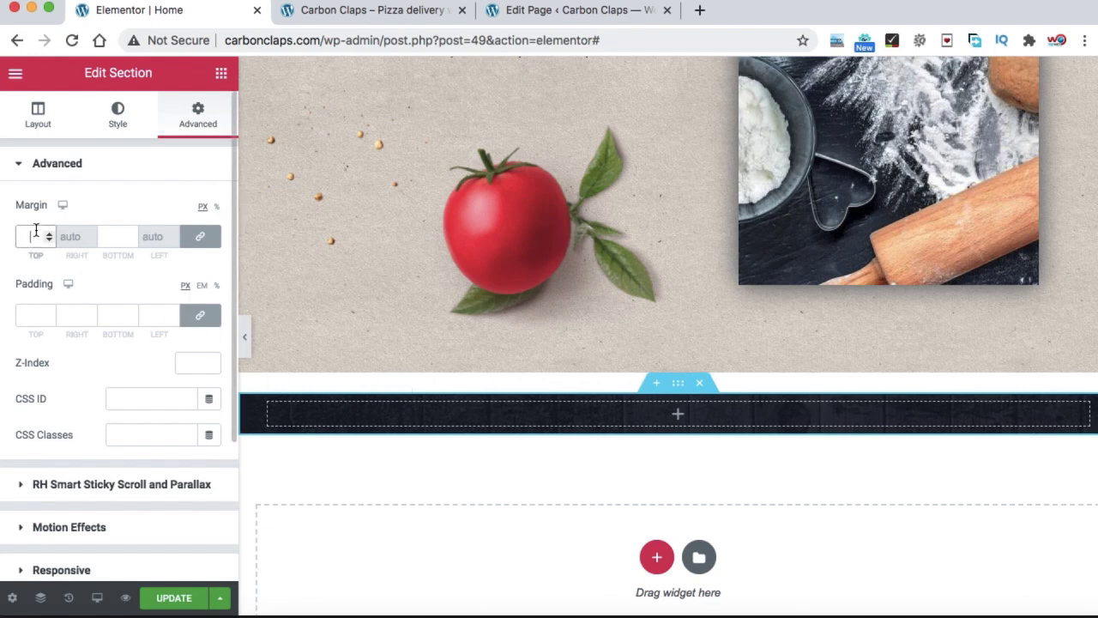
{"action": "type", "text": "0"}
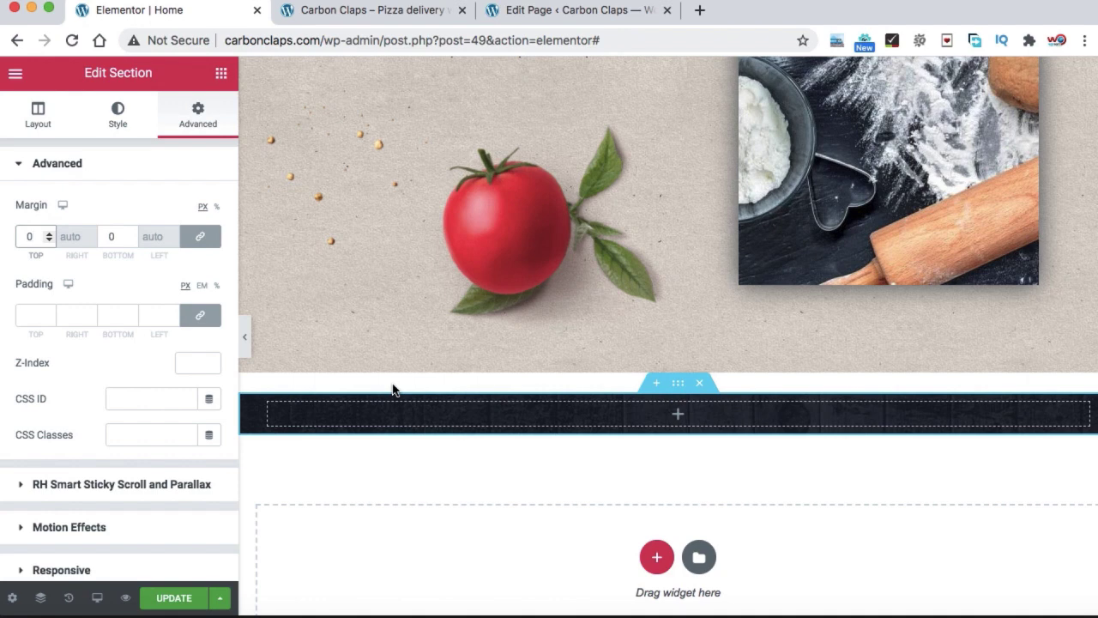
{"action": "scroll", "coordinate": [392, 389], "scroll_direction": "up", "scroll_amount": 5}
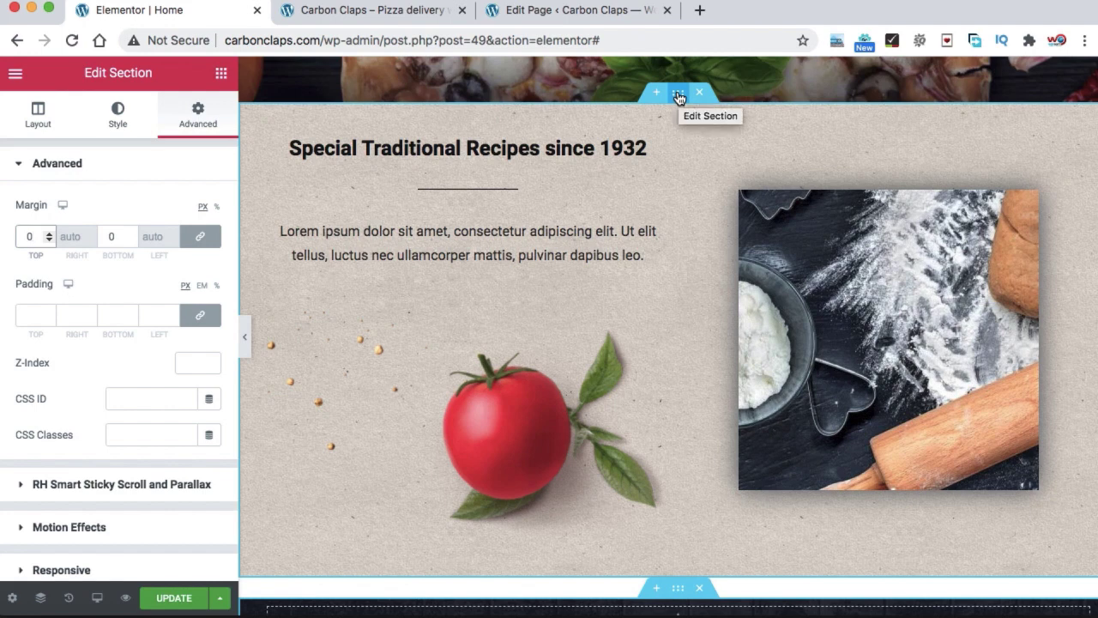
{"action": "left_click", "coordinate": [679, 97]}
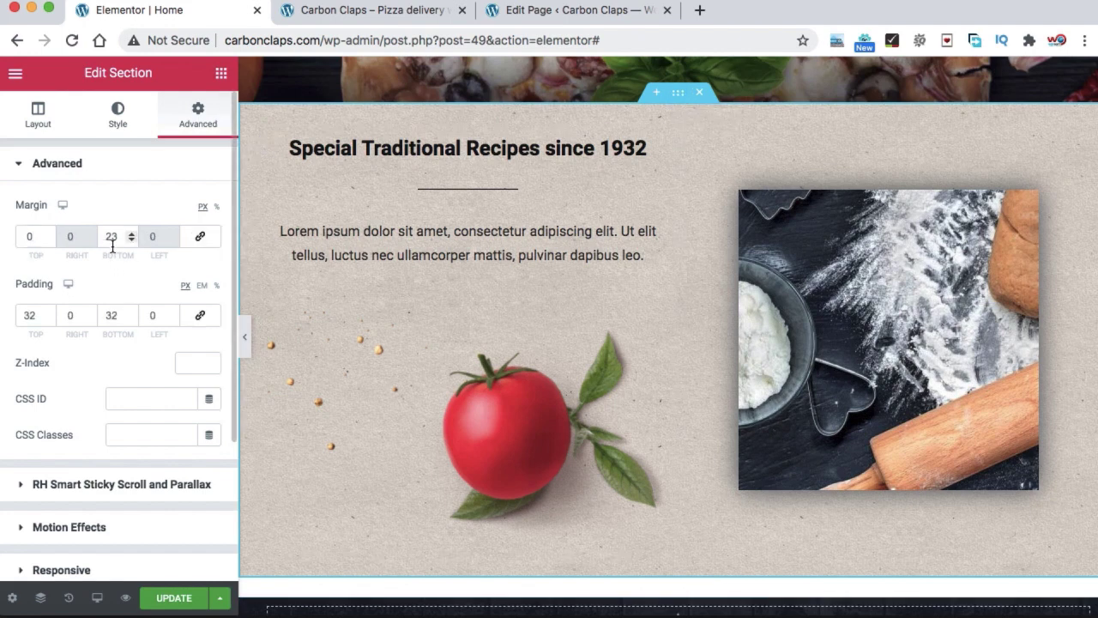
{"action": "scroll", "coordinate": [454, 352], "scroll_direction": "down", "scroll_amount": 3}
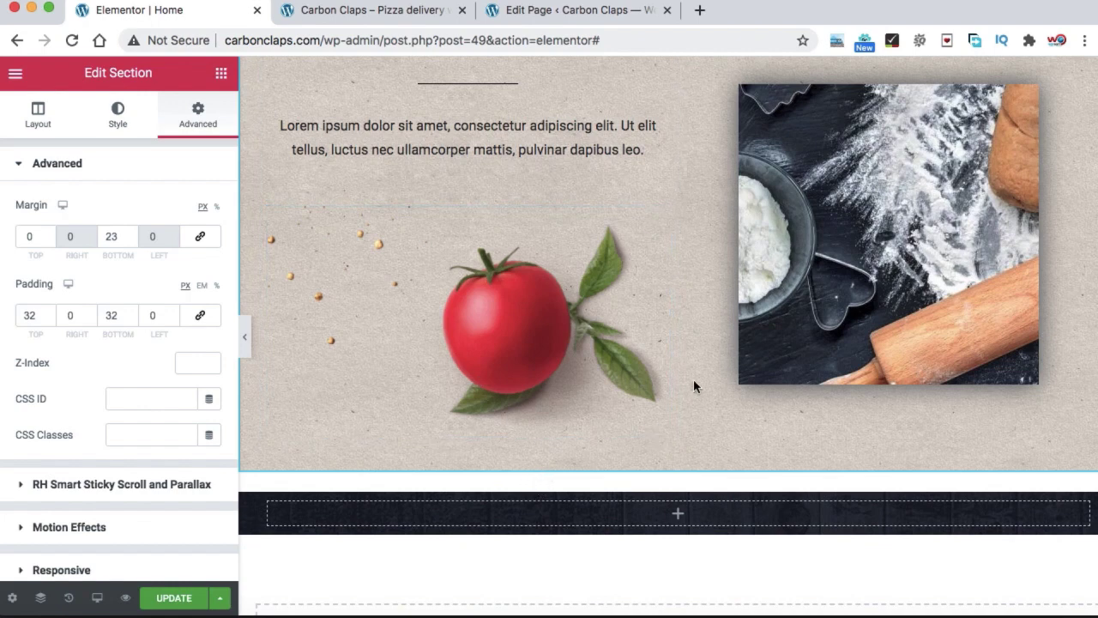
{"action": "left_click", "coordinate": [131, 240]}
{"action": "left_click_drag", "start_coordinate": [131, 241], "coordinate": [131, 238]}
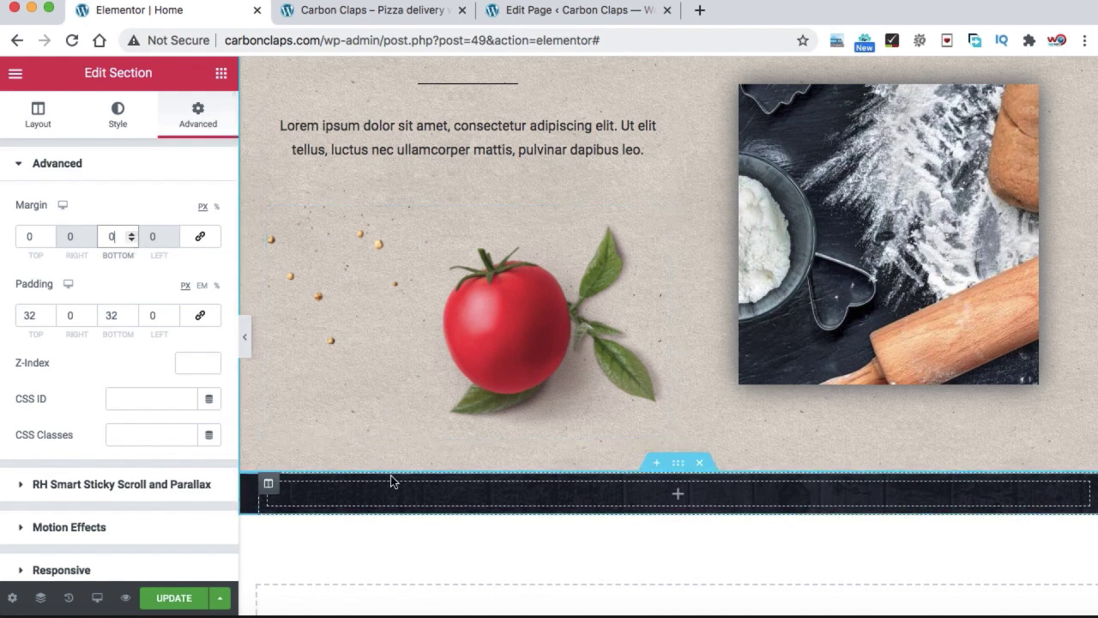
{"action": "right_click", "coordinate": [678, 464]}
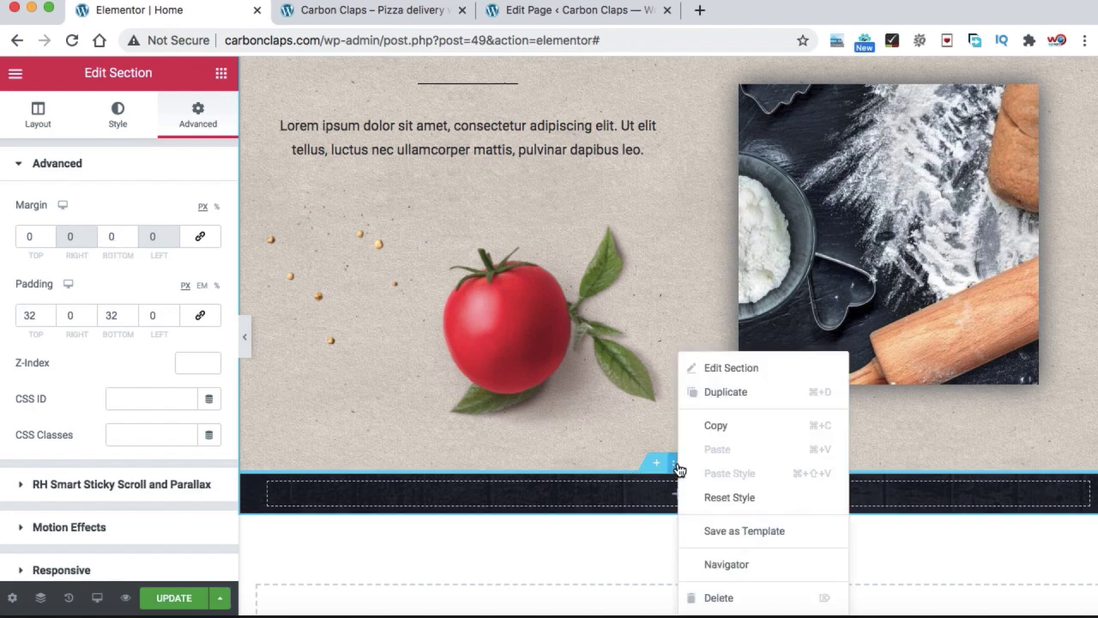
Turn on Stretch Section for the dark section and set its Height to Fit To Screen
{"action": "left_click", "coordinate": [721, 378]}
{"action": "left_click", "coordinate": [32, 120]}
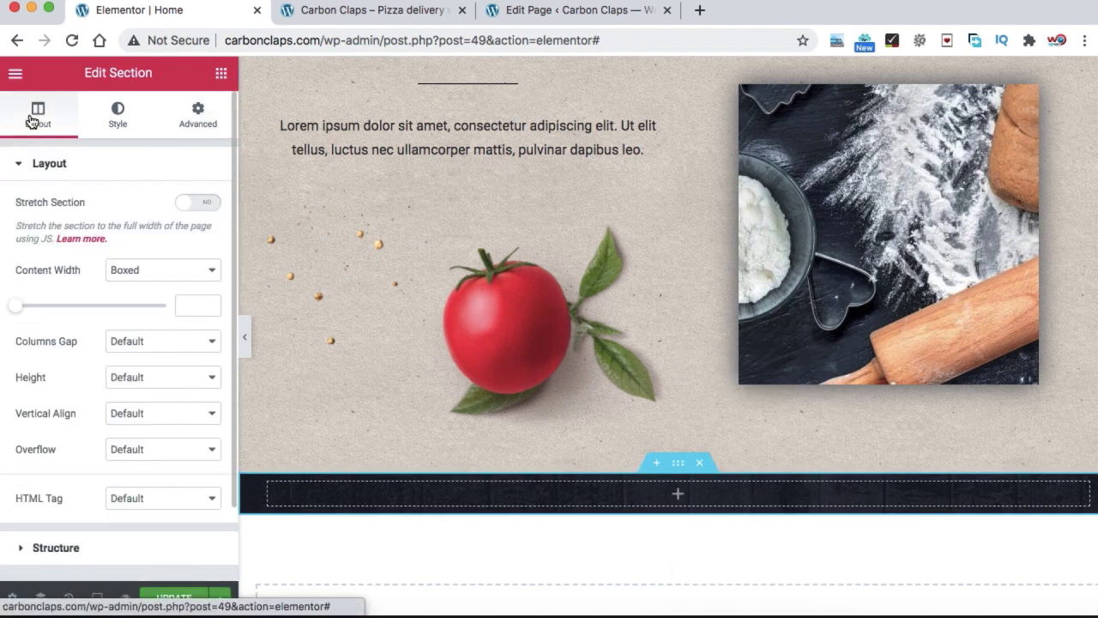
{"action": "left_click", "coordinate": [205, 204]}
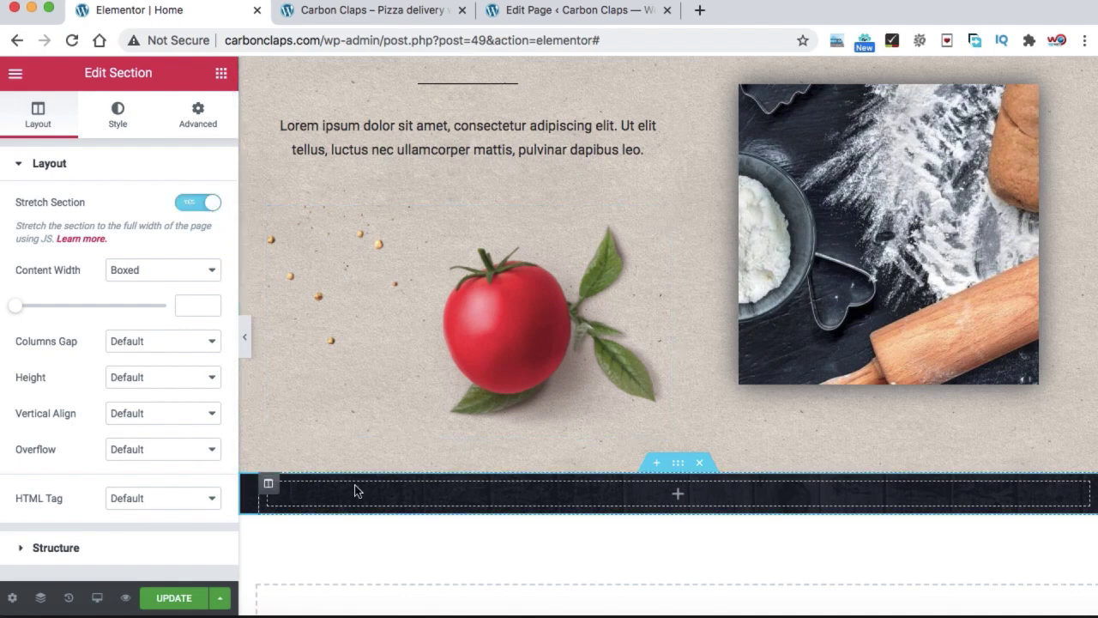
{"action": "scroll", "coordinate": [535, 502], "scroll_direction": "down", "scroll_amount": 3}
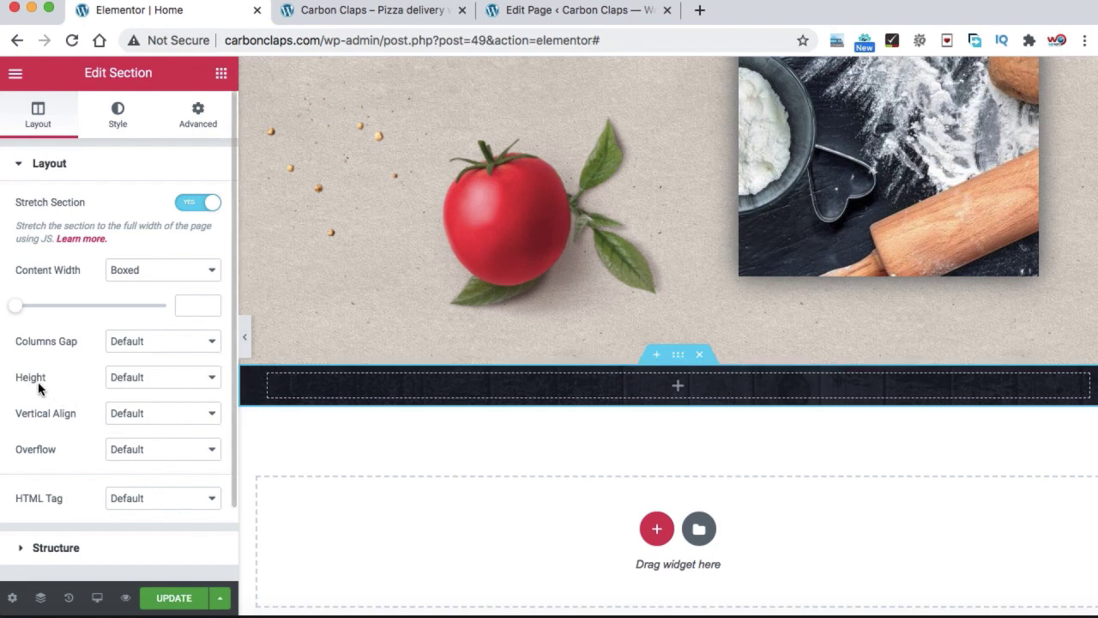
{"action": "left_click", "coordinate": [157, 383]}
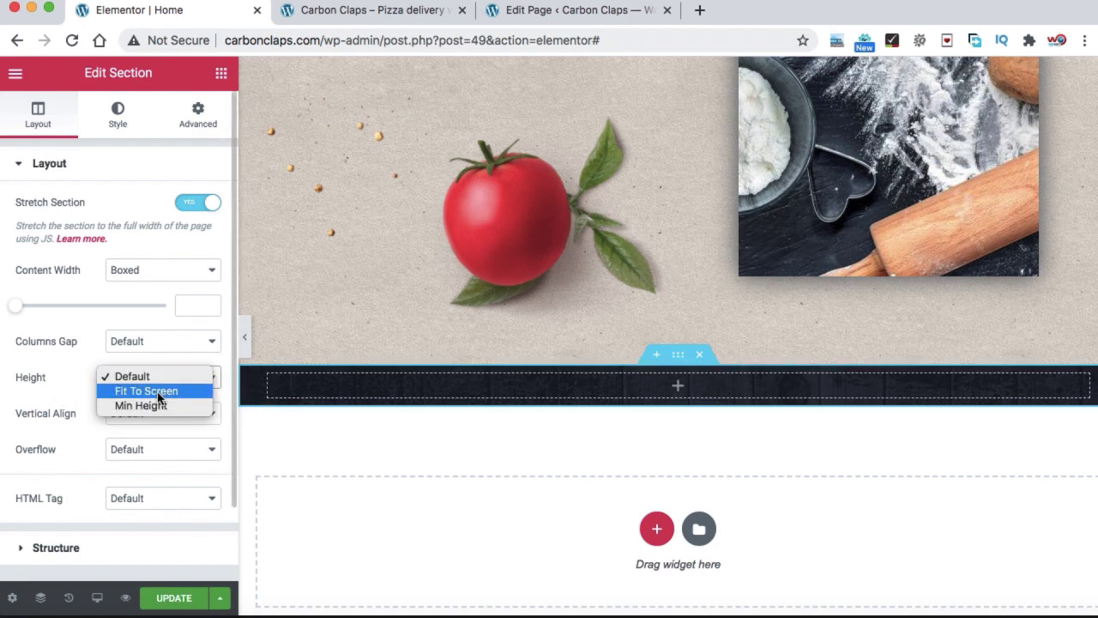
{"action": "left_click", "coordinate": [158, 394]}
{"action": "scroll", "coordinate": [509, 427], "scroll_direction": "down", "scroll_amount": 3}
{"action": "scroll", "coordinate": [509, 426], "scroll_direction": "down", "scroll_amount": 2}
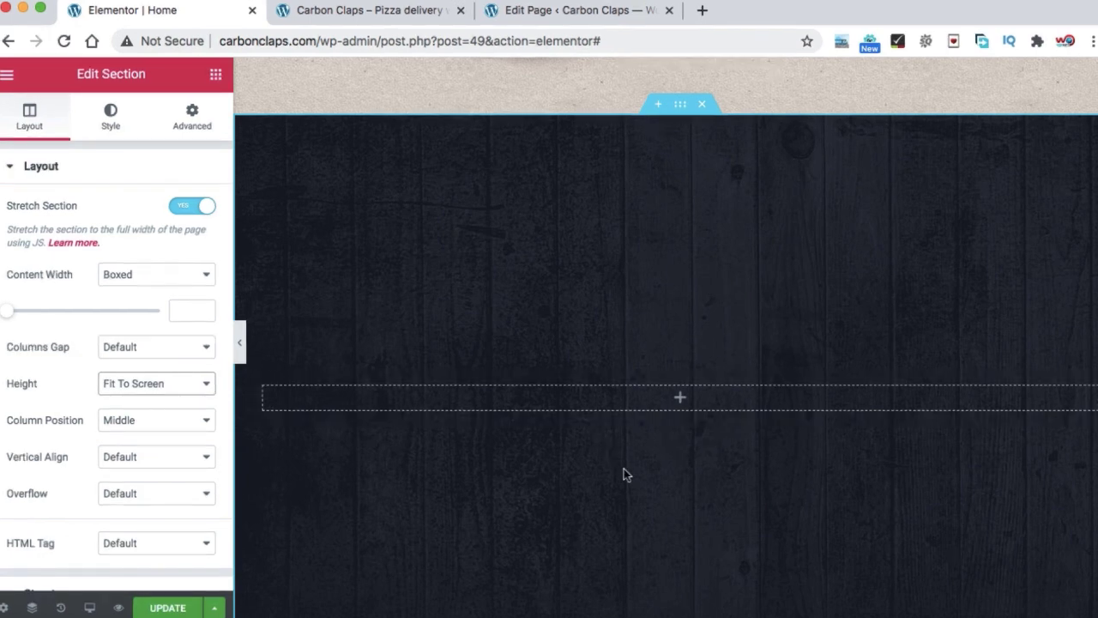
Add a Heading widget to the dark section reading 'Our Products'
{"action": "left_click", "coordinate": [680, 400]}
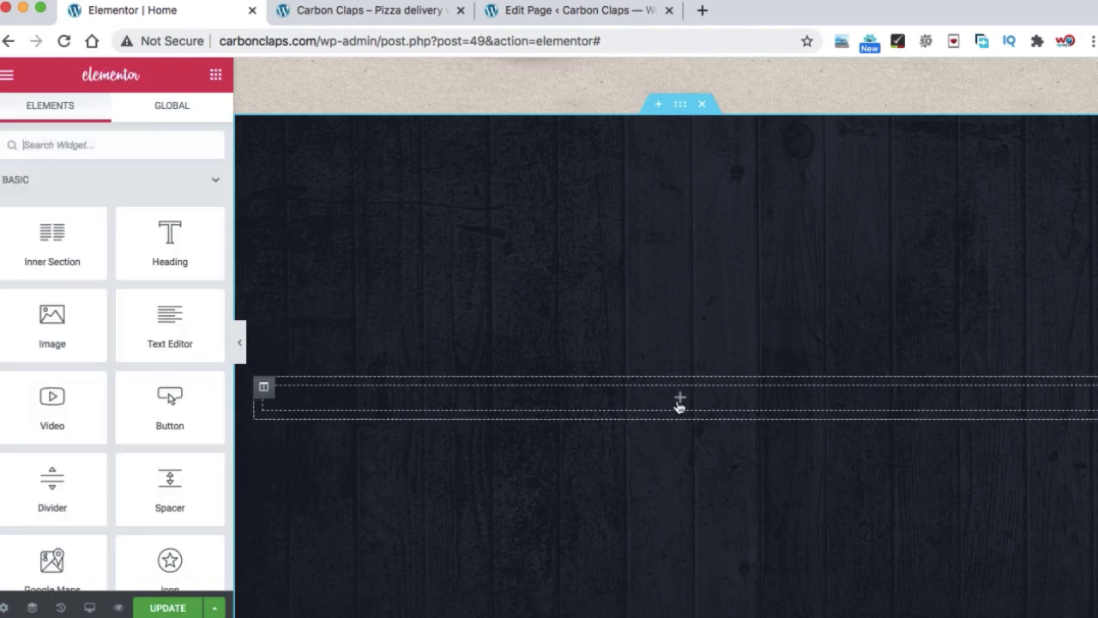
{"action": "left_click_drag", "start_coordinate": [159, 248], "coordinate": [649, 400]}
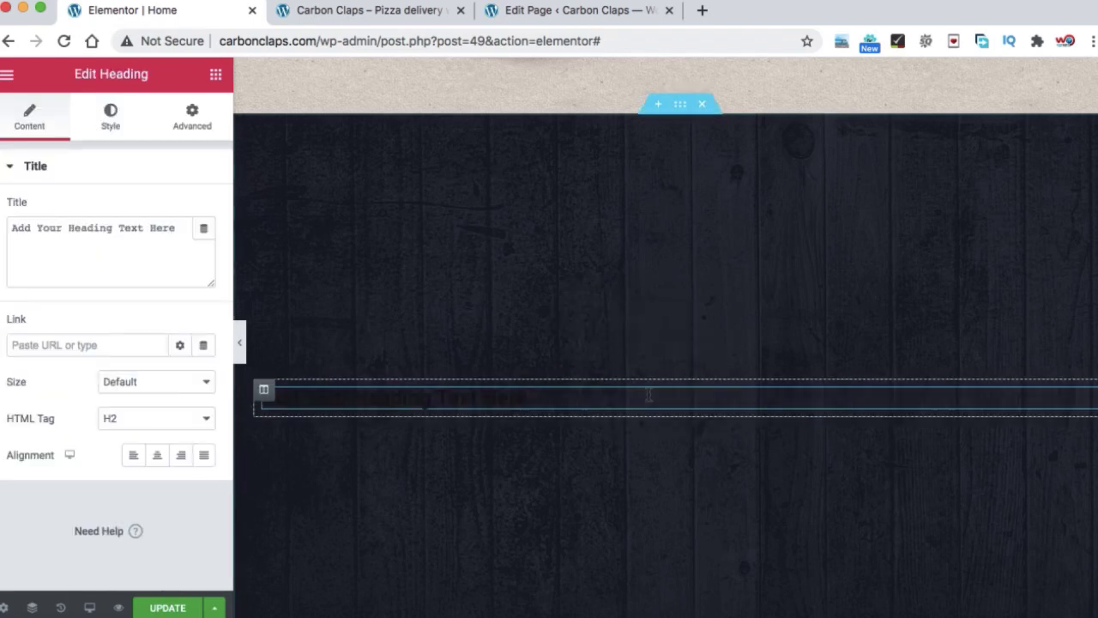
{"action": "left_click_drag", "start_coordinate": [178, 228], "coordinate": [4, 236]}
{"action": "type", "text": "Our "}
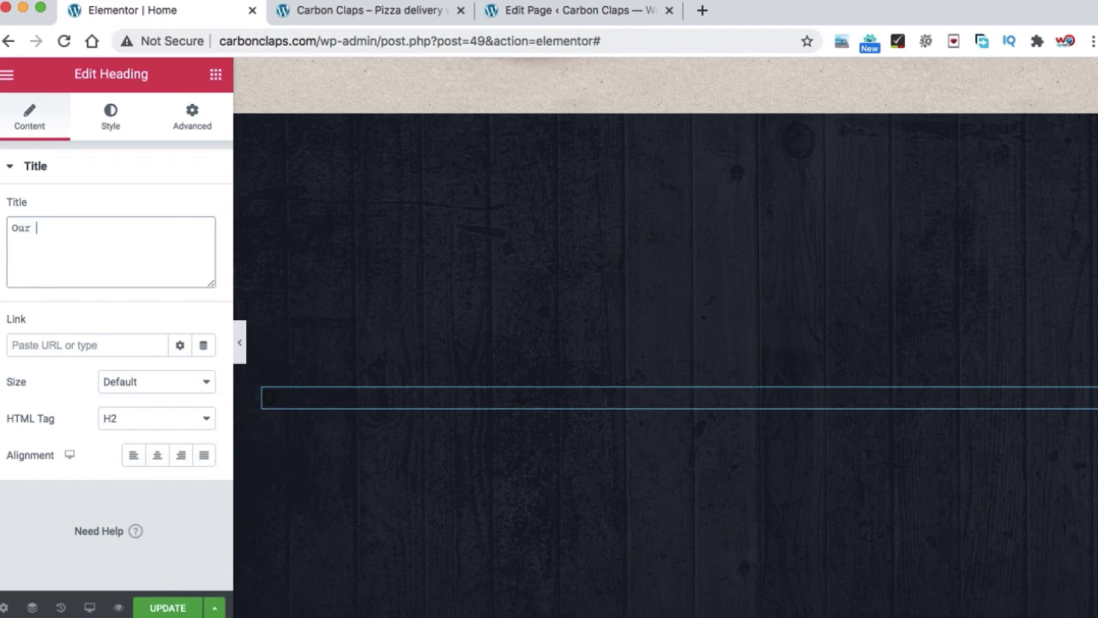
{"action": "type", "text": "Products"}
Set the heading's text colour to white (#FFFFFF)
{"action": "left_click", "coordinate": [111, 135]}
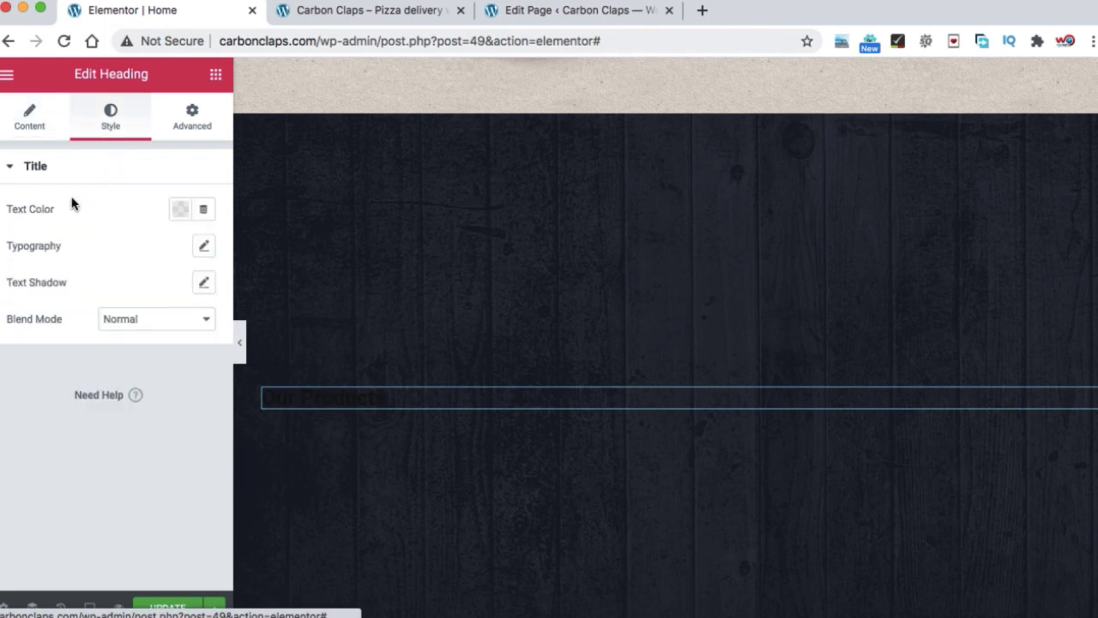
{"action": "left_click", "coordinate": [180, 209]}
{"action": "left_click_drag", "start_coordinate": [130, 324], "coordinate": [77, 273]}
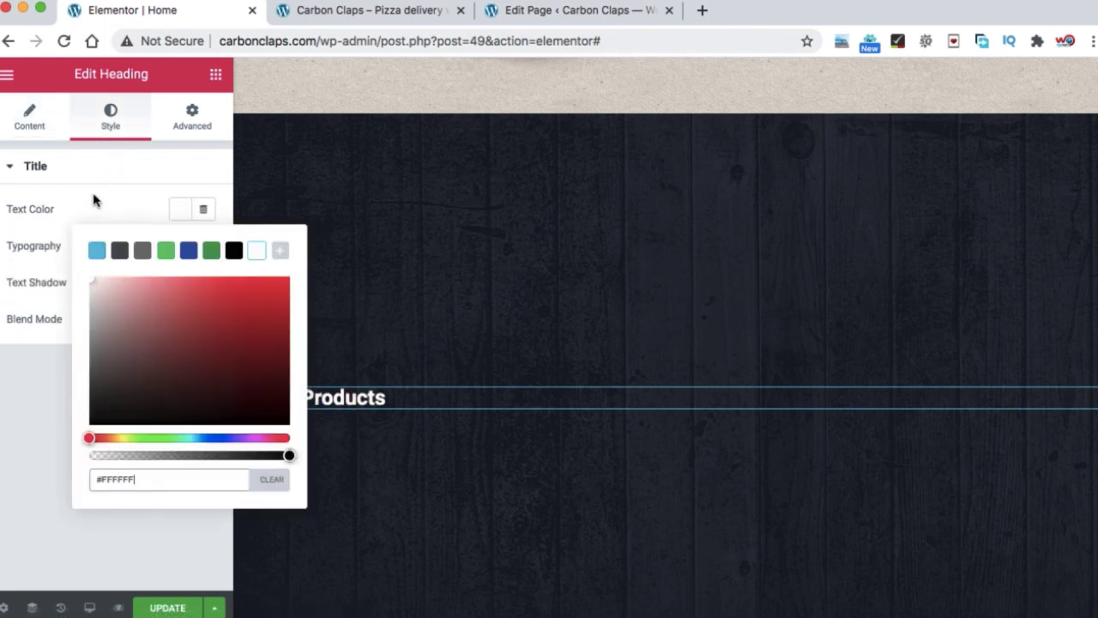
{"action": "left_click", "coordinate": [93, 177]}
{"action": "left_click", "coordinate": [94, 179]}
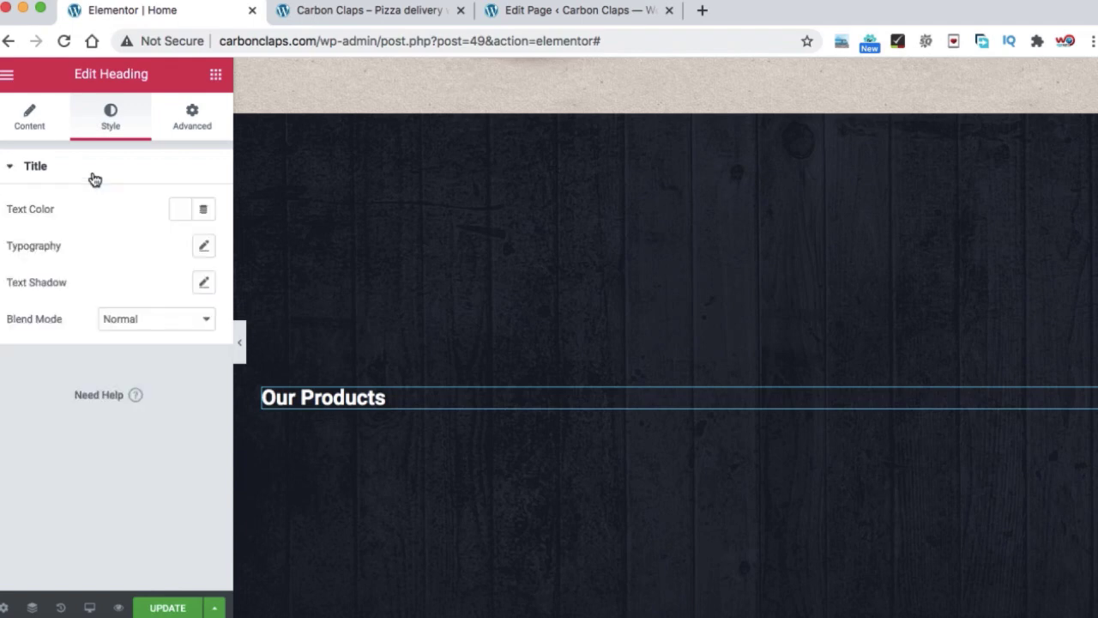
{"action": "left_click", "coordinate": [30, 118]}
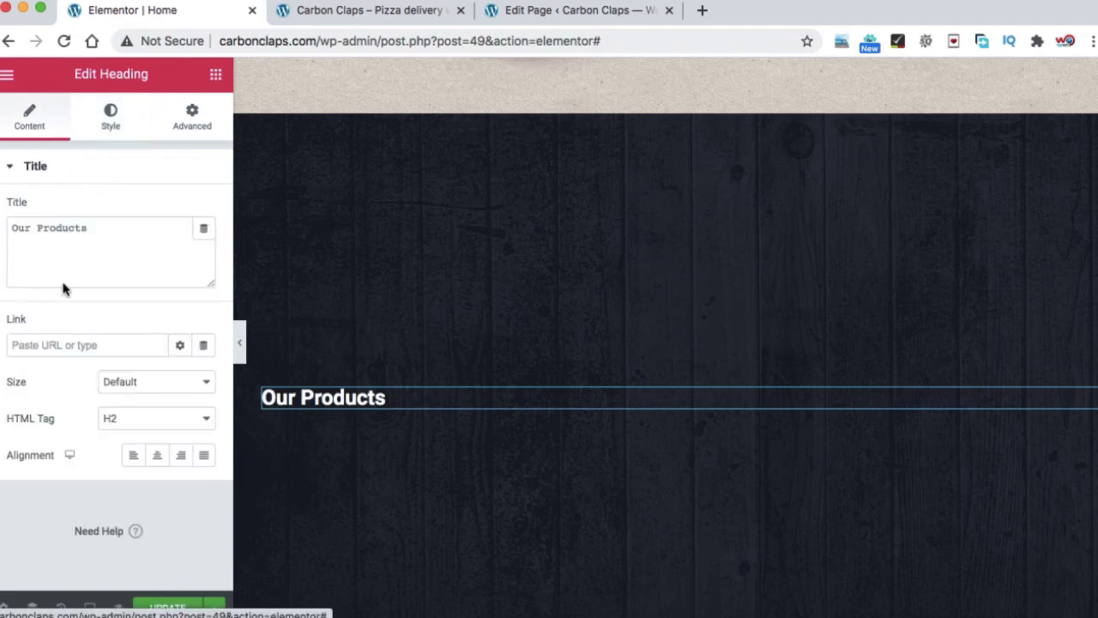
Center-align the heading and give it Poppins typography, weight 500, size 33 px
{"action": "left_click", "coordinate": [157, 459]}
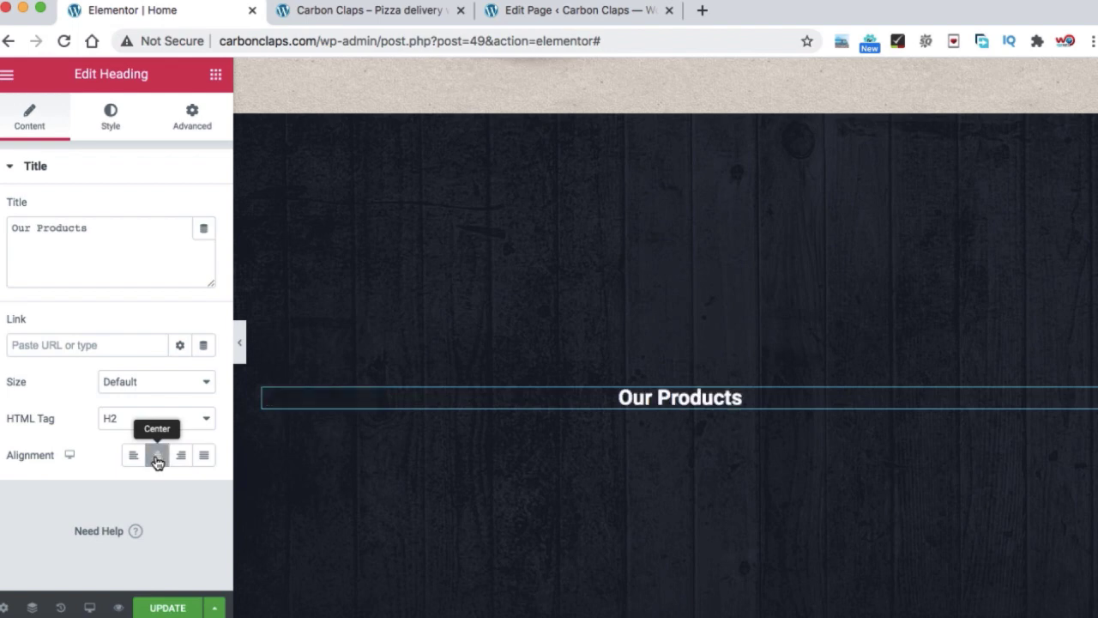
{"action": "left_click", "coordinate": [115, 120]}
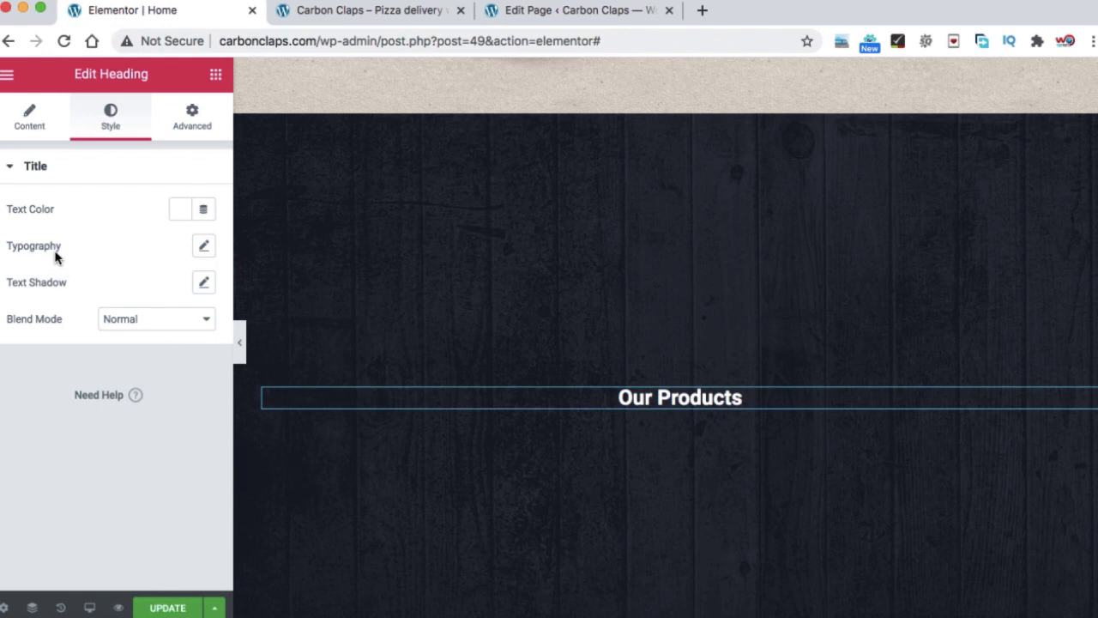
{"action": "left_click", "coordinate": [203, 246]}
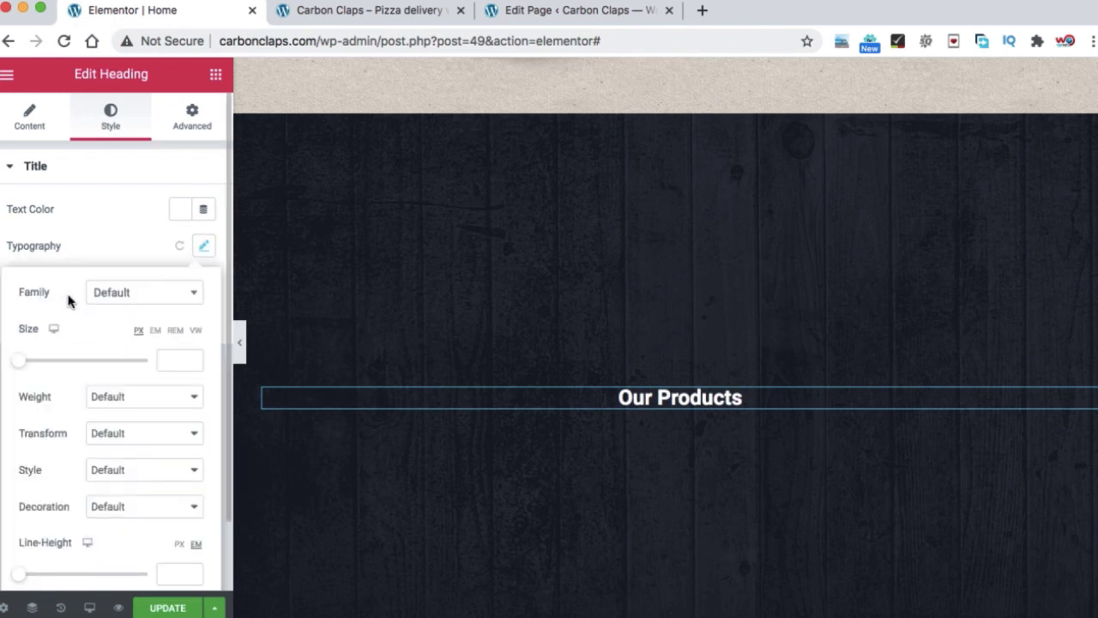
{"action": "left_click", "coordinate": [132, 297]}
{"action": "type", "text": "pop"}
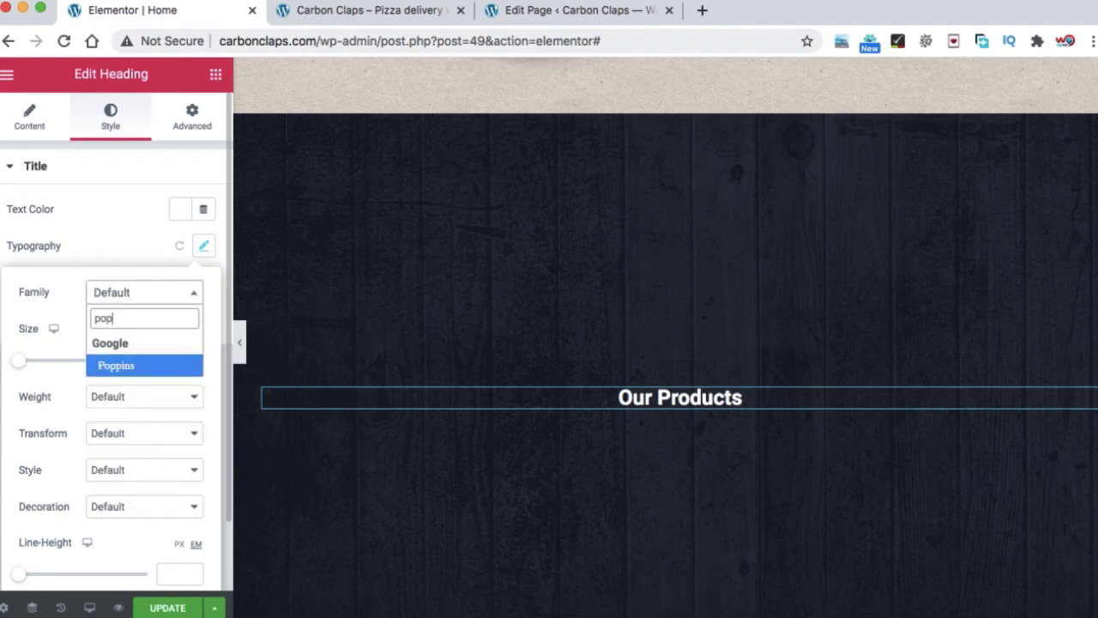
{"action": "left_click", "coordinate": [142, 366]}
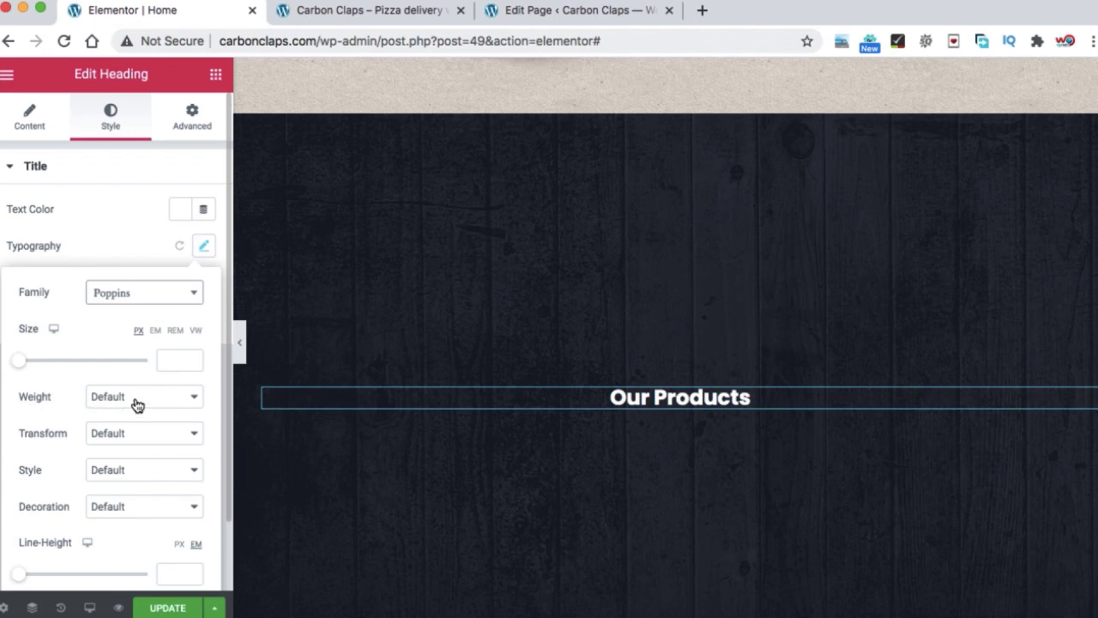
{"action": "left_click", "coordinate": [136, 402]}
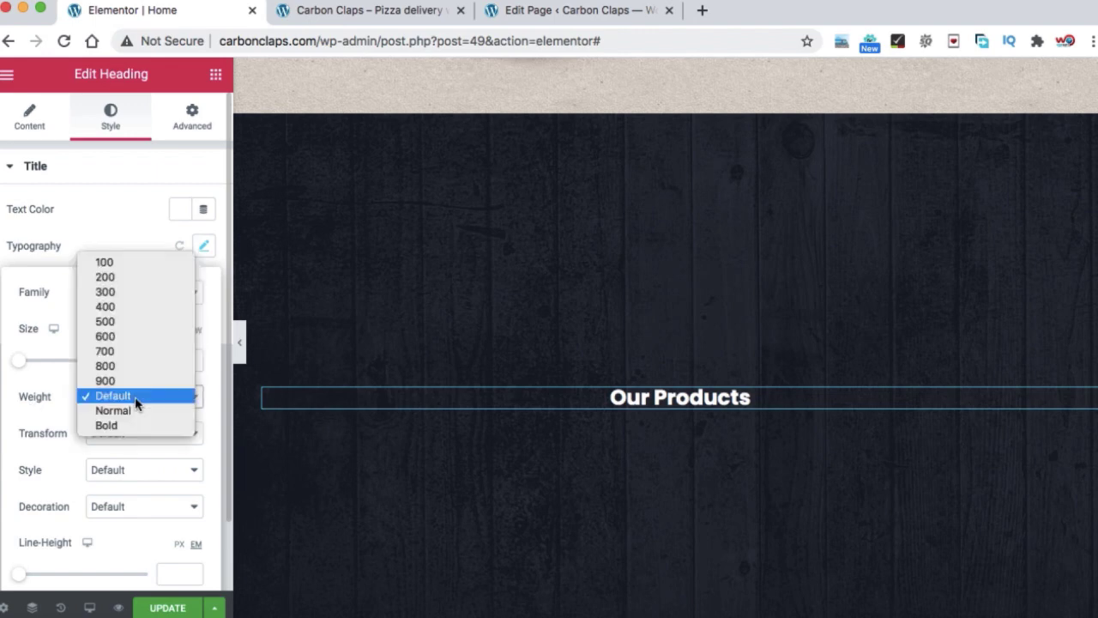
{"action": "left_click", "coordinate": [121, 321]}
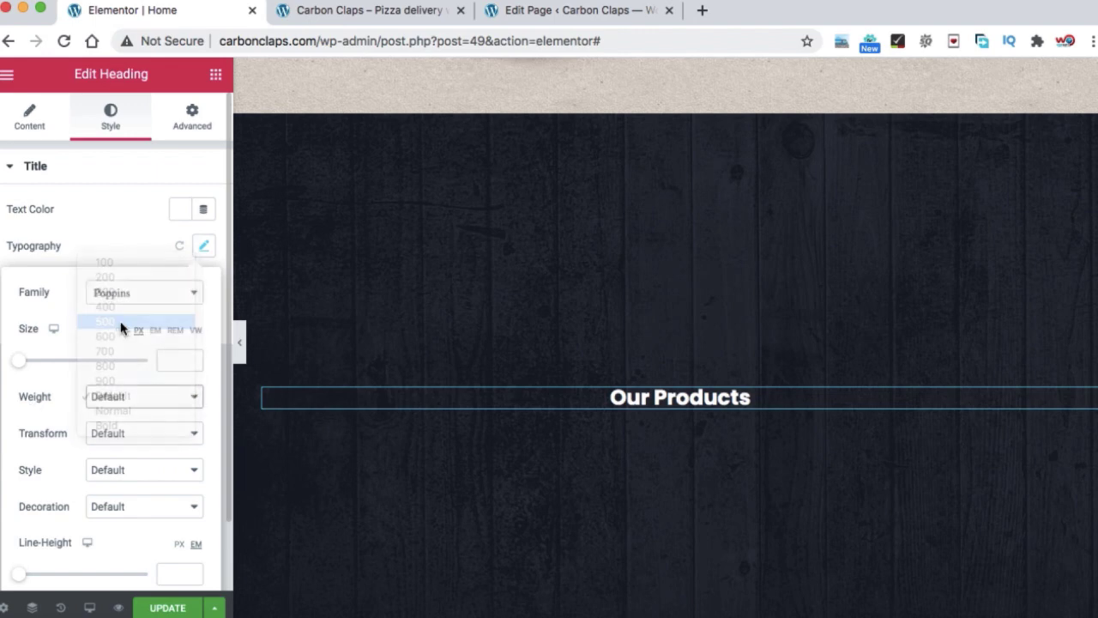
{"action": "left_click", "coordinate": [191, 357]}
{"action": "left_click", "coordinate": [190, 357]}
{"action": "left_click_drag", "start_coordinate": [190, 358], "coordinate": [191, 357]}
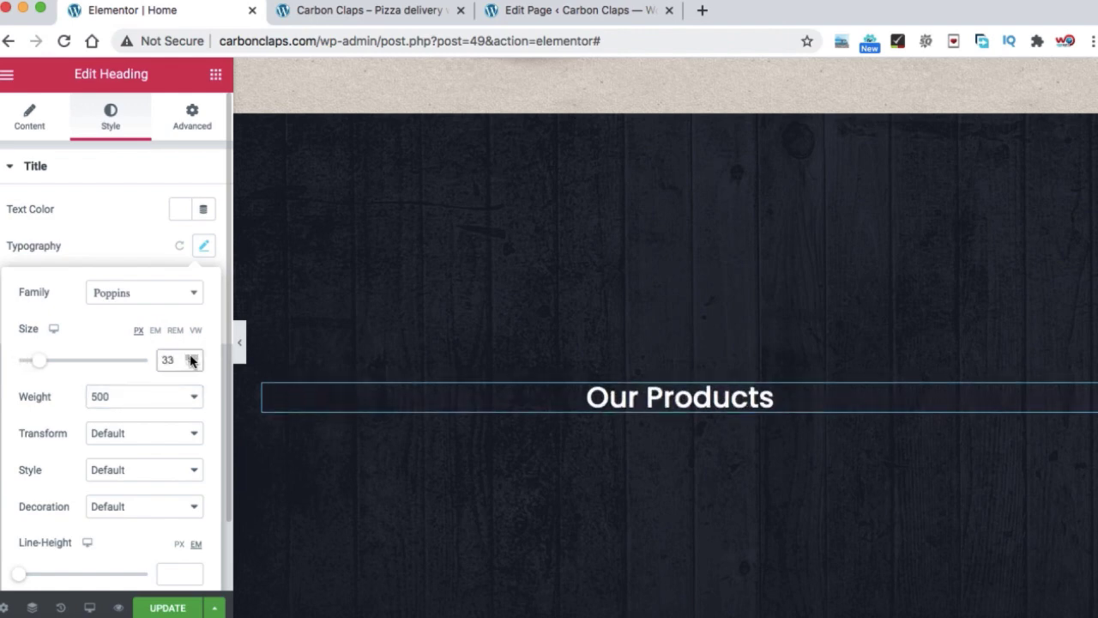
{"action": "left_click", "coordinate": [129, 240]}
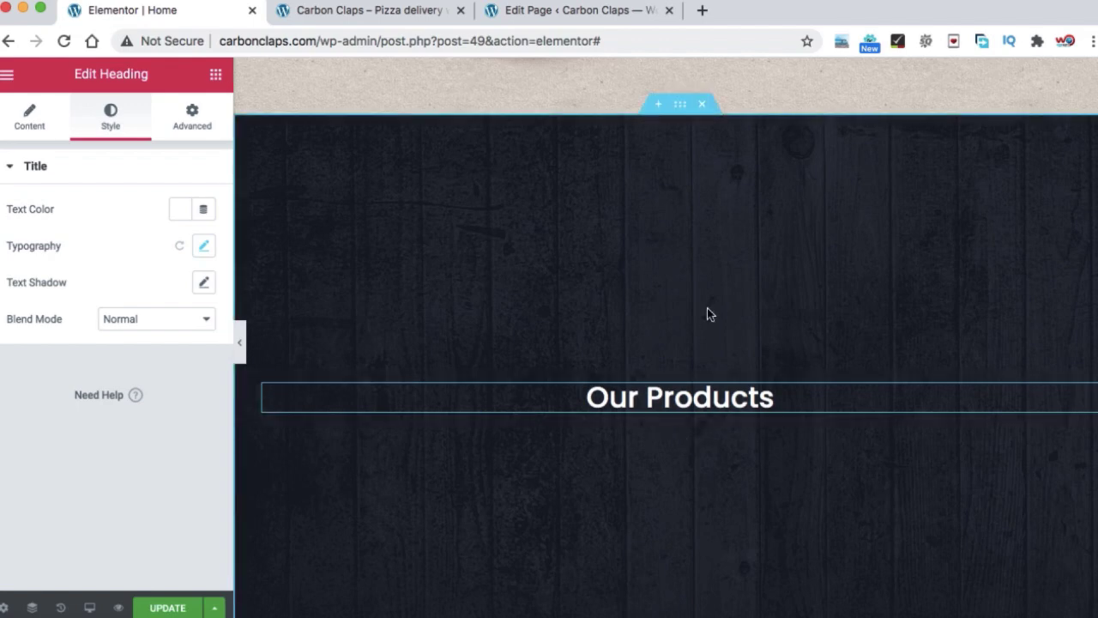
{"action": "scroll", "coordinate": [707, 308], "scroll_direction": "up", "scroll_amount": 10}
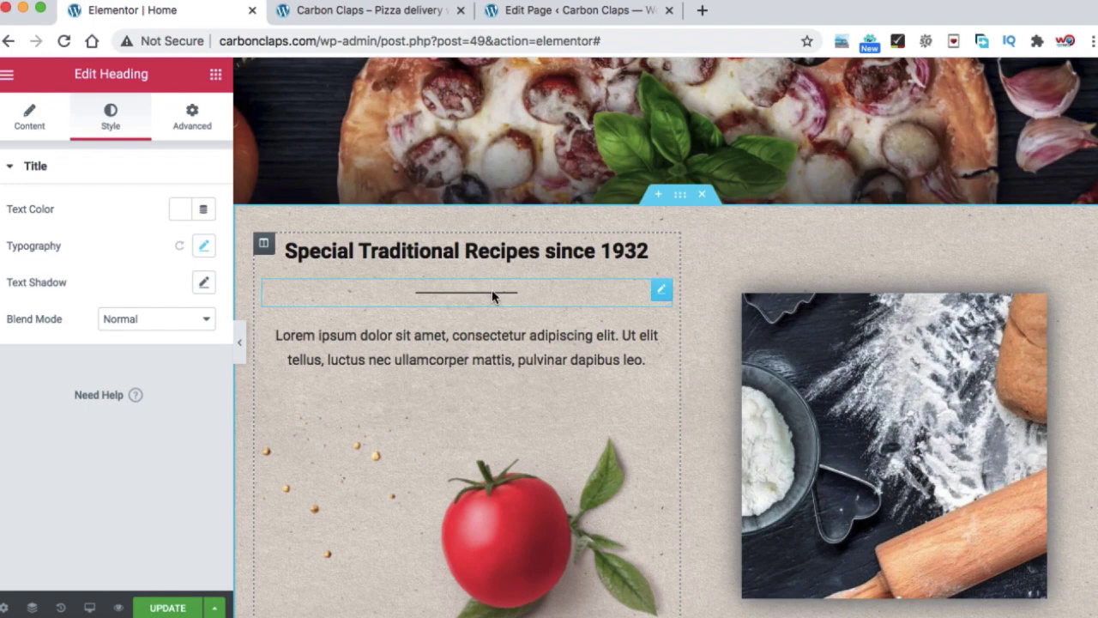
{"action": "right_click", "coordinate": [492, 292]}
Move the divider beneath the Our Products heading
{"action": "left_click", "coordinate": [506, 307]}
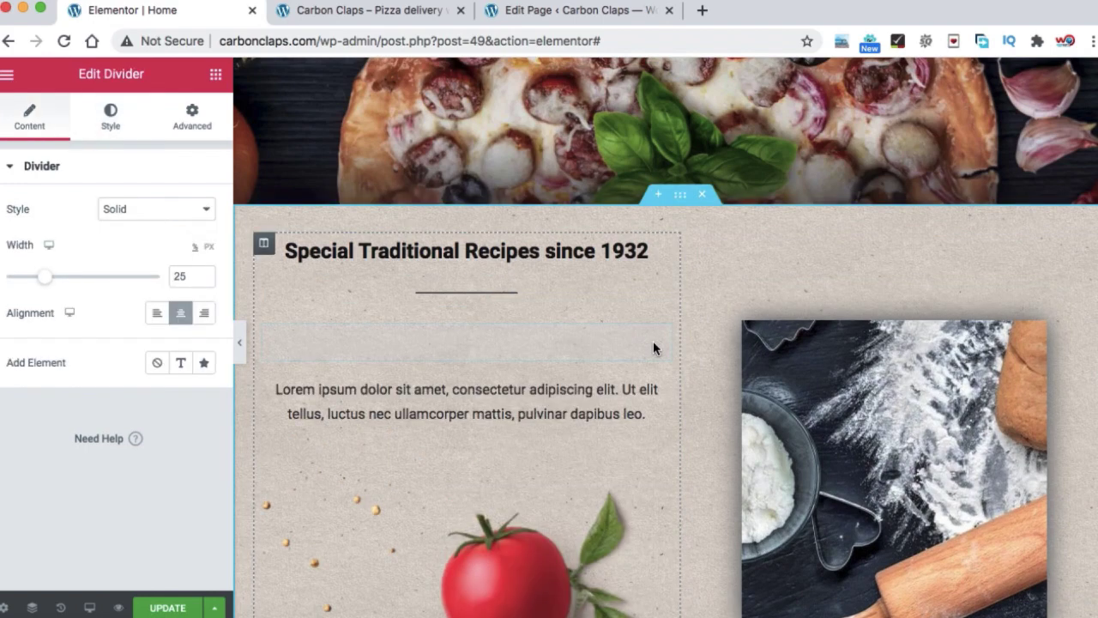
{"action": "mouse_move", "coordinate": [654, 343]}
{"action": "left_click_drag", "start_coordinate": [659, 333], "coordinate": [647, 399]}
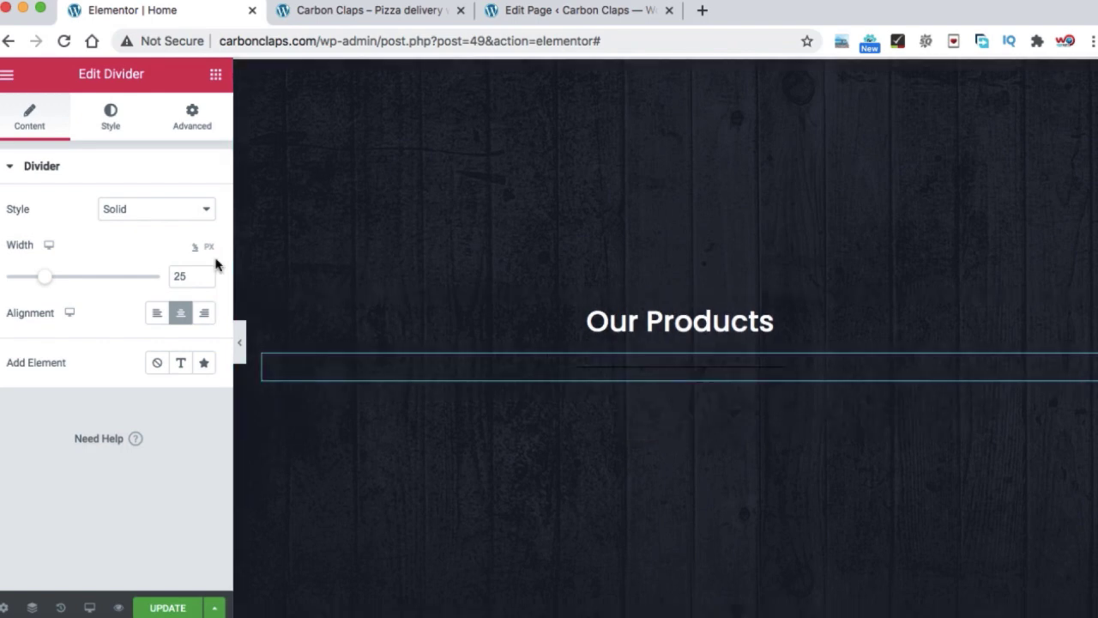
Change the divider colour to yellow (#F4E904)
{"action": "left_click", "coordinate": [111, 120]}
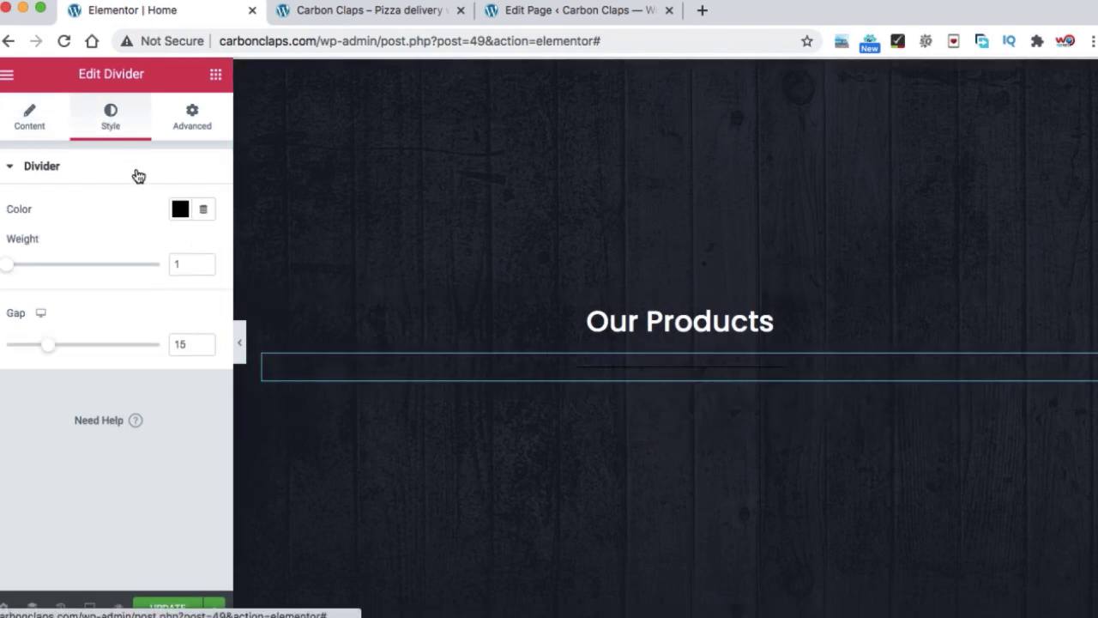
{"action": "left_click", "coordinate": [179, 211]}
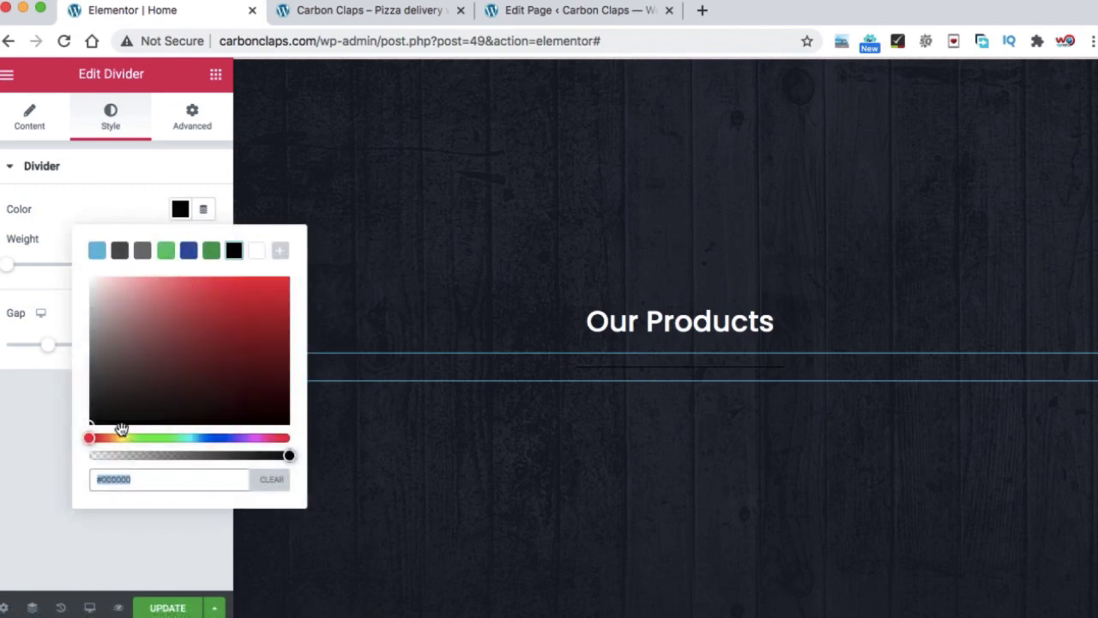
{"action": "left_click", "coordinate": [287, 283]}
{"action": "left_click_drag", "start_coordinate": [90, 439], "coordinate": [121, 439]}
{"action": "left_click", "coordinate": [60, 301]}
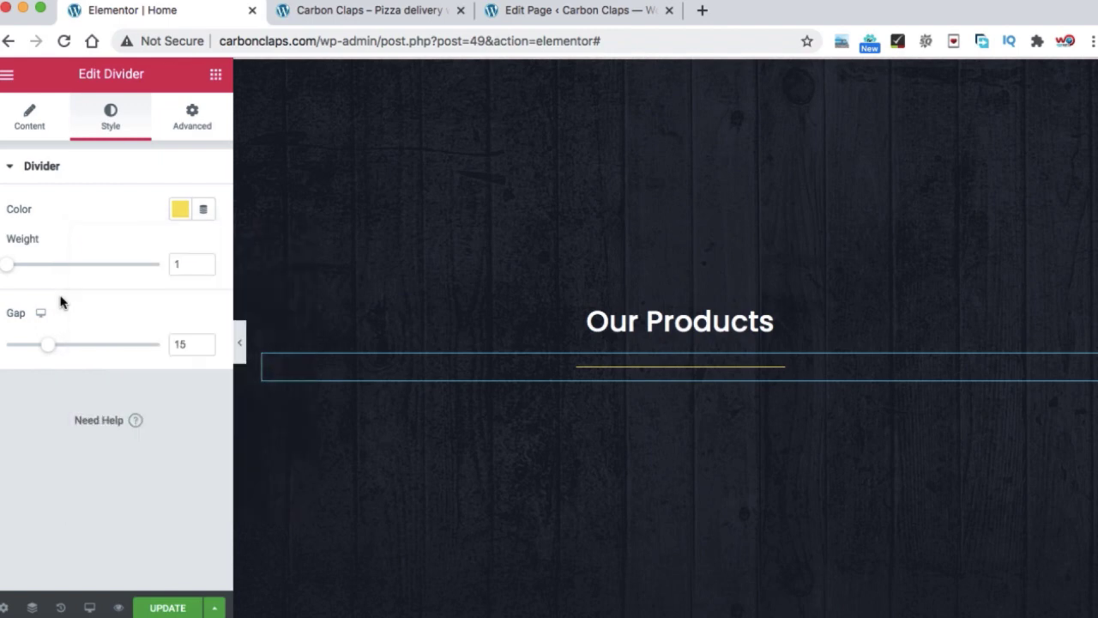
Reduce the divider width from 25 to 14
{"action": "left_click", "coordinate": [30, 124]}
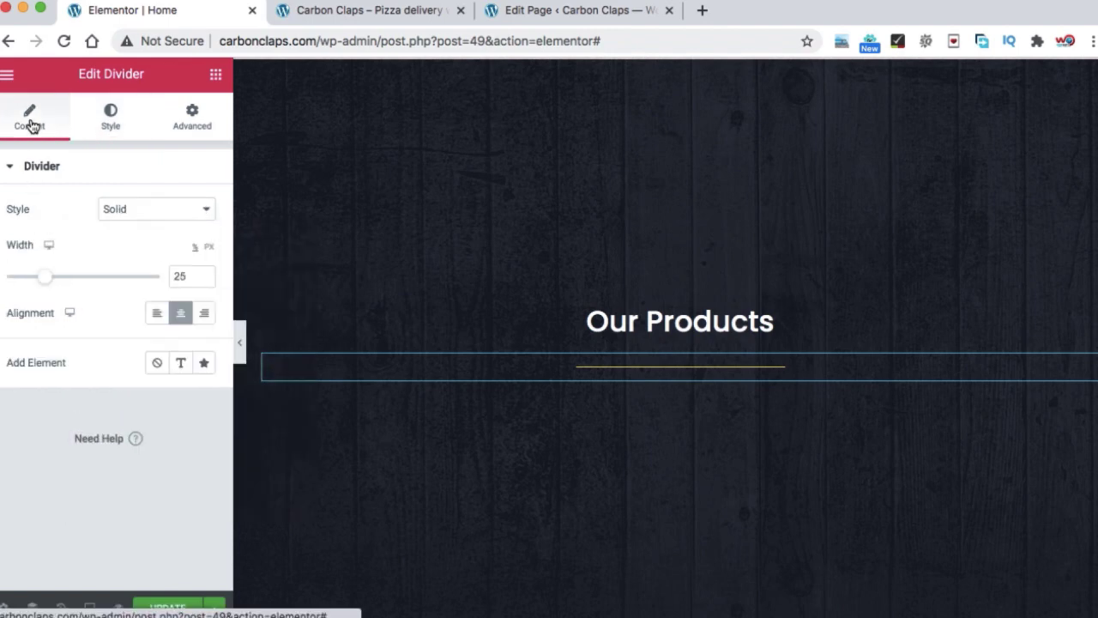
{"action": "left_click", "coordinate": [203, 282]}
{"action": "left_click", "coordinate": [204, 282]}
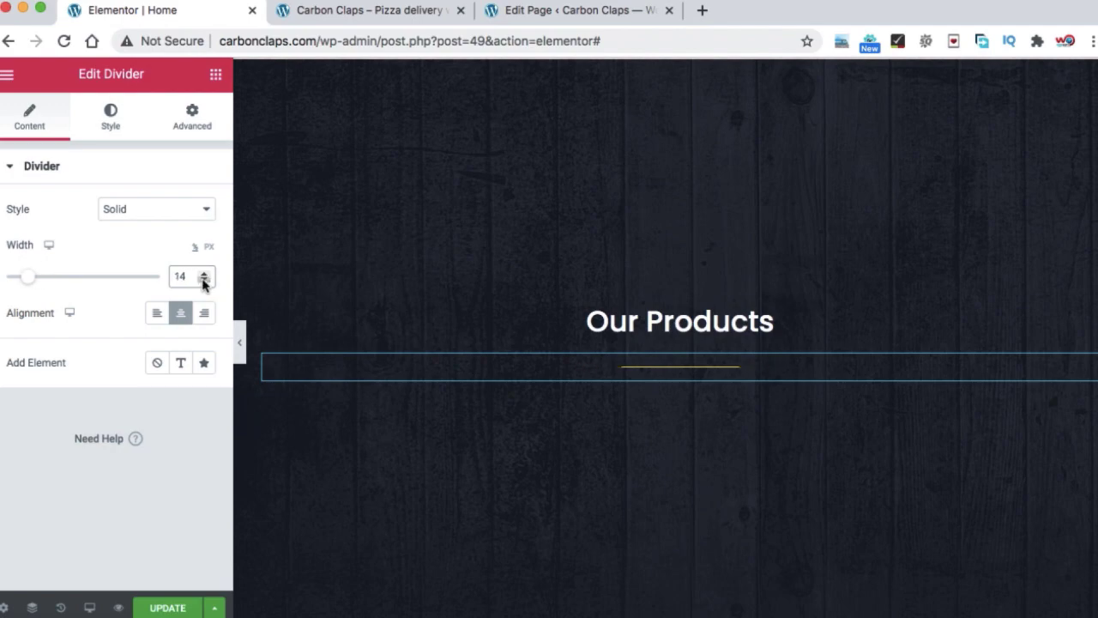
{"action": "scroll", "coordinate": [514, 241], "scroll_direction": "up", "scroll_amount": 10}
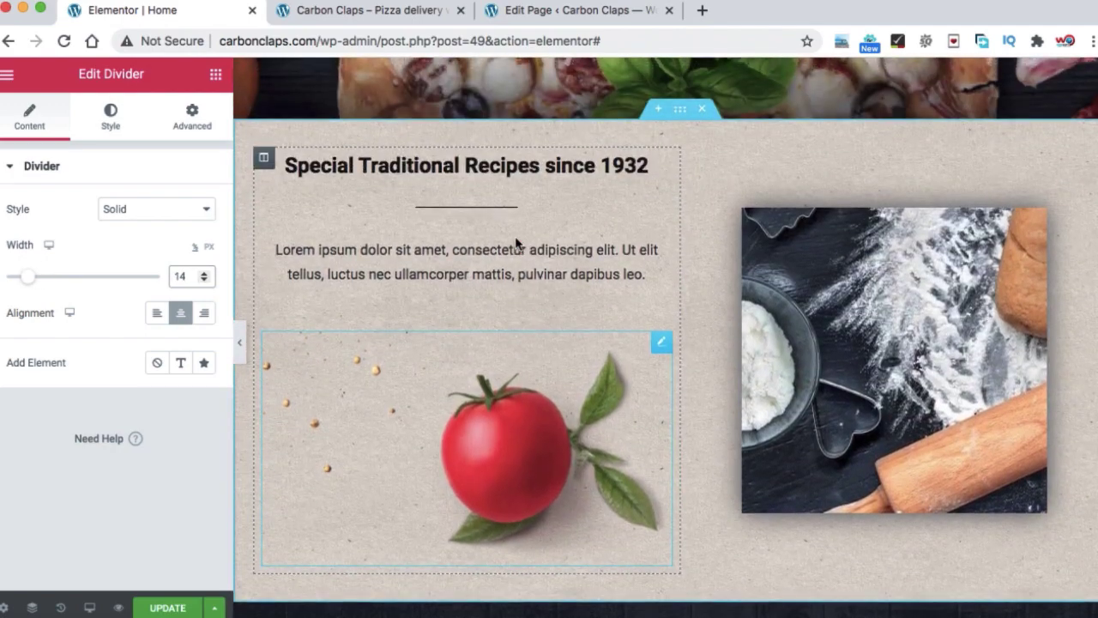
Duplicate the Lorem ipsum paragraph and move the copy under the Our Products divider
{"action": "right_click", "coordinate": [435, 256]}
{"action": "left_click", "coordinate": [472, 294]}
{"action": "left_click", "coordinate": [657, 346]}
{"action": "left_click_drag", "start_coordinate": [657, 346], "coordinate": [662, 569]}
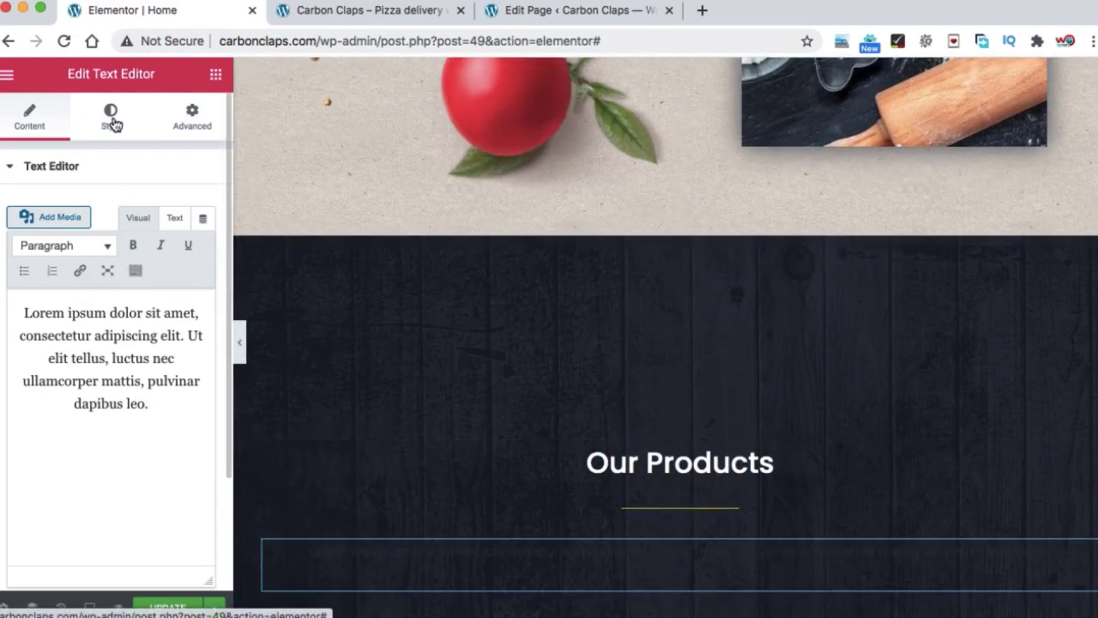
Style the copied paragraph with white text in the Montserrat font
{"action": "left_click", "coordinate": [112, 120]}
{"action": "left_click", "coordinate": [179, 246]}
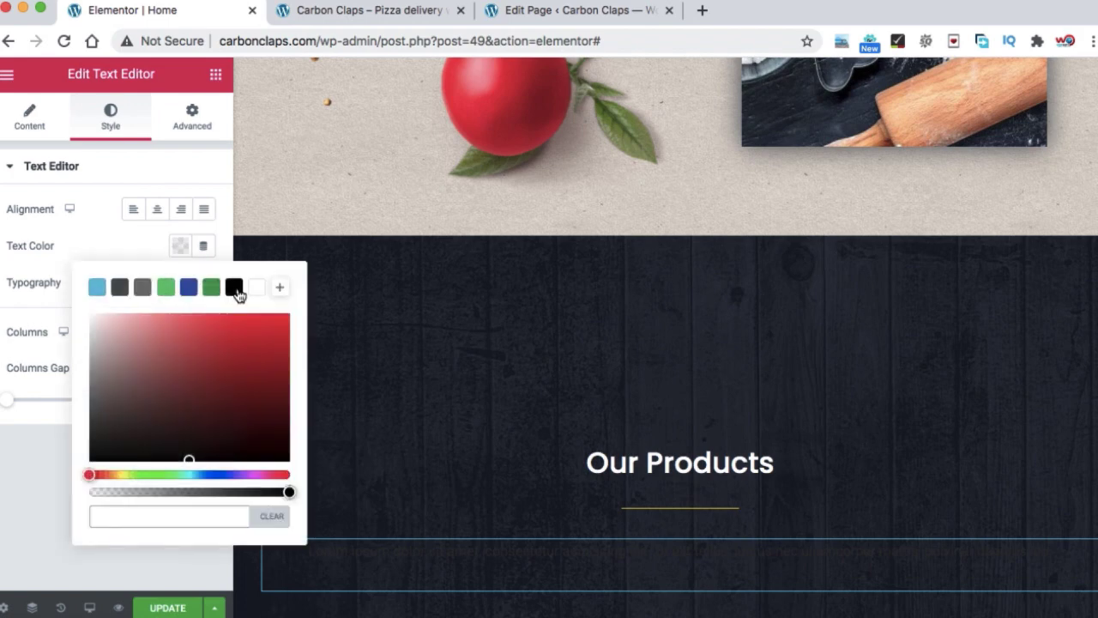
{"action": "left_click", "coordinate": [255, 293]}
{"action": "left_click", "coordinate": [203, 286]}
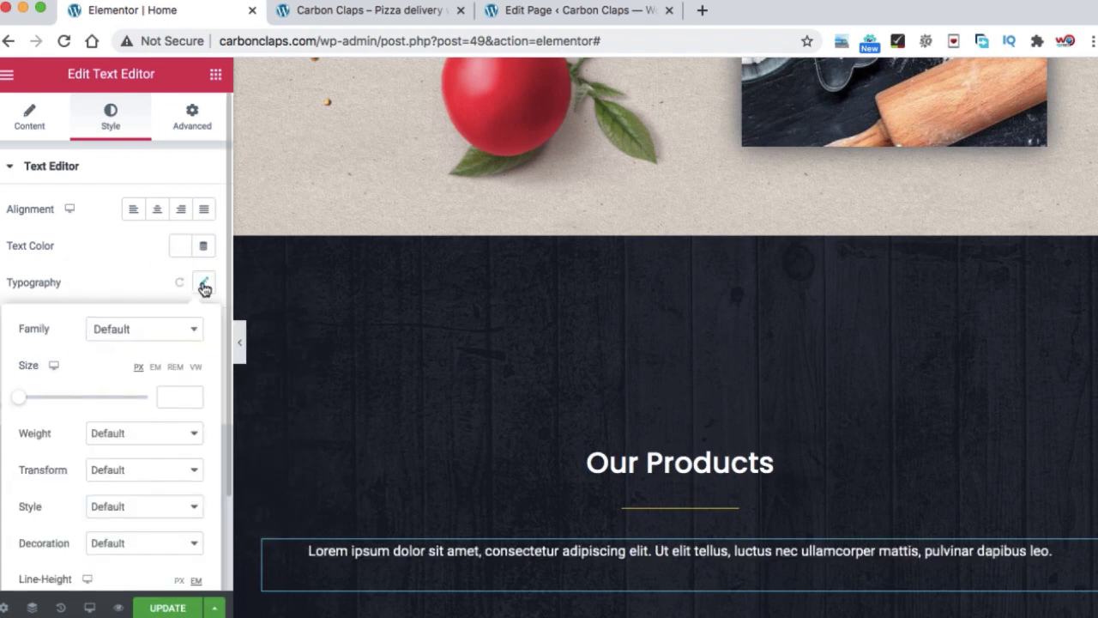
{"action": "left_click", "coordinate": [183, 335]}
{"action": "type", "text": "montse"}
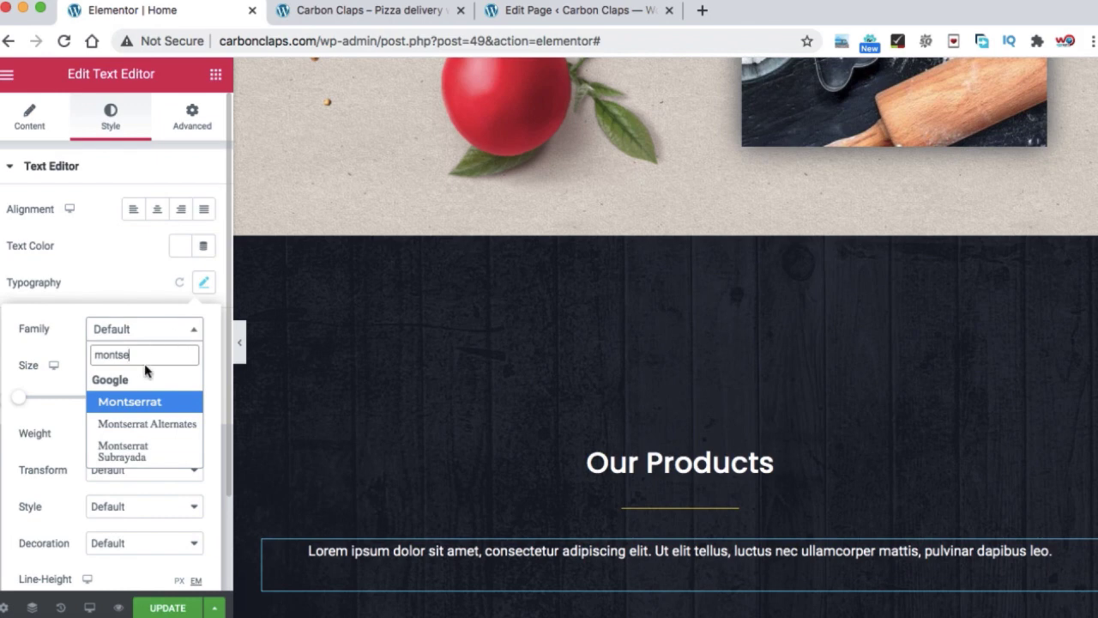
{"action": "left_click", "coordinate": [129, 401]}
{"action": "left_click", "coordinate": [131, 433]}
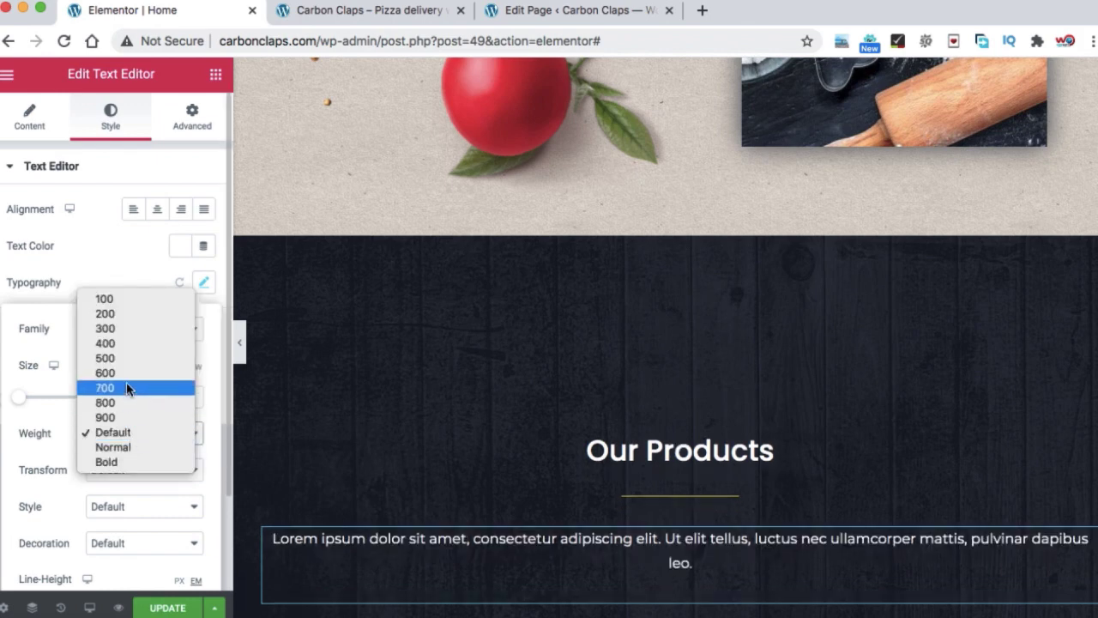
{"action": "left_click", "coordinate": [122, 343]}
{"action": "scroll", "coordinate": [613, 362], "scroll_direction": "down", "scroll_amount": 3}
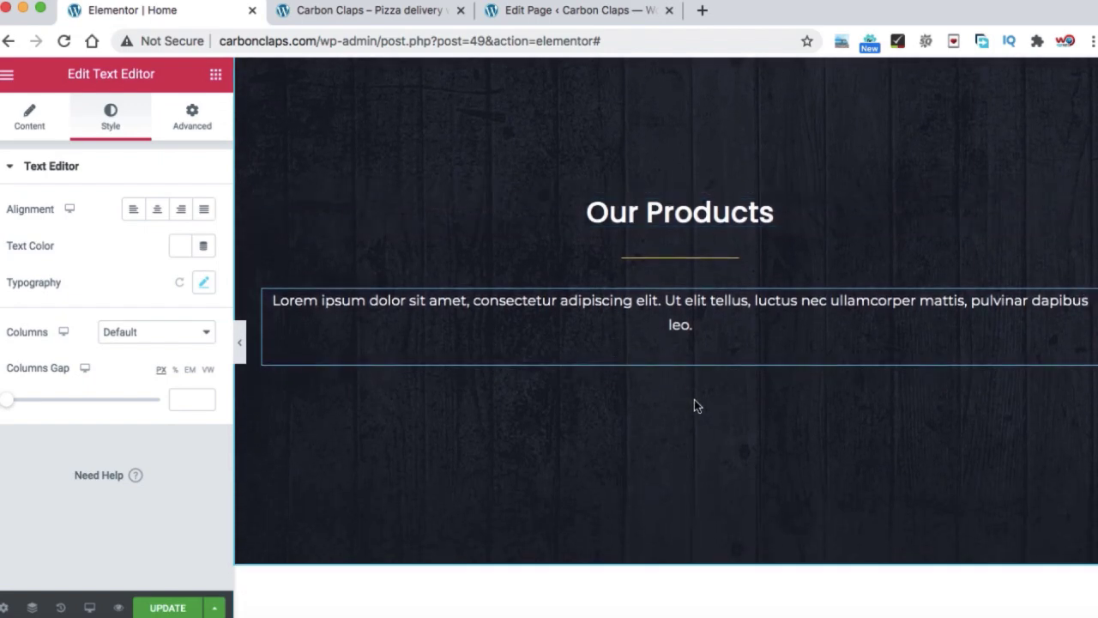
{"action": "scroll", "coordinate": [694, 400], "scroll_direction": "up", "scroll_amount": 2}
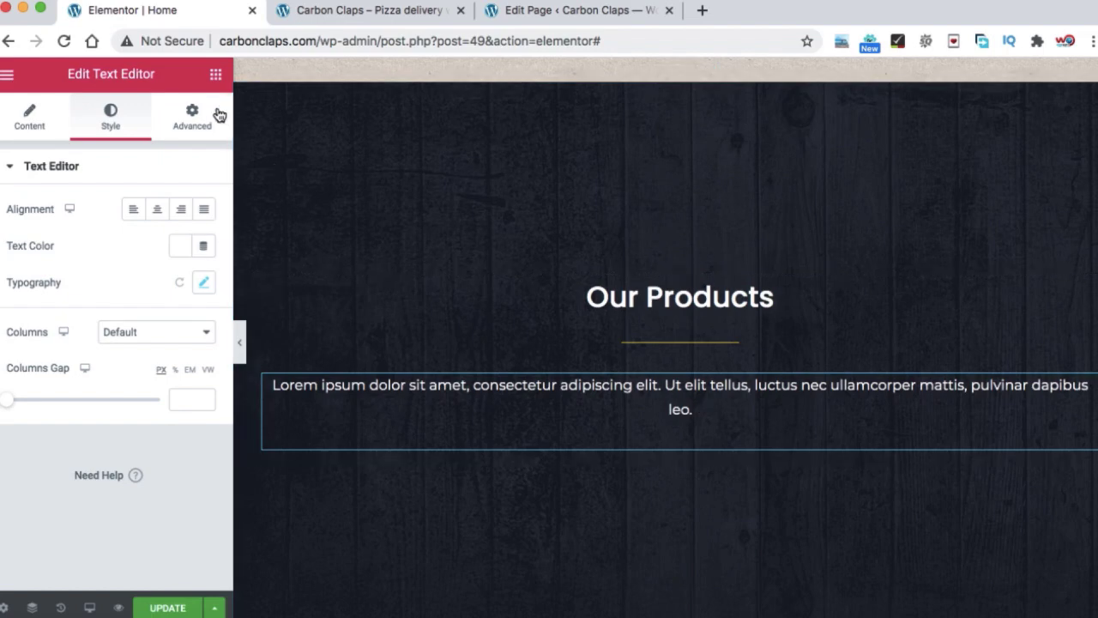
Add a Shortcode widget below the Our Products paragraph
{"action": "left_click", "coordinate": [216, 76]}
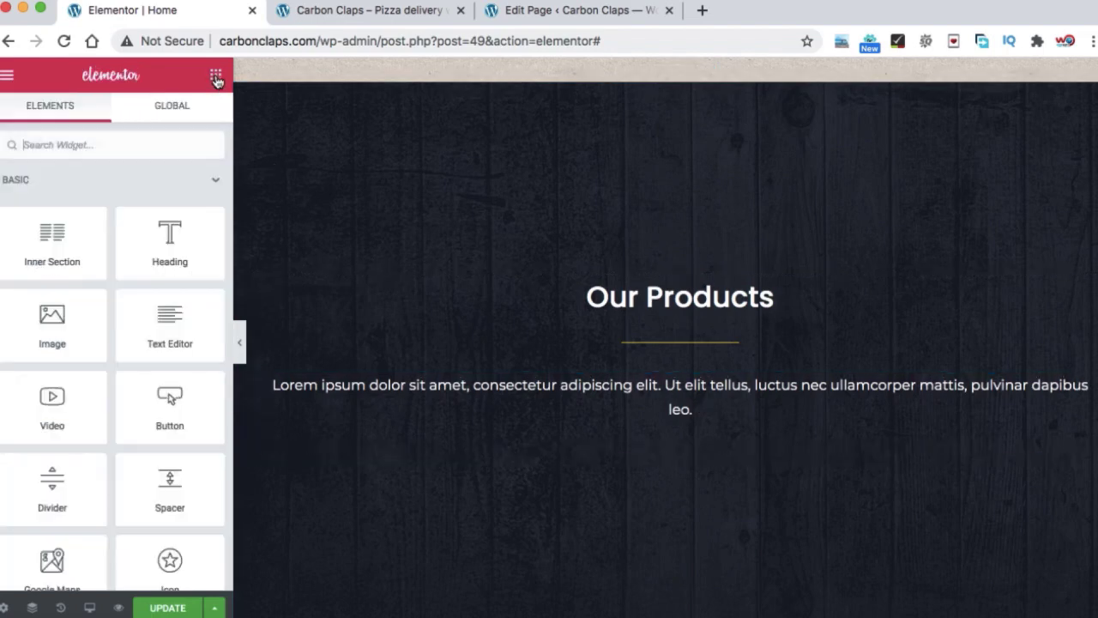
{"action": "left_click", "coordinate": [117, 141]}
{"action": "type", "text": "short"}
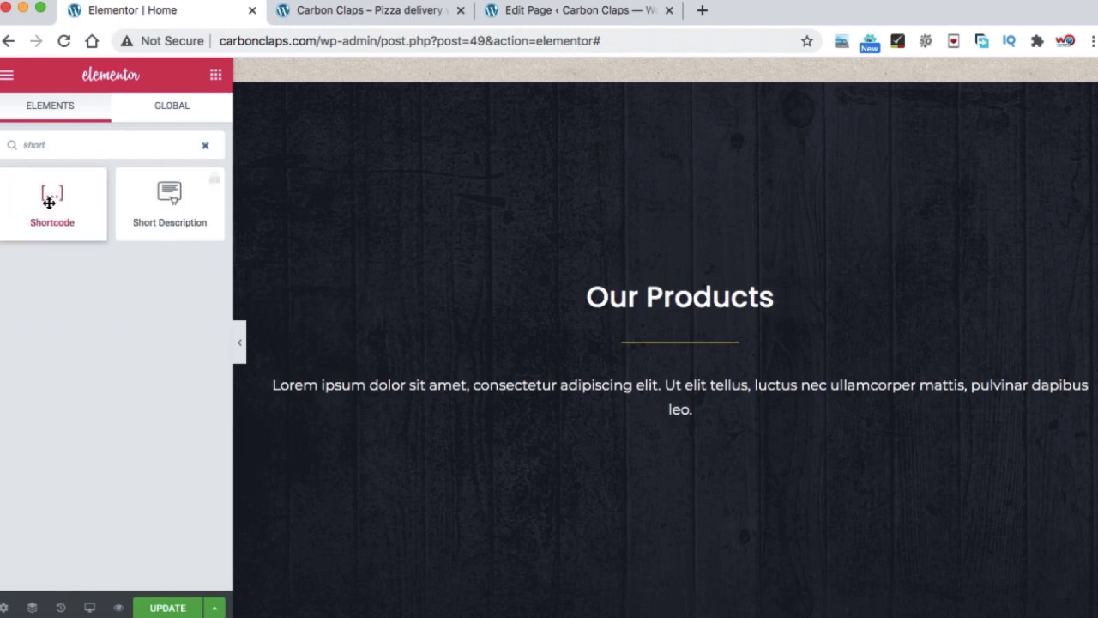
{"action": "left_click_drag", "start_coordinate": [52, 204], "coordinate": [702, 425]}
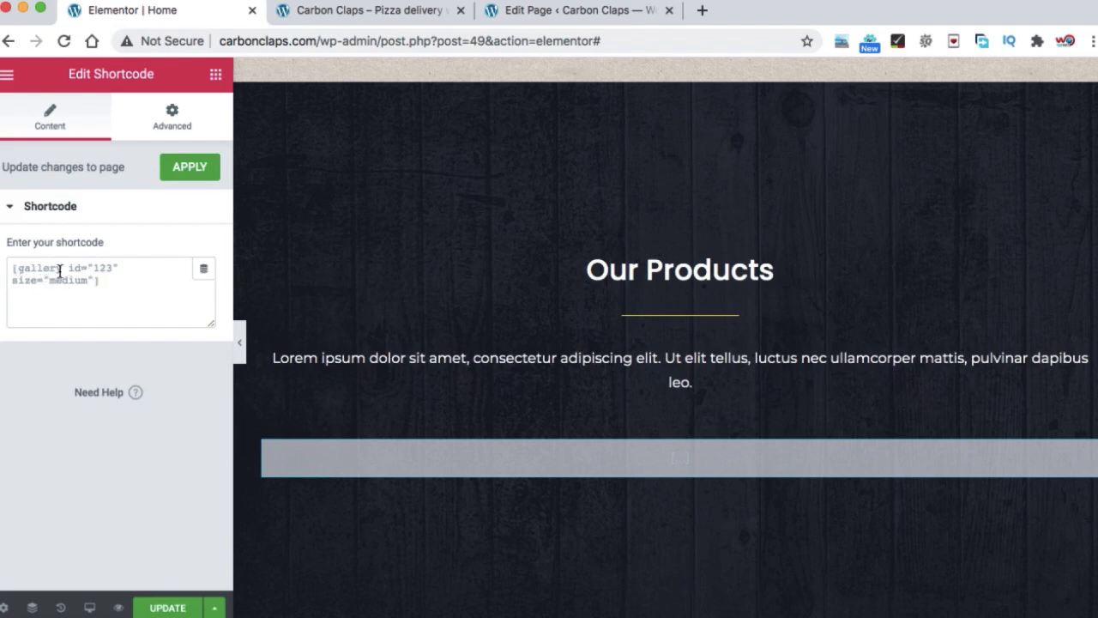
Enter and apply the shortcode [products limit="4" columns="4"]
{"action": "left_click", "coordinate": [80, 274]}
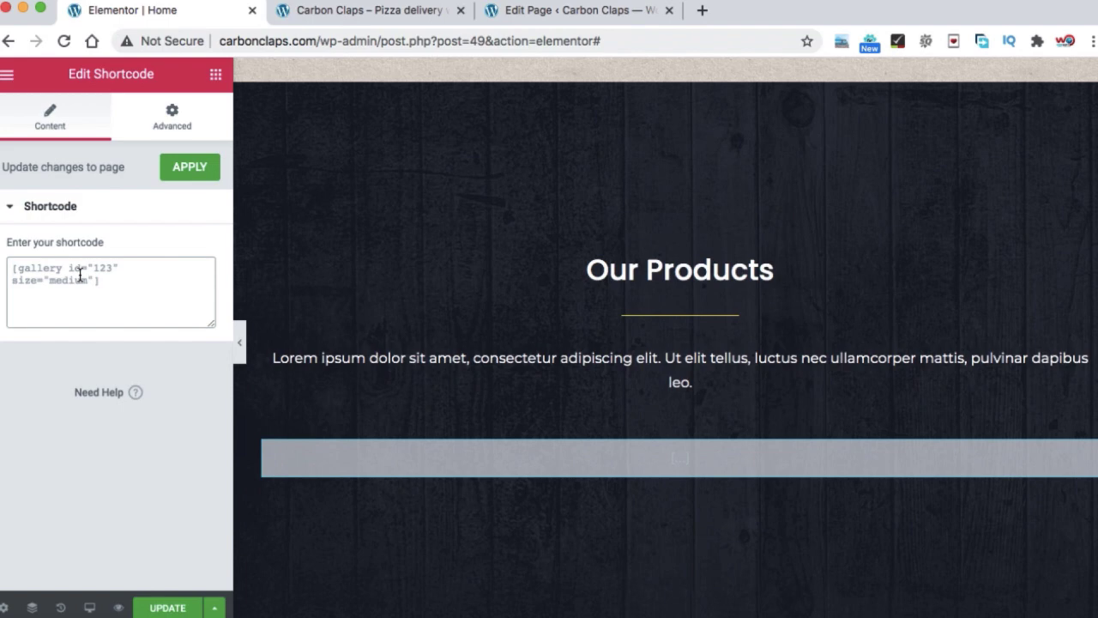
{"action": "type", "text": "["}
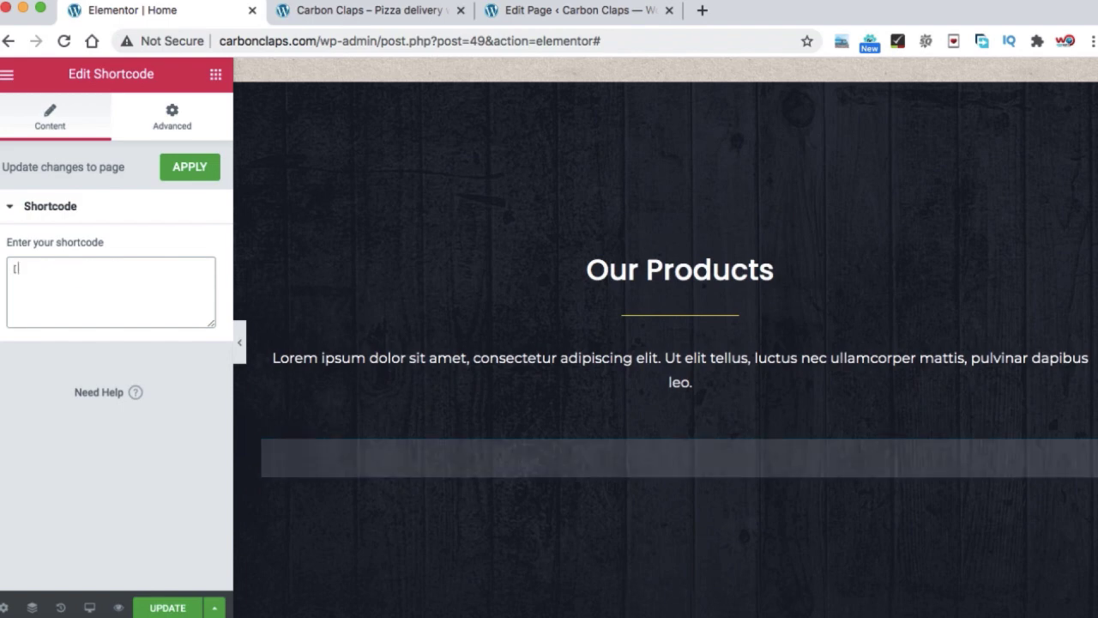
{"action": "type", "text": "products"}
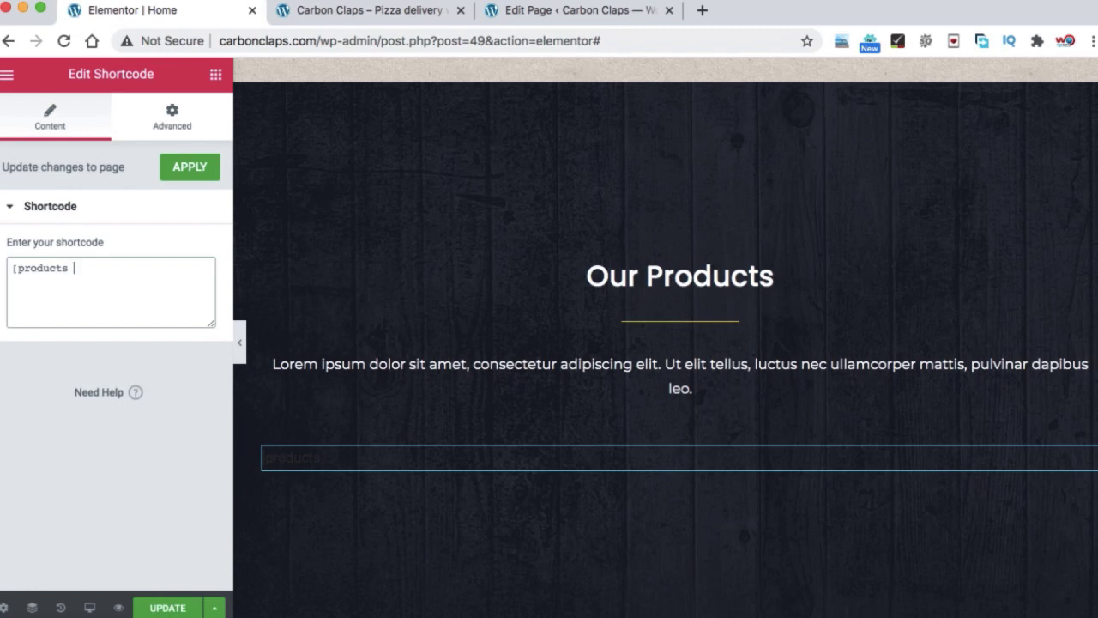
{"action": "type", "text": "limi"}
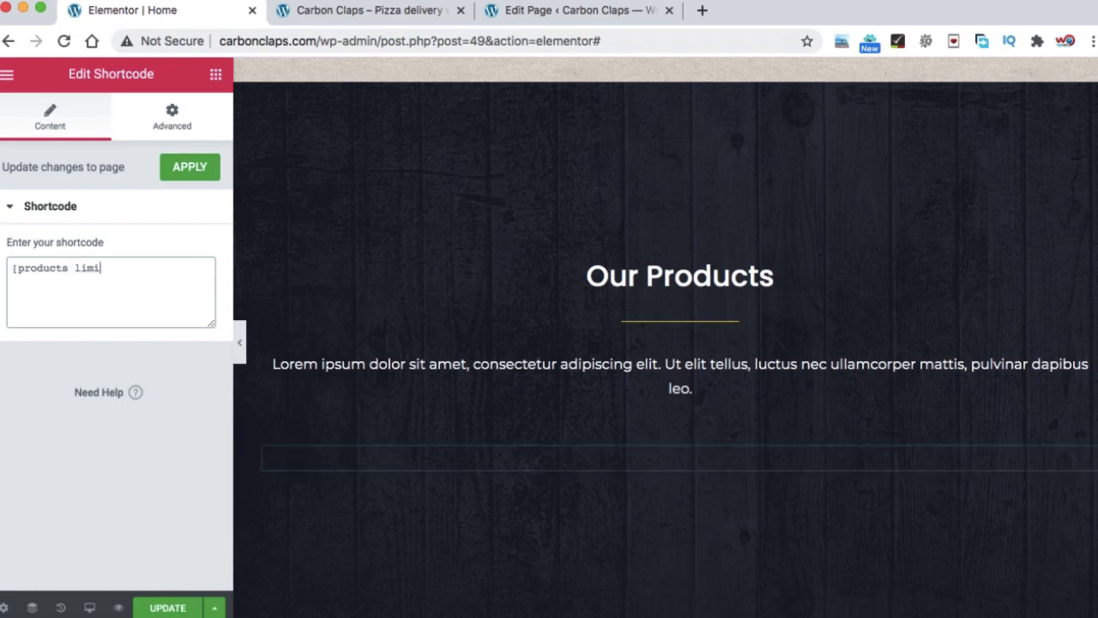
{"action": "type", "text": "t=\"\""}
{"action": "left_click", "coordinate": [118, 268]}
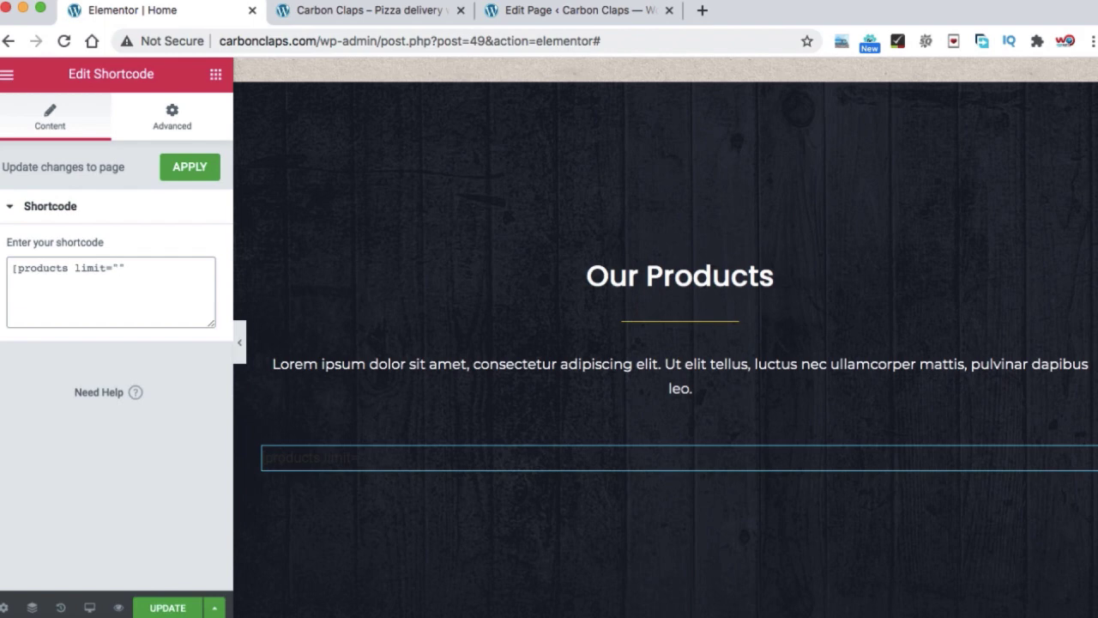
{"action": "type", "text": "4\""}
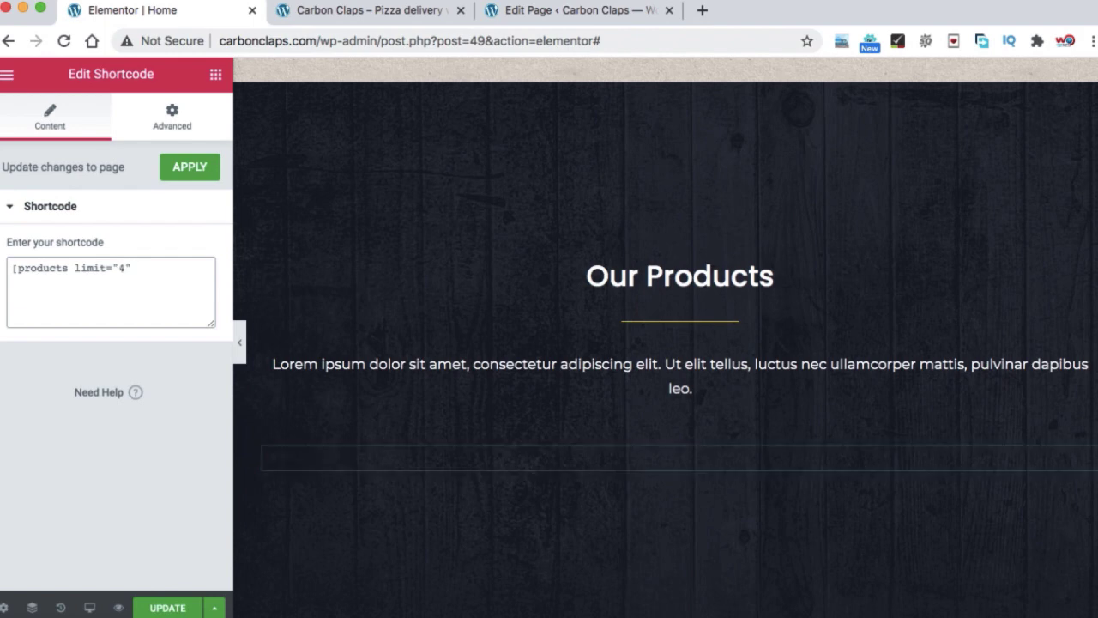
{"action": "type", "text": " columns=\"\""}
{"action": "type", "text": "]"}
{"action": "left_click", "coordinate": [190, 167]}
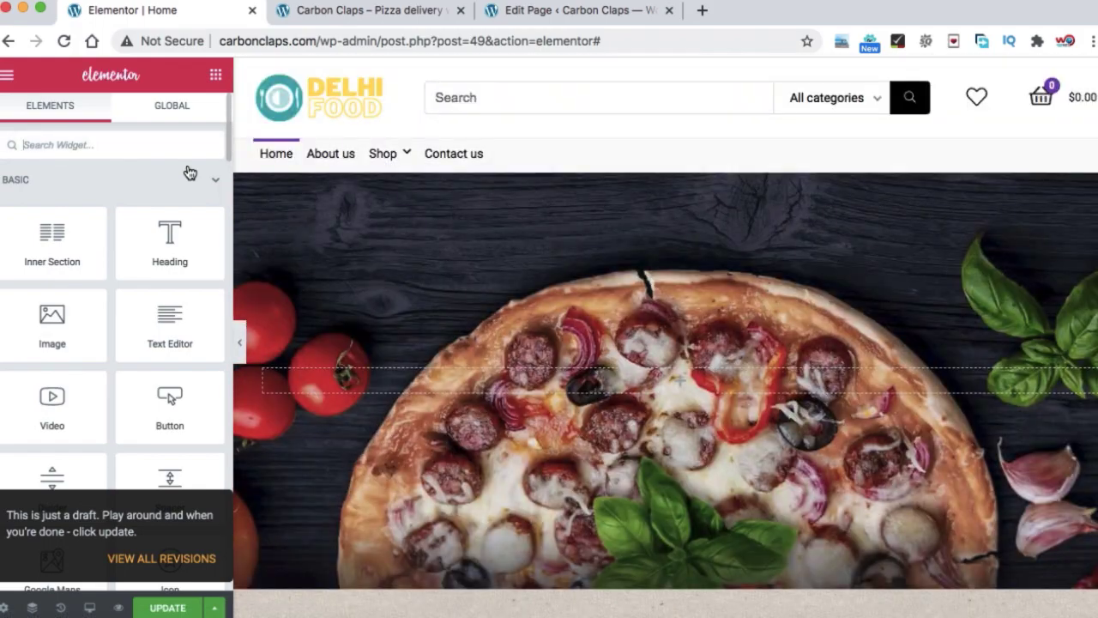
Save the home page changes with UPDATE
{"action": "scroll", "coordinate": [527, 296], "scroll_direction": "down", "scroll_amount": 10}
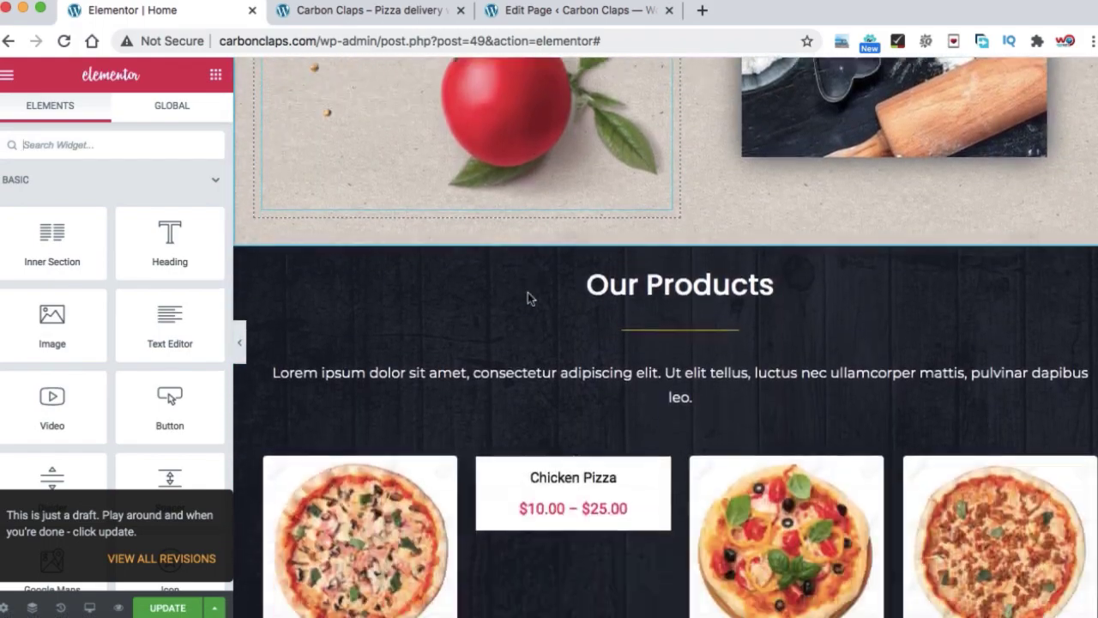
{"action": "scroll", "coordinate": [528, 296], "scroll_direction": "down", "scroll_amount": 3}
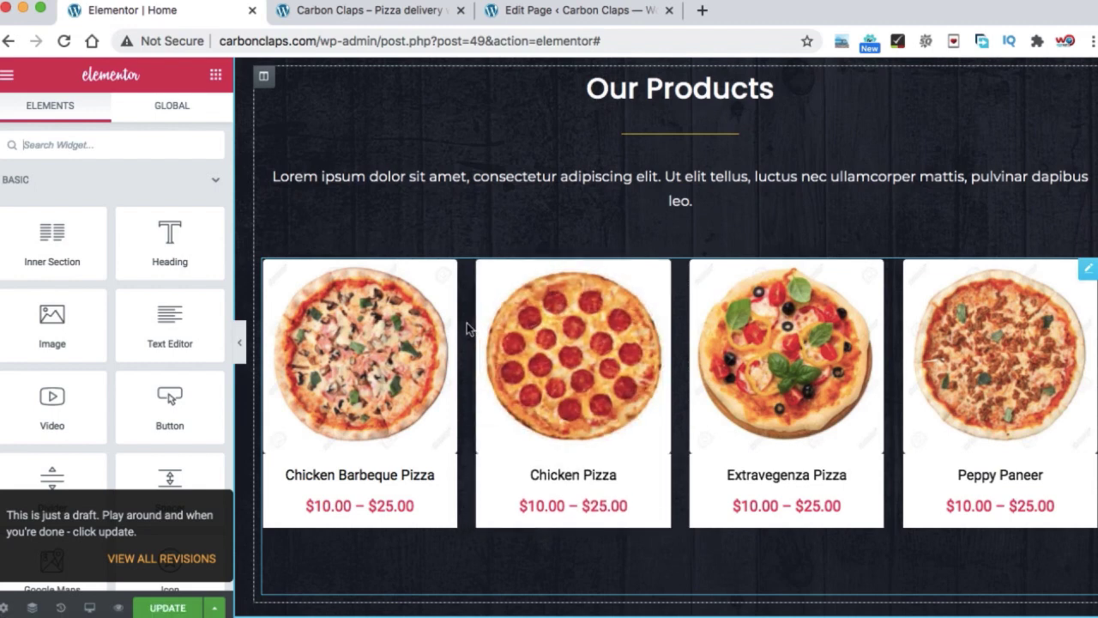
{"action": "scroll", "coordinate": [467, 329], "scroll_direction": "down", "scroll_amount": 1}
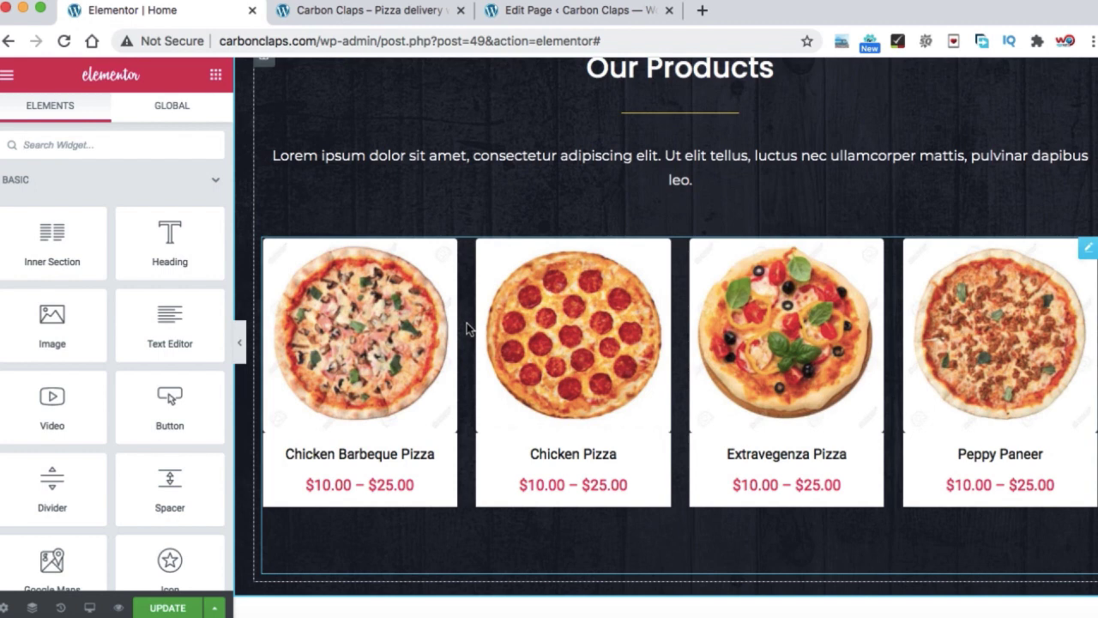
{"action": "left_click", "coordinate": [176, 609]}
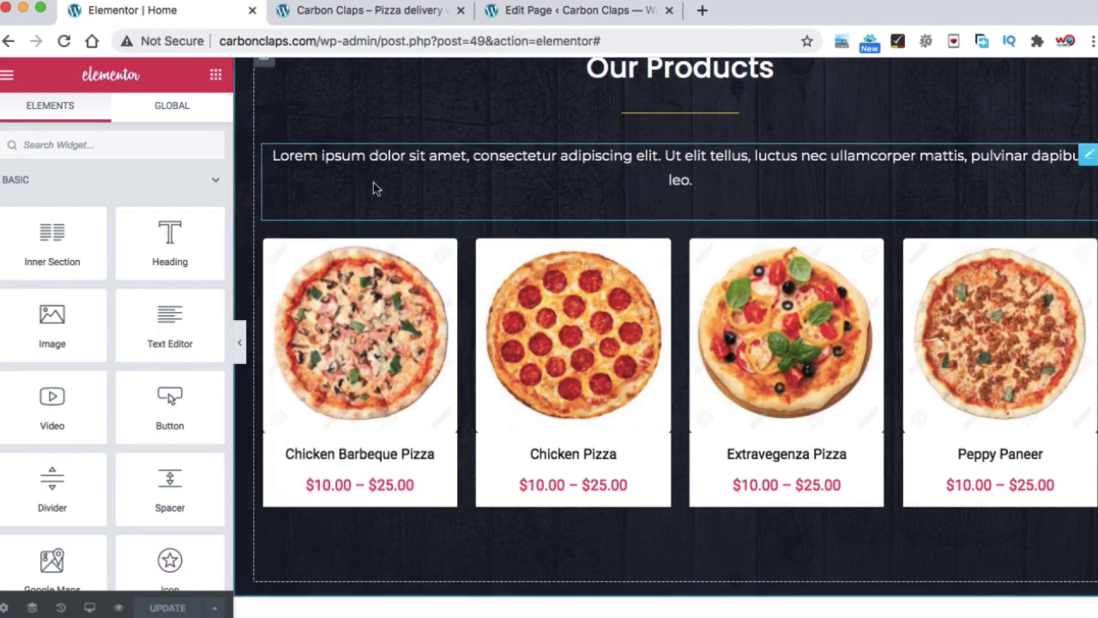
Reload the live Carbon Claps site and scroll to the Our Products pizza grid
{"action": "left_click", "coordinate": [373, 12]}
{"action": "left_click", "coordinate": [64, 40]}
{"action": "scroll", "coordinate": [384, 286], "scroll_direction": "down", "scroll_amount": 10}
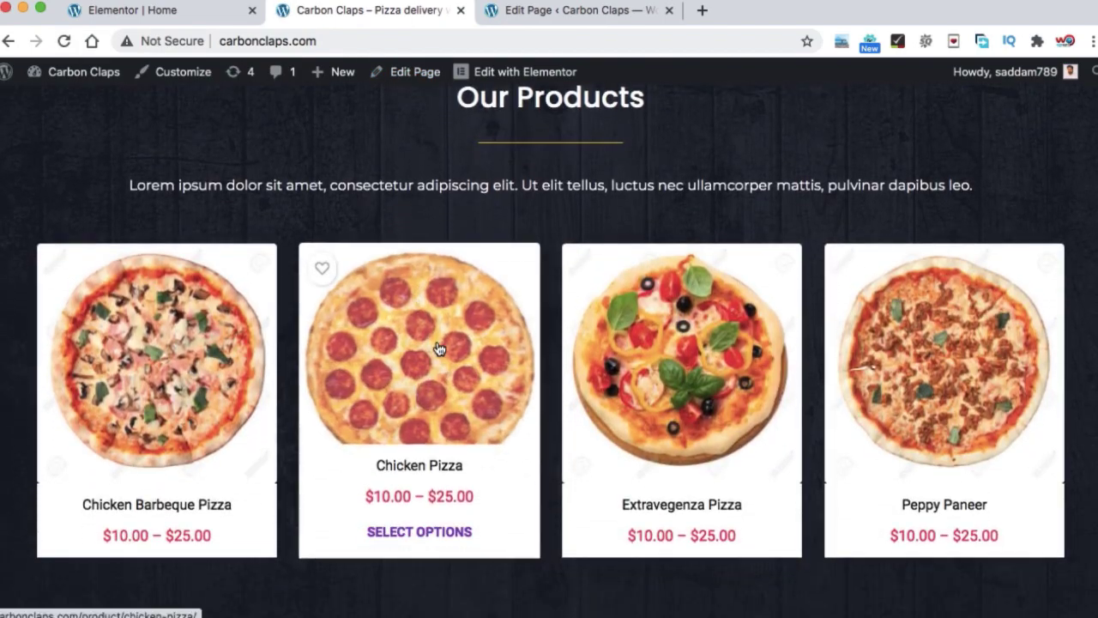
Look over the four $10.00–$25.00 pizza cards on the live site, then go back to the Elementor Home editor
{"action": "scroll", "coordinate": [680, 349], "scroll_direction": "up", "scroll_amount": 1}
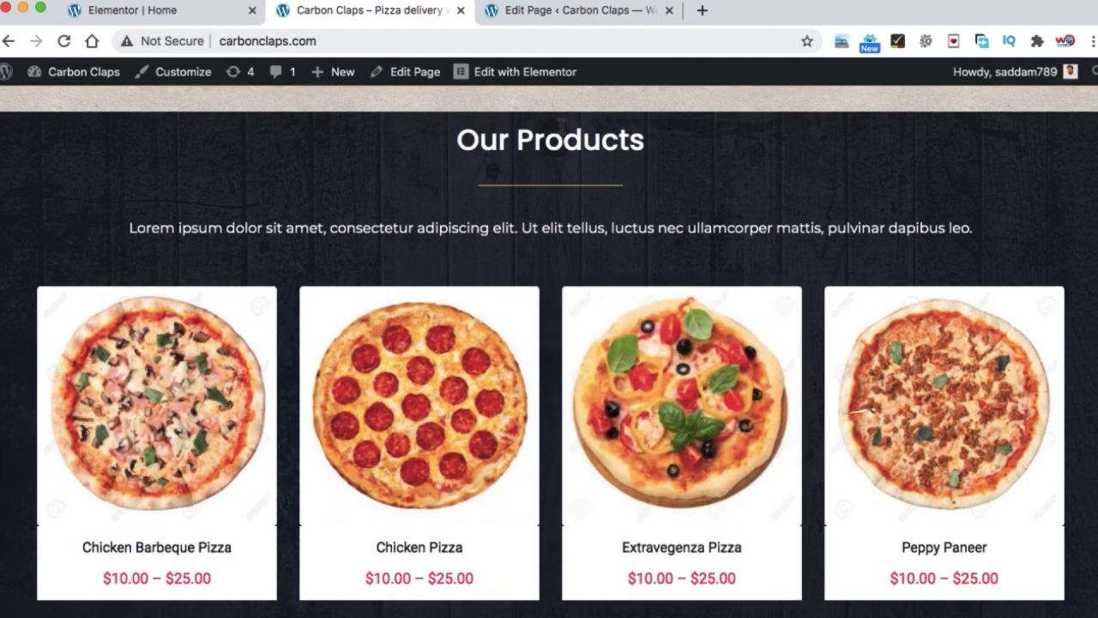
{"action": "left_click", "coordinate": [201, 14]}
{"action": "scroll", "coordinate": [652, 206], "scroll_direction": "up", "scroll_amount": 3}
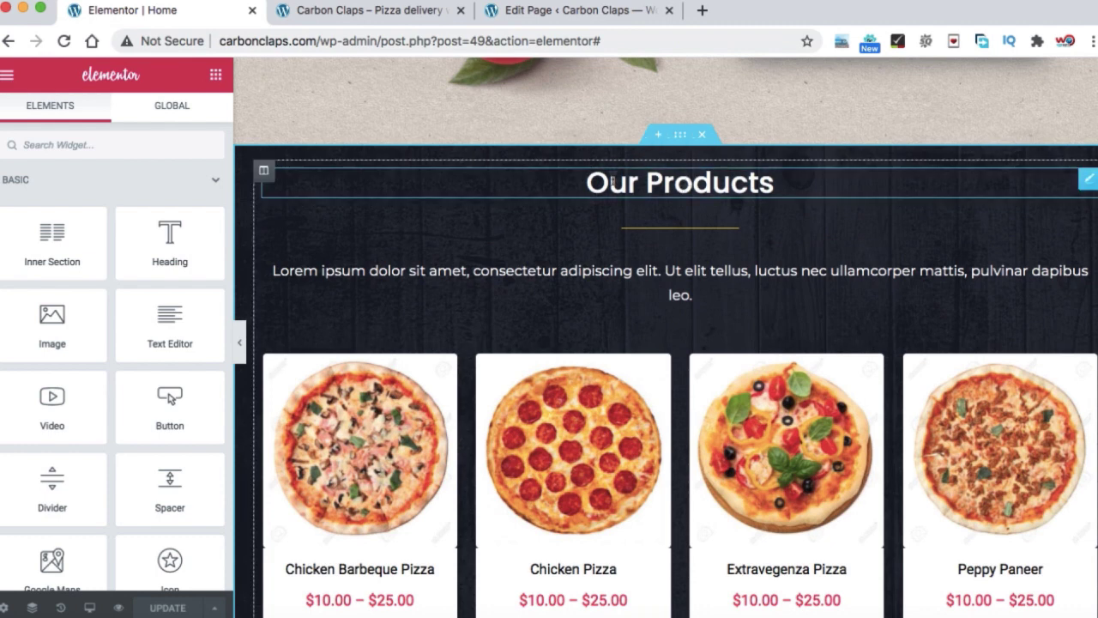
Give Our Products unlinked padding of 34 px top and 20 px bottom, and update the page
{"action": "left_click", "coordinate": [680, 140]}
{"action": "left_click", "coordinate": [194, 120]}
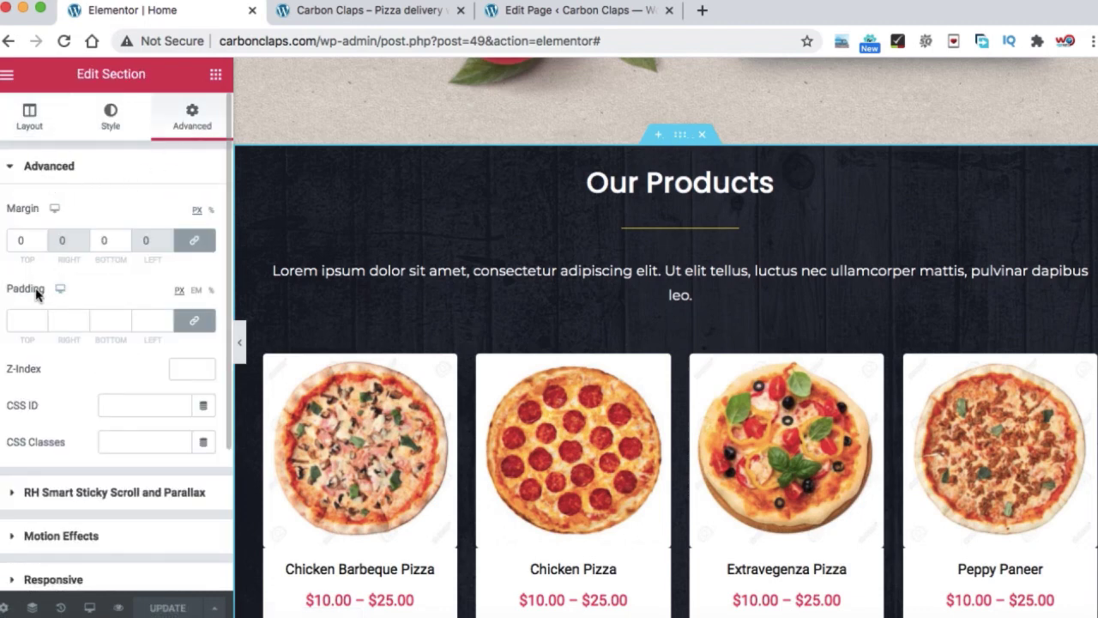
{"action": "left_click", "coordinate": [197, 321]}
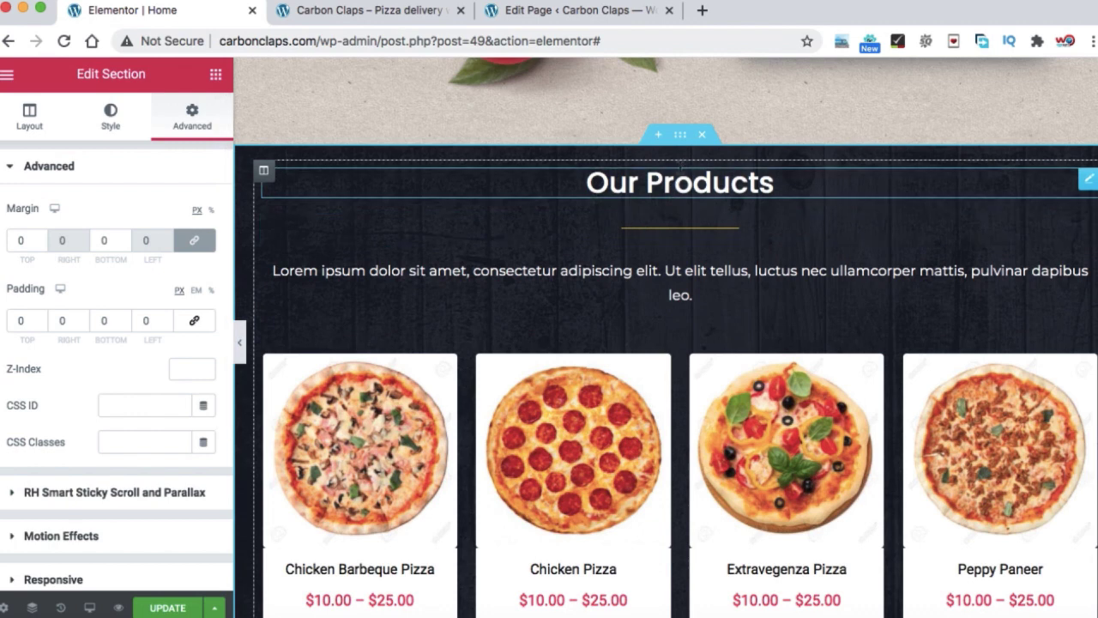
{"action": "left_click", "coordinate": [42, 318]}
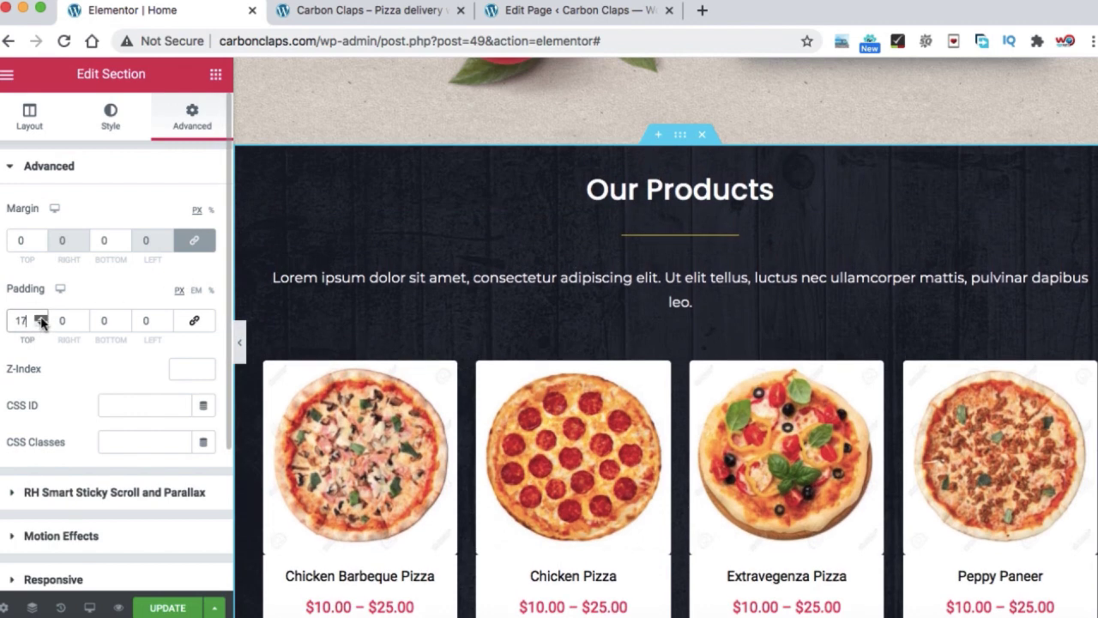
{"action": "left_click_drag", "start_coordinate": [41, 320], "coordinate": [41, 320]}
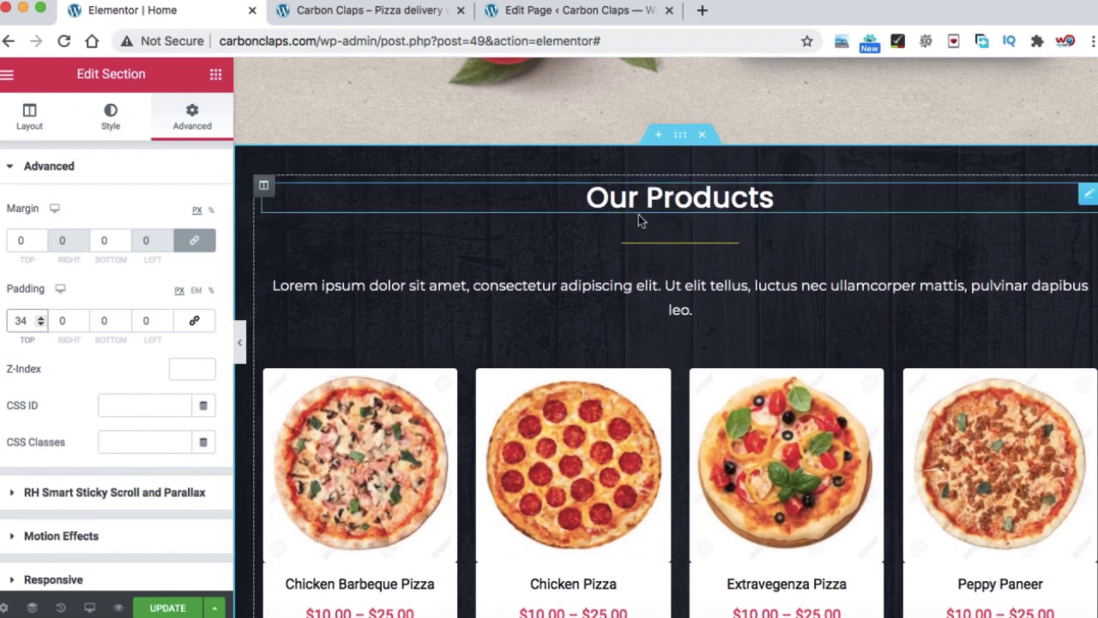
{"action": "left_click_drag", "start_coordinate": [124, 317], "coordinate": [125, 321]}
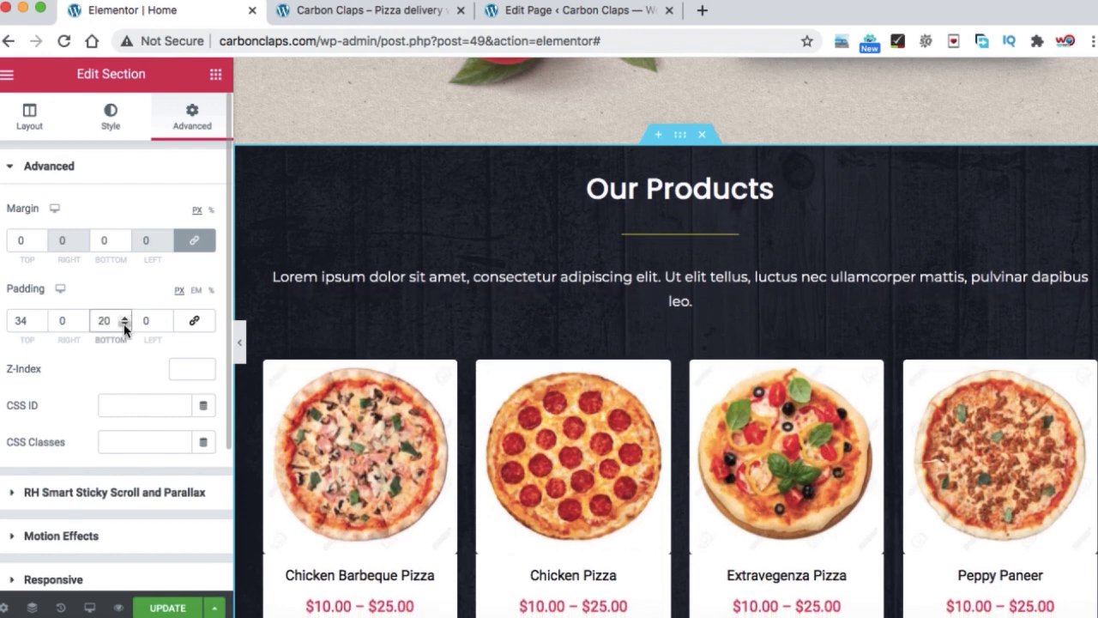
{"action": "left_click", "coordinate": [172, 609]}
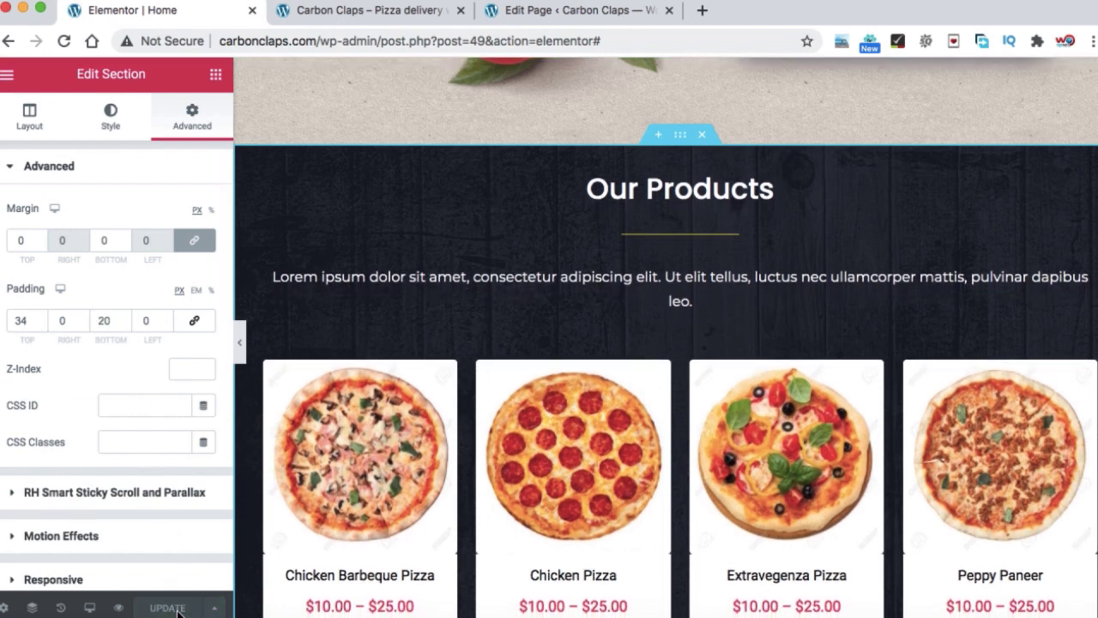
{"action": "left_click", "coordinate": [378, 10]}
Reload the live home page and scroll down through the pizza cards to the footer
{"action": "left_click", "coordinate": [63, 42]}
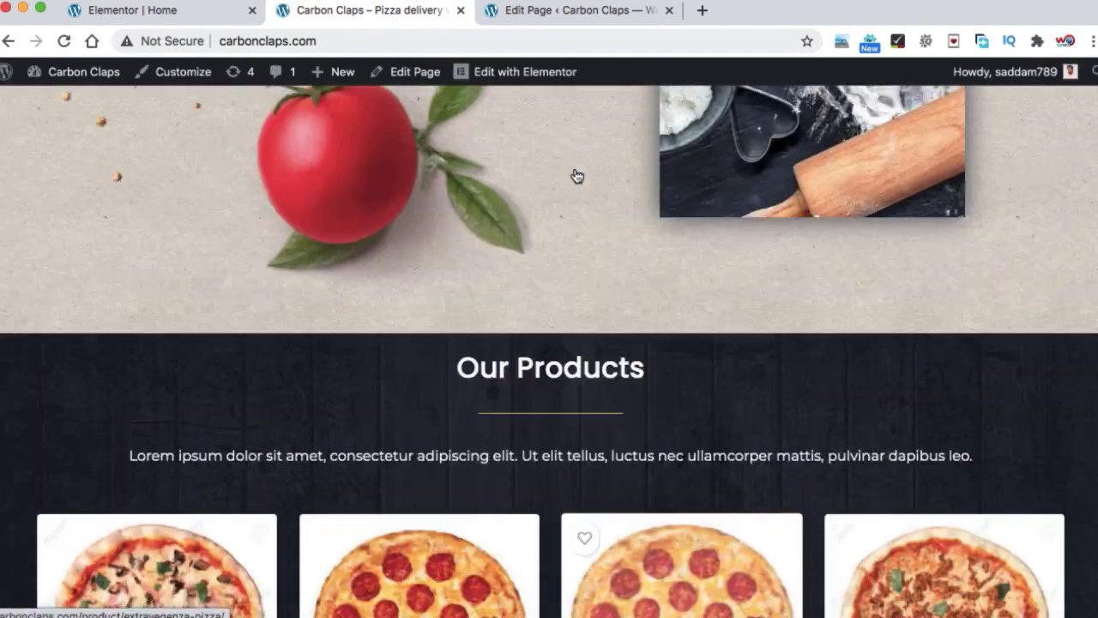
{"action": "scroll", "coordinate": [575, 175], "scroll_direction": "down", "scroll_amount": 5}
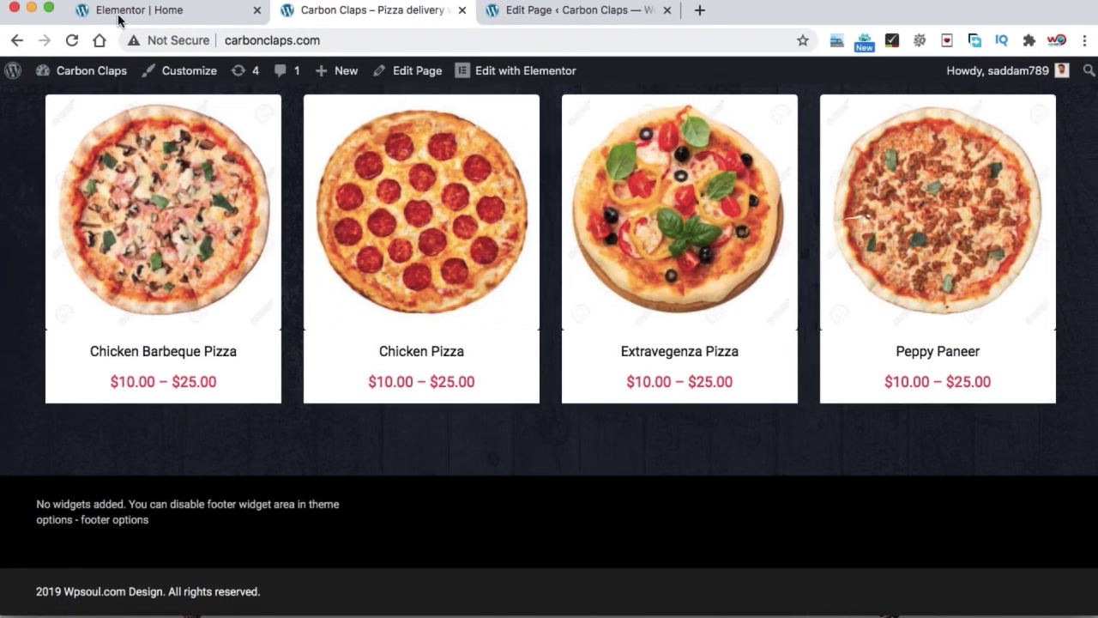
Add a new single-column section below the Our Products cards
{"action": "left_click", "coordinate": [120, 17]}
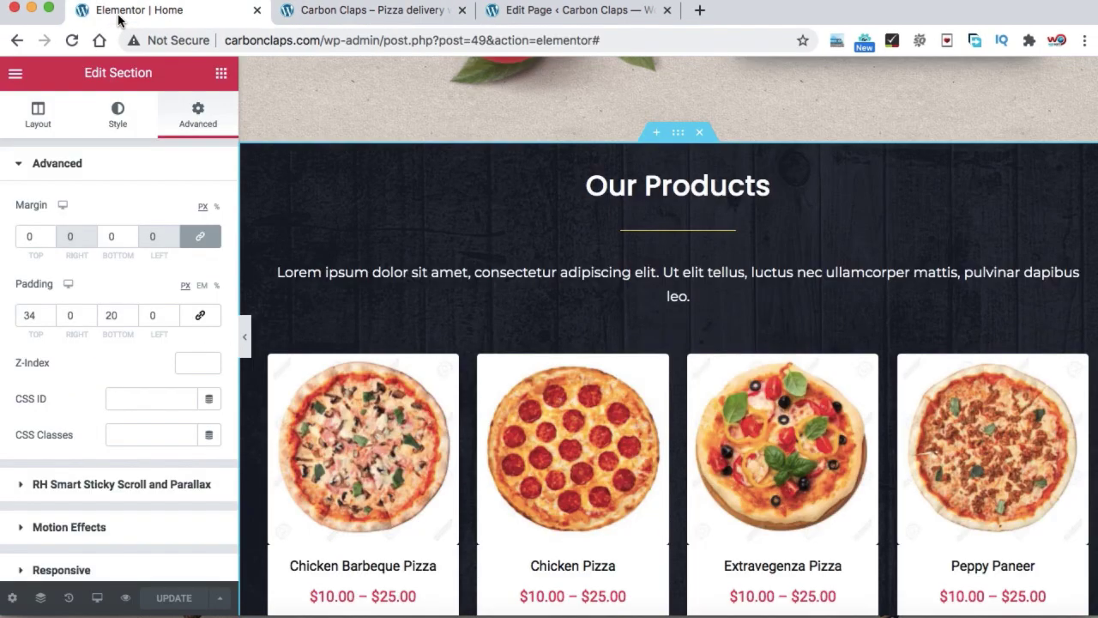
{"action": "scroll", "coordinate": [634, 299], "scroll_direction": "down", "scroll_amount": 10}
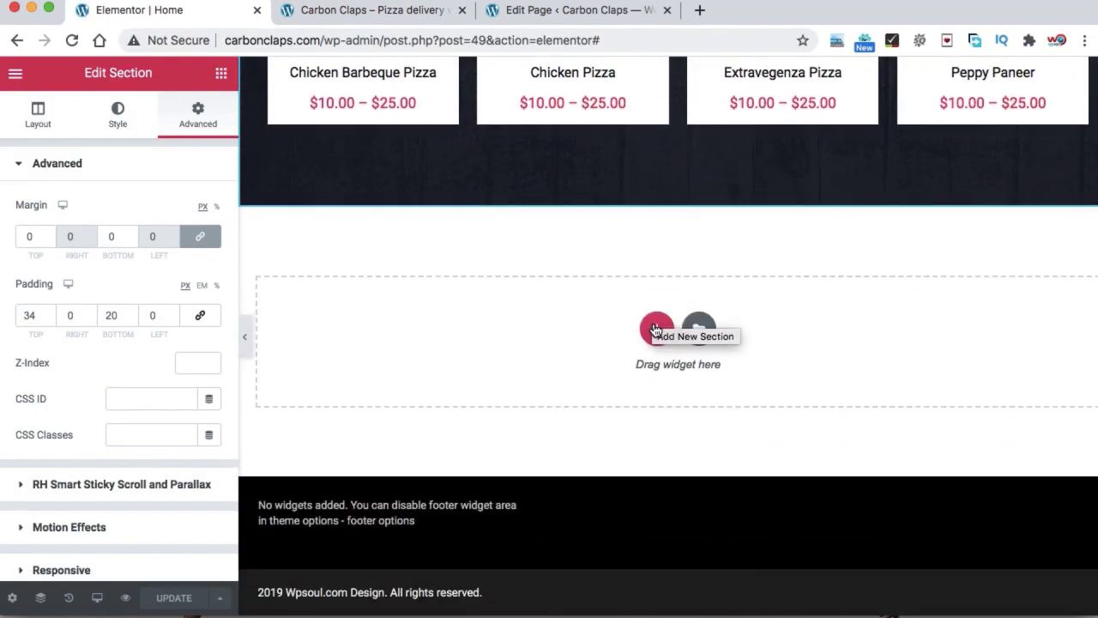
{"action": "left_click", "coordinate": [657, 329]}
{"action": "left_click", "coordinate": [459, 376]}
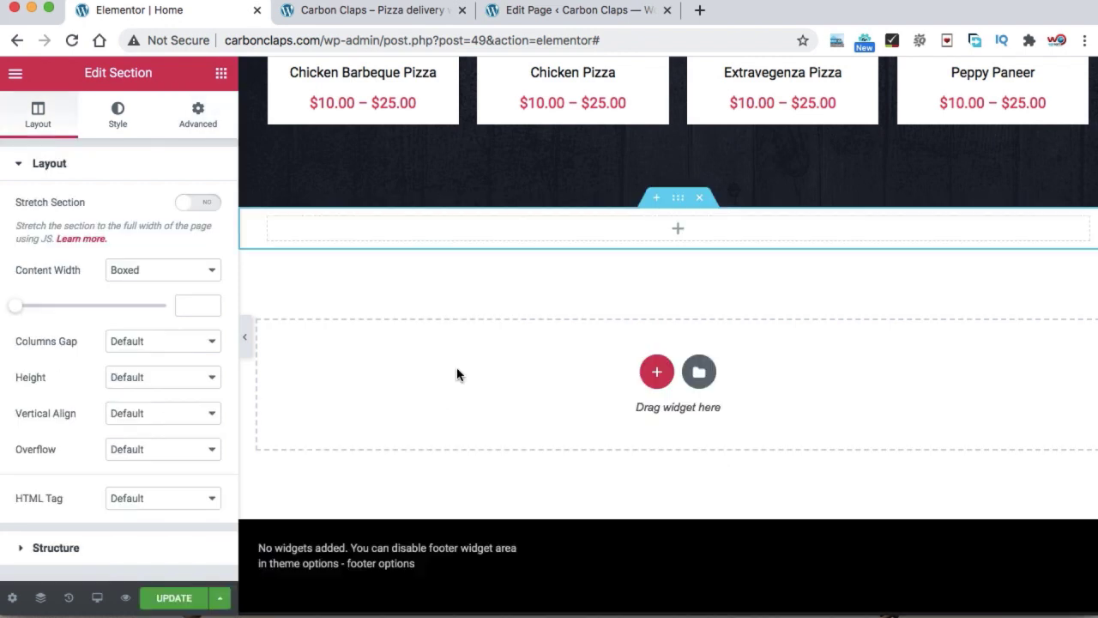
Give the new section a classic background image by uploading home_pizza2_sectionbg2.jpg
{"action": "right_click", "coordinate": [678, 204]}
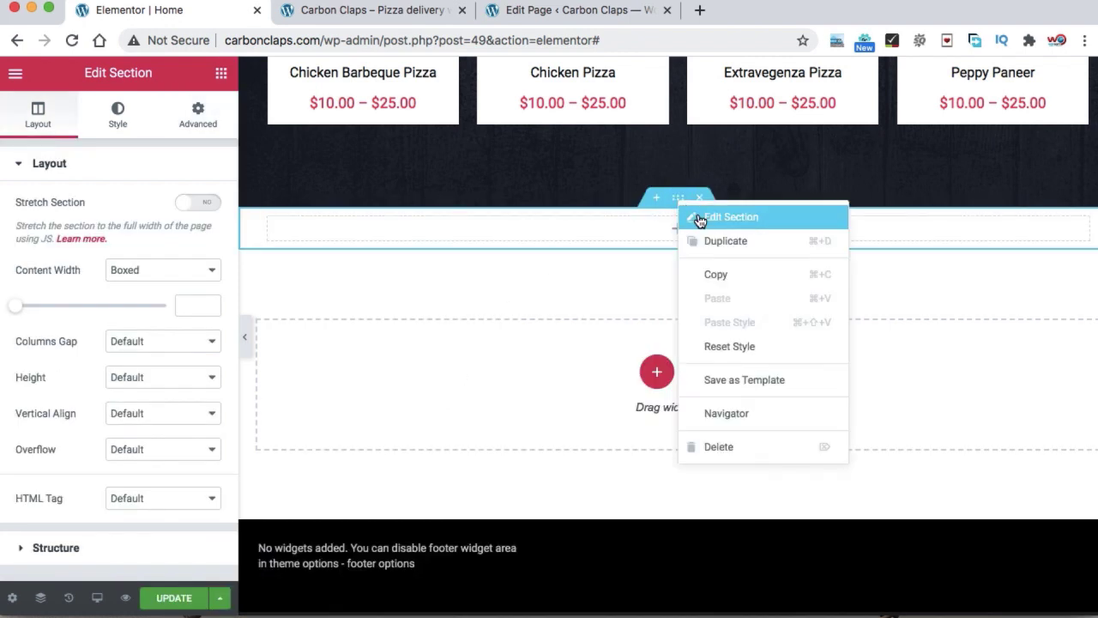
{"action": "left_click", "coordinate": [698, 219]}
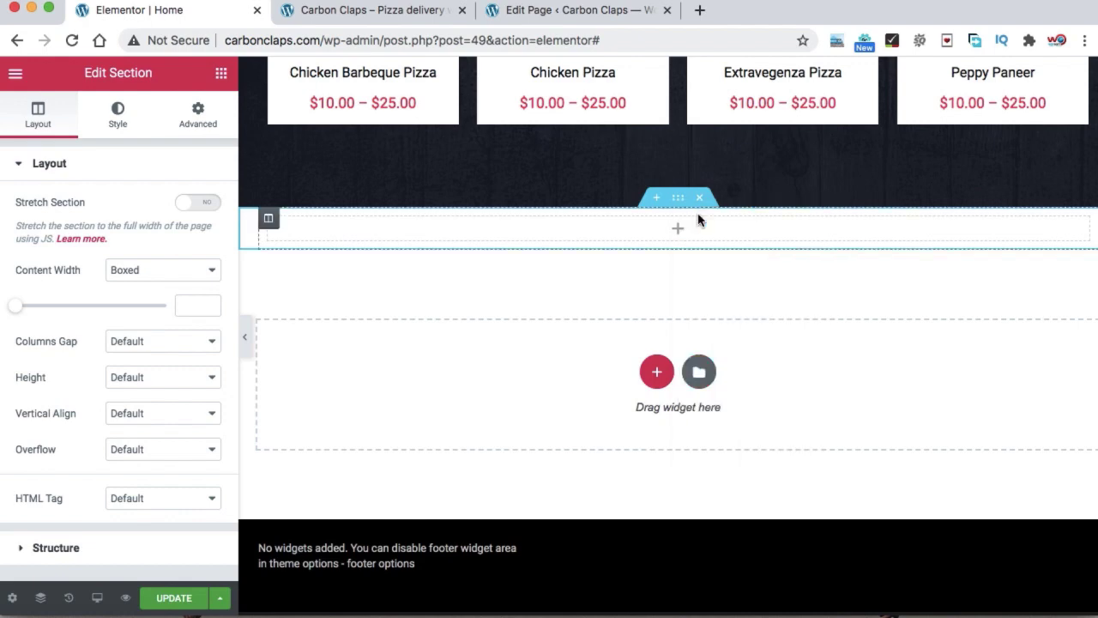
{"action": "left_click", "coordinate": [118, 121]}
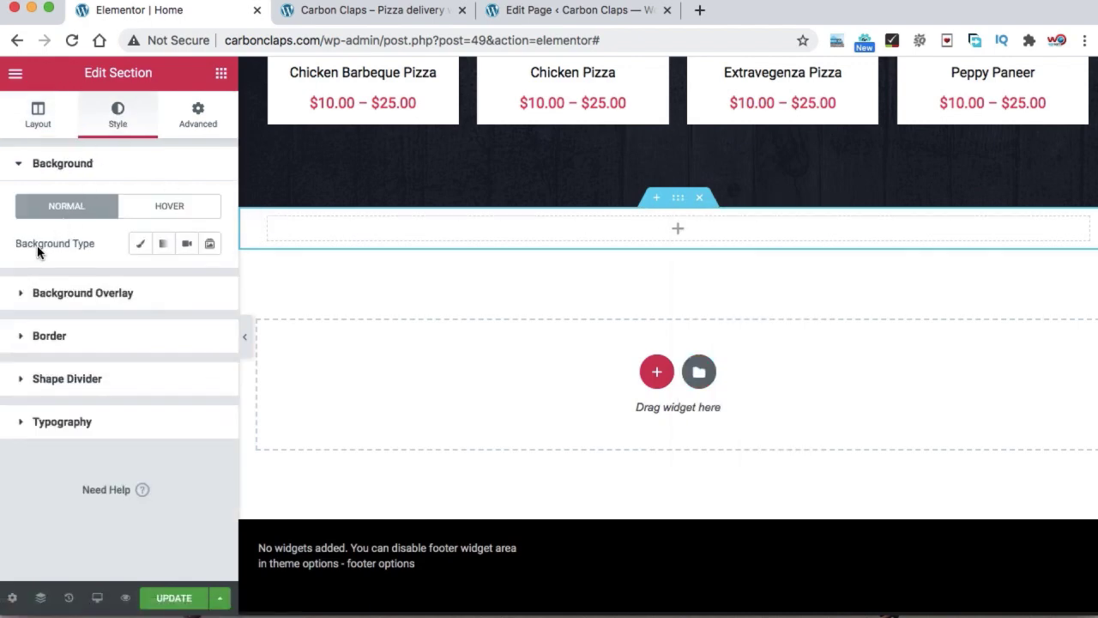
{"action": "left_click", "coordinate": [141, 247]}
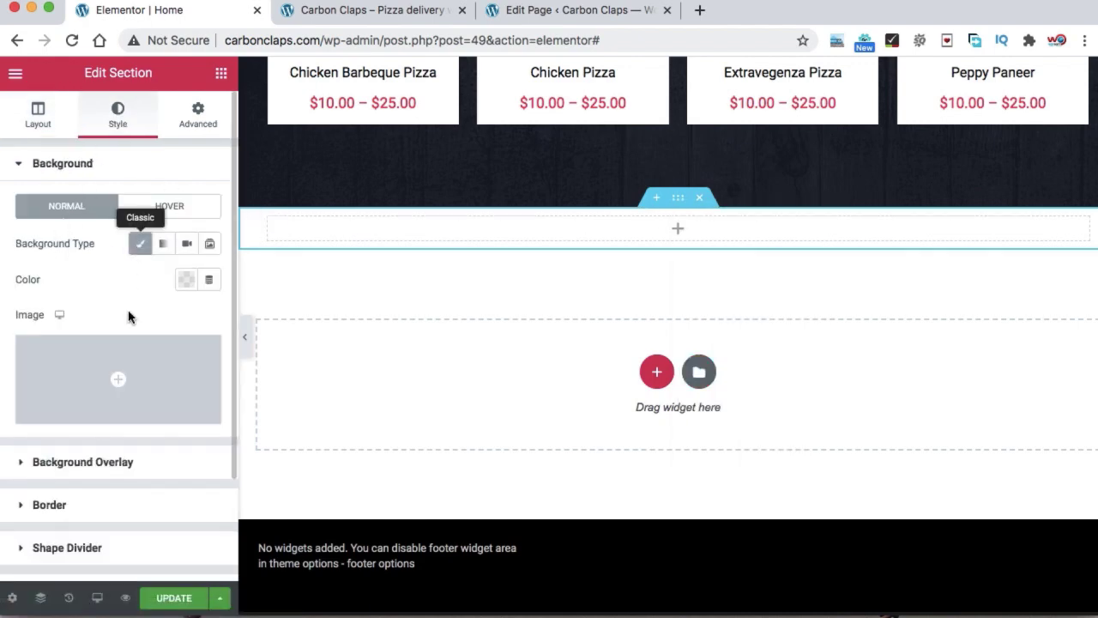
{"action": "left_click", "coordinate": [103, 413]}
{"action": "left_click", "coordinate": [573, 363]}
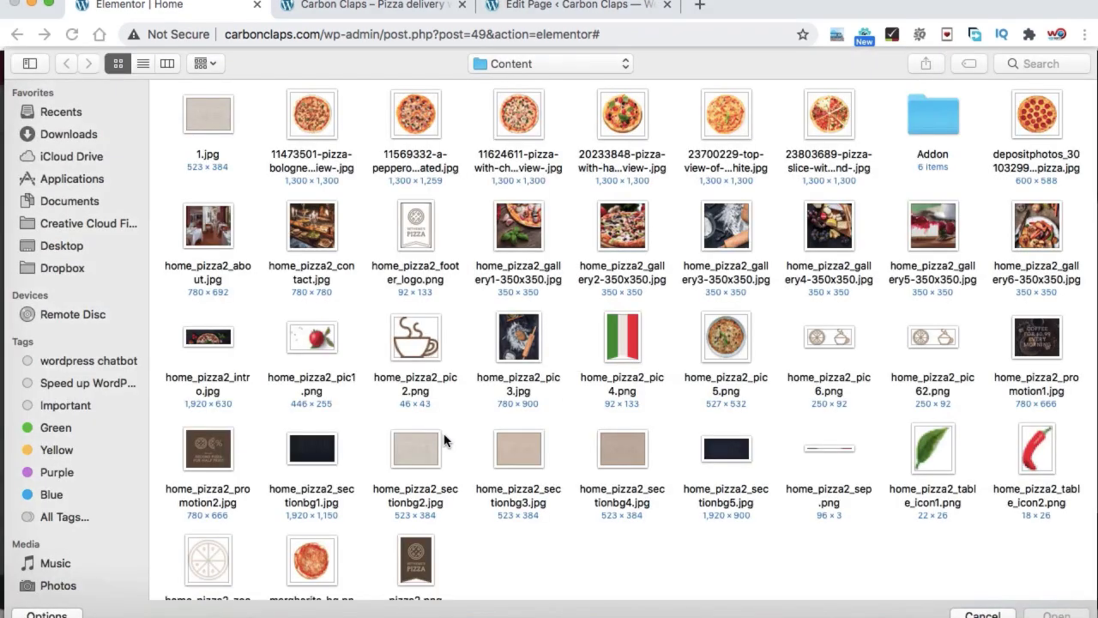
{"action": "left_click", "coordinate": [433, 450]}
{"action": "left_click", "coordinate": [1058, 609]}
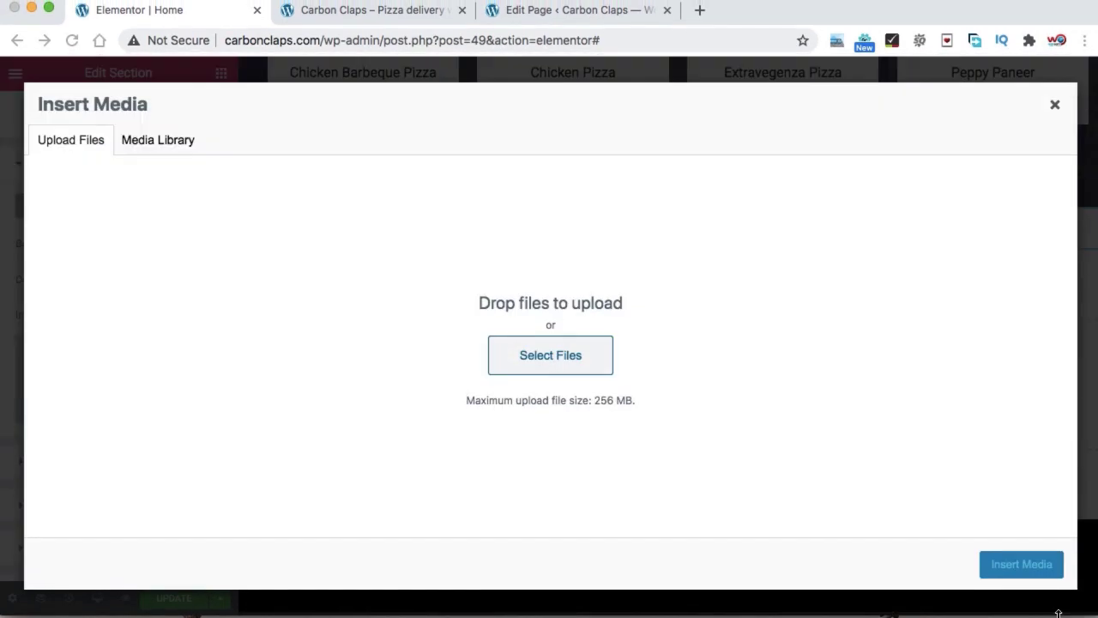
{"action": "left_click", "coordinate": [1029, 569]}
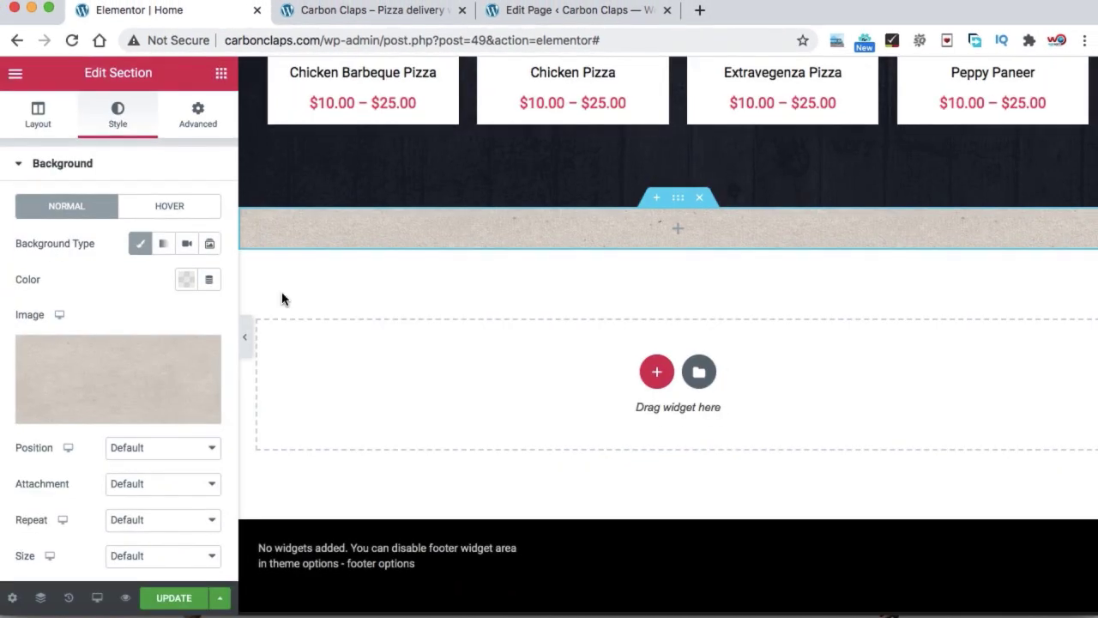
Drop an Inner Section into the beige section and add a third column to it
{"action": "left_click", "coordinate": [678, 230]}
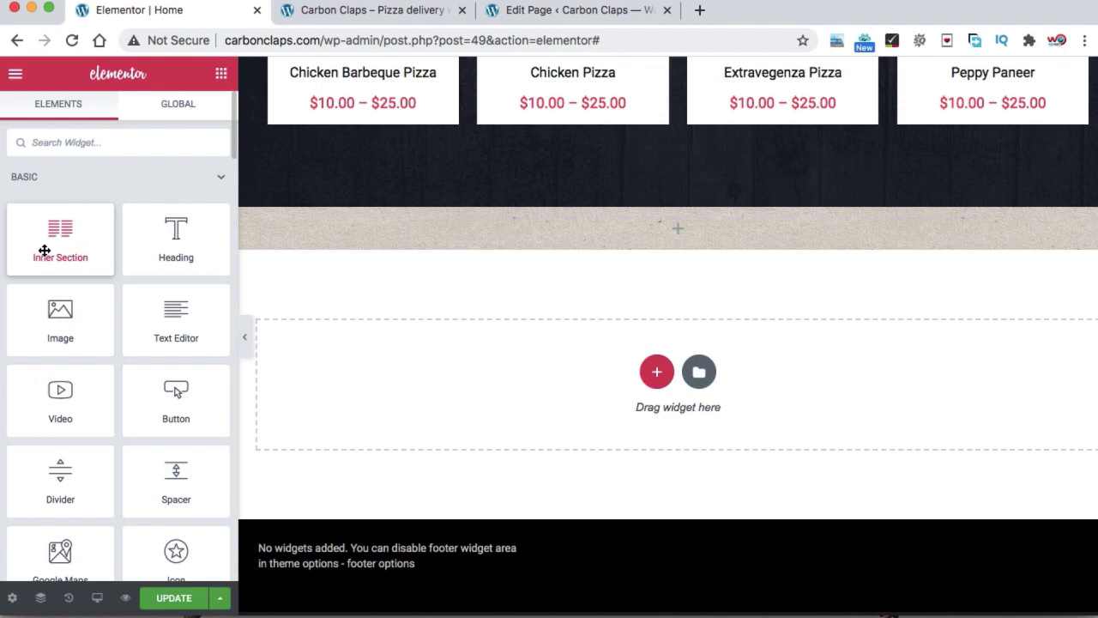
{"action": "left_click_drag", "start_coordinate": [40, 252], "coordinate": [410, 227]}
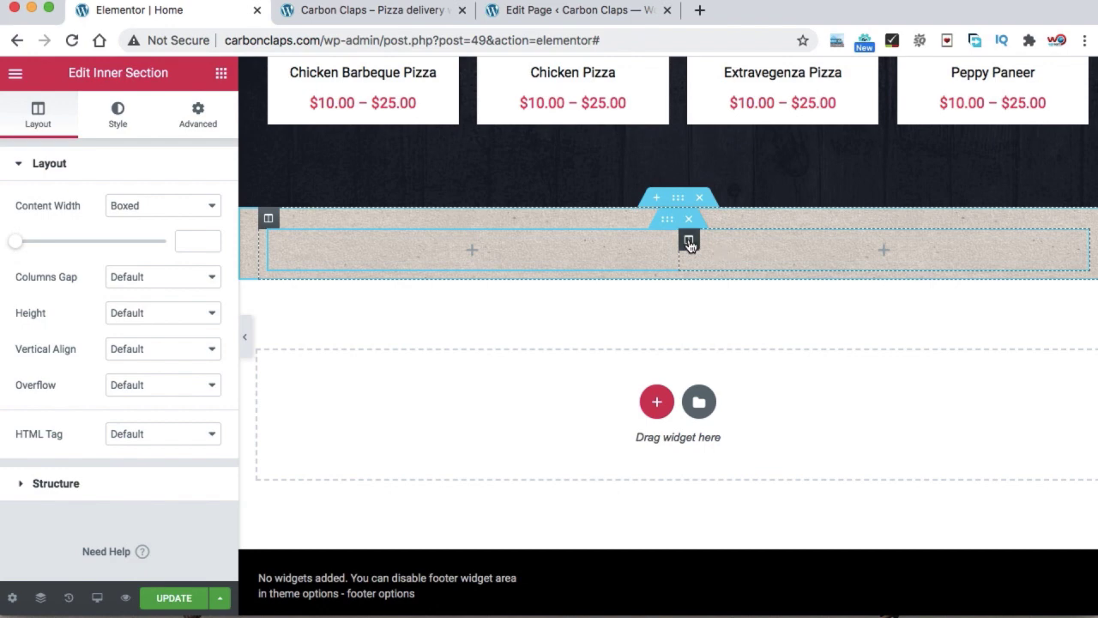
{"action": "right_click", "coordinate": [689, 241]}
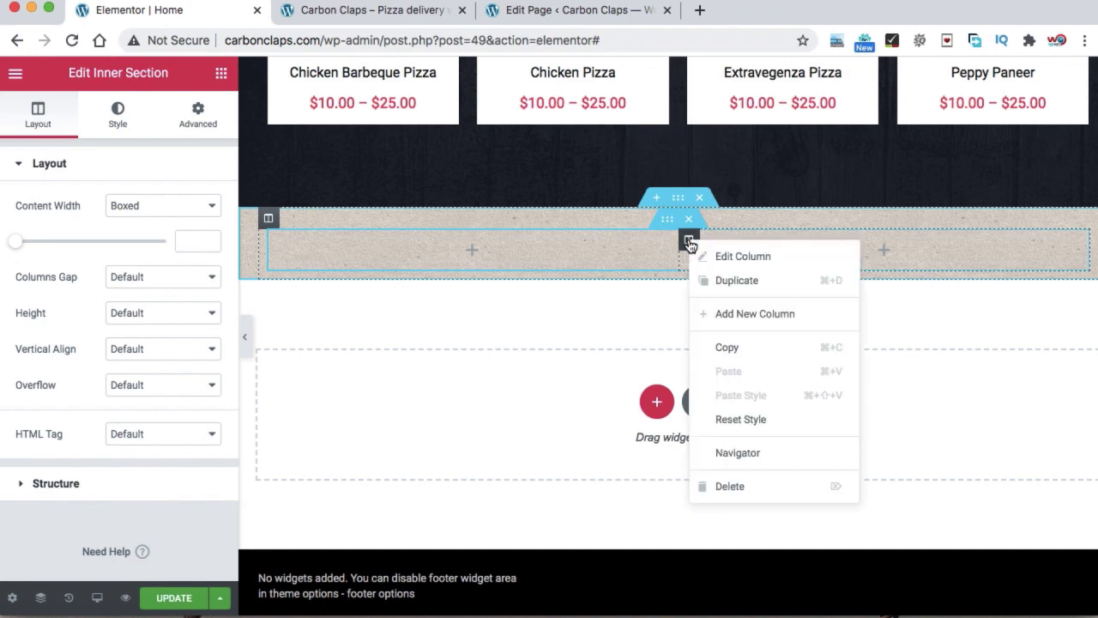
{"action": "left_click", "coordinate": [721, 315]}
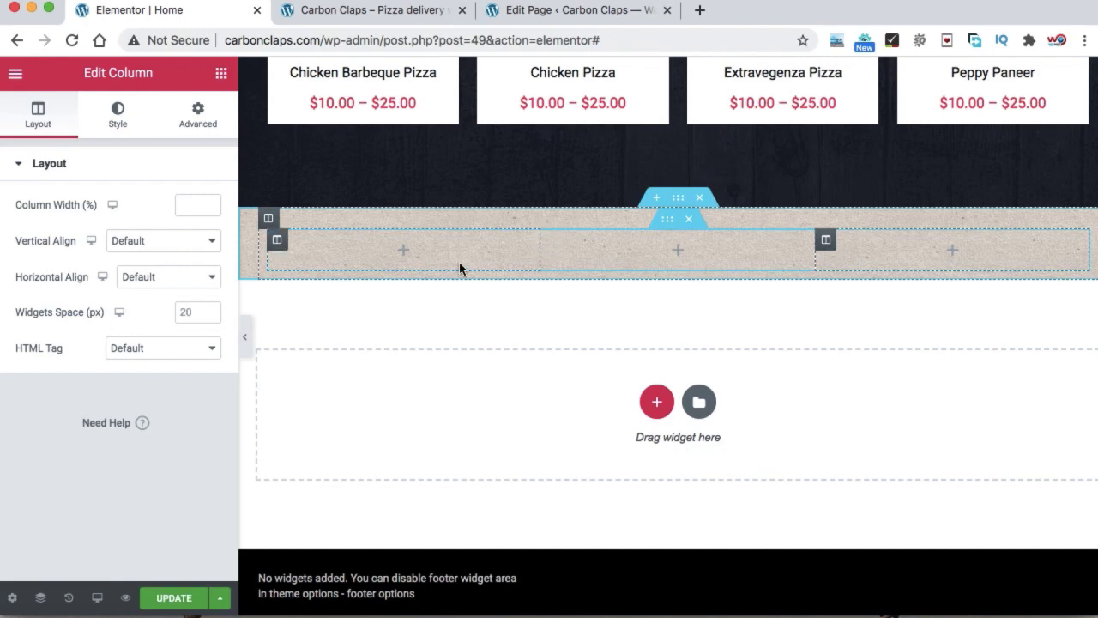
{"action": "scroll", "coordinate": [404, 250], "scroll_direction": "up", "scroll_amount": 6}
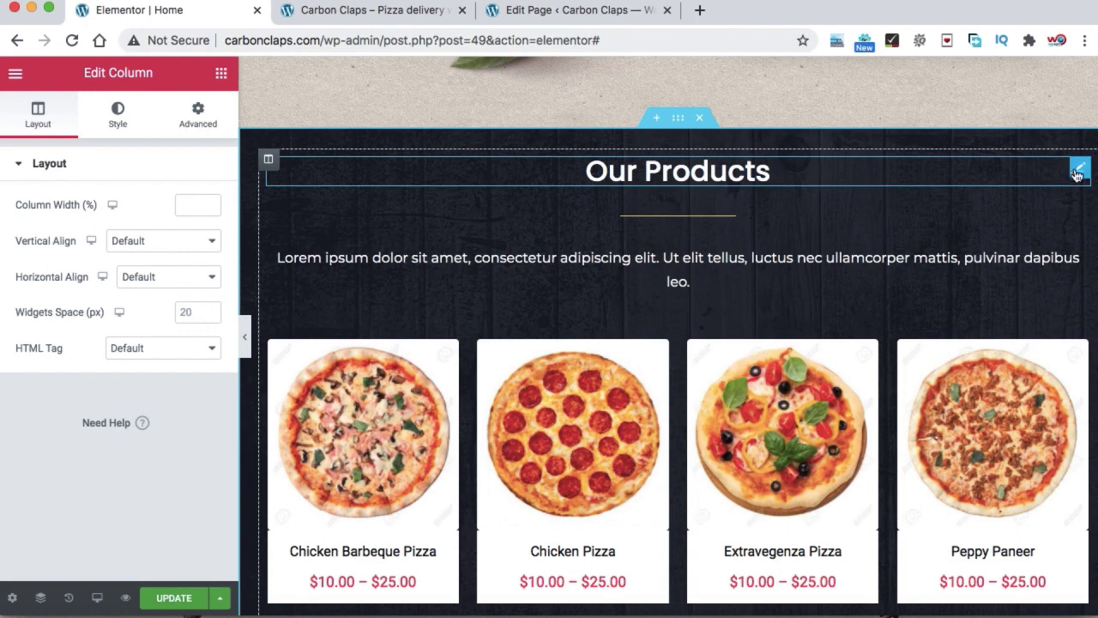
Duplicate the Our Products heading into the banner and retitle it 'Shop for Pizza and Burgers'
{"action": "right_click", "coordinate": [1079, 168]}
{"action": "left_click", "coordinate": [1030, 208]}
{"action": "left_click_drag", "start_coordinate": [1079, 189], "coordinate": [455, 464]}
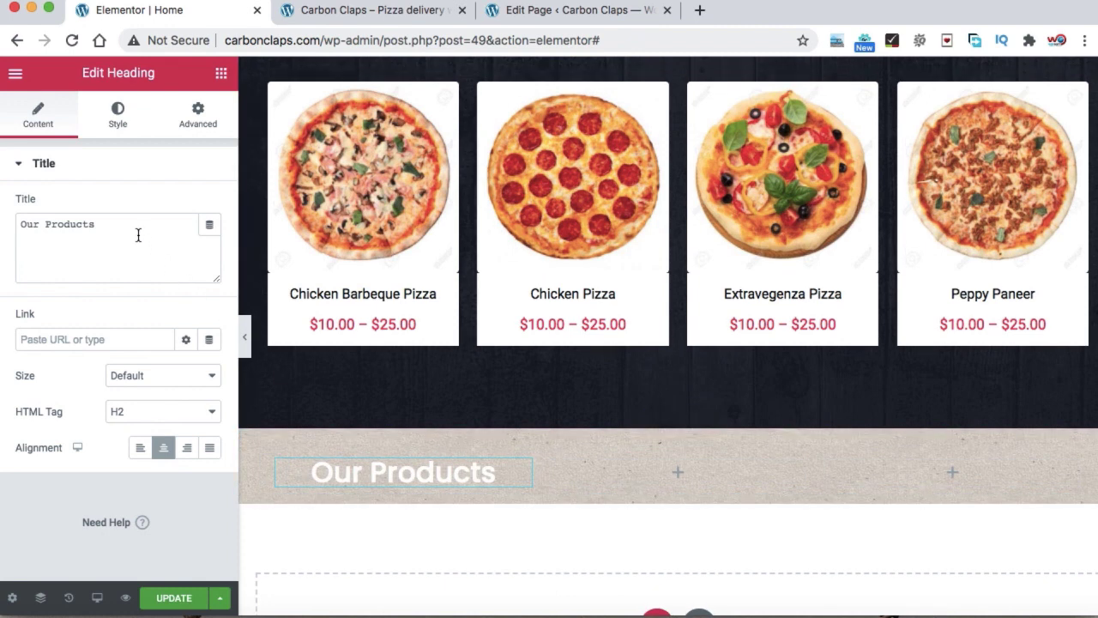
{"action": "left_click_drag", "start_coordinate": [138, 234], "coordinate": [7, 227]}
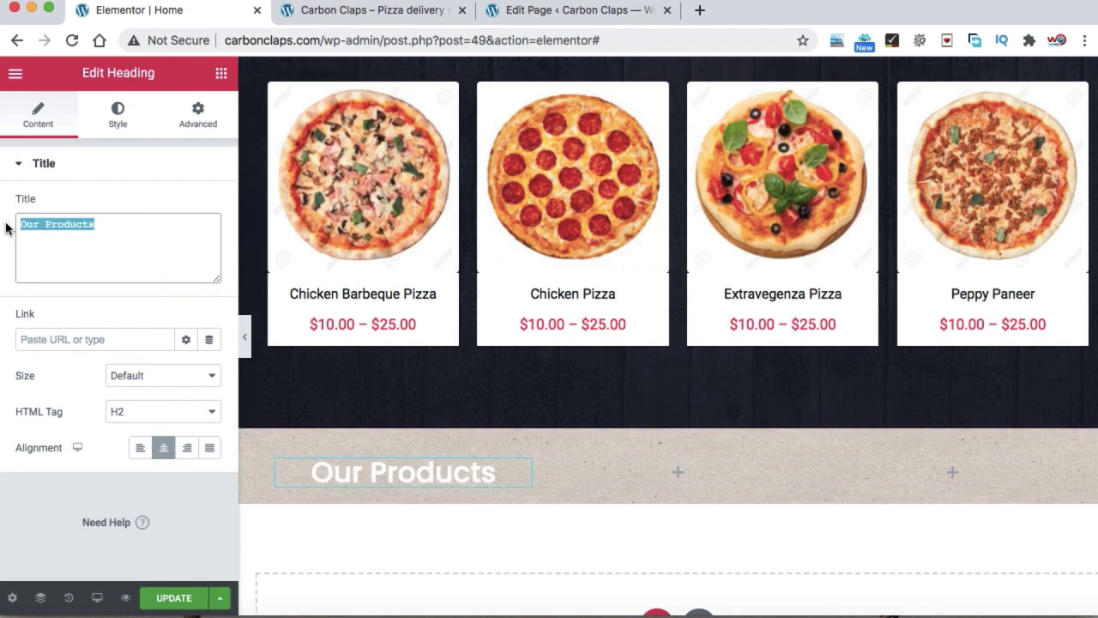
{"action": "type", "text": "Shop for Pizza"}
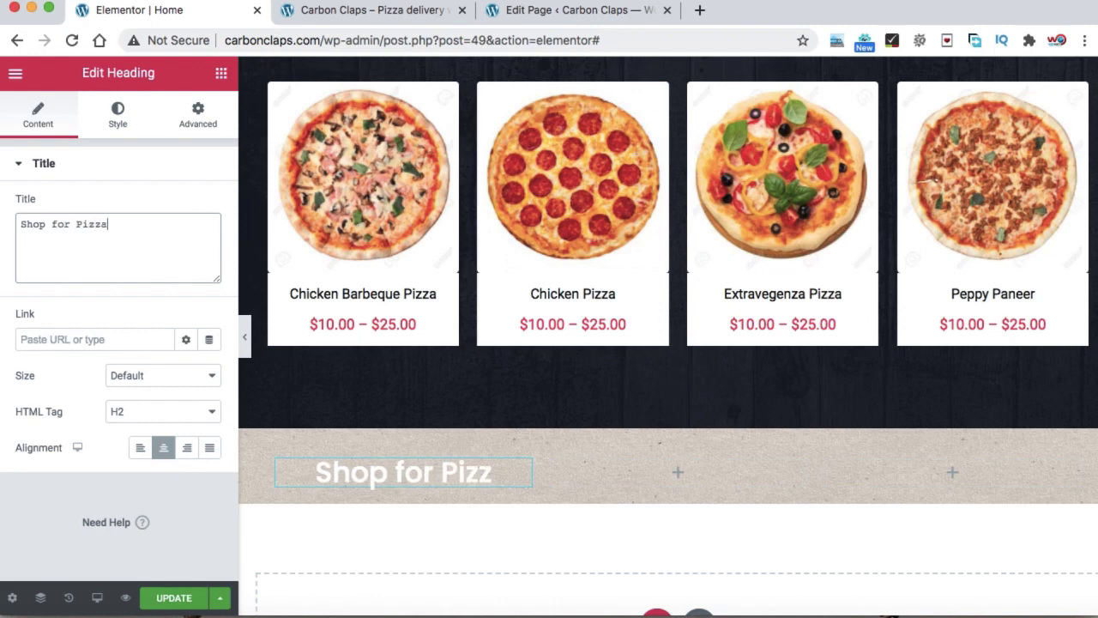
{"action": "type", "text": " and Burgers"}
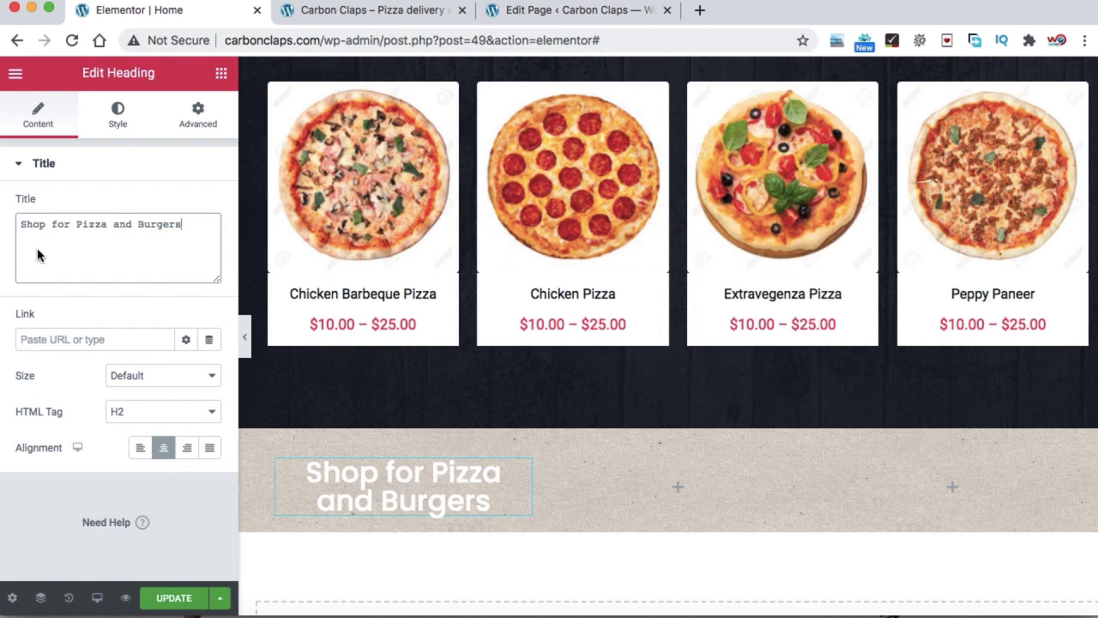
Set the new heading's text colour to black
{"action": "left_click", "coordinate": [114, 113]}
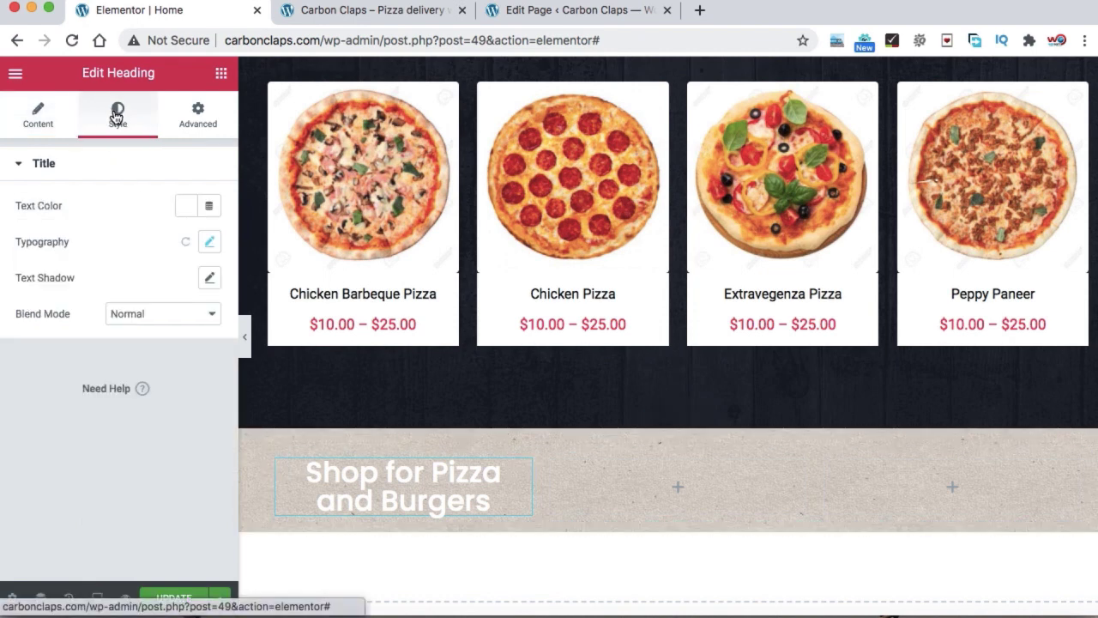
{"action": "left_click", "coordinate": [191, 210]}
{"action": "left_click", "coordinate": [237, 248]}
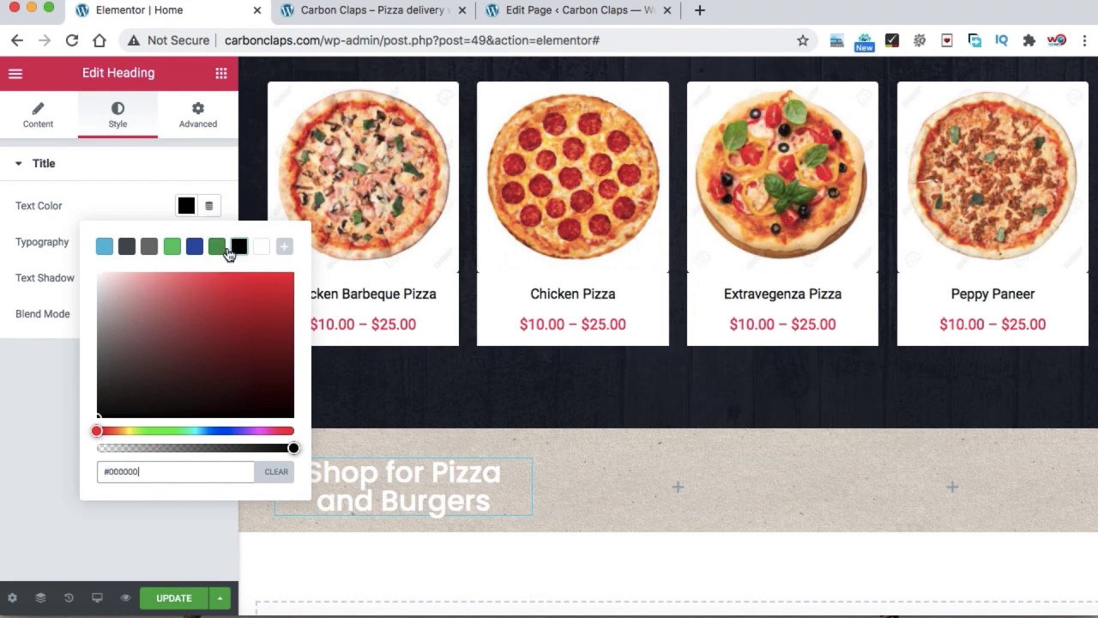
{"action": "mouse_move", "coordinate": [135, 363]}
{"action": "left_mouse_down"}
{"action": "mouse_move", "coordinate": [154, 363]}
{"action": "mouse_move", "coordinate": [143, 389]}
{"action": "mouse_move", "coordinate": [97, 417]}
{"action": "left_mouse_up"}
{"action": "left_click", "coordinate": [52, 390]}
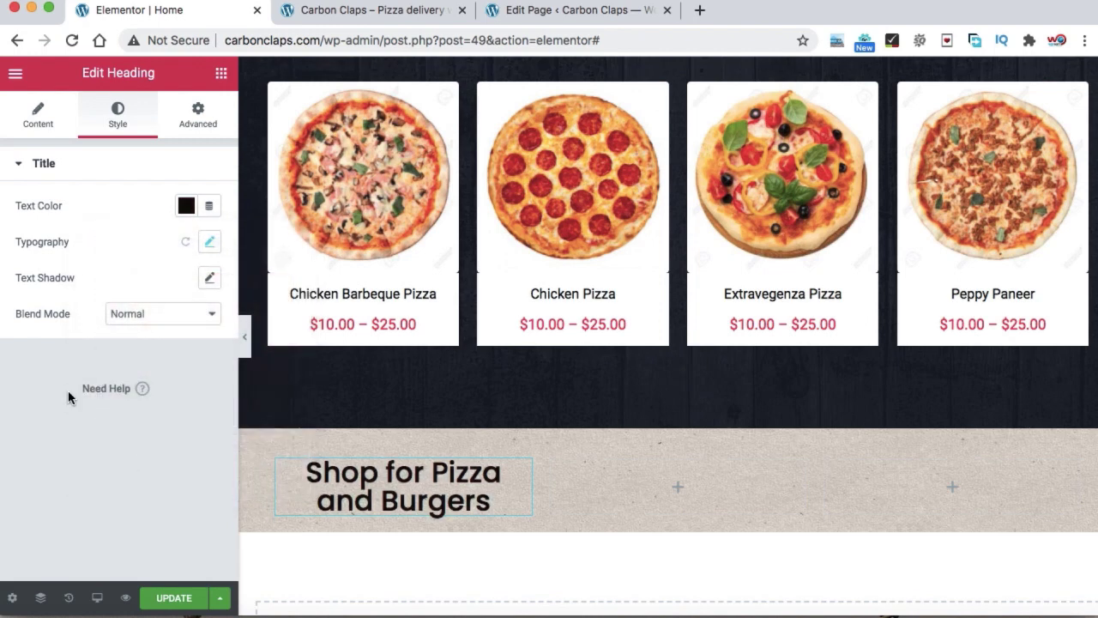
Shrink the heading font size to 19 px and place a Button widget in the middle column
{"action": "left_click", "coordinate": [210, 244]}
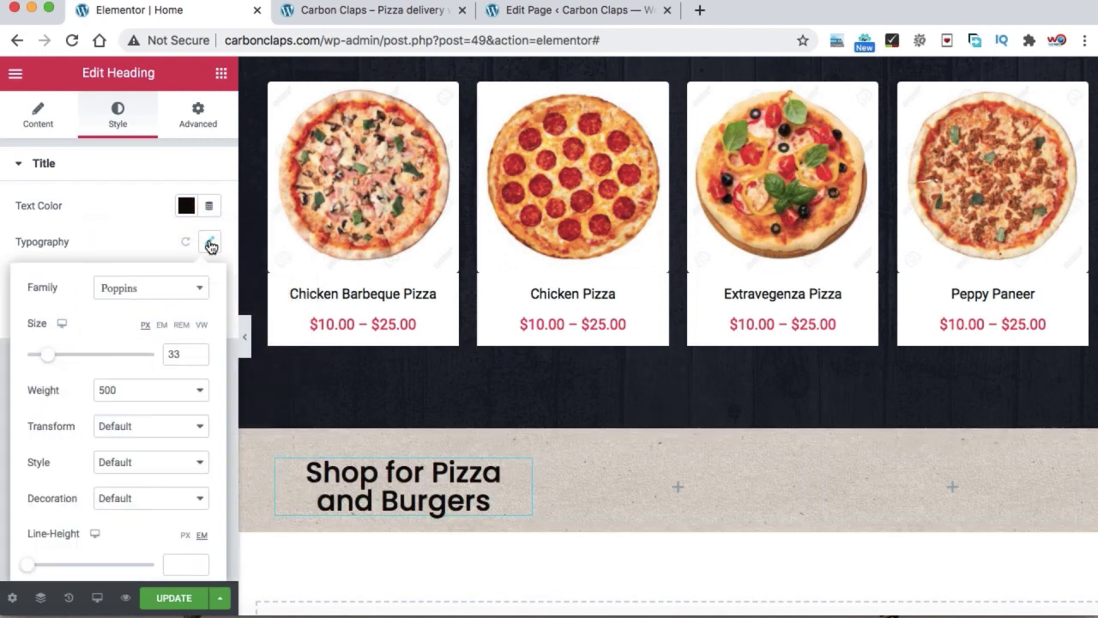
{"action": "left_click", "coordinate": [198, 356]}
{"action": "left_click_drag", "start_coordinate": [197, 360], "coordinate": [198, 360]}
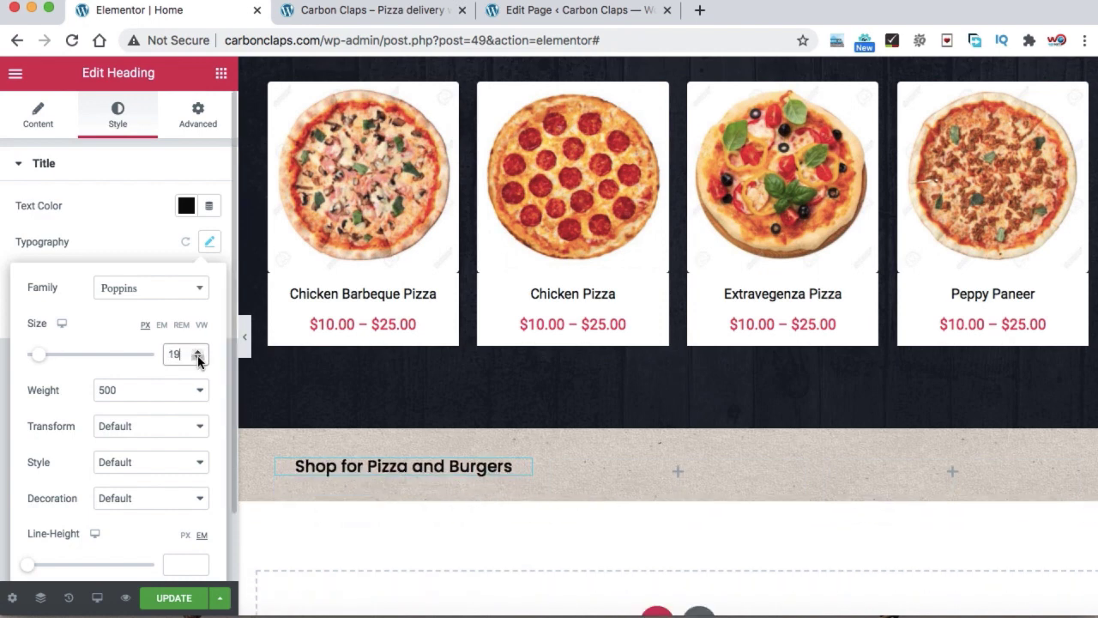
{"action": "left_click", "coordinate": [680, 474]}
{"action": "left_click_drag", "start_coordinate": [164, 400], "coordinate": [657, 470]}
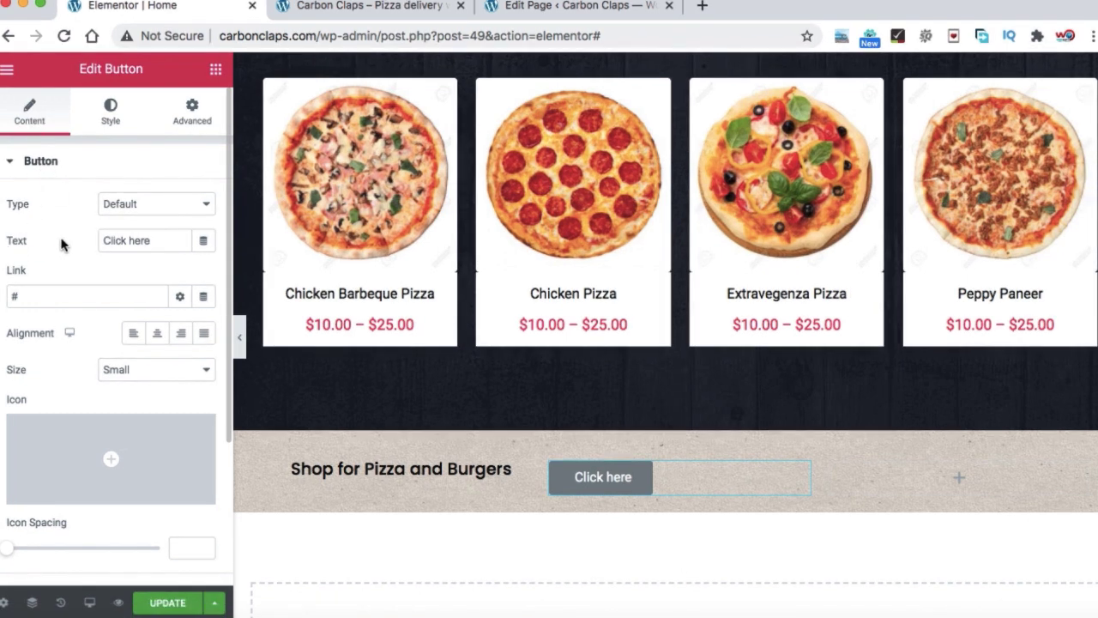
Change the button text from 'Click here' to 'Buy Pizza'
{"action": "left_click", "coordinate": [155, 240]}
{"action": "left_click_drag", "start_coordinate": [155, 241], "coordinate": [111, 240]}
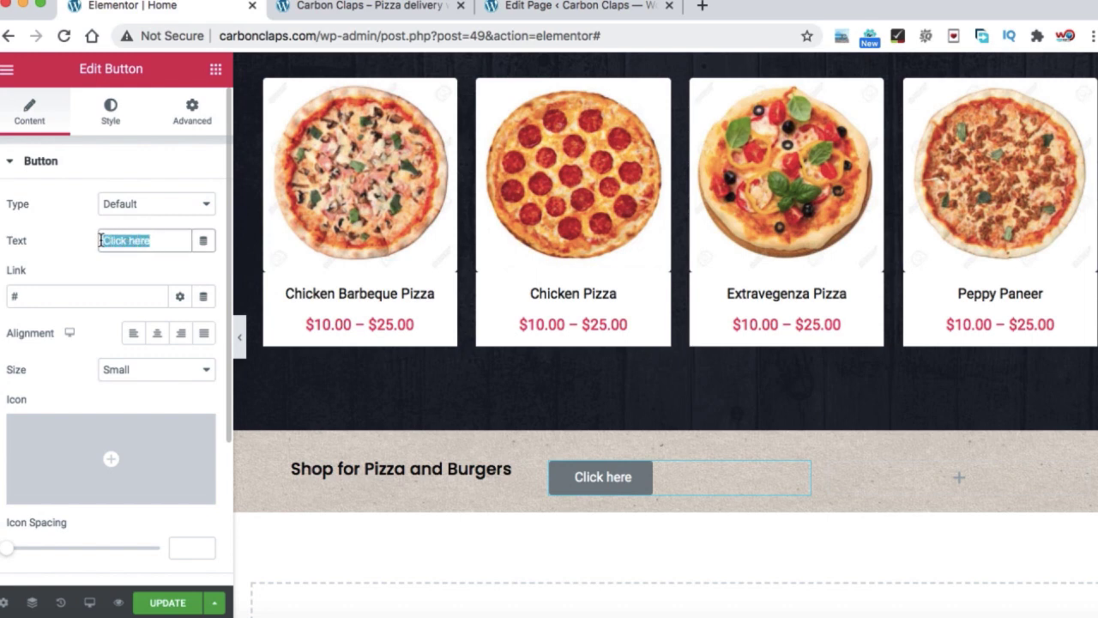
{"action": "type", "text": "B"}
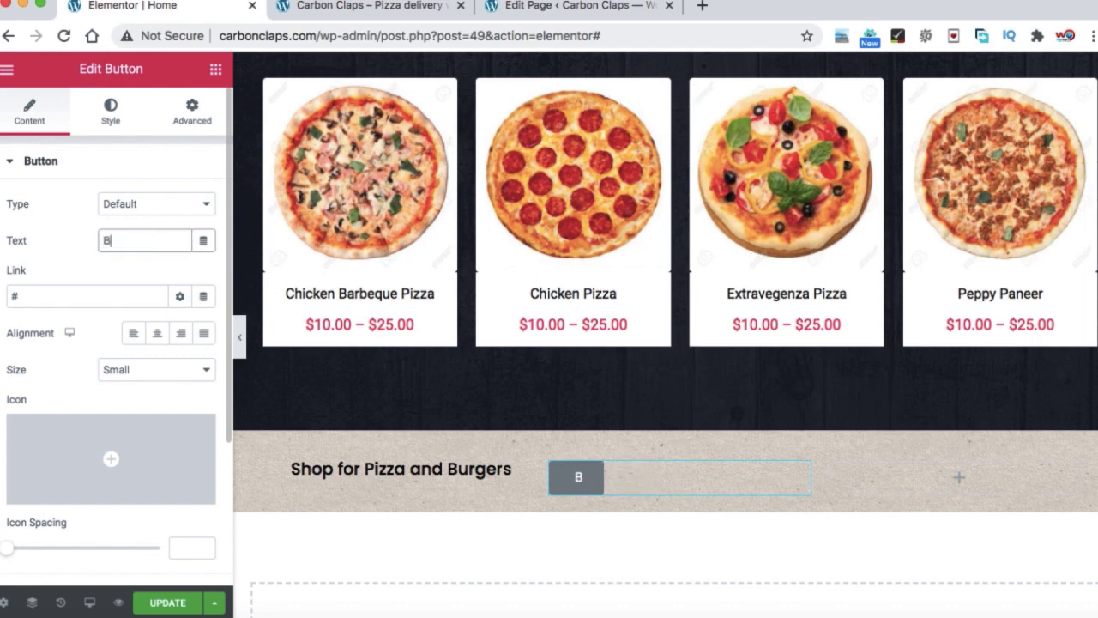
{"action": "type", "text": "uy Pizza"}
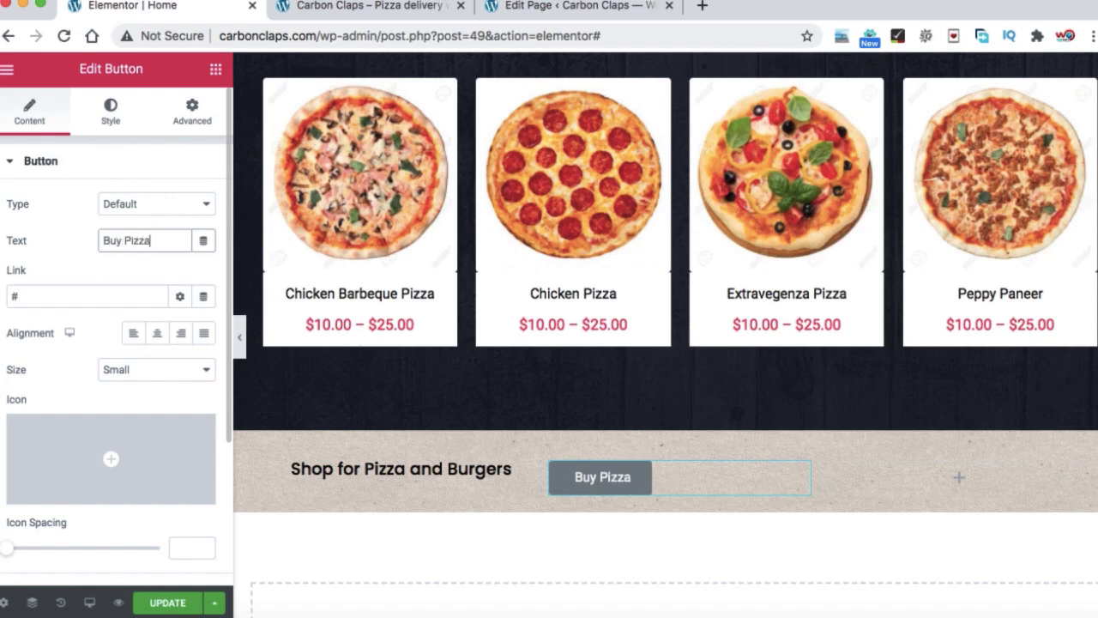
{"action": "left_click", "coordinate": [48, 298]}
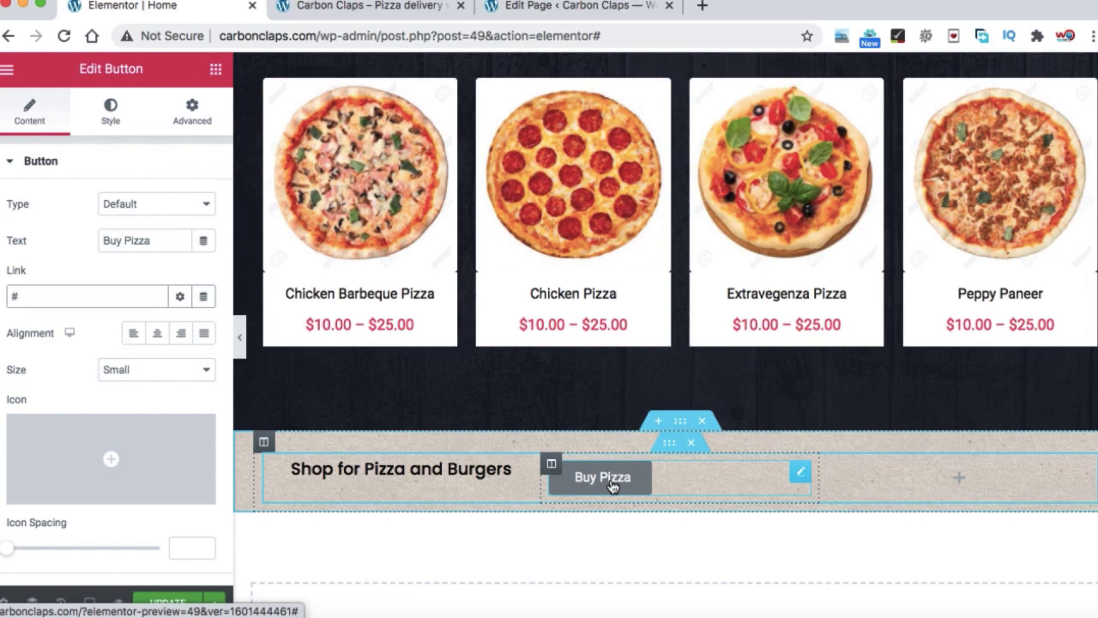
On the live site, copy the link address of the Shop > Pizza menu item
{"action": "left_click", "coordinate": [378, 6]}
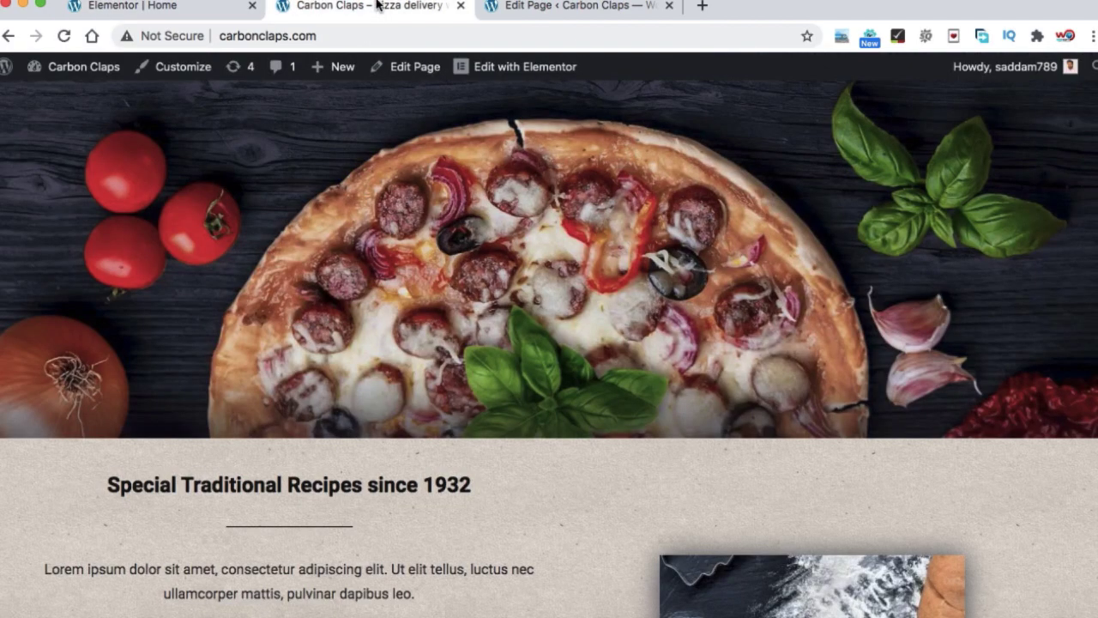
{"action": "scroll", "coordinate": [412, 290], "scroll_direction": "up", "scroll_amount": 5}
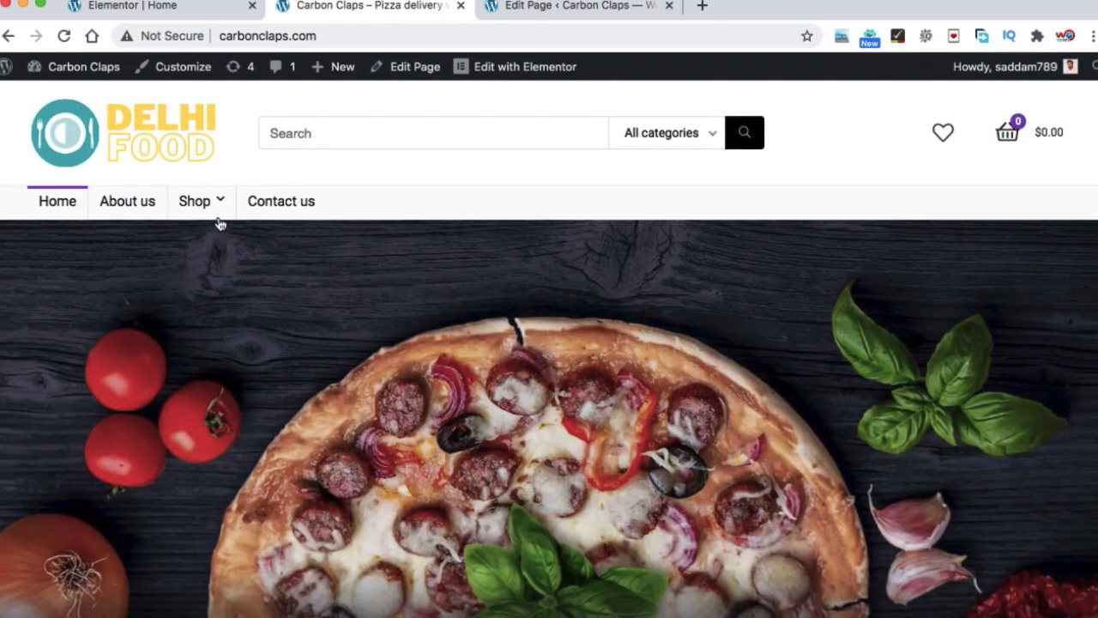
{"action": "mouse_move", "coordinate": [215, 211]}
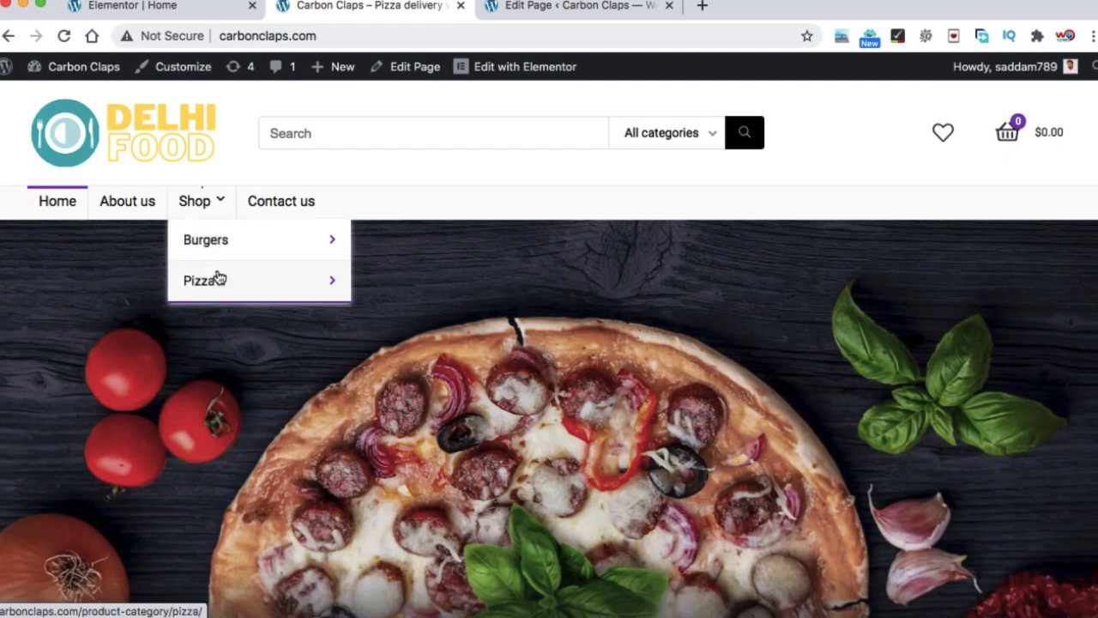
{"action": "mouse_move", "coordinate": [215, 277]}
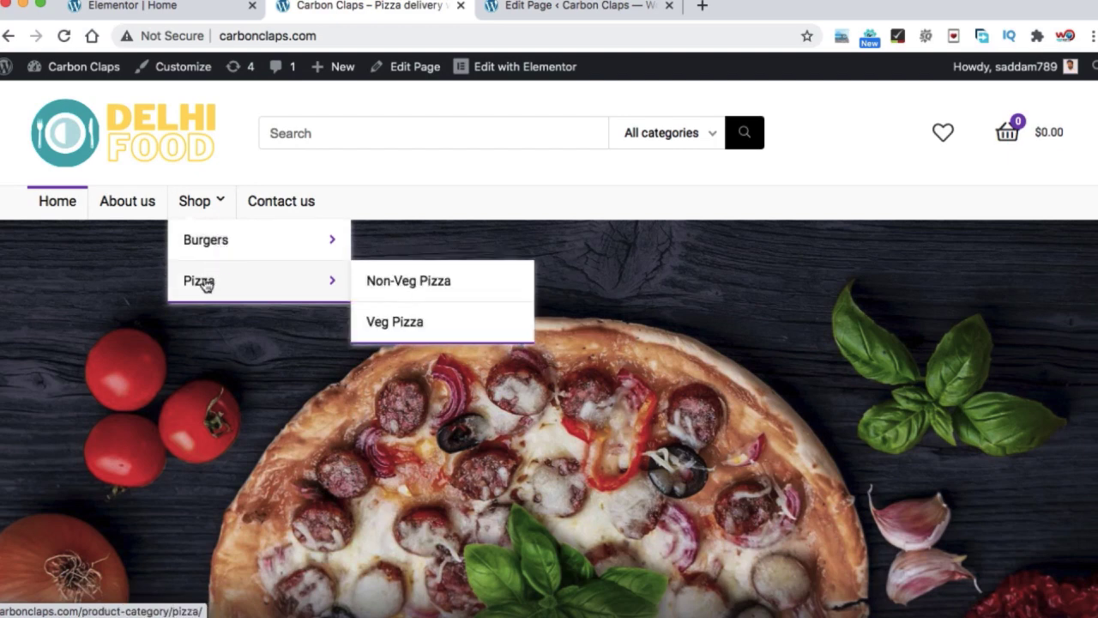
{"action": "right_click", "coordinate": [206, 284]}
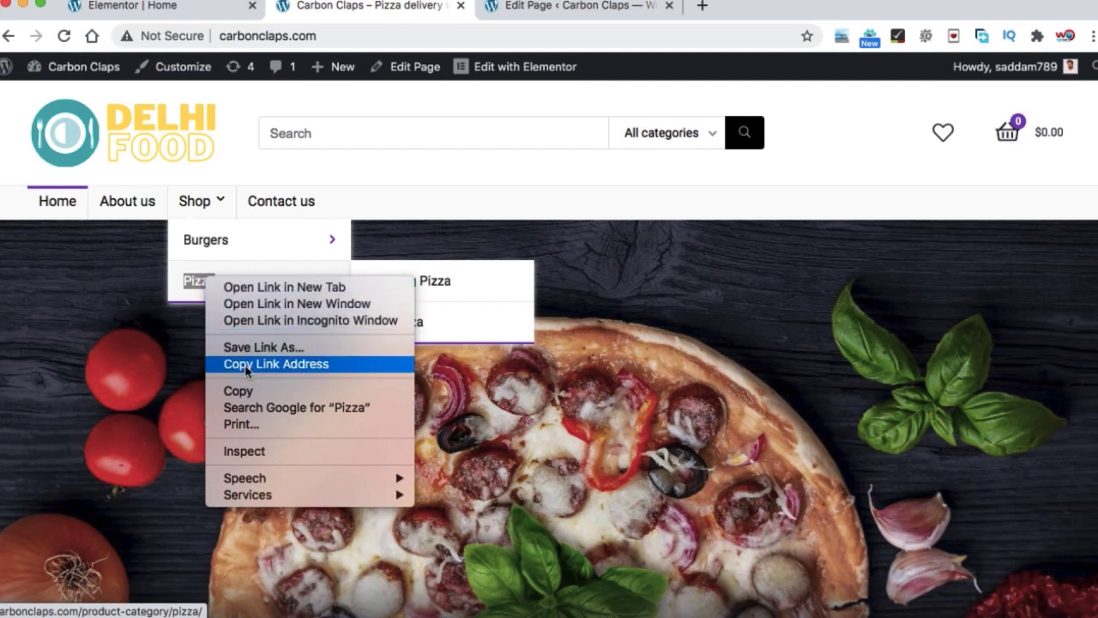
{"action": "left_click", "coordinate": [302, 364]}
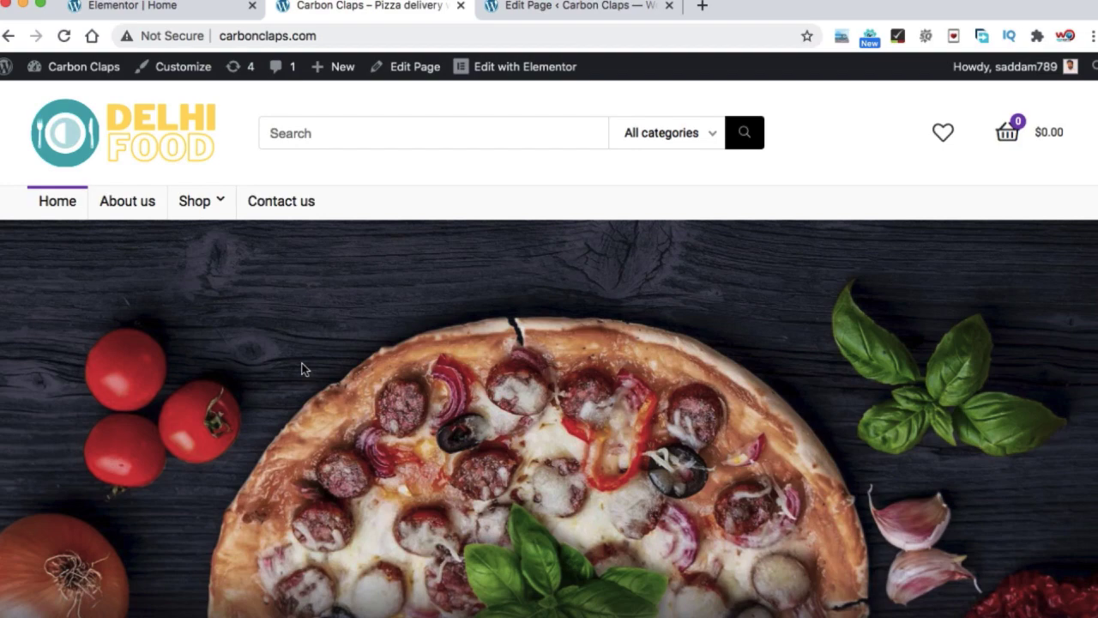
{"action": "left_click", "coordinate": [176, 13]}
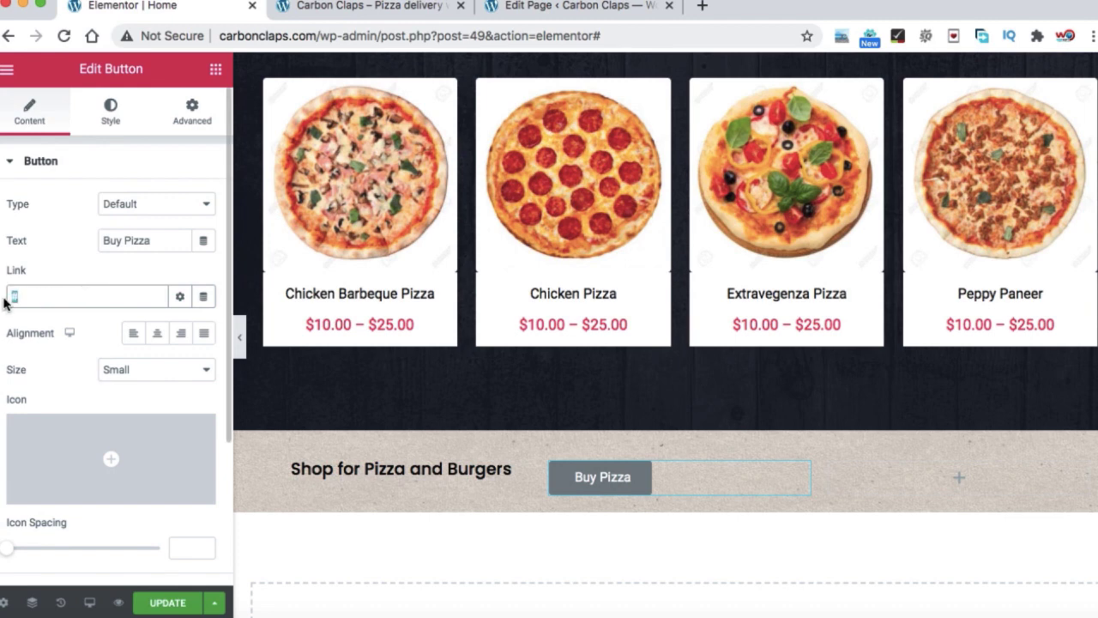
Paste the Pizza category URL as the Buy Pizza link and centre-align the button
{"action": "key", "text": "super+v"}
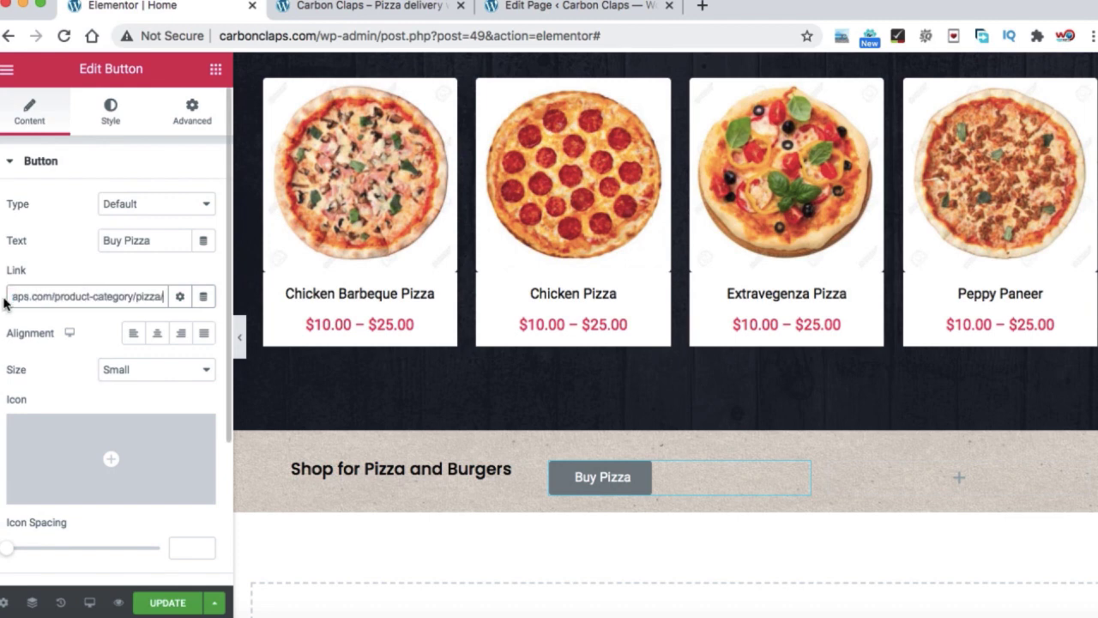
{"action": "scroll", "coordinate": [43, 297], "scroll_direction": "left", "scroll_amount": 5}
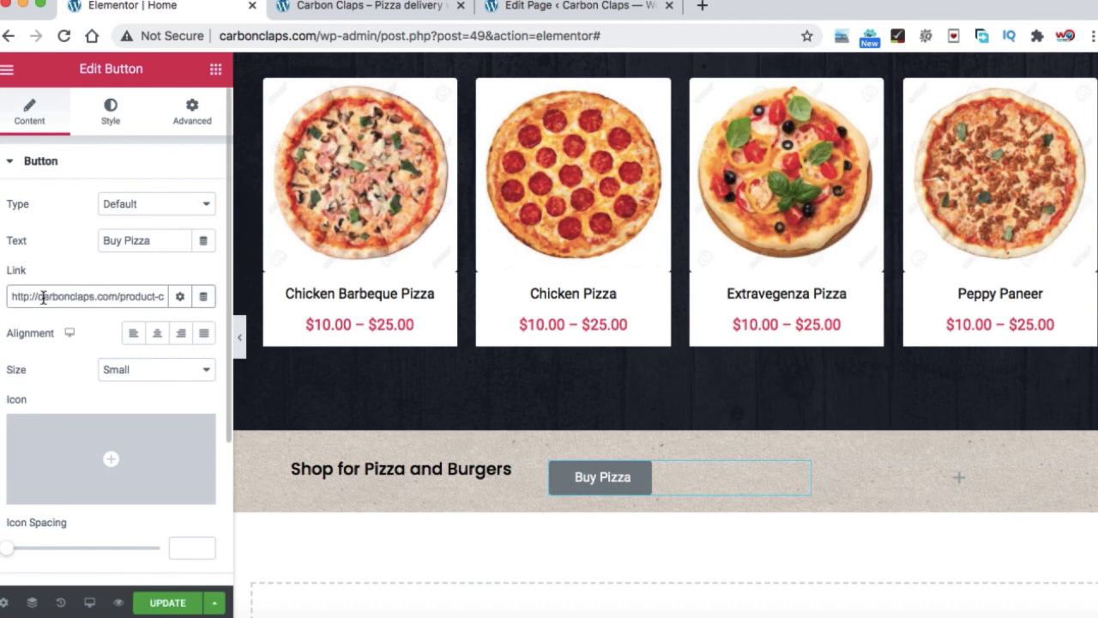
{"action": "scroll", "coordinate": [44, 300], "scroll_direction": "down", "scroll_amount": 2}
{"action": "scroll", "coordinate": [43, 302], "scroll_direction": "right", "scroll_amount": 3}
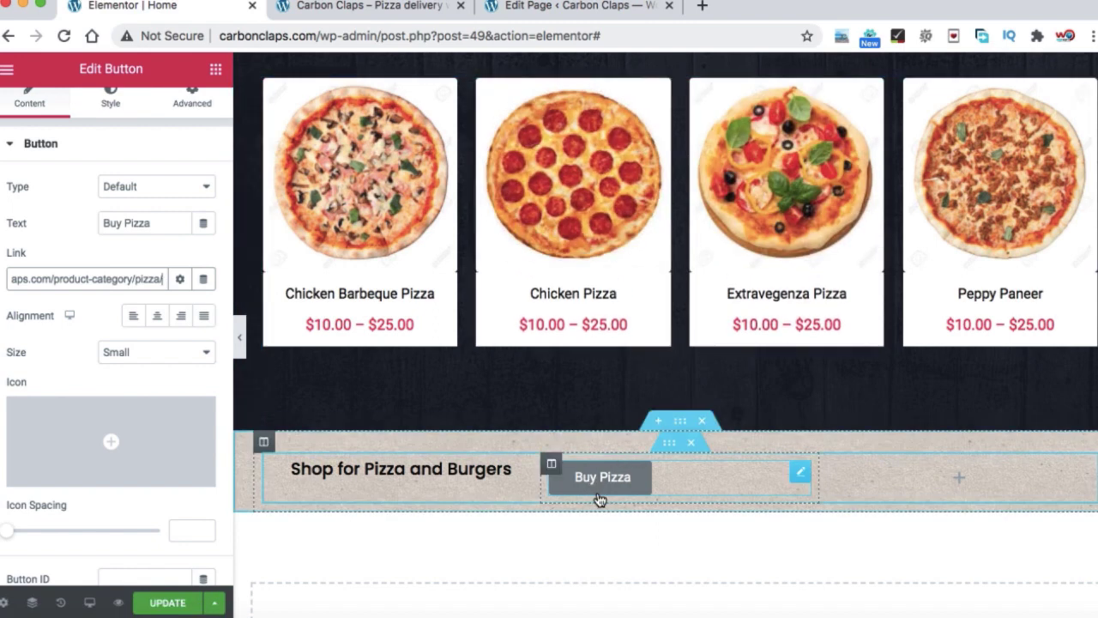
{"action": "left_click", "coordinate": [166, 316]}
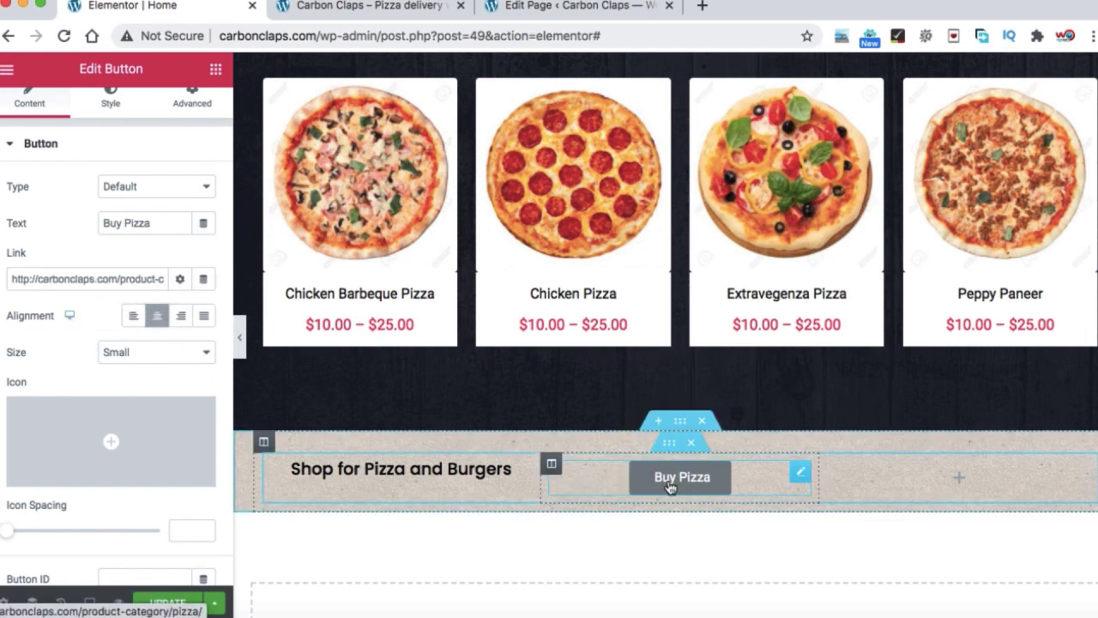
{"action": "scroll", "coordinate": [137, 224], "scroll_direction": "up", "scroll_amount": 1}
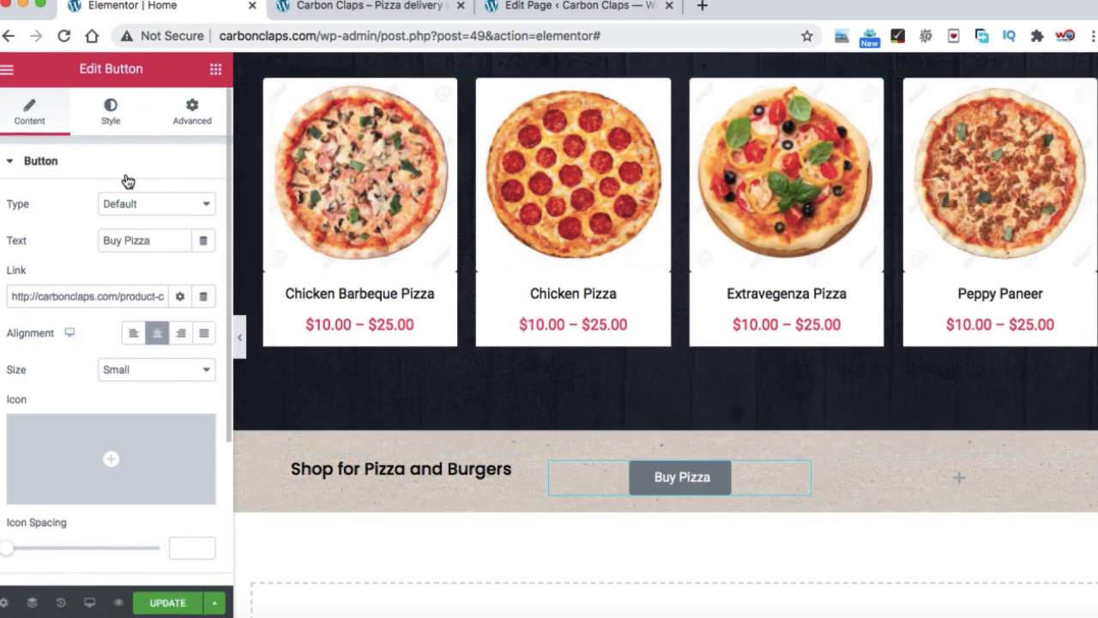
{"action": "left_click", "coordinate": [111, 111]}
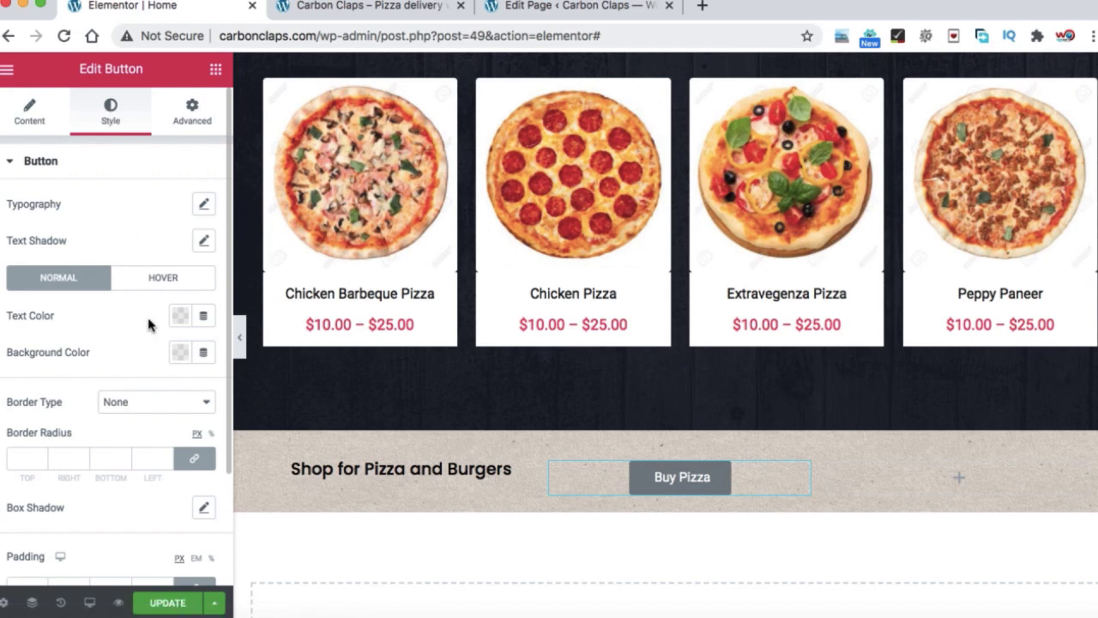
Give the Buy Pizza button an orange #F27A1F background and white #FFFFFF text
{"action": "left_click", "coordinate": [180, 352]}
{"action": "left_click", "coordinate": [234, 146]}
{"action": "left_click_drag", "start_coordinate": [246, 134], "coordinate": [264, 113]}
{"action": "left_click_drag", "start_coordinate": [91, 267], "coordinate": [103, 269]}
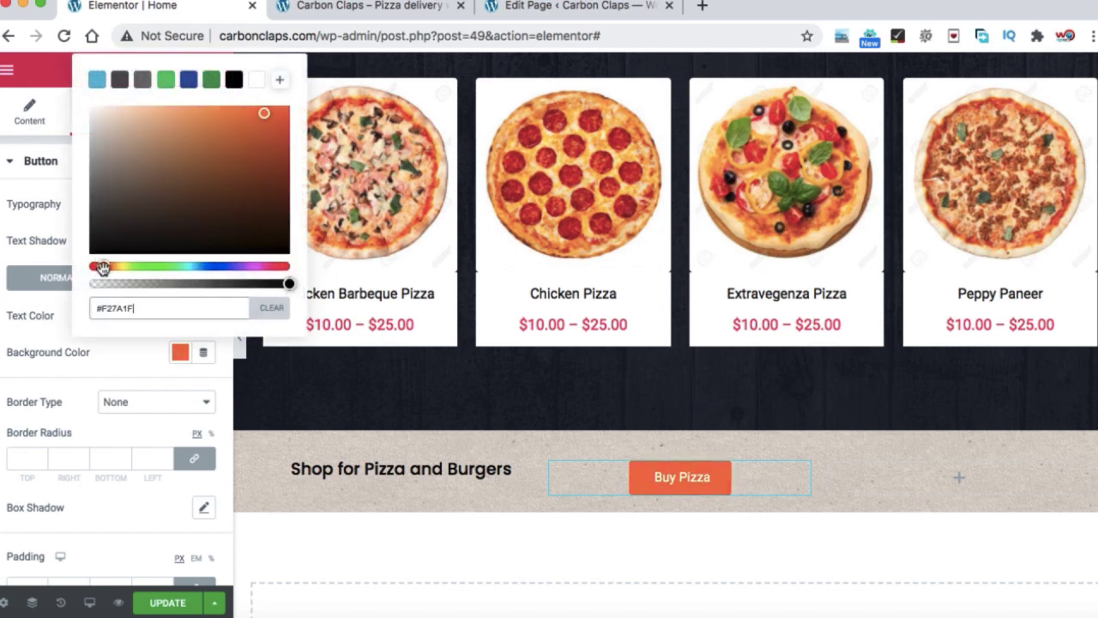
{"action": "left_click", "coordinate": [53, 322]}
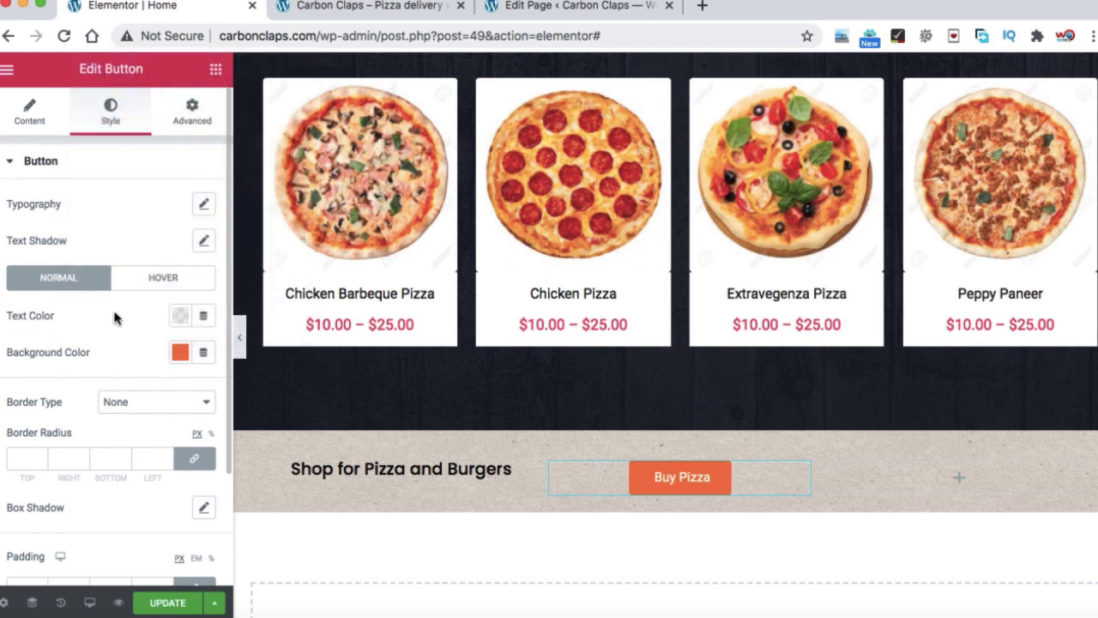
{"action": "left_click", "coordinate": [178, 319]}
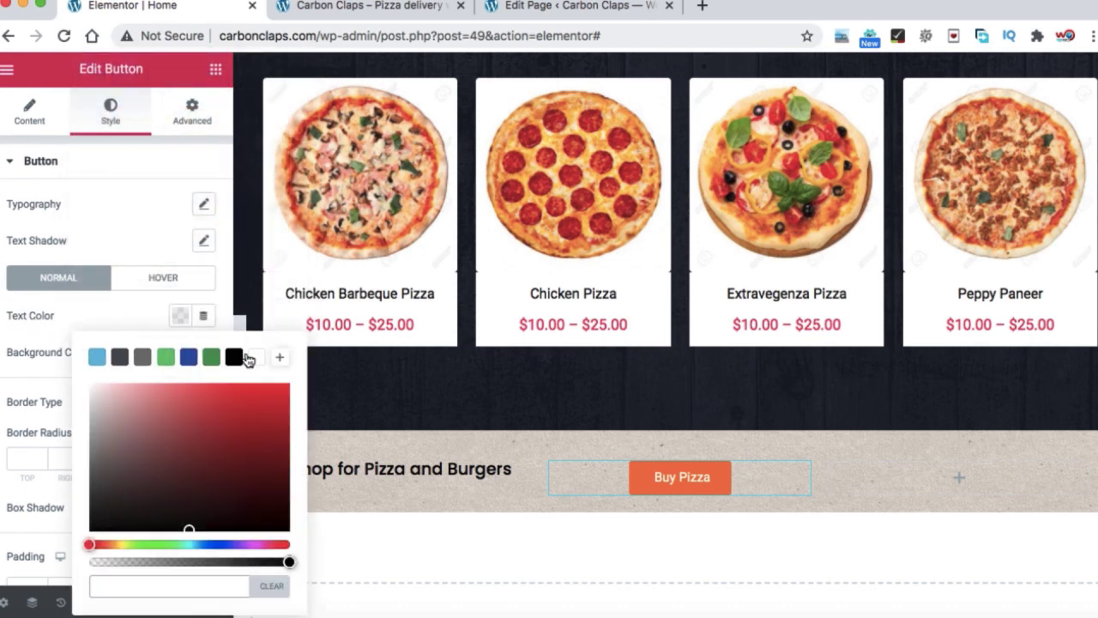
{"action": "left_click", "coordinate": [256, 359]}
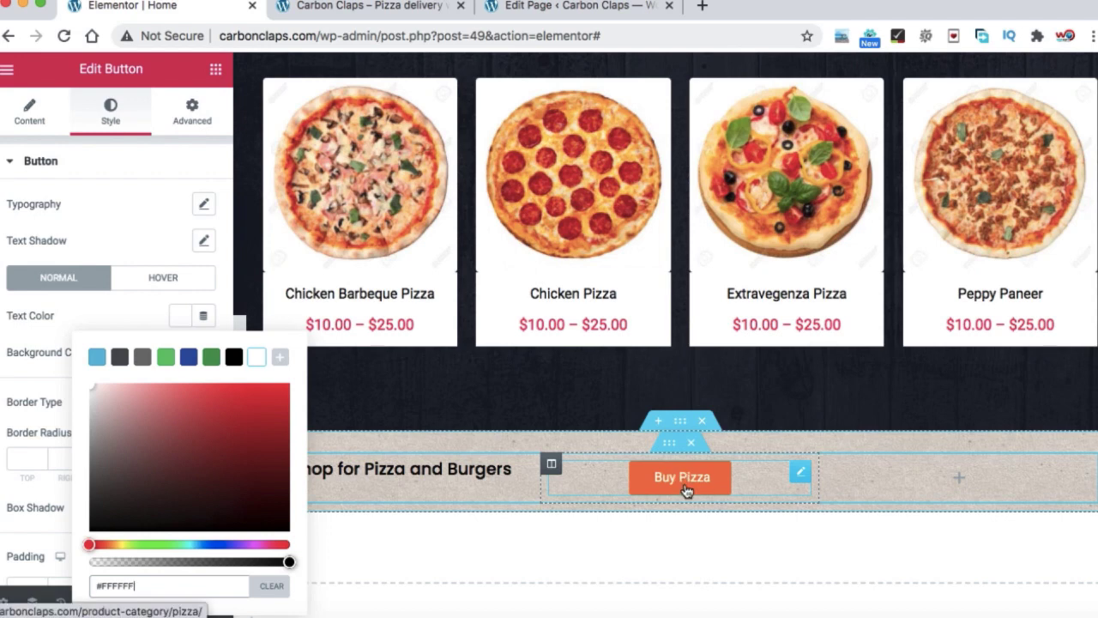
{"action": "left_click", "coordinate": [113, 307]}
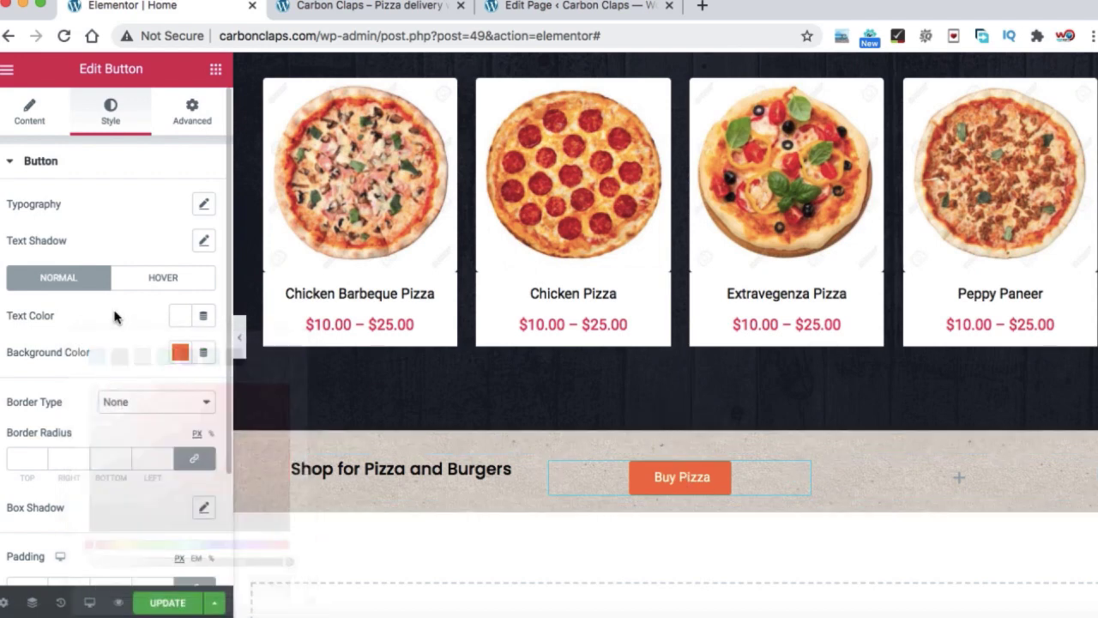
Set the button's hover background colour to black #000000
{"action": "left_click", "coordinate": [171, 285]}
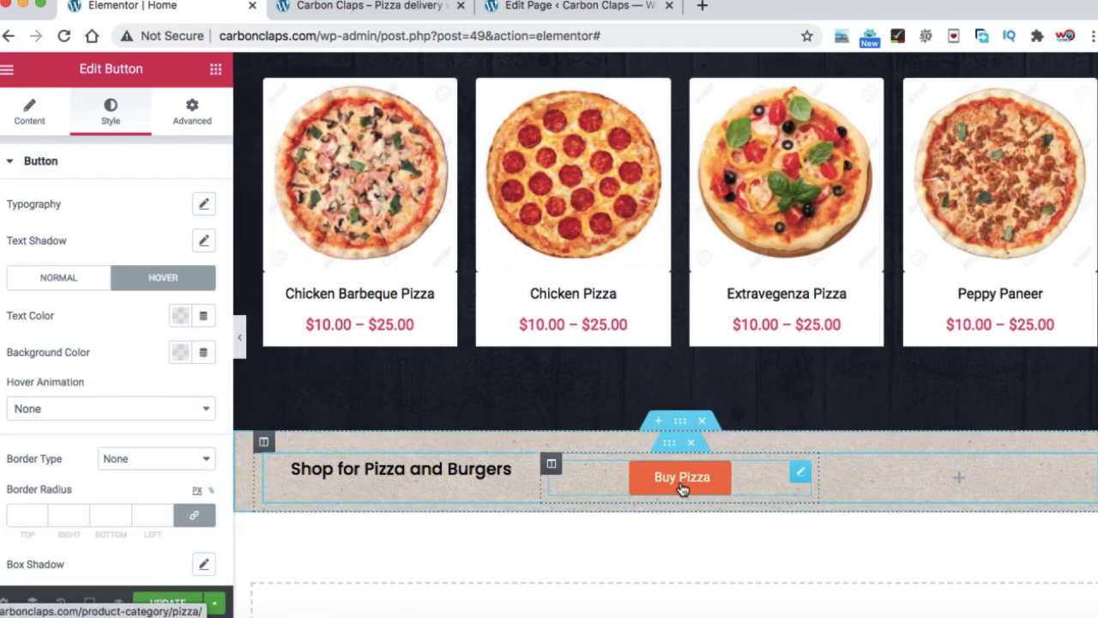
{"action": "left_click", "coordinate": [180, 354]}
{"action": "left_click_drag", "start_coordinate": [123, 183], "coordinate": [89, 252]}
{"action": "left_click", "coordinate": [111, 374]}
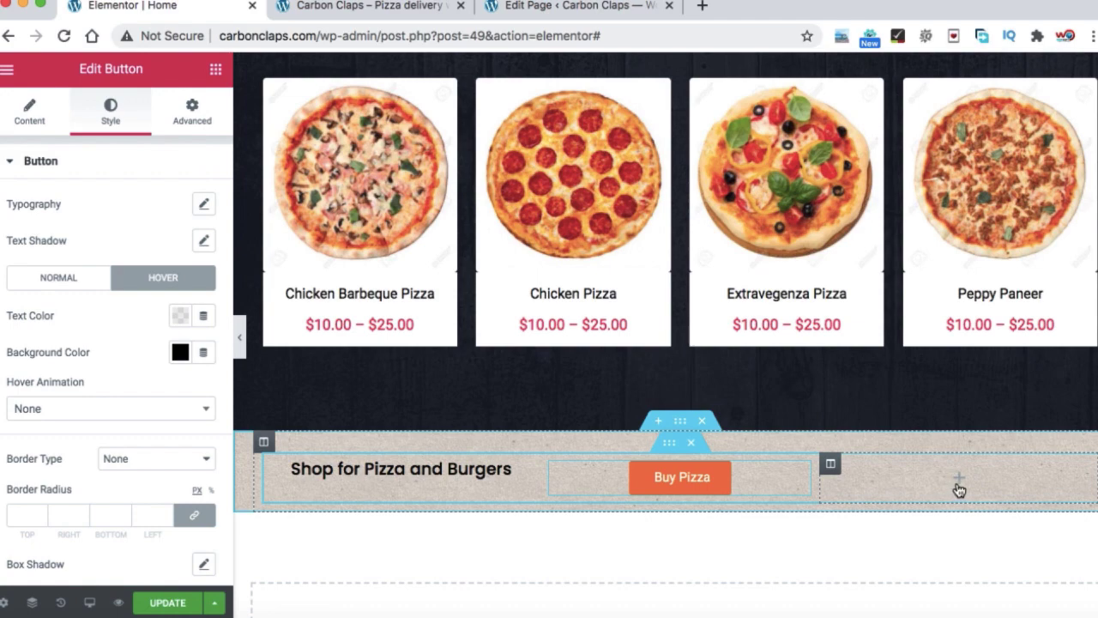
Copy the link address of the Shop > Burgers category on the live site, then return to Elementor
{"action": "left_click", "coordinate": [348, 12]}
{"action": "mouse_move", "coordinate": [210, 204]}
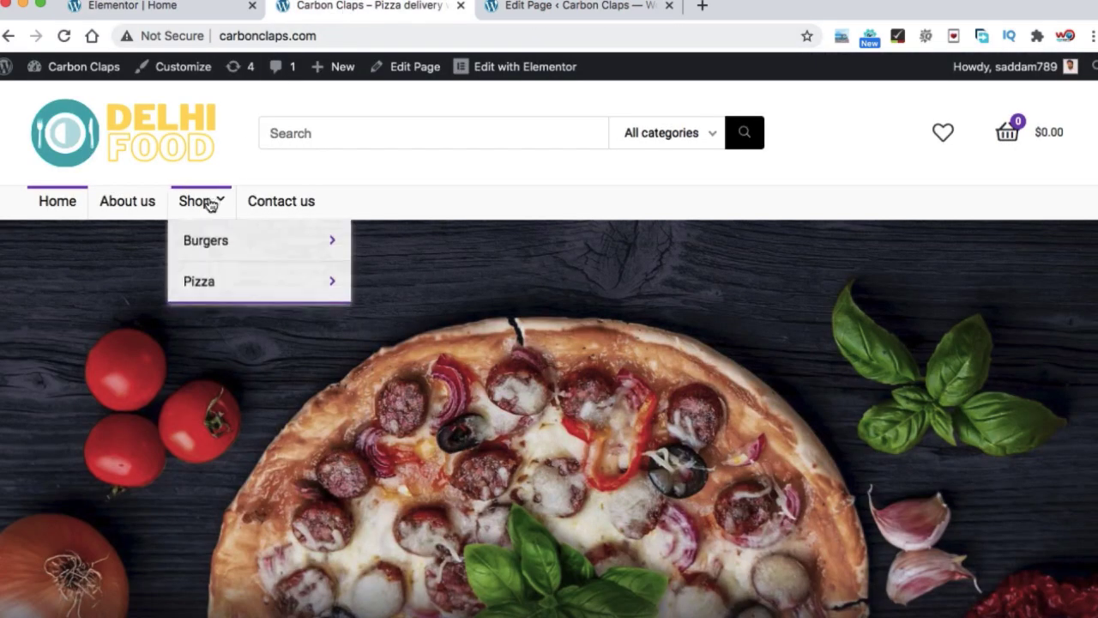
{"action": "right_click", "coordinate": [215, 245]}
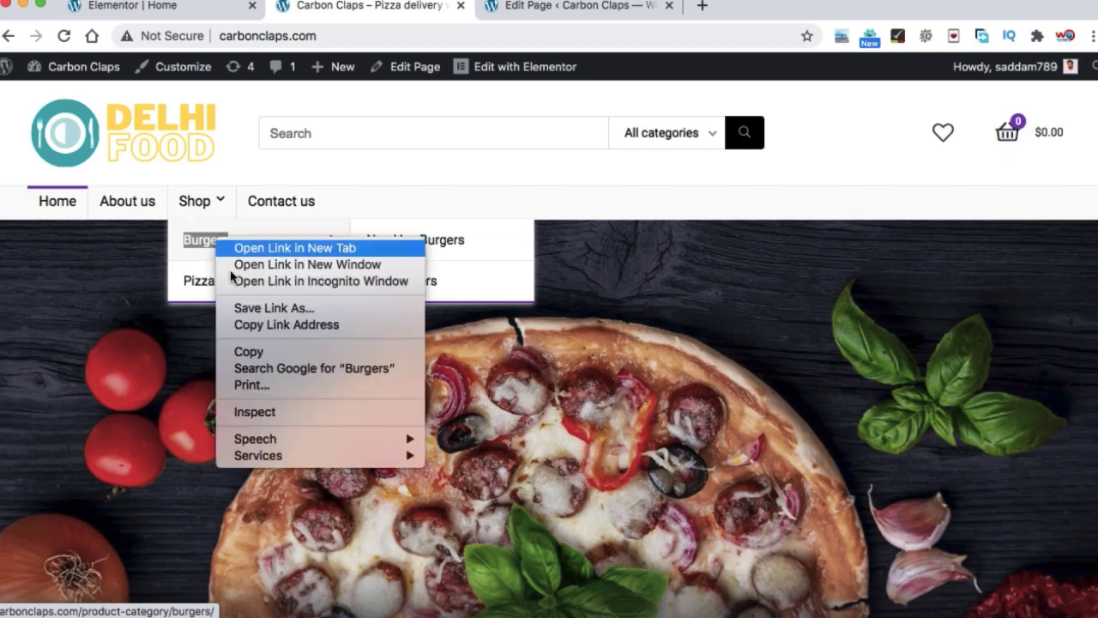
{"action": "left_click", "coordinate": [250, 326]}
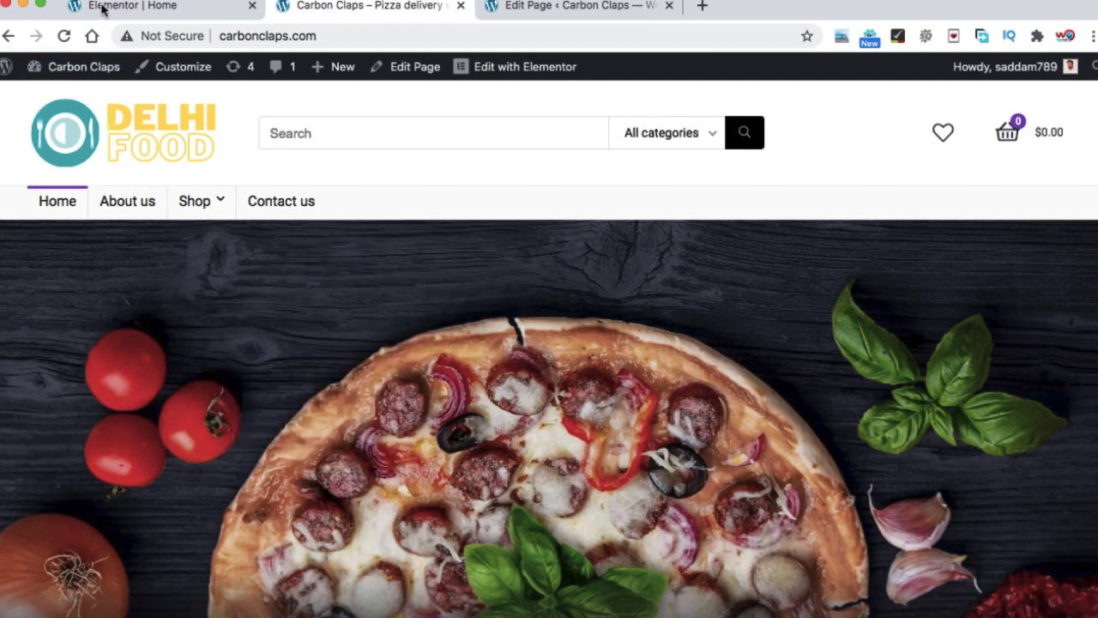
{"action": "left_click", "coordinate": [103, 8]}
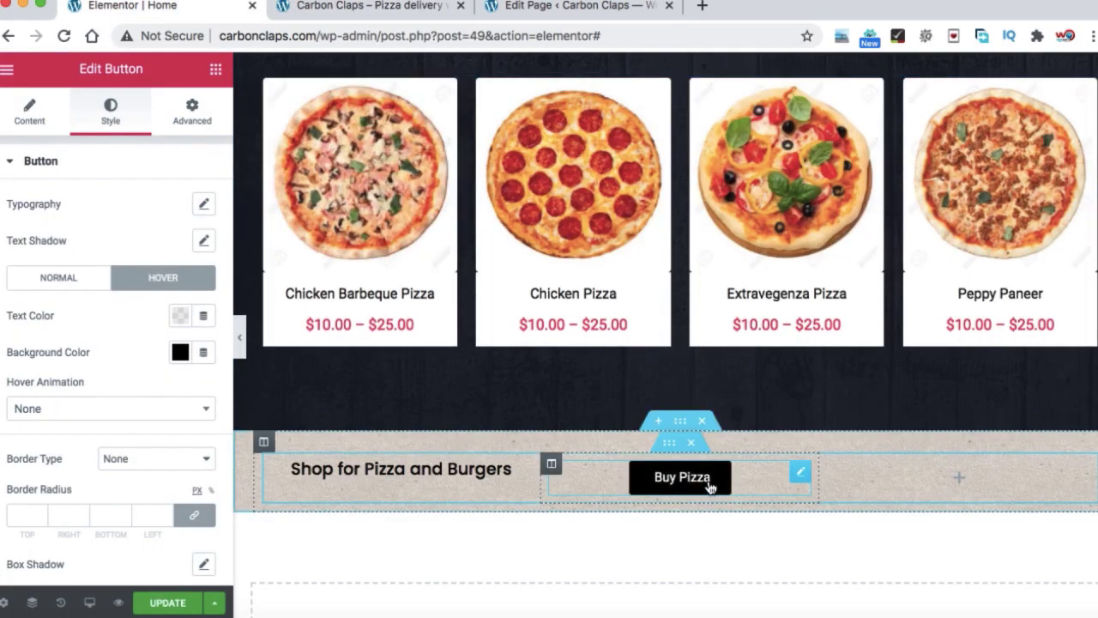
Duplicate the Buy Pizza button and move the copy into the banner's right column
{"action": "right_click", "coordinate": [795, 476]}
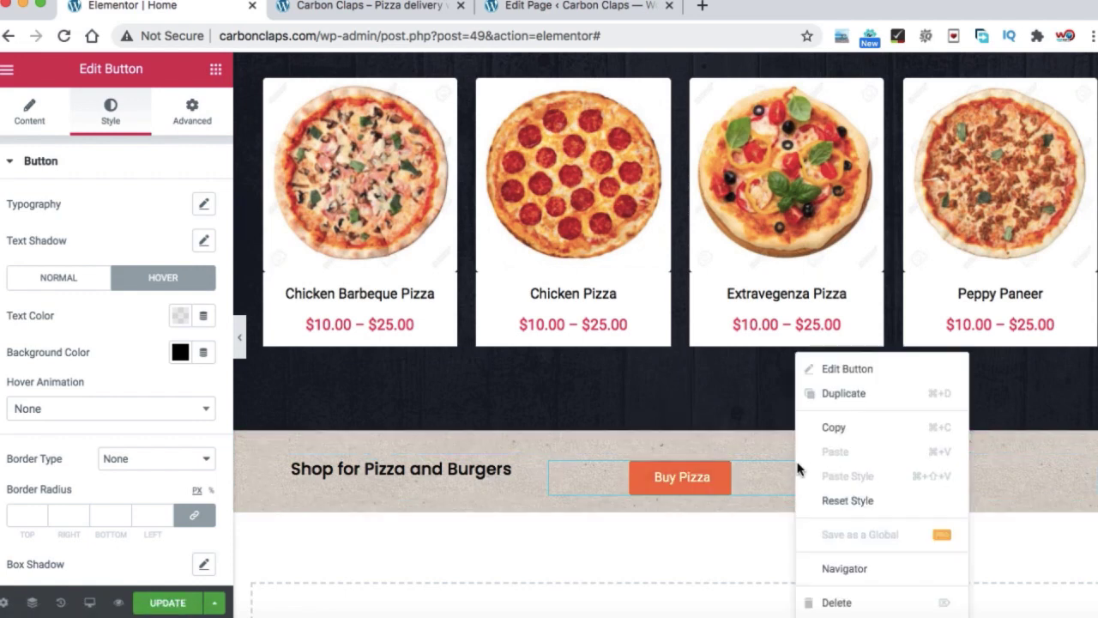
{"action": "left_click", "coordinate": [837, 393]}
{"action": "left_click_drag", "start_coordinate": [798, 479], "coordinate": [899, 486]}
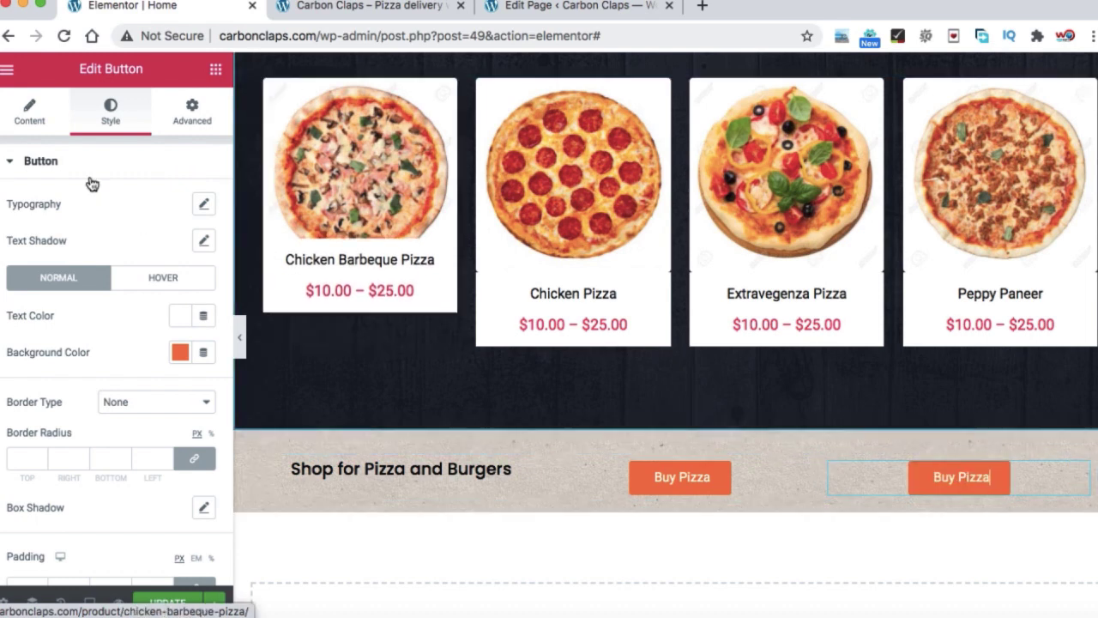
Change the copied button's text to 'Buy Burgers' and paste the burgers category URL as its link
{"action": "left_click", "coordinate": [31, 108]}
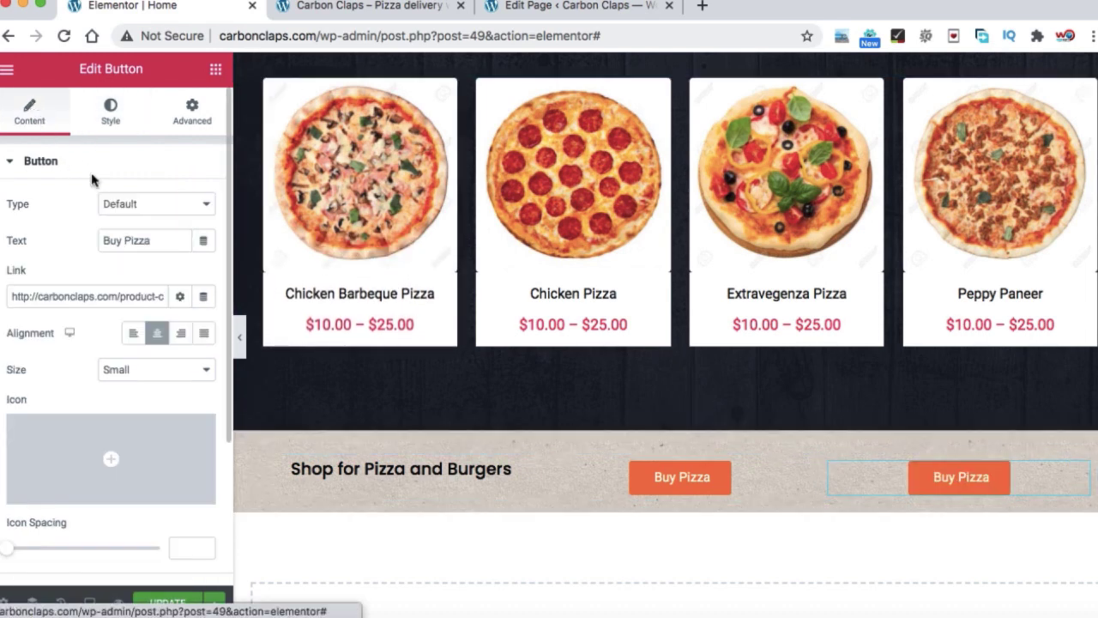
{"action": "double_click", "coordinate": [137, 240]}
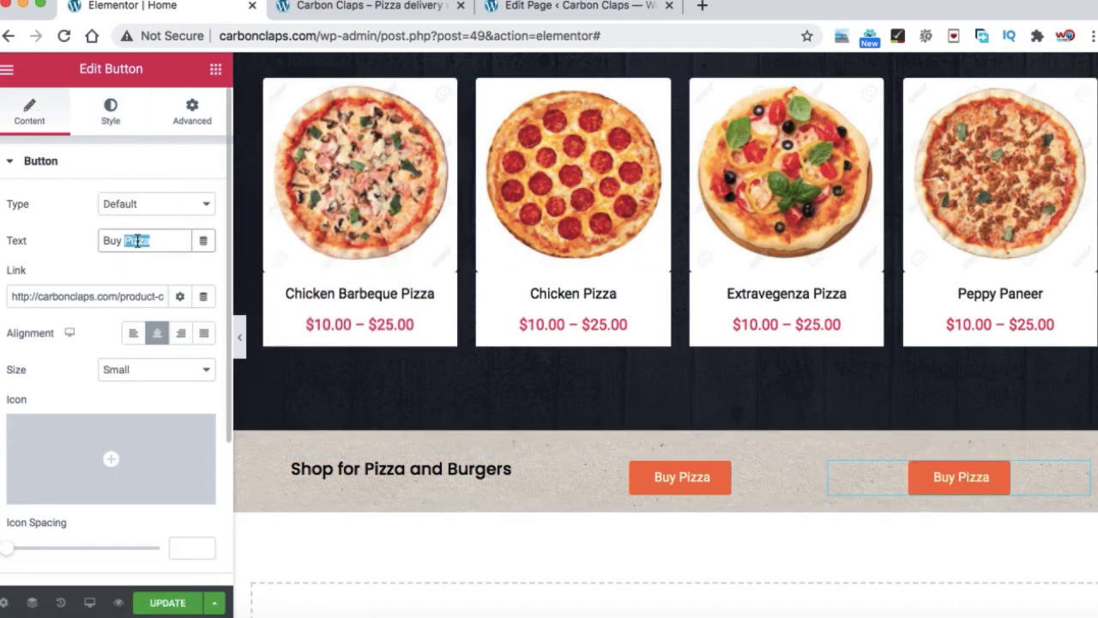
{"action": "type", "text": "Burgers"}
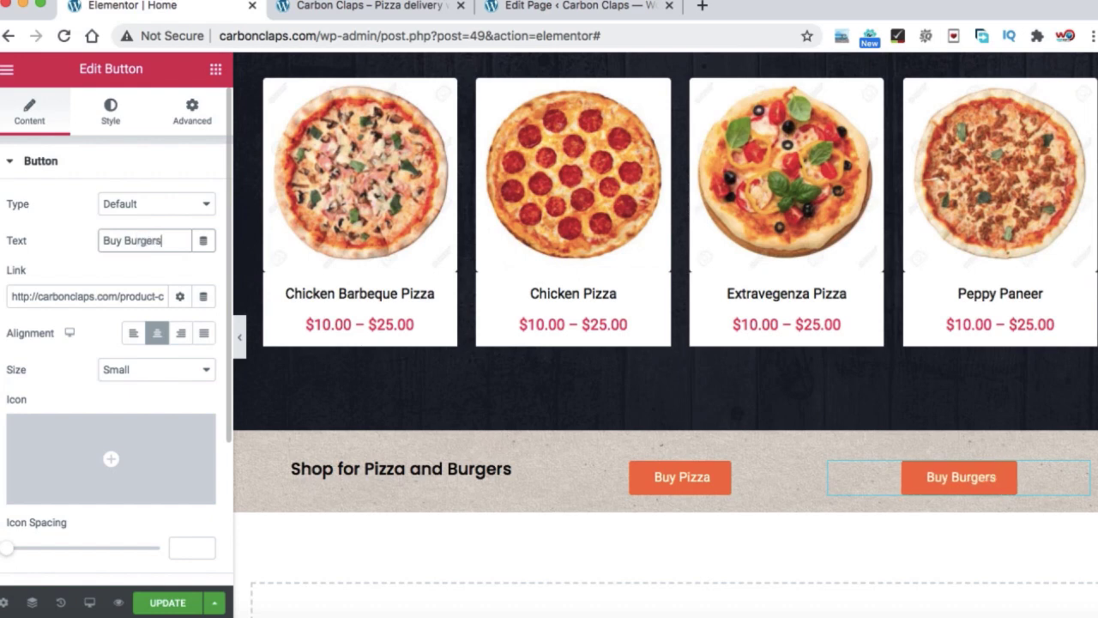
{"action": "left_click", "coordinate": [114, 296]}
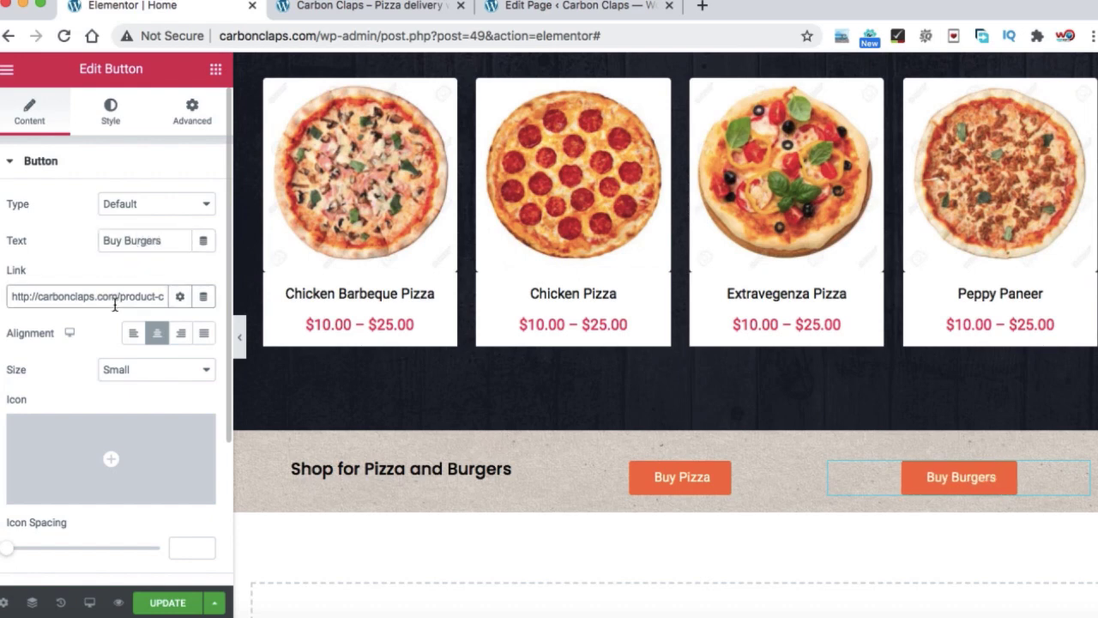
{"action": "key", "text": "super+a"}
{"action": "key", "text": "BackSpace"}
{"action": "key", "text": "super+v"}
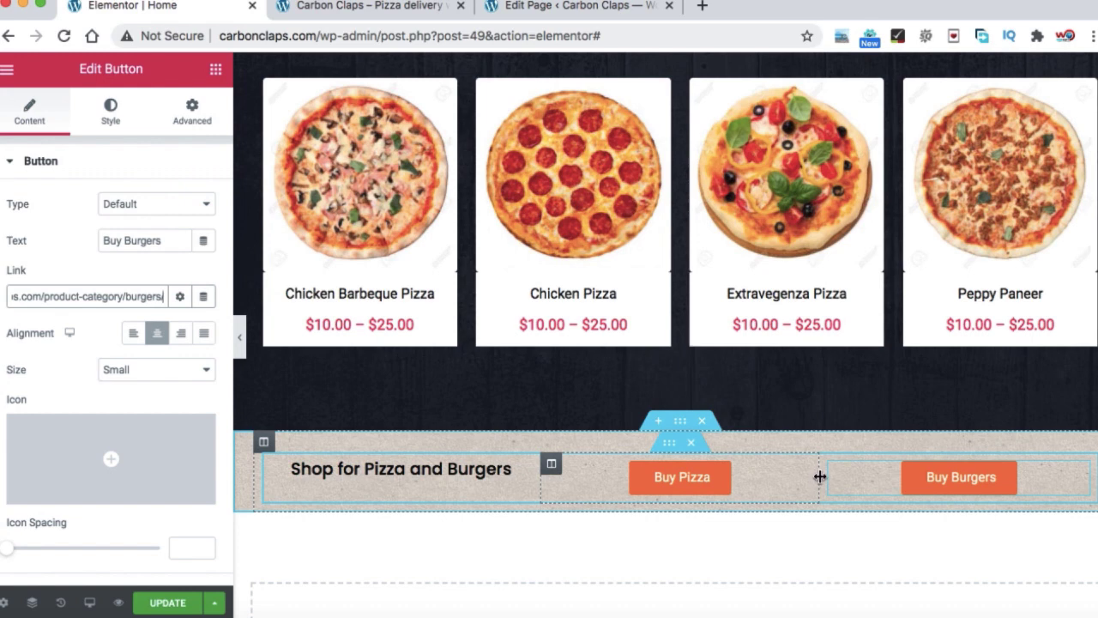
Drag the column dividers so the heading column is about 49.5% and Buy Pizza about 25%
{"action": "left_click_drag", "start_coordinate": [819, 480], "coordinate": [887, 477]}
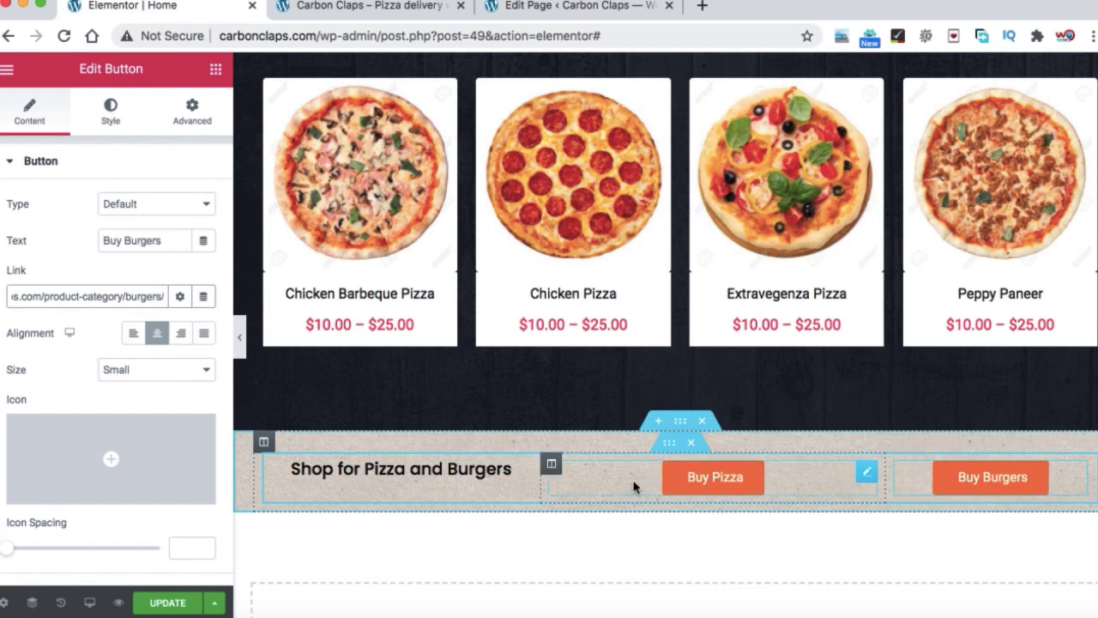
{"action": "left_click_drag", "start_coordinate": [541, 481], "coordinate": [673, 480]}
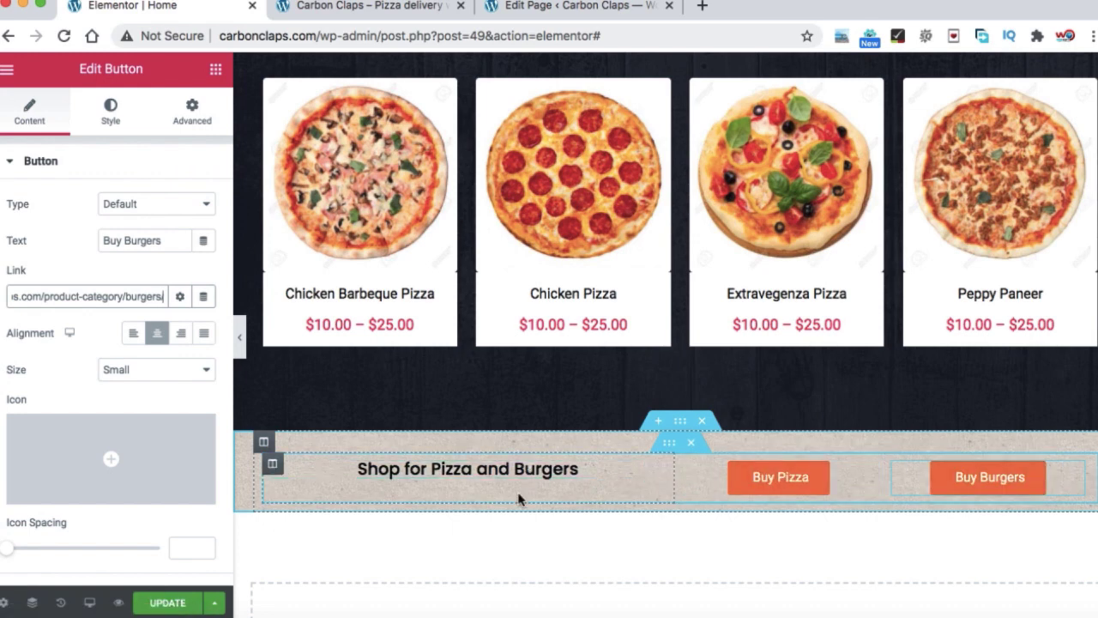
Set the heading column's vertical alignment to Middle
{"action": "right_click", "coordinate": [275, 472]}
{"action": "left_click", "coordinate": [314, 368]}
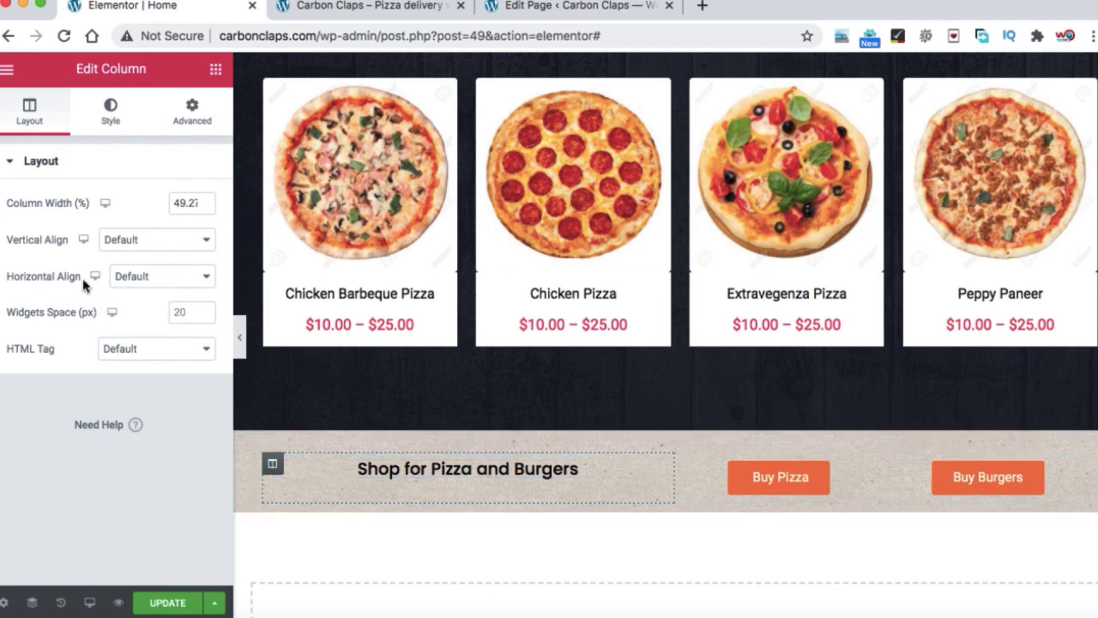
{"action": "left_click", "coordinate": [155, 243]}
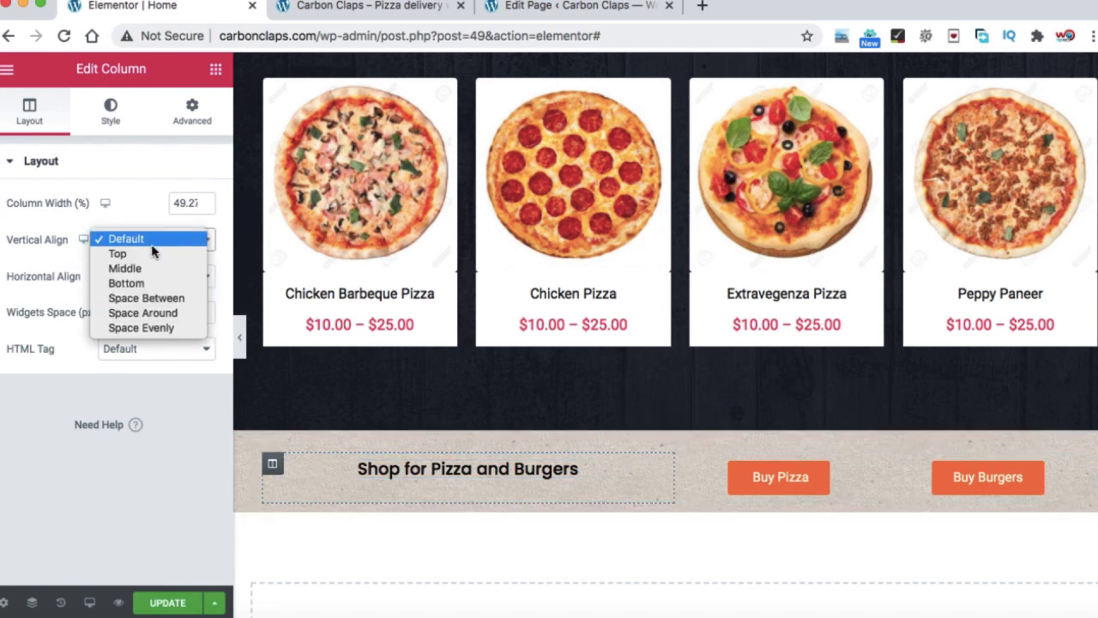
{"action": "left_click", "coordinate": [147, 271]}
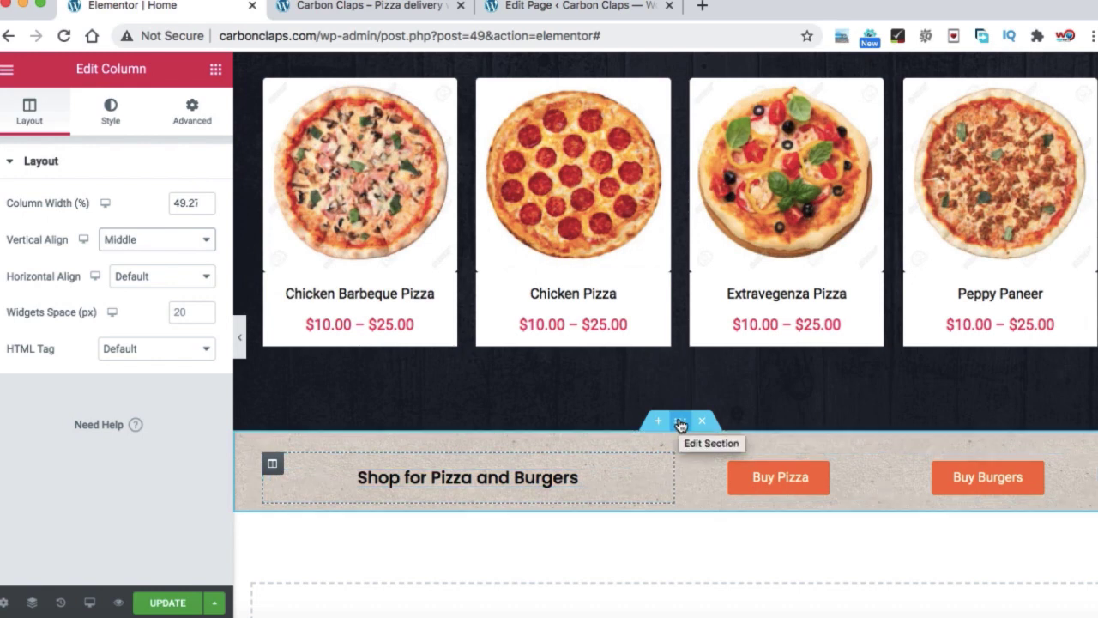
Give the banner section unlinked 20 px top and bottom padding and update the page
{"action": "right_click", "coordinate": [680, 424]}
{"action": "left_click", "coordinate": [715, 374]}
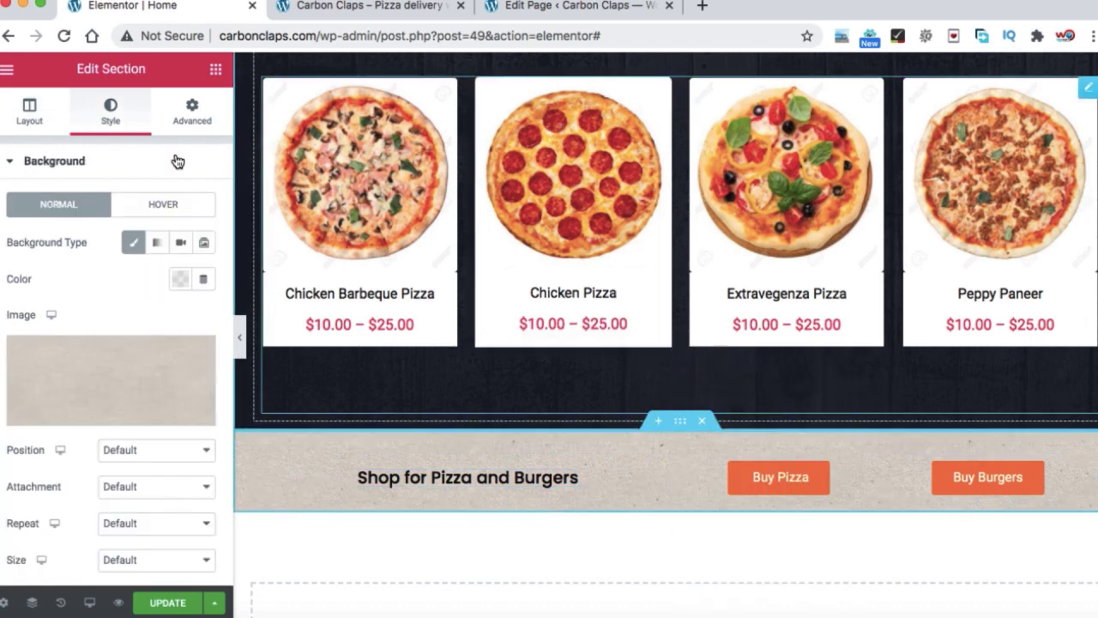
{"action": "left_click", "coordinate": [187, 119]}
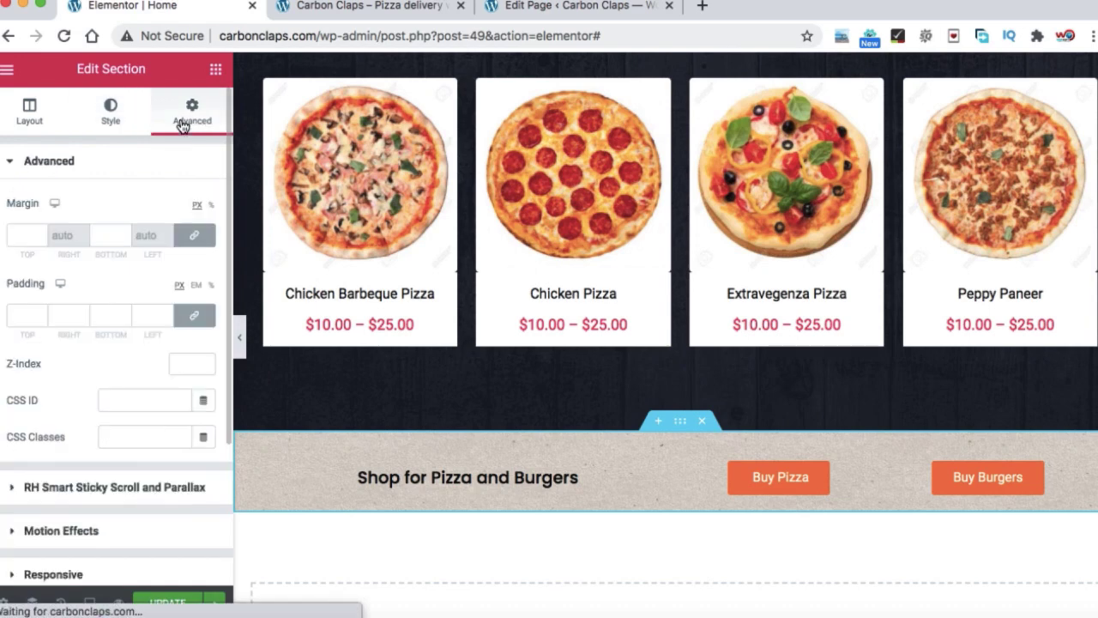
{"action": "left_click", "coordinate": [194, 315]}
{"action": "left_click", "coordinate": [17, 315]}
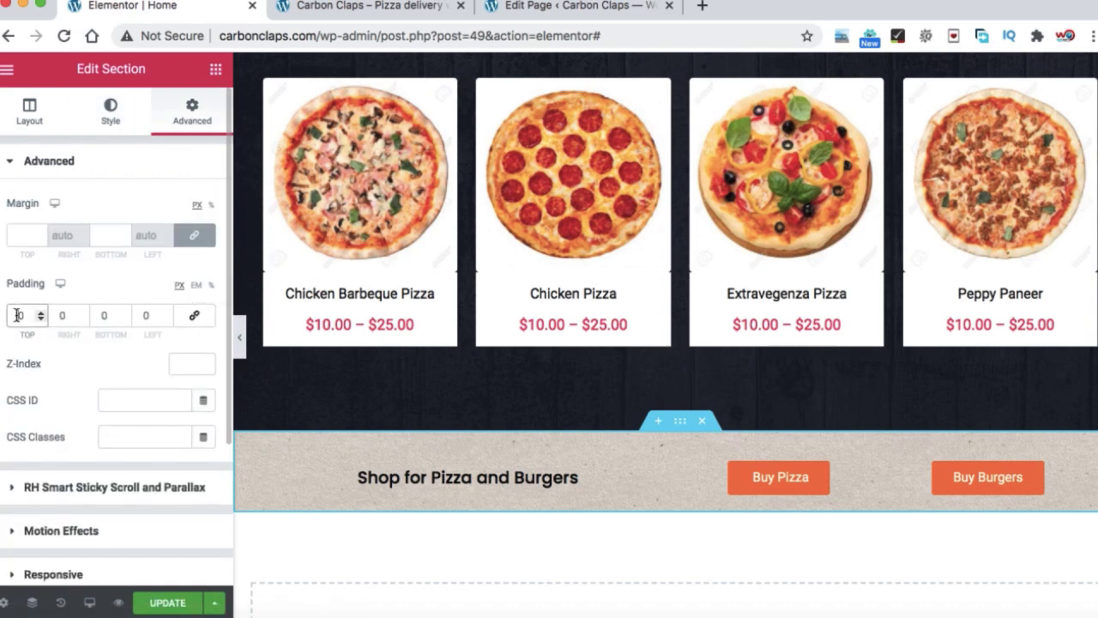
{"action": "type", "text": "2"}
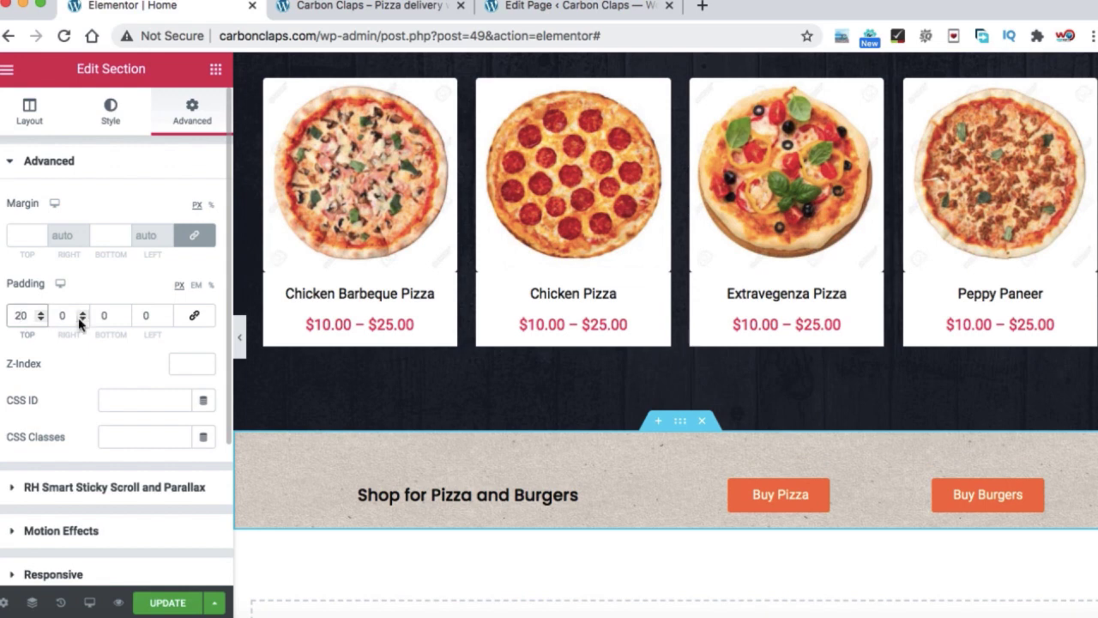
{"action": "left_click", "coordinate": [99, 316]}
{"action": "type", "text": "2"}
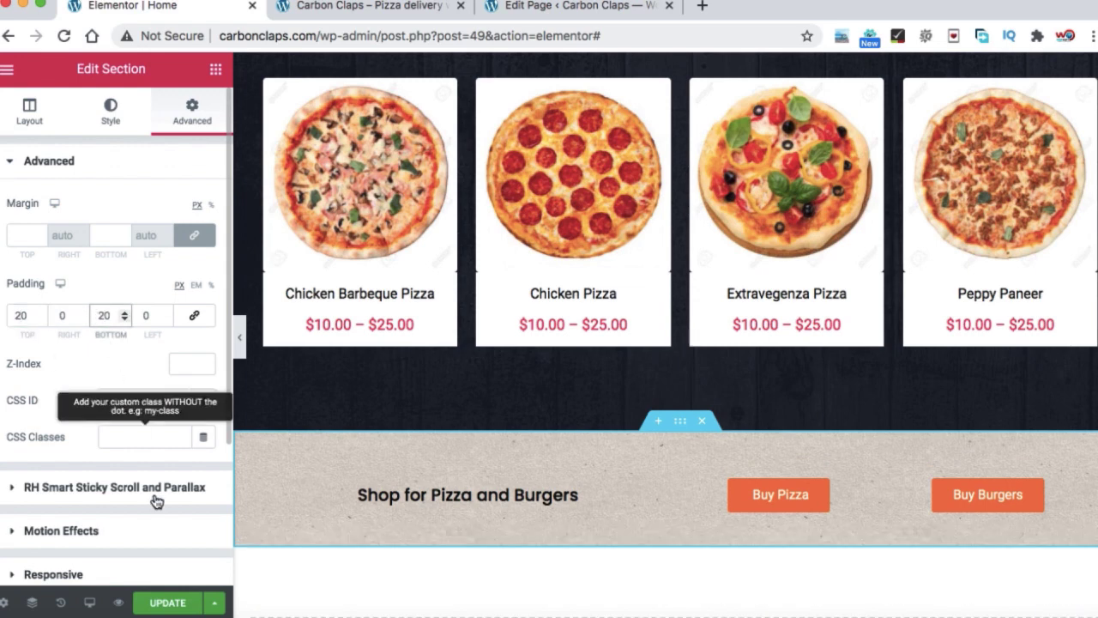
{"action": "left_click", "coordinate": [171, 603]}
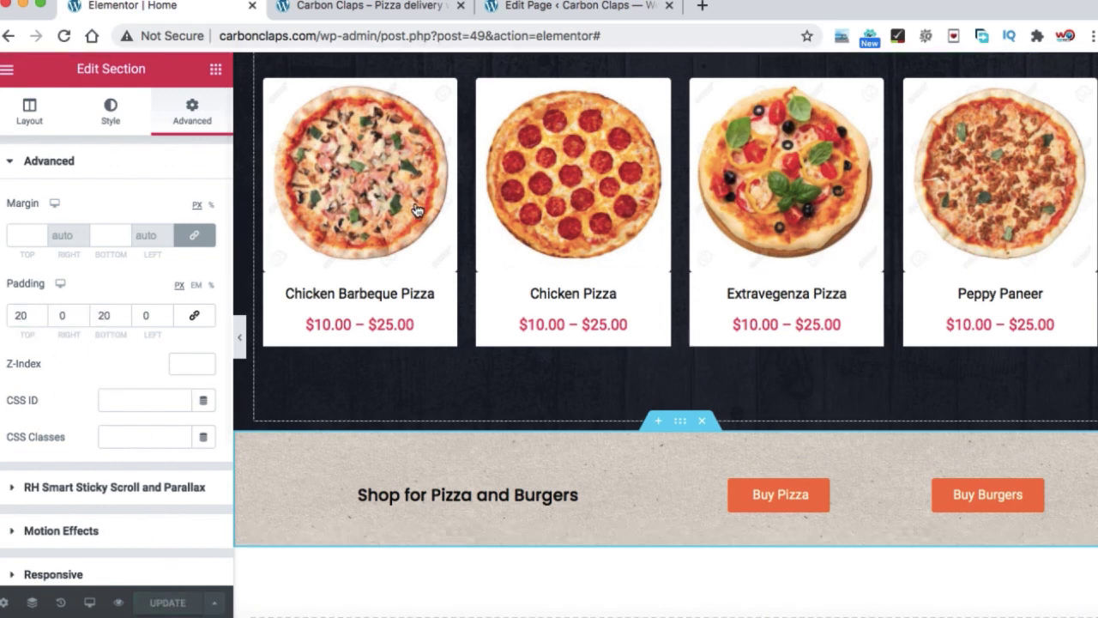
{"action": "left_click", "coordinate": [369, 6]}
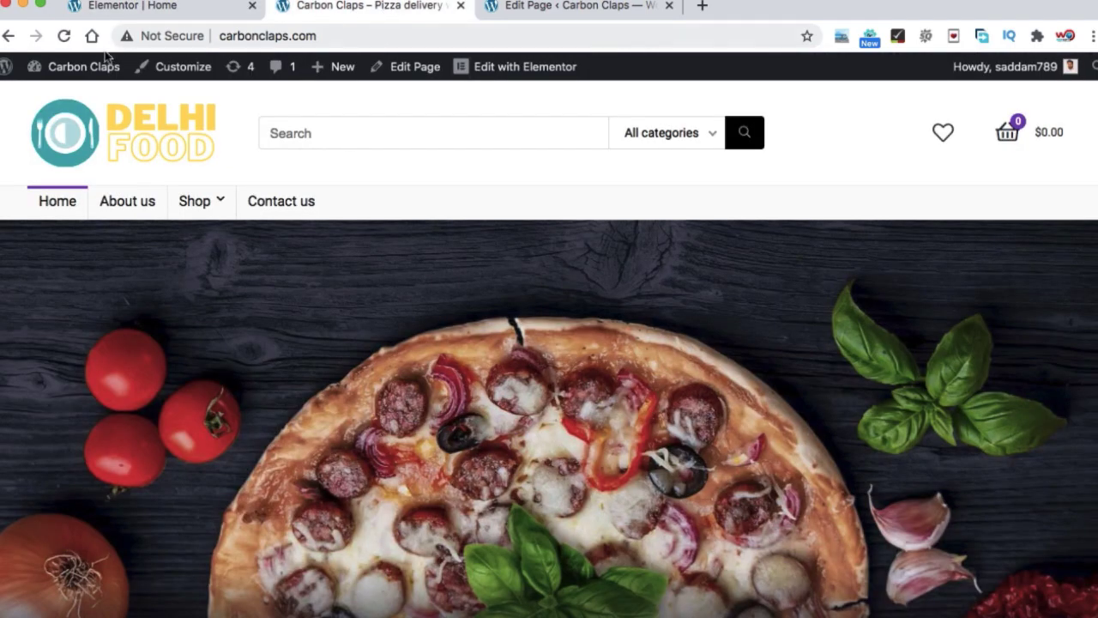
Reload the live home page and scroll to check the banner with Buy Pizza and Buy Burgers buttons
{"action": "left_click", "coordinate": [65, 36]}
{"action": "scroll", "coordinate": [473, 328], "scroll_direction": "down", "scroll_amount": 6}
{"action": "scroll", "coordinate": [471, 330], "scroll_direction": "down", "scroll_amount": 10}
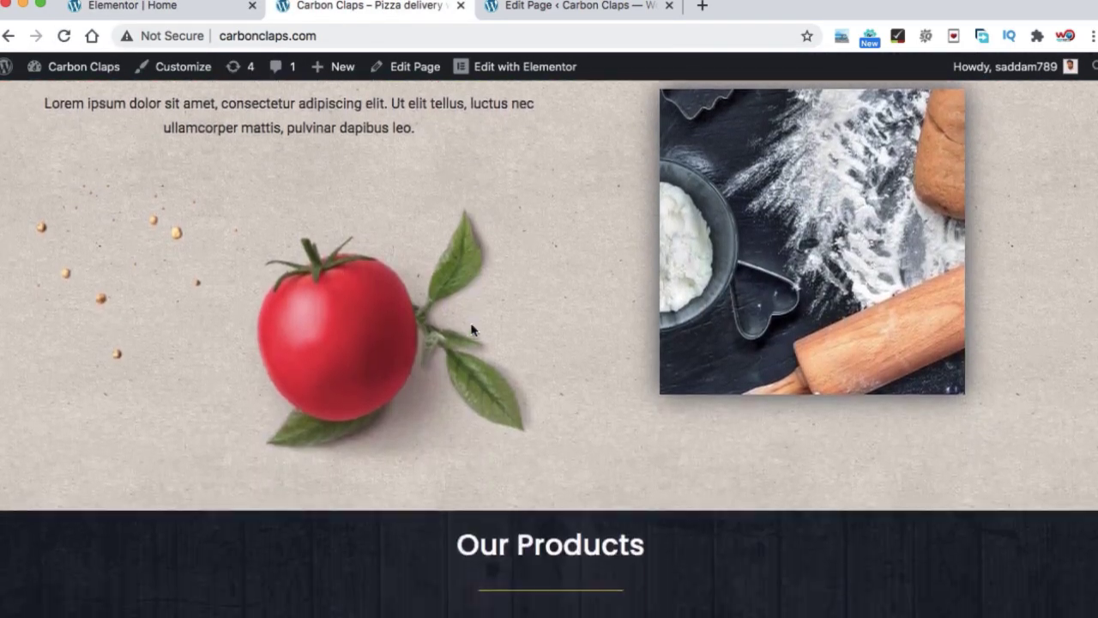
{"action": "scroll", "coordinate": [471, 331], "scroll_direction": "down", "scroll_amount": 3}
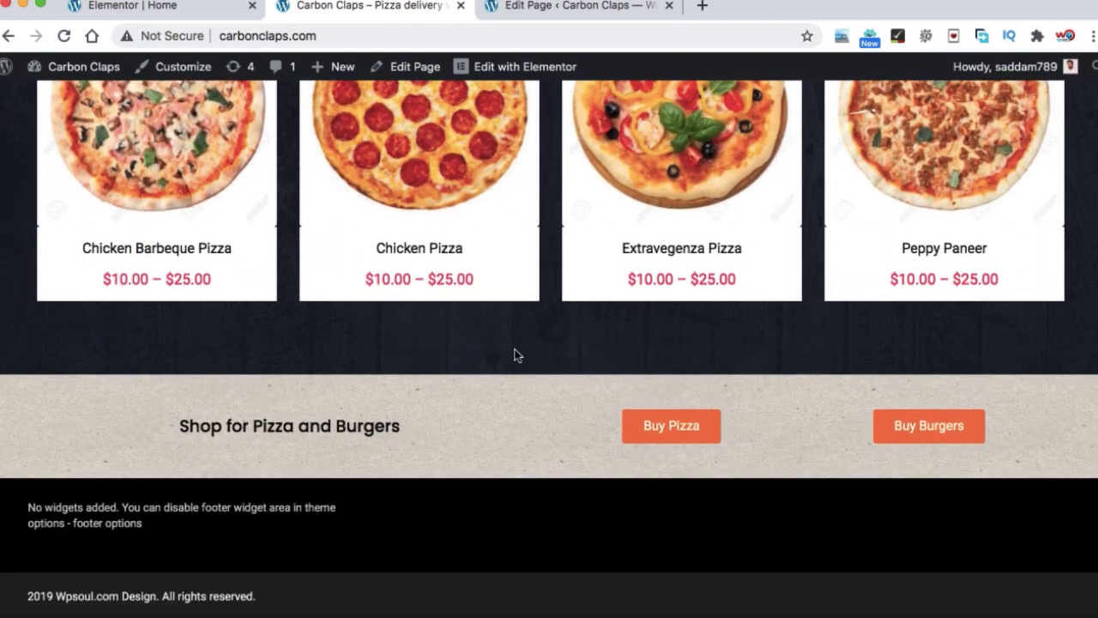
{"action": "scroll", "coordinate": [558, 369], "scroll_direction": "up", "scroll_amount": 12}
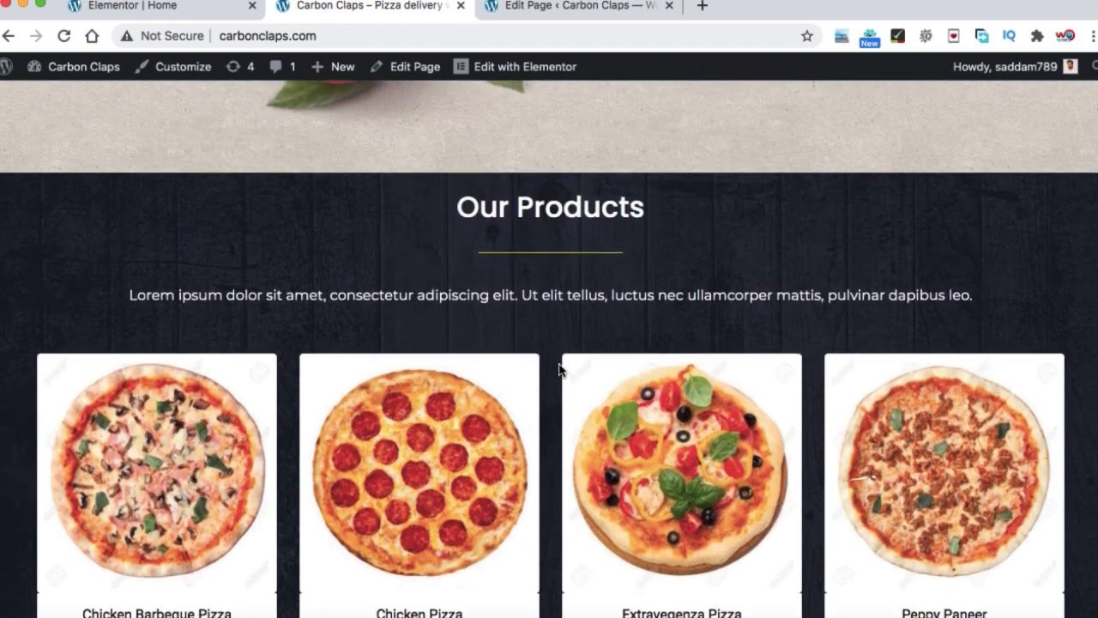
{"action": "scroll", "coordinate": [553, 326], "scroll_direction": "up", "scroll_amount": 5}
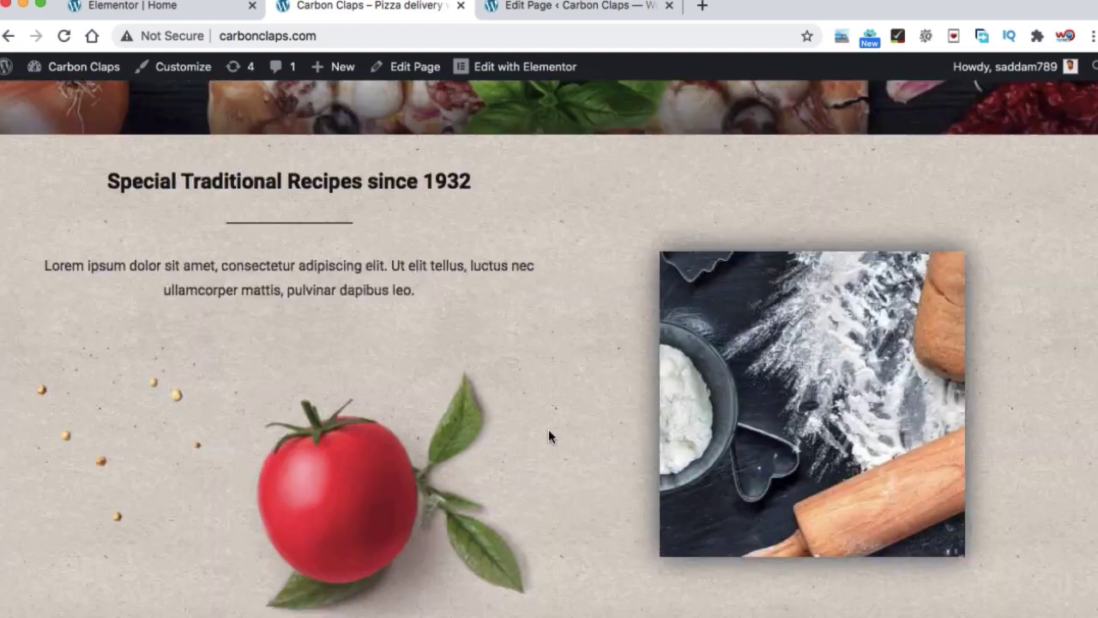
{"action": "scroll", "coordinate": [548, 429], "scroll_direction": "up", "scroll_amount": 1}
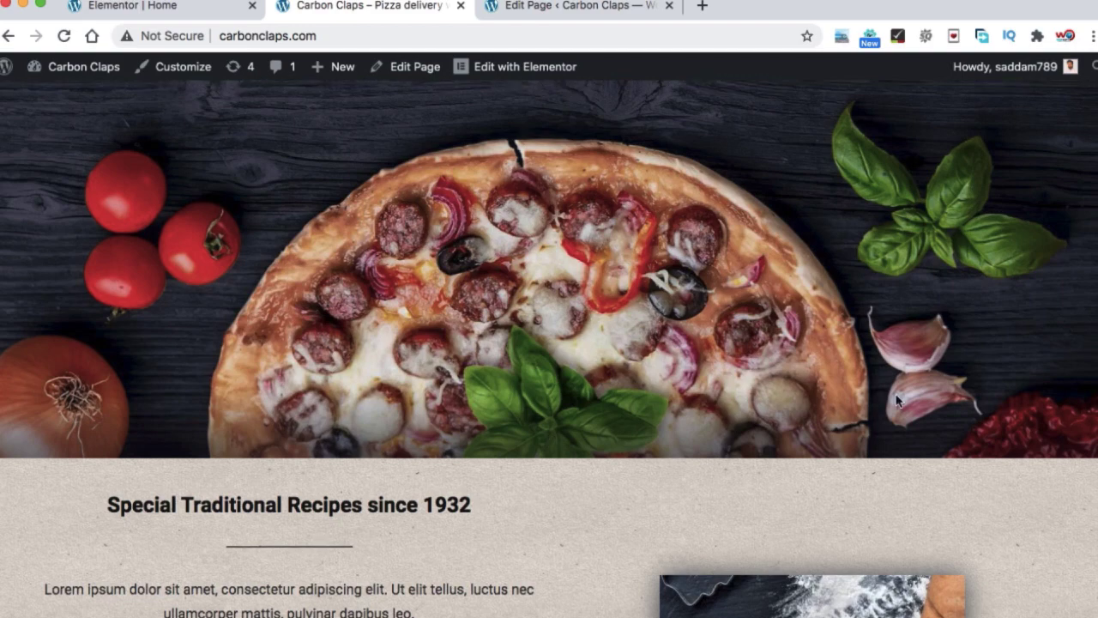
{"action": "scroll", "coordinate": [897, 400], "scroll_direction": "down", "scroll_amount": 5}
{"action": "scroll", "coordinate": [897, 400], "scroll_direction": "down", "scroll_amount": 10}
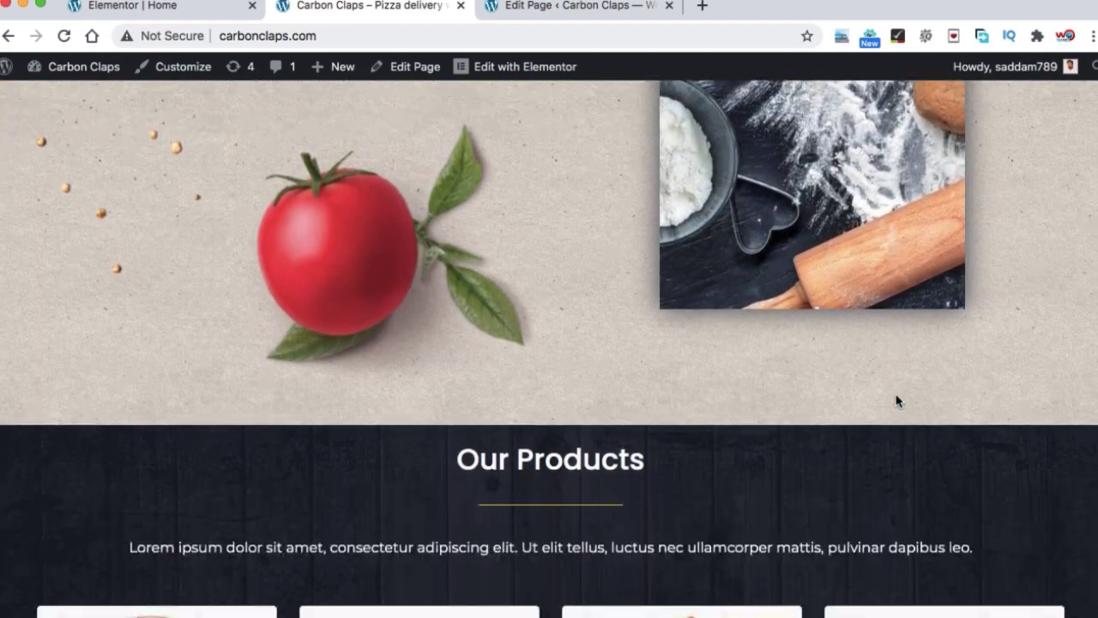
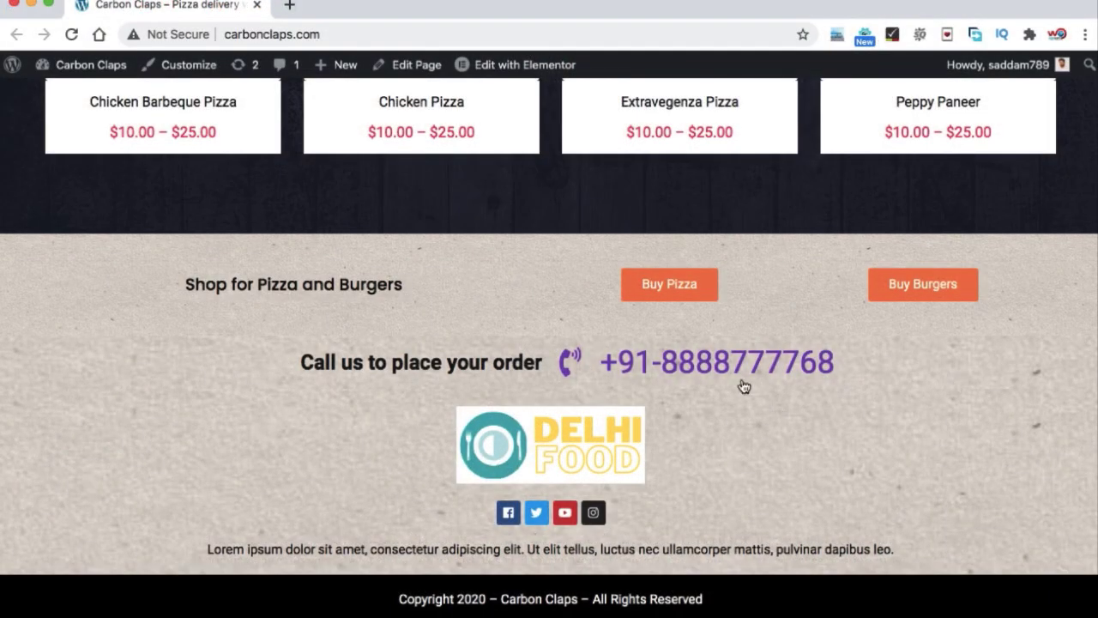
Try the footer's phone call link on the live site, dismiss the call popup, and open a new tab
{"action": "left_click", "coordinate": [732, 367]}
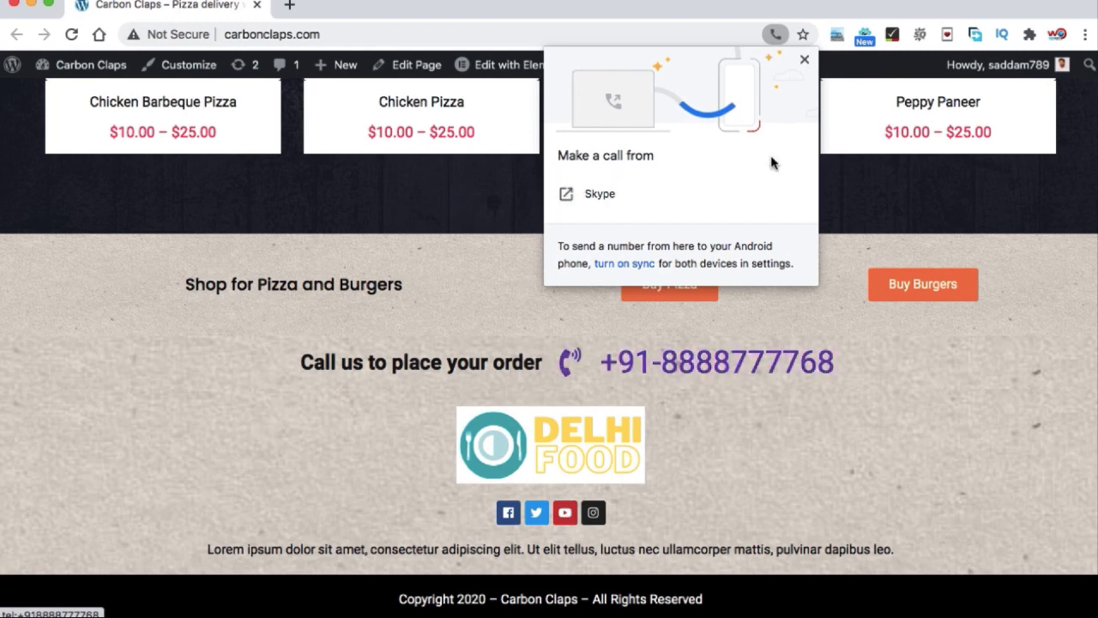
{"action": "left_click", "coordinate": [804, 60]}
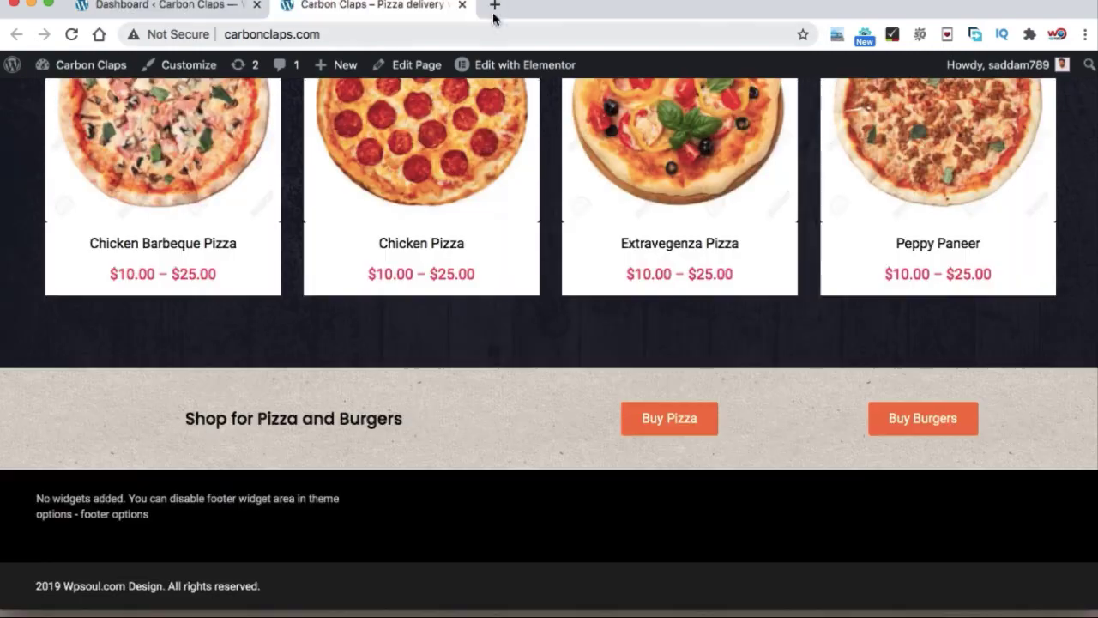
{"action": "left_click", "coordinate": [493, 5]}
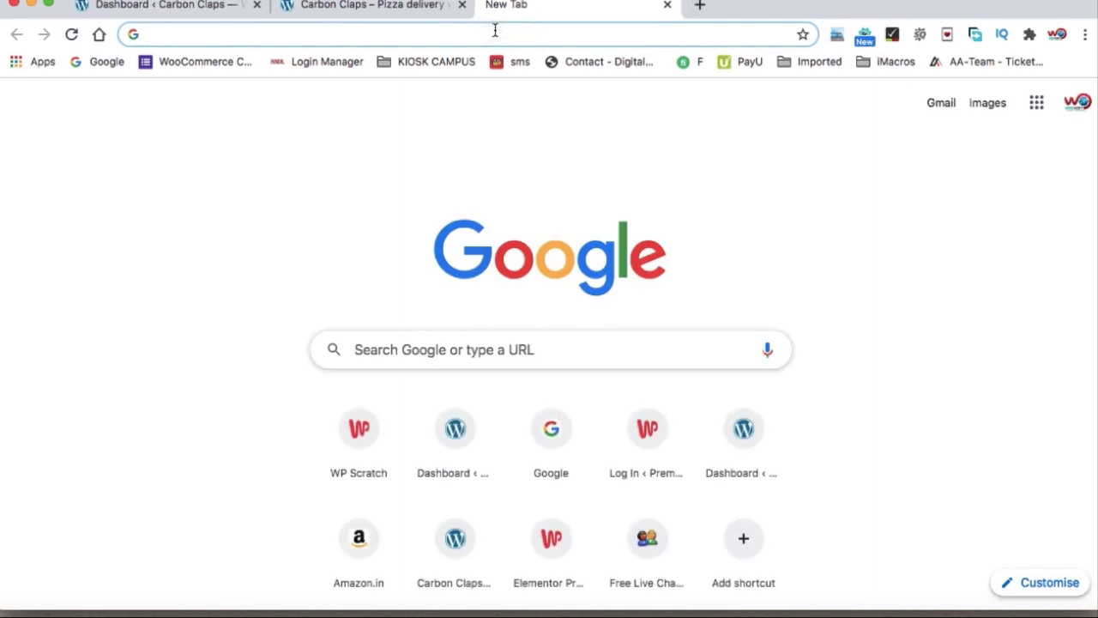
Go to wpscratch.com, search 'elementor pro' and open the $10.00 Elementor Pro Page Builder page
{"action": "type", "text": "wps"}
{"action": "key", "text": "Right"}
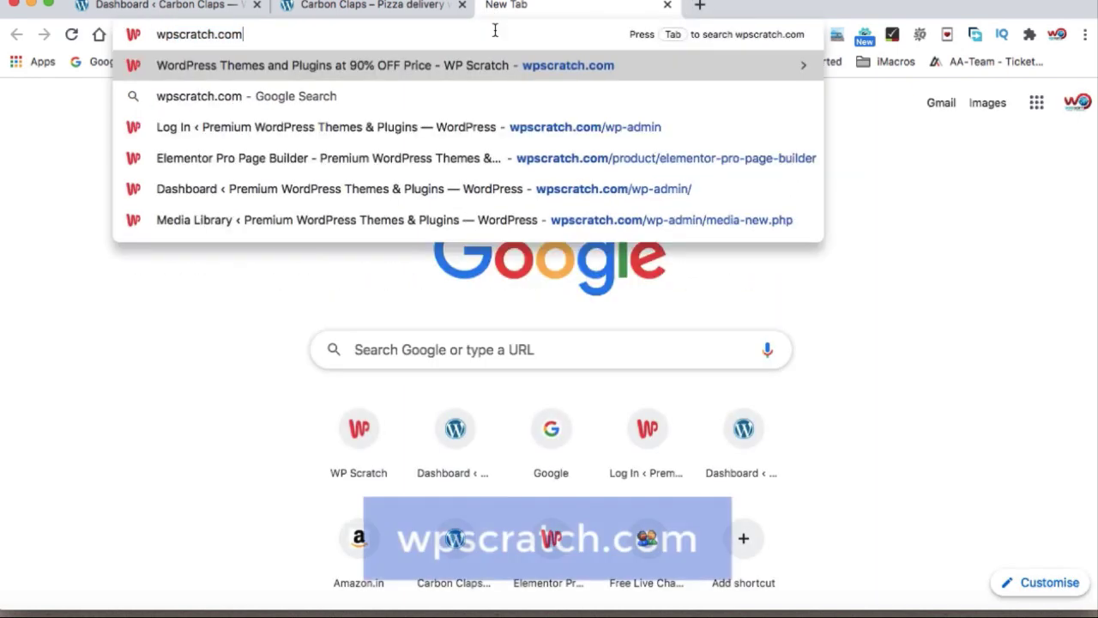
{"action": "key", "text": "Return"}
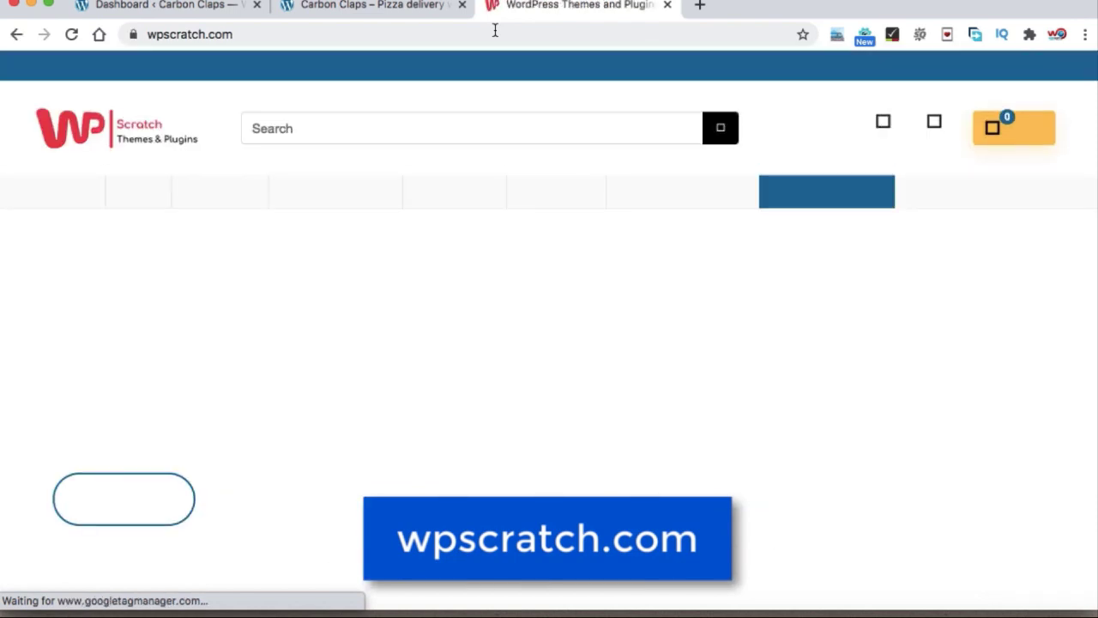
{"action": "left_click", "coordinate": [462, 133]}
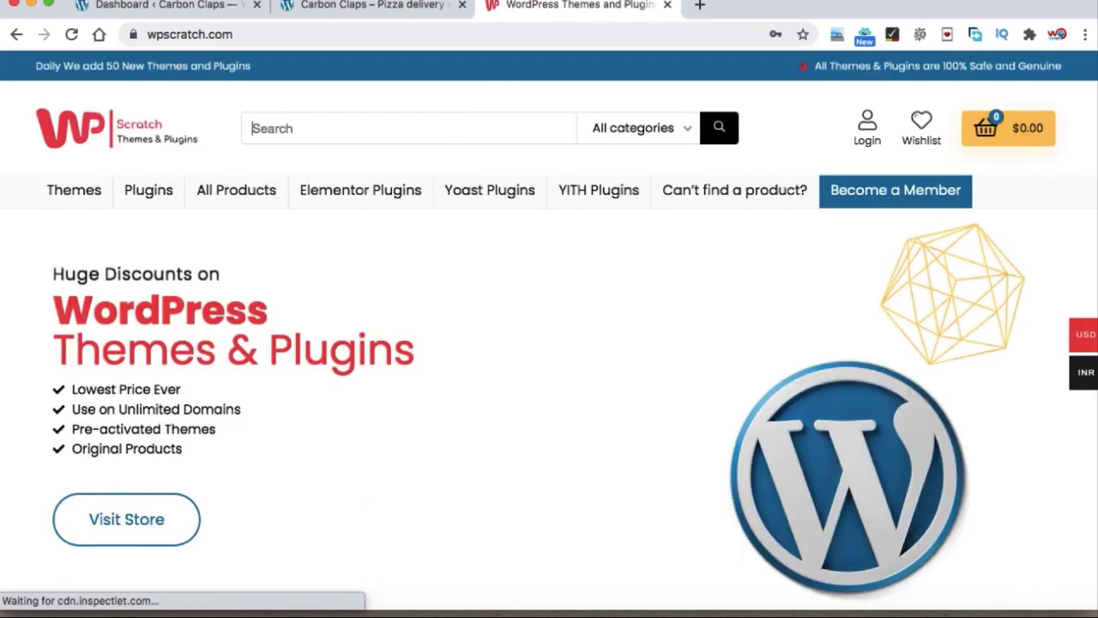
{"action": "type", "text": "elementor pro"}
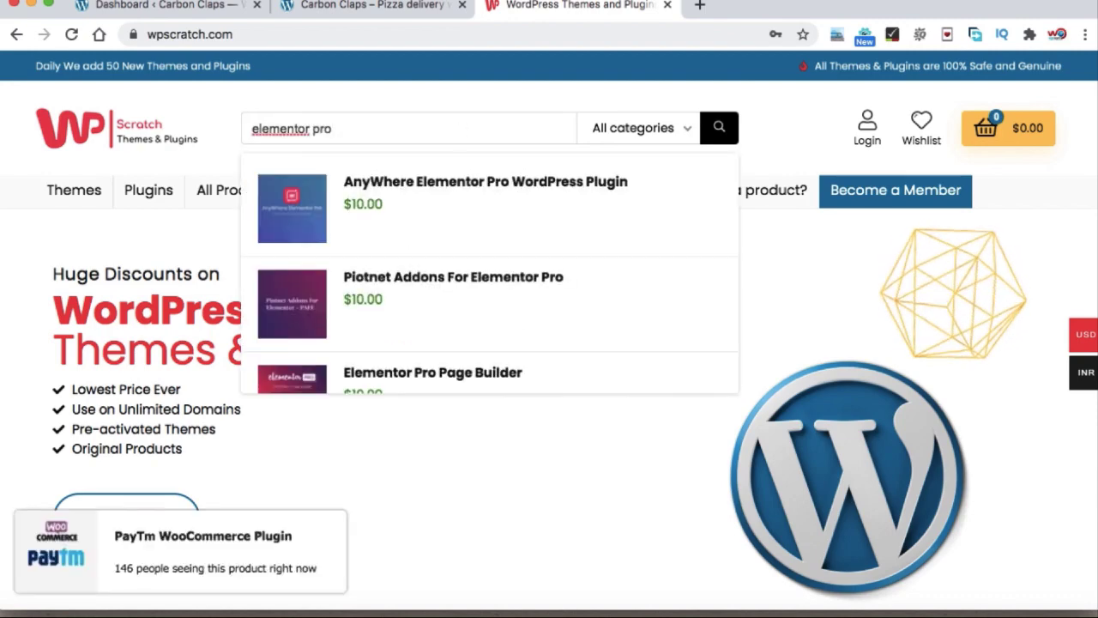
{"action": "scroll", "coordinate": [493, 305], "scroll_direction": "down", "scroll_amount": 2}
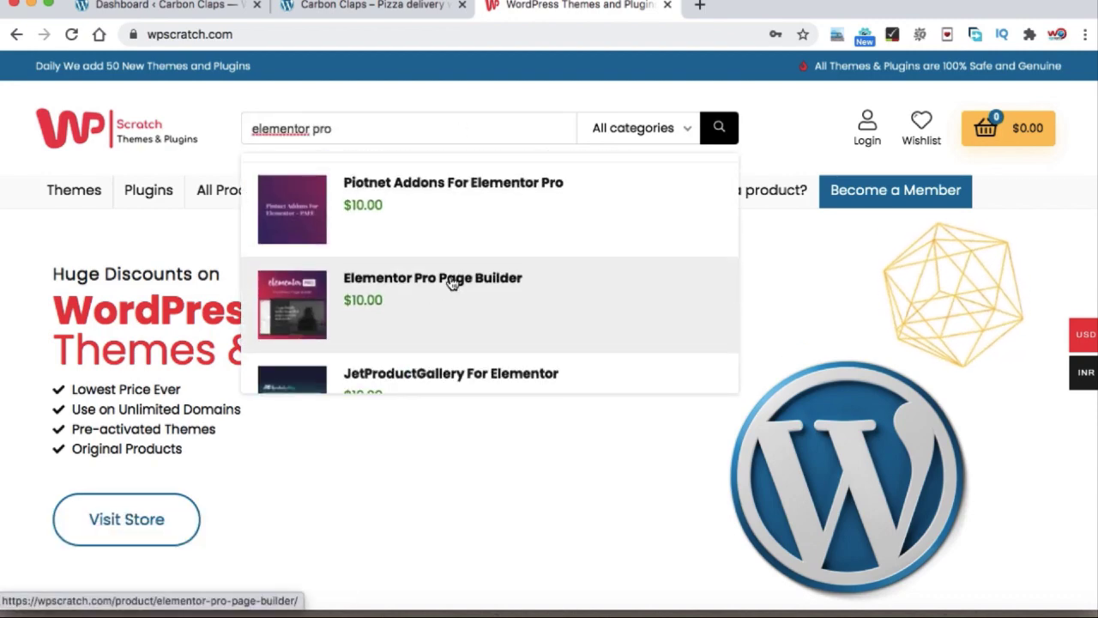
{"action": "left_click", "coordinate": [451, 284]}
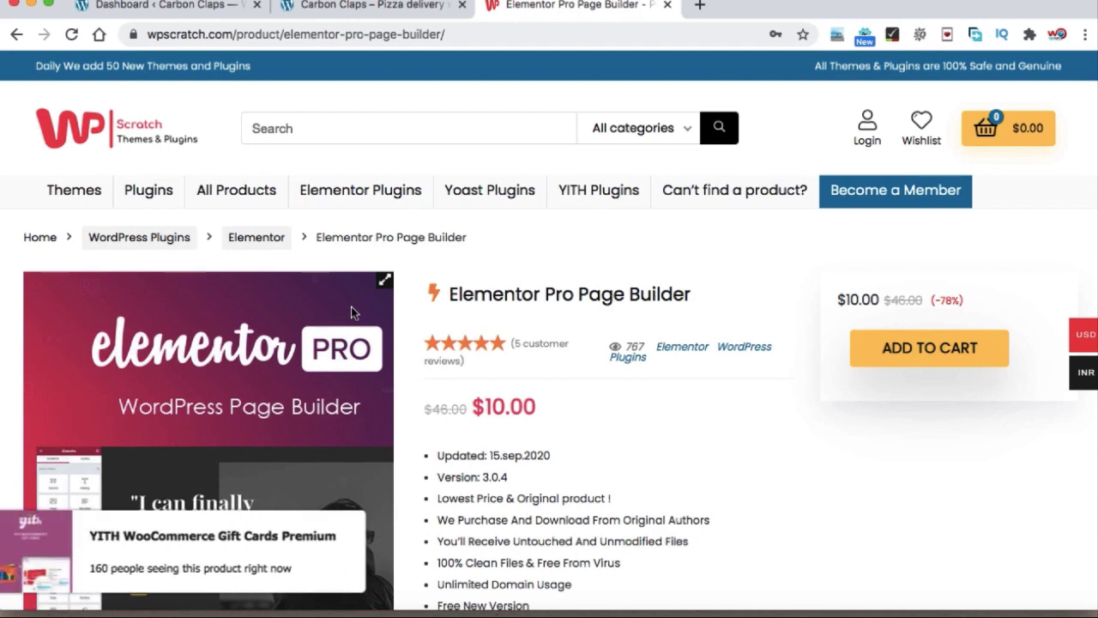
{"action": "scroll", "coordinate": [631, 311], "scroll_direction": "down", "scroll_amount": 2}
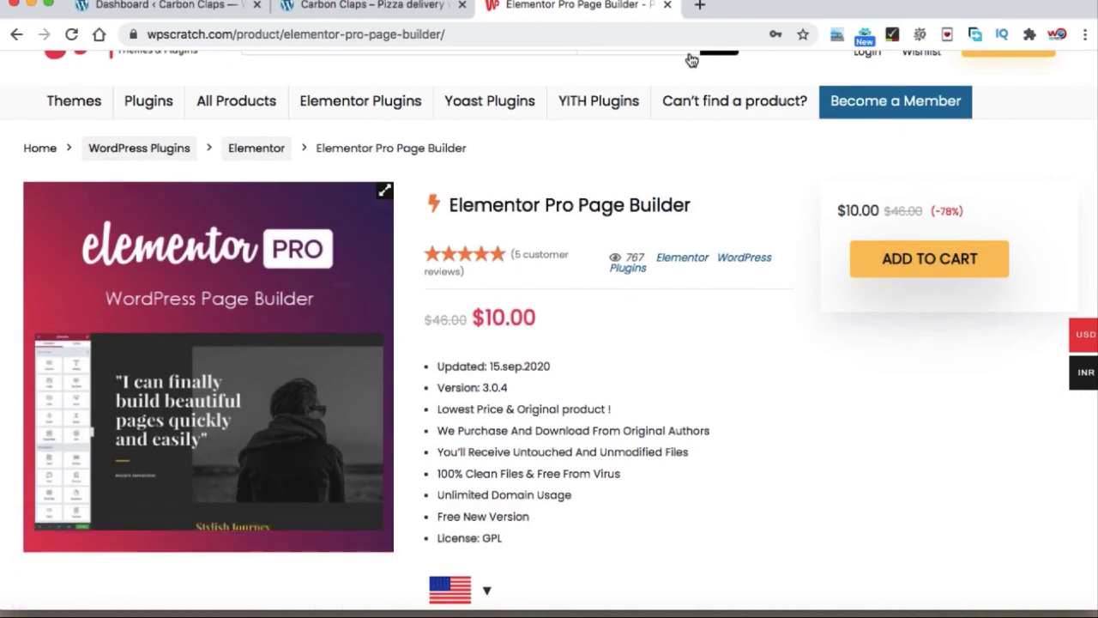
Google 'elementor pro' in a new tab and open the elementor.com ad result
{"action": "left_click", "coordinate": [699, 5]}
{"action": "type", "text": "go"}
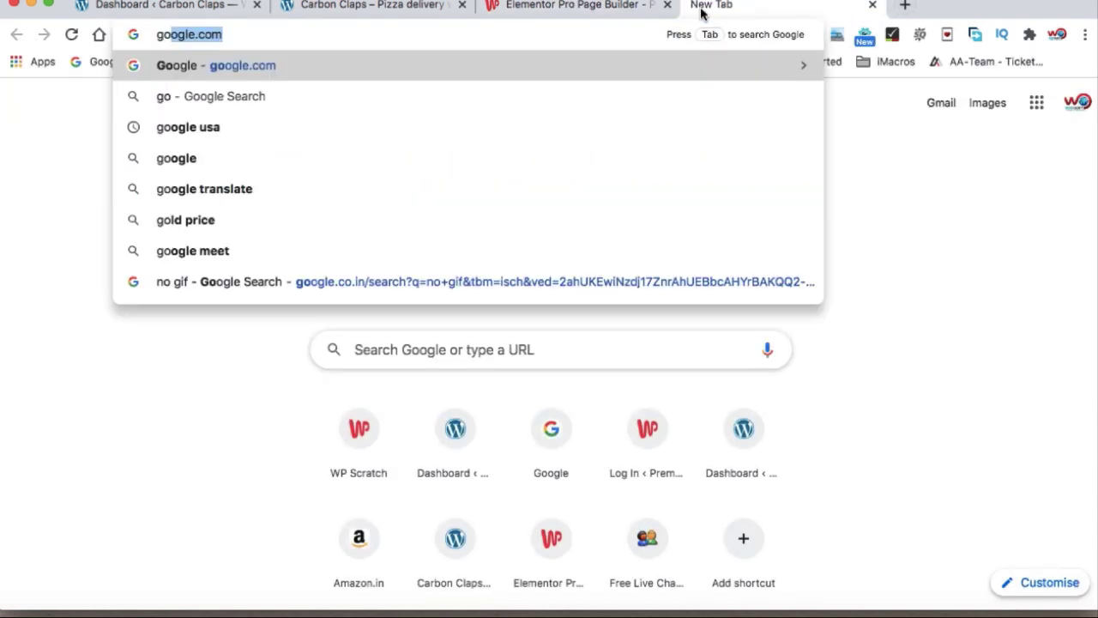
{"action": "key", "text": "Return"}
{"action": "type", "text": "elementor pro"}
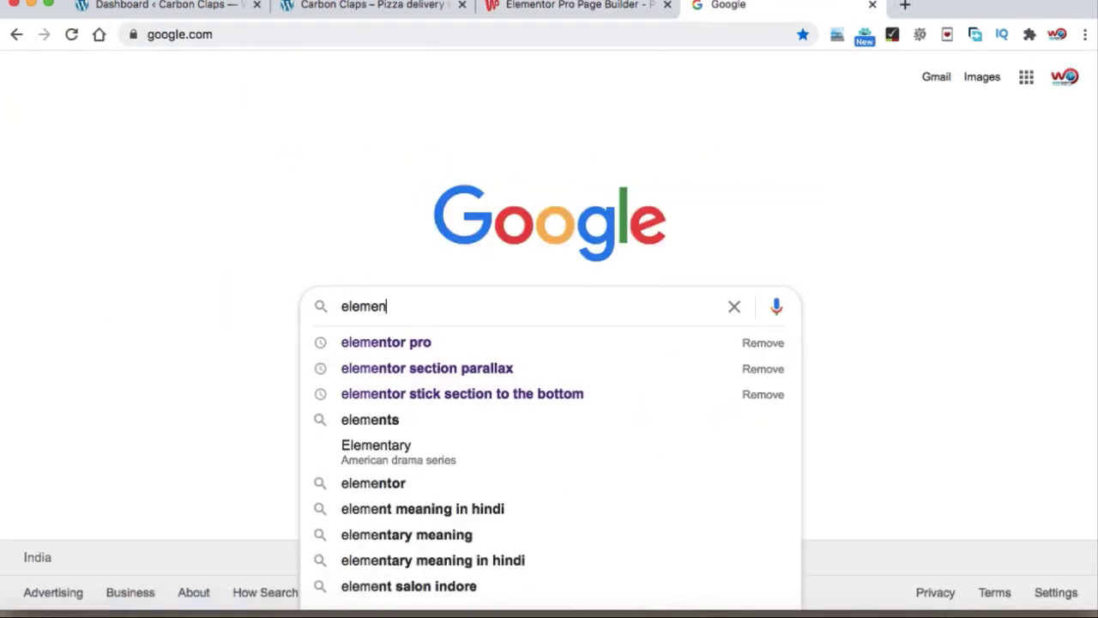
{"action": "key", "text": "Return"}
{"action": "left_click", "coordinate": [323, 240]}
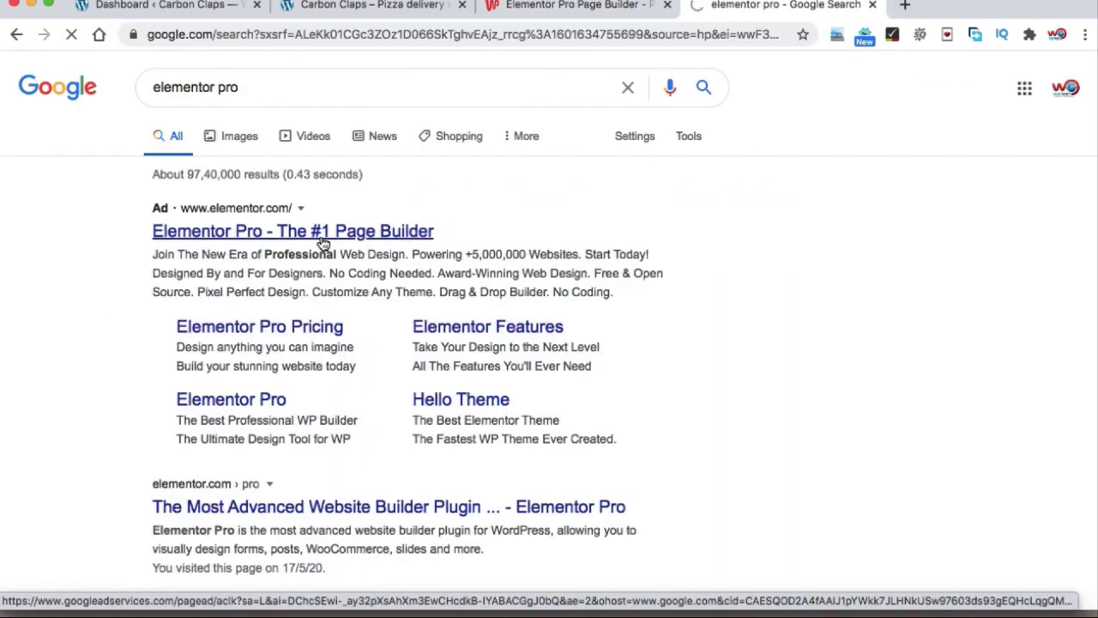
Review the US$49, US$99 and US$199 yearly plans, then return to the WP Scratch tab
{"action": "scroll", "coordinate": [323, 243], "scroll_direction": "down", "scroll_amount": 2}
{"action": "scroll", "coordinate": [321, 240], "scroll_direction": "down", "scroll_amount": 5}
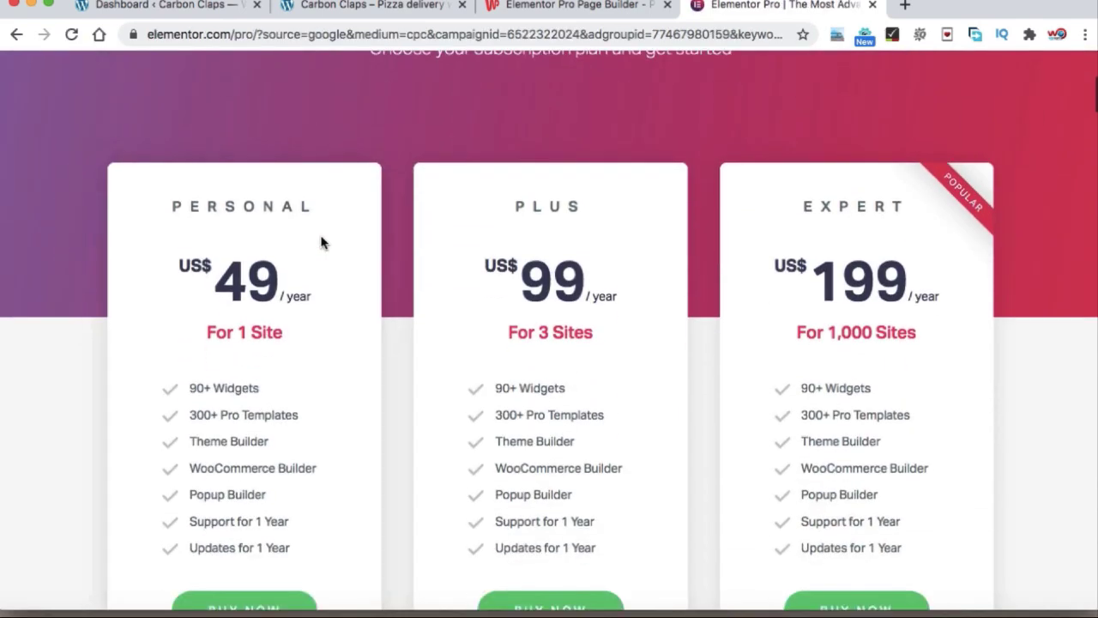
{"action": "scroll", "coordinate": [338, 297], "scroll_direction": "down", "scroll_amount": 3}
{"action": "scroll", "coordinate": [318, 233], "scroll_direction": "up", "scroll_amount": 2}
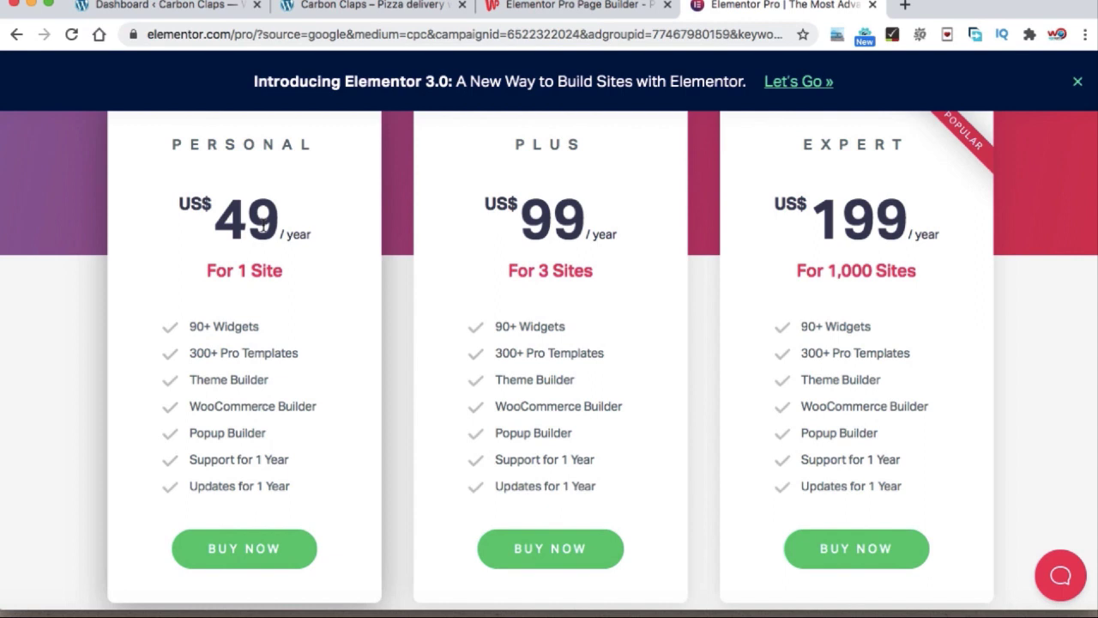
{"action": "left_click", "coordinate": [556, 7]}
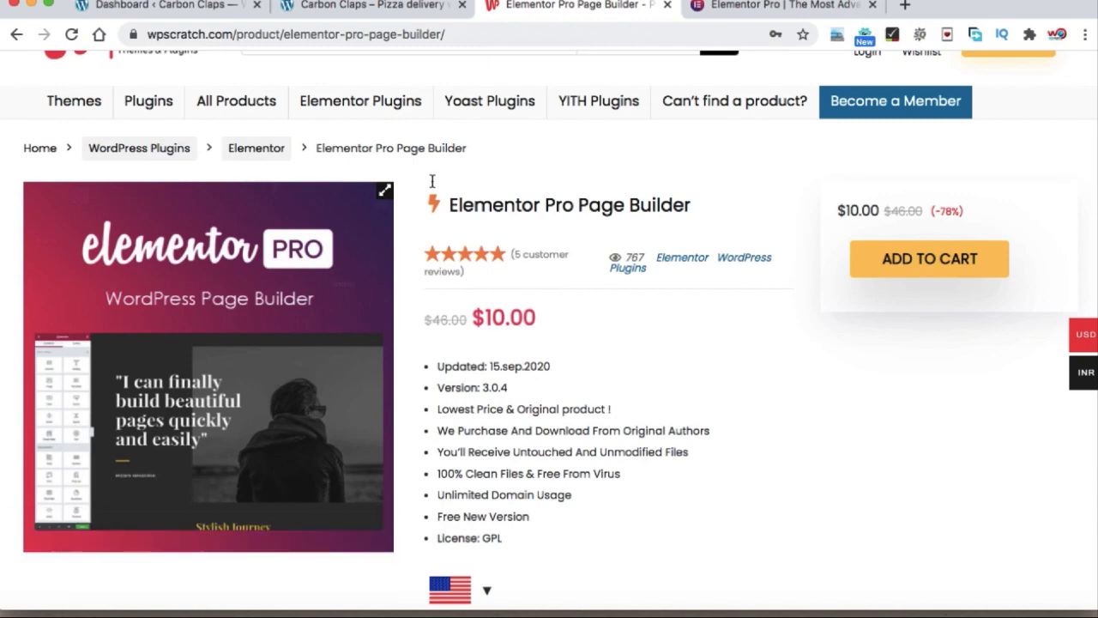
In the Carbon Claps dashboard, start the WooCommerce database update and go to Plugins > Add New
{"action": "left_click", "coordinate": [154, 7]}
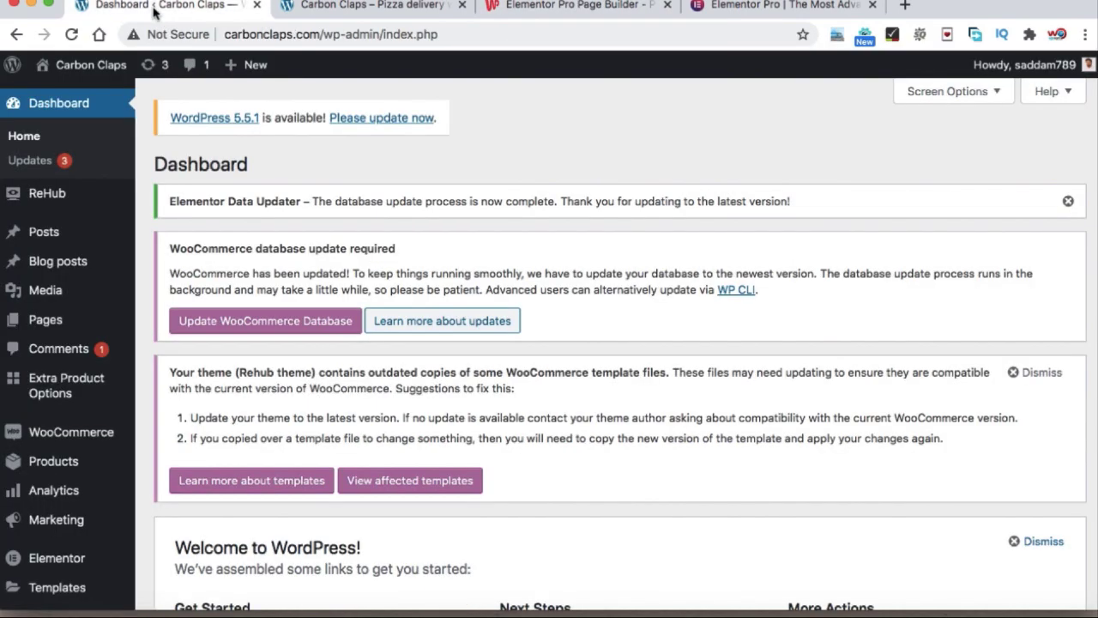
{"action": "left_click", "coordinate": [172, 324]}
{"action": "scroll", "coordinate": [166, 335], "scroll_direction": "down", "scroll_amount": 5}
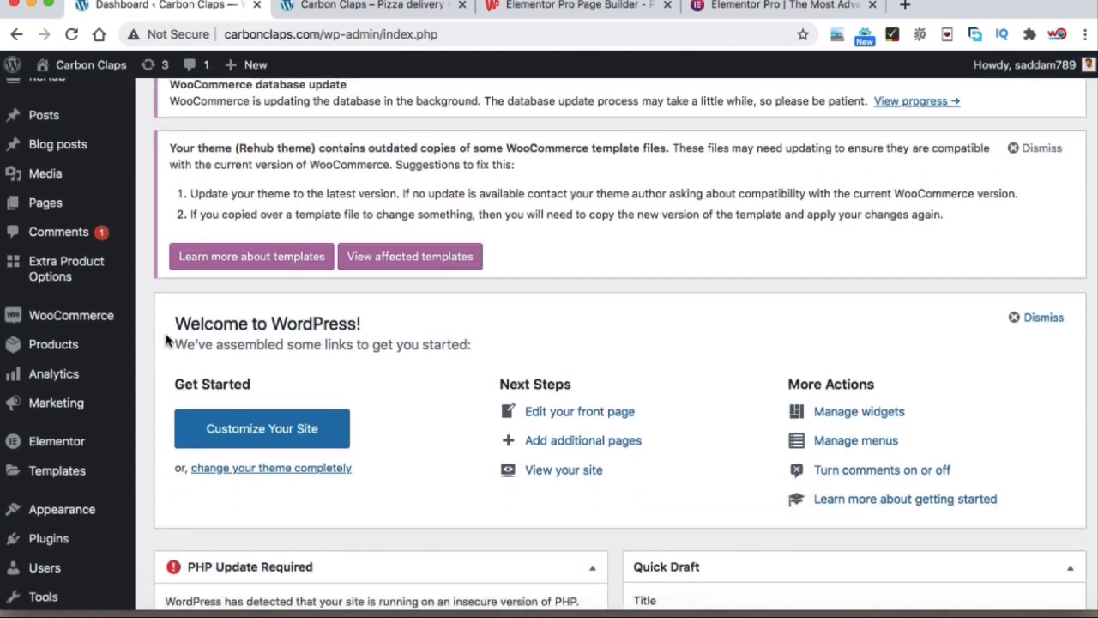
{"action": "mouse_move", "coordinate": [81, 433]}
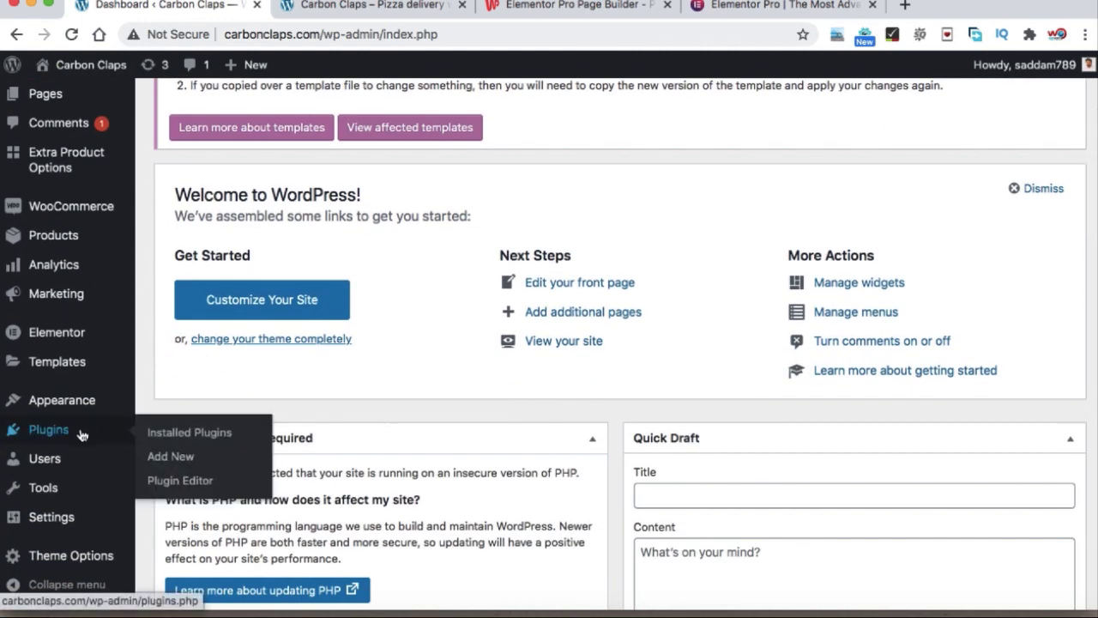
{"action": "left_click", "coordinate": [166, 459]}
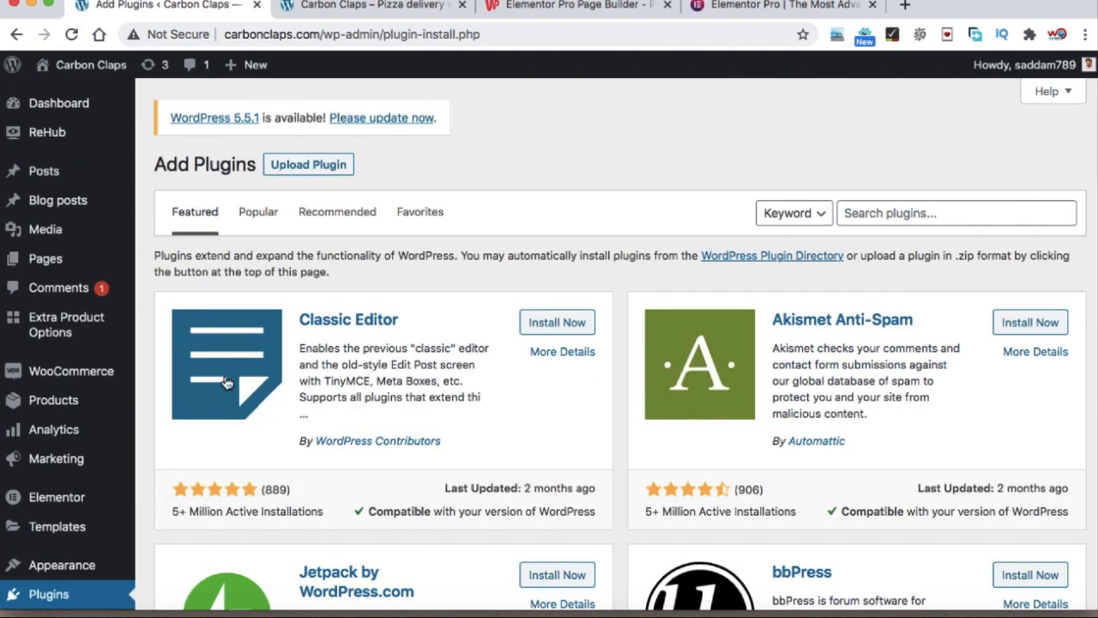
Upload elementor-pro-3.0.4.zip, install it and activate Elementor Pro
{"action": "left_click", "coordinate": [303, 172]}
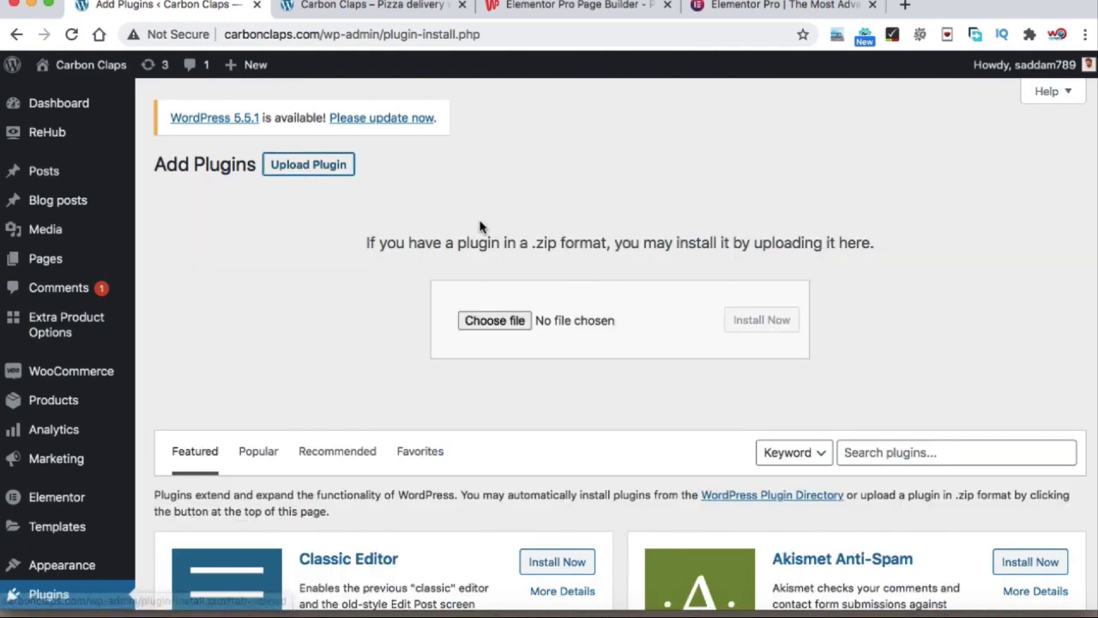
{"action": "left_click", "coordinate": [499, 322]}
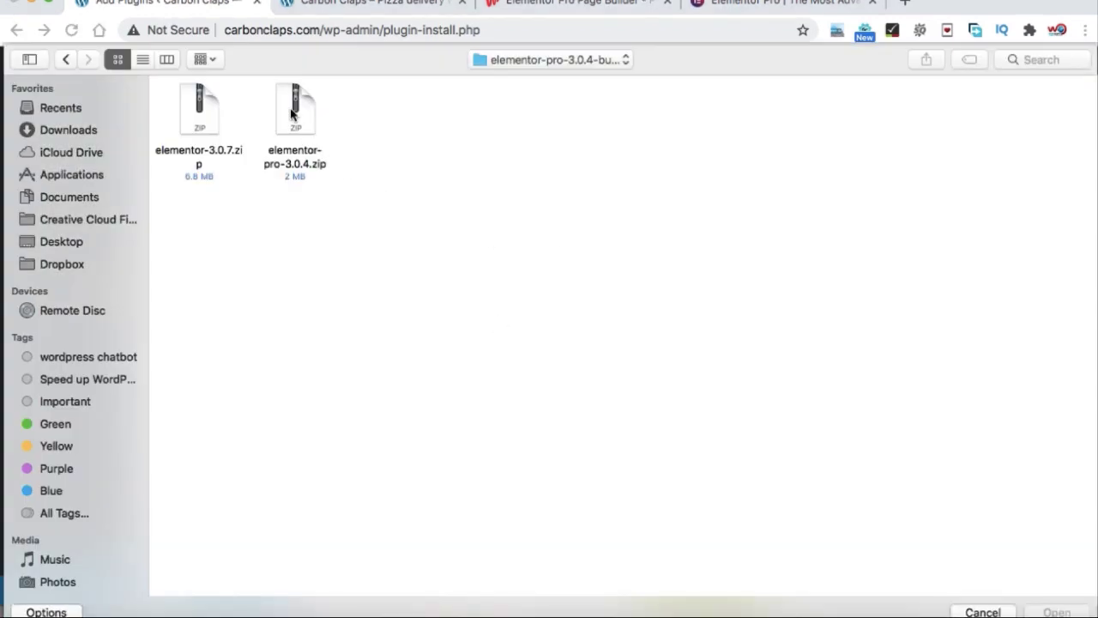
{"action": "left_click", "coordinate": [292, 116]}
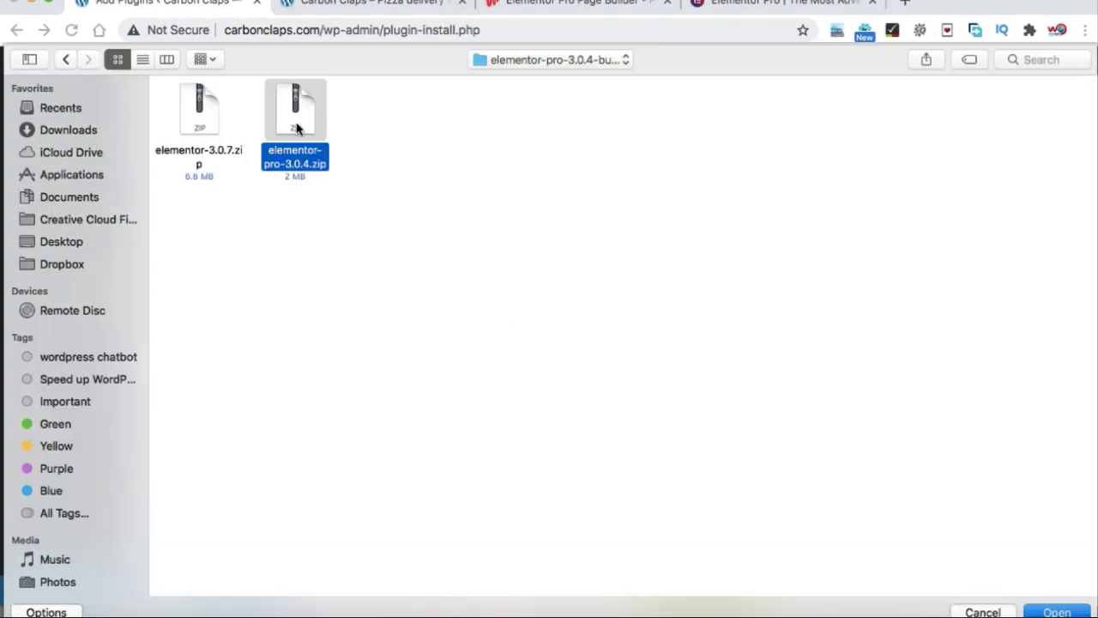
{"action": "left_click", "coordinate": [1067, 611]}
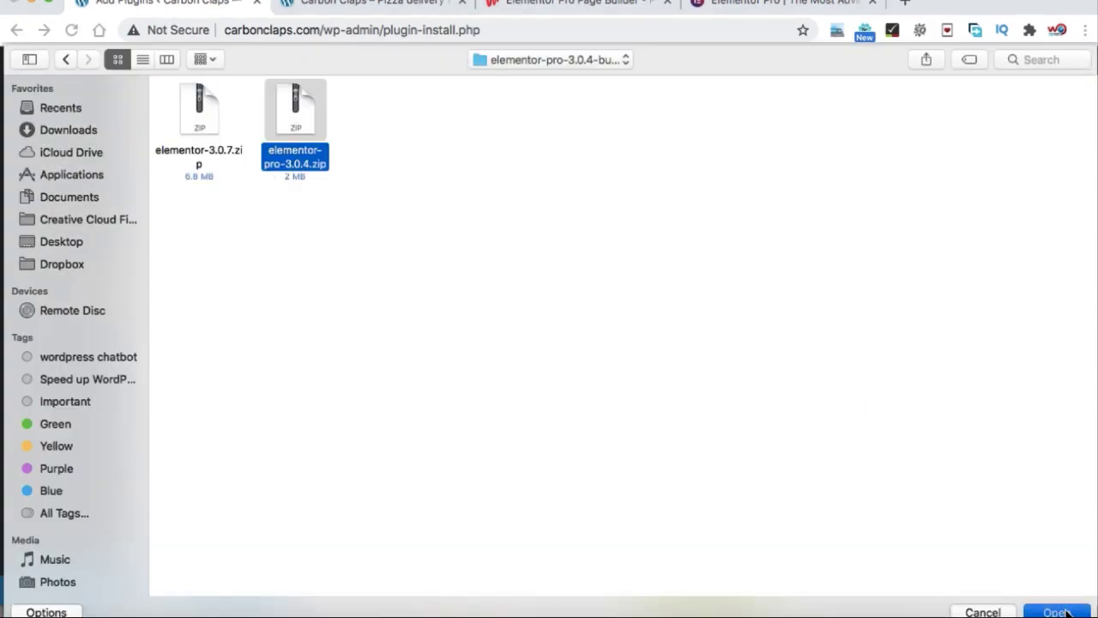
{"action": "left_click", "coordinate": [763, 315]}
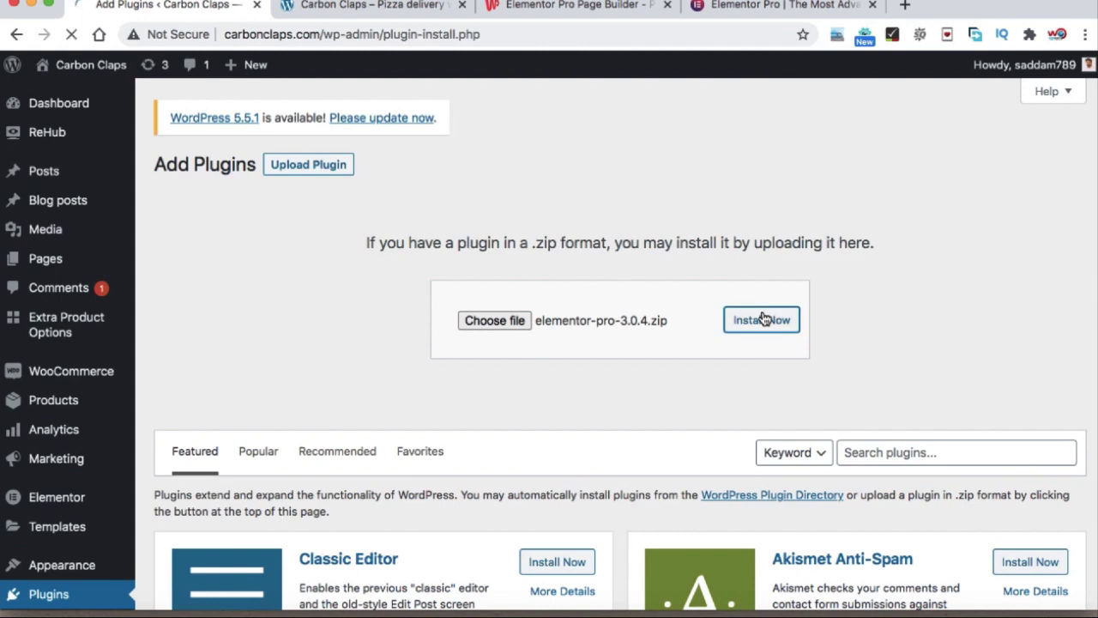
{"action": "left_click", "coordinate": [199, 288]}
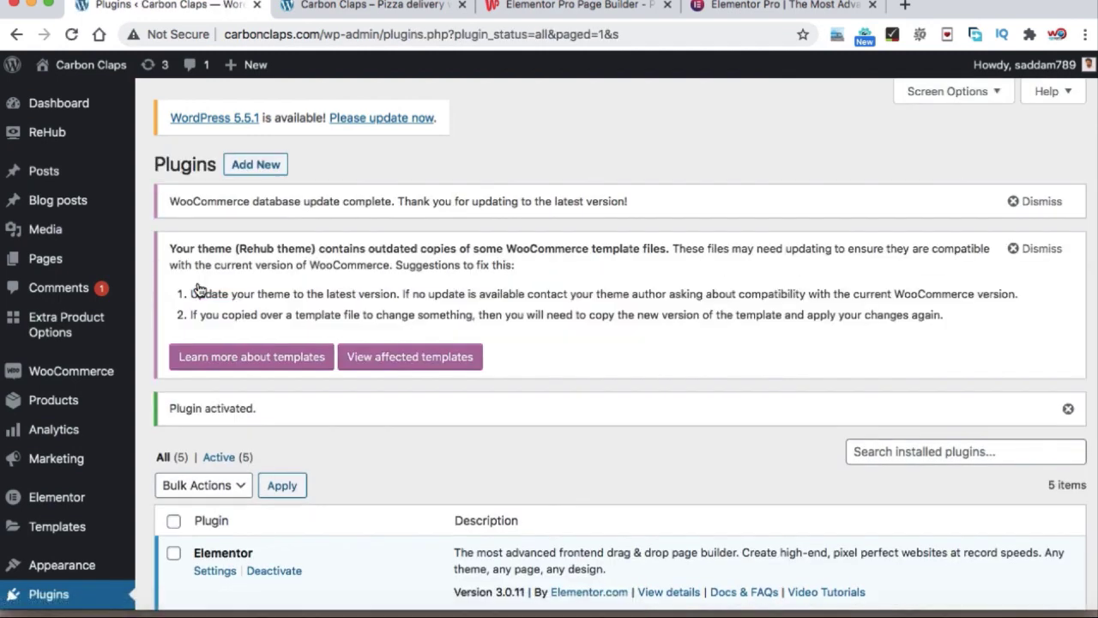
{"action": "scroll", "coordinate": [199, 288], "scroll_direction": "down", "scroll_amount": 5}
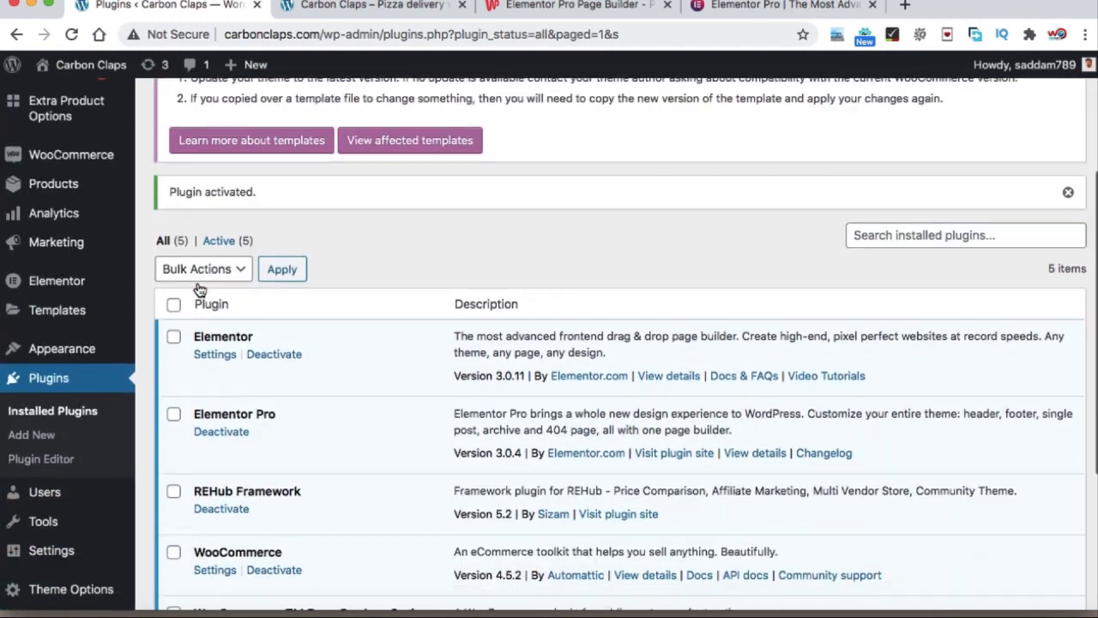
{"action": "mouse_move", "coordinate": [40, 314]}
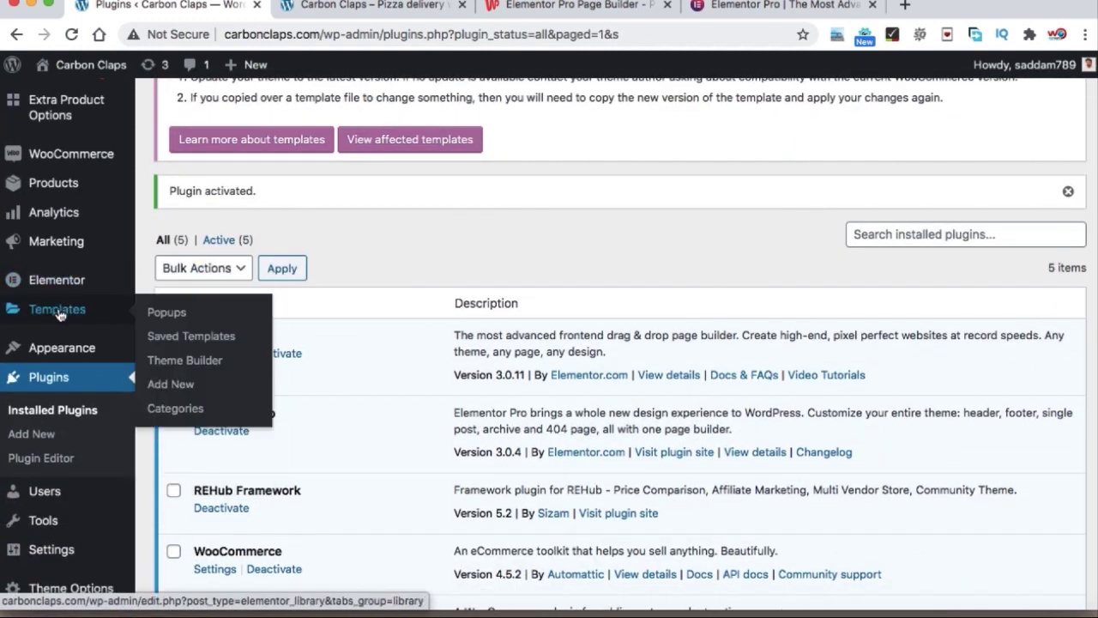
In Theme Builder, create a Footer template named 'My custom footer' and open it in Elementor
{"action": "left_click", "coordinate": [184, 361]}
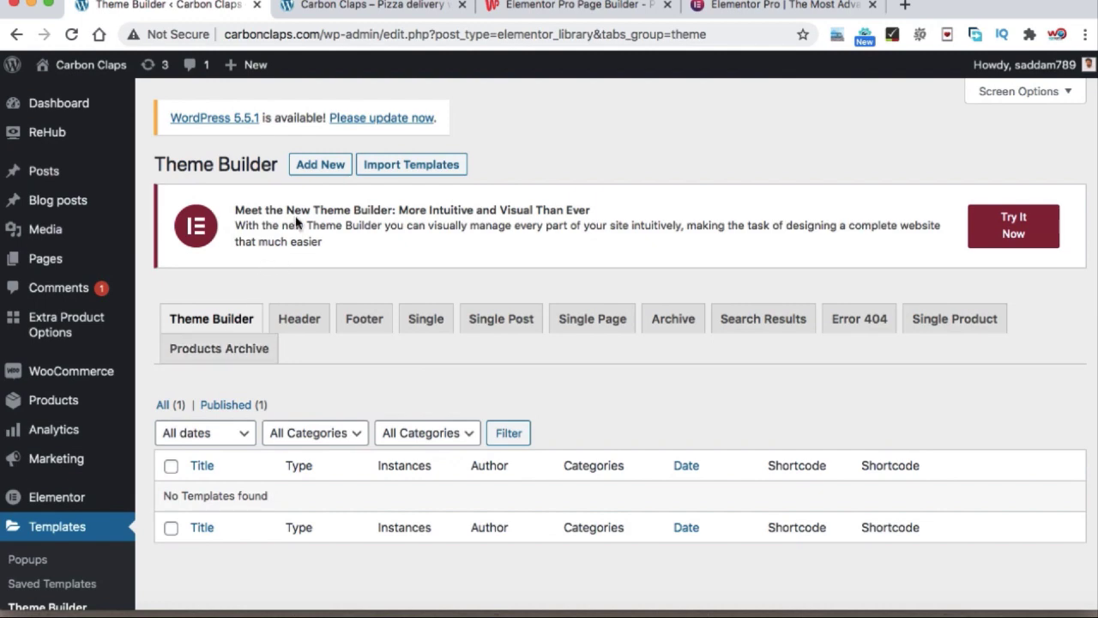
{"action": "left_click", "coordinate": [317, 168]}
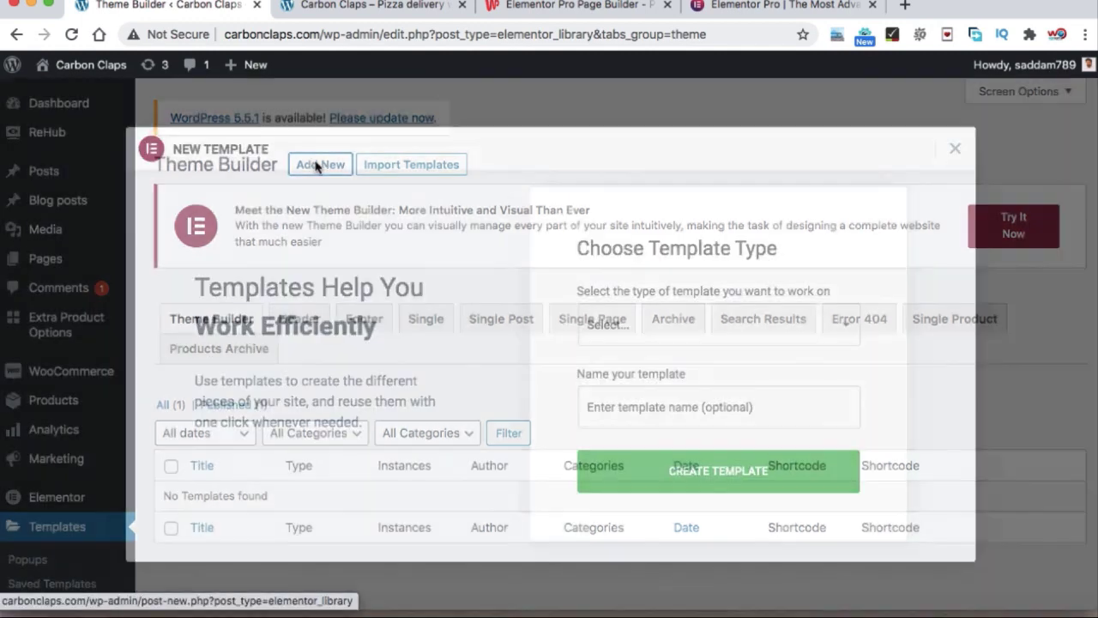
{"action": "left_click", "coordinate": [655, 321]}
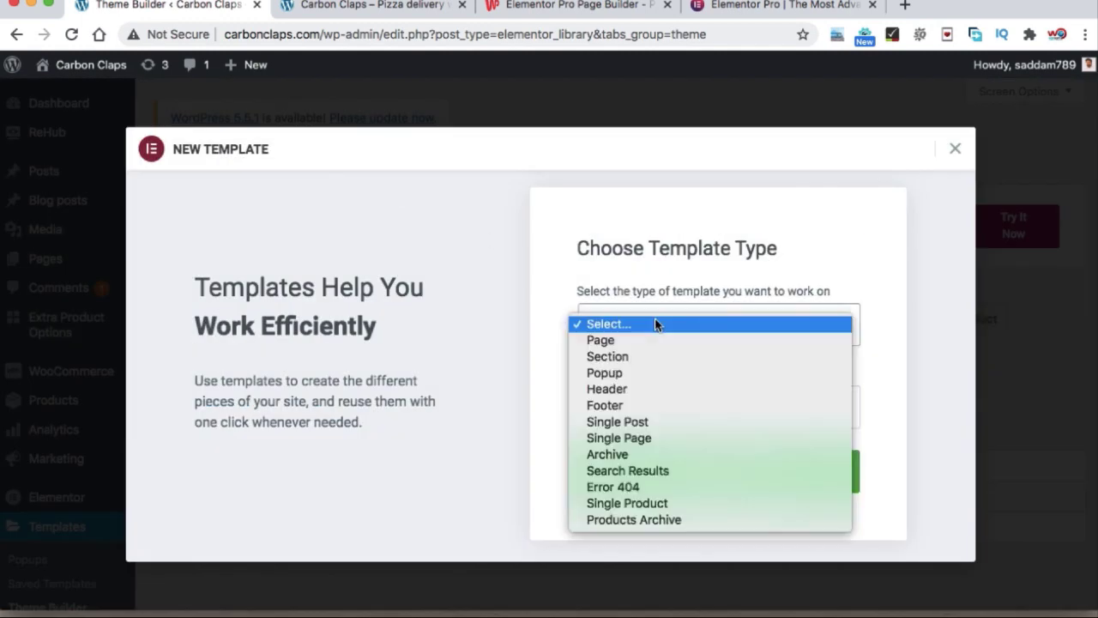
{"action": "left_click", "coordinate": [623, 409]}
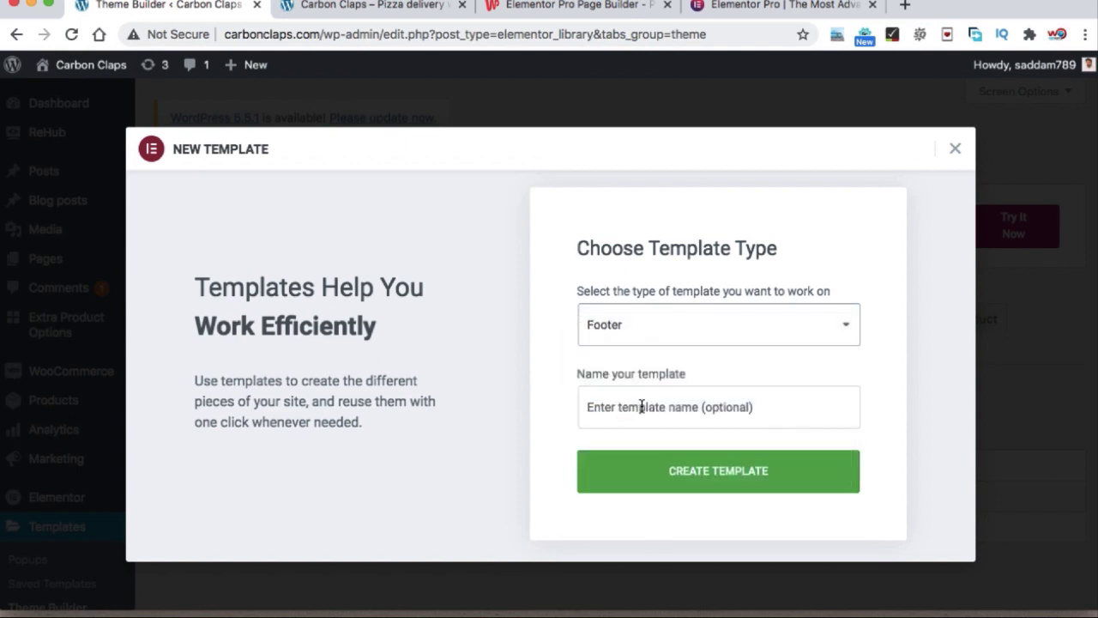
{"action": "left_click", "coordinate": [660, 406]}
{"action": "left_click", "coordinate": [660, 406]}
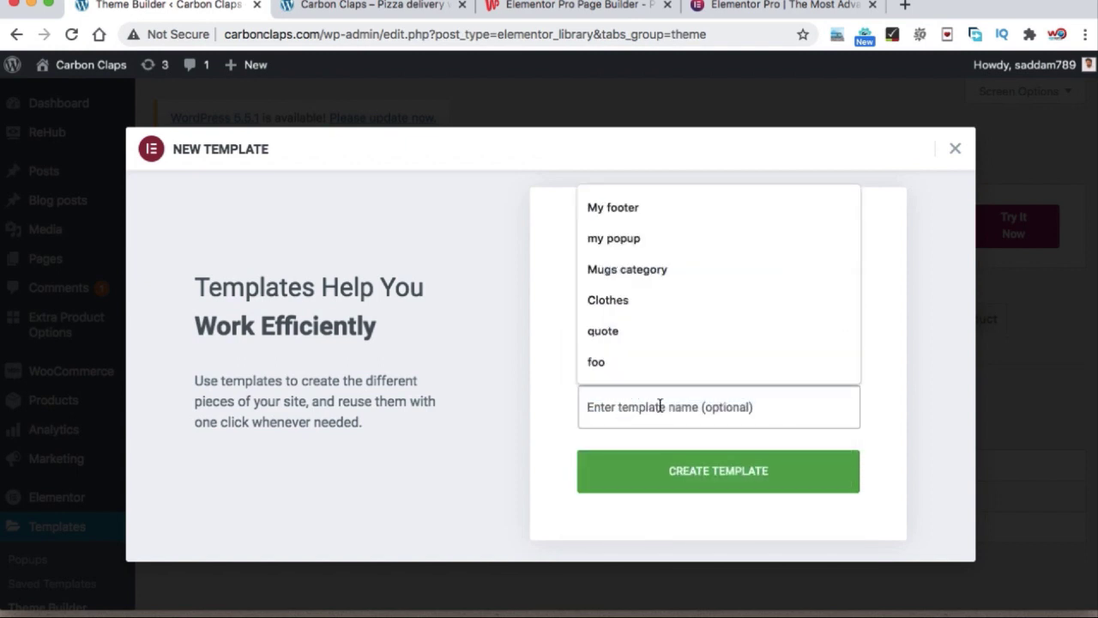
{"action": "type", "text": "My customer "}
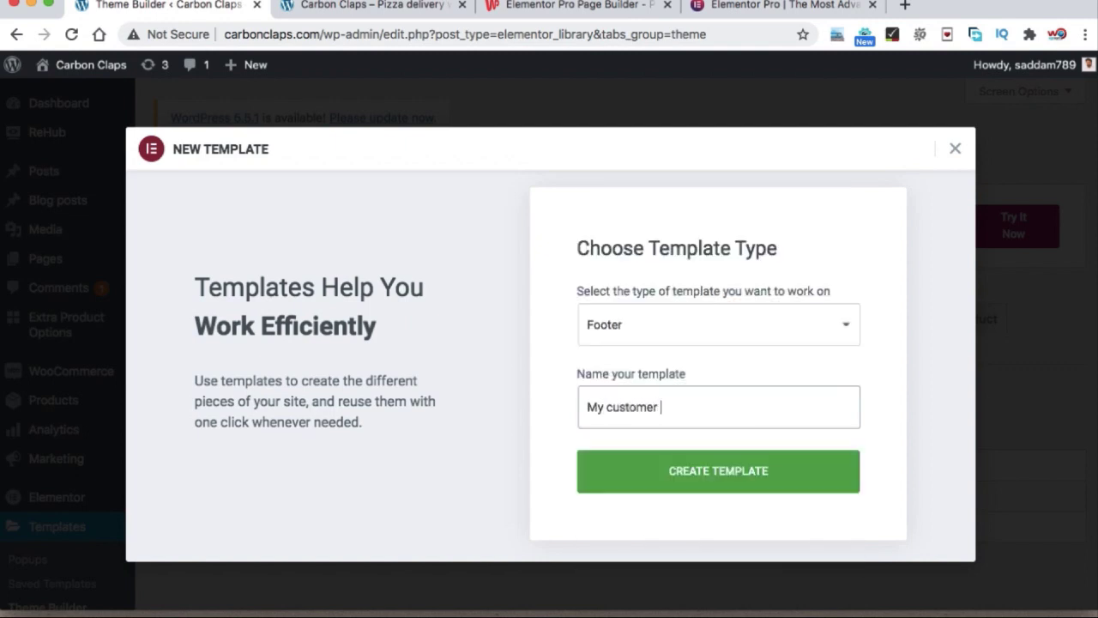
{"action": "type", "text": "foote"}
{"action": "left_click", "coordinate": [722, 477]}
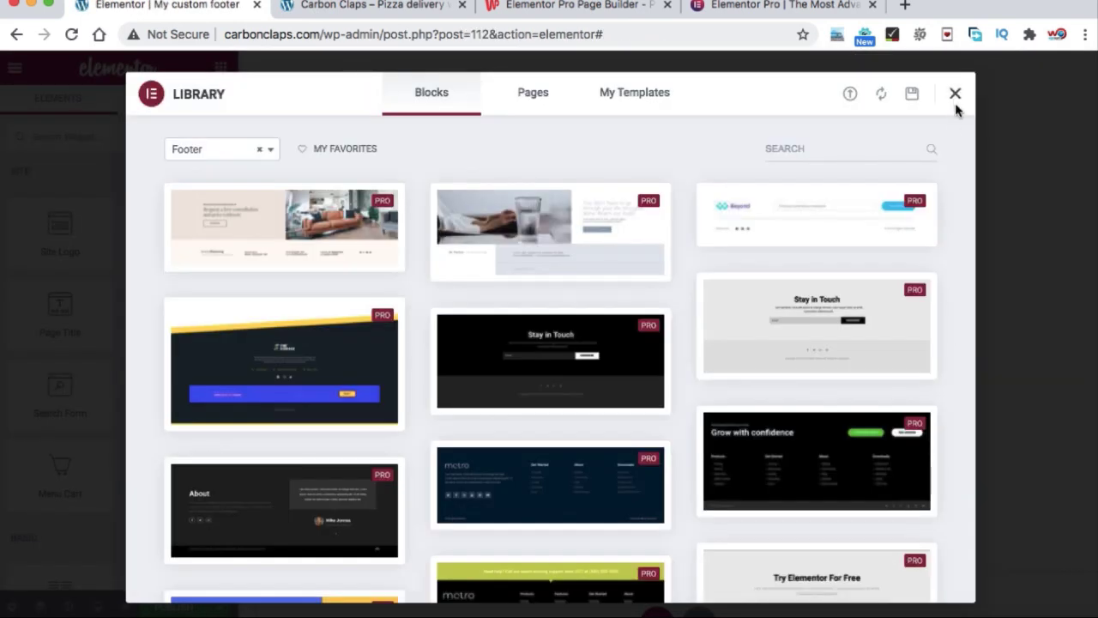
Close the blocks library and add a one-column section to the empty footer
{"action": "left_click", "coordinate": [955, 97]}
{"action": "scroll", "coordinate": [958, 121], "scroll_direction": "down", "scroll_amount": 3}
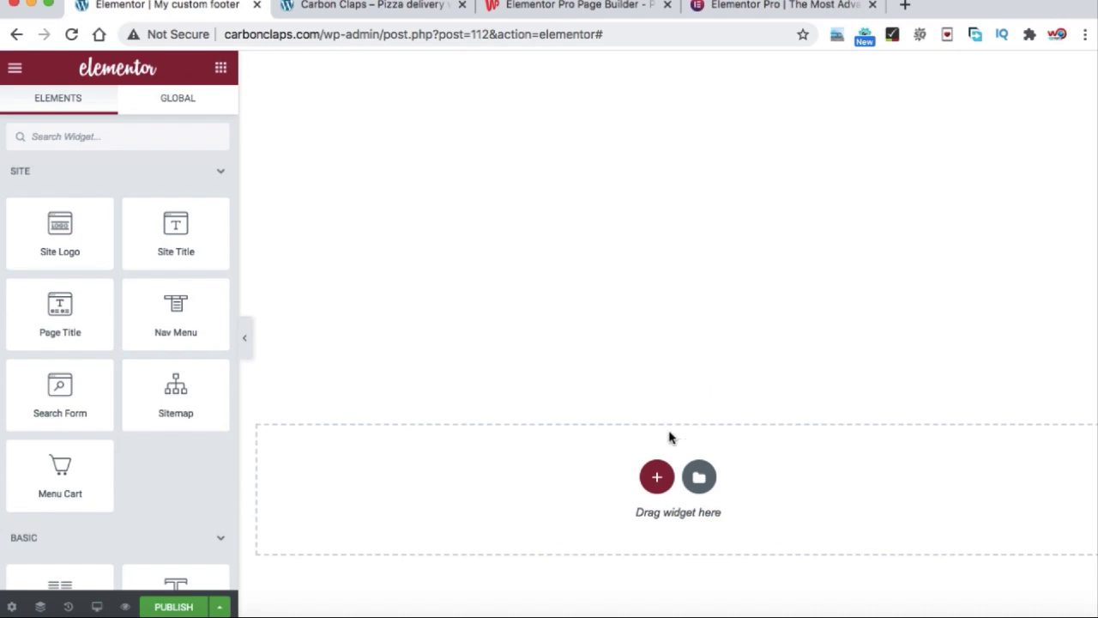
{"action": "left_click", "coordinate": [657, 477]}
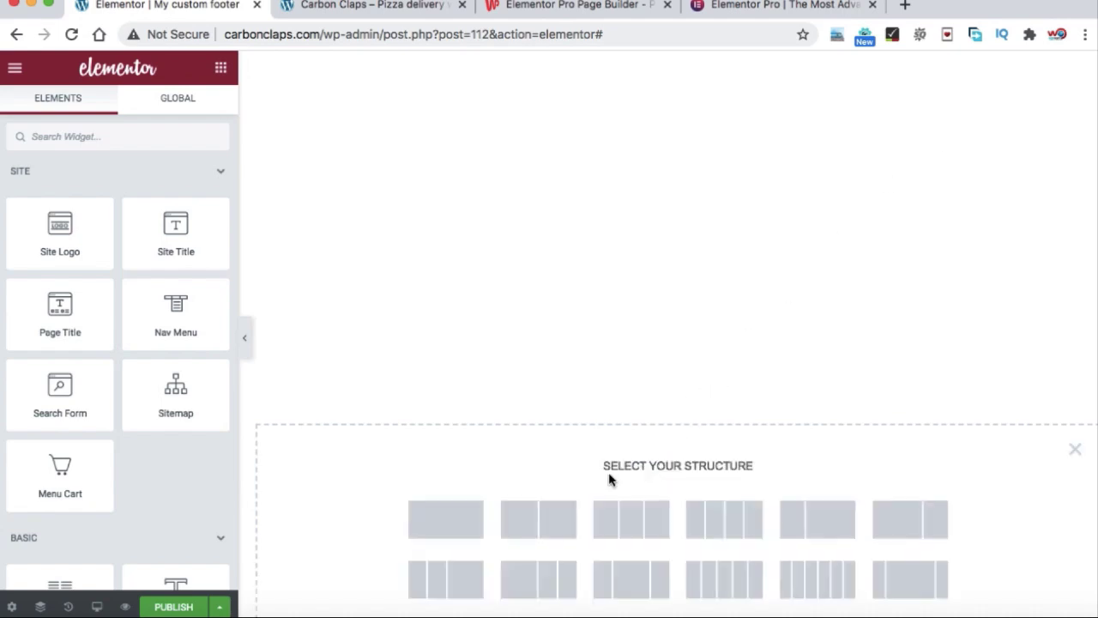
{"action": "scroll", "coordinate": [550, 478], "scroll_direction": "down", "scroll_amount": 2}
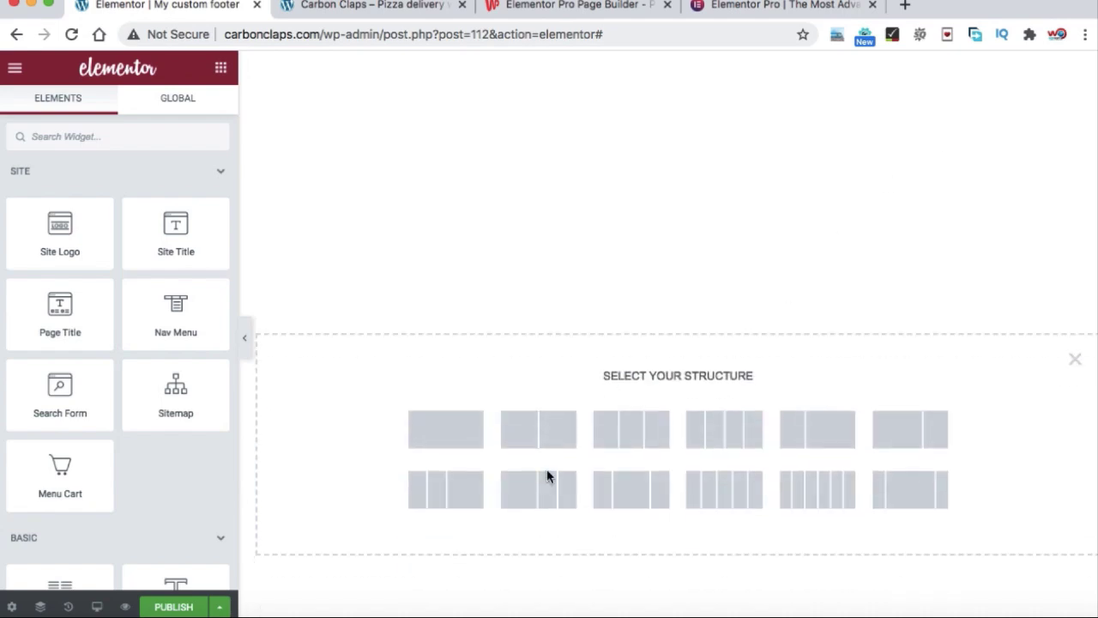
{"action": "left_click", "coordinate": [447, 435]}
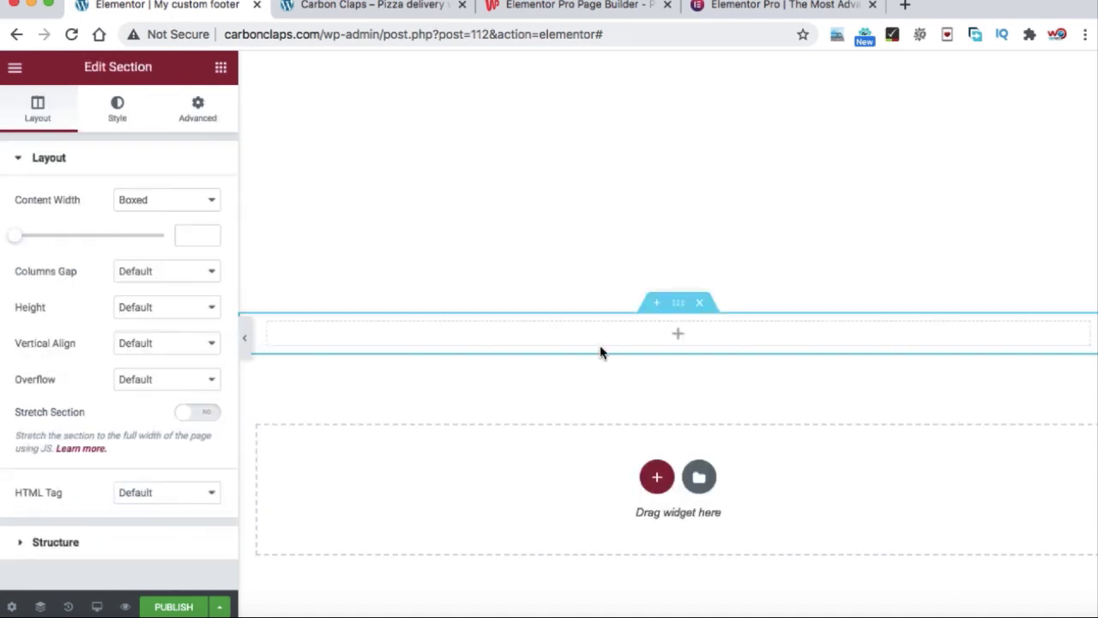
Give the section a Classic background in its Style settings and start choosing an image
{"action": "right_click", "coordinate": [678, 307]}
{"action": "left_click", "coordinate": [698, 323]}
{"action": "left_click", "coordinate": [117, 107]}
{"action": "left_click", "coordinate": [142, 240]}
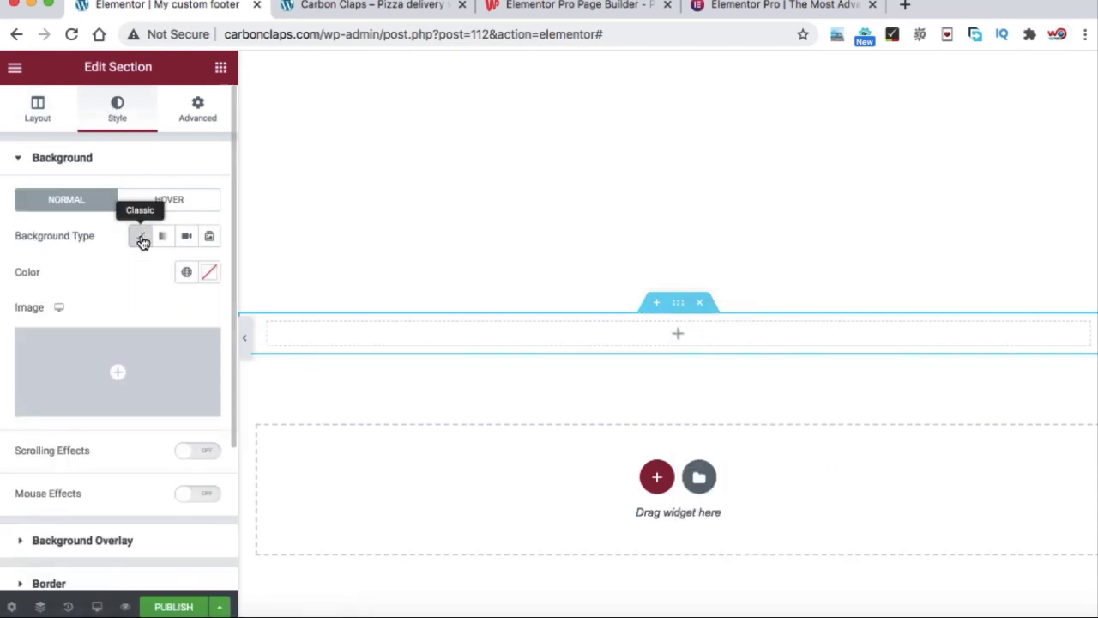
{"action": "left_click", "coordinate": [109, 410]}
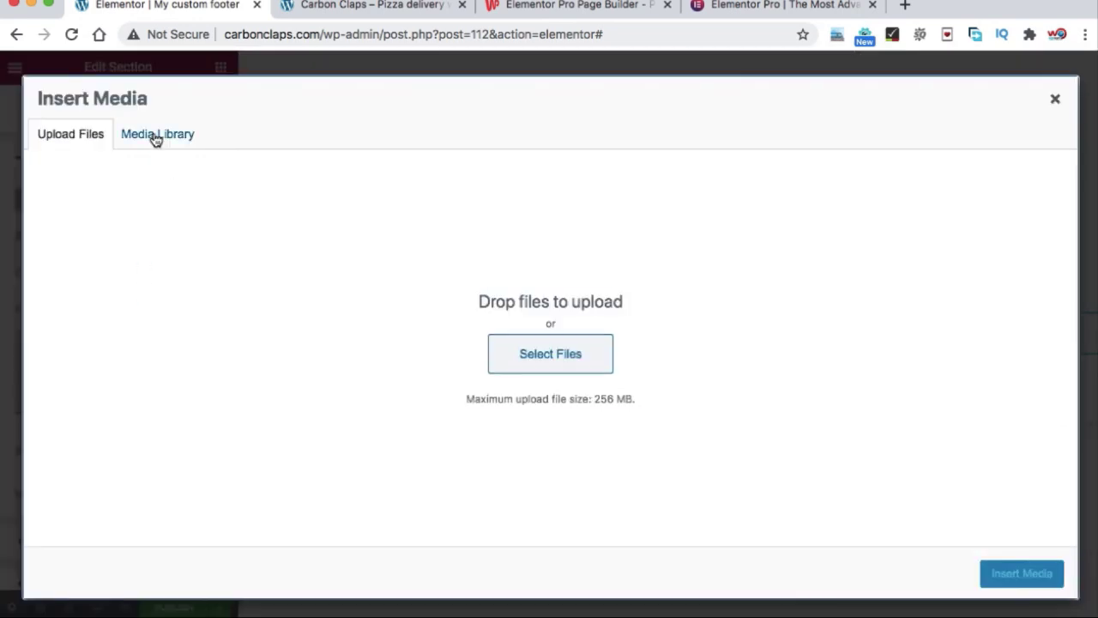
Set 1.jpg from the Media Library as the section background, sized Cover and set to Repeat
{"action": "left_click", "coordinate": [155, 140]}
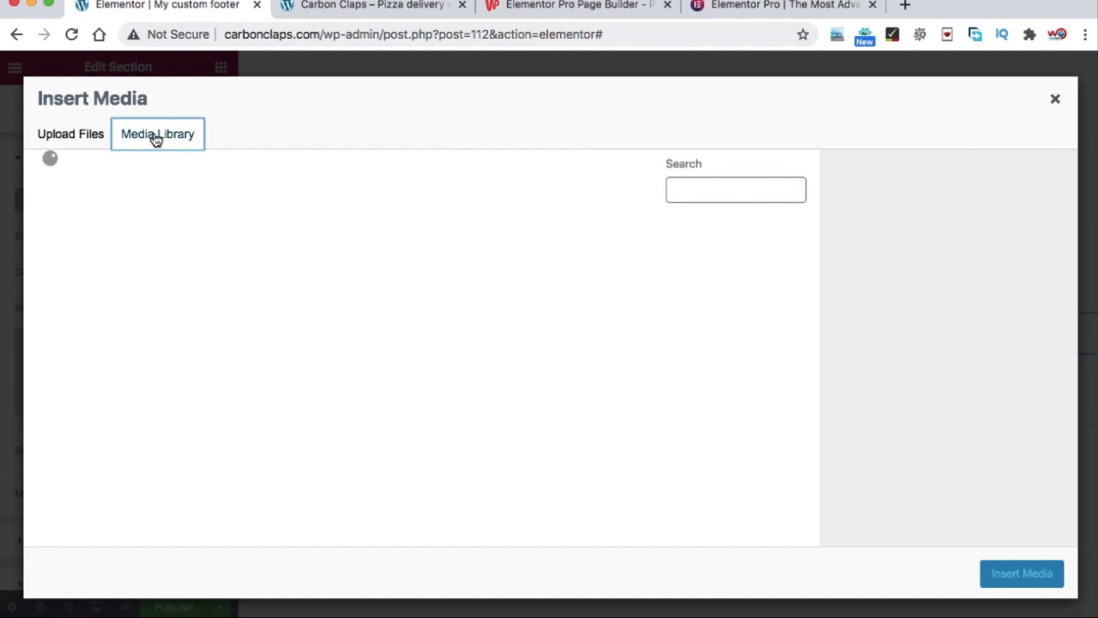
{"action": "left_click", "coordinate": [355, 266]}
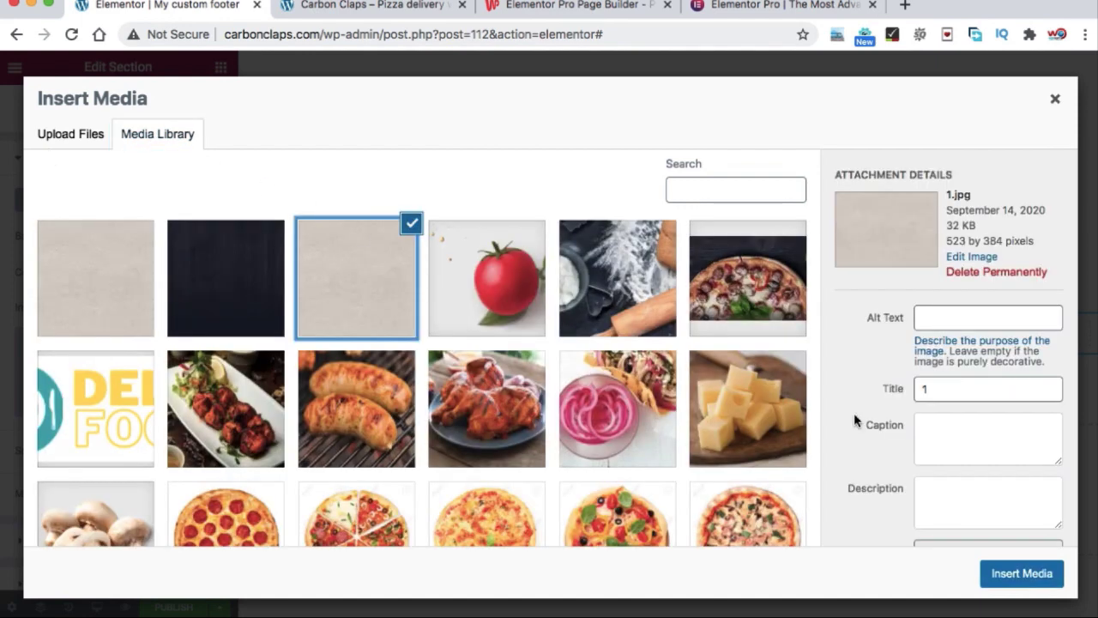
{"action": "left_click", "coordinate": [1014, 577]}
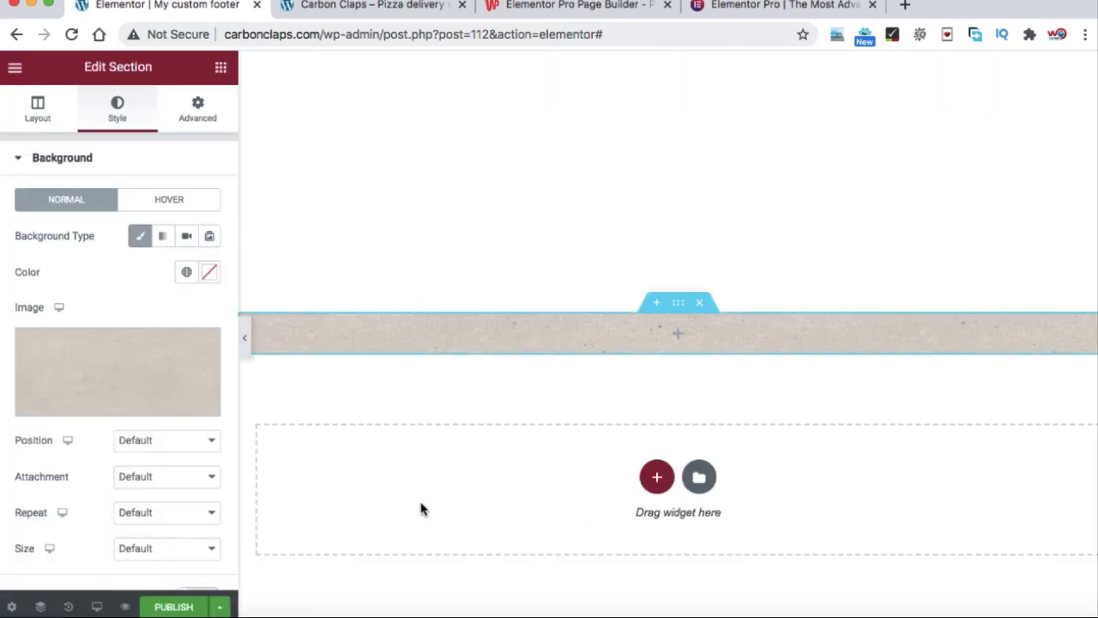
{"action": "left_click", "coordinate": [167, 547]}
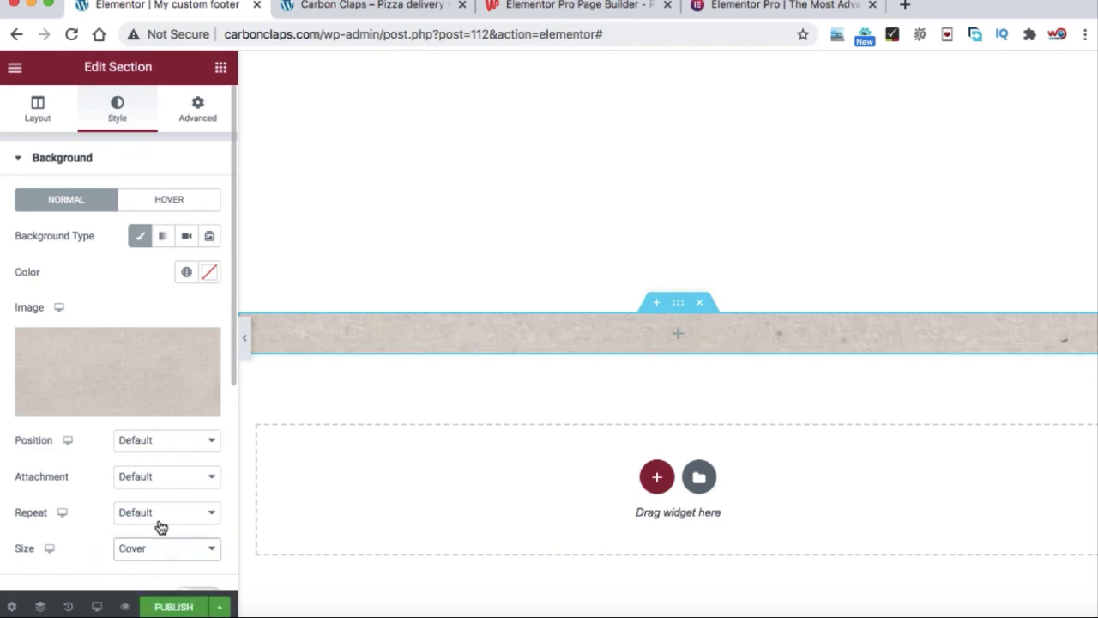
{"action": "left_click", "coordinate": [157, 517]}
{"action": "left_click", "coordinate": [160, 541]}
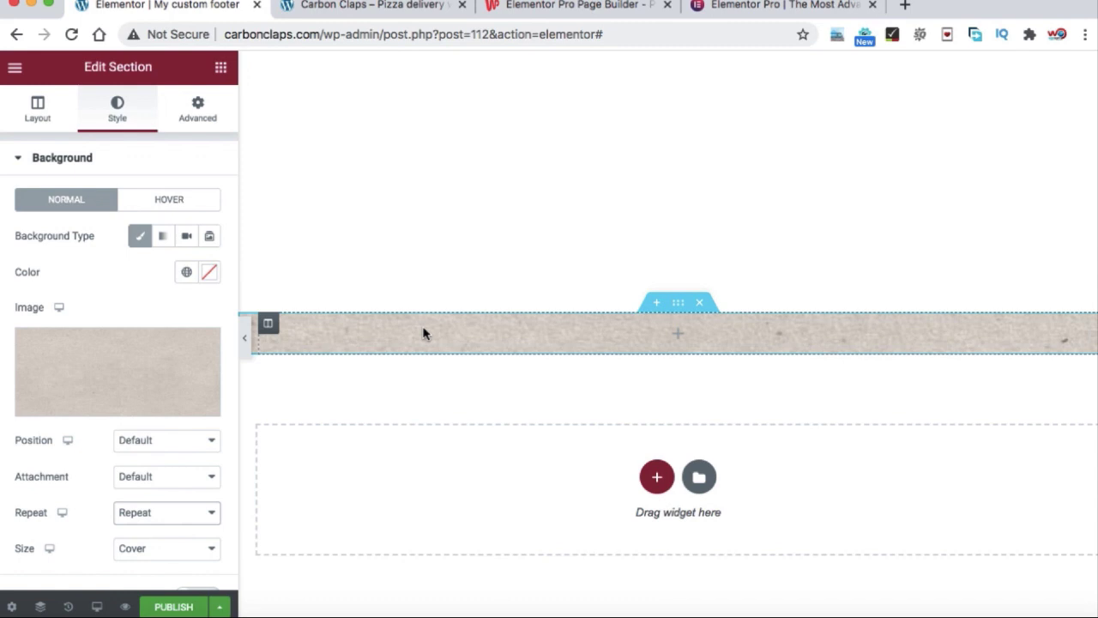
{"action": "left_click", "coordinate": [676, 338]}
Add a right-aligned heading reading 'Call us to place your order' to the section
{"action": "scroll", "coordinate": [116, 289], "scroll_direction": "down", "scroll_amount": 5}
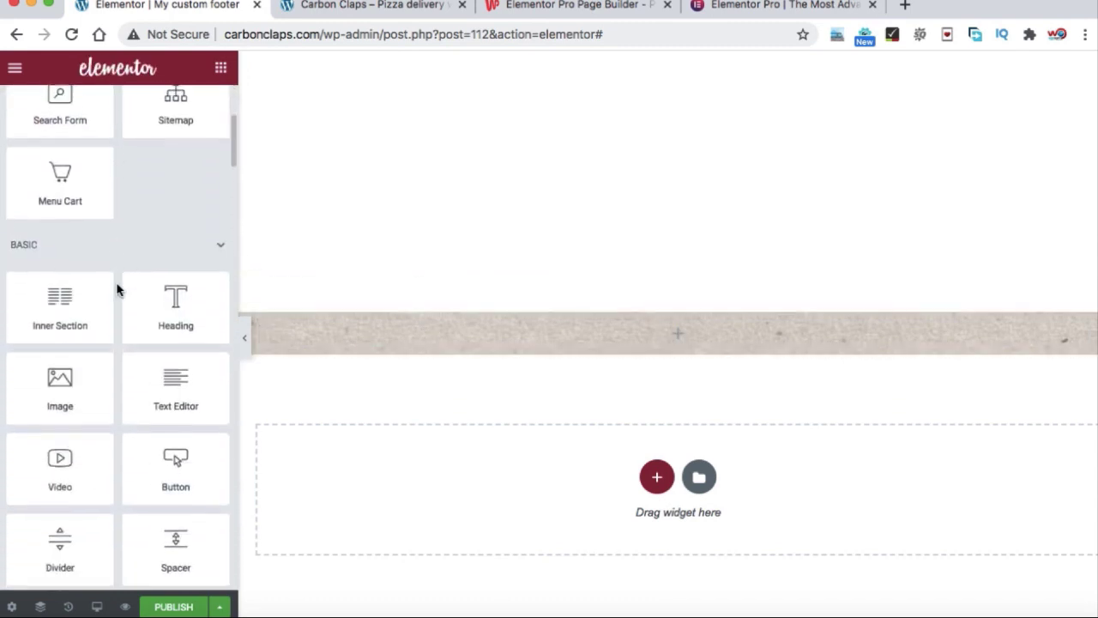
{"action": "left_click_drag", "start_coordinate": [172, 287], "coordinate": [670, 337]}
{"action": "left_click_drag", "start_coordinate": [143, 225], "coordinate": [17, 220]}
{"action": "type", "text": "Cal"}
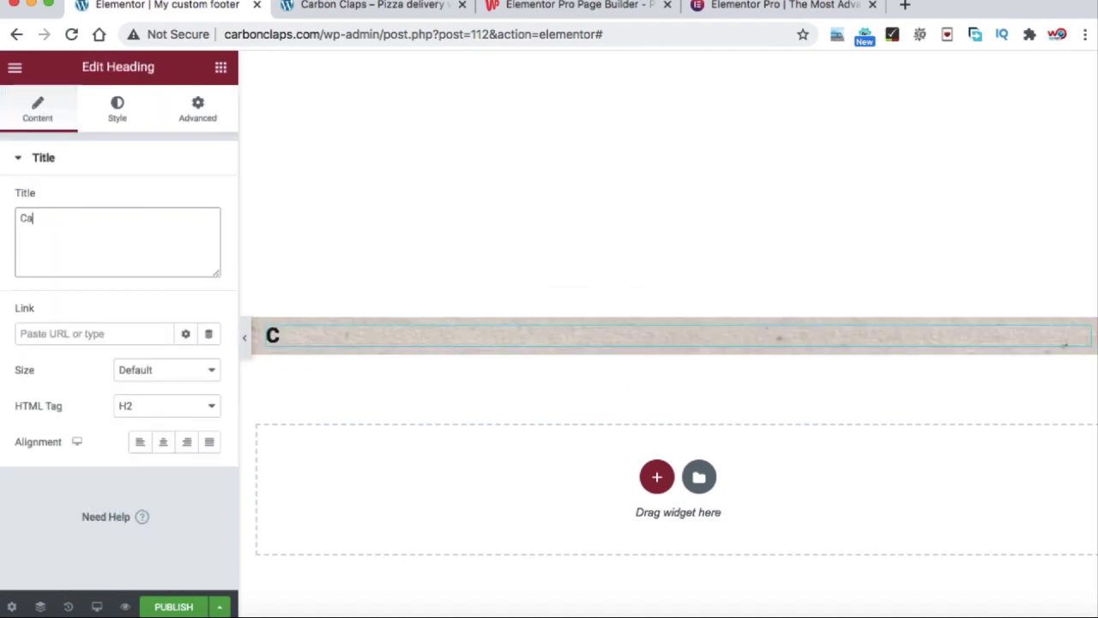
{"action": "type", "text": "l us"}
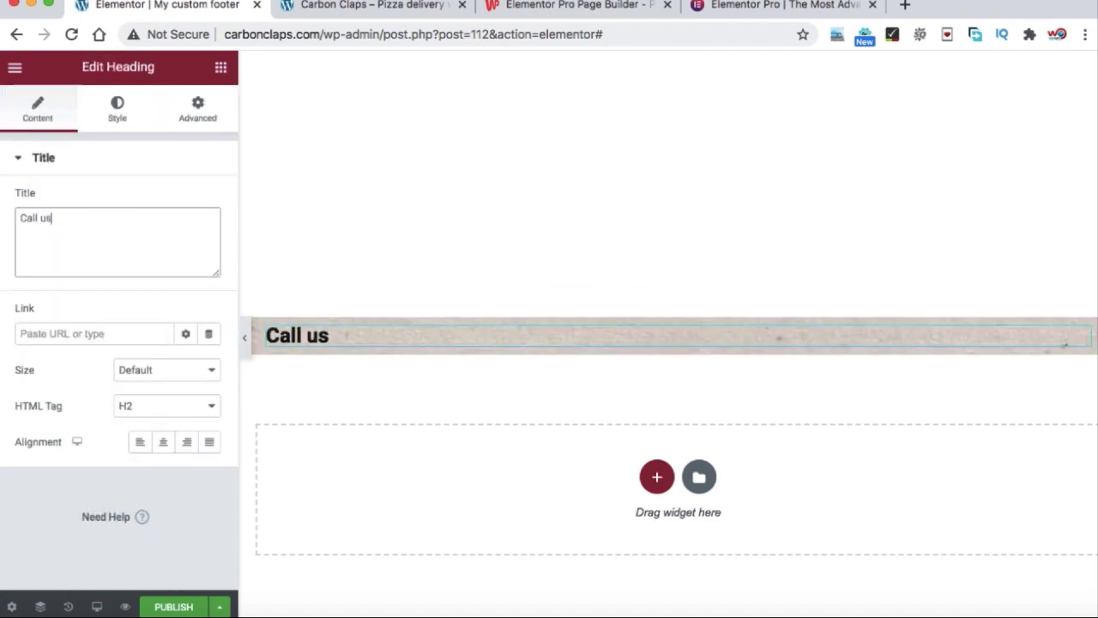
{"action": "type", "text": " to place your order"}
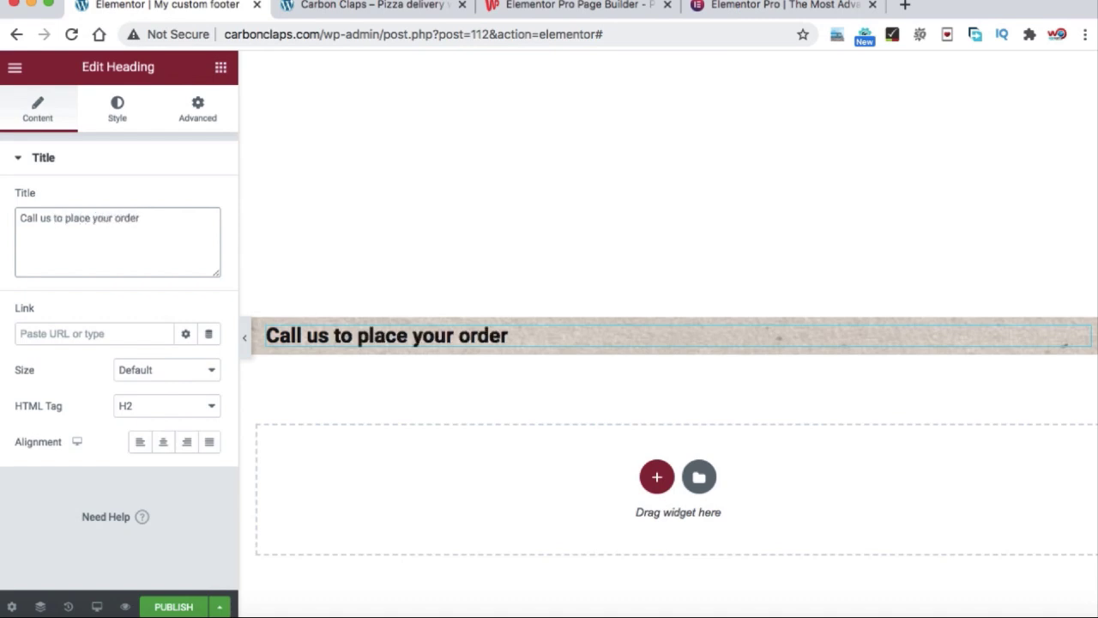
{"action": "left_click", "coordinate": [186, 442]}
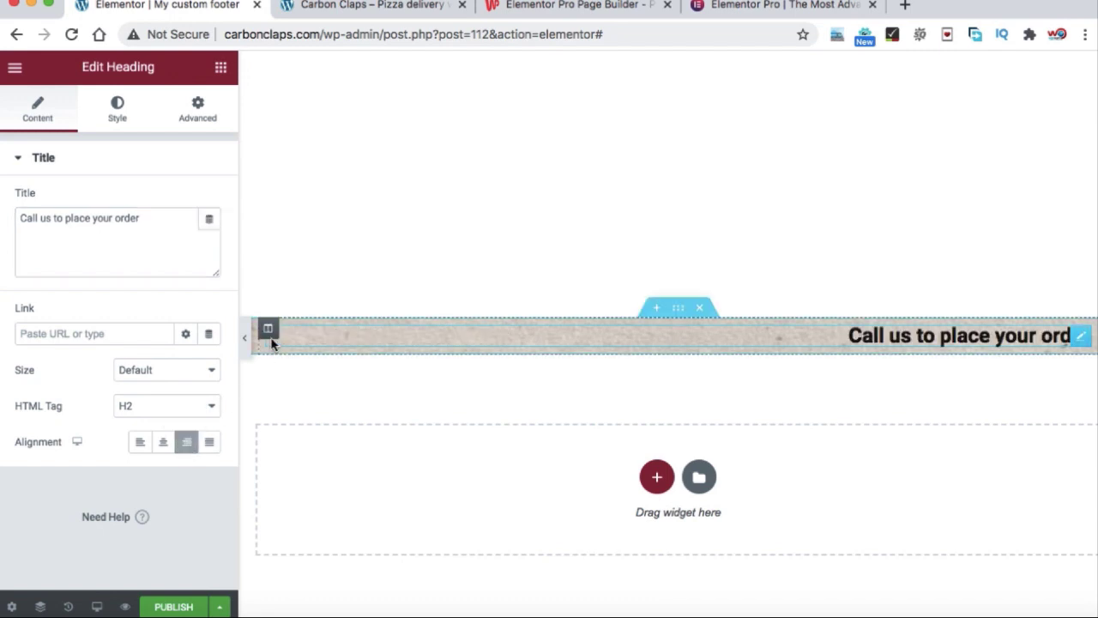
Add a second column beside the heading and set vertical alignment to Middle
{"action": "right_click", "coordinate": [269, 335]}
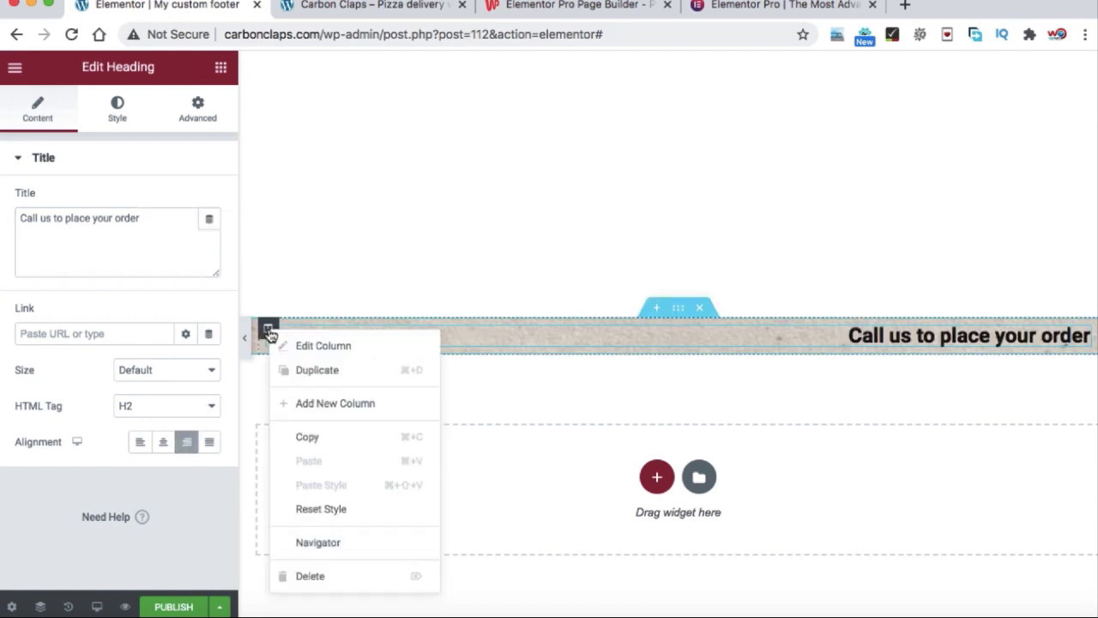
{"action": "left_click", "coordinate": [302, 404]}
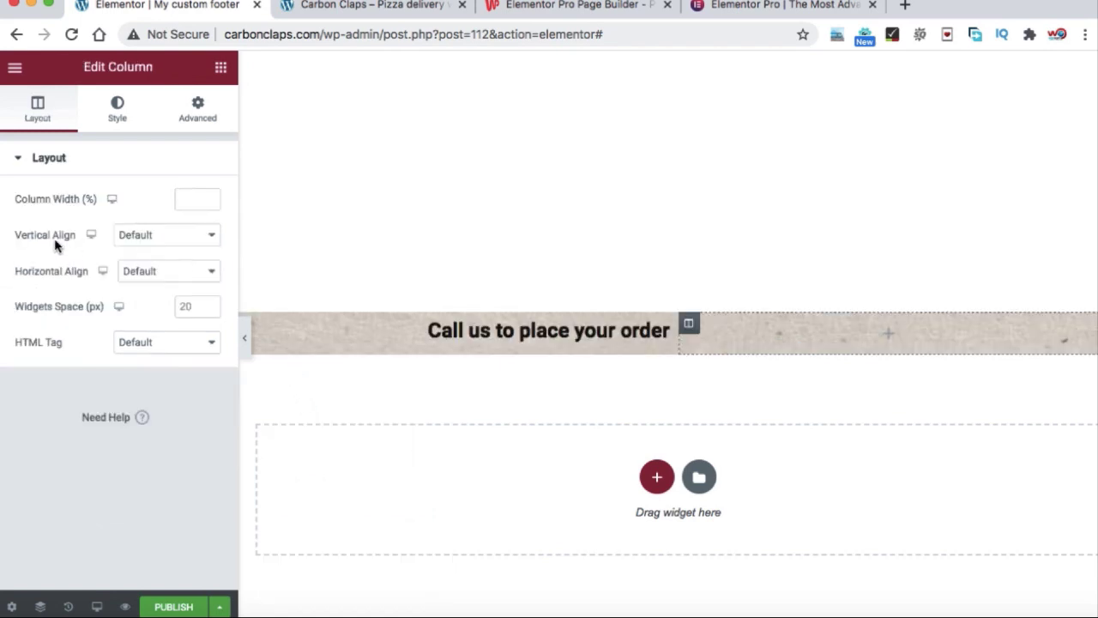
{"action": "left_click", "coordinate": [129, 235]}
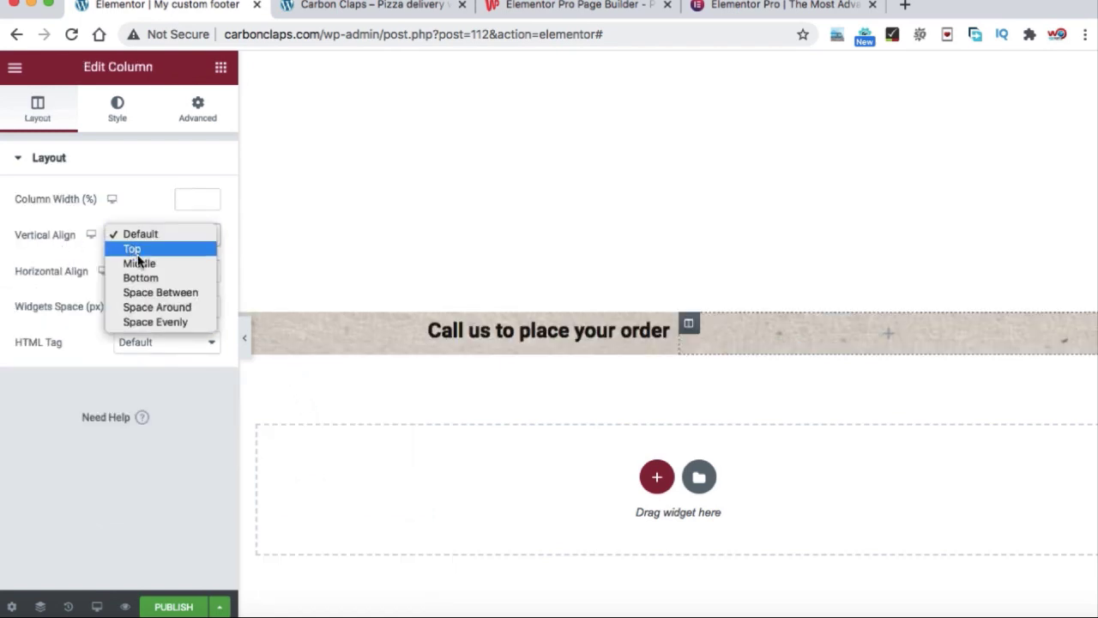
{"action": "left_click", "coordinate": [139, 263]}
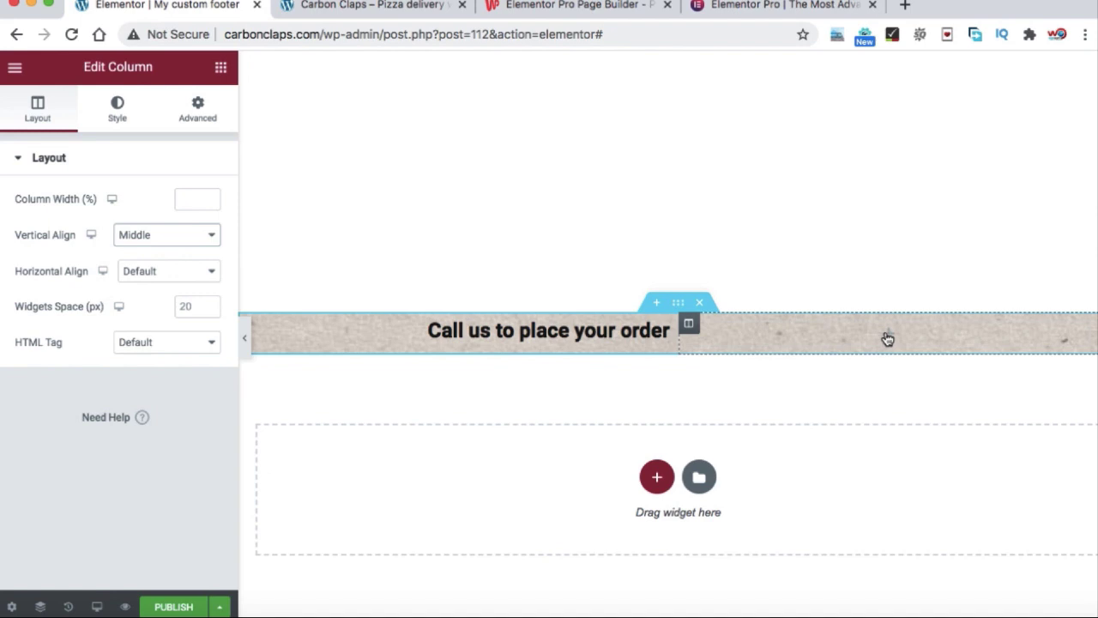
Add an Icon List widget beside the heading and delete its second and third items
{"action": "left_click", "coordinate": [887, 334]}
{"action": "left_click", "coordinate": [123, 140]}
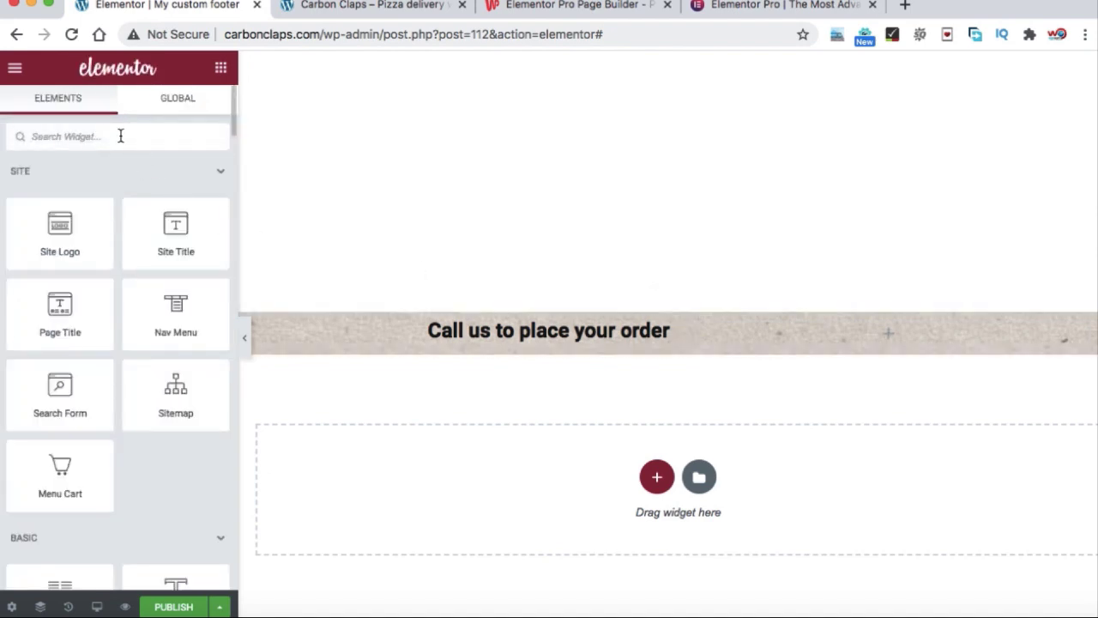
{"action": "type", "text": "icon"}
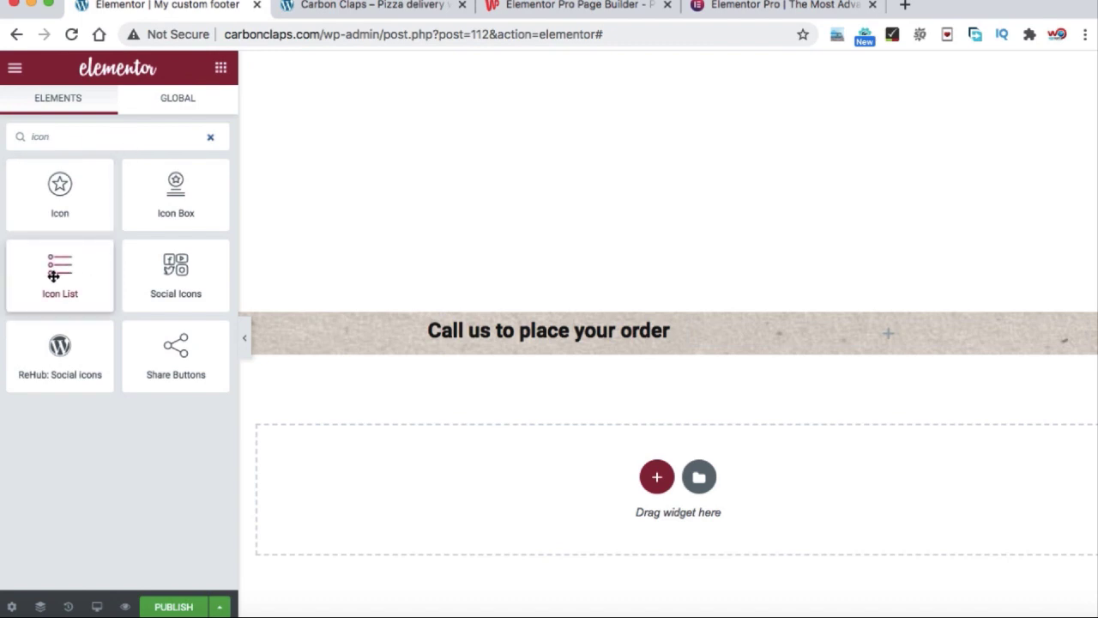
{"action": "left_click_drag", "start_coordinate": [53, 270], "coordinate": [767, 343]}
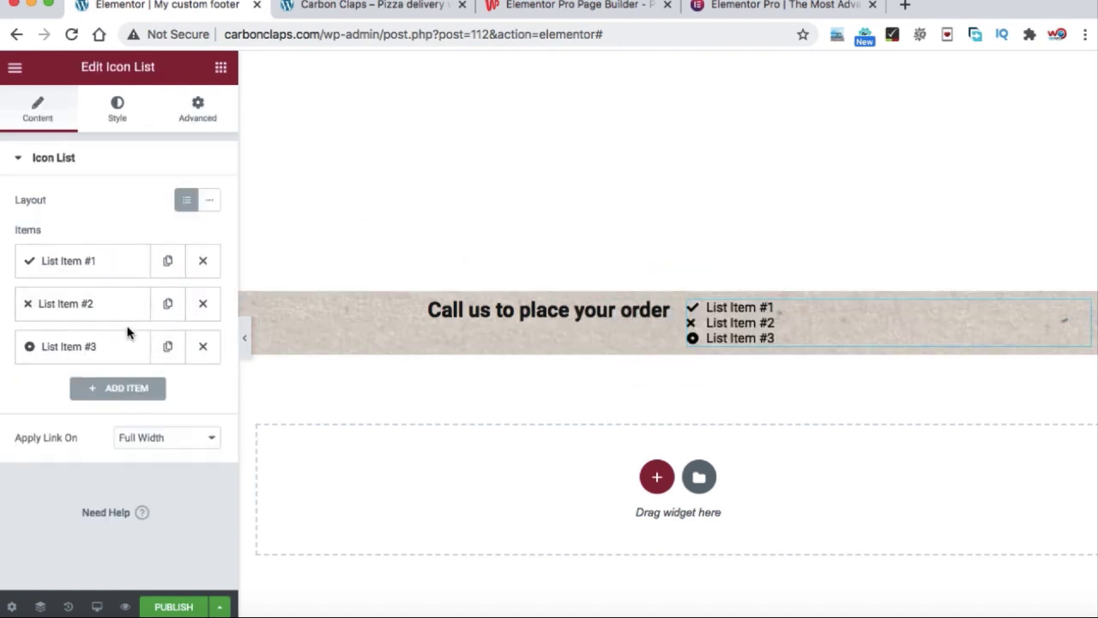
{"action": "left_click", "coordinate": [203, 304]}
{"action": "left_click", "coordinate": [203, 304]}
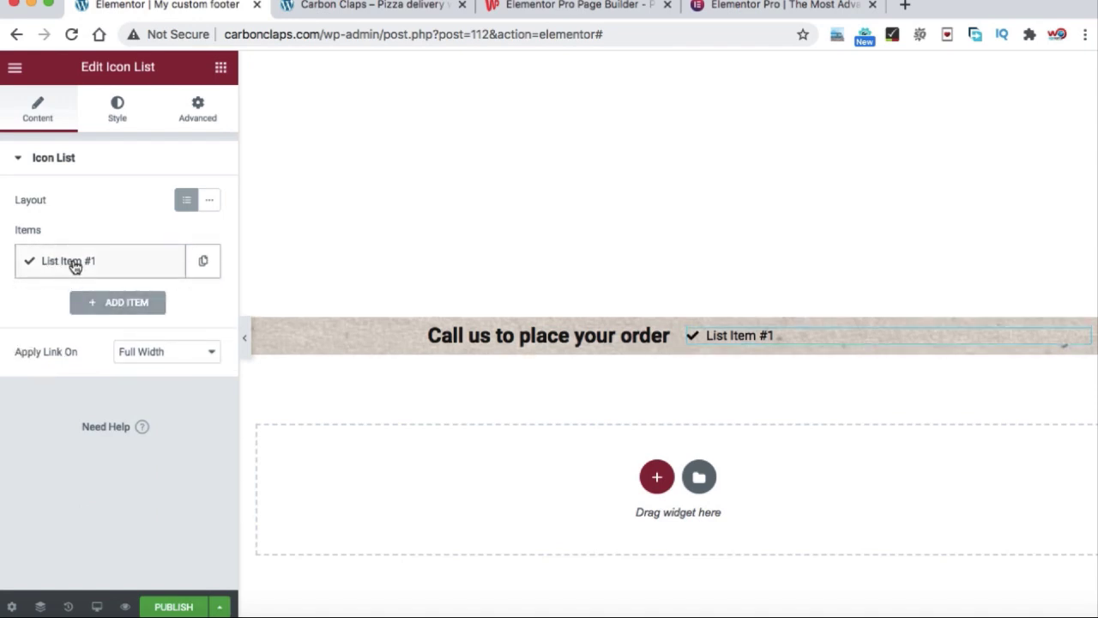
Set the remaining item's text to the shop's +91 phone number and link it via tel: without the hyphen
{"action": "left_click", "coordinate": [74, 262]}
{"action": "left_click_drag", "start_coordinate": [97, 320], "coordinate": [23, 322]}
{"action": "type", "text": "+9"}
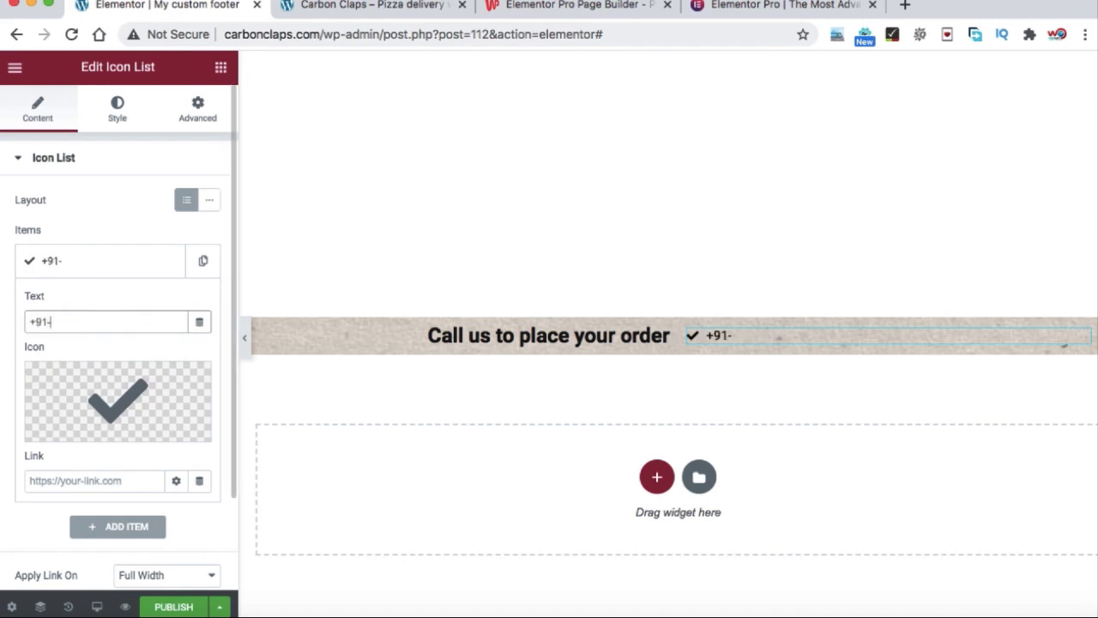
{"action": "type", "text": "1-"}
{"action": "key", "text": "super+v"}
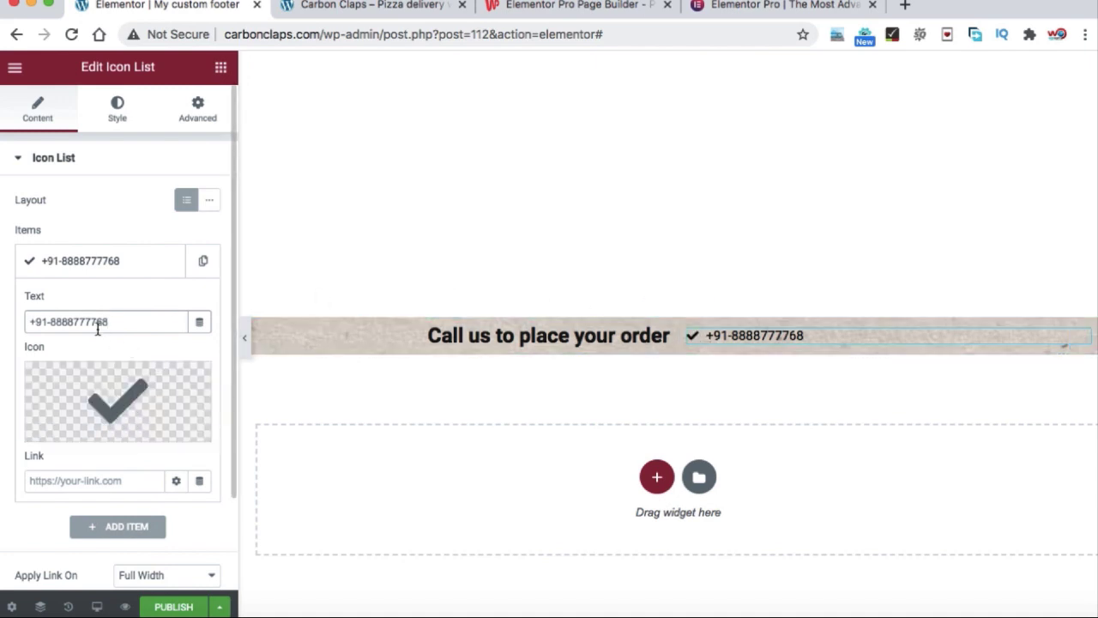
{"action": "left_click_drag", "start_coordinate": [120, 321], "coordinate": [31, 320]}
{"action": "key", "text": "super+c"}
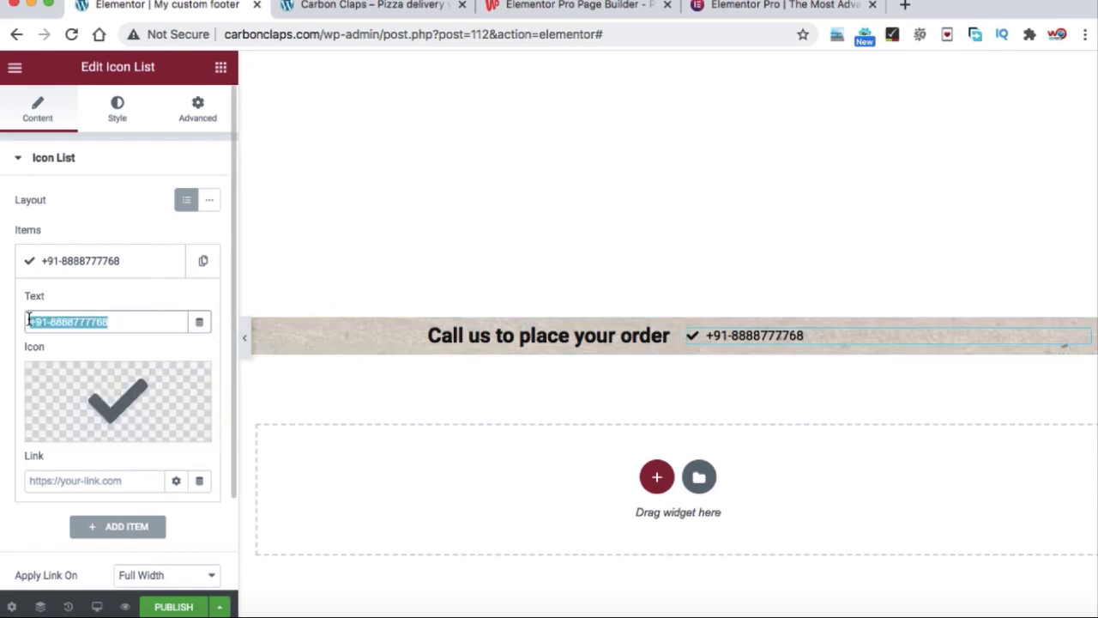
{"action": "left_click", "coordinate": [61, 483]}
{"action": "type", "text": "te"}
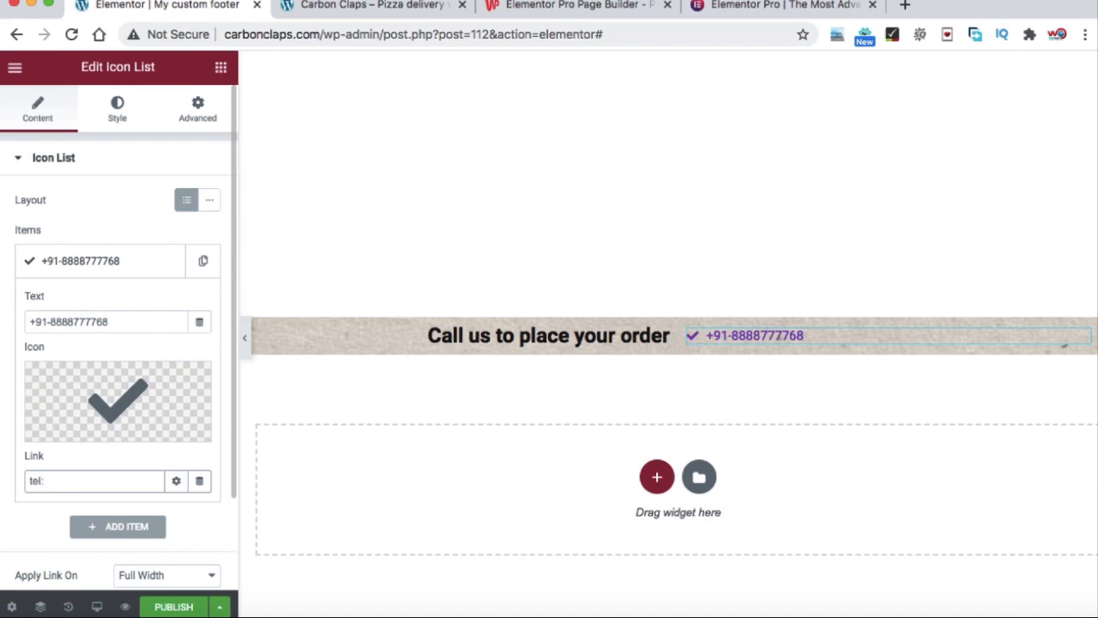
{"action": "type", "text": "l:"}
{"action": "key", "text": "super+v"}
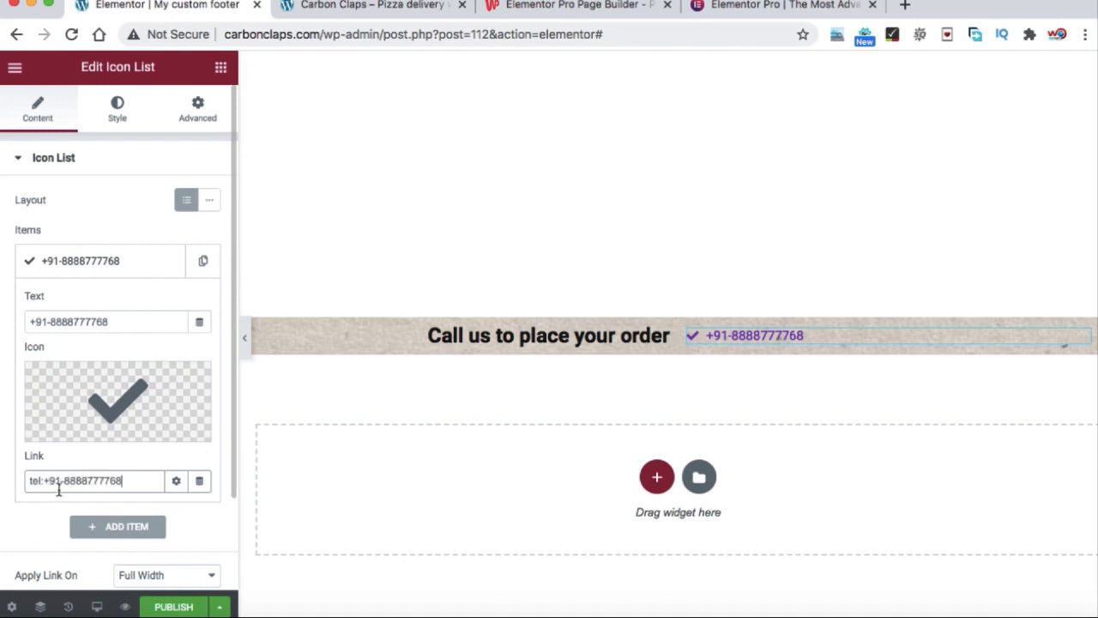
{"action": "left_click", "coordinate": [63, 480]}
{"action": "key", "text": "BackSpace"}
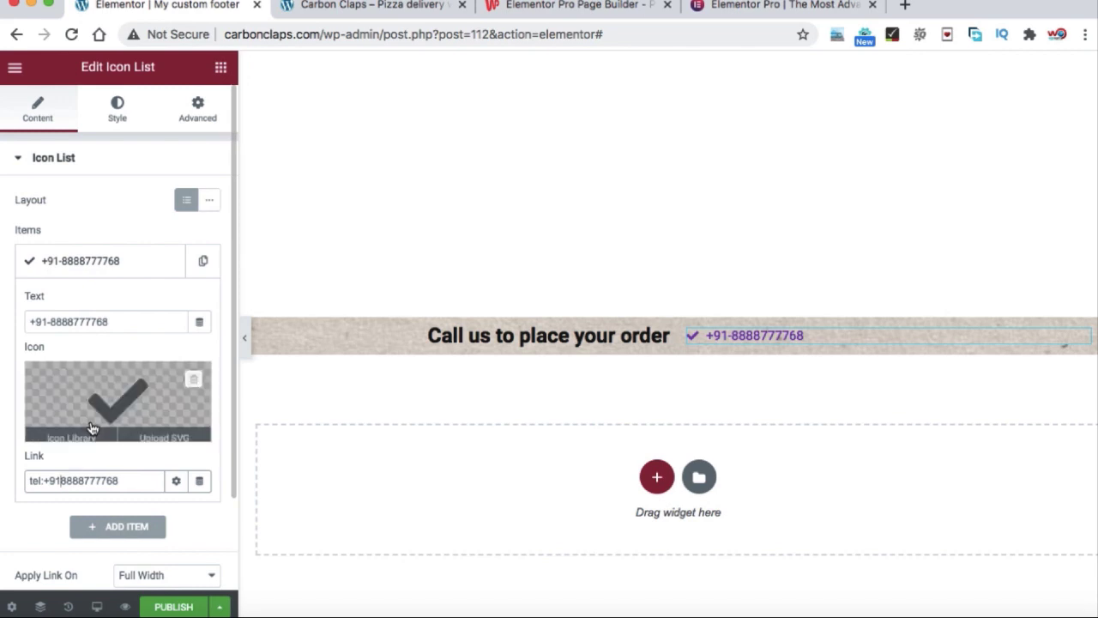
Replace the item's checkmark with the phone-with-sound-waves icon
{"action": "left_click", "coordinate": [69, 432]}
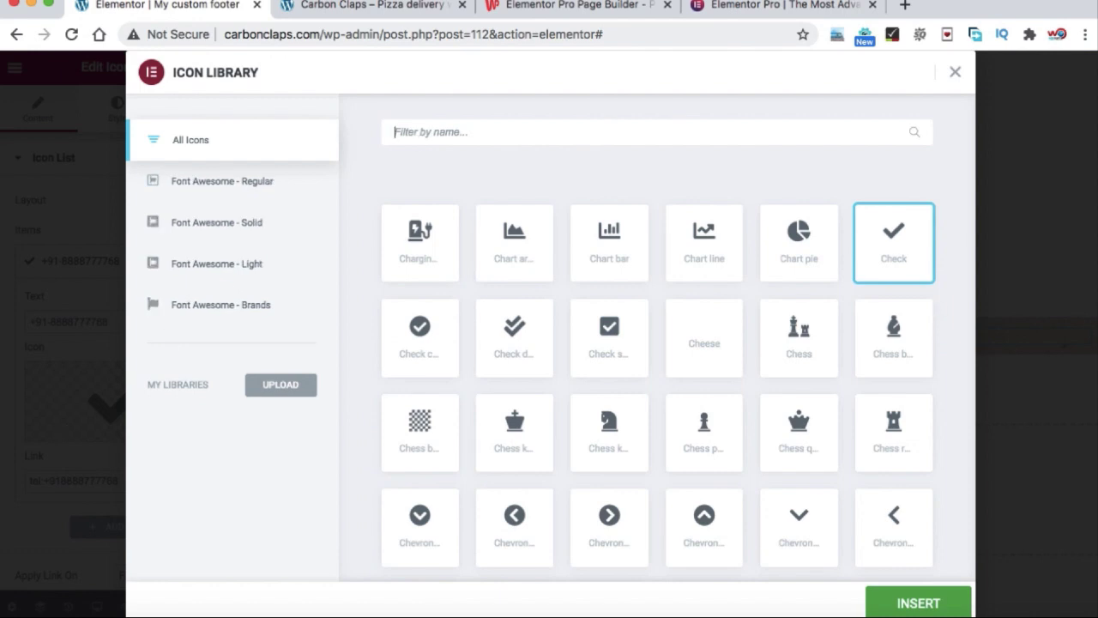
{"action": "type", "text": "phone"}
{"action": "left_click", "coordinate": [505, 314]}
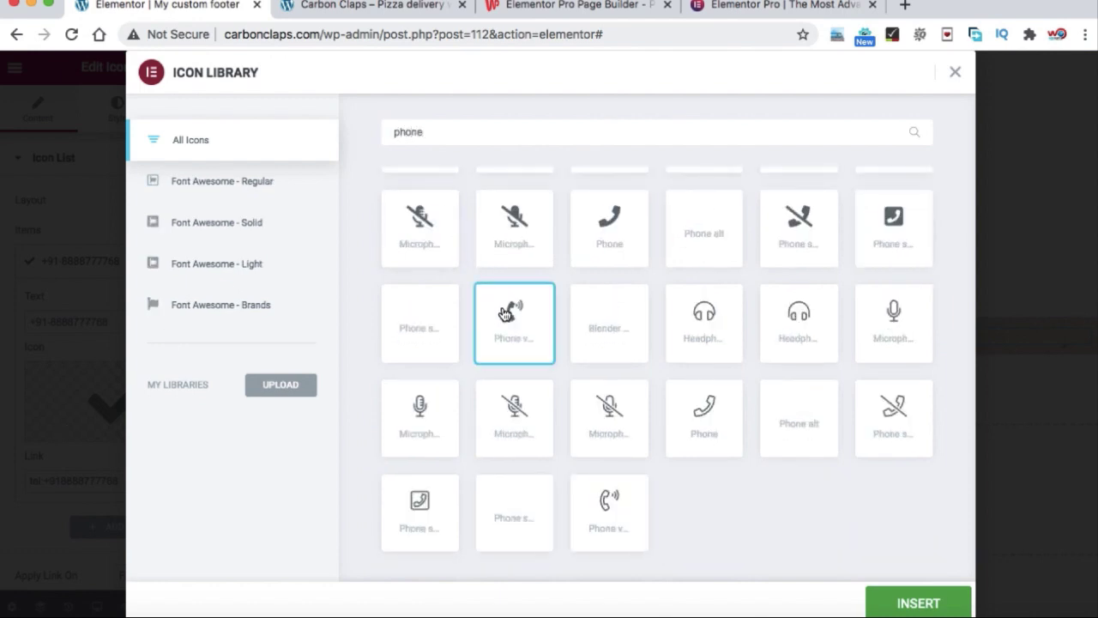
{"action": "left_click", "coordinate": [905, 605]}
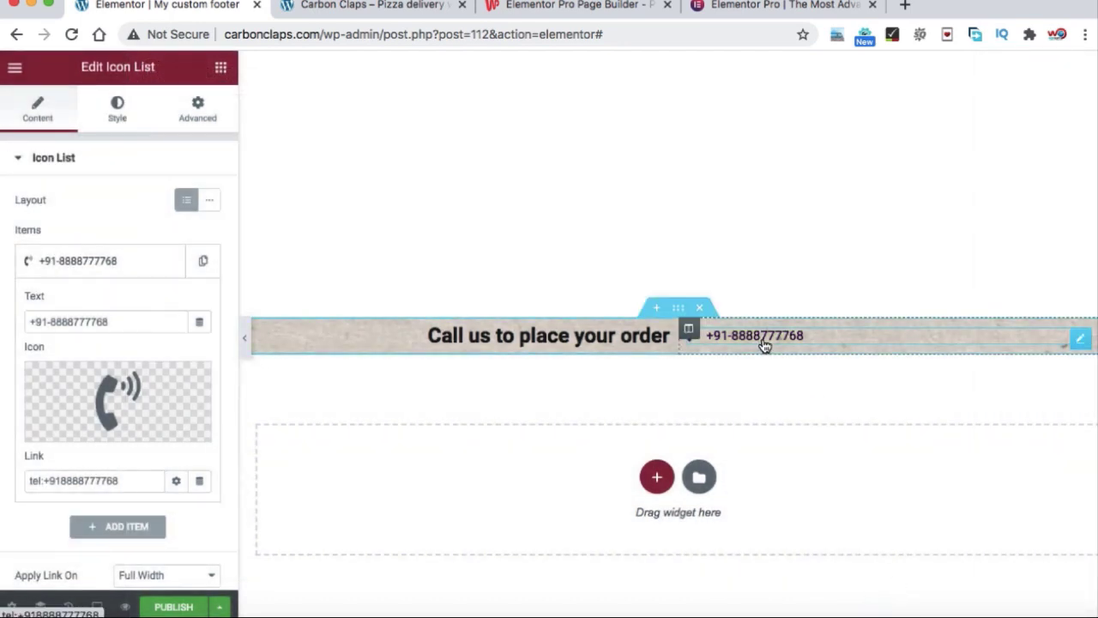
Set the icon list's text size to 36 and its icon size to 34
{"action": "left_click", "coordinate": [117, 109]}
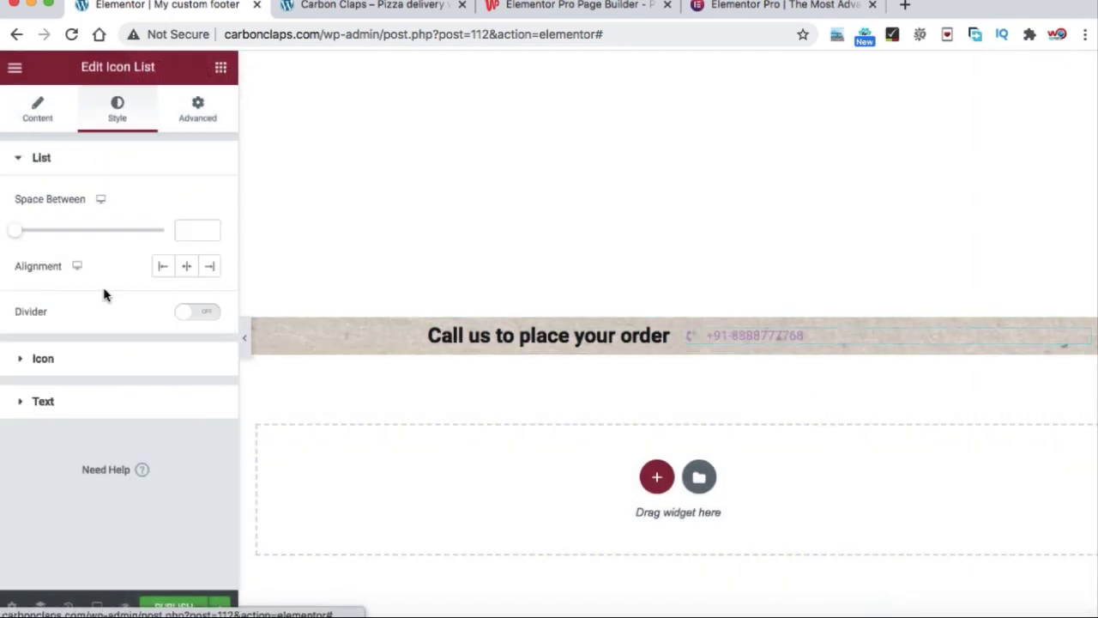
{"action": "left_click", "coordinate": [44, 401]}
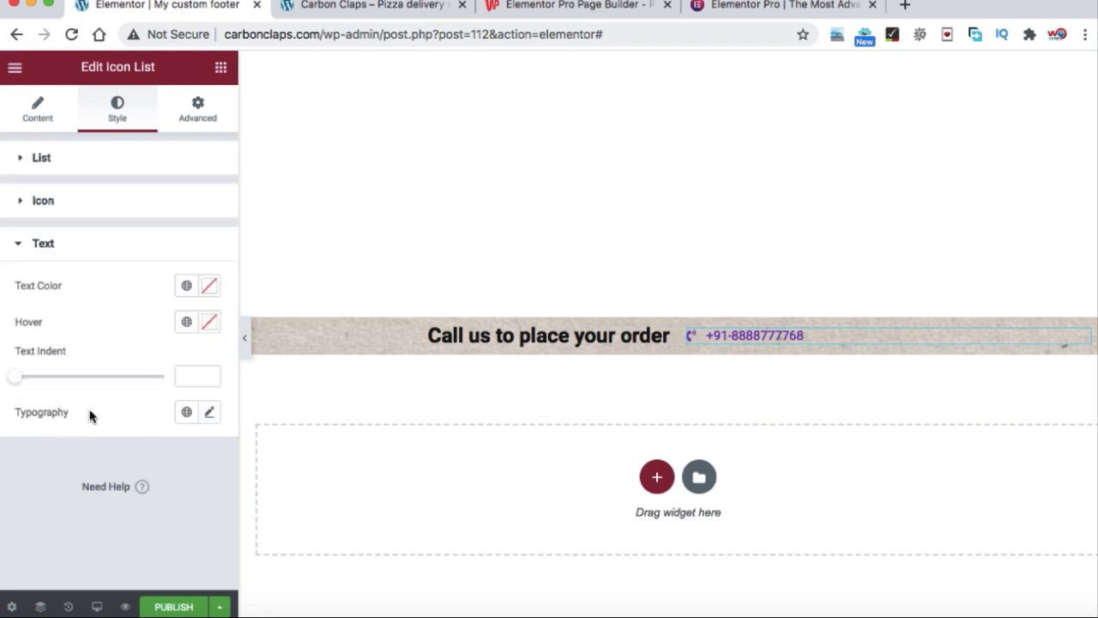
{"action": "left_click", "coordinate": [210, 412]}
{"action": "scroll", "coordinate": [182, 463], "scroll_direction": "down", "scroll_amount": 3}
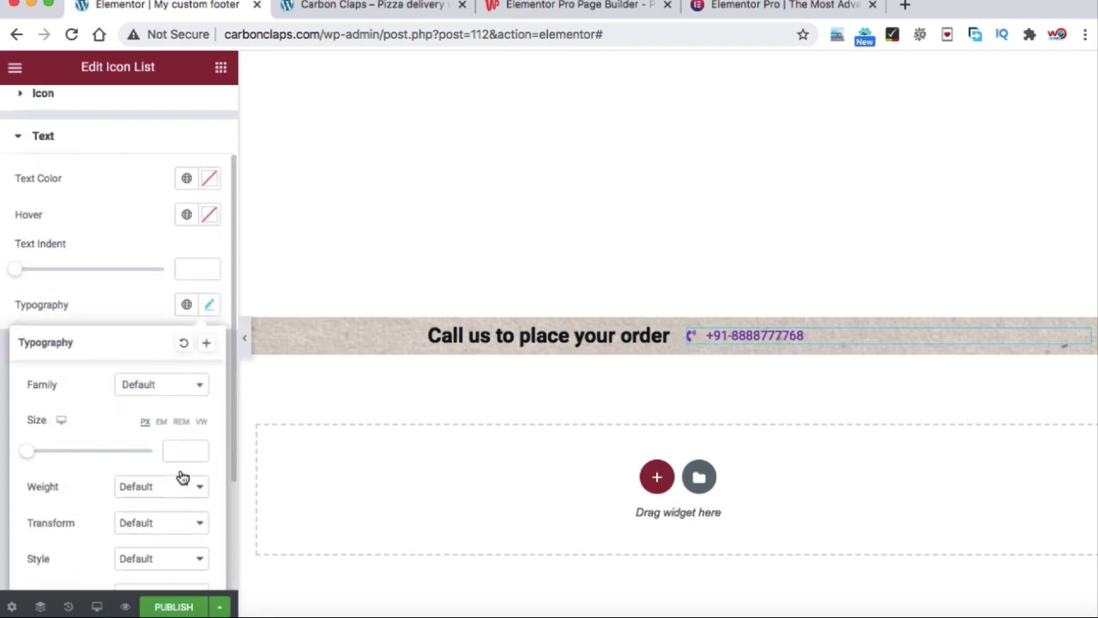
{"action": "left_click_drag", "start_coordinate": [198, 432], "coordinate": [198, 431]}
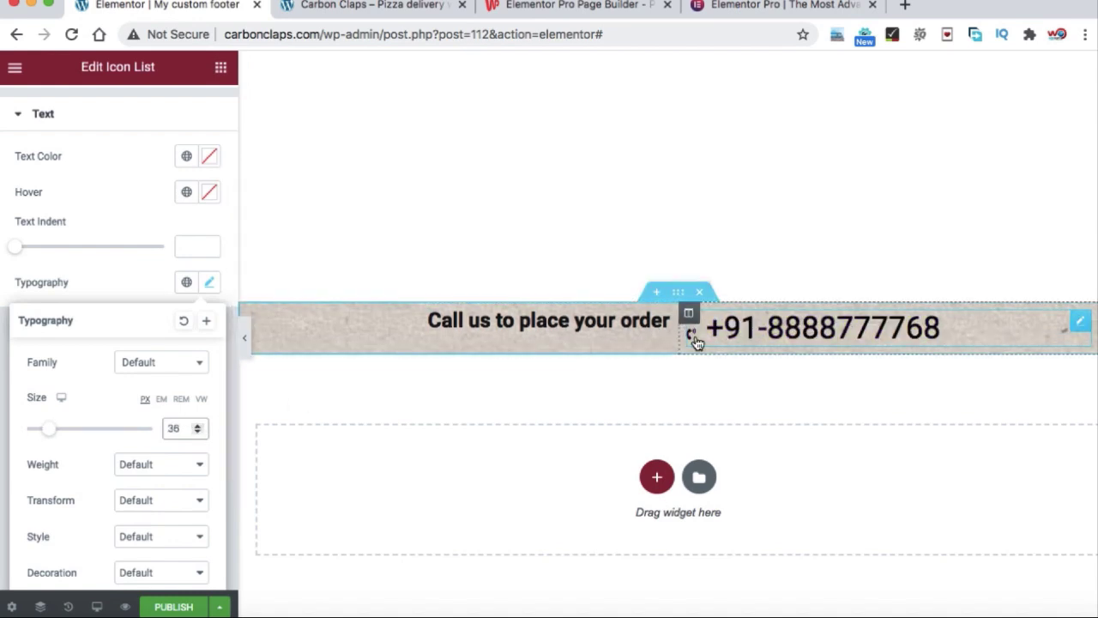
{"action": "left_click", "coordinate": [133, 279]}
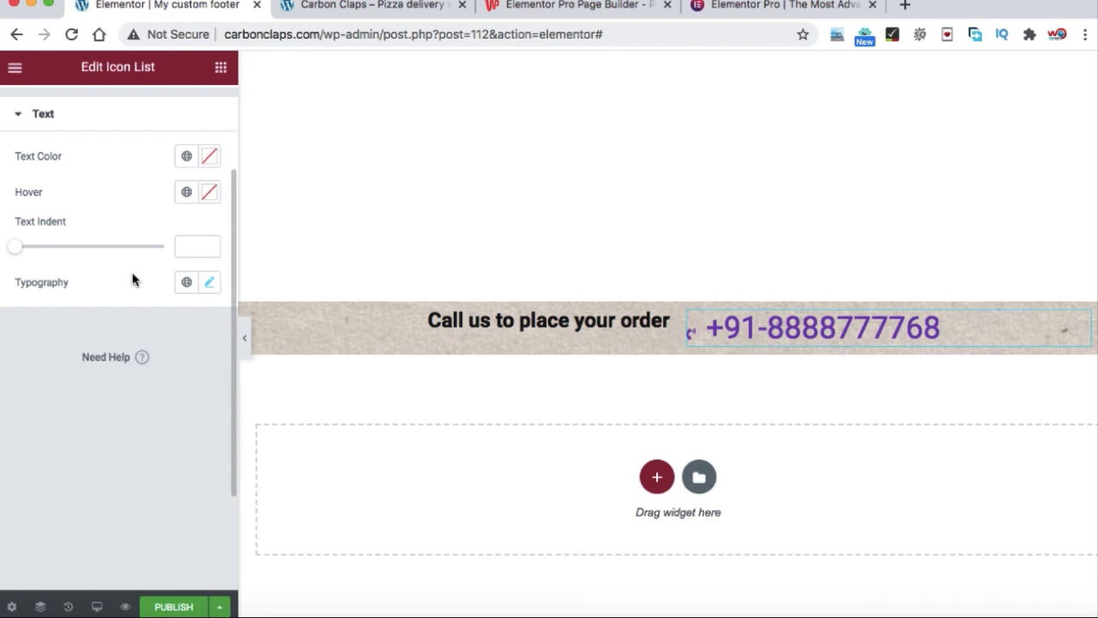
{"action": "scroll", "coordinate": [133, 279], "scroll_direction": "up", "scroll_amount": 2}
{"action": "left_click", "coordinate": [42, 205]}
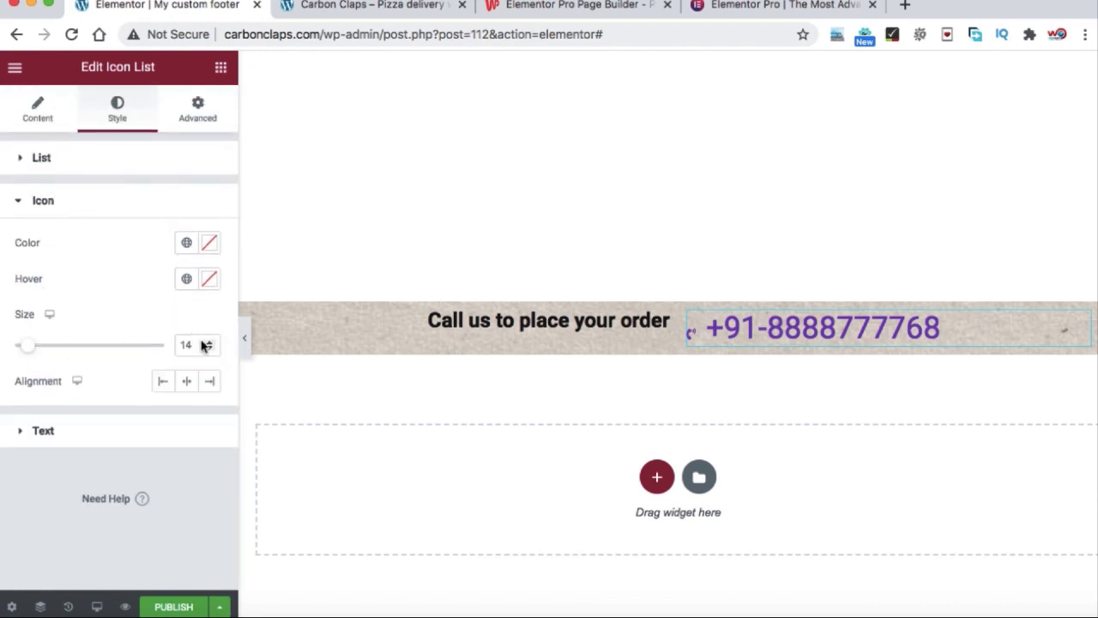
{"action": "left_click_drag", "start_coordinate": [208, 343], "coordinate": [209, 343]}
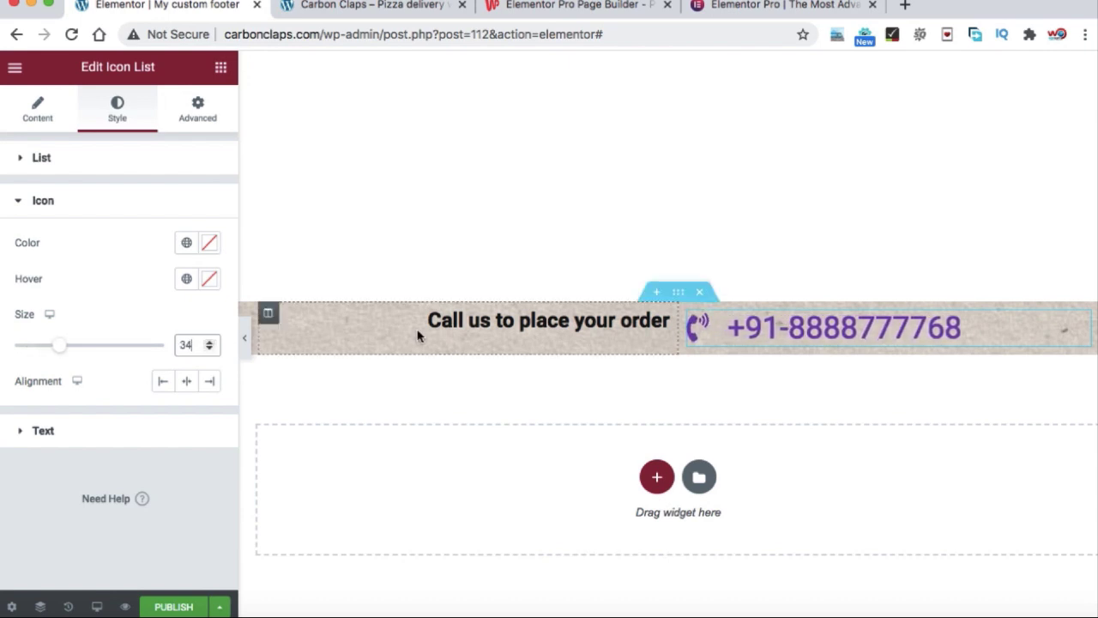
Set the phone column's vertical alignment to Middle
{"action": "right_click", "coordinate": [269, 314]}
{"action": "left_click", "coordinate": [289, 331]}
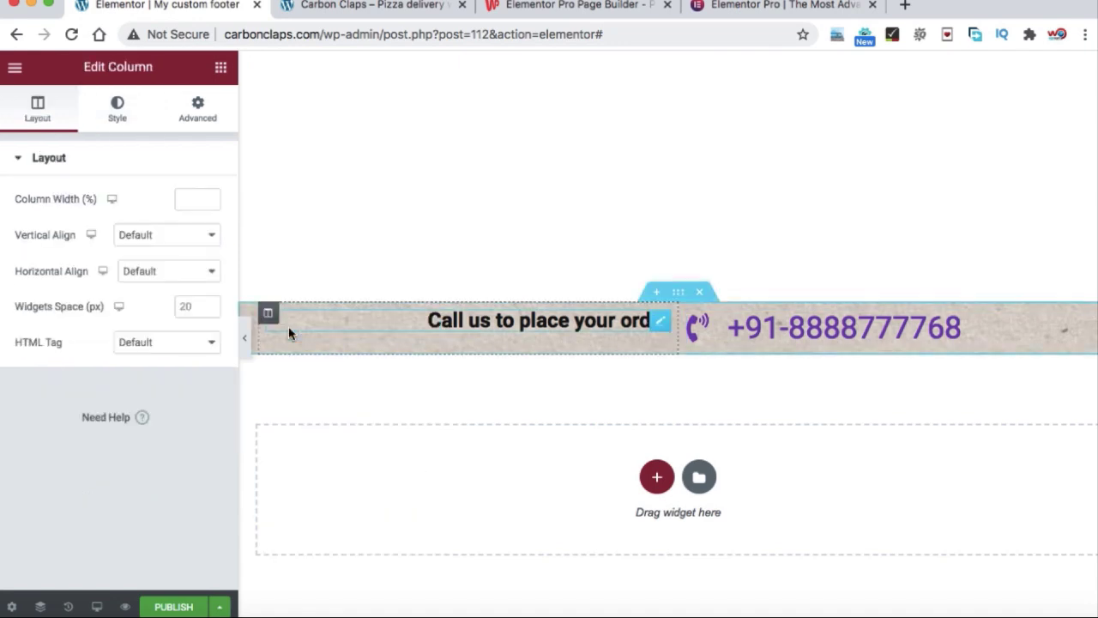
{"action": "left_click", "coordinate": [141, 235]}
{"action": "left_click", "coordinate": [142, 263]}
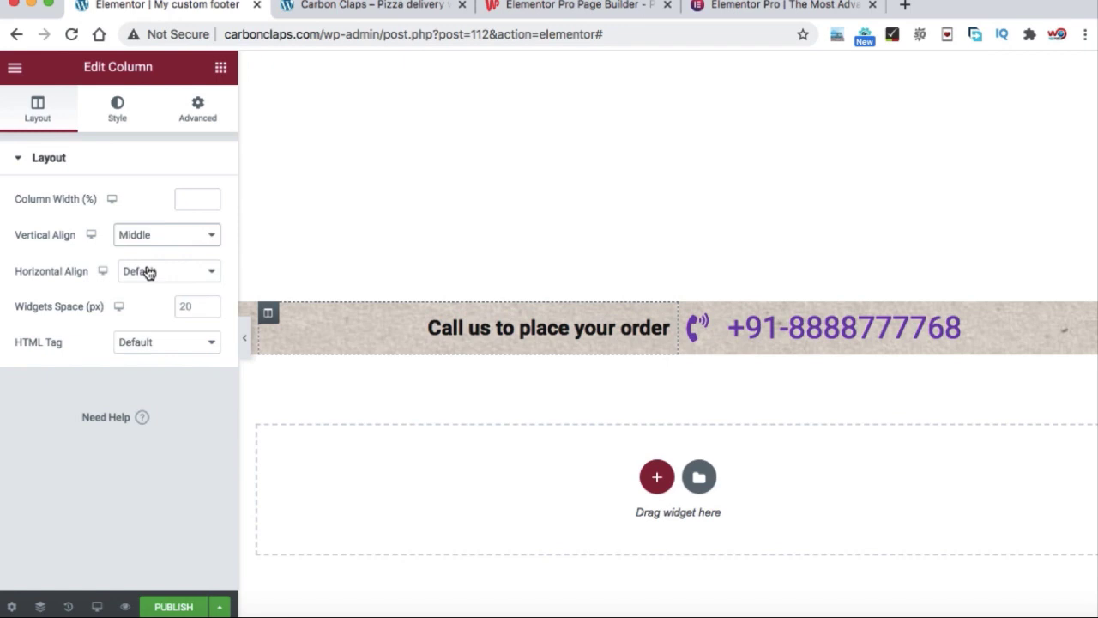
Set the footer section's content width to Full Width
{"action": "mouse_move", "coordinate": [657, 321]}
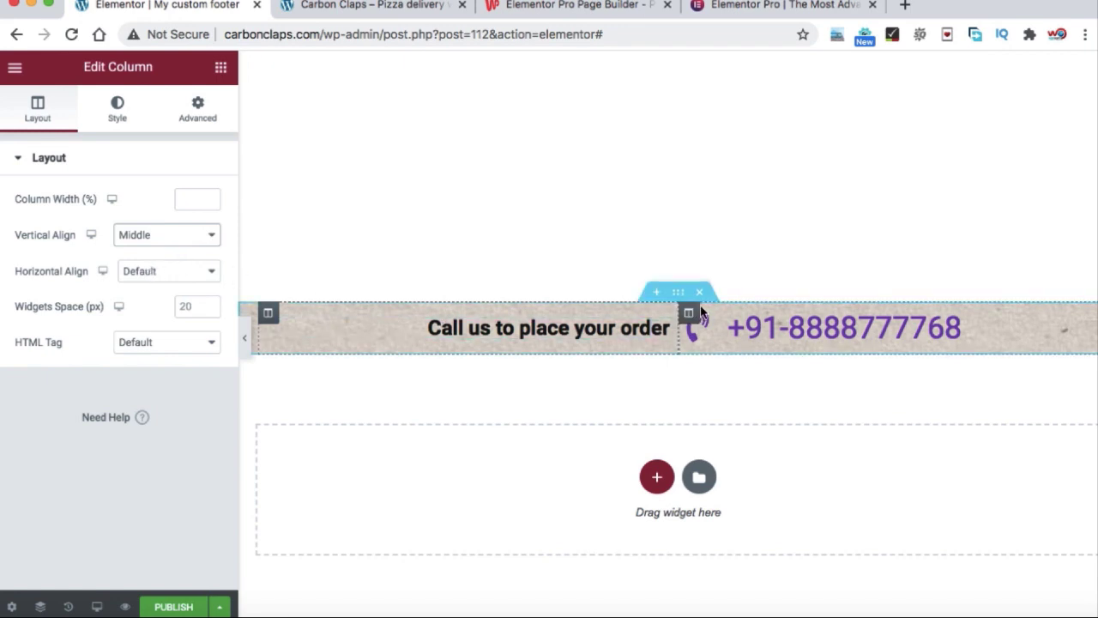
{"action": "right_click", "coordinate": [678, 297]}
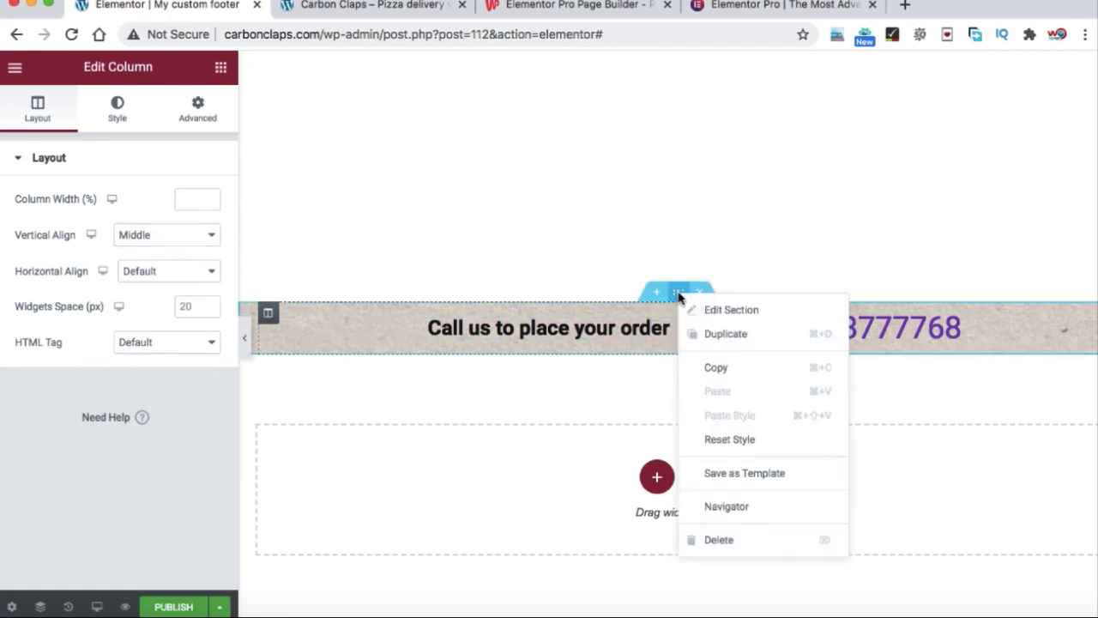
{"action": "left_click", "coordinate": [699, 310]}
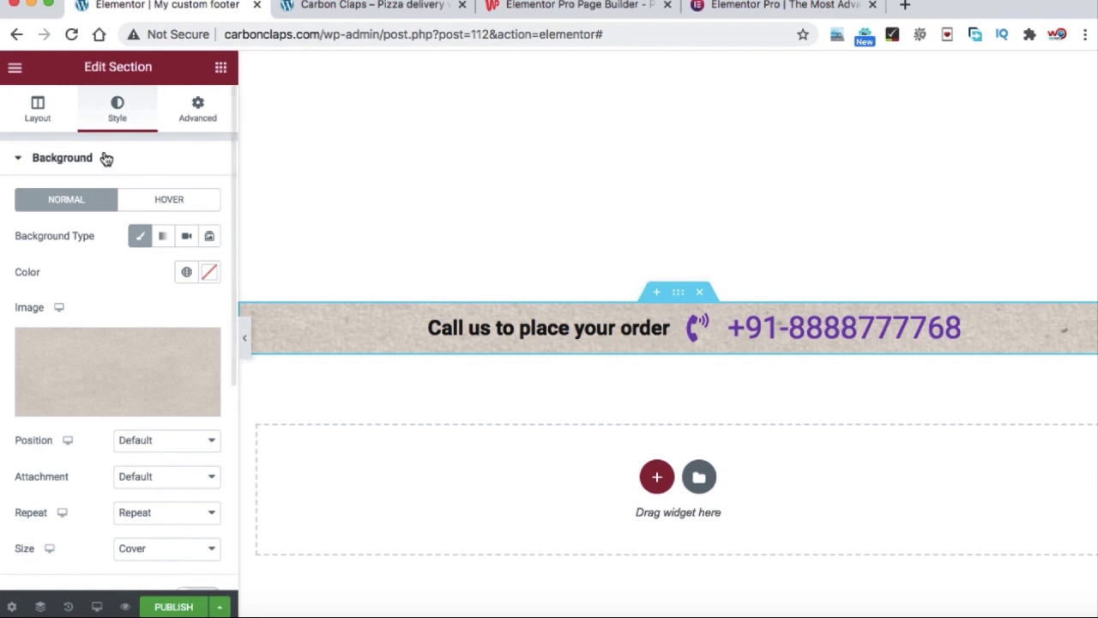
{"action": "left_click", "coordinate": [35, 114]}
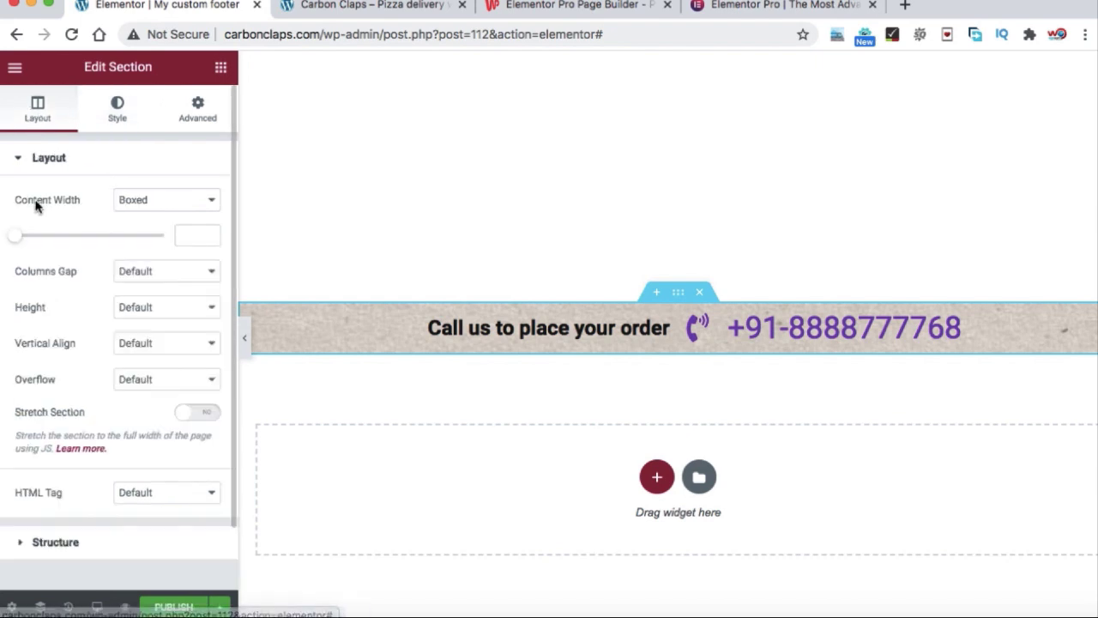
{"action": "left_click", "coordinate": [158, 202]}
{"action": "left_click", "coordinate": [159, 214]}
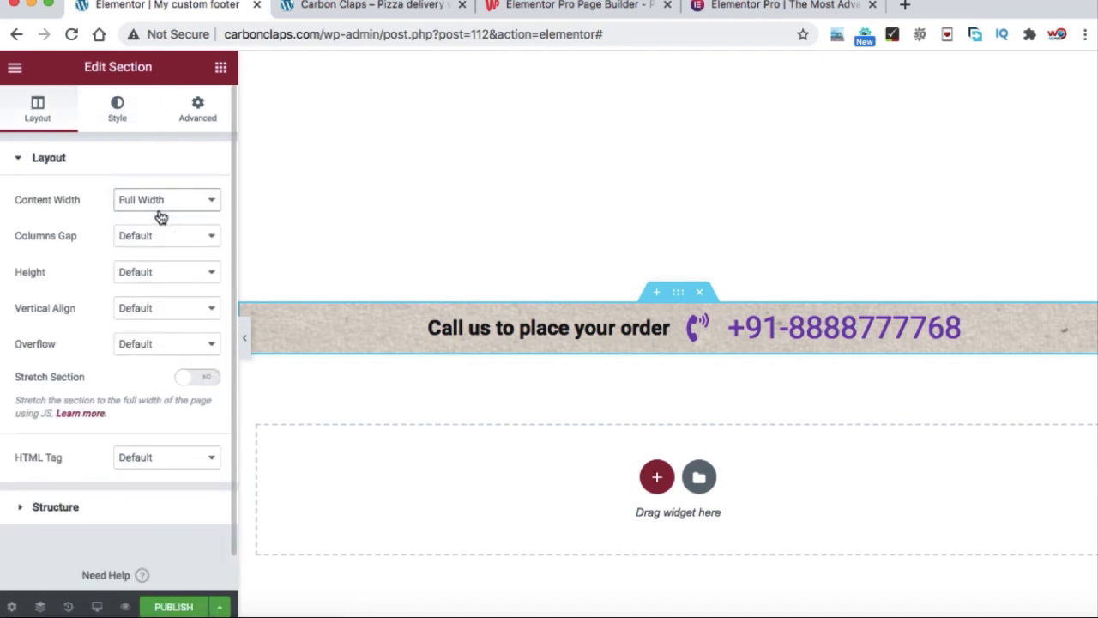
Duplicate the call-us section, then delete the copy's phone and heading columns
{"action": "right_click", "coordinate": [678, 295]}
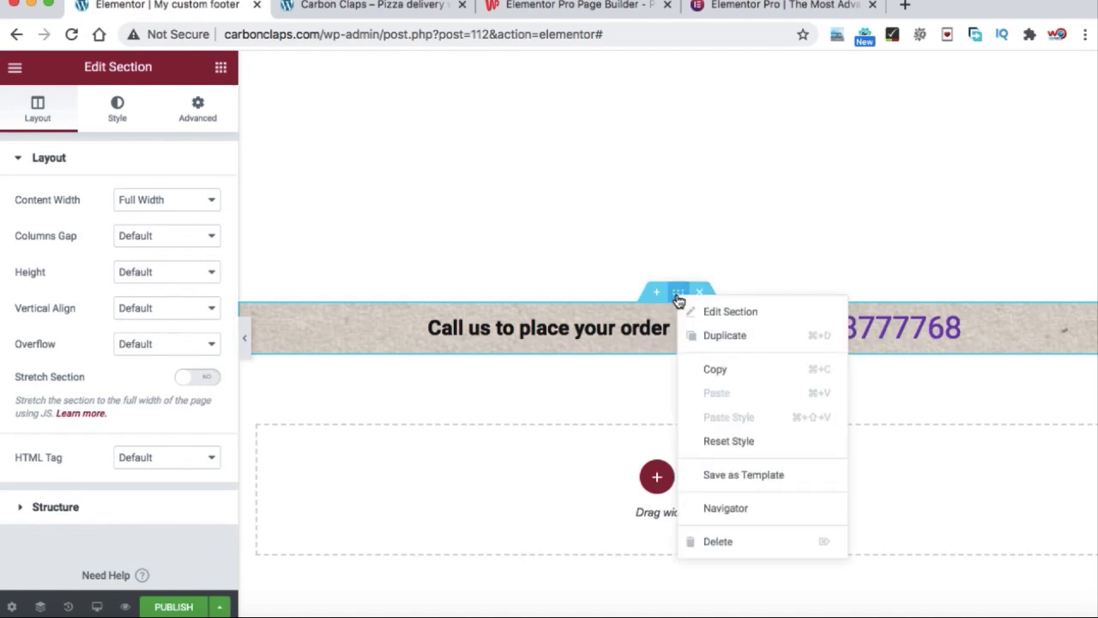
{"action": "left_click", "coordinate": [699, 336]}
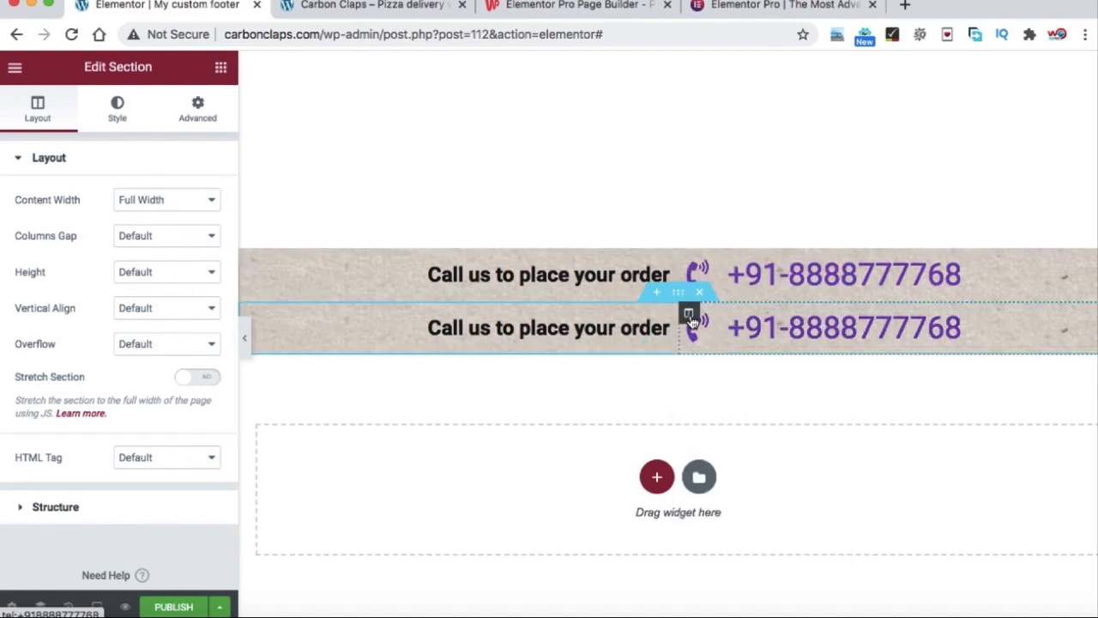
{"action": "right_click", "coordinate": [691, 323]}
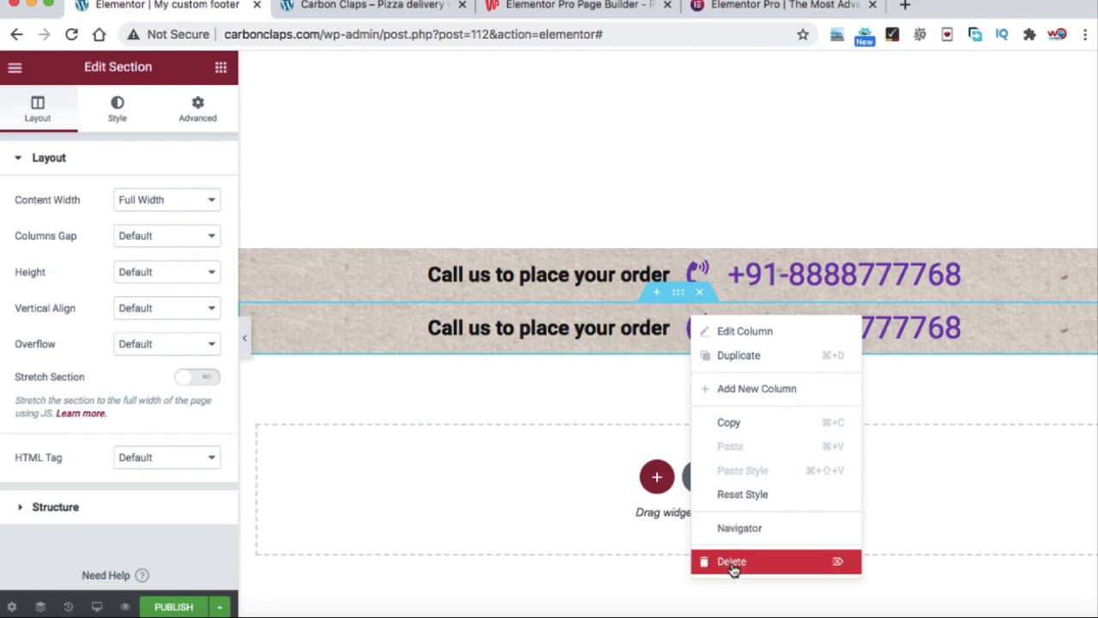
{"action": "left_click", "coordinate": [732, 562]}
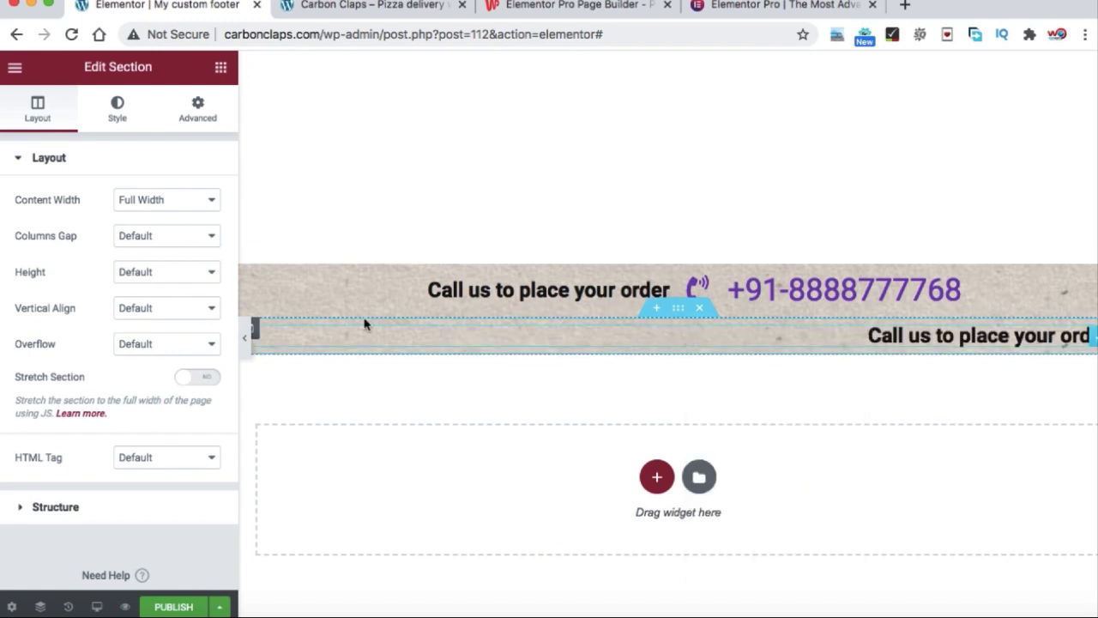
{"action": "right_click", "coordinate": [255, 330]}
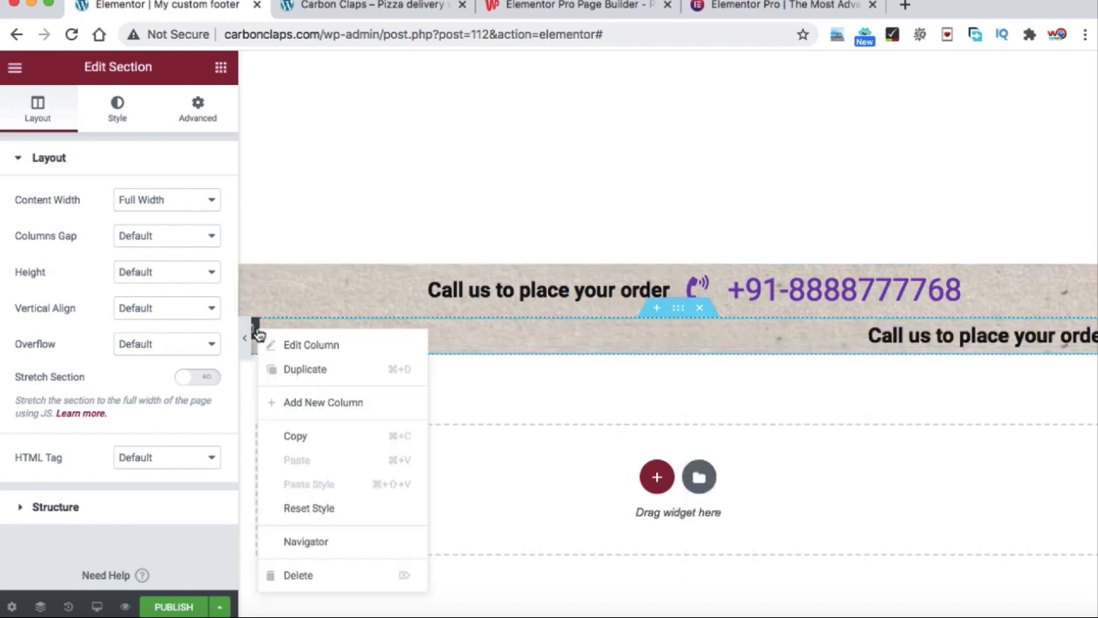
{"action": "left_click", "coordinate": [307, 585]}
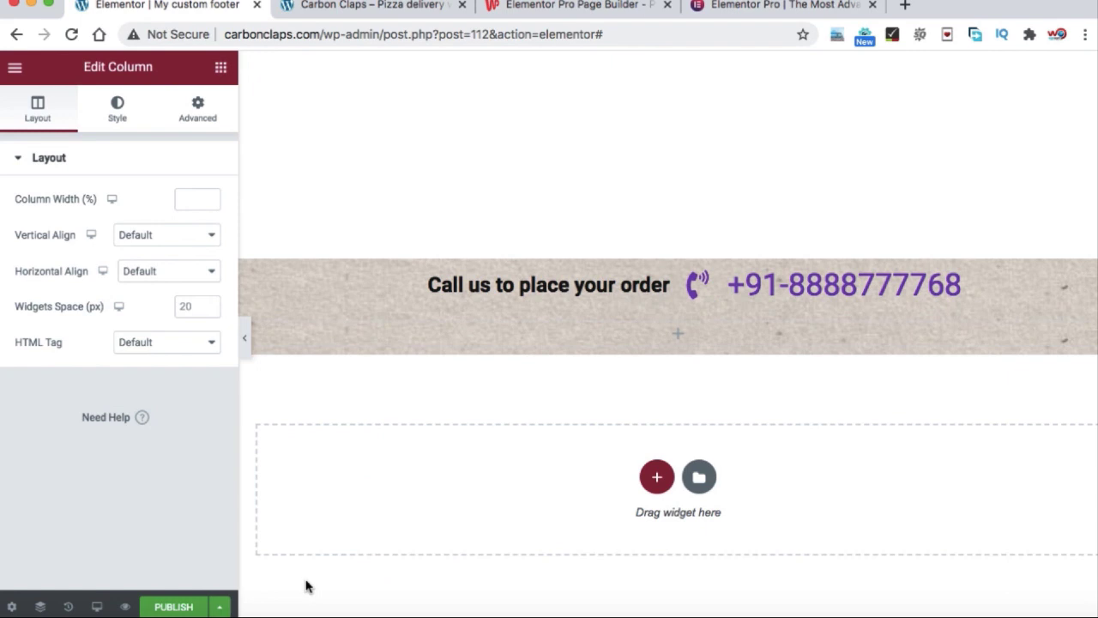
Add a single-column inner section below the call-us line and place an Image widget in it
{"action": "left_click", "coordinate": [679, 335]}
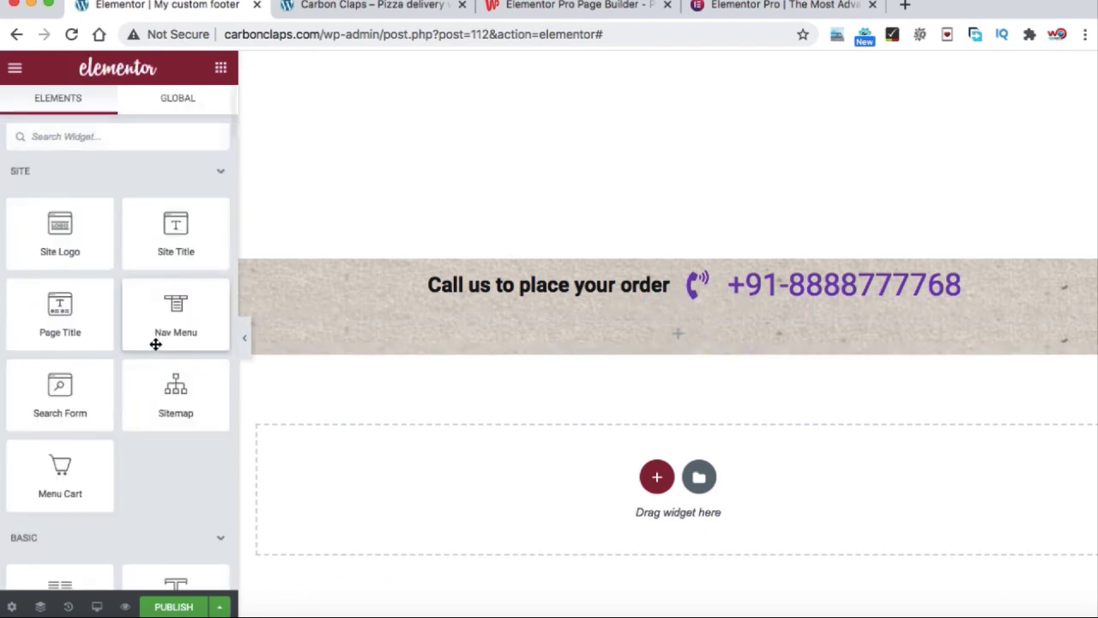
{"action": "scroll", "coordinate": [154, 345], "scroll_direction": "down", "scroll_amount": 5}
{"action": "left_click_drag", "start_coordinate": [42, 318], "coordinate": [647, 343]}
{"action": "right_click", "coordinate": [688, 331]}
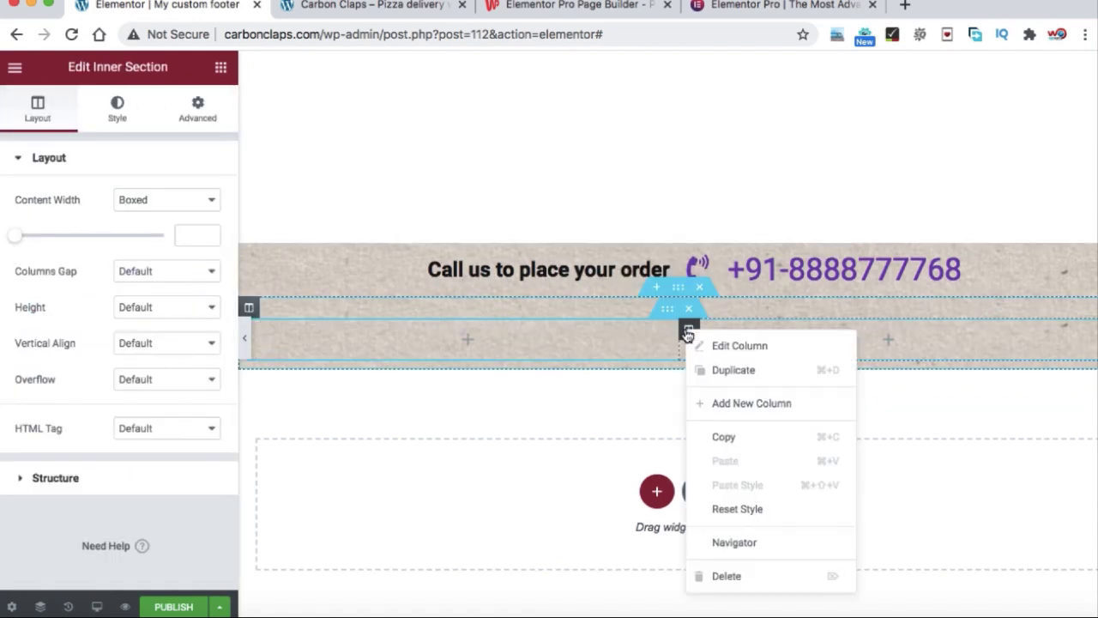
{"action": "left_click", "coordinate": [728, 574]}
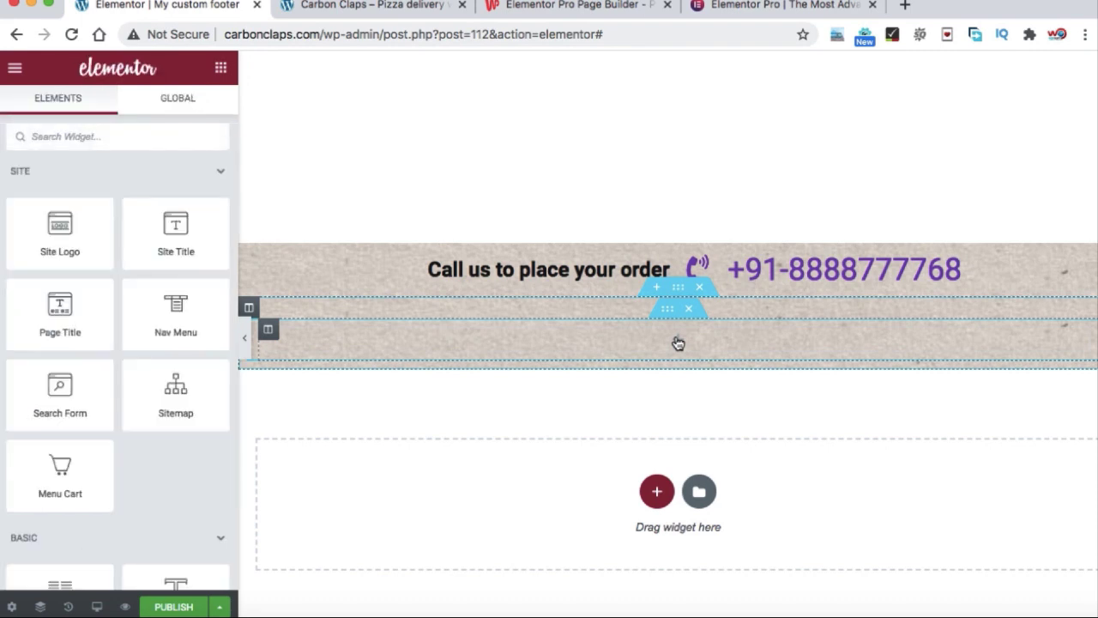
{"action": "scroll", "coordinate": [53, 371], "scroll_direction": "down", "scroll_amount": 5}
{"action": "left_click_drag", "start_coordinate": [54, 372], "coordinate": [659, 346]}
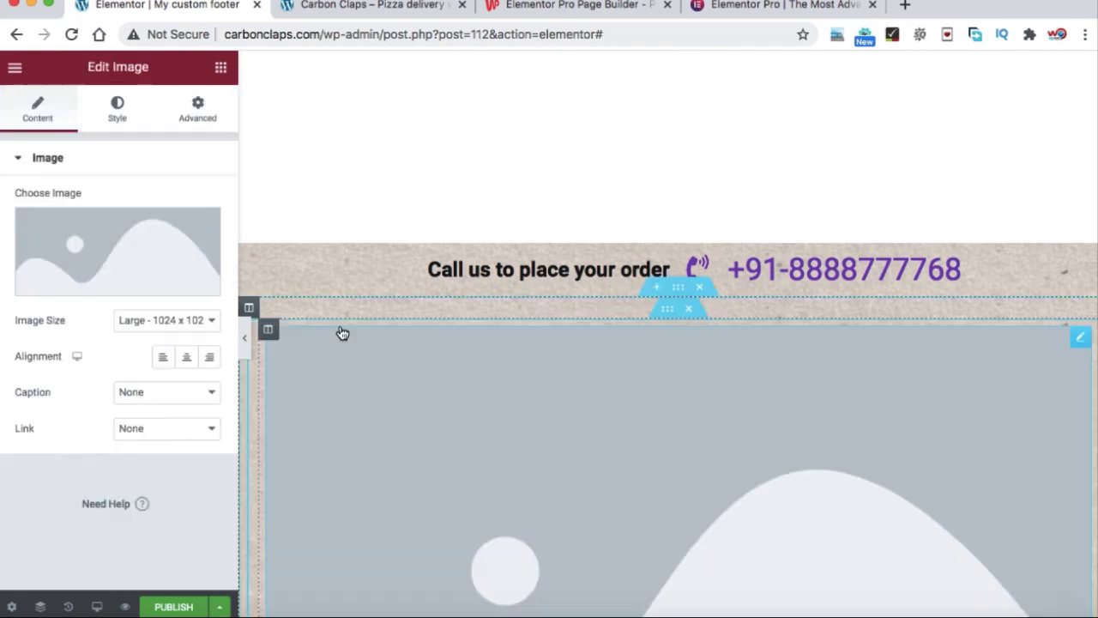
Insert Logo.png from the Media Library into the Image widget at Full image size
{"action": "left_click", "coordinate": [105, 292]}
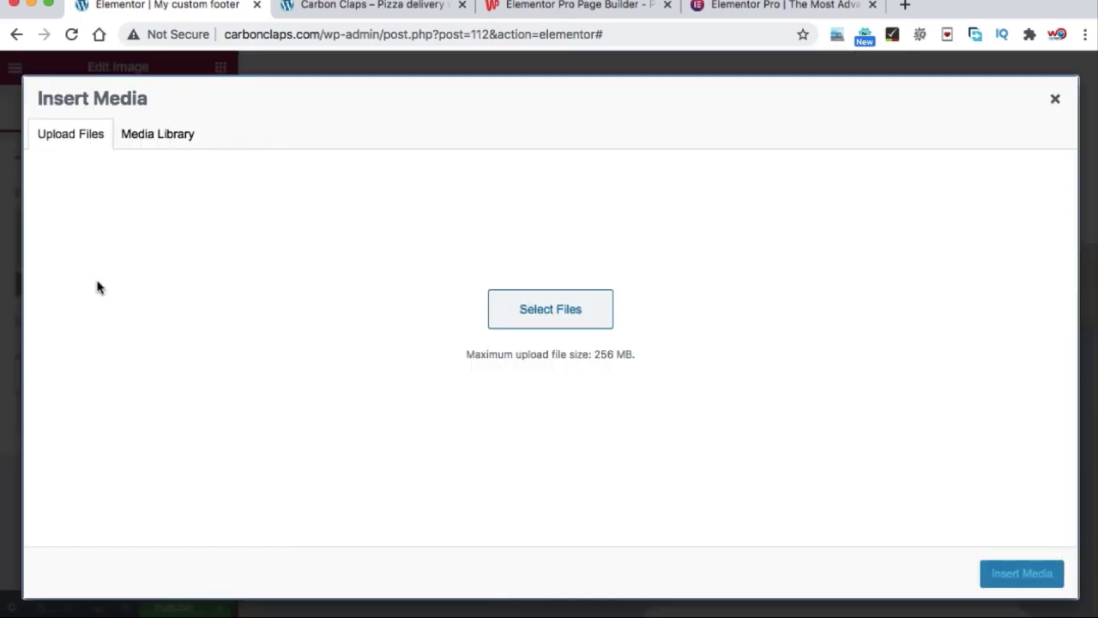
{"action": "left_click", "coordinate": [165, 140]}
{"action": "scroll", "coordinate": [549, 314], "scroll_direction": "down", "scroll_amount": 5}
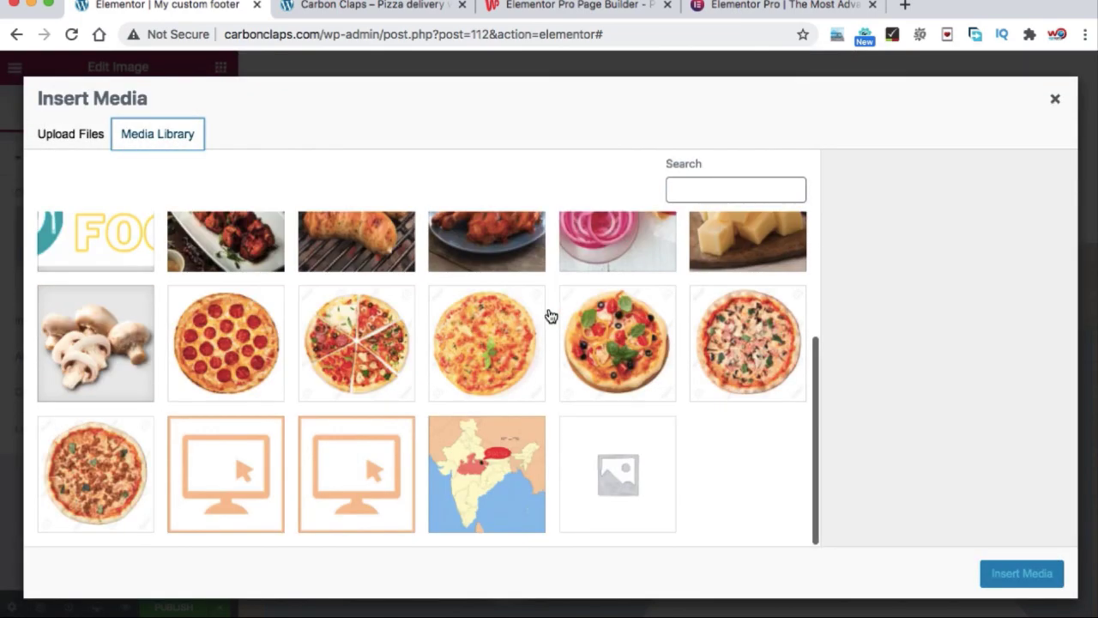
{"action": "left_click", "coordinate": [117, 248]}
{"action": "left_click", "coordinate": [1041, 578]}
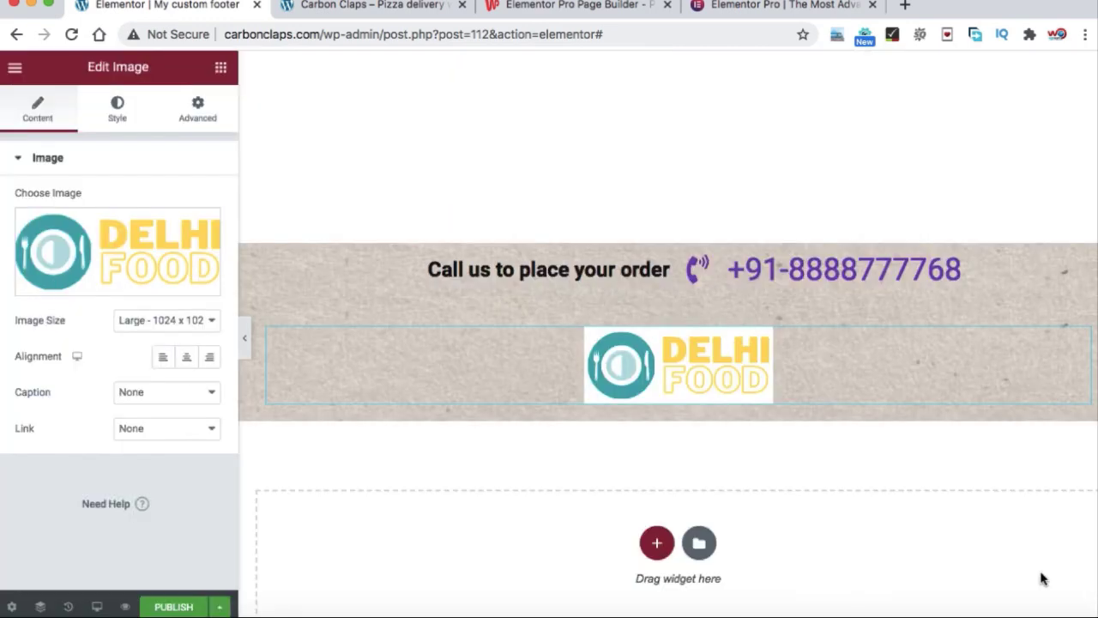
{"action": "left_click", "coordinate": [212, 322]}
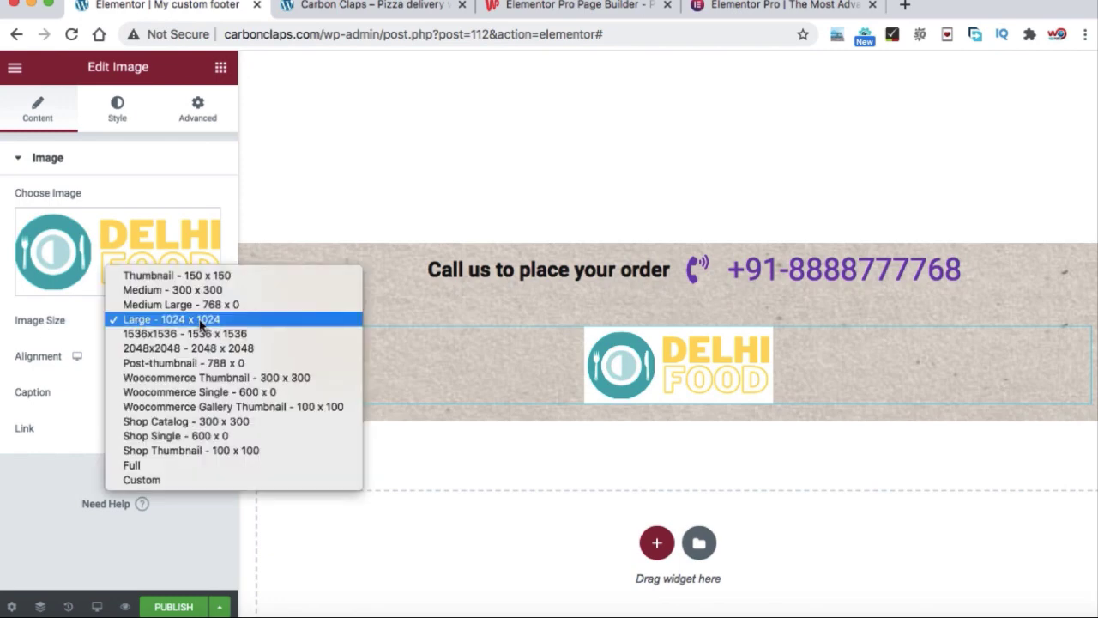
{"action": "left_click", "coordinate": [165, 466]}
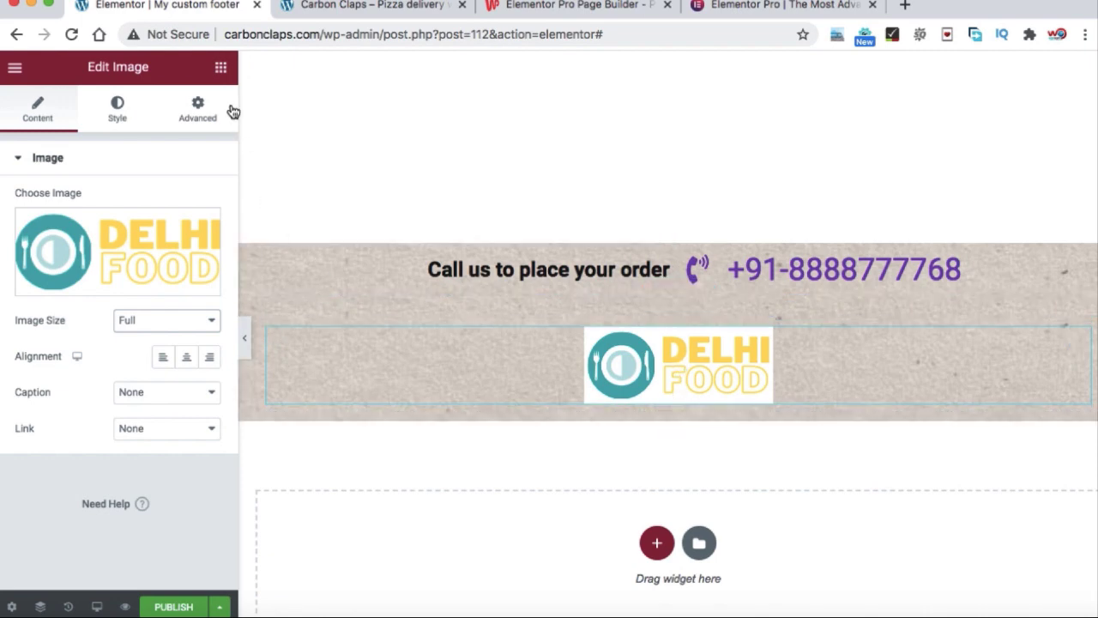
Add a Social Icons widget below the logo and set the Facebook icon's profile URL
{"action": "left_click", "coordinate": [220, 68]}
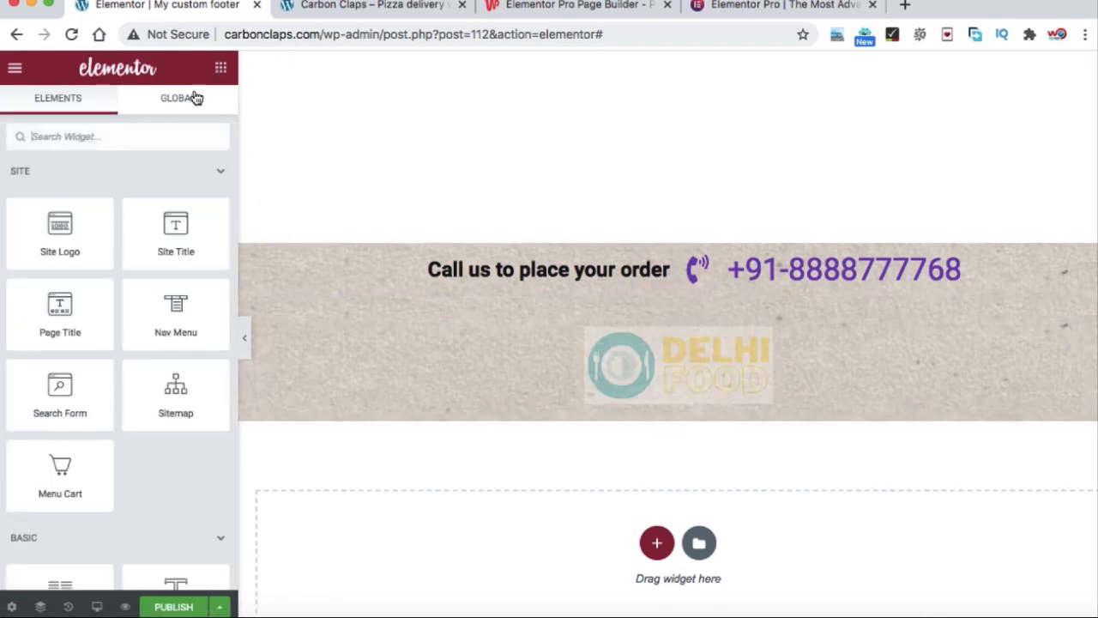
{"action": "type", "text": "soci"}
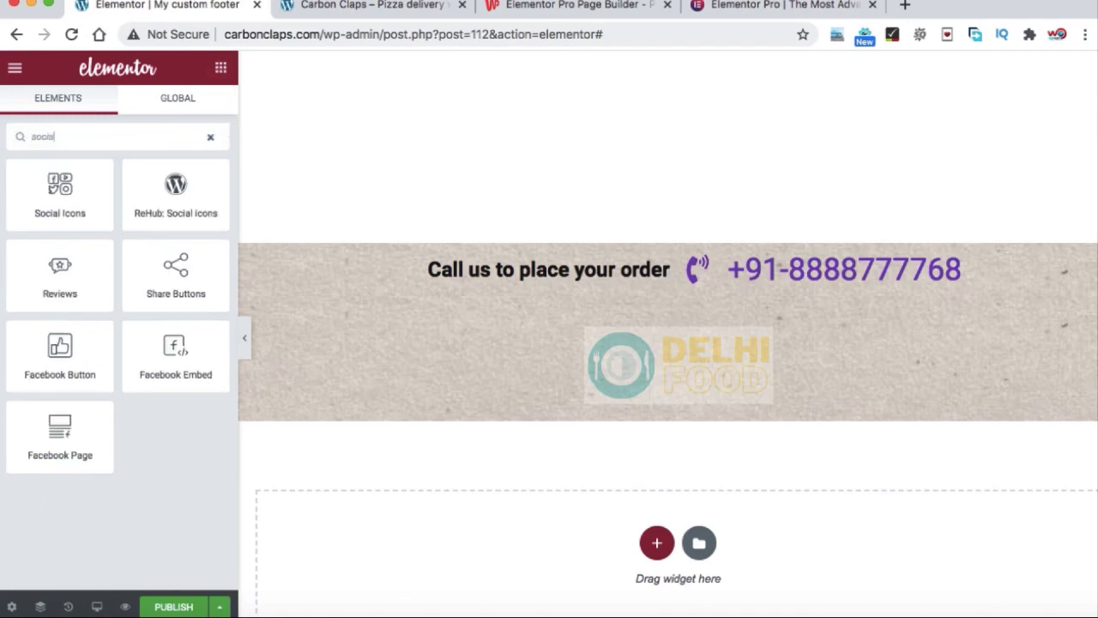
{"action": "type", "text": "al"}
{"action": "left_click_drag", "start_coordinate": [61, 197], "coordinate": [662, 403]}
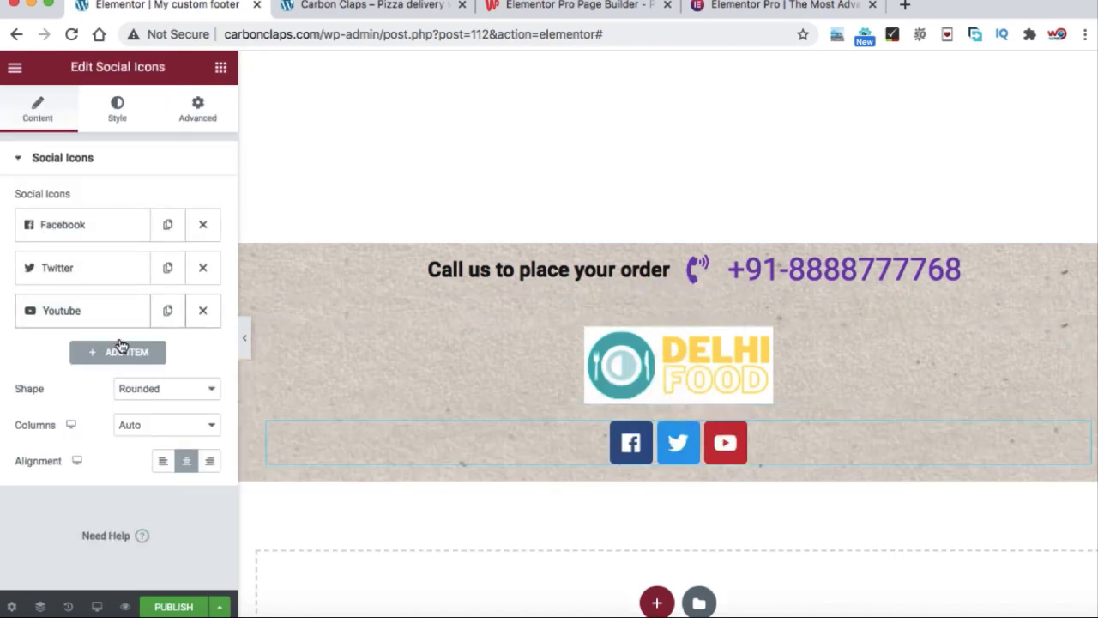
{"action": "left_click", "coordinate": [74, 236]}
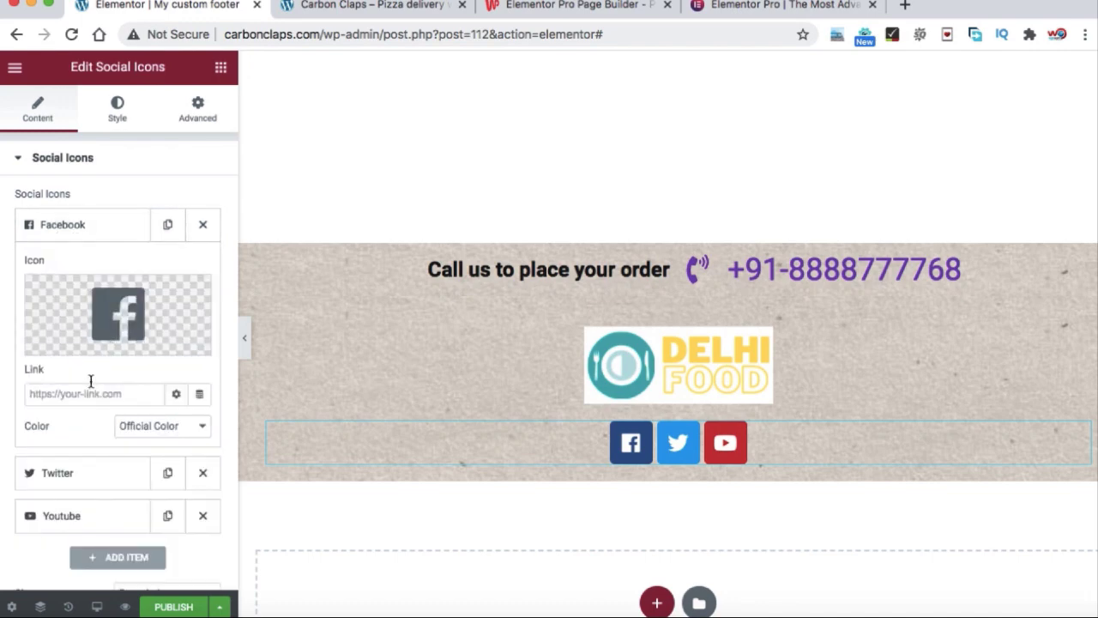
{"action": "left_click", "coordinate": [89, 393]}
{"action": "type", "text": "https://www.facebook.com/webgurusaddam"}
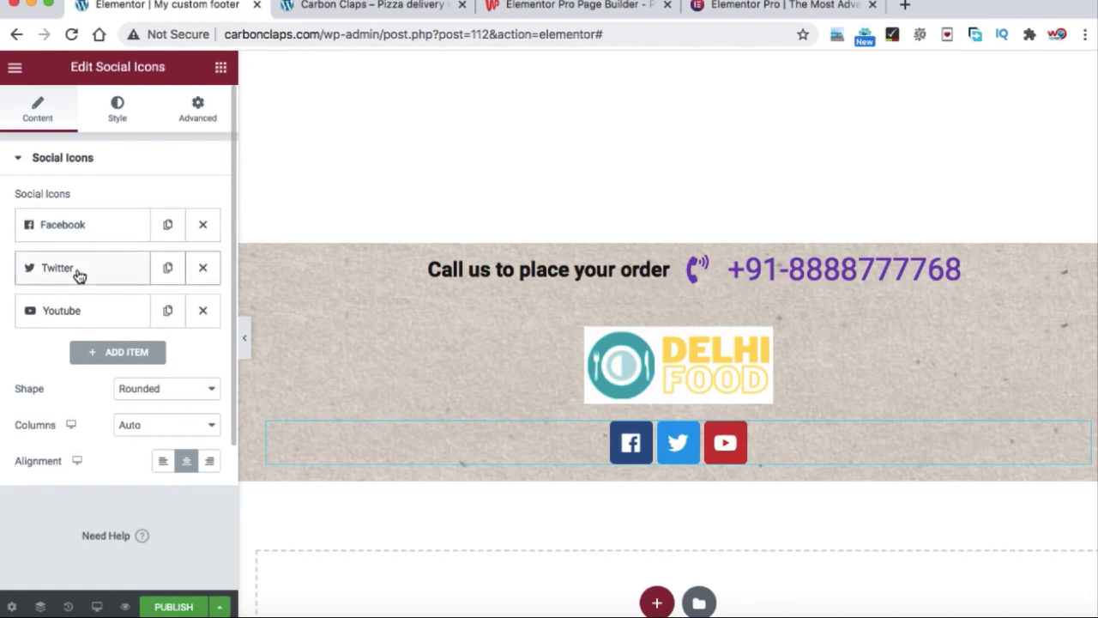
Add a fourth Instagram icon and set the social icon size to 14
{"action": "left_click", "coordinate": [113, 352]}
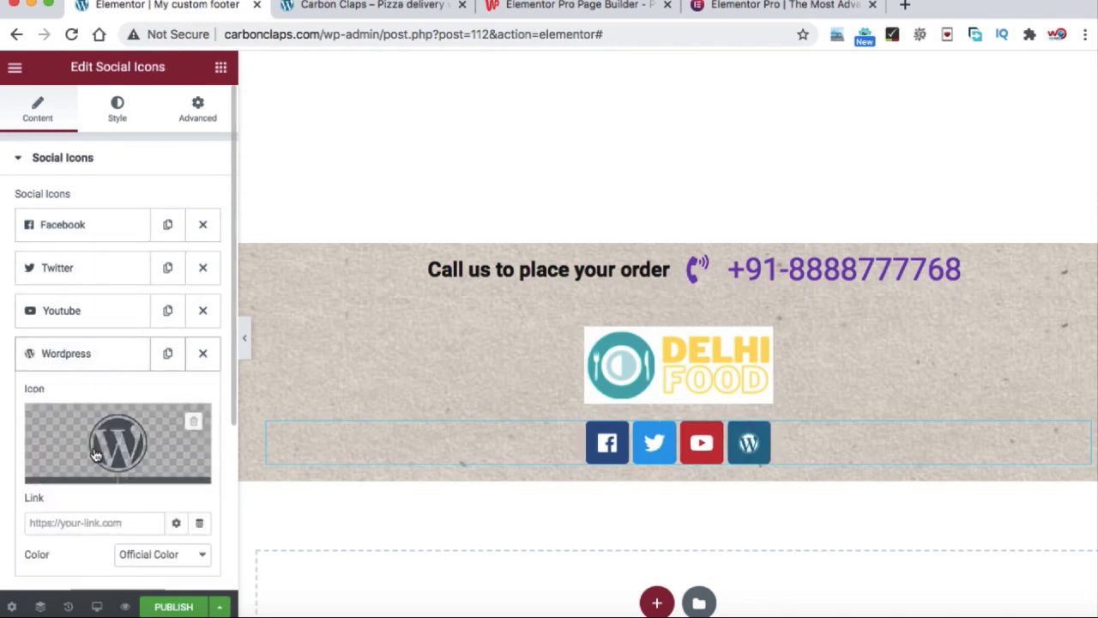
{"action": "left_click", "coordinate": [62, 472]}
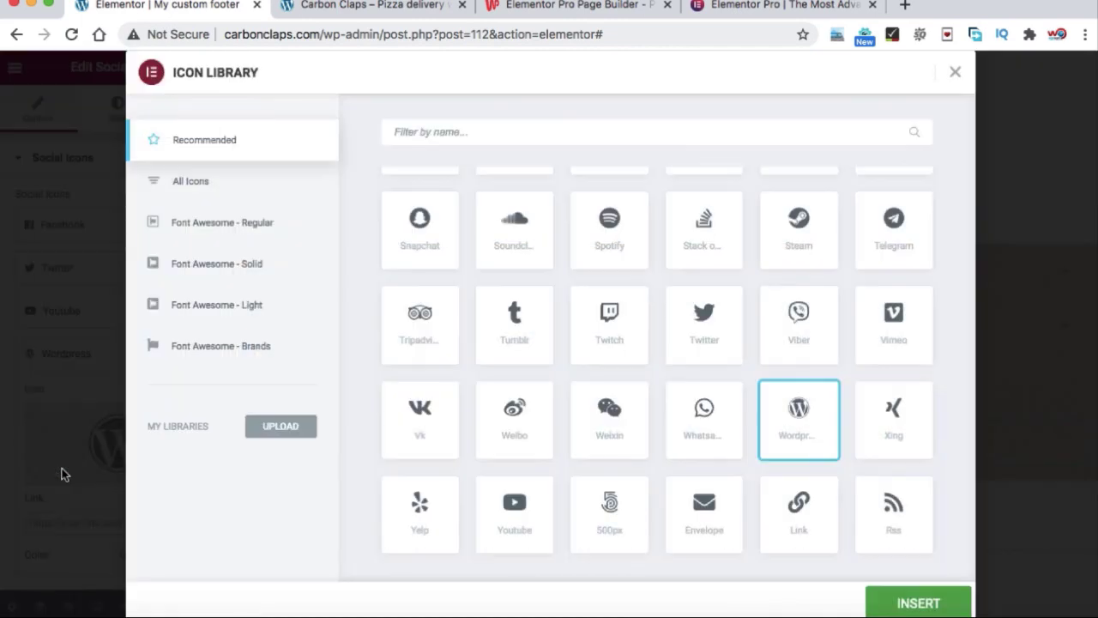
{"action": "type", "text": "insta"}
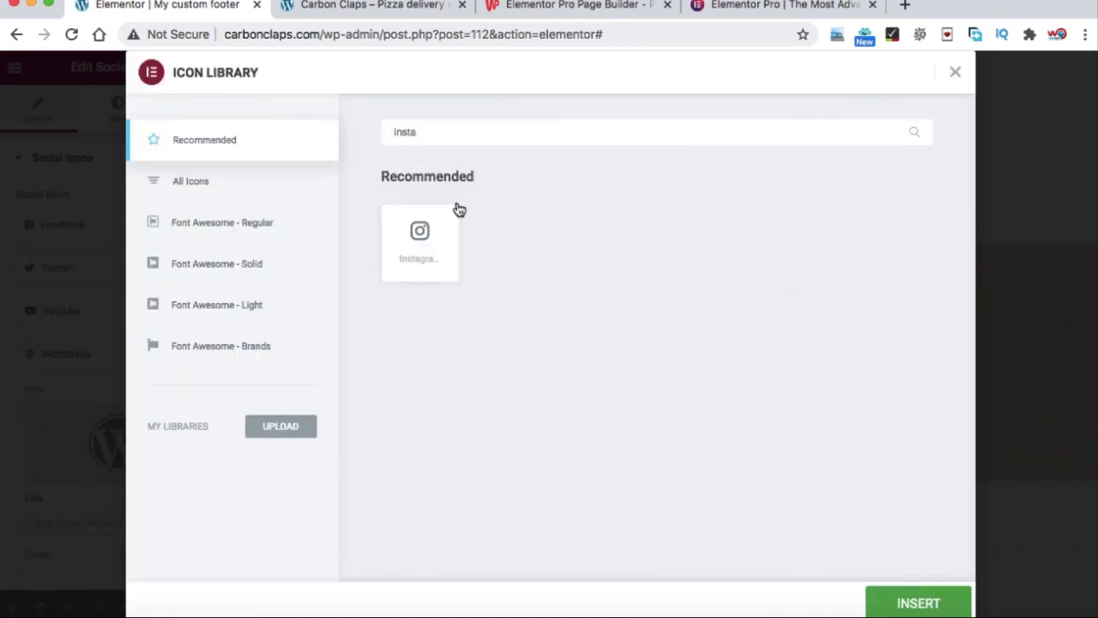
{"action": "left_click", "coordinate": [434, 244]}
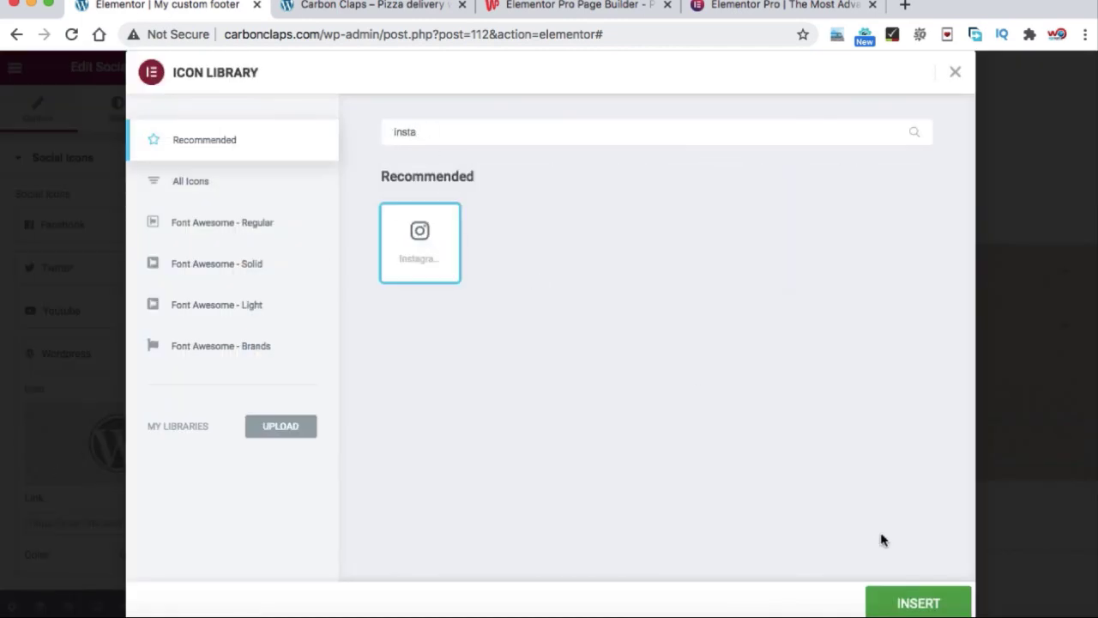
{"action": "left_click", "coordinate": [898, 598]}
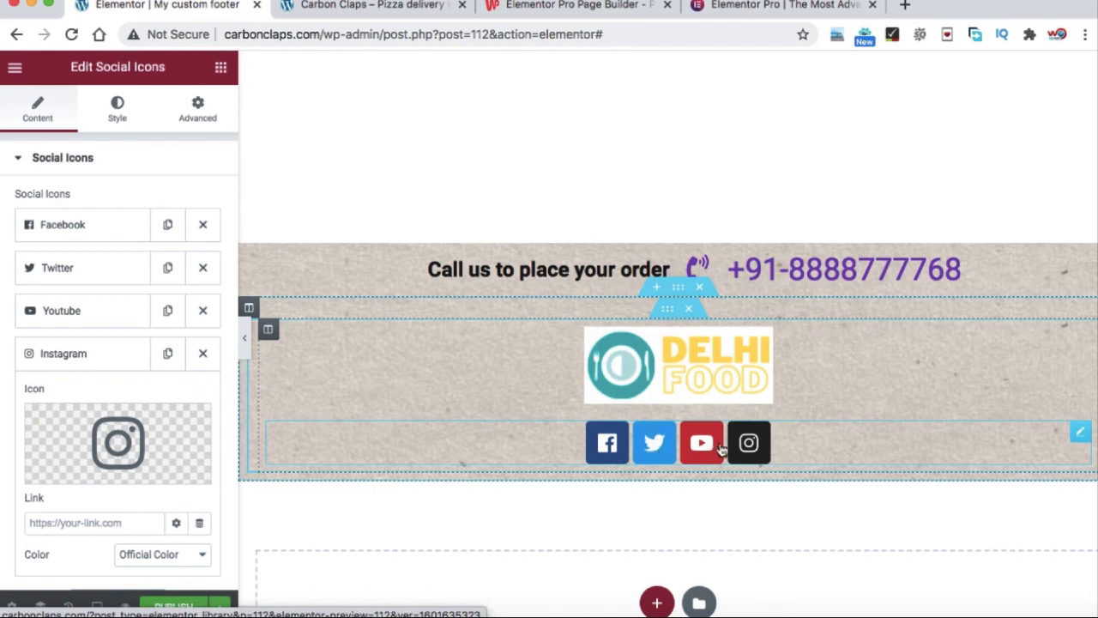
{"action": "left_click", "coordinate": [117, 109]}
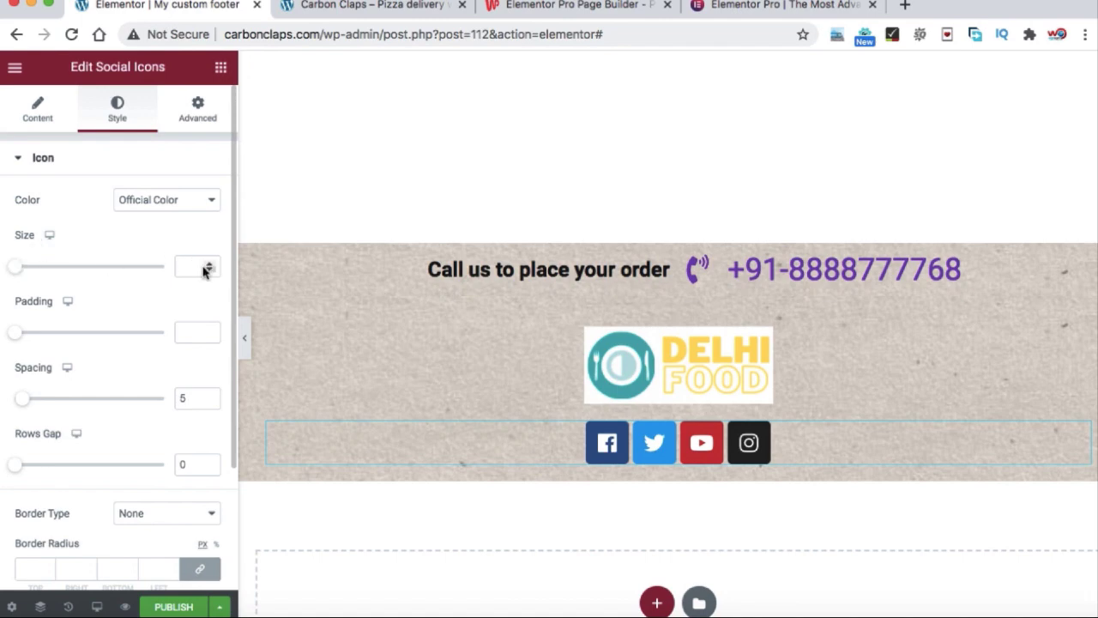
{"action": "left_click_drag", "start_coordinate": [208, 264], "coordinate": [209, 264]}
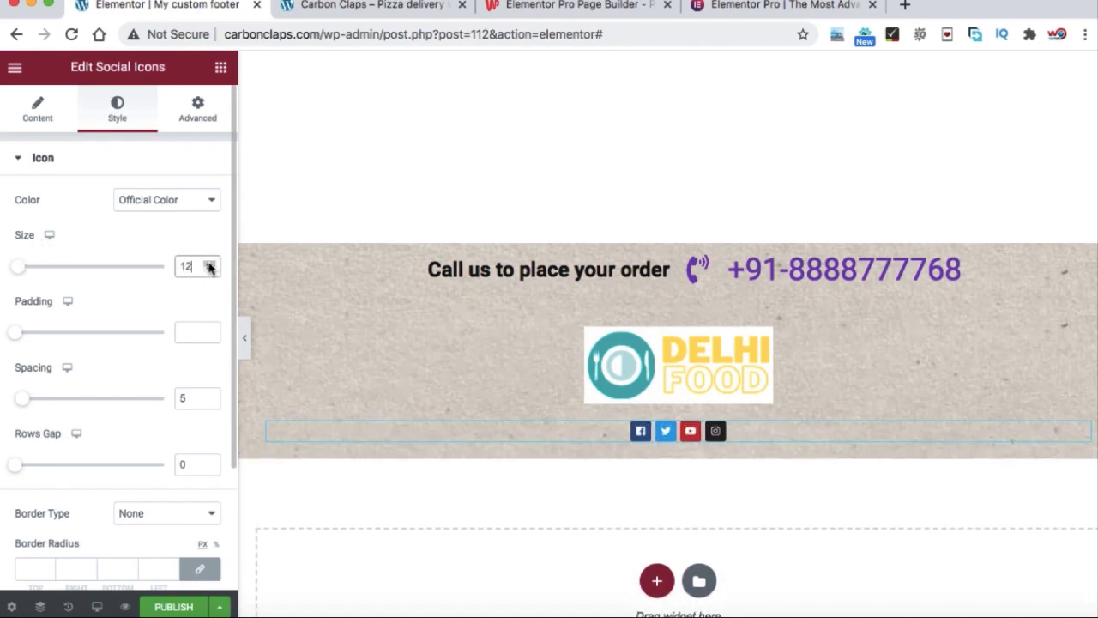
{"action": "left_click", "coordinate": [208, 265]}
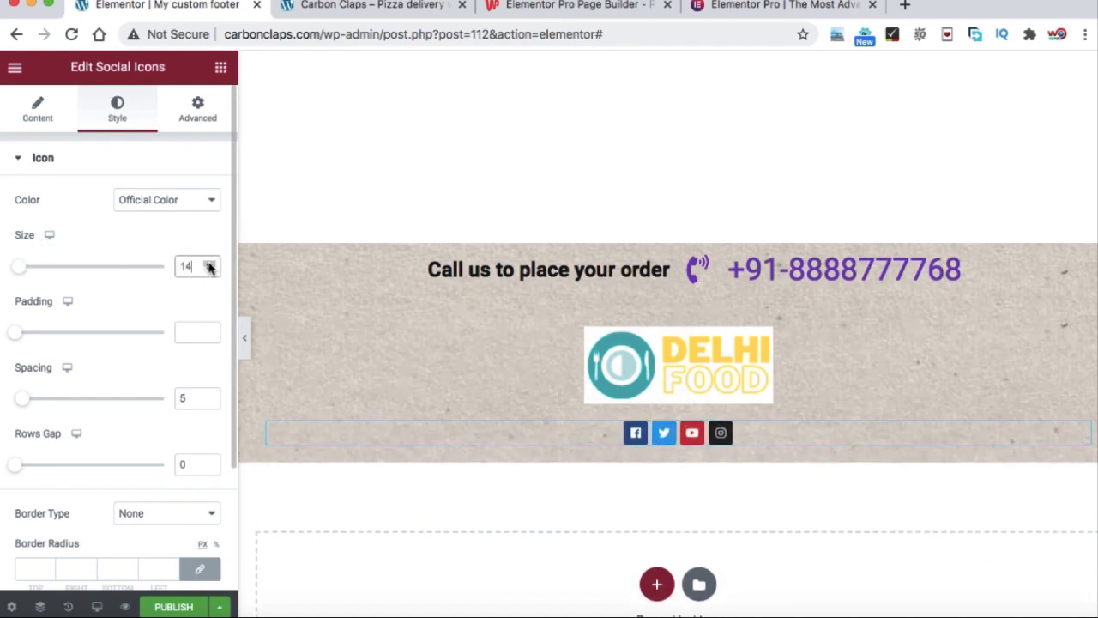
Add a Text Editor paragraph below the icons with centre alignment
{"action": "left_click", "coordinate": [221, 69]}
{"action": "scroll", "coordinate": [151, 285], "scroll_direction": "down", "scroll_amount": 5}
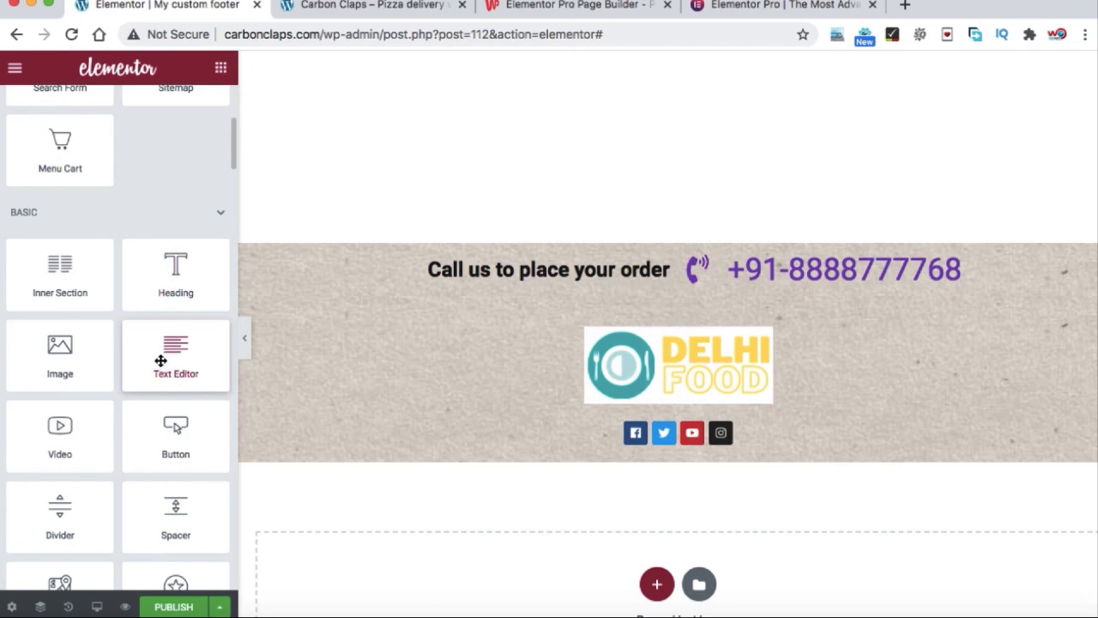
{"action": "left_click_drag", "start_coordinate": [160, 360], "coordinate": [672, 469]}
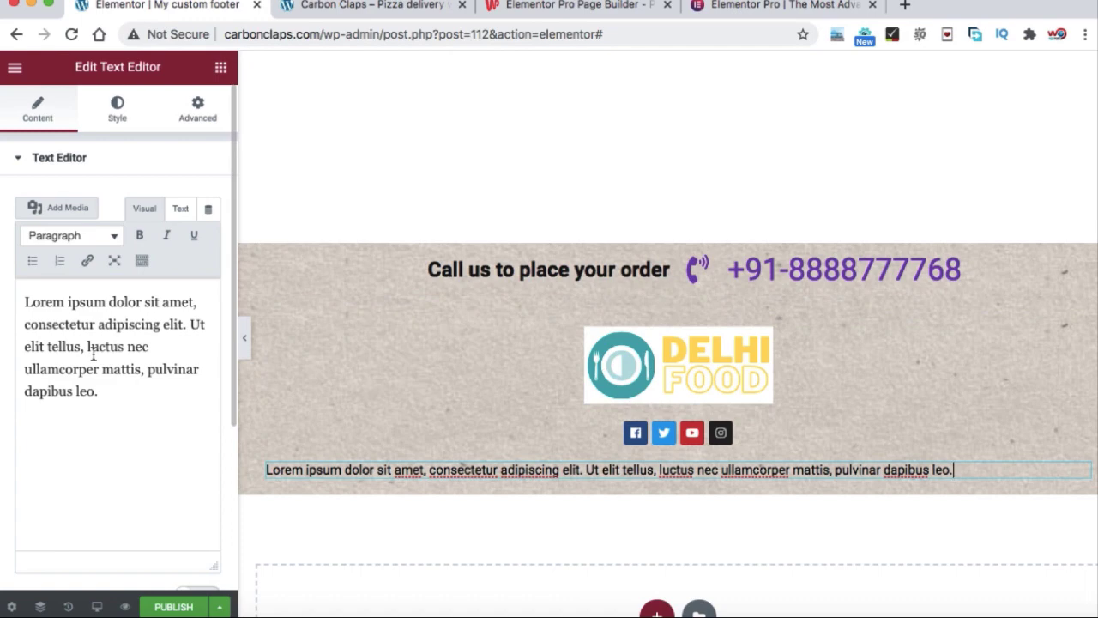
{"action": "left_click", "coordinate": [114, 120]}
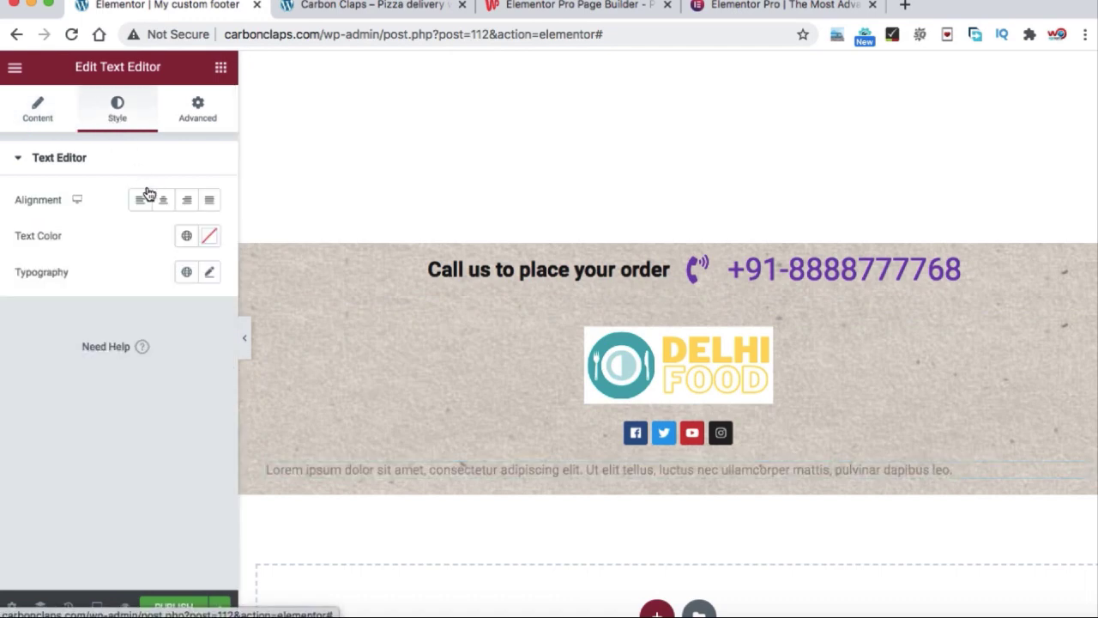
{"action": "left_click", "coordinate": [163, 200]}
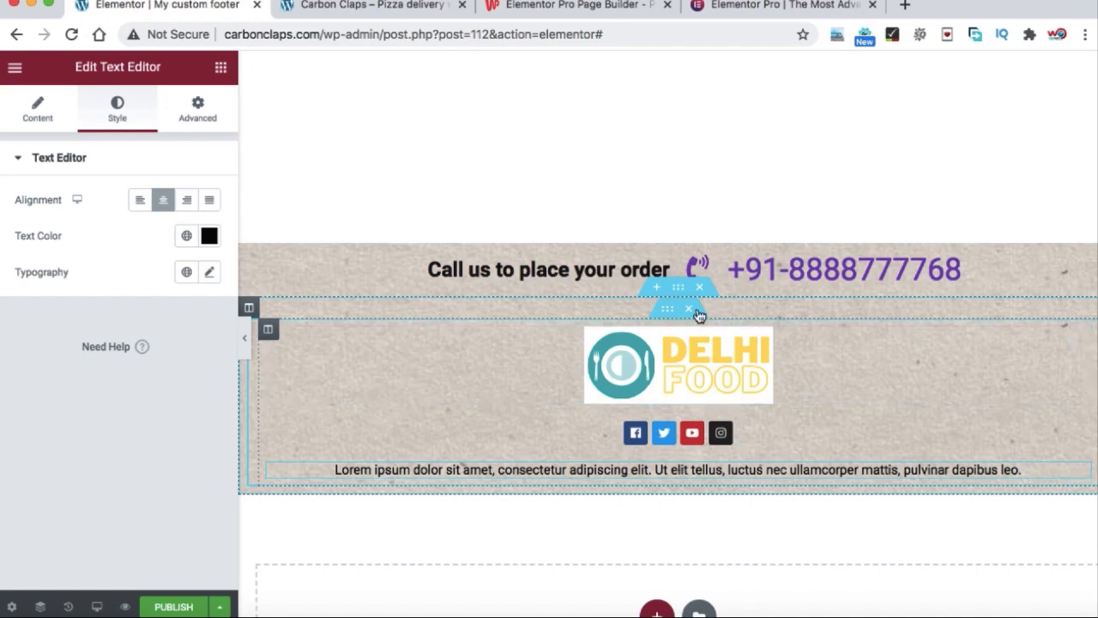
Duplicate the footer section and delete the logo from the copy
{"action": "right_click", "coordinate": [679, 292]}
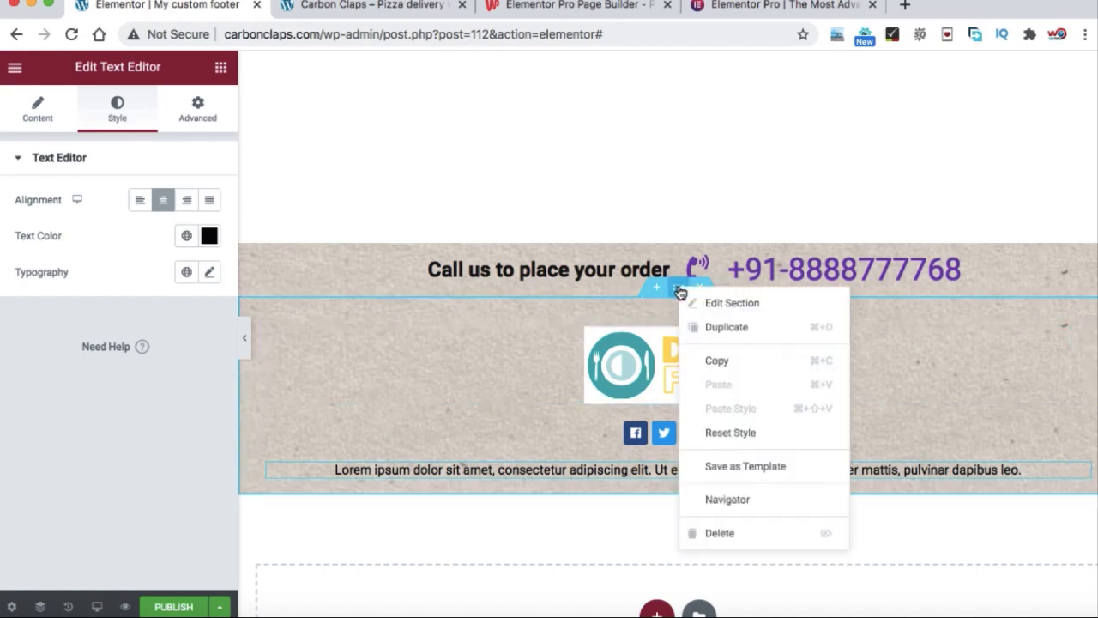
{"action": "left_click", "coordinate": [709, 328]}
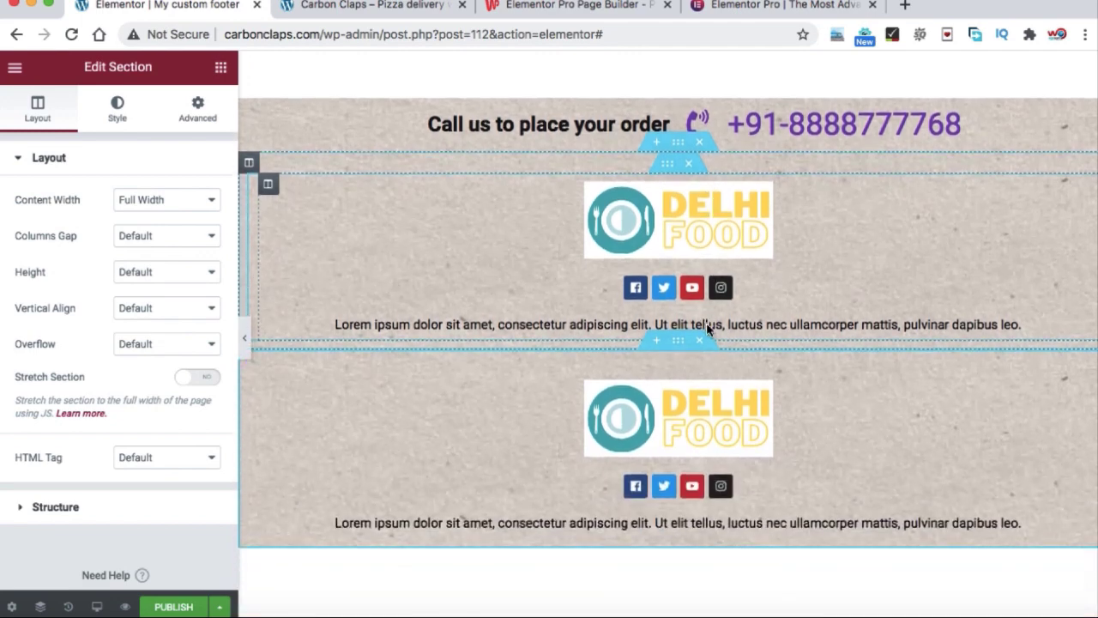
{"action": "right_click", "coordinate": [678, 399]}
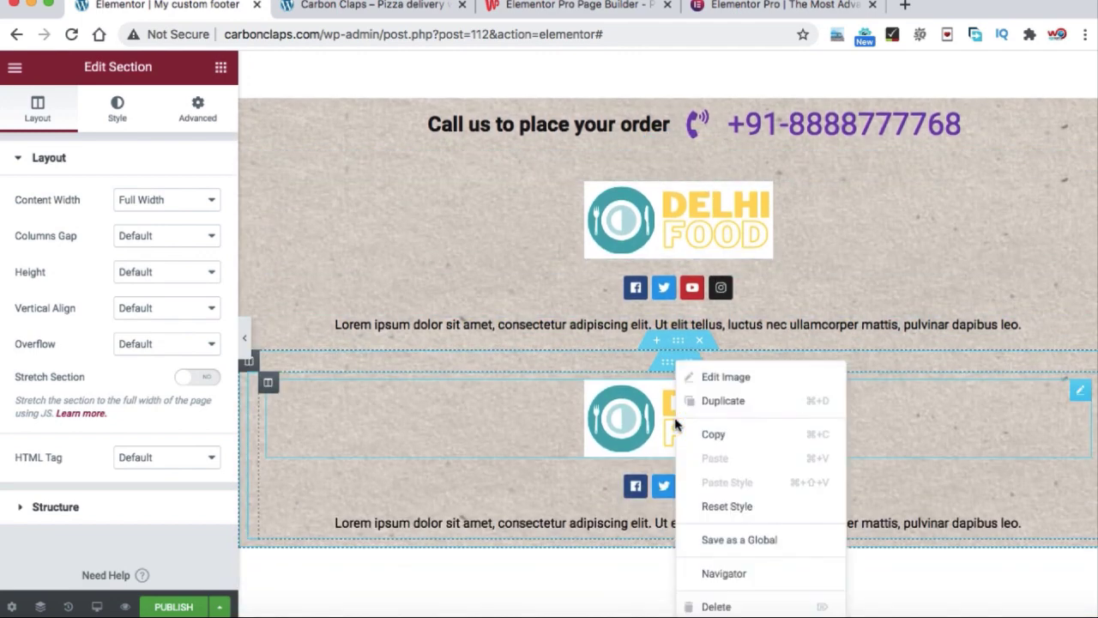
{"action": "left_click", "coordinate": [717, 606]}
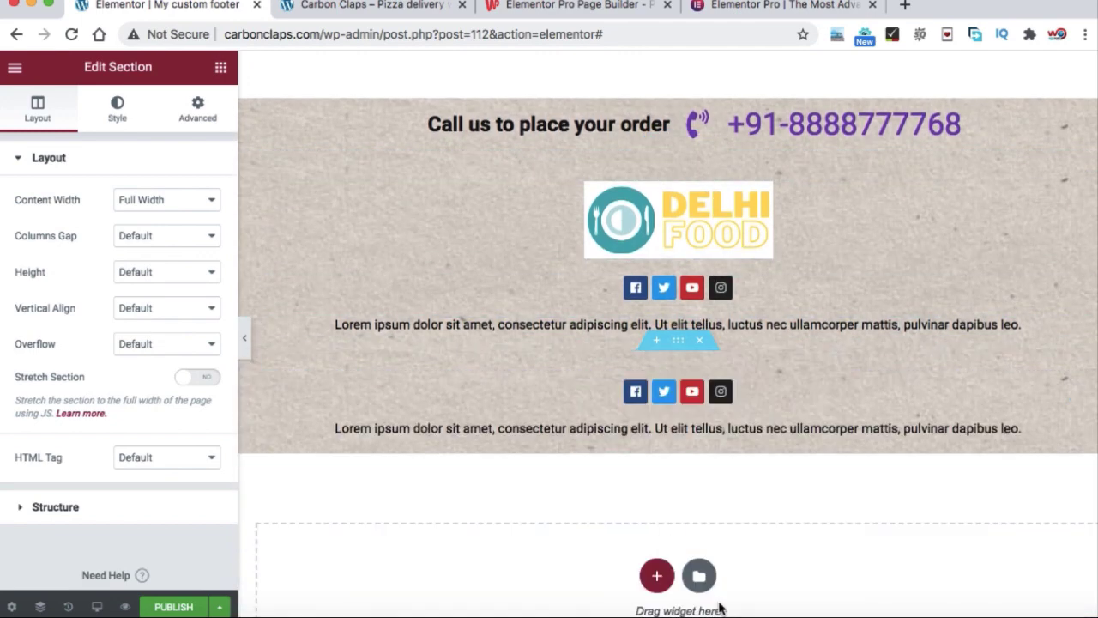
{"action": "left_click", "coordinate": [657, 387]}
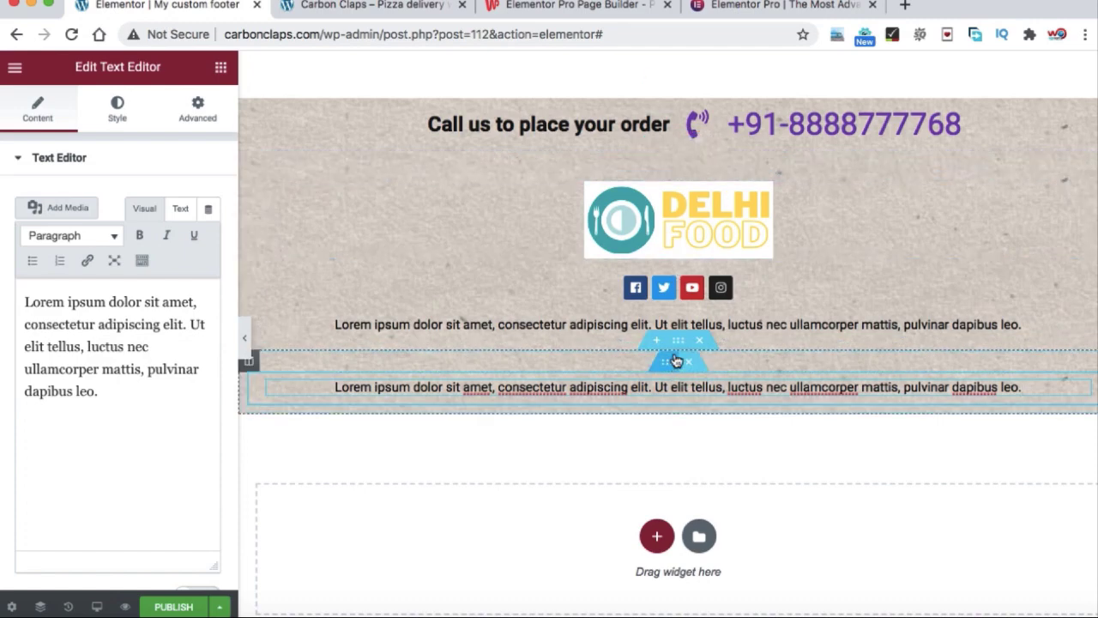
{"action": "left_click", "coordinate": [678, 340]}
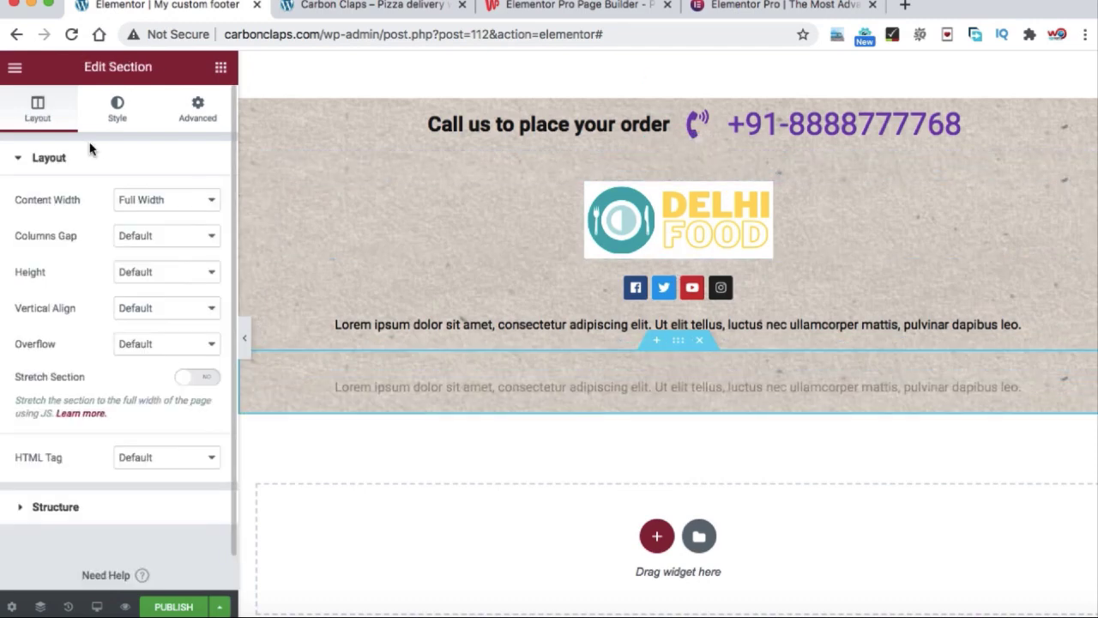
Remove the paper texture from the lower section and give it a black background colour
{"action": "left_click", "coordinate": [119, 110]}
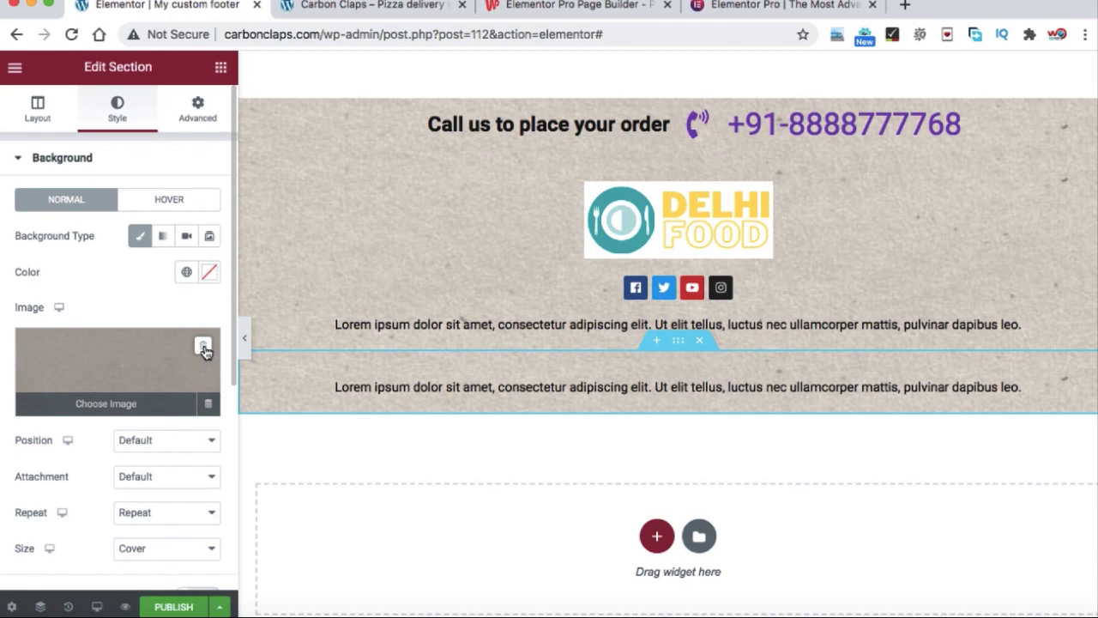
{"action": "left_click", "coordinate": [203, 348]}
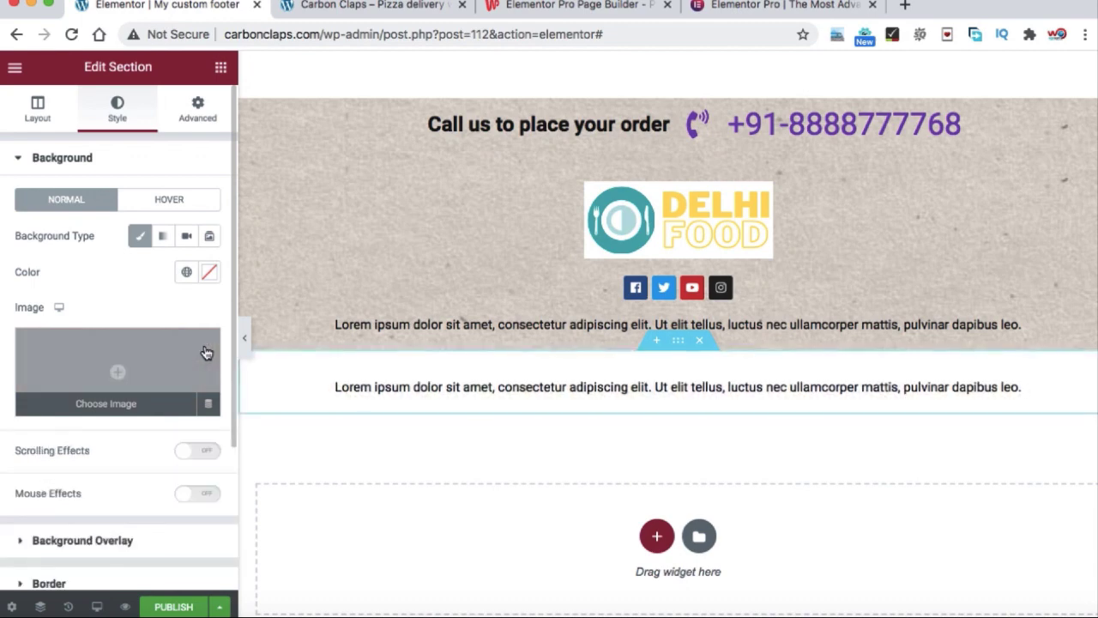
{"action": "left_click", "coordinate": [211, 273]}
{"action": "left_click", "coordinate": [122, 477]}
{"action": "left_click", "coordinate": [99, 271]}
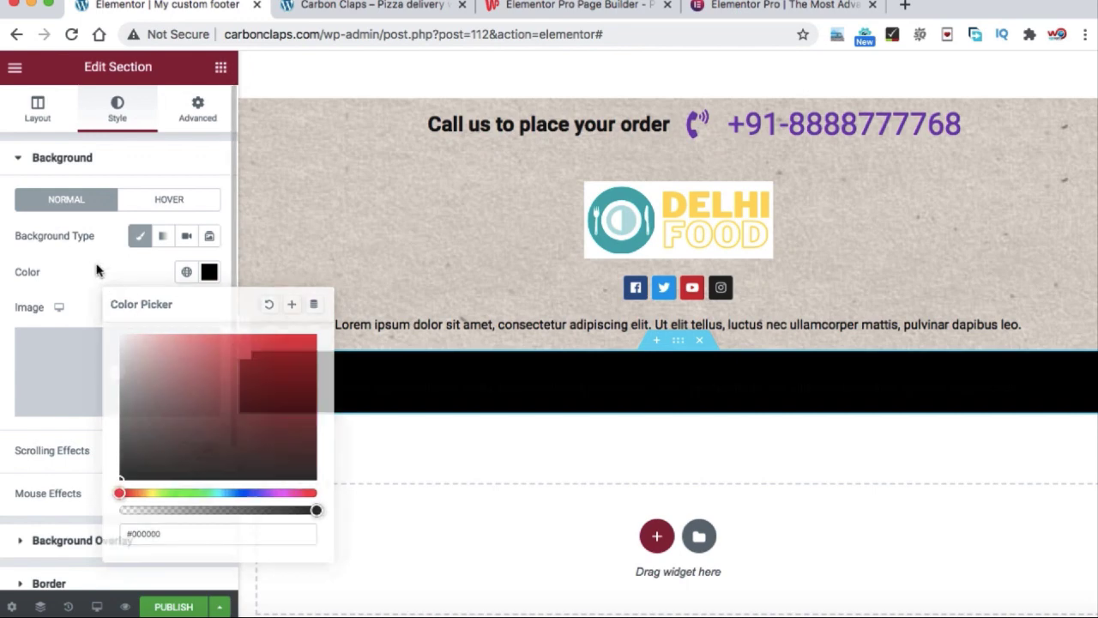
Set the black bar's text colour to #FFFFFF
{"action": "right_click", "coordinate": [563, 387]}
{"action": "left_click", "coordinate": [563, 394]}
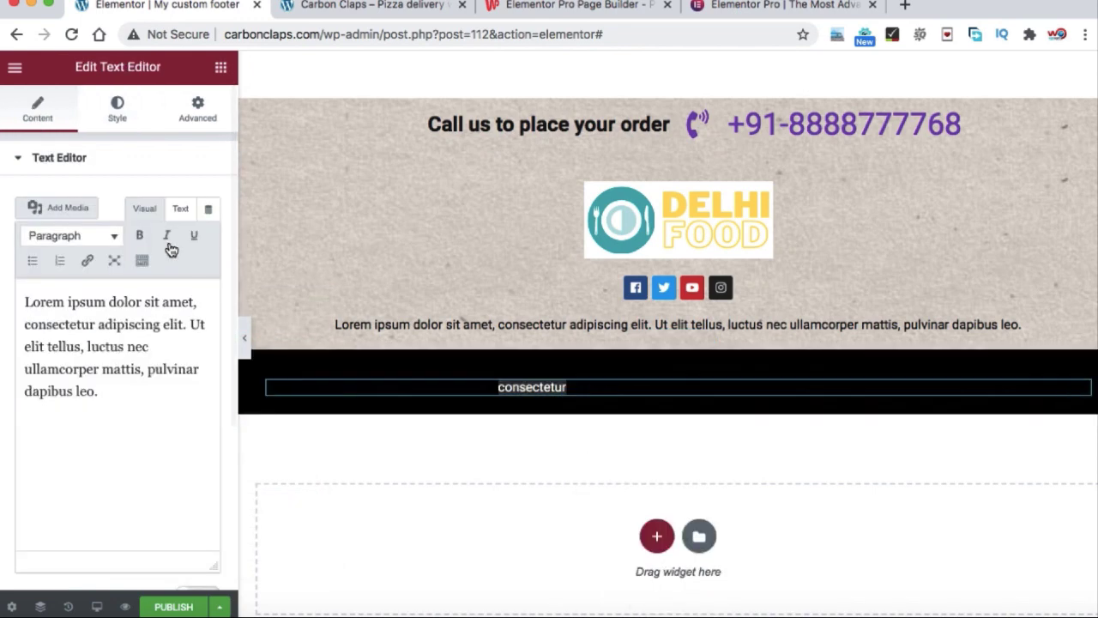
{"action": "left_click", "coordinate": [118, 110]}
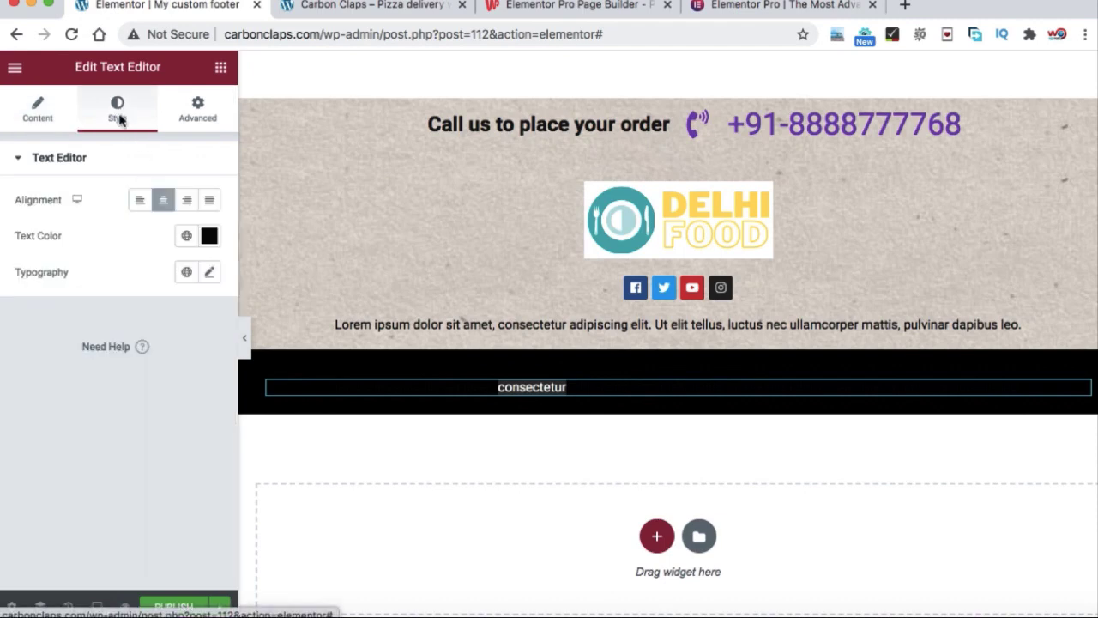
{"action": "left_click", "coordinate": [210, 235]}
{"action": "type", "text": "#FFFFFF"}
{"action": "left_click", "coordinate": [100, 287]}
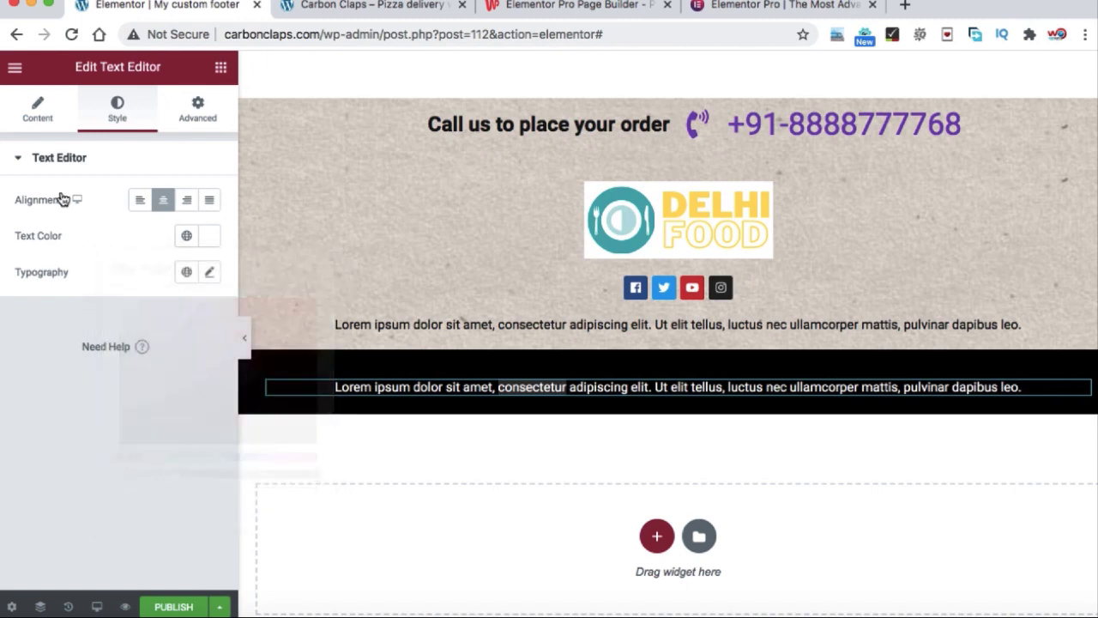
Replace the placeholder text with 'Copyright 2020 - Carbon Claps - All Rights Reserved'
{"action": "left_click", "coordinate": [39, 113]}
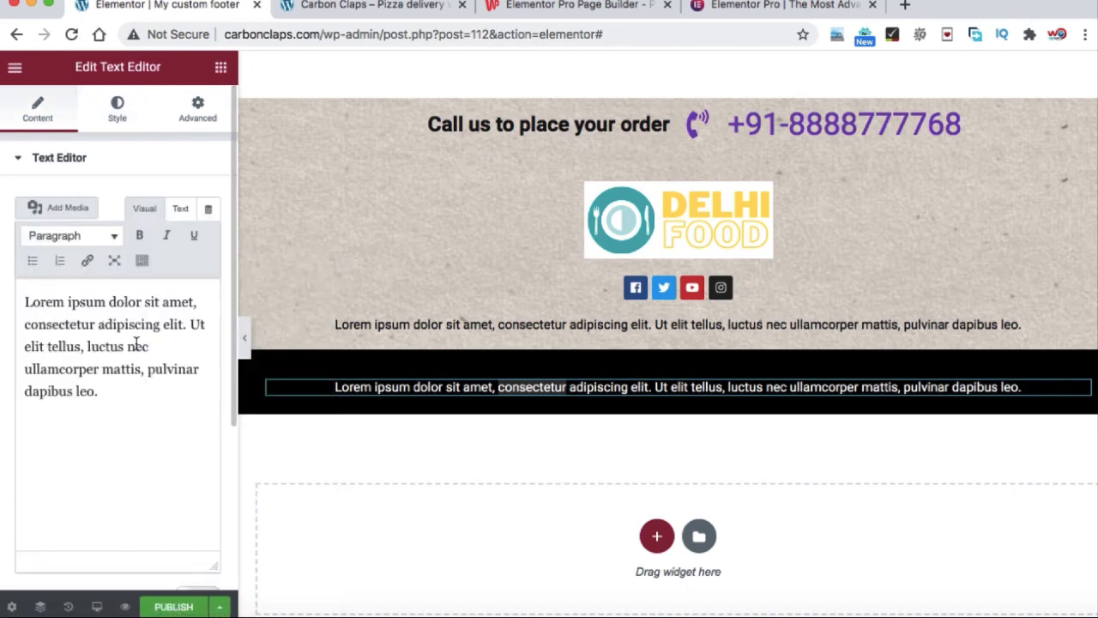
{"action": "key", "text": "super+a"}
{"action": "type", "text": "Cop"}
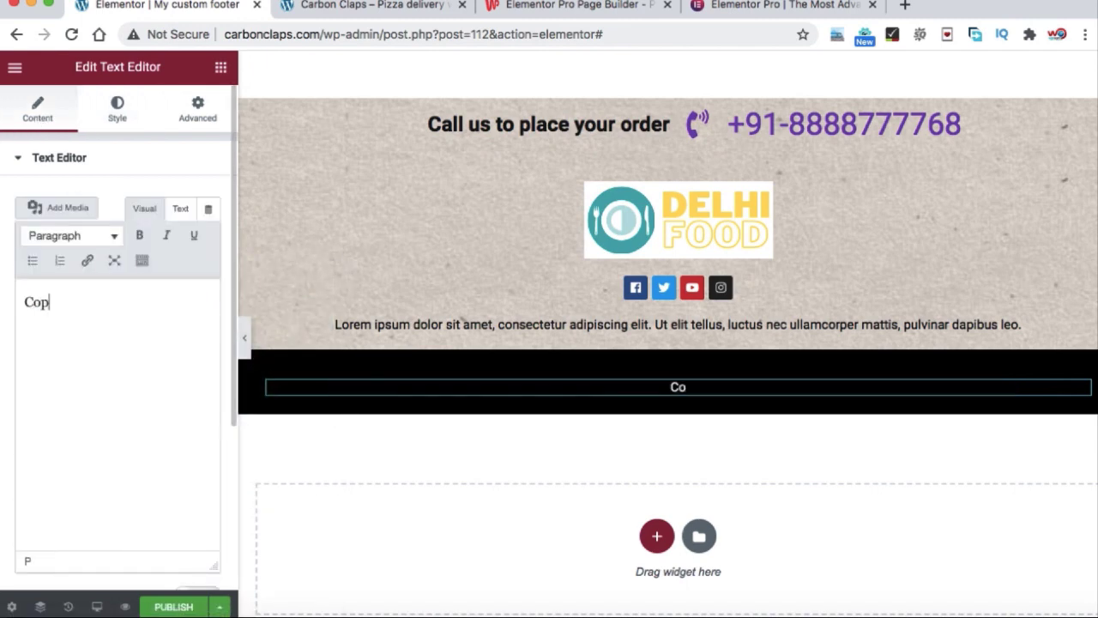
{"action": "type", "text": "yright 2"}
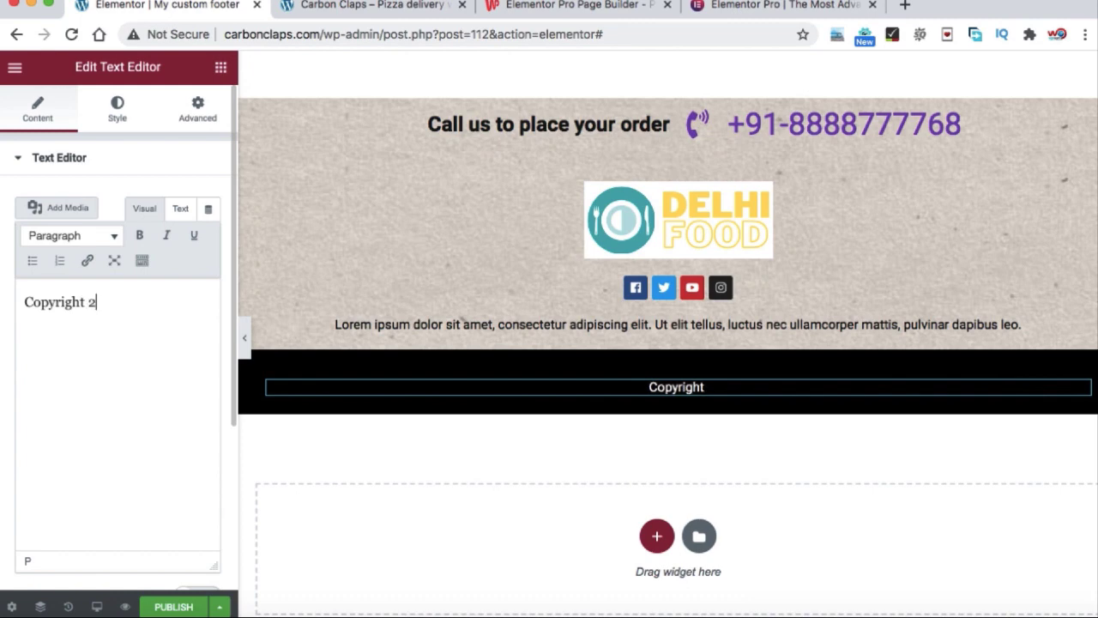
{"action": "type", "text": "020 - Ca"}
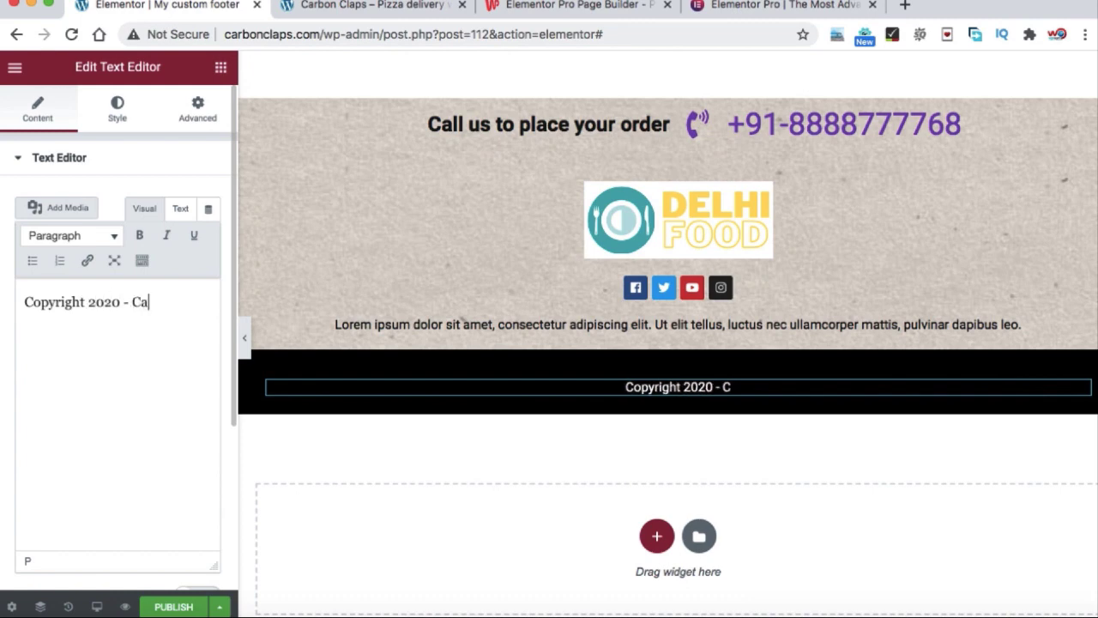
{"action": "type", "text": "rbon Claps - All Rights Reserved"}
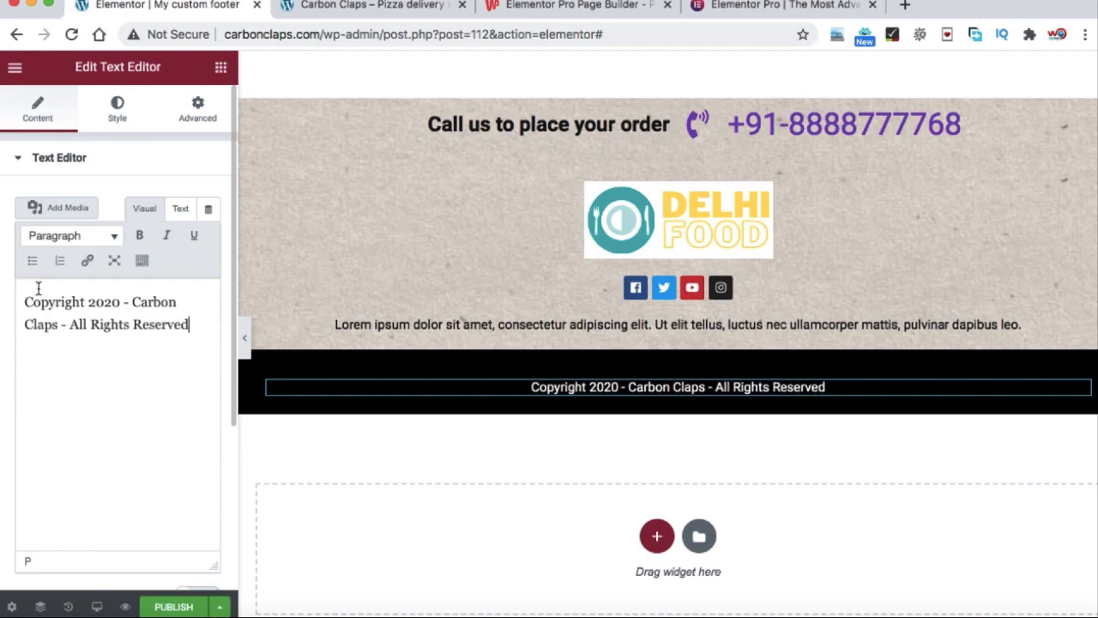
{"action": "scroll", "coordinate": [421, 277], "scroll_direction": "up", "scroll_amount": 1}
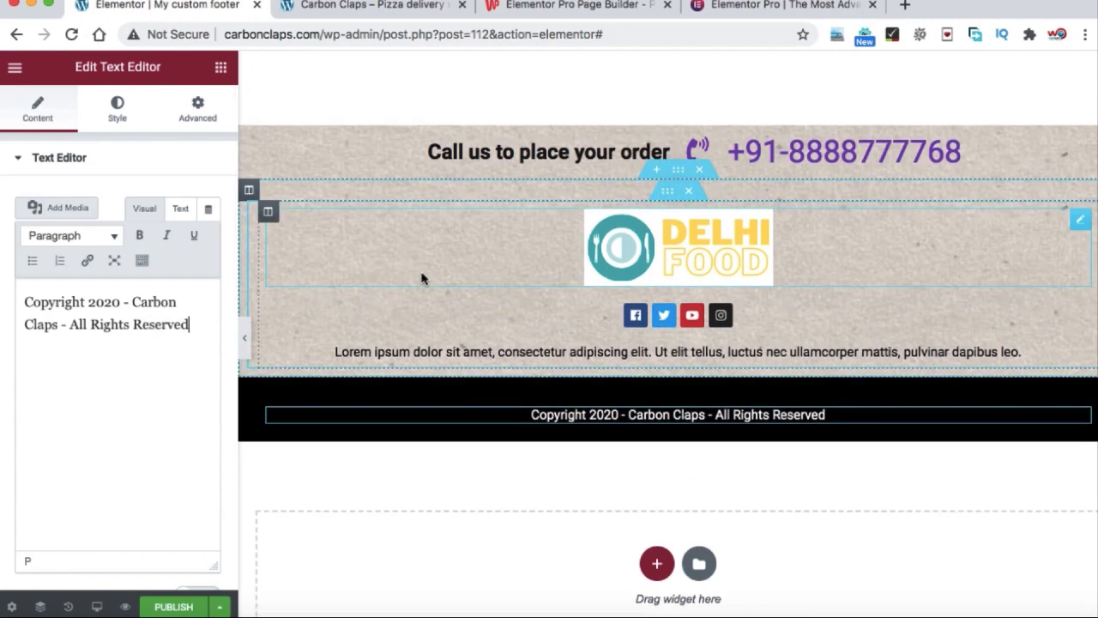
Publish the footer with an Include / Entire Site display condition
{"action": "left_click", "coordinate": [175, 607]}
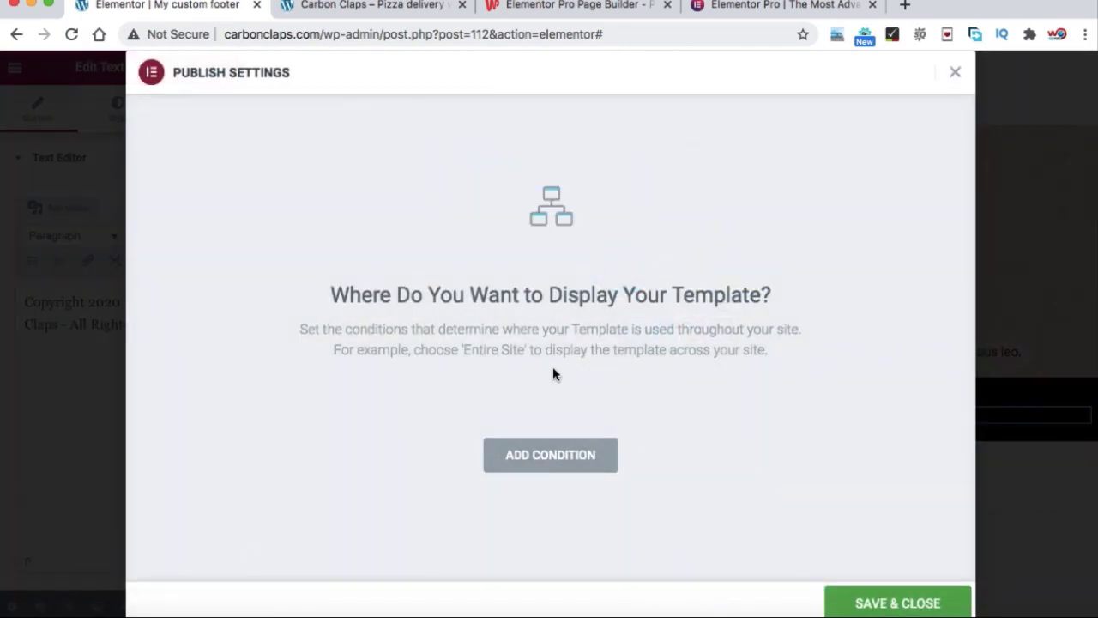
{"action": "left_click", "coordinate": [558, 458]}
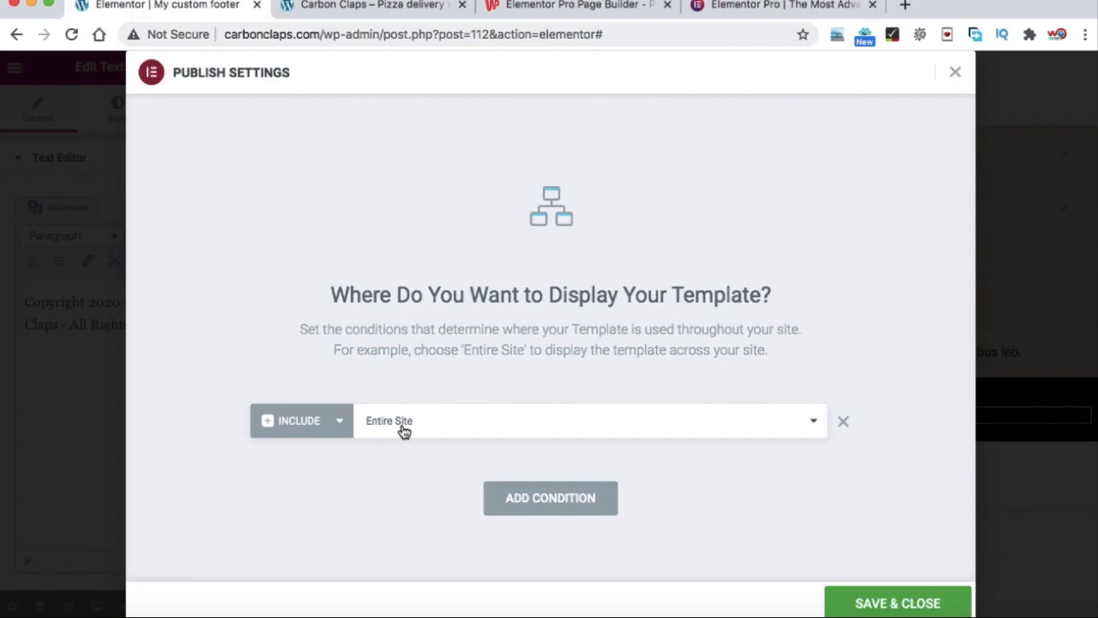
{"action": "left_click", "coordinate": [897, 603]}
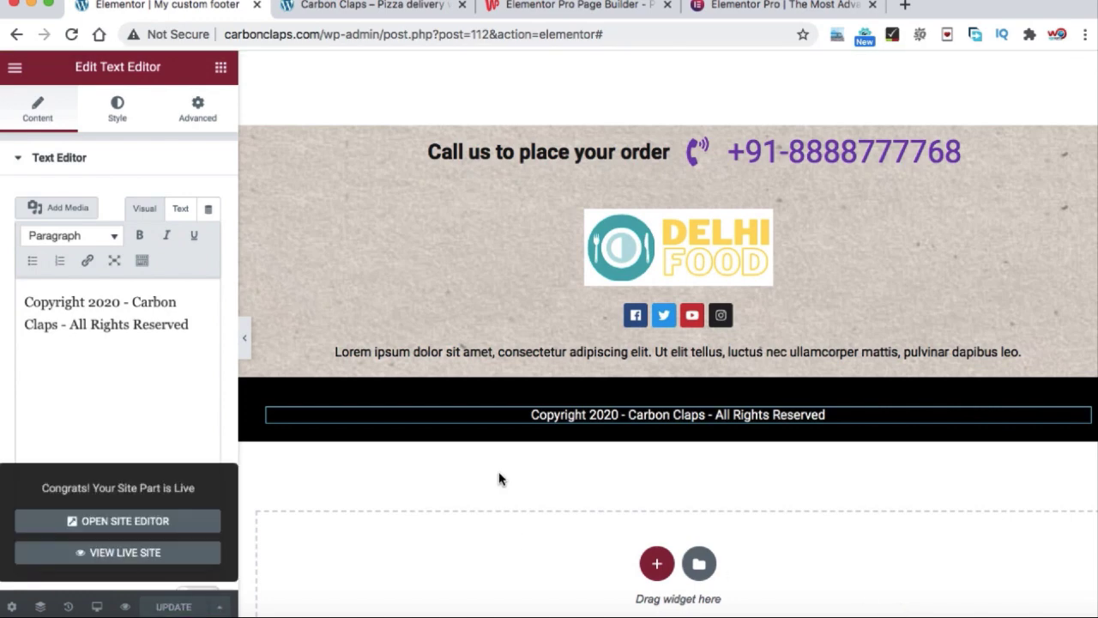
Reload the live Carbon Claps site, test the footer phone link, then go to the Elementor Pro page
{"action": "left_click", "coordinate": [369, 9]}
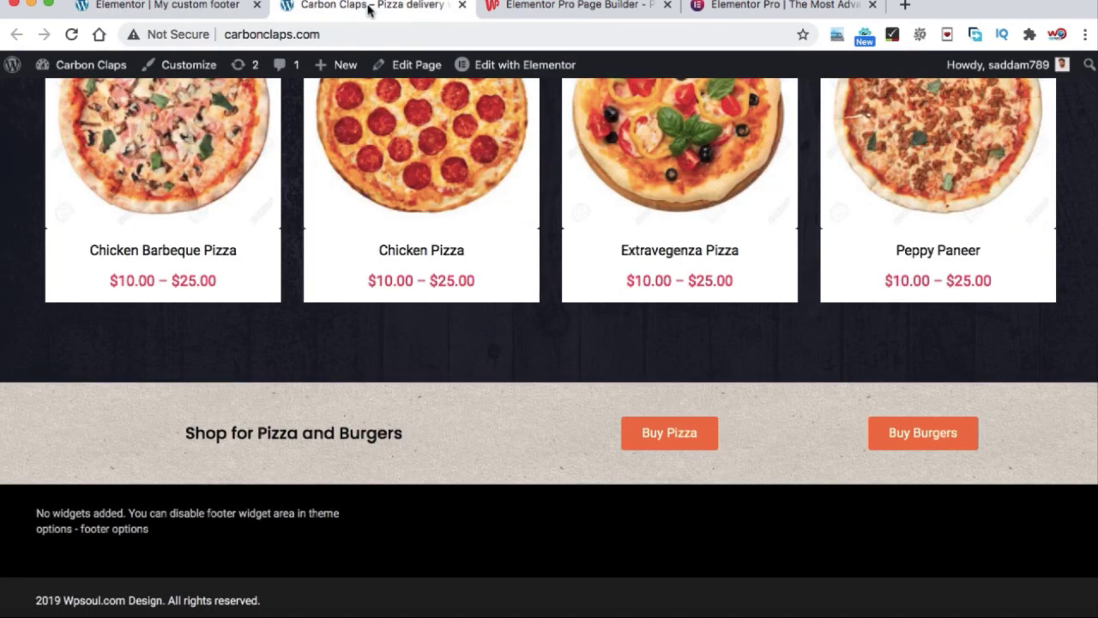
{"action": "left_click", "coordinate": [71, 35]}
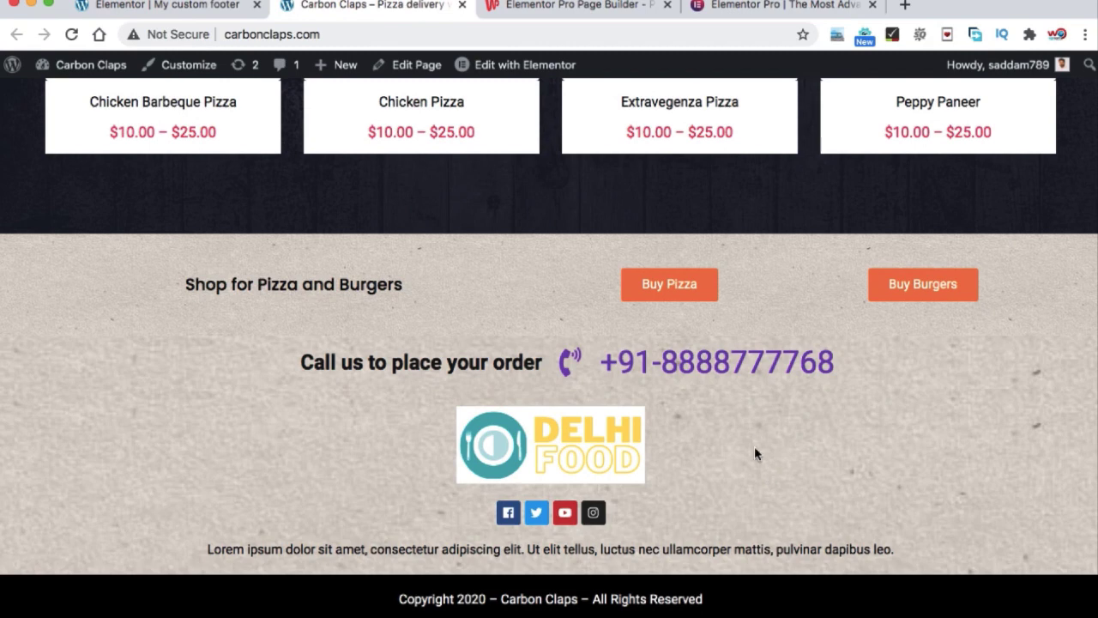
{"action": "left_click", "coordinate": [725, 368]}
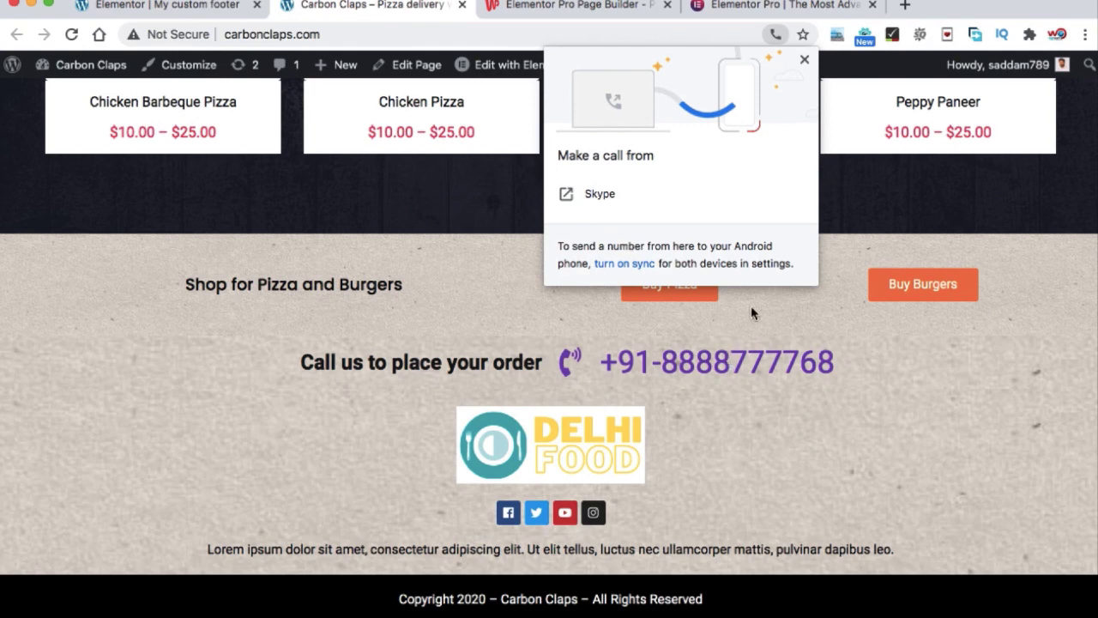
{"action": "left_click", "coordinate": [805, 60]}
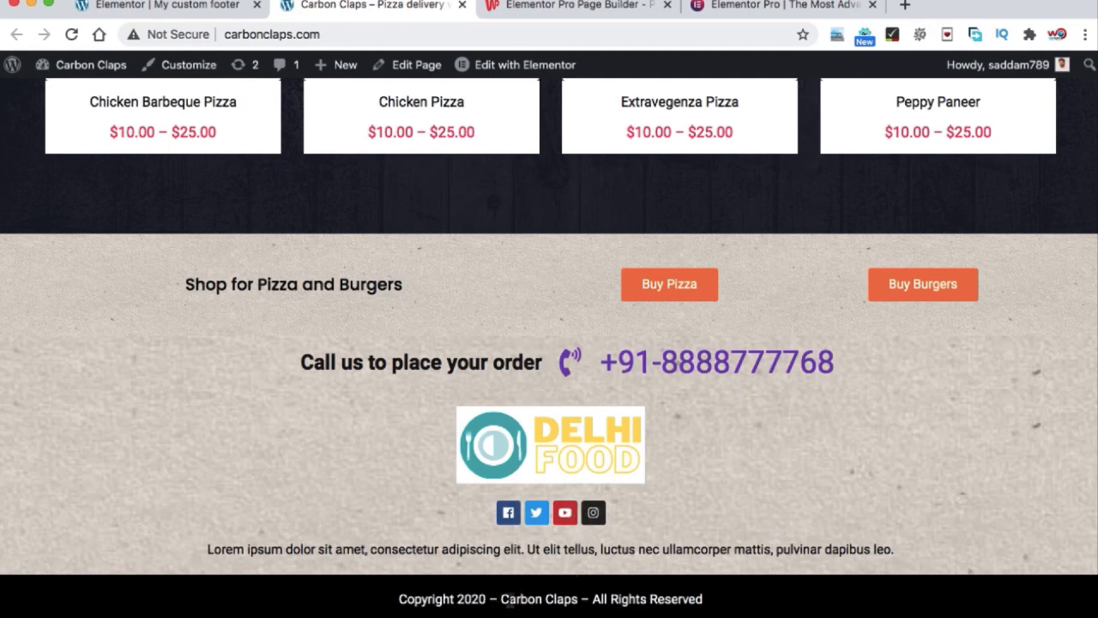
{"action": "scroll", "coordinate": [815, 466], "scroll_direction": "up", "scroll_amount": 1}
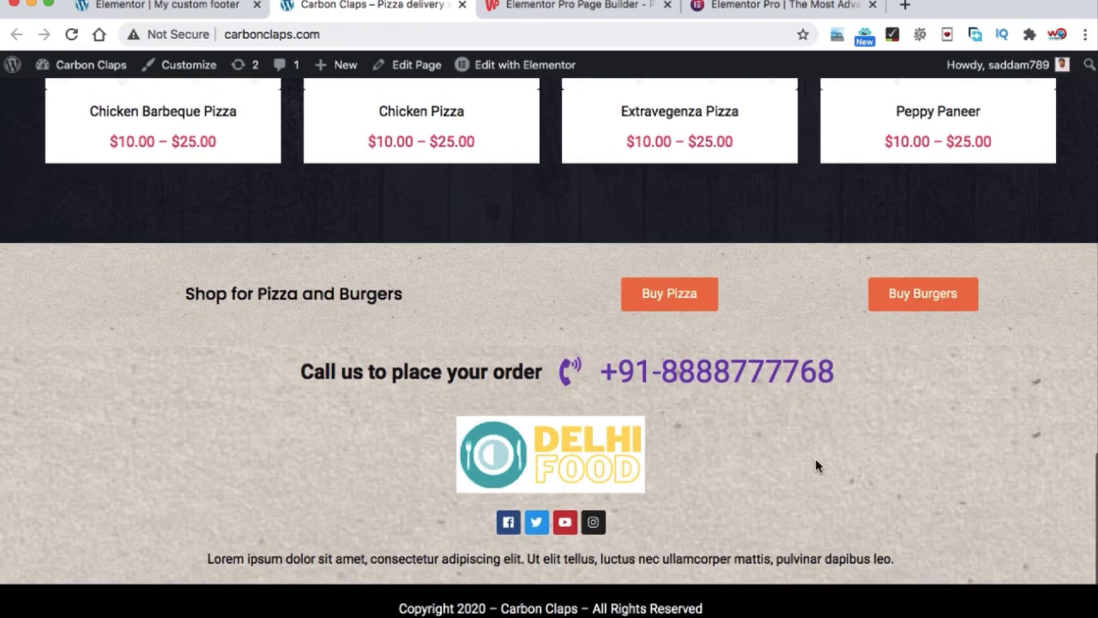
{"action": "scroll", "coordinate": [817, 465], "scroll_direction": "up", "scroll_amount": 1}
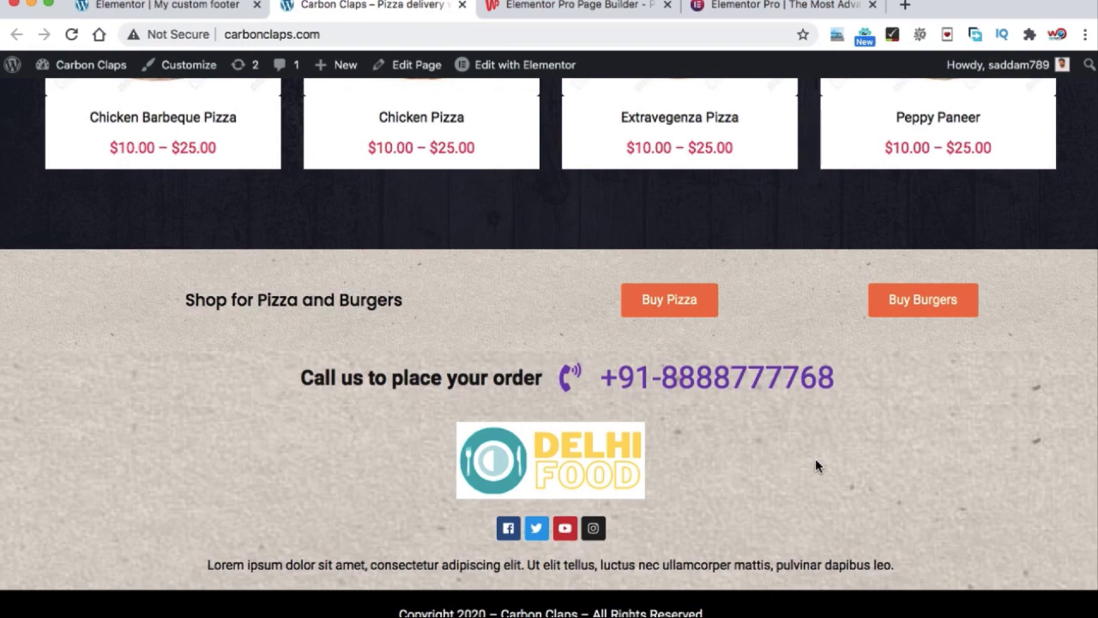
{"action": "left_click", "coordinate": [603, 10]}
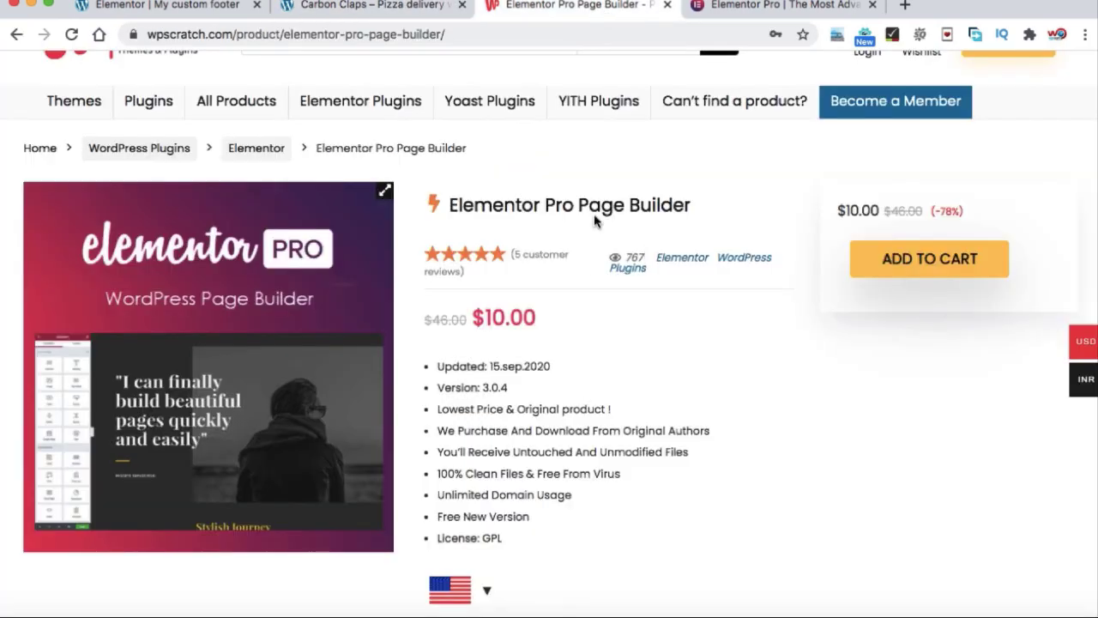